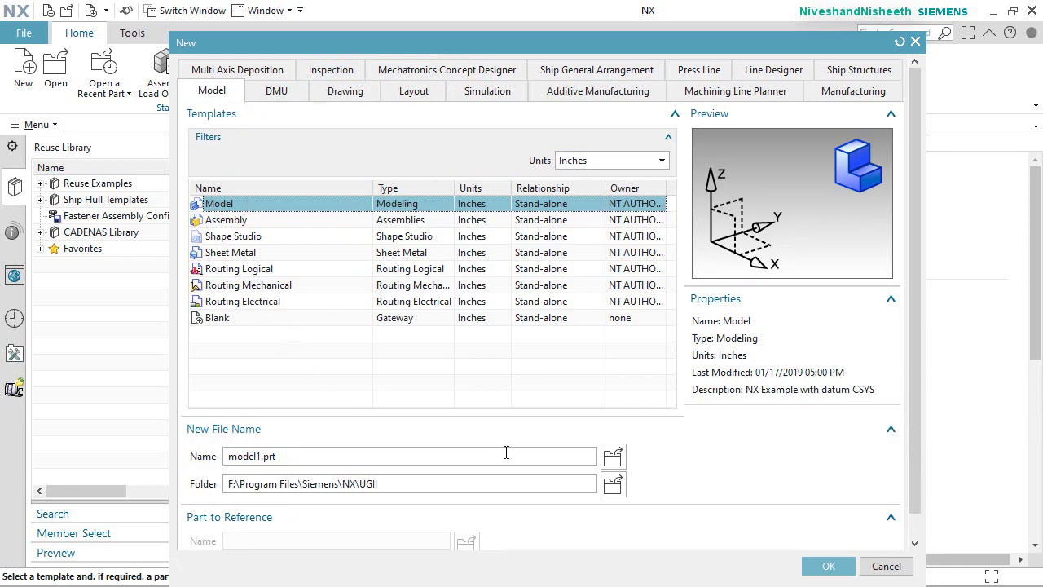
Create a folder named Arbor Press Assembly in the subfolder of D:\Siemens NX 1855 and set that subfolder as the new part's location.
left_click(614, 484)
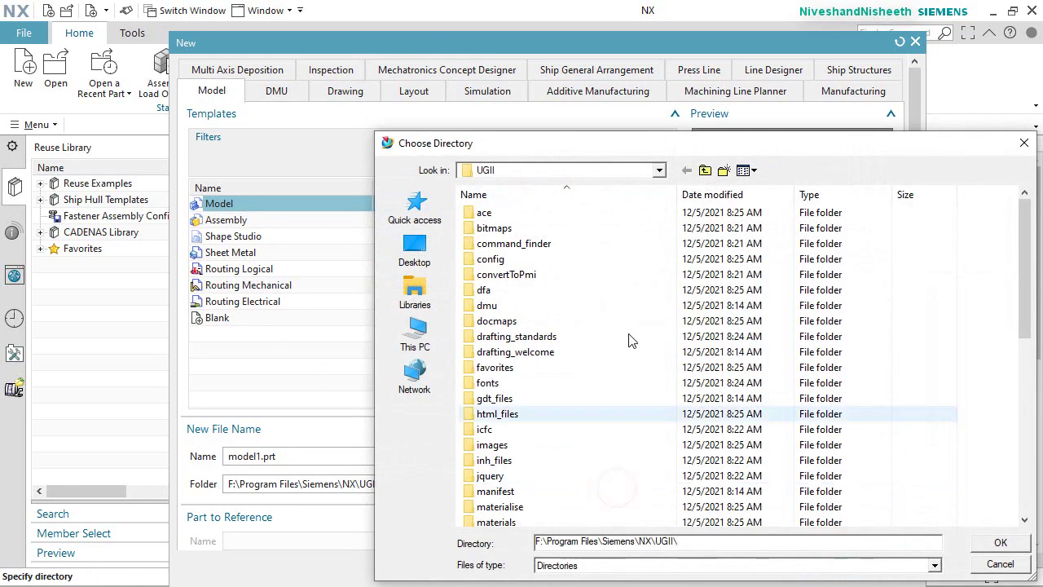
left_click_drag(644, 143, 571, 108)
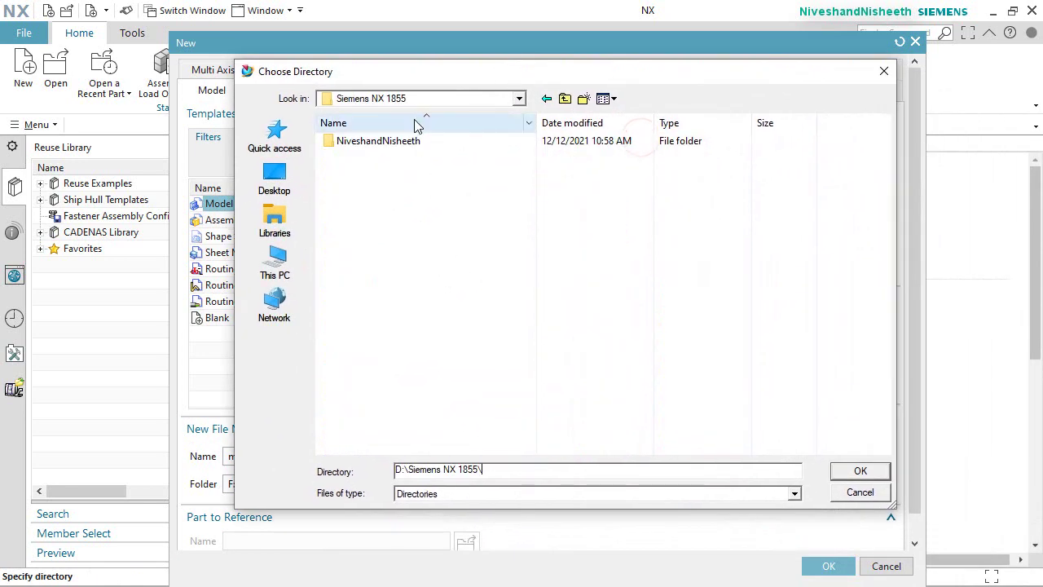
left_click_drag(418, 70, 356, 55)
double_click(330, 131)
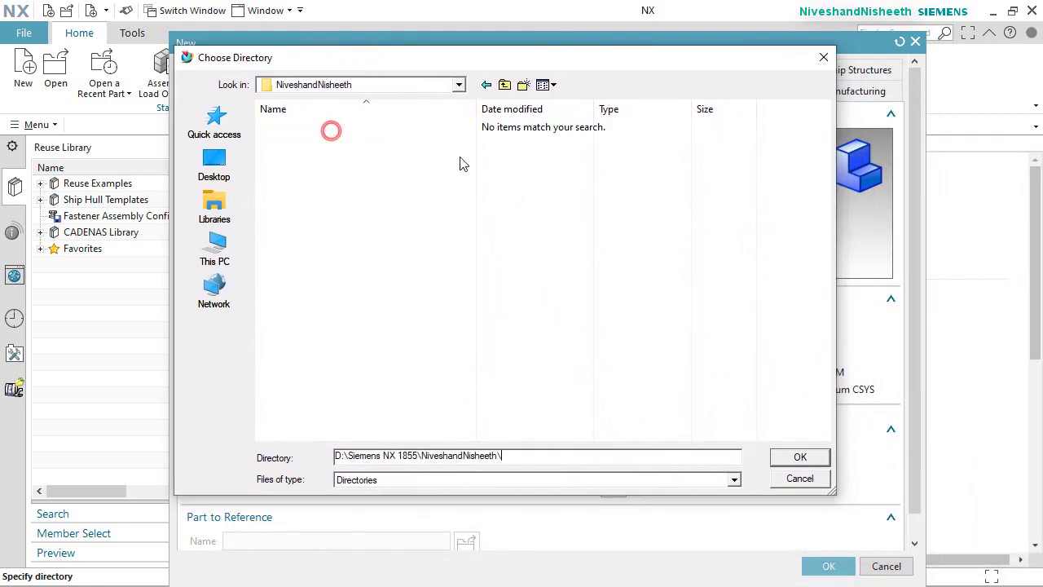
left_click(523, 84)
type("Arbor Press Assembly")
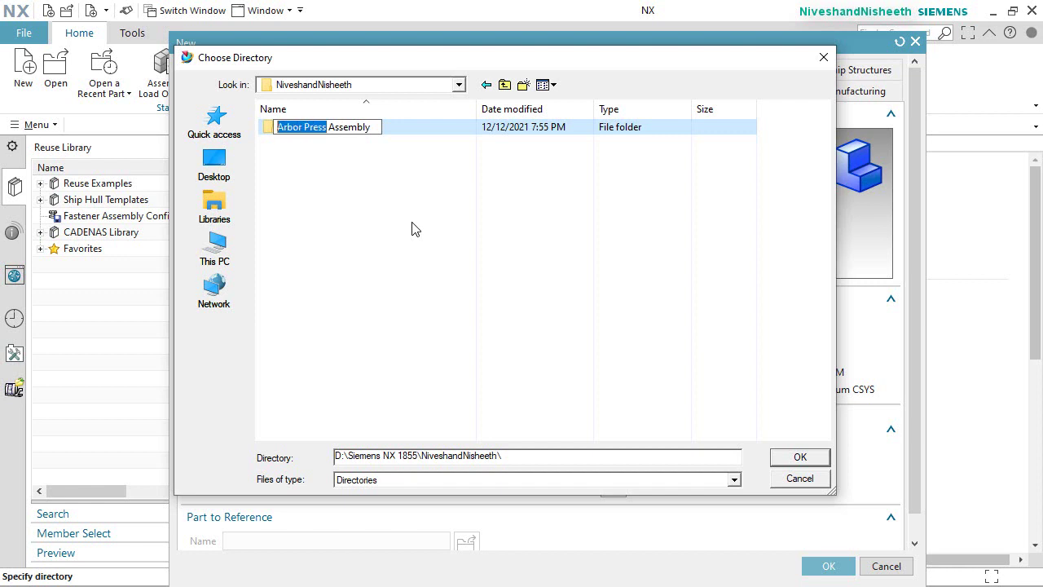
key("End")
left_click(801, 457)
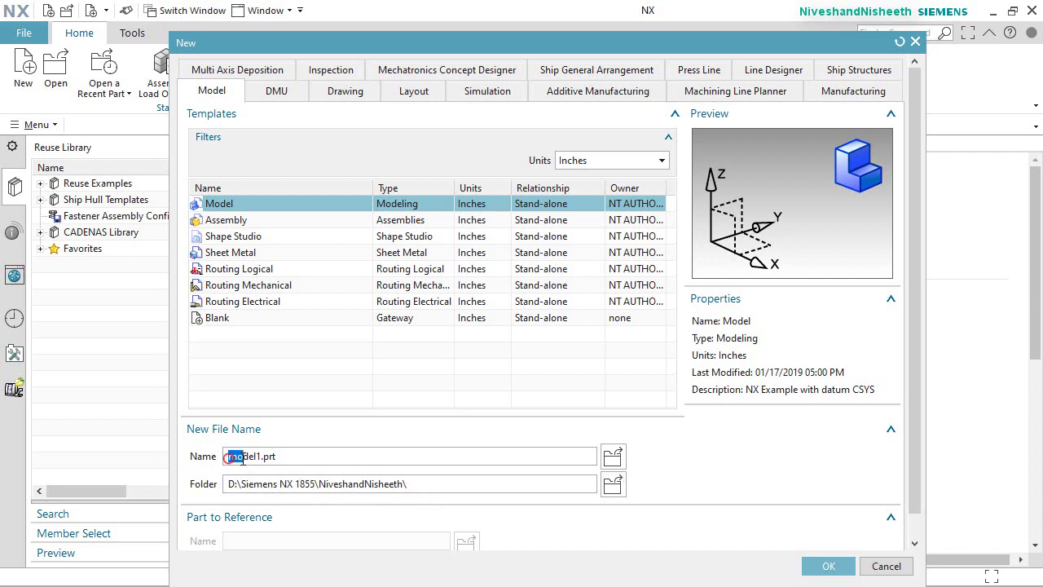
Name the new file Arbor_Press_Frame.prt and create it from the inch Model template.
left_click_drag(255, 458, 259, 459)
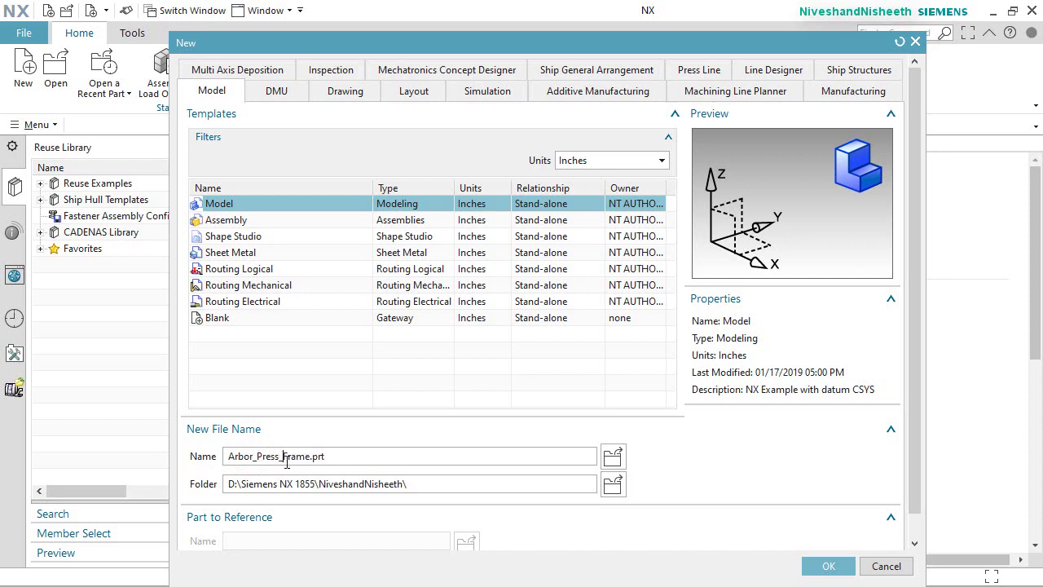
left_click(805, 565)
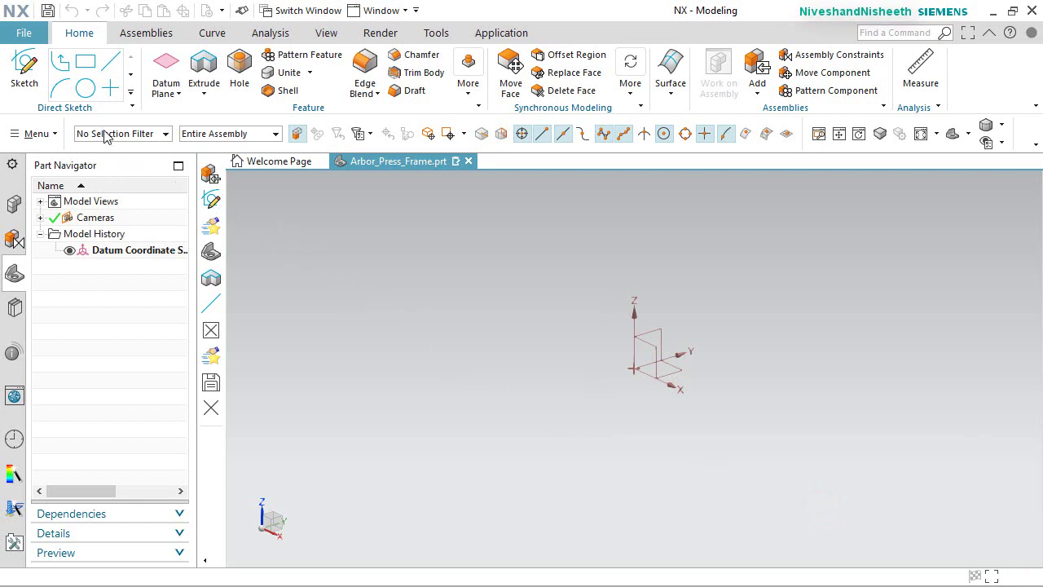
Start a new sketch on the XZ plane of the datum coordinate system.
left_click(33, 79)
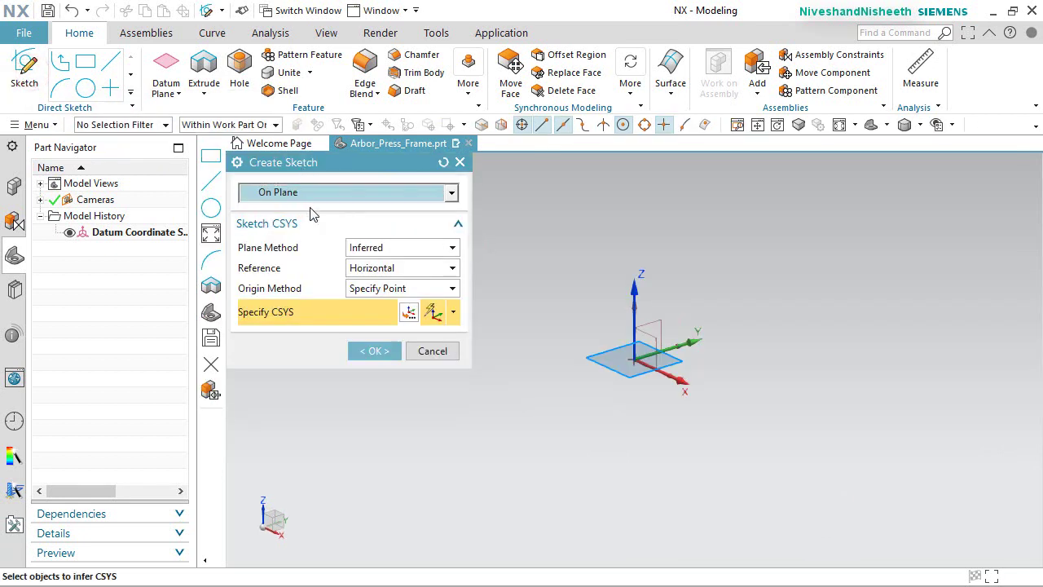
left_click(651, 334)
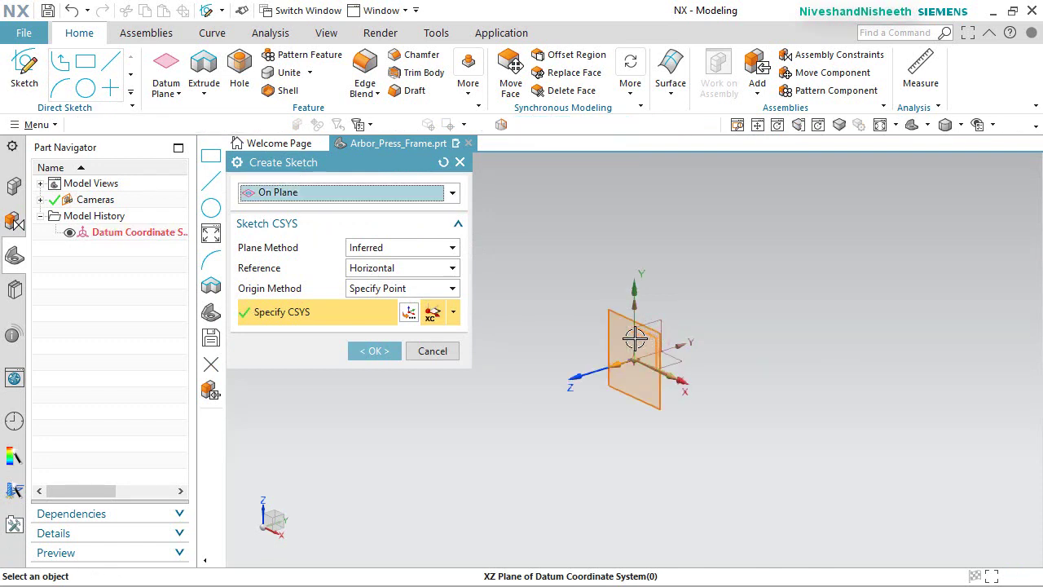
left_click(373, 351)
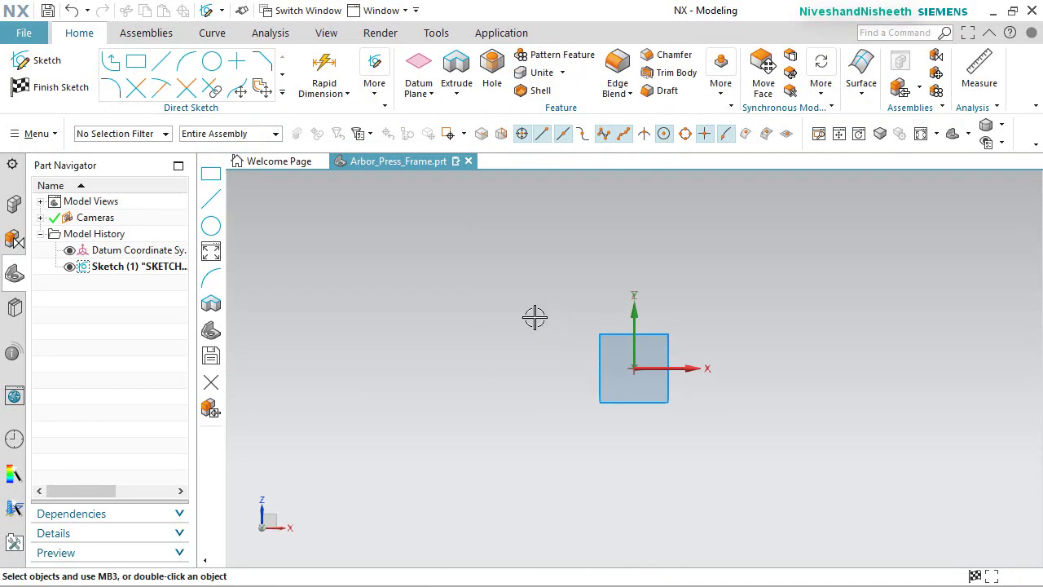
Sketch an 8.625 in horizontal line from the origin along X and a vertical line about 3.8 in up from its end.
left_click(118, 72)
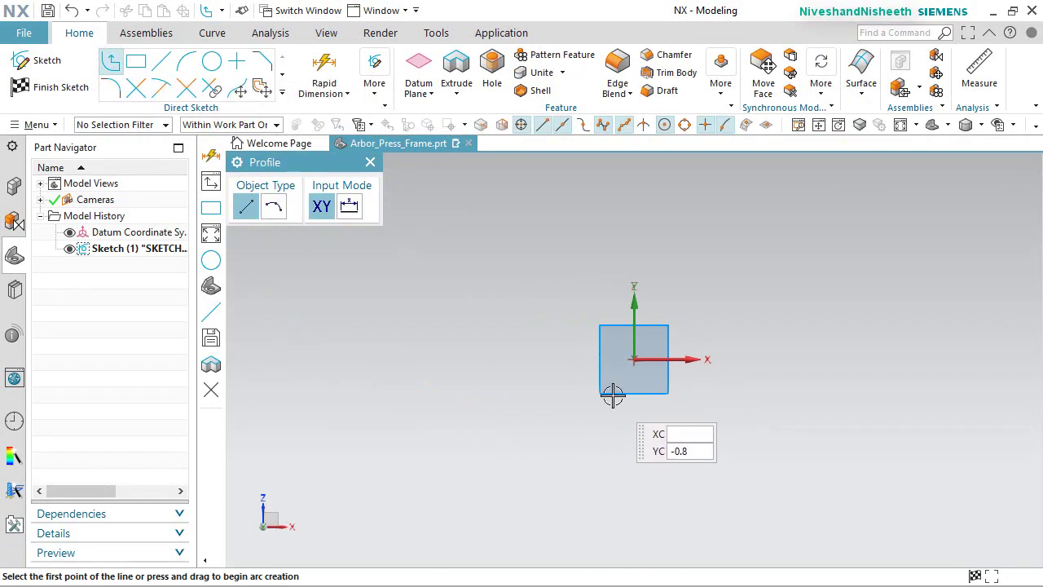
left_click(634, 360)
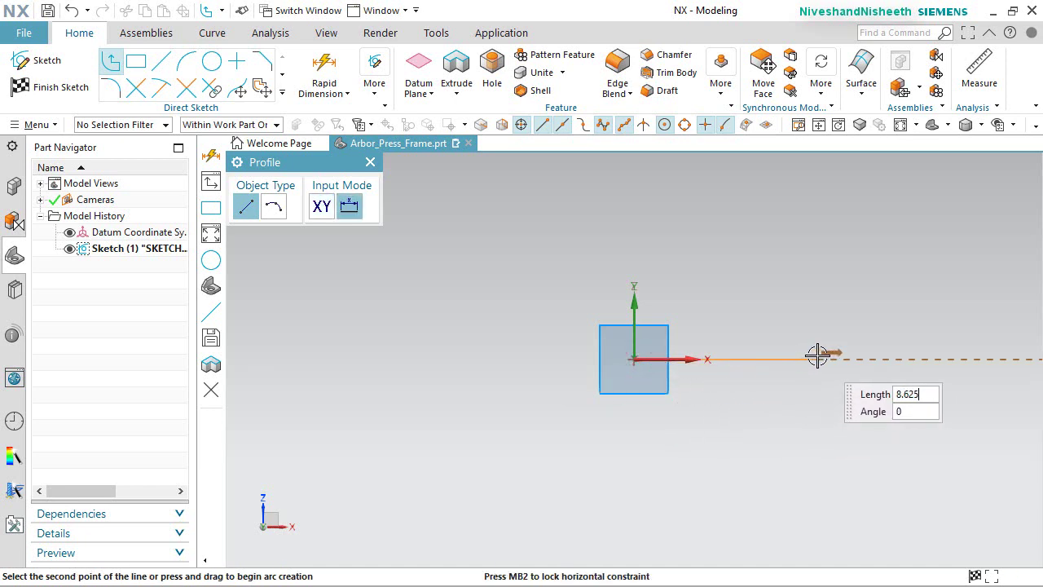
key("Return")
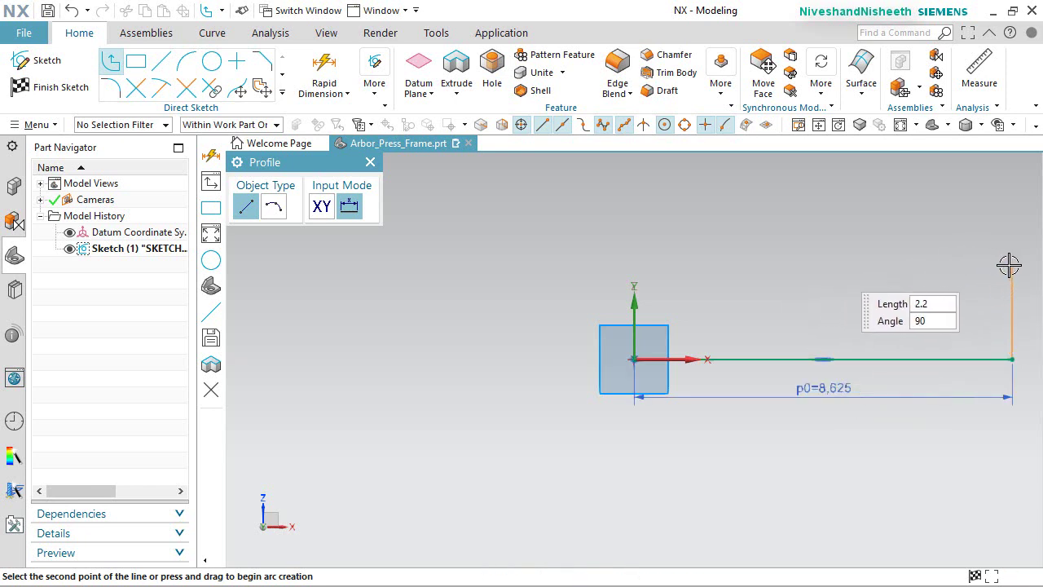
left_click(1012, 194)
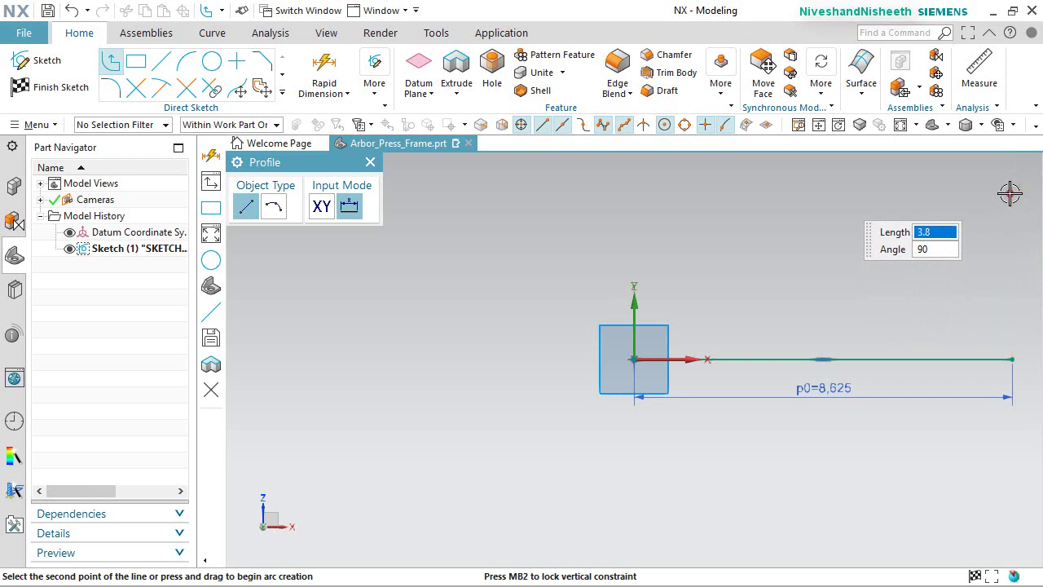
right_click(935, 223)
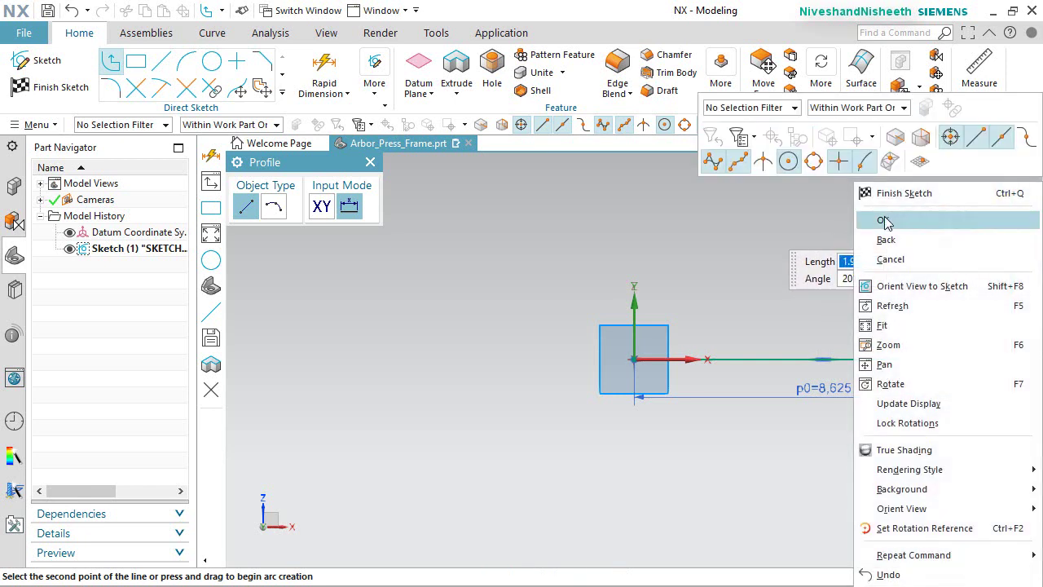
left_click(896, 153)
Sketch a stepped line chain from the origin: about 2.3 in up, 3.5 in right, 1.15 in down, 1.6 in right and 3.9 in up.
scroll(733, 263, "down", 2)
scroll(728, 272, "up", 2)
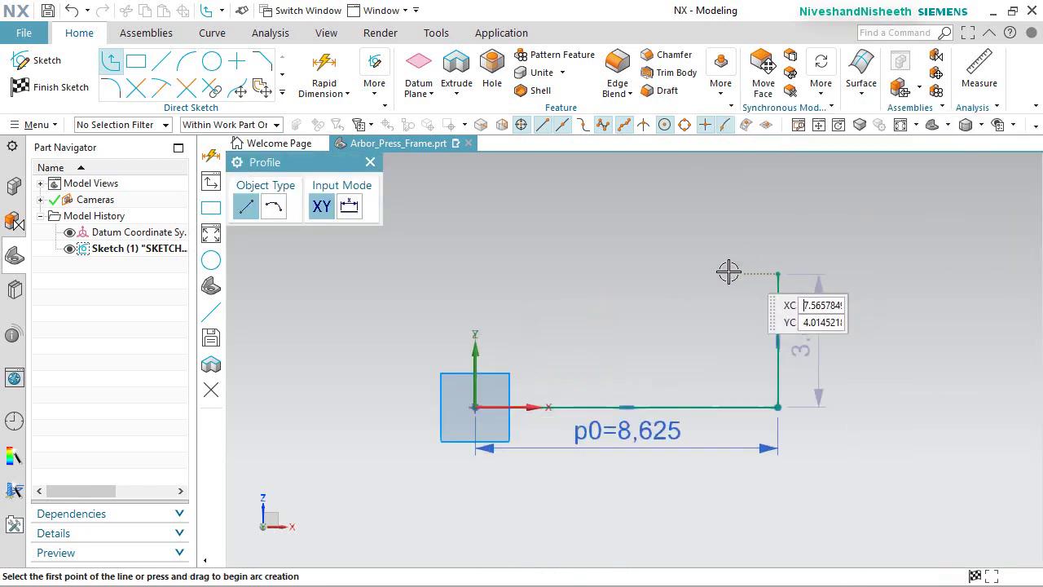
scroll(611, 344, "down", 2)
scroll(541, 372, "up", 2)
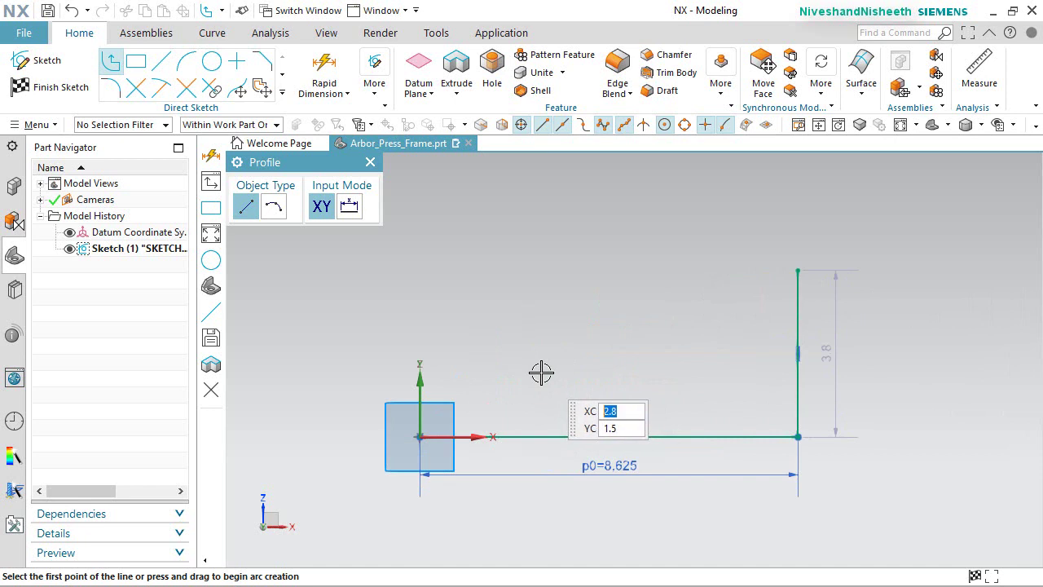
left_click(419, 436)
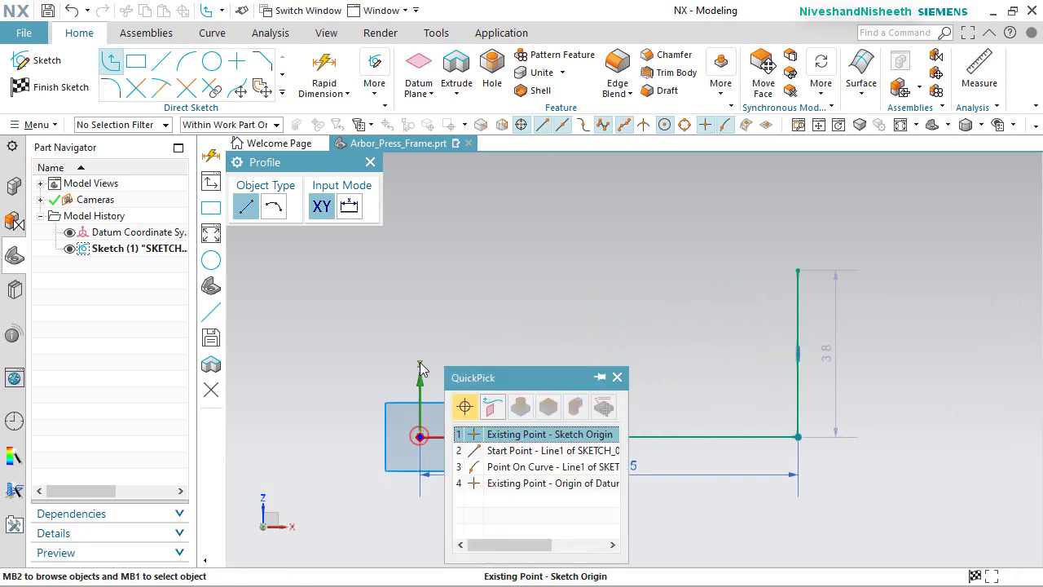
left_click(482, 438)
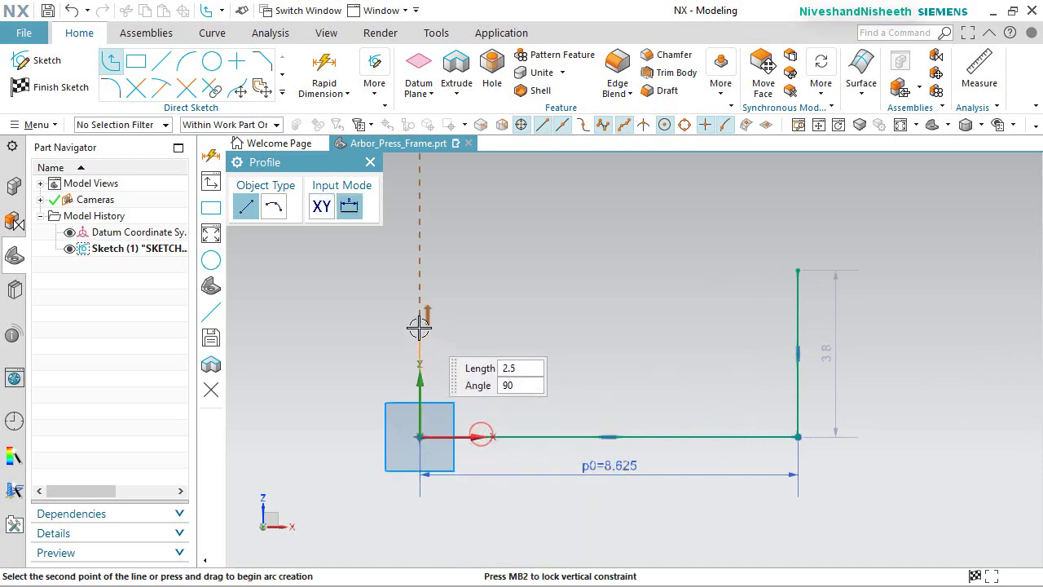
left_click(419, 336)
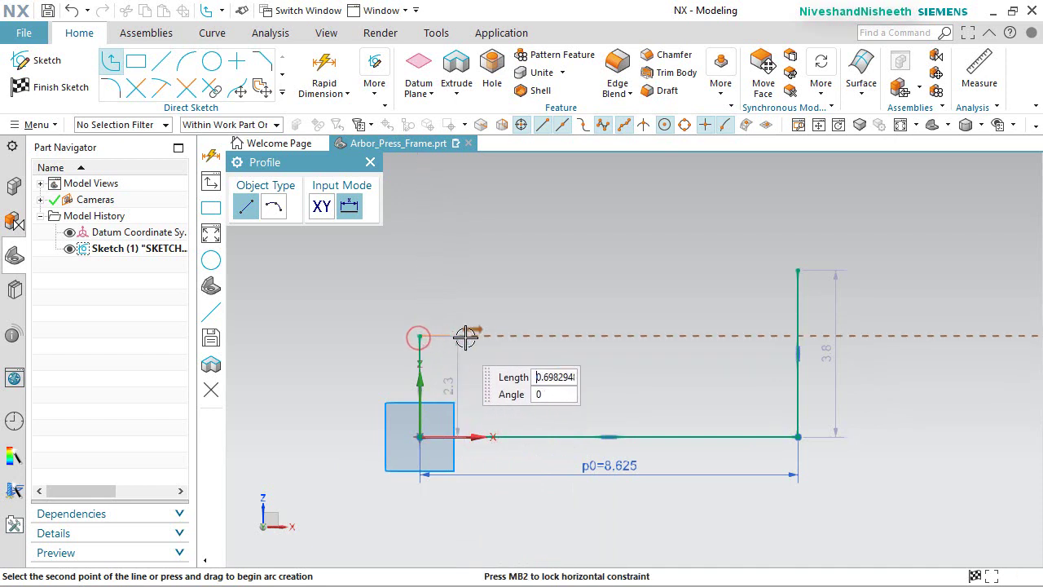
left_click(574, 336)
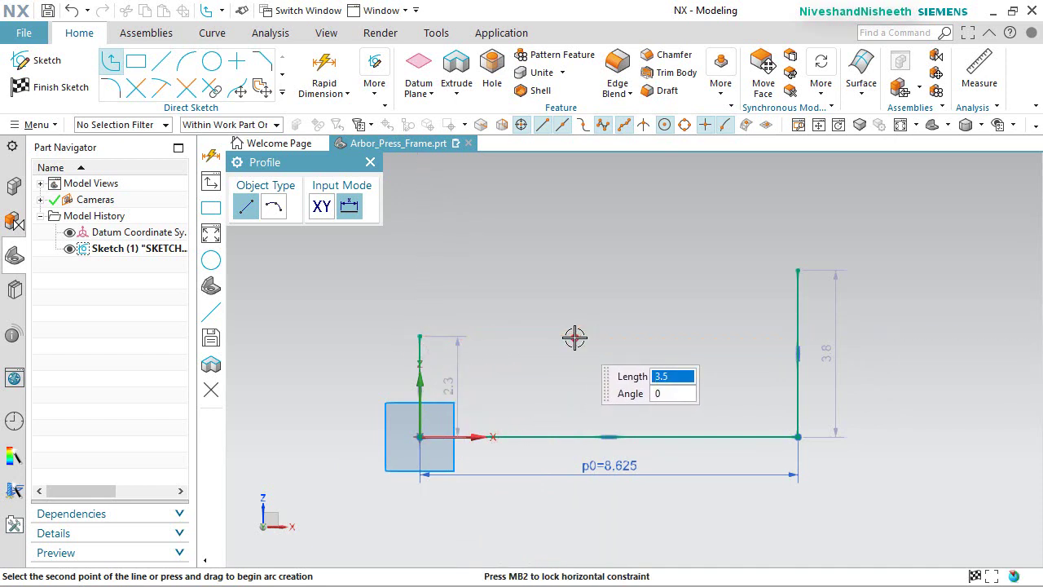
left_click(573, 385)
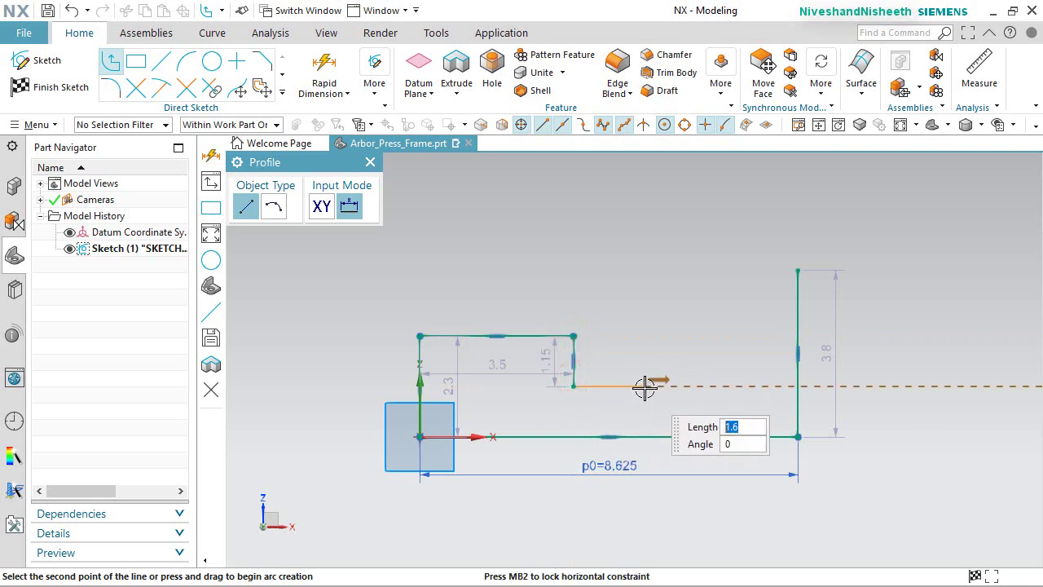
left_click(644, 386)
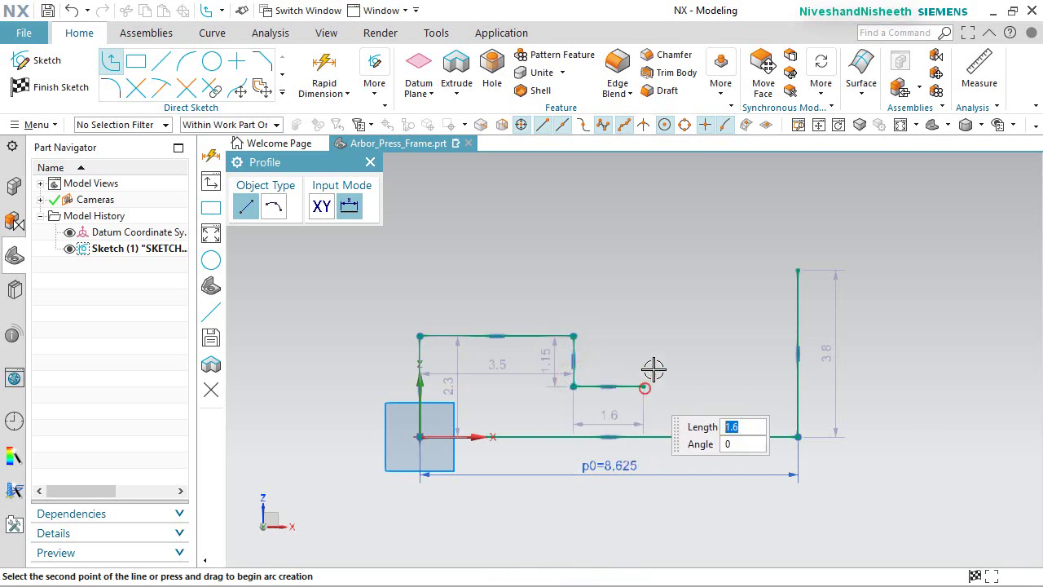
left_click(644, 215)
right_click(722, 216)
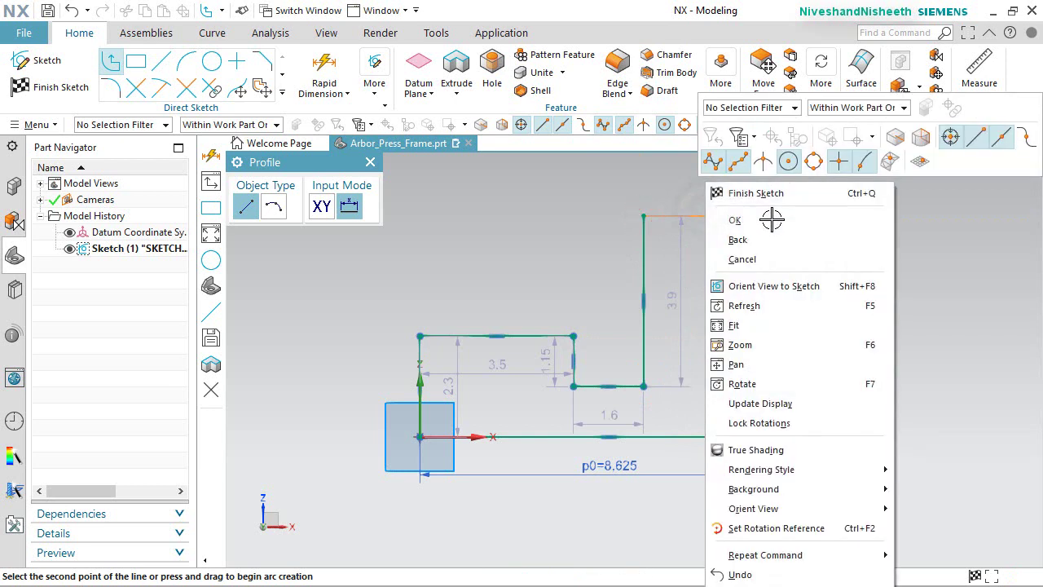
left_click(765, 224)
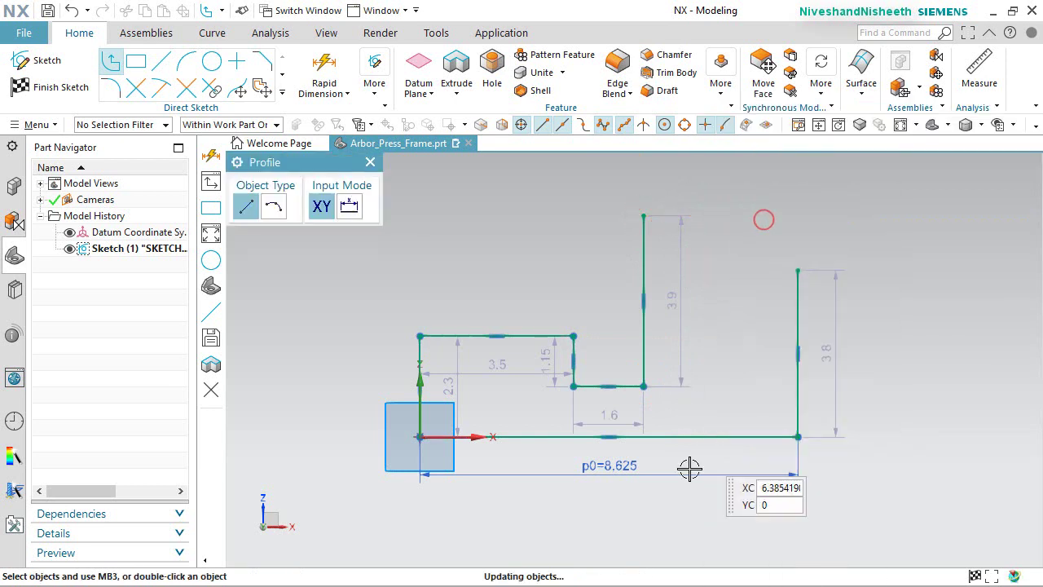
right_click(752, 284)
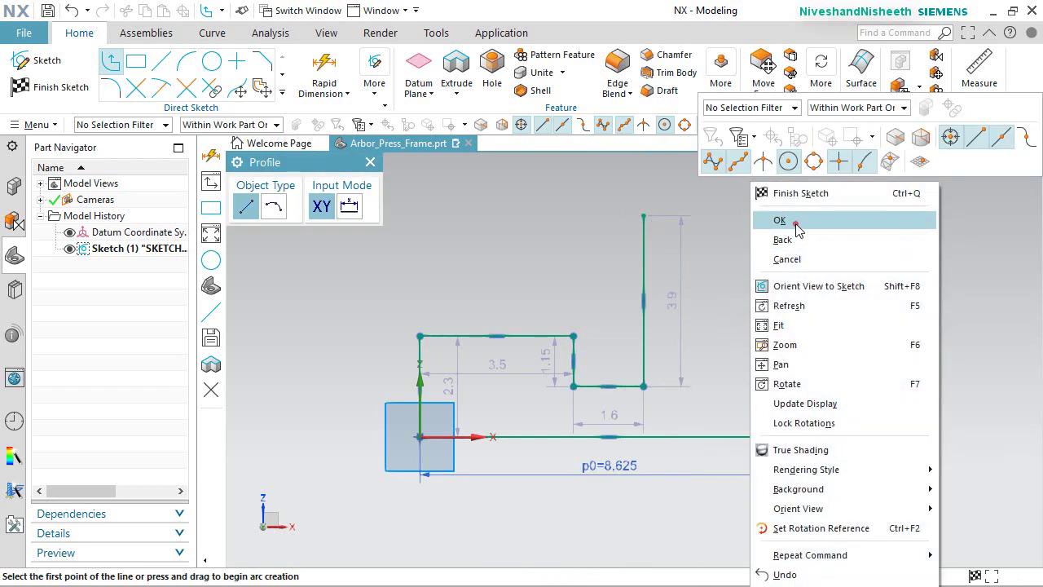
left_click(795, 223)
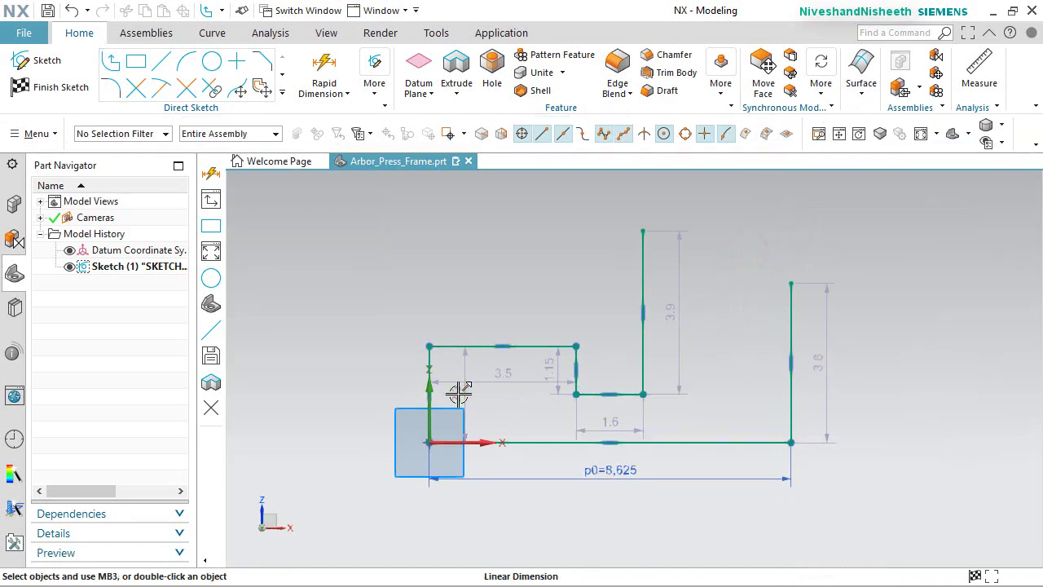
Move the height dimension of the vertical line at the origin outside the profile and set it to 1.5 in.
left_click_drag(458, 394, 347, 393)
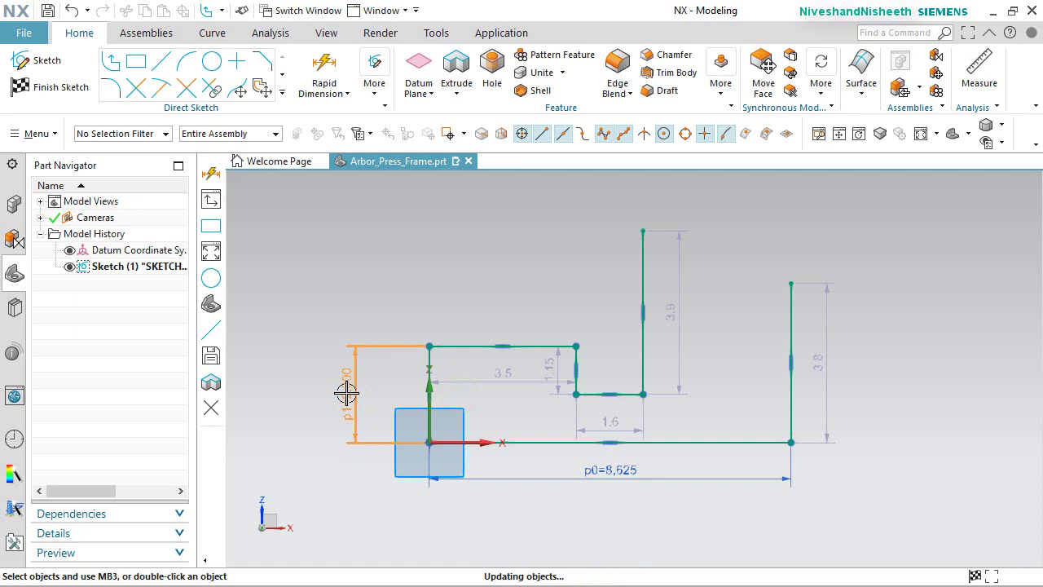
double_click(347, 394)
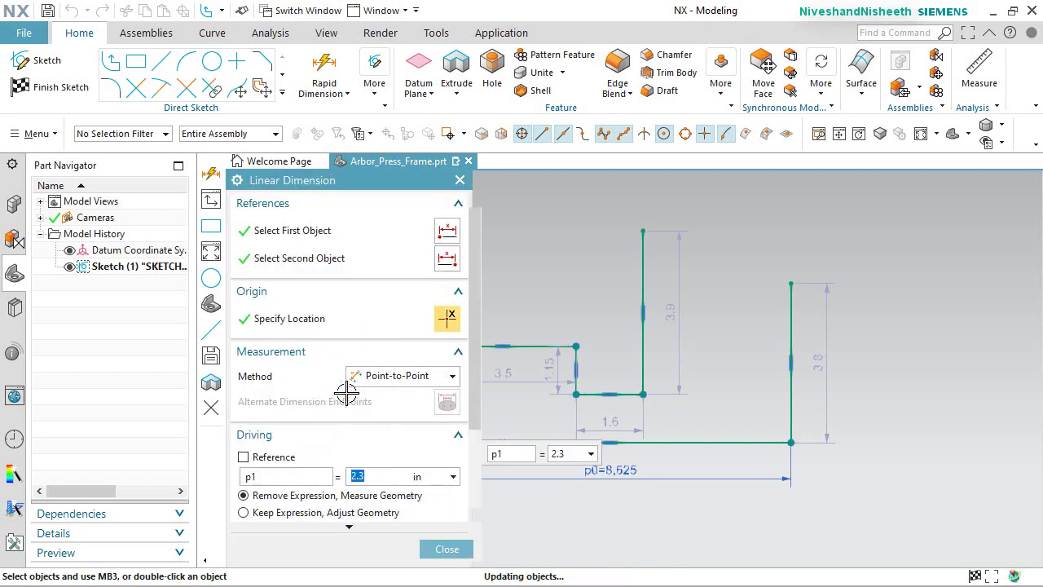
type("1.5")
key("Return")
left_click(440, 549)
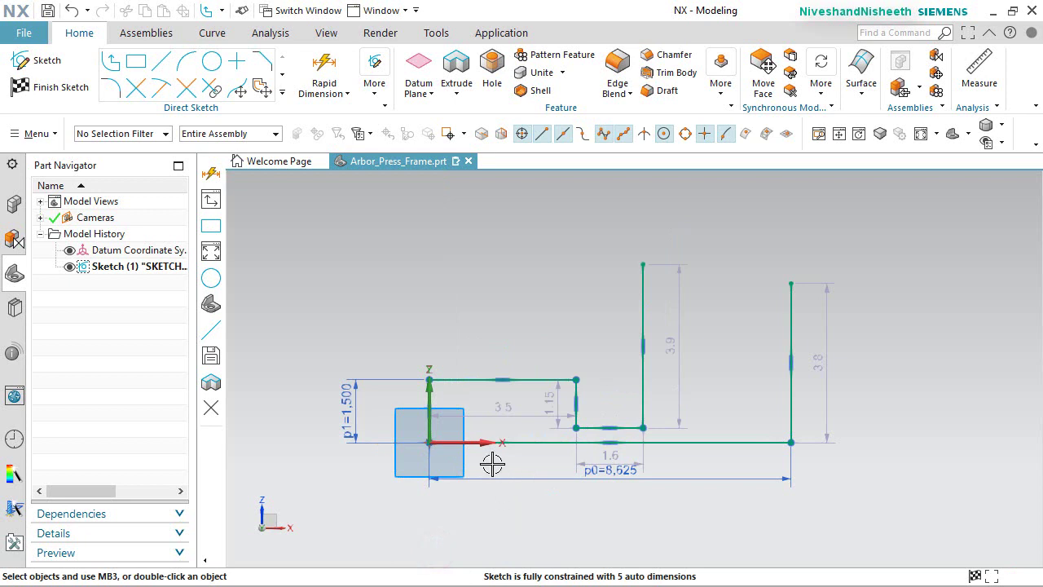
Set the length of the upper horizontal line starting above the origin to 3.125 in.
double_click(499, 408)
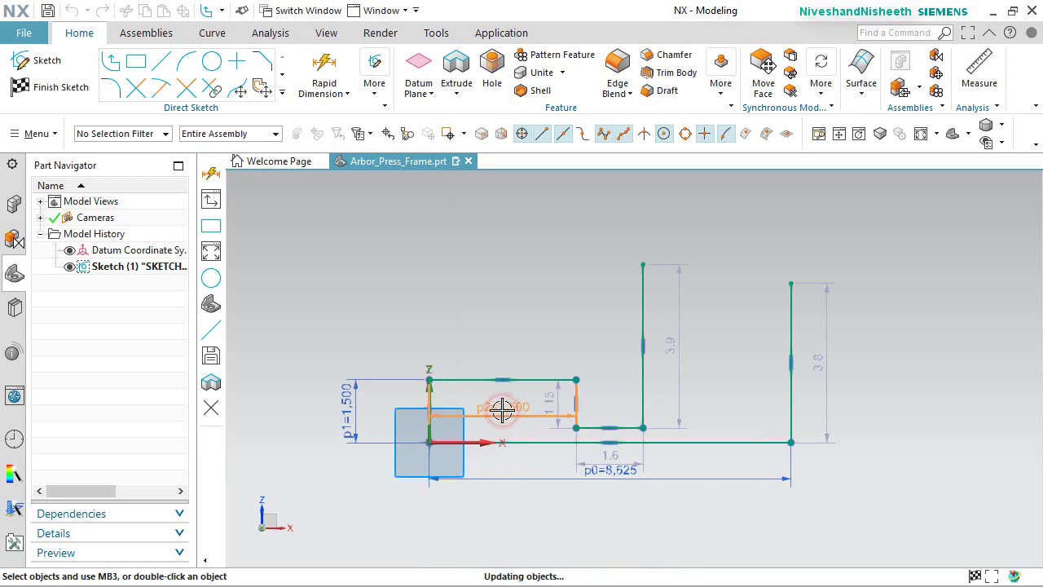
type("3.12")
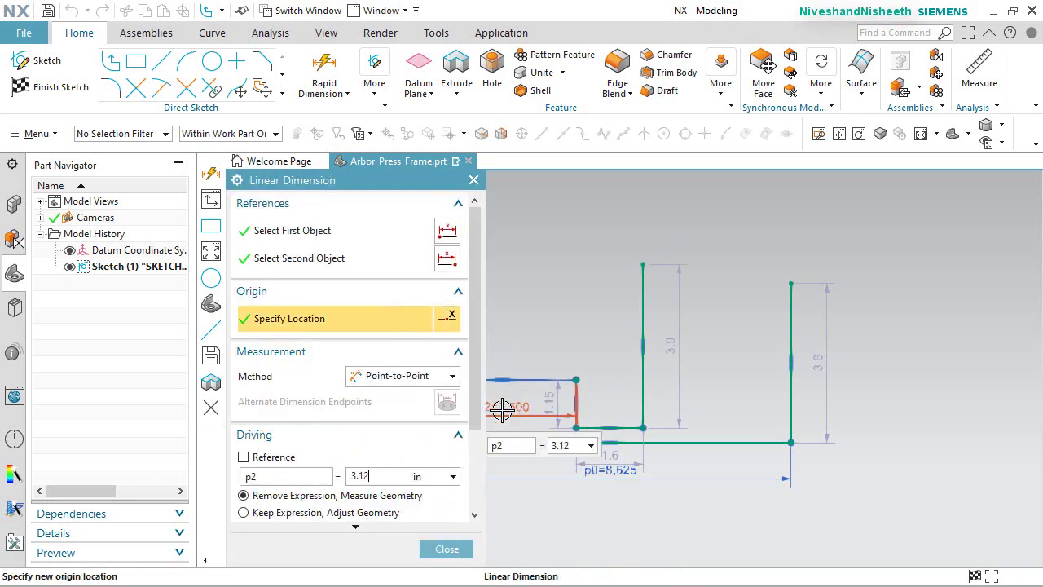
type("5")
key("Return")
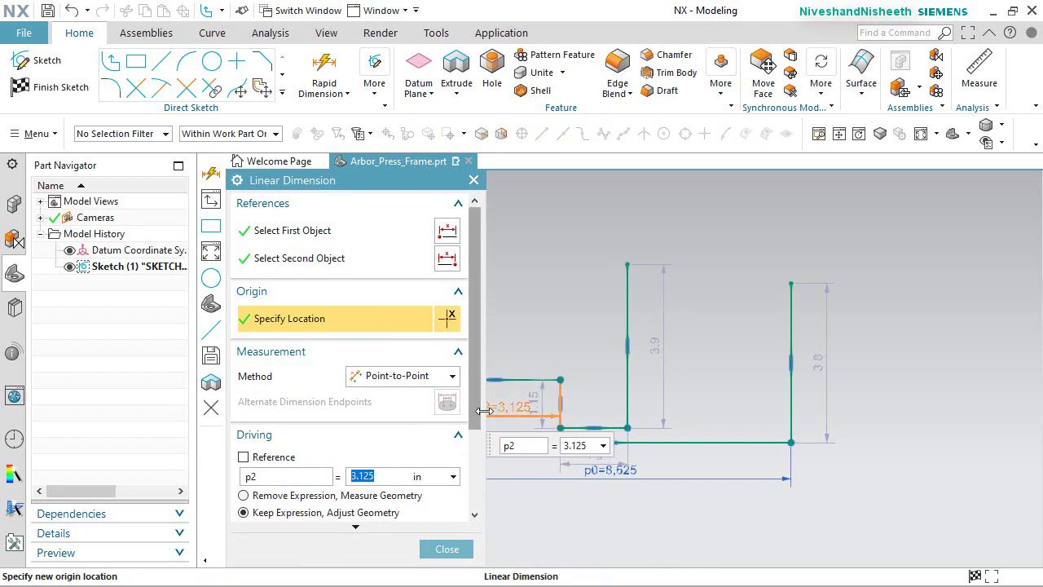
left_click(450, 549)
left_click(554, 510)
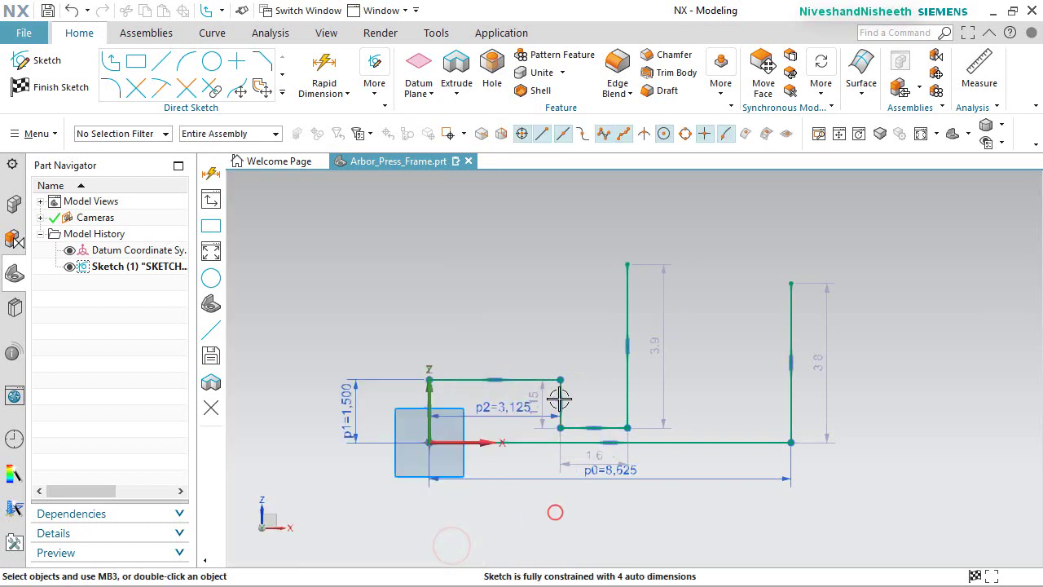
Set the height of the short vertical step between the two horizontal lines to 0.125 in.
scroll(550, 401, "up", 4)
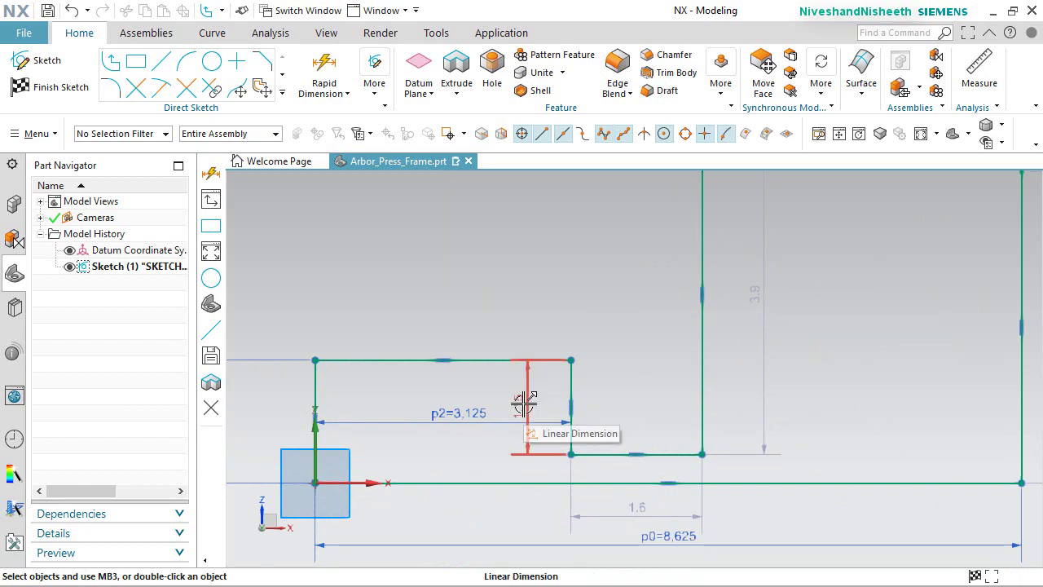
left_click(524, 403)
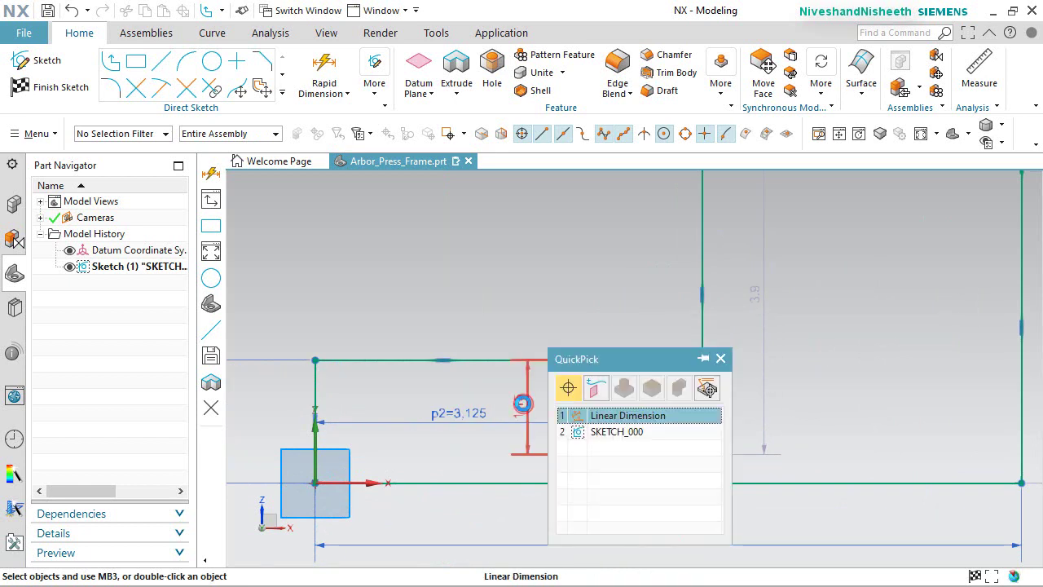
double_click(524, 404)
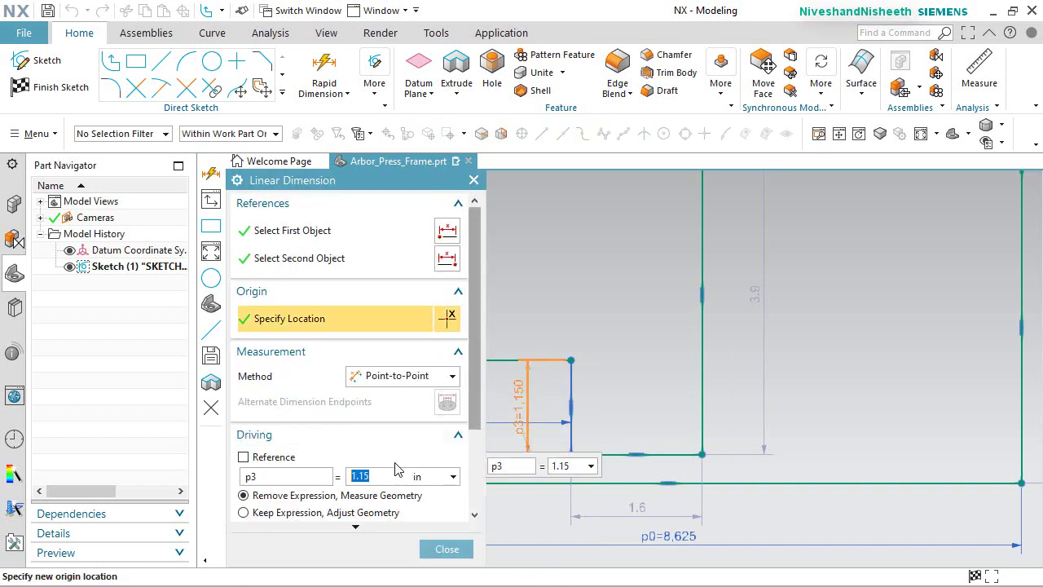
type("0.125")
key("Return")
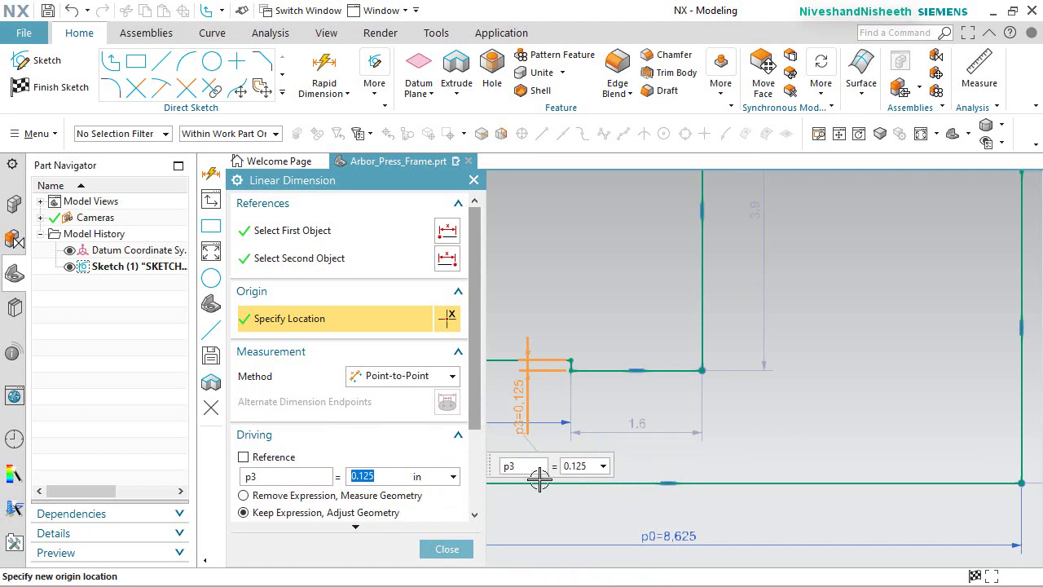
middle_click(639, 426)
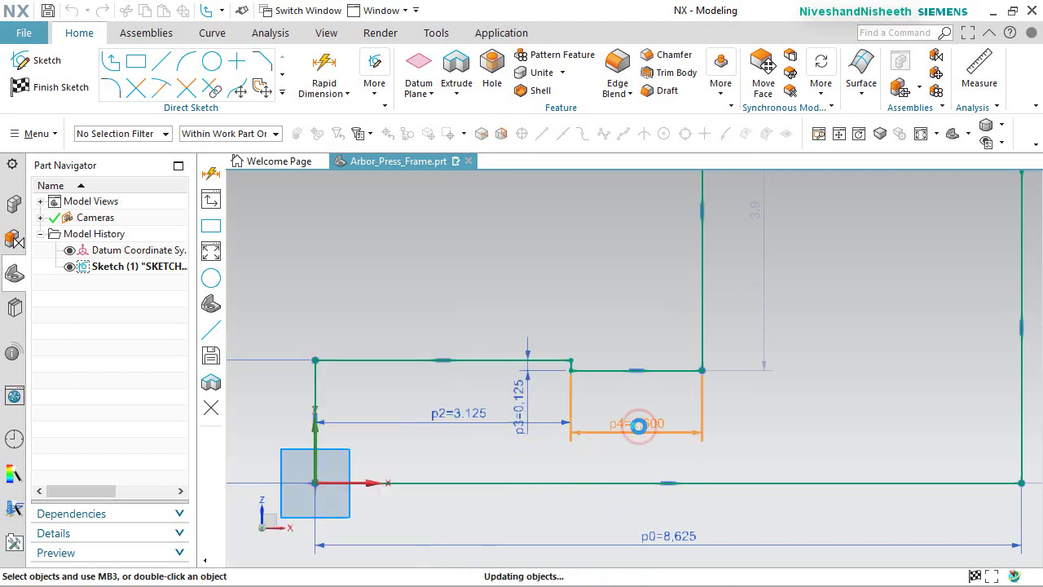
Set the lower horizontal step line's length to 1.5 in and move the 3.125 in dimension above the profile.
double_click(639, 425)
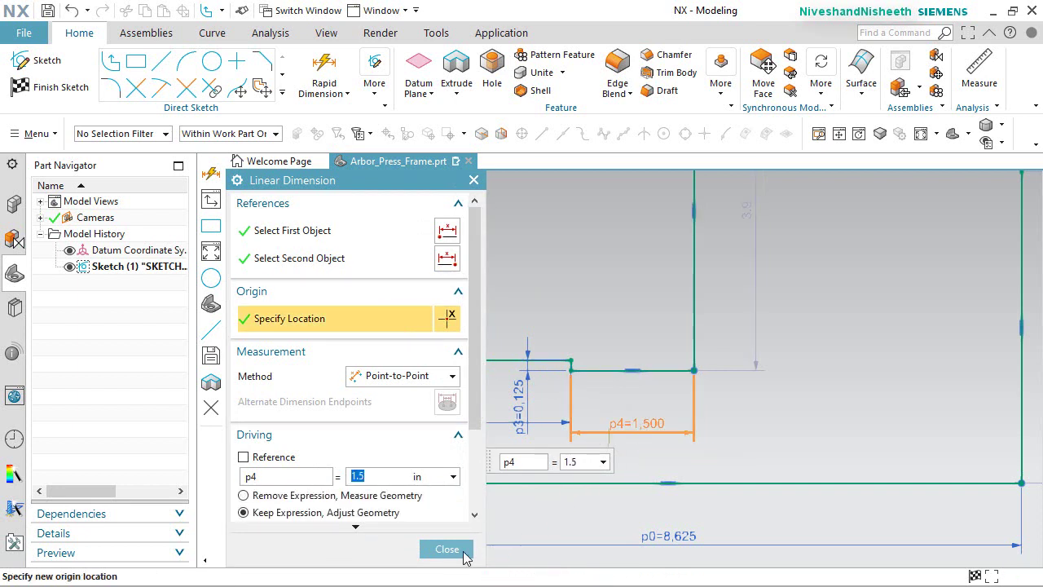
left_click(446, 549)
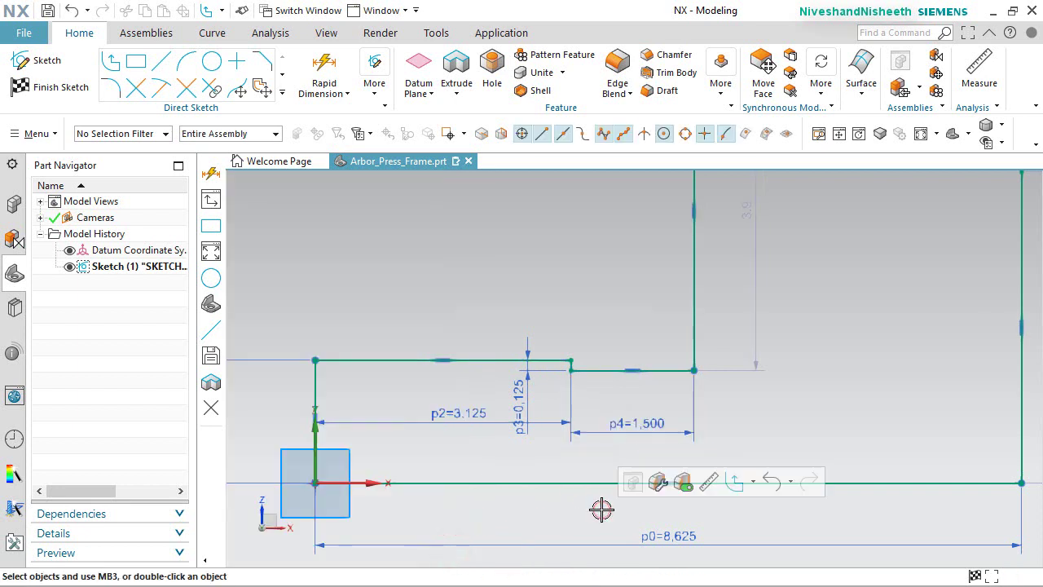
left_click_drag(466, 416, 431, 307)
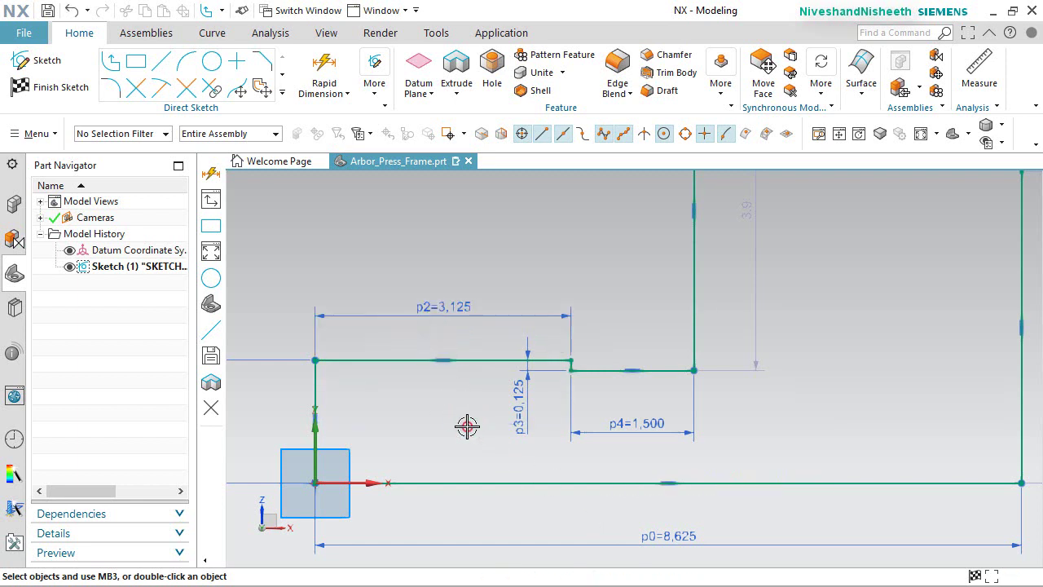
left_click(467, 425)
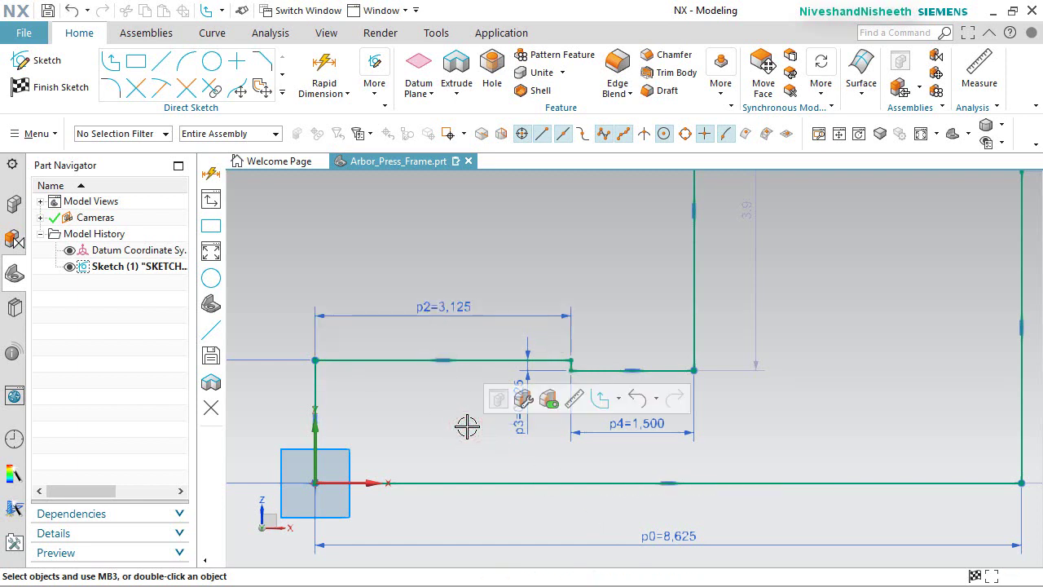
Set the length of the inner vertical line rising from the 1.5 in step to 2.125 in.
scroll(466, 425, "down", 3)
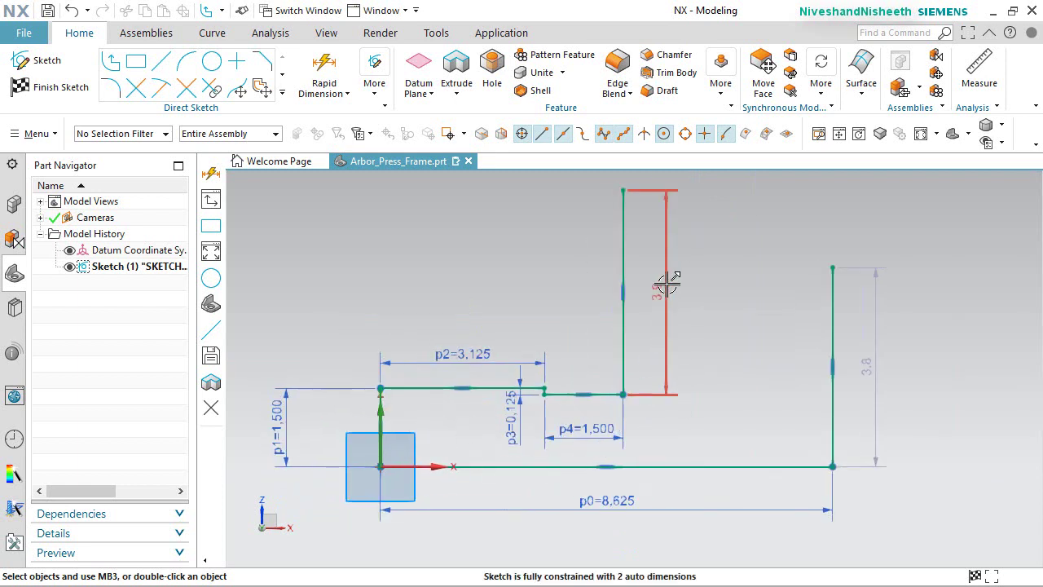
left_click(664, 284)
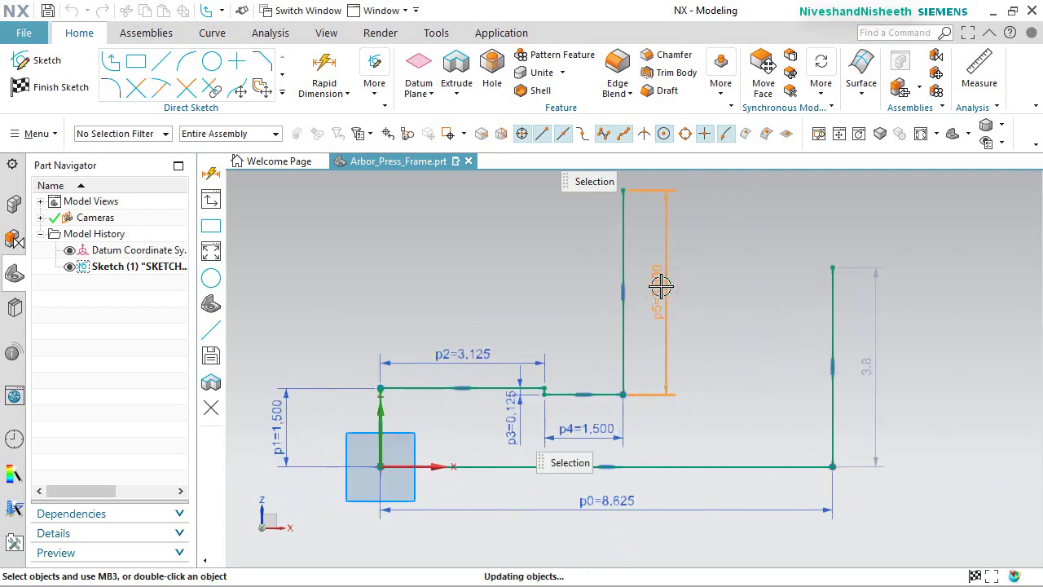
type("2.125")
key("Return")
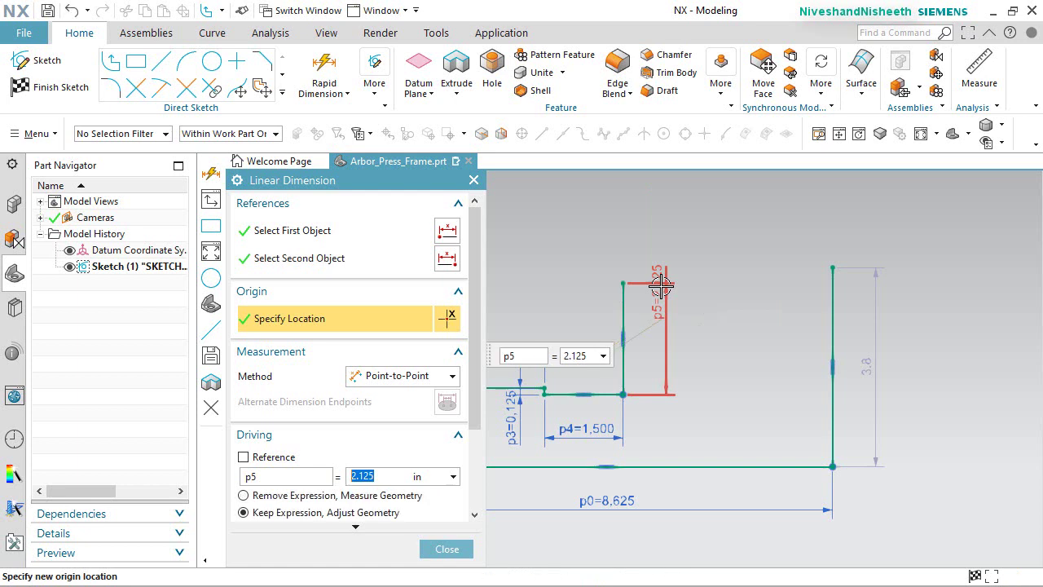
left_click(461, 549)
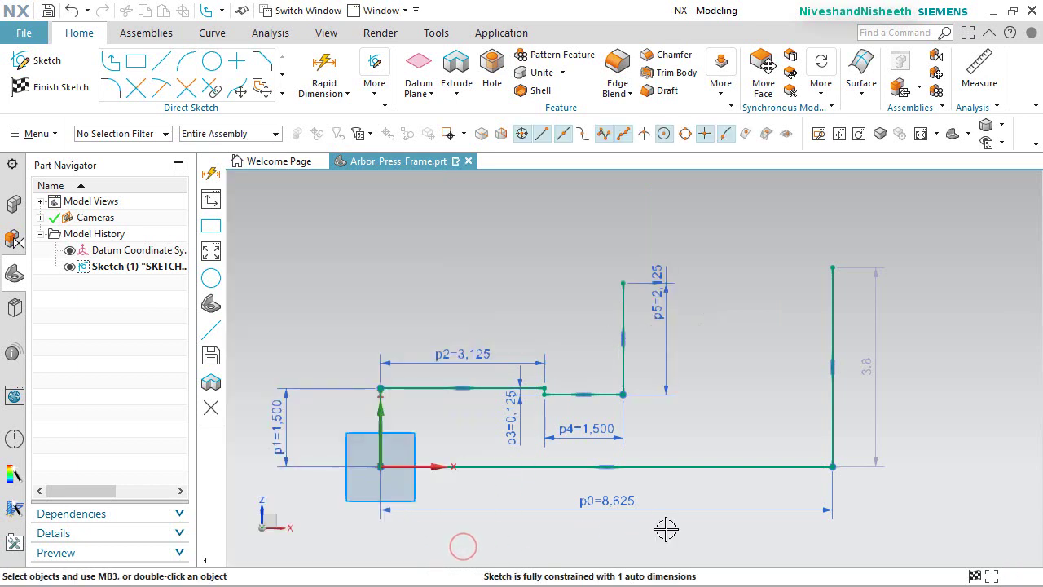
Sketch a separate 2.5 in vertical line with the Profile tool, running downward at 270° high above the origin.
scroll(595, 515, "down", 3)
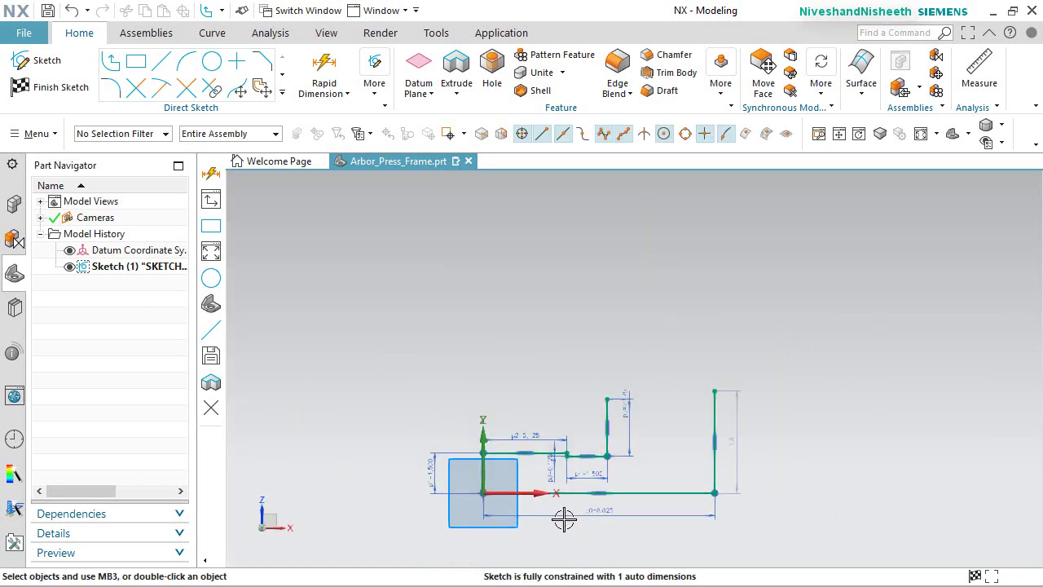
scroll(563, 519, "up", 1)
left_click(820, 197)
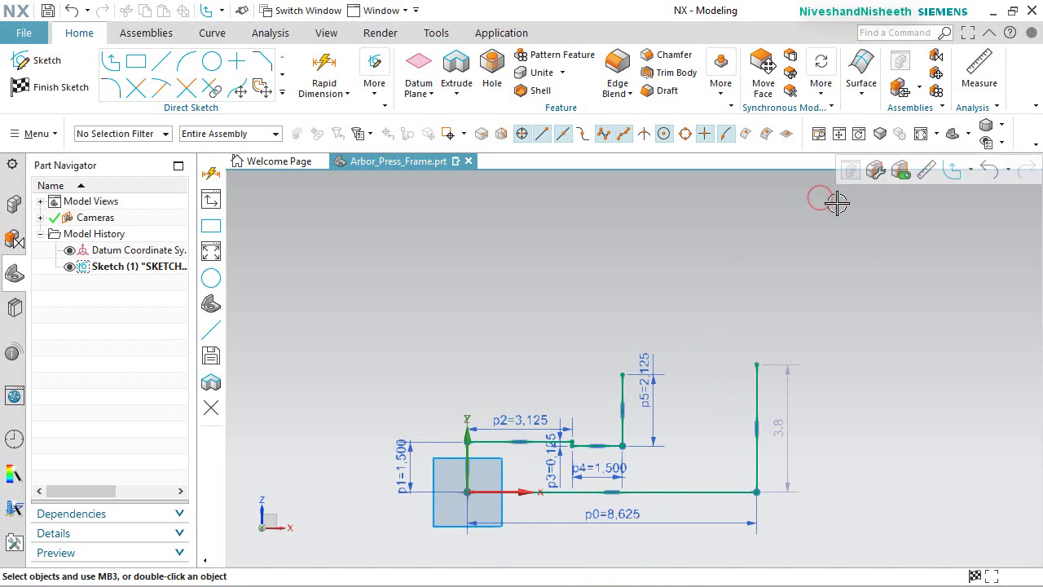
left_click(970, 170)
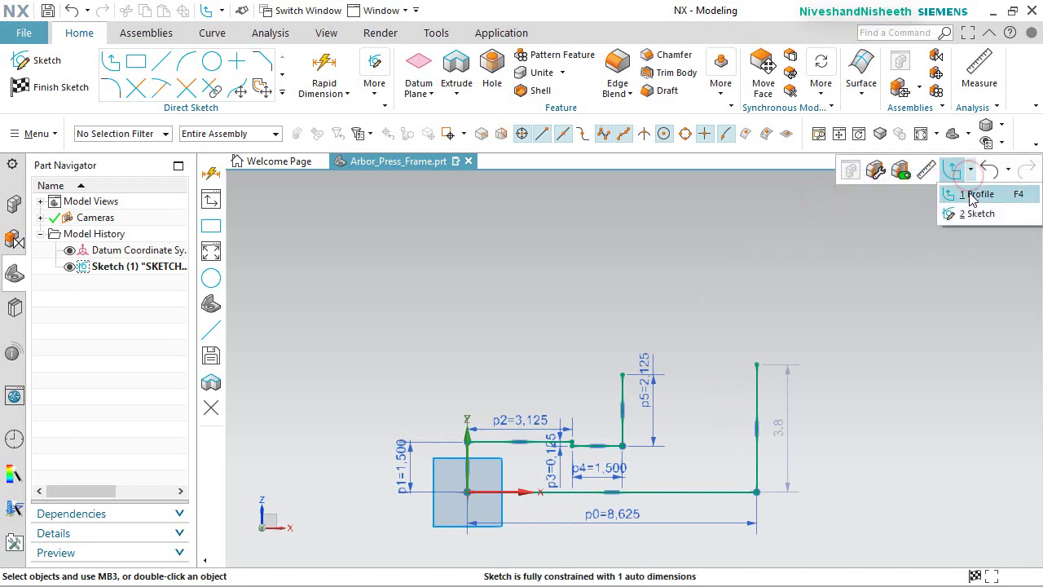
left_click(971, 195)
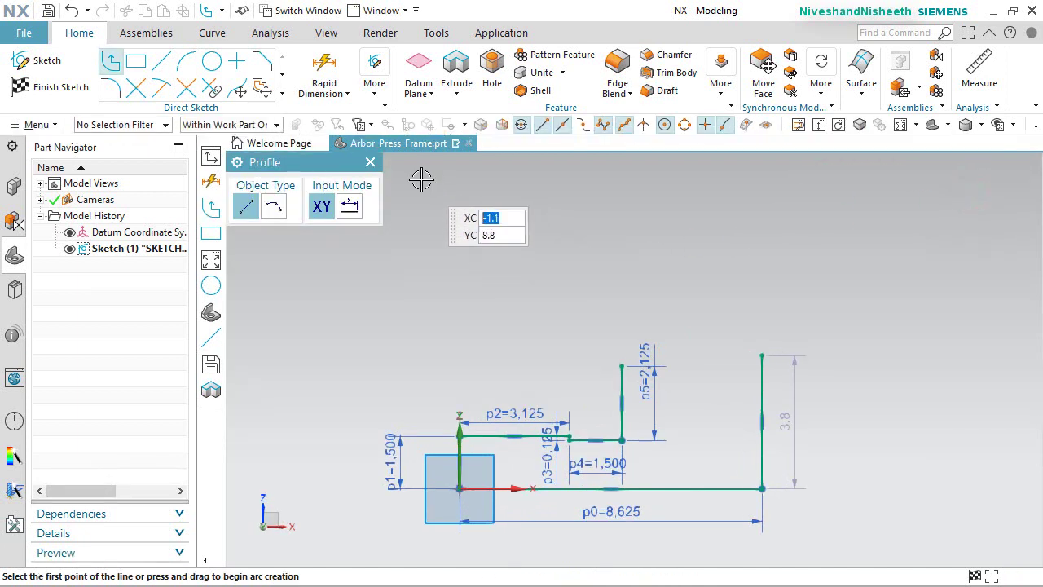
left_click(473, 175)
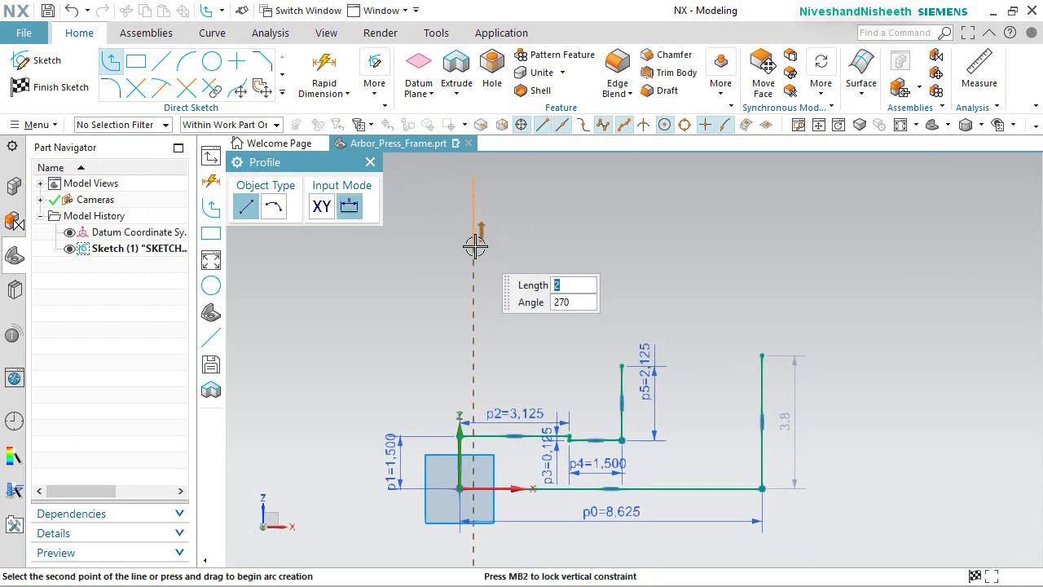
type("2.5")
key("Tab")
key("Return")
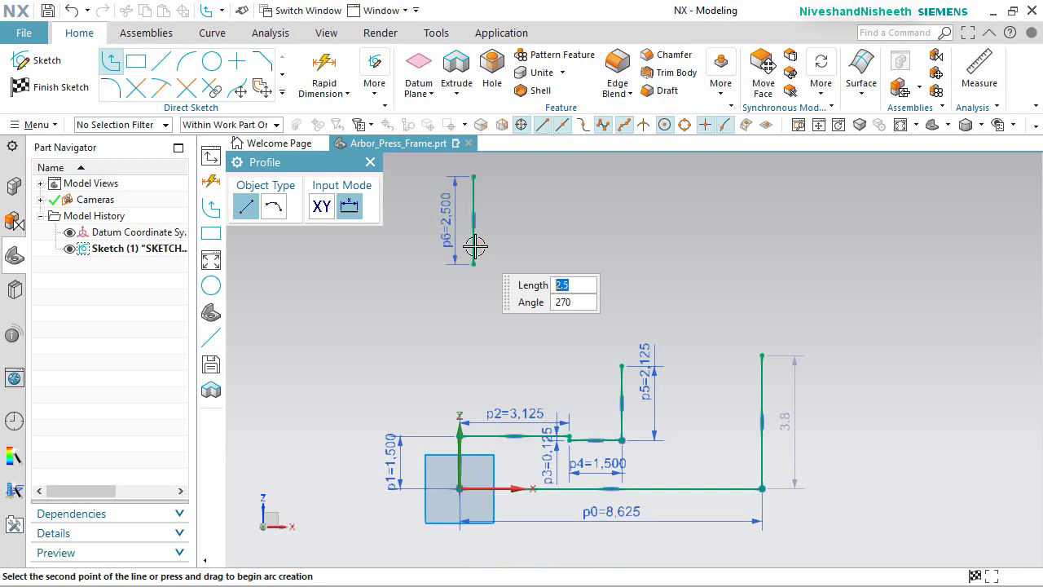
right_click(537, 226)
left_click(582, 214)
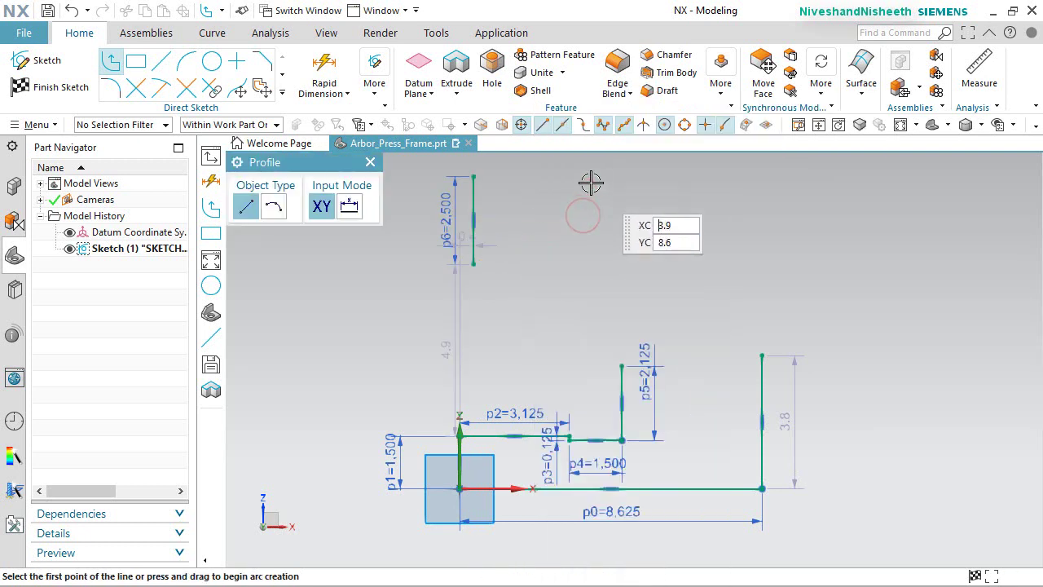
left_click(370, 162)
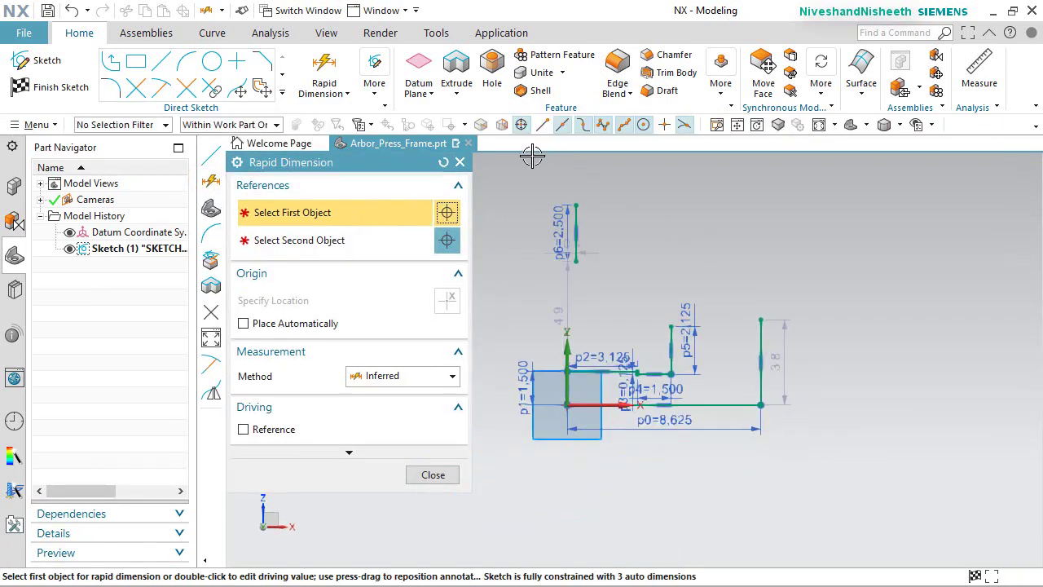
Dimension the height from the origin to the upper endpoint of the detached vertical line as 9 in.
left_click(574, 201)
scroll(497, 368, "up", 4)
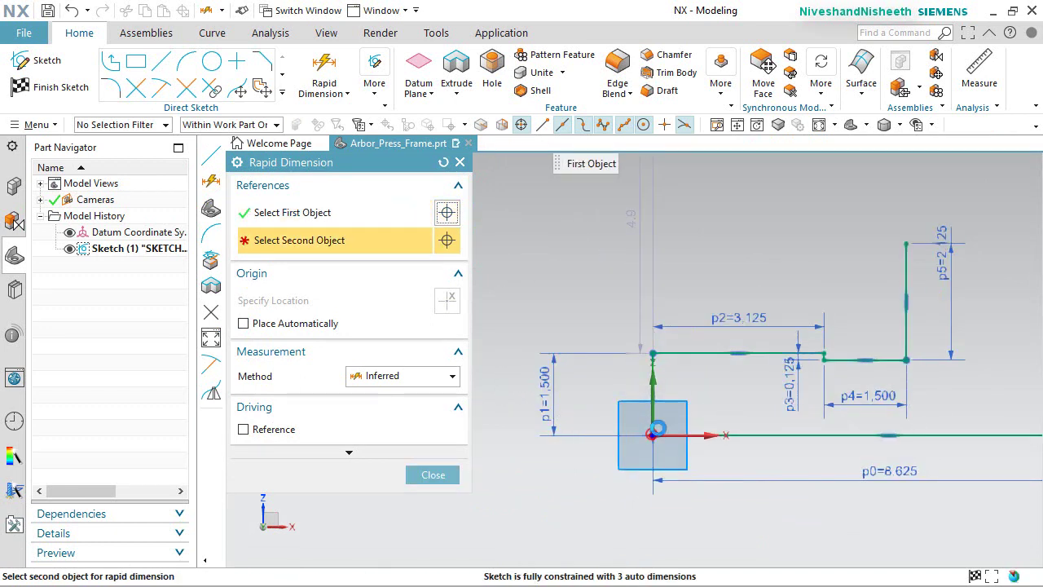
left_click(656, 429)
scroll(652, 432, "down", 3)
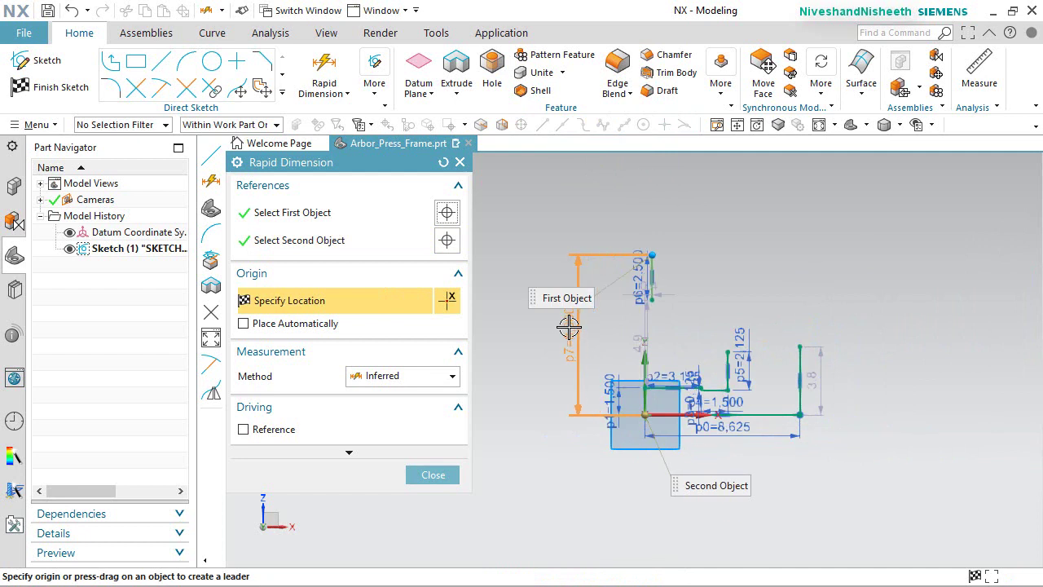
left_click(569, 326)
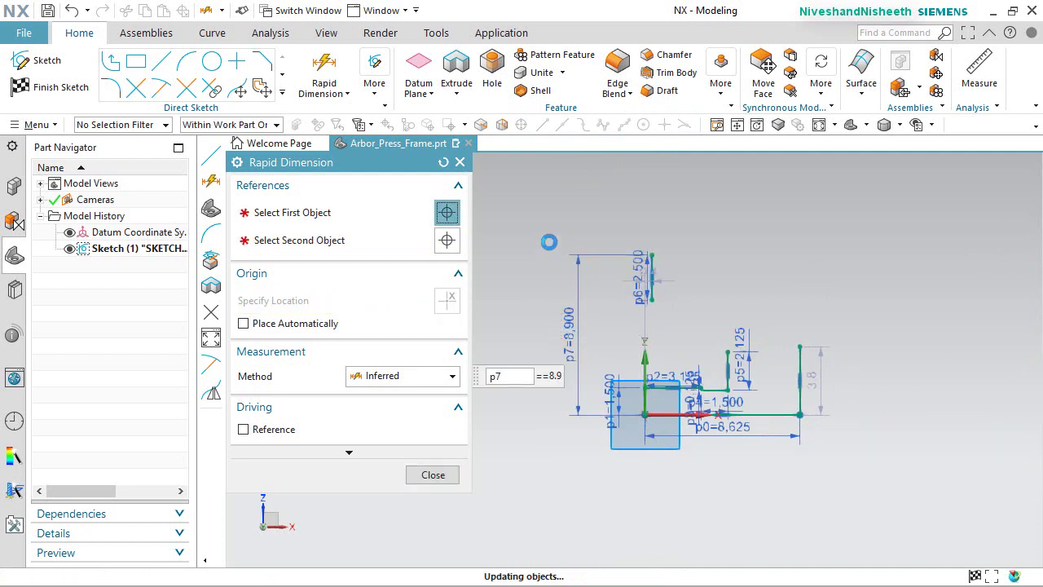
type("9")
key("Return")
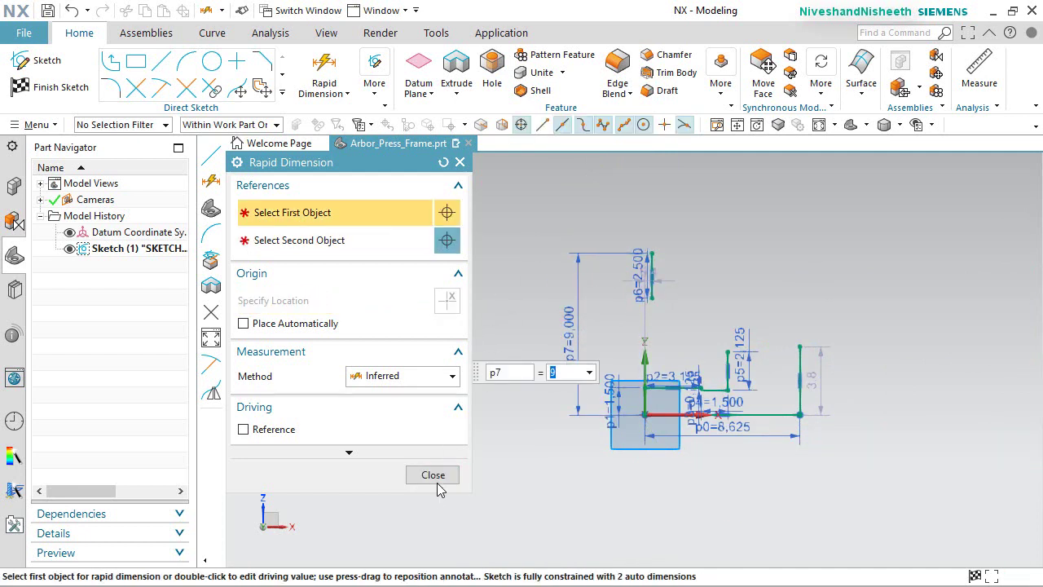
left_click(433, 475)
Sketch a horizontal line about 2.1 in long in the +X direction from the top endpoint of the 2.5 in vertical line.
scroll(845, 372, "up", 4)
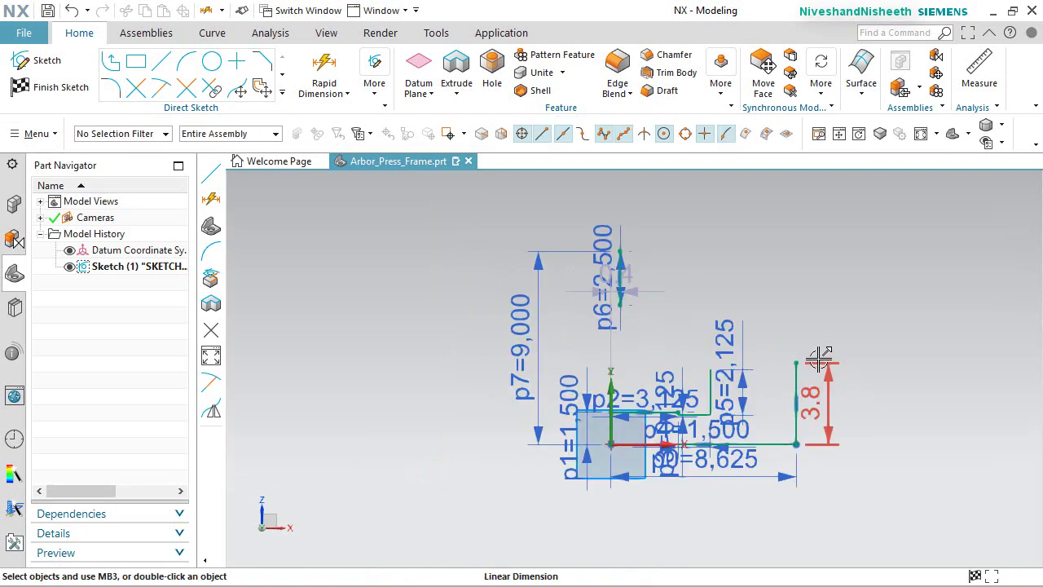
left_click(596, 220)
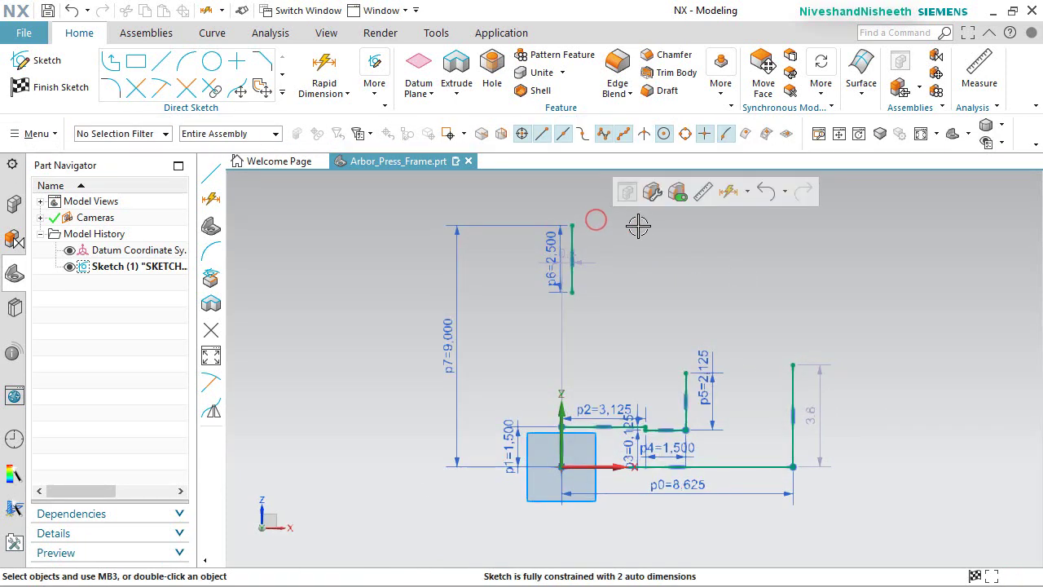
left_click(748, 193)
left_click(748, 235)
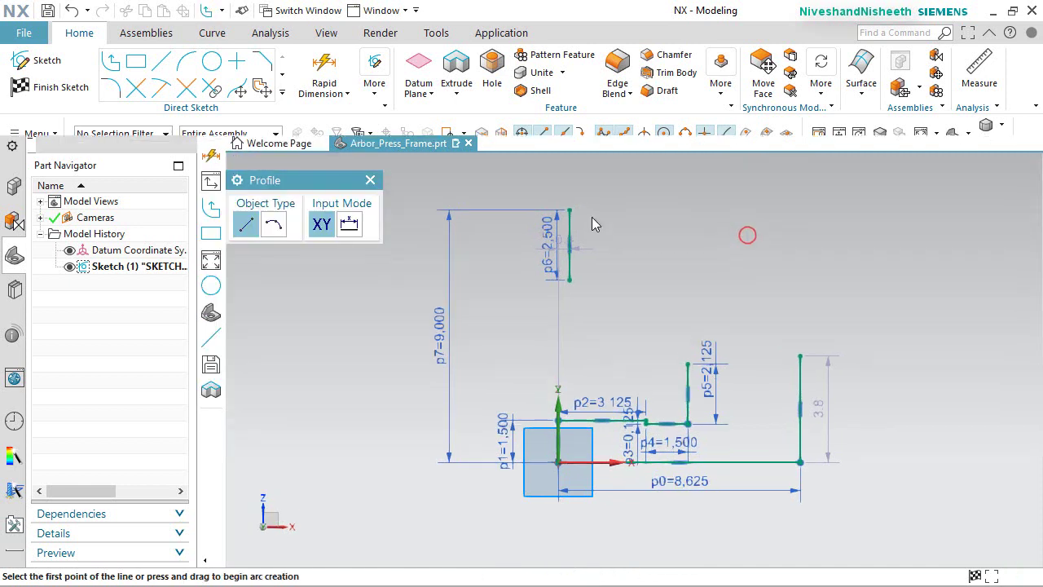
left_click(570, 211)
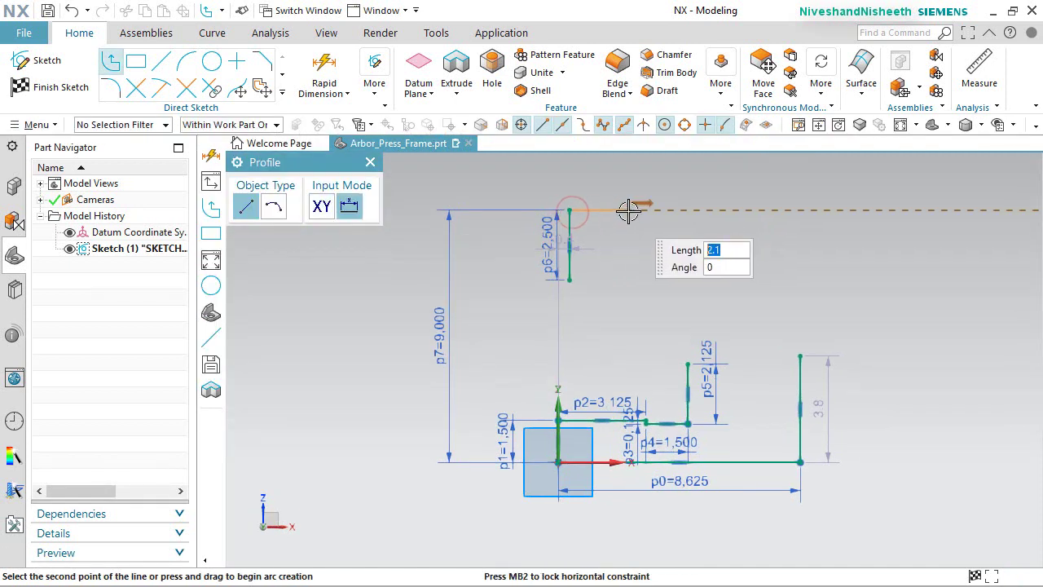
left_click(628, 211)
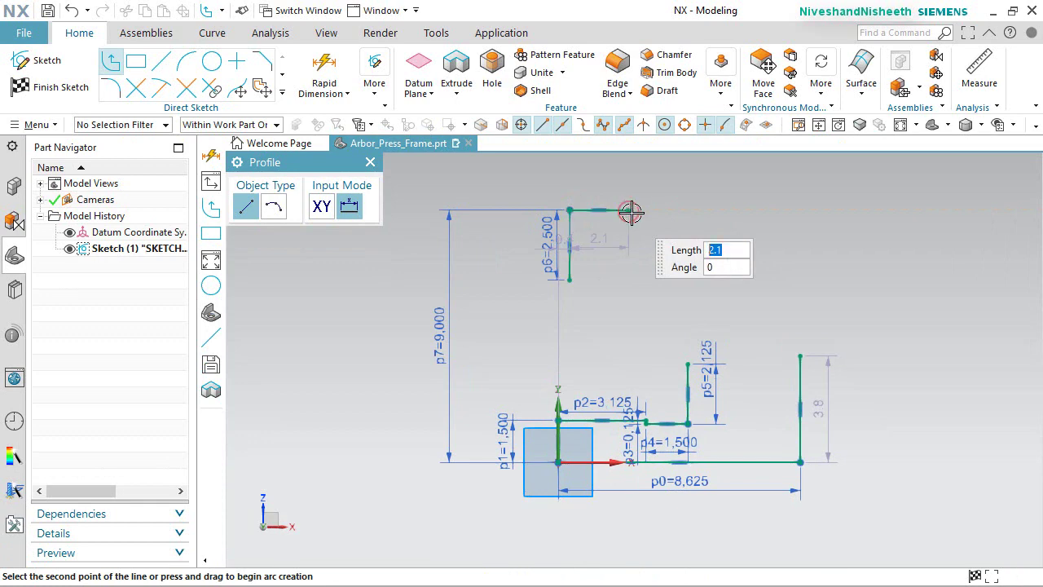
right_click(698, 252)
left_click(725, 240)
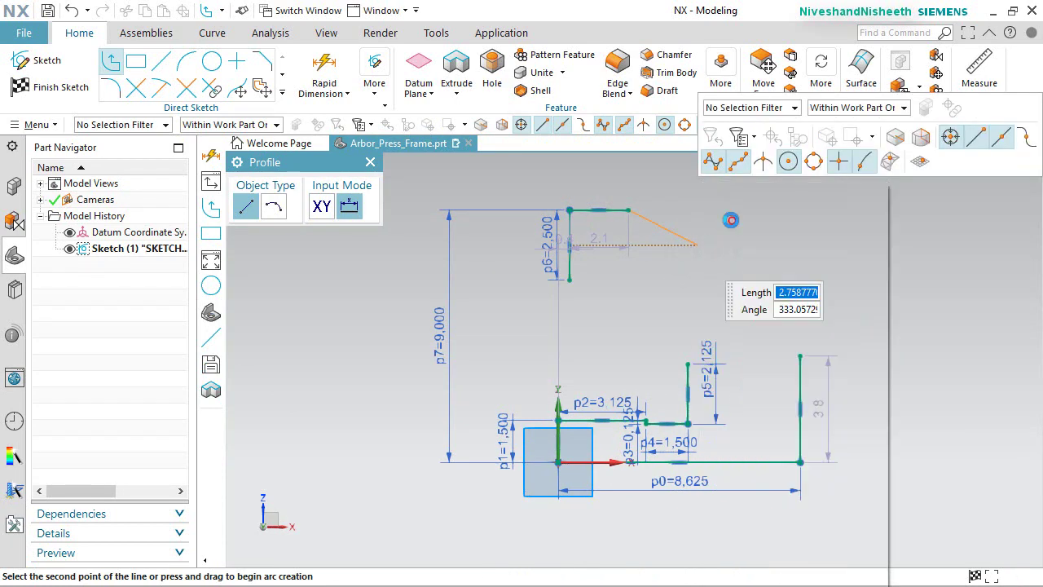
right_click(631, 187)
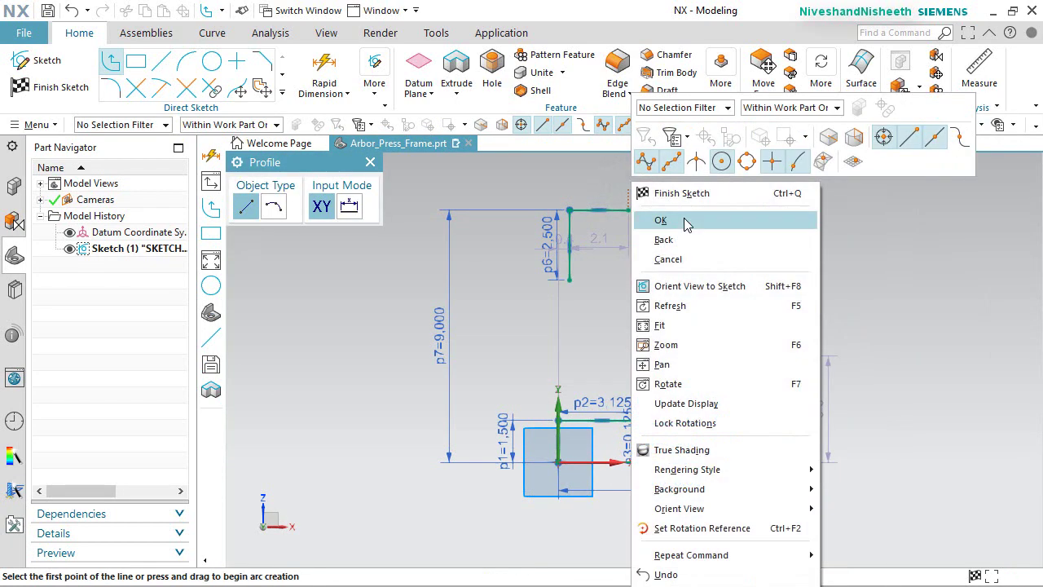
left_click(658, 217)
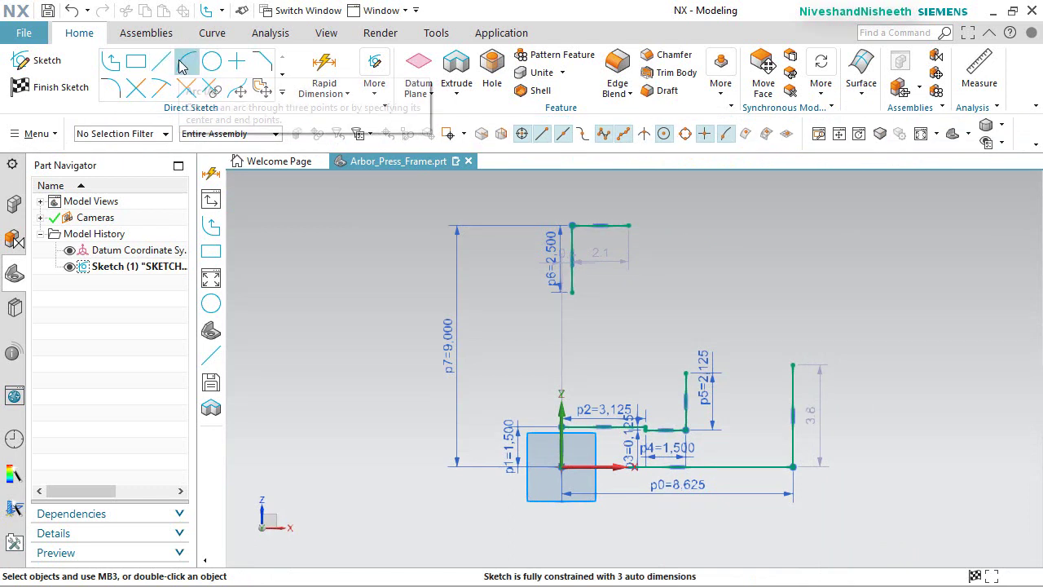
Sketch a three-point arc of about 6.2 in radius from the upper horizontal line's free end to the top of the outer vertical line.
left_click(183, 65)
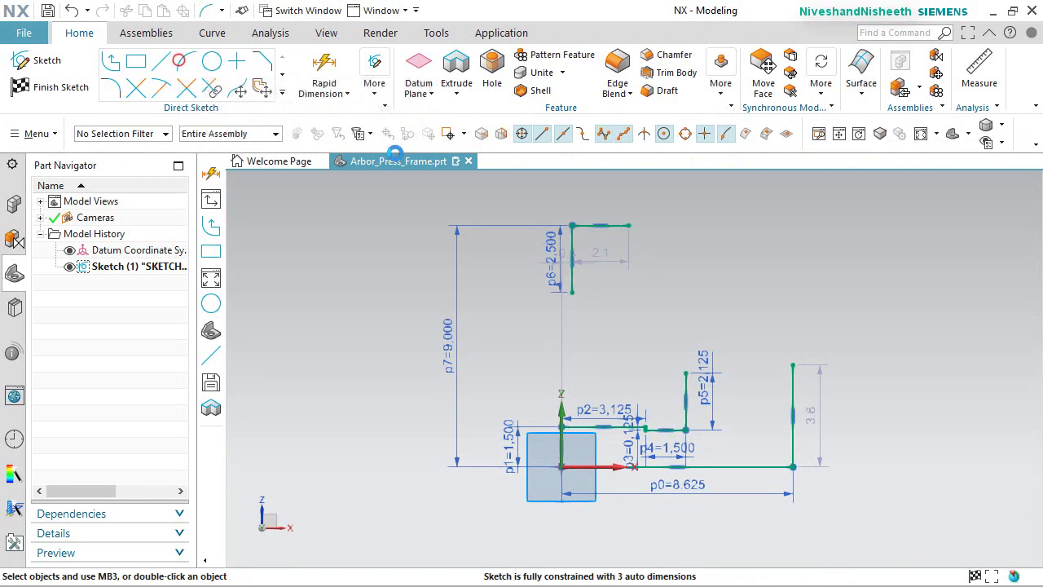
left_click(630, 209)
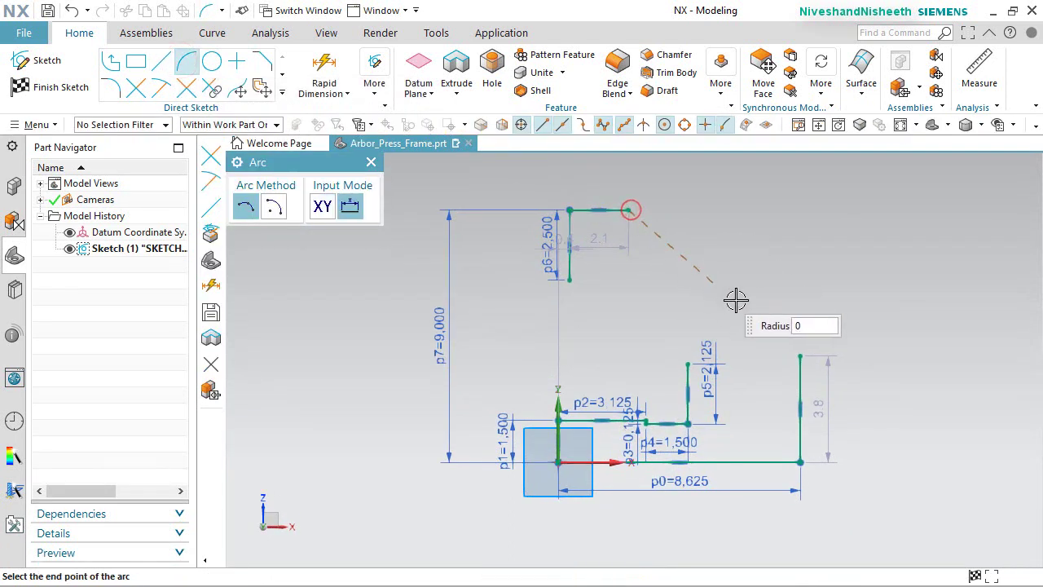
left_click(797, 353)
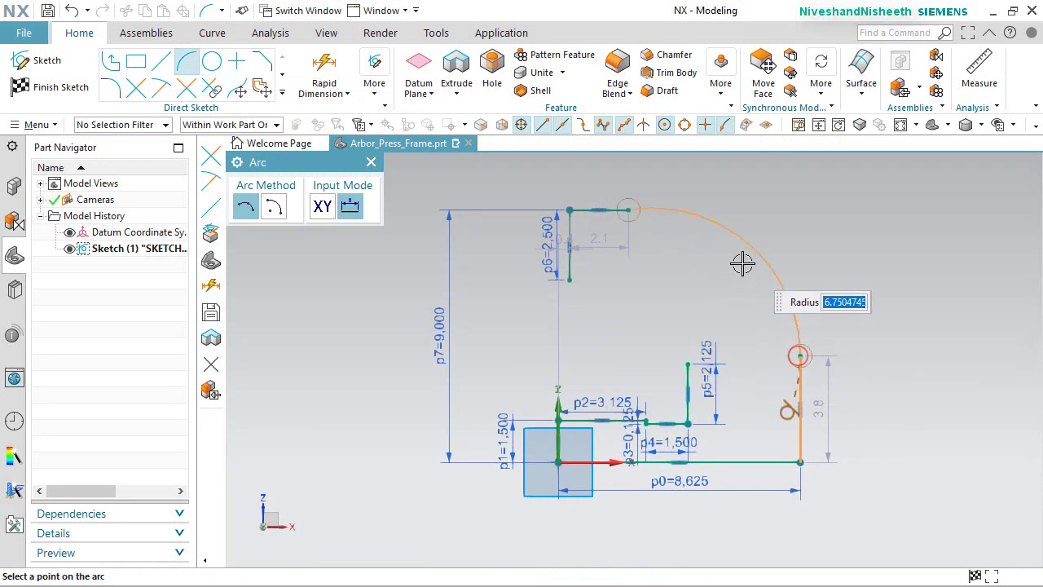
left_click(699, 237)
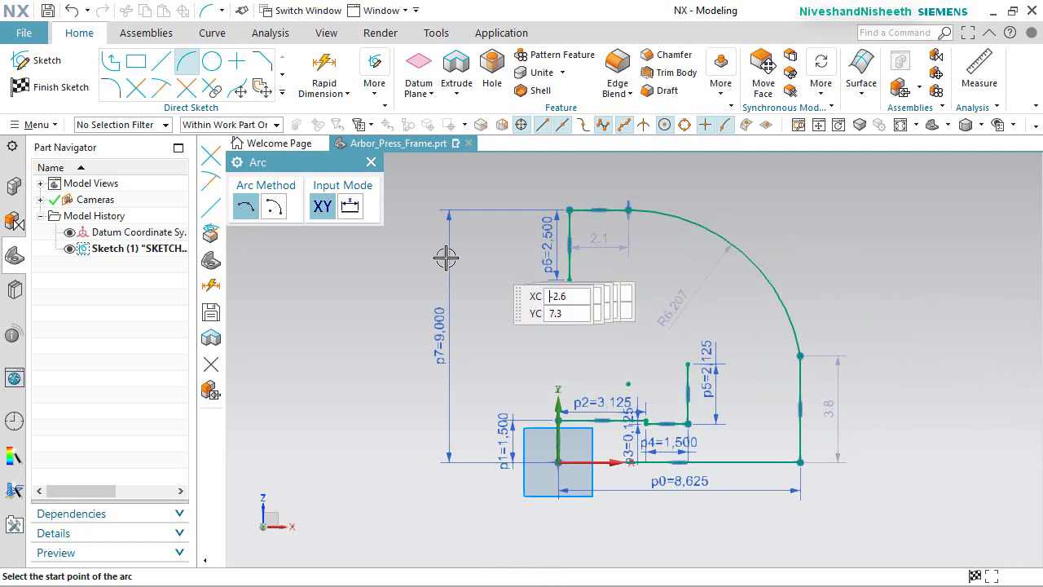
left_click(371, 161)
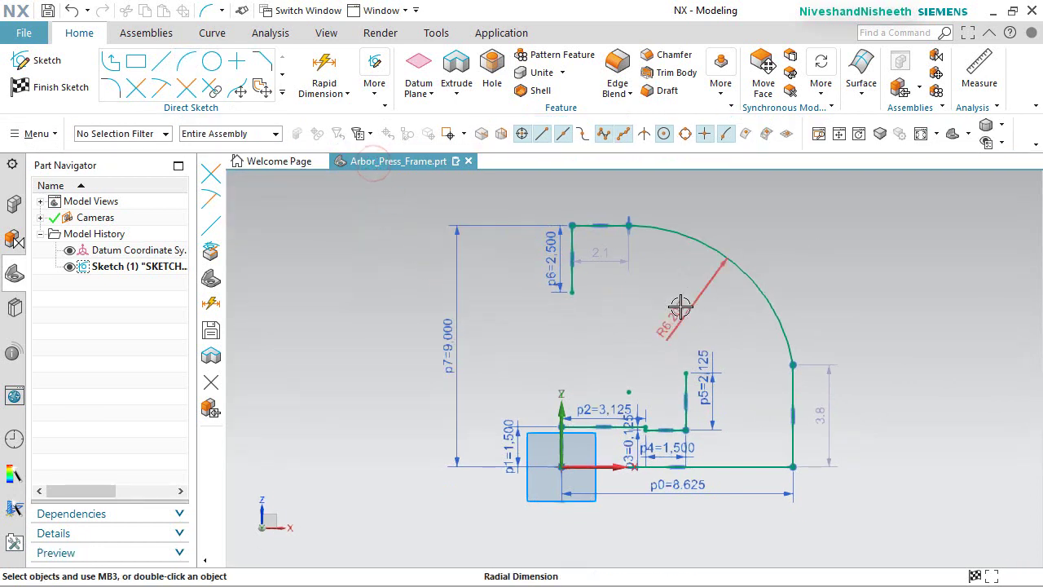
Place the outer arc's radius dimension outside the profile and set it to 6 in.
left_click_drag(785, 252, 785, 243)
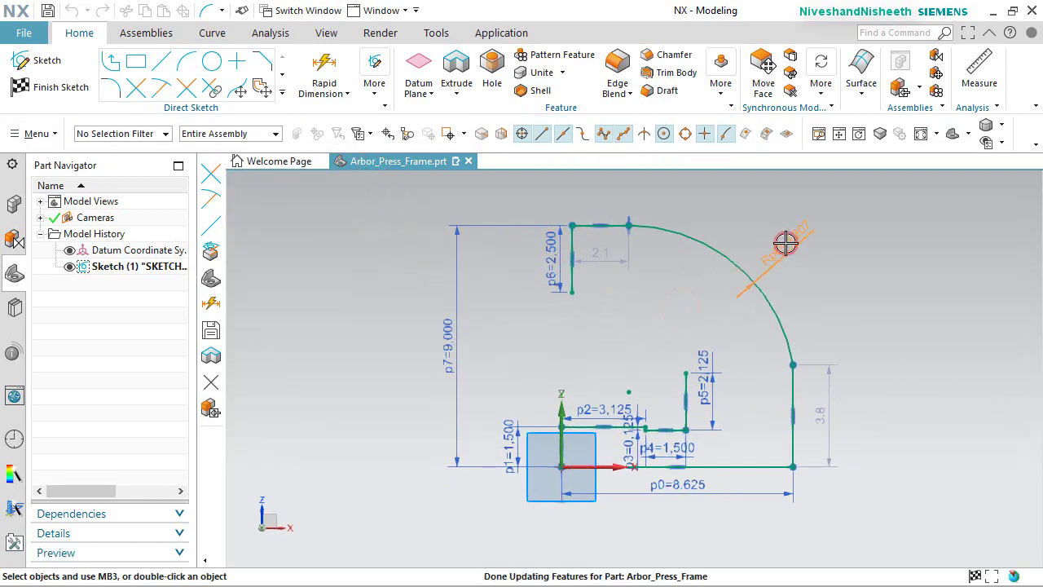
double_click(785, 243)
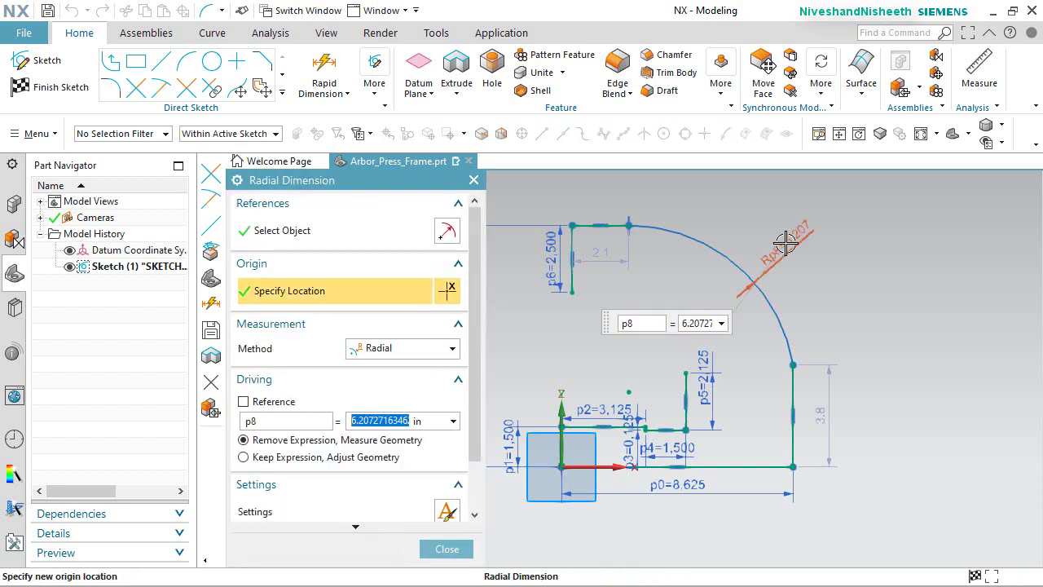
type("6")
key("Return")
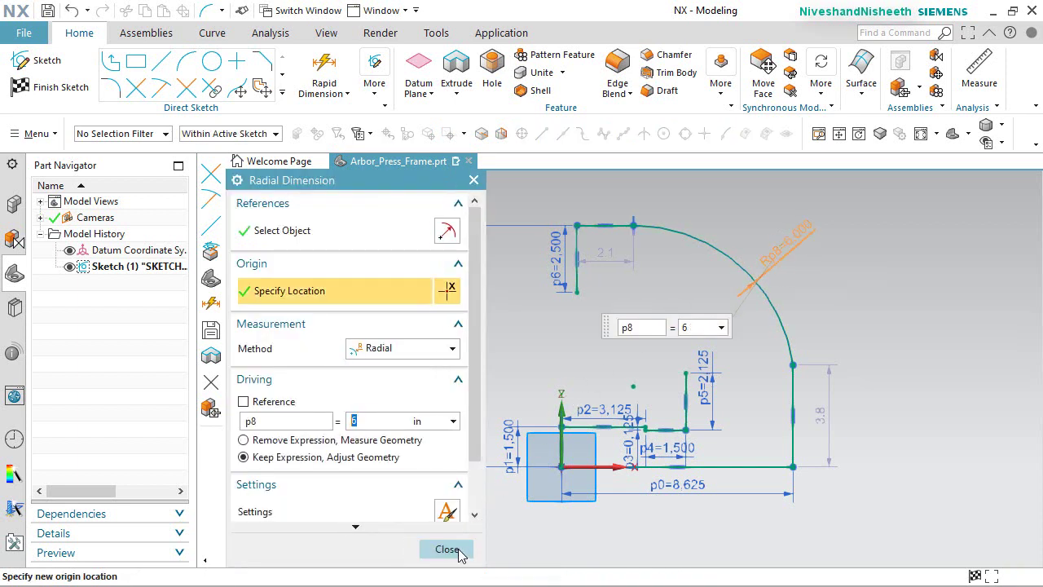
left_click(446, 549)
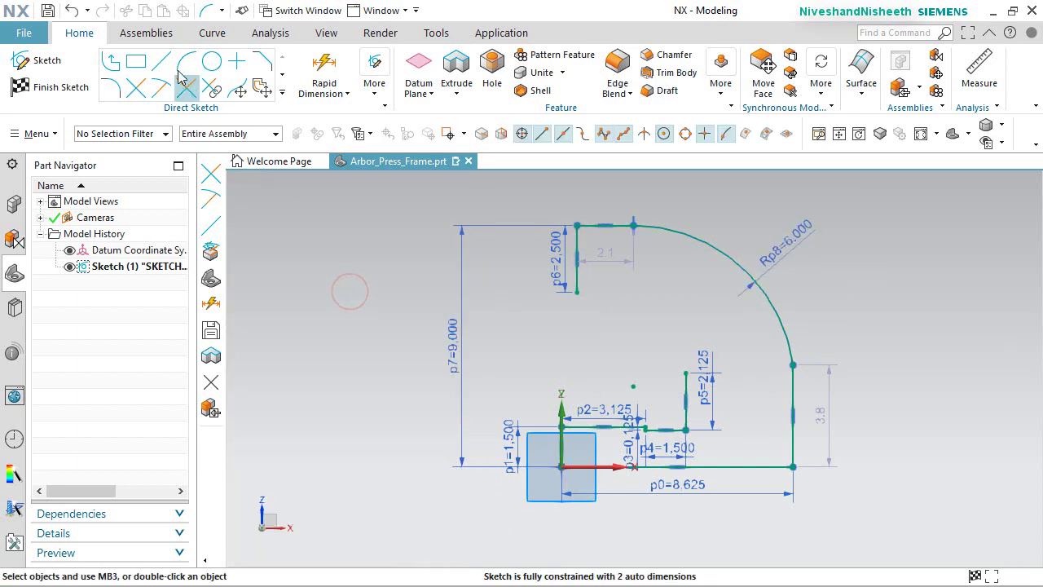
Sketch a 1.184 in horizontal line at 0° from the lower endpoint of the 2.5 in vertical line.
left_click(161, 60)
scroll(633, 252, "up", 3)
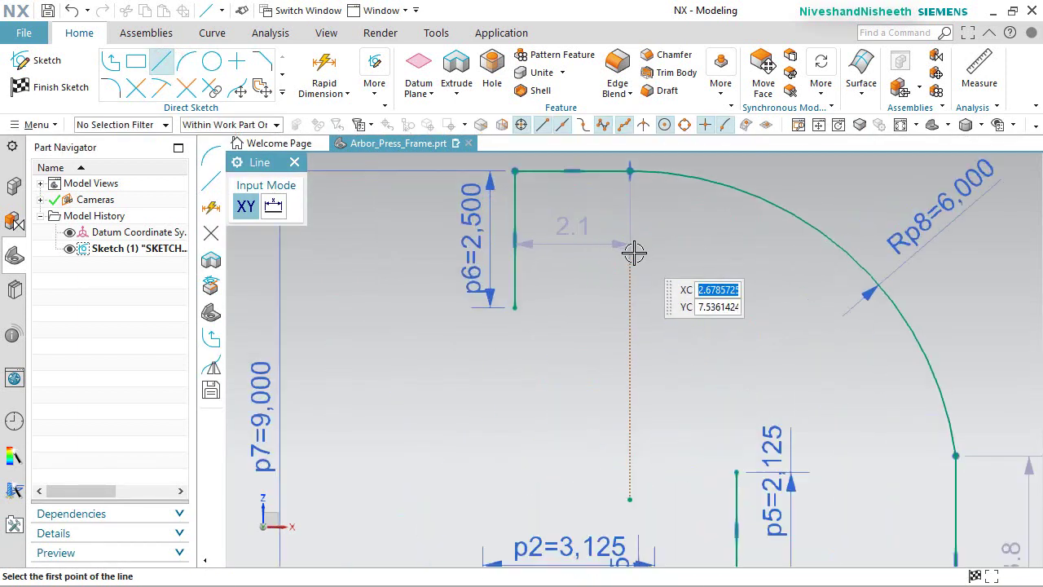
left_click(517, 306)
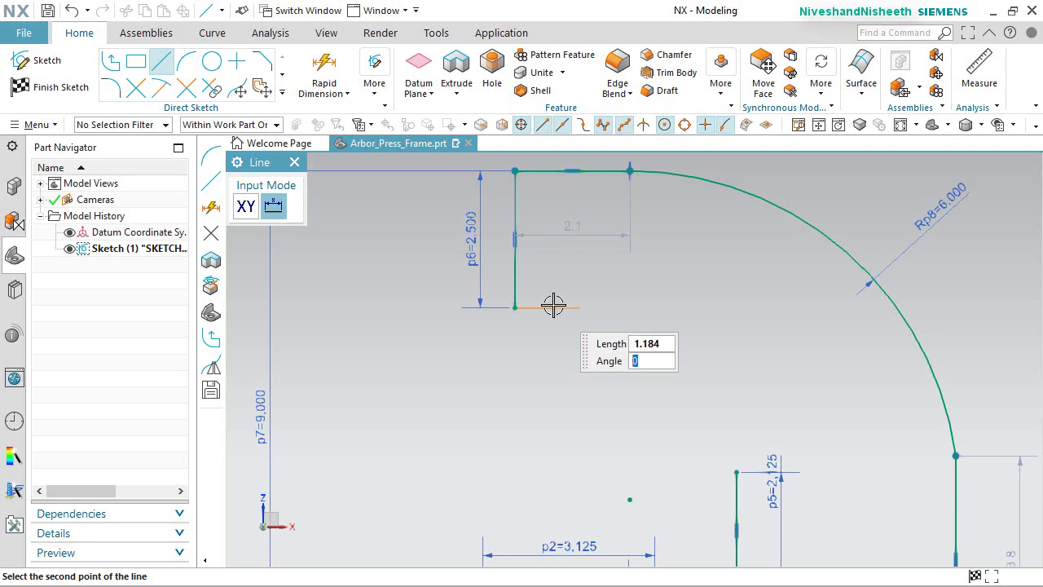
key("Return")
right_click(664, 326)
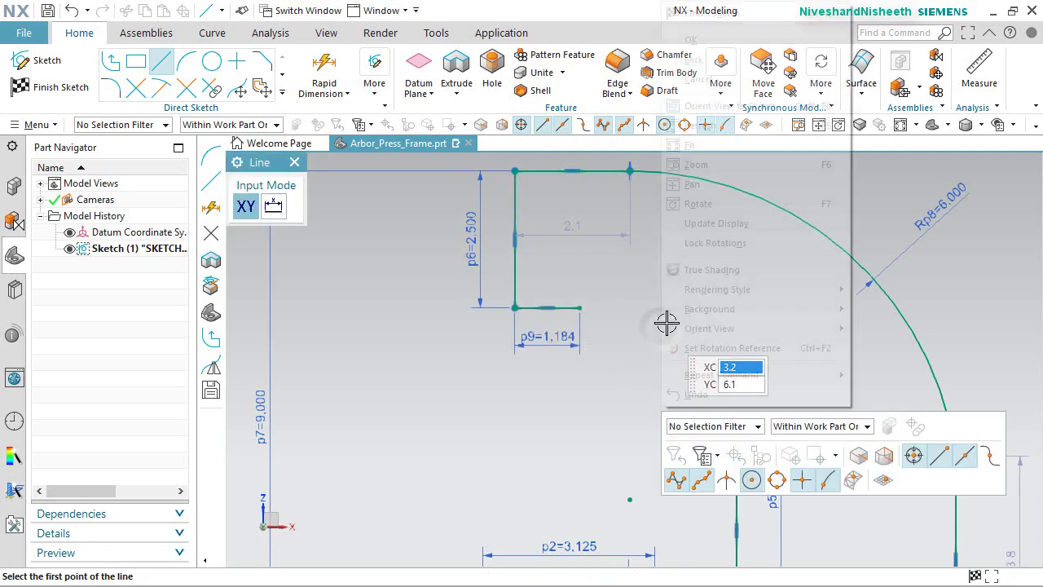
left_click(713, 39)
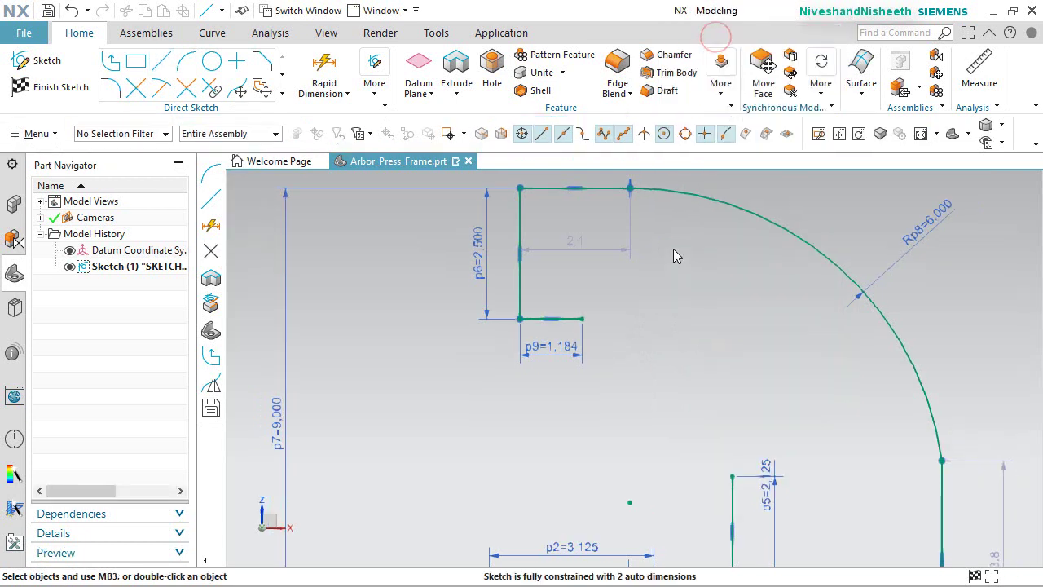
Sketch a three-point inner arc of about 3 in radius from the 1.184 in line's free end to the top of the 2.125 in vertical line.
left_click(184, 66)
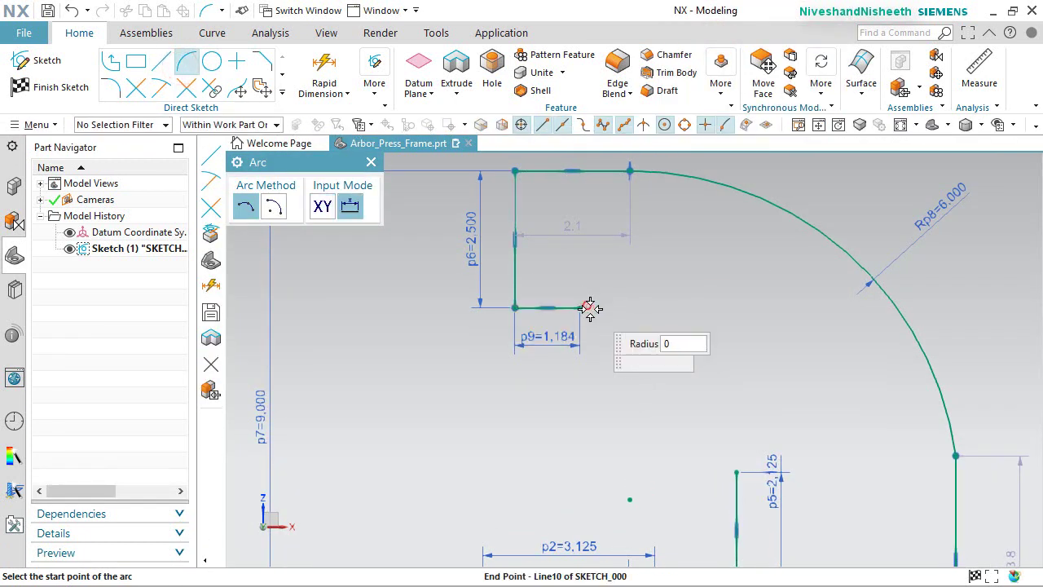
left_click(588, 308)
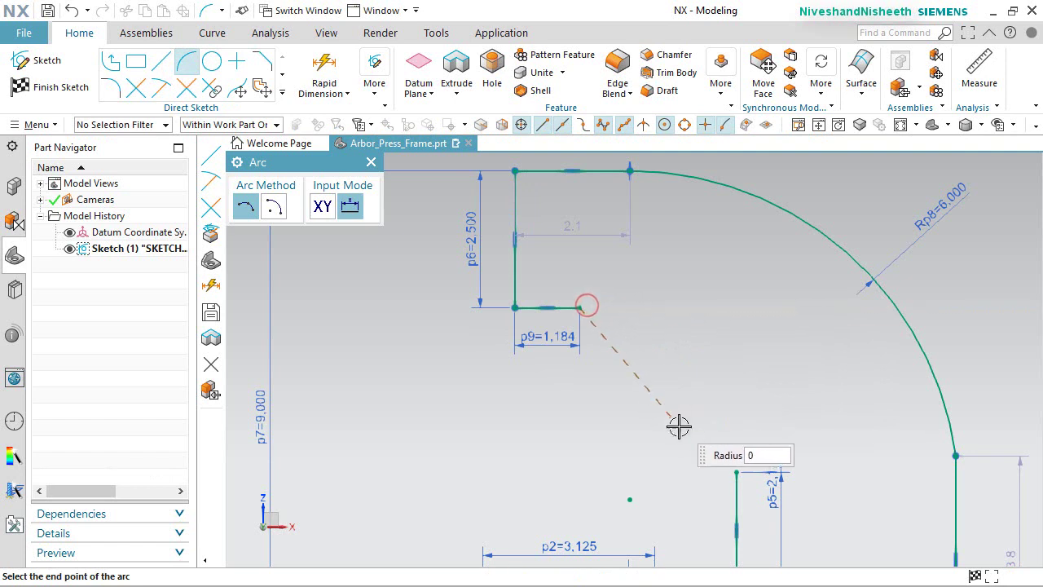
left_click(735, 469)
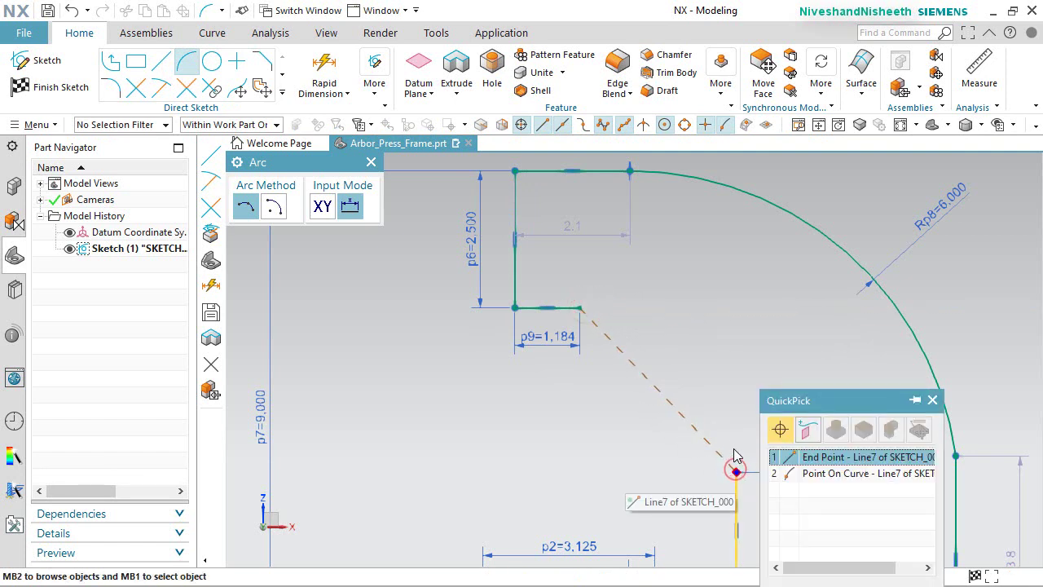
left_click(807, 458)
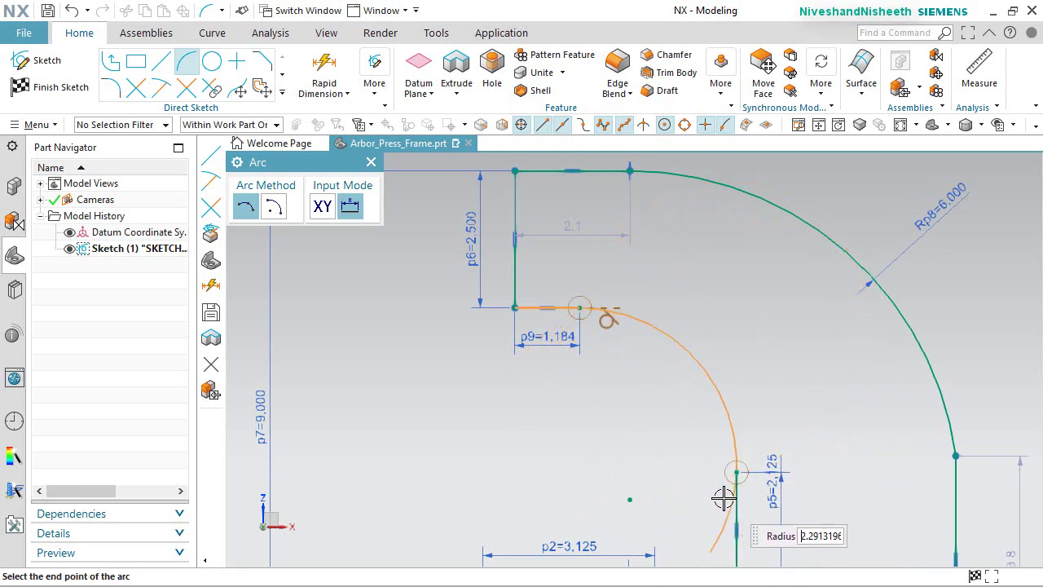
left_click(737, 471)
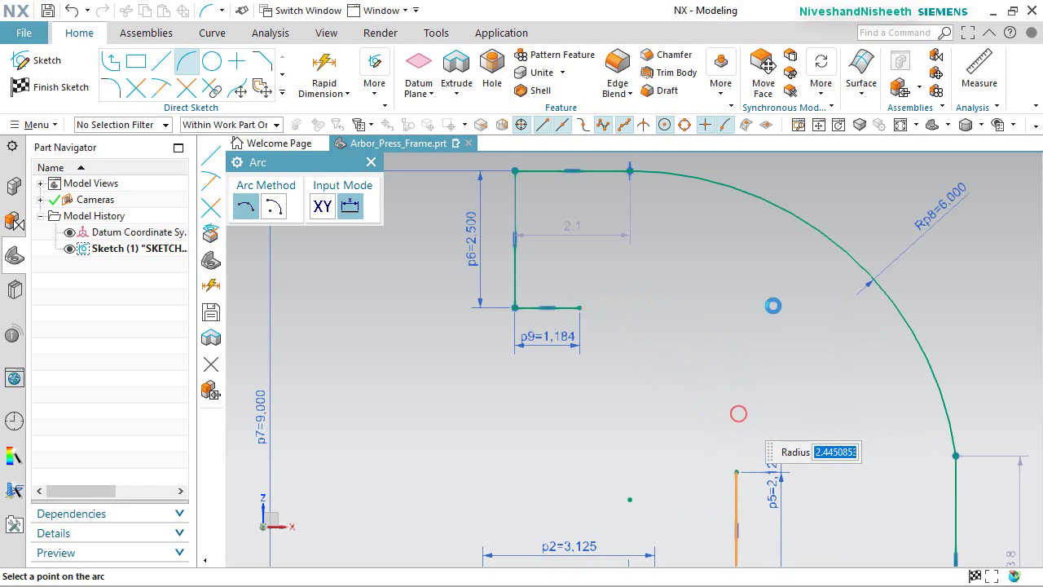
left_click(773, 305)
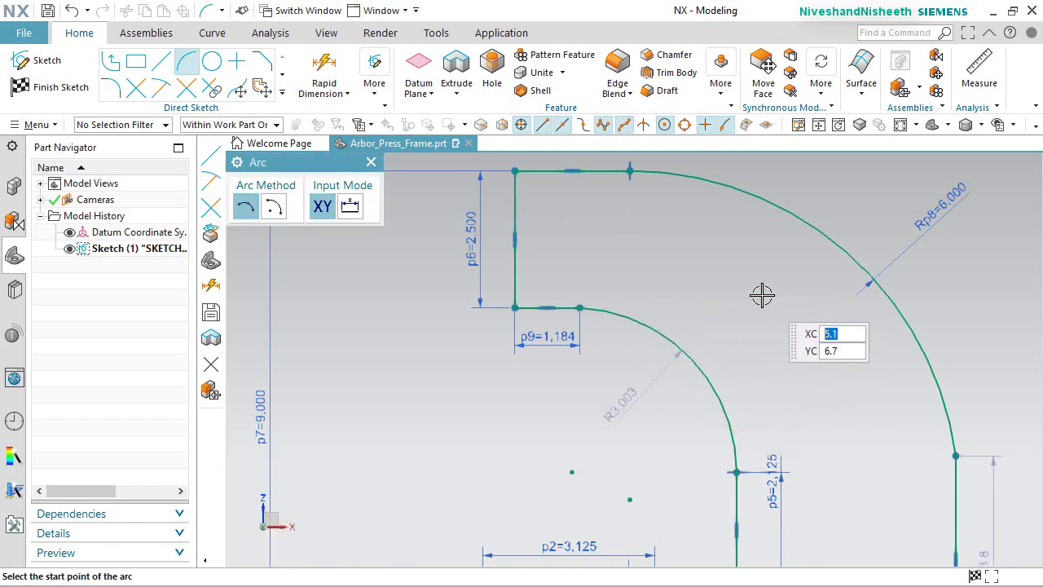
right_click(762, 295)
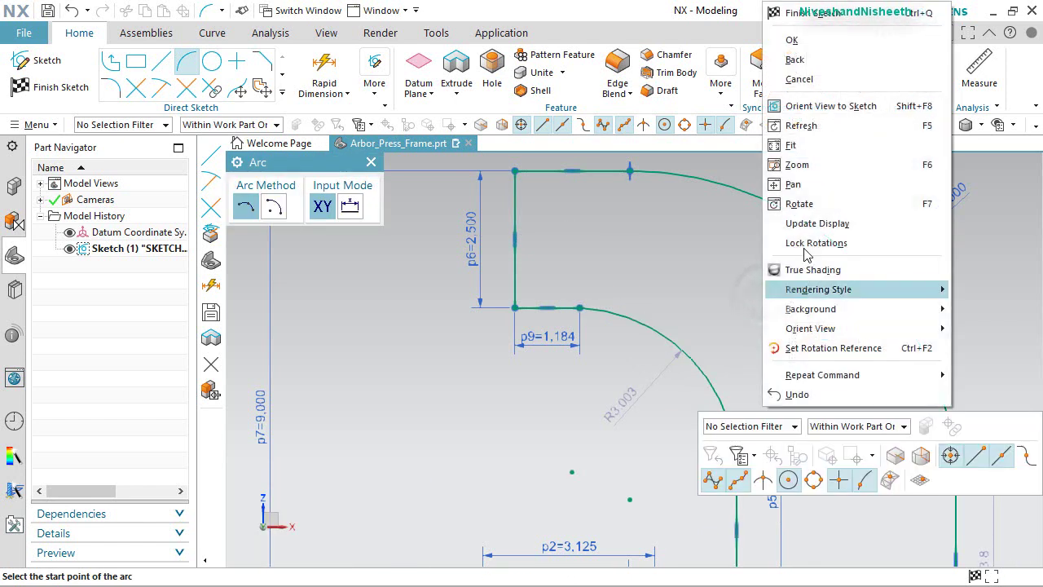
left_click(781, 40)
Dimension the horizontal distance between the centers of the inner and outer arcs as 1 in.
scroll(659, 403, "up", 4)
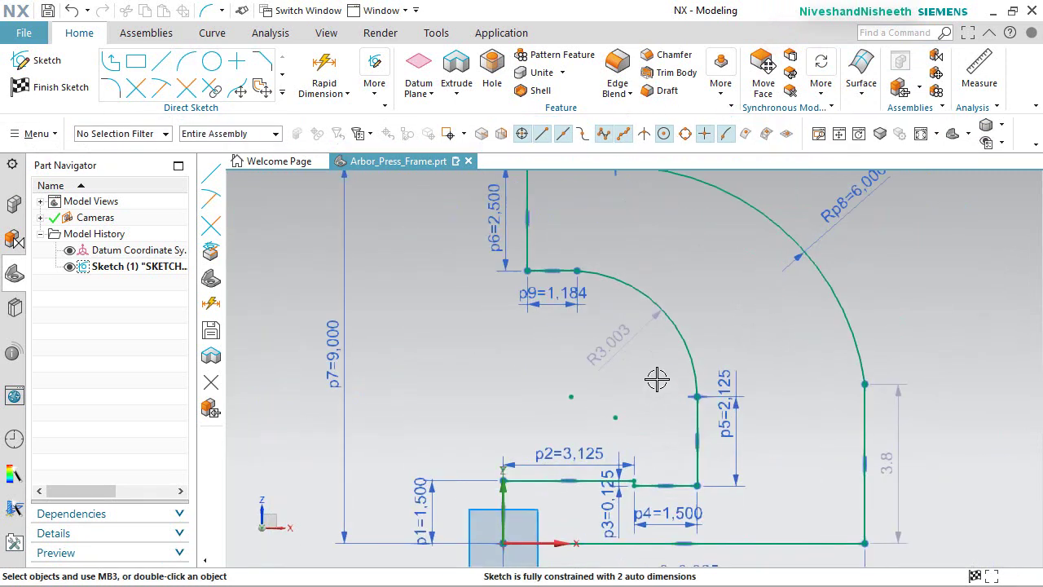
left_click(685, 243)
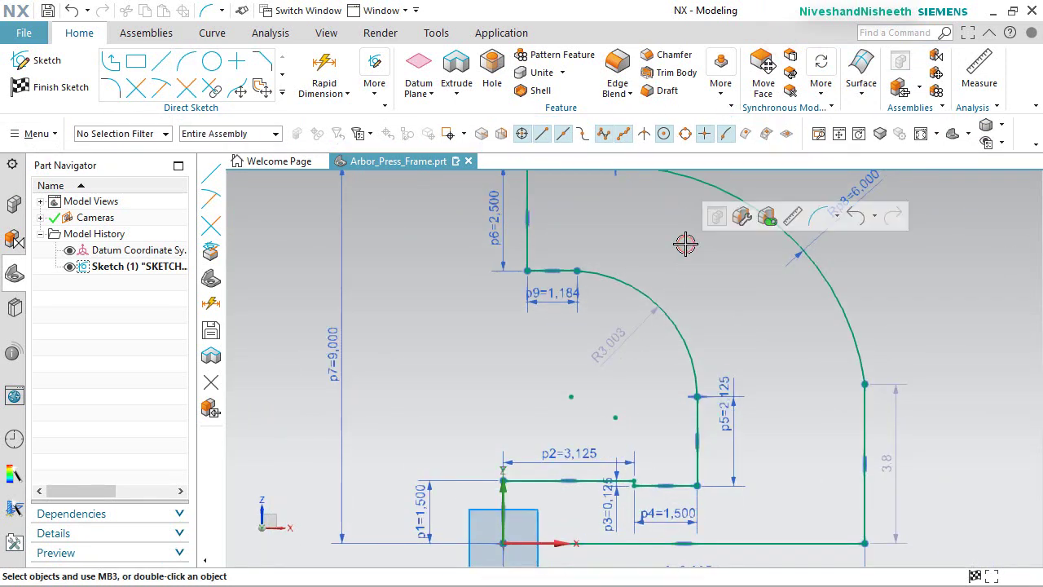
left_click(837, 216)
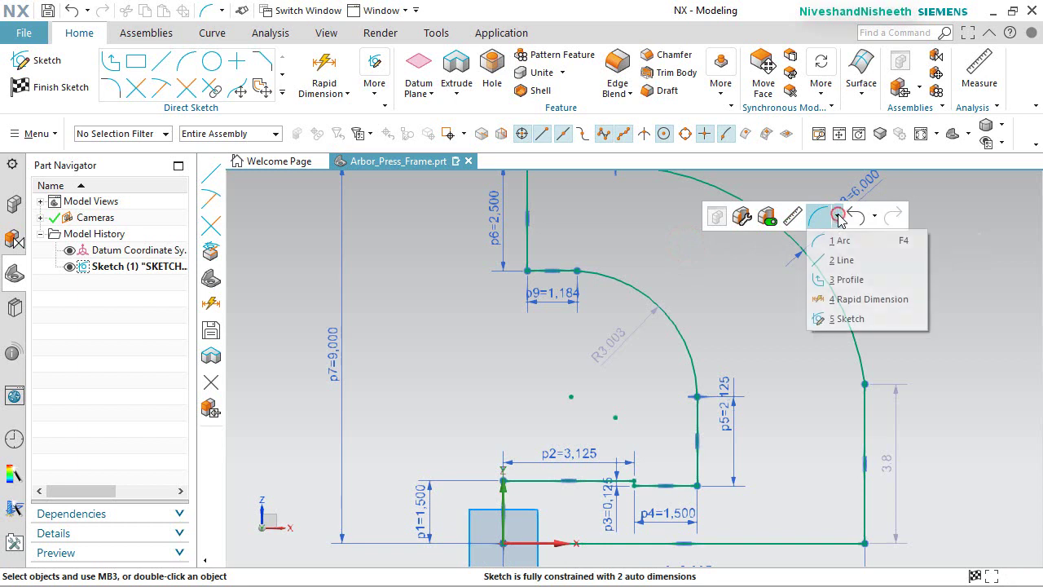
left_click(858, 303)
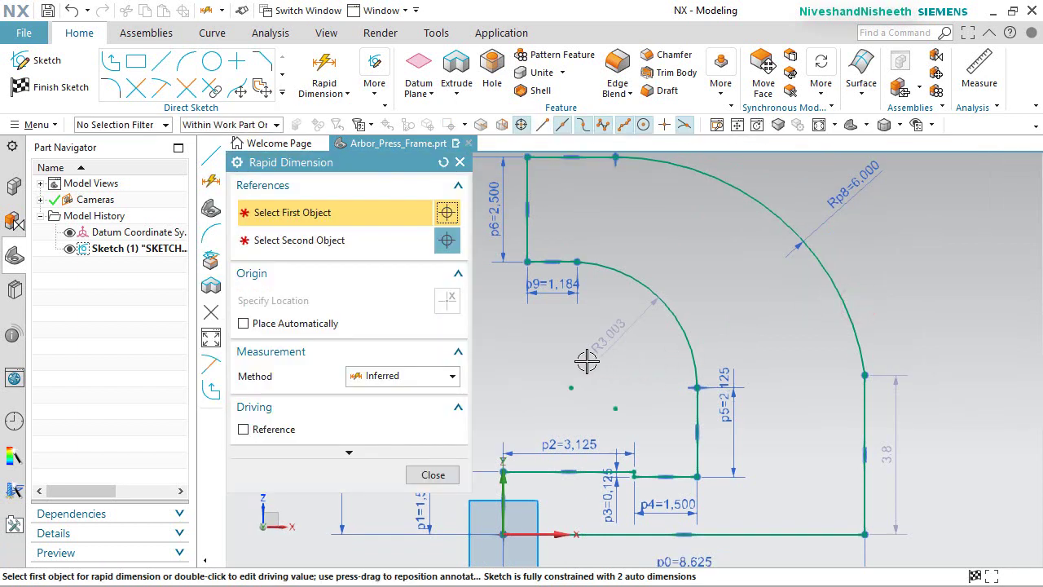
left_click(571, 387)
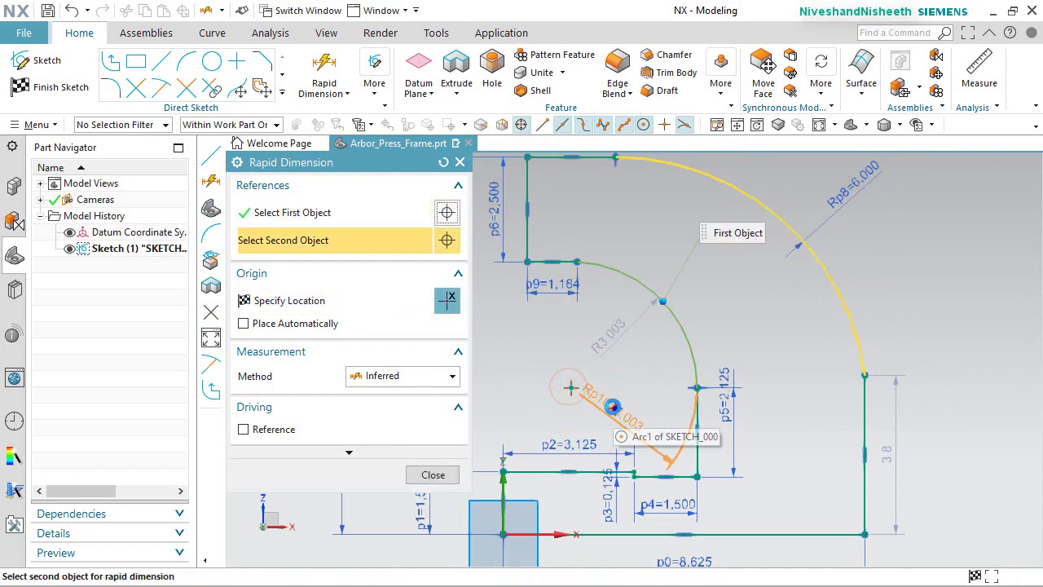
left_click(615, 407)
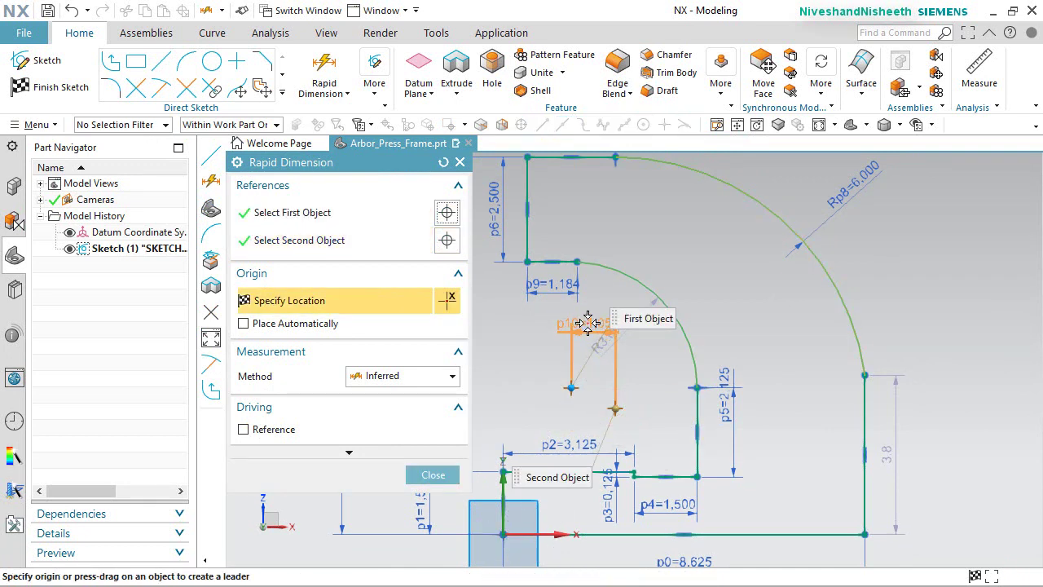
left_click(588, 322)
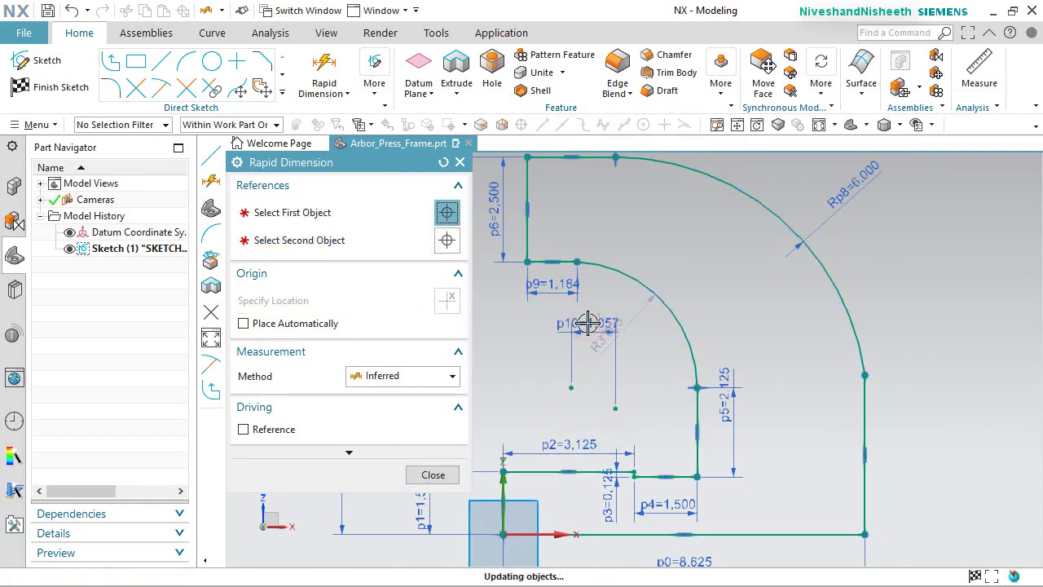
left_click(453, 476)
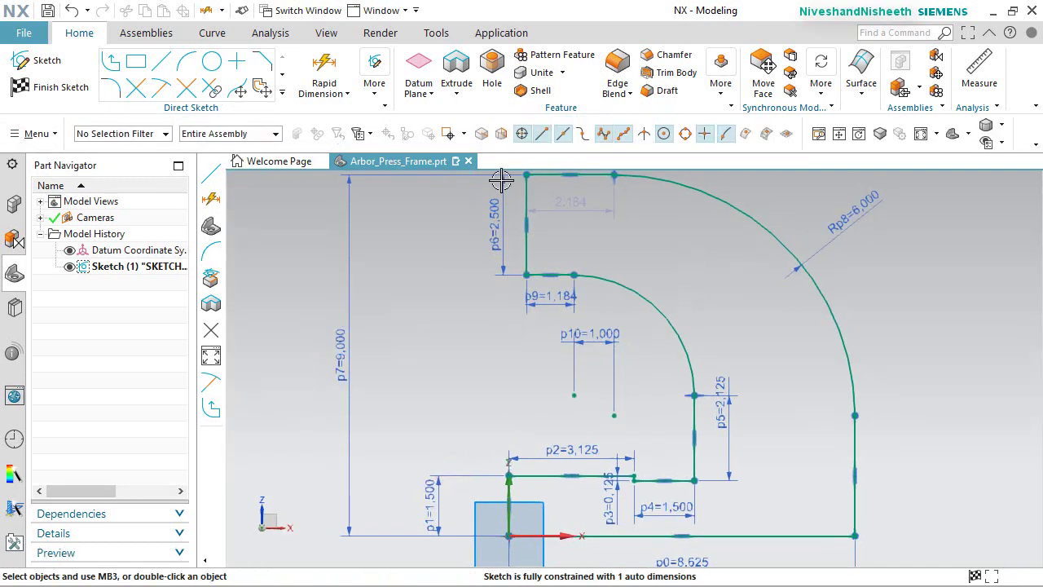
Dimension the inner arc's radius as 3 in outside the curve and finish the sketch.
left_click(326, 61)
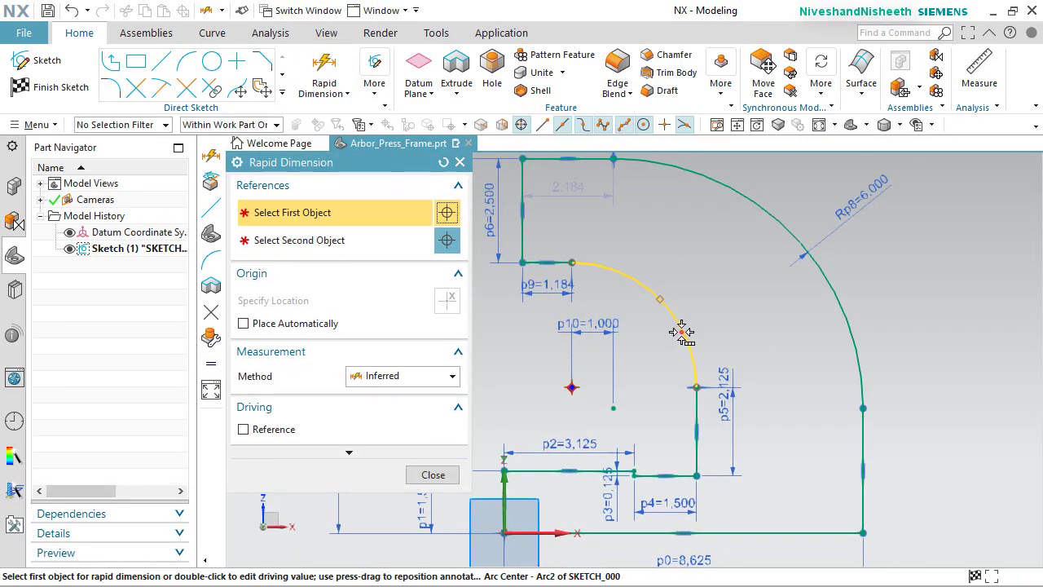
left_click(676, 327)
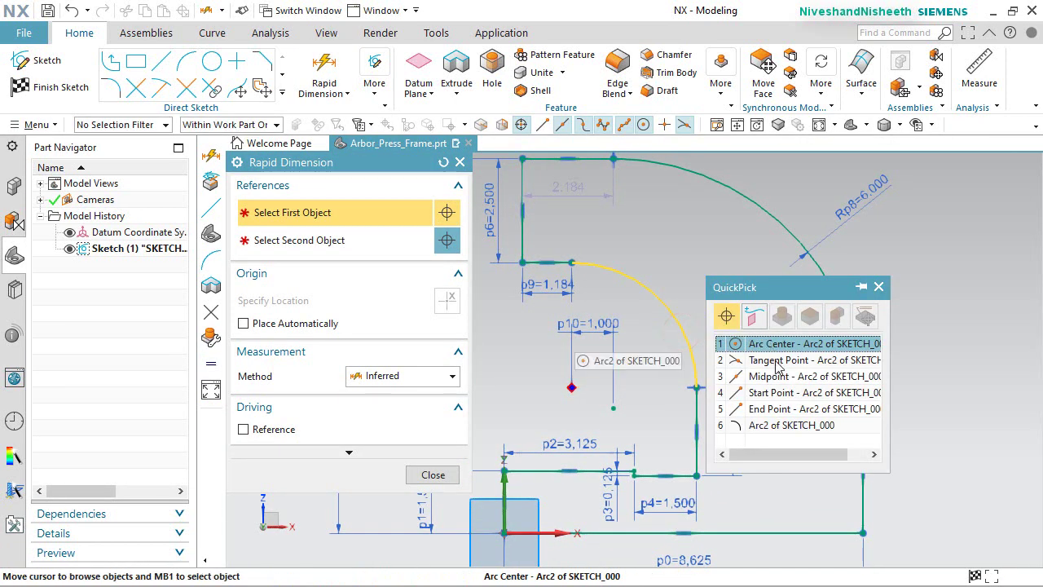
left_click(780, 425)
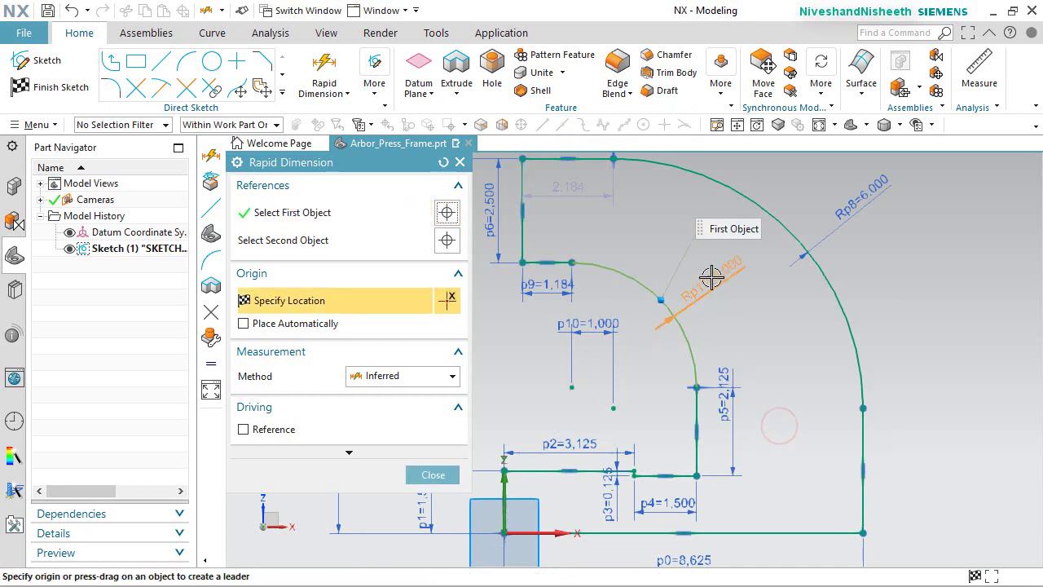
left_click(720, 277)
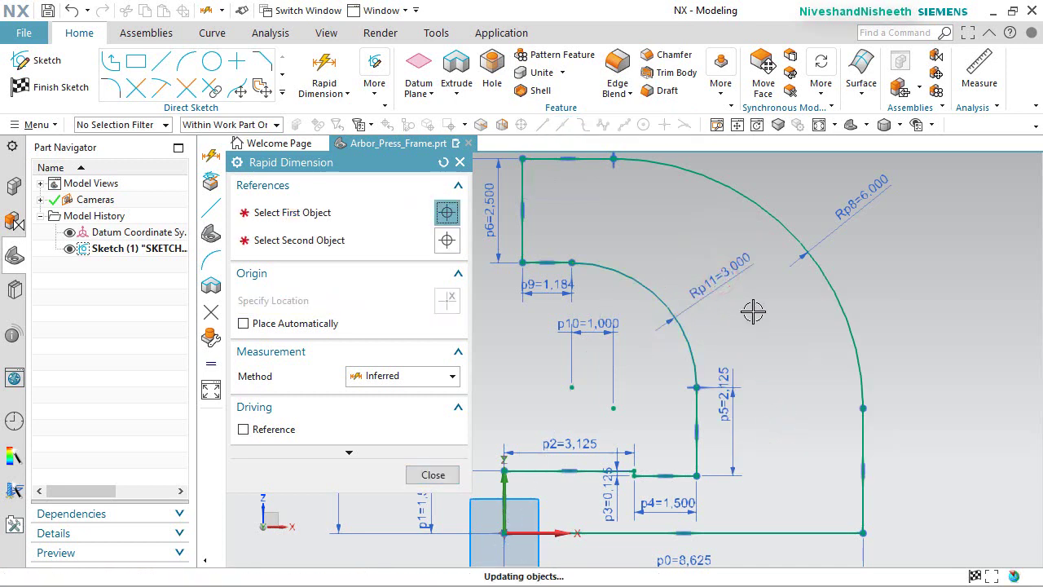
key("Return")
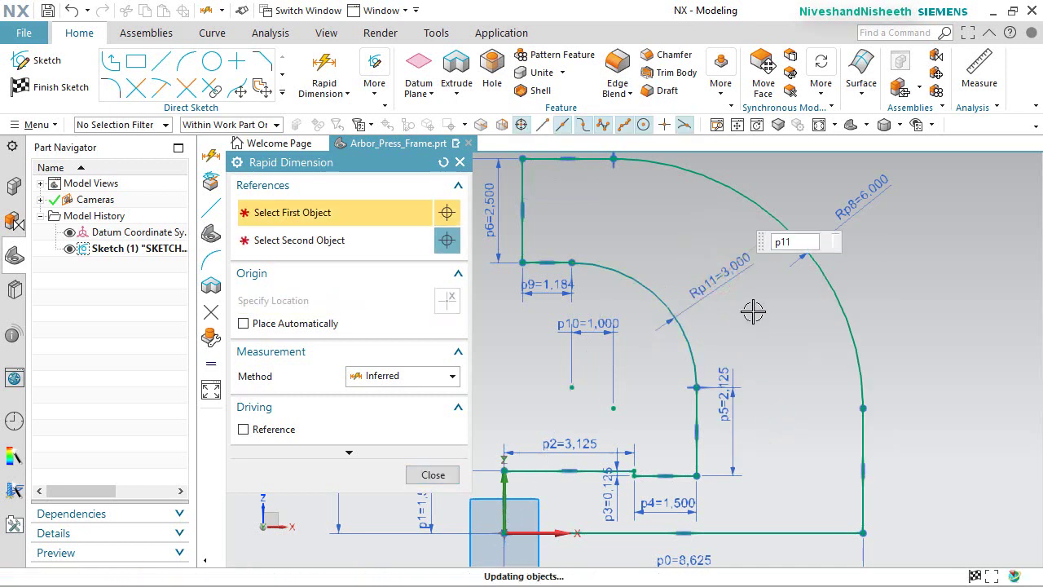
left_click(432, 475)
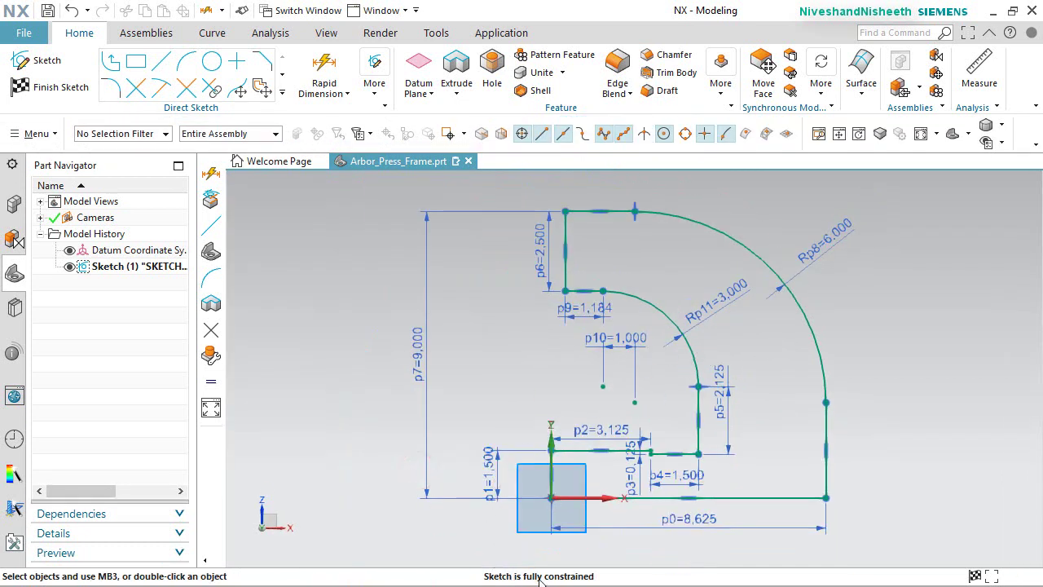
right_click(892, 256)
left_click(892, 142)
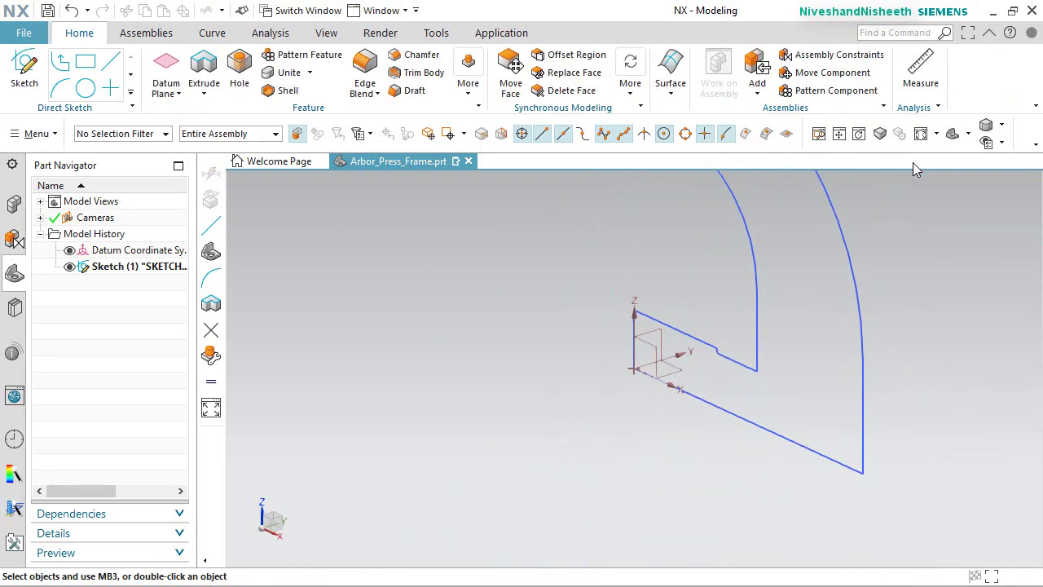
Extrude the closed frame profile sketch from 0 to 3.5 in.
left_click(921, 134)
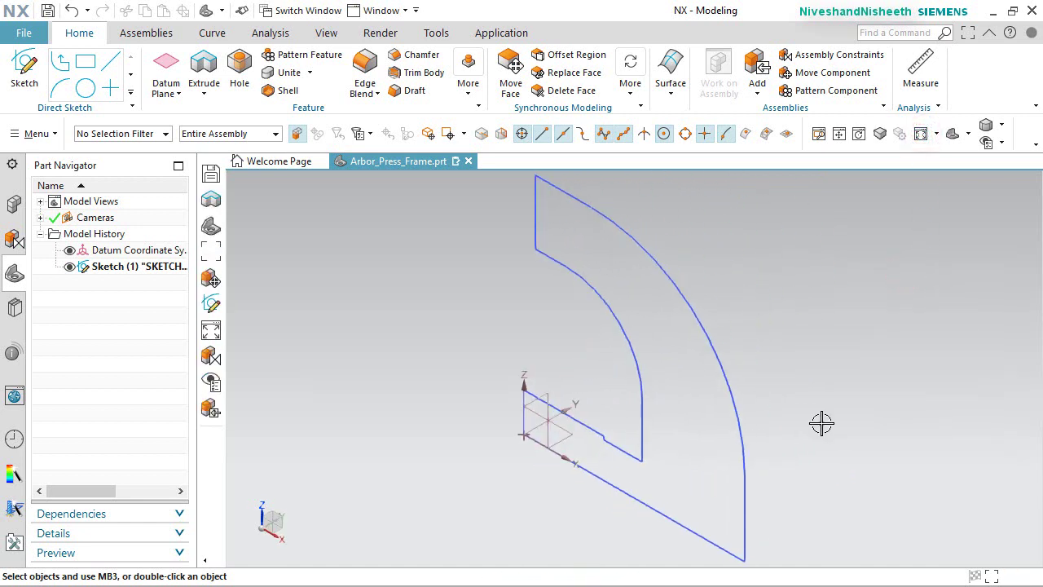
left_click(204, 71)
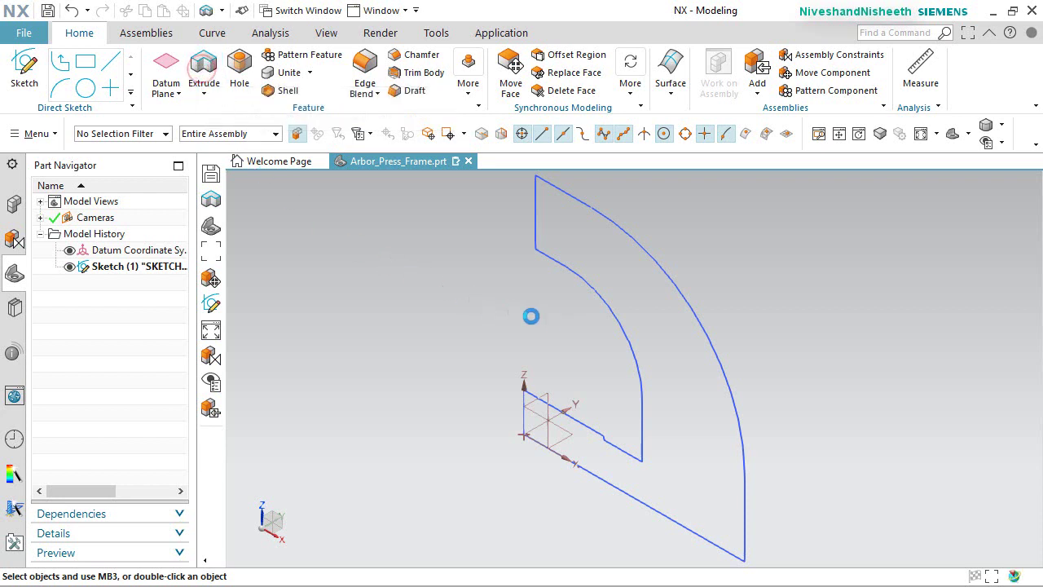
left_click(630, 348)
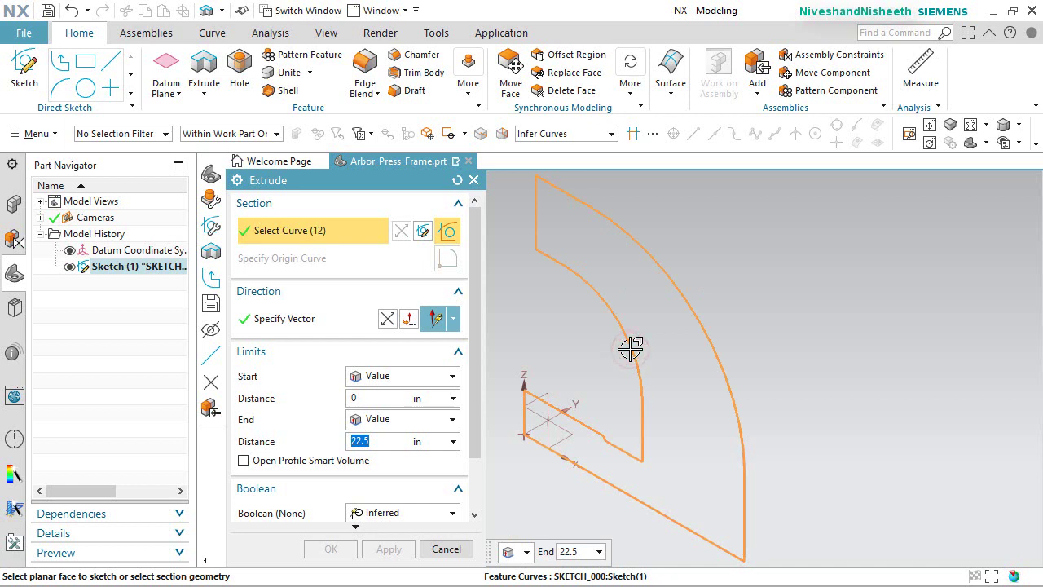
scroll(873, 268, "down", 3)
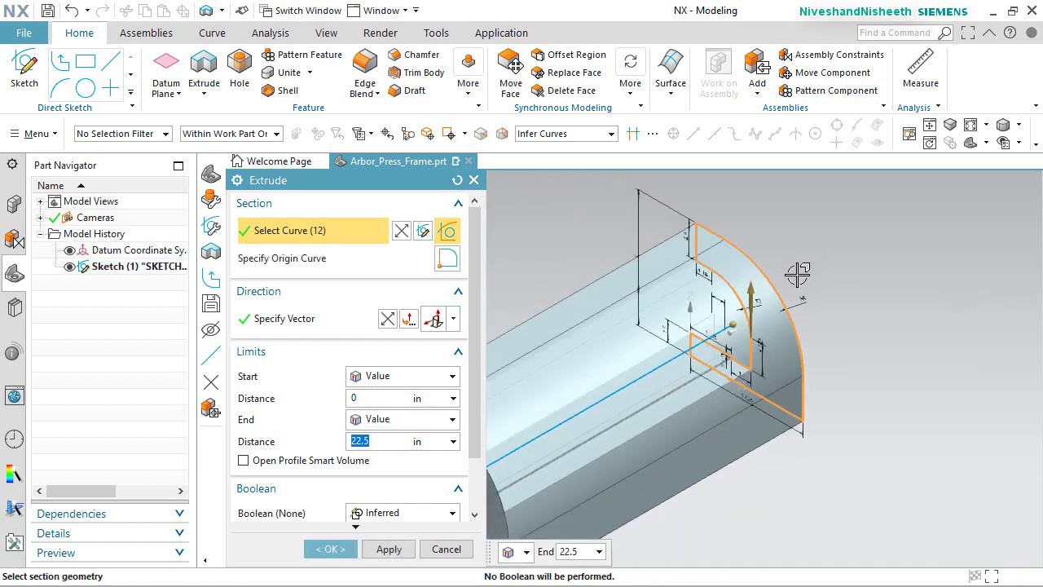
scroll(797, 275, "down", 3)
left_click(370, 180)
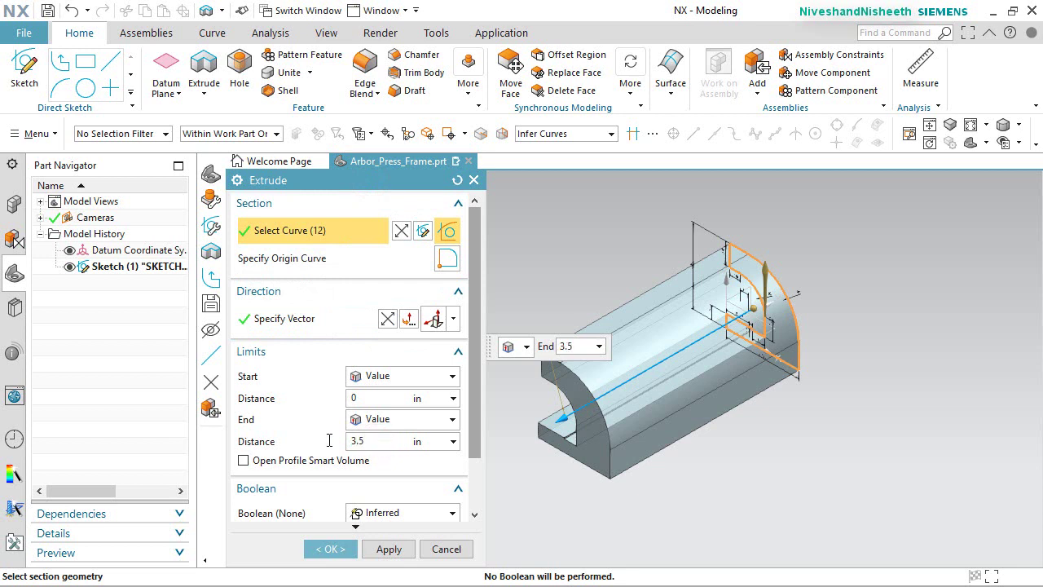
key("Return")
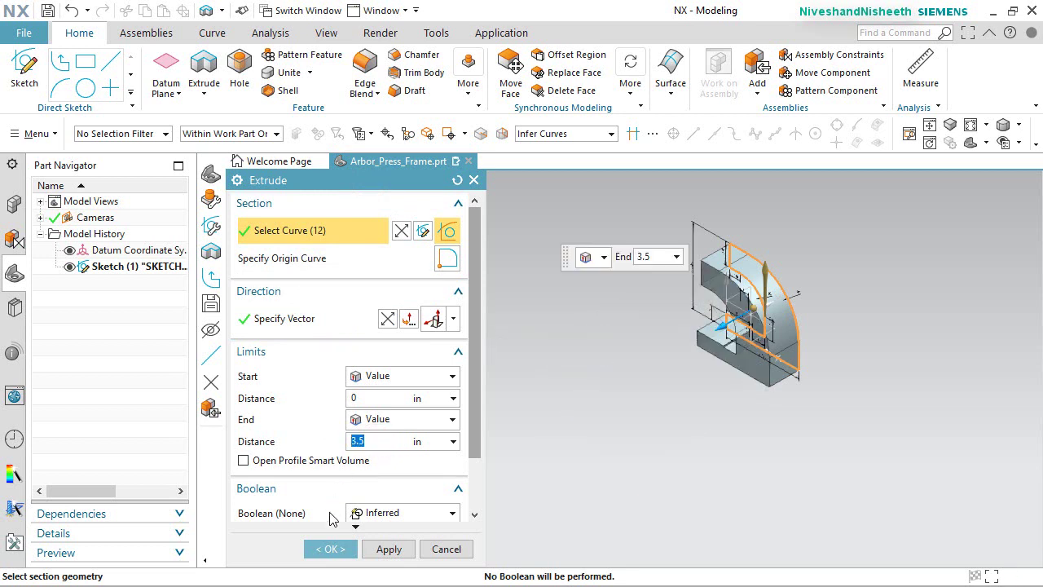
left_click(331, 549)
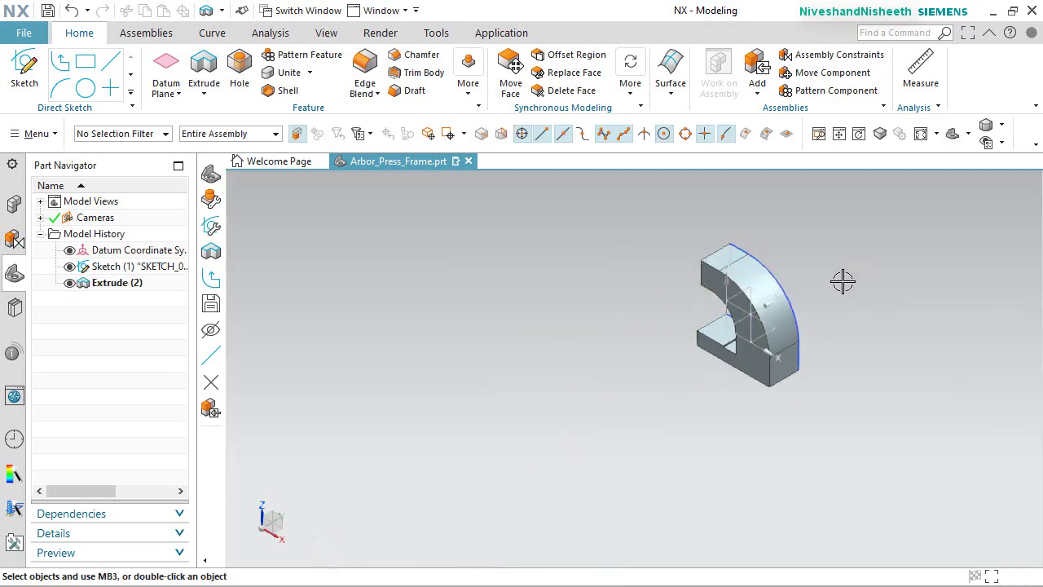
Hide the frame profile sketch behind the extruded body and save the part.
scroll(821, 281, "down", 2)
scroll(822, 281, "up", 5)
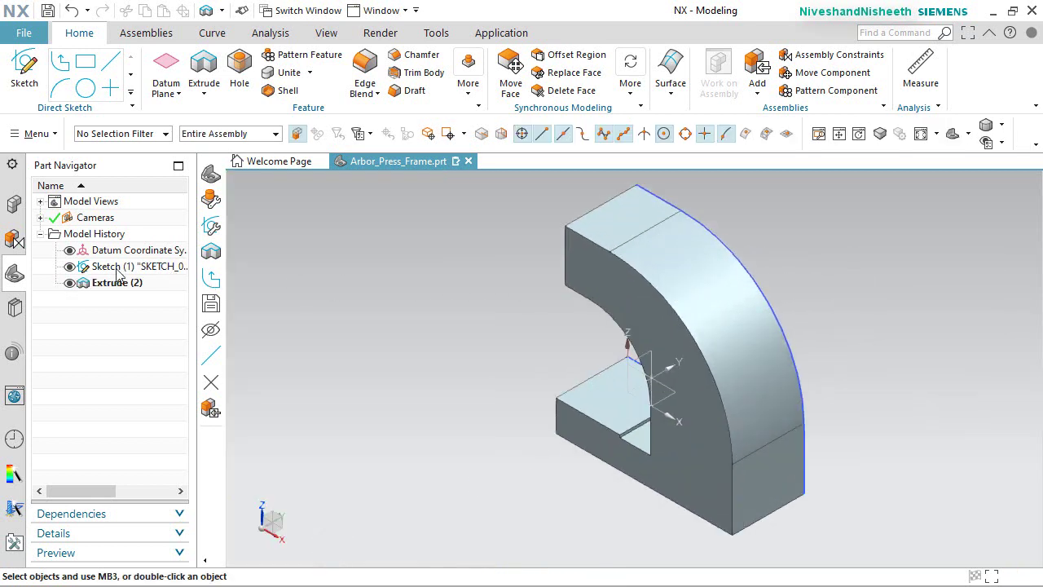
left_click(85, 269)
right_click(85, 269)
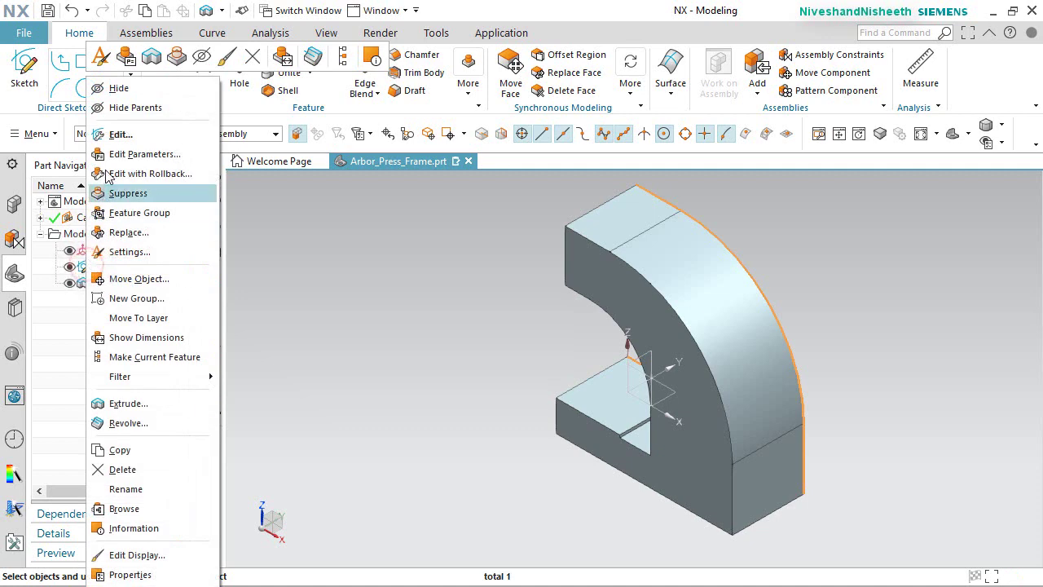
left_click(130, 108)
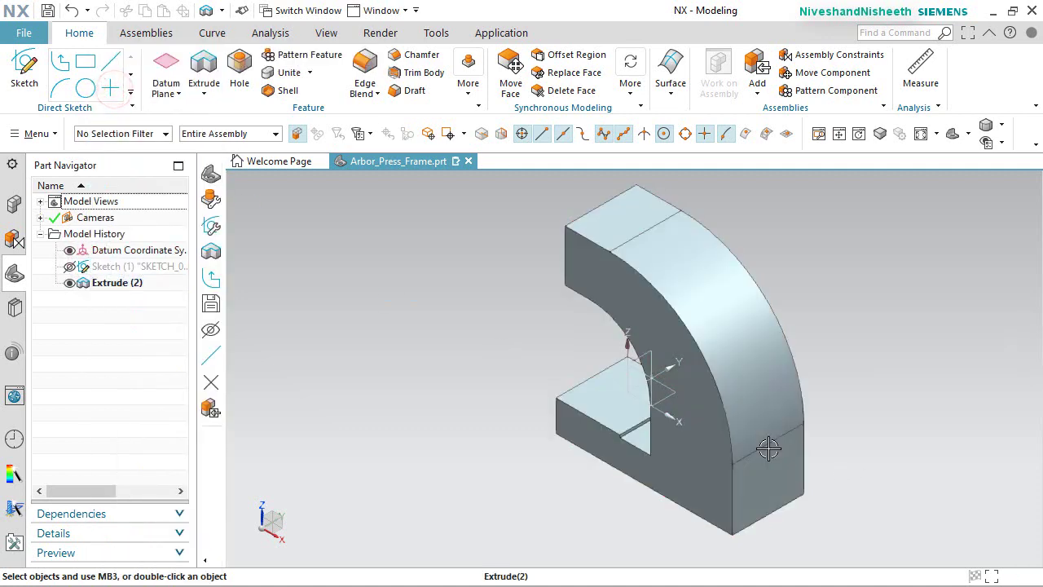
middle_click_drag(769, 448, 838, 386)
key("Home")
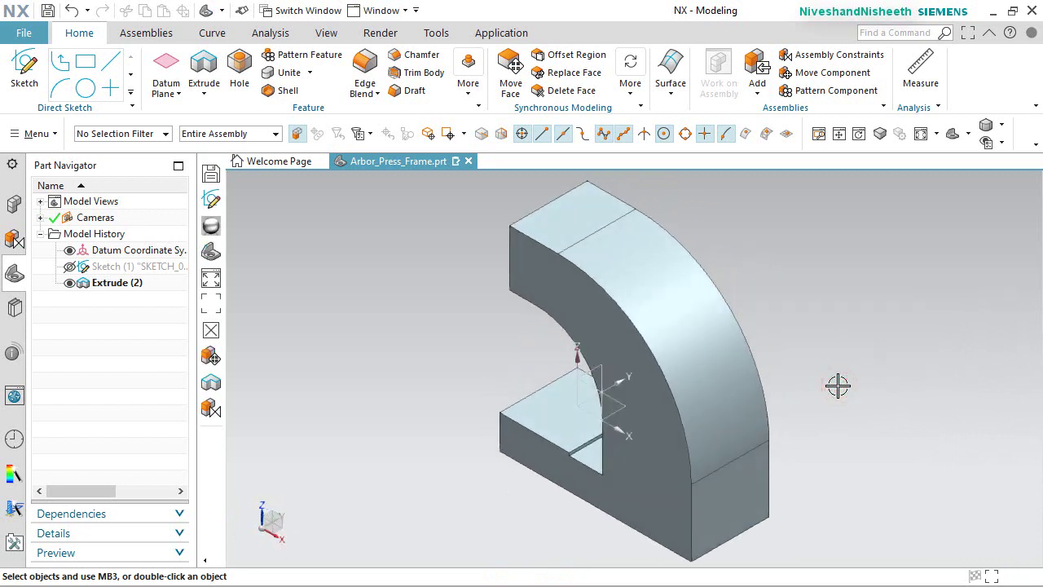
key("ctrl+s")
Open the Visualization Preferences and reposition the dialog so the frame's curved surface stays visible.
scroll(563, 240, "up", 3)
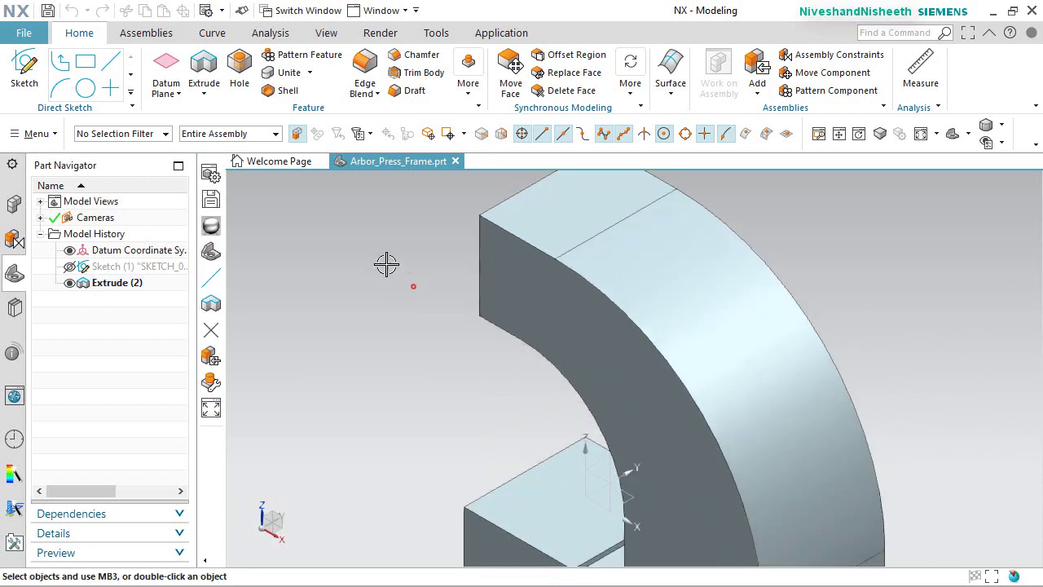
left_click(33, 43)
left_click(22, 39)
mouse_move(102, 161)
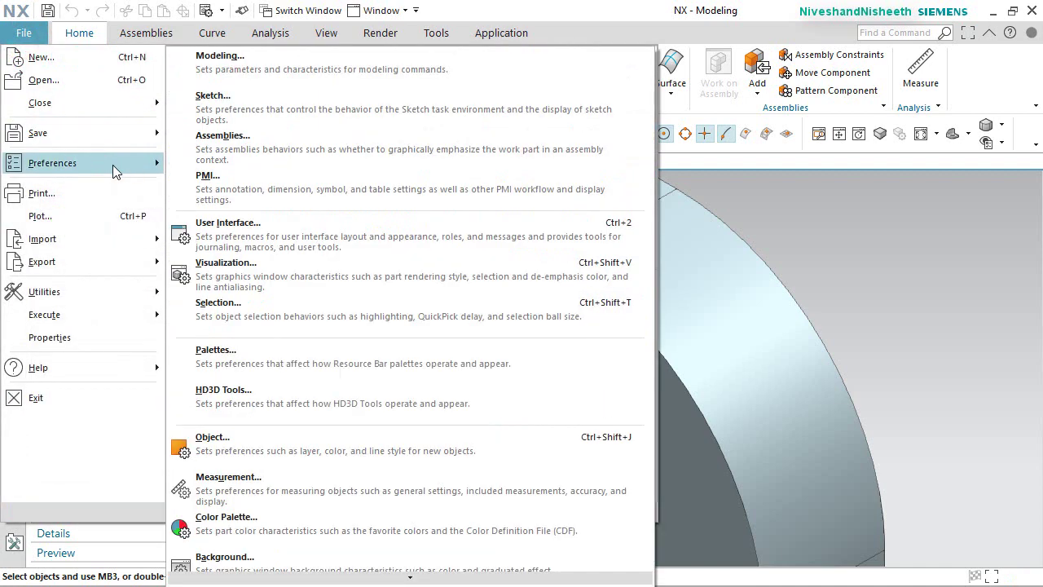
left_click(263, 268)
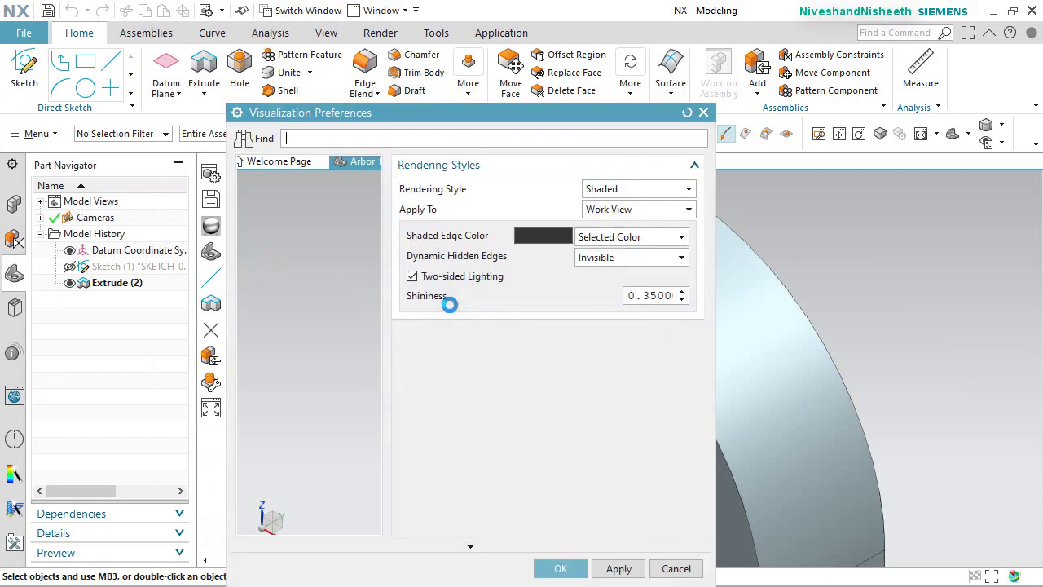
scroll(950, 274, "down", 3)
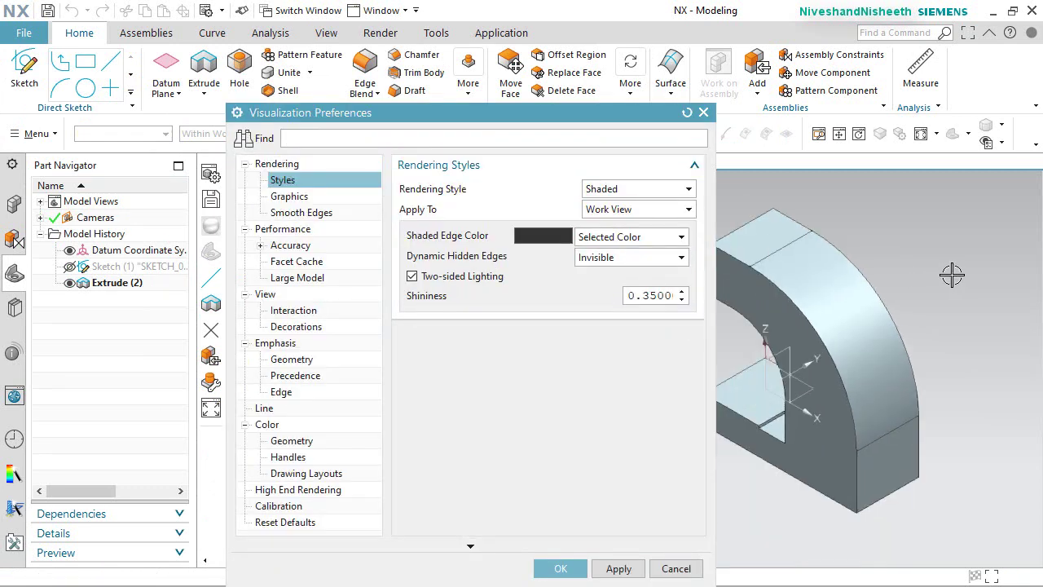
middle_click_drag(951, 275, 807, 259)
scroll(770, 265, "up", 3)
scroll(770, 209, "up", 2)
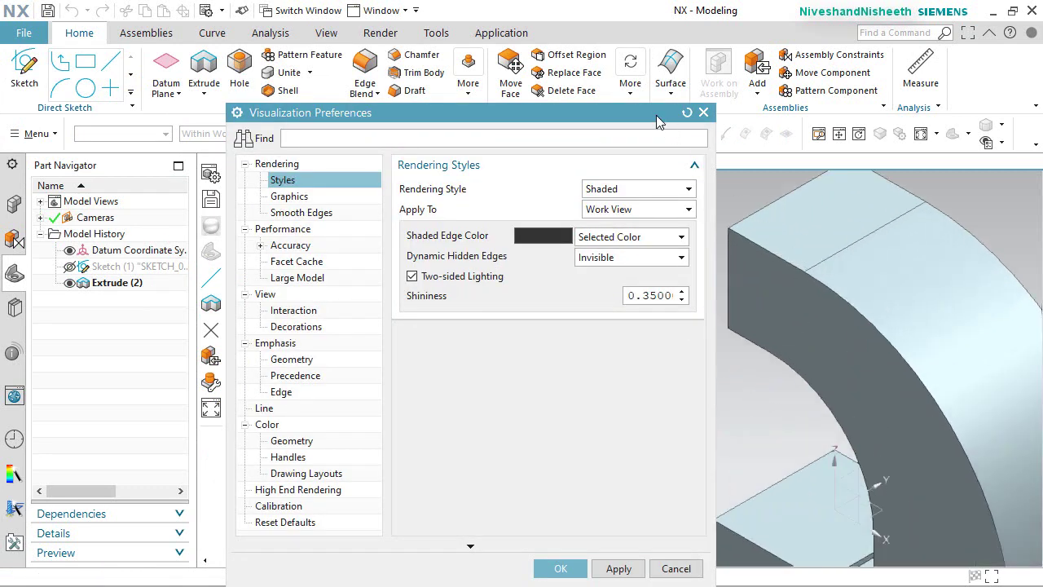
left_click_drag(659, 120, 630, 195)
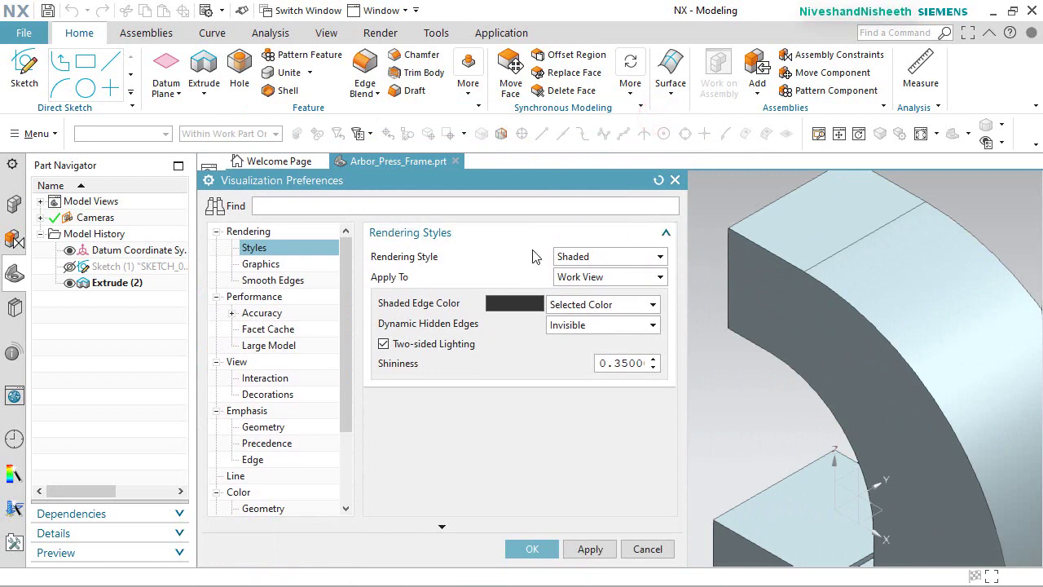
Set the shaded views' resolution to Extra Fine in the advanced accuracy preferences and save the part.
left_click(274, 280)
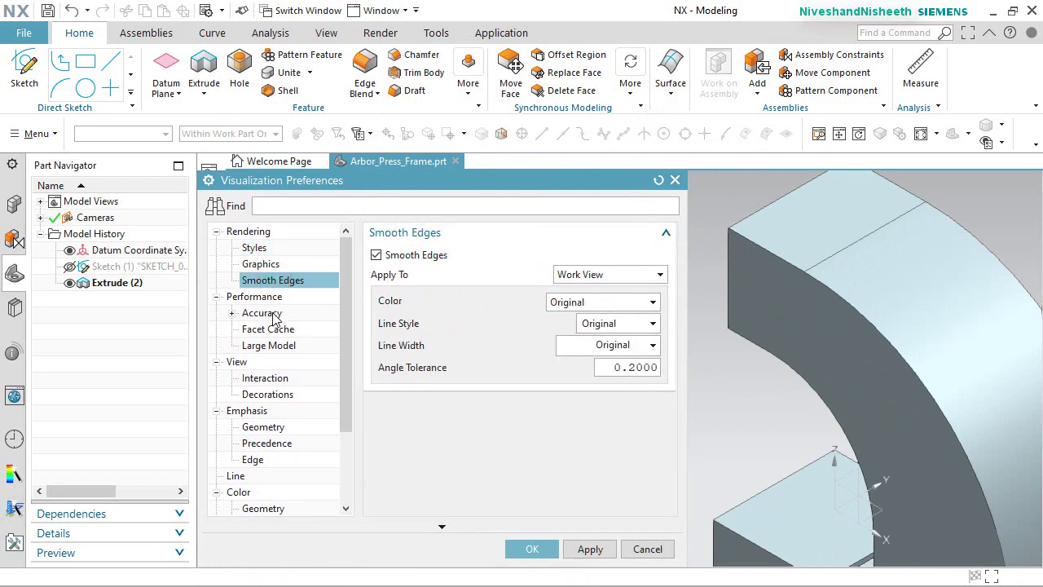
left_click(232, 313)
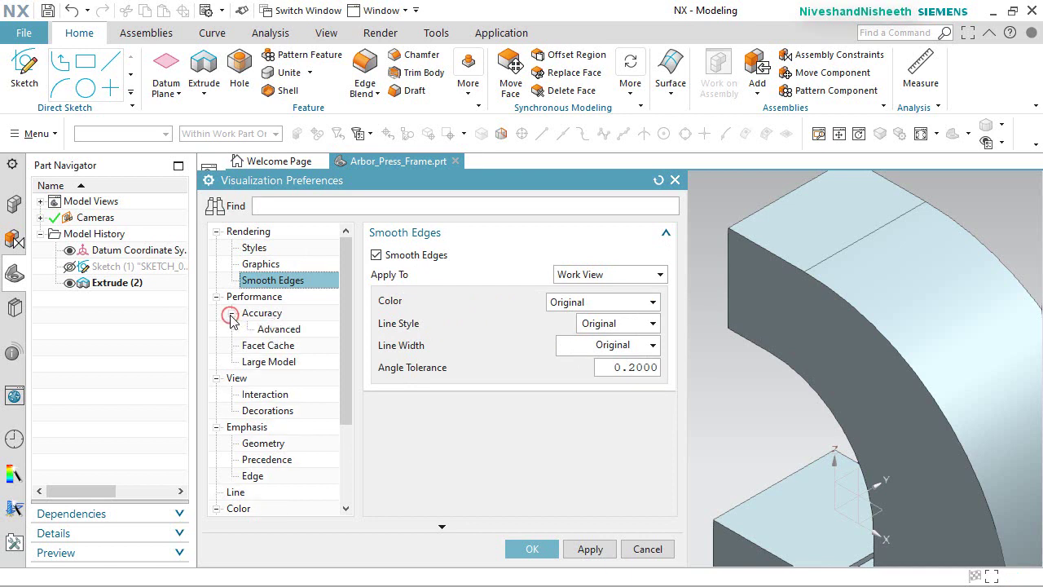
left_click(267, 329)
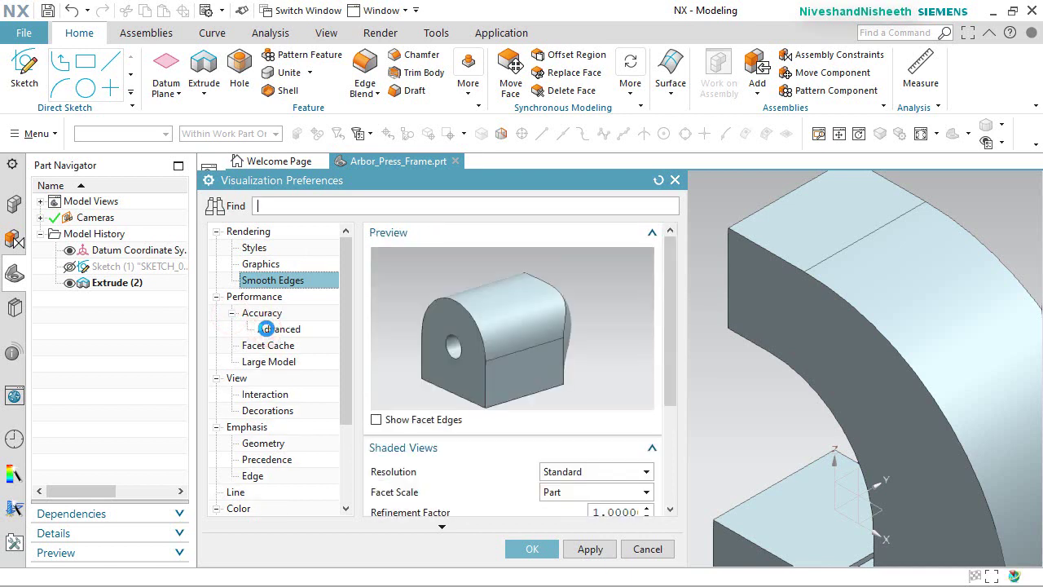
left_click_drag(674, 344, 673, 366)
left_click(642, 437)
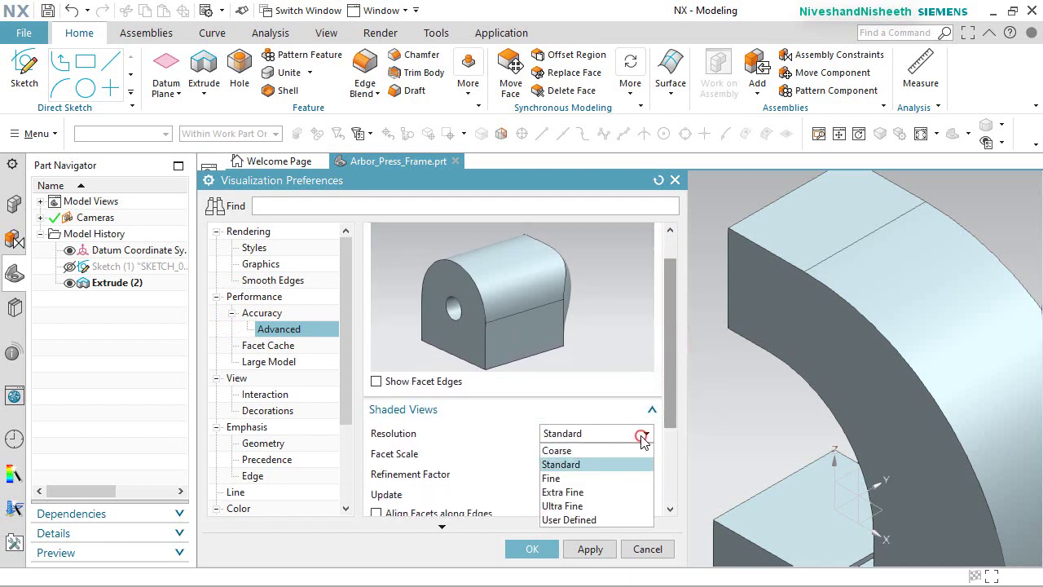
left_click(574, 492)
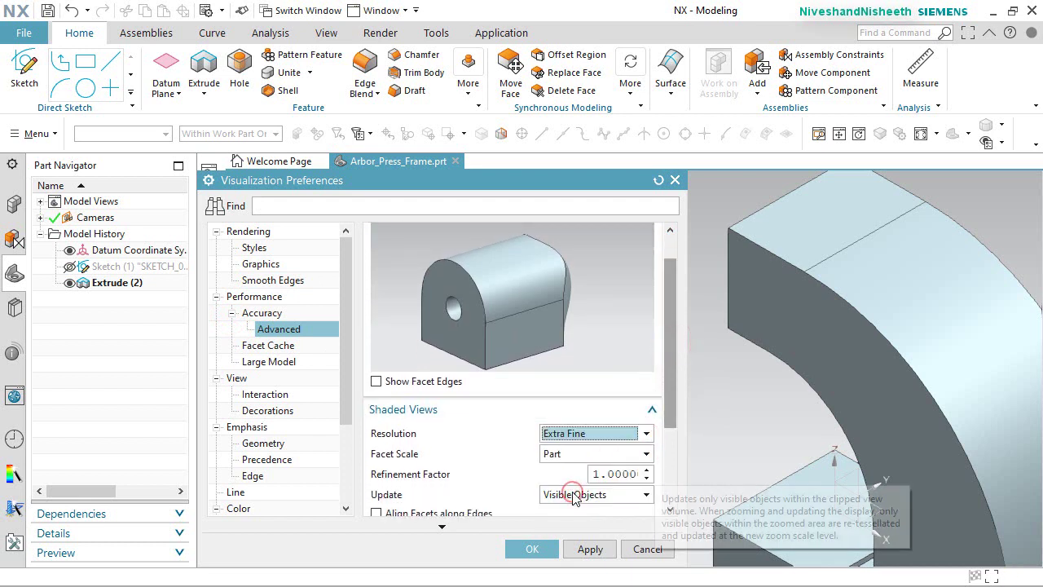
left_click(544, 548)
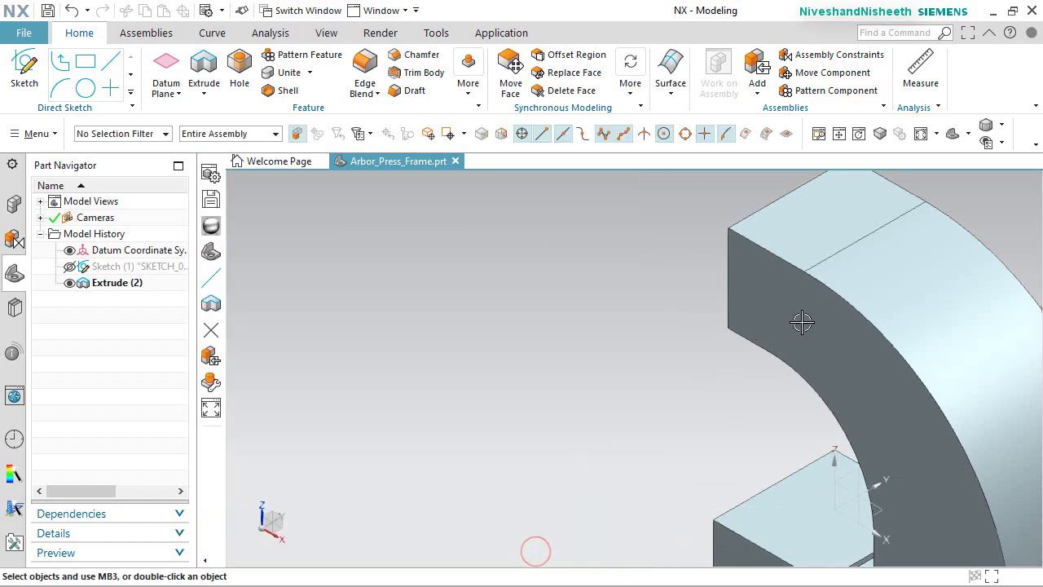
middle_click_drag(803, 319, 665, 330)
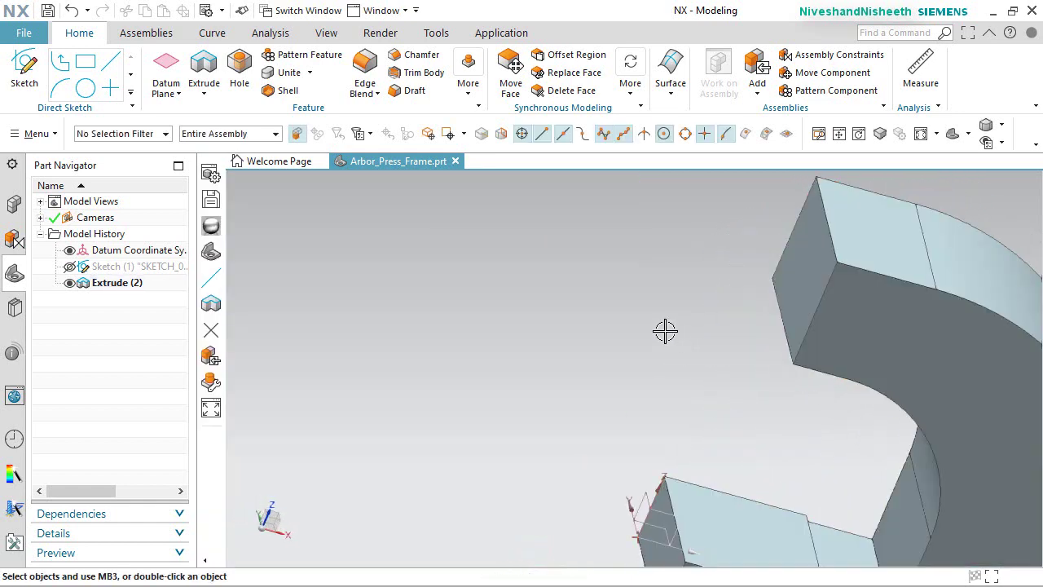
key("Home")
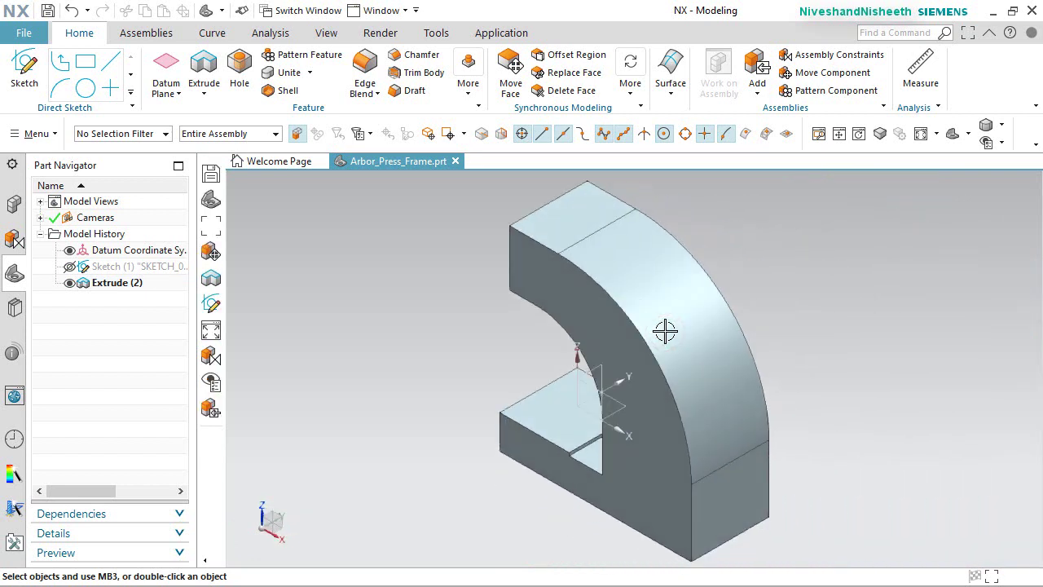
key("ctrl+s")
Create a new sketch on the flat top face of the extruded frame.
left_click(560, 233)
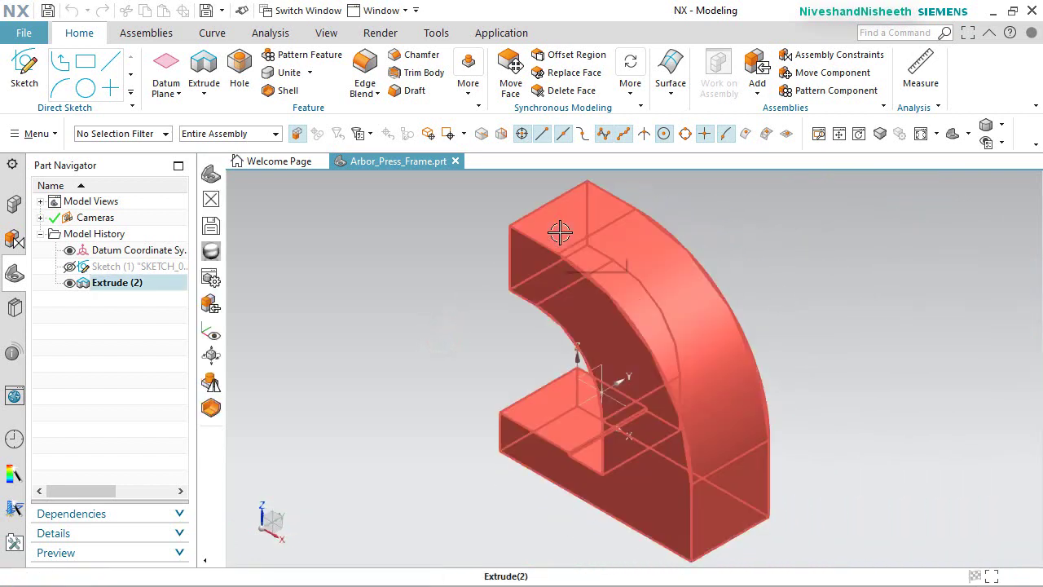
key("Escape")
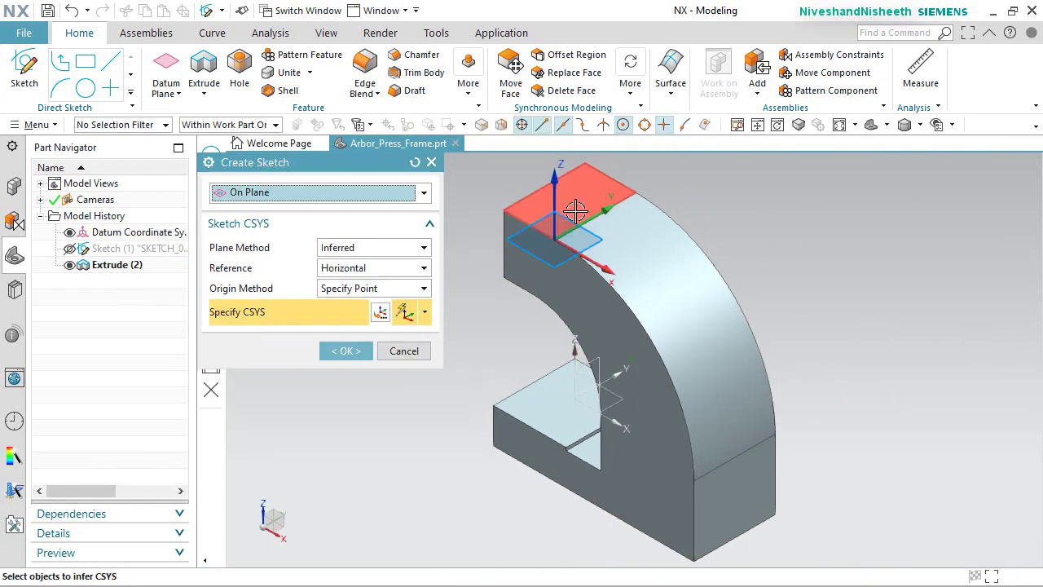
left_click(575, 211)
left_click(346, 350)
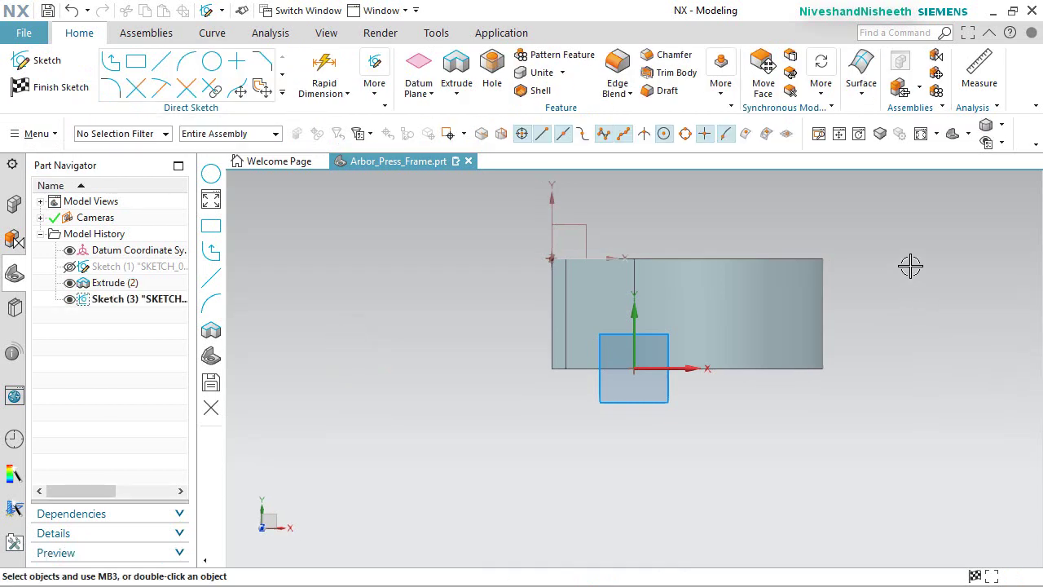
Sketch a three-point corner arc of about 1 in radius between the frame's left and upper edges, tangent to the left edge, and select it.
left_click(185, 62)
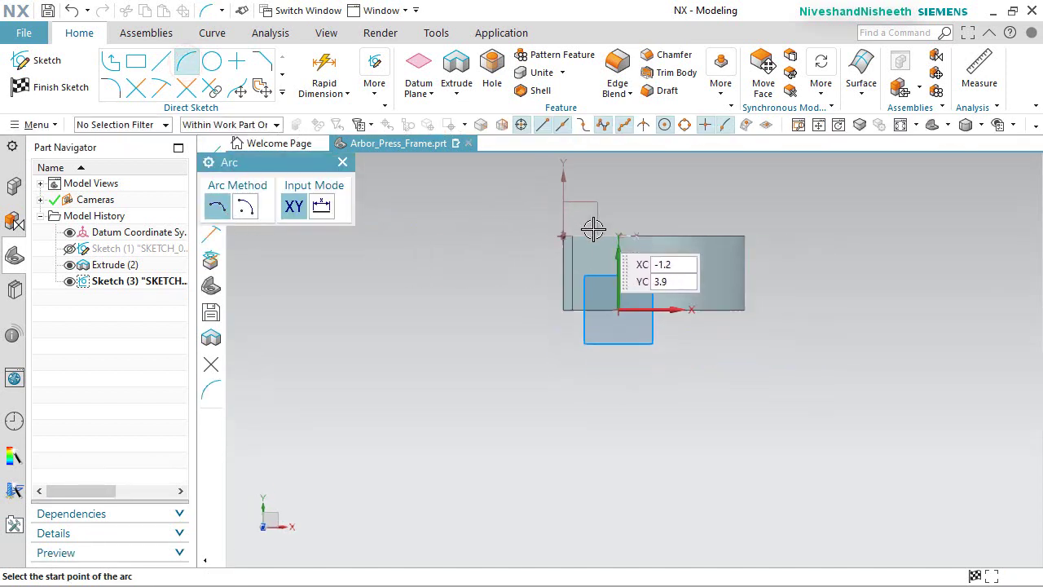
scroll(589, 238, "up", 1)
scroll(589, 238, "up", 2)
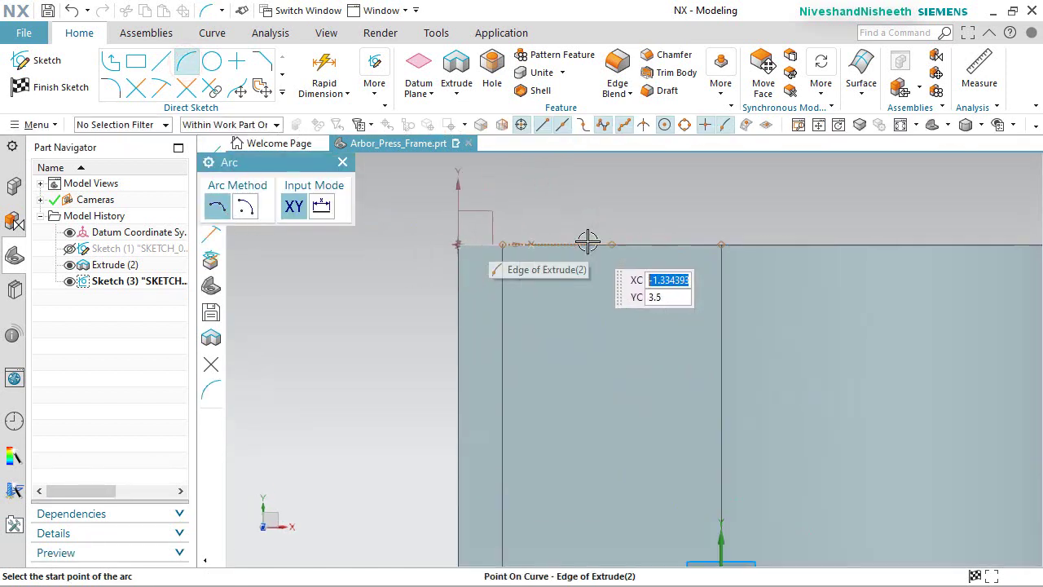
left_click(461, 341)
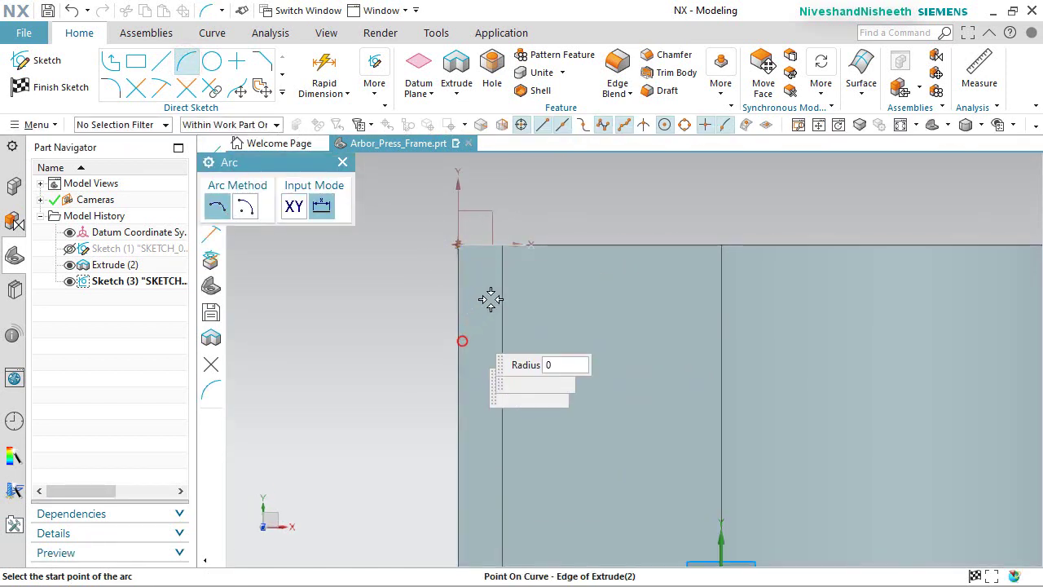
left_click(545, 246)
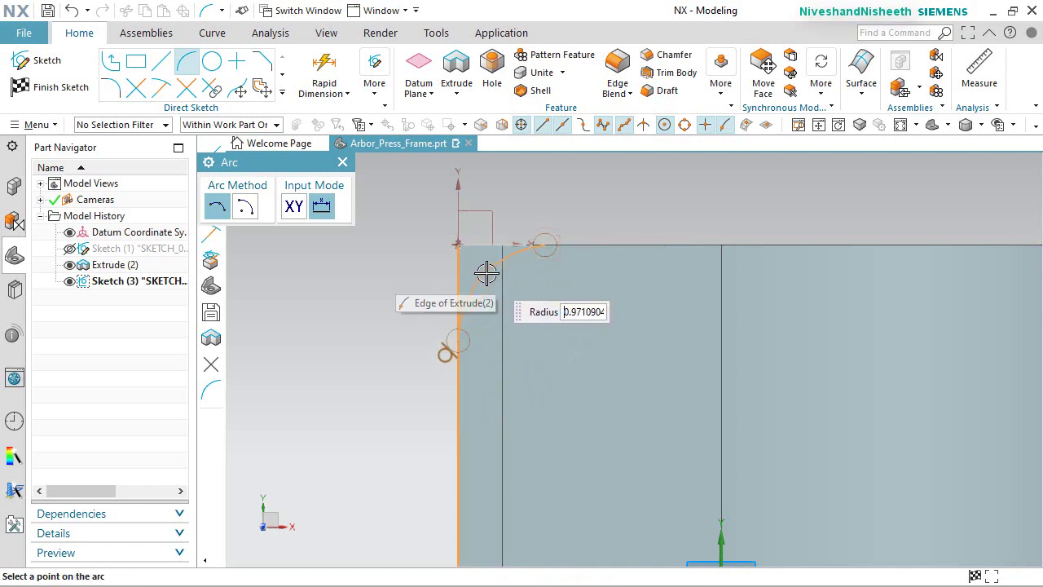
left_click(487, 272)
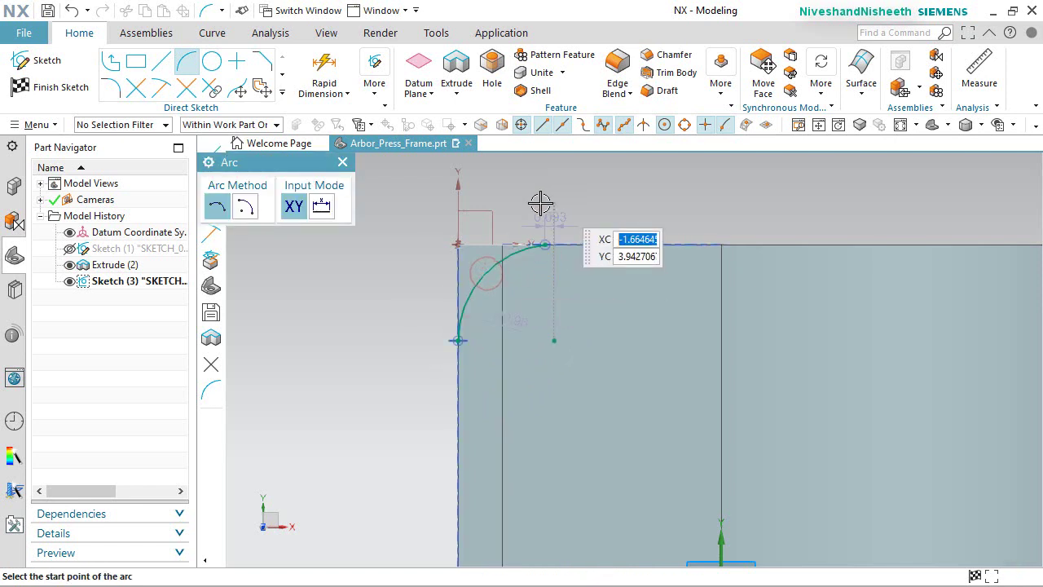
left_click(344, 162)
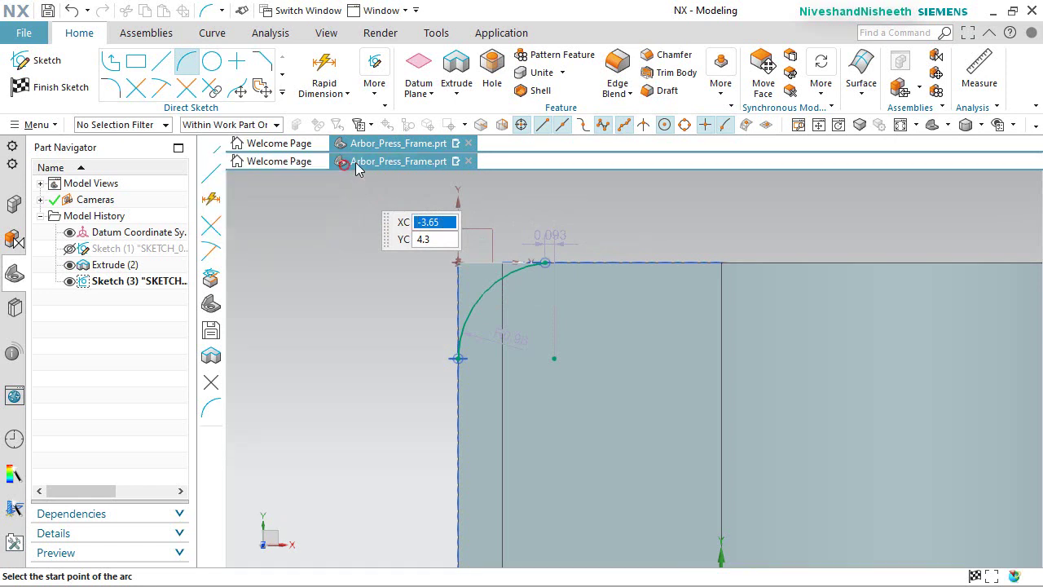
left_click(513, 264)
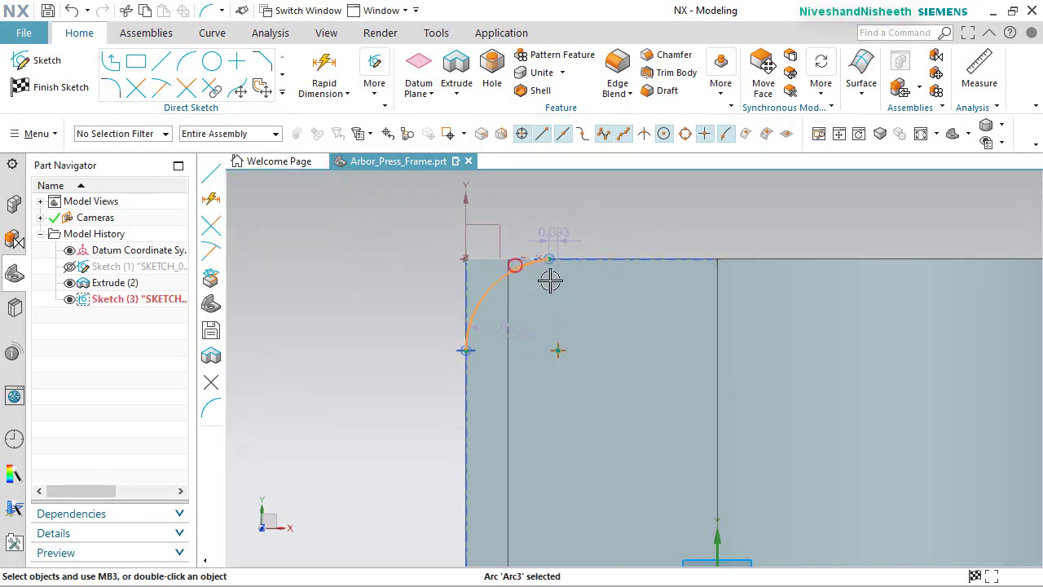
Make the corner arc tangent to the upper edge of the extruded frame.
left_click(629, 255)
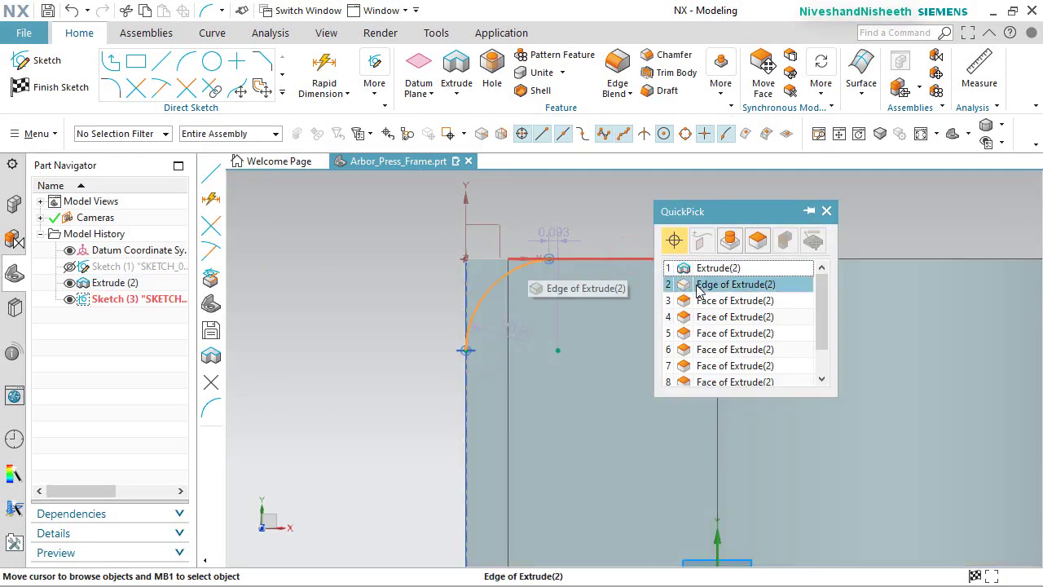
left_click(698, 289)
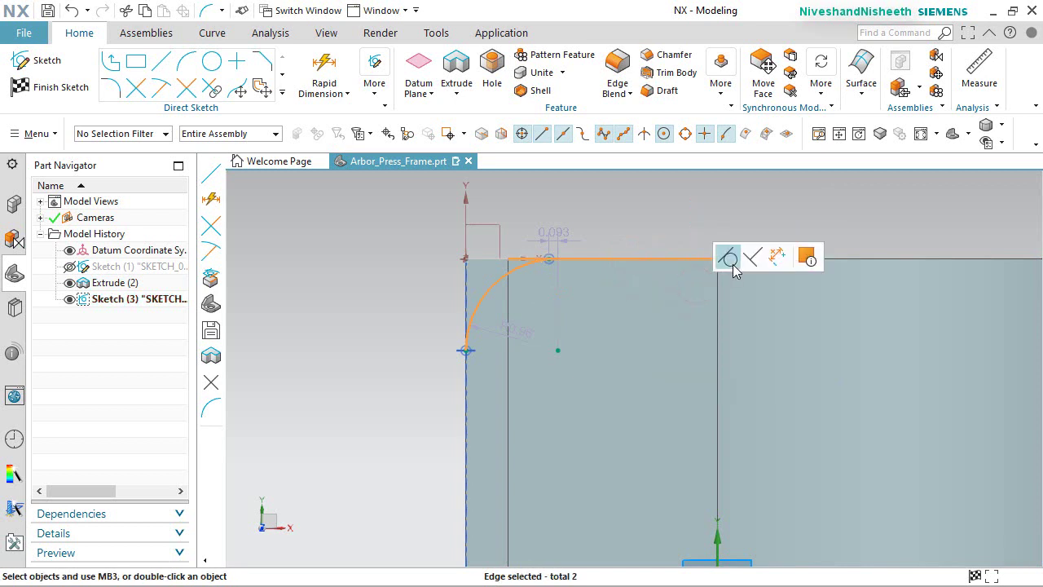
left_click(728, 256)
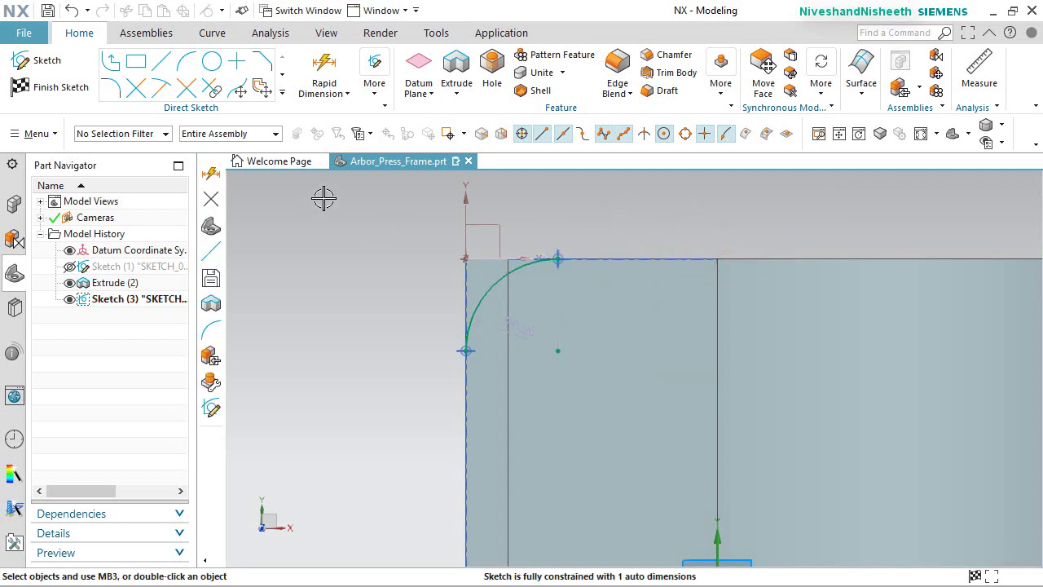
Sketch a horizontal line about 5.53 in long from the arc's upper end, collinear with the frame's upper edge.
left_click(161, 62)
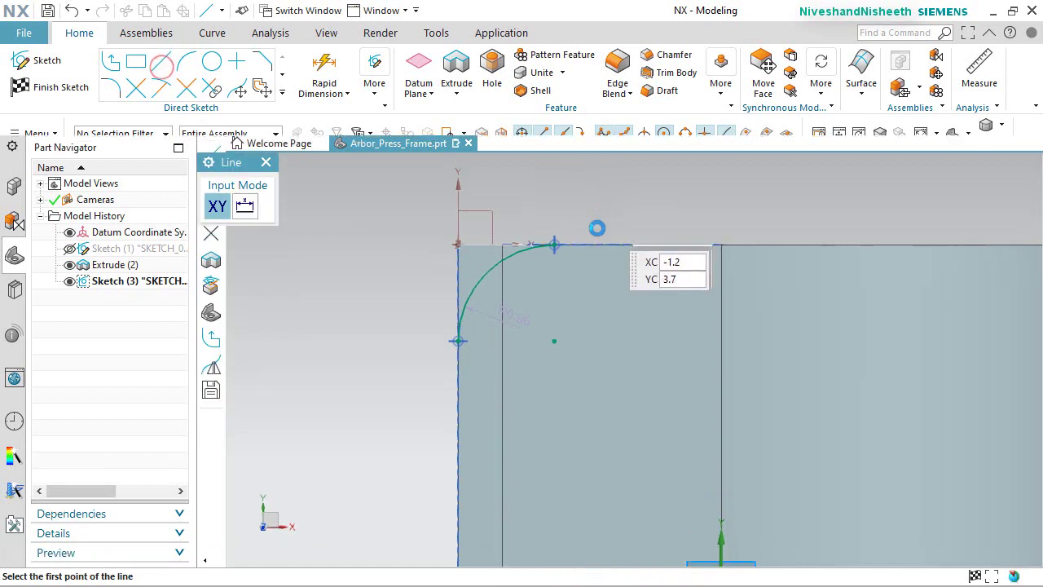
left_click(553, 244)
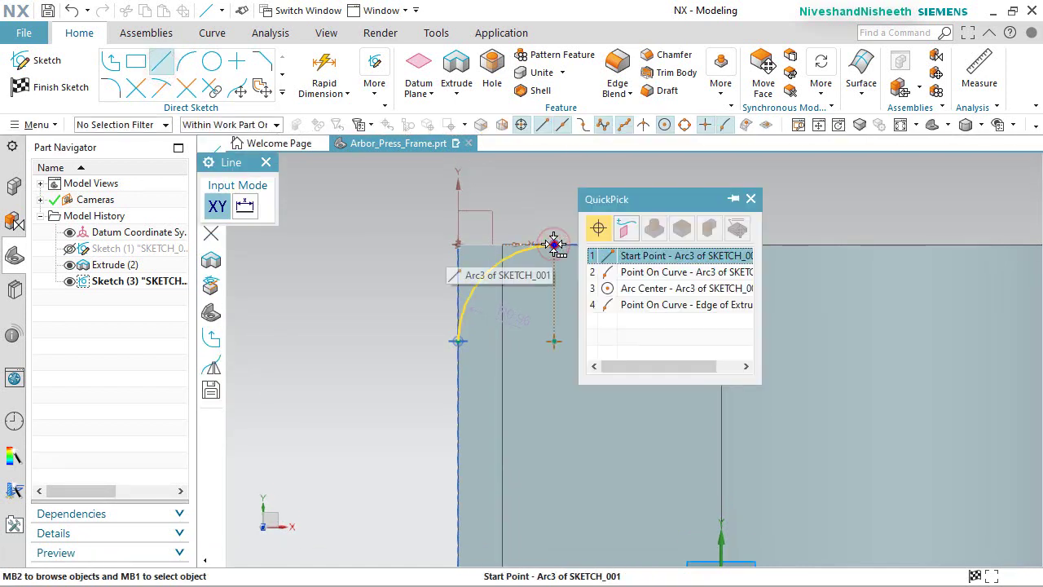
left_click(647, 259)
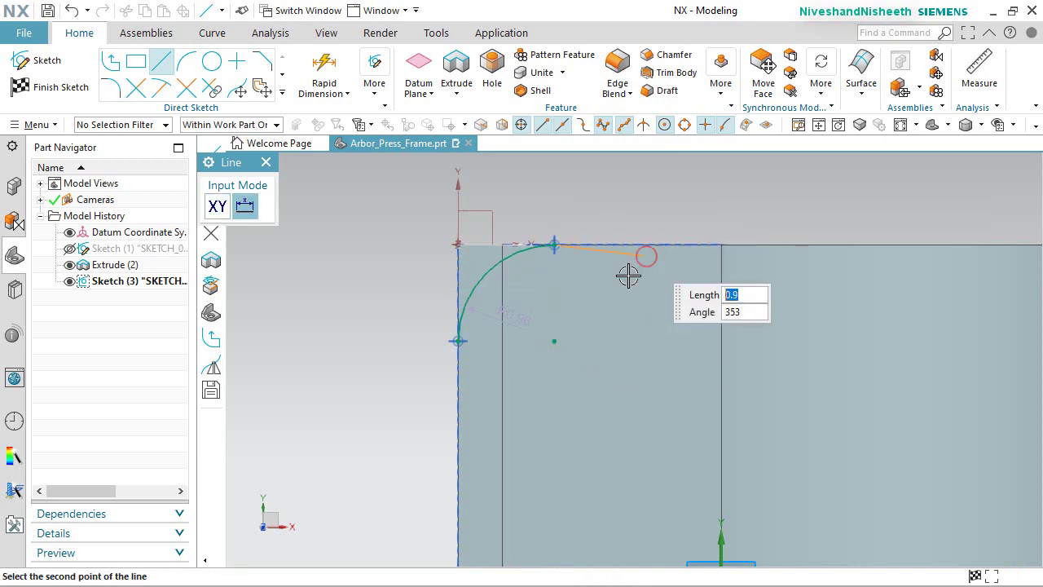
scroll(625, 274, "down", 4)
scroll(707, 249, "up", 3)
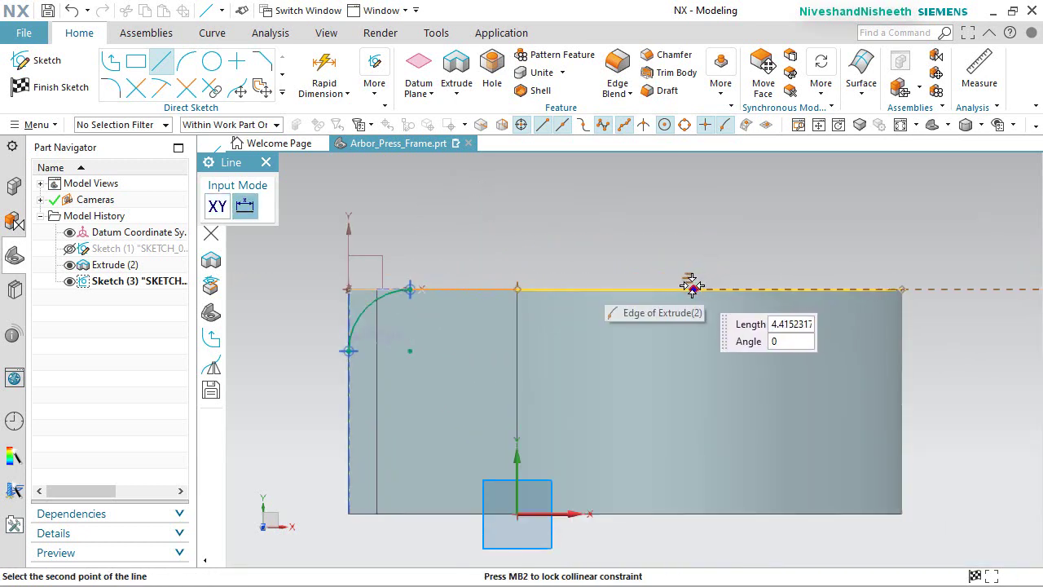
left_click(762, 287)
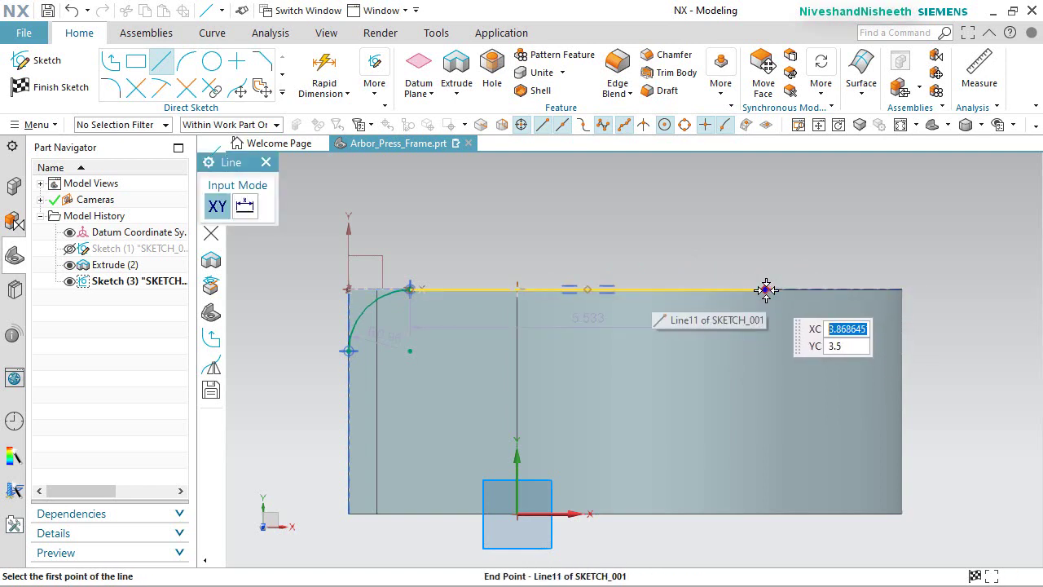
Sketch a downward-sloping line about 1.6 in long from the horizontal line's right end and end the Line command.
left_click(766, 289)
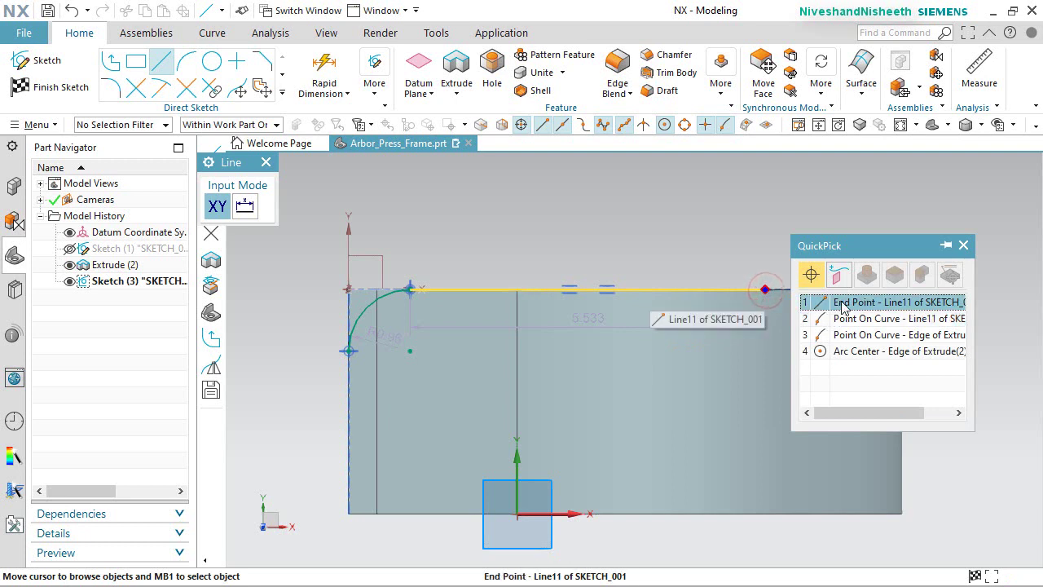
left_click(839, 301)
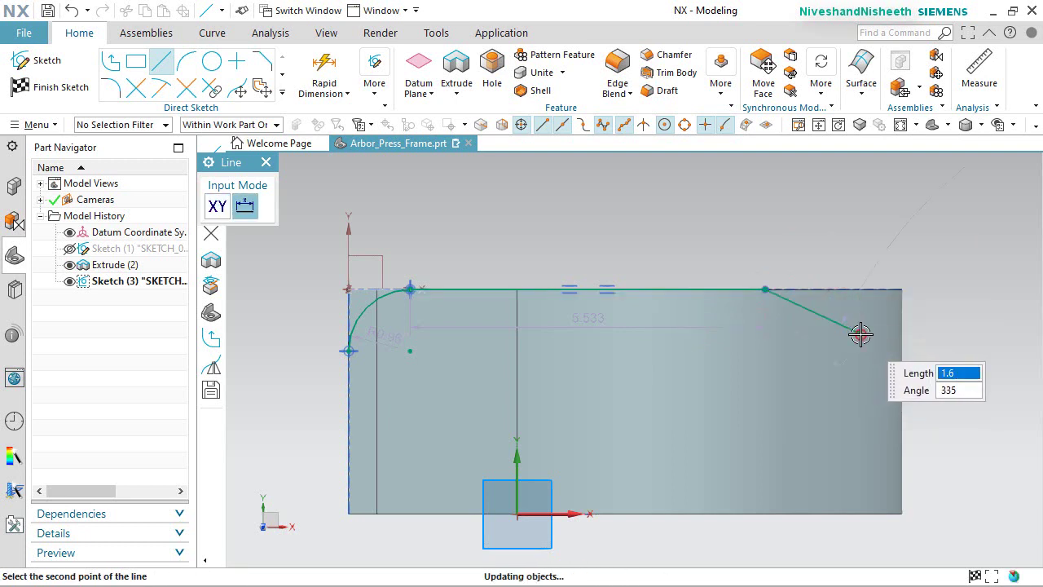
left_click(861, 334)
right_click(879, 255)
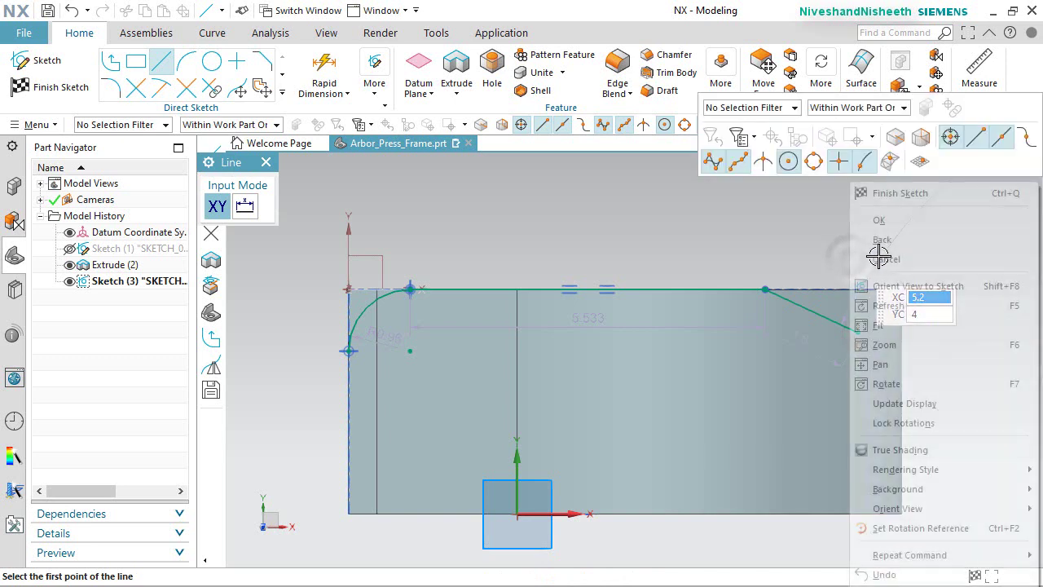
left_click(879, 220)
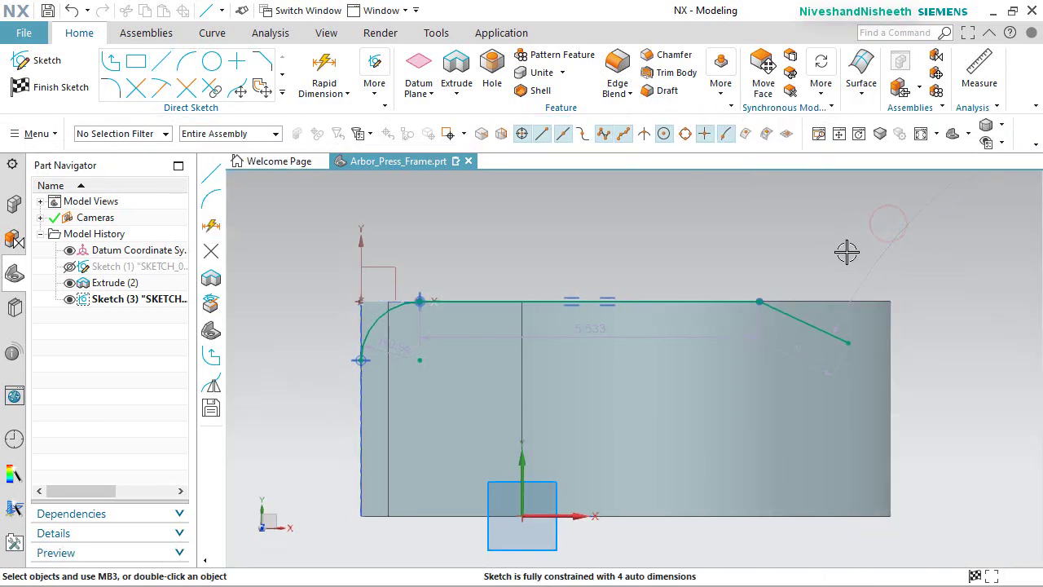
right_click(847, 252)
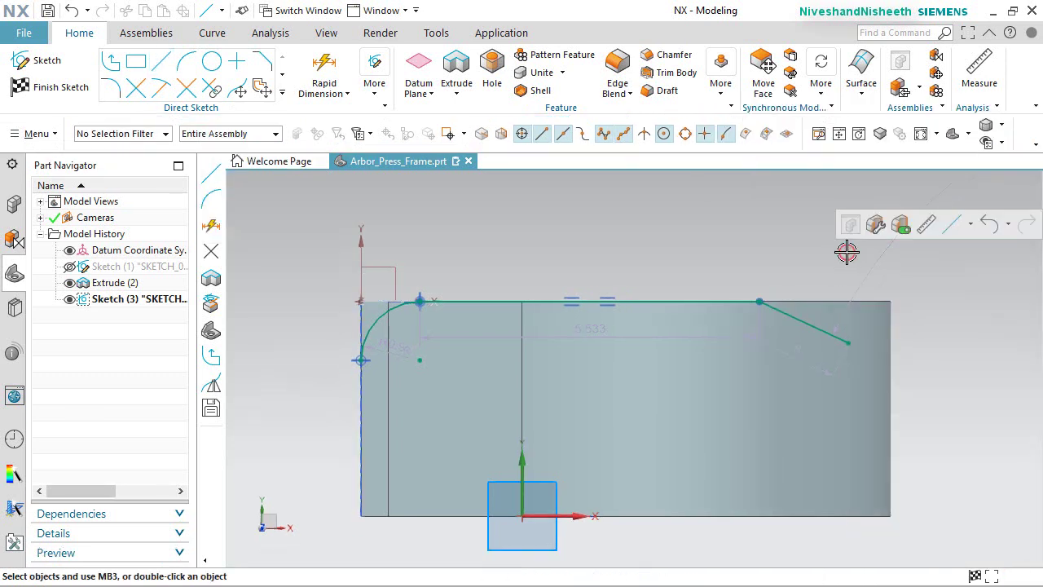
Project the frame's upper edge into the sketch with Project Curve and convert the projected line to reference.
left_click(282, 94)
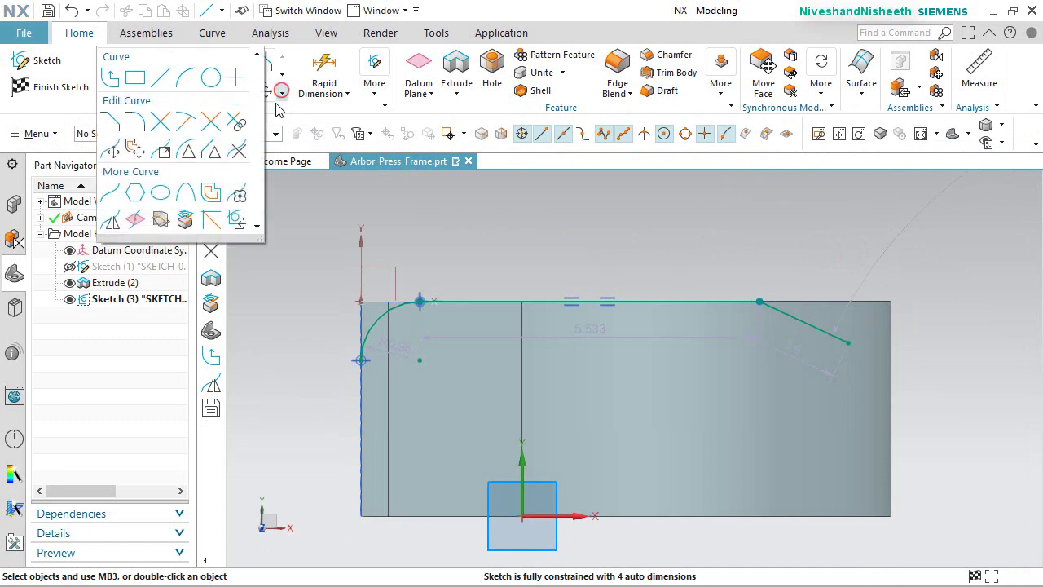
left_click(209, 202)
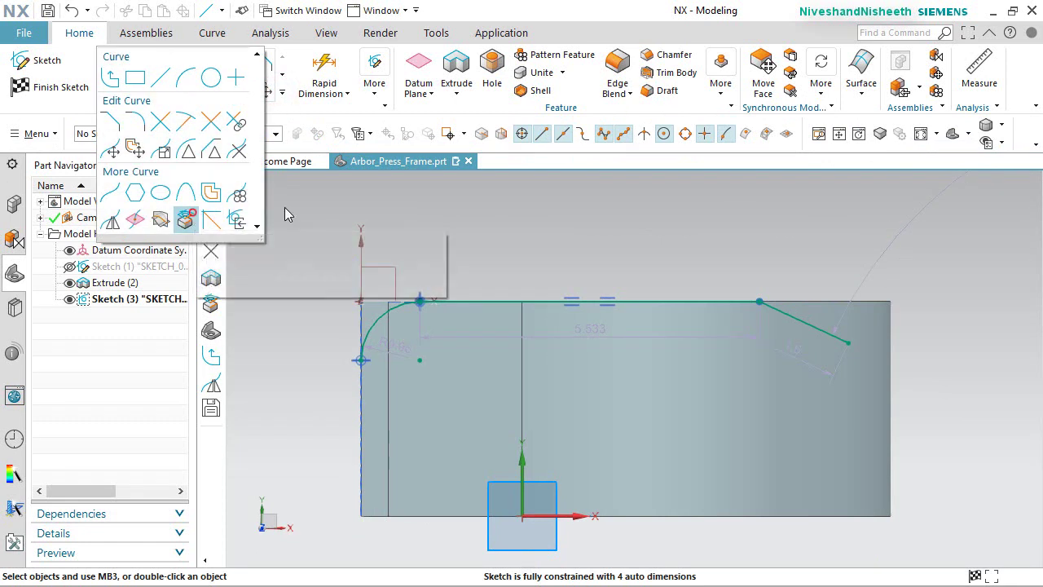
left_click(839, 297)
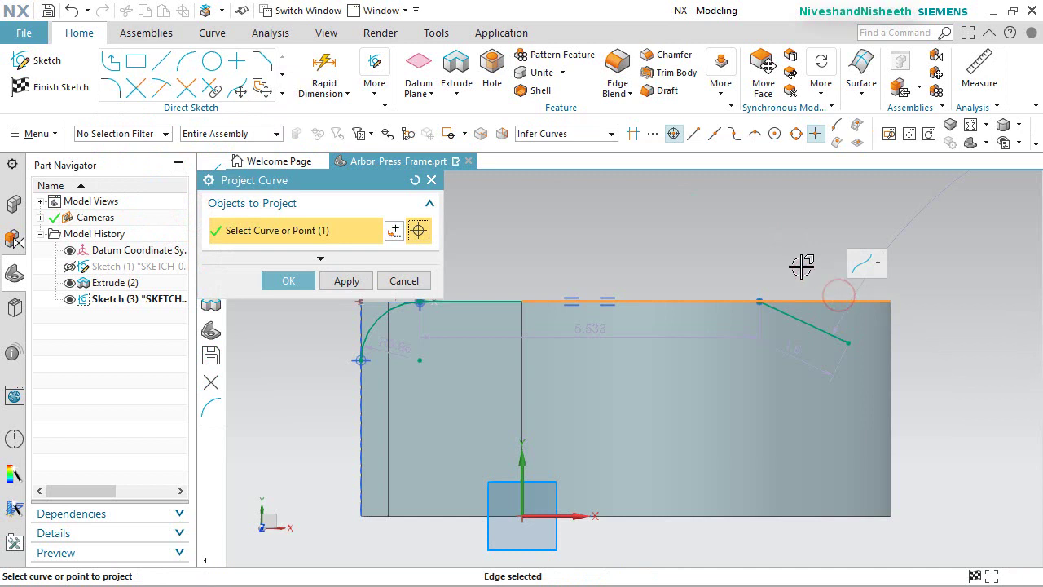
left_click(306, 280)
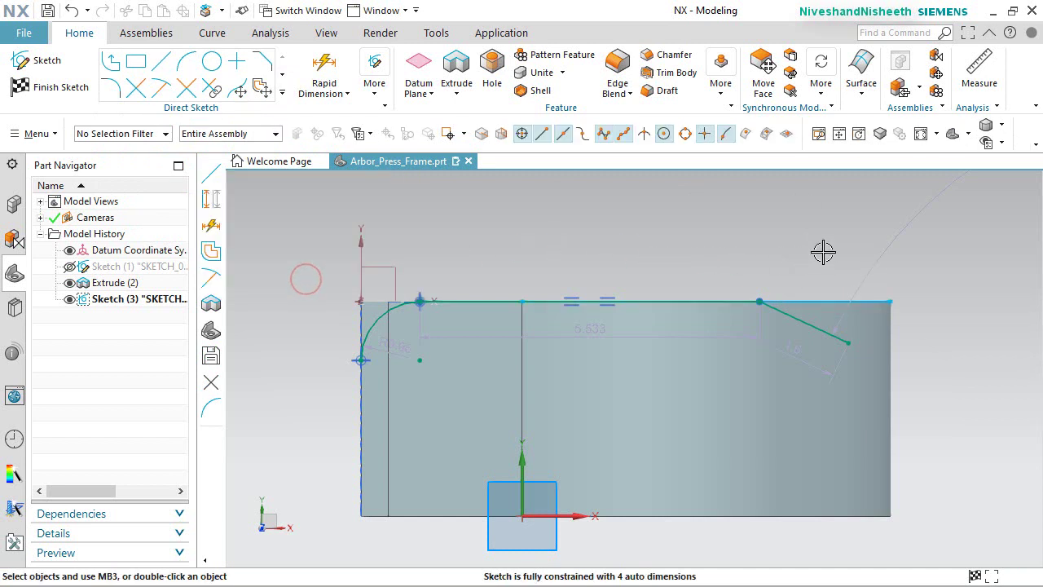
left_click(838, 298)
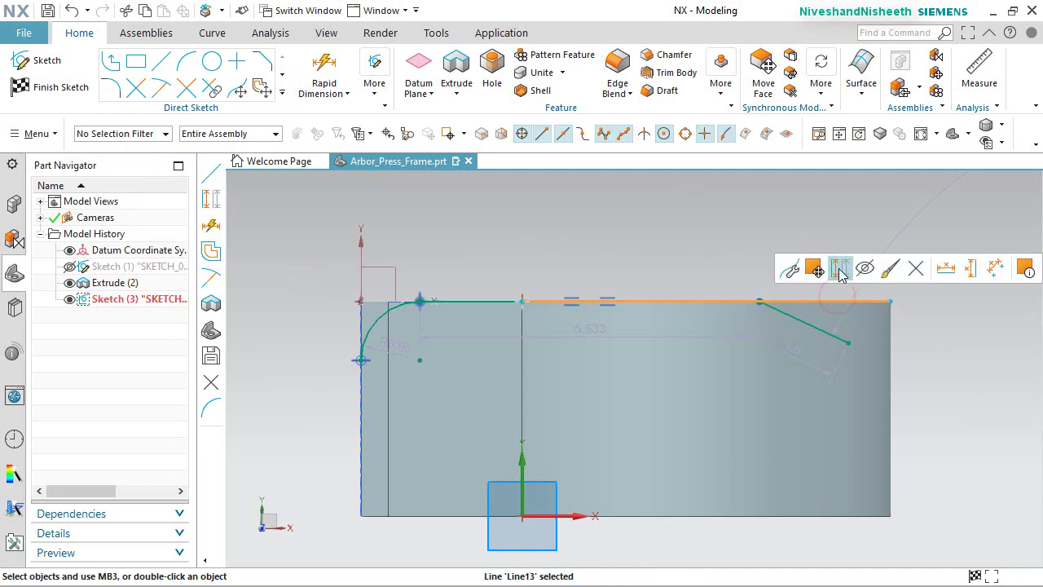
left_click(840, 270)
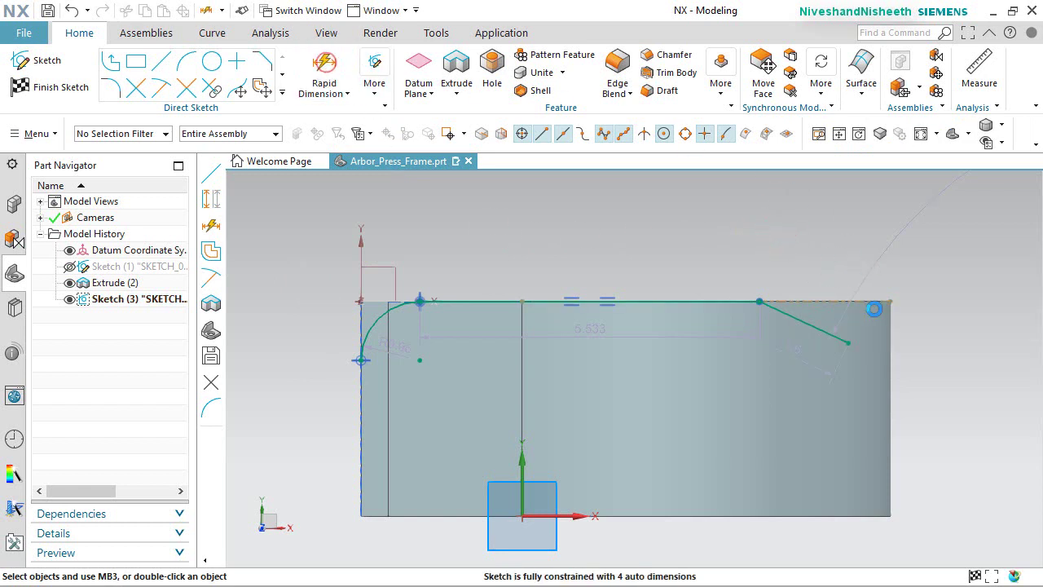
Dimension the angle between the projected upper edge and the sloped line as 15 degrees with Rapid Dimension.
key("d")
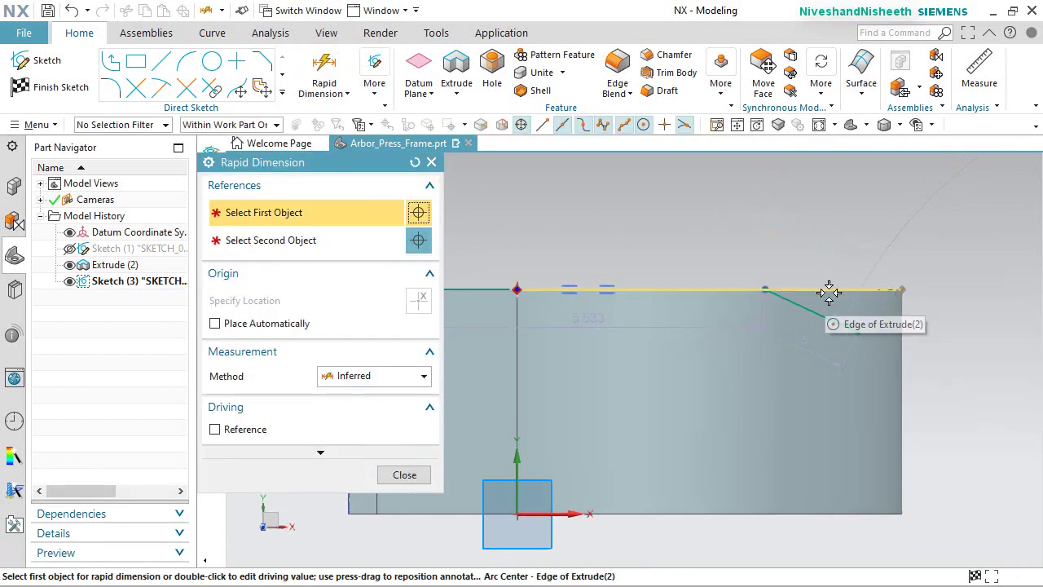
left_click(828, 291)
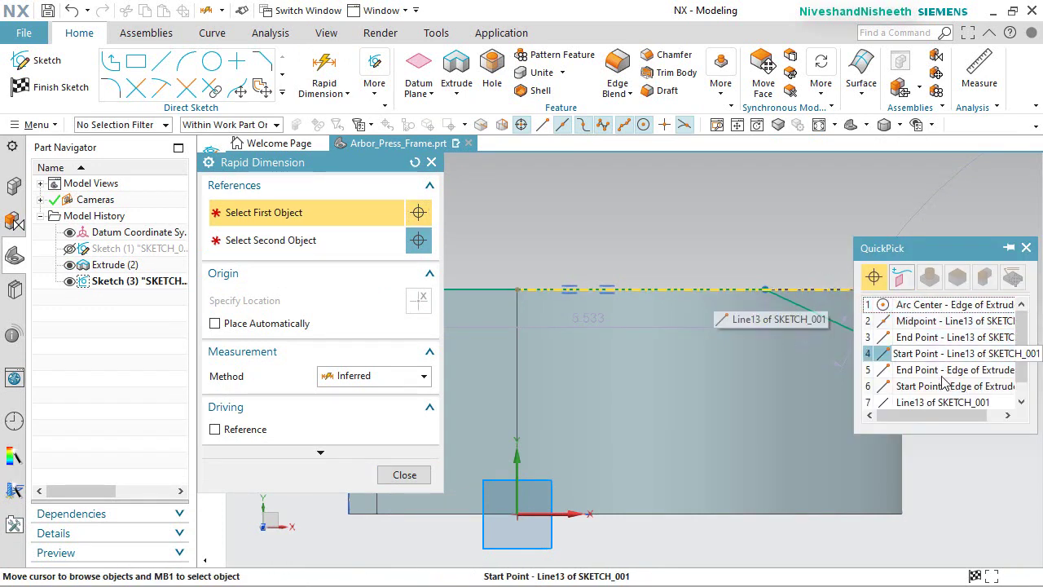
left_click(904, 401)
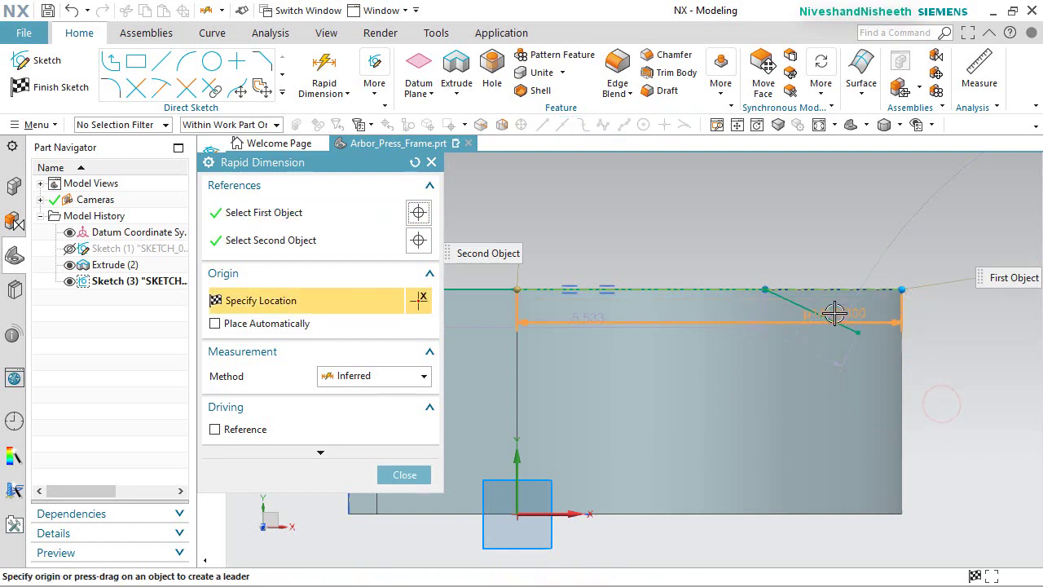
left_click(875, 308)
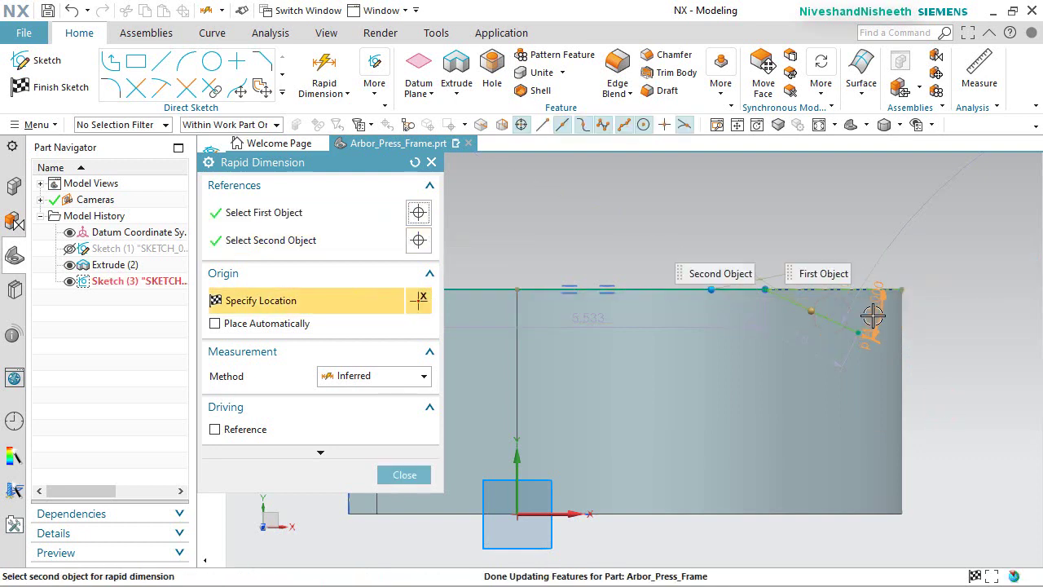
left_click(954, 339)
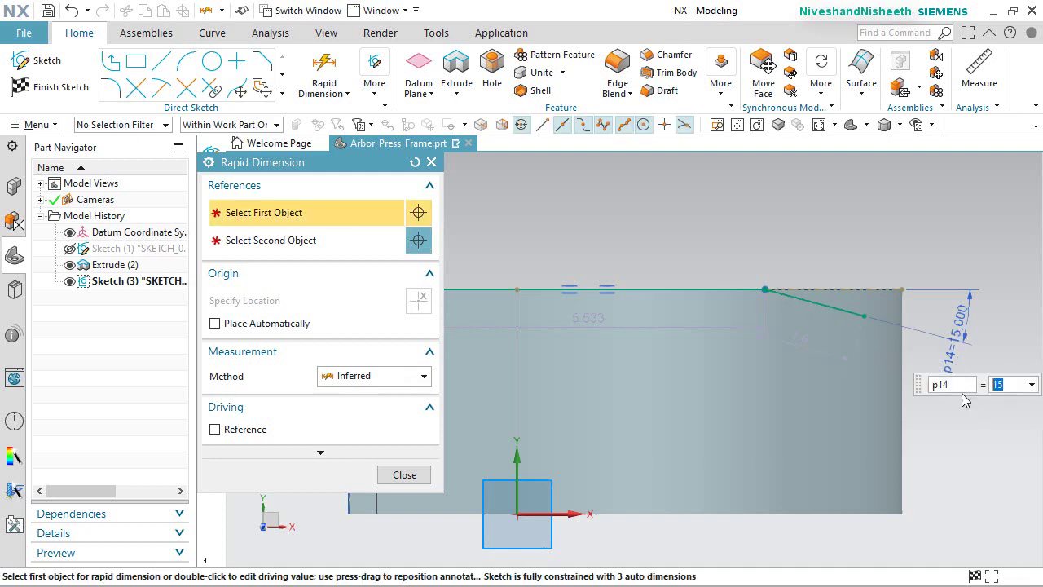
left_click(427, 476)
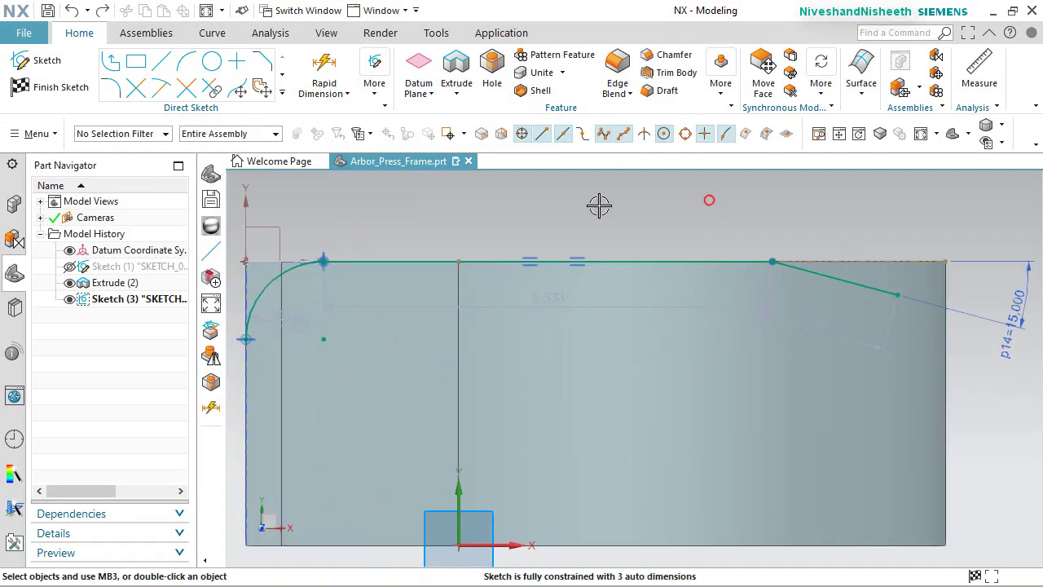
Sketch a horizontal line across the frame from the midpoint of its left edge to its right edge.
left_click_drag(191, 373, 167, 371)
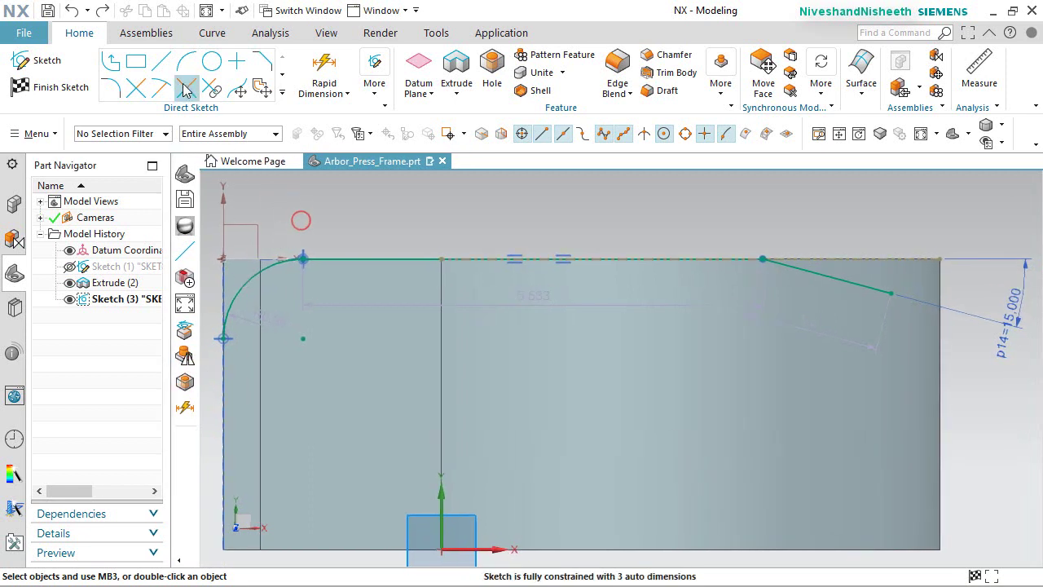
left_click(161, 61)
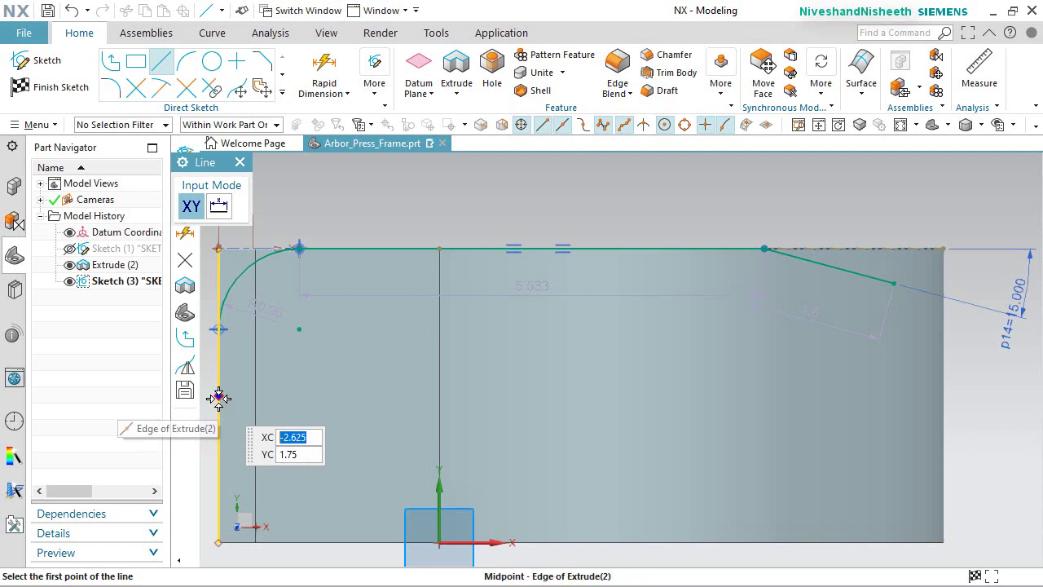
left_click(219, 398)
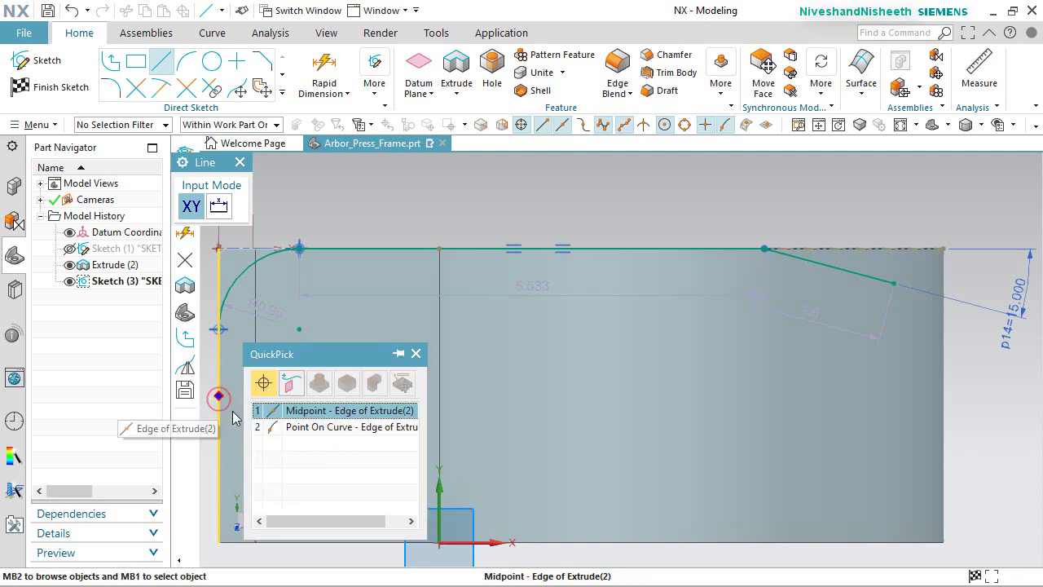
left_click(310, 407)
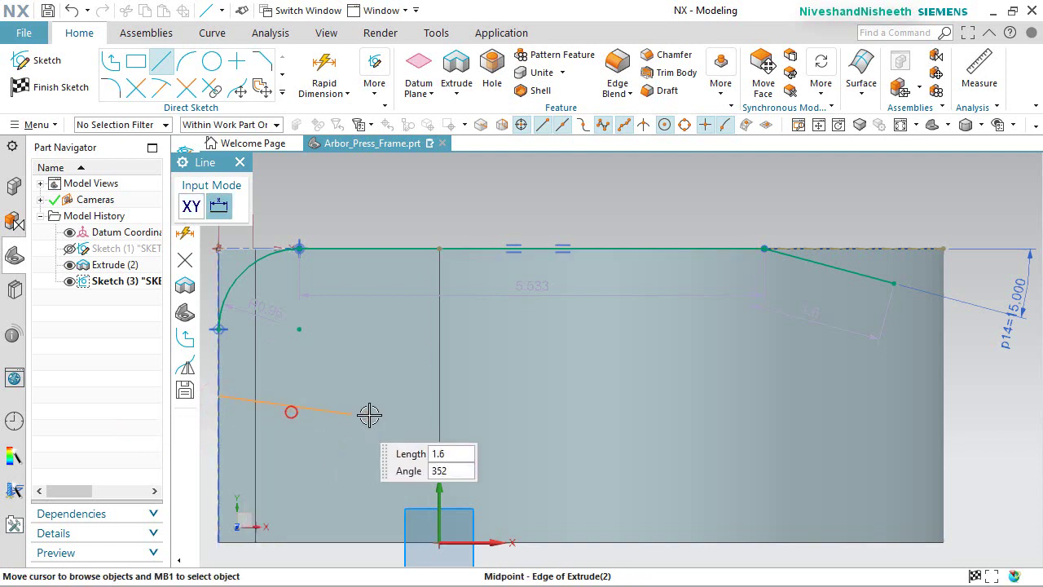
left_click(942, 397)
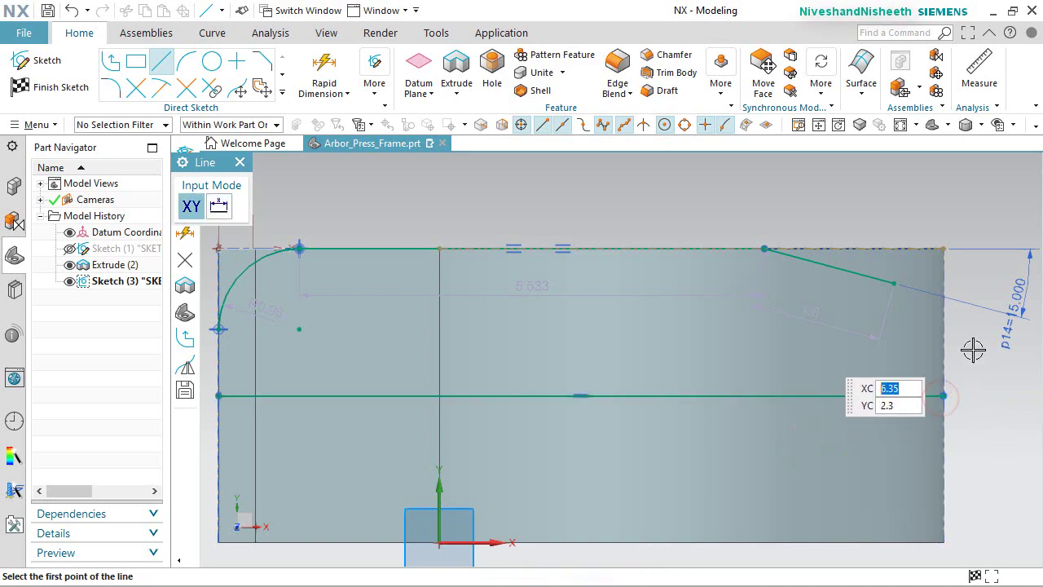
right_click(973, 349)
left_click(902, 38)
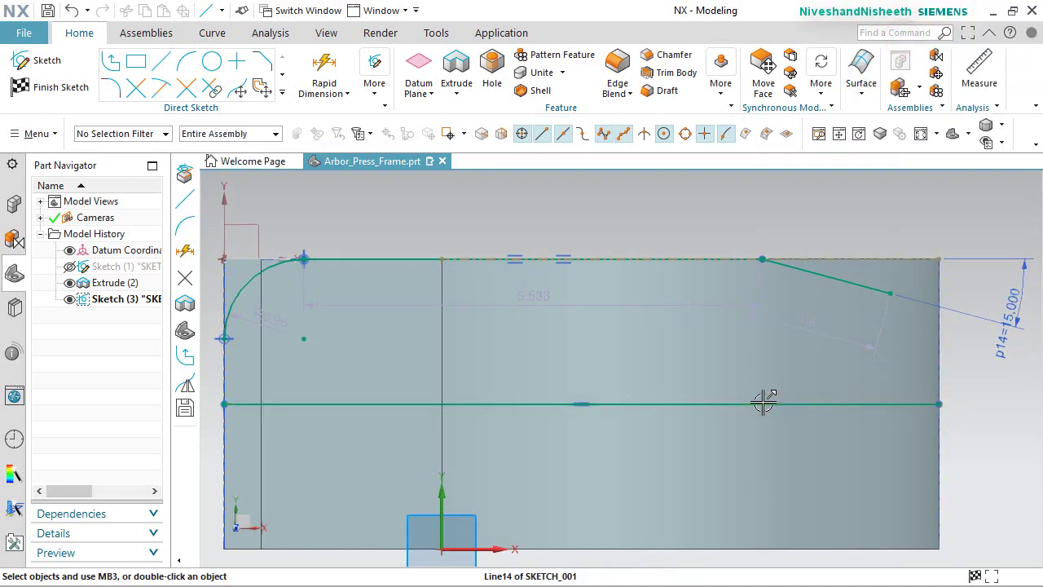
Convert the horizontal middle line to a reference line and pull in the sloped line's free end to shorten it.
left_click(762, 403)
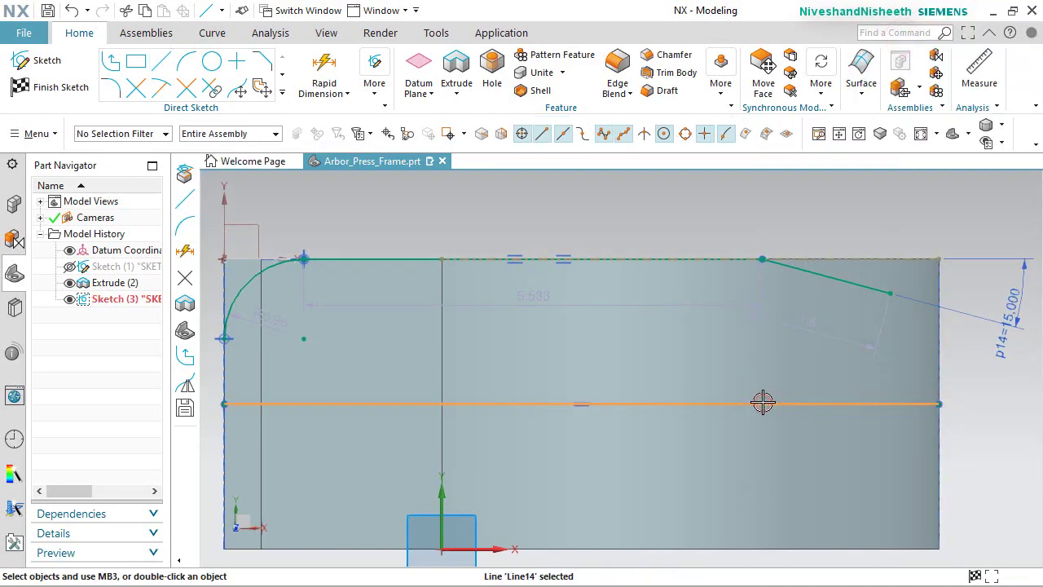
left_click(769, 350)
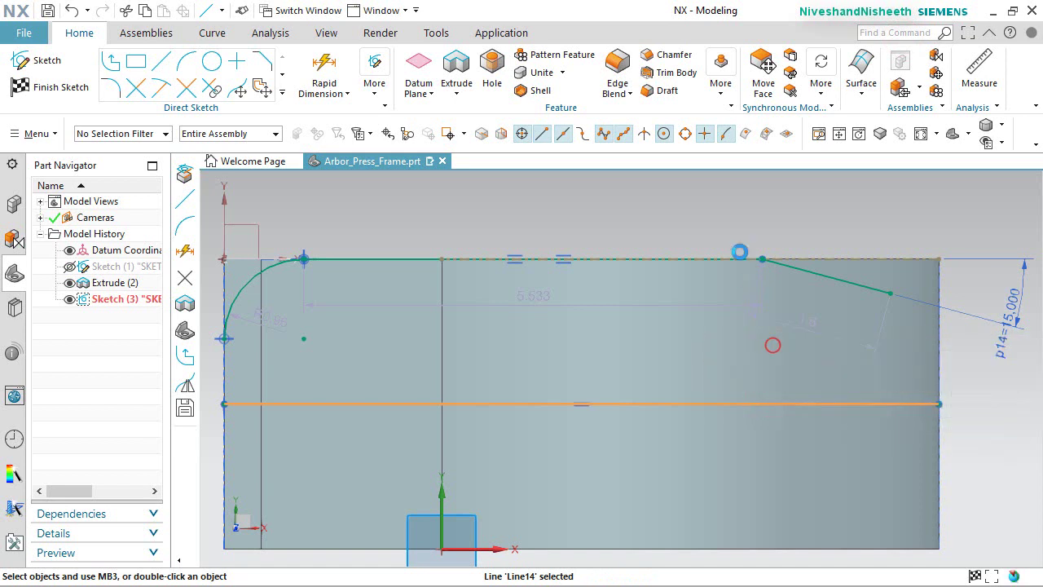
right_click(710, 209)
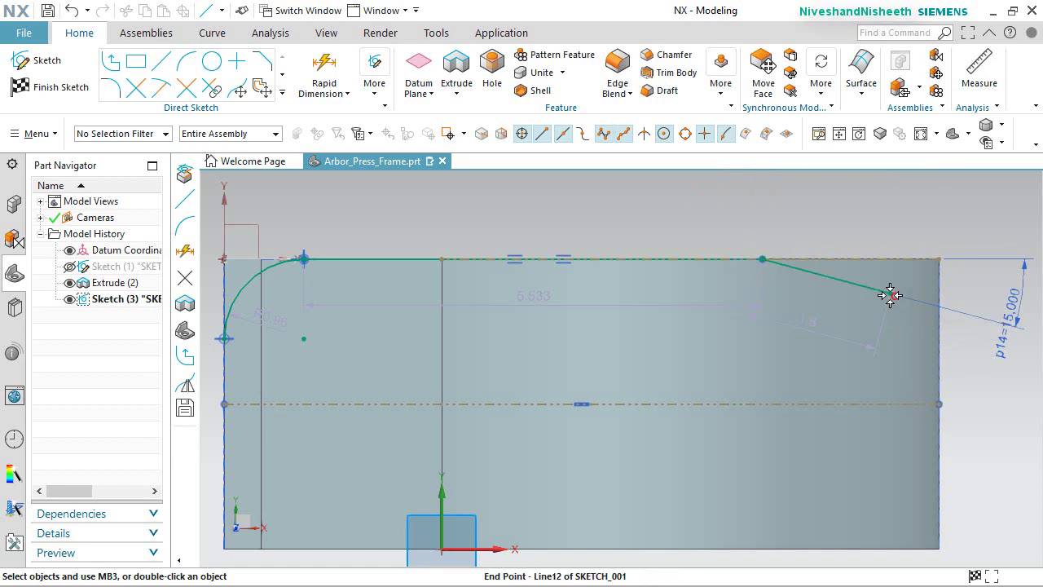
left_click_drag(887, 294, 855, 284)
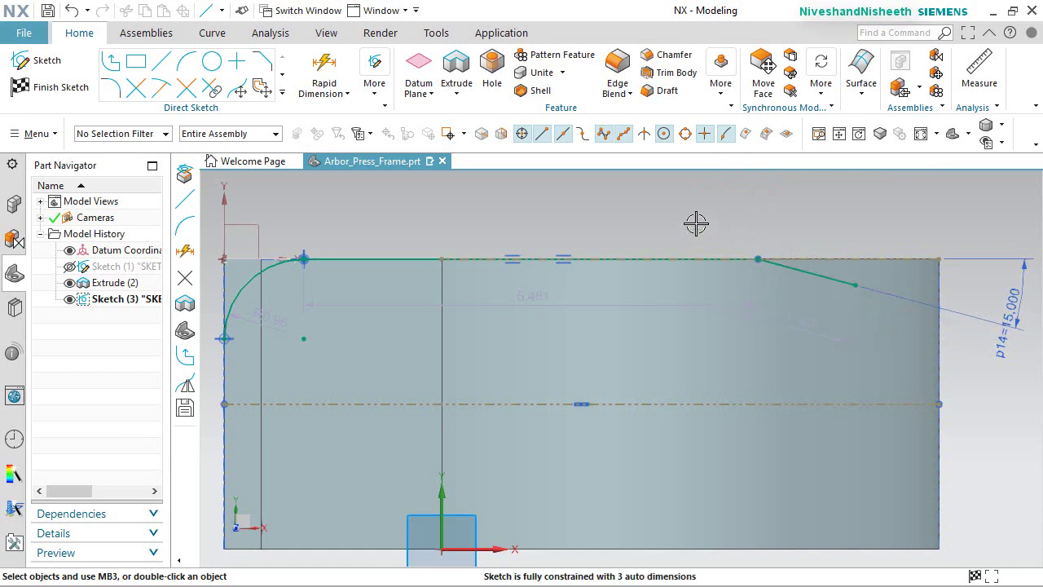
Dimension the upper horizontal line between its two endpoints as 4.313 inches with Rapid Dimension.
left_click(321, 96)
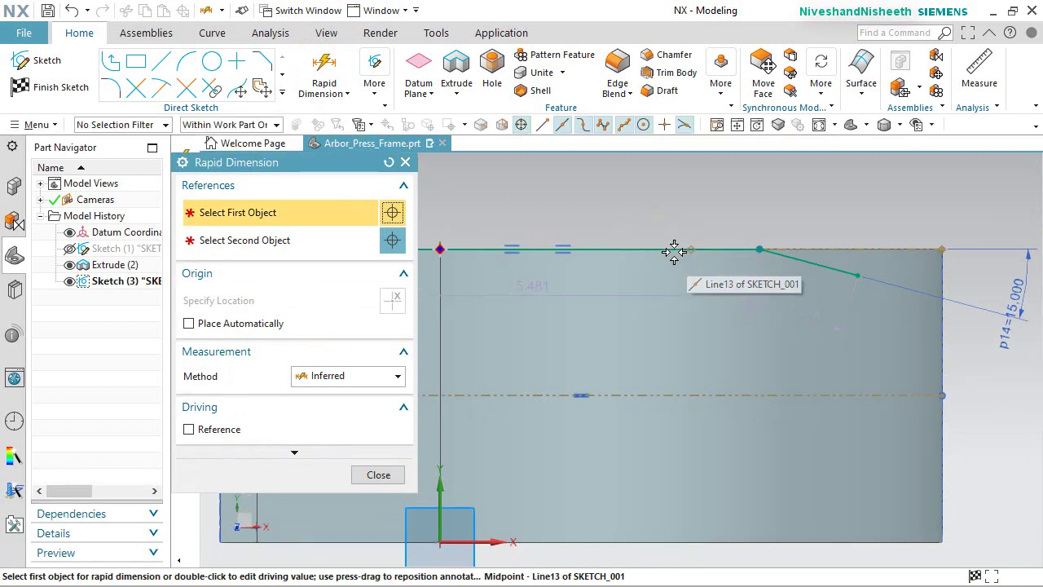
scroll(709, 277, "down", 4)
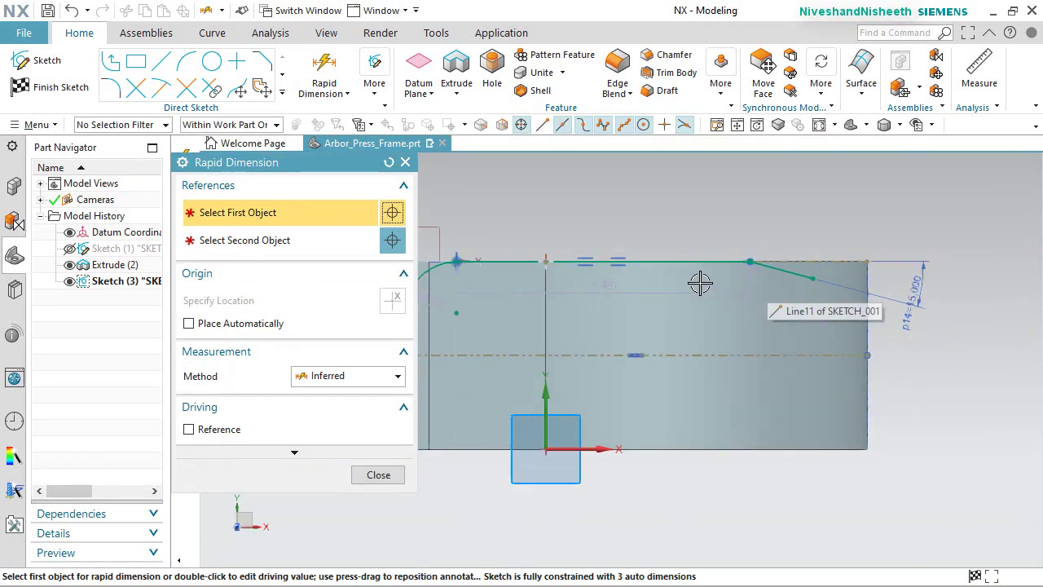
scroll(555, 243, "up", 1)
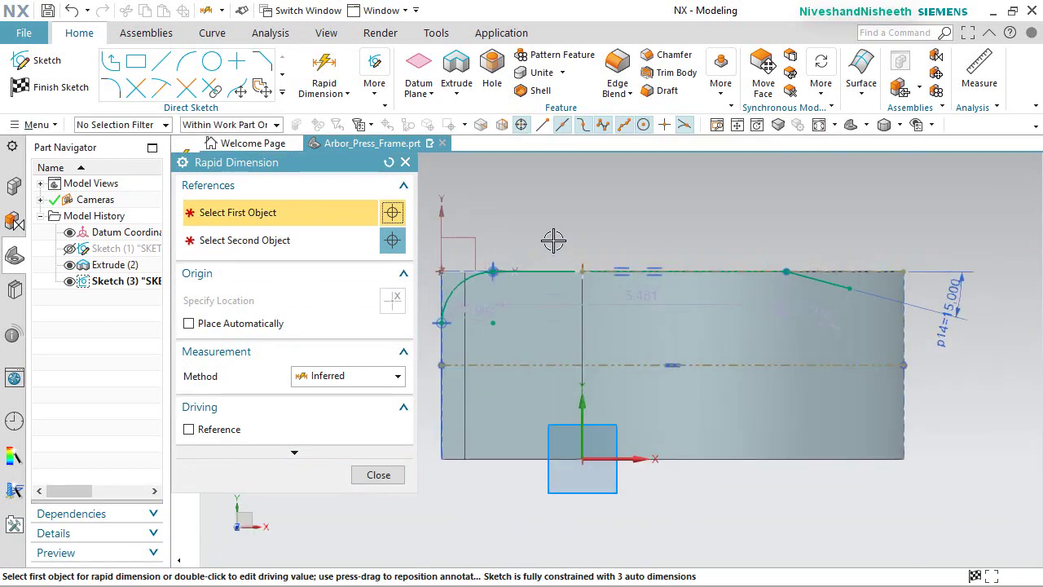
left_click(495, 270)
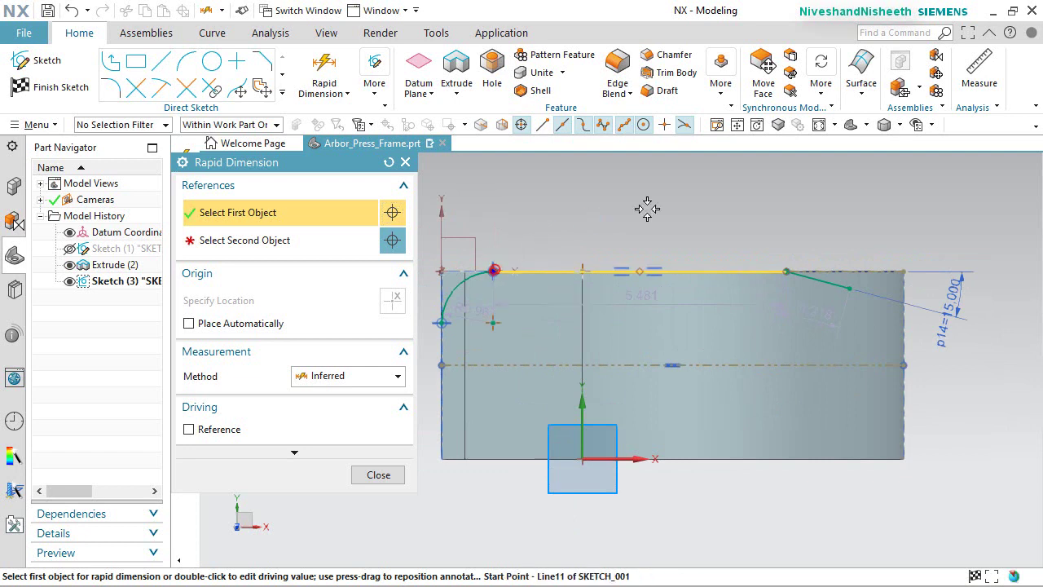
left_click(785, 269)
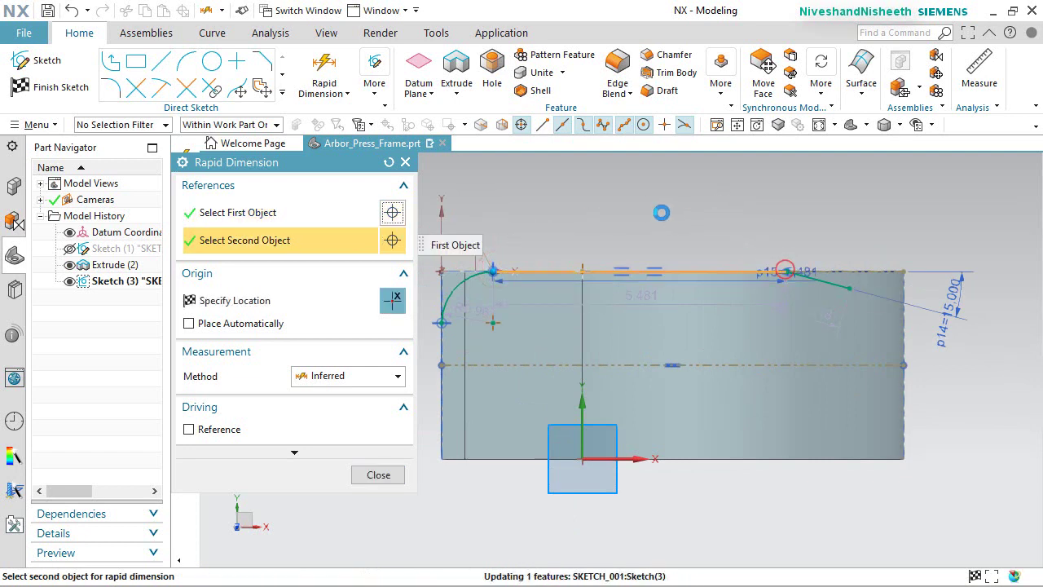
left_click(652, 212)
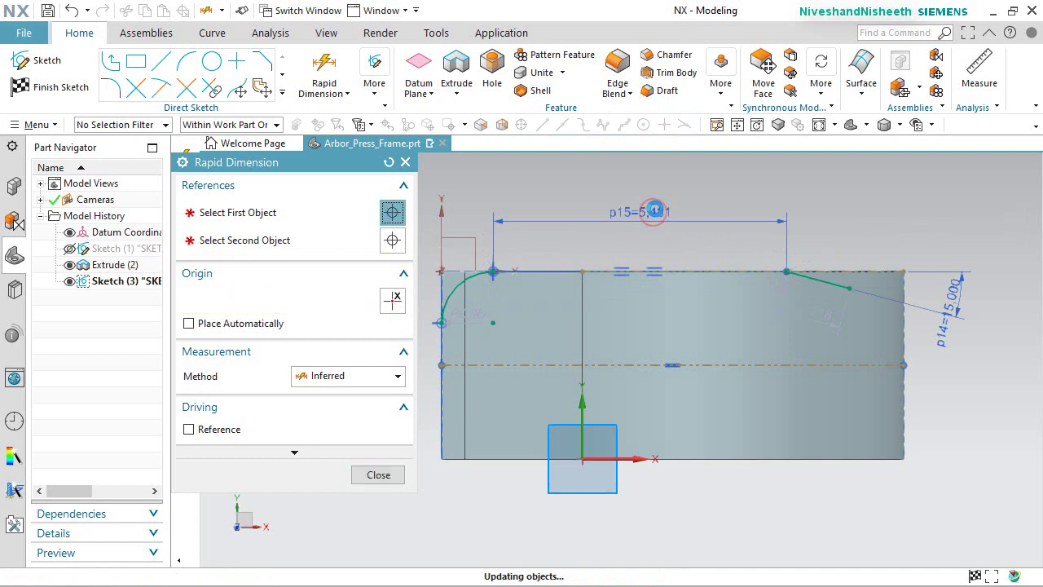
type("4.313")
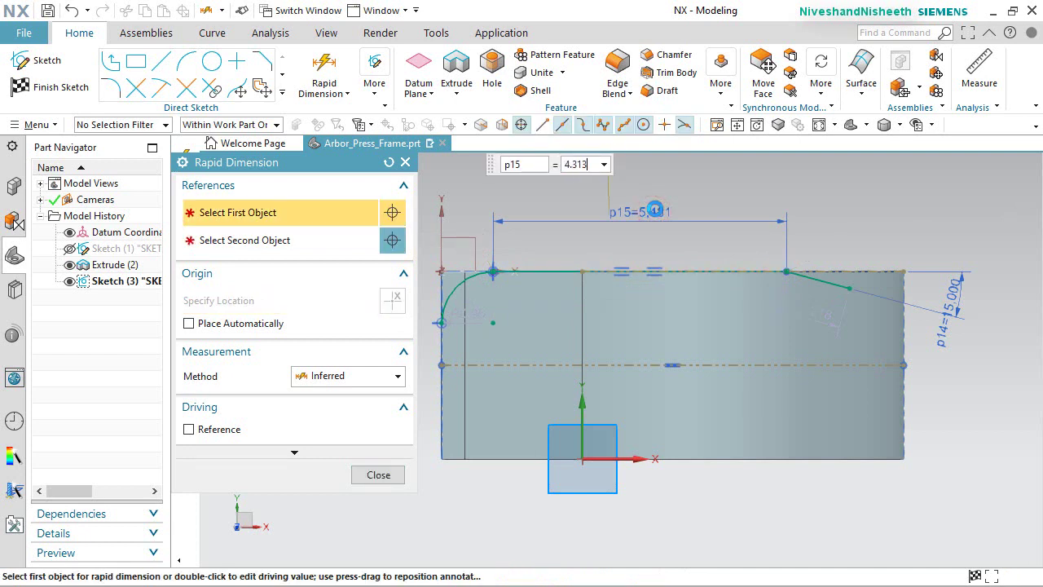
key("Return")
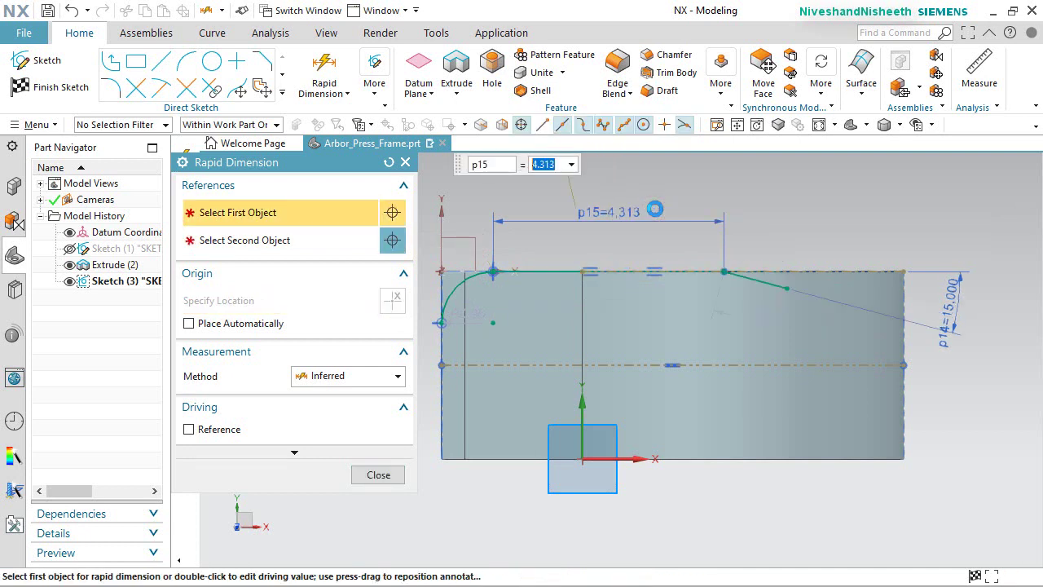
left_click(405, 162)
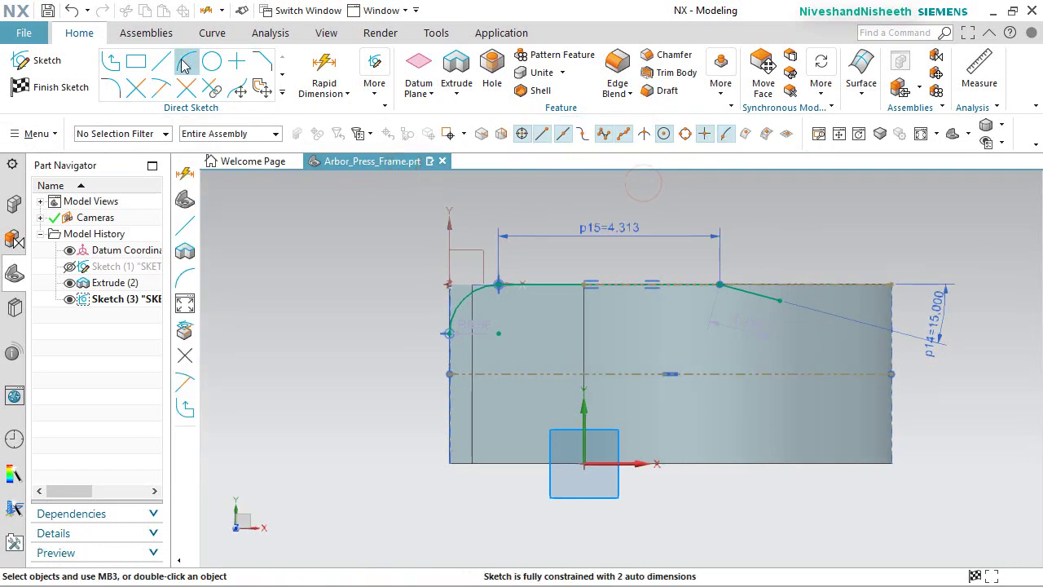
Sketch a three-point arc from the sloped line's free end to the right end of the middle reference line, tangent to the sloped line.
left_click(185, 64)
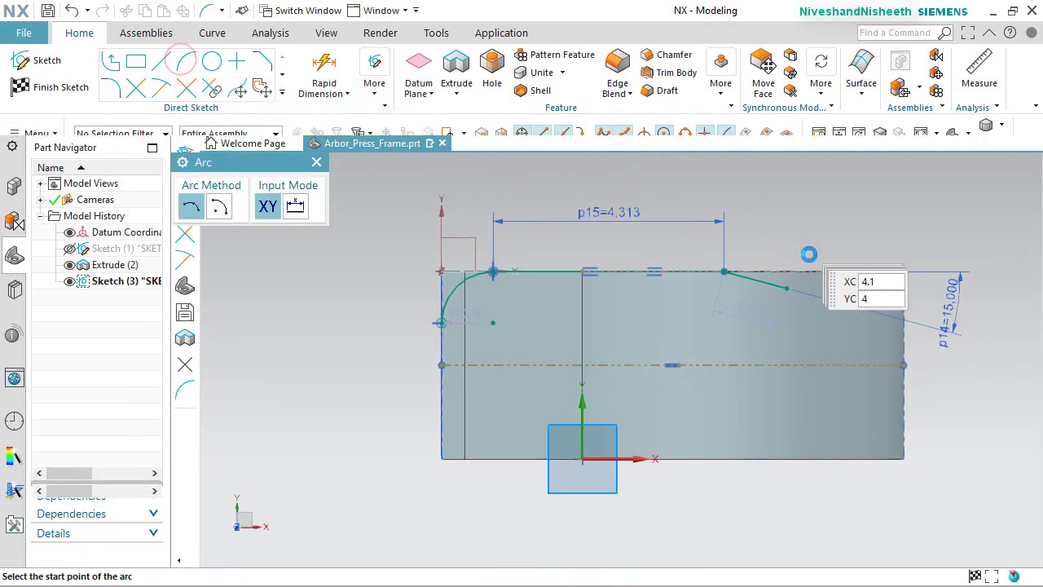
left_click(787, 289)
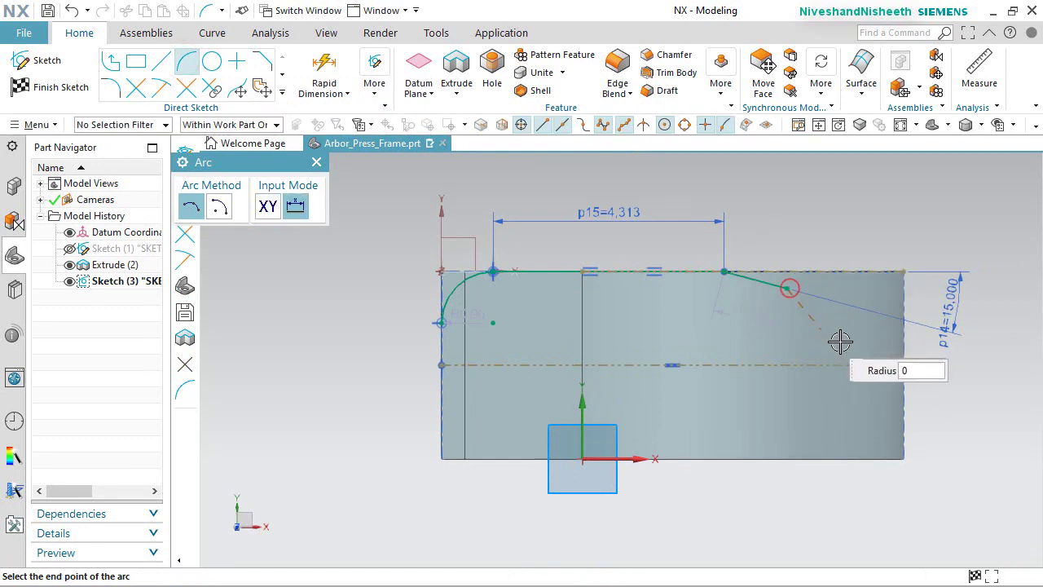
left_click(896, 358)
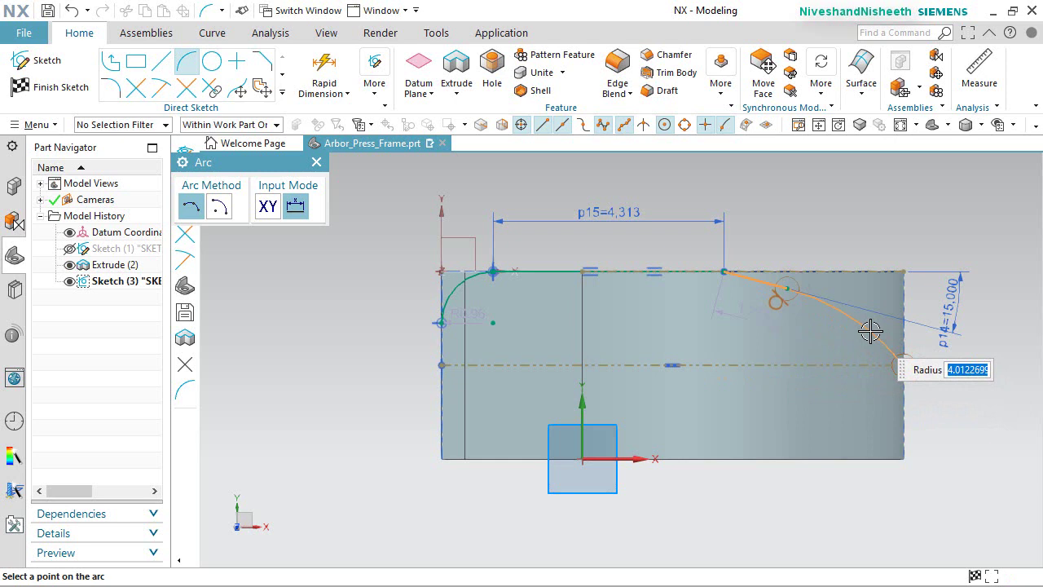
left_click(870, 331)
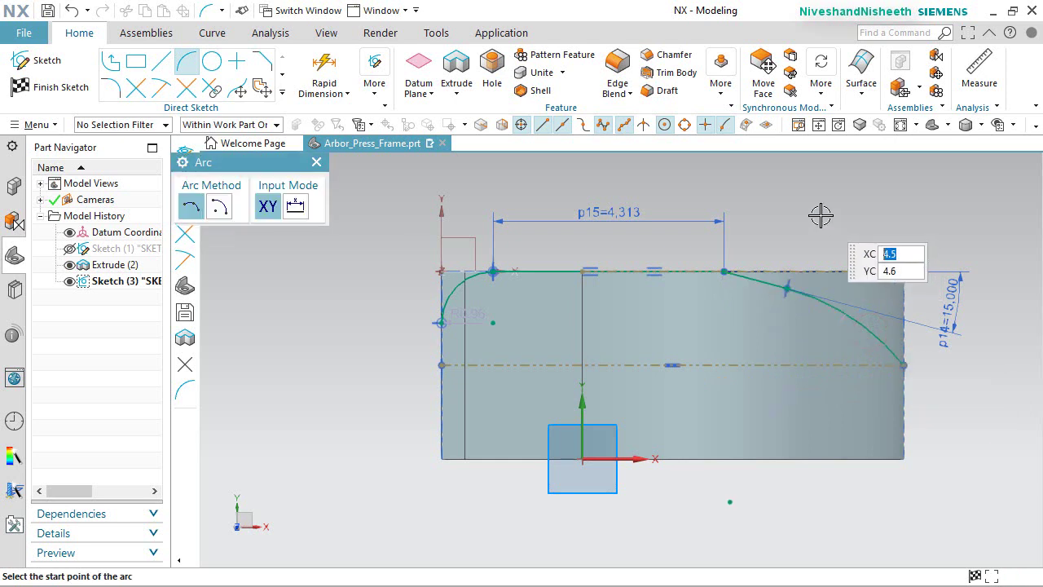
left_click(821, 215)
right_click(820, 215)
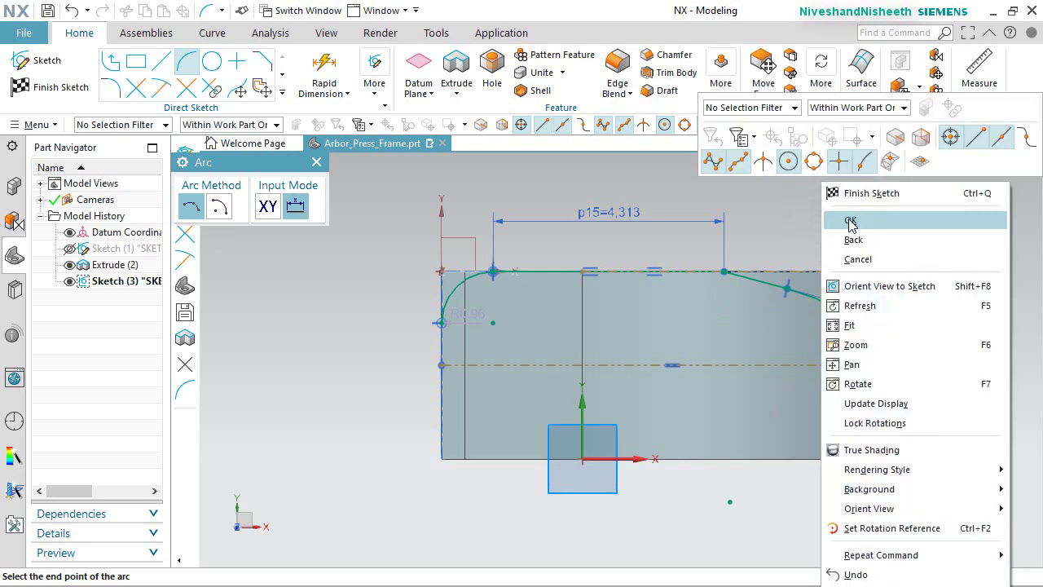
left_click(849, 218)
Dimension the radius of the arc joining the sloped line to the middle reference line as 1.25 inches.
left_click(777, 208)
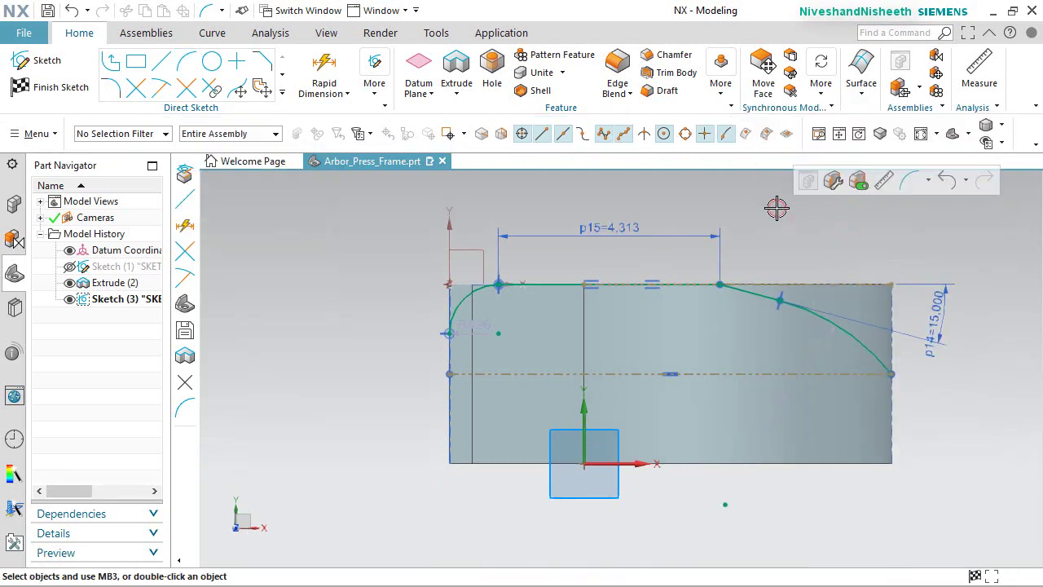
left_click(928, 182)
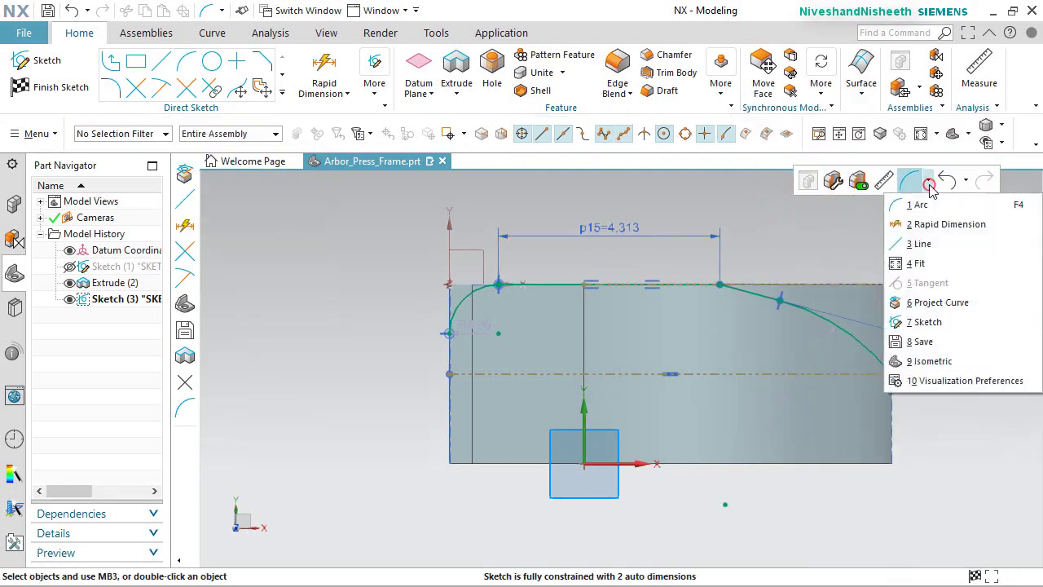
left_click(939, 225)
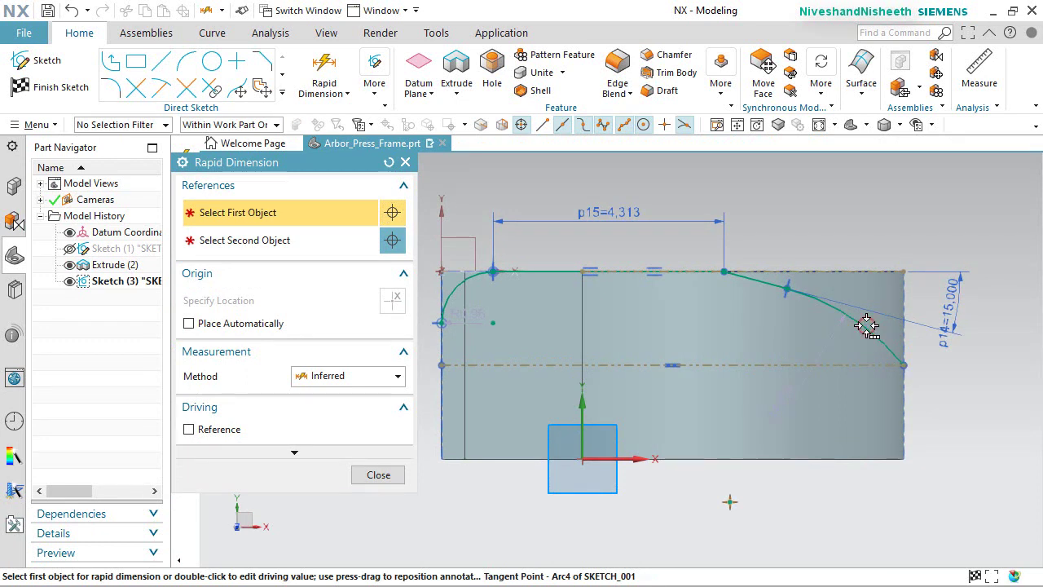
left_click(866, 326)
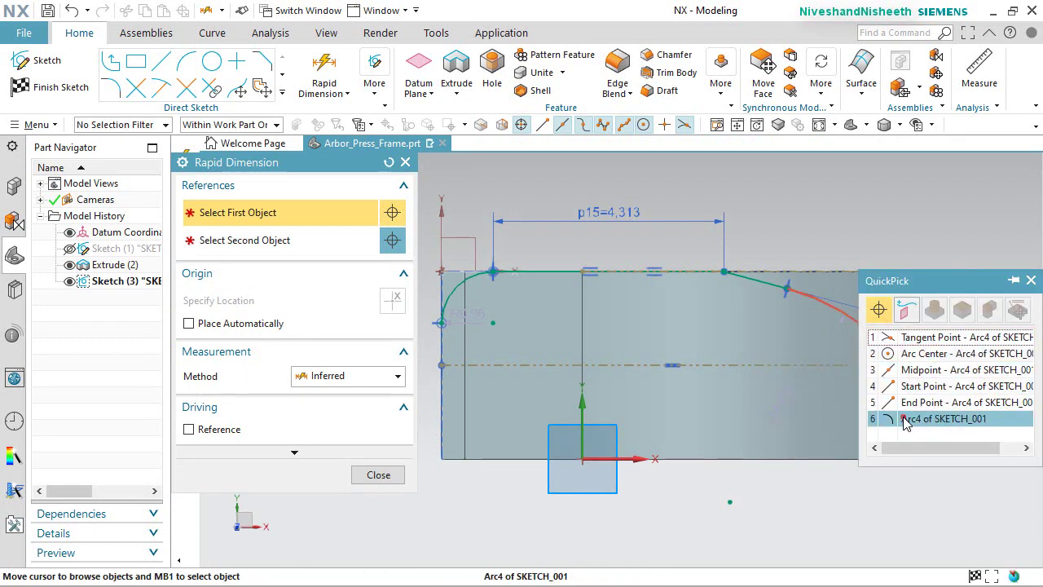
left_click(905, 420)
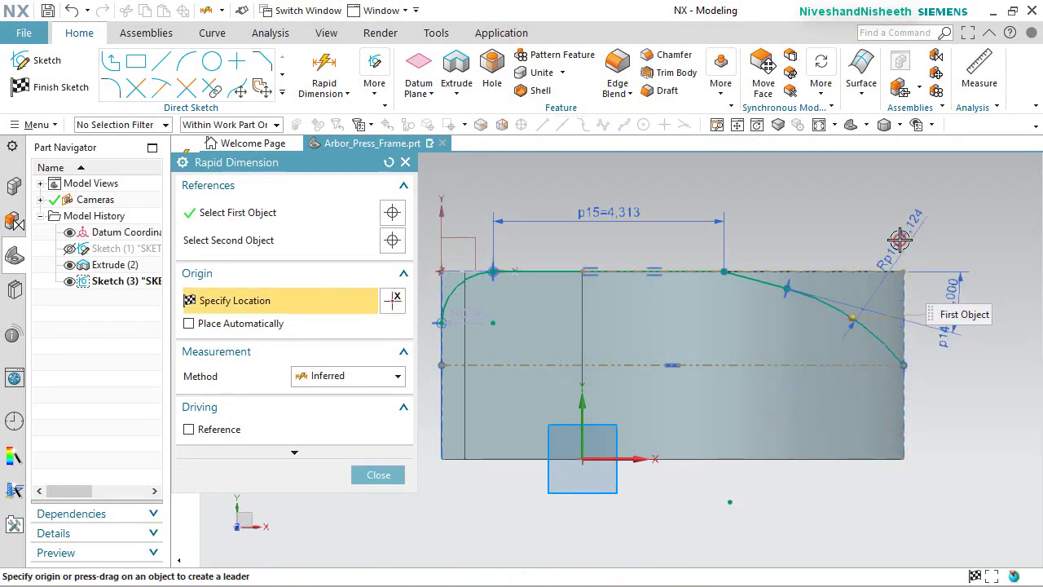
left_click(899, 239)
type("1.25")
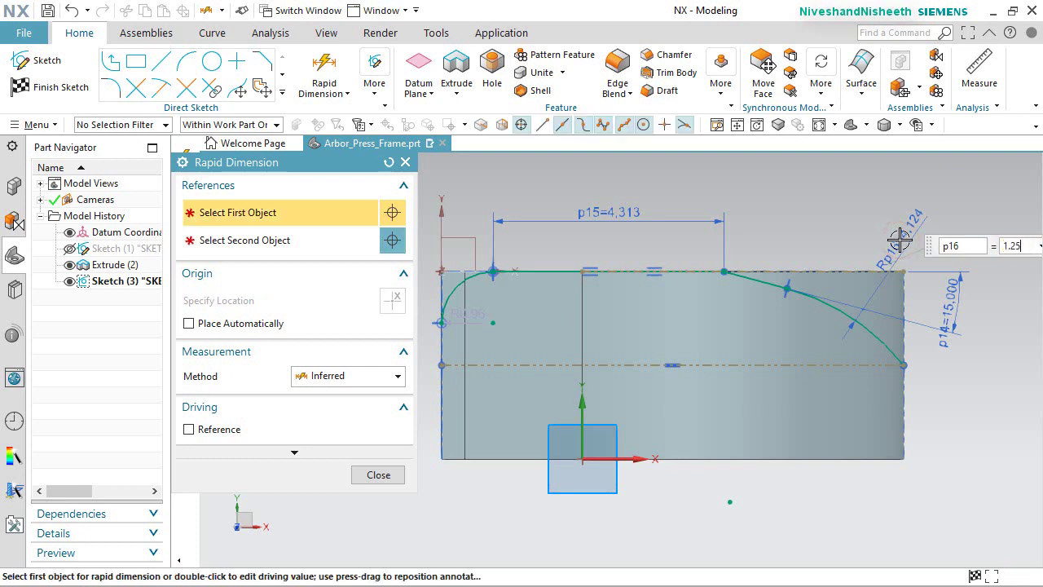
key("Return")
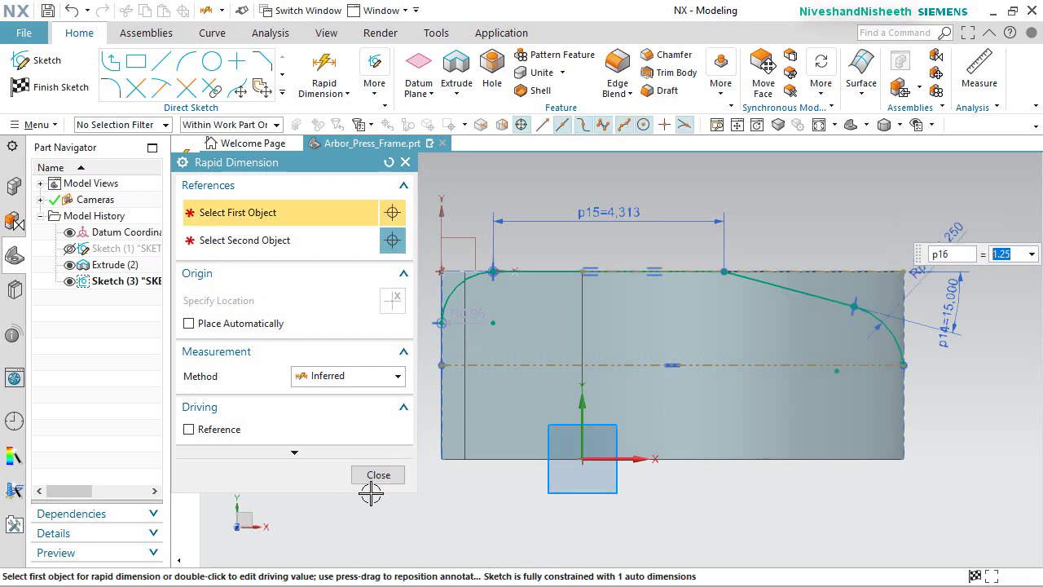
left_click(377, 475)
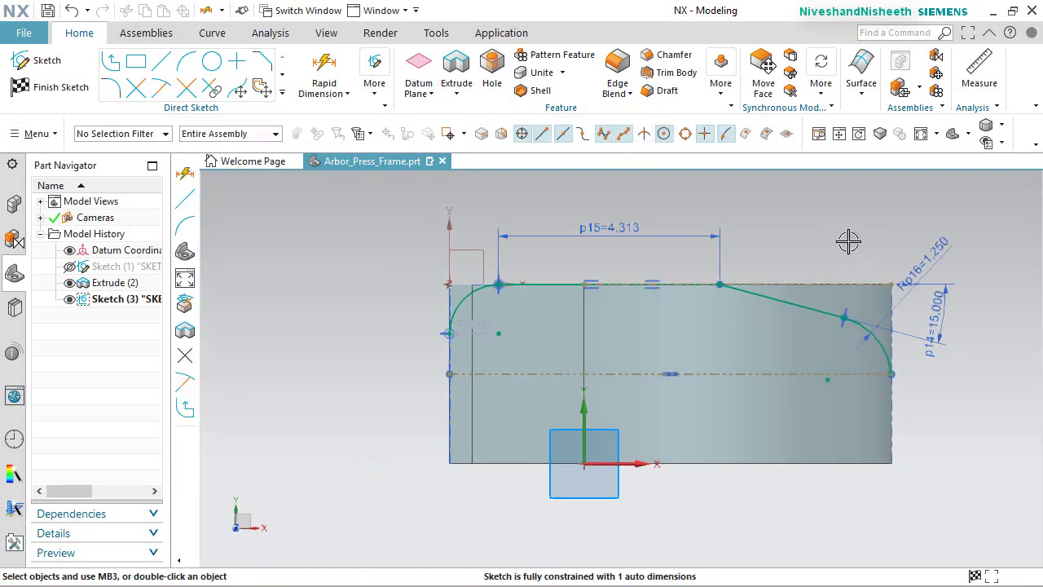
Dimension the radius of the rounded upper-left corner arc as 1.312 inches with Rapid Dimension.
left_click(848, 240)
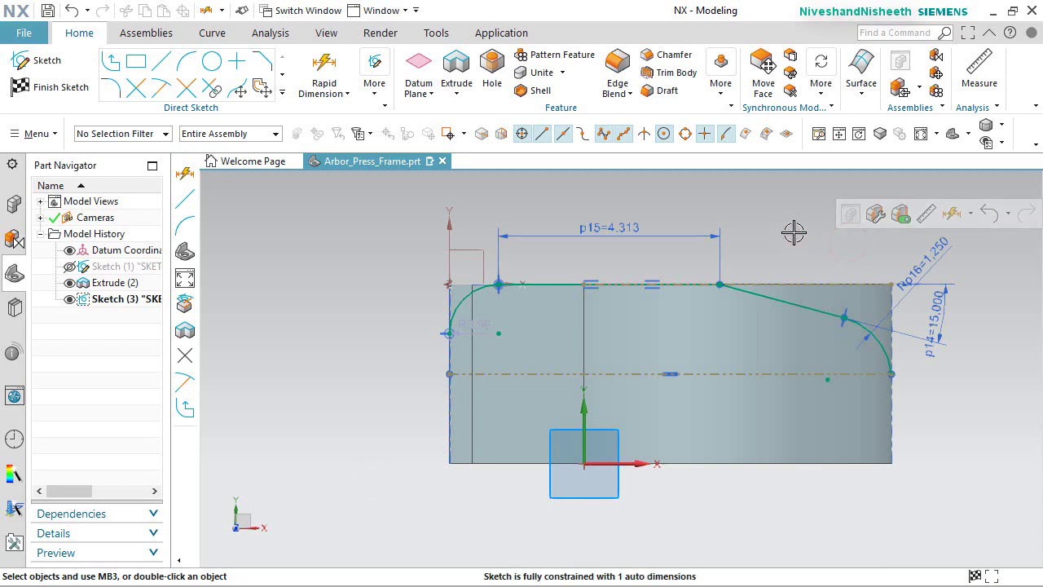
left_click(358, 231)
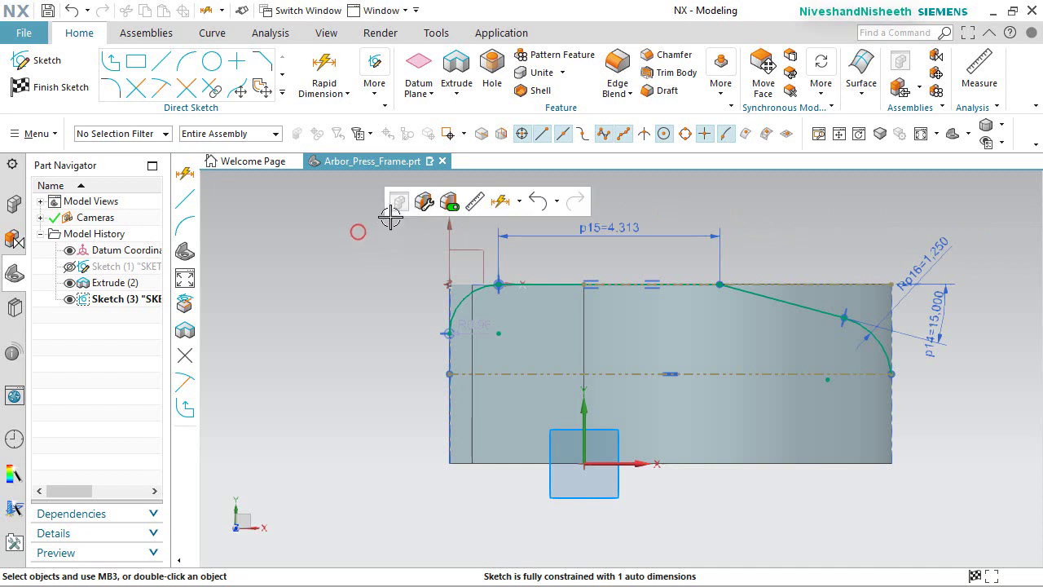
left_click(498, 197)
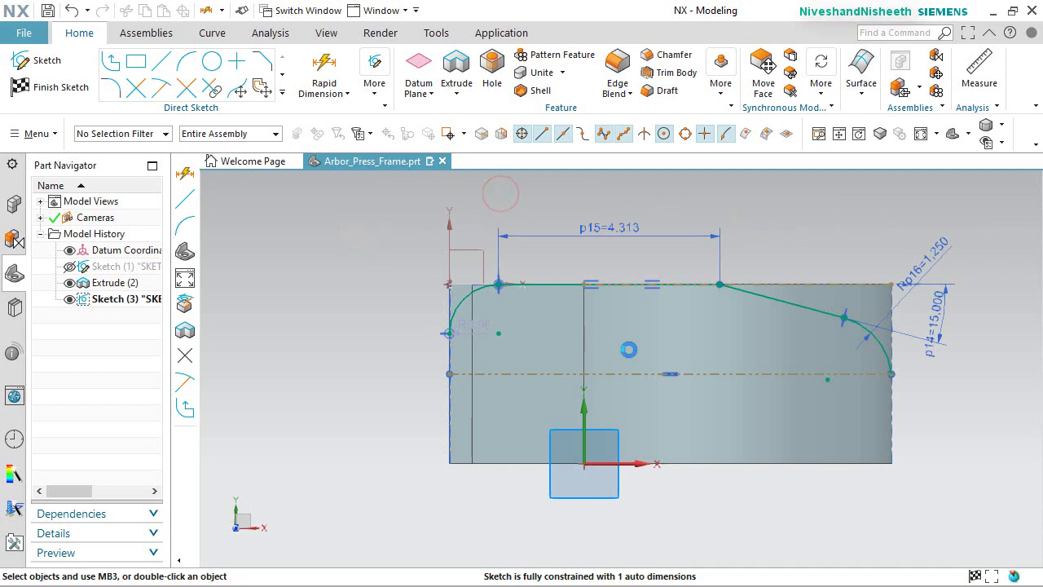
scroll(538, 305, "up", 4)
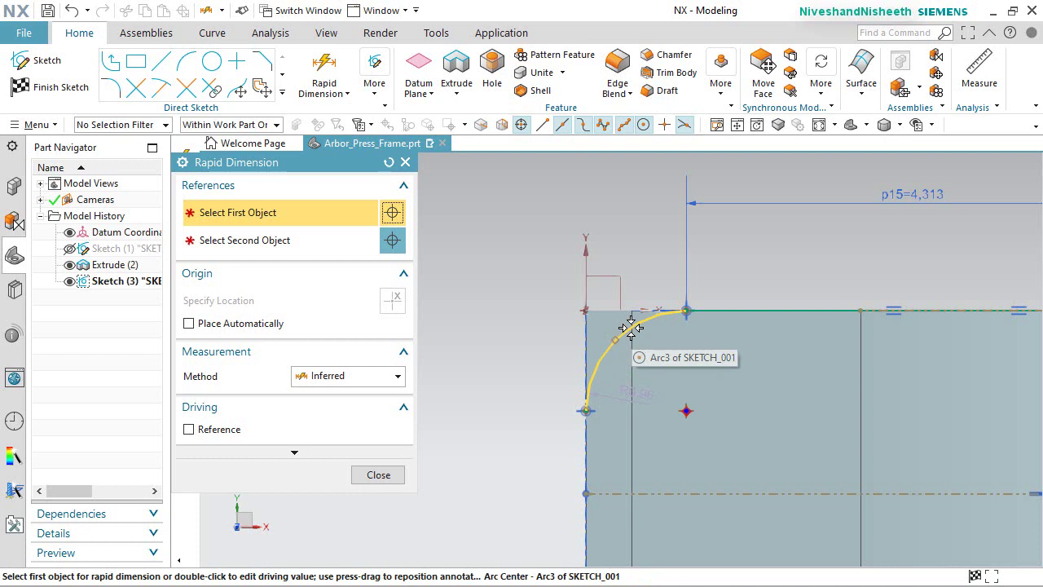
left_click(631, 328)
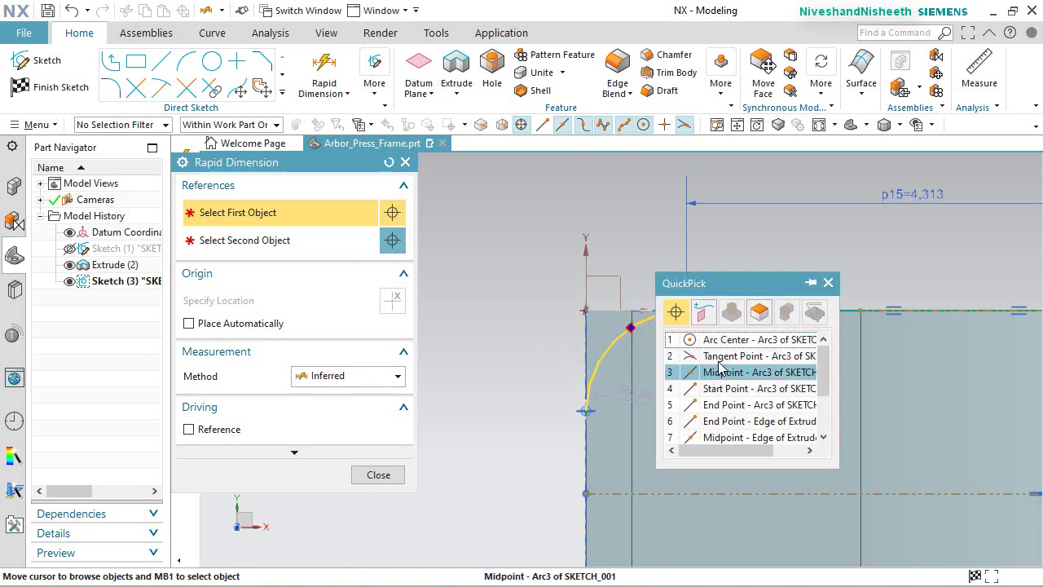
scroll(726, 371, "down", 3)
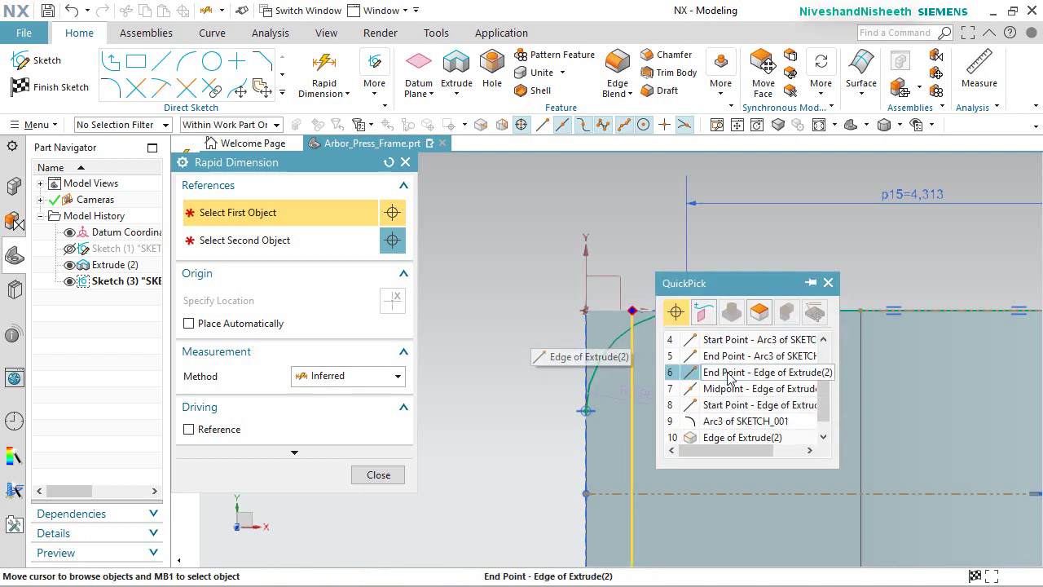
left_click(724, 421)
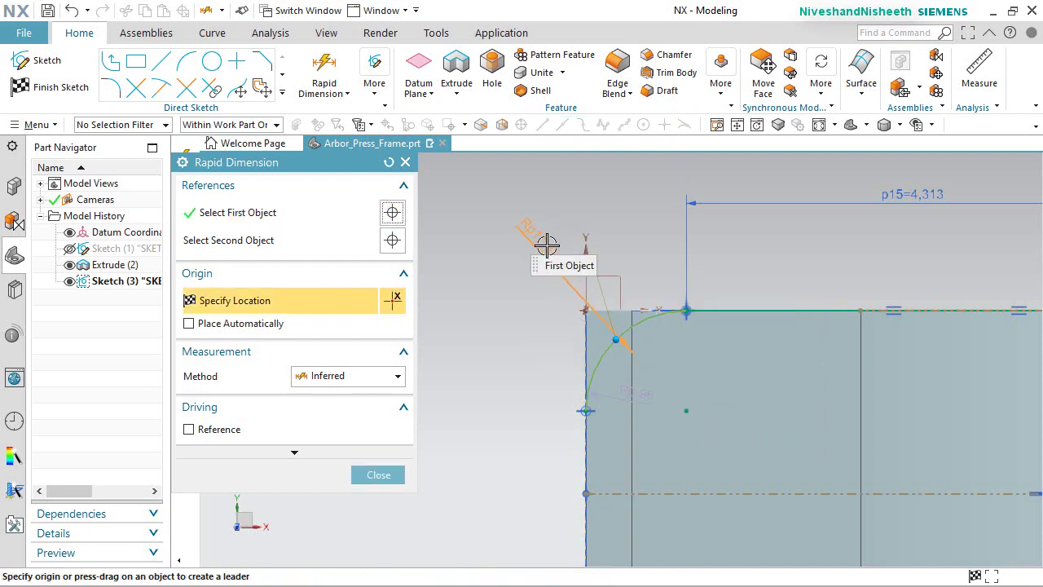
left_click(547, 244)
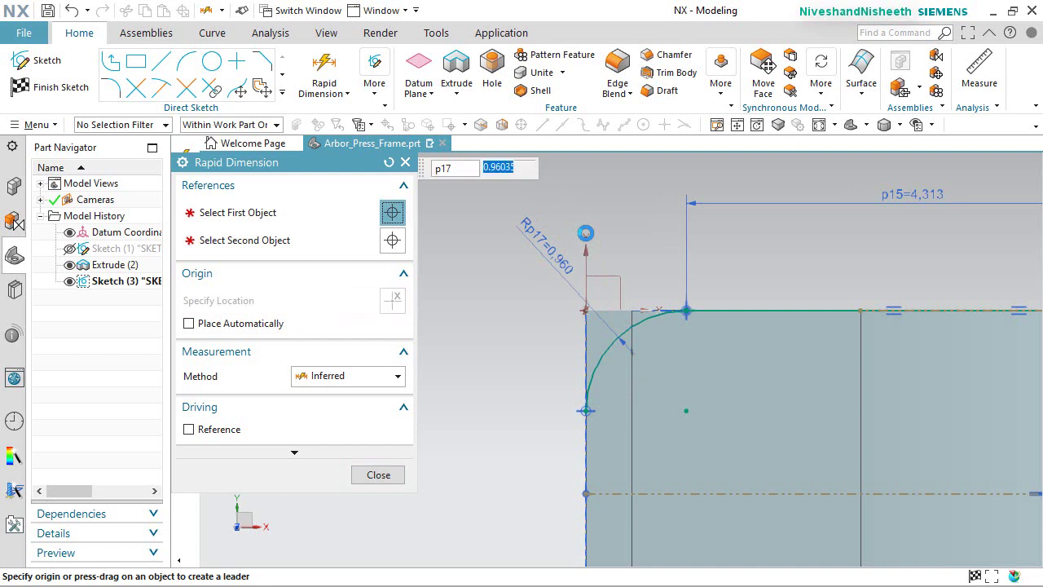
type("1.312")
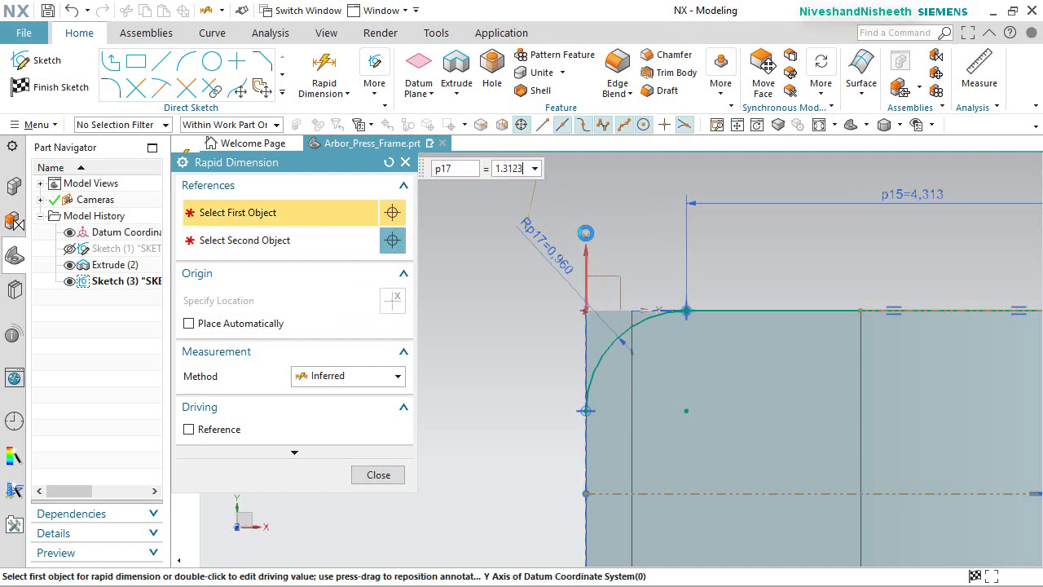
key("Return")
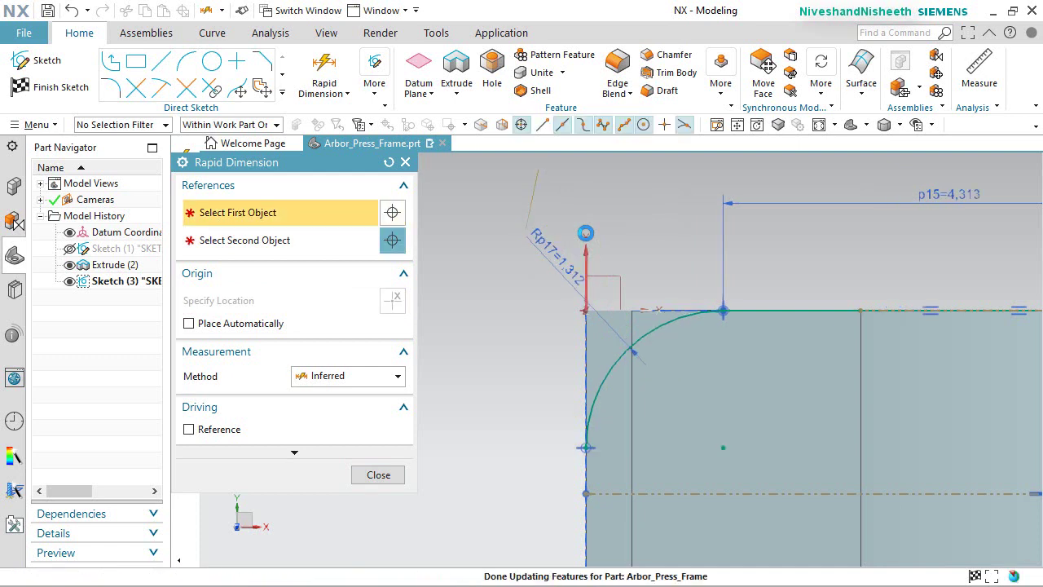
left_click(368, 477)
Mirror the corner arc, upper line, sloped line and end arc as single curves about the middle horizontal reference line.
scroll(383, 245, "down", 5)
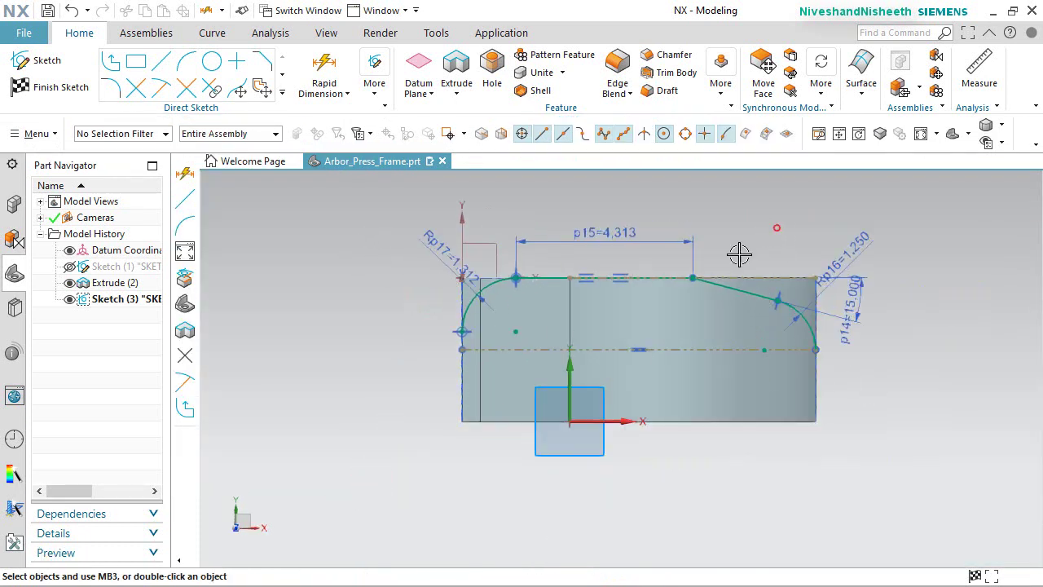
scroll(775, 226, "up", 2)
left_click(347, 233)
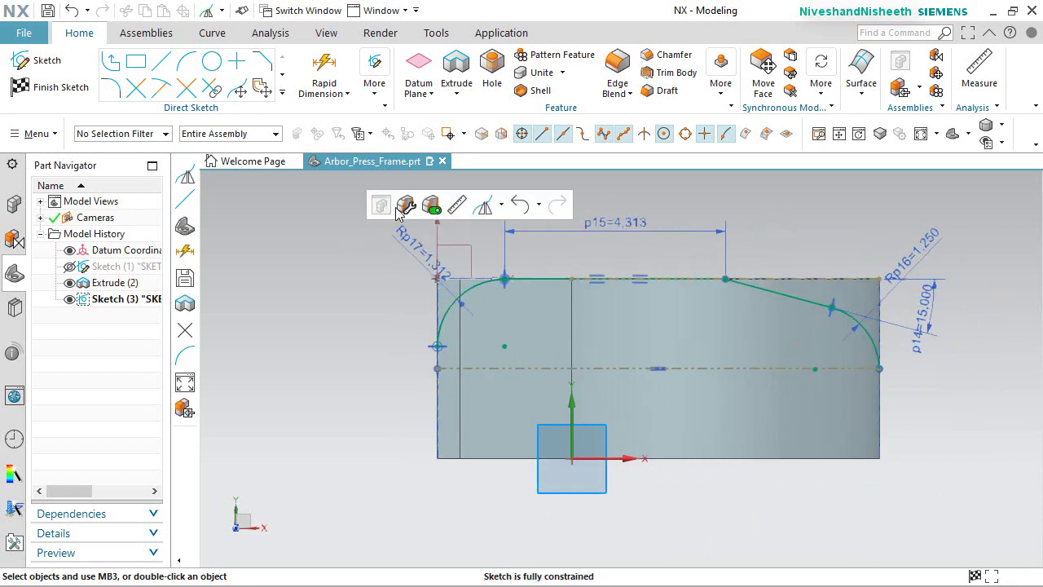
left_click(484, 204)
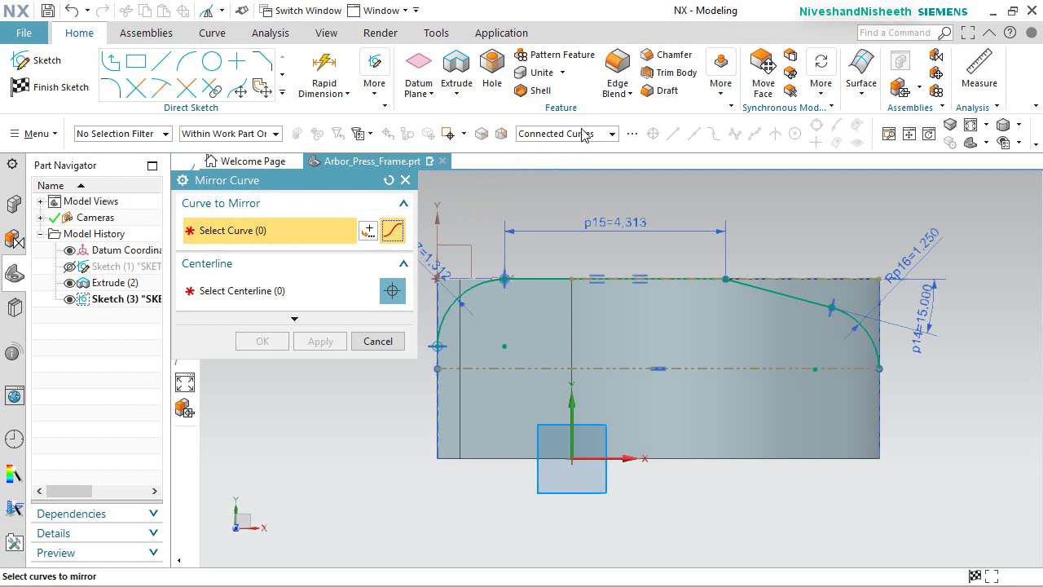
left_click(611, 135)
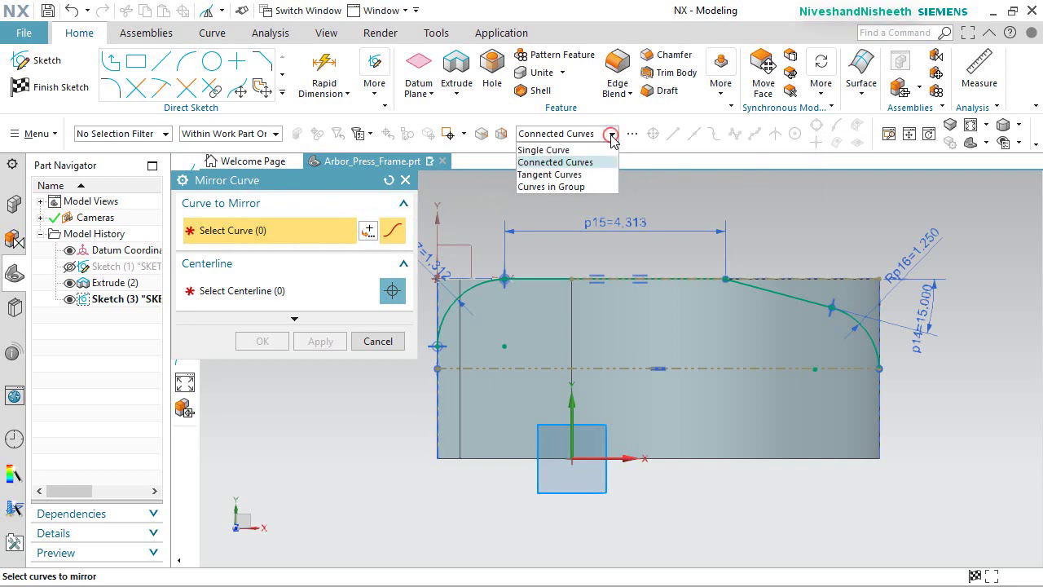
left_click(574, 150)
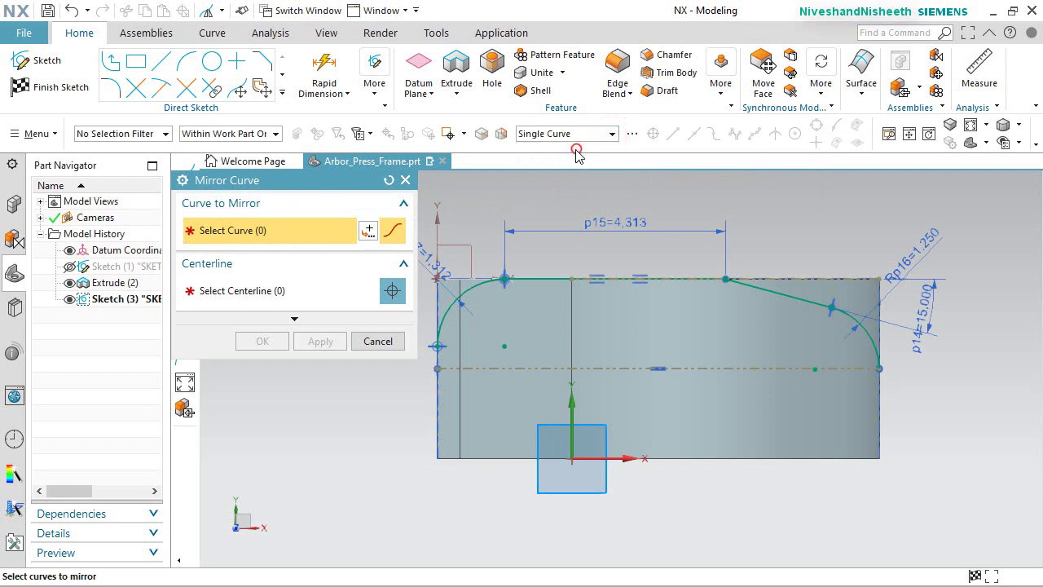
left_click(475, 287)
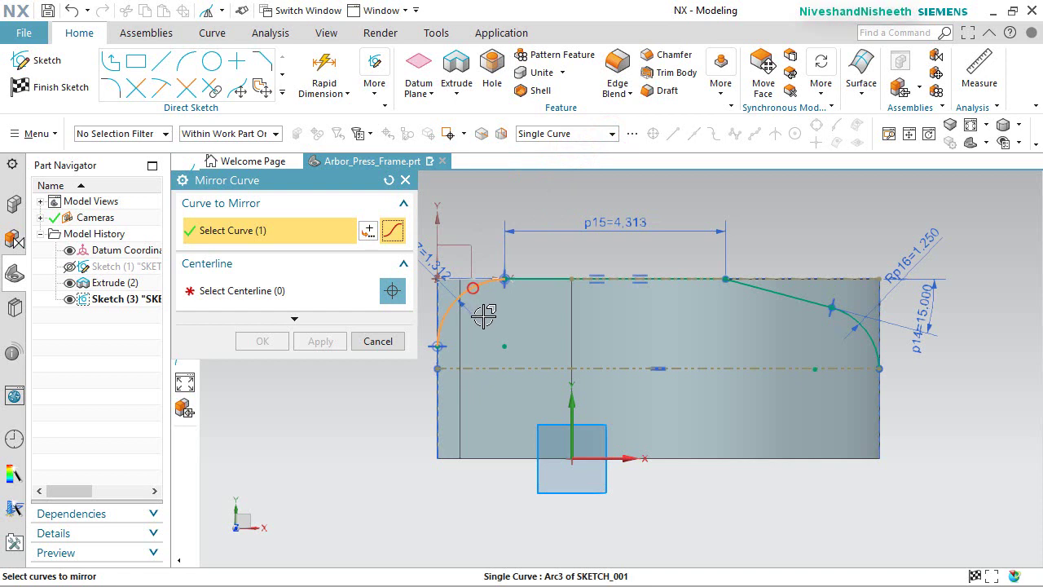
left_click(626, 278)
left_click(770, 295)
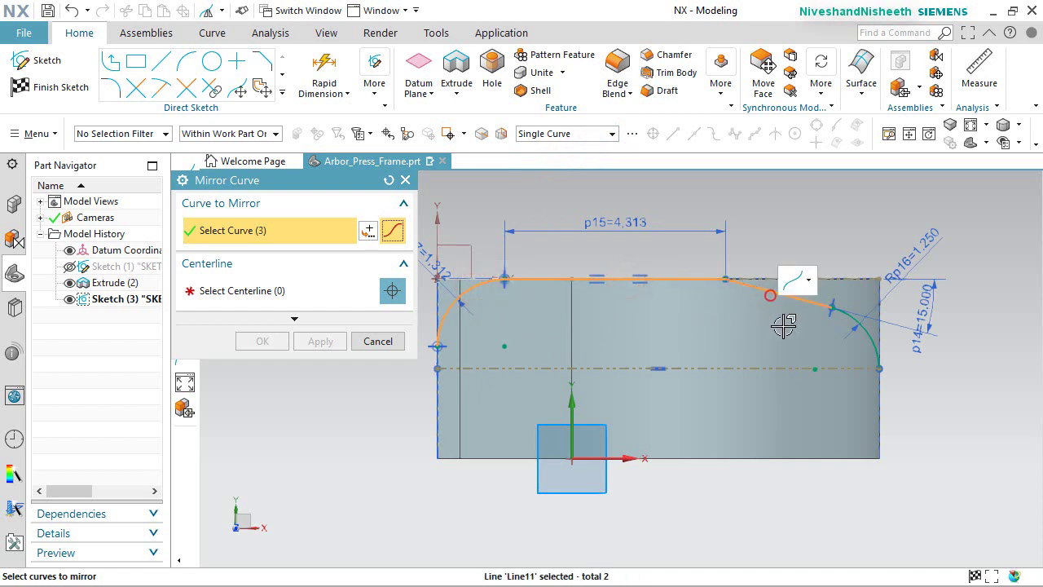
left_click(851, 321)
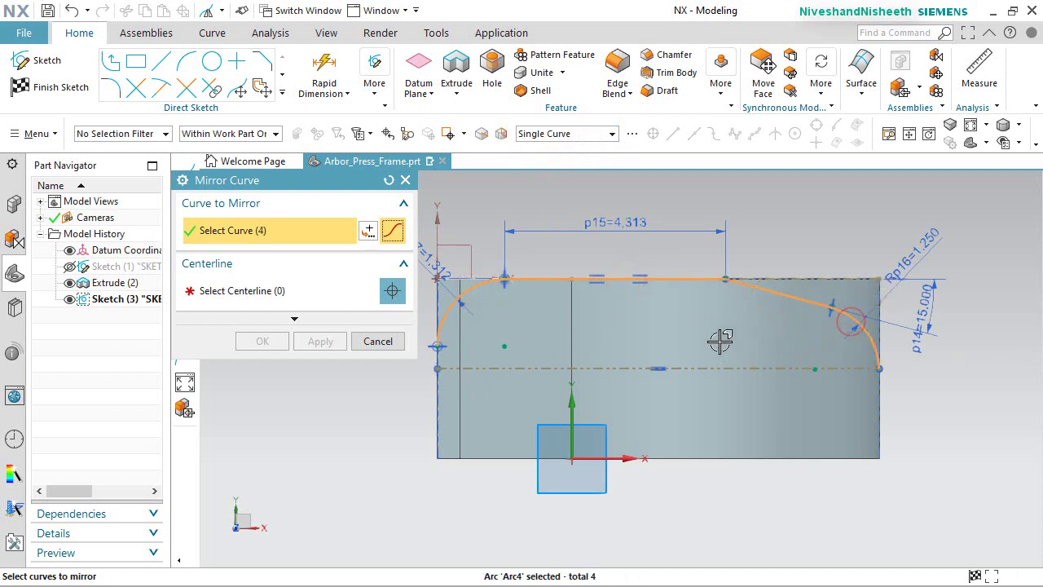
left_click(209, 290)
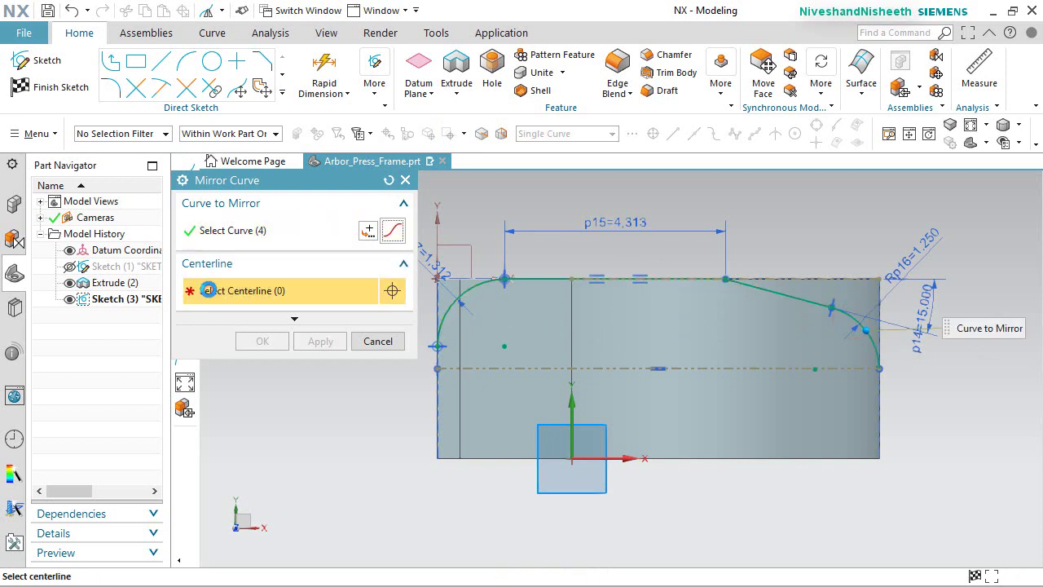
left_click(621, 368)
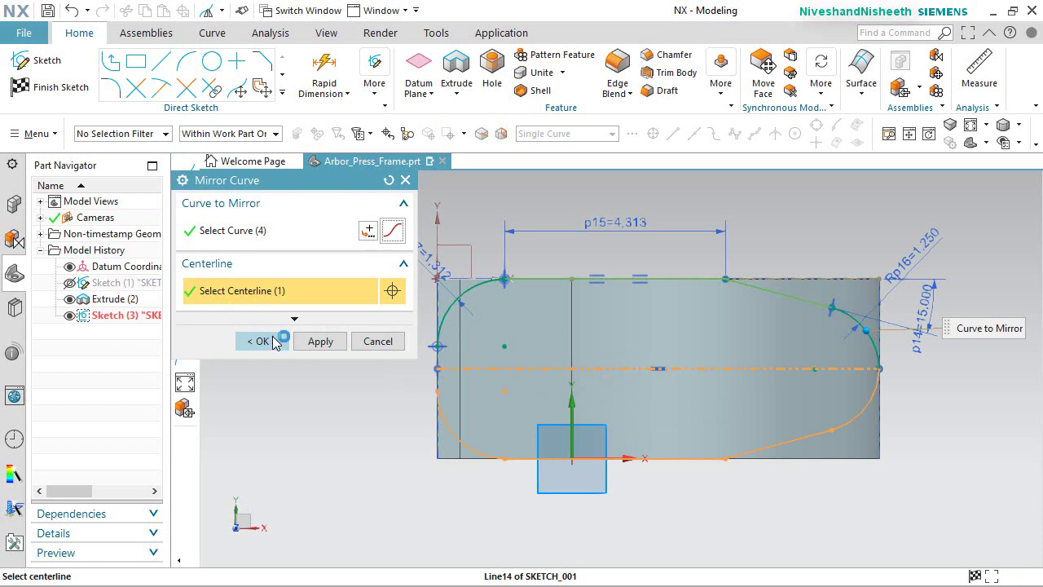
left_click(277, 341)
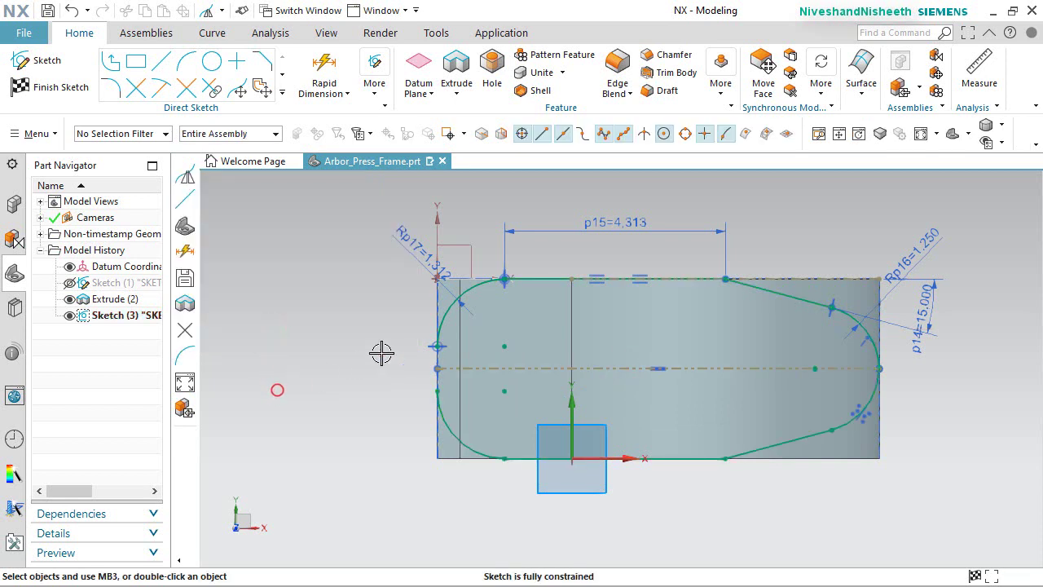
Draw a vertical line joining the lower endpoint of the 1.312 in corner arc to the matching endpoint of its mirrored copy.
scroll(426, 356, "up", 5)
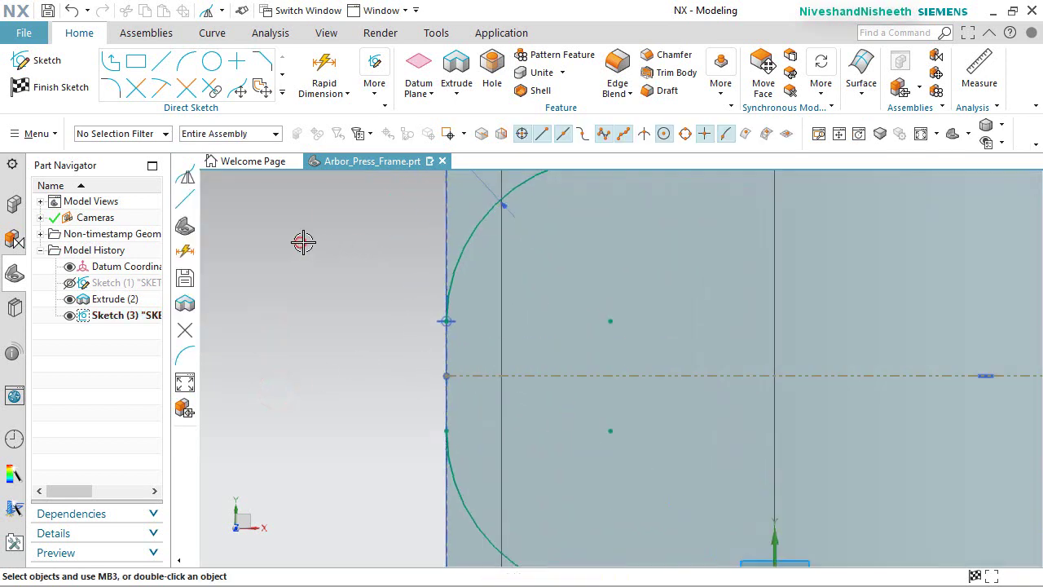
left_click(302, 242)
left_click(453, 214)
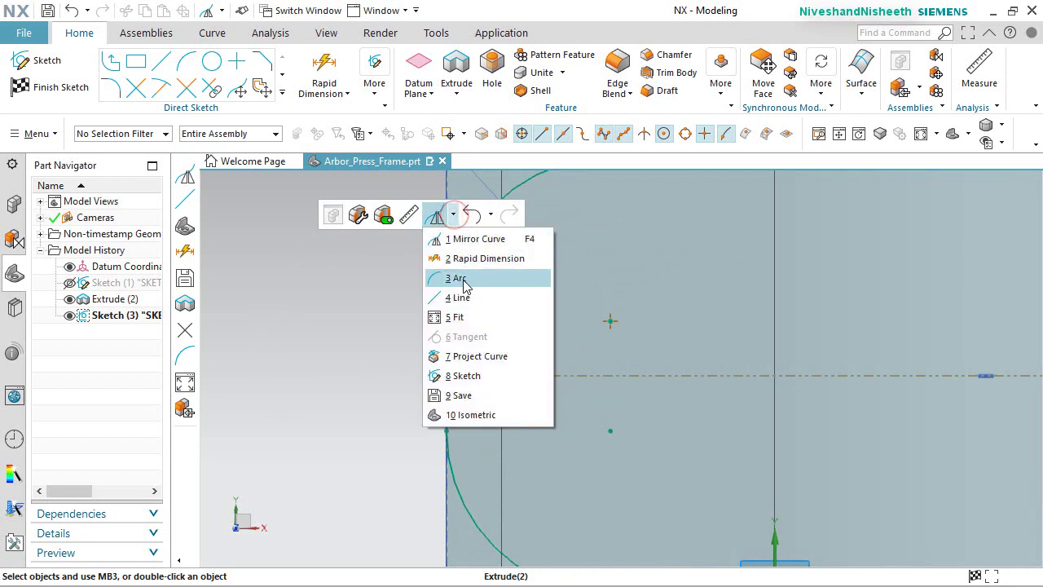
left_click(459, 298)
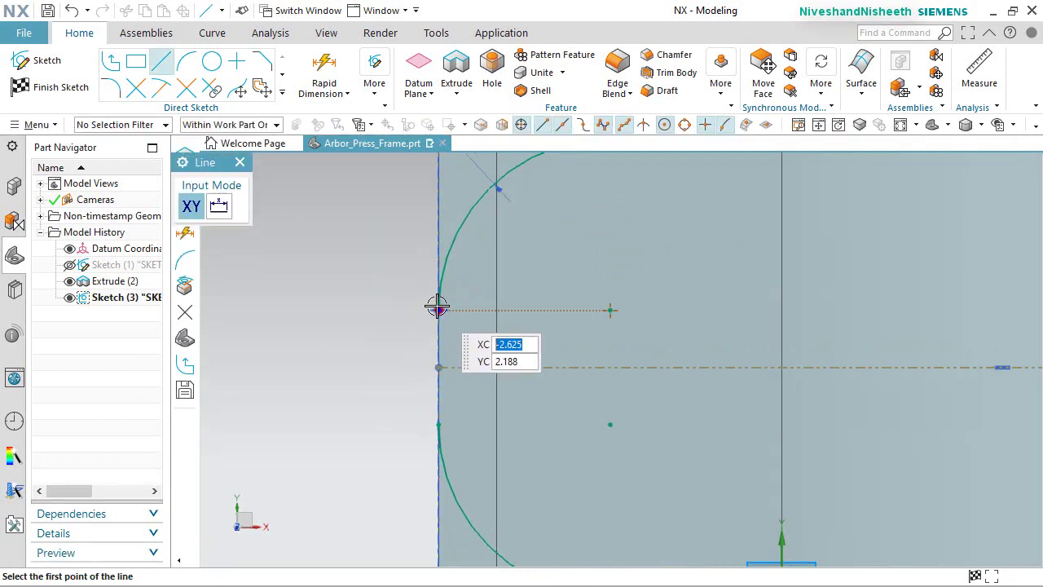
left_click(440, 308)
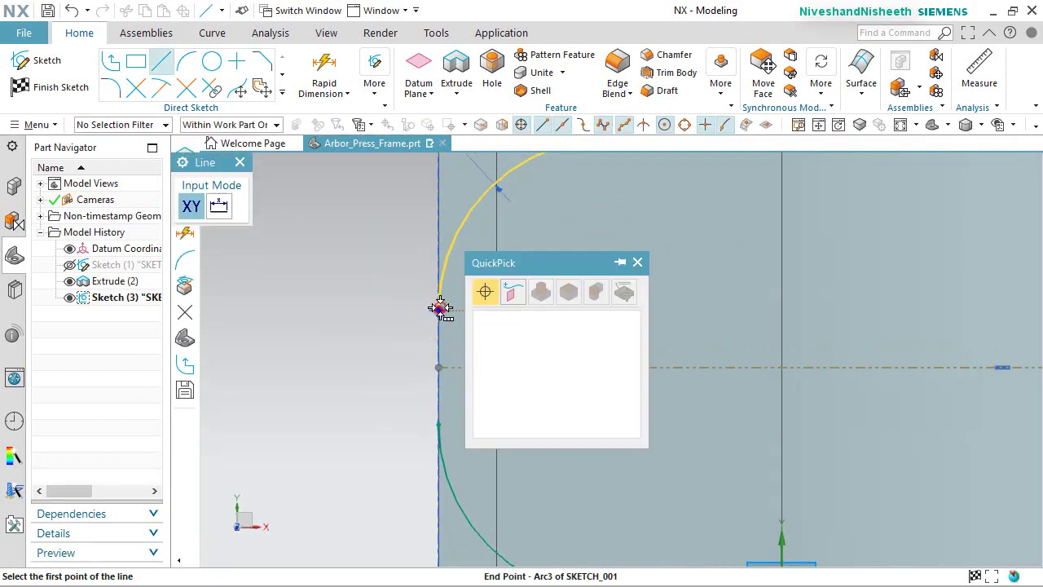
left_click(502, 318)
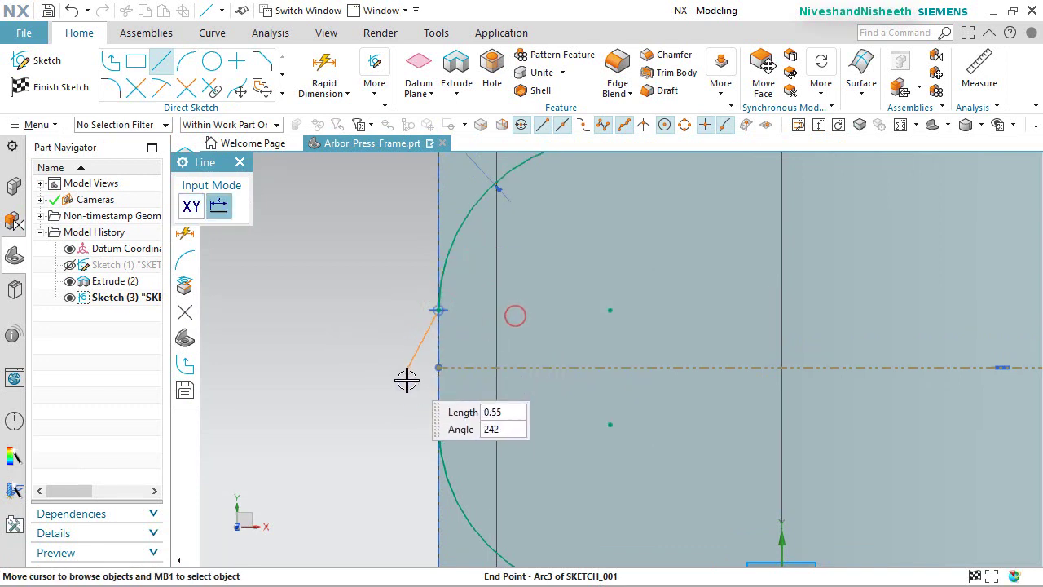
left_click(437, 420)
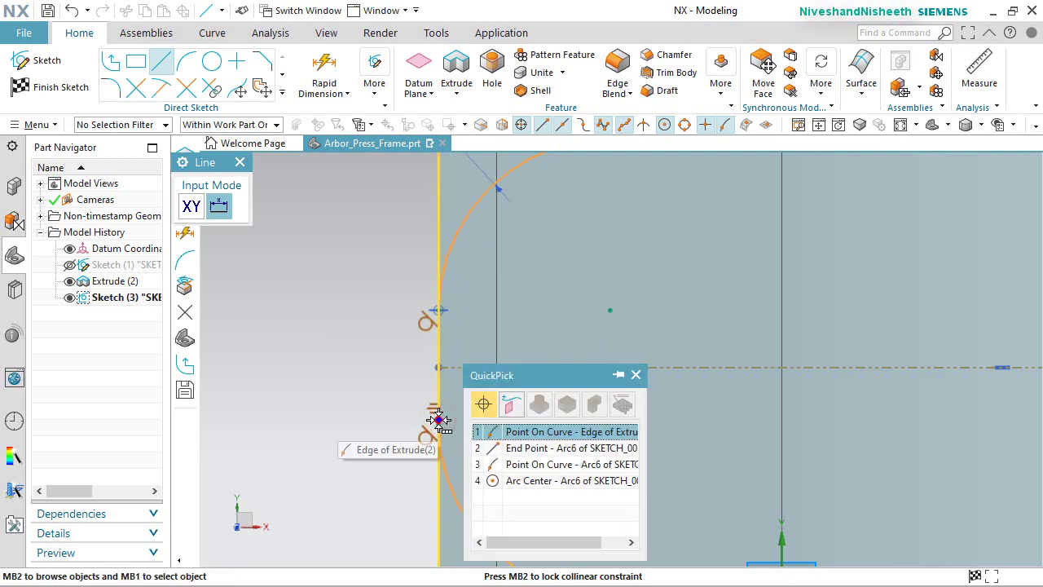
left_click(504, 446)
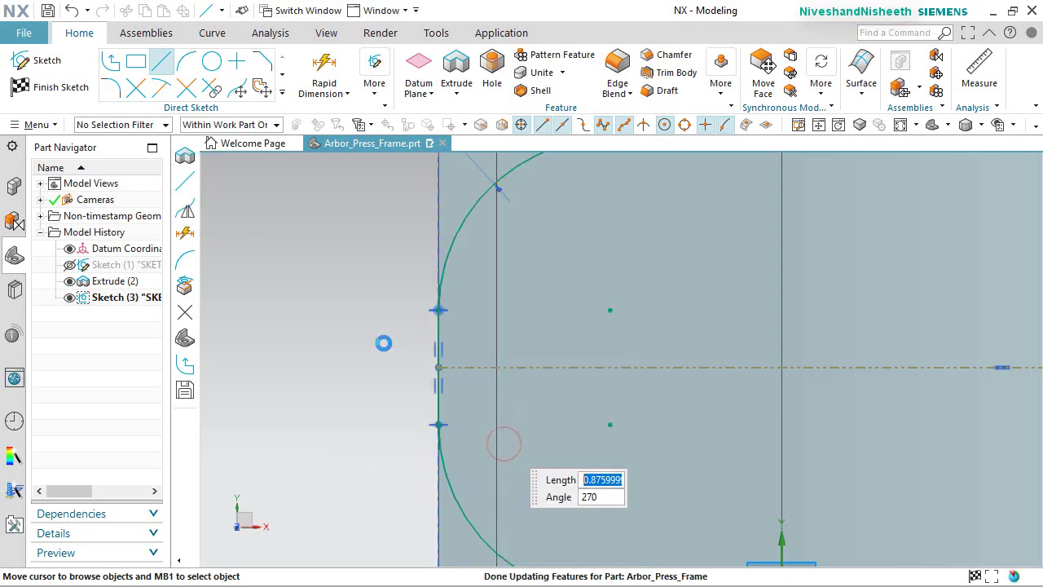
right_click(329, 250)
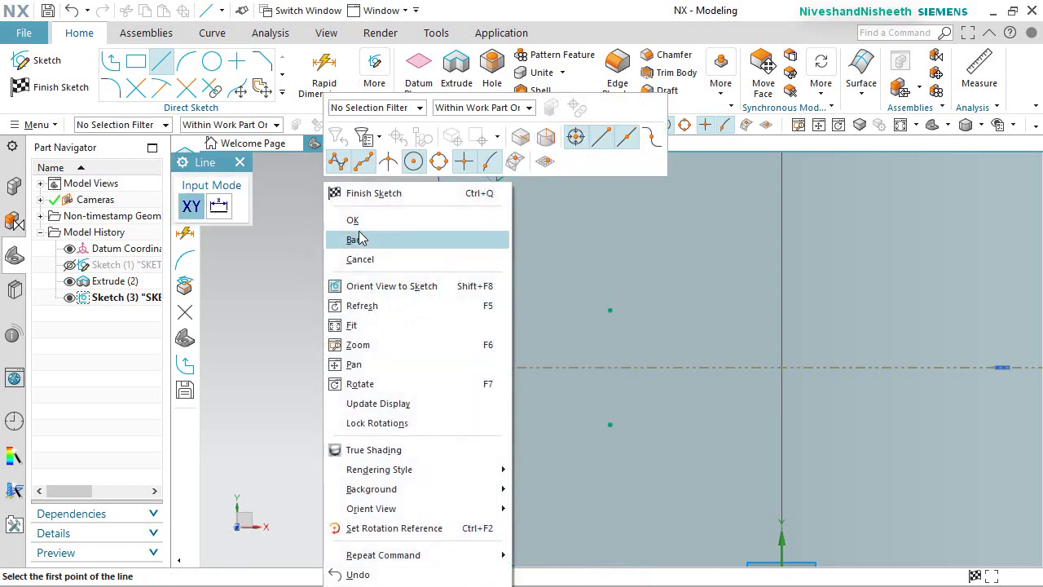
left_click(349, 221)
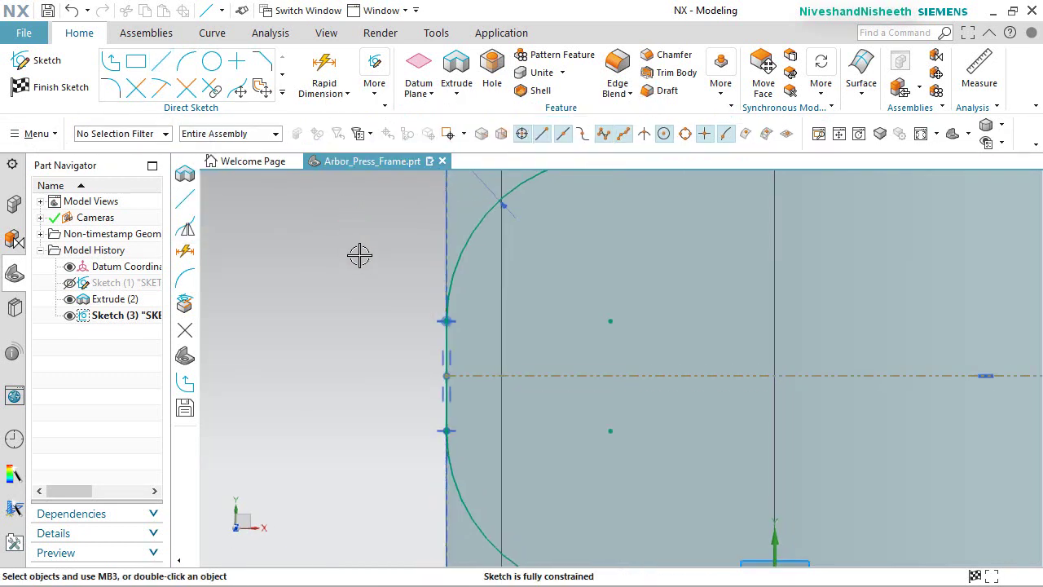
Reposition the 15-degree angle dimension above the sloped line and finish the sketch.
scroll(360, 255, "down", 4)
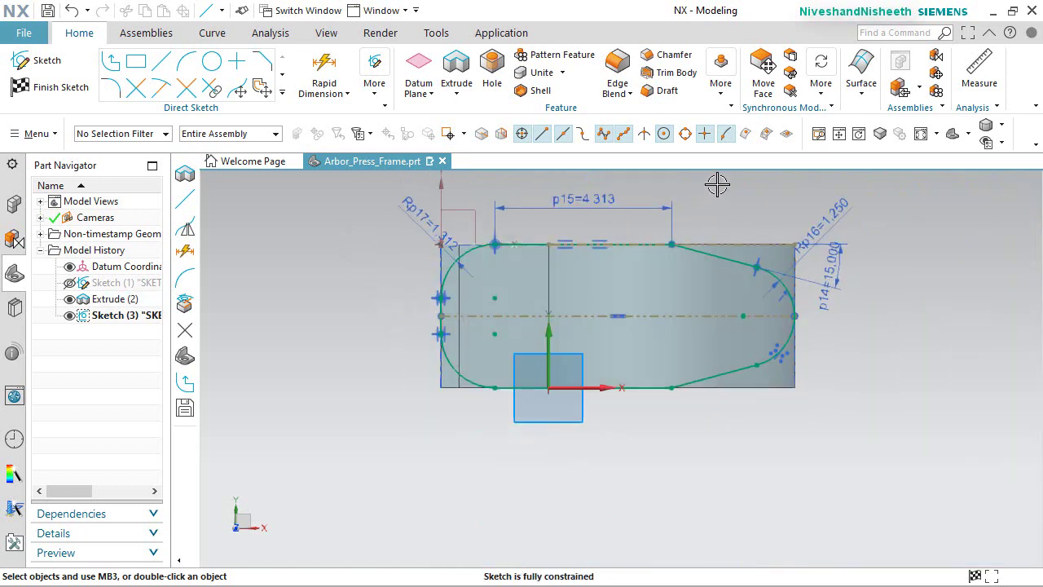
scroll(717, 183, "up", 1)
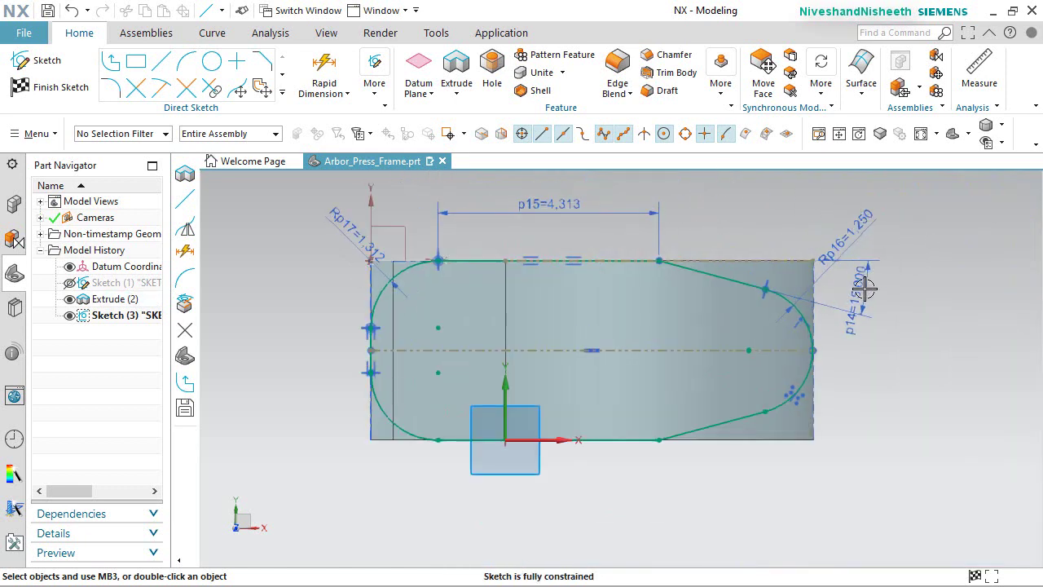
left_click_drag(864, 288, 753, 239)
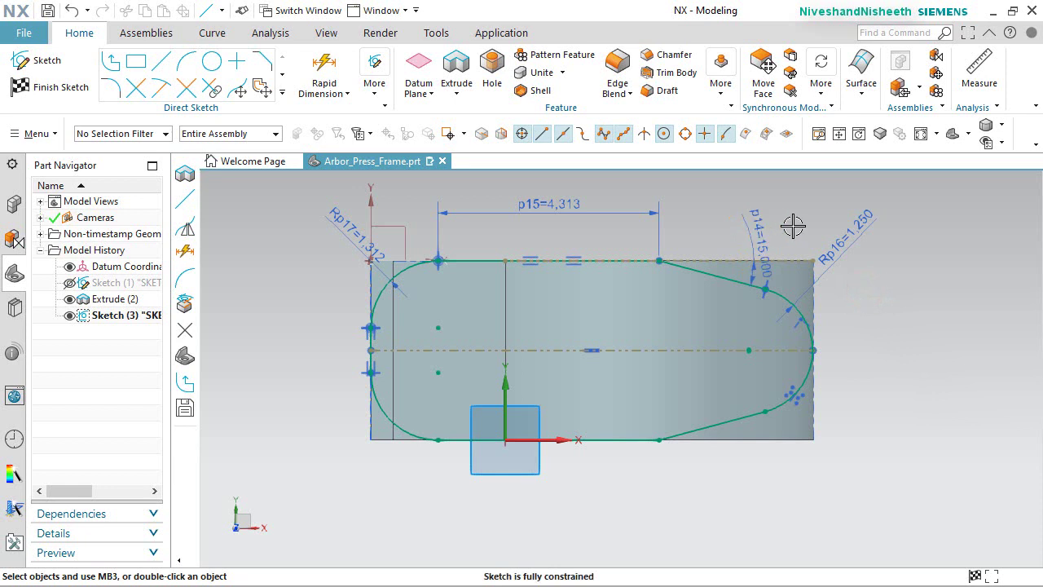
left_click(793, 226)
left_click(862, 322)
left_click(49, 87)
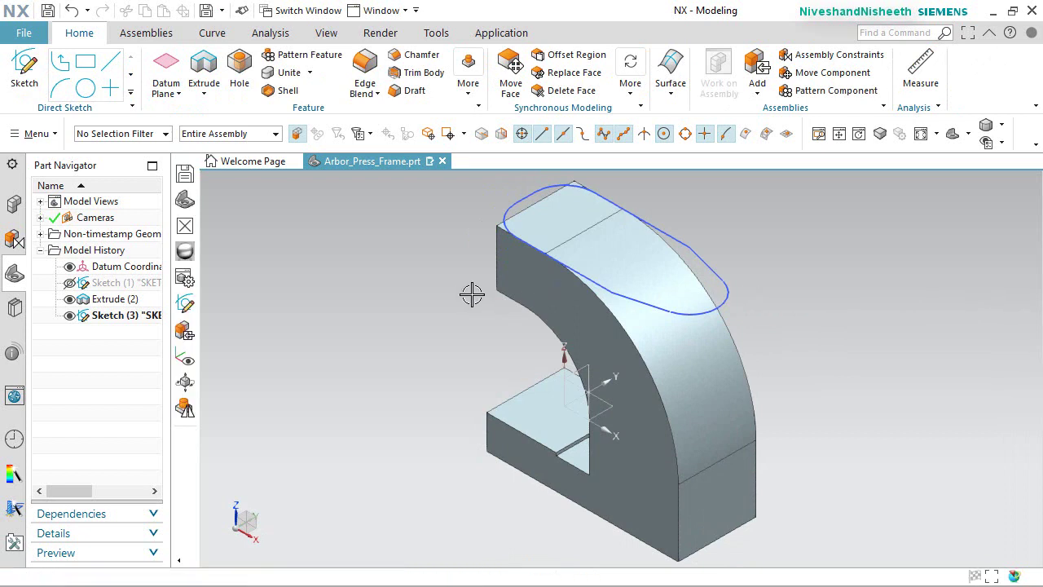
Begin an Extrude of the closed rounded outline with reset settings and its direction reversed down into the frame body.
left_click(204, 65)
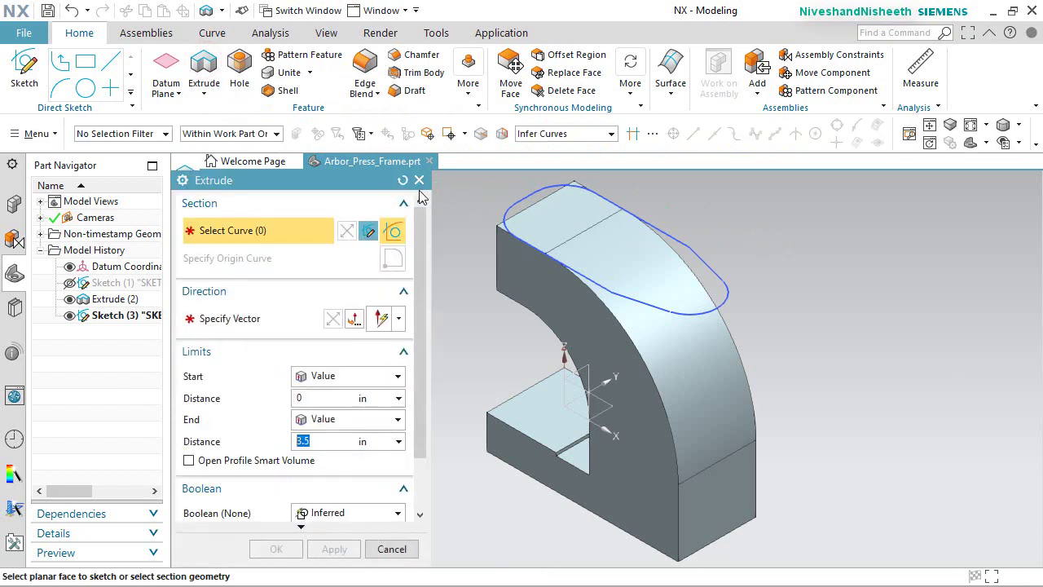
left_click(403, 180)
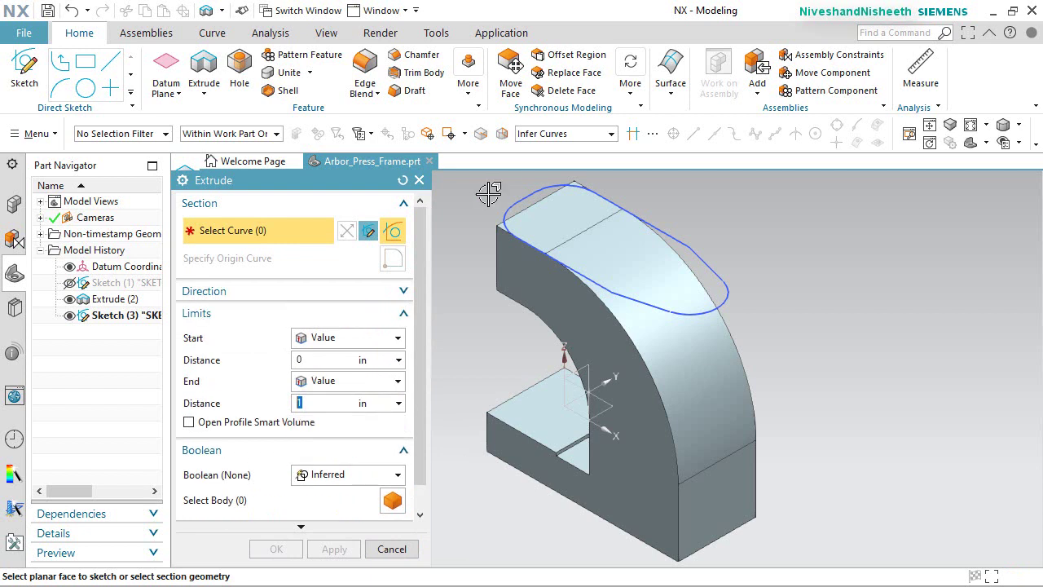
left_click(515, 200)
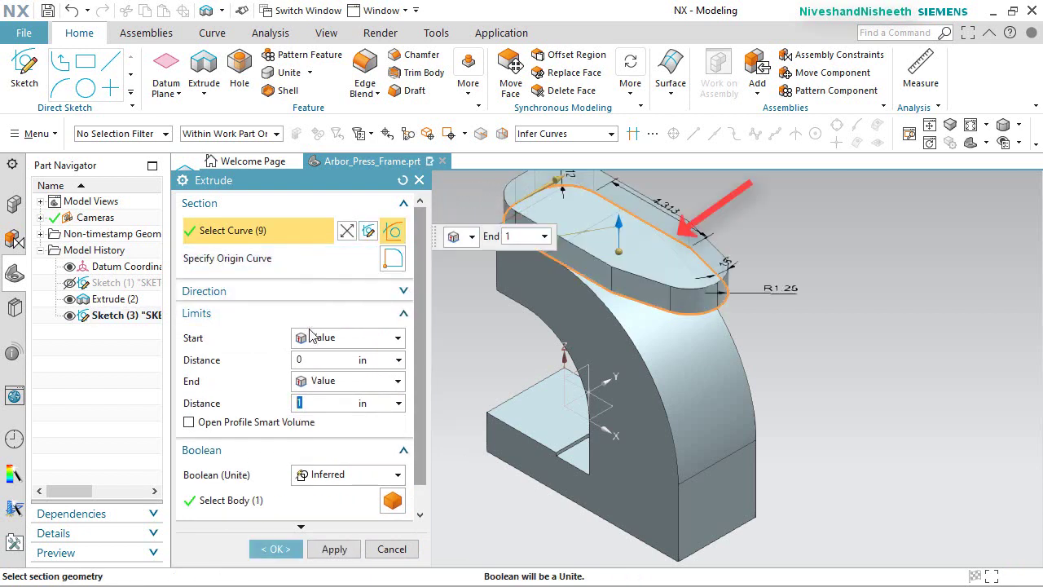
left_click(404, 291)
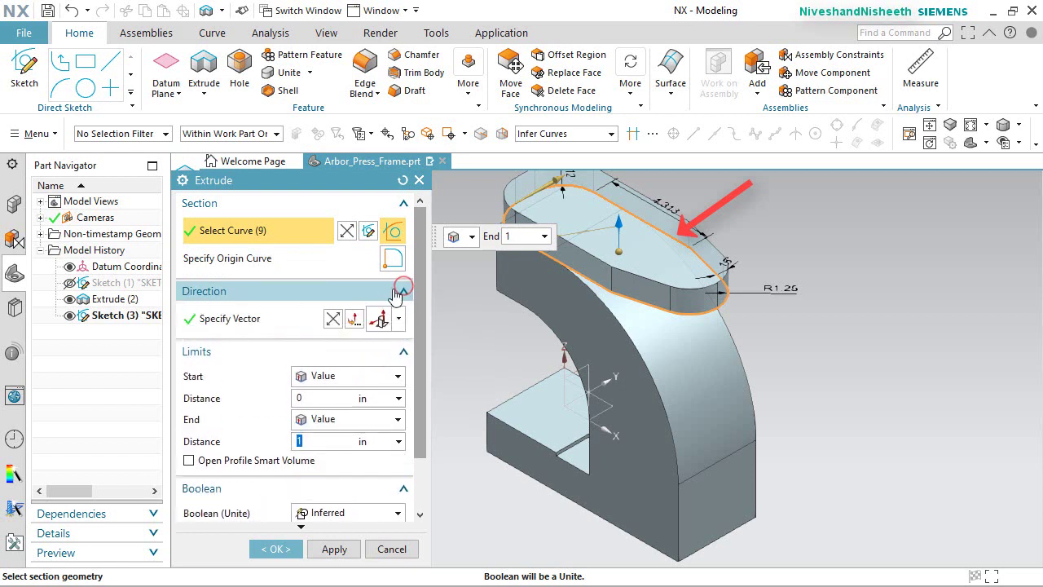
left_click(333, 319)
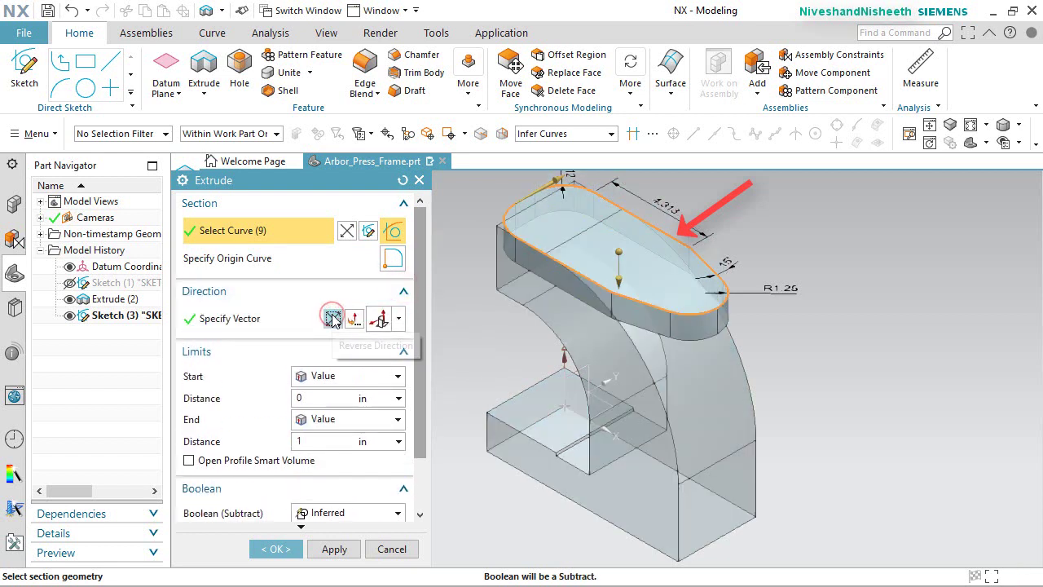
Finish the outline extrusion with a Through All end limit and an Intersect Boolean against the frame body.
left_click(397, 443)
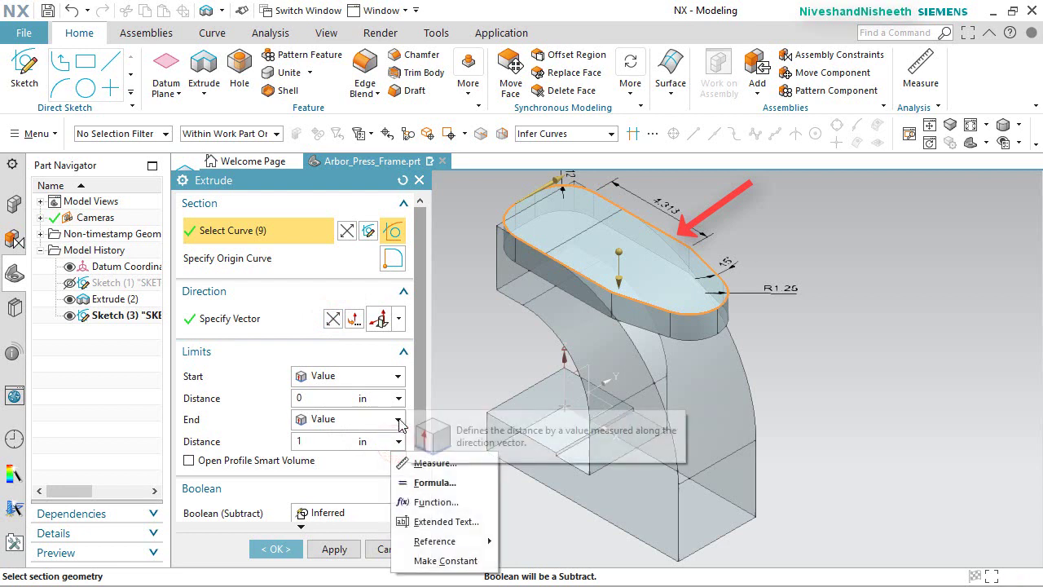
left_click(398, 418)
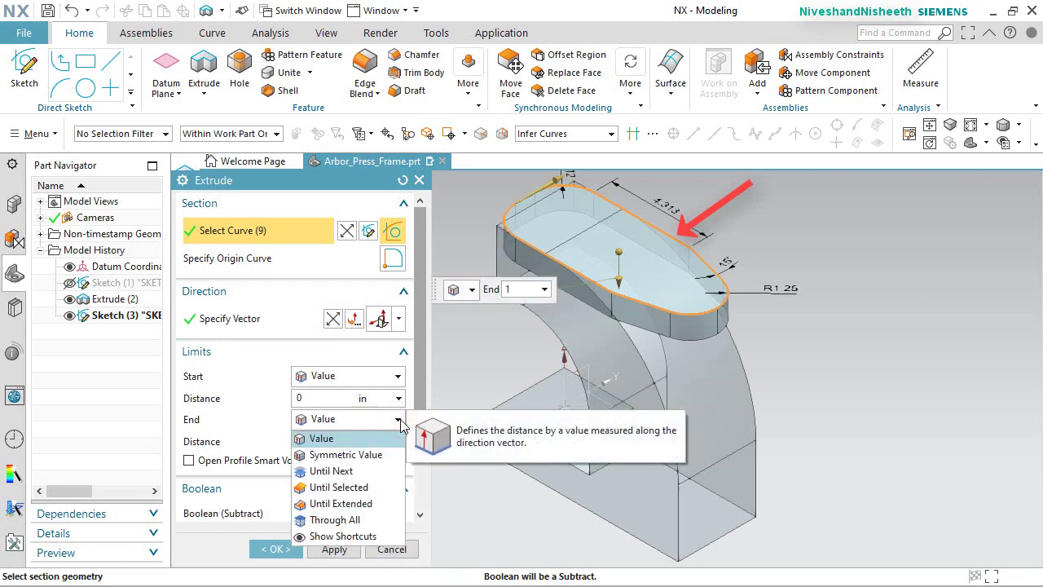
left_click(362, 519)
left_click_drag(423, 385, 422, 439)
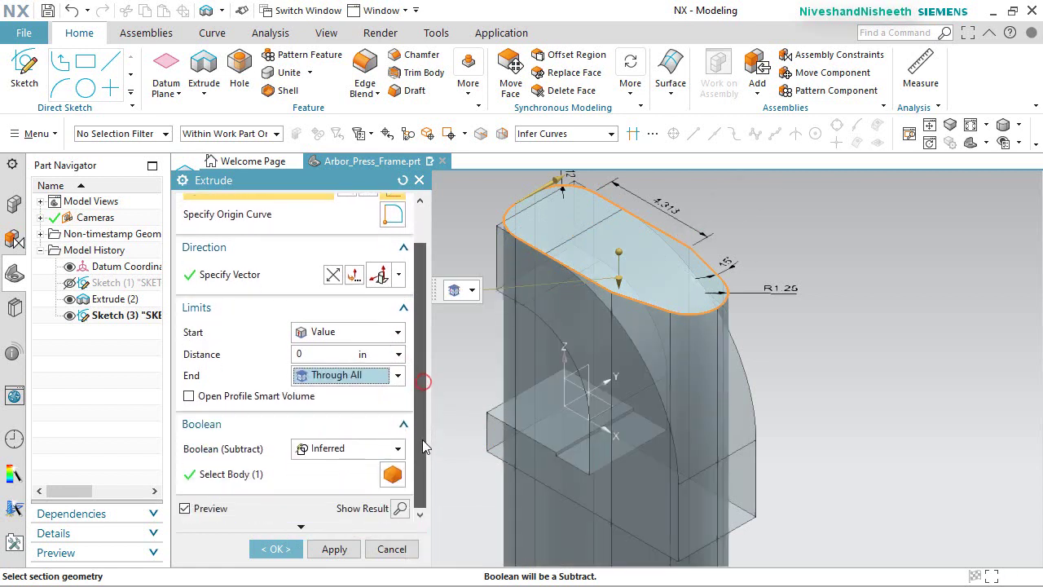
scroll(677, 305, "down", 5)
scroll(677, 306, "up", 5)
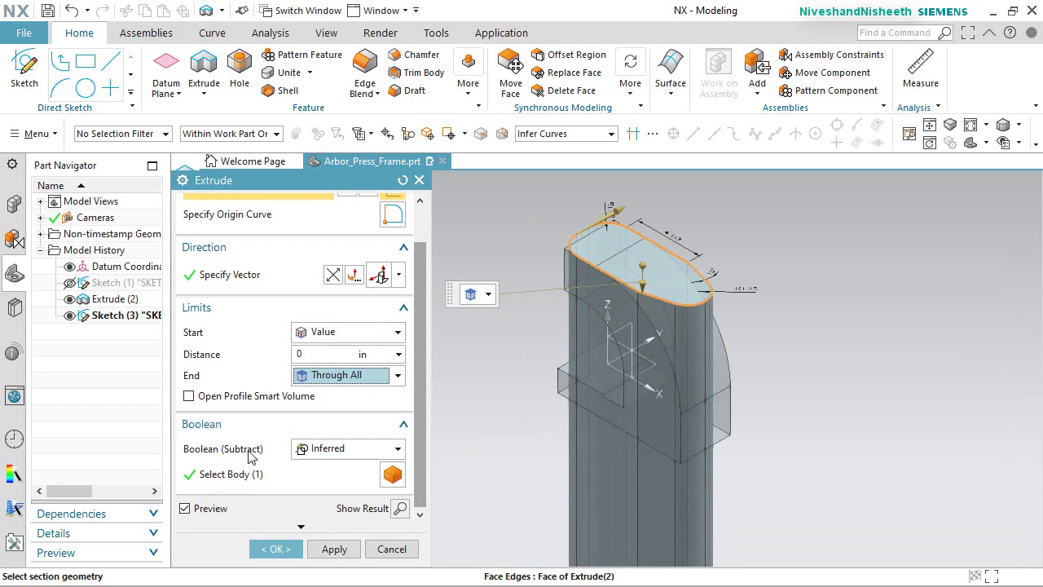
left_click(399, 451)
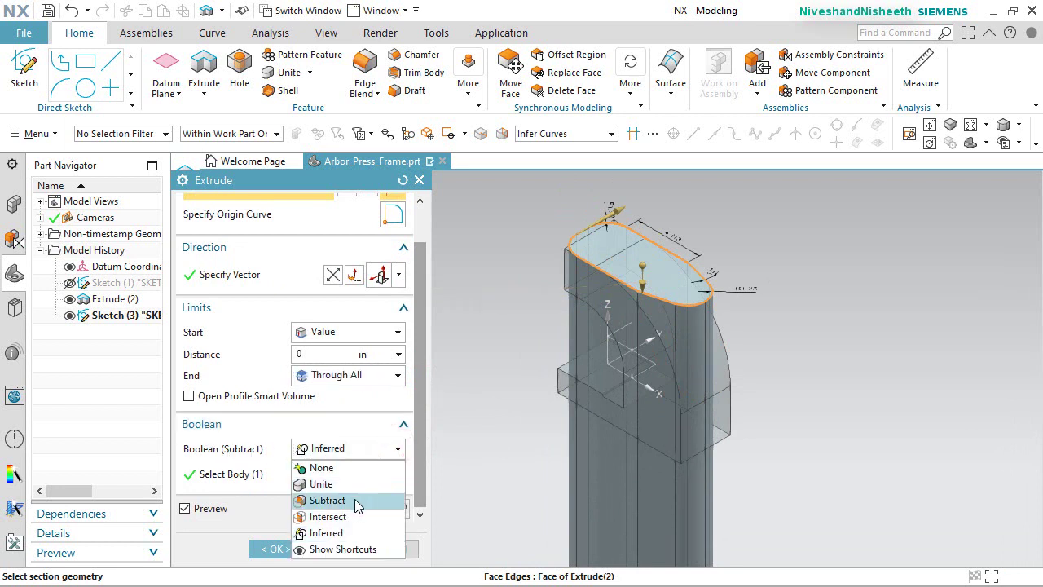
left_click(353, 517)
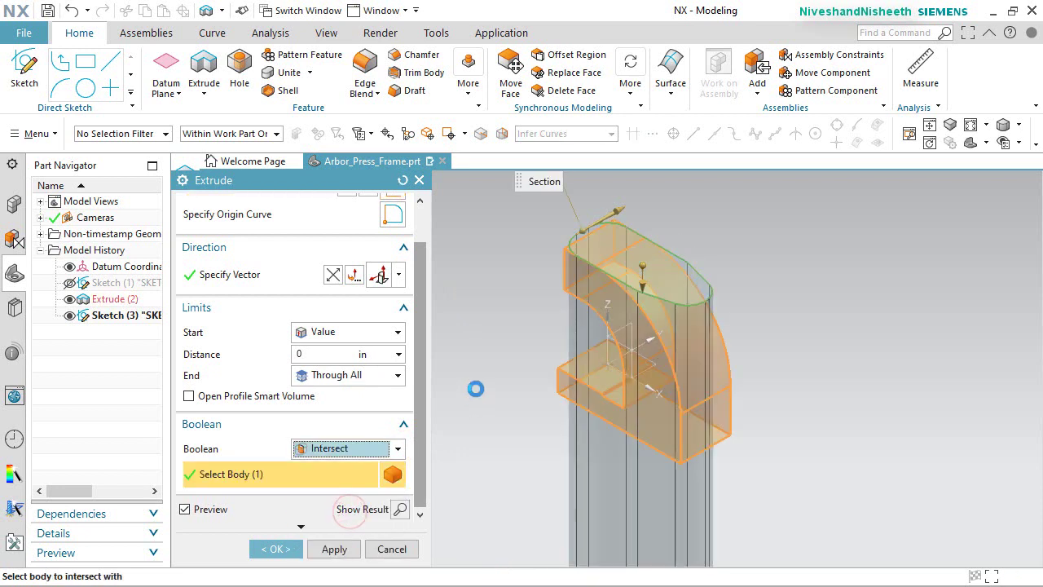
left_click(274, 548)
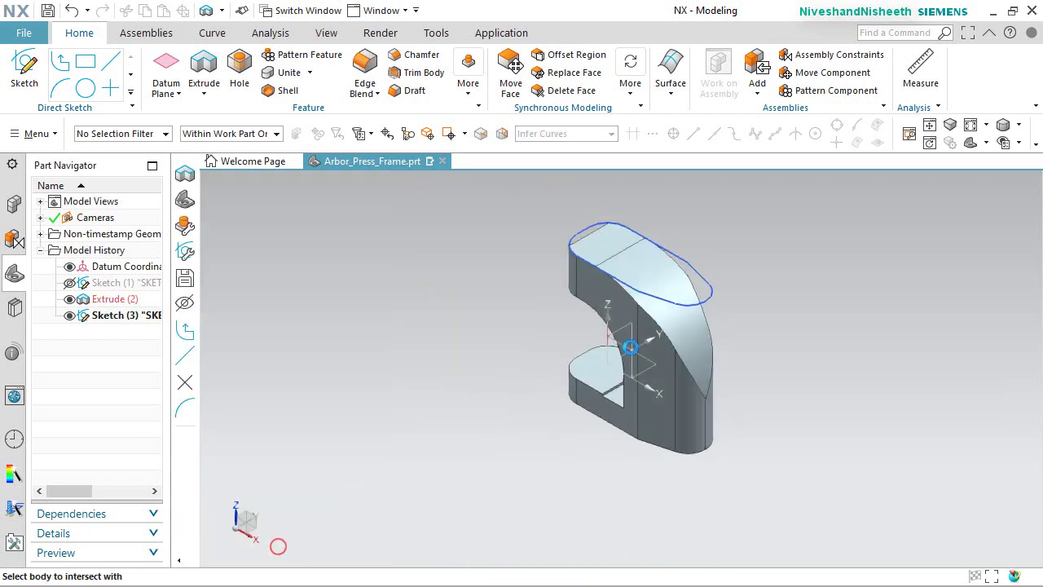
Hide the rounded outline sketch on top of the frame and save the part.
left_click(709, 276)
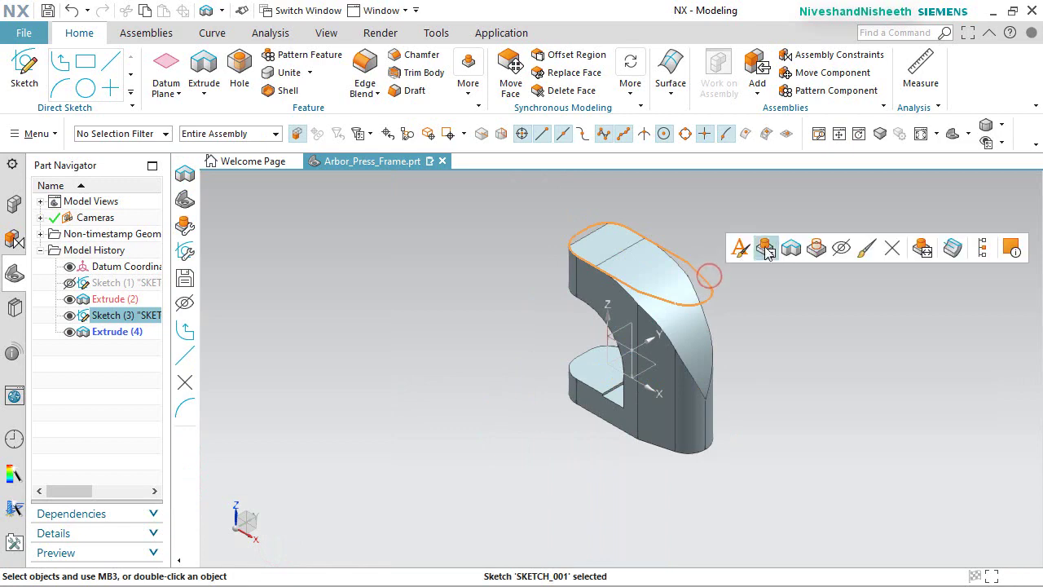
left_click(842, 249)
scroll(741, 263, "down", 2)
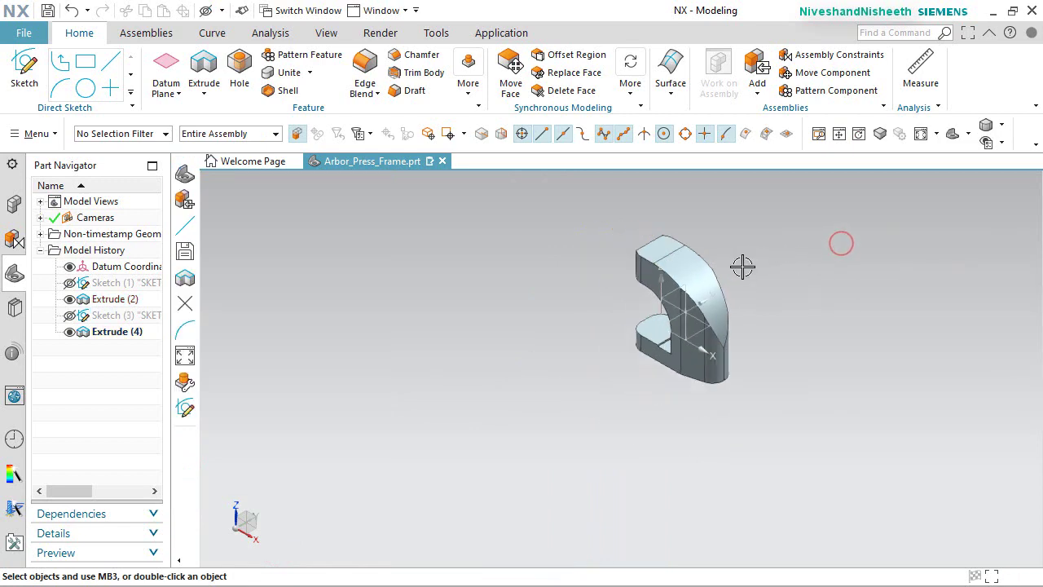
scroll(735, 274, "up", 6)
middle_click_drag(644, 361, 389, 290)
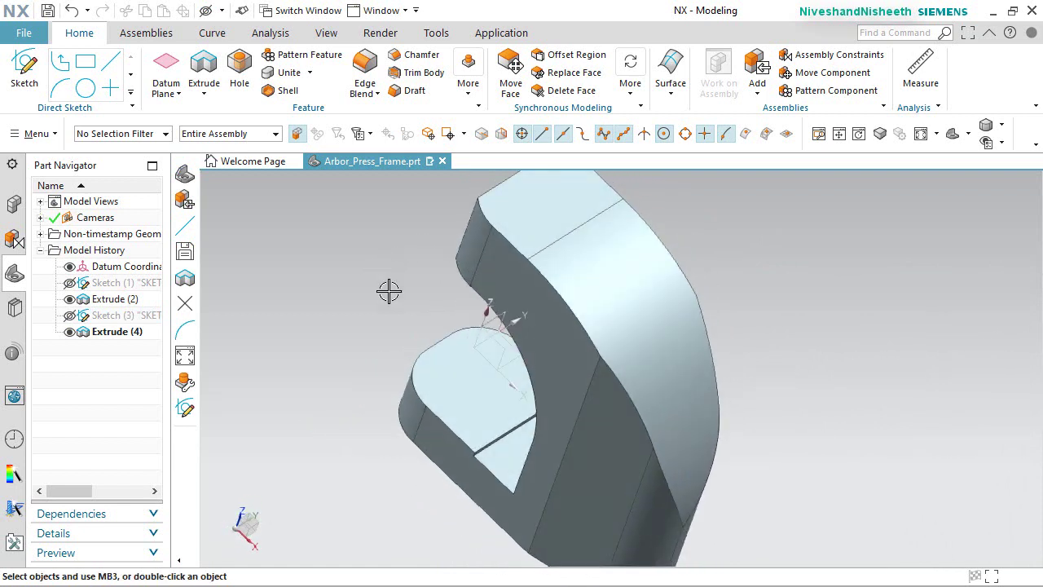
key("Home")
right_click(779, 286)
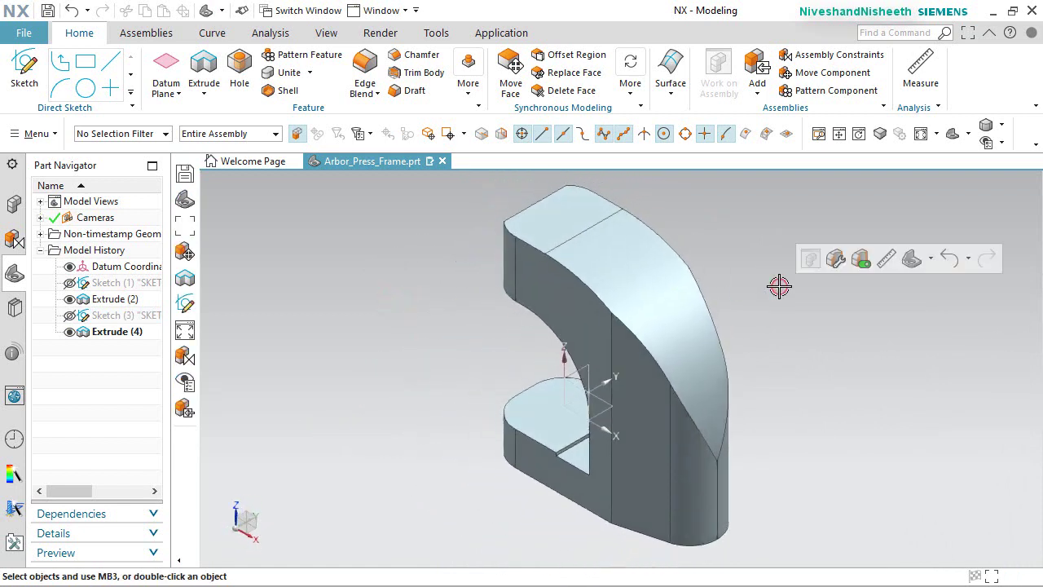
key("ctrl+s")
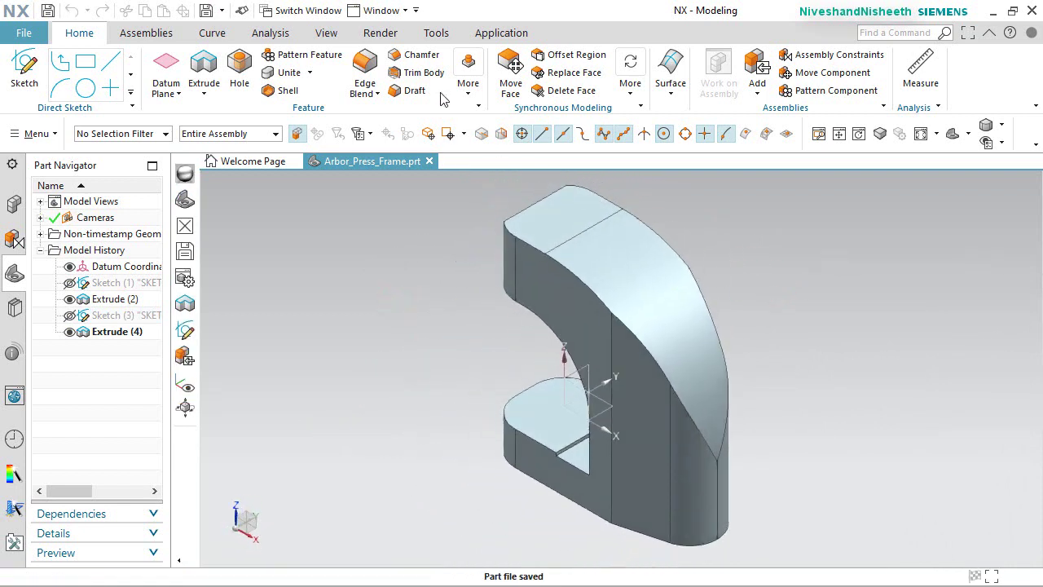
Turn on True Shading for the frame model and show it in an isometric-style view.
left_click(436, 32)
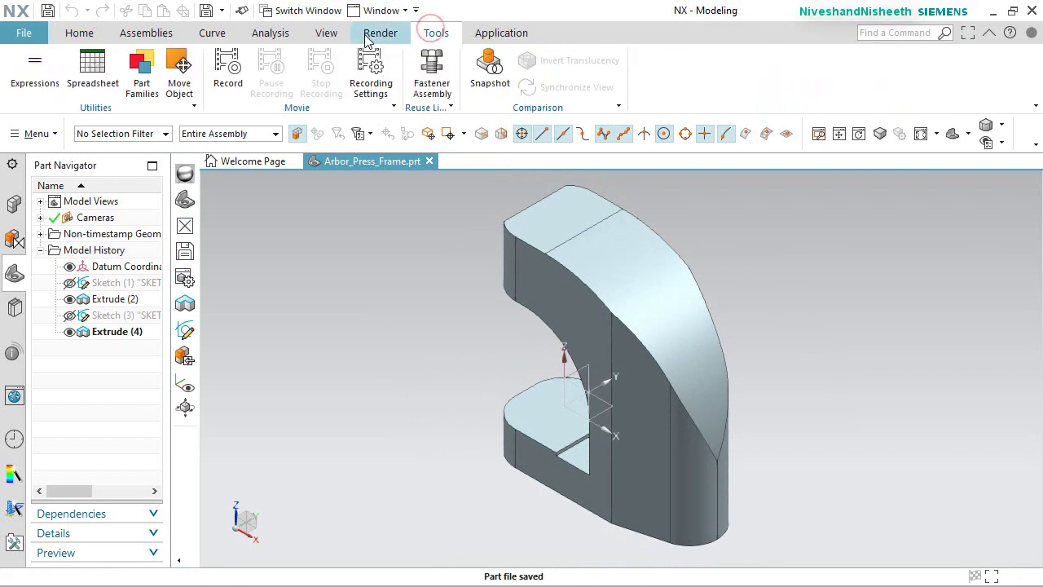
left_click(326, 33)
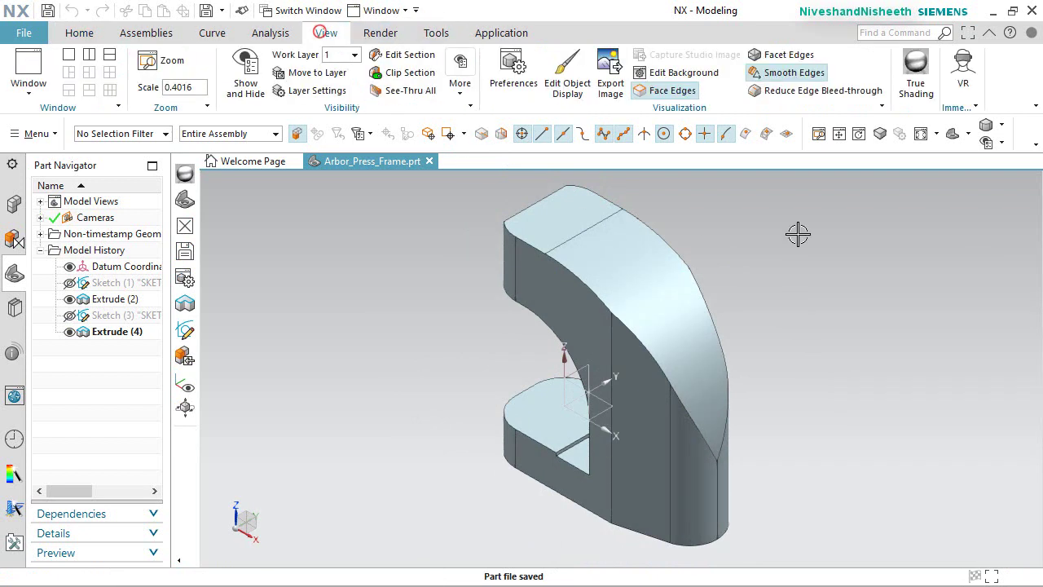
left_click(914, 72)
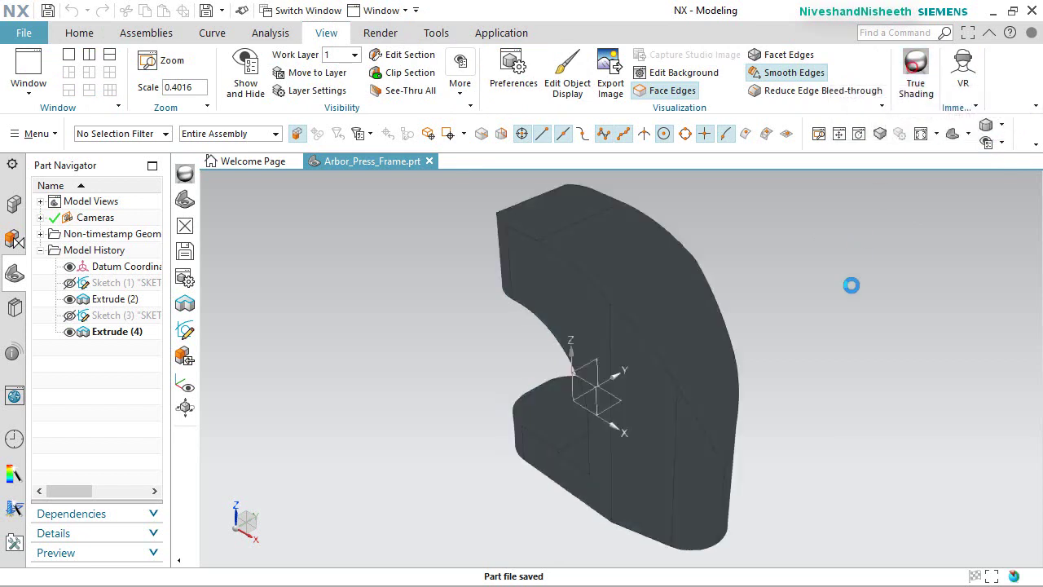
left_click(877, 136)
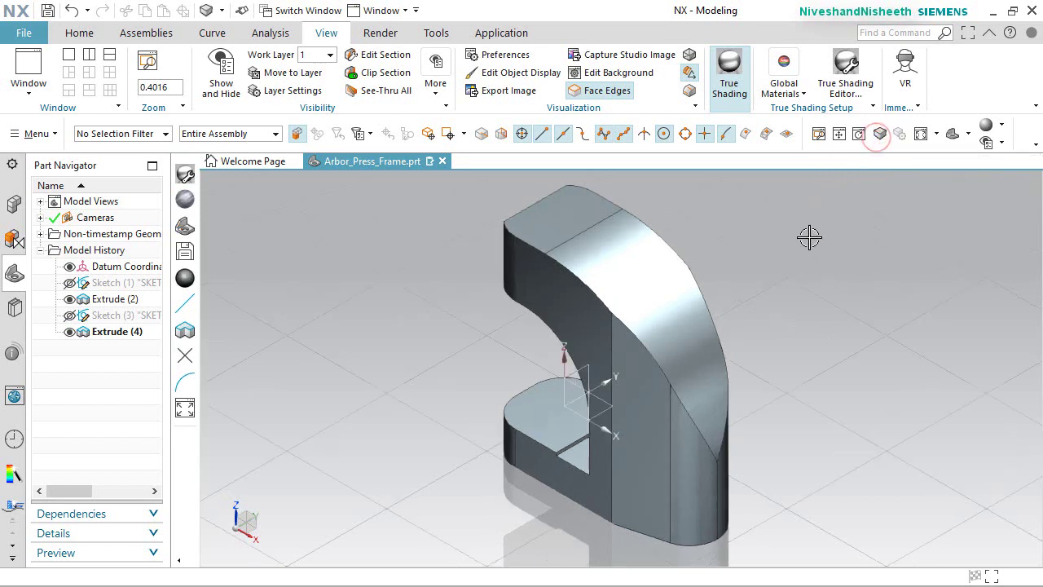
Disable the ground plane grid, planar shadows and floor reflection for True Shading, and save the part.
left_click(847, 82)
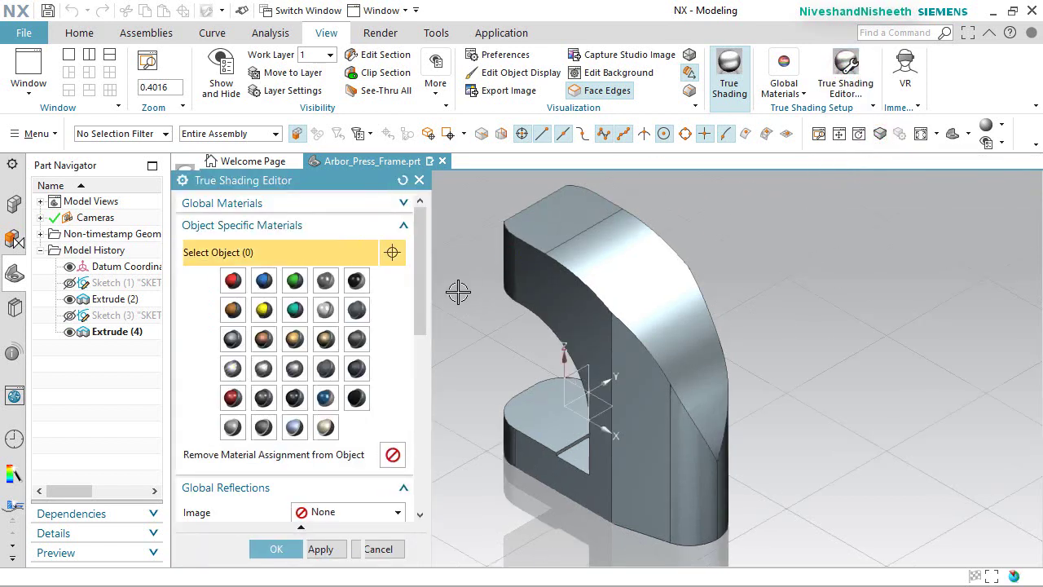
left_click_drag(422, 277, 412, 372)
scroll(412, 373, "down", 5)
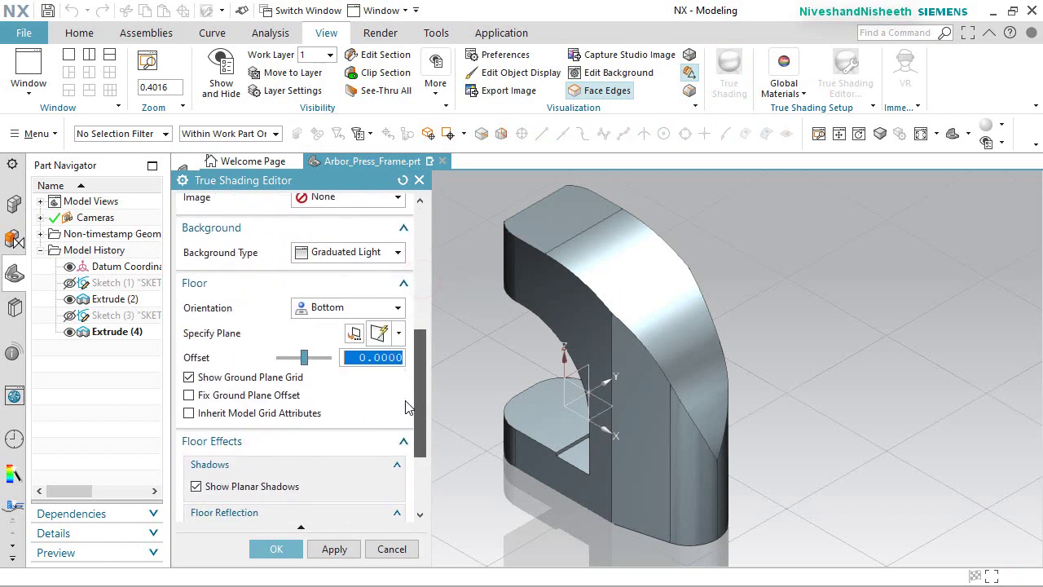
left_click(189, 378)
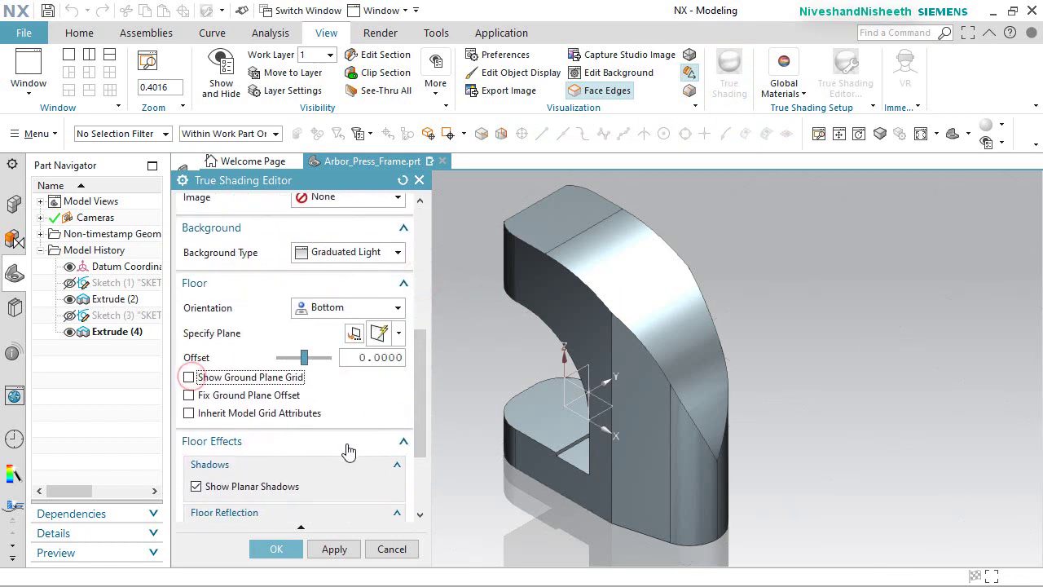
scroll(326, 444, "down", 3)
left_click(195, 389)
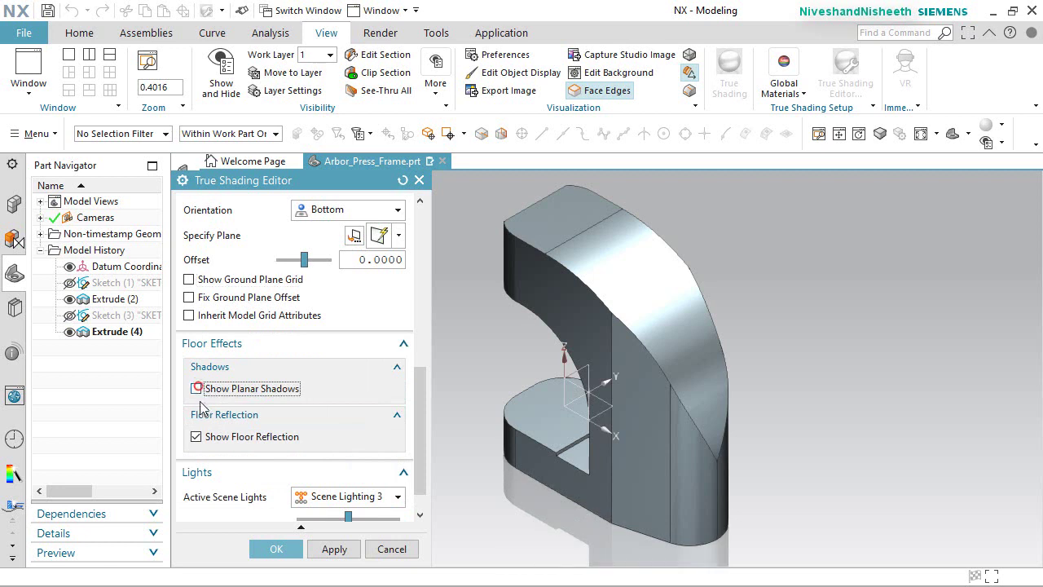
left_click(196, 437)
left_click(276, 550)
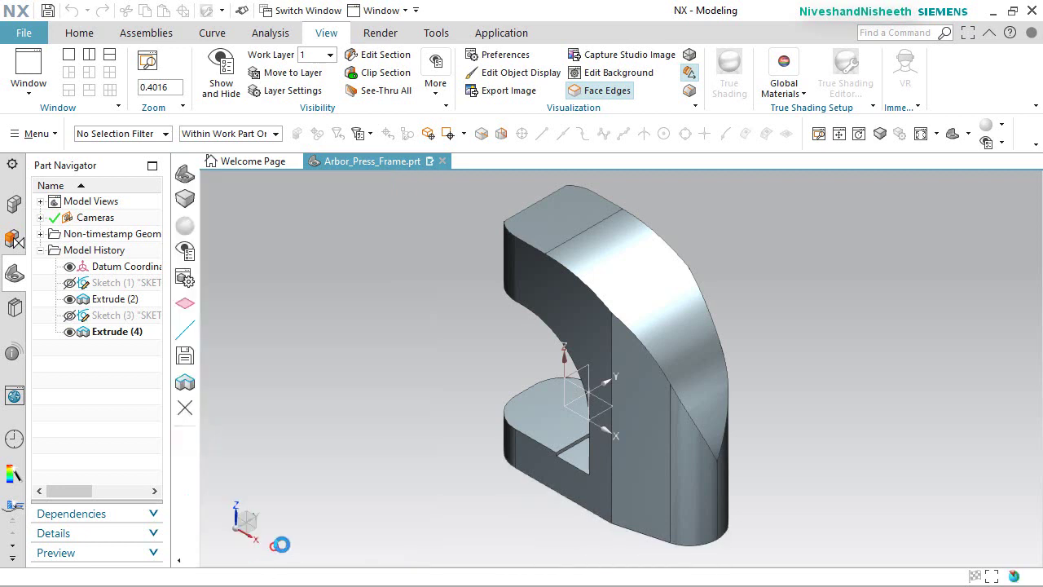
left_click(79, 34)
left_click(48, 11)
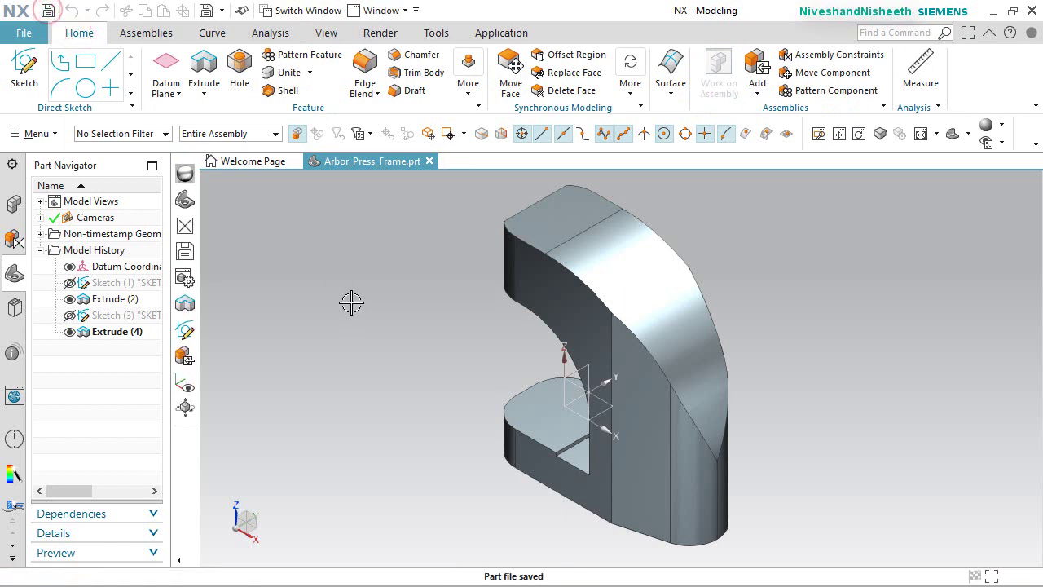
Hide the datum coordinate system to inspect the bare frame body, and show it again.
left_click(70, 267)
middle_click_drag(649, 458, 454, 330)
key("Home")
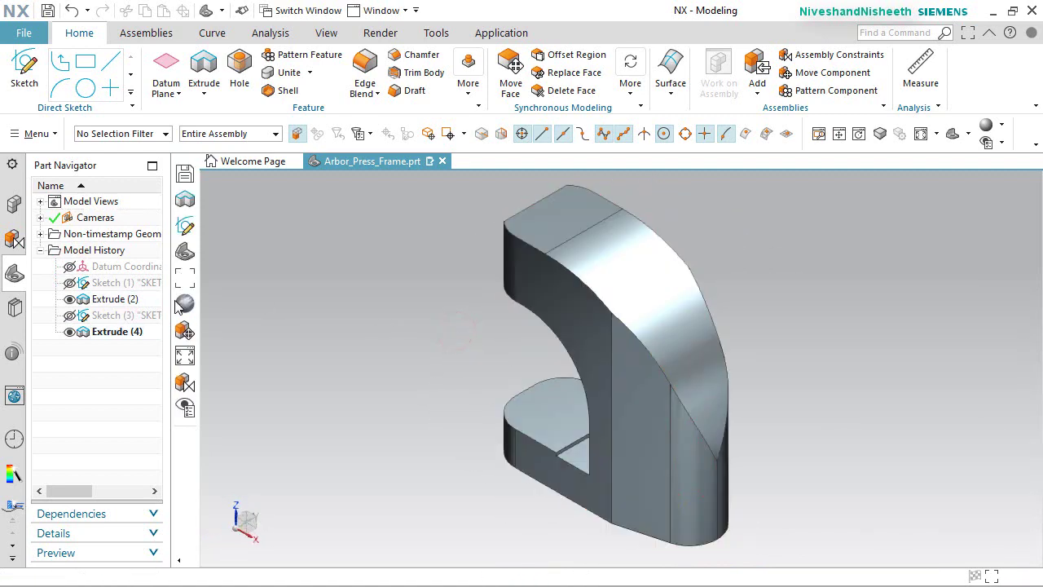
left_click(70, 267)
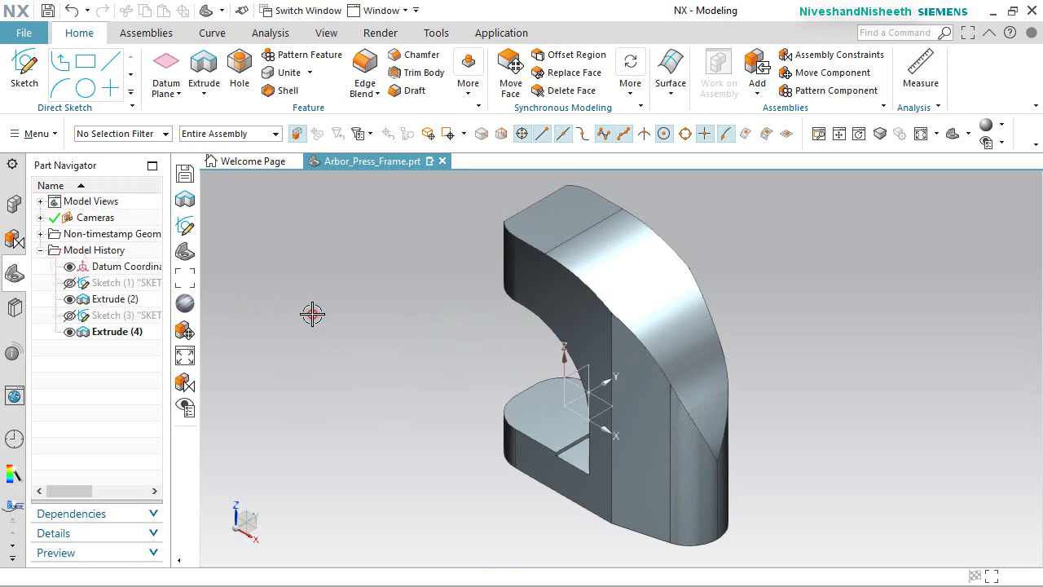
Save the part and create a new sketch on the flat side face of the C-shaped frame.
key("ctrl+s")
left_click(24, 74)
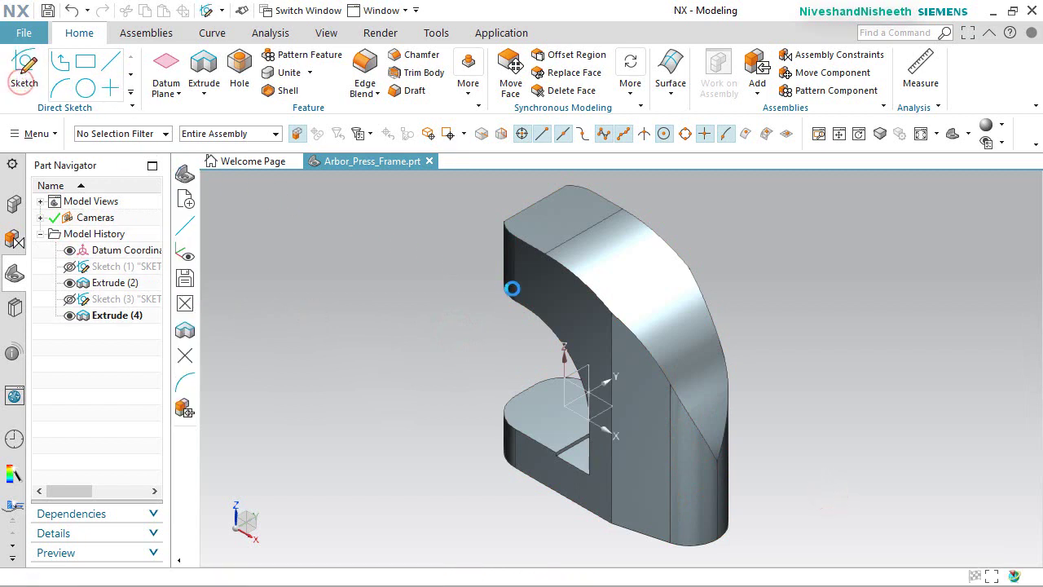
left_click(562, 291)
left_click(320, 350)
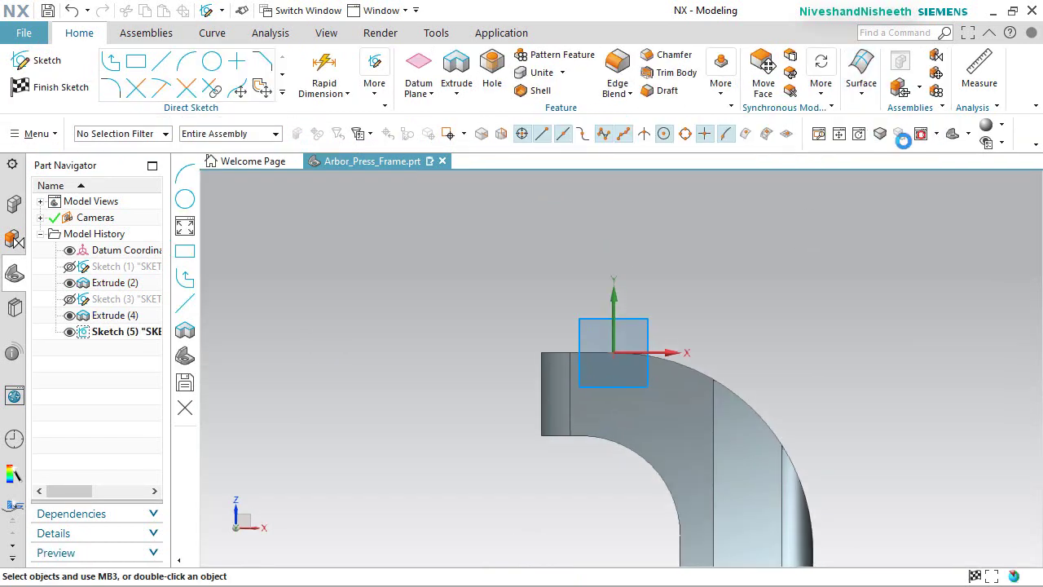
left_click(921, 133)
Project the frame's complete side outline, including the curved back and both front ends, into the sketch with Project Curve.
left_click(282, 92)
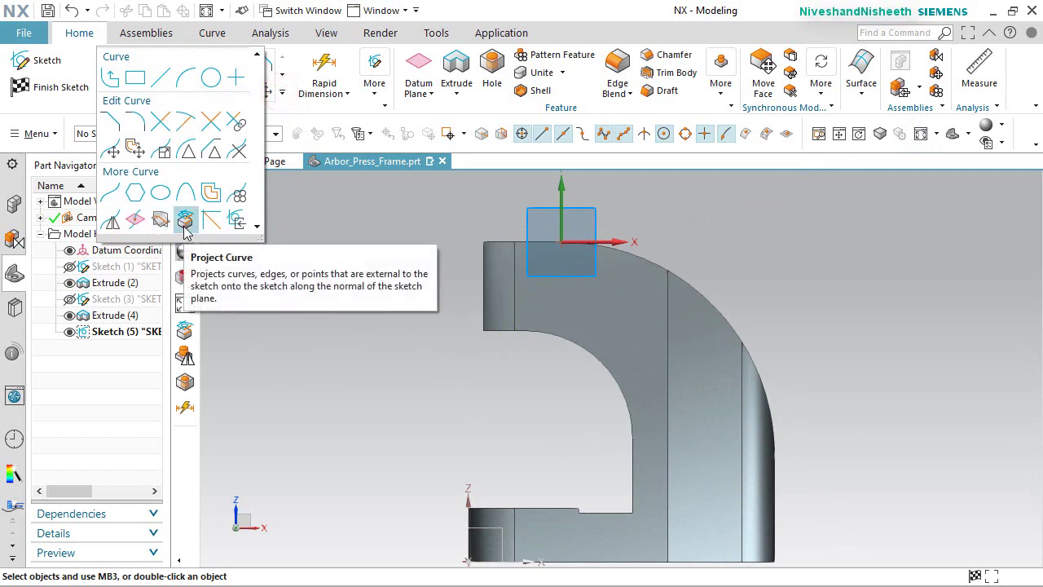
left_click(172, 227)
left_click(627, 312)
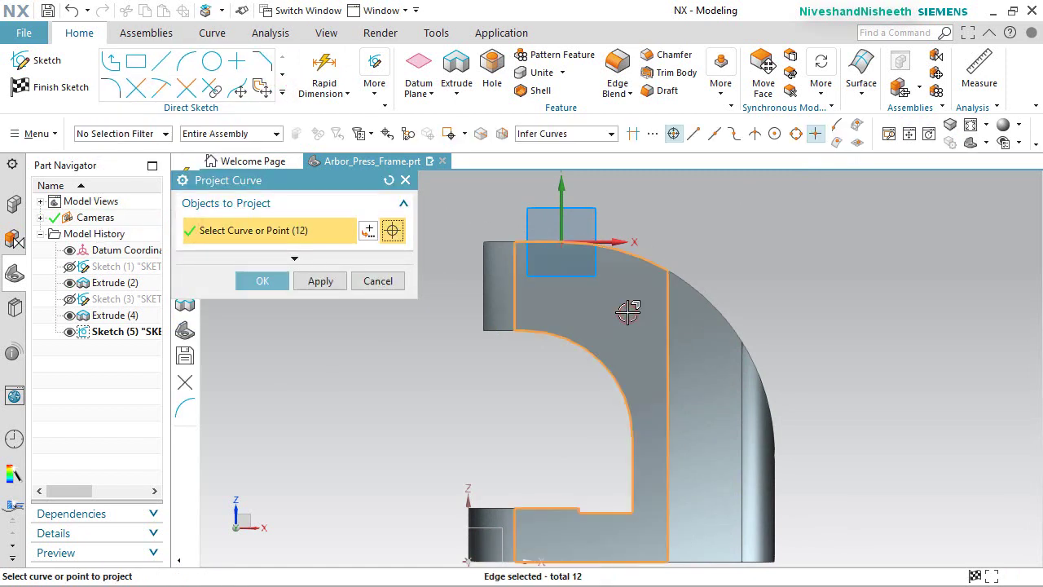
left_click(772, 443)
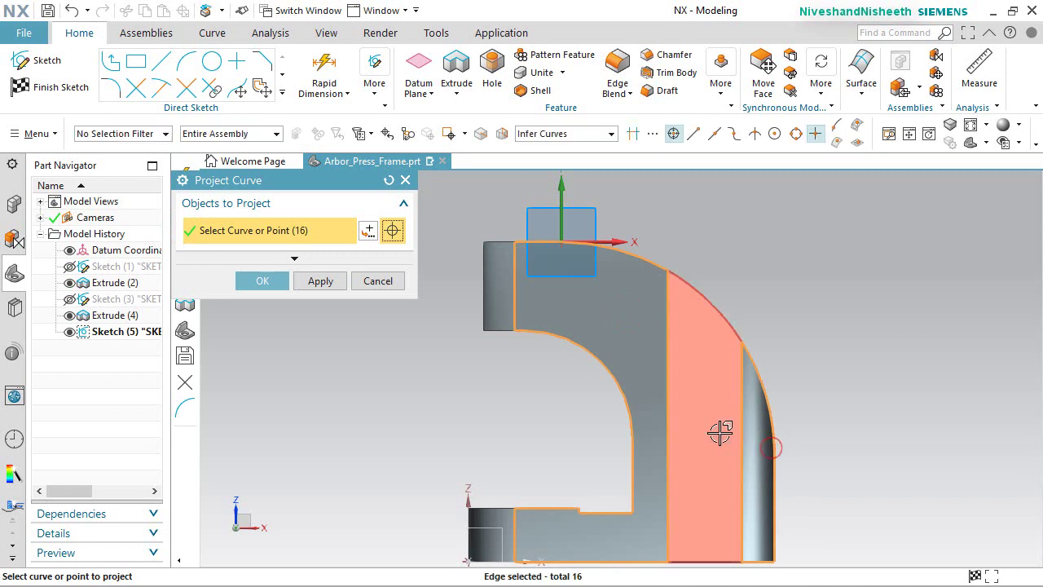
left_click(489, 290)
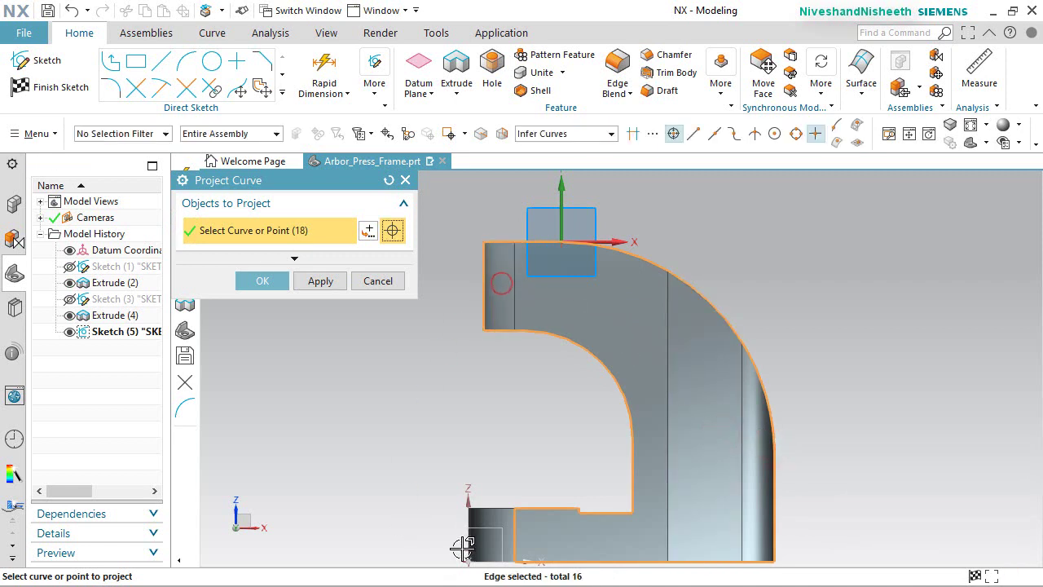
left_click(476, 528)
left_click(273, 279)
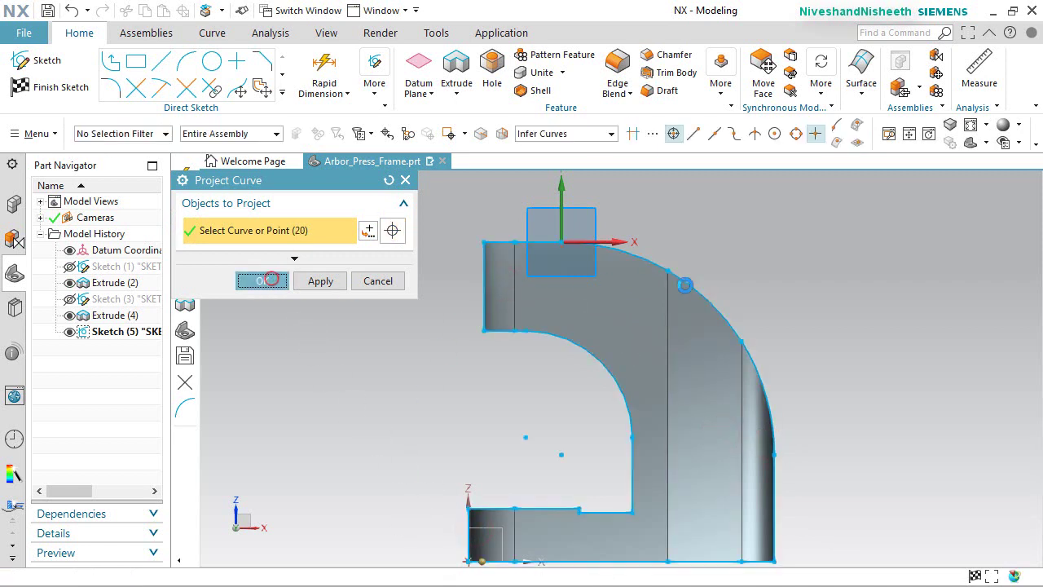
scroll(542, 193, "up", 1)
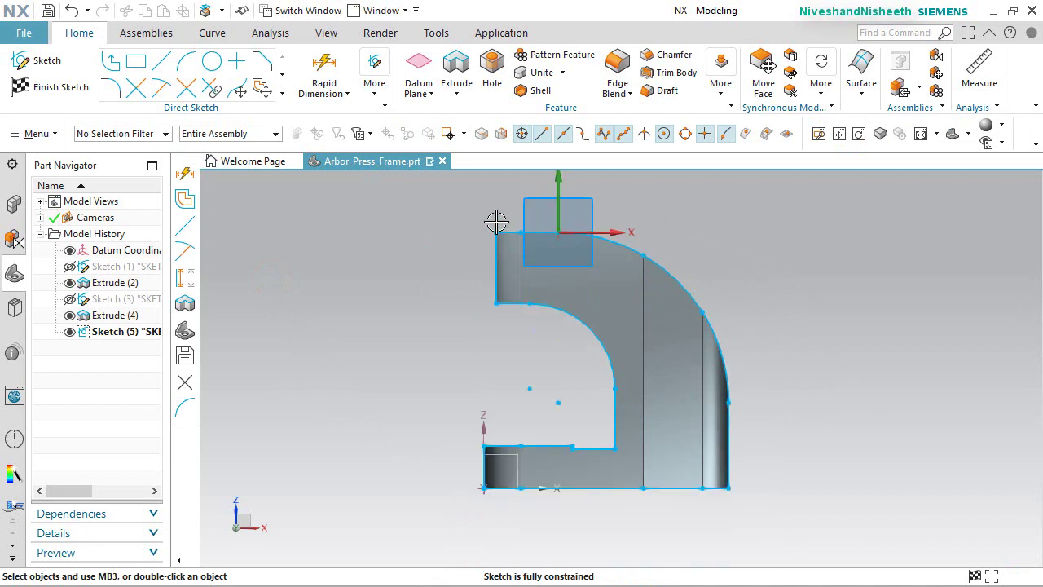
Convert all projected outline curves of the frame to reference curves with Convert To/From Reference.
right_click(803, 253)
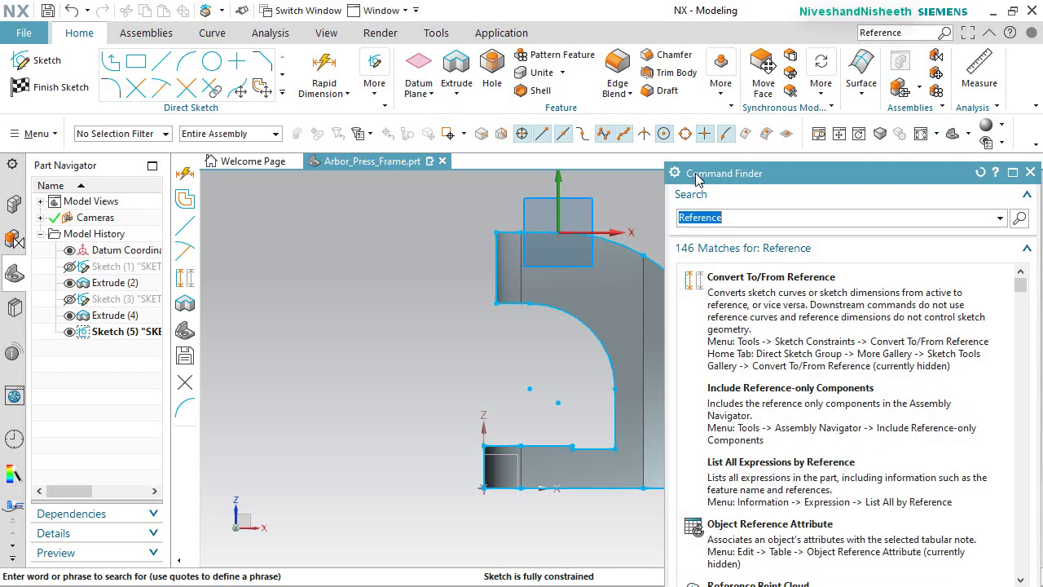
left_click(742, 326)
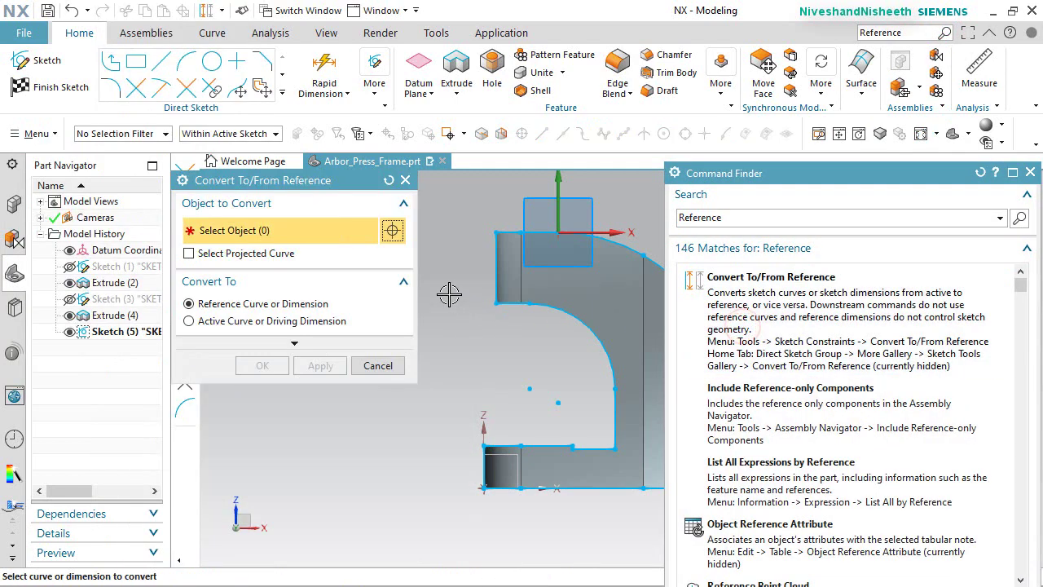
left_click(1030, 173)
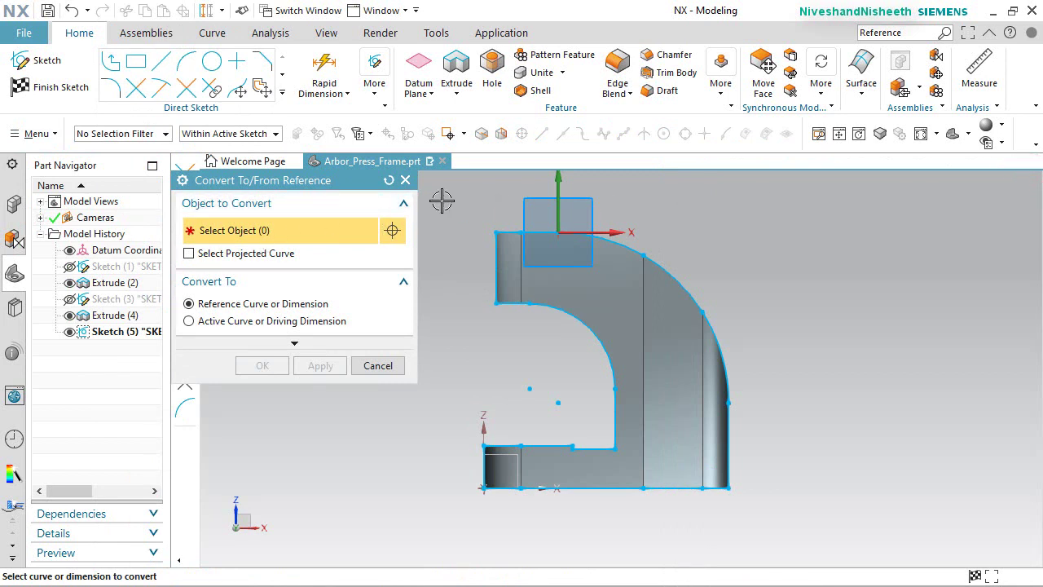
mouse_move(451, 203)
left_mouse_down()
mouse_move(659, 543)
mouse_move(775, 533)
left_mouse_up()
left_click(262, 365)
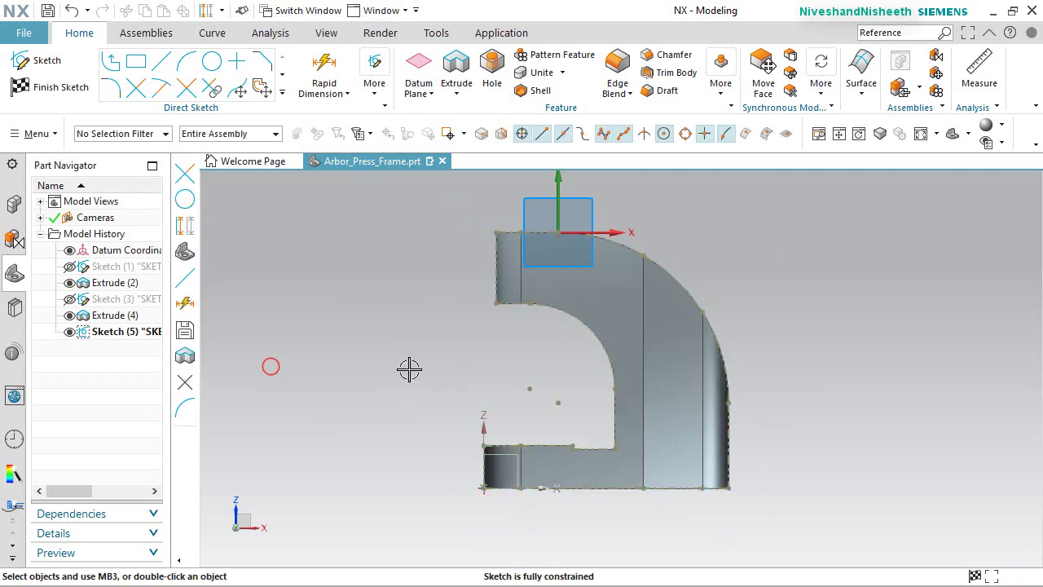
left_click(409, 369)
Draw a line 2.365 in long at 270° from the frame's top edge, just right of the sketch origin.
scroll(720, 303, "down", 2)
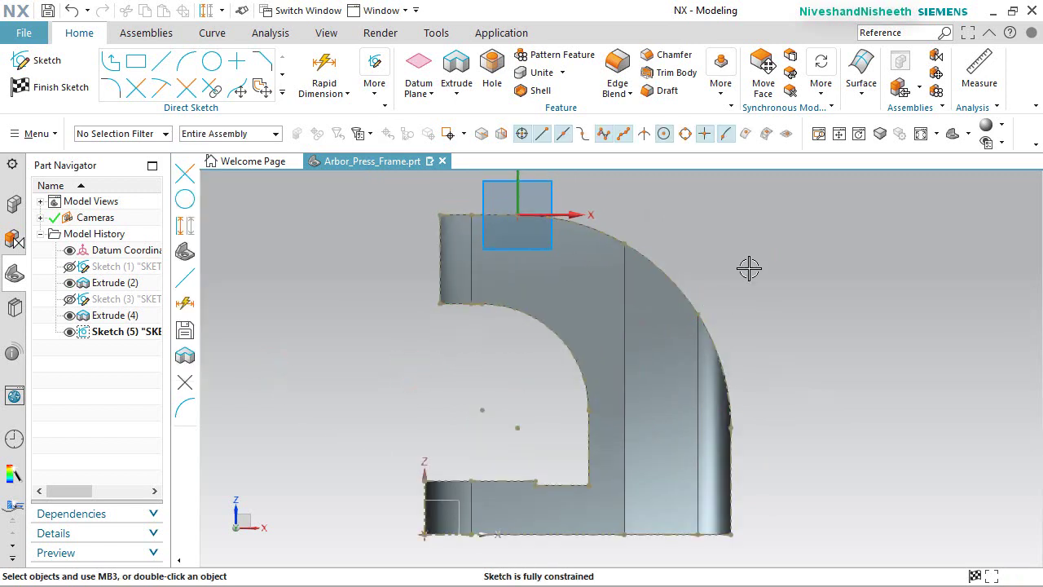
left_click(162, 61)
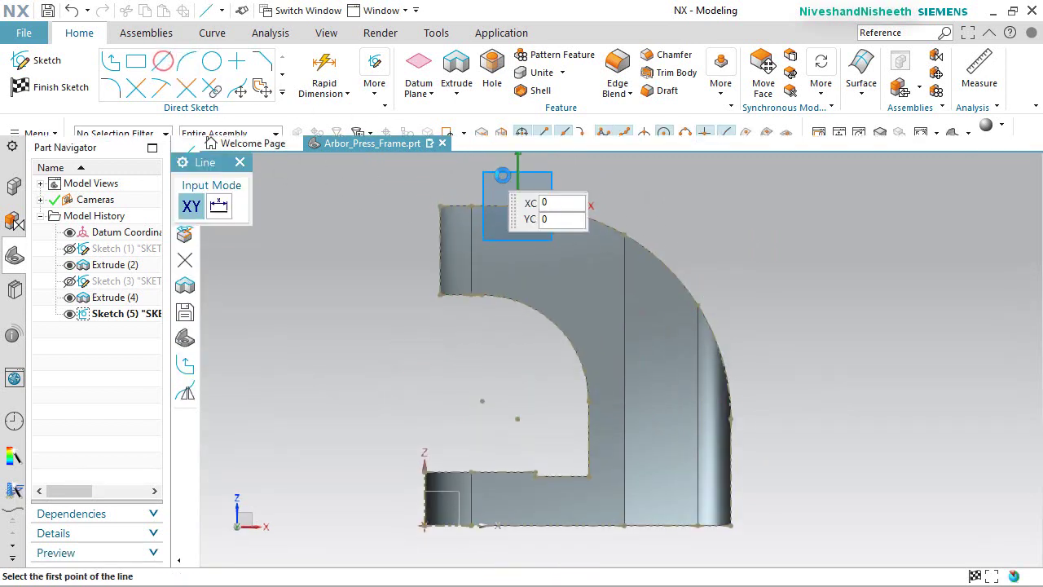
scroll(562, 203, "down", 4)
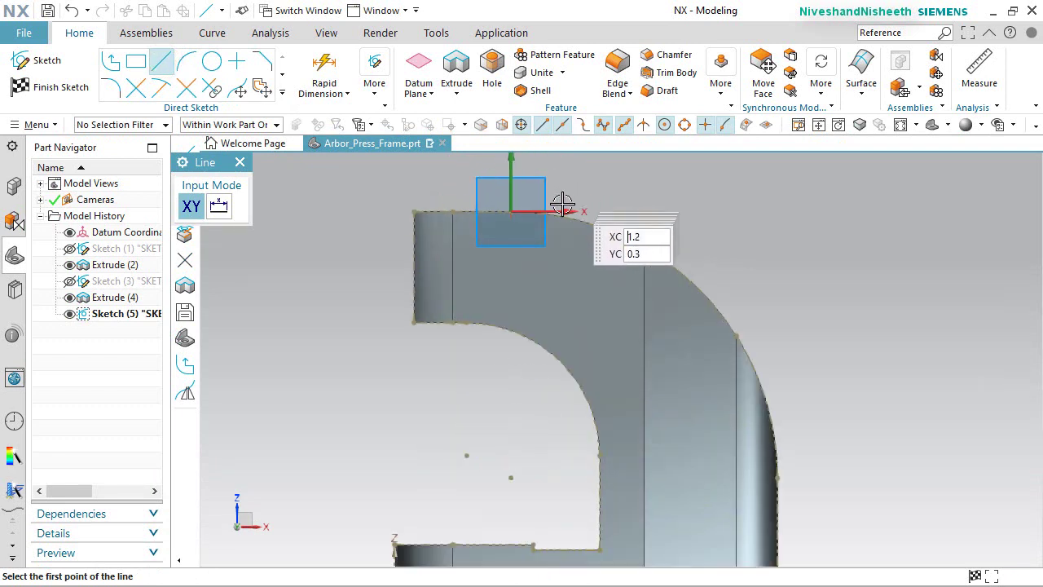
left_click(471, 216)
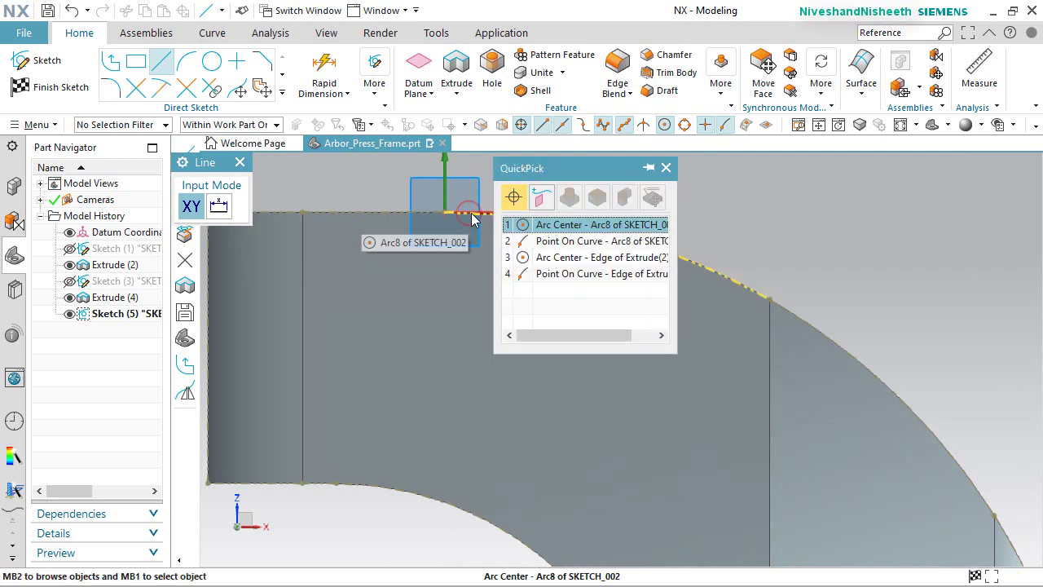
left_click(546, 241)
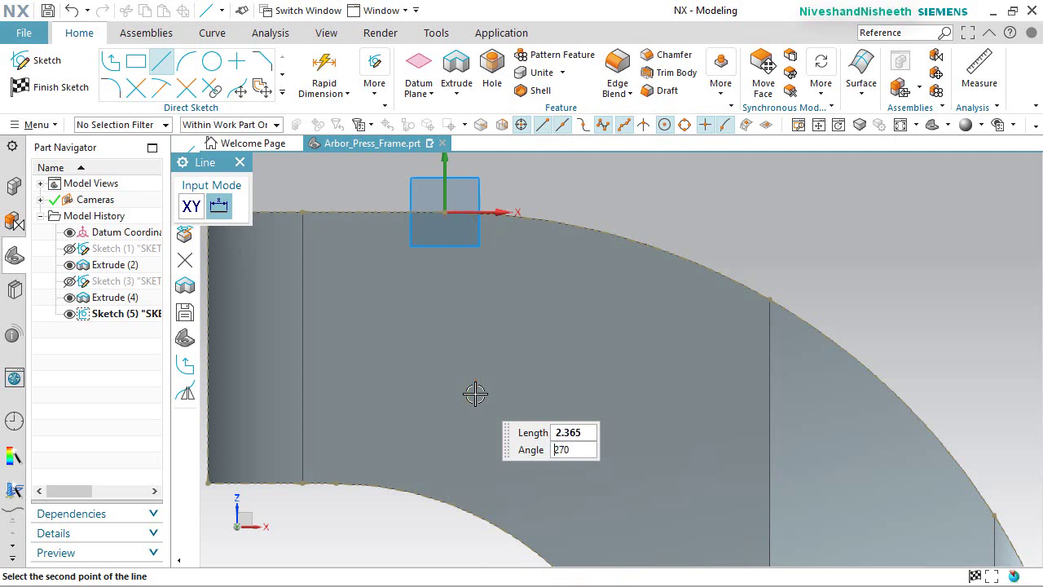
key("Return")
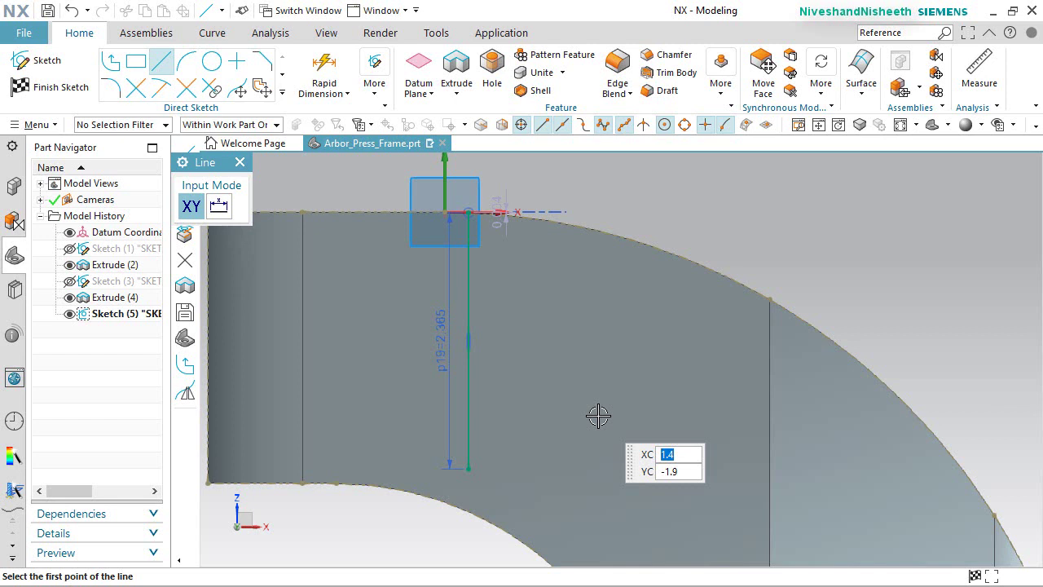
Draw a horizontal line about 4.4 in long, level with the throat floor and crossing the frame's back edge, and trim its overhang there.
scroll(552, 256, "down", 4)
scroll(561, 396, "up", 3)
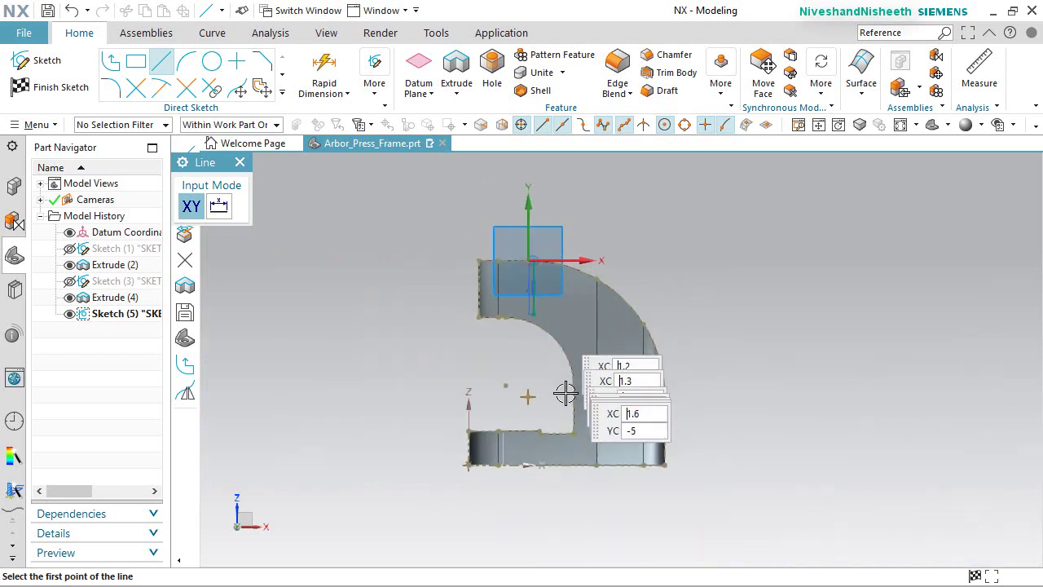
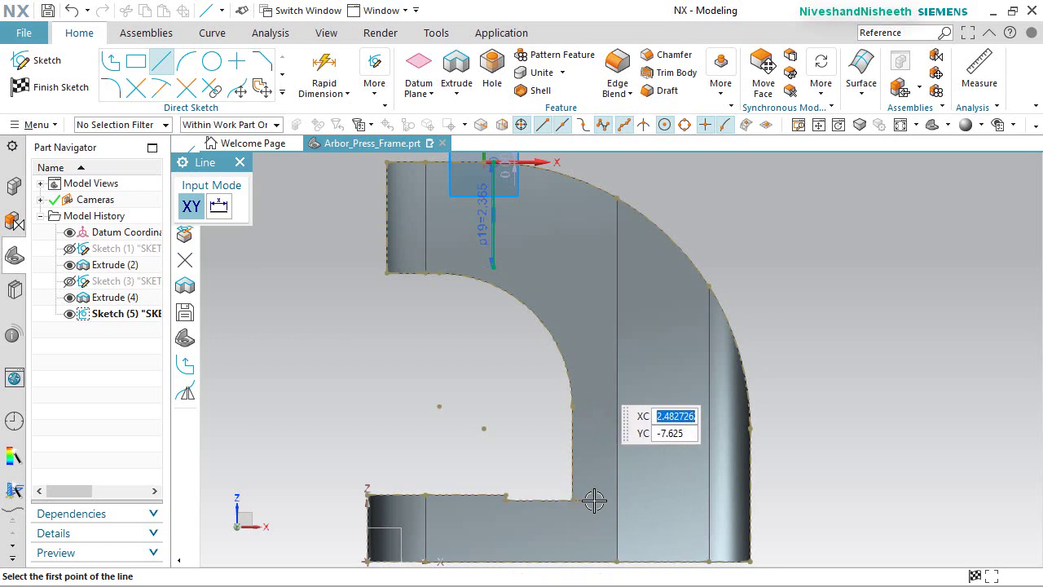
left_click(594, 501)
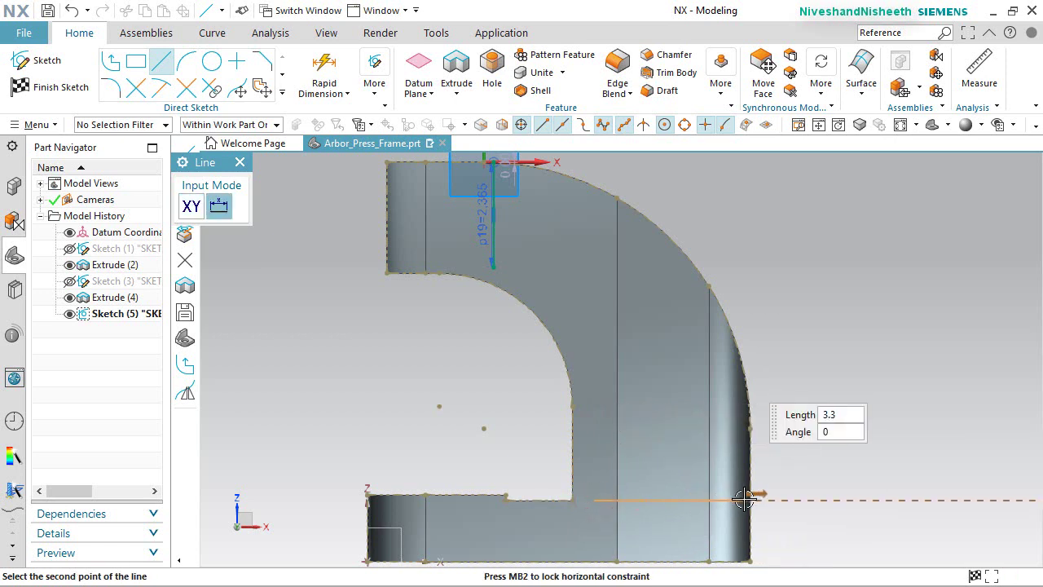
type("4.4")
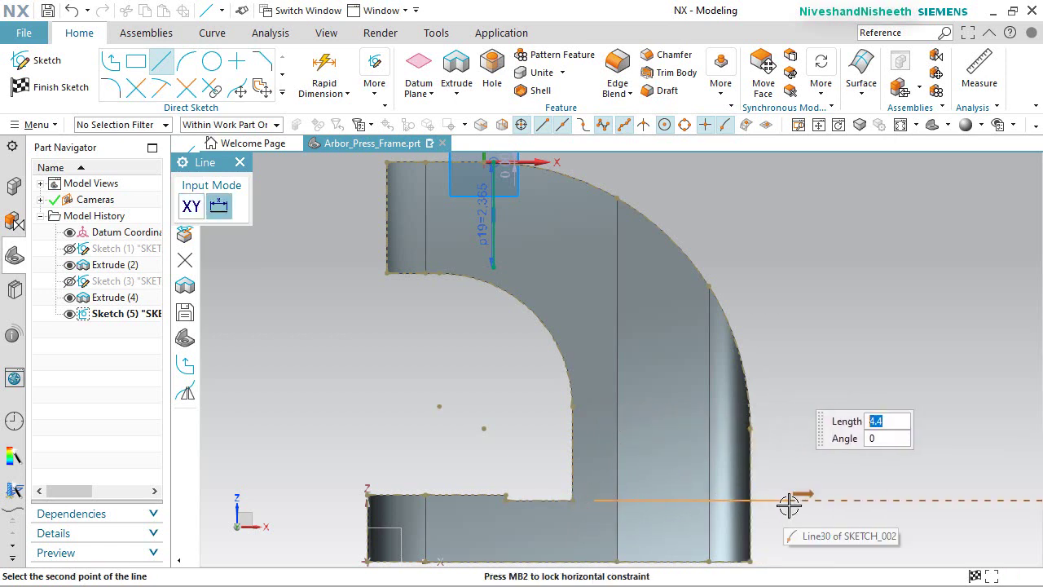
right_click(828, 378)
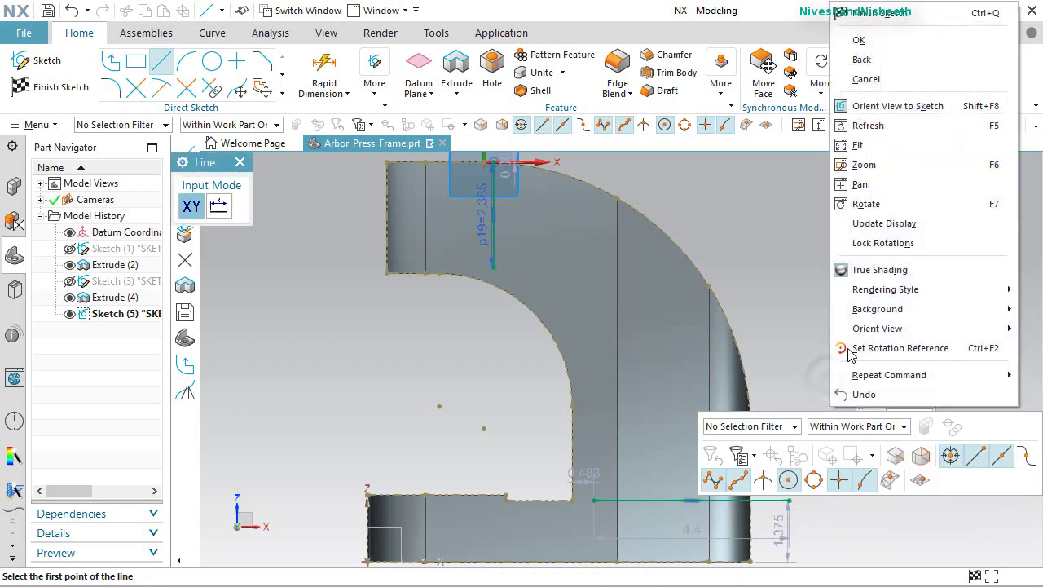
left_click(878, 40)
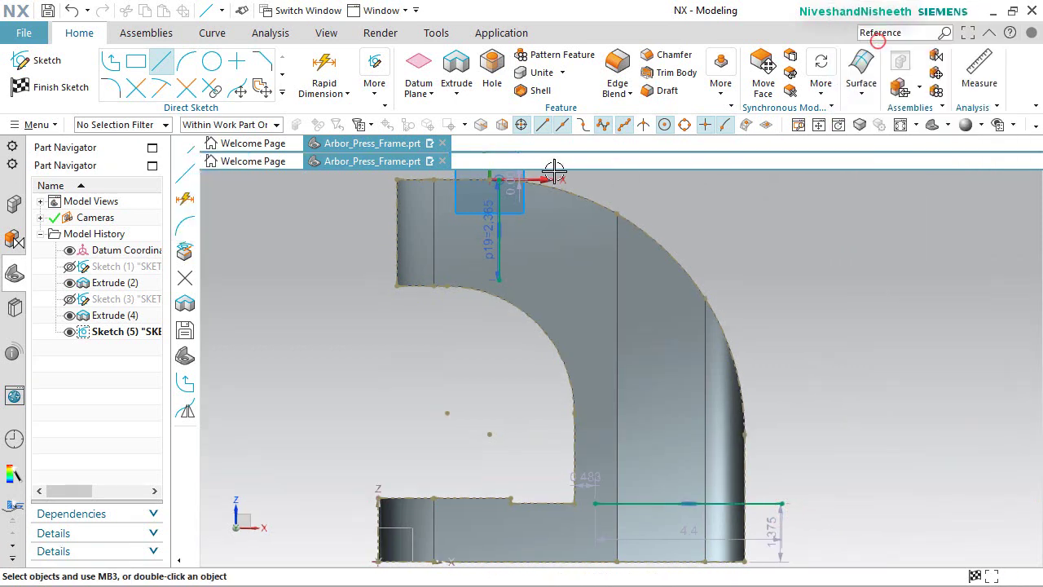
left_click(136, 88)
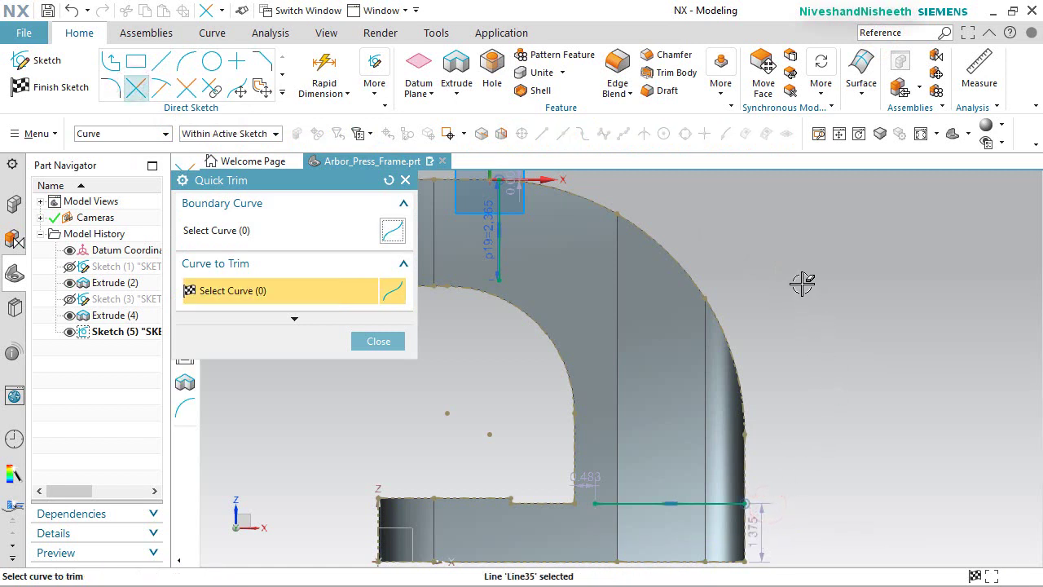
left_click(380, 342)
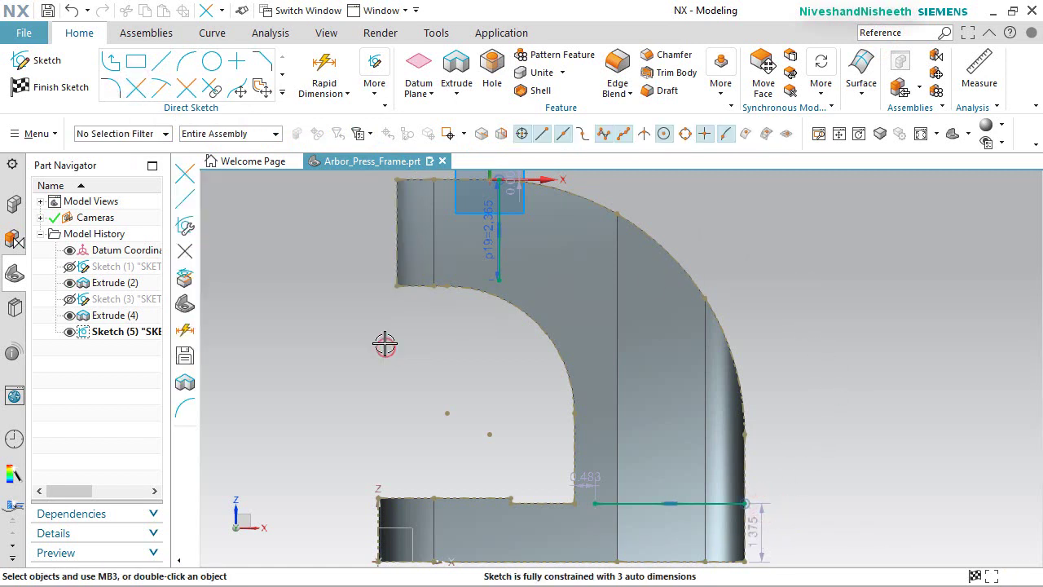
Draw a vertical line about 2.6 in long upward from the horizontal line's end near the throat.
left_click(162, 65)
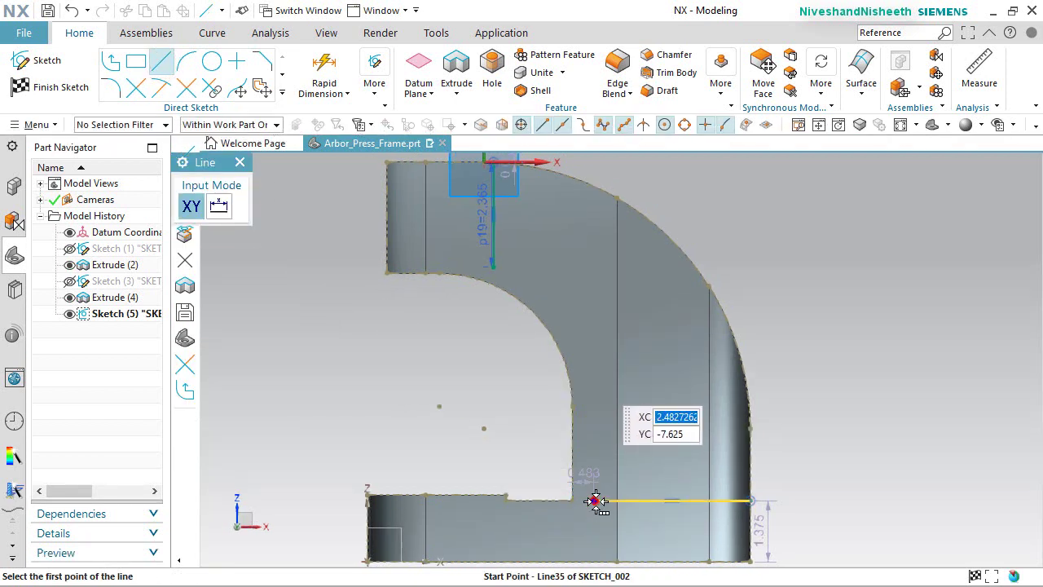
left_click(595, 501)
left_click(594, 413)
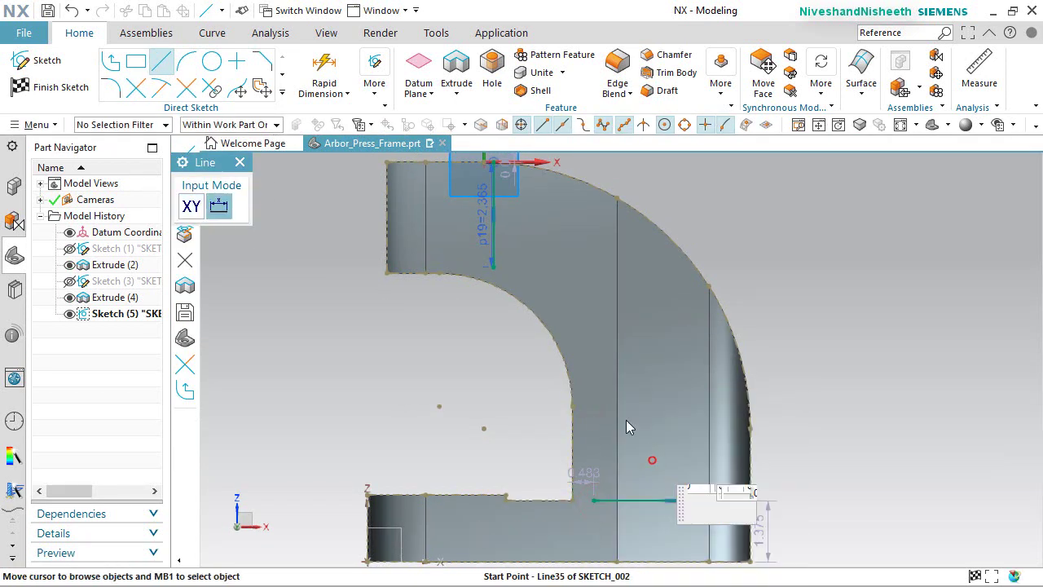
key("Escape")
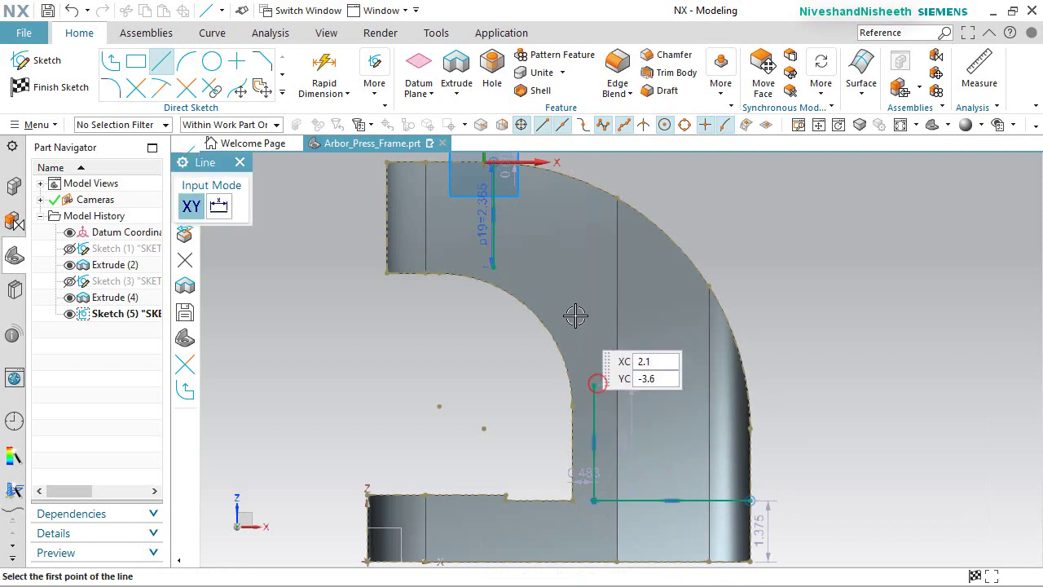
right_click(570, 310)
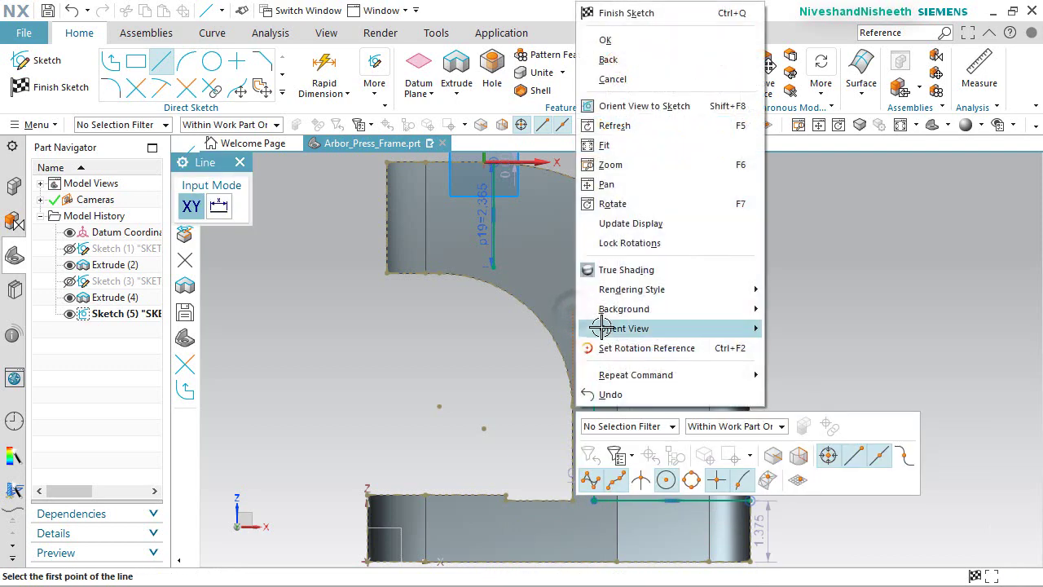
left_click(634, 39)
Dimension the distance between the throat's straight vertical edge and the new vertical line as 0.375 in with Rapid Dimension.
left_click(324, 73)
scroll(565, 477, "up", 1)
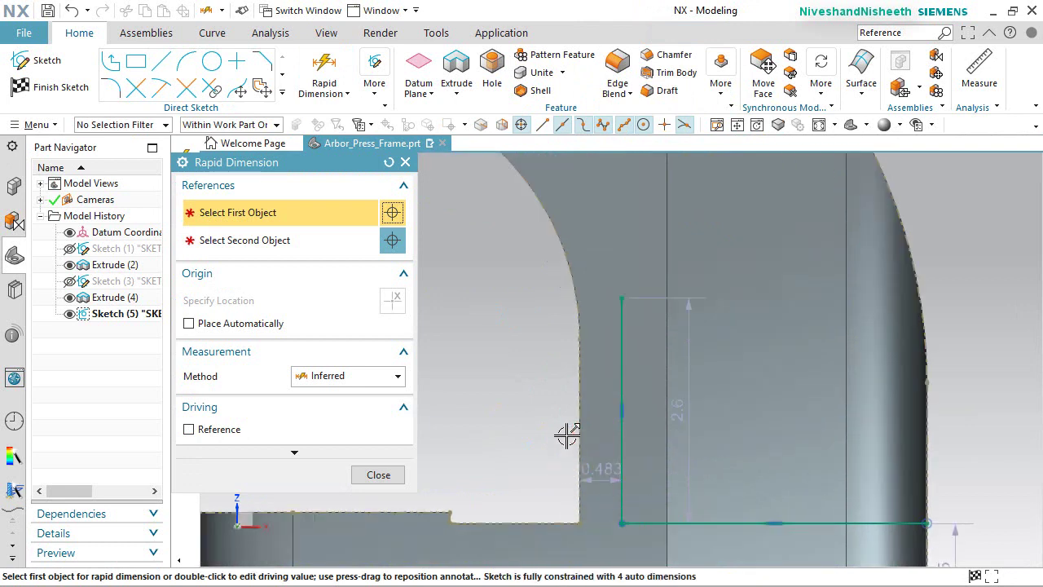
left_click(580, 414)
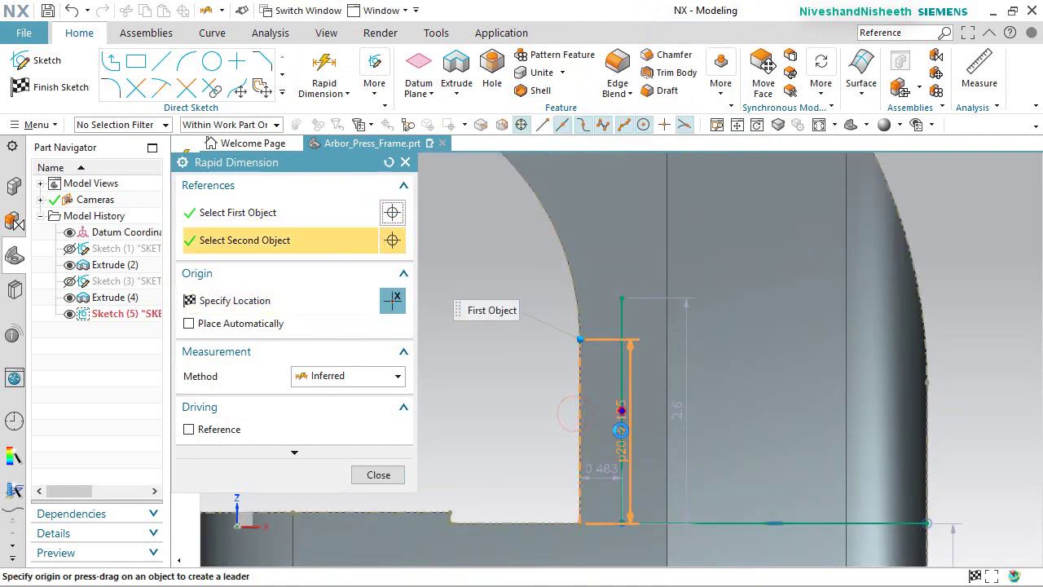
left_click(598, 402)
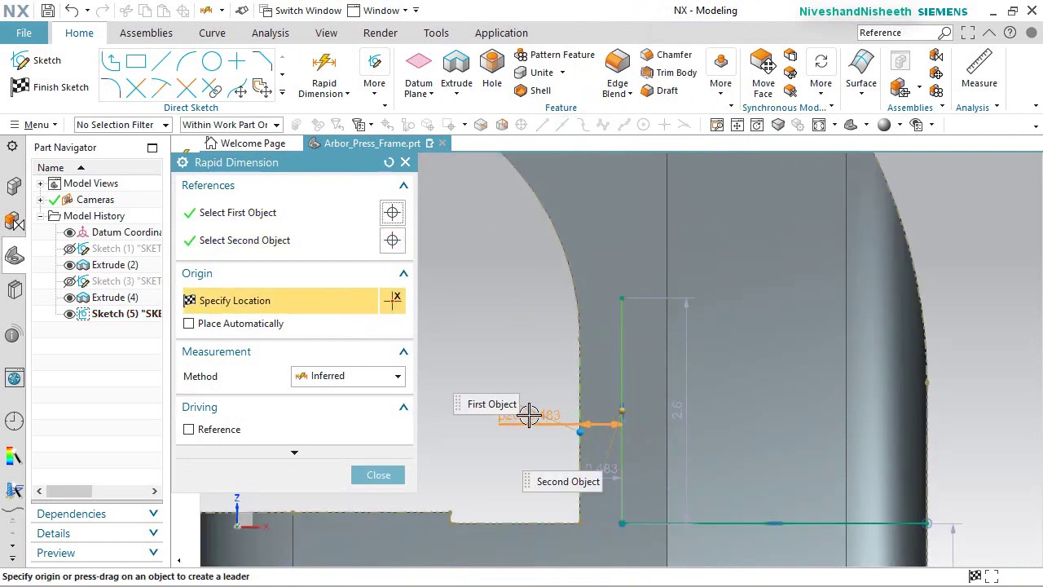
left_click(529, 415)
type(".375")
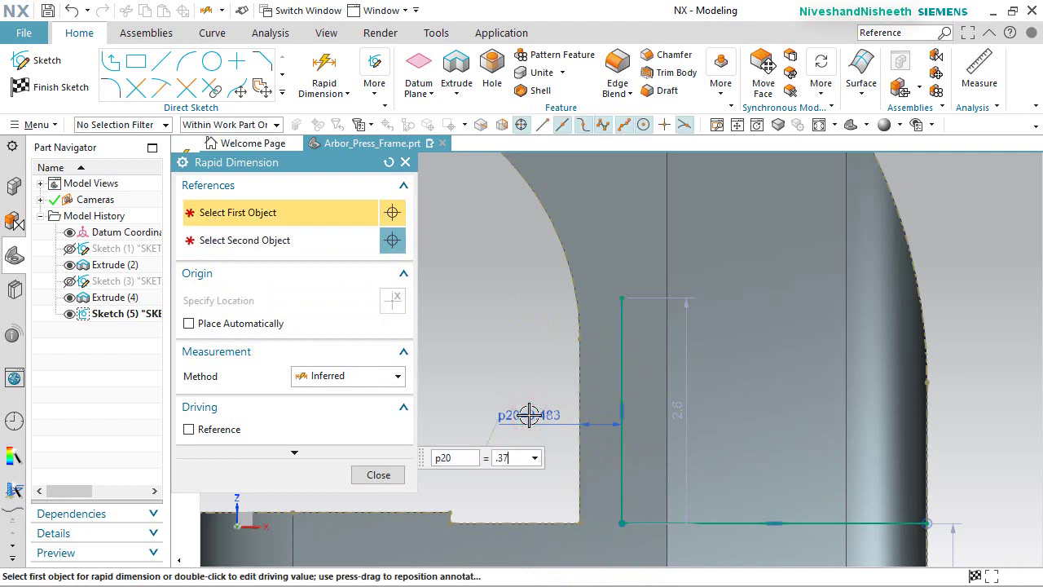
key("Return")
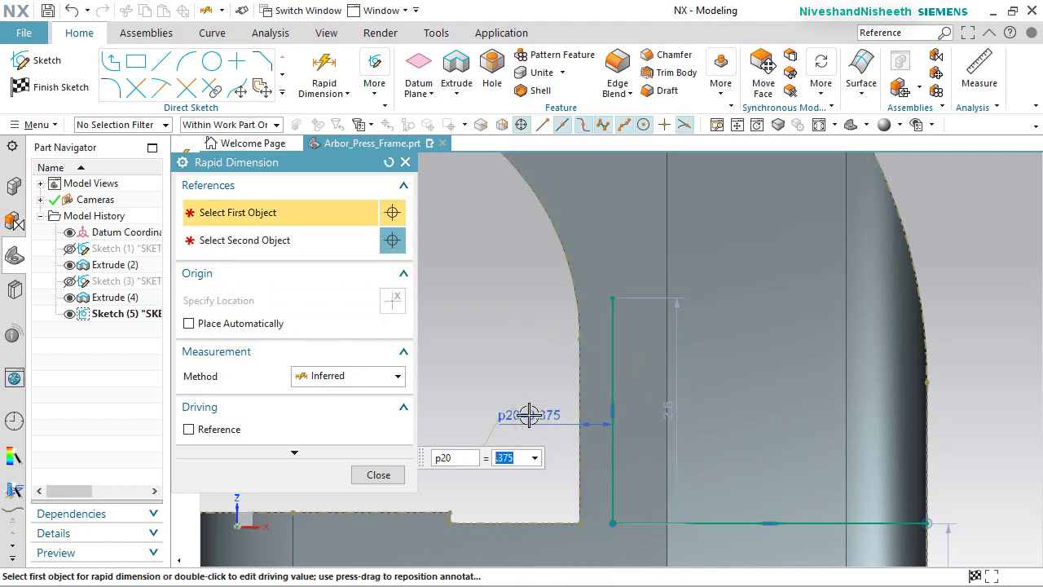
left_click(379, 474)
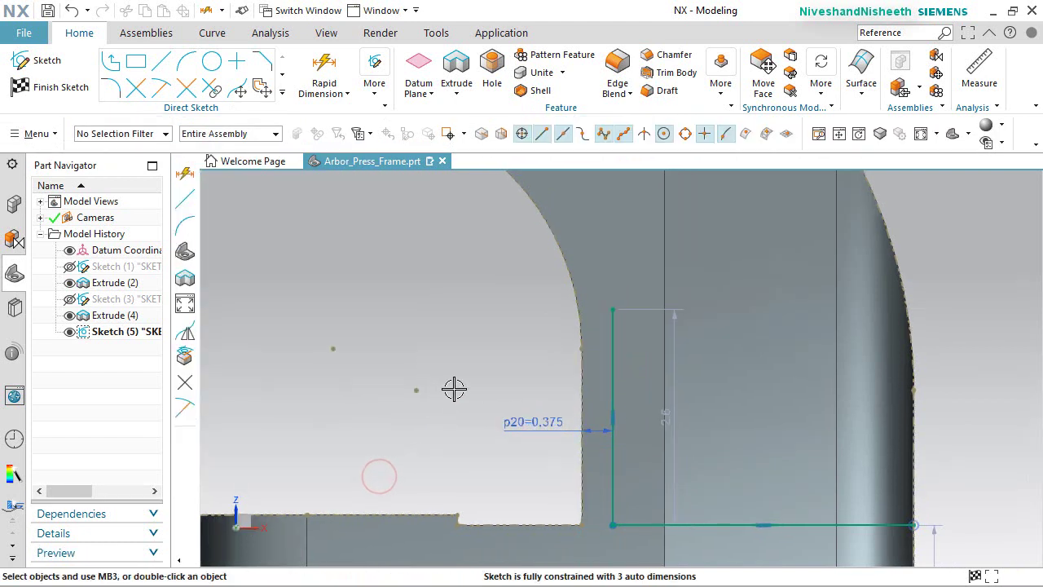
Connect the free ends of the two vertical lines with a three-point arc of about 2.2 in radius and move its radius dimension outside the frame.
scroll(454, 389, "down", 2)
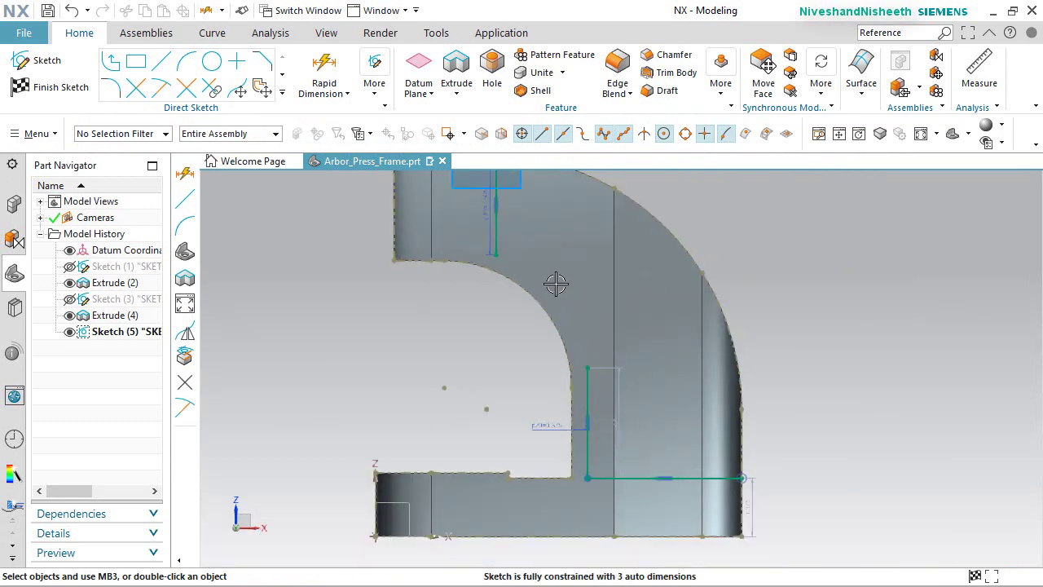
left_click(184, 62)
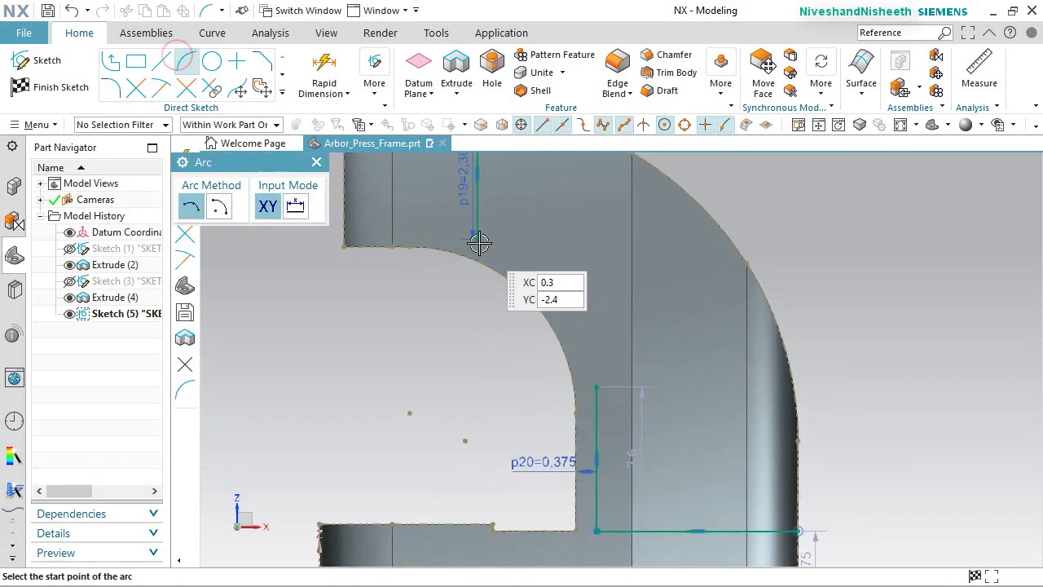
left_click(477, 242)
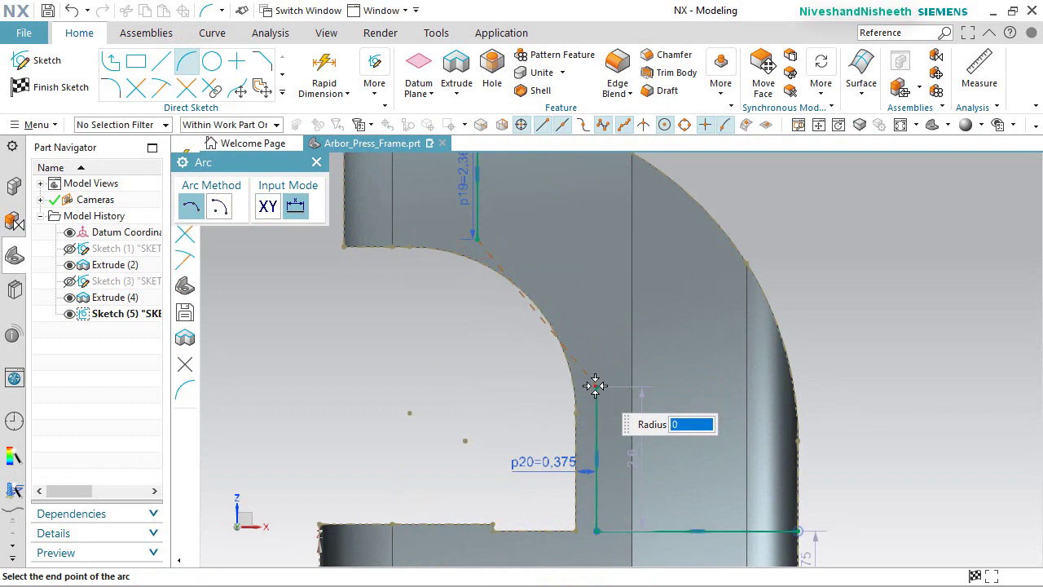
left_click(594, 384)
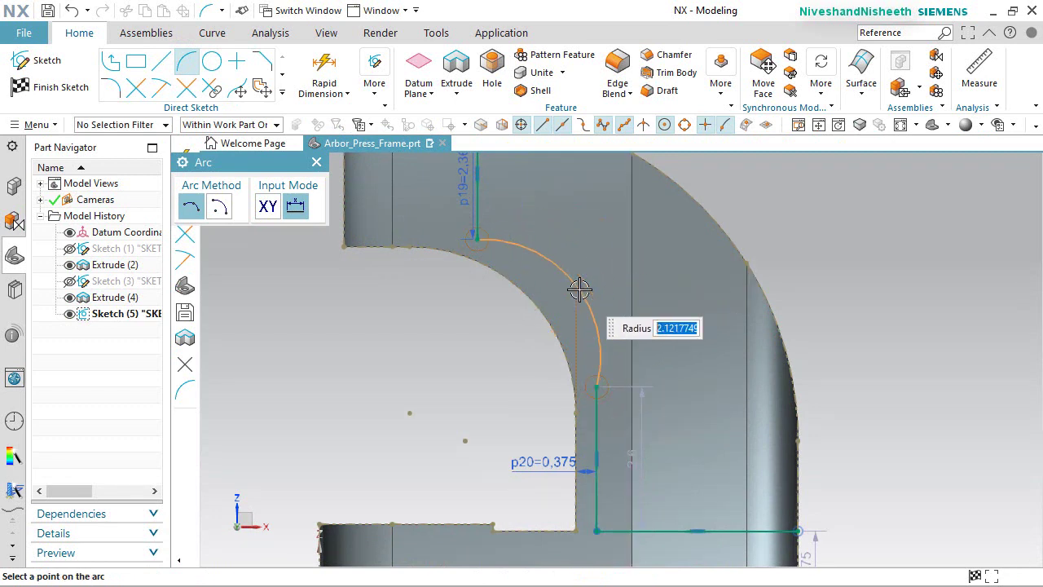
left_click(402, 310)
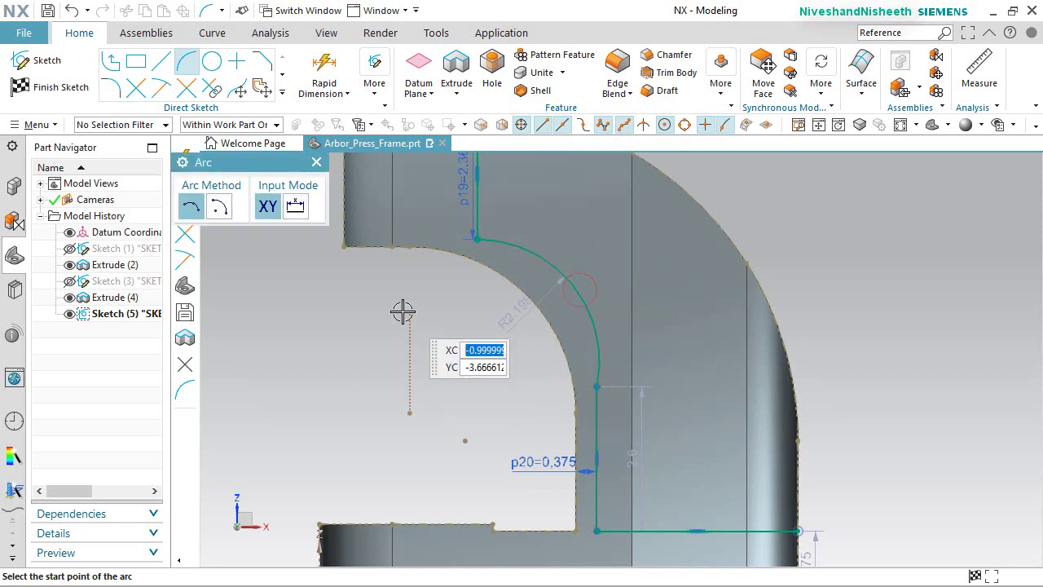
right_click(419, 296)
left_click(431, 40)
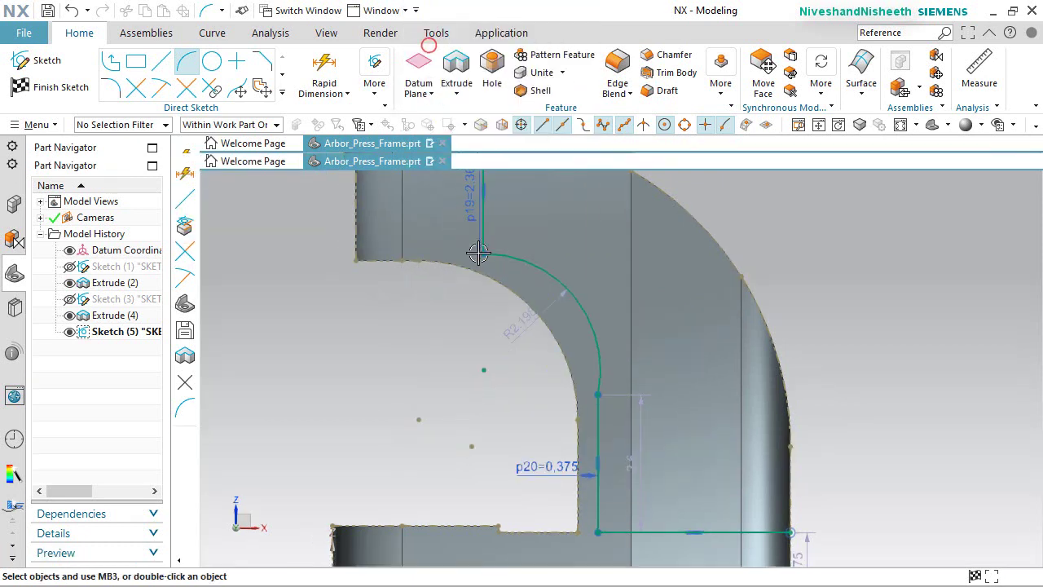
mouse_move(643, 265)
left_mouse_down()
mouse_move(744, 246)
mouse_move(763, 214)
left_mouse_up()
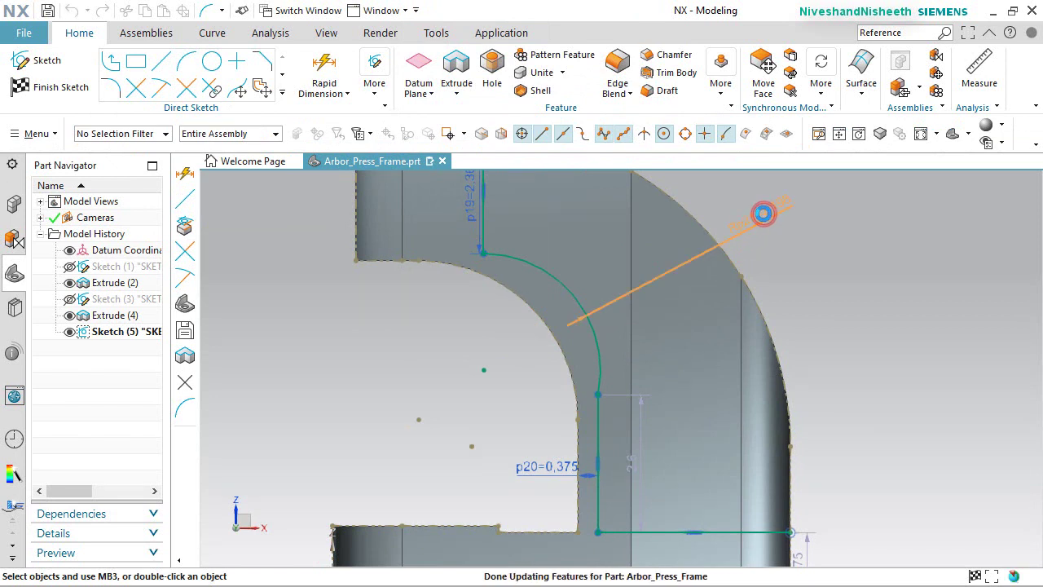
Set the inner arc's radius to 3.375 in and make the arc tangent to the lower vertical line.
double_click(762, 213)
type("3.375")
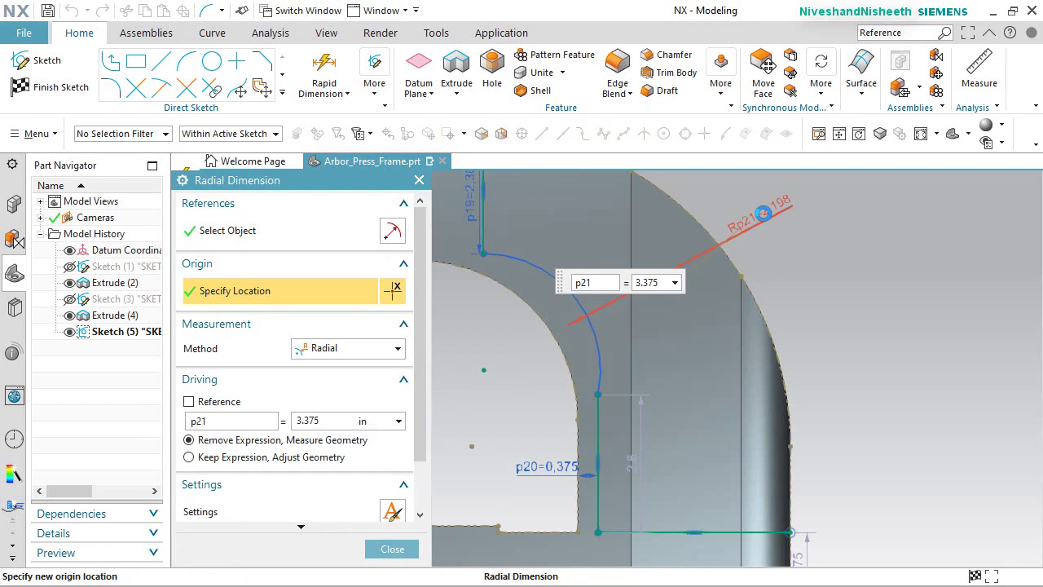
left_click(407, 551)
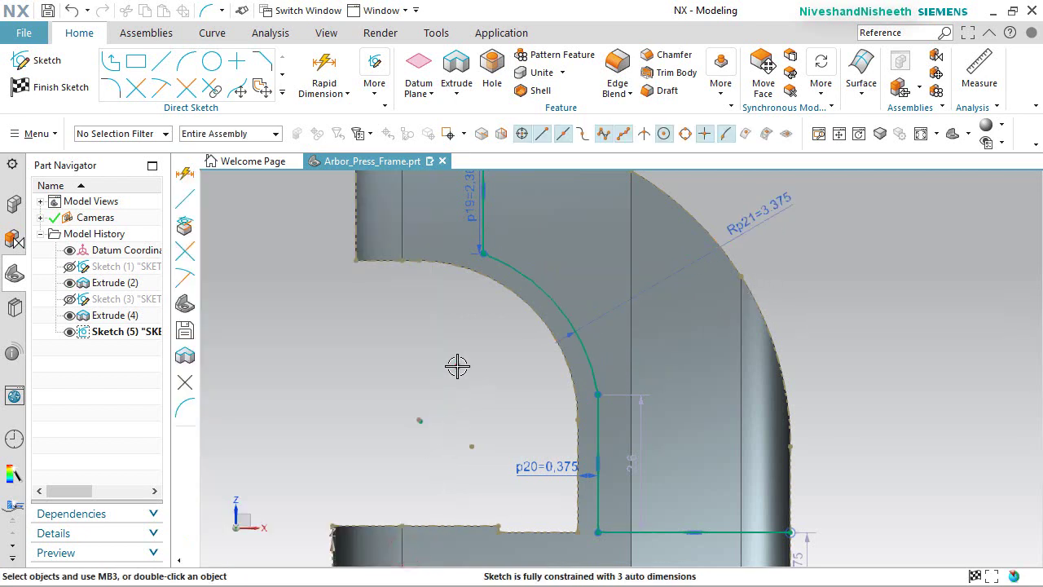
left_click(590, 350)
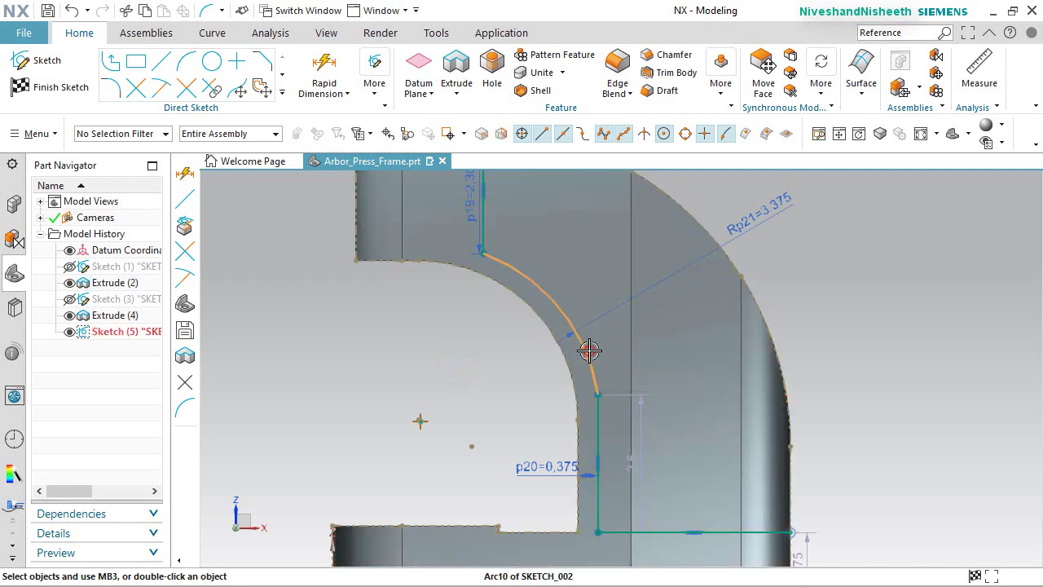
left_click(599, 421)
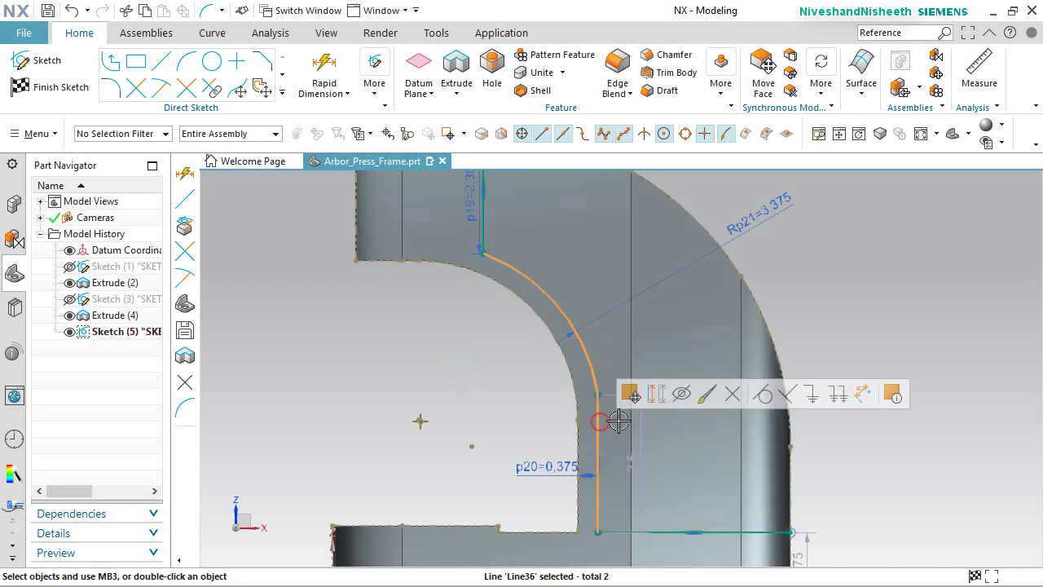
left_click(762, 398)
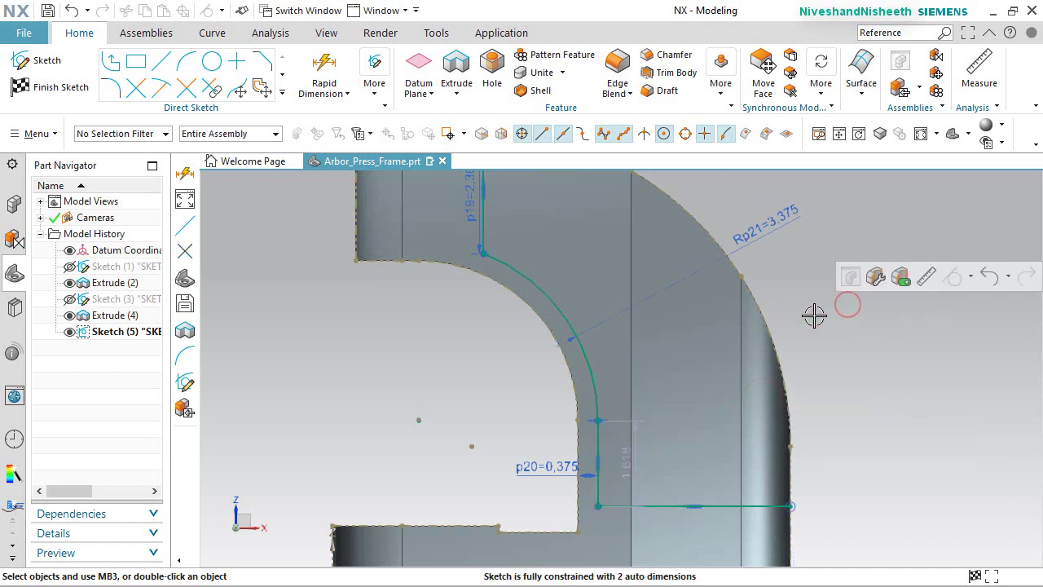
Constrain the profile's lower horizontal line to be collinear with the reference line of the throat floor.
scroll(695, 505, "up", 4)
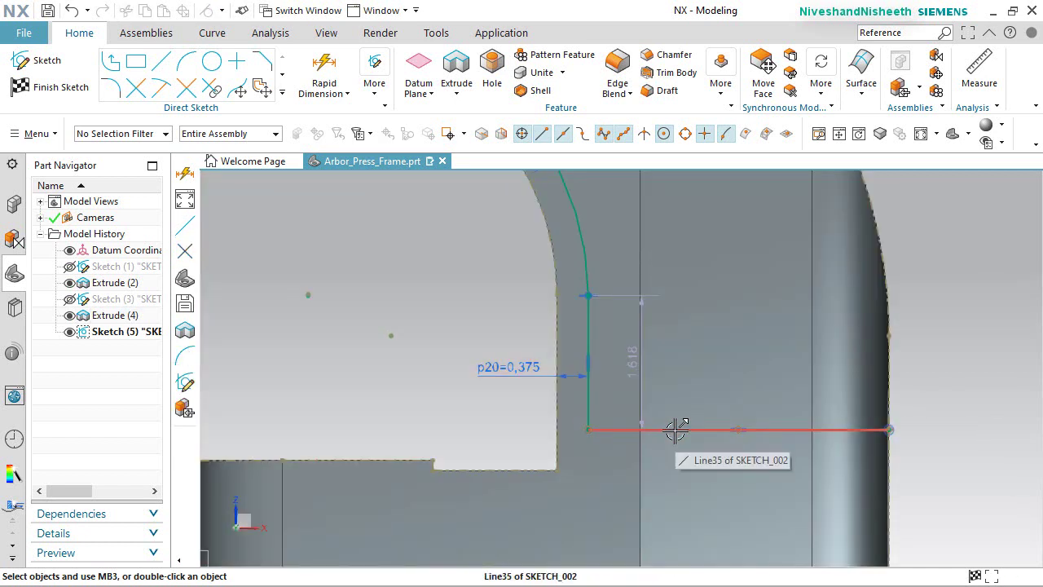
left_click(675, 430)
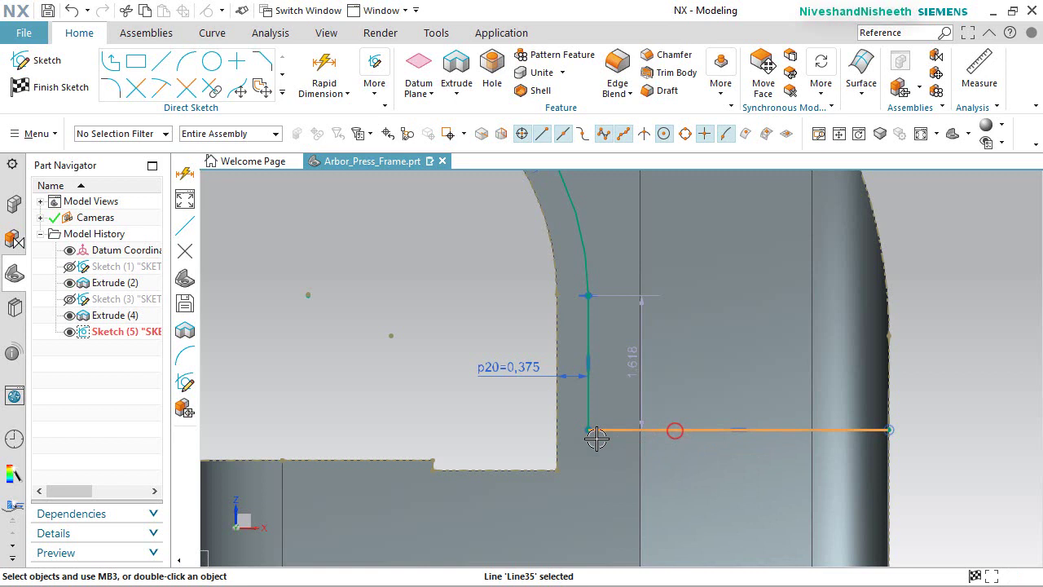
left_click(516, 468)
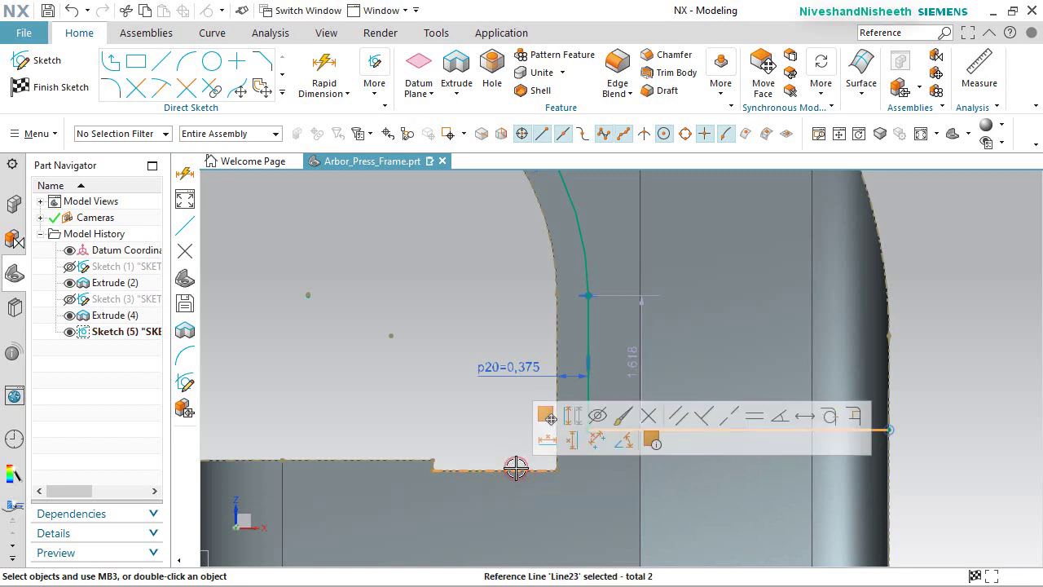
left_click(728, 420)
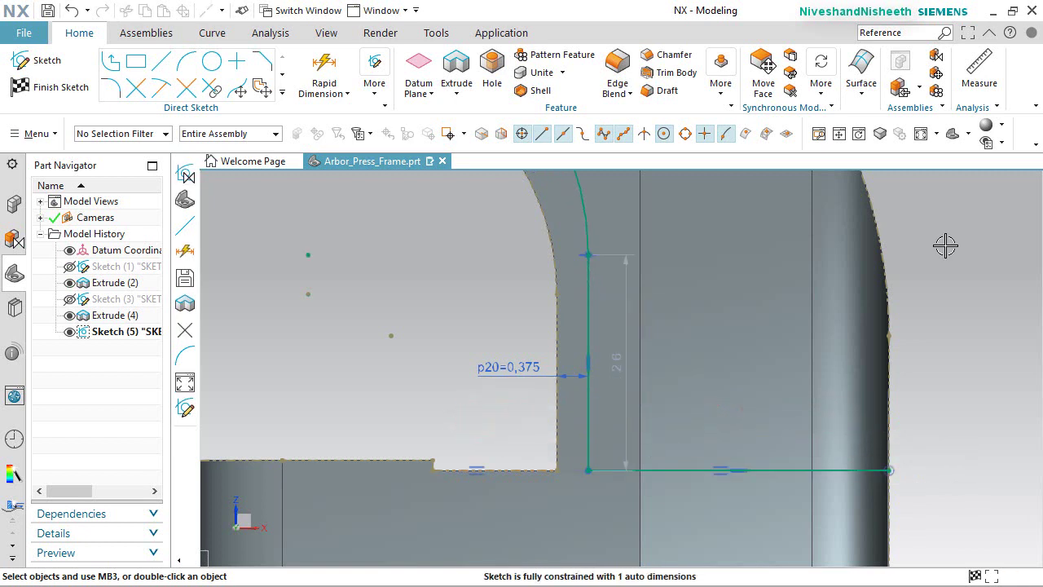
Dimension the distance between the upper arm's front vertical edge and the upper vertical sketch line as 2.434 in with Rapid Dimension.
scroll(542, 497, "down", 4)
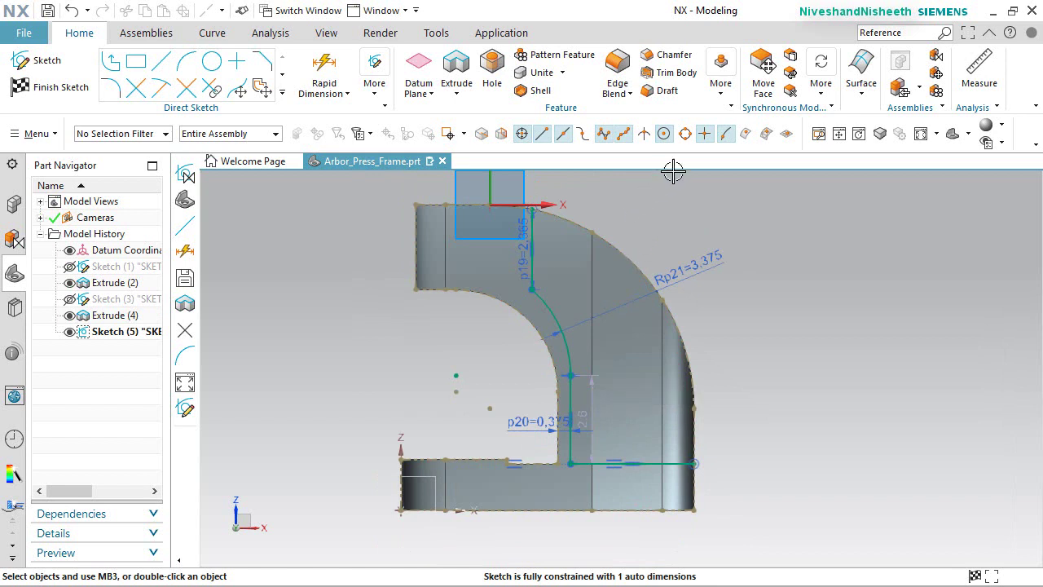
left_click(701, 224)
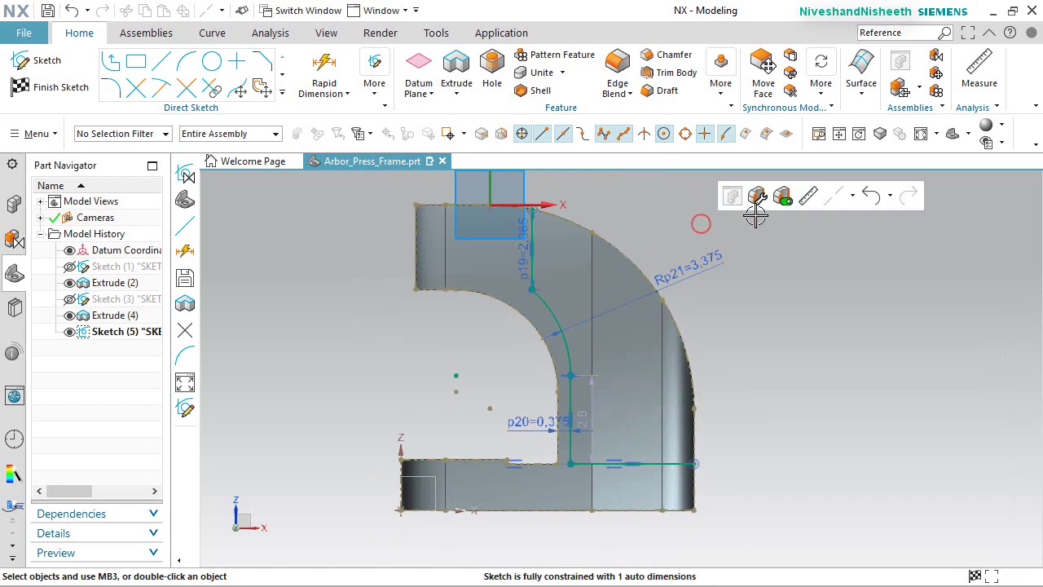
left_click(854, 201)
left_click(855, 279)
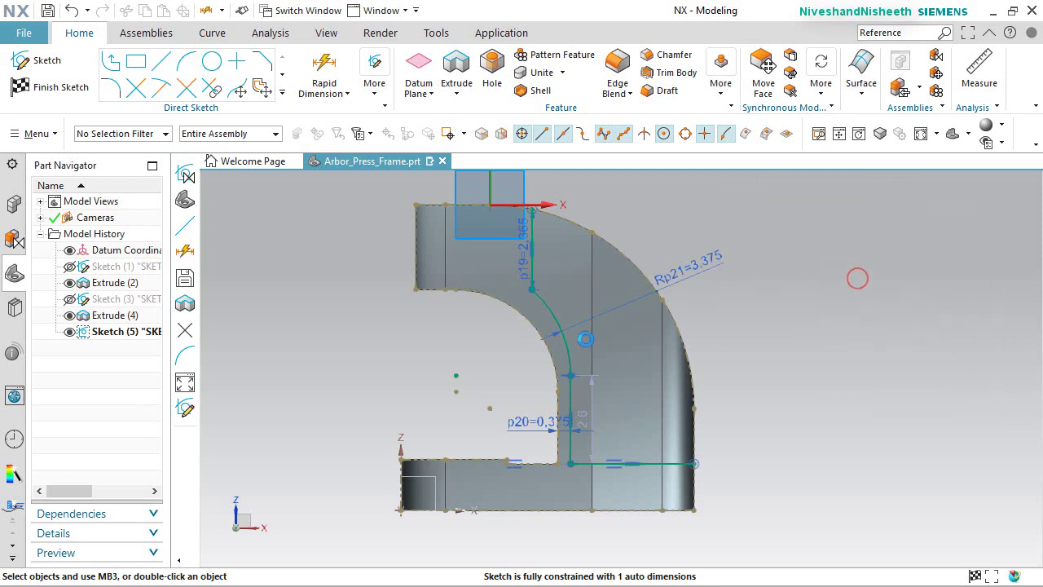
scroll(440, 263, "up", 3)
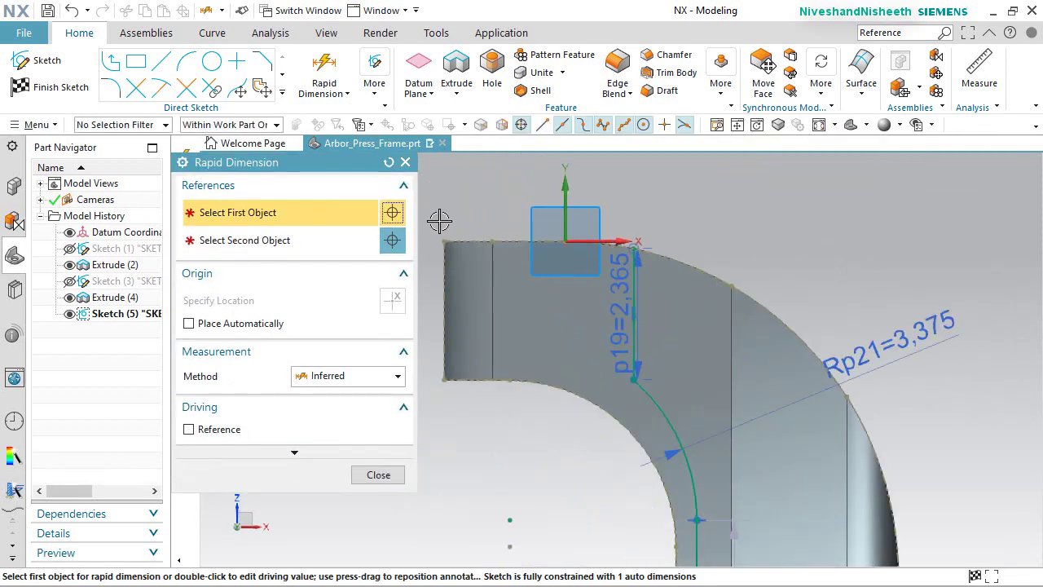
left_click(447, 271)
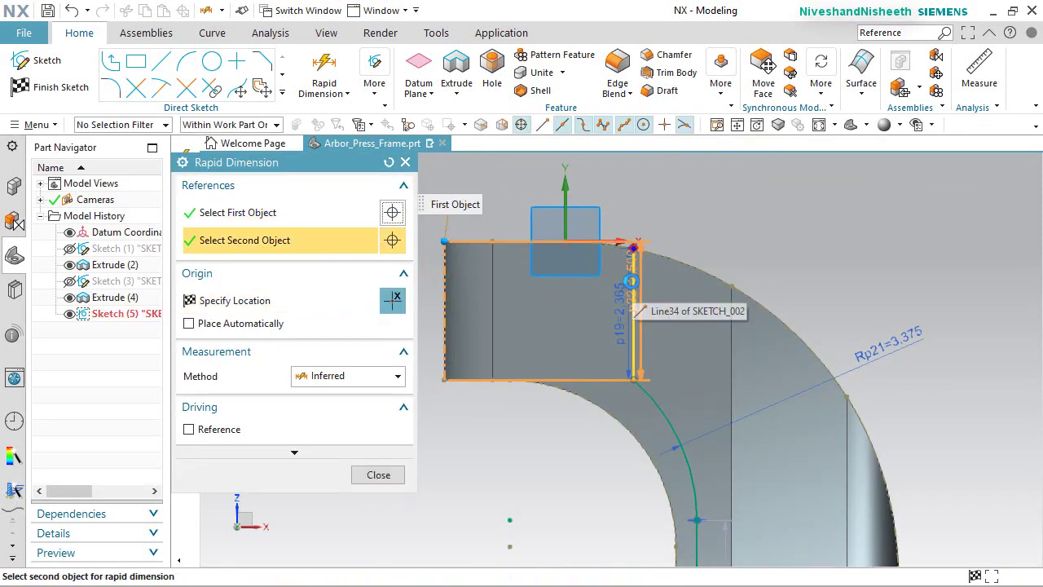
left_click(635, 309)
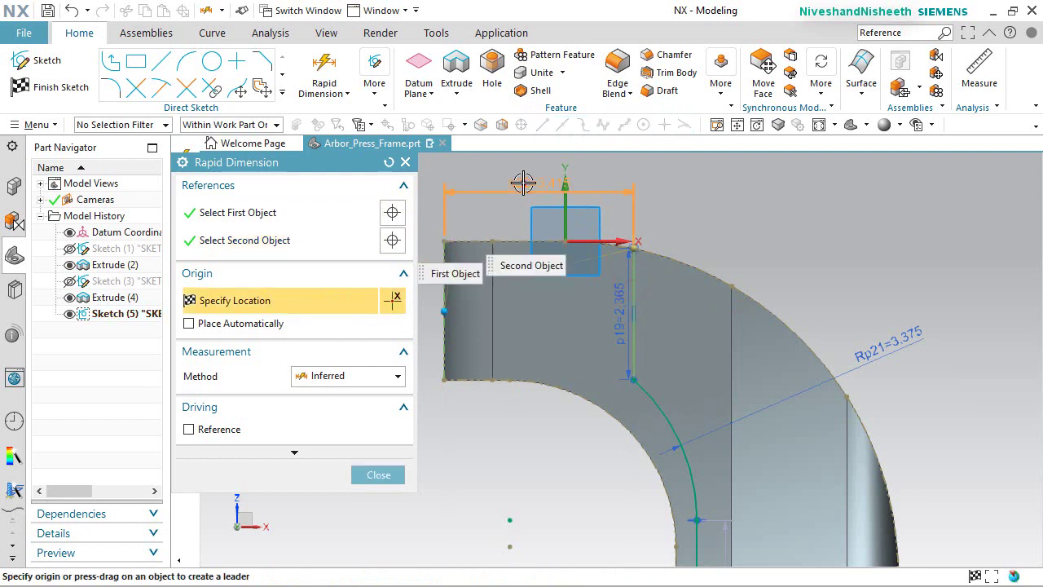
left_click(522, 183)
type("2.434")
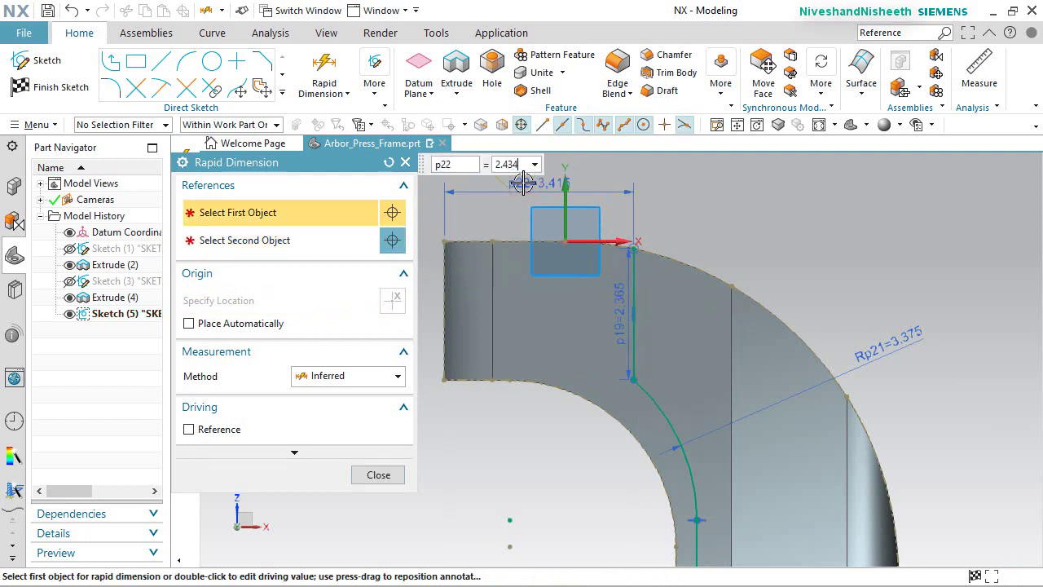
key("Return")
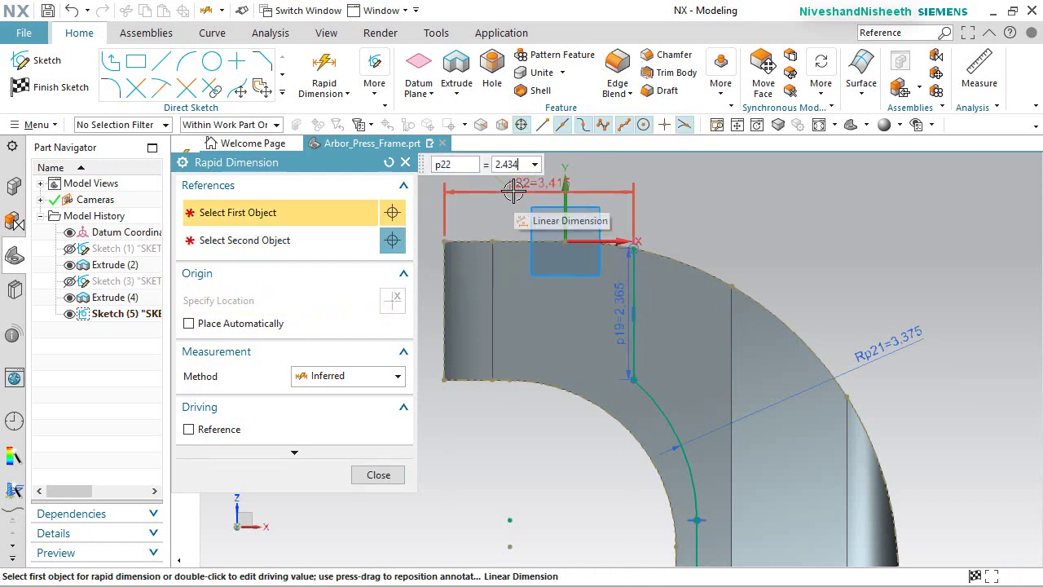
left_click(373, 475)
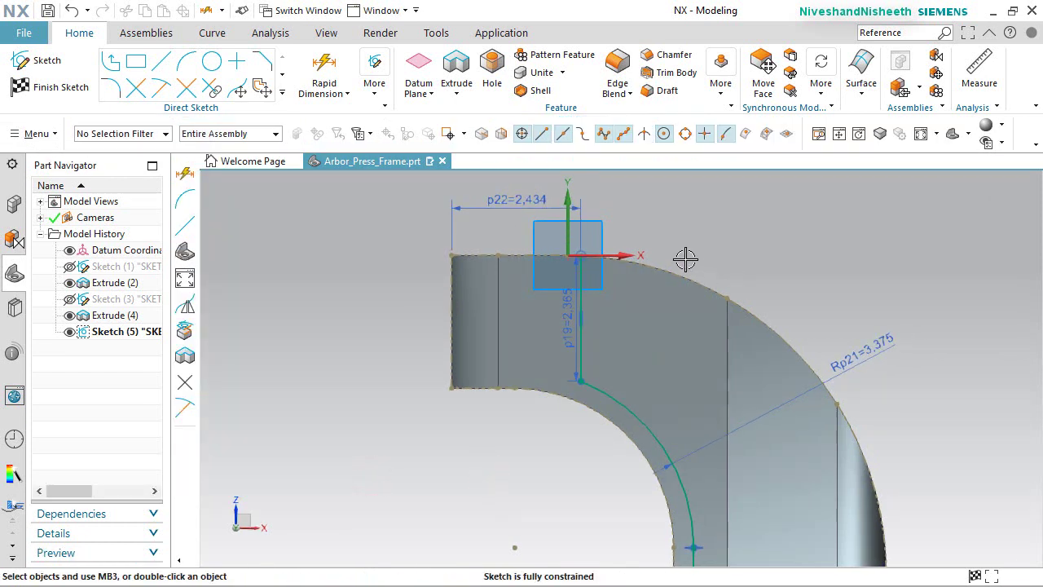
Draw a three-point arc of about 6 in radius along the outer edge, from the upper vertical line's top end to the reference spline's start.
scroll(706, 275, "up", 3)
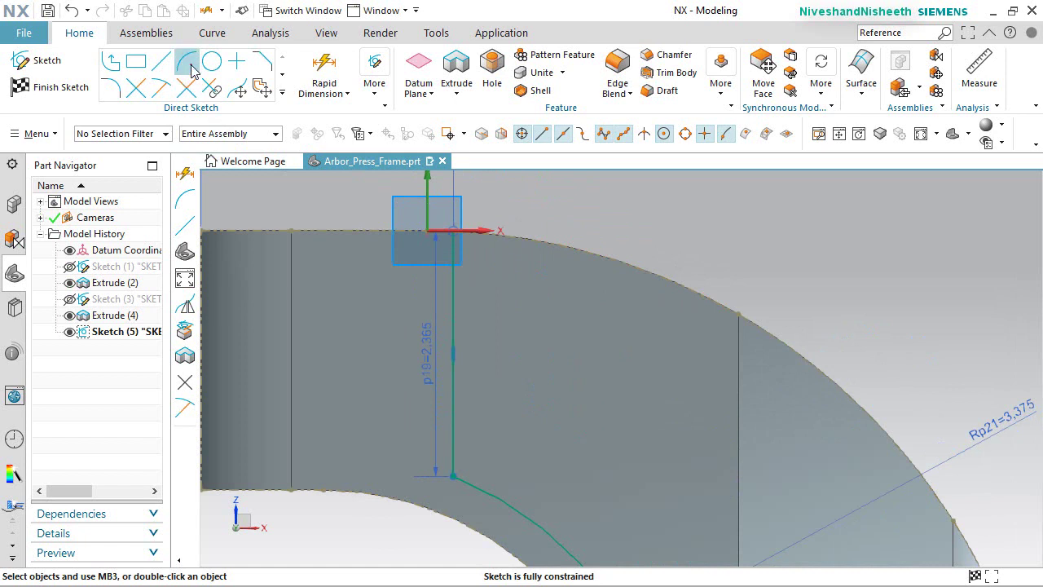
left_click(187, 63)
scroll(454, 204, "up", 6)
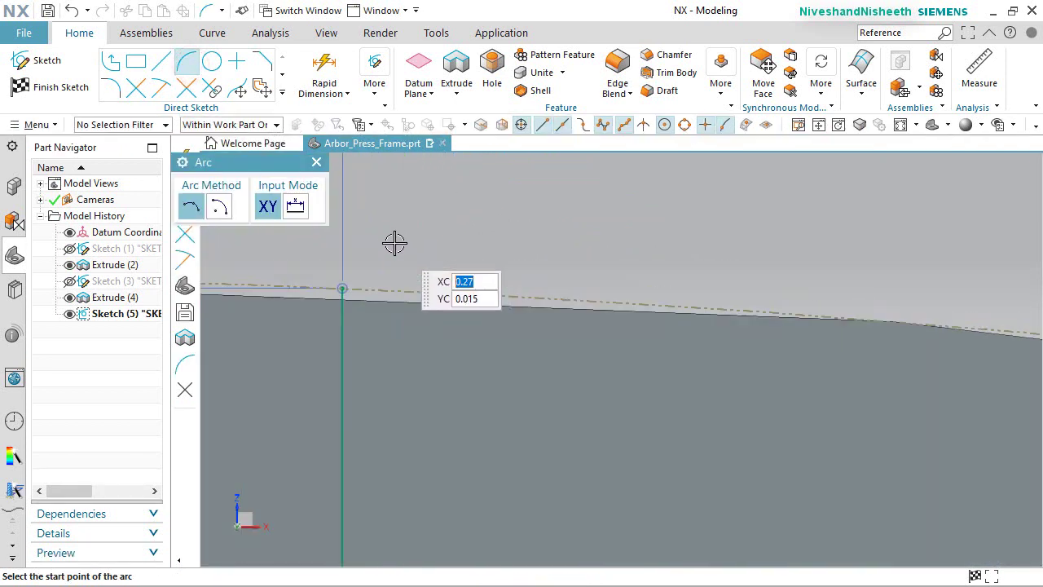
left_click(343, 289)
left_click(343, 289)
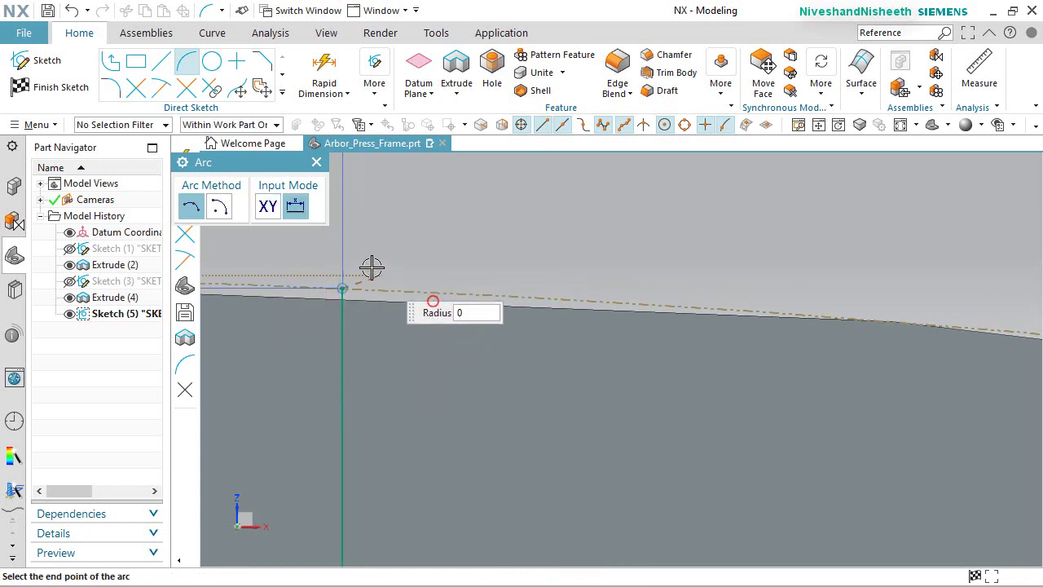
scroll(369, 267, "down", 3)
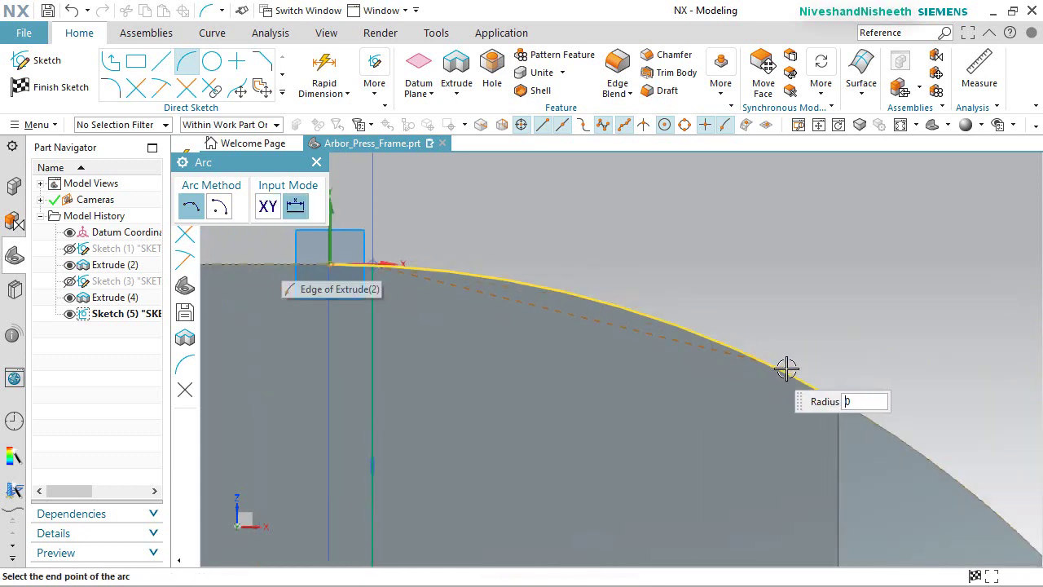
left_click(837, 398)
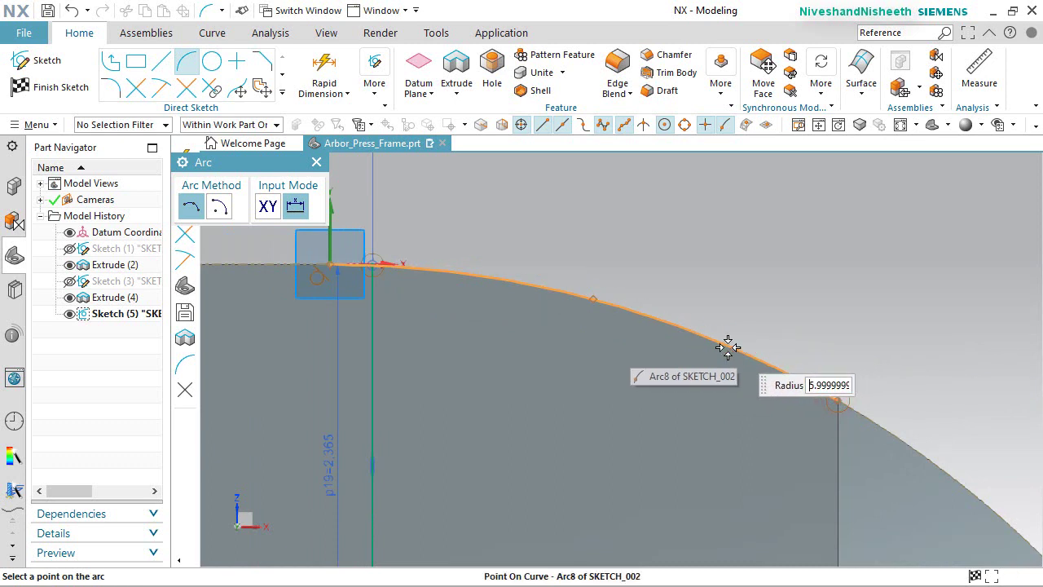
left_click(724, 341)
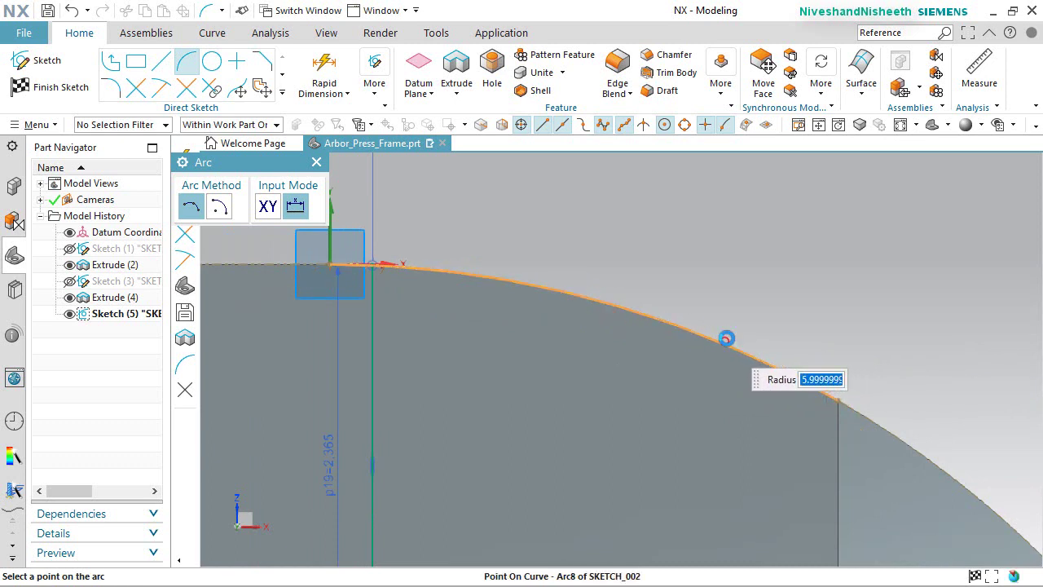
scroll(447, 214, "down", 4)
scroll(633, 340, "down", 4)
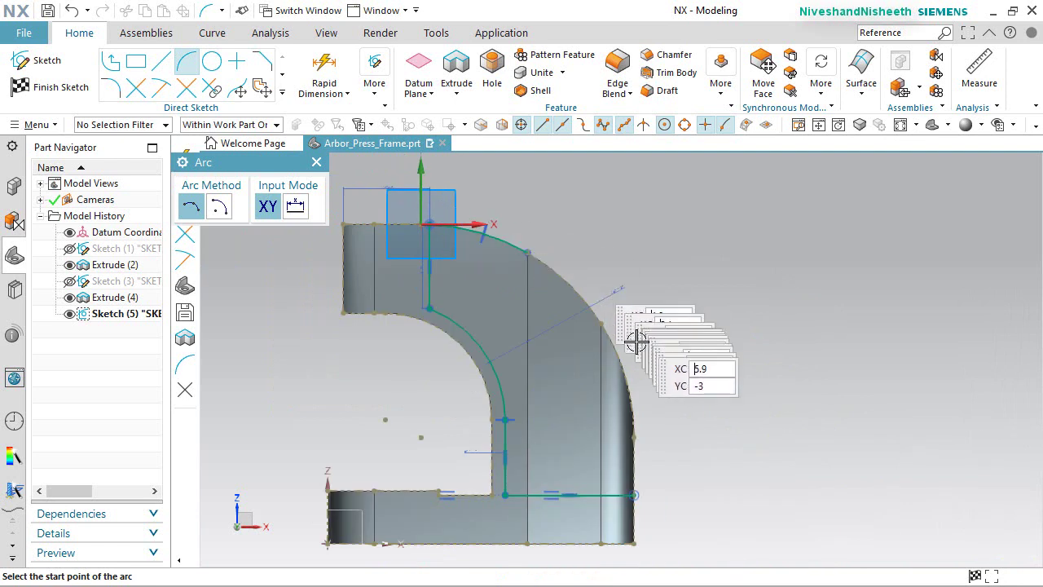
scroll(680, 413, "up", 3)
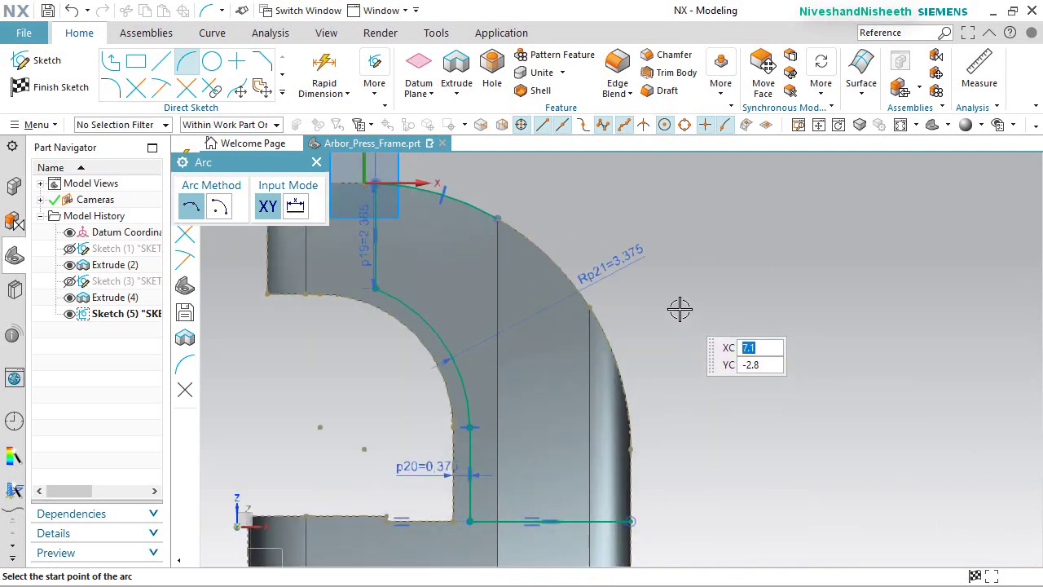
right_click(680, 308)
left_click(718, 36)
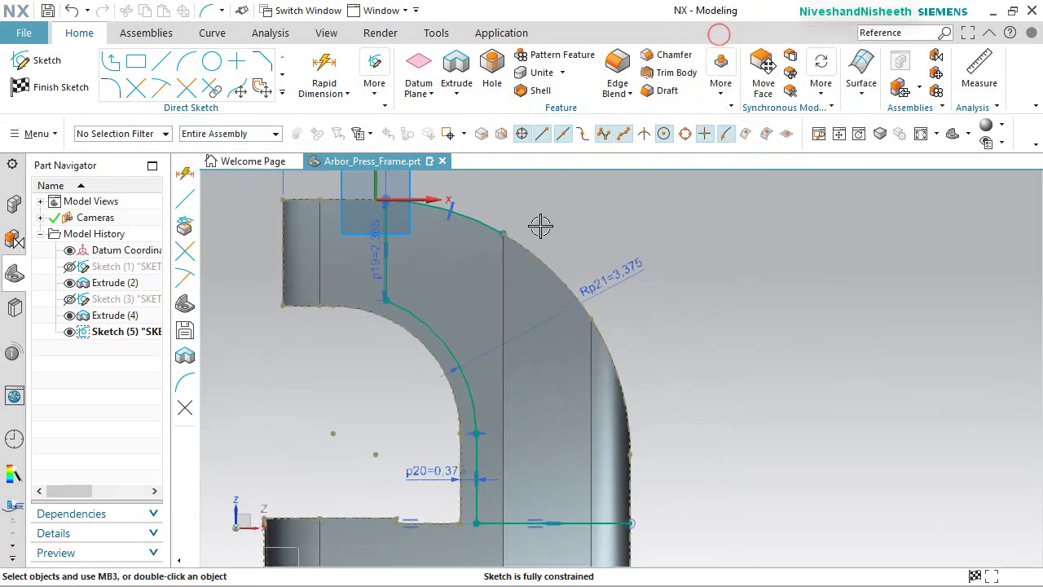
Convert the selected reference splines along the frame's curved outer edge to active sketch curves.
left_click(624, 385)
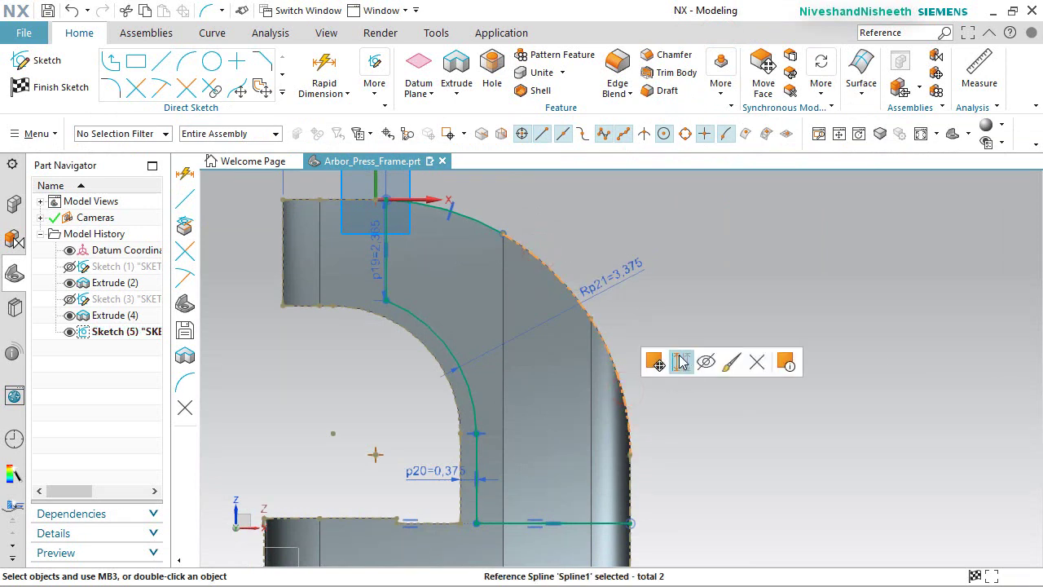
left_click(682, 361)
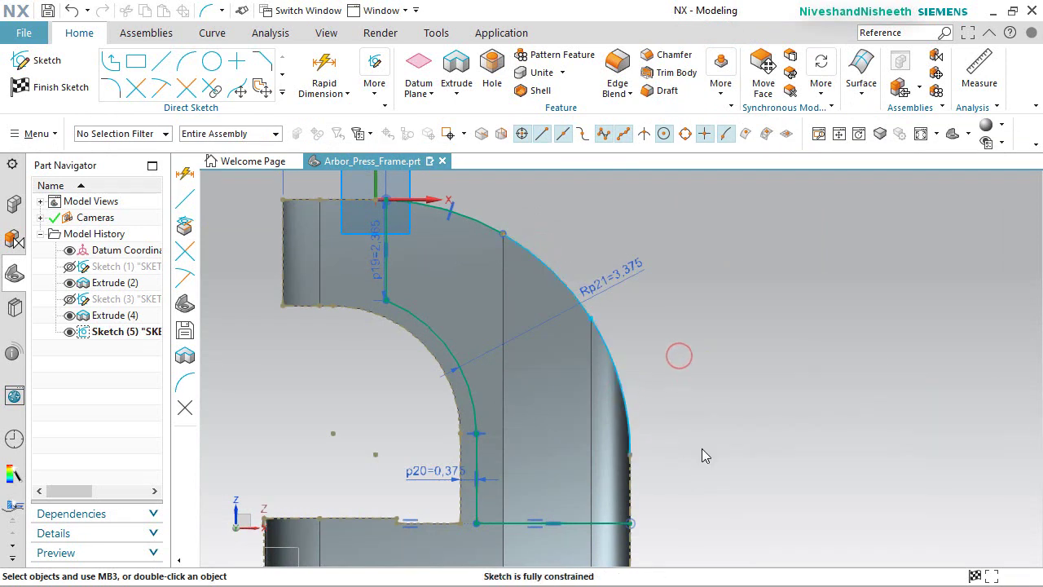
Close the profile with a vertical line along the back edge, from the horizontal line's outer end up to the outer spline's lower end.
left_click(717, 319)
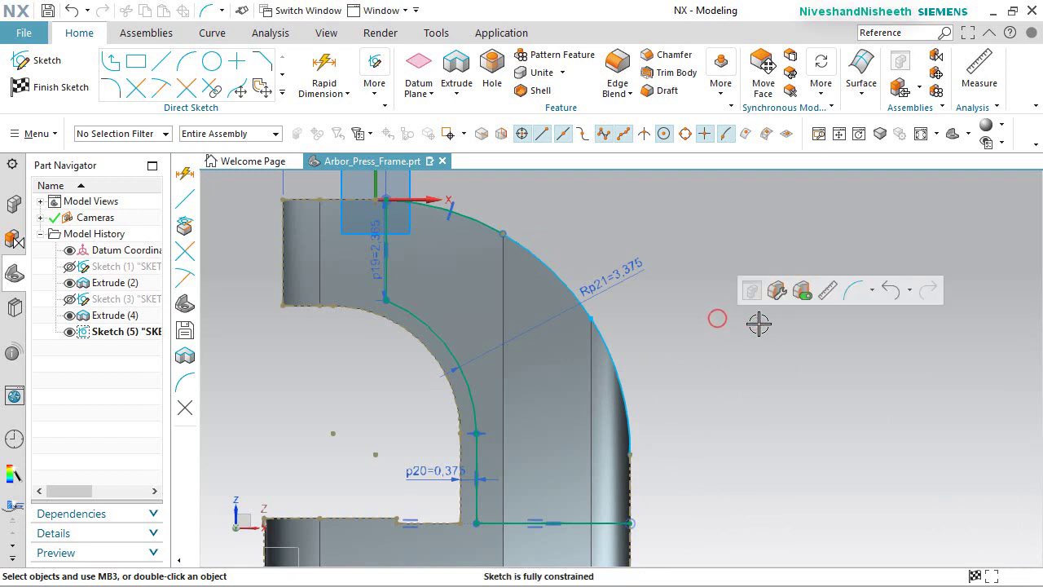
left_click(873, 293)
left_click(875, 393)
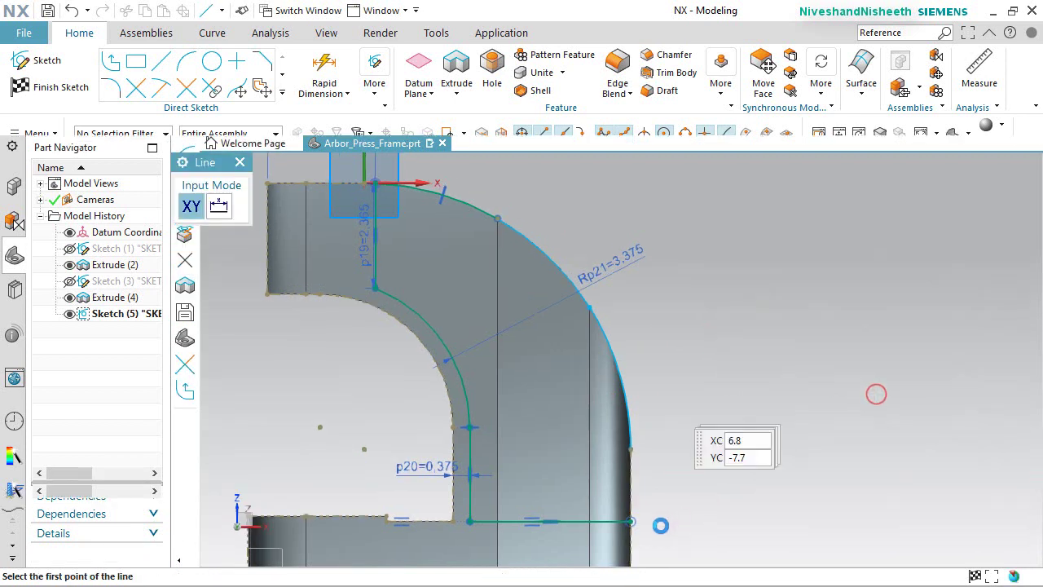
scroll(640, 528, "down", 1)
scroll(635, 524, "up", 5)
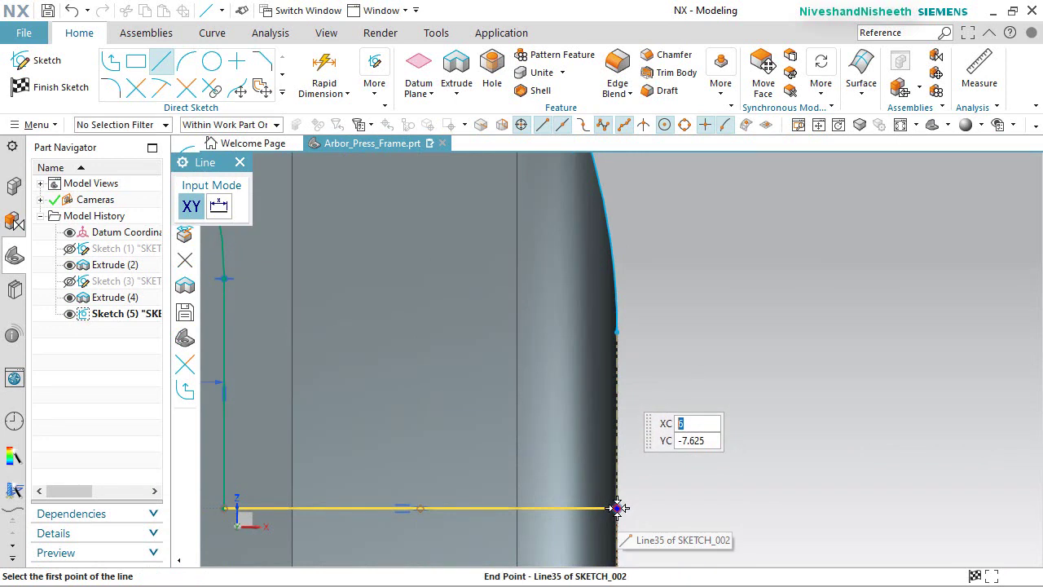
left_click(617, 508)
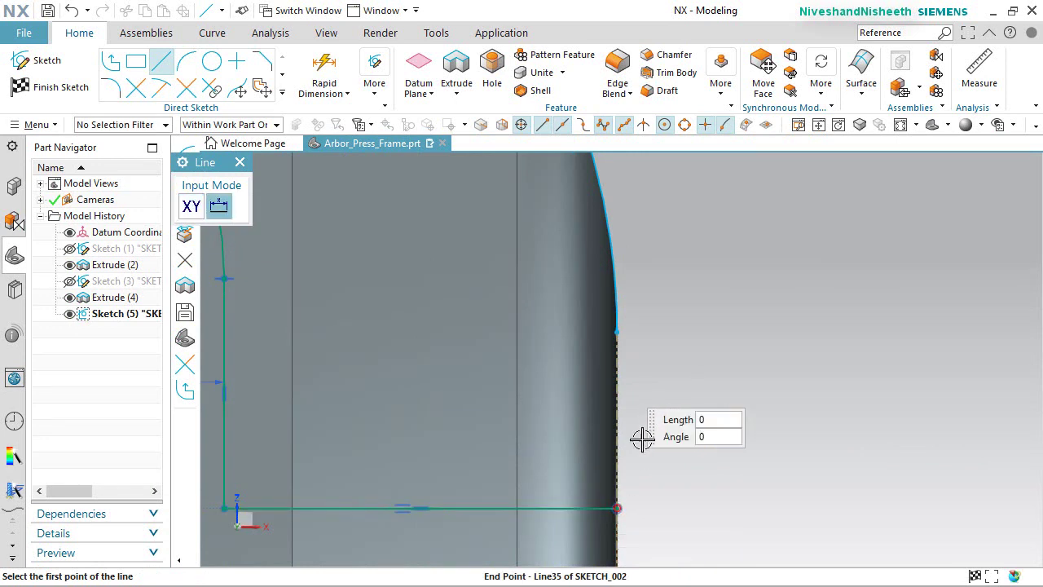
left_click(615, 330)
right_click(656, 355)
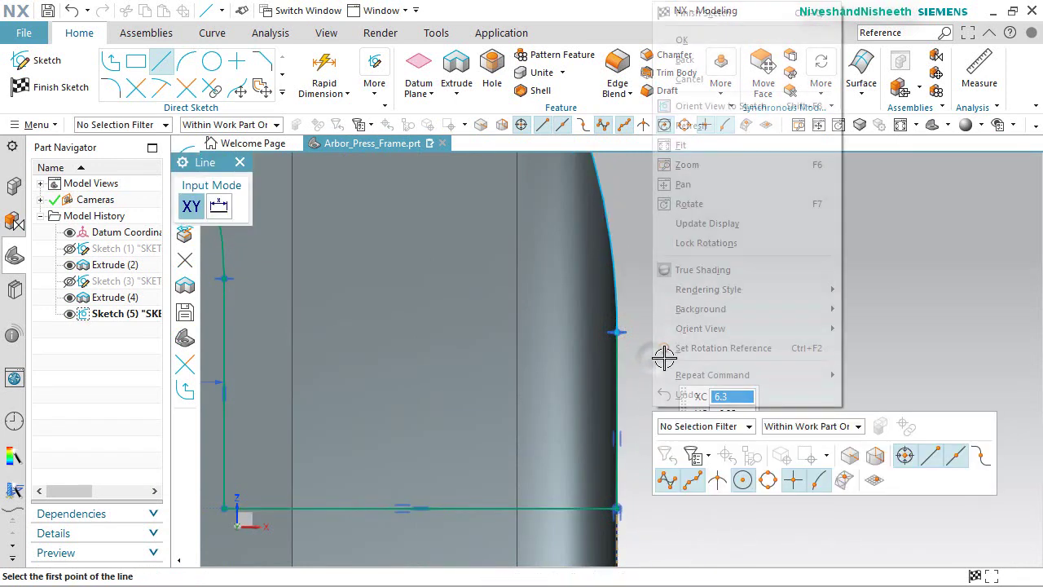
left_click(681, 40)
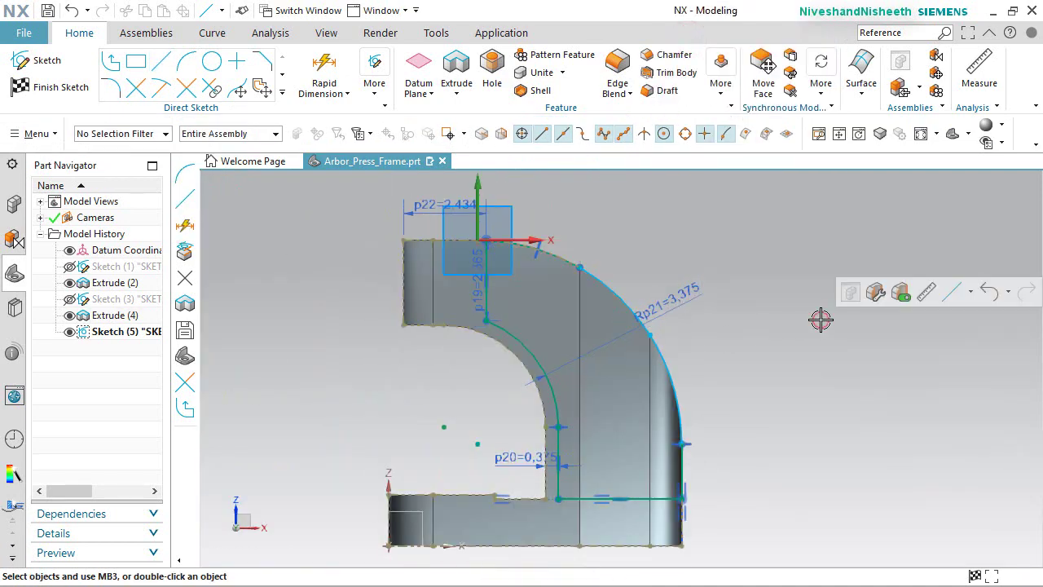
Finish the sketch and extrude its closed profile 1.469 in into the frame's side as a Subtract, with the direction reversed.
left_click(29, 91)
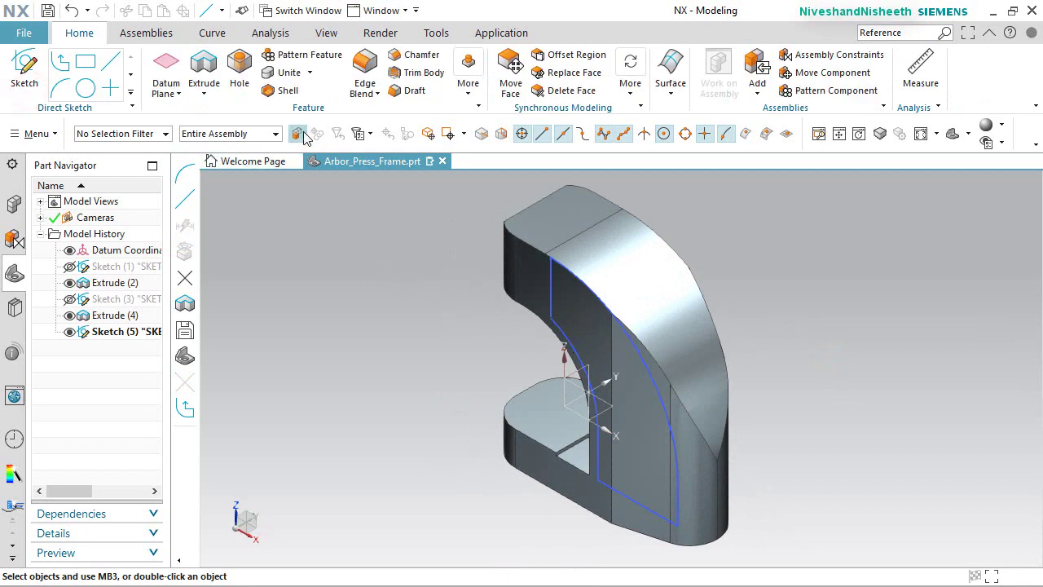
left_click(206, 74)
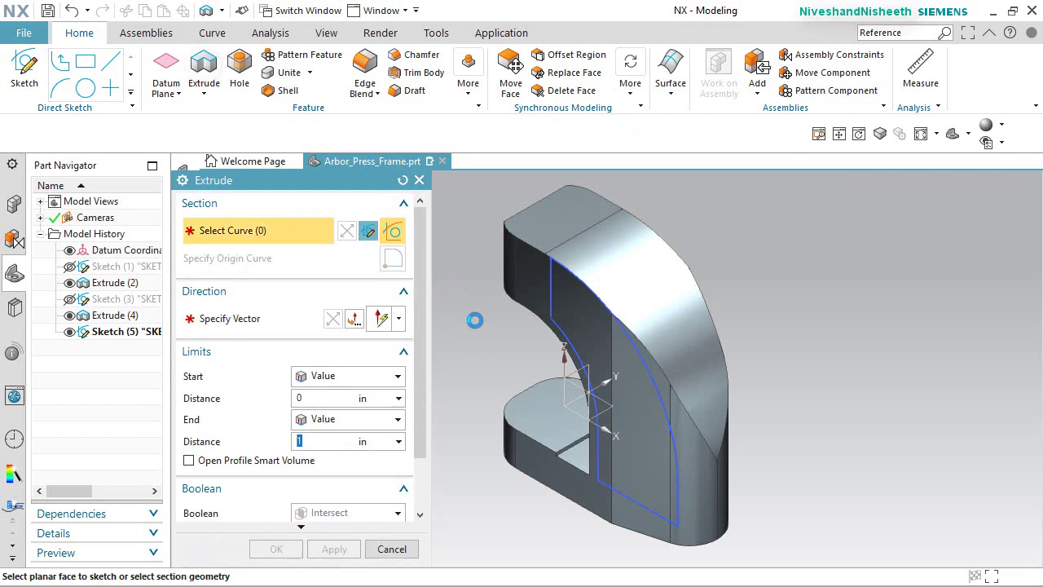
left_click(551, 297)
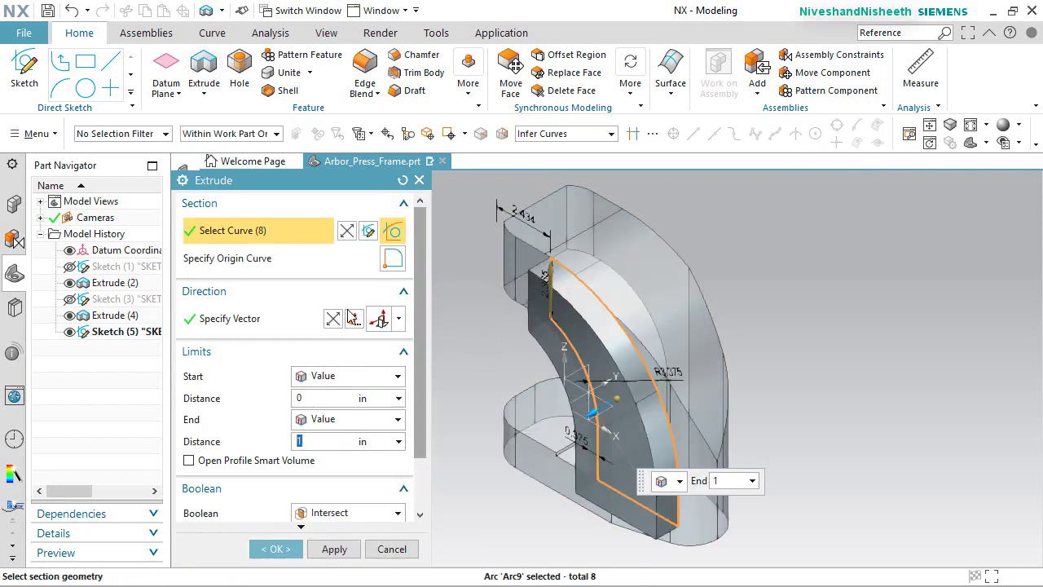
left_click(334, 319)
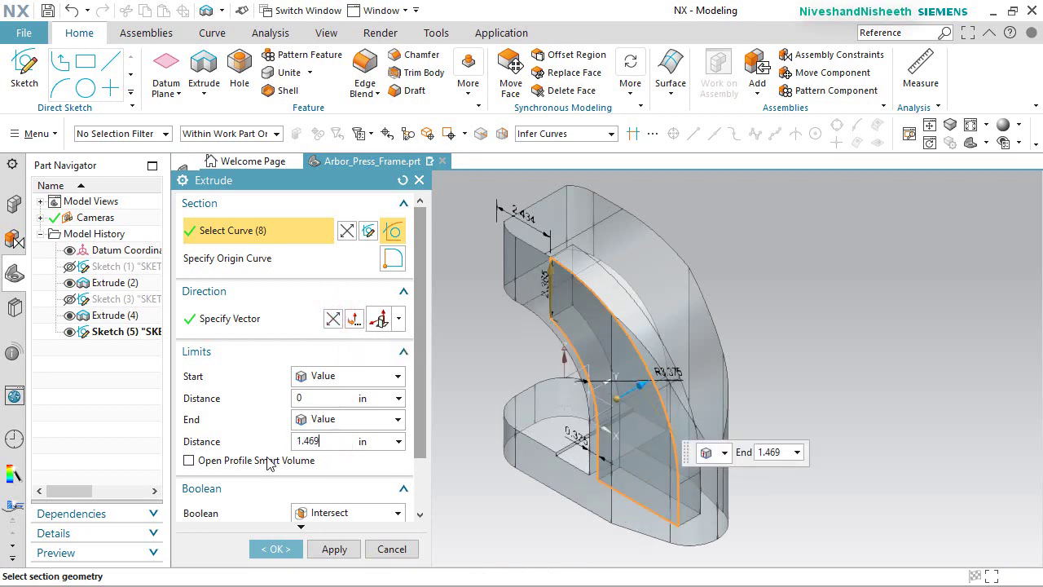
left_click(398, 513)
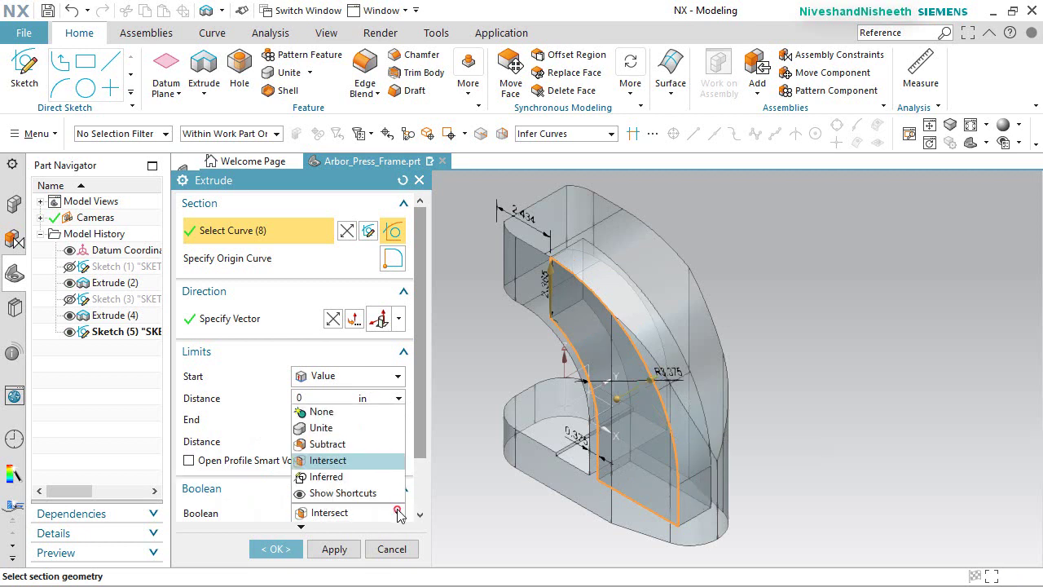
left_click(328, 444)
left_click(285, 545)
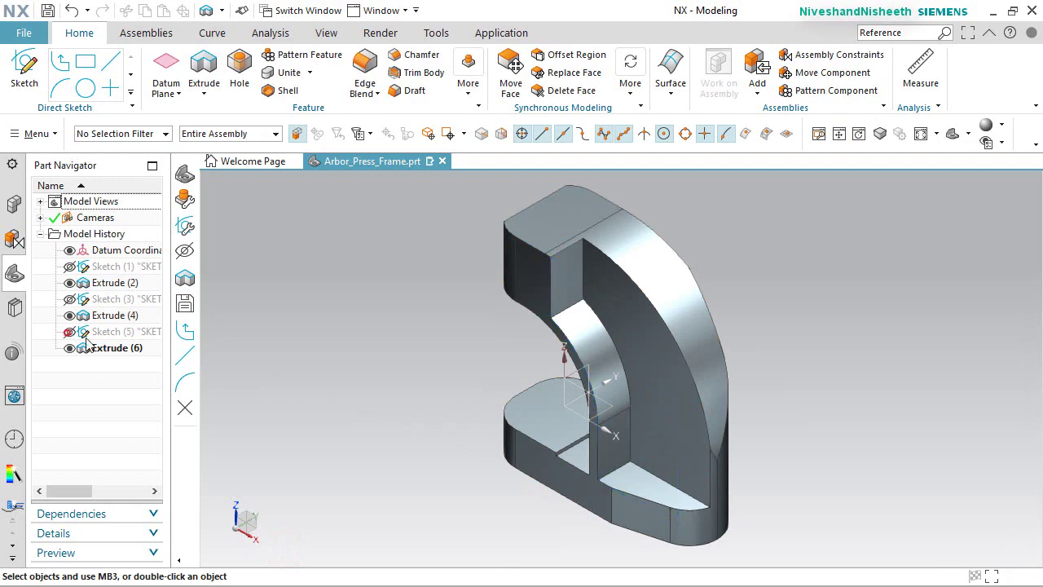
Save the part and start a new sketch on the recessed curved side face.
middle_click_drag(598, 390, 588, 343)
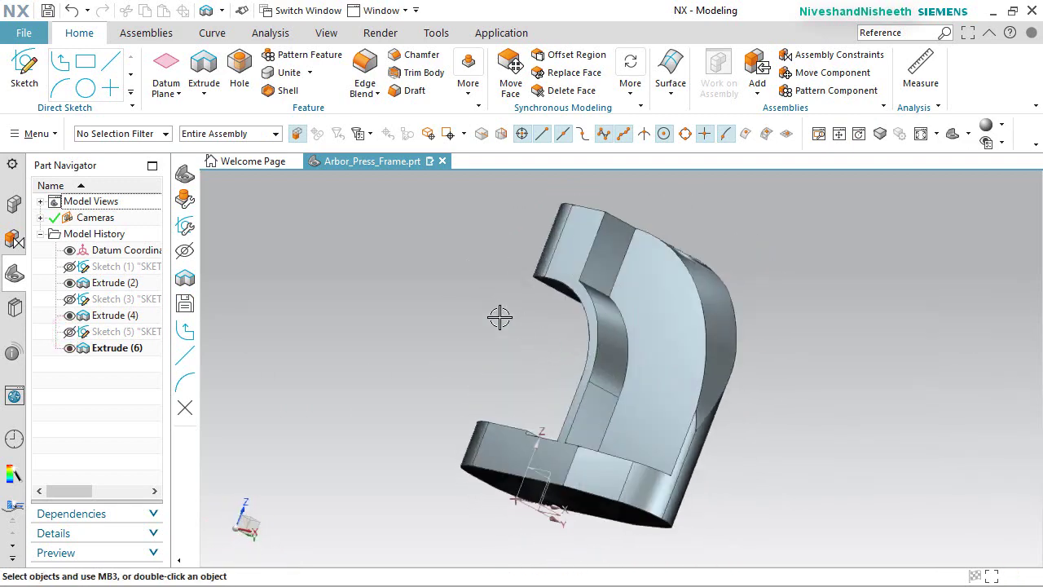
key("Home")
key("ctrl+s")
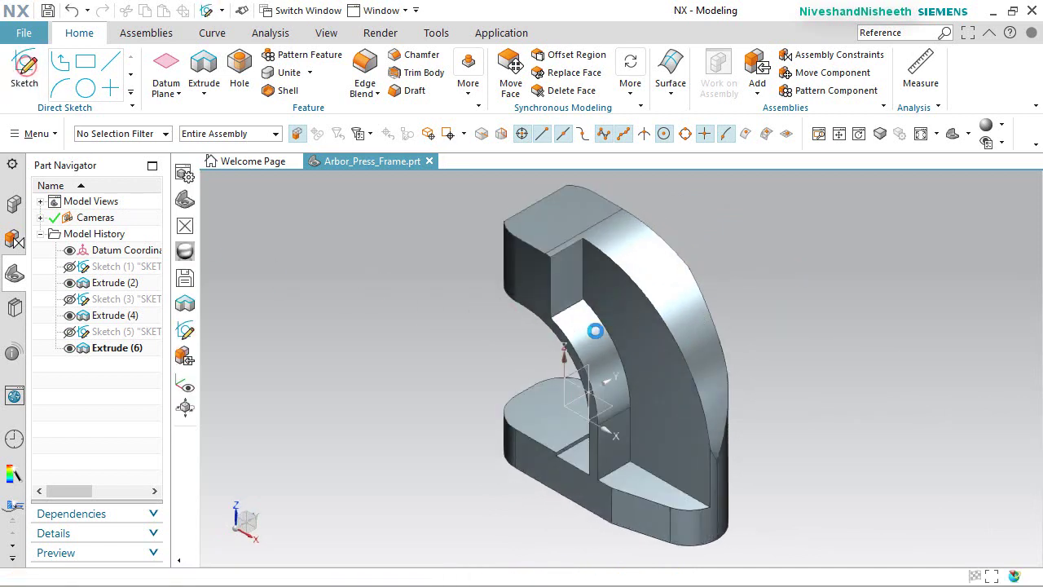
left_click(629, 323)
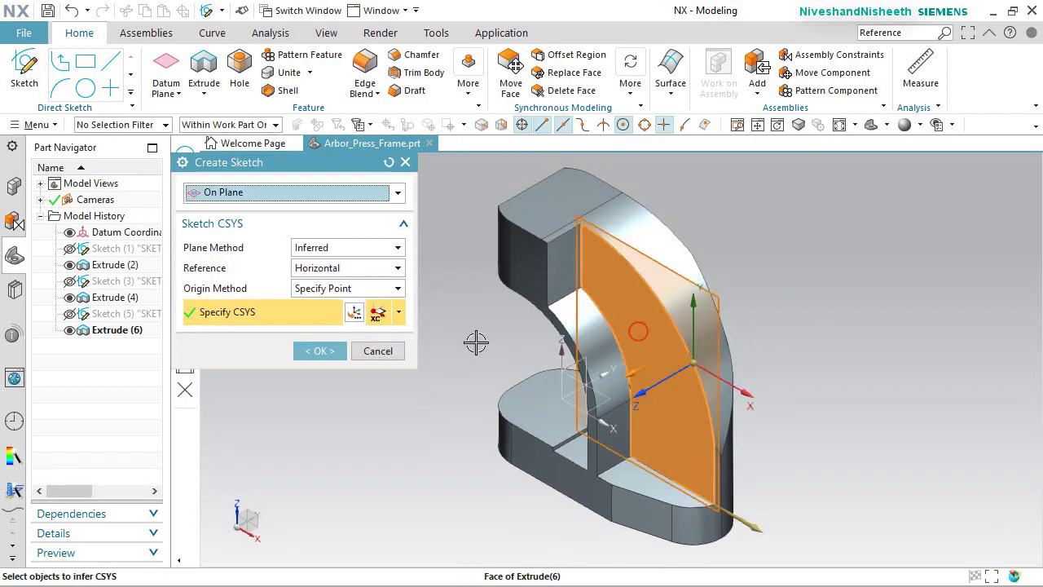
left_click(308, 357)
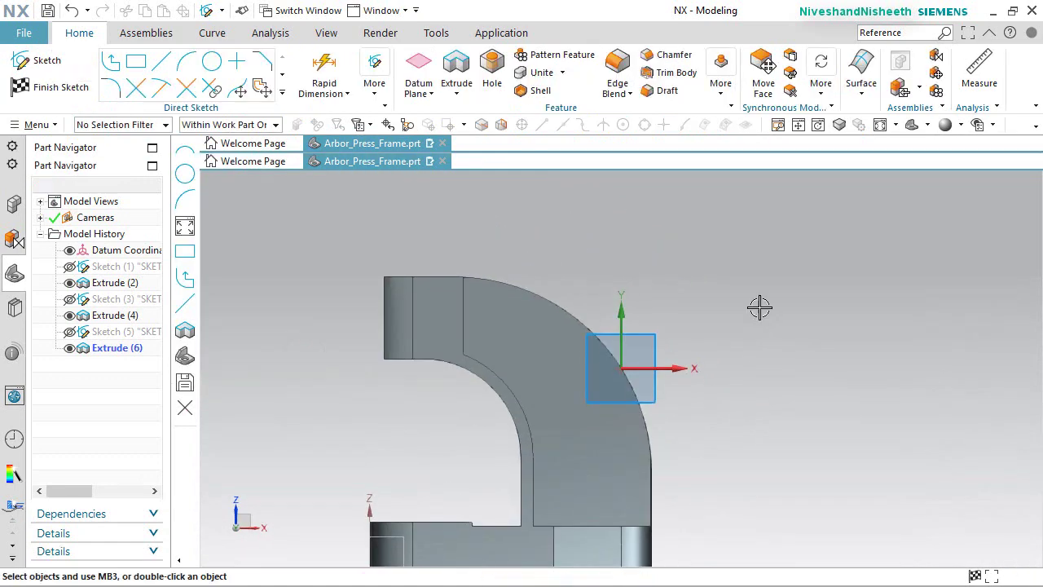
Project the recessed face's boundary edges into the sketch and convert the projected curves to reference.
left_click(280, 94)
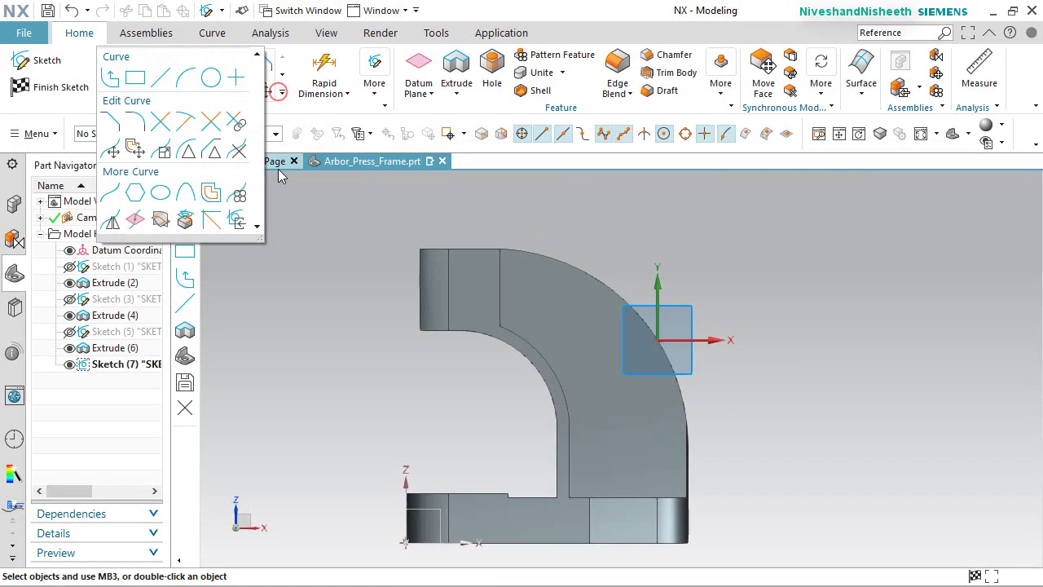
left_click(185, 221)
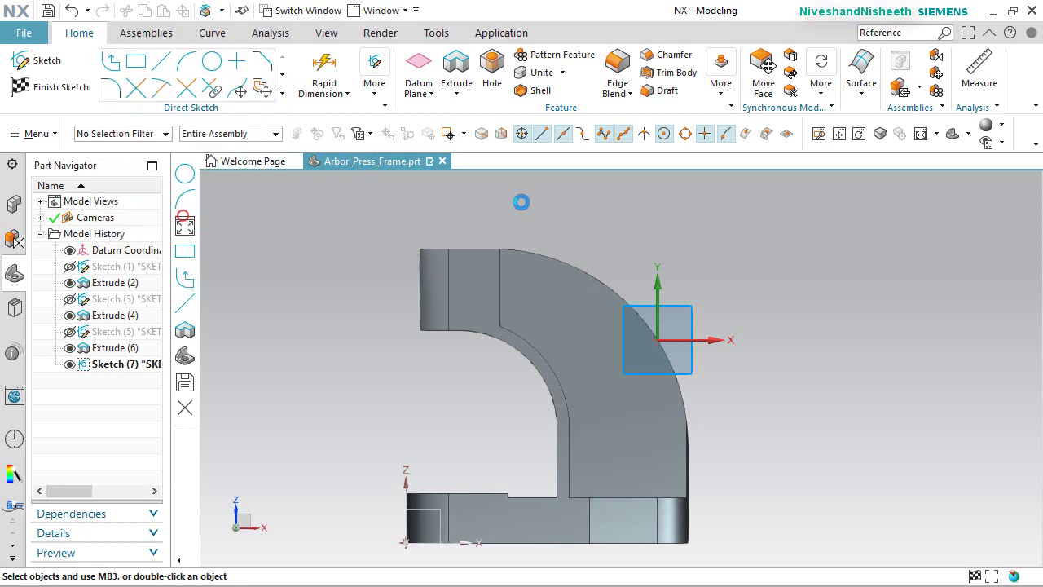
left_click(599, 321)
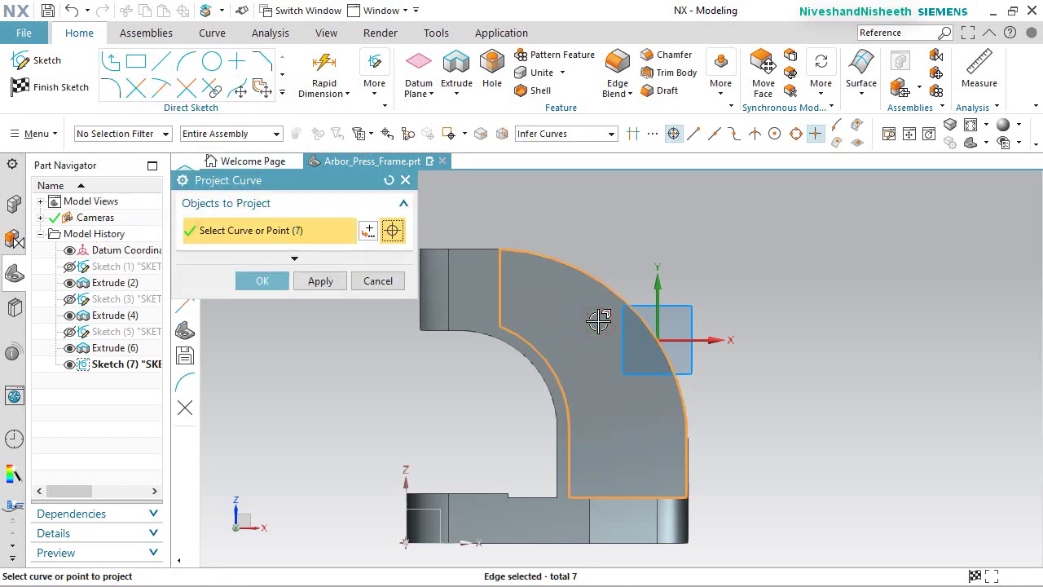
left_click(261, 281)
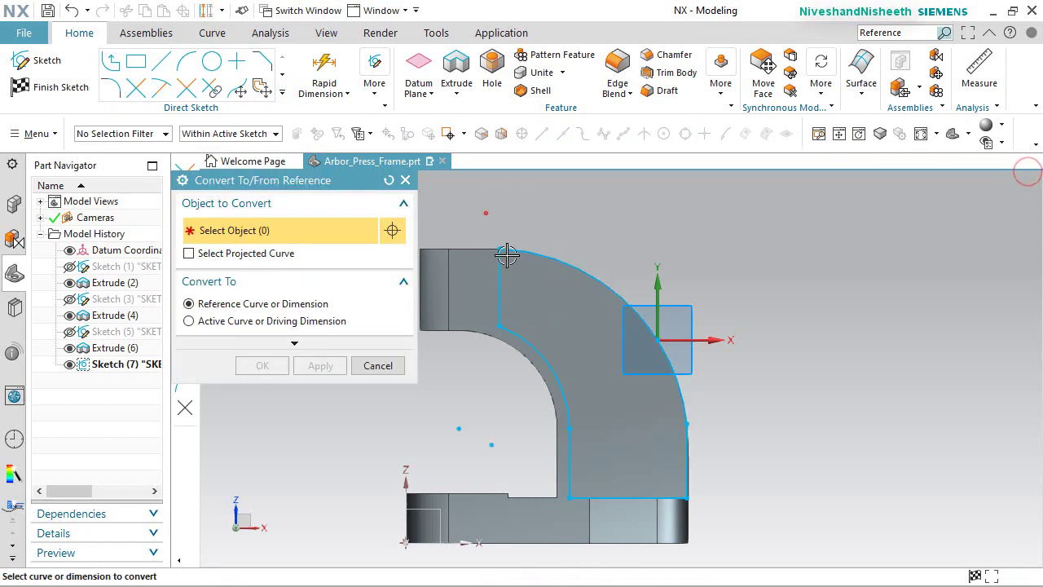
left_click_drag(486, 209, 729, 508)
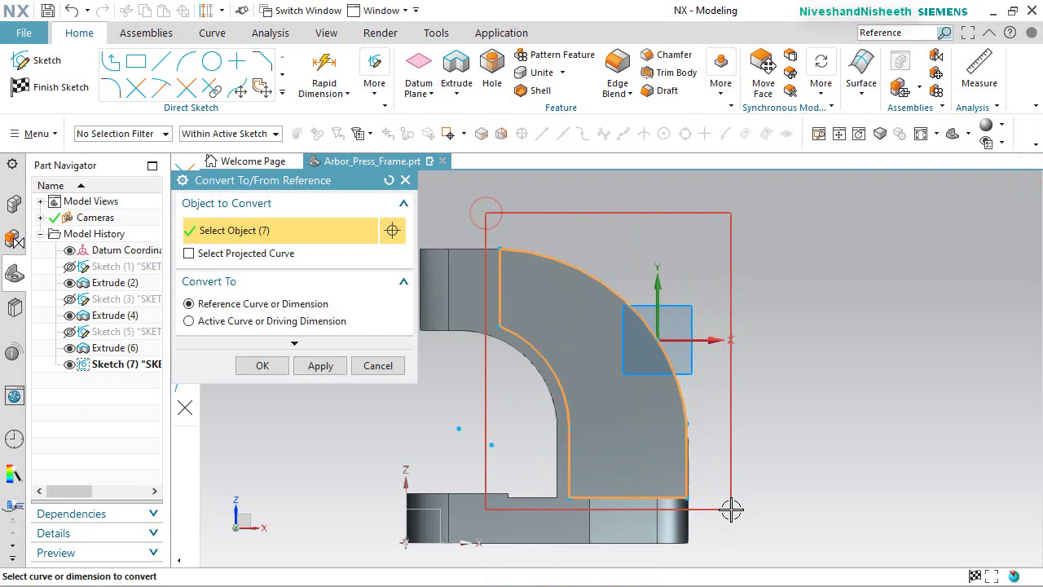
left_click(262, 365)
Offset the outer arc, the spline and the back vertical line 0.375 in inward, selecting them as single curves.
left_click(282, 92)
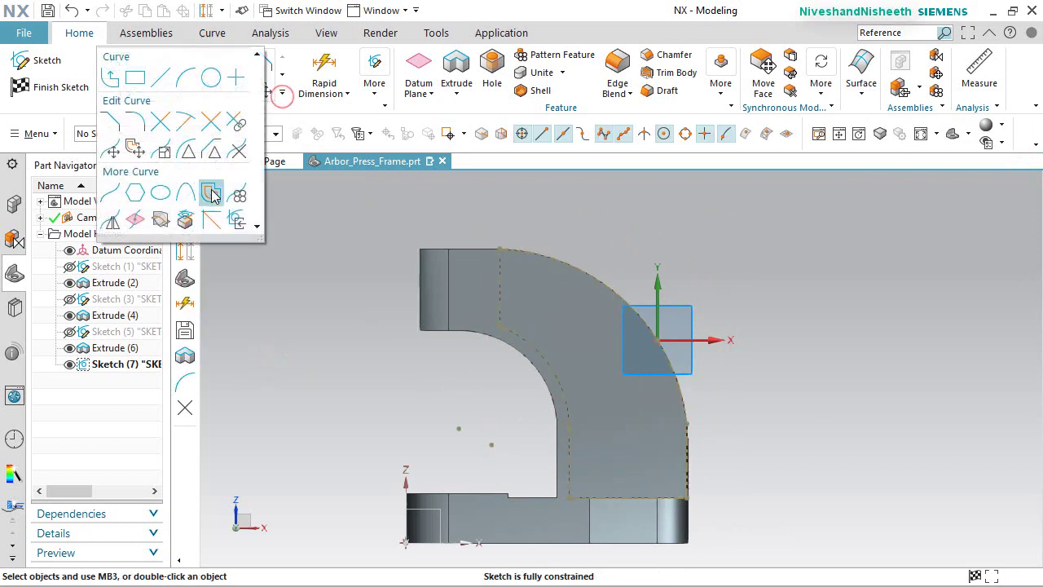
left_click(211, 193)
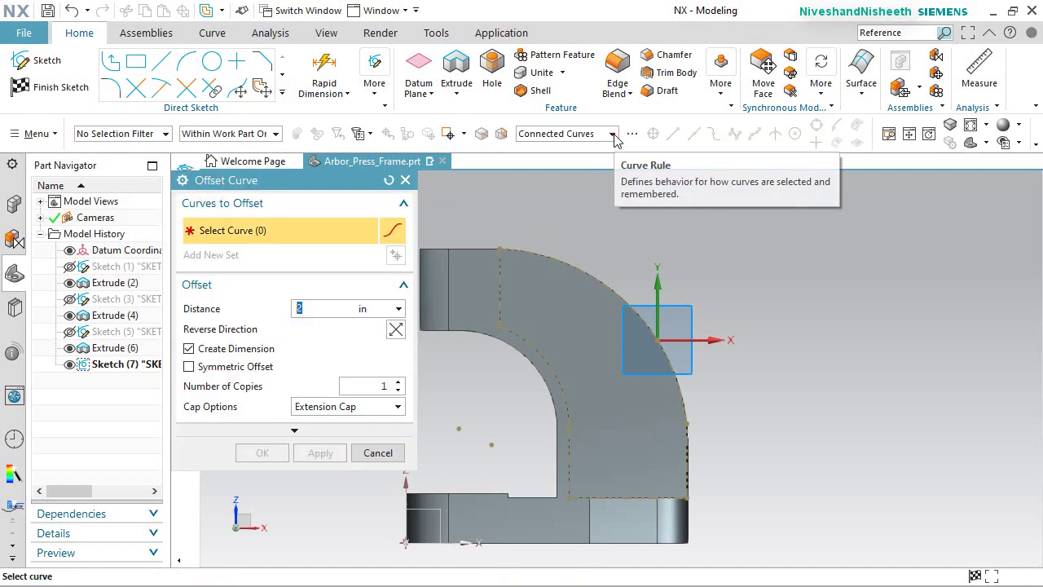
left_click(612, 134)
left_click(545, 150)
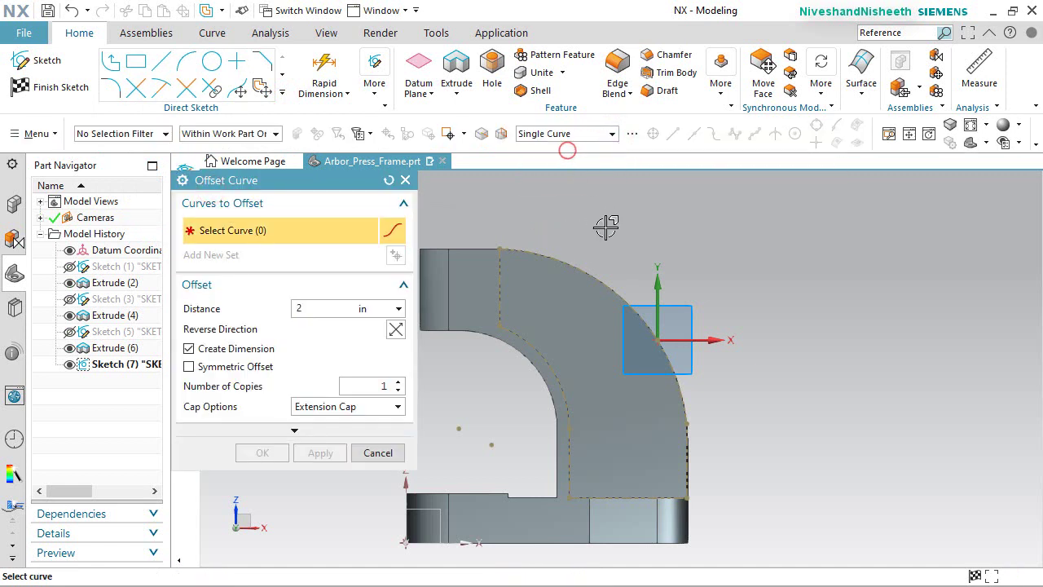
left_click(594, 272)
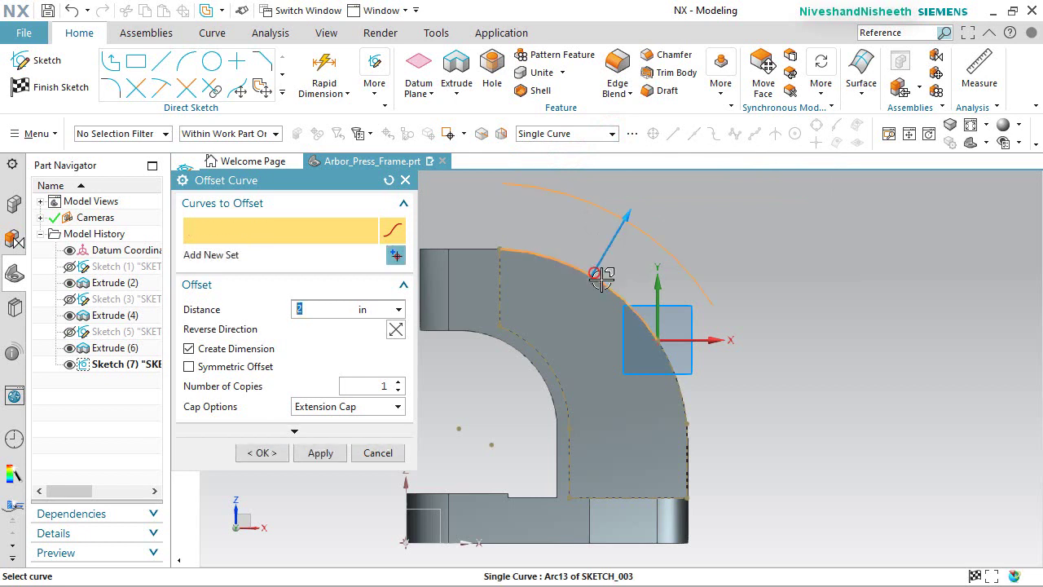
left_click(677, 395)
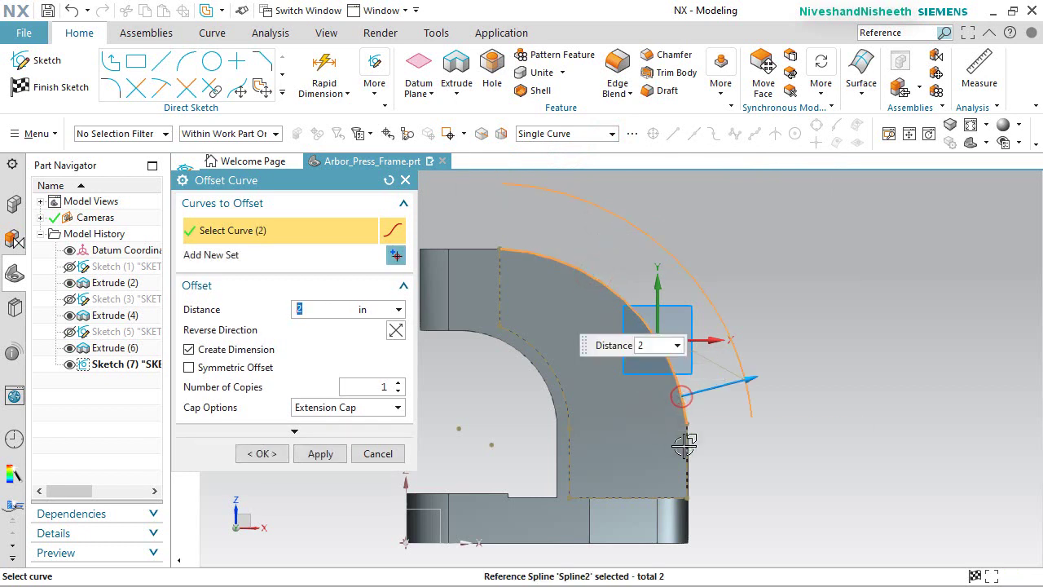
left_click(684, 449)
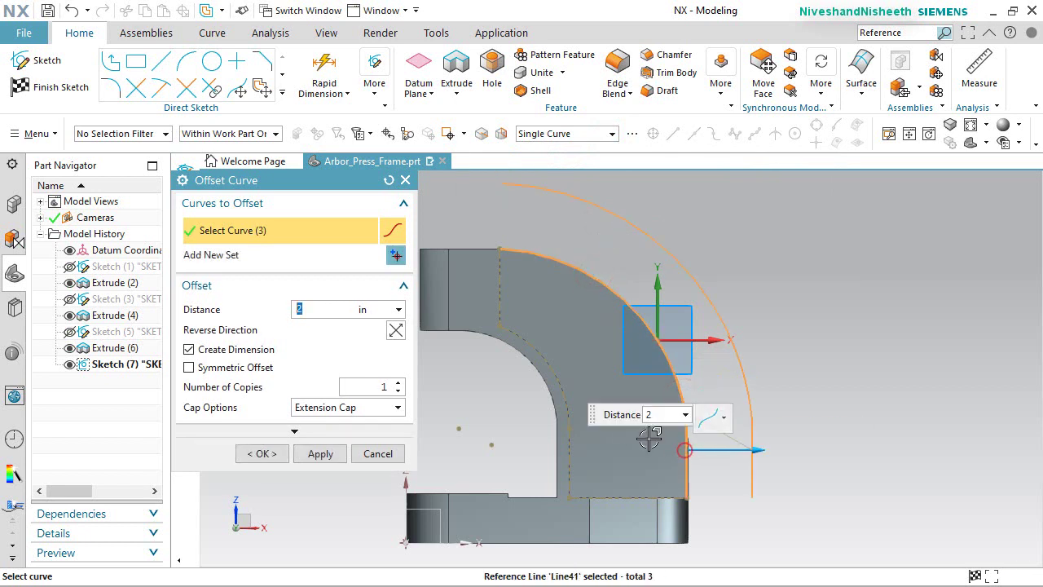
left_click(396, 331)
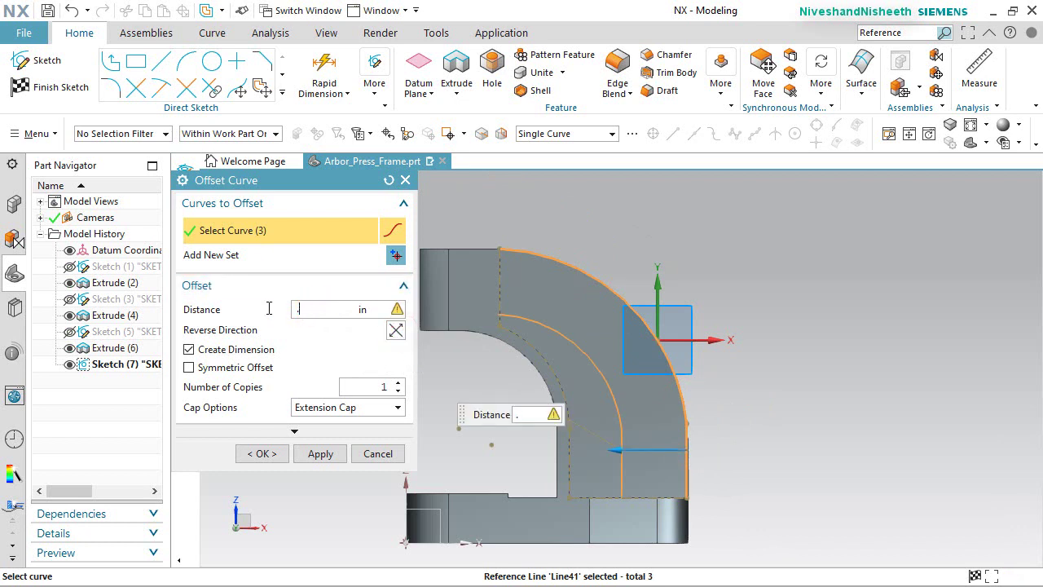
key("Return")
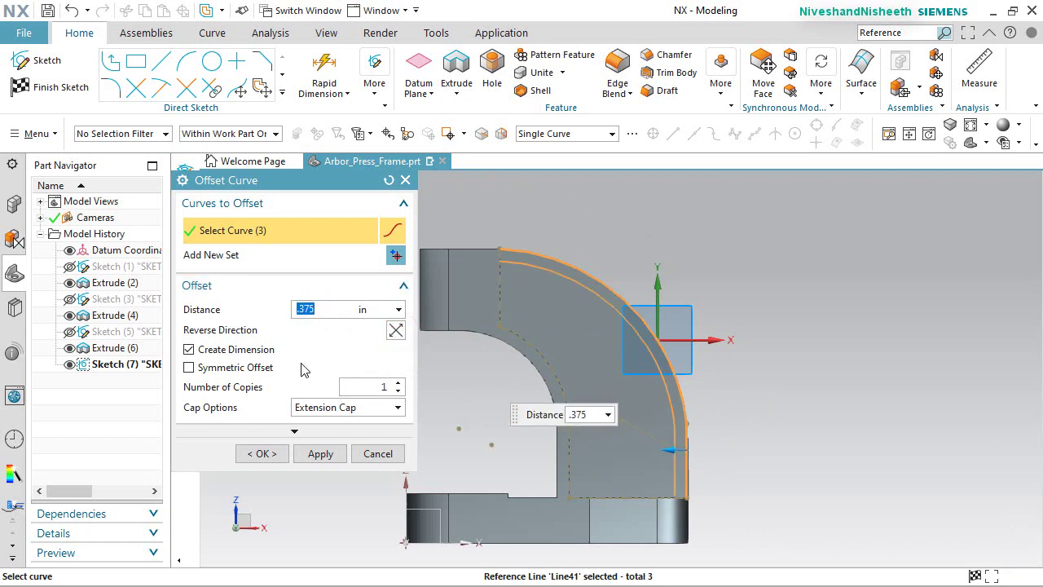
left_click(270, 455)
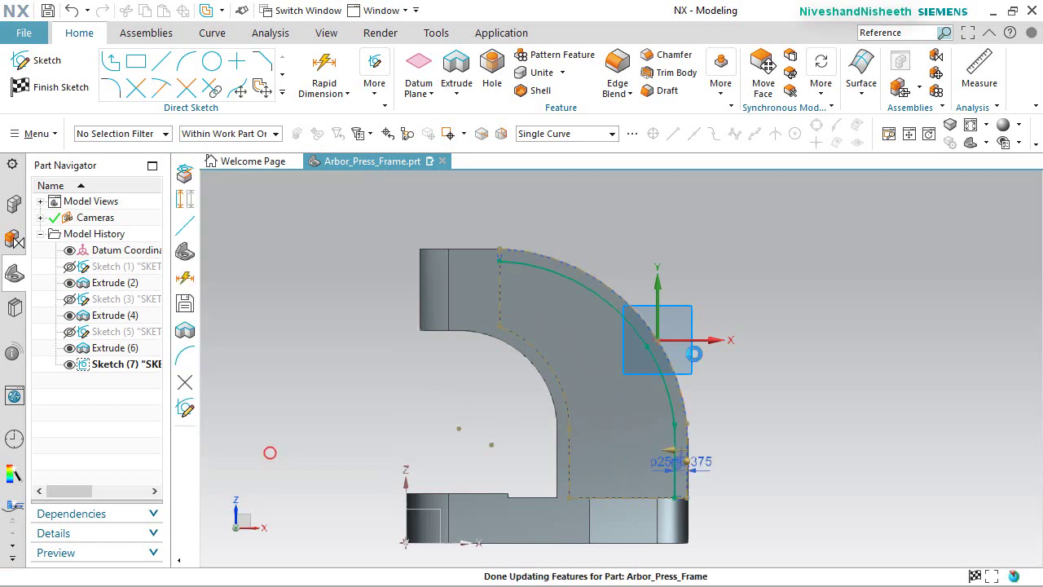
right_click(792, 318)
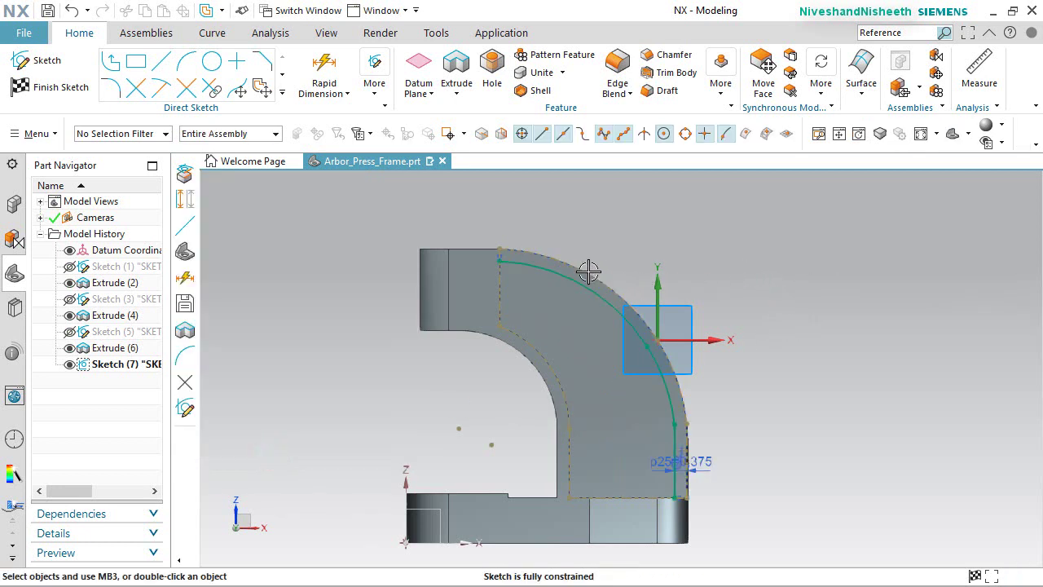
Trim the upper end of the offset curve where it extends past the vertical reference line.
scroll(523, 263, "up", 3)
scroll(505, 257, "up", 5)
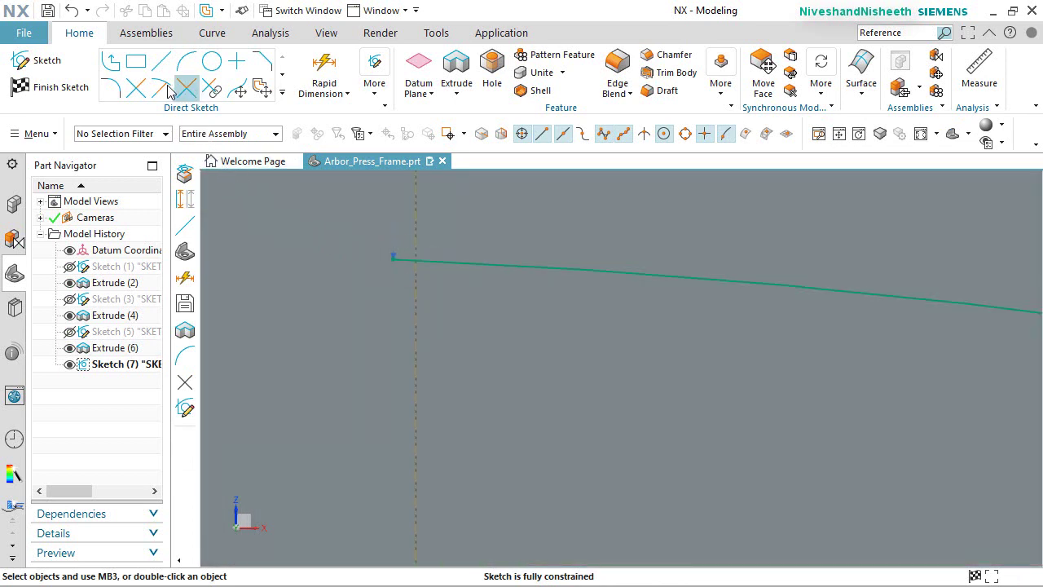
left_click(140, 89)
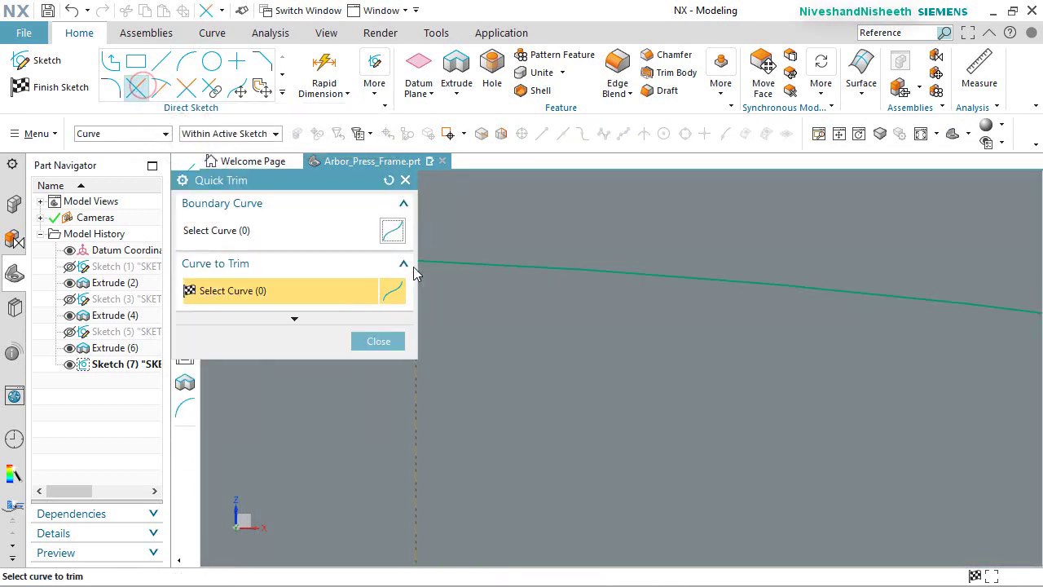
scroll(626, 320, "down", 3)
scroll(526, 302, "up", 2)
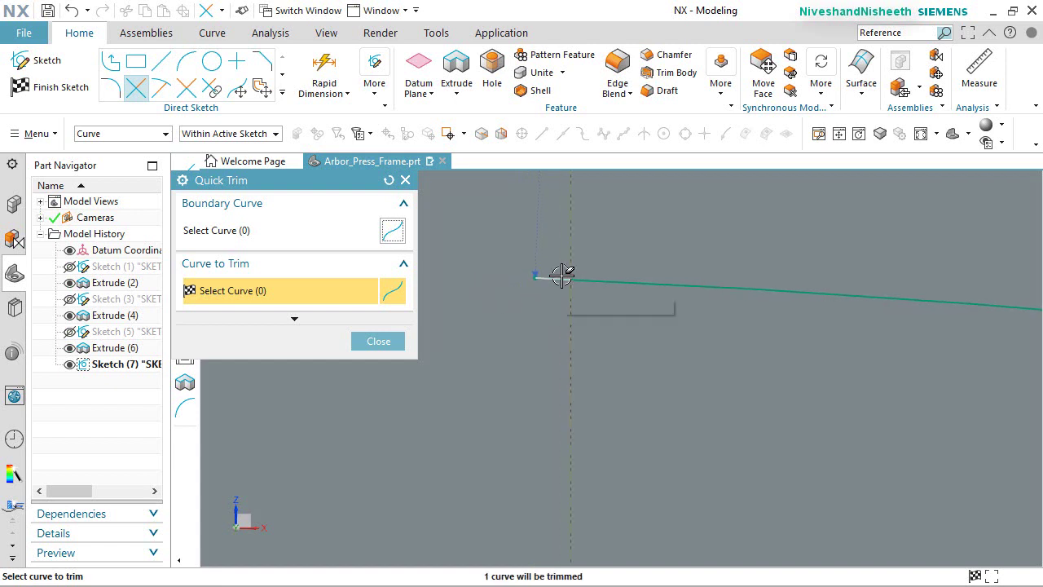
left_click(377, 343)
Draw a vertical line about 1.99 in long from the offset curve's upper end down to the vertical reference line's lower end.
scroll(431, 277, "down", 5)
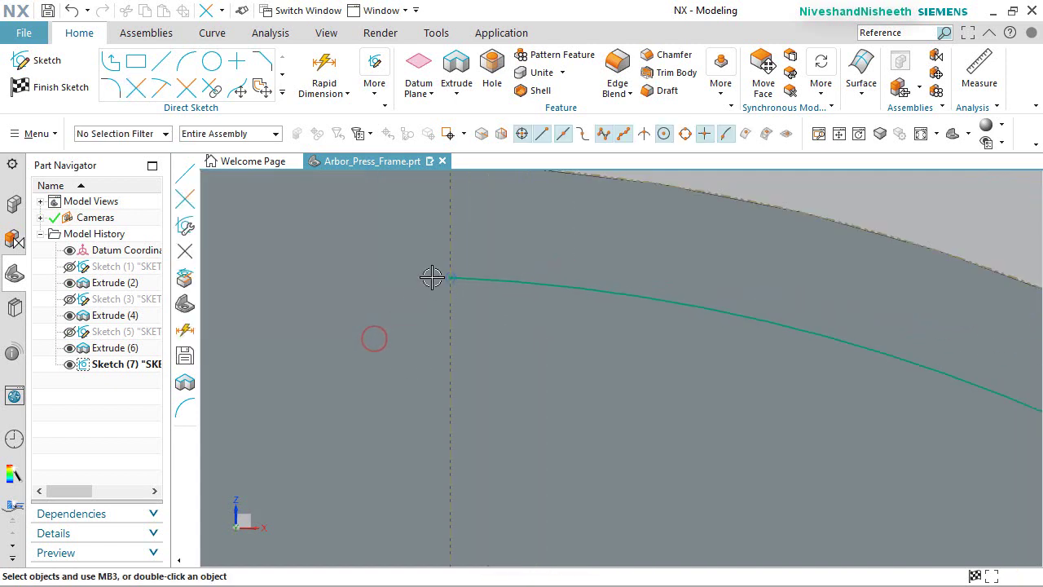
scroll(530, 302, "up", 1)
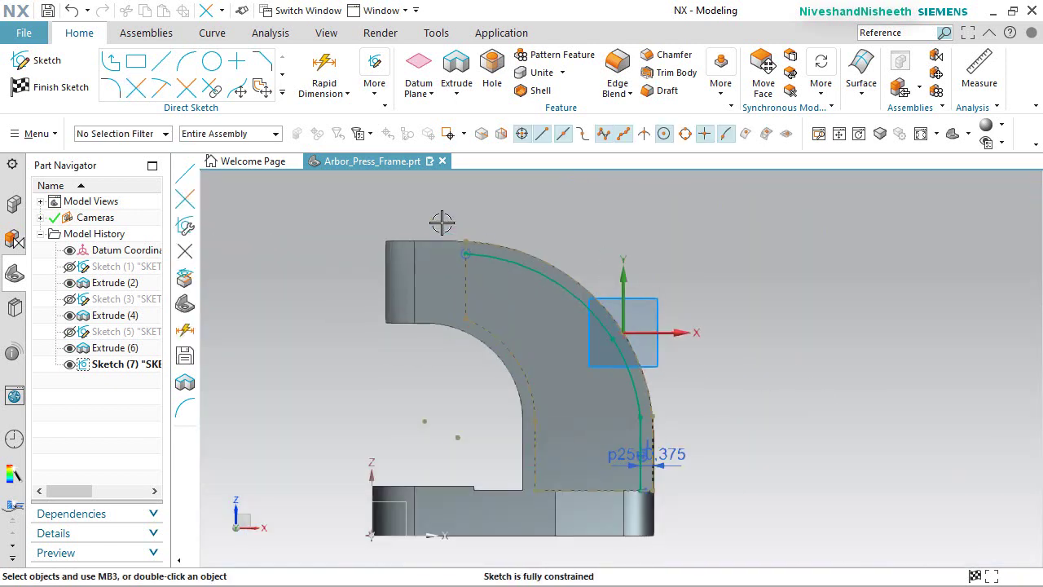
left_click(162, 63)
scroll(466, 254, "up", 4)
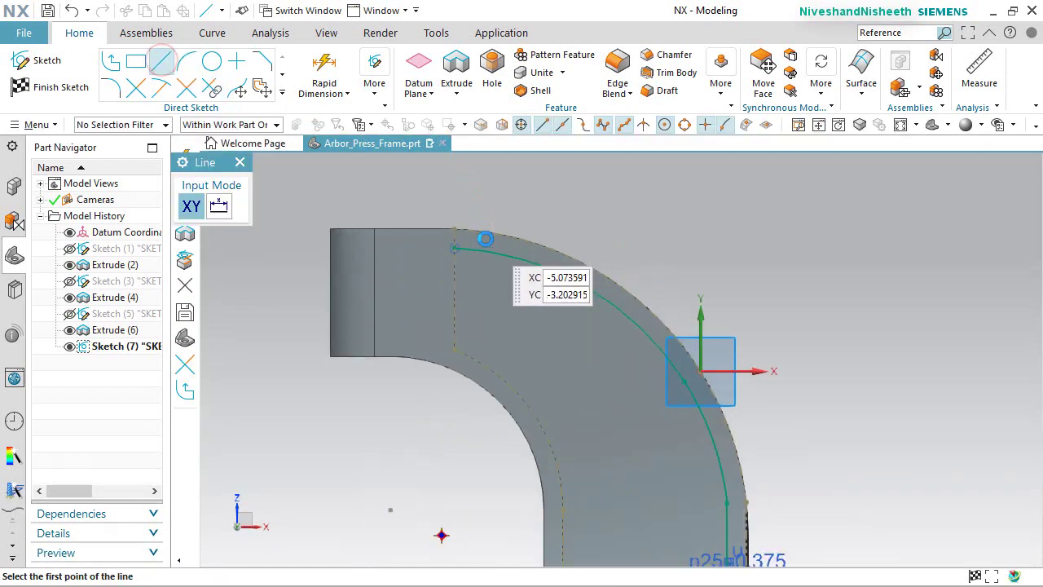
left_click(413, 259)
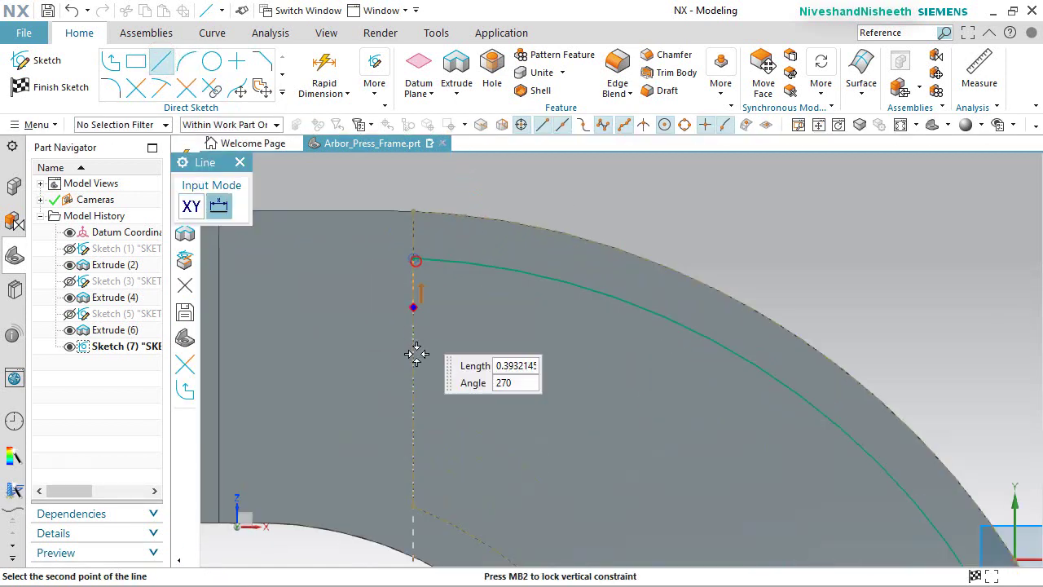
scroll(420, 517, "up", 2)
scroll(421, 517, "up", 2)
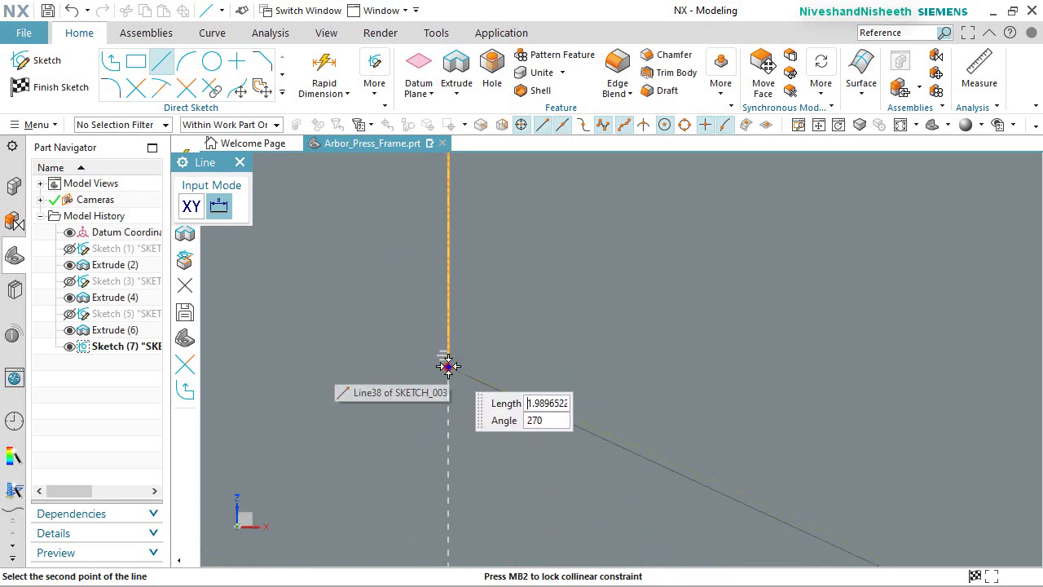
Complete the vertical line at the profile's upper end, down to the endpoint of the inner reference arc.
left_click(448, 365)
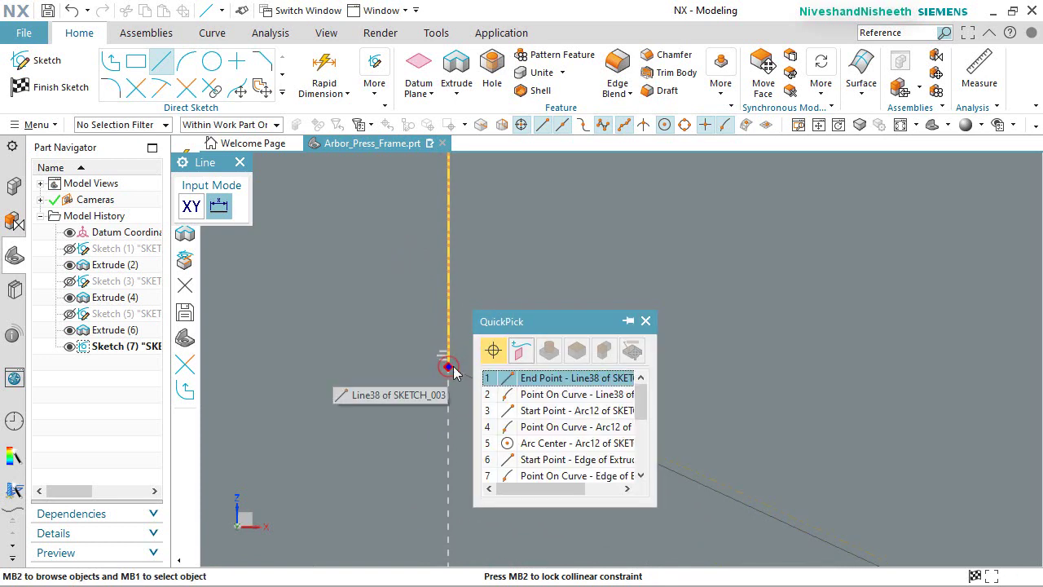
left_click(537, 385)
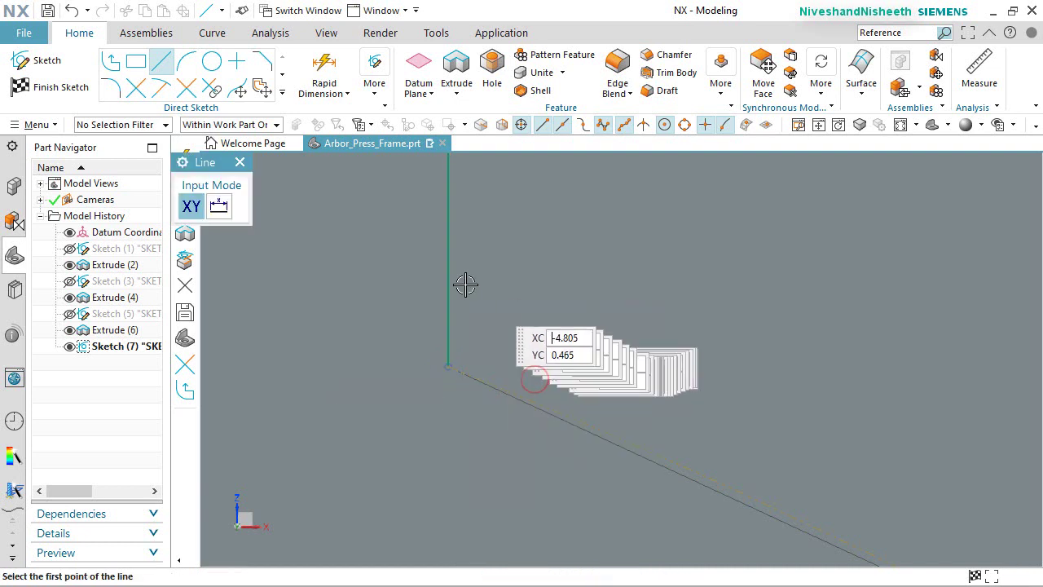
scroll(439, 261, "up", 5)
scroll(438, 261, "down", 4)
key("Escape")
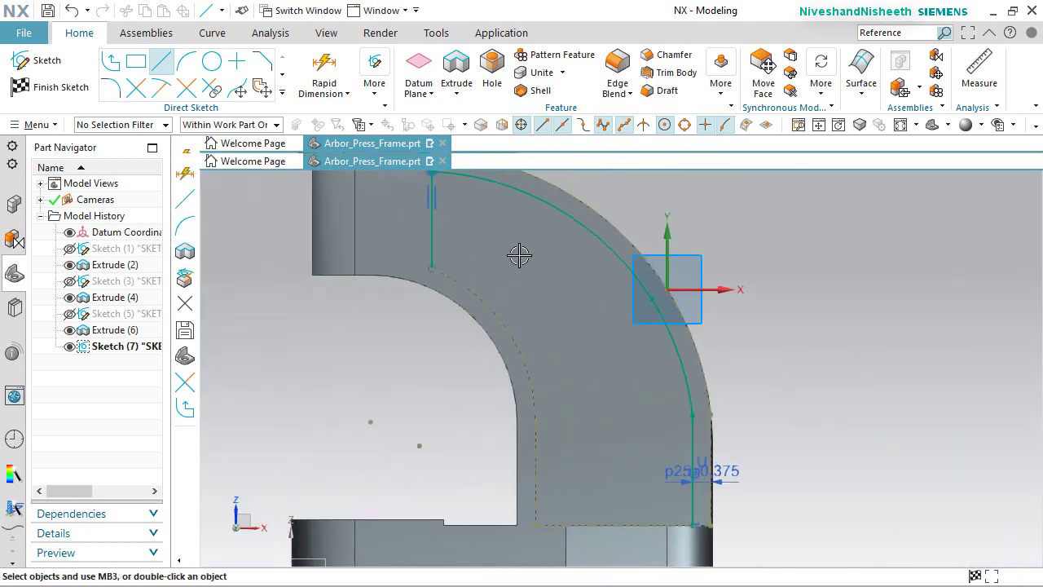
Convert the inner reference arc and the vertical reference line below it to active sketch curves.
left_click(479, 297)
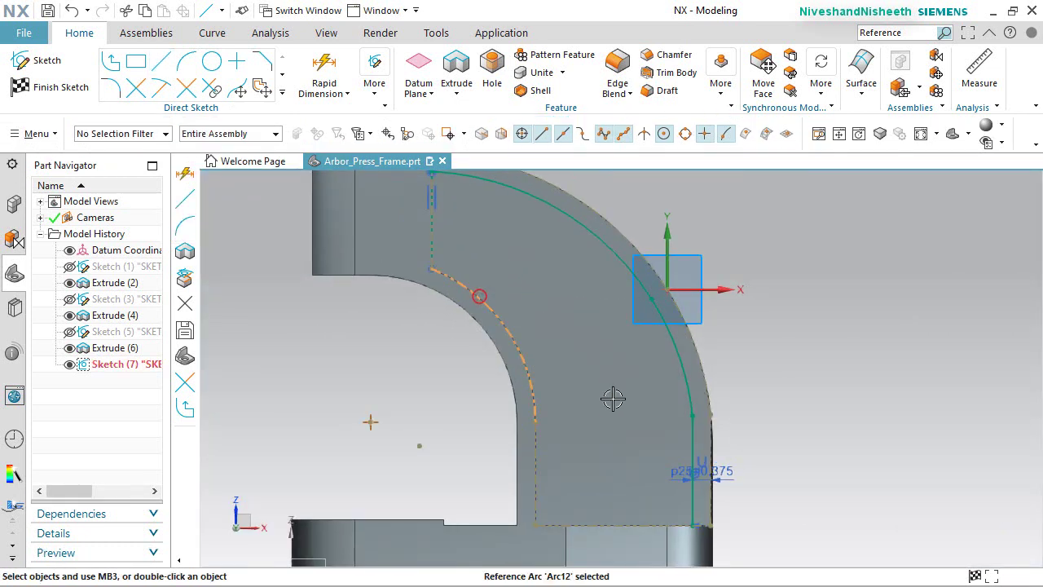
left_click(535, 449)
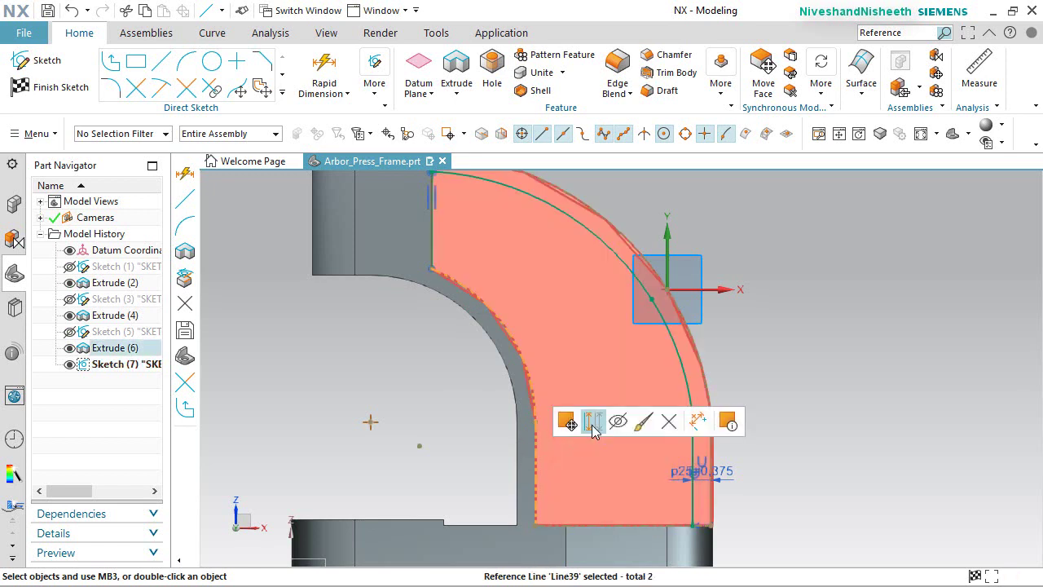
left_click(592, 424)
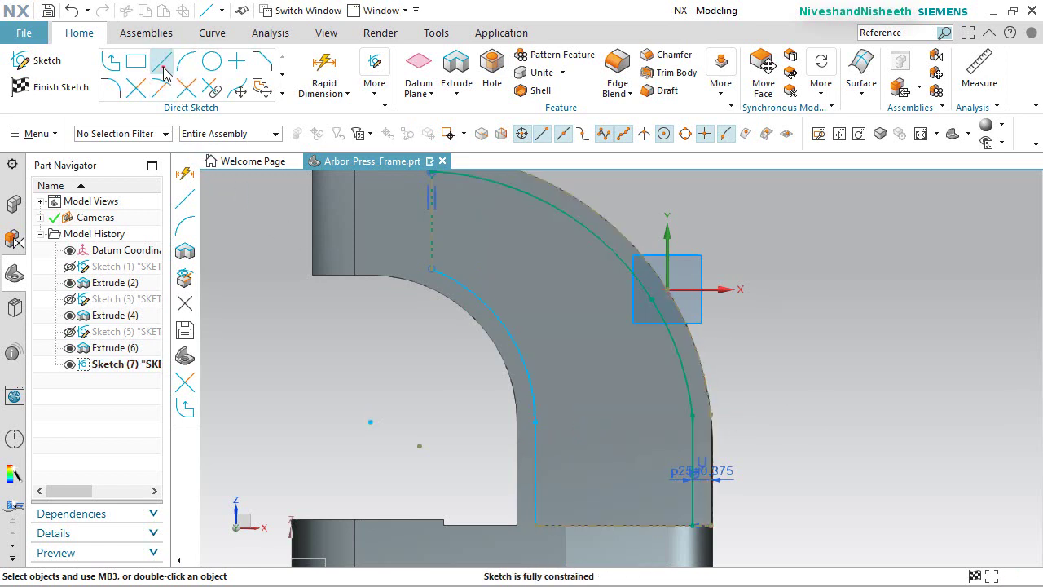
Sketch a horizontal line from the inner vertical line's lower end along the base edge, past the frame's outer edge.
left_click(163, 71)
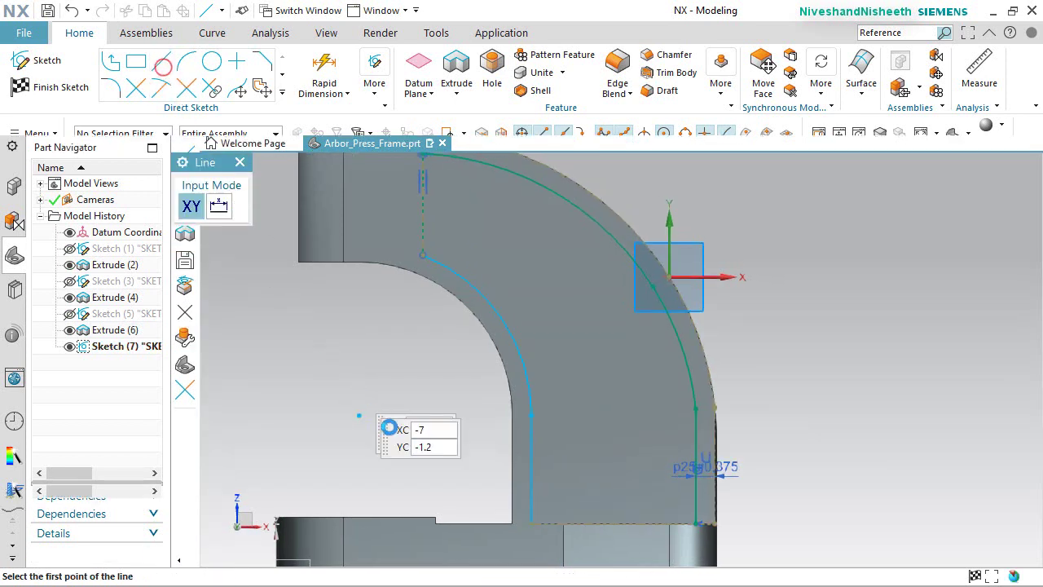
left_click(530, 526)
left_click(755, 525)
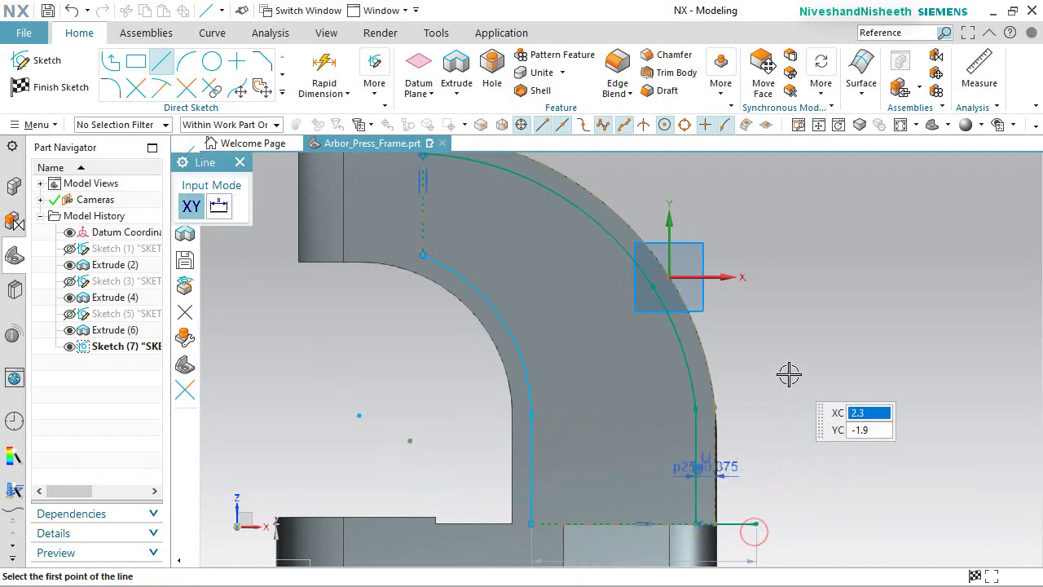
right_click(789, 374)
left_click(829, 46)
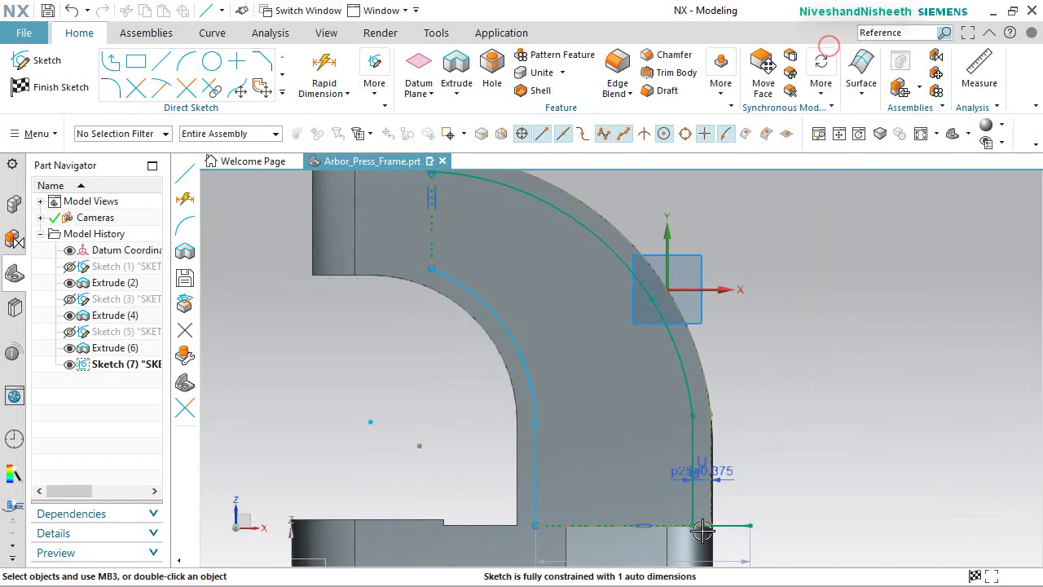
Trim the horizontal line's overhang beyond the outer vertical profile line with Quick Trim.
scroll(702, 530, "down", 3)
scroll(703, 521, "up", 10)
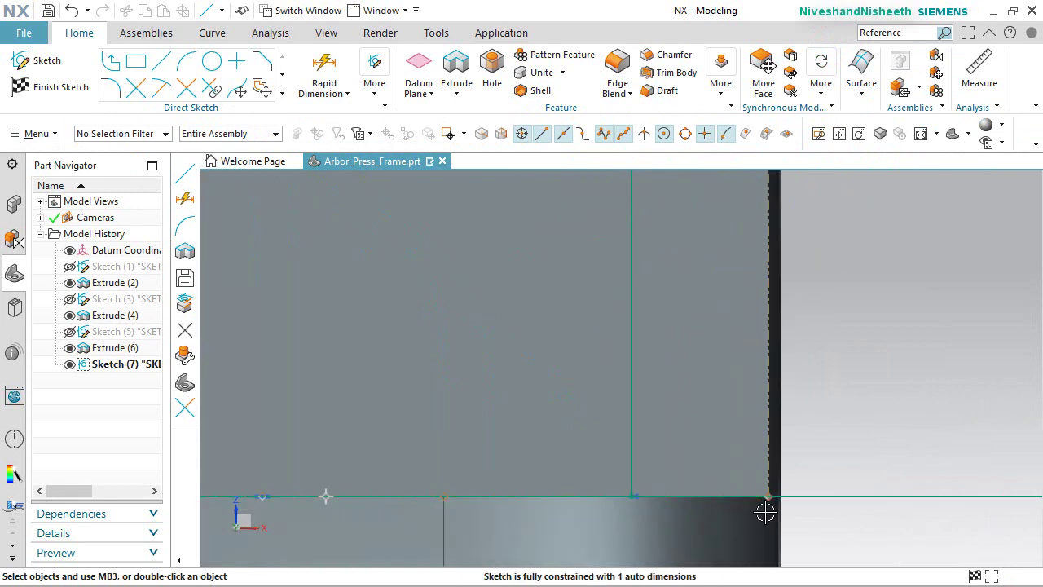
scroll(644, 510, "up", 3)
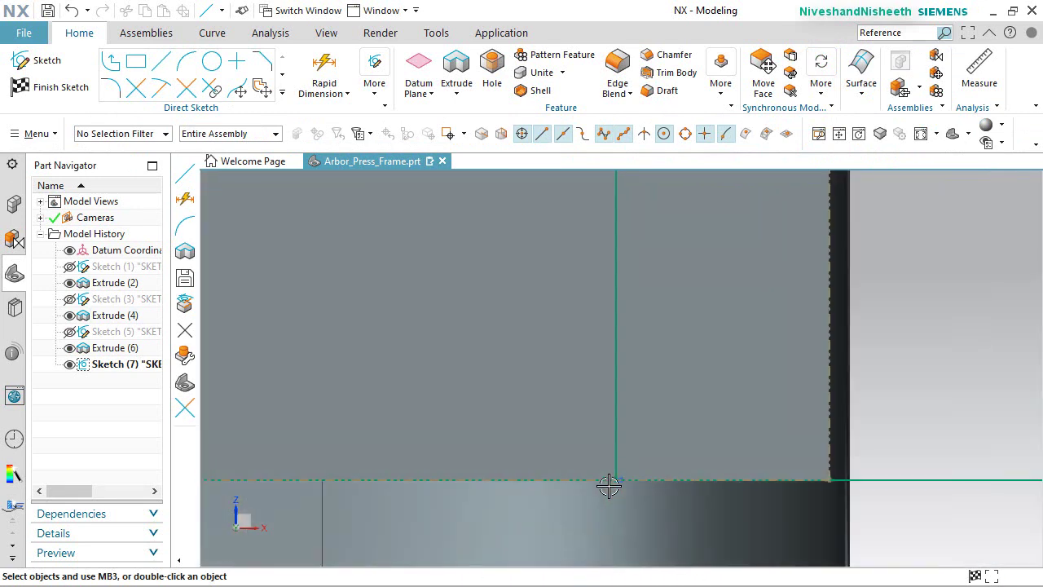
scroll(609, 486, "down", 2)
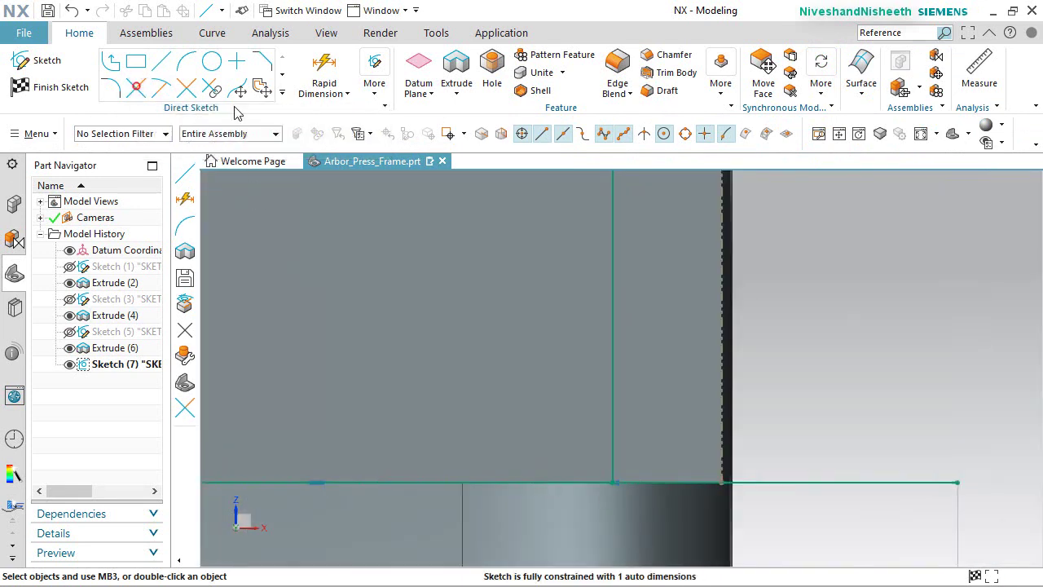
left_click(136, 90)
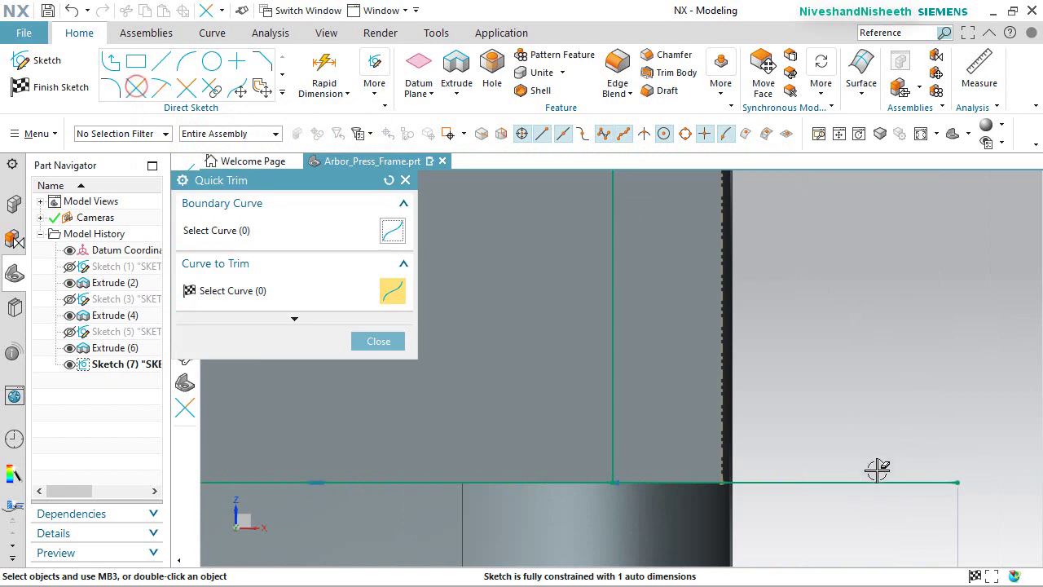
left_click(662, 484)
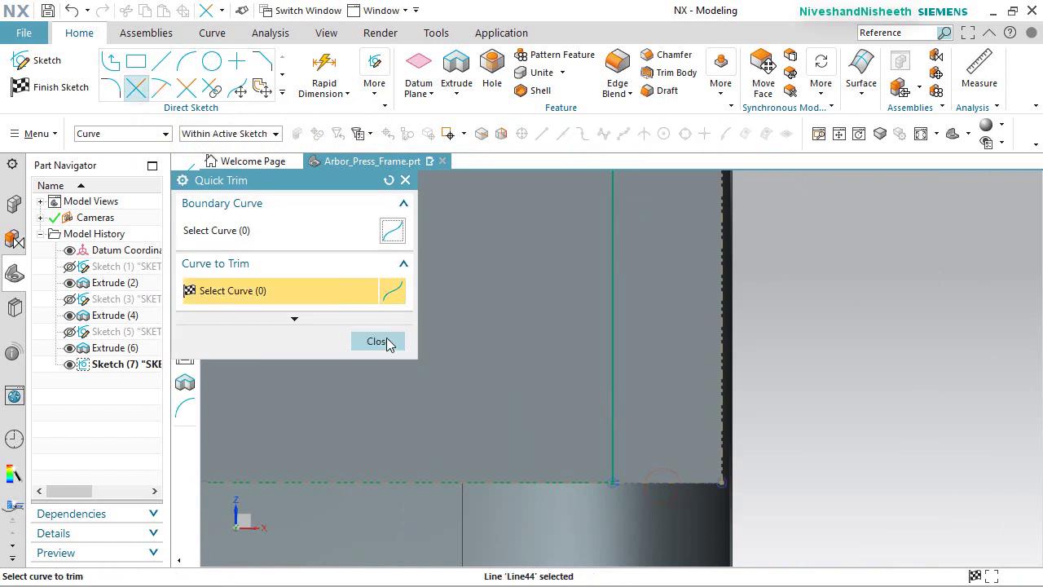
left_click(377, 341)
Finish the sketch of the closed curved profile on the frame's web.
scroll(785, 424, "down", 3)
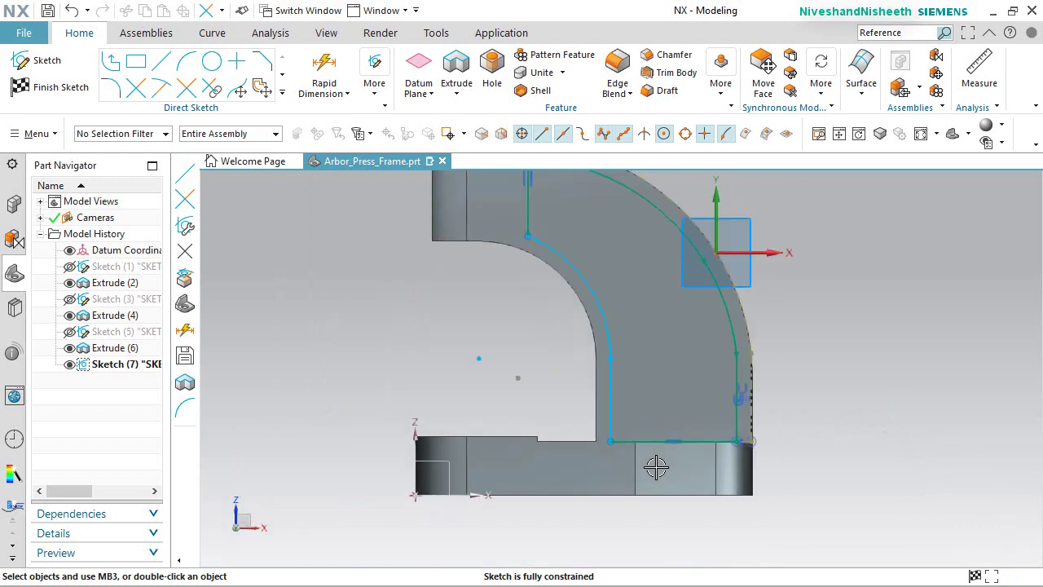
scroll(657, 432, "down", 2)
scroll(659, 354, "up", 6)
right_click(855, 256)
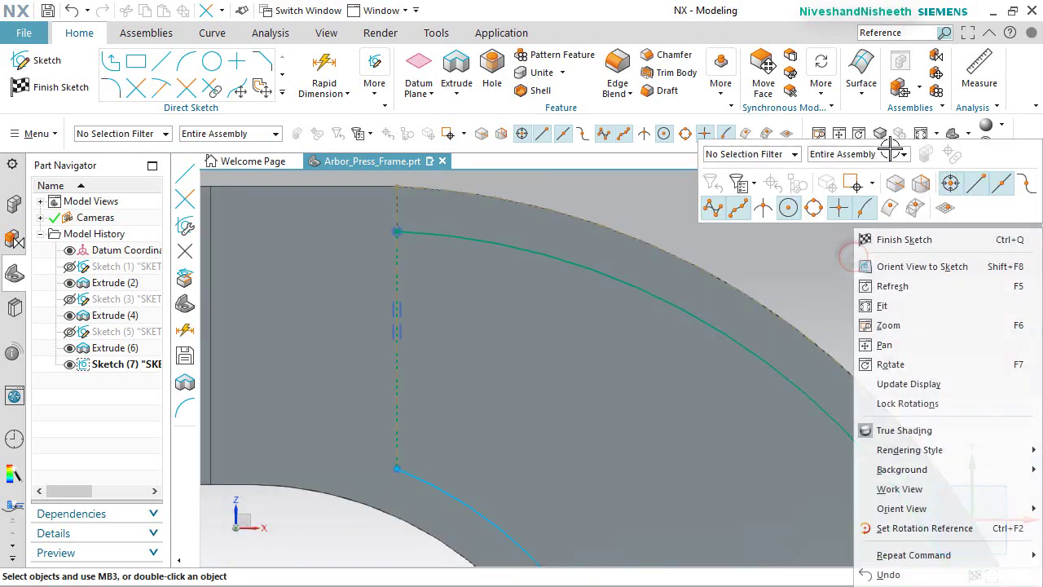
left_click(904, 241)
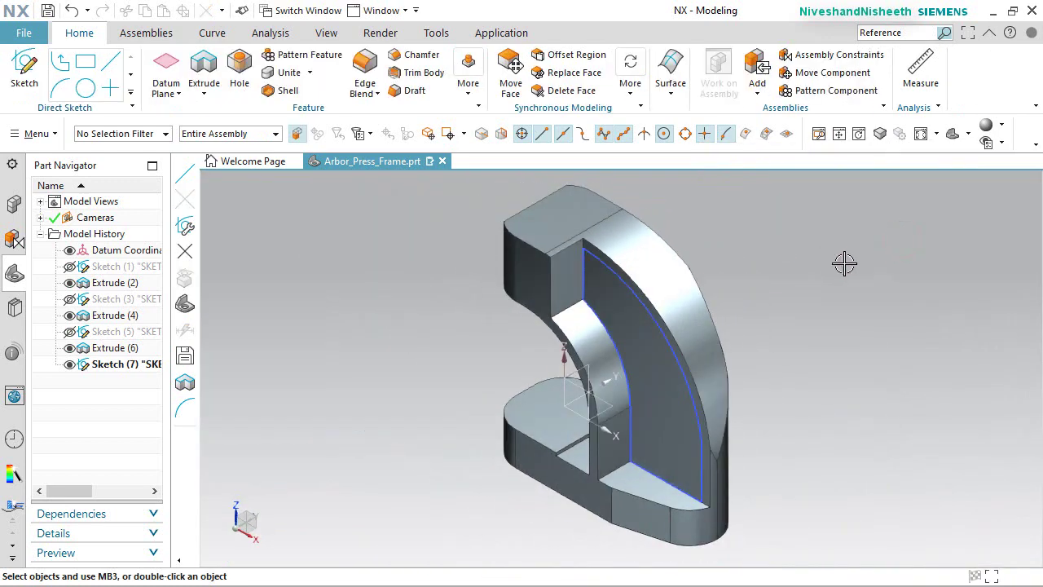
Extrude the curved web profile as a subtract cut, with a start of 0 and an end distance of 0.125 in.
right_click(771, 289)
left_click(926, 260)
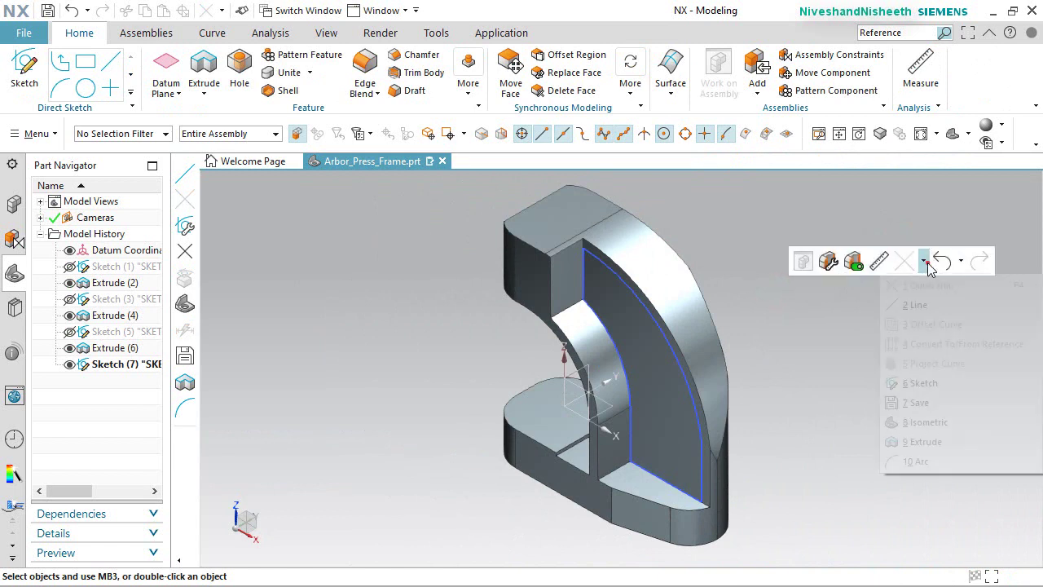
left_click(938, 444)
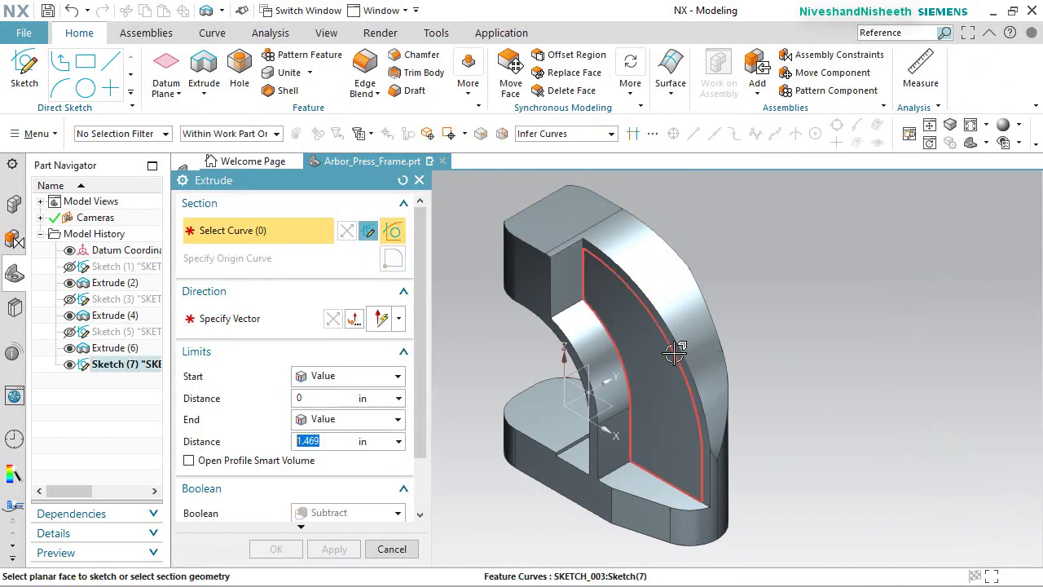
left_click(333, 317)
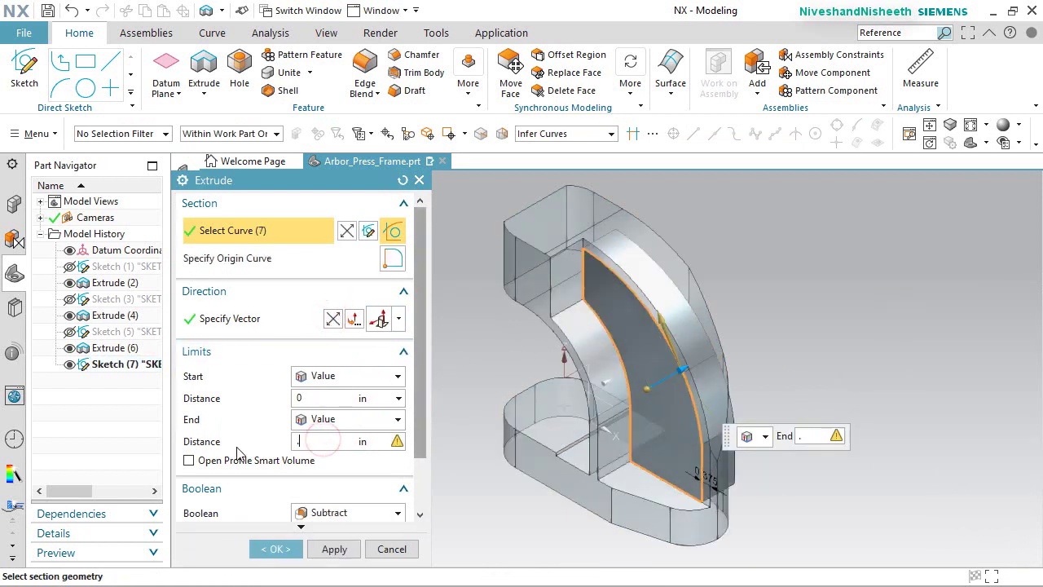
type(".125")
key("Return")
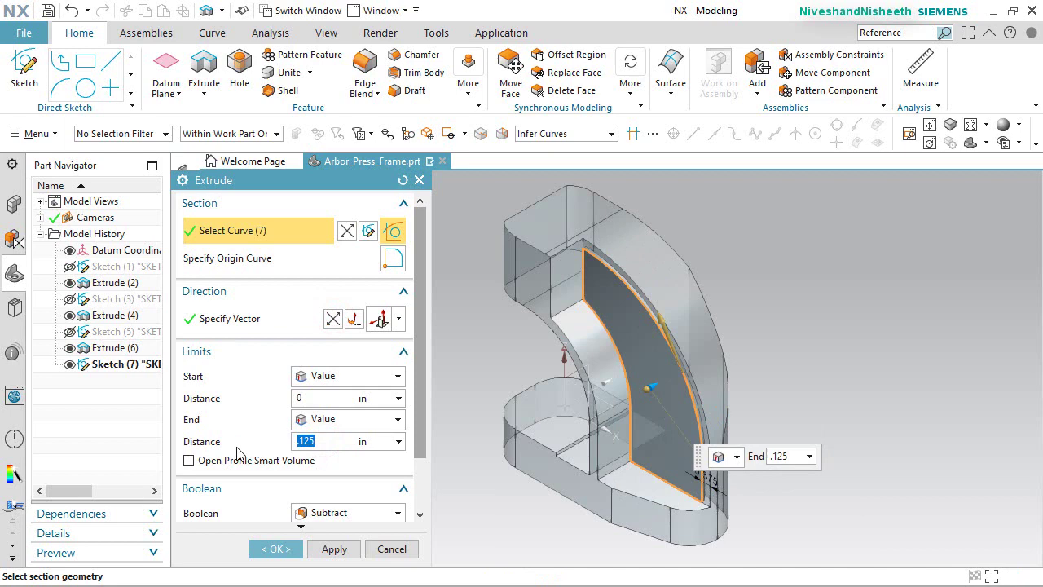
left_click(274, 549)
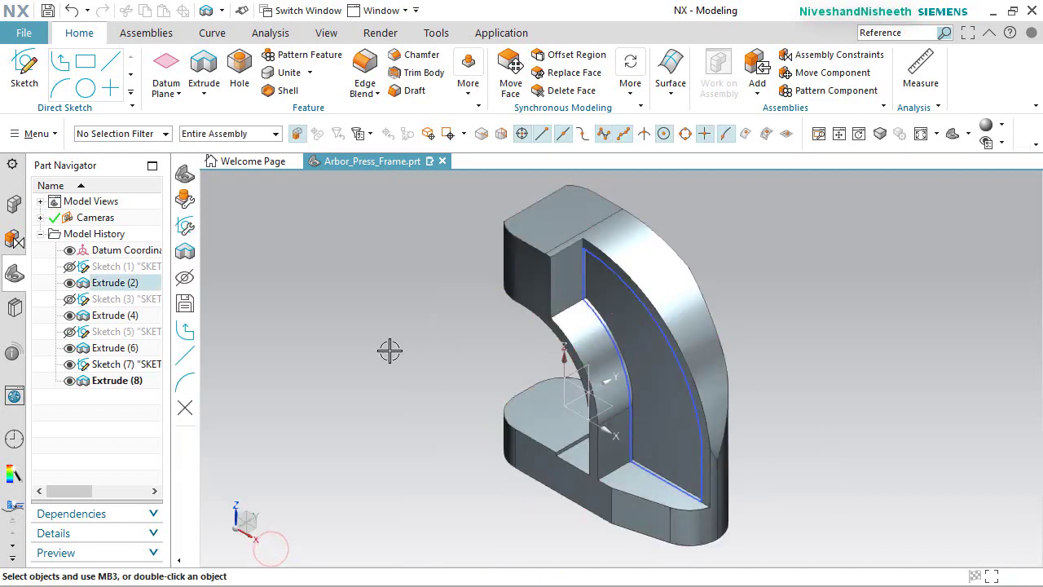
Hide the curved web profile's sketch, restore the standard view and save the part.
scroll(651, 342, "down", 3)
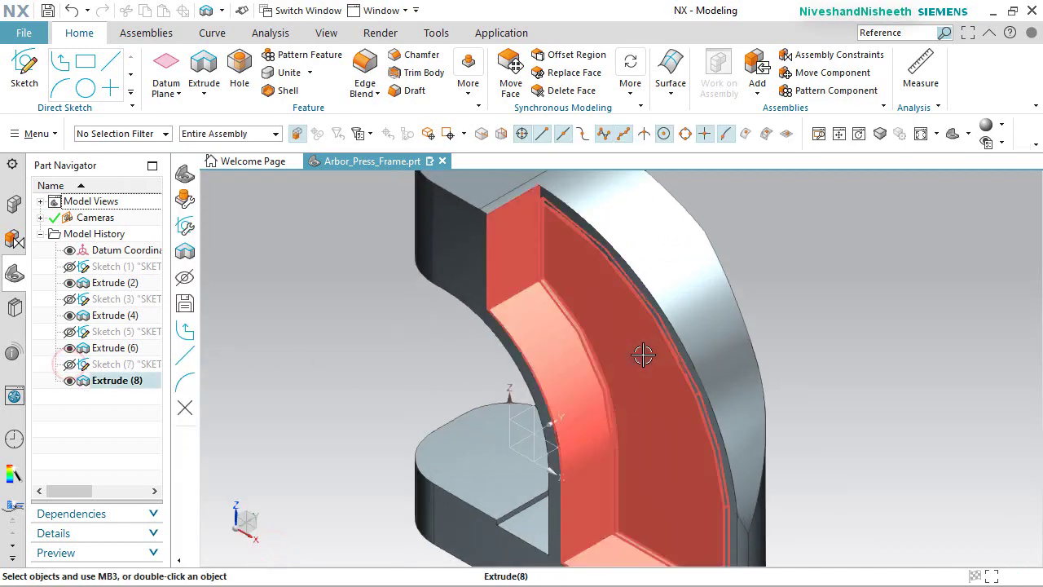
middle_click_drag(642, 353, 444, 346)
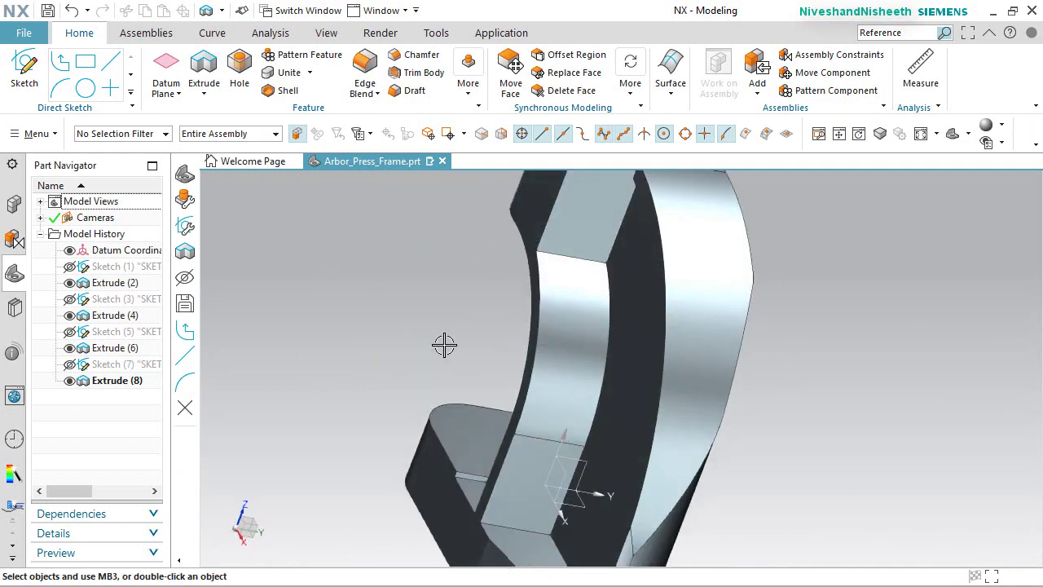
key("Home")
key("ctrl+s")
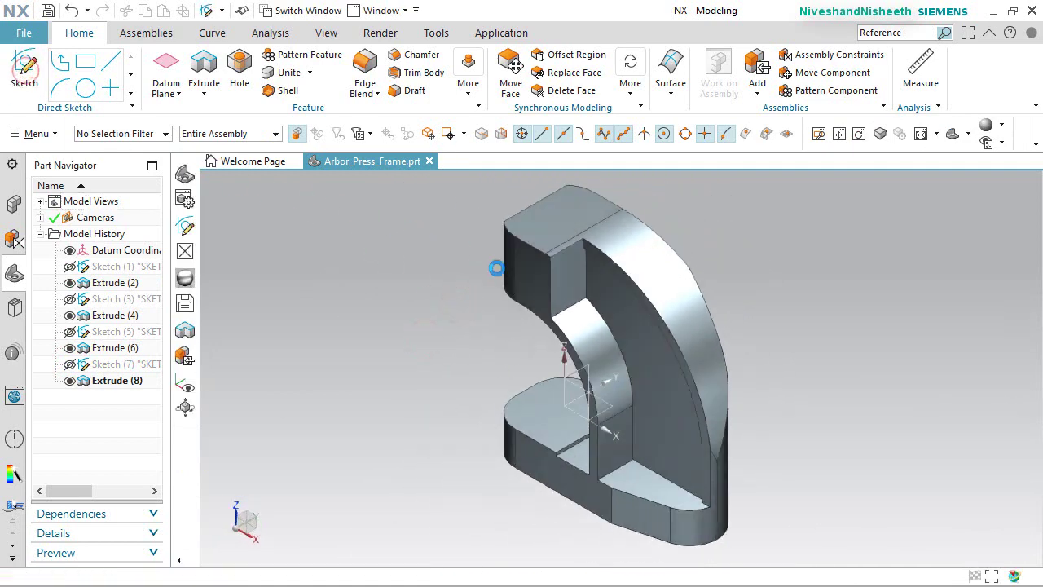
Create a sketch on the frame's flat side face and project that face's edges into it.
left_click(536, 281)
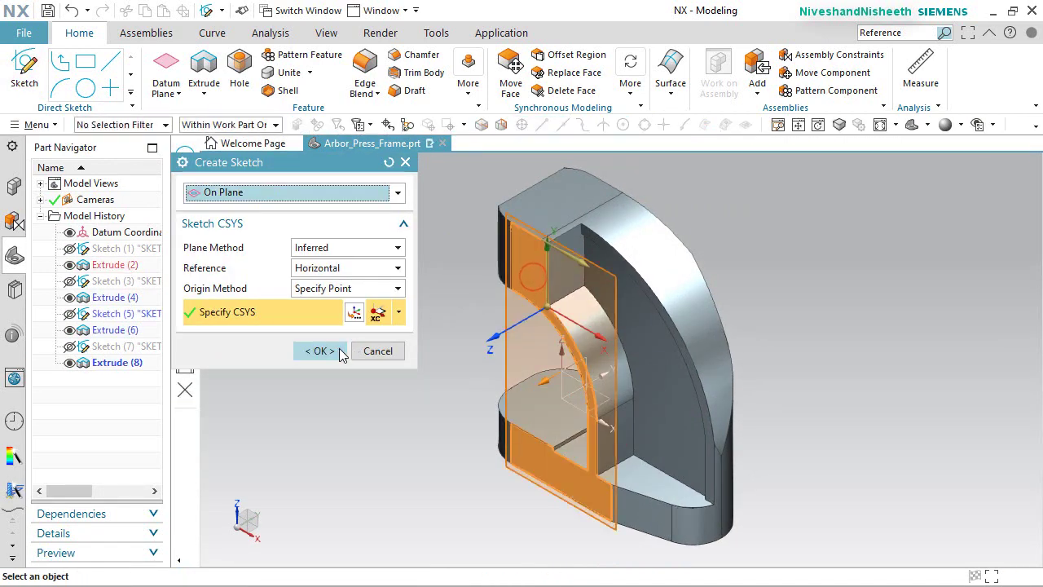
left_click(341, 351)
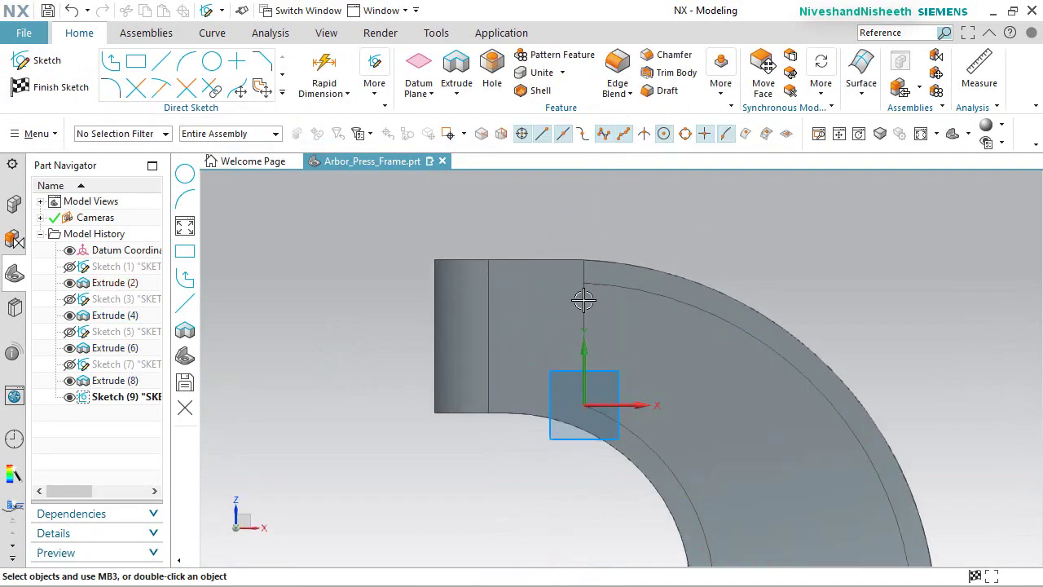
scroll(583, 301, "up", 1)
left_click(281, 96)
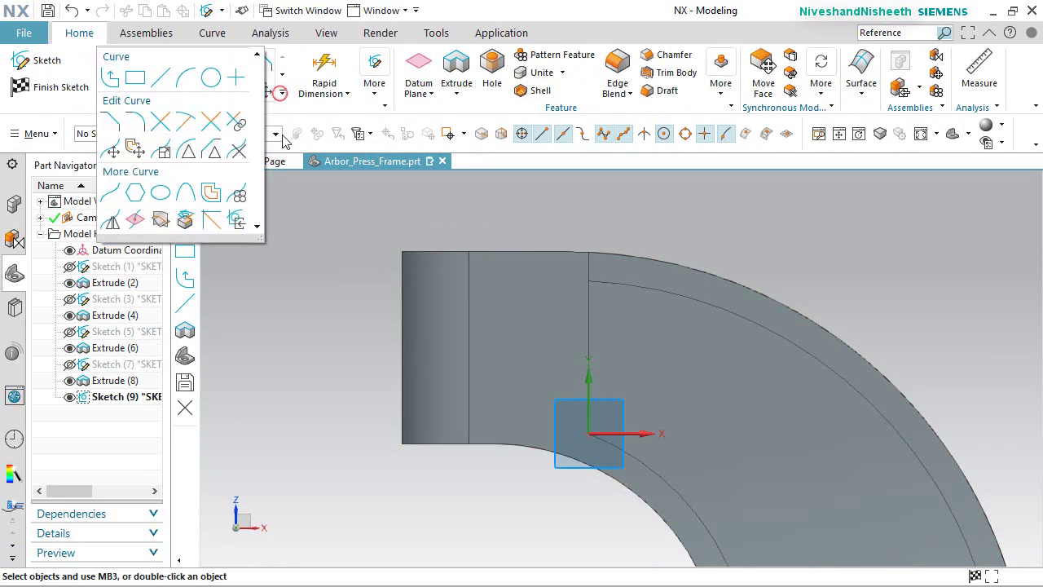
left_click(187, 221)
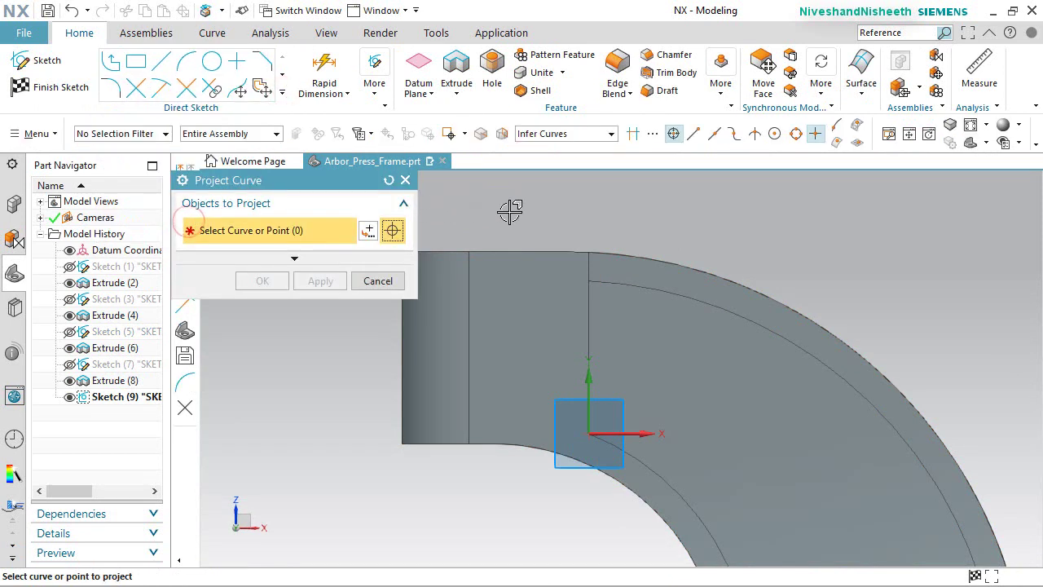
left_click(524, 309)
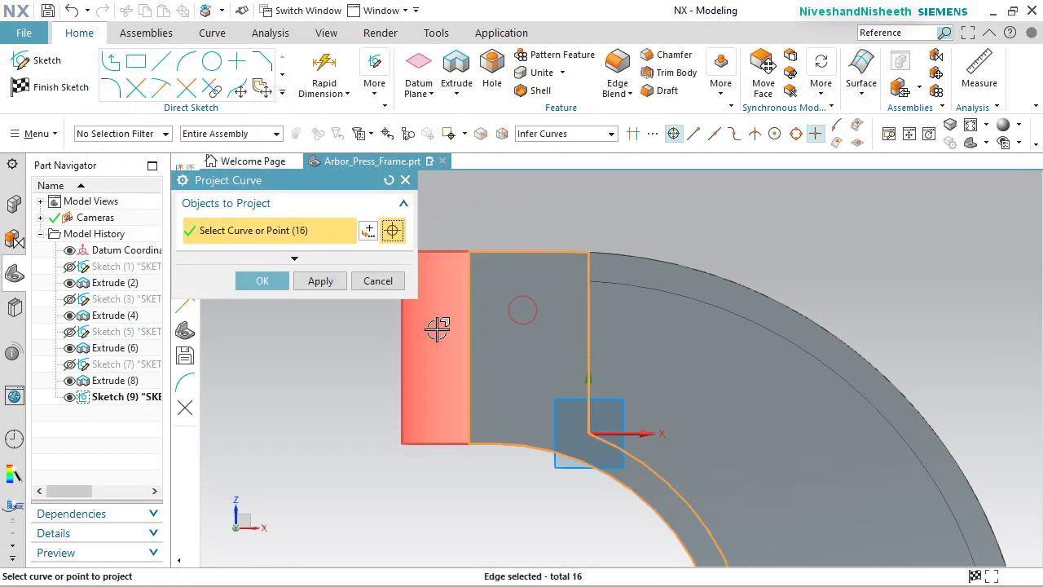
left_click(261, 281)
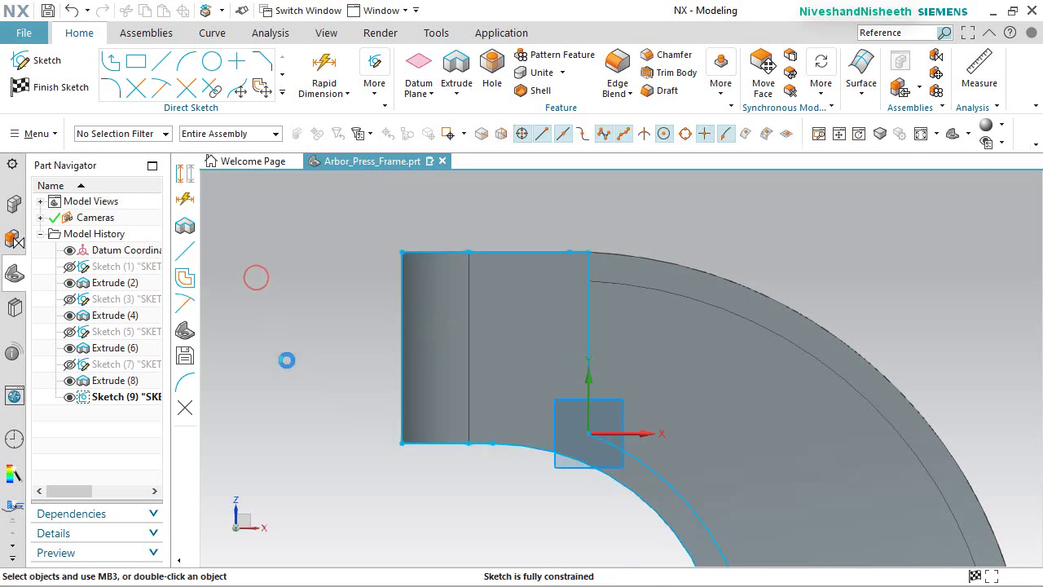
Convert all projected edge curves in the new sketch to reference curves.
scroll(440, 202, "down", 3)
key("r")
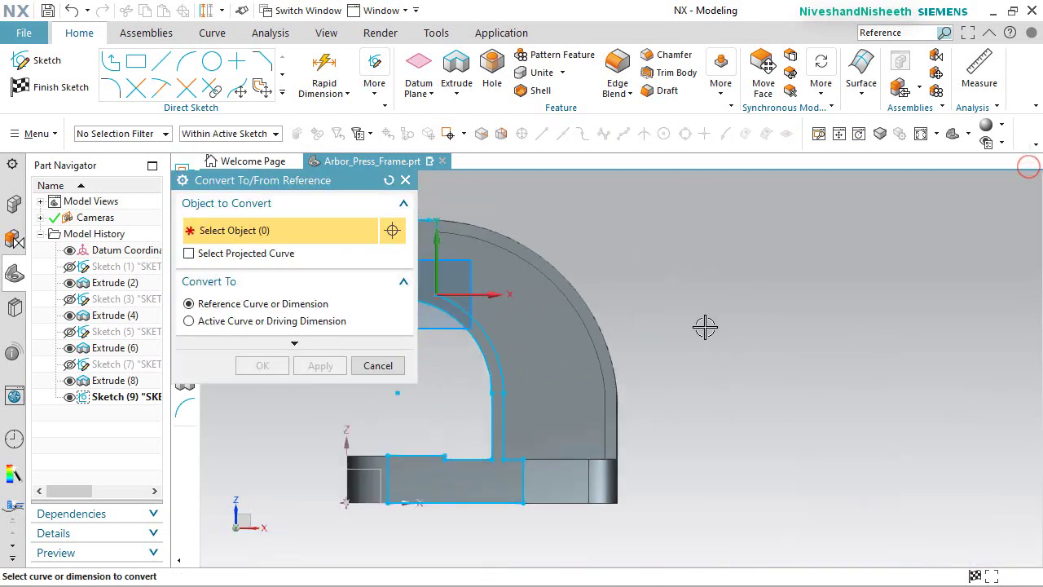
scroll(559, 305, "down", 2)
left_click_drag(653, 451, 653, 451)
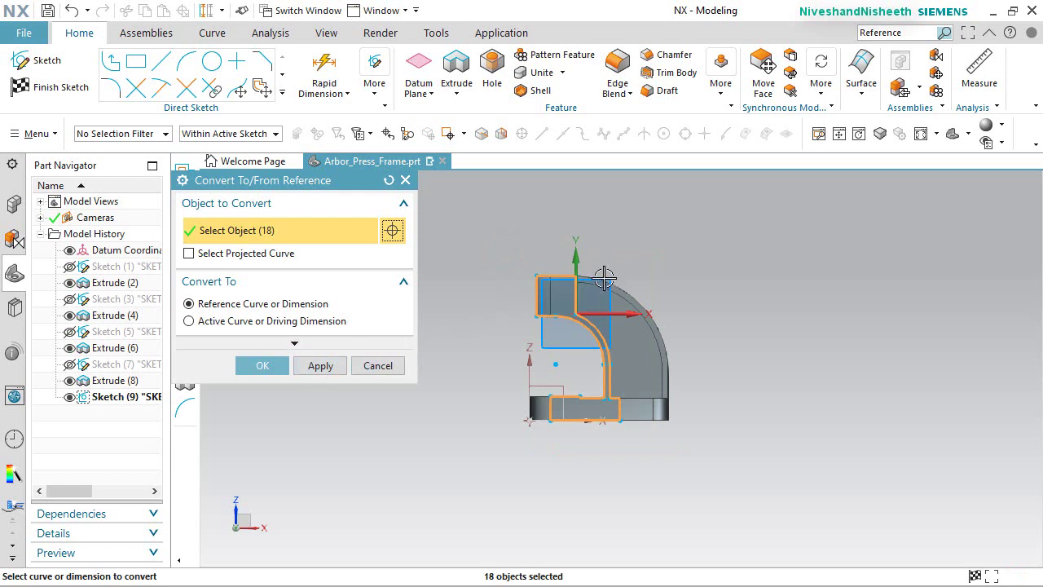
left_click(273, 366)
scroll(559, 326, "up", 2)
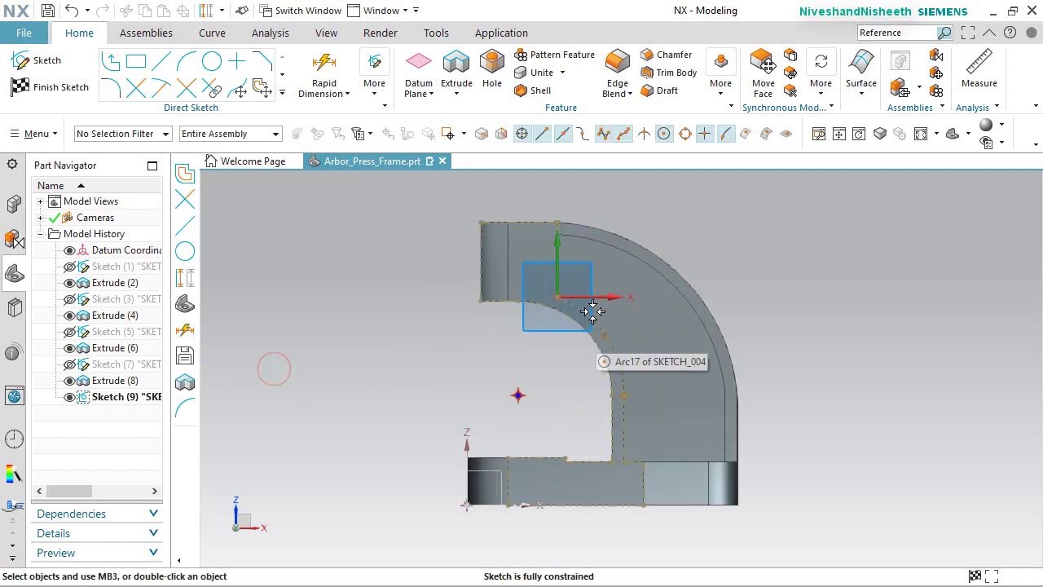
scroll(534, 220, "up", 3)
scroll(528, 224, "up", 3)
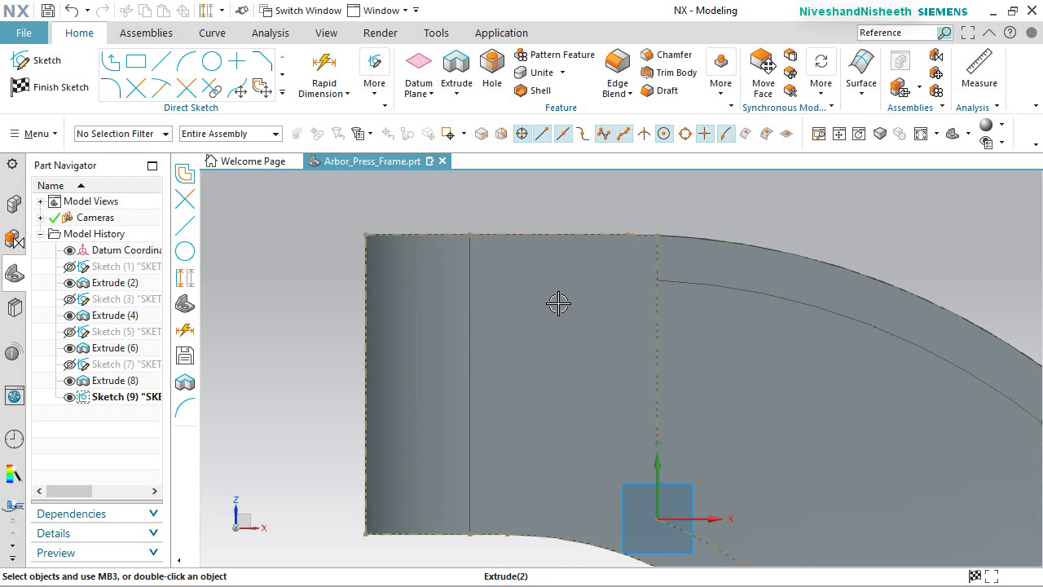
Sketch a line along the frame head's upper edge, from its outer corner to the start of the curved edge.
right_click(465, 210)
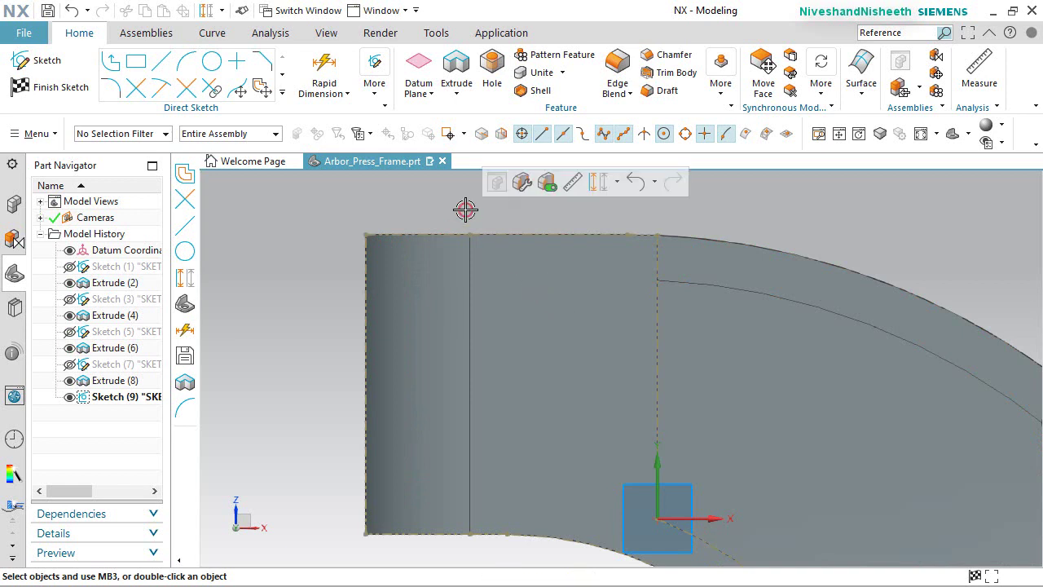
left_click(161, 66)
left_click(356, 218)
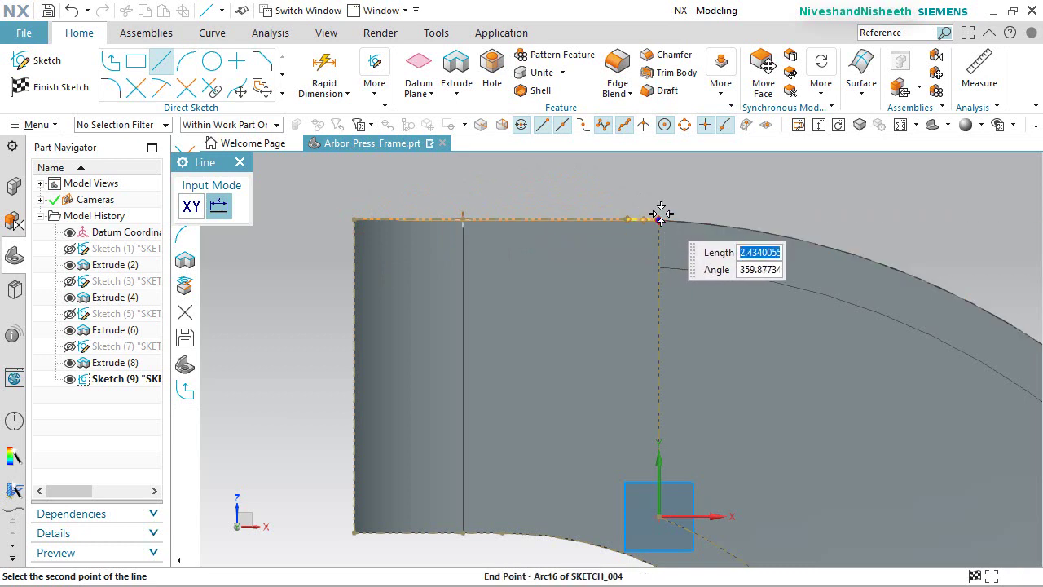
mouse_move(661, 213)
left_click(706, 223)
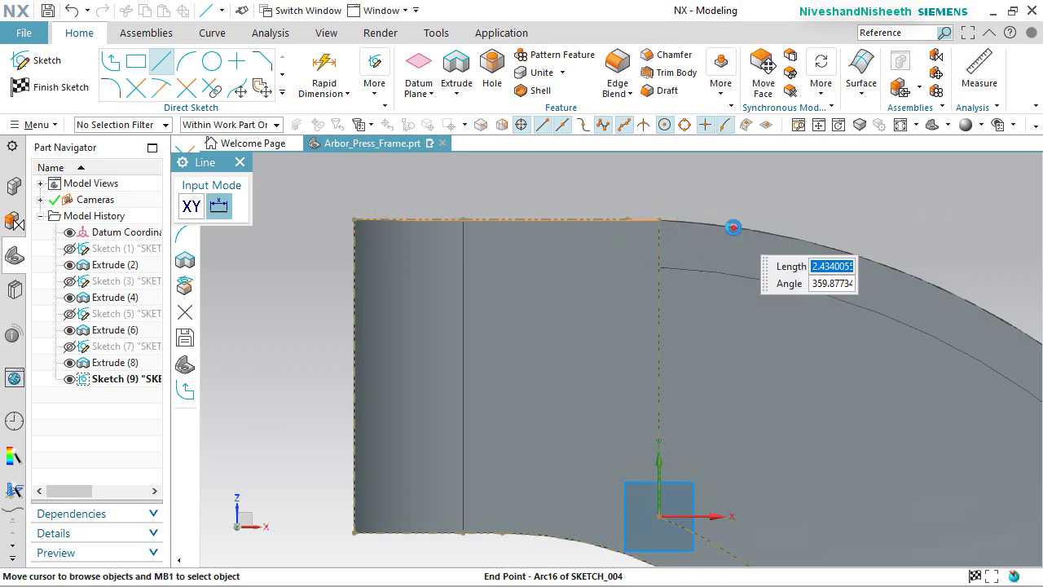
right_click(347, 200)
left_click(360, 221)
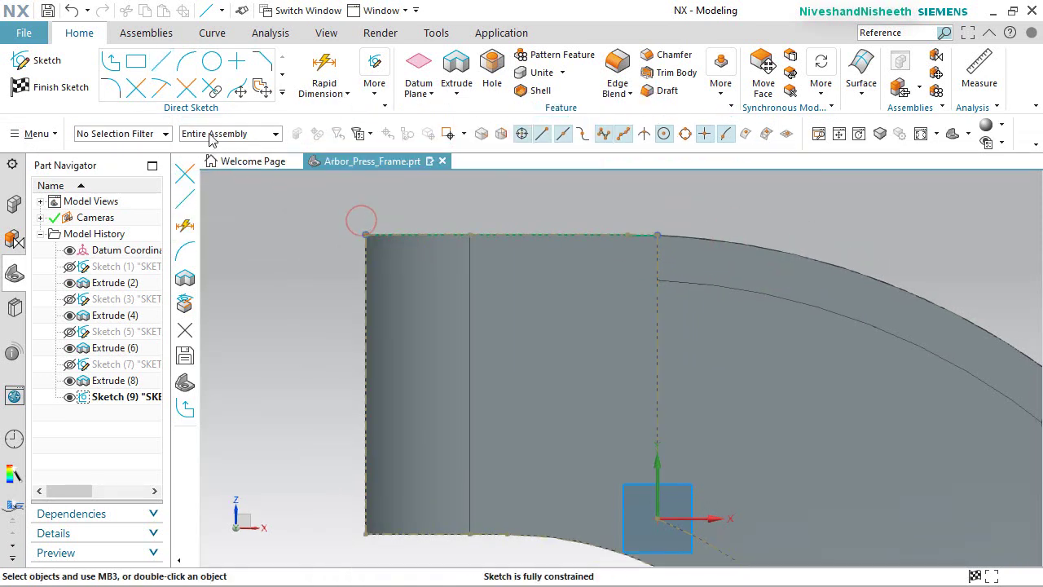
Sketch a circle 1.75 in in diameter on the frame head's side face.
left_click(211, 61)
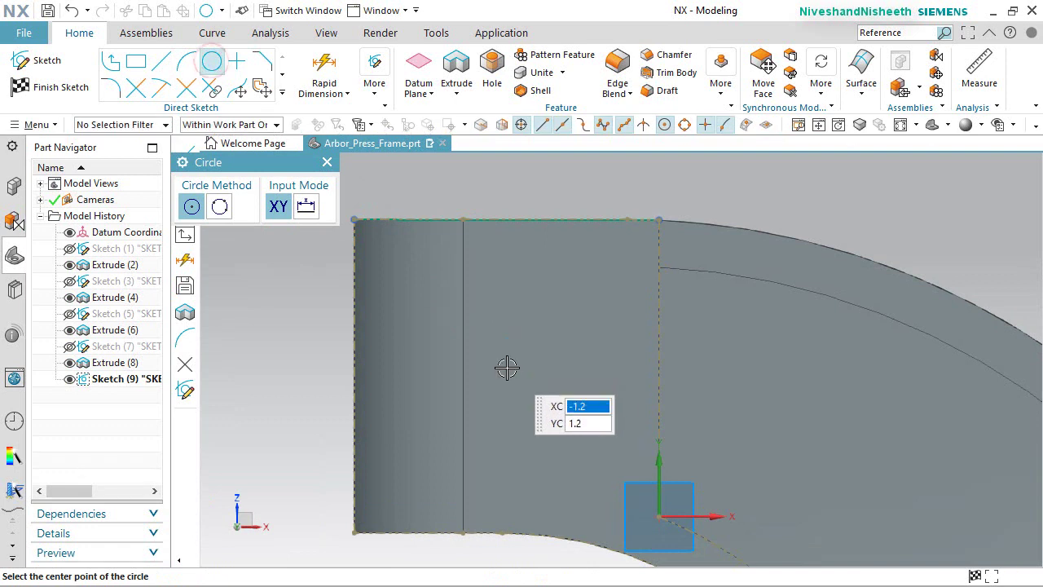
left_click(506, 368)
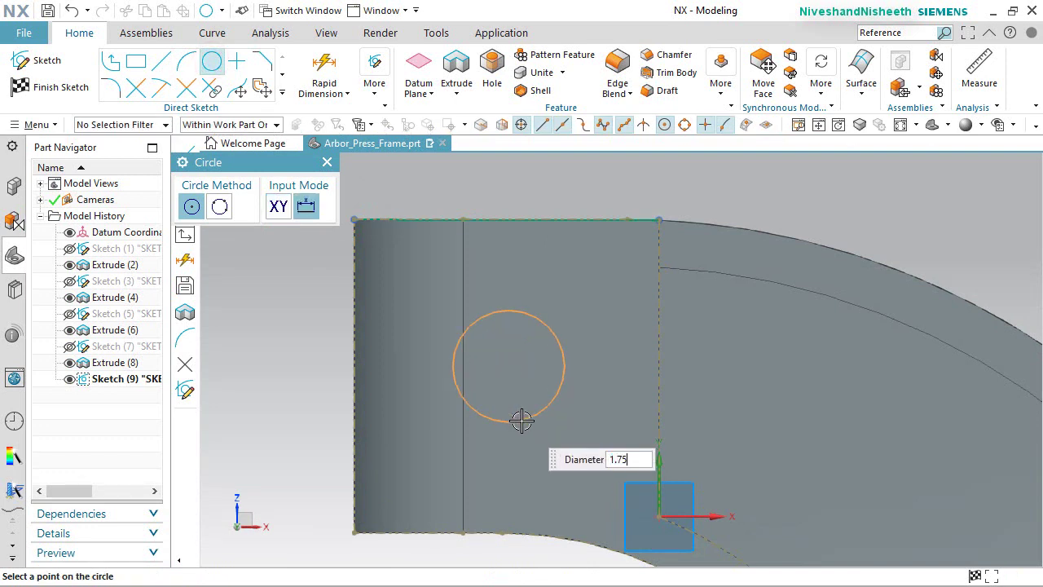
right_click(407, 204)
left_click(461, 229)
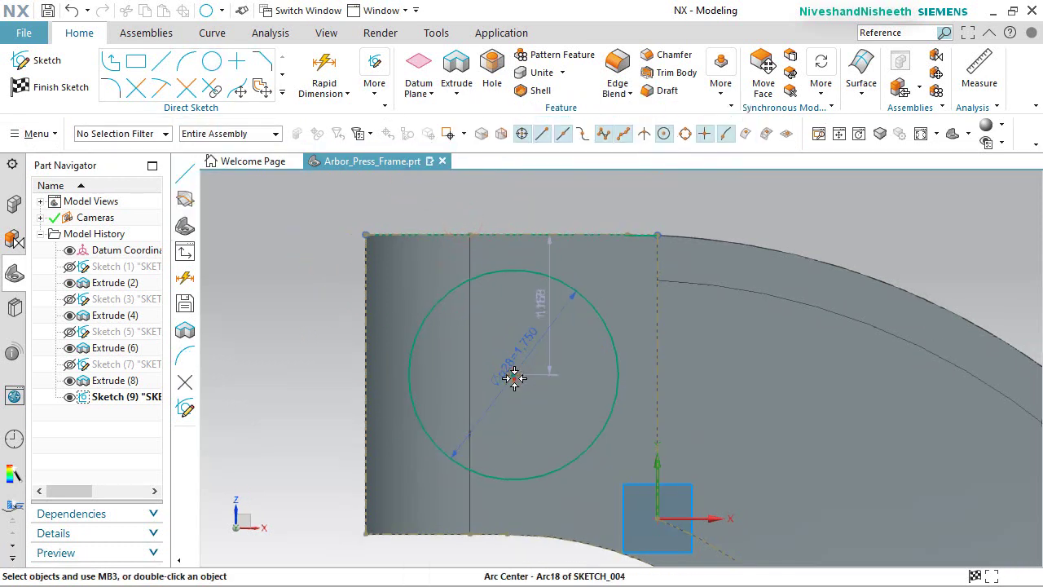
Align the circle's center vertically with the upper line's midpoint and horizontally with the outer vertical edge's midpoint.
left_click(512, 233)
left_click(596, 206)
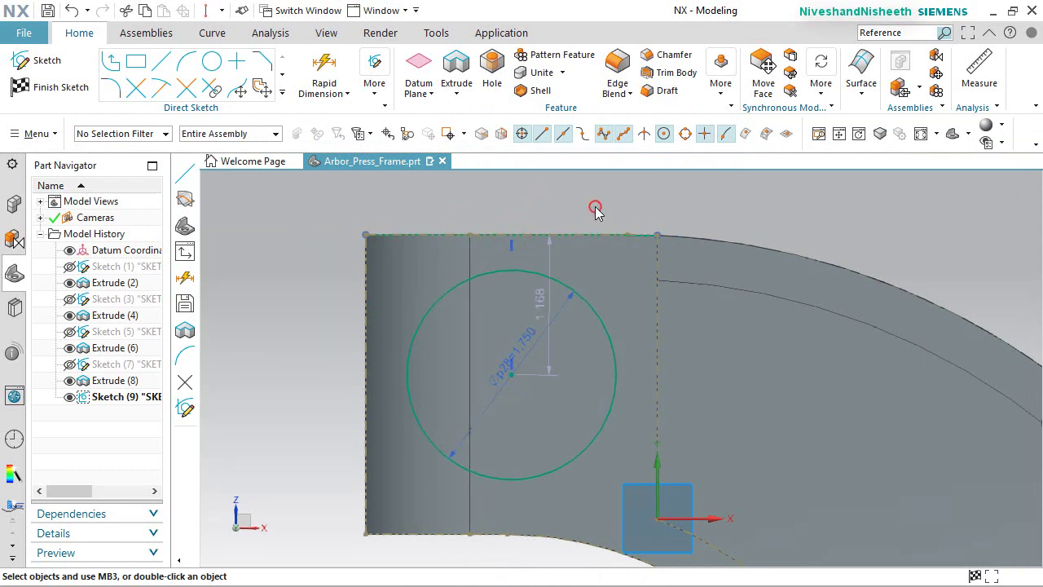
left_click(366, 382)
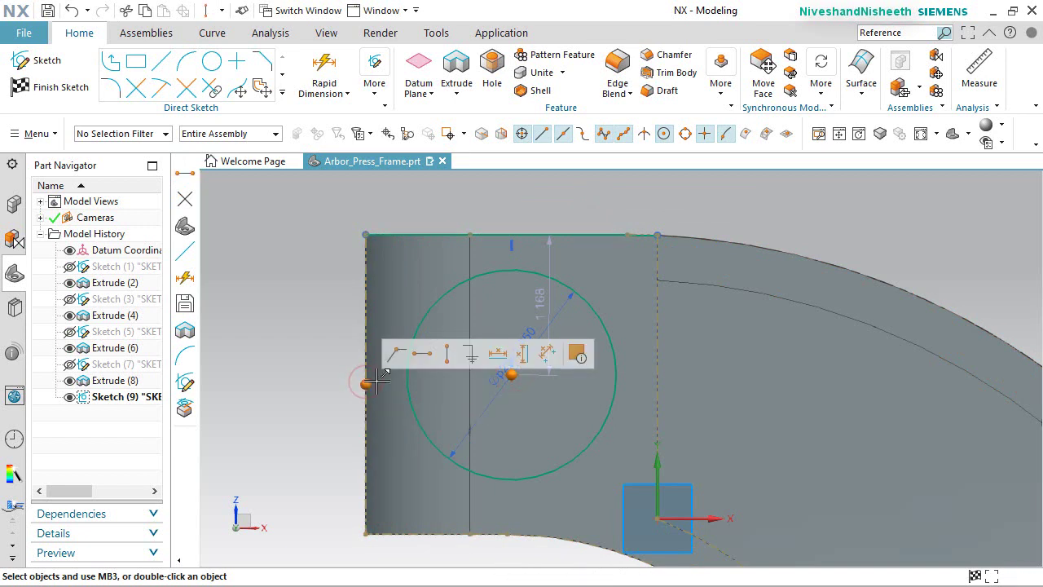
left_click(422, 353)
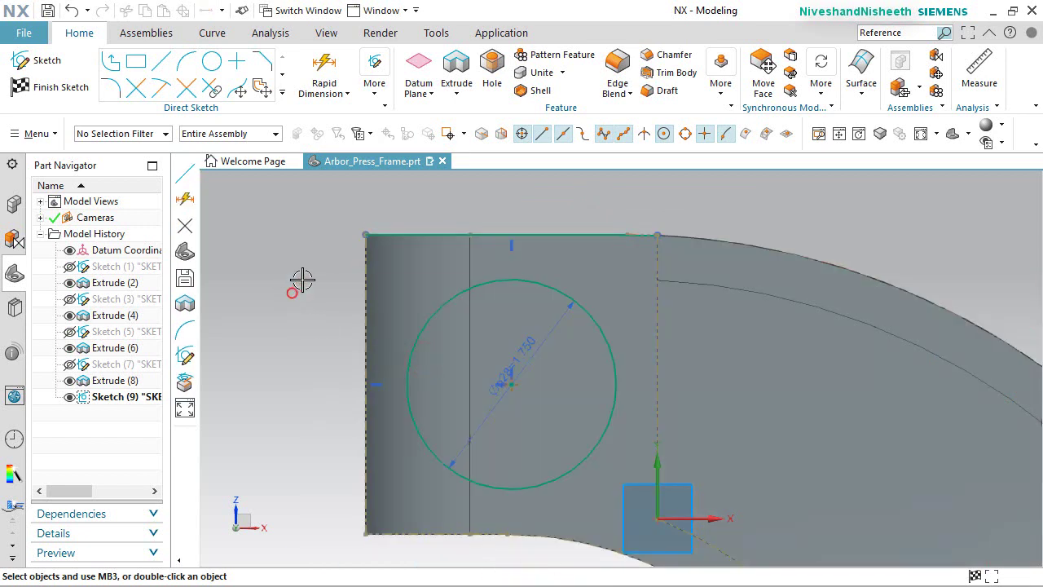
Convert the line along the frame head's upper edge to a reference line.
left_click(402, 232)
left_click(580, 201)
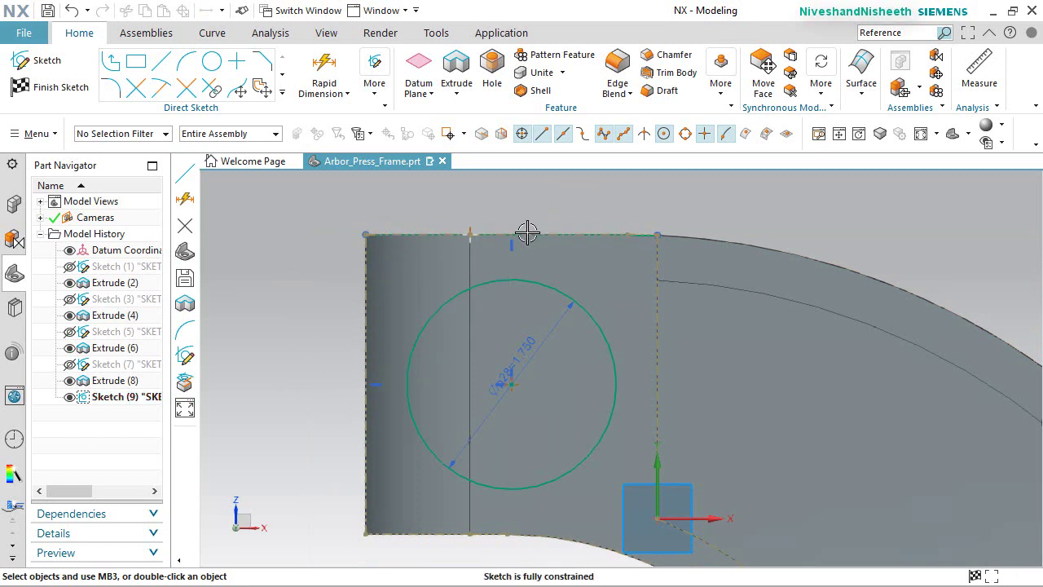
left_click(527, 233)
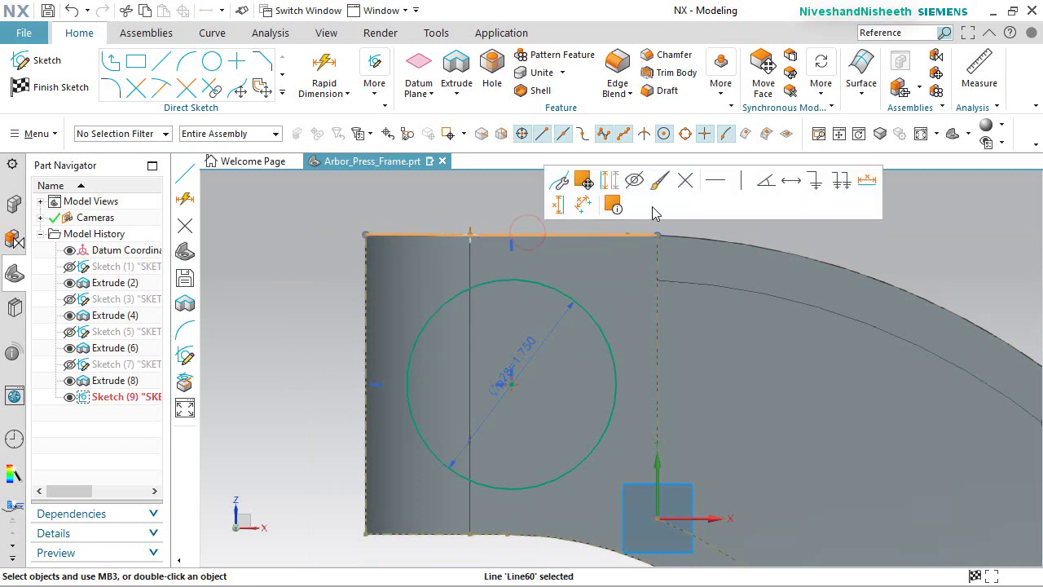
left_click(607, 184)
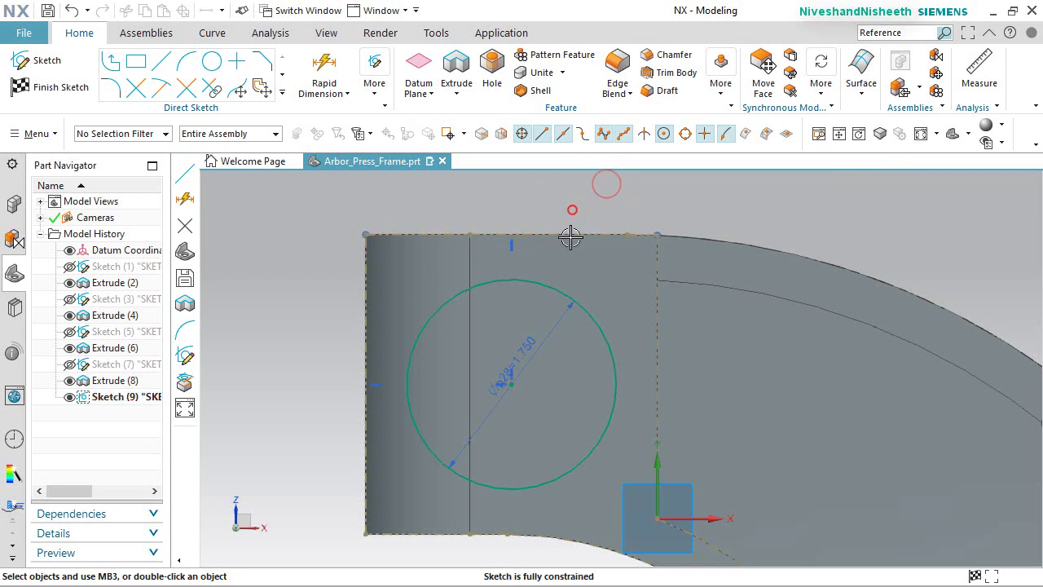
Sketch connected lines from the head's lower outer corner about 2.85 in up, about 2.434 in across, and down to the sketch origin.
scroll(542, 326, "down", 2)
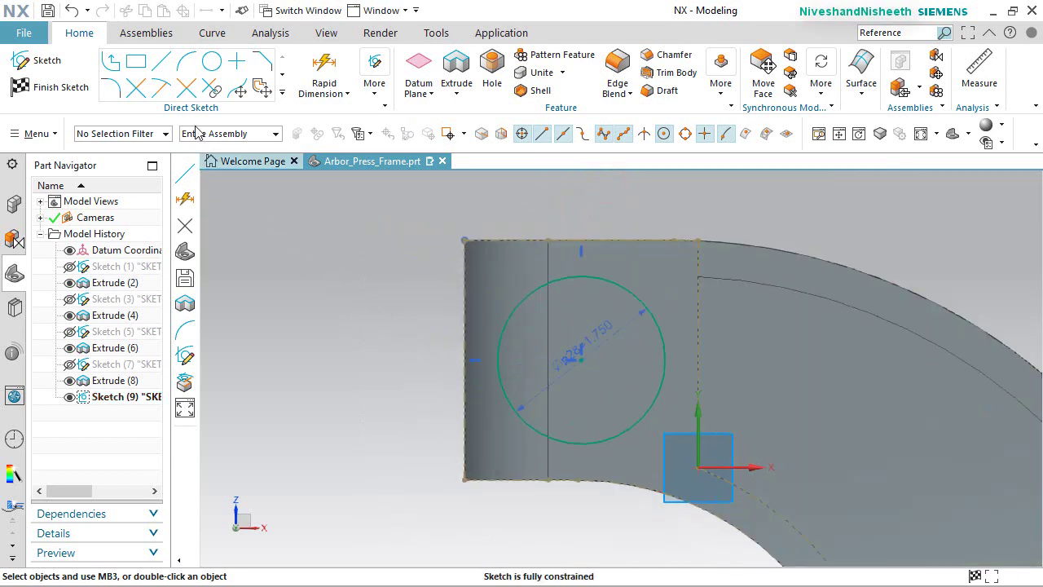
left_click(162, 63)
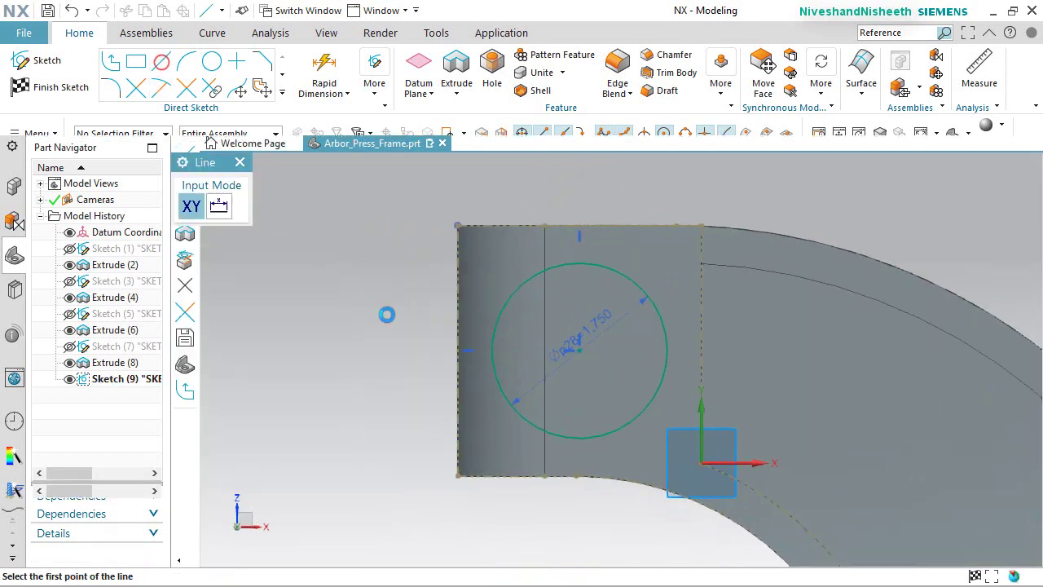
left_click(455, 479)
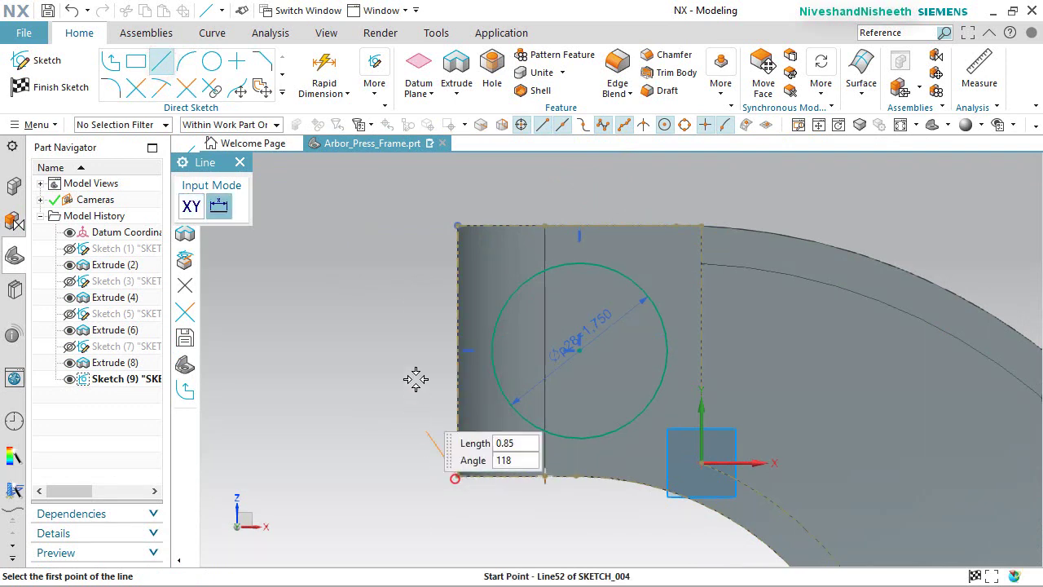
left_click(457, 189)
left_click(457, 190)
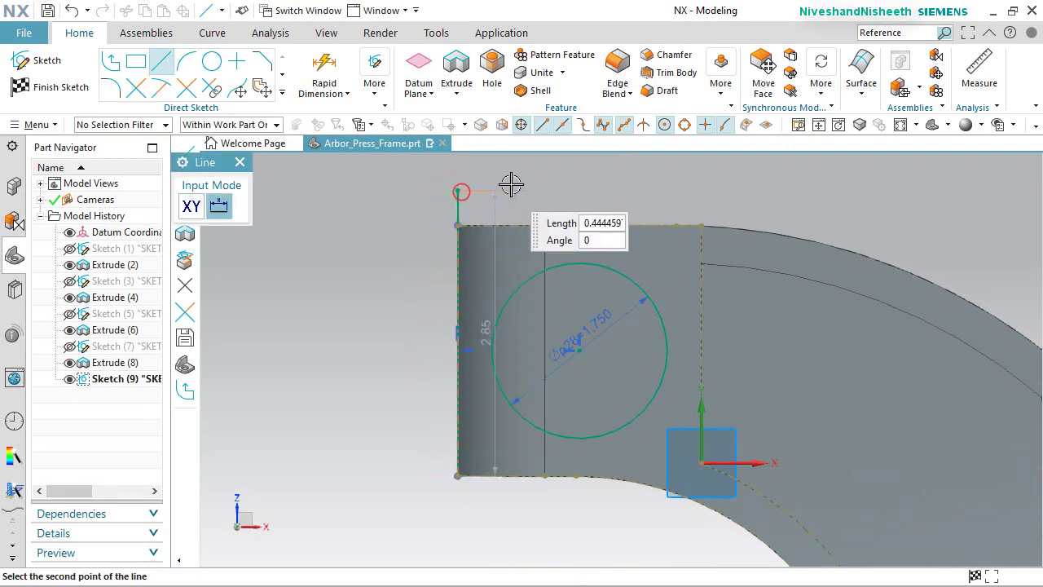
left_click(702, 190)
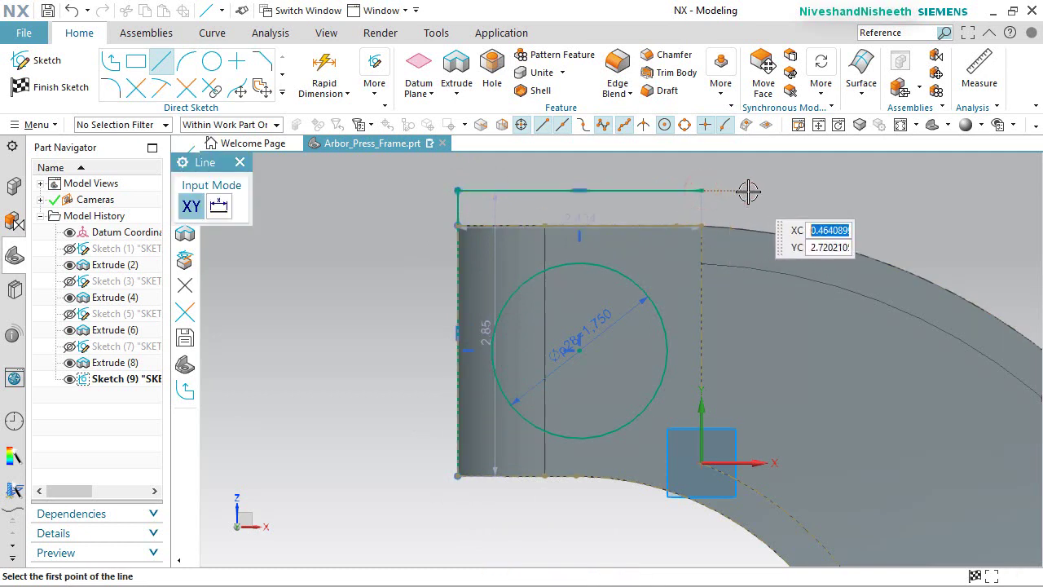
left_click(701, 190)
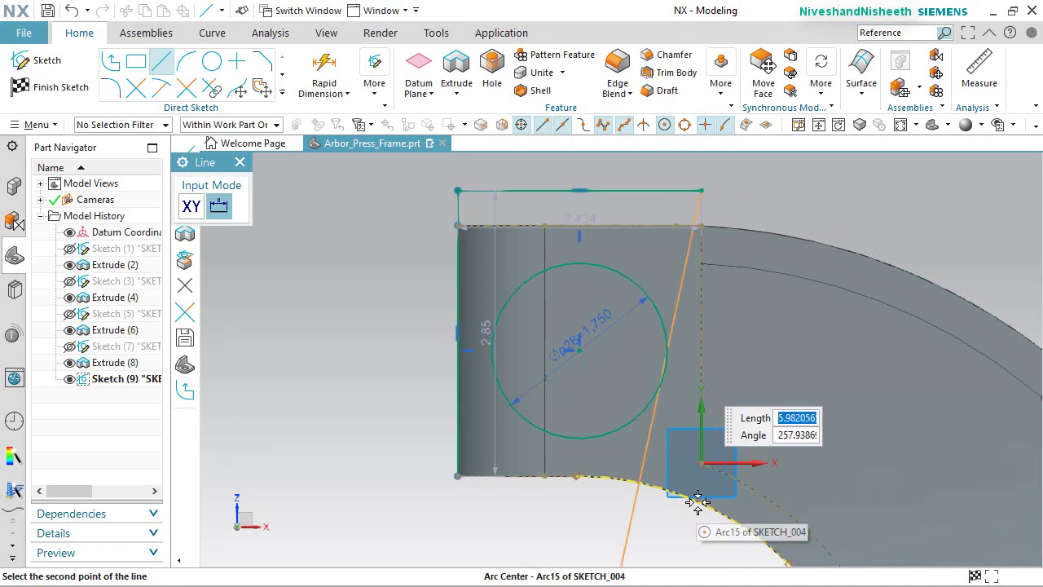
left_click(703, 462)
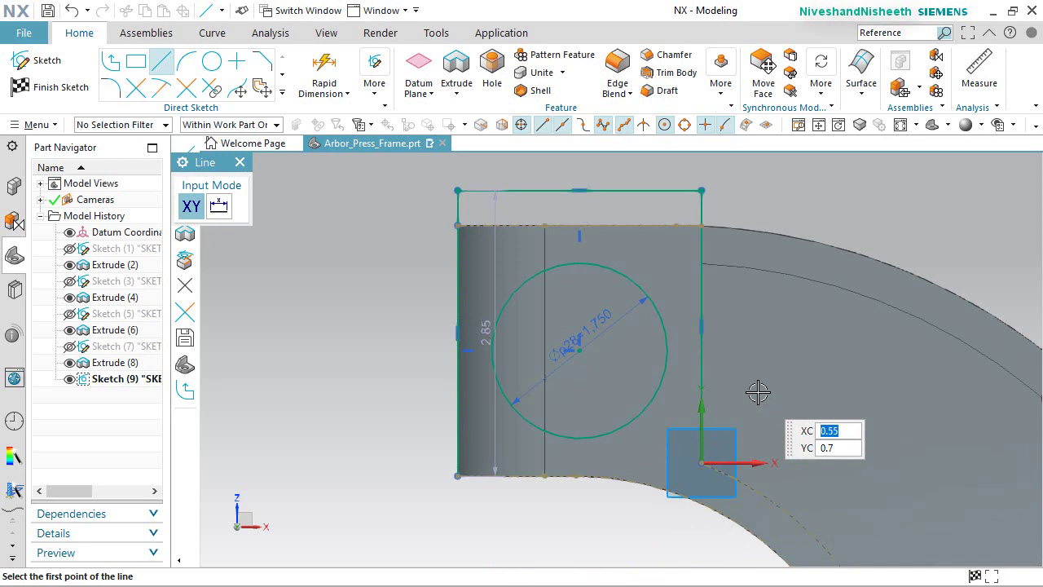
right_click(758, 393)
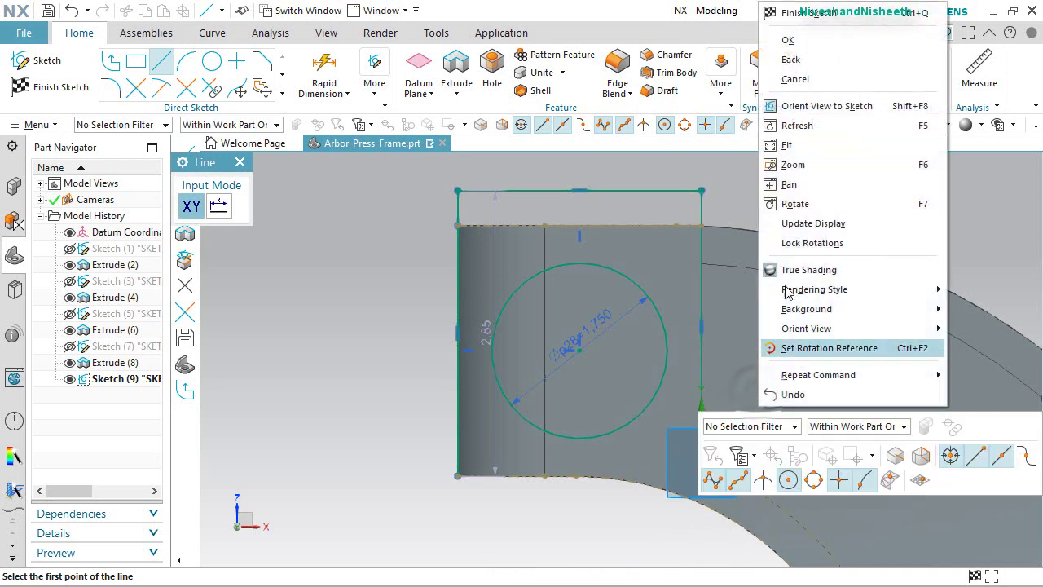
left_click(806, 38)
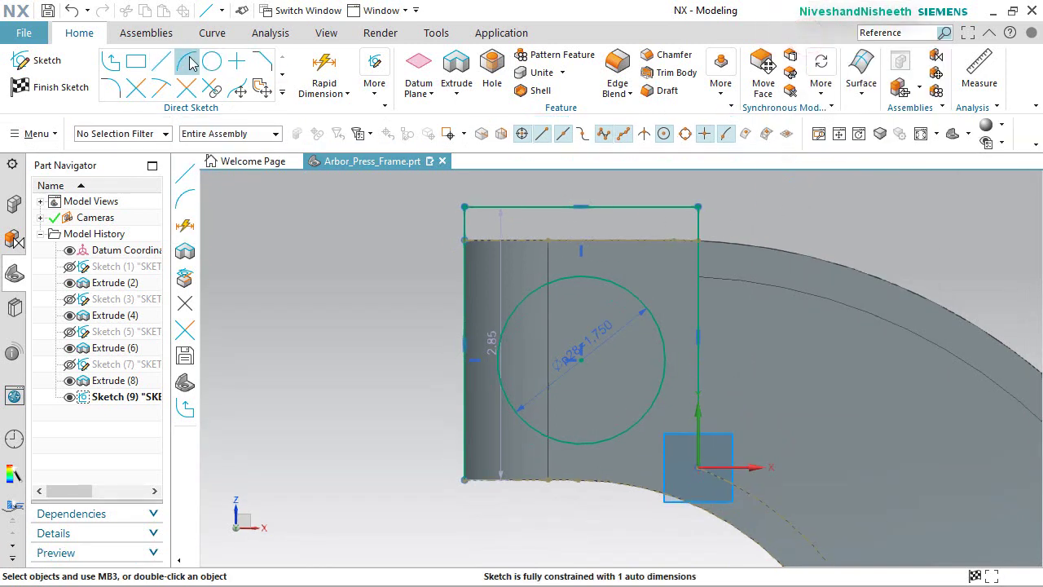
Sketch a short arc from the sketch origin toward the circle, tangent to the projected arc and spanning about 0.394 in horizontally.
left_click(188, 62)
scroll(695, 445, "down", 4)
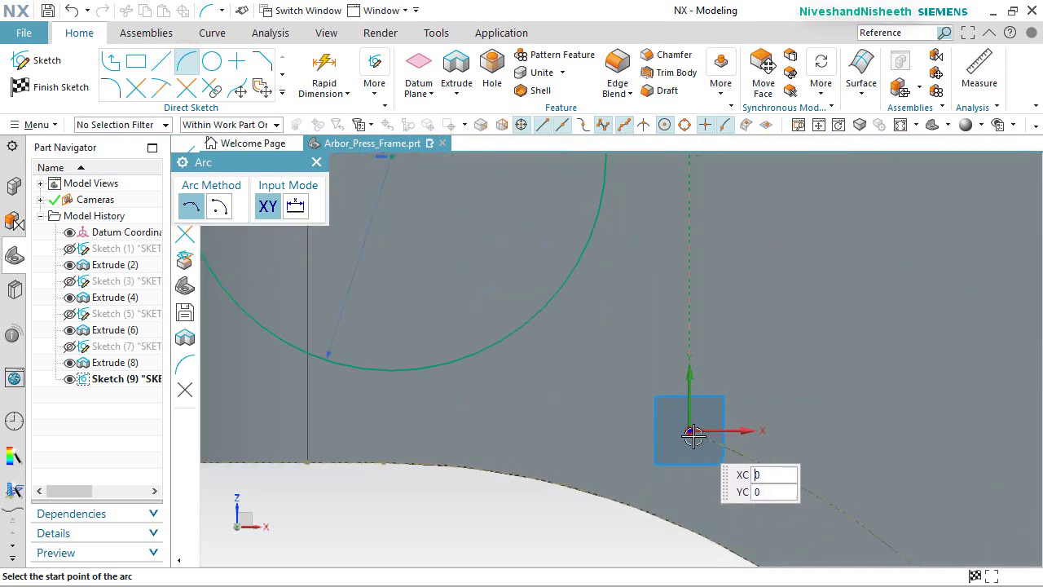
left_click(690, 432)
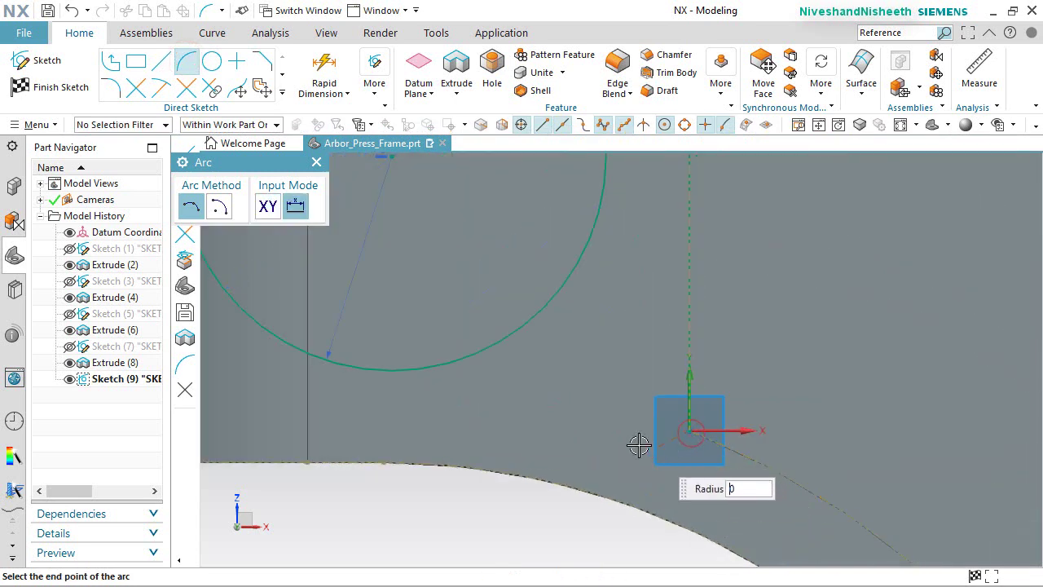
left_click(600, 396)
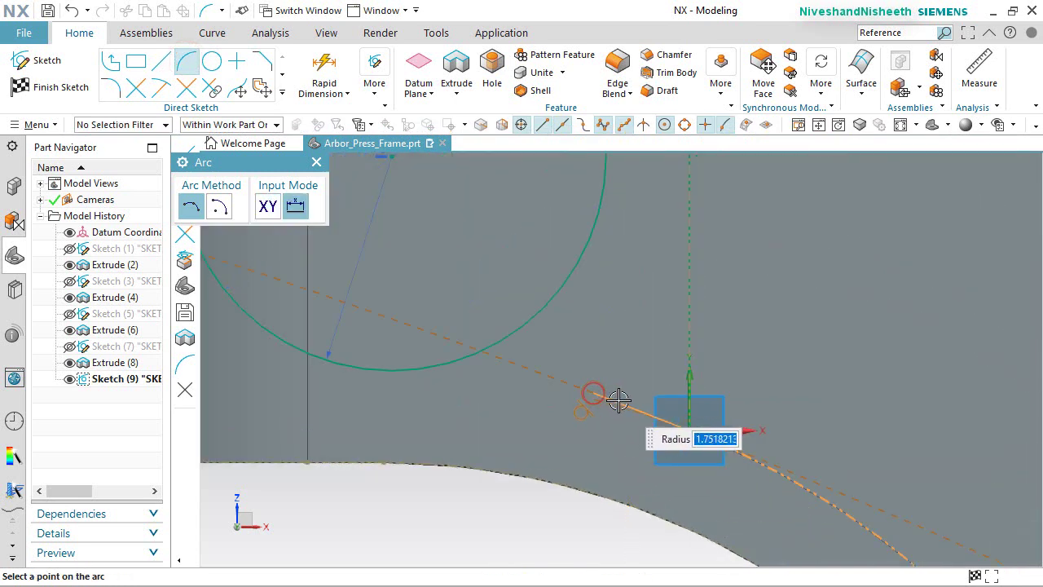
left_click(621, 398)
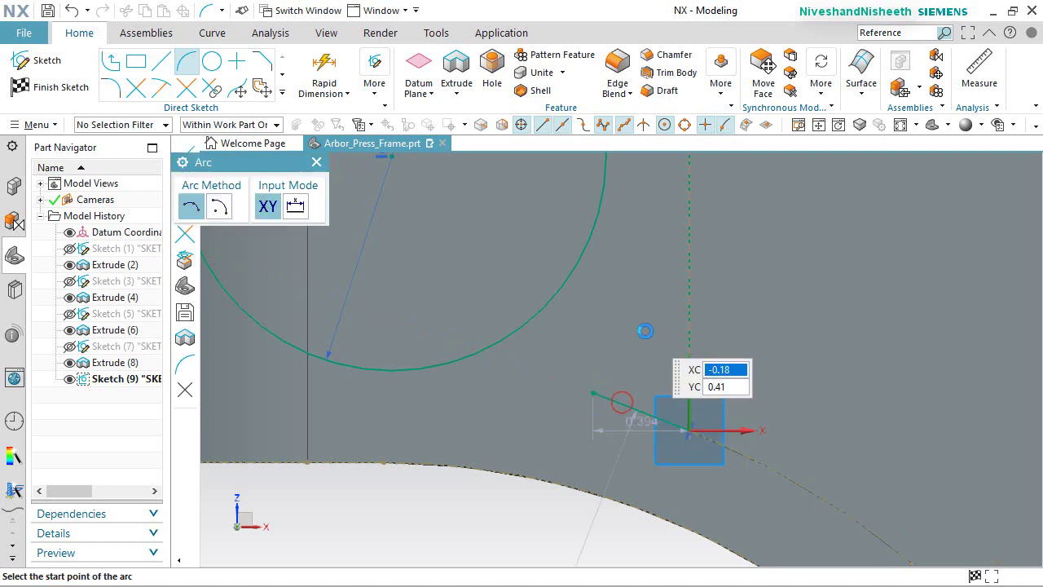
Sketch a vertical line about 0.88 in long between the circle and the short arc, crossing the frame's lower curved edge.
left_click(162, 60)
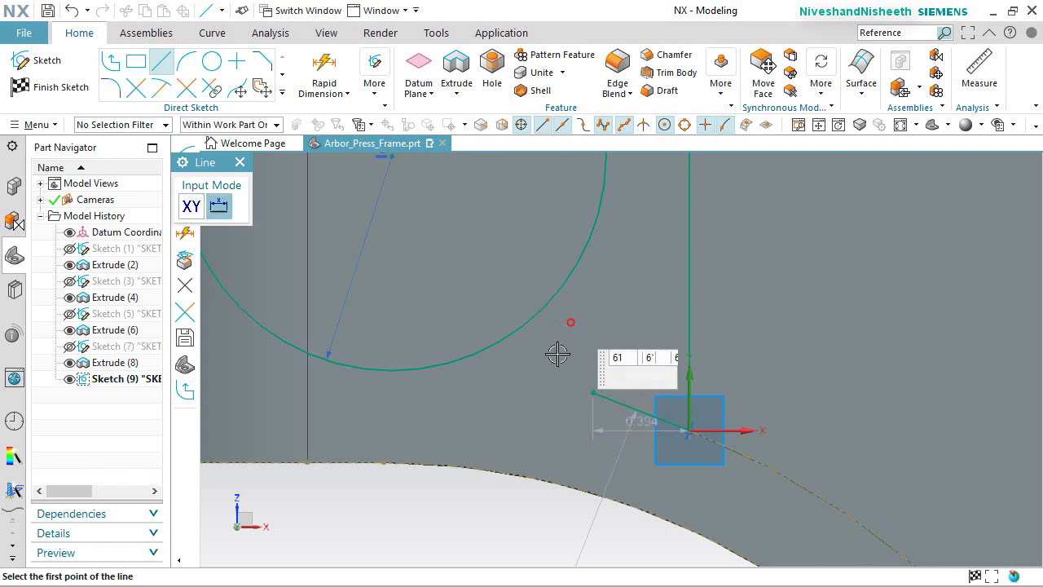
left_click(570, 323)
left_click(568, 537)
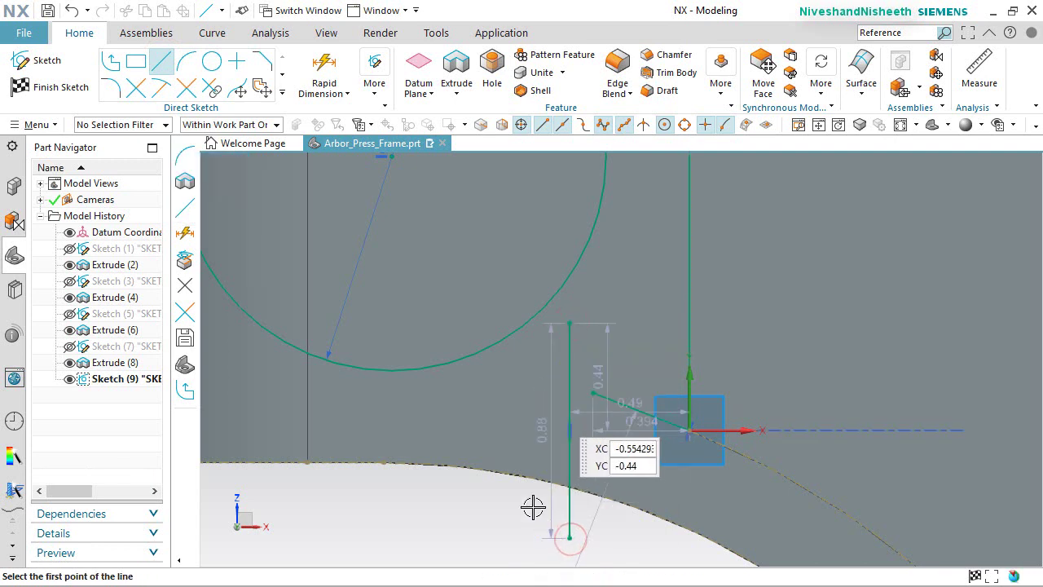
key("Escape")
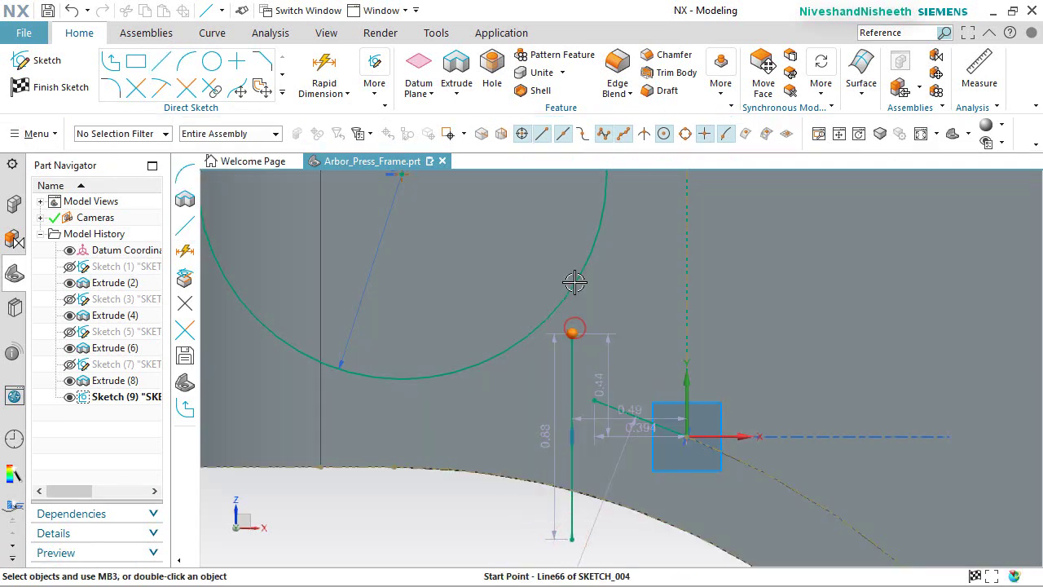
Constrain the short vertical line's upper endpoint to lie on the circle.
left_click(574, 281)
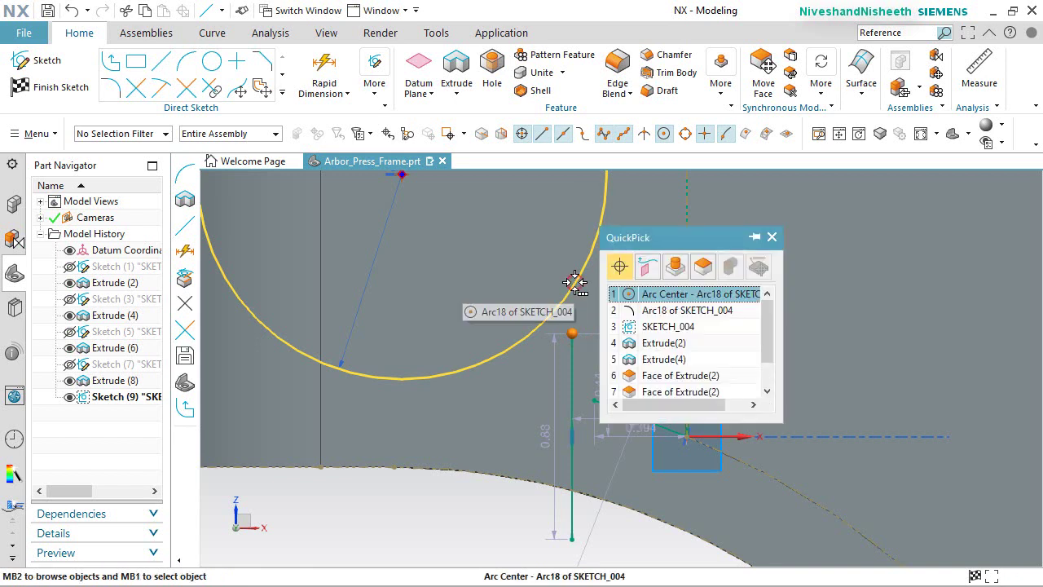
left_click(670, 309)
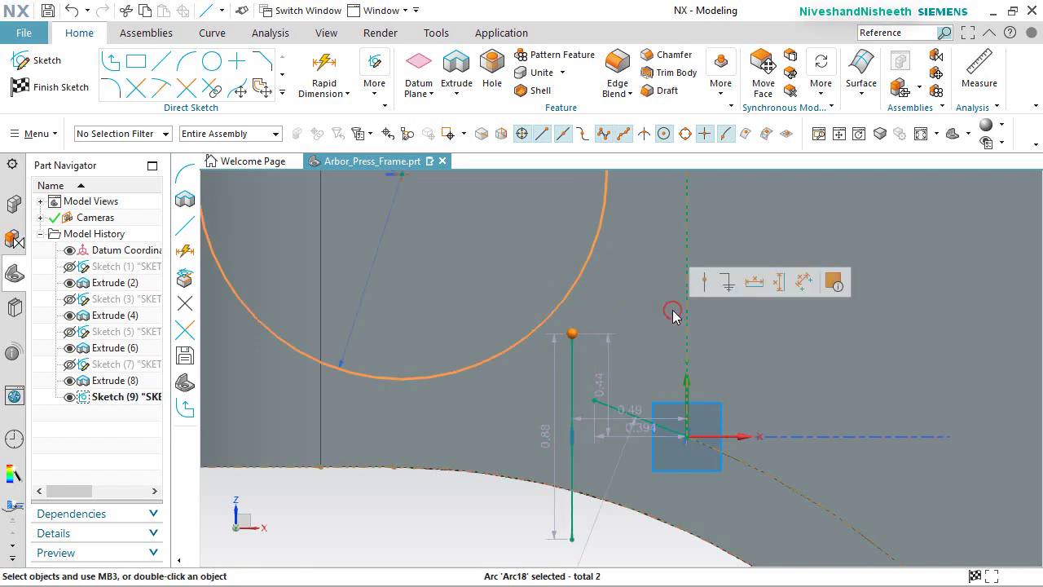
left_click(707, 285)
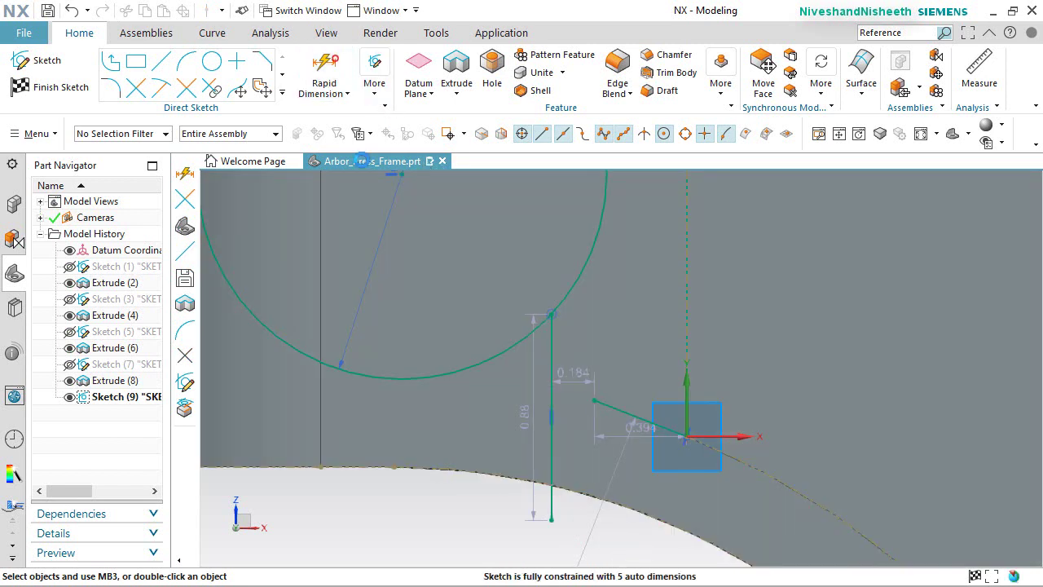
Dimension the short vertical line 0.375 in from the profile's vertical line through the sketch origin.
key("d")
left_click(549, 343)
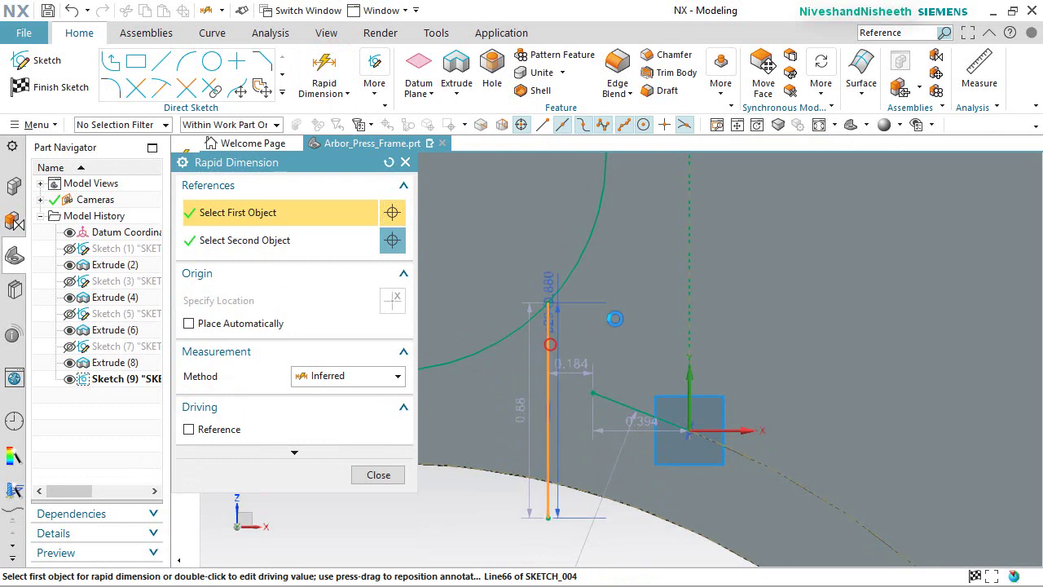
left_click(680, 303)
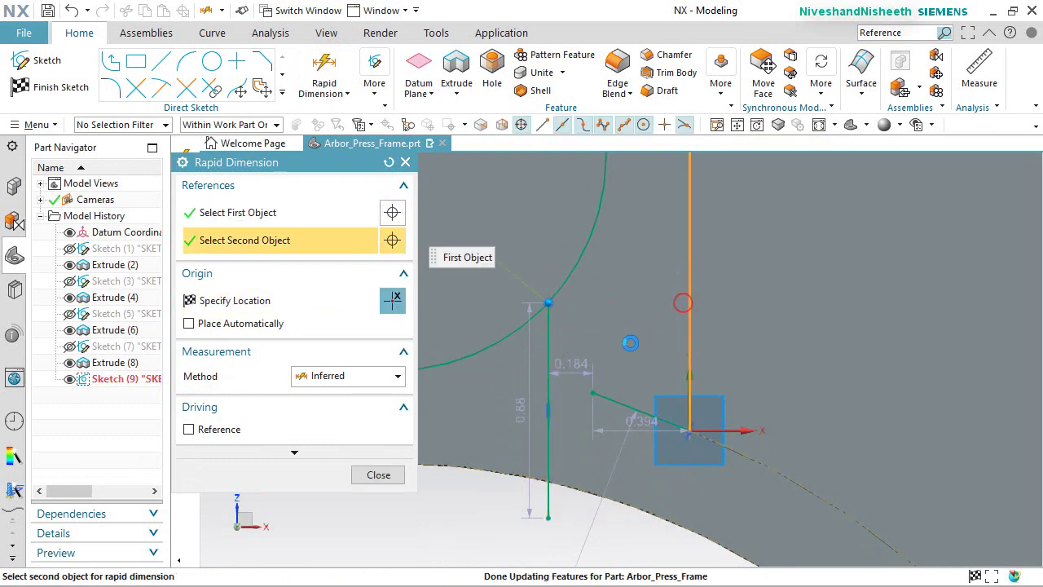
left_click(615, 310)
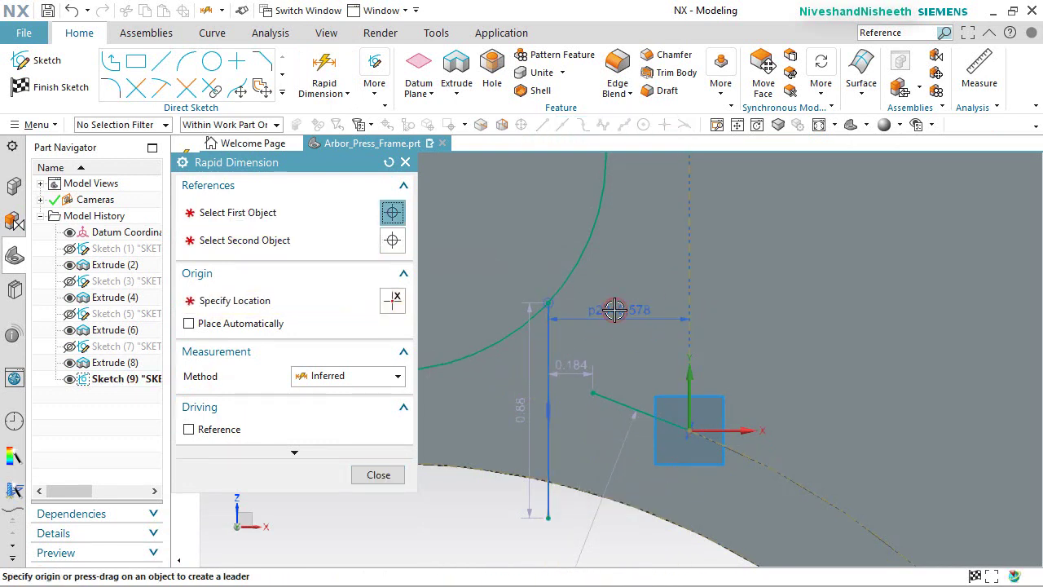
type(".375")
key("Return")
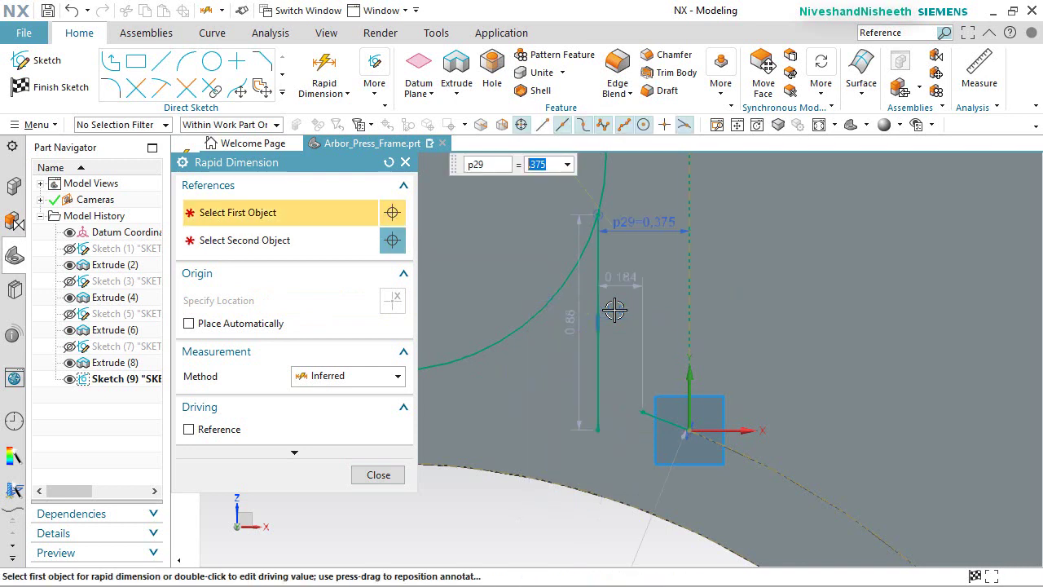
left_click(379, 479)
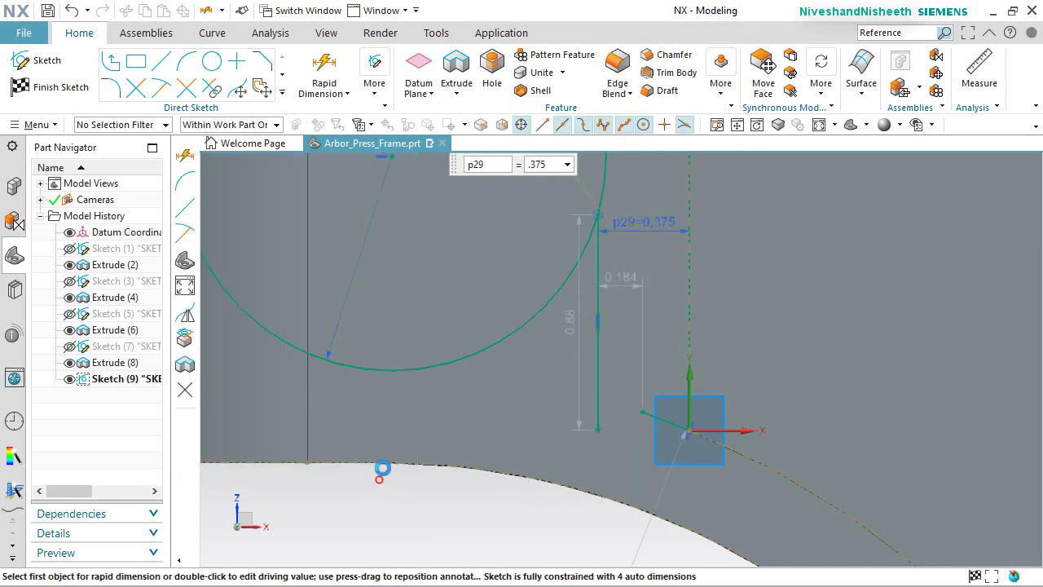
Extend the short arc from the sketch origin to the short vertical line and trim the line's excess below their intersection.
left_click(159, 89)
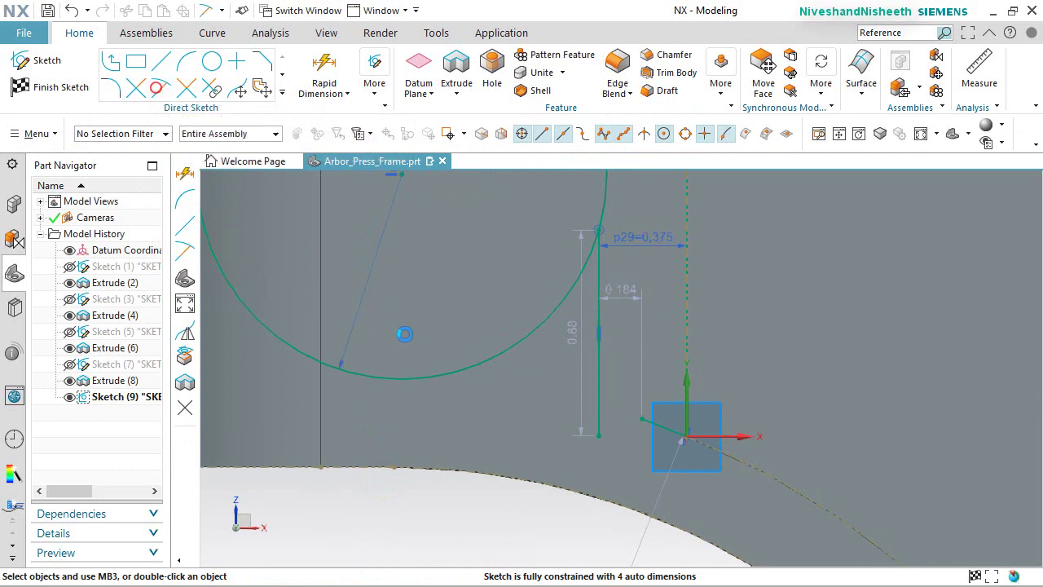
left_click(660, 430)
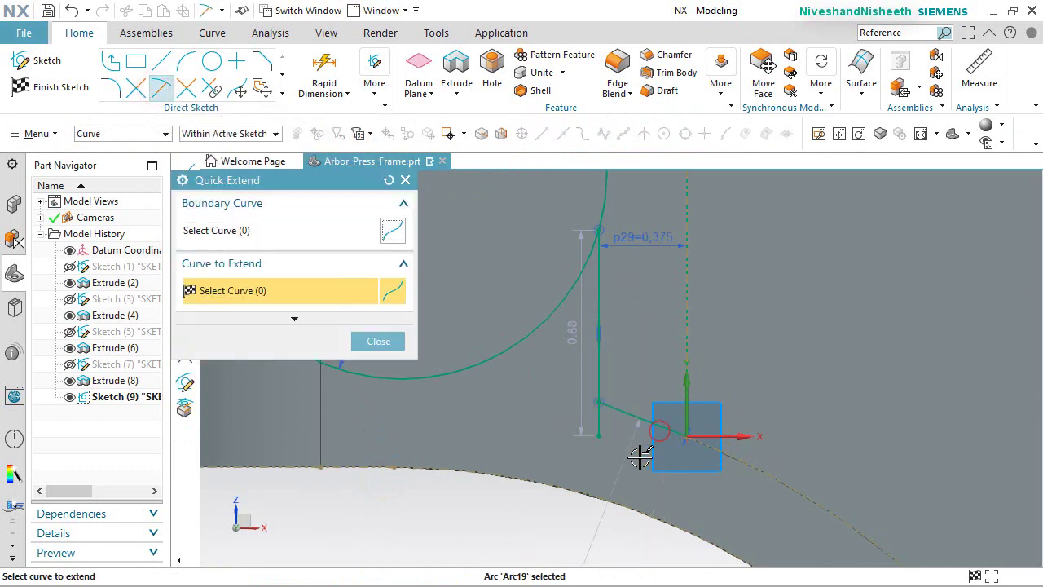
left_click(135, 89)
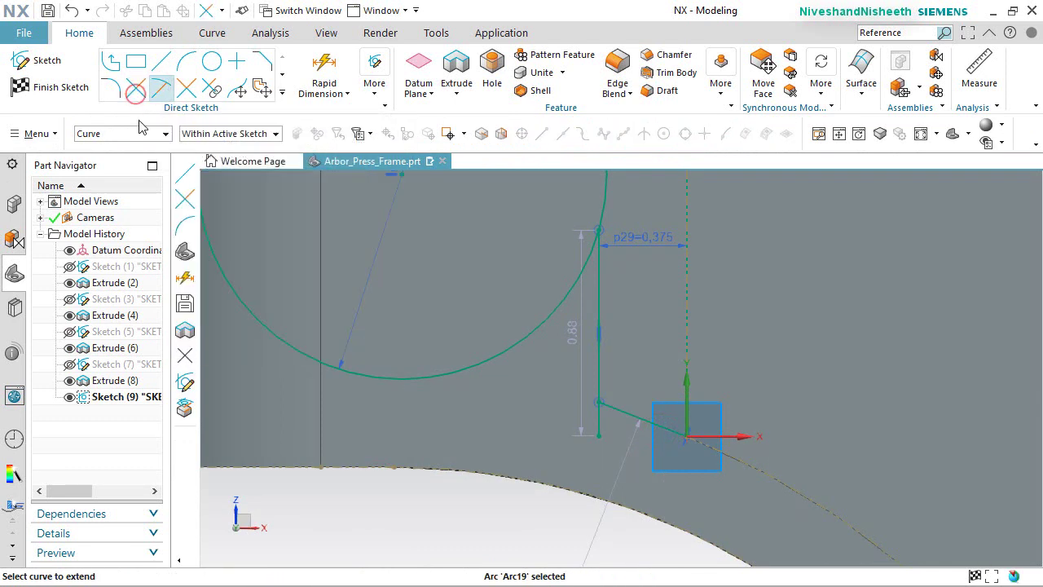
left_click(599, 425)
scroll(508, 324, "down", 3)
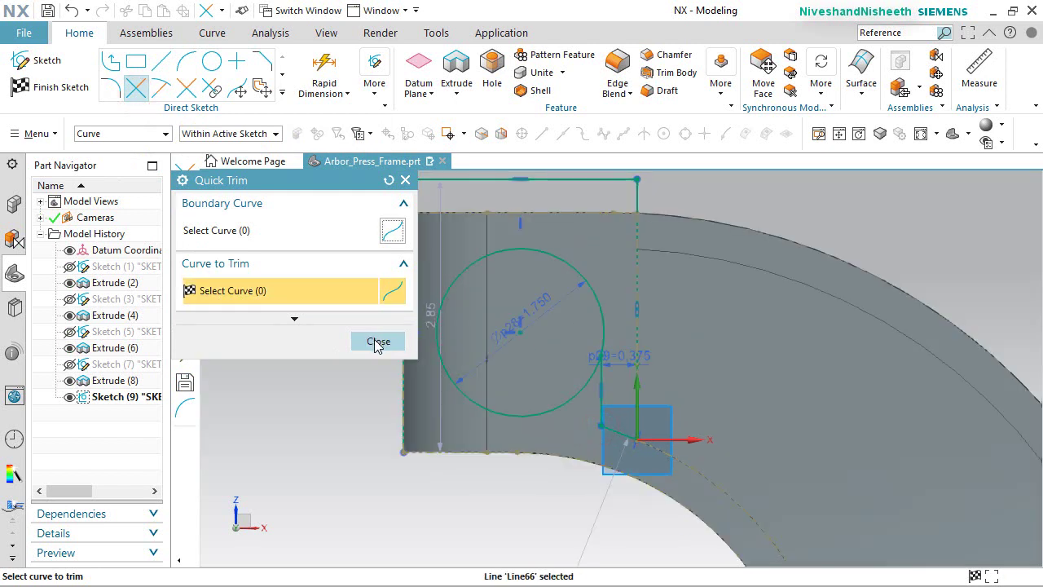
left_click(378, 342)
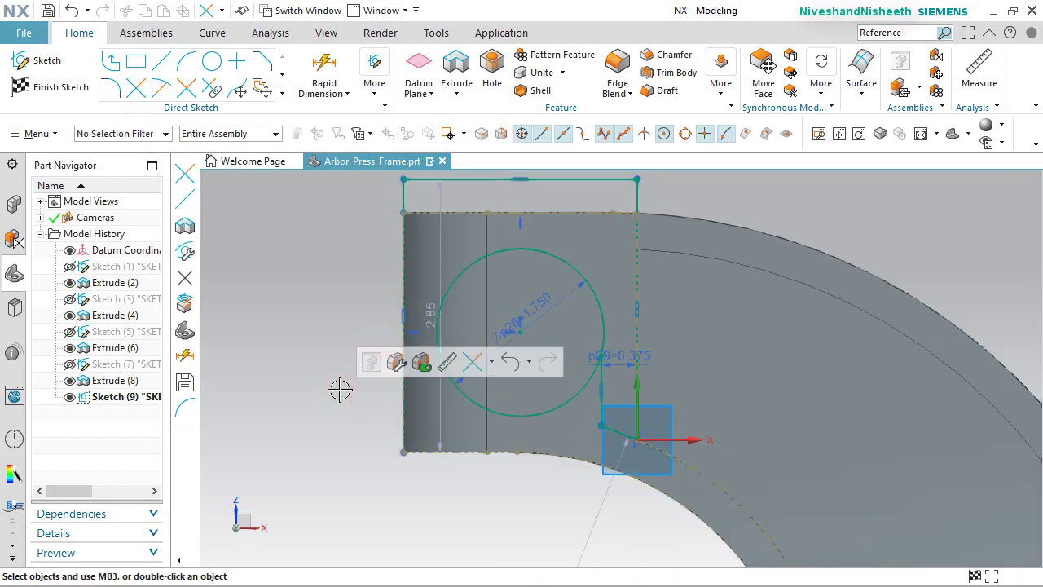
Turn off the display of sketch constraints and move the 2.85 height dimension outside the head's outer edge.
left_click(375, 96)
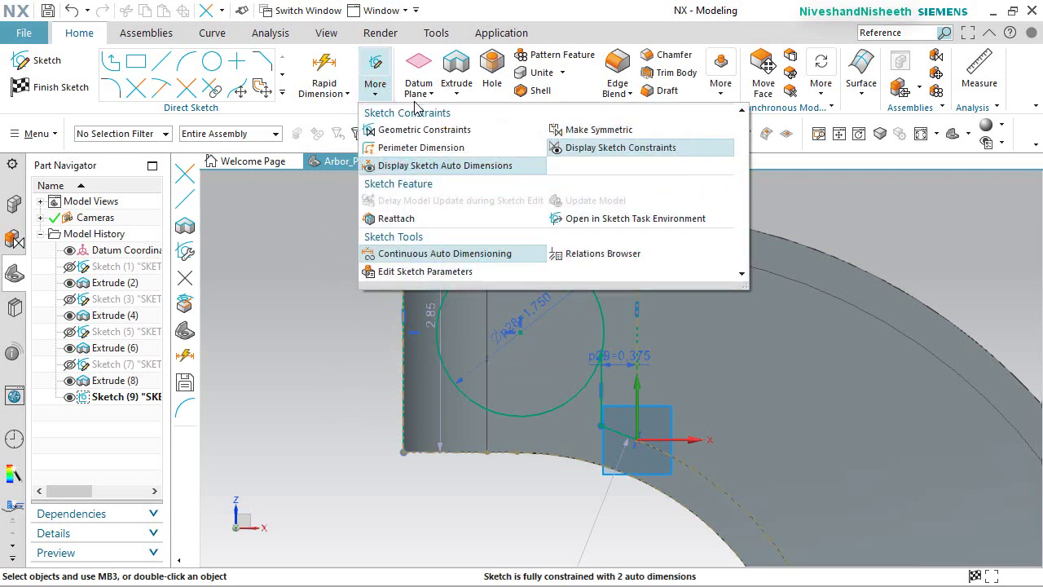
left_click(568, 148)
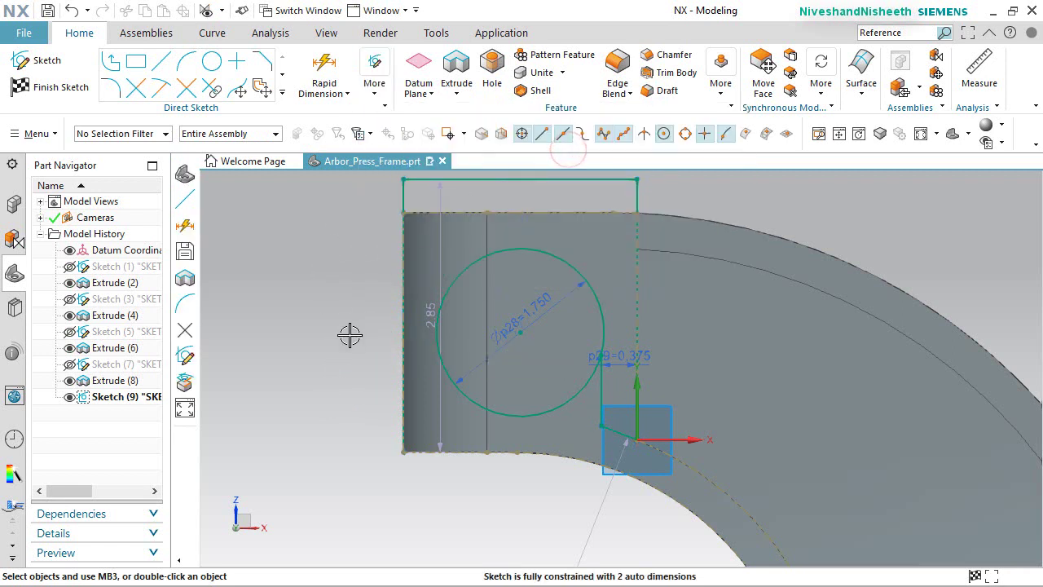
mouse_move(350, 334)
middle_mouse_down("shift")
mouse_move(418, 396)
mouse_move(370, 310)
middle_mouse_up("shift")
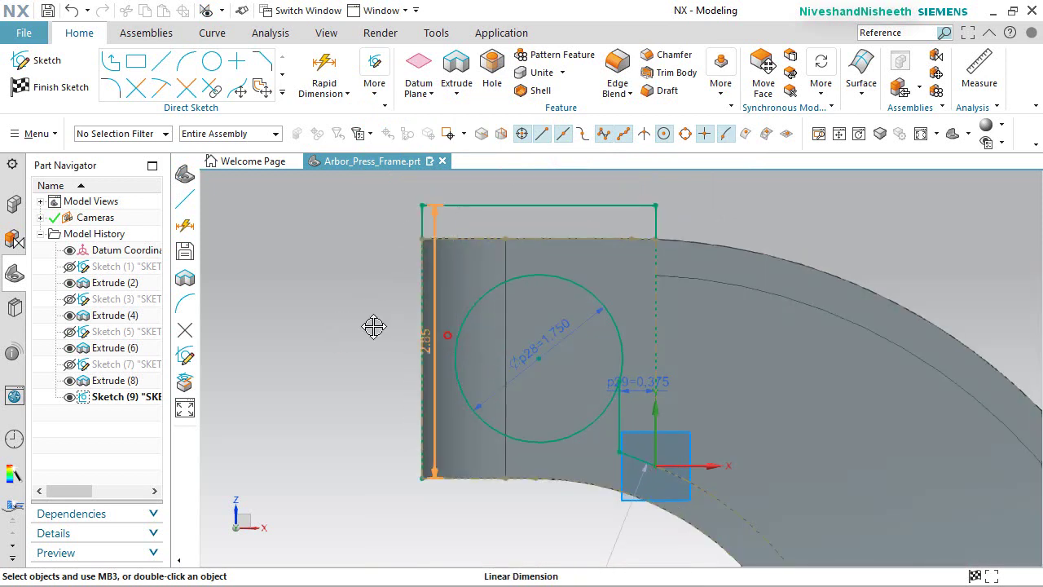
left_click_drag(374, 326, 296, 328)
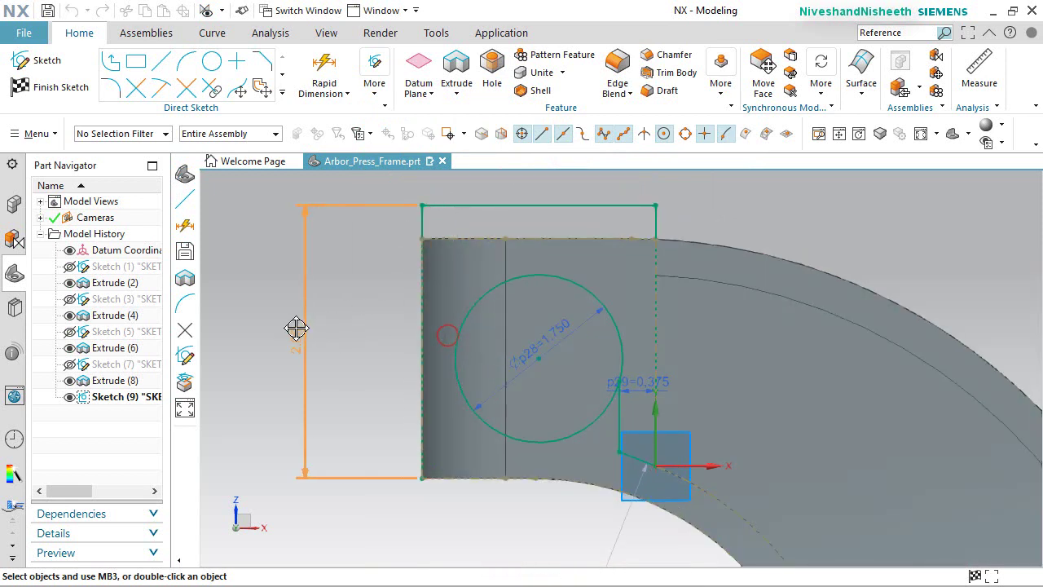
Sketch a vertical line about 1.3 in long from inside the circle down past the head's lower edge.
right_click(364, 257)
left_click(514, 229)
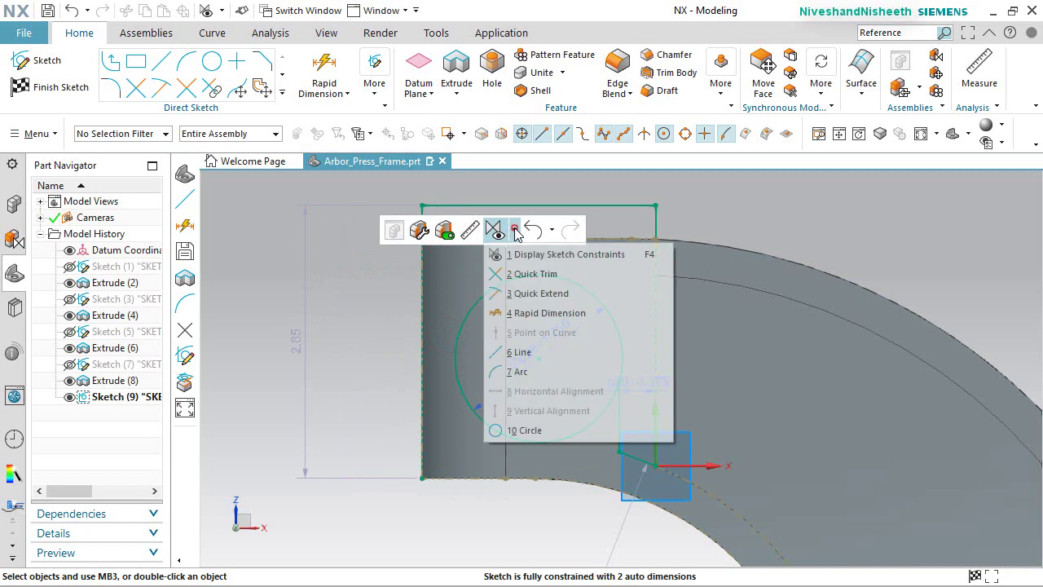
left_click(520, 352)
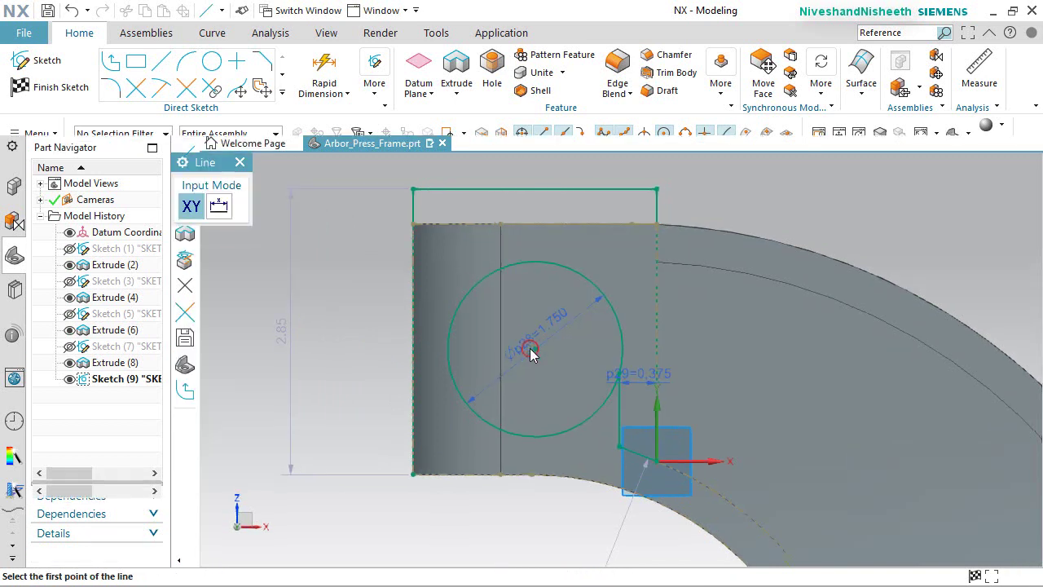
left_click(512, 388)
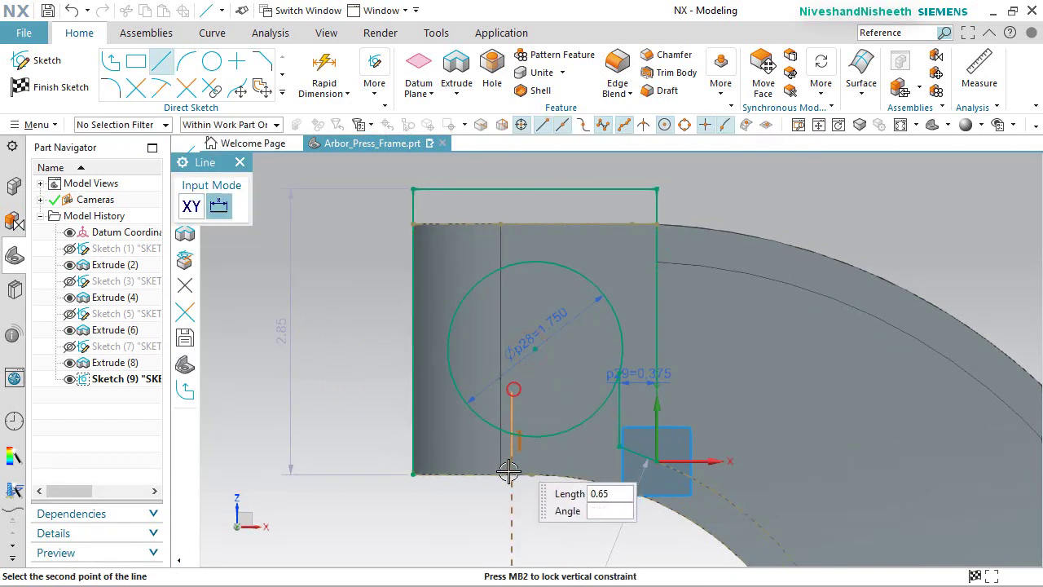
left_click(509, 519)
key("Escape")
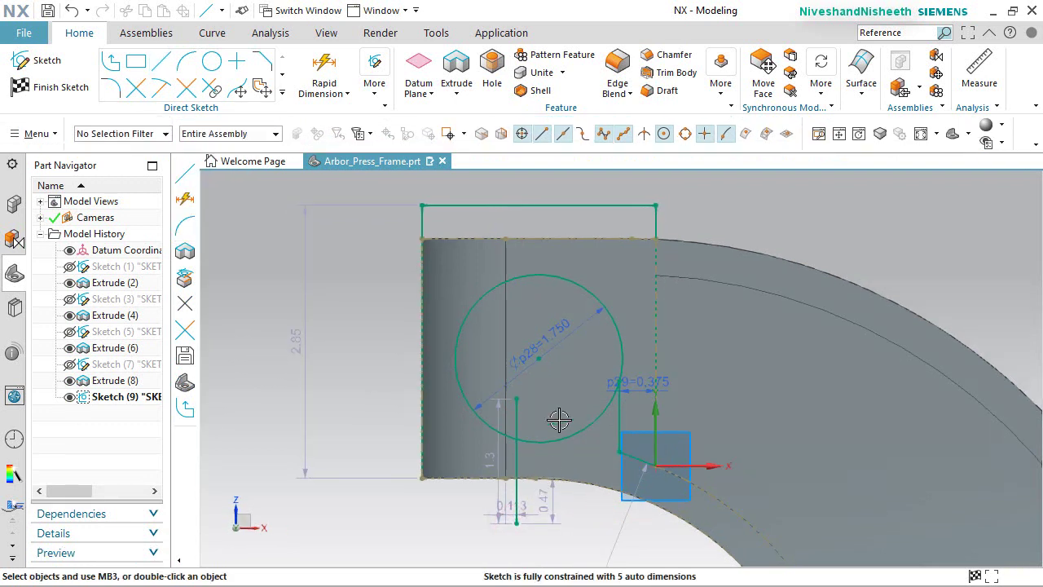
Dimension the new vertical line 0.125 in horizontally from the circle's center.
left_click(324, 65)
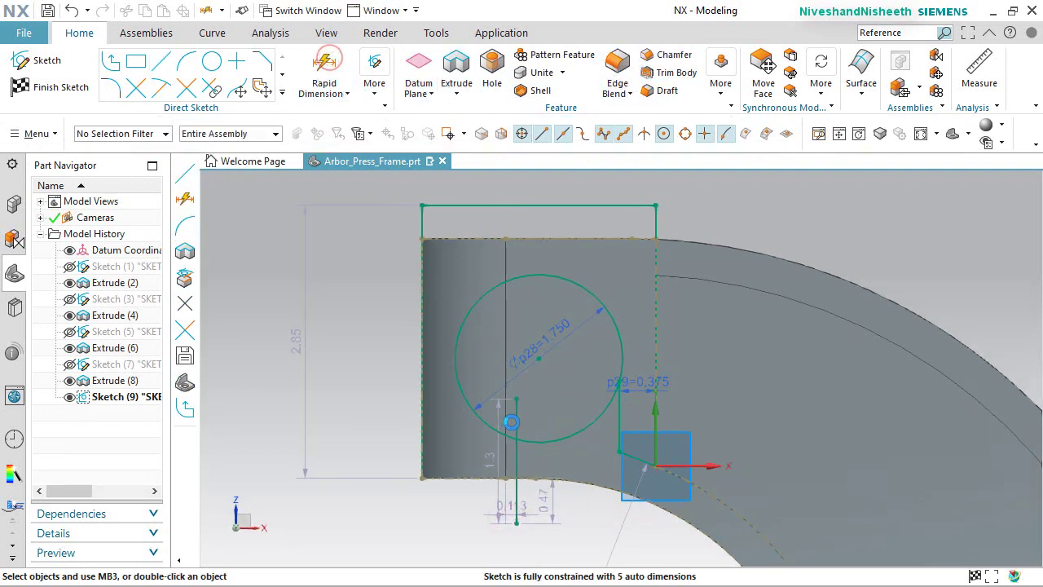
left_click(516, 425)
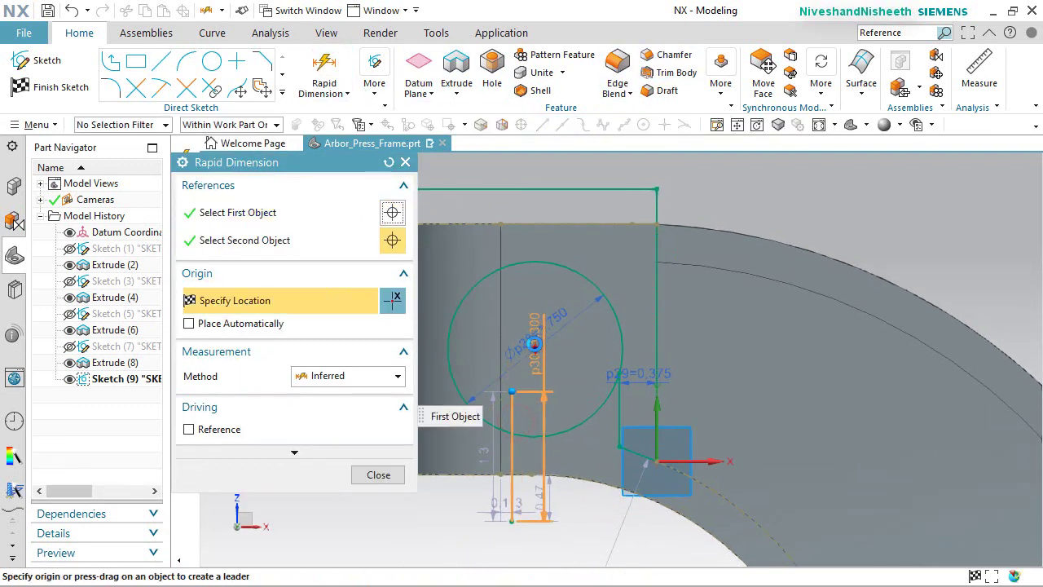
left_click(532, 345)
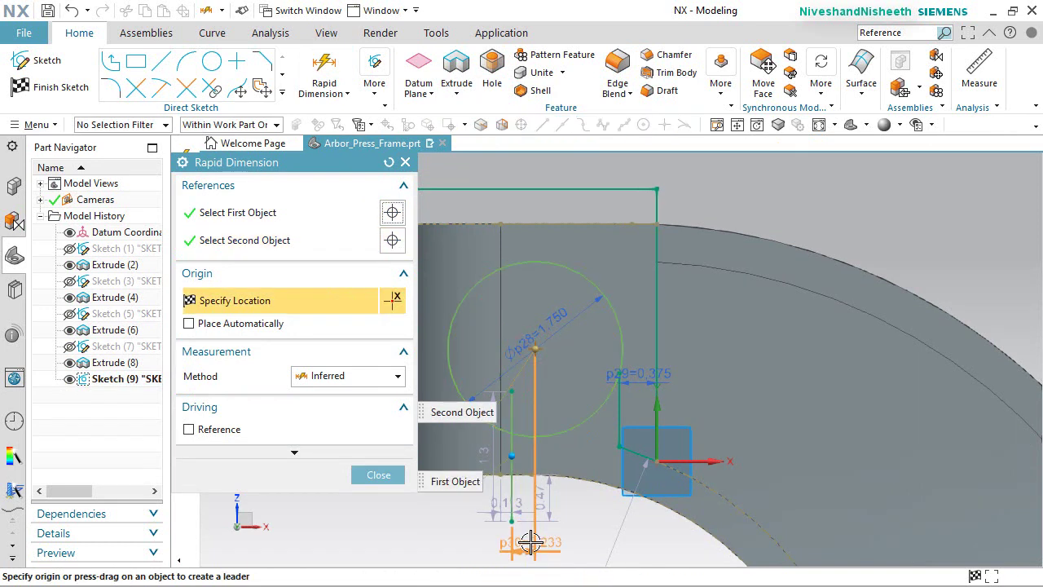
left_click(530, 542)
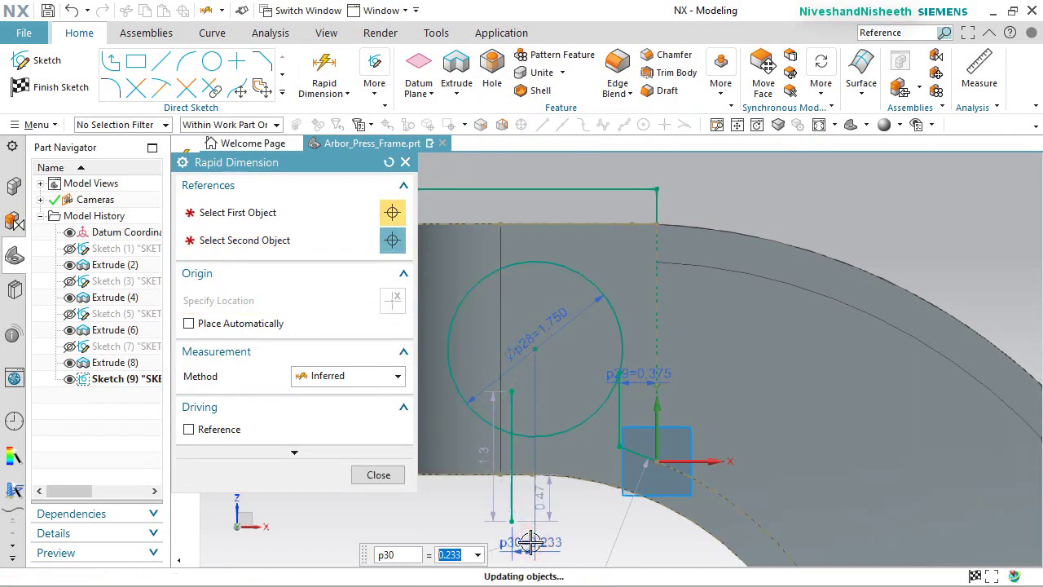
type(".125")
key("Return")
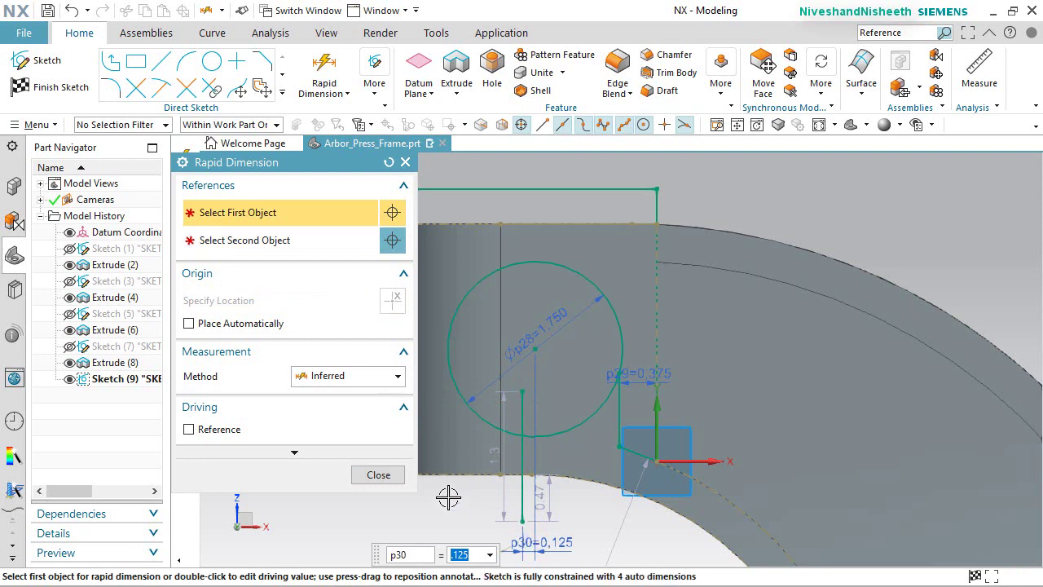
left_click(378, 475)
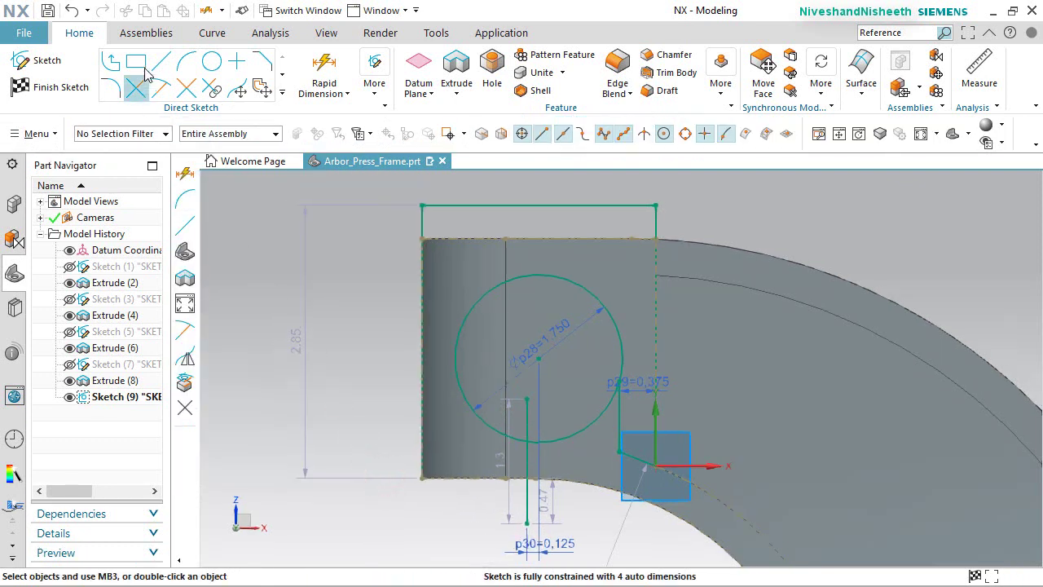
Trim the new line's ends below the head and inside the circle, and the circle's lower arc between the two vertical lines.
left_click(136, 88)
scroll(531, 494, "up", 3)
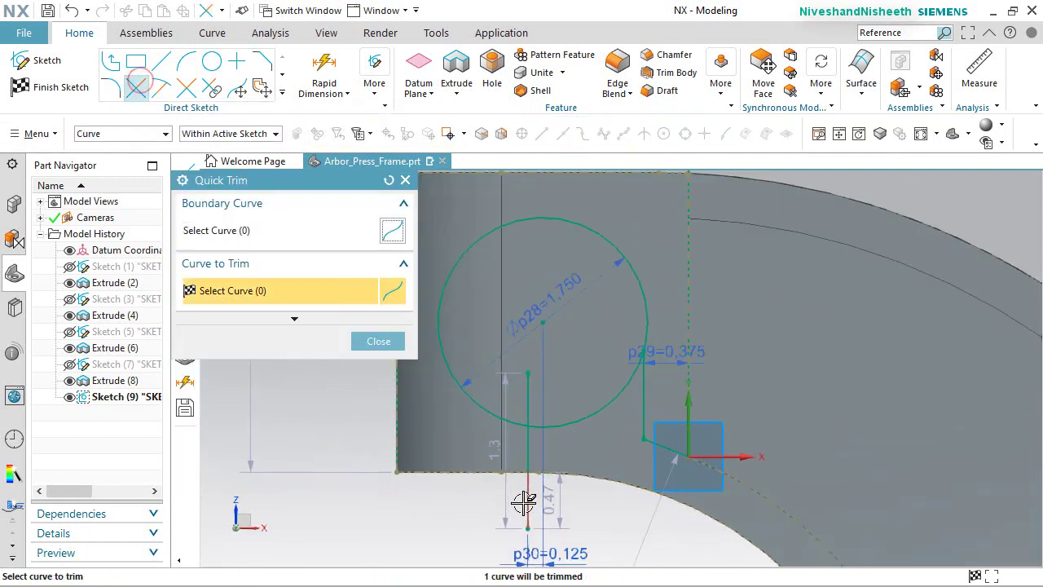
left_click(532, 494)
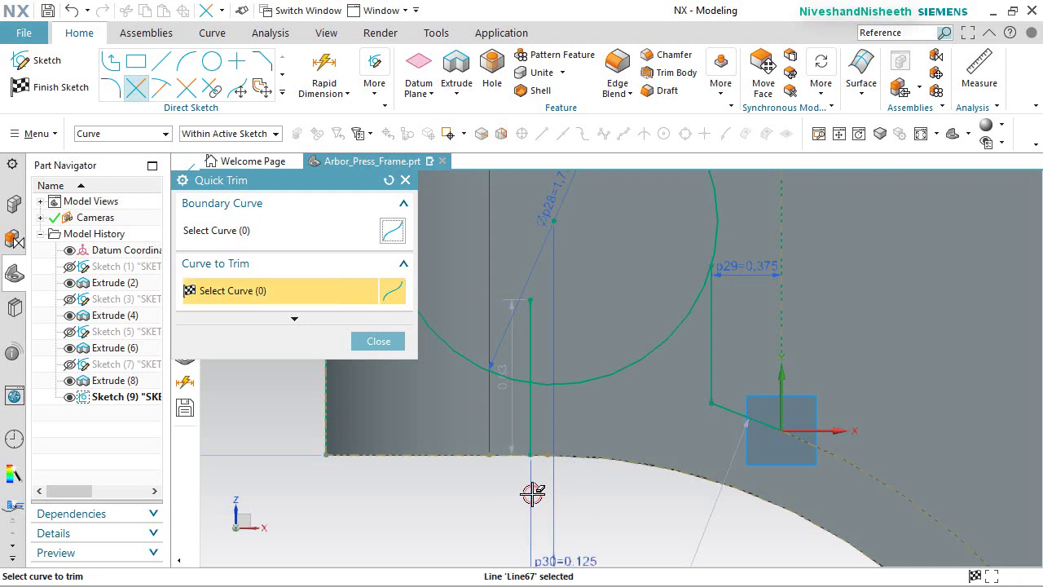
left_click(528, 331)
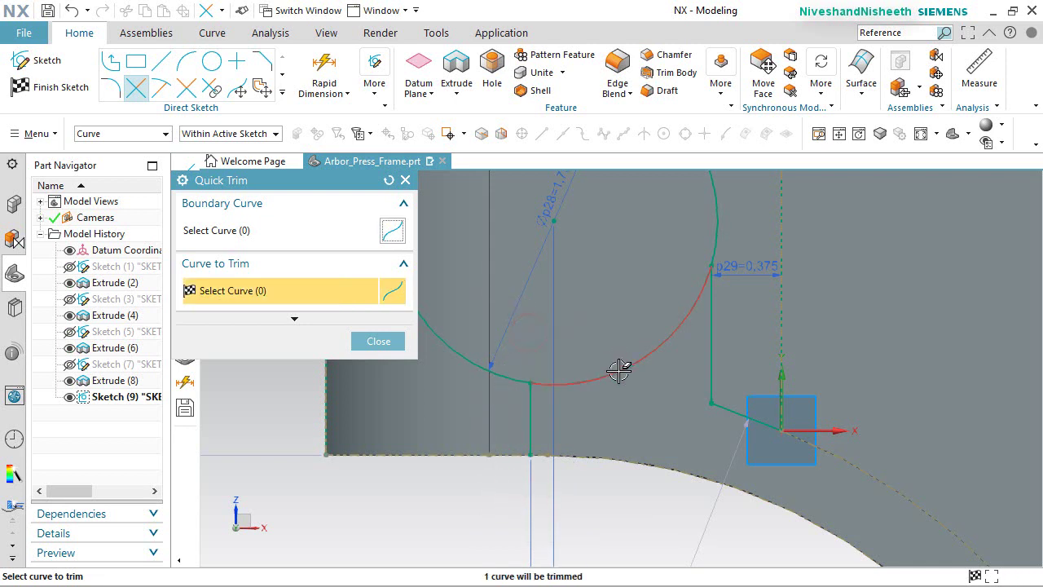
left_click(379, 341)
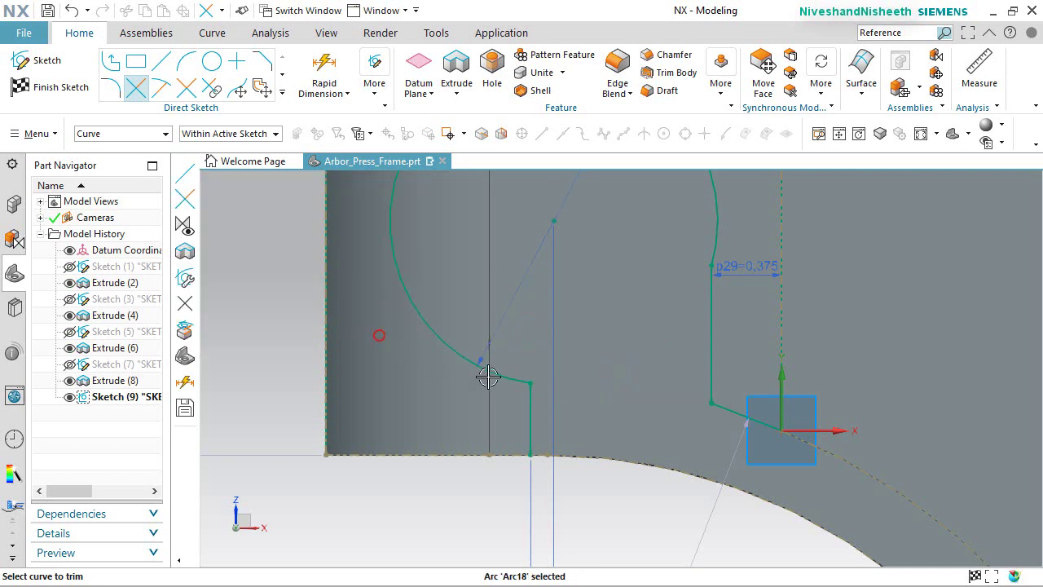
Dimension the vertical distance between the profile's upper horizontal line and the head's top edge.
scroll(501, 387, "down", 5)
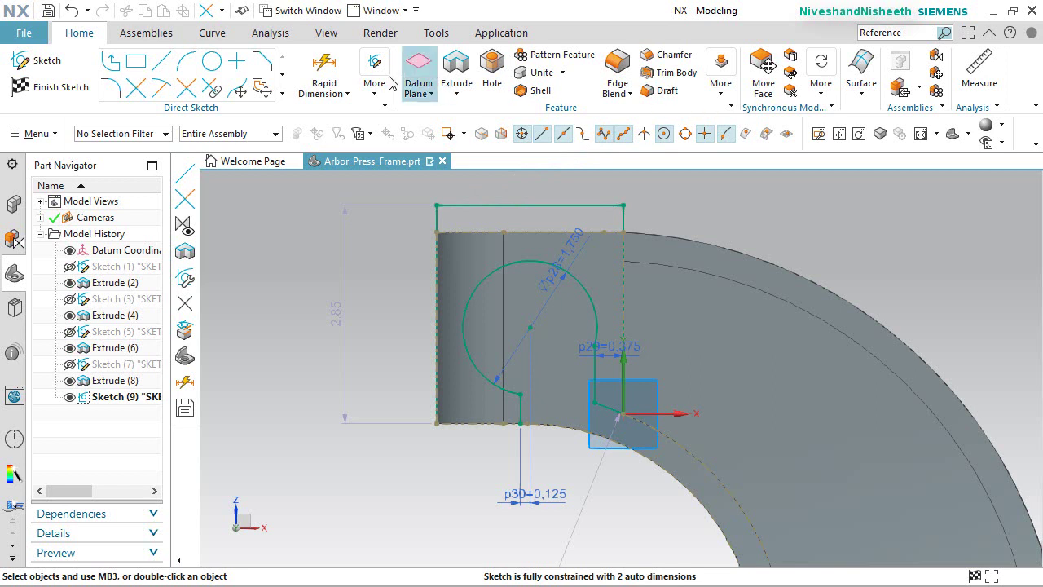
left_click(335, 60)
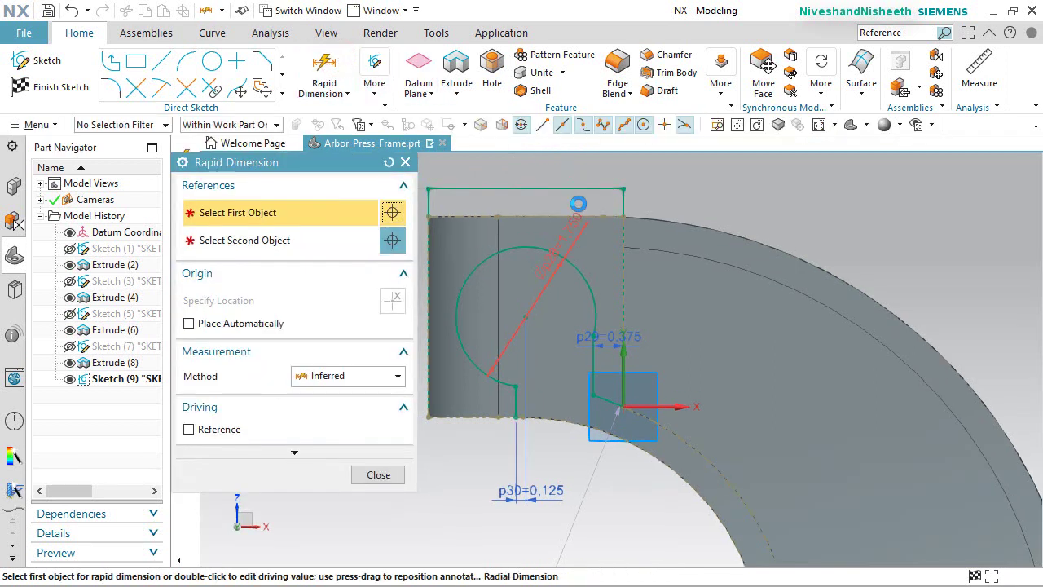
left_click(579, 194)
left_click(575, 211)
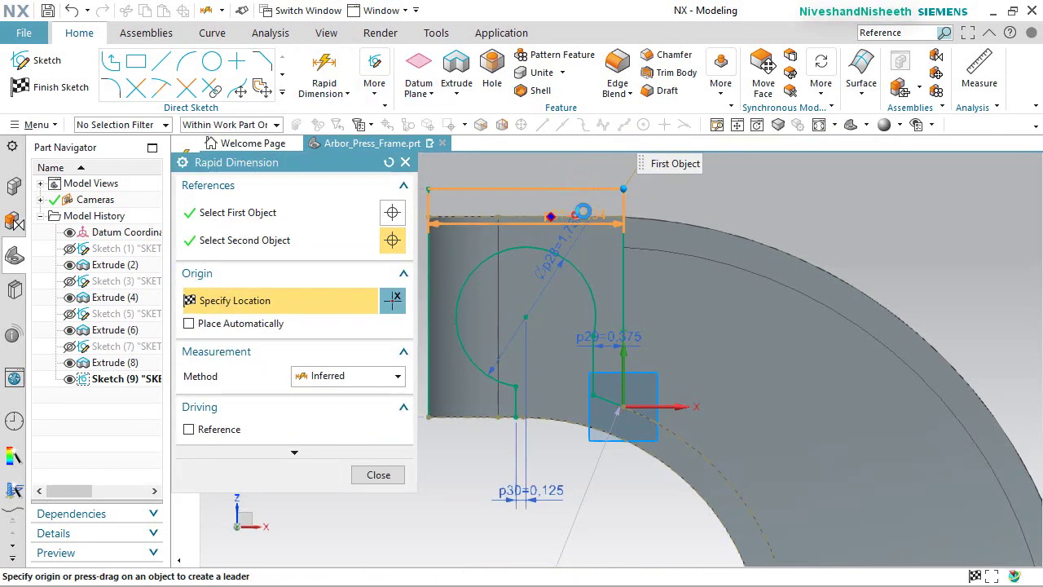
left_click(681, 200)
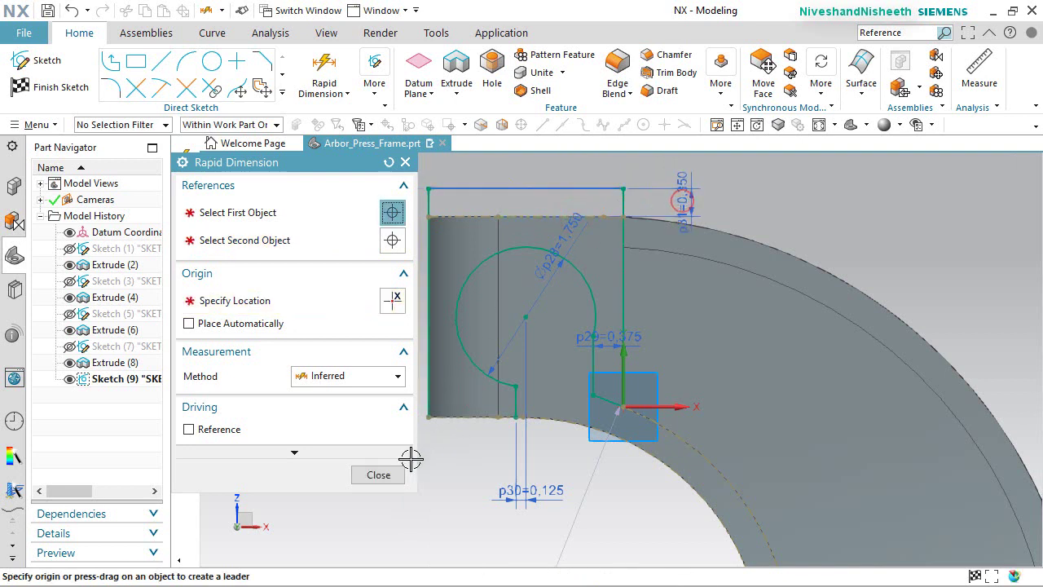
left_click(381, 475)
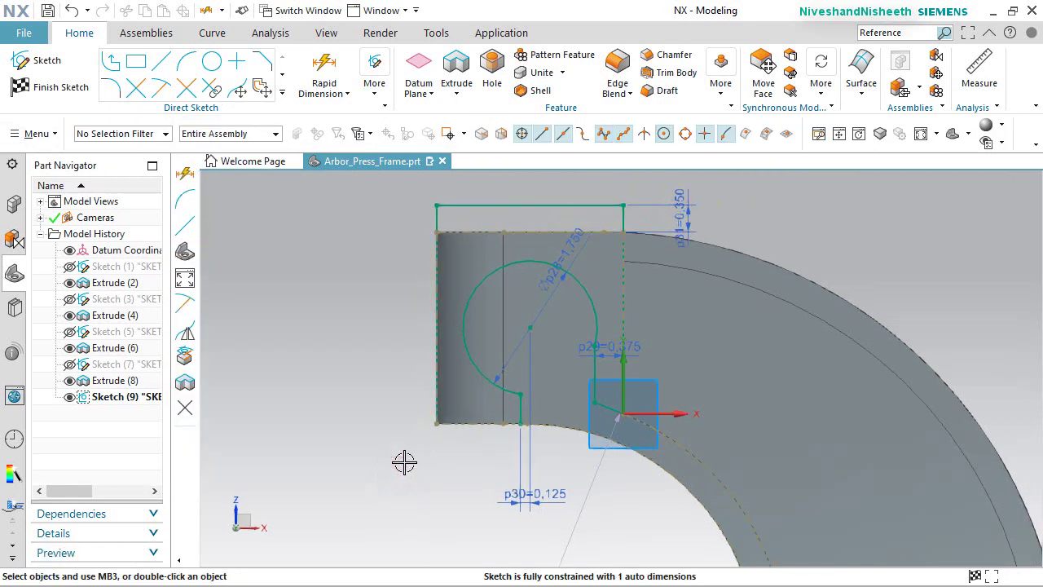
Apply an equal radius constraint between the short arc at the profile's lower end and the dashed reference arc of the frame.
scroll(609, 466, "up", 3)
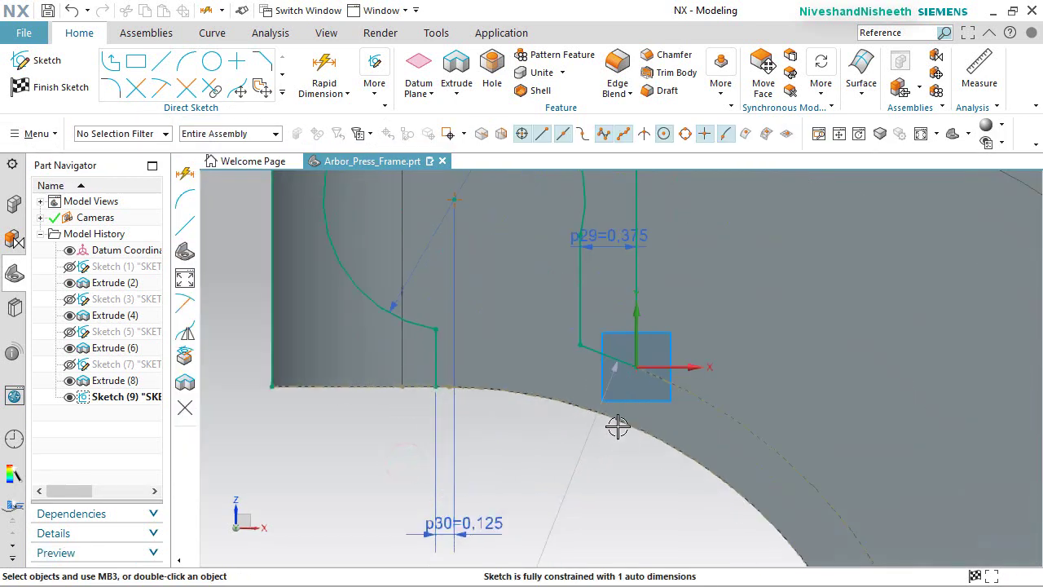
left_click(597, 349)
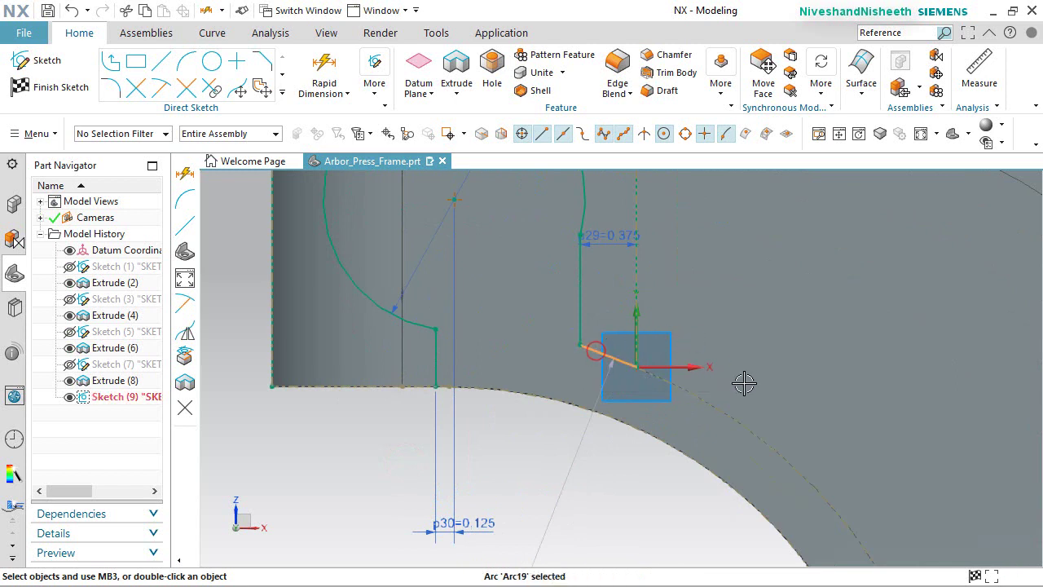
left_click(739, 418)
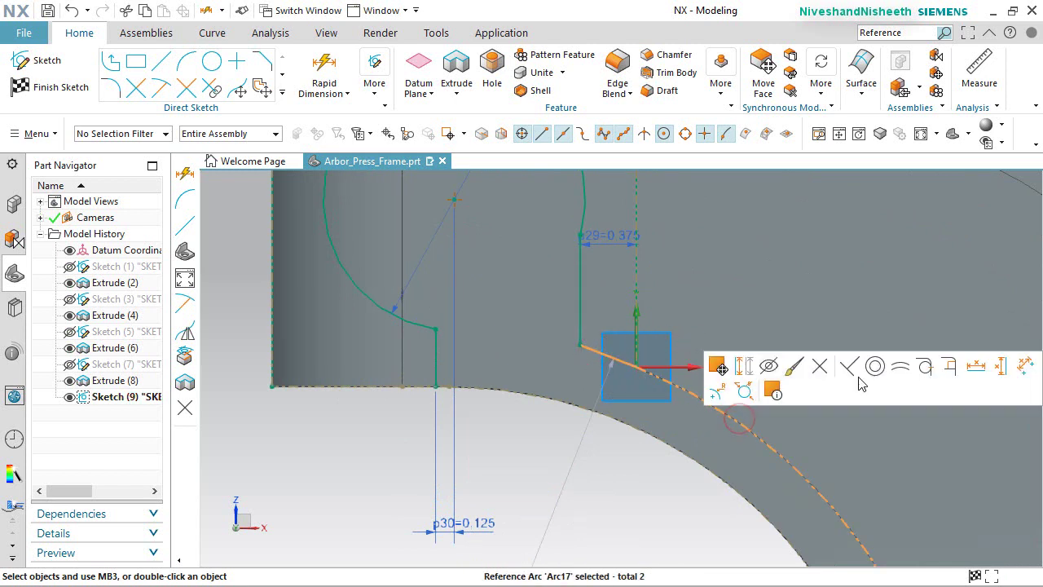
left_click(899, 367)
left_click(582, 489)
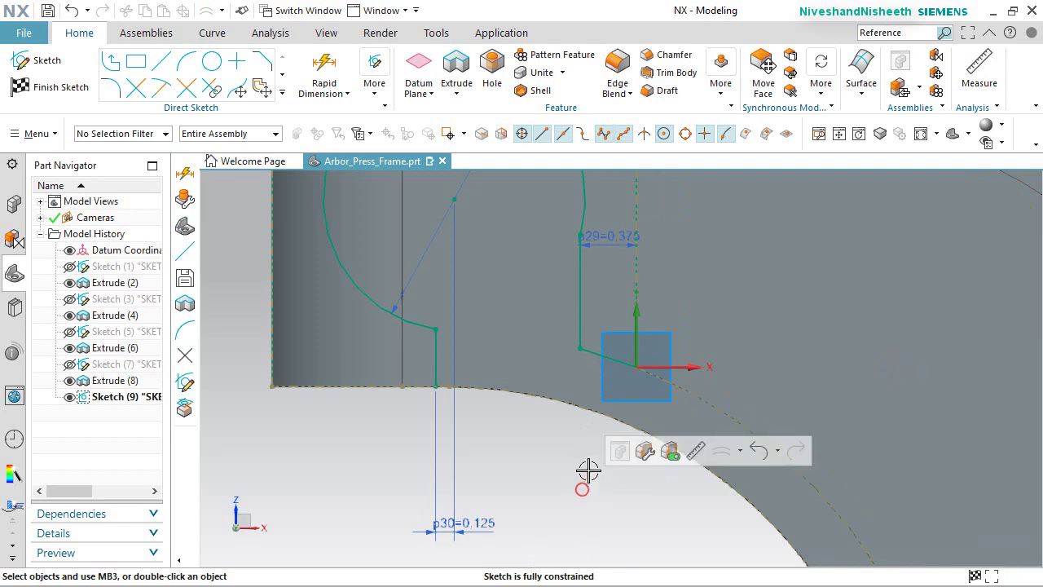
Close the profile with a line along the head's lower edge, from its outer corner to the short vertical line's end, and finish the sketch.
scroll(612, 409, "down", 3)
left_click(166, 70)
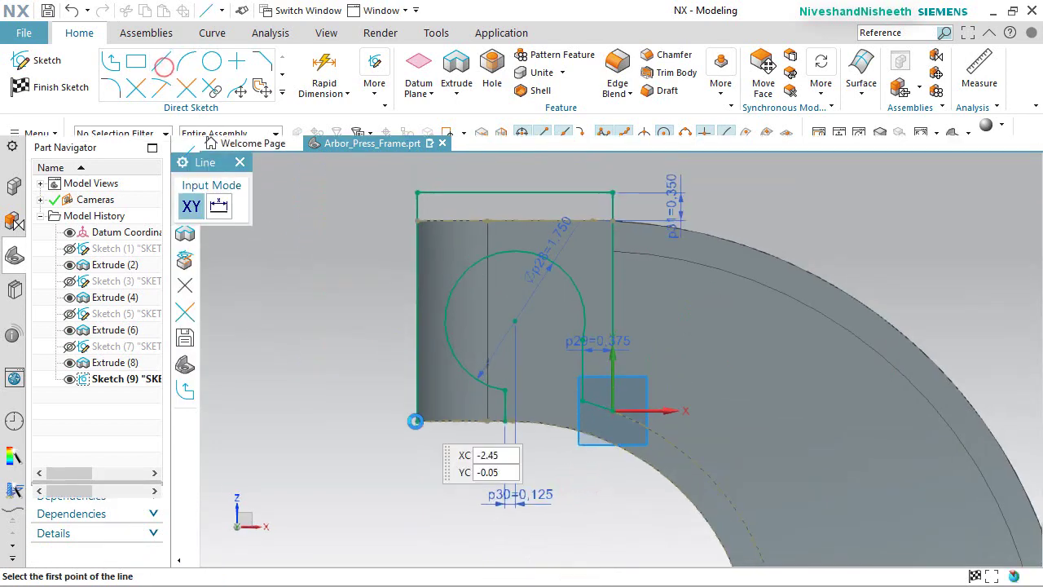
scroll(419, 424, "up", 5)
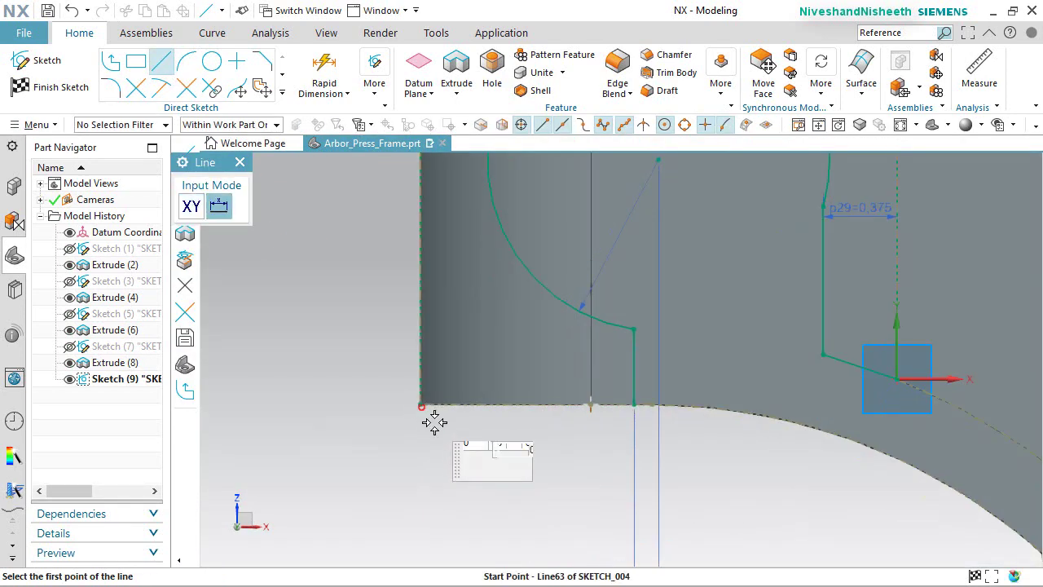
left_click(420, 404)
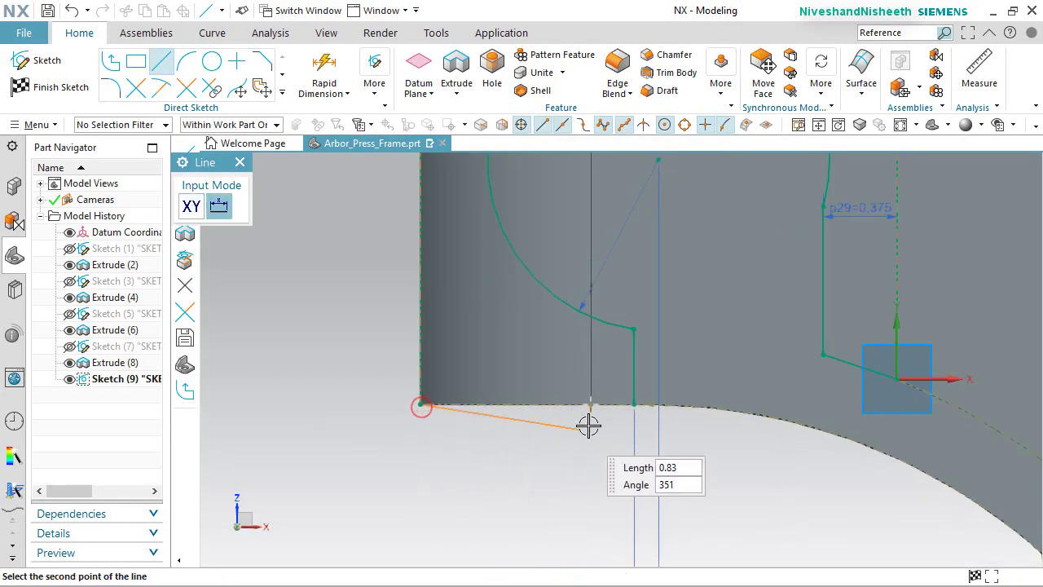
left_click(634, 403)
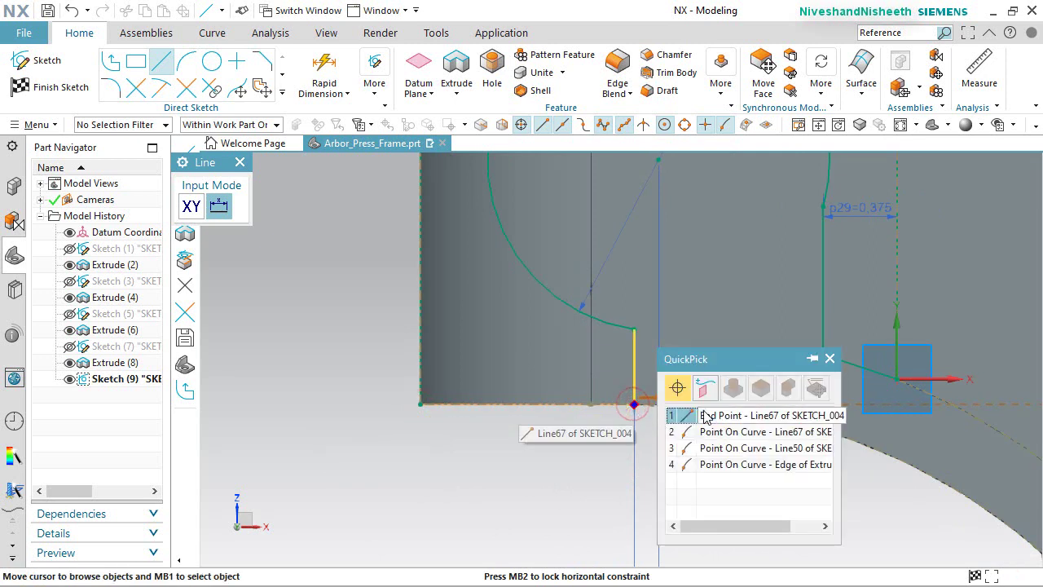
left_click(675, 410)
key("Escape")
scroll(529, 481, "down", 3)
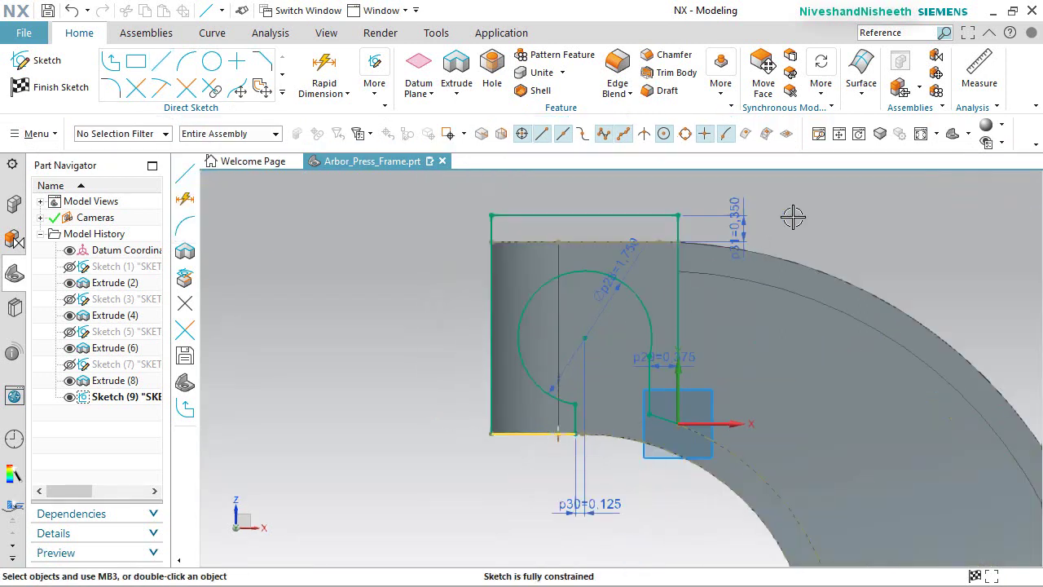
right_click(855, 198)
left_click(914, 205)
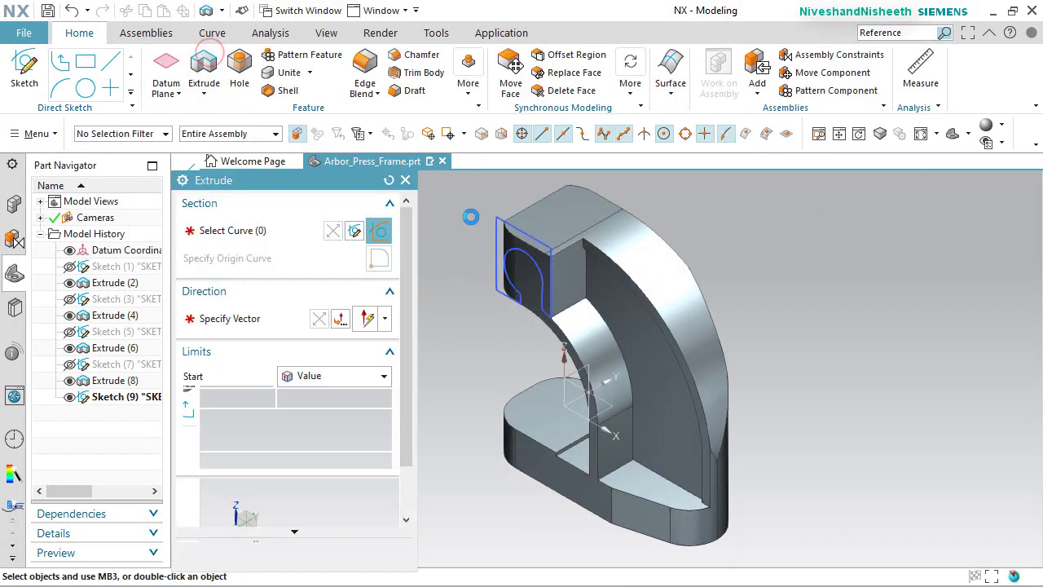
Extrude the closed profile 0.875 in into the head in the reversed direction with Subtract, leaving the round boss.
left_click(493, 221)
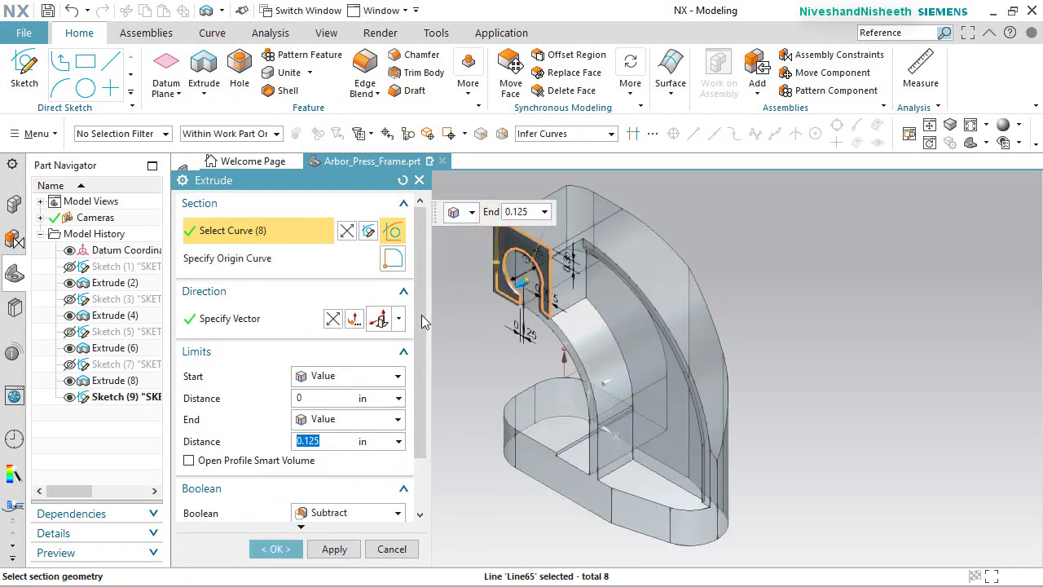
left_click(333, 319)
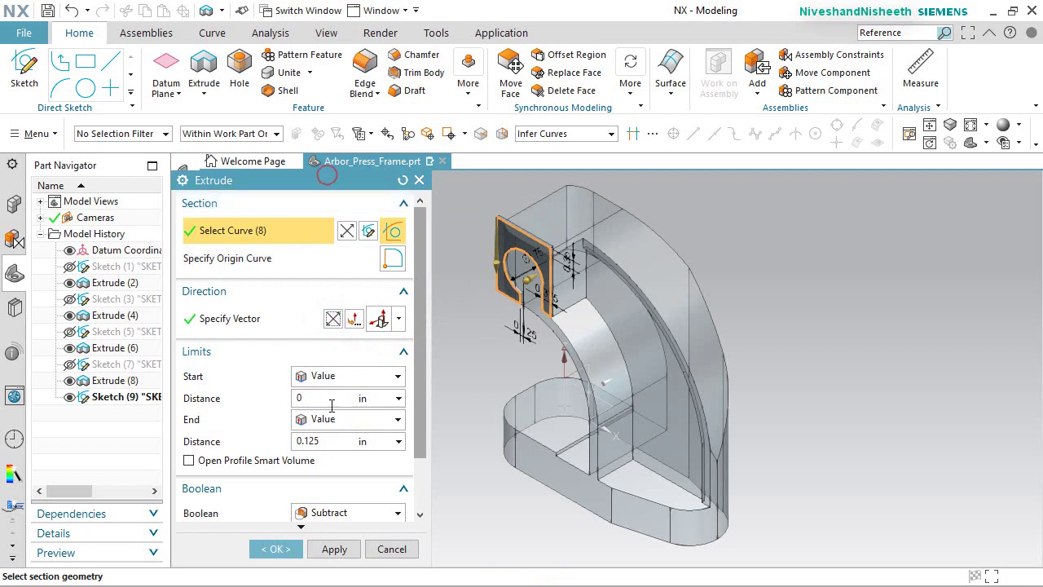
left_click(335, 442)
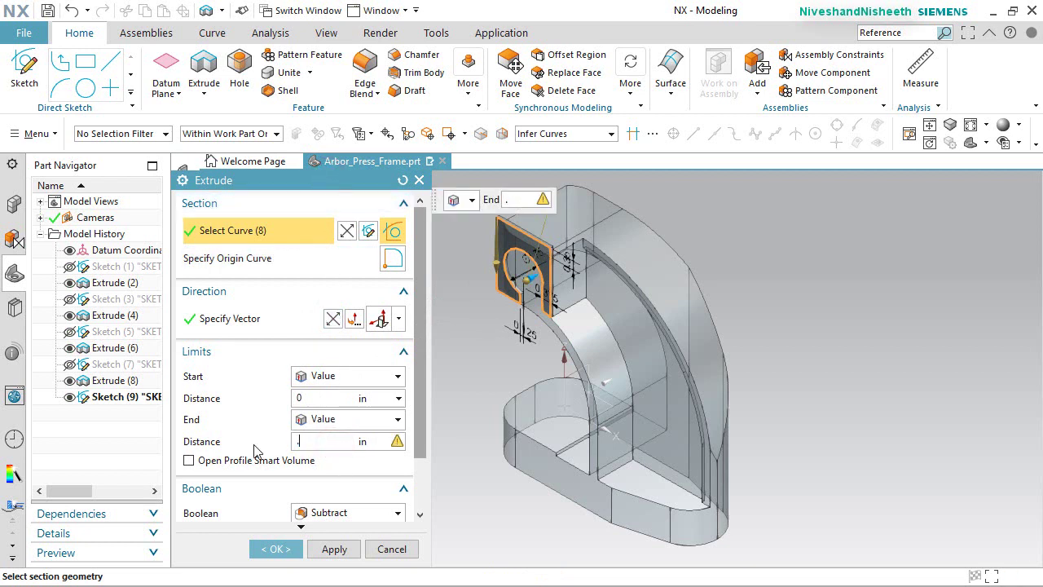
key("Return")
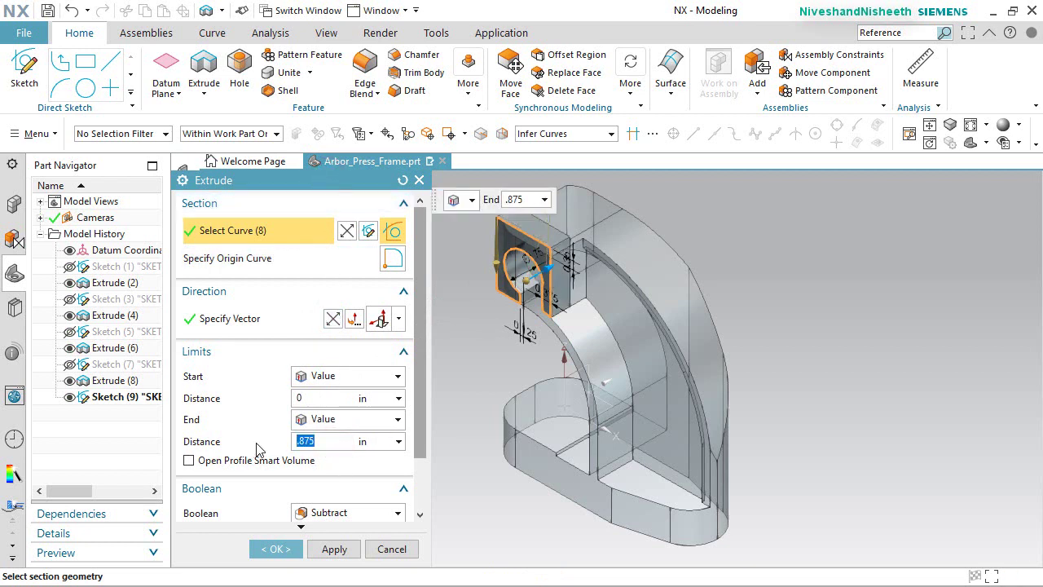
left_click(274, 549)
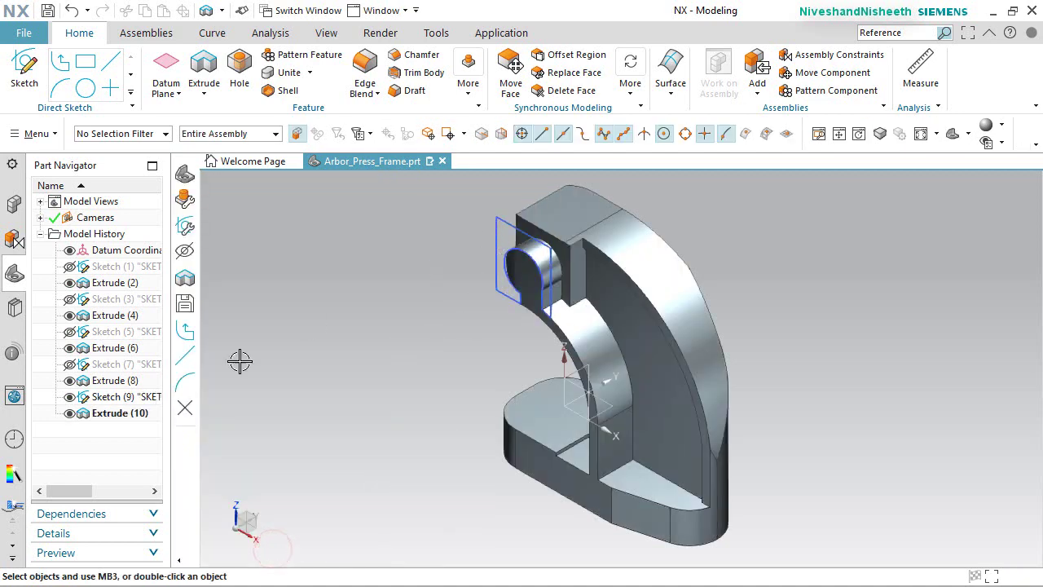
Hide the sketch of the boss cut and save the part.
left_click(69, 397)
scroll(516, 310, "up", 3)
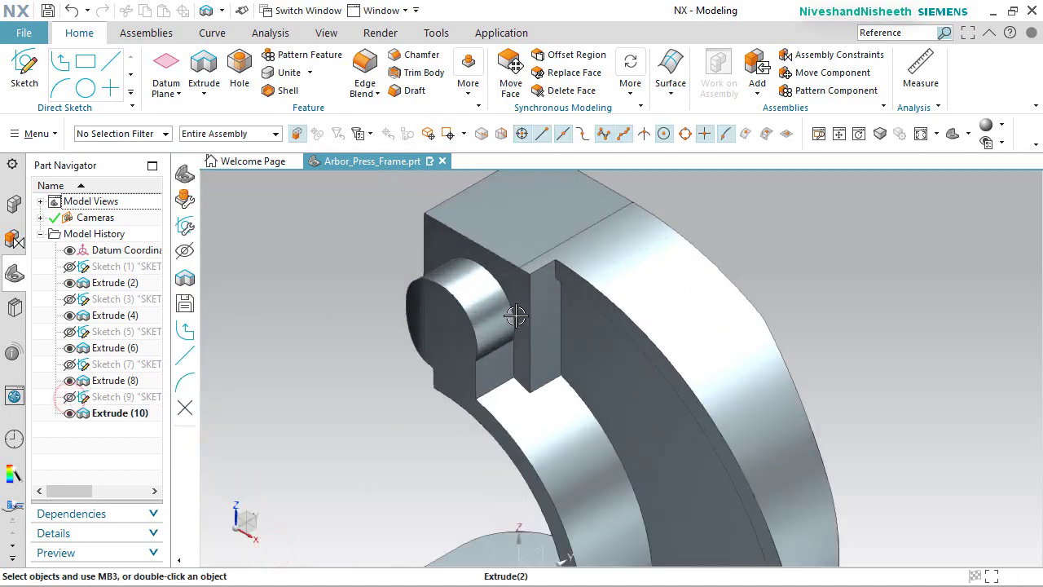
mouse_move(517, 310)
middle_mouse_down()
mouse_move(515, 272)
mouse_move(579, 288)
mouse_move(561, 285)
mouse_move(526, 309)
middle_mouse_up()
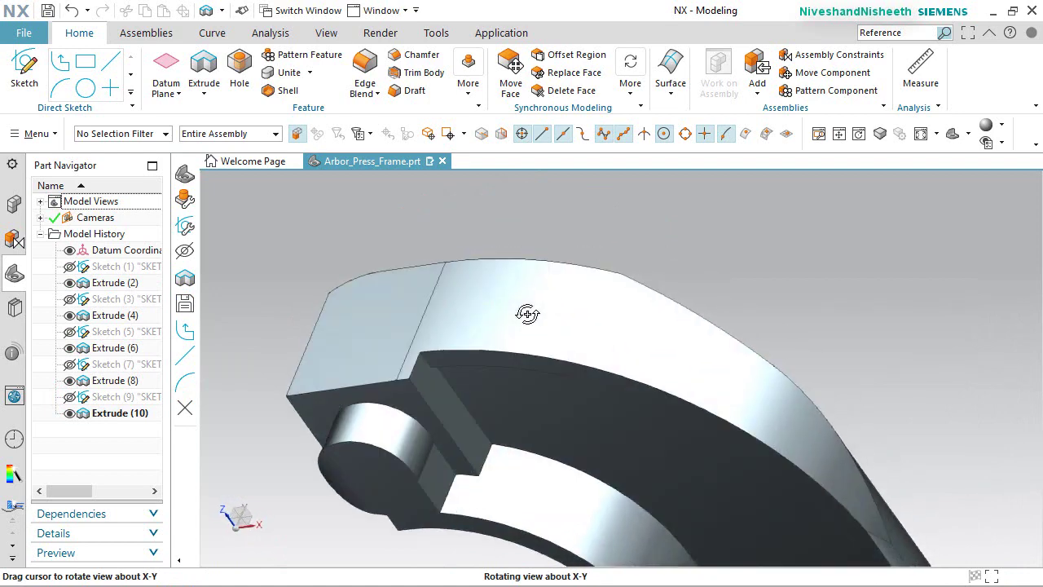
middle_click_drag(732, 270, 710, 307)
key("Home")
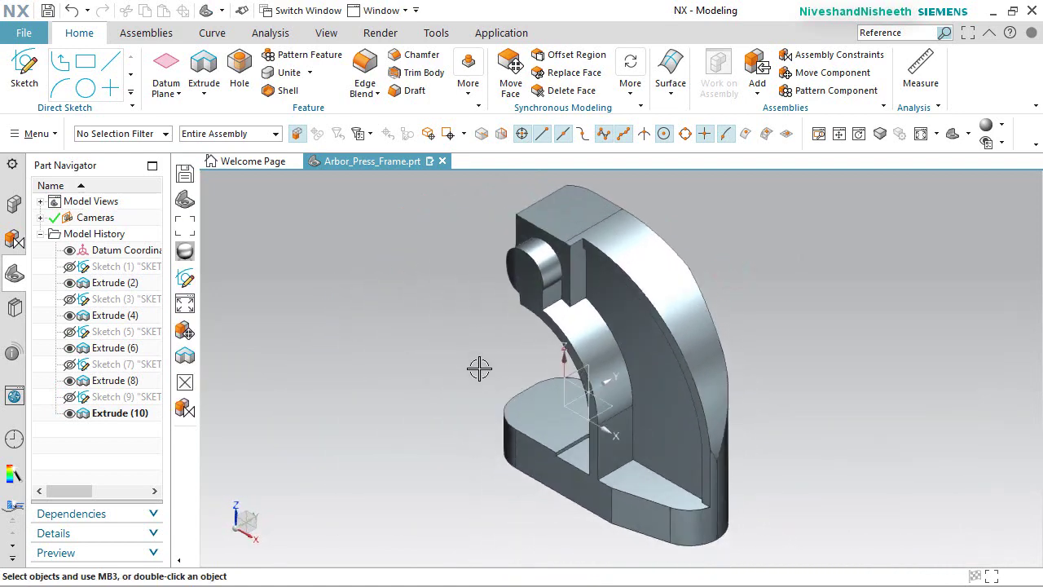
key("ctrl+s")
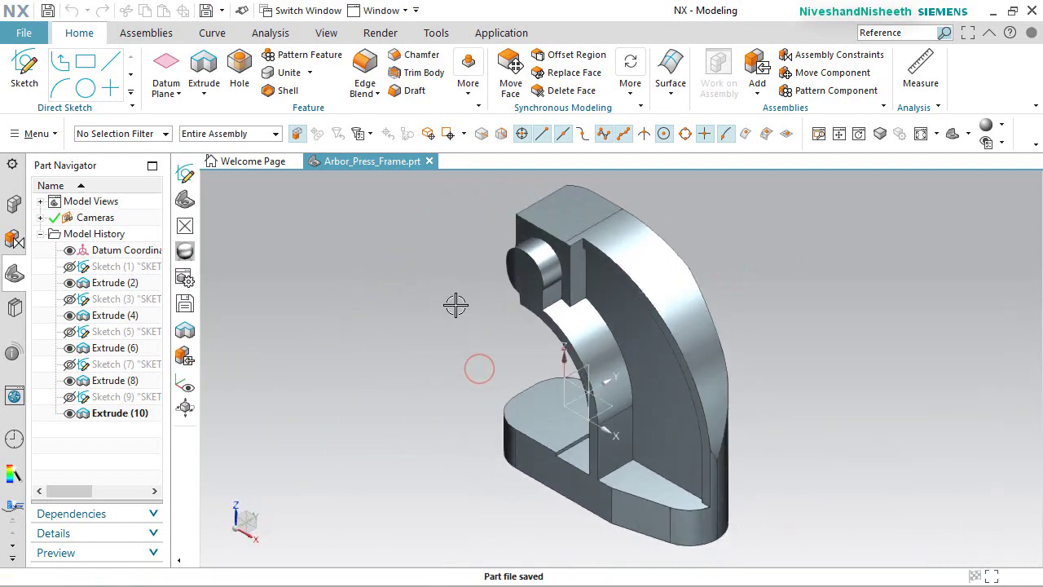
Create a datum plane midway between the frame's two opposite side faces and check its position from the side.
left_click(165, 67)
left_click(569, 478)
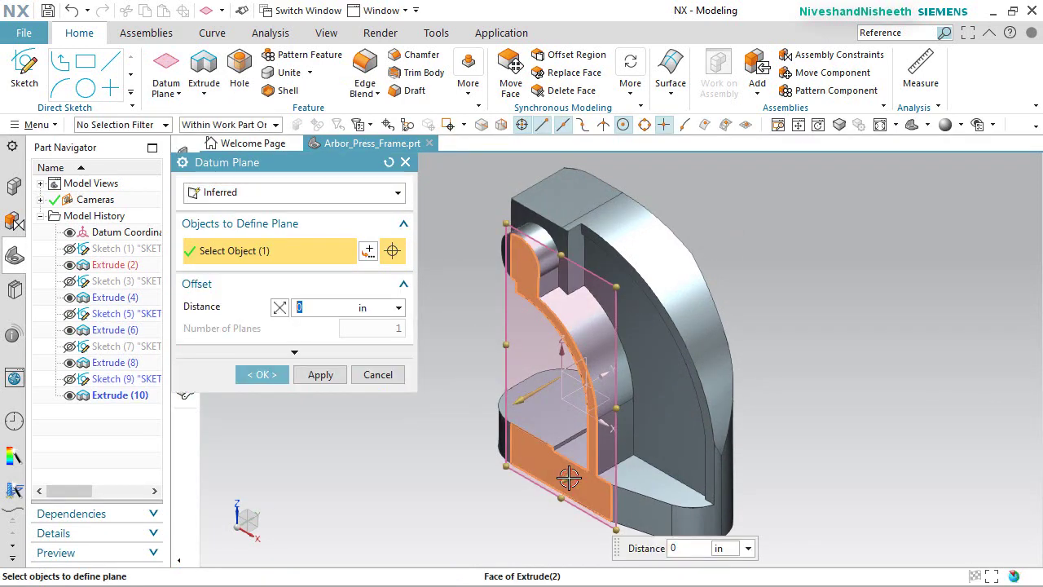
middle_click_drag(568, 475, 681, 454)
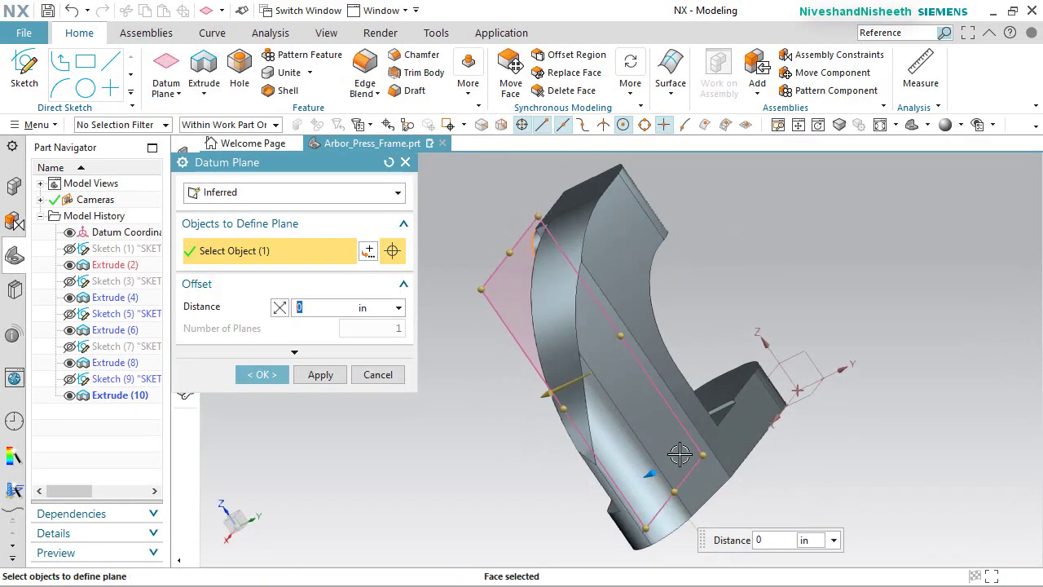
left_click(737, 437)
left_click(263, 302)
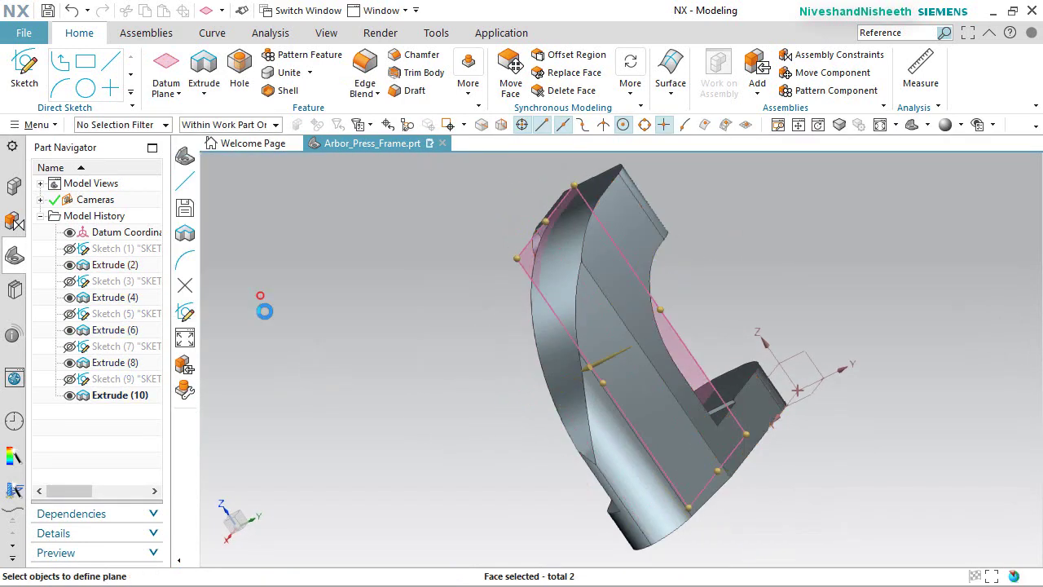
left_click(332, 391)
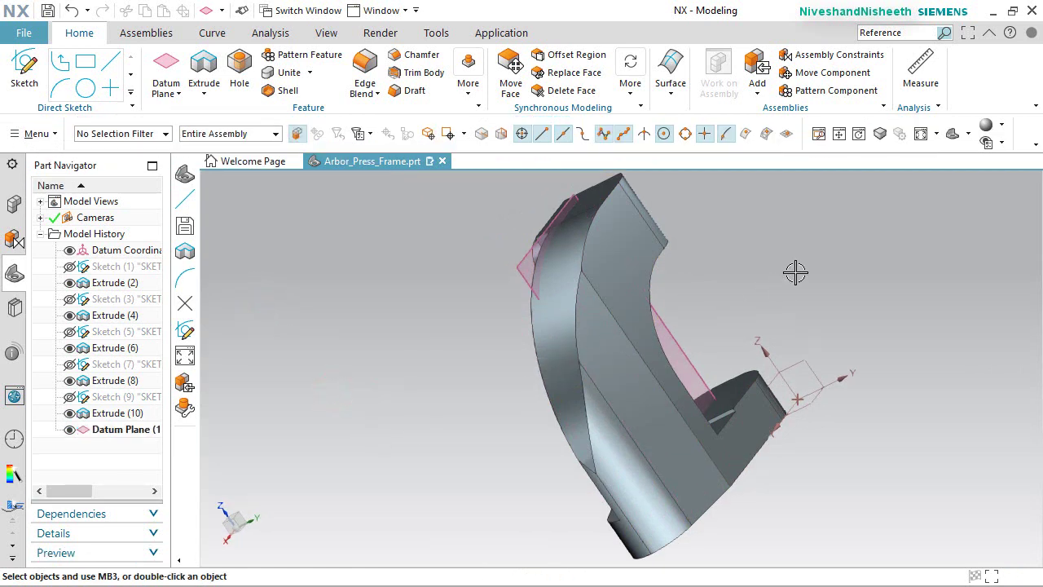
right_click_drag(795, 273, 766, 273)
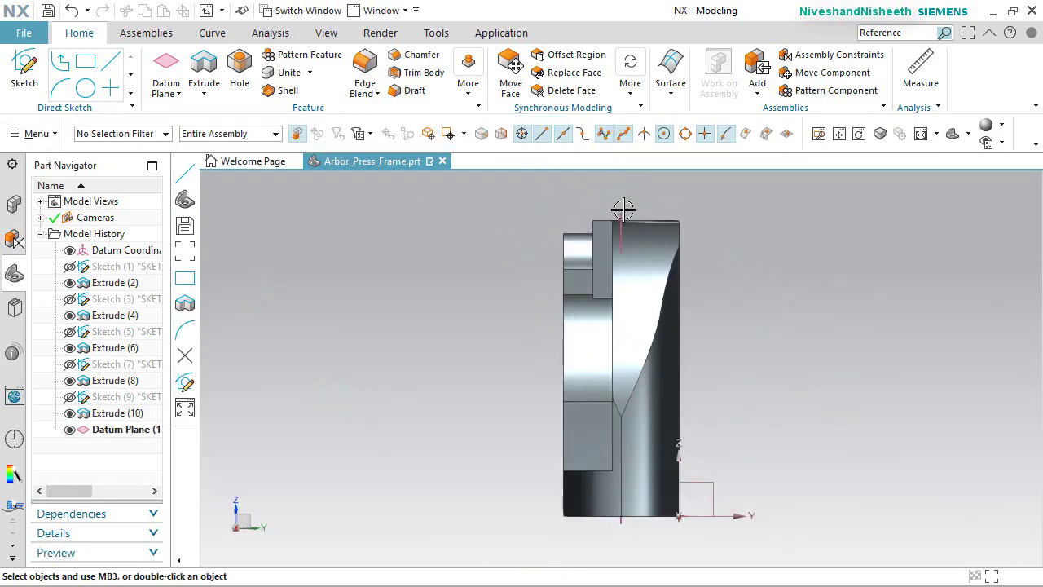
scroll(623, 209, "up", 4)
left_click(623, 209)
key("Home")
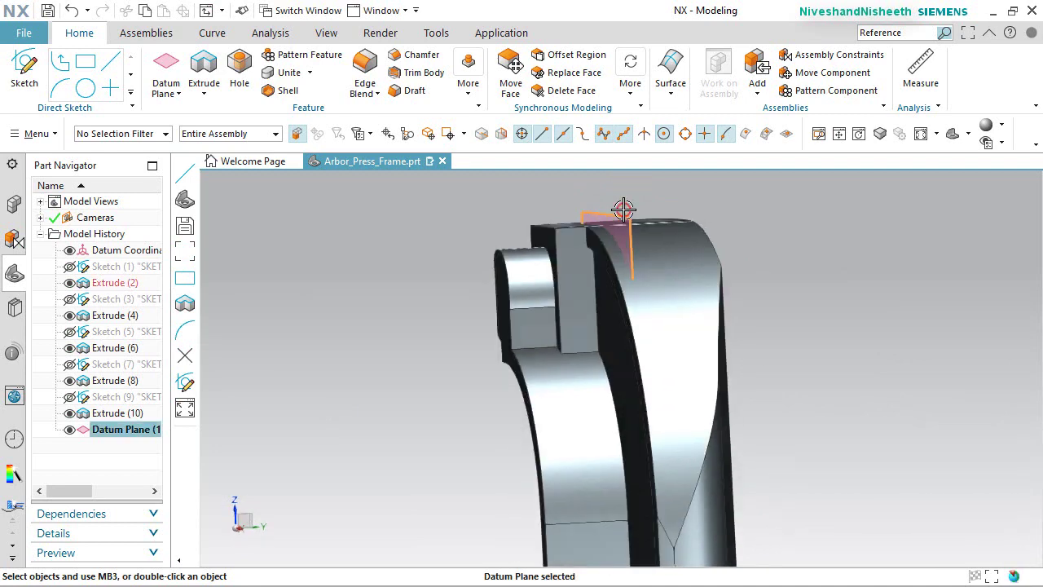
left_click(371, 292)
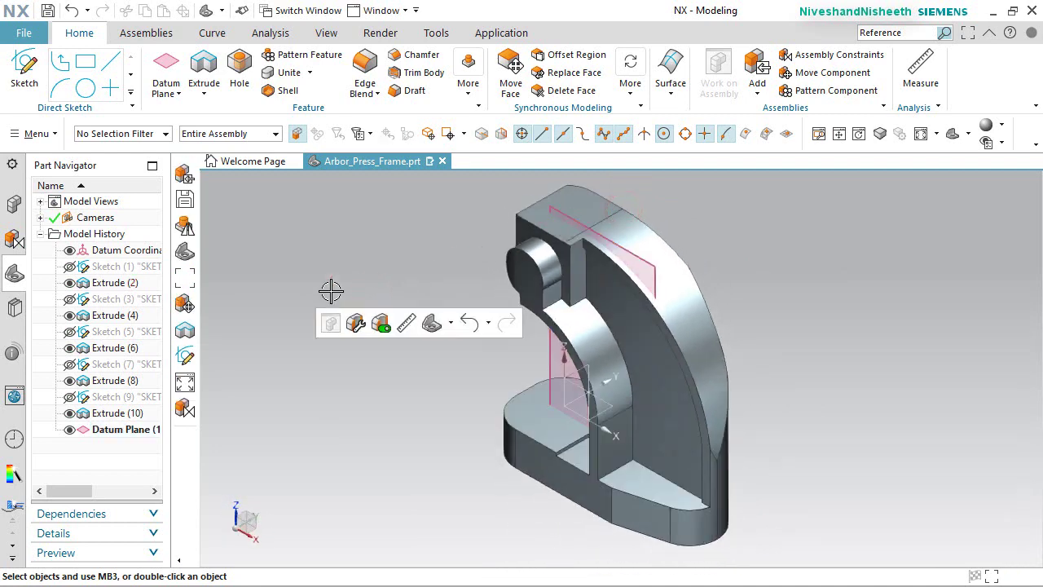
Mirror the features Extrude (6) and Extrude (8) about the mid datum plane to cut the frame's opposite side.
left_click(468, 85)
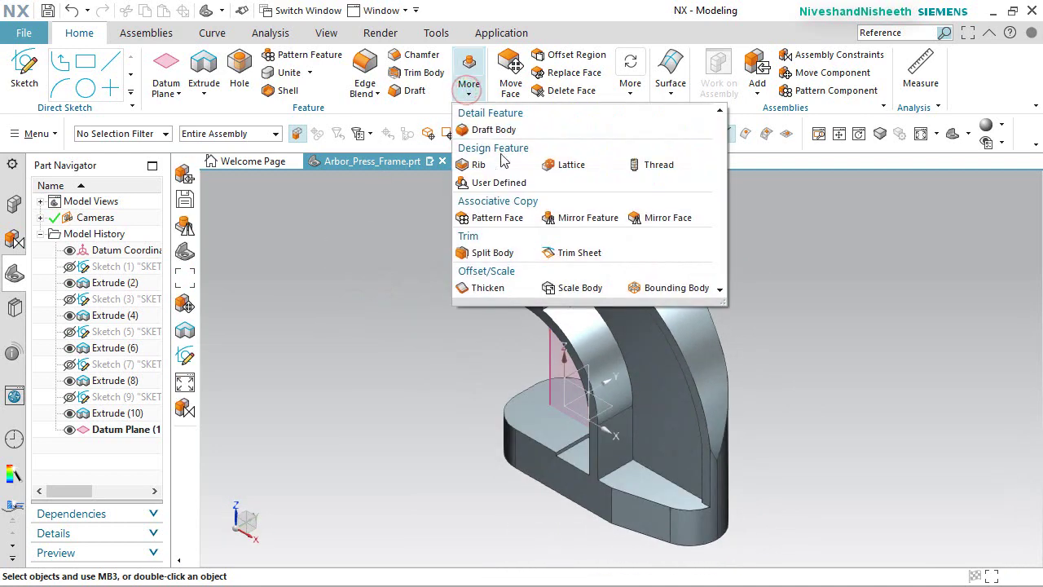
left_click(602, 220)
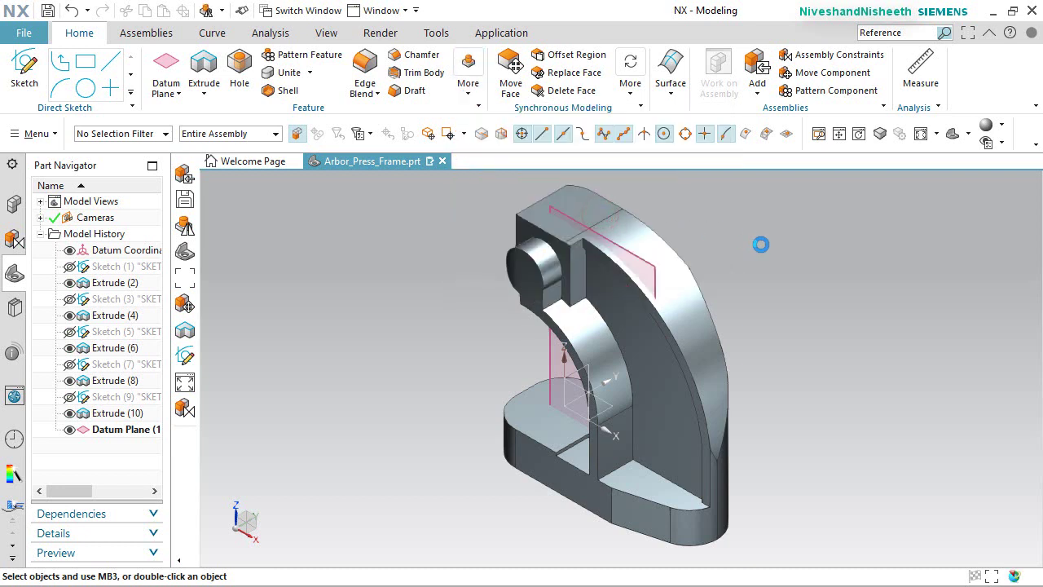
left_click_drag(272, 180, 304, 183)
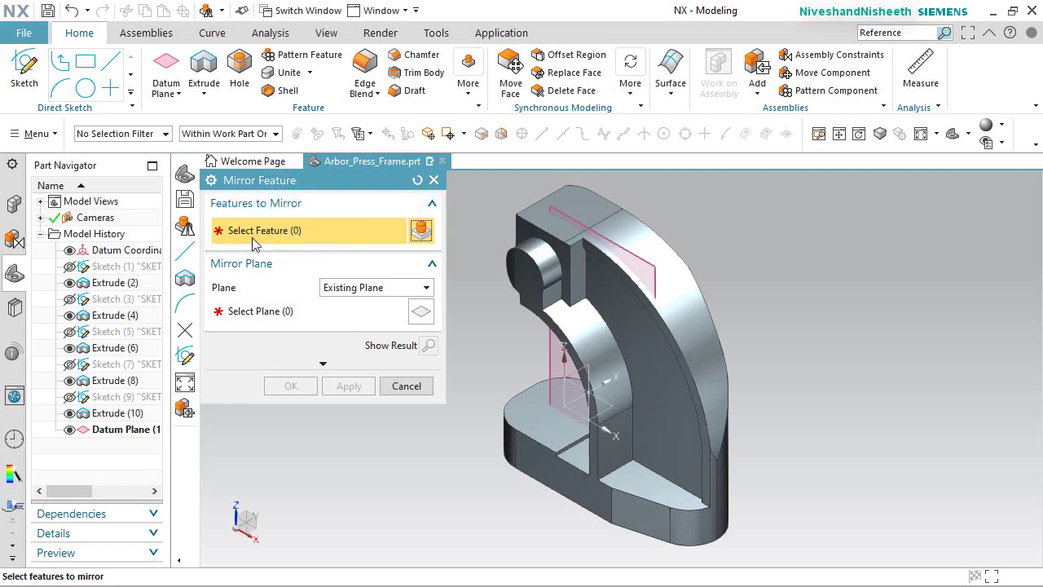
left_click(106, 348)
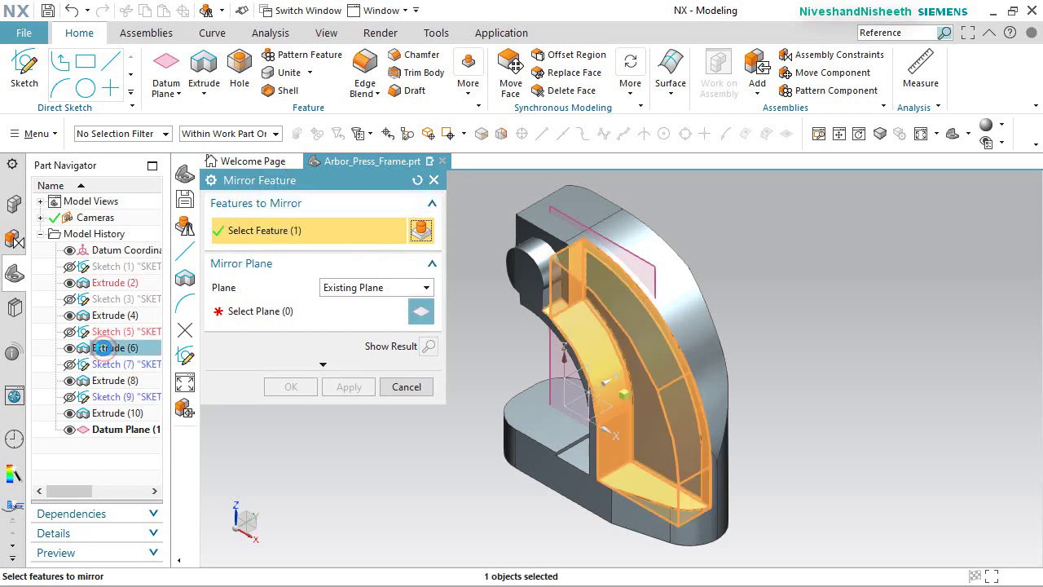
left_click(115, 380)
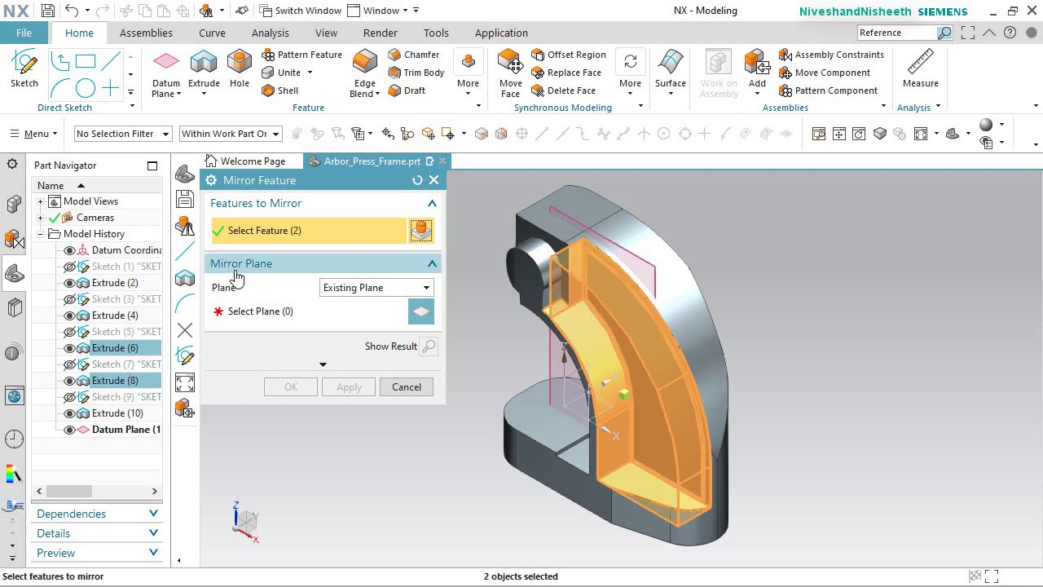
left_click(266, 320)
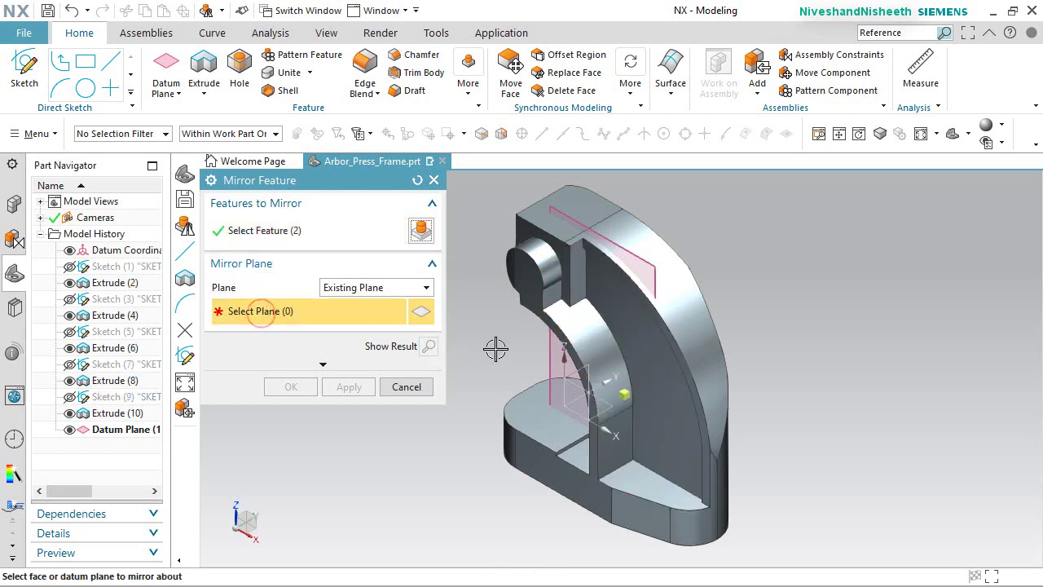
left_click(550, 347)
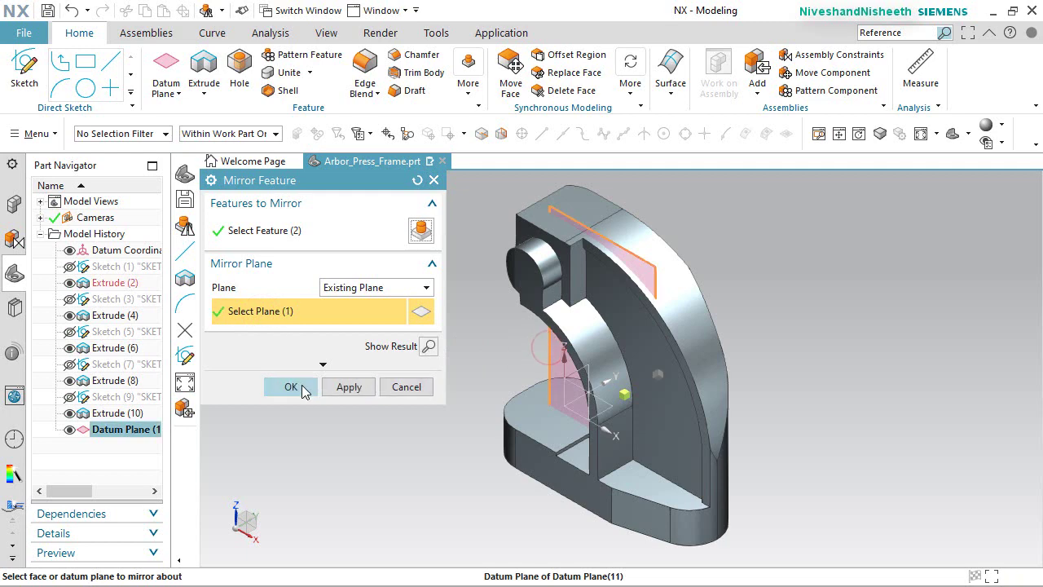
left_click(301, 388)
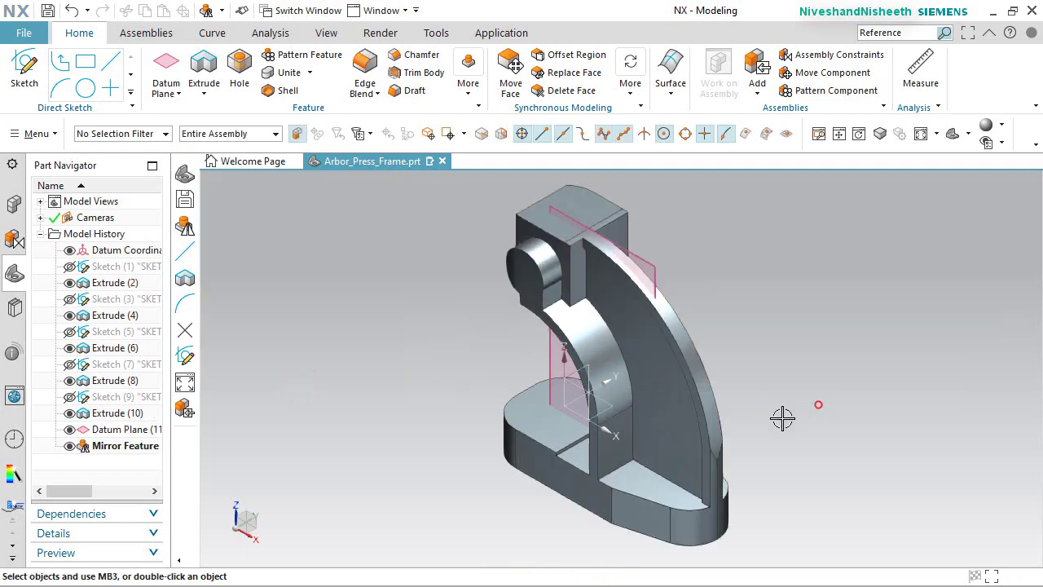
middle_click_drag(733, 421, 786, 405)
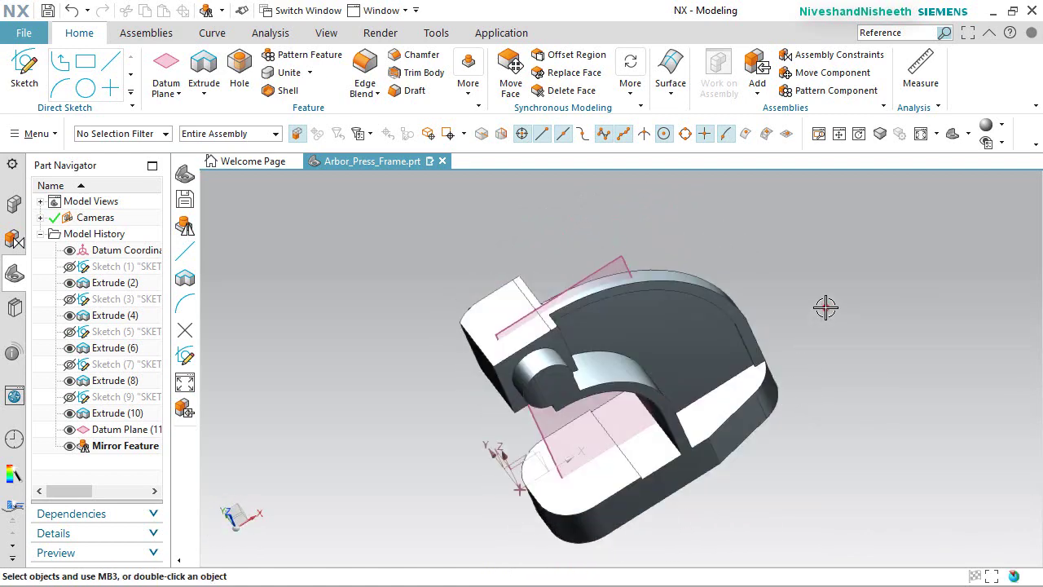
Save the part in the standard view and hide the mid datum plane.
key("Home")
key("ctrl+s")
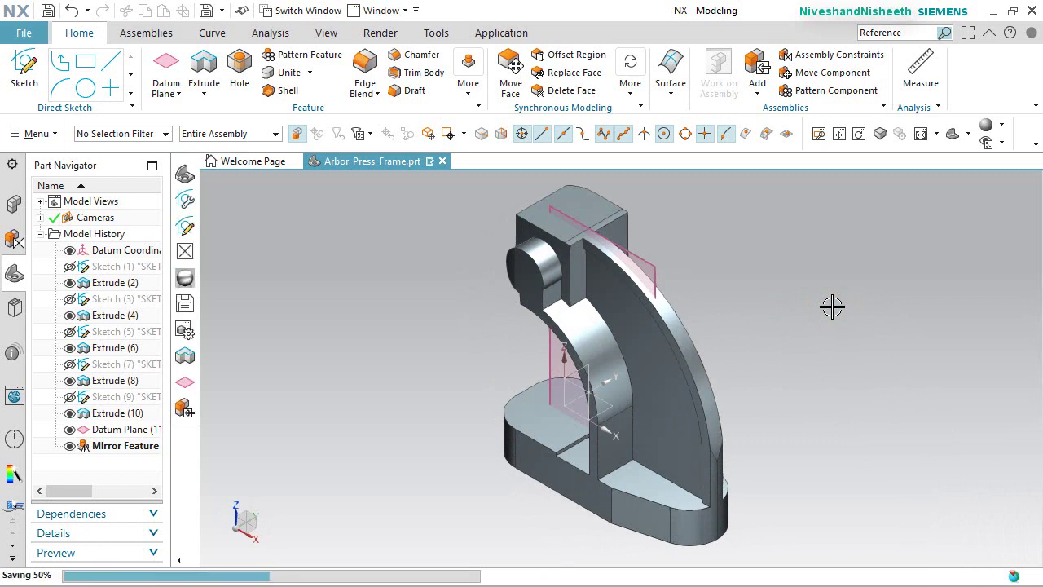
left_click(70, 429)
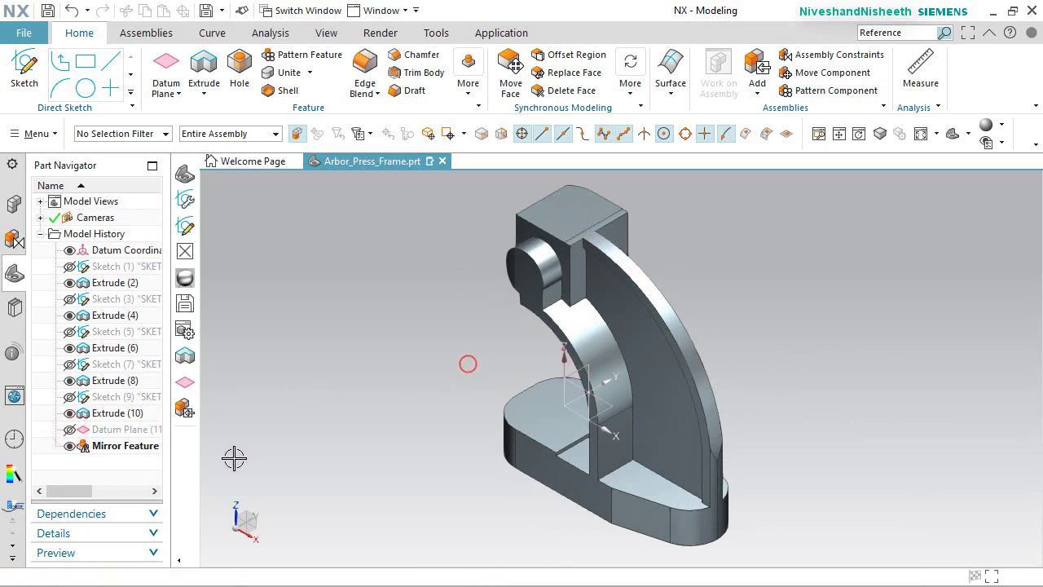
Start a sketch on the head's flat front end face, next to the round boss.
left_click(235, 511)
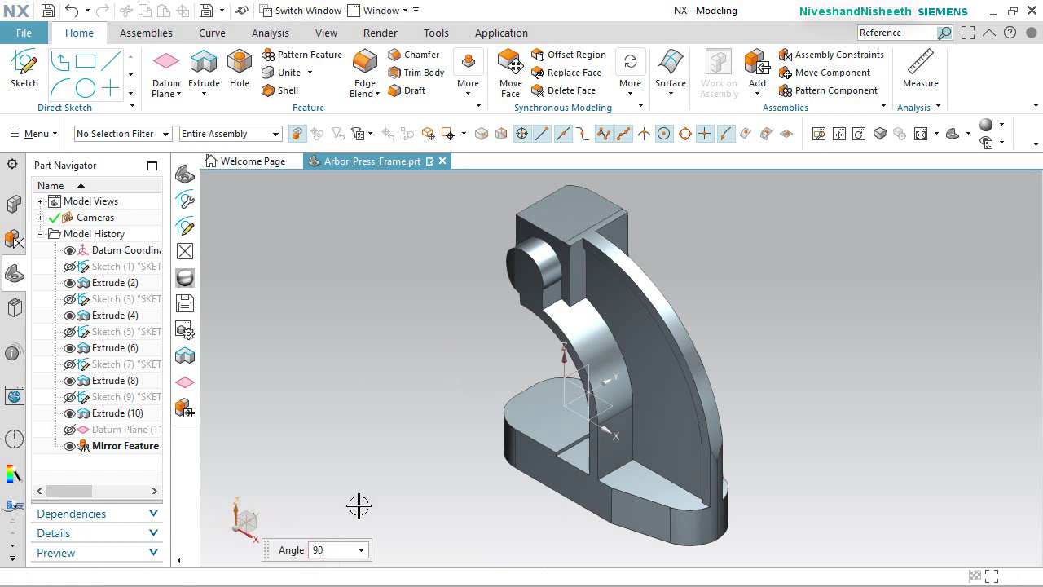
key("Return")
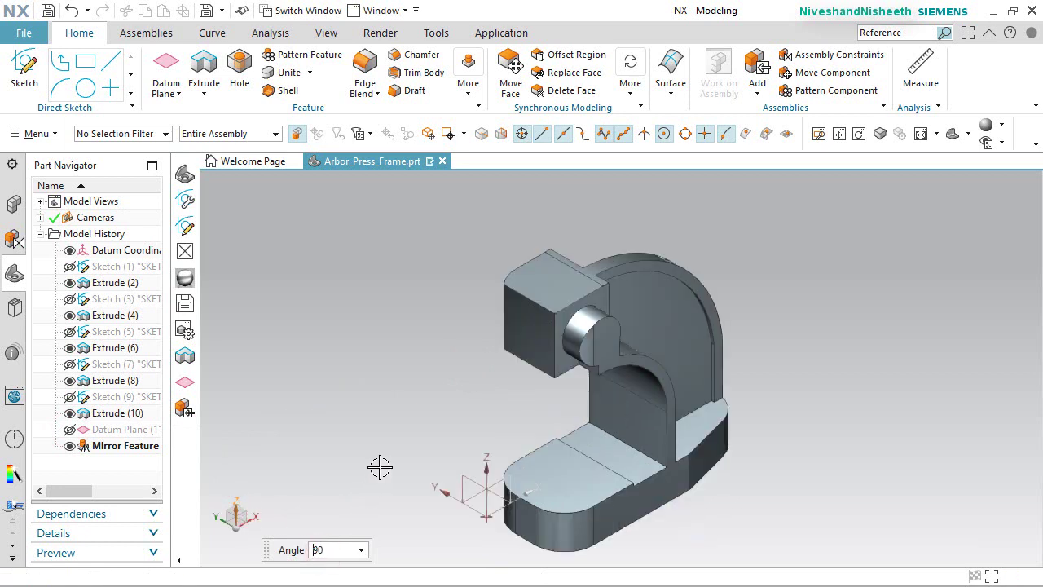
scroll(535, 338, "up", 5)
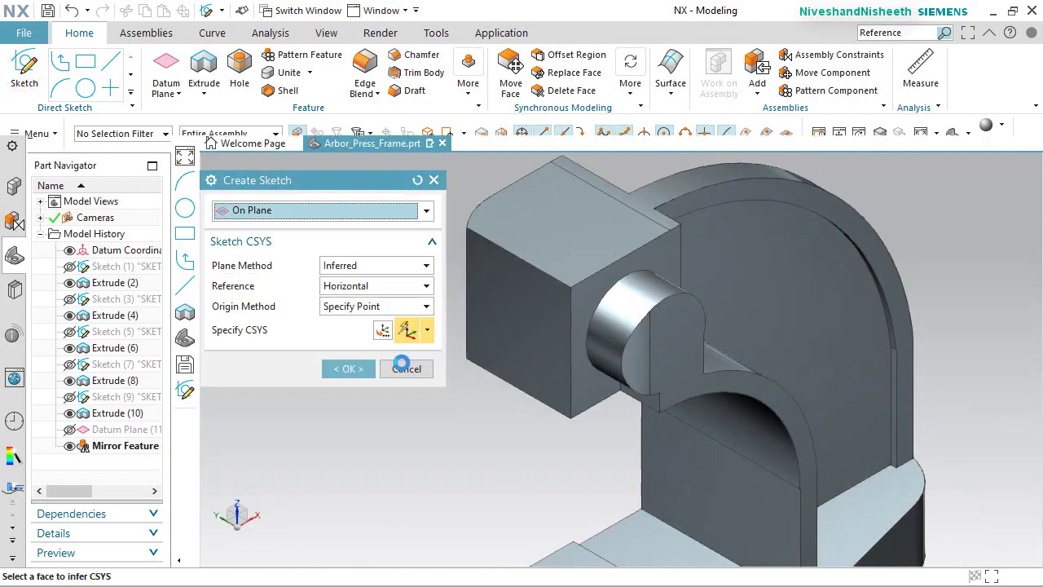
left_click(525, 307)
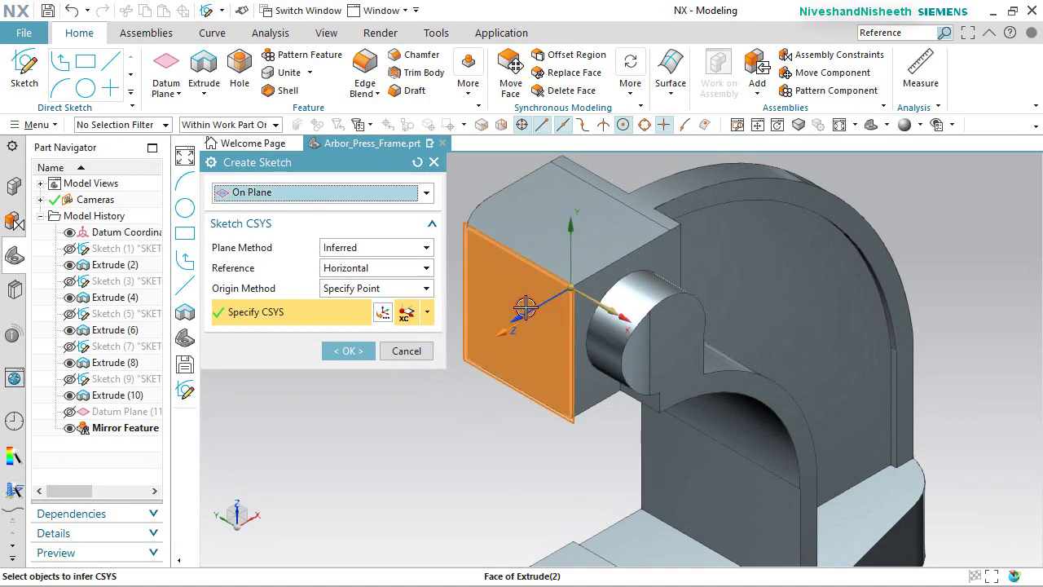
left_click(359, 352)
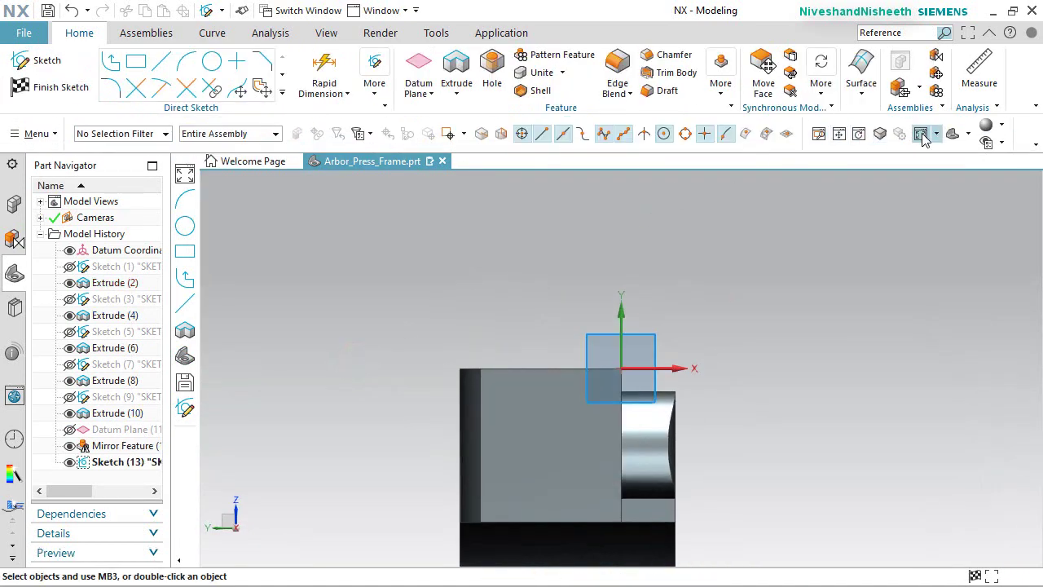
left_click(922, 134)
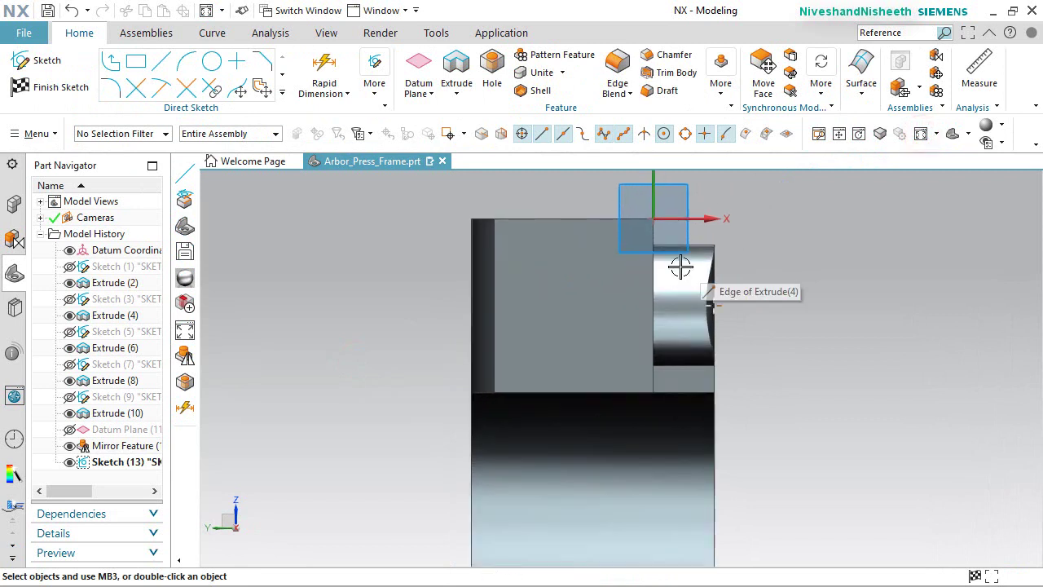
Sketch a rectangle about 2.15 by 2.25 in overlapping the side of the head's end face opposite the boss.
left_click(137, 62)
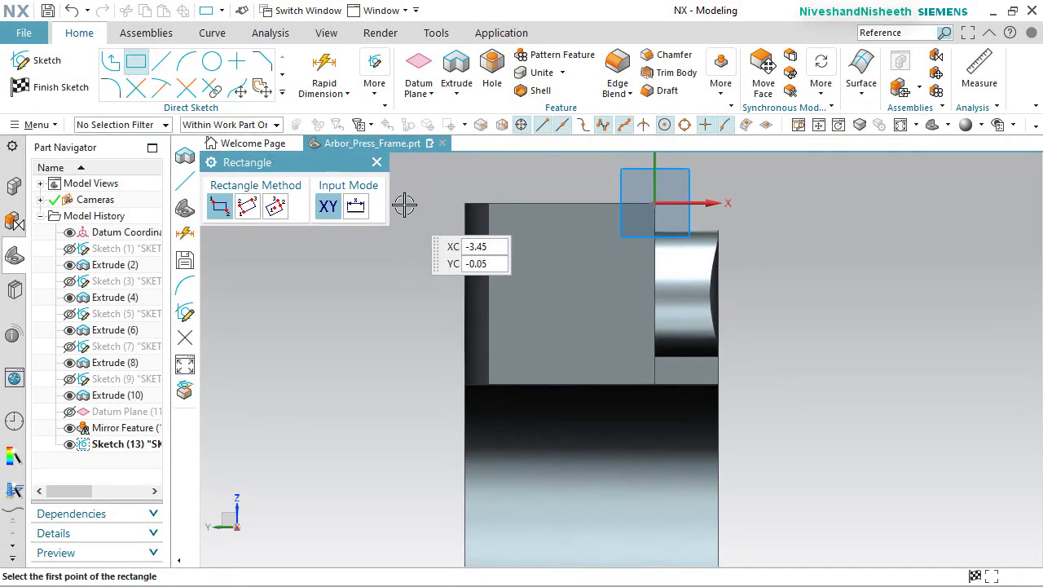
left_click(405, 197)
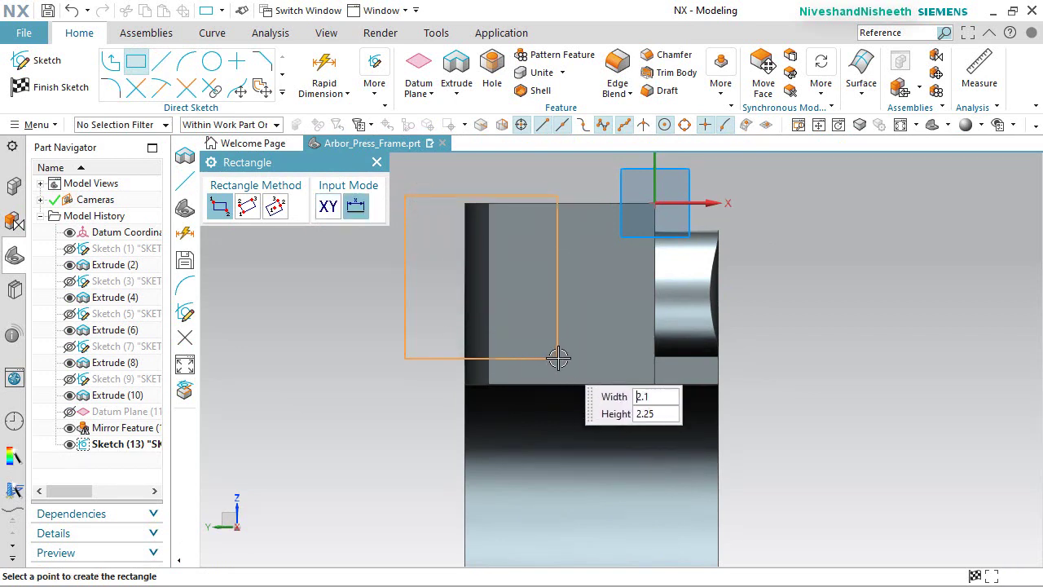
left_click(561, 359)
right_click(332, 279)
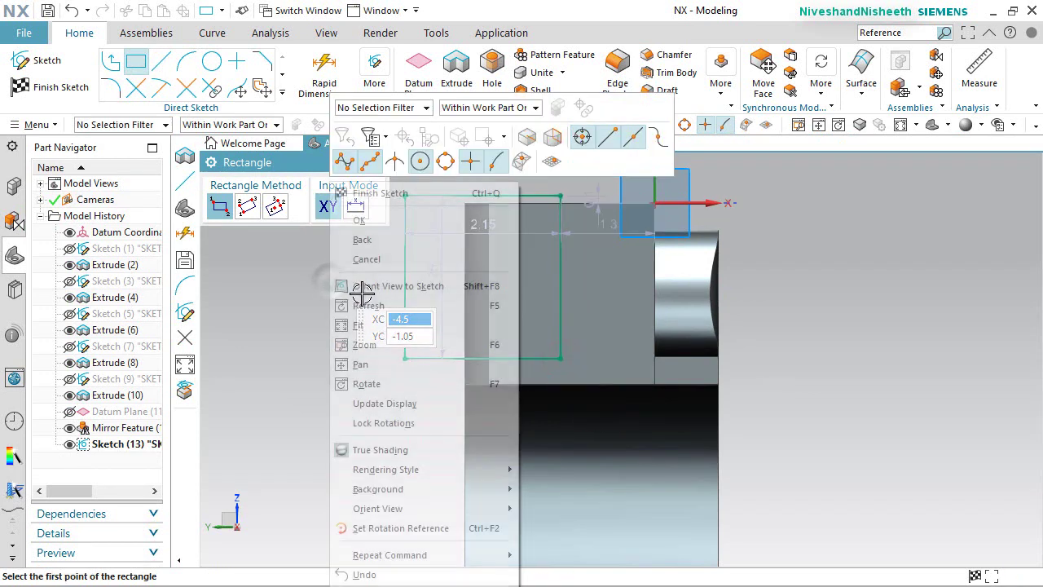
left_click(360, 220)
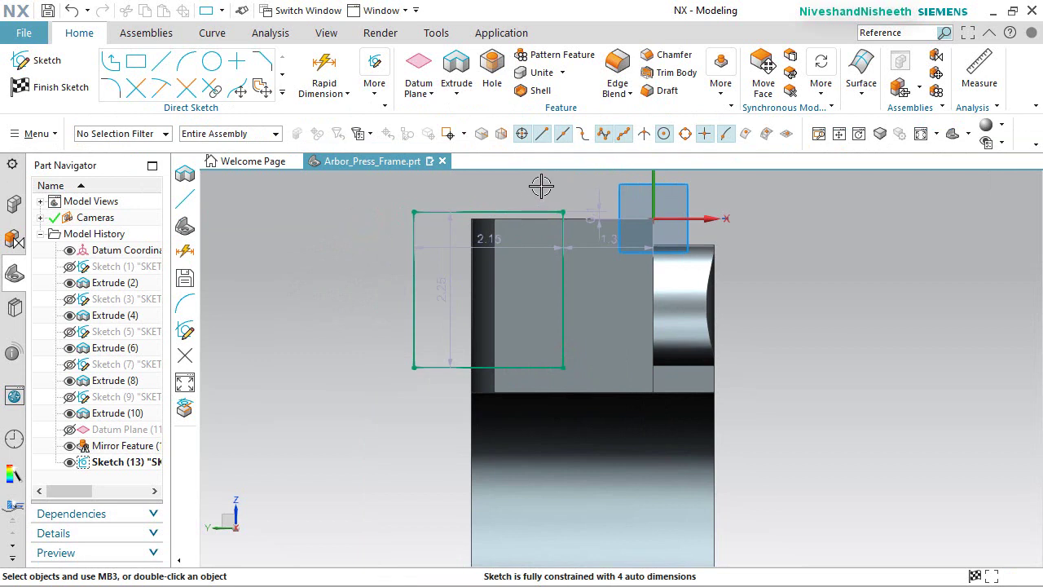
Make the rectangle's upper line collinear with the upper edge of the head's end face.
scroll(537, 209, "up", 5)
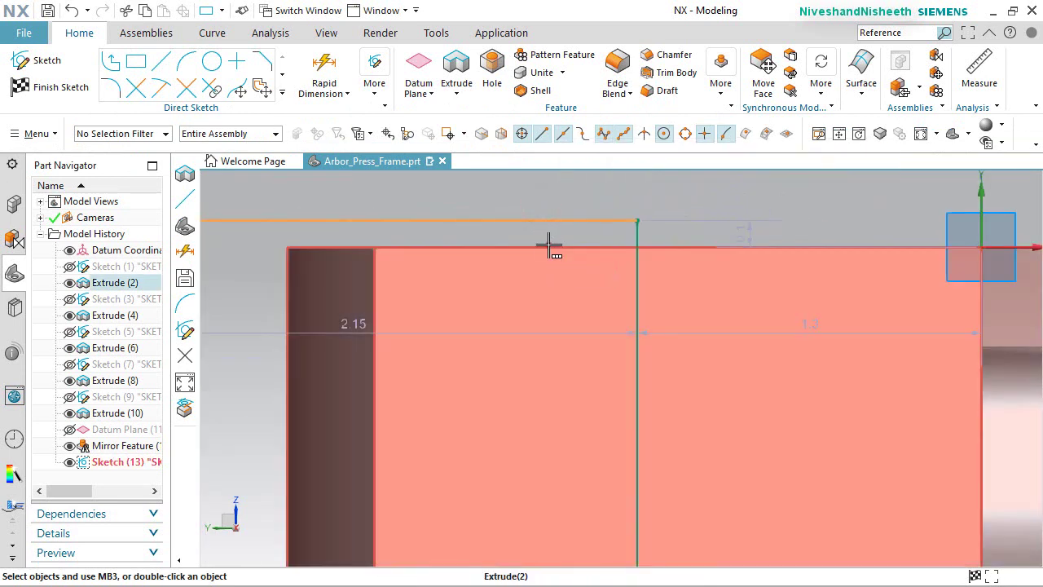
left_click(549, 244)
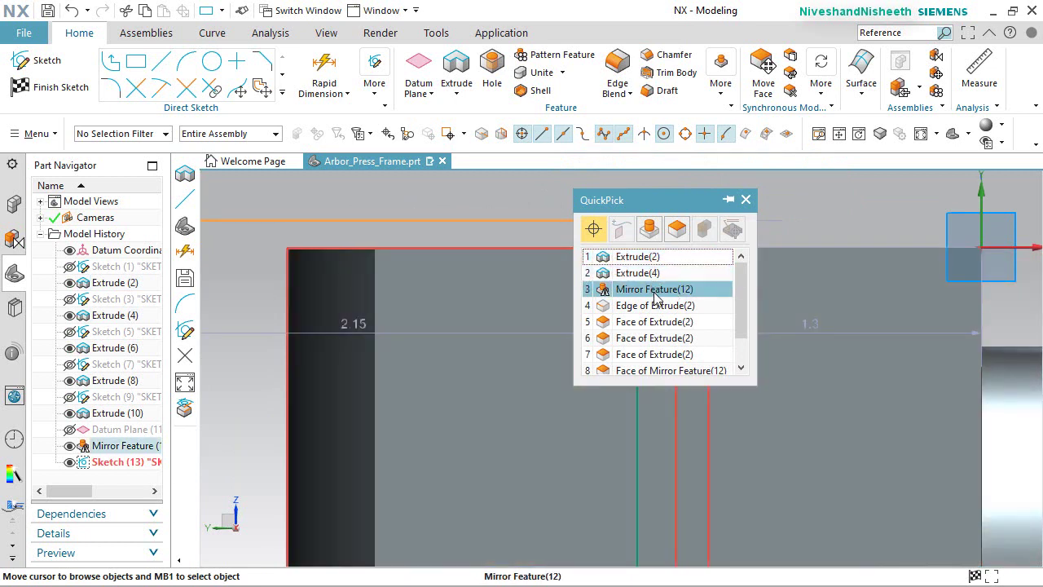
scroll(659, 326, "down", 1)
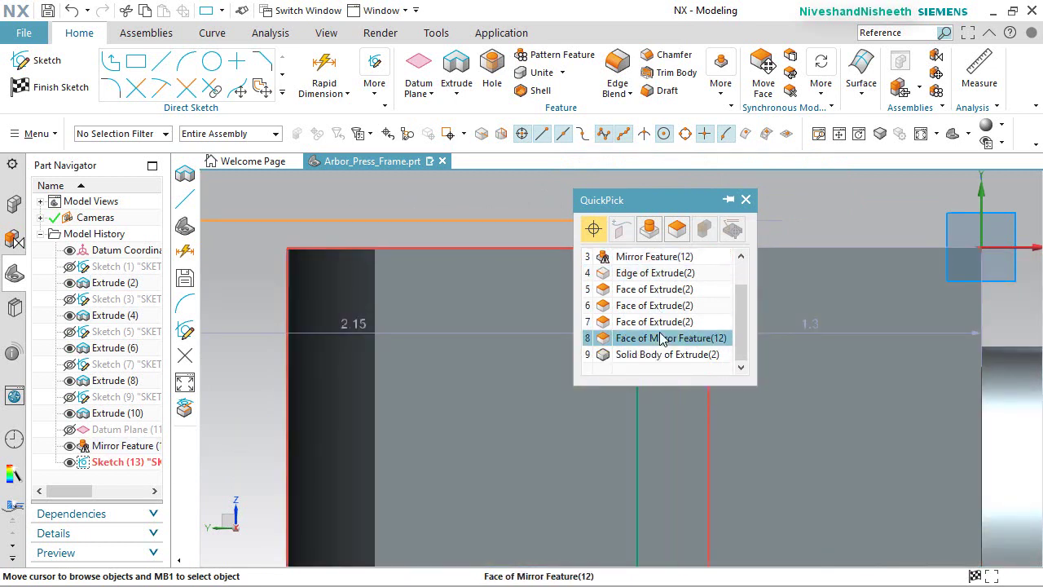
left_click(661, 274)
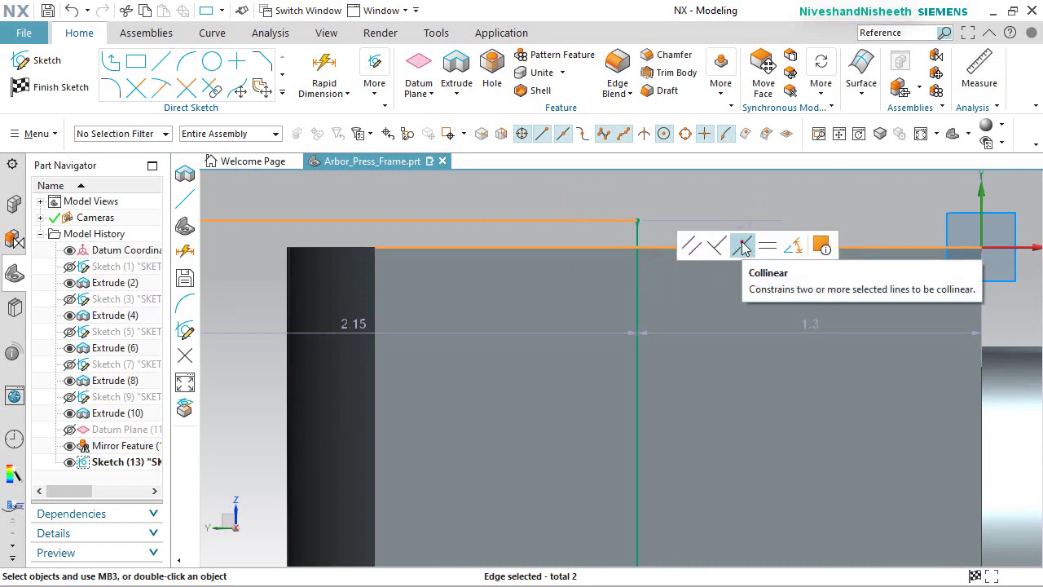
left_click(743, 248)
Dimension the rectangle's lower line 0.375 in above the lower edge of the head's end face.
scroll(619, 236, "up", 3)
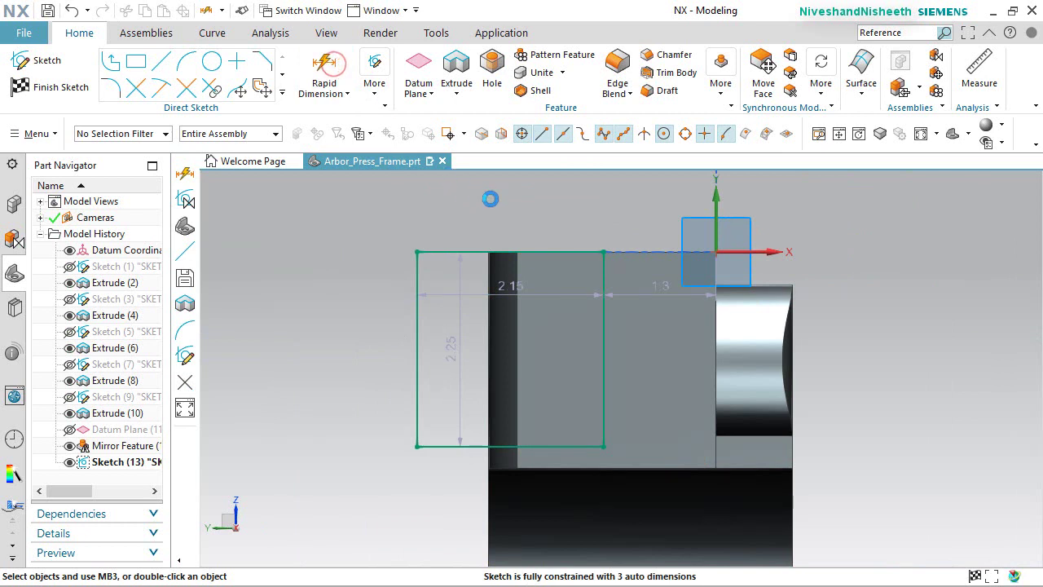
left_click(585, 439)
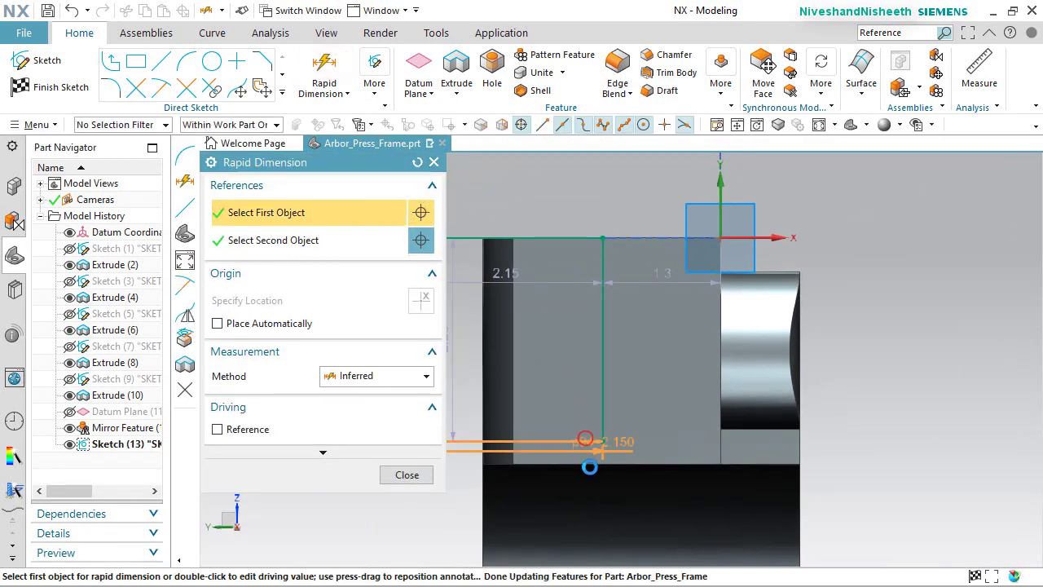
left_click(586, 461)
left_click(639, 446)
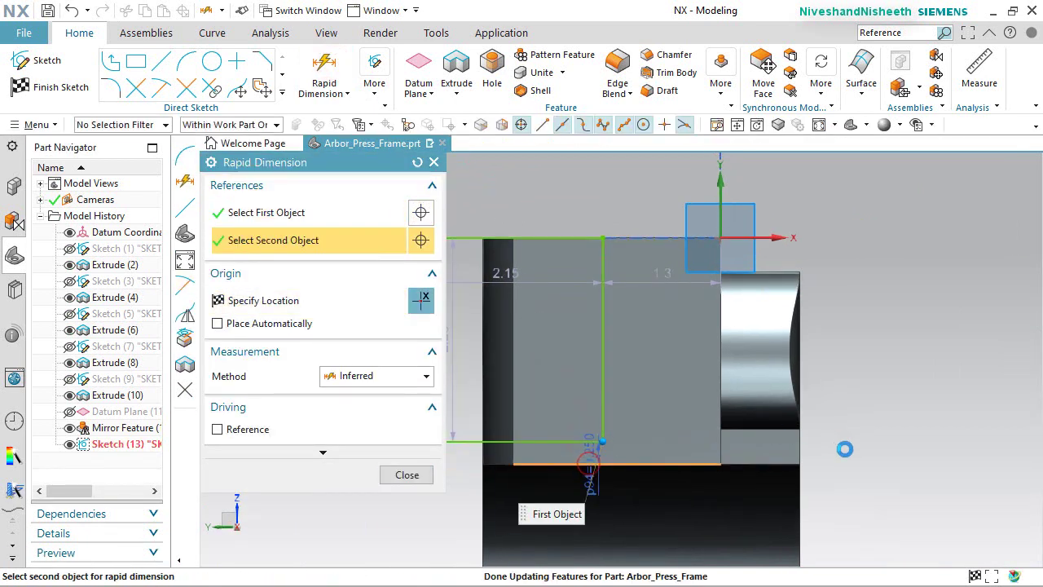
left_click(851, 453)
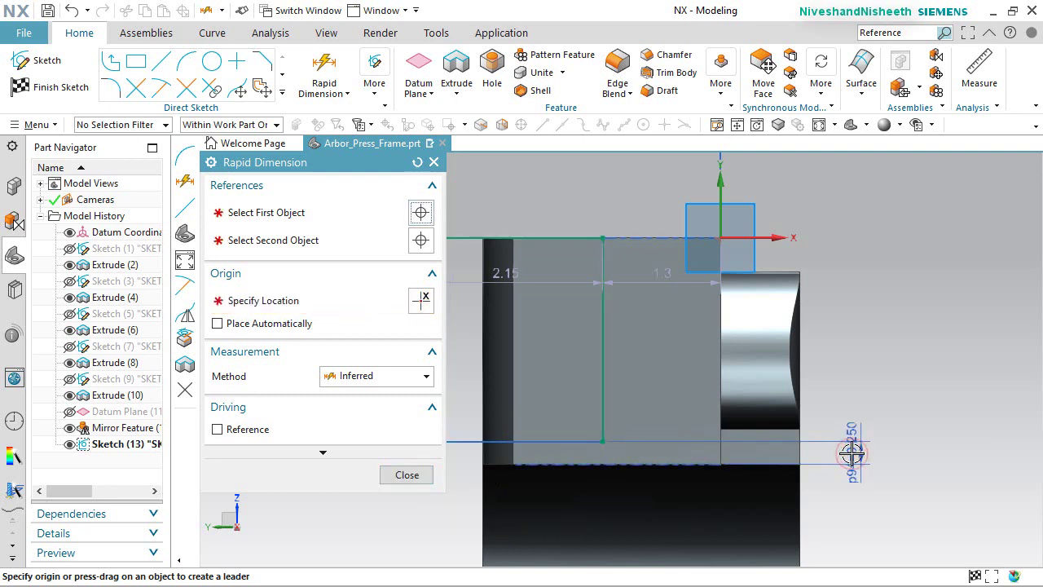
type(".375")
key("Return")
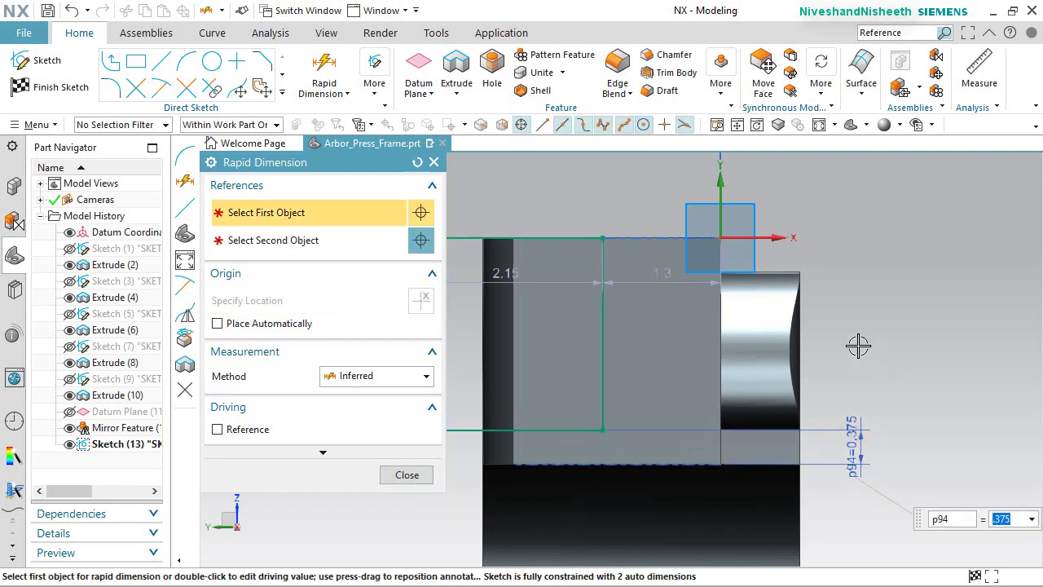
Set the distance from the rectangle's inner vertical line to the head's boss-side edge to 1.75 in and finish the sketch.
middle_click_drag(644, 247, 696, 308, "shift")
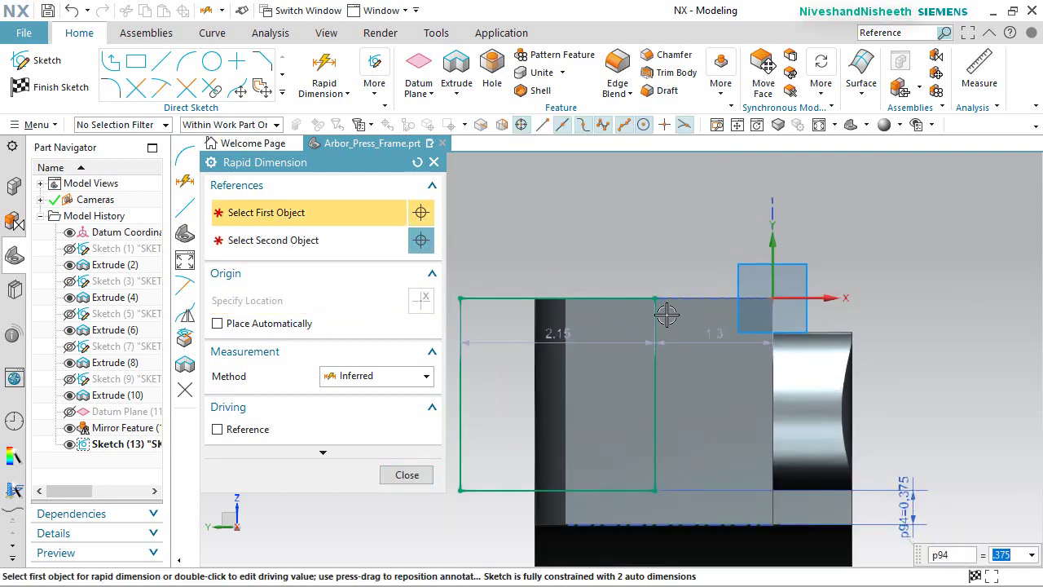
left_click(660, 317)
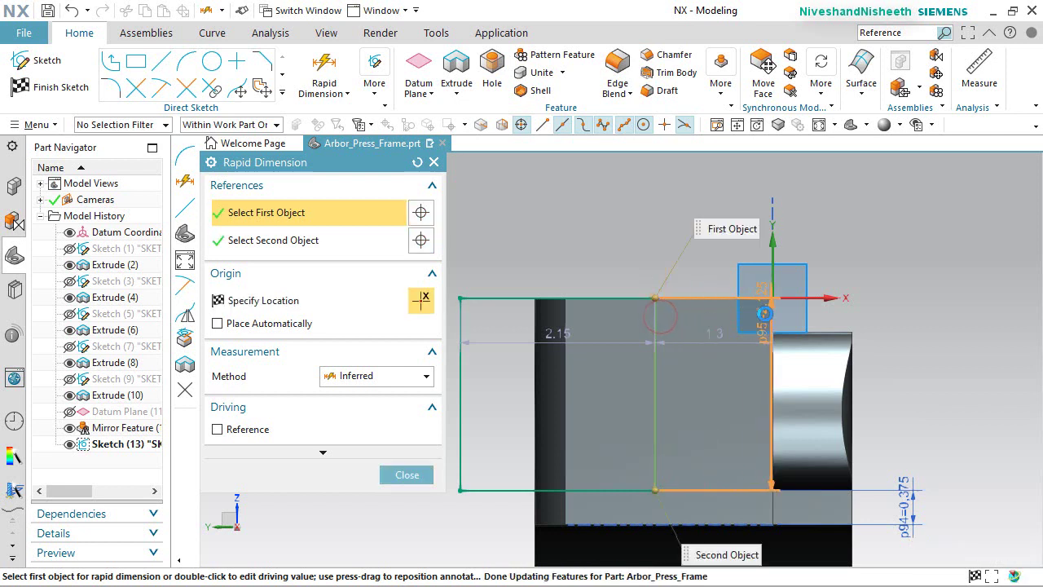
left_click(767, 314)
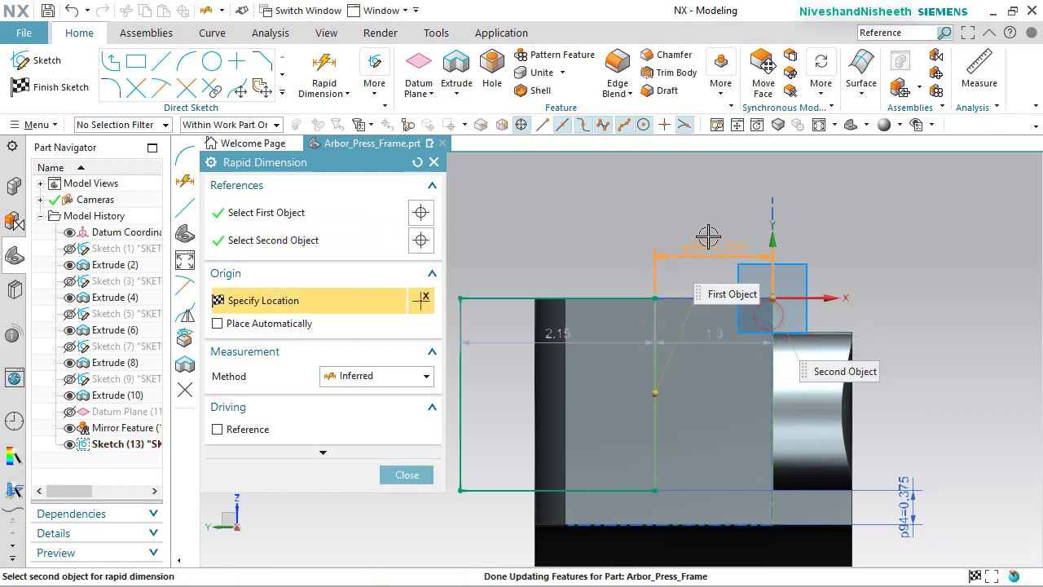
left_click(707, 232)
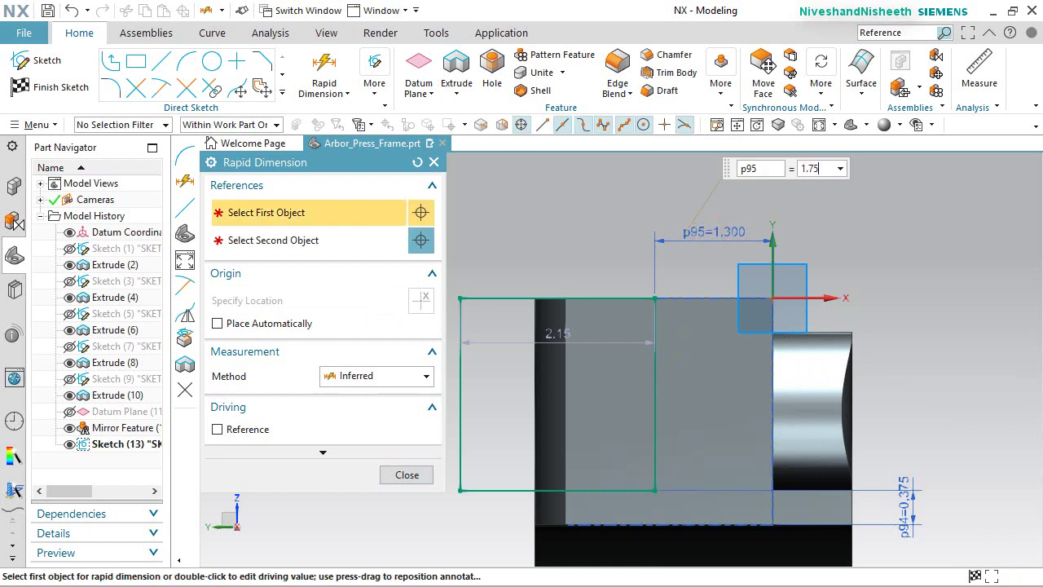
type("1.75")
key("Return")
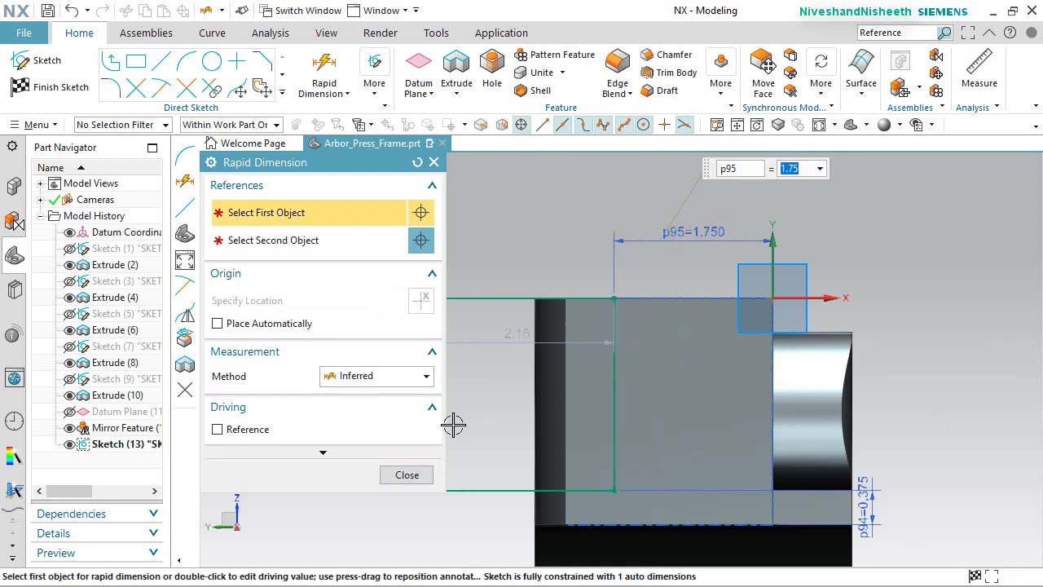
left_click(406, 474)
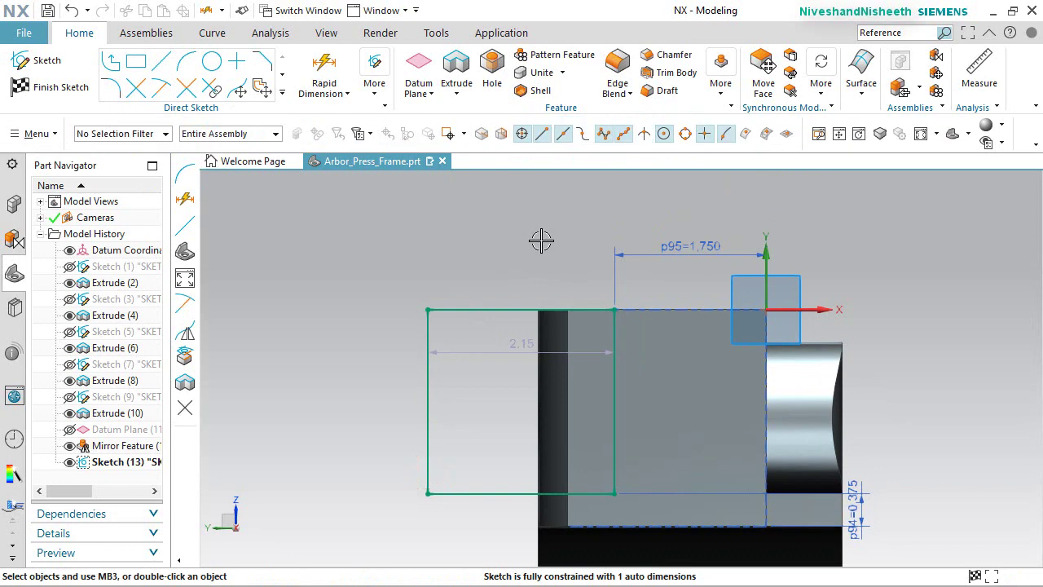
right_click(541, 239)
left_click(569, 239)
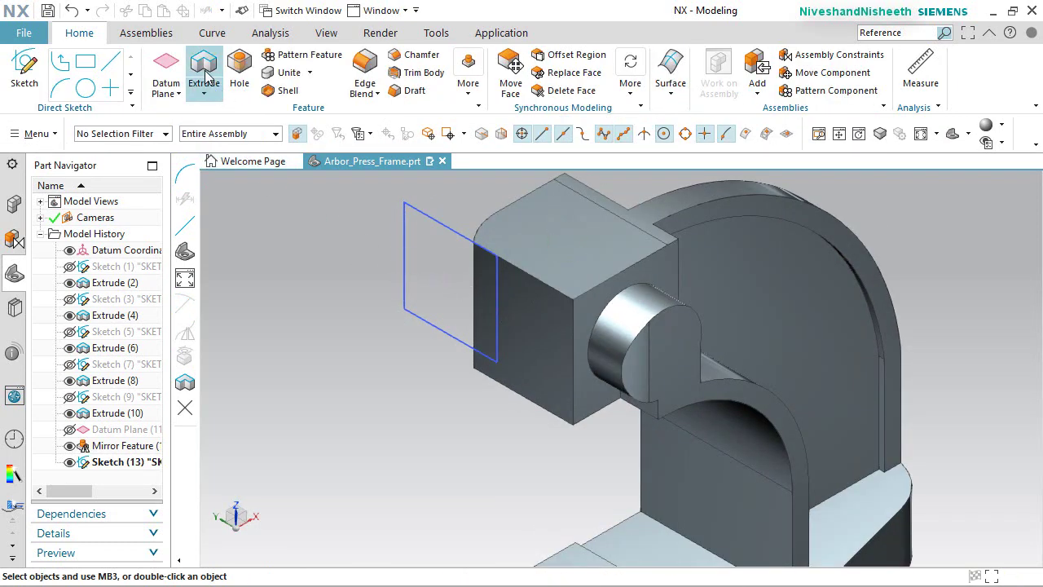
Extrude the rectangle into the head in the reversed direction with end limit Until Next and Subtract.
left_click(204, 66)
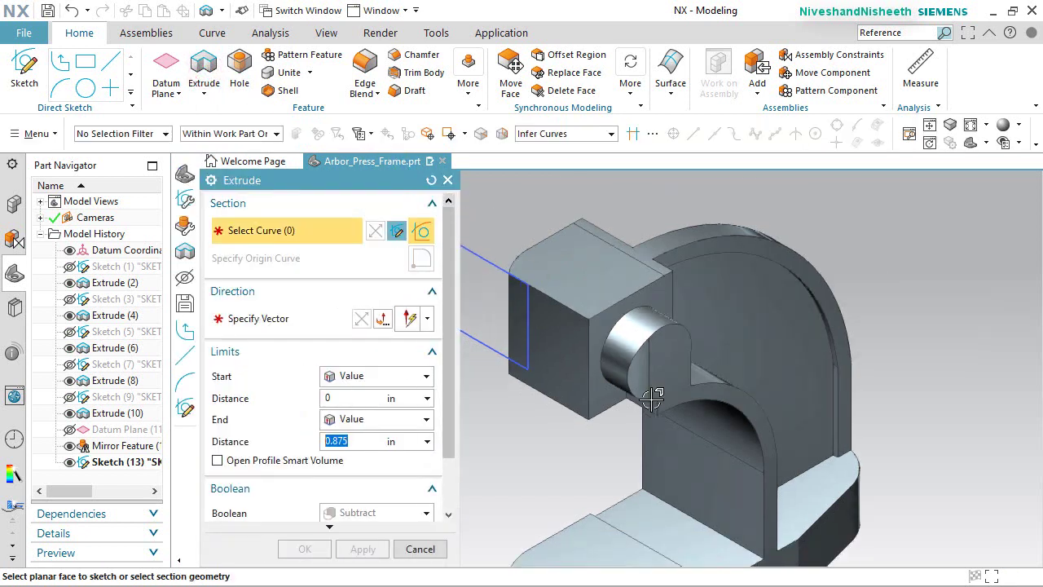
left_click(543, 313)
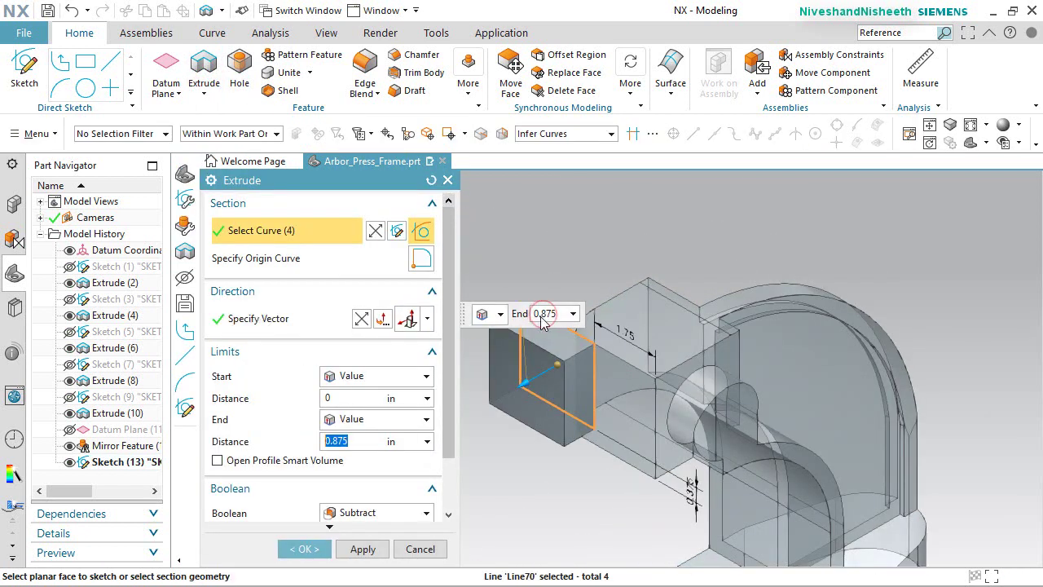
left_click(361, 318)
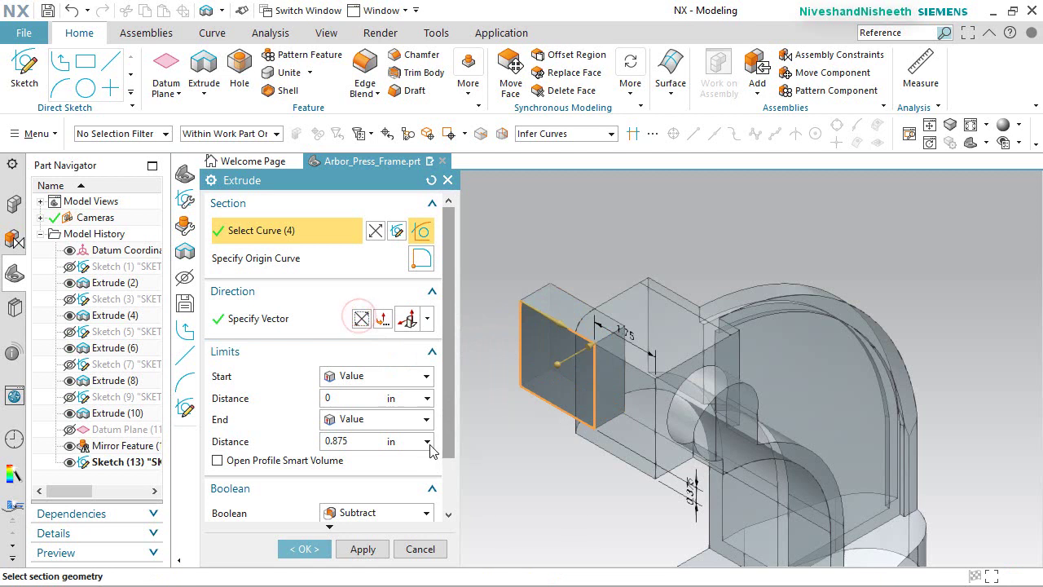
left_click(426, 418)
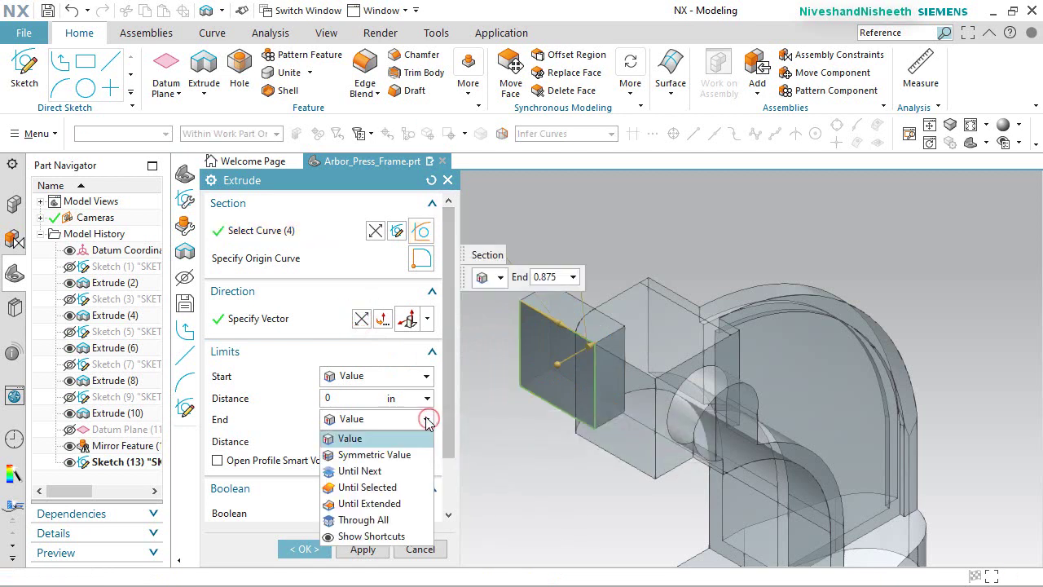
left_click(394, 471)
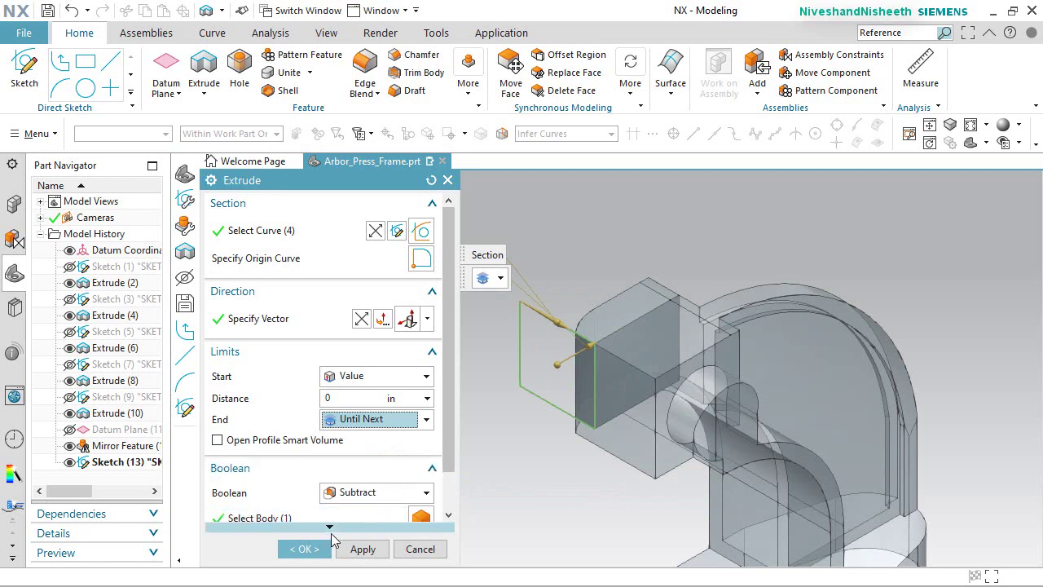
left_click(308, 549)
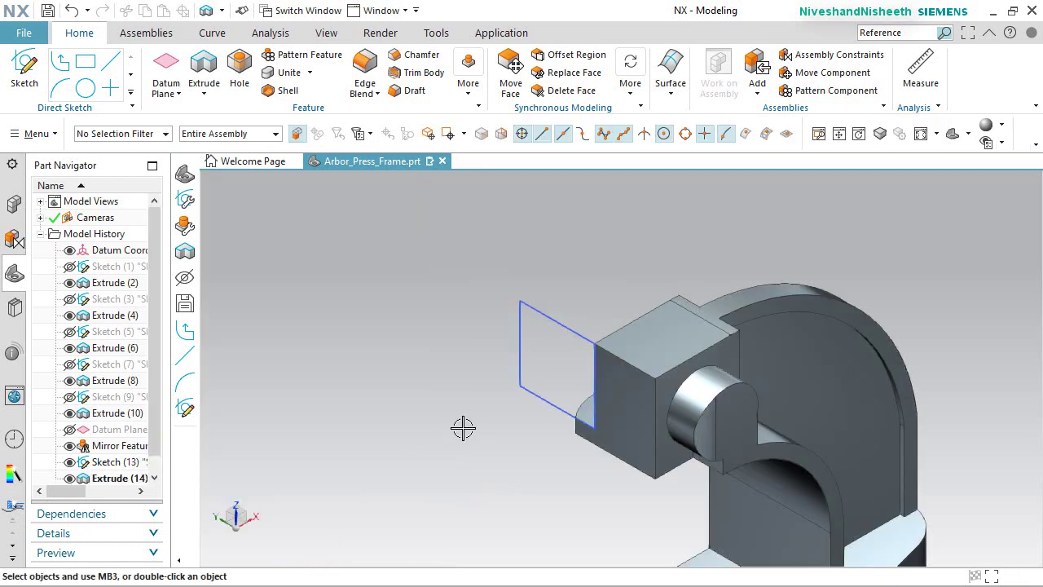
scroll(160, 393, "down", 1)
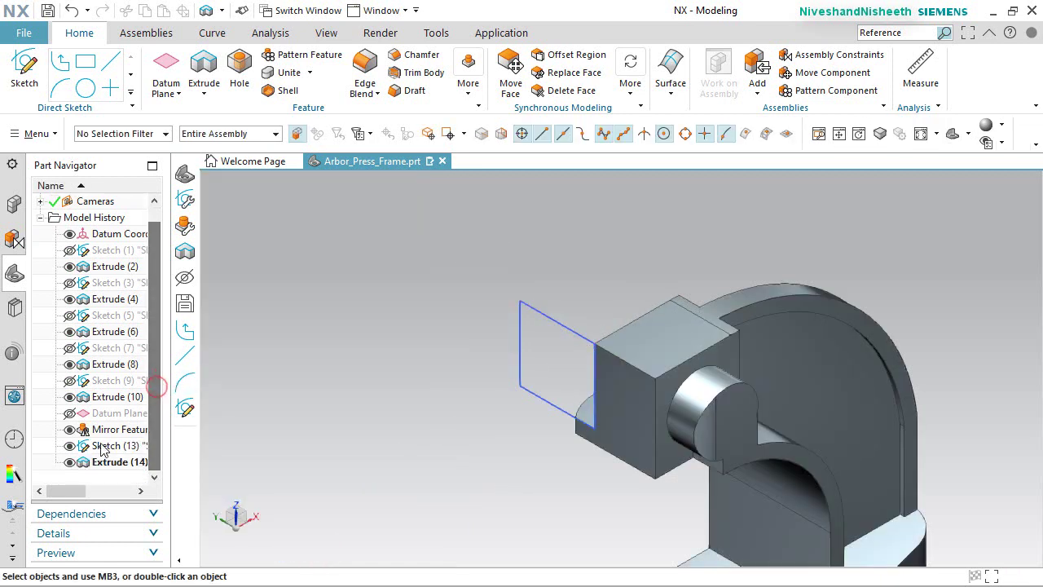
Create a sketch on the arched rim's side face, beside the step cut into the head.
scroll(573, 238, "down", 3)
middle_click_drag(622, 333, 760, 310)
middle_click_drag(577, 301, 825, 297)
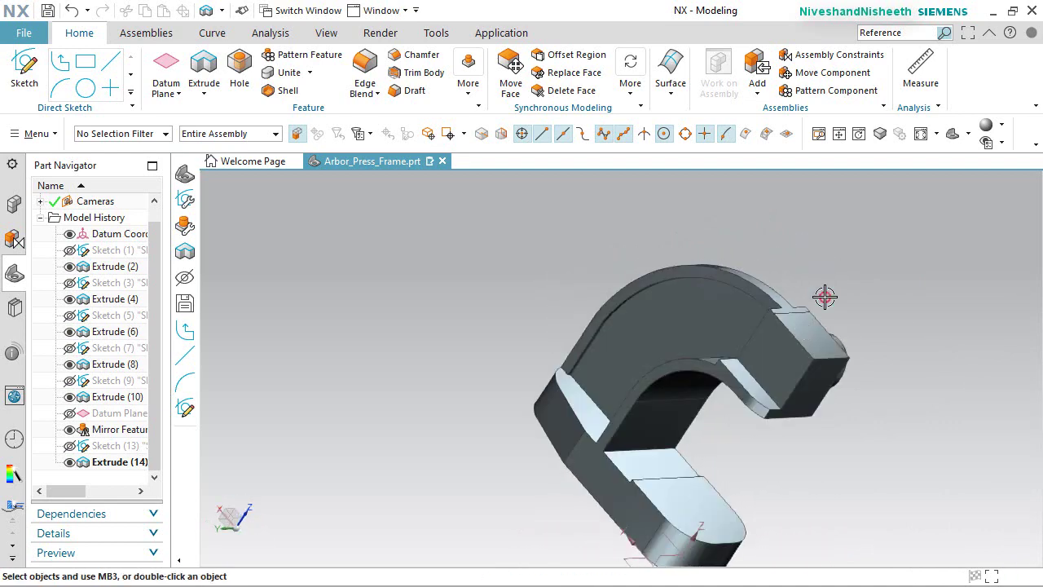
key("End")
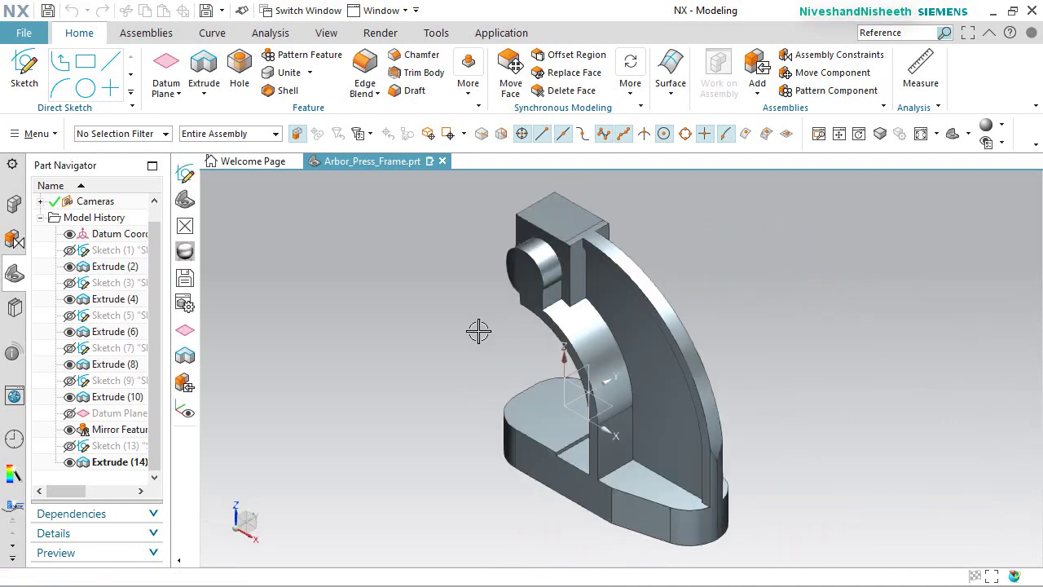
left_click(240, 505)
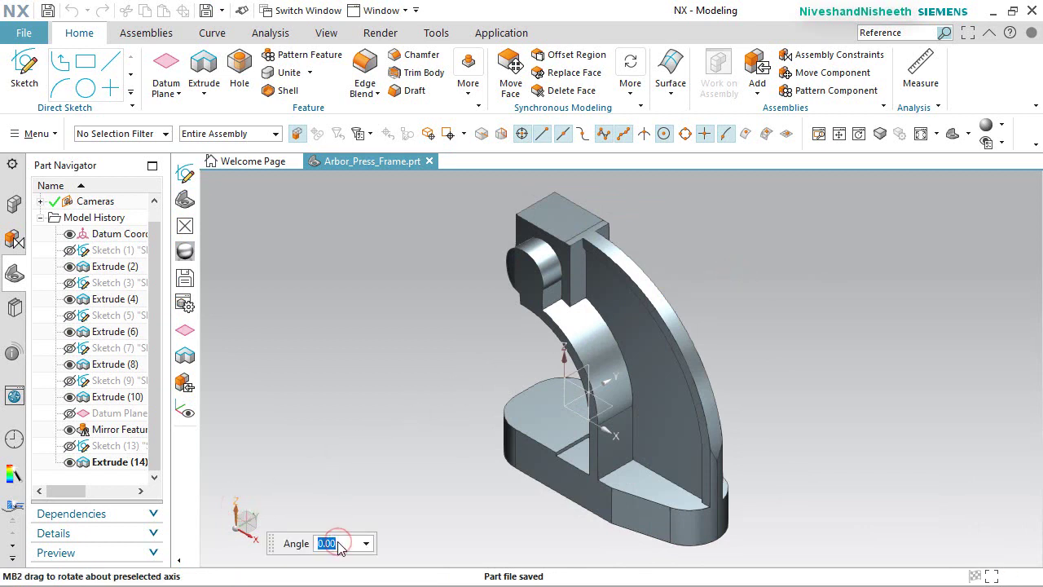
key("Return")
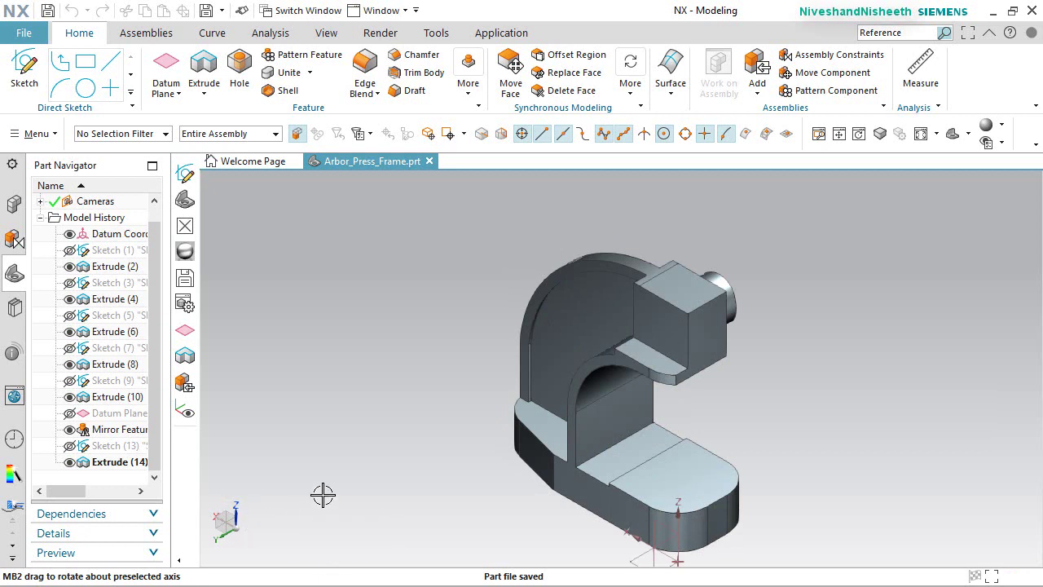
scroll(662, 374, "up", 5)
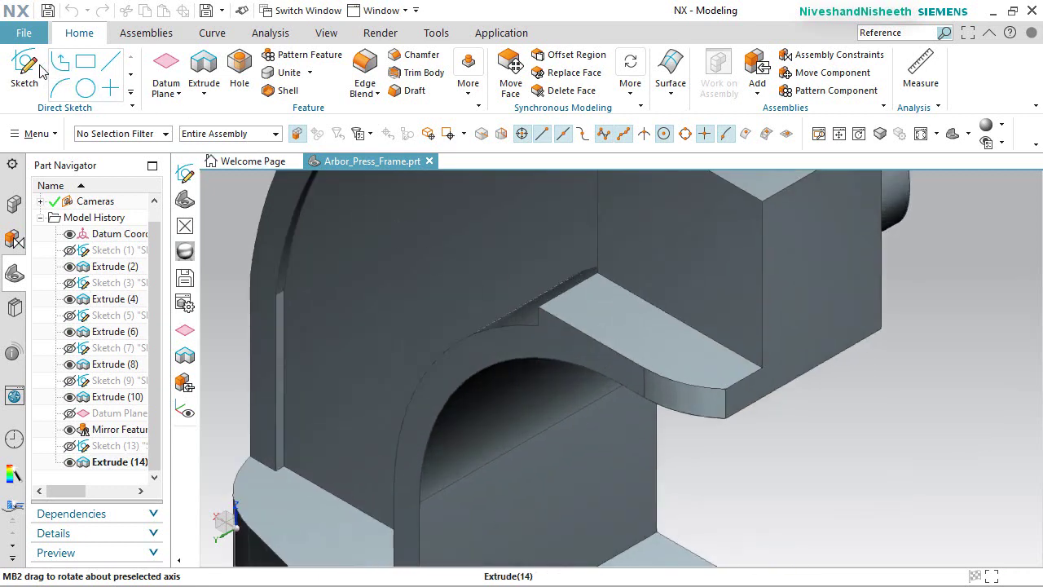
left_click(39, 69)
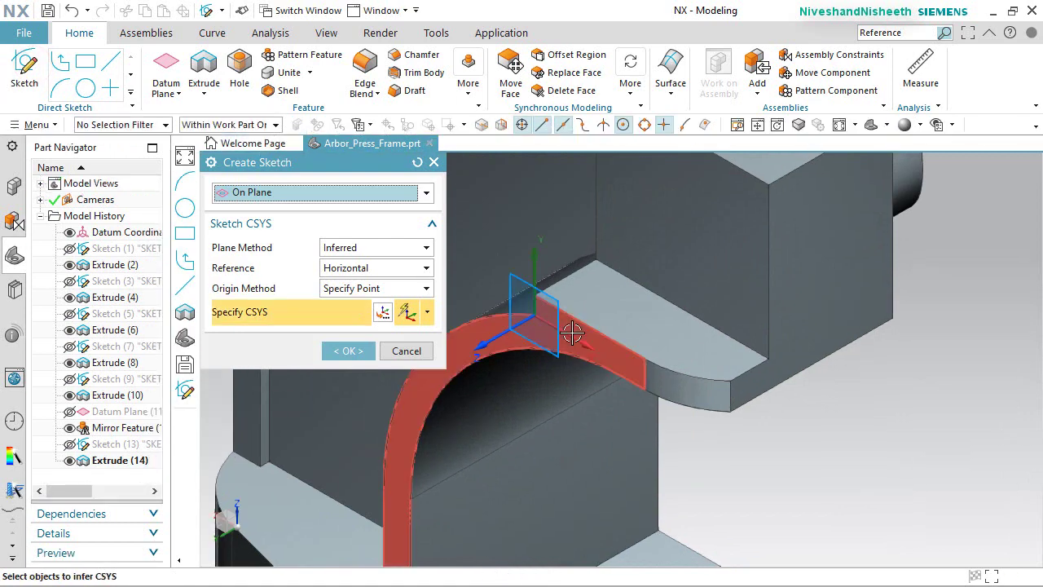
left_click(572, 333)
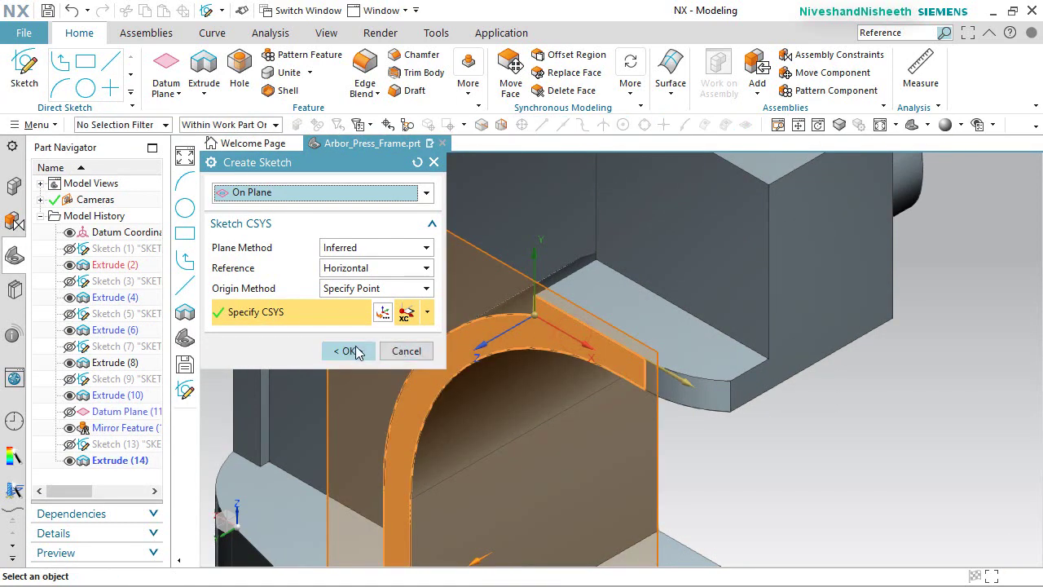
left_click(350, 350)
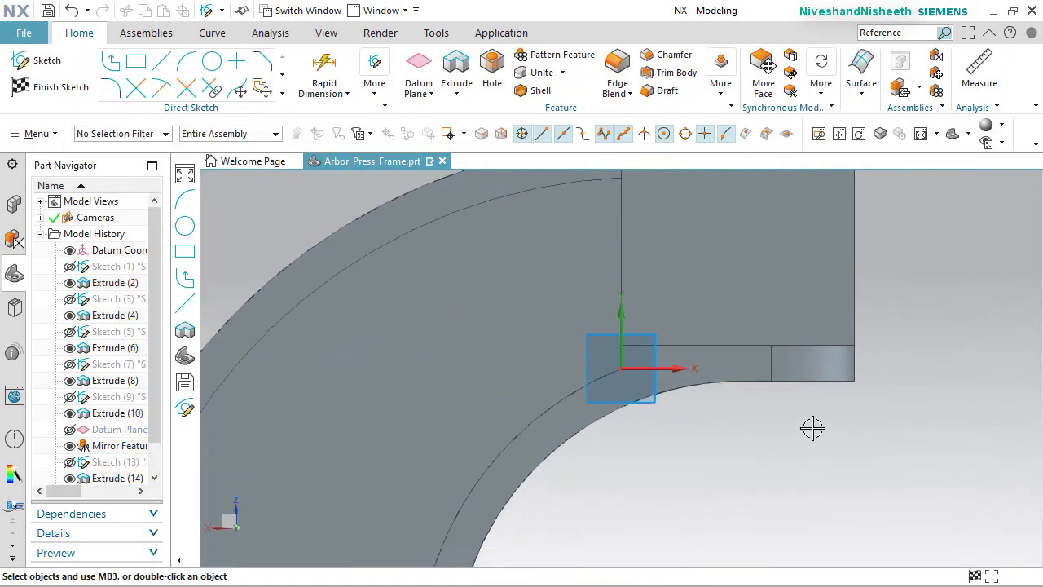
Project the boundary edges of the arched rim's side face into the sketch.
scroll(812, 428, "up", 2)
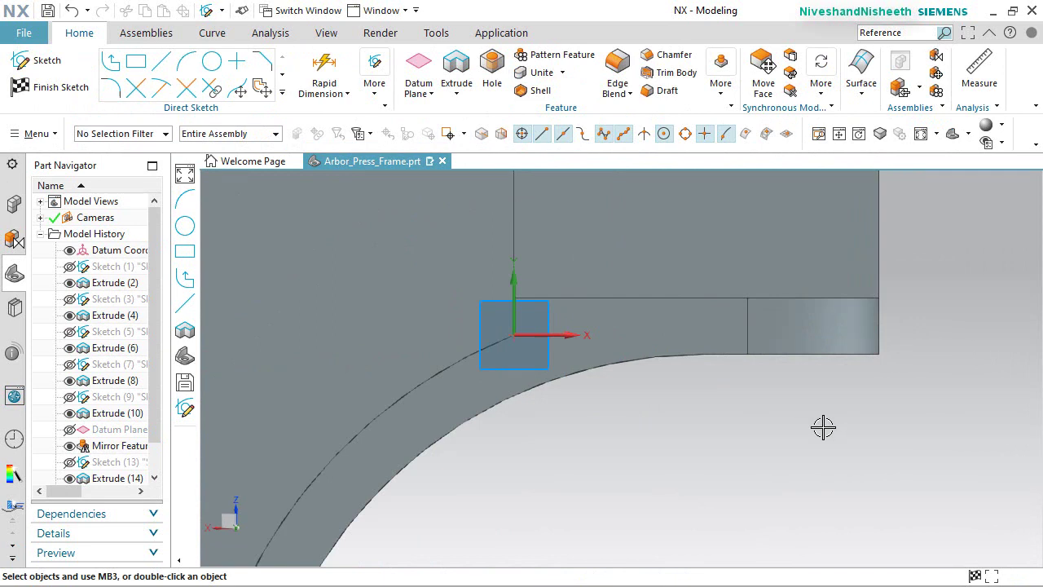
left_click(281, 95)
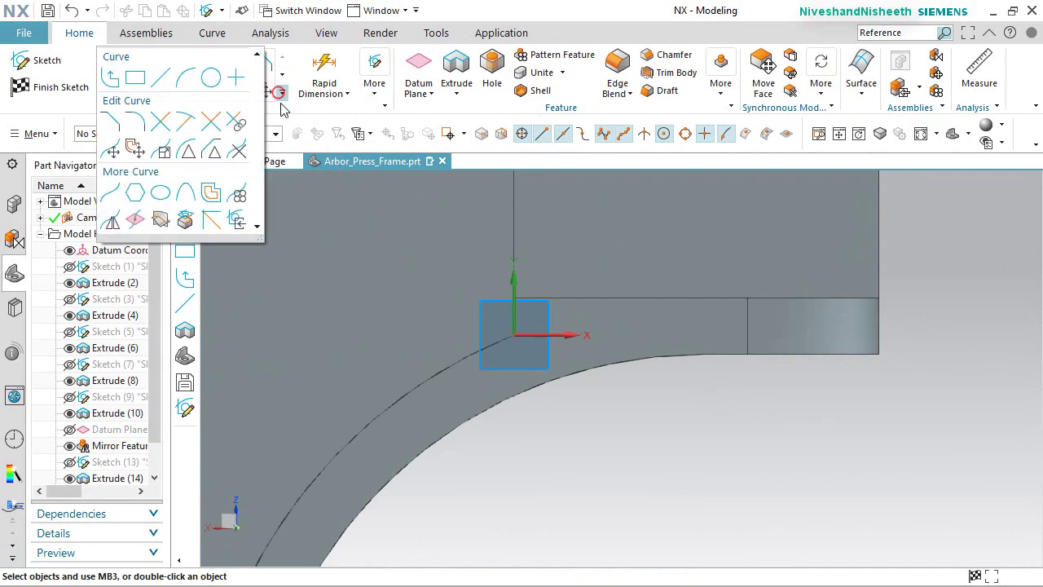
left_click(186, 222)
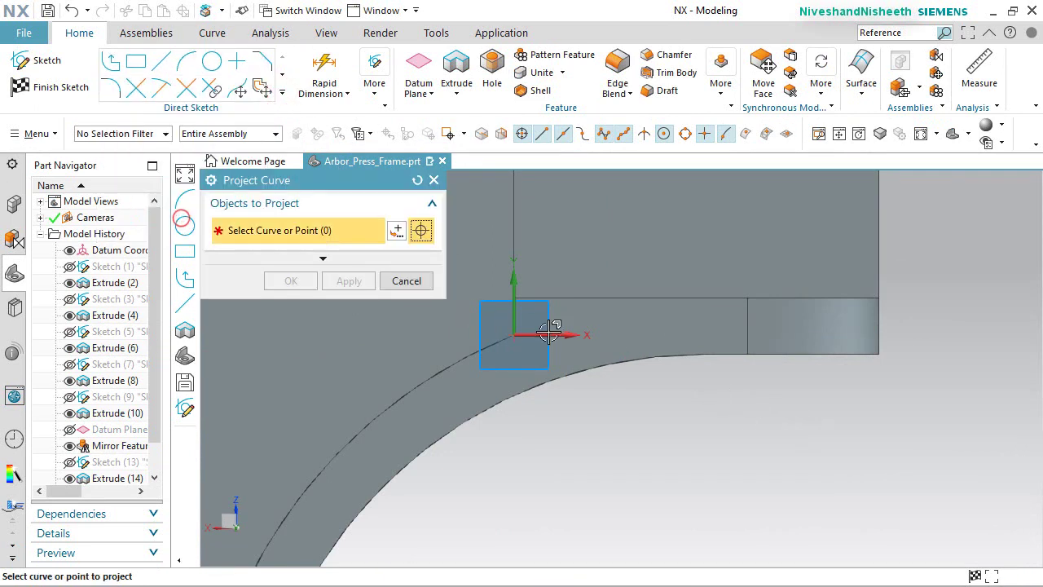
left_click(596, 327)
left_click(291, 282)
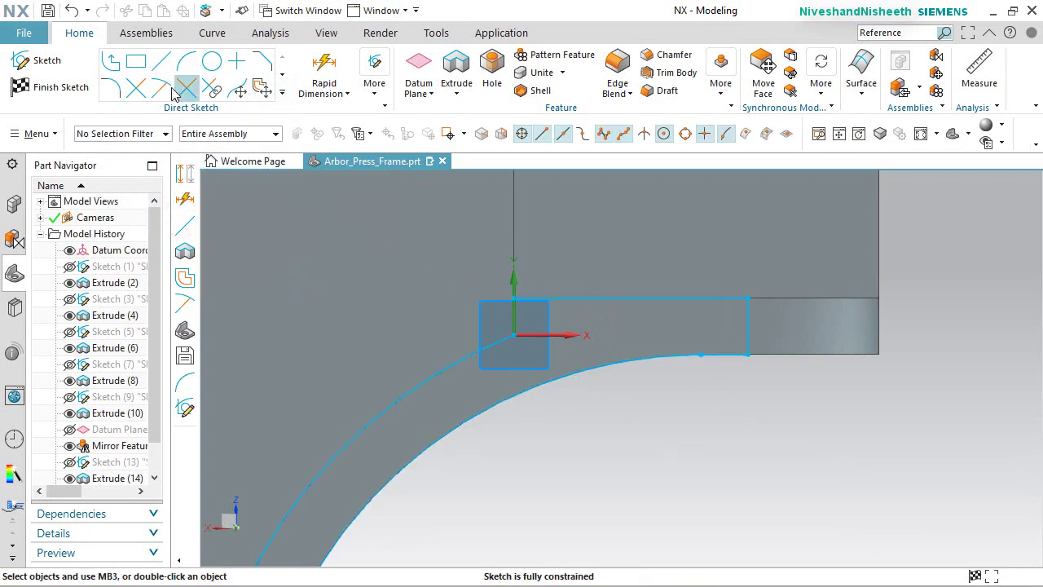
Draw an arc of about 3.5 in radius from the sketch origin to the projected upper edge's outer end, tangent to that edge.
left_click(188, 63)
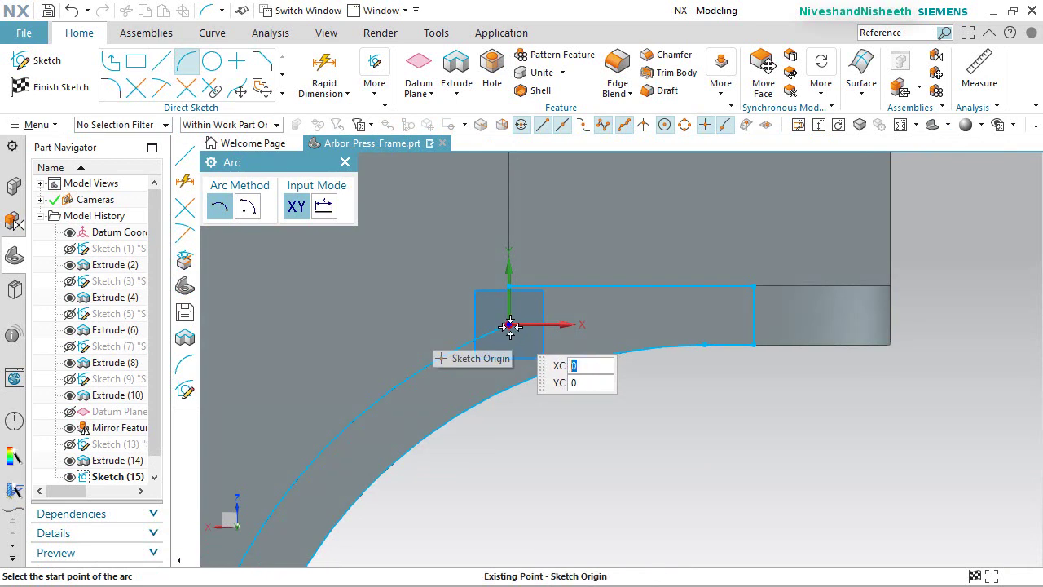
left_click(509, 326)
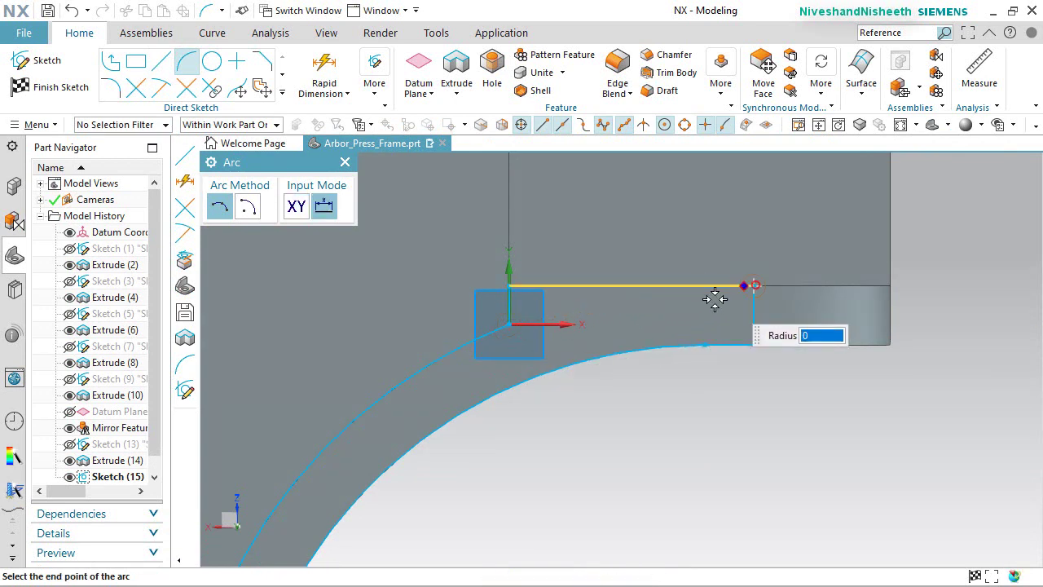
left_click(755, 284)
scroll(598, 309, "up", 3)
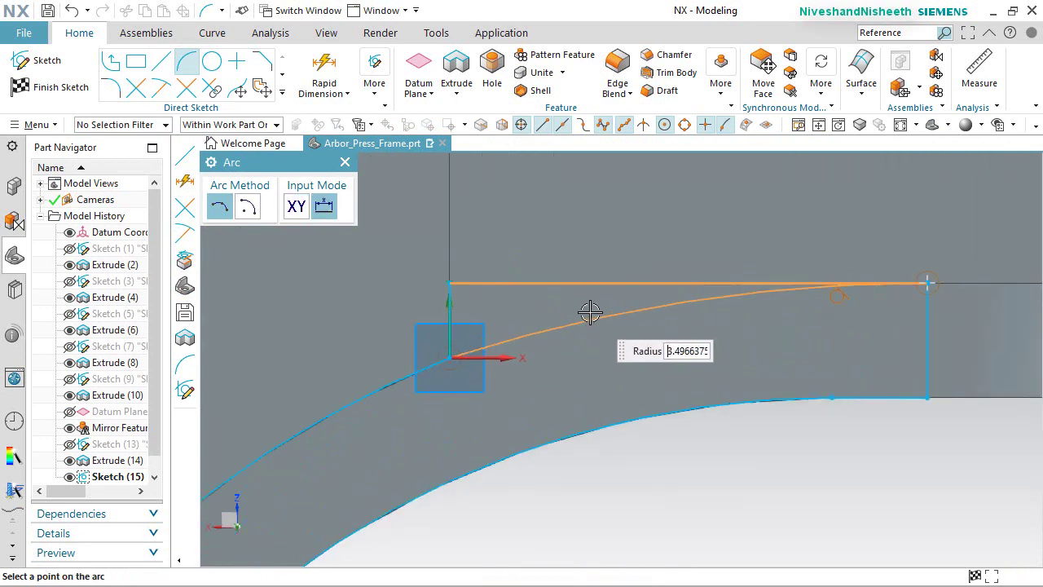
left_click(590, 312)
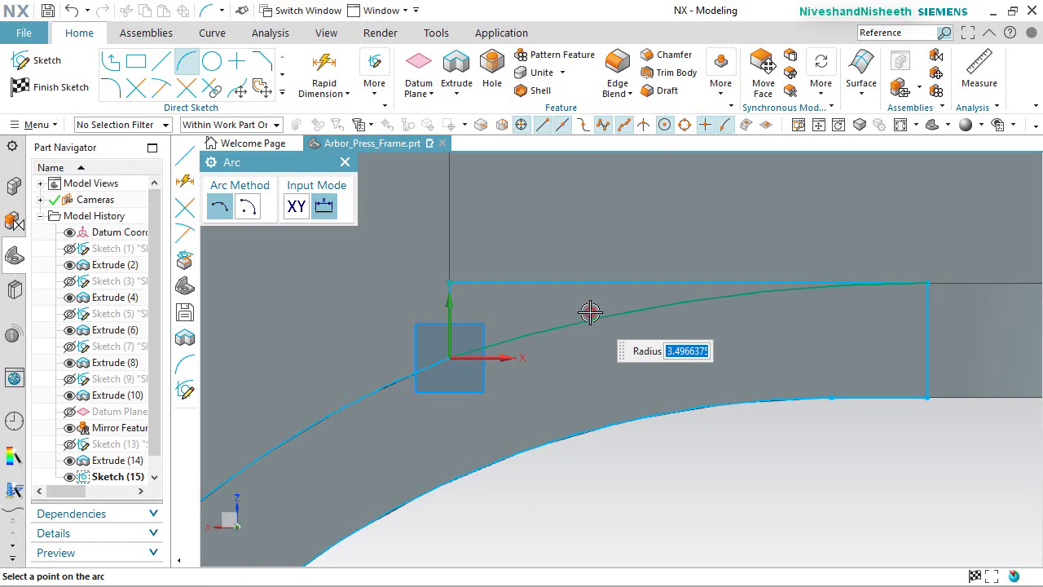
right_click(308, 264)
left_click(334, 221)
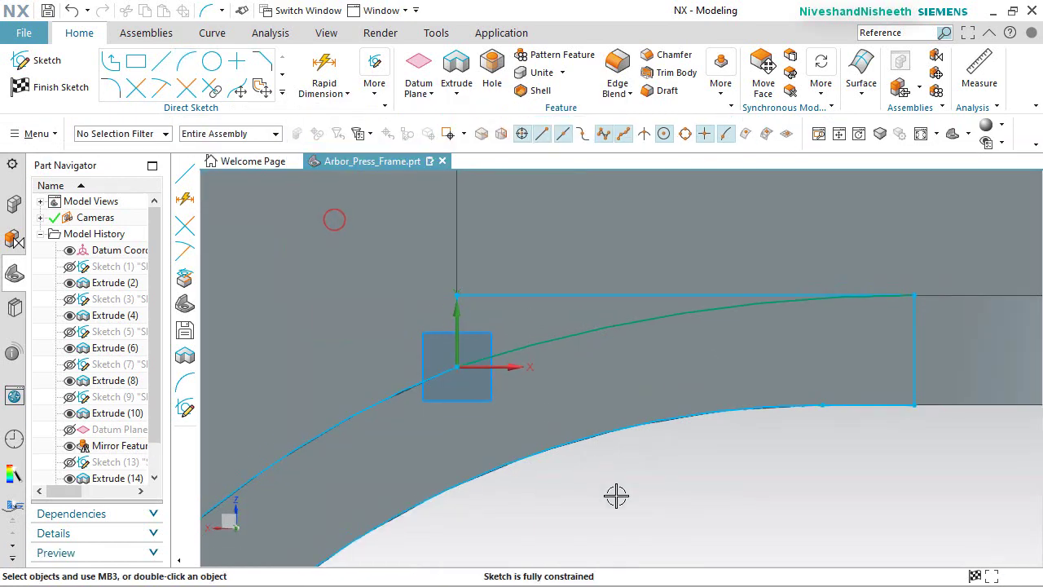
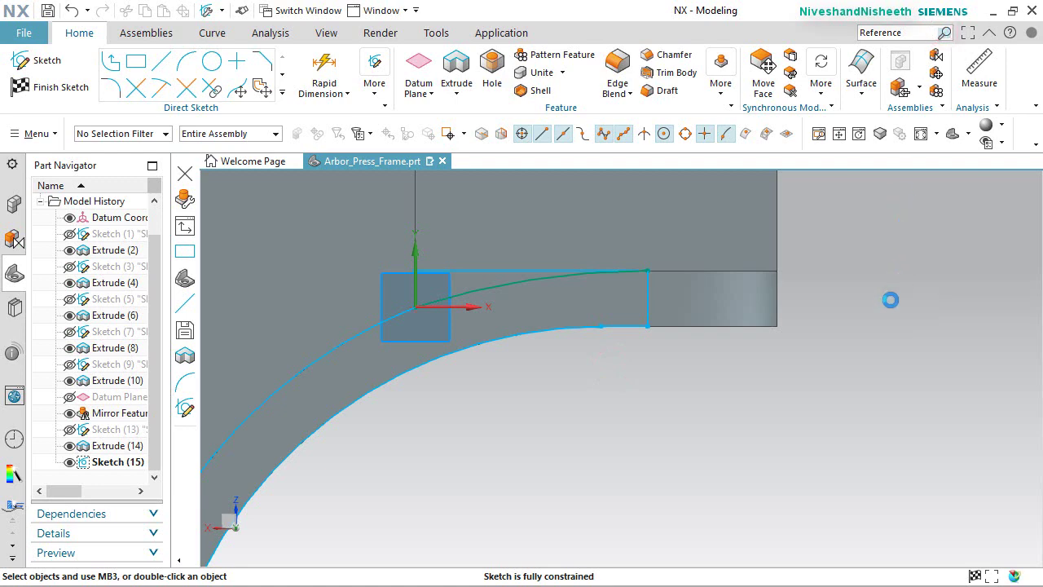
Convert all projected curves to reference geometry, keeping only the new arc as an active curve.
left_click(832, 288)
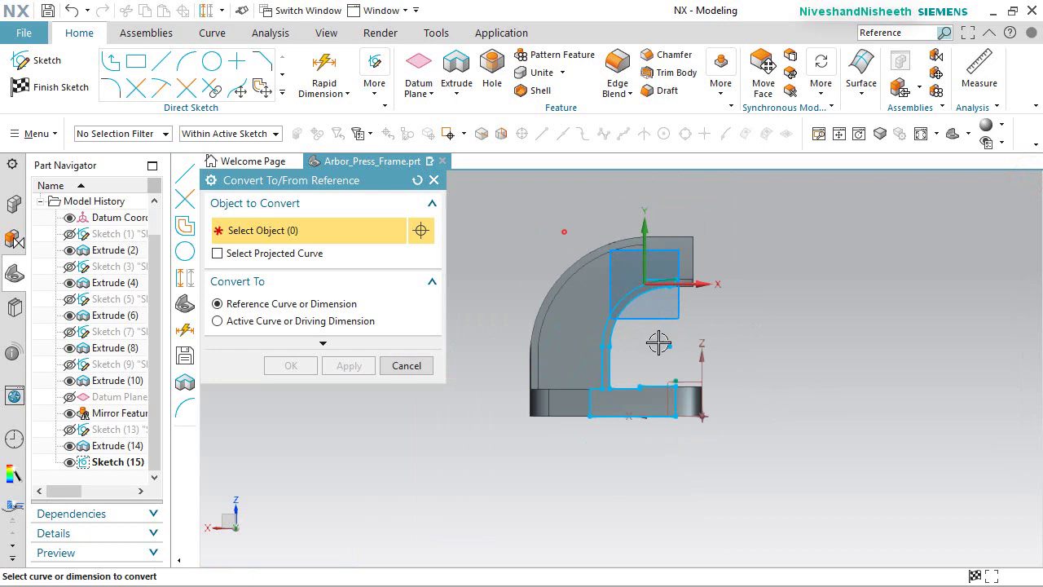
left_click_drag(563, 229, 766, 481)
scroll(708, 354, "up", 5)
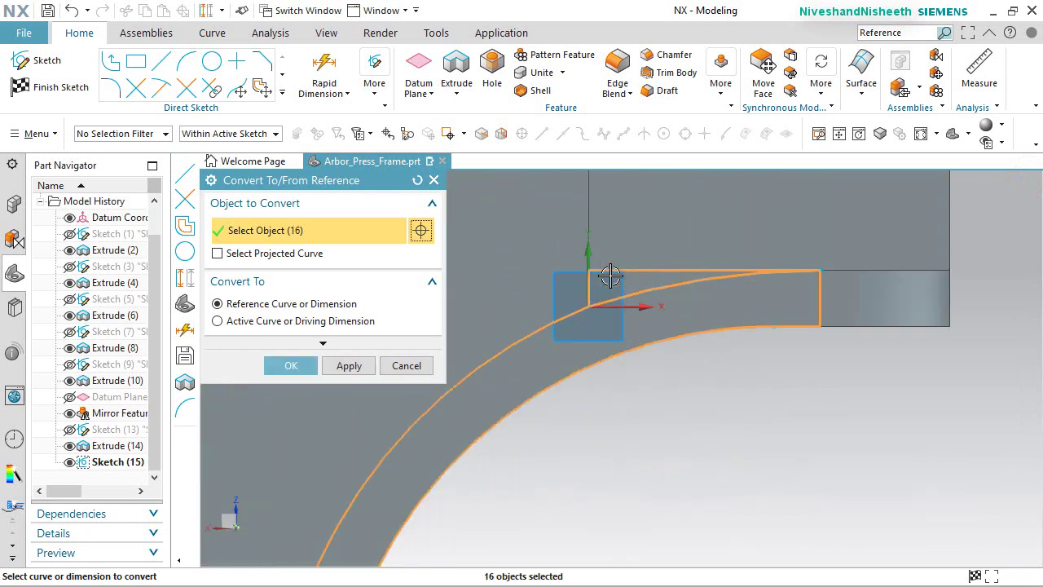
scroll(613, 277, "up", 3)
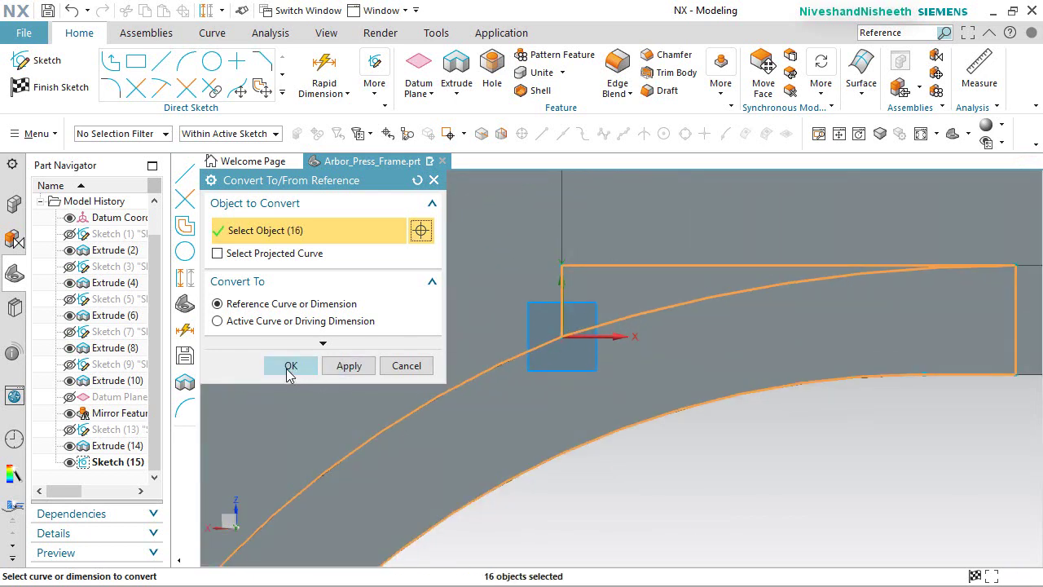
left_click(289, 367)
left_click(670, 303)
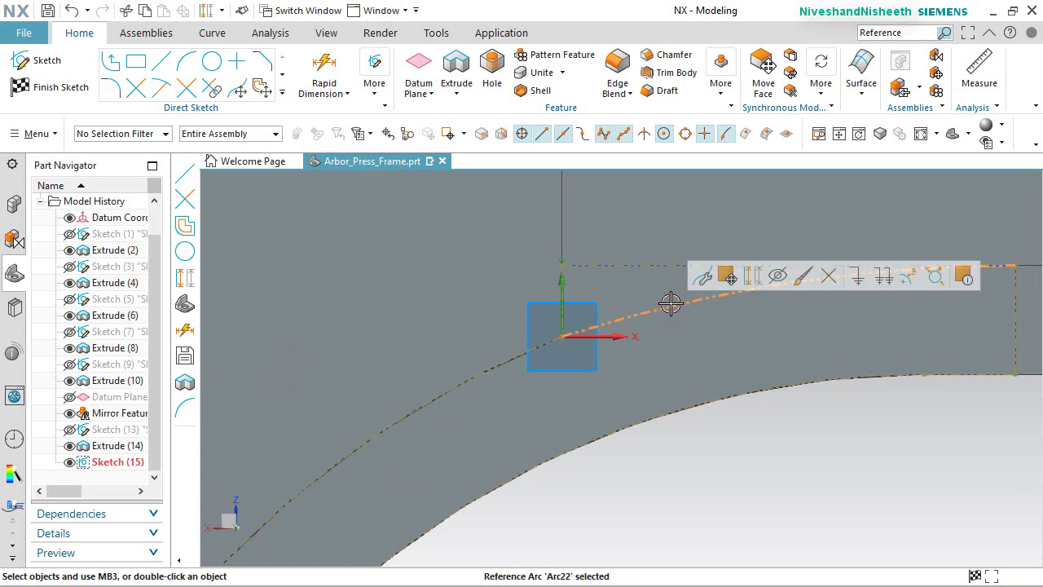
left_click(752, 275)
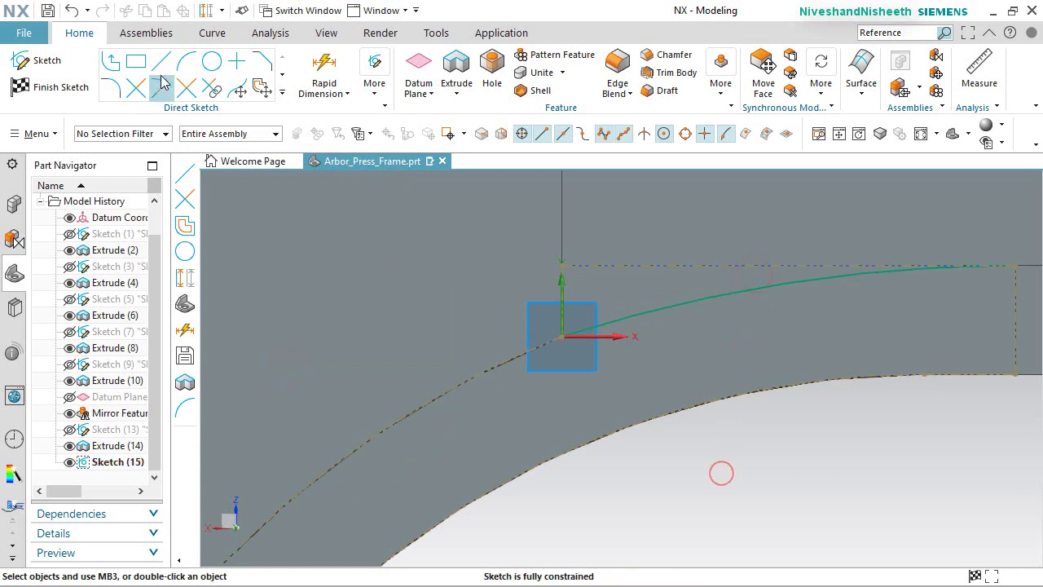
Close the arc profile with a vertical line up from the sketch origin and a horizontal line to the arc's end, and finish the sketch.
key("l")
left_click(559, 325)
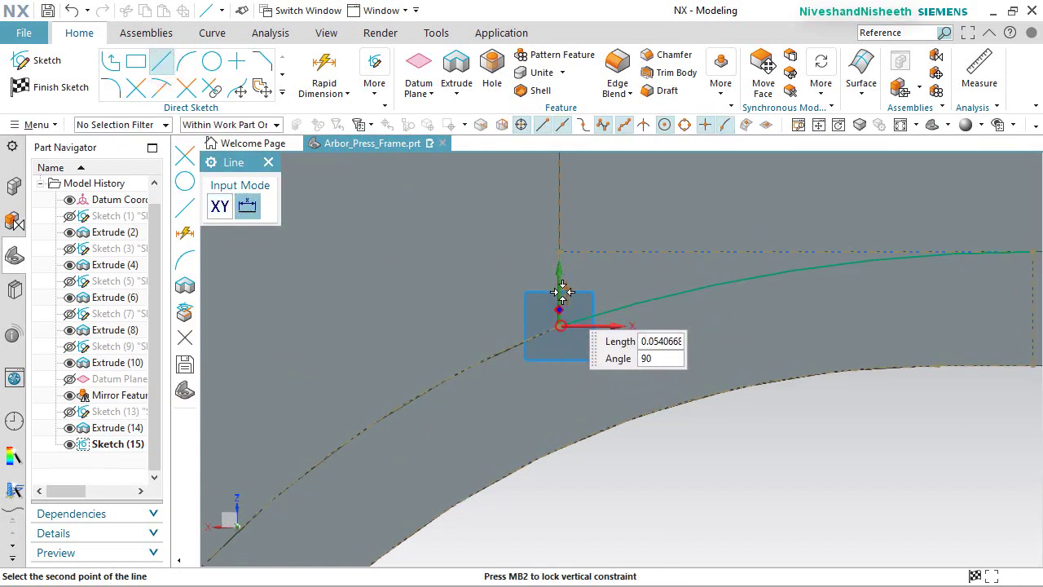
left_click(559, 254)
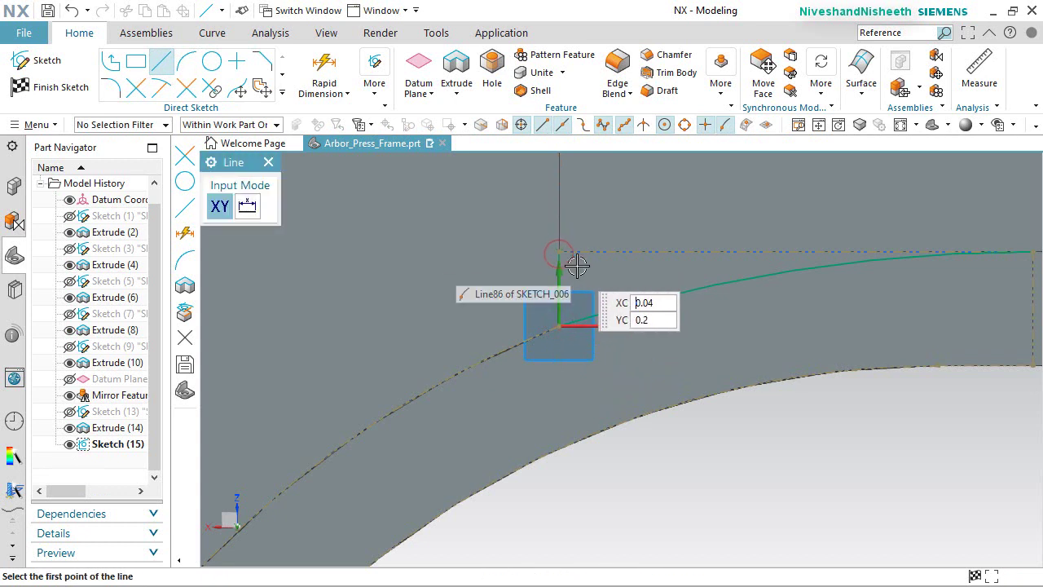
scroll(574, 261, "up", 2)
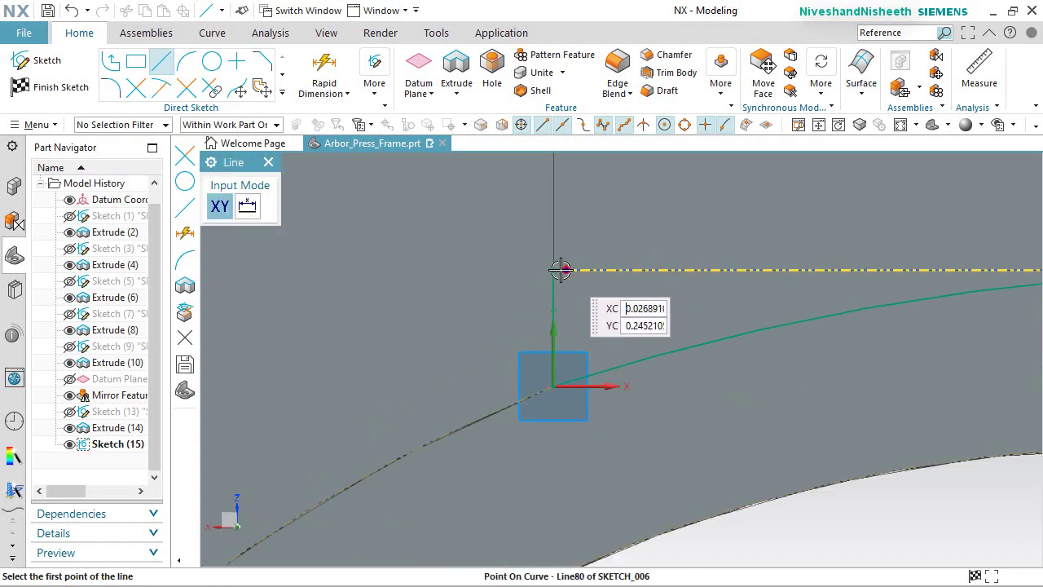
left_click(554, 270)
scroll(422, 347, "down", 3)
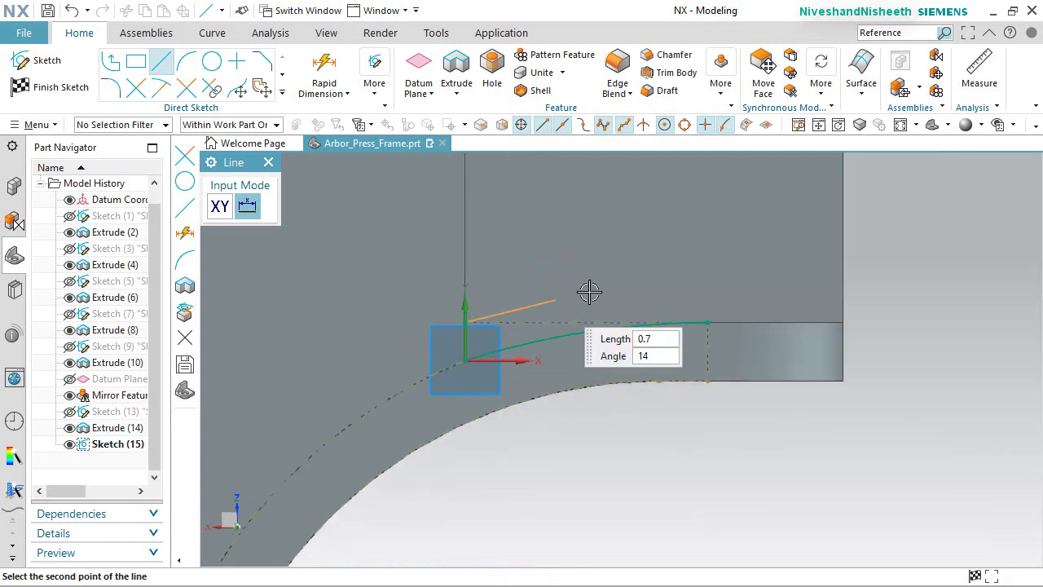
left_click(708, 319)
right_click(684, 447)
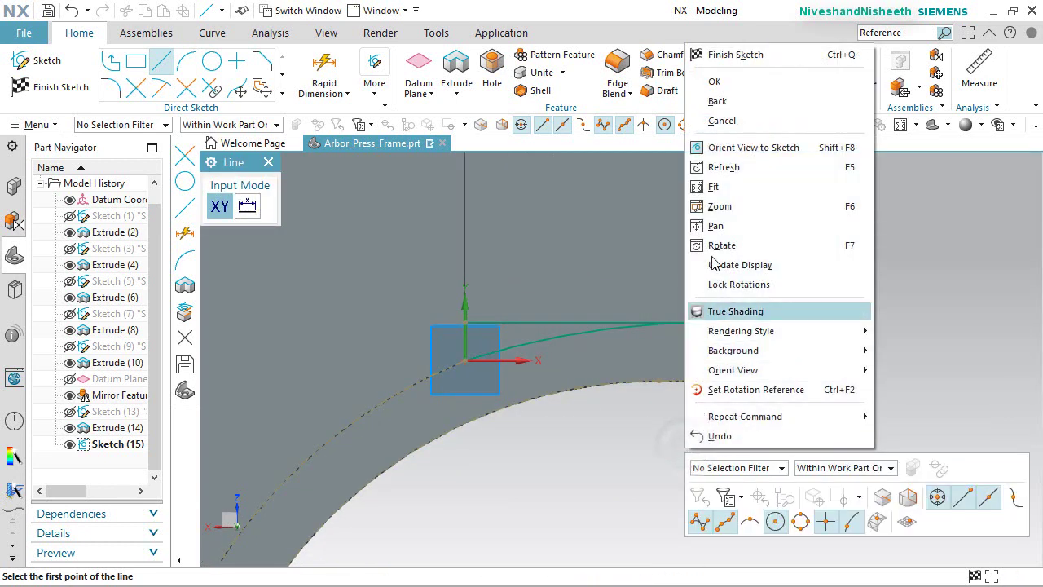
left_click(763, 80)
middle_click_drag(890, 299, 879, 311)
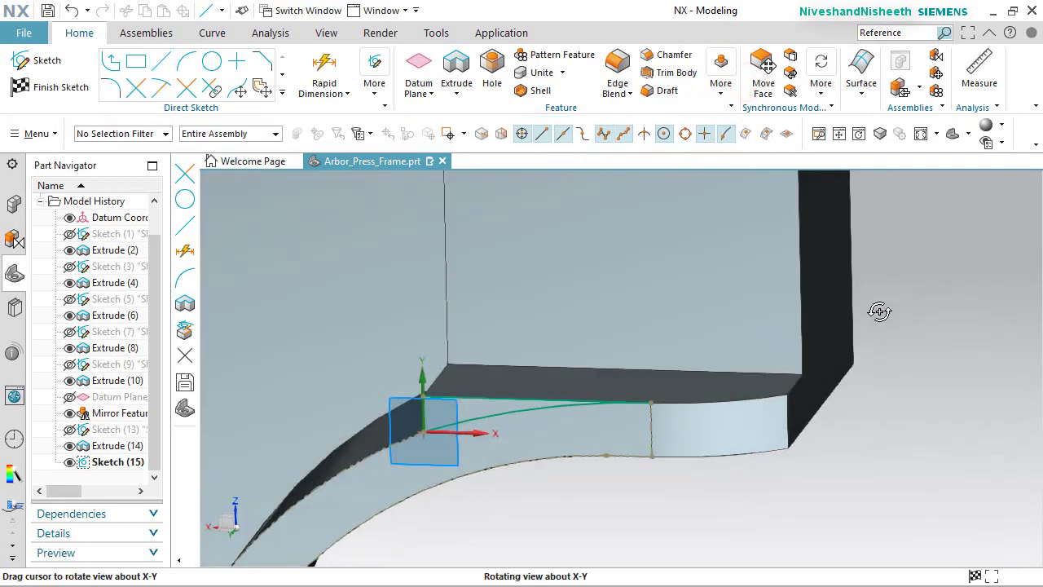
left_click(49, 89)
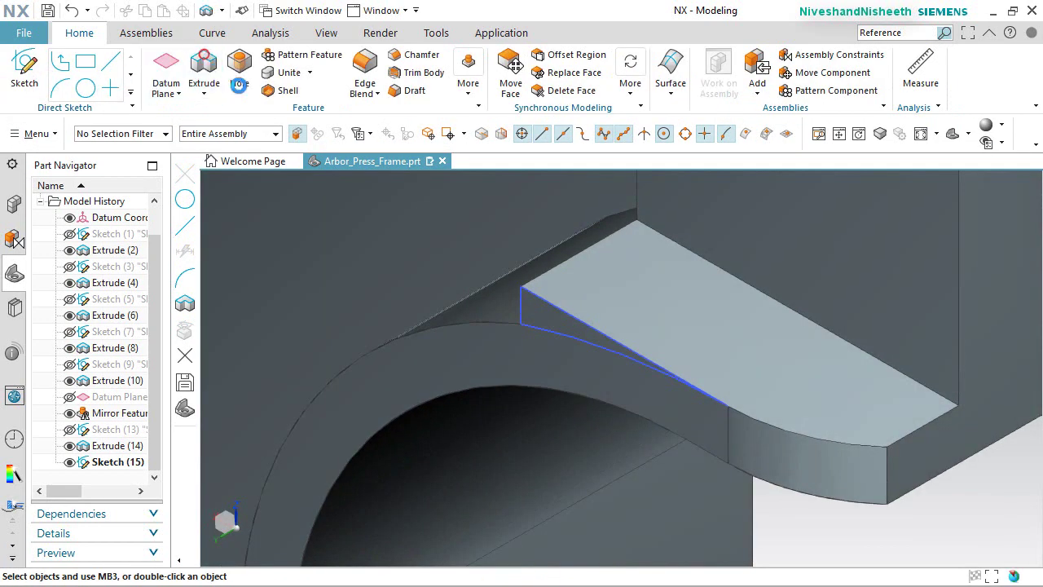
Extrude the arc profile 0.875 in in the reversed direction with Subtract to blend the step into the arch.
key("x")
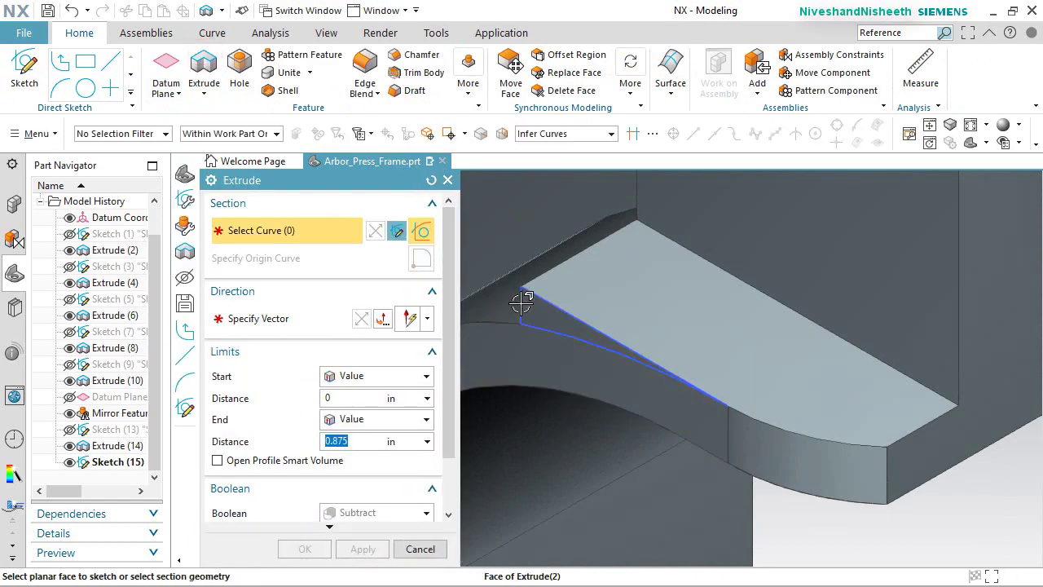
left_click(521, 303)
scroll(666, 371, "down", 3)
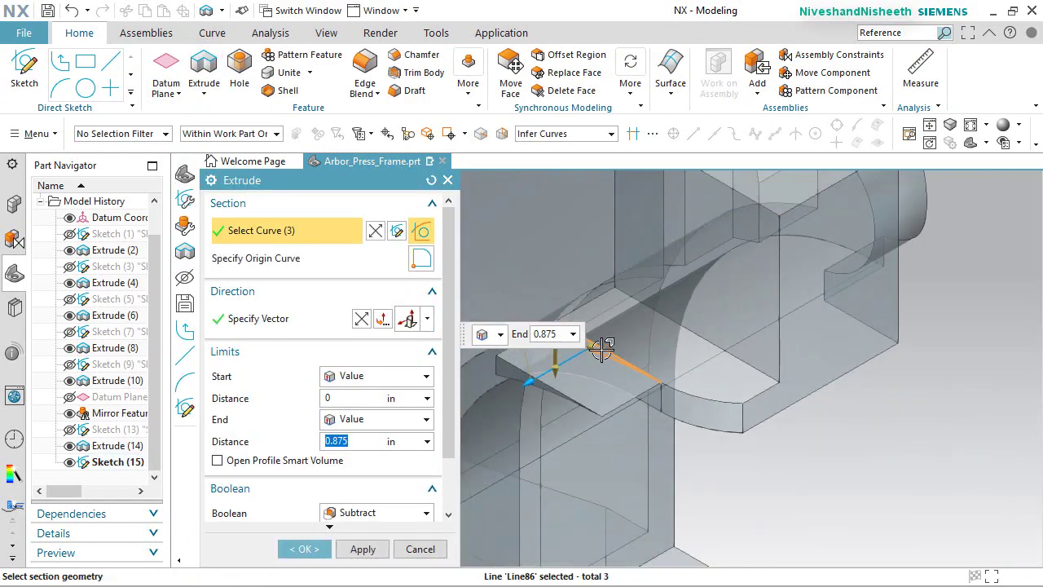
scroll(434, 478, "down", 2)
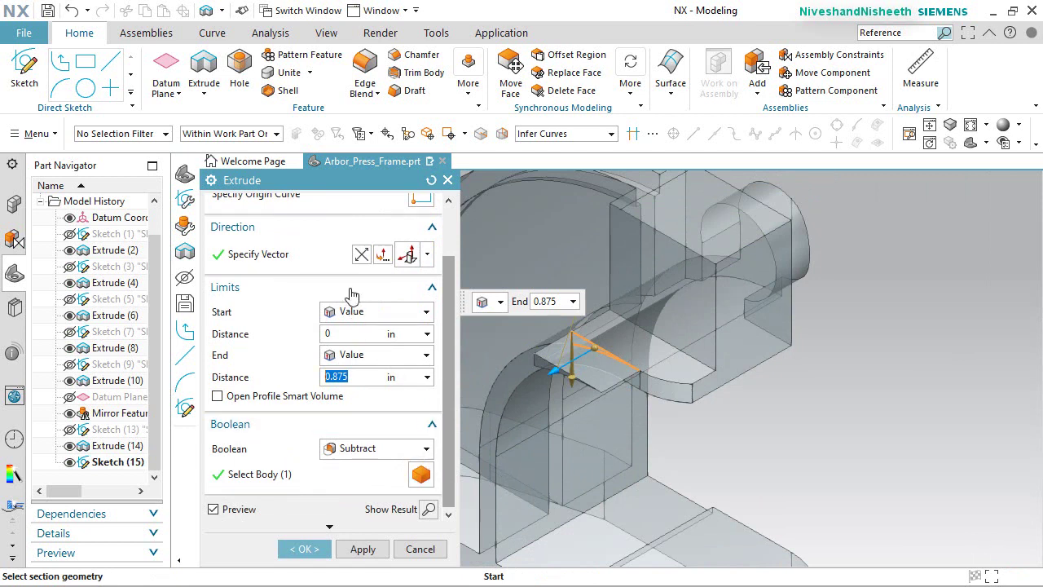
left_click(361, 256)
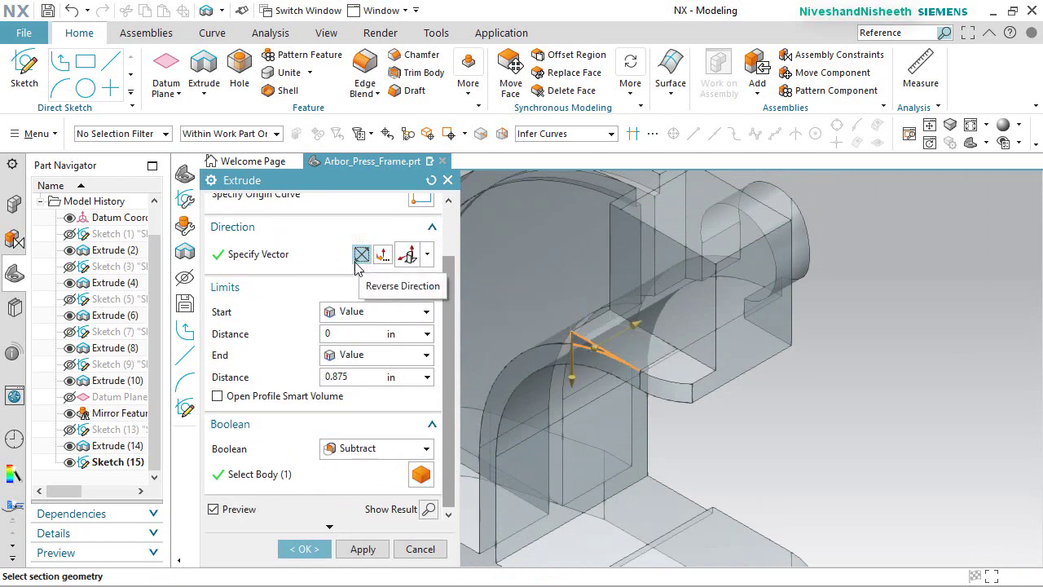
left_click(303, 548)
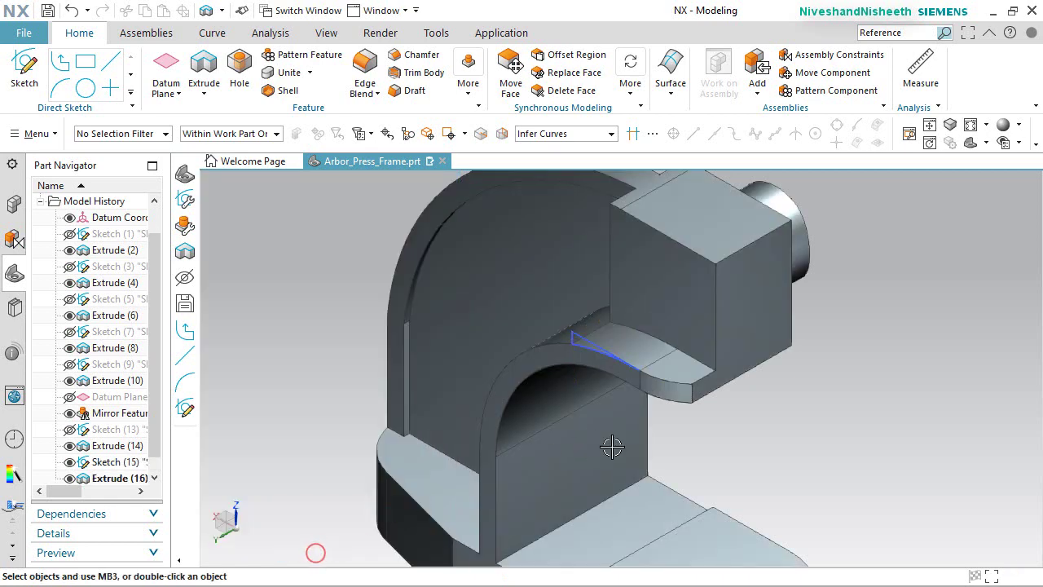
Show the hidden datum plane through the middle of the frame and start a new sketch on it.
middle_click_drag(638, 370, 401, 283)
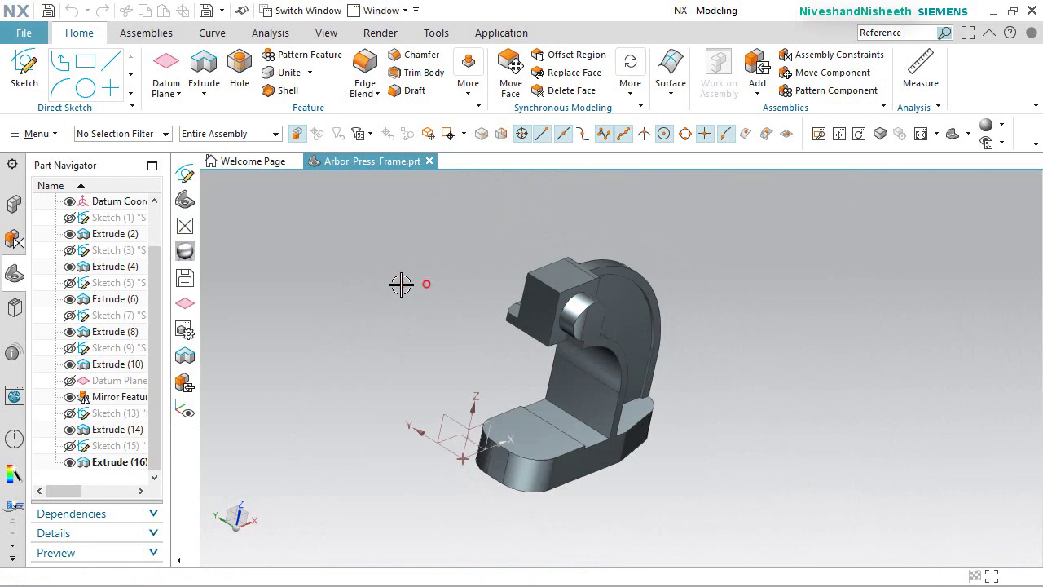
left_click(118, 381)
left_click(70, 381)
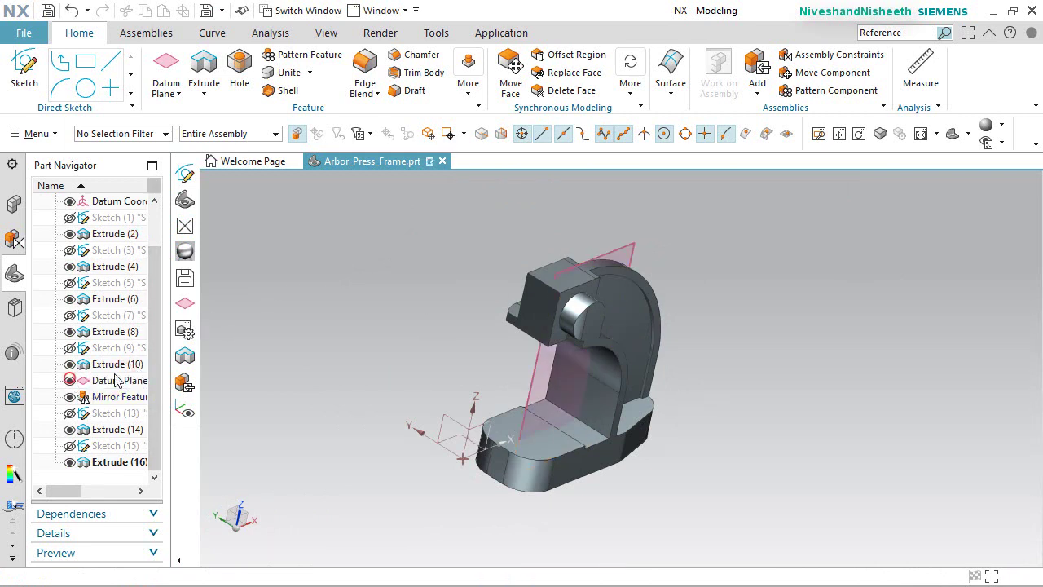
left_click(31, 75)
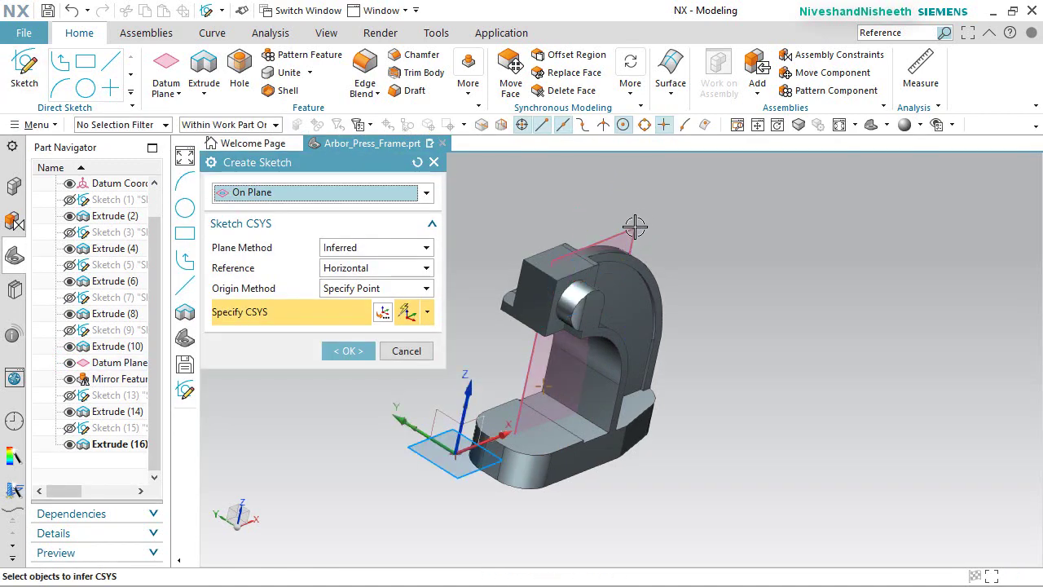
left_click(632, 229)
left_click(349, 351)
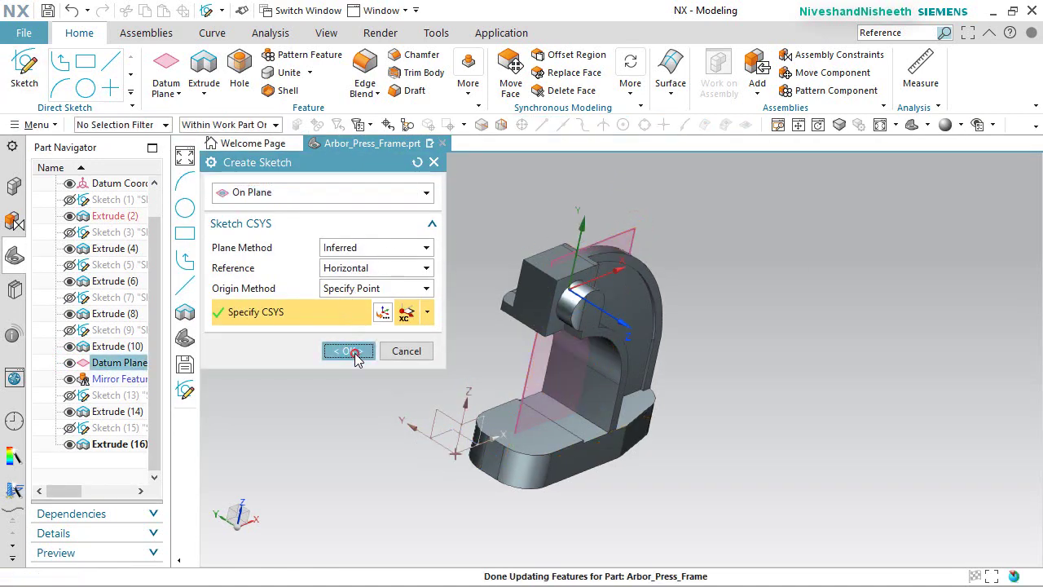
Create intersection curves between the sketch plane and all faces of the frame body, using the Body Faces selection rule.
scroll(511, 255, "down", 3)
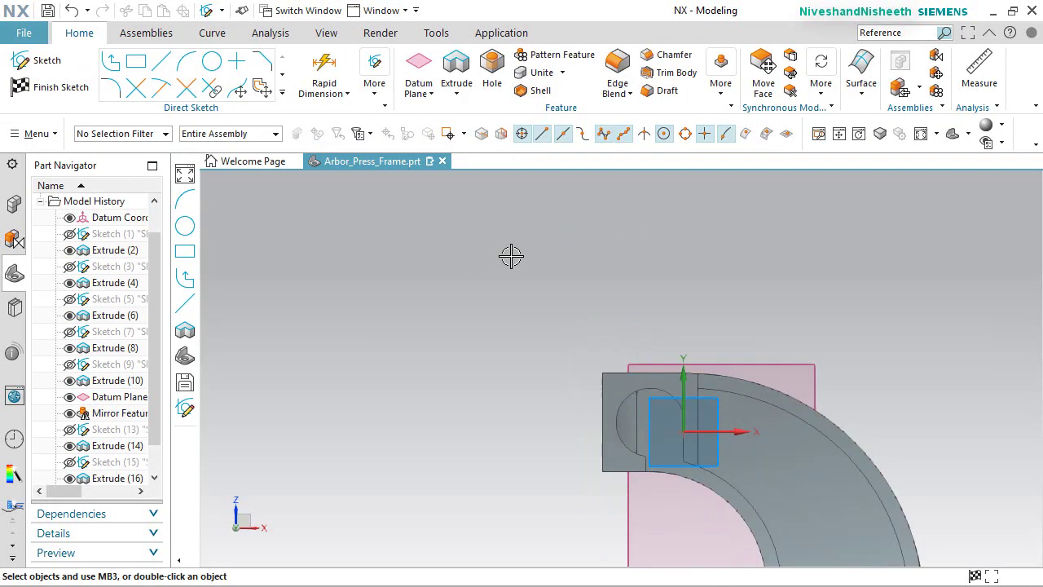
scroll(511, 255, "up", 5)
scroll(586, 324, "down", 2)
middle_click_drag(651, 314, 586, 309)
left_click(283, 95)
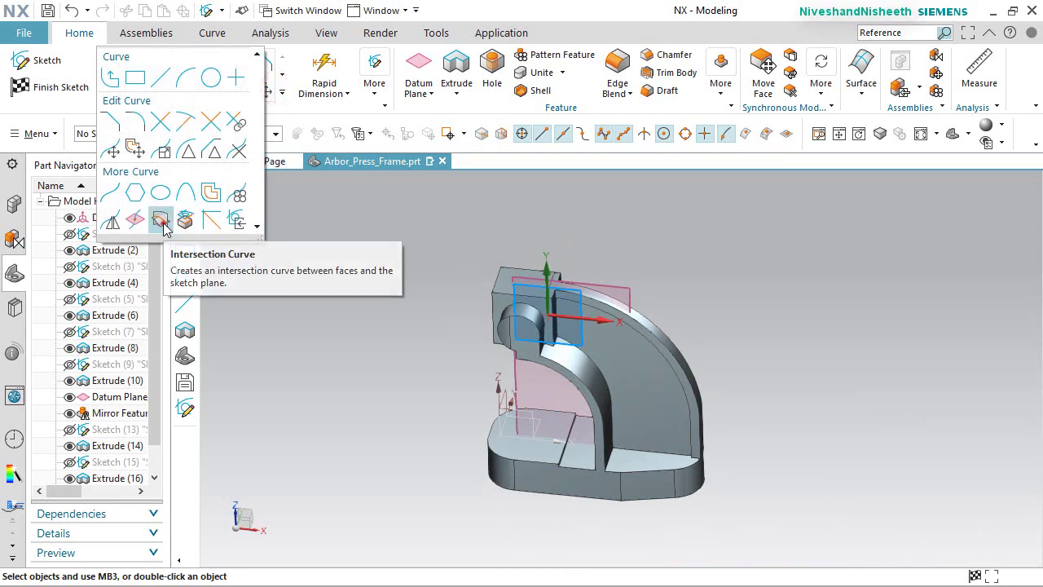
left_click(165, 219)
left_click(594, 134)
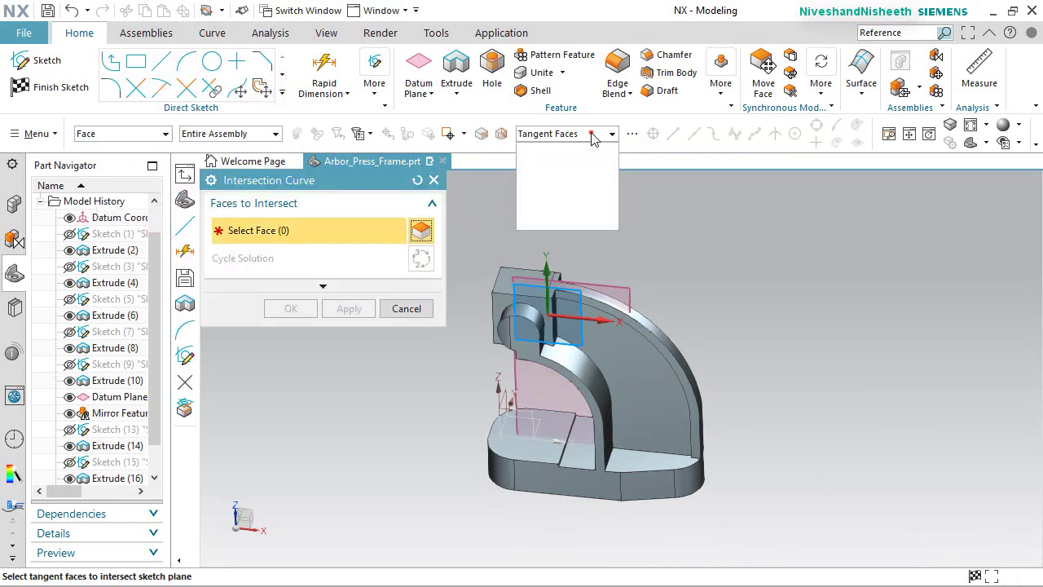
left_click(522, 262)
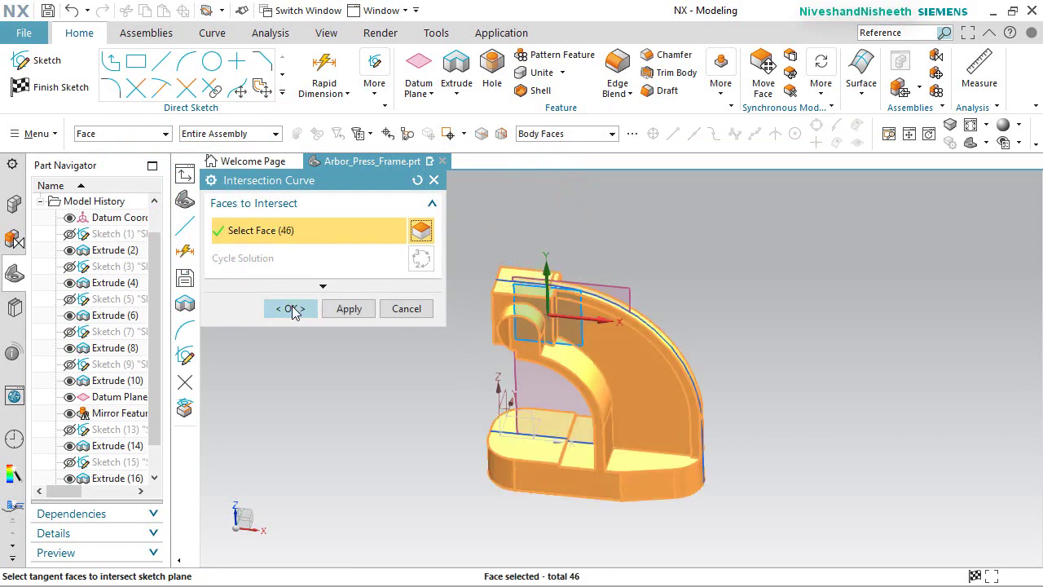
left_click(292, 310)
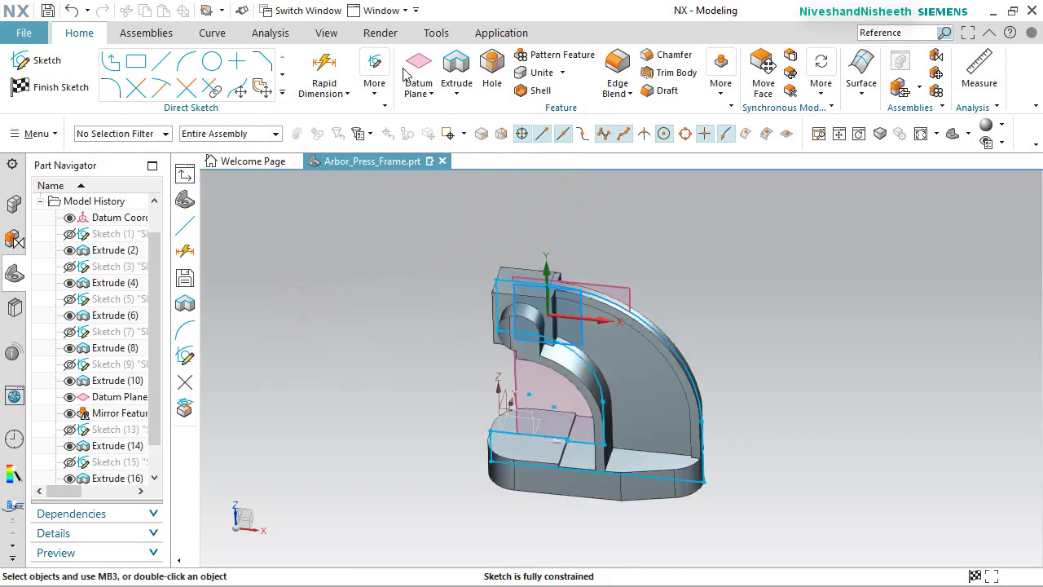
Section the view through the middle datum plane and orient the view to the sketch.
left_click(326, 33)
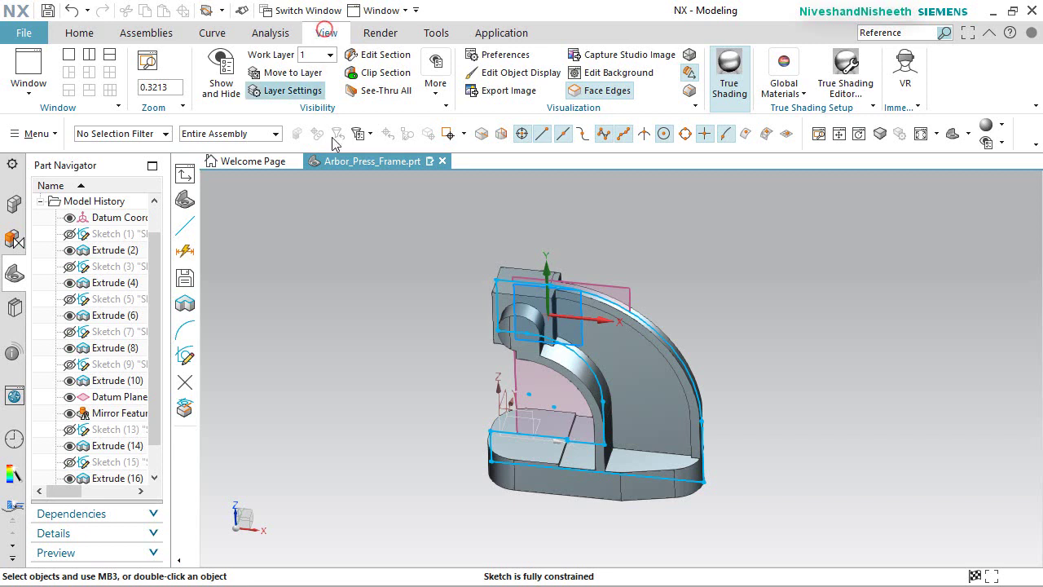
left_click(384, 60)
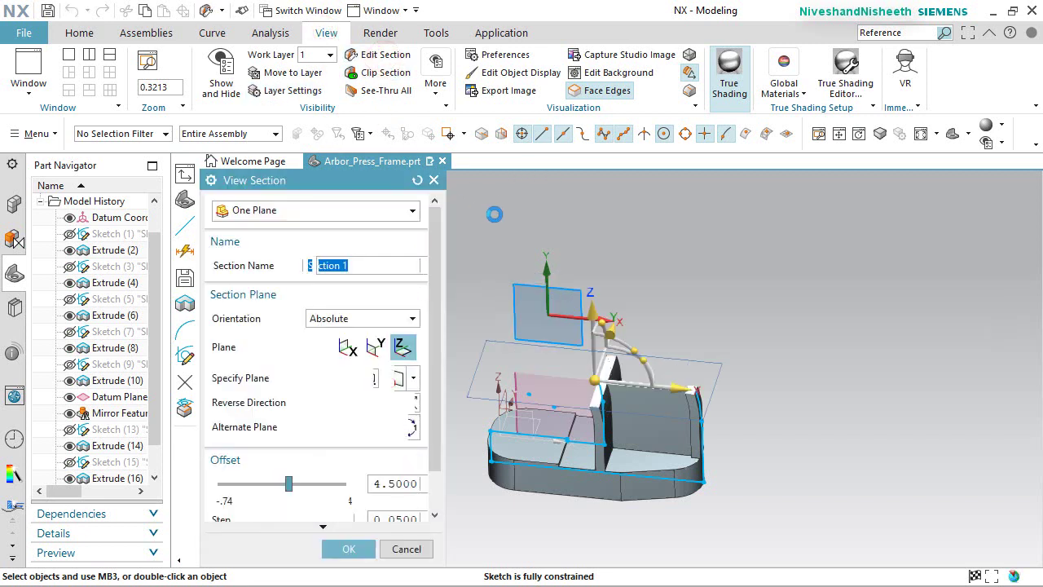
left_click(384, 380)
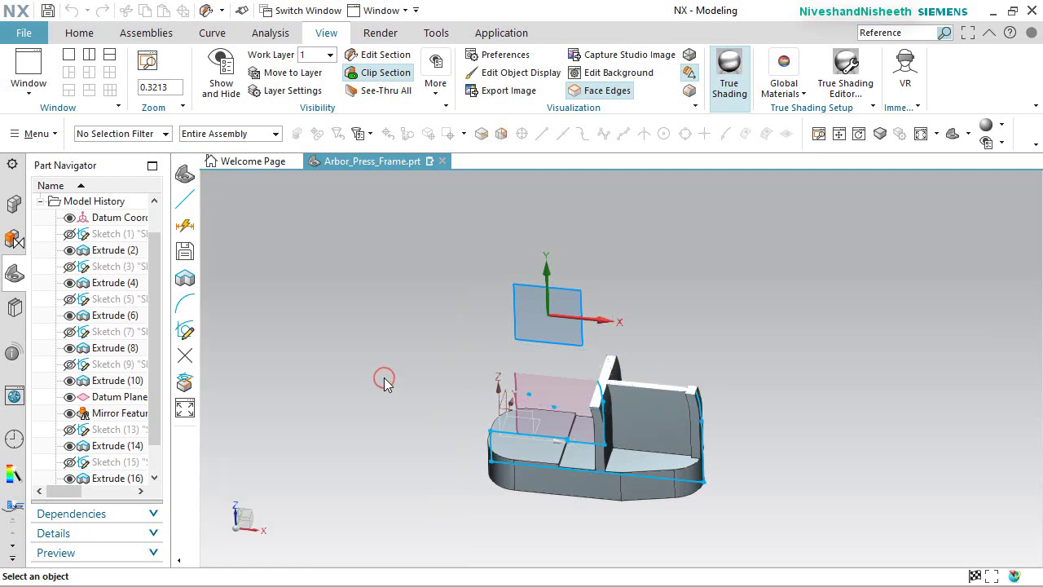
left_click(517, 379)
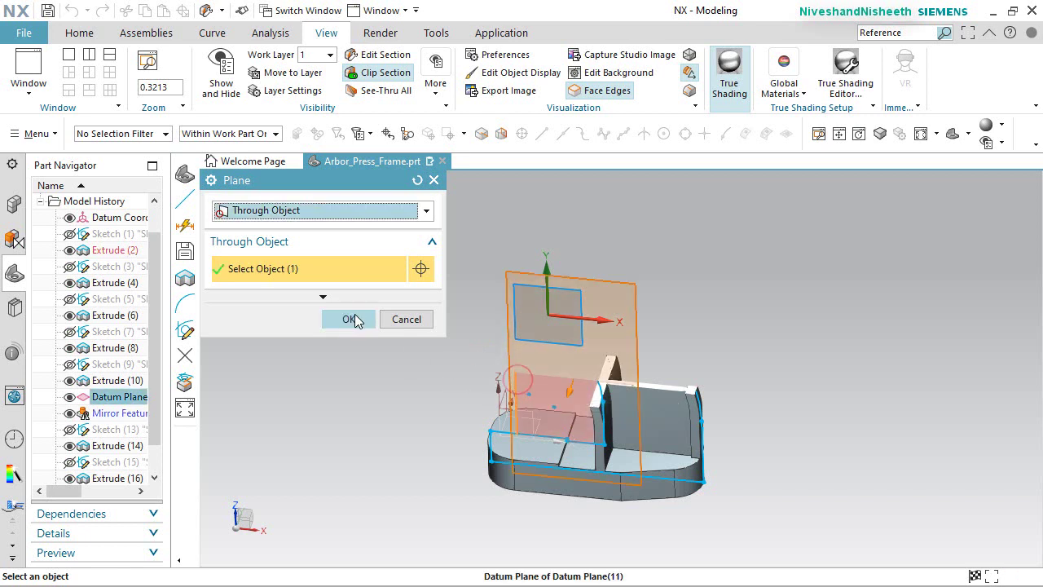
left_click(352, 319)
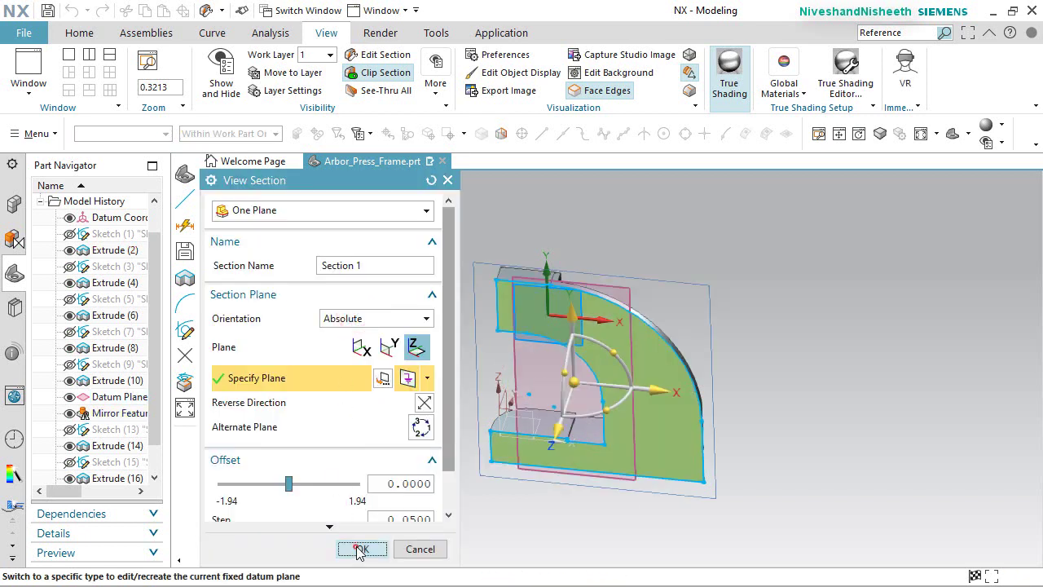
left_click(359, 550)
right_click(788, 334)
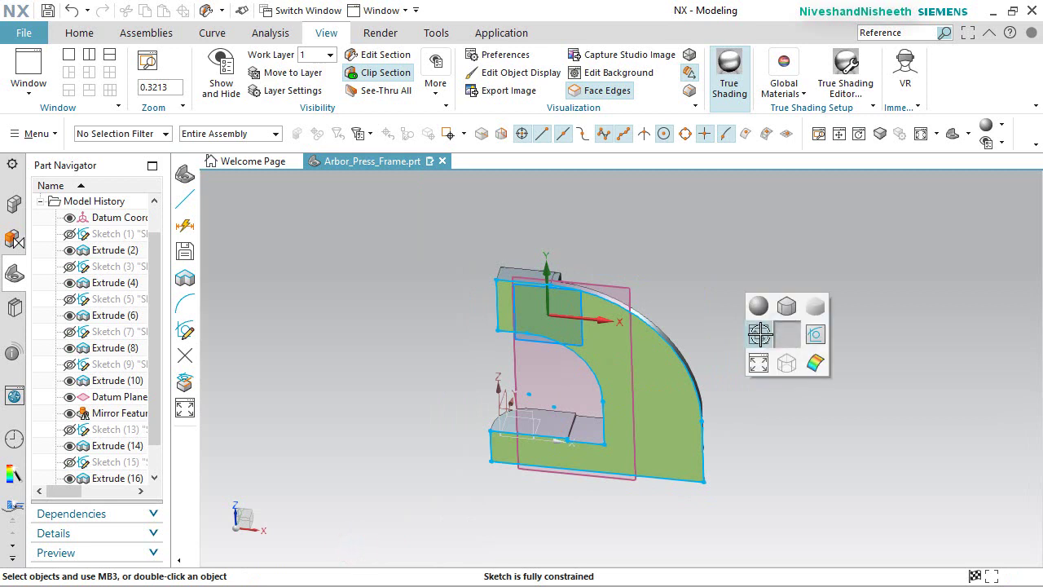
left_click(760, 335)
scroll(642, 457, "up", 1)
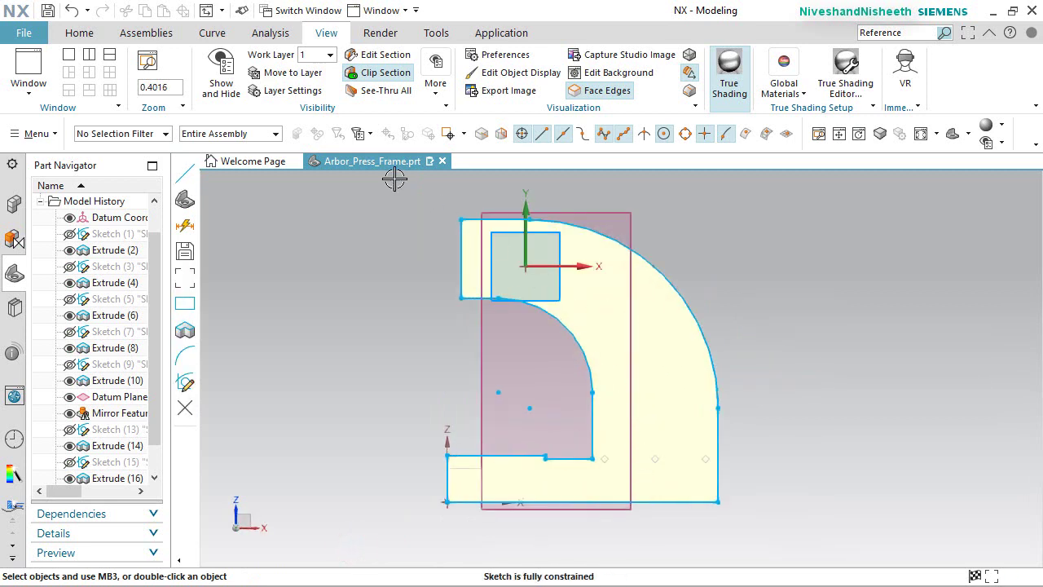
Convert all the intersection curves in the sketch to reference curves.
key("ctrl+shift+r")
scroll(811, 265, "down", 1)
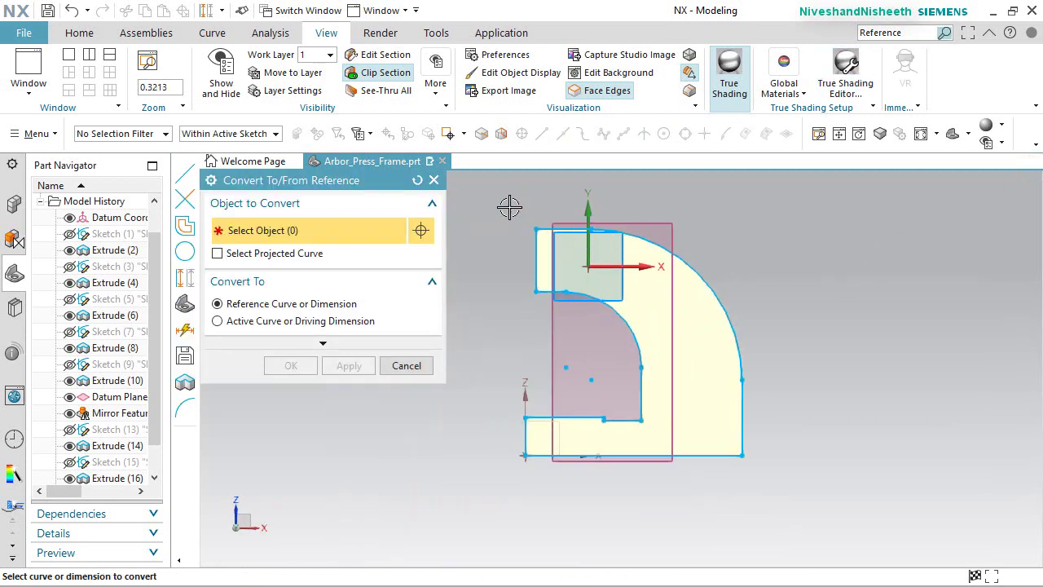
mouse_move(509, 207)
left_mouse_down()
mouse_move(679, 508)
mouse_move(794, 504)
left_mouse_up()
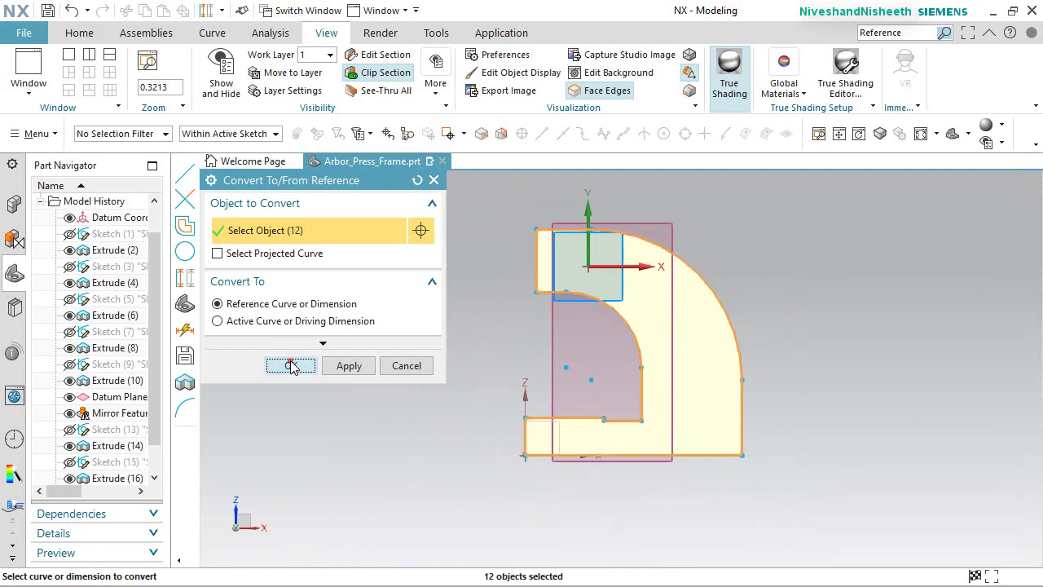
left_click(291, 365)
scroll(664, 274, "up", 1)
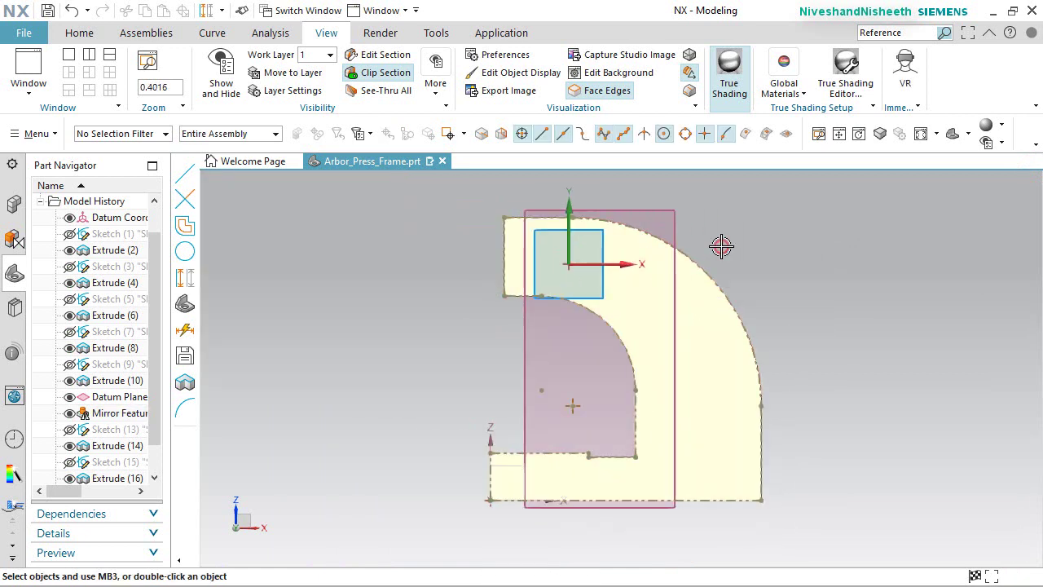
Sketch a rectangle about 1.2 in wide and 1.35 in high in the head, starting on the head's vertical front edge.
left_click(78, 33)
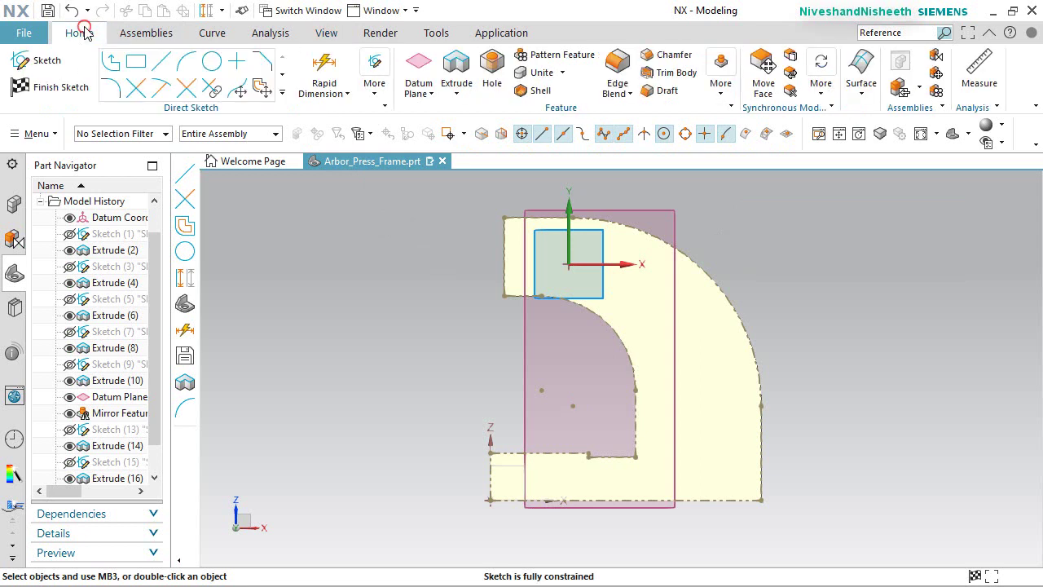
left_click(135, 61)
scroll(546, 216, "up", 5)
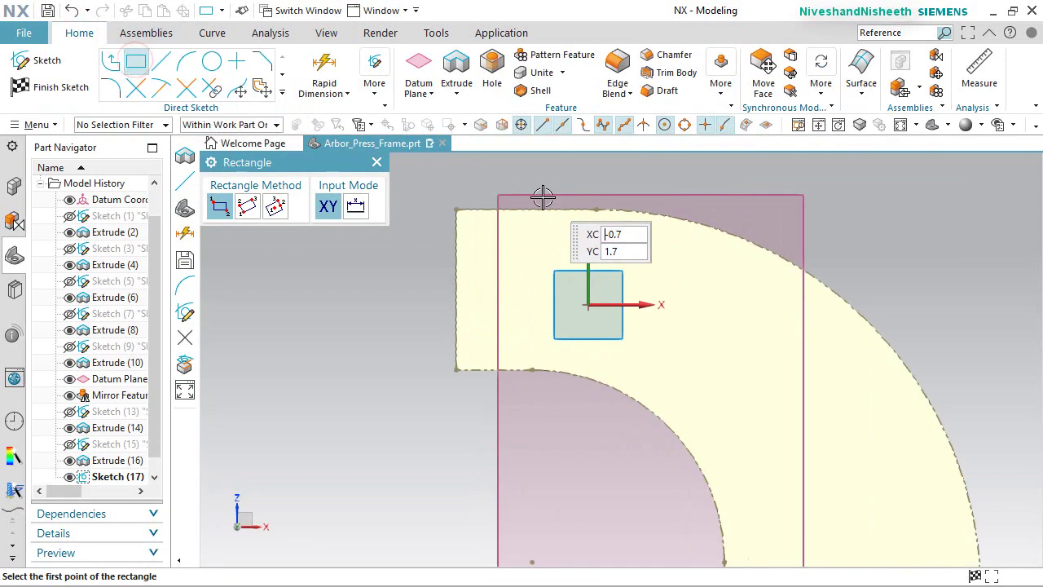
left_click(408, 277)
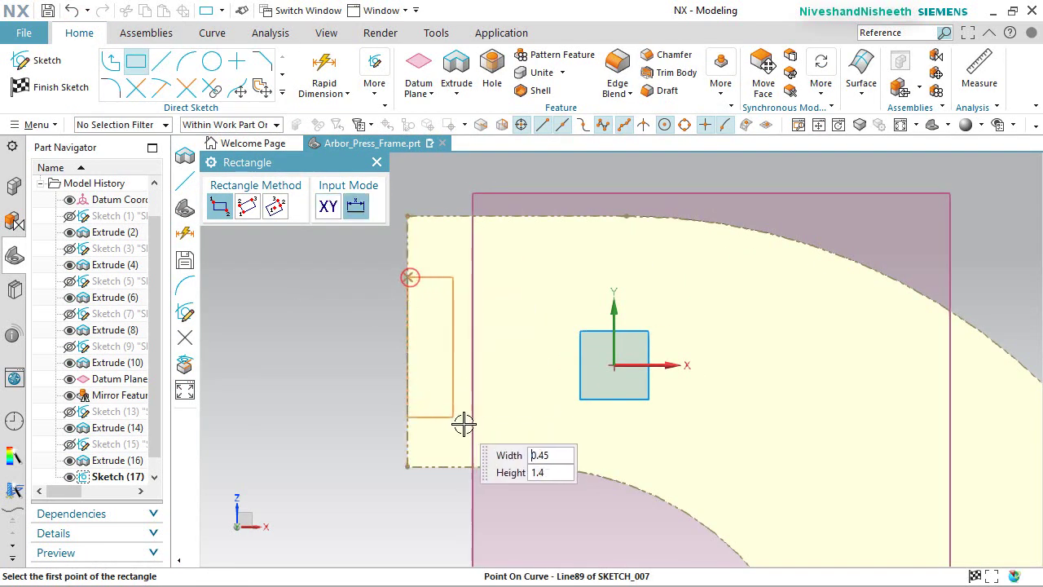
left_click(528, 412)
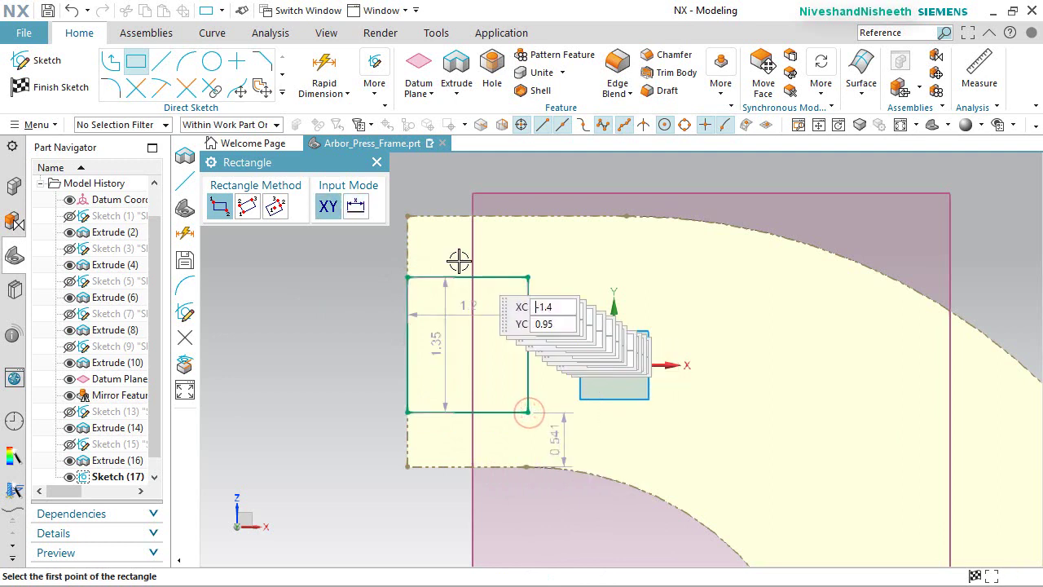
key("Escape")
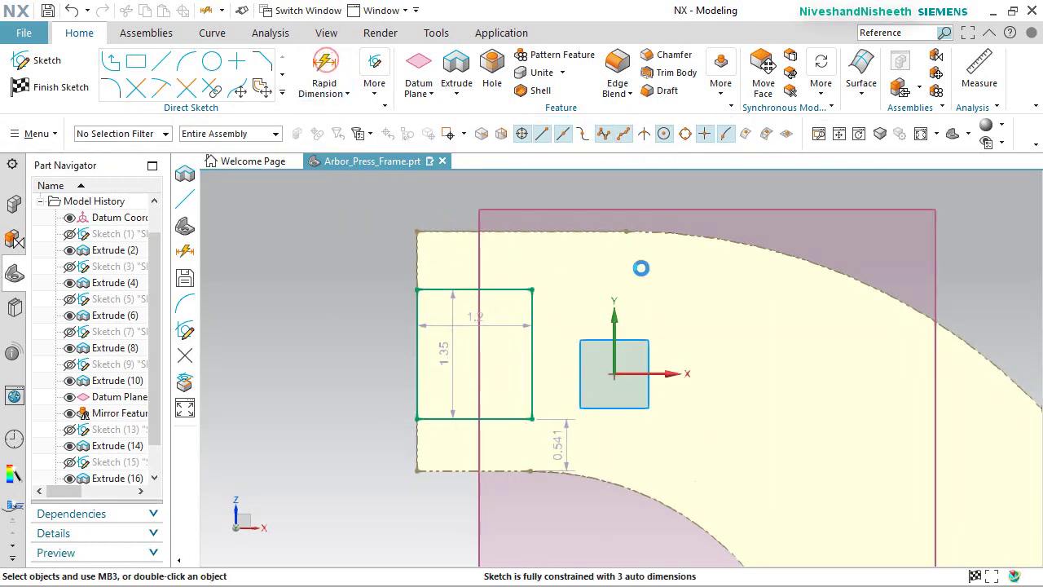
Dimension the distance from the head's top edge to the rectangle's upper side as 0.5 in.
key("d")
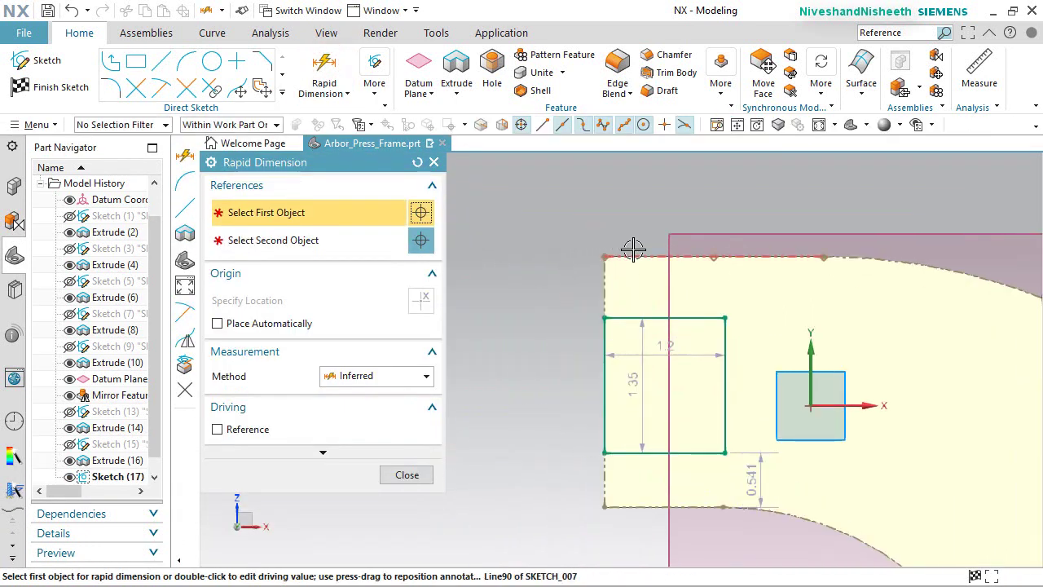
left_click(628, 255)
left_click(607, 316)
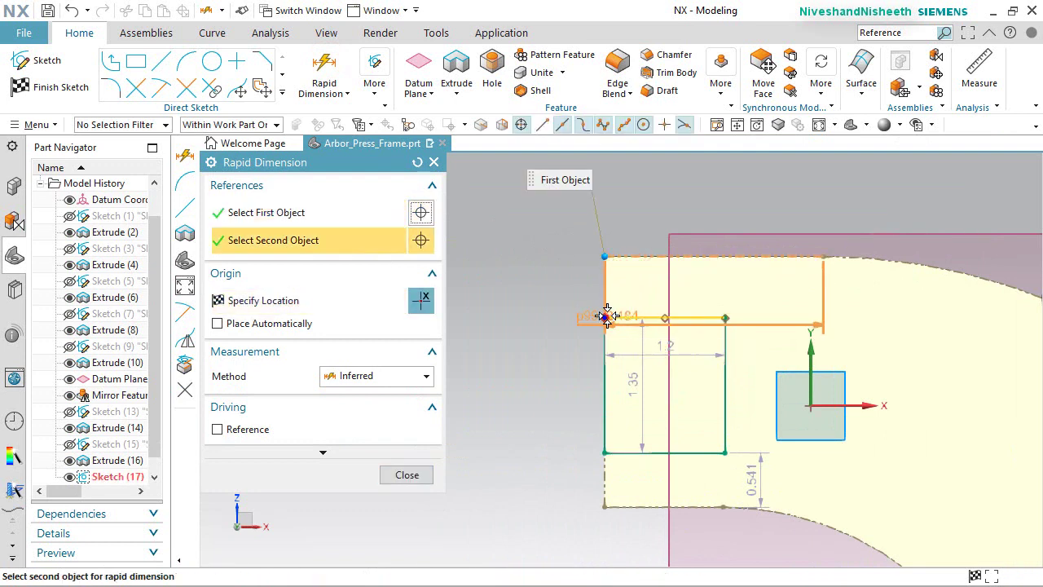
left_click(556, 290)
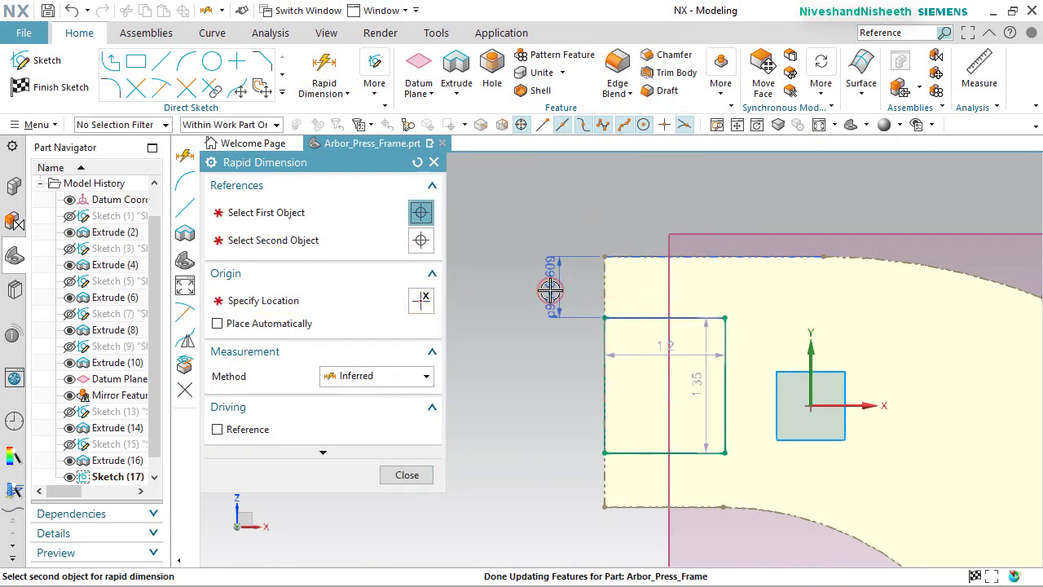
type("0.5")
key("Return")
double_click(550, 291)
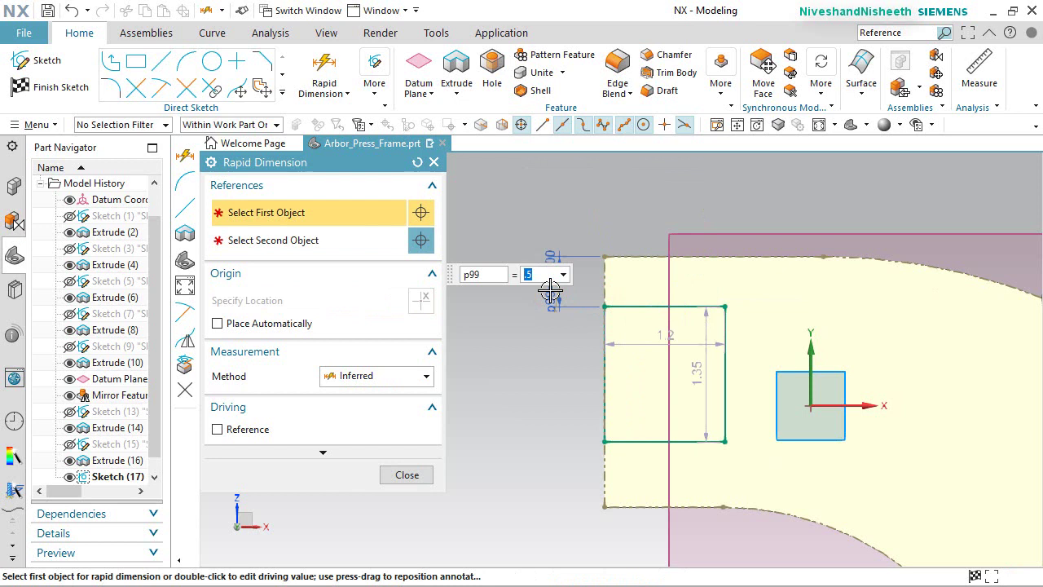
Dimension the rectangle's width along its lower side as 1.184 in.
left_click(644, 442)
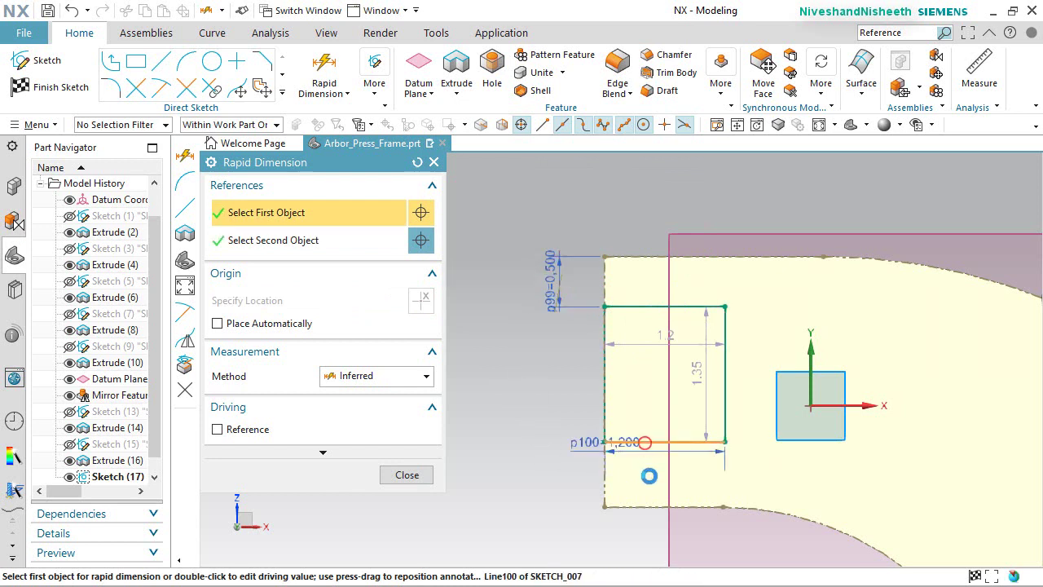
left_click(651, 480)
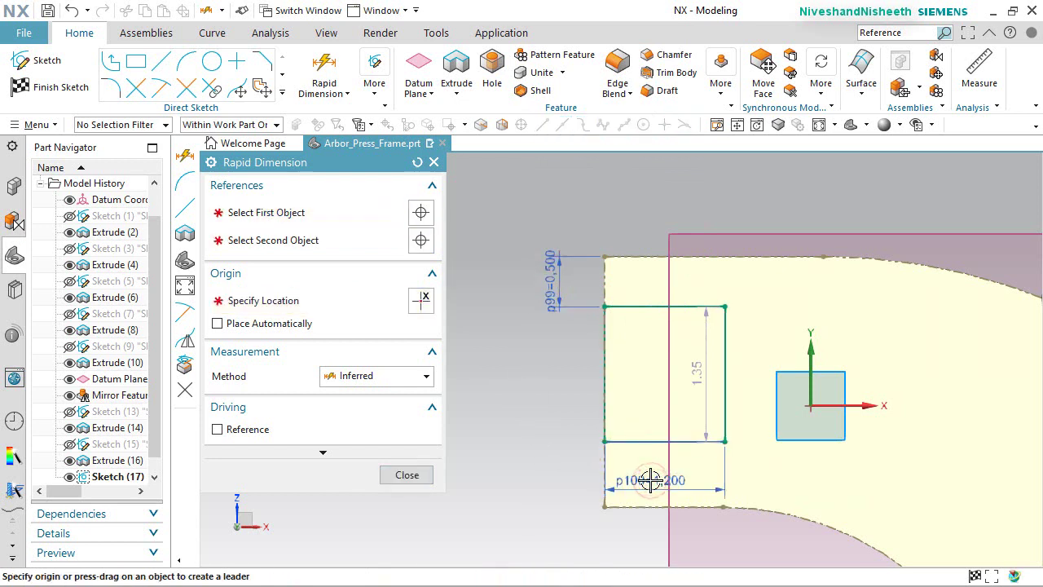
type("1.184")
key("Return")
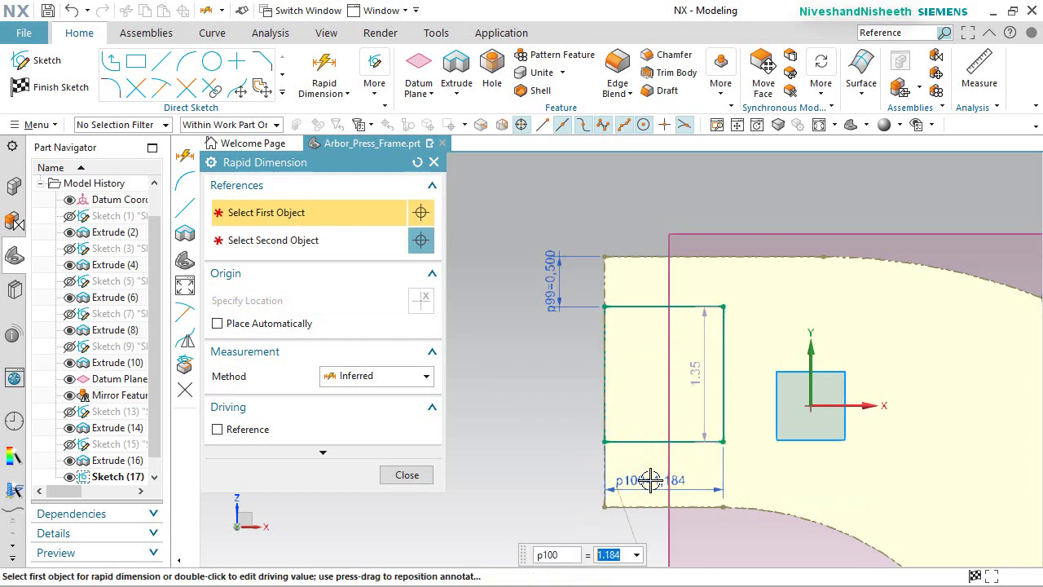
left_click(406, 475)
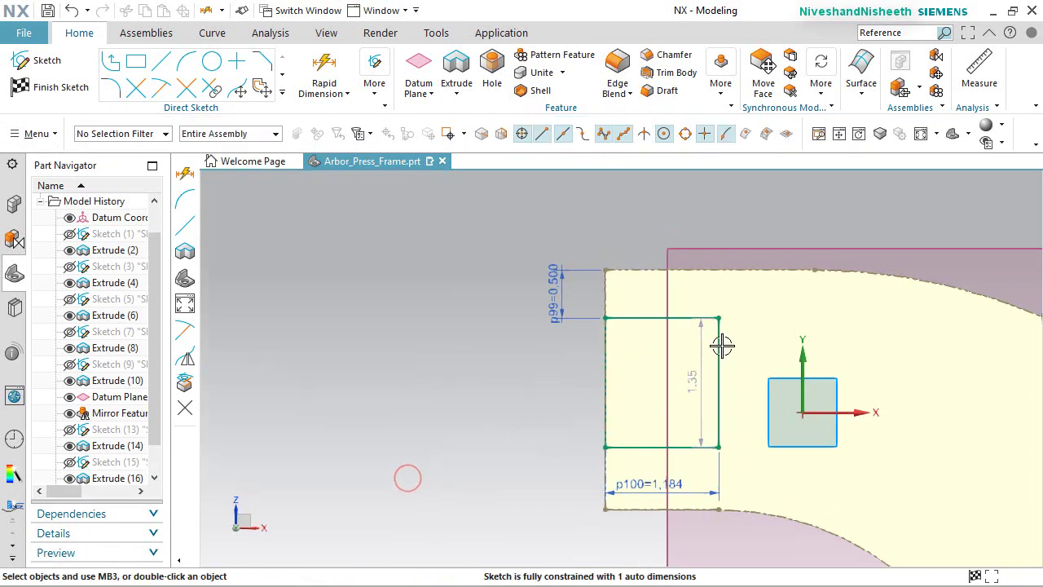
Convert the rectangle's inner vertical side to reference and bridge its endpoints with an outward-bulging arc of about 0.78 in radius.
left_click(719, 345)
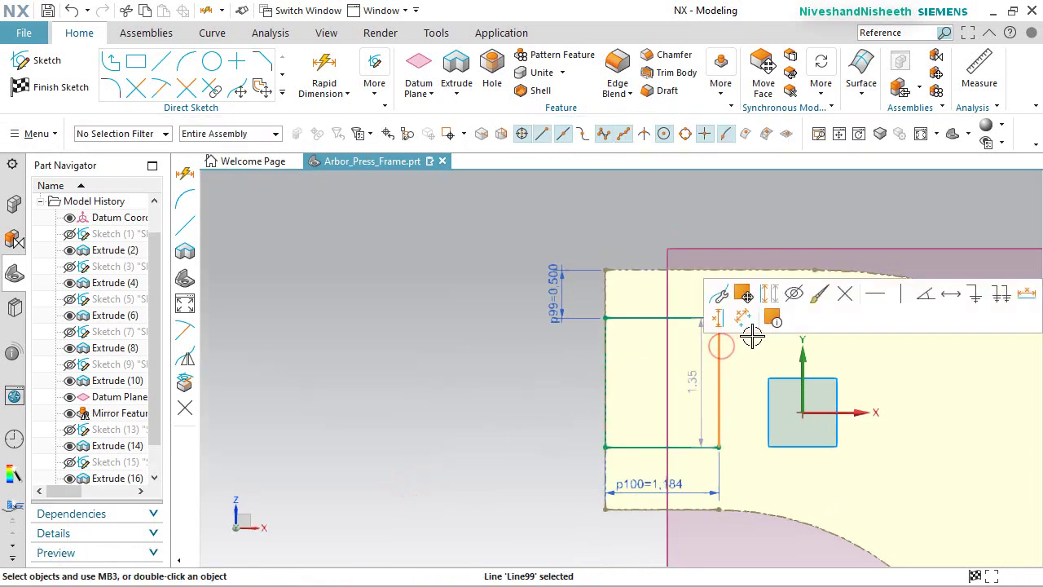
left_click(770, 296)
key("a")
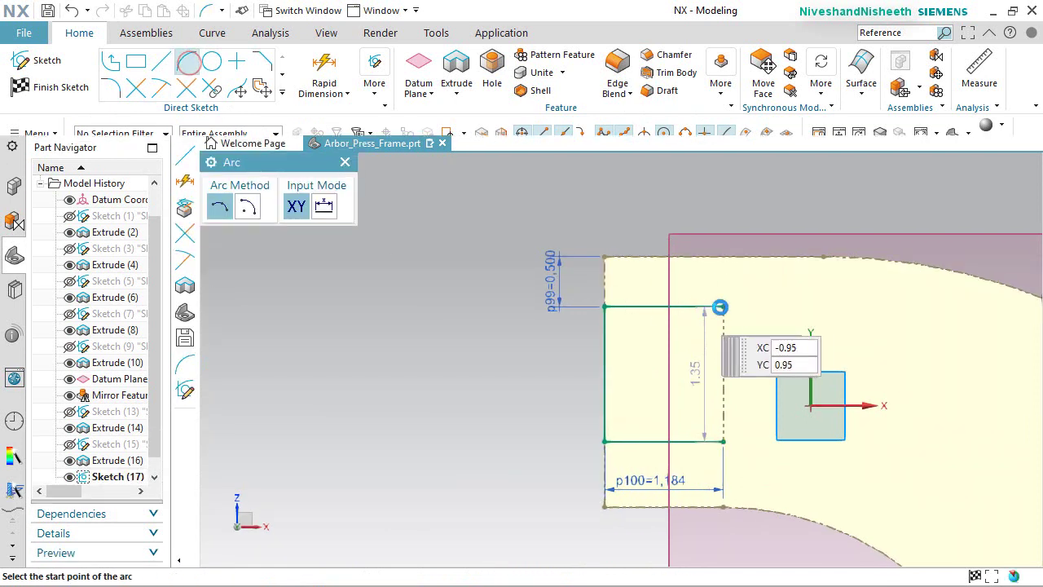
left_click(722, 307)
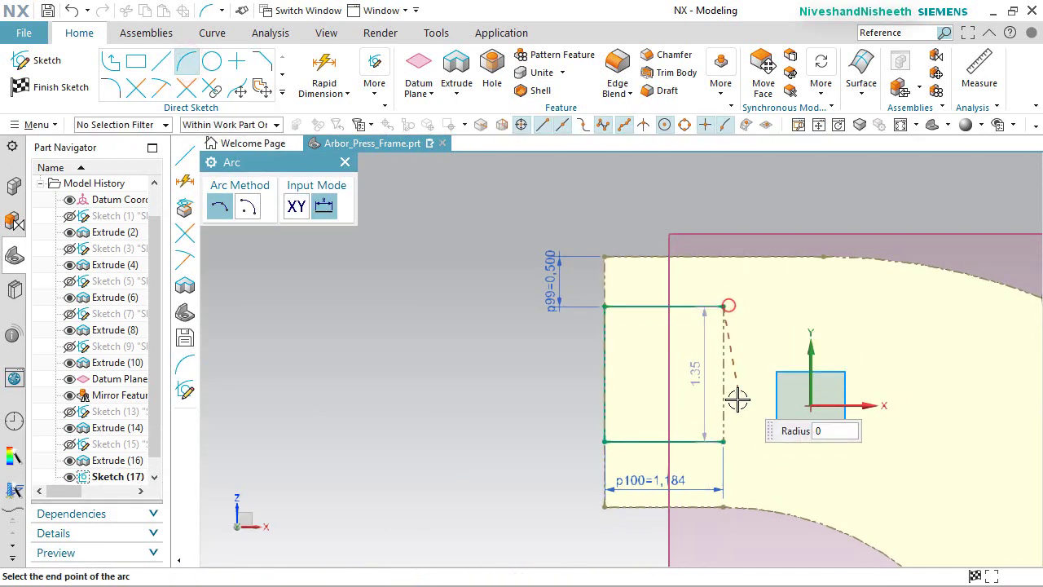
left_click(723, 440)
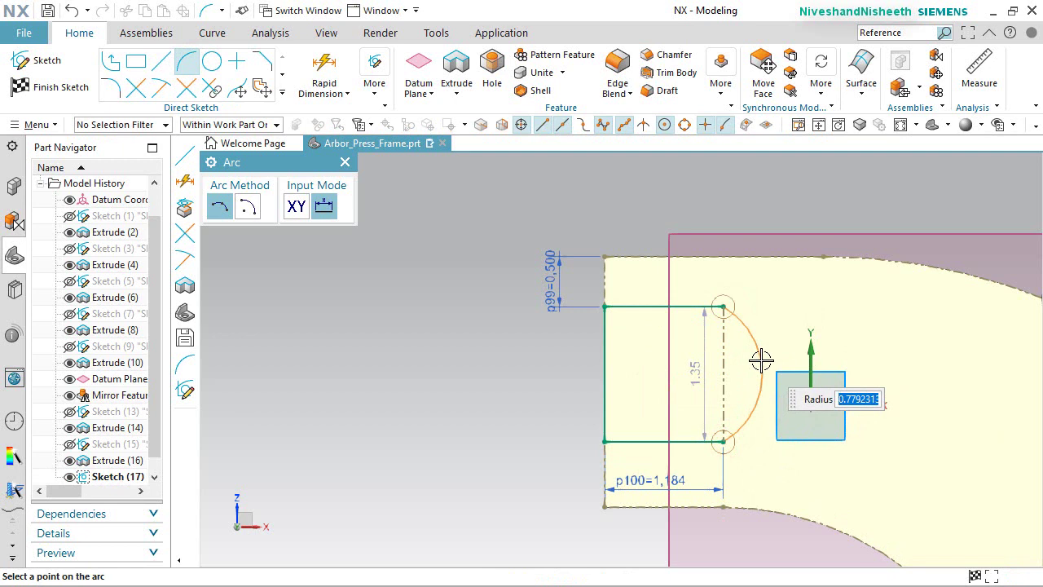
left_click(761, 360)
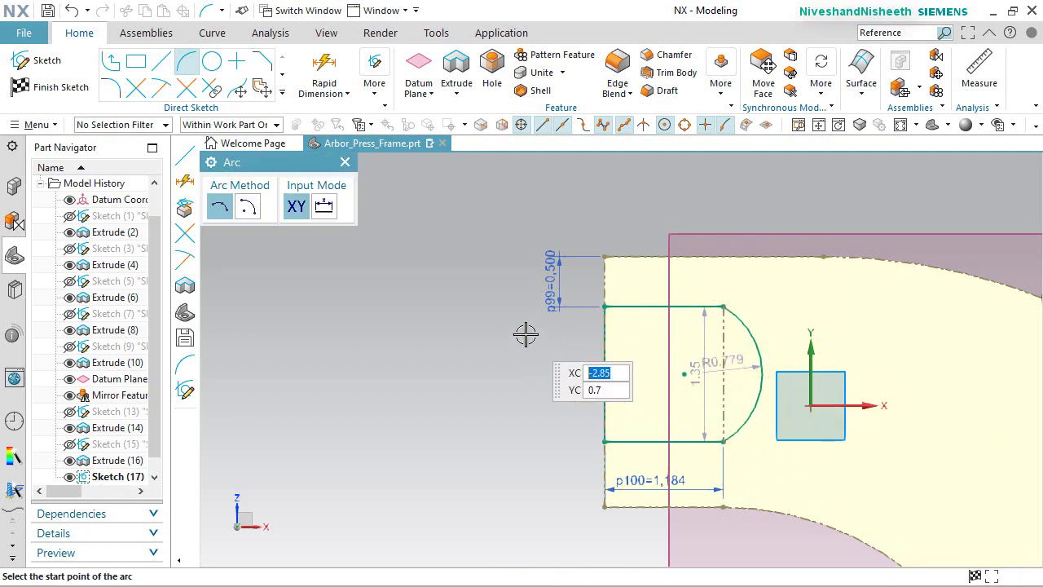
key("Escape")
Dimension the radius of the pocket's end arc as 0.75 in.
left_click(651, 211)
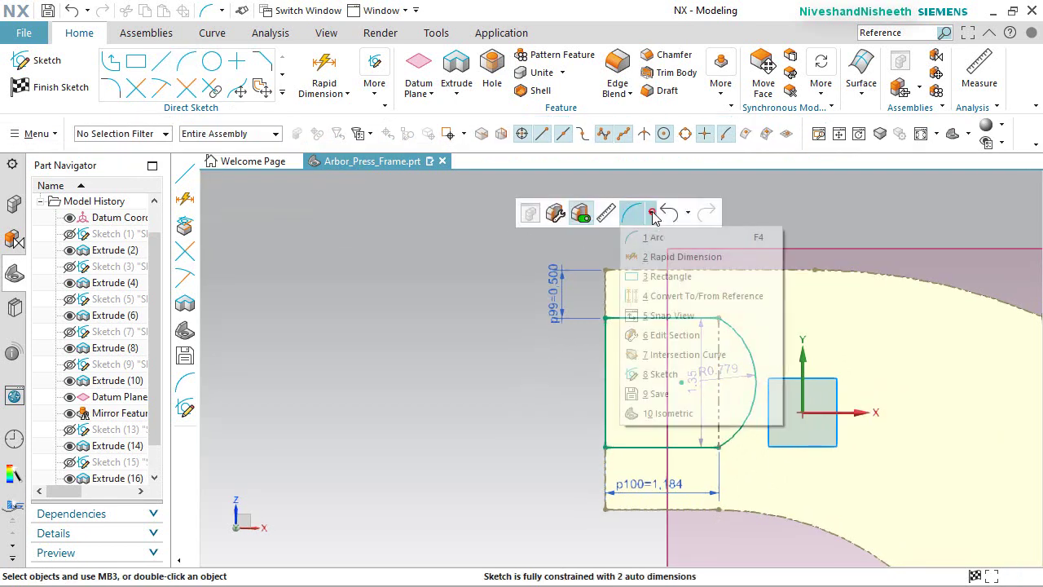
left_click(671, 255)
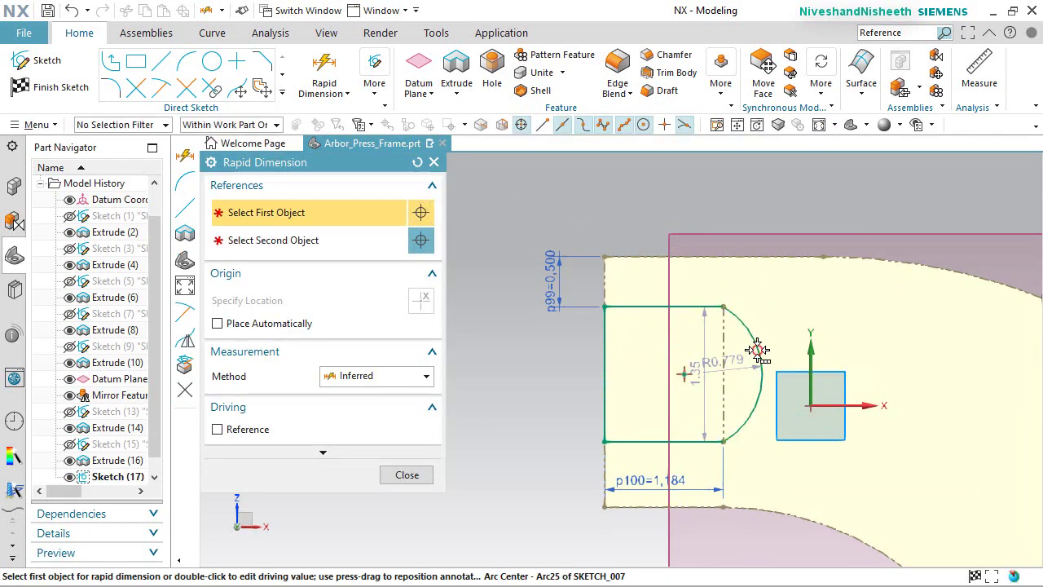
left_click(757, 352)
left_click(862, 457)
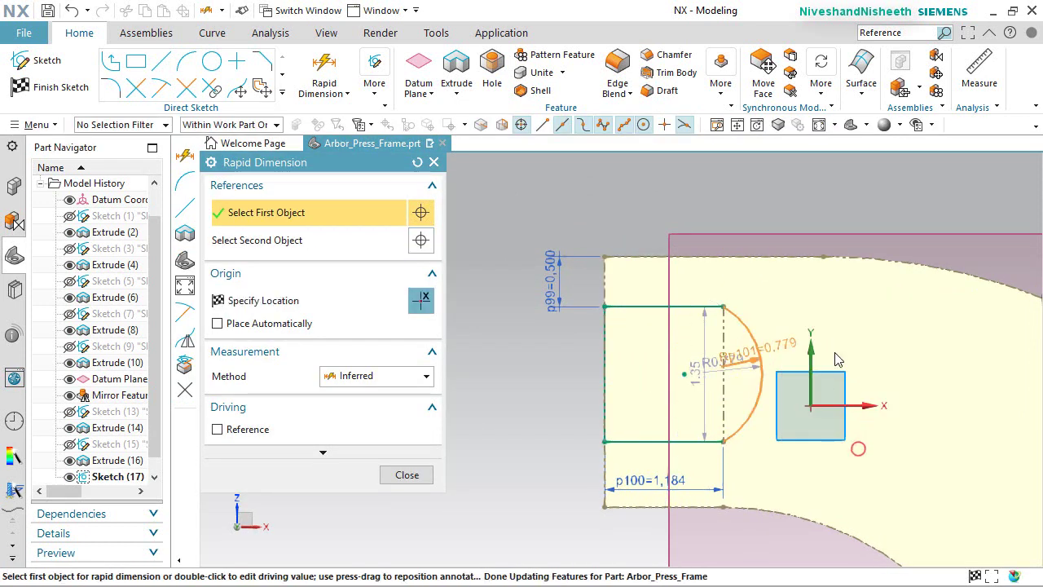
left_click(842, 327)
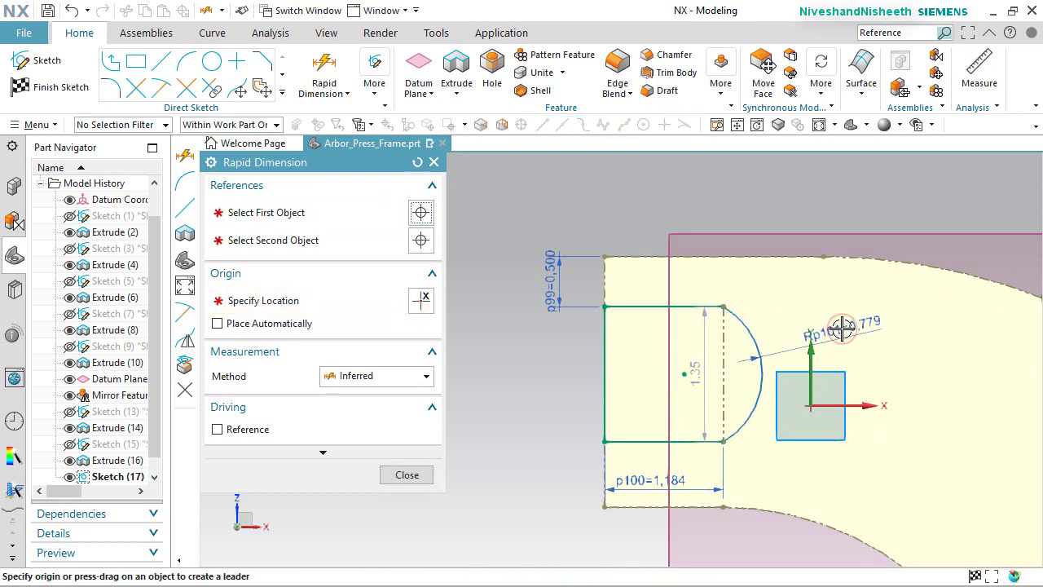
type(".75")
key("Return")
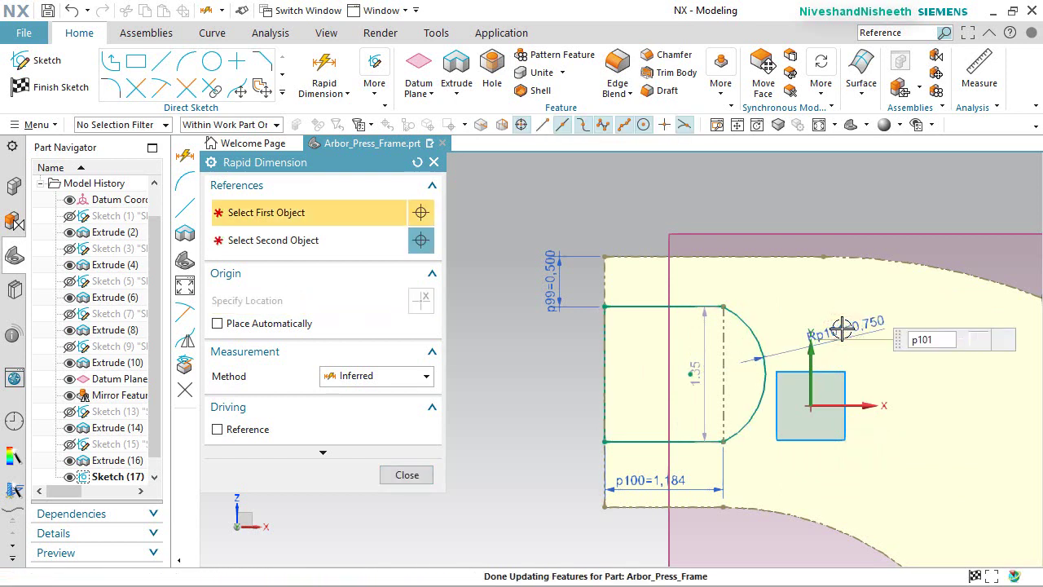
left_click(407, 476)
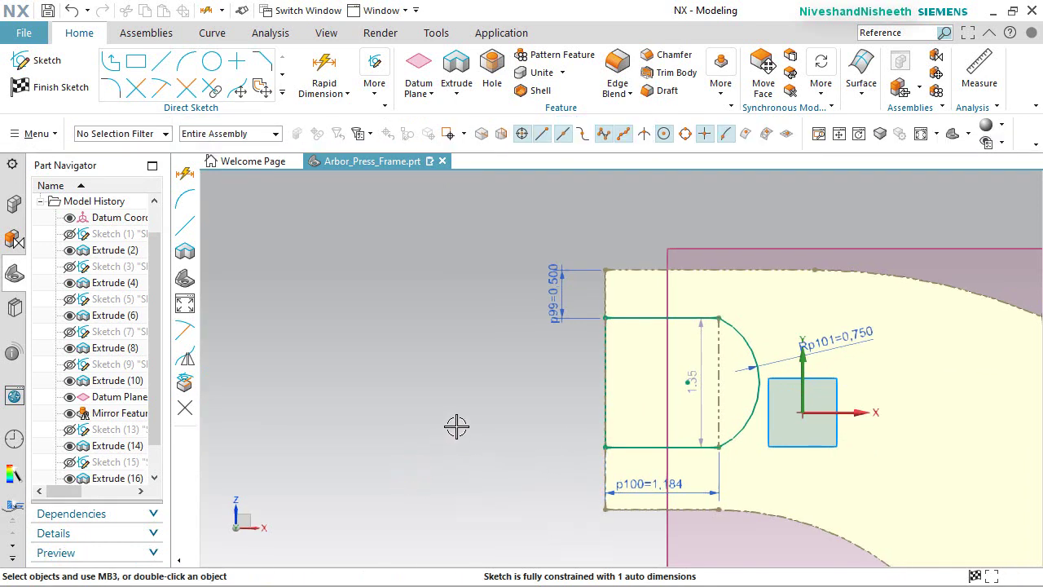
Make the end arc tangent to the pocket profile's upper horizontal line.
left_click(748, 331)
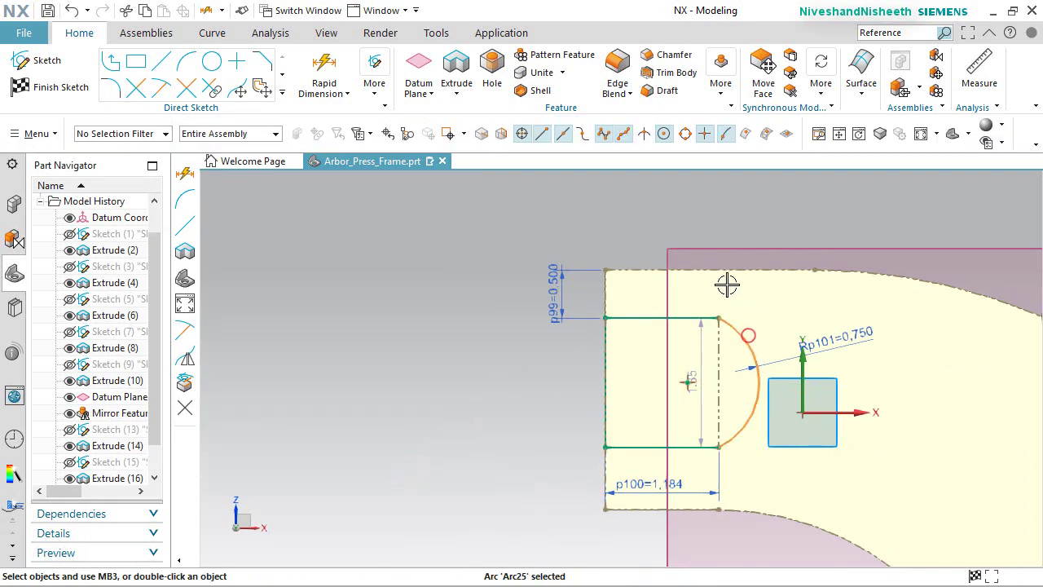
left_click(682, 317)
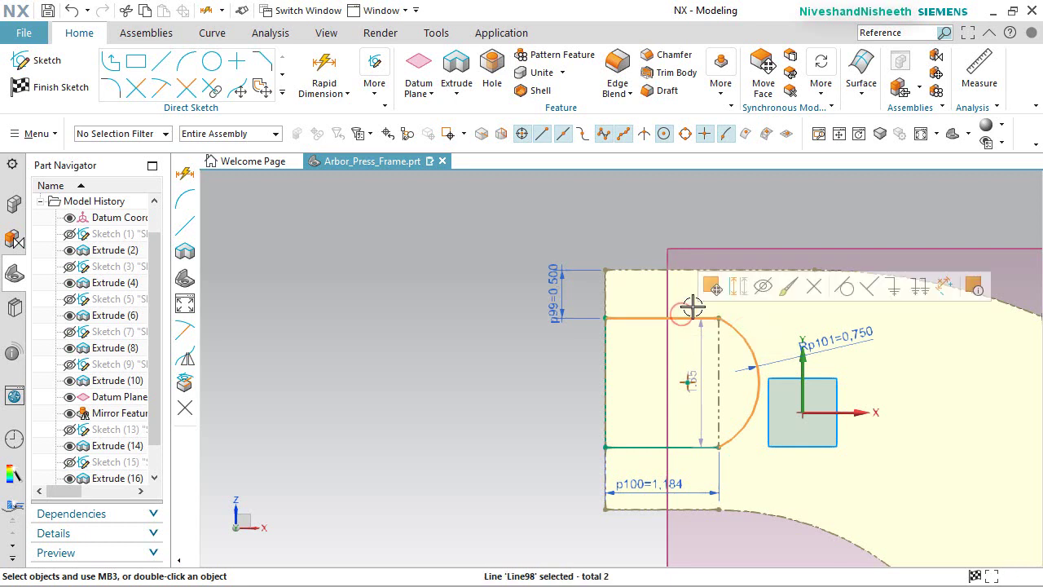
left_click(839, 290)
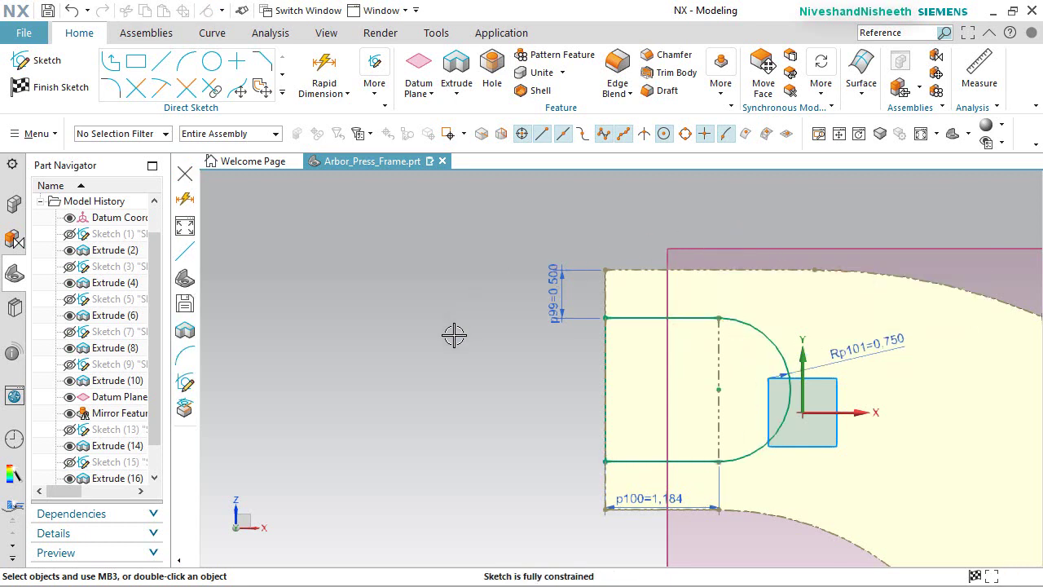
Finish the pocket sketch and turn off the section clipping of the model.
left_click(48, 87)
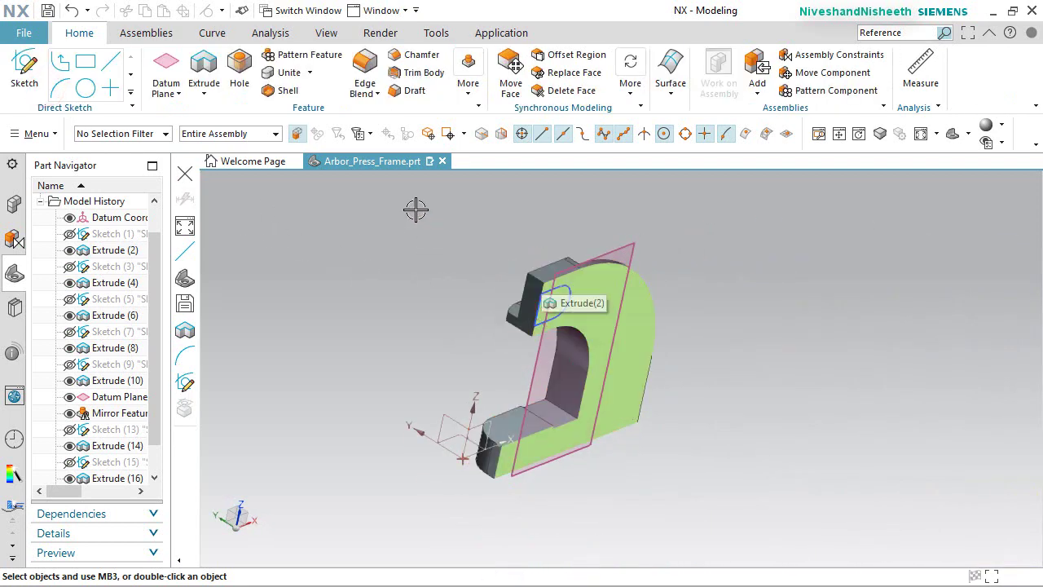
left_click(326, 32)
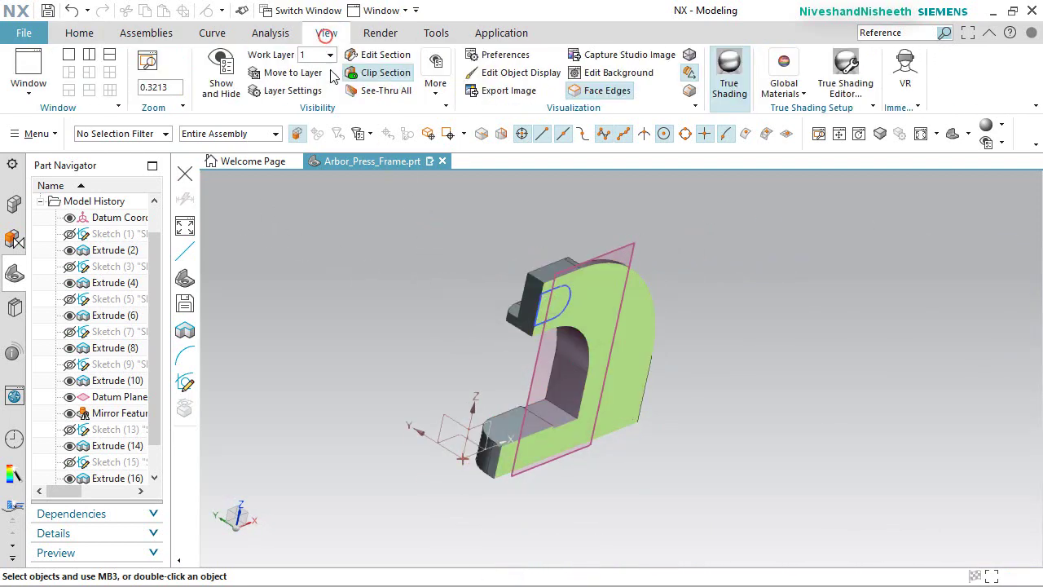
left_click(392, 75)
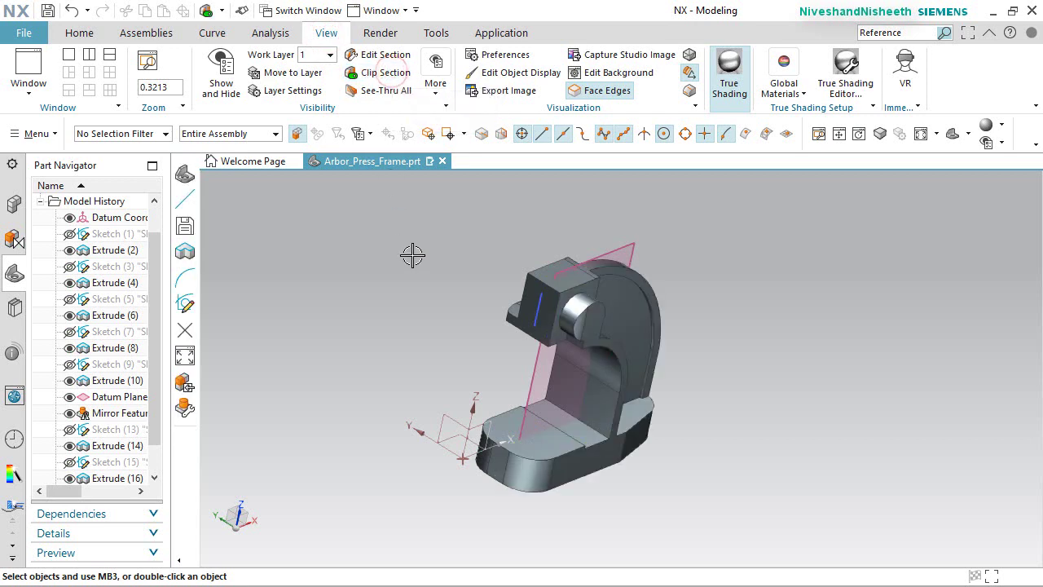
Extrude the pocket profile with a symmetric distance of 1/2 in, subtracting it from the frame's head.
left_click(79, 33)
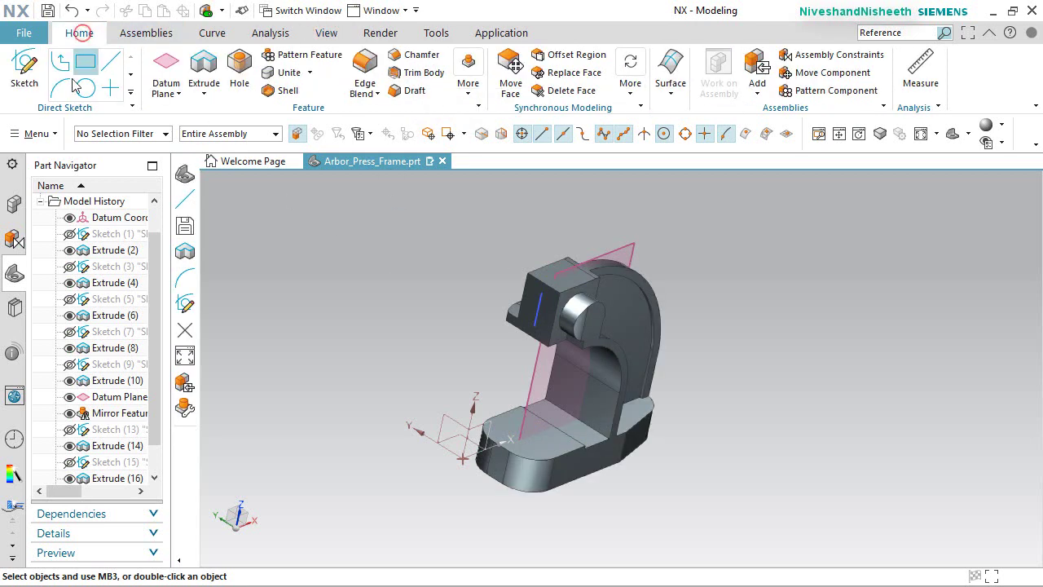
left_click(203, 65)
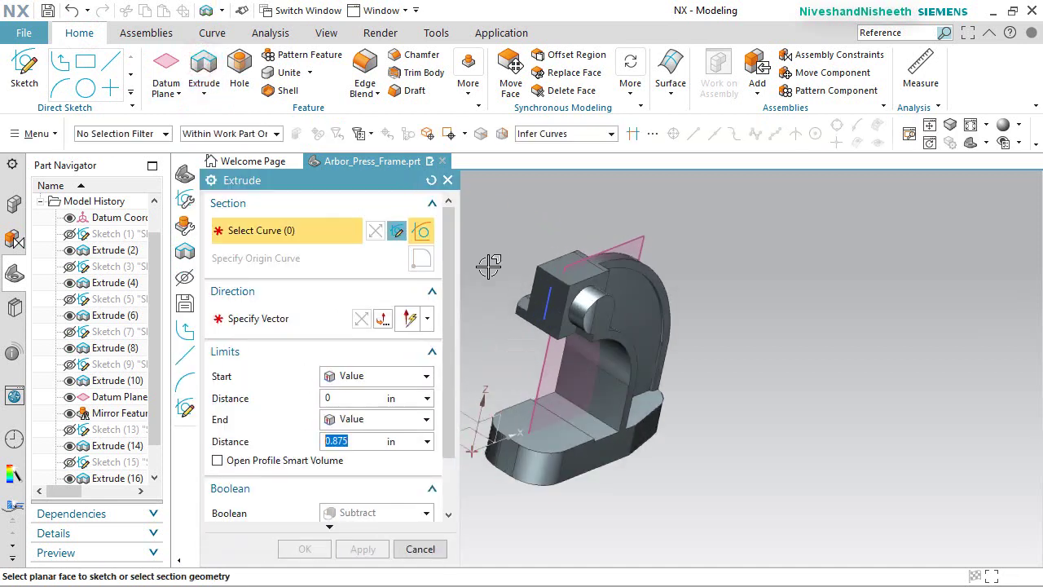
scroll(489, 266, "up", 4)
left_click(612, 322)
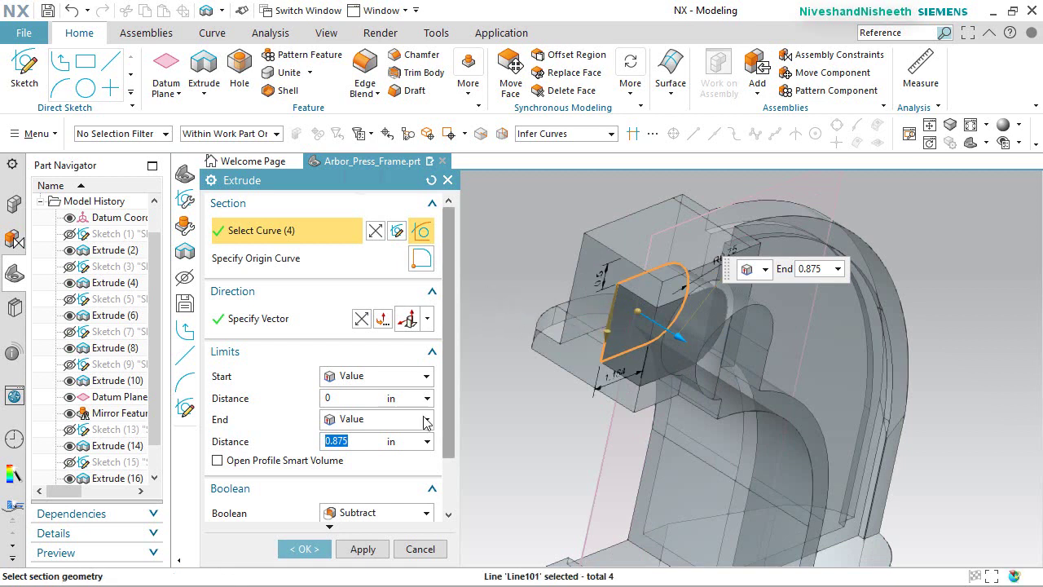
left_click(428, 378)
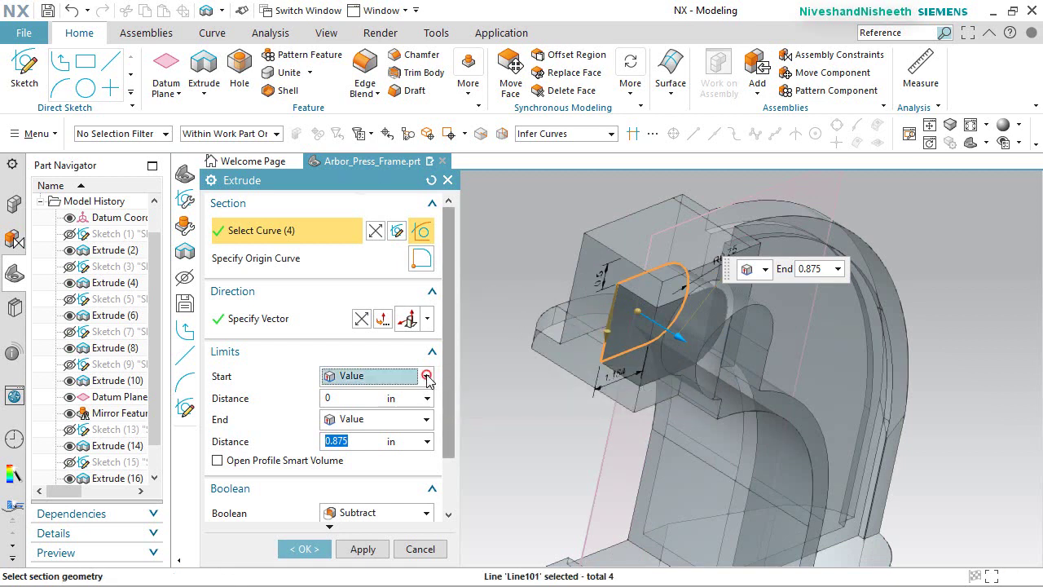
left_click(401, 415)
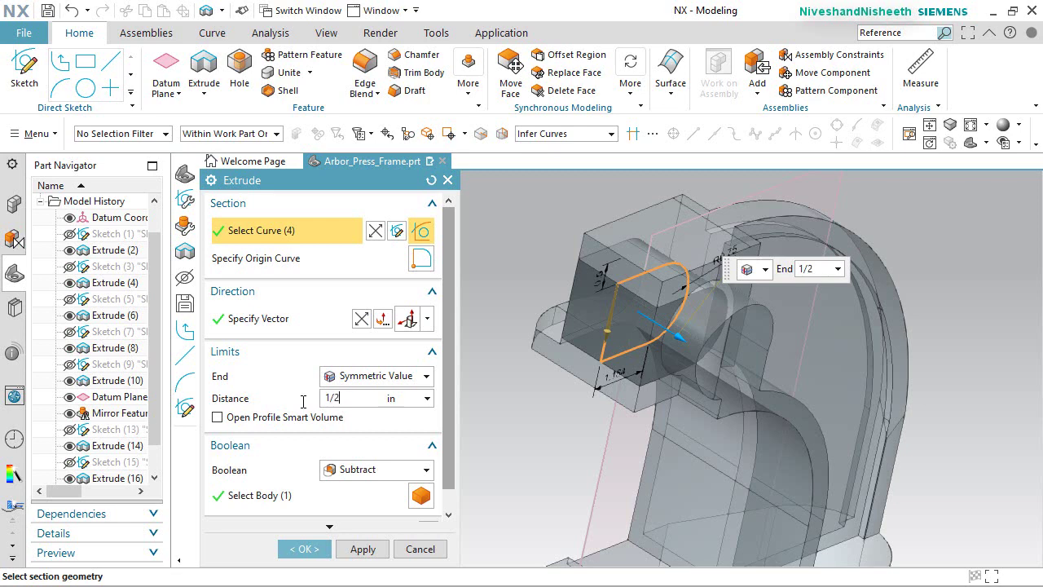
key("Return")
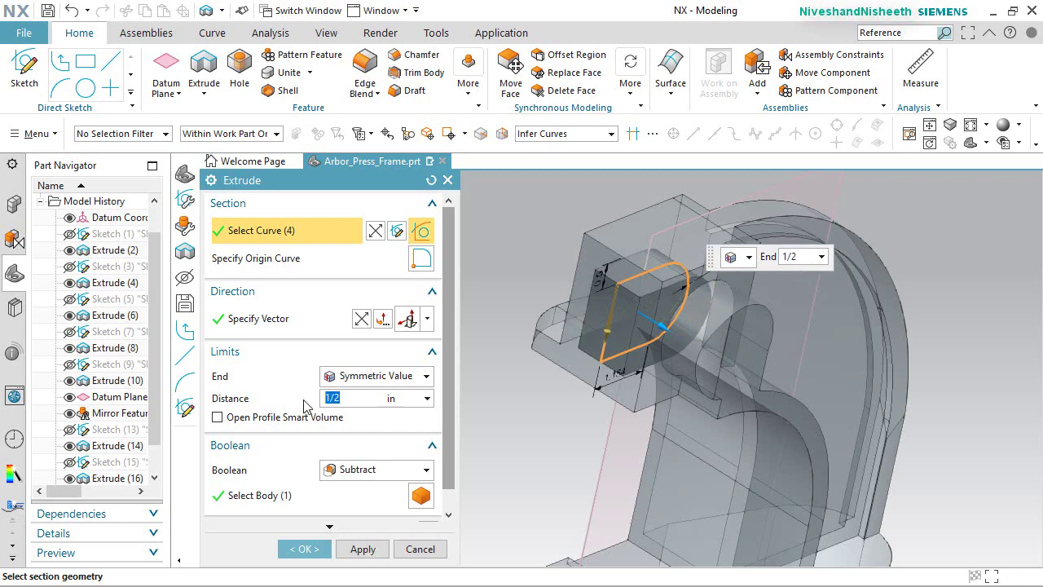
left_click(304, 549)
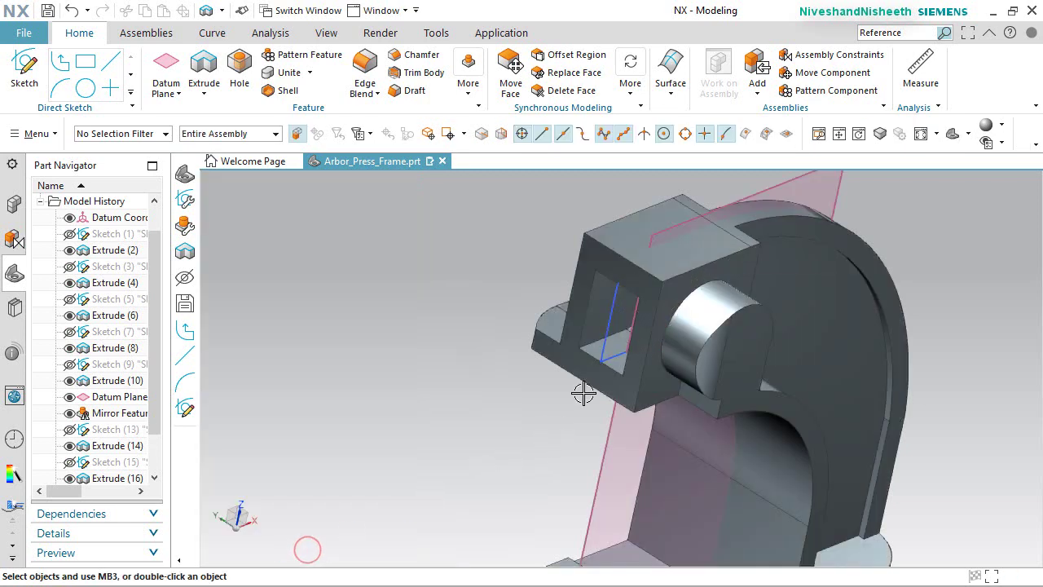
Hide the middle datum plane and the pocket sketch, and save the part.
left_click(69, 399)
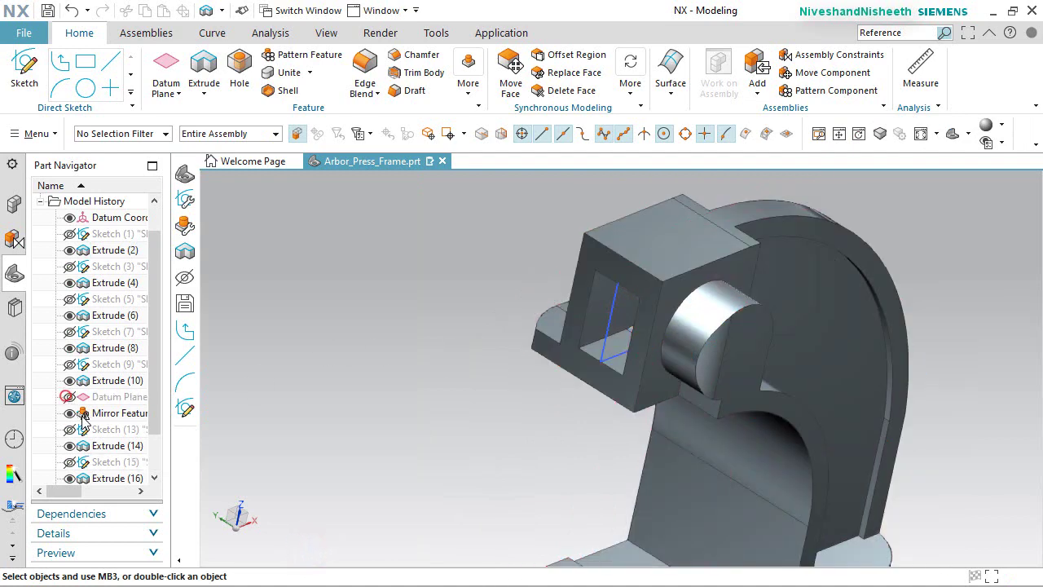
scroll(70, 431, "down", 1)
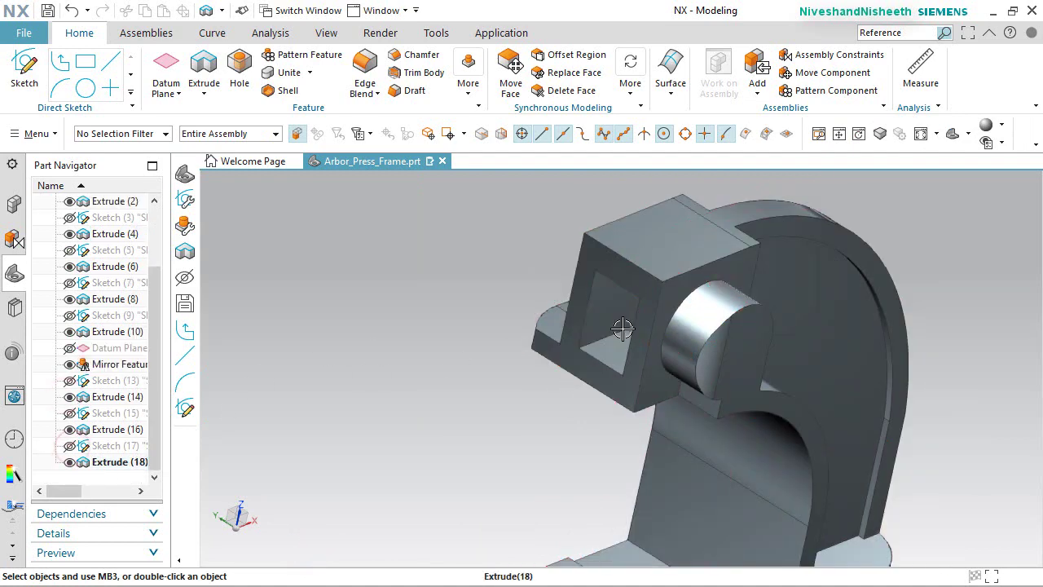
middle_click_drag(622, 328, 461, 308)
key("Home")
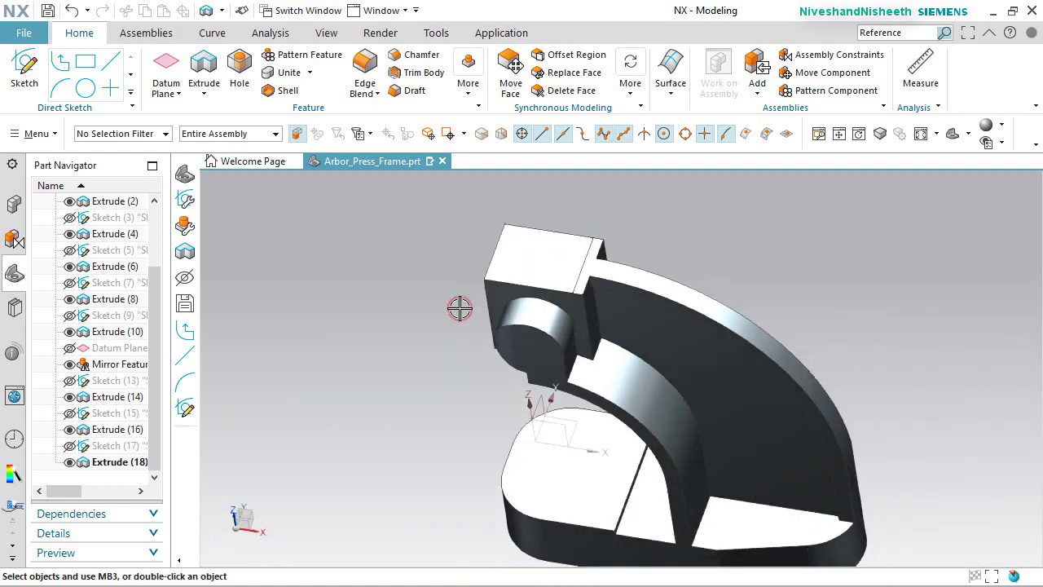
key("ctrl+s")
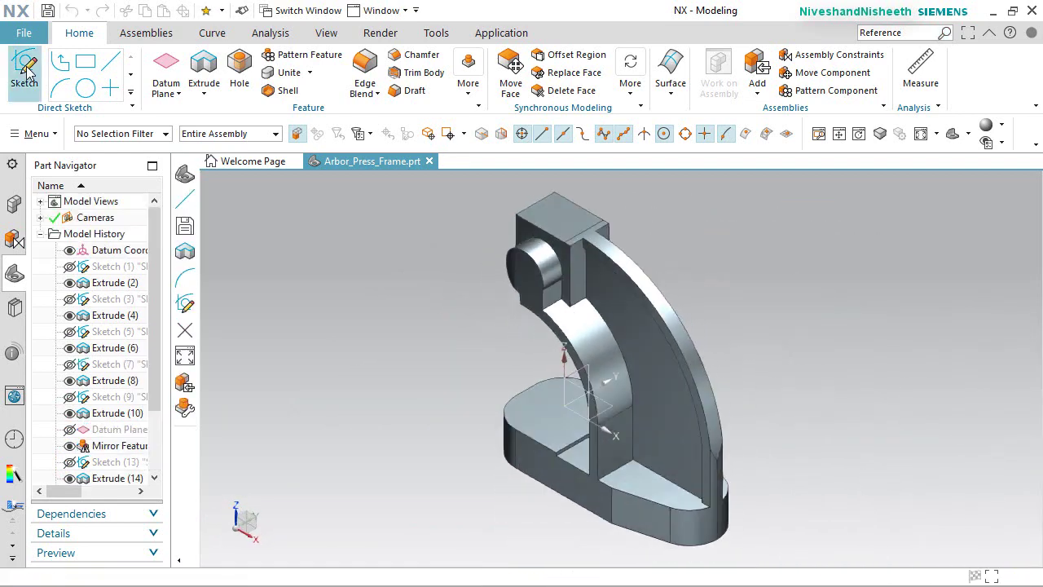
Create a sketch on the flat outer face of the round boss on the head's side.
key("s")
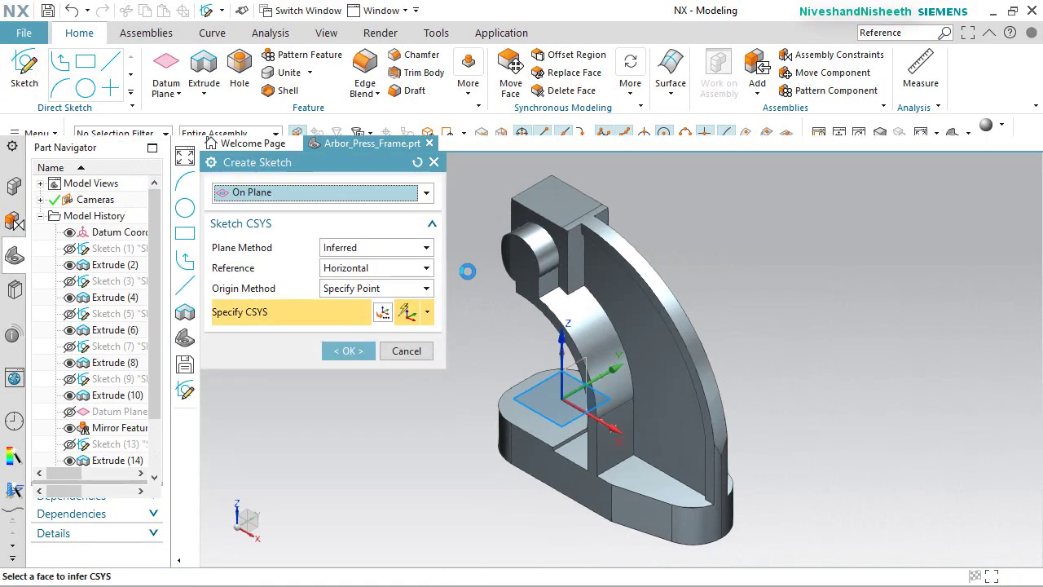
left_click(528, 266)
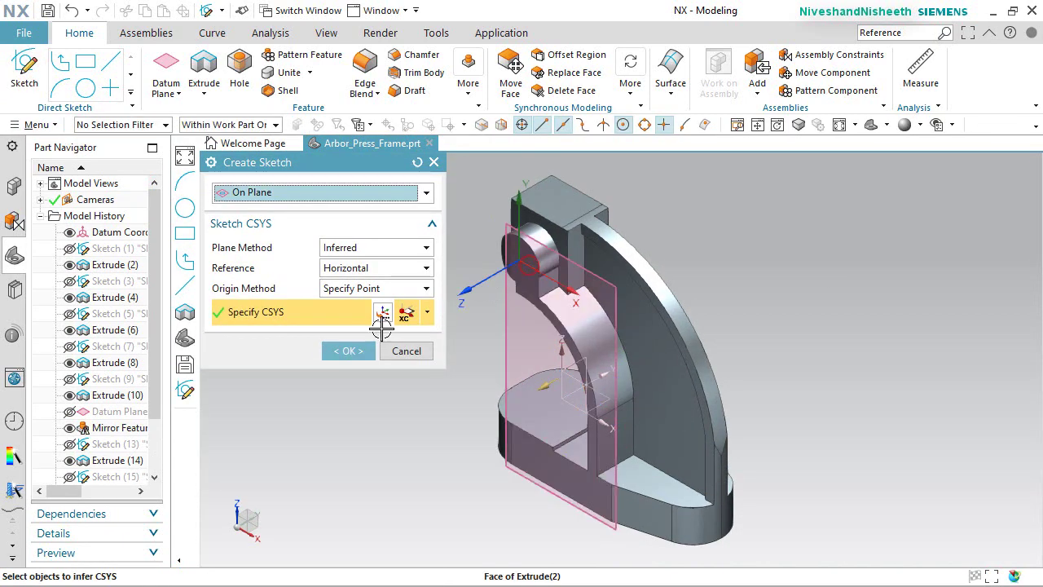
left_click(356, 350)
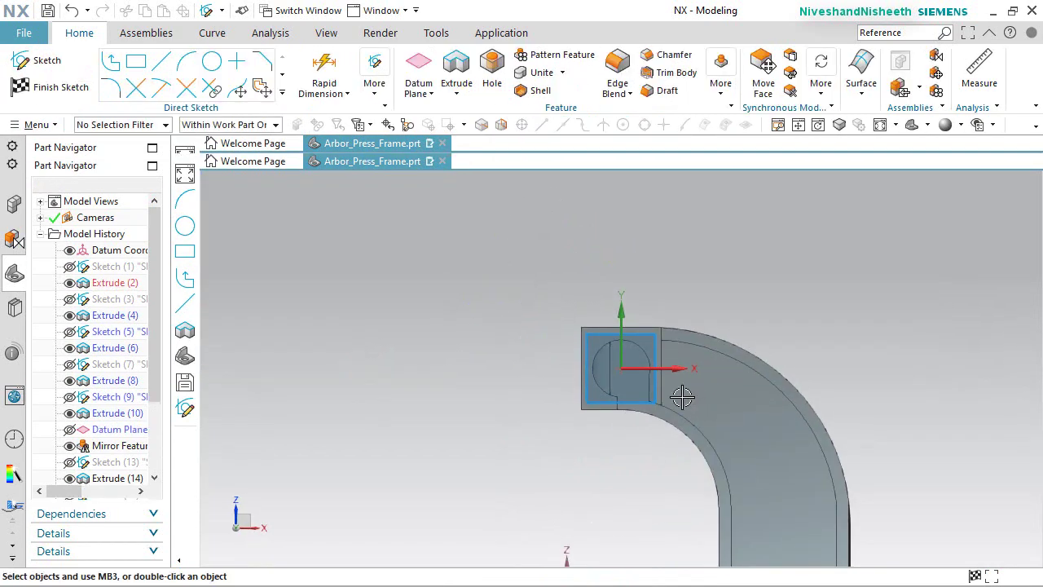
scroll(664, 389, "up", 5)
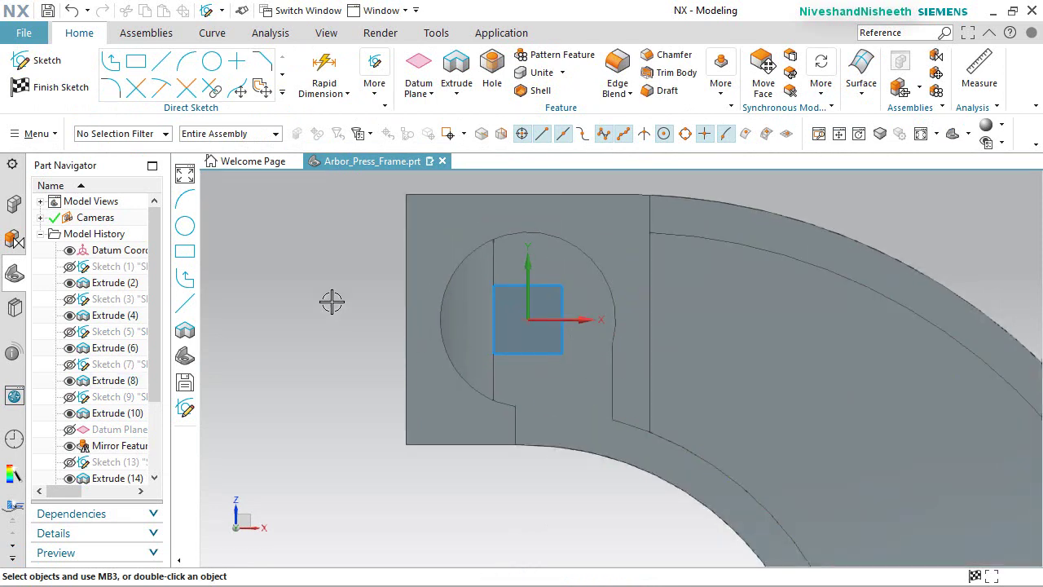
Project the upper circular edge of the round boss into the sketch and convert the projected arc to reference.
left_click(282, 95)
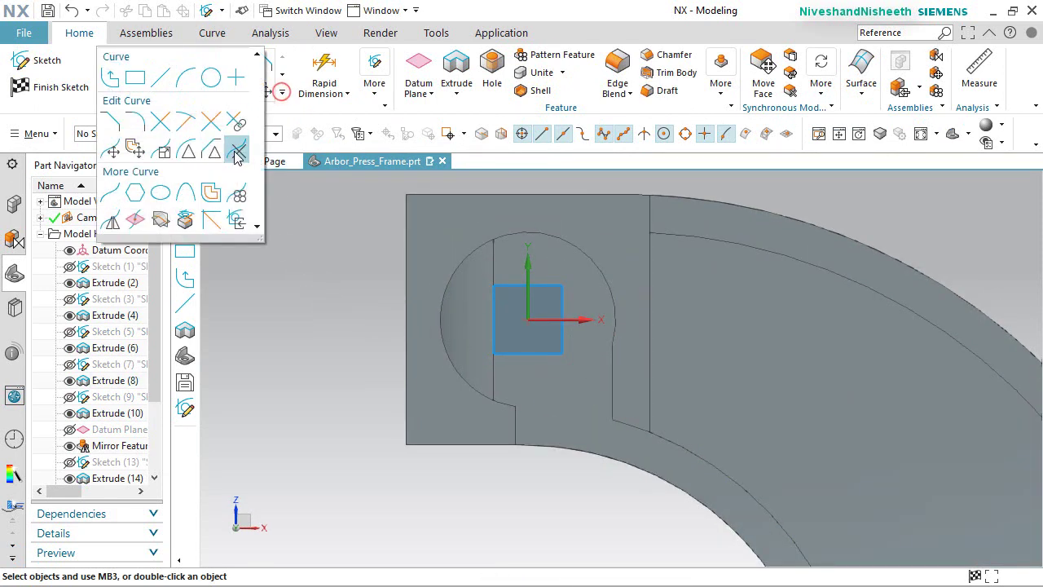
left_click(191, 220)
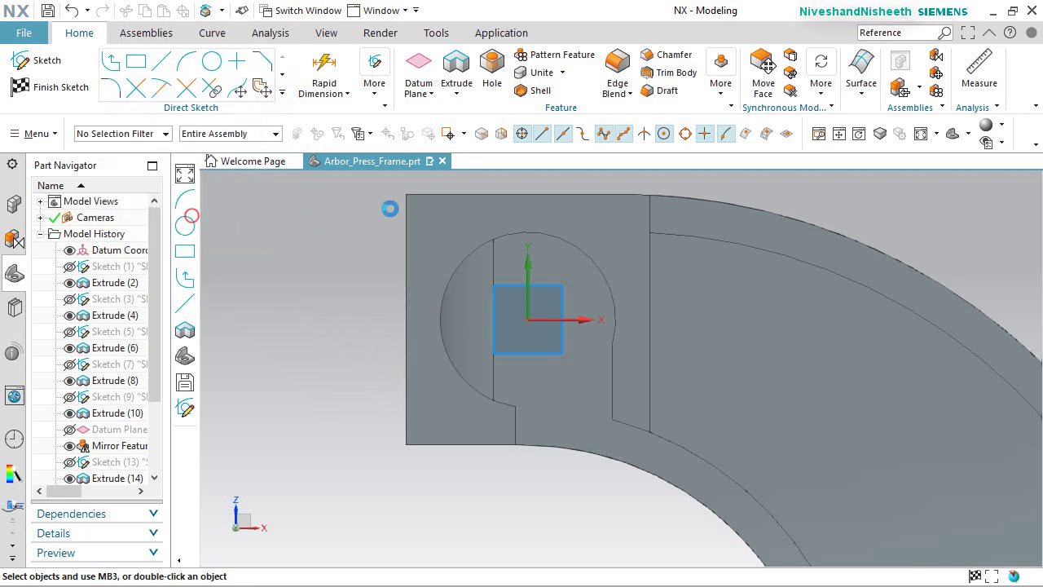
left_click(567, 241)
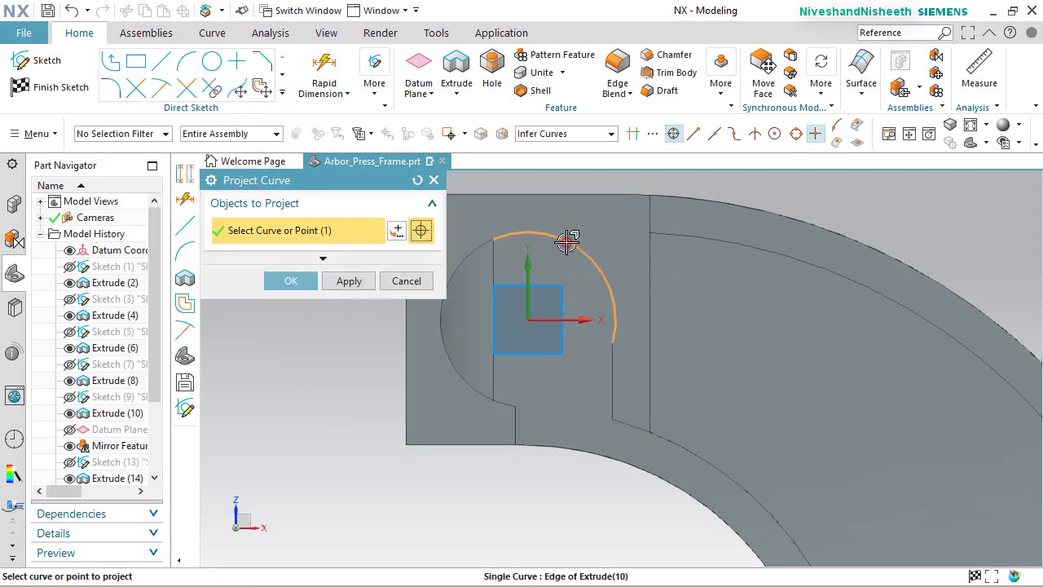
left_click(291, 281)
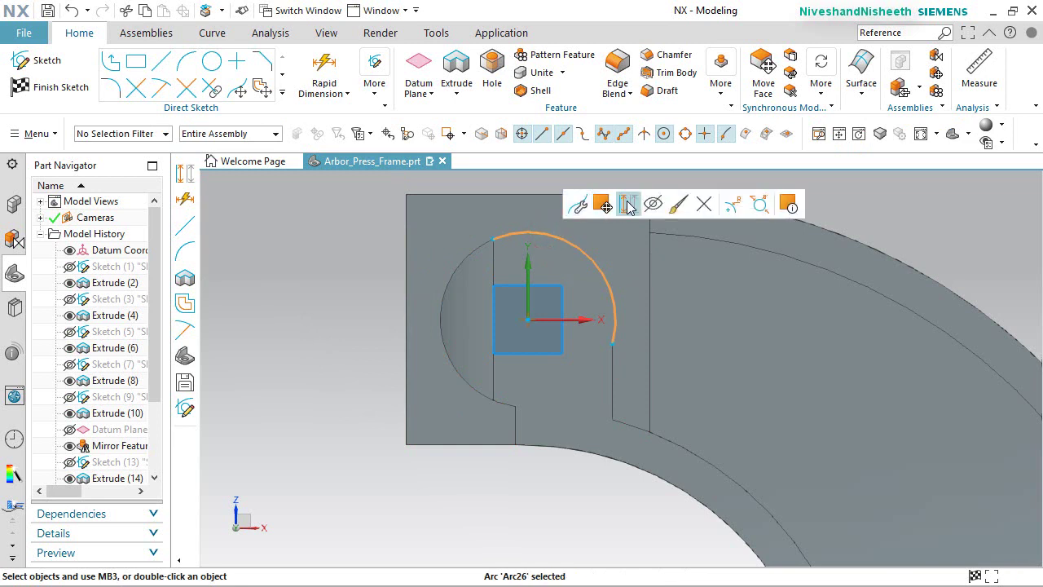
left_click(626, 201)
Sketch a 1.172 in diameter circle centred on the boss and finish the sketch.
left_click(213, 63)
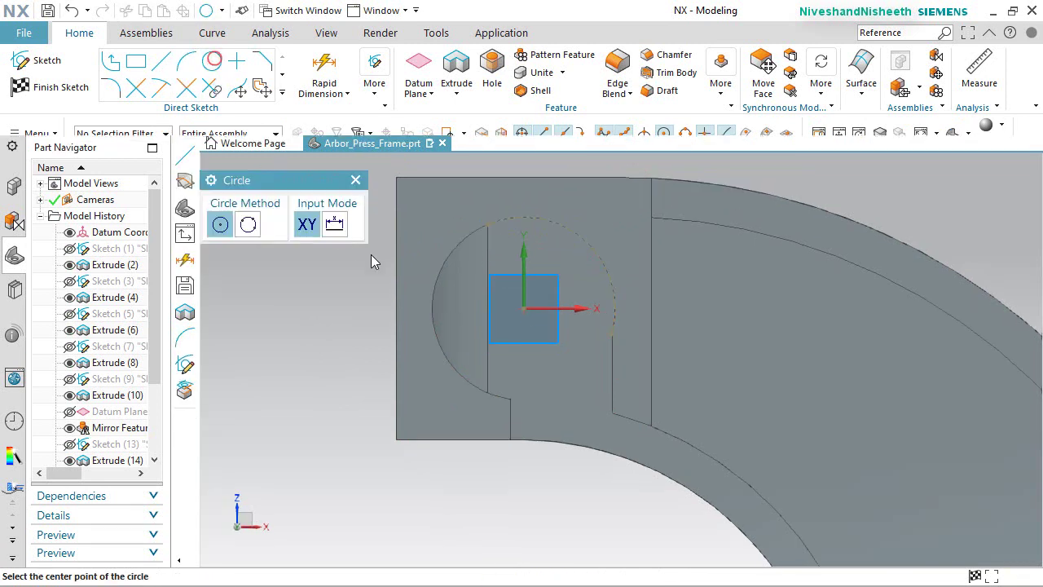
left_click(526, 313)
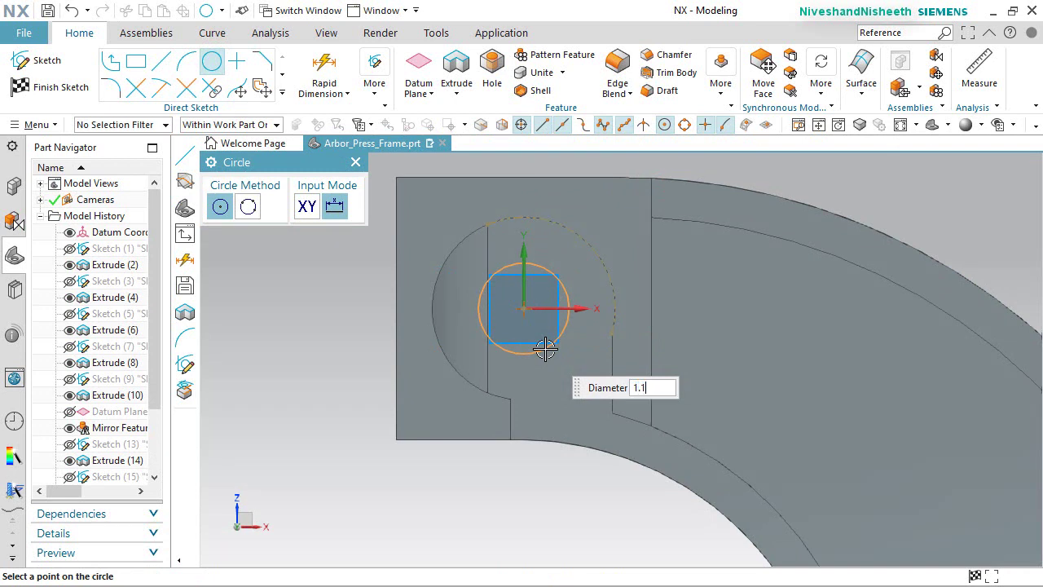
type("1.172")
key("Return")
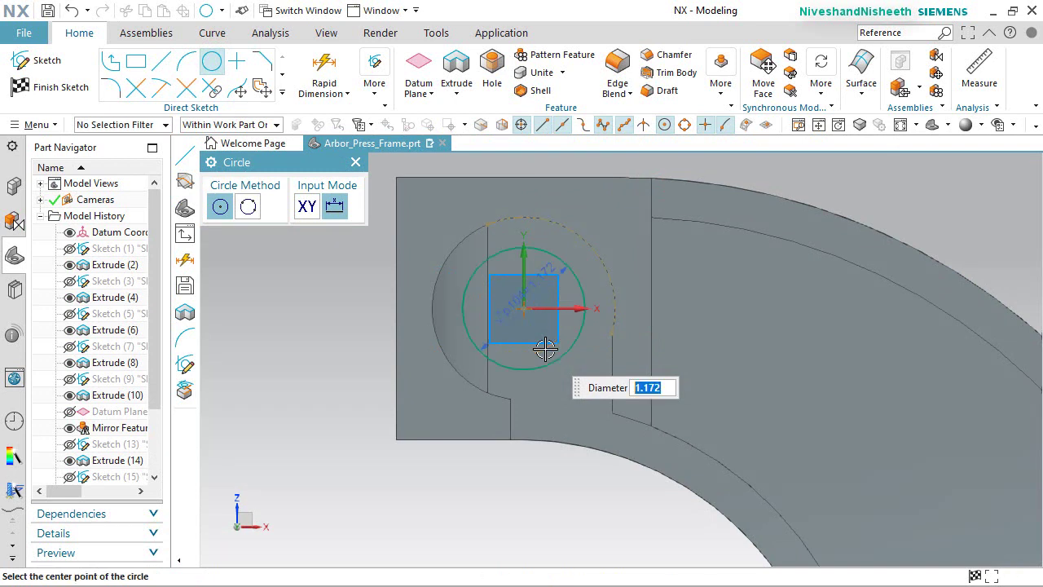
right_click(360, 295)
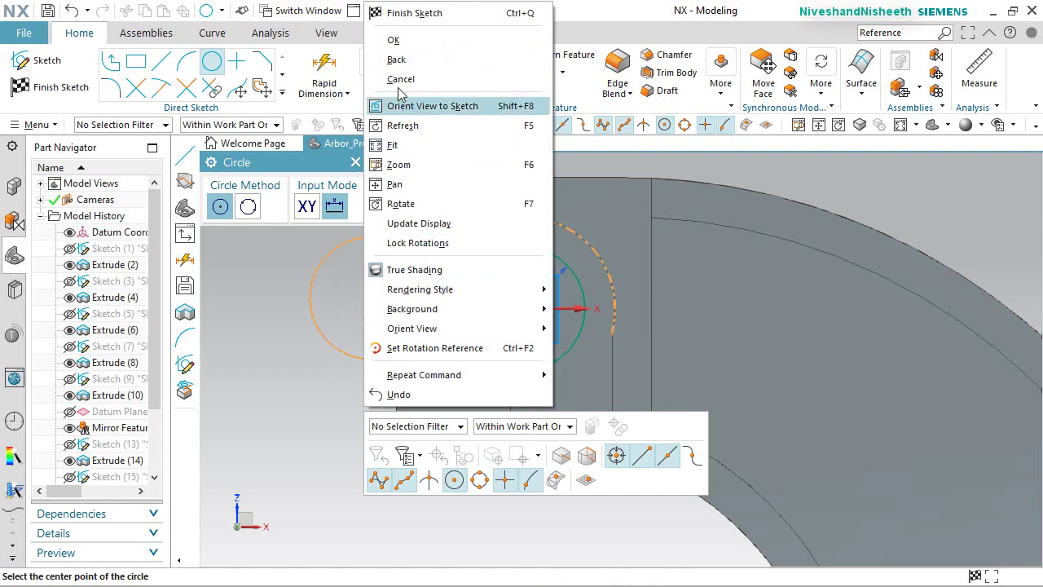
left_click(403, 13)
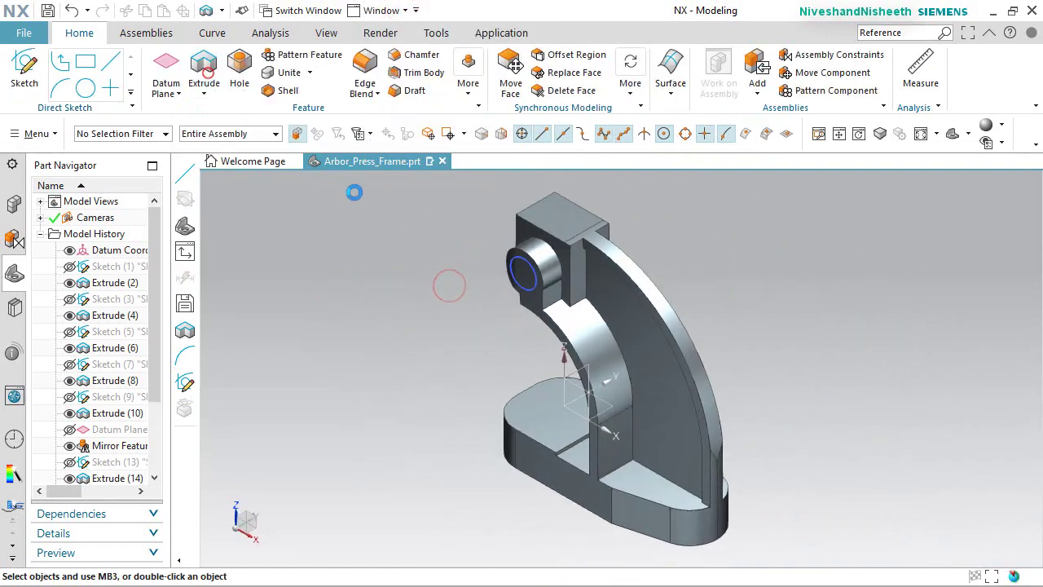
Extrude the 1.172 in circle 1.5 in inward through the boss, subtracting it from the frame, and hide its sketch.
left_click(528, 285)
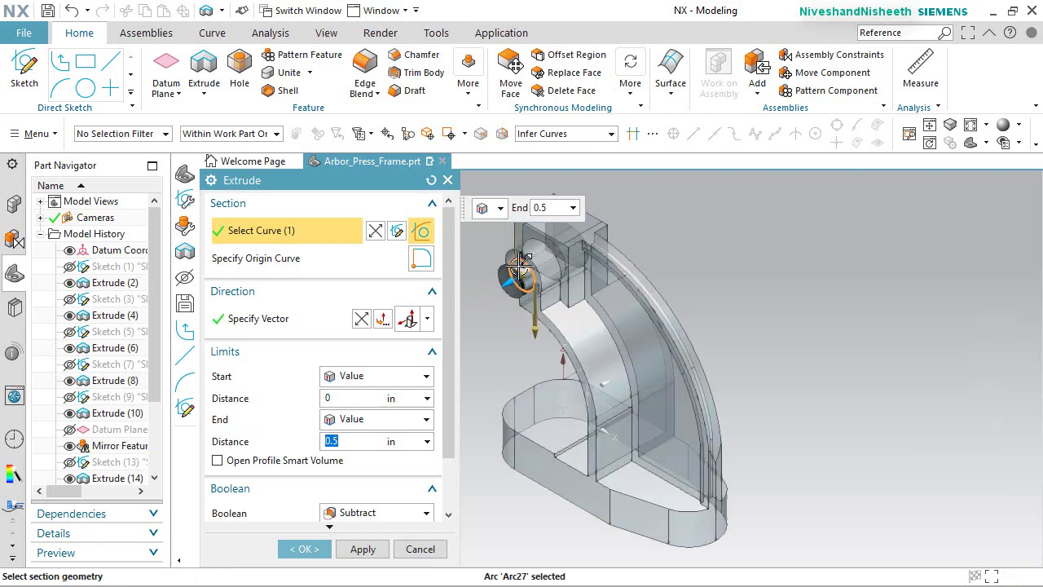
left_click(360, 319)
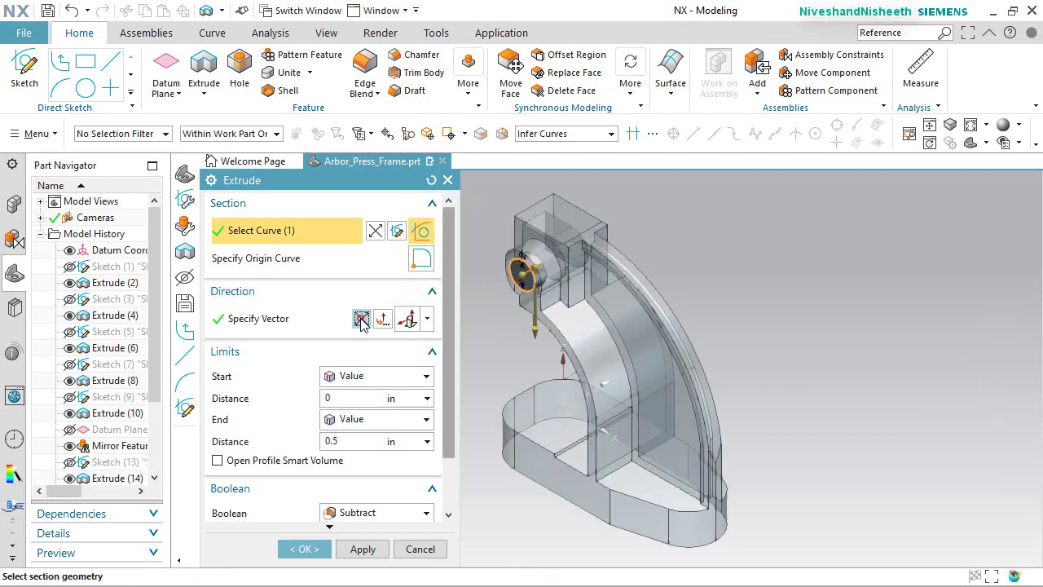
left_click(352, 445)
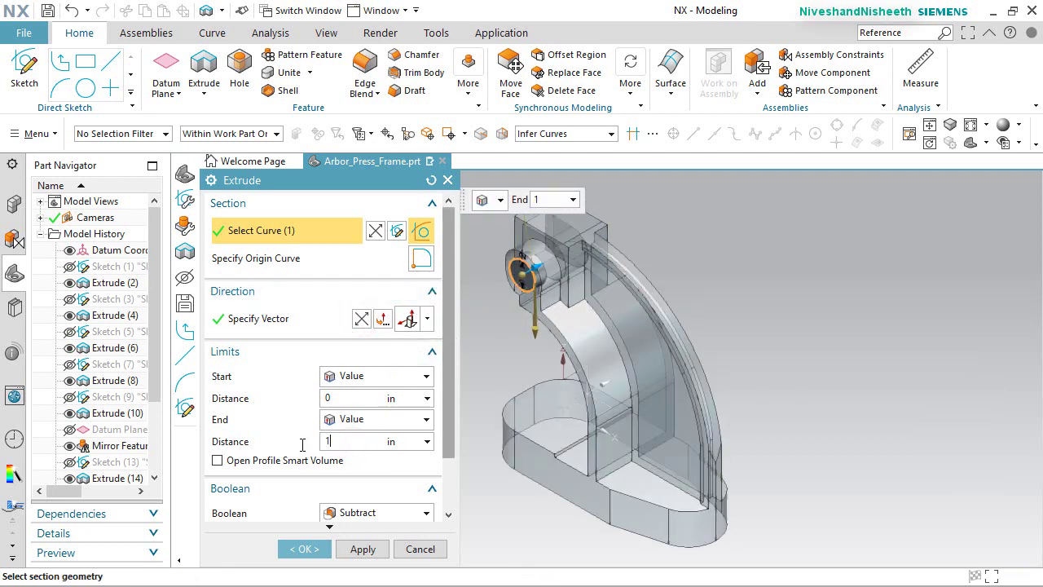
type("1.5")
key("Return")
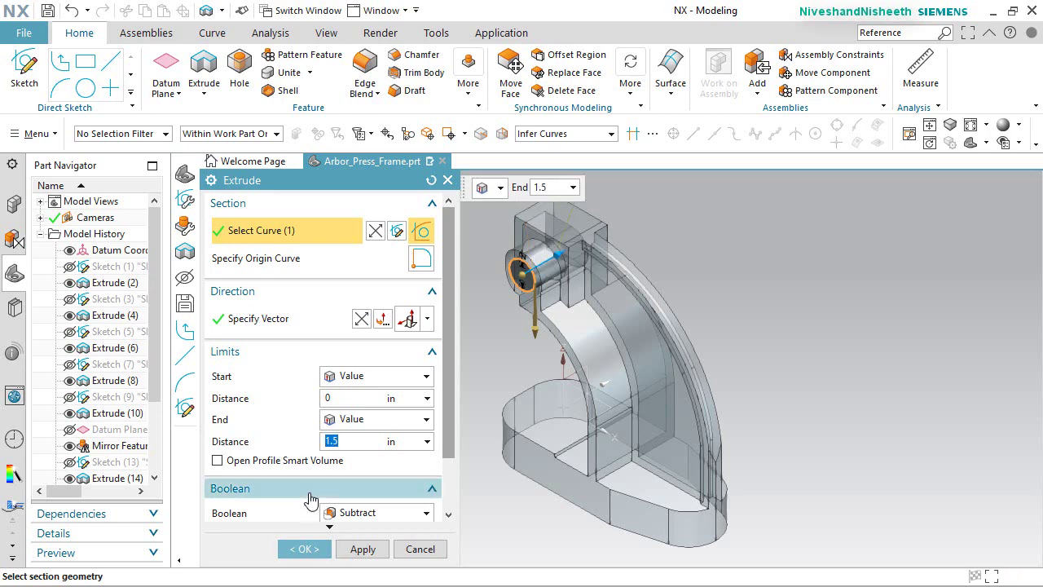
left_click(303, 549)
scroll(520, 312, "up", 5)
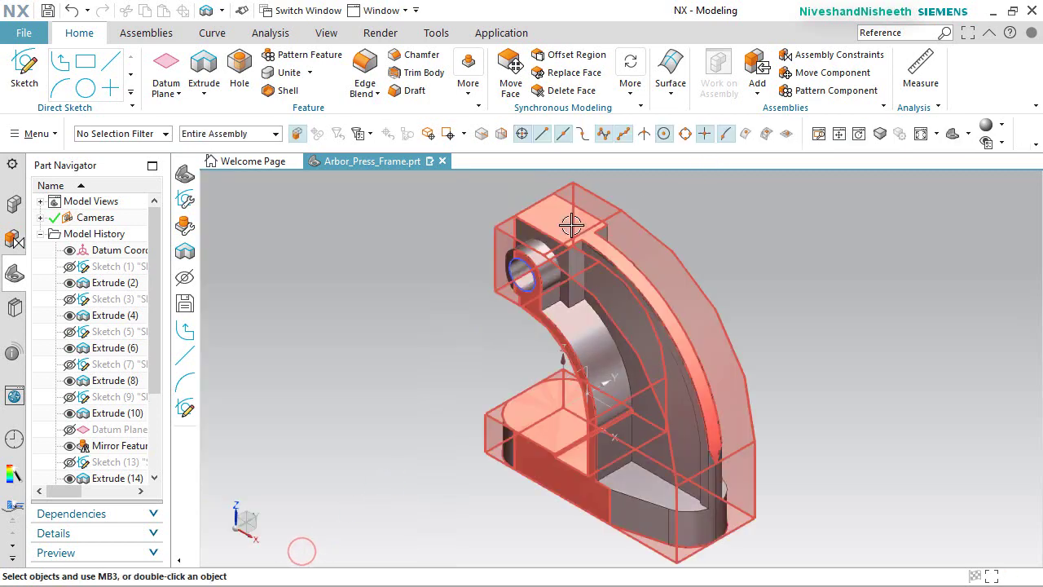
middle_click_drag(520, 312, 541, 332)
key("Home")
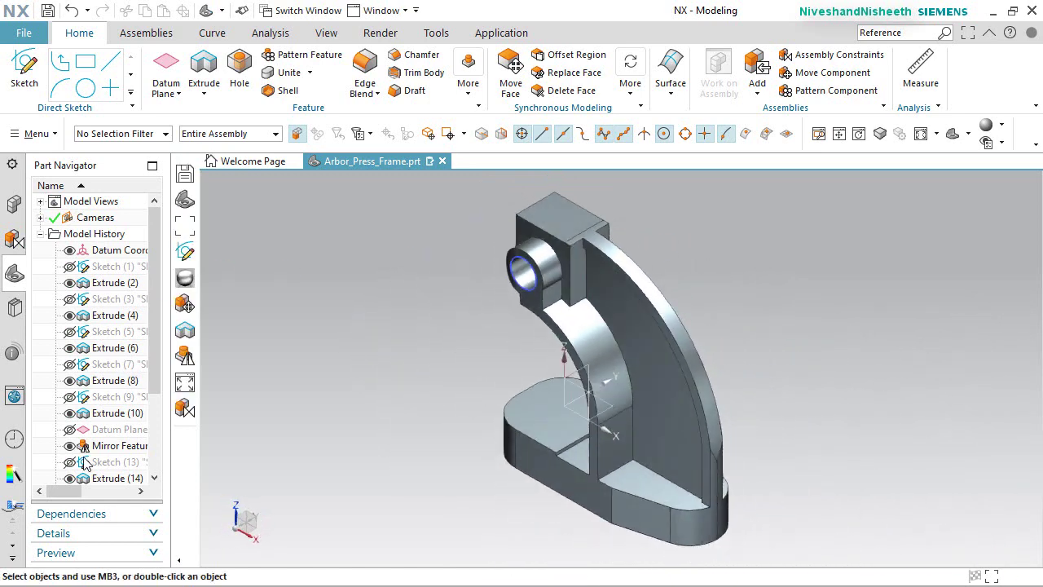
scroll(96, 467, "down", 4)
Create a sketch on the inner side wall of the head pocket, opposite the round boss.
mouse_move(326, 400)
middle_mouse_down()
mouse_move(521, 268)
mouse_move(549, 291)
middle_mouse_up()
left_click(39, 73)
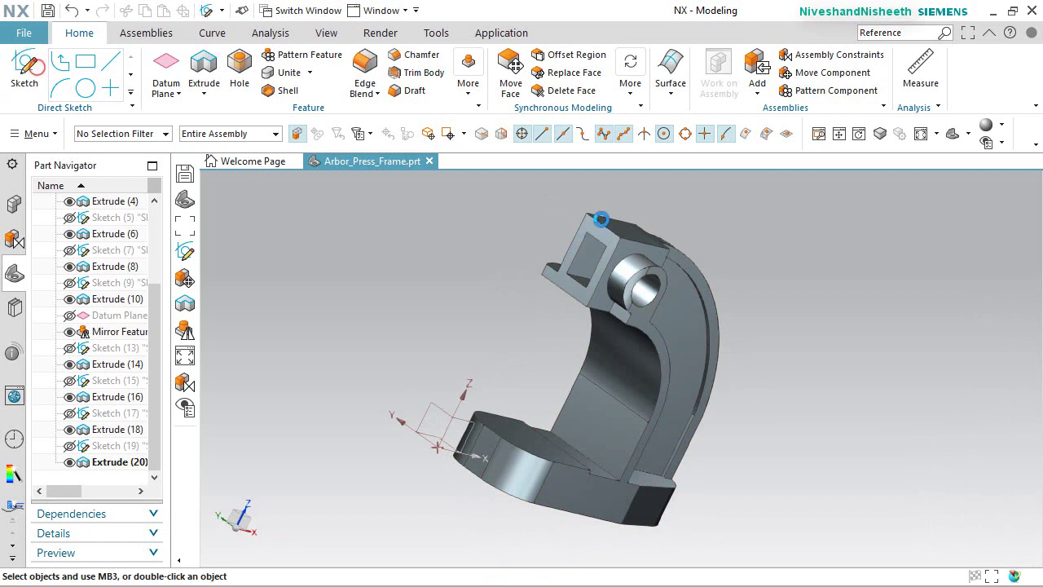
scroll(603, 245, "down", 5)
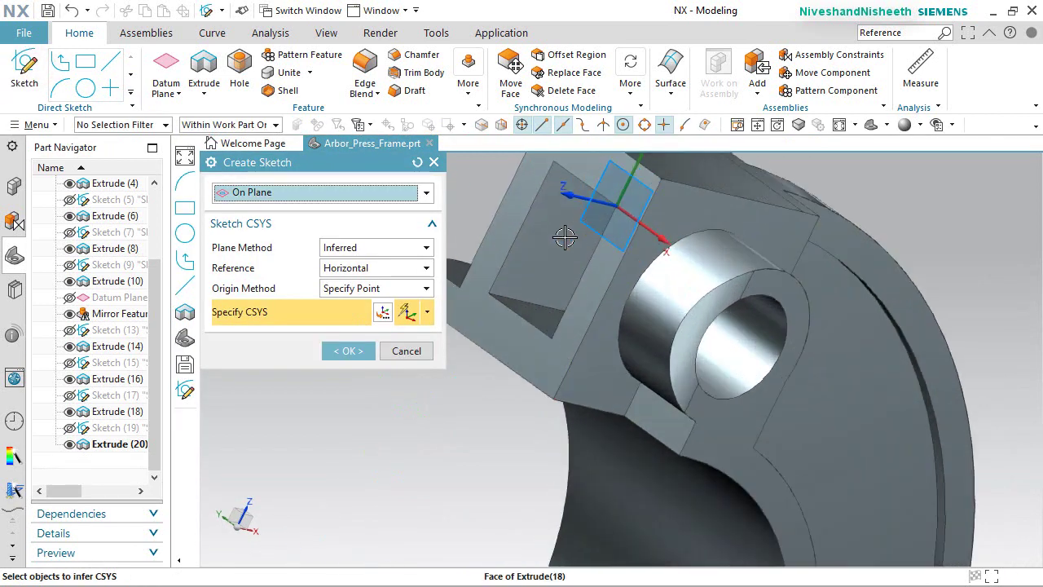
left_click(559, 240)
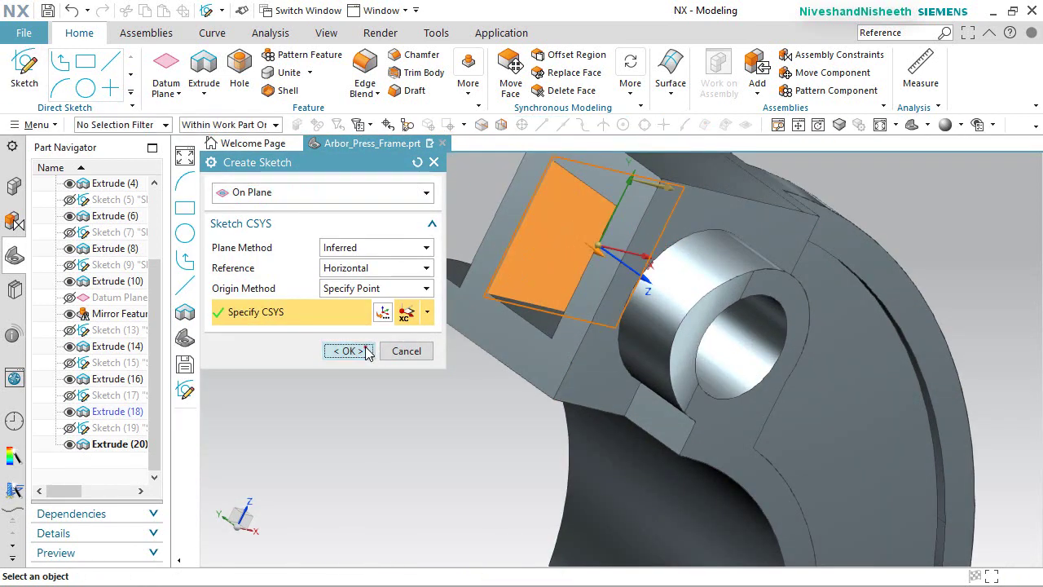
left_click(358, 351)
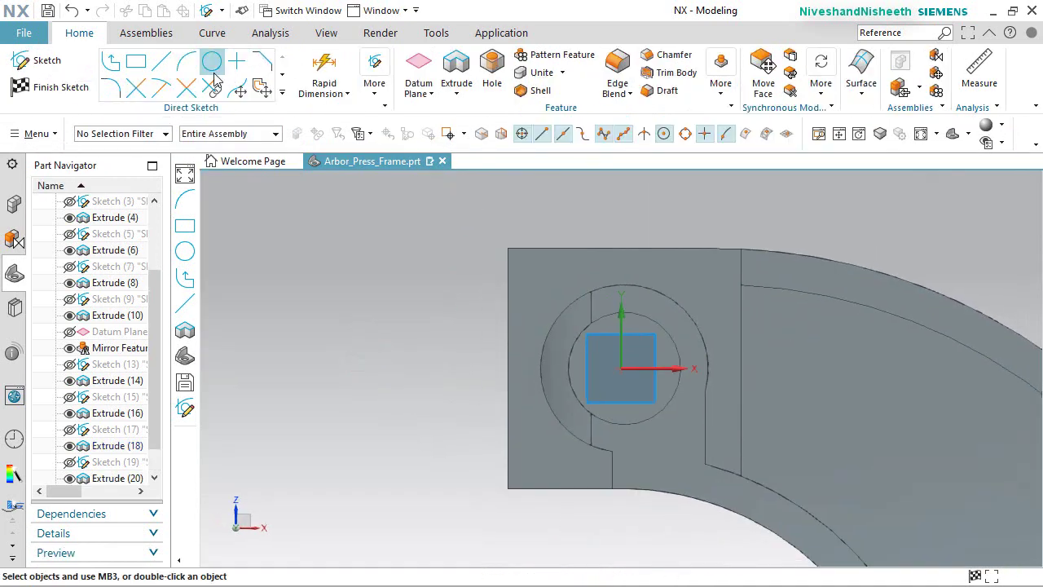
Project all edges of the pocket's inner side wall into the sketch.
left_click(281, 96)
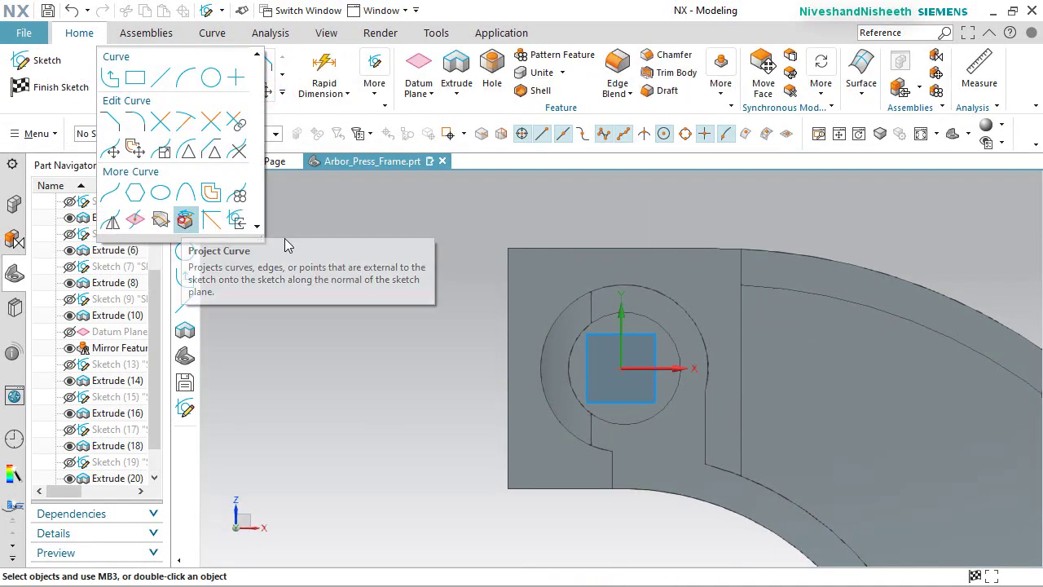
left_click(183, 218)
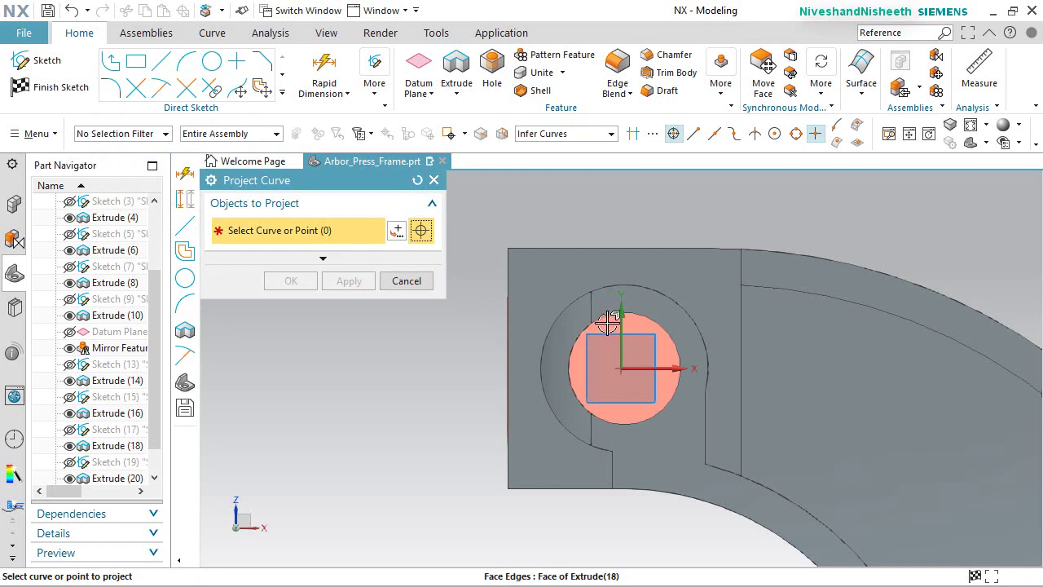
left_click(611, 321)
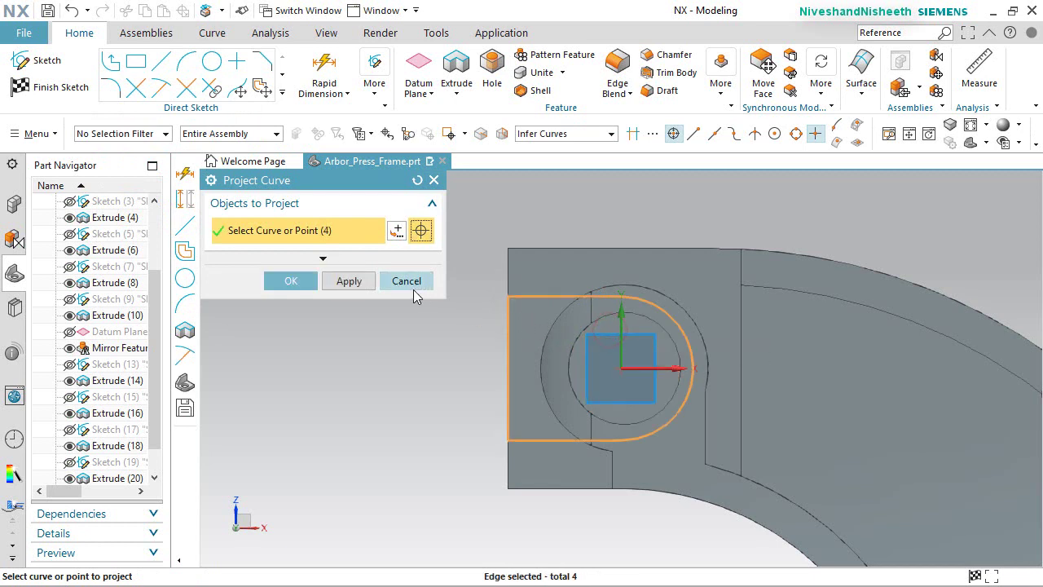
left_click(289, 280)
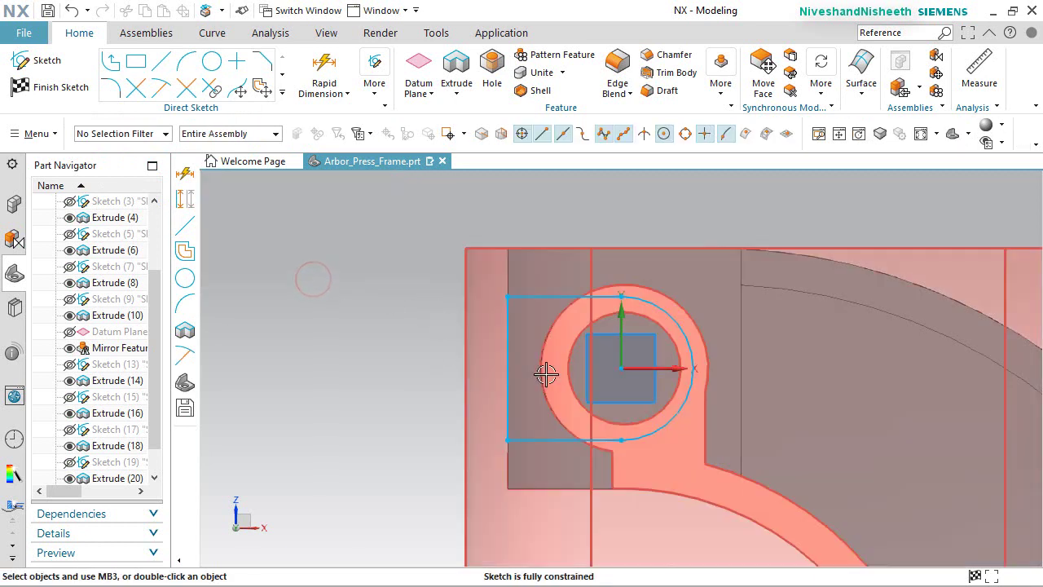
Sketch a .751 in diameter circle centred on the projected arc's centre.
left_click(210, 64)
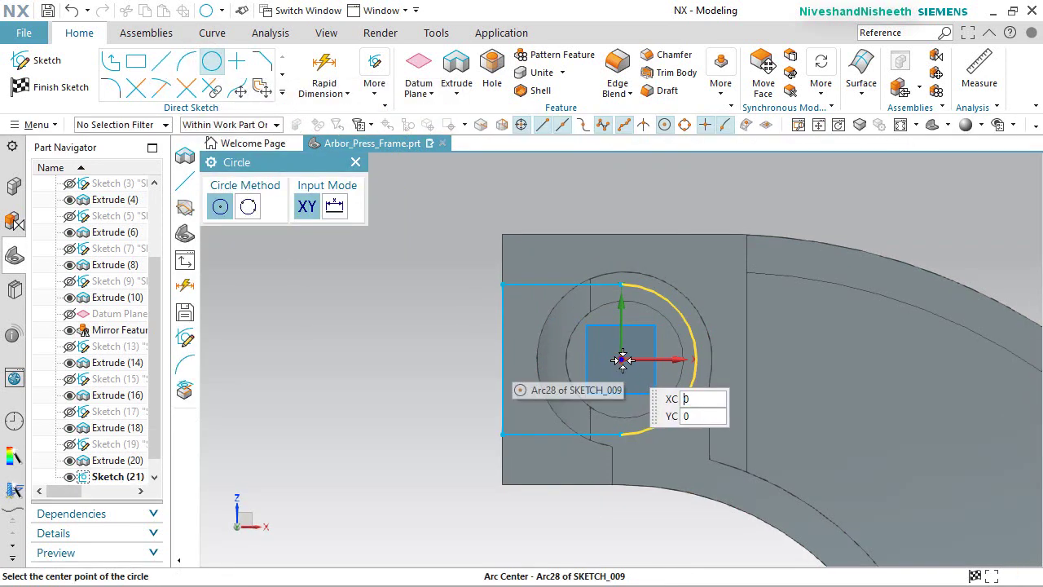
left_click(621, 360)
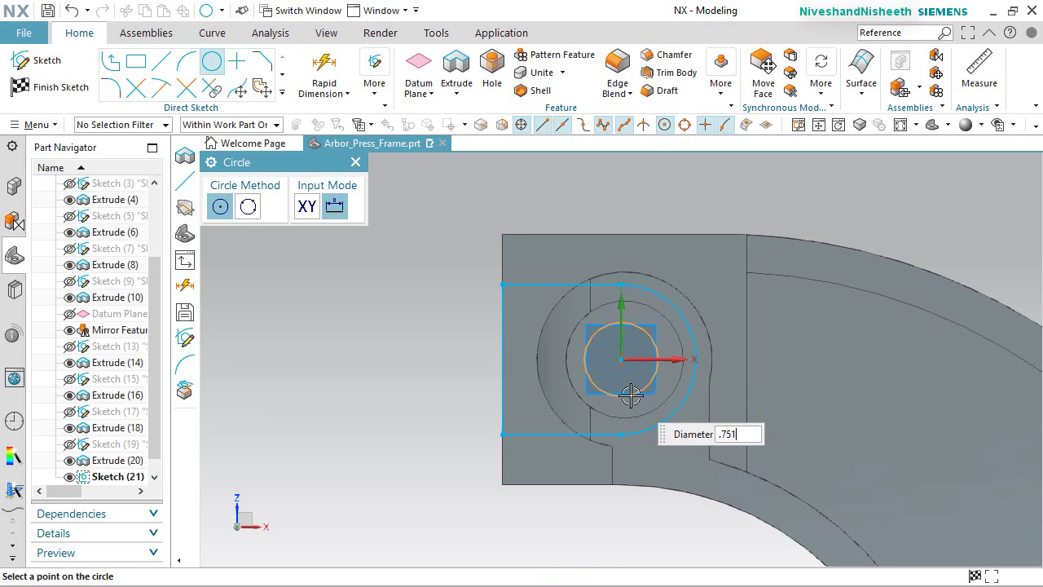
right_click(380, 282)
left_click(414, 223)
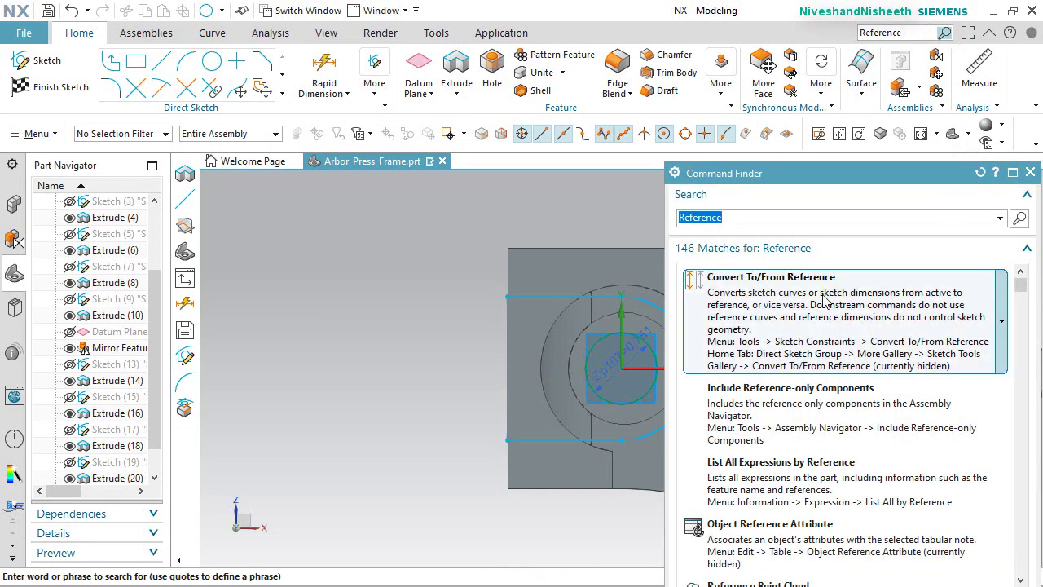
Convert the three projected lines and the projected arc of the pocket outline to reference curves.
left_click(822, 293)
left_click(1030, 172)
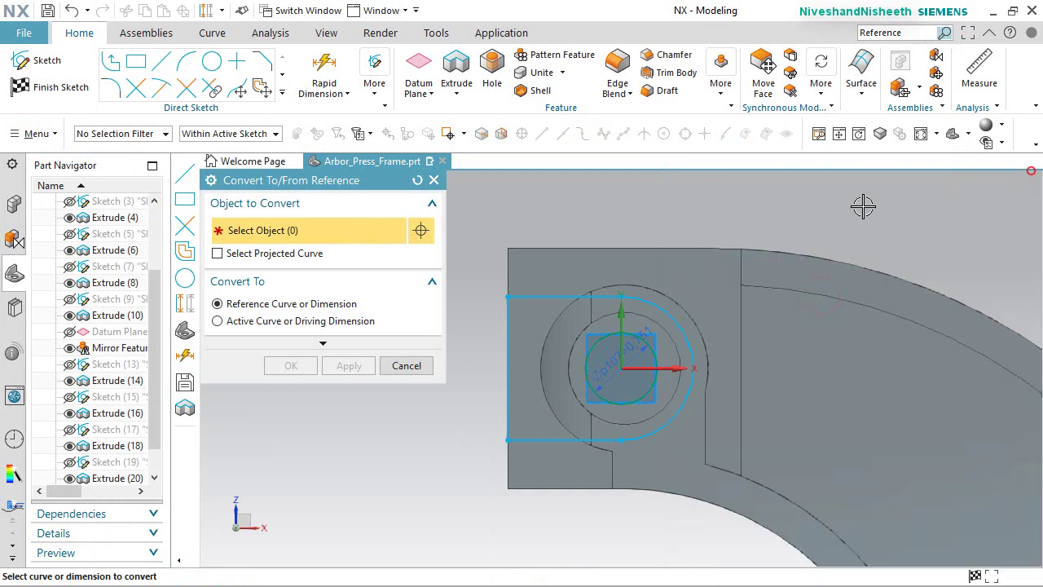
left_click(552, 295)
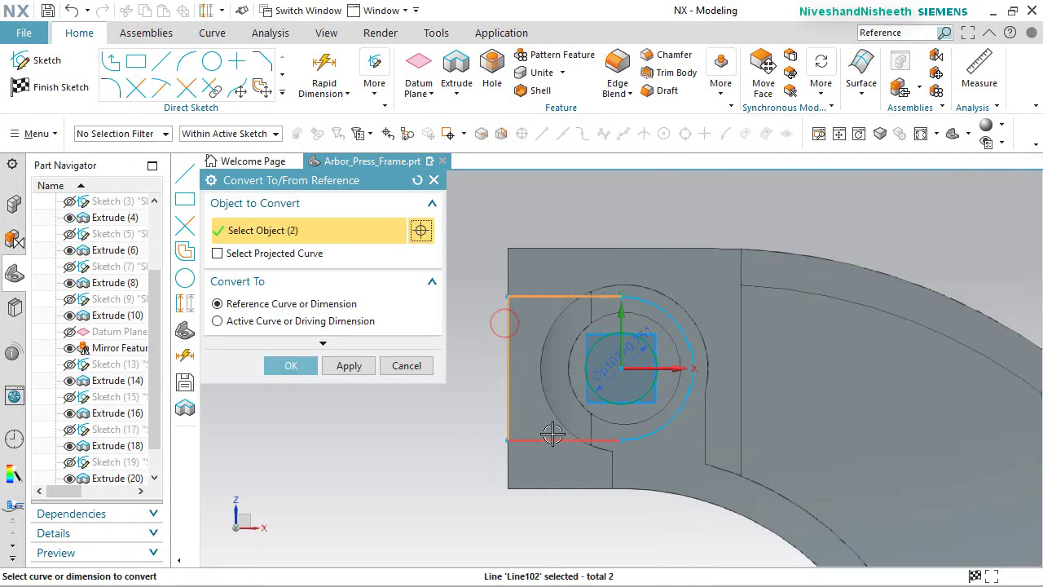
left_click(663, 429)
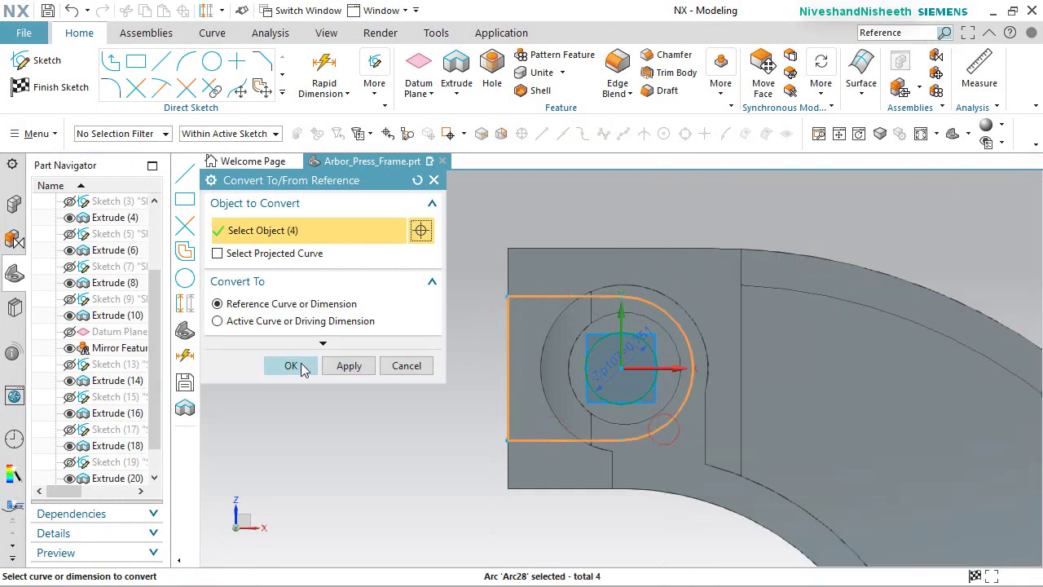
left_click(291, 365)
Finish the sketch, extrude the .751 in circle 1.5 in away from the boss through the pocket wall as a subtraction, and hide the sketch.
middle_click_drag(456, 368, 558, 372)
left_click(61, 94)
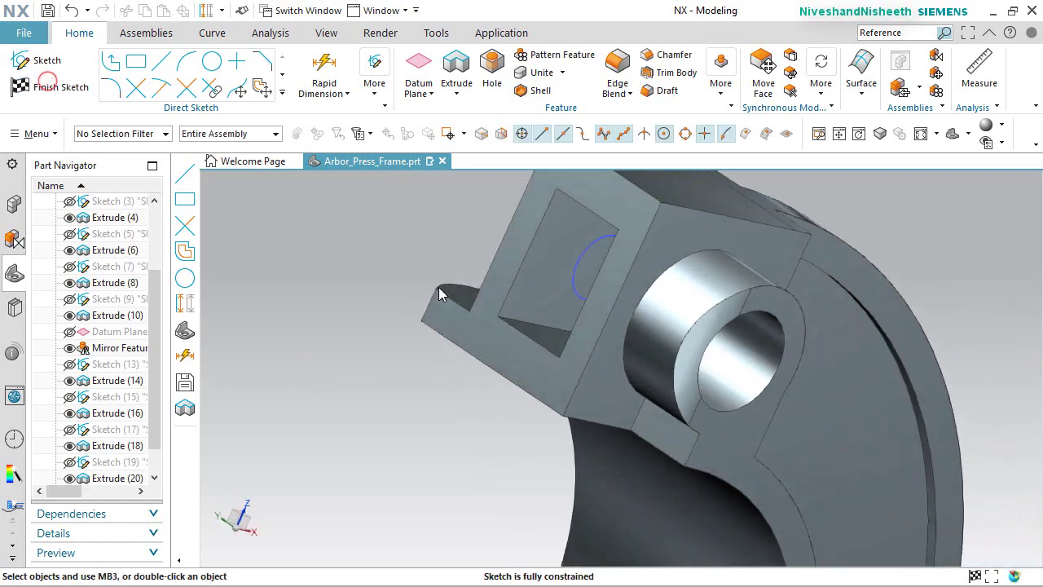
left_click(202, 75)
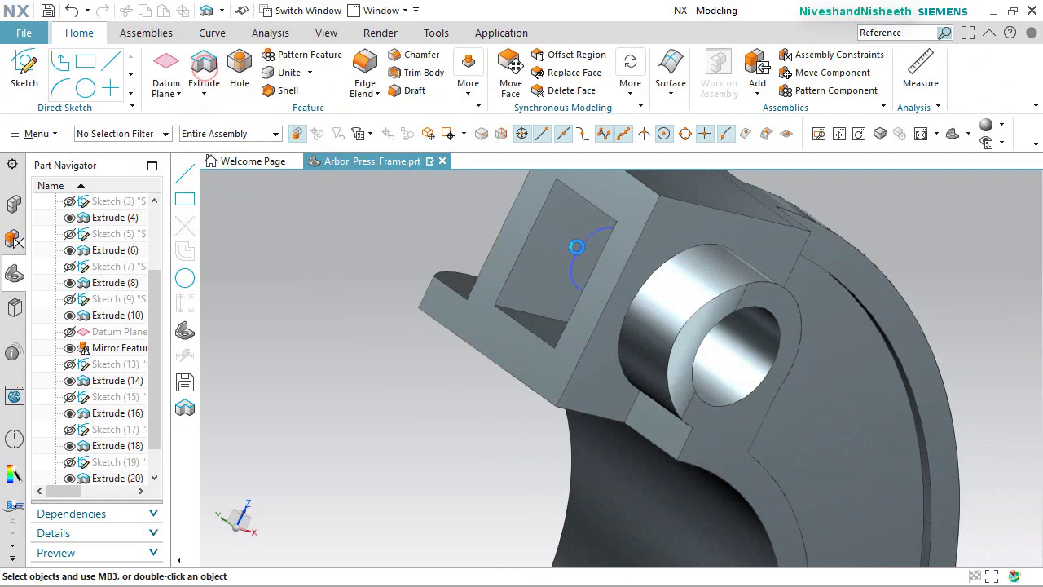
left_click(581, 247)
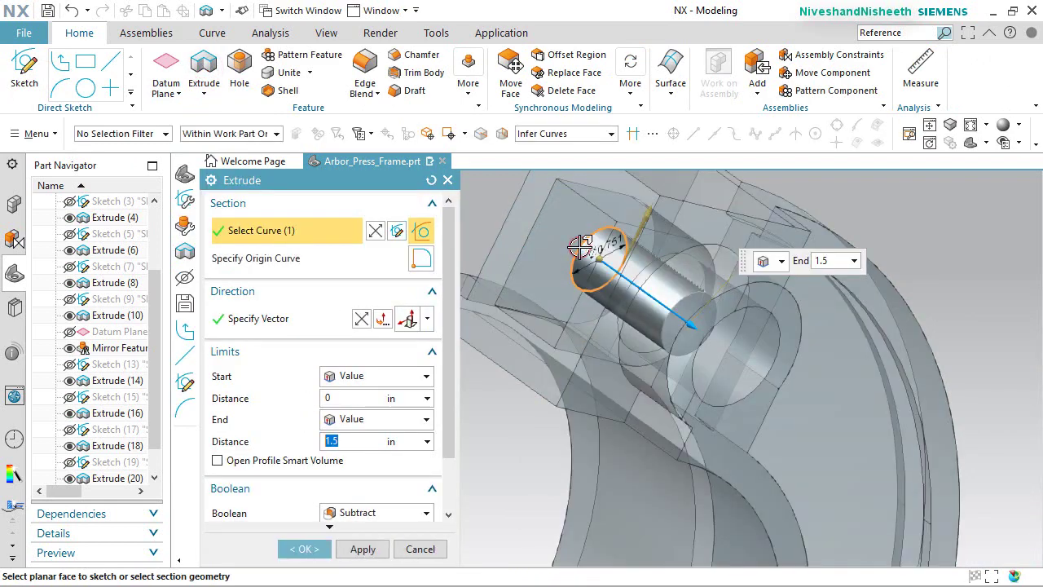
left_click(359, 319)
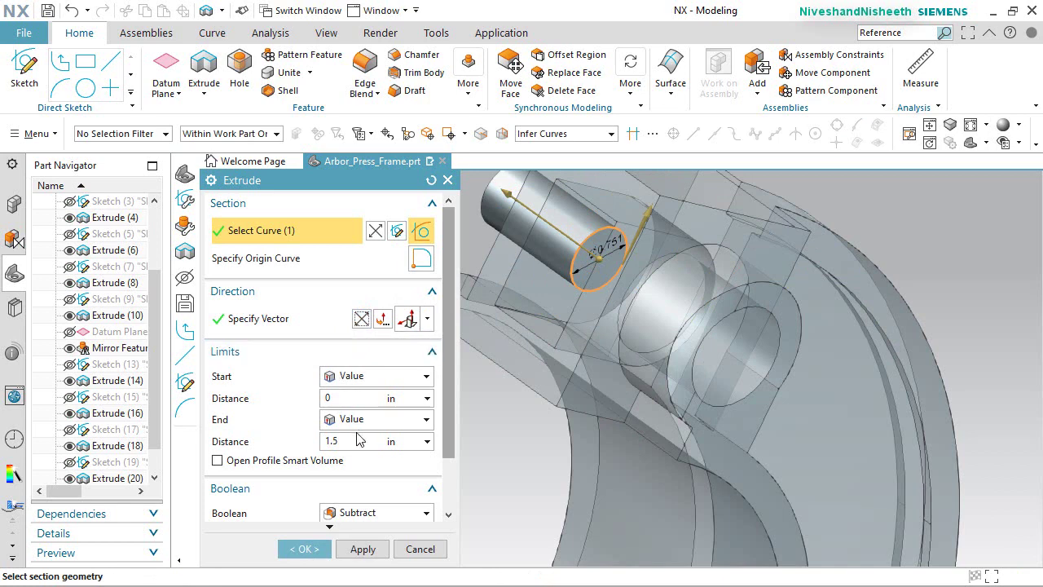
left_click(316, 551)
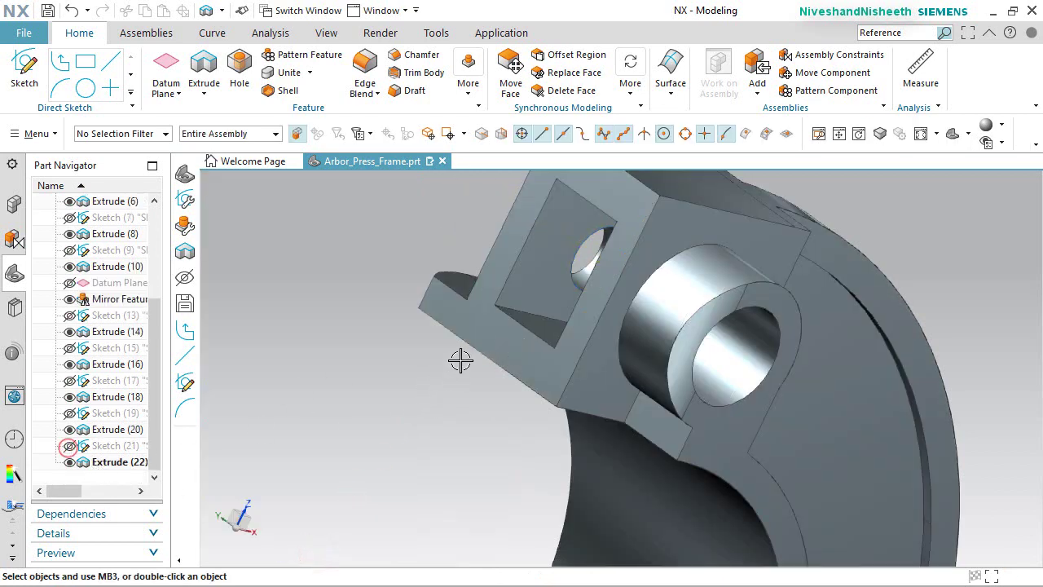
middle_click_drag(460, 361, 595, 366)
key("Home")
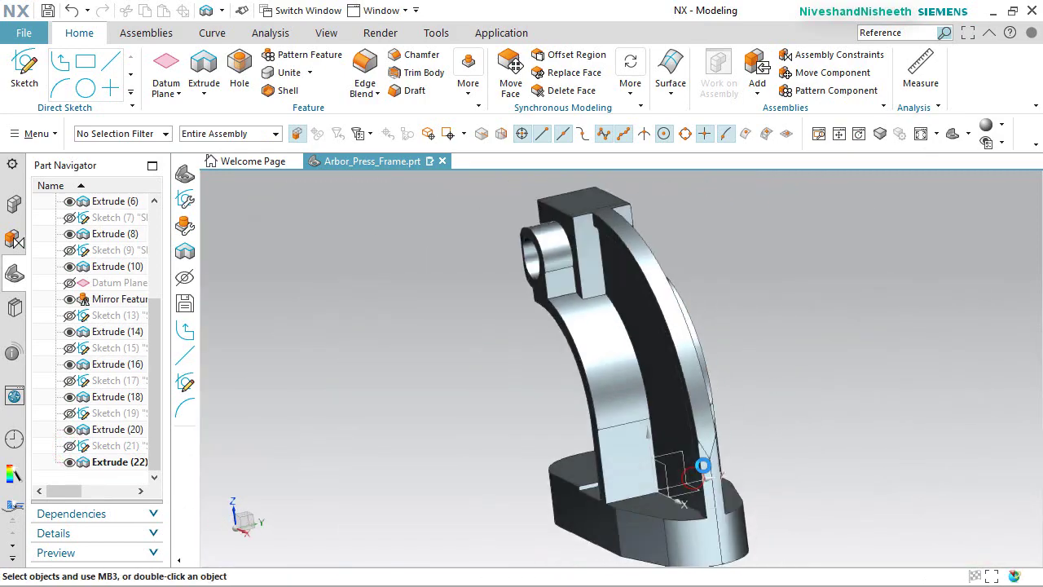
Save the part and start a sketch on the head's flat face around the base of the round boss.
key("ctrl+s")
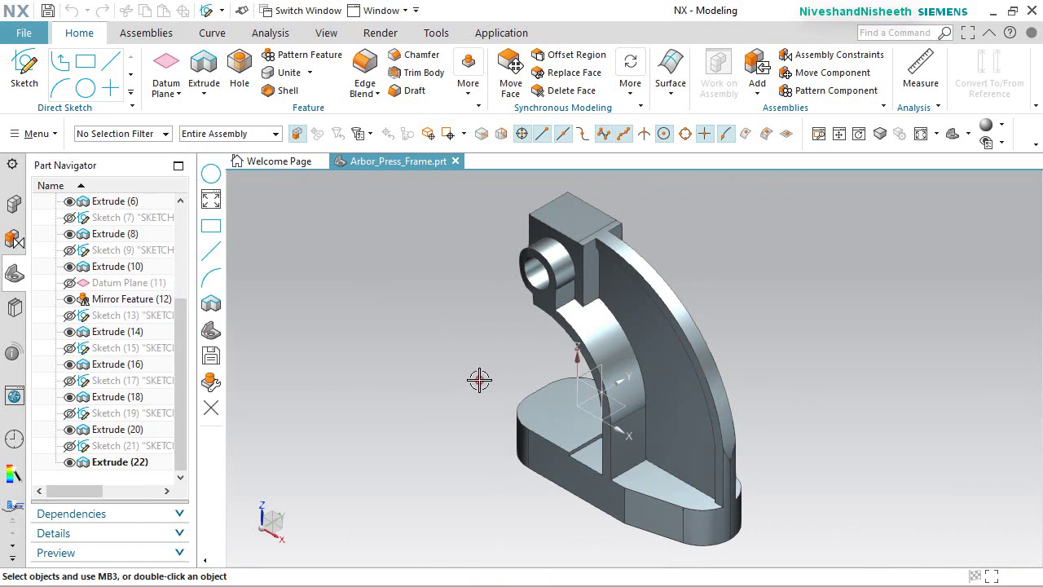
left_click(24, 68)
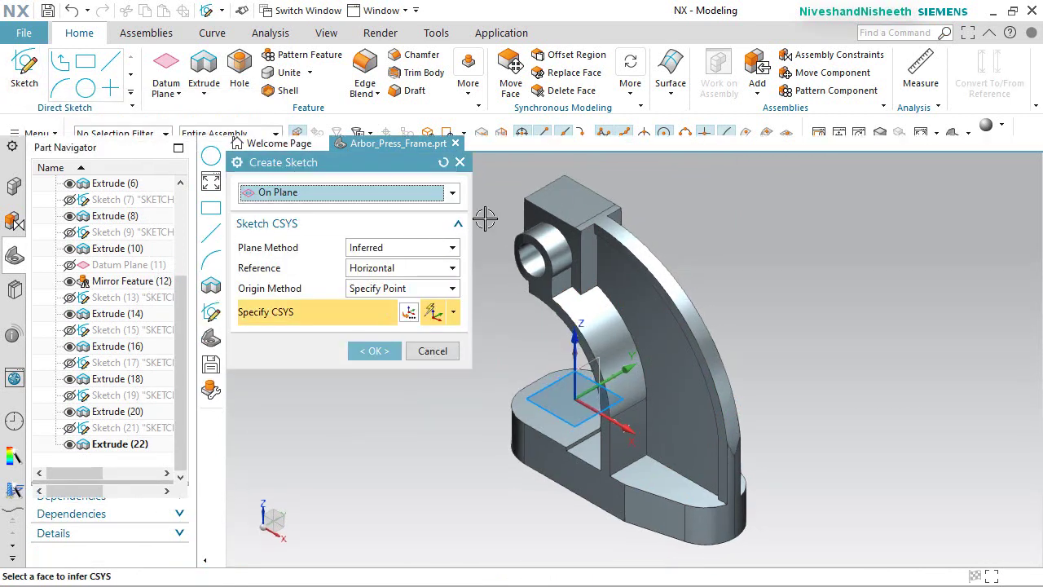
scroll(489, 217, "up", 5)
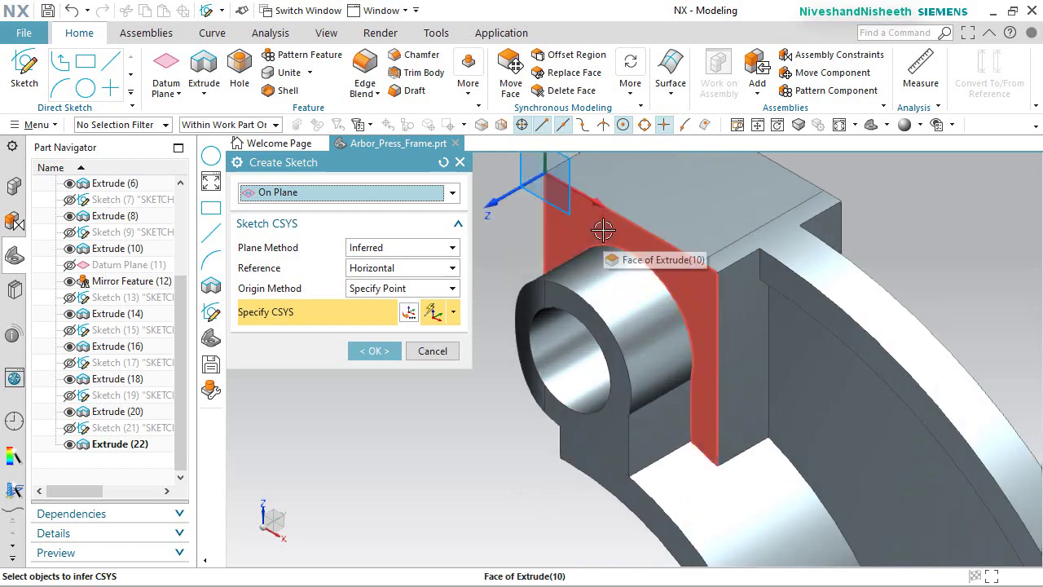
left_click(603, 231)
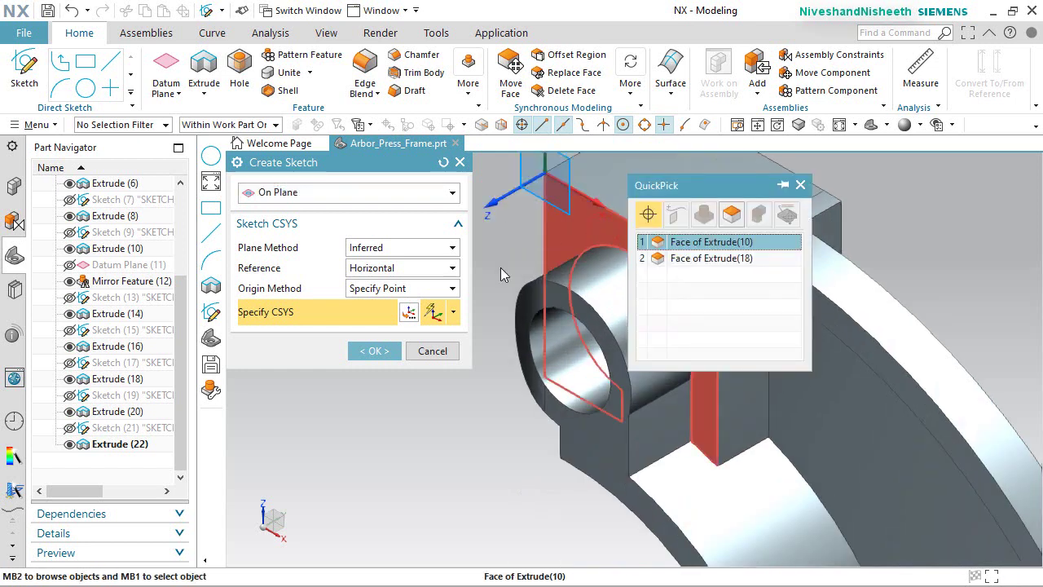
left_click(660, 243)
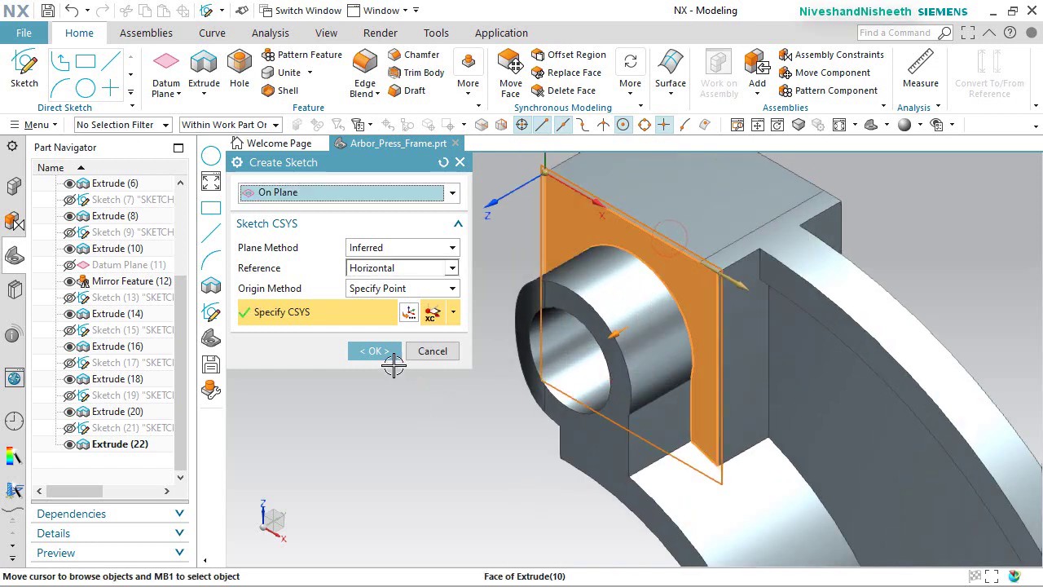
left_click(375, 350)
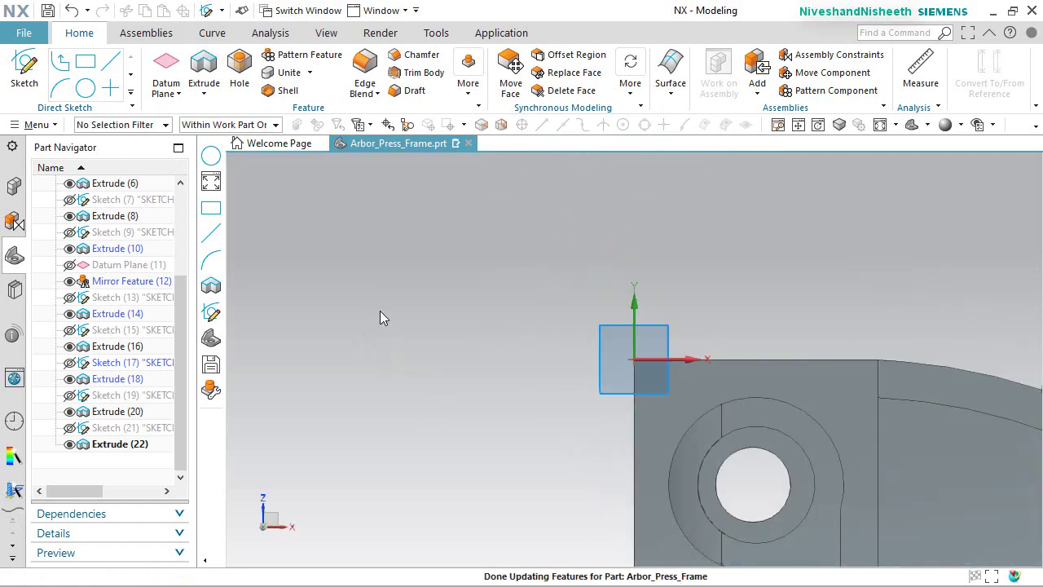
Create intersection curves where all of the frame's body faces cross the sketch plane.
scroll(473, 310, "up", 5)
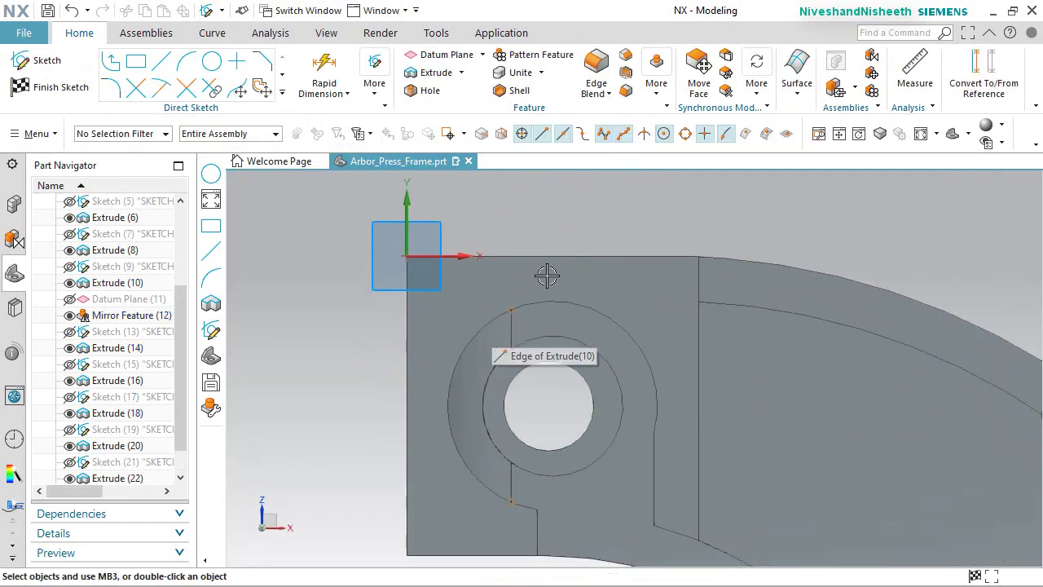
left_click(282, 94)
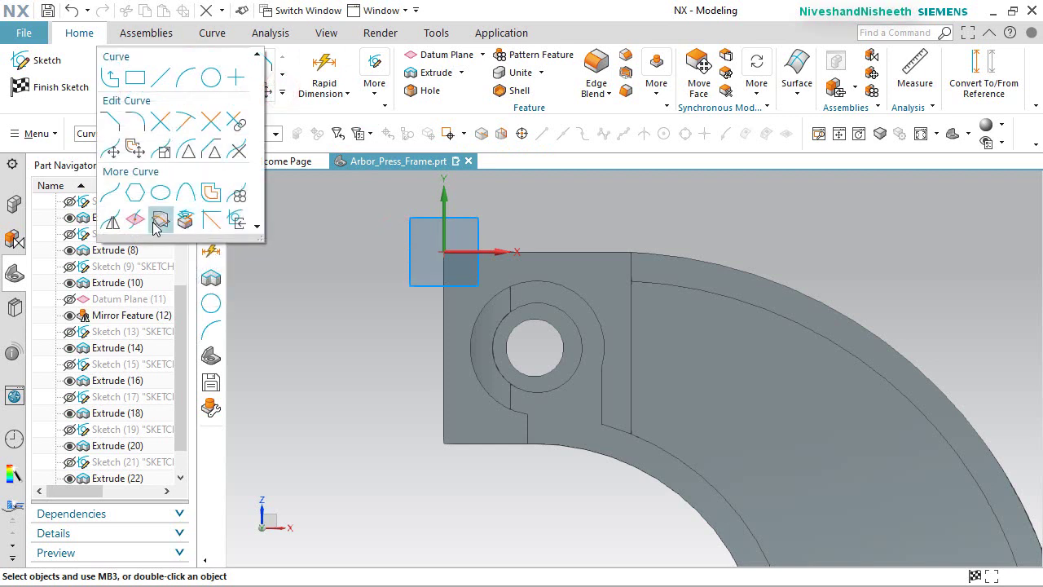
left_click(186, 220)
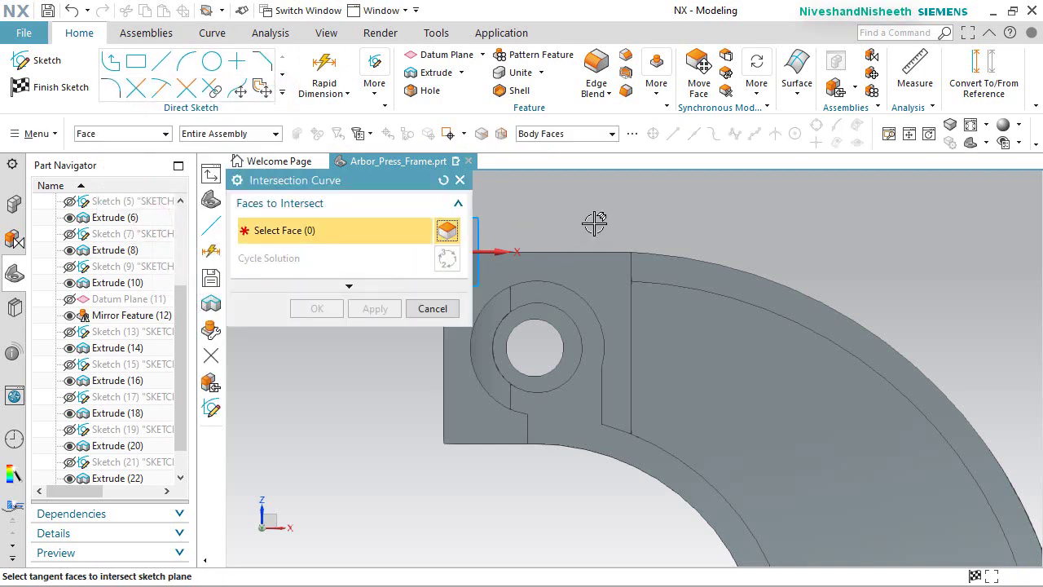
scroll(714, 260, "down", 1)
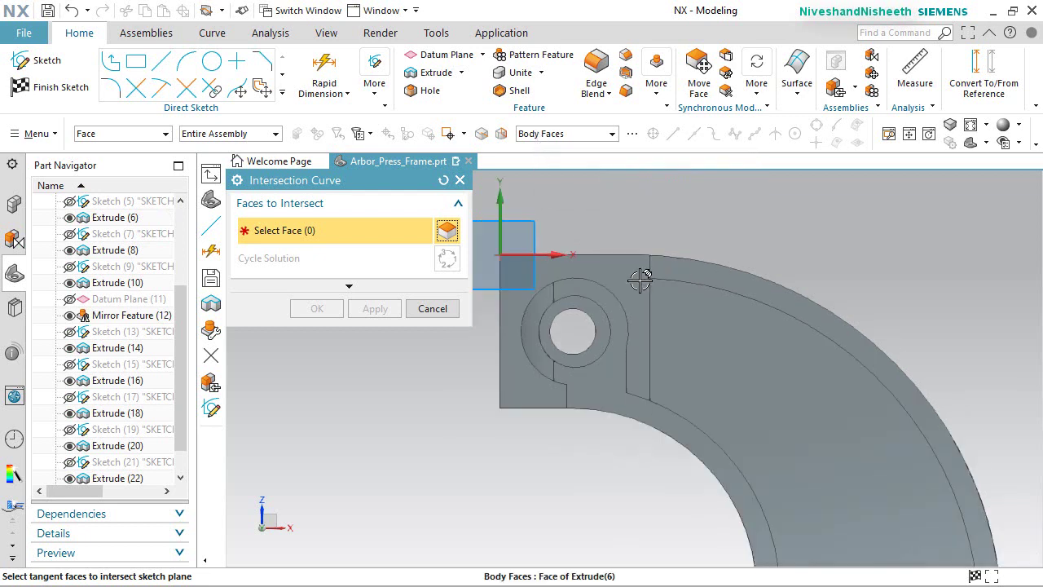
left_click(632, 278)
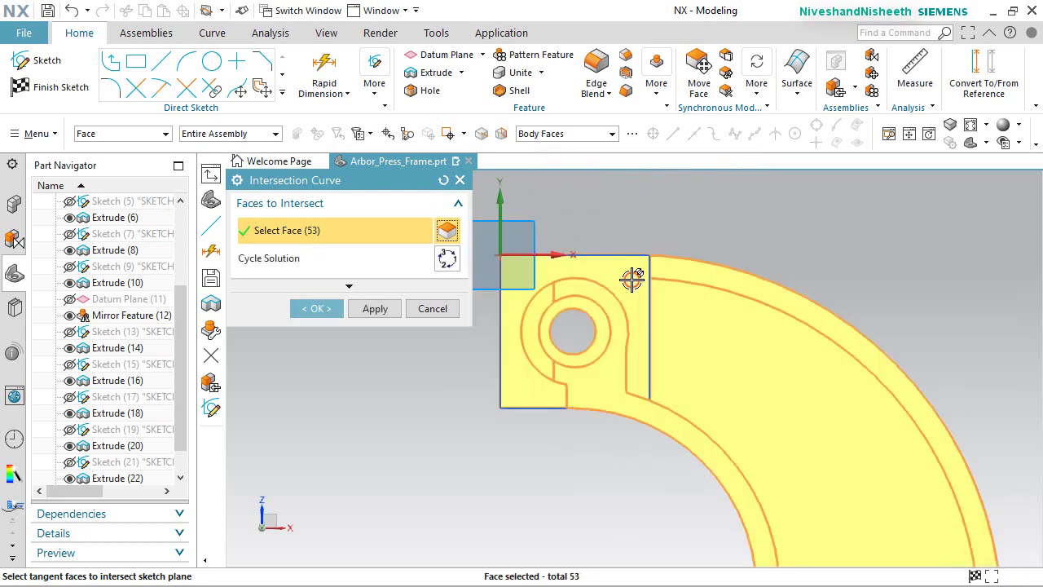
left_click(317, 309)
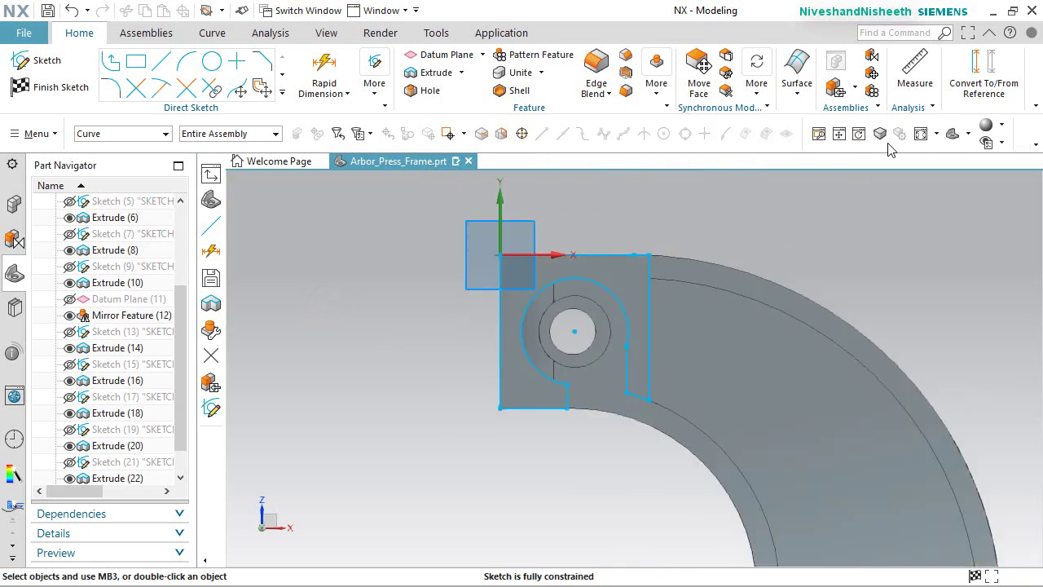
Convert all the intersection curves of the head outline to reference curves.
left_click(981, 72)
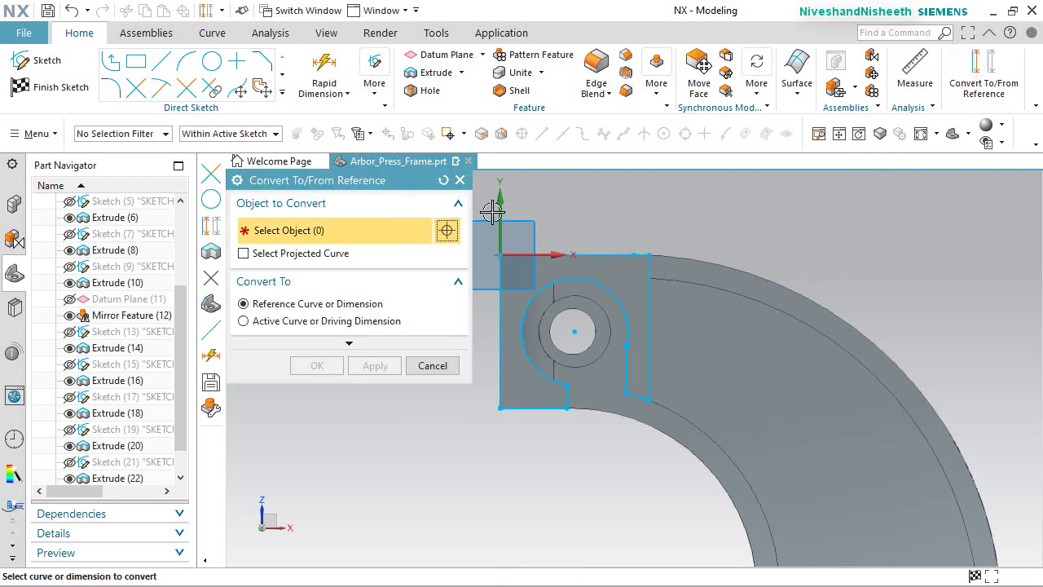
mouse_move(492, 212)
left_mouse_down()
mouse_move(559, 421)
mouse_move(659, 442)
left_mouse_up()
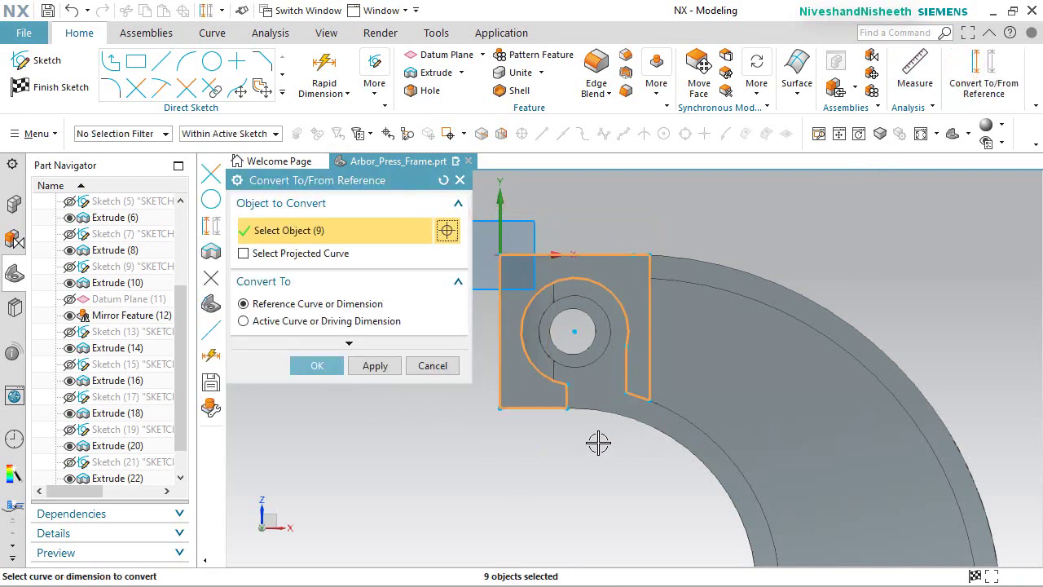
left_click(335, 374)
Sketch a three-point arc of about 2.48 in radius from the head's top reference line to its vertical reference line on the rib side.
mouse_move(768, 235)
middle_mouse_down()
mouse_move(692, 300)
mouse_move(498, 197)
middle_mouse_up()
left_click(183, 65)
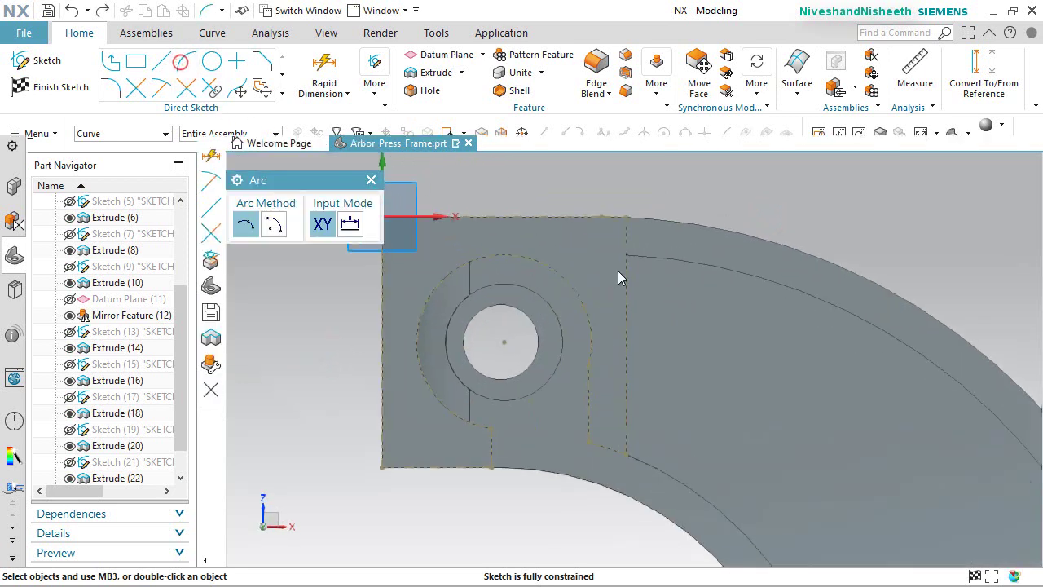
left_click(506, 216)
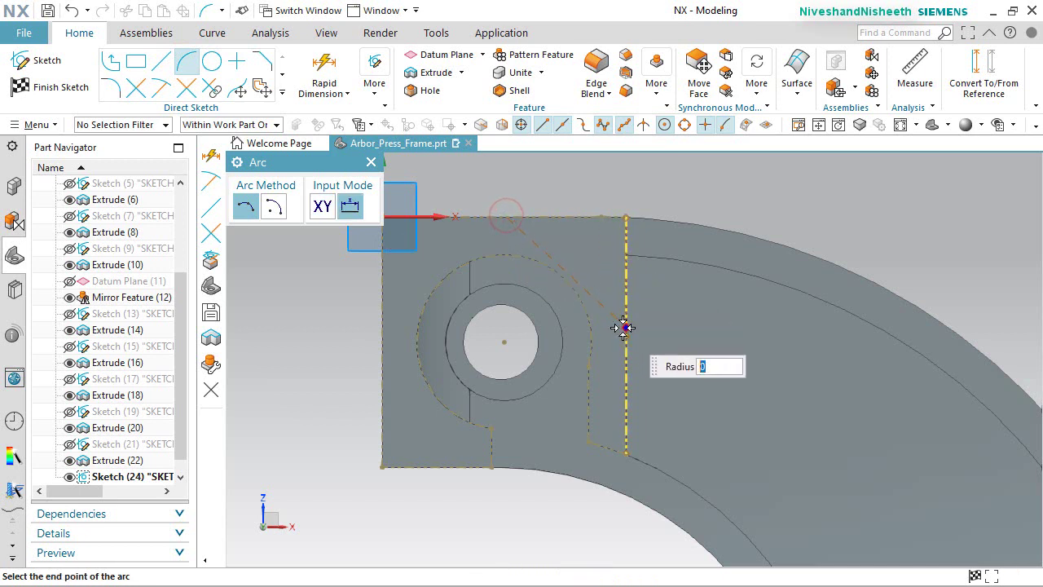
left_click(624, 318)
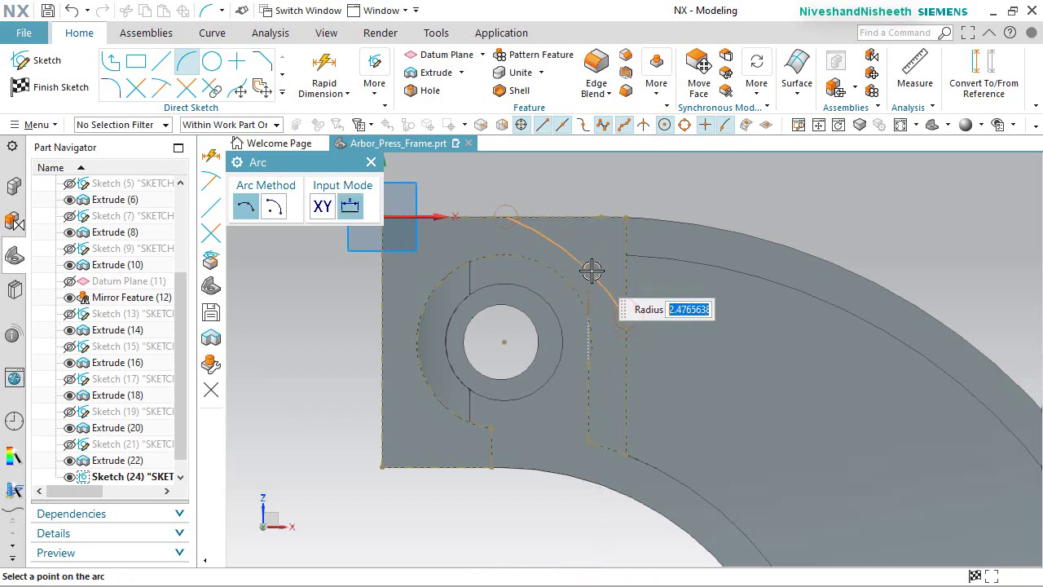
left_click(592, 270)
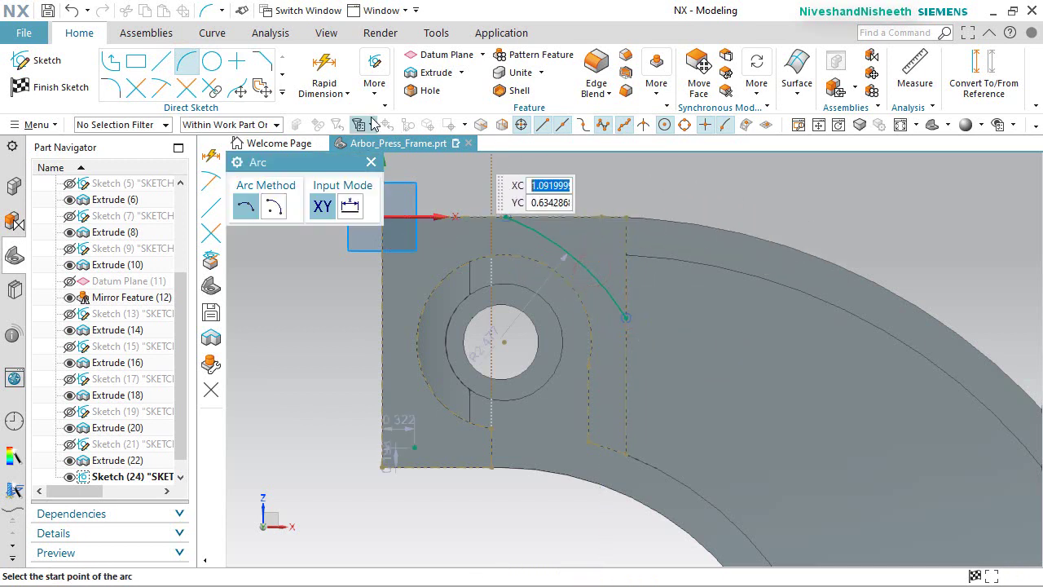
Dimension the horizontal distance between the arc's two endpoints as 1.25 in.
left_click(346, 67)
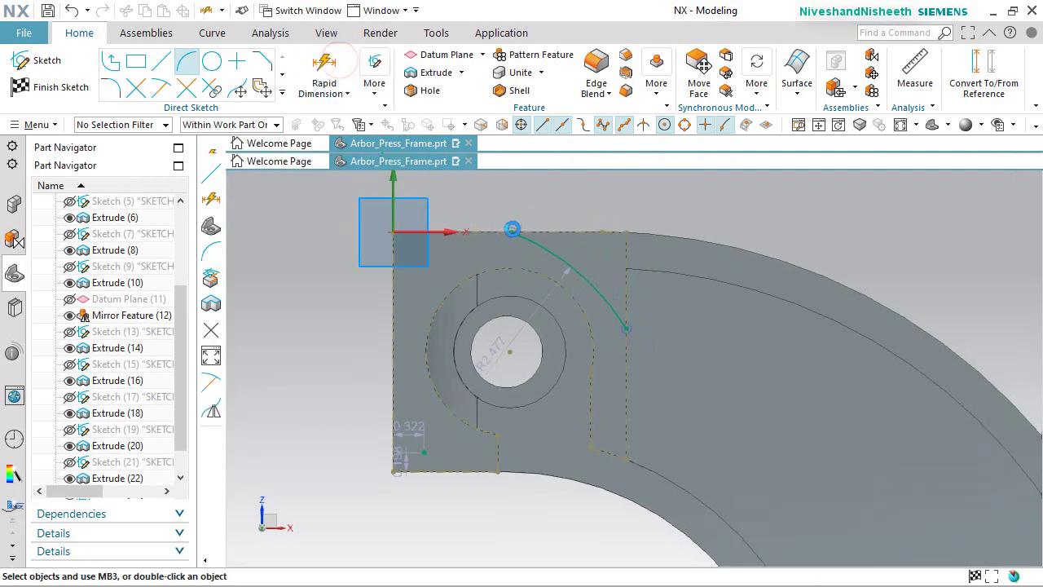
left_click(506, 215)
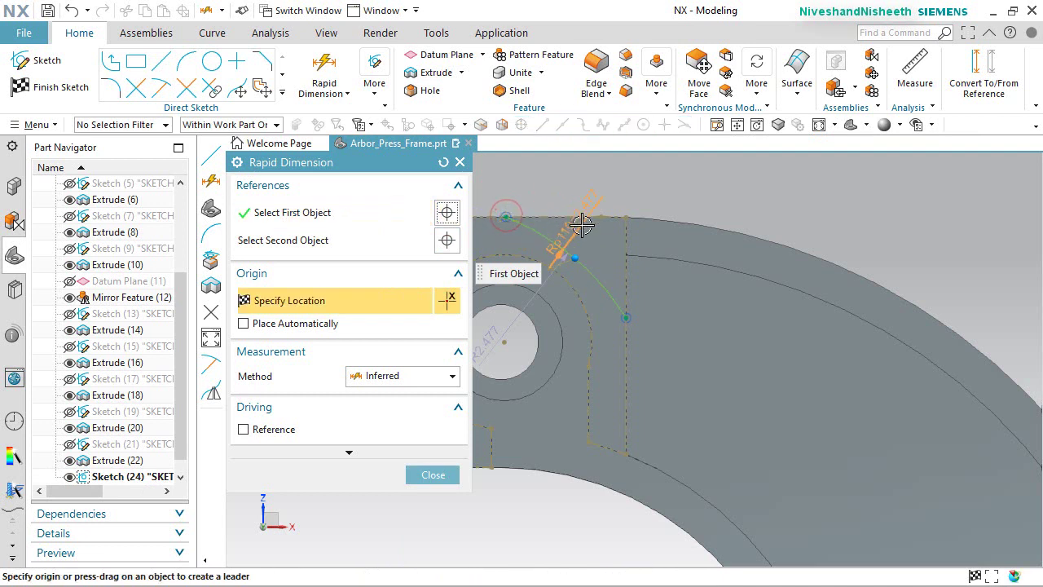
left_click(627, 315)
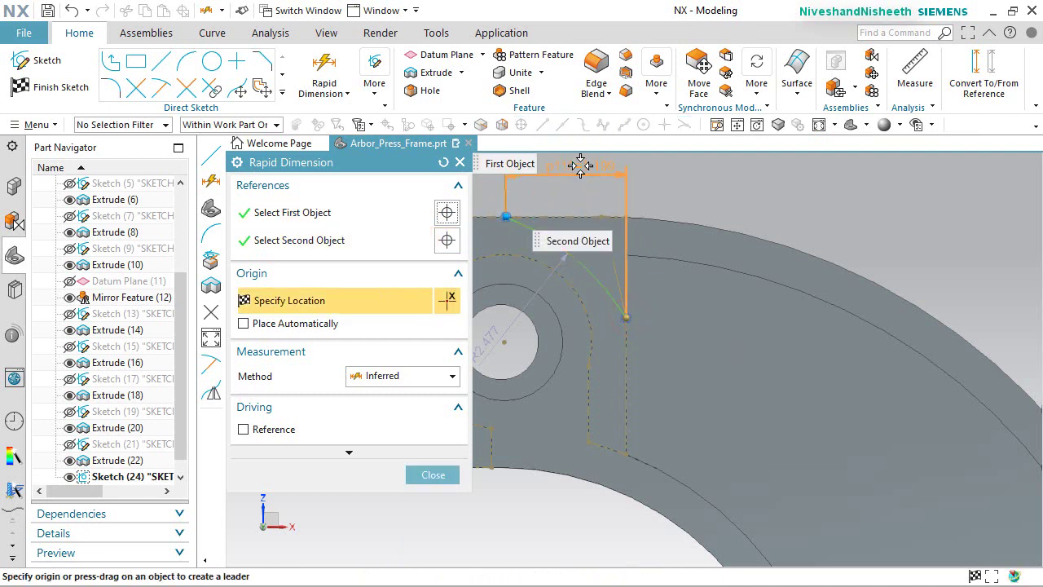
left_click(577, 169)
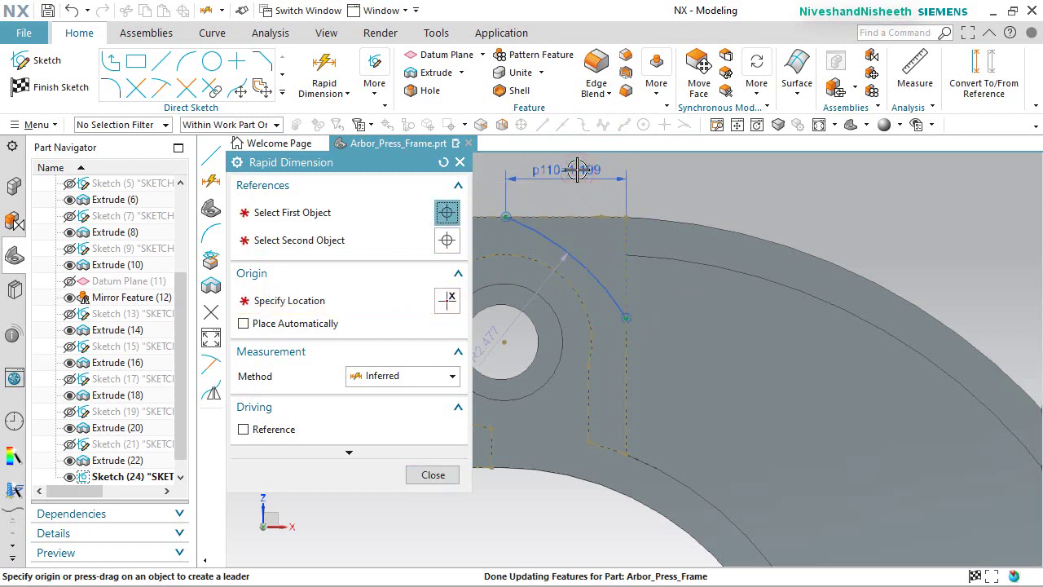
type("1.25")
key("Return")
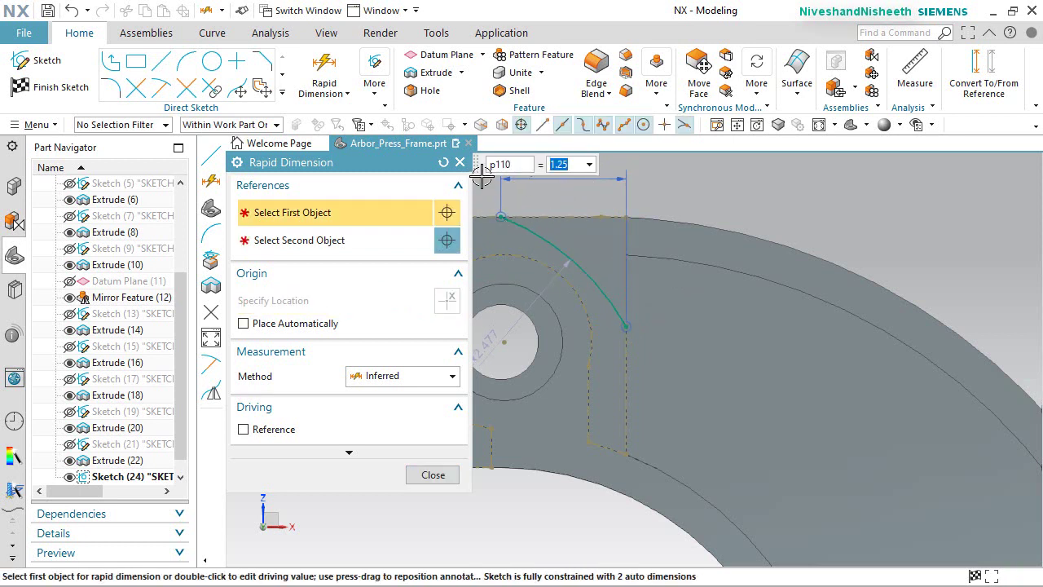
left_click(460, 163)
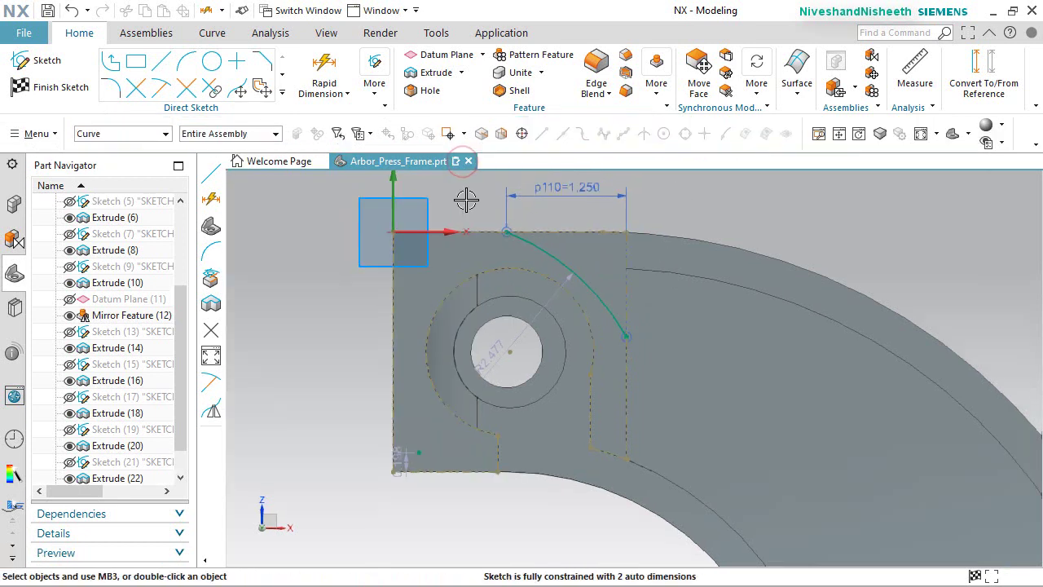
Make the arc tangent to both the head's top reference line and the vertical reference line on the rib side.
left_click(563, 232)
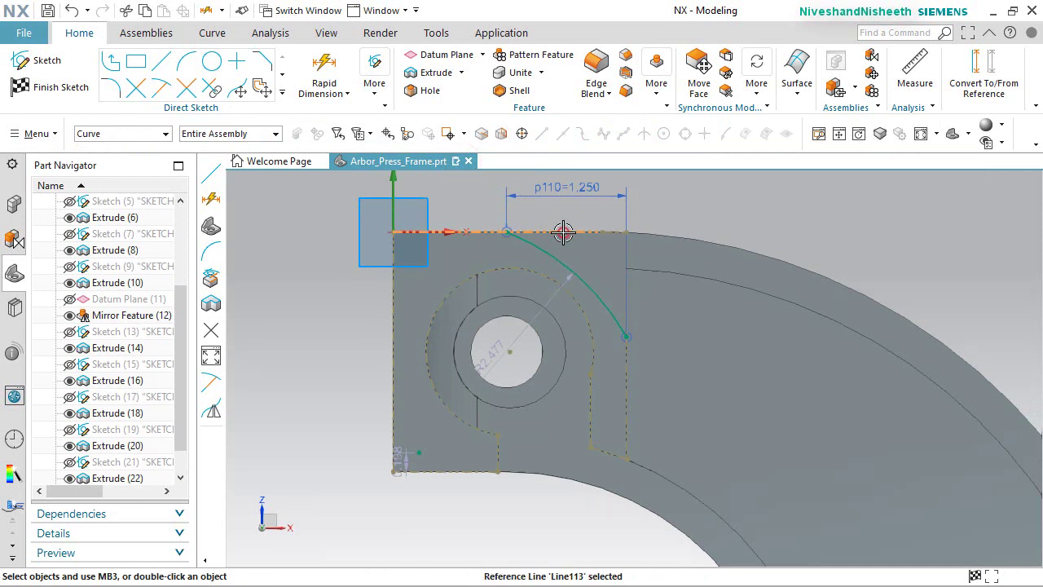
left_click(553, 255)
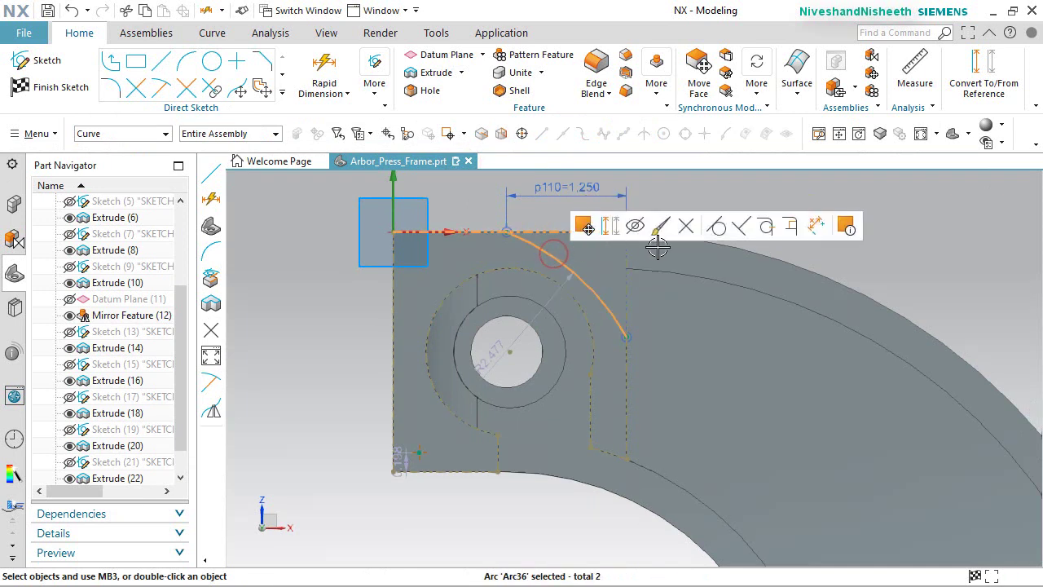
left_click(717, 228)
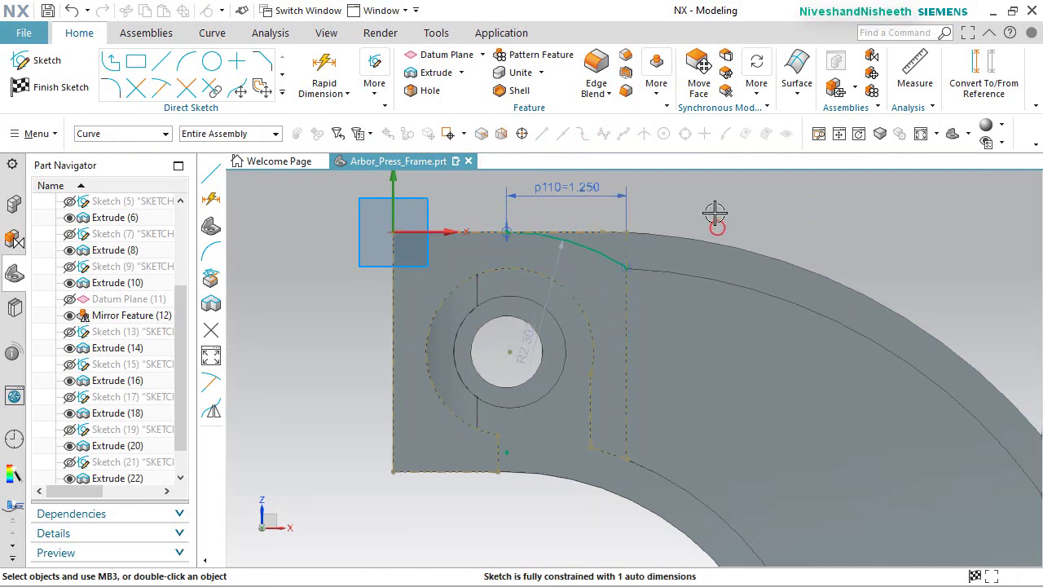
left_click(608, 254)
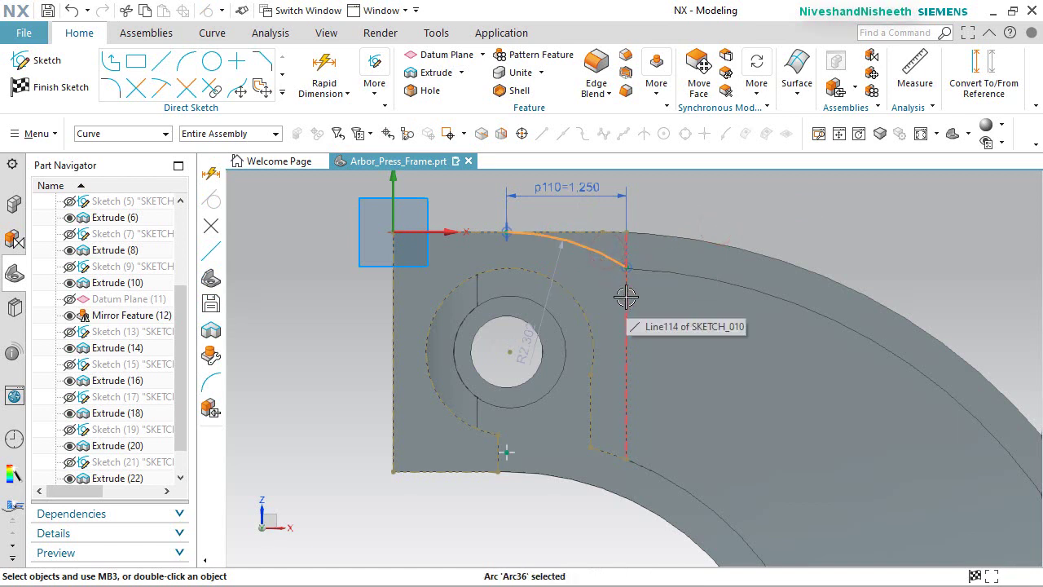
left_click(625, 293)
left_click(788, 269)
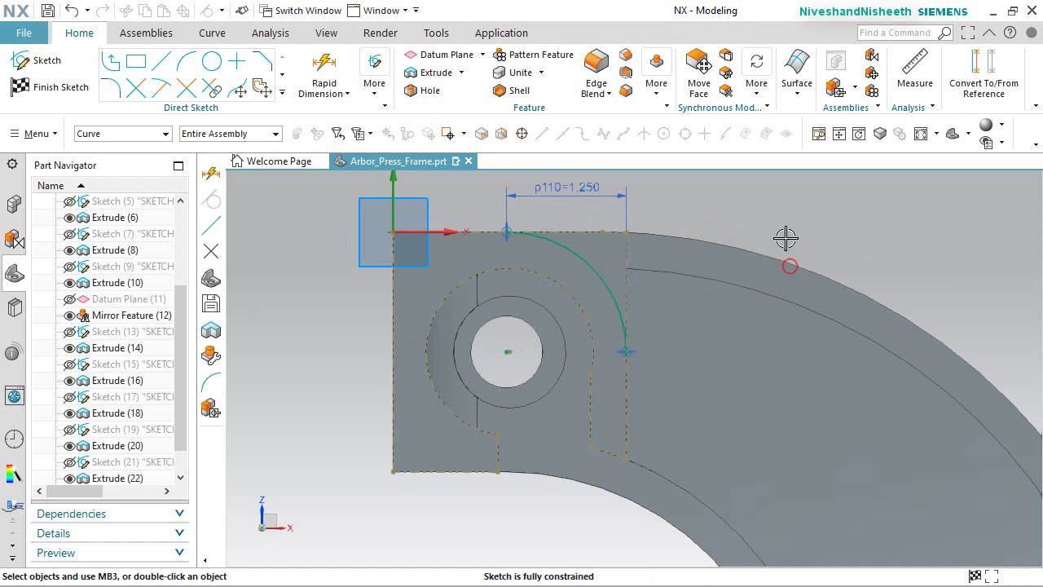
Sketch a vertical line about 2.5 in long upward from the arc's lower endpoint on the rib side.
left_click(163, 69)
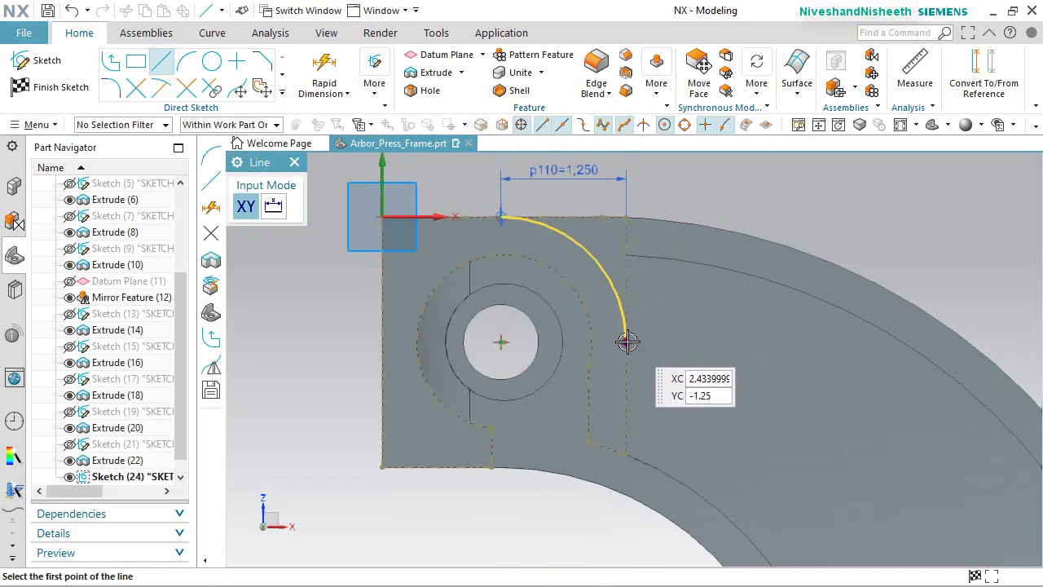
left_click(627, 342)
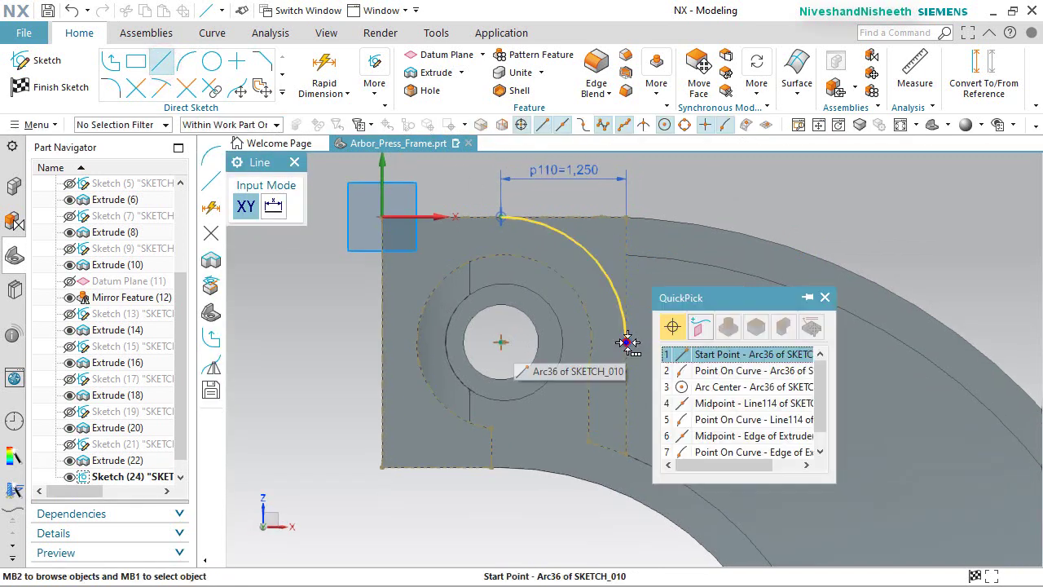
left_click(701, 358)
scroll(676, 370, "up", 2)
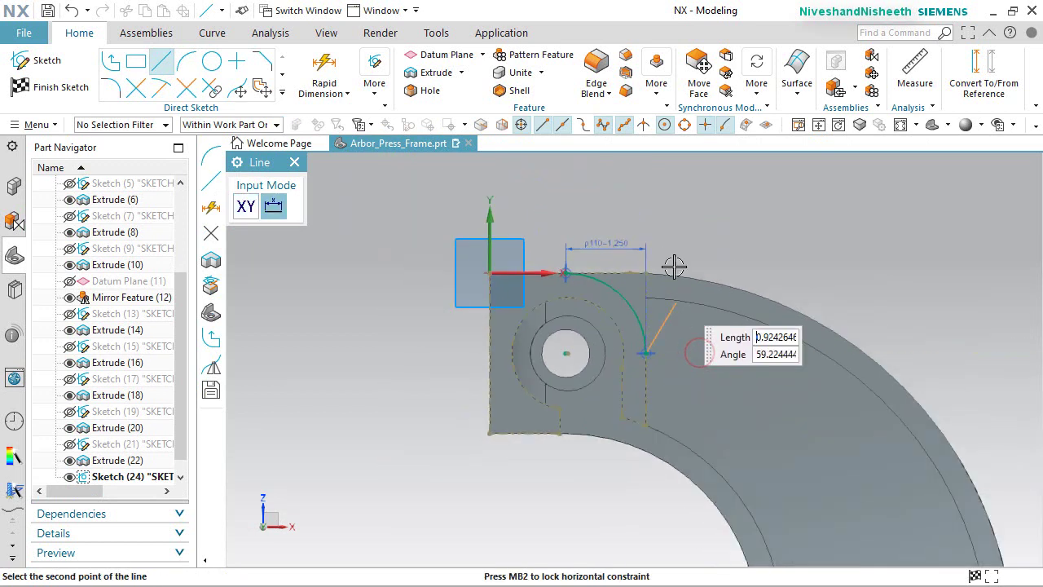
left_click(638, 199)
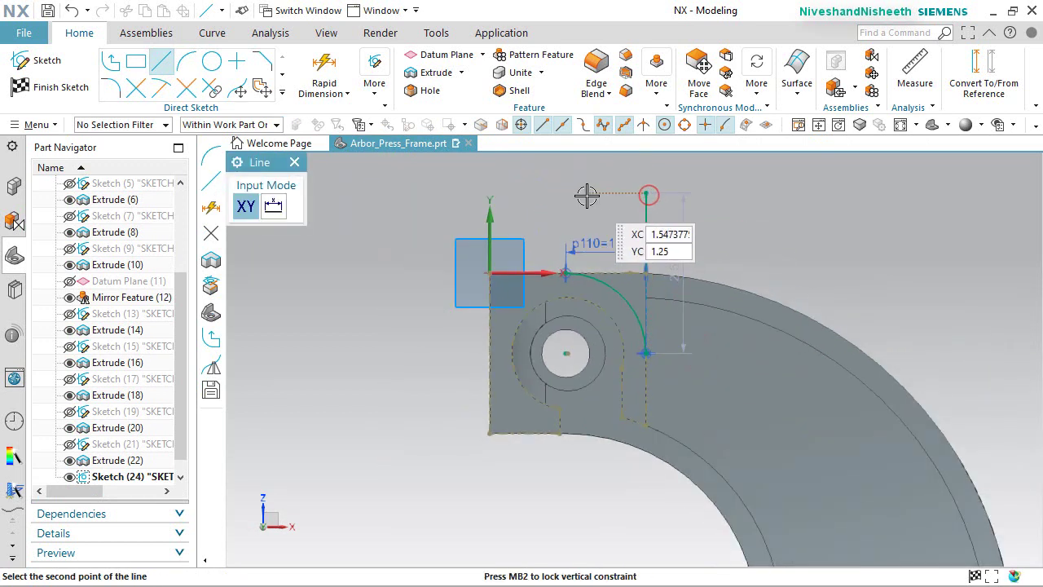
Close the profile with a 1.25 in horizontal line from the vertical line's upper end and a vertical line to the arc's upper endpoint.
left_click(643, 194)
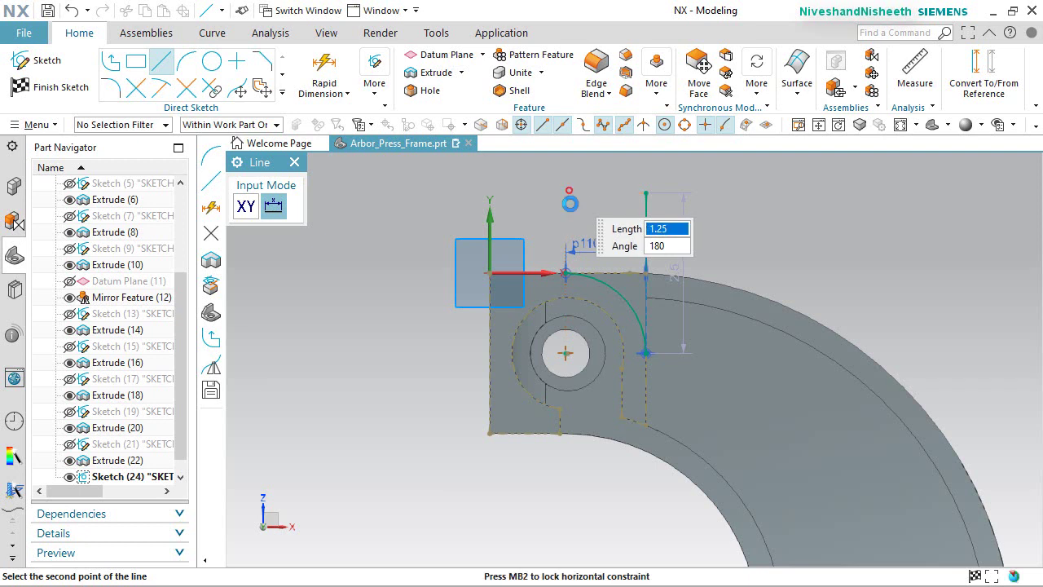
left_click(568, 199)
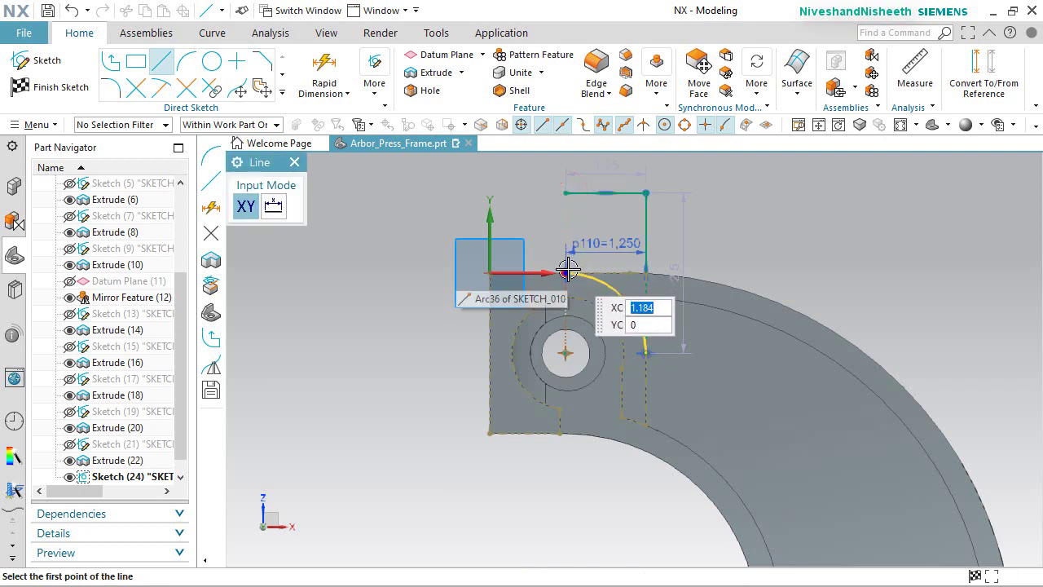
left_click(568, 269)
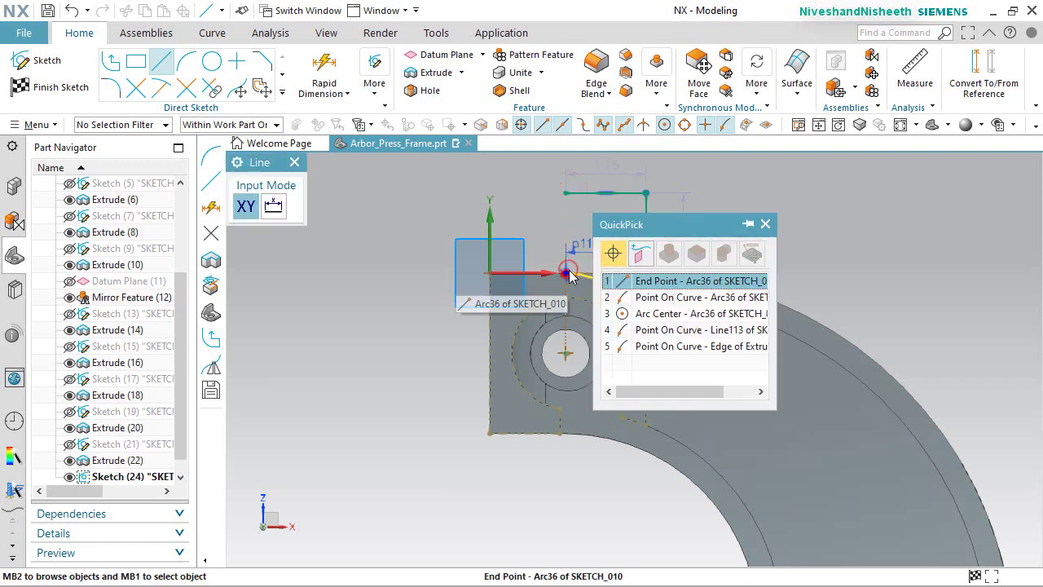
left_click(632, 281)
left_click(566, 193)
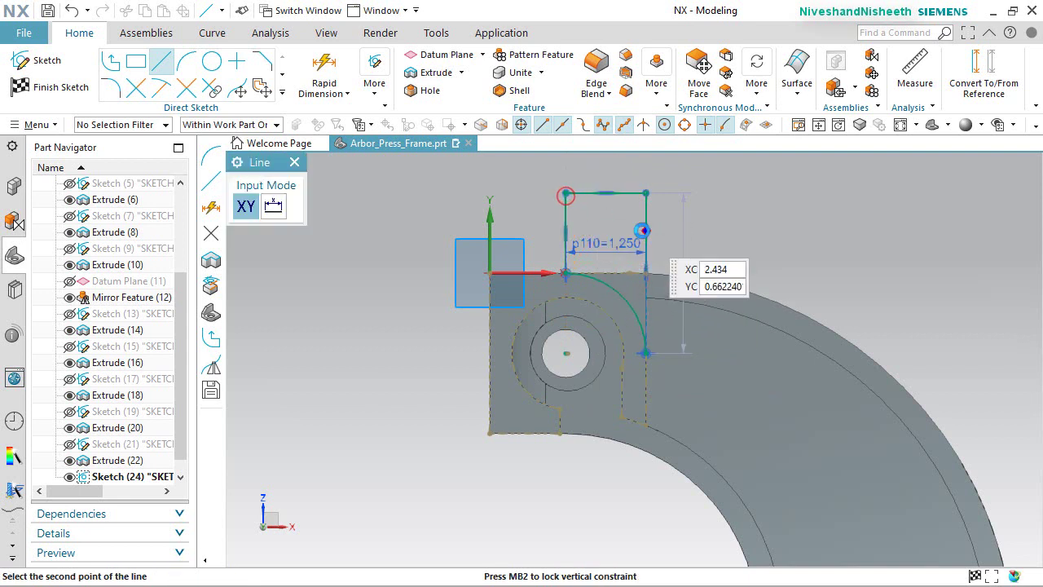
right_click(675, 235)
left_click(685, 220)
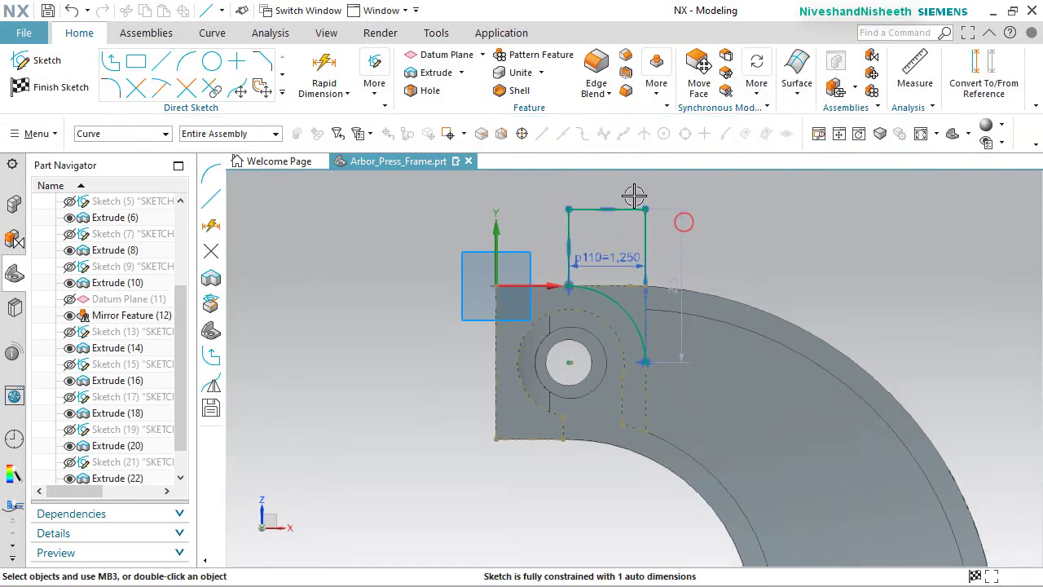
Lower the profile's top line to just above the head's top edge and finish the sketch.
left_click_drag(648, 219, 649, 255)
left_click(756, 246)
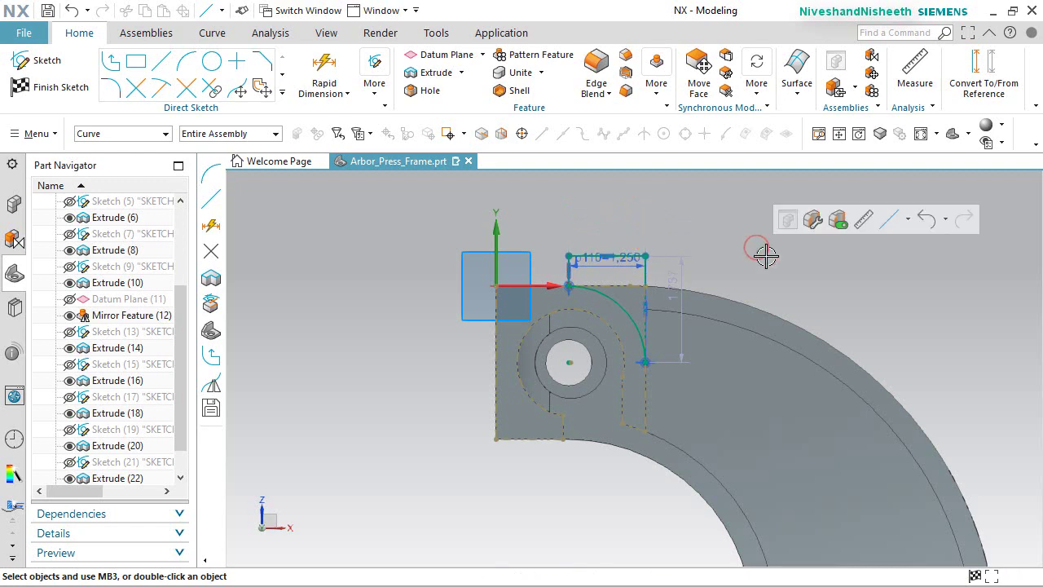
right_click(815, 265)
left_click(822, 236)
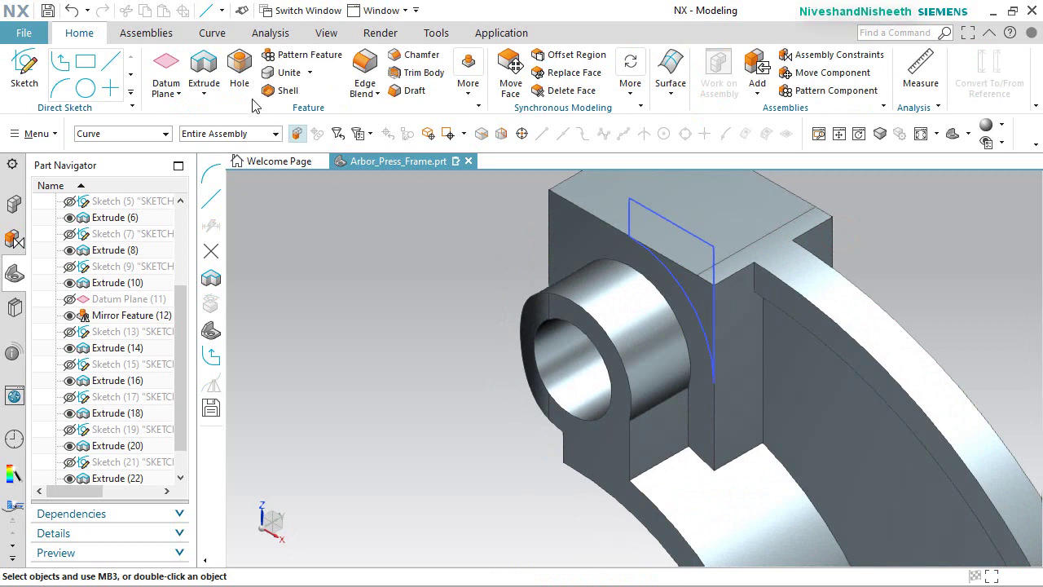
Extrude the corner profile 0.594 in with the direction reversed into the head, subtracting it from the body.
left_click(204, 69)
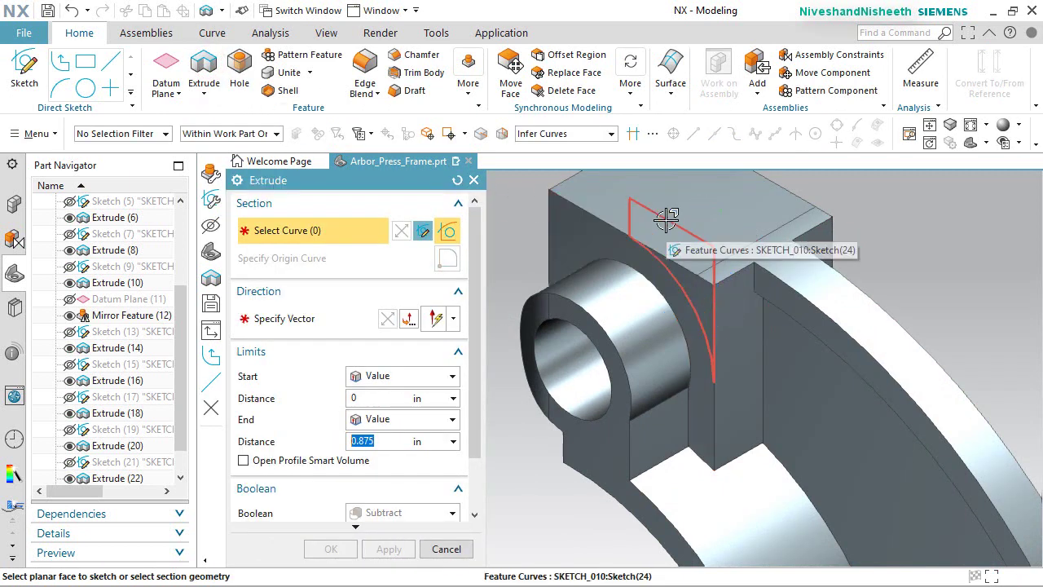
left_click(668, 218)
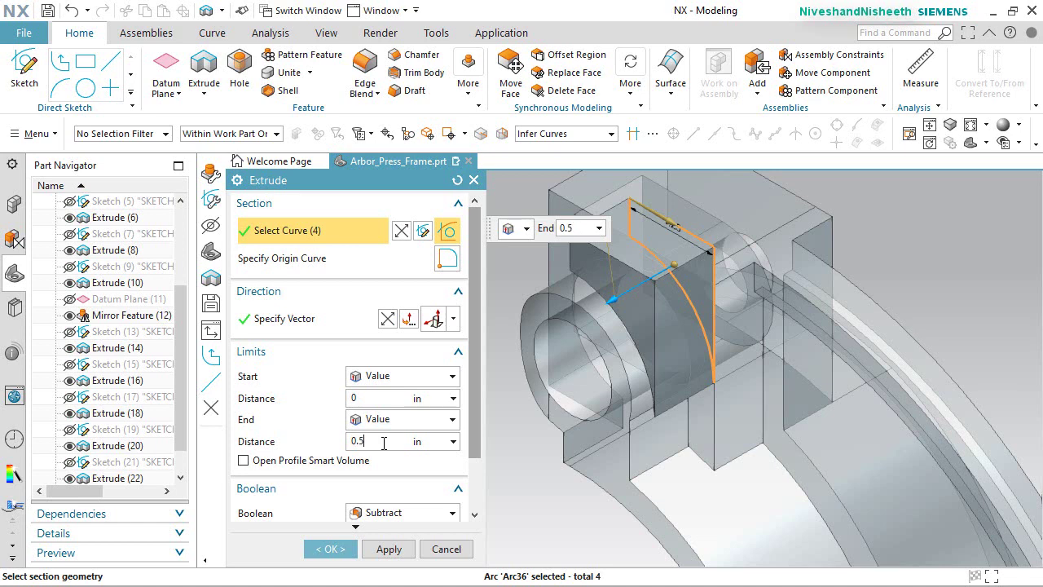
left_click(387, 320)
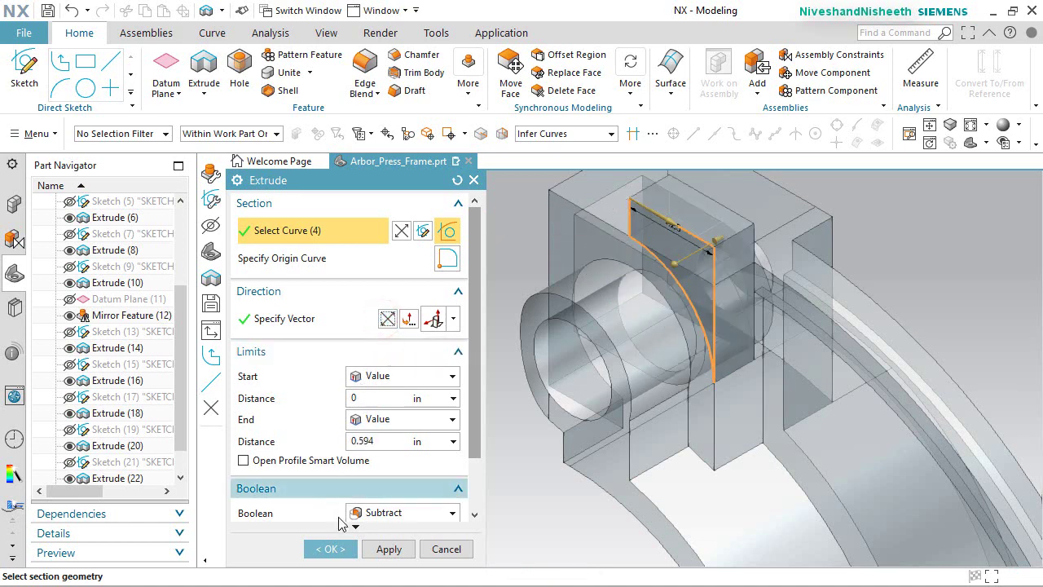
left_click(332, 550)
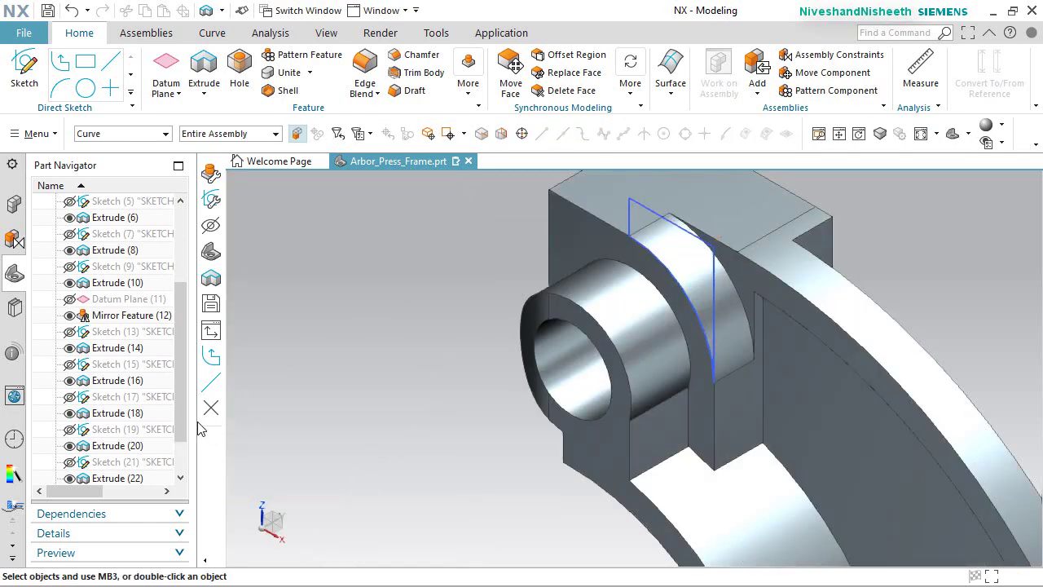
Hide the corner-cut sketch, Sketch (24).
scroll(184, 420, "down", 1)
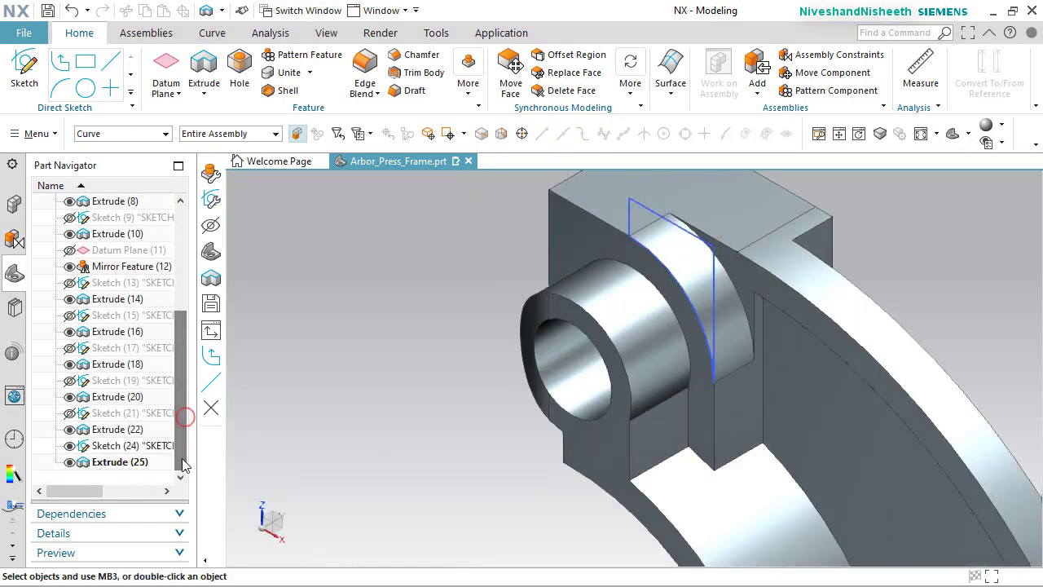
left_click(69, 447)
mouse_move(683, 339)
middle_mouse_down()
mouse_move(682, 318)
mouse_move(655, 293)
mouse_move(608, 340)
mouse_move(628, 323)
mouse_move(692, 331)
mouse_move(703, 361)
mouse_move(686, 355)
middle_mouse_up()
key("Home")
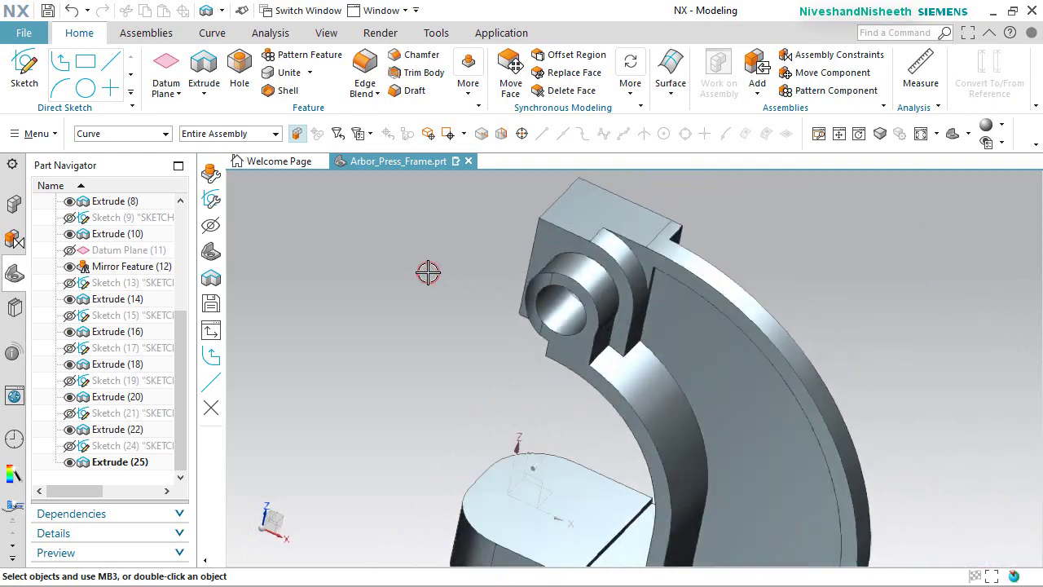
Mirror the corner cut, Extrude (25), about Datum Plane (11) with Mirror Feature.
left_click(466, 91)
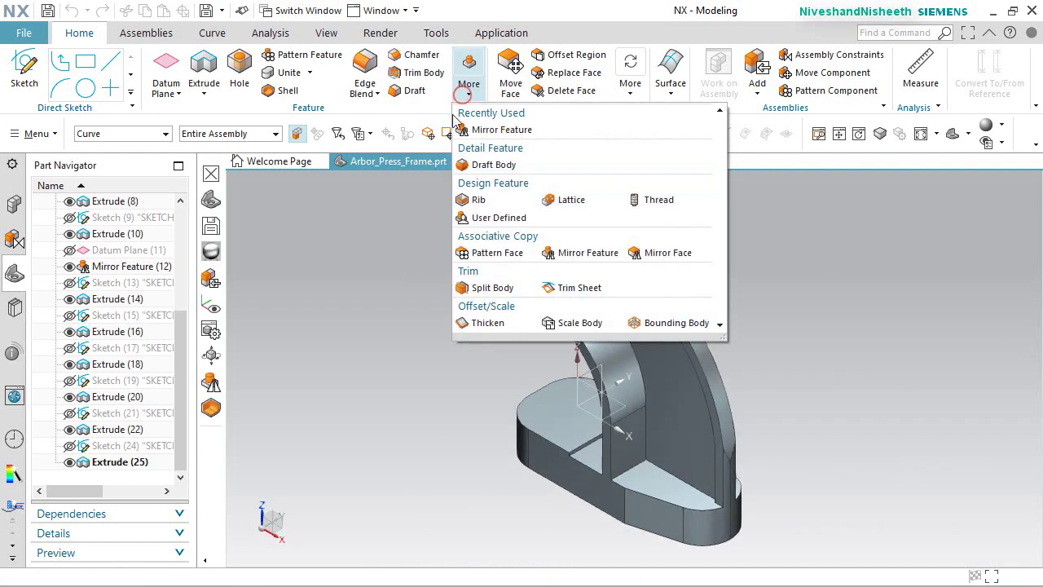
left_click(574, 254)
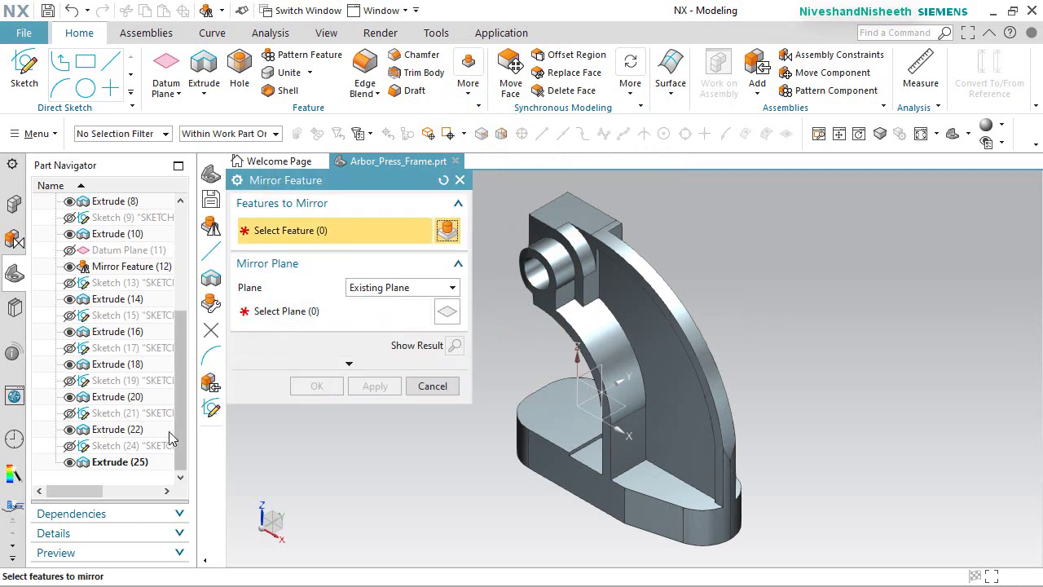
left_click(119, 462)
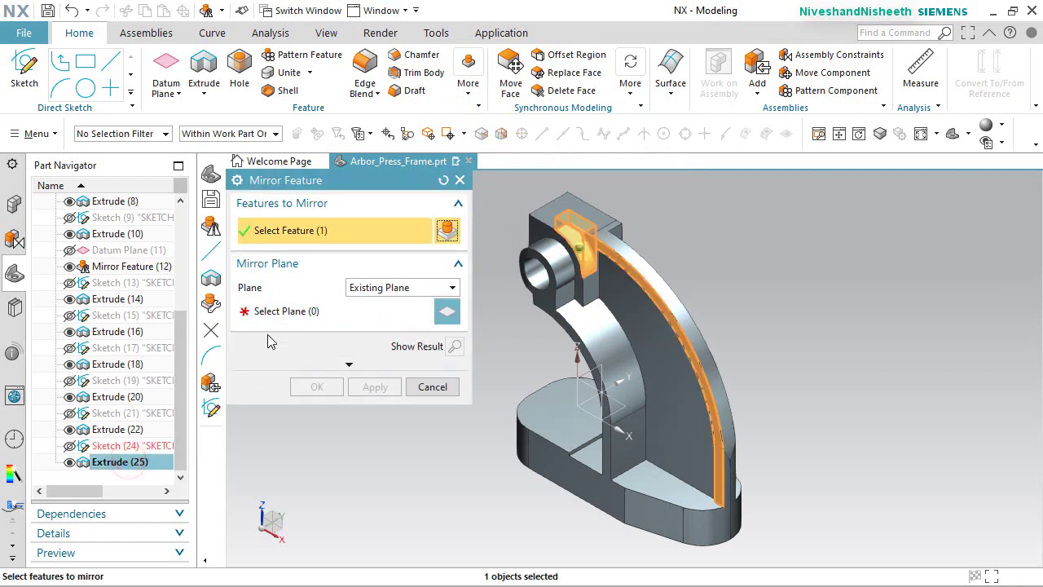
left_click(277, 308)
left_click(128, 248)
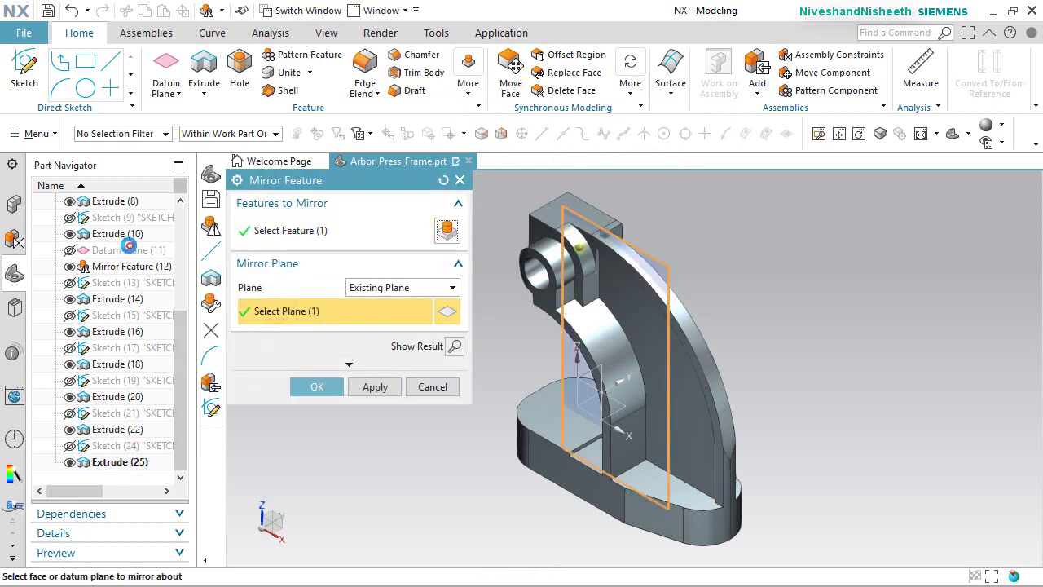
left_click(300, 386)
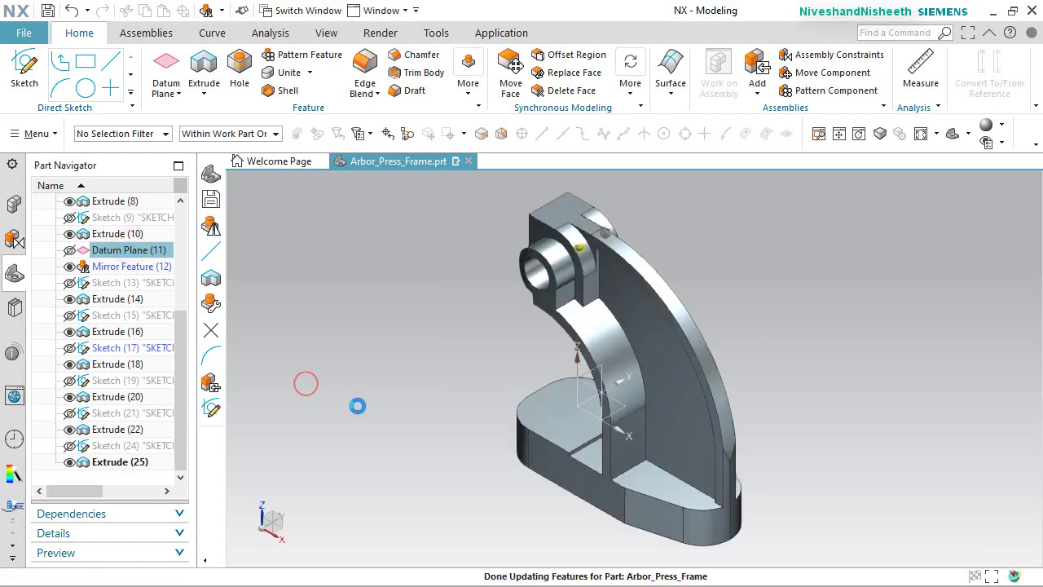
Apply separate 0.625 in edge blends to the two single edges where the head's stepped faces meet the curved flange on the boss side.
middle_click_drag(644, 415, 543, 419)
key("End")
left_click(505, 345)
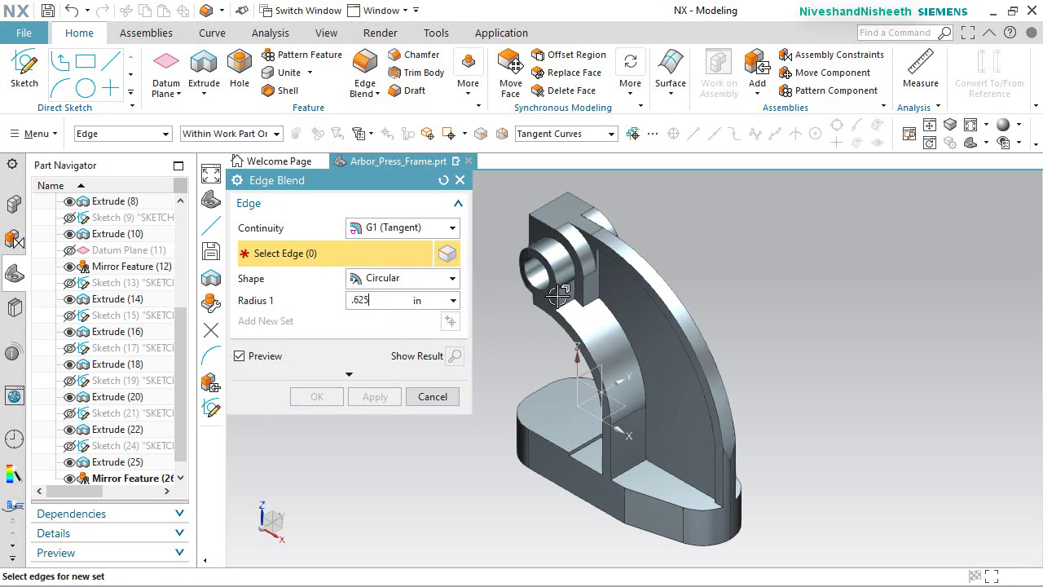
scroll(581, 291, "up", 5)
left_click(565, 133)
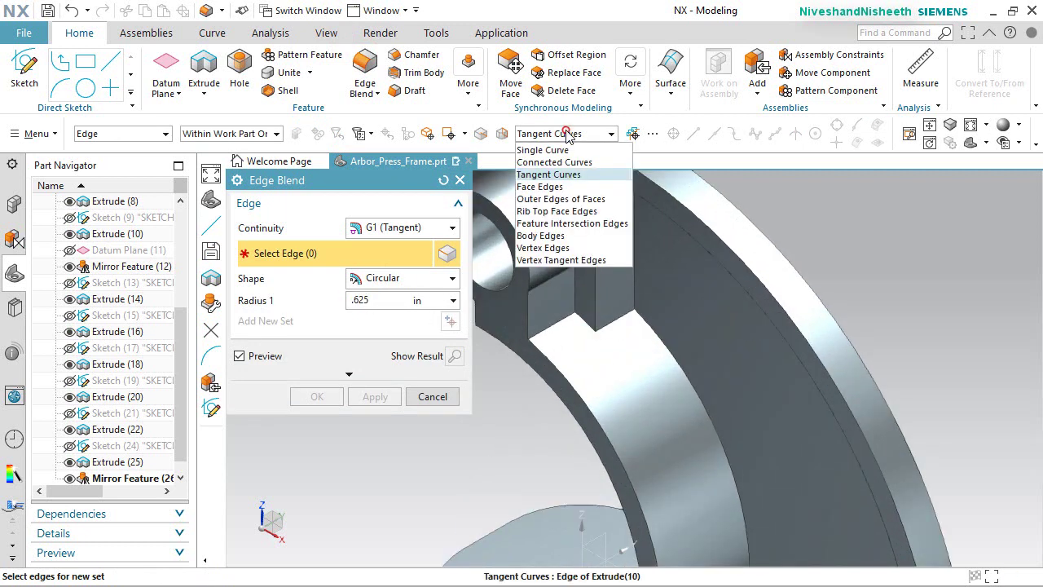
left_click(554, 152)
scroll(545, 330, "up", 3)
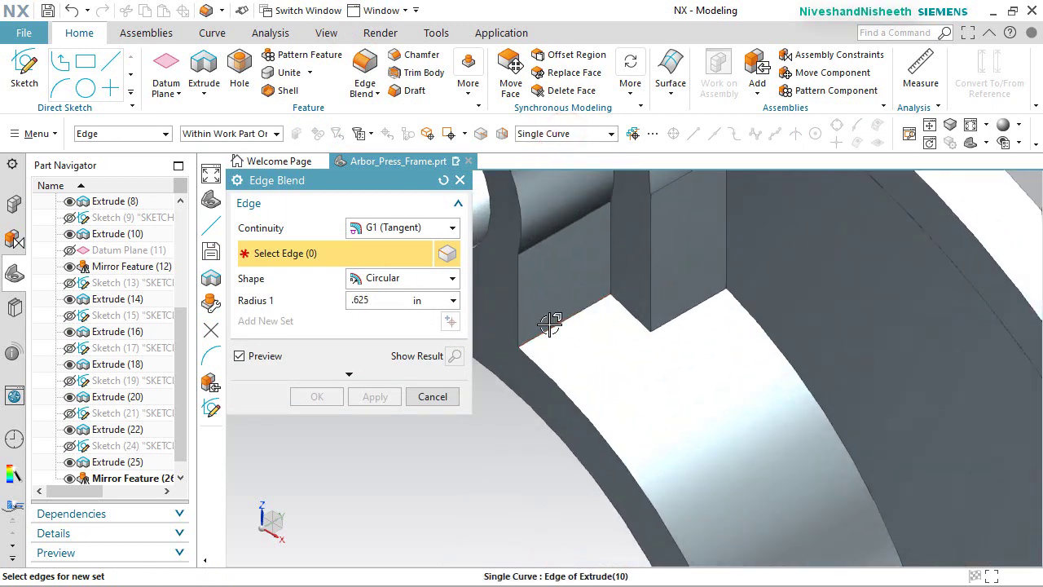
left_click(550, 323)
left_click(376, 396)
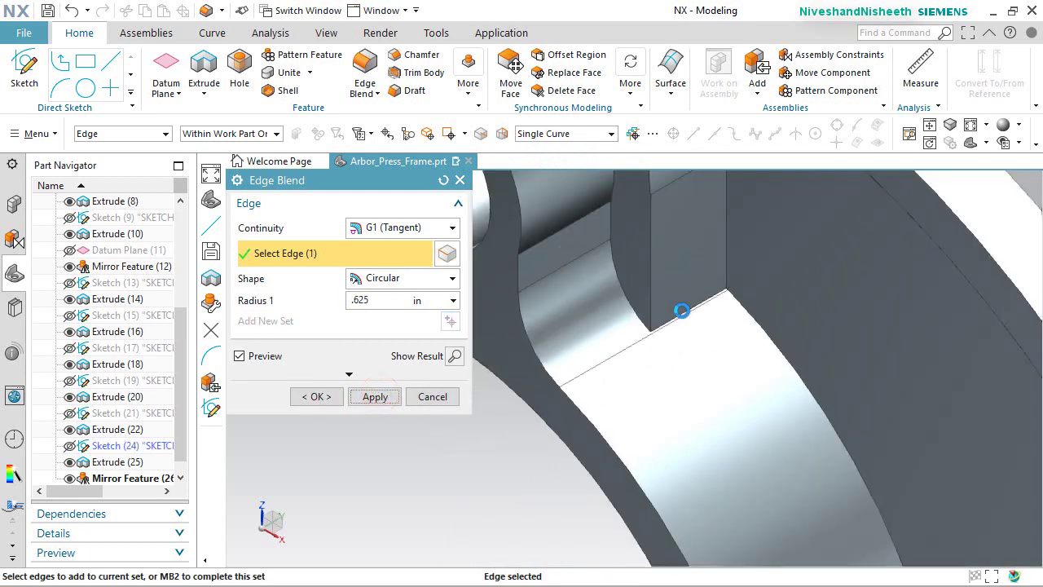
left_click(681, 312)
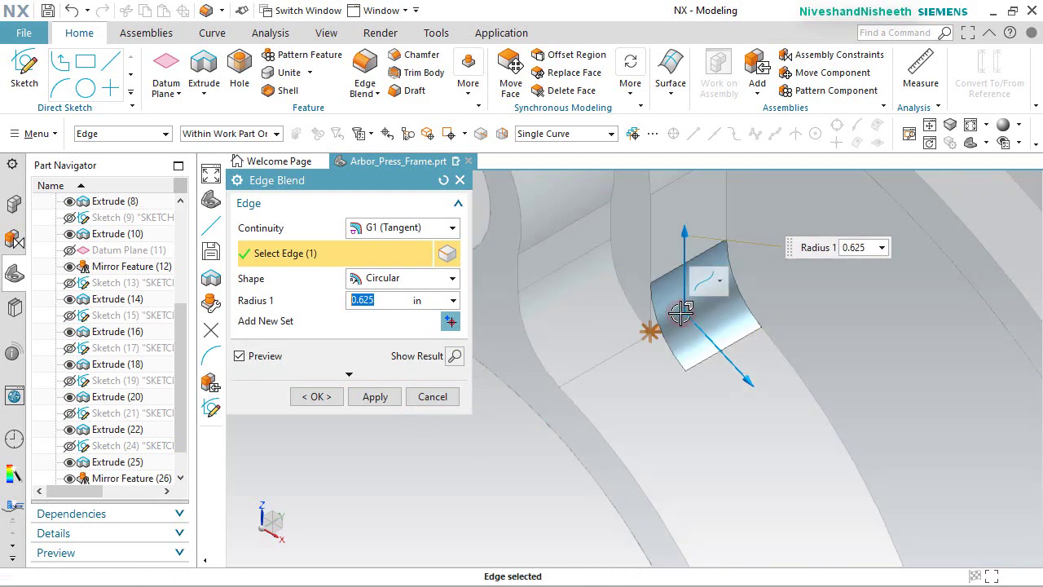
left_click(371, 396)
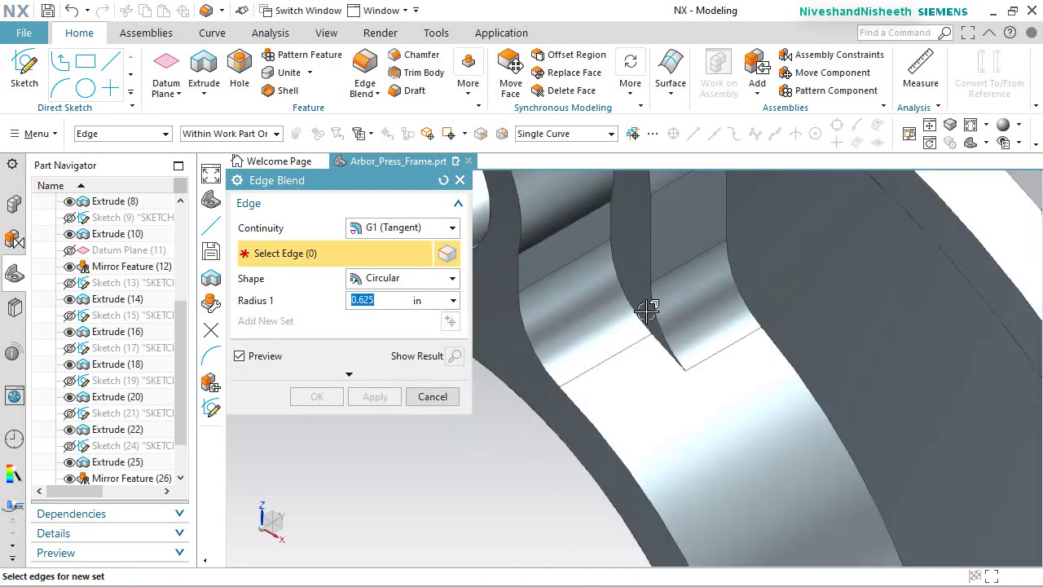
Blend the edge between the head and the curved flange on the opposite side of the frame with a 0.625 in radius.
key("ctrl+f")
middle_click_drag(690, 379, 622, 387)
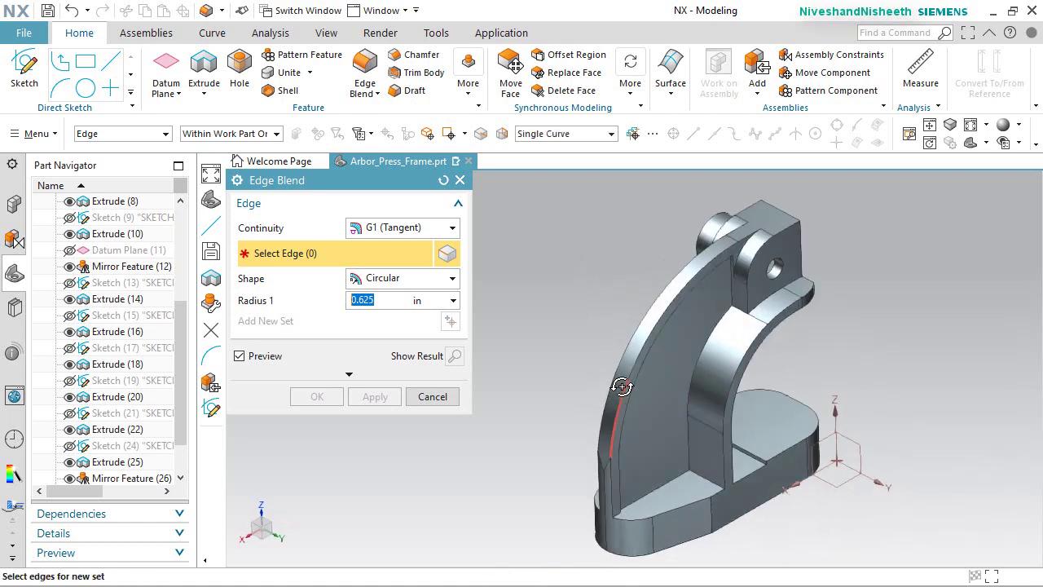
scroll(727, 305, "up", 5)
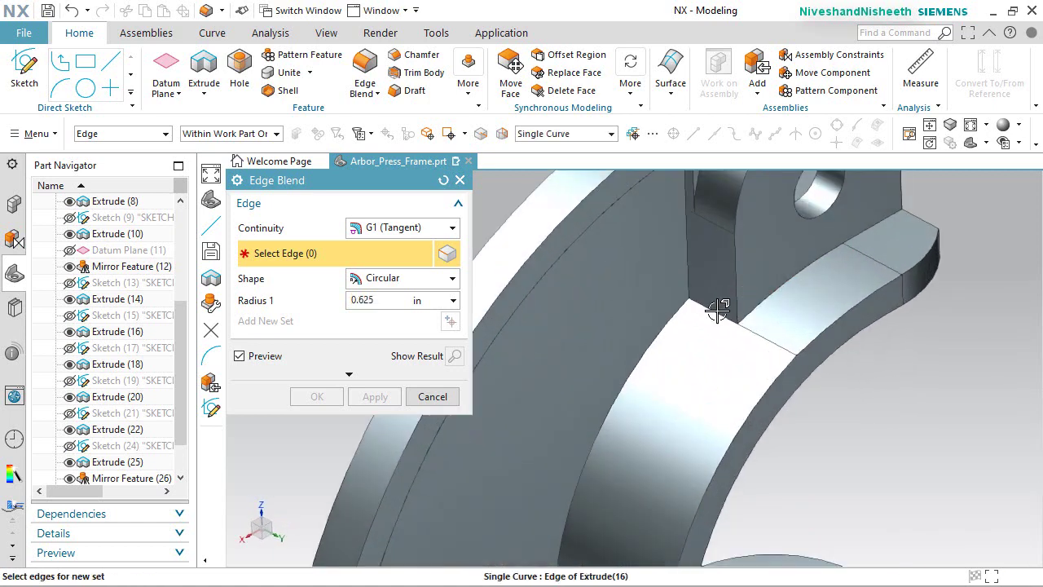
left_click(720, 308)
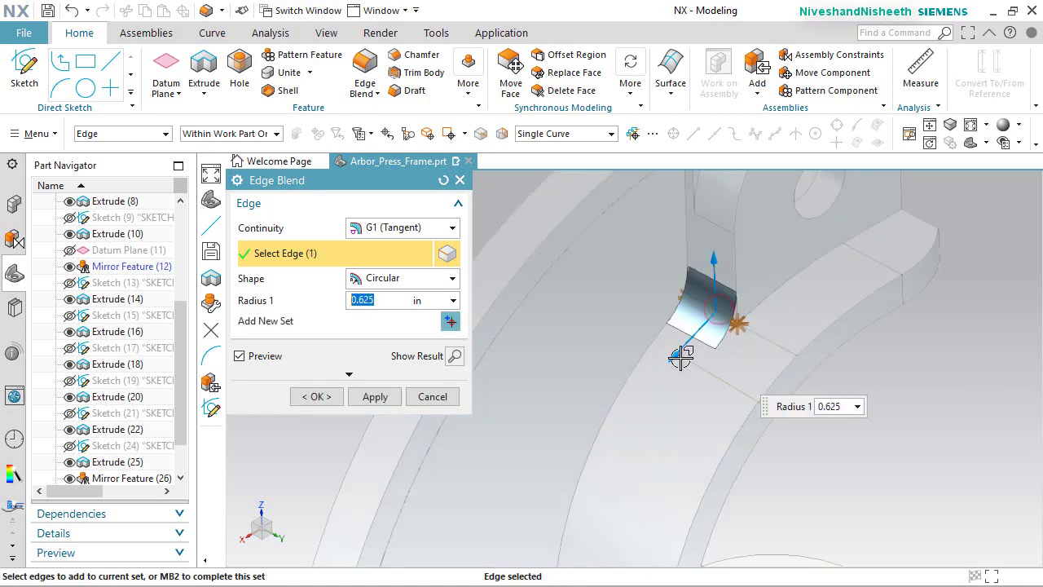
left_click(380, 396)
Blend the pocket's upper corner edge beside the head on both sides of the web with a 0.625 in radius.
scroll(704, 372, "down", 3)
scroll(698, 277, "up", 5)
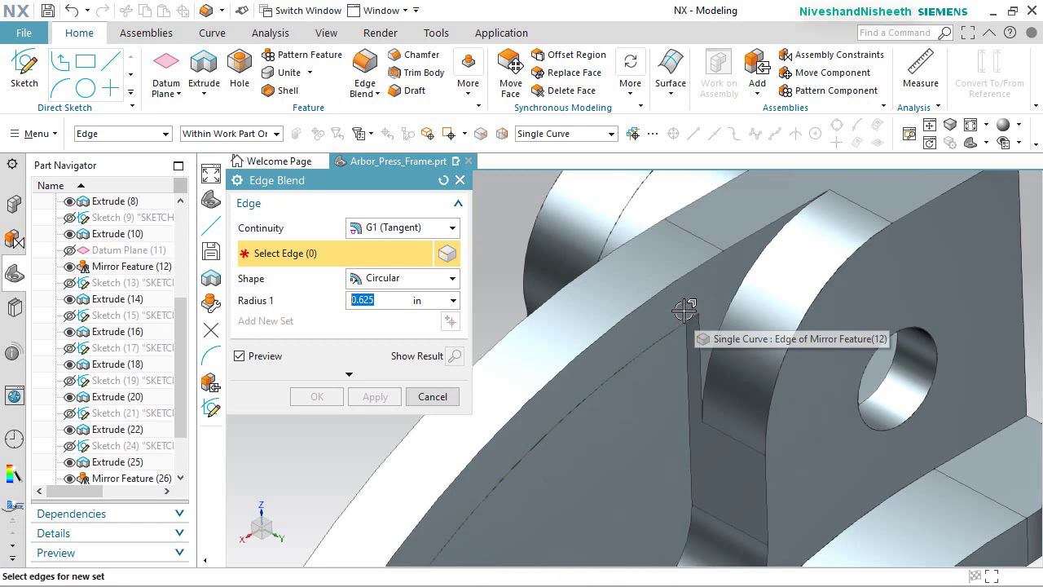
middle_click_drag(692, 352, 729, 342)
left_click(689, 321)
scroll(599, 348, "up", 4)
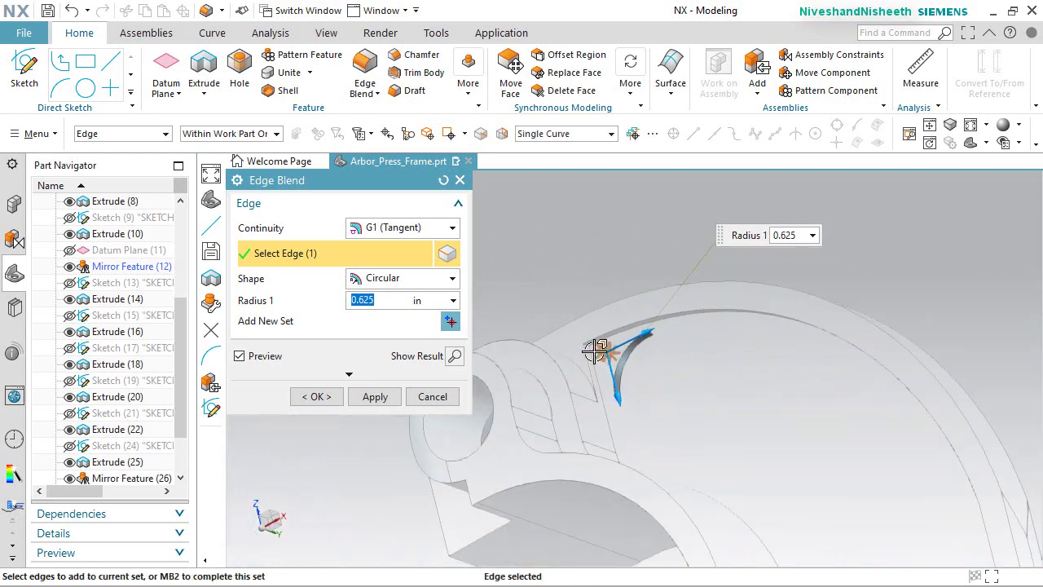
left_click(554, 321)
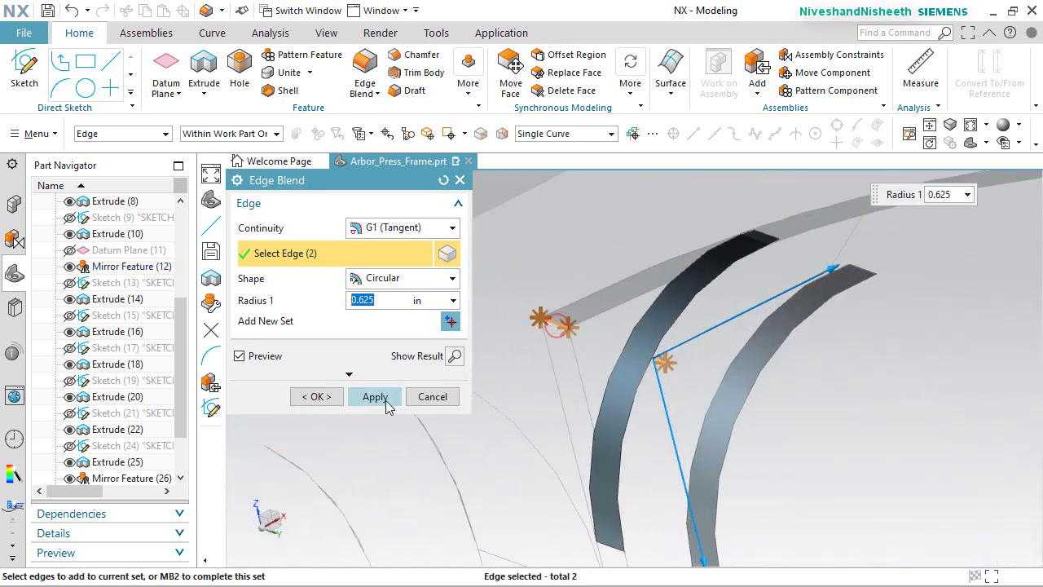
left_click(318, 397)
scroll(672, 304, "down", 4)
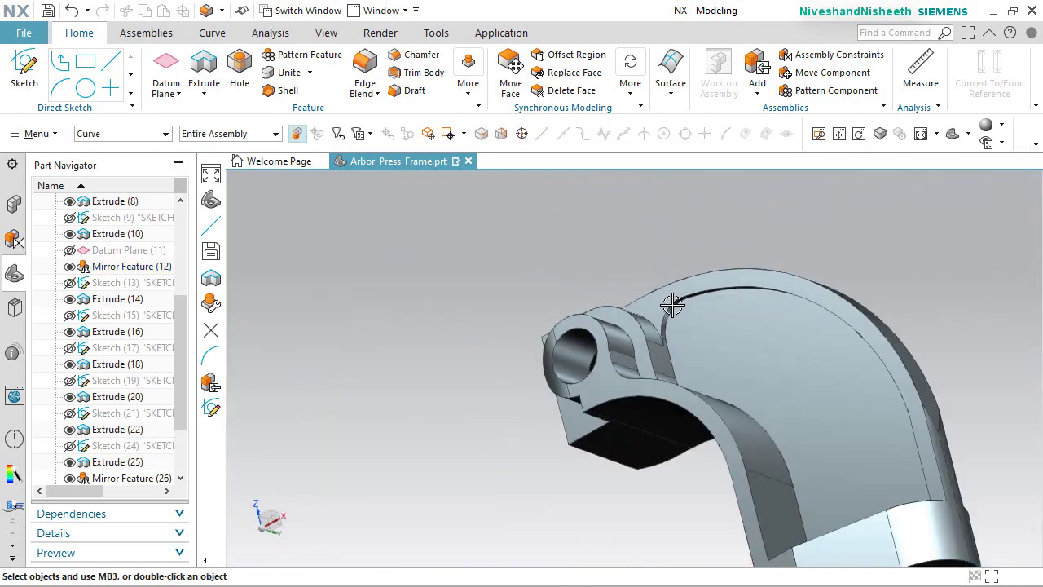
Restore the trimetric view of the frame and save the part file.
middle_click_drag(683, 261, 796, 277)
key("Home")
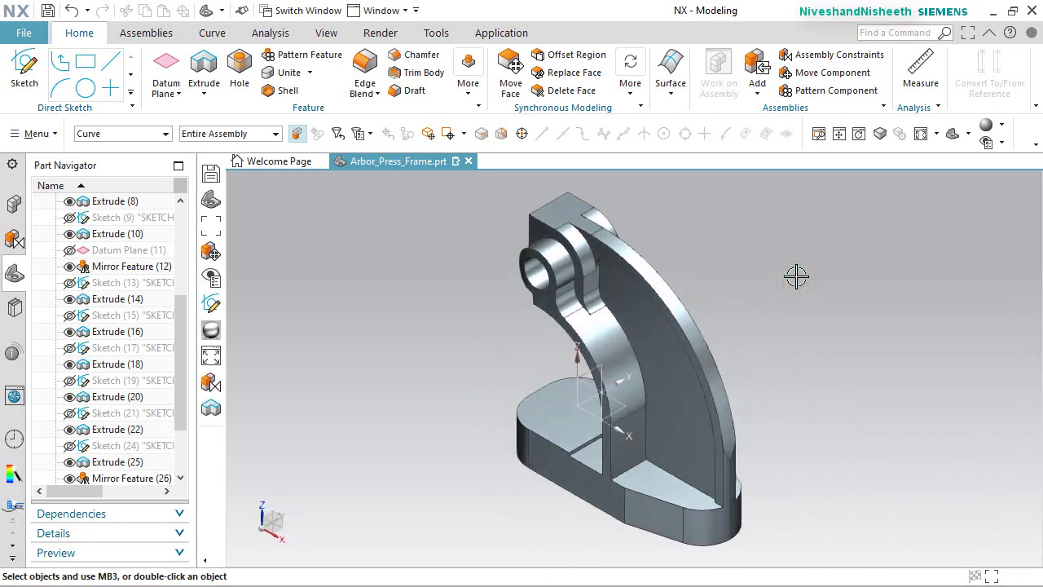
key("ctrl+s")
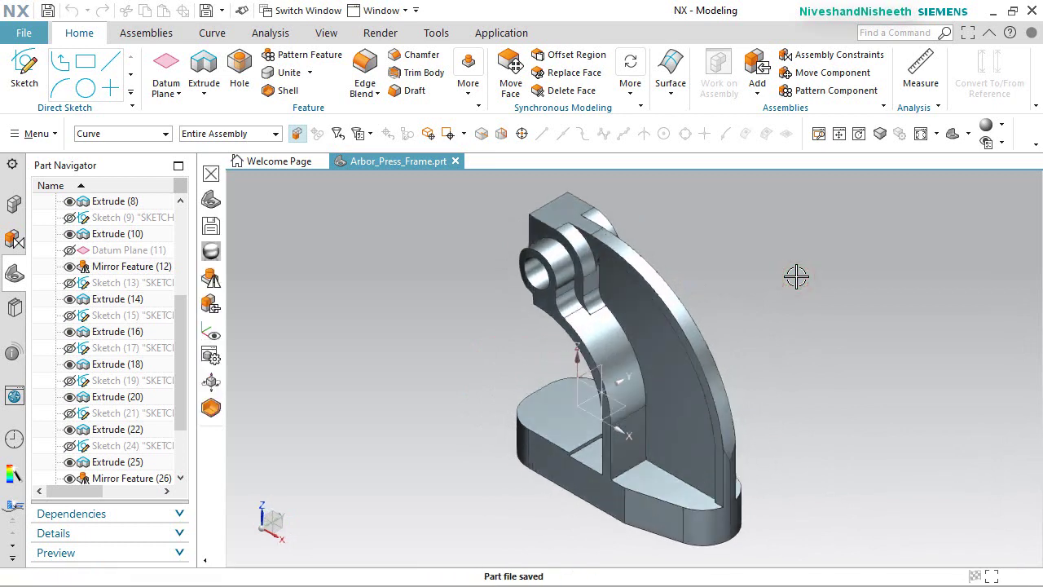
Create an on-plane sketch on the top face of the base's rounded front section.
left_click(24, 66)
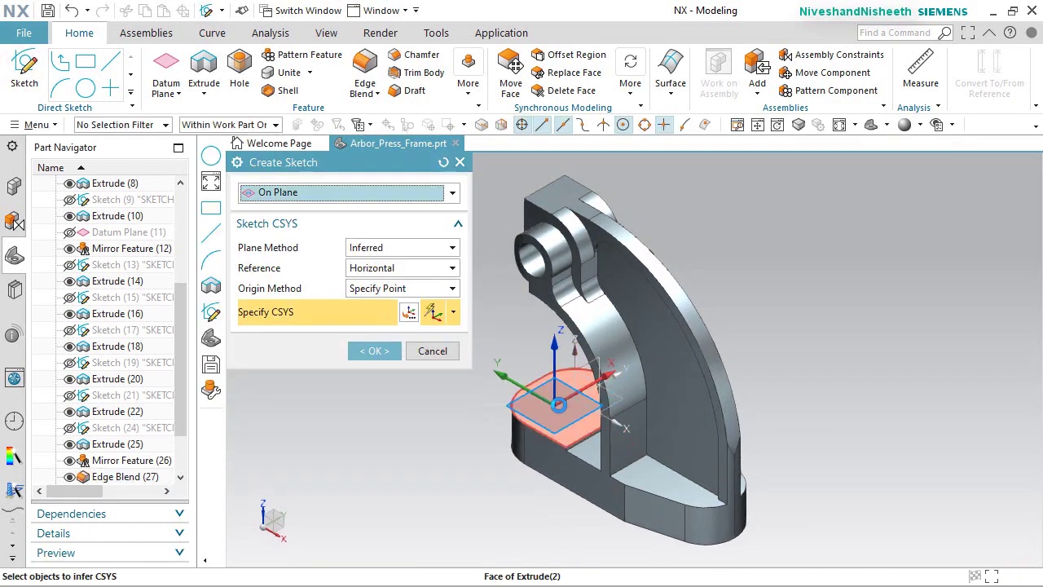
left_click(374, 350)
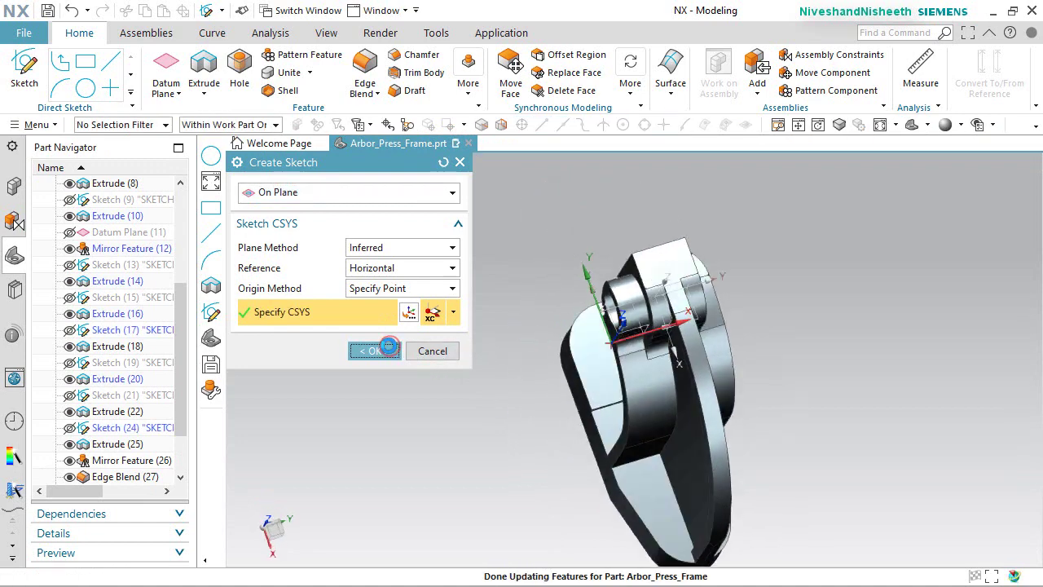
scroll(447, 297, "up", 2)
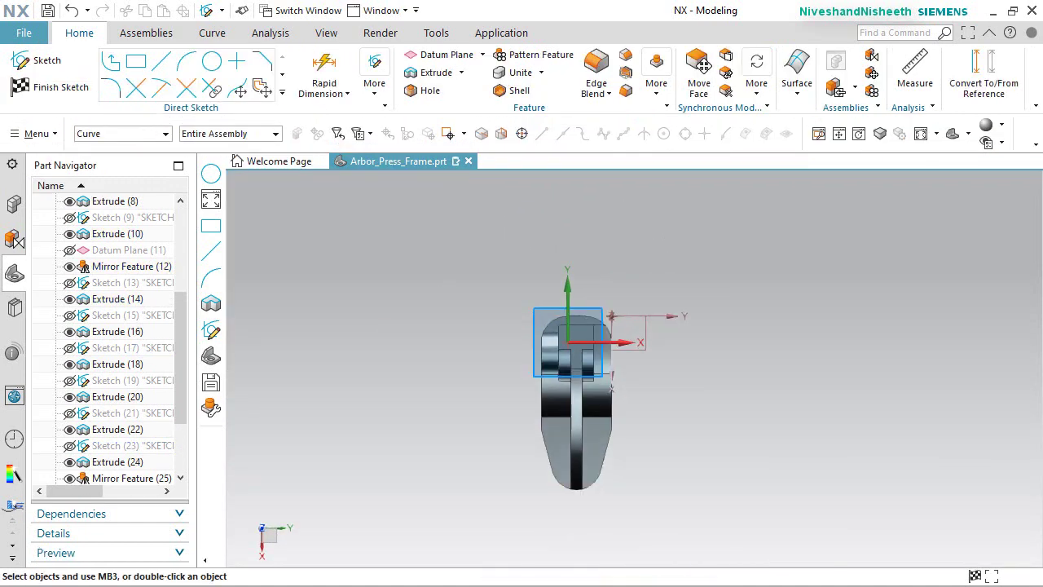
Create a one-plane view section through the top face of the base to clip away the upper frame.
middle_click_drag(640, 471, 726, 505)
scroll(501, 502, "down", 6)
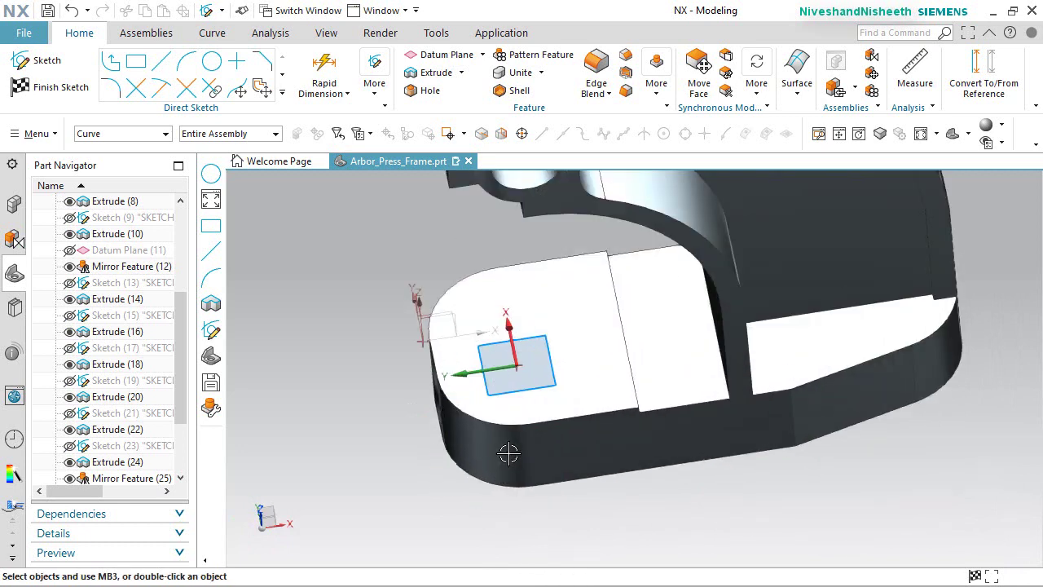
left_click(318, 37)
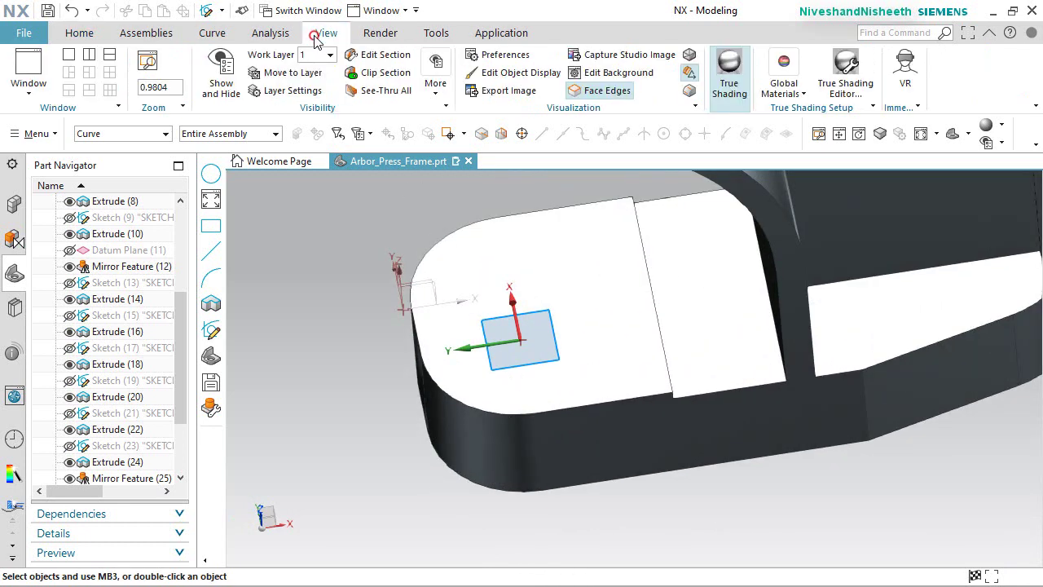
left_click(387, 57)
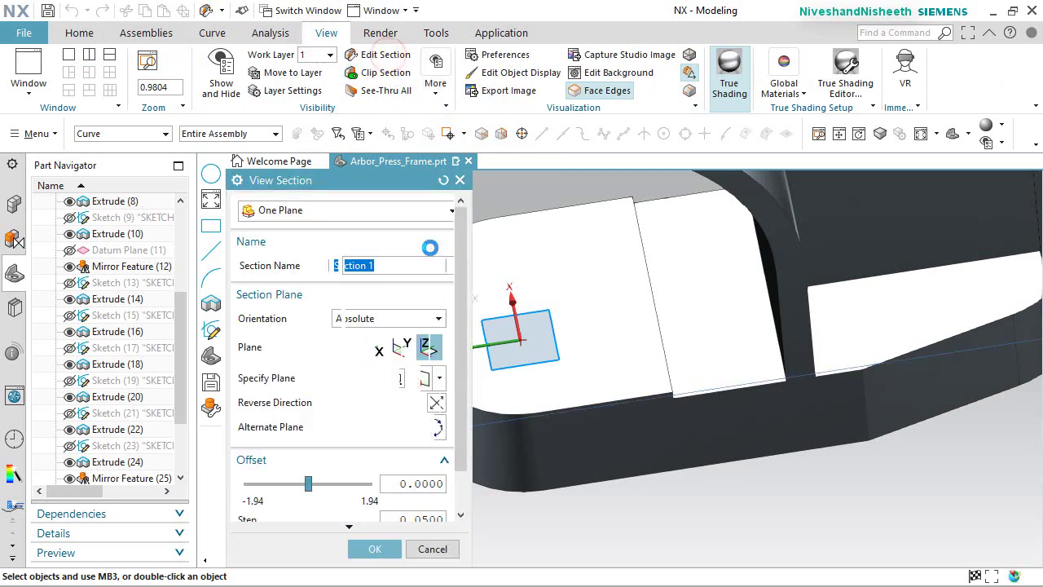
scroll(719, 470, "up", 1)
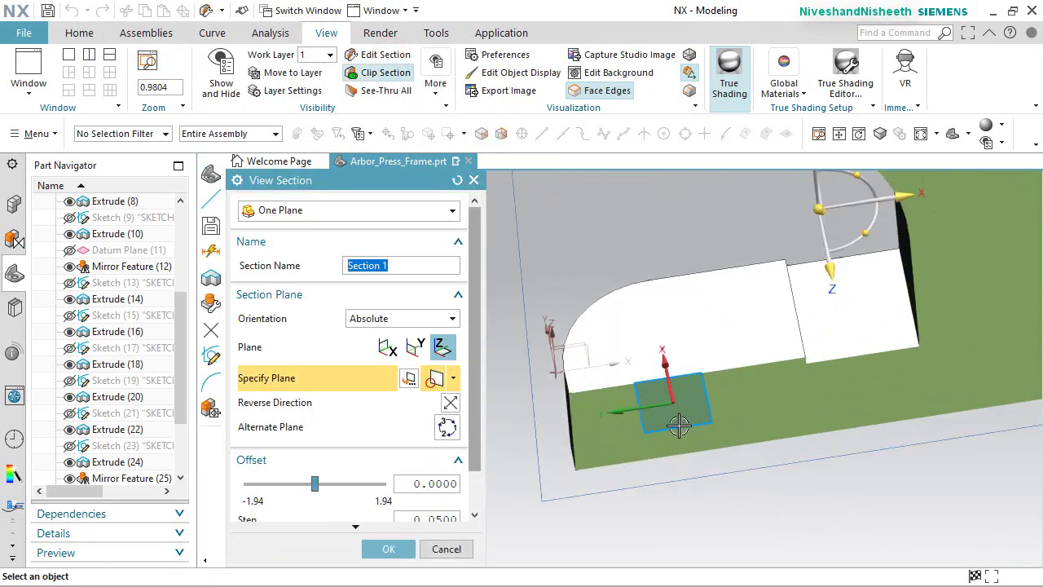
left_click(652, 334)
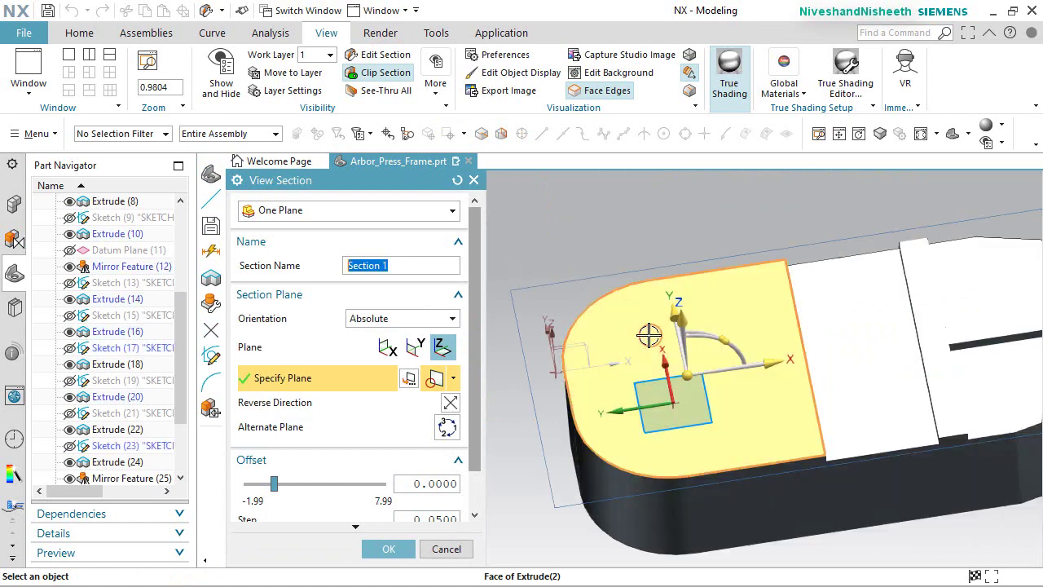
left_click(390, 549)
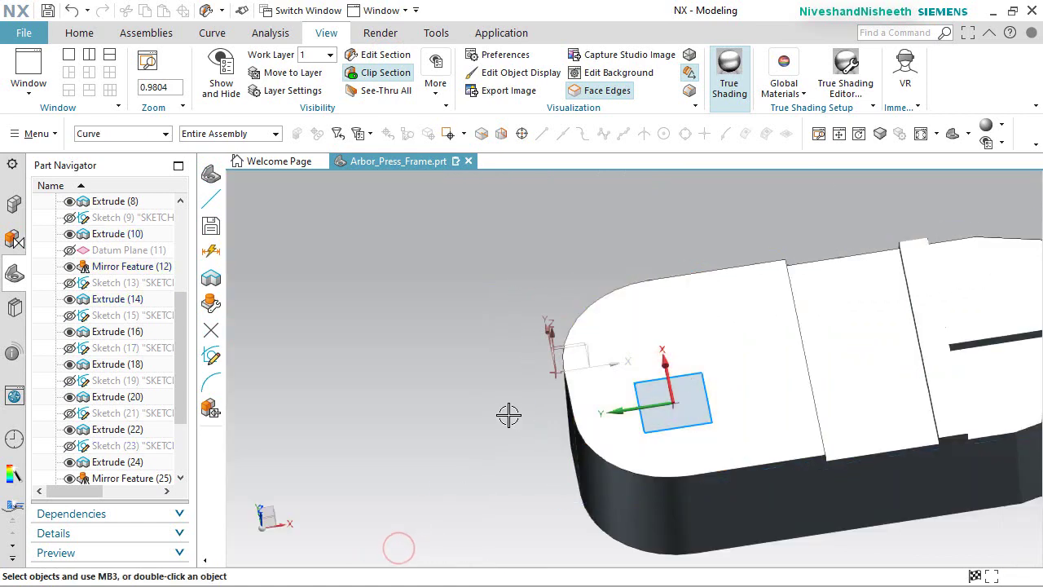
In a straight-on view of the sketch, draw a line from the midpoint of the base's rounded end to the midpoint of the transverse edge.
right_click(508, 416)
left_click(480, 416)
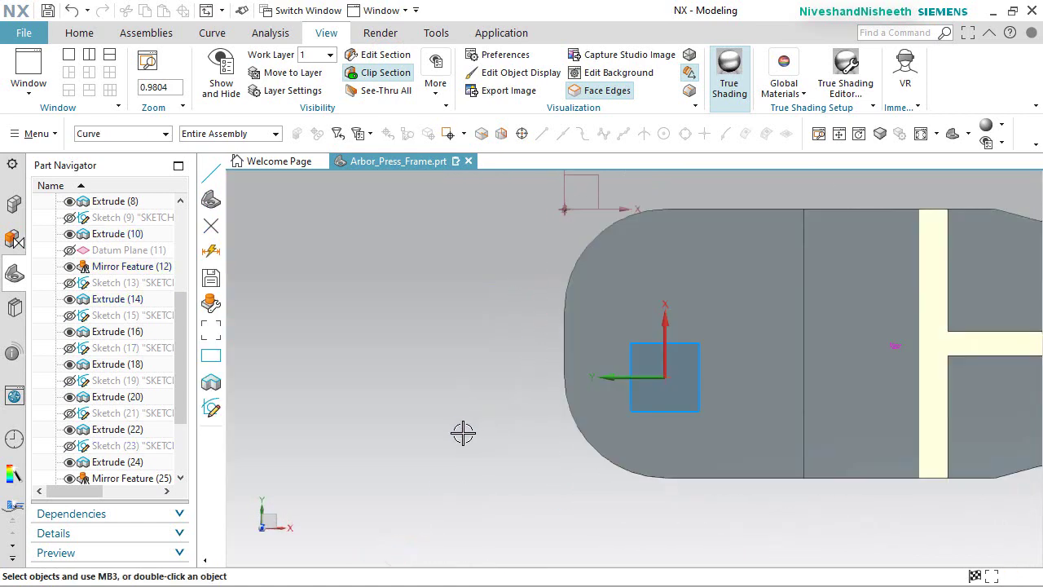
scroll(681, 406, "up", 1)
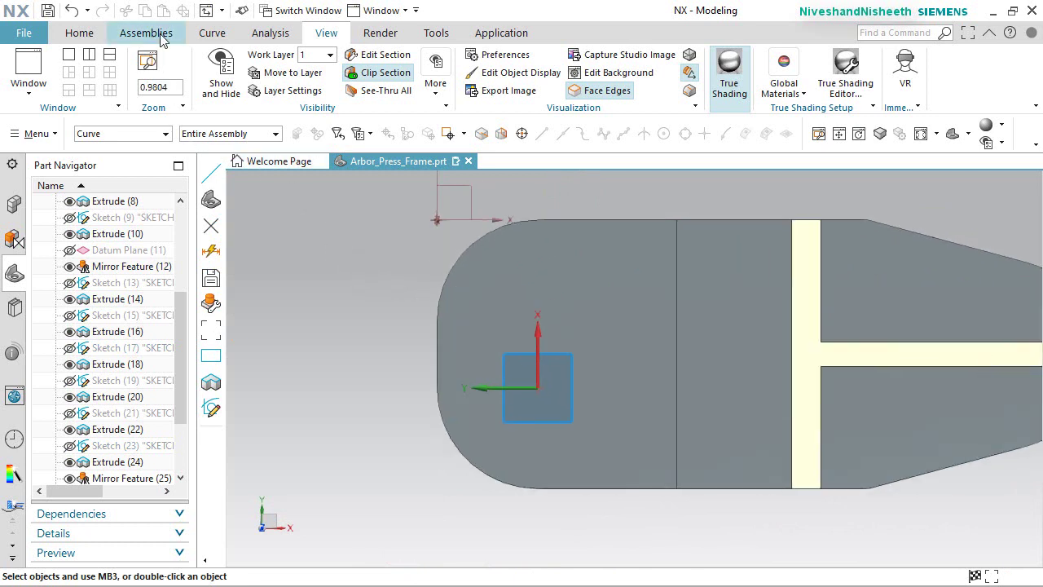
left_click(71, 38)
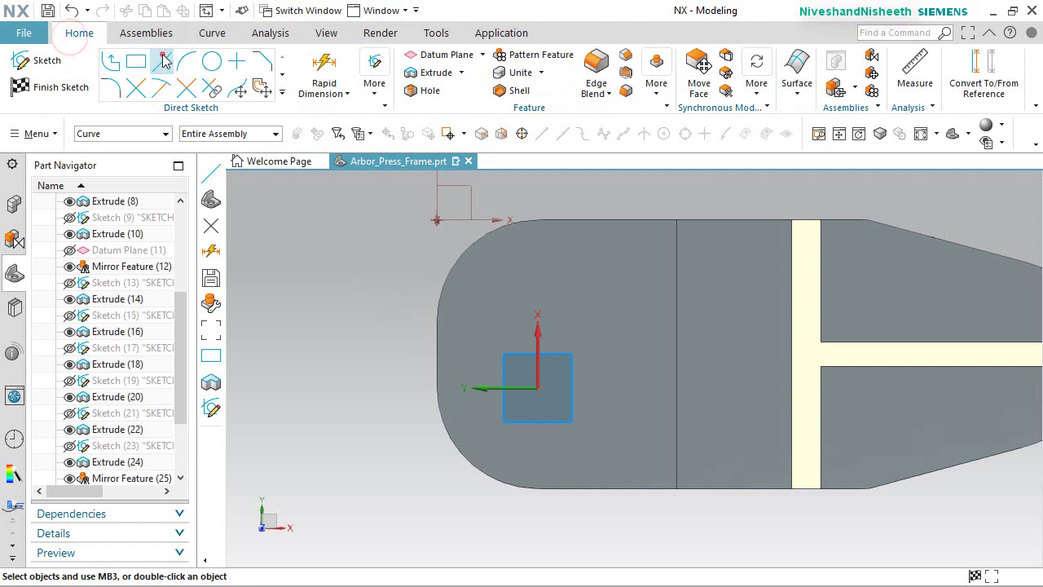
left_click(162, 61)
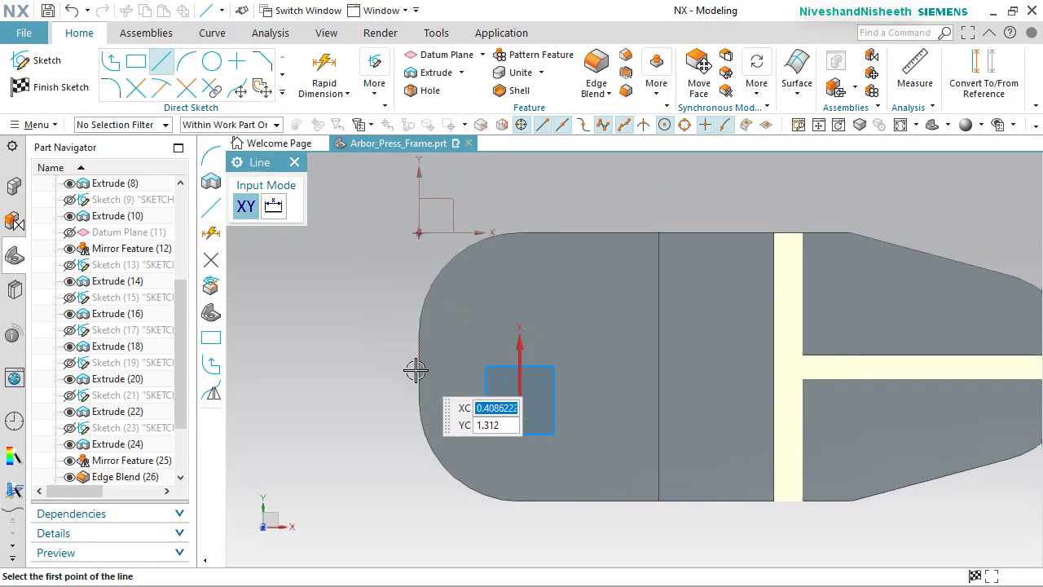
left_click(419, 371)
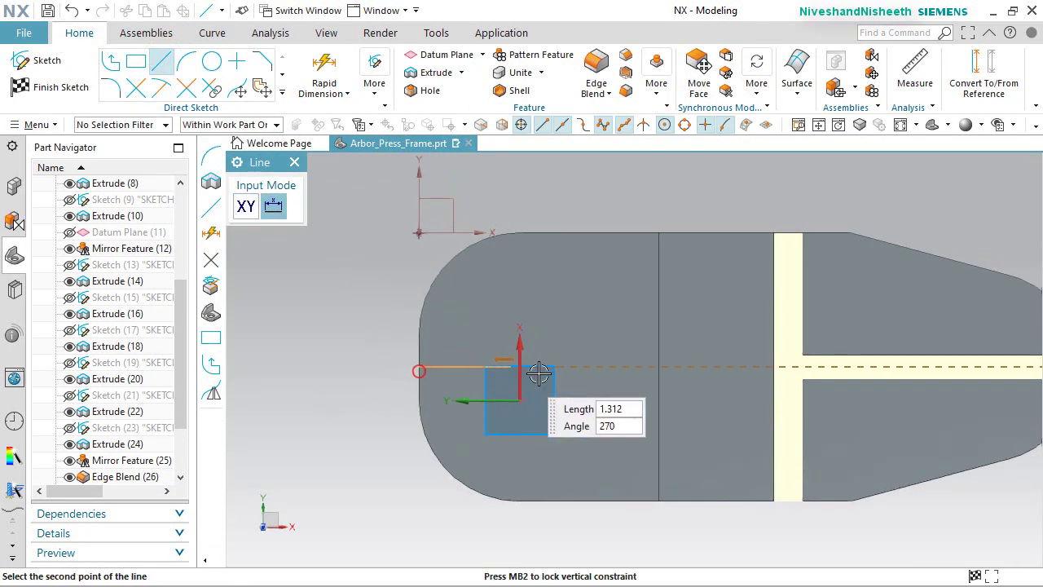
left_click(658, 364)
right_click(617, 305)
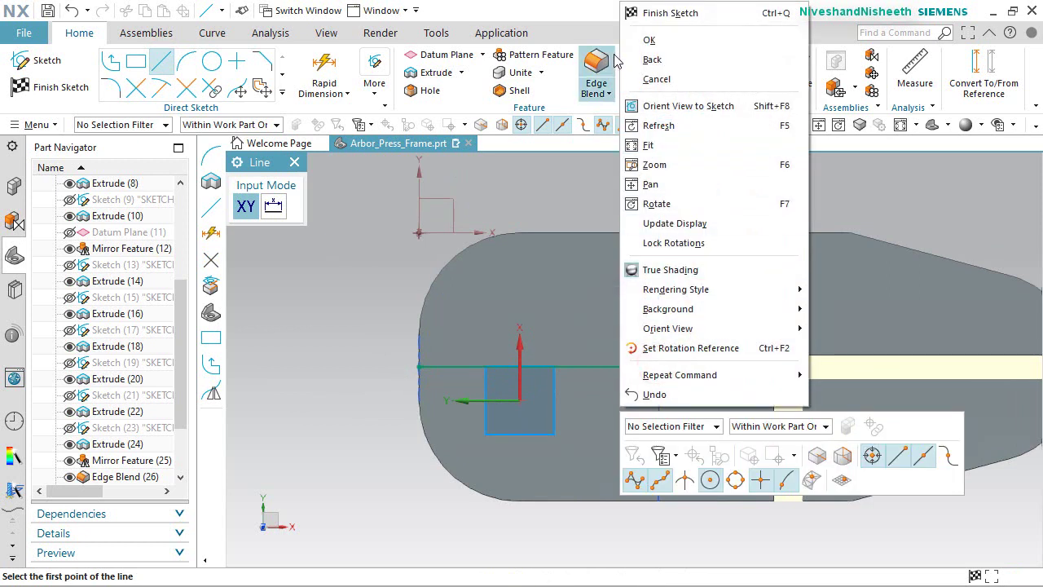
left_click(632, 37)
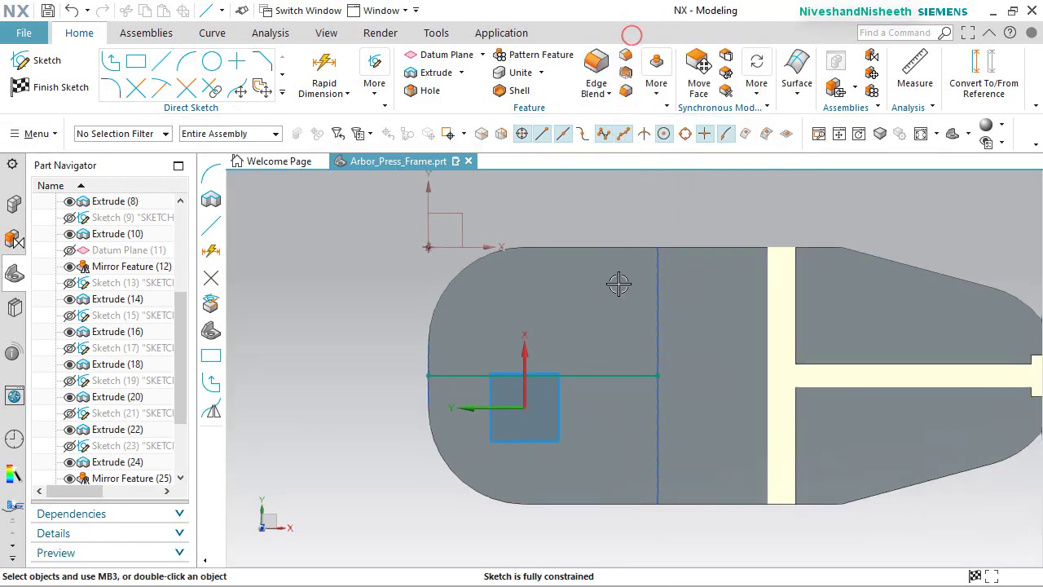
Convert the base's centre line to a reference line.
left_click(626, 372)
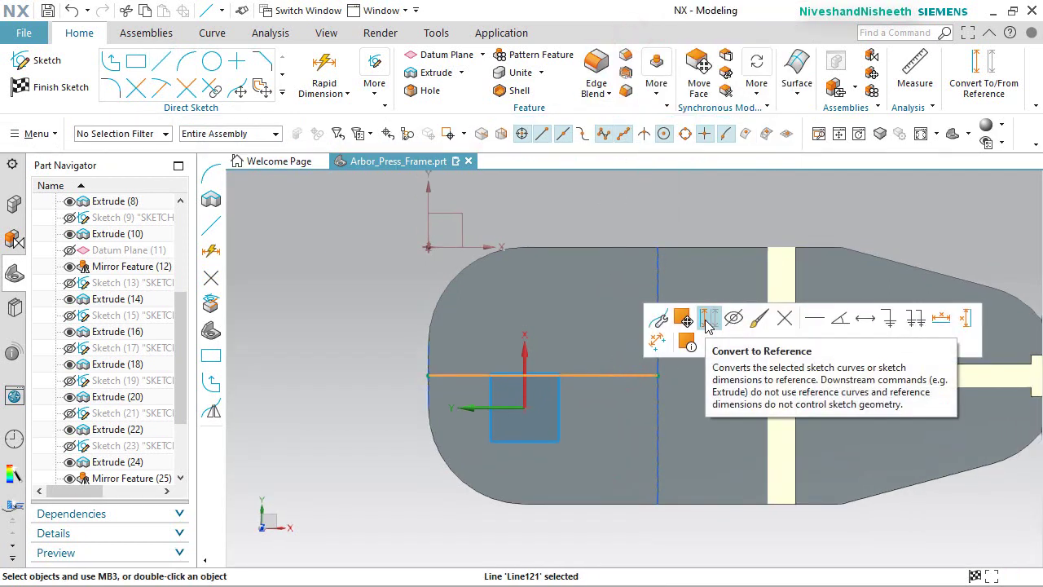
left_click(706, 323)
left_click(323, 282)
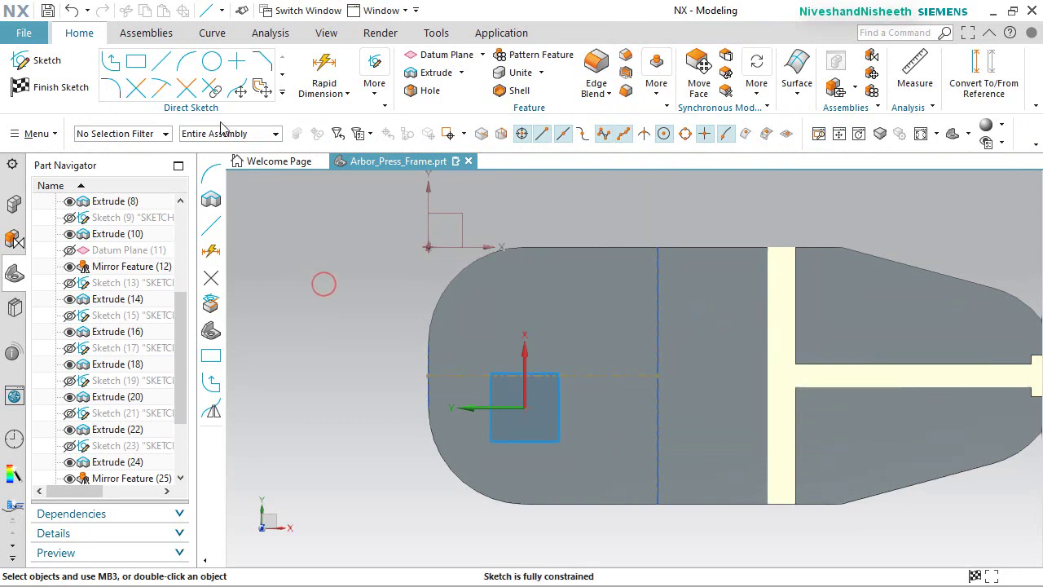
Draw a three-line open slot outline from outside the rounded end into the base, with two 2.6 long sides and a 1 wide closed end.
left_click(161, 72)
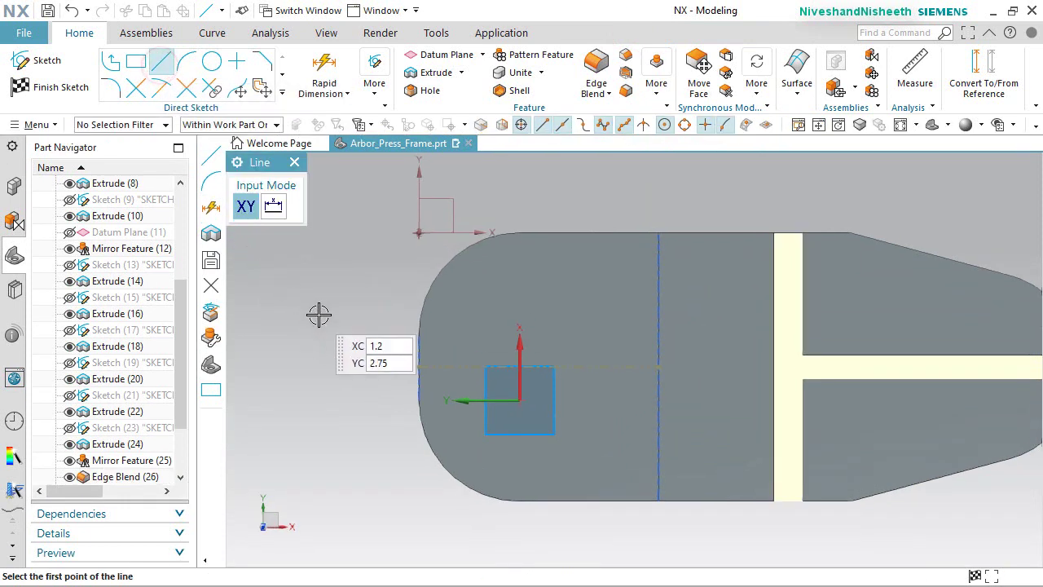
middle_click_drag(355, 348, 424, 351, "shift")
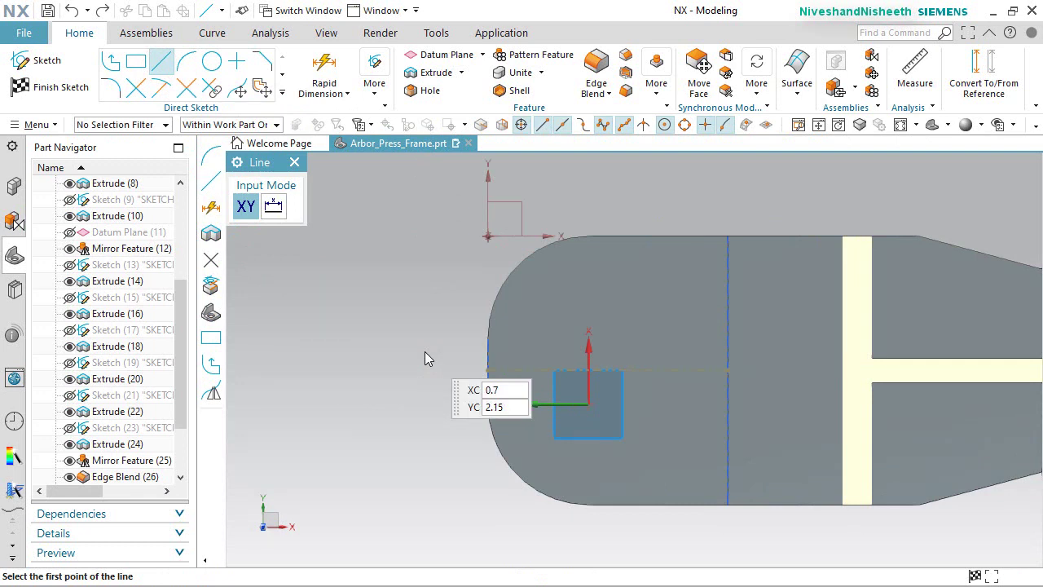
left_click(340, 346)
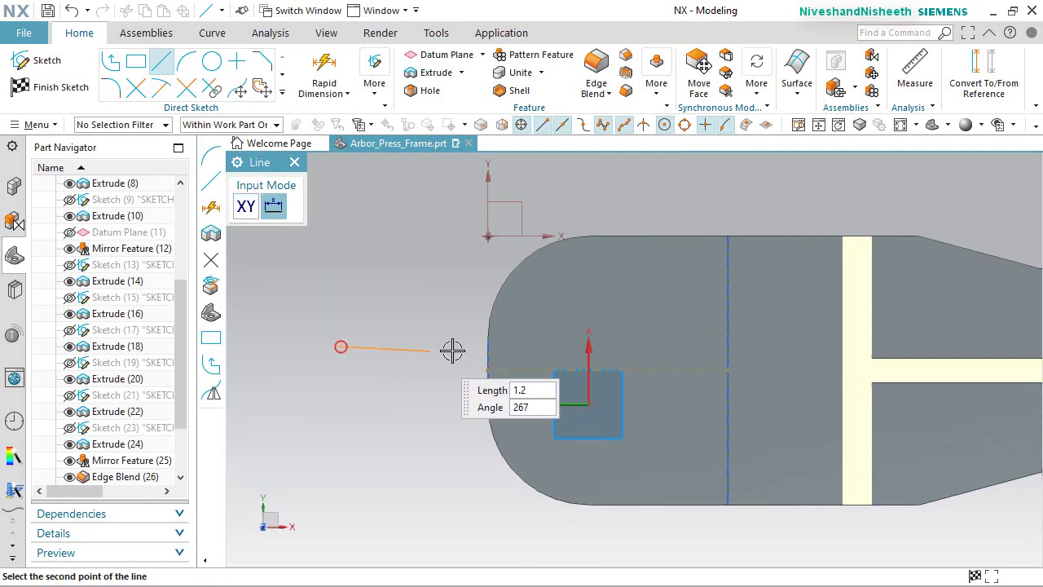
left_click(539, 345)
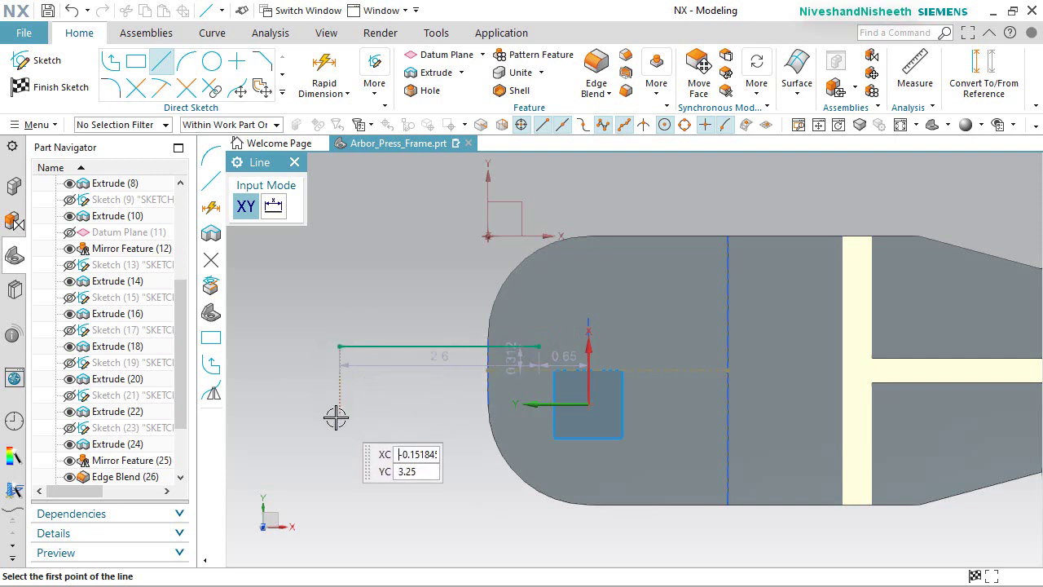
left_click(339, 347)
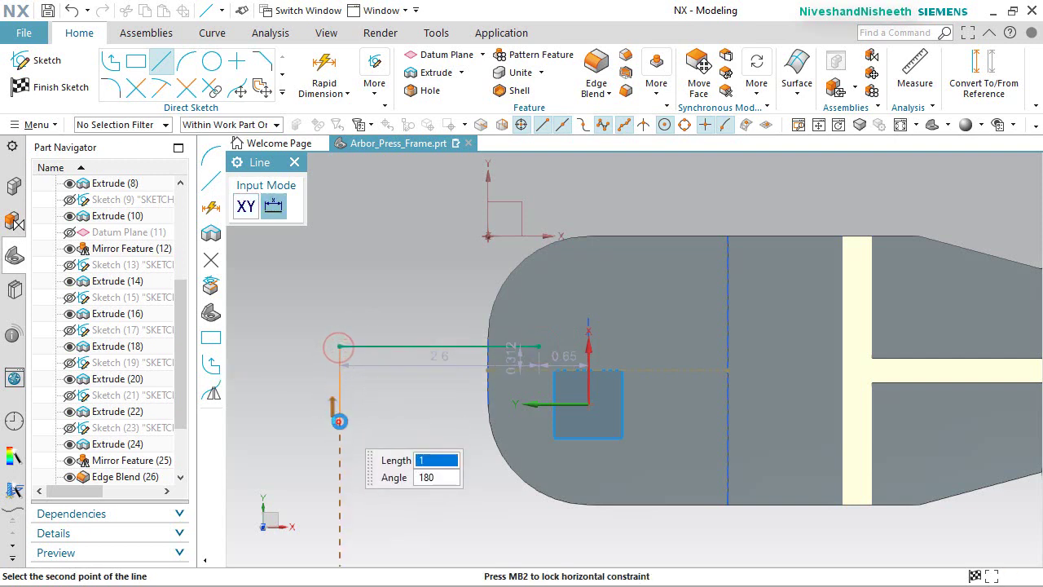
left_click(340, 423)
left_click(342, 424)
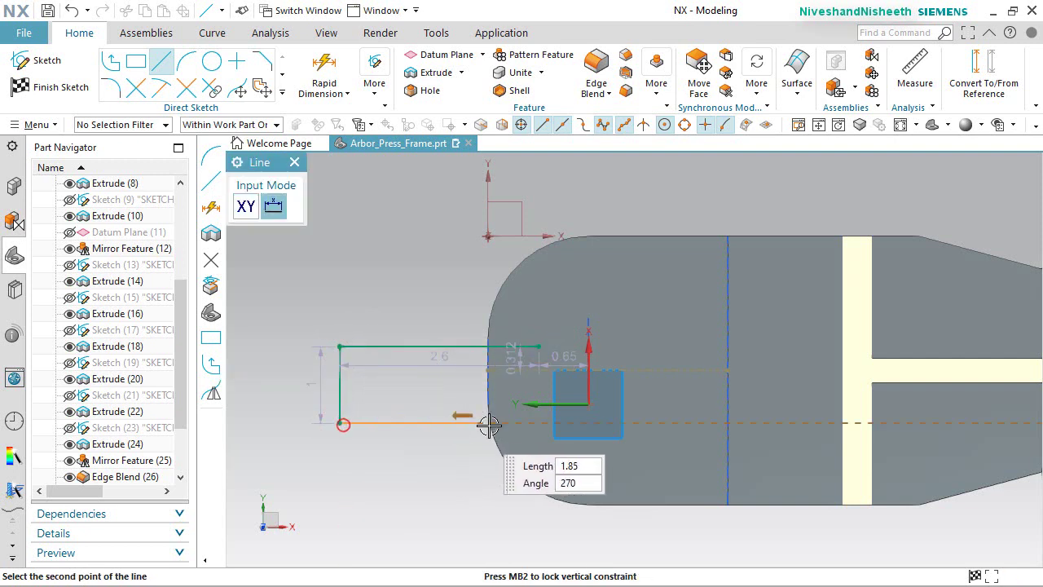
left_click(541, 423)
right_click(405, 182)
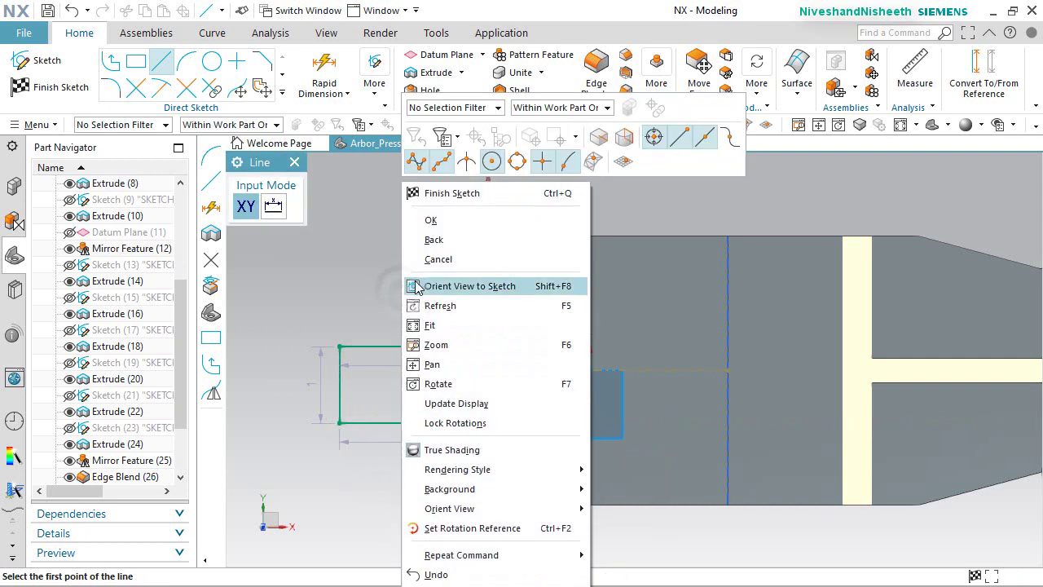
left_click(434, 220)
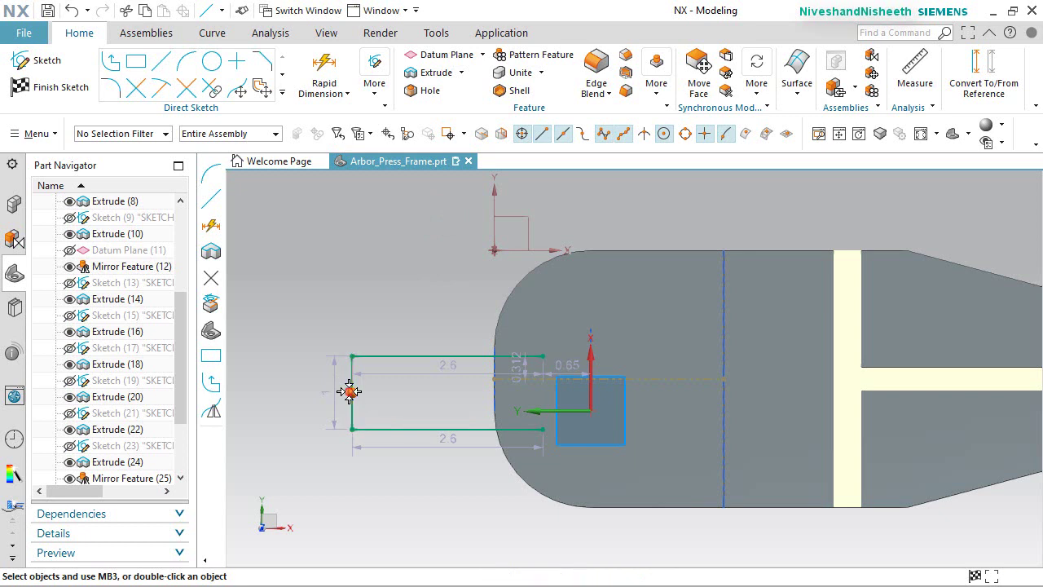
Align the midpoint of the slot's short closing line with the outer endpoint of the reference line.
left_click(493, 378)
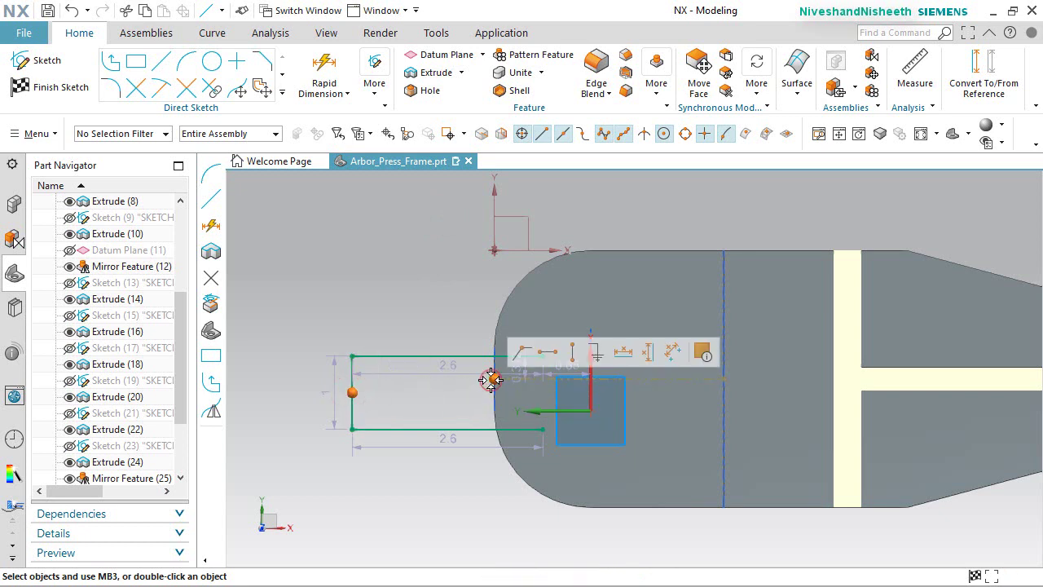
left_click(573, 358)
scroll(367, 382, "down", 3)
scroll(378, 396, "up", 4)
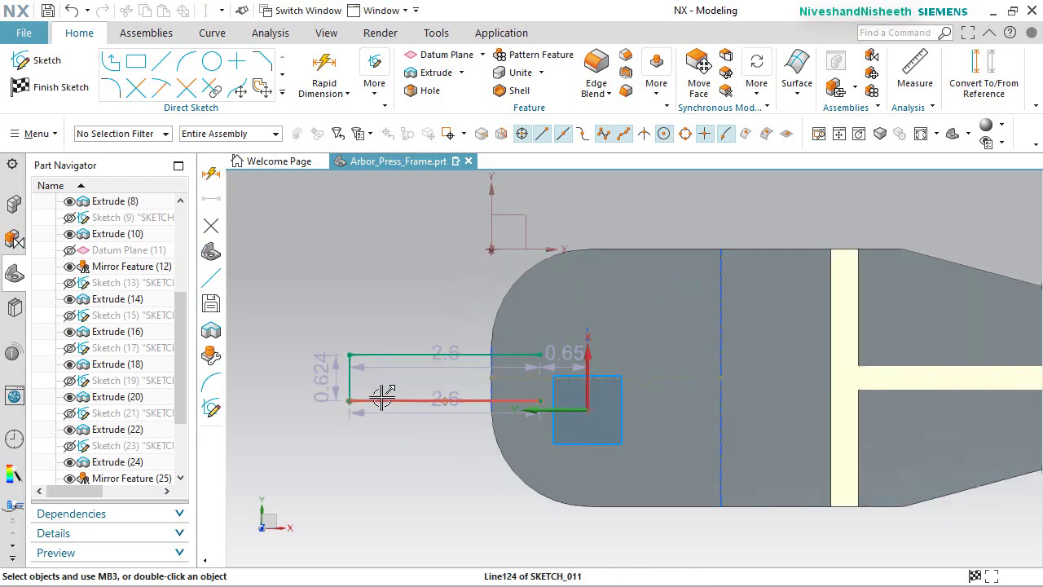
Close the slot's inner end with a three-point arc of about 0.36 radius between the two long lines' endpoints.
left_click(187, 61)
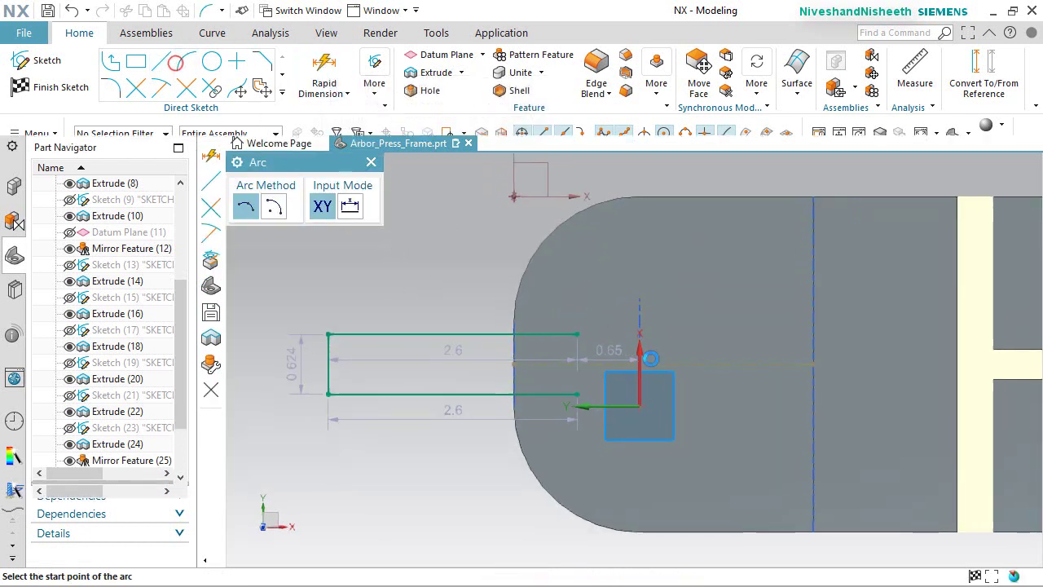
left_click(577, 335)
left_click(579, 395)
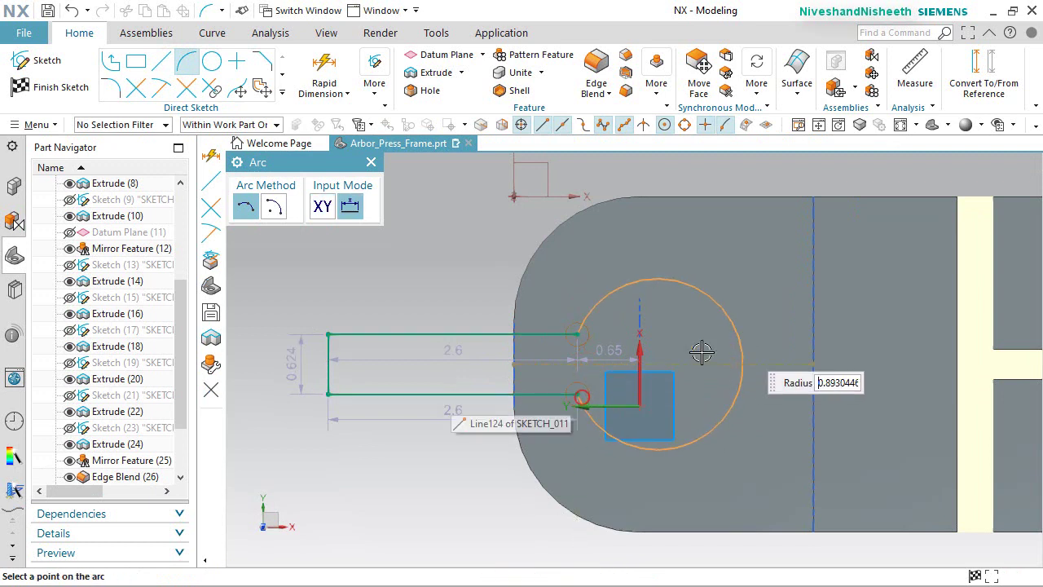
scroll(620, 379, "up", 4)
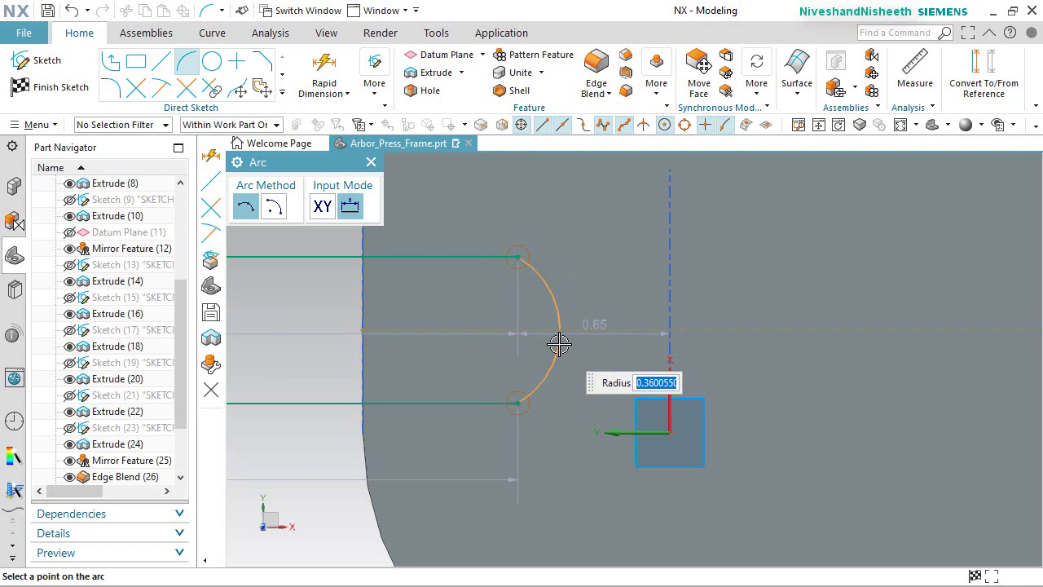
left_click(559, 344)
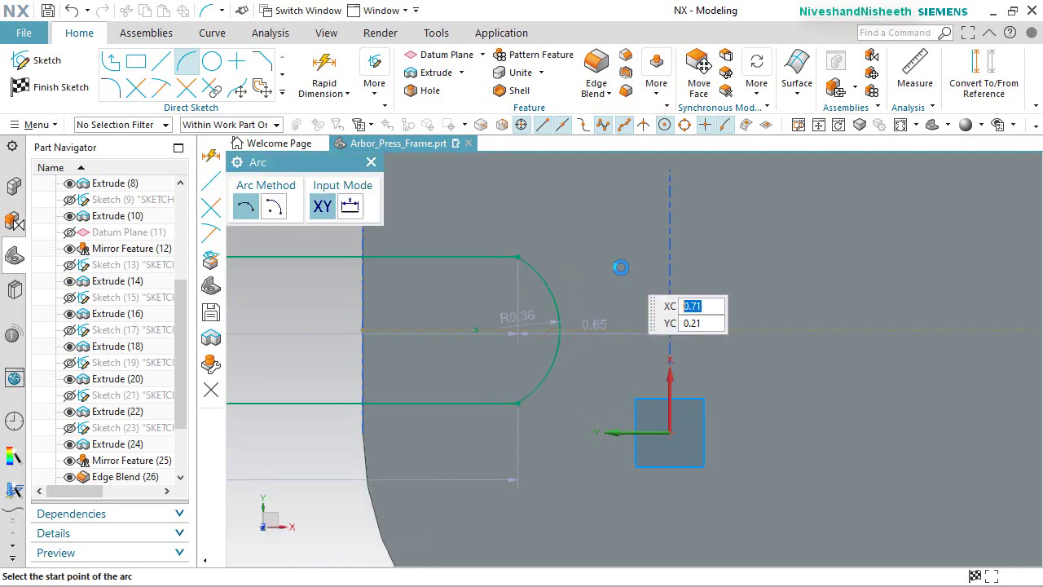
left_click(370, 163)
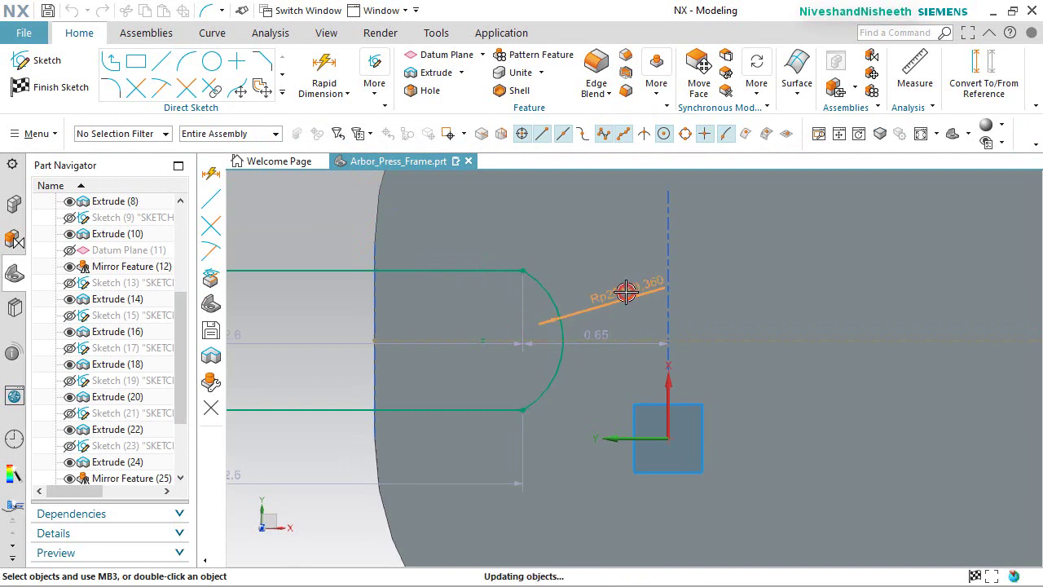
Set the radius of the slot's inner end arc to 0.532 in.
double_click(626, 291)
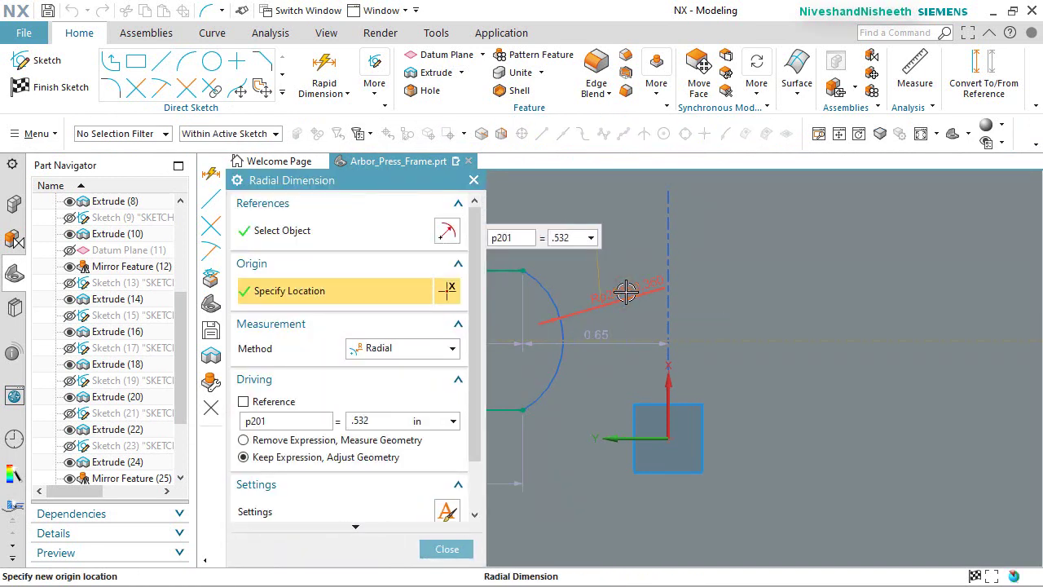
left_click(626, 292)
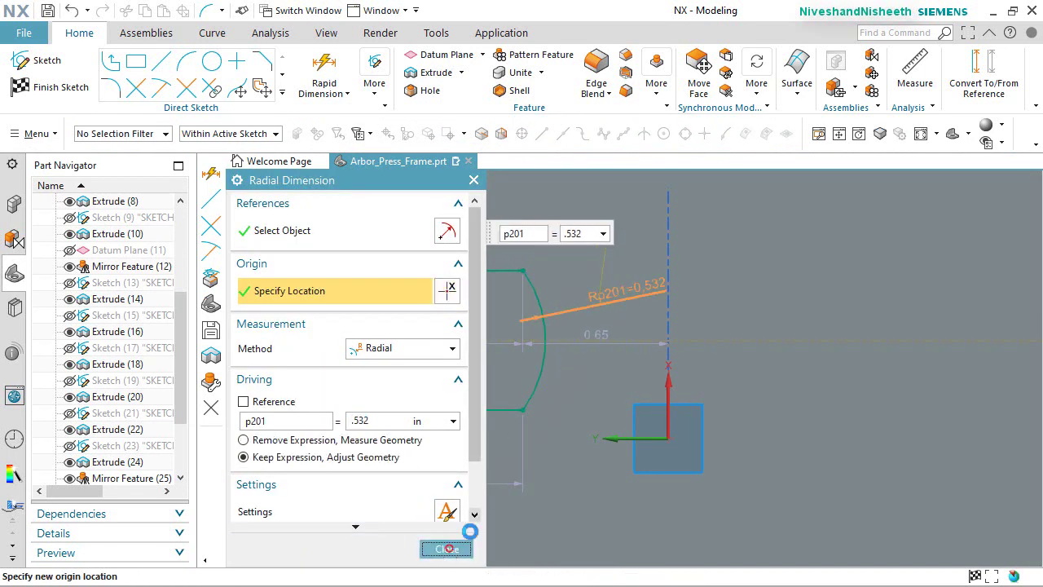
left_click(447, 548)
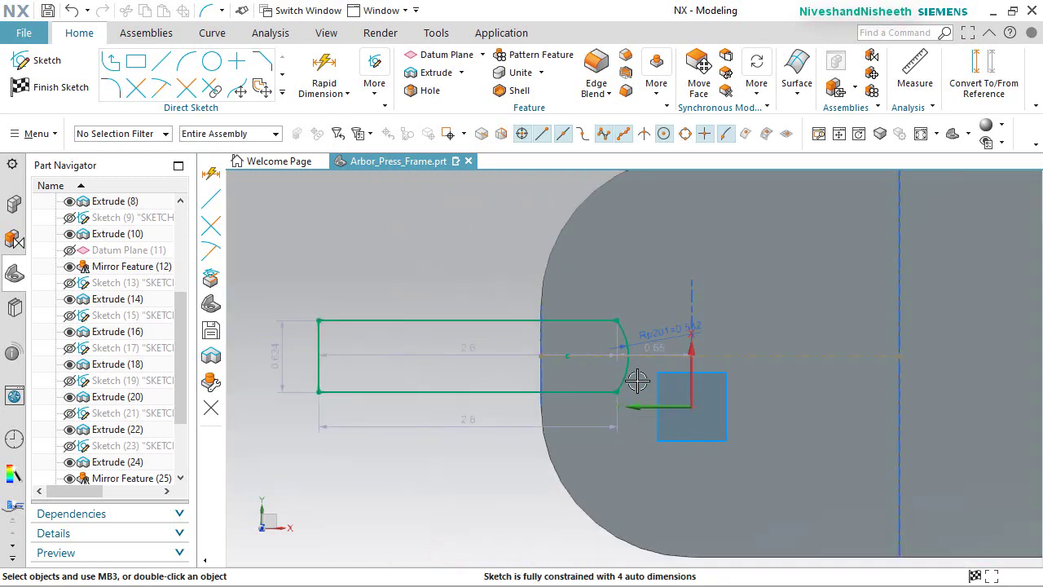
Dimension the end arc's centre from the base's outer straight edge and set the distance to 0.75 in.
scroll(598, 295, "up", 2)
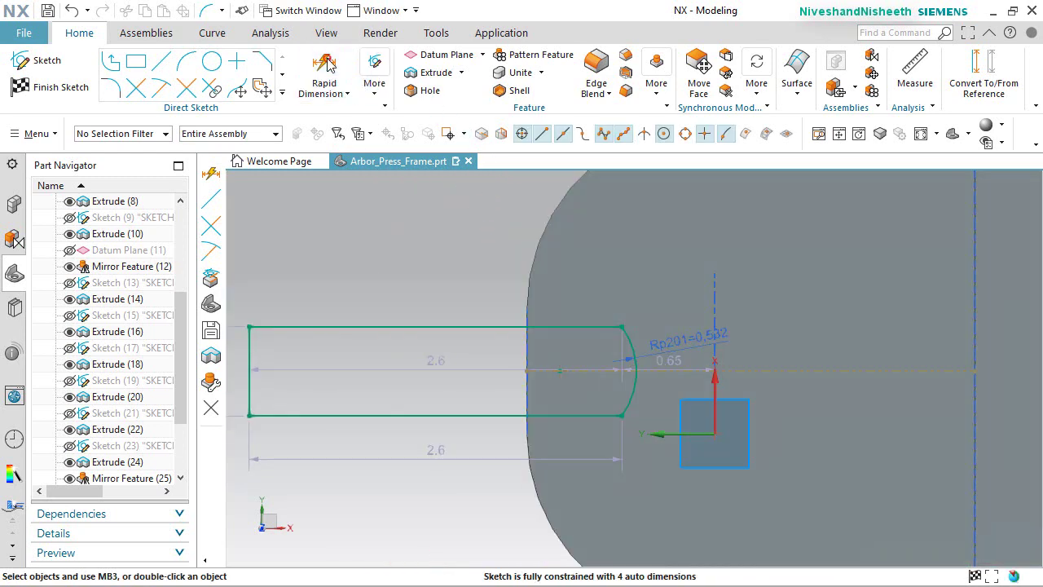
scroll(595, 350, "down", 1)
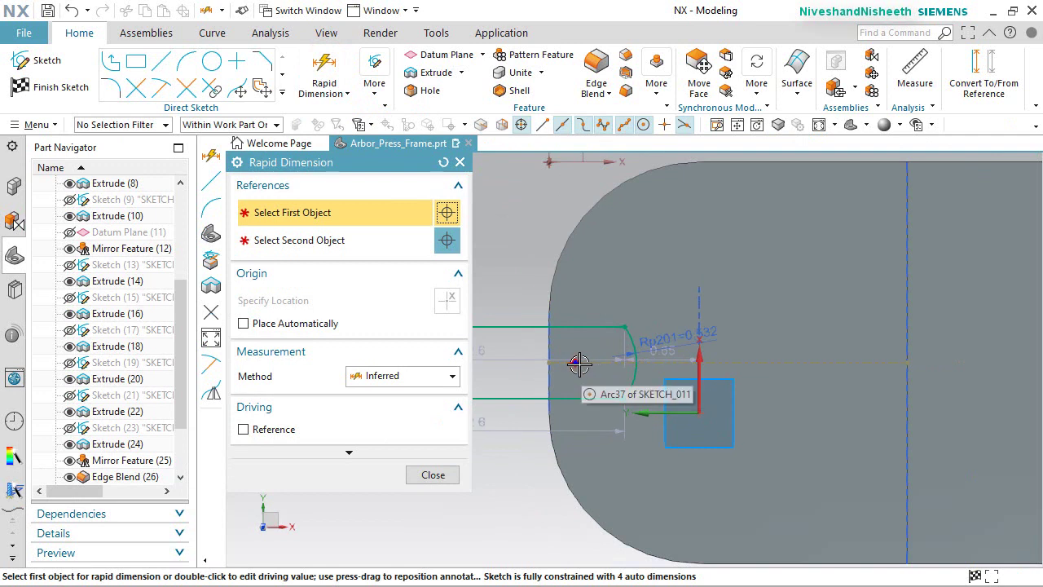
left_click(577, 363)
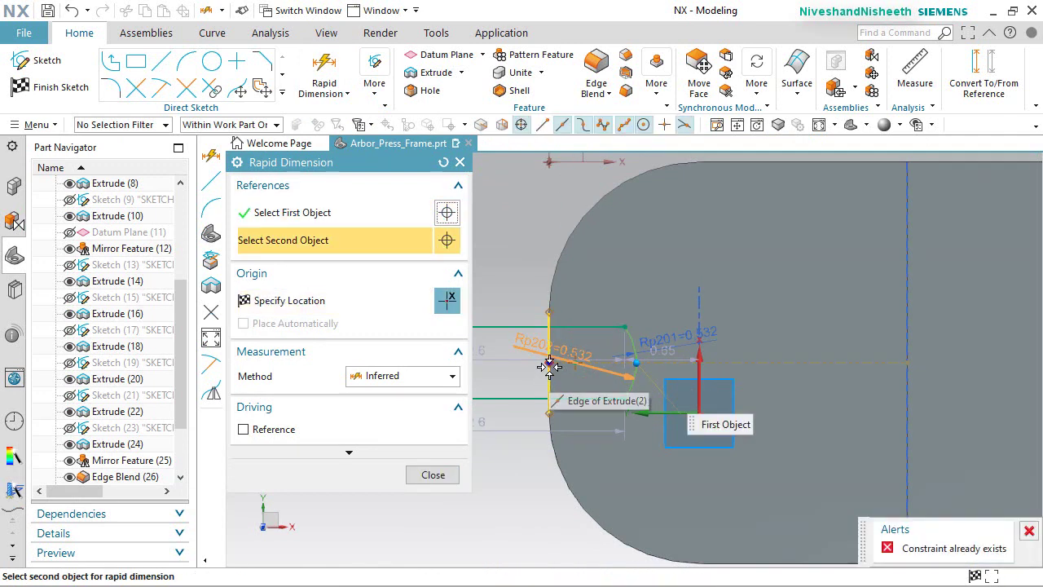
left_click(554, 326)
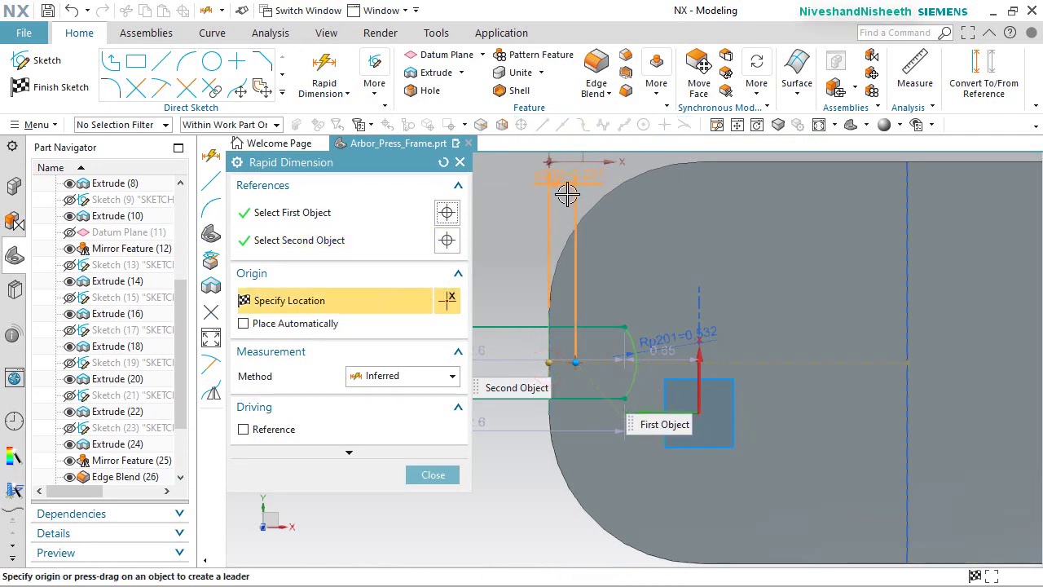
left_click(567, 194)
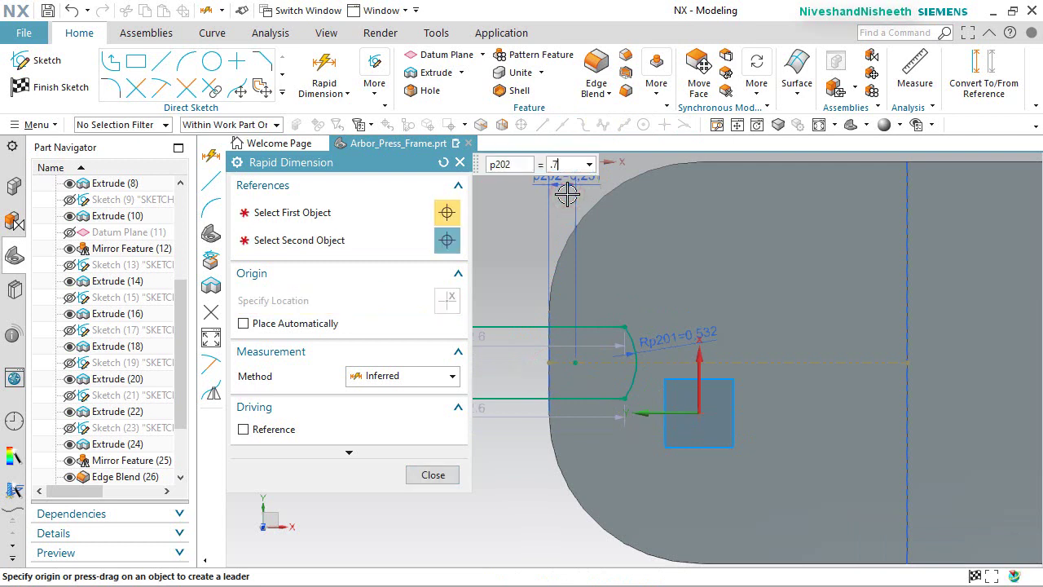
type(".75")
key("Return")
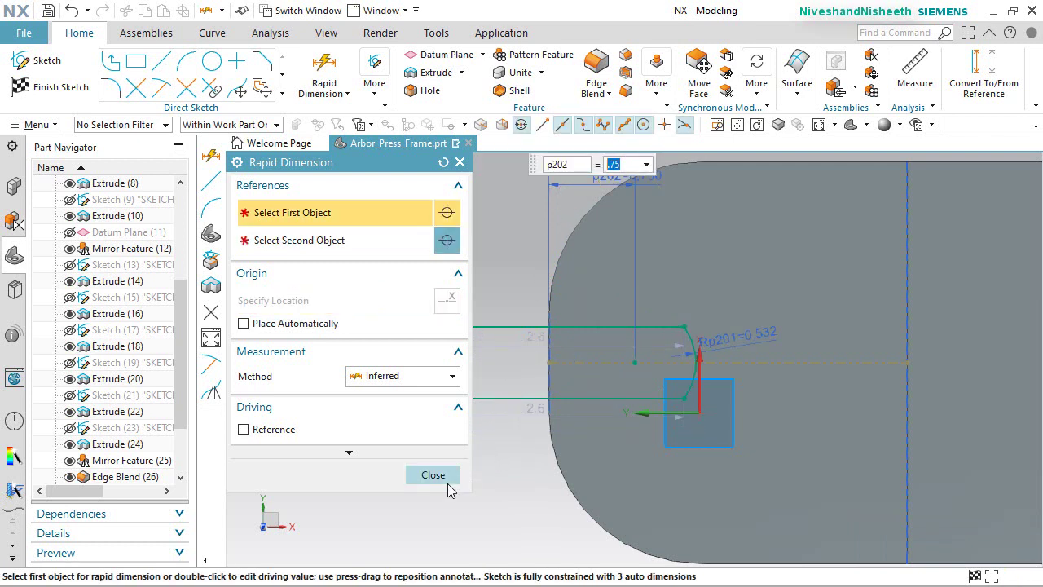
left_click(434, 476)
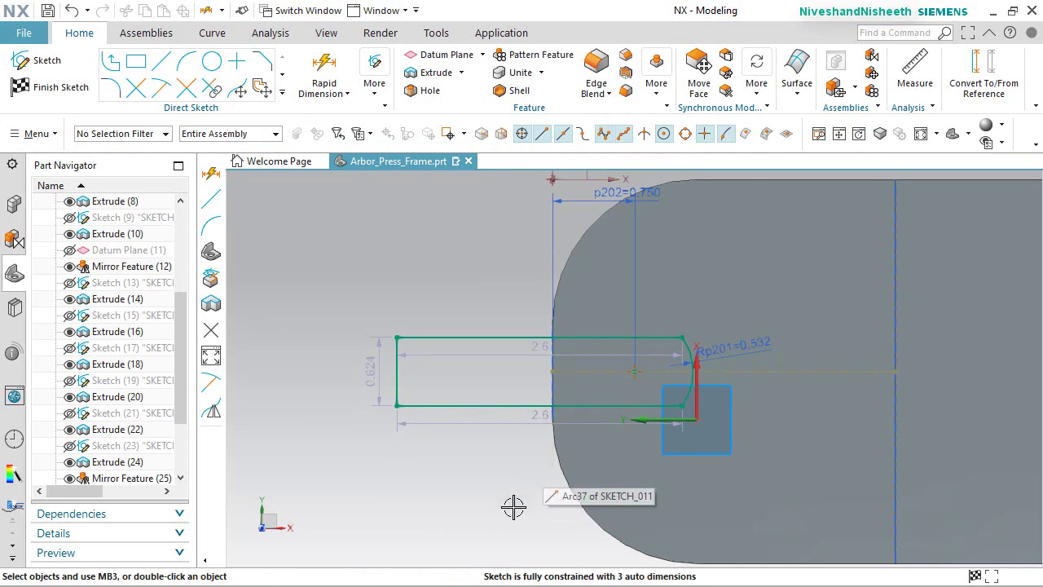
Make the slot's end arc tangent to its upper long line.
scroll(667, 348, "down", 2)
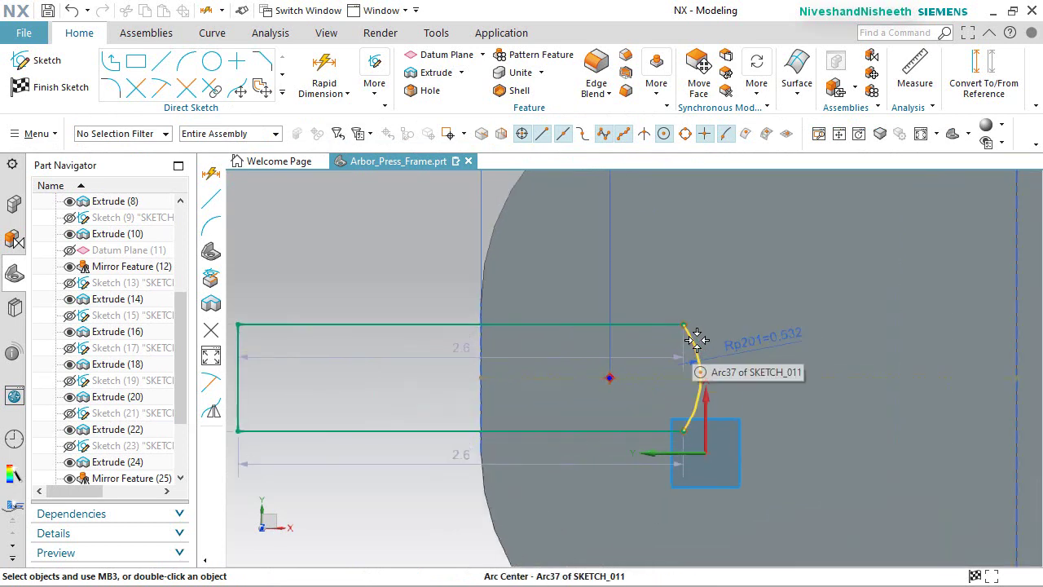
left_click(698, 339)
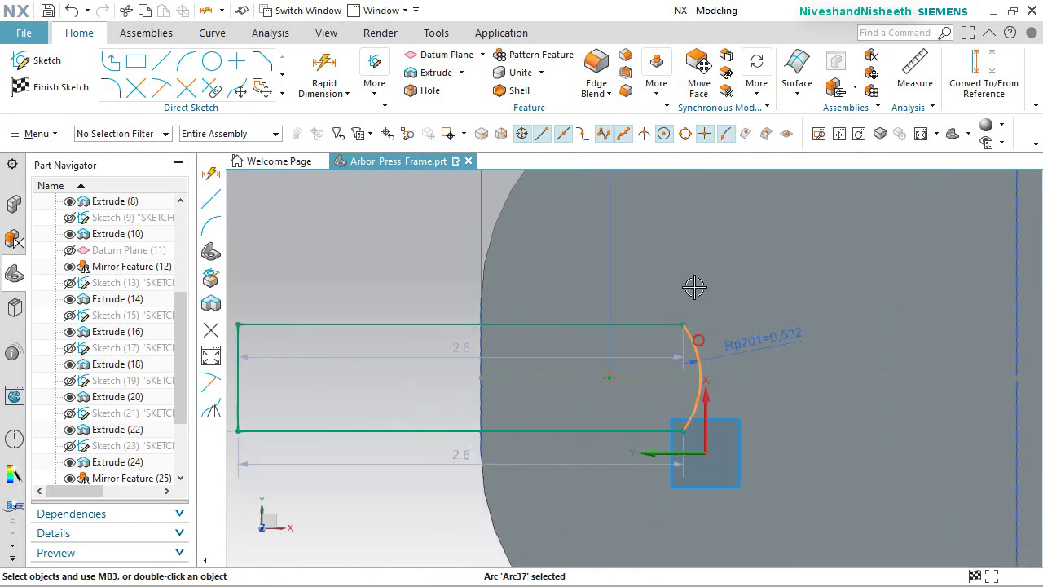
left_click(649, 320)
left_click(815, 294)
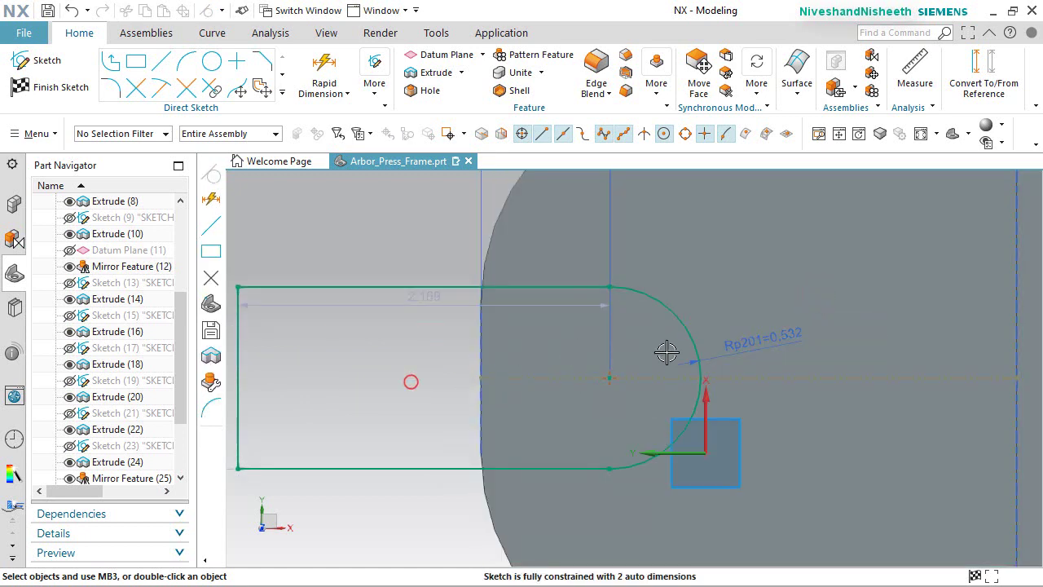
Test the slot's lower long line for free movement and make it tangent to the end arc.
scroll(668, 356, "down", 3)
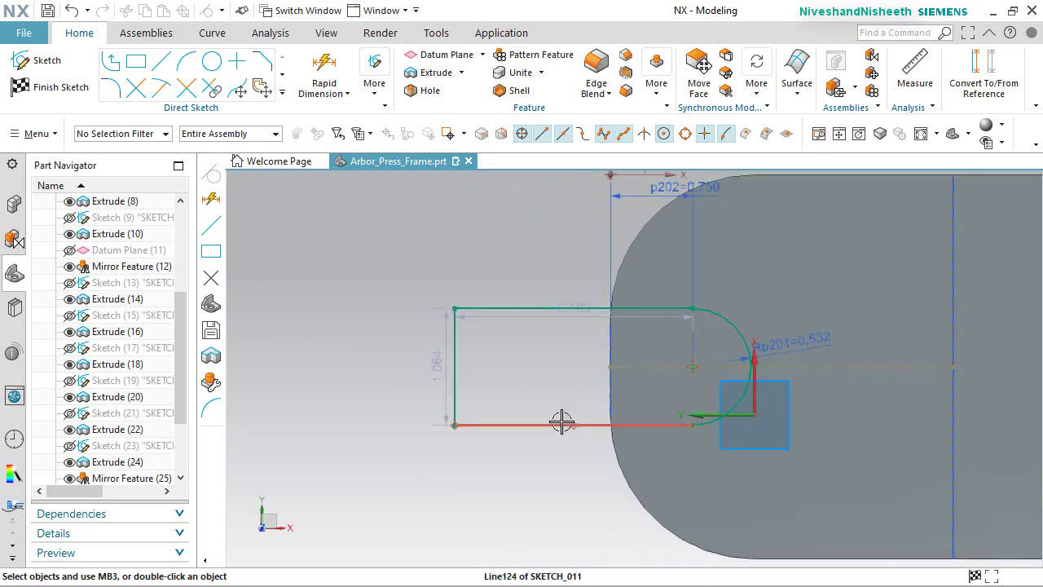
mouse_move(562, 421)
left_mouse_down()
mouse_move(573, 380)
mouse_move(594, 369)
mouse_move(503, 421)
mouse_move(536, 415)
left_mouse_up()
left_click(557, 469)
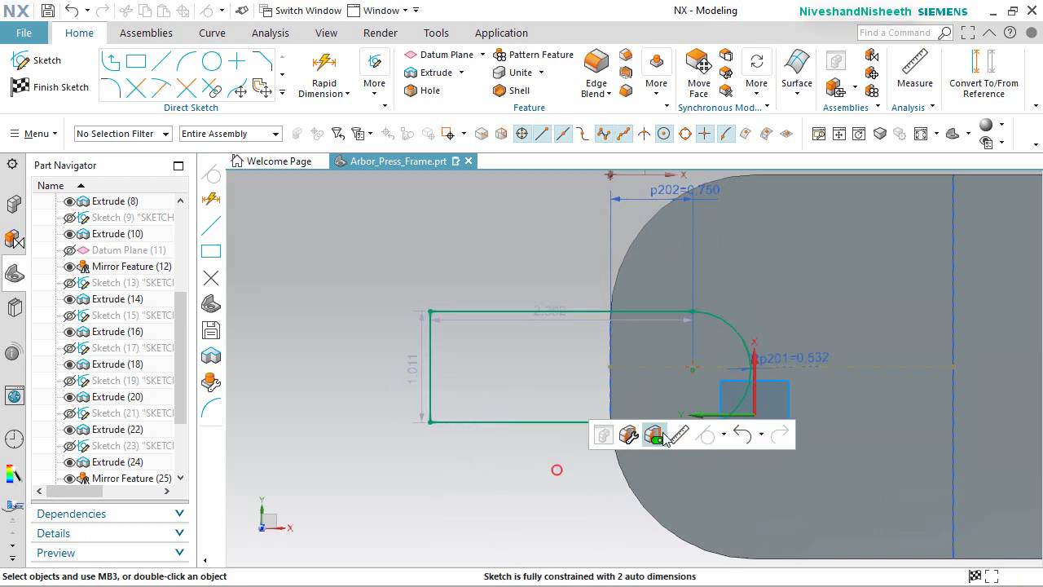
left_click(748, 396)
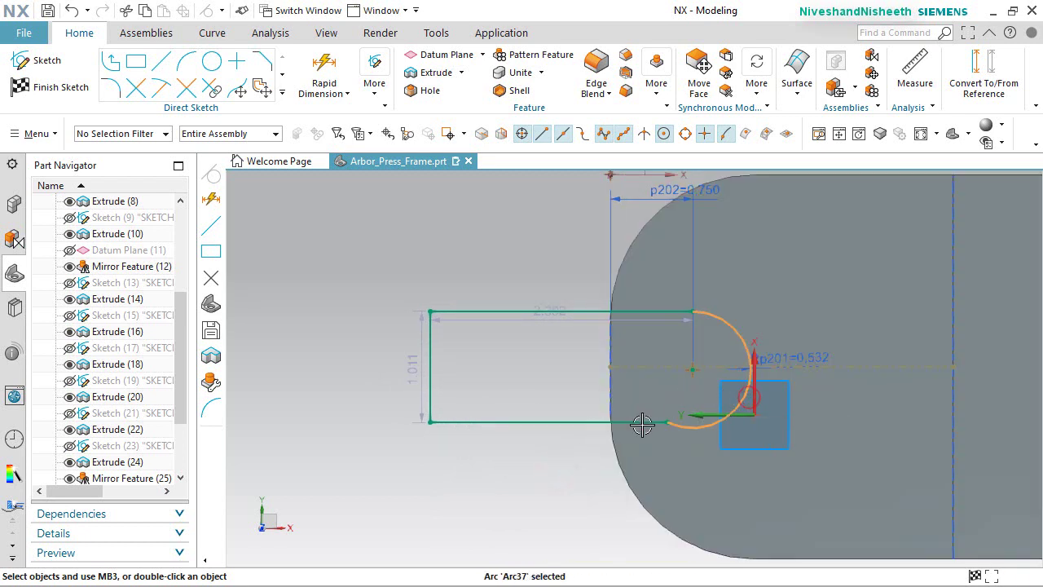
left_click(642, 424)
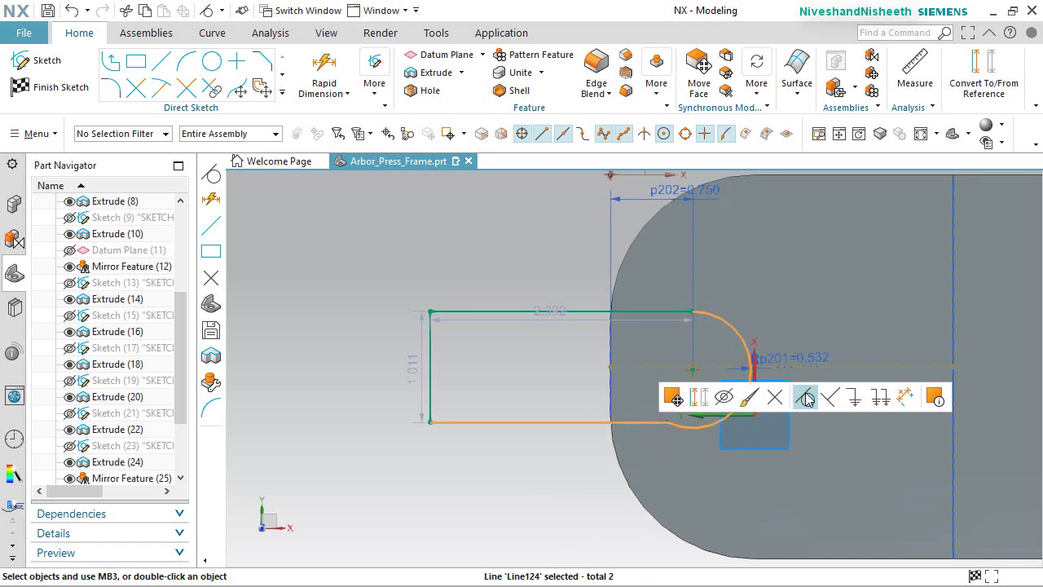
left_click(805, 396)
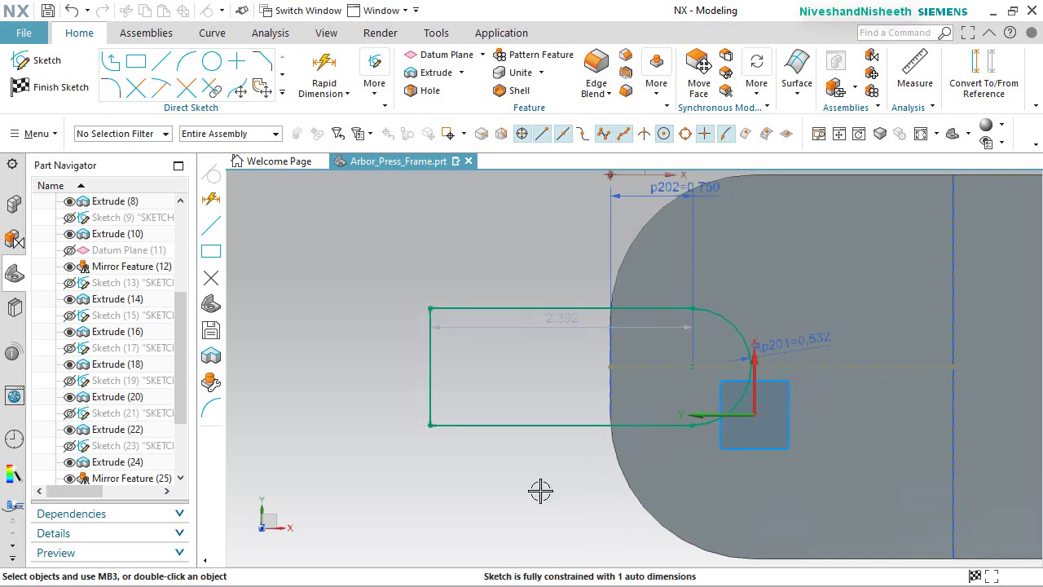
Finish the slot sketch and turn off section clipping to show the whole frame.
left_click(56, 87)
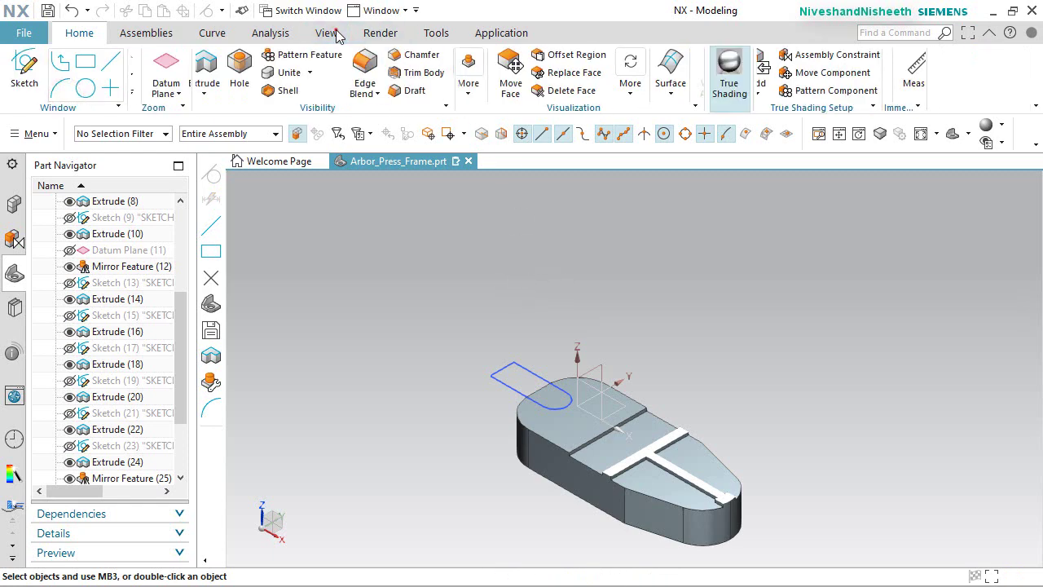
left_click(326, 33)
left_click(377, 72)
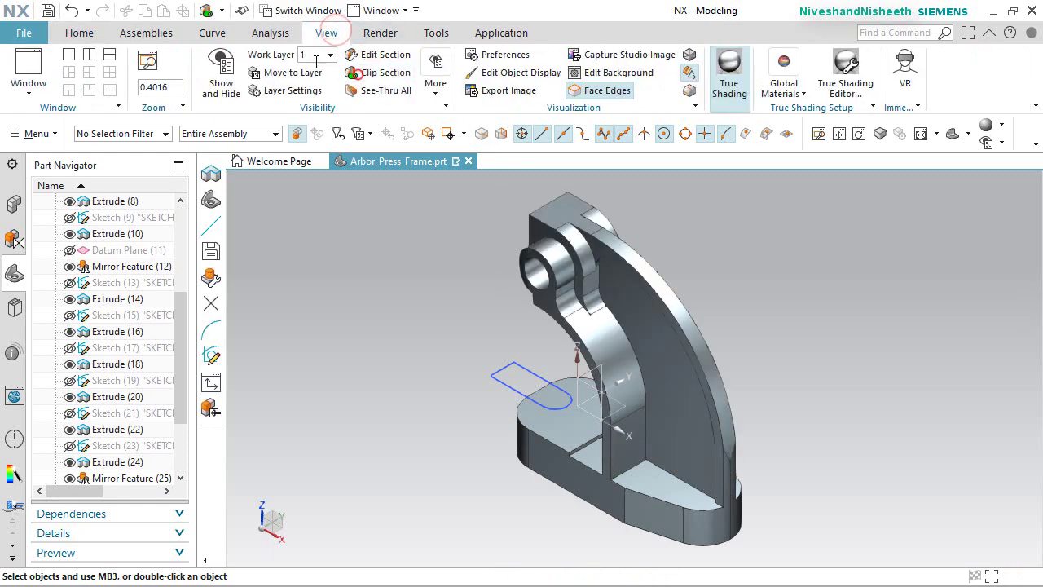
Extrude the slot sketch downward through all as a subtraction from the base.
left_click(80, 36)
left_click(204, 69)
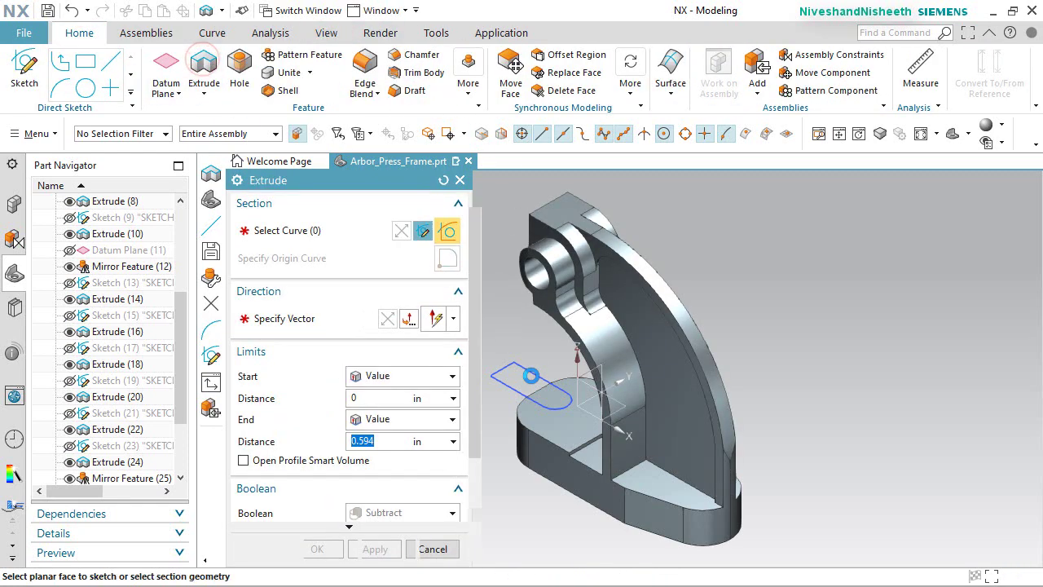
left_click(530, 373)
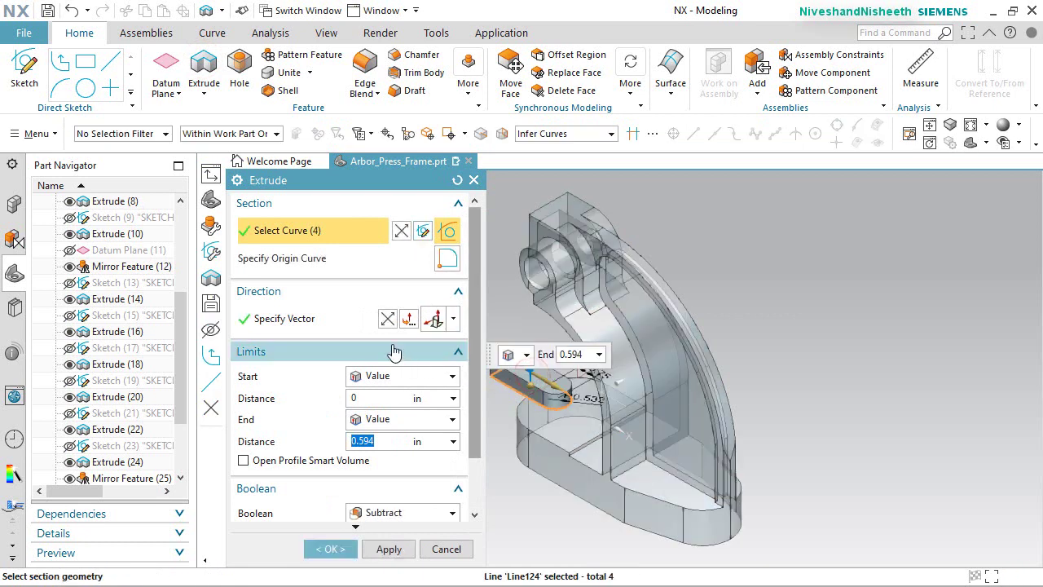
left_click(387, 318)
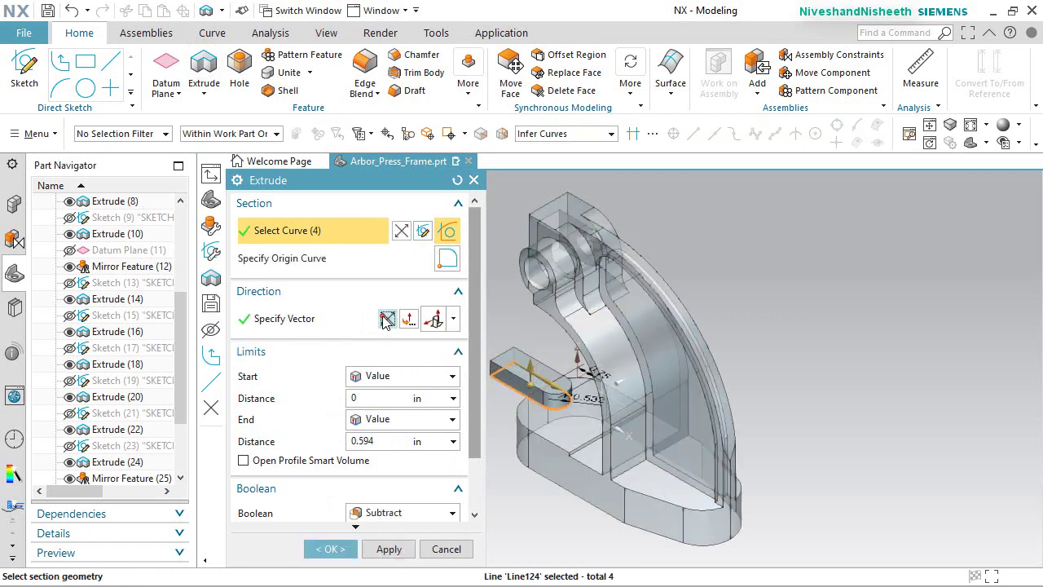
left_click(453, 419)
left_click(389, 518)
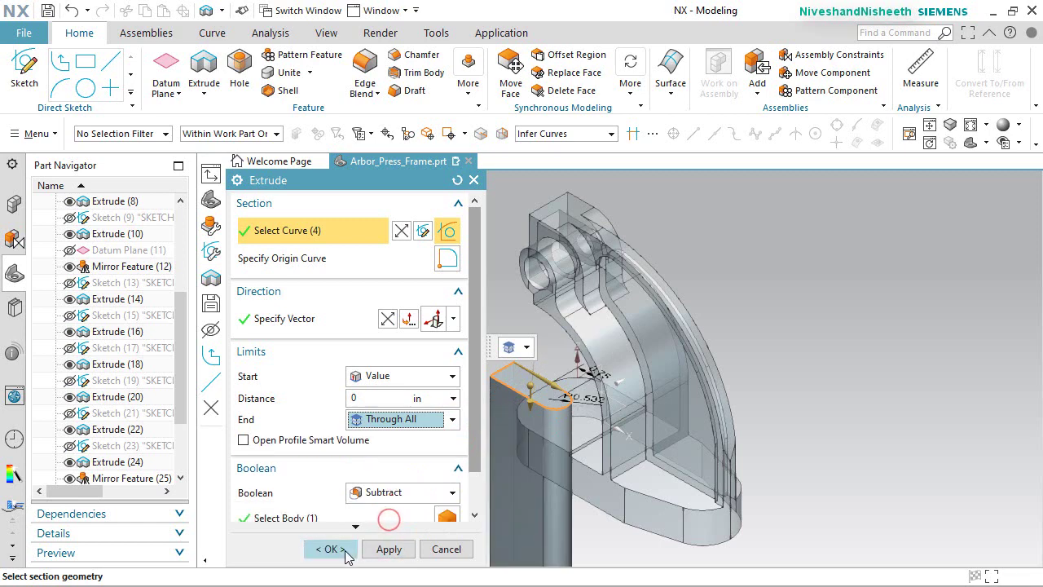
left_click(344, 550)
Hide the slot sketch, inspect the cut and save the part from the standard view.
left_click(505, 381)
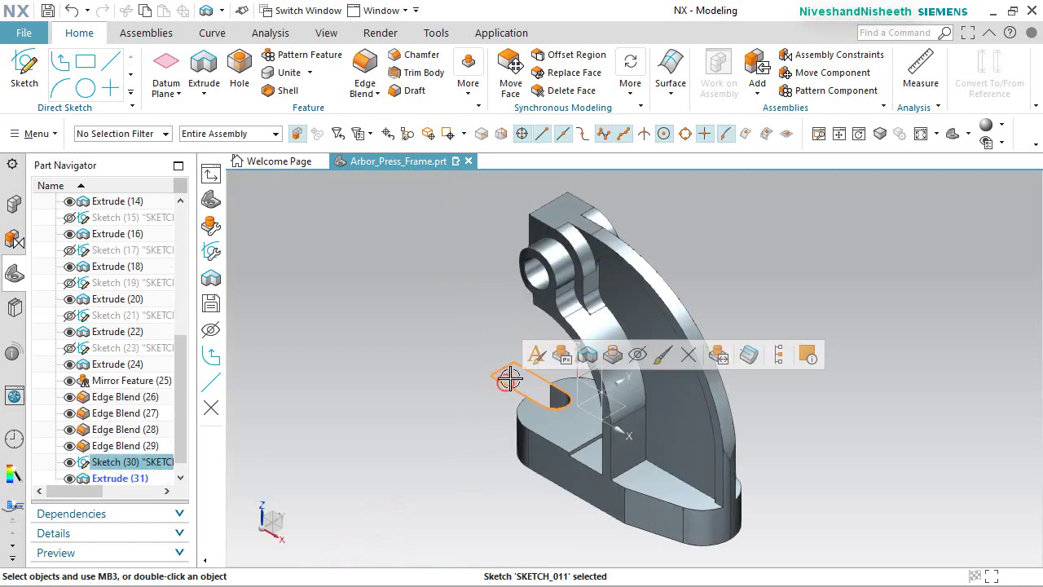
left_click(617, 355)
middle_click_drag(538, 421, 736, 416)
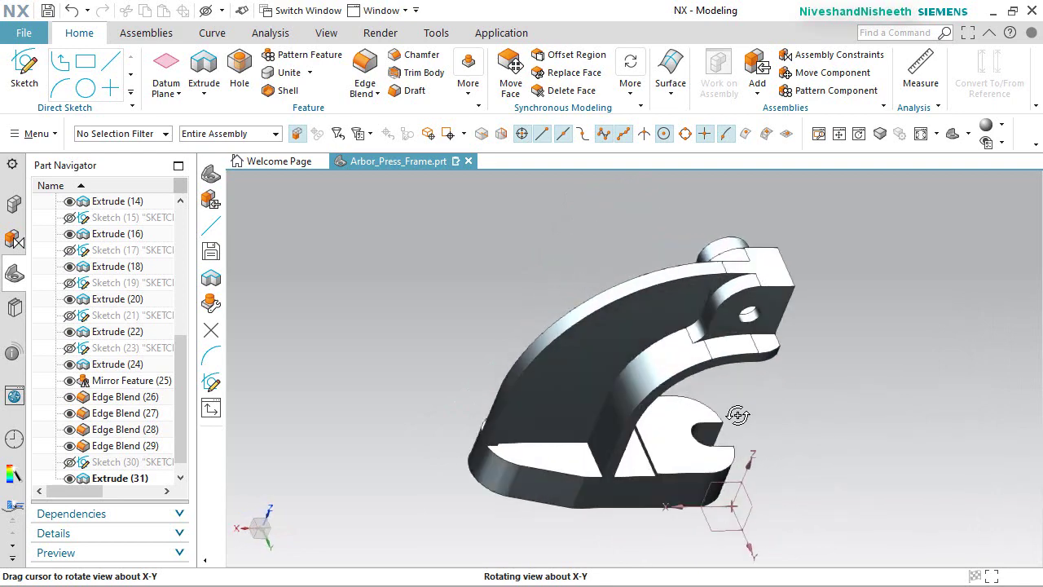
key("Home")
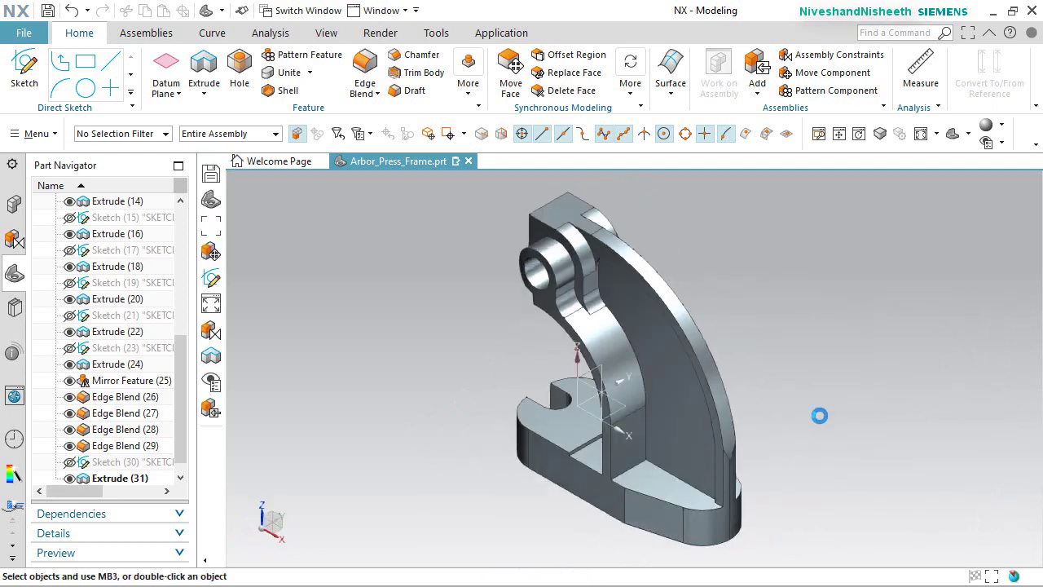
key("ctrl+s")
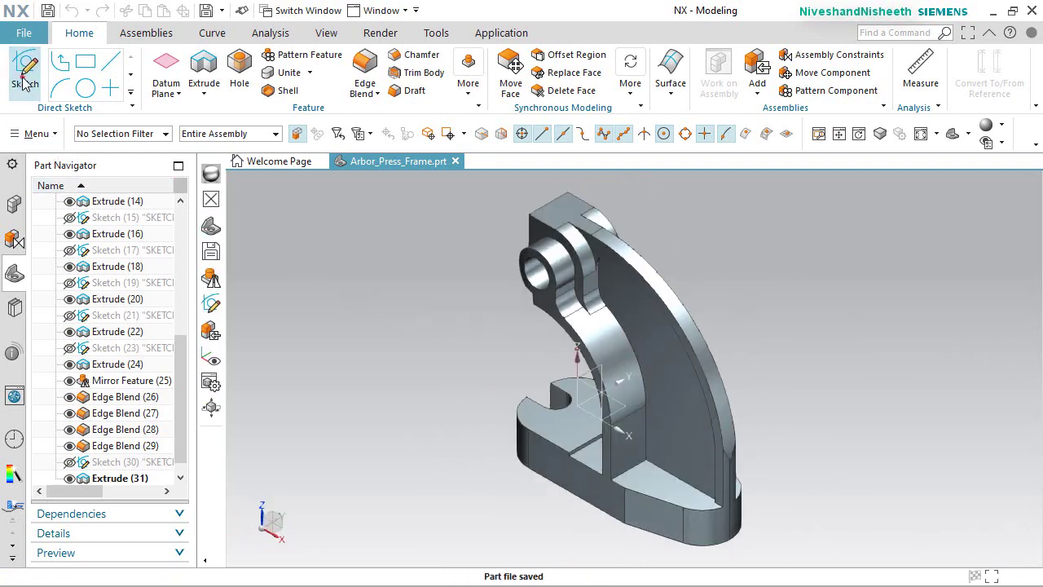
Start a new sketch on the base's top face, with section clipping on and the view oriented to the sketch.
left_click(566, 436)
left_click(377, 352)
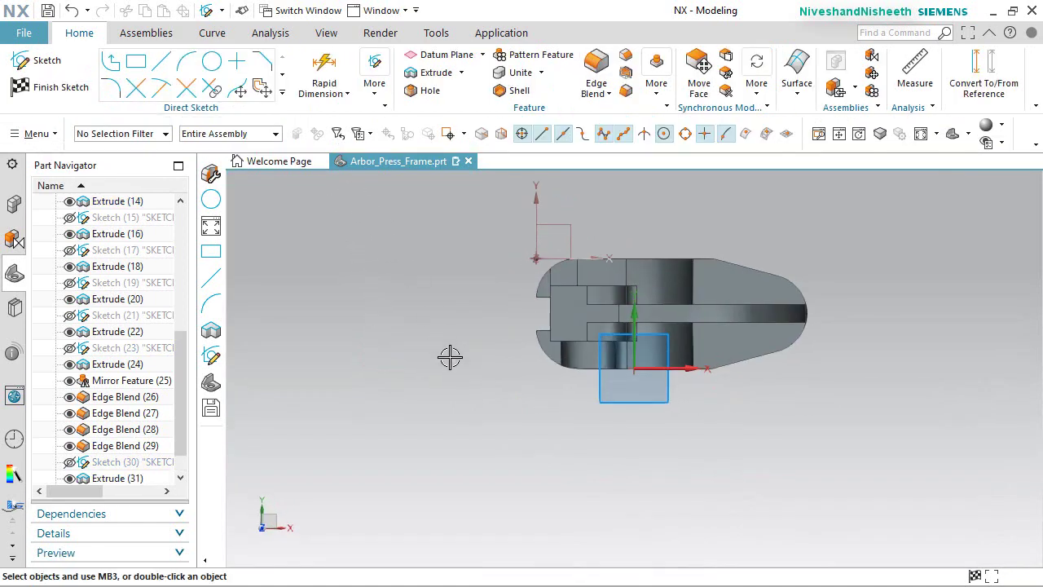
middle_click_drag(449, 357, 453, 321)
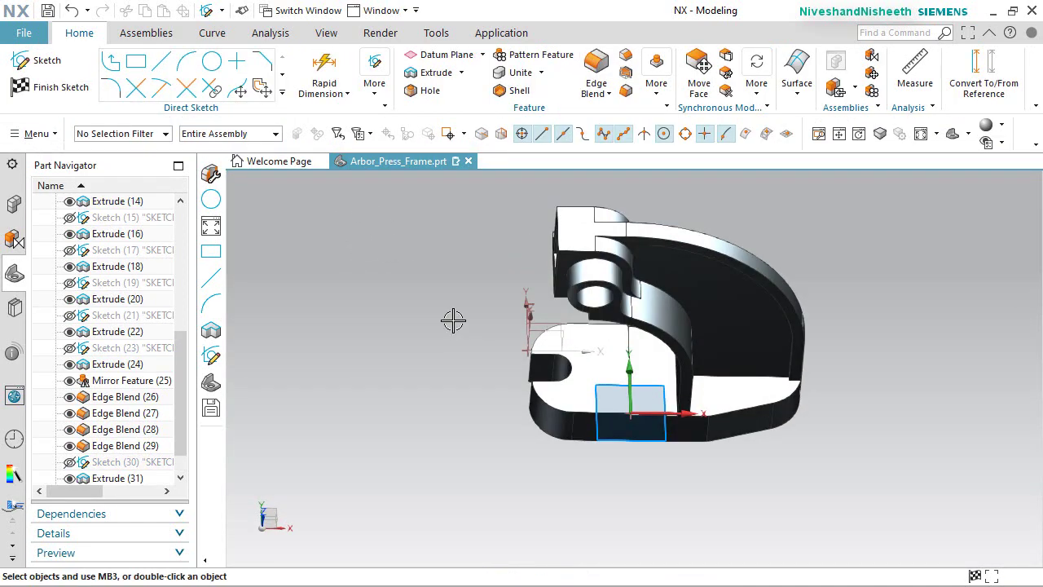
left_click(326, 33)
left_click(370, 74)
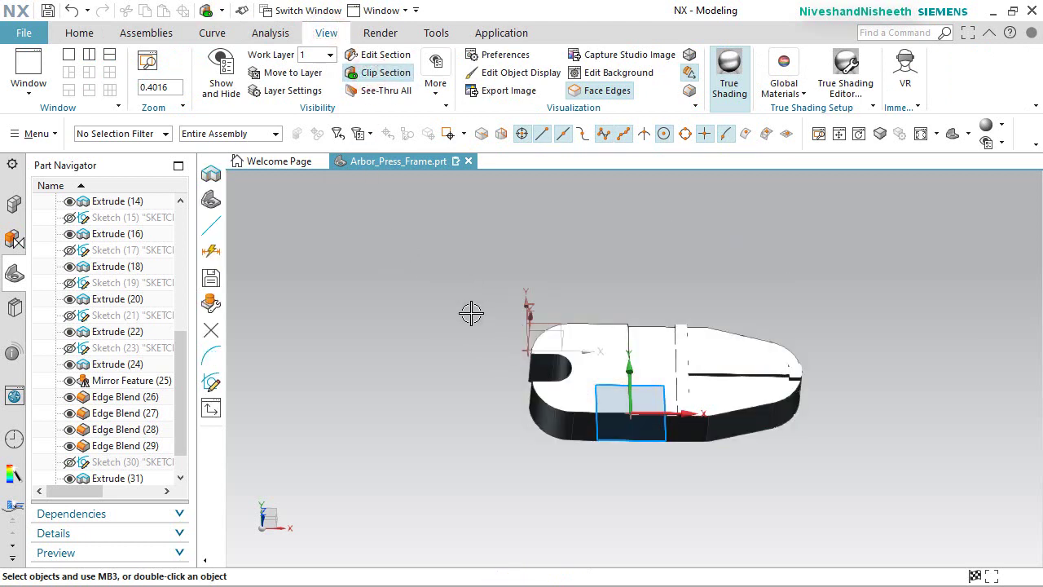
middle_click_drag(471, 313, 467, 344)
right_click(445, 345)
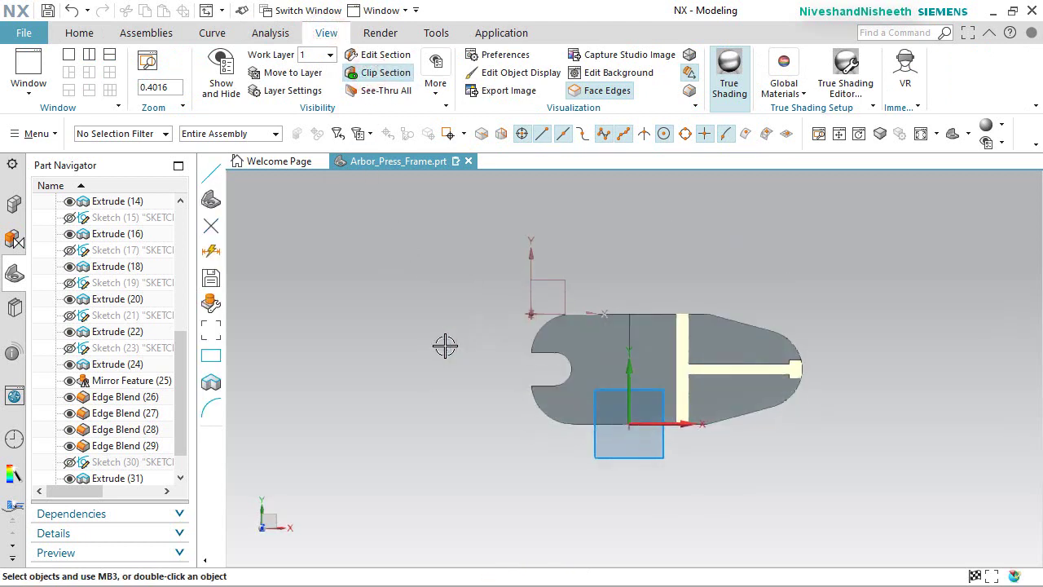
scroll(589, 310, "up", 4)
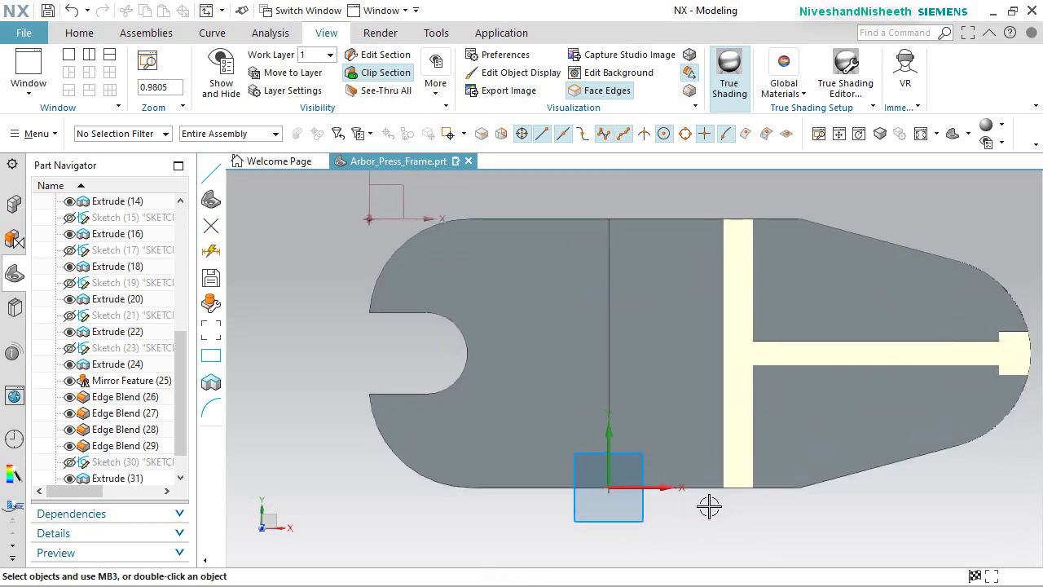
Sketch a three-point arc of about 1.63 in radius from the transverse step edge to the base's long side edge, near their corner.
left_click(79, 32)
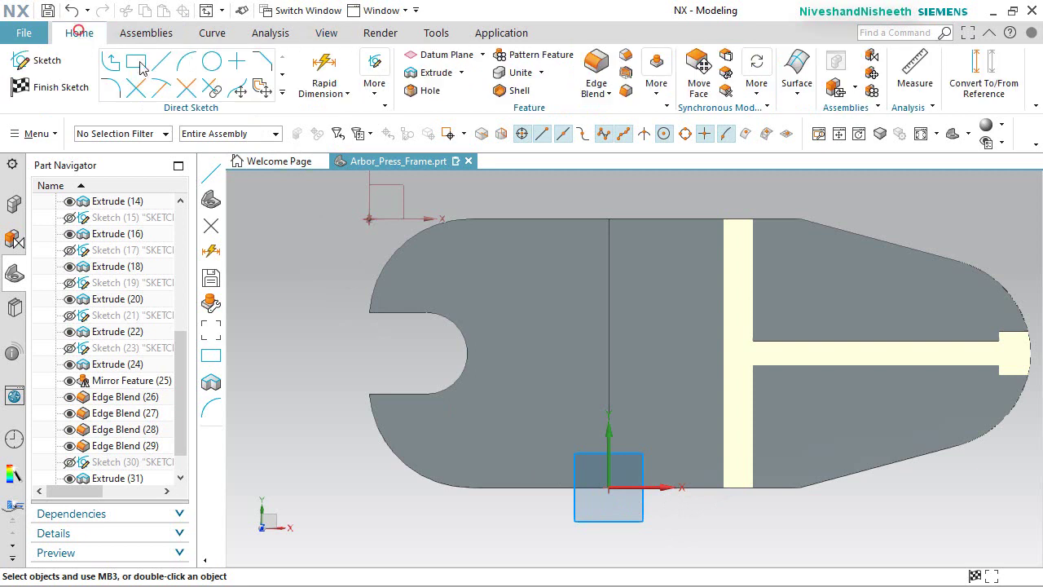
left_click(181, 65)
scroll(616, 488, "up", 3)
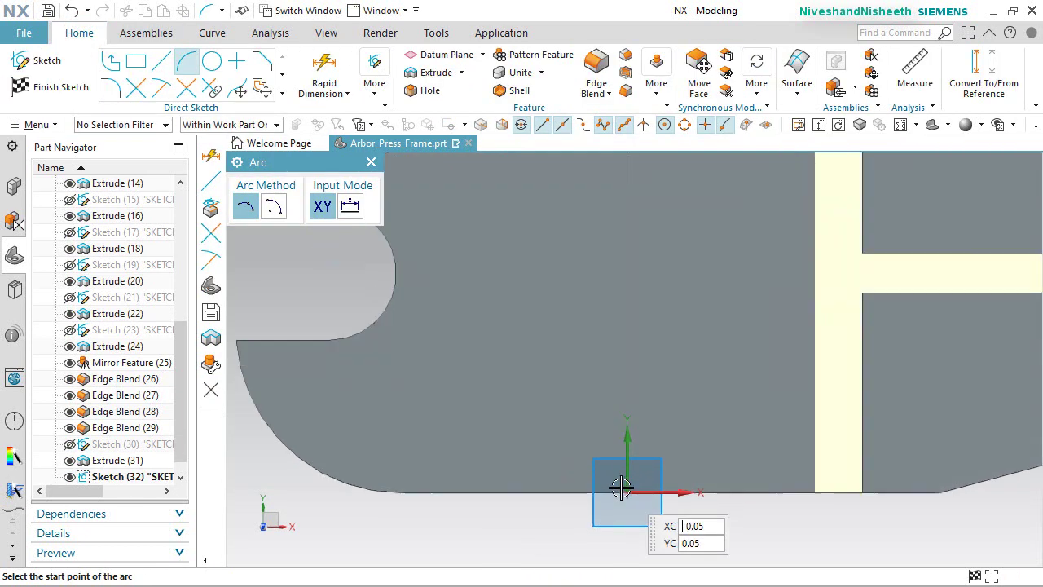
left_click(627, 352)
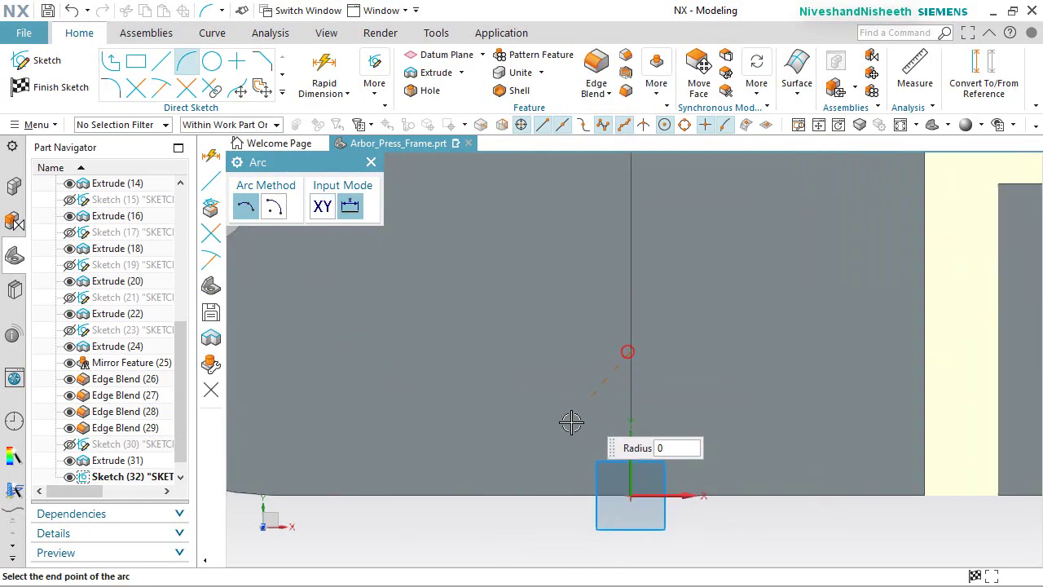
left_click(529, 493)
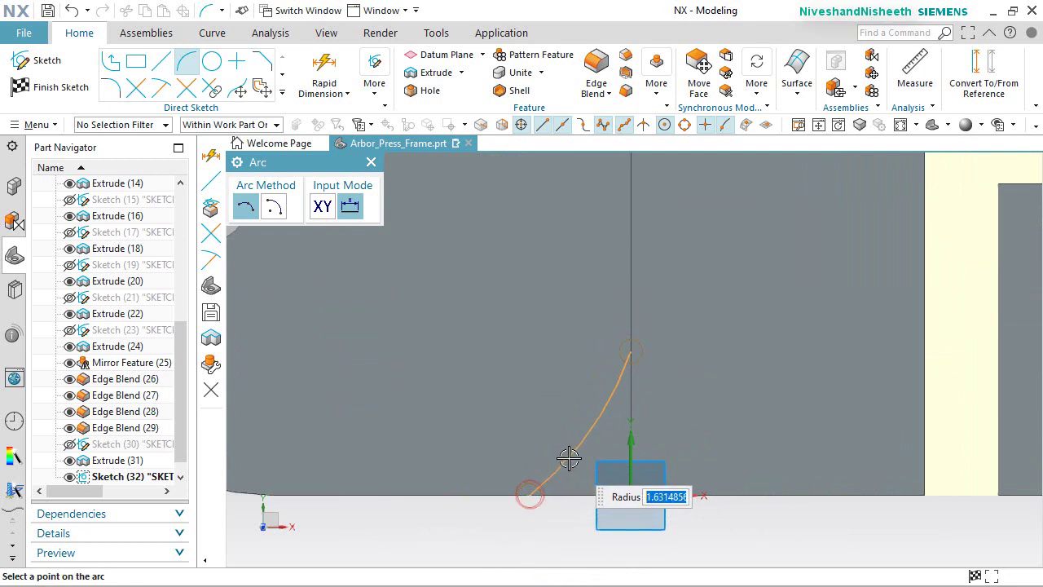
left_click(568, 458)
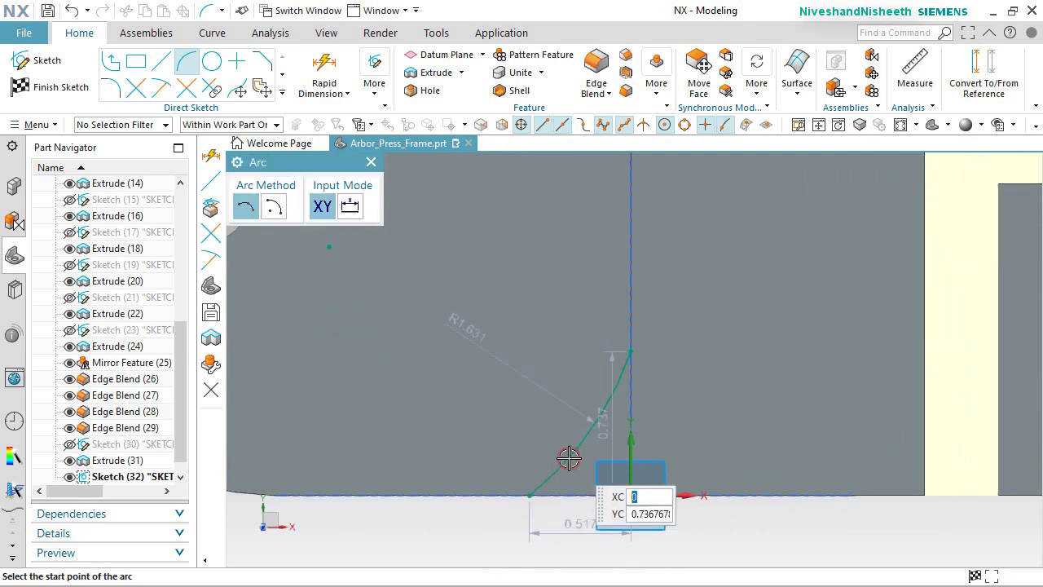
key("Escape")
left_click(324, 69)
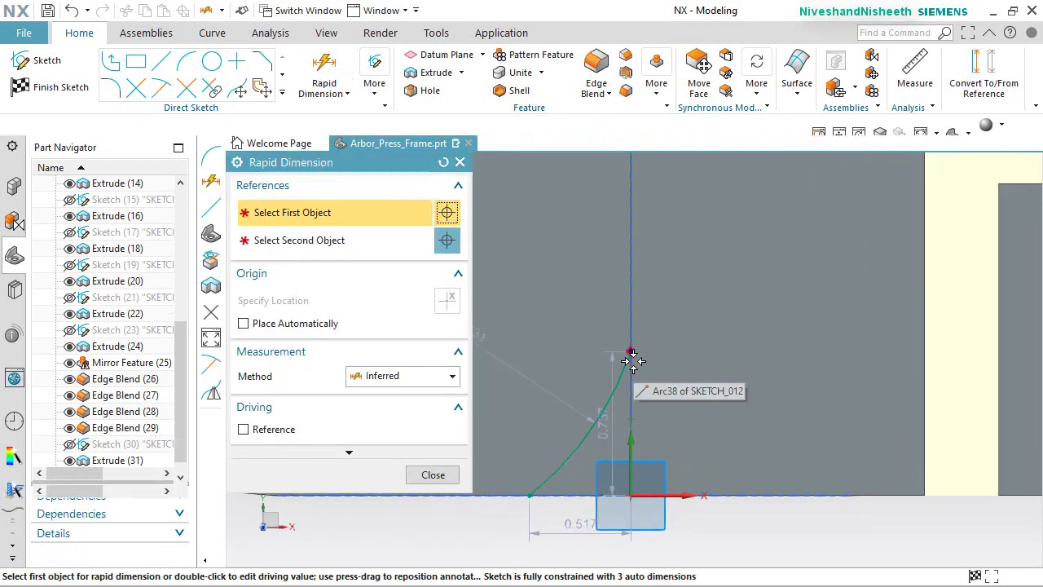
left_click(636, 360)
middle_click(636, 360)
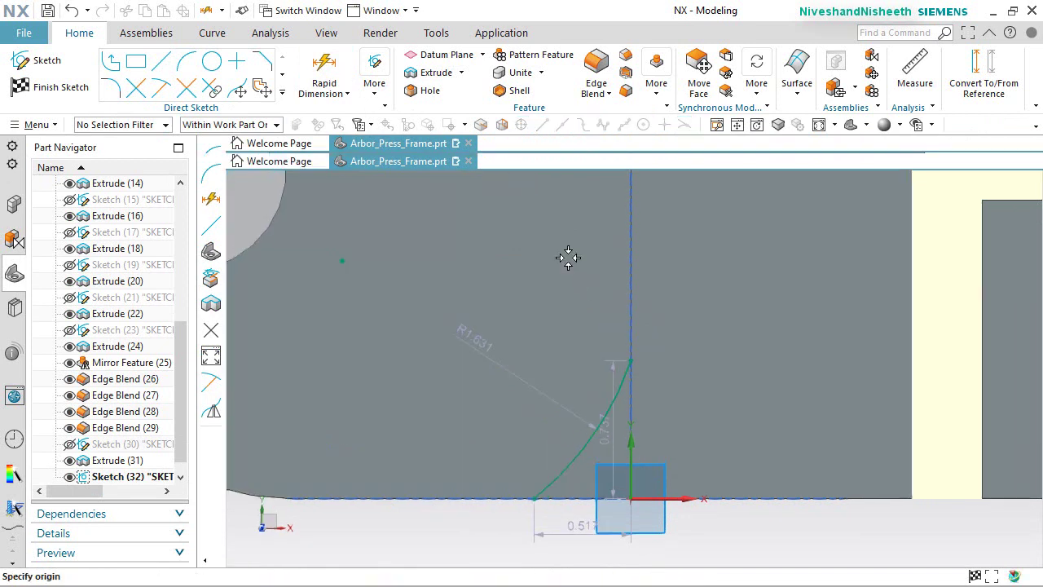
Dimension the arc's endpoint on the transverse edge 0.525 in from the base corner.
left_click(324, 69)
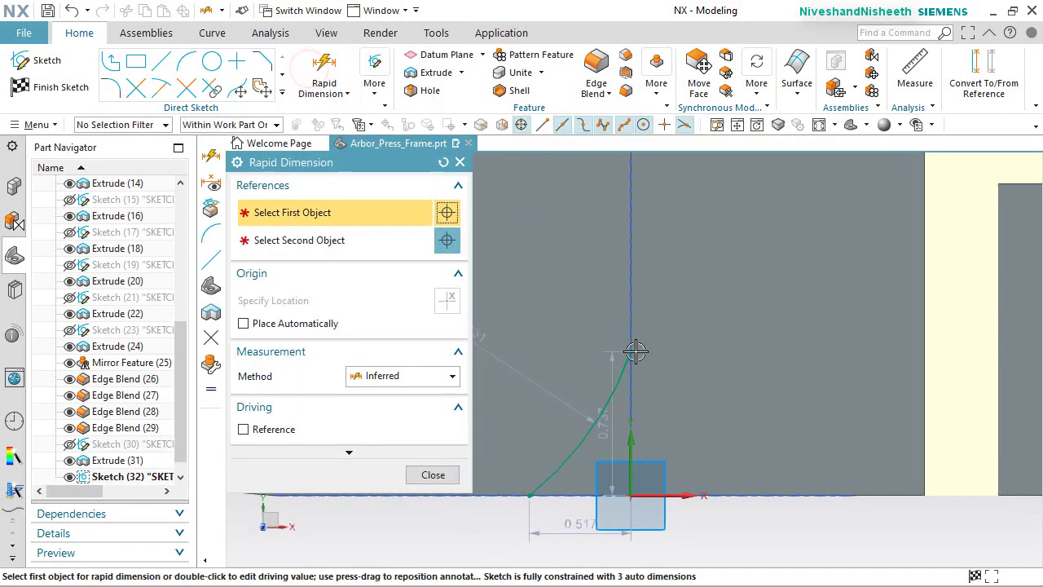
left_click(634, 352)
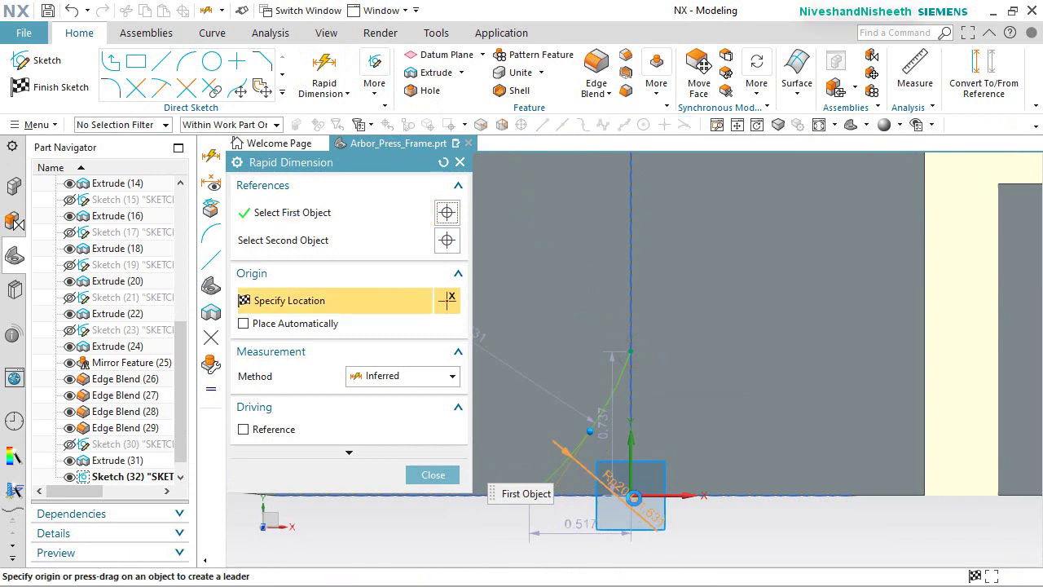
left_click(630, 494)
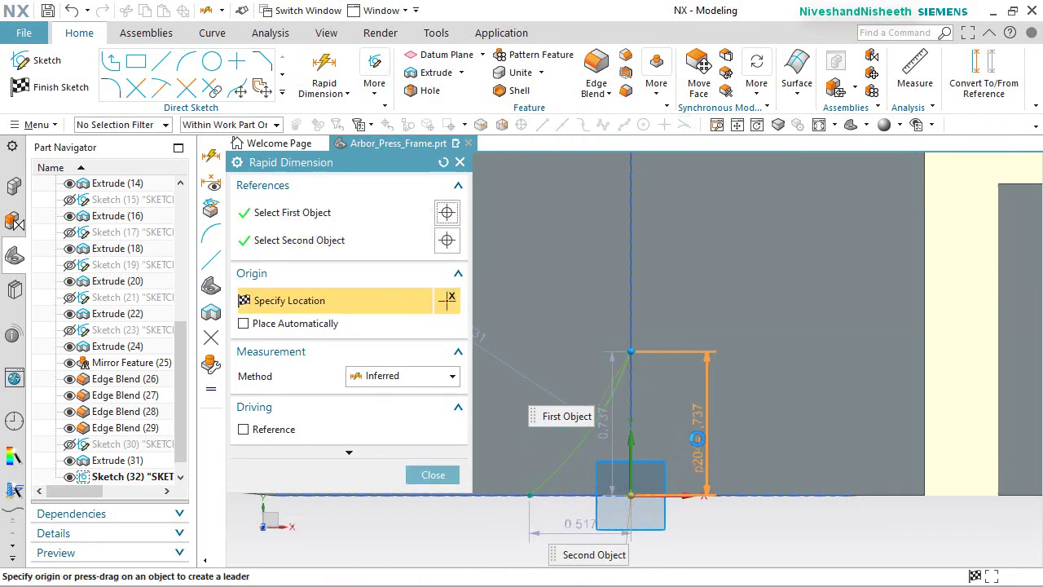
left_click(697, 439)
type(".525")
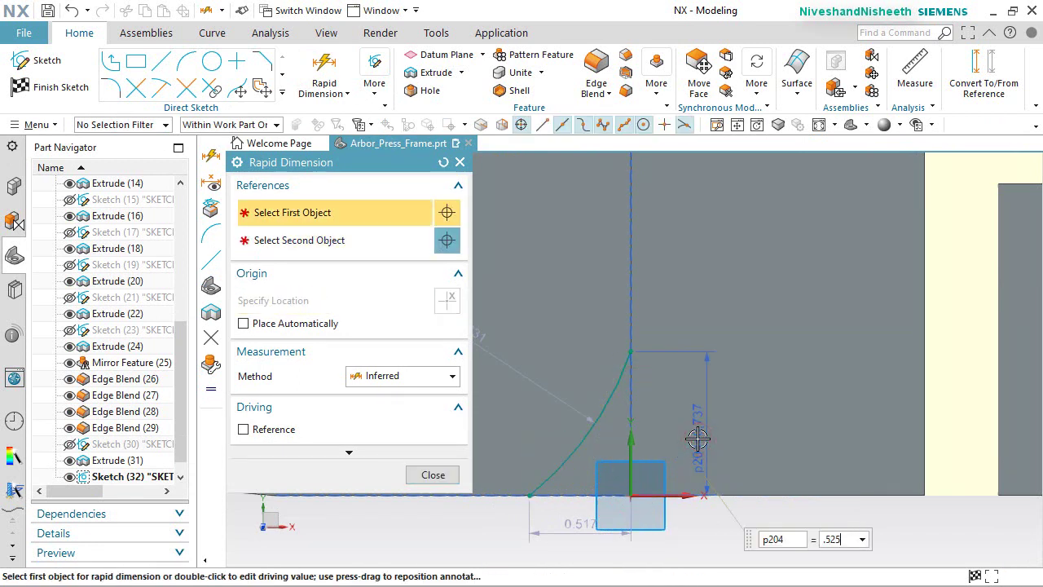
key("Return")
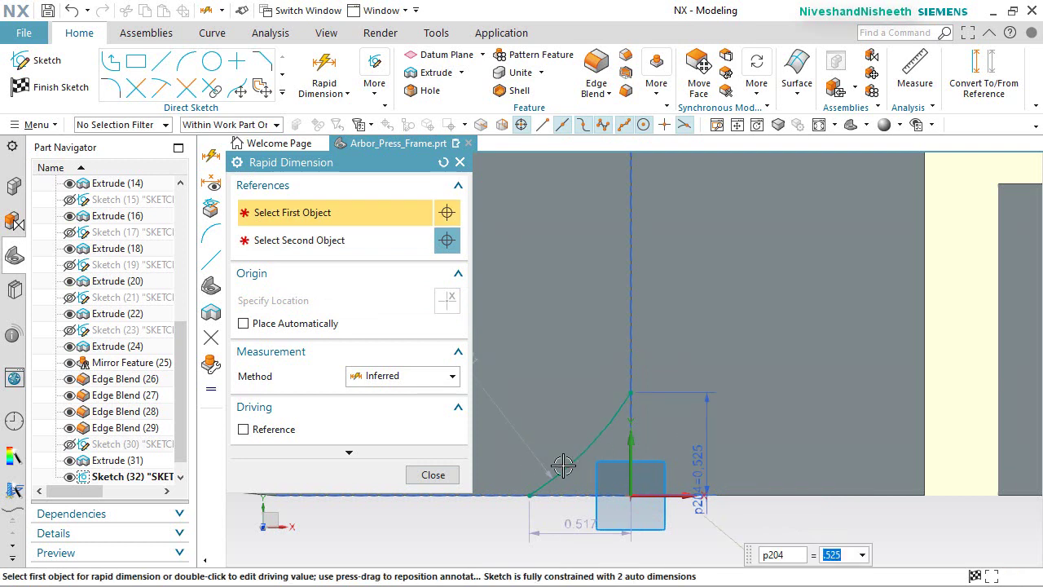
Set the arc's radius to 1.75 in.
left_click(595, 444)
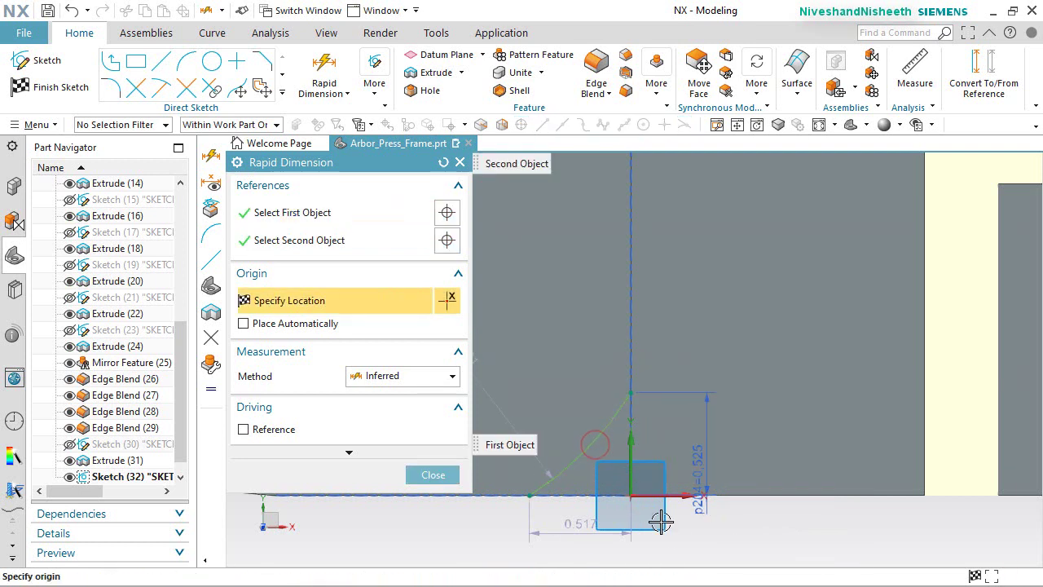
left_click(433, 475)
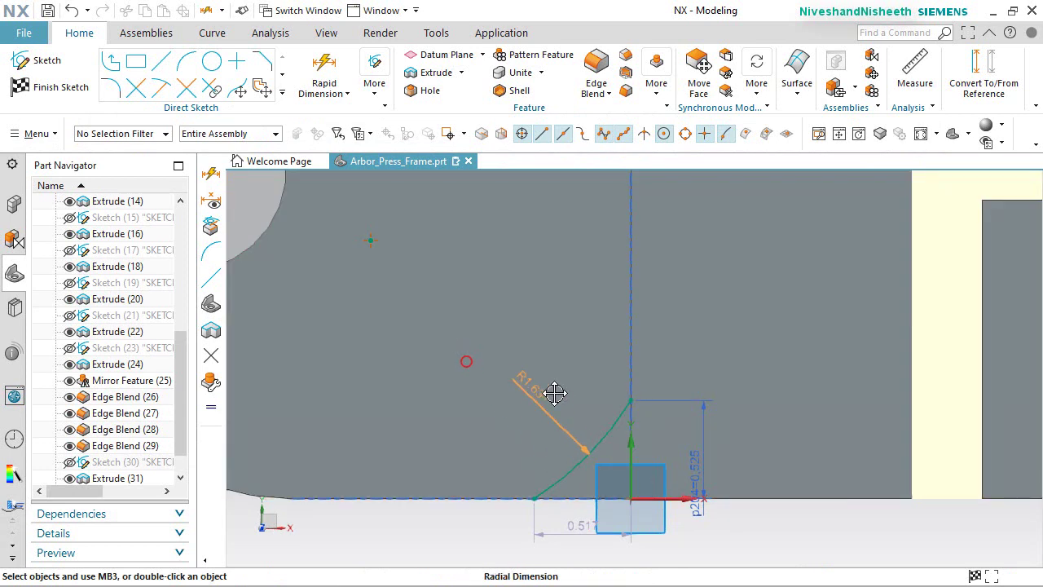
double_click(556, 394)
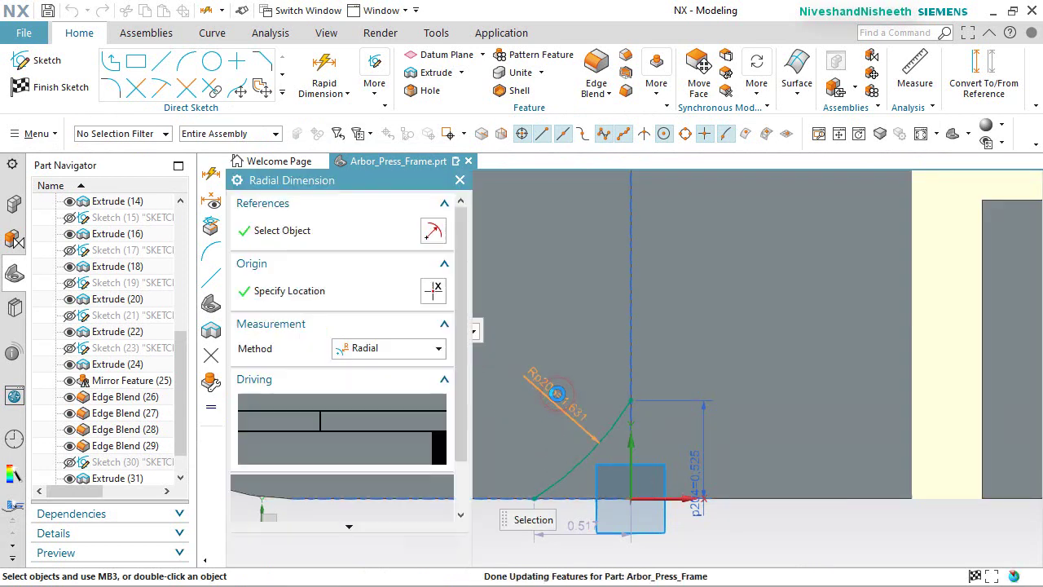
type("1.75")
key("Return")
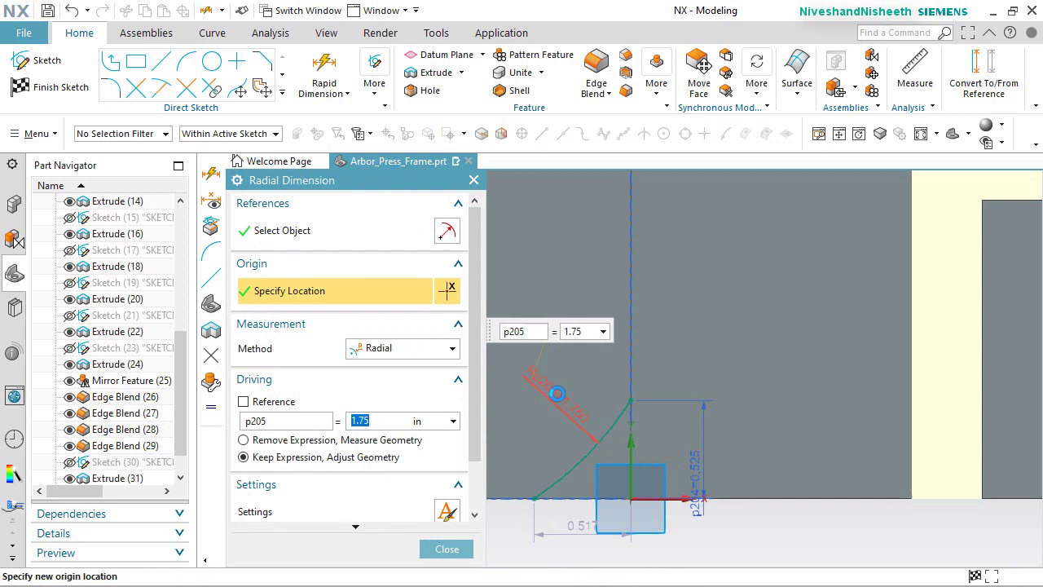
middle_click(741, 528)
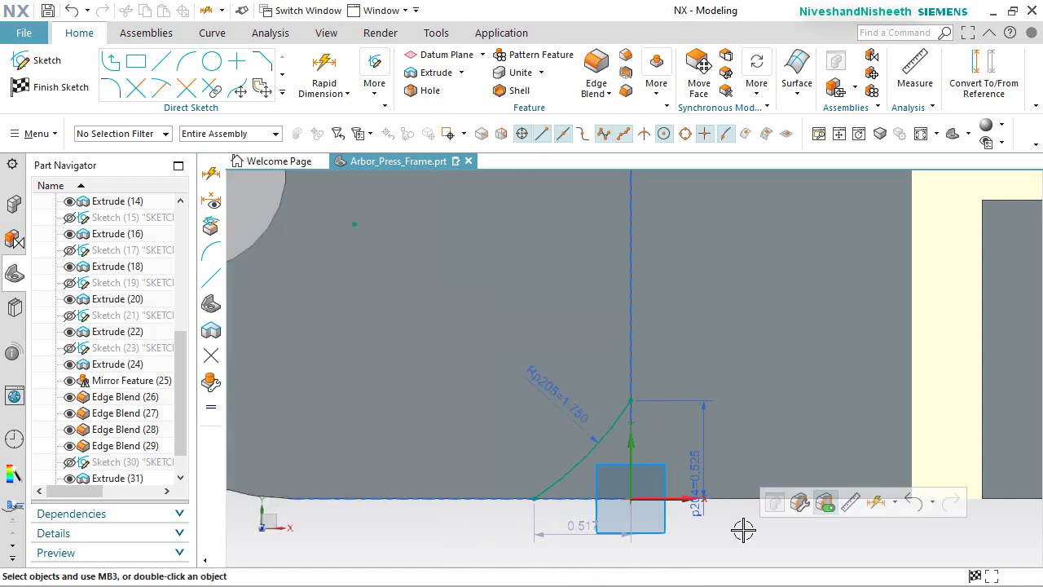
Set the distance along the base's side edge from the corner to the arc's other endpoint to 1.25 in.
double_click(585, 527)
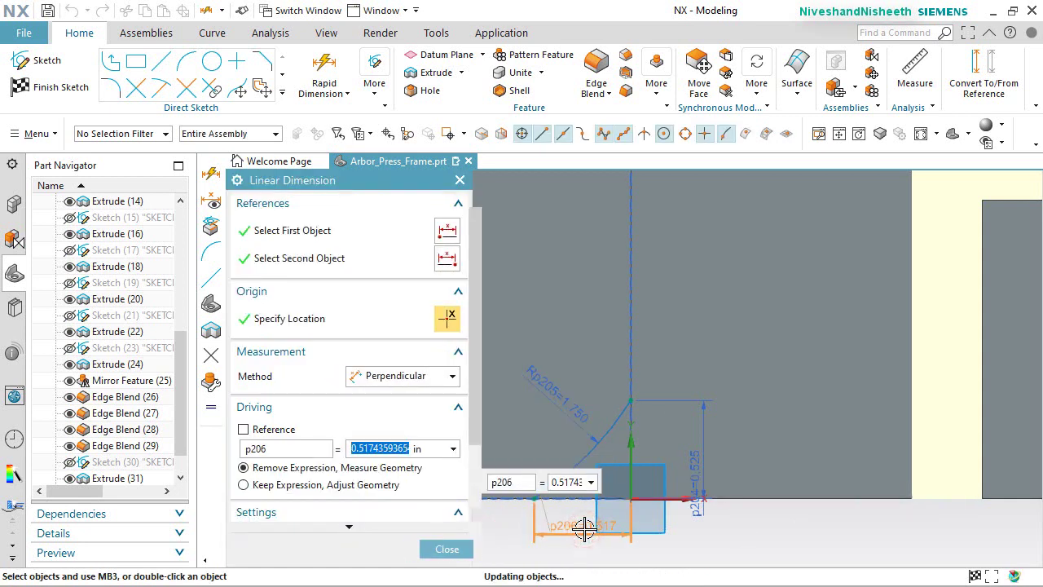
type("1.25")
key("Return")
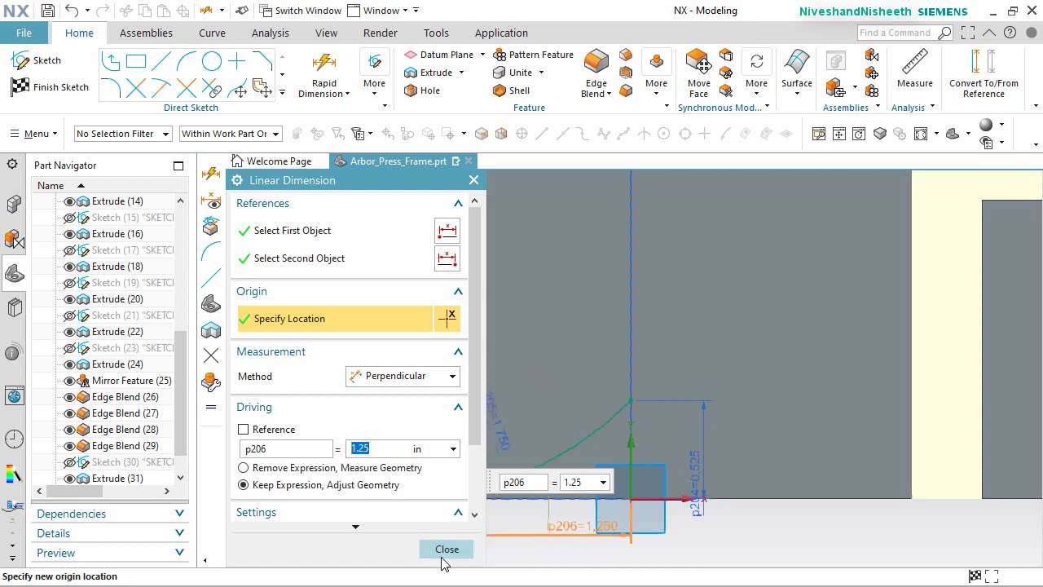
left_click(447, 549)
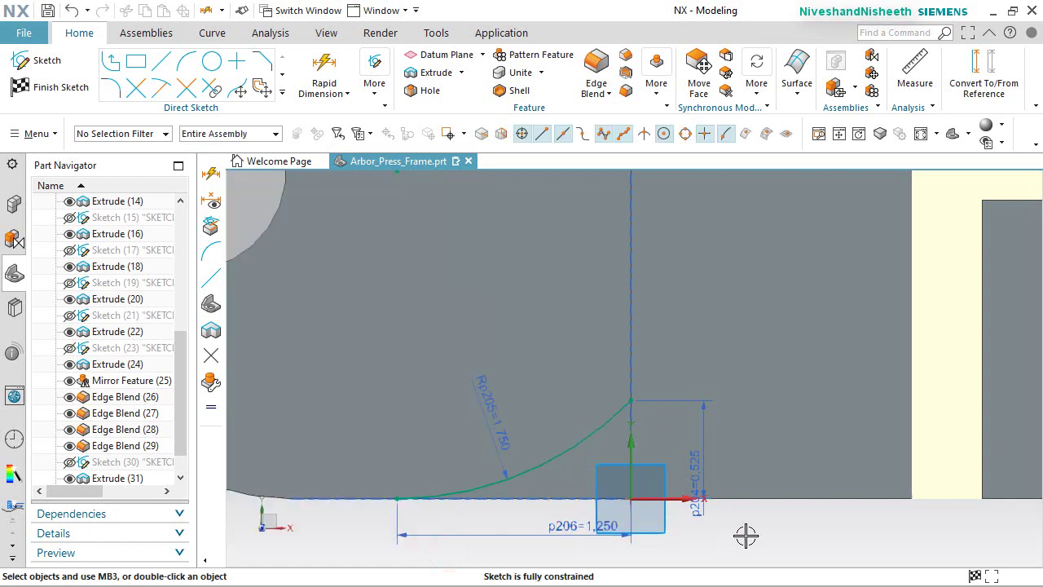
Close the arc profile with two lines running from its endpoints to the base corner along the side and transverse edges.
left_click(162, 65)
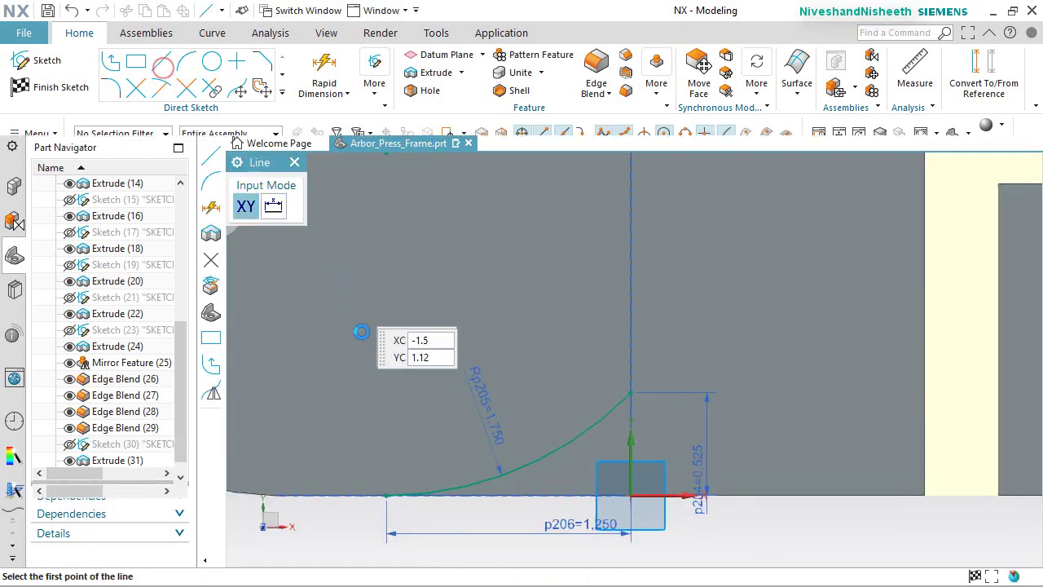
left_click(385, 498)
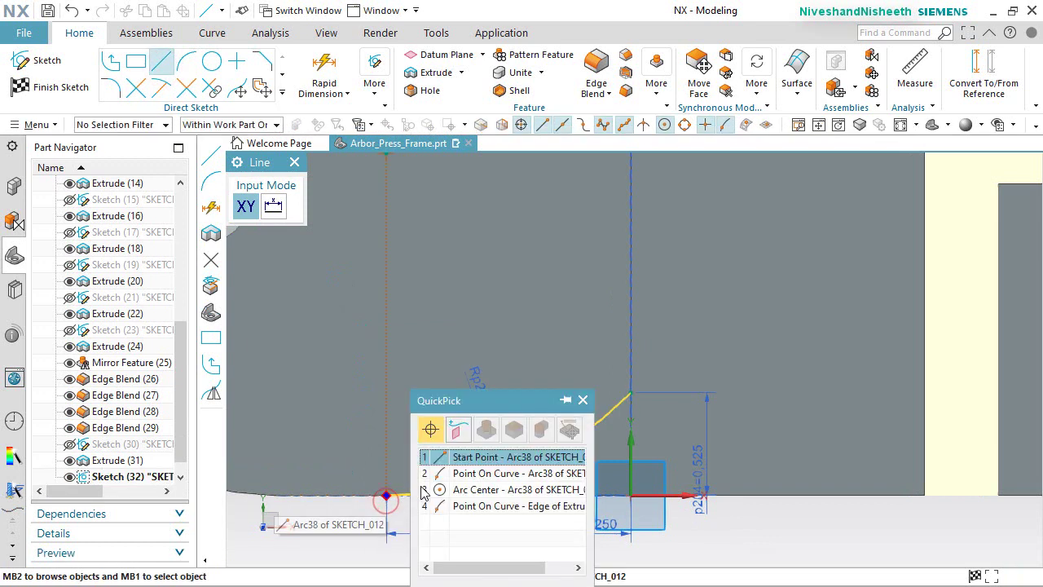
left_click(444, 456)
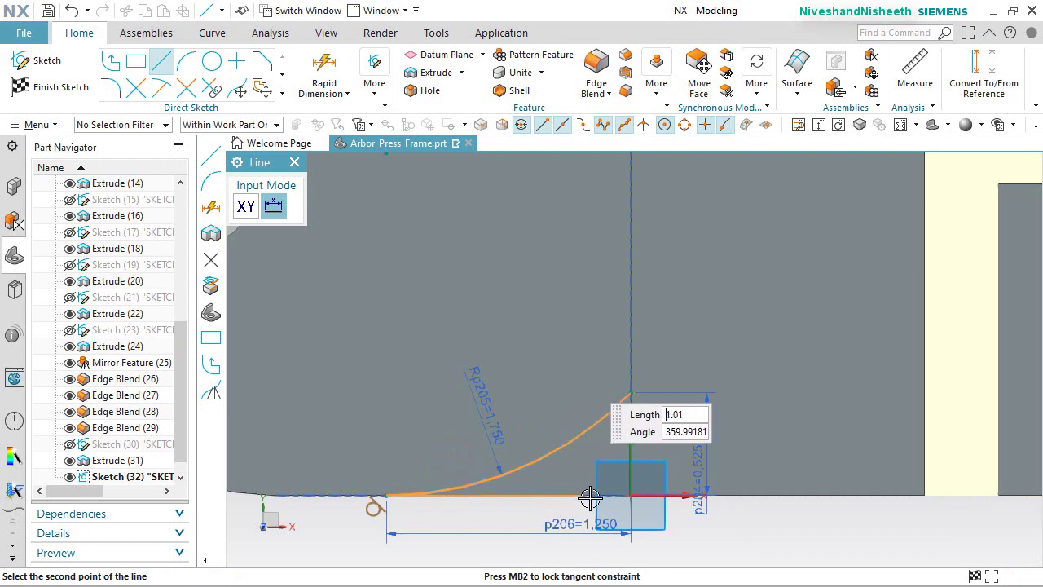
left_click(629, 493)
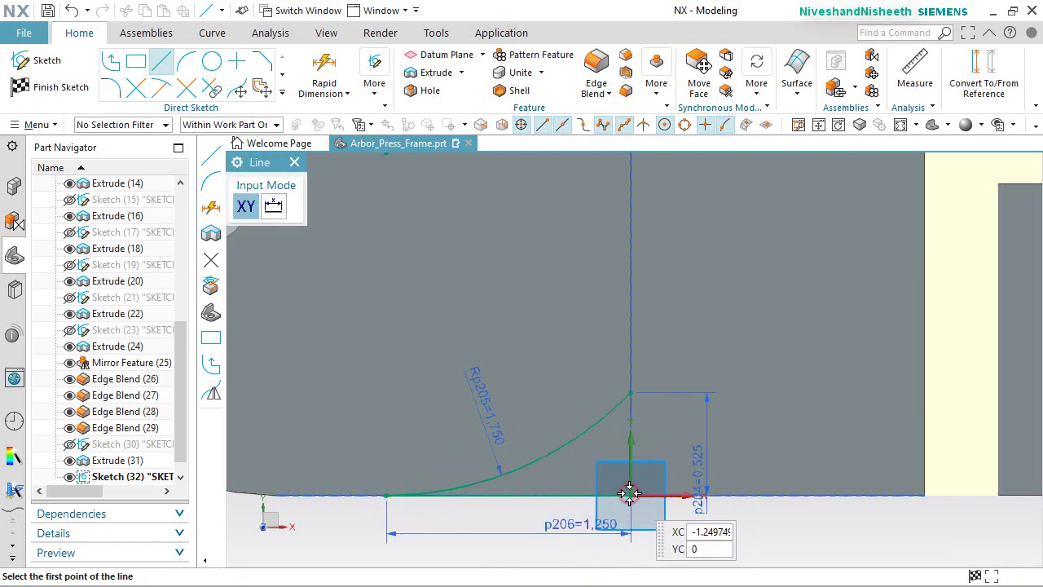
left_click(630, 495)
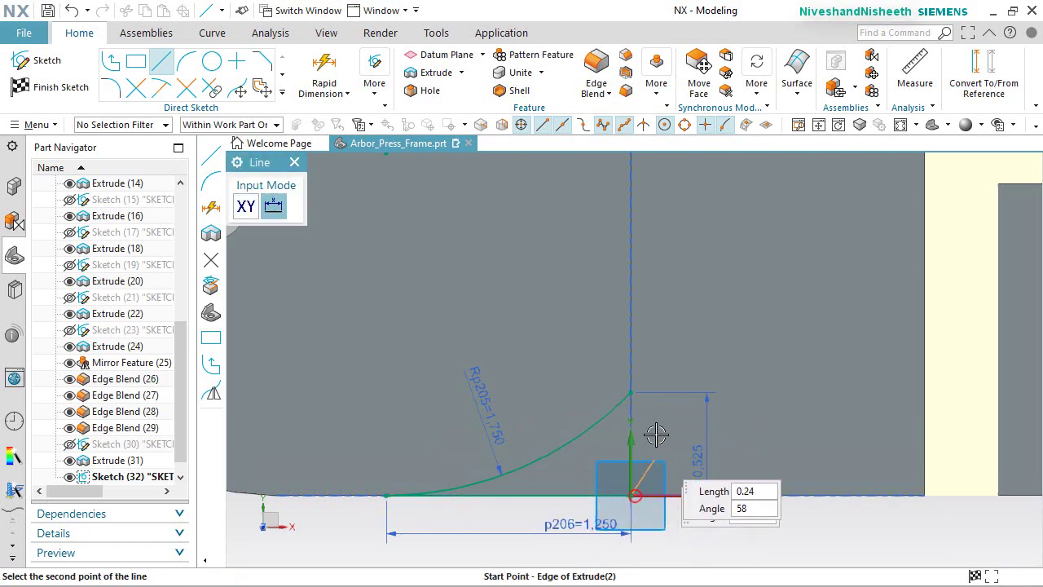
left_click(633, 396)
left_click(685, 411)
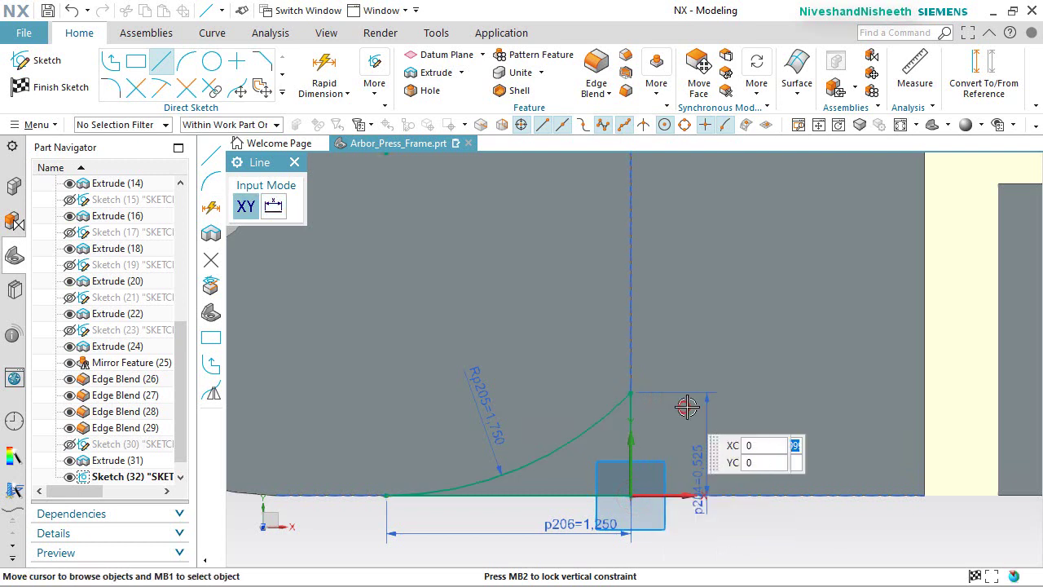
left_click(294, 162)
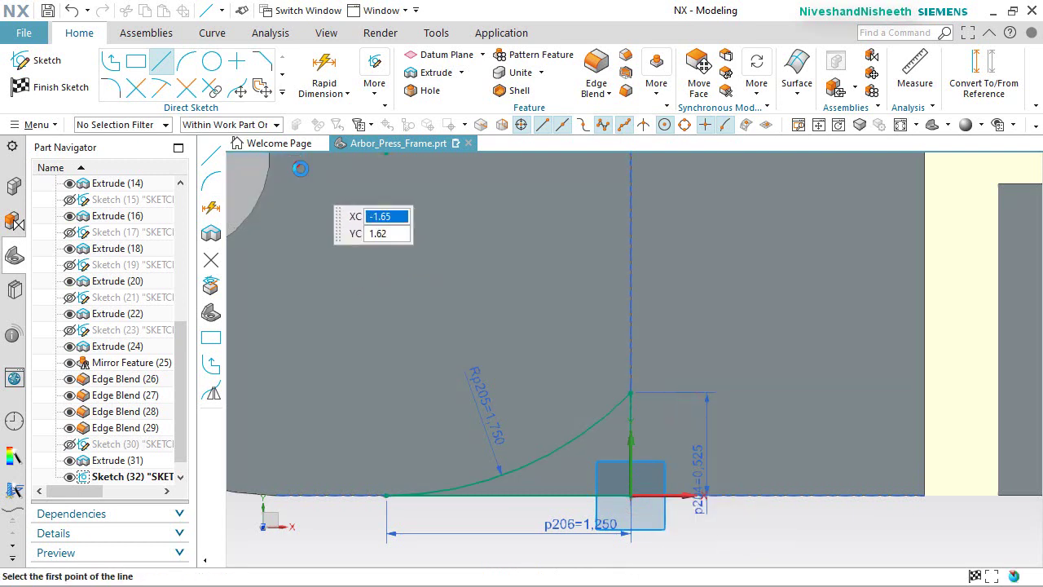
Finish the arc profile sketch and turn off section clipping to restore the full frame.
key("ctrl+q")
mouse_move(642, 521)
middle_mouse_down()
mouse_move(628, 464)
mouse_move(596, 426)
mouse_move(360, 210)
middle_mouse_up()
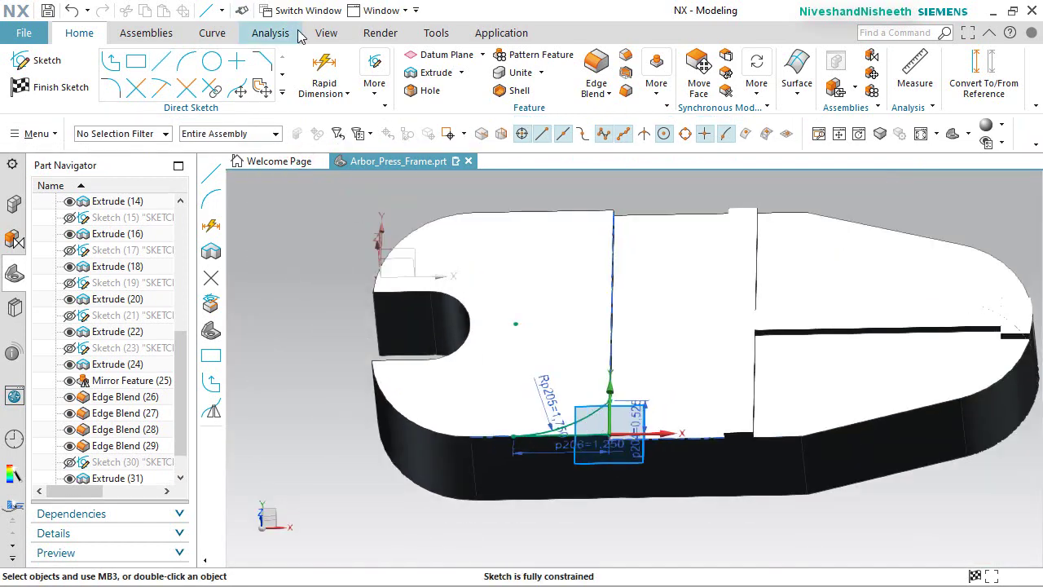
left_click(48, 80)
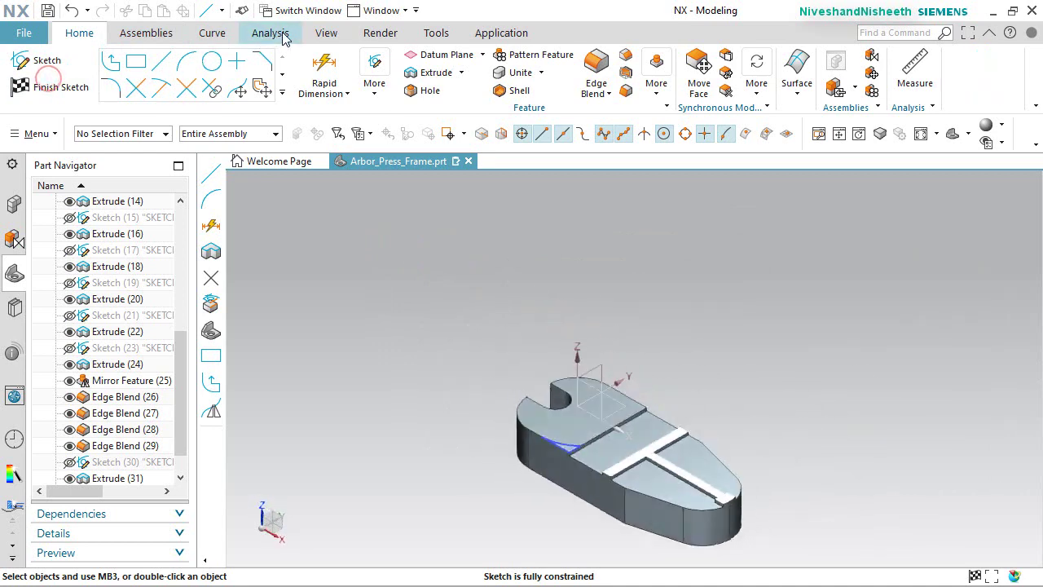
left_click(325, 32)
left_click(360, 73)
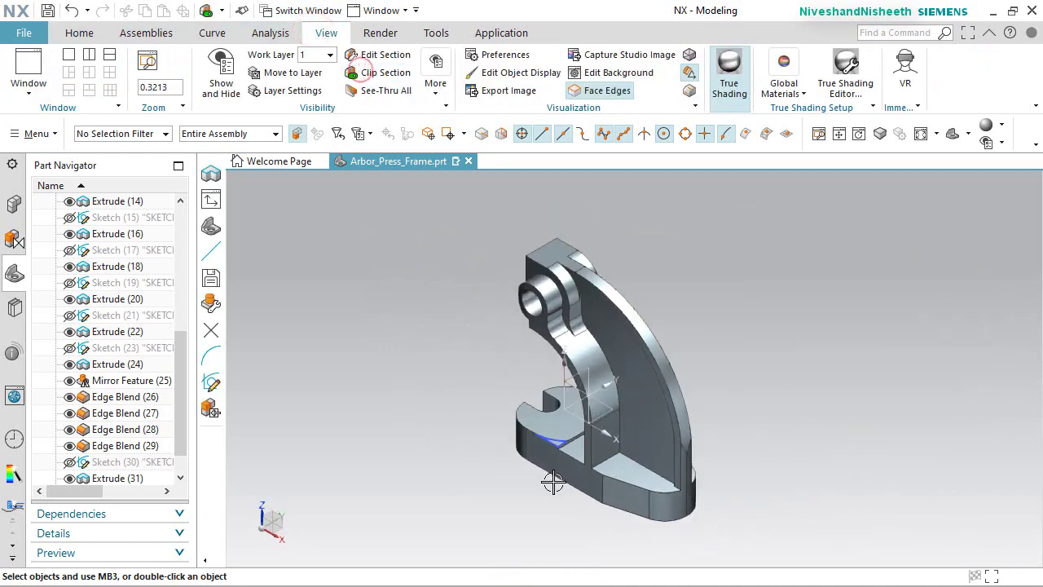
Extrude the closed arc profile 0.125 in downward from the base's top face as a subtracted cut.
scroll(575, 425, "up", 3)
scroll(575, 426, "up", 2)
right_click(475, 259)
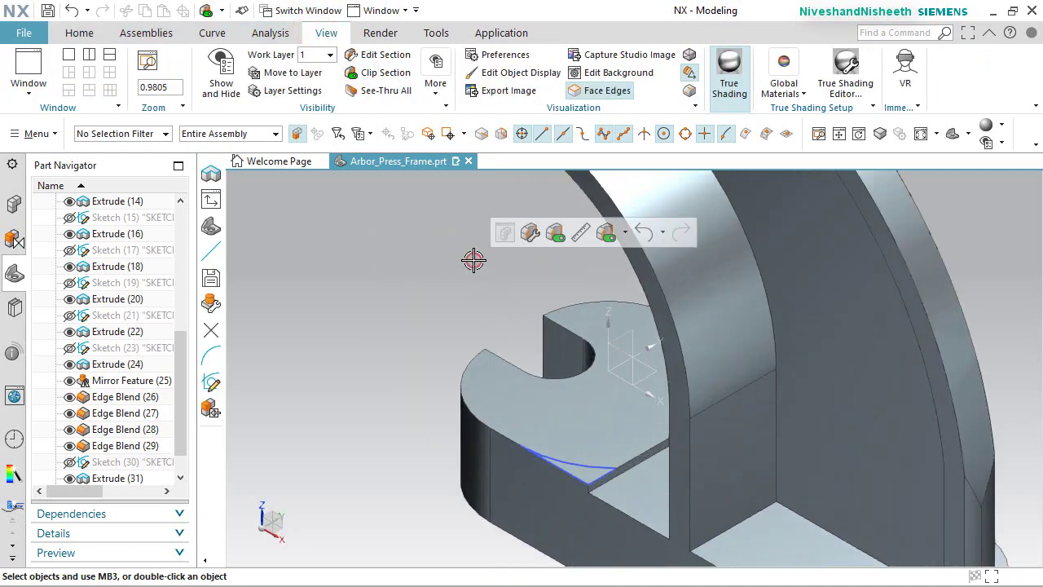
left_click(625, 234)
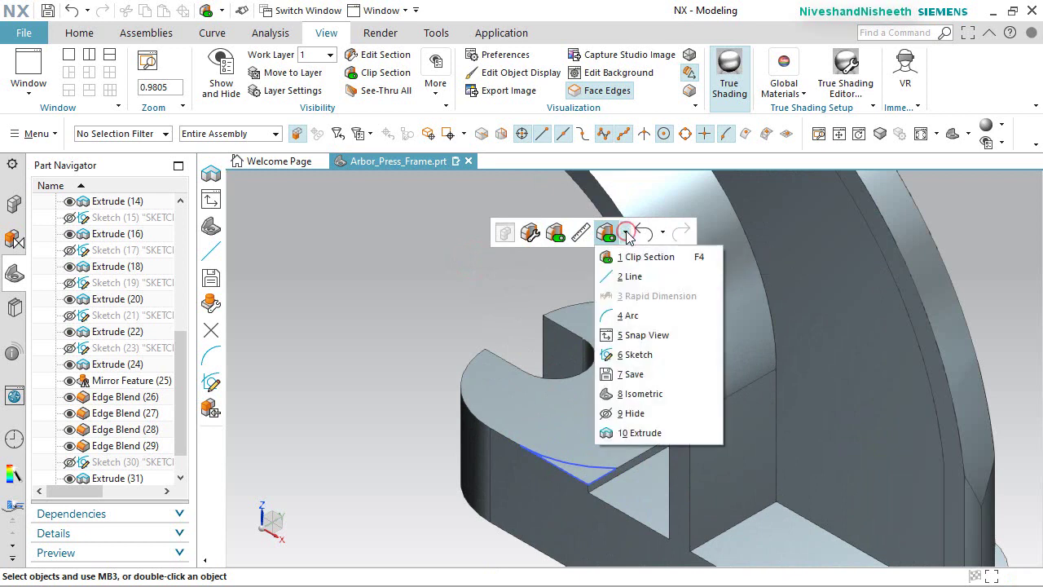
left_click(640, 430)
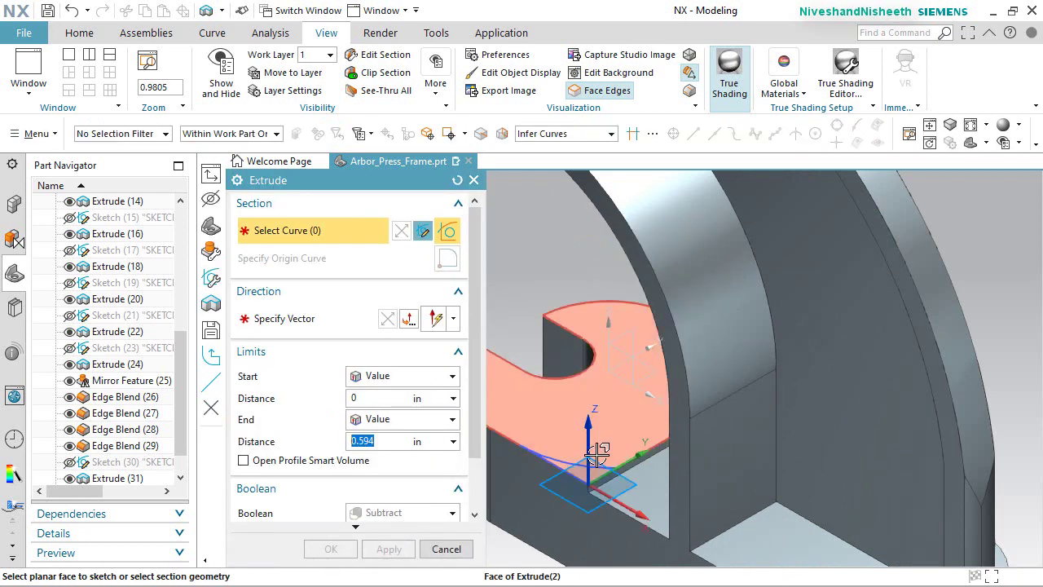
left_click(571, 459)
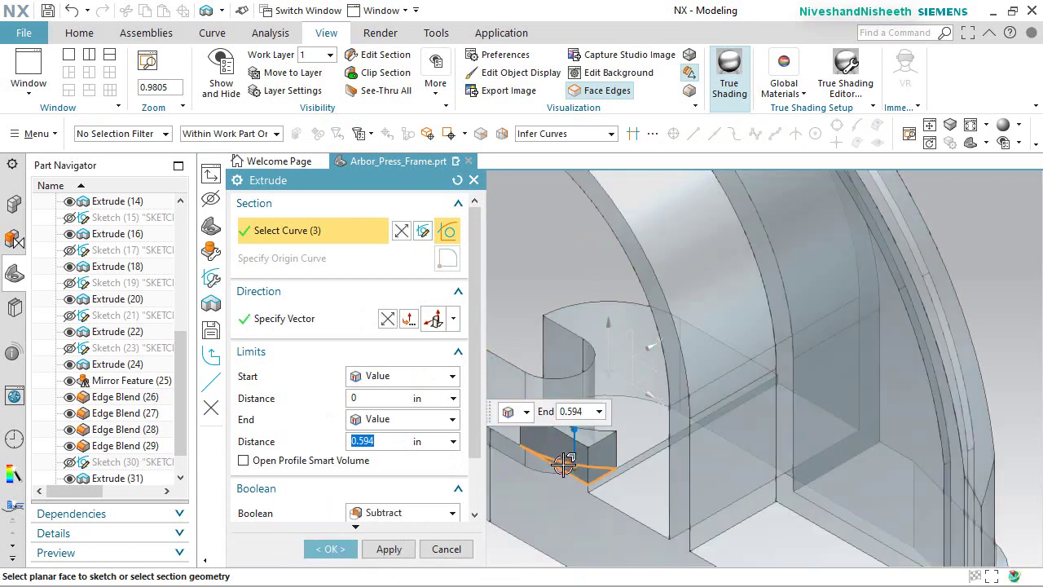
left_click(386, 318)
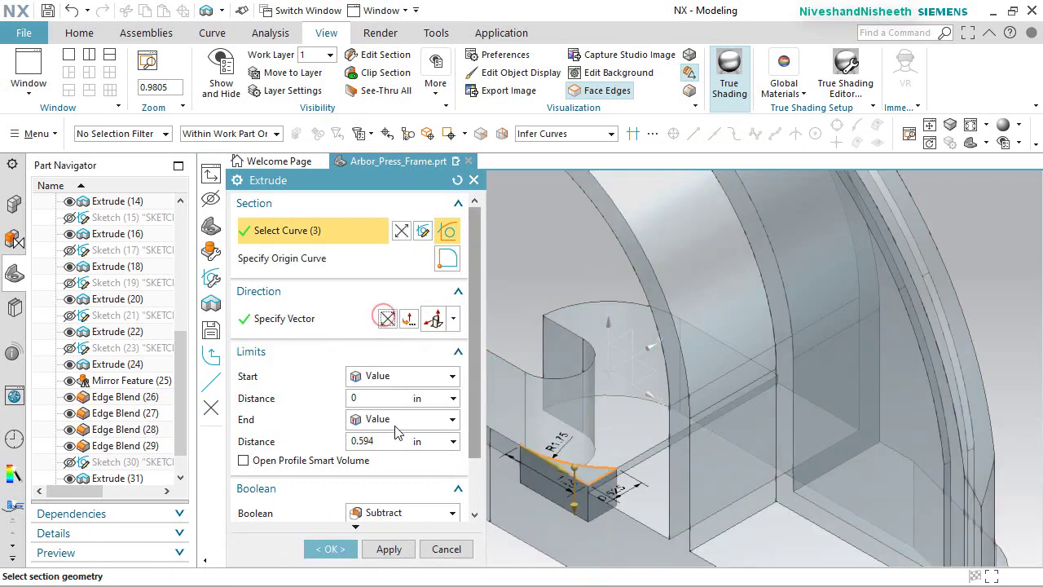
left_click(393, 443)
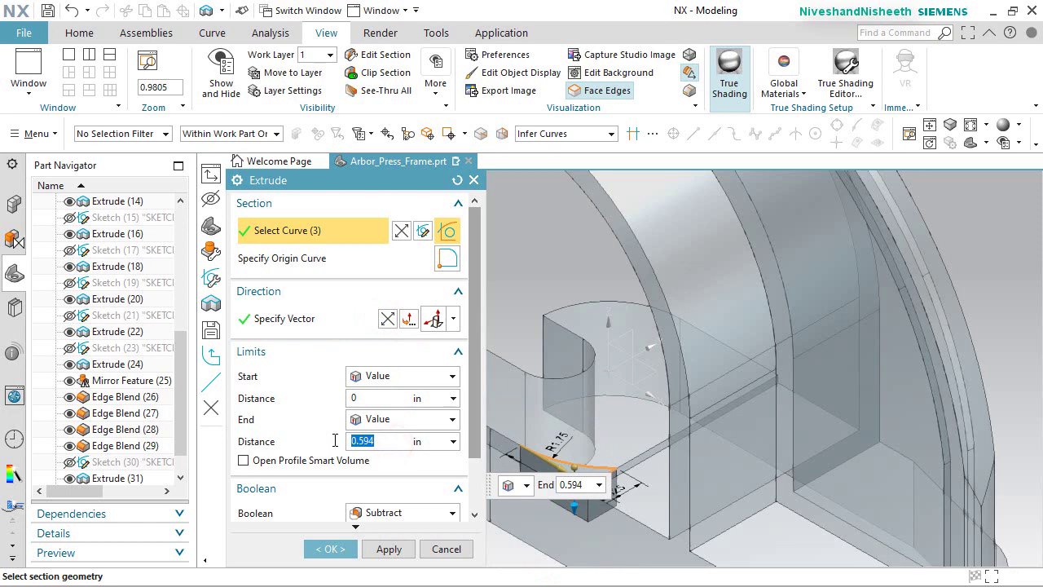
type(".125")
key("Return")
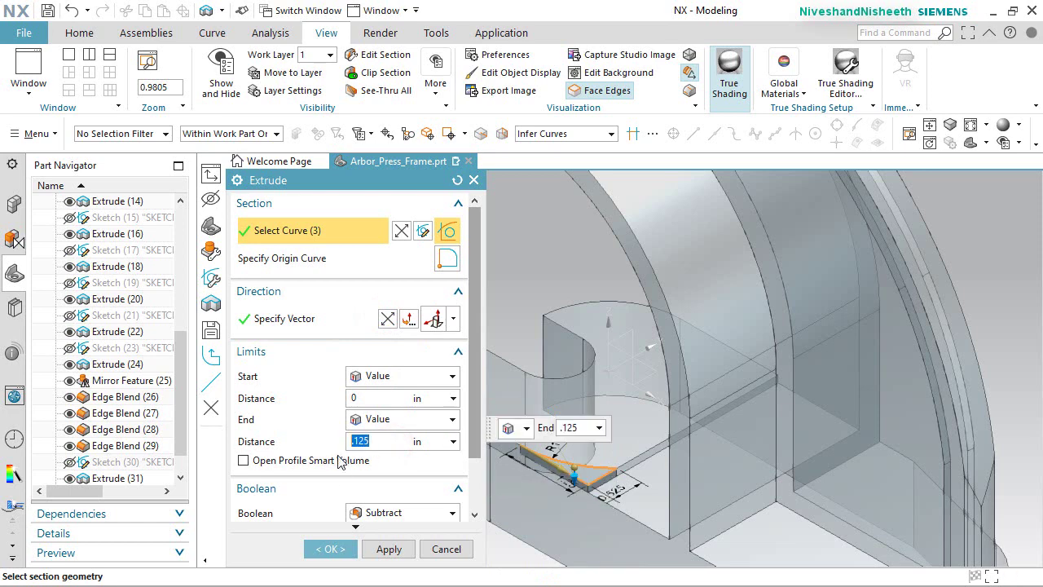
left_click(334, 553)
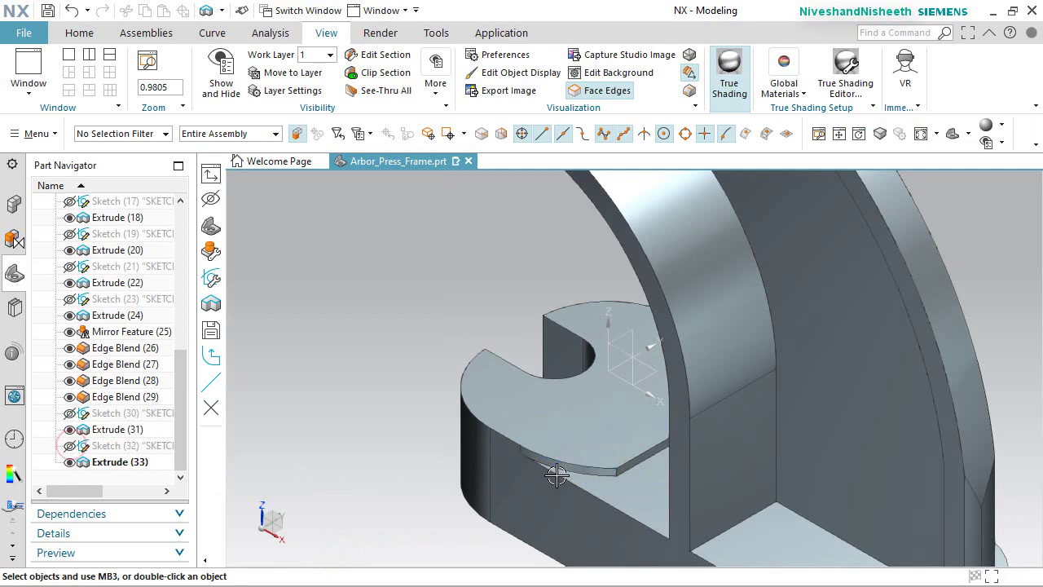
Mirror the 0.125 in deep corner cut to the opposite side of the base about Datum Plane (11).
middle_click_drag(557, 475, 489, 326)
left_click(82, 33)
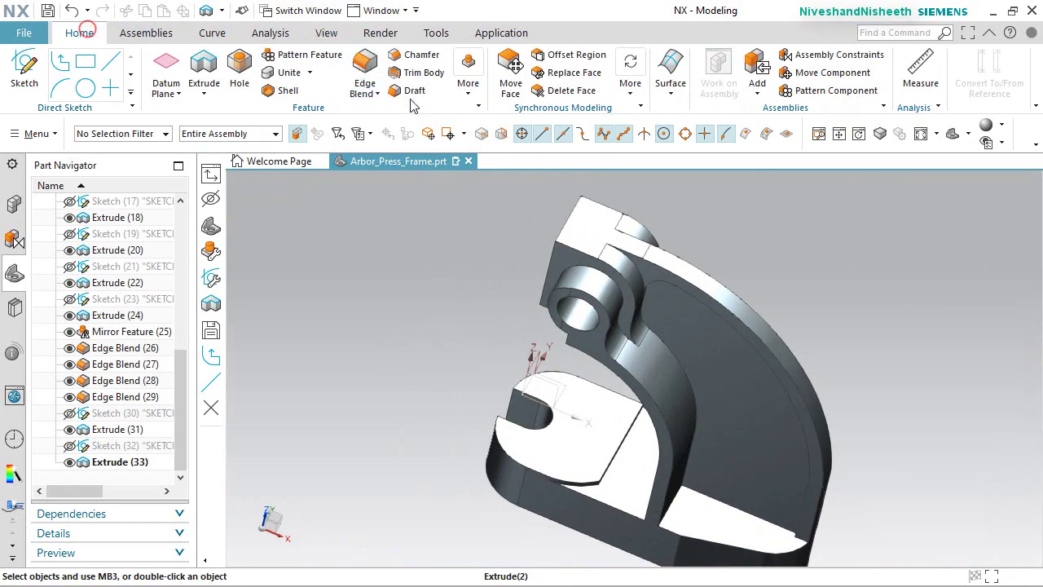
left_click(472, 84)
left_click(587, 249)
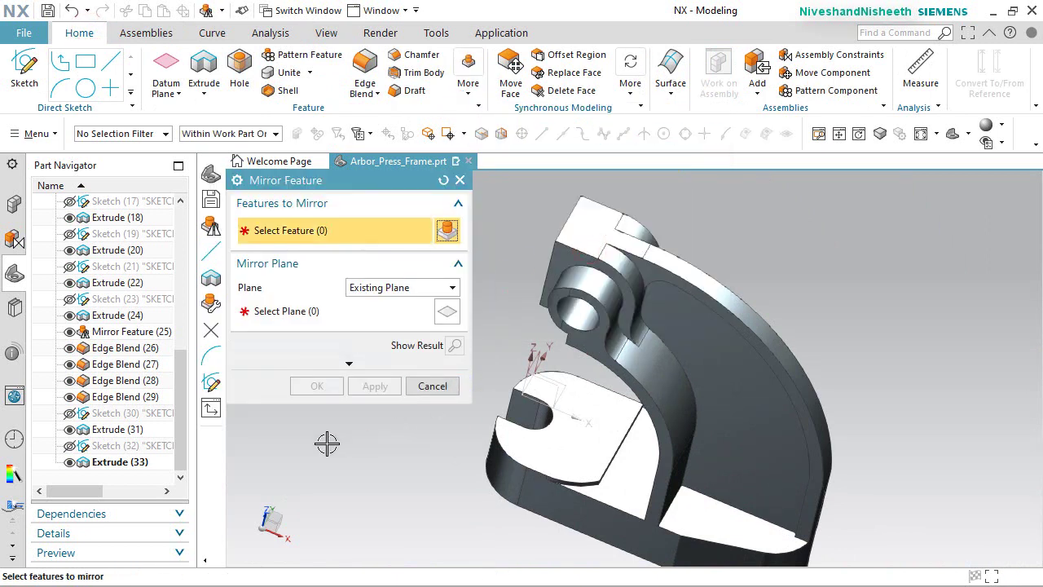
left_click(141, 462)
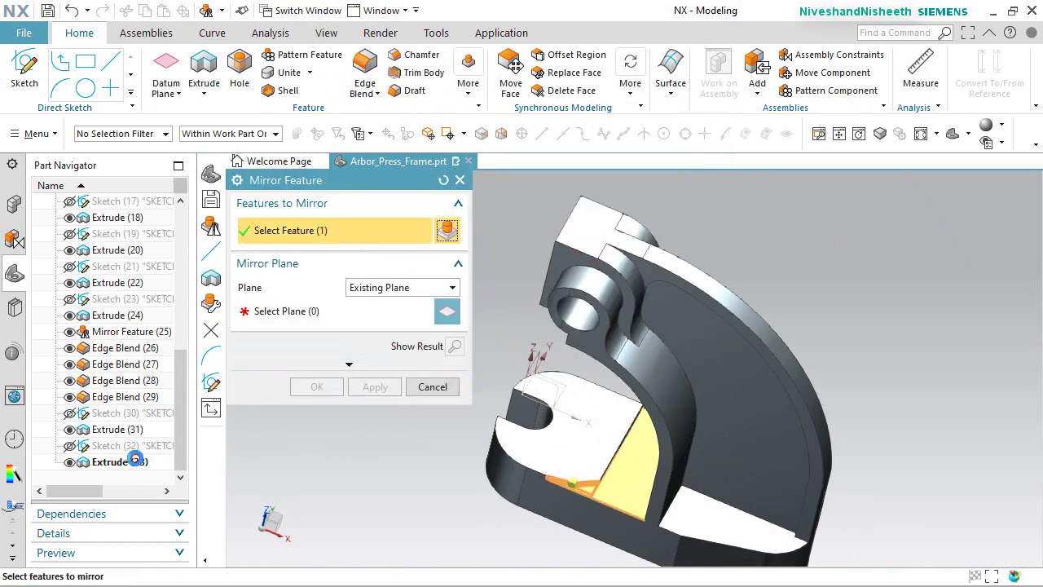
left_click(272, 311)
scroll(130, 285, "up", 2)
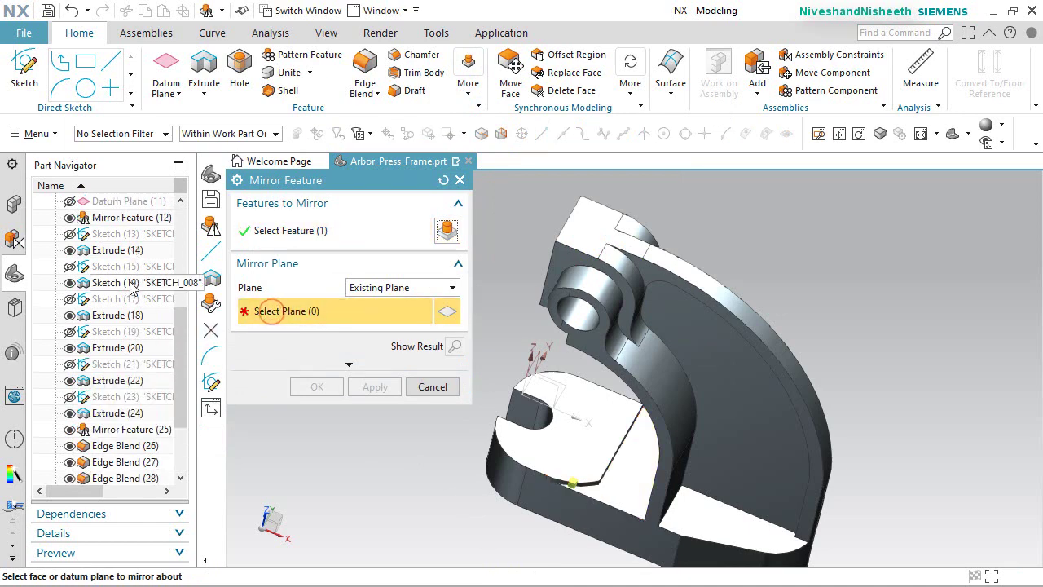
left_click(104, 204)
left_click(321, 388)
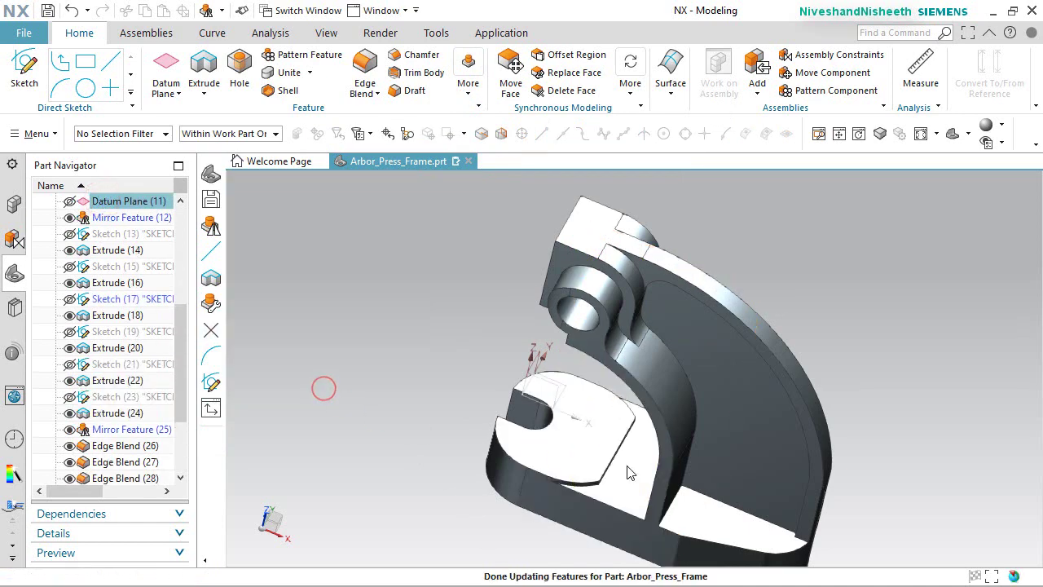
Restore the standard trimetric view of the whole frame and save the part.
middle_click_drag(628, 472, 592, 478)
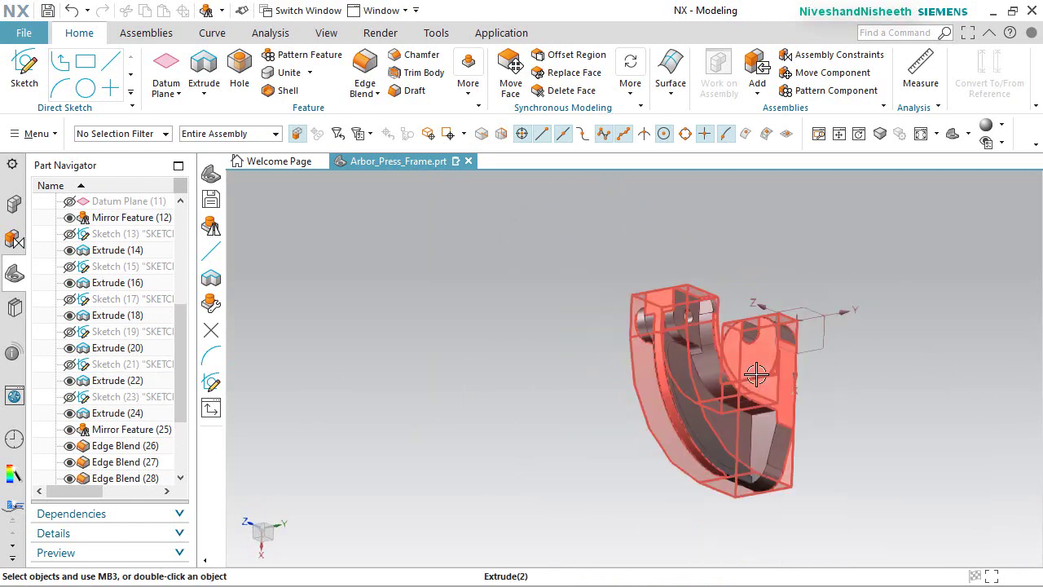
scroll(757, 374, "down", 5)
right_click(946, 397)
key("Home")
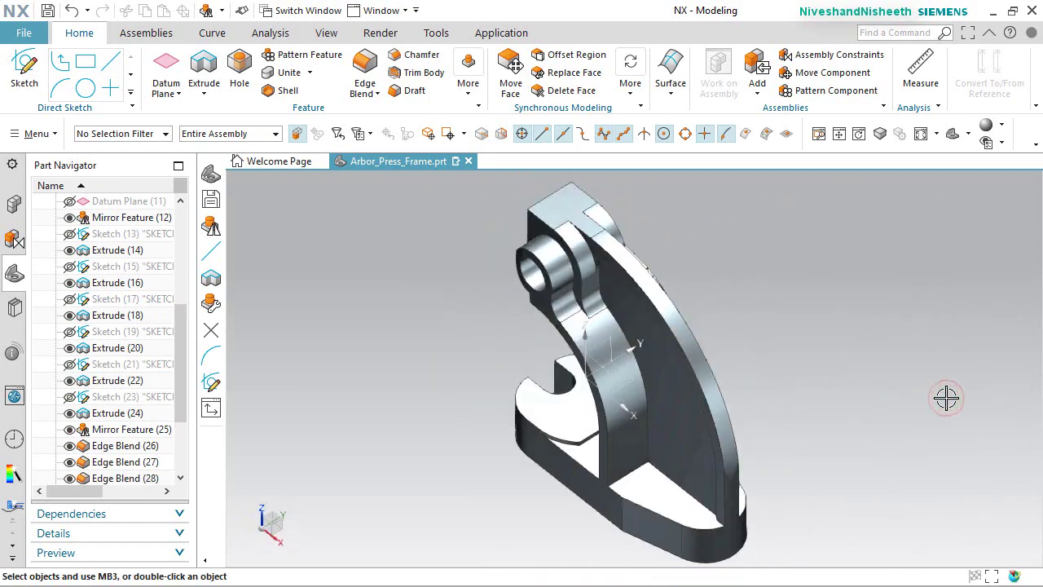
key("ctrl+s")
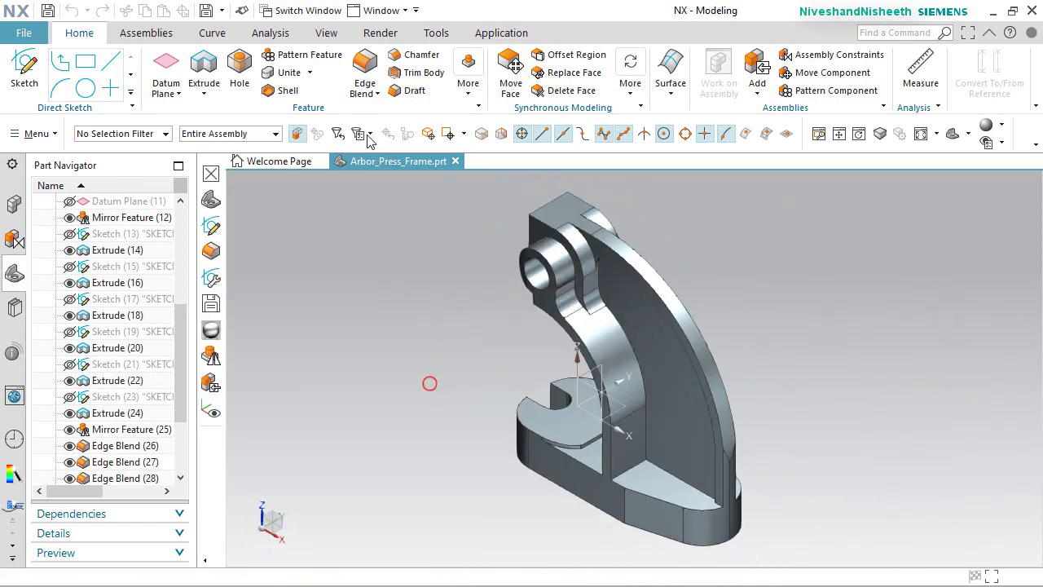
Blend the three edges where the curved arm meets the base with a 0.625 in radius and save the part.
left_click(365, 70)
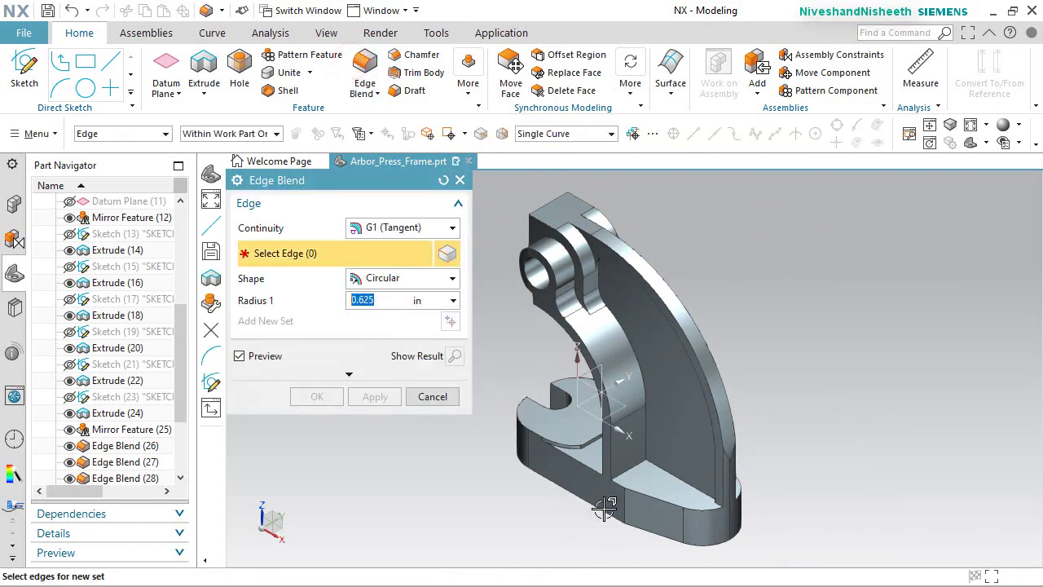
scroll(626, 474, "down", 3)
left_click(627, 461)
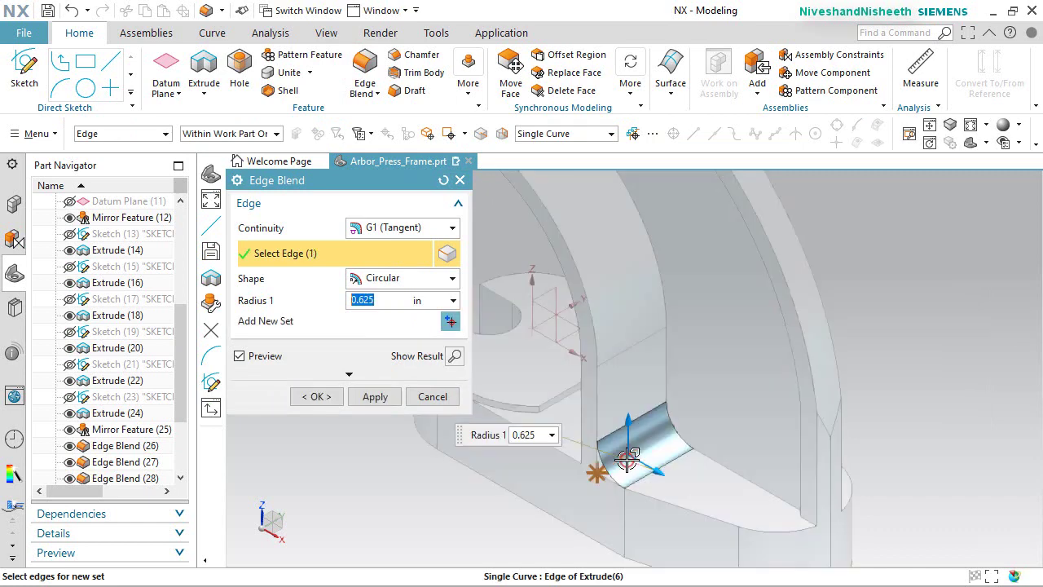
middle_click_drag(626, 461, 672, 468)
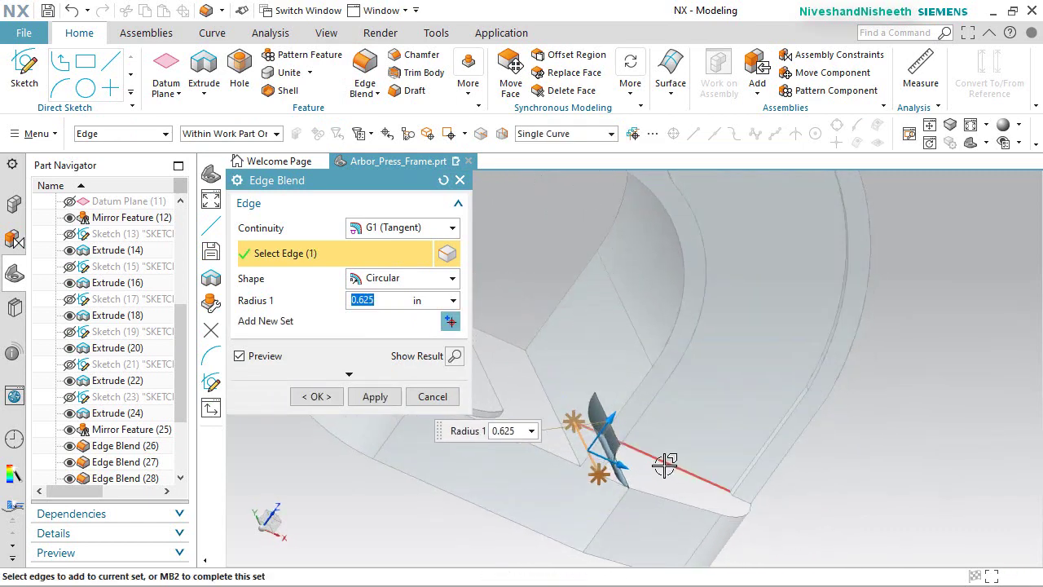
left_click(653, 452)
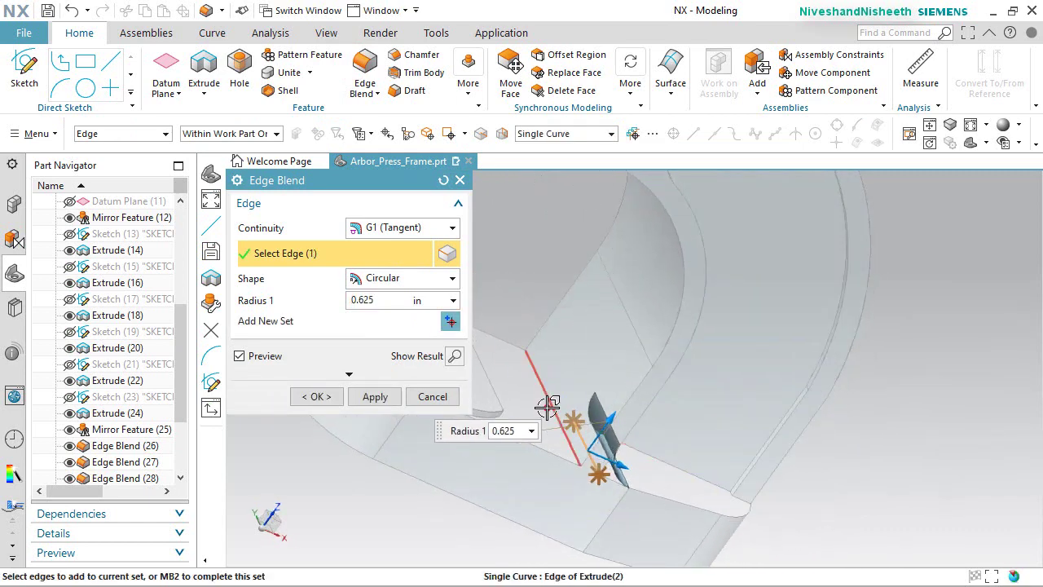
middle_click_drag(673, 454, 557, 467)
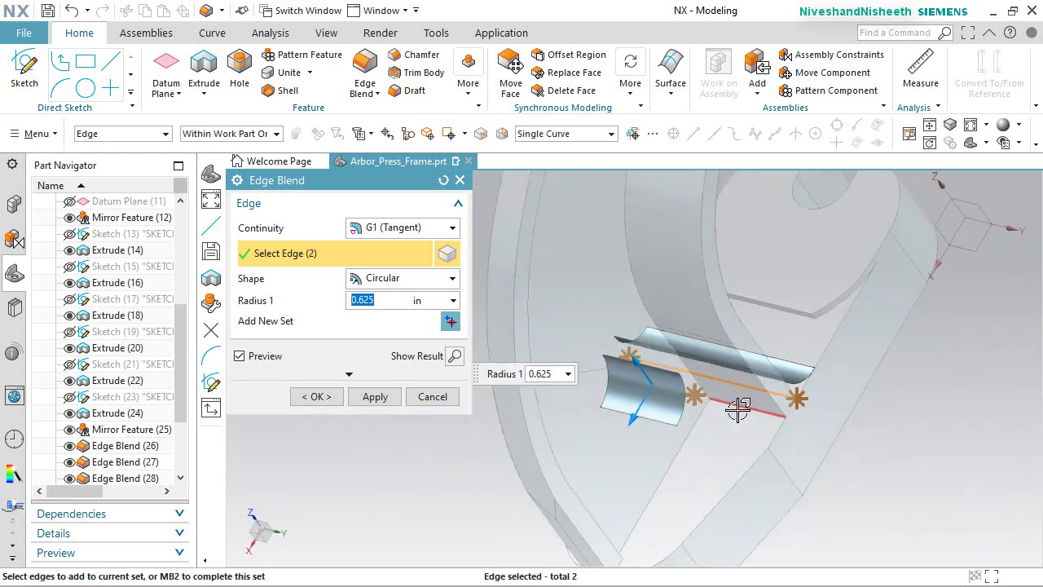
left_click(332, 396)
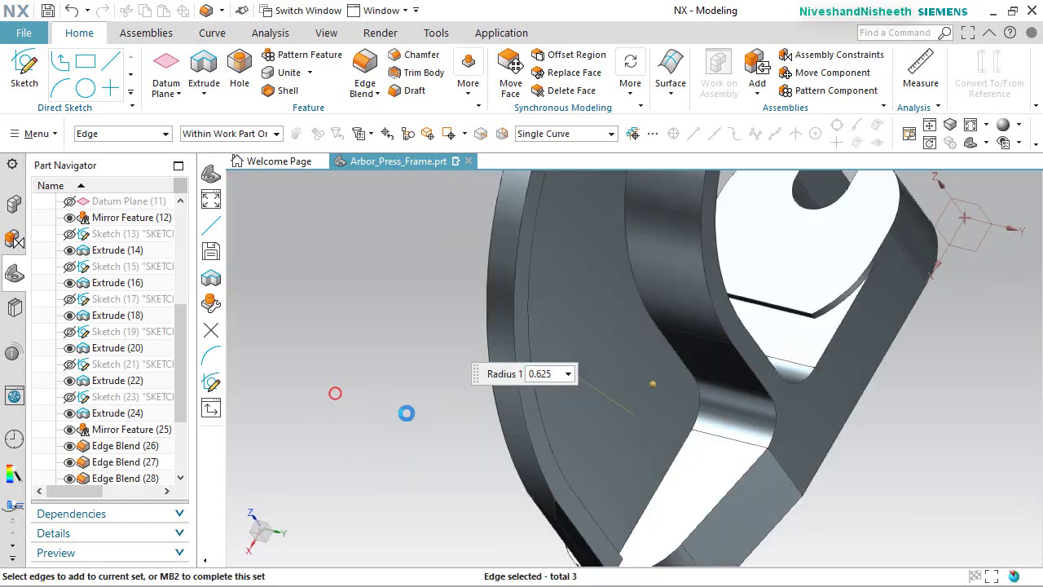
middle_click_drag(509, 403, 540, 357)
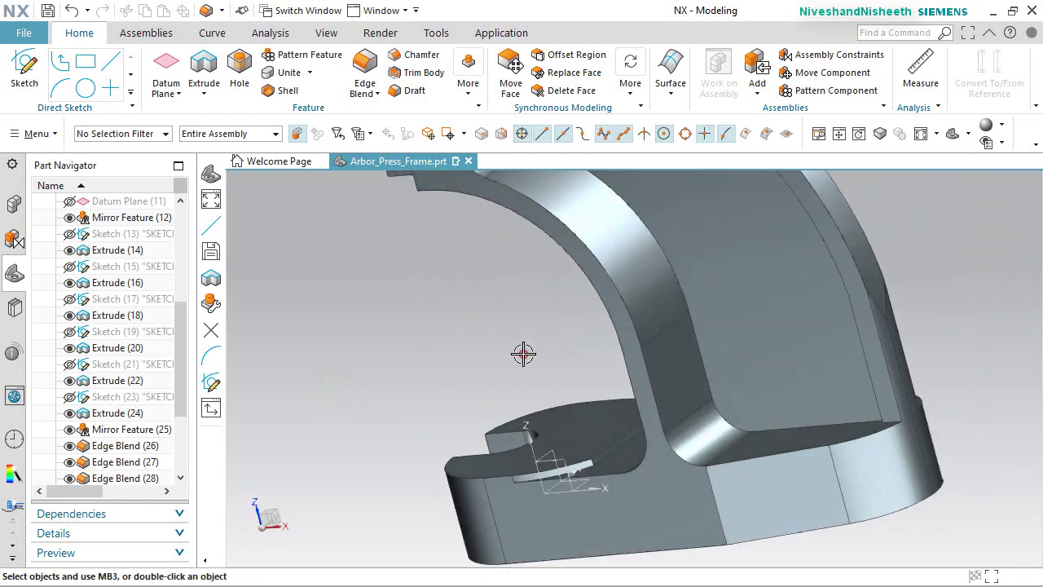
key("Home")
key("ctrl+s")
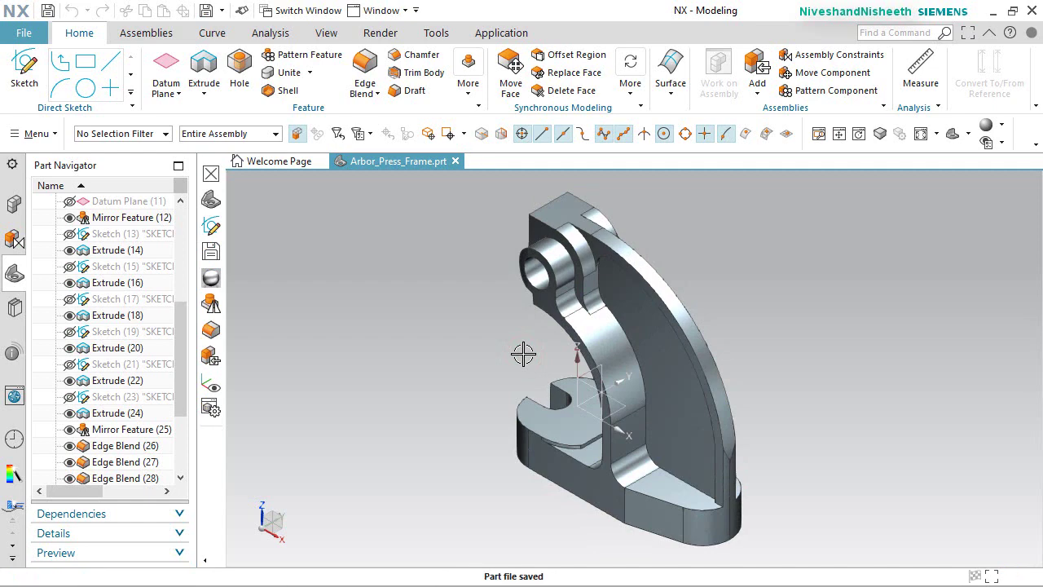
Start a sketch on the underside of the base and project the face's complete outline into it.
middle_click_drag(528, 441, 656, 428)
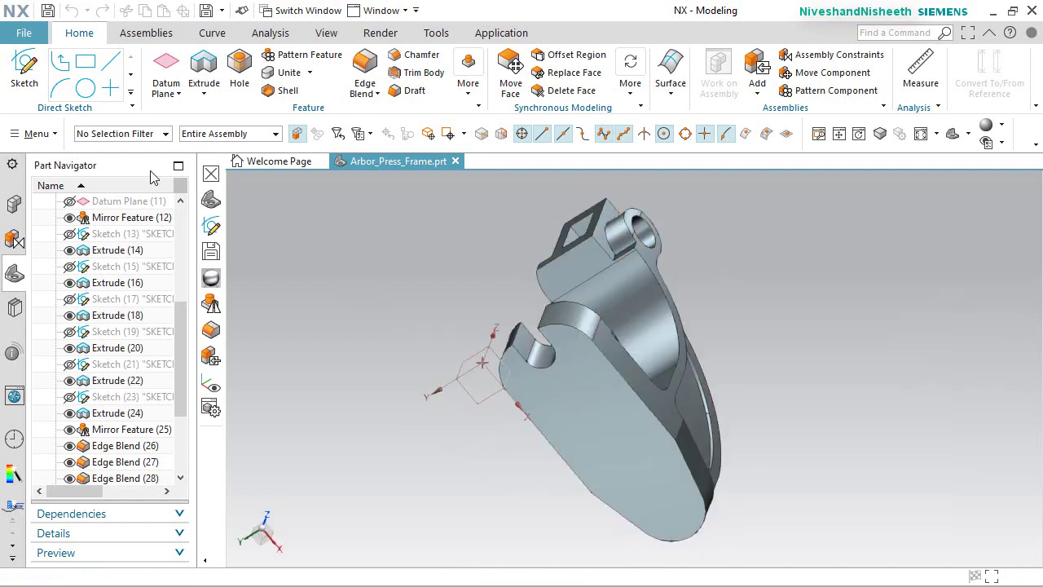
left_click(24, 72)
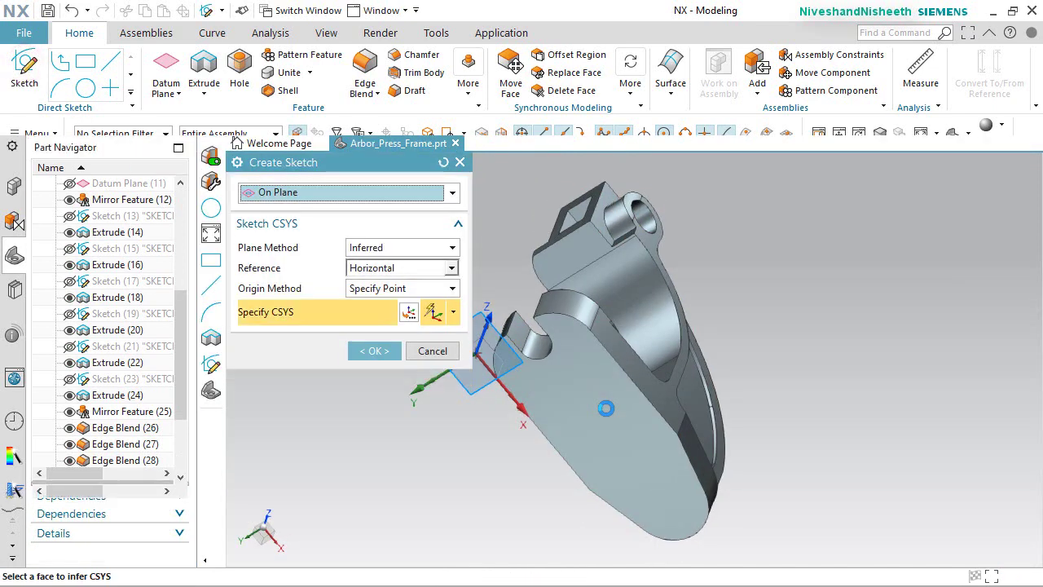
left_click(605, 407)
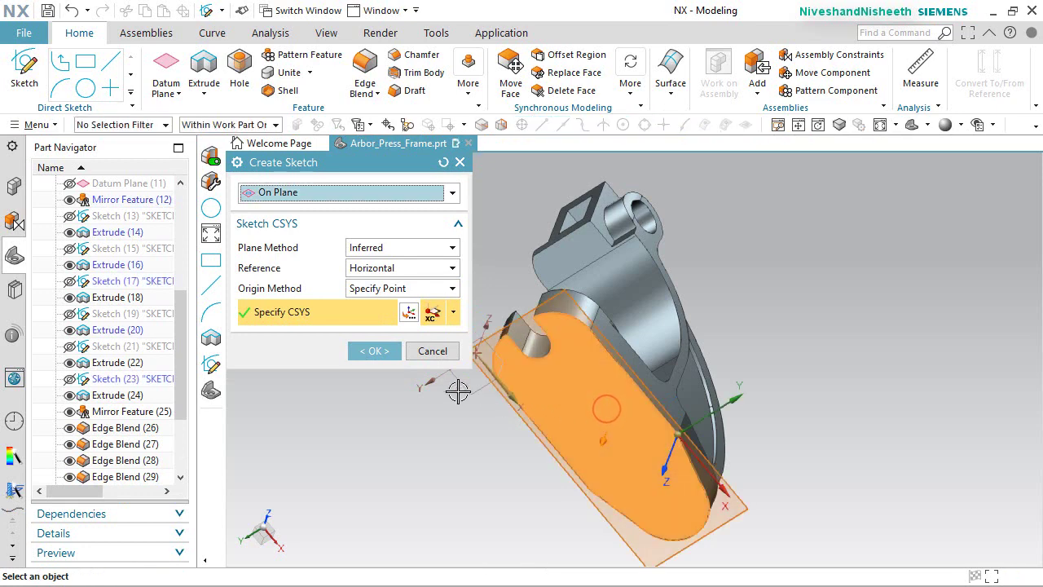
left_click(374, 351)
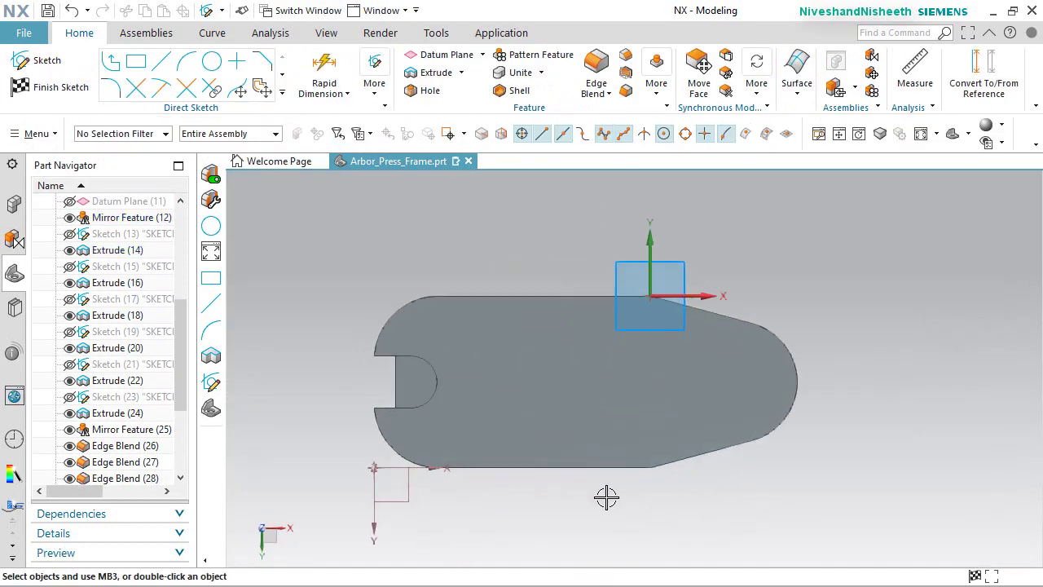
left_click(281, 93)
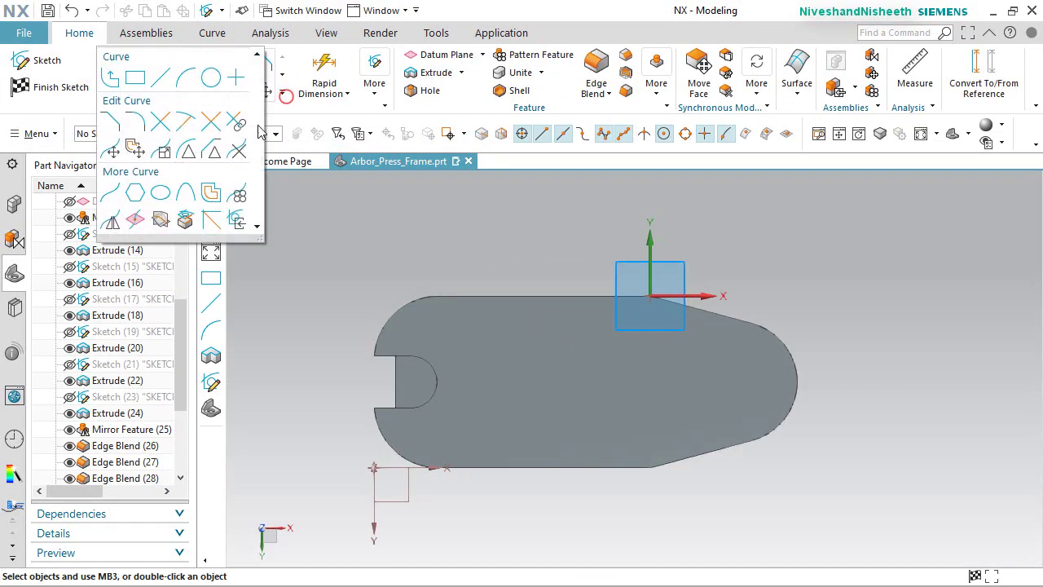
left_click(187, 220)
left_click(515, 385)
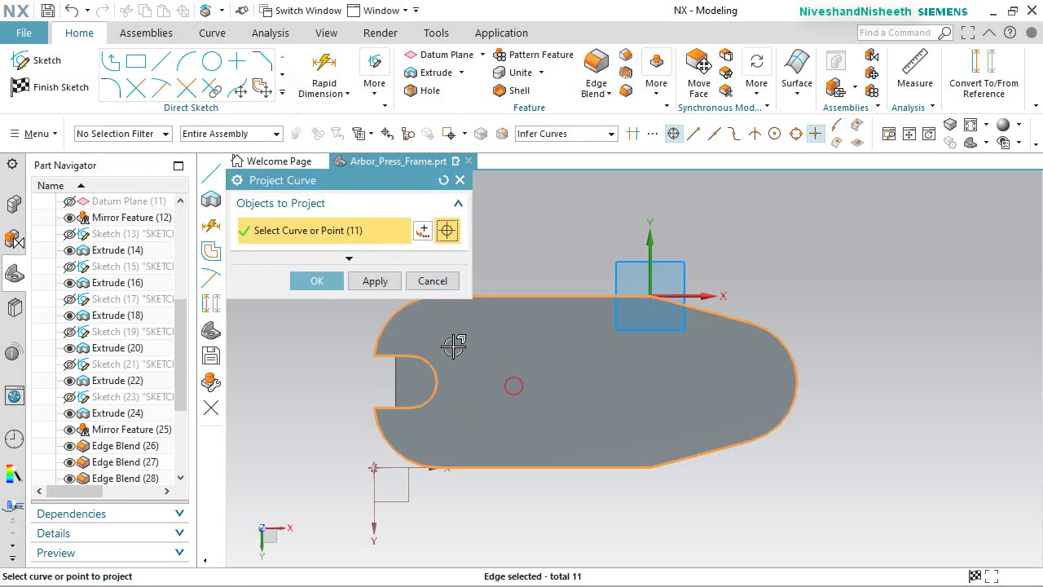
left_click(315, 280)
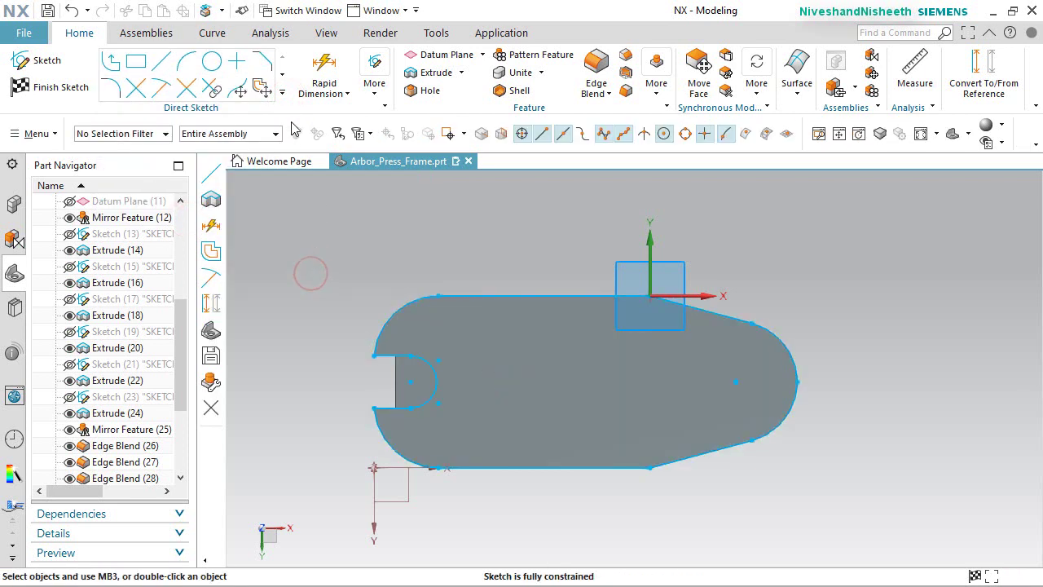
Offset the connected projected outline of the base underside 0.312 in inward.
left_click(281, 92)
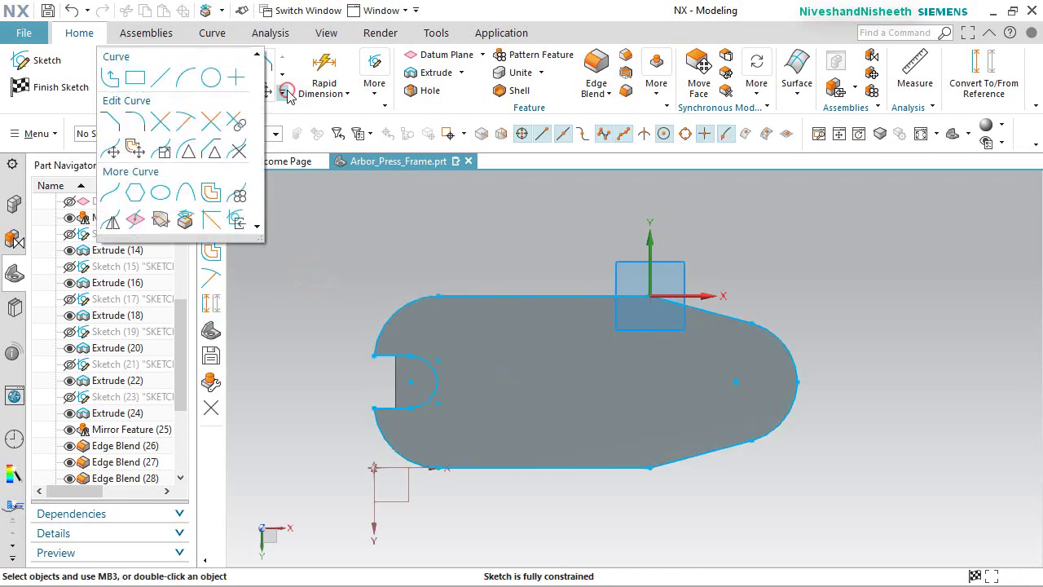
left_click(210, 193)
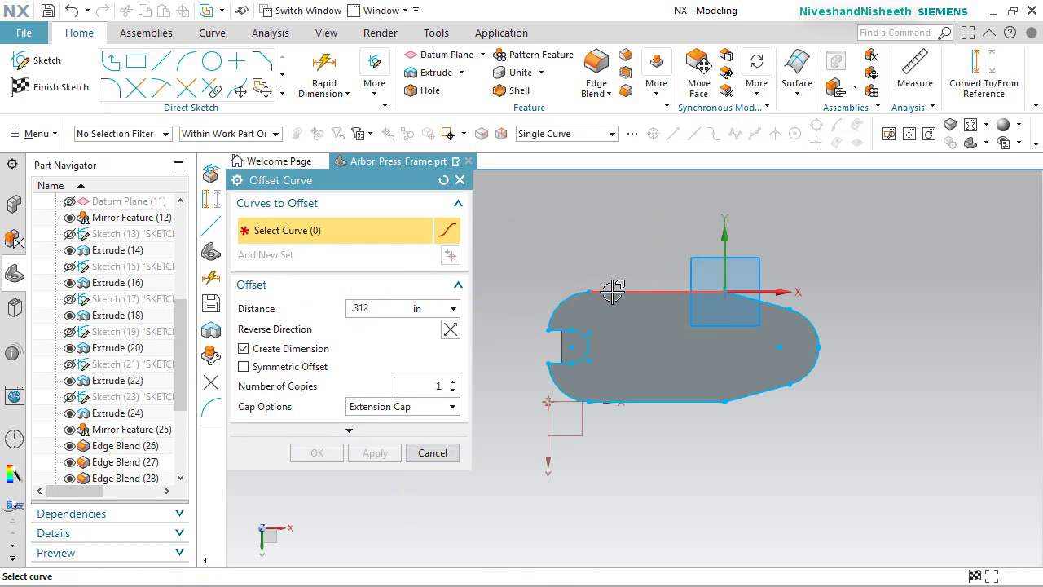
left_click(603, 133)
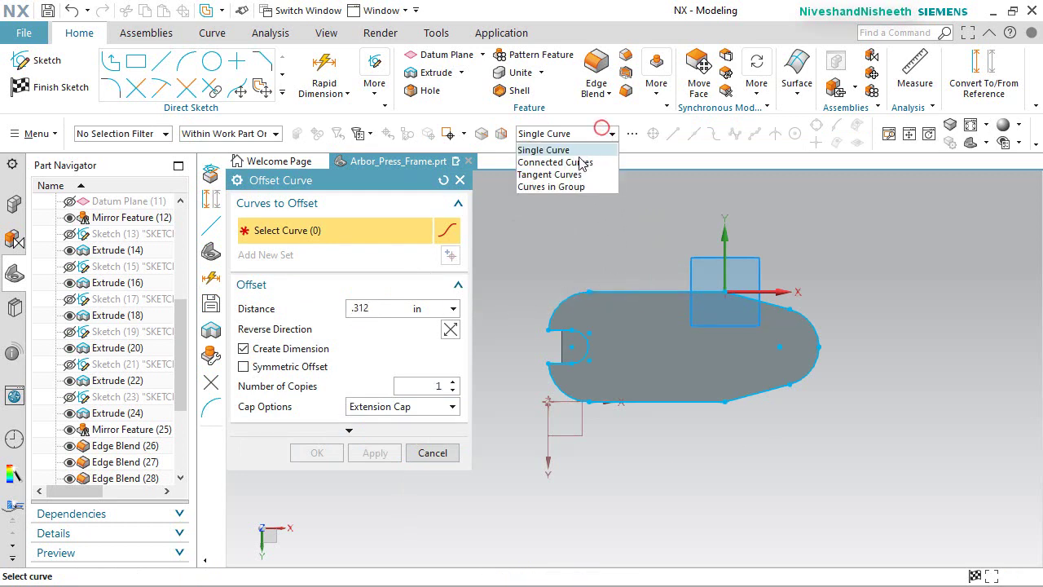
left_click(576, 162)
left_click(619, 291)
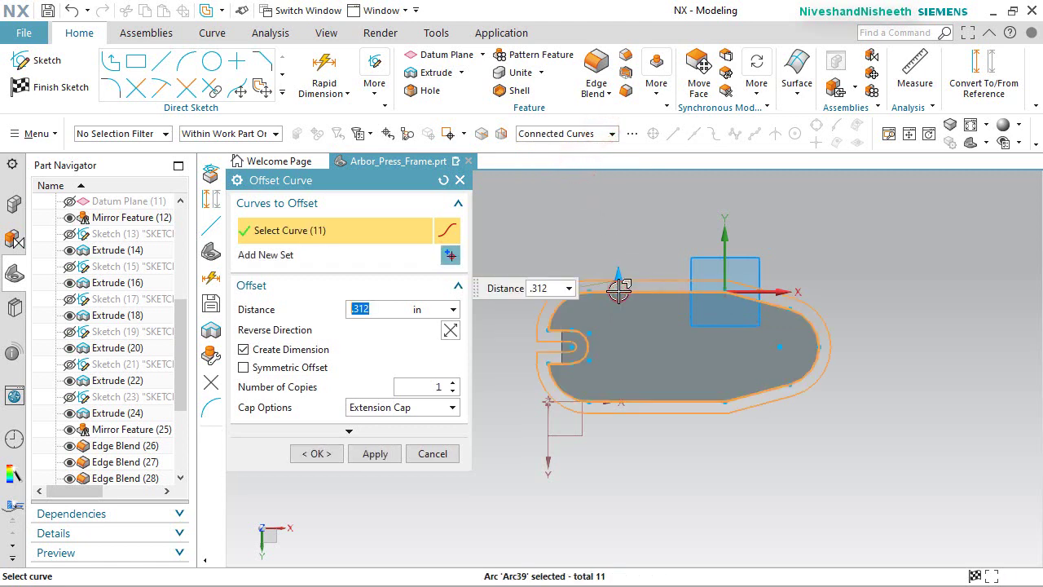
left_click(449, 330)
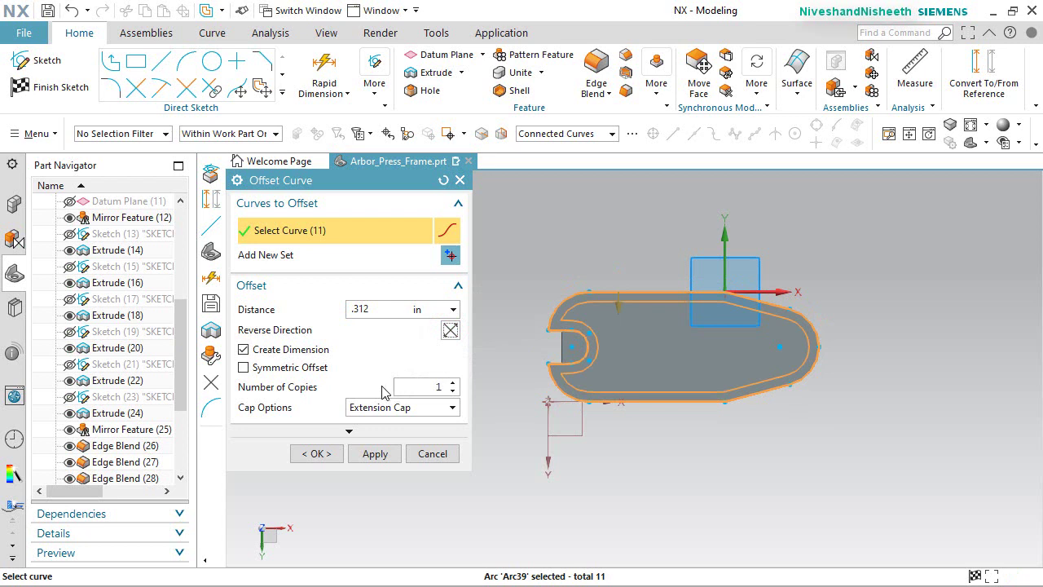
left_click(322, 454)
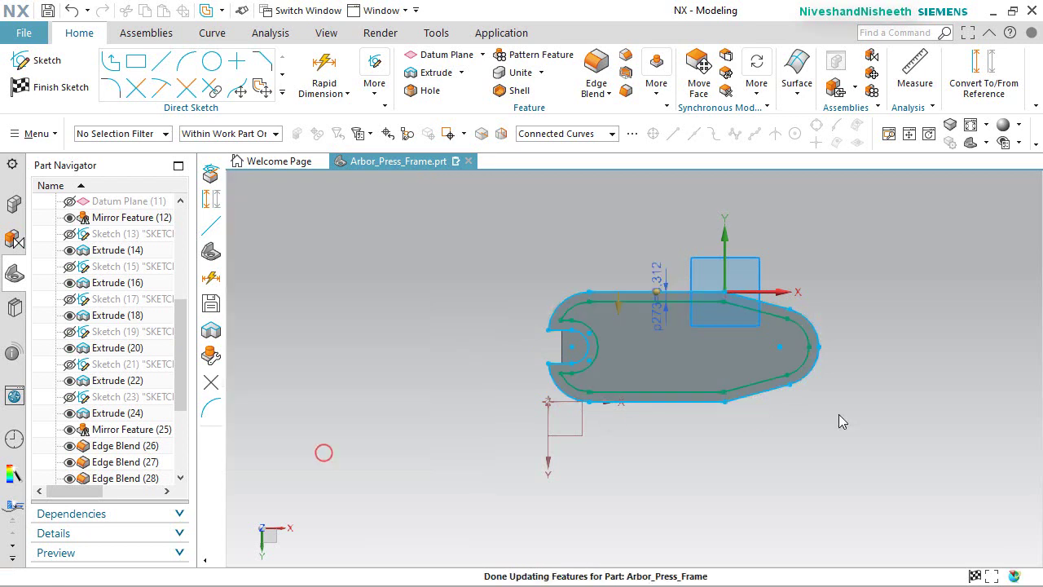
Convert all the projected outer outline curves, including the slot's, to reference curves, keeping the offset profile active.
scroll(838, 378, "up", 2)
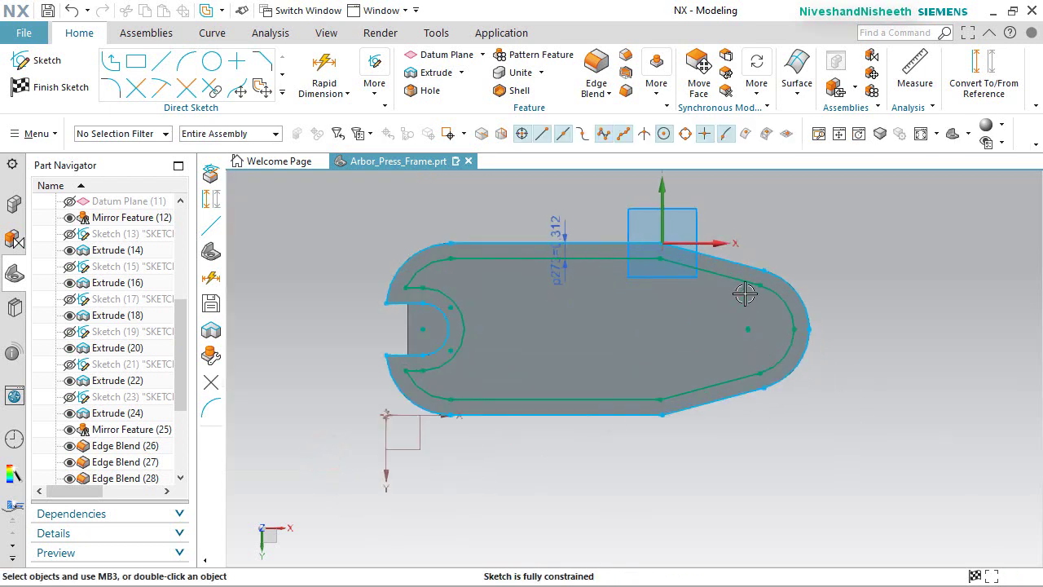
left_click(983, 74)
left_click(600, 243)
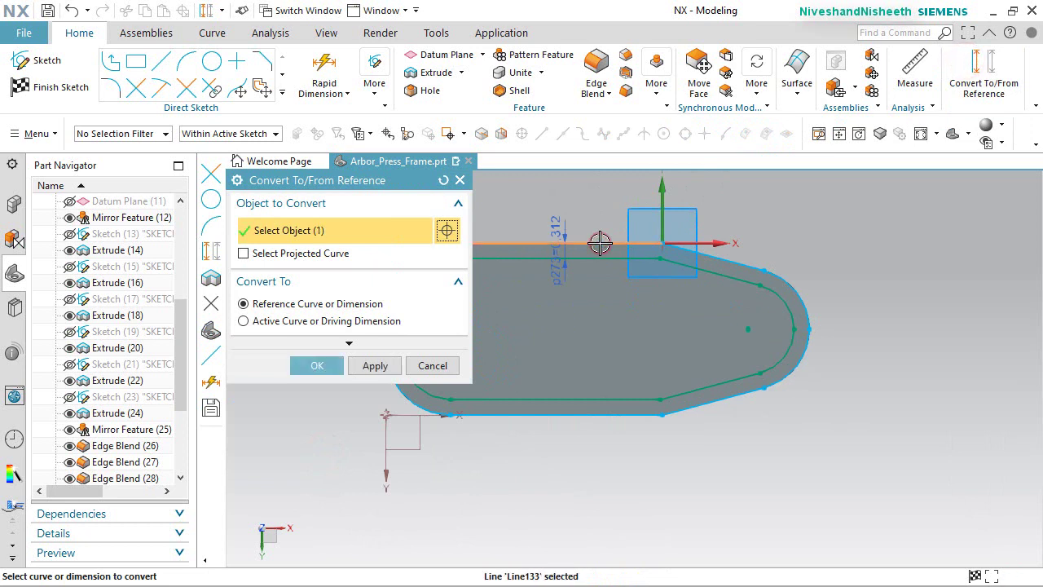
scroll(917, 316, "down", 1)
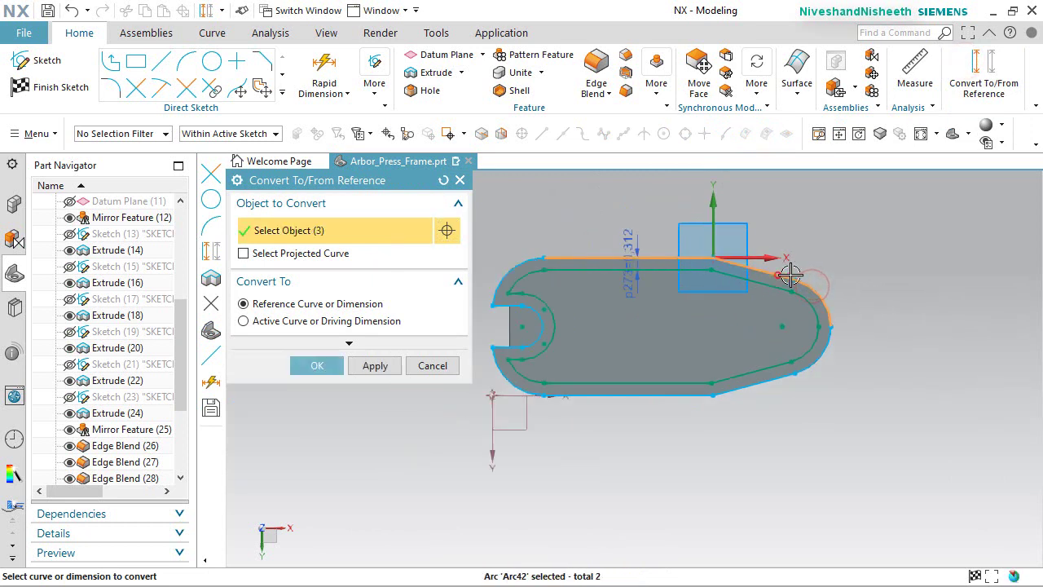
left_click(827, 340)
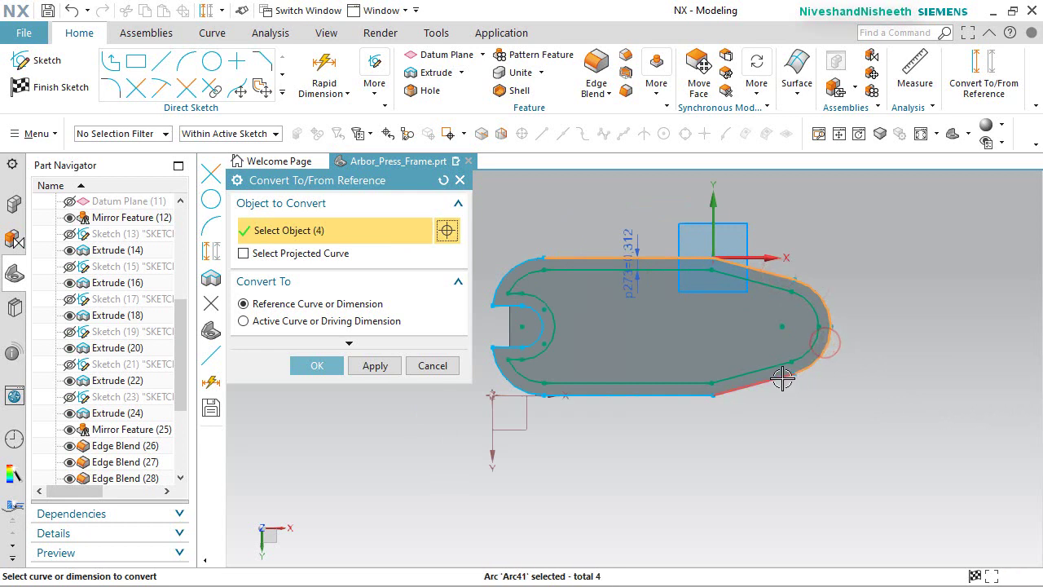
left_click(782, 378)
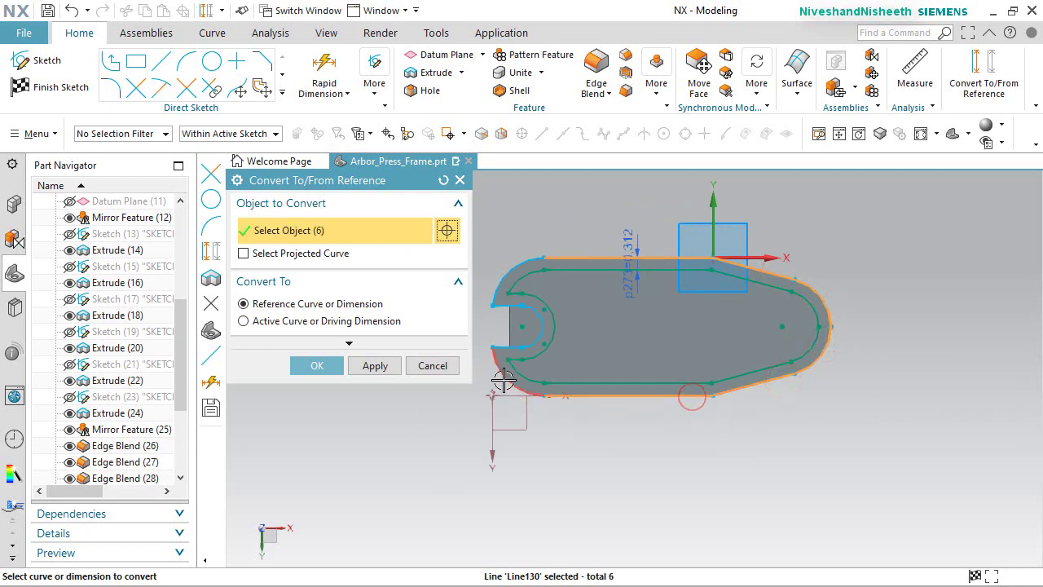
left_click(541, 331)
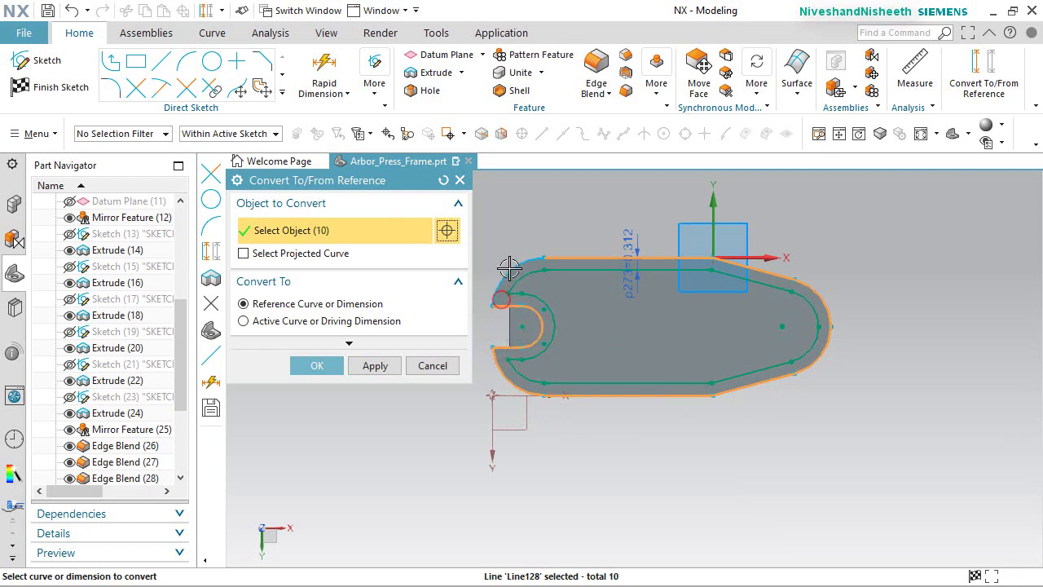
left_click(517, 266)
left_click(330, 364)
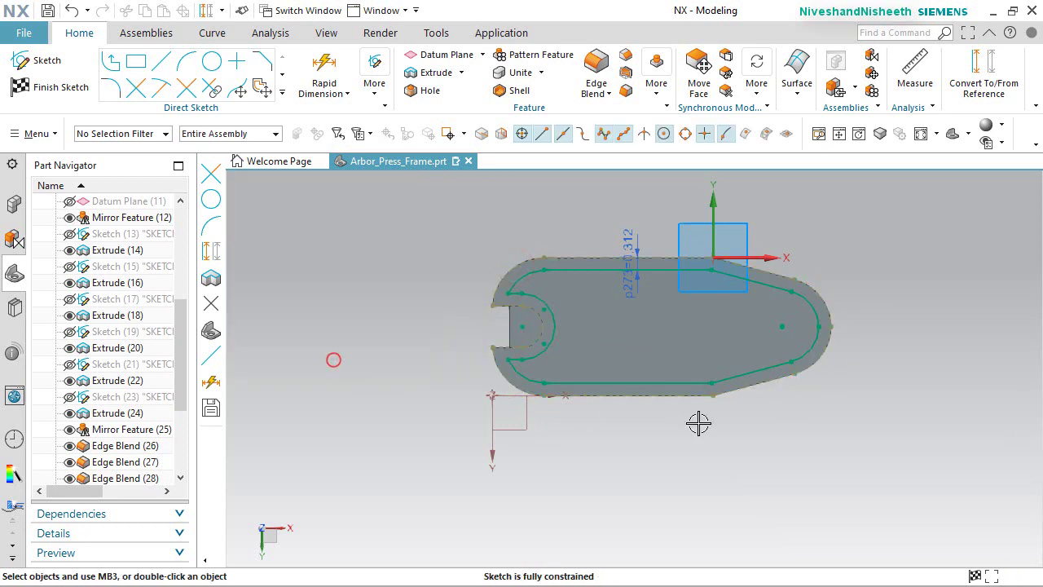
Finish the sketch and extrude the offset profile 1.1875 in into the base as a subtraction.
left_click(45, 86)
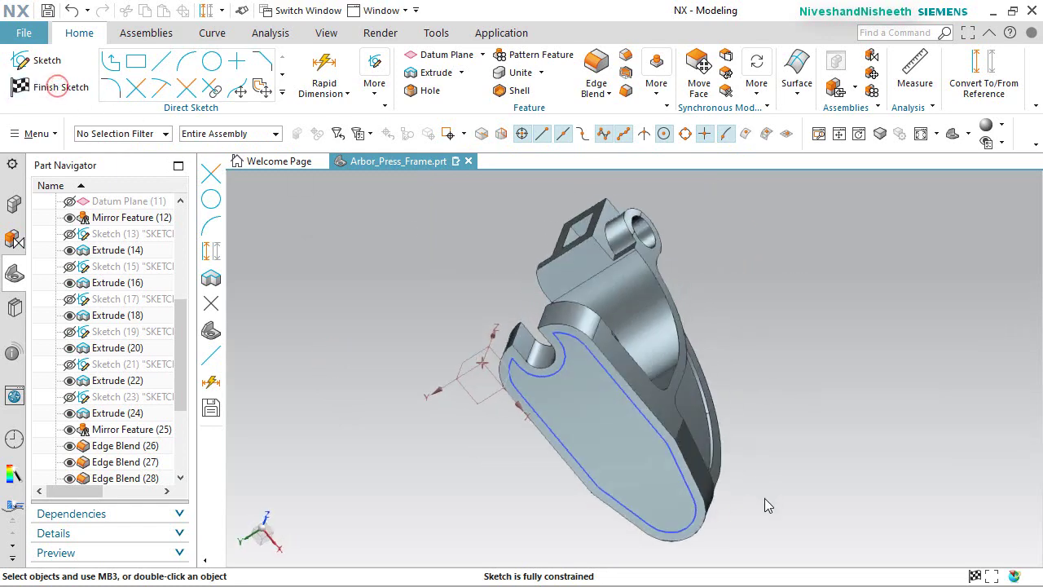
left_click(205, 74)
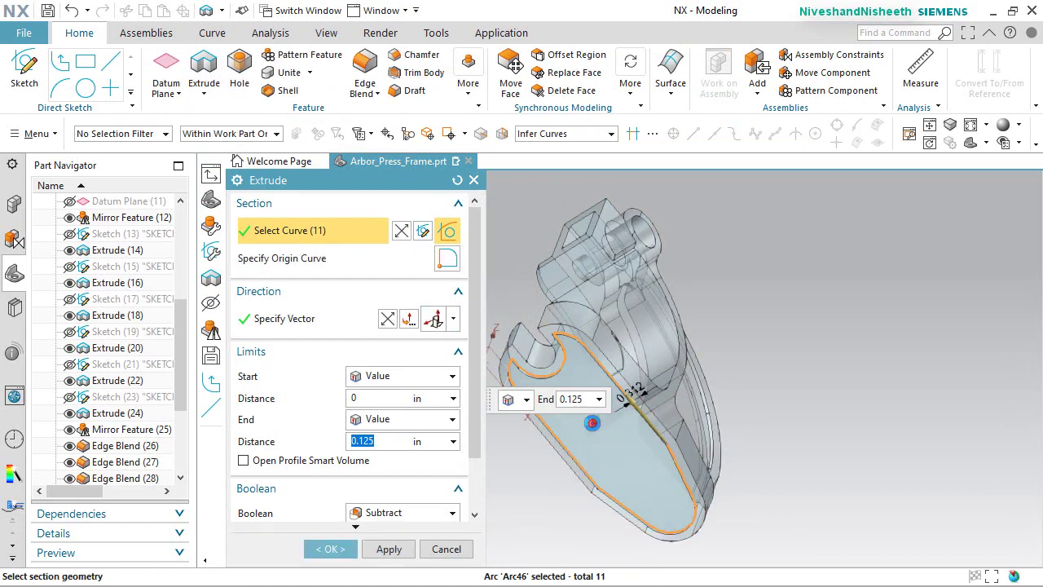
middle_click_drag(636, 453, 619, 453)
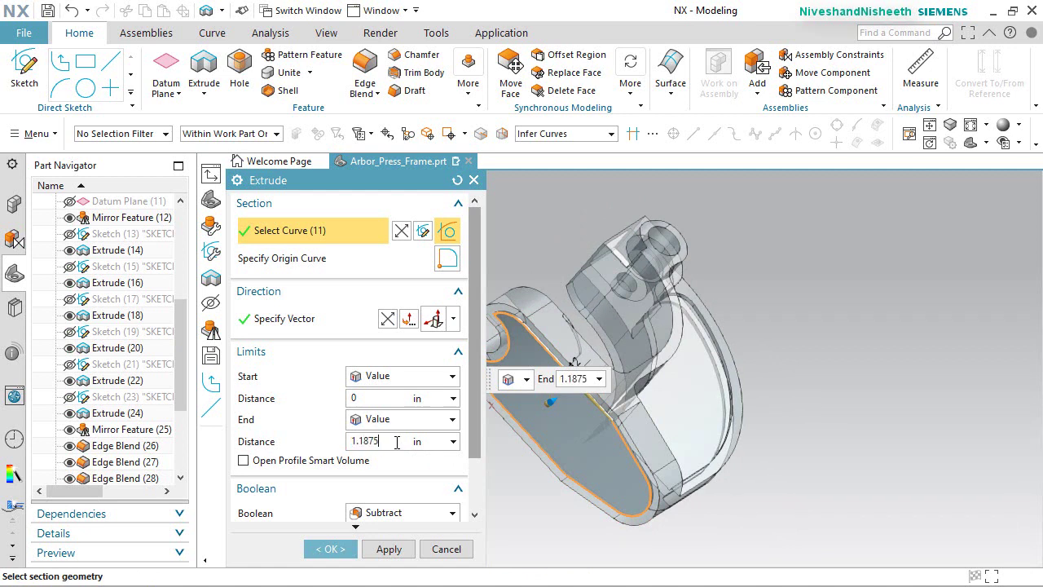
key("Return")
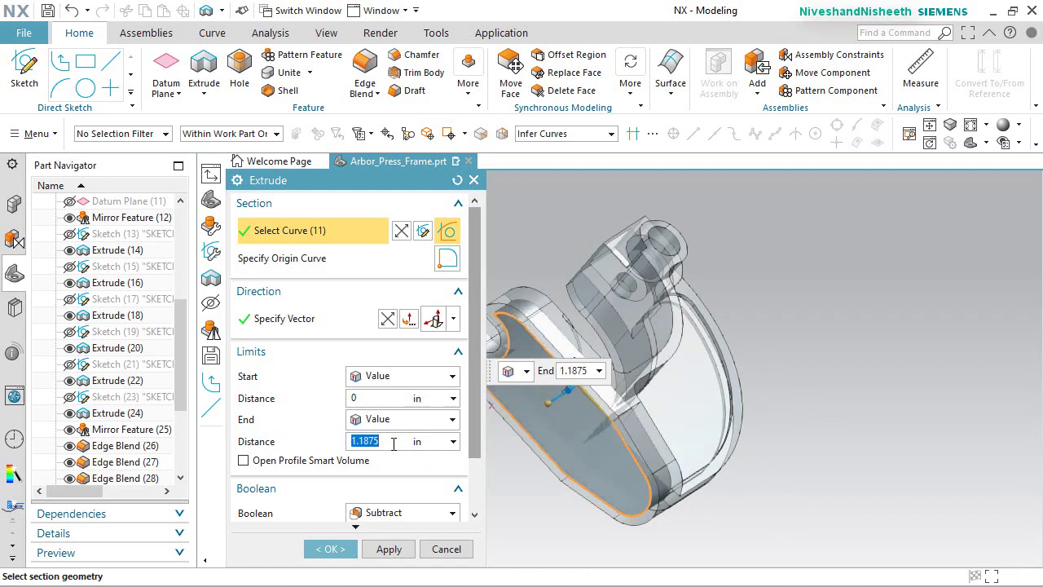
left_click(334, 548)
Inspect the hollowed base from several sides, restore the trimetric view and save the part.
scroll(144, 474, "down", 3)
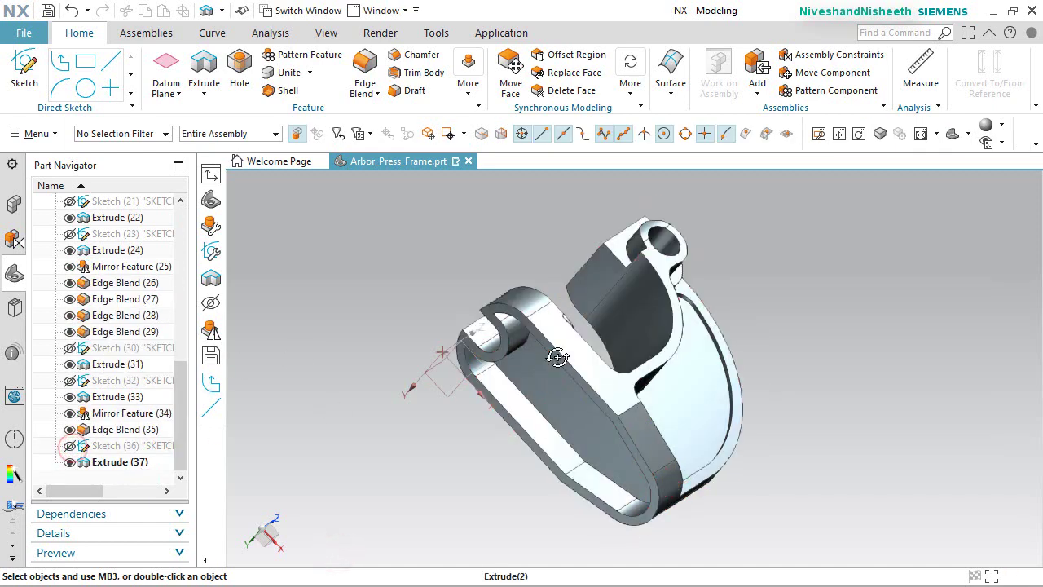
middle_click_drag(556, 354, 450, 299)
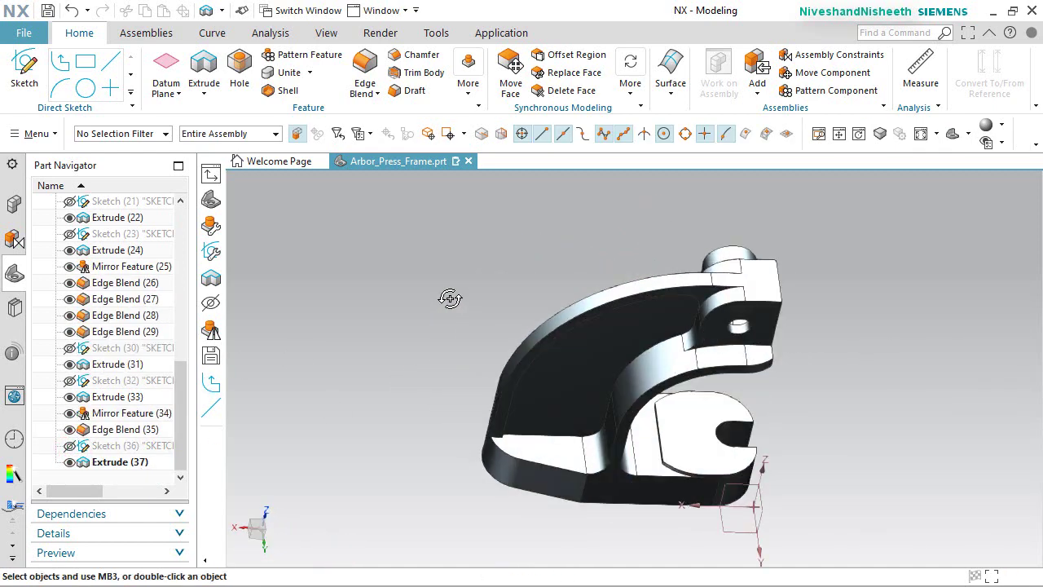
key("Home")
key("ctrl+s")
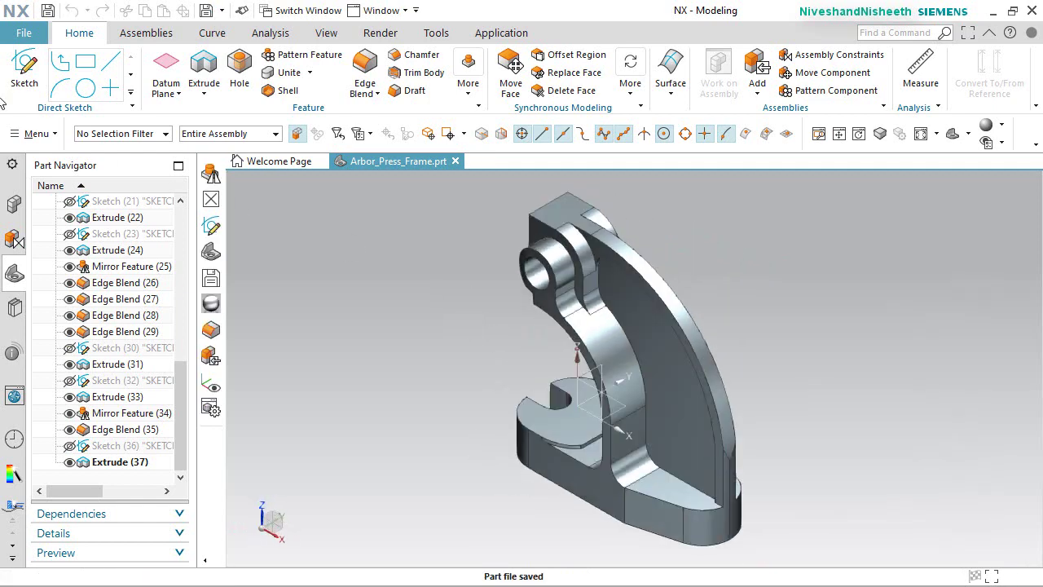
Start a sketch on the flat side face of the base and draw a rectangle about 2.3 by 0.3 in on its bottom edge.
left_click(591, 480)
left_click(362, 352)
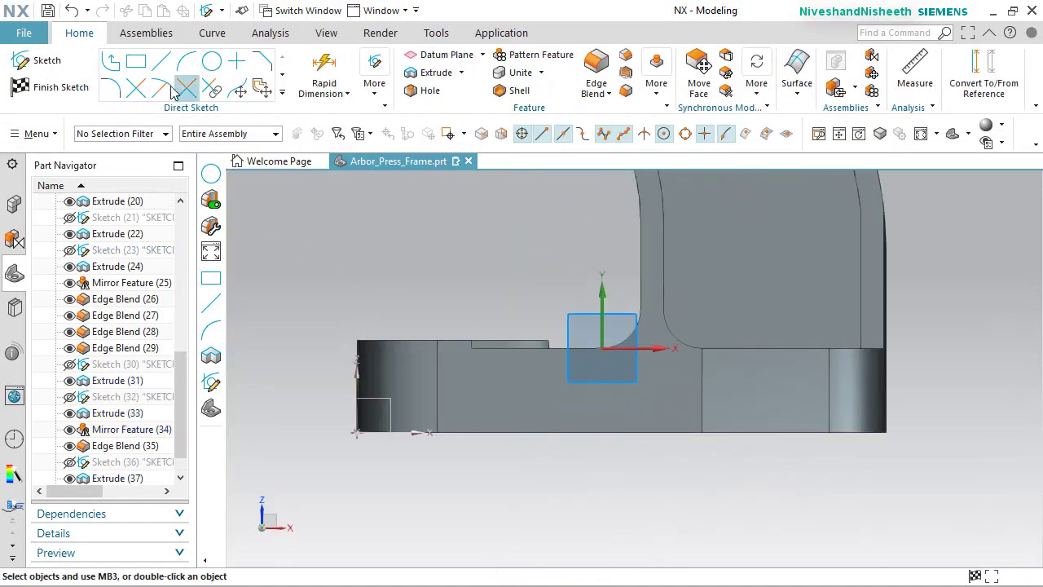
left_click(137, 63)
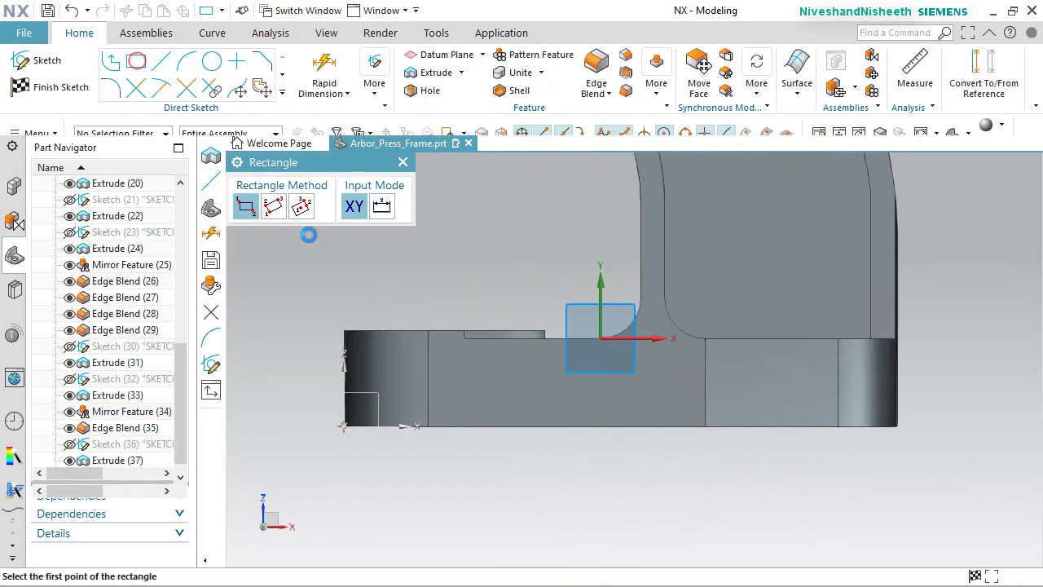
left_click(675, 427)
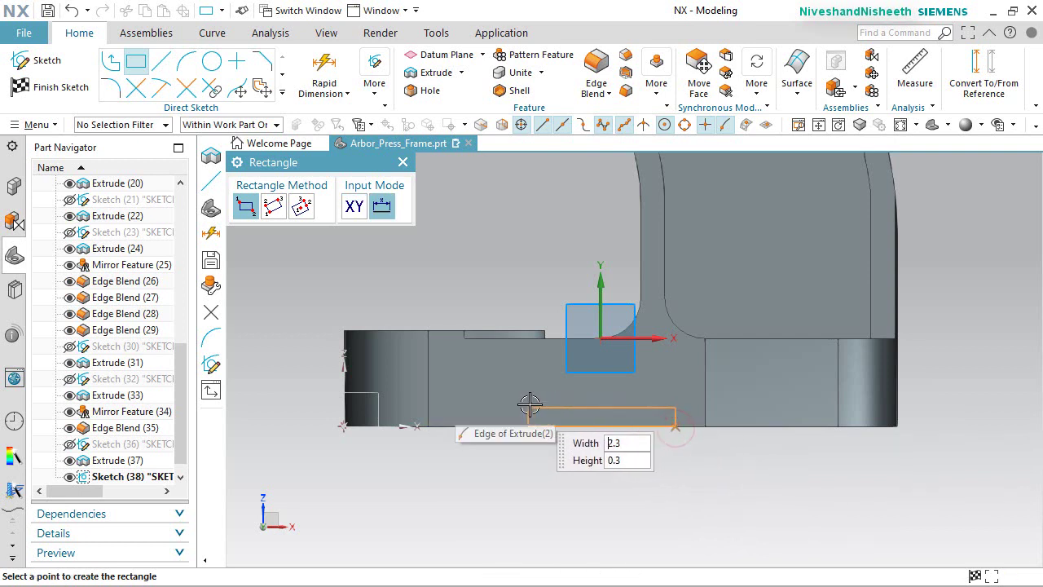
left_click(551, 423)
right_click(517, 266)
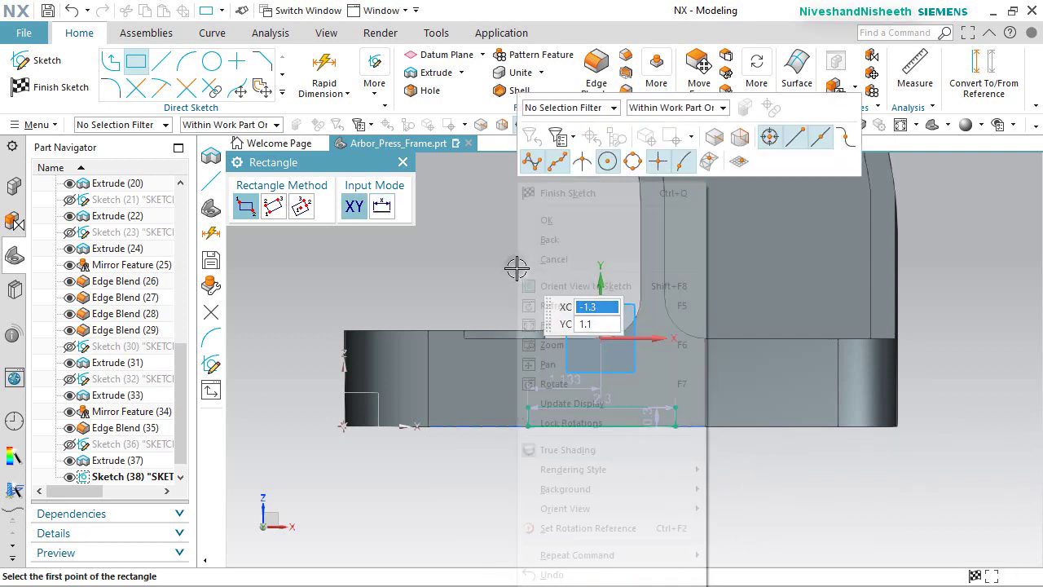
left_click(546, 221)
Dimension the rectangle's near lower corner 3 in from the vertical axis at the slotted end of the base.
key("d")
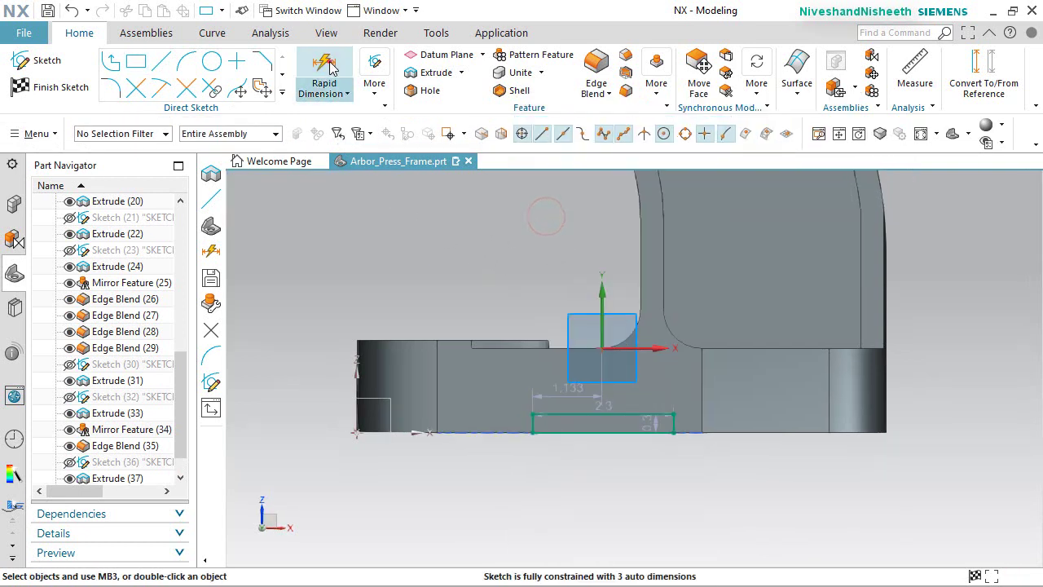
scroll(625, 278, "up", 2)
scroll(547, 372, "down", 2)
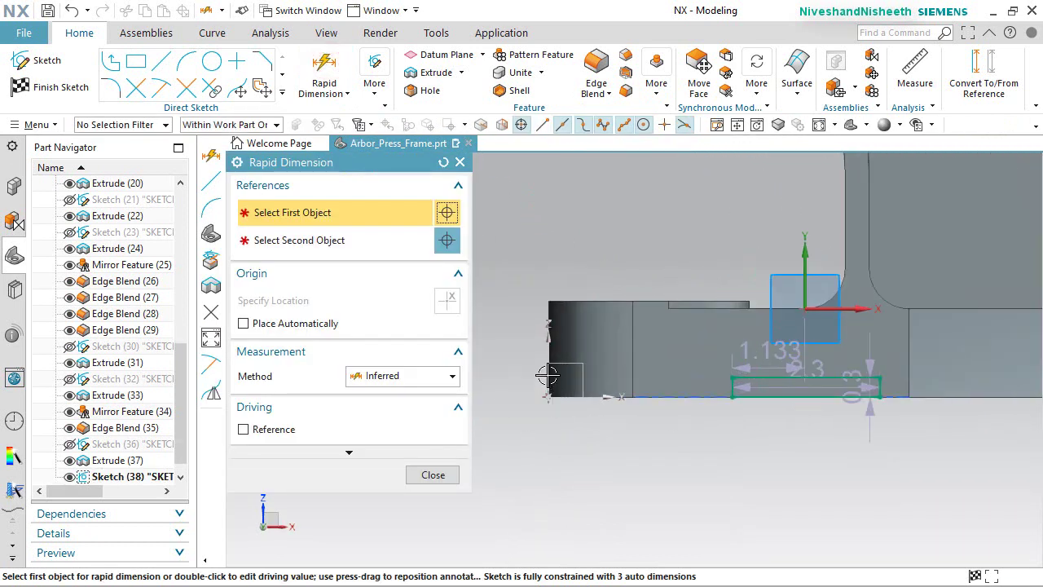
left_click(547, 372)
left_click(732, 398)
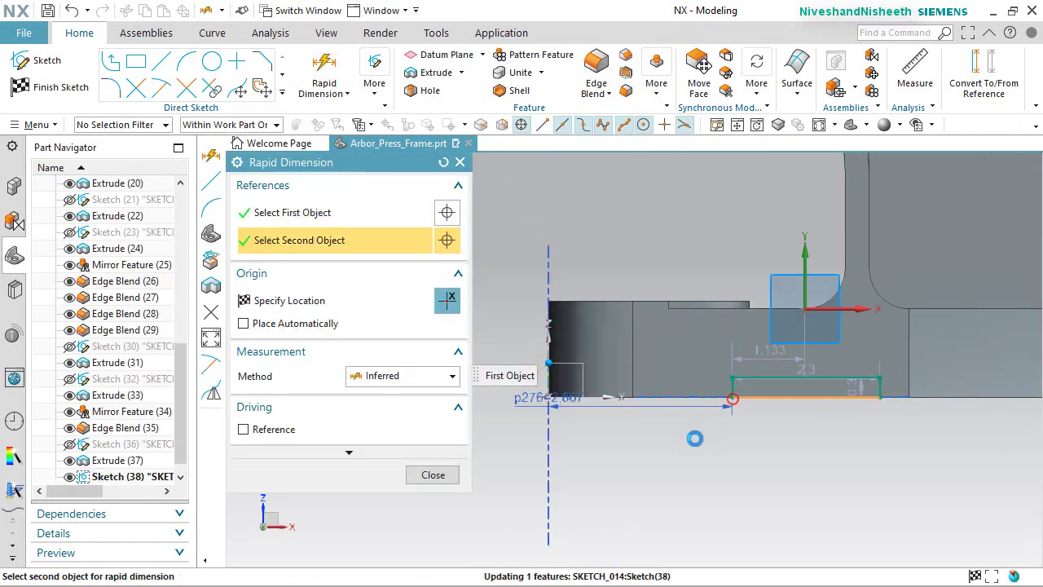
left_click(655, 452)
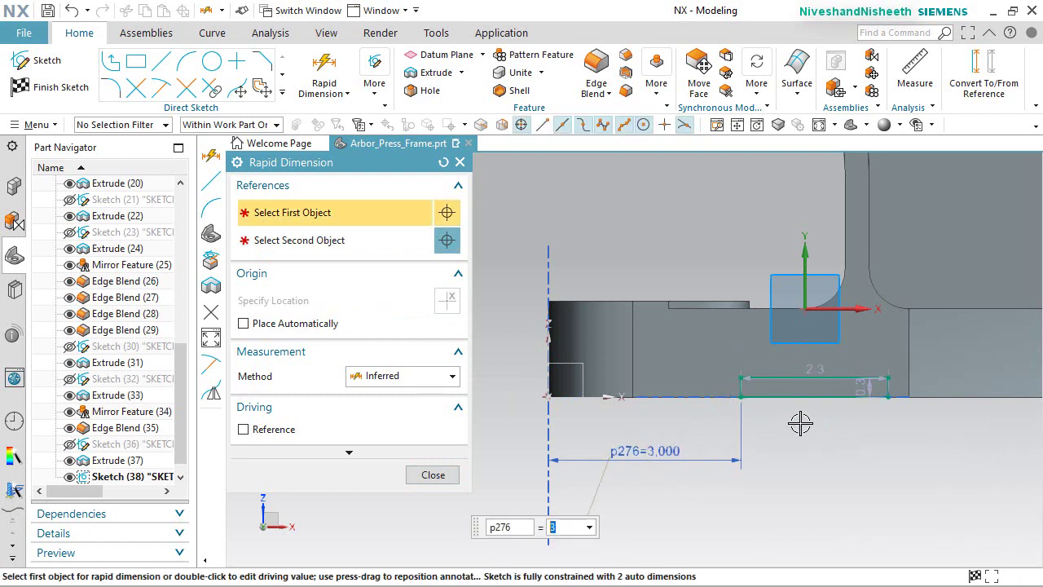
Dimension the rectangle's width along its upper line as 2.562 in.
left_click(819, 377)
left_click(814, 359)
left_click(810, 358)
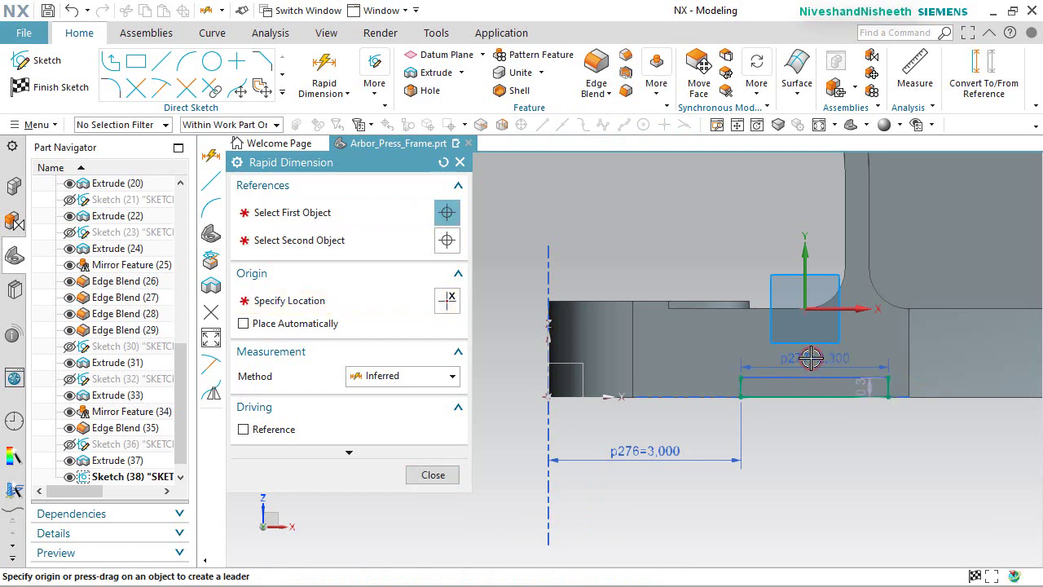
type("2.5")
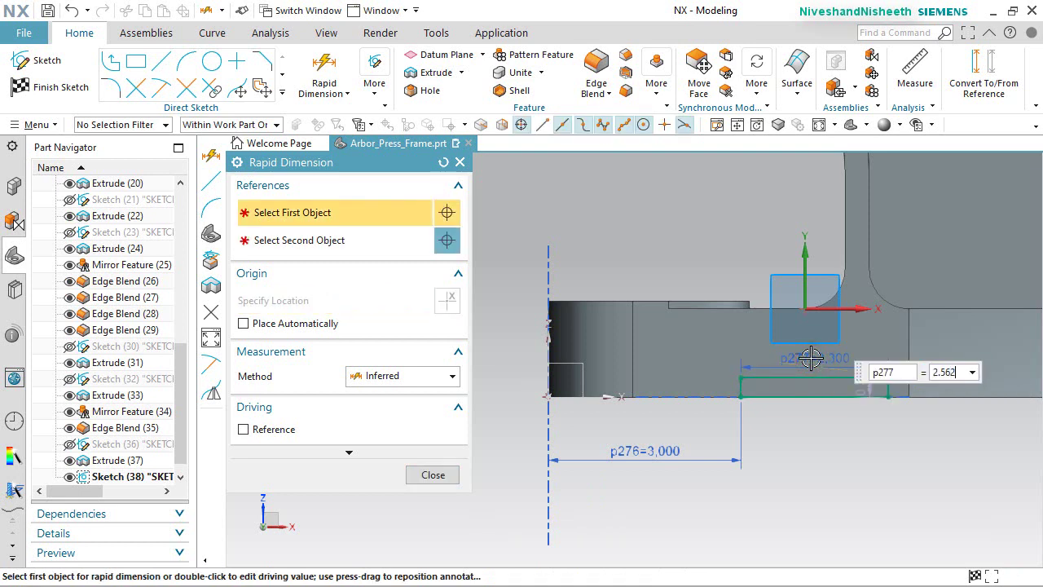
type("62")
key("Return")
left_click(432, 475)
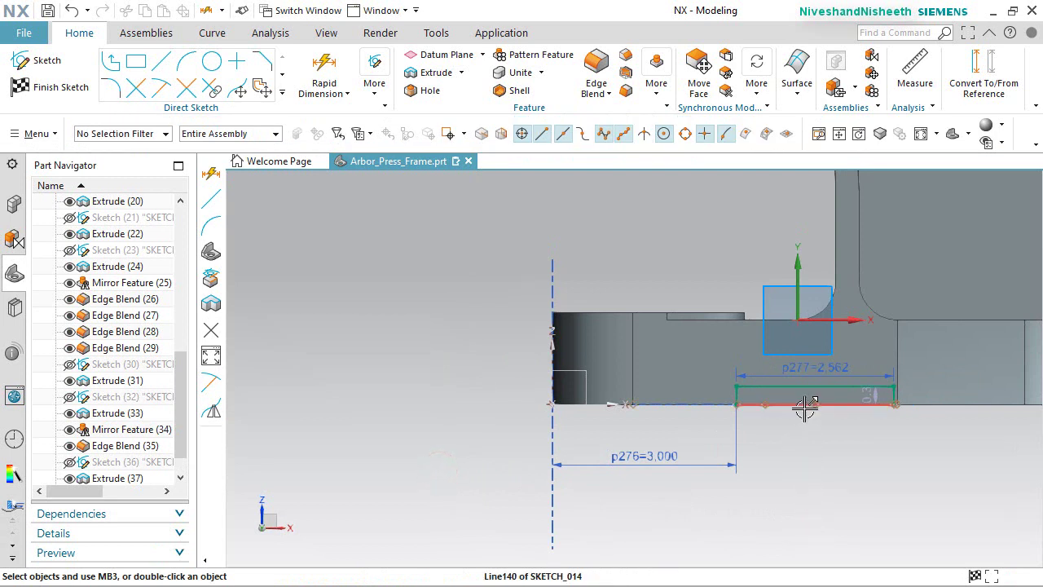
Constrain the rectangle's lower line to be collinear with the bottom edge of the base.
left_click(677, 404)
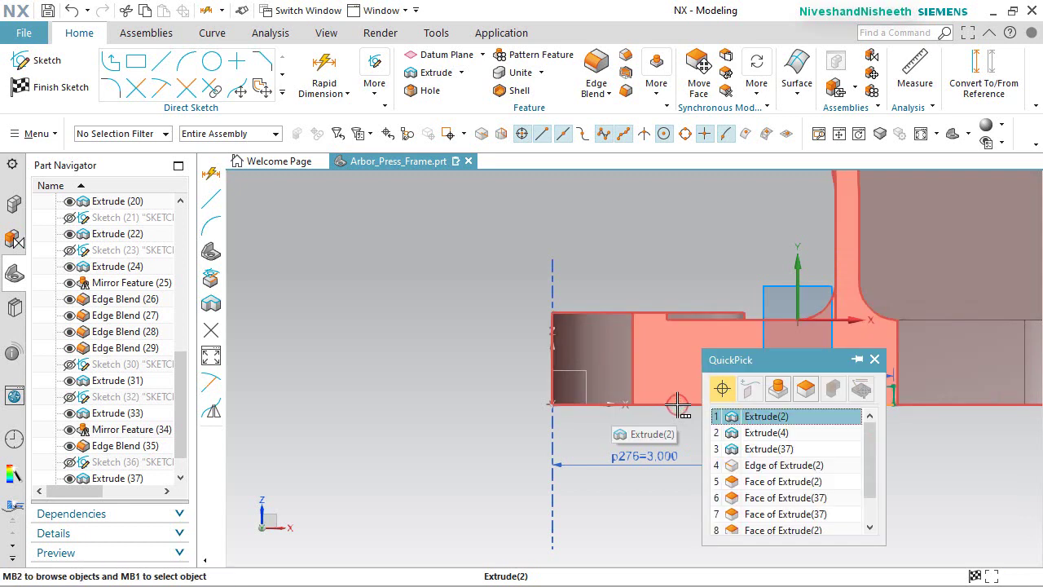
left_click(795, 464)
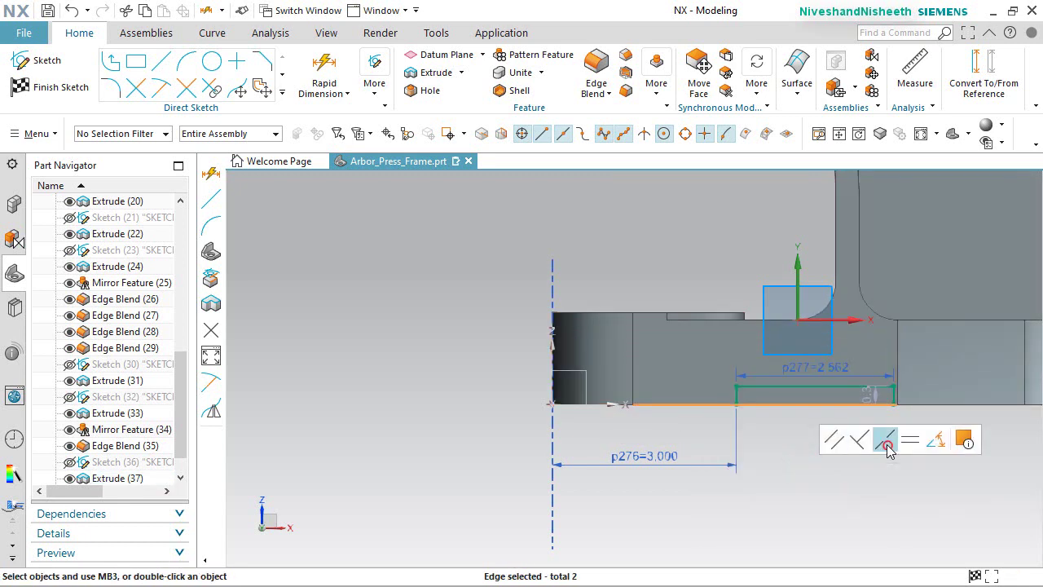
left_click(887, 445)
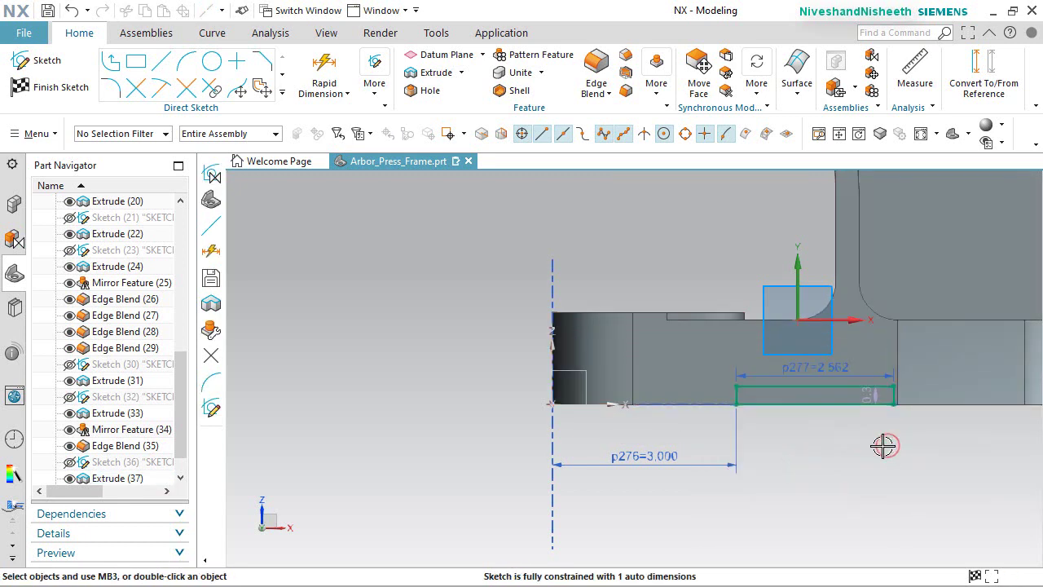
Set the rectangle's height to 0.125 in and finish the sketch.
double_click(872, 394)
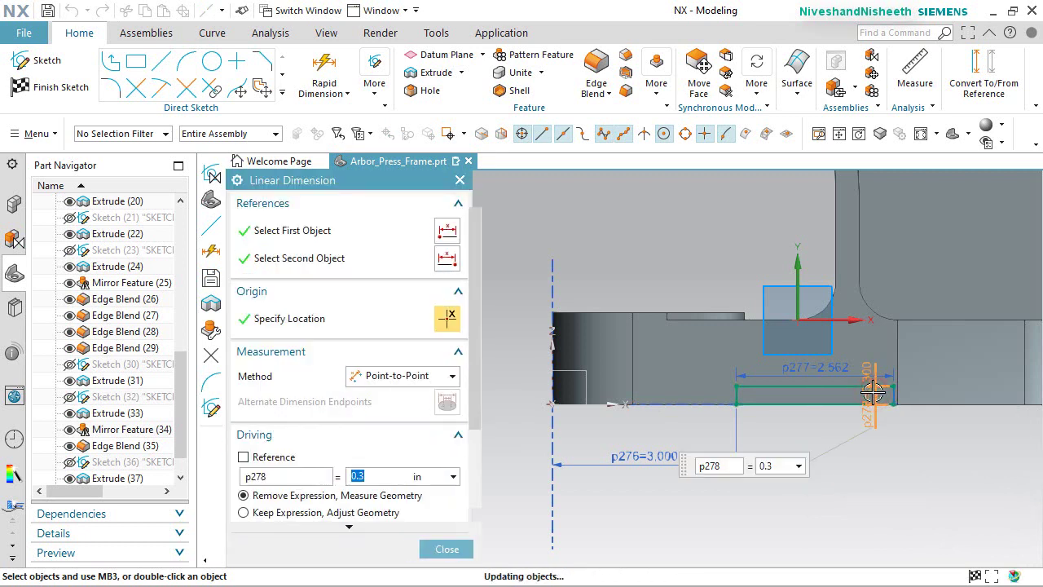
type(".125")
key("Return")
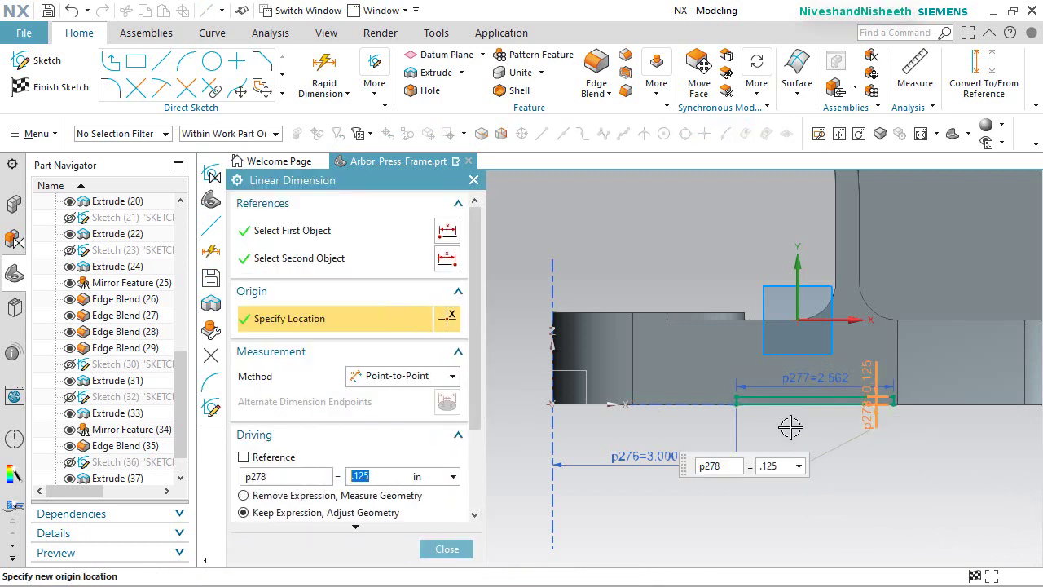
left_click(446, 549)
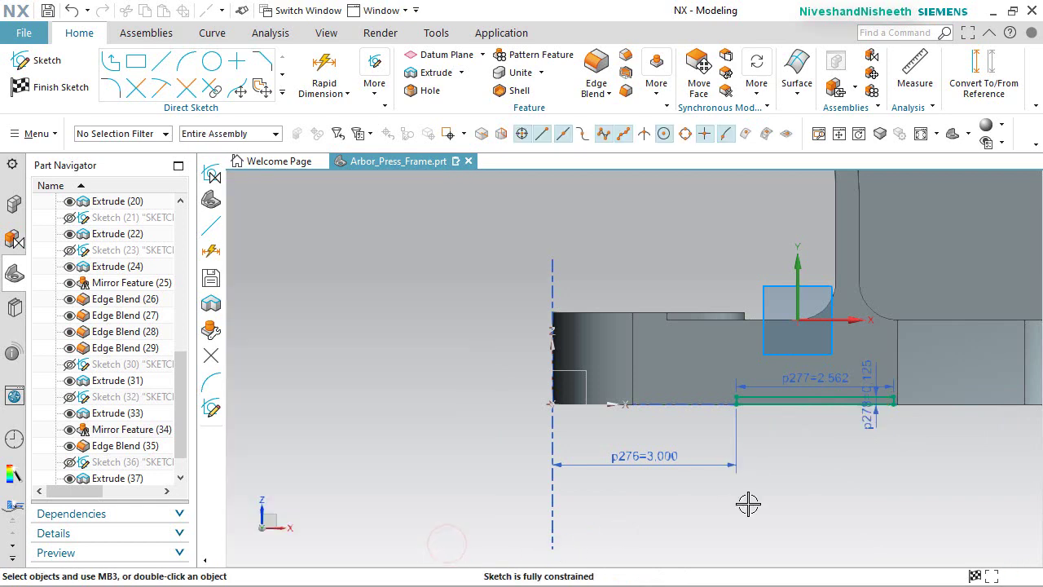
left_click(69, 94)
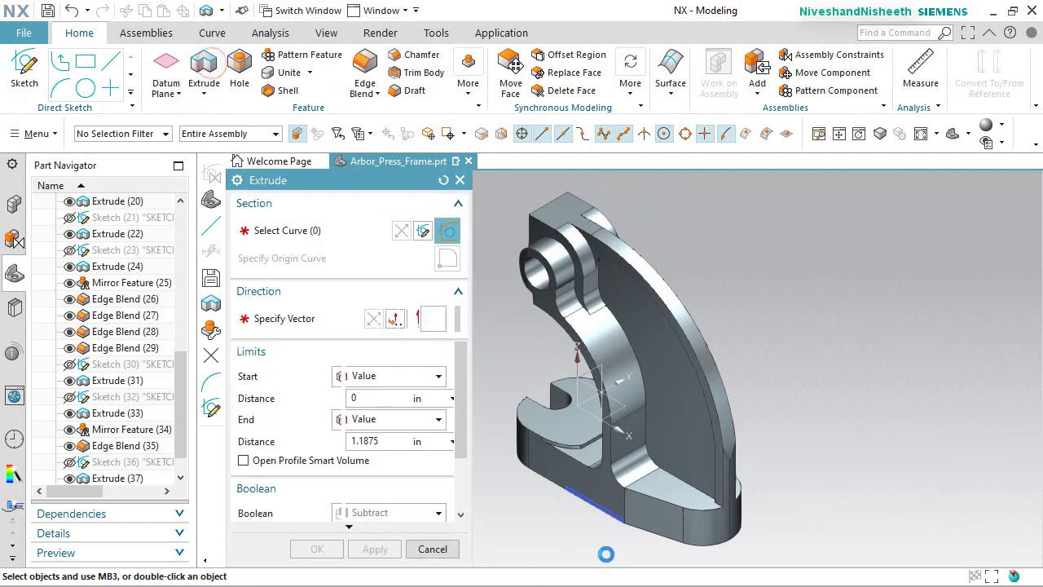
Extrude the thin rectangle through all in the reversed direction as a subtract cut across the bottom of the base.
scroll(580, 521, "up", 5)
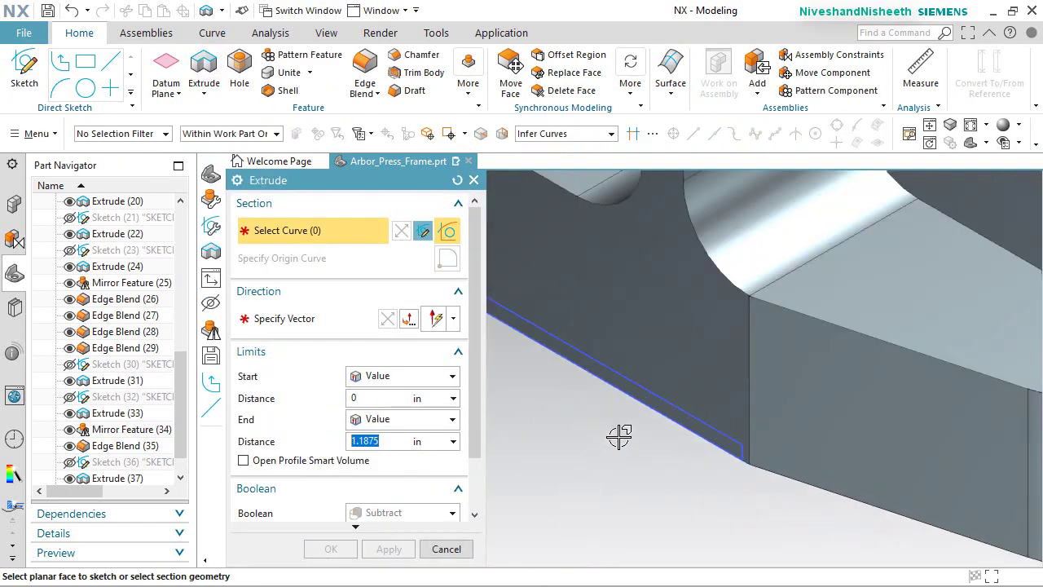
left_click(643, 388)
scroll(640, 383, "down", 5)
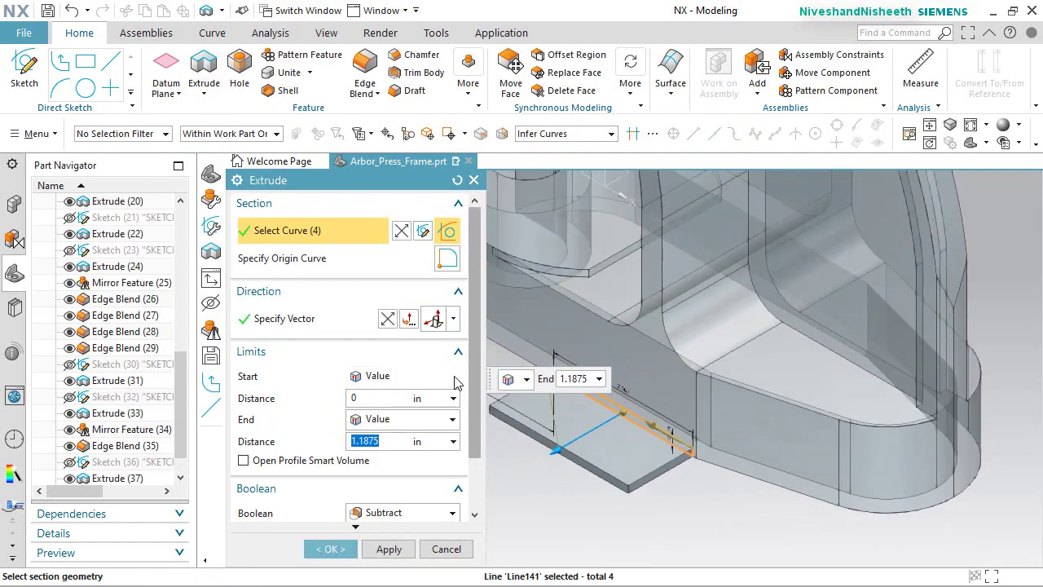
left_click(387, 318)
left_click(452, 419)
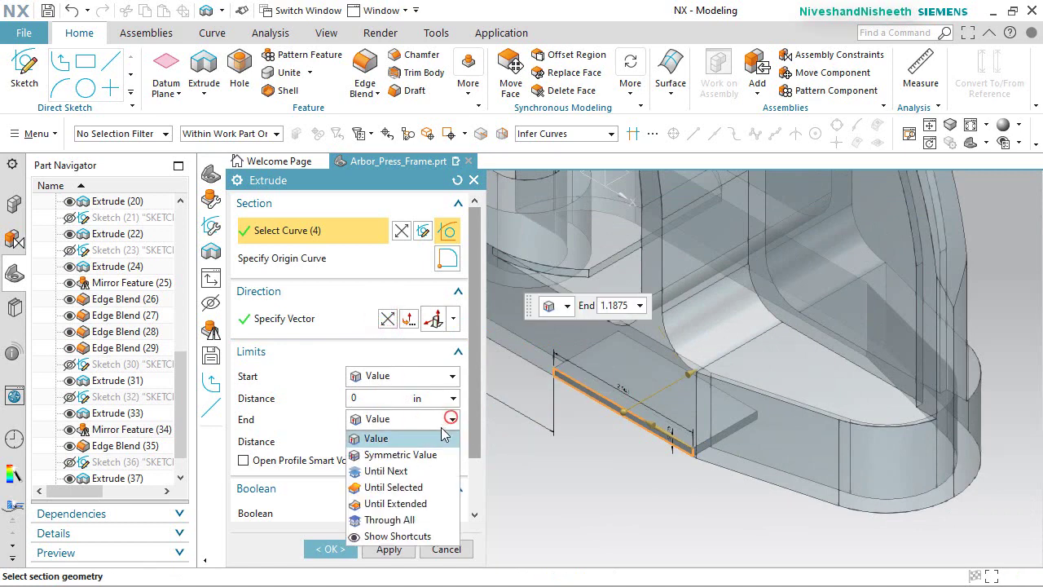
left_click(407, 521)
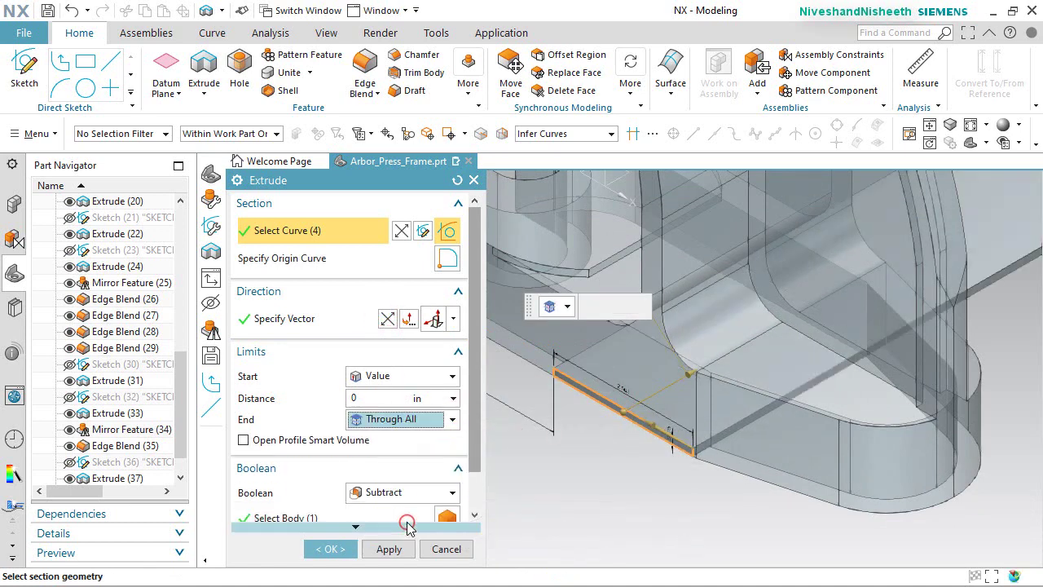
left_click(339, 554)
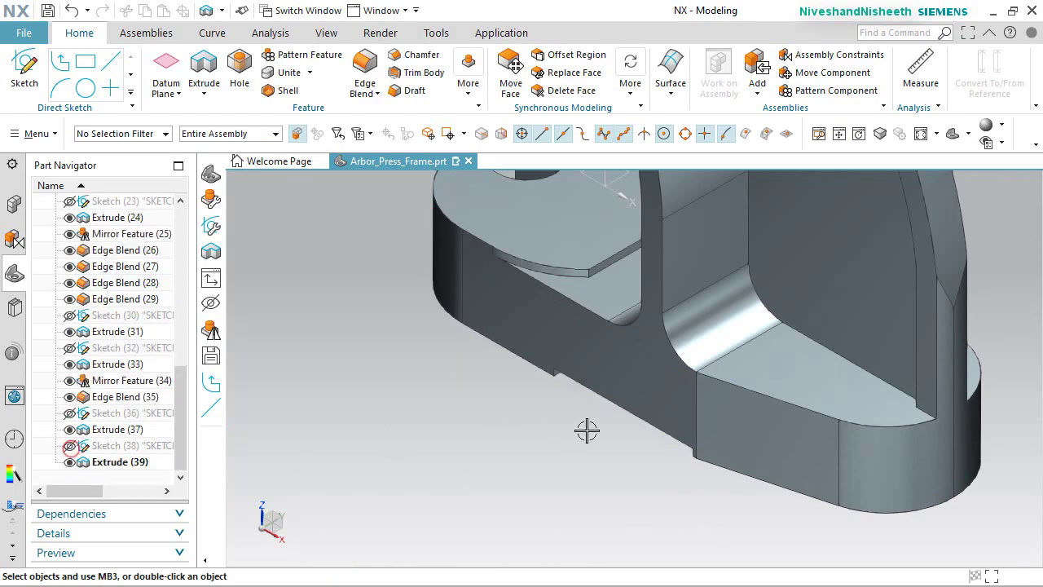
middle_click_drag(587, 430, 612, 356)
key("Home")
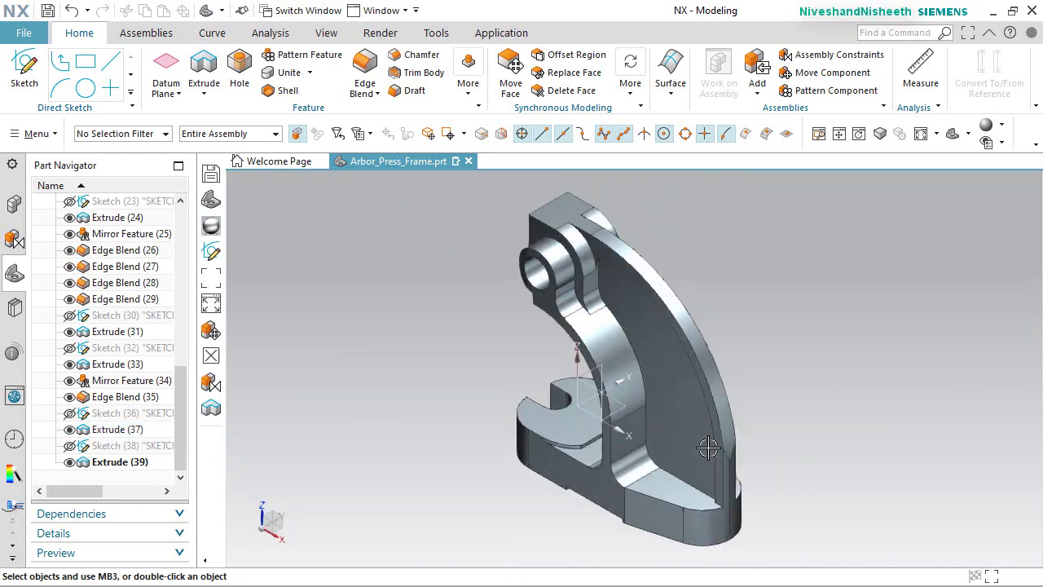
Start a sketch on the recessed floor of the base's underside and draw a rectangle about 2.16 by 2.88 in between its straight inner edges.
middle_click_drag(470, 424, 465, 285)
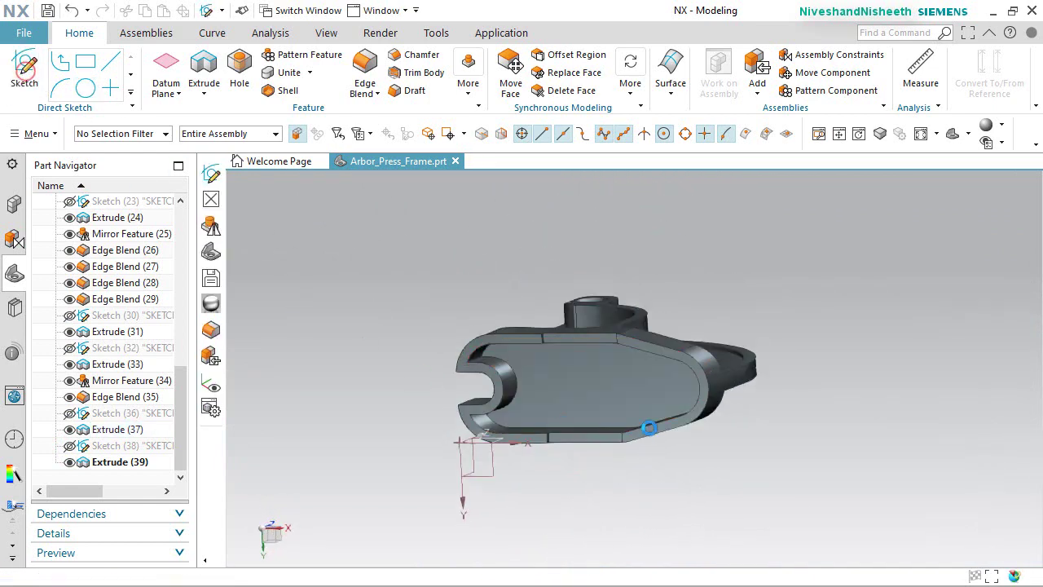
left_click(554, 393)
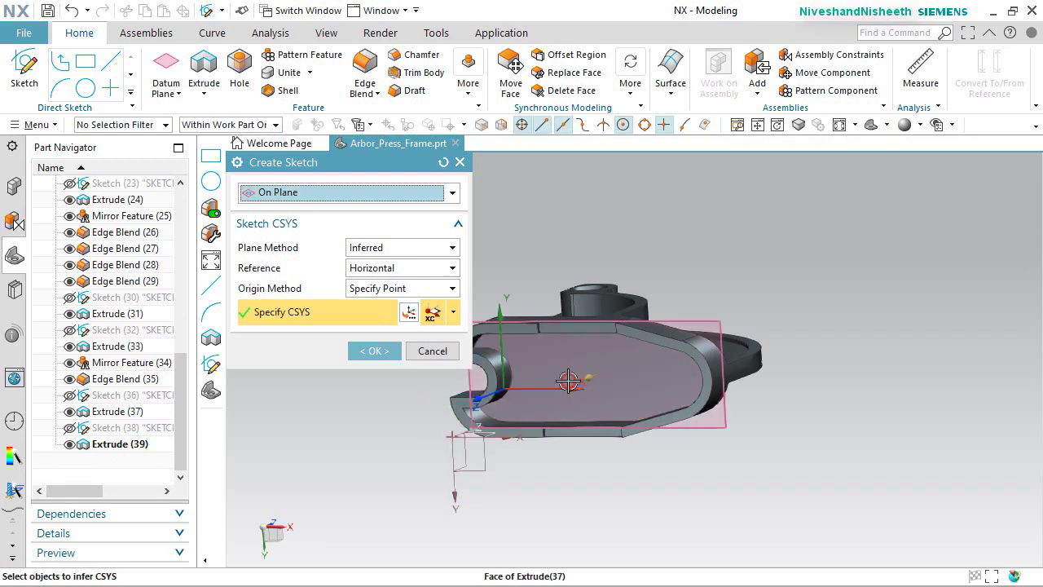
left_click(386, 352)
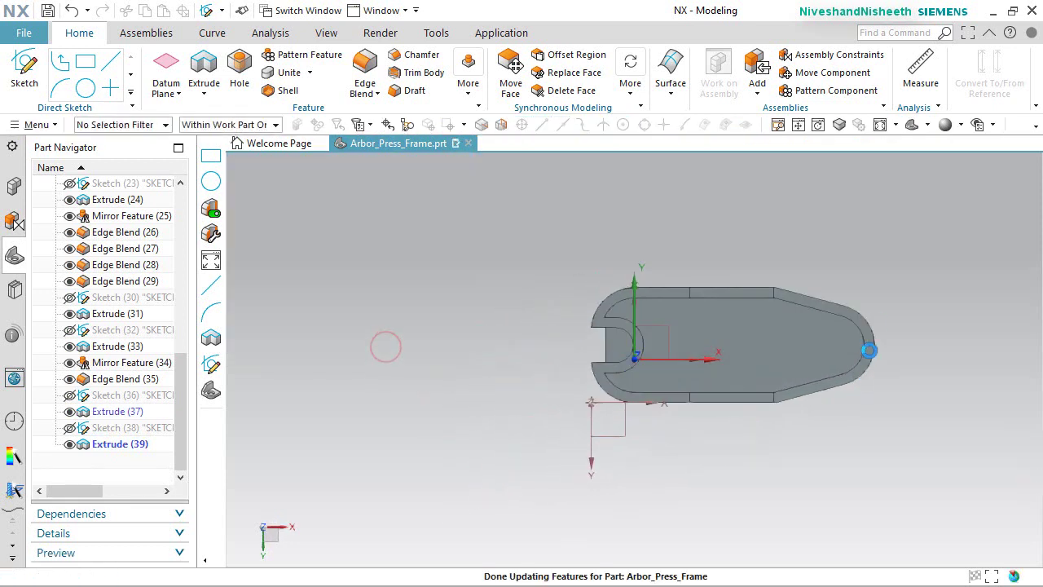
scroll(871, 348, "up", 1)
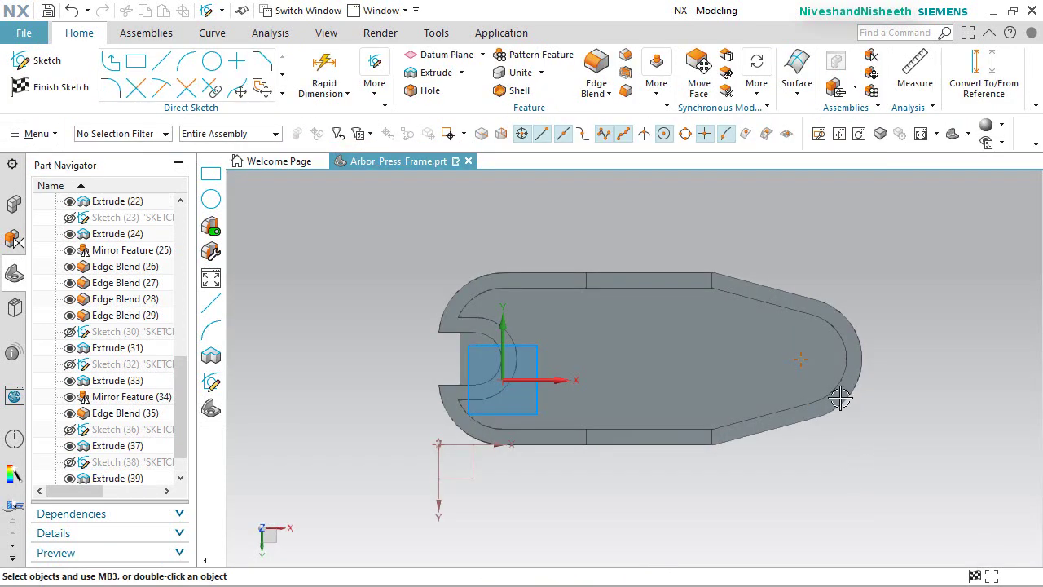
left_click(136, 62)
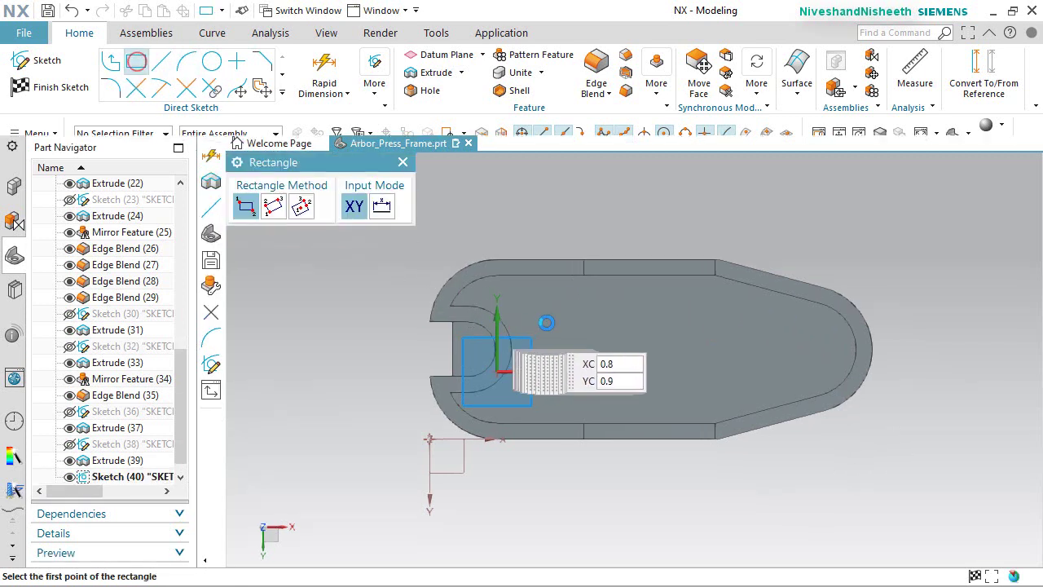
left_click(567, 280)
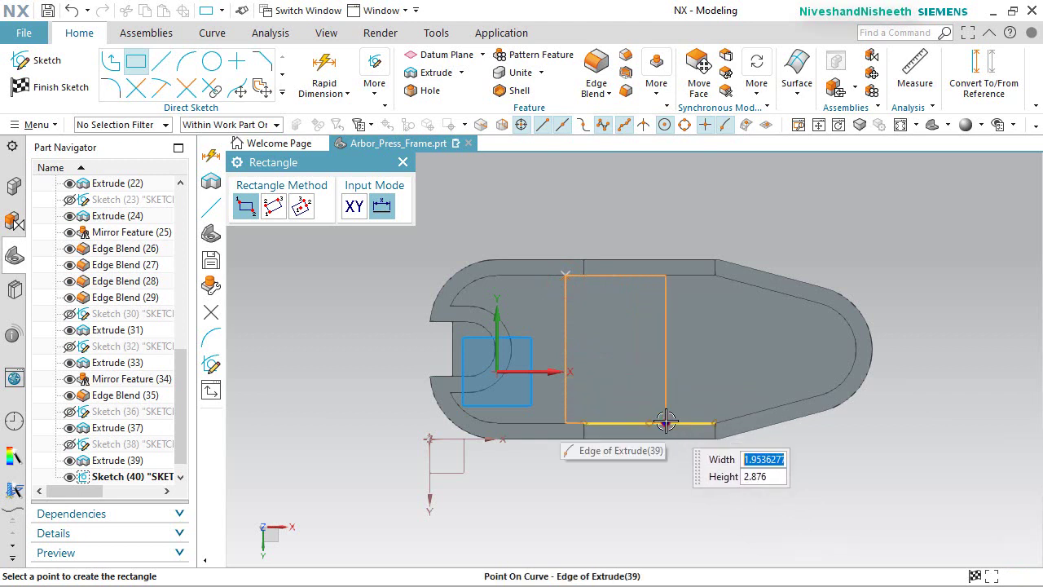
left_click(677, 421)
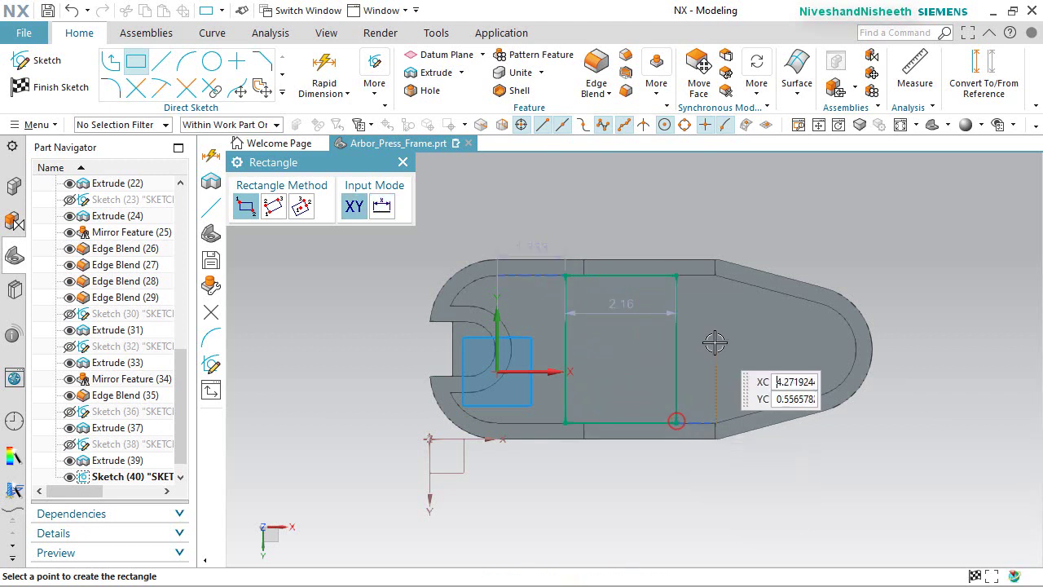
right_click(472, 193)
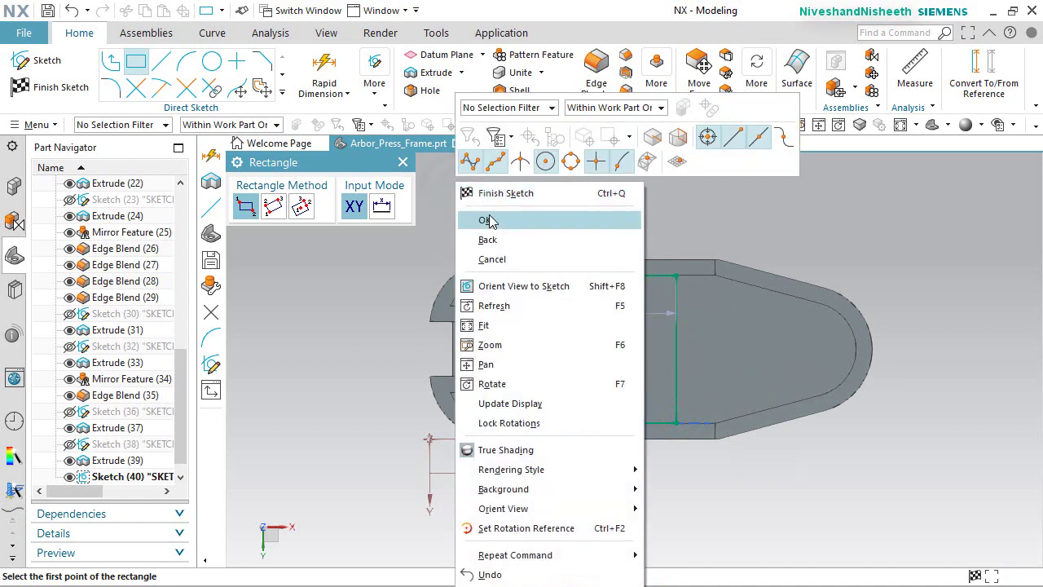
left_click(473, 193)
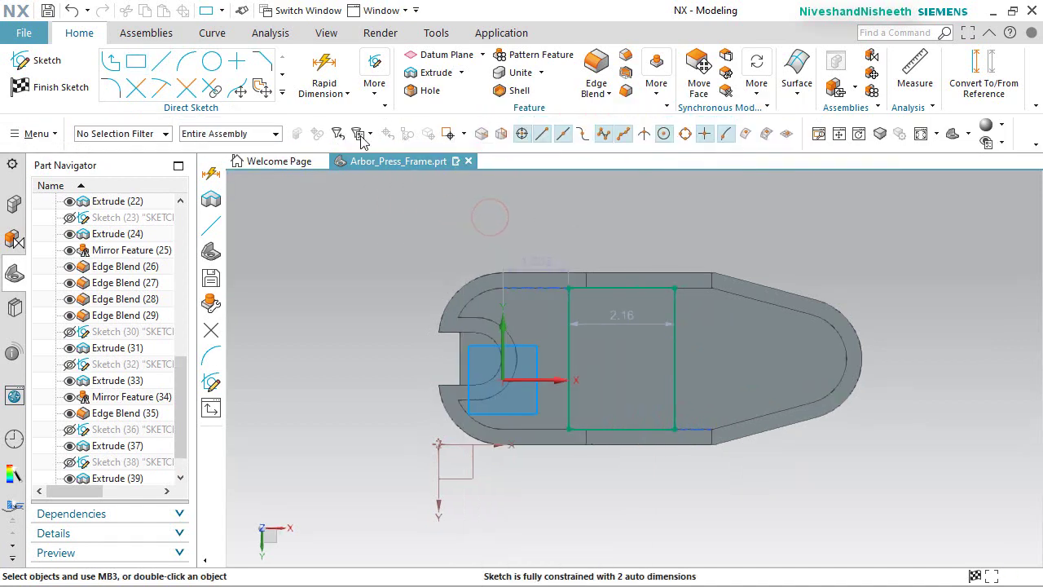
Dimension the distance between the rectangle's two vertical lines as 3.001 in.
left_click(324, 70)
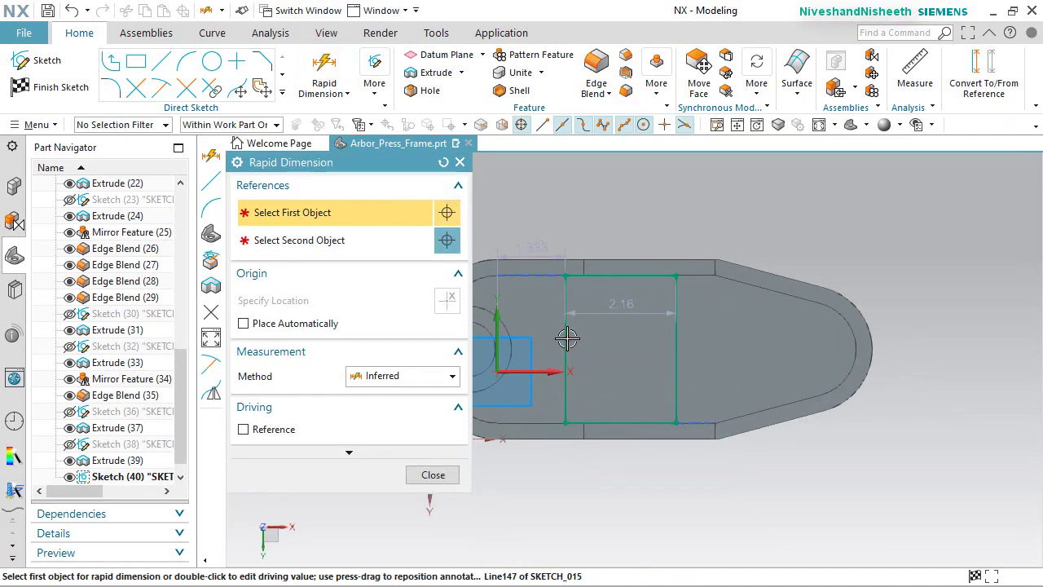
left_click(566, 337)
left_click(675, 344)
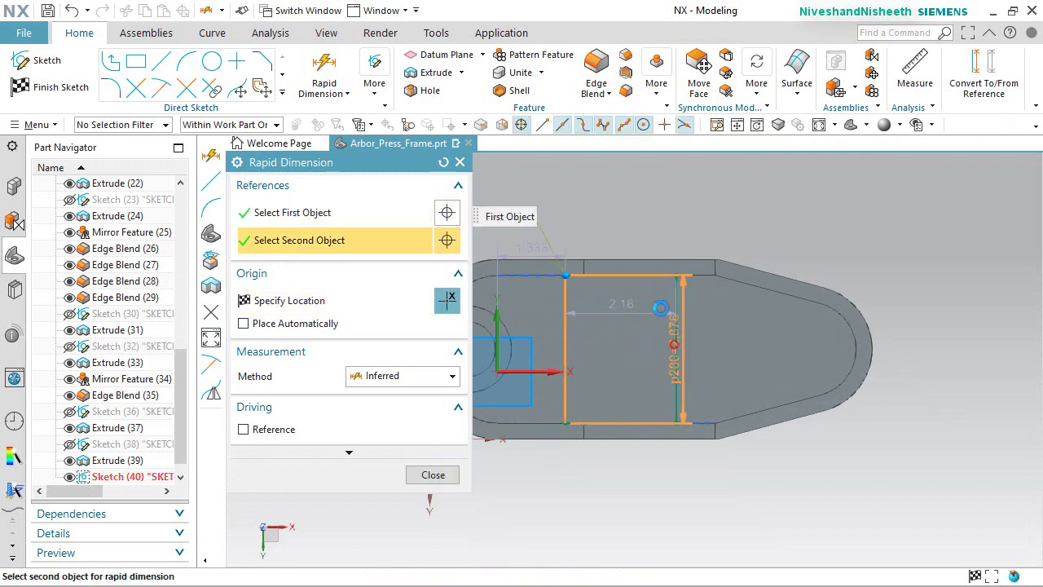
left_click(614, 227)
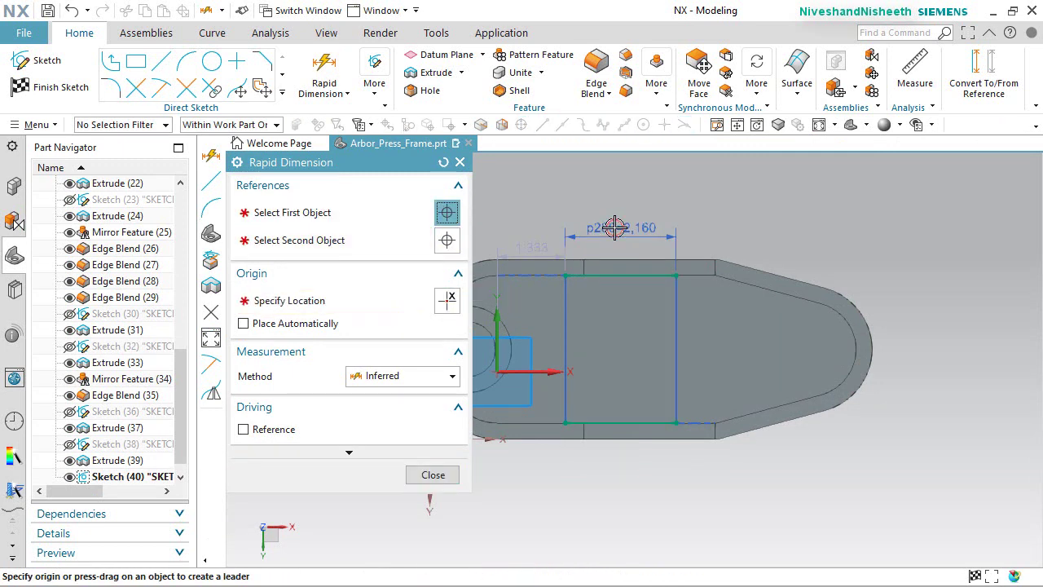
type("3.001")
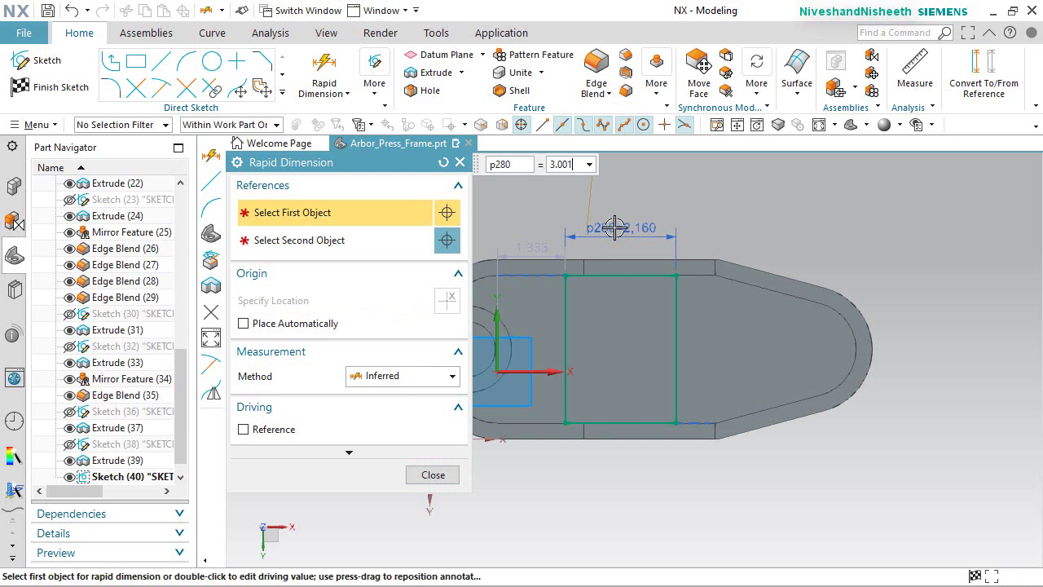
key("Return")
left_click(431, 475)
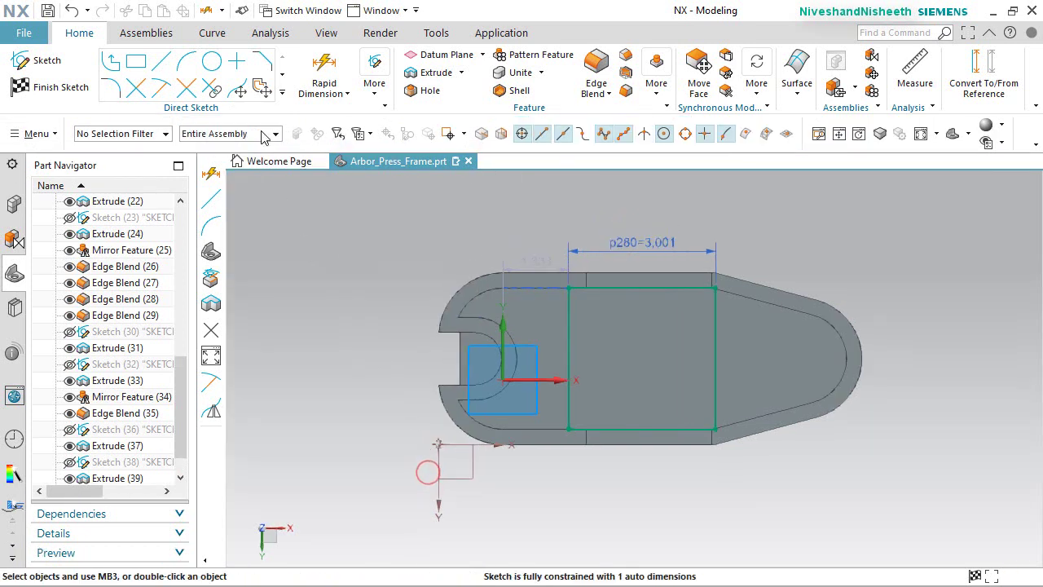
Project the two inner arc edges at the rounded end of the base into the sketch.
left_click(282, 96)
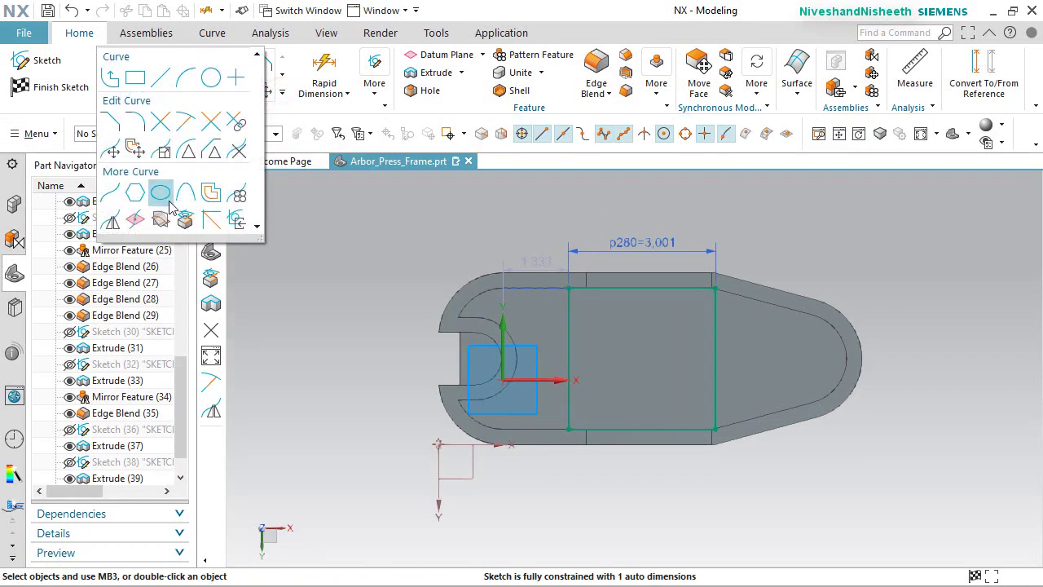
left_click(185, 220)
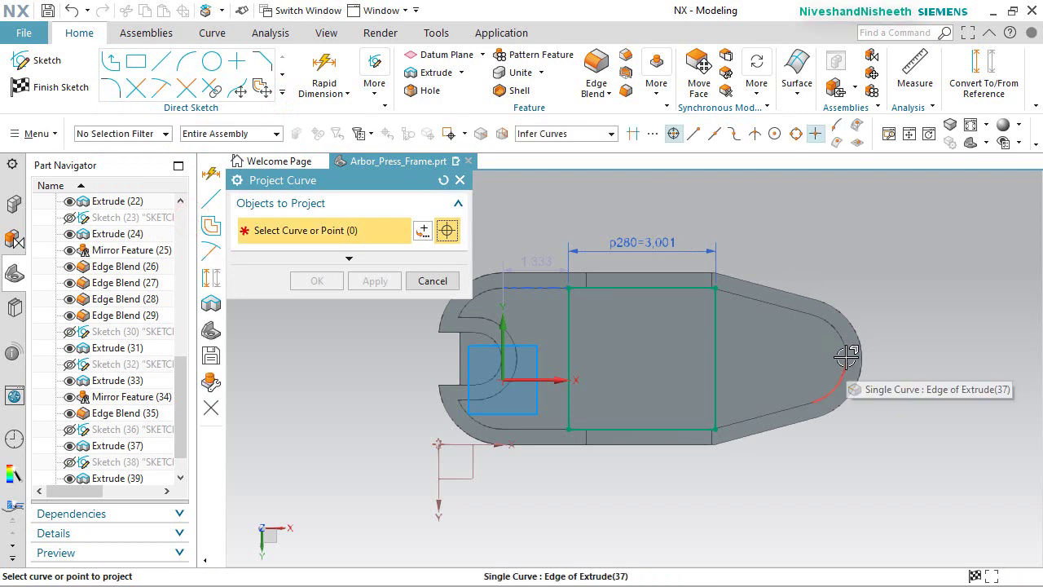
left_click(845, 347)
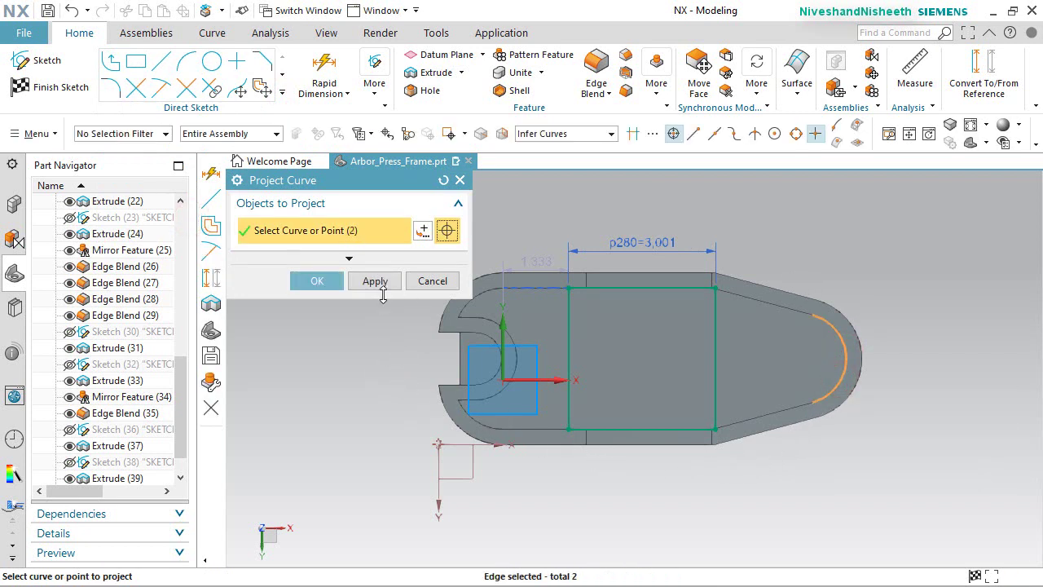
left_click(374, 280)
left_click(322, 282)
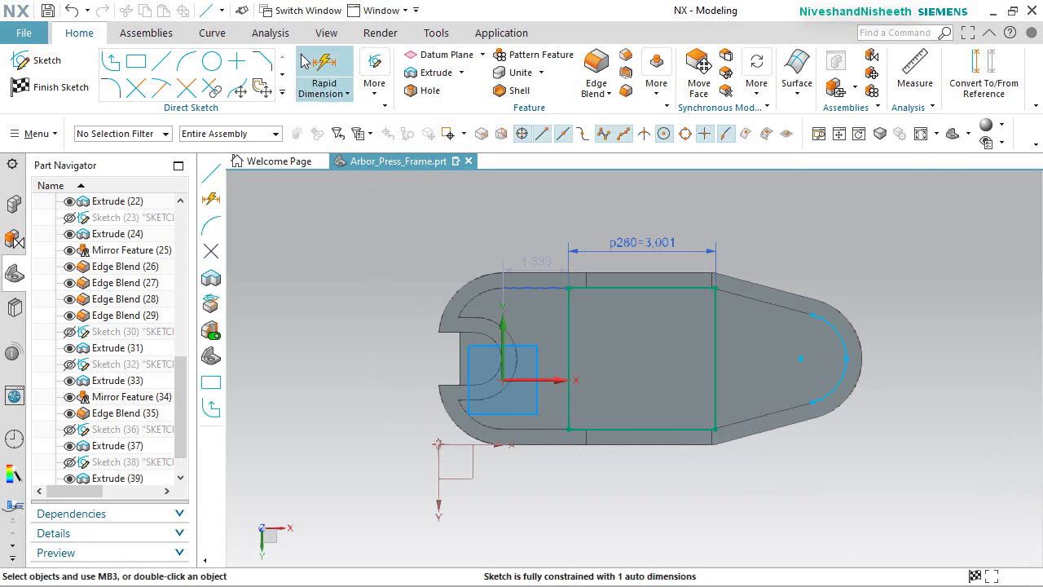
Dimension the rectangle's vertical line nearest the rounded end 1.999 in from the projected arc's center.
key("d")
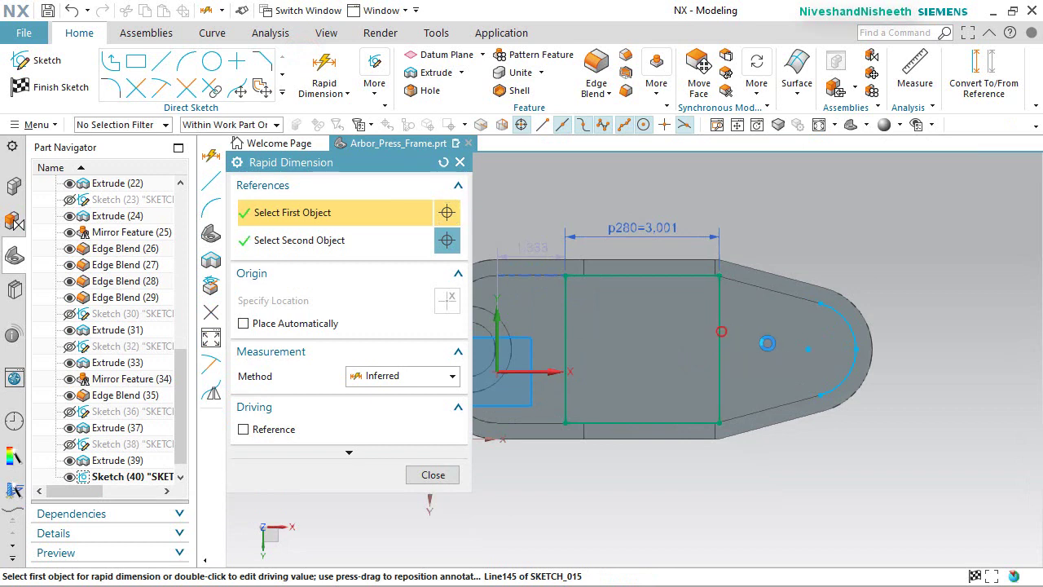
left_click(766, 342)
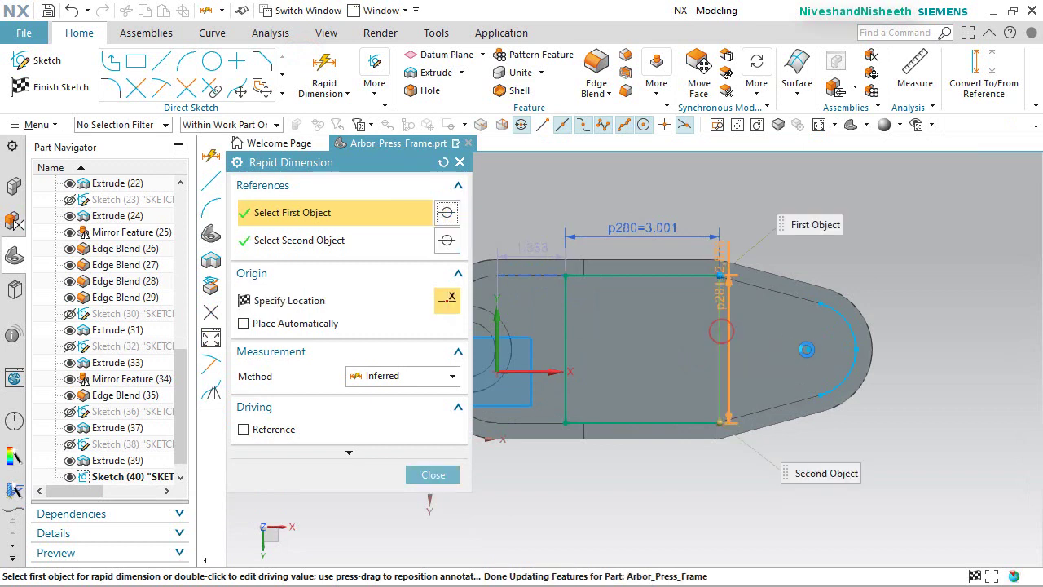
left_click(770, 481)
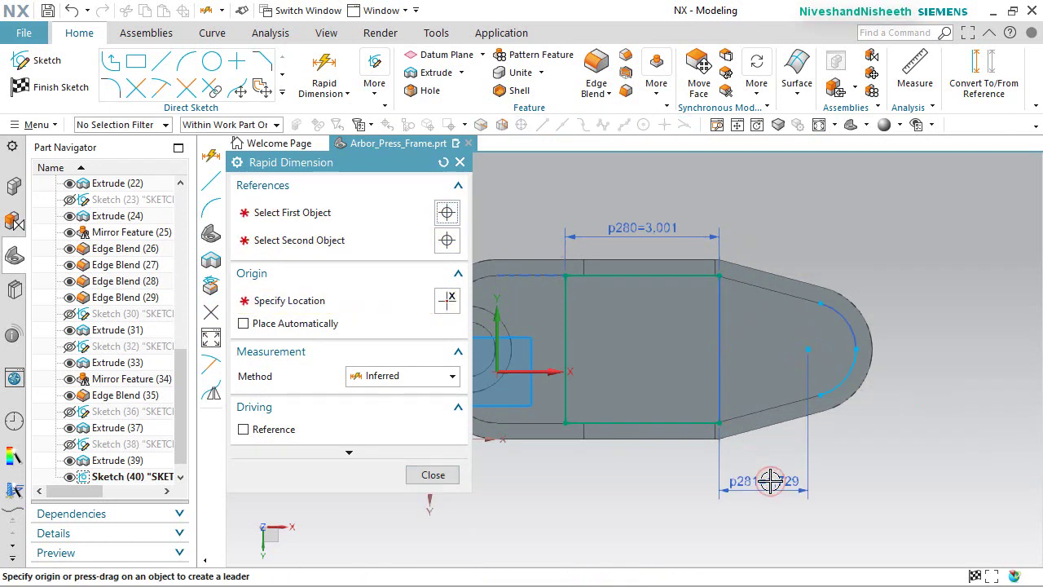
type("1.999")
key("Return")
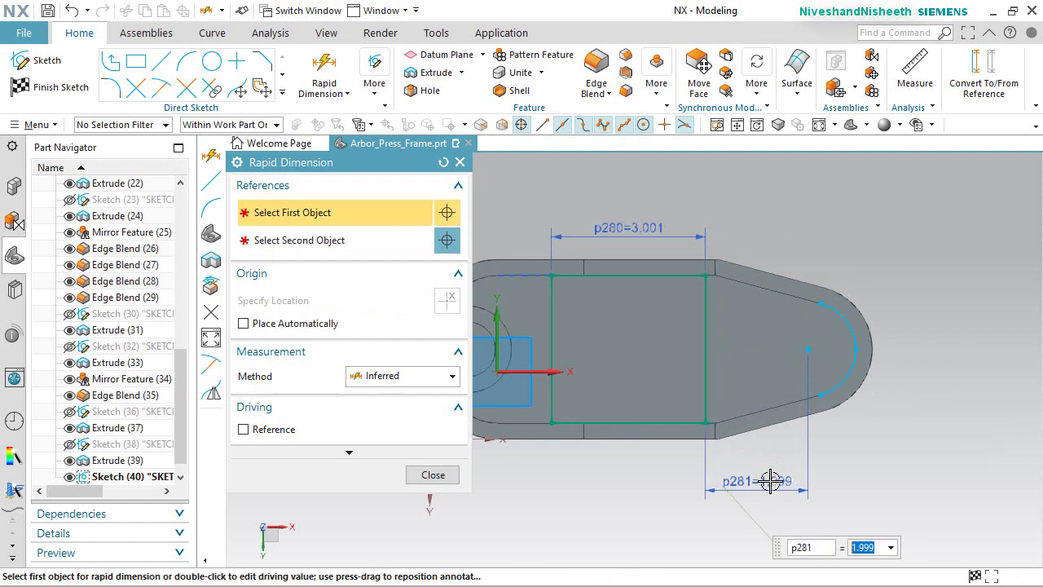
left_click(432, 475)
Finish the sketch and extrude the rectangle on the underside's floor 0.5 in, uniting it with the frame body.
middle_click_drag(574, 507, 540, 498)
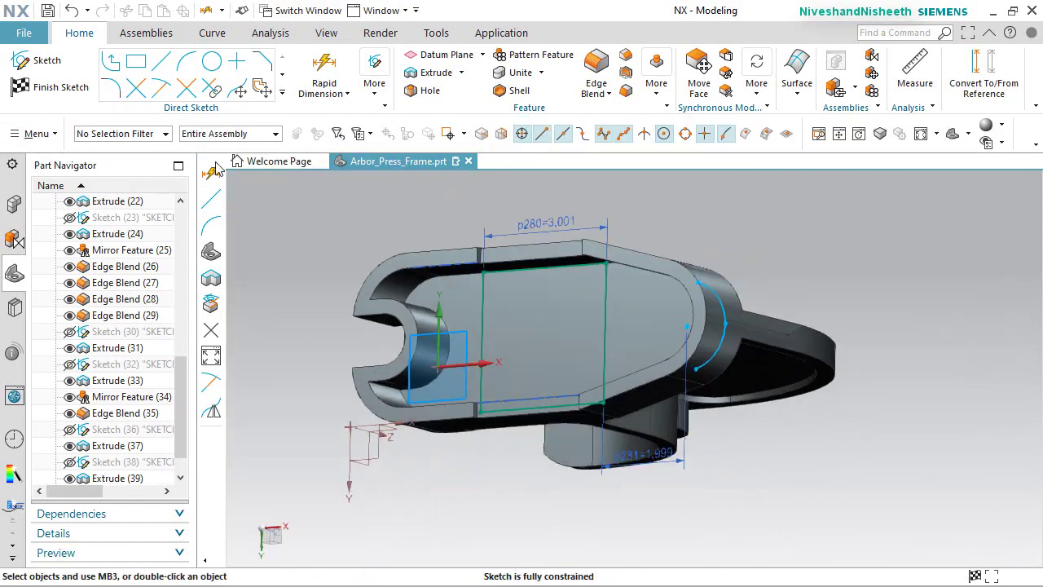
left_click(71, 87)
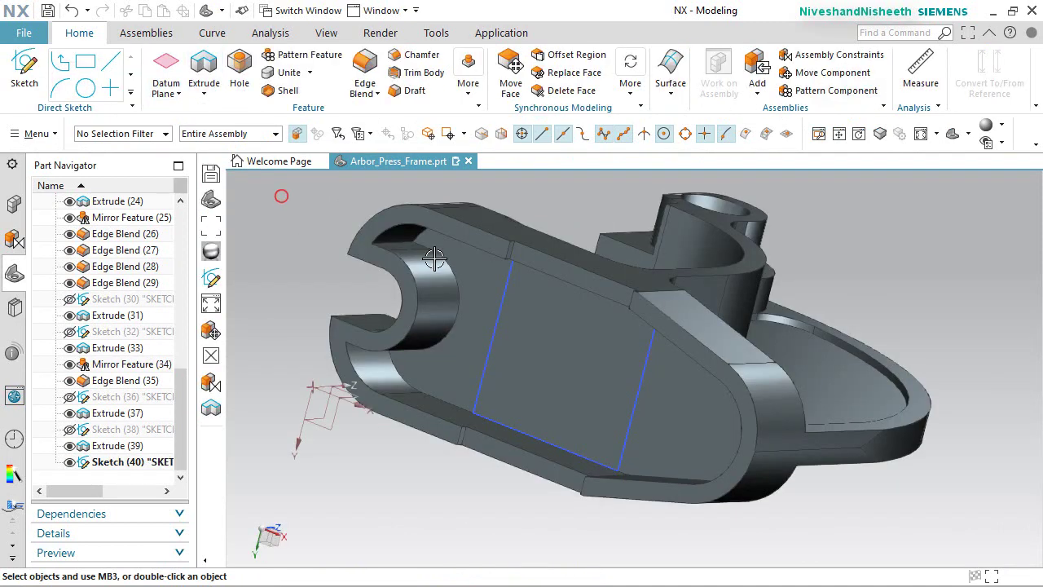
left_click(500, 288)
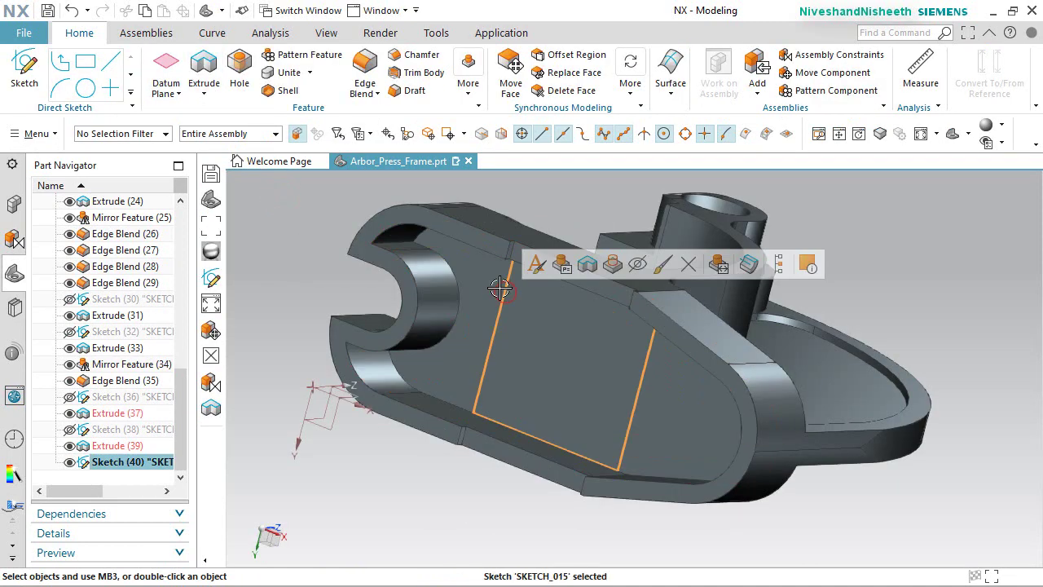
left_click(203, 71)
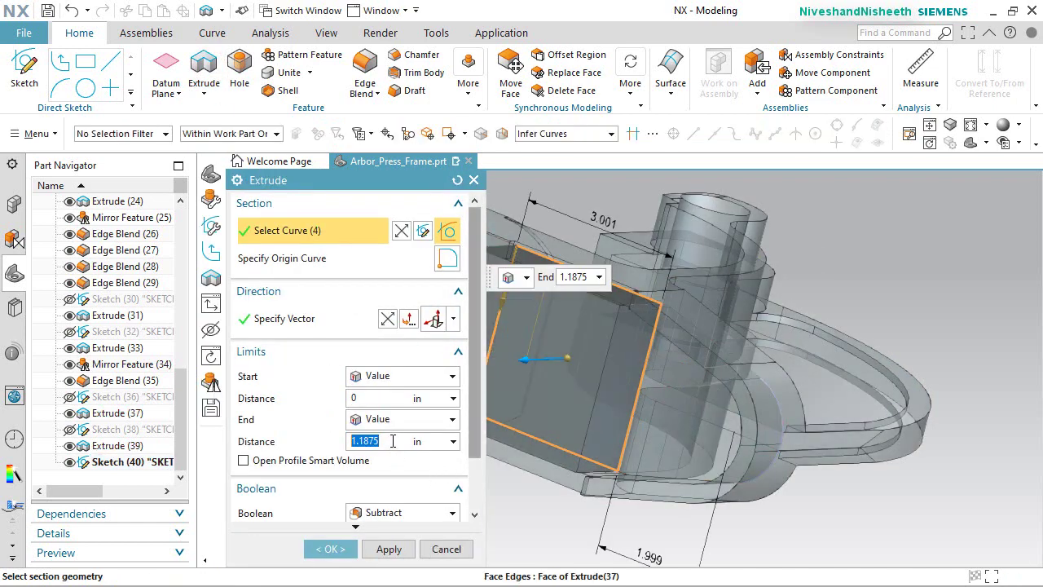
left_click(429, 512)
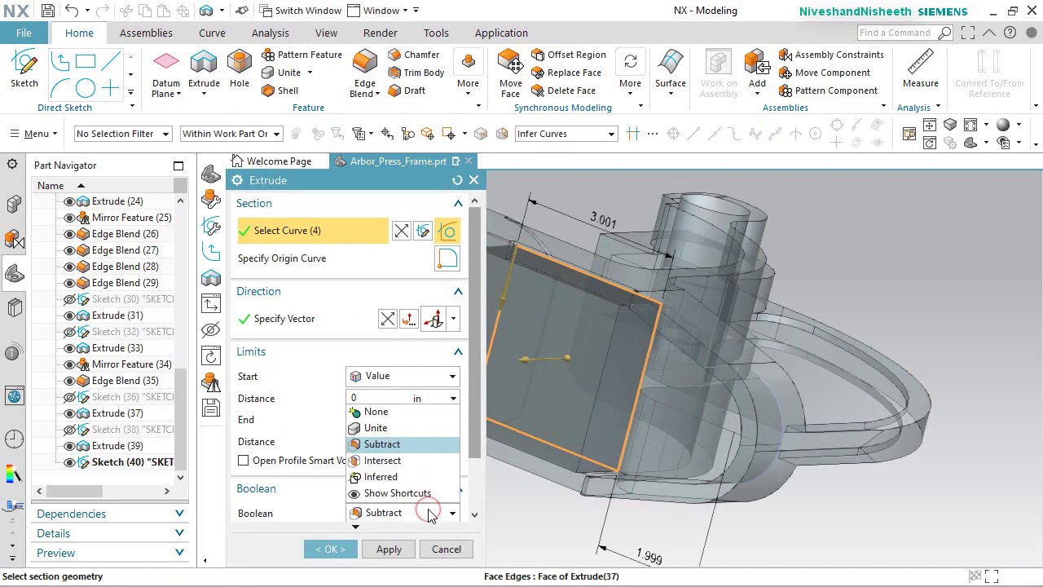
left_click(376, 428)
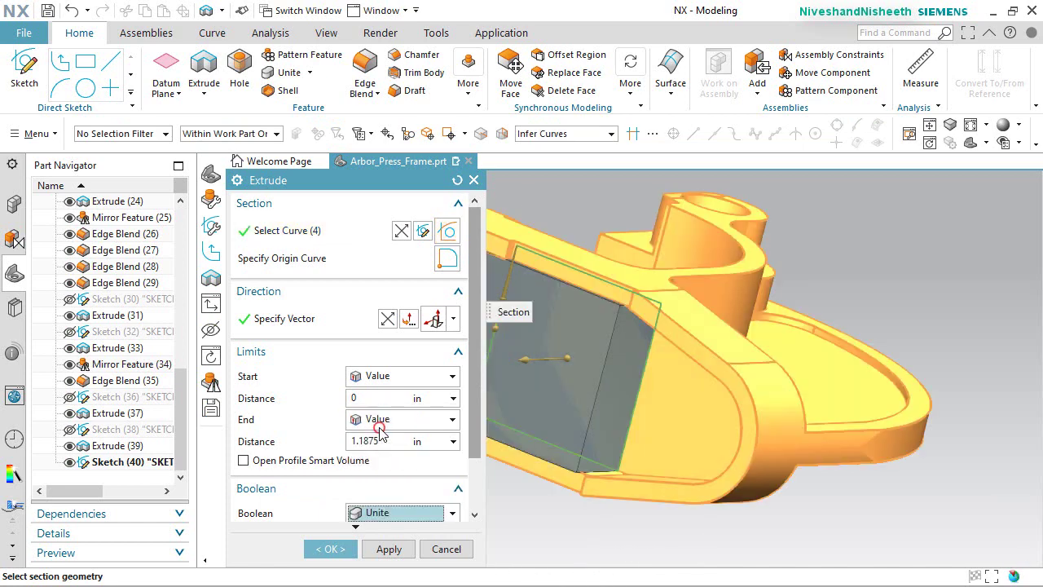
left_click(361, 441)
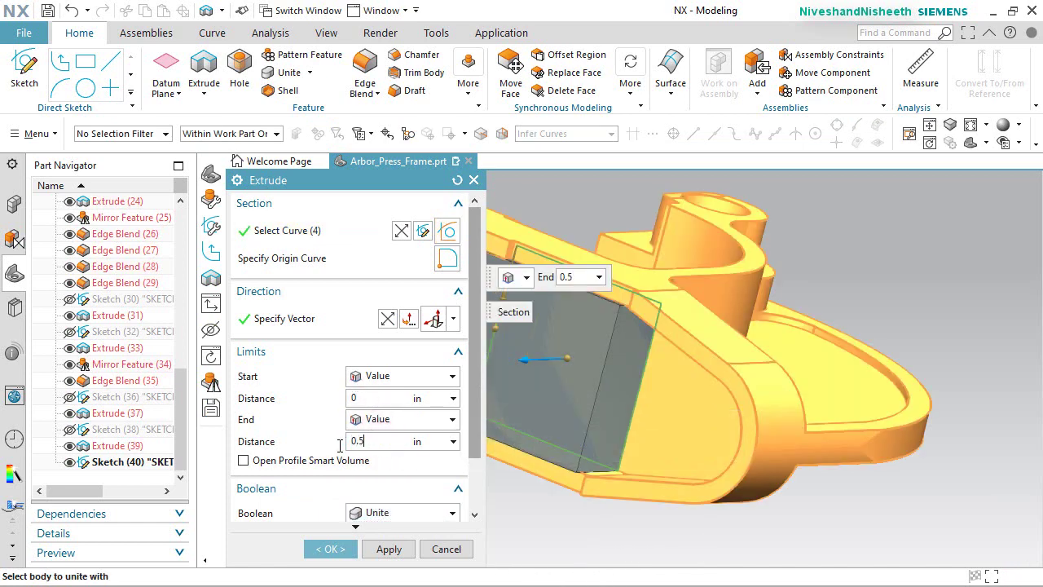
left_click(350, 550)
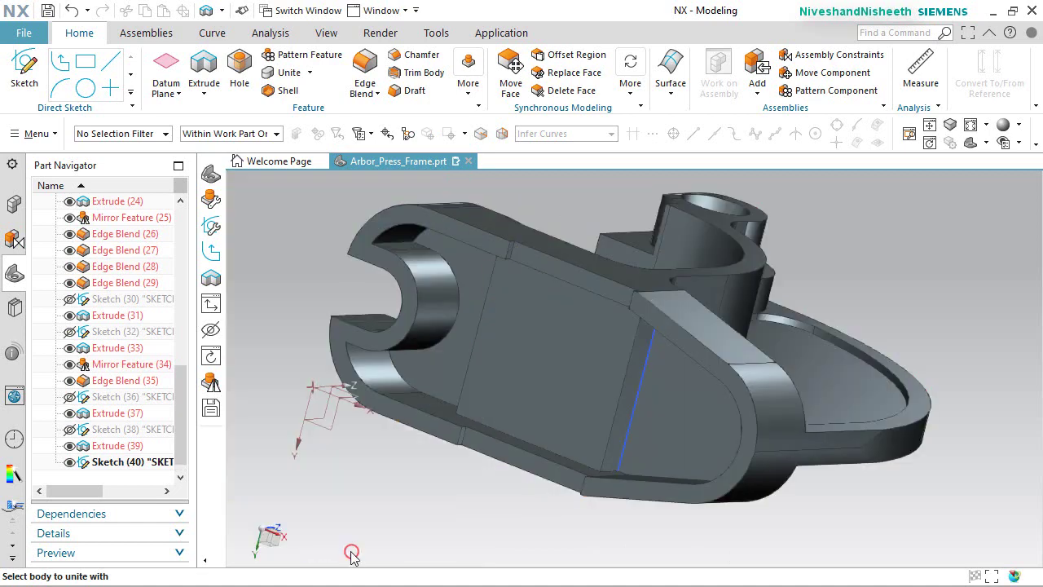
scroll(122, 445, "down", 1)
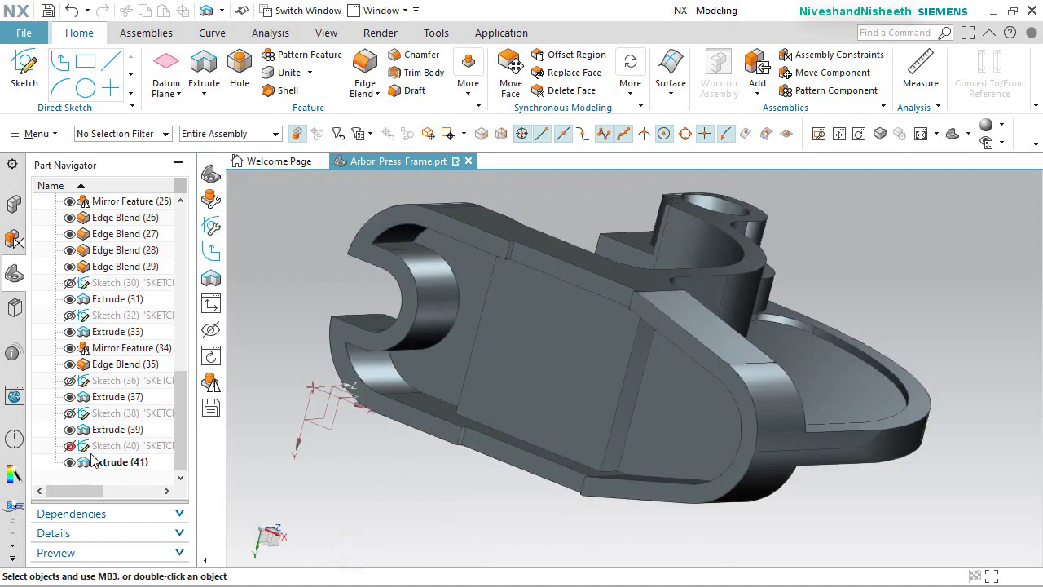
Show Datum Plane (11) and start a new sketch on it.
mouse_move(468, 422)
middle_mouse_down()
mouse_move(503, 393)
mouse_move(549, 404)
mouse_move(479, 417)
middle_mouse_up()
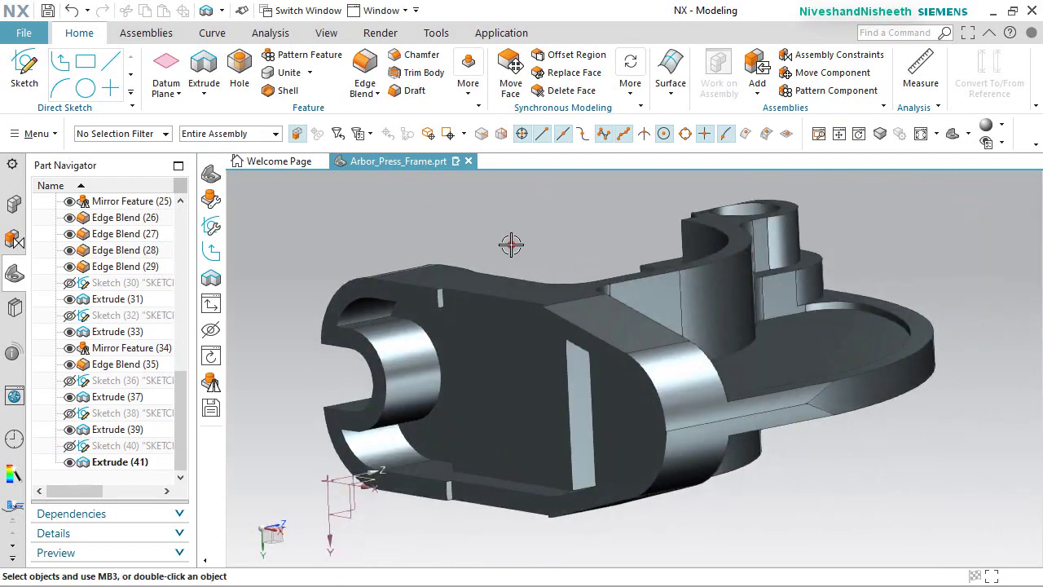
middle_click_drag(511, 244, 583, 367)
scroll(702, 281, "up", 5)
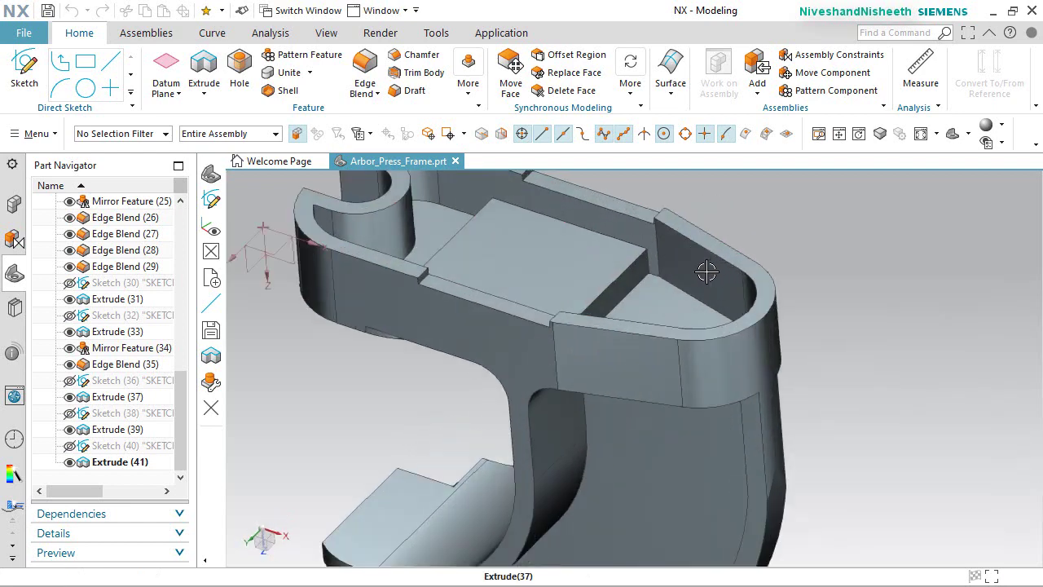
scroll(666, 298, "down", 3)
scroll(181, 405, "up", 7)
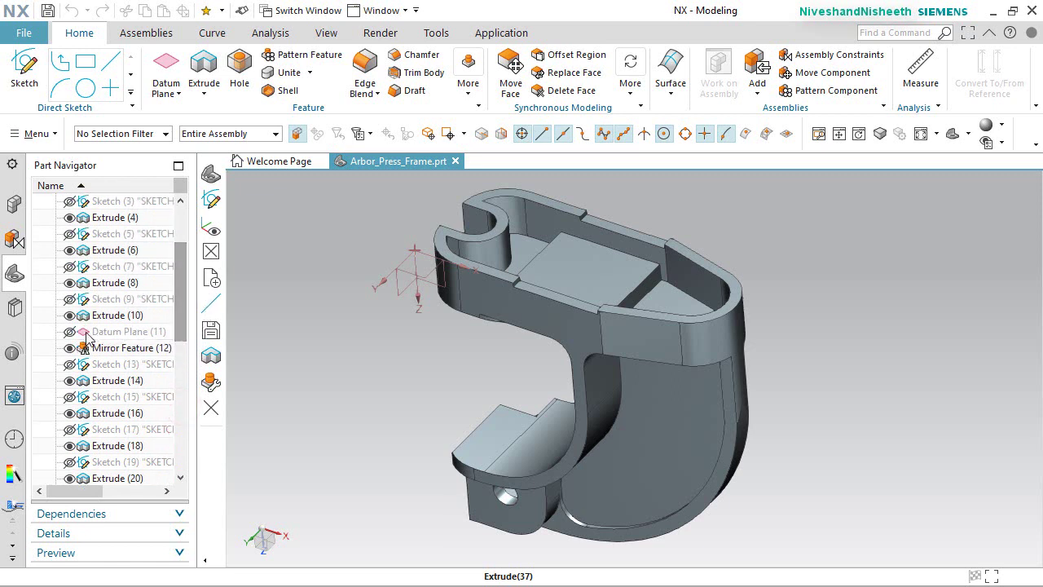
left_click(70, 332)
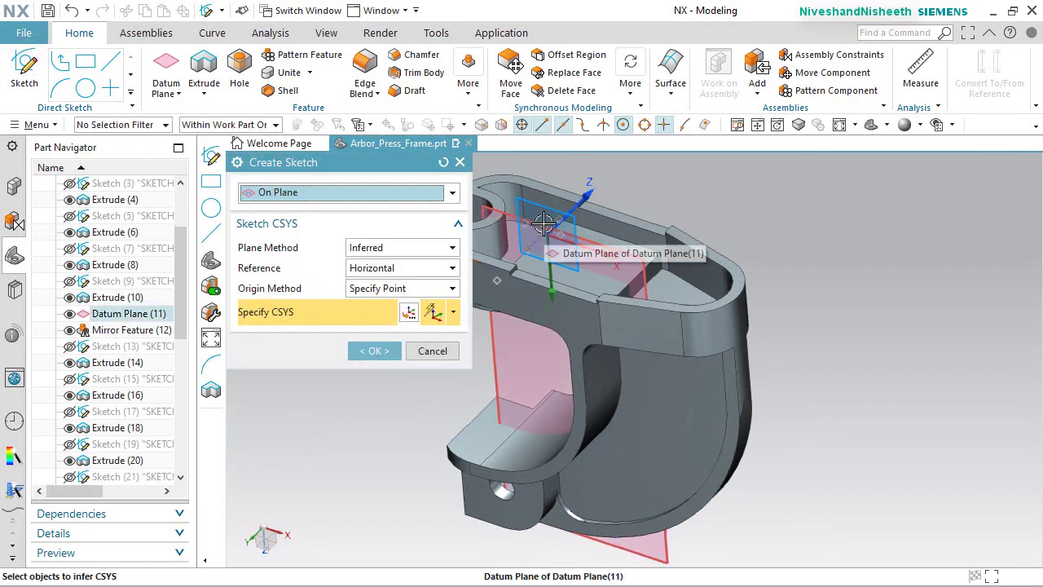
mouse_move(550, 233)
left_click(758, 232)
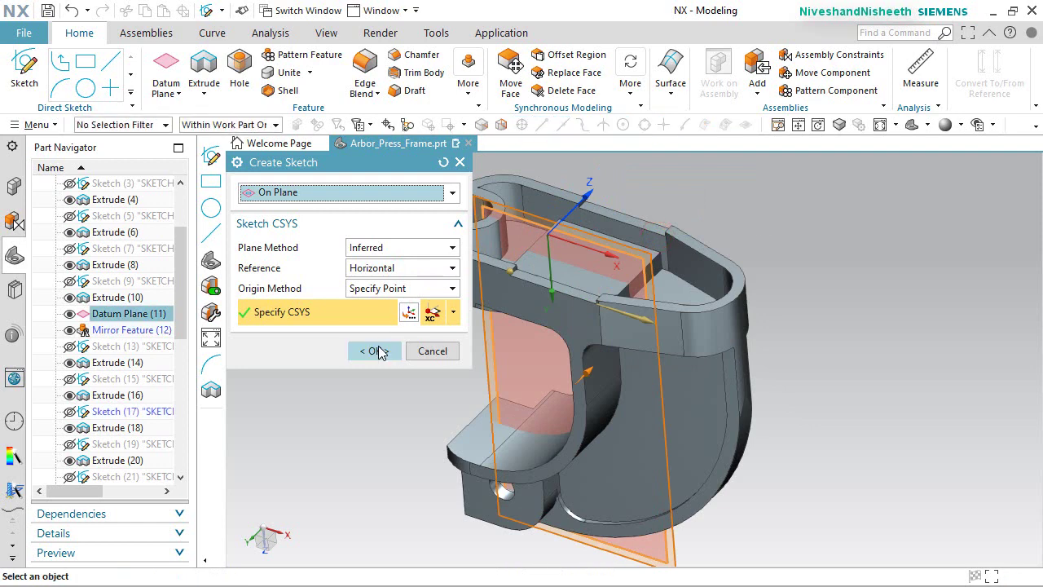
left_click(375, 350)
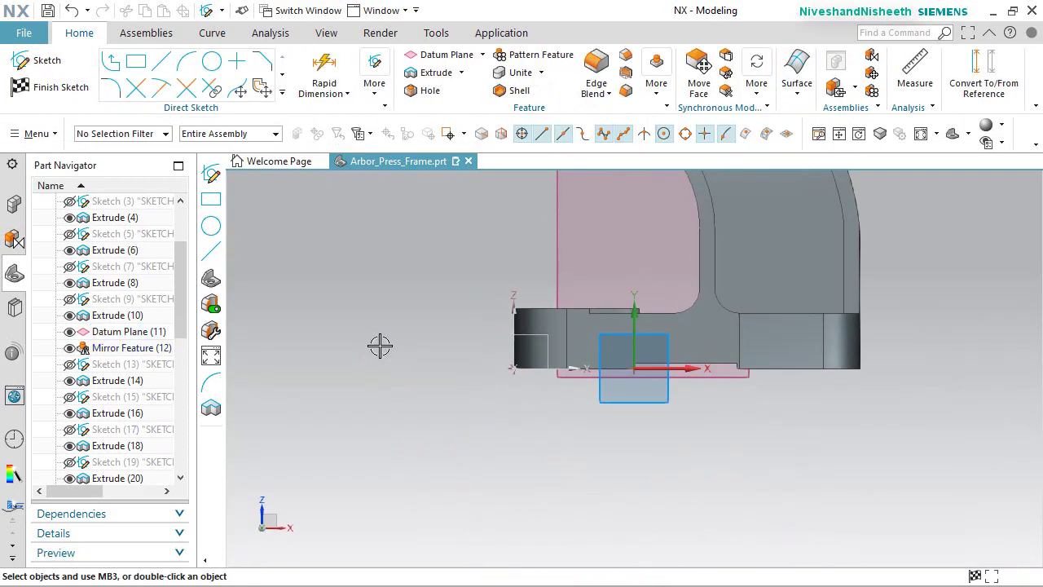
Create intersection curves in the sketch where the frame body's faces meet the sketch plane.
middle_click_drag(648, 487, 675, 524)
scroll(675, 523, "down", 5)
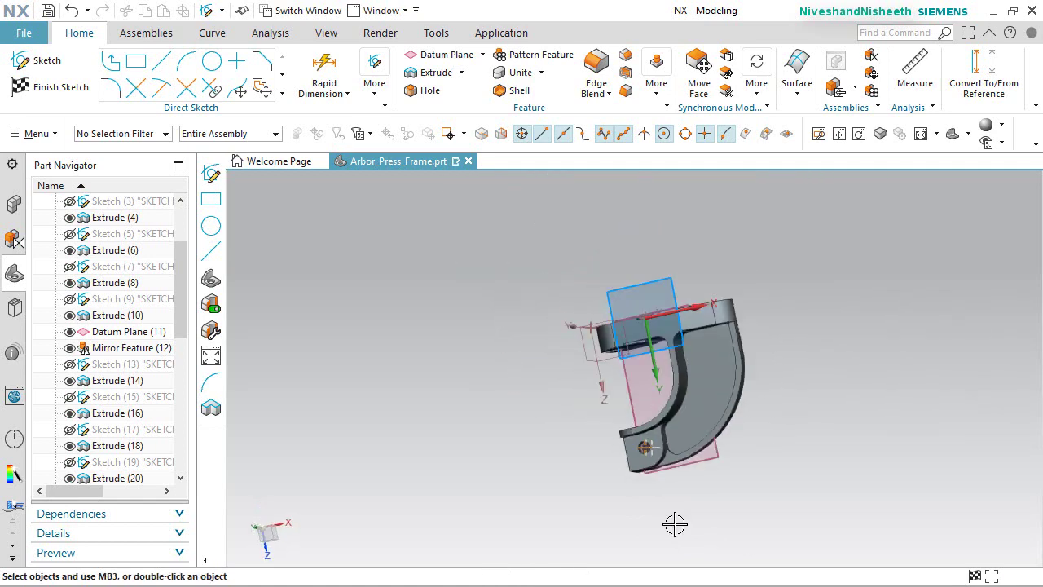
scroll(724, 369, "up", 3)
middle_click_drag(724, 366, 717, 411)
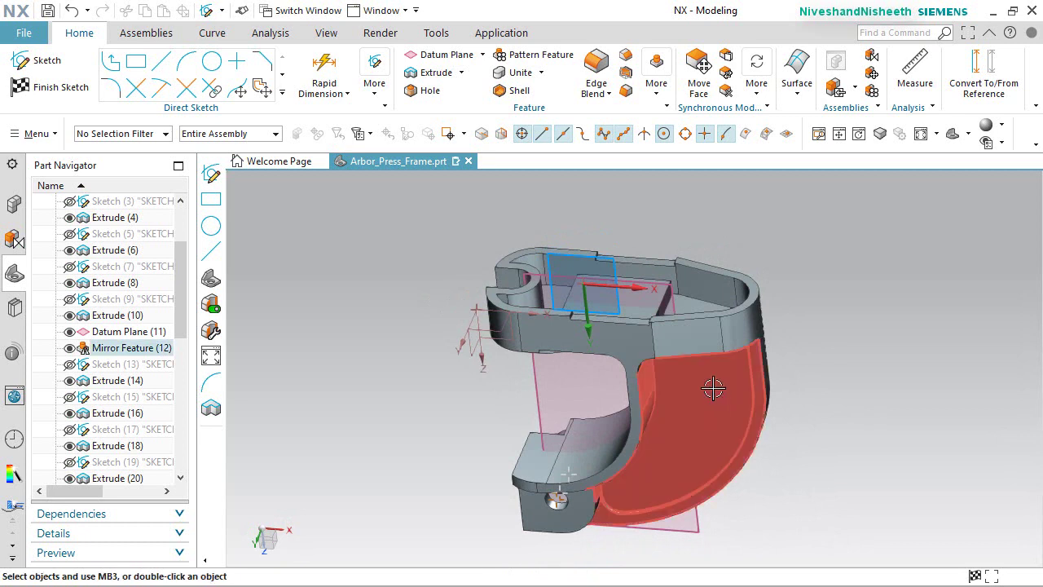
left_click(282, 95)
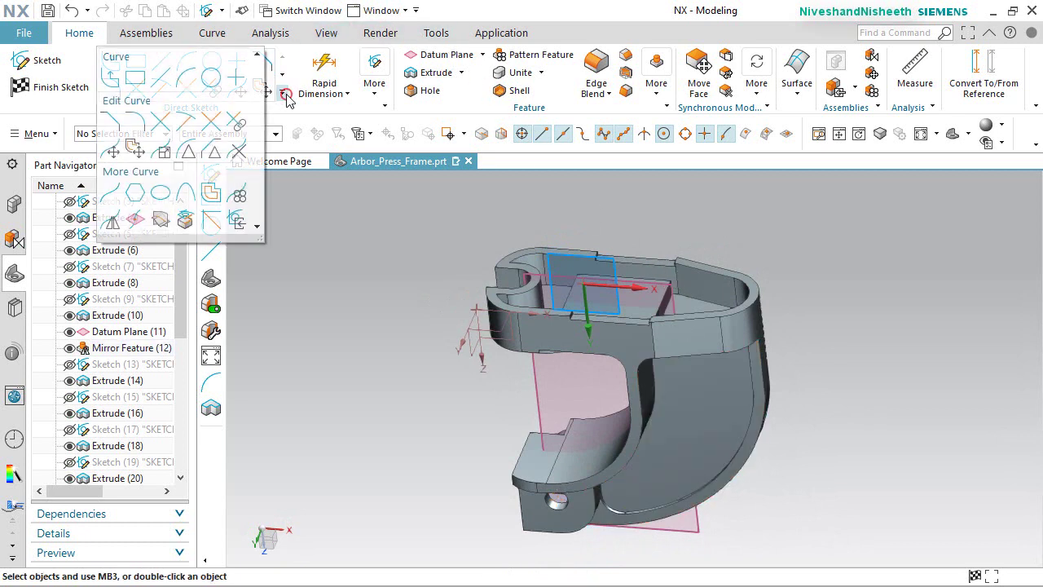
left_click(162, 221)
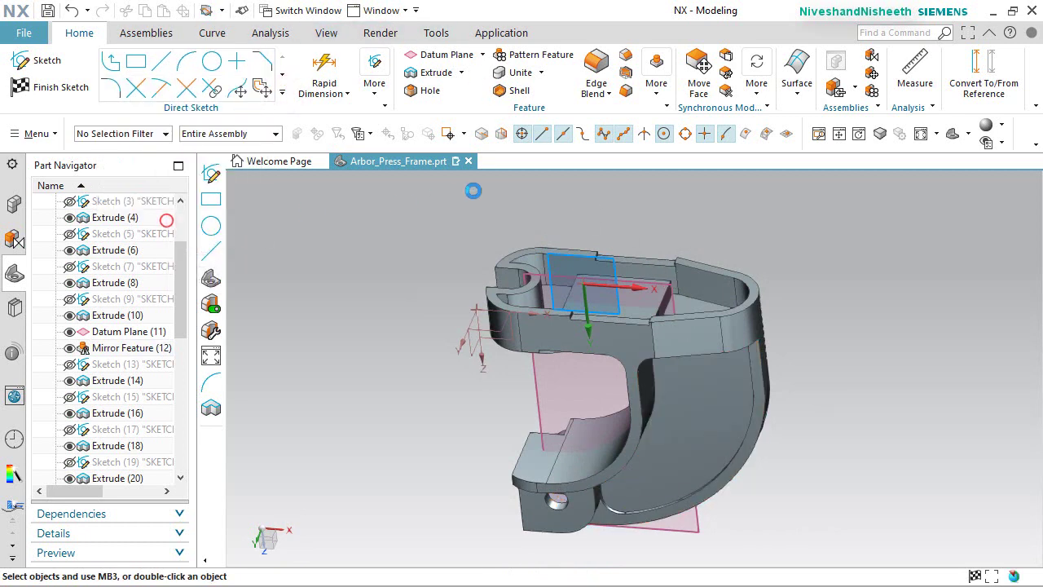
left_click(660, 346)
left_click(326, 309)
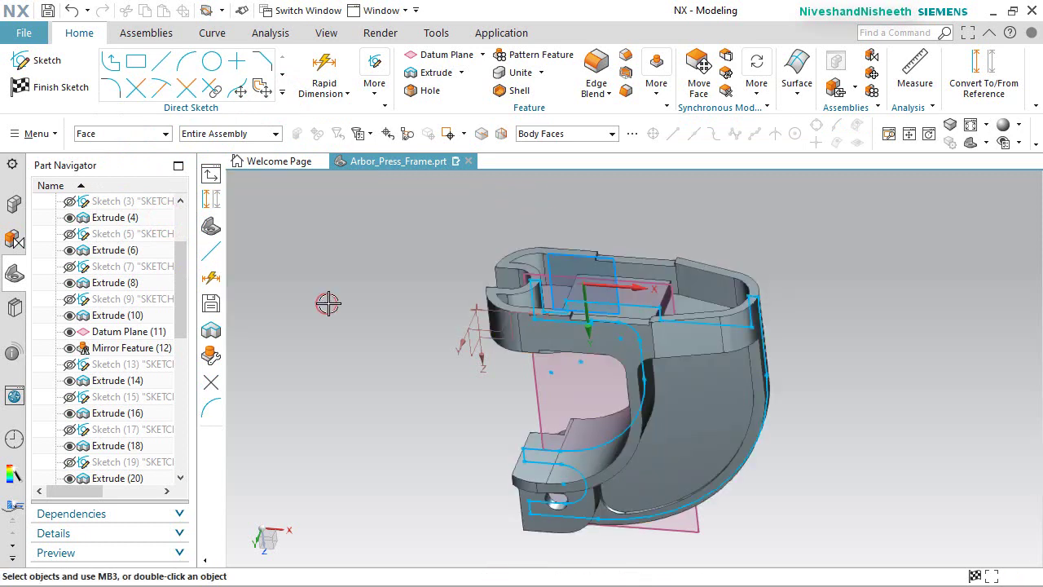
Clip the view with a one-plane section along Datum Plane (11) and orient the view to the sketch.
left_click(326, 35)
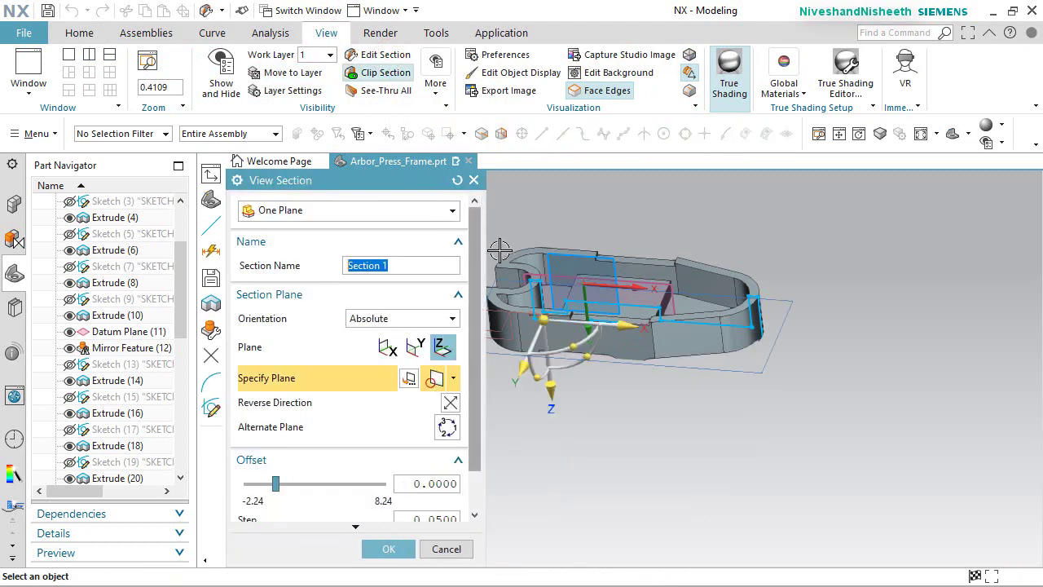
left_click(557, 277)
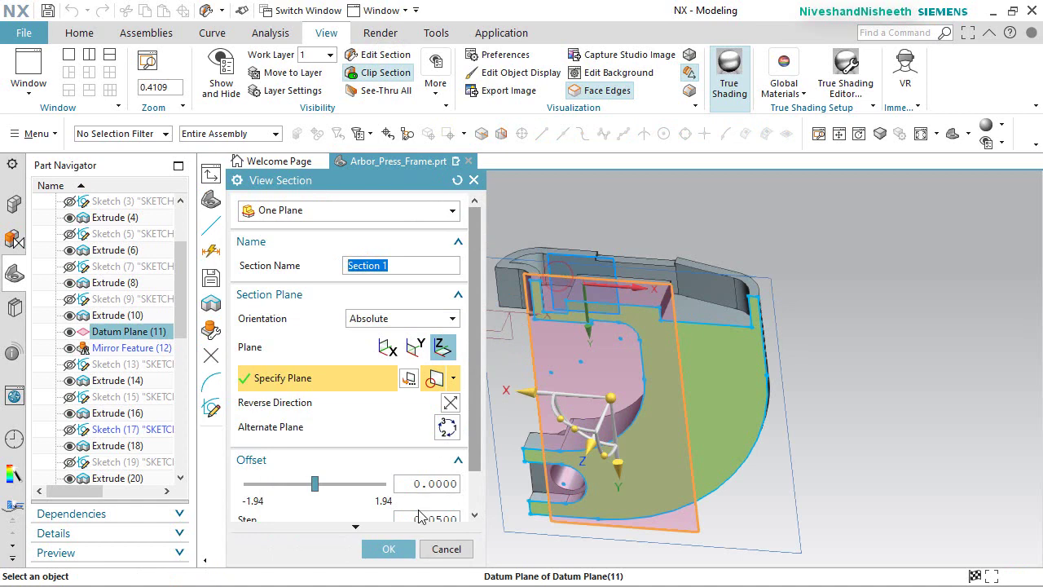
left_click(388, 548)
right_click(410, 436)
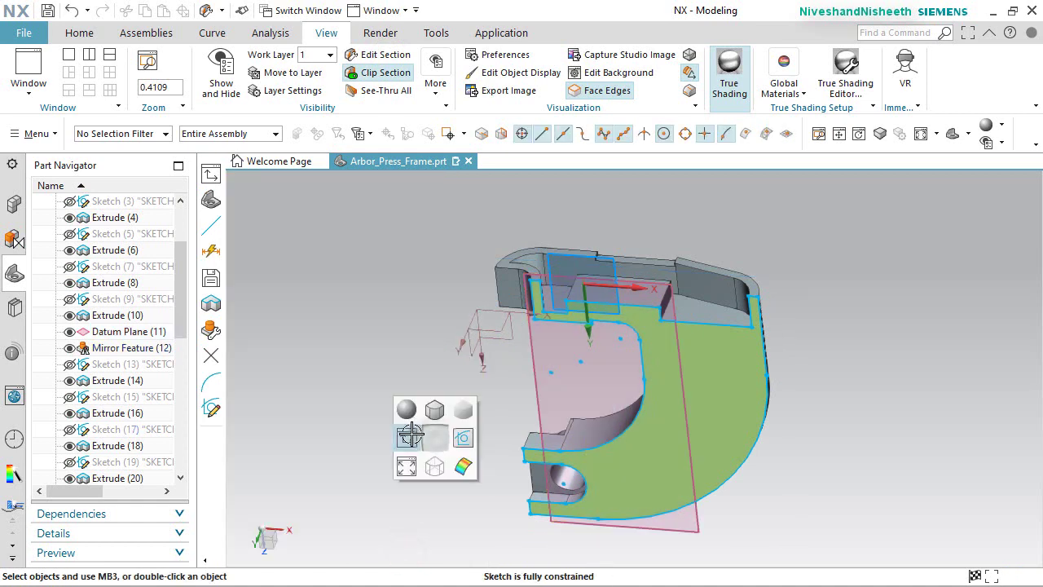
left_click(410, 436)
Convert all intersection curves of the frame's cross-section to reference curves.
scroll(700, 261, "up", 2)
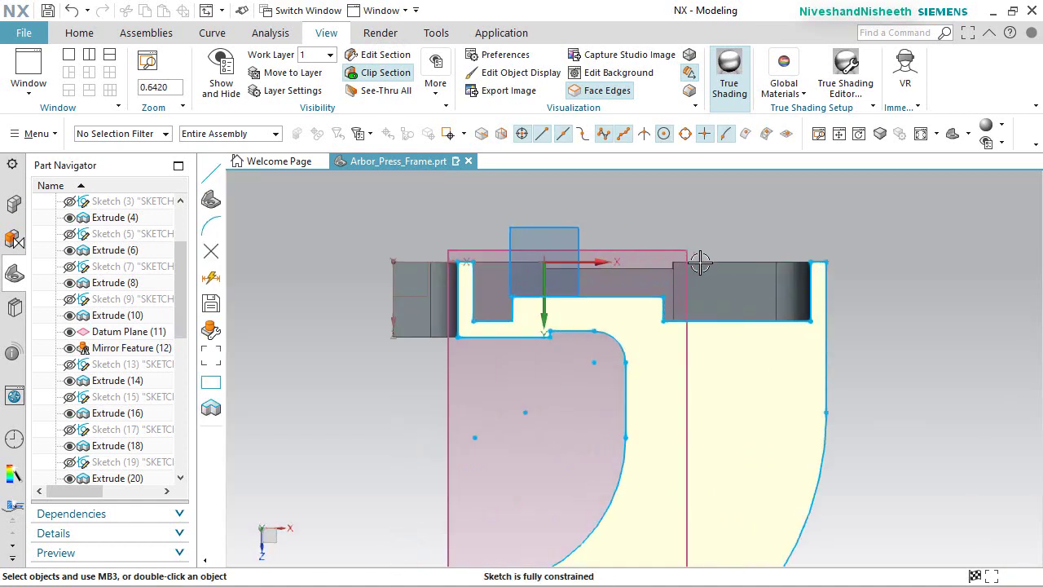
scroll(701, 259, "up", 1)
scroll(571, 230, "down", 3)
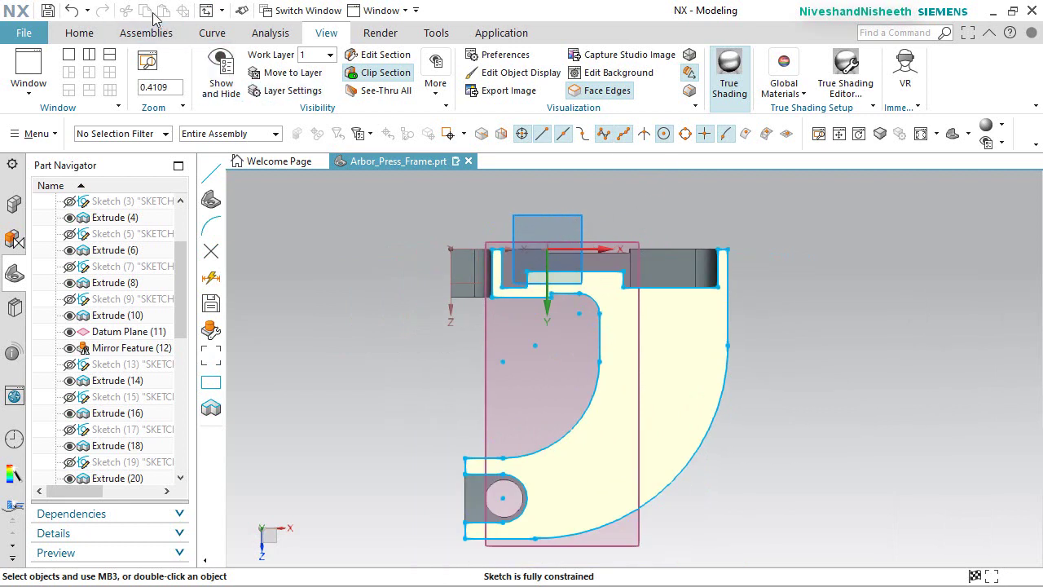
left_click(79, 33)
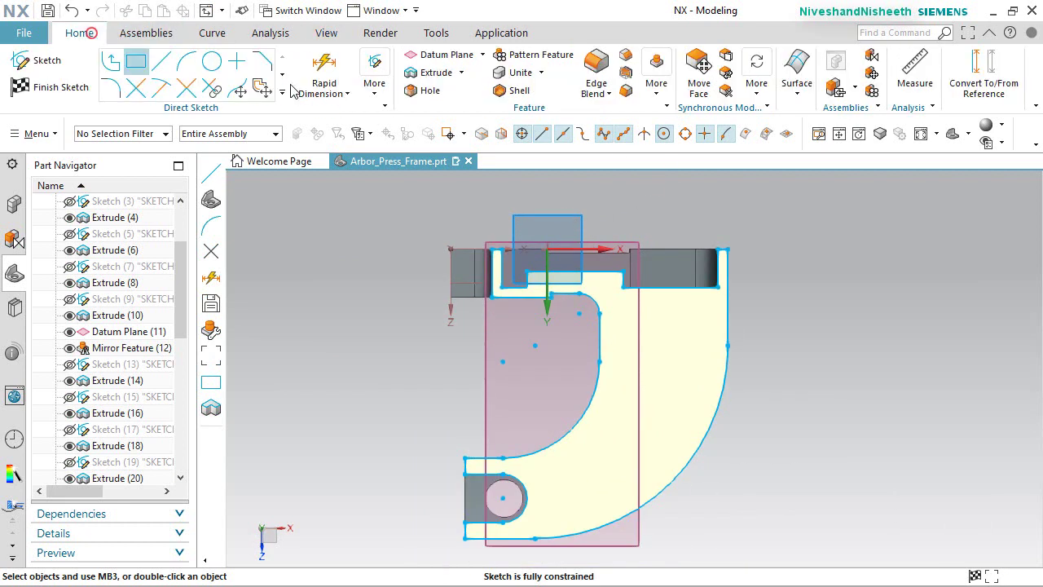
left_click(980, 66)
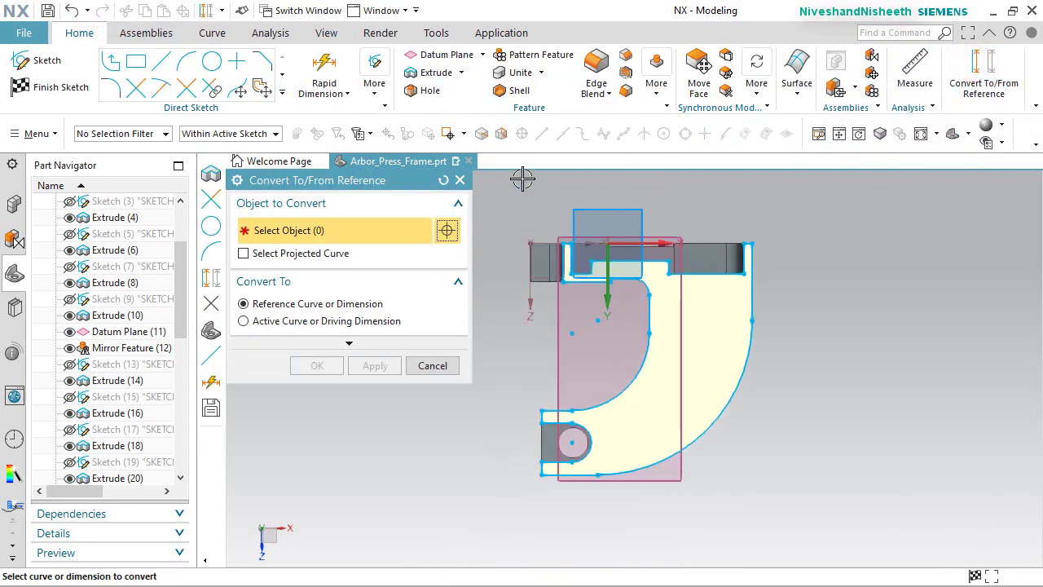
mouse_move(514, 178)
left_mouse_down()
mouse_move(690, 414)
mouse_move(788, 518)
left_mouse_up()
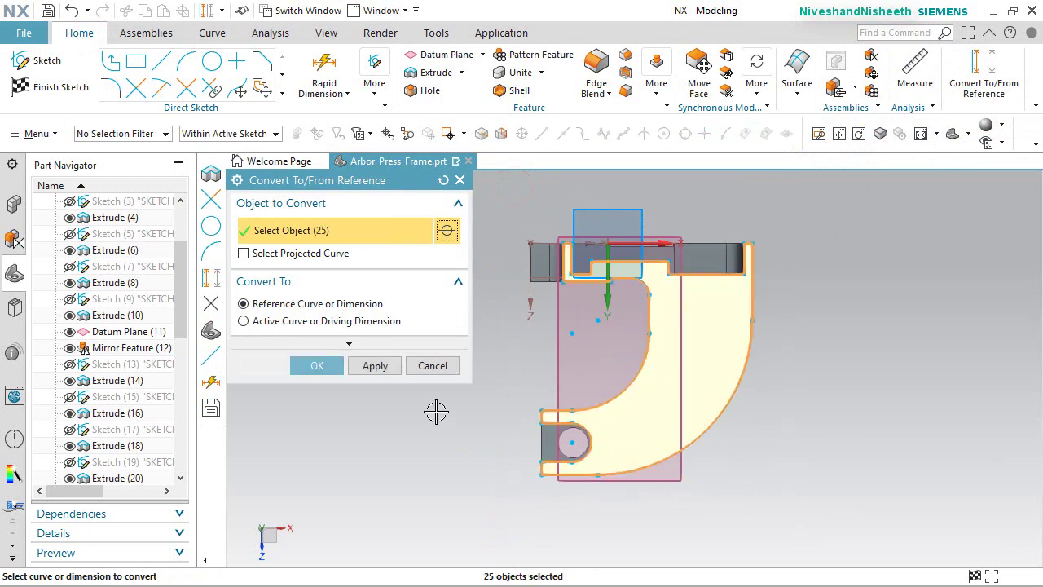
left_click(320, 364)
Draw a sloped line about 0.95 in long from the base corner of the raised pad's inner end to its top edge.
scroll(693, 259, "up", 5)
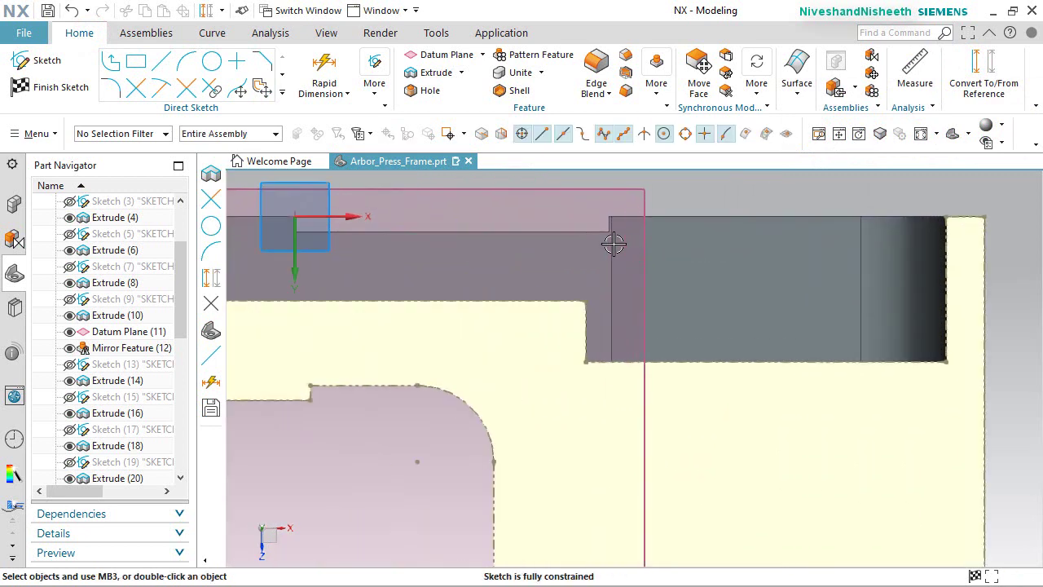
left_click(161, 61)
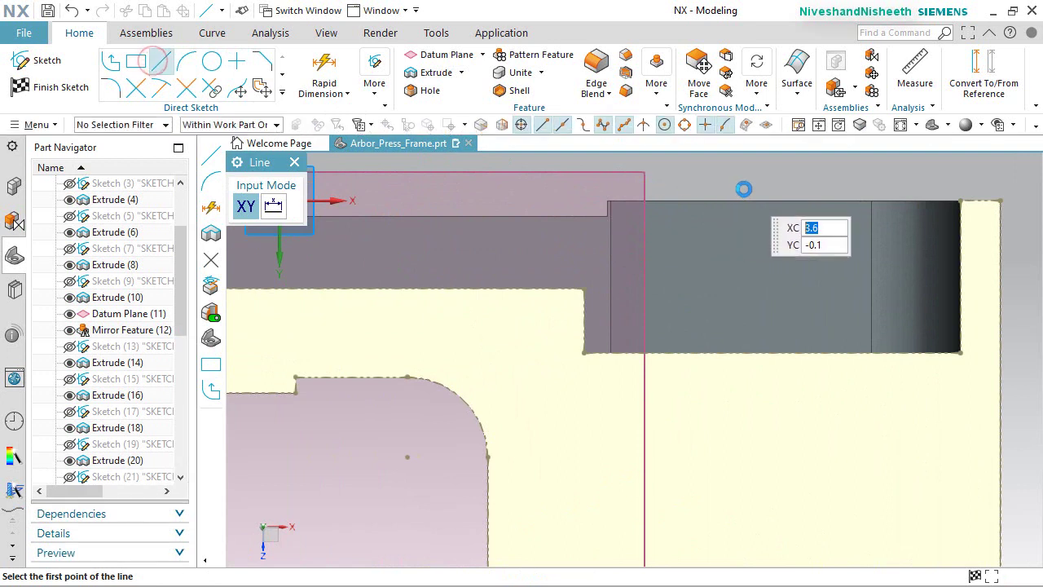
left_click(582, 353)
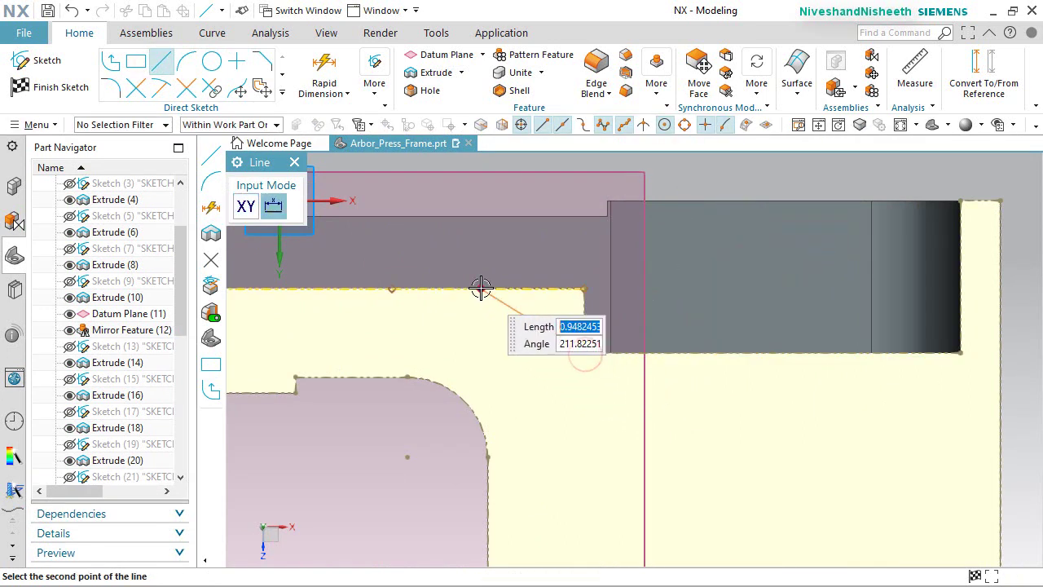
left_click(481, 289)
Dimension the angle between the raised pad's top edge and the sloped line and set it to 30 degrees.
left_click(334, 65)
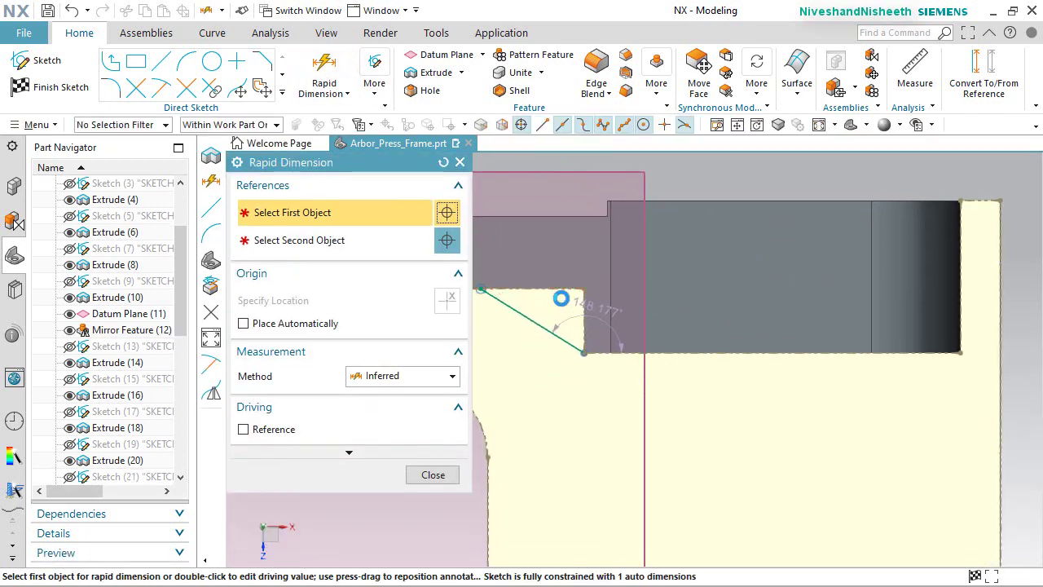
left_click(562, 289)
left_click(540, 317)
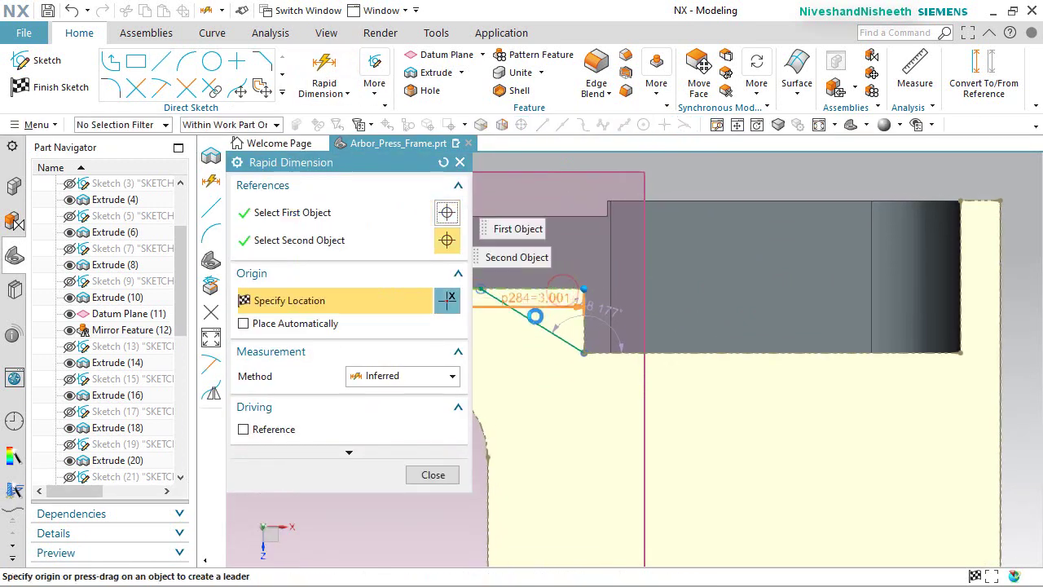
left_click(551, 326)
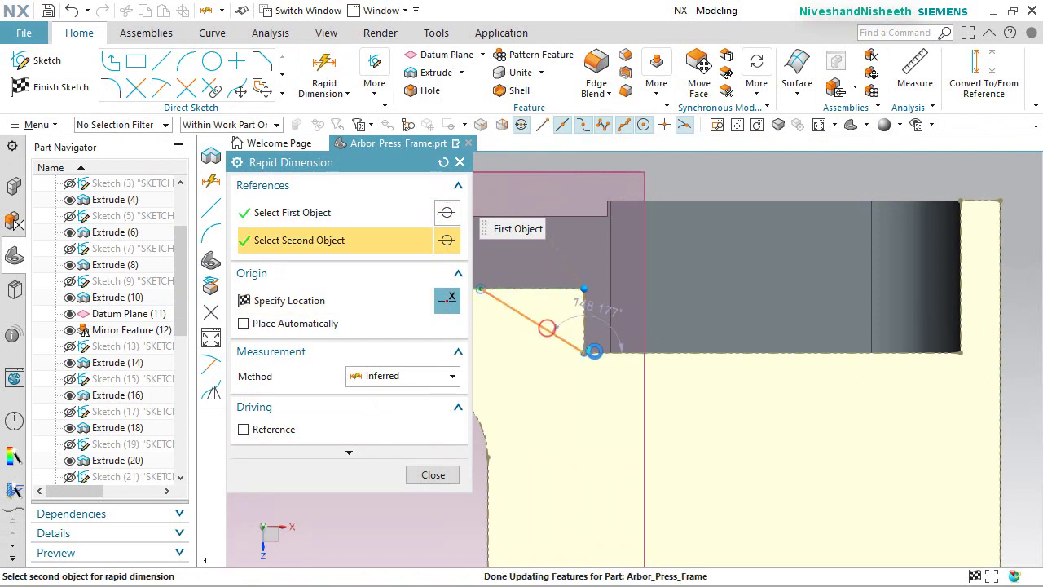
left_click(676, 376)
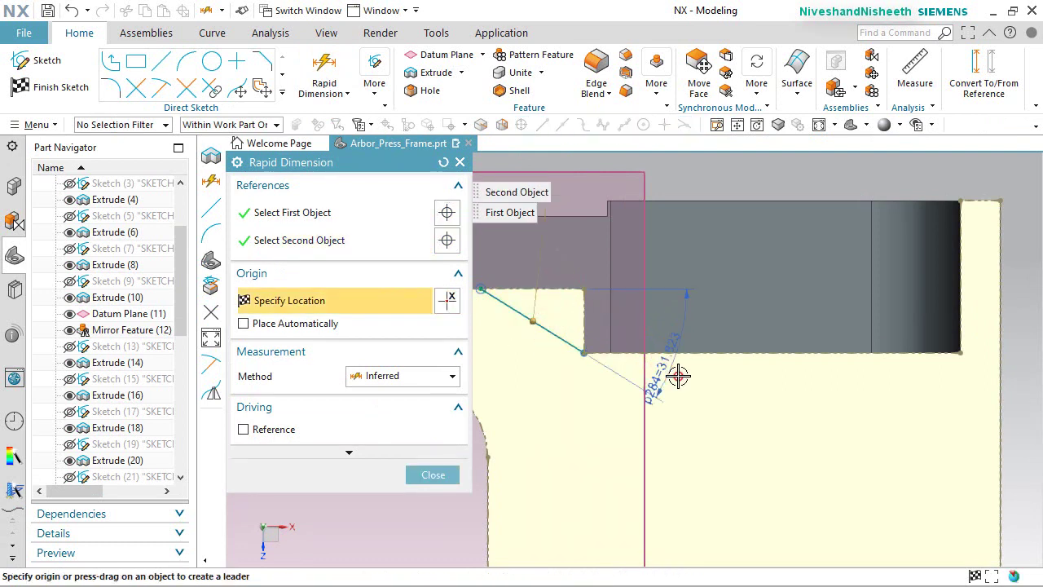
type("30")
key("Return")
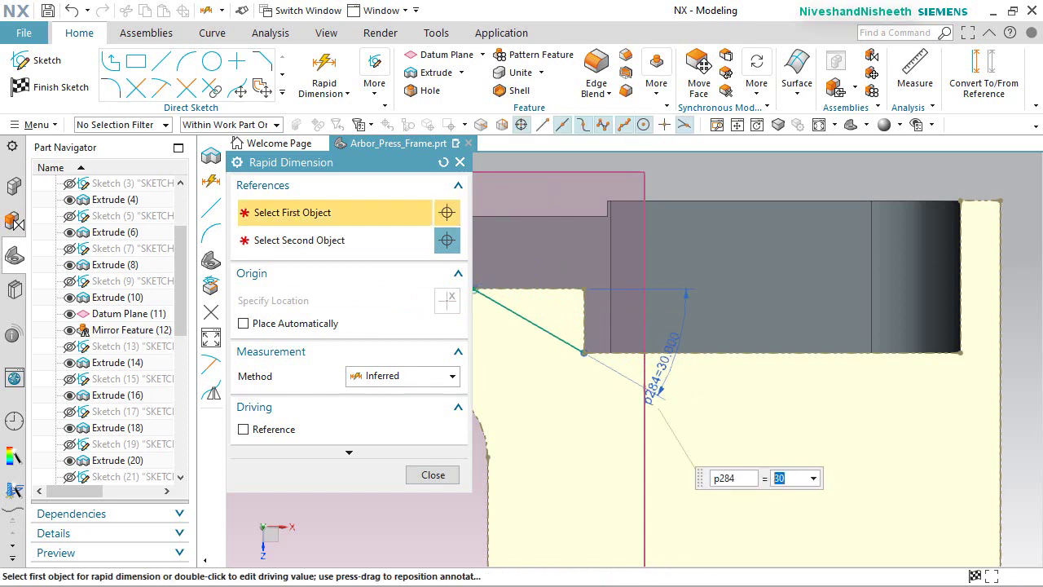
left_click(433, 475)
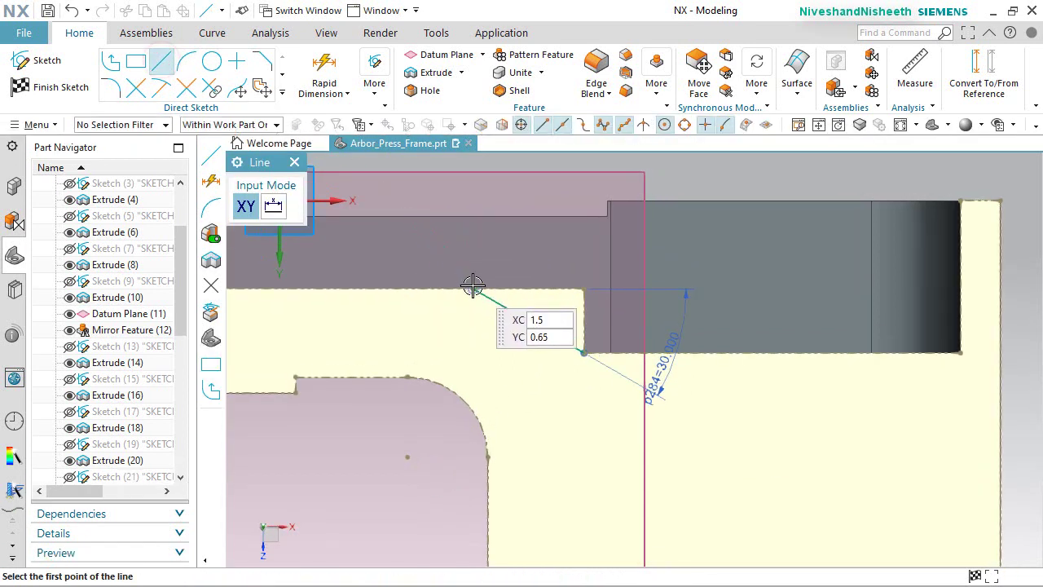
Close the triangular profile with a horizontal line along the pad's top edge and a vertical line along its inner end.
left_click(477, 287)
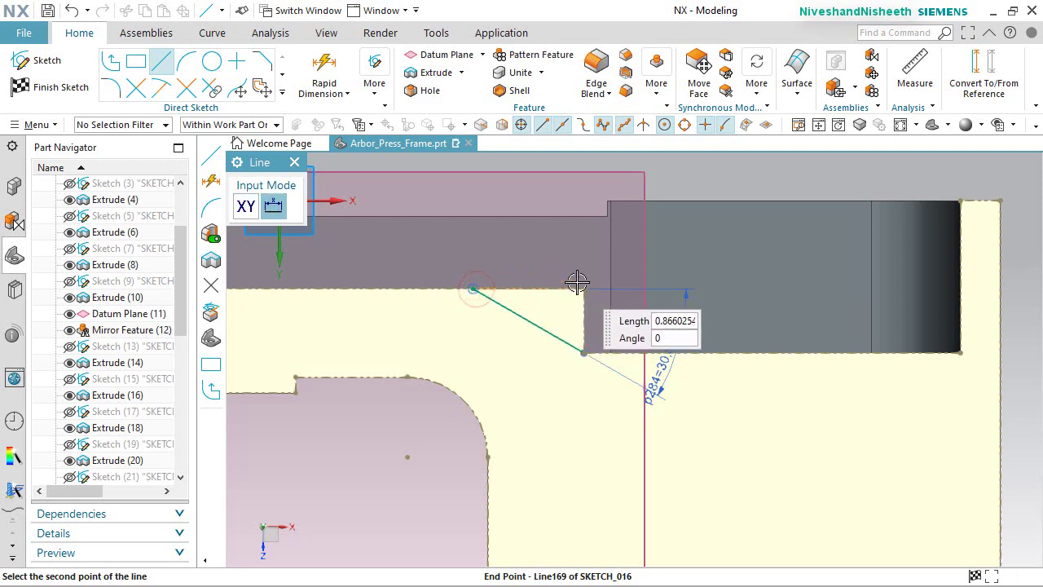
left_click(583, 289)
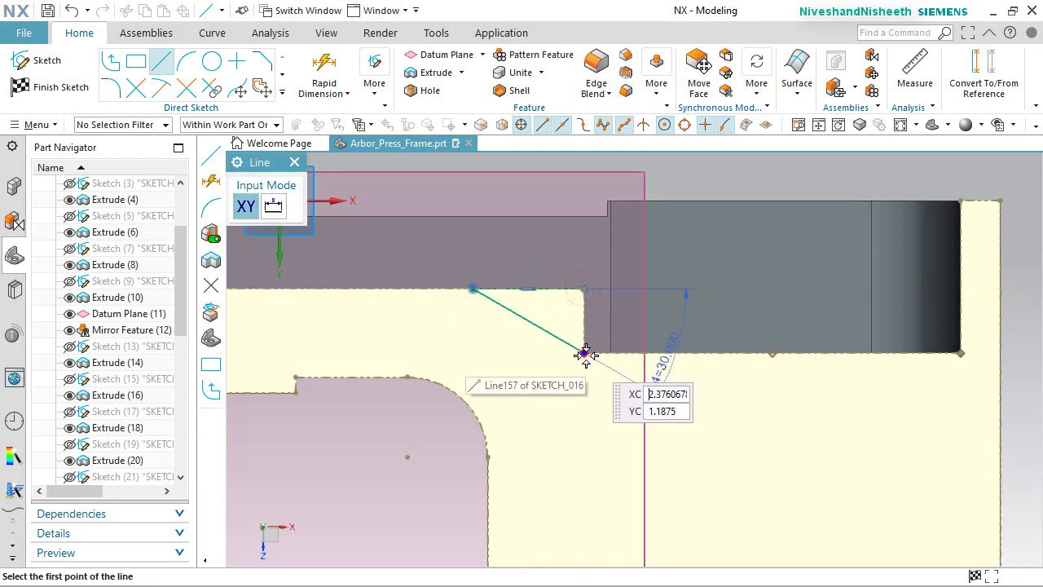
left_click(583, 352)
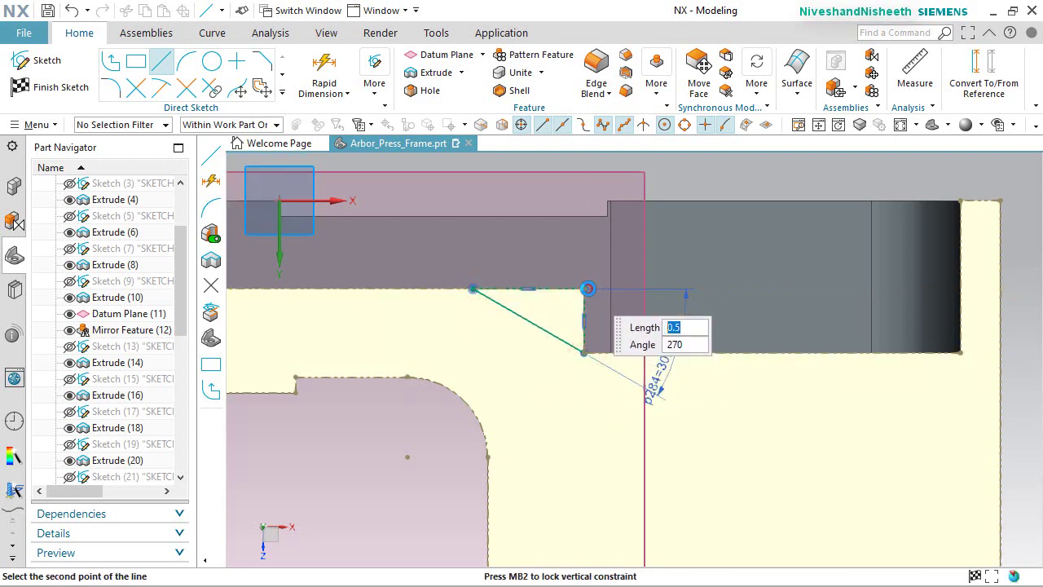
left_click(585, 291)
right_click(576, 259)
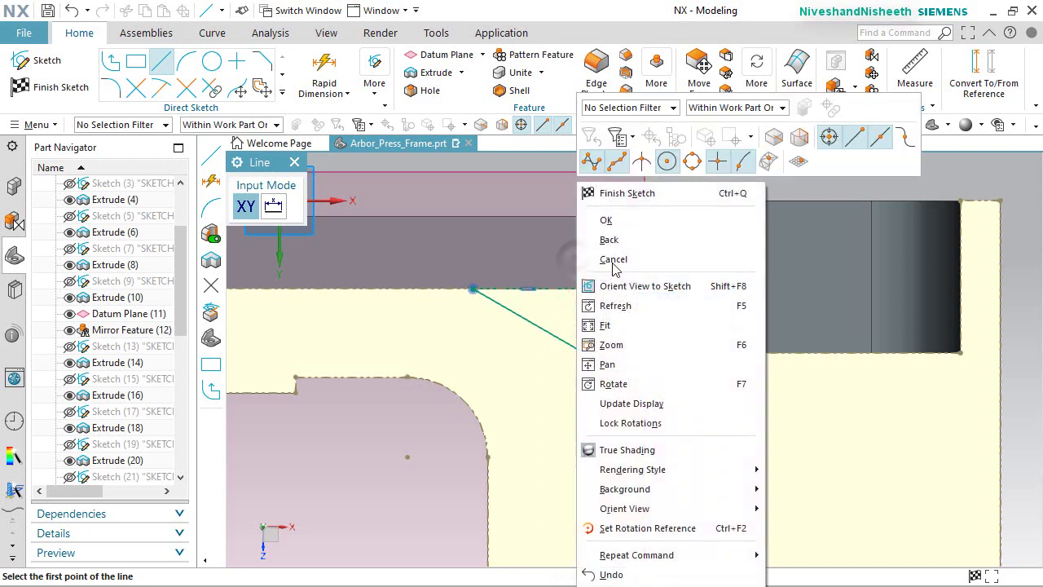
left_click(628, 218)
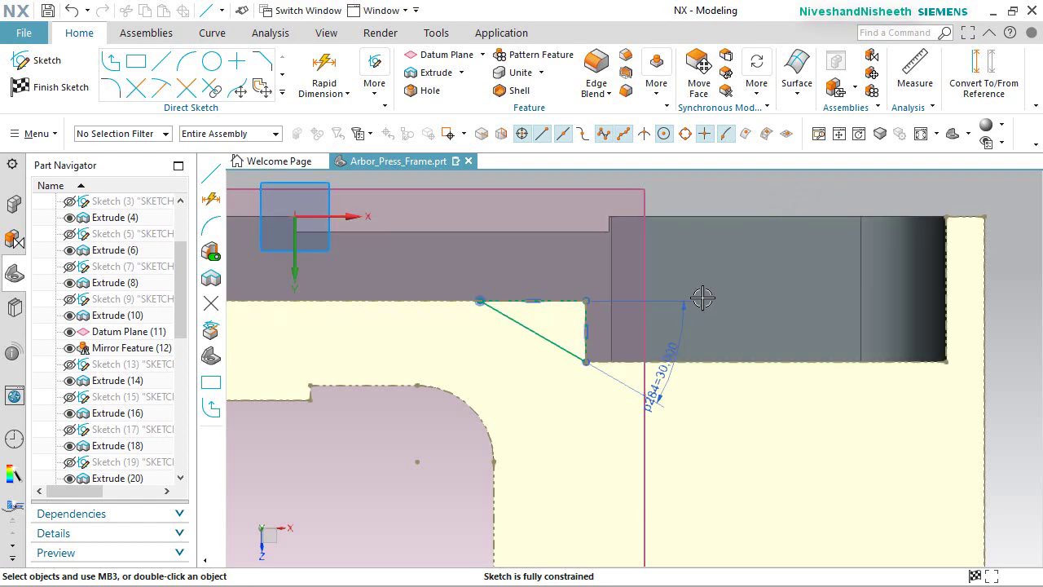
Turn off the section clipping of the view and finish the sketch.
middle_click_drag(703, 298, 678, 323)
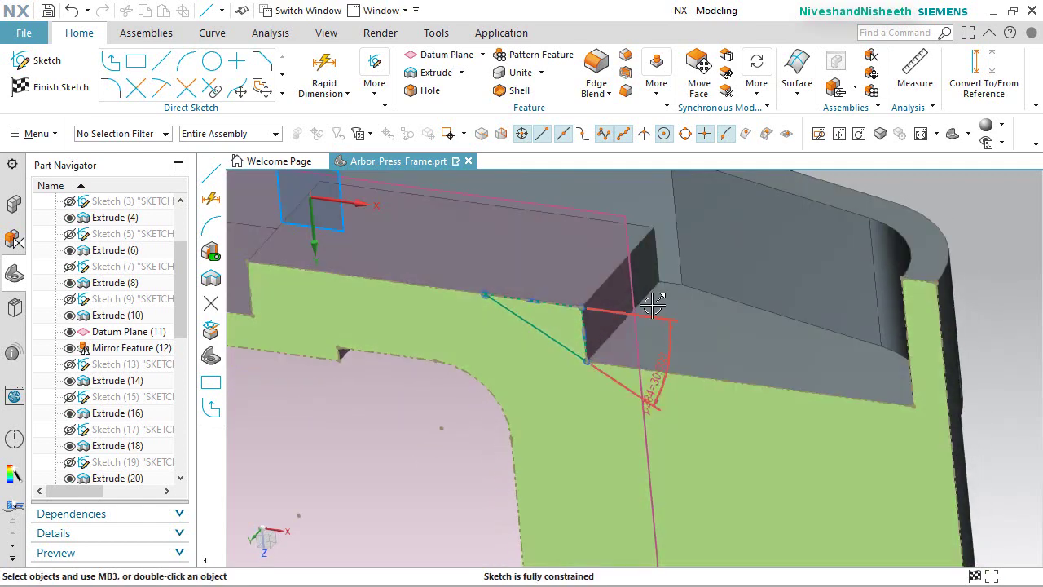
left_click(326, 33)
left_click(372, 72)
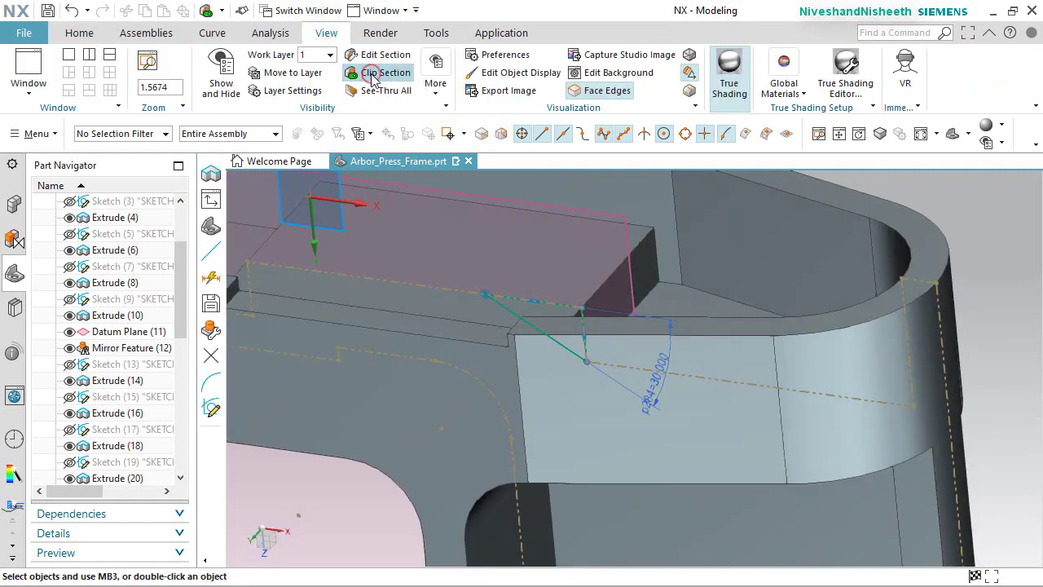
left_click(78, 36)
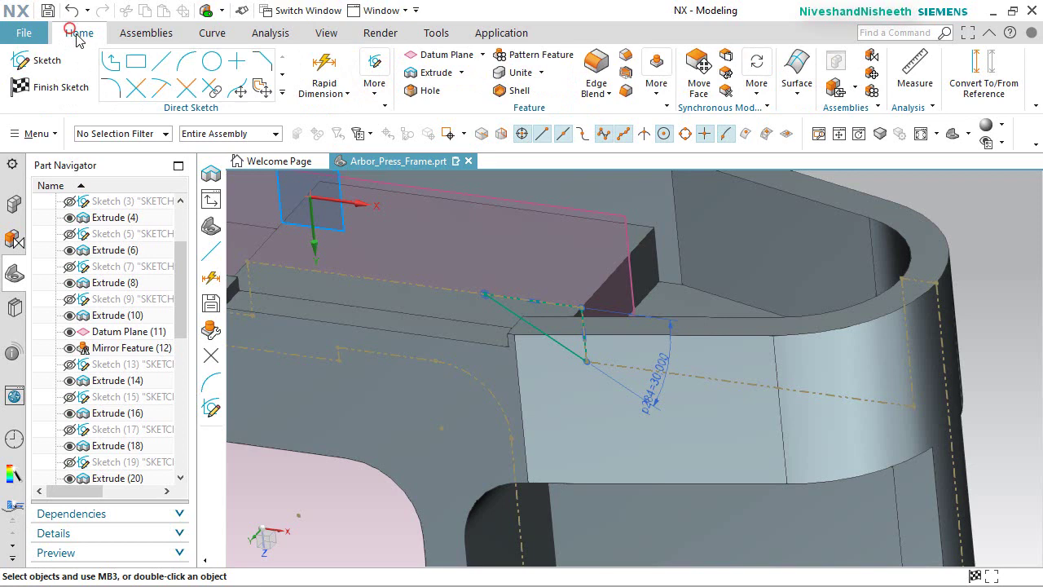
left_click(57, 92)
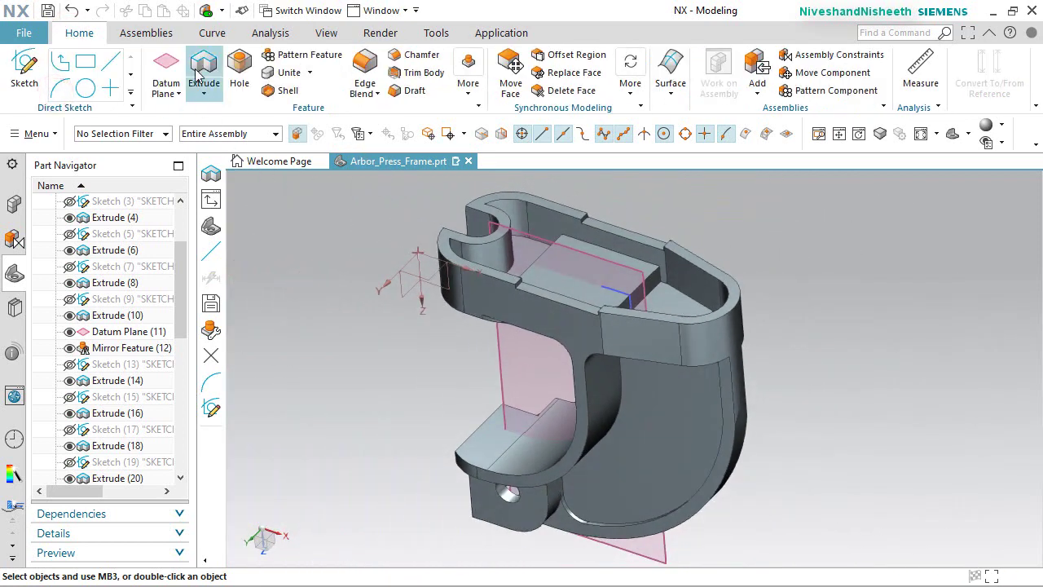
Set up an Extrude of the triangular sketch profile with the Boolean operation set to Subtract.
left_click(200, 73)
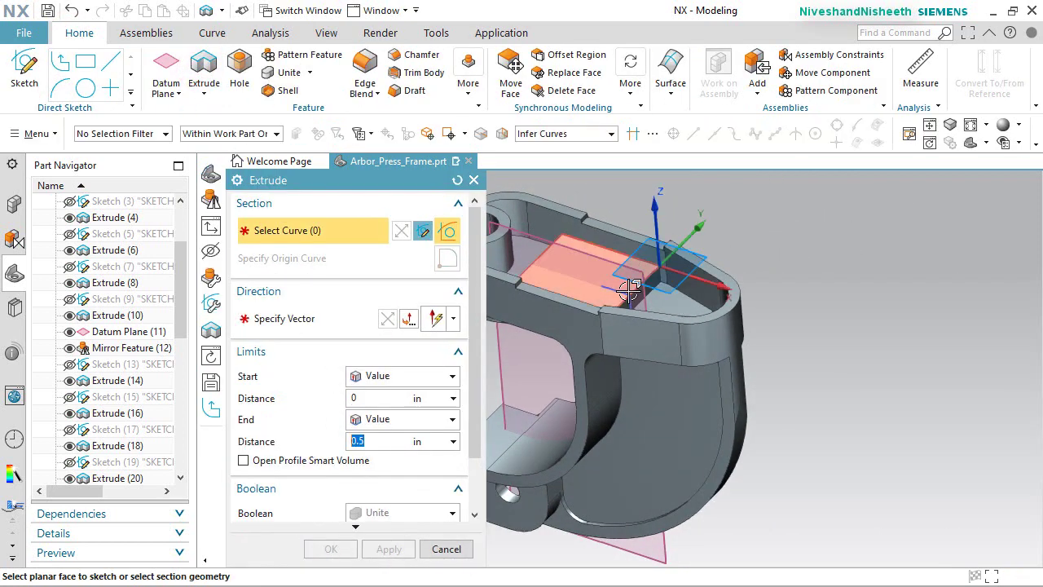
left_click(626, 292)
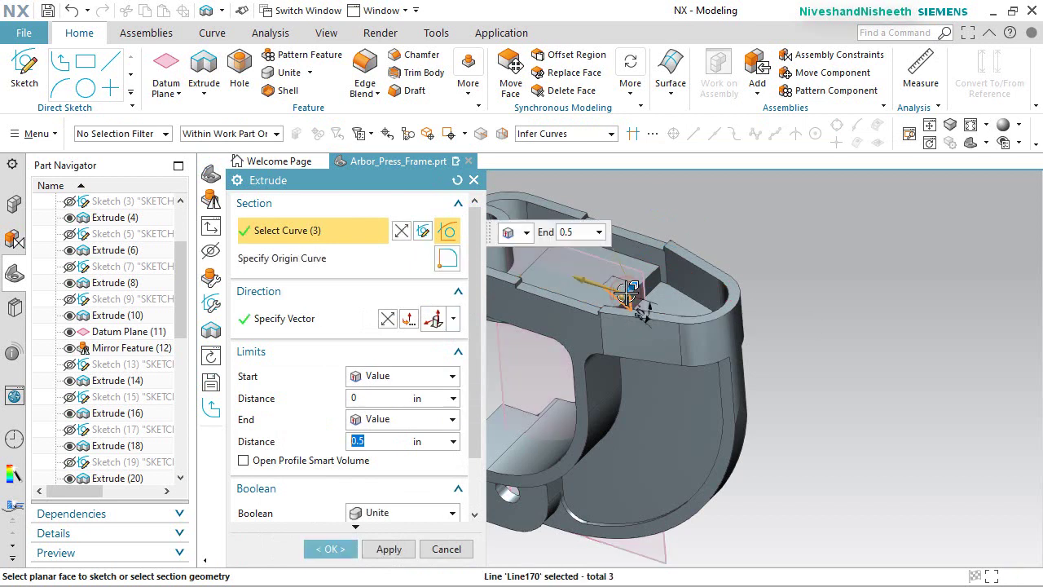
scroll(496, 375, "up", 2)
left_click(450, 512)
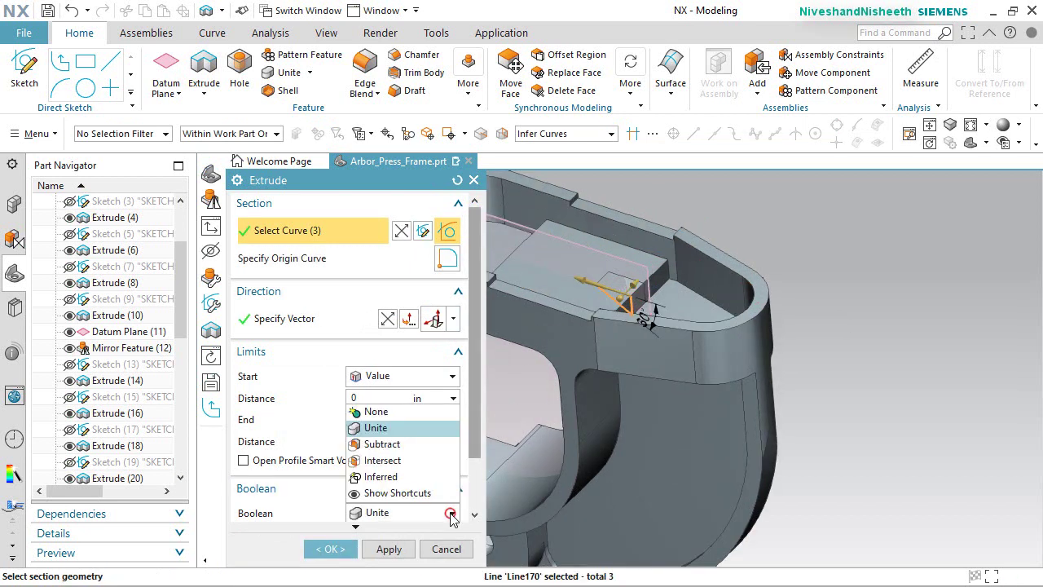
left_click(383, 445)
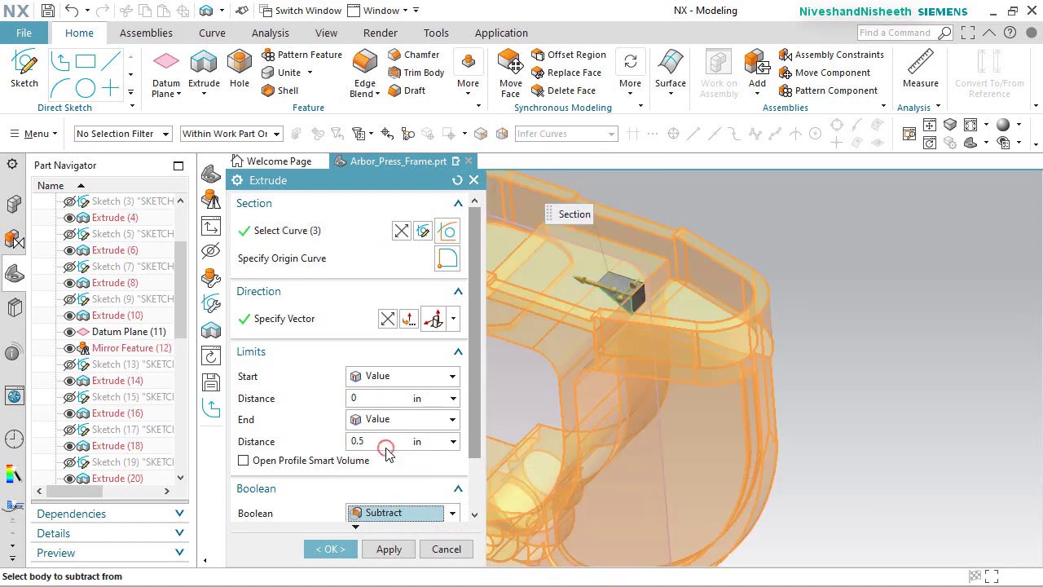
scroll(591, 256, "up", 1)
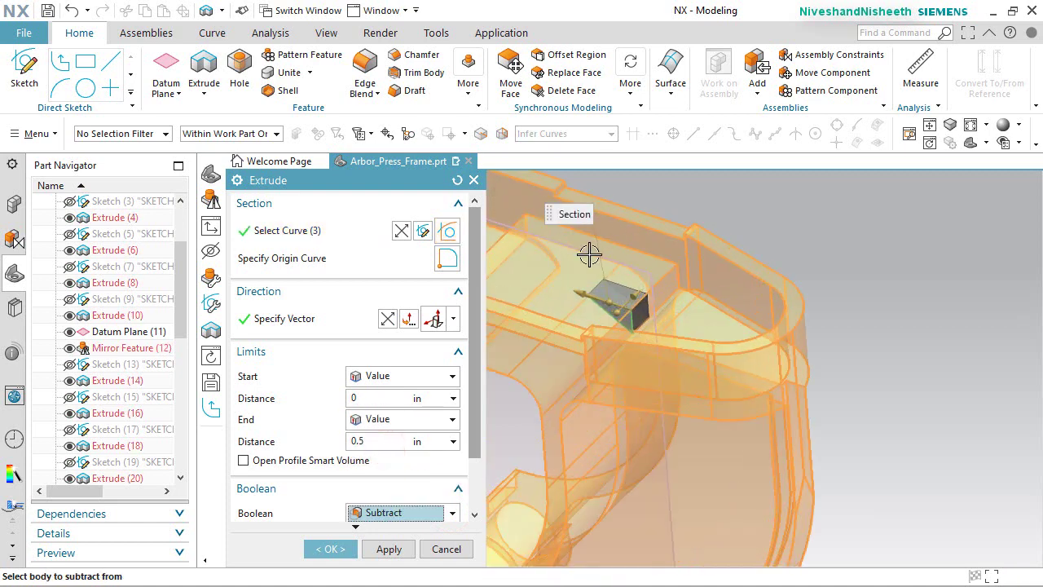
Set the extrusion's start limit to Until Extended, using the inner face of the frame's far side wall.
left_click(452, 376)
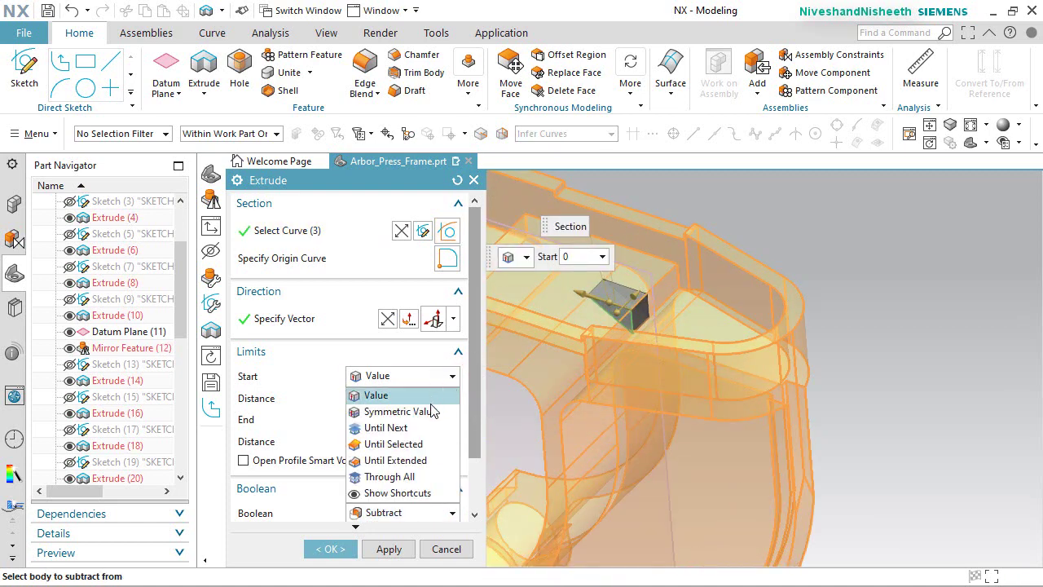
left_click(403, 444)
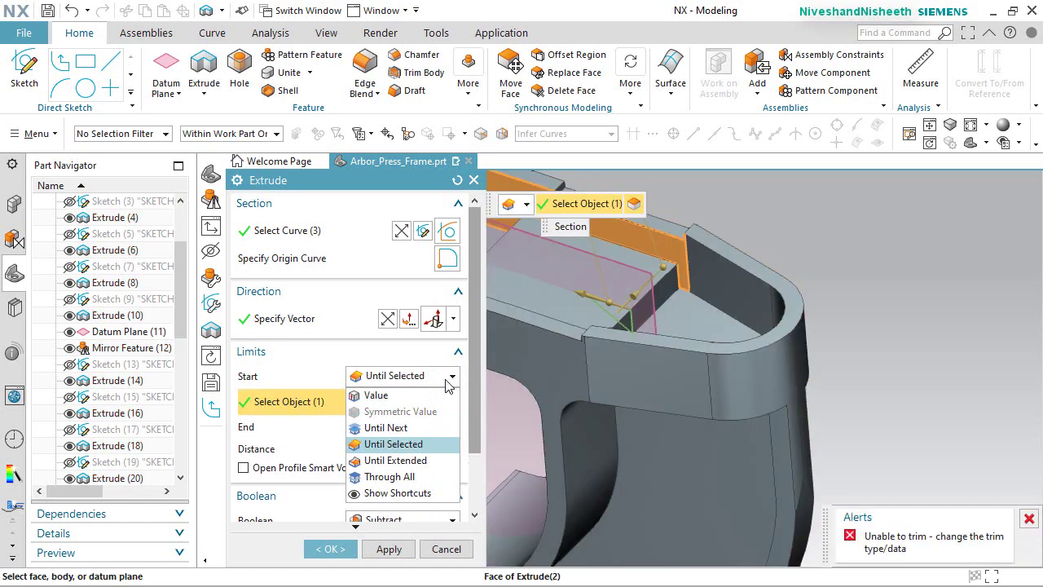
left_click(408, 460)
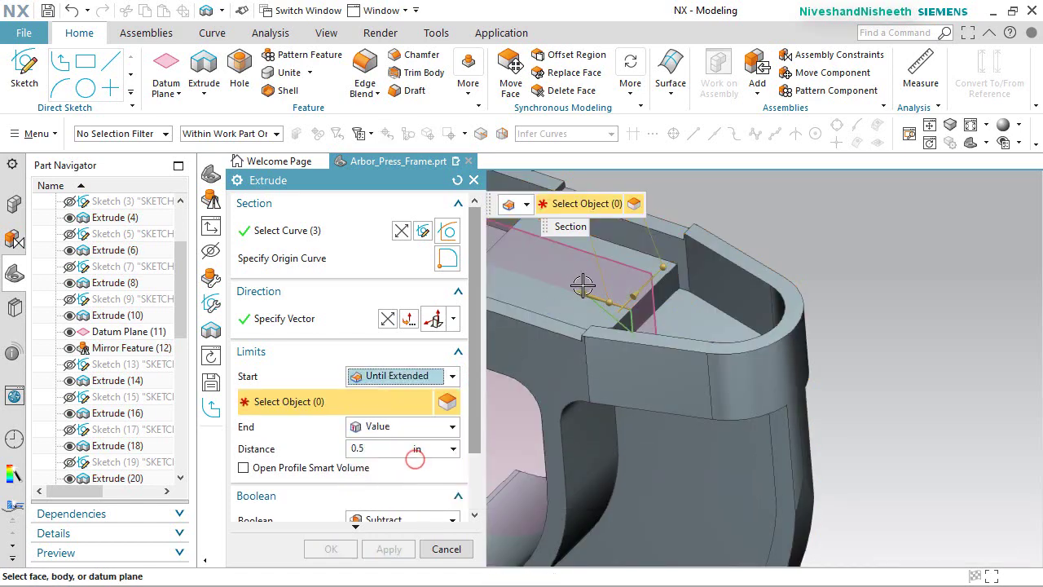
left_click(670, 244)
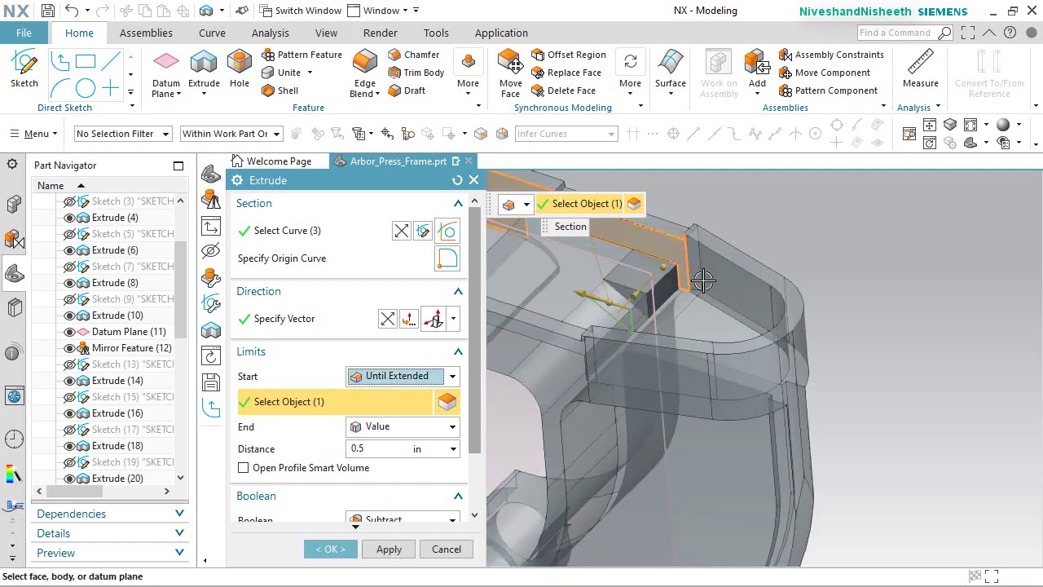
Set the end limit to Until Extended at the opposite side wall's inner face and complete the subtracting extrusion.
middle_click_drag(699, 280, 775, 263)
scroll(773, 265, "down", 3)
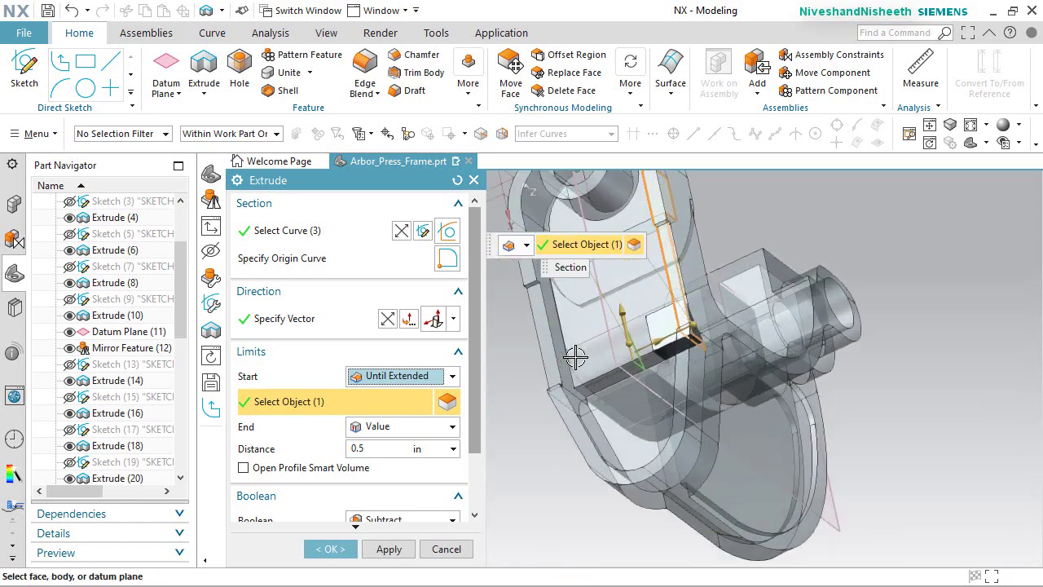
left_click(452, 426)
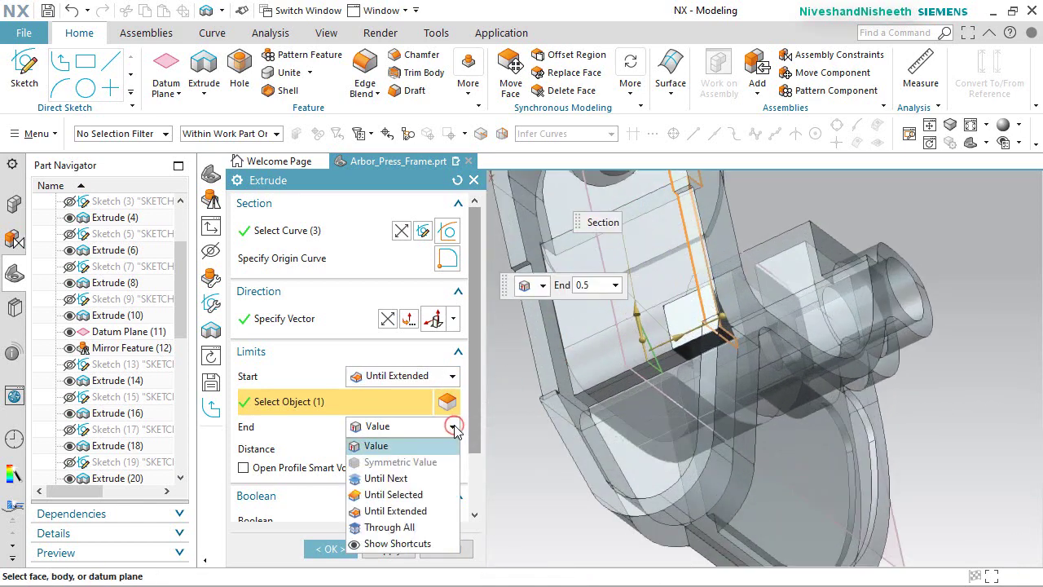
left_click(410, 513)
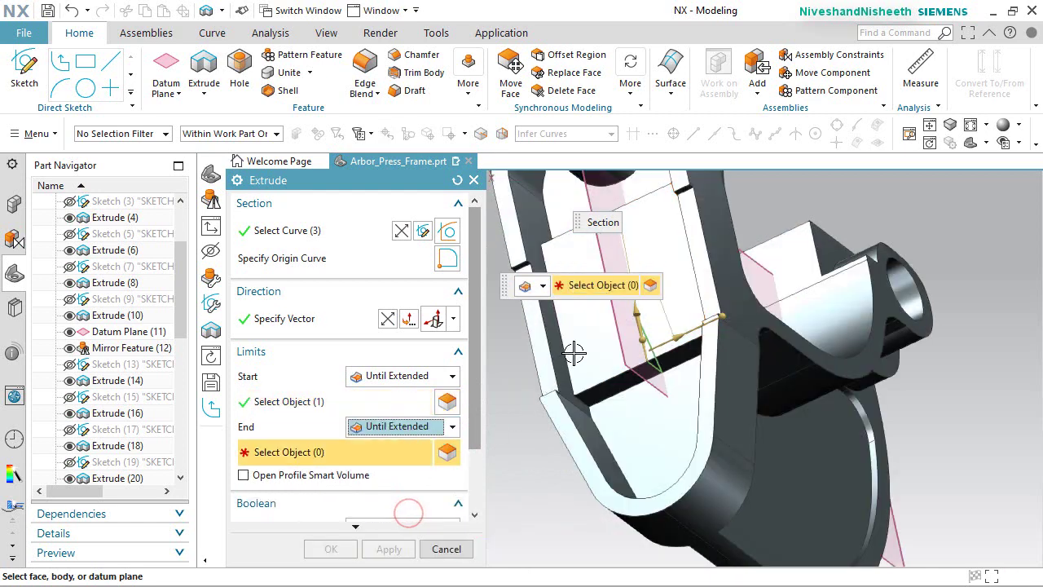
scroll(553, 358, "down", 4)
left_click(553, 358)
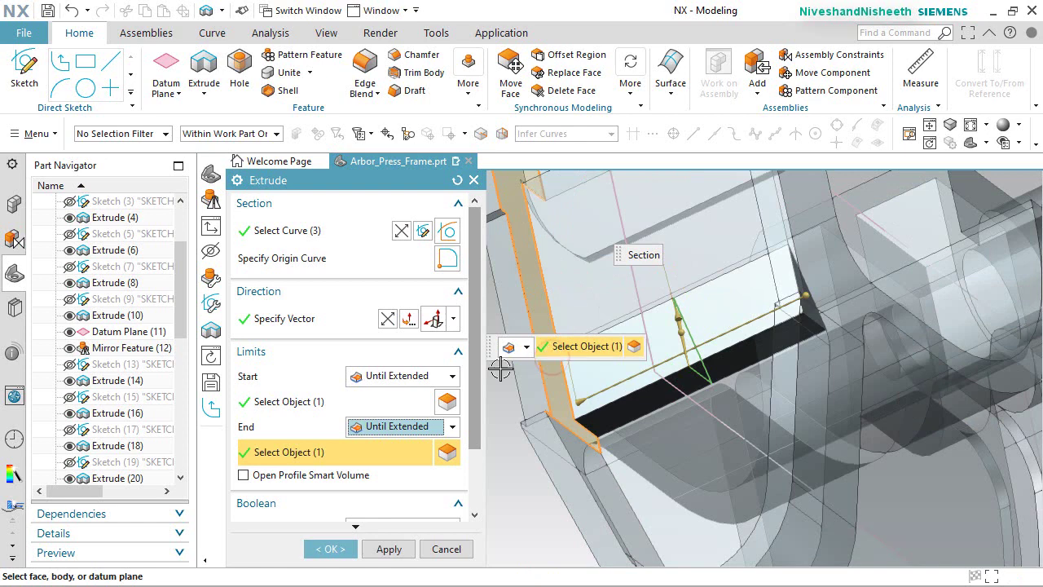
scroll(454, 408, "down", 2)
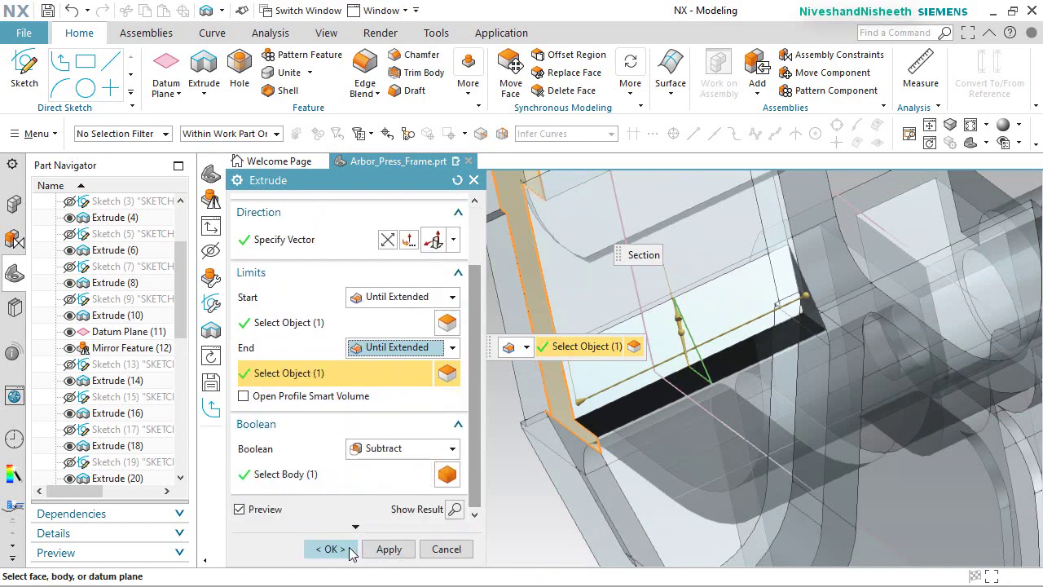
left_click(346, 550)
Hide the triangular profile's sketch, Sketch (42), and Datum Plane (11).
mouse_move(649, 345)
middle_mouse_down()
mouse_move(668, 305)
mouse_move(643, 344)
mouse_move(645, 326)
middle_mouse_up()
scroll(643, 338, "down", 5)
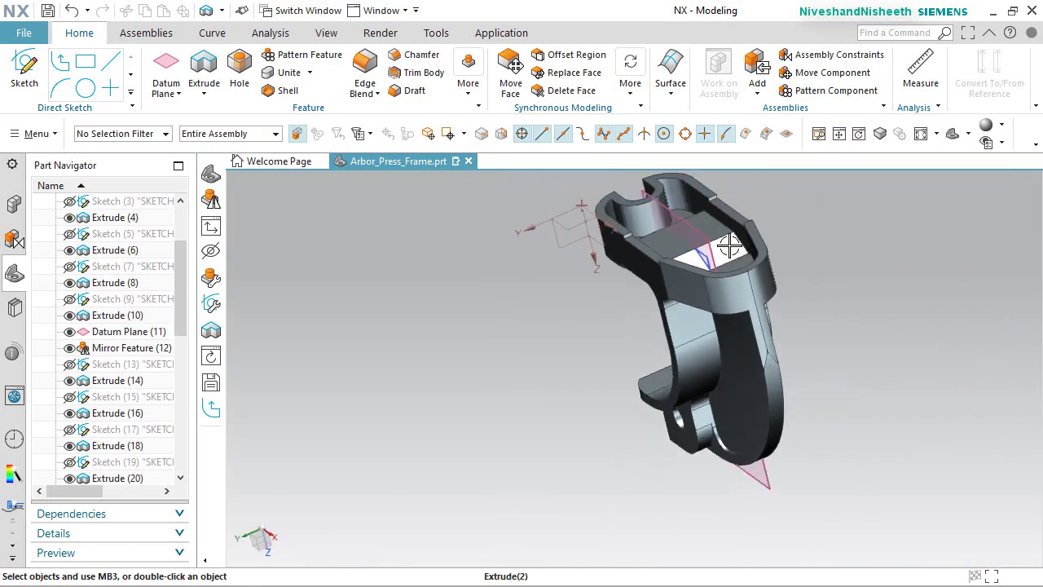
middle_click_drag(728, 242, 762, 247)
scroll(761, 253, "up", 5)
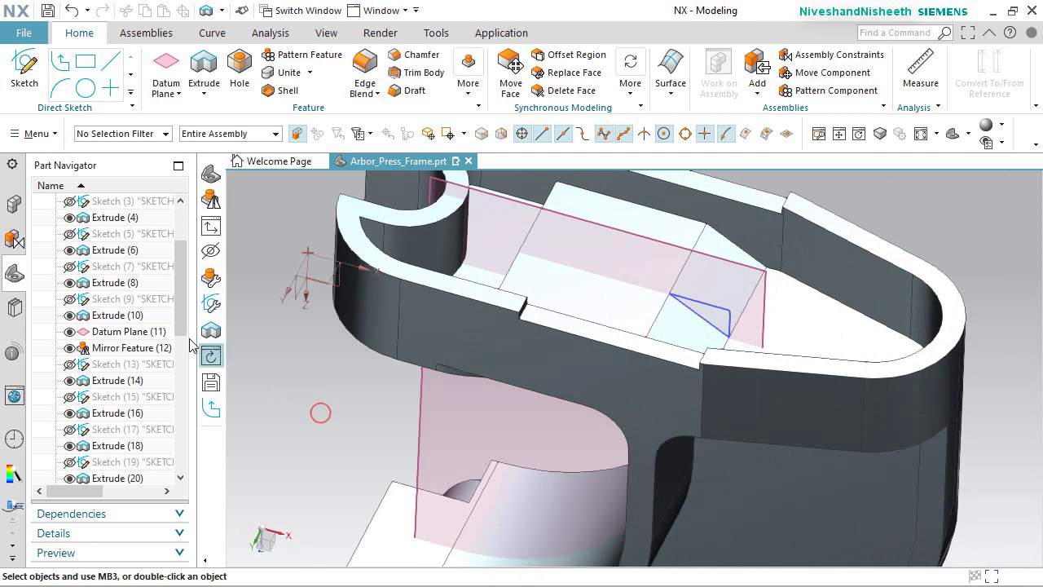
left_click_drag(181, 319, 195, 481)
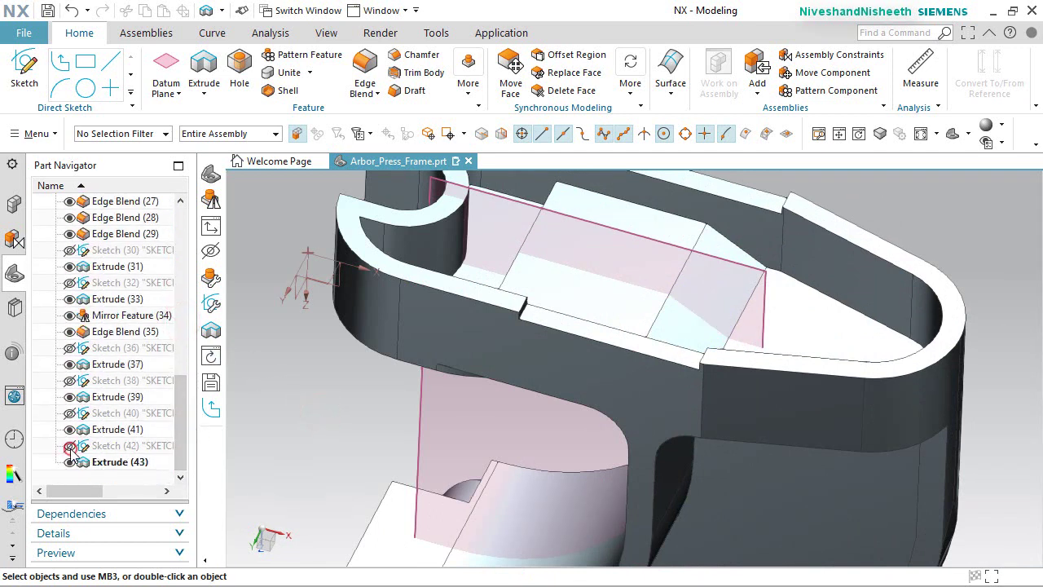
scroll(81, 432, "up", 10)
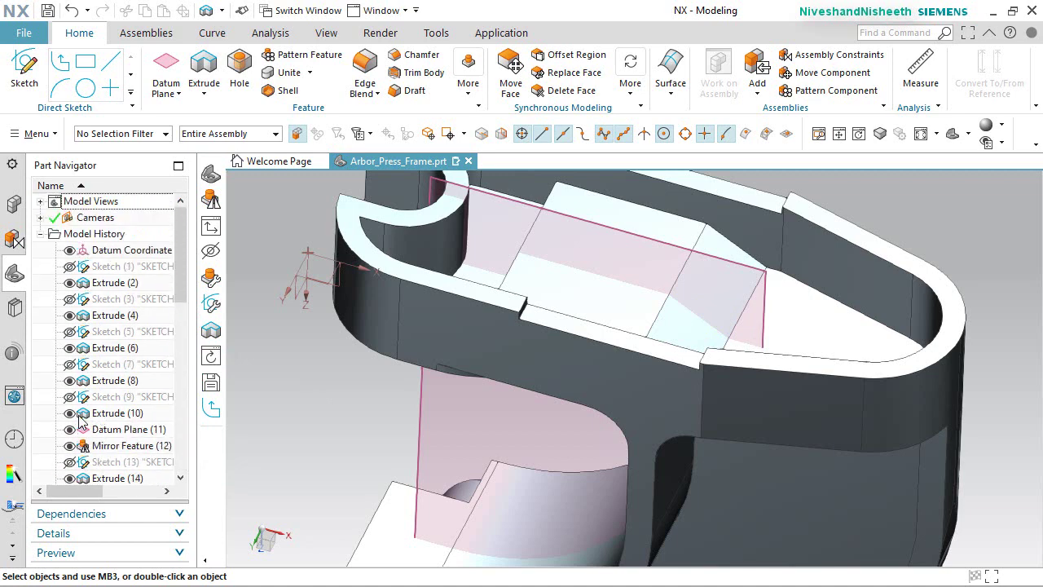
left_click(69, 429)
scroll(81, 428, "down", 12)
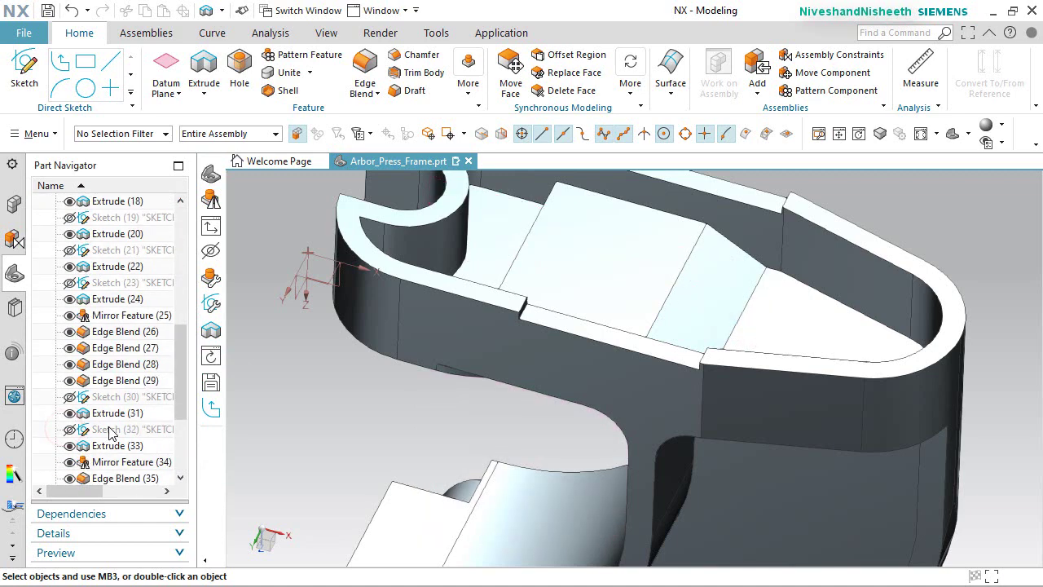
middle_click_drag(766, 349, 652, 333)
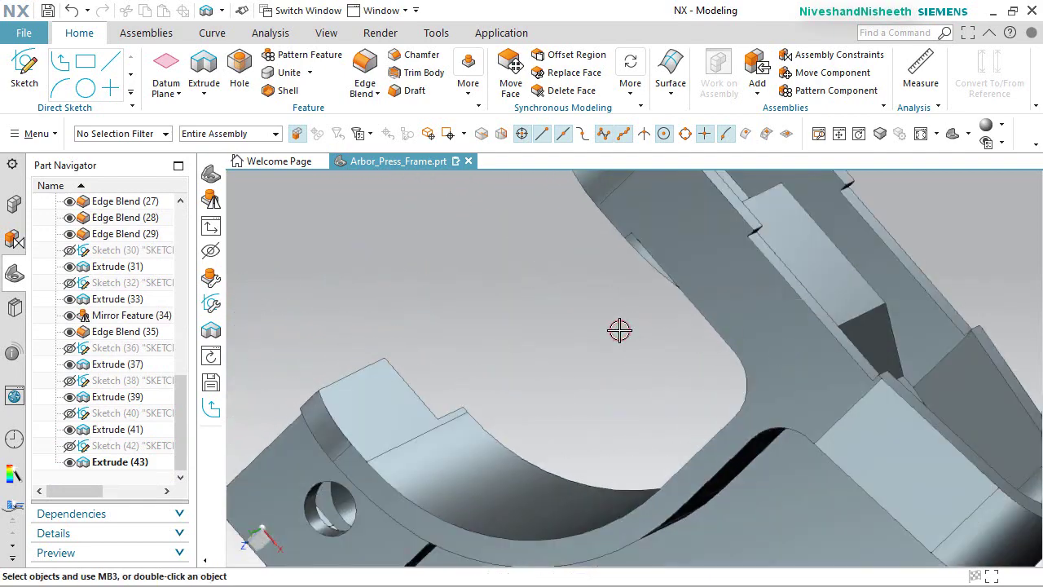
Save the part with the frame shown in its standard trimetric view.
key("Home")
key("ctrl+s")
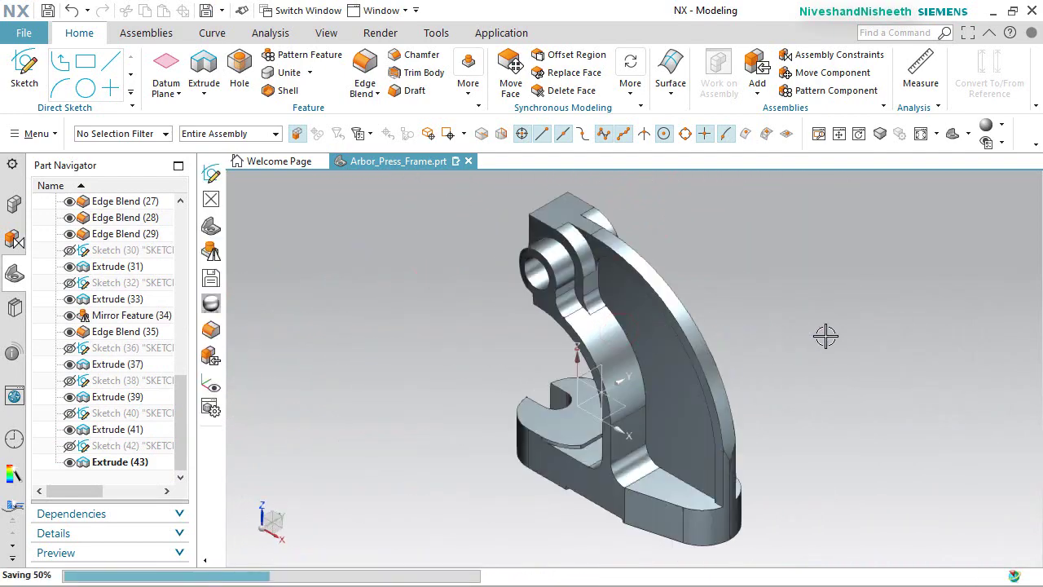
Set up an Edge Blend of radius 0.125 in on the two edges at the raised pad's end nearest the U-shaped slot.
left_click(443, 302)
key("b")
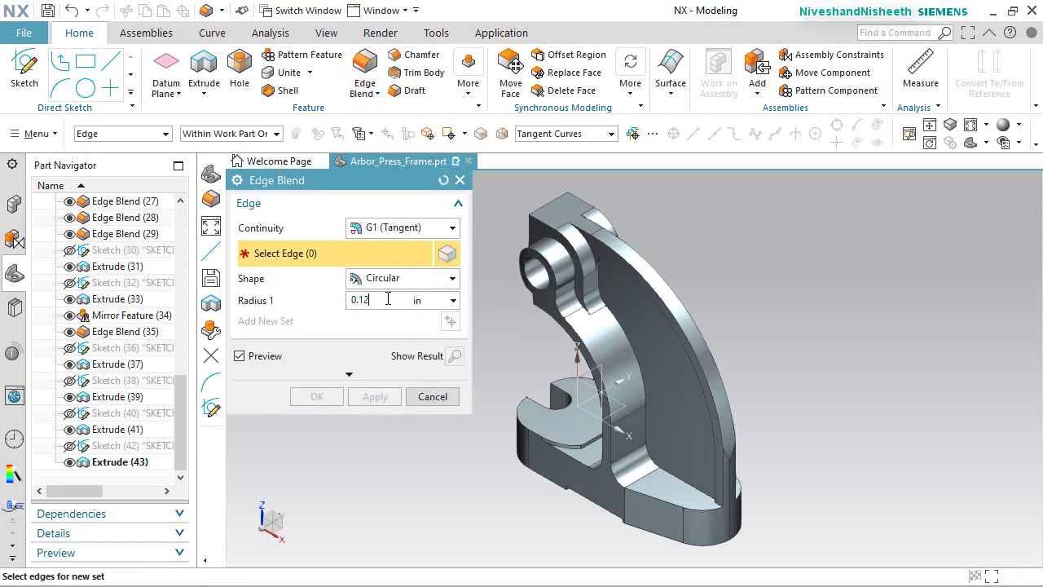
middle_click_drag(540, 508, 566, 375)
scroll(612, 319, "up", 10)
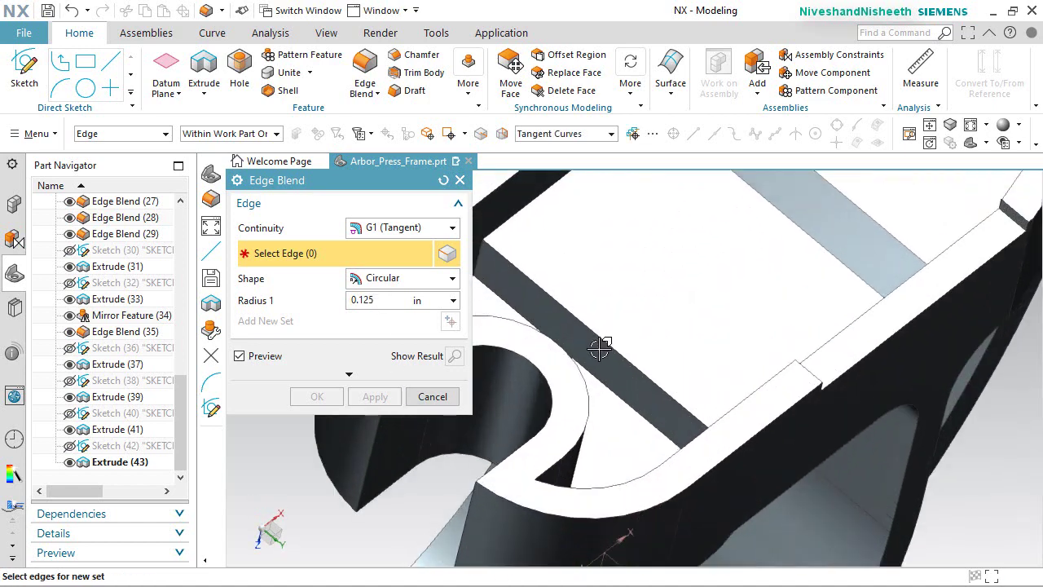
left_click(599, 398)
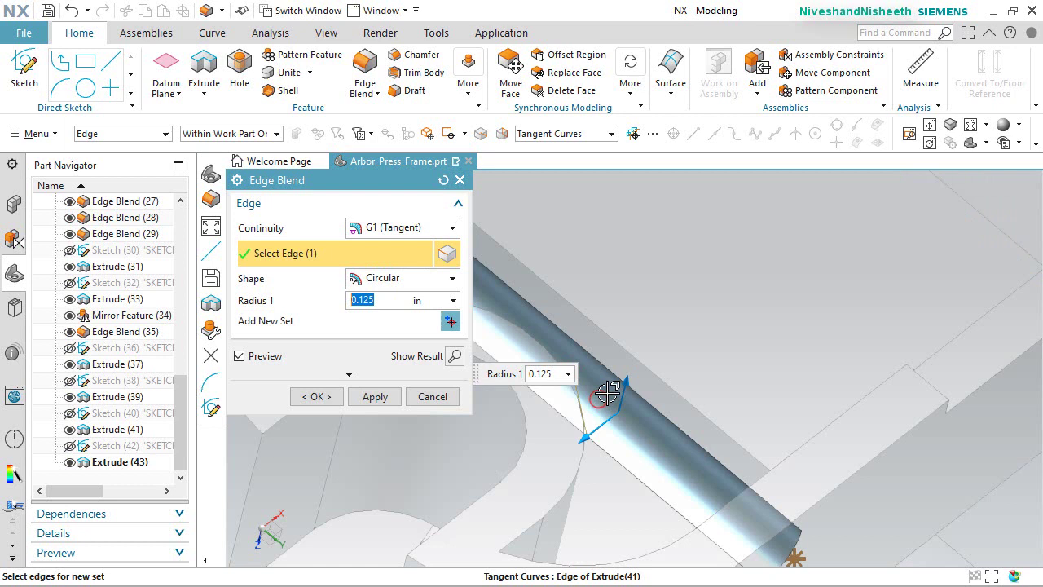
left_click(625, 346)
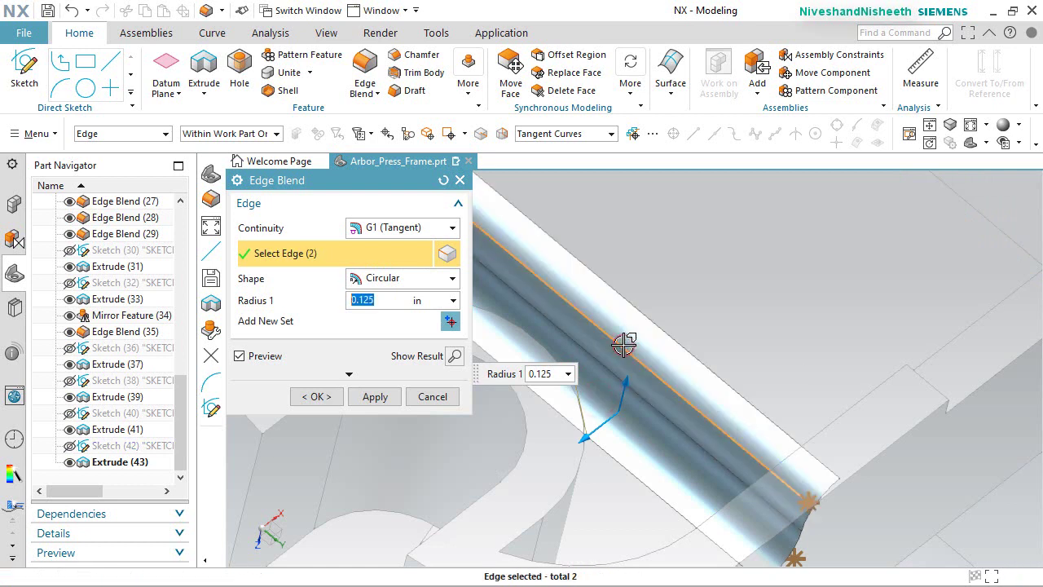
Add the two edges bounding the slope at the pad's inner end to the blend set and complete the Edge Blend.
scroll(624, 344, "down", 6)
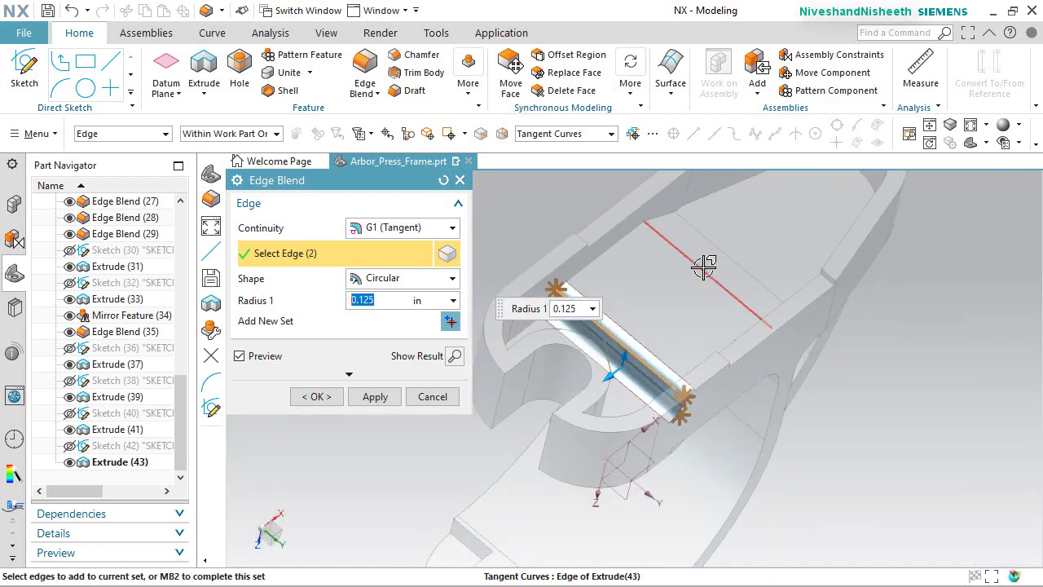
left_click(736, 256)
left_click(737, 259)
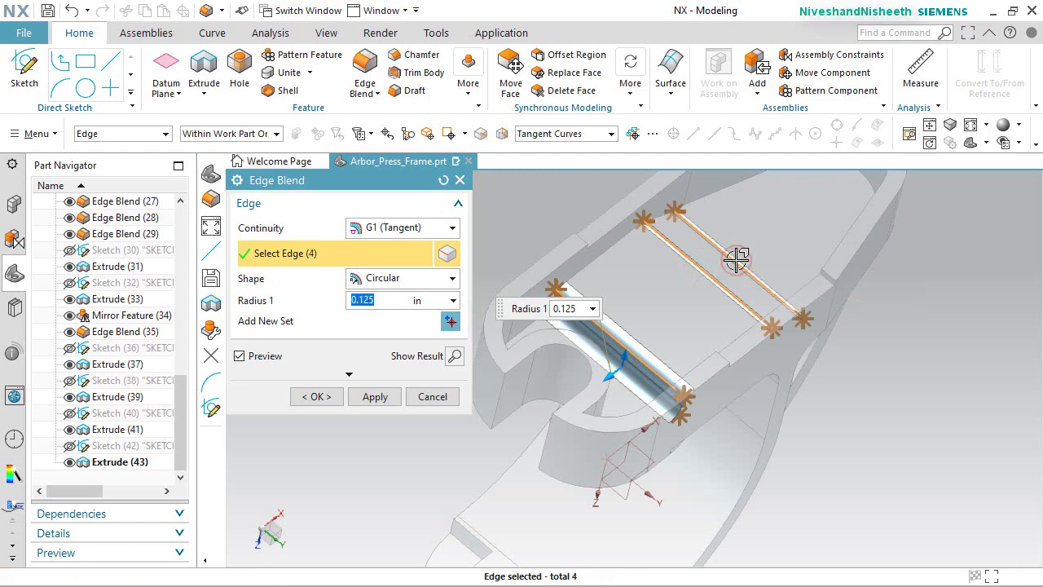
left_click(323, 399)
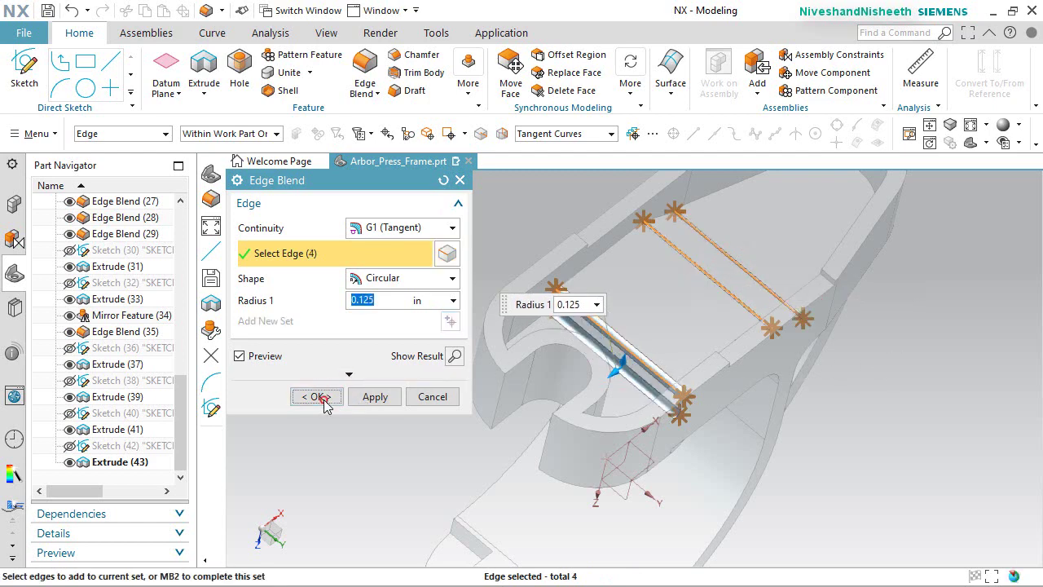
Save the frame with the new edge blends in its underside.
scroll(624, 337, "up", 3)
middle_click_drag(624, 338, 557, 374)
key("Home")
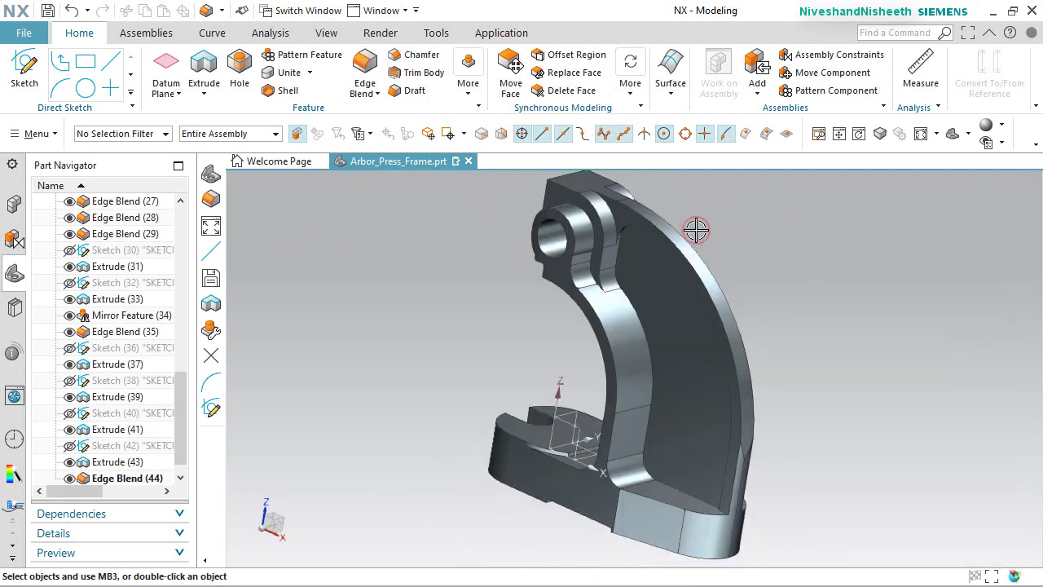
key("ctrl+s")
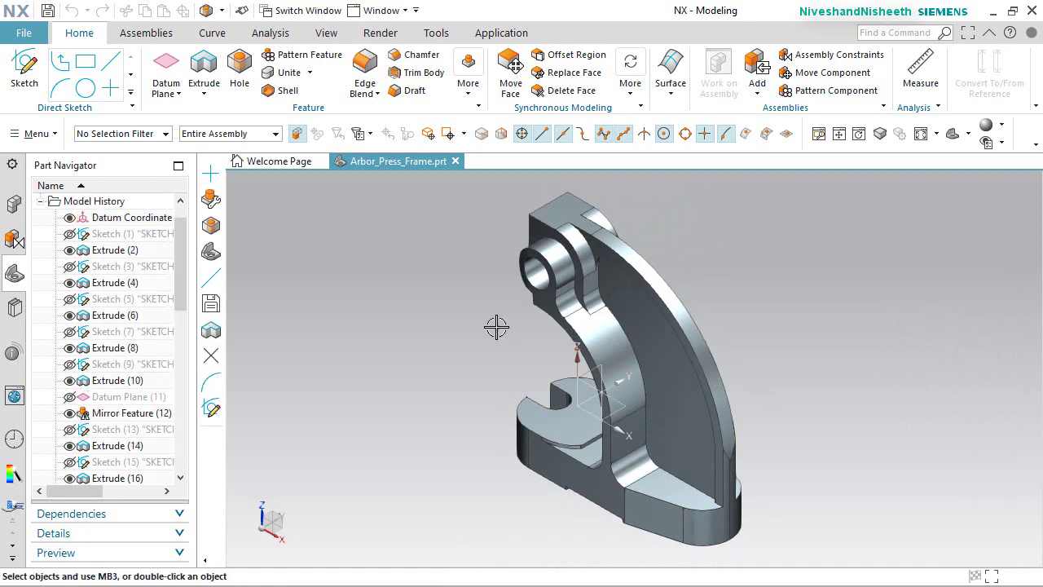
Start a Hole feature, set its type to Threaded Hole and choose thread size 1/4-20.
left_click(261, 509)
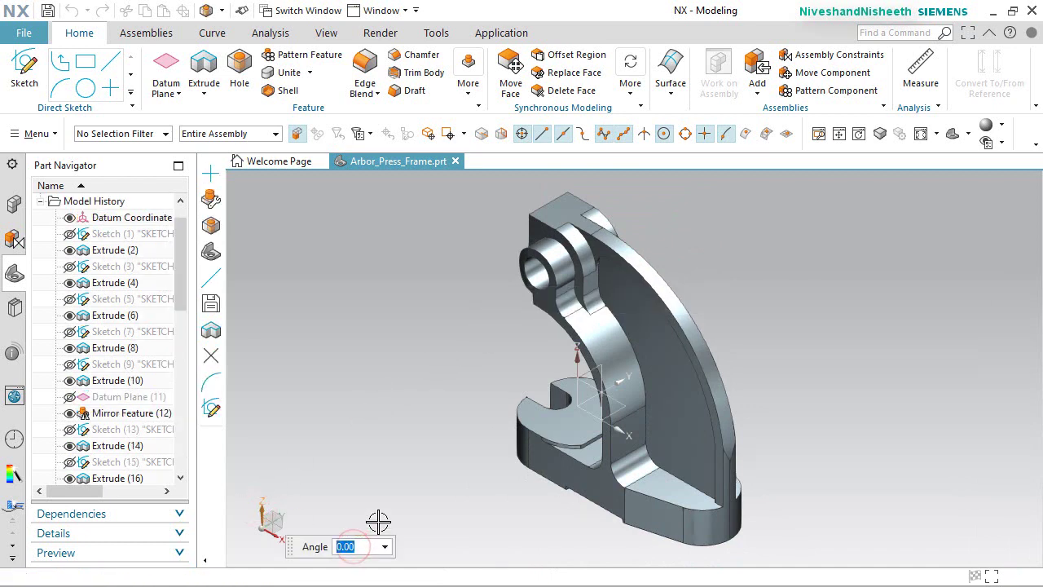
key("Return")
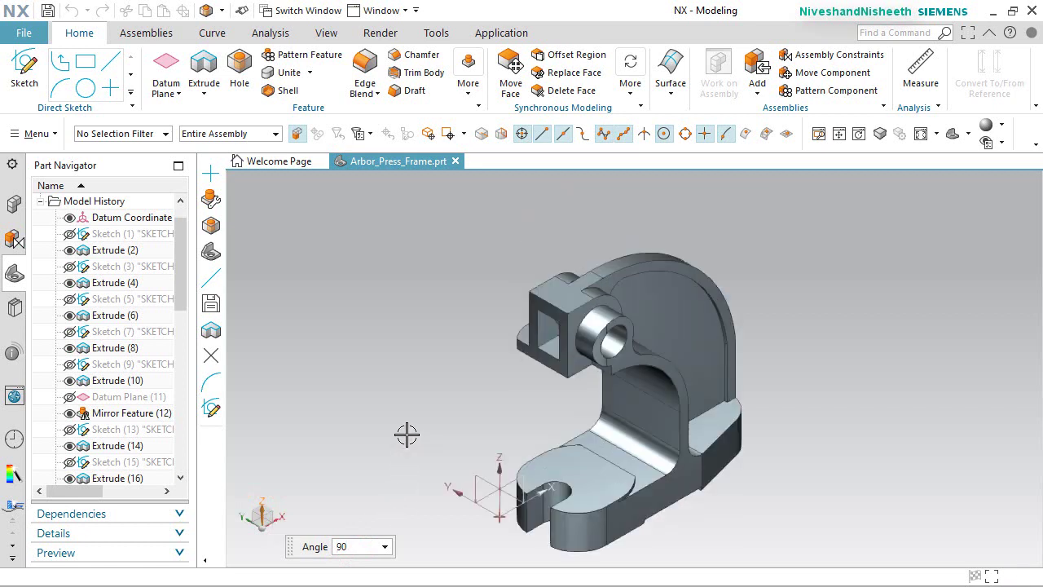
key("Escape")
scroll(561, 552, "up", 1)
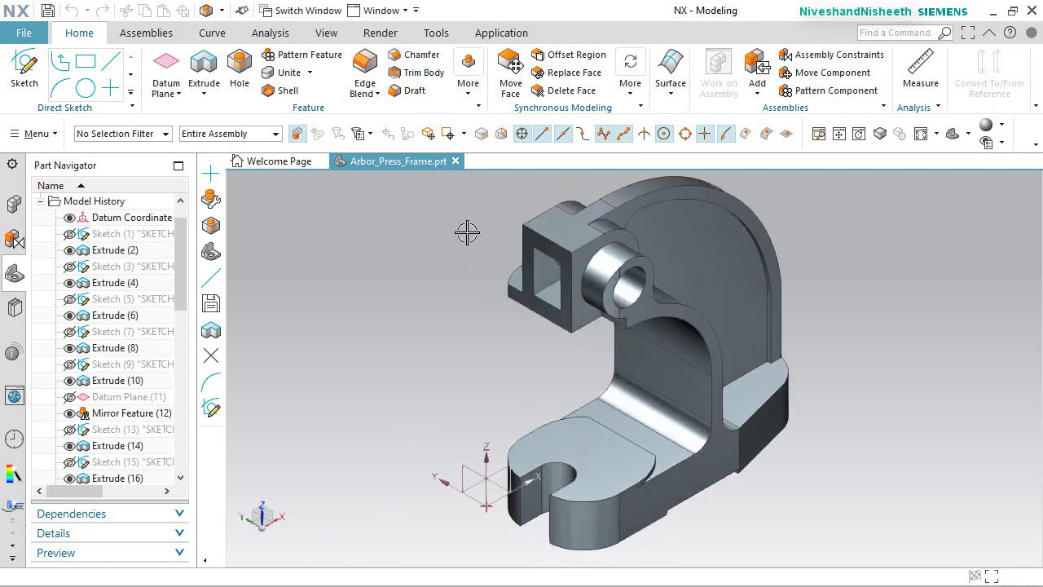
left_click(240, 72)
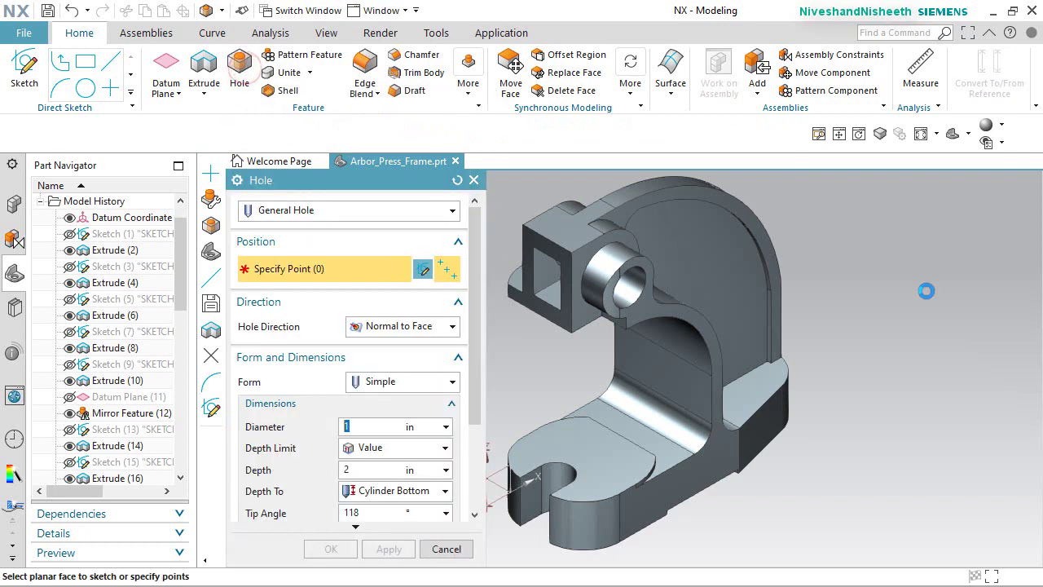
left_click(451, 213)
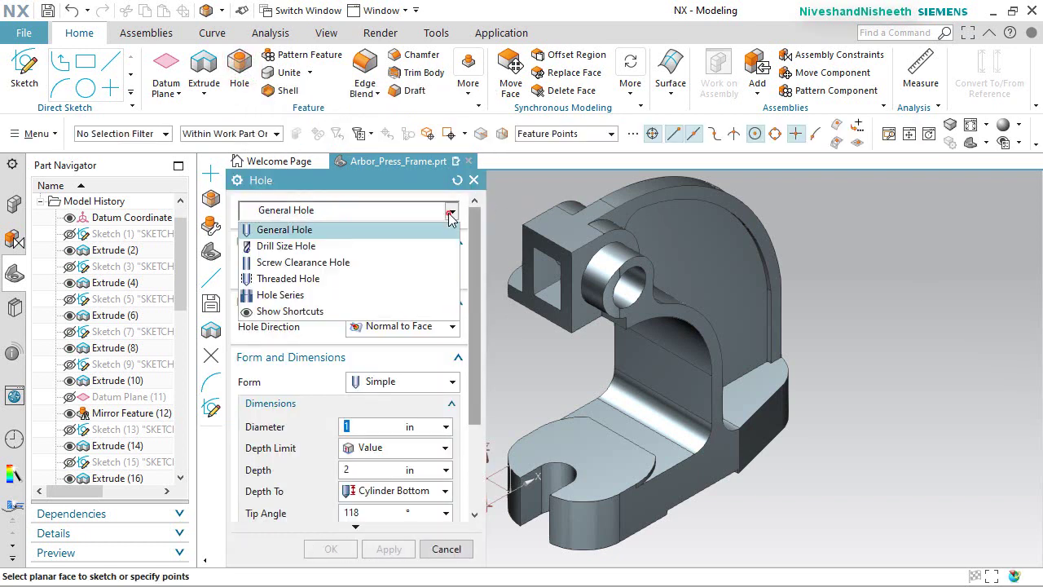
left_click(309, 278)
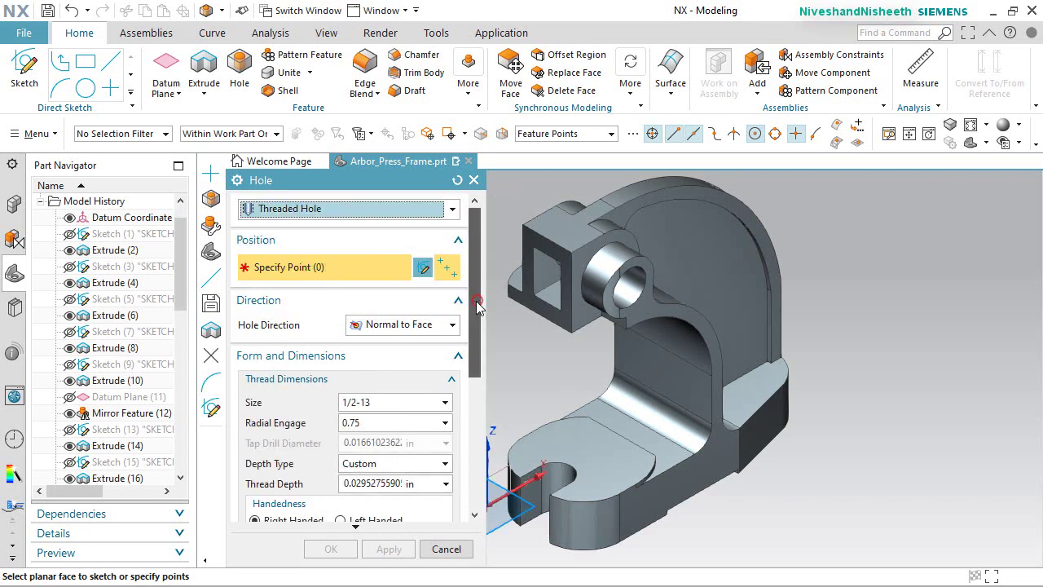
left_click_drag(477, 300, 476, 355)
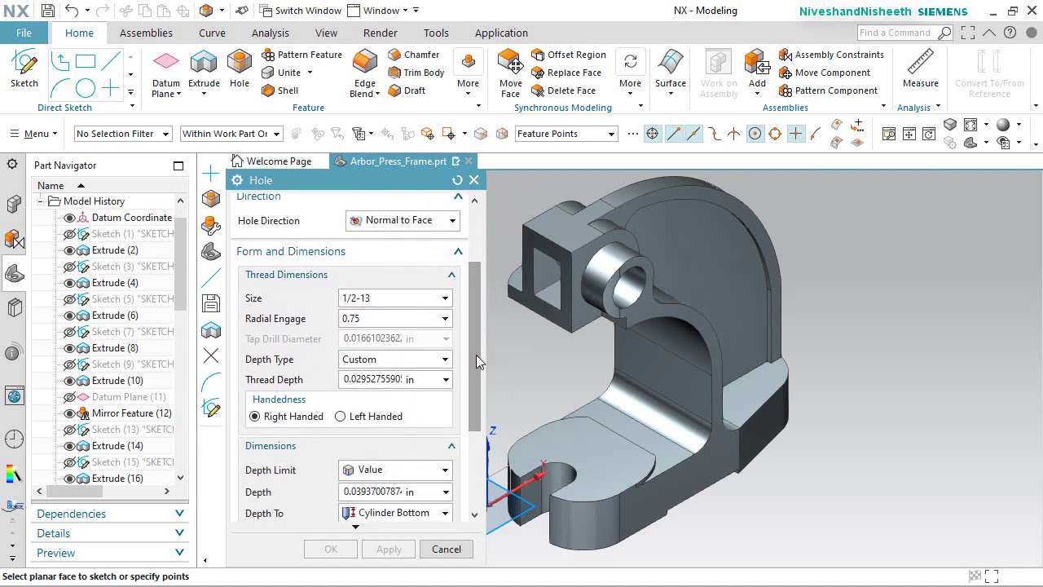
left_click(444, 298)
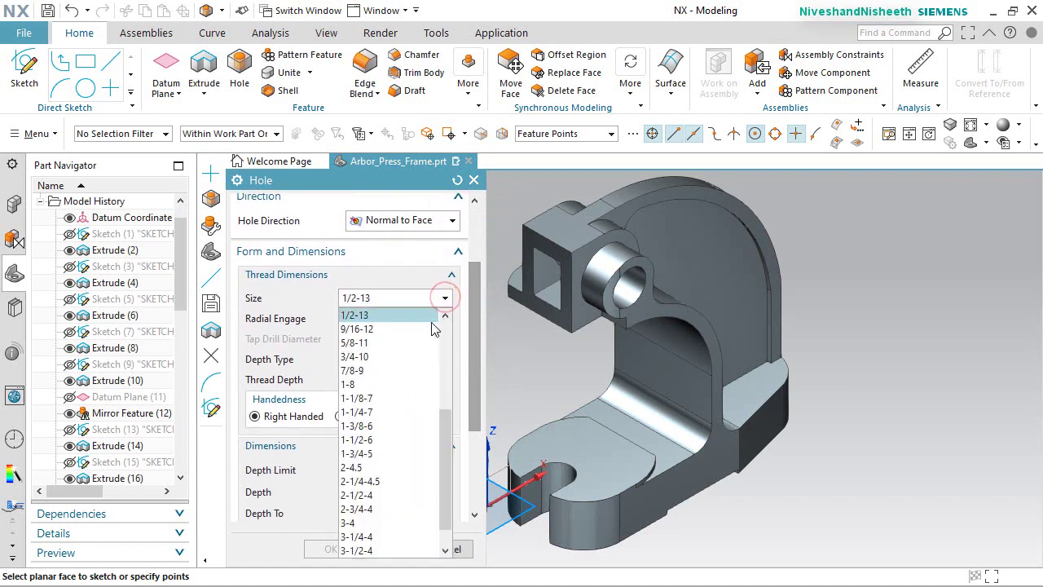
left_click_drag(446, 432, 445, 374)
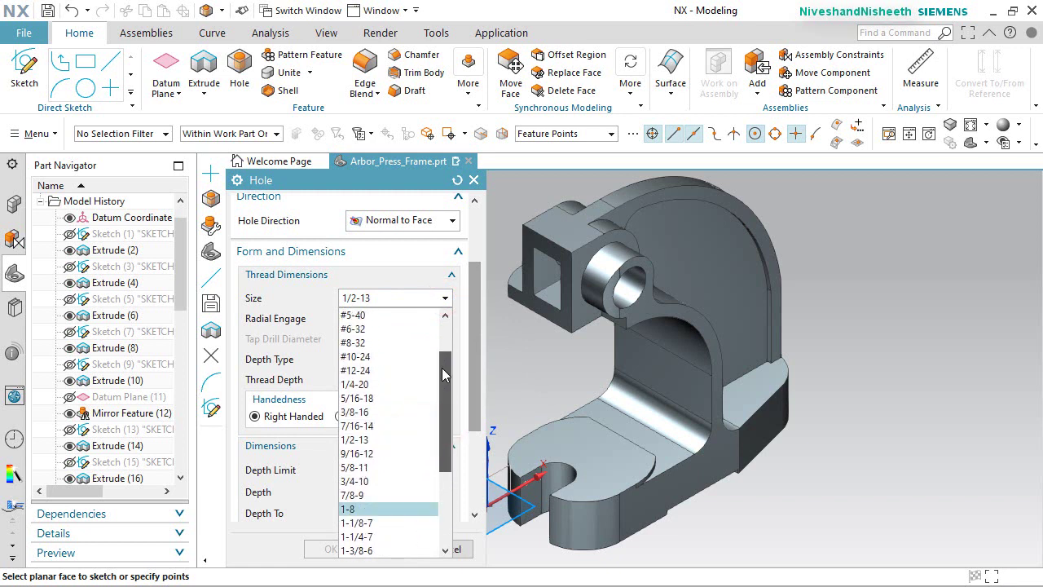
left_click(356, 384)
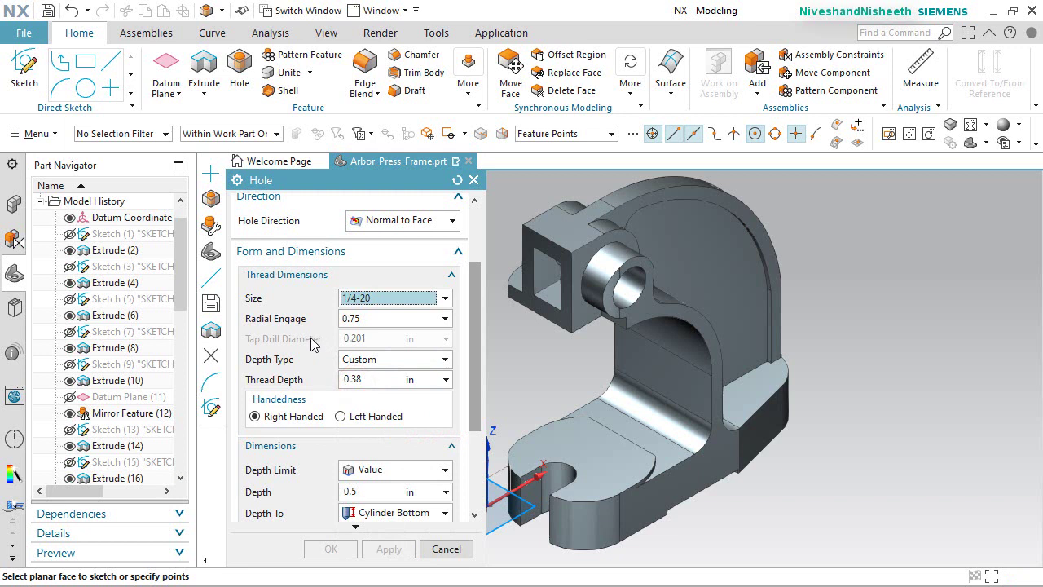
Set the threaded hole's thread depth to 0.5 in and its hole depth to 0.752 in.
left_click(370, 383)
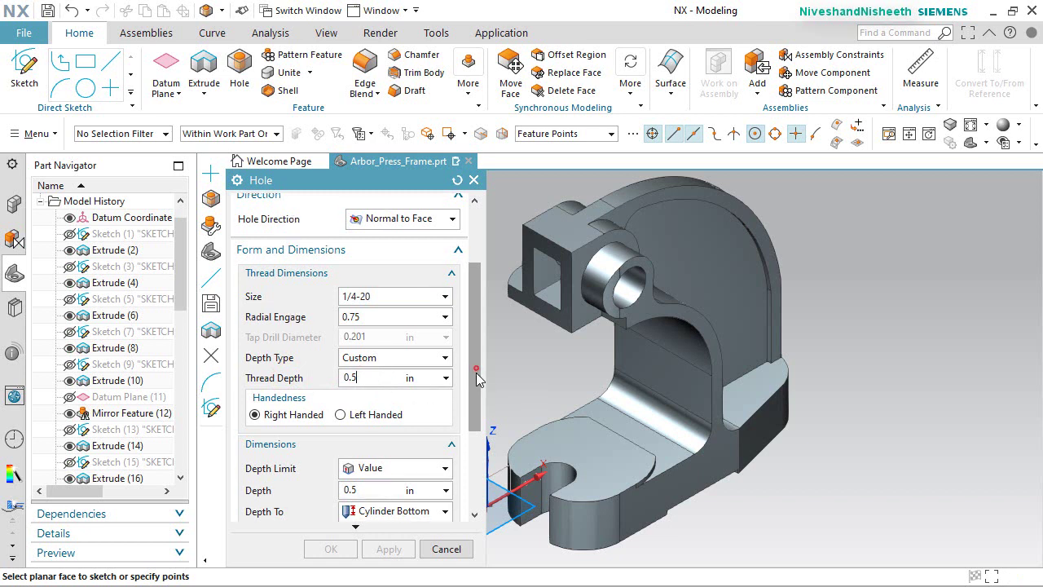
left_click_drag(476, 372, 466, 430)
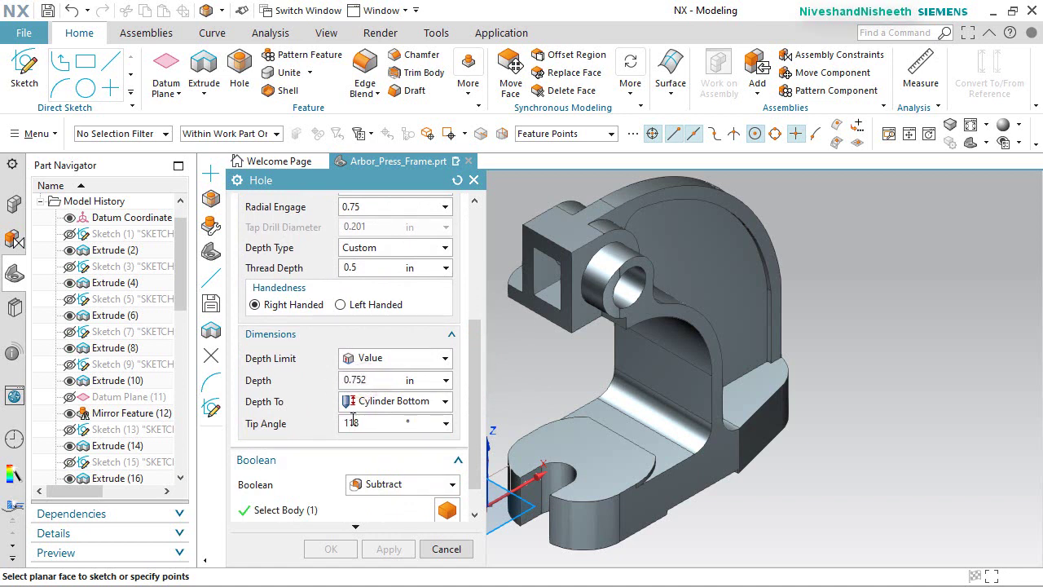
left_click_drag(475, 382, 470, 413)
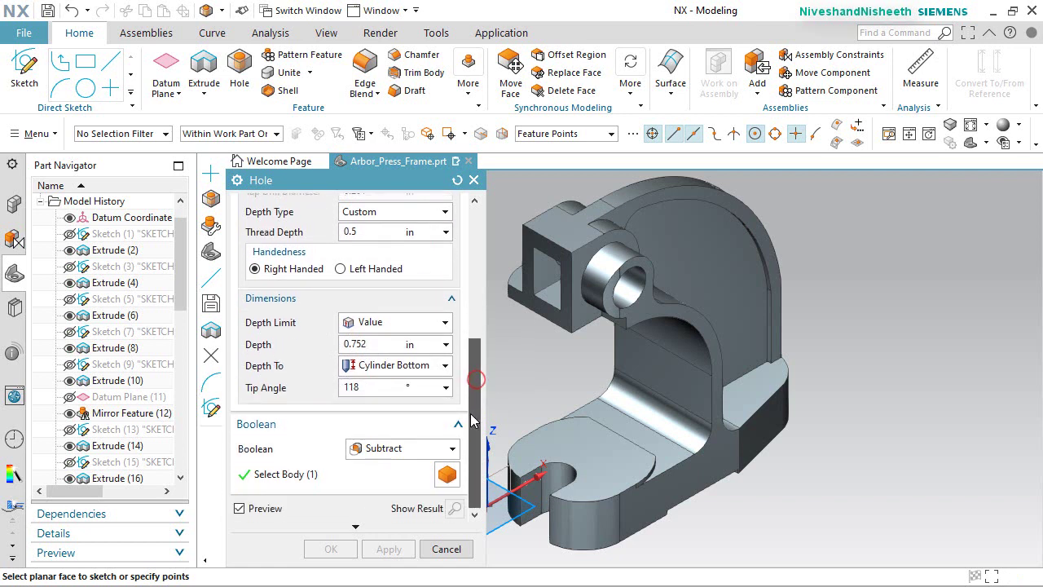
Reveal the additional hole options and disable both the start chamfer and the end chamfer.
left_click(355, 525)
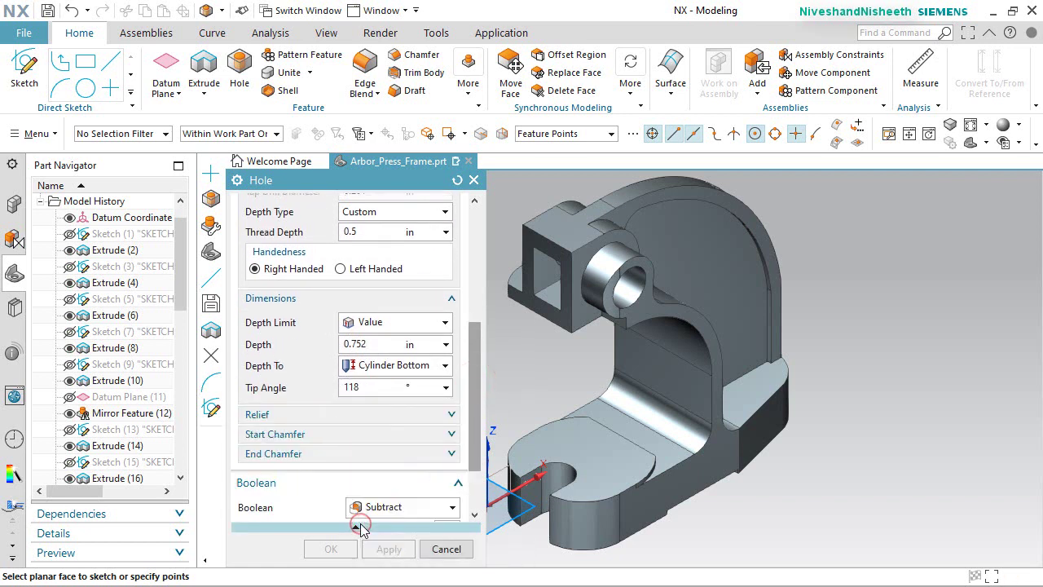
left_click(449, 435)
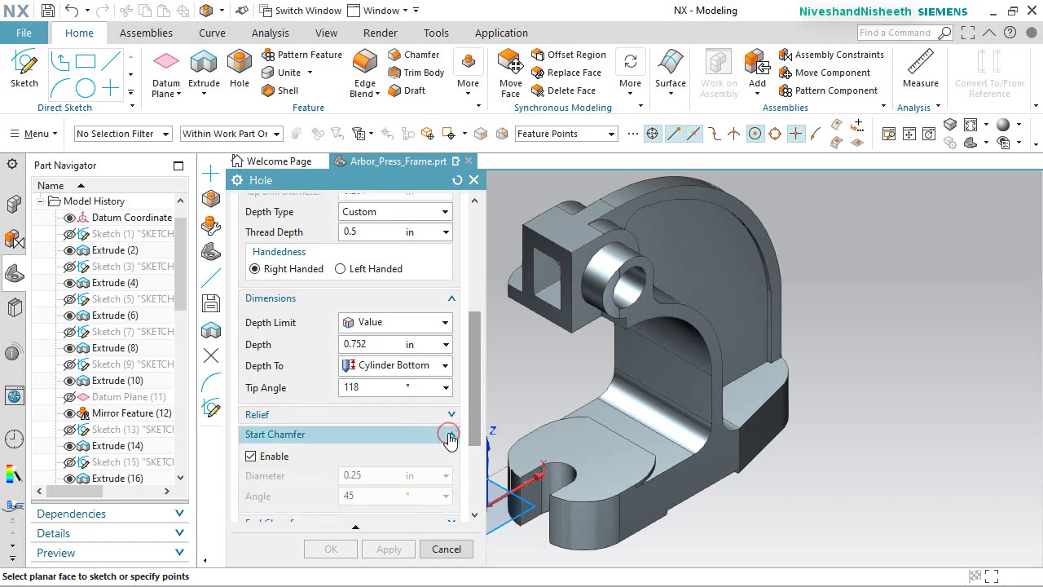
left_click(287, 457)
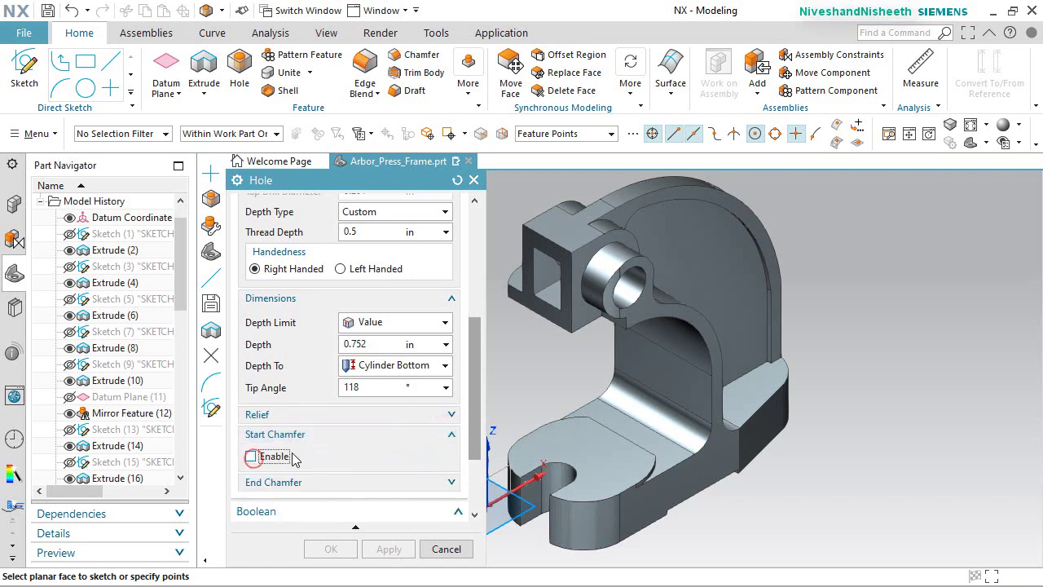
left_click_drag(472, 432, 461, 456)
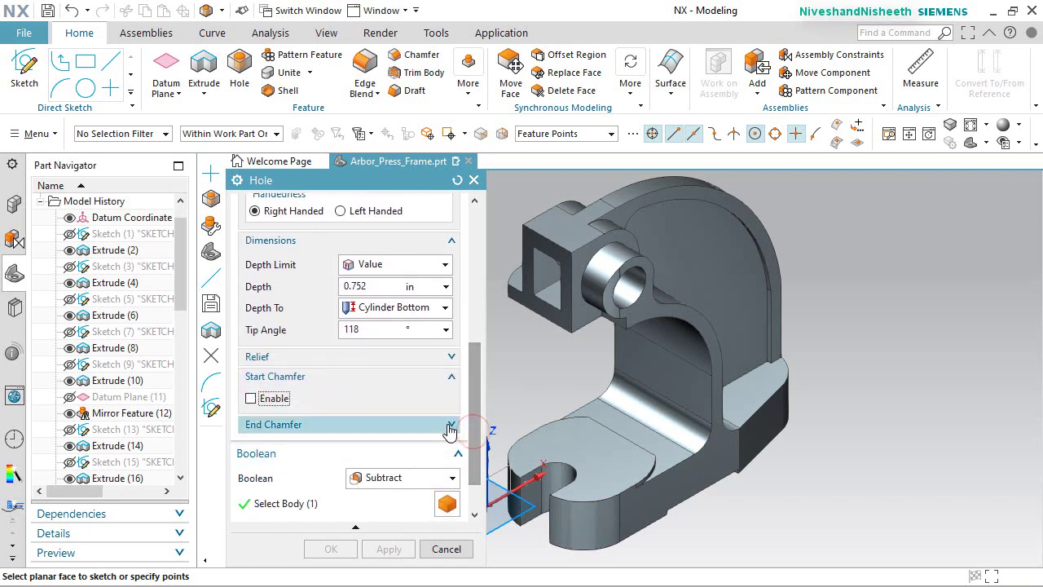
left_click(450, 425)
left_click(252, 447)
left_click(251, 448)
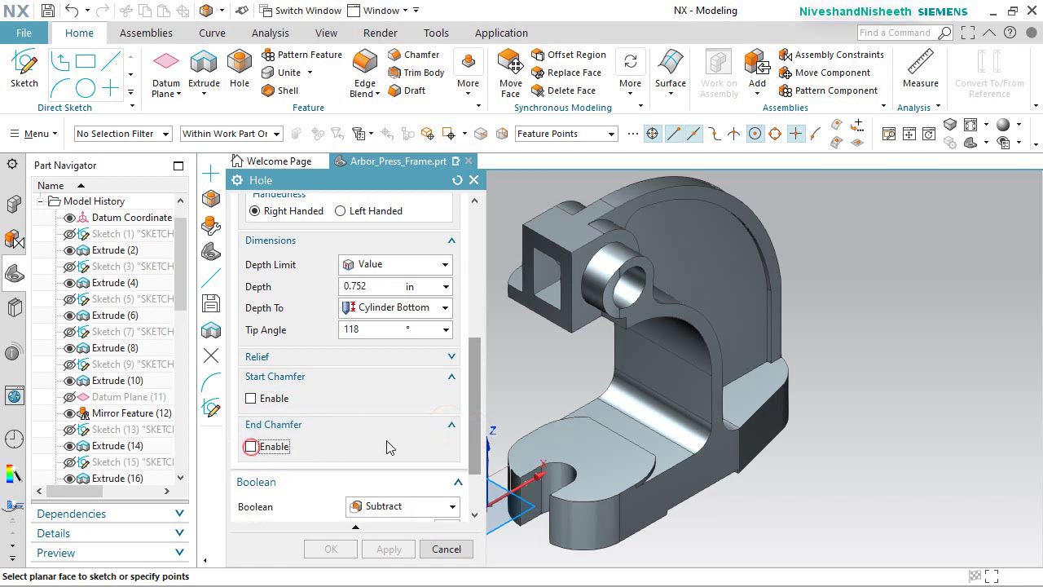
left_click(451, 424)
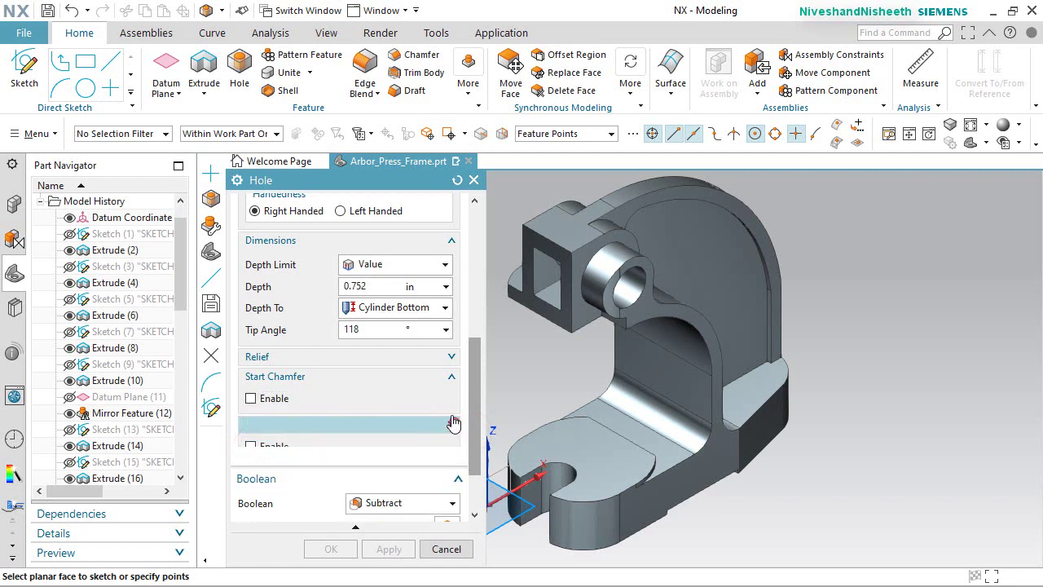
left_click(452, 376)
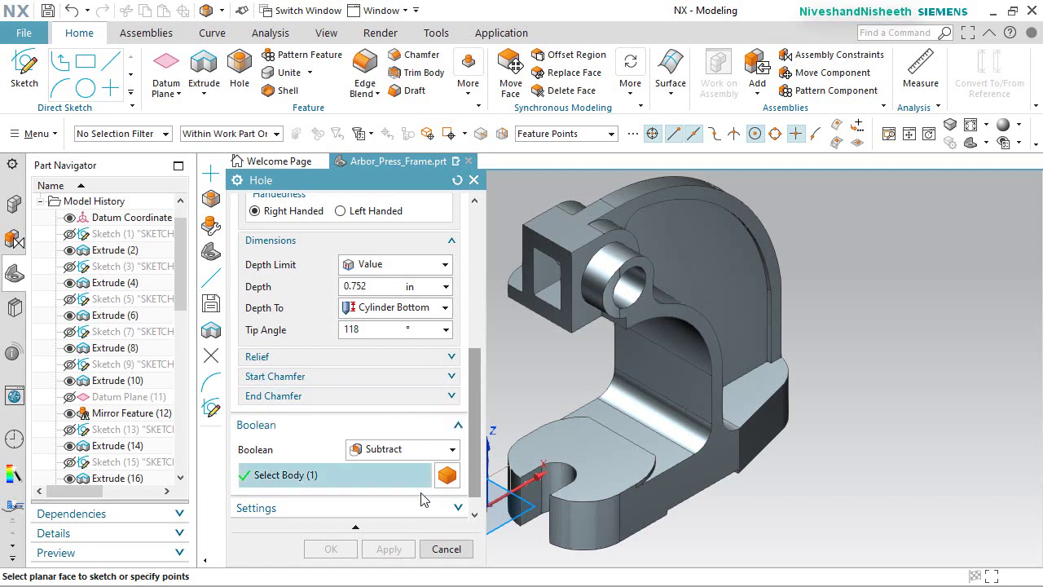
Open the hole's position sketch on the head's front face, with a point about 0.19 in beside and 0.07 in above the rectangular opening's upper corner.
left_click(457, 507)
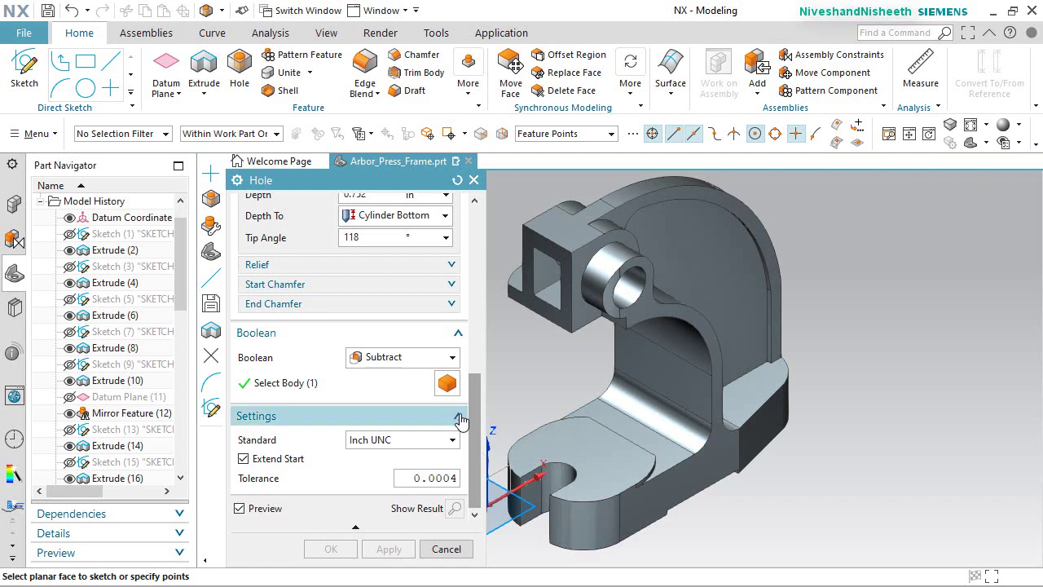
left_click_drag(476, 426, 501, 252)
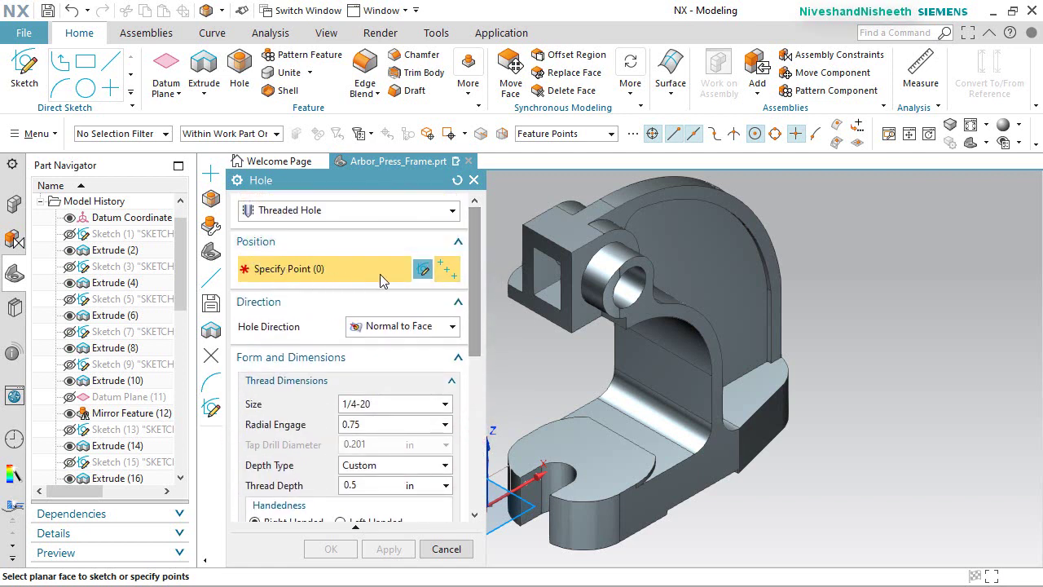
left_click(528, 238)
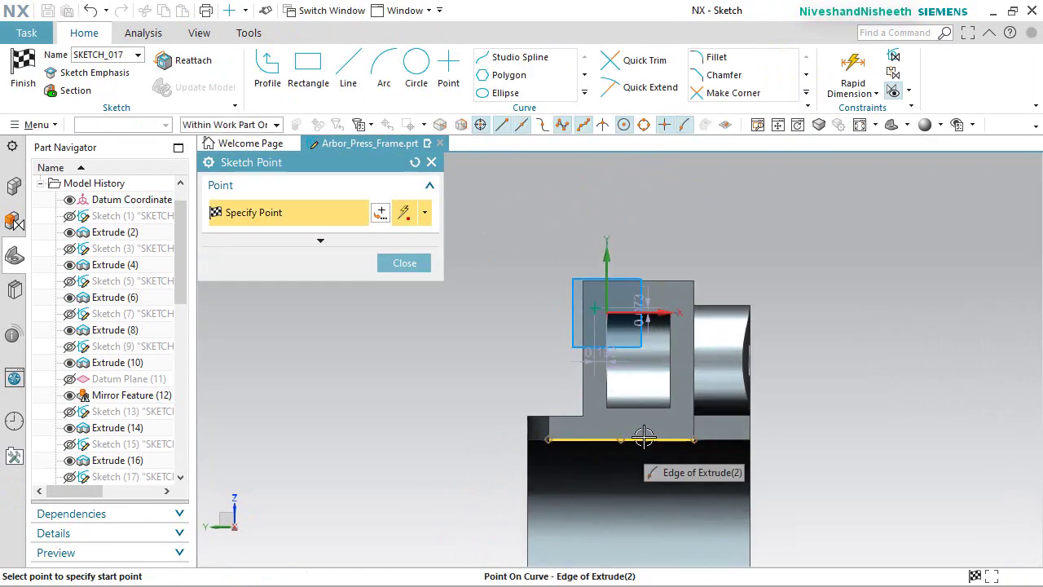
scroll(643, 438, "up", 5)
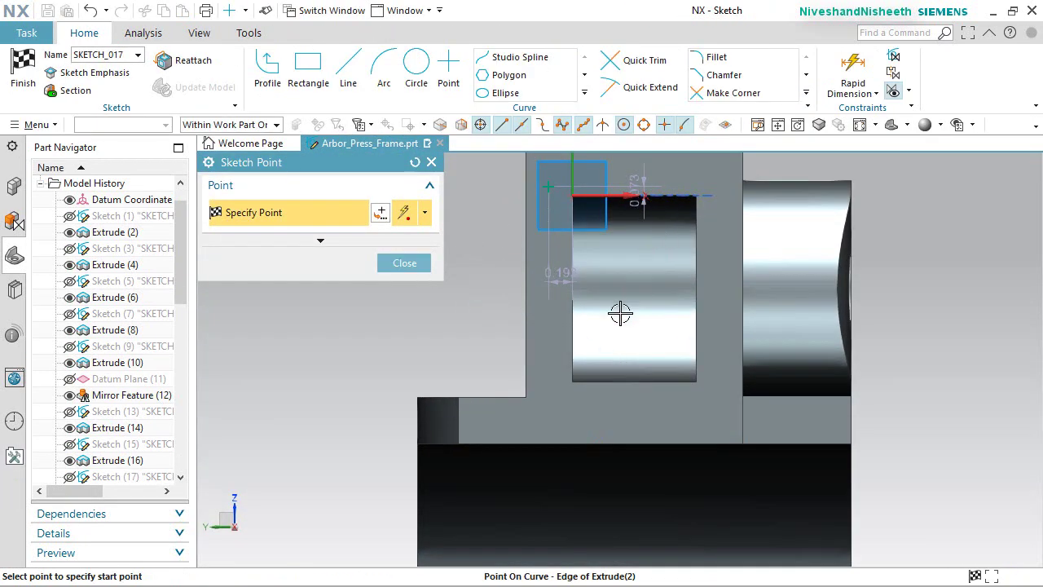
middle_click_drag(635, 232, 623, 258, "shift")
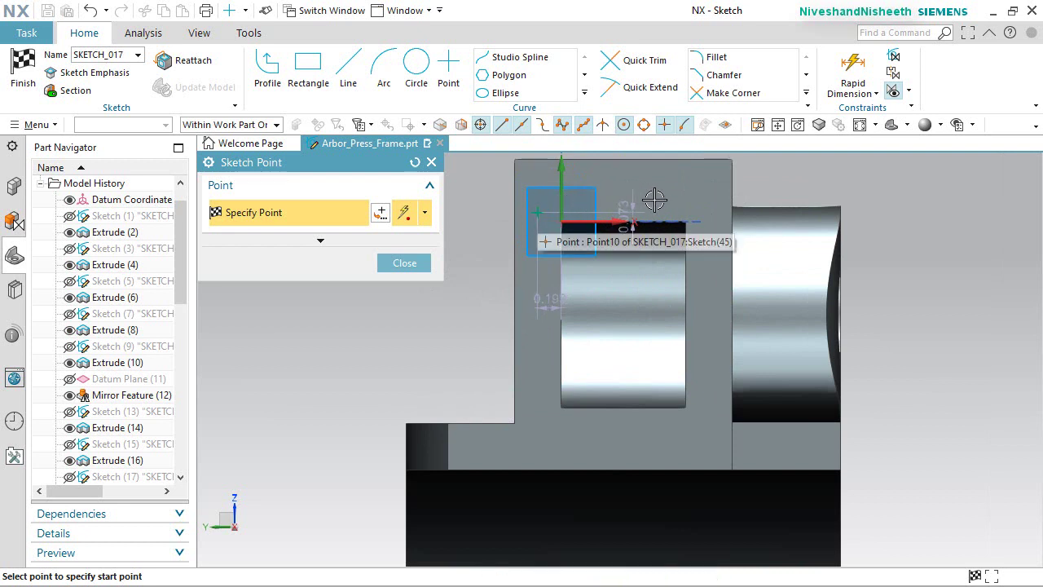
Place three more hole points near the rectangular opening's remaining corners and finish point placement.
left_click(705, 436)
left_click(546, 438)
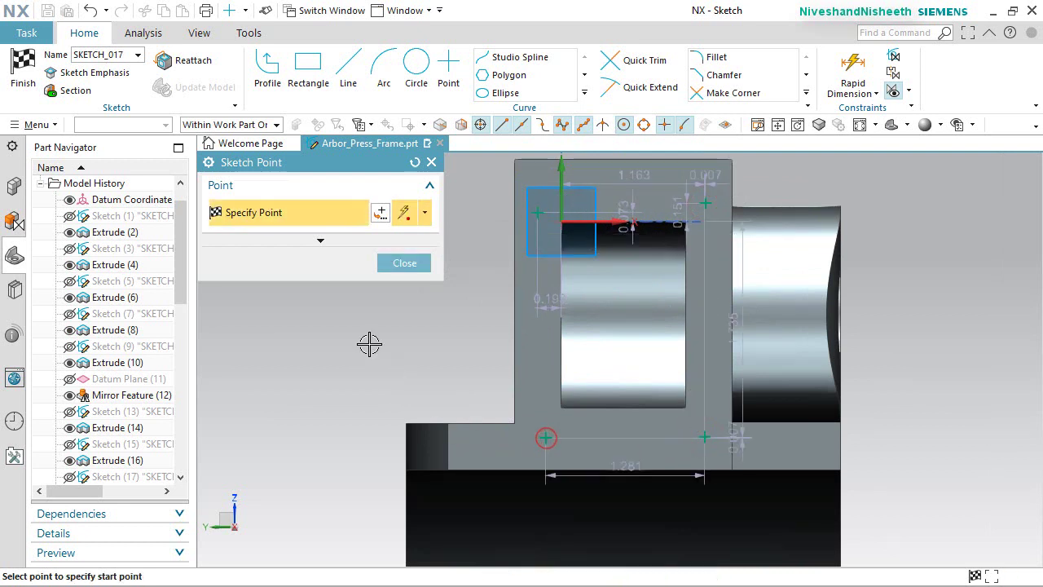
left_click(404, 263)
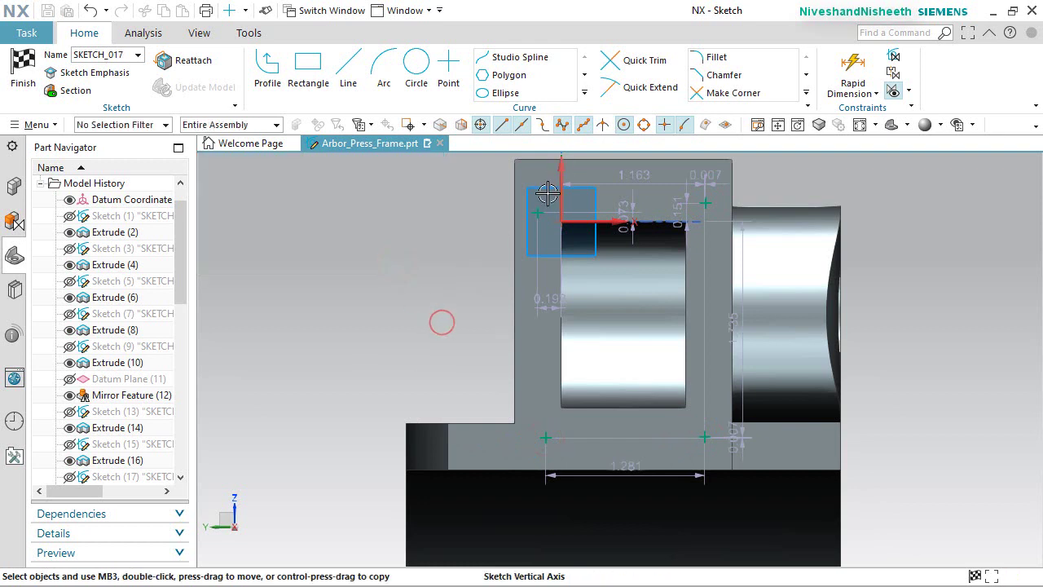
Align the upper and lower hole points vertically with each other on both sides of the opening.
left_click(506, 207)
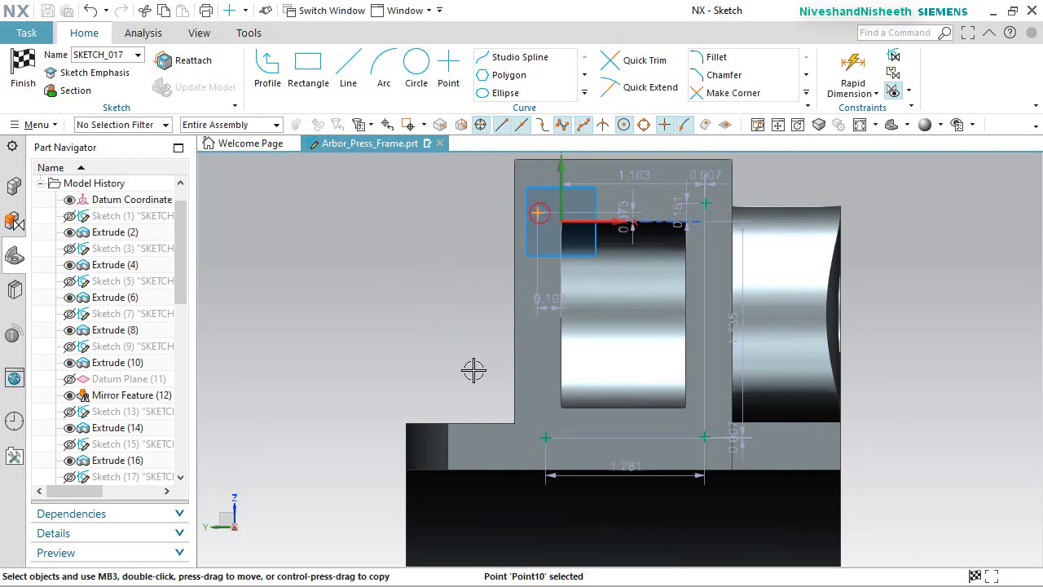
left_click(546, 438)
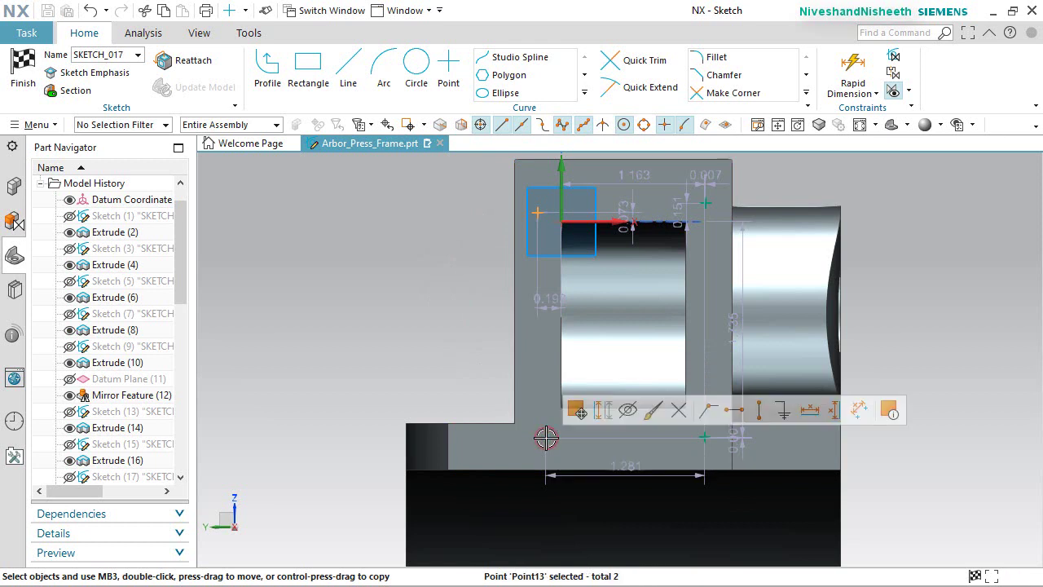
left_click(764, 412)
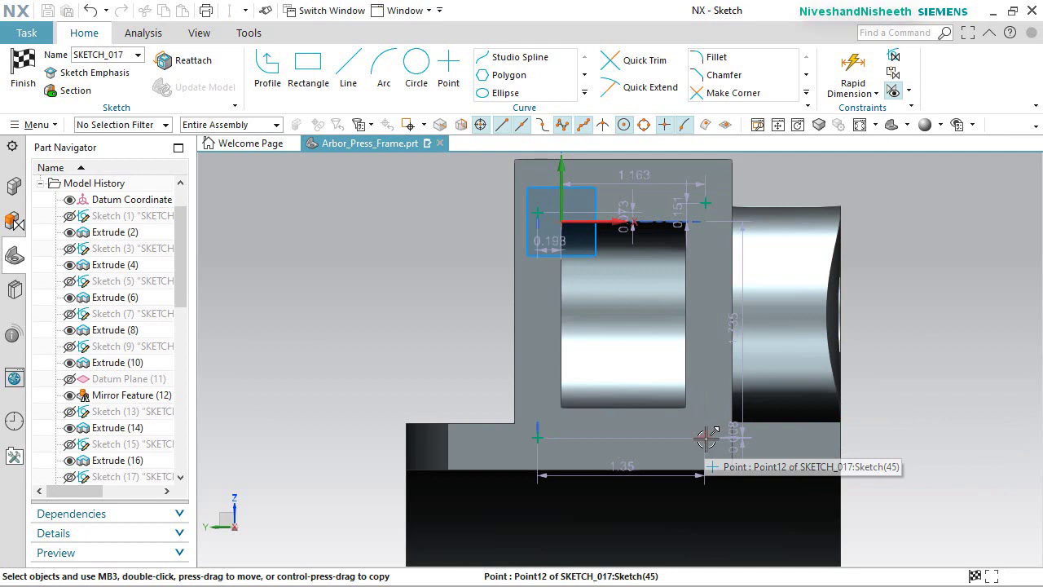
left_click(706, 439)
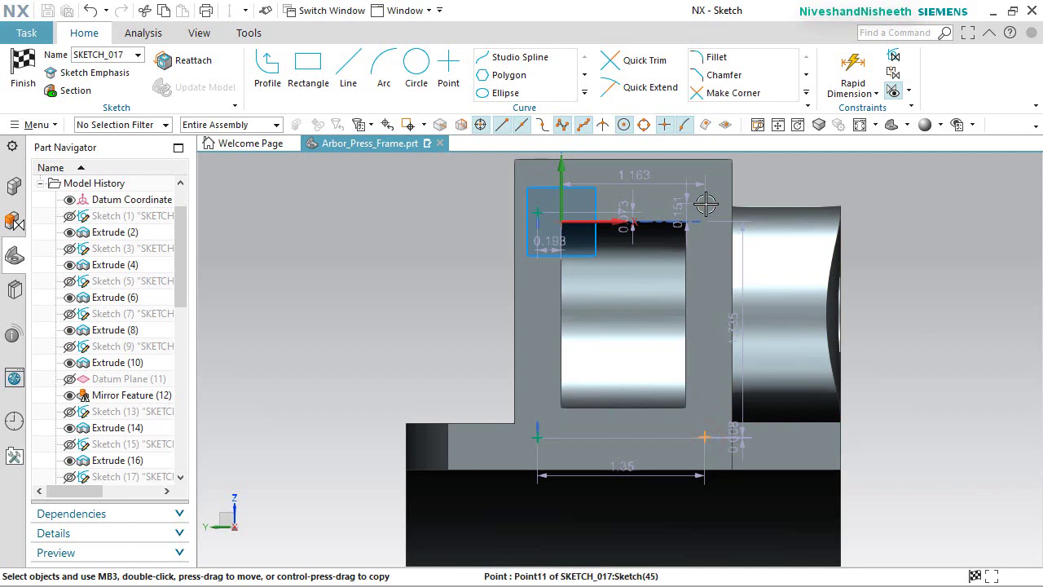
left_click(706, 204)
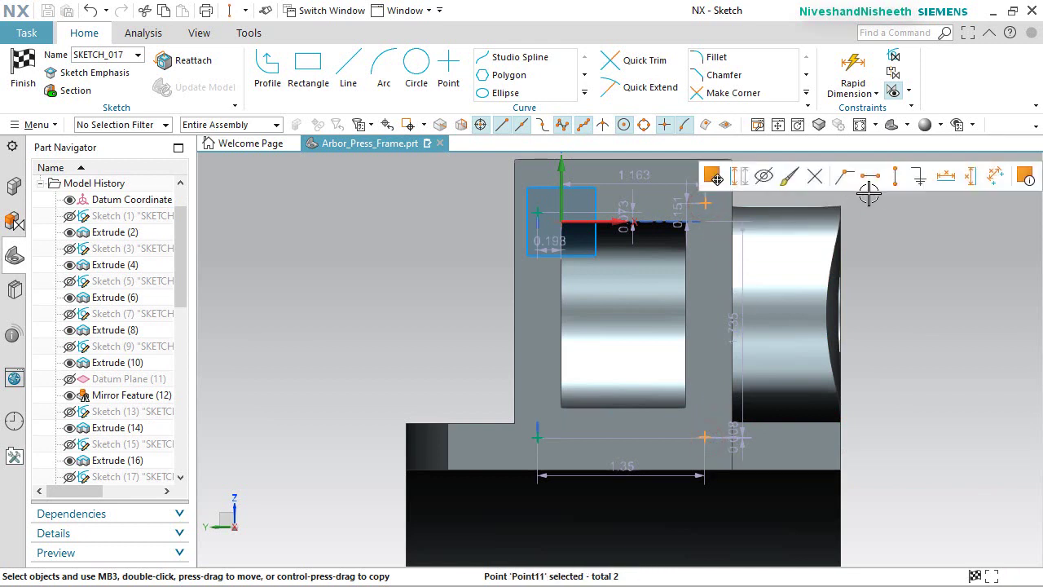
left_click(897, 180)
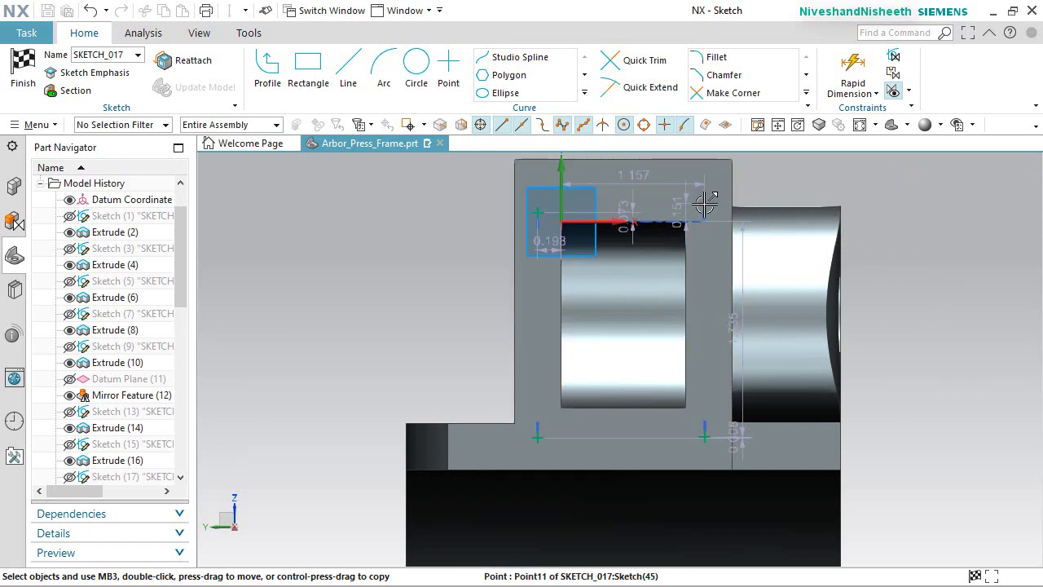
Align the two upper hole points horizontally with each other, and likewise the two lower points.
left_click(704, 204)
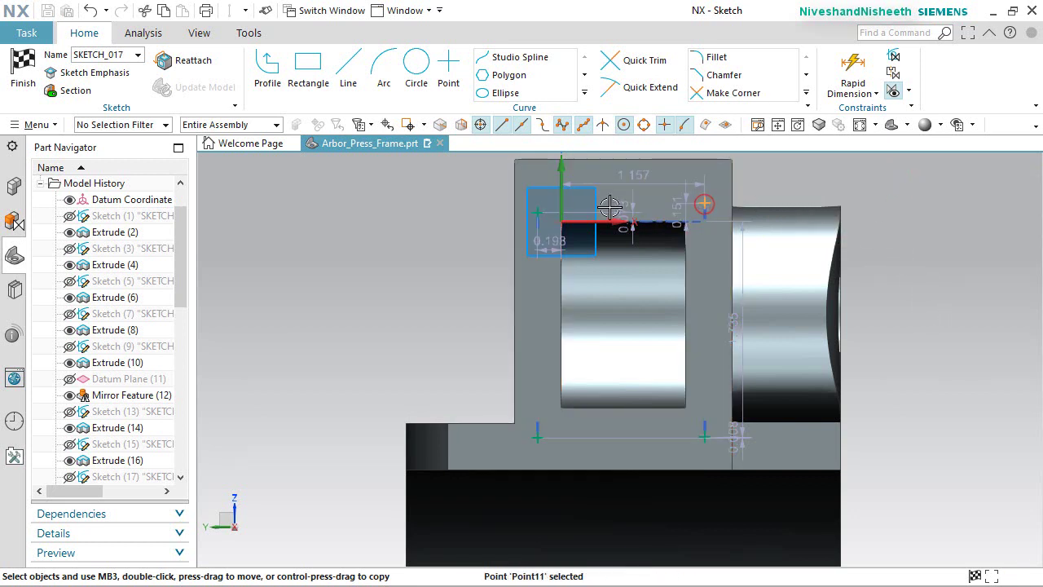
left_click(537, 211)
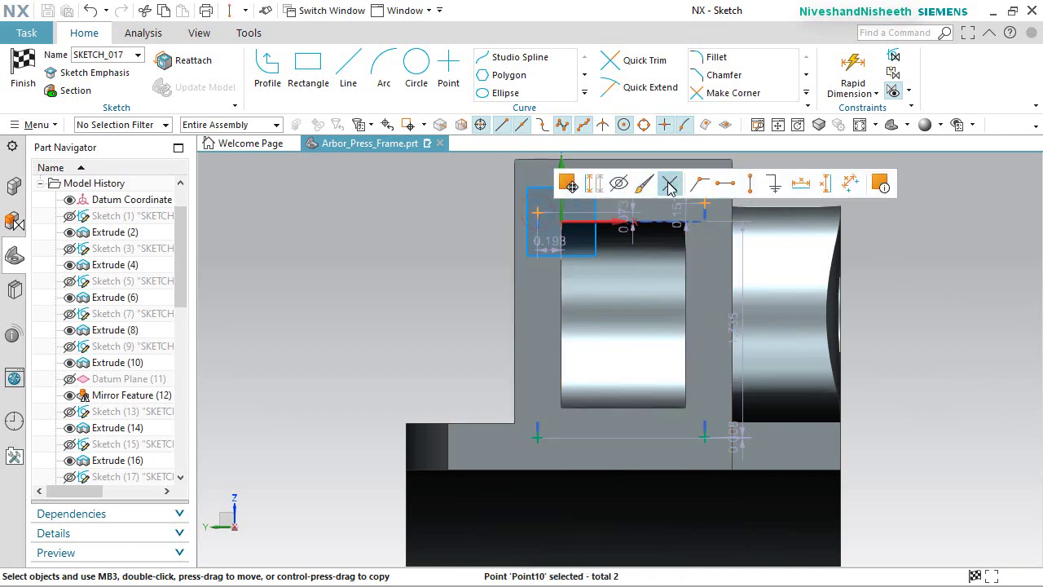
left_click(718, 189)
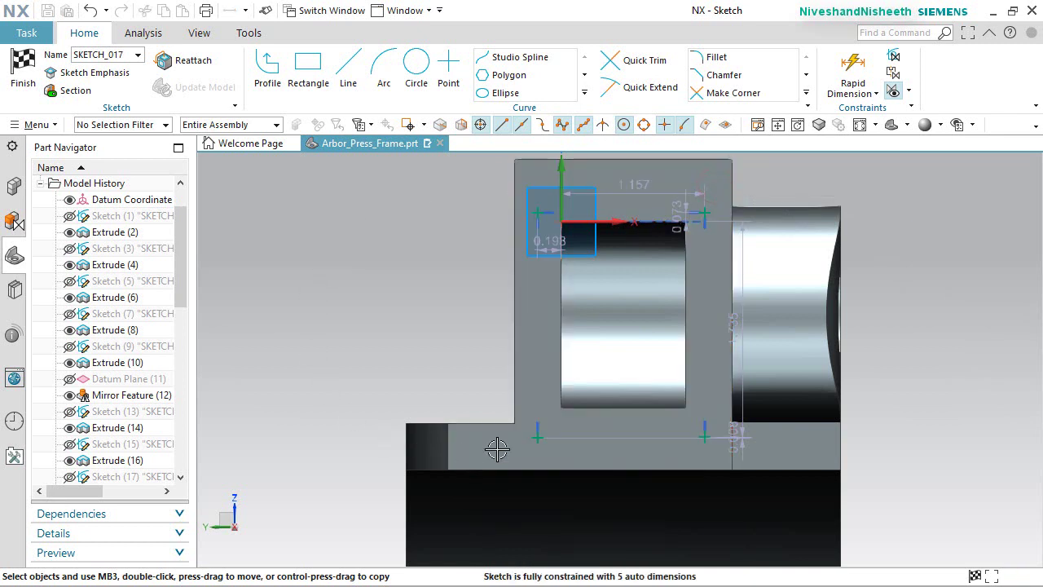
left_click(539, 437)
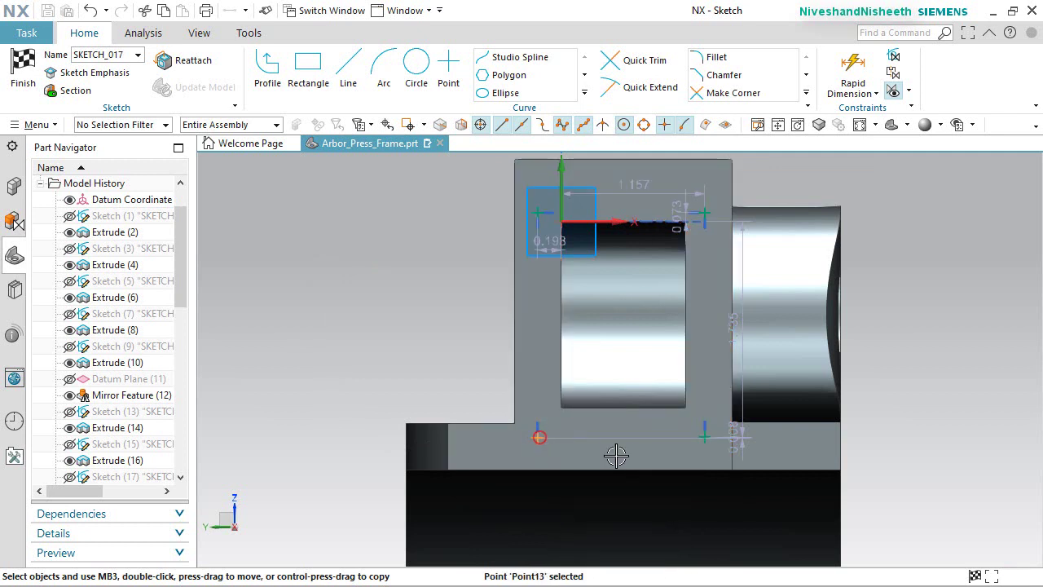
left_click(704, 437)
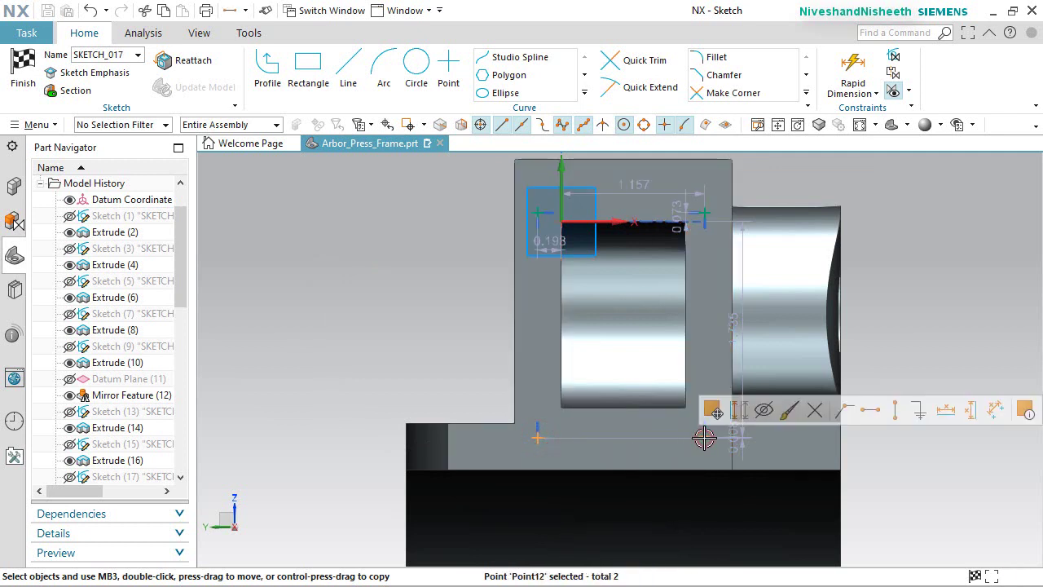
left_click(871, 413)
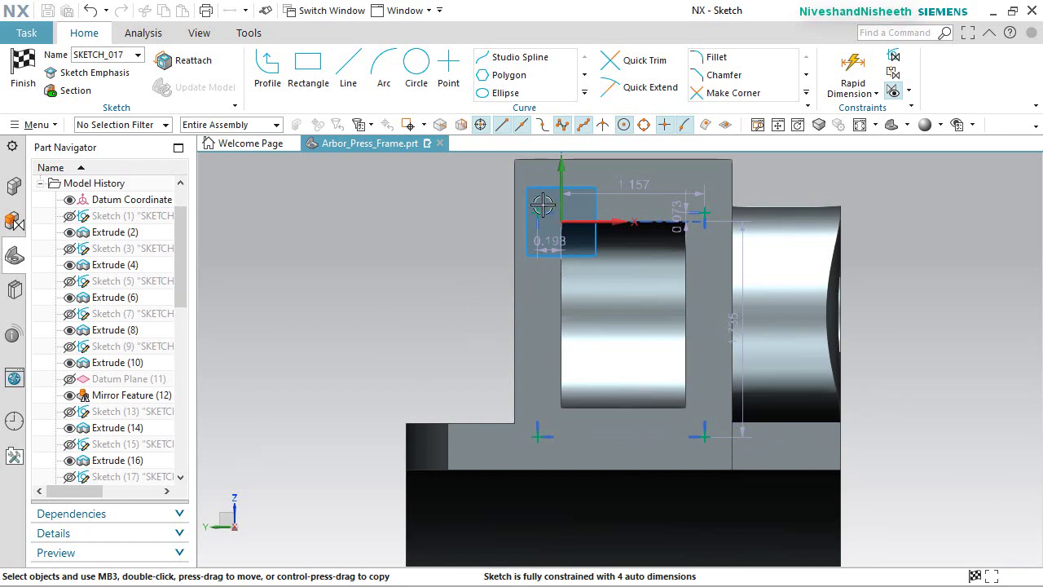
Dimension the horizontal spacing between the two upper hole points at 1.25 in.
left_click(831, 93)
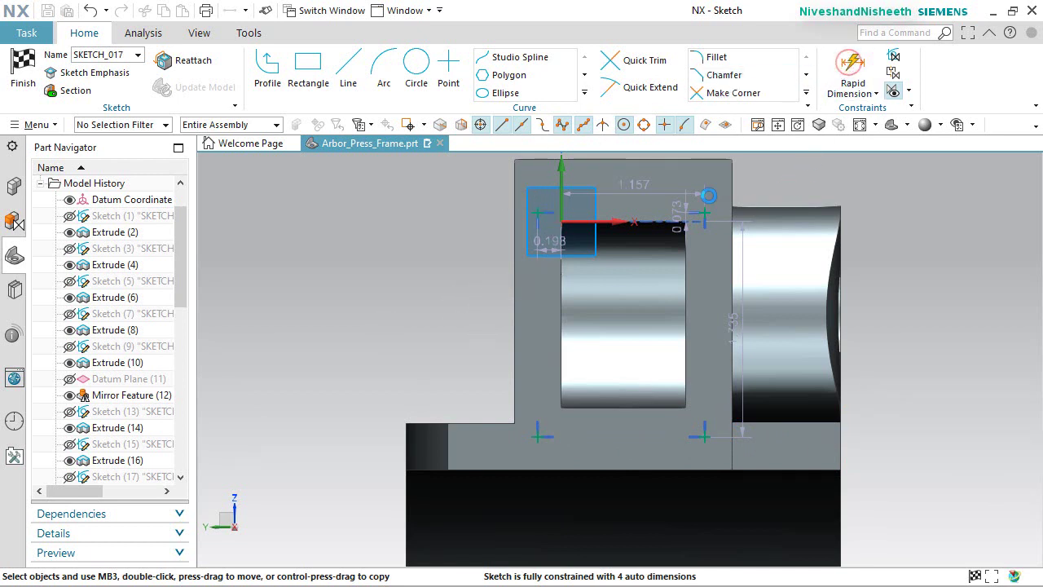
scroll(624, 264, "up", 3)
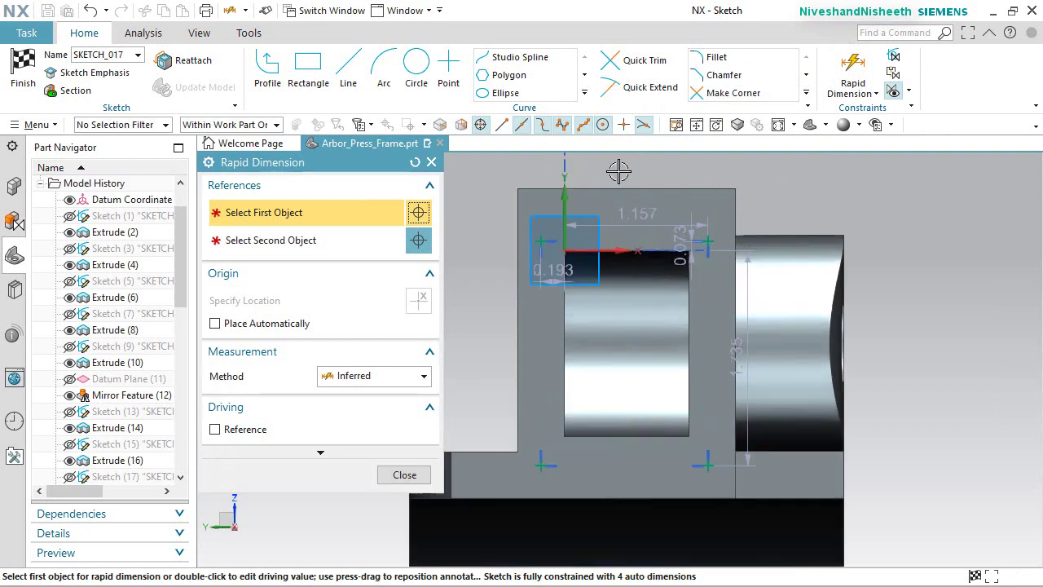
left_click(522, 258)
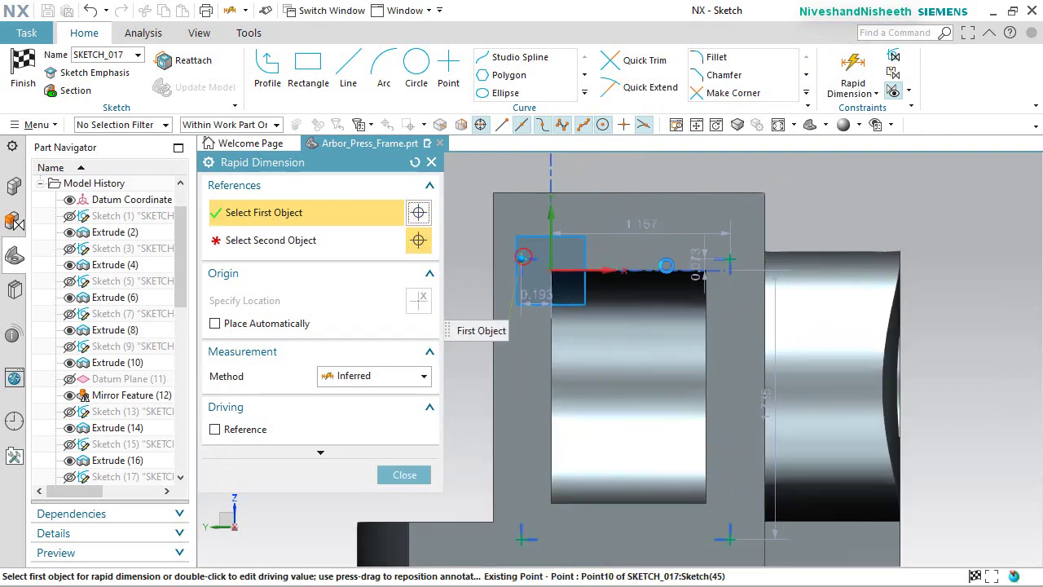
left_click(732, 259)
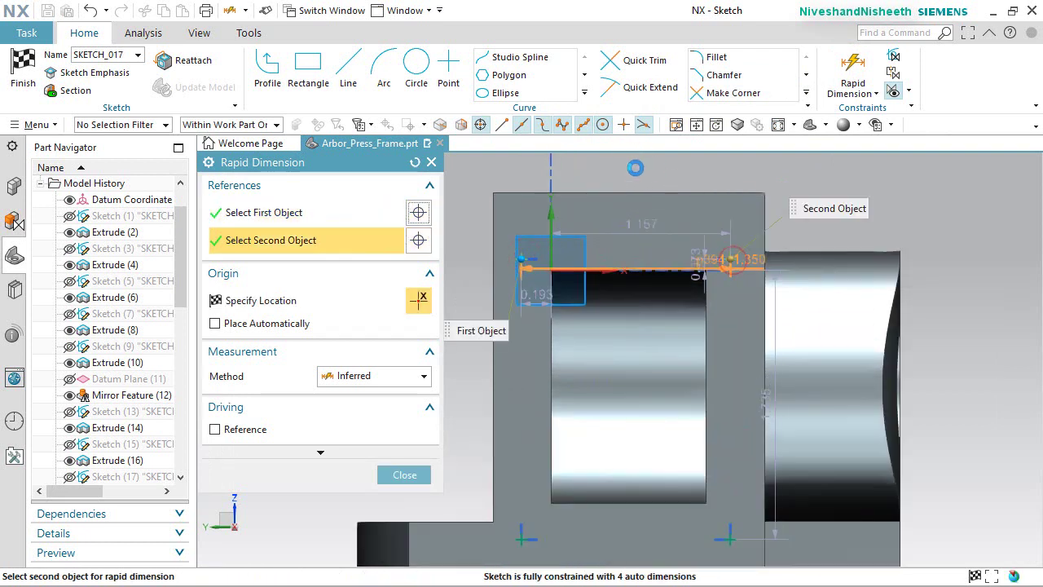
left_click(635, 170)
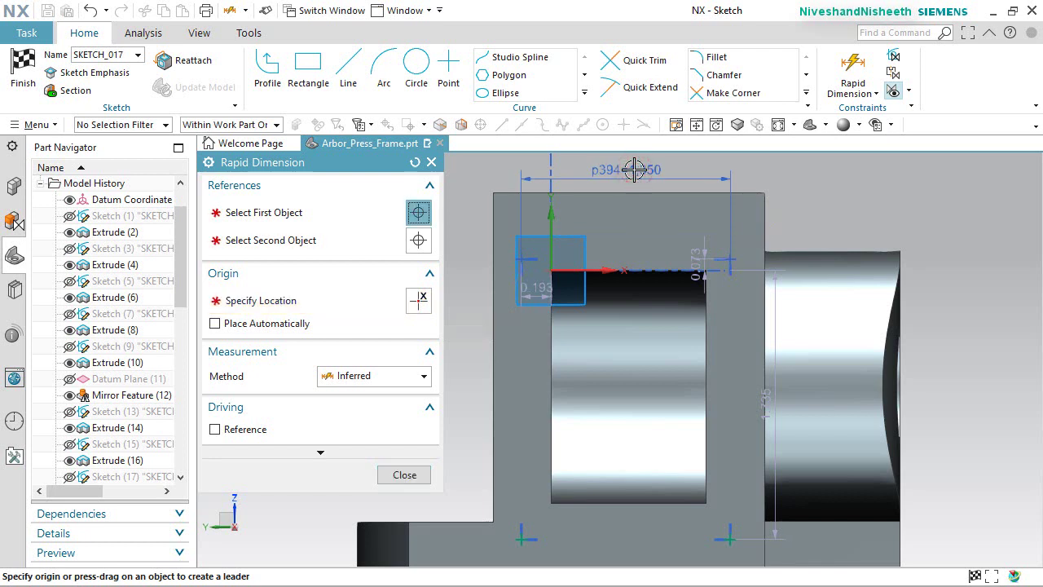
type(".25")
key("Return")
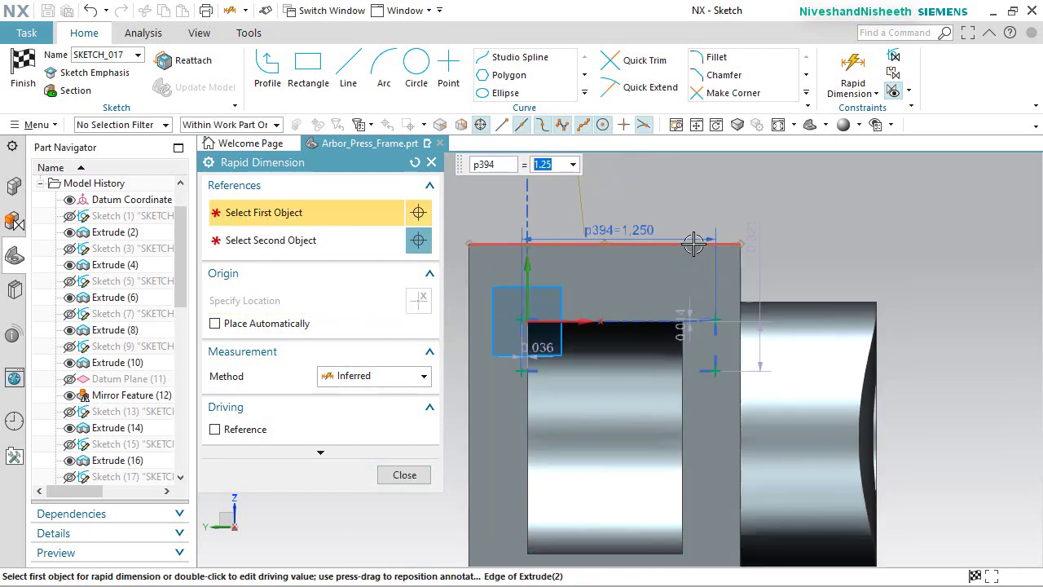
Dimension the upper hole points 0.25 in below the head's top edge.
left_click(694, 245)
left_click(713, 317)
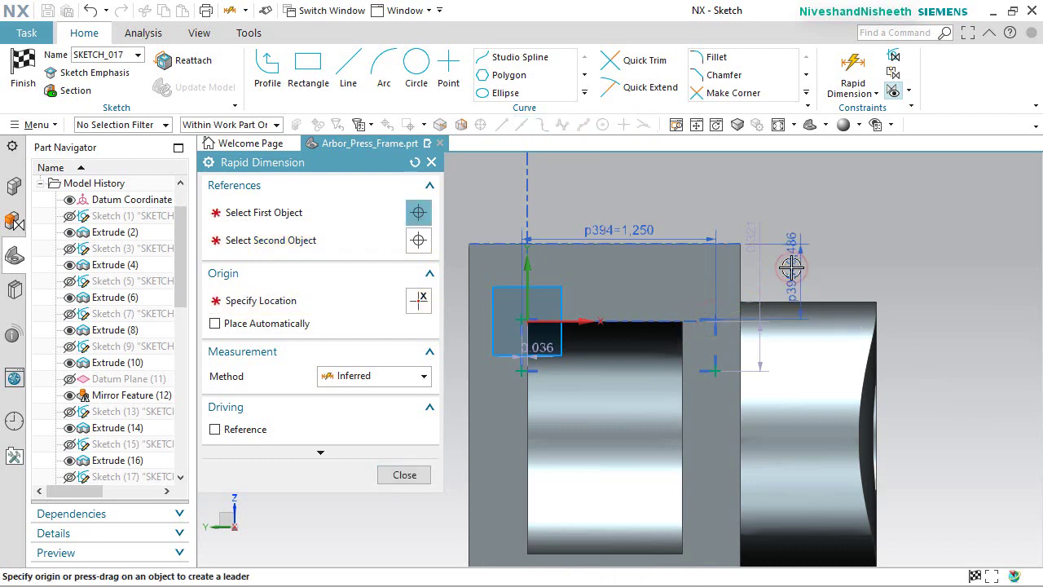
left_click(790, 267)
type(".25")
key("Return")
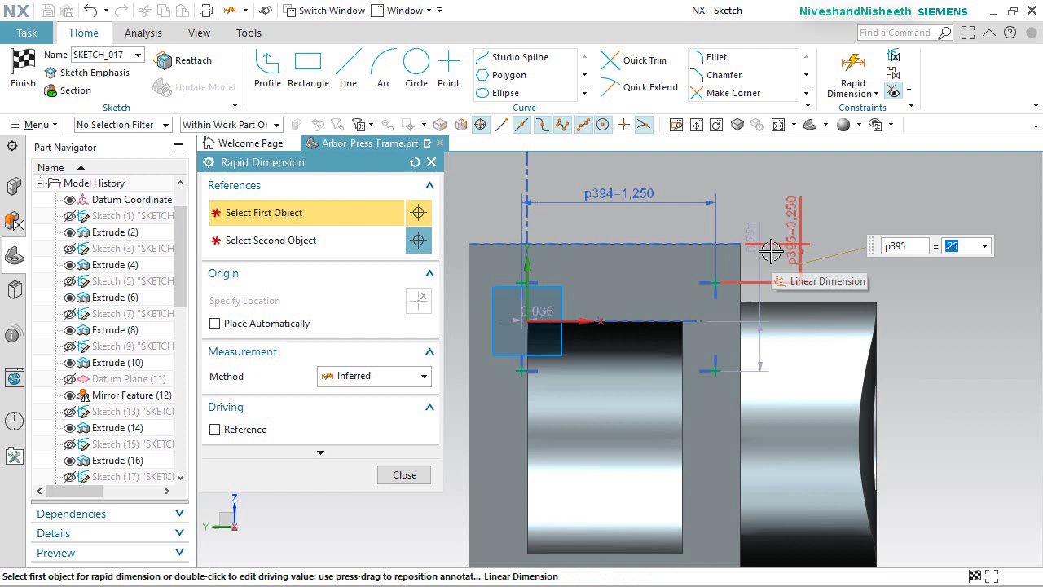
Dimension the lower hole points 0.25 in above the head face's bottom edge and finish dimensioning.
scroll(631, 191, "down", 3)
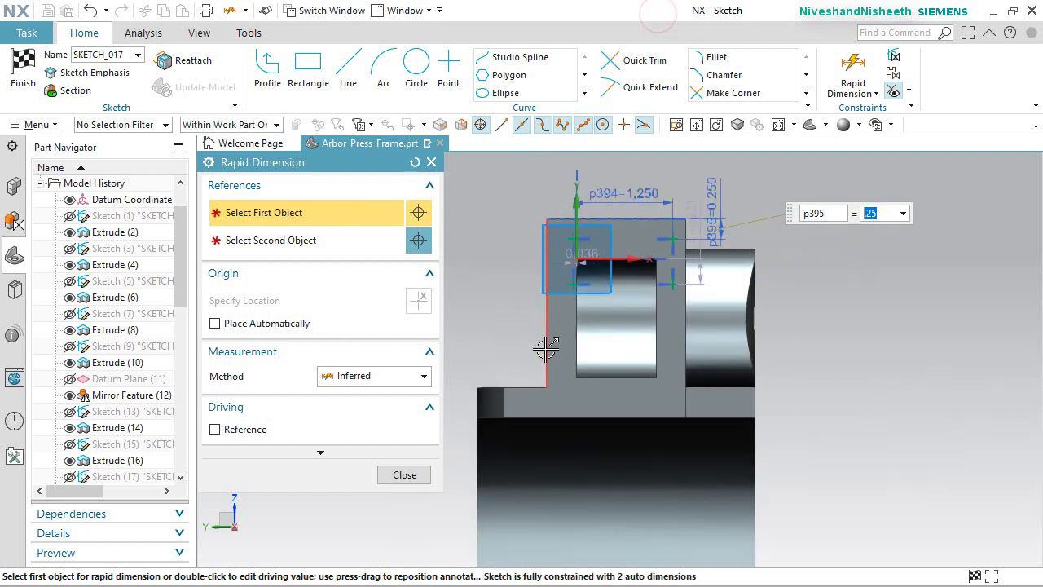
scroll(530, 282, "up", 2)
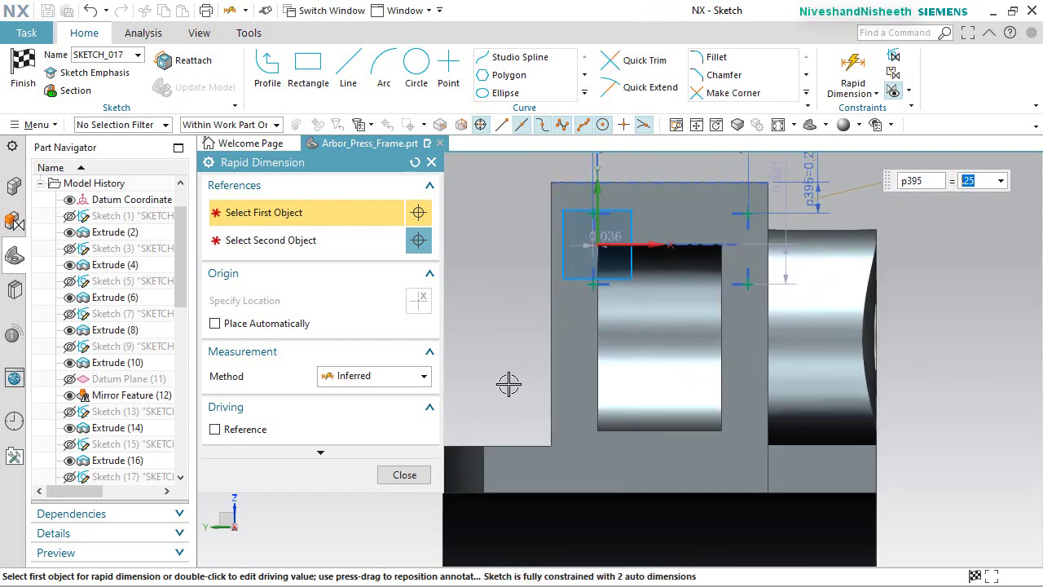
left_click(578, 493)
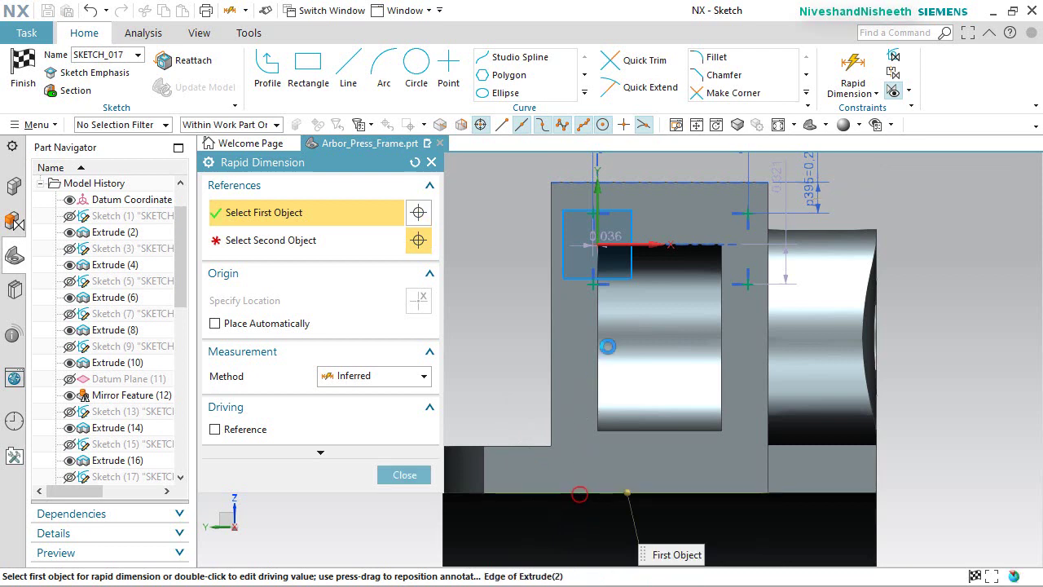
left_click(595, 285)
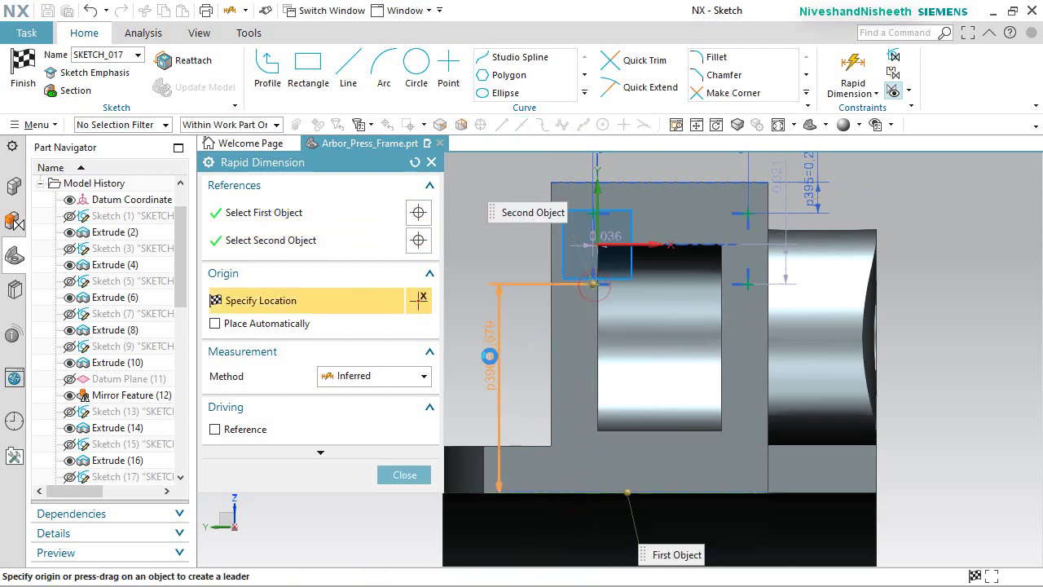
left_click(489, 355)
type(".25")
key("Return")
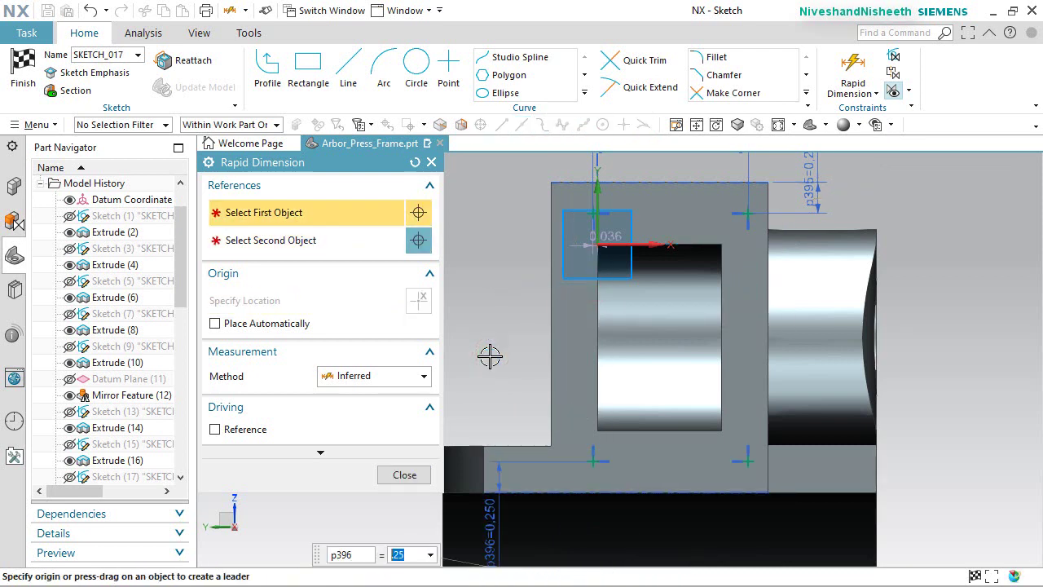
left_click(411, 476)
left_click(481, 314)
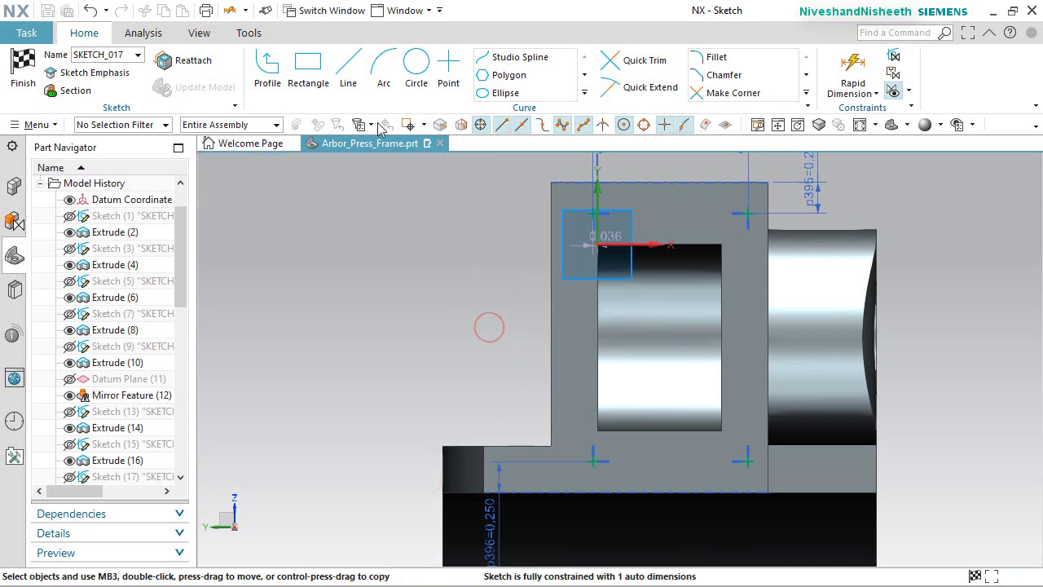
Draw a horizontal line connecting the two upper hole points and end the Line command.
left_click(356, 78)
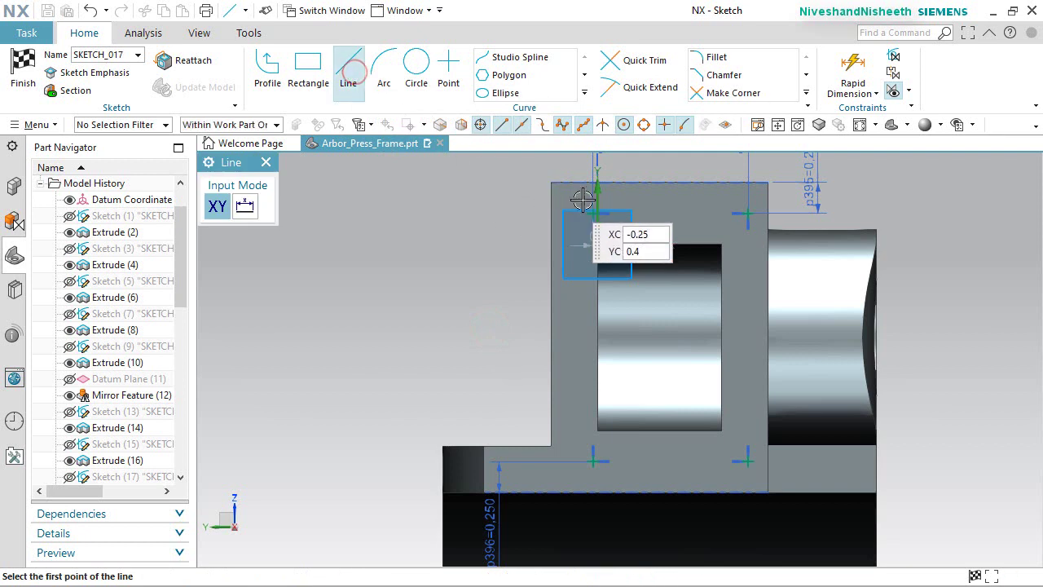
scroll(669, 169, "up", 3)
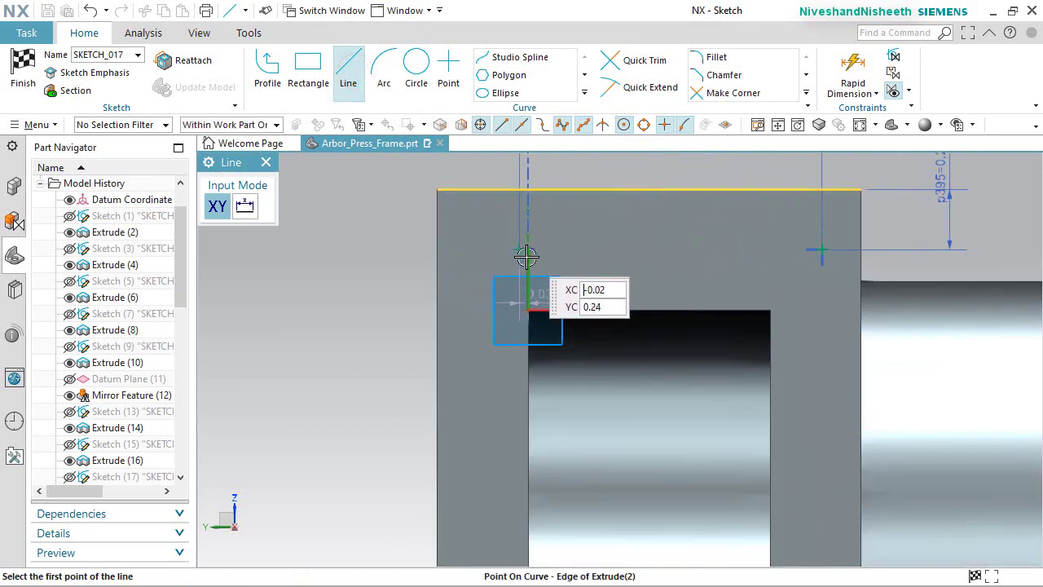
scroll(582, 249, "up", 4)
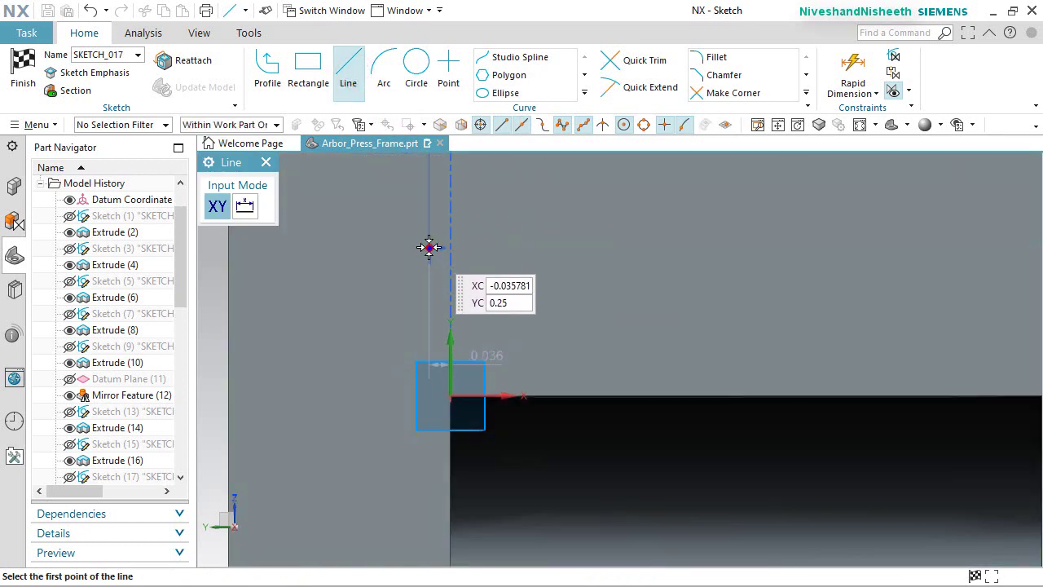
left_click(450, 321)
scroll(414, 249, "down", 2)
scroll(496, 242, "up", 2)
scroll(651, 238, "up", 2)
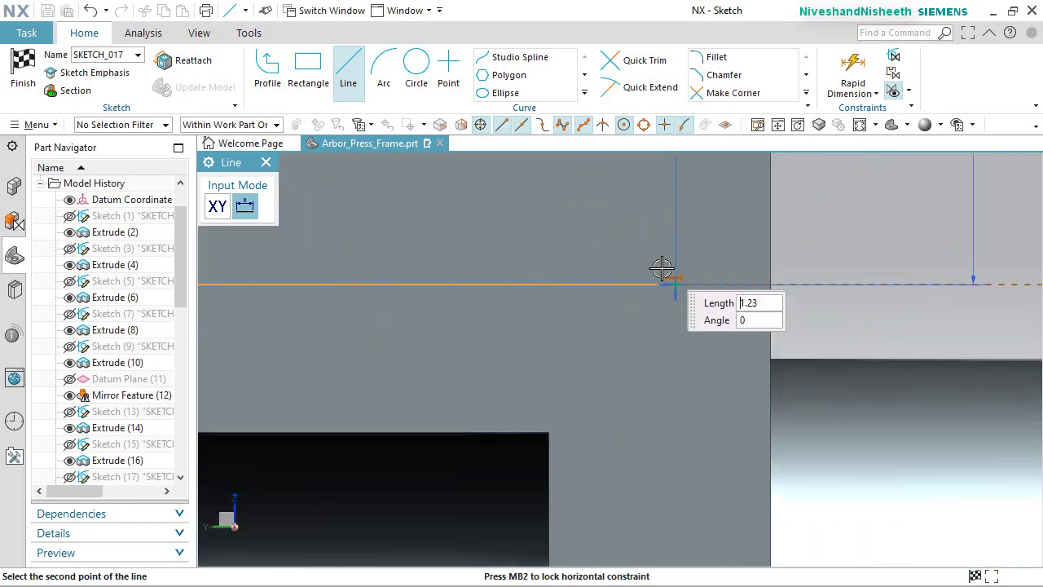
left_click(618, 230)
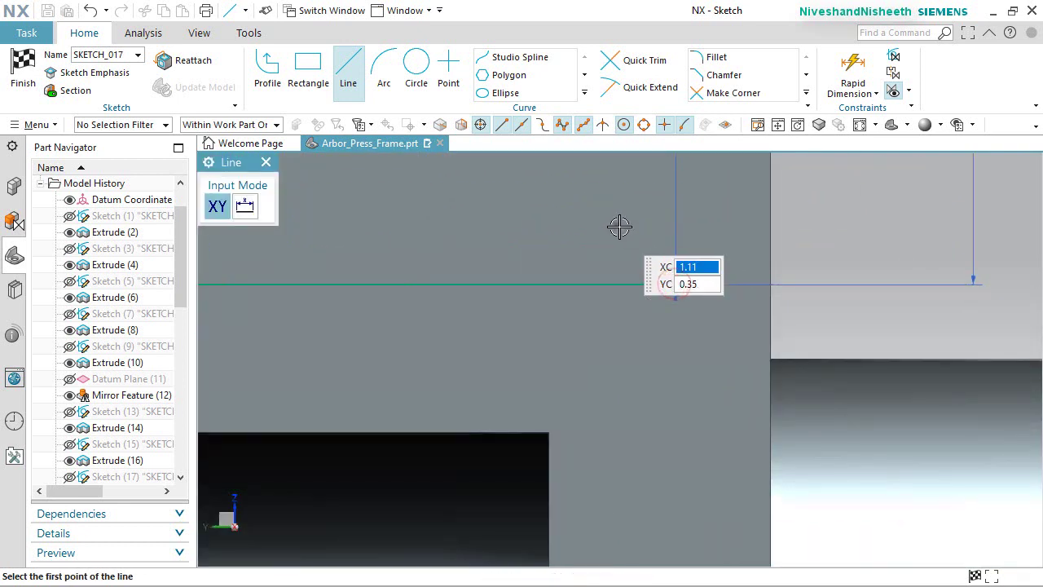
right_click(617, 227)
left_click(668, 231)
scroll(730, 298, "down", 2)
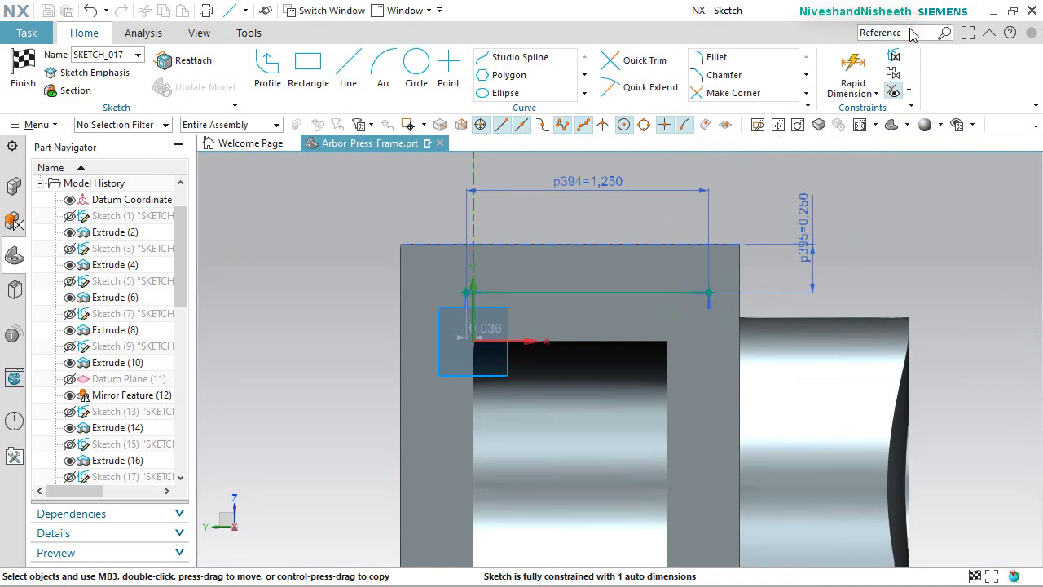
Convert the horizontal line between the two upper hole points to a reference line.
key("Return")
left_click(729, 290)
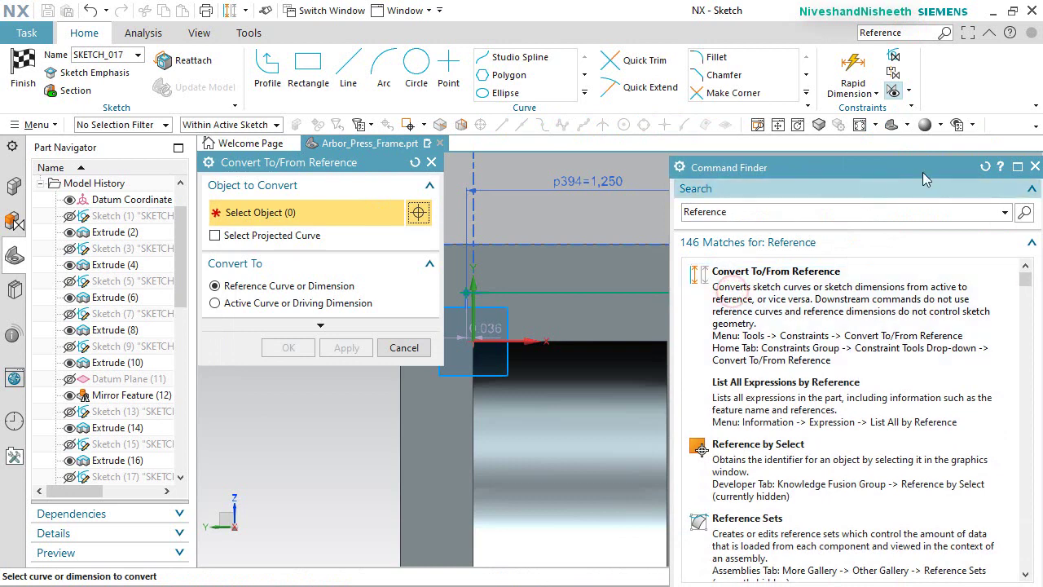
left_click(1032, 167)
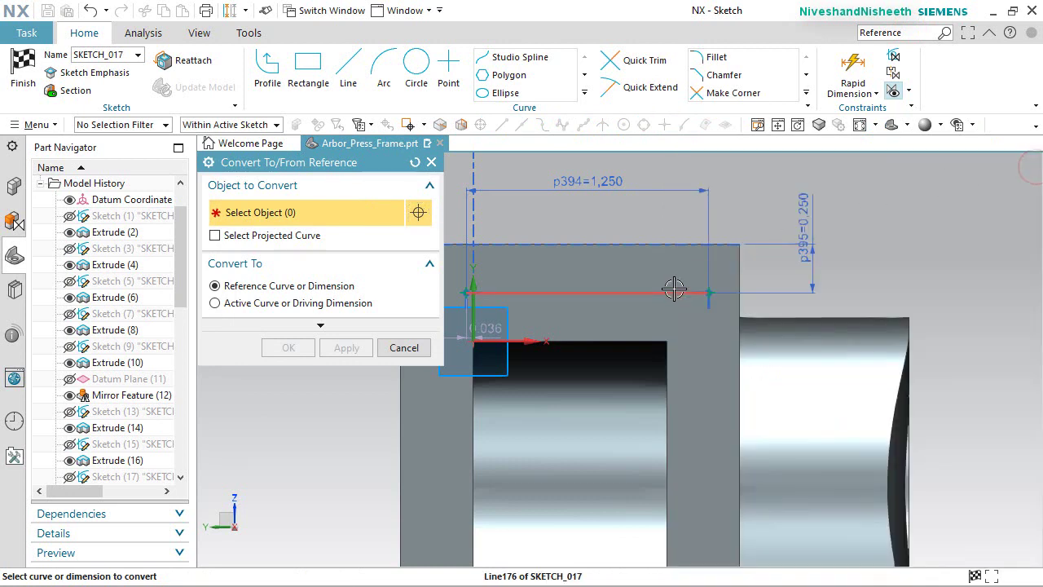
left_click(673, 292)
left_click(285, 348)
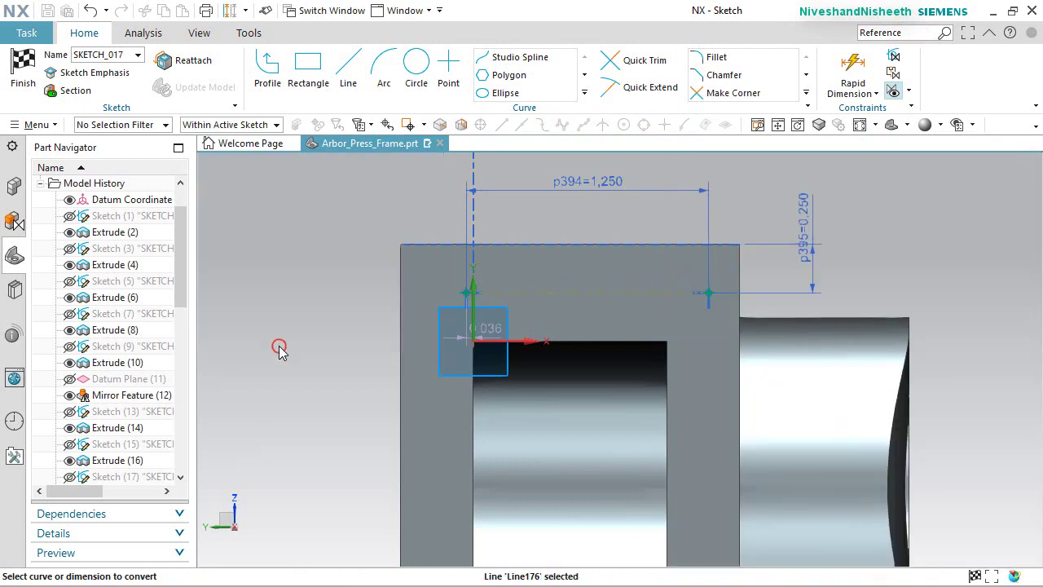
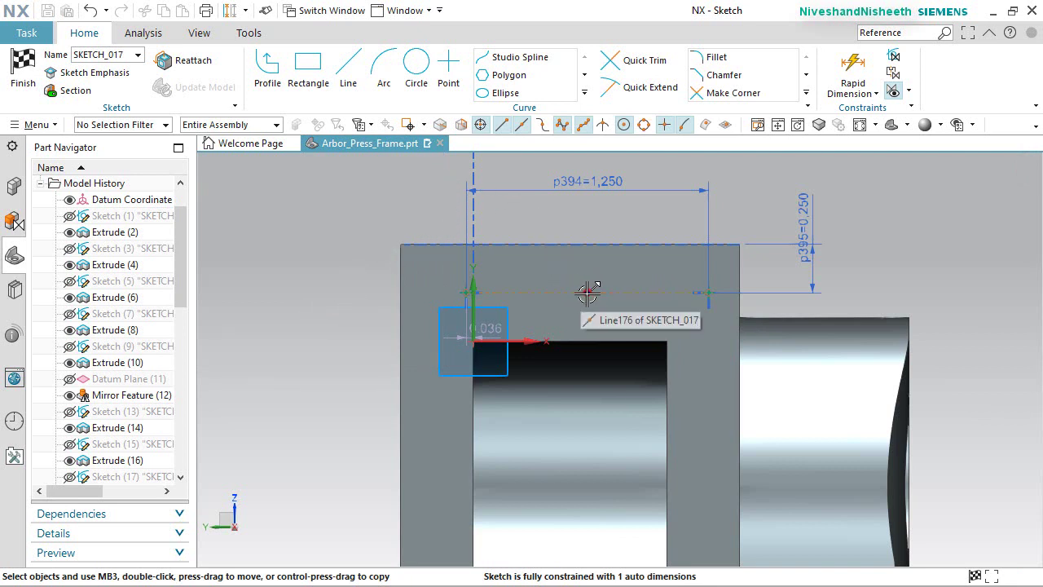
Align the reference line's midpoint vertically with the midpoint of the opening's upper edge and finish the sketch.
left_click(570, 341)
left_click(653, 313)
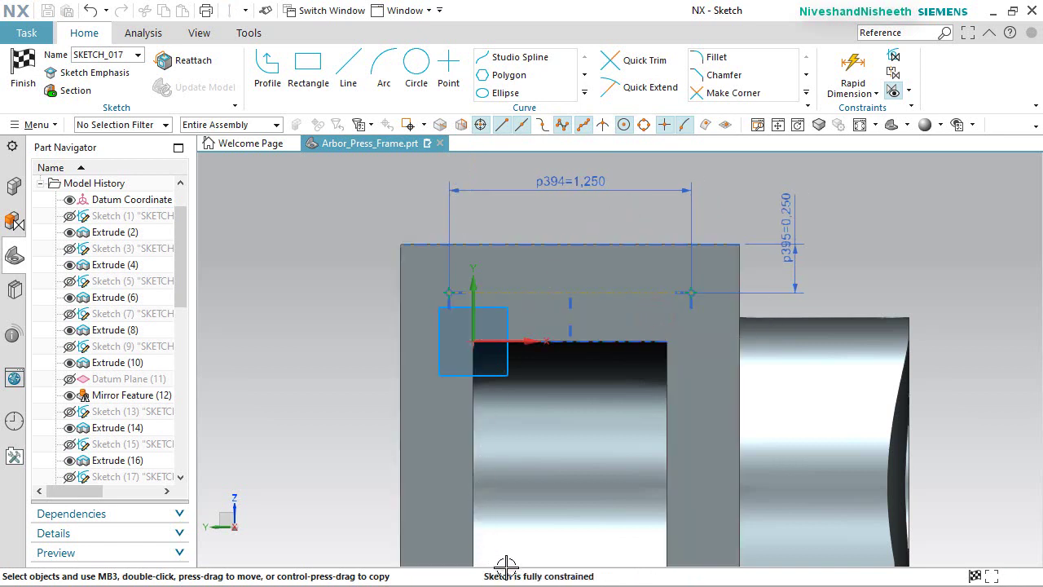
scroll(625, 353, "up", 4)
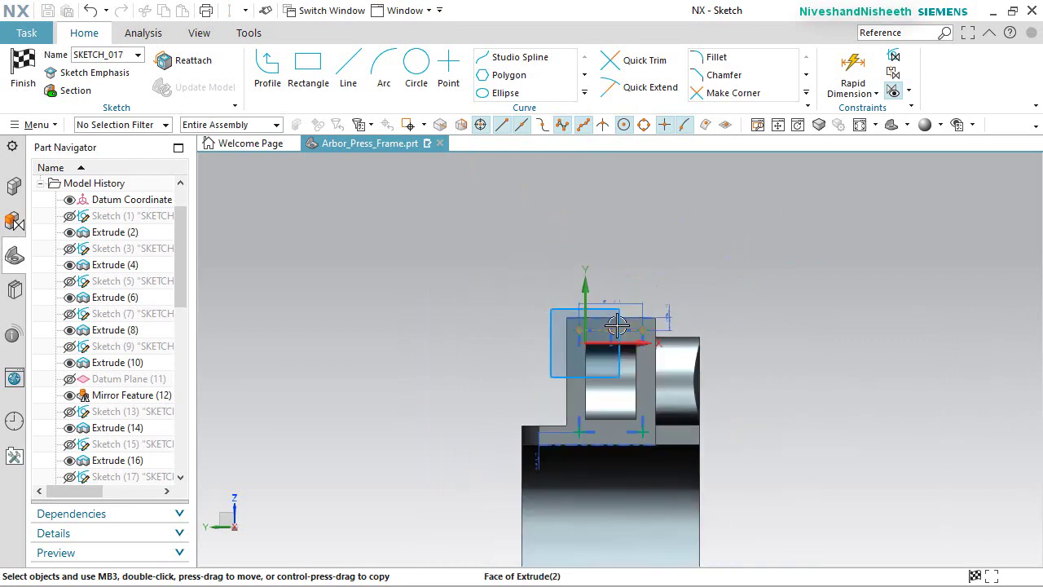
scroll(600, 384, "down", 1)
left_click(23, 70)
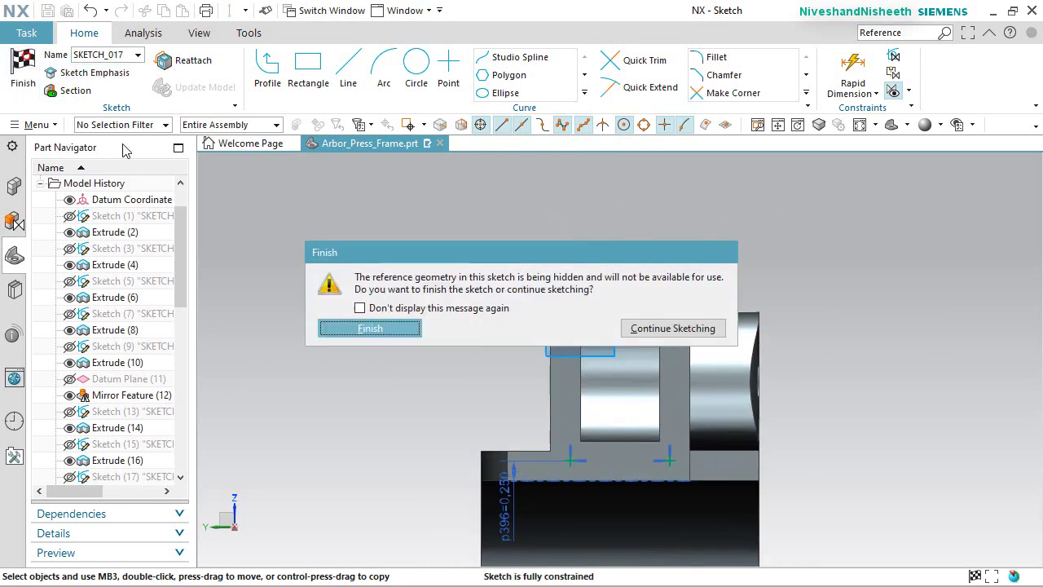
left_click(397, 329)
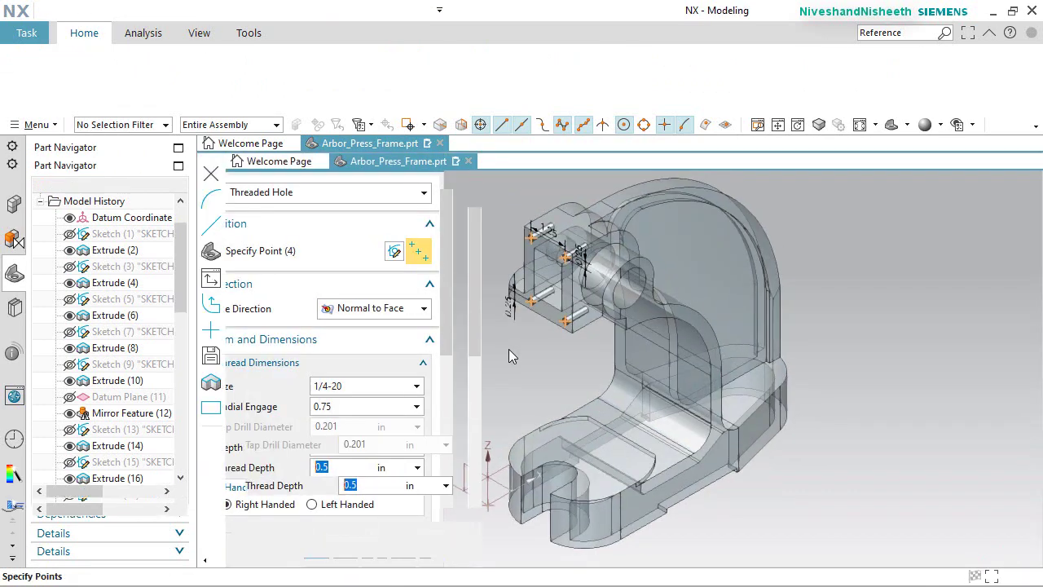
Create the four 1/4-20 threaded holes at the sketched points with a 0.5 in custom thread depth.
scroll(538, 234, "down", 3)
scroll(537, 234, "down", 3)
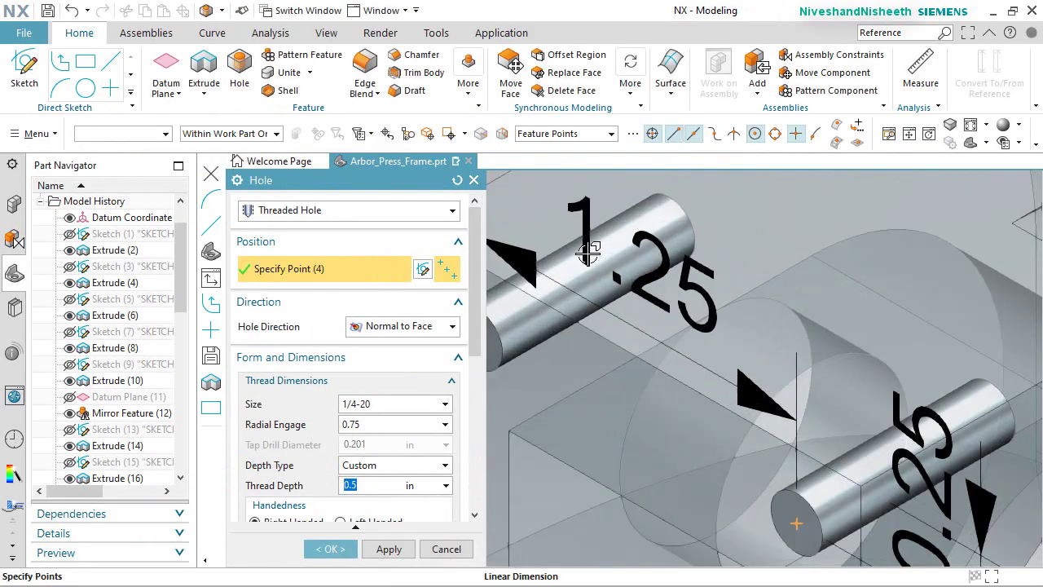
scroll(587, 254, "up", 4)
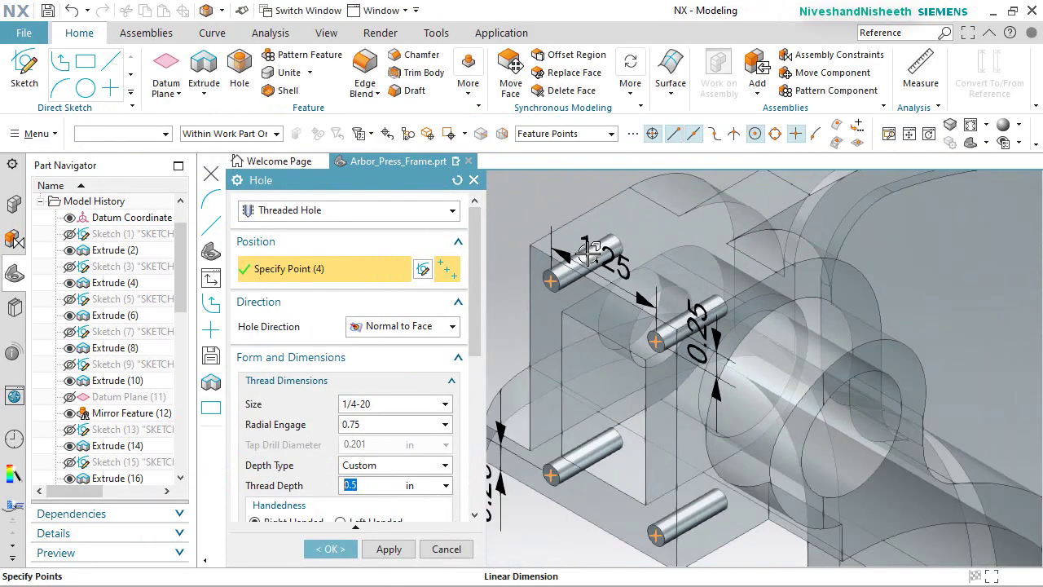
left_click(342, 554)
Inspect the four threaded holes on the head's front face from several angles.
scroll(552, 265, "down", 3)
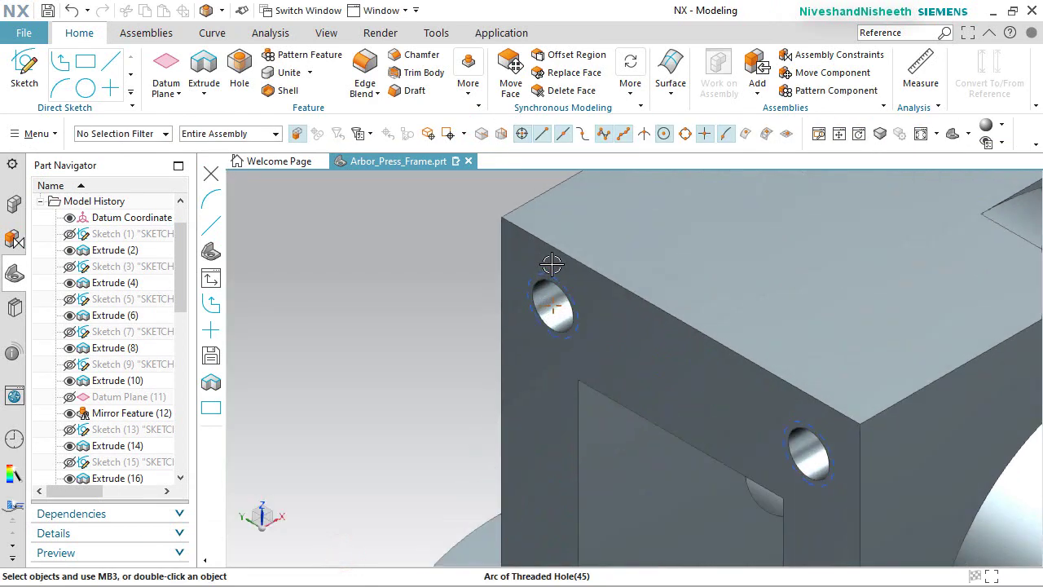
scroll(552, 265, "down", 2)
middle_click_drag(563, 353, 598, 333)
scroll(600, 331, "up", 3)
scroll(656, 290, "down", 2)
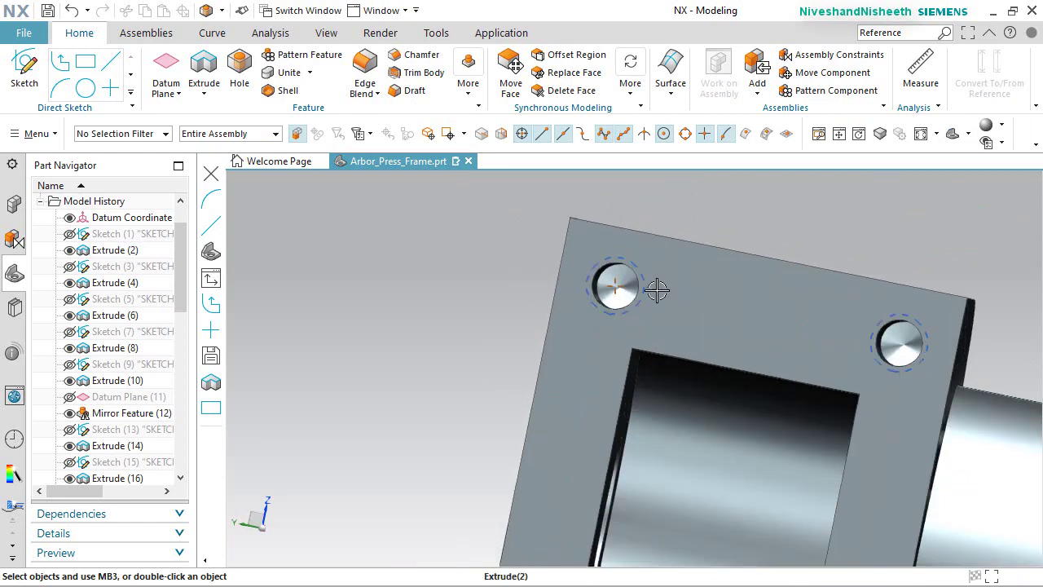
scroll(603, 285, "up", 1)
middle_click_drag(612, 285, 611, 277)
scroll(610, 277, "up", 3)
scroll(684, 425, "down", 3)
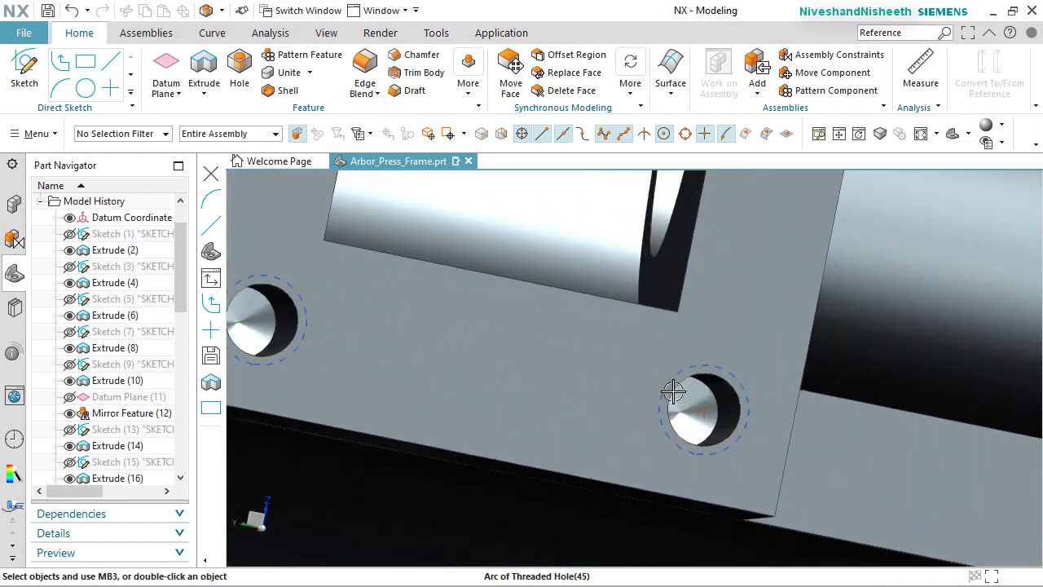
scroll(628, 384, "up", 3)
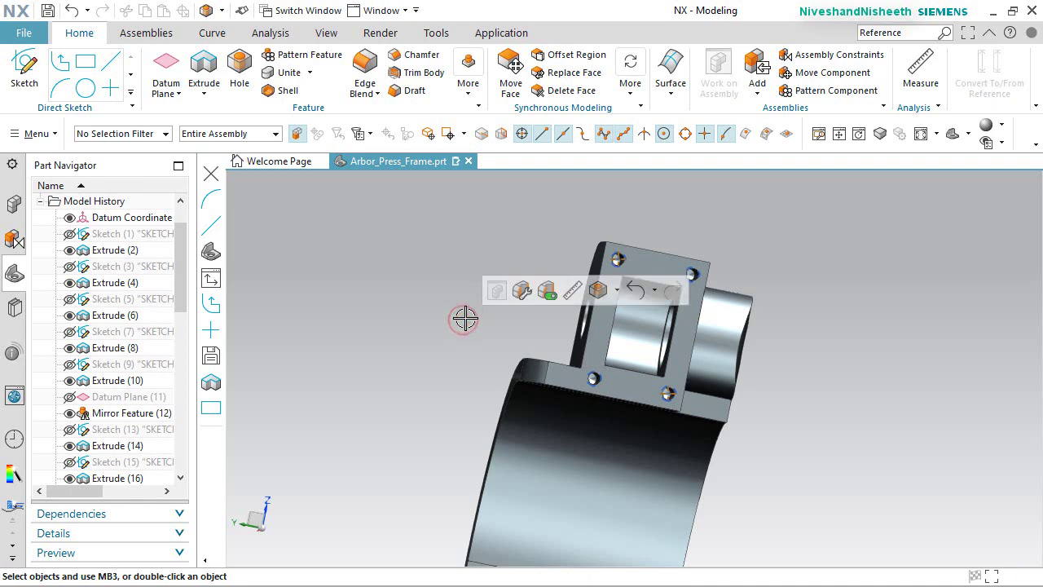
Start a sketch on the head's flat side face around the cross bore, opposite the existing cylindrical boss.
key("Home")
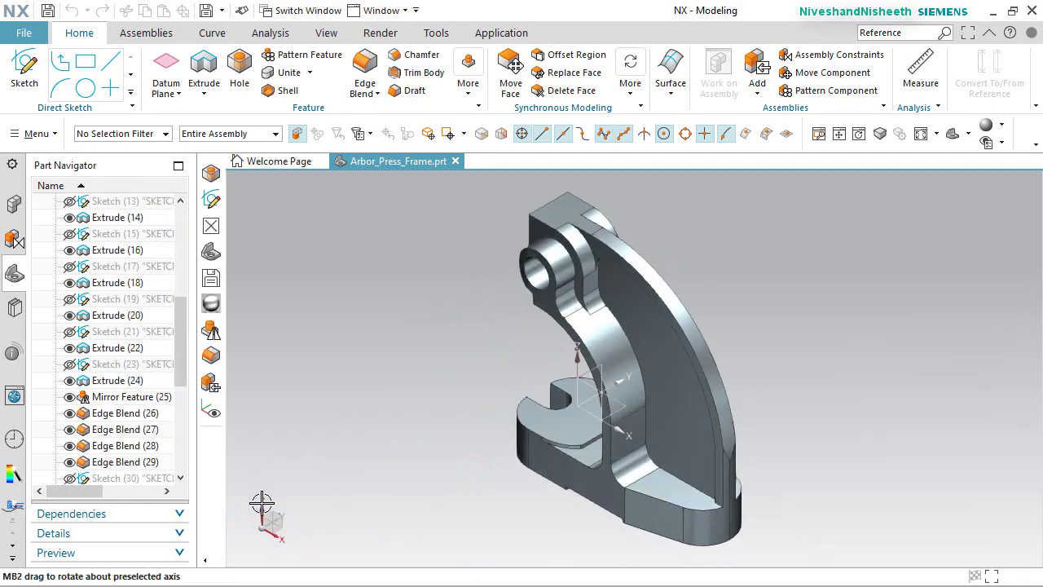
left_click(261, 502)
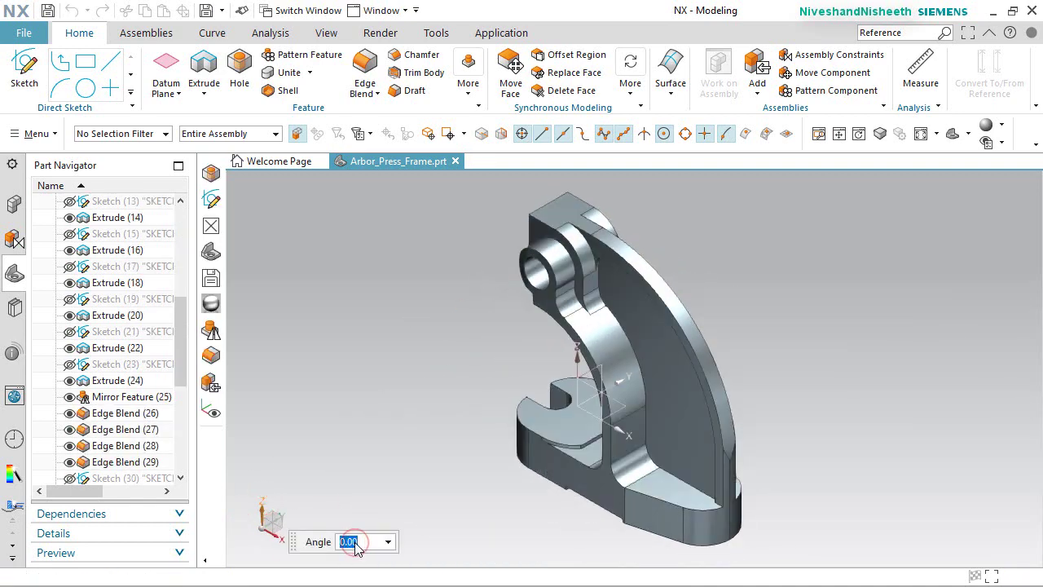
type("90")
key("Return")
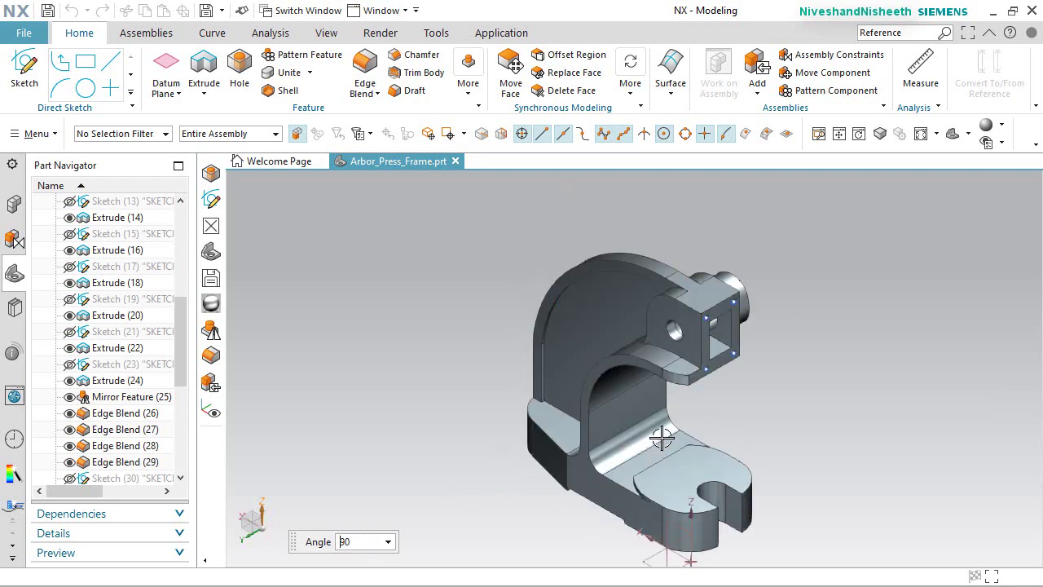
scroll(715, 330, "up", 4)
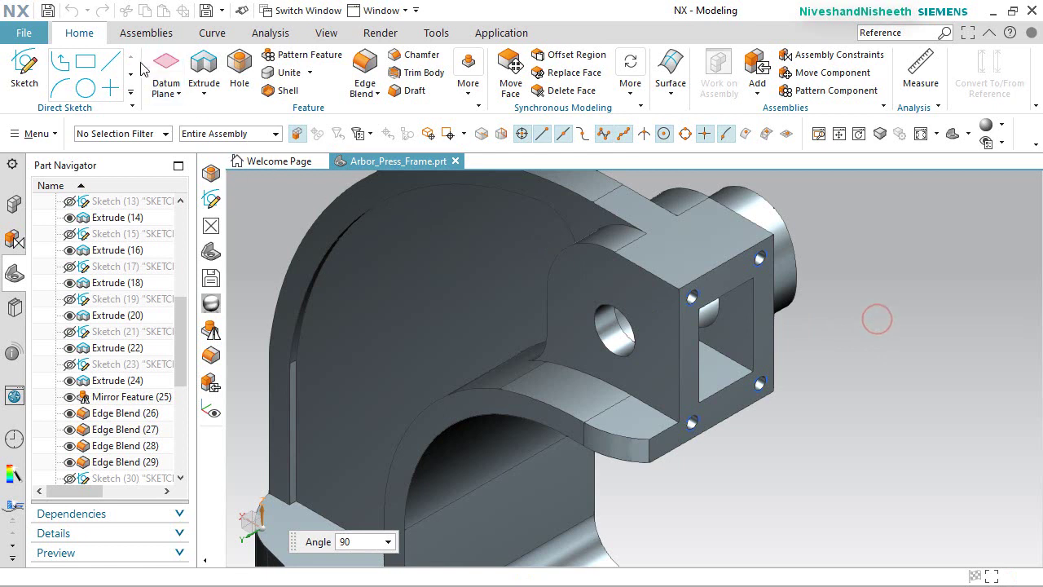
left_click(18, 65)
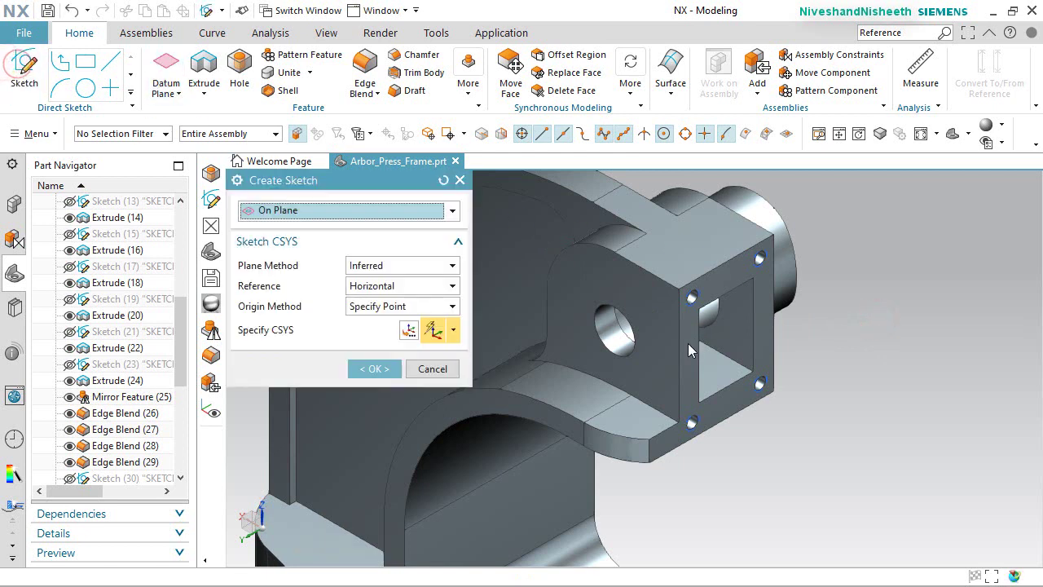
left_click(648, 318)
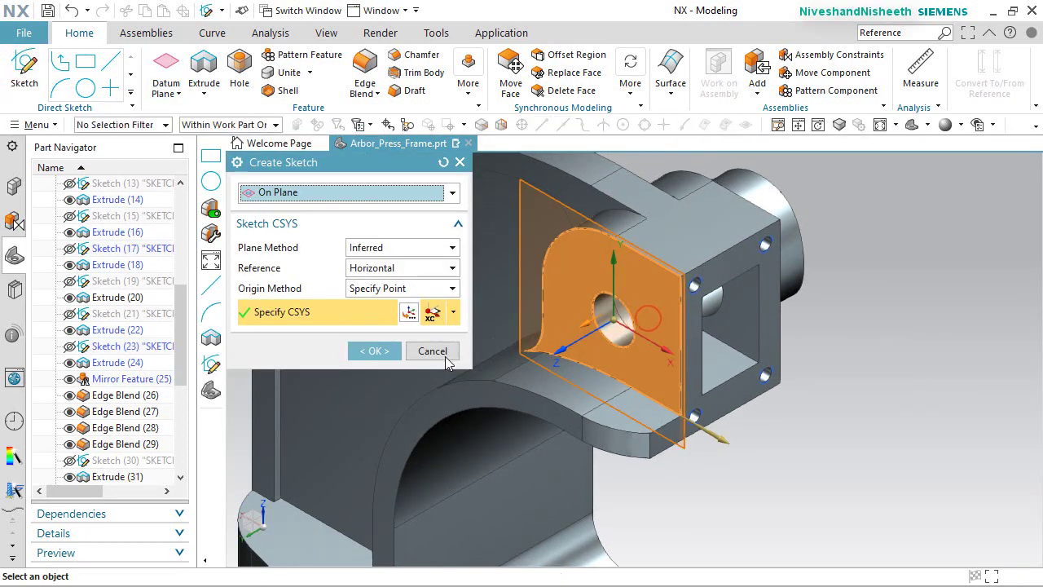
left_click(374, 351)
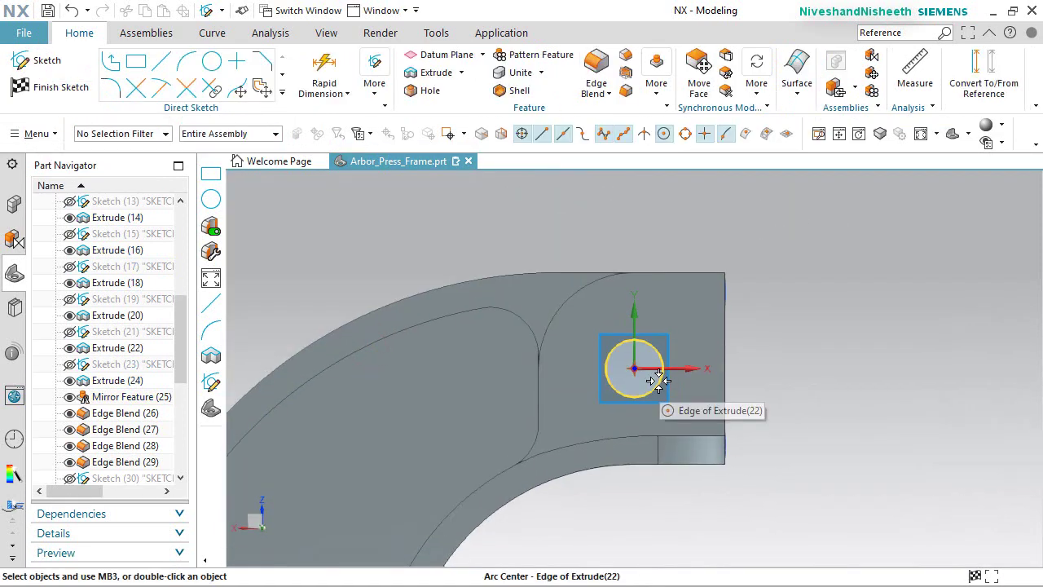
Project the circular edge of the cross bore onto the sketch.
left_click(282, 95)
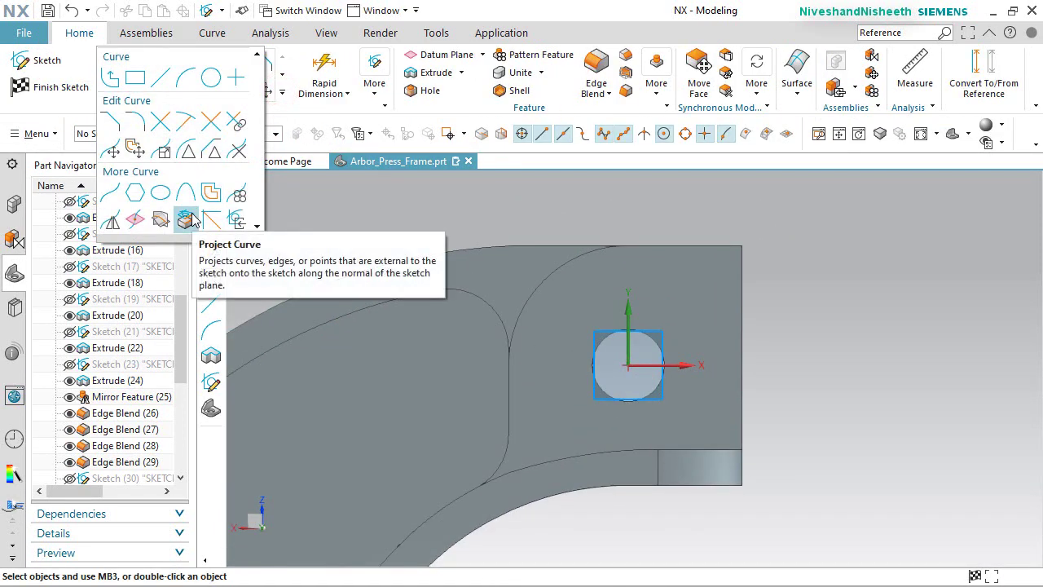
left_click(210, 194)
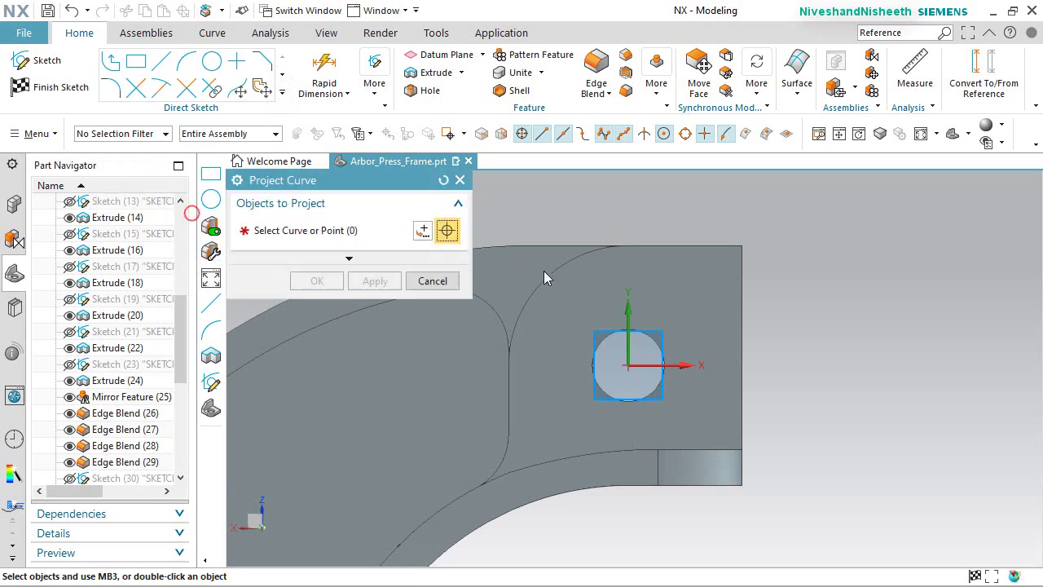
left_click(655, 341)
left_click(316, 281)
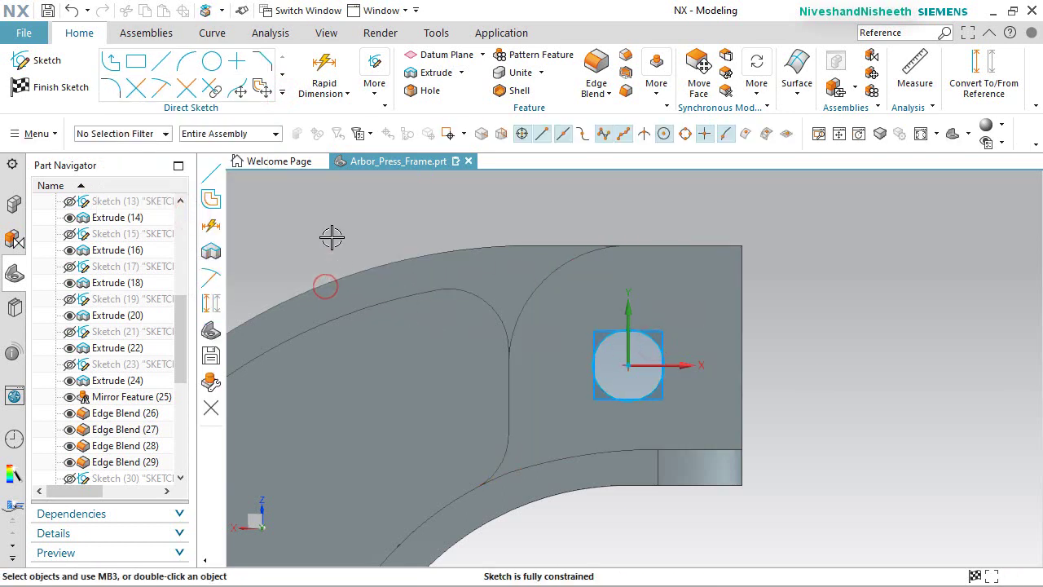
Draw a 1.374 in diameter circle concentric with the cross bore and finish the sketch.
left_click(211, 61)
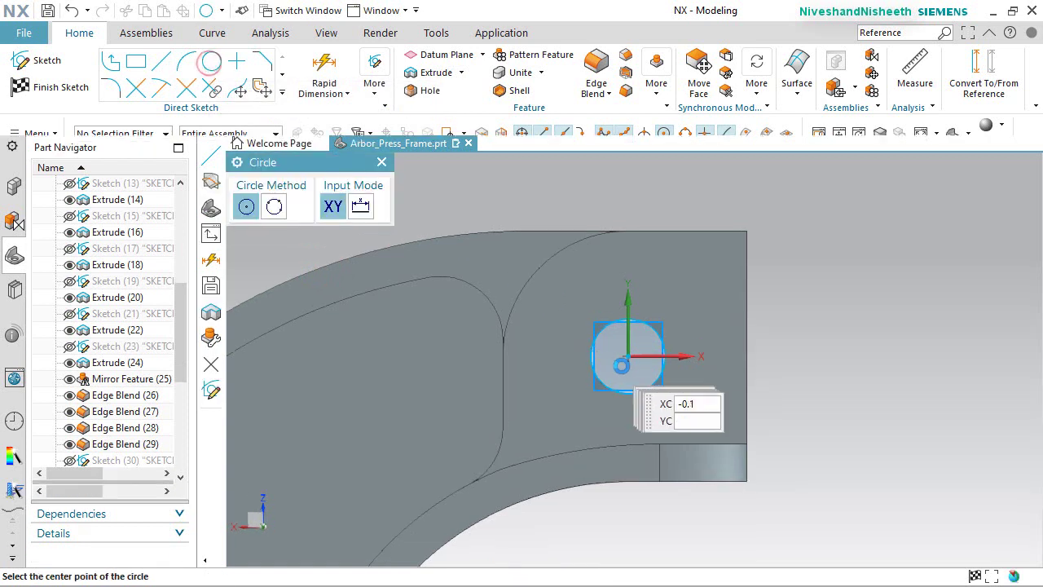
left_click(628, 356)
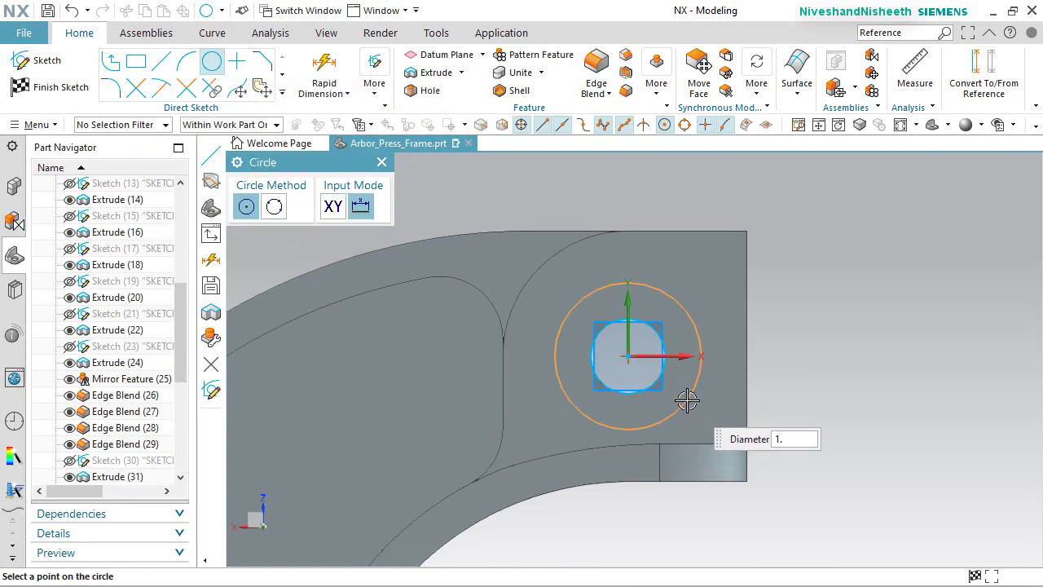
key("Return")
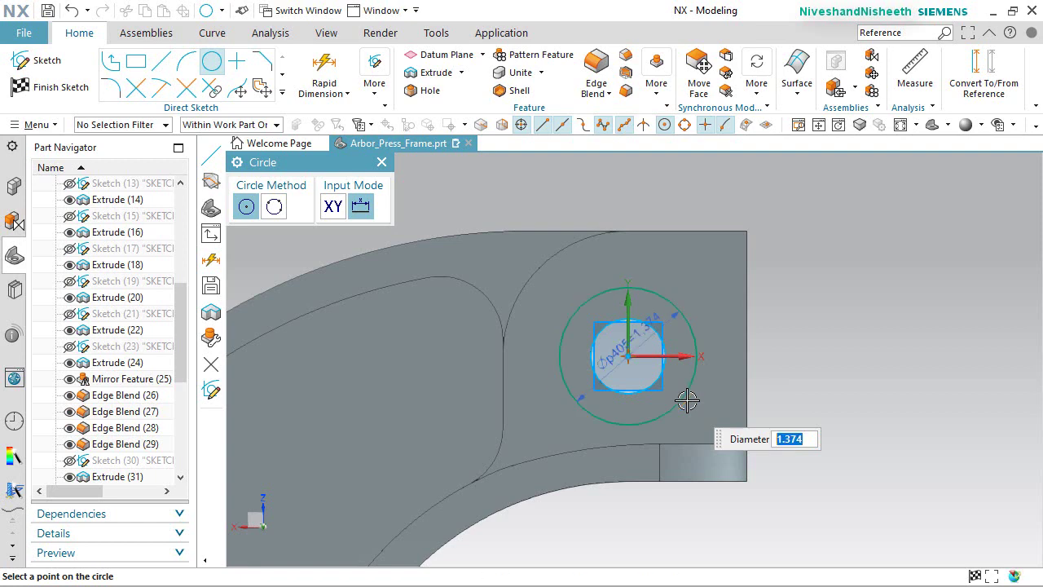
right_click(385, 289)
left_click(436, 193)
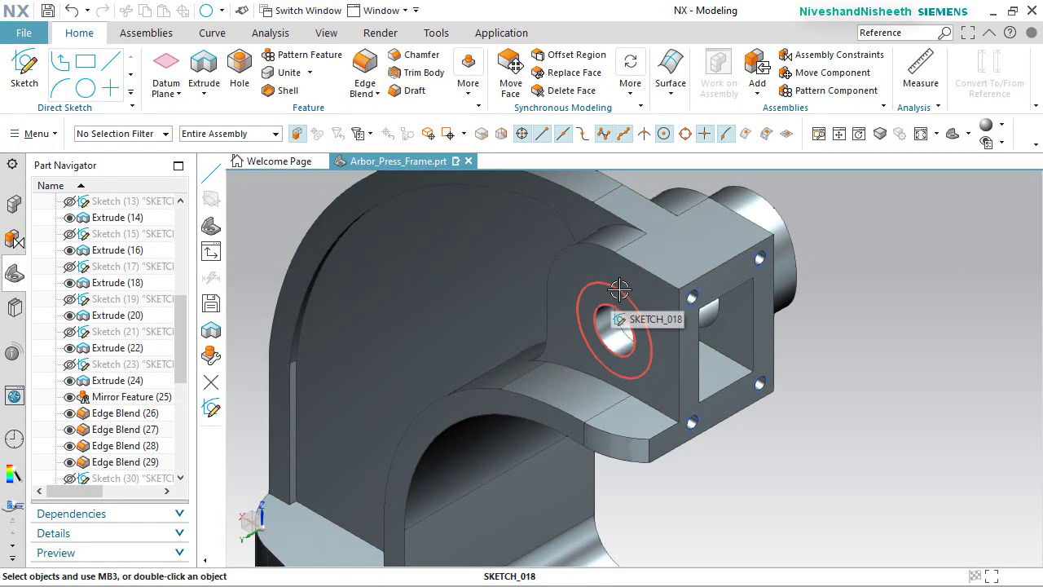
Extrude the two concentric circles 0.375 in outward as a ring boss, united with the frame.
left_click(619, 290)
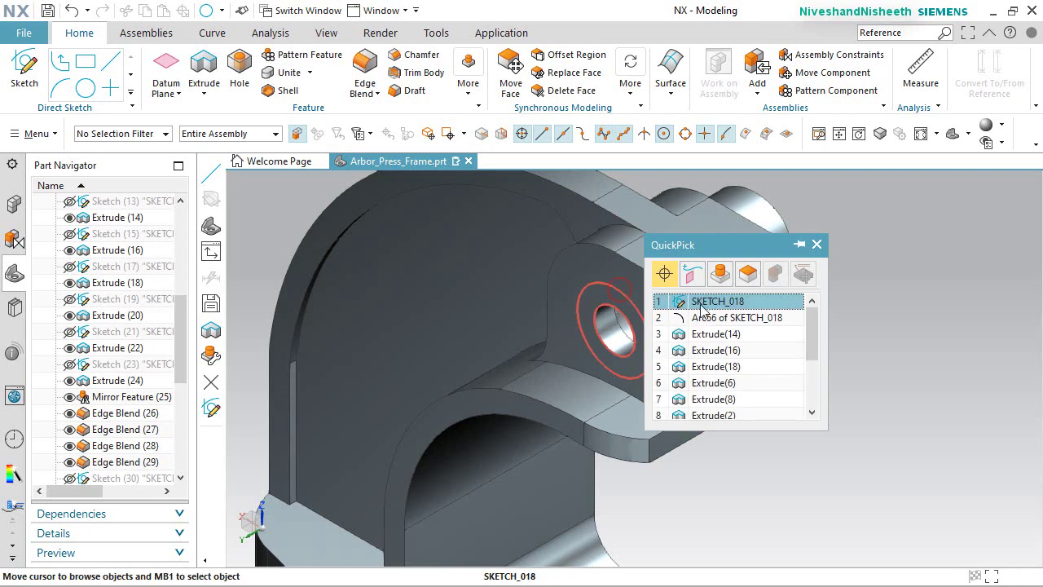
left_click(710, 312)
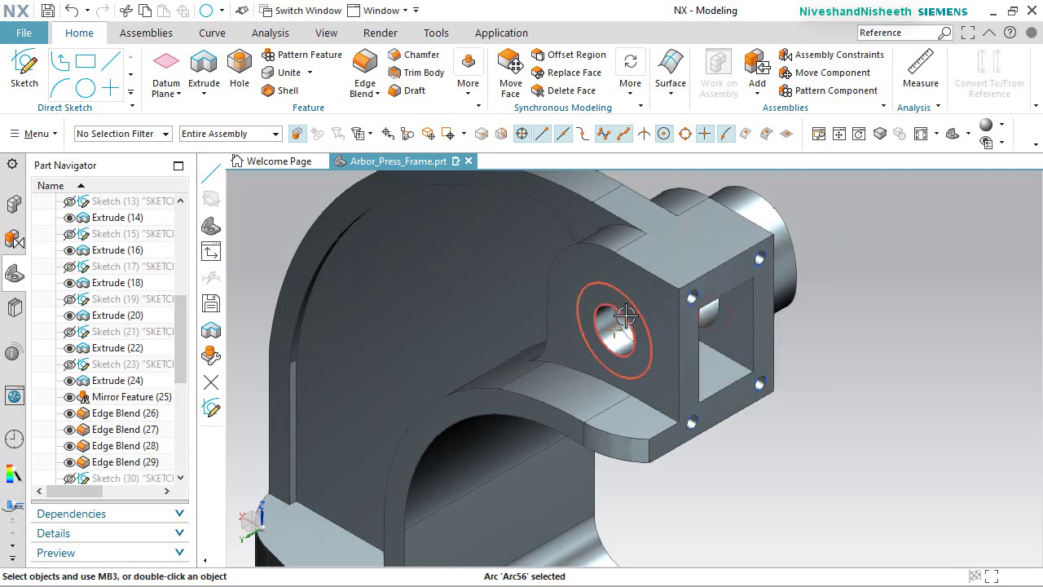
left_click(625, 316)
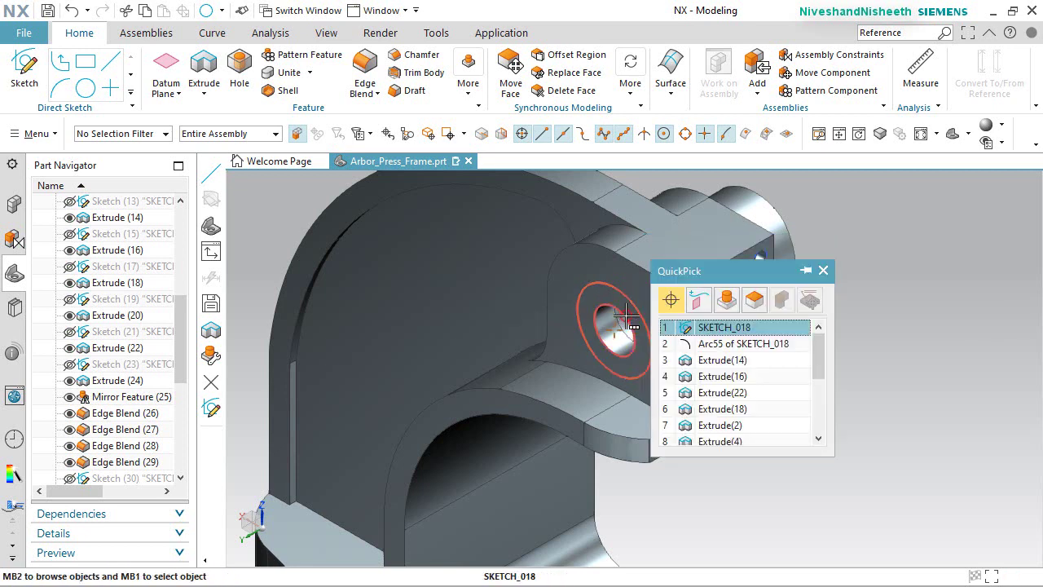
left_click(710, 342)
left_click(204, 65)
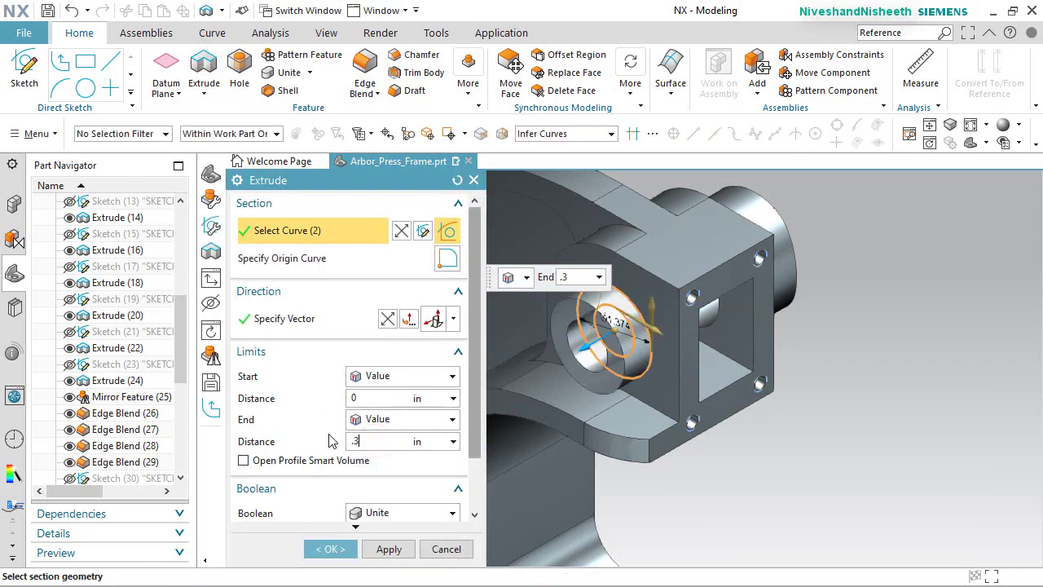
key("Return")
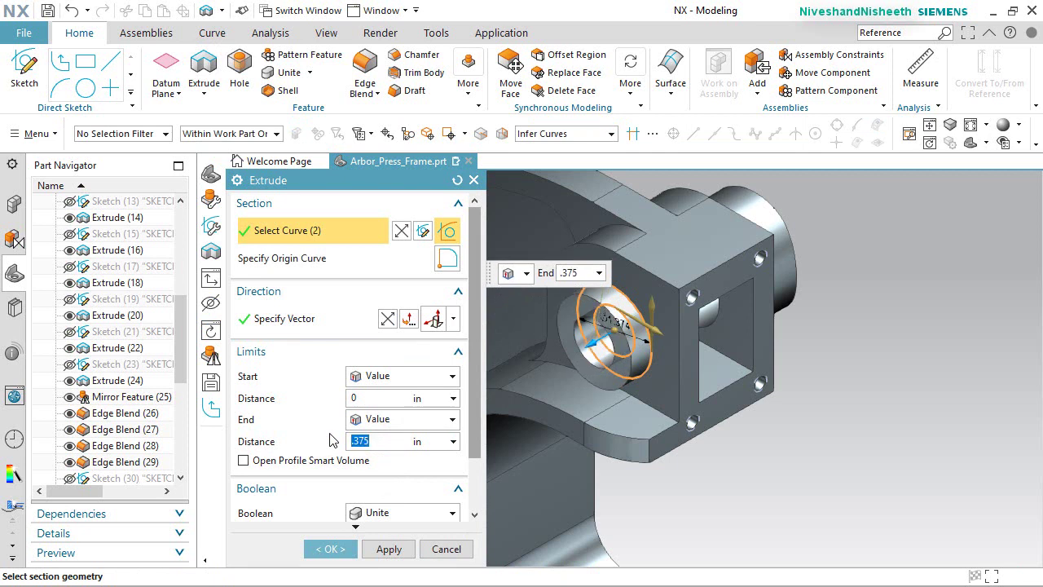
scroll(332, 440, "down", 3)
left_click(330, 549)
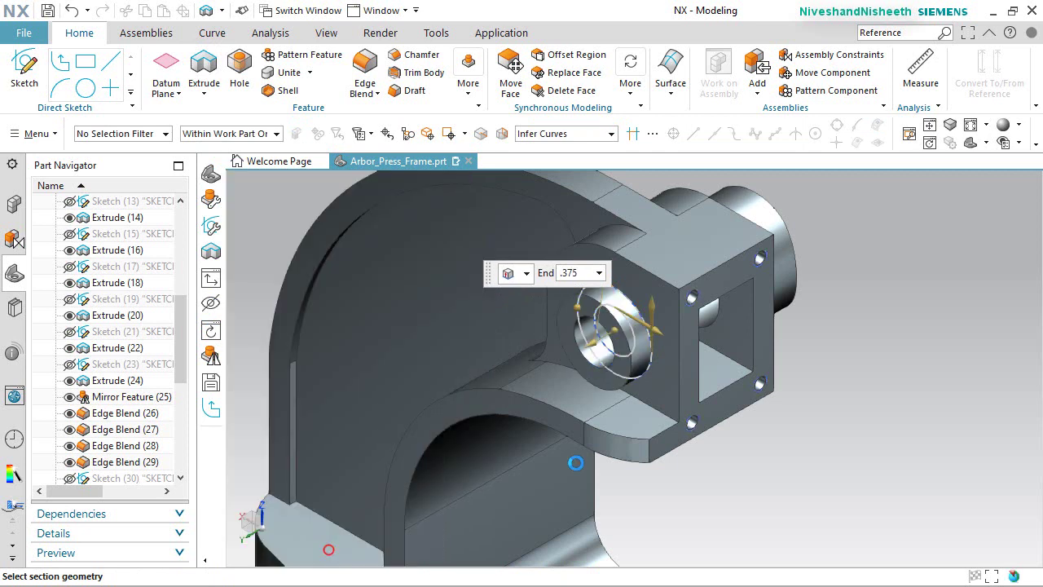
Hide the ring boss's sketch and save the part.
scroll(144, 435, "down", 6)
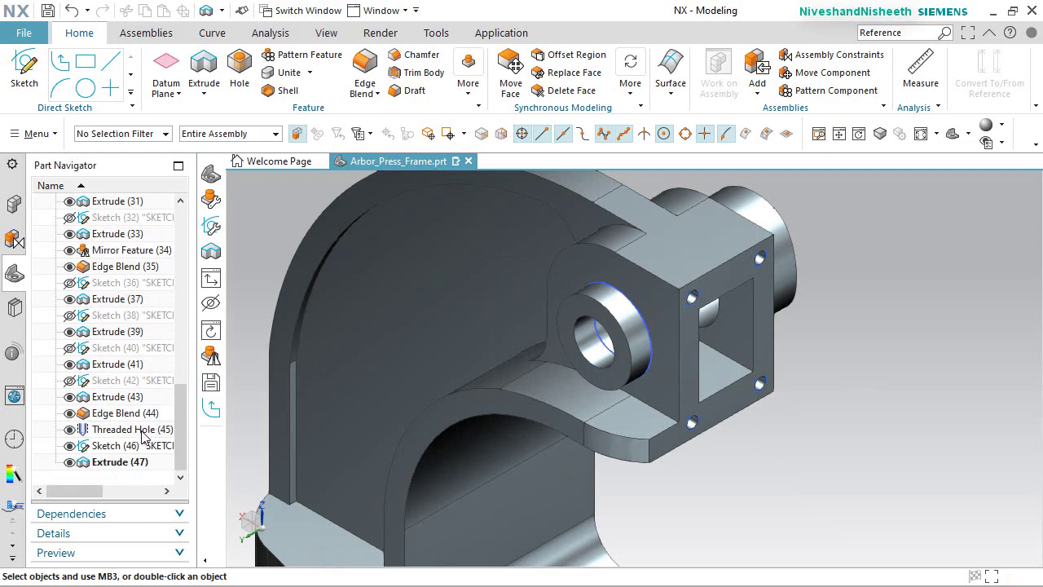
left_click(70, 446)
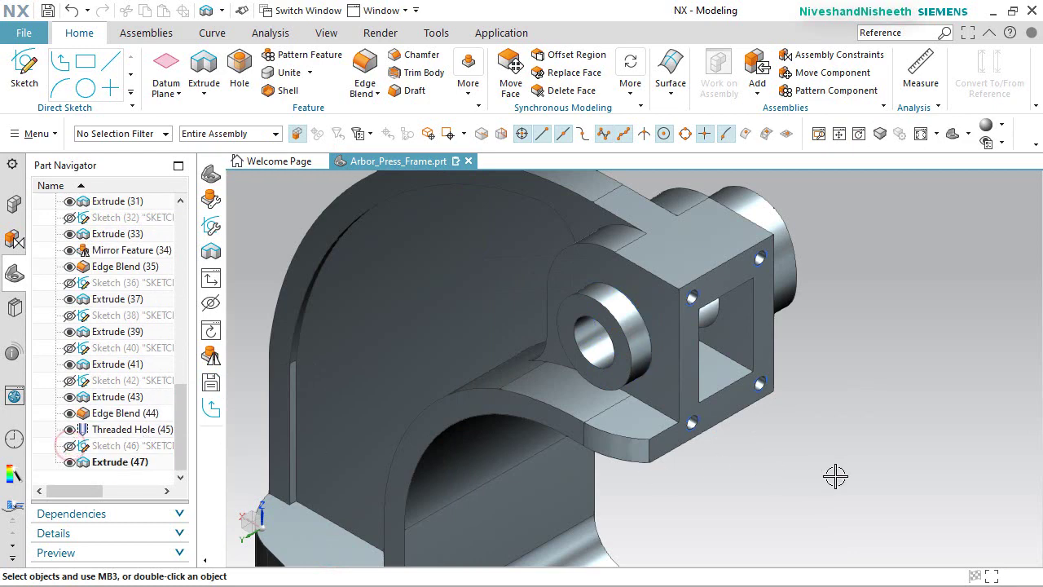
middle_click_drag(708, 436, 885, 280)
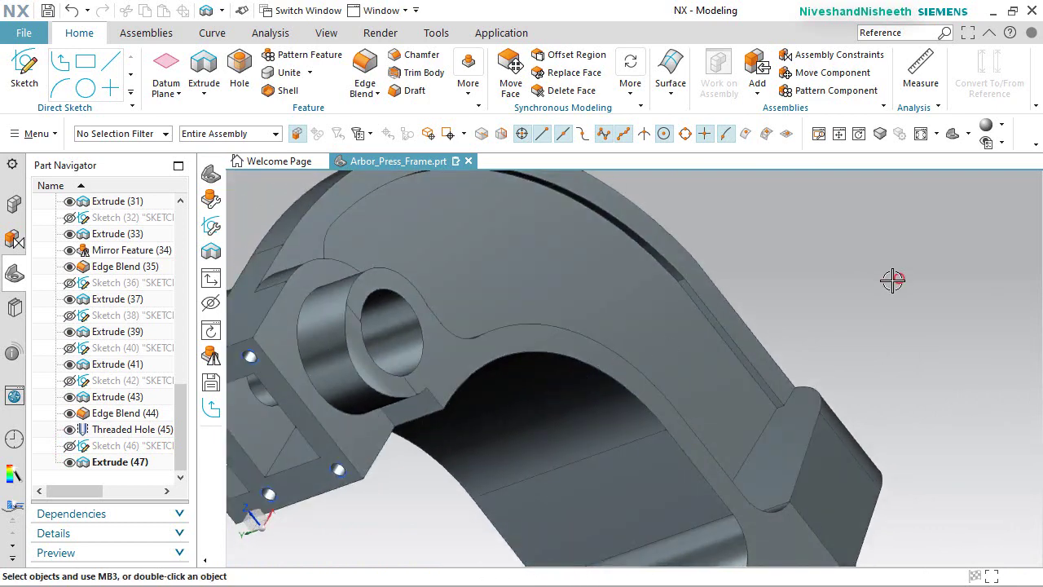
key("Home")
key("ctrl+s")
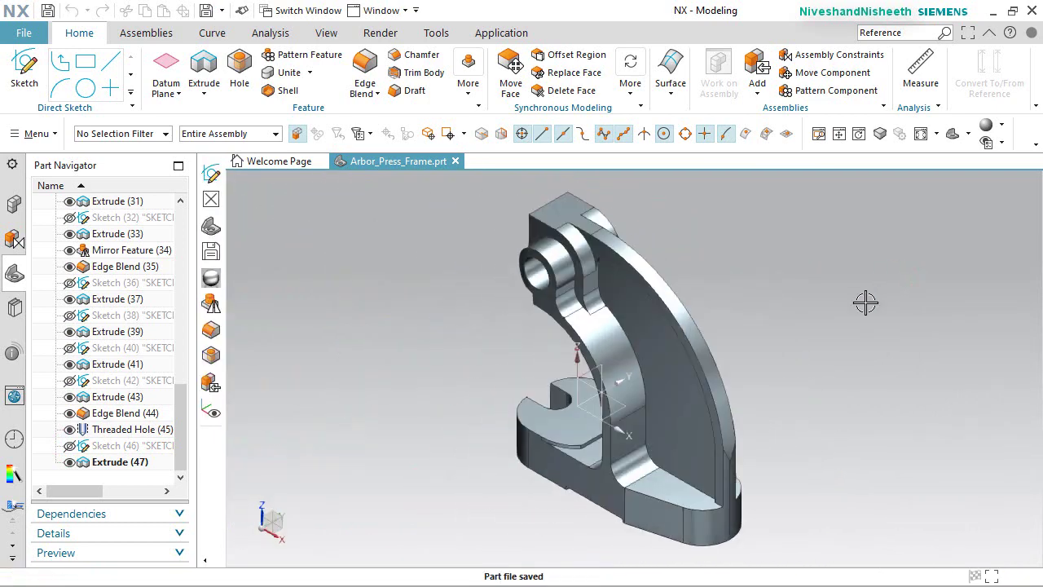
Blend the two edges around the base of the cylindrical boss with a 0.125 in circular radius and save the part.
key("b")
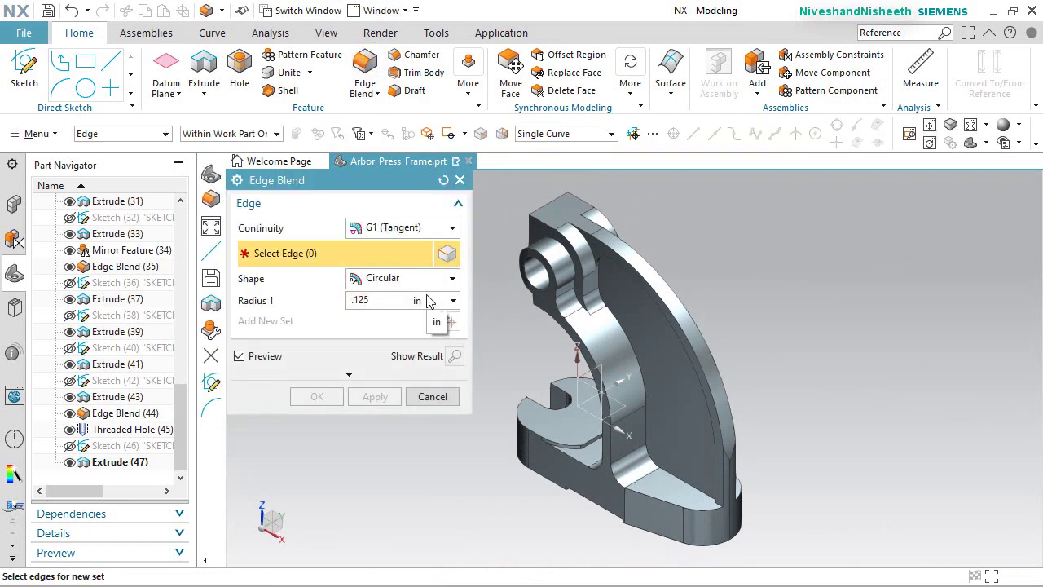
scroll(541, 228, "up", 5)
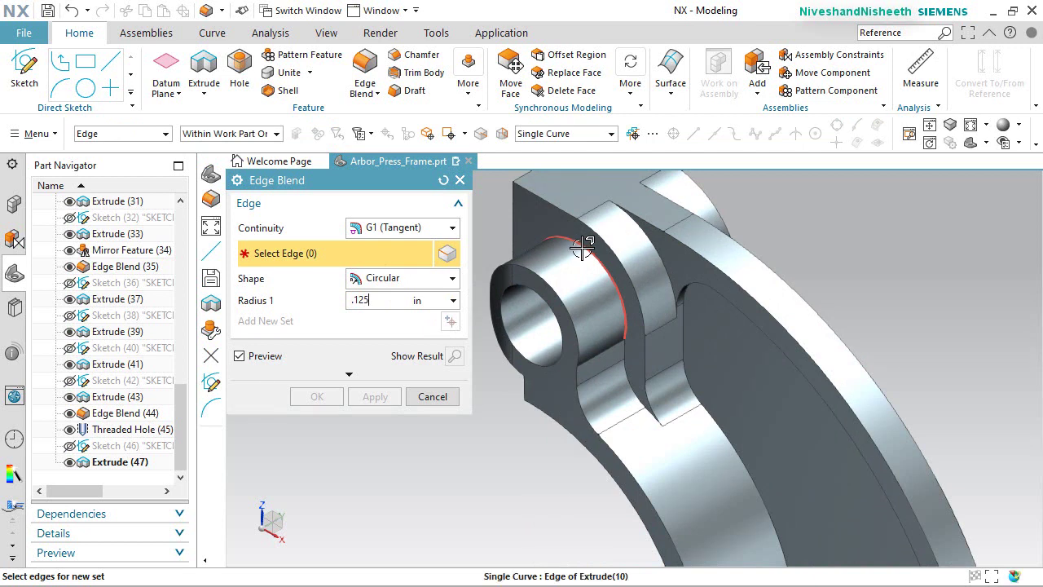
left_click(582, 246)
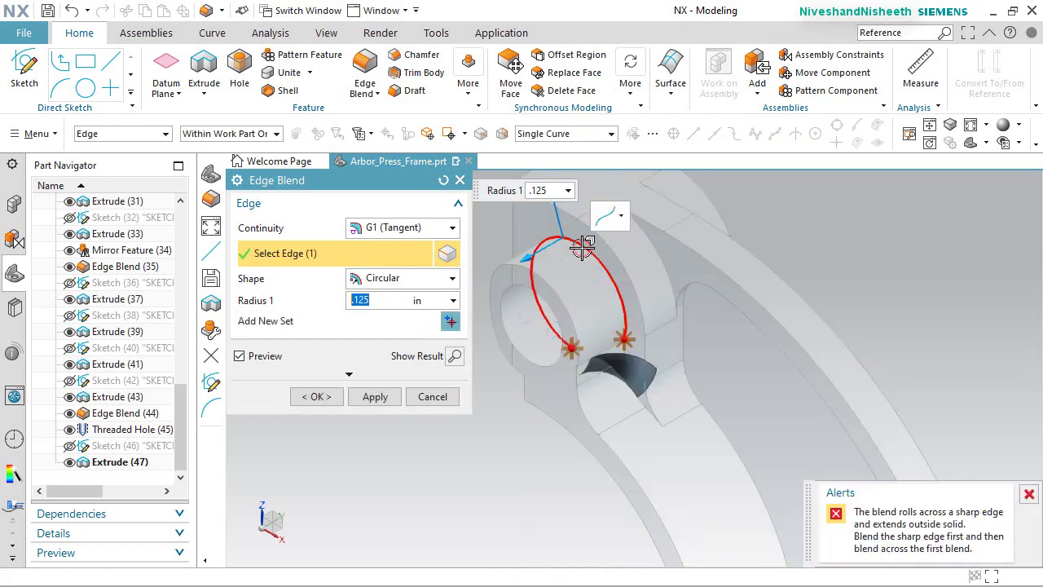
left_click(629, 350)
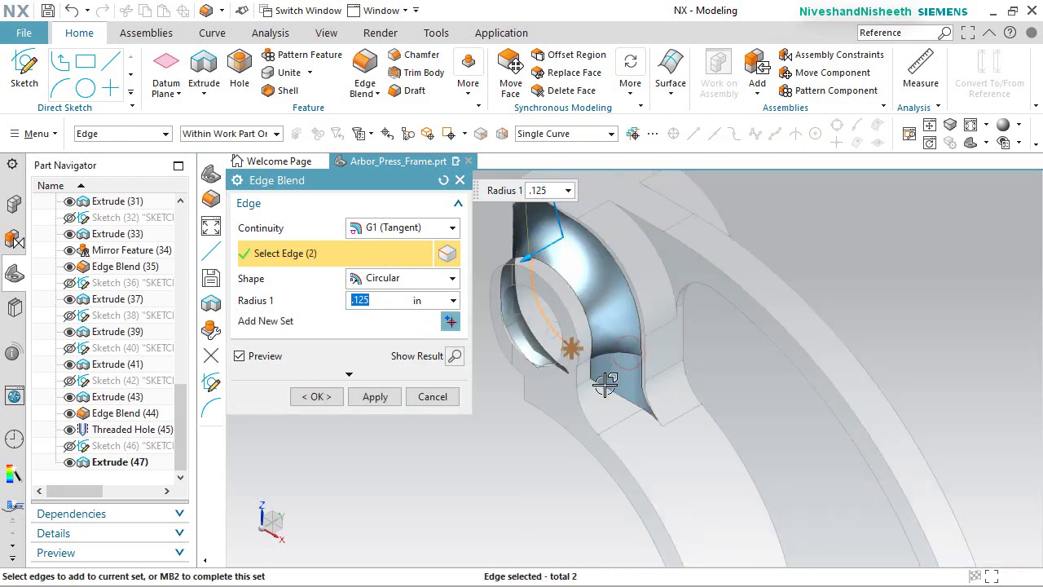
middle_click_drag(604, 385, 664, 389)
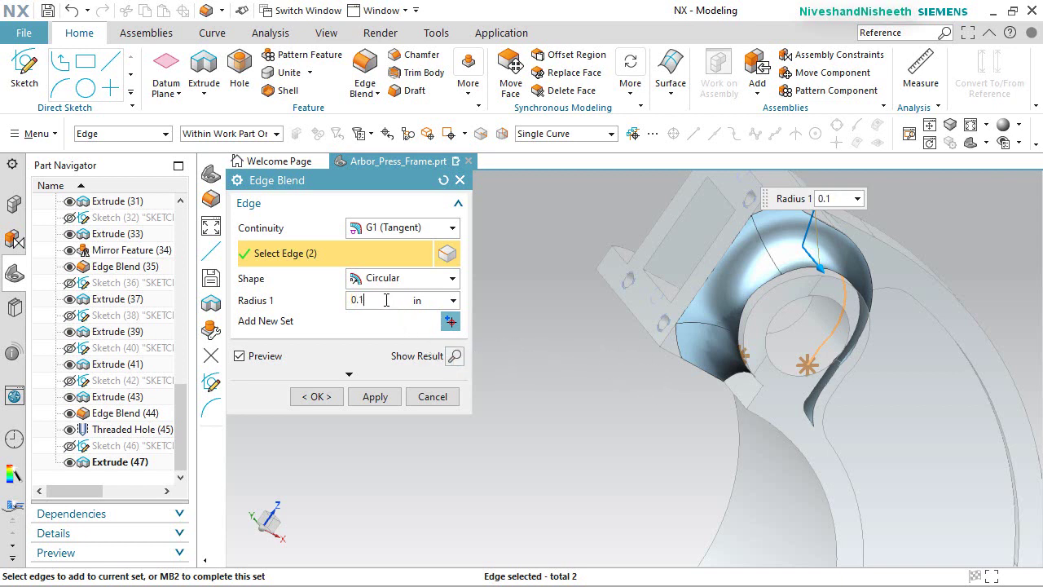
key("Return")
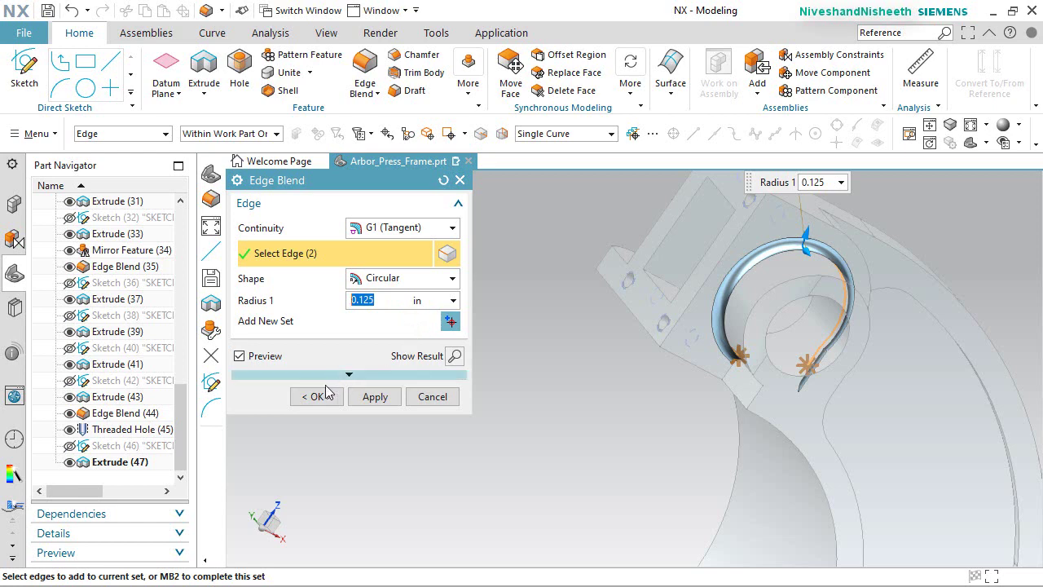
left_click(318, 396)
middle_click_drag(850, 325, 587, 418)
scroll(372, 380, "down", 3)
key("ctrl+s")
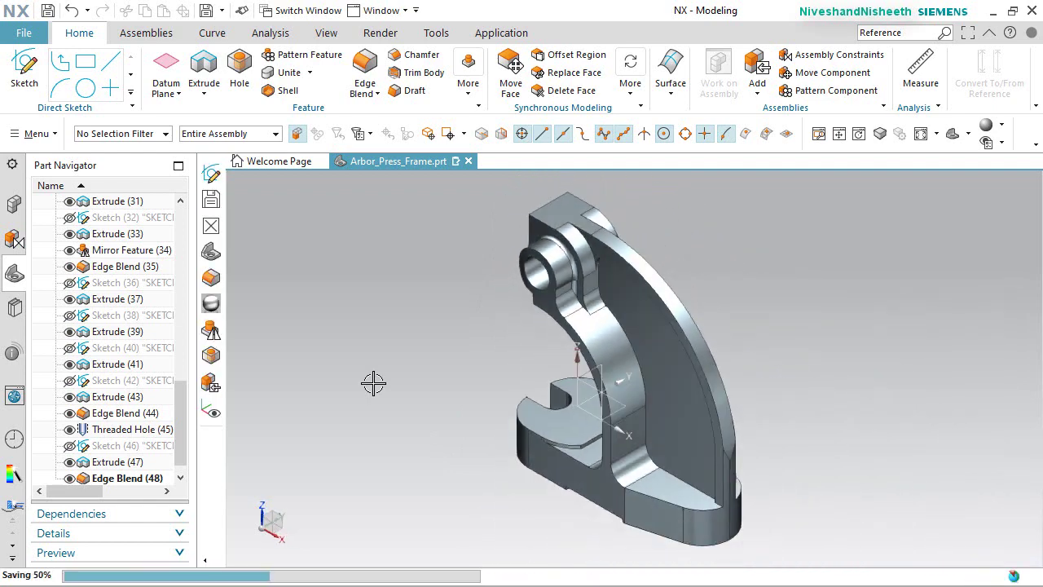
Rotate the view to the opposite side and create a sketch on the flat top face of the frame's head.
left_click(262, 511)
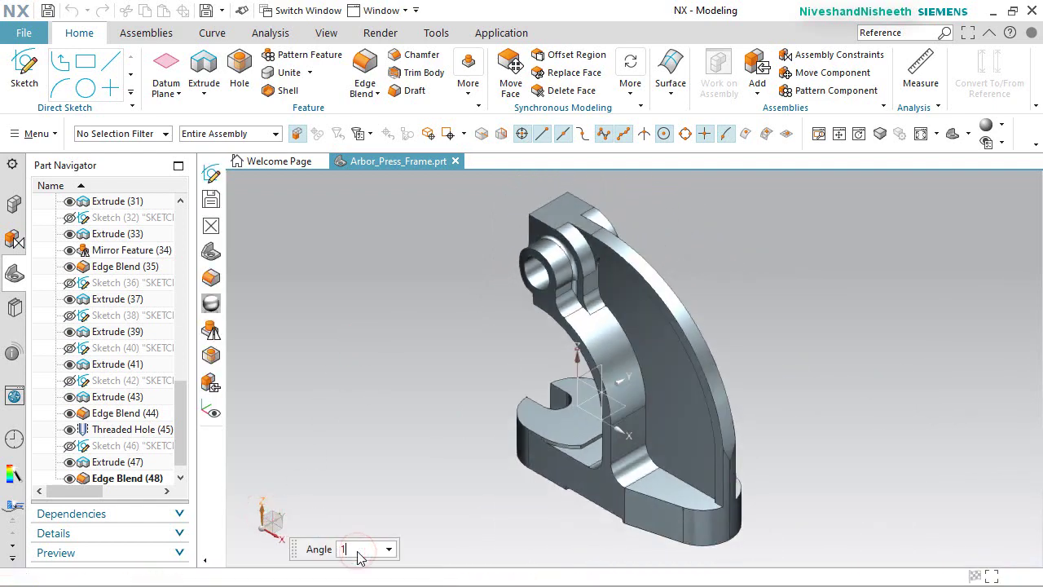
key("Return")
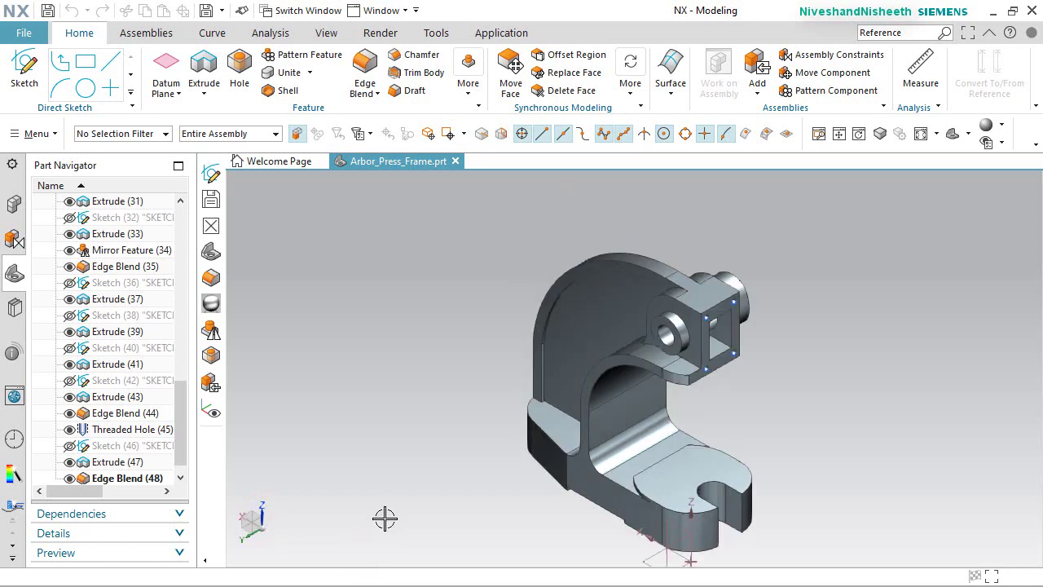
left_click(24, 70)
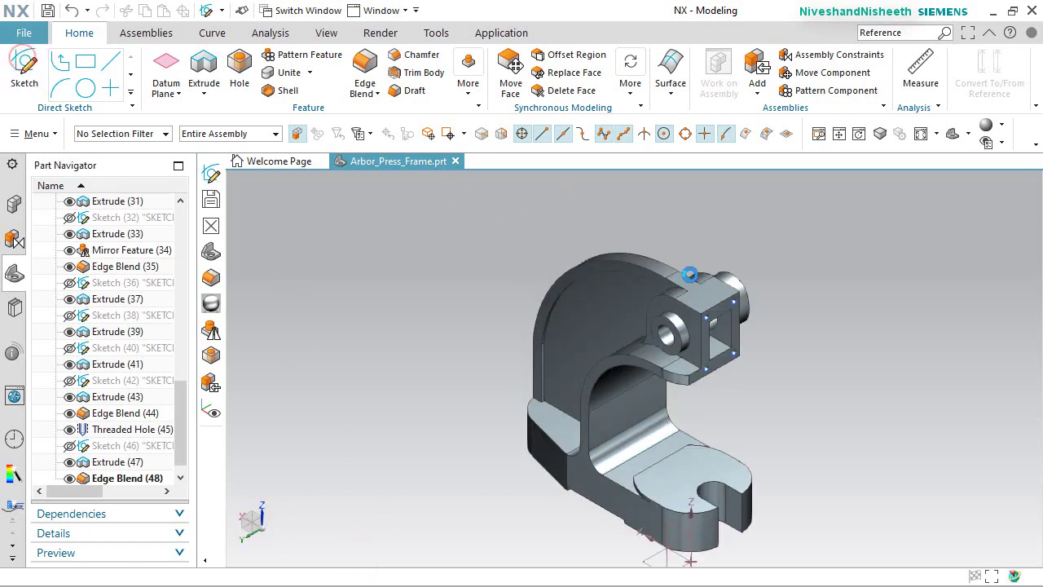
scroll(700, 287, "up", 5)
left_click(673, 301)
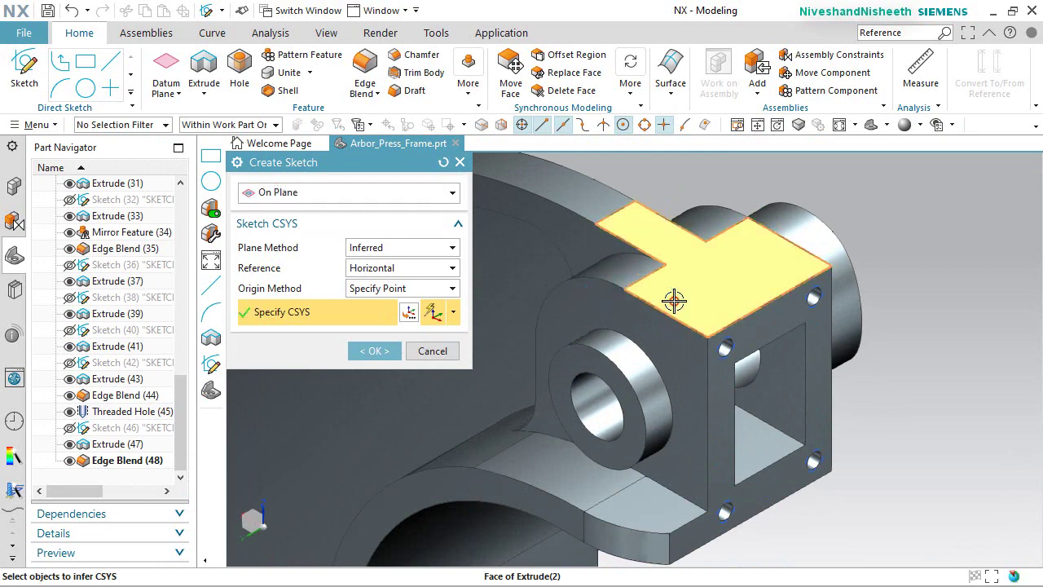
left_click(368, 359)
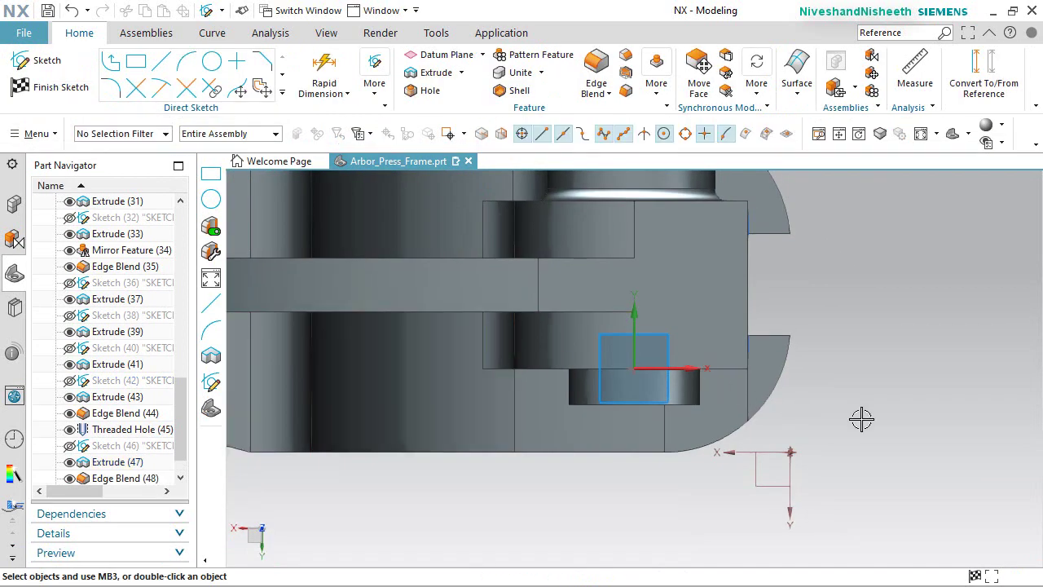
Sketch a 0.125 in diameter circle above the short boss, just below the sketch origin.
left_click(211, 61)
scroll(666, 366, "up", 3)
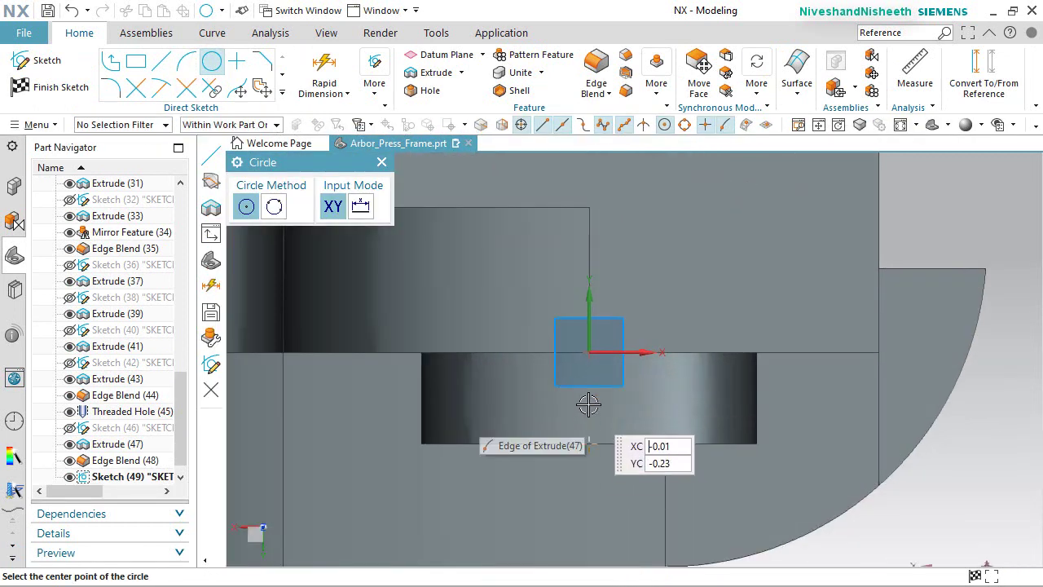
left_click(590, 391)
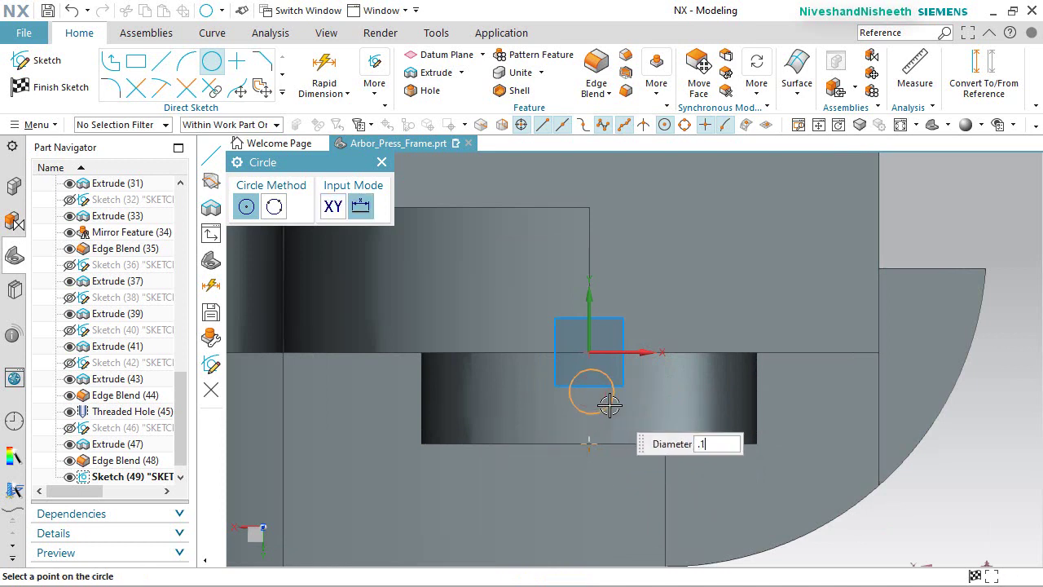
key("Return")
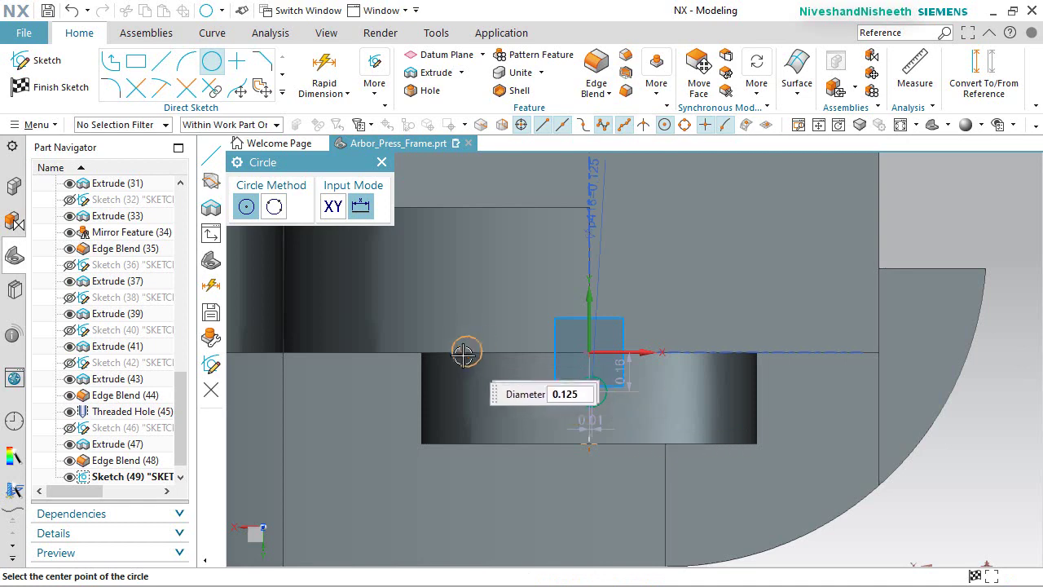
right_click(484, 244)
left_click(519, 220)
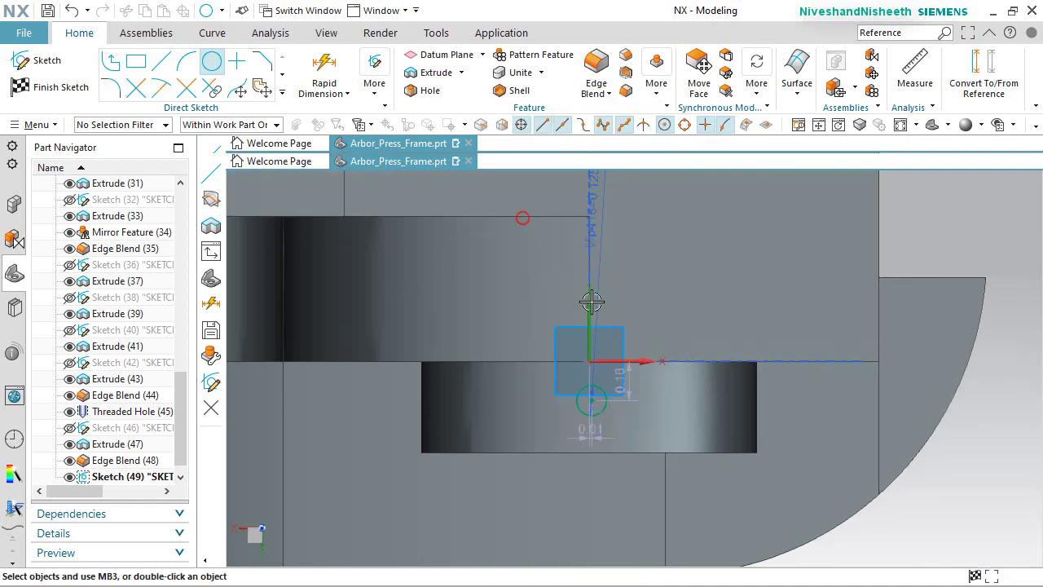
Constrain the circle's centre to align vertically with the sketch origin.
scroll(607, 359, "up", 3)
scroll(650, 461, "down", 3)
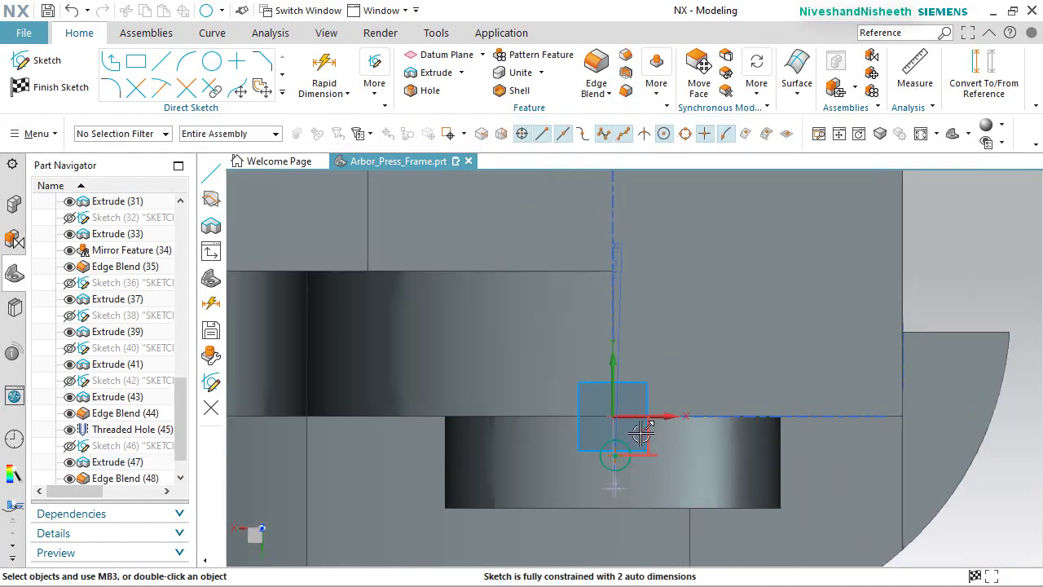
scroll(633, 455, "up", 3)
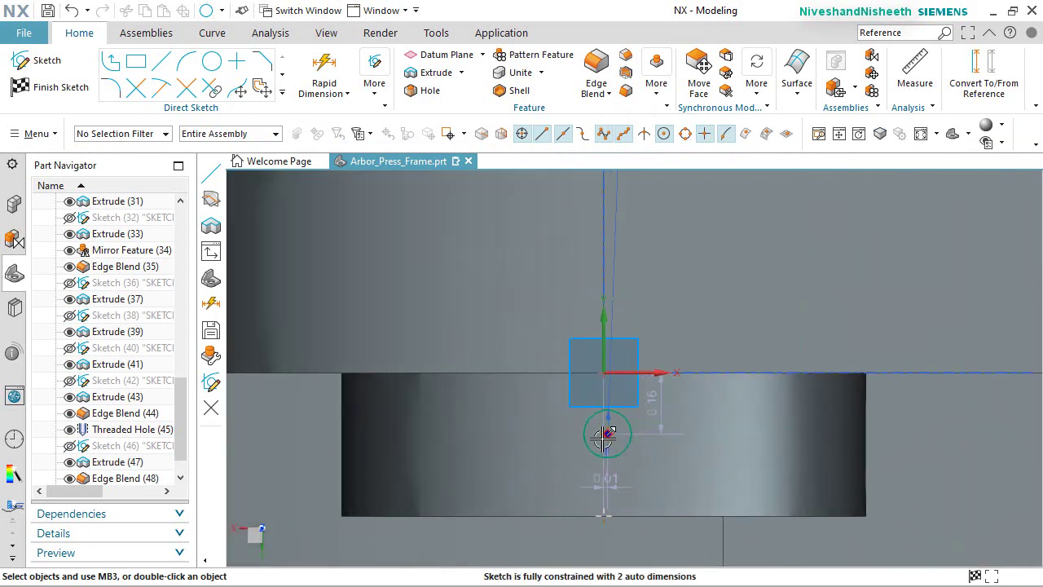
left_click(605, 434)
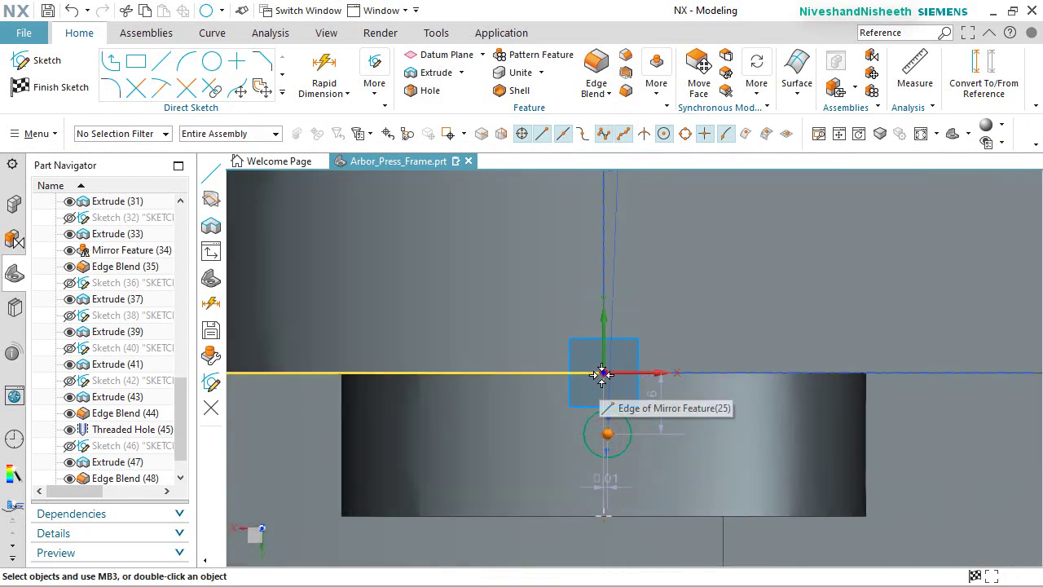
left_click(601, 376)
left_click(685, 349)
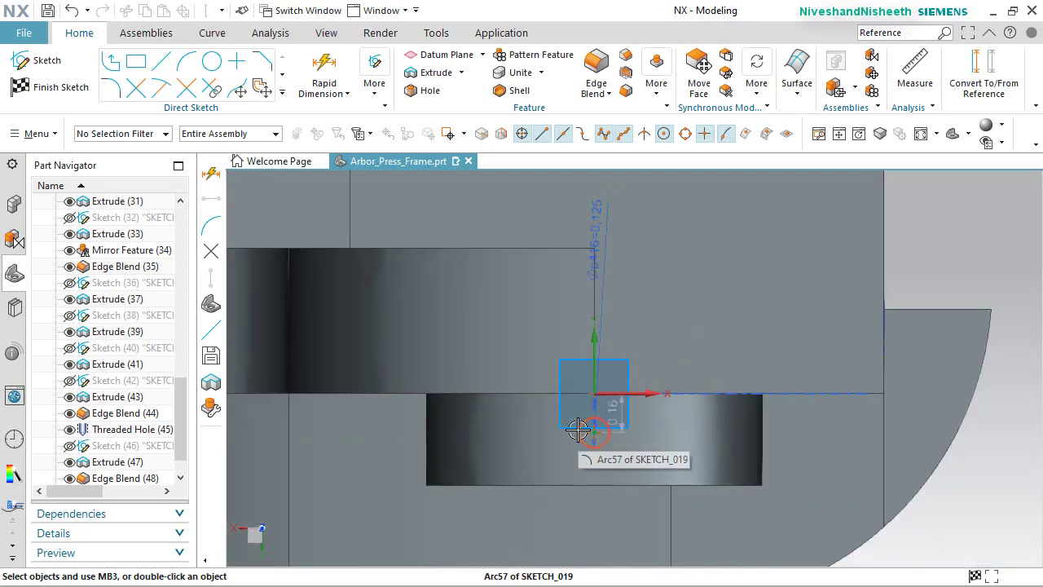
Dimension the circle's centre 0.188 in from the sketch's horizontal axis and finish the sketch.
left_click(326, 65)
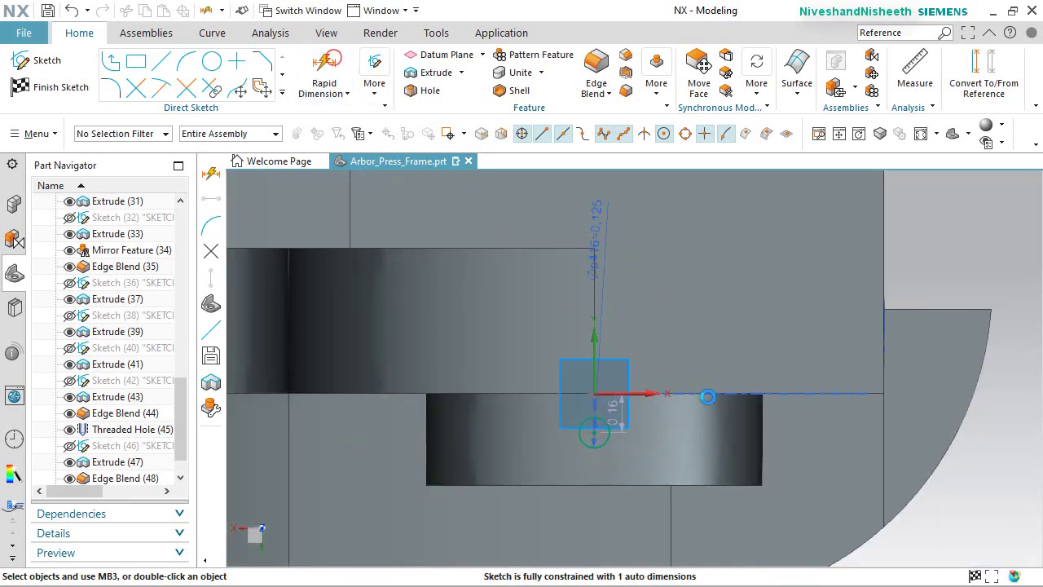
left_click(661, 383)
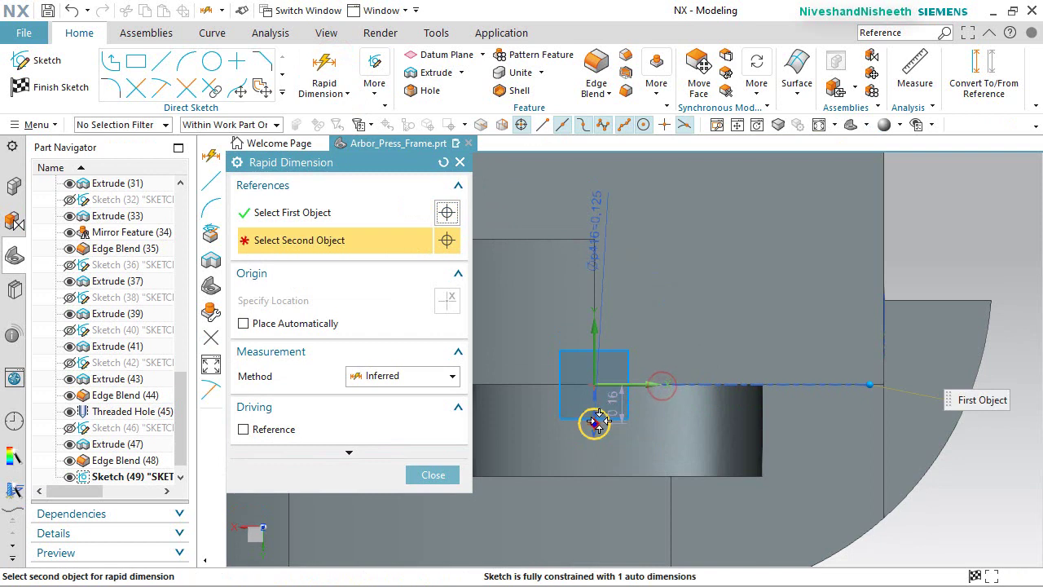
left_click(594, 422)
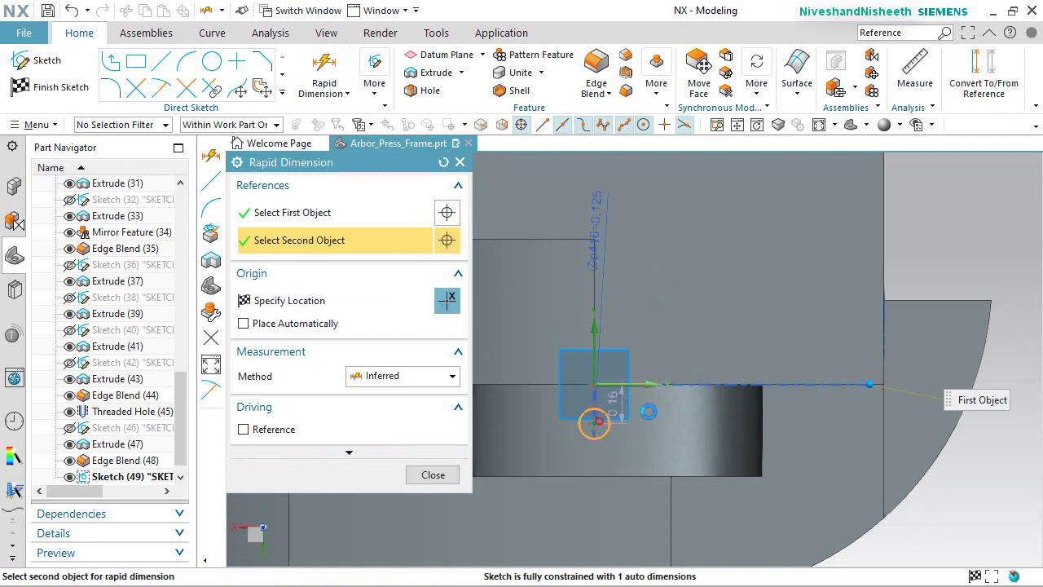
left_click(688, 411)
type(".18")
key("Return")
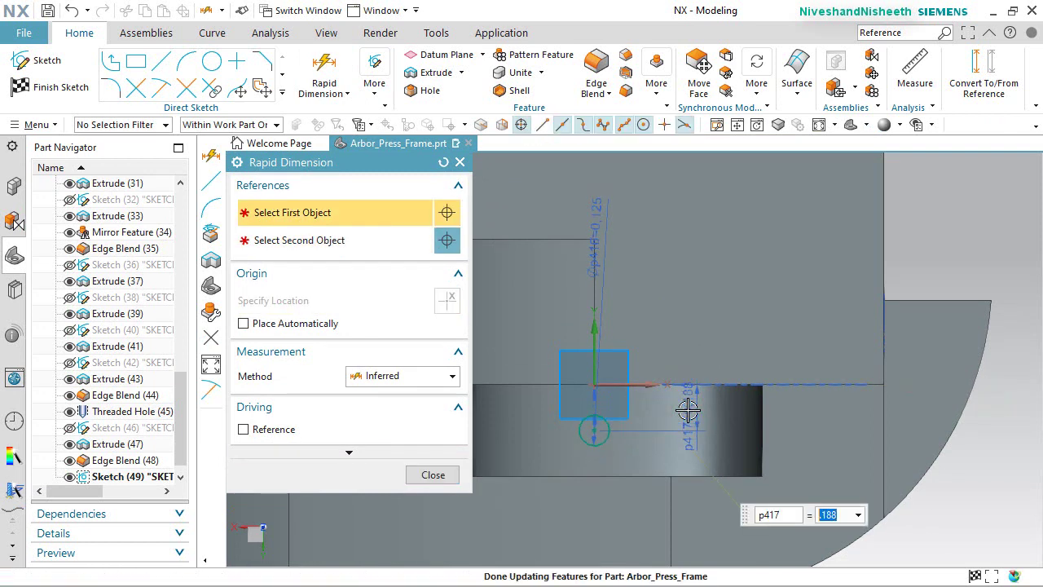
left_click(433, 474)
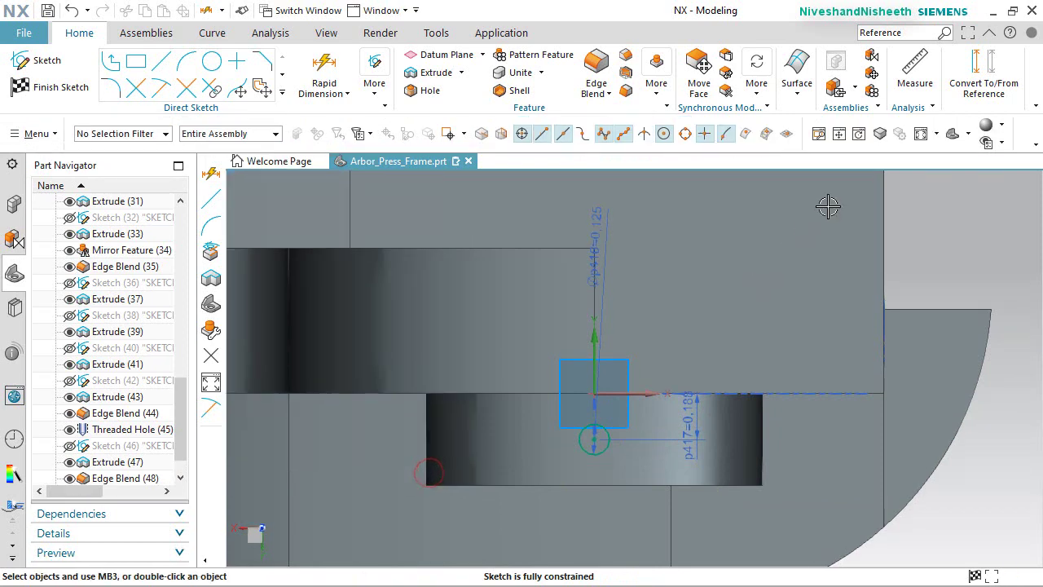
right_click(937, 238)
left_click(899, 241)
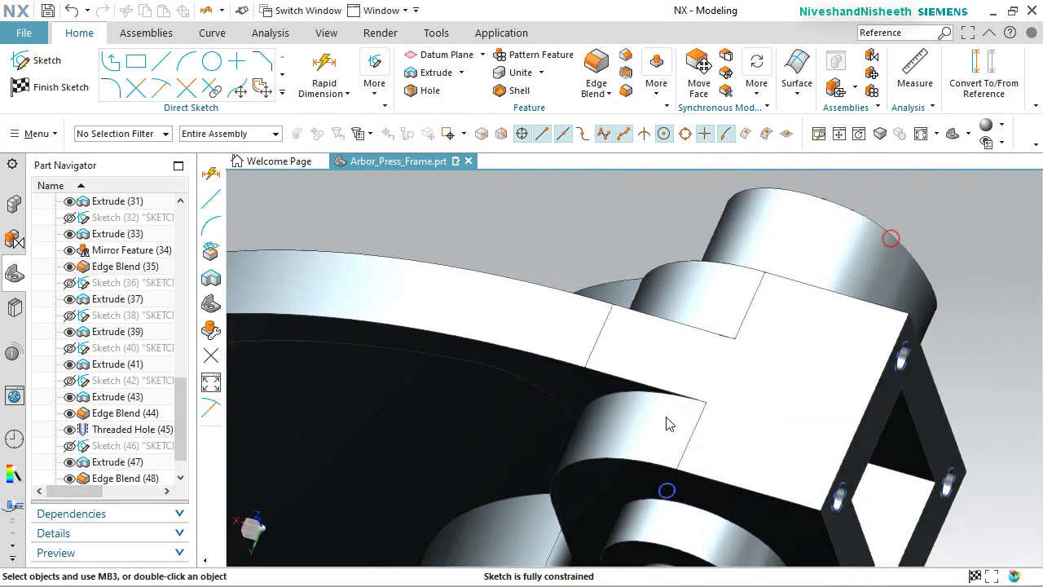
Extrude the small circle downward 1.355 in as a Subtract to cut a hole into the short boss.
left_click(203, 69)
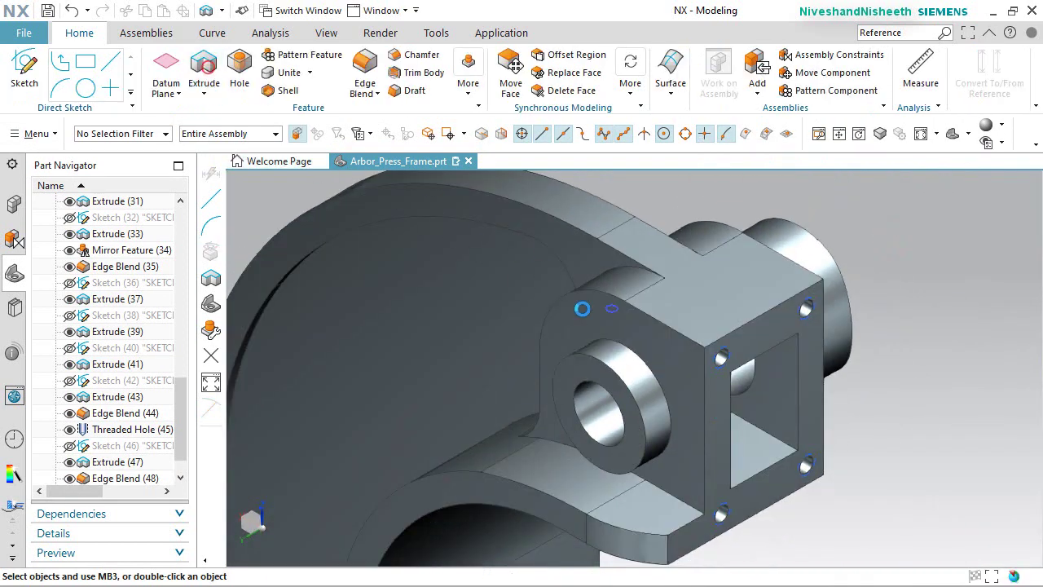
left_click(612, 308)
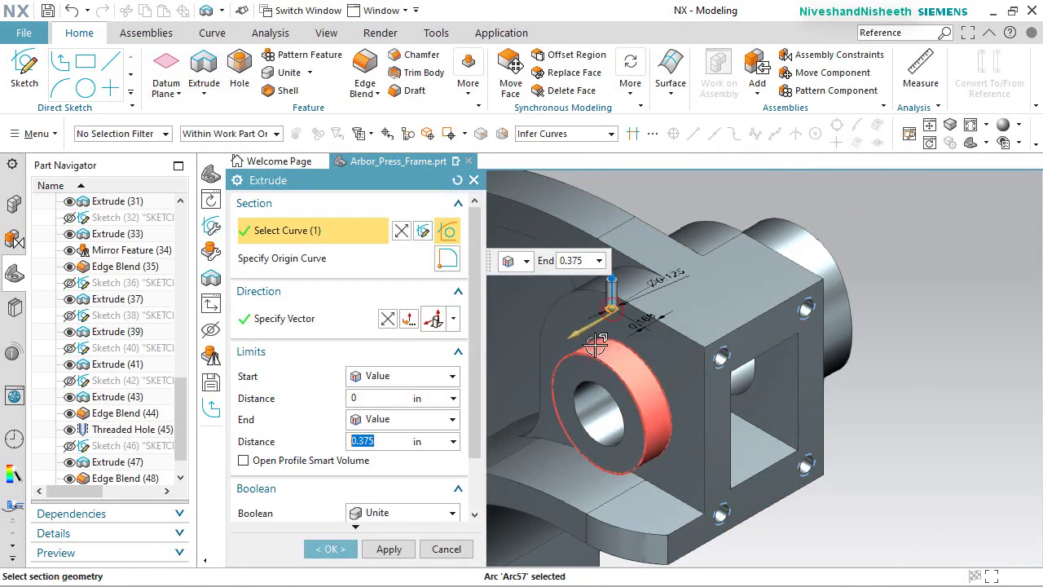
left_click(387, 318)
left_click(363, 440)
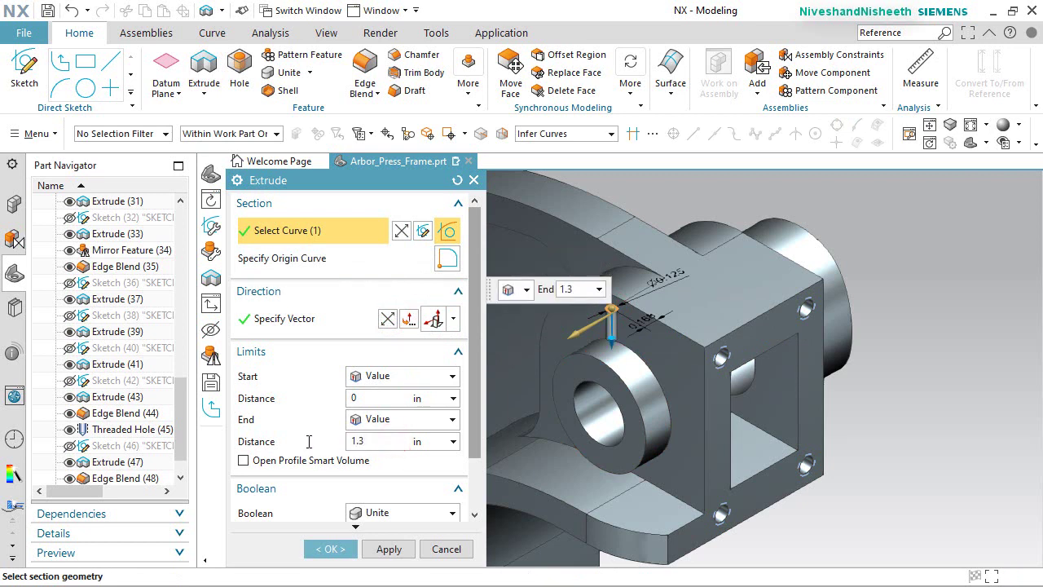
key("Return")
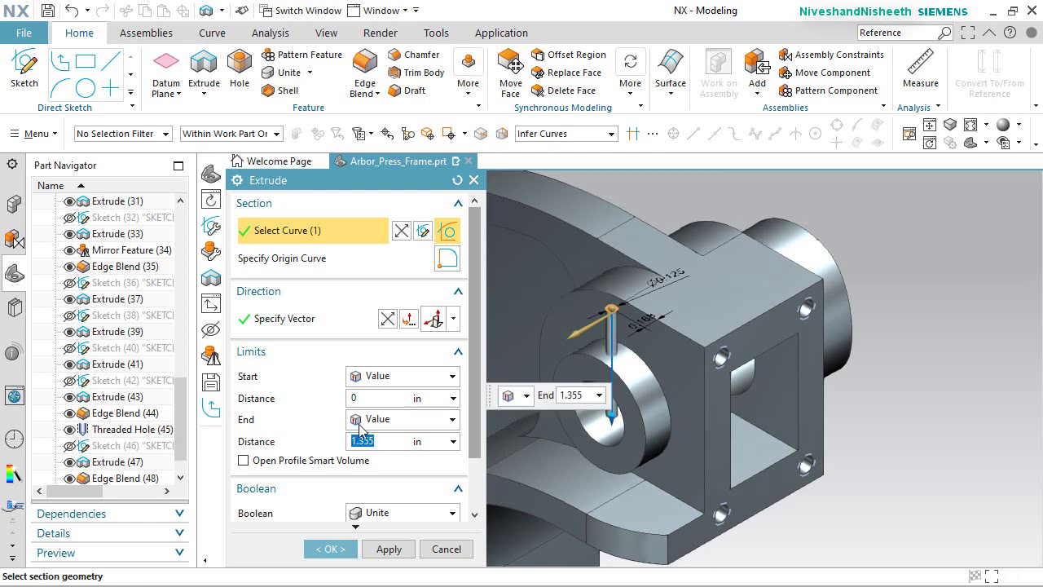
left_click(415, 512)
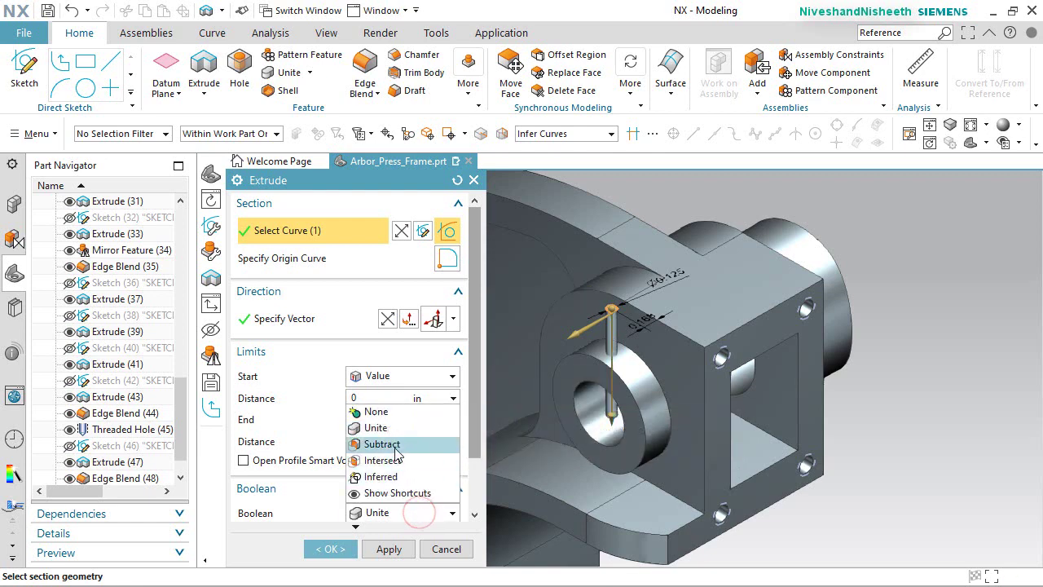
left_click(395, 447)
left_click(336, 550)
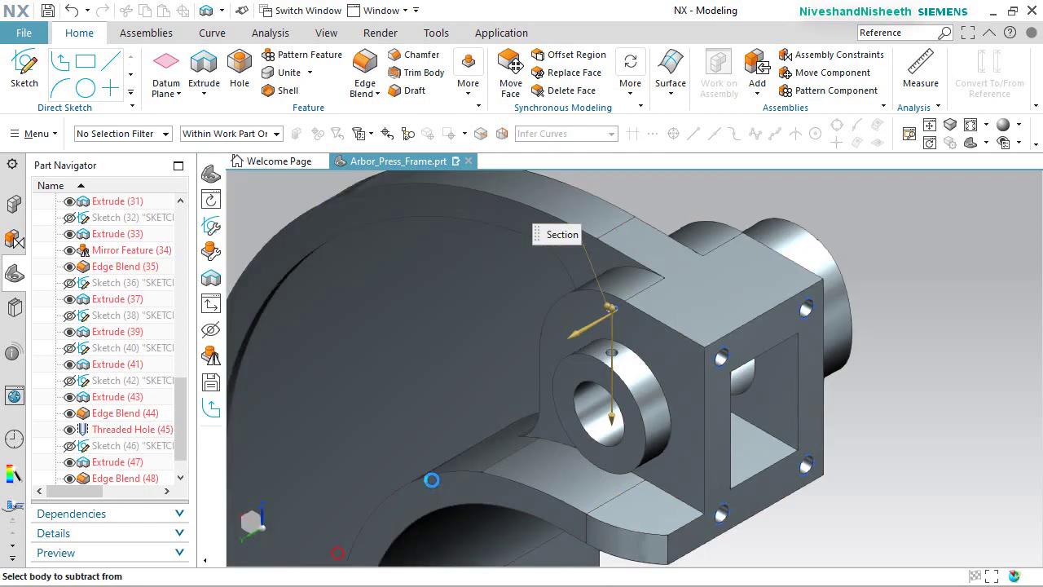
Examine the new hole from inside the boss bore, return to the trimetric view and save the part.
scroll(619, 366, "down", 3)
middle_click_drag(619, 366, 622, 500)
scroll(644, 407, "up", 3)
scroll(665, 356, "down", 3)
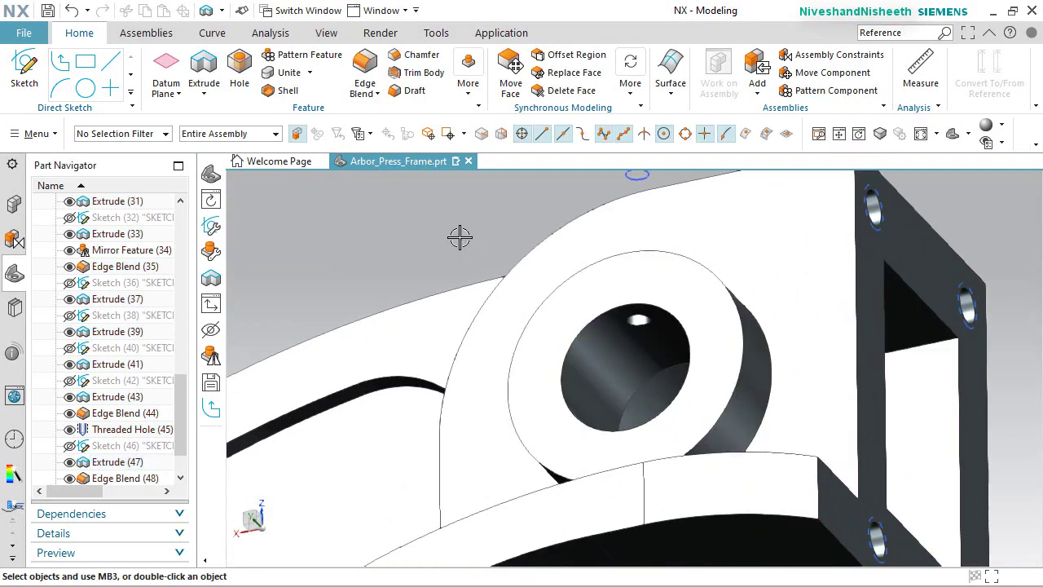
key("Home")
key("ctrl+s")
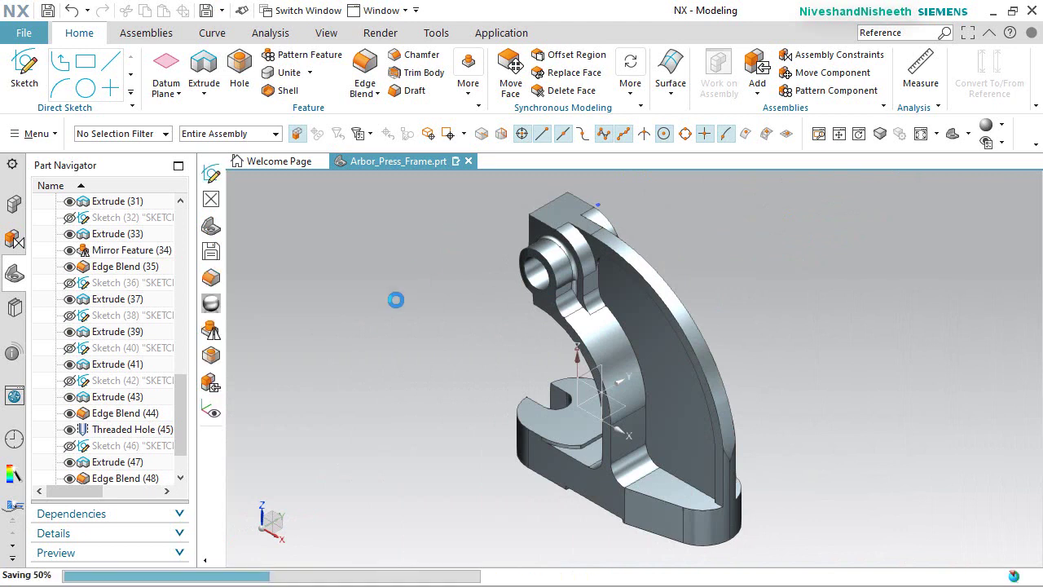
scroll(183, 444, "down", 1)
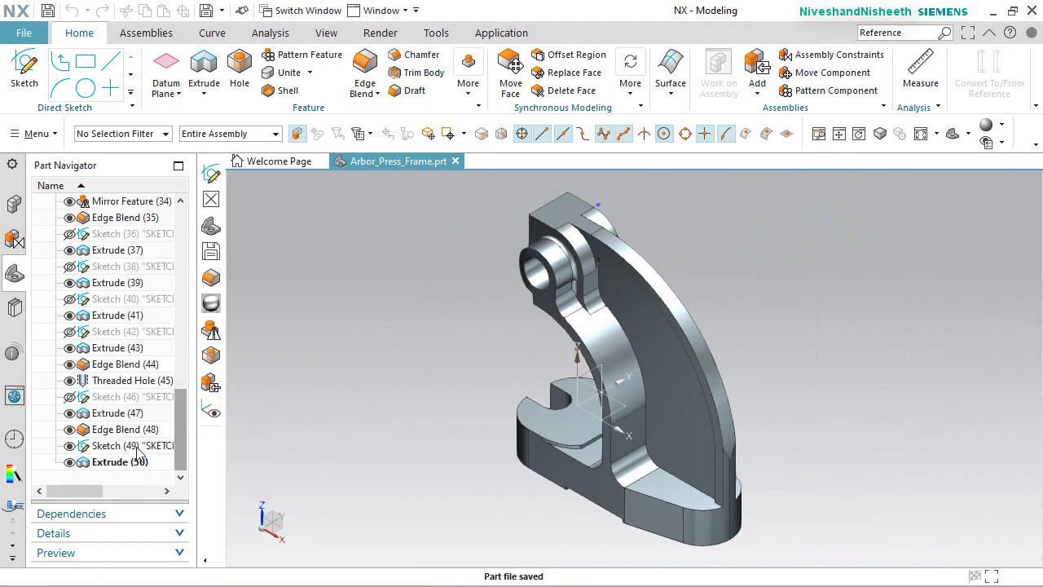
Hide the boss hole's sketch and define a new sketch CSYS on the base's tapered rear top face, with its horizontal along the X-axis.
left_click(71, 446)
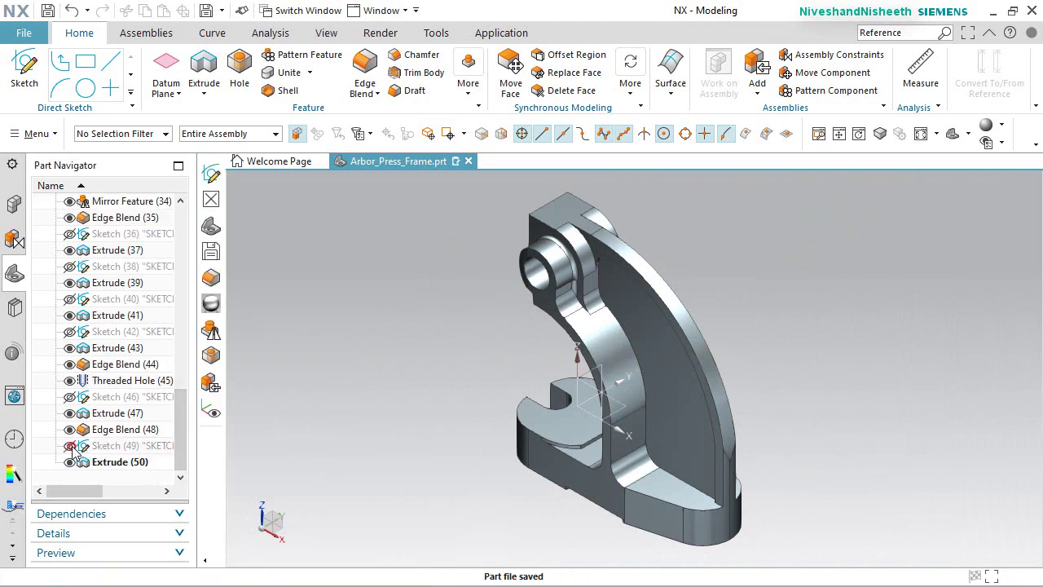
left_click(24, 72)
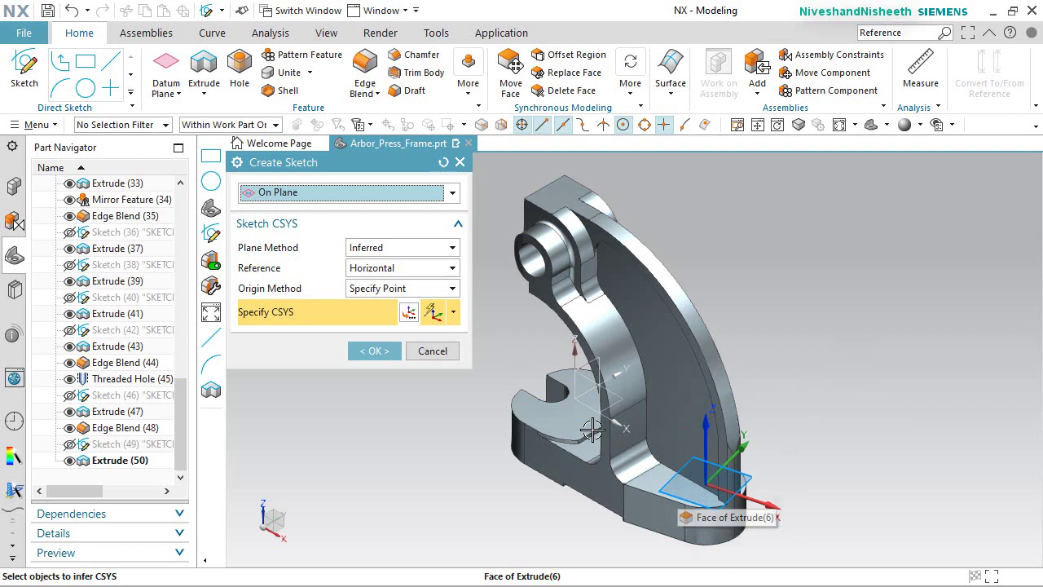
left_click(409, 315)
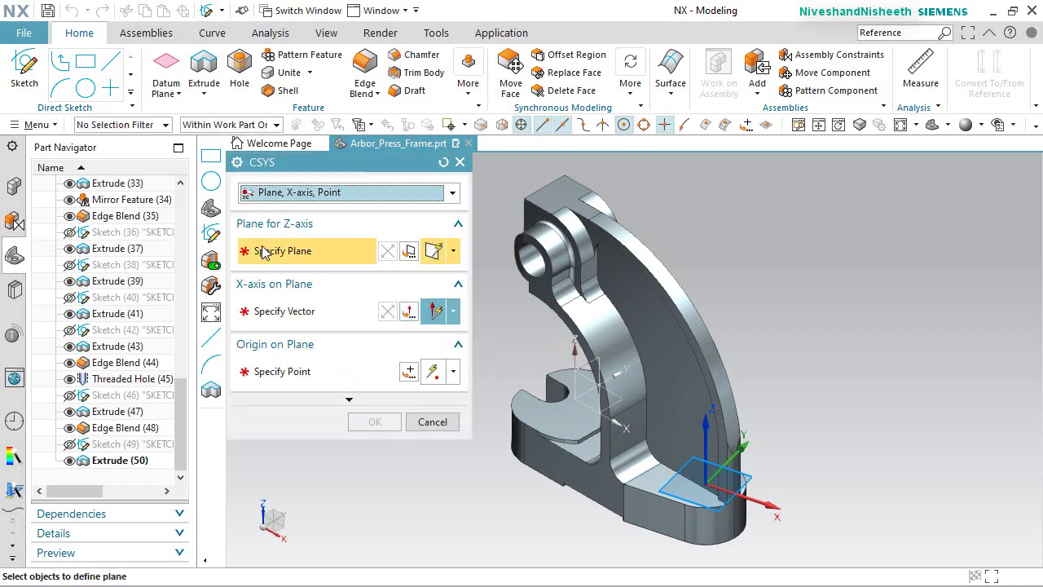
scroll(660, 509, "up", 2)
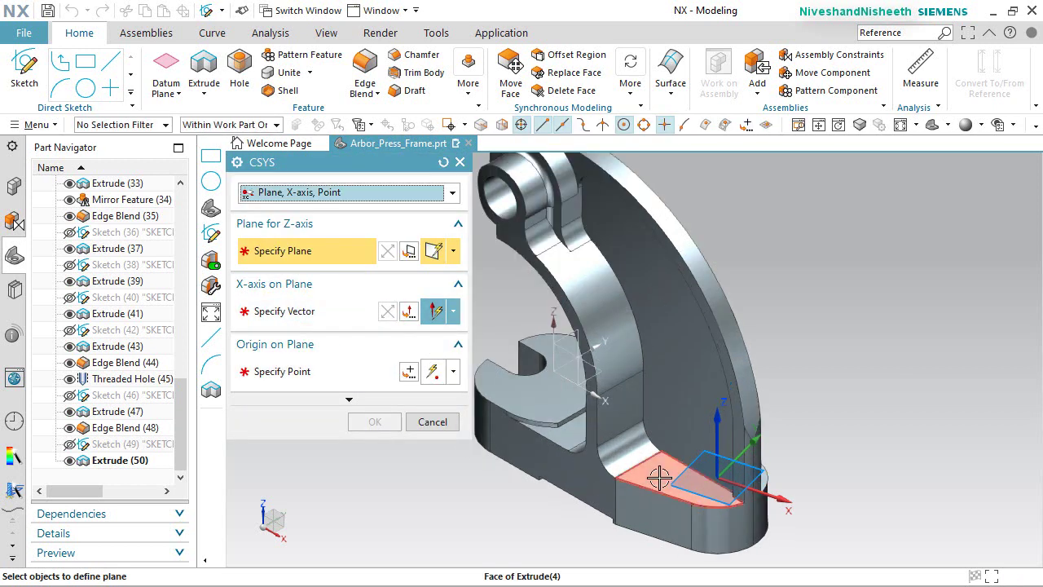
left_click(660, 479)
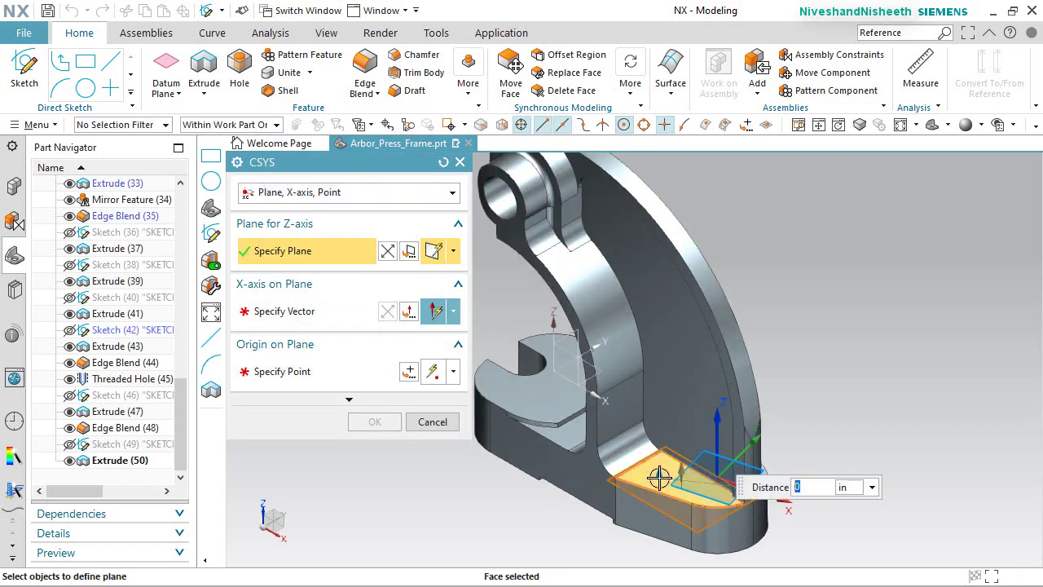
left_click(307, 312)
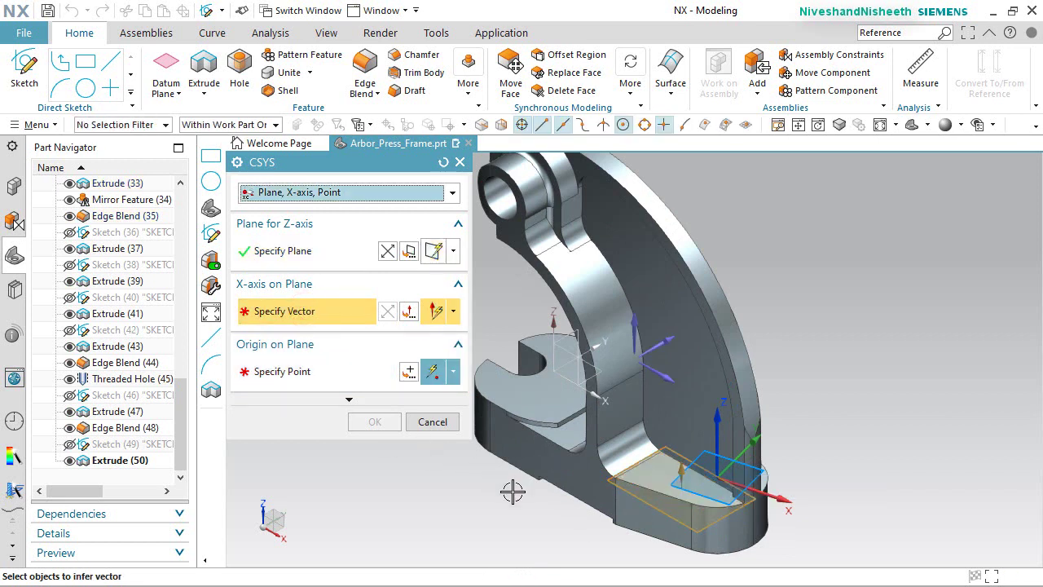
left_click(667, 372)
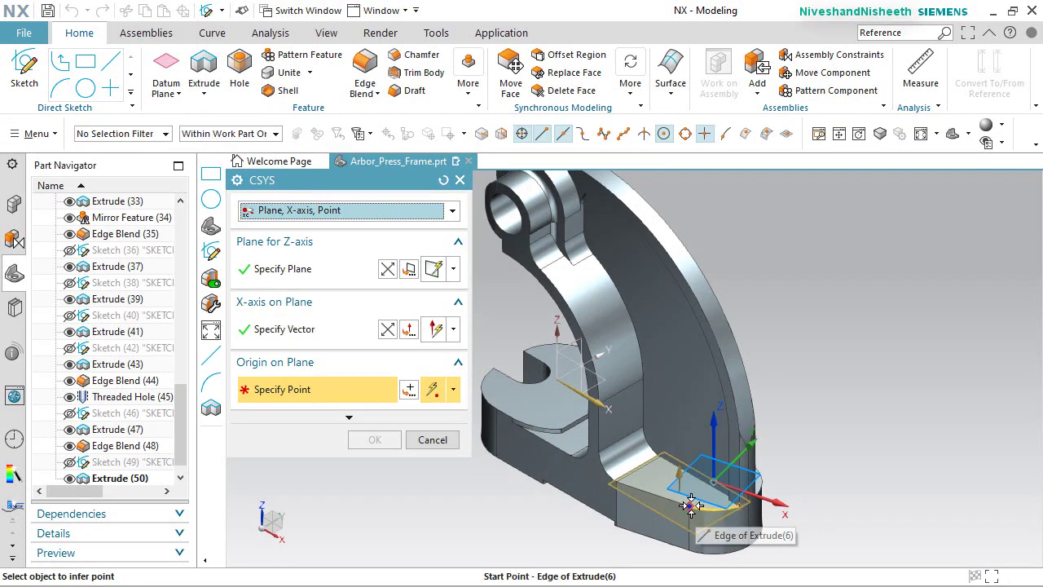
Place the sketch origin at the start point of the rear face's curved outer edge and open the sketch.
left_click(691, 505)
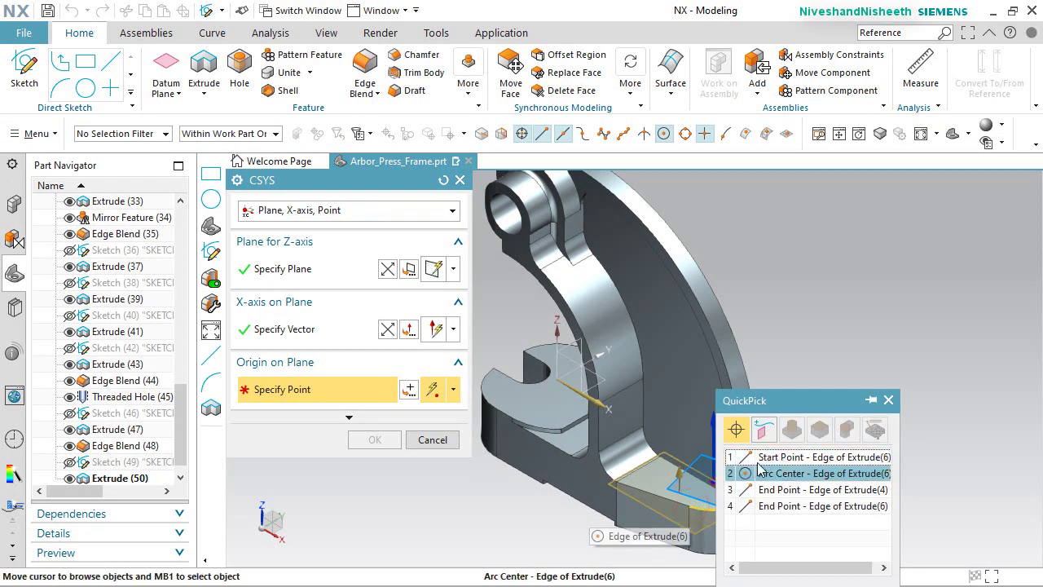
left_click(767, 454)
left_click(371, 438)
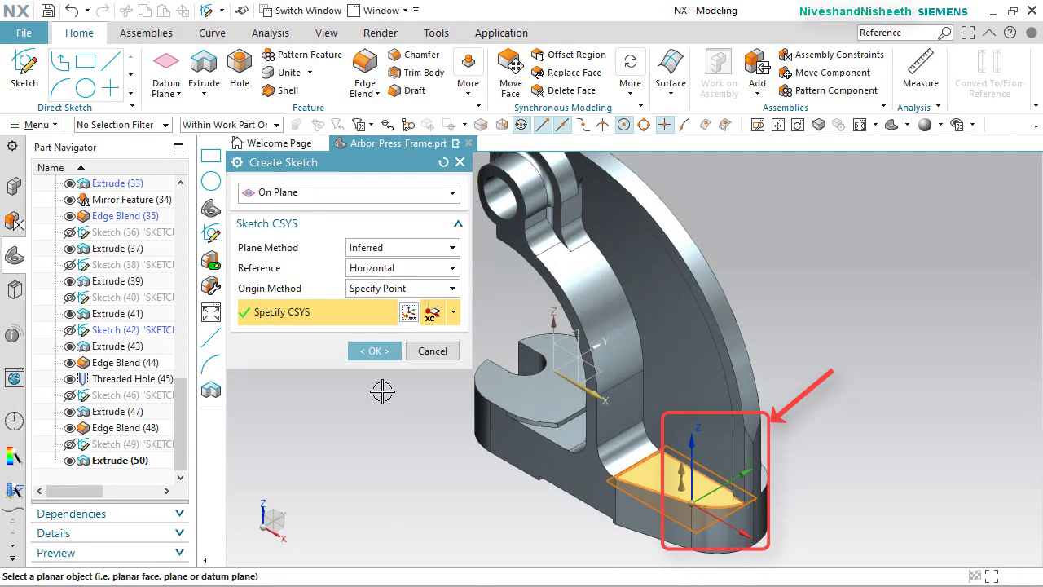
left_click(376, 351)
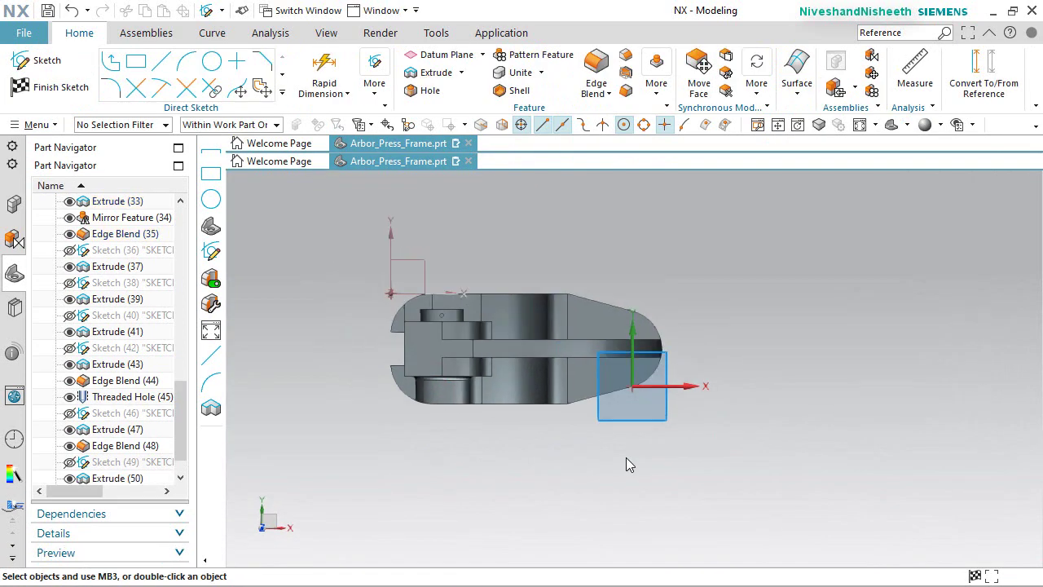
Create intersection curves in the sketch using all body faces of the frame.
scroll(447, 289, "up", 2)
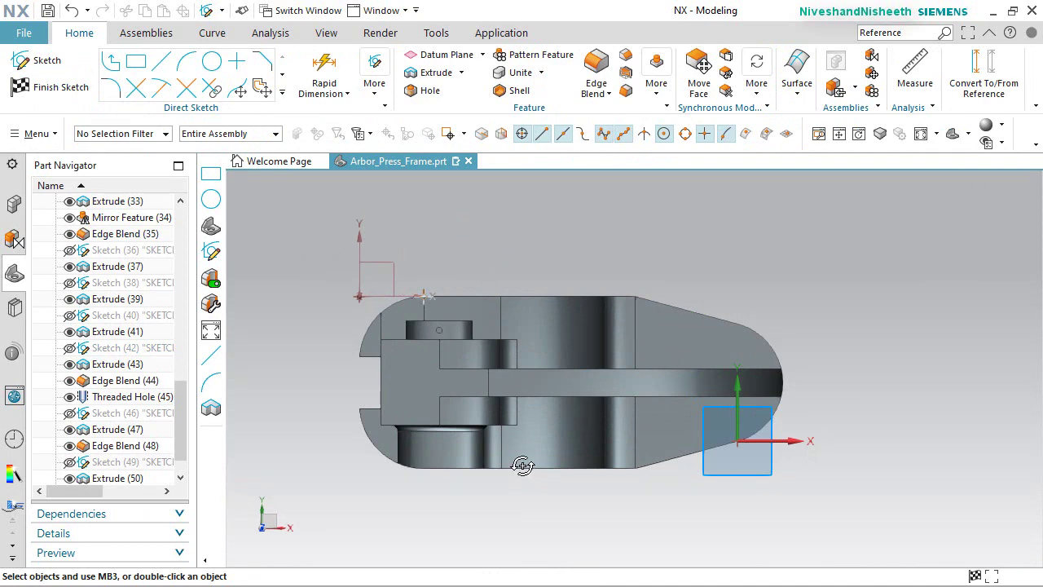
middle_click_drag(522, 466, 442, 391)
left_click(281, 92)
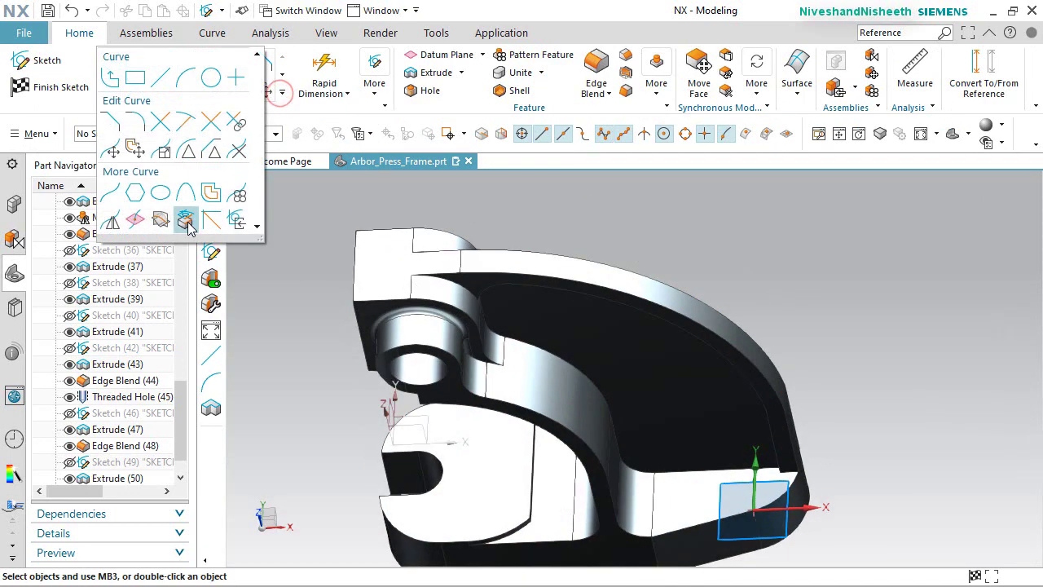
left_click(161, 220)
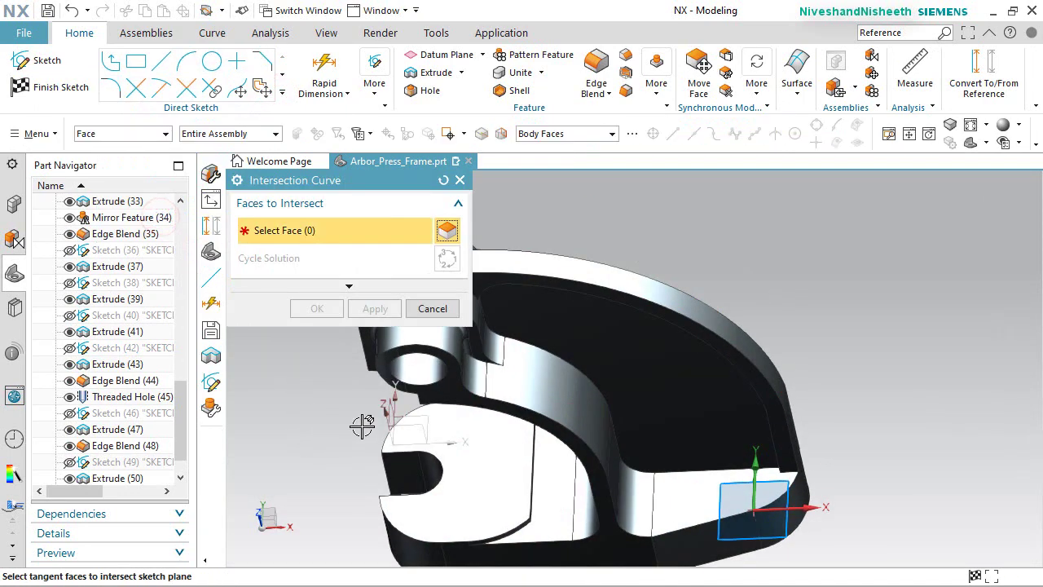
left_click(640, 351)
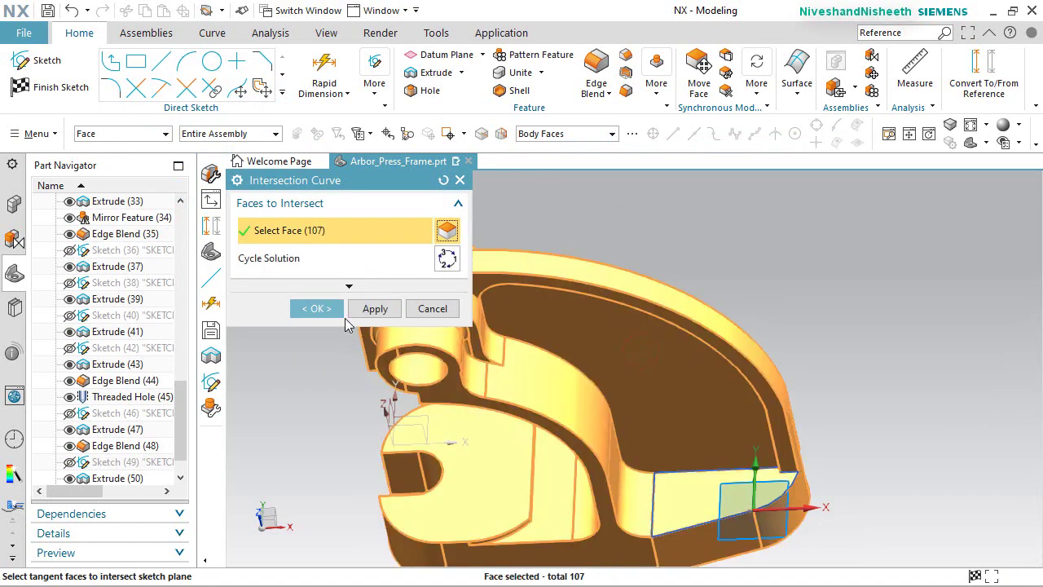
left_click(330, 309)
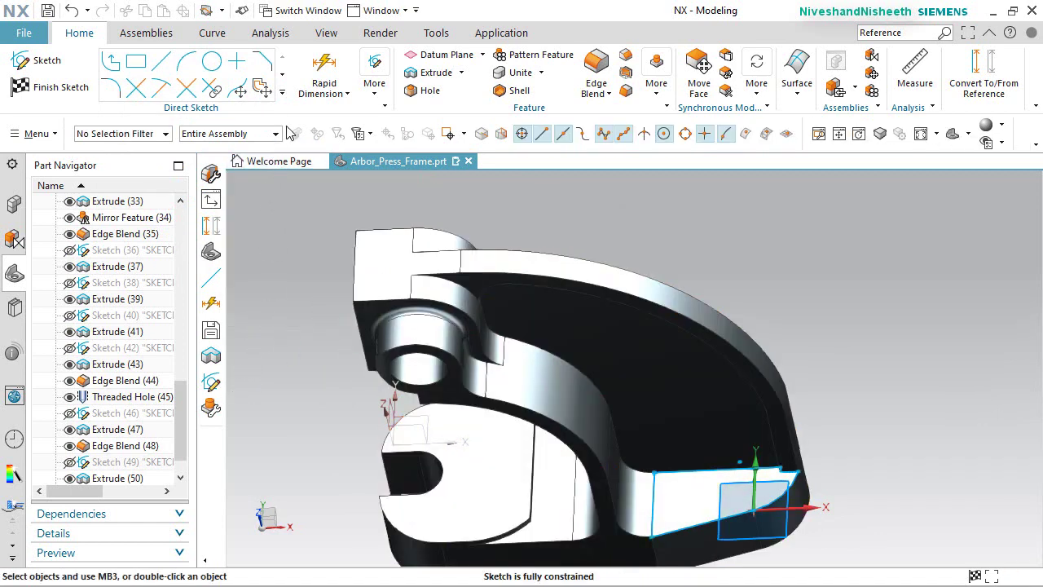
Project the edges of the slotted front pad's top face into the sketch.
left_click(283, 93)
left_click(184, 220)
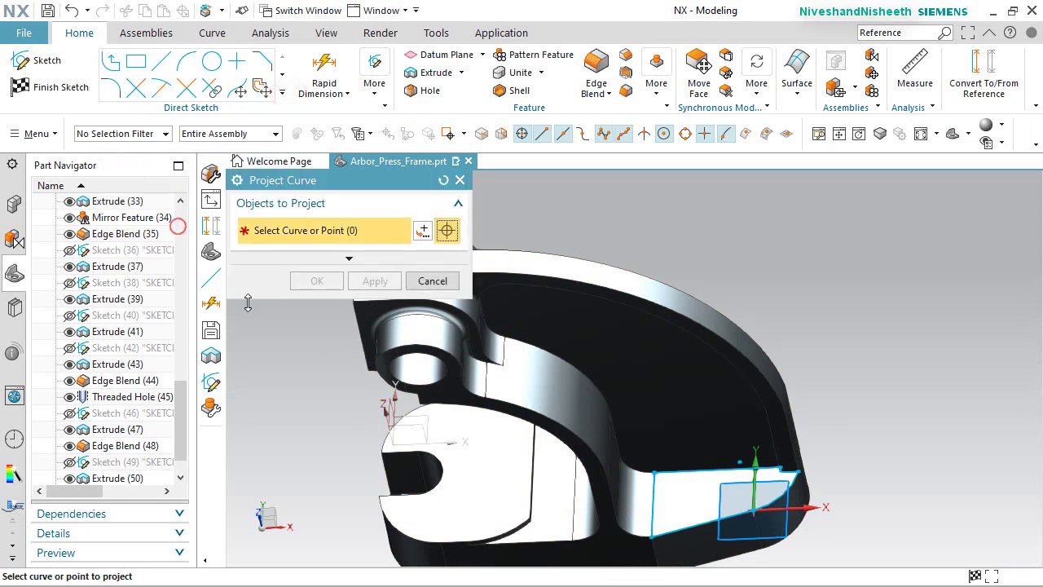
left_click(464, 454)
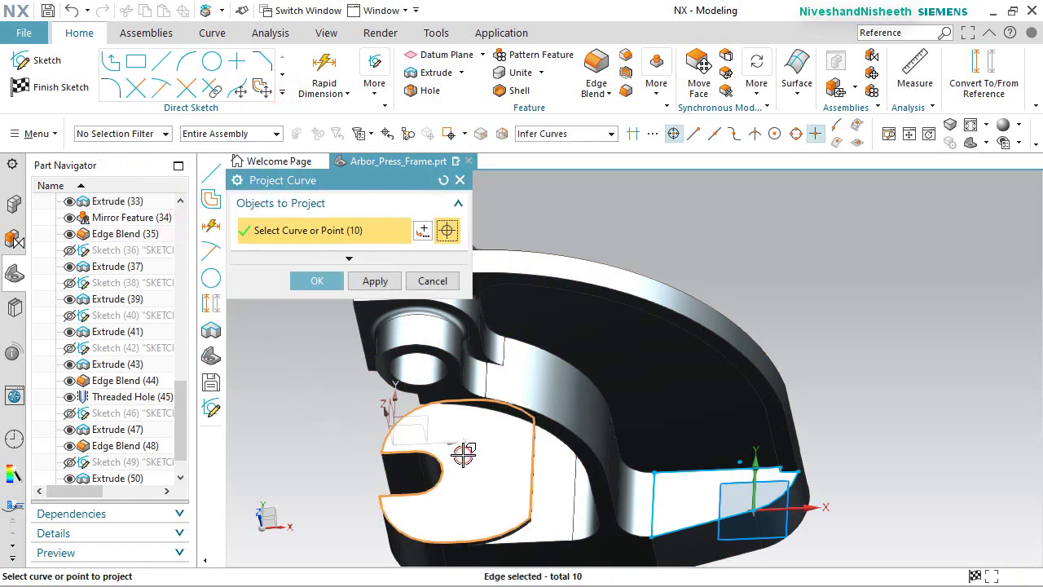
left_click(317, 280)
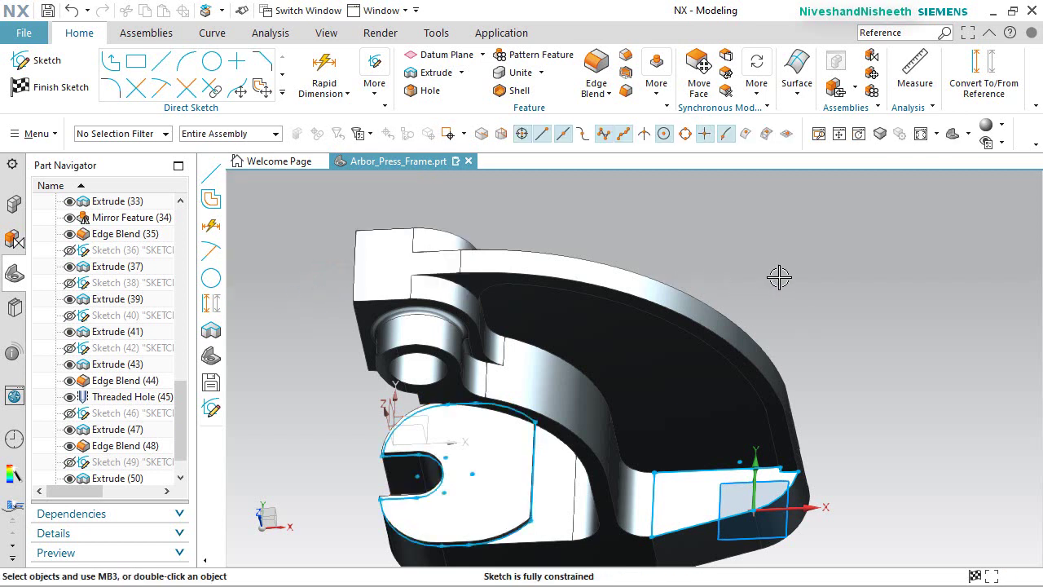
Clip the model with a one-plane view section on the base's tapered rear face and orient the view to the sketch.
left_click(326, 33)
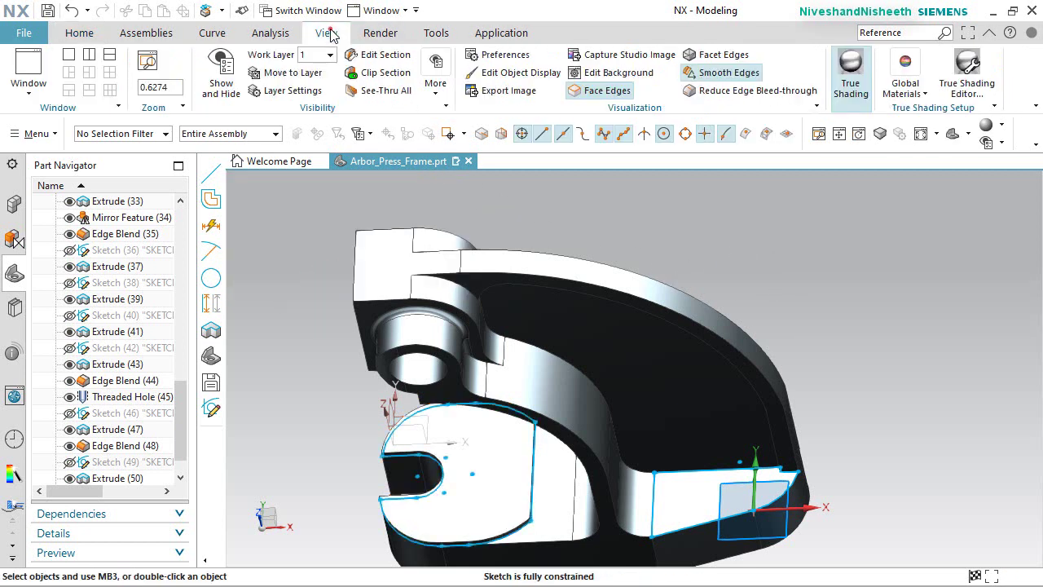
left_click(383, 56)
left_click(699, 505)
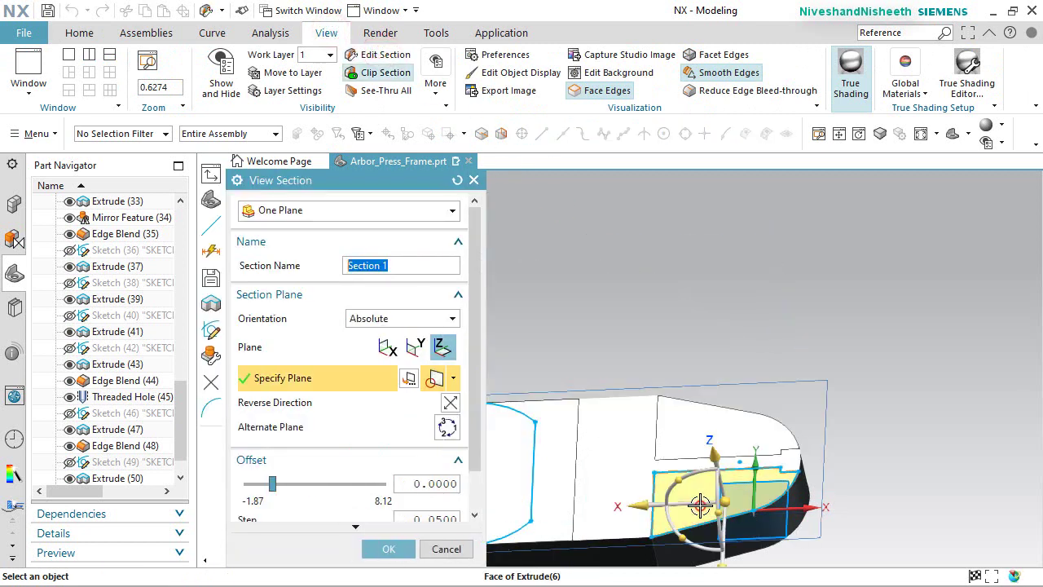
left_click(387, 550)
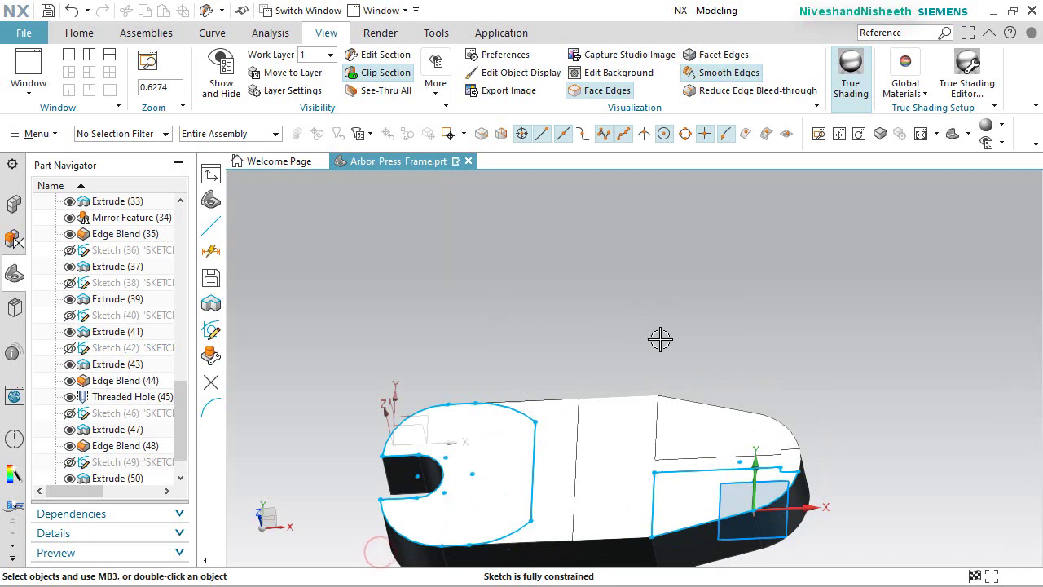
middle_click_drag(660, 339, 689, 291)
right_click_drag(689, 290, 673, 288)
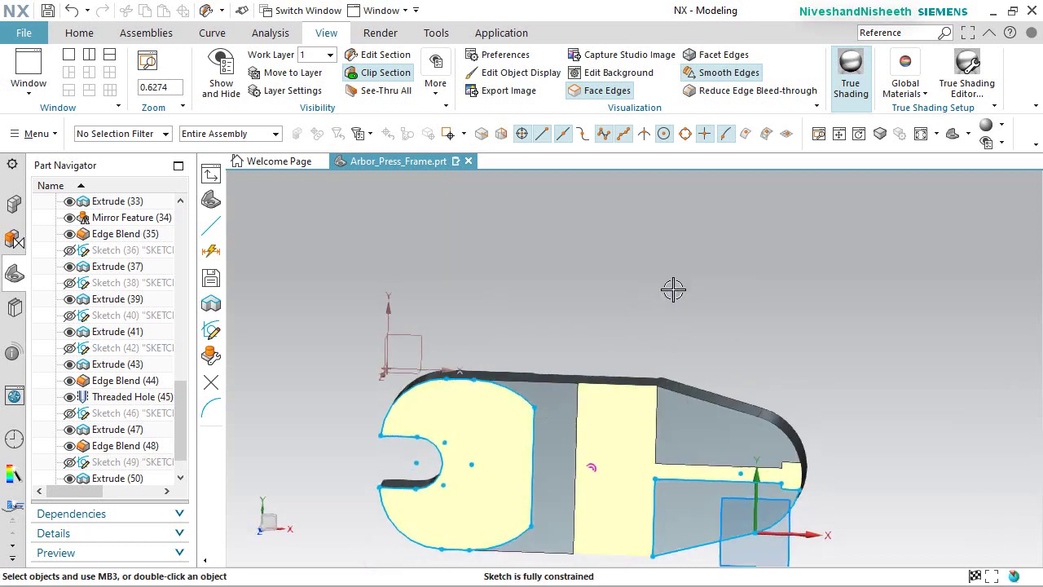
scroll(666, 295, "down", 2)
scroll(760, 256, "up", 1)
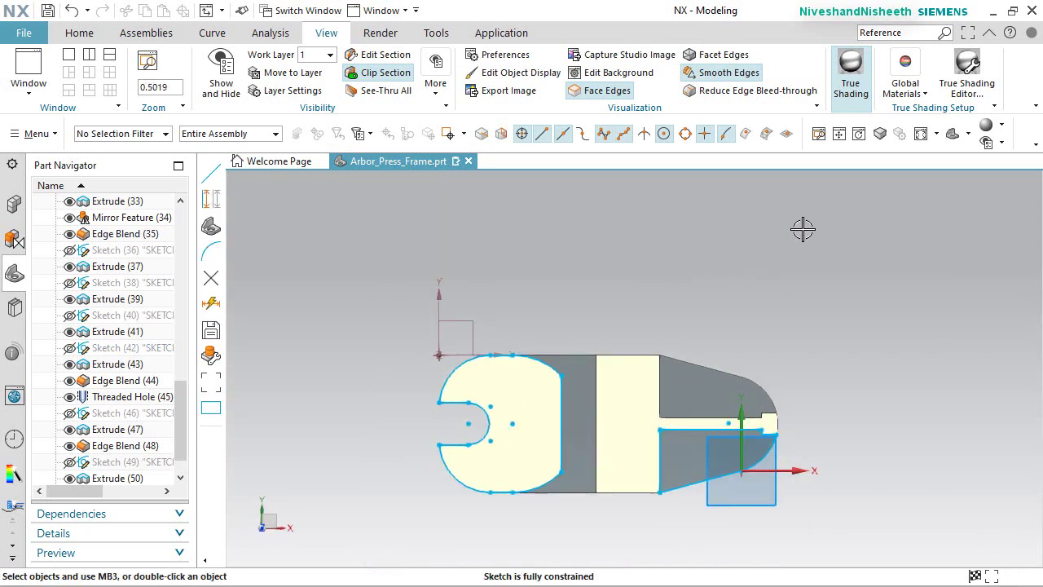
Convert all the intersection and projected sketch curves to reference curves.
left_click(80, 34)
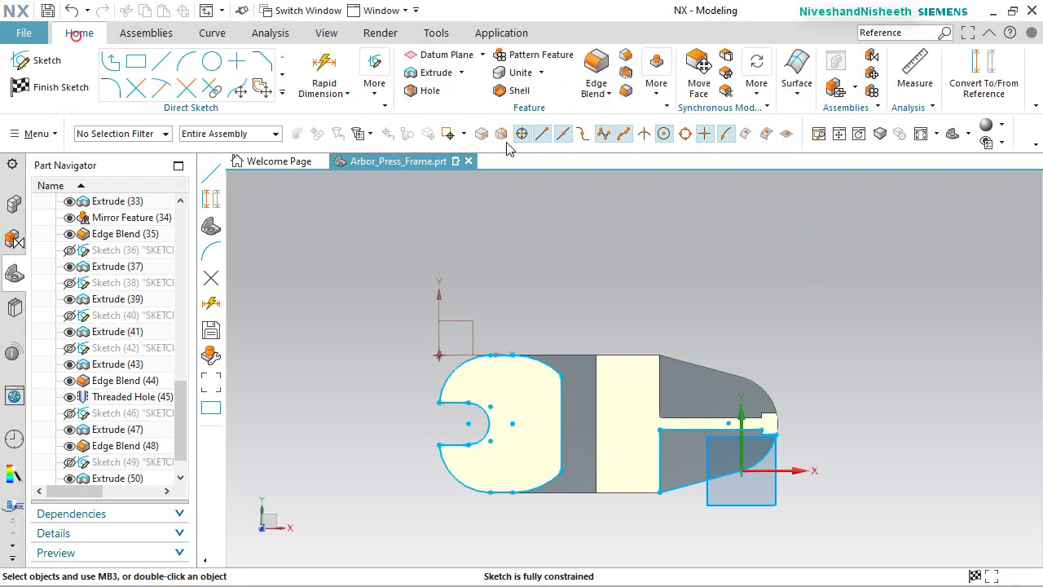
left_click(984, 65)
scroll(805, 305, "down", 1)
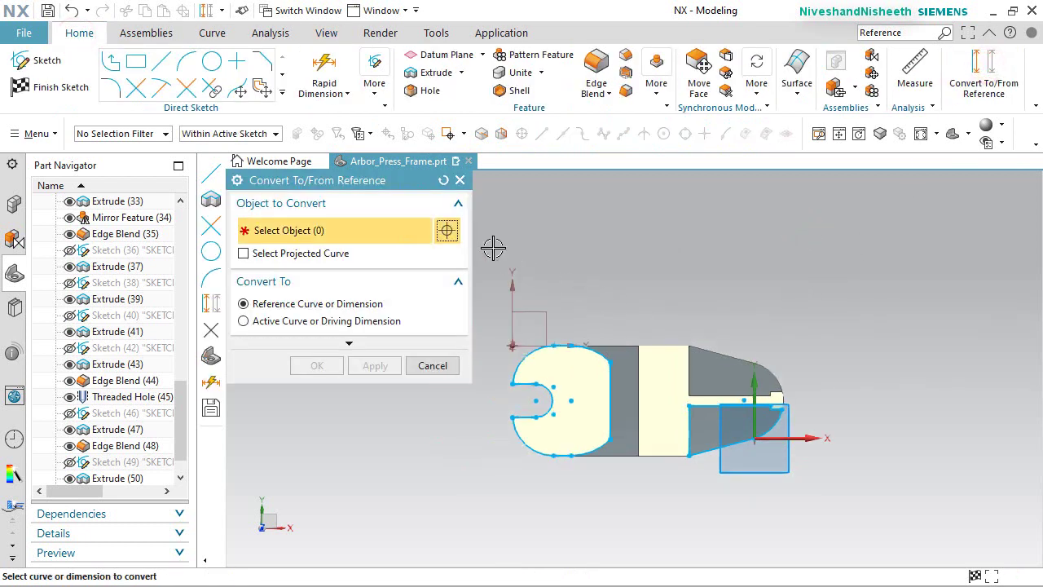
mouse_move(493, 248)
left_mouse_down()
mouse_move(815, 505)
mouse_move(862, 502)
left_mouse_up()
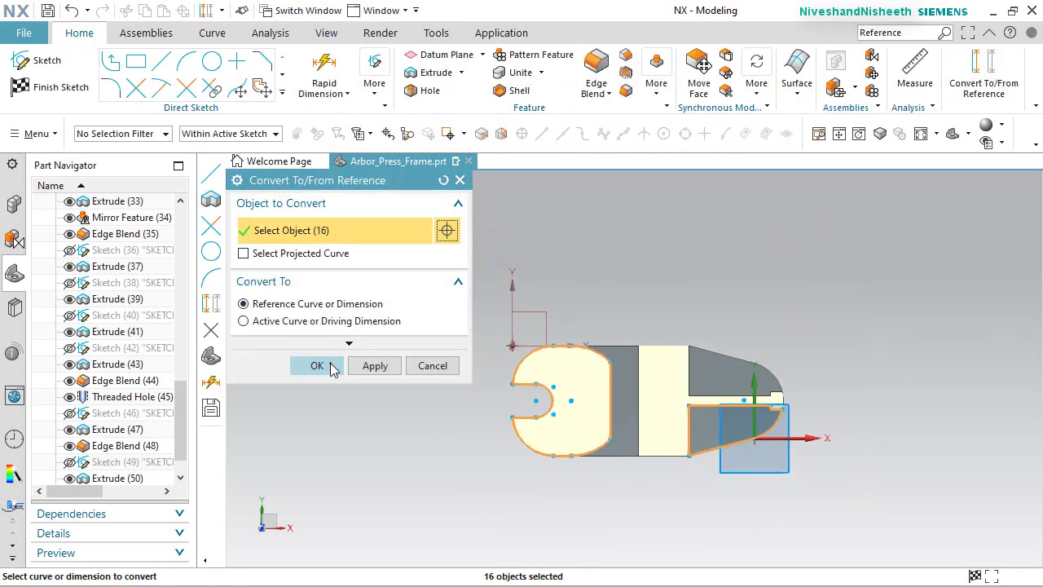
left_click(317, 365)
scroll(663, 389, "up", 3)
scroll(663, 388, "down", 2)
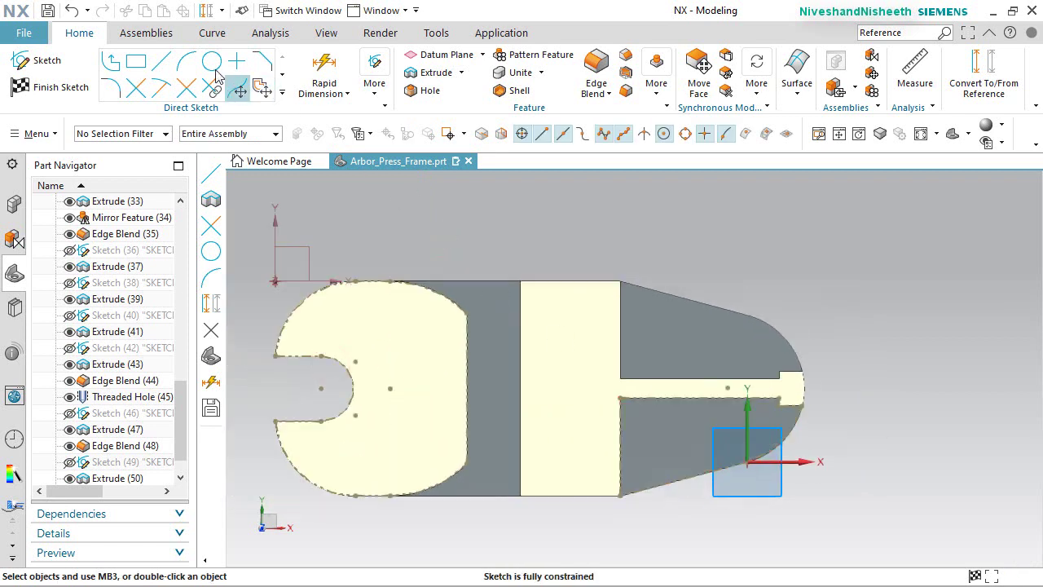
Sketch a circle of 0.406 in diameter on the lower tapered area of the rear base.
left_click(691, 434)
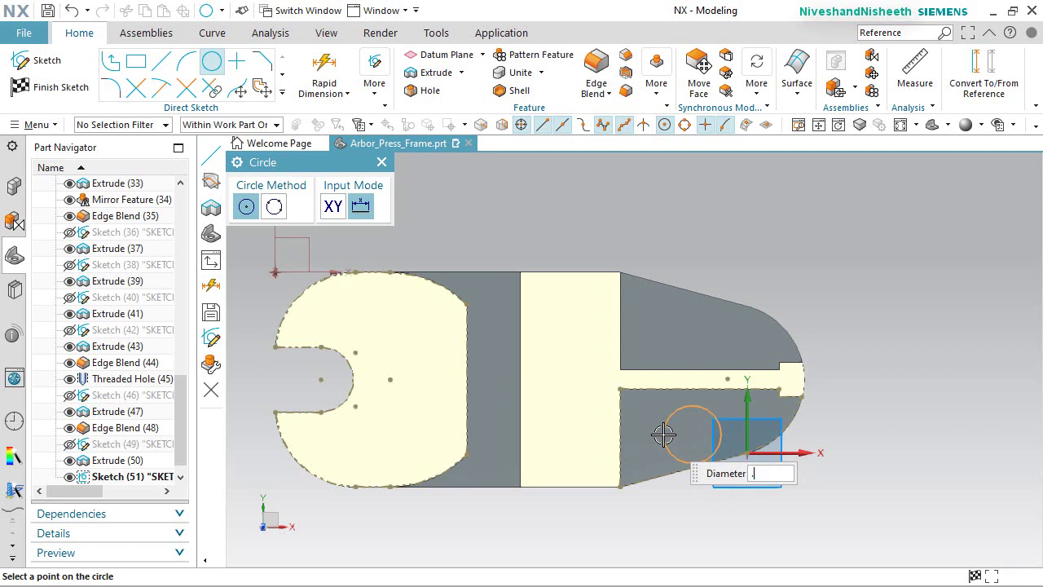
key("Return")
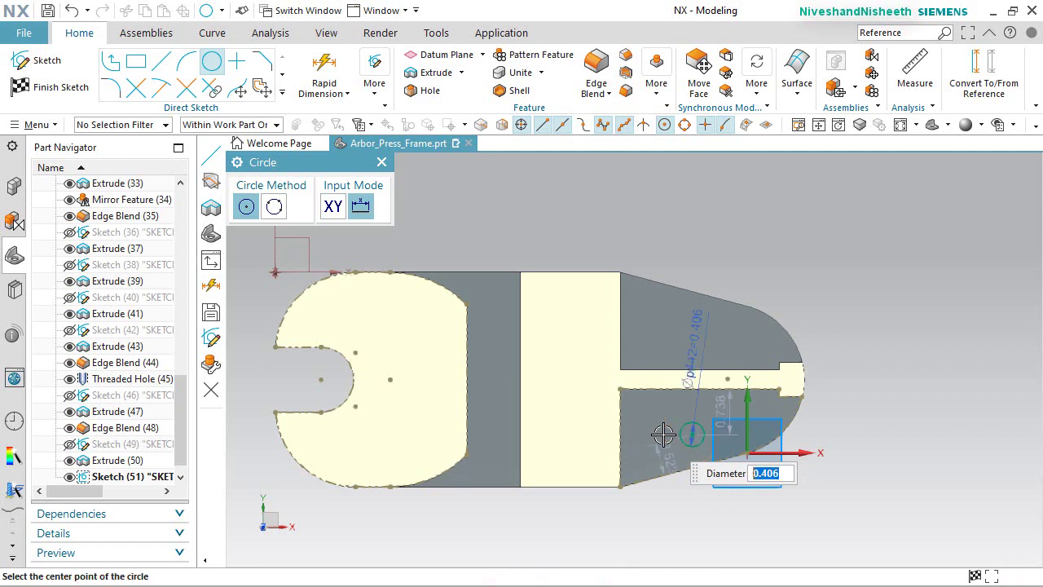
right_click(840, 264)
left_click(872, 216)
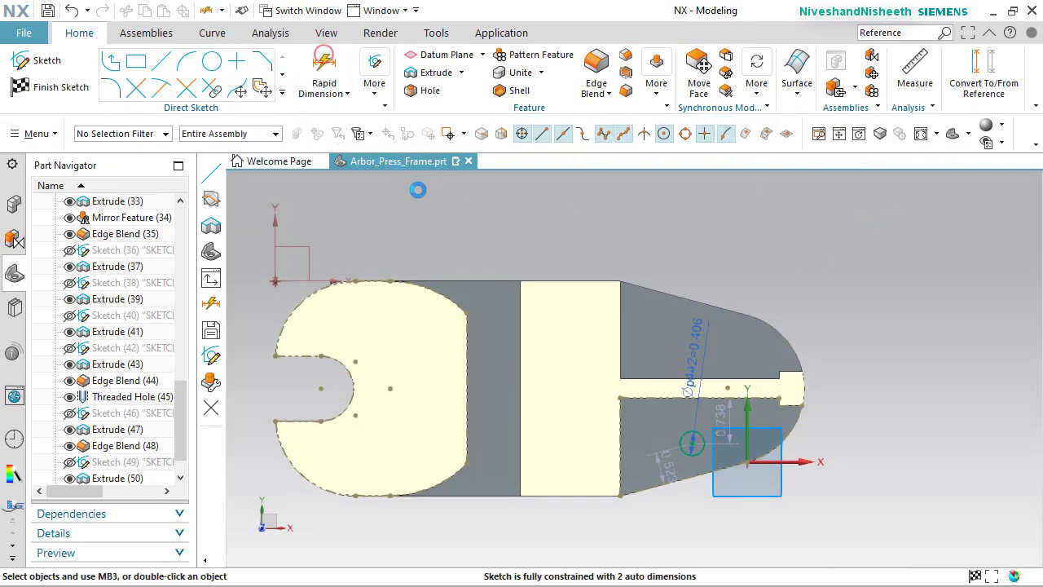
Dimension the horizontal distance from the front slot's arc centre to the new circle's centre as 5.625 in.
left_click(318, 82)
scroll(613, 395, "up", 1)
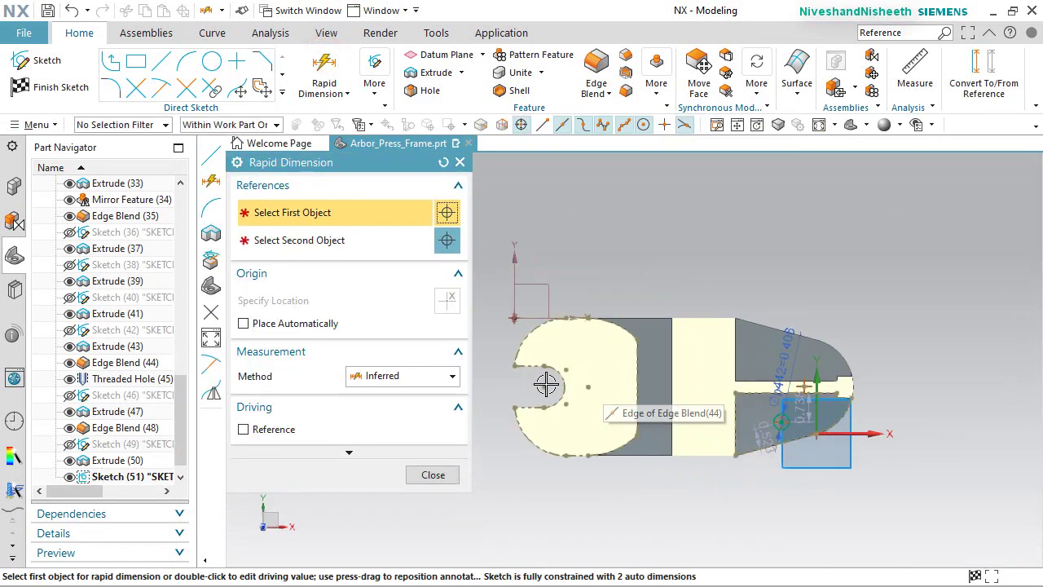
left_click(543, 382)
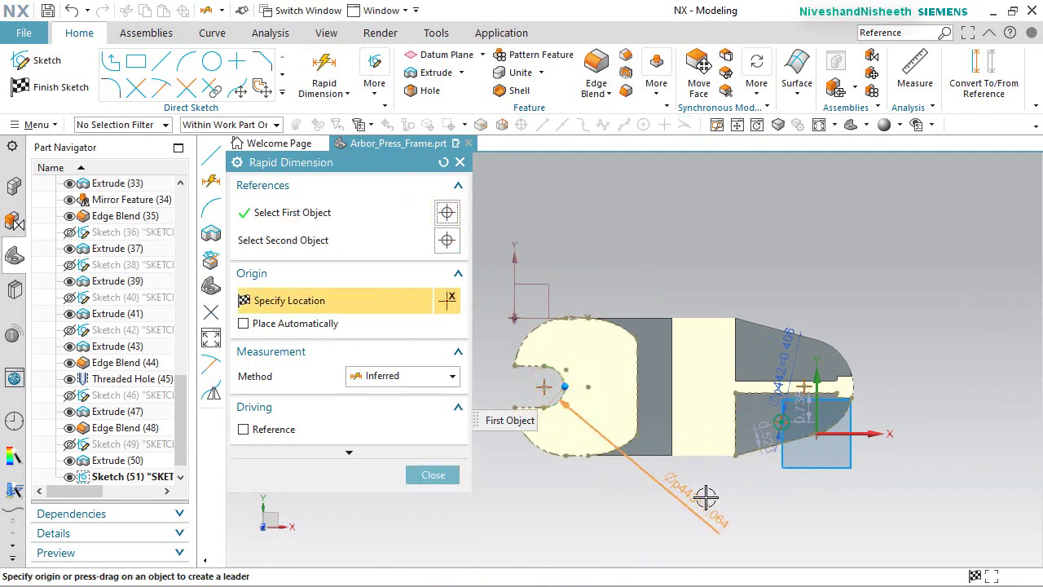
scroll(773, 427, "up", 5)
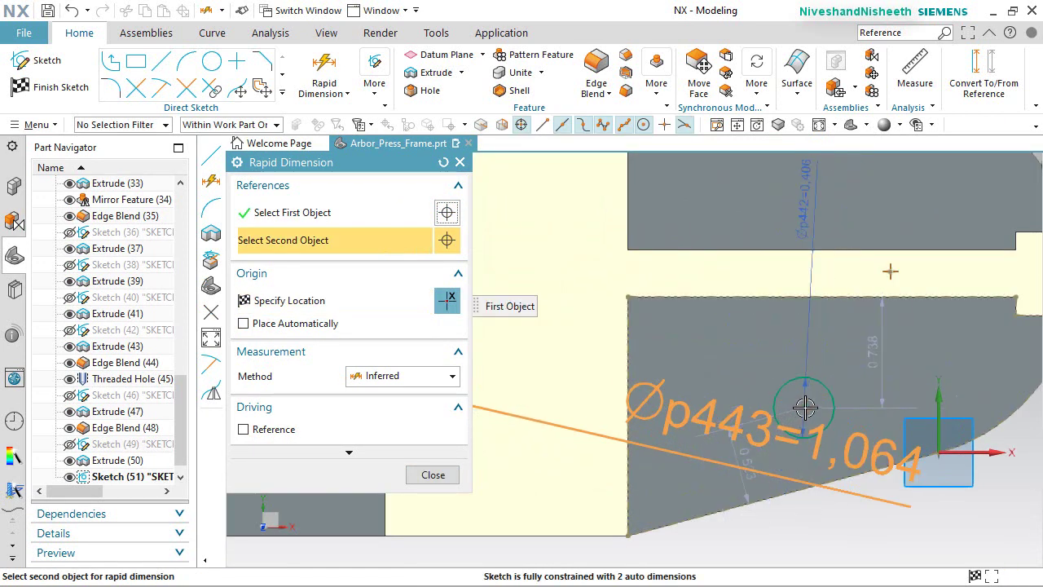
left_click(805, 407)
scroll(743, 443, "down", 4)
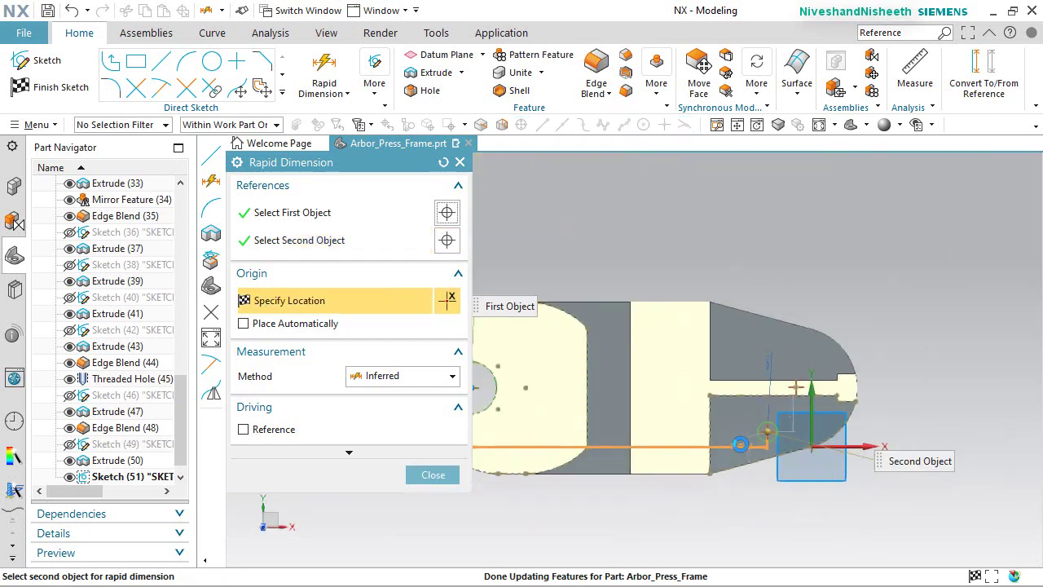
scroll(740, 444, "down", 2)
left_click(671, 505)
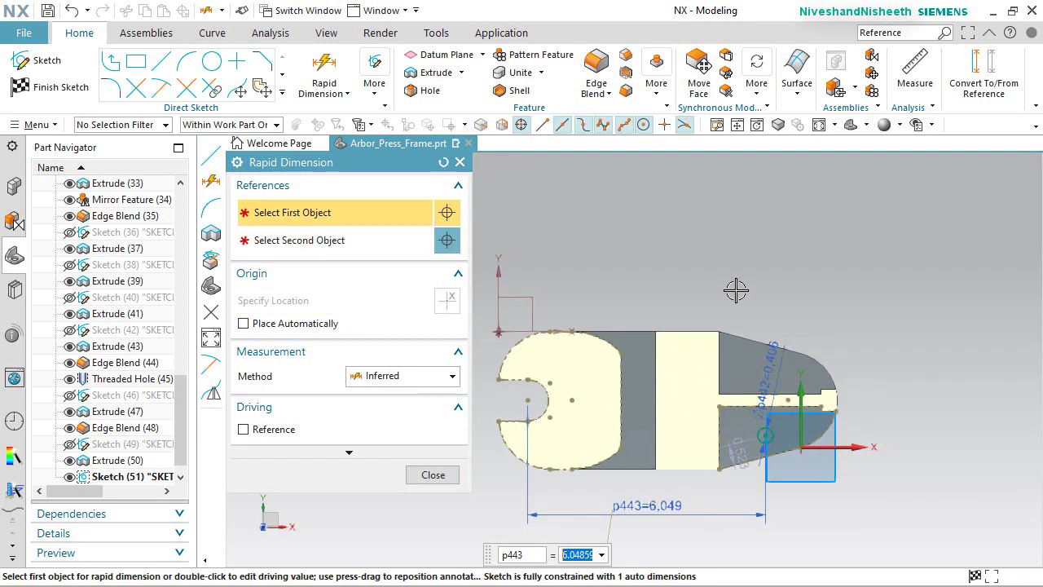
type("5.625")
key("Return")
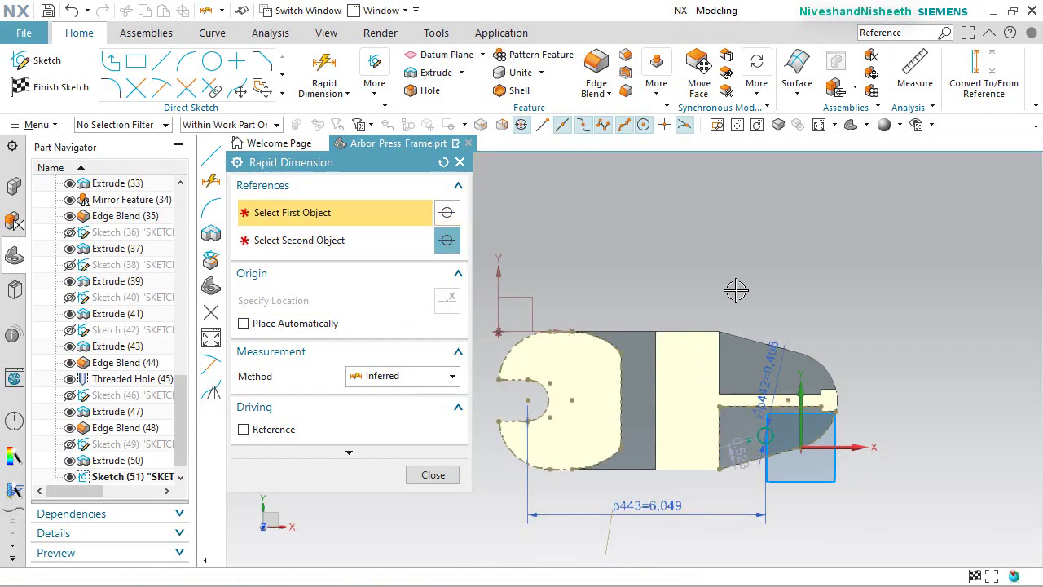
left_click(438, 475)
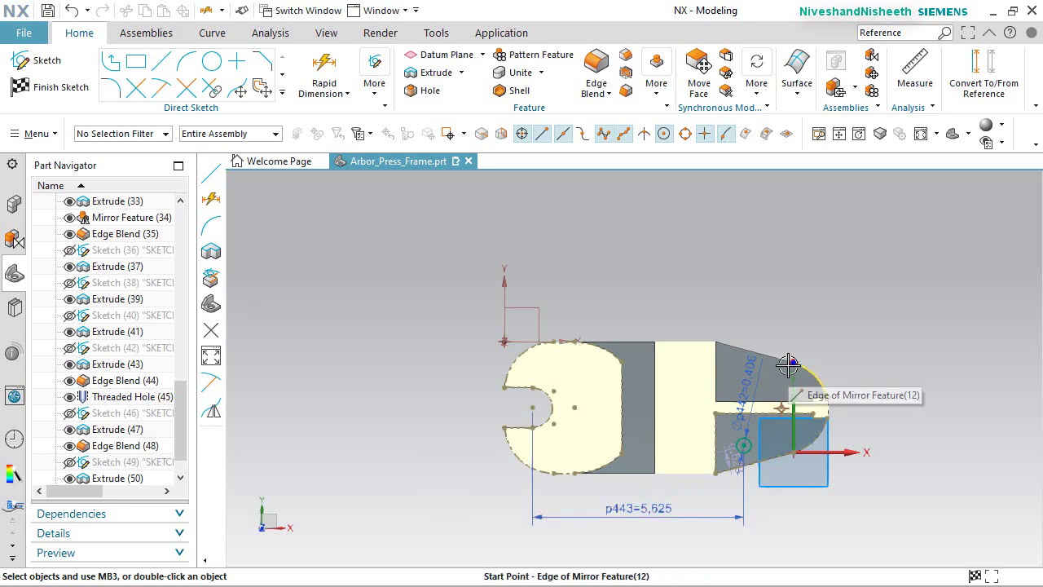
Dimension the vertical distance between the front slot's arc centre and the circle's centre as 0.75 in.
left_click(561, 226)
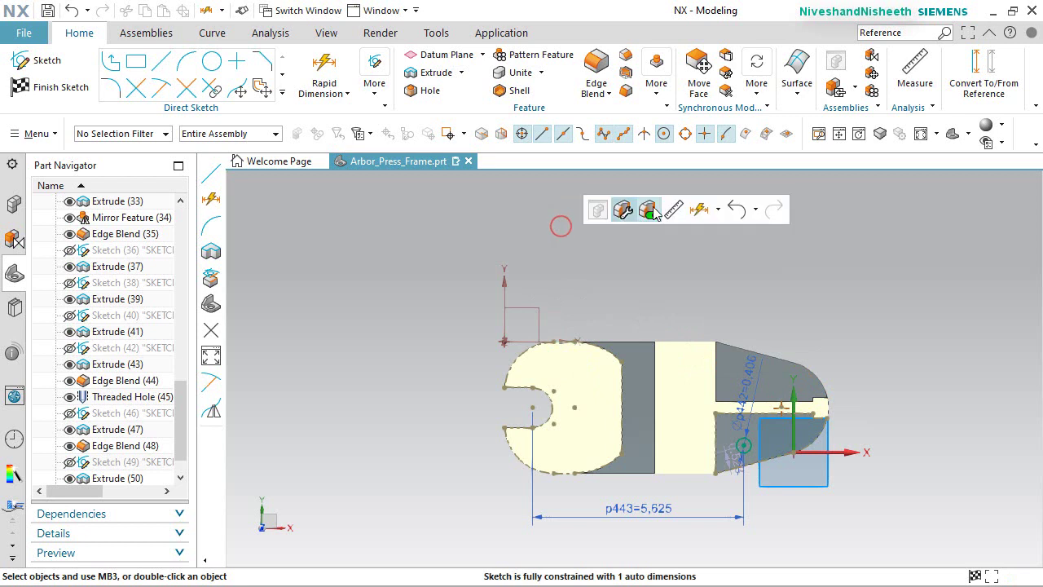
left_click(698, 209)
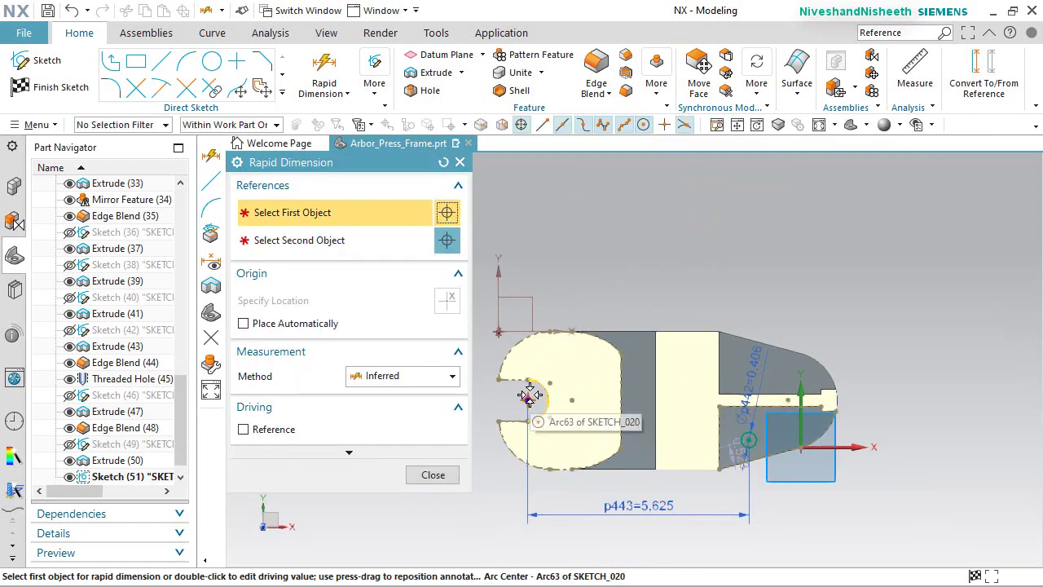
left_click(530, 397)
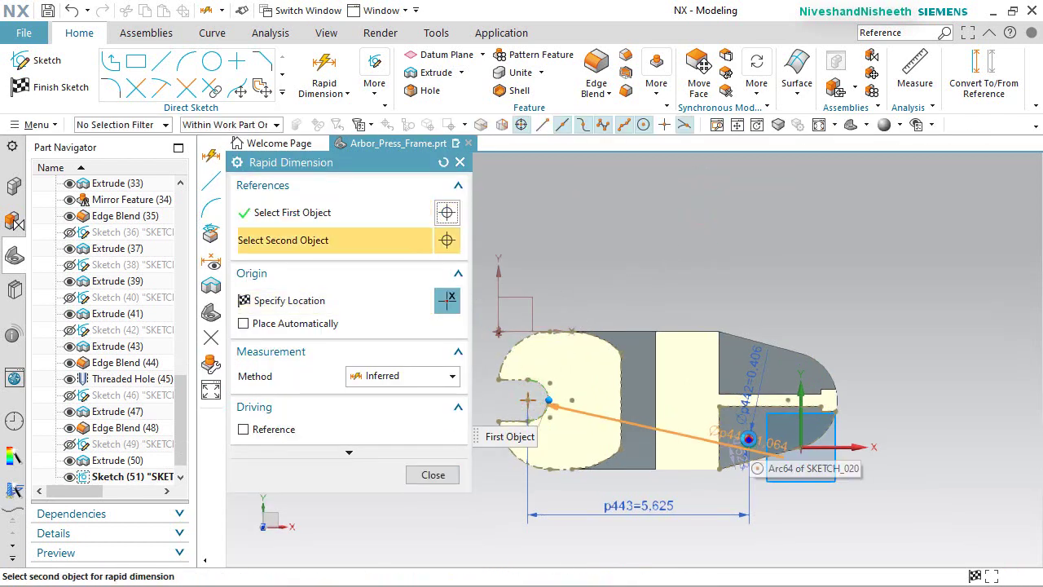
left_click(749, 440)
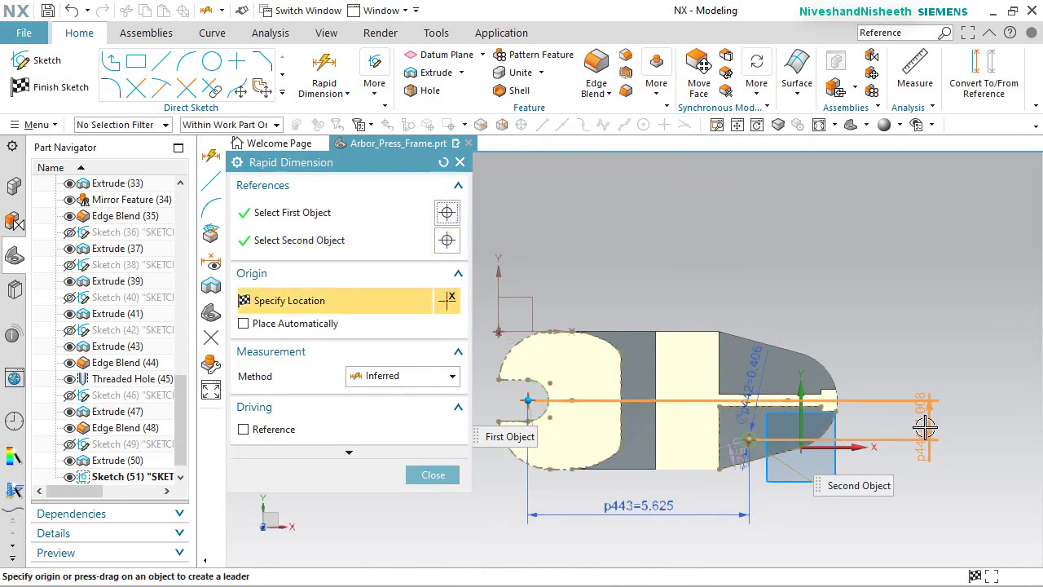
left_click(927, 427)
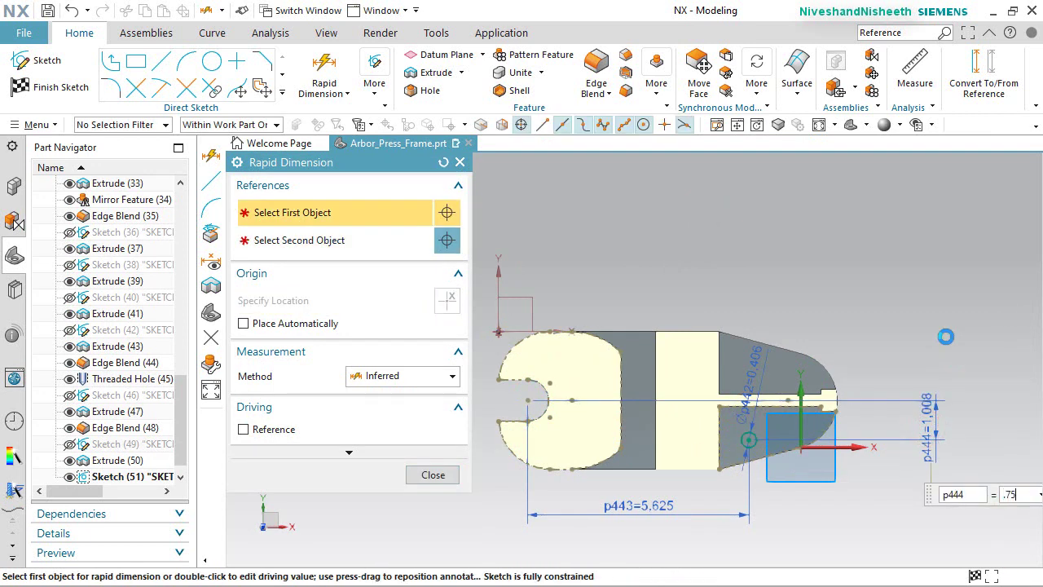
left_click(444, 479)
Finish the sketch and turn off the section clipping to show the full frame.
left_click(74, 86)
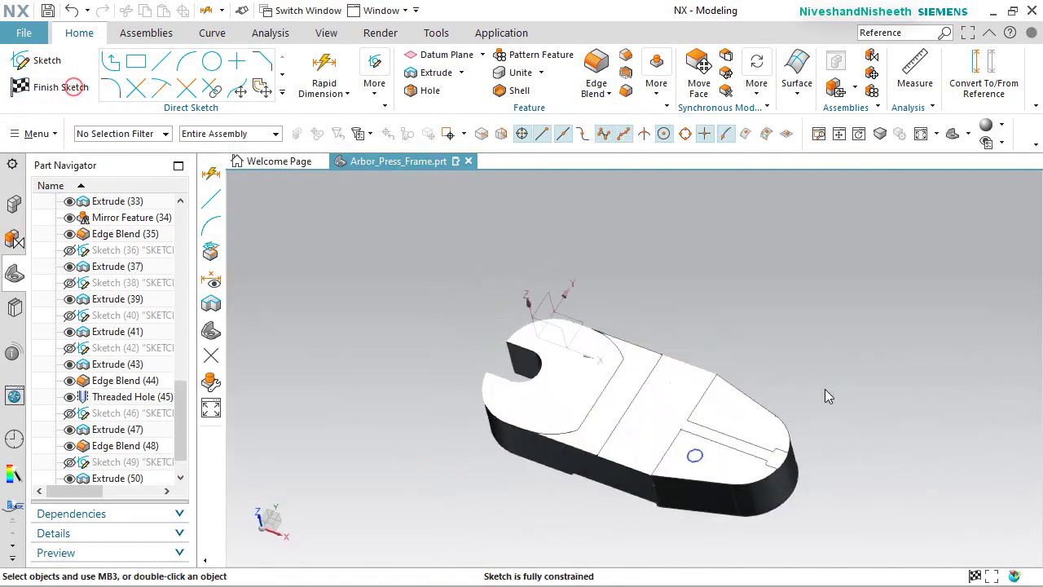
left_click(326, 33)
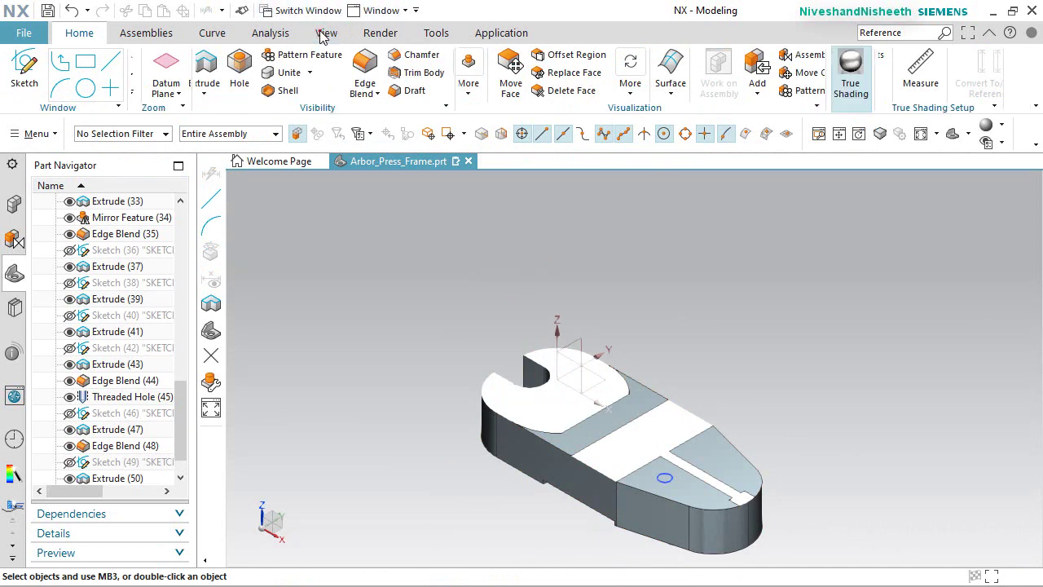
left_click(374, 73)
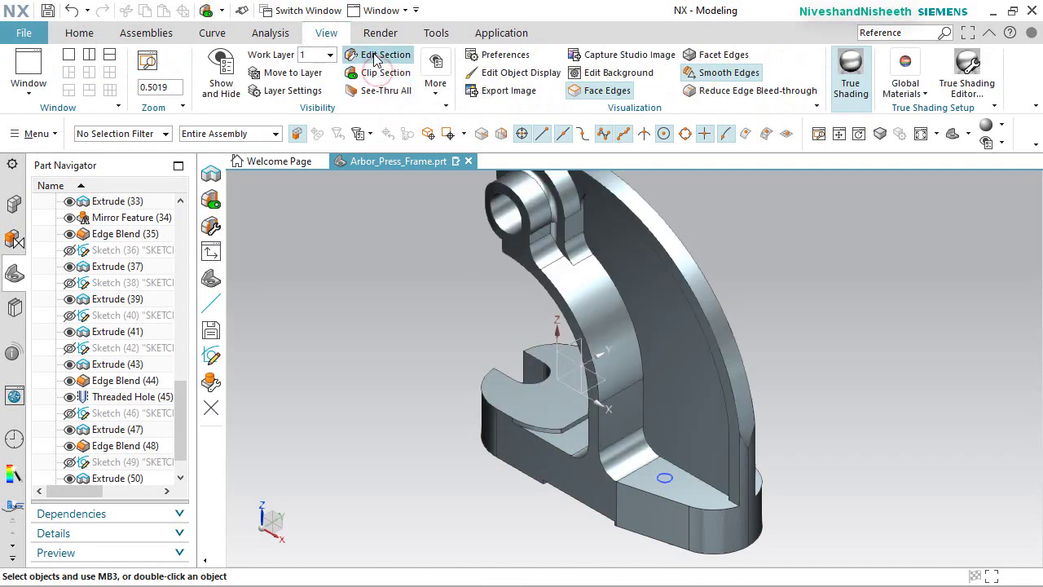
Extrude the circle downward with a Through All end limit and Subtract to cut the rear base hole, and hide its sketch.
left_click(80, 32)
left_click(204, 65)
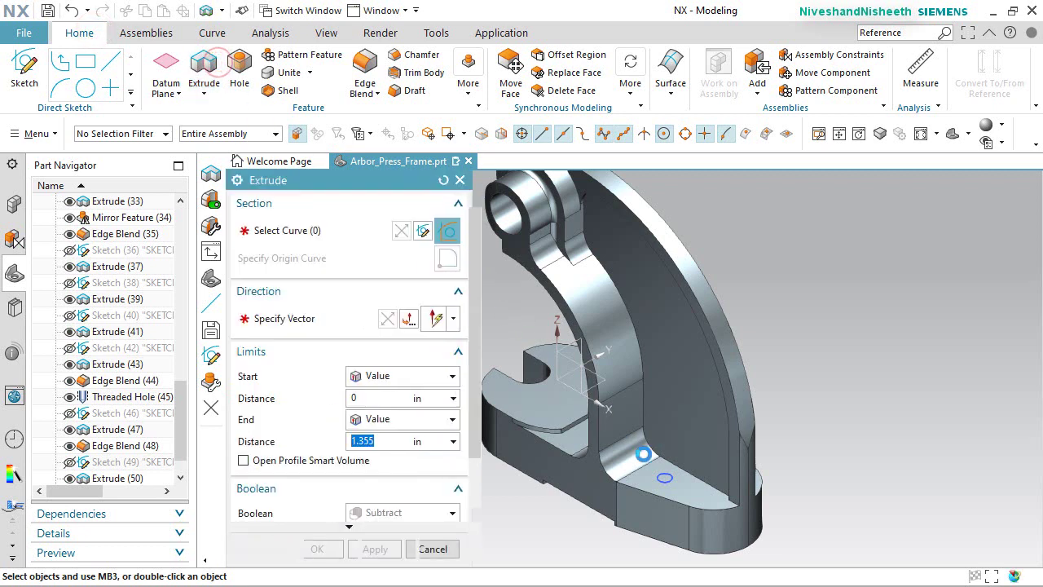
left_click(664, 479)
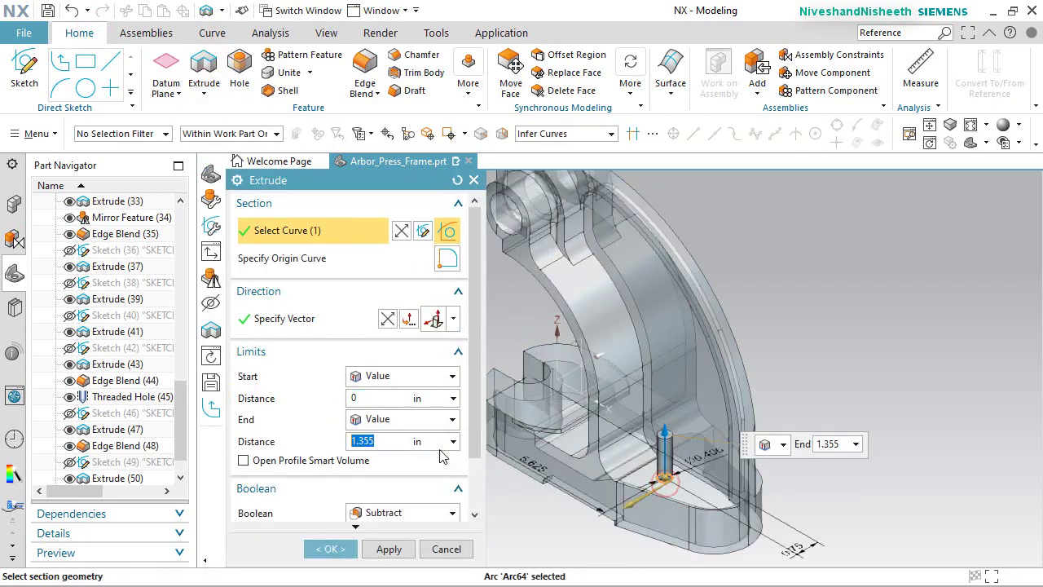
left_click(388, 317)
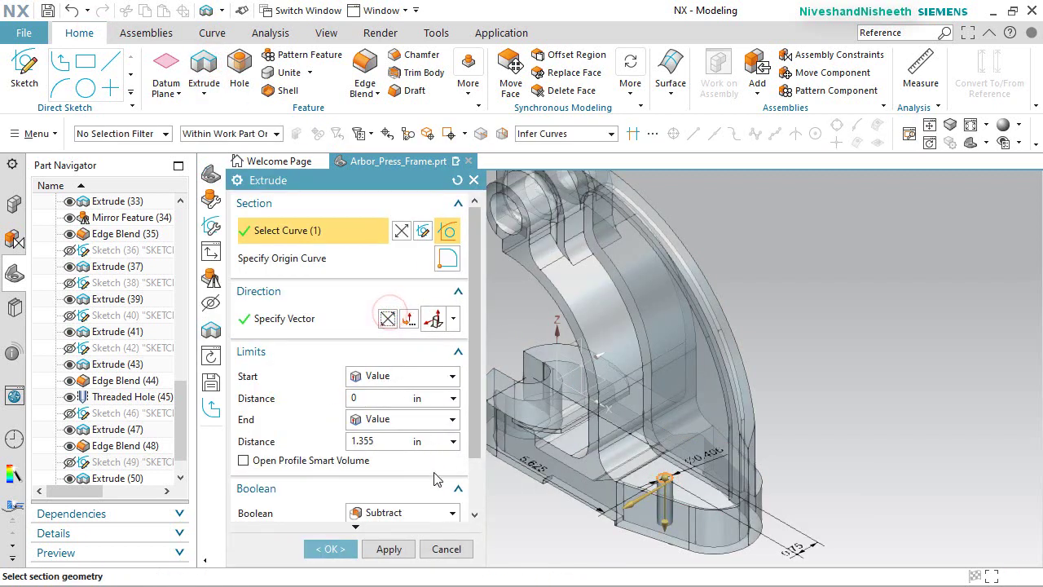
left_click(451, 420)
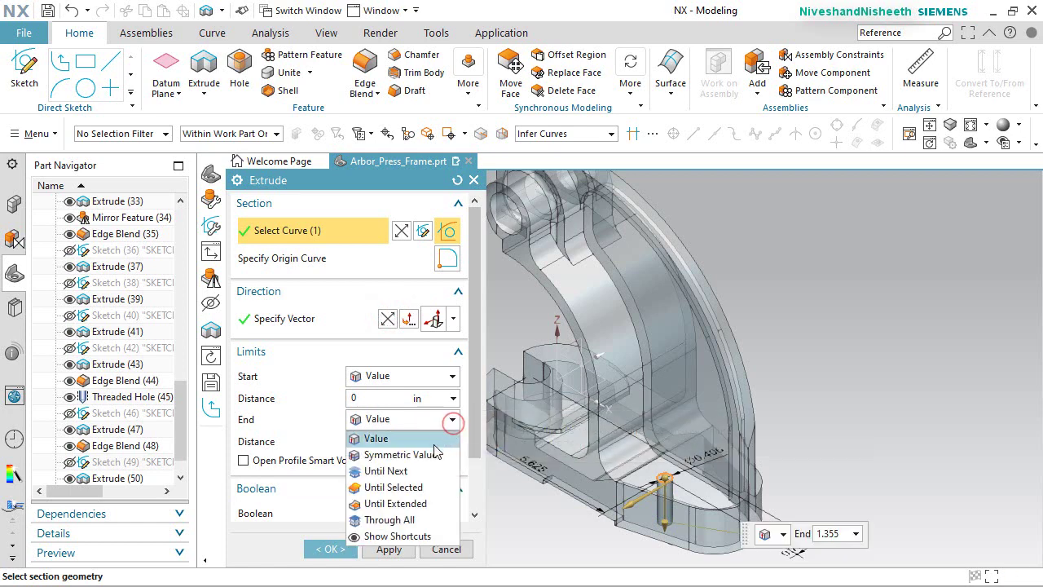
left_click(389, 519)
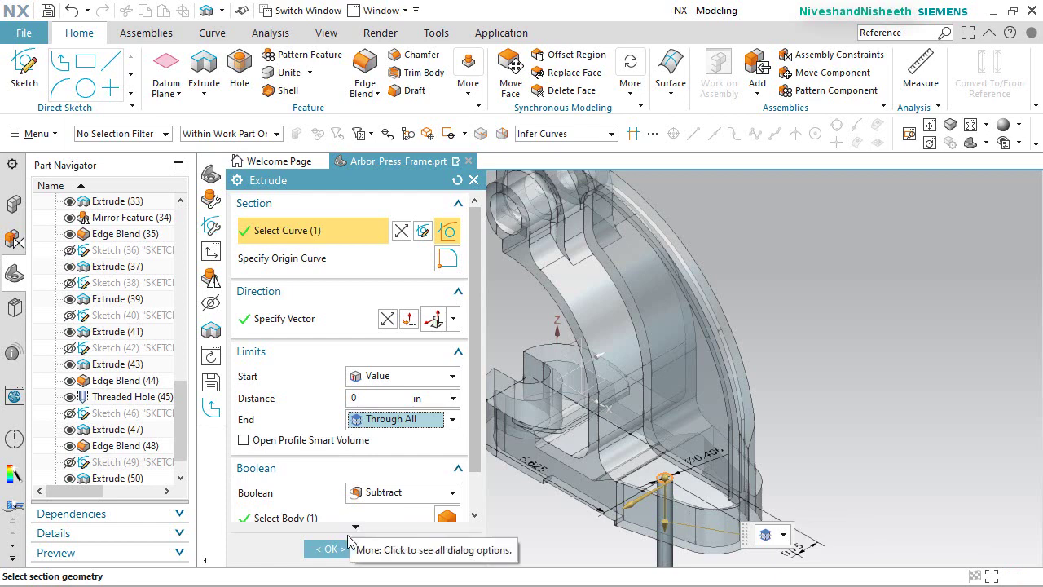
left_click(339, 551)
scroll(683, 523, "down", 3)
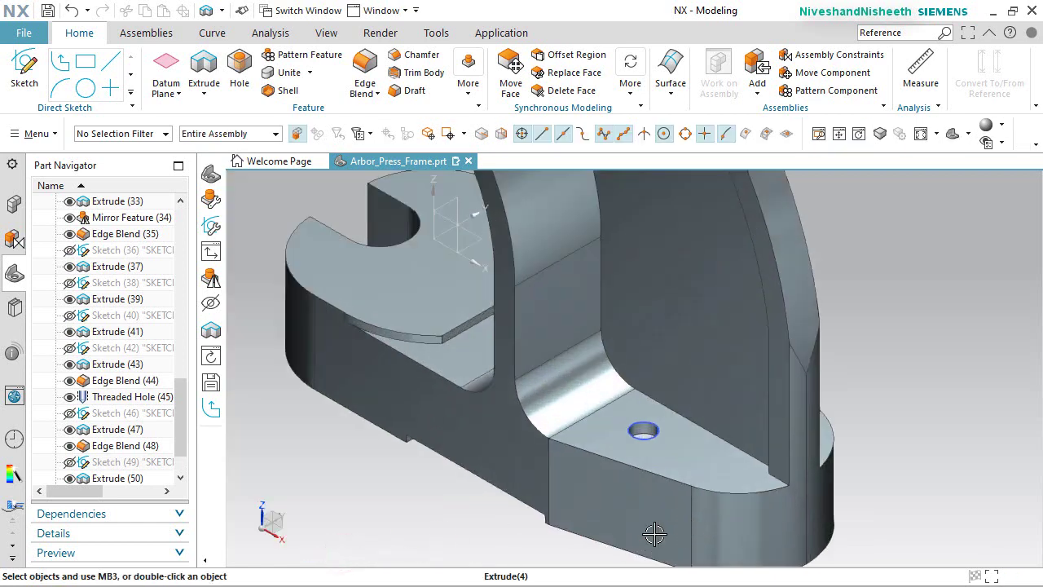
scroll(105, 455, "down", 3)
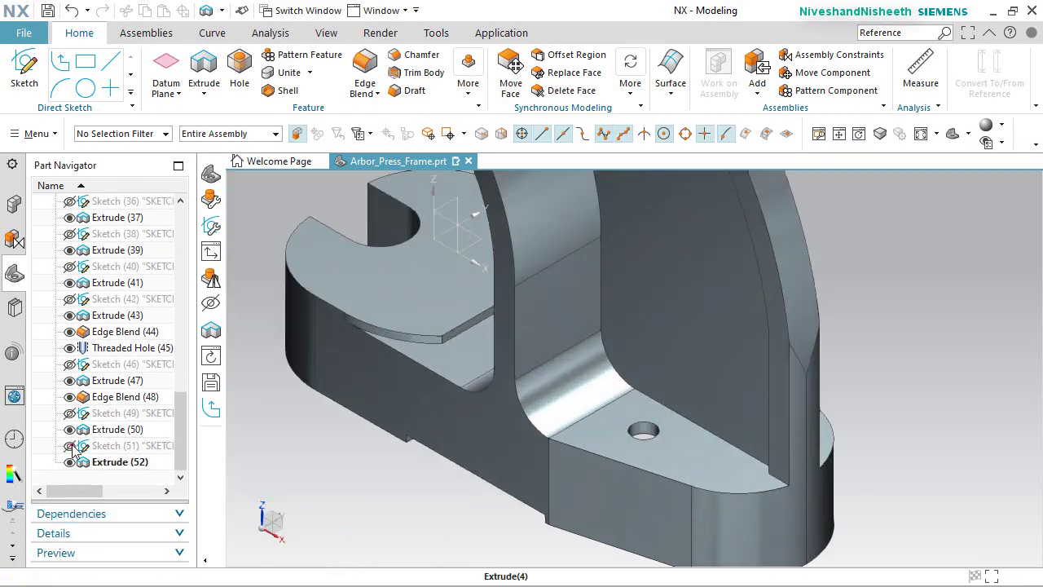
Mirror the rear base hole's extrude about Datum Plane (11).
middle_click_drag(624, 461, 658, 353)
scroll(725, 443, "up", 10)
left_click(469, 88)
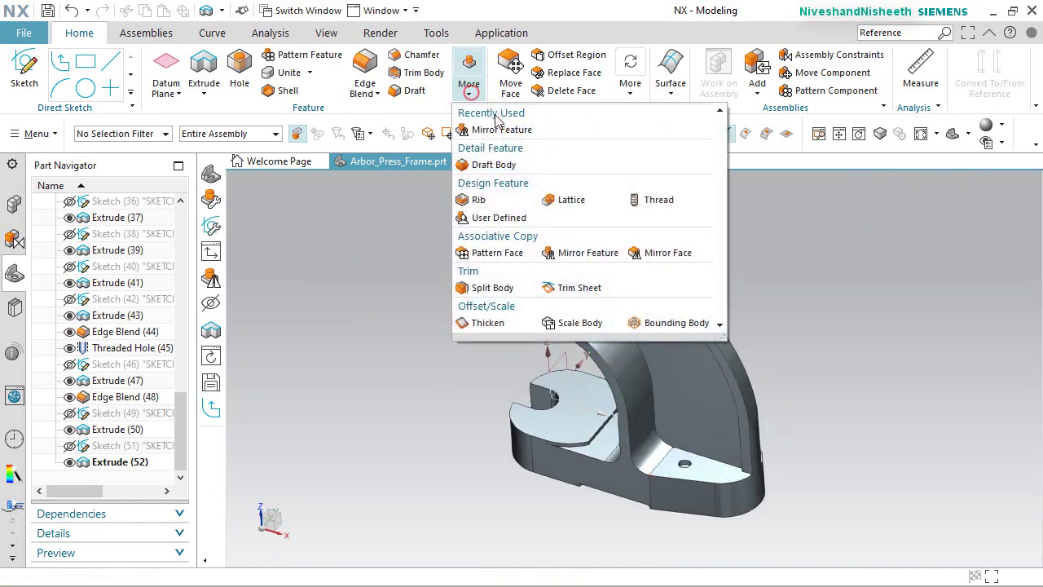
left_click(605, 256)
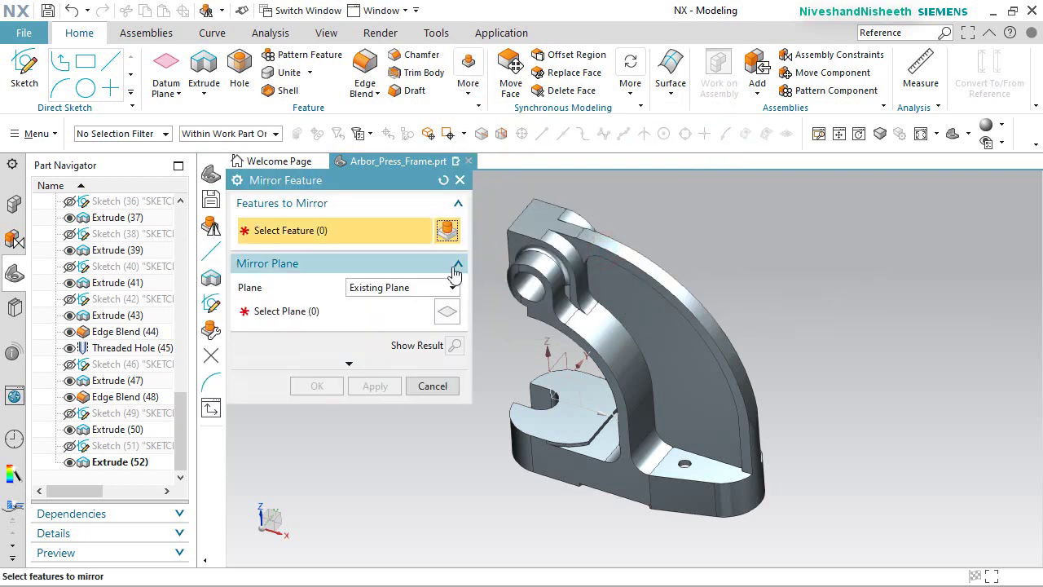
left_click(135, 462)
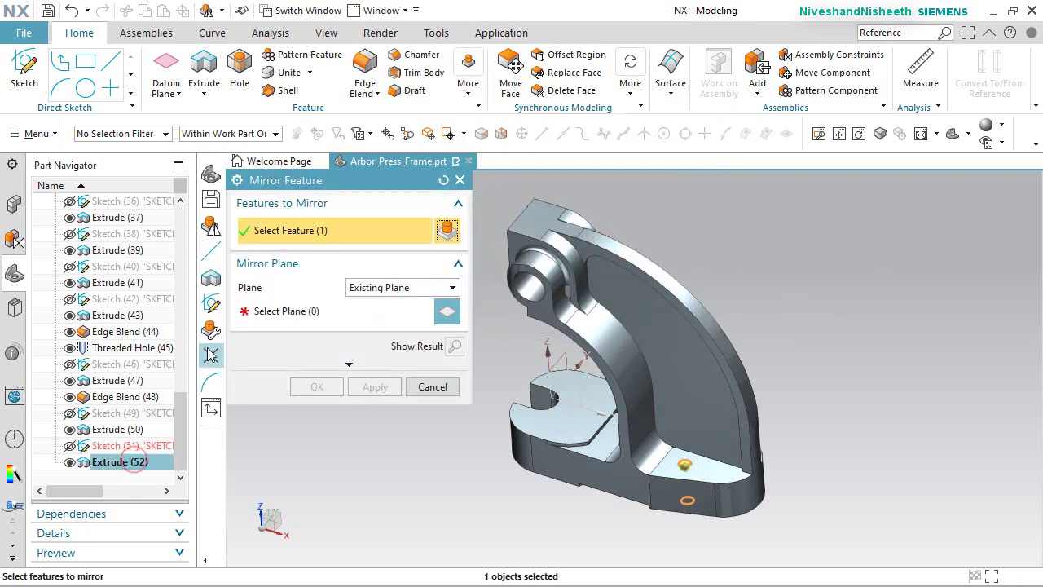
left_click(253, 314)
left_click_drag(182, 399, 179, 280)
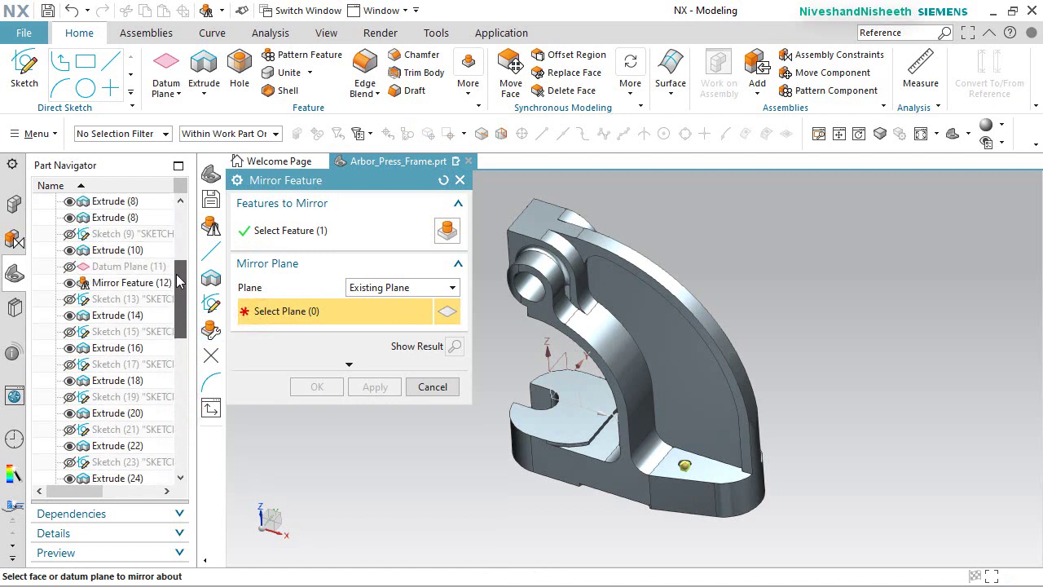
left_click(130, 267)
left_click(313, 386)
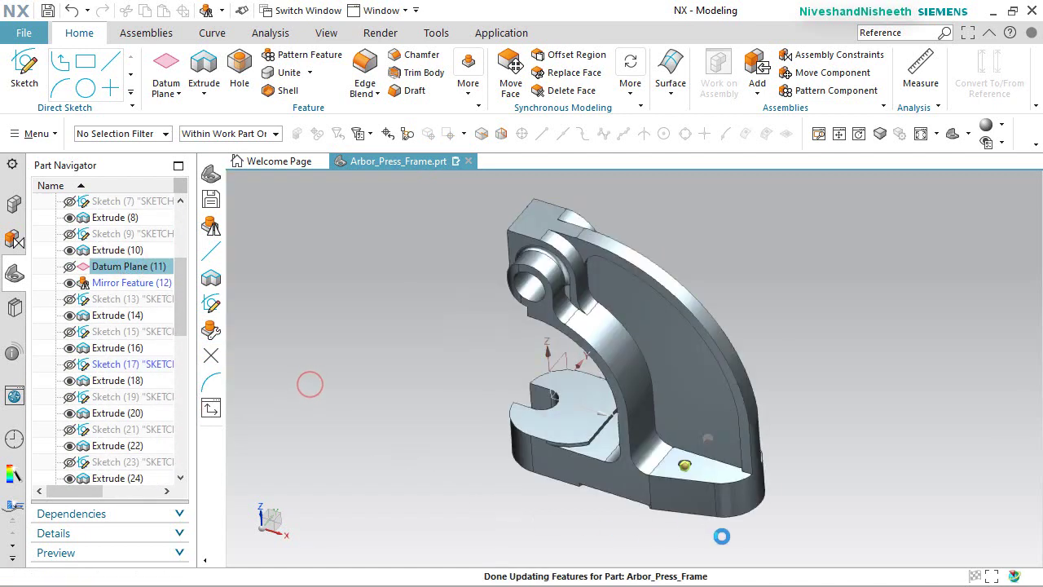
Check the mirrored holes from the underside, restore the trimetric view and save the part.
middle_click_drag(745, 542, 495, 418)
key("Home")
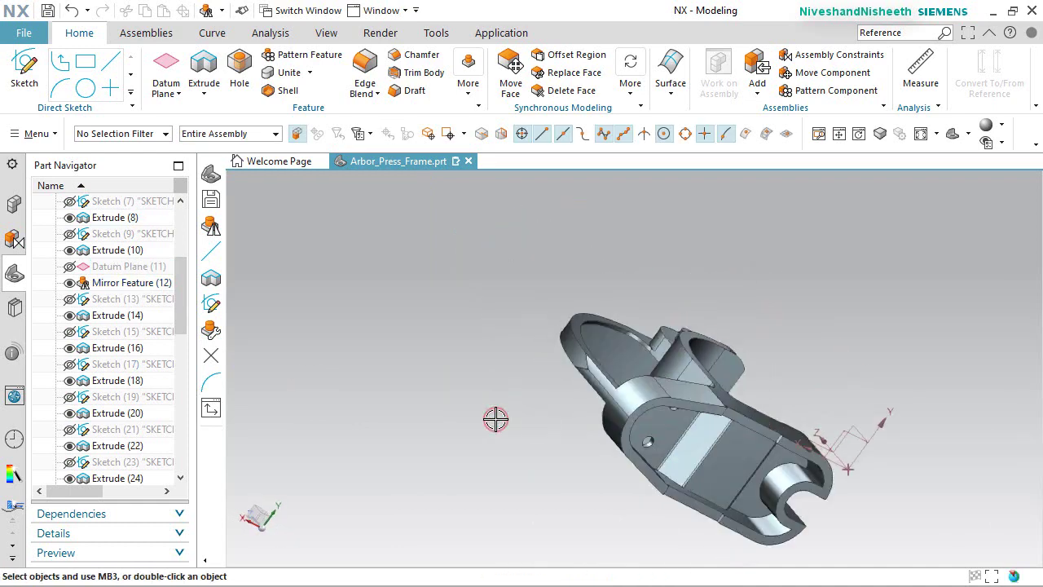
key("ctrl+s")
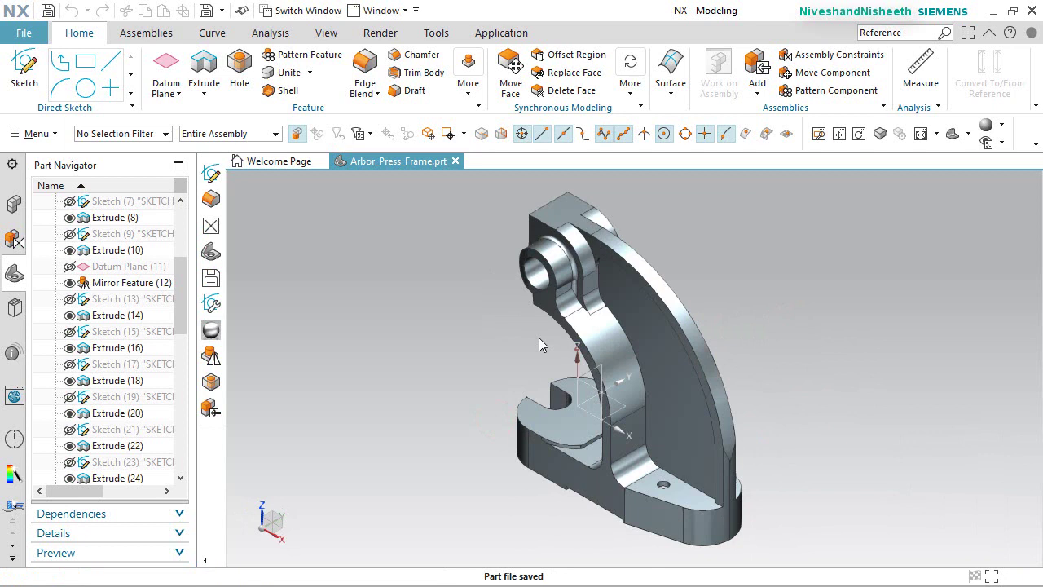
Start a new sketch on the top face of the slotted front pad.
left_click(25, 71)
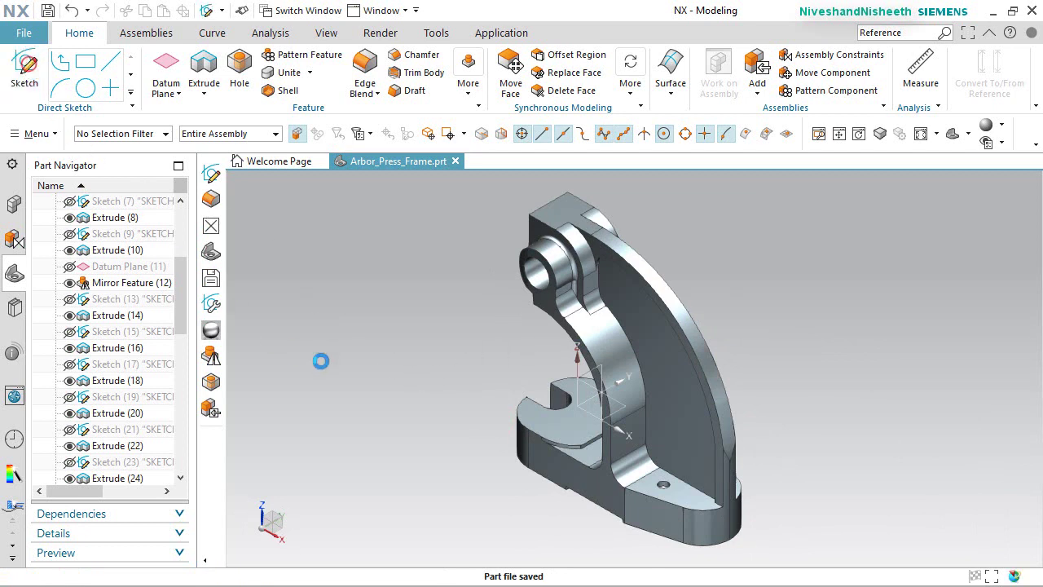
left_click(566, 418)
left_click(375, 351)
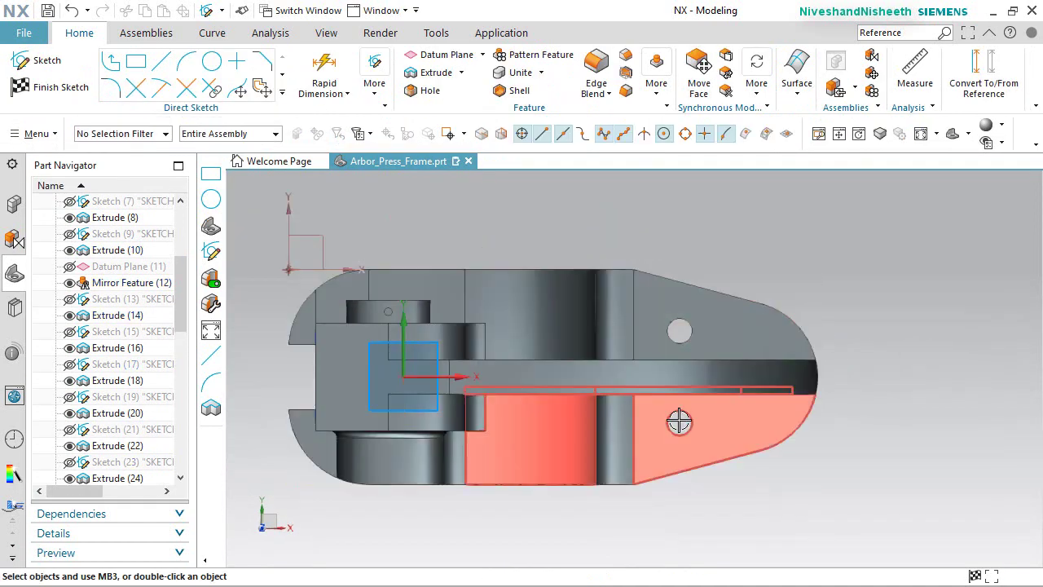
Clip the frame above the base with a one-plane view section normal to Z at zero offset.
scroll(774, 414, "down", 1)
middle_click_drag(614, 384, 621, 368)
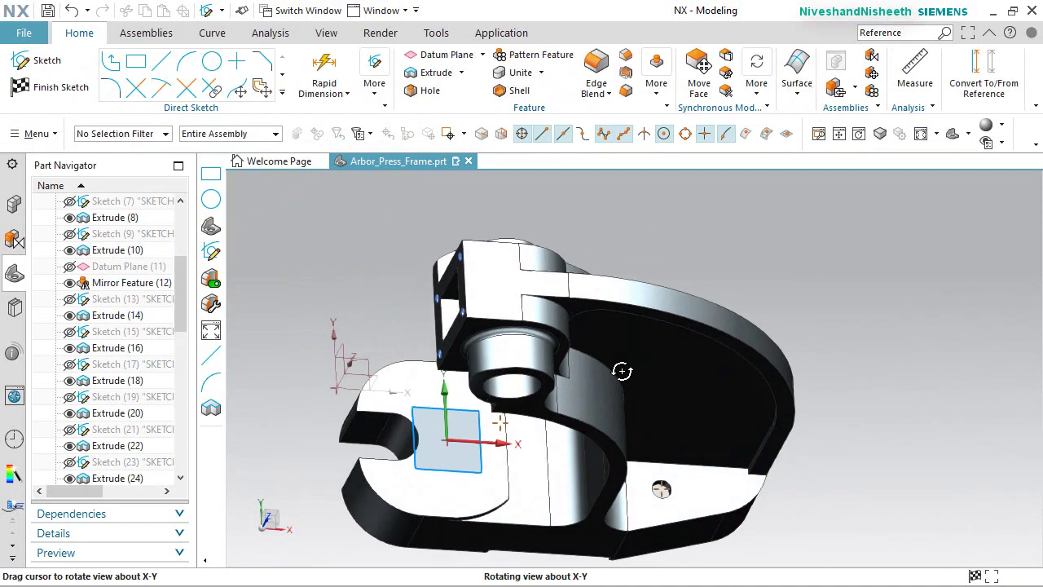
left_click(326, 35)
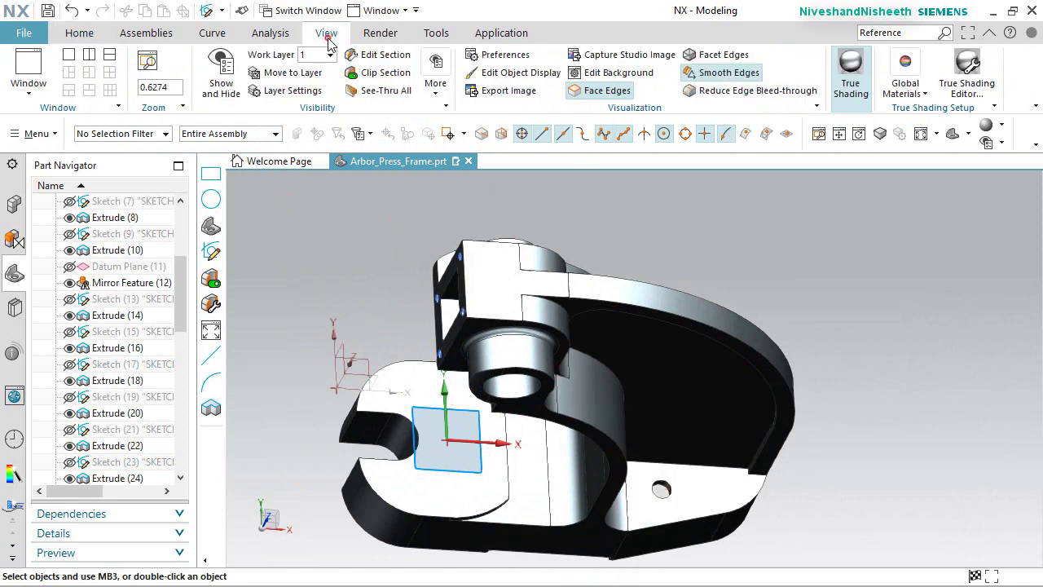
left_click(376, 54)
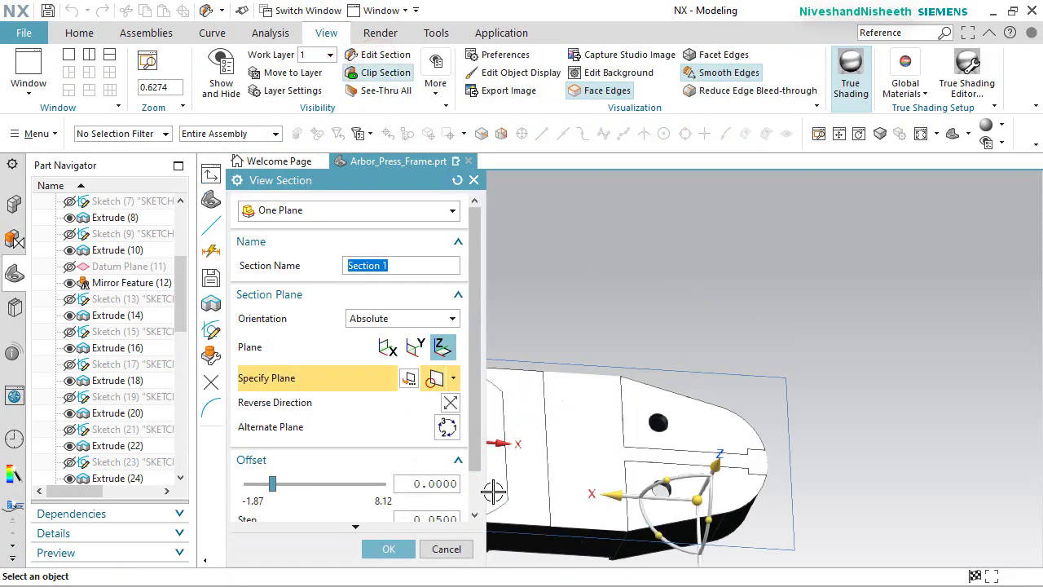
left_click(380, 548)
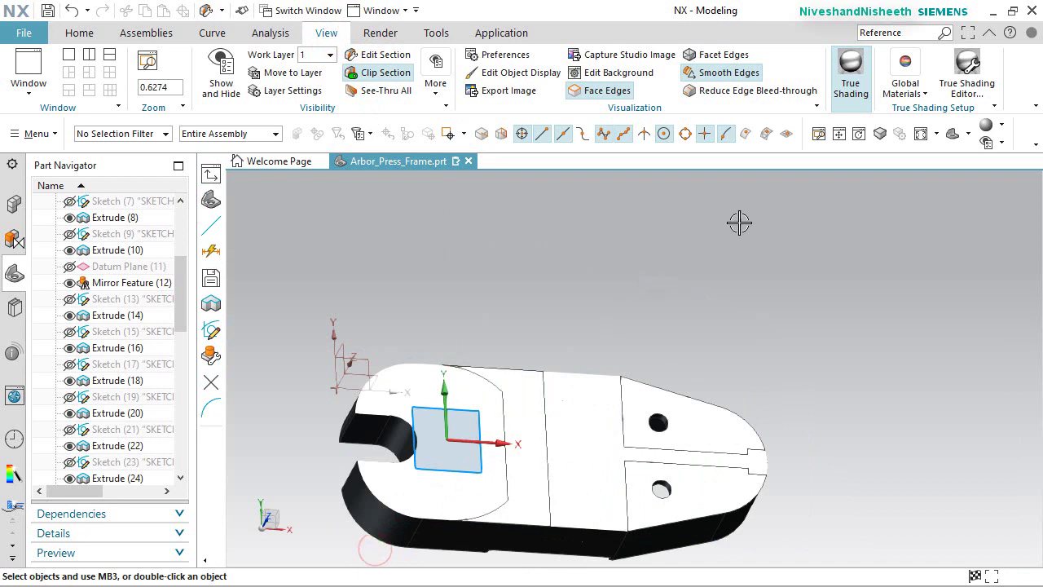
Project the rounded inner edge of the front pad's slot into the sketch.
right_click(704, 243)
left_click(704, 221)
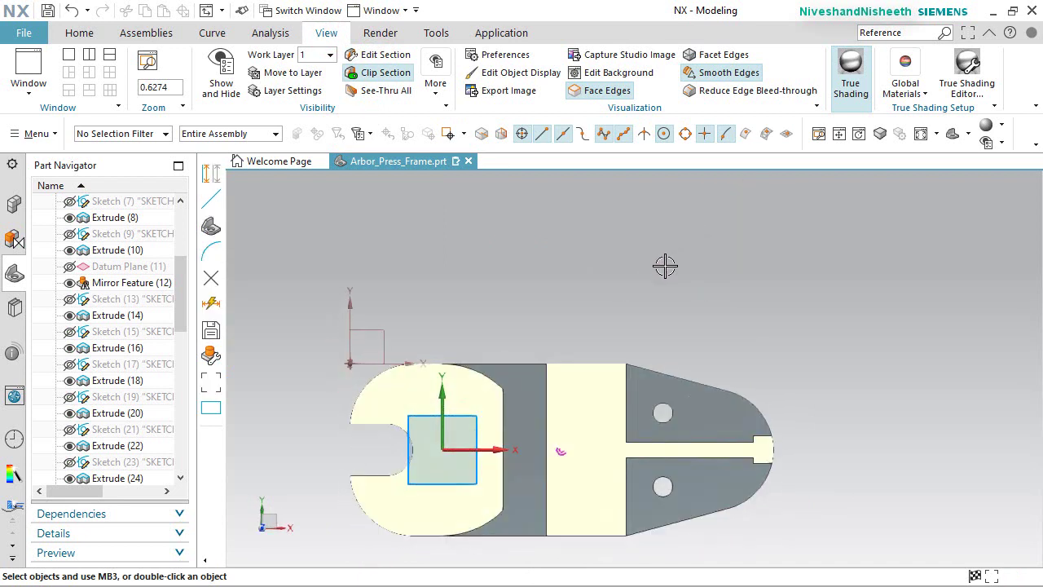
scroll(133, 445, "down", 10)
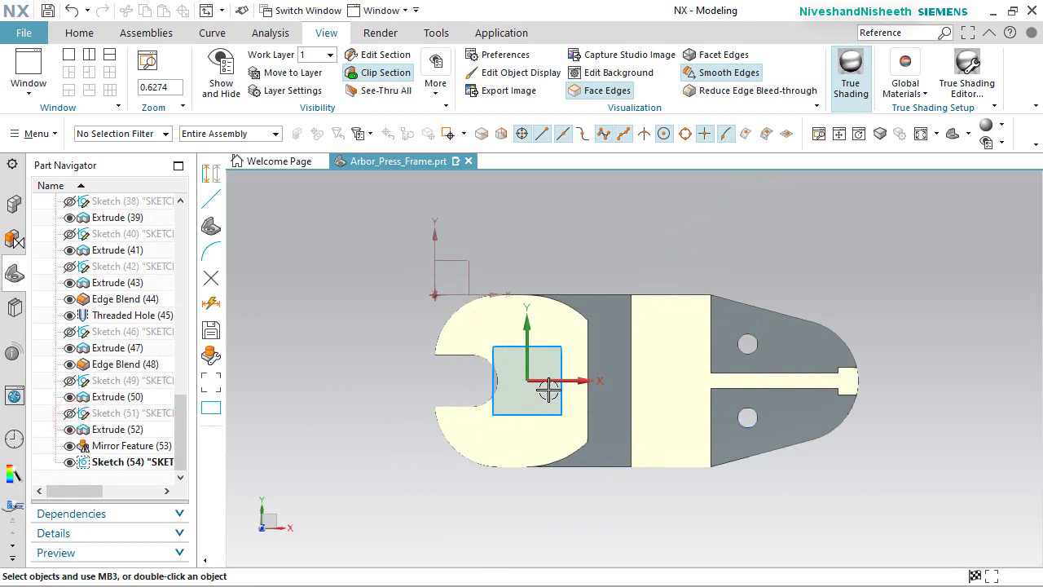
scroll(548, 391, "up", 4)
scroll(551, 389, "down", 2)
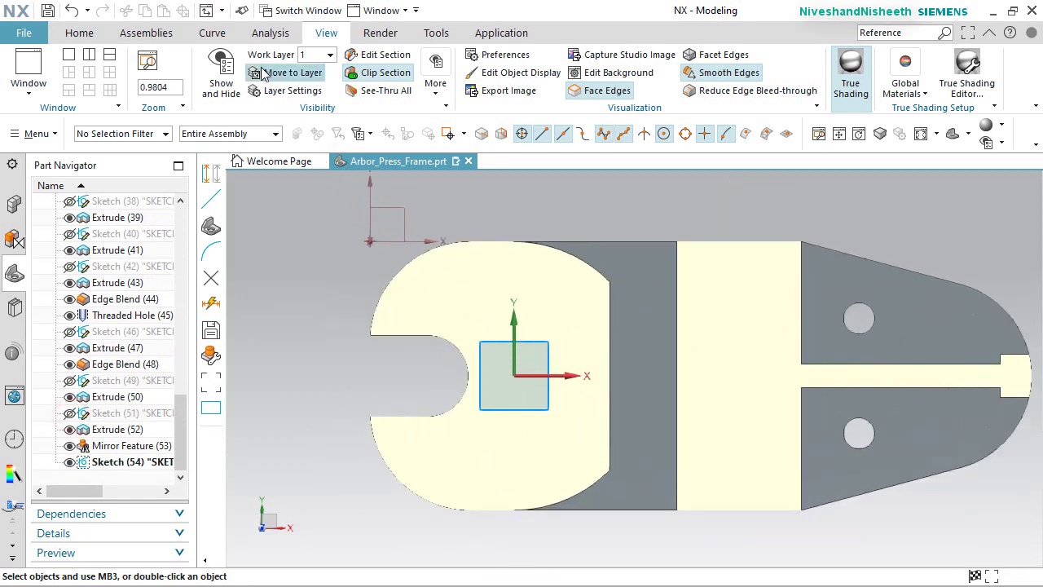
left_click(81, 33)
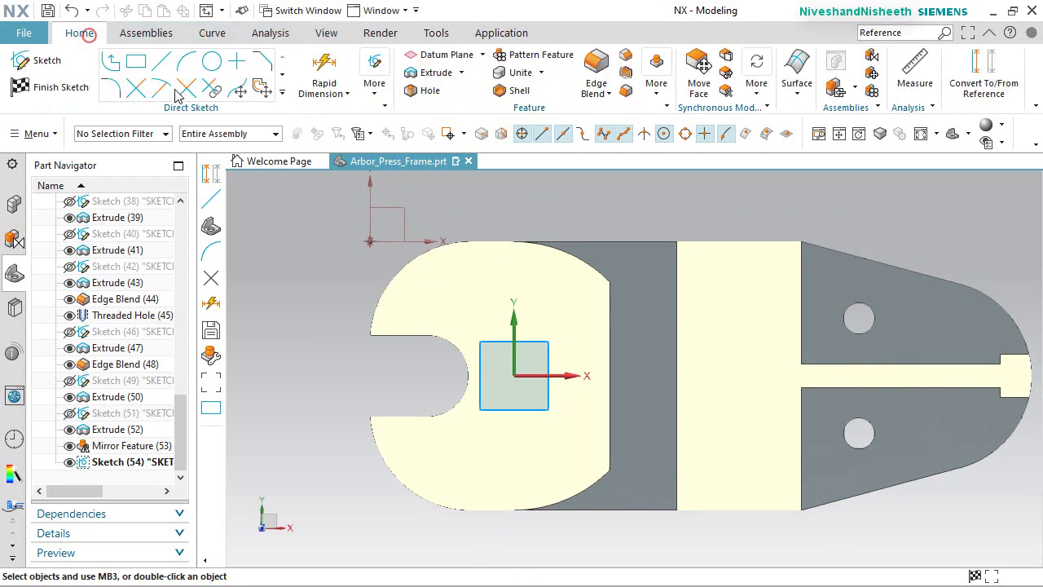
left_click(282, 95)
left_click(189, 217)
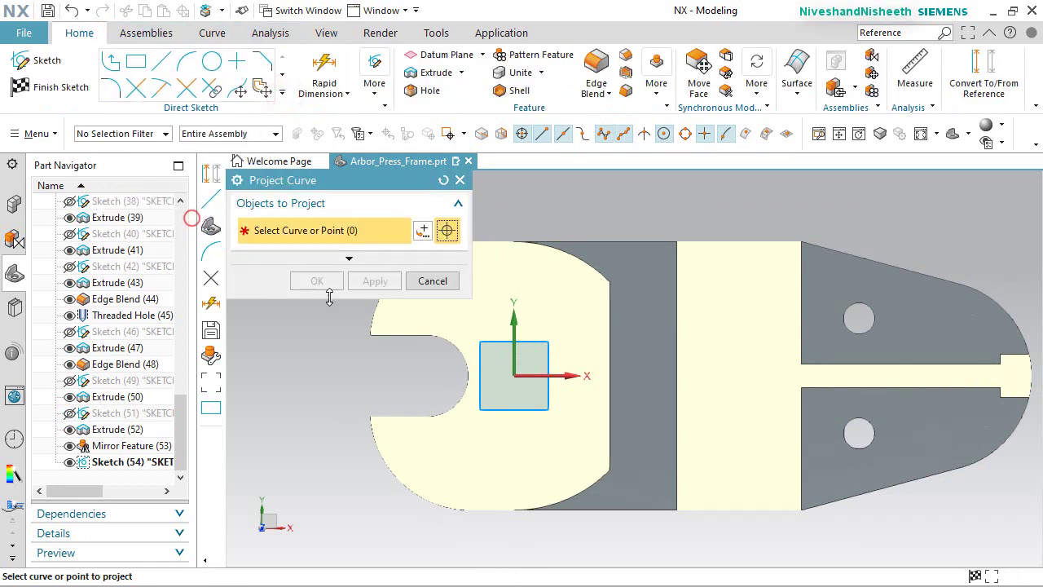
left_click(460, 349)
middle_click(417, 374)
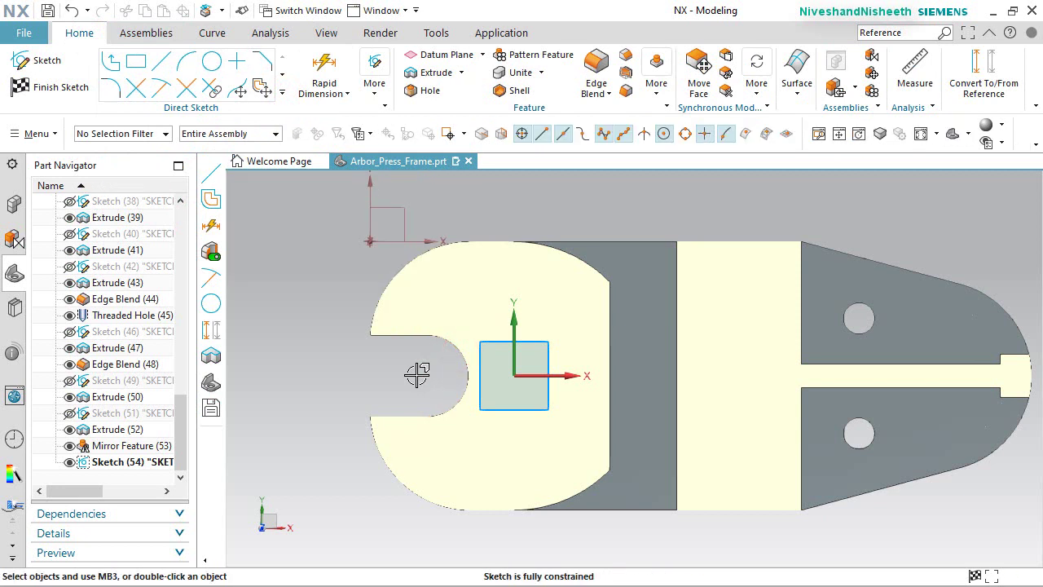
Turn off the section clipping so the whole frame is displayed.
middle_click_drag(431, 422, 409, 372)
left_click(327, 33)
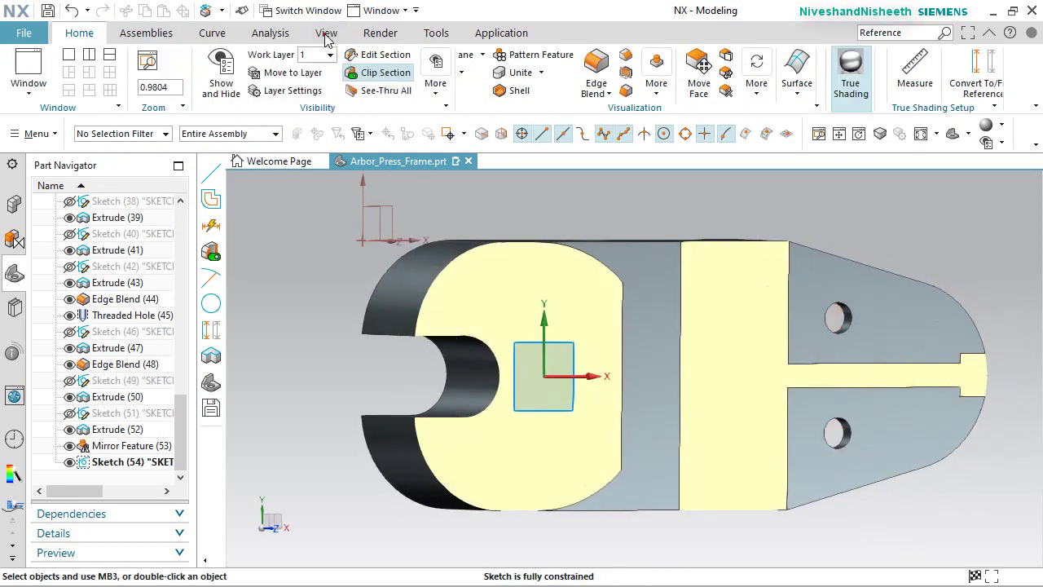
left_click(388, 73)
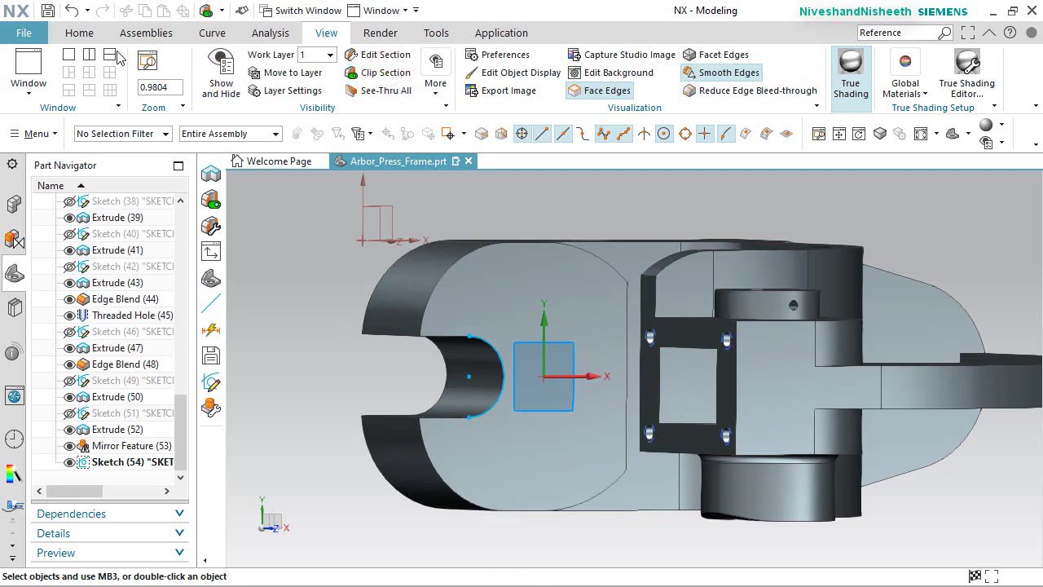
Draw a circle of 0.265 in diameter on the front pad, just off the sketch origin.
left_click(79, 33)
left_click(212, 61)
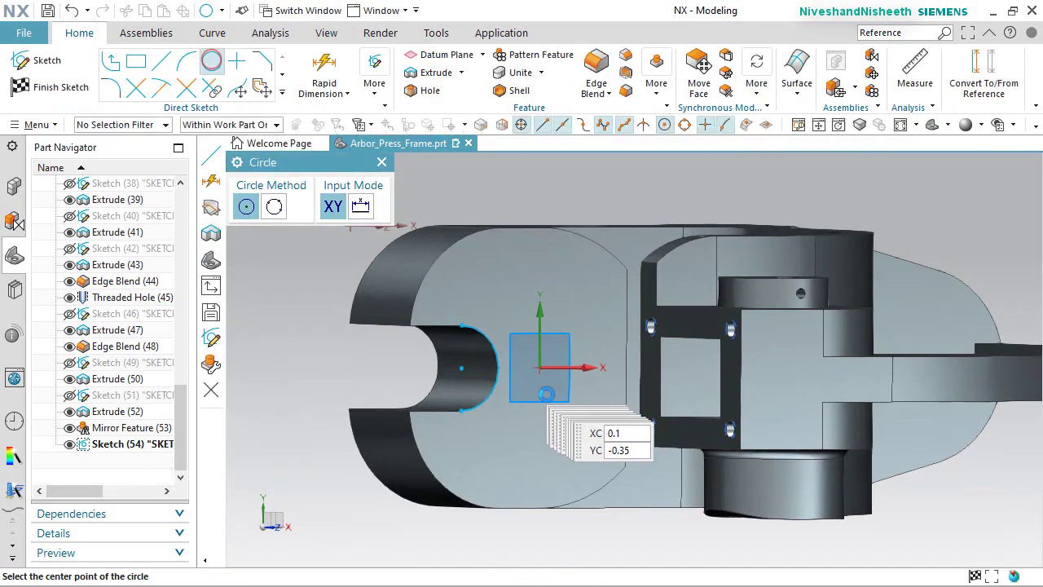
scroll(527, 369, "up", 1)
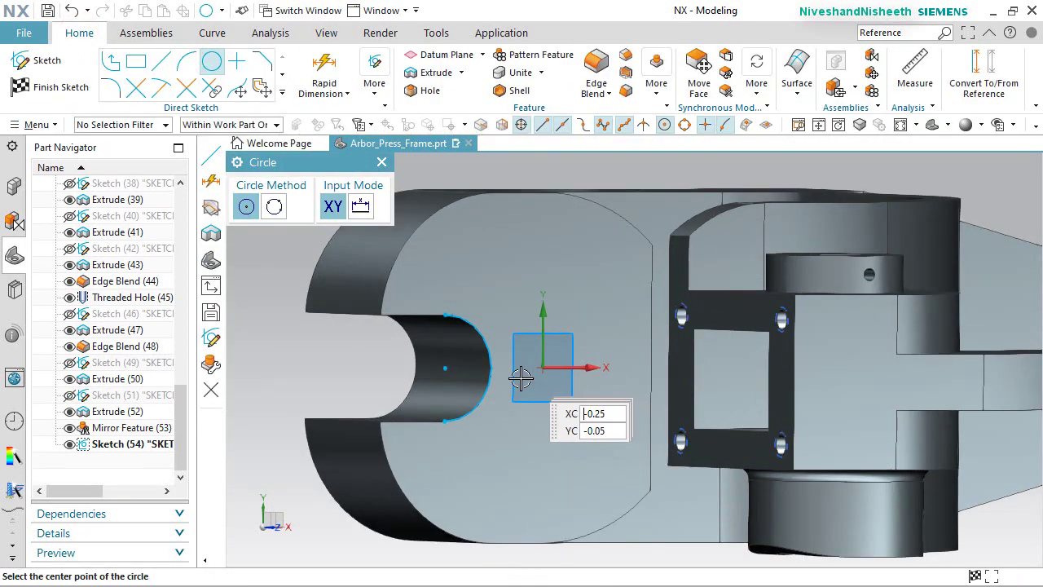
left_click(542, 368)
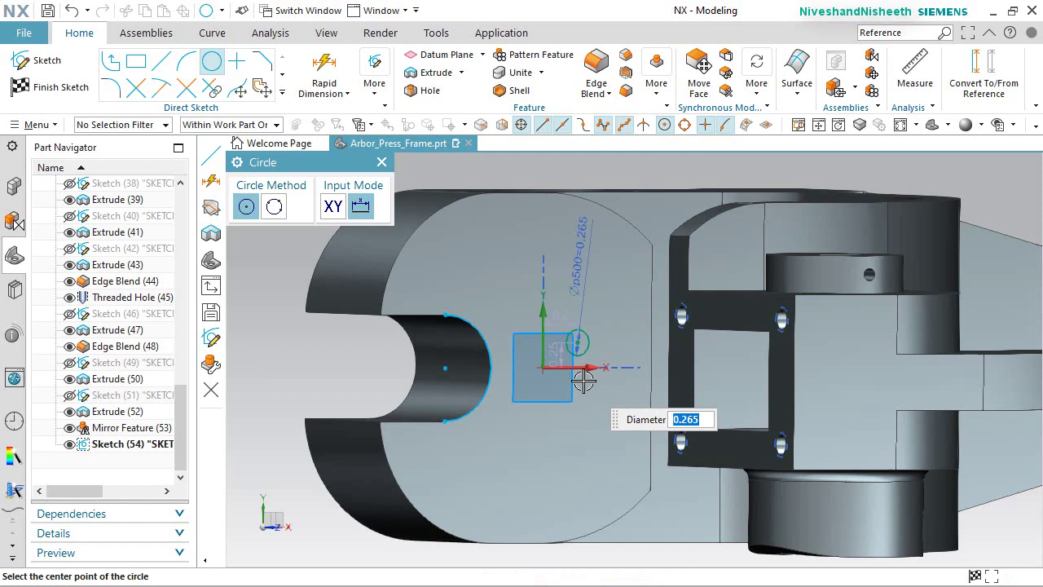
right_click(335, 363)
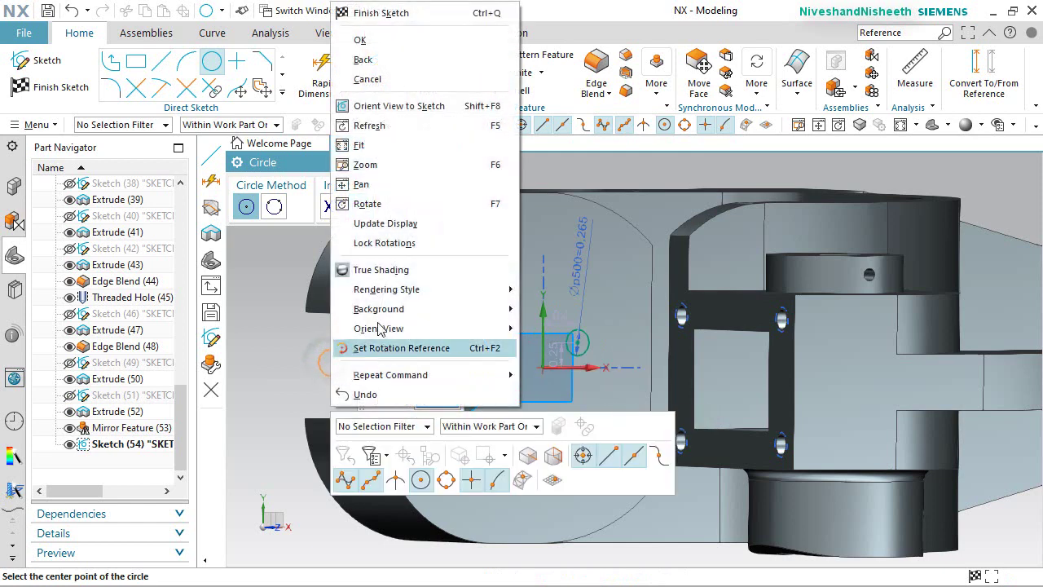
left_click(359, 40)
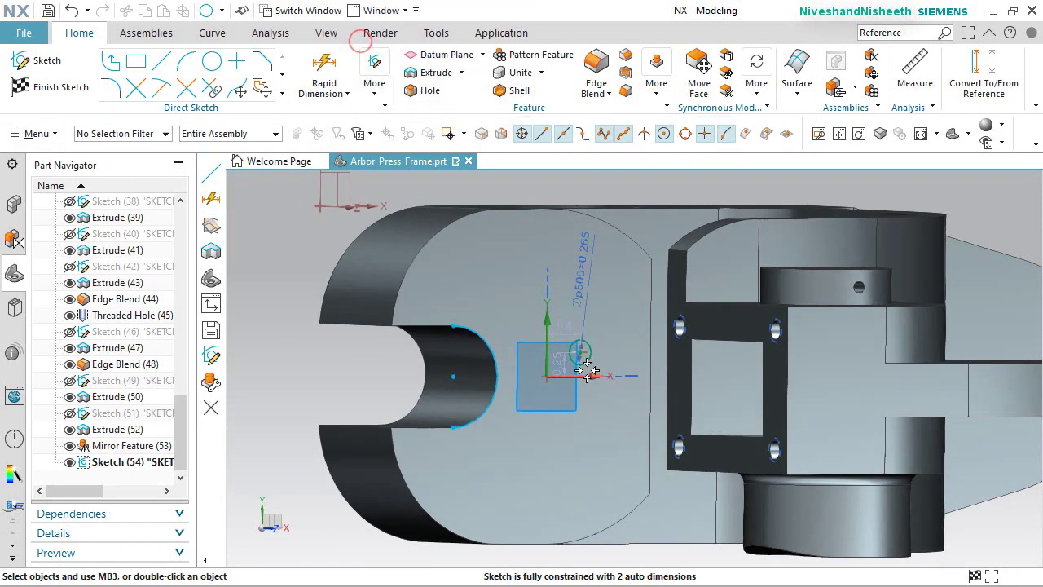
Align the circle's center horizontally with the center of the projected slot arc.
middle_click_drag(571, 368, 582, 372)
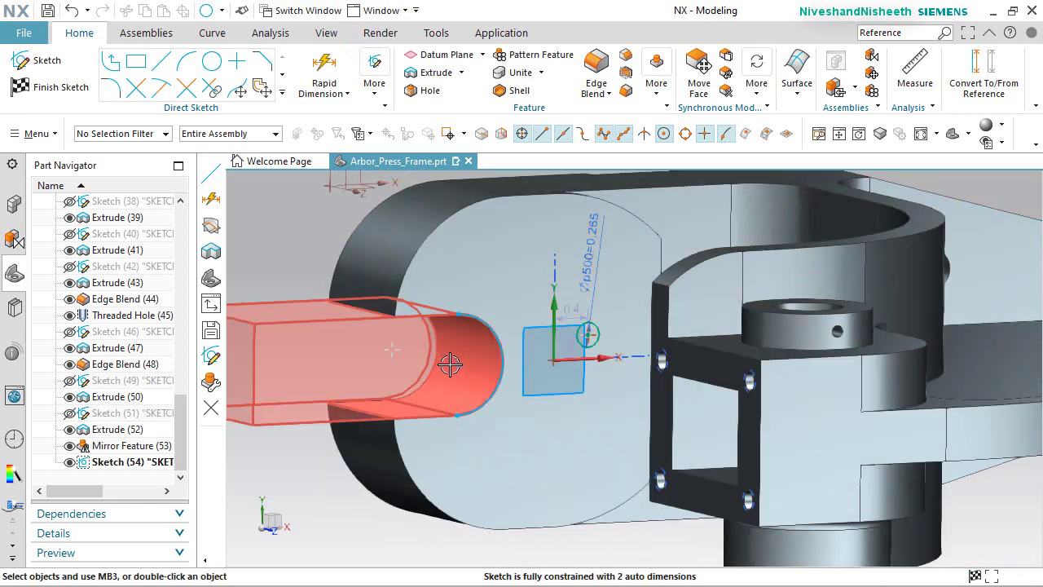
left_click(454, 364)
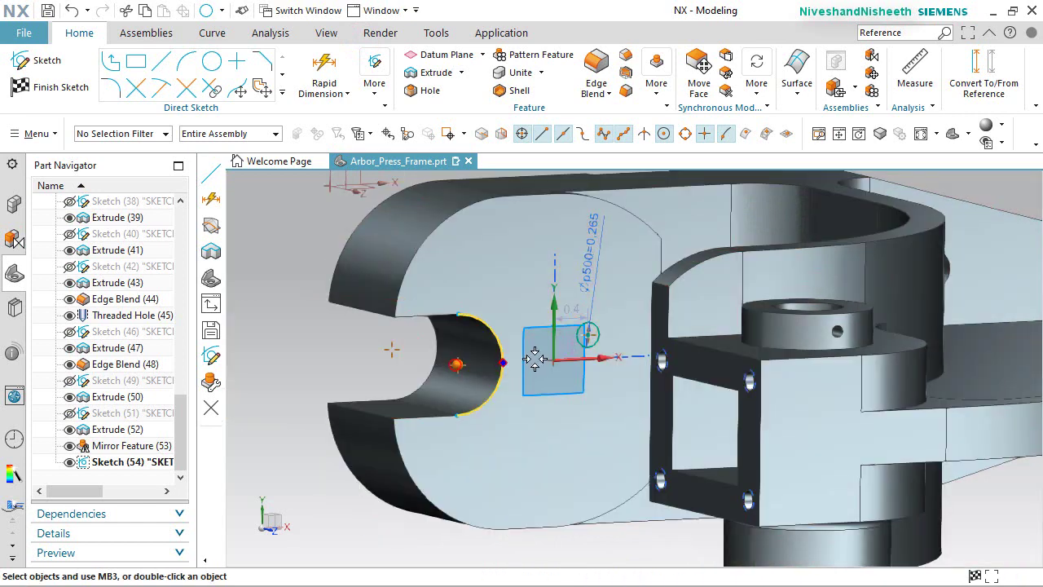
left_click(587, 333)
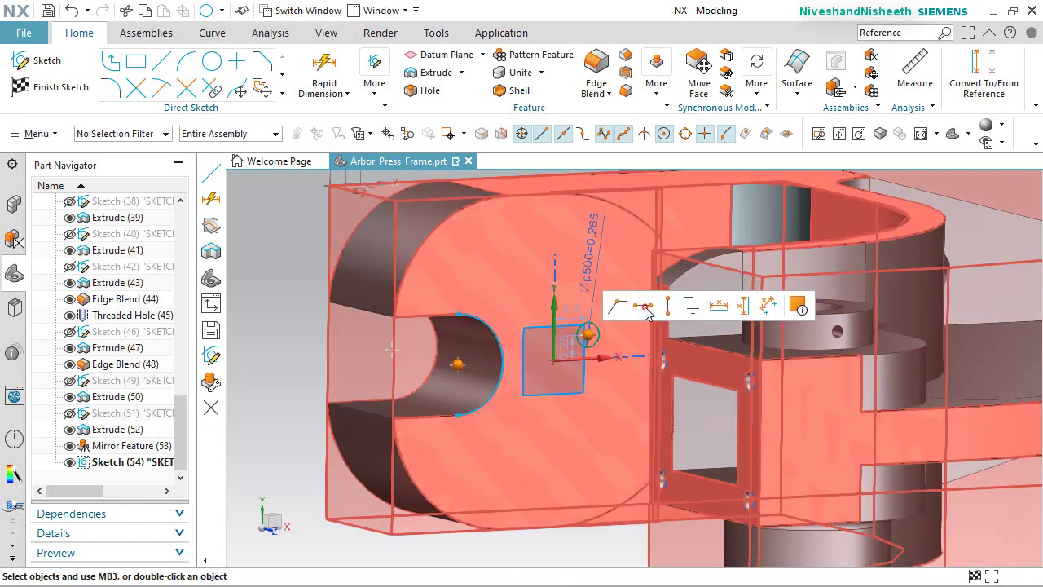
left_click(644, 308)
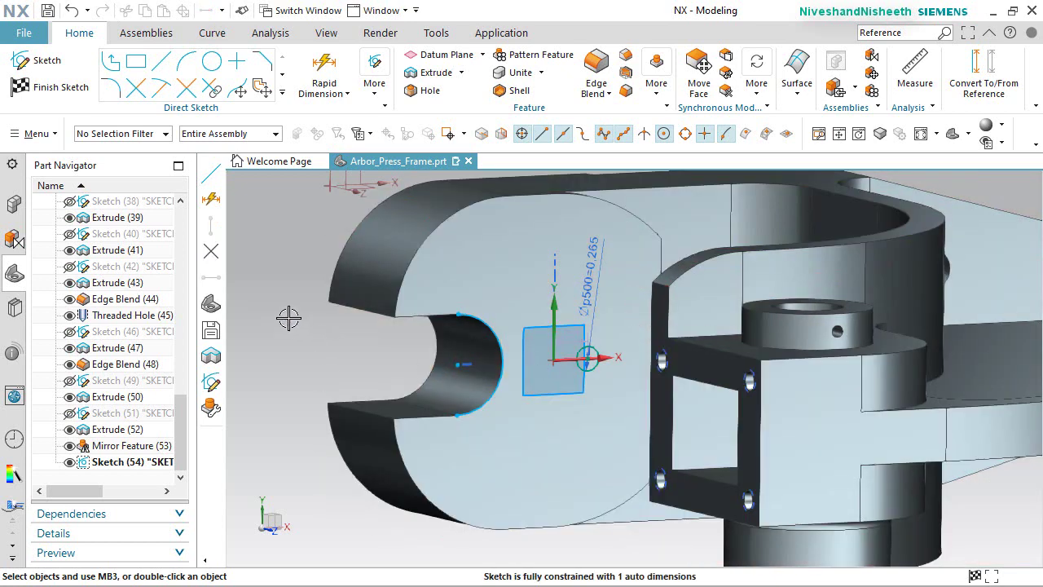
Dimension the horizontal distance between the slot arc's center and the circle's center as 1.125 in.
left_click(325, 94)
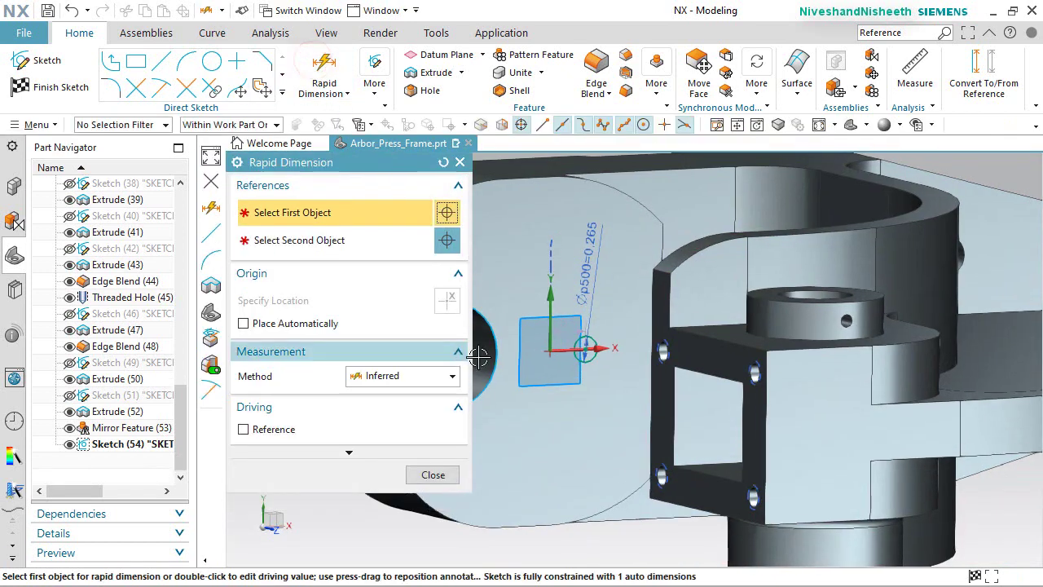
middle_click_drag(478, 354, 594, 384)
scroll(635, 392, "up", 2)
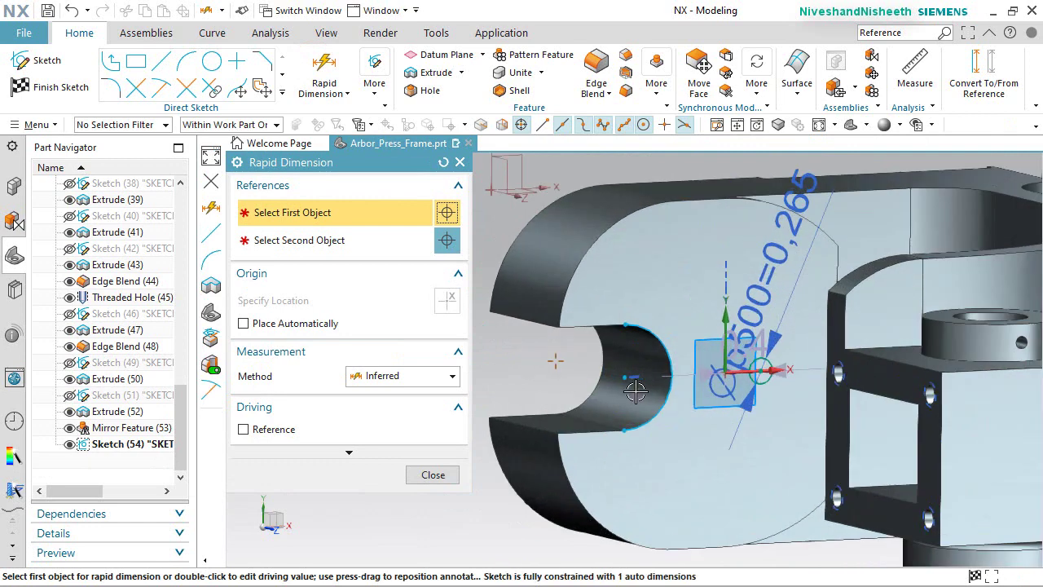
left_click(628, 379)
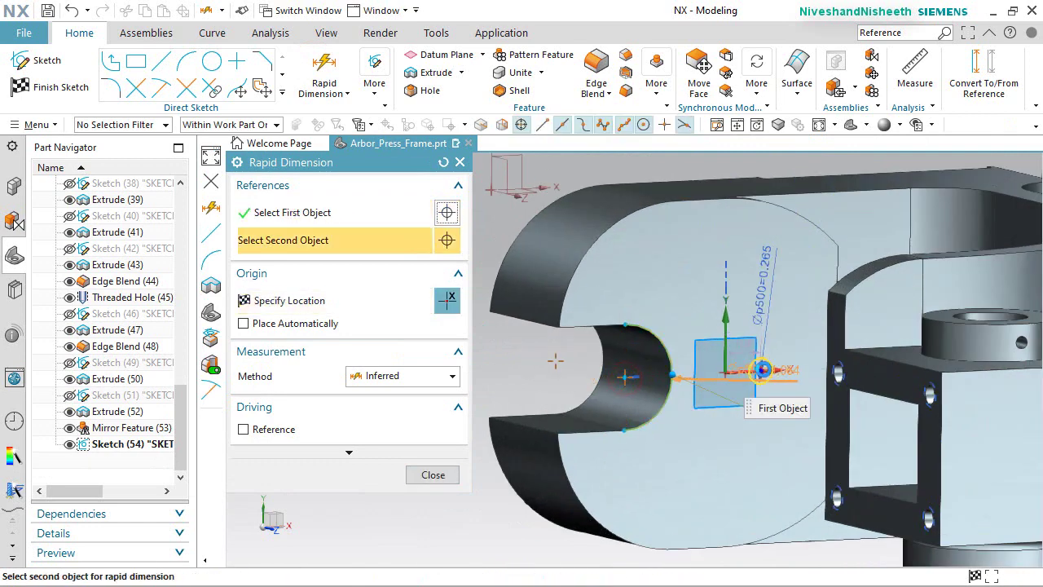
left_click(761, 368)
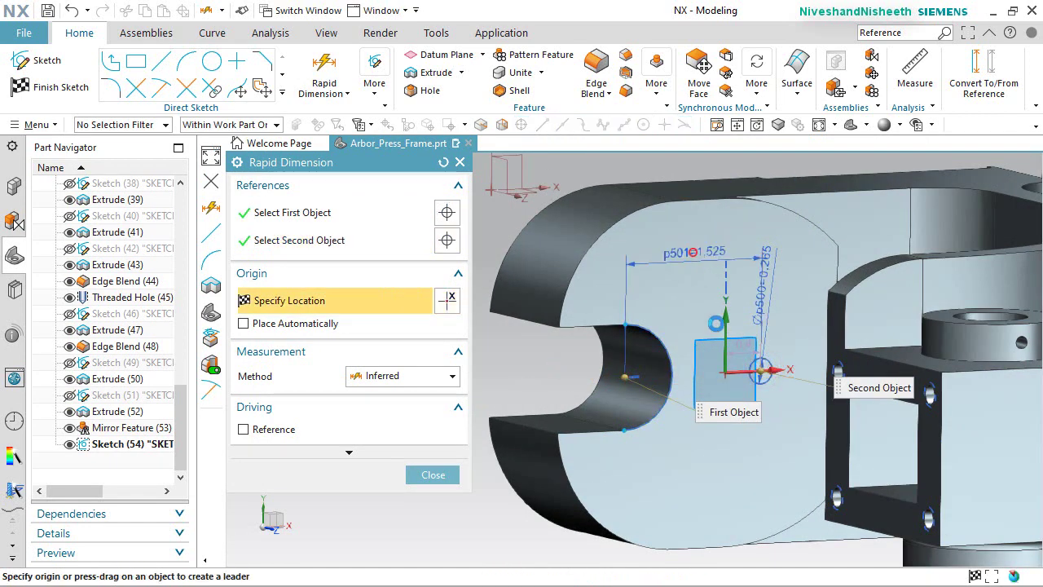
left_click(692, 251)
type("1.125")
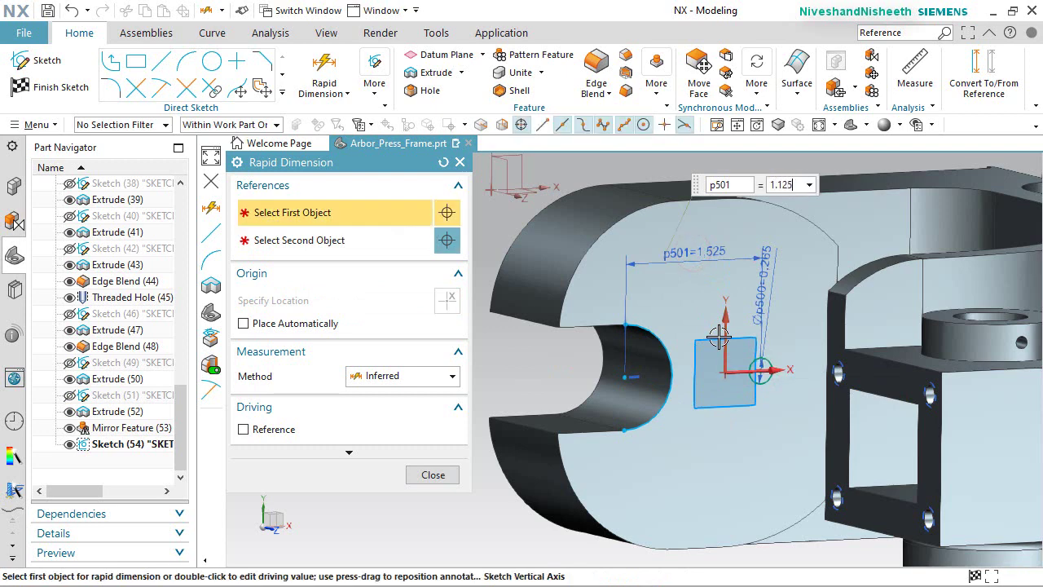
key("Return")
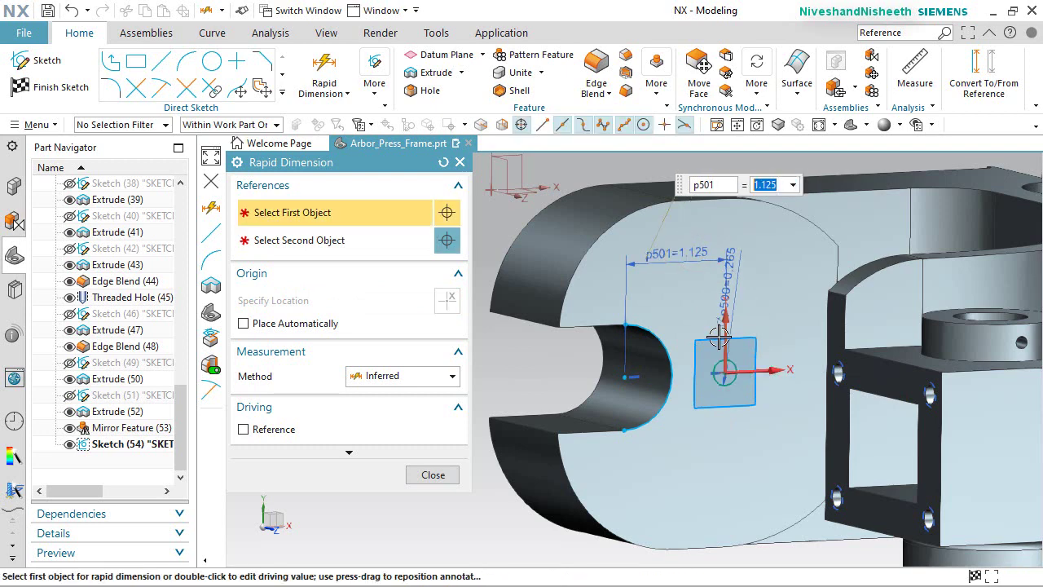
left_click(452, 480)
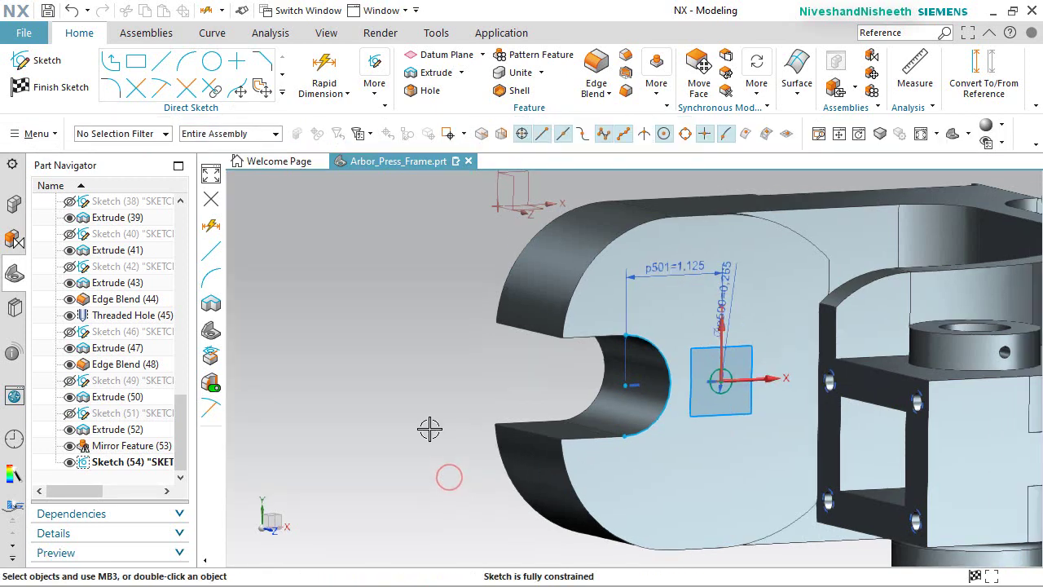
Convert the projected slot arc to a reference curve and finish the sketch.
left_click(660, 343)
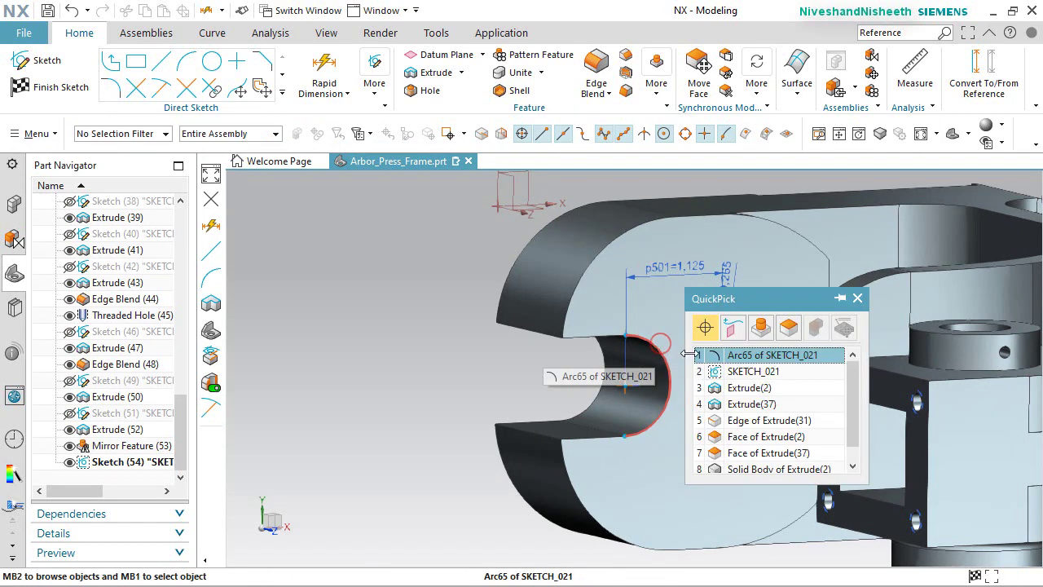
left_click(741, 291)
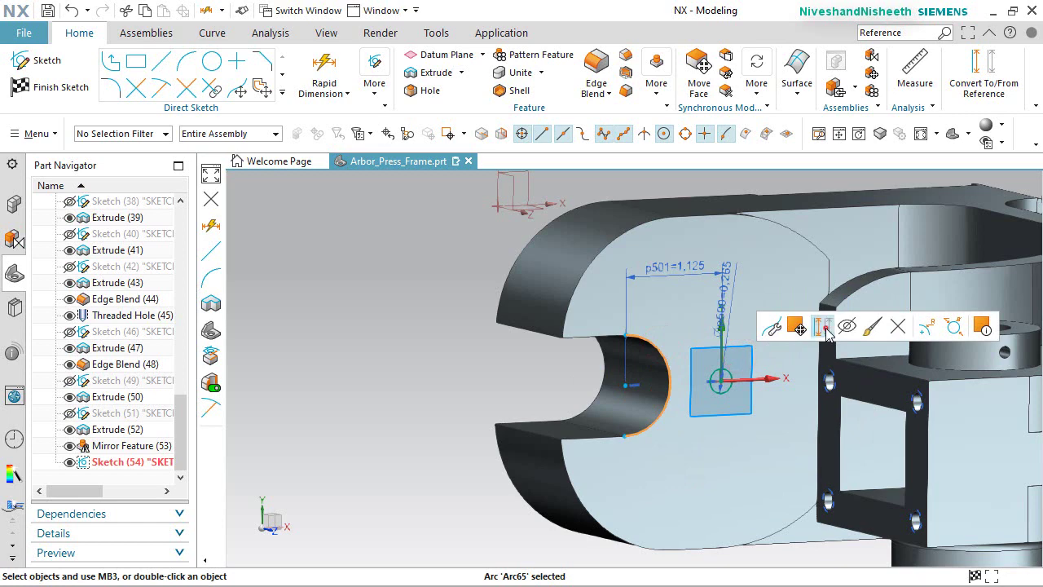
left_click(824, 327)
left_click(47, 87)
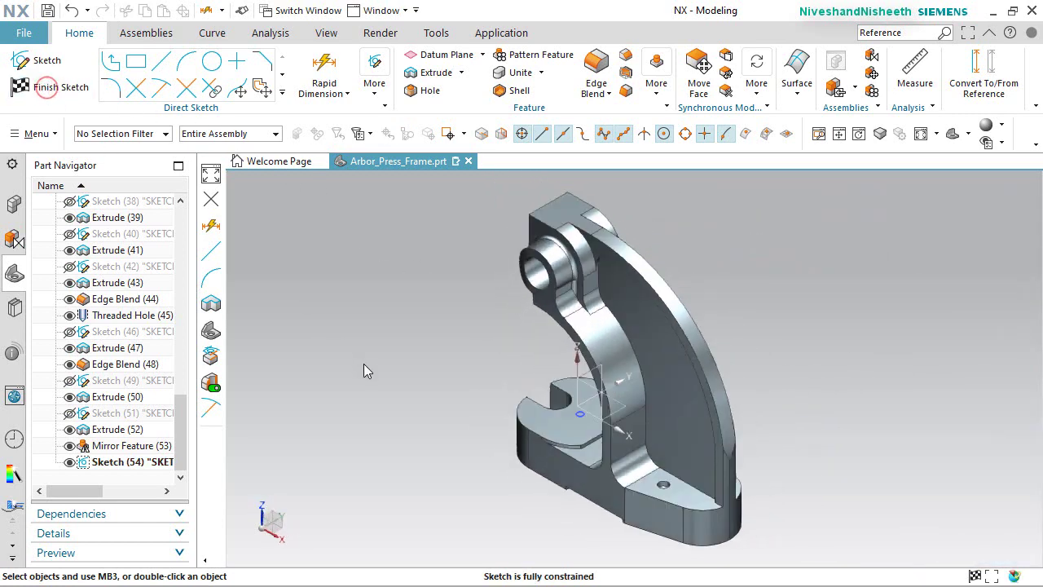
Cut the hole in the front pad by extruding the circle 0.5 in downward with a Subtract boolean, and check it from the underside.
left_click(202, 68)
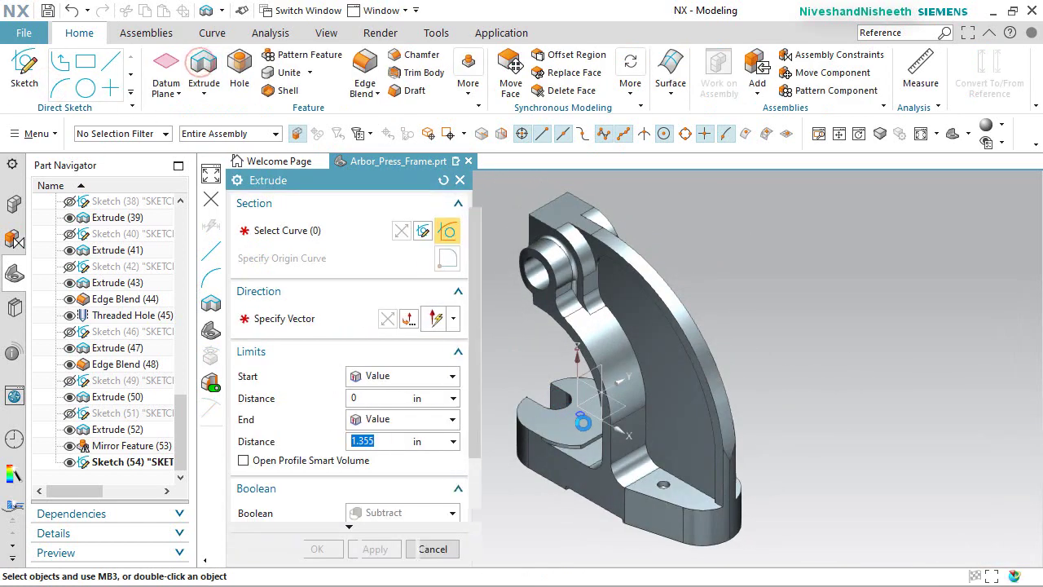
scroll(517, 414, "up", 5)
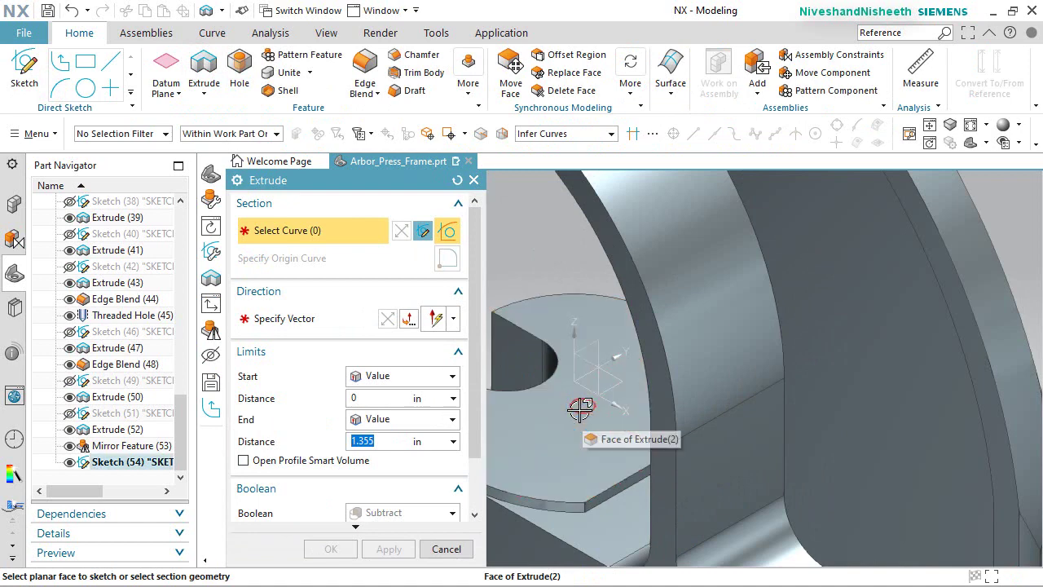
left_click(579, 409)
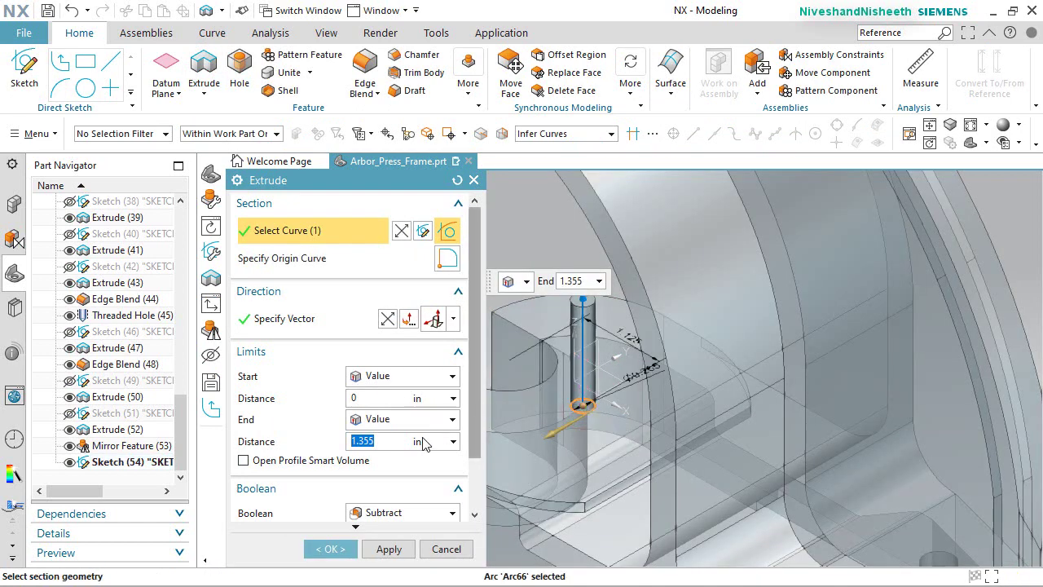
left_click(388, 319)
left_click(388, 441)
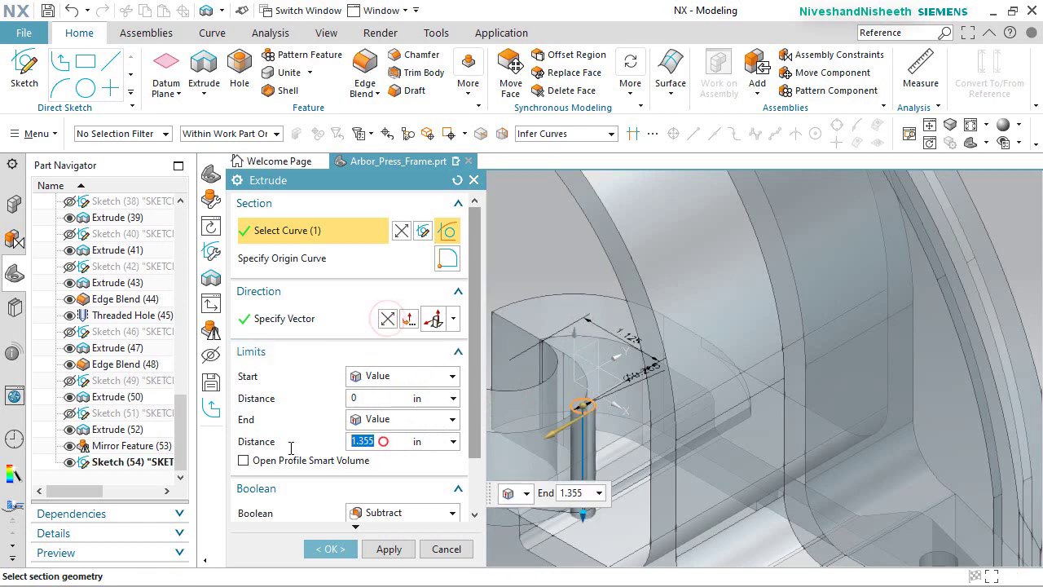
key("Return")
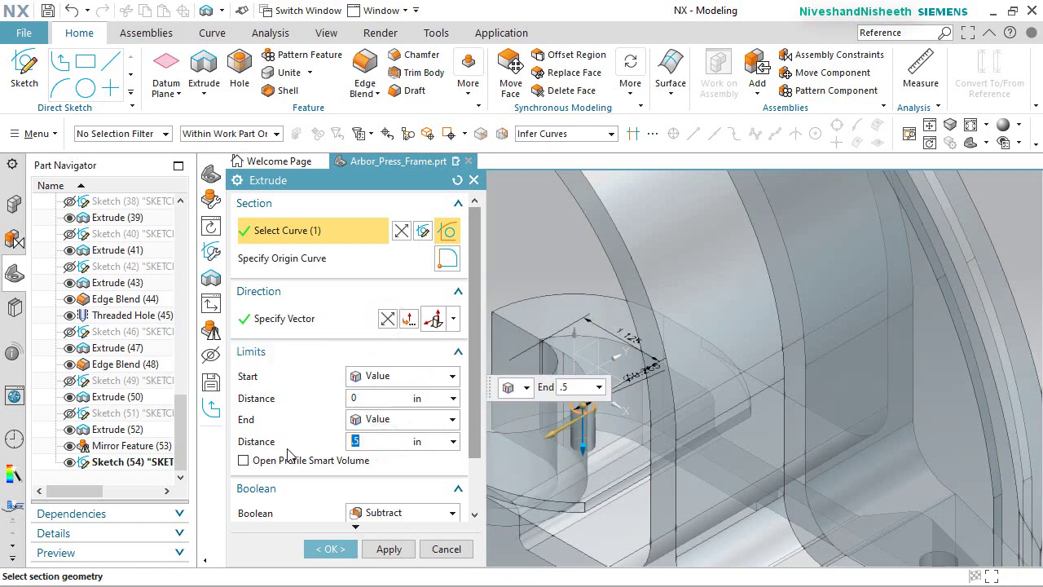
left_click(331, 549)
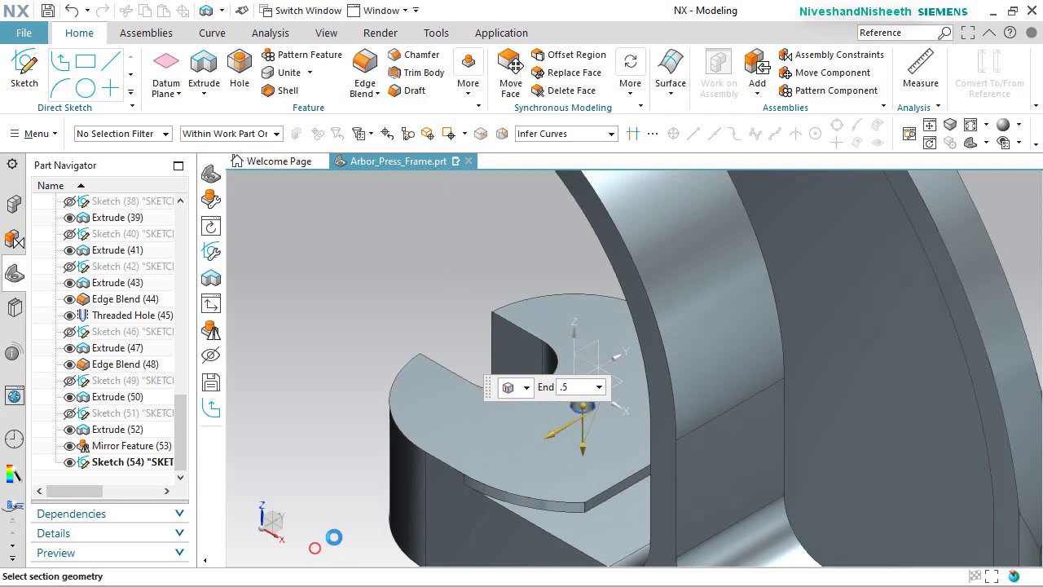
right_click(326, 351)
mouse_move(551, 423)
middle_mouse_down()
mouse_move(636, 426)
mouse_move(654, 417)
mouse_move(663, 431)
mouse_move(652, 391)
mouse_move(617, 435)
mouse_move(601, 394)
mouse_move(610, 389)
mouse_move(549, 421)
middle_mouse_up()
right_click(447, 488)
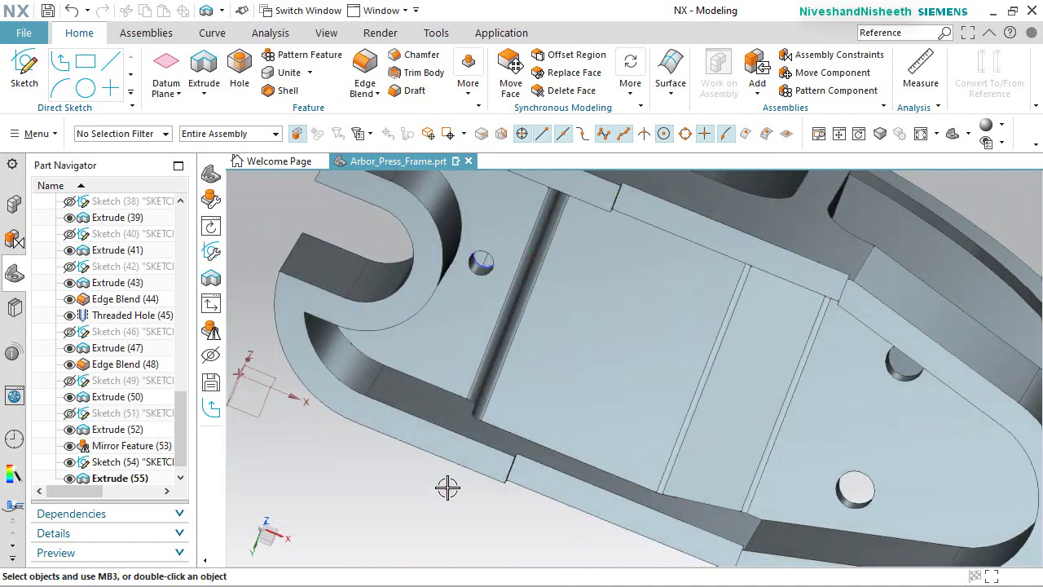
middle_click_drag(448, 487, 457, 489)
scroll(135, 452, "down", 1)
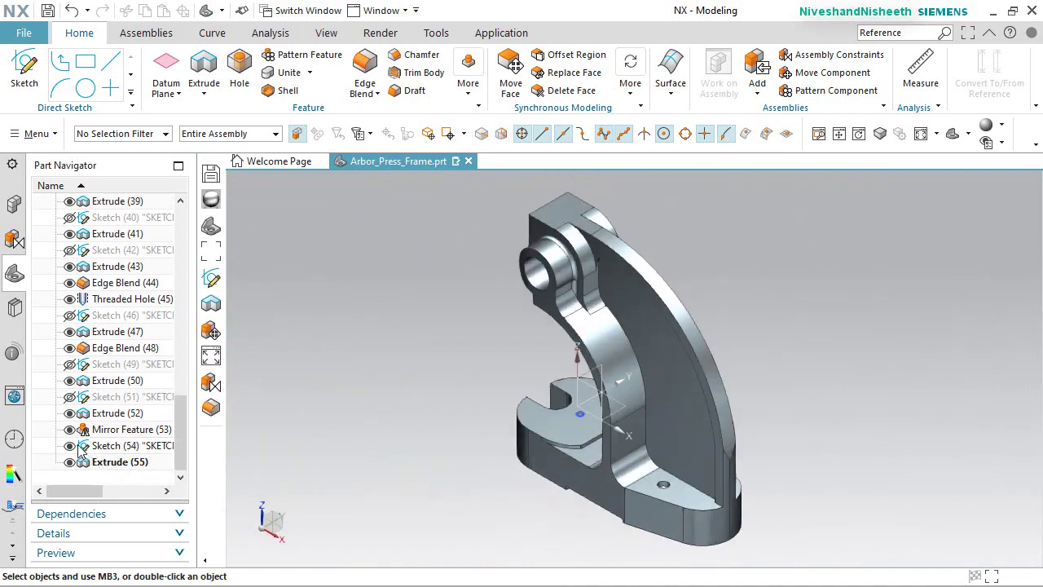
Save the part and rotate the view 90° about the Z axis to show the front of the head.
key("ctrl+s")
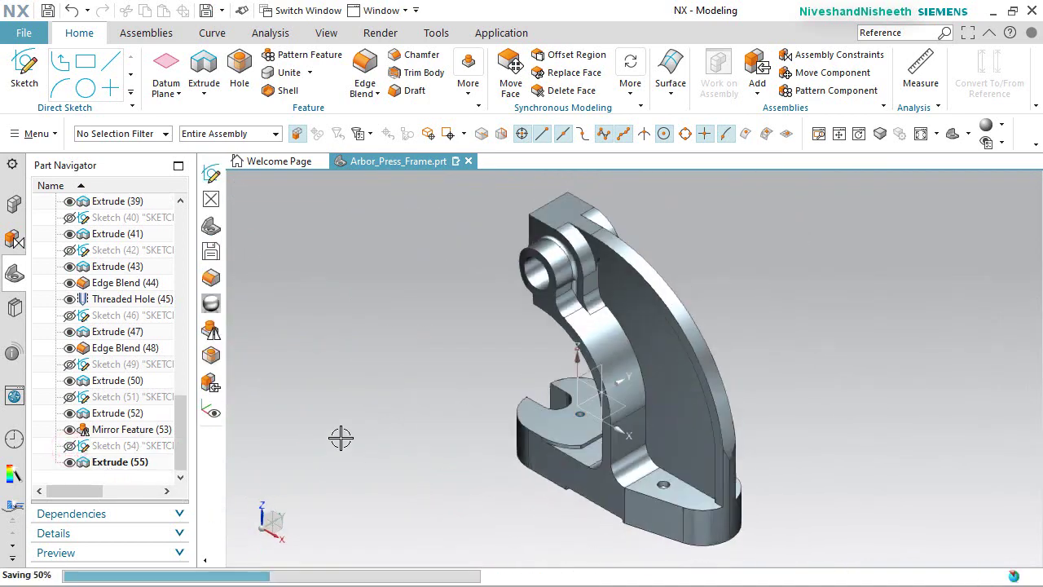
mouse_move(262, 505)
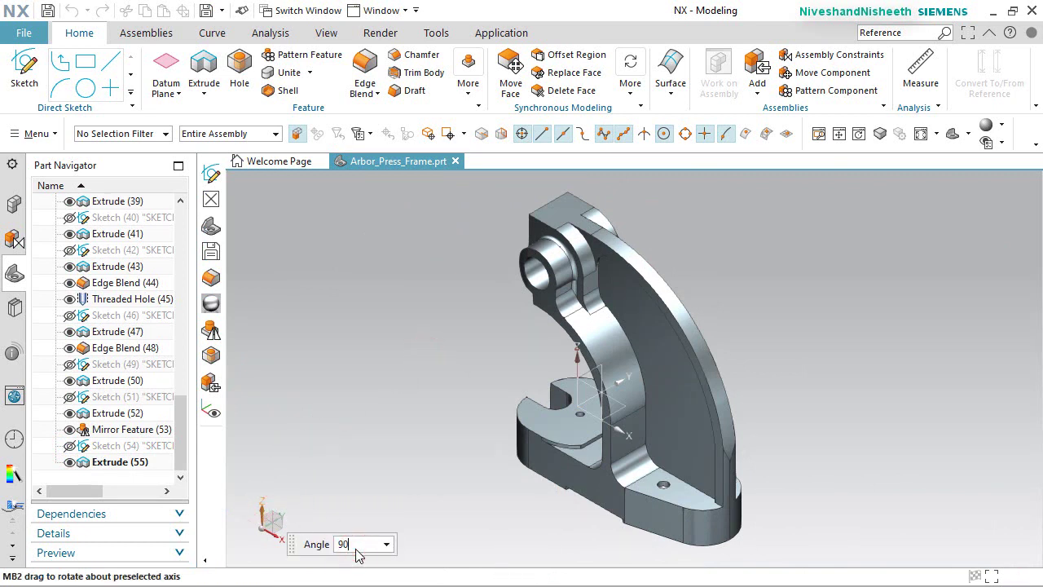
key("Return")
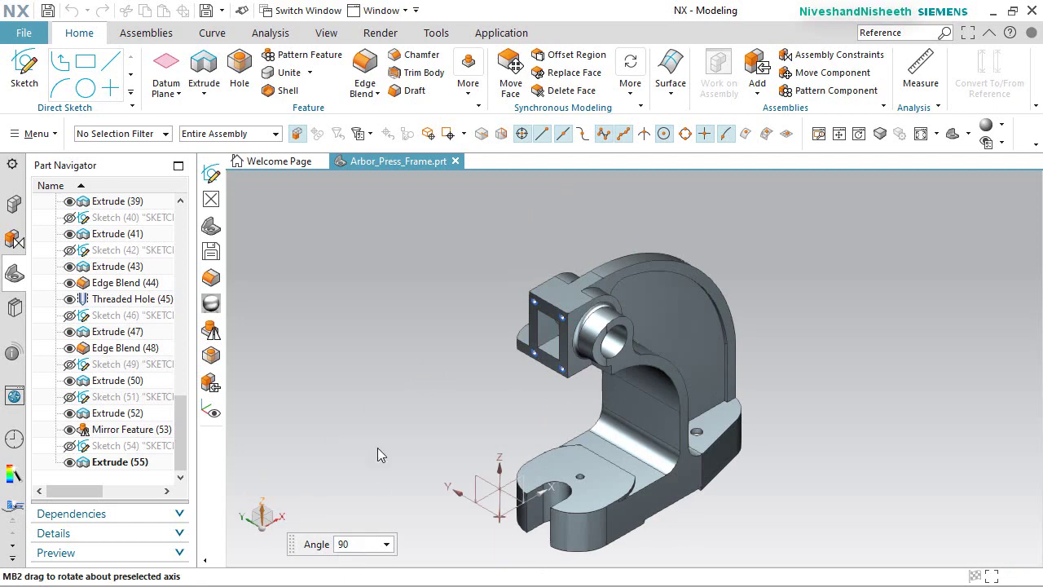
Start a sketch on the head's front face and draw a rectangle about 0.48 by 0.19 in between the two upper holes.
left_click(25, 69)
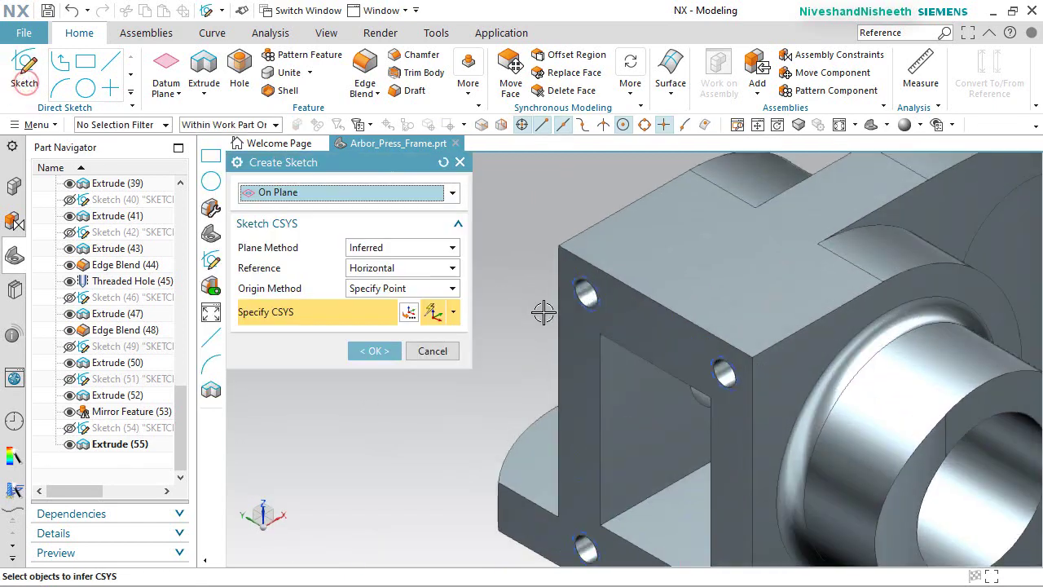
left_click(646, 316)
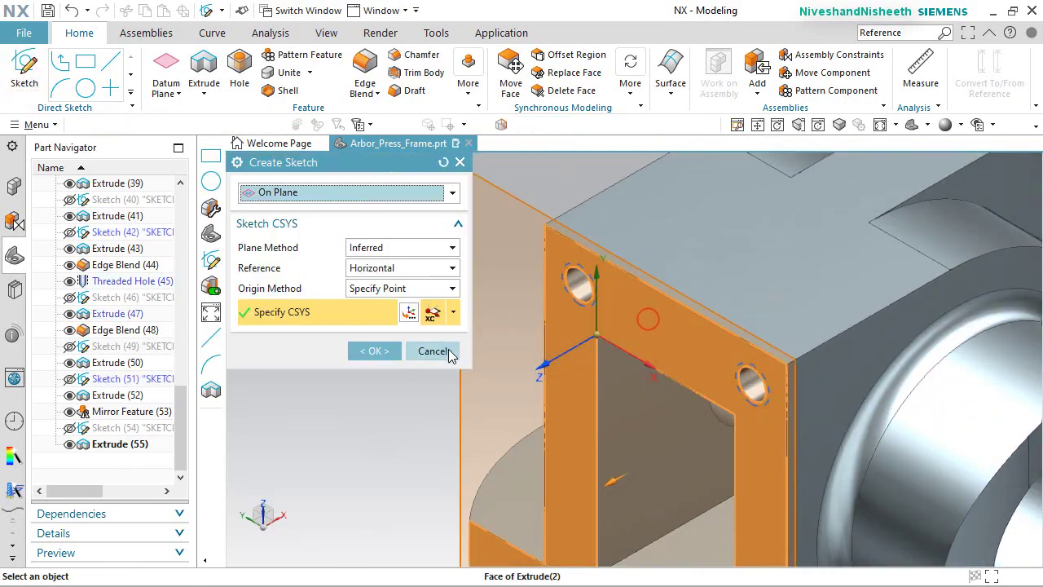
left_click(388, 350)
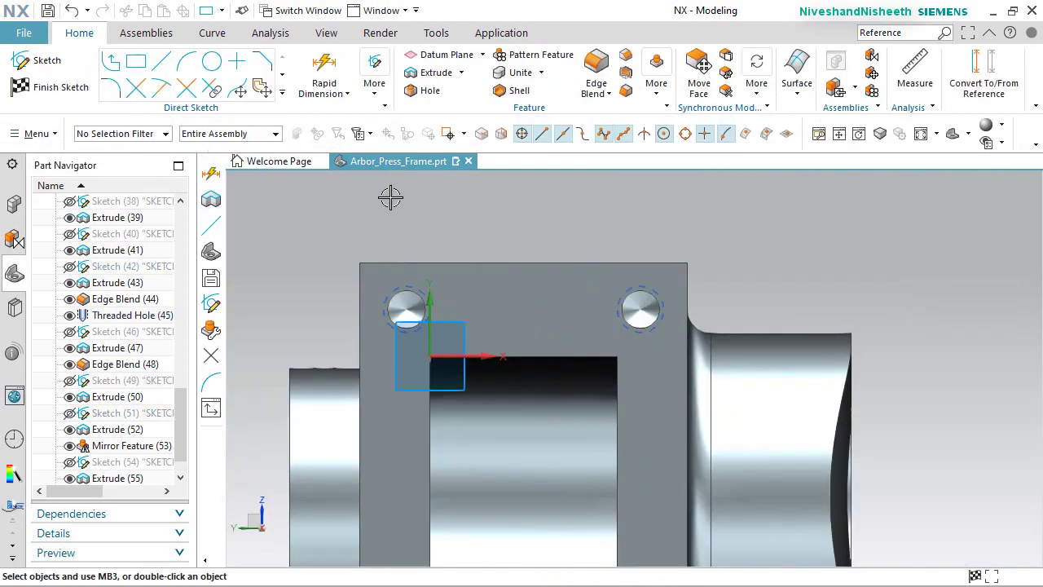
left_click(135, 62)
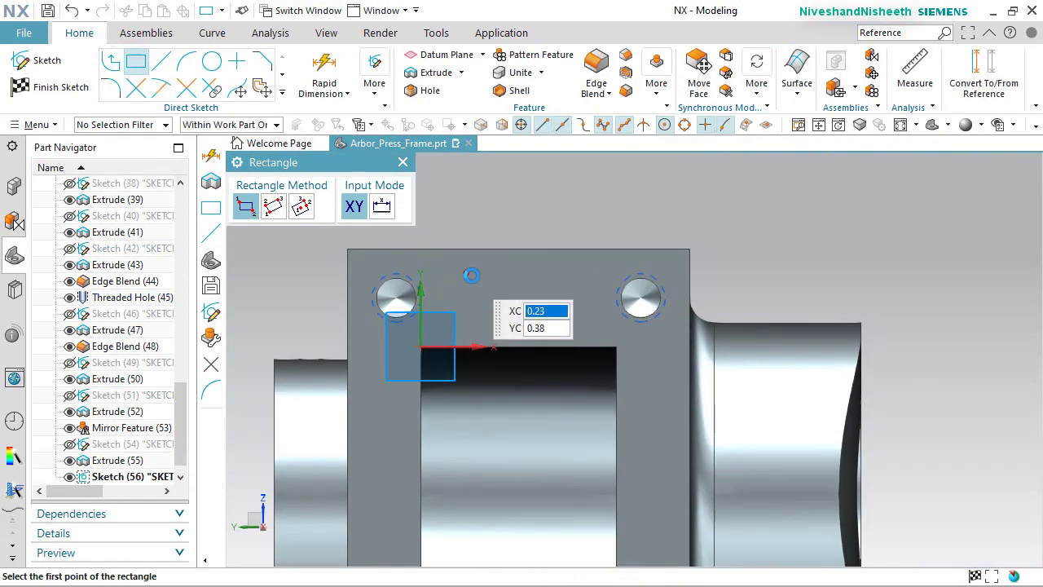
left_click(466, 273)
left_click(557, 308)
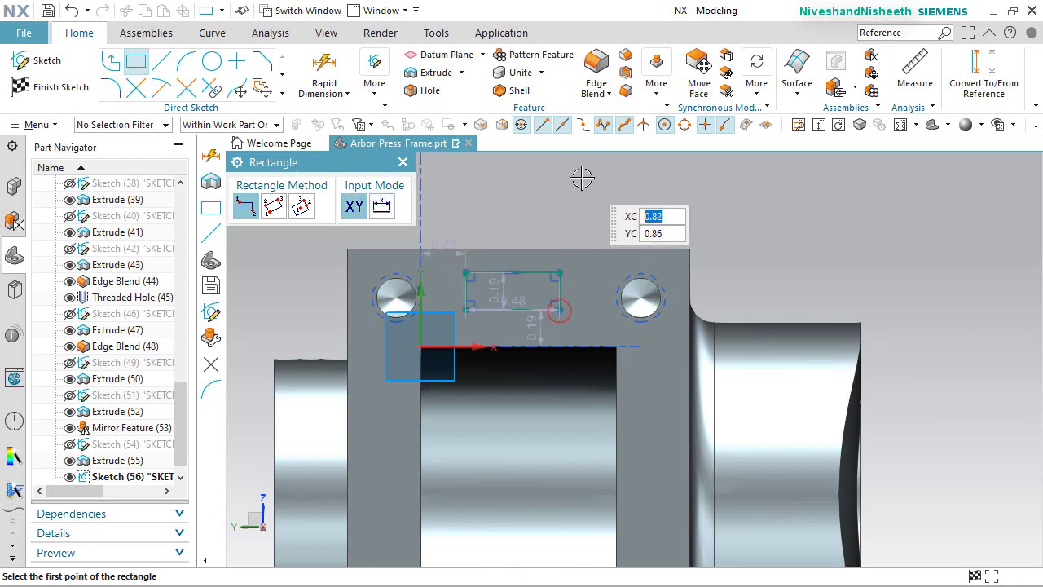
right_click(604, 189)
left_click(611, 214)
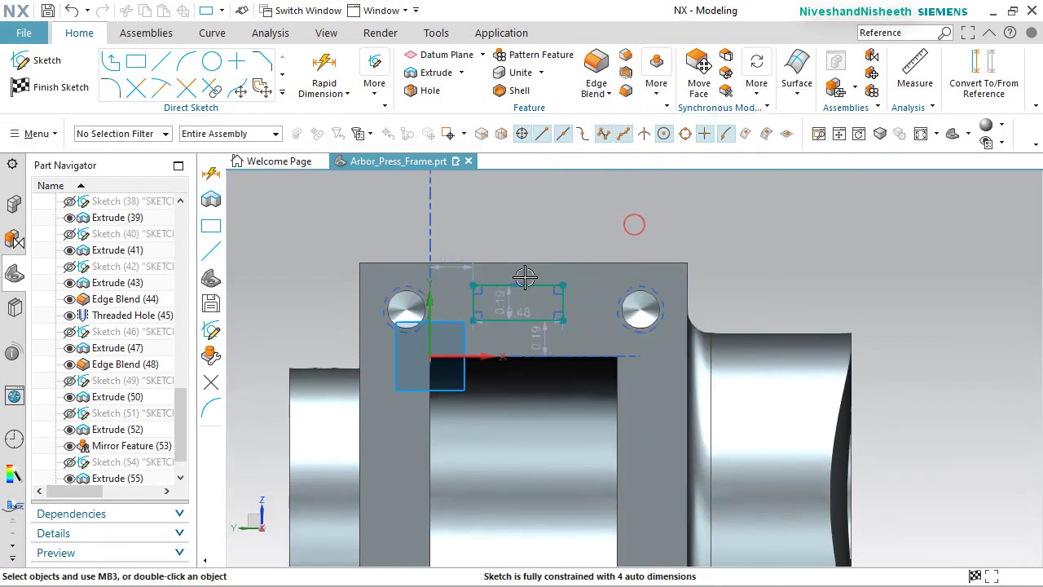
Align the midpoint of the rectangle's top line vertically with the midpoint of the opening's upper edge.
left_click(522, 282)
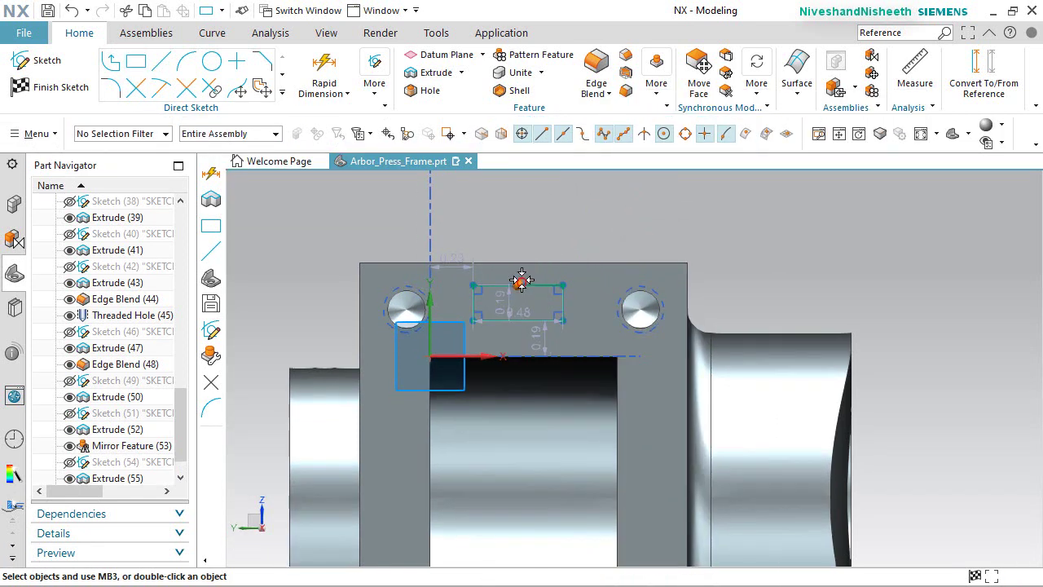
left_click(525, 355)
left_click(613, 331)
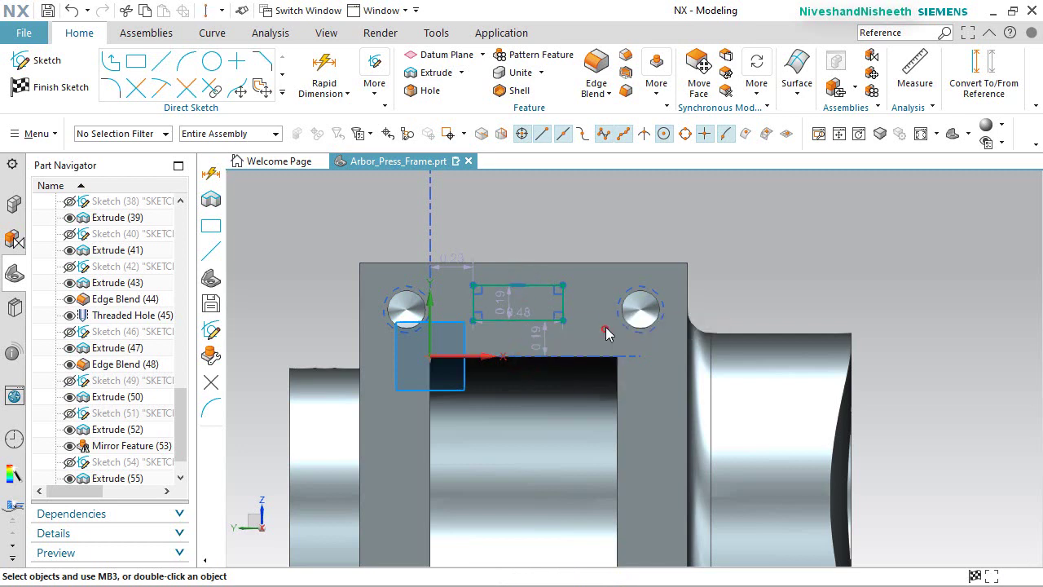
Make the rectangle's top line collinear with the top edge of the head.
left_click(549, 285)
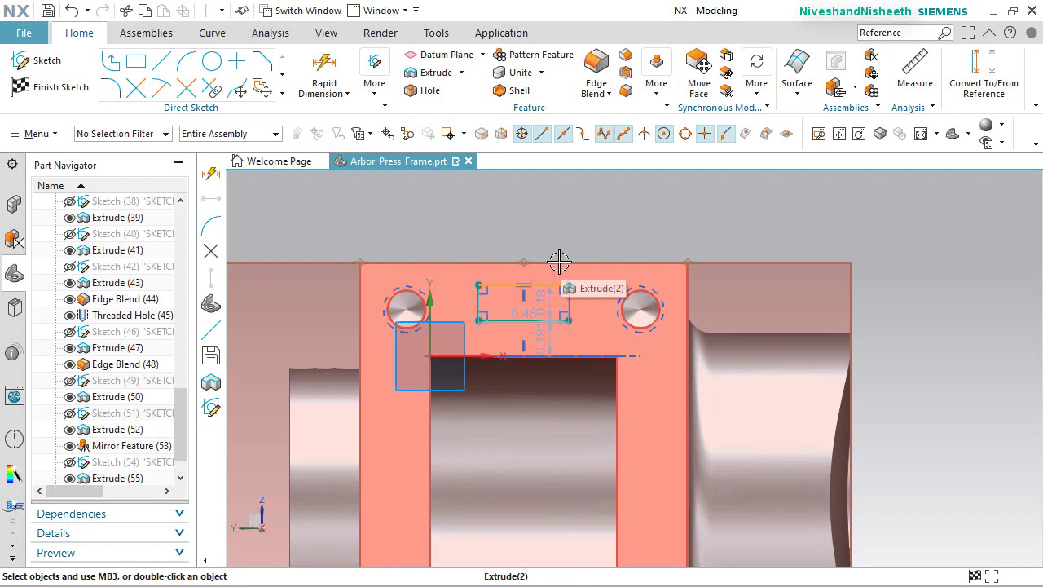
left_click(560, 262)
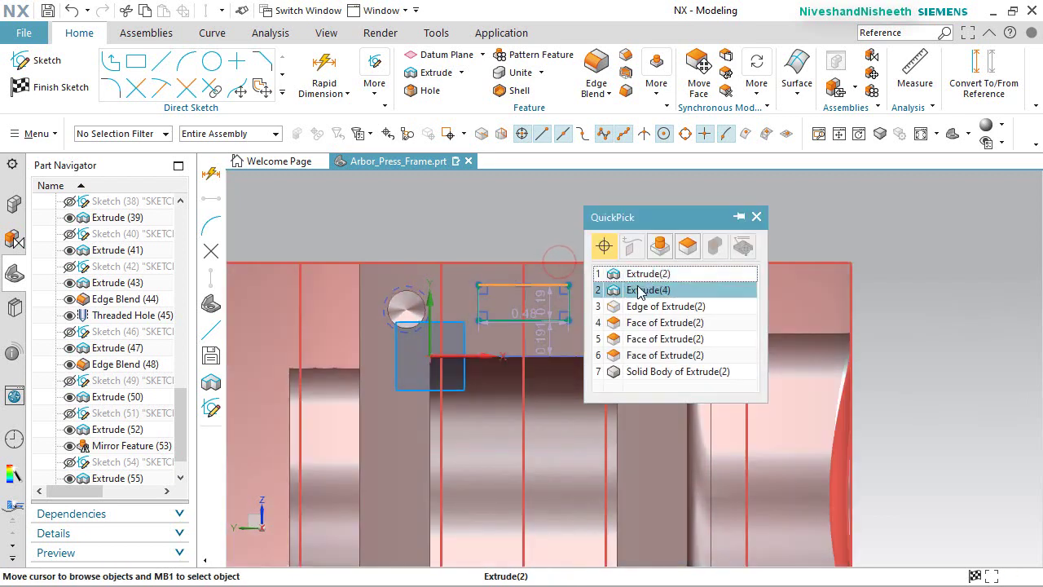
left_click(660, 306)
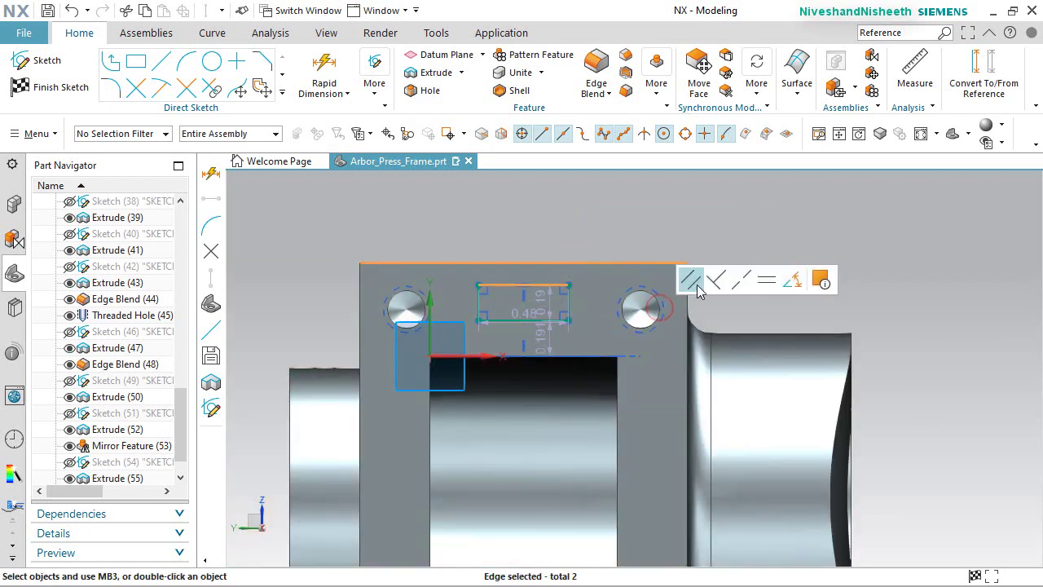
left_click(746, 282)
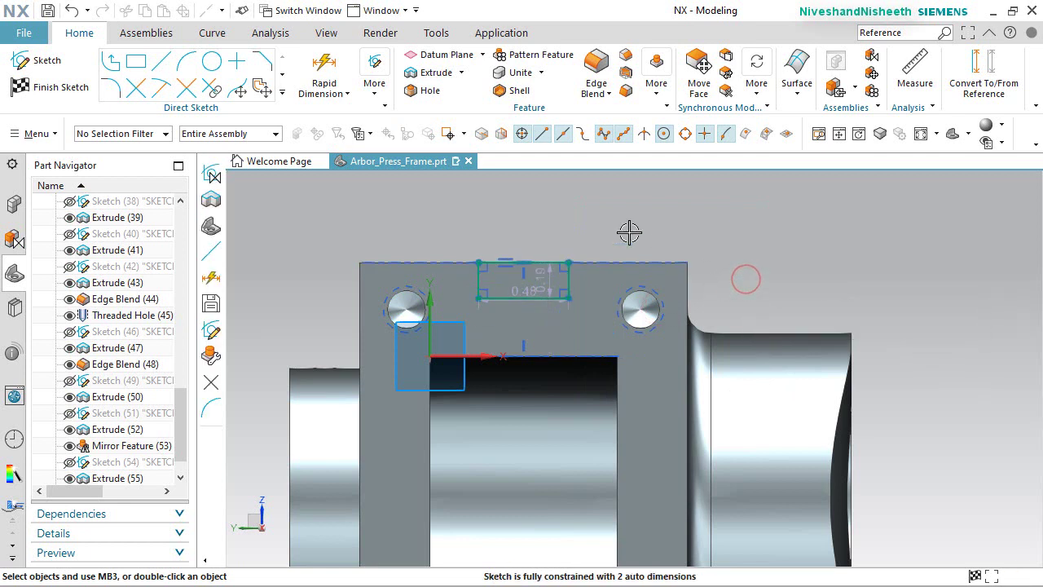
Constrain the rectangle's lower corner to lie on the upper edge of the head's opening.
left_click(569, 298)
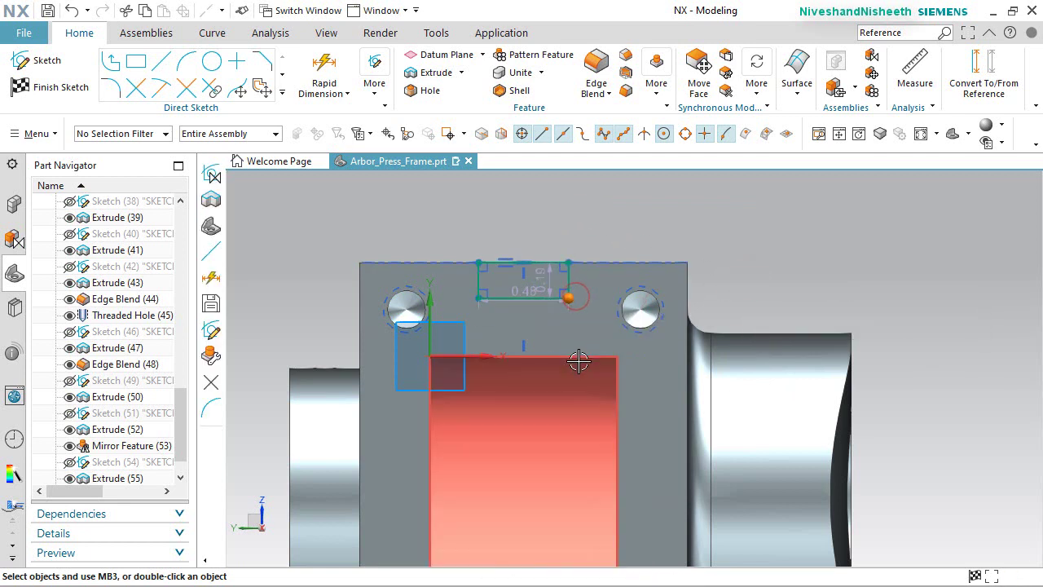
left_click(579, 357)
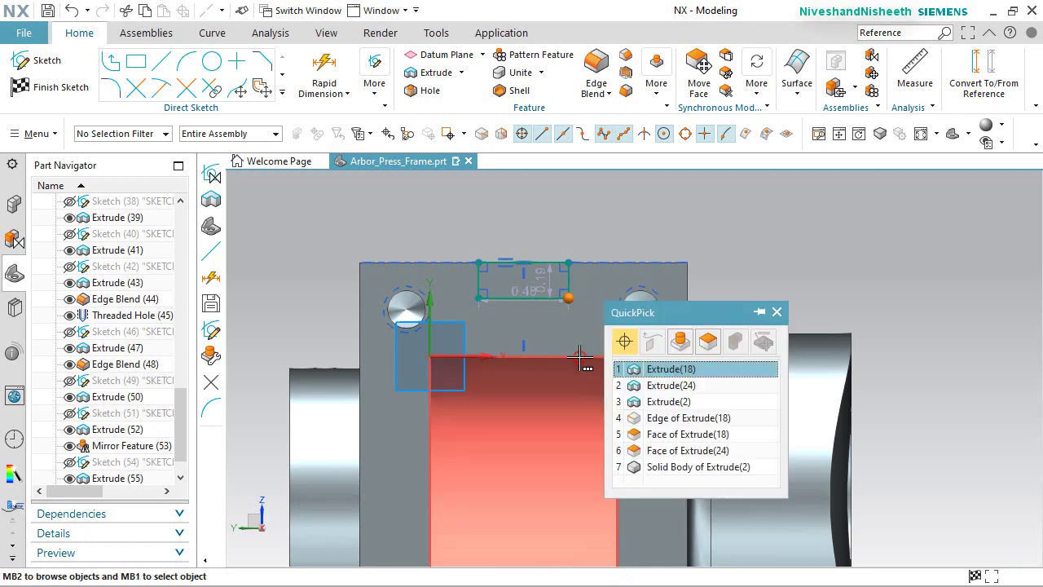
left_click(668, 422)
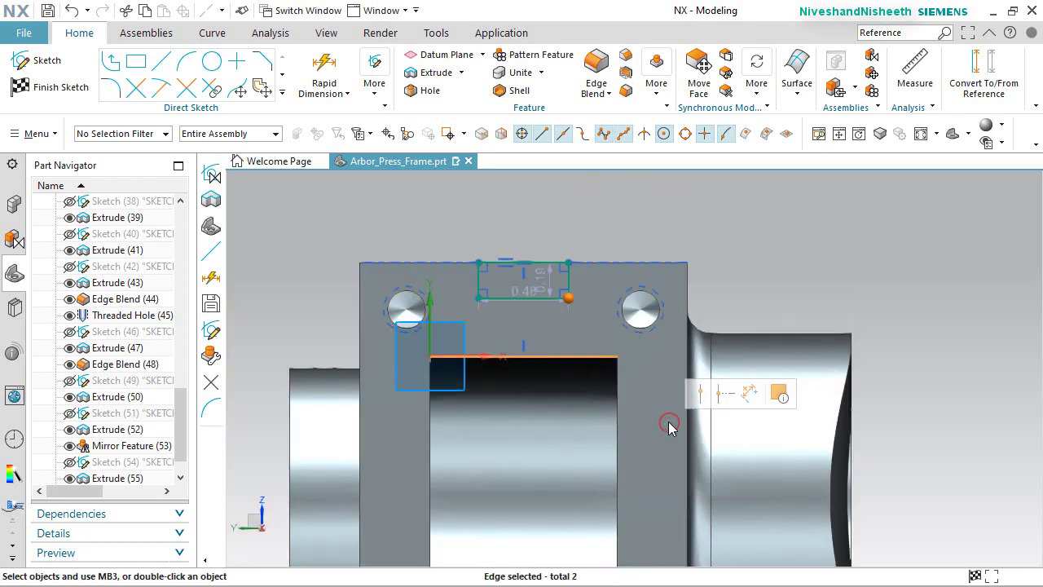
left_click(702, 393)
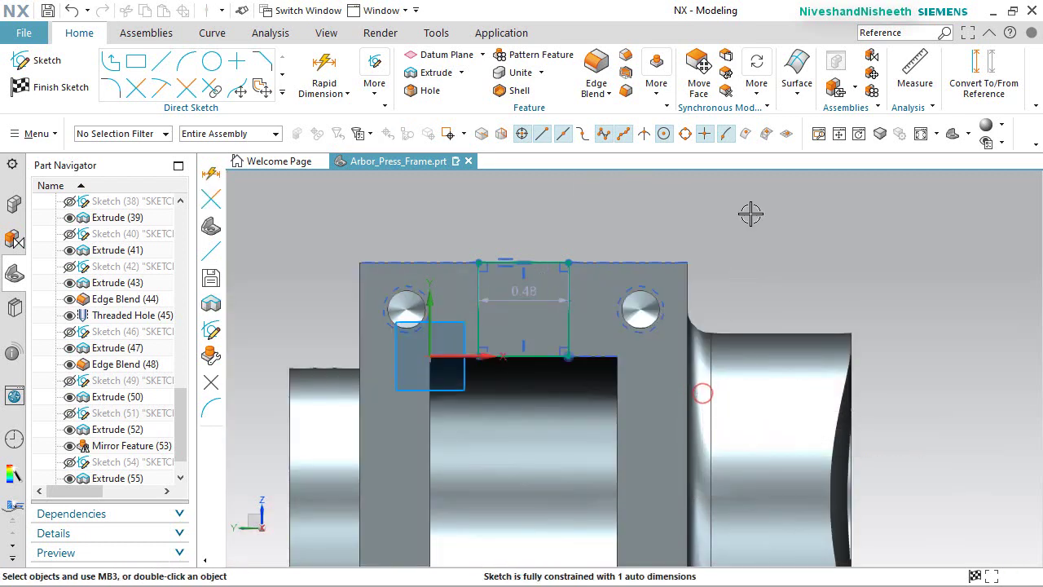
Set the rectangle's width to 0.749 in and finish the sketch.
left_click(747, 237)
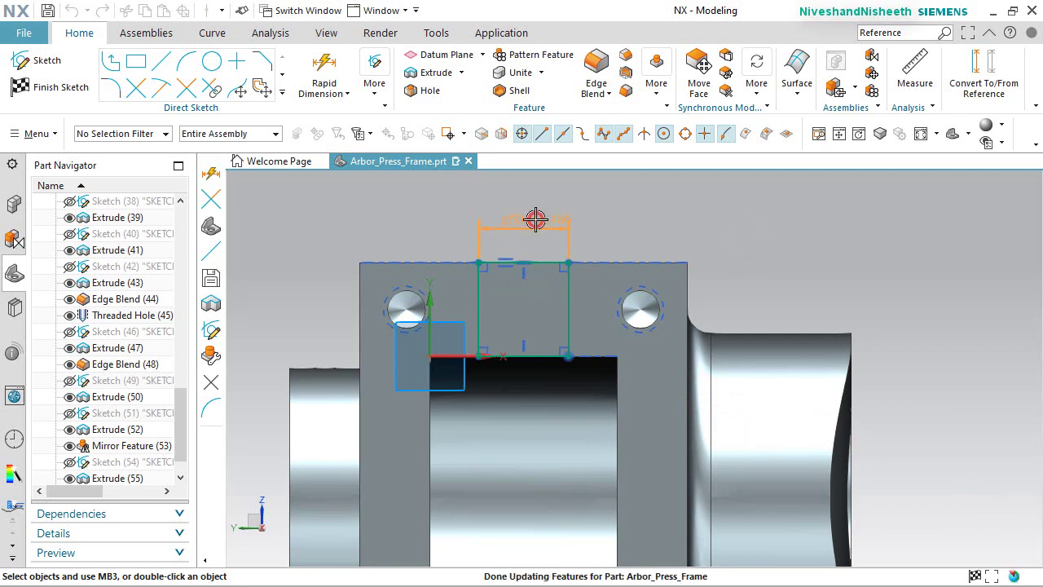
left_click(535, 220)
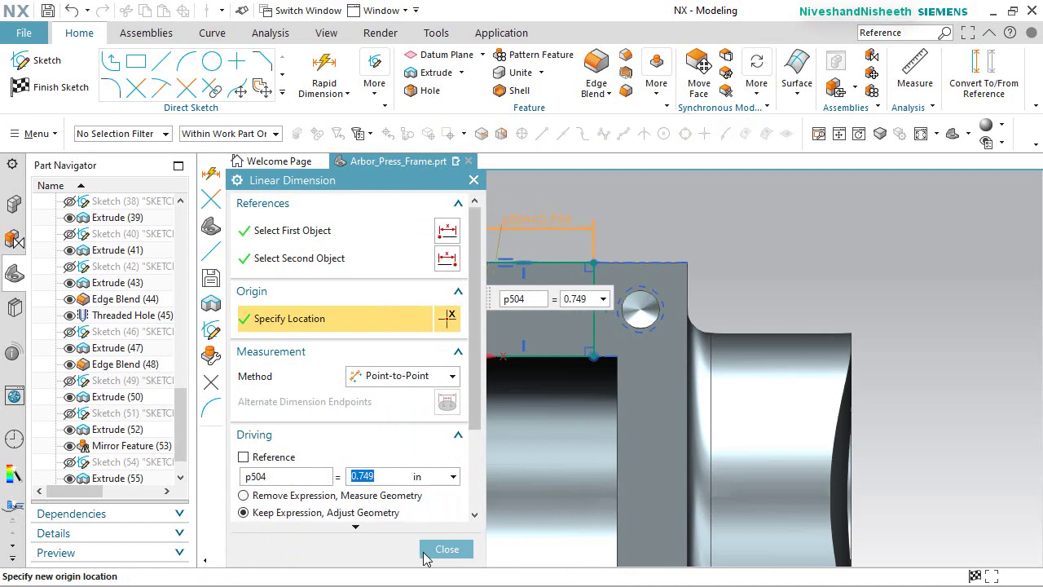
left_click(425, 556)
left_click(706, 228)
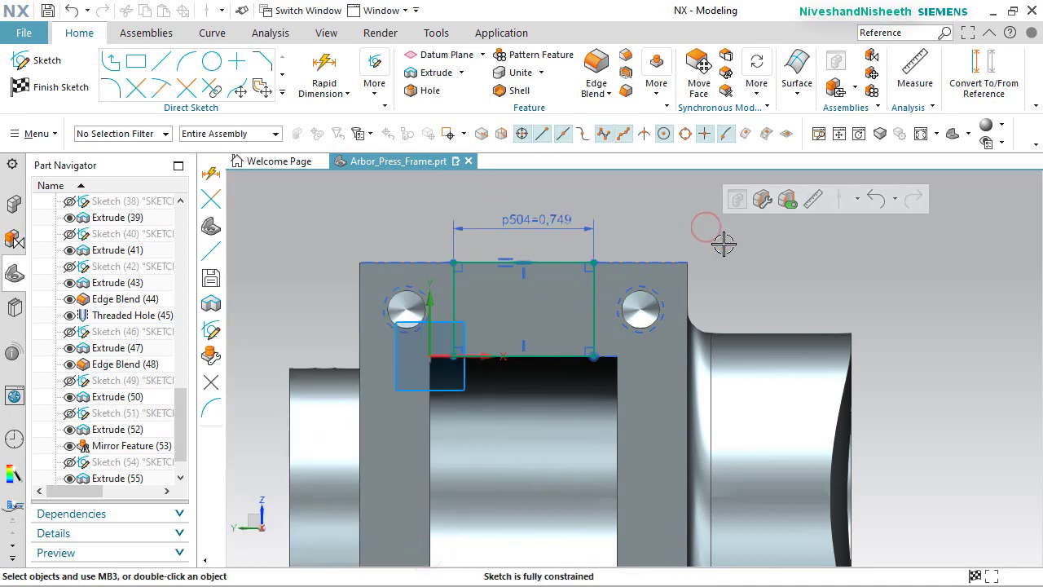
middle_click_drag(720, 245, 551, 461)
left_click(57, 86)
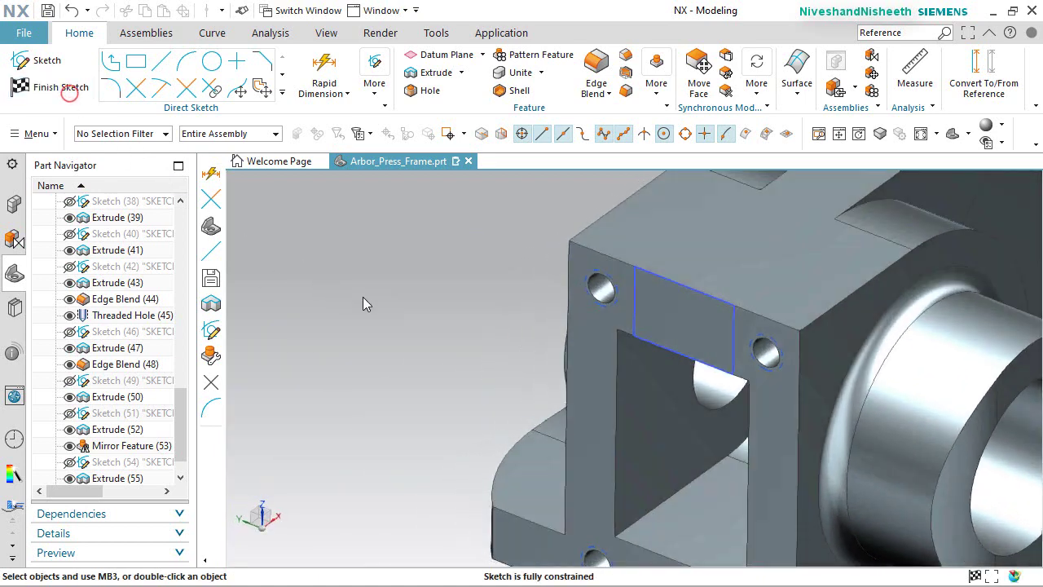
Cut the rectangle into the head by extruding it 0.752 in inward with a Subtract boolean.
left_click(616, 313)
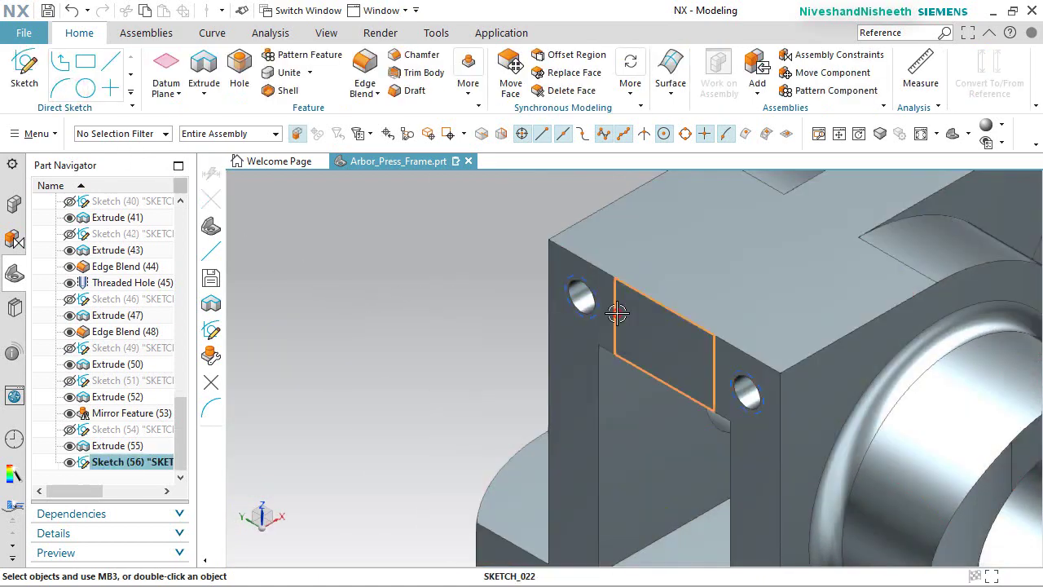
left_click(189, 67)
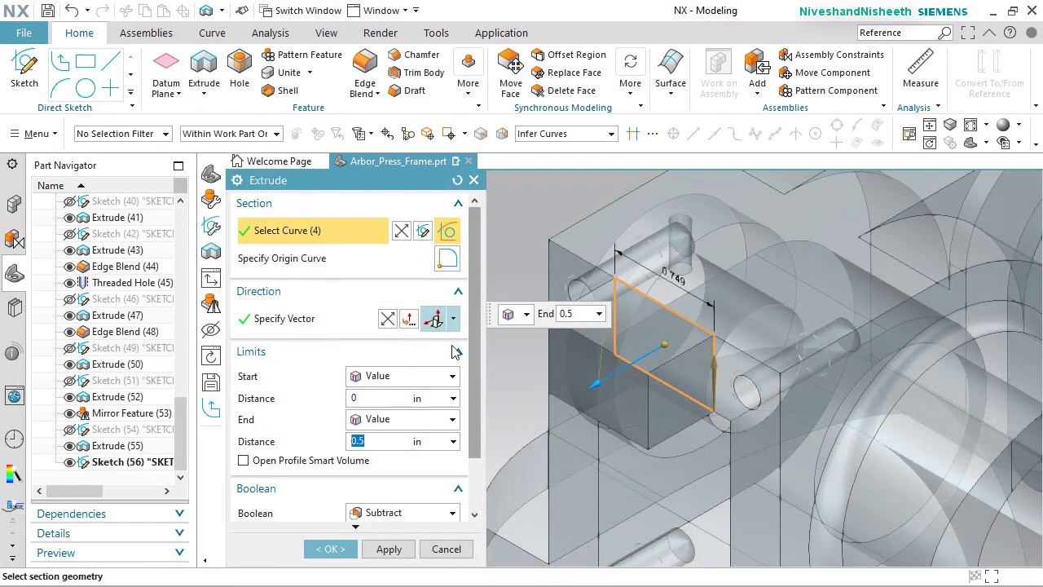
left_click(387, 318)
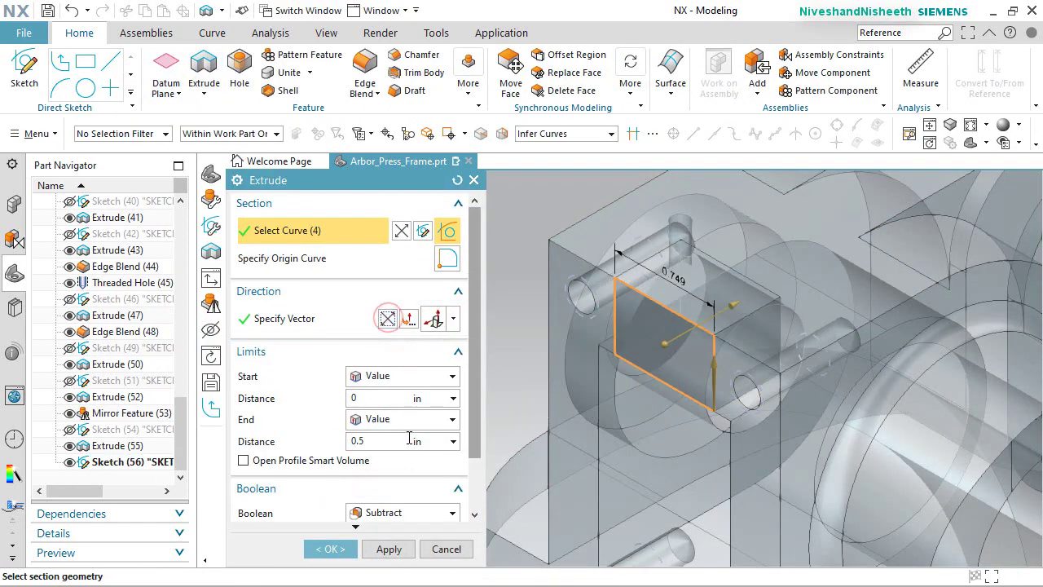
scroll(408, 450, "down", 2)
left_click(379, 379)
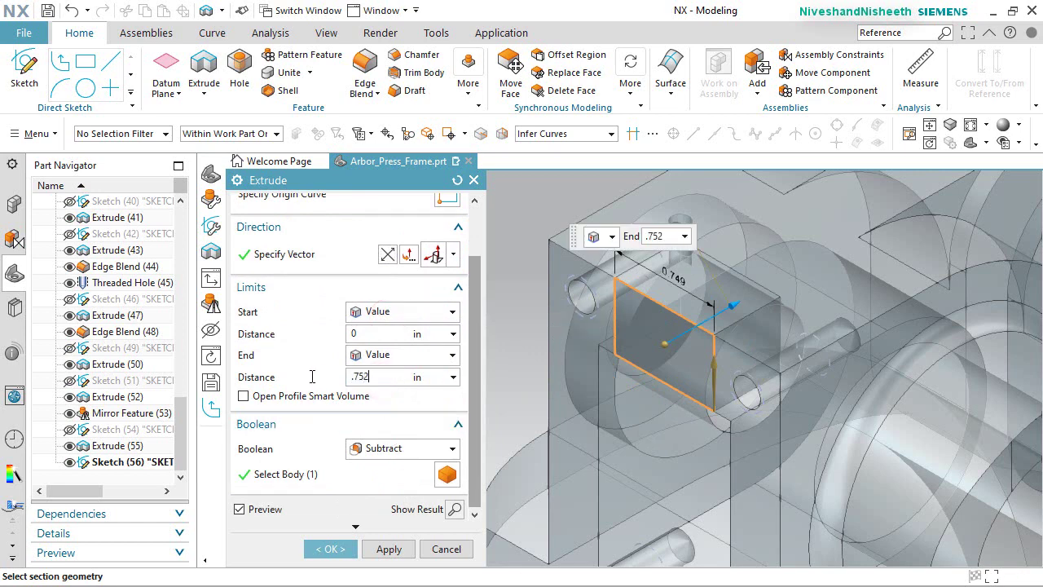
left_click(343, 548)
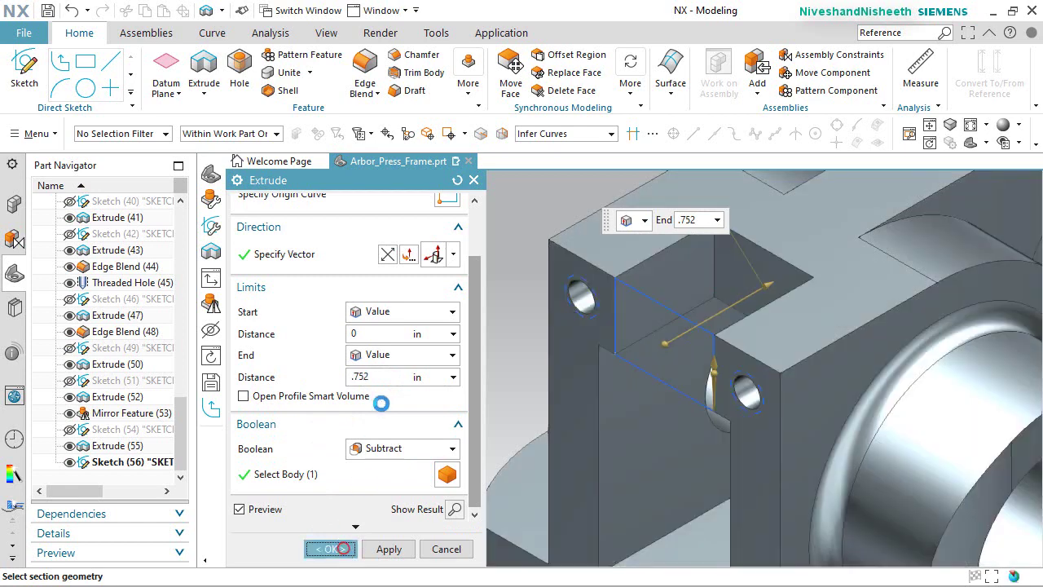
Hide the rectangle sketch of the head's top notch and save the part.
left_click(630, 283)
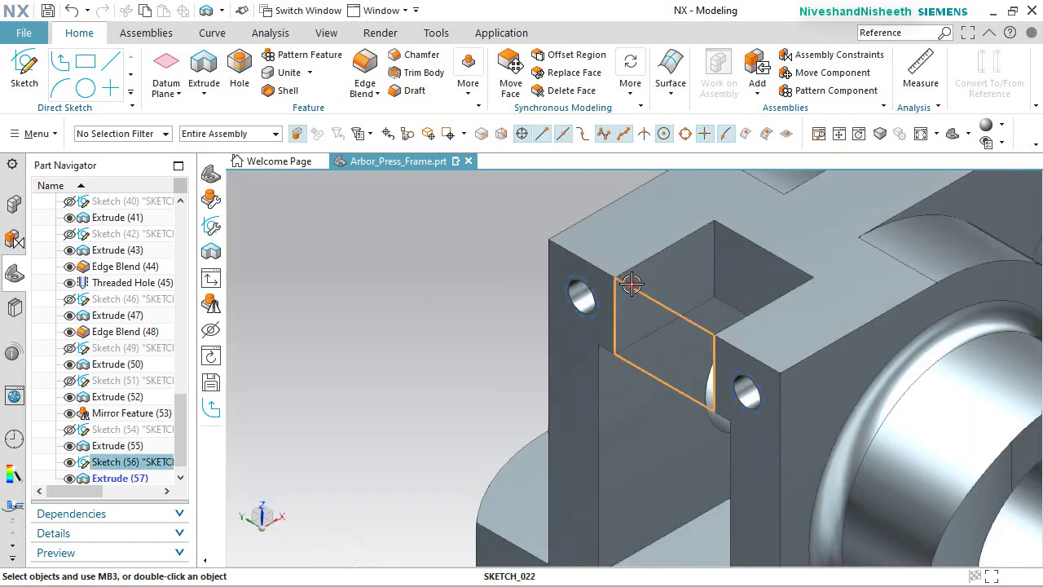
left_click(765, 255)
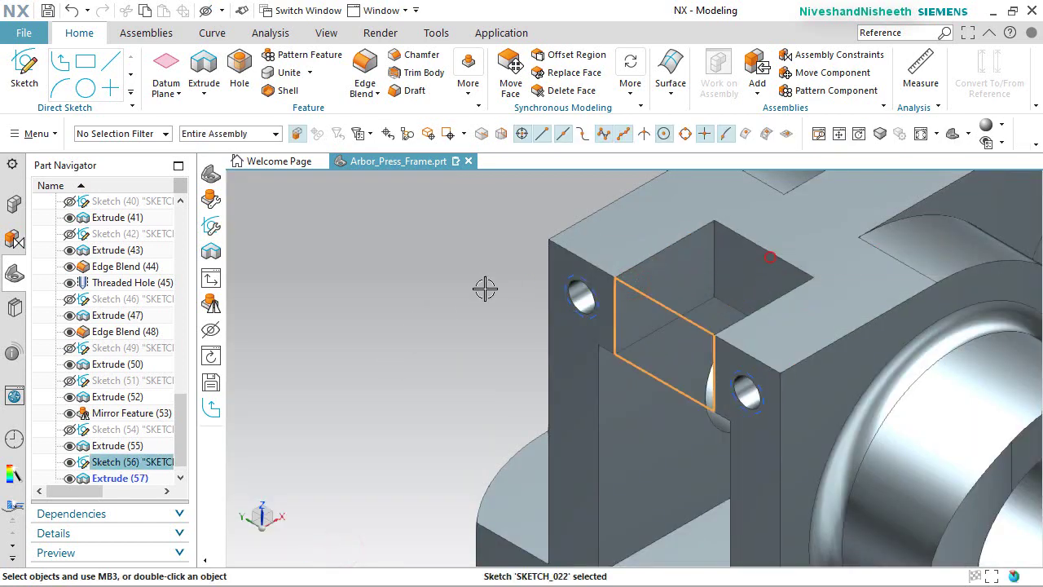
left_click(398, 289)
middle_click_drag(637, 346, 512, 321)
key("Home")
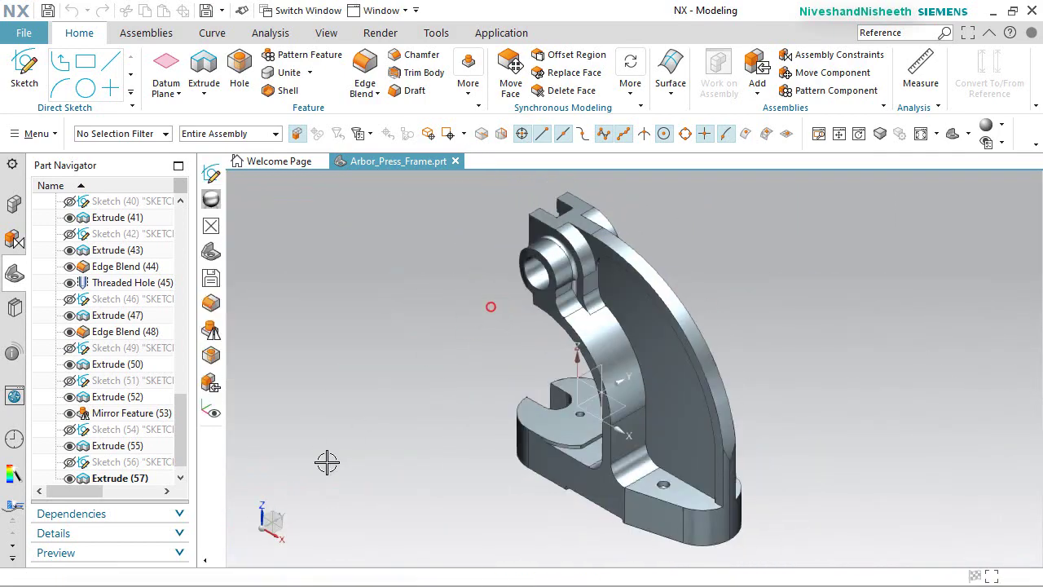
Create a datum plane midway between the top face and the underside of the press head.
left_click(278, 518)
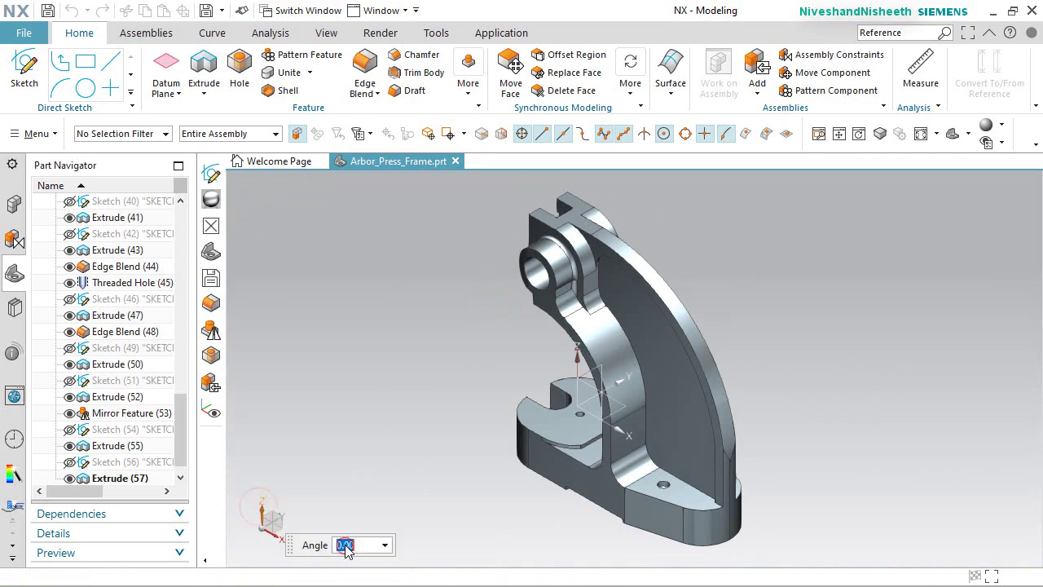
type("90")
key("Return")
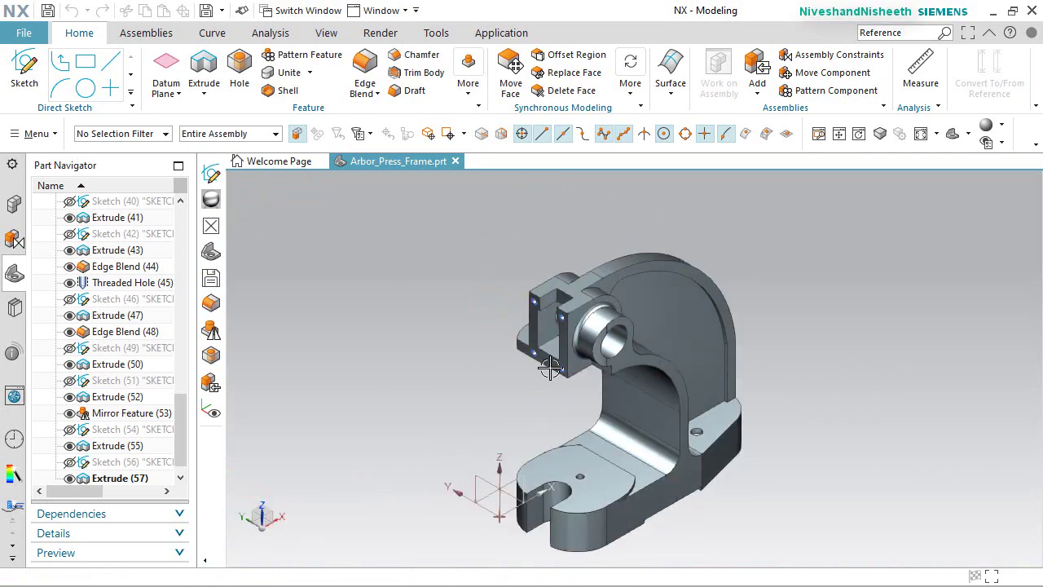
scroll(571, 334, "up", 5)
left_click(166, 71)
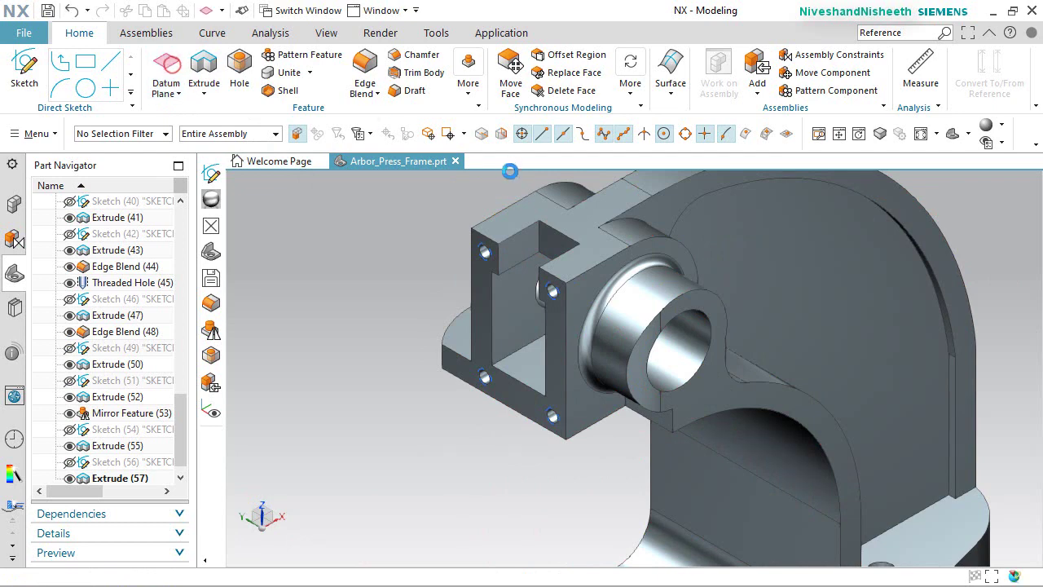
left_click(515, 220)
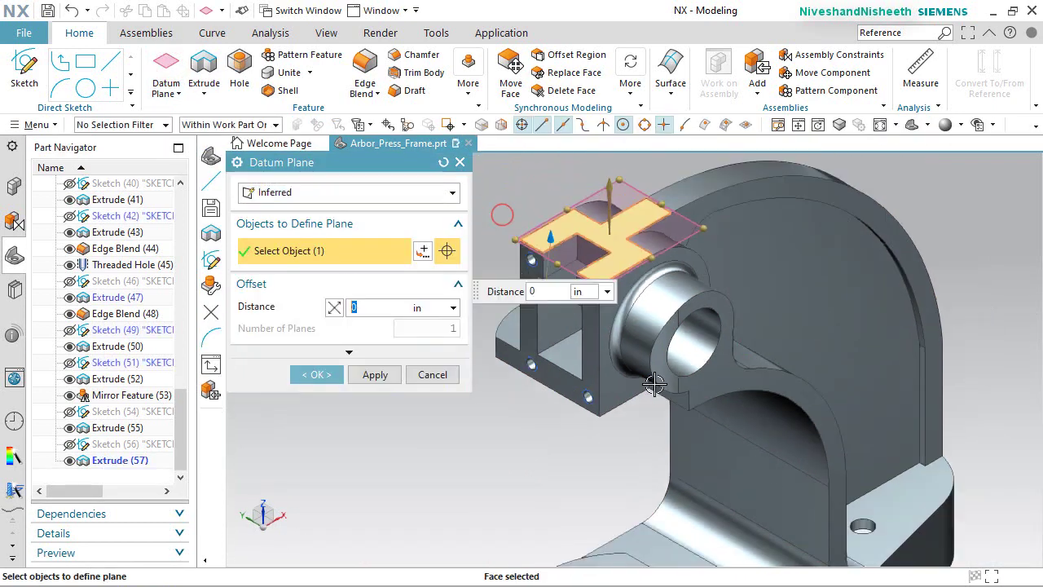
middle_click_drag(515, 220, 584, 212)
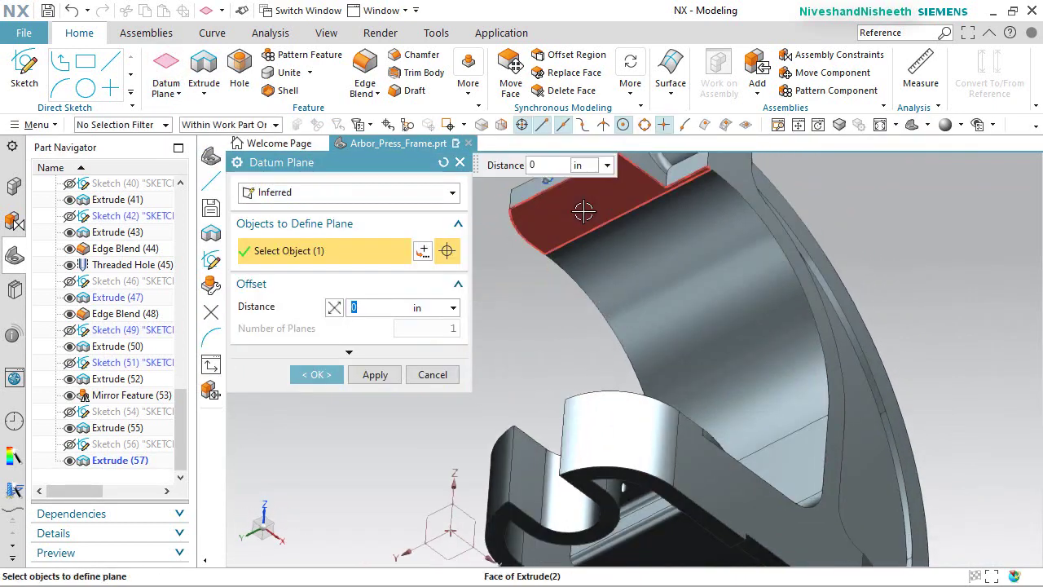
left_click(548, 205)
left_click(330, 304)
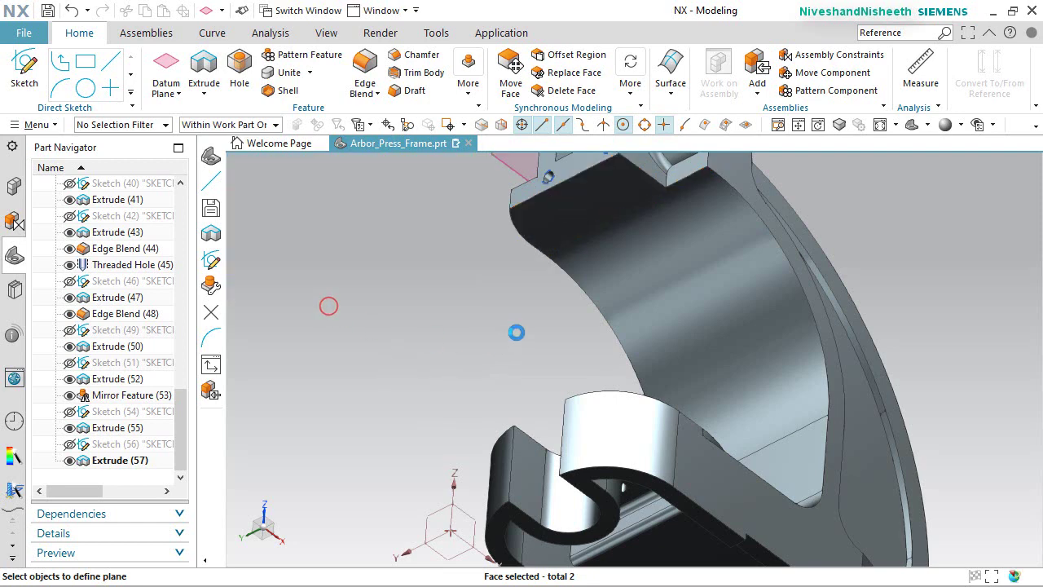
Mirror the extruded top notch of the head about the new mid-height datum plane.
middle_click_drag(538, 317, 537, 372)
left_click(462, 97)
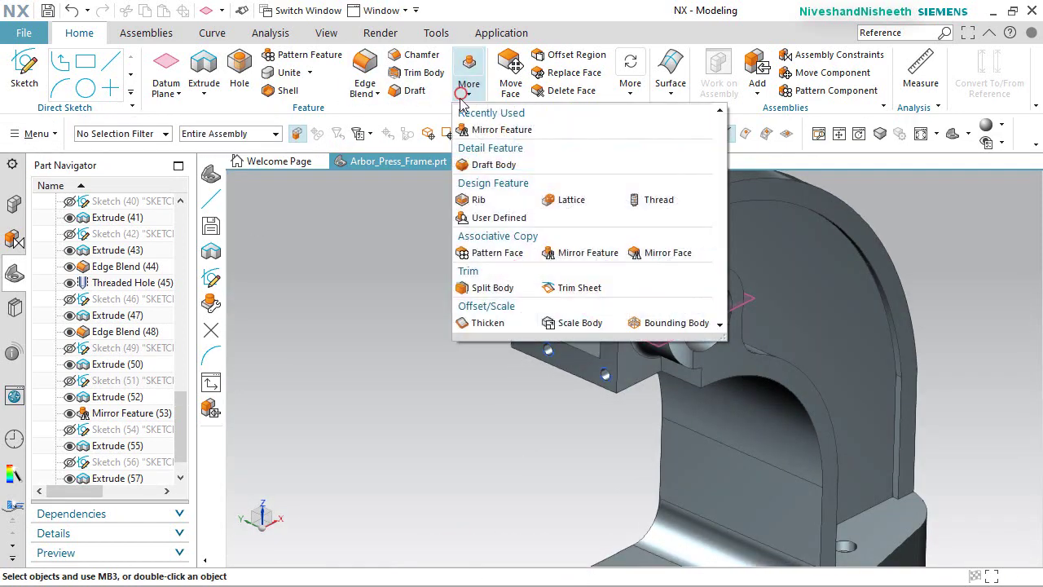
left_click(580, 250)
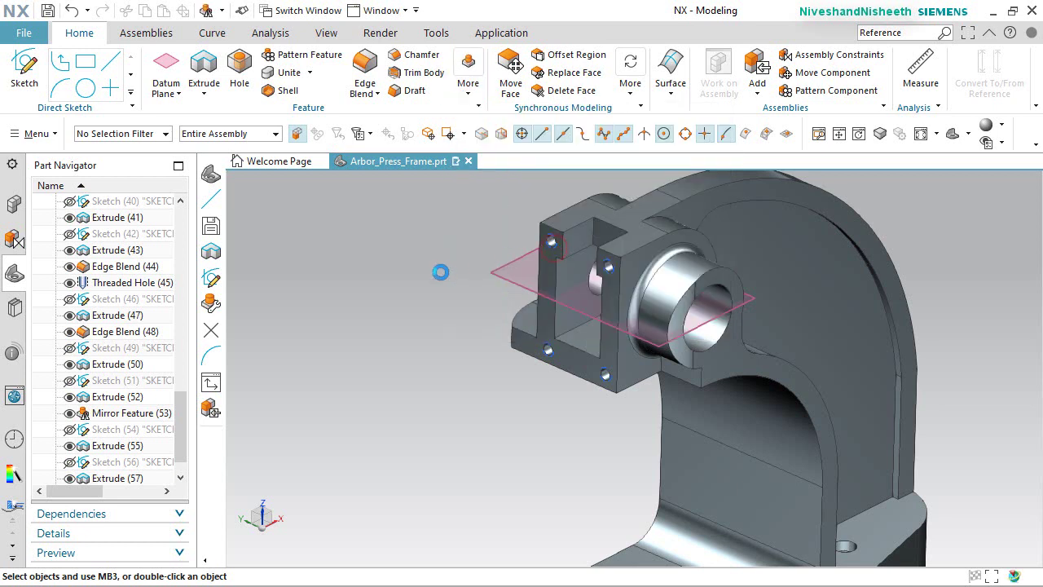
scroll(187, 452, "down", 1)
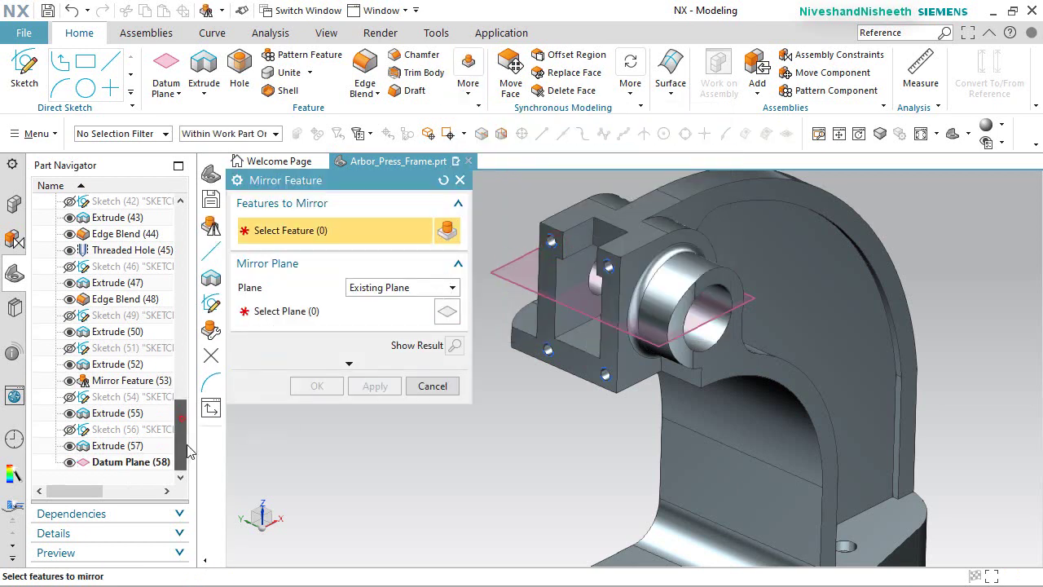
left_click(96, 447)
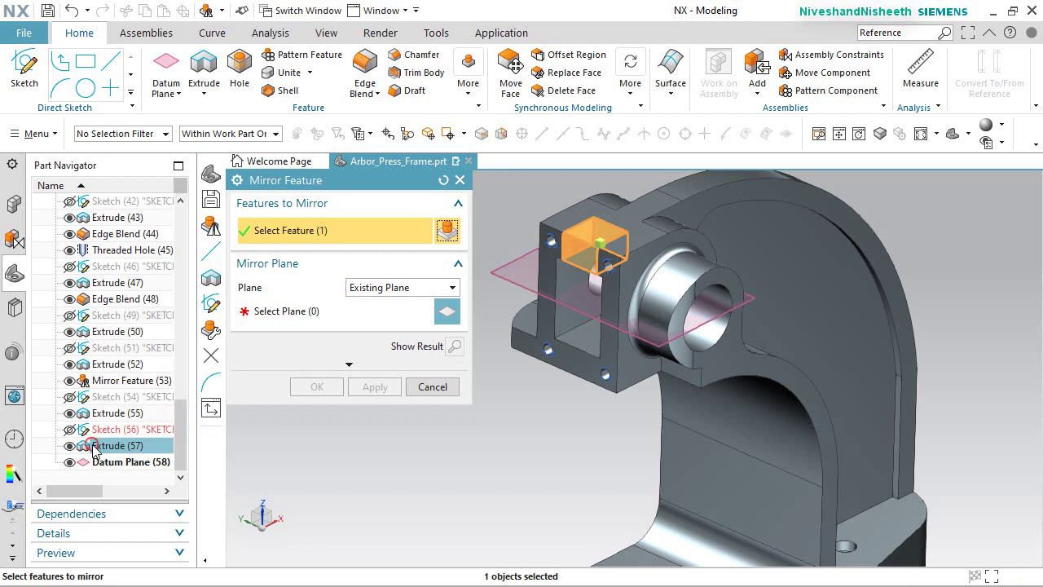
left_click(265, 308)
left_click(498, 275)
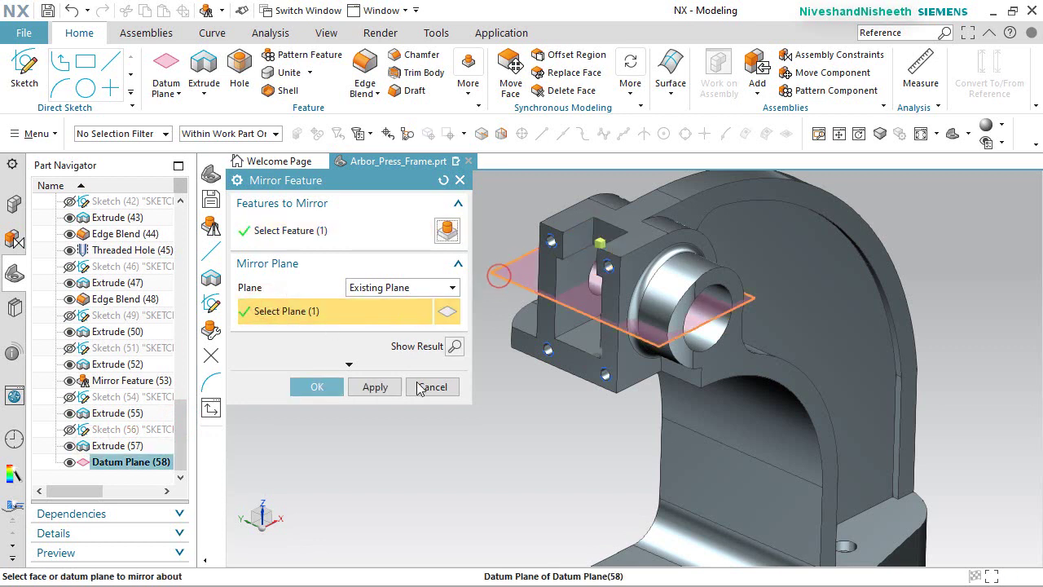
left_click(313, 387)
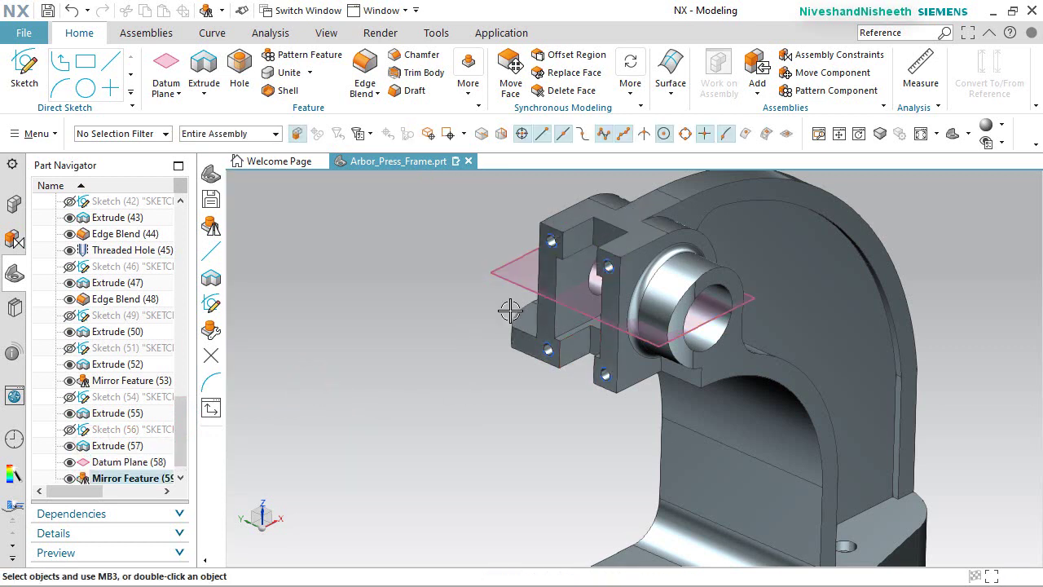
Hide the datum plane used to mirror the head's notch.
left_click(502, 281)
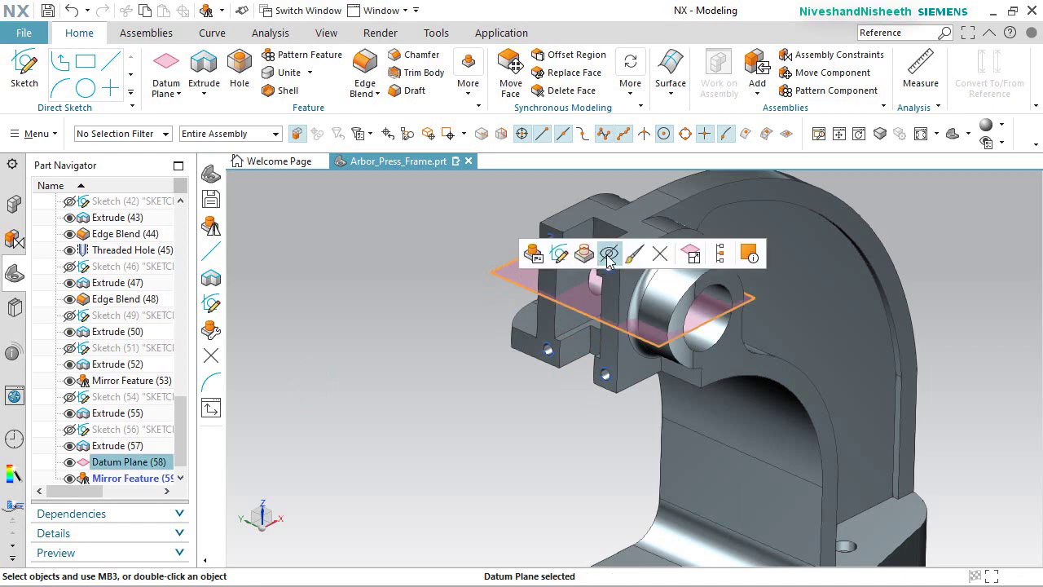
left_click(608, 255)
middle_click_drag(608, 258, 439, 320)
key("Home")
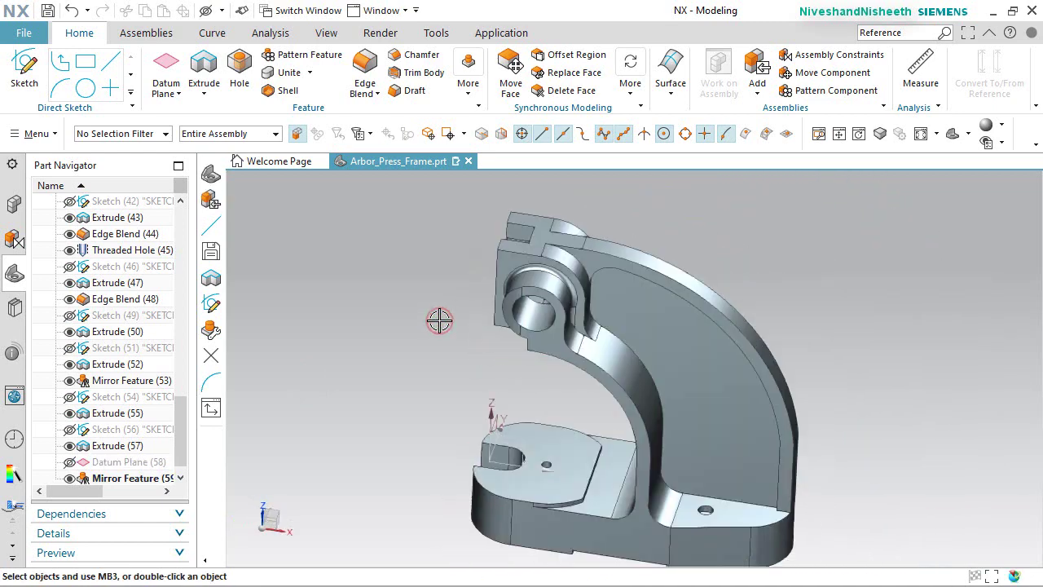
Start a sketch on the arm's flat side face beside the rounded lower corner of the head, viewing the frame from the opposite side.
left_click(260, 504)
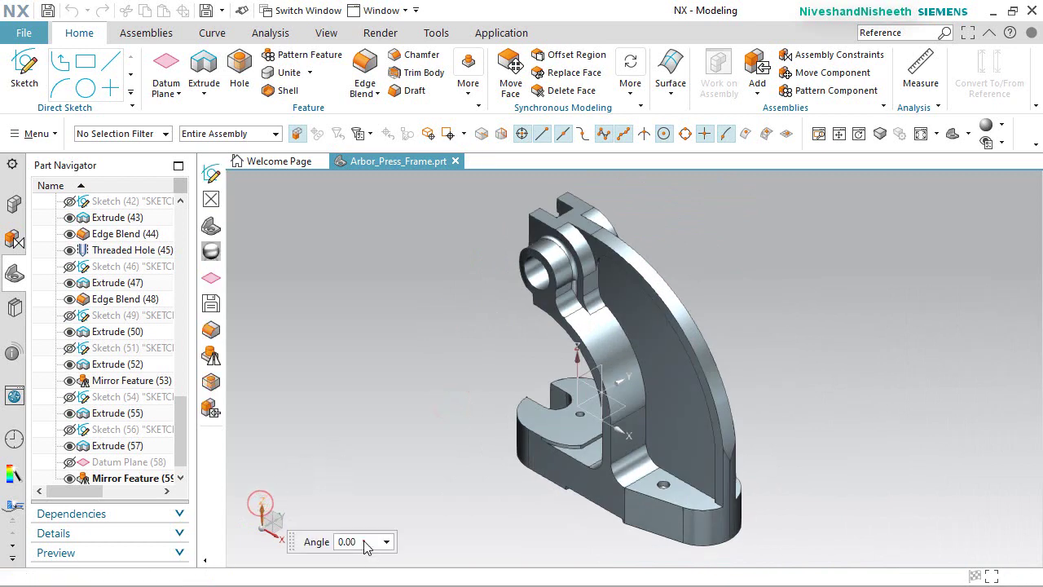
type("180")
key("Return")
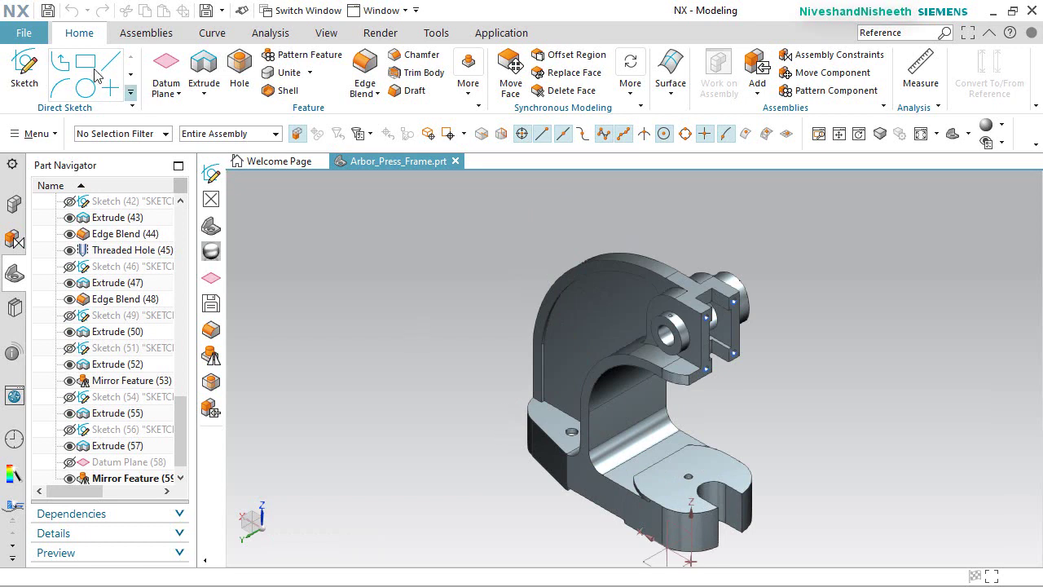
left_click(25, 69)
scroll(692, 367, "up", 3)
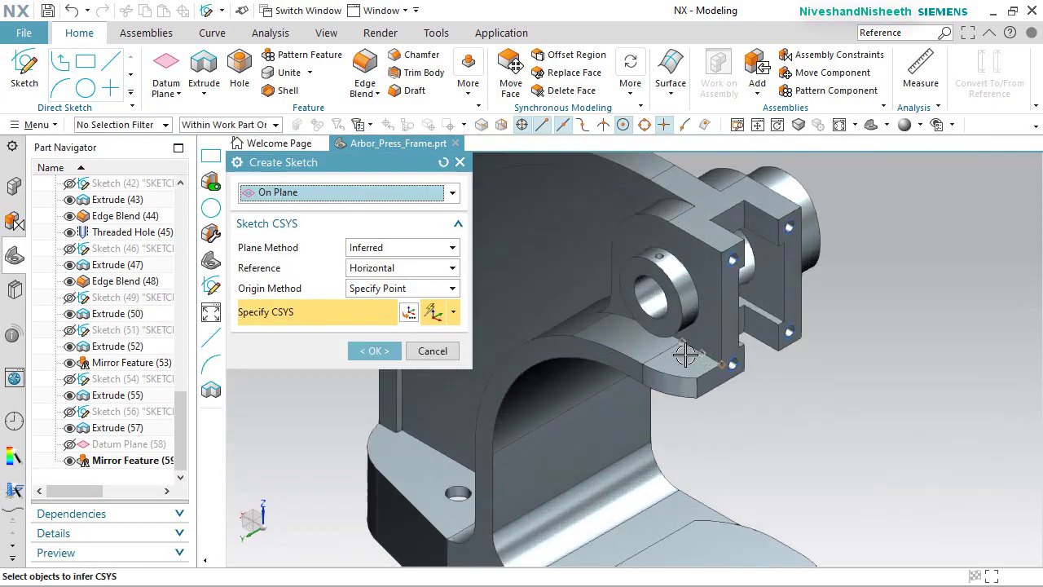
scroll(651, 363, "up", 3)
left_click(560, 392)
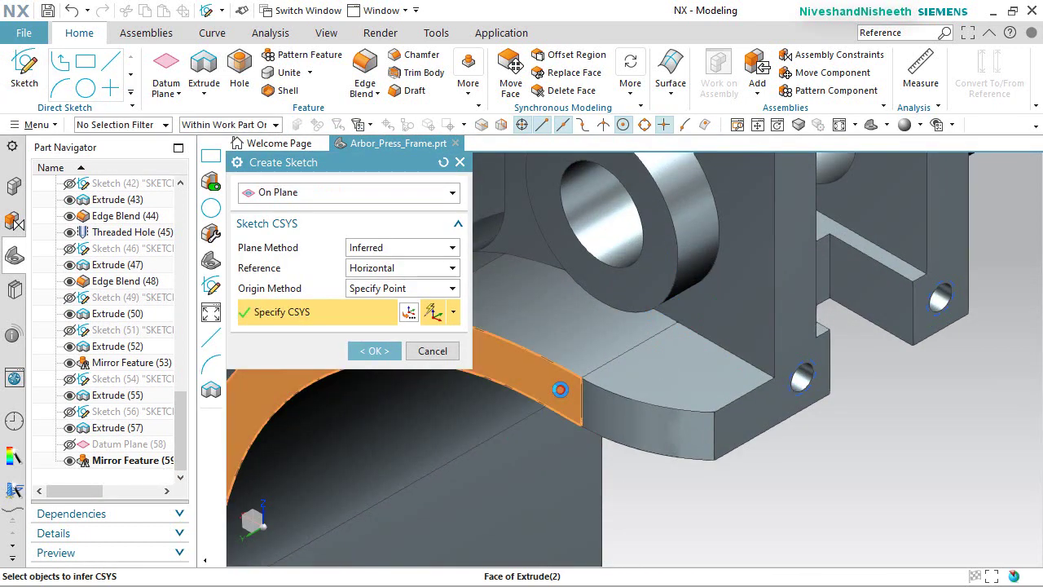
left_click(383, 354)
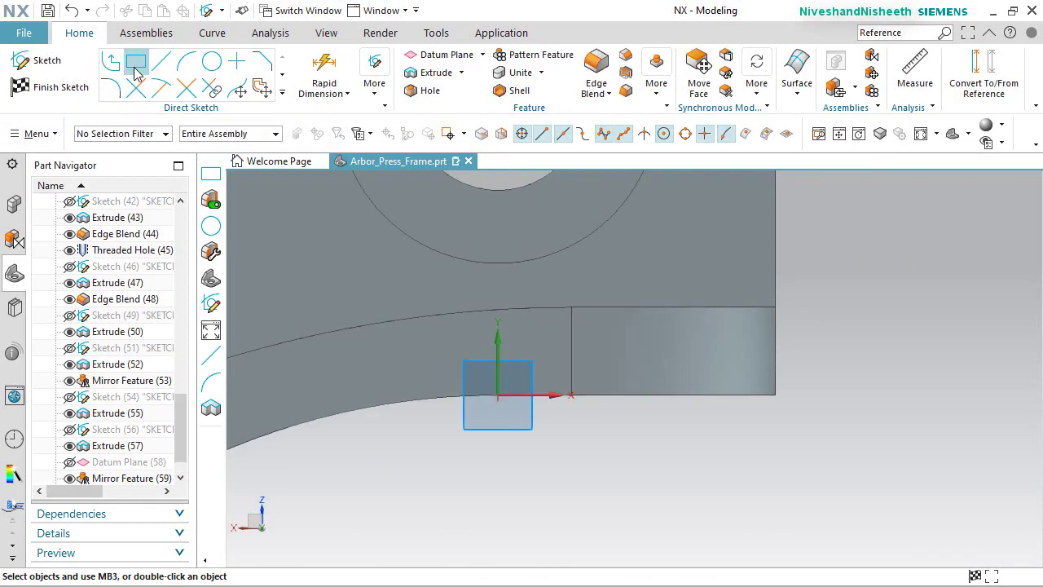
Draw a corner-to-corner rectangle over the side outline of the head's rounded lower flange and finish the sketch.
left_click(136, 63)
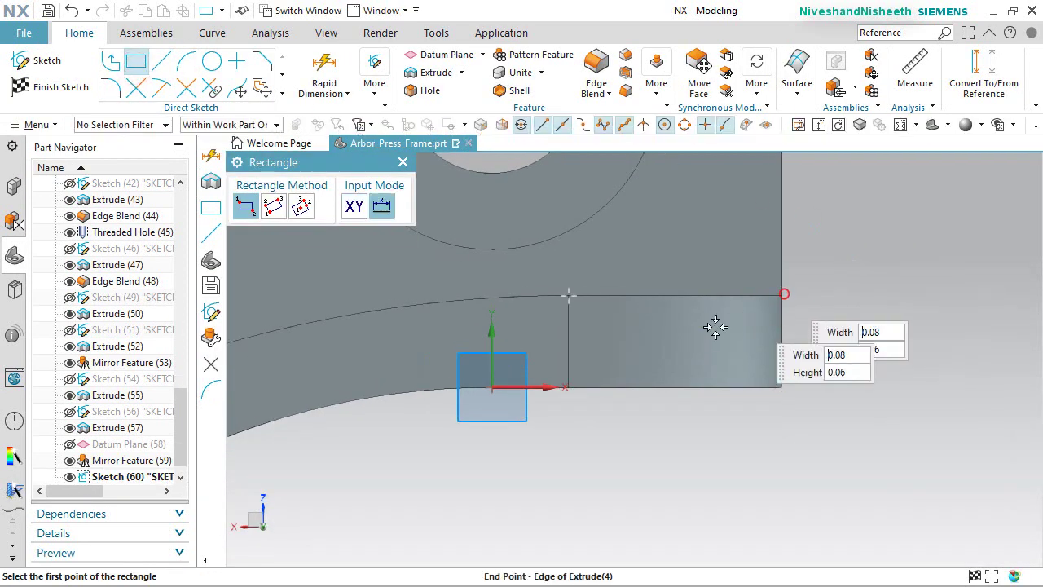
left_click(569, 386)
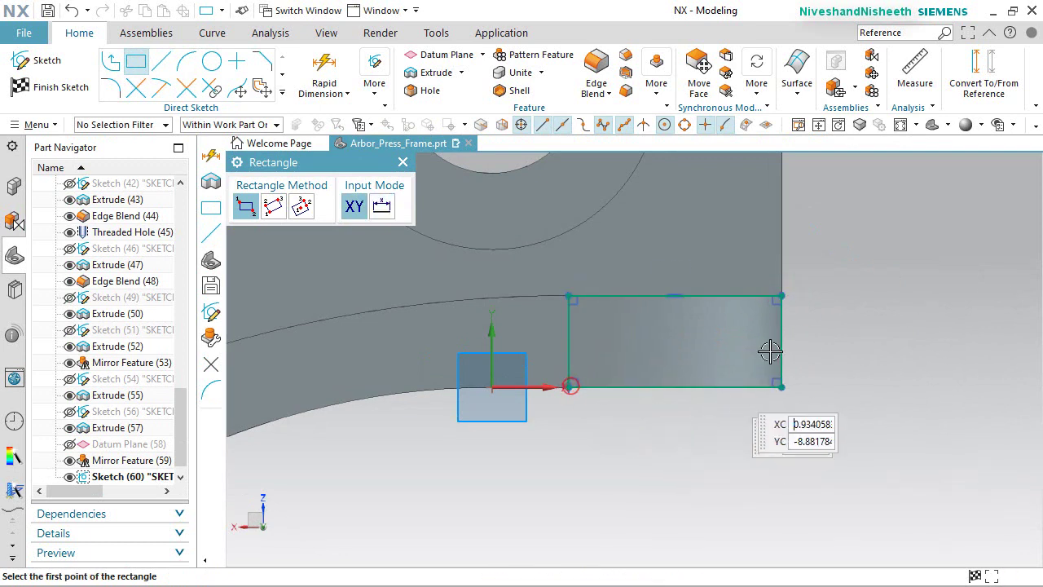
right_click(829, 301)
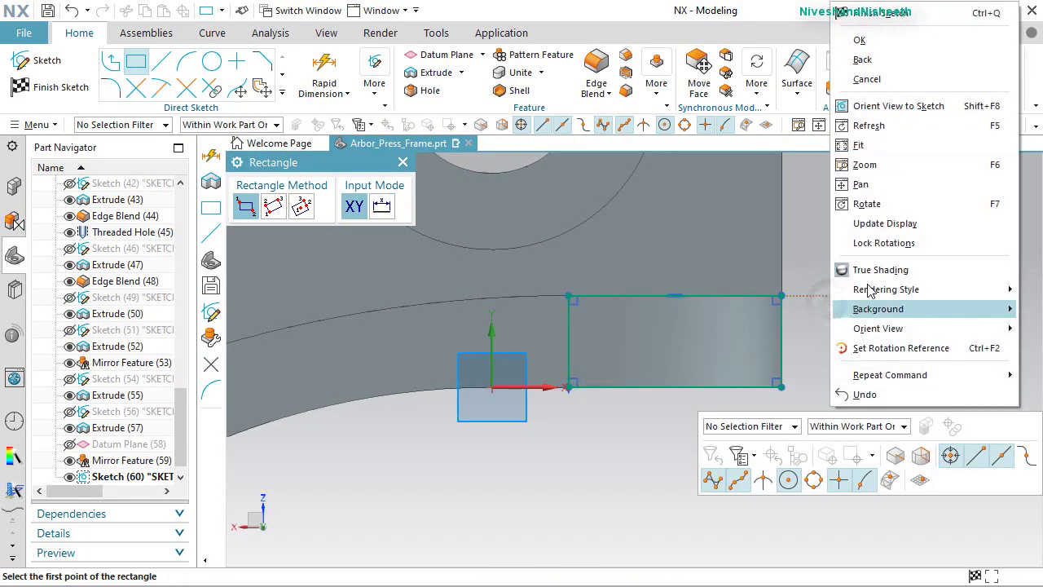
left_click(862, 43)
right_click(864, 311)
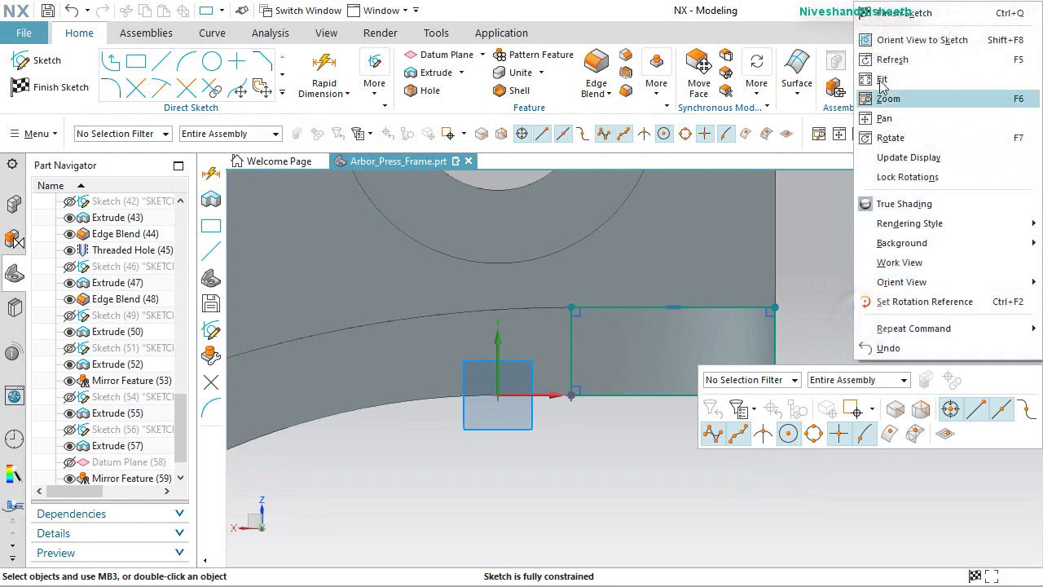
left_click(900, 13)
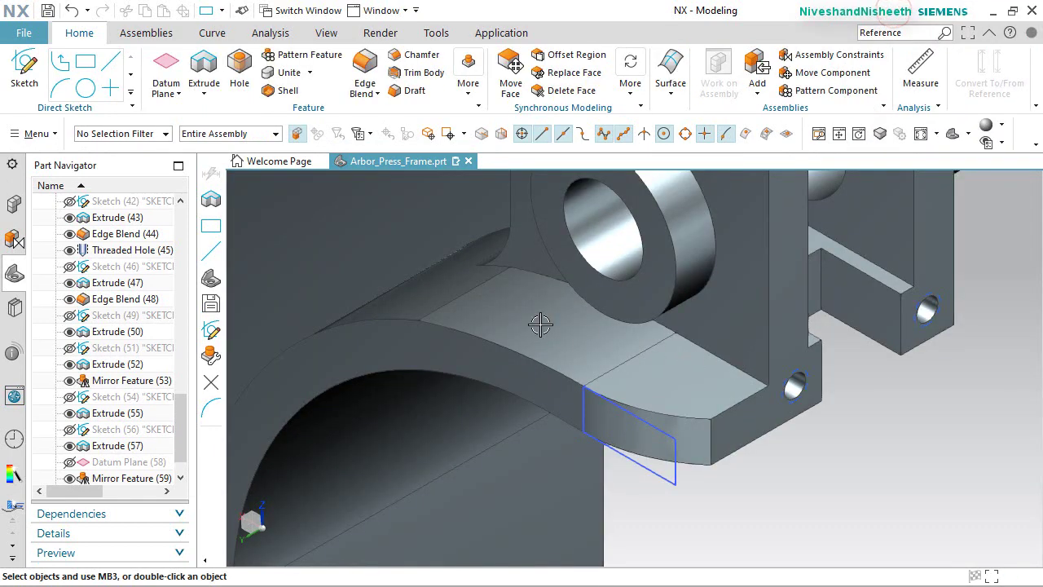
Extrude the rectangle 0.67 in inward toward the head with a Unite boolean to square off the rounded corner.
left_click(197, 60)
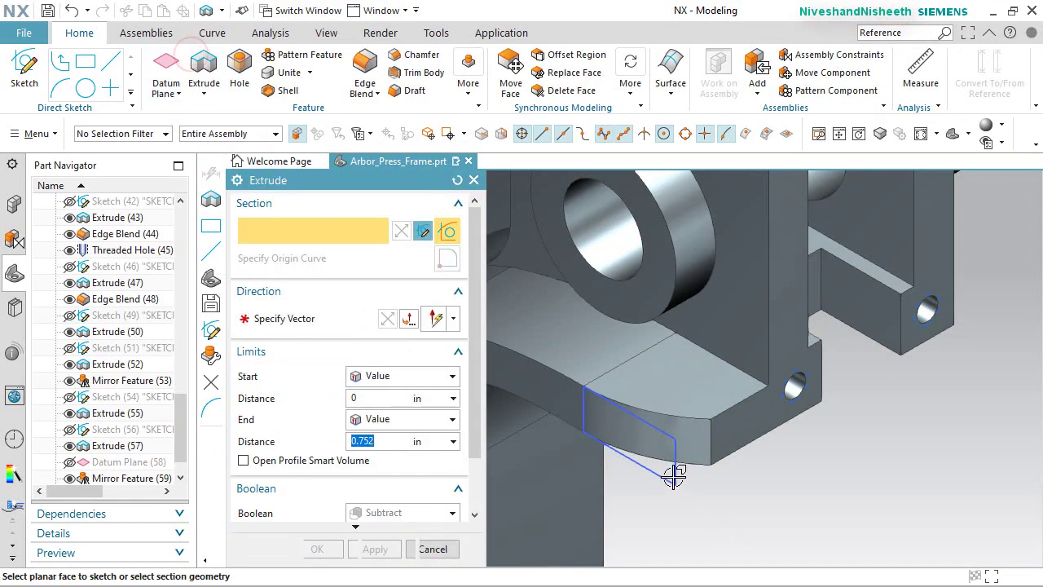
left_click(673, 473)
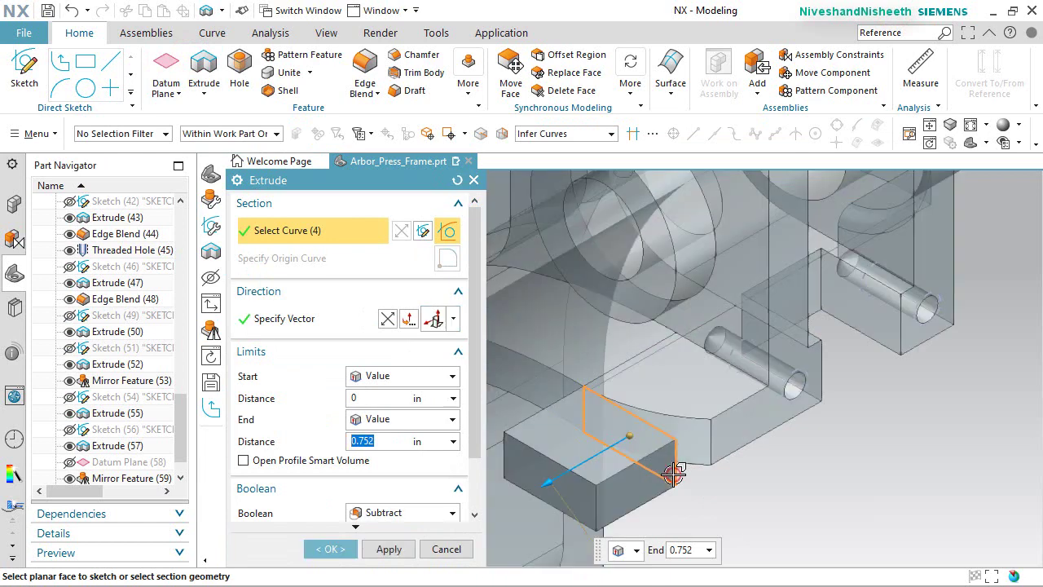
left_click(388, 319)
left_click(452, 514)
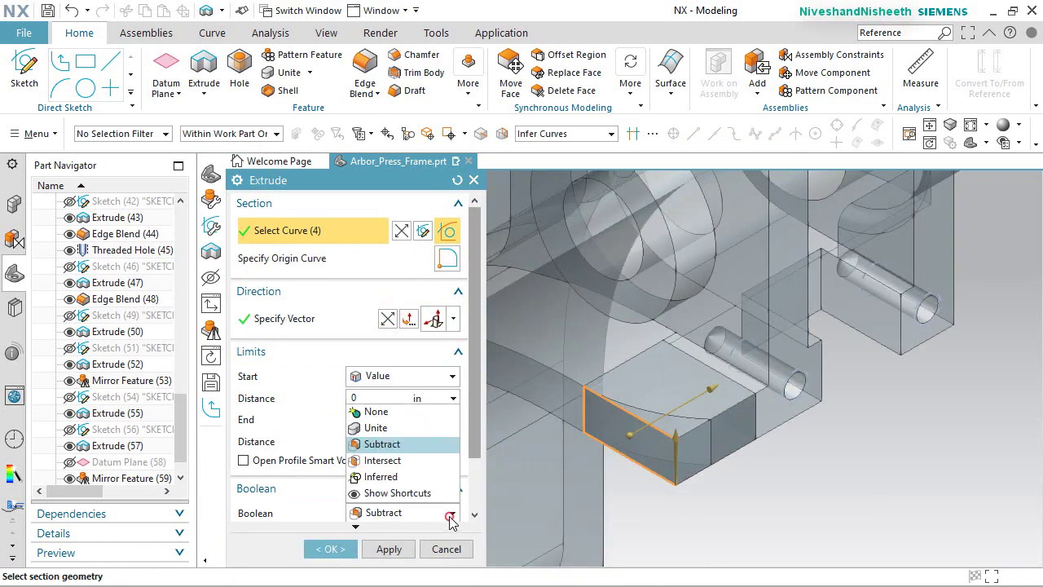
left_click(375, 427)
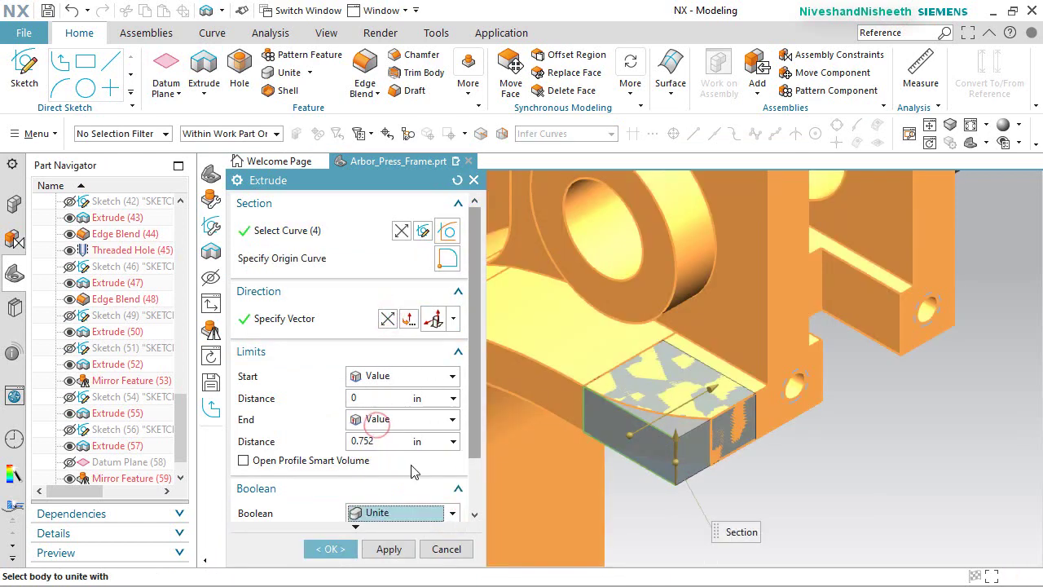
left_click(382, 441)
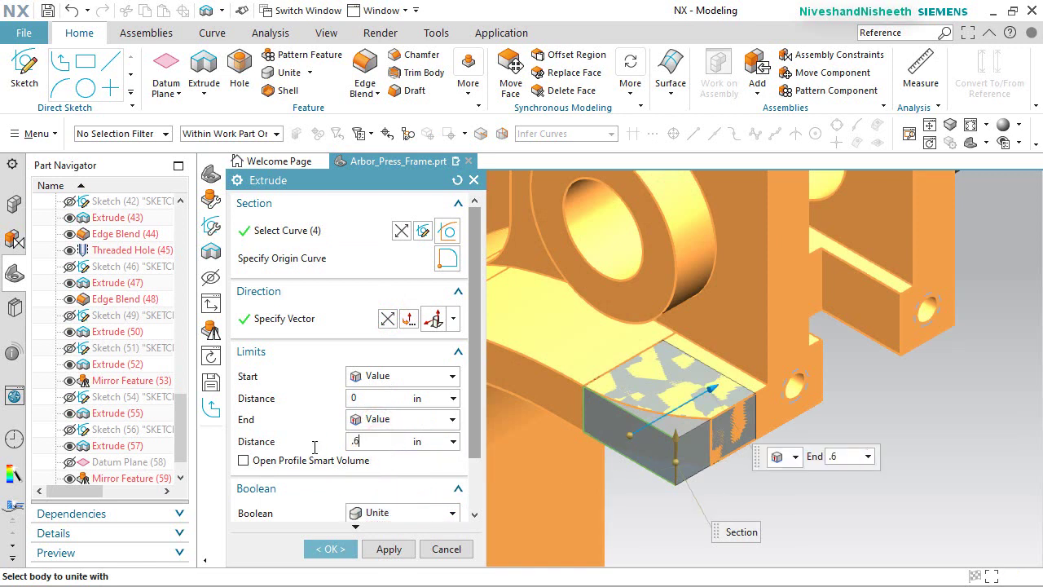
type(".67")
key("Return")
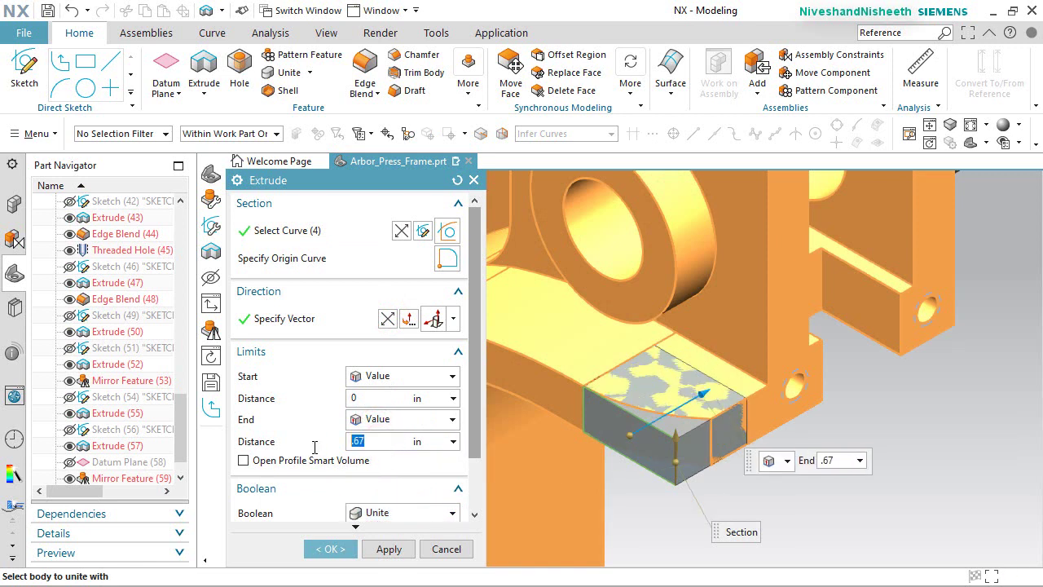
left_click(331, 548)
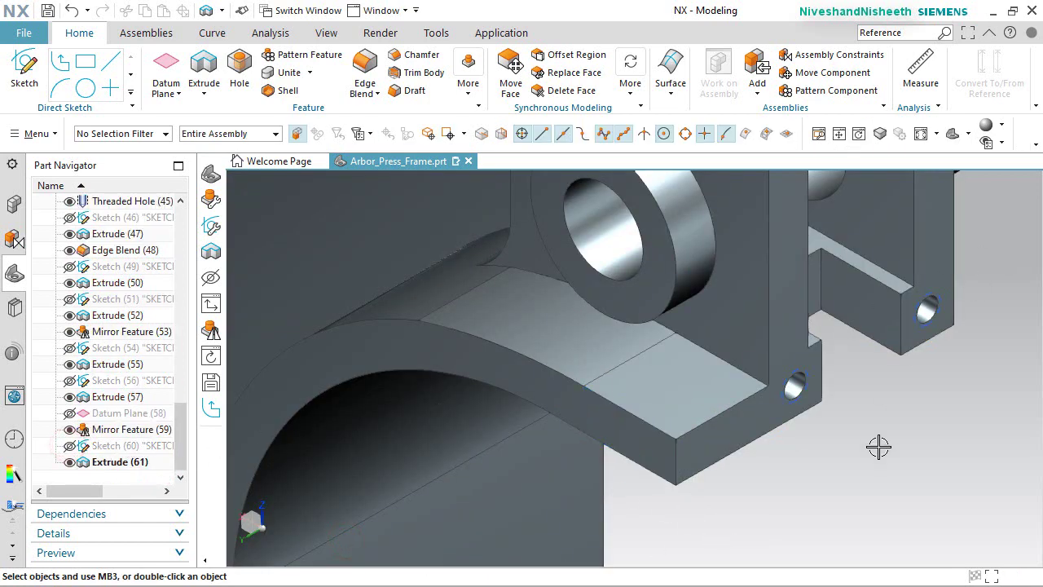
Start a sketch on the outer end face of the head's hollow round boss, viewing the frame from the opposite side.
left_click(920, 133)
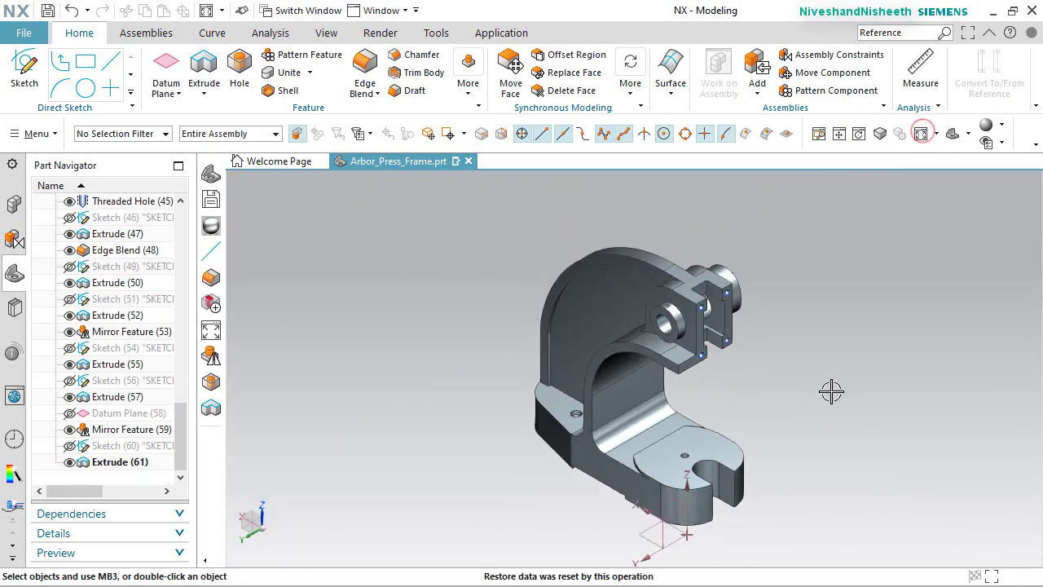
left_click(829, 393)
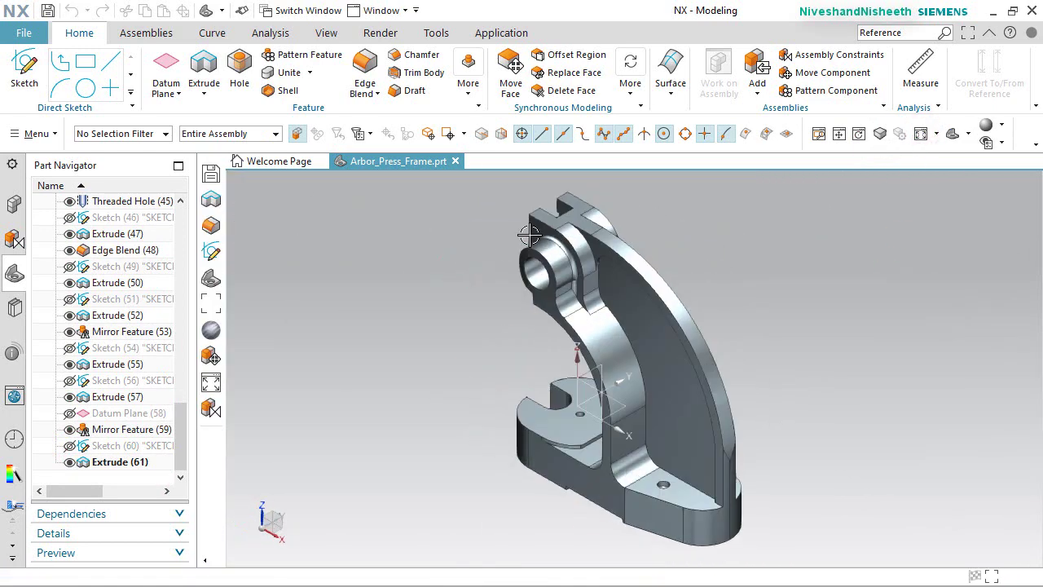
scroll(529, 234, "up", 5)
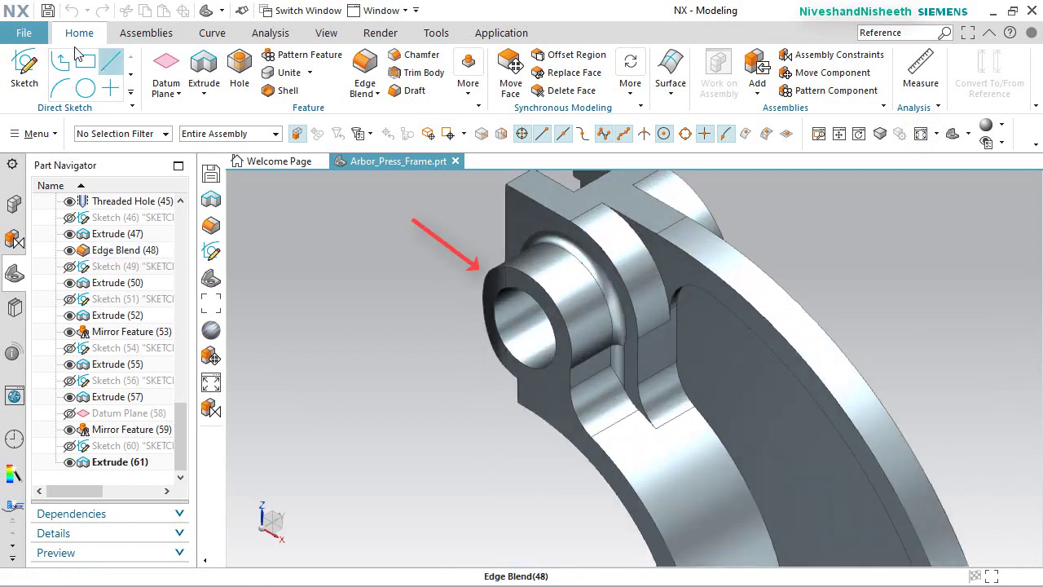
left_click(26, 72)
left_click(560, 381)
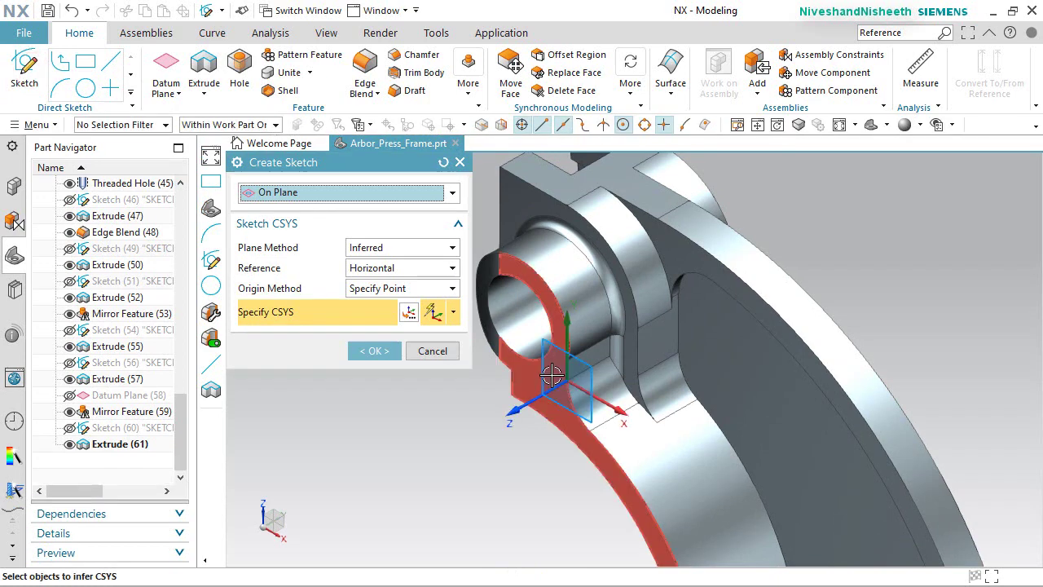
left_click(384, 353)
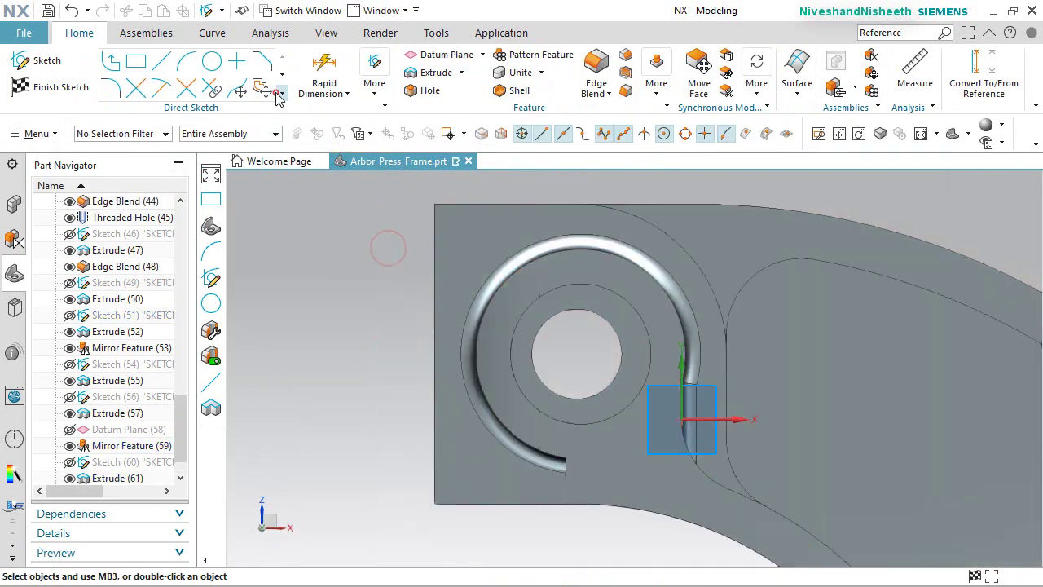
Project the two bore edge arcs and the two outer edge arcs of the boss end into the sketch.
left_click(279, 93)
left_click(180, 221)
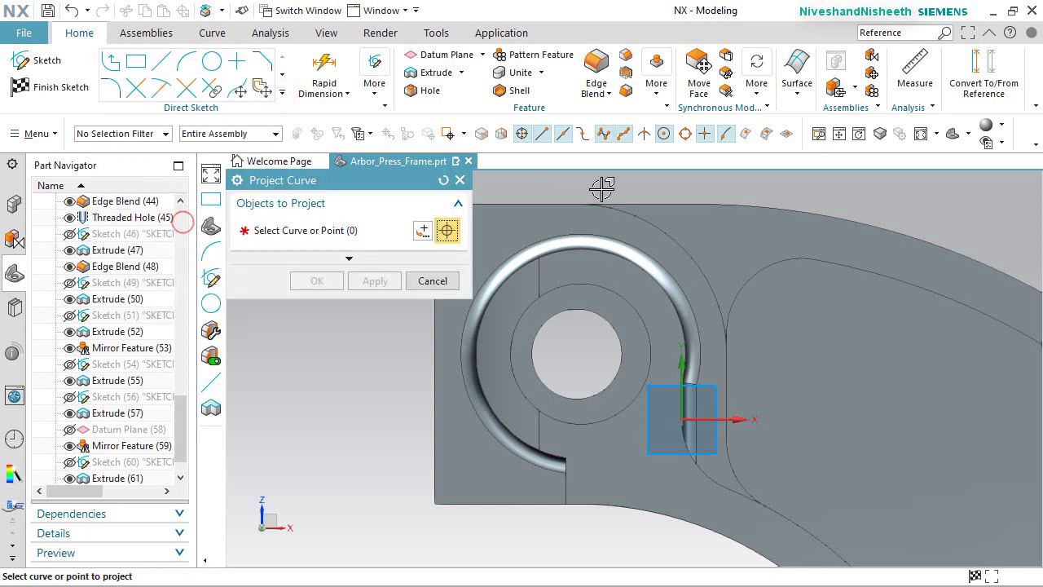
left_click(618, 292)
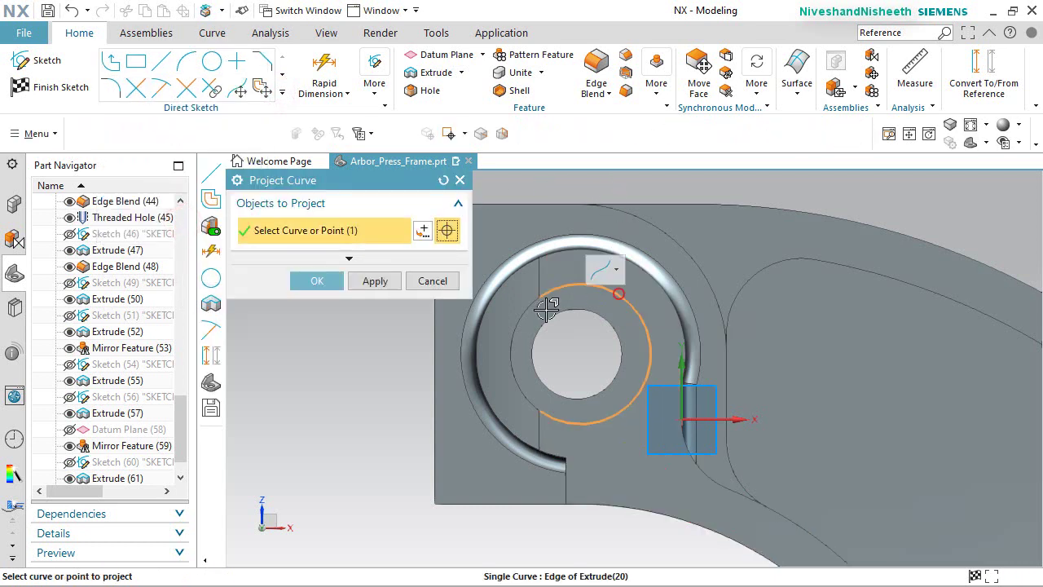
left_click(524, 311)
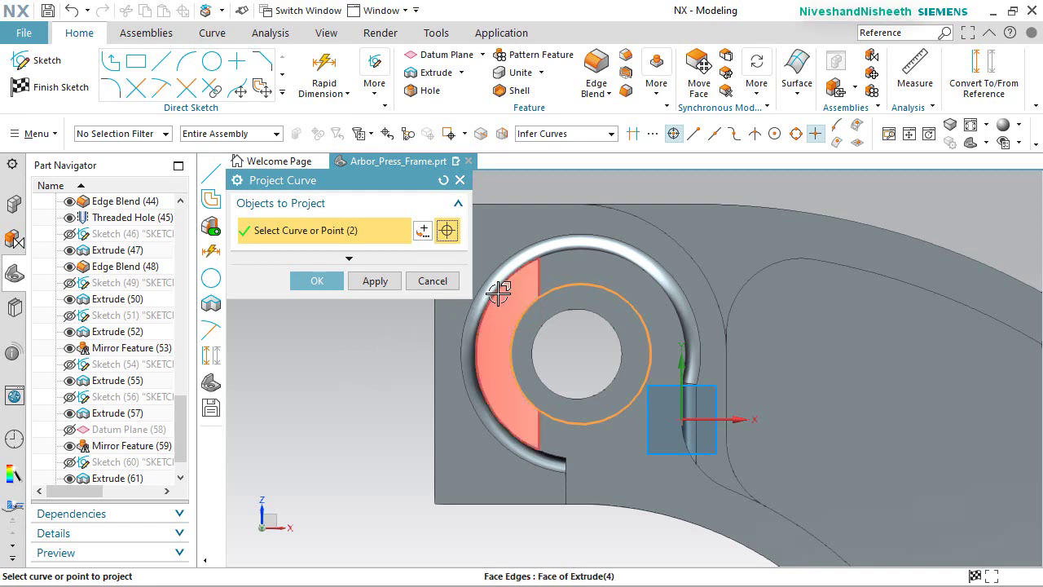
middle_click_drag(507, 290, 508, 303)
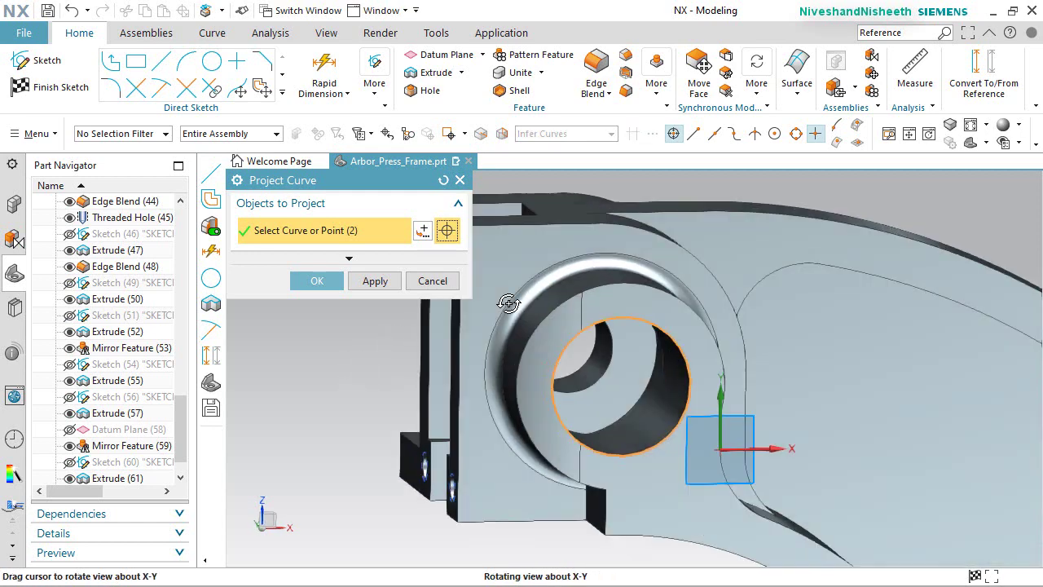
left_click(552, 312)
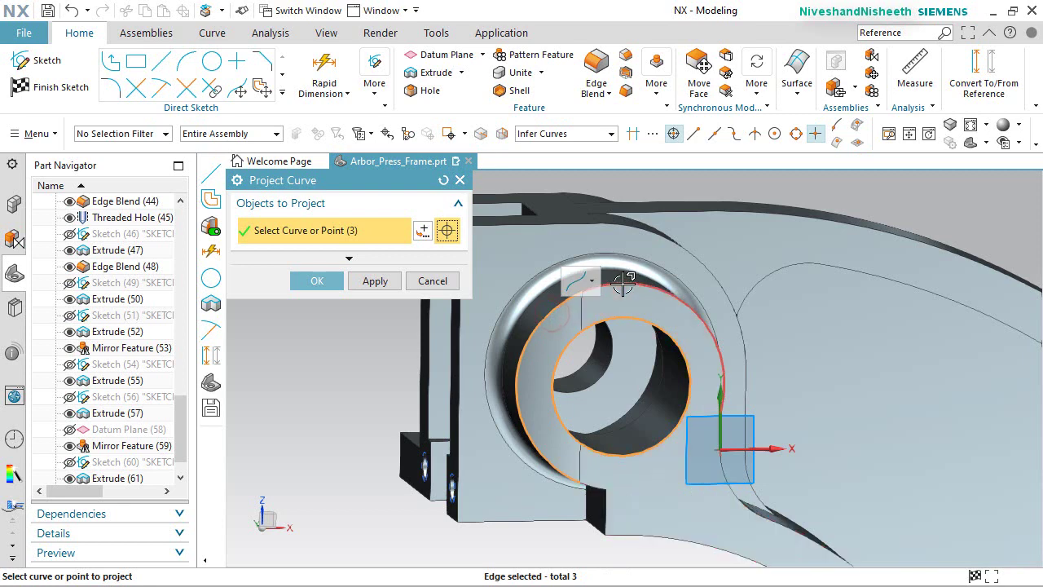
left_click(623, 282)
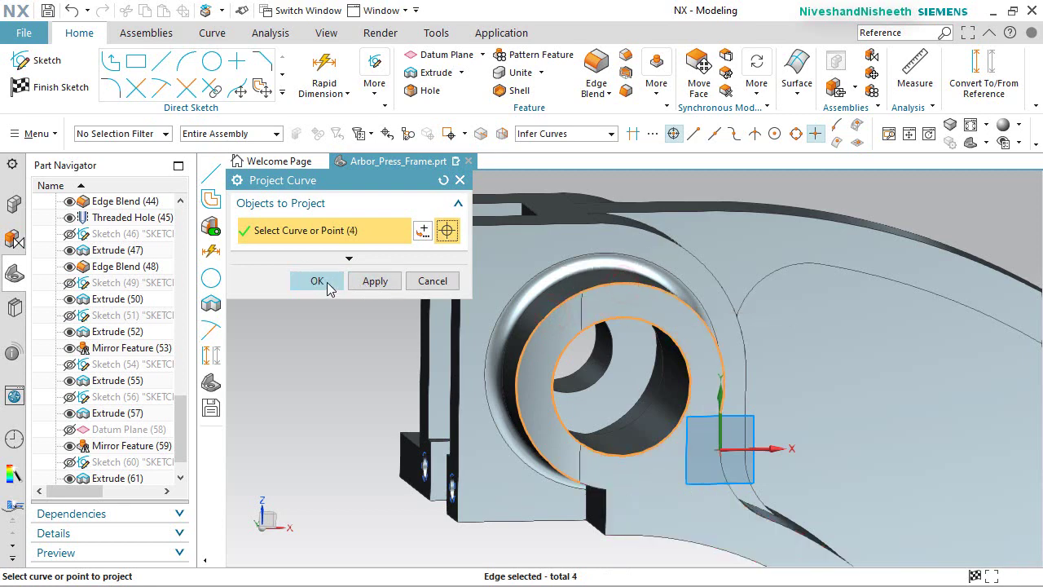
left_click(317, 281)
Convert the four projected boss curves to reference curves, with the view oriented to the sketch.
right_click(342, 331)
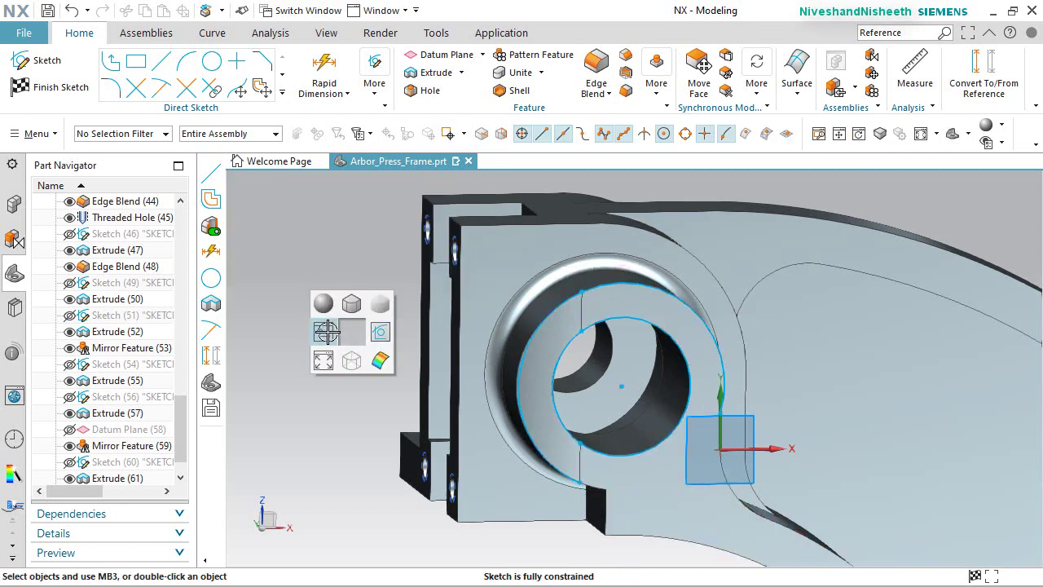
left_click(378, 331)
scroll(613, 334, "up", 1)
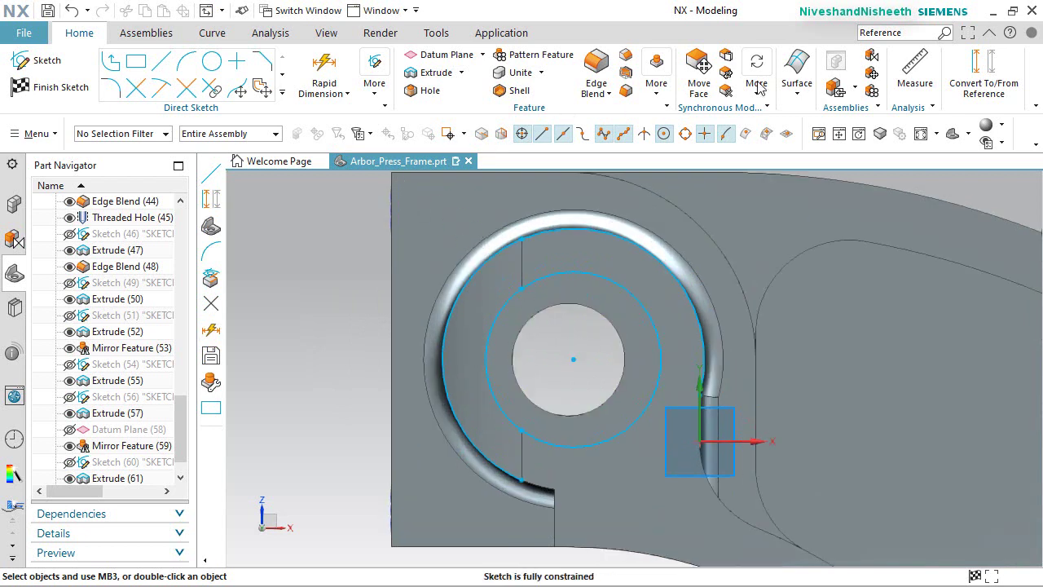
left_click(978, 59)
scroll(596, 278, "down", 2)
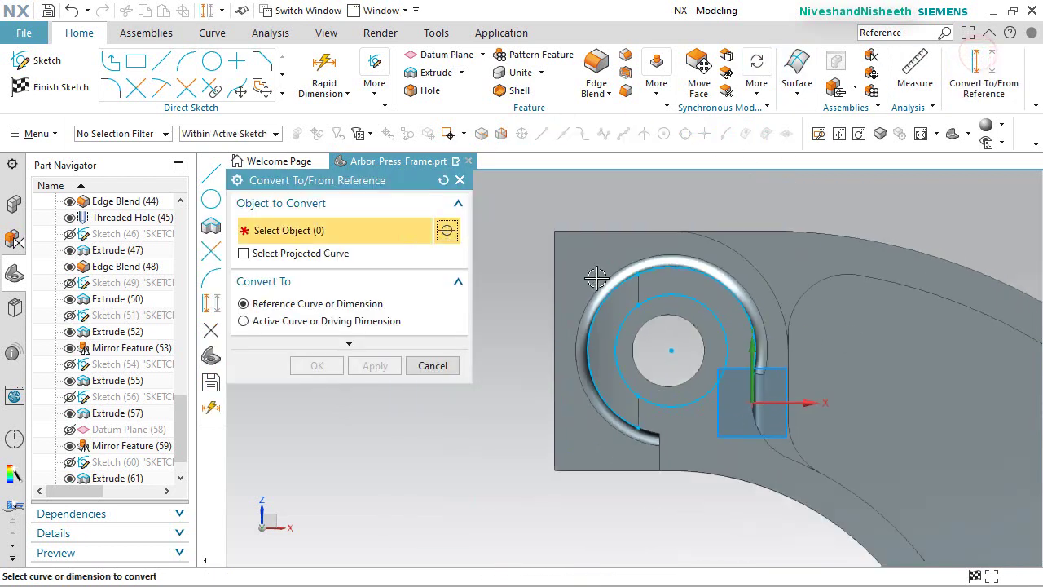
left_click_drag(849, 536, 862, 546)
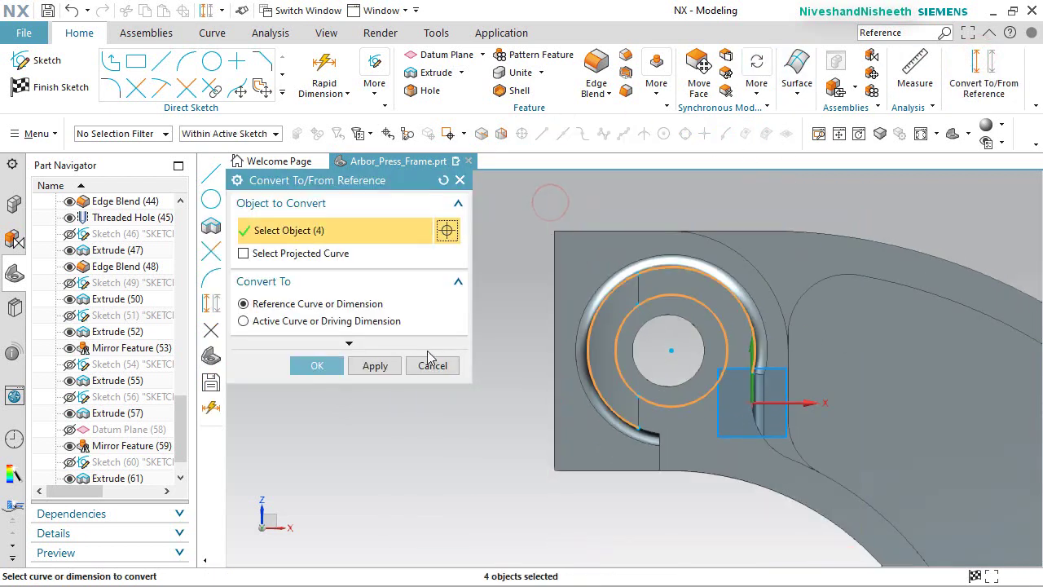
left_click(316, 366)
Draw two concentric circles about the boss bore's centre, about 1.17 in and 1.53 in in diameter.
left_click(211, 61)
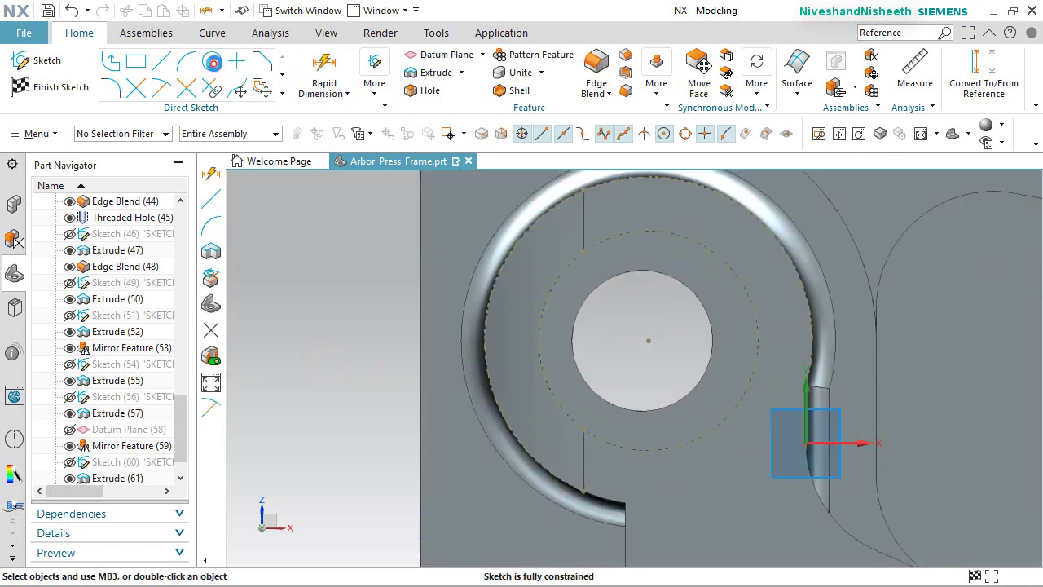
left_click(649, 329)
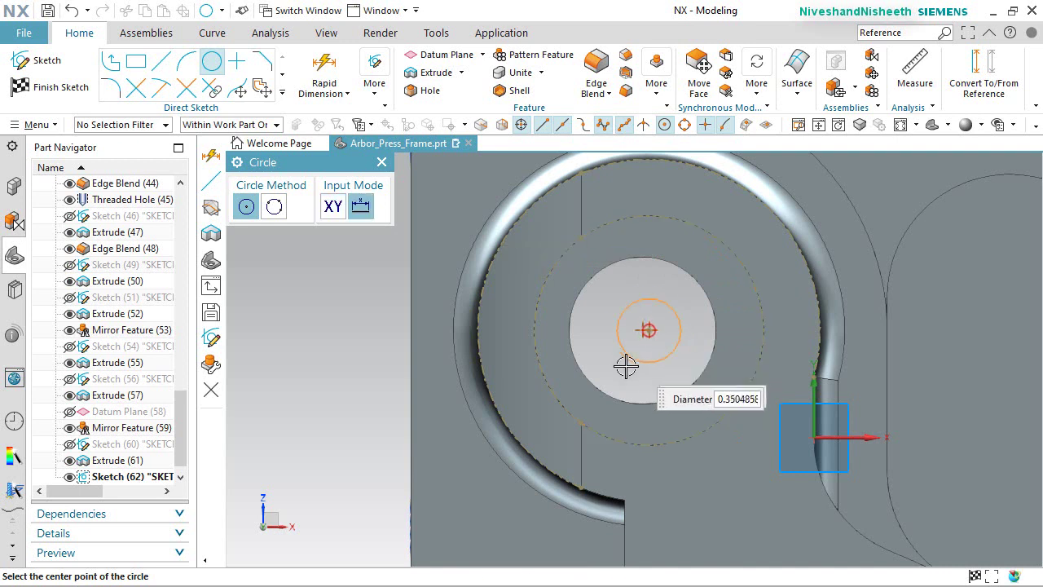
left_click(551, 381)
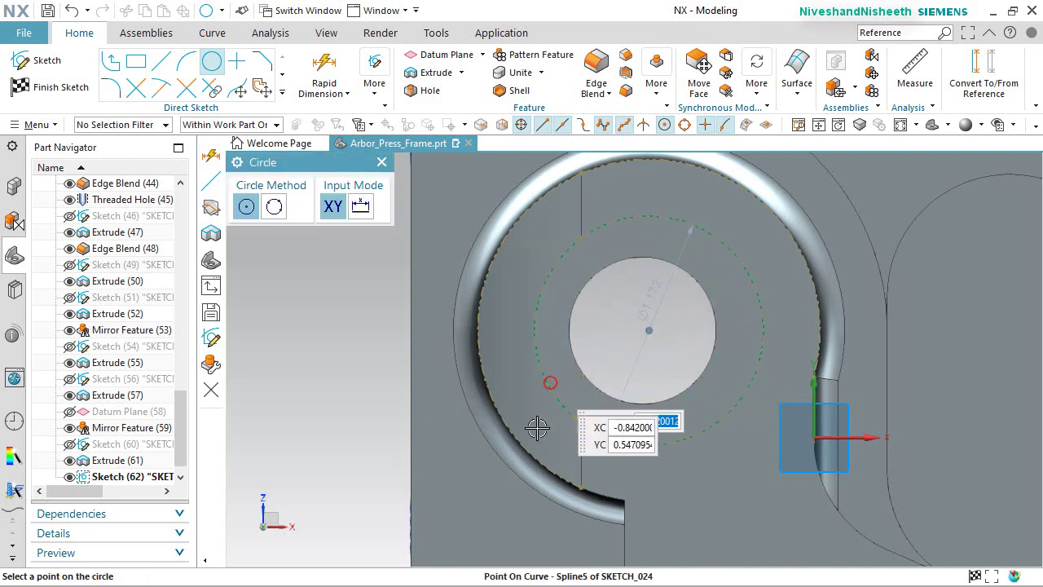
left_click(649, 330)
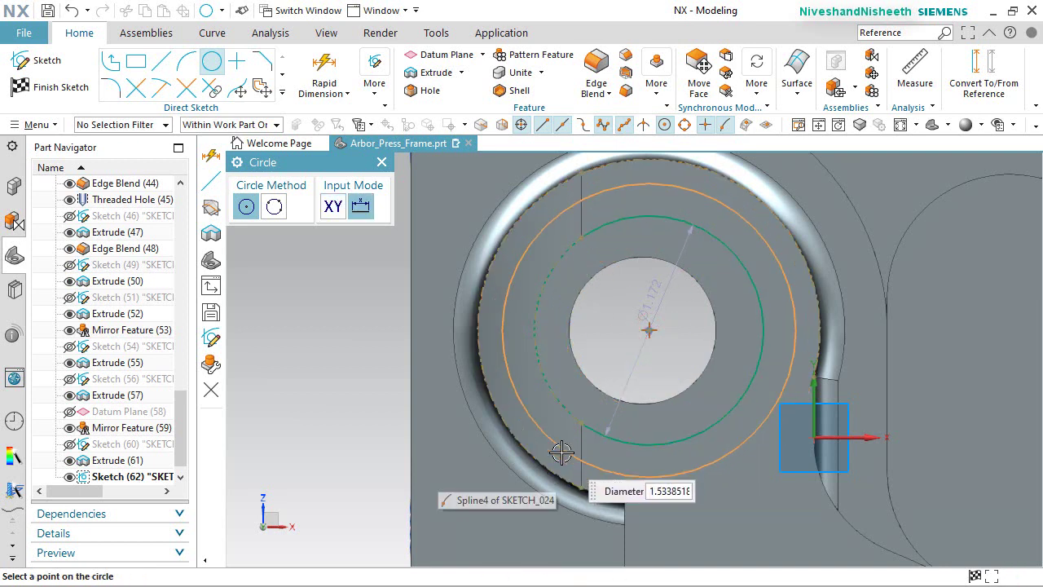
left_click(559, 449)
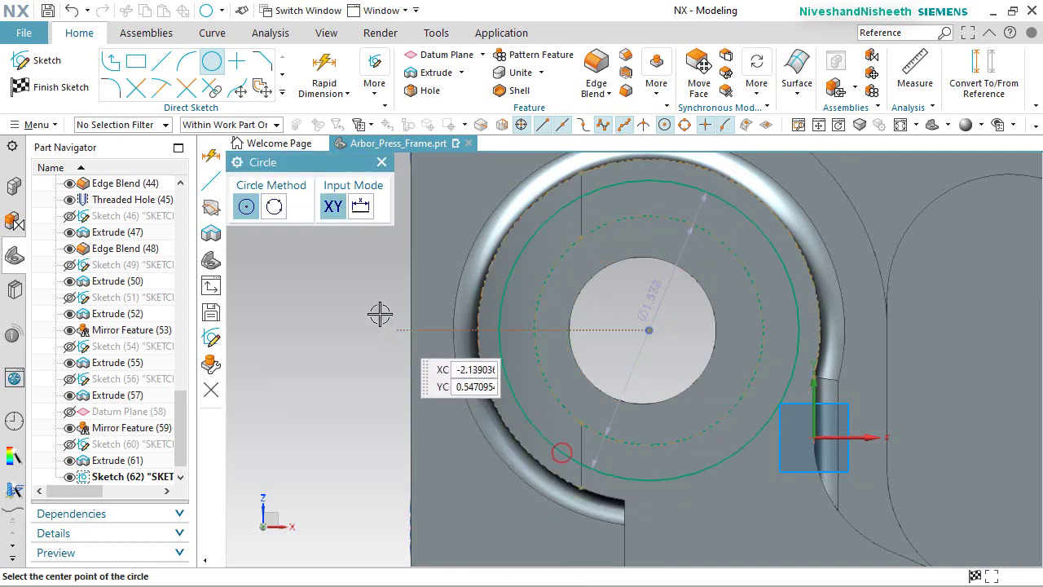
left_click(382, 162)
left_click(344, 296)
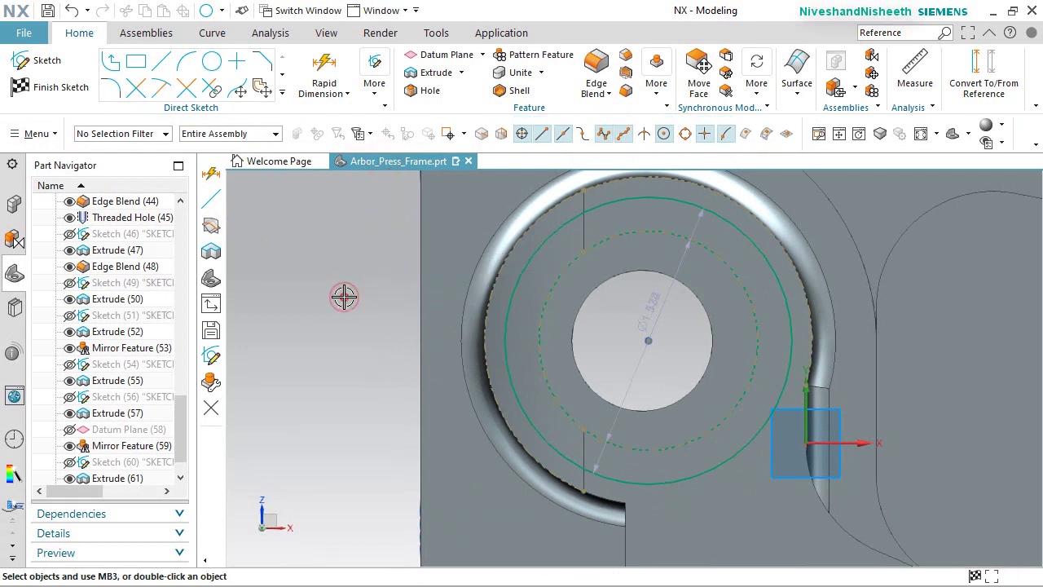
Constrain the inner circle tangent to the projected bore arc, Spline5.
left_click(541, 305)
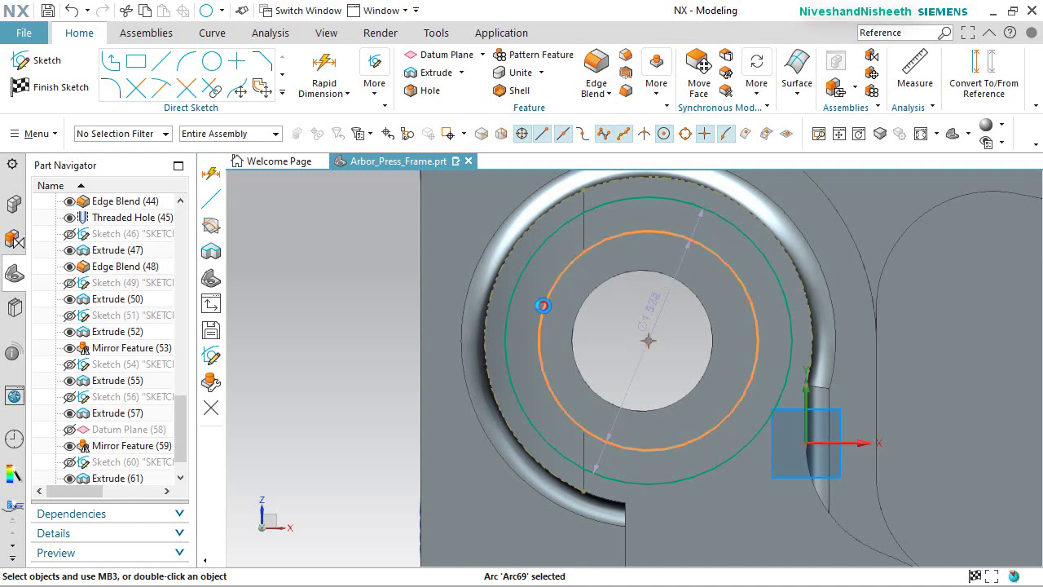
left_click(542, 303)
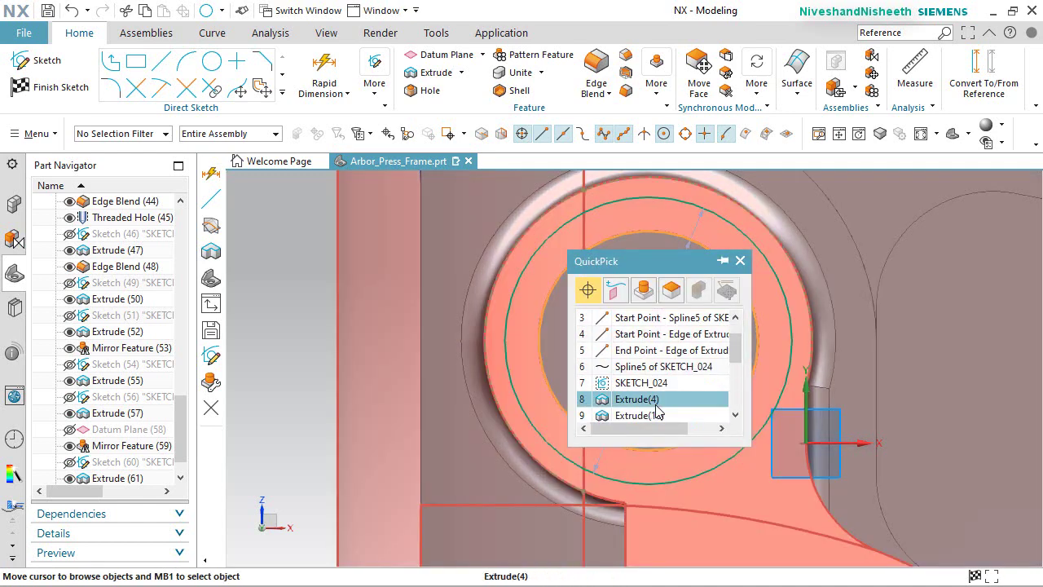
scroll(658, 411, "up", 1)
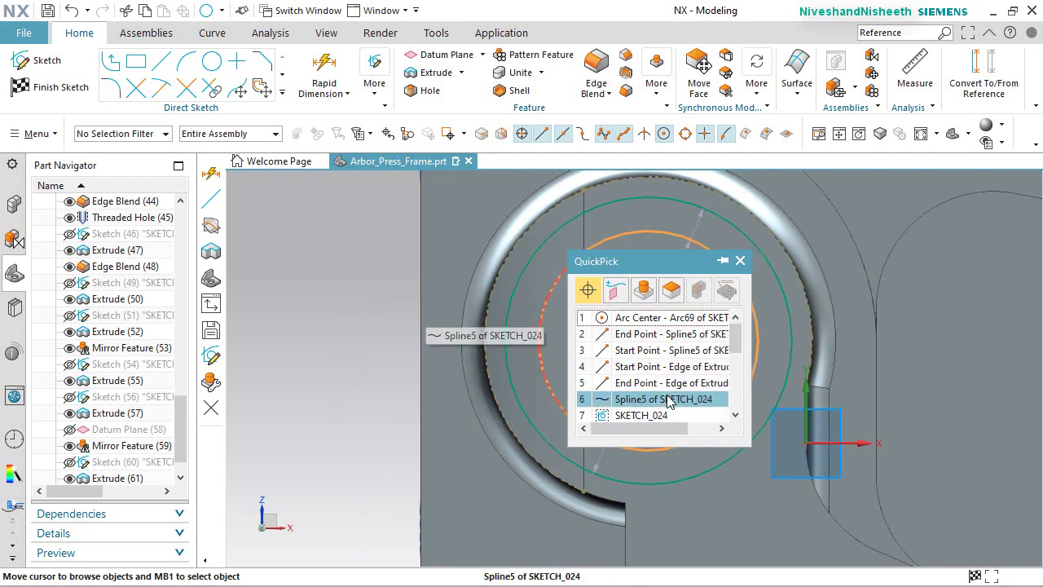
left_click(666, 399)
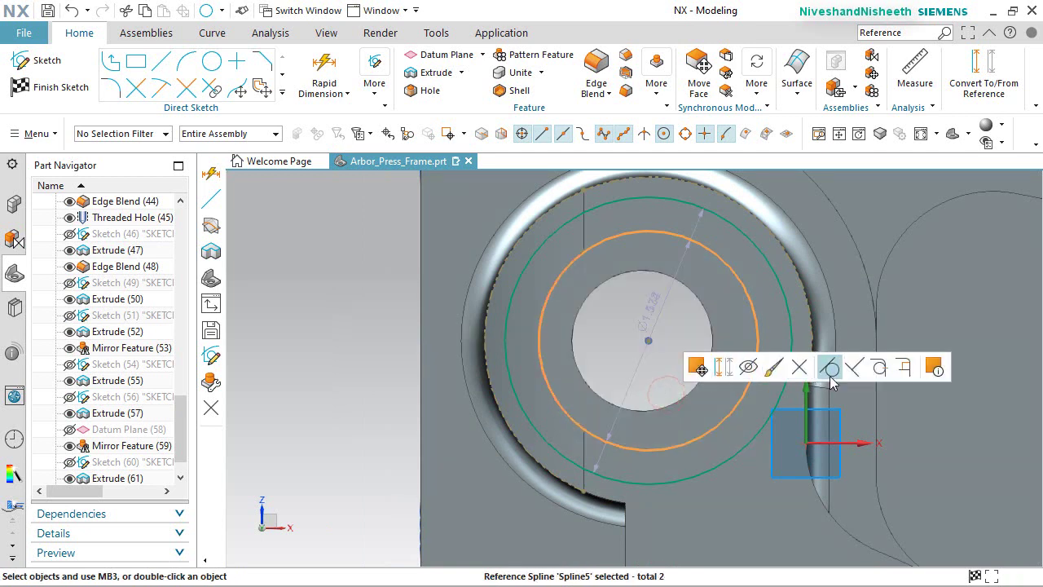
left_click(831, 369)
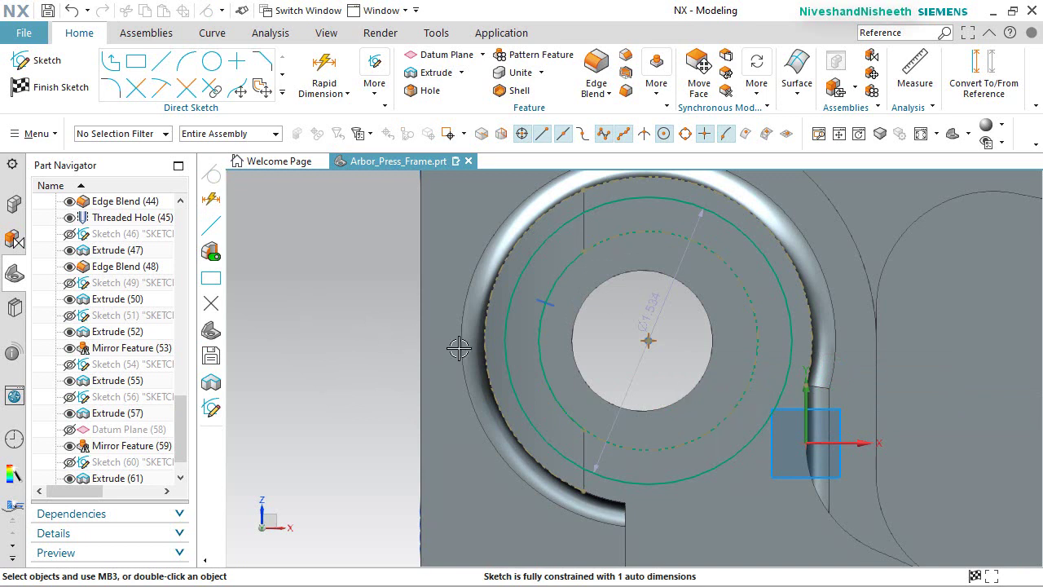
Constrain the outer circle tangent to the projected outer boss arc, Spline4, and finish the sketch.
left_click(505, 352)
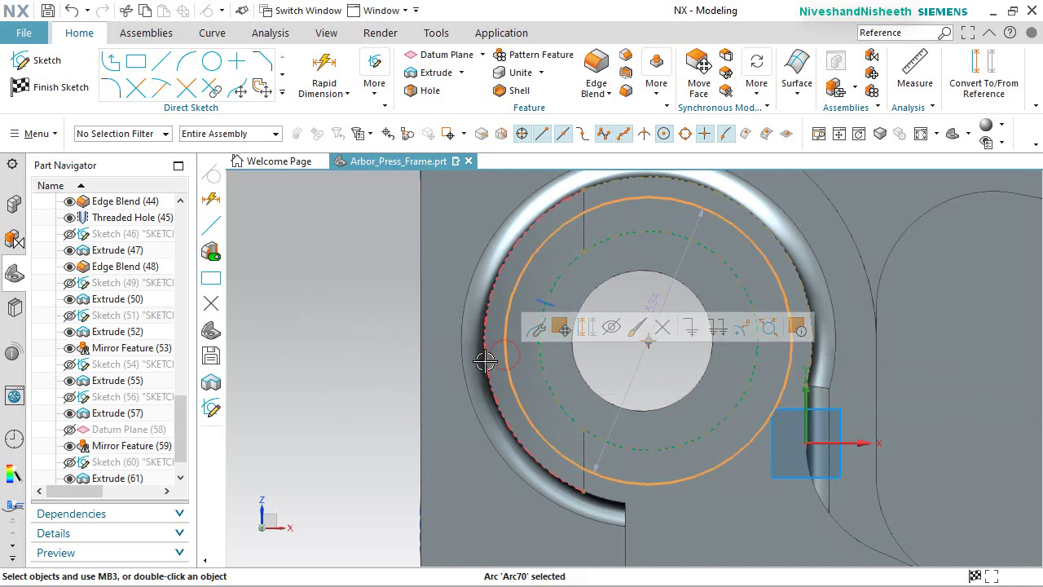
left_click(485, 361)
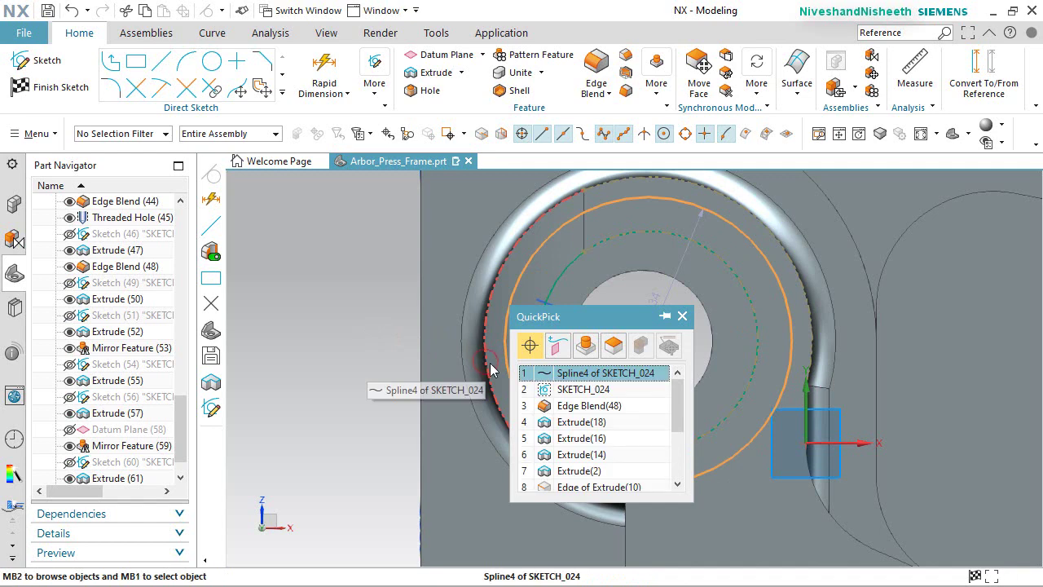
left_click(555, 372)
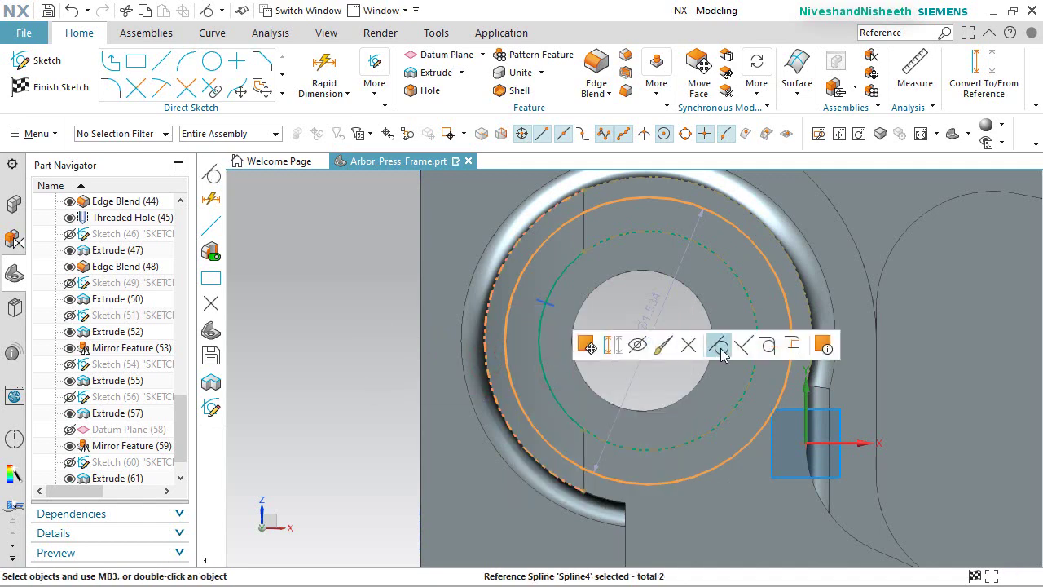
left_click(718, 345)
left_click(359, 342)
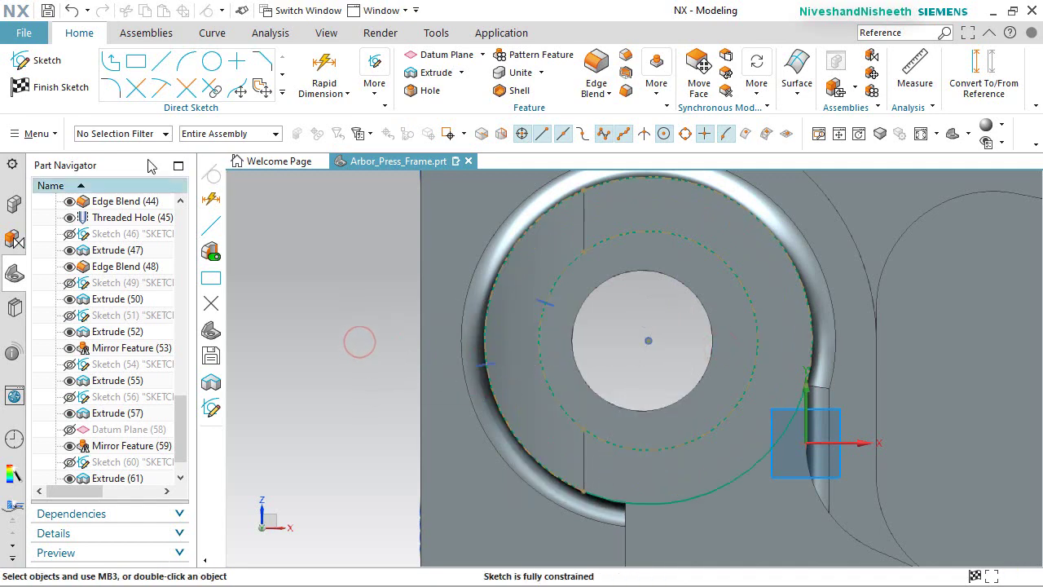
left_click(60, 87)
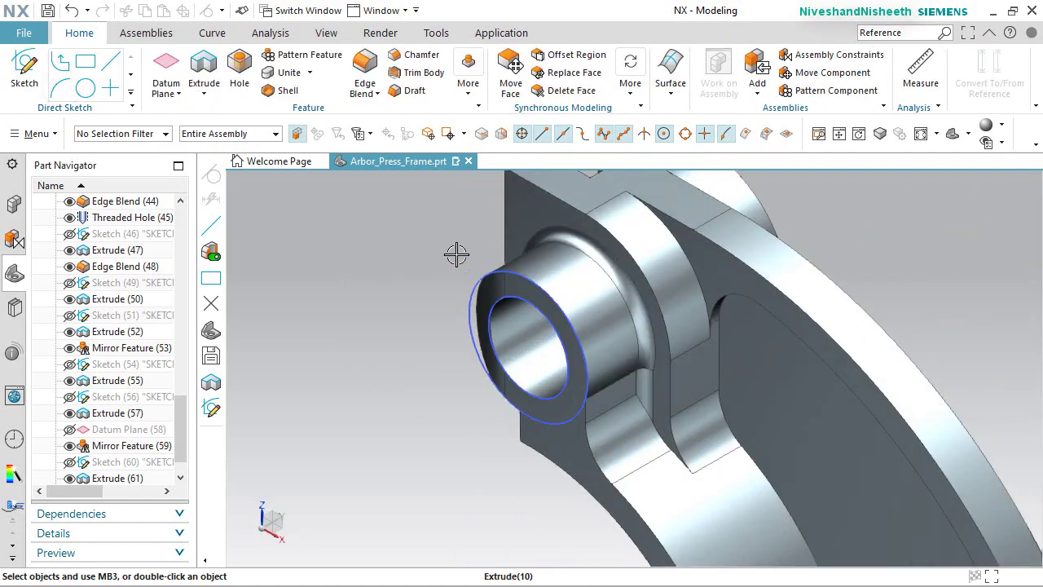
Extrude the two concentric circles 0.41 in with the direction reversed into the boss, united with the frame.
left_click(465, 301)
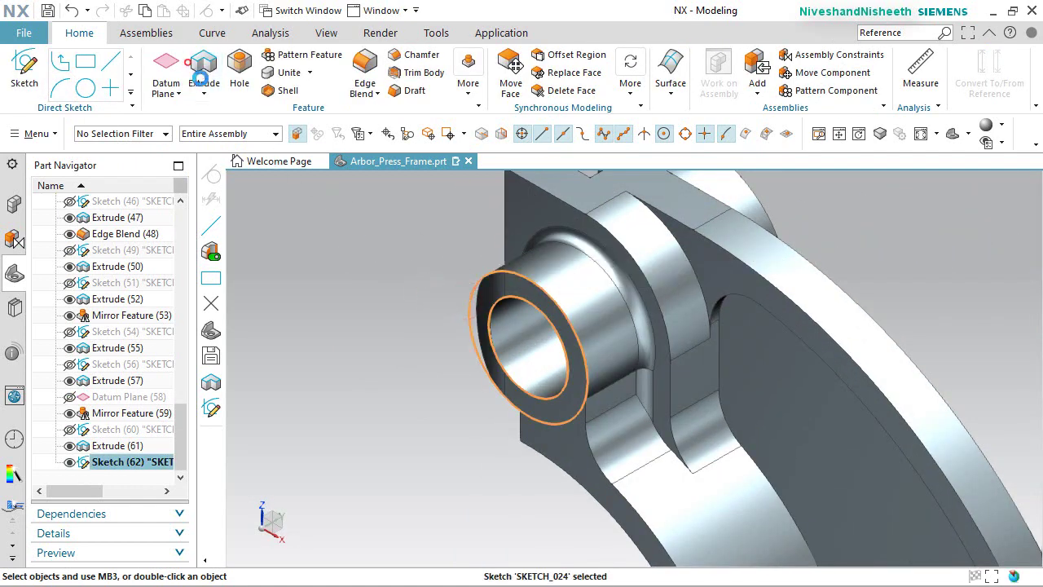
middle_click_drag(570, 359, 505, 369)
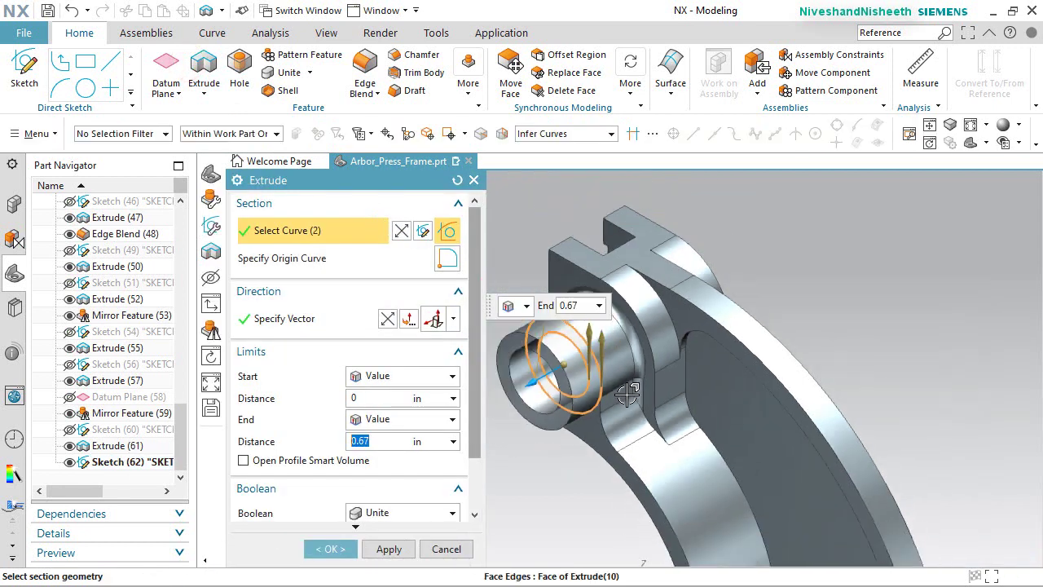
left_click(387, 319)
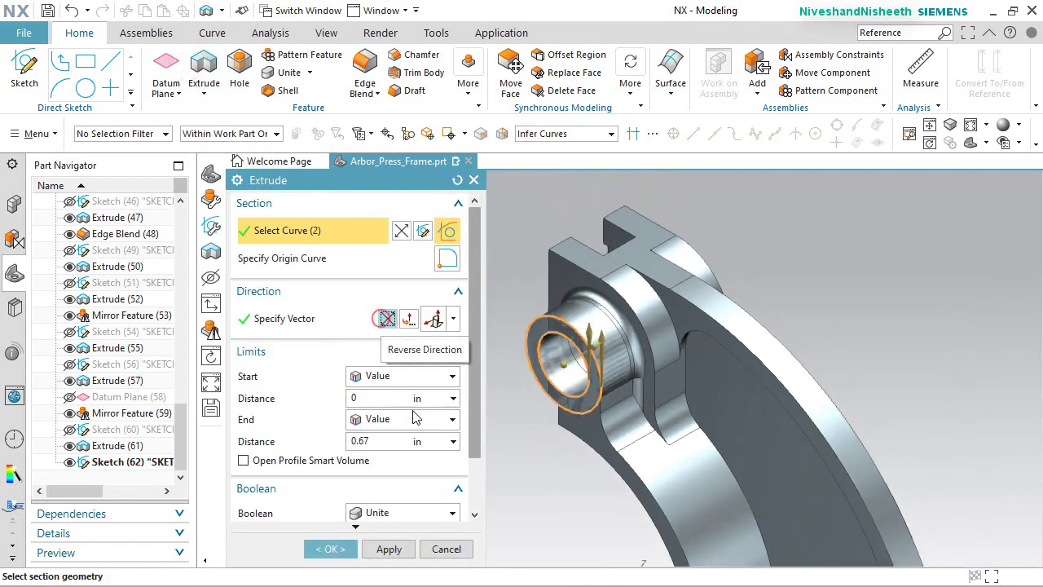
left_click(390, 436)
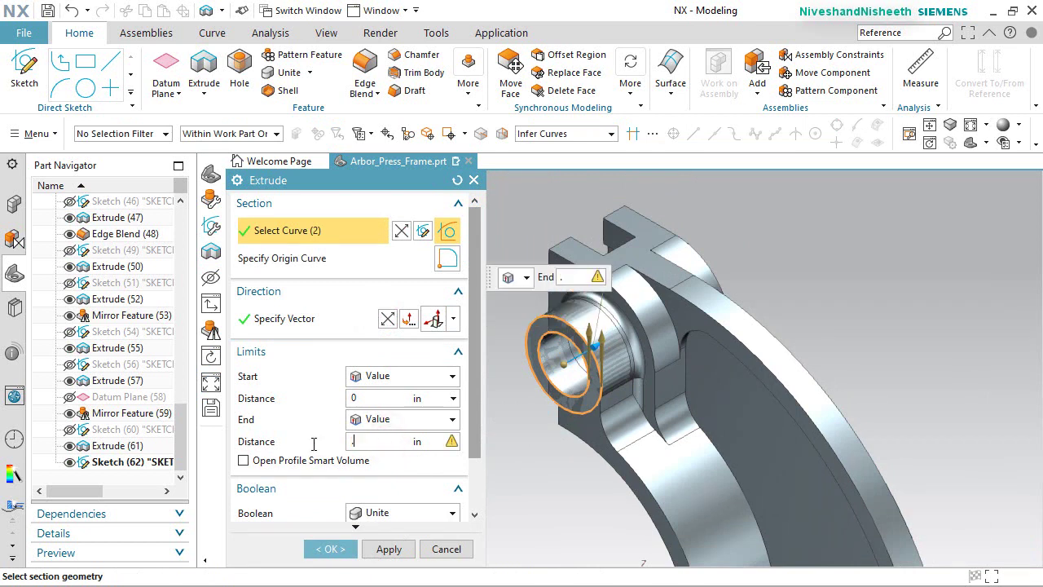
key("Return")
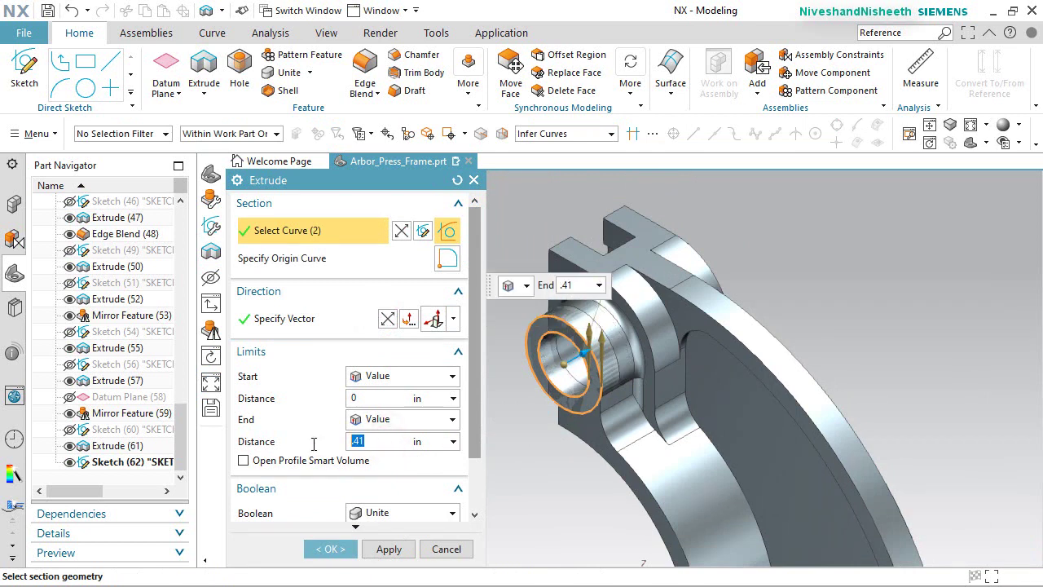
left_click(335, 549)
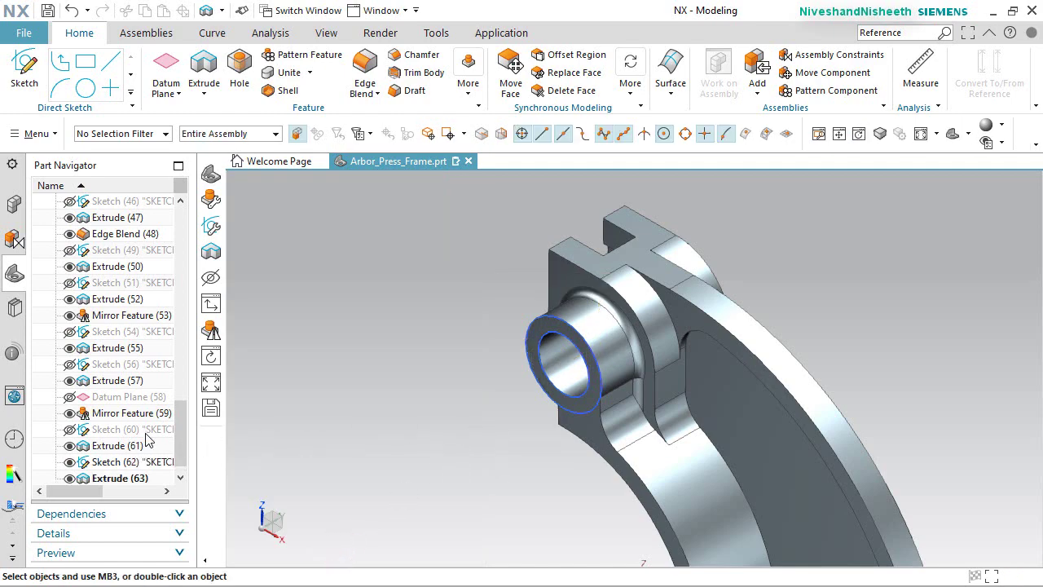
Select the boss's outer rim arc and the arm's curved inner edges down to the base for a 0.125 in edge blend.
scroll(122, 444, "down", 1)
middle_click_drag(423, 416, 645, 361)
key("Home")
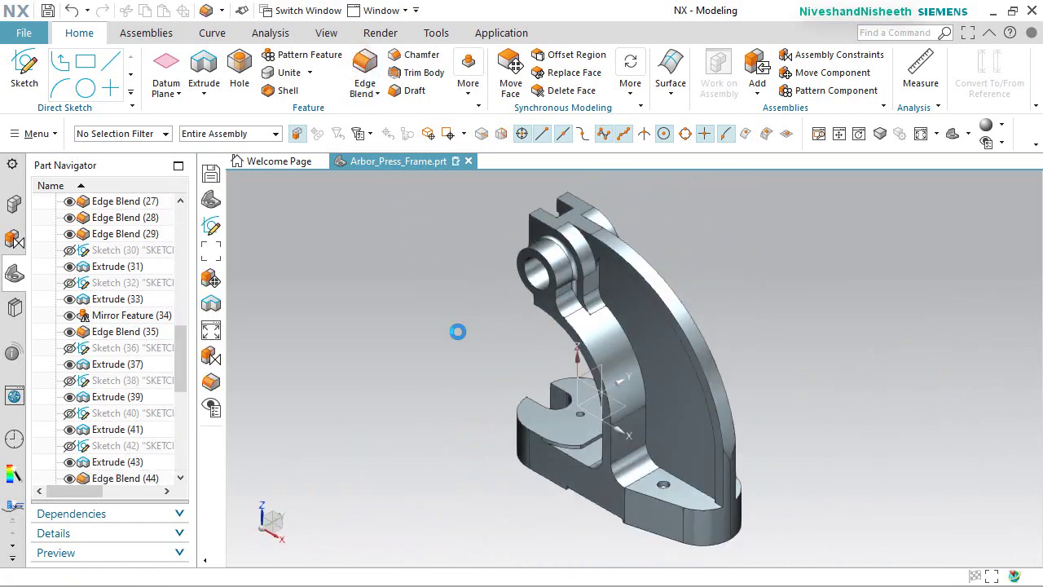
left_click_drag(293, 108, 354, 169)
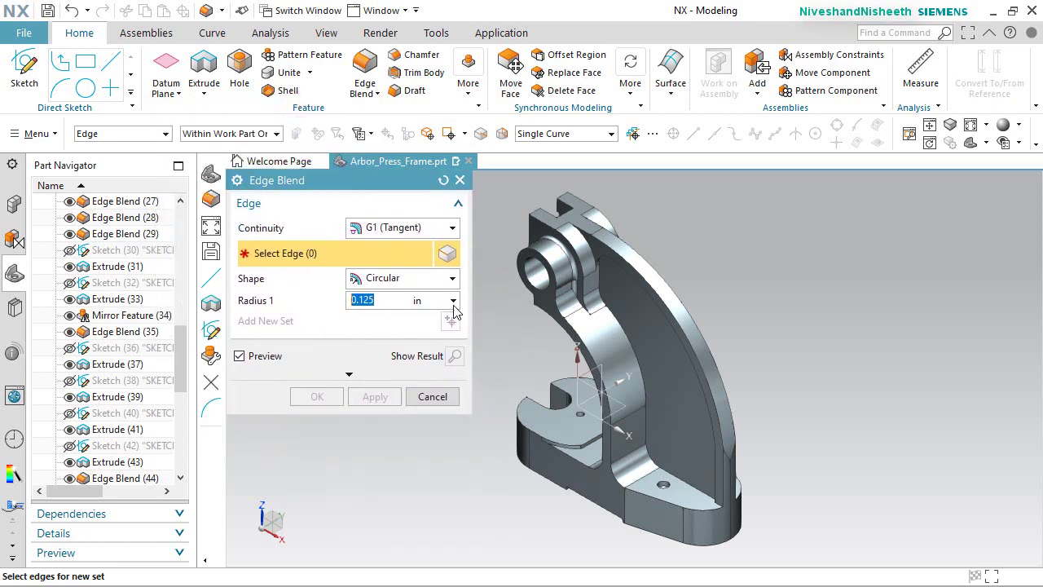
scroll(531, 267, "up", 2)
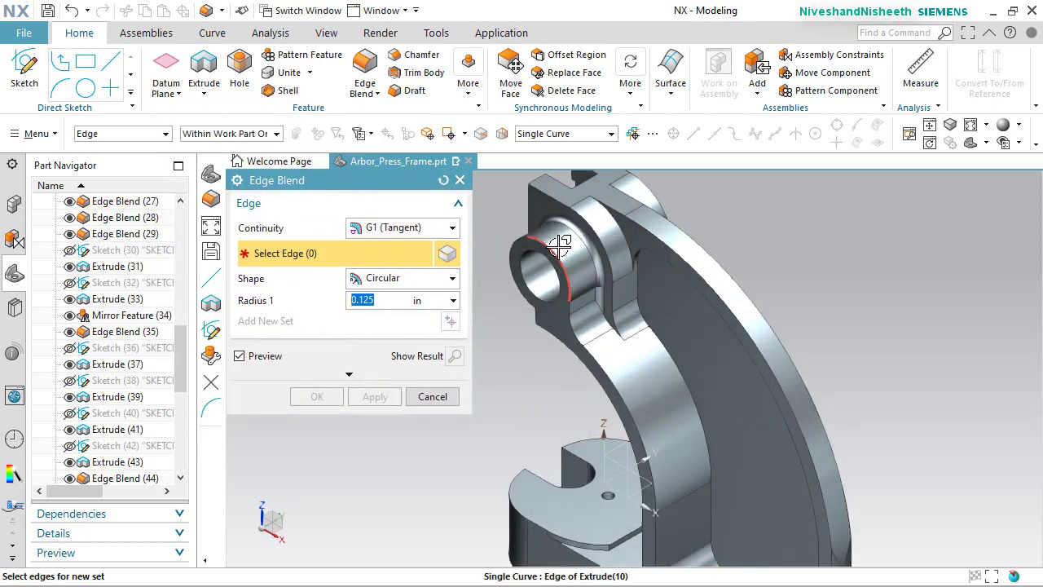
left_click(559, 246)
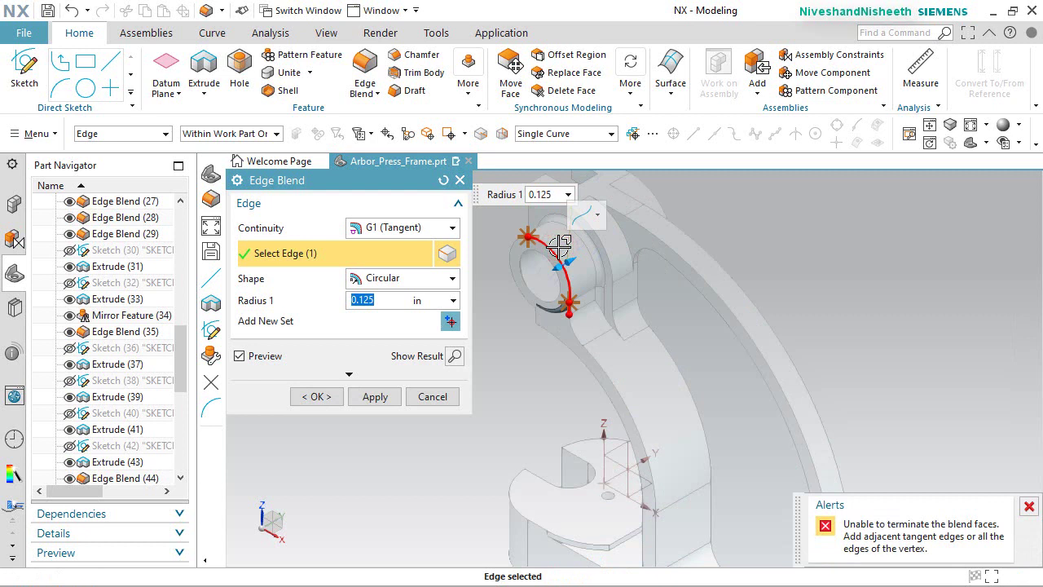
left_click(580, 340)
left_click(607, 369)
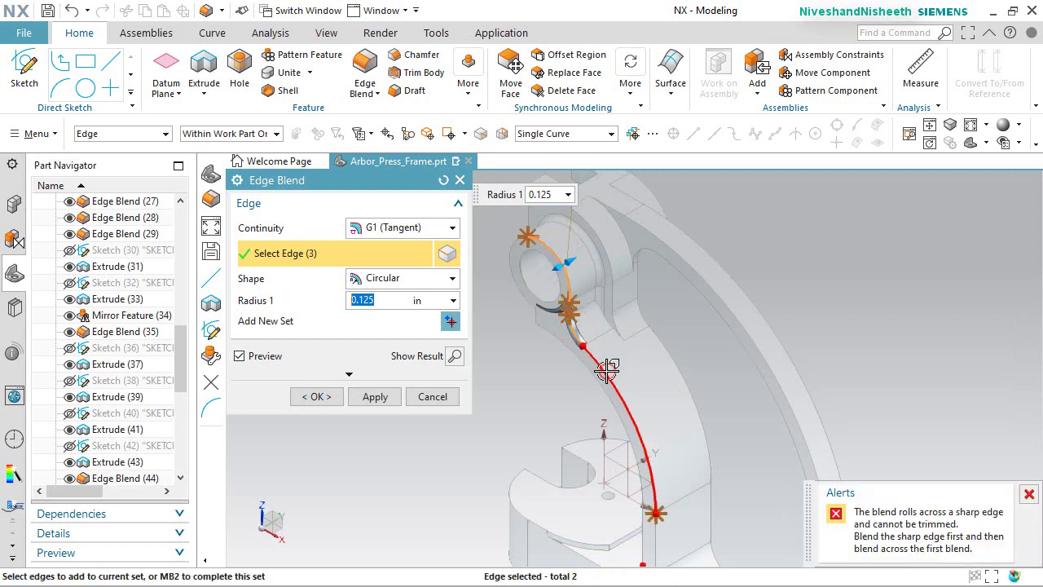
scroll(641, 497, "up", 2)
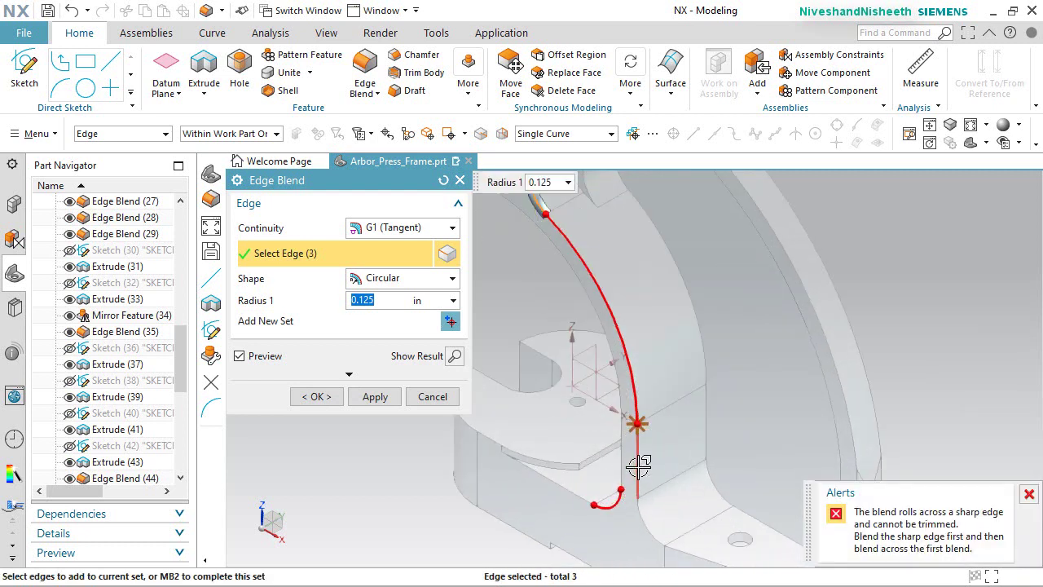
left_click(639, 466)
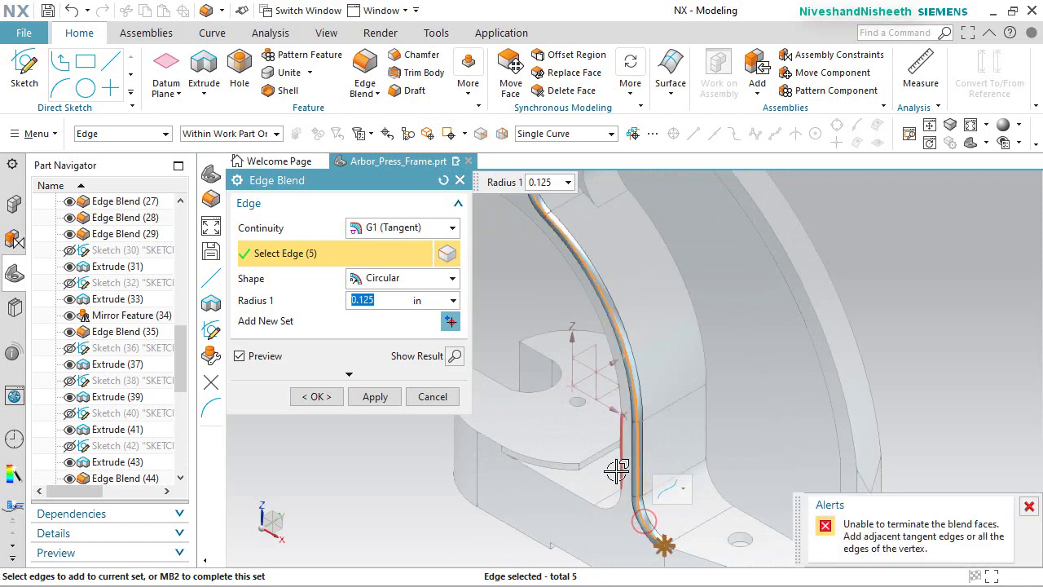
Add the remaining boss rim arcs, the vertical edge beneath them and the short skipped edge, and apply the 0.125 in blend.
scroll(599, 440, "down", 3)
scroll(505, 263, "up", 4)
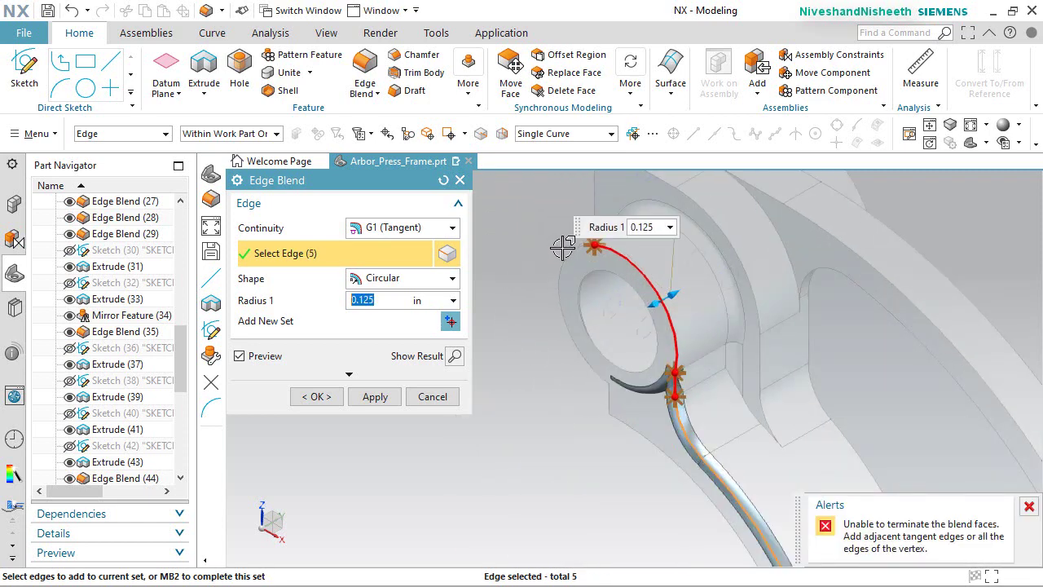
left_click(569, 251)
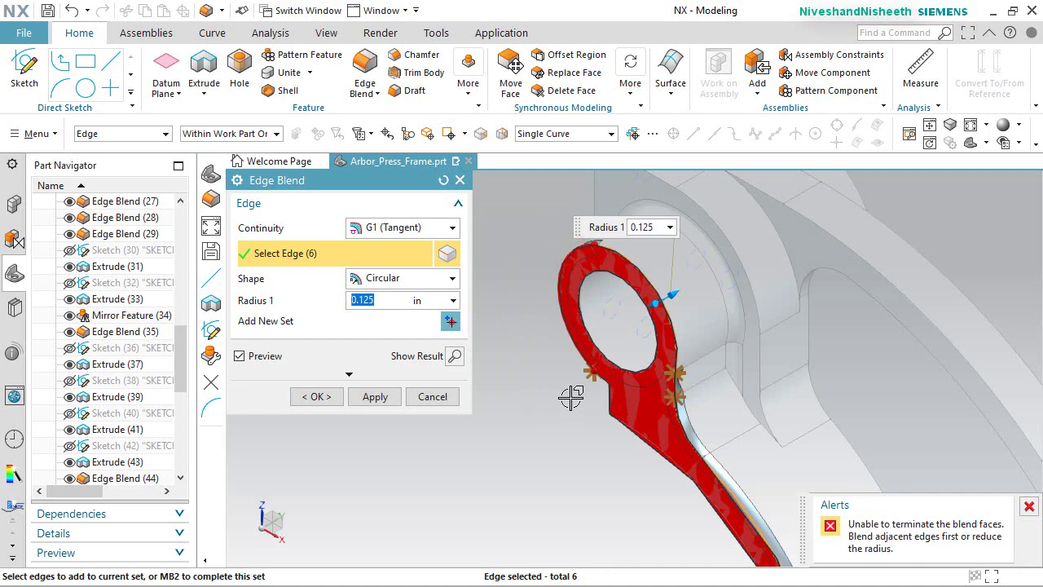
scroll(571, 397, "up", 4)
left_click(718, 297)
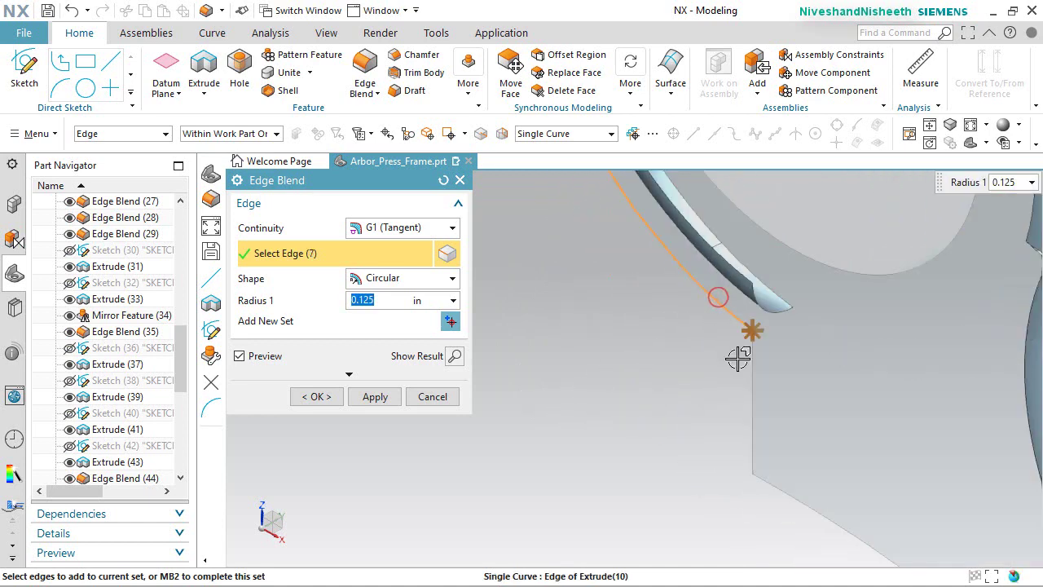
left_click(746, 365)
scroll(630, 356, "down", 8)
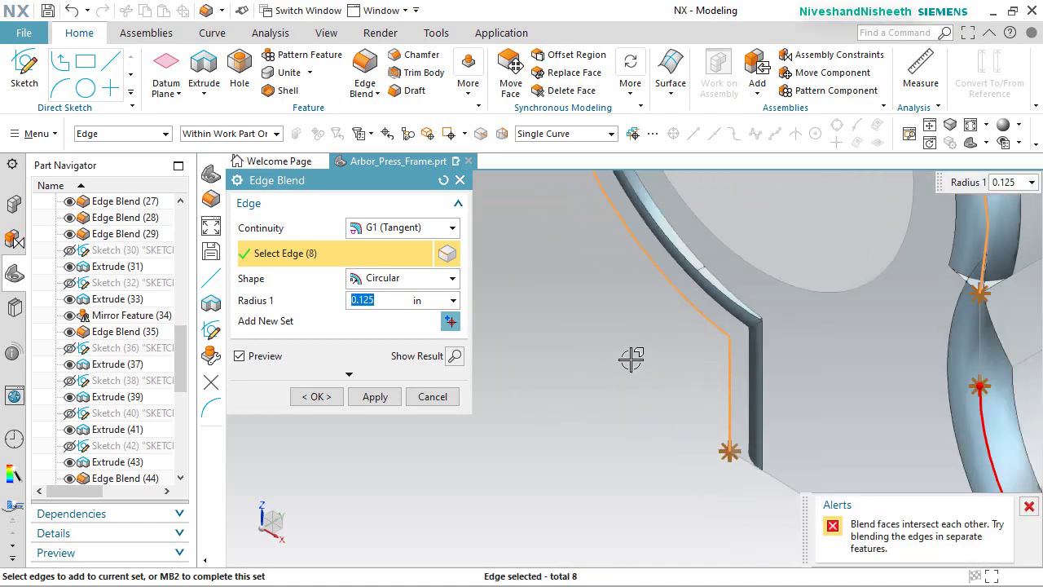
scroll(658, 438, "up", 6)
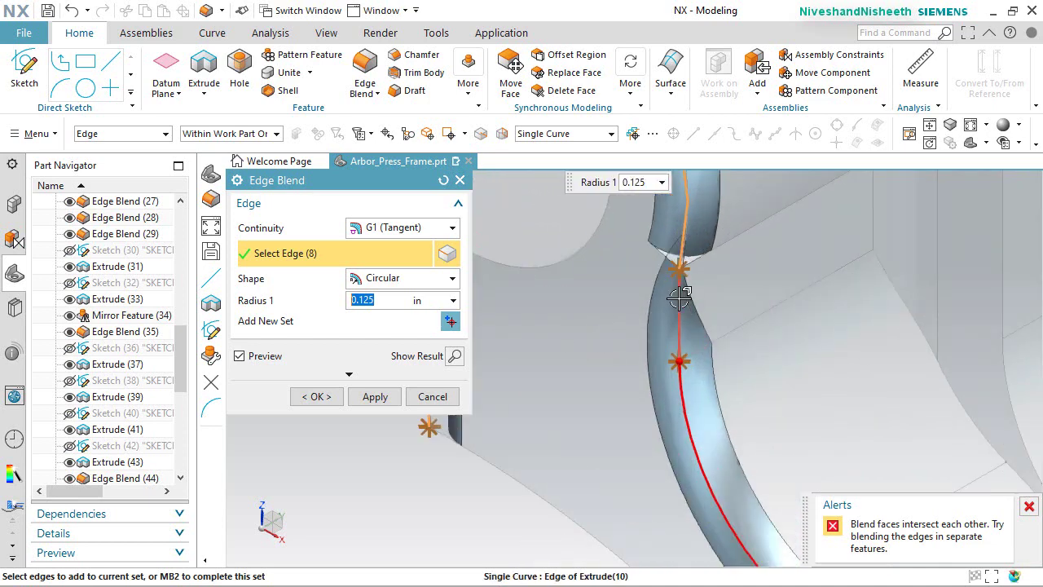
left_click(679, 299)
scroll(634, 278, "down", 6)
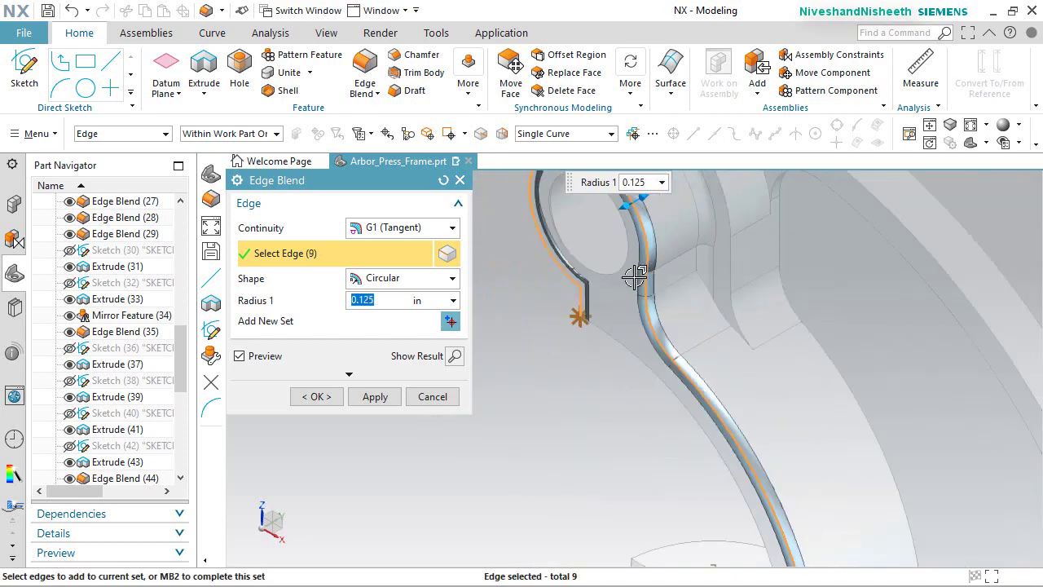
left_click(371, 398)
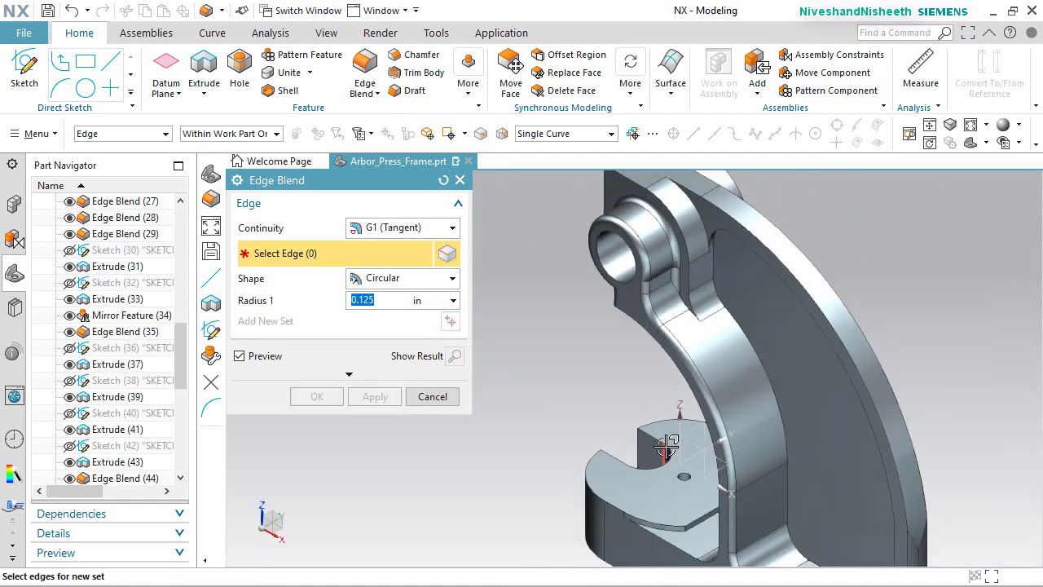
Blend the four upper edges of the head's boss-side plate at 0.125 in, from the front end around to the arm.
middle_click_drag(666, 446, 694, 403)
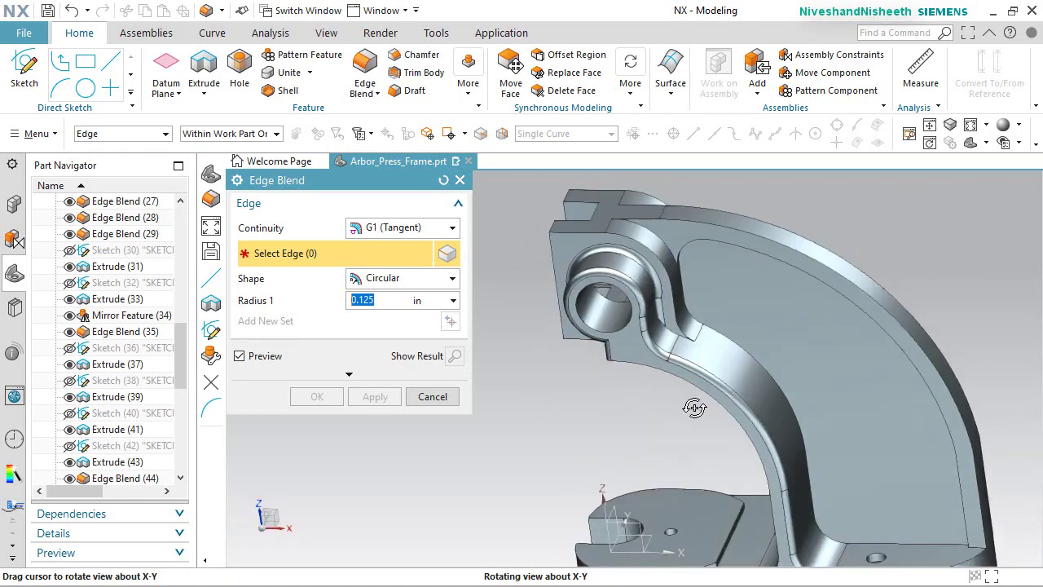
left_click(584, 233)
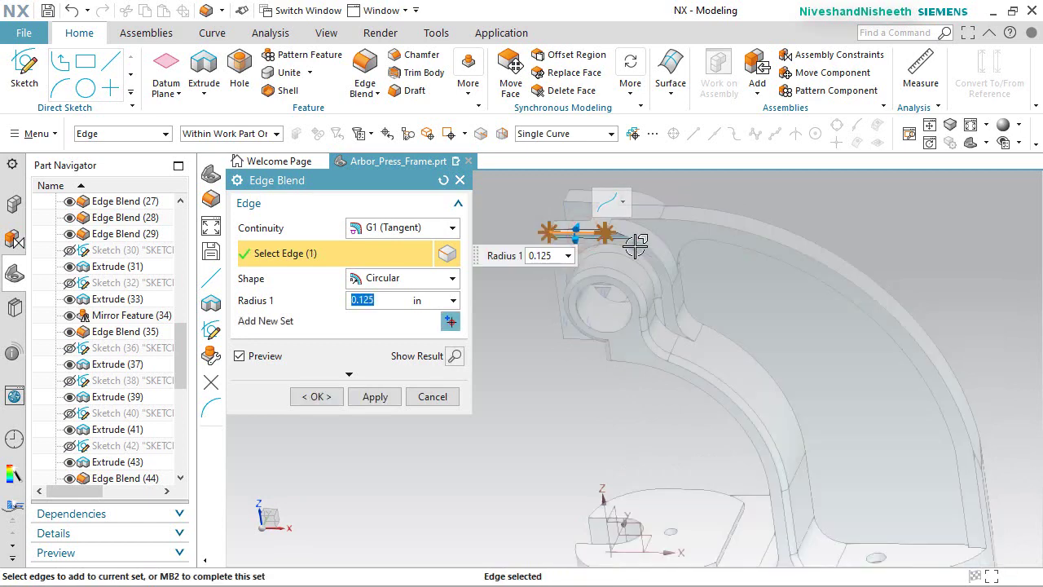
left_click(648, 247)
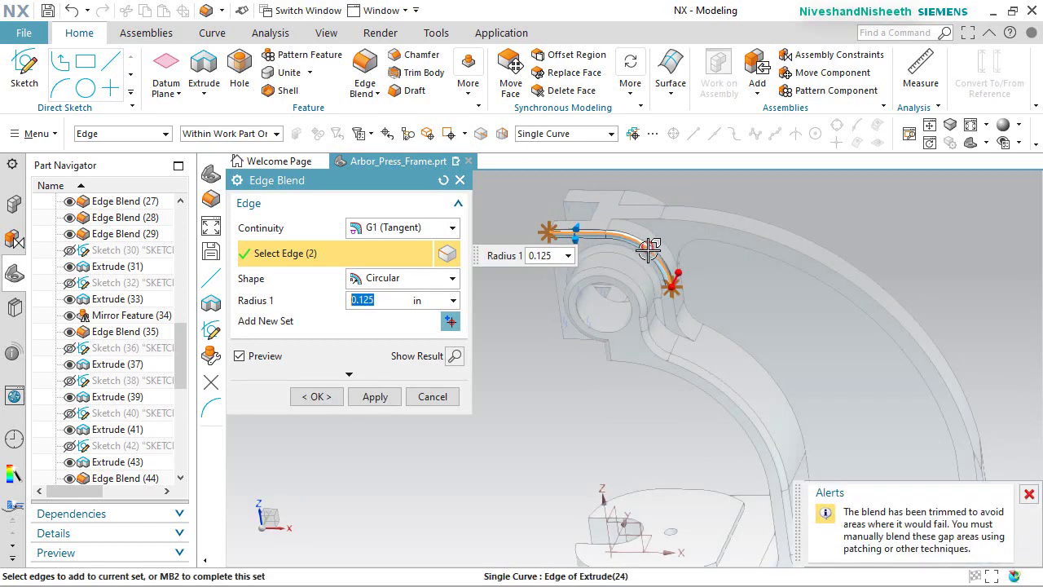
left_click(675, 300)
left_click(687, 326)
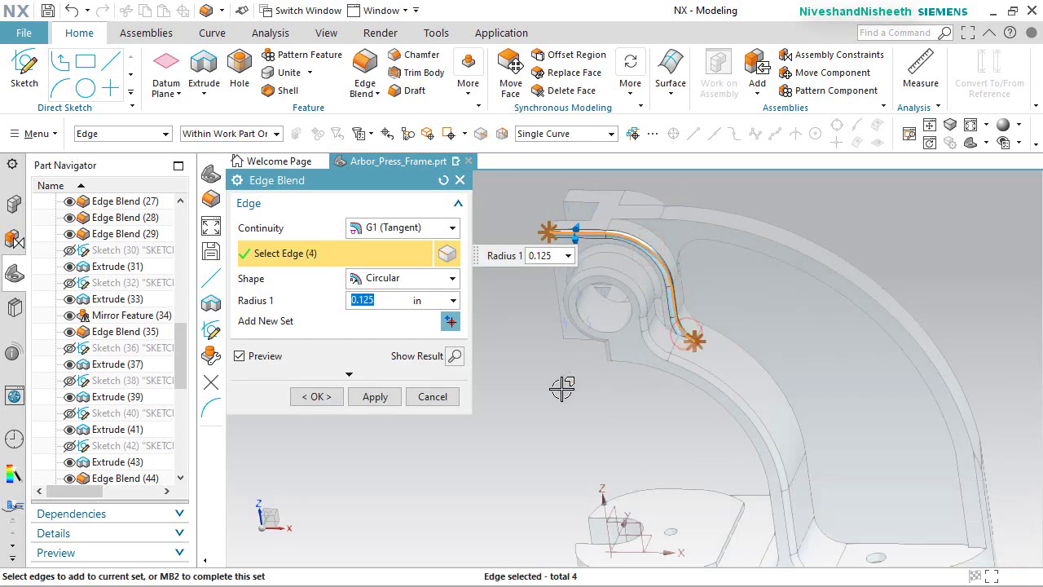
left_click(375, 397)
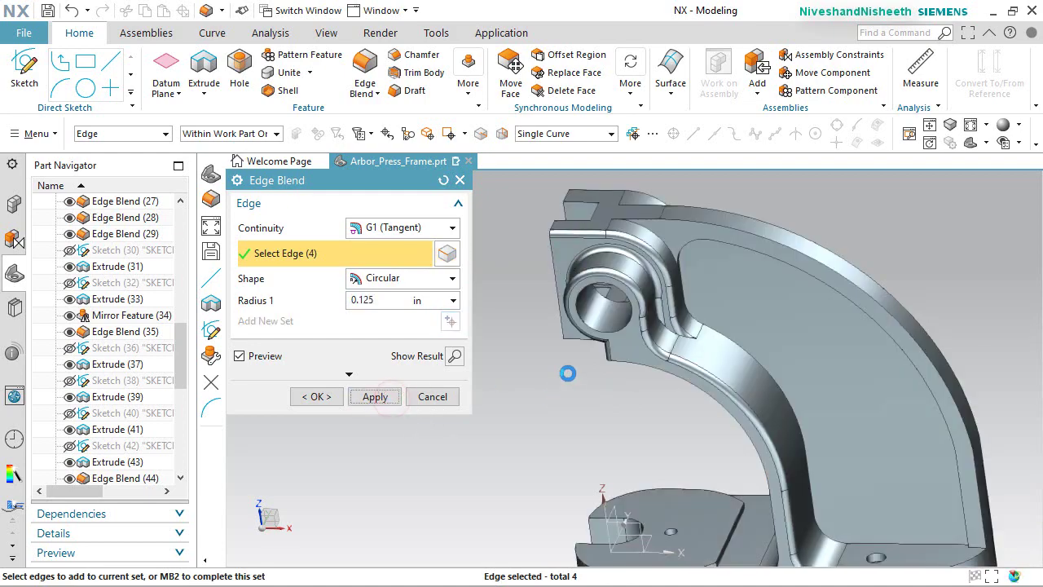
Blend the four matching upper edges of the head plate on the frame's opposite side at 0.125 in.
middle_click_drag(575, 379, 724, 402)
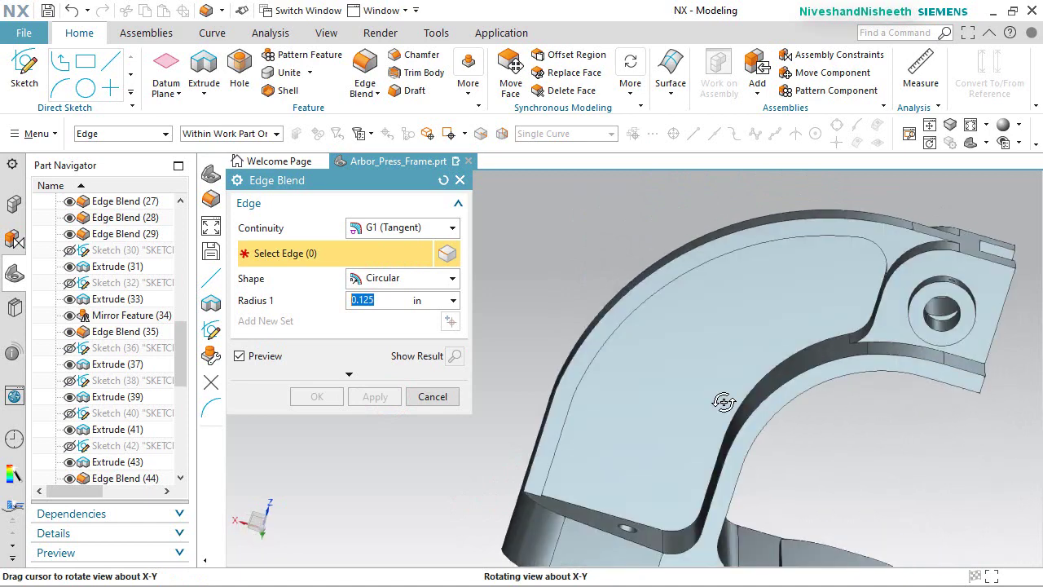
scroll(690, 382, "down", 2)
scroll(880, 313, "up", 3)
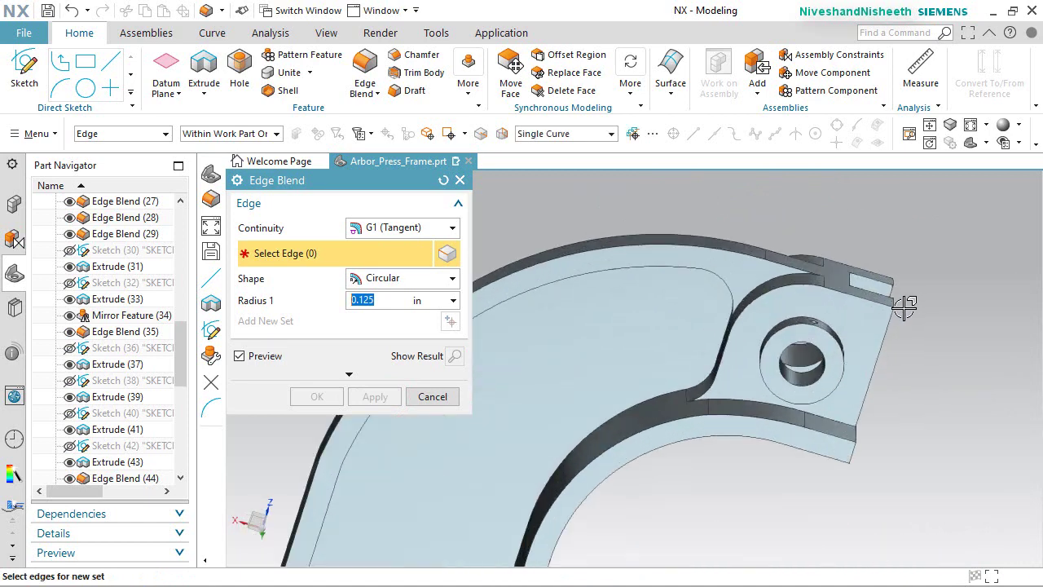
left_click(856, 296)
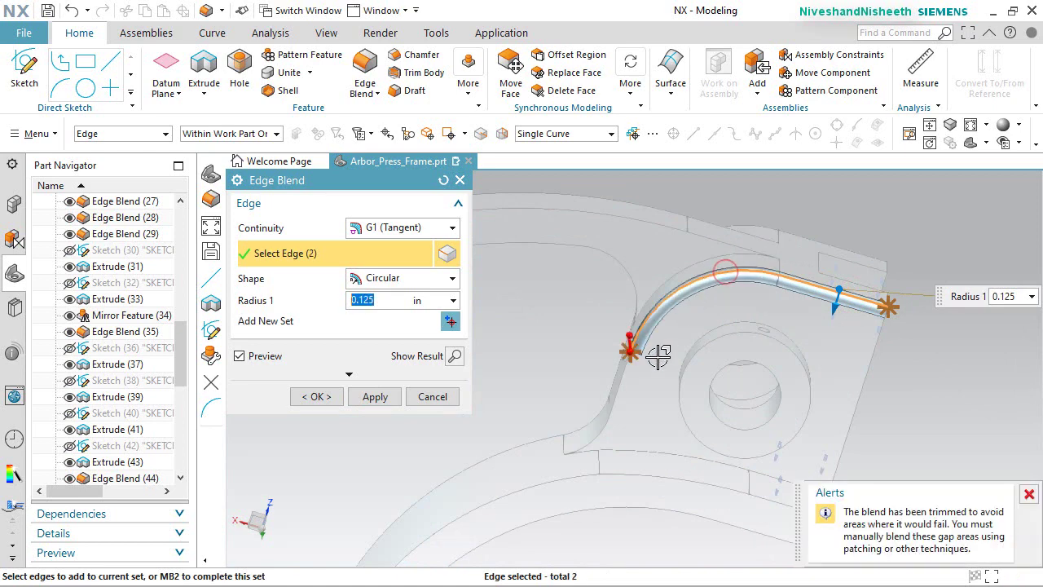
scroll(621, 378, "up", 4)
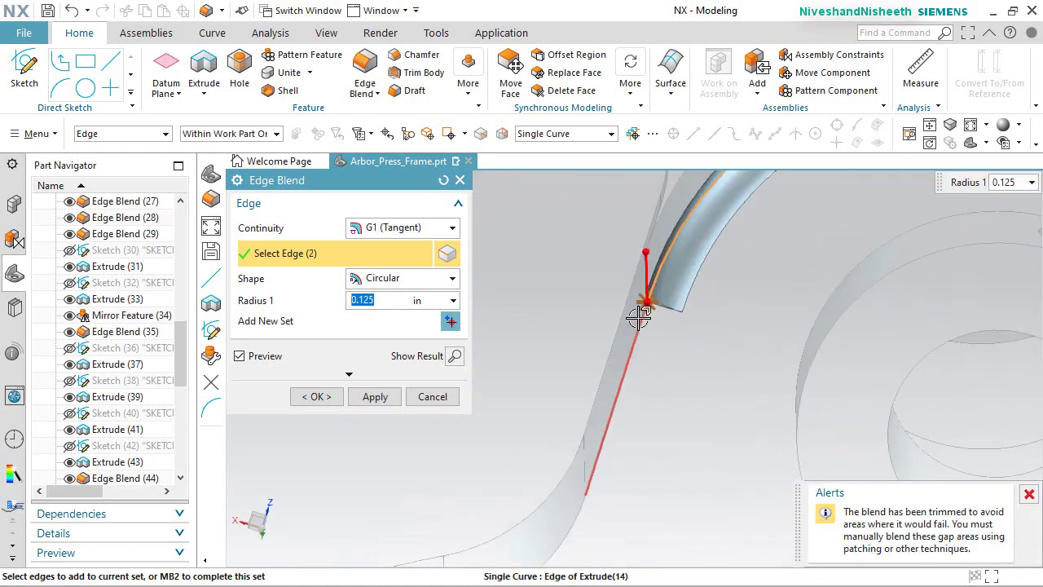
left_click(638, 318)
scroll(619, 349, "down", 3)
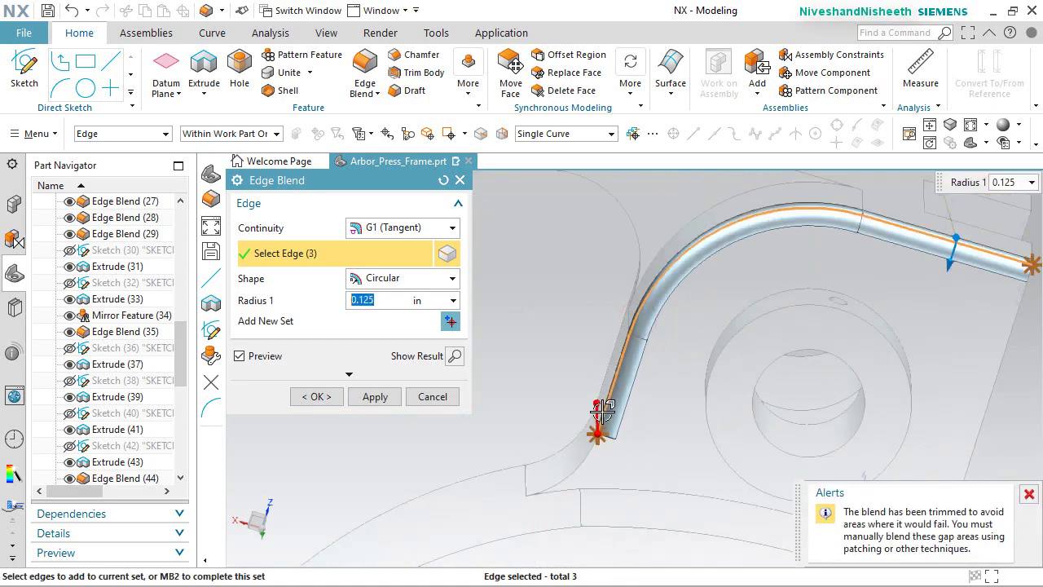
left_click(584, 462)
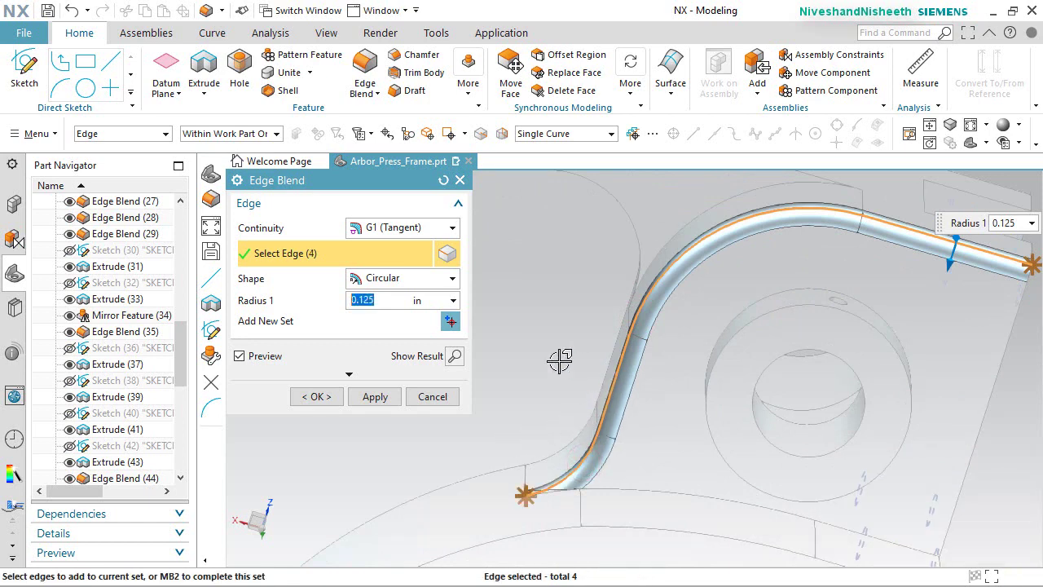
left_click(317, 396)
Apply the 0.125 in edge blend to the four selected upper edges of the head plate.
scroll(330, 396, "down", 3)
middle_click_drag(331, 396, 634, 261)
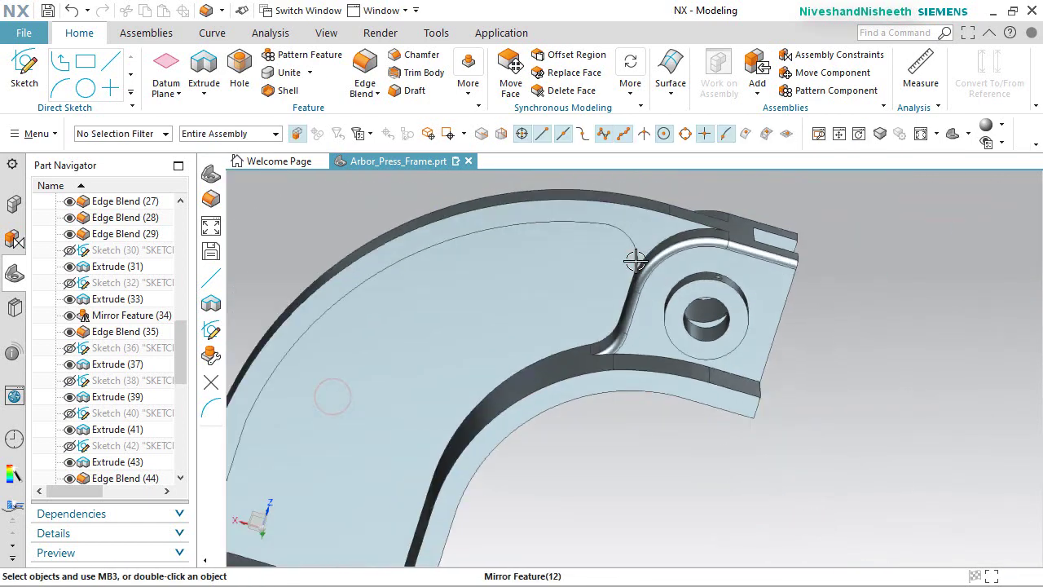
middle_click_drag(703, 326, 489, 424)
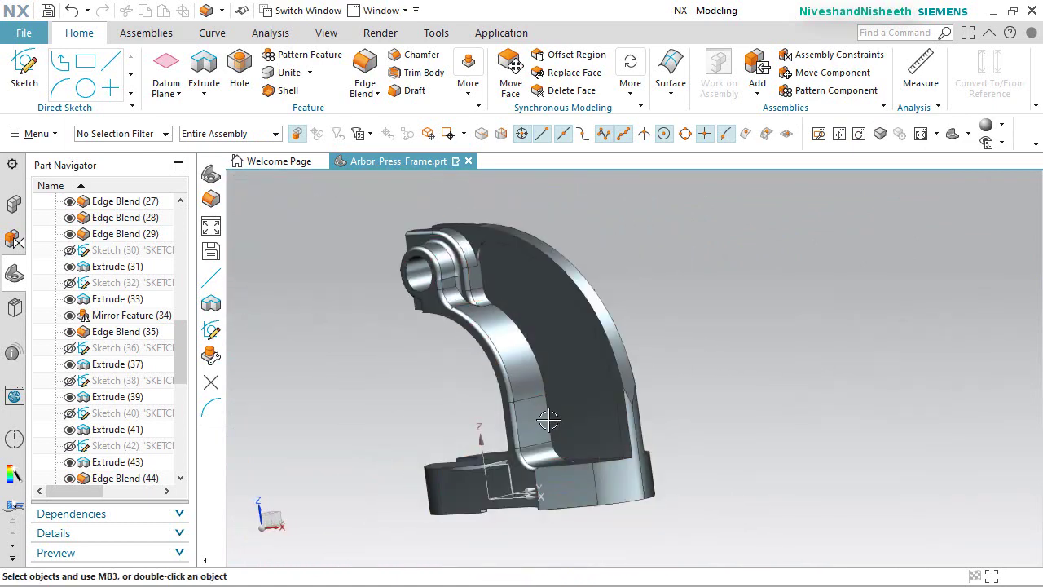
key("Home")
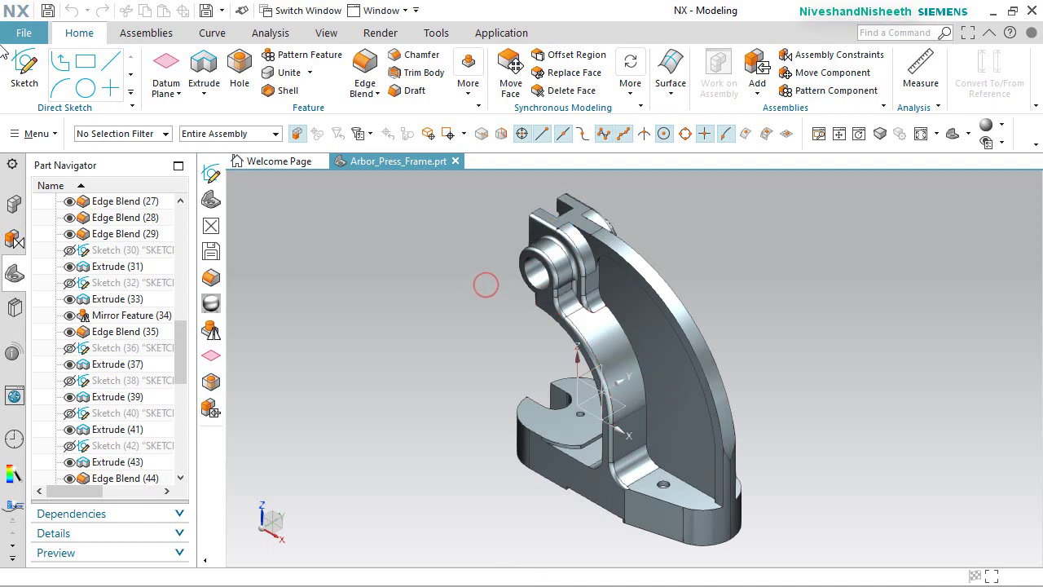
Start a new sketch on the flat top face of the frame's head.
left_click(24, 77)
scroll(543, 196, "up", 6)
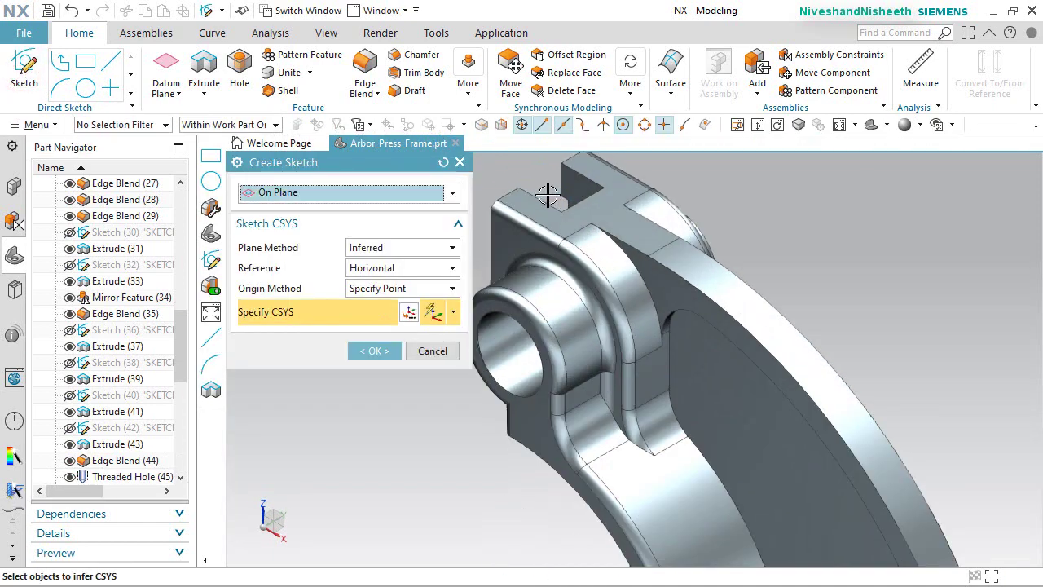
left_click(542, 228)
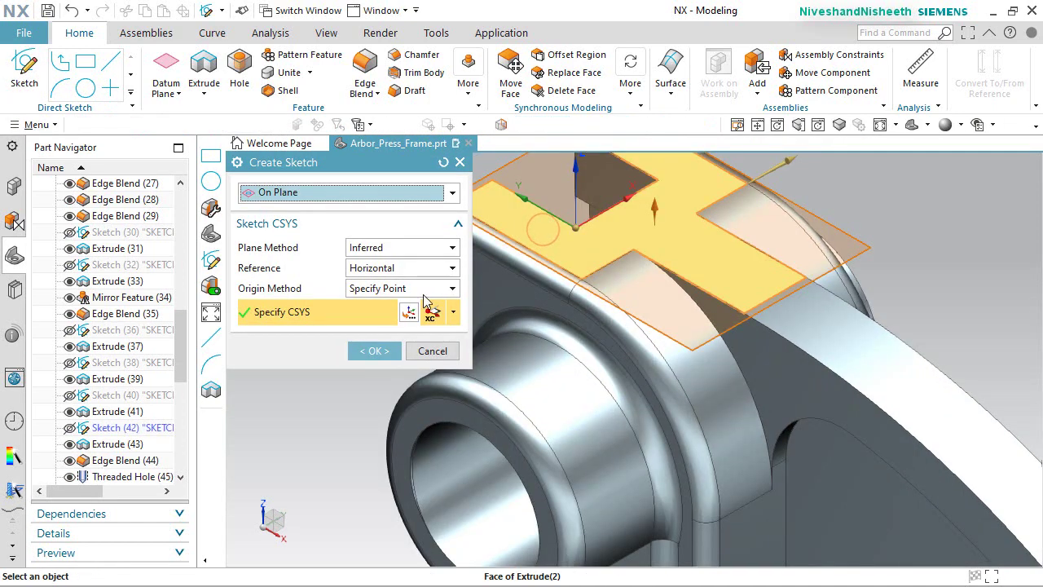
left_click(375, 352)
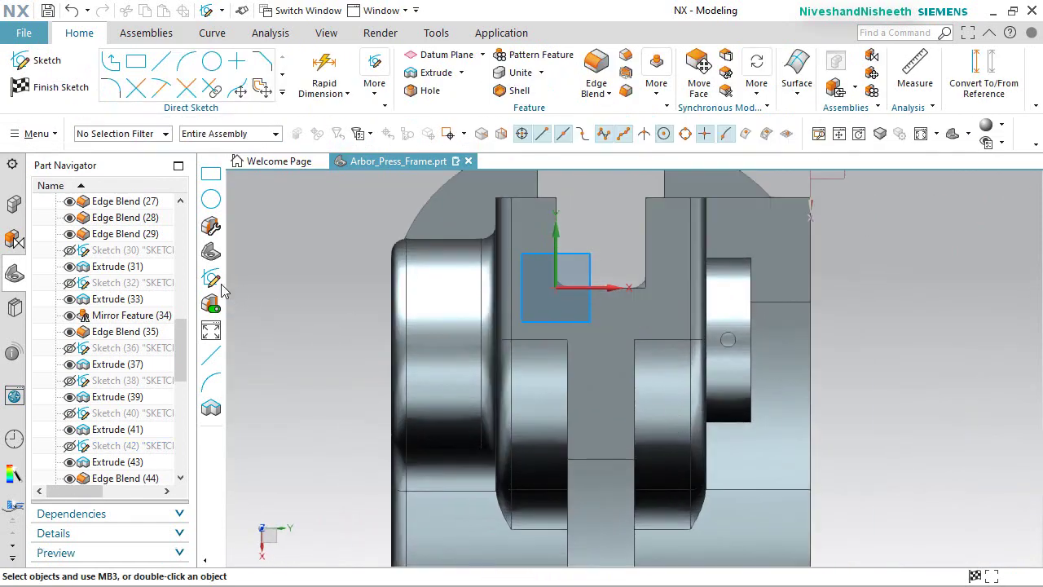
Sketch a 0.125 in diameter circle over the large hollow boss.
left_click(211, 62)
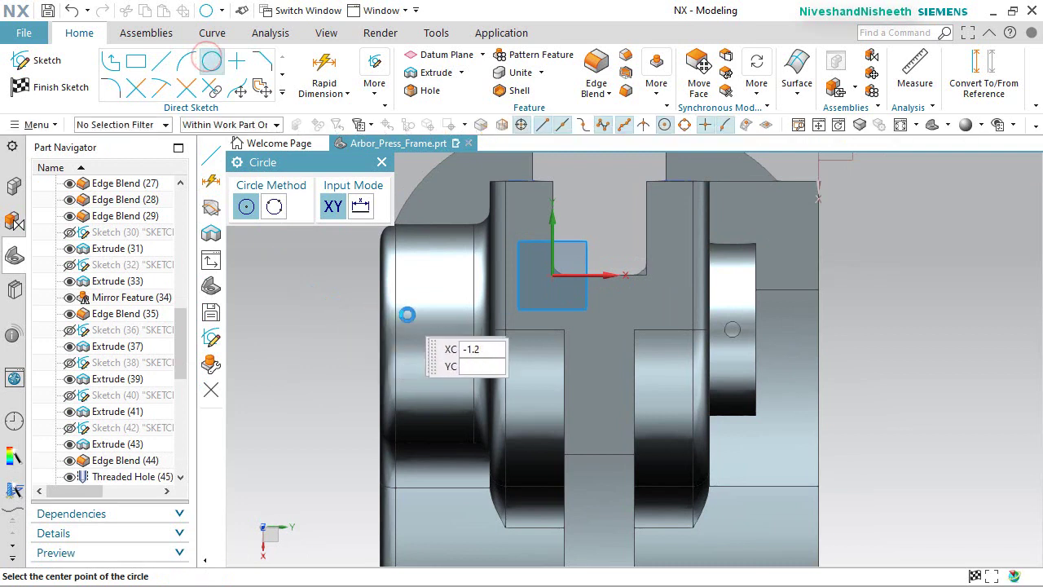
left_click(427, 329)
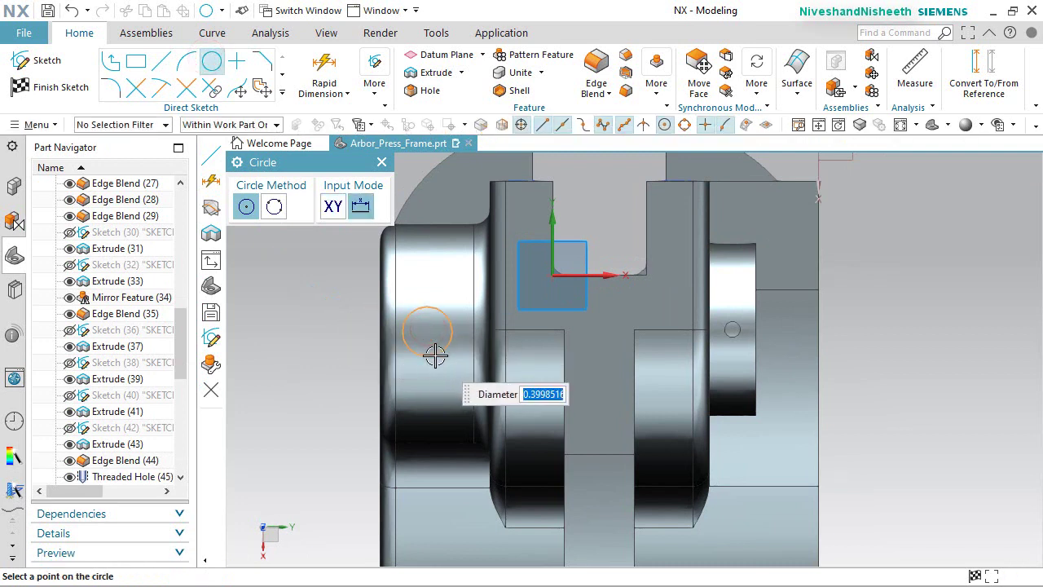
key("Return")
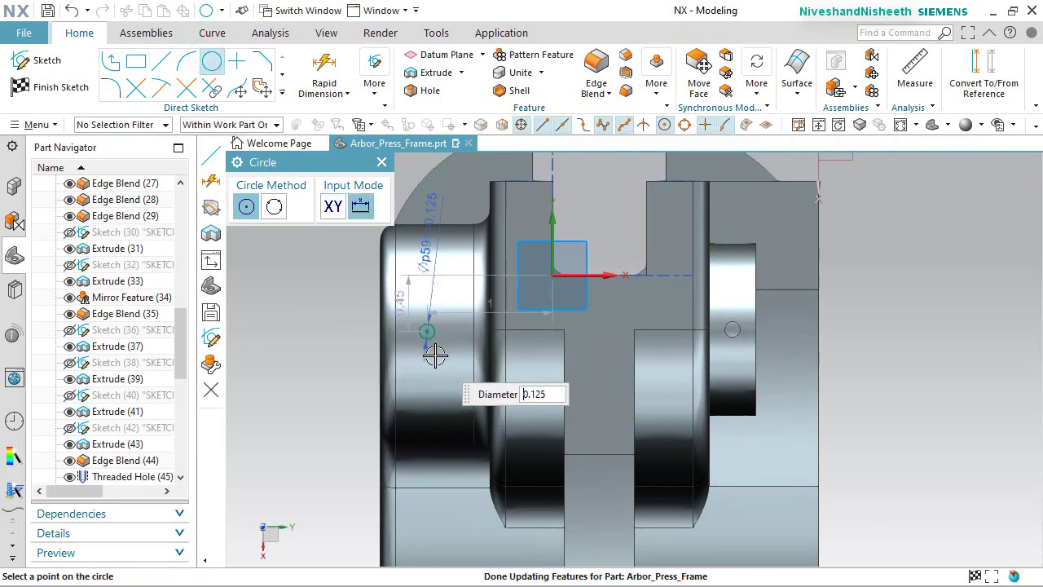
right_click(356, 274)
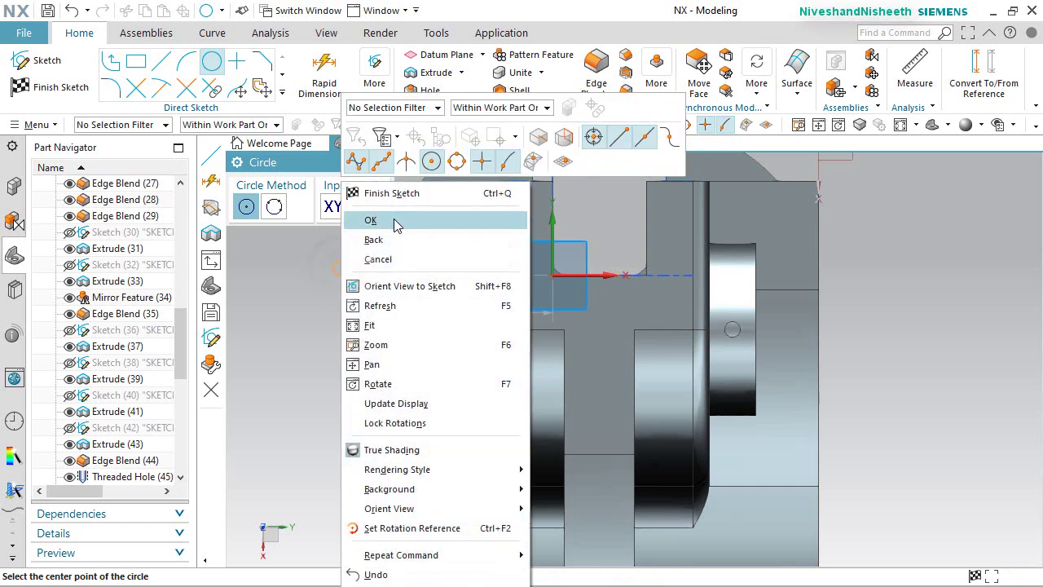
left_click(396, 219)
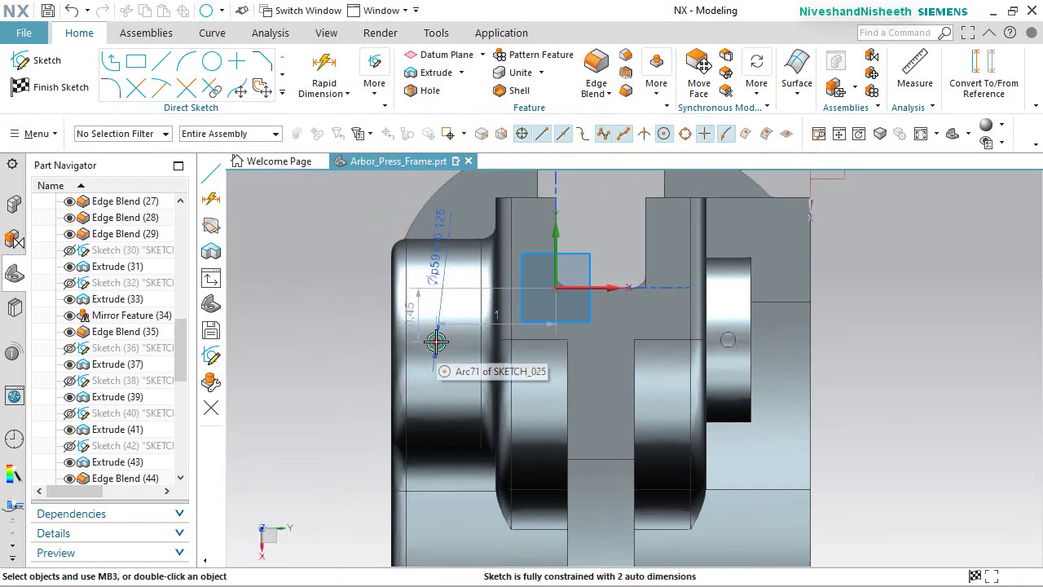
Shift the circle off its inferred position and align its centre horizontally with the edge endpoint on the adjacent head plate.
left_click_drag(436, 342, 435, 359)
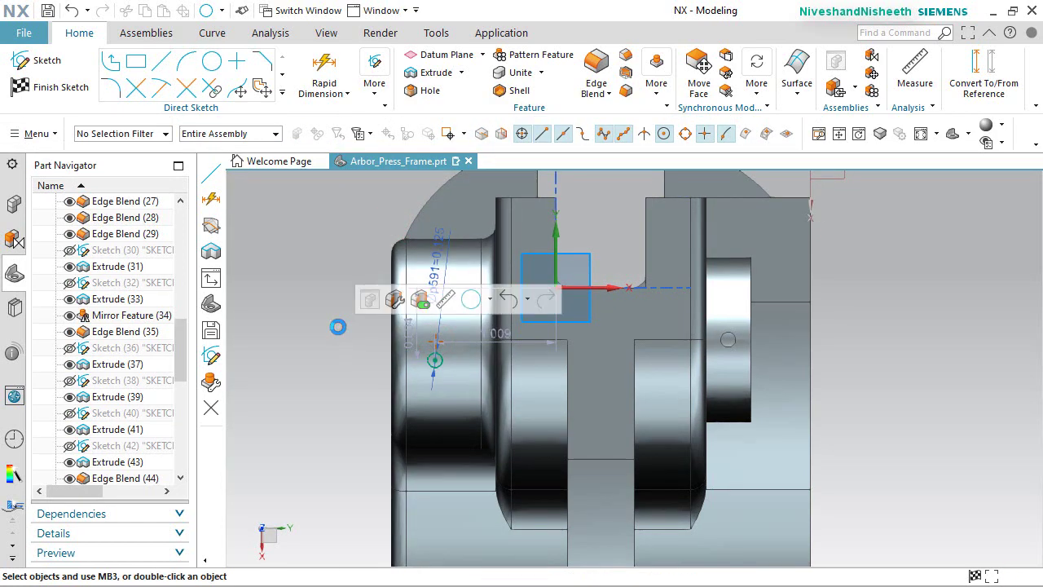
left_click(429, 361)
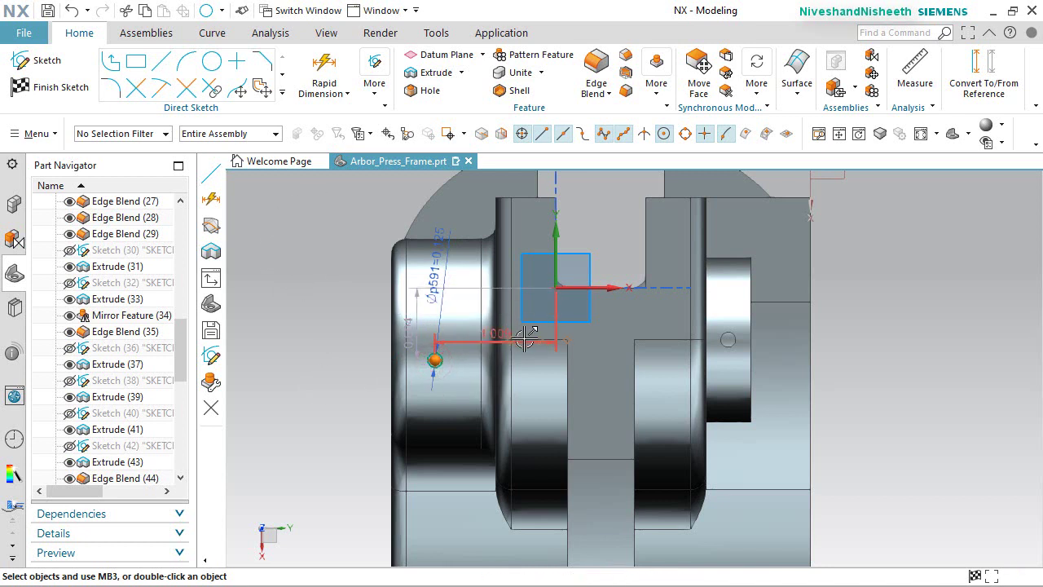
left_click(511, 338)
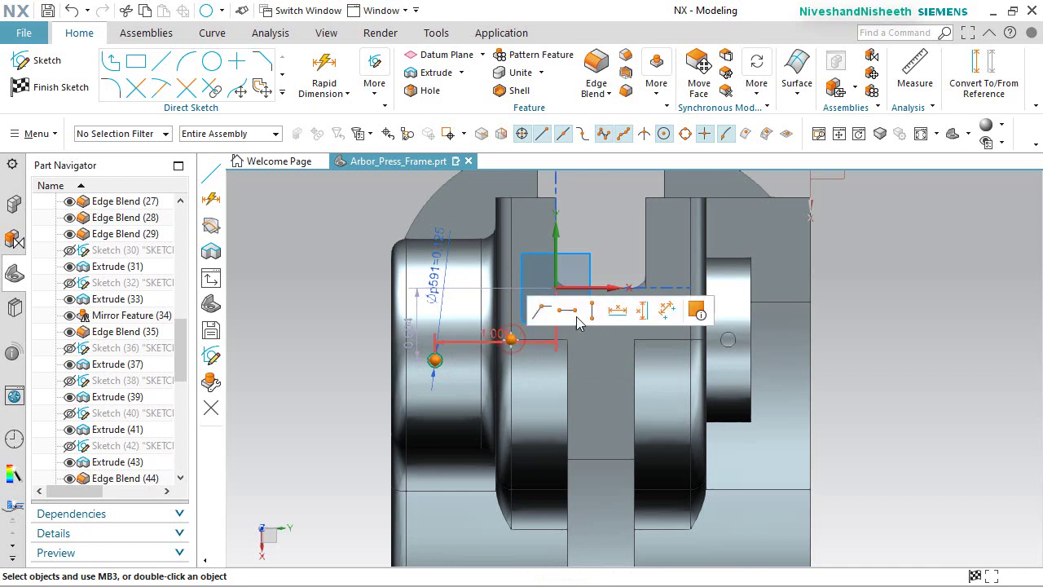
left_click(567, 313)
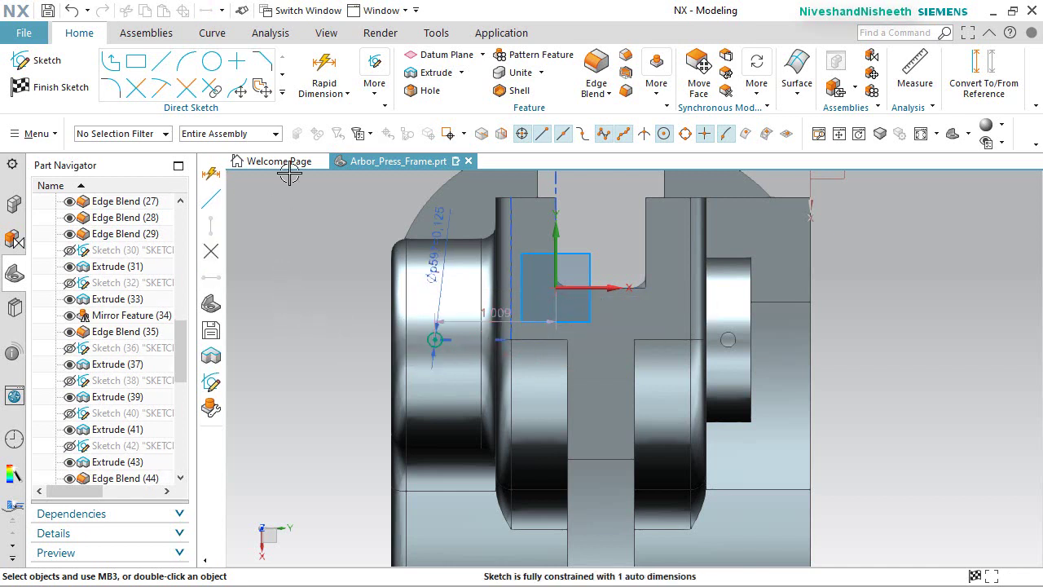
Dimension the circle's centre 0.437 in from the edge near the large boss's outer end.
left_click(324, 72)
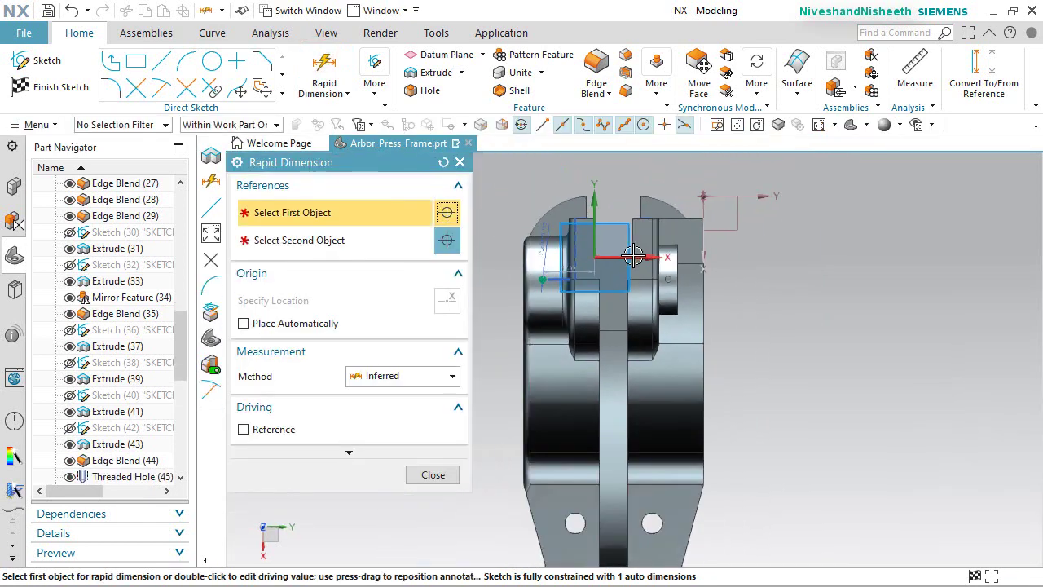
scroll(634, 256, "up", 5)
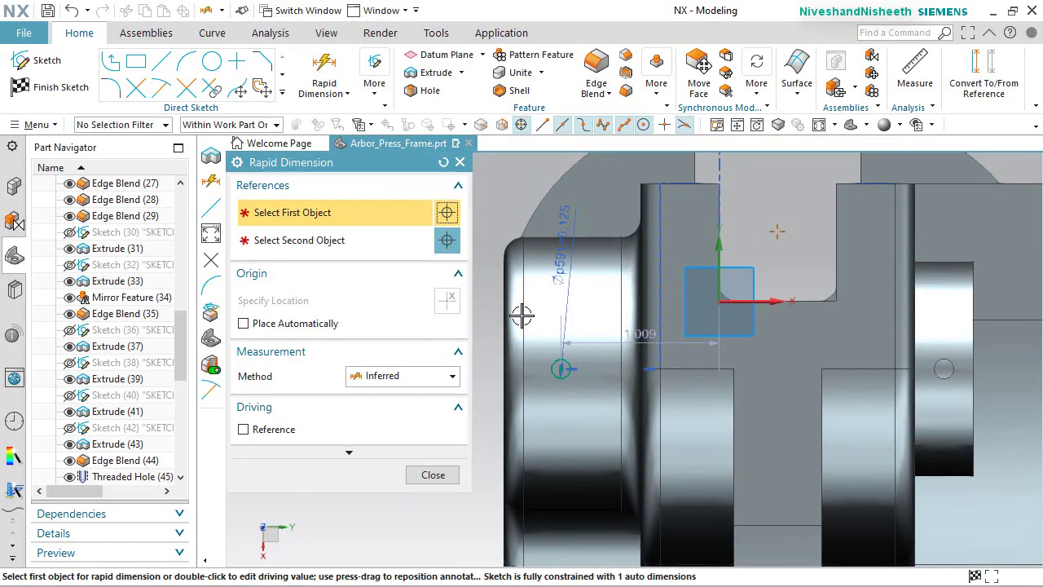
left_click(523, 372)
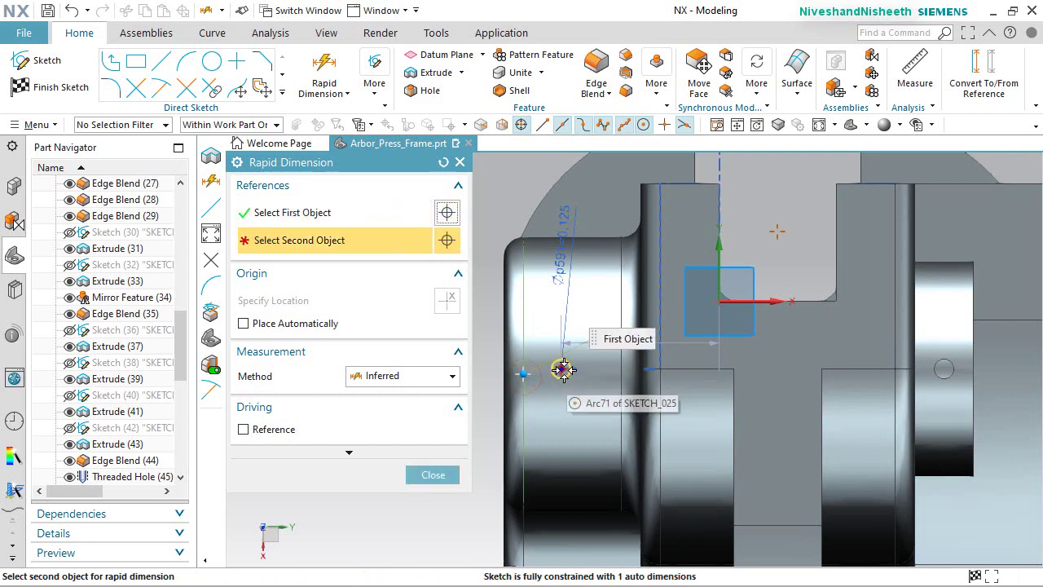
left_click(563, 370)
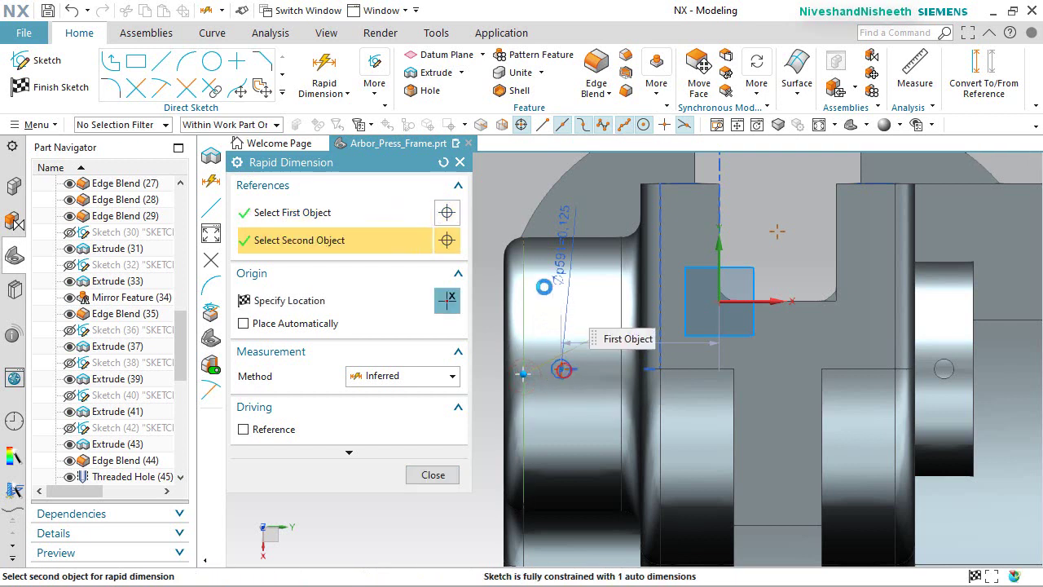
left_click(545, 166)
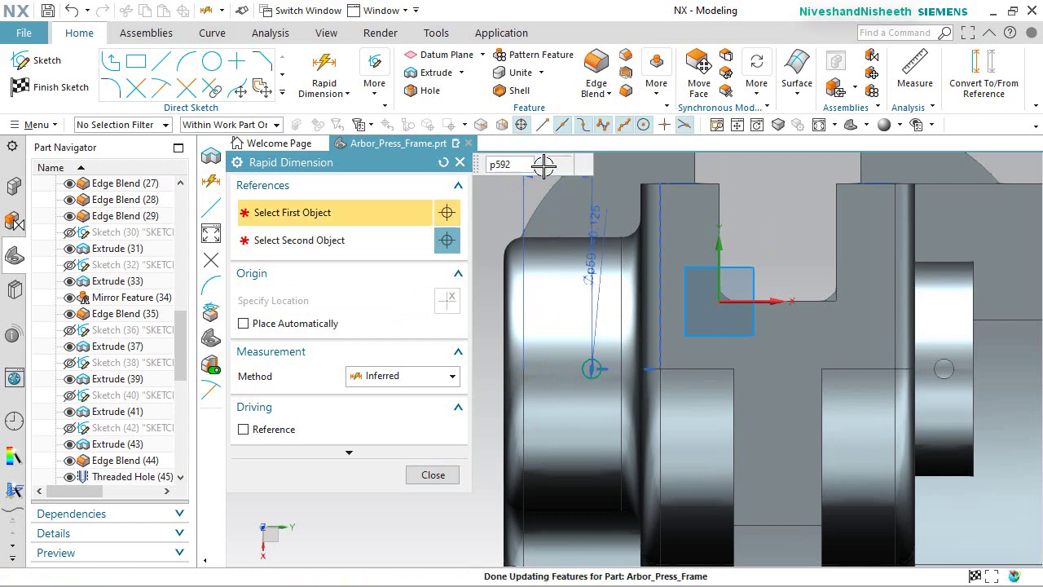
key("F8")
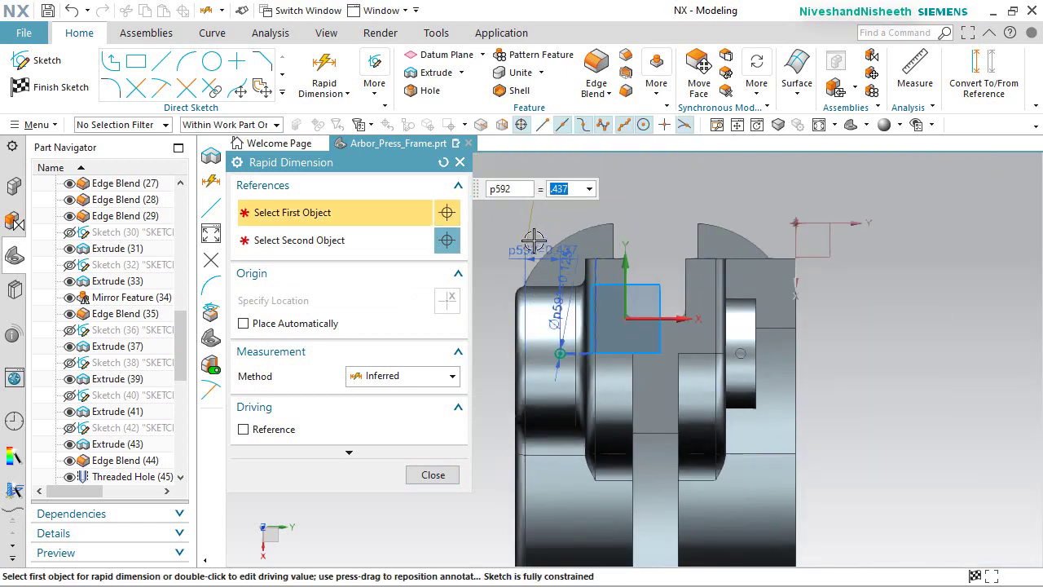
scroll(534, 241, "up", 2)
left_click(459, 162)
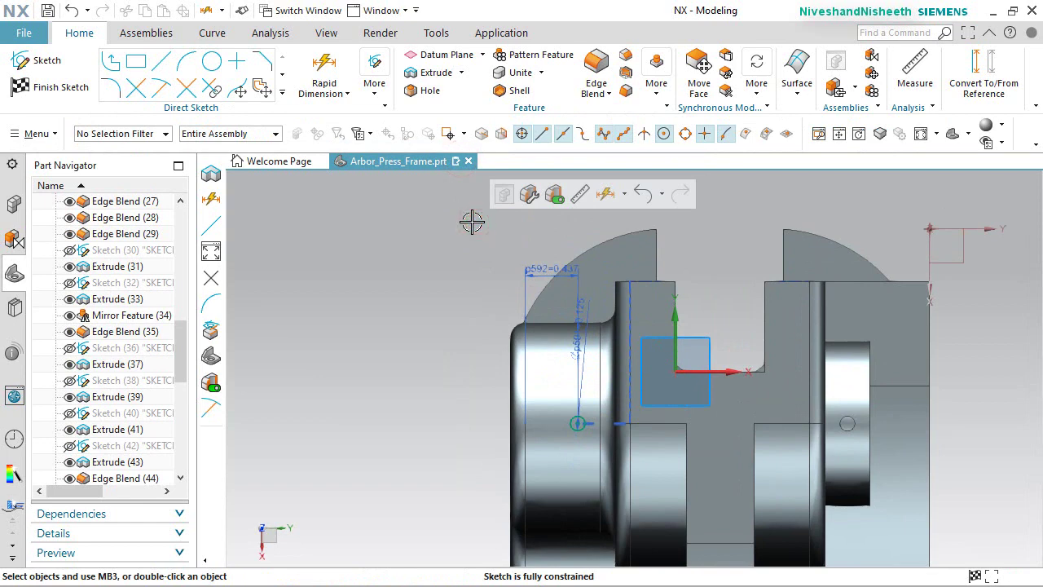
Finish the sketch and extrude the circle 0.93 in downward into the large boss as a subtraction from the body.
left_click(72, 85)
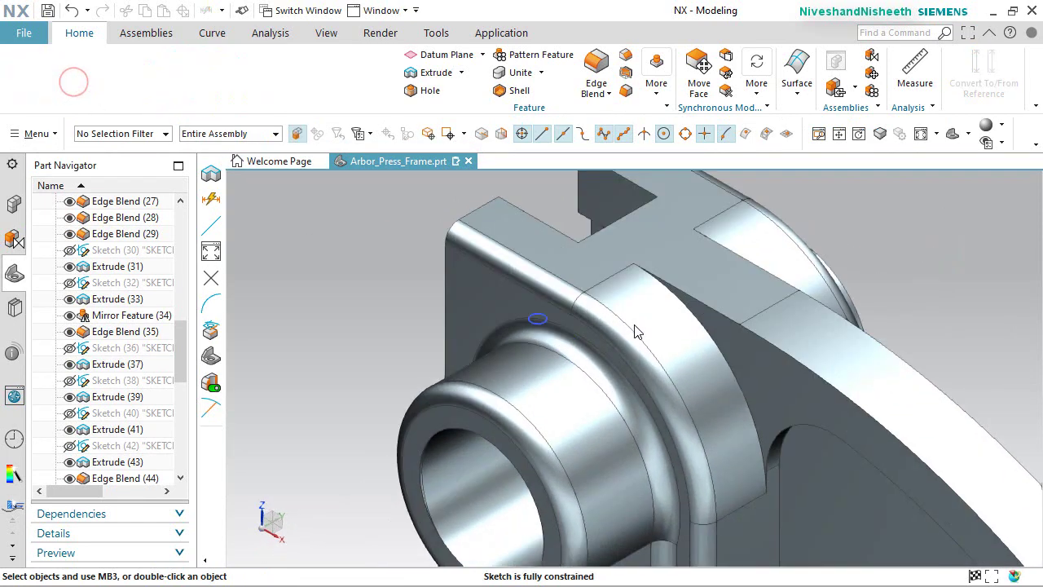
left_click(204, 67)
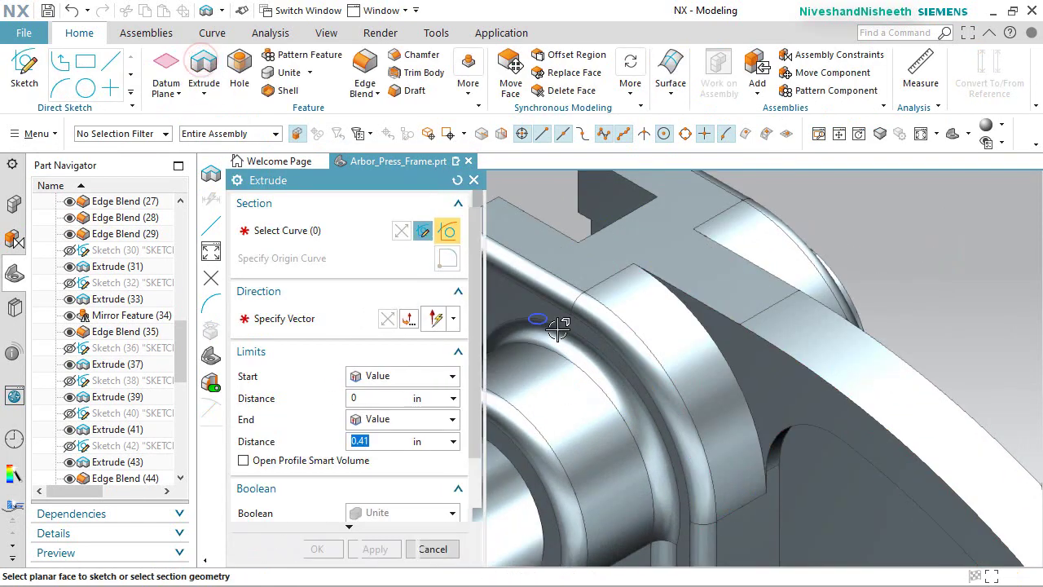
left_click(548, 325)
scroll(740, 395, "down", 3)
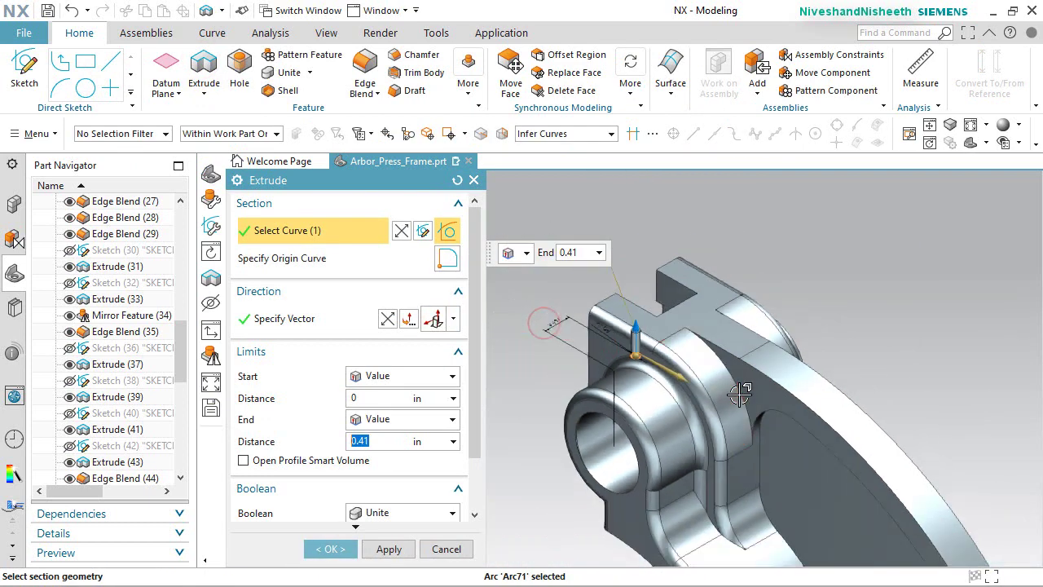
left_click(387, 317)
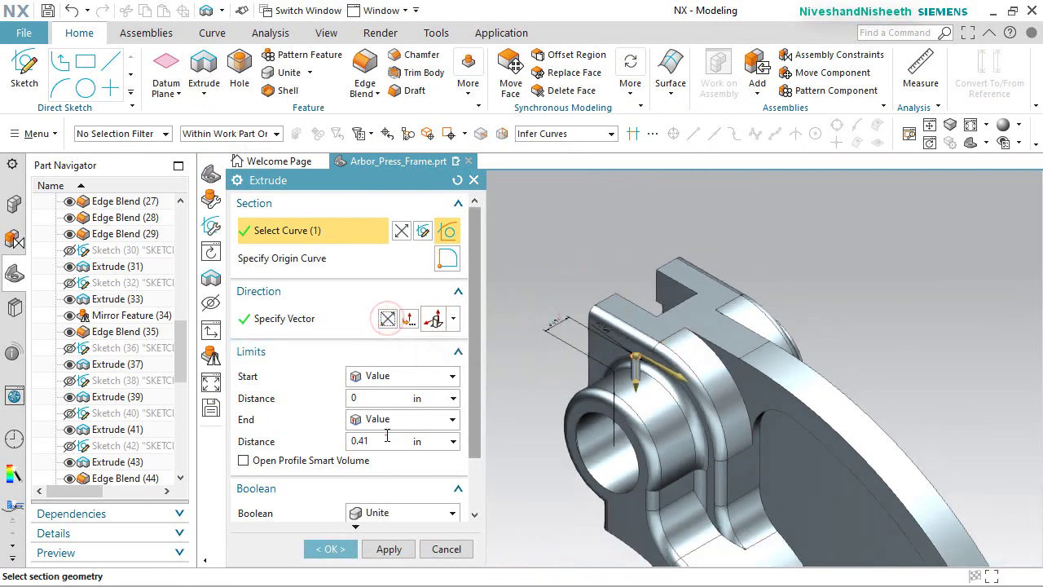
left_click(386, 435)
type(".")
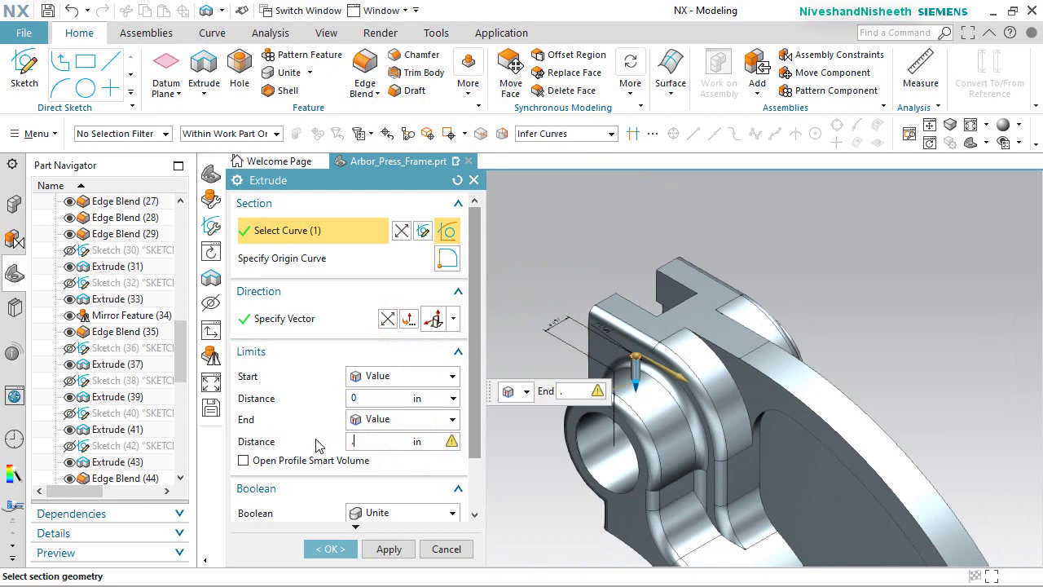
type("93")
key("Return")
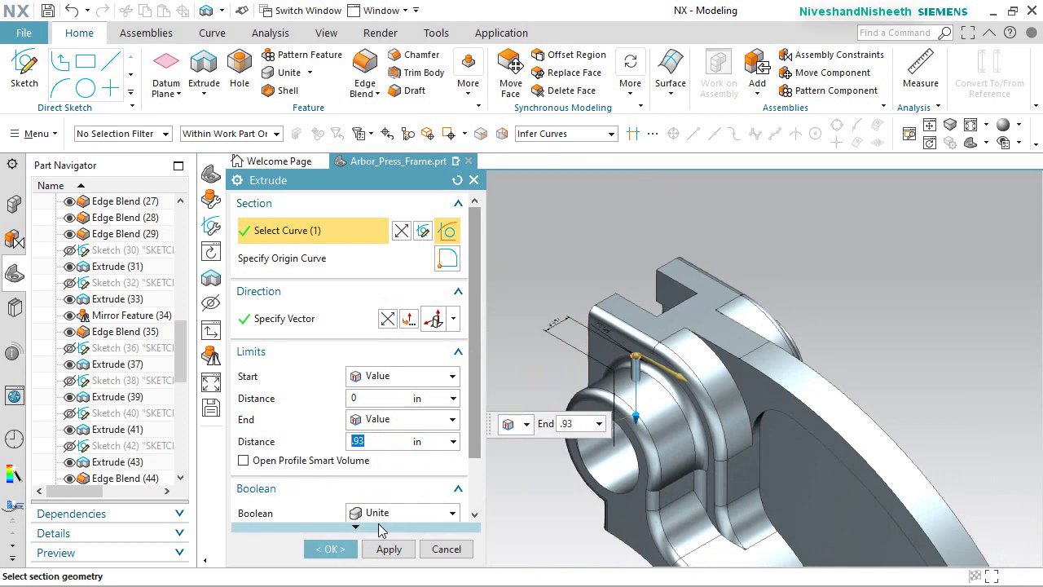
left_click(380, 512)
left_click(385, 442)
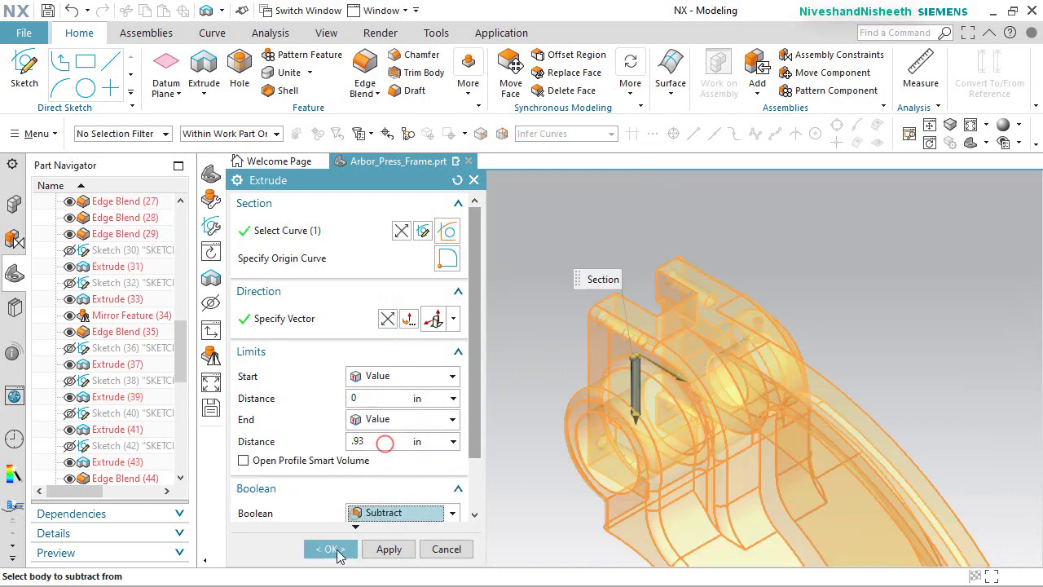
left_click(339, 554)
Hide the sketch of the small hole in the large boss.
mouse_move(633, 419)
middle_mouse_down()
mouse_move(654, 347)
mouse_move(589, 419)
middle_mouse_up()
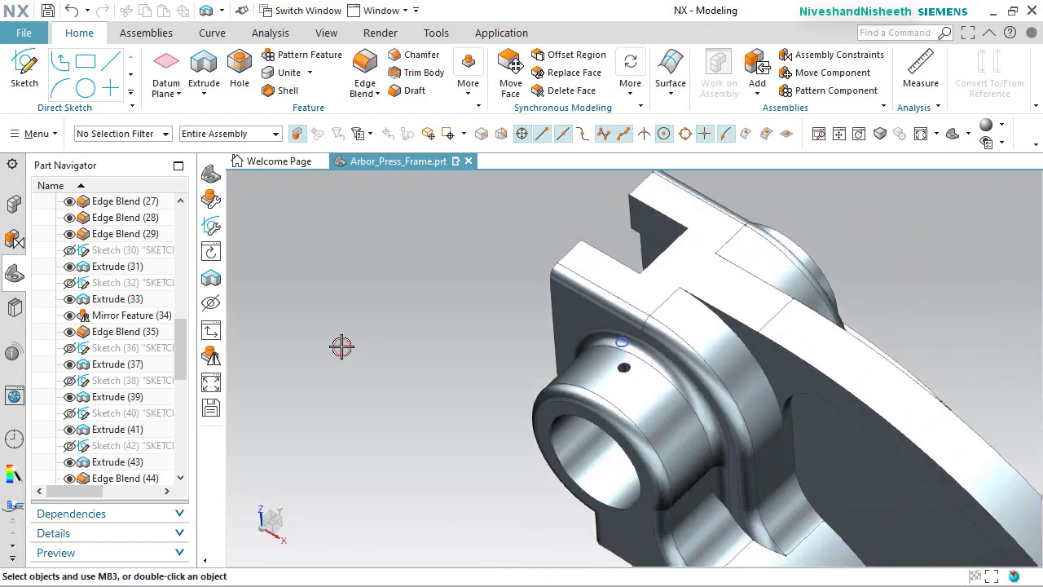
key("Home")
scroll(106, 367, "down", 8)
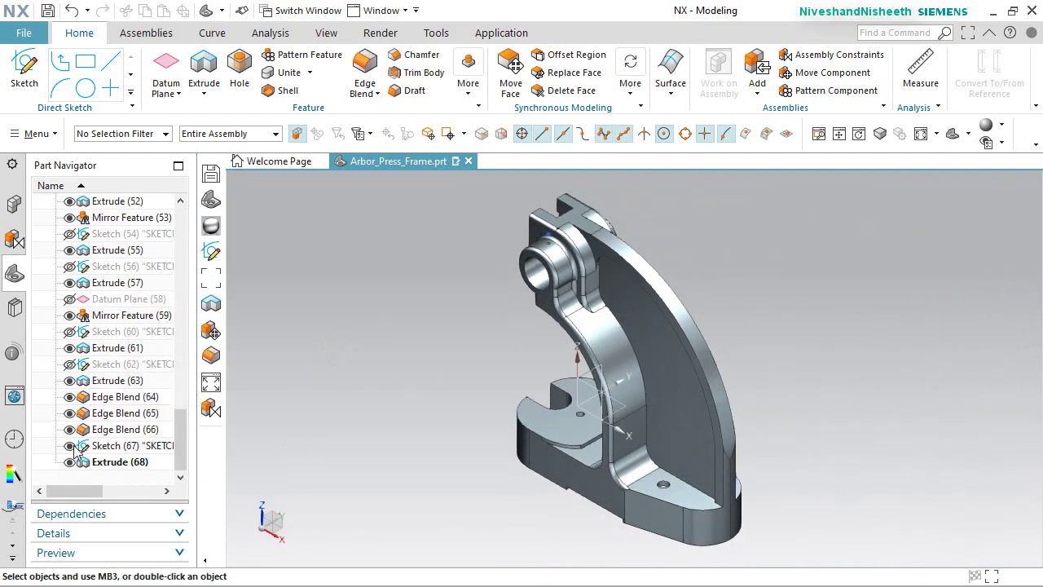
scroll(75, 449, "up", 8)
Blend the curved throat flange's side edges, its free-end edge and the adjoining base top edge with a 0.125 in radius.
left_click(259, 511)
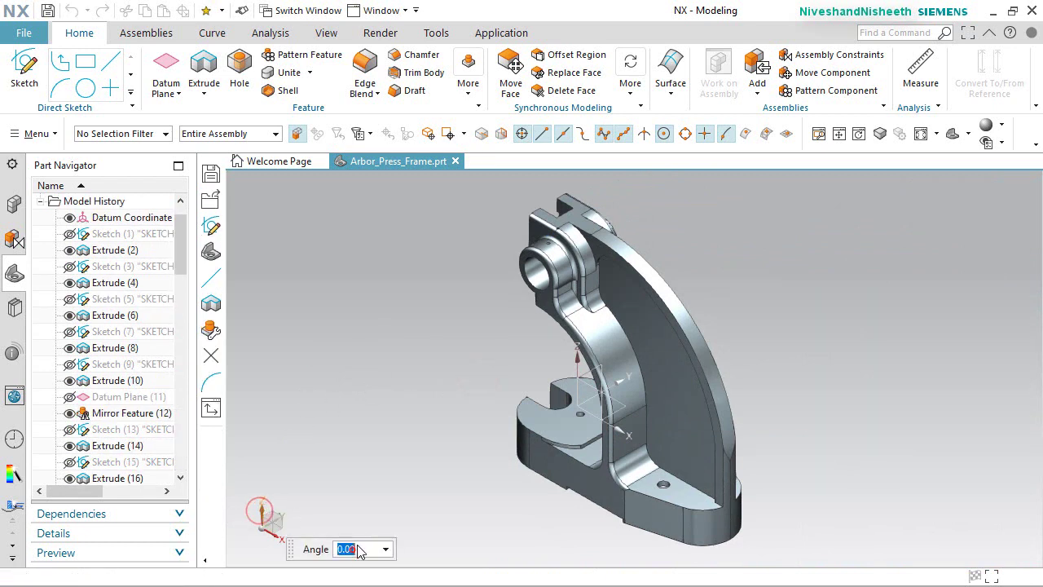
left_click(350, 549)
key("Return")
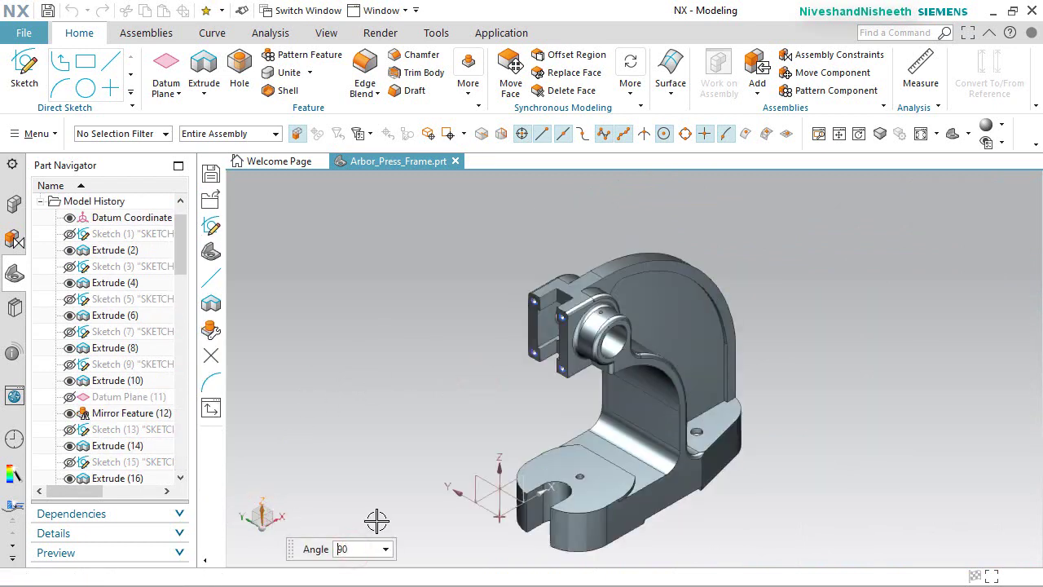
key("Escape")
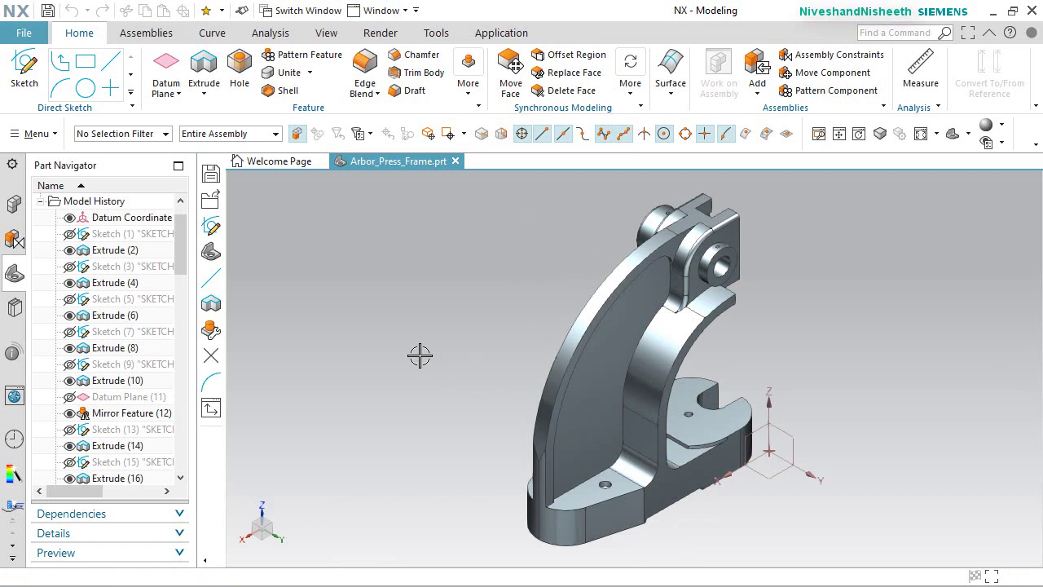
left_click(365, 67)
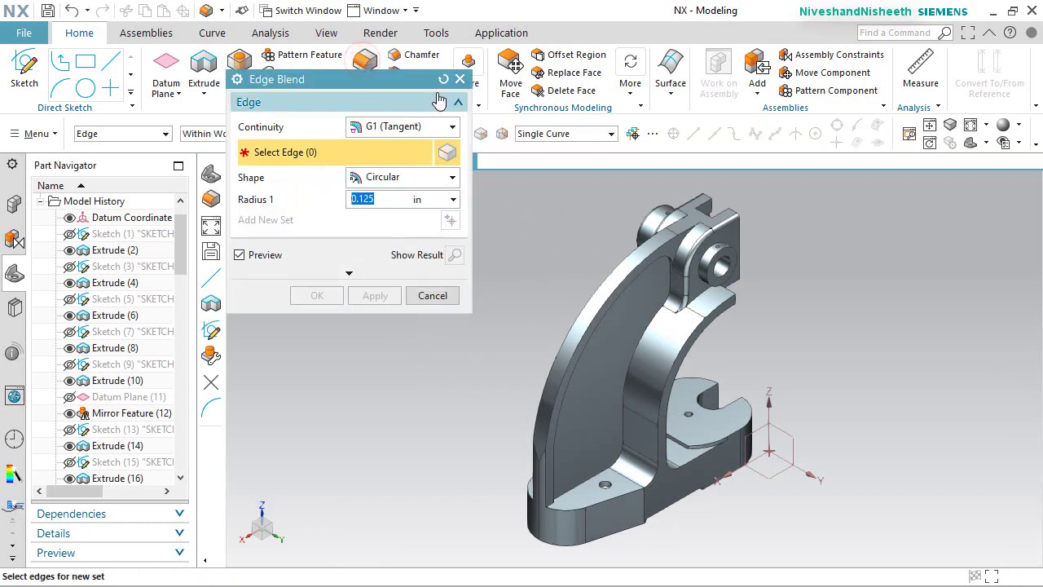
left_click_drag(411, 86, 411, 179)
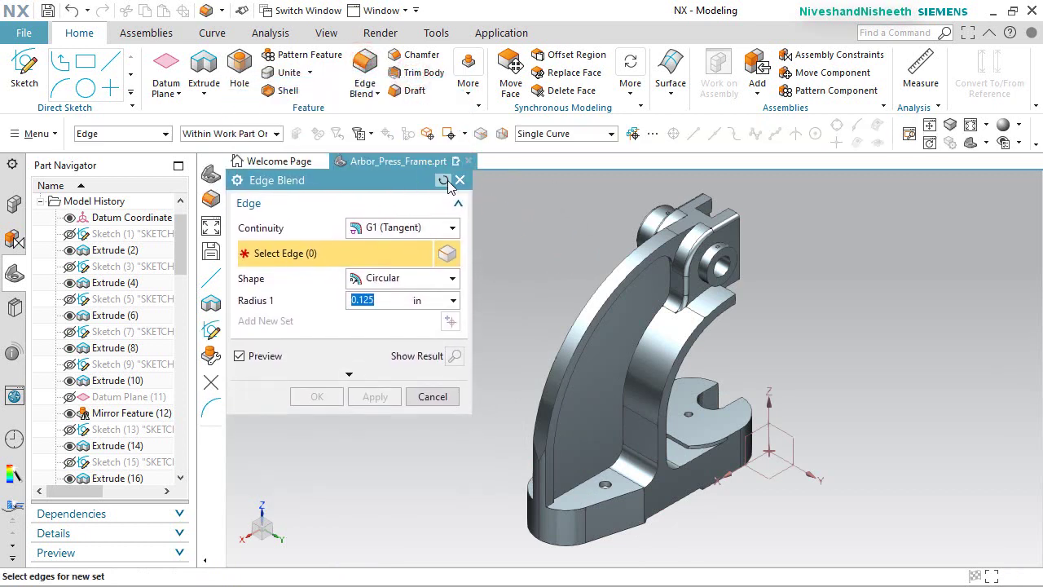
left_click(443, 181)
scroll(704, 305, "up", 5)
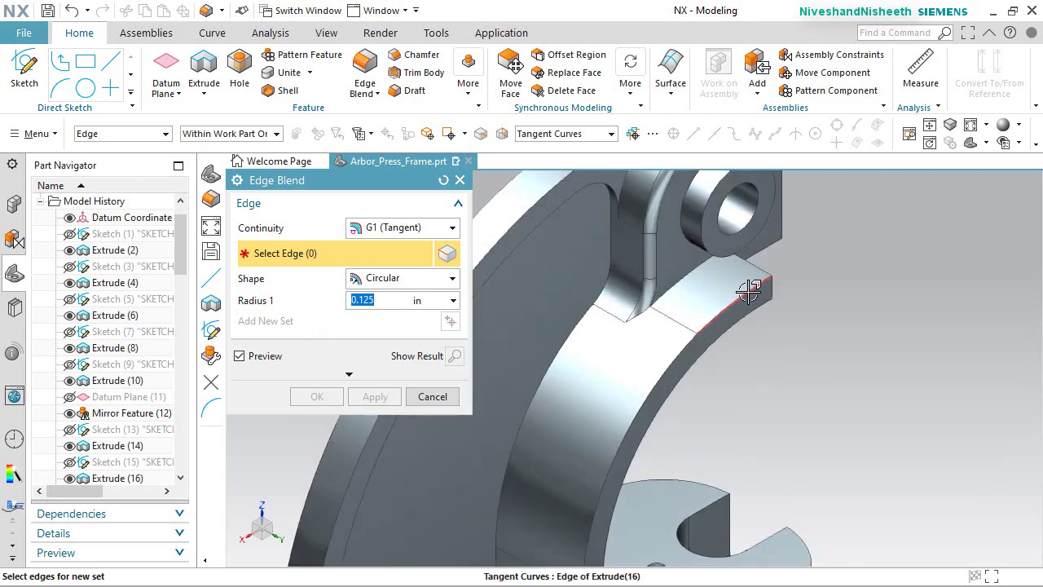
left_click(751, 294)
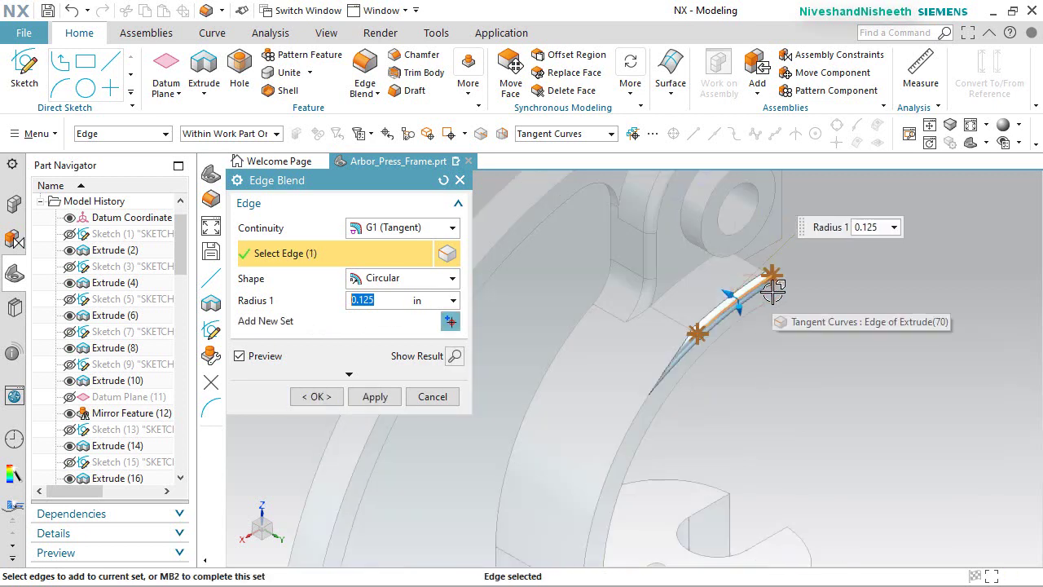
left_click(772, 292)
left_click(762, 295)
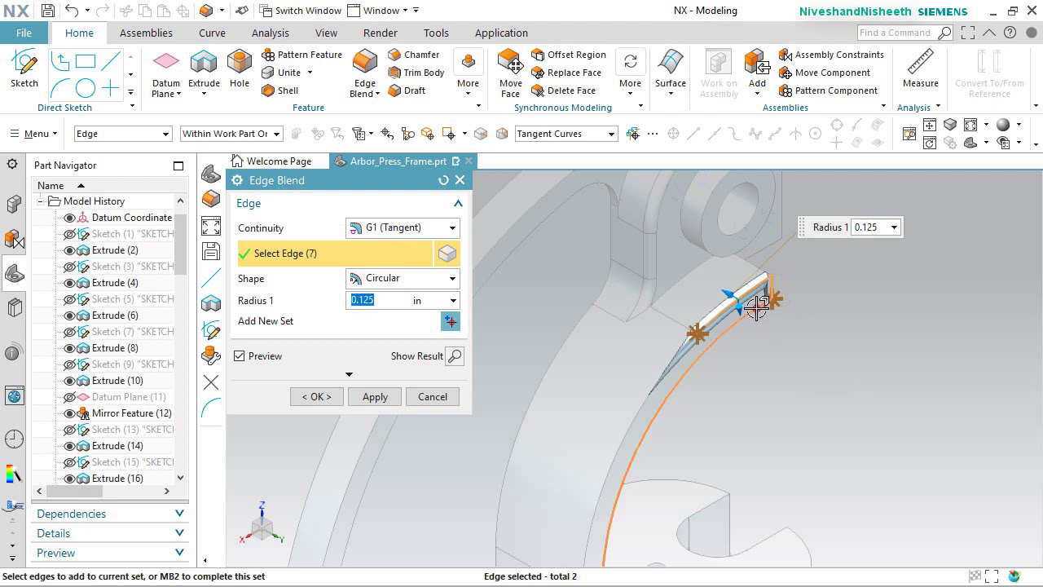
left_click(640, 402)
scroll(640, 402, "down", 5)
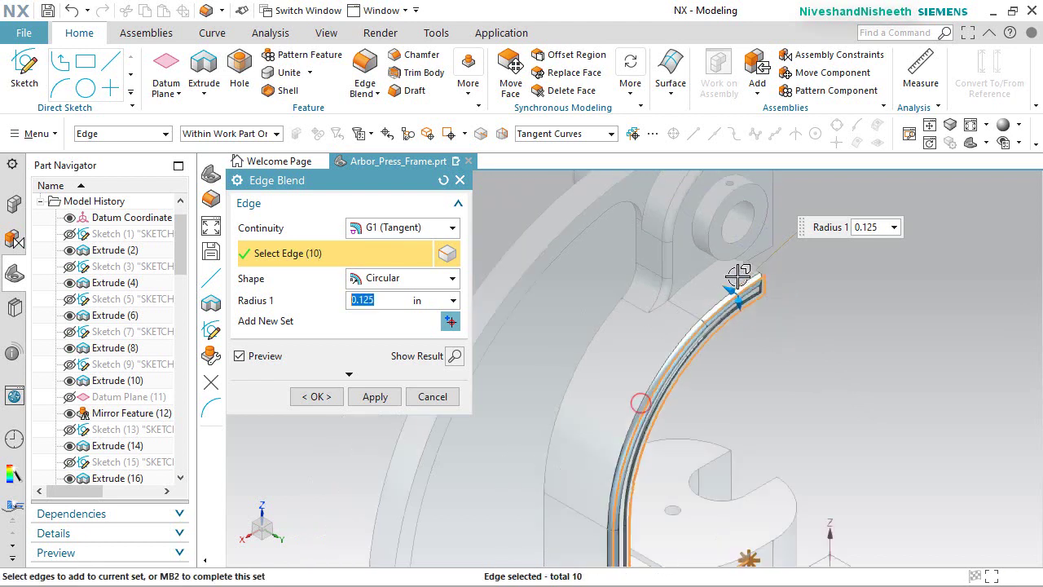
left_click(617, 460)
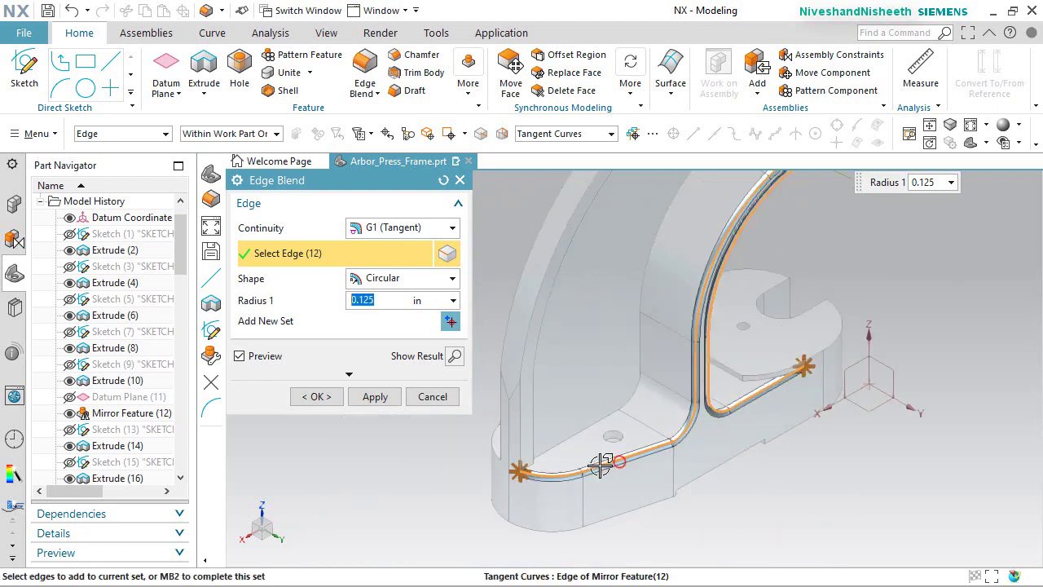
left_click(372, 395)
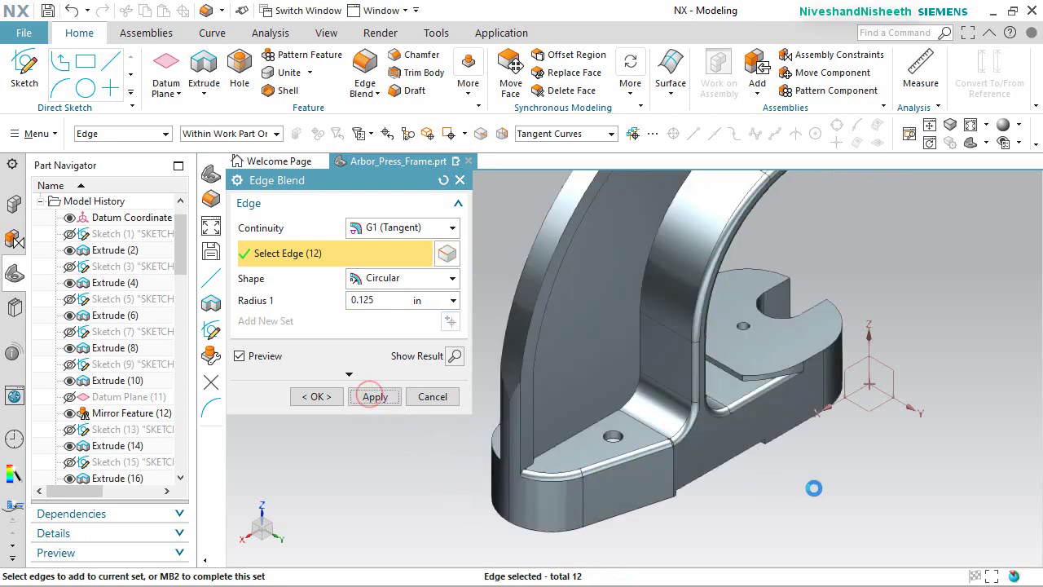
Blend the full edge outline of the recessed web on the same side, including its short straight rear edge, with a 0.125 in radius.
middle_click_drag(806, 489, 757, 519)
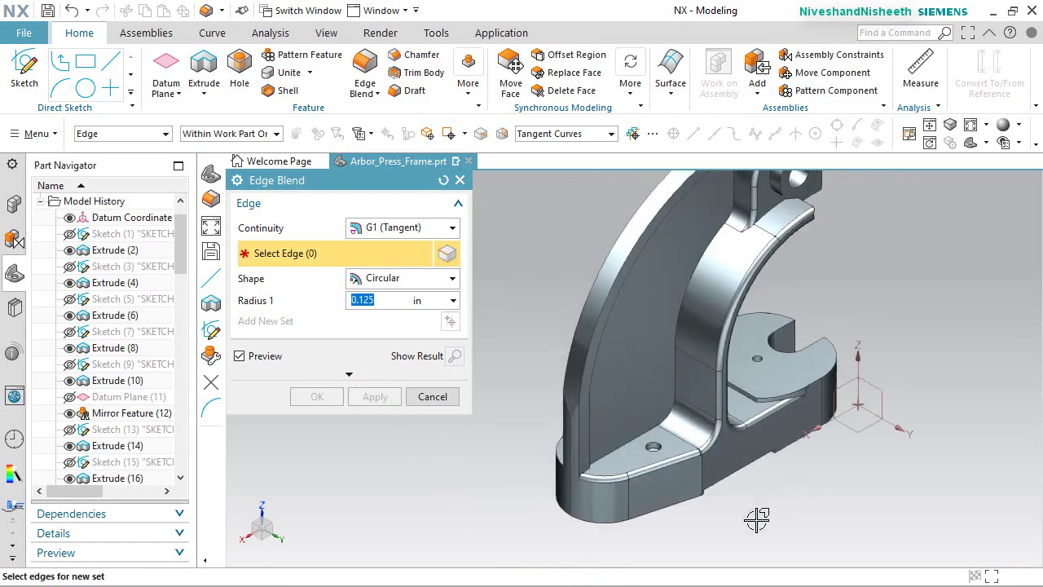
left_click(646, 447)
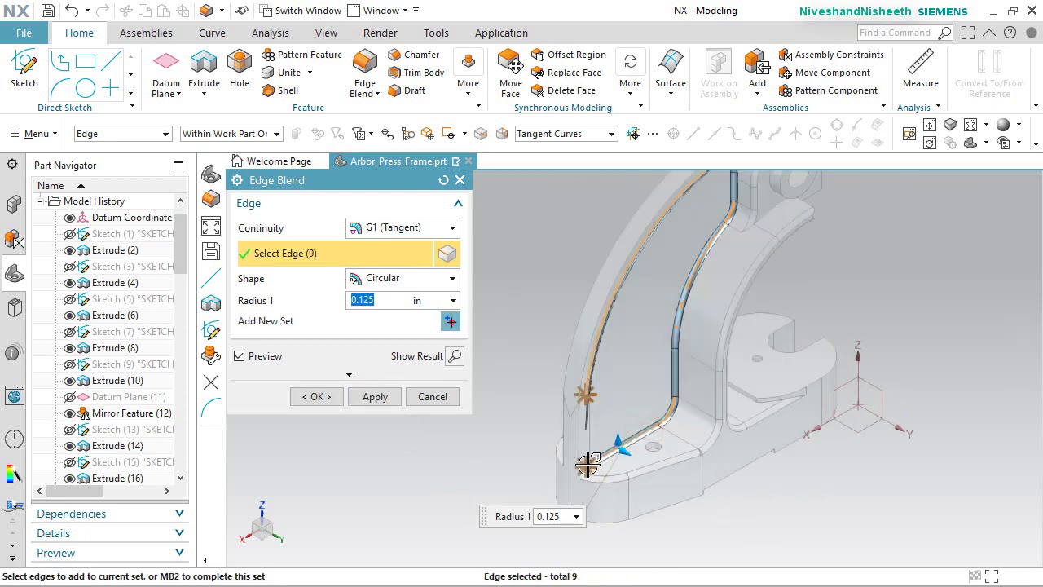
scroll(604, 452, "down", 6)
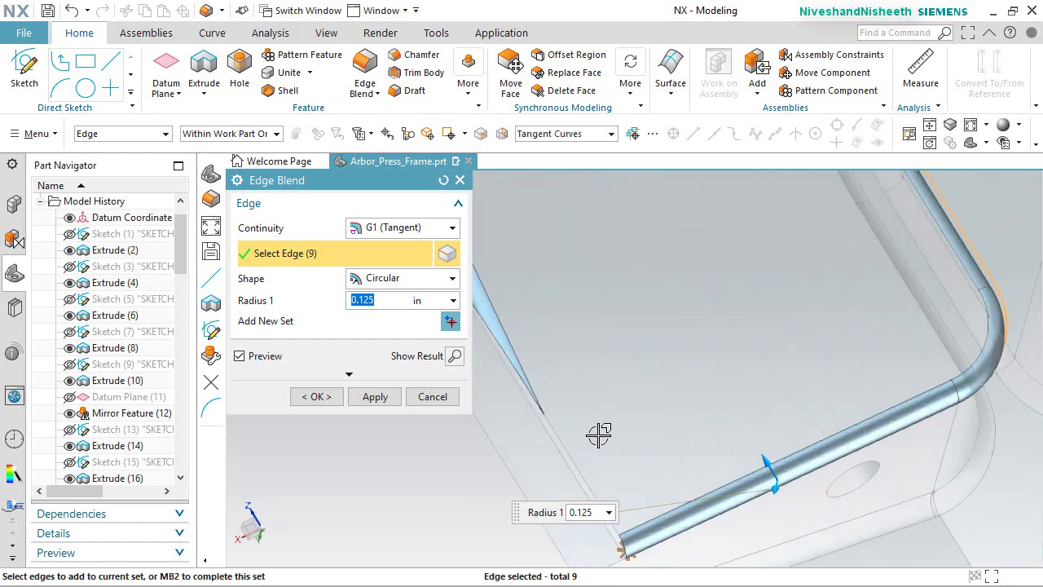
left_click(558, 433)
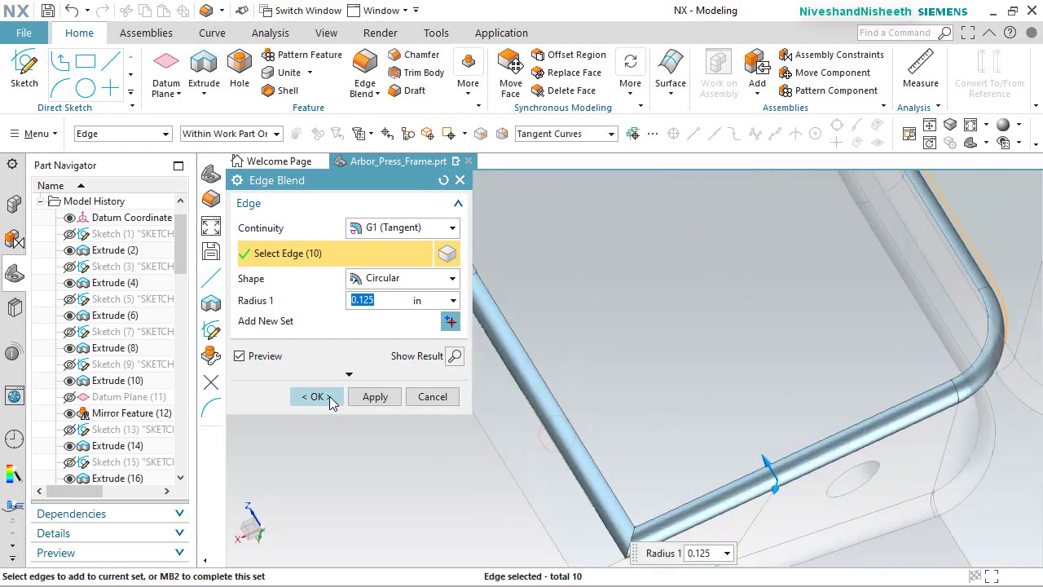
left_click(372, 398)
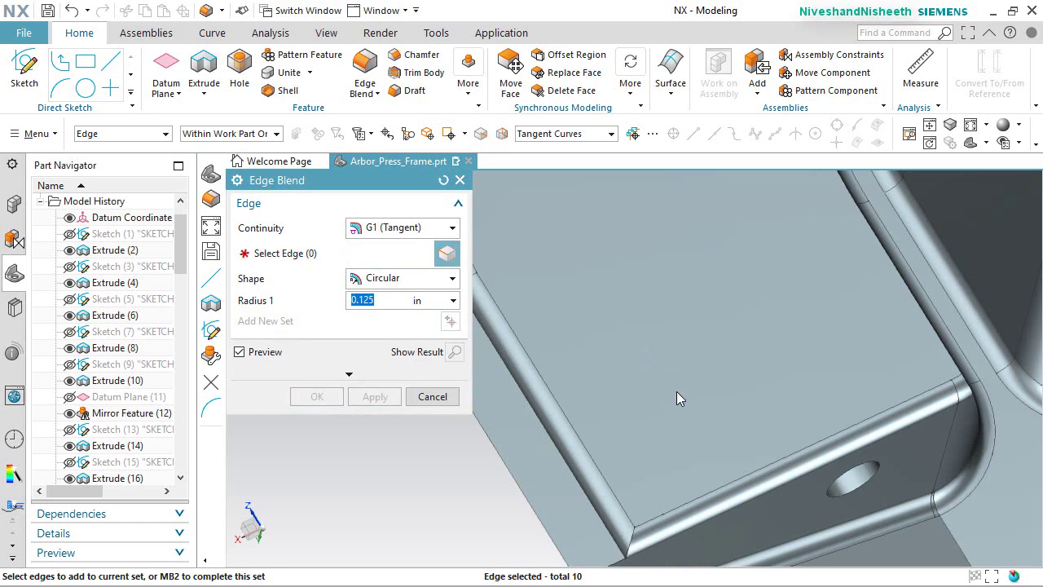
Blend the recessed web's edge outline on the opposite side of the frame, including its short straight rear edge, at 0.125 in.
scroll(677, 392, "up", 2)
scroll(683, 390, "up", 4)
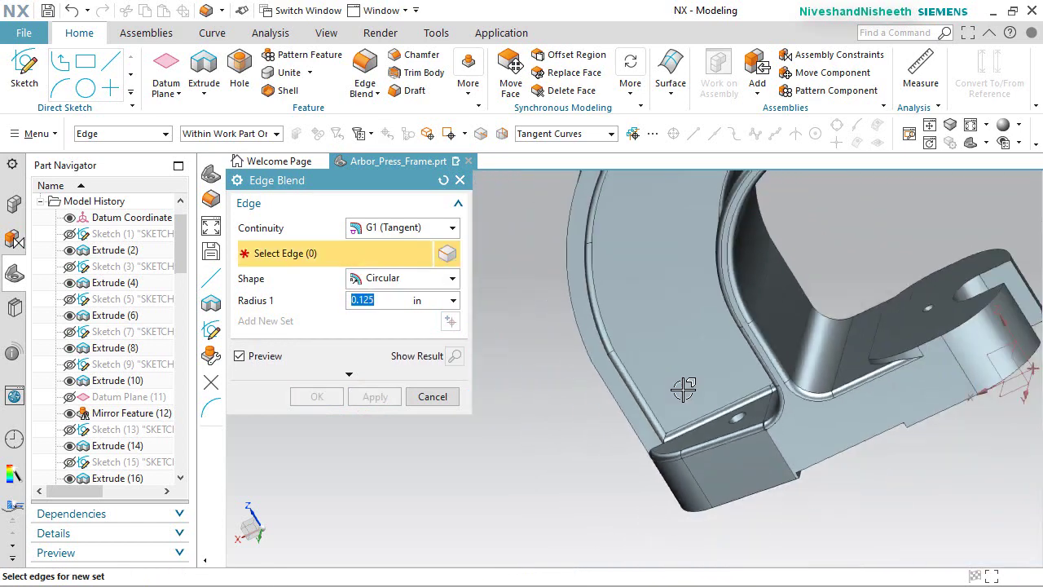
middle_click_drag(687, 354, 794, 322)
scroll(707, 301, "down", 4)
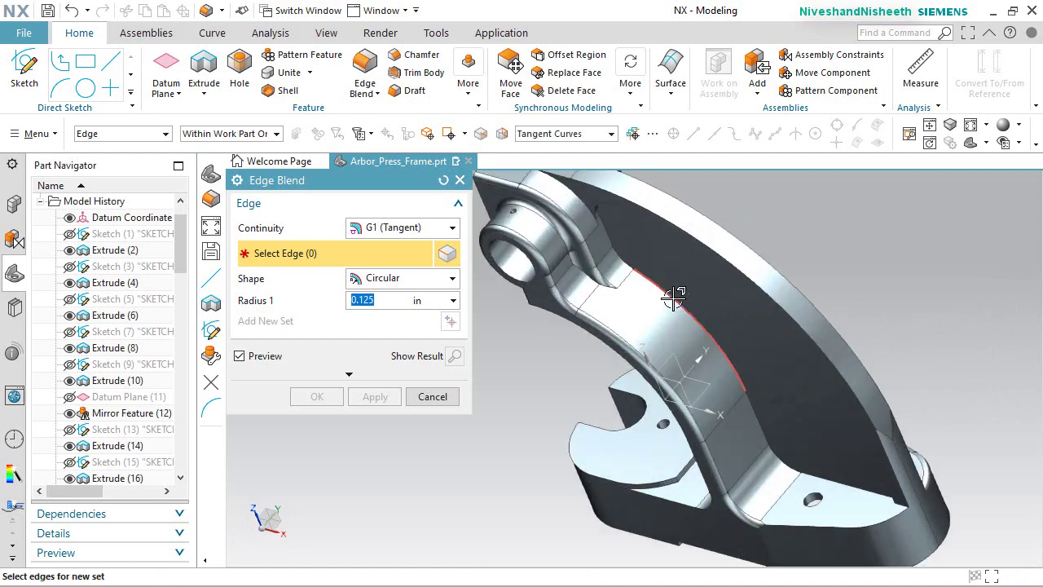
left_click(673, 299)
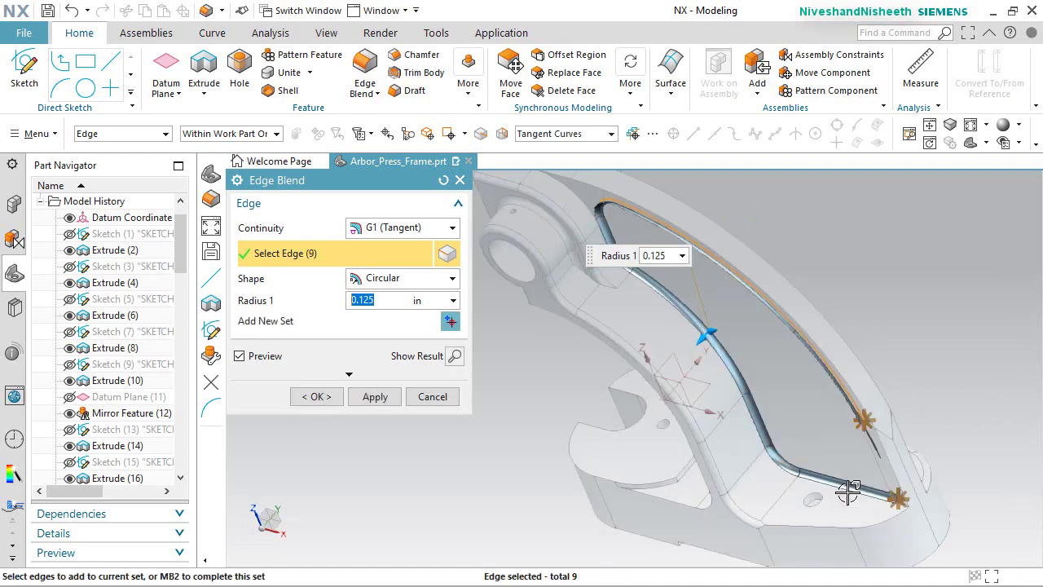
mouse_move(888, 458)
middle_mouse_down()
mouse_move(943, 449)
mouse_move(871, 456)
middle_mouse_up()
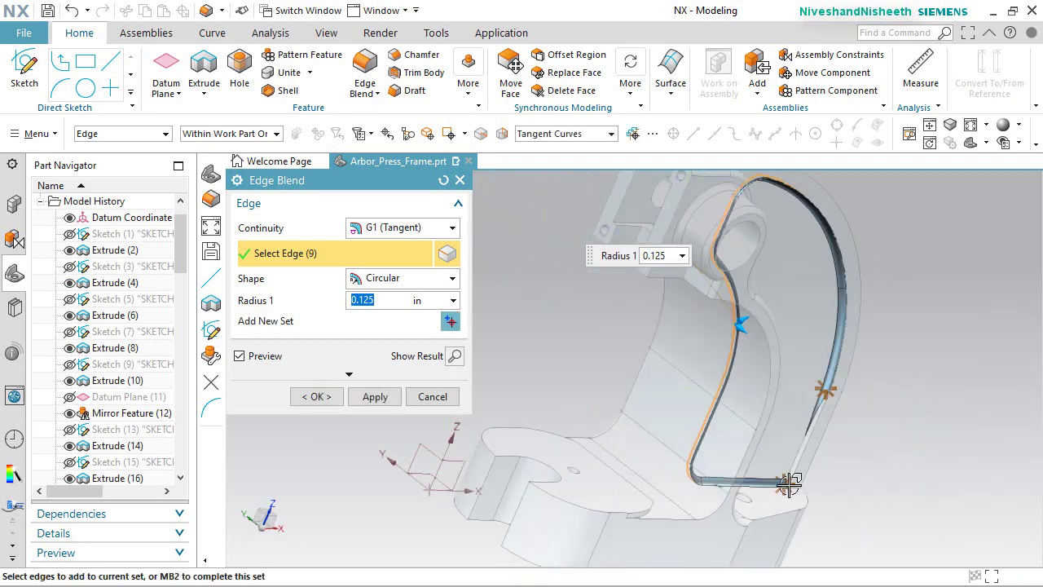
scroll(796, 466, "down", 4)
left_click(817, 419)
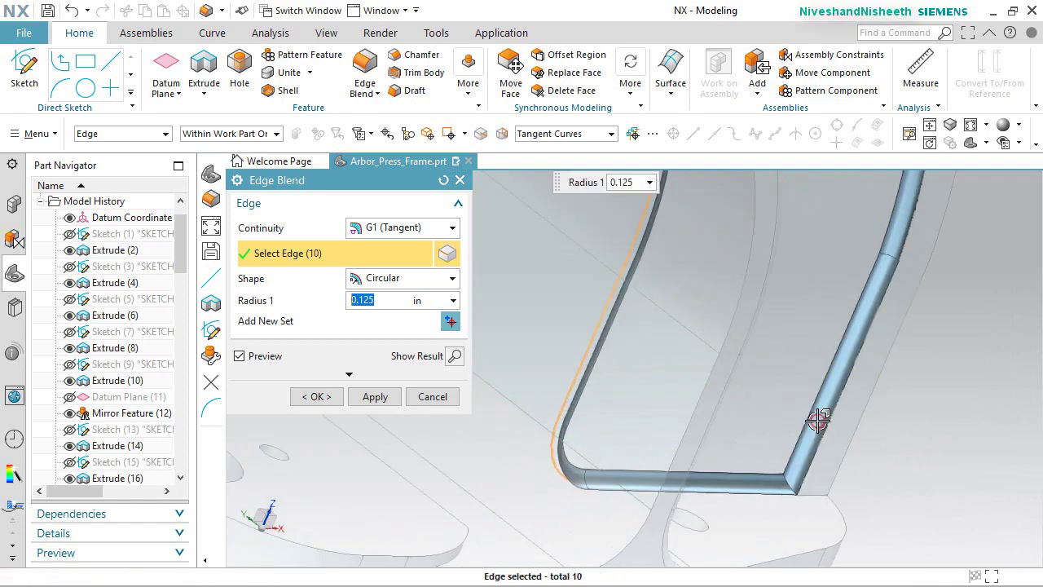
left_click(375, 396)
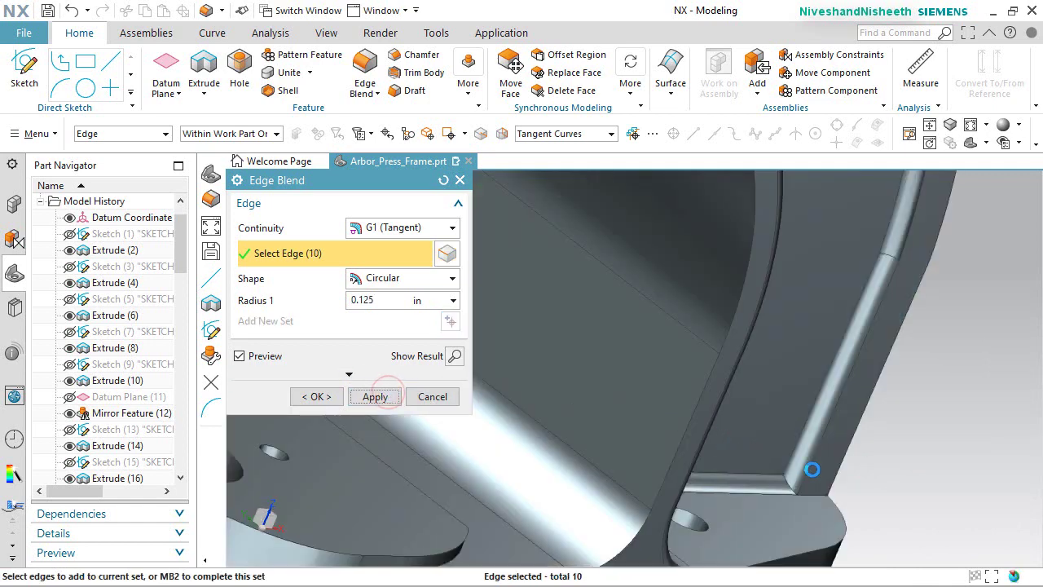
Blend the outer top edge of the rear base portion on the large-boss side at 0.125 in and save the part.
scroll(812, 470, "up", 5)
middle_click_drag(813, 469, 961, 532)
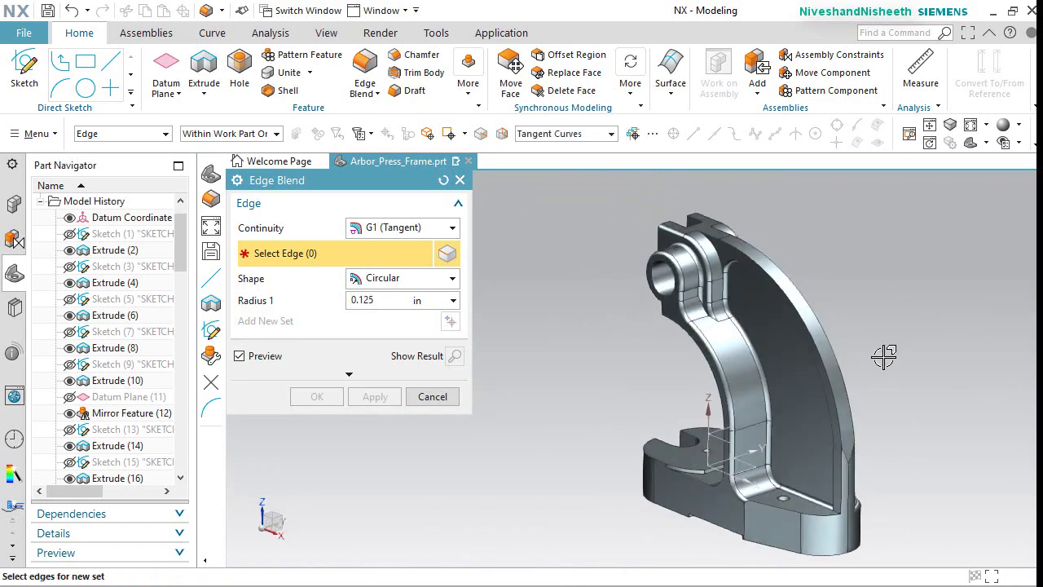
middle_click_drag(883, 356, 875, 477)
scroll(856, 550, "down", 4)
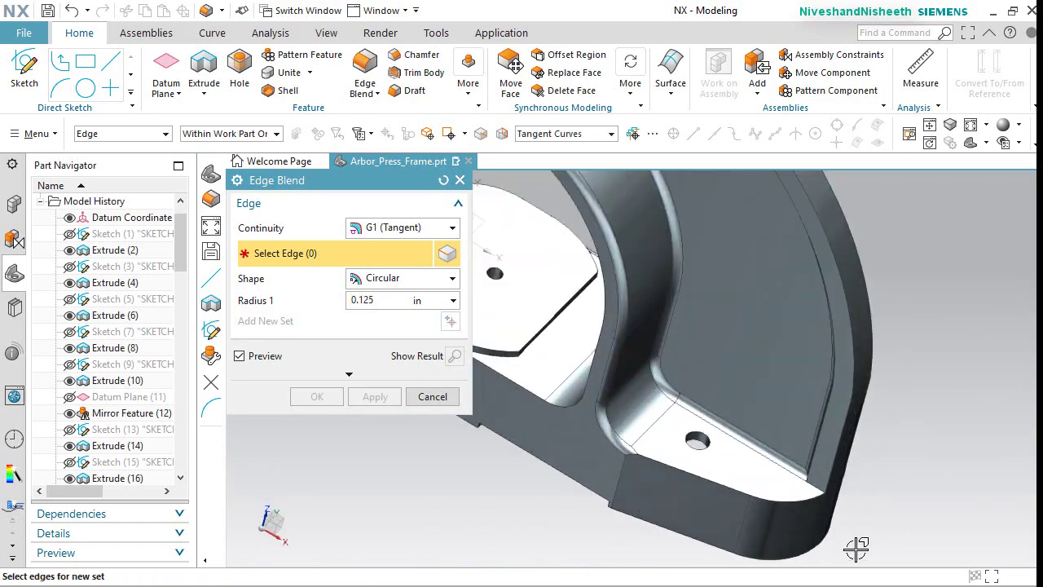
left_click(707, 482)
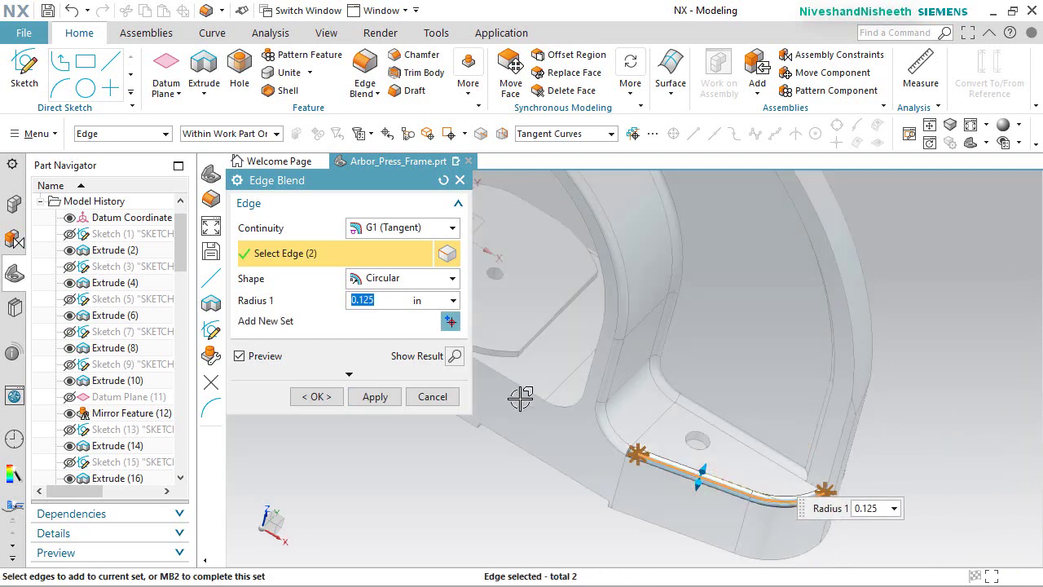
left_click(374, 396)
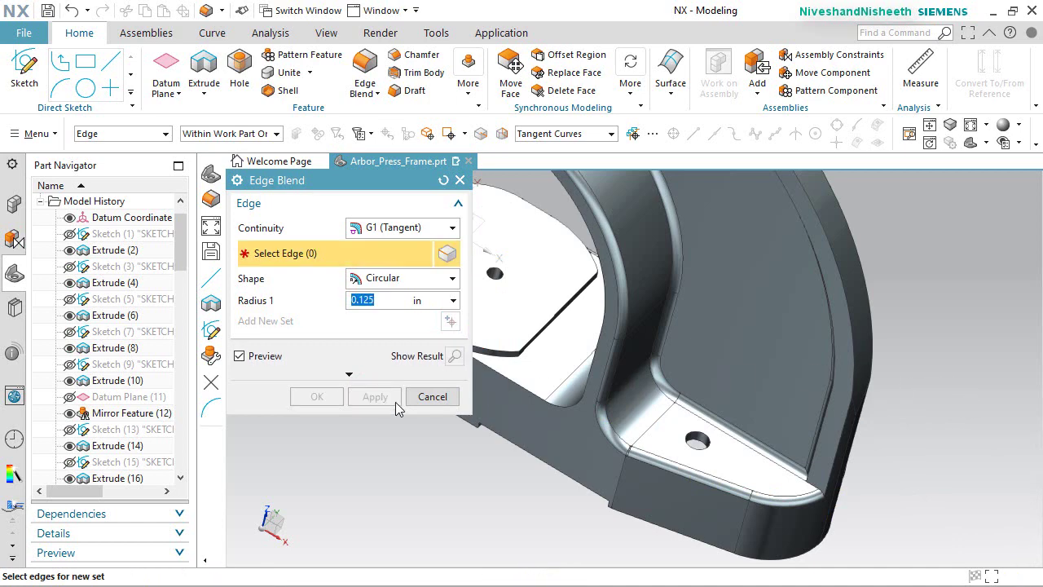
left_click(433, 396)
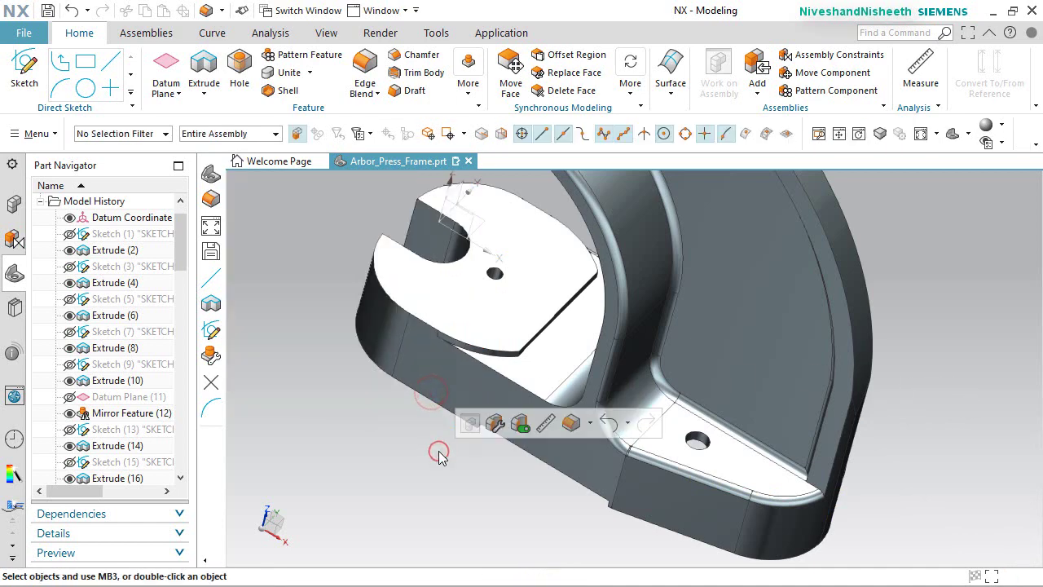
key("Home")
key("ctrl+s")
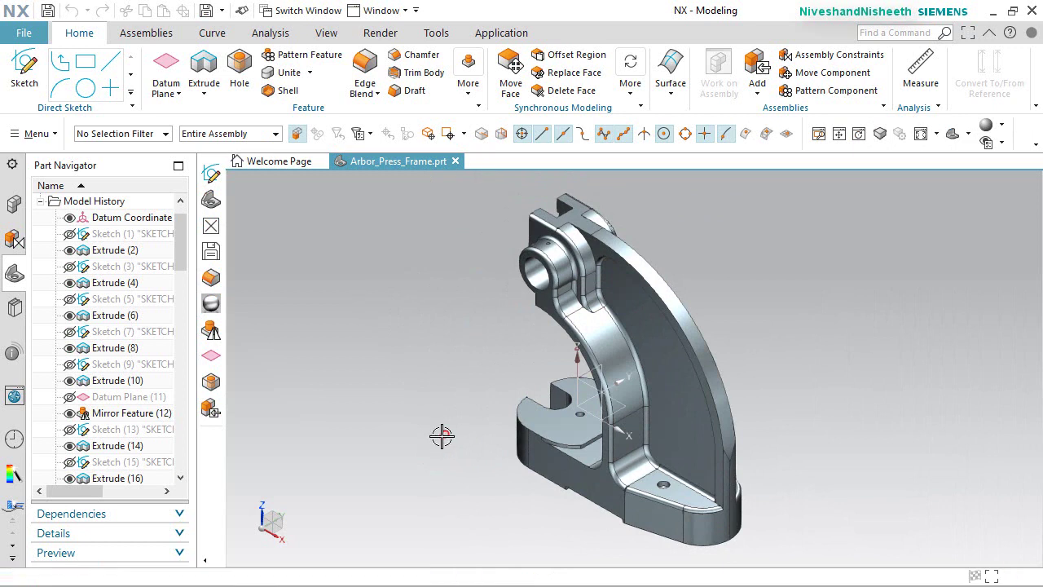
Start a 1/16 in edge blend on the inner corner edges of the two rear steps in the base's underside rim.
left_click(285, 513)
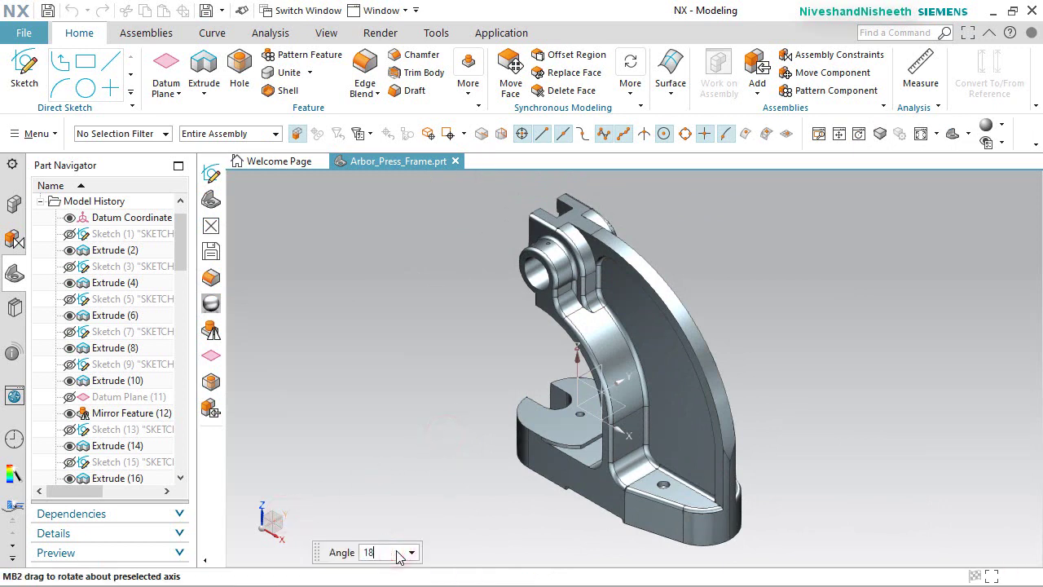
key("Return")
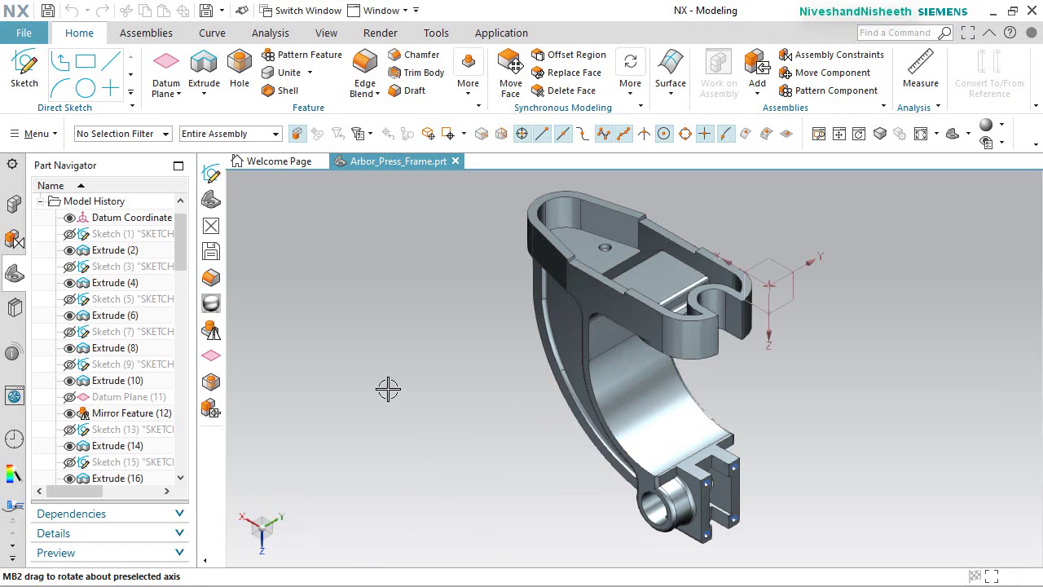
scroll(758, 268, "up", 5)
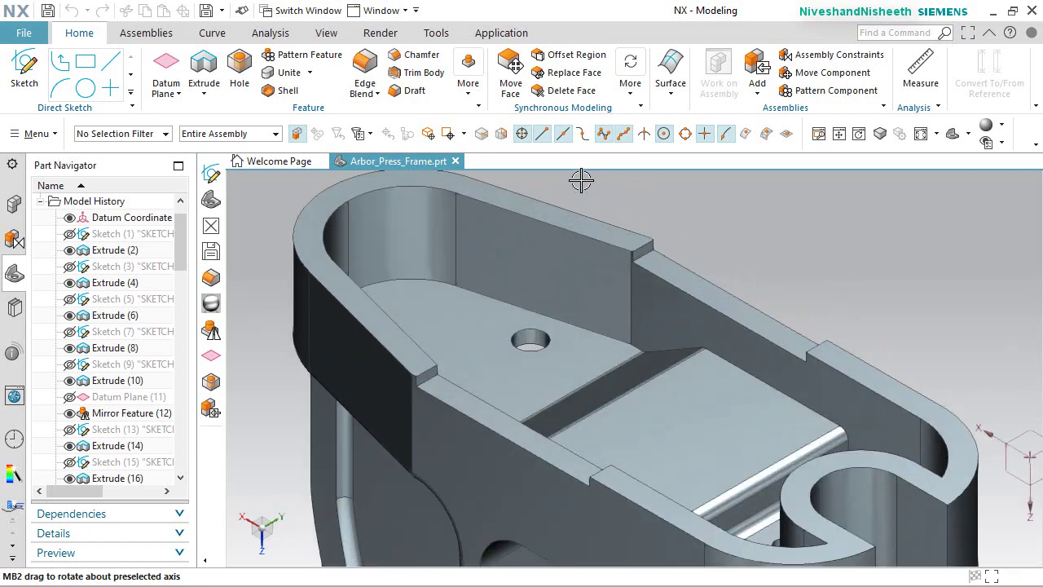
key("b")
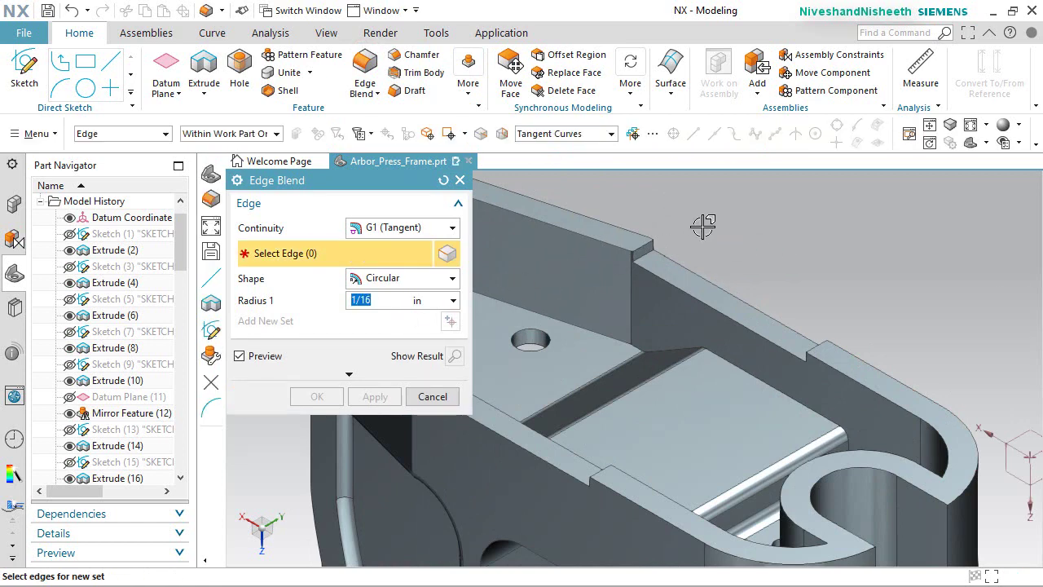
scroll(648, 244, "down", 5)
scroll(648, 248, "up", 8)
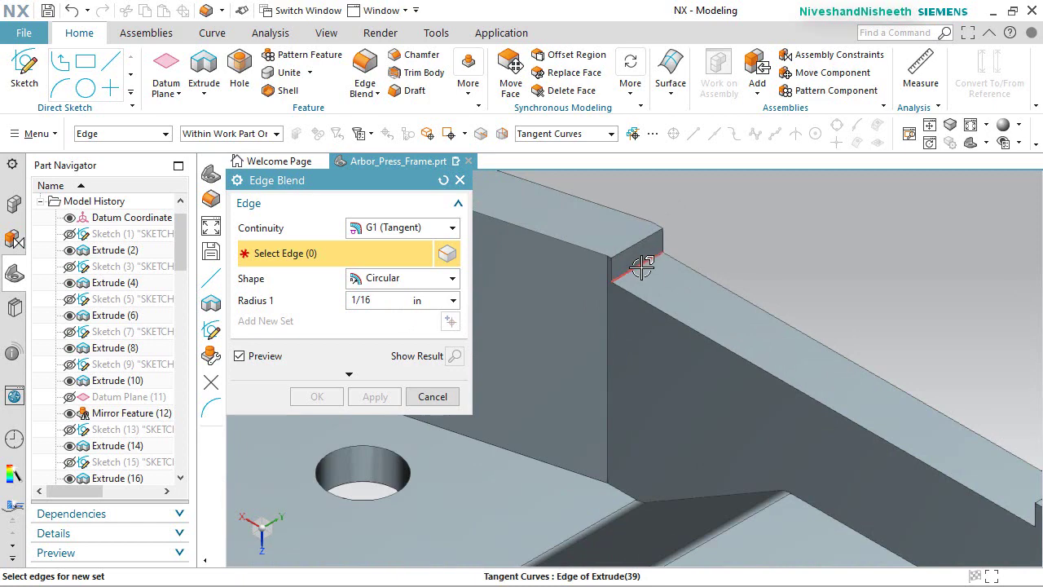
left_click(642, 267)
scroll(628, 273, "down", 4)
scroll(693, 333, "up", 4)
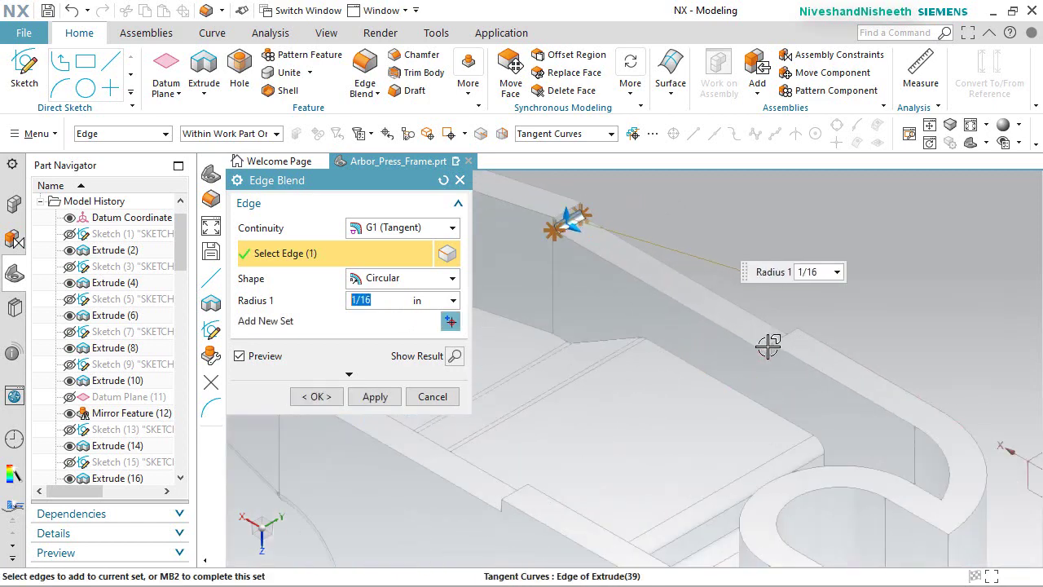
scroll(580, 354, "down", 3)
scroll(570, 366, "up", 4)
left_click(568, 360)
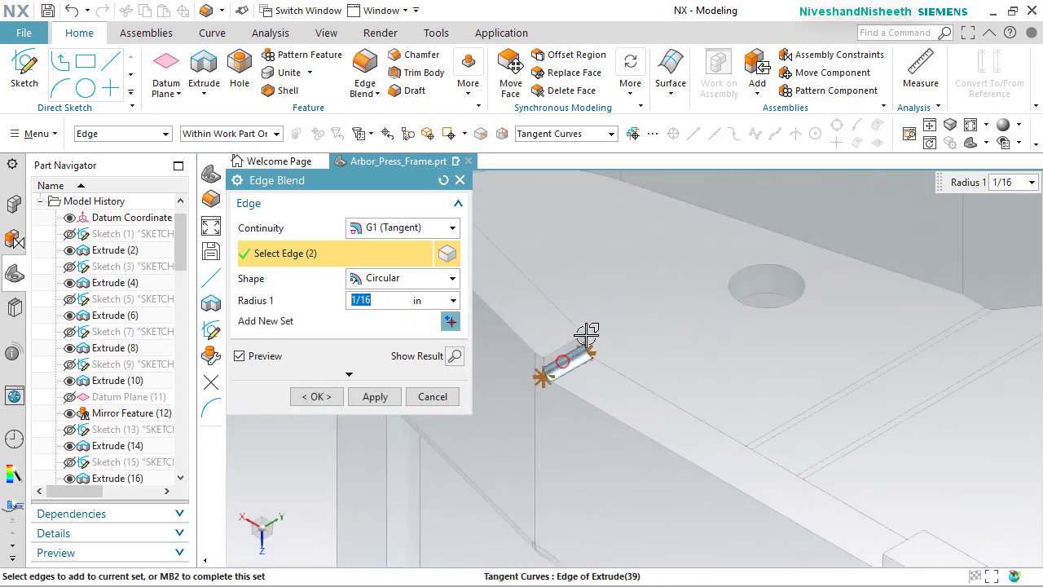
scroll(586, 334, "down", 3)
Add the inner corner edges of the two front underside rim steps, near the fork, and create the 1/16 in blend.
middle_click_drag(571, 291, 731, 386)
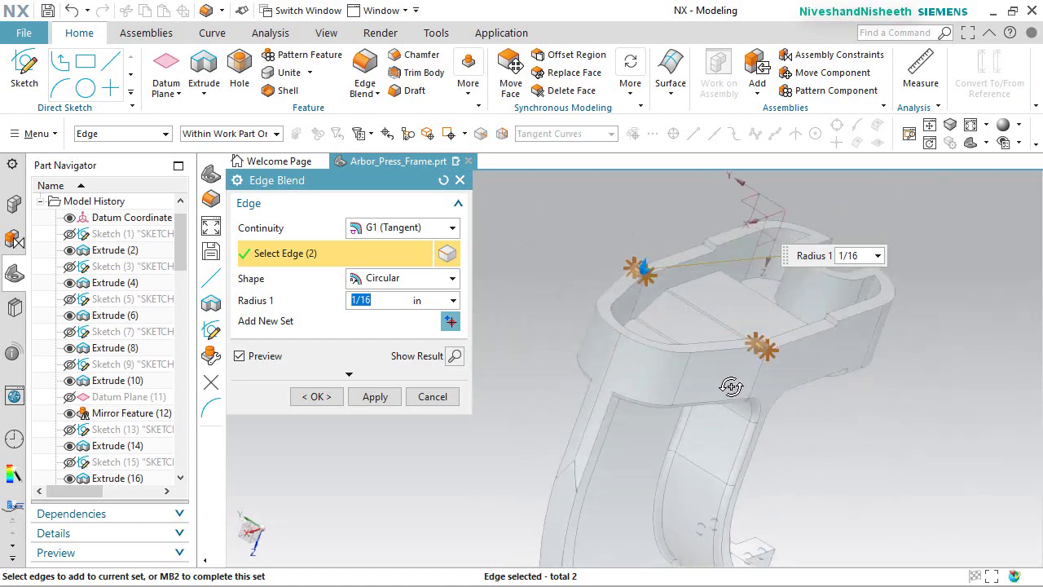
scroll(726, 340, "up", 6)
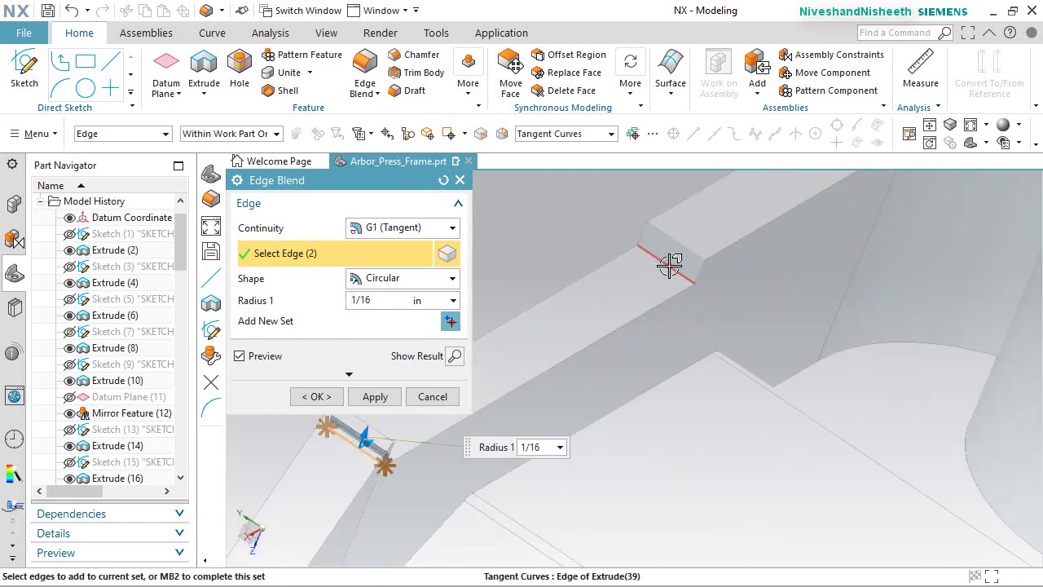
left_click(669, 266)
scroll(643, 257, "down", 4)
scroll(925, 452, "up", 5)
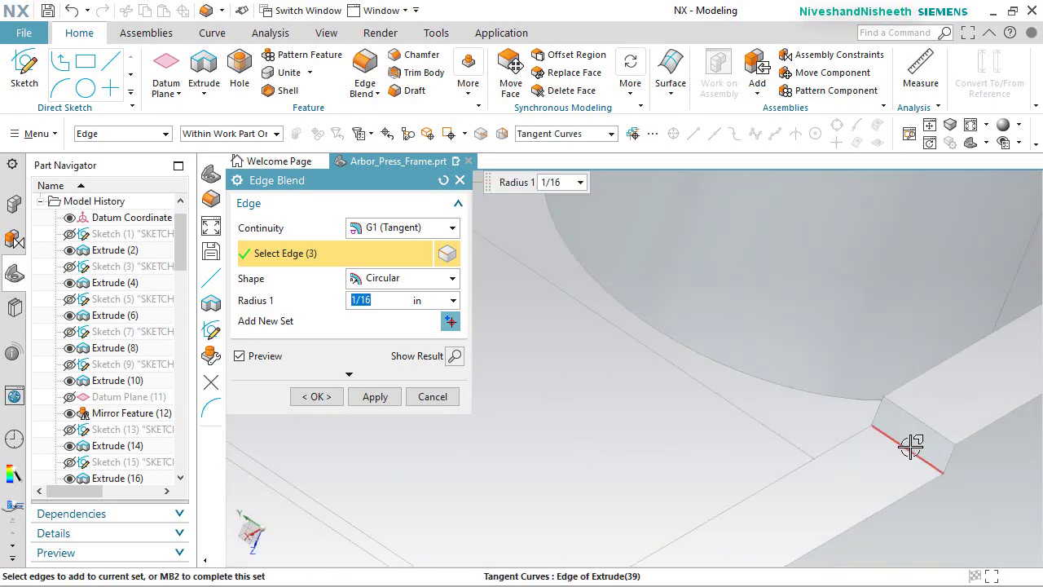
left_click(911, 447)
scroll(657, 384, "down", 4)
left_click(376, 395)
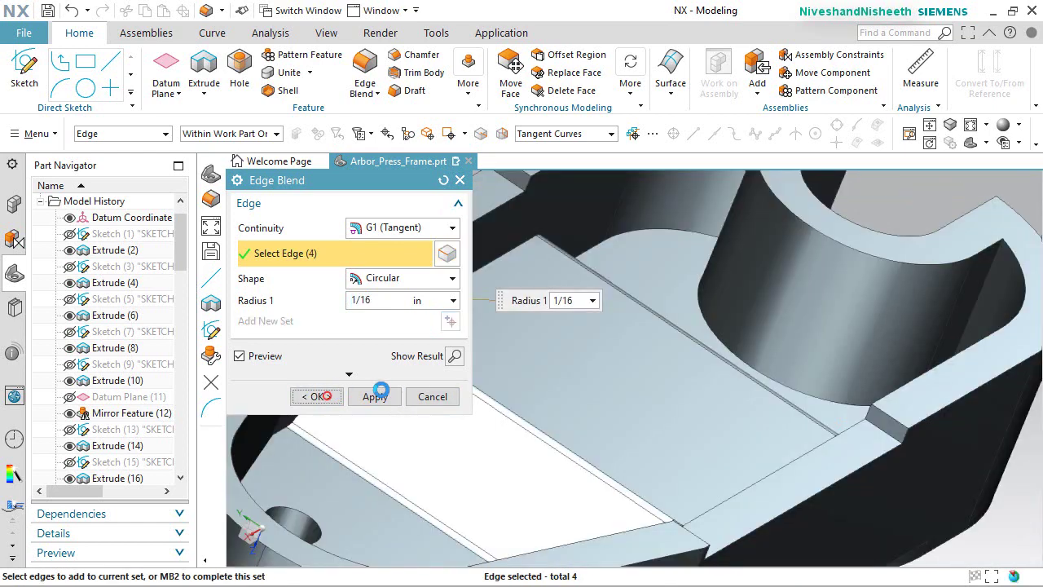
Inspect the finished frame in full-screen display, save the part and close it.
scroll(823, 358, "down", 4)
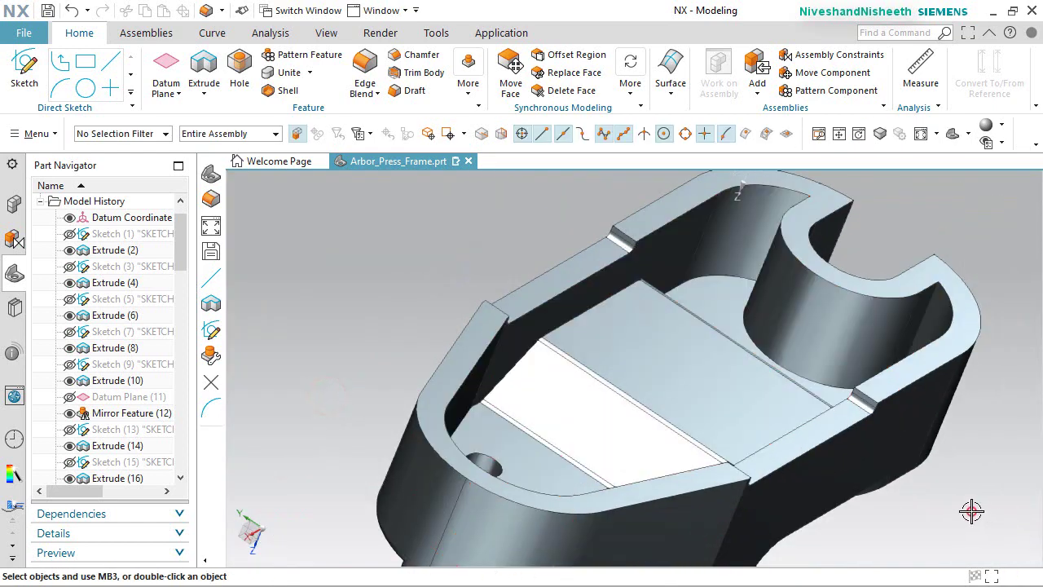
key("Home")
key("alt+Return")
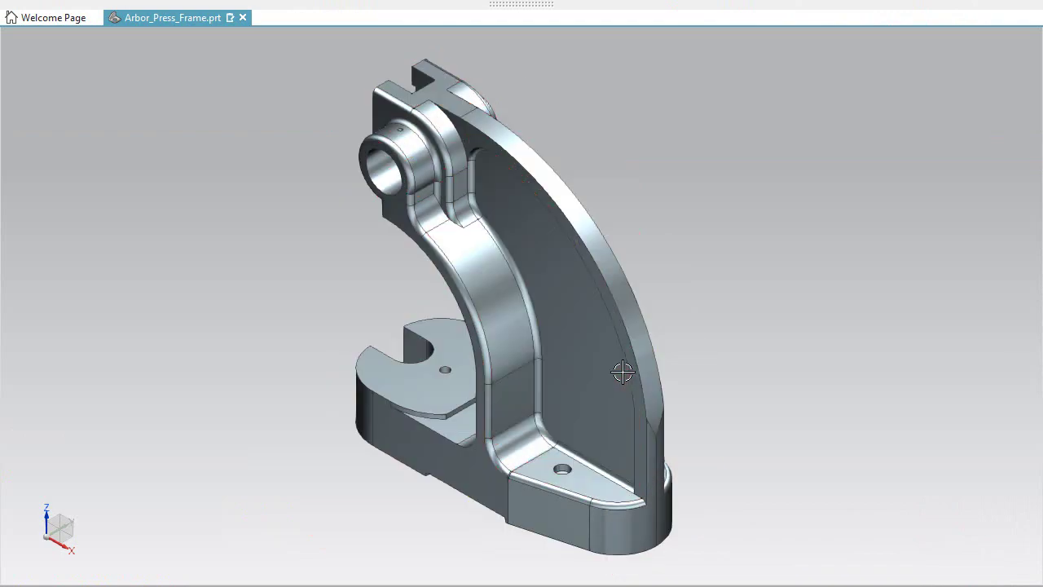
middle_click_drag(623, 373, 200, 261)
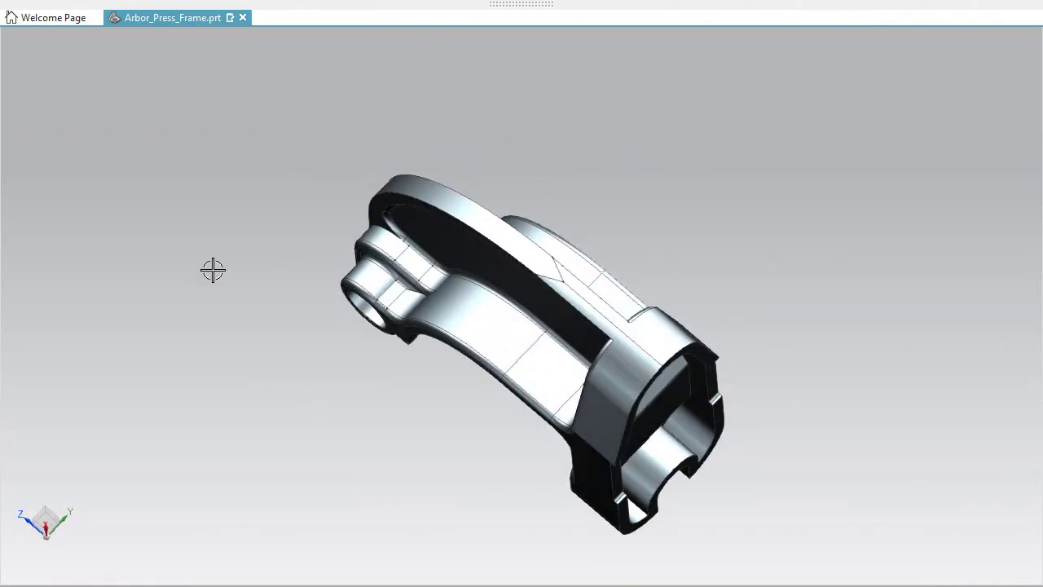
key("Home")
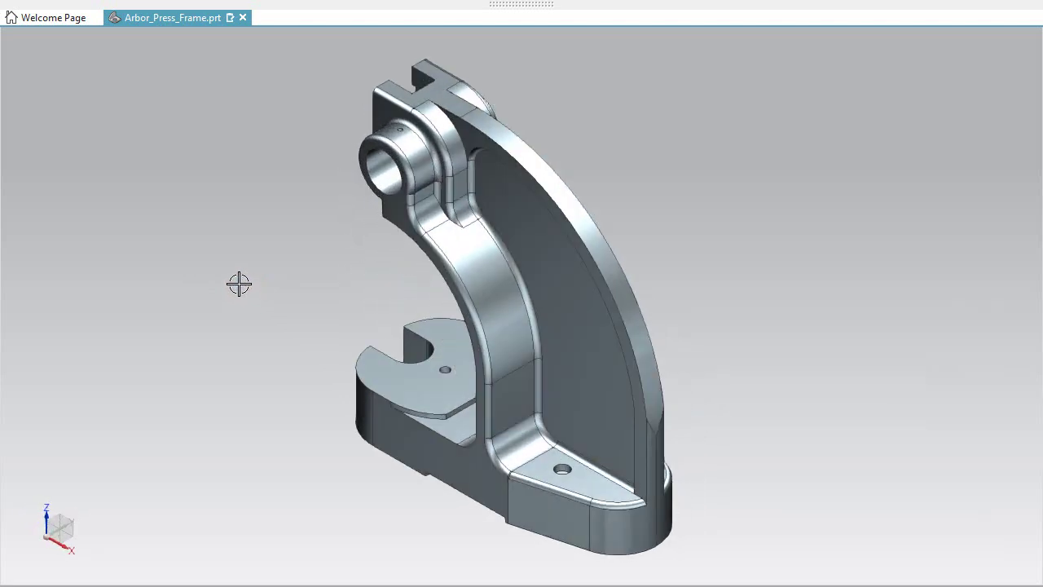
key("alt+Return")
left_click(966, 36)
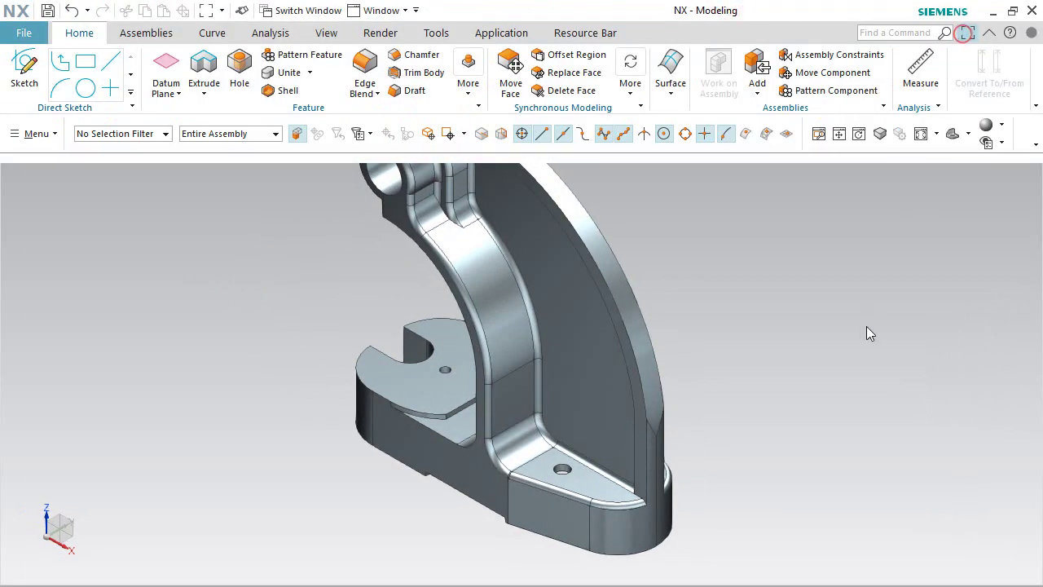
key("ctrl+s")
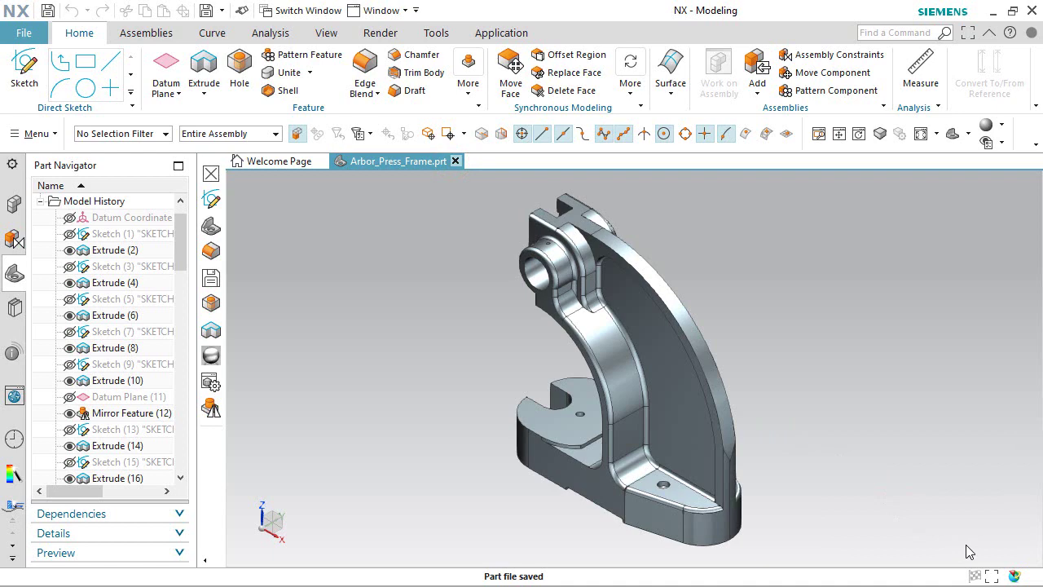
key("ctrl+F4")
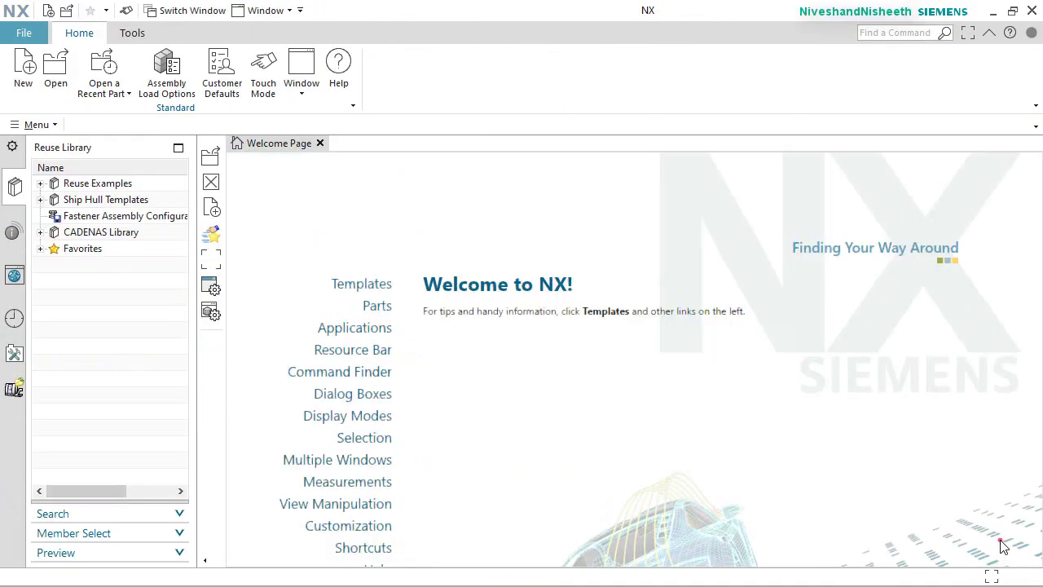
Create a new part in inches from the Model template, named Face_Plate, in the Arbor Press Assembly folder.
left_click(23, 64)
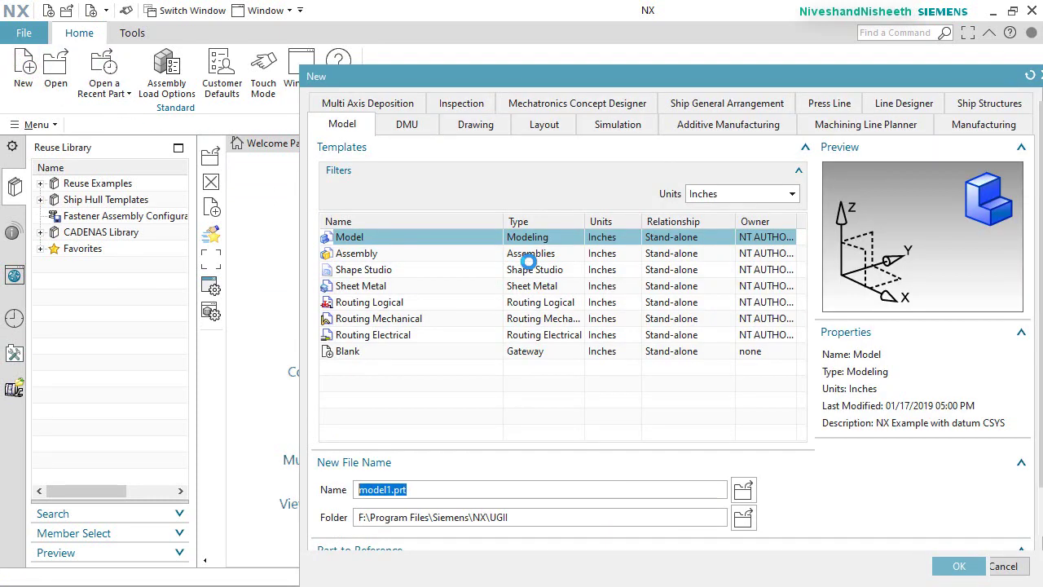
left_click_drag(505, 72, 366, 15)
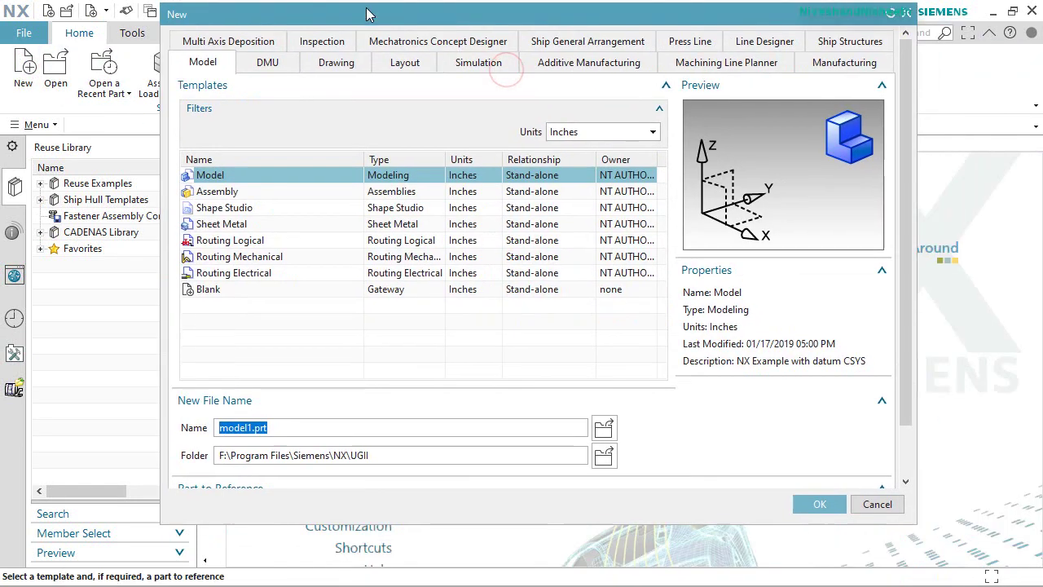
left_click(605, 456)
double_click(377, 147)
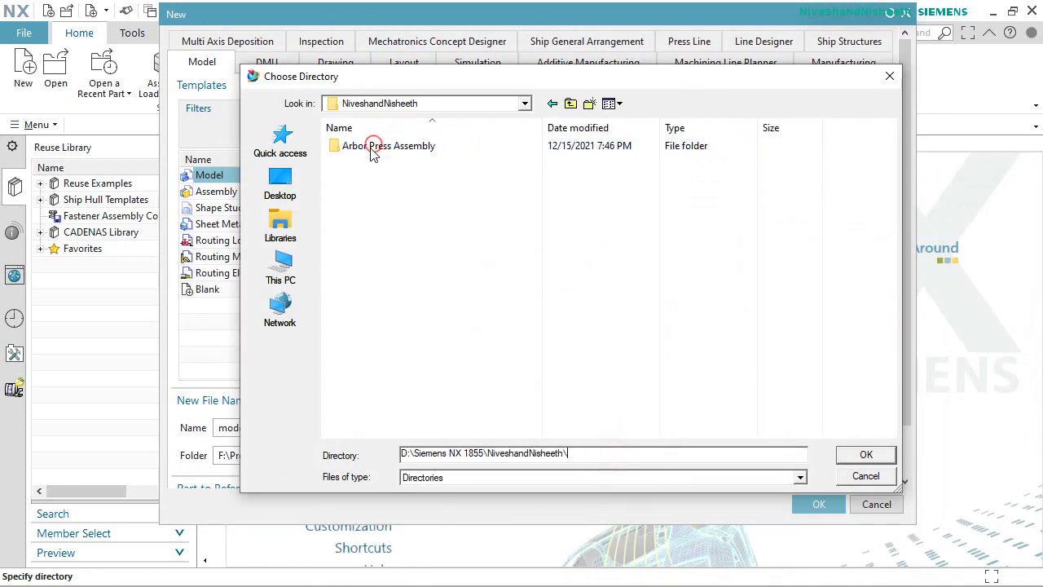
double_click(369, 146)
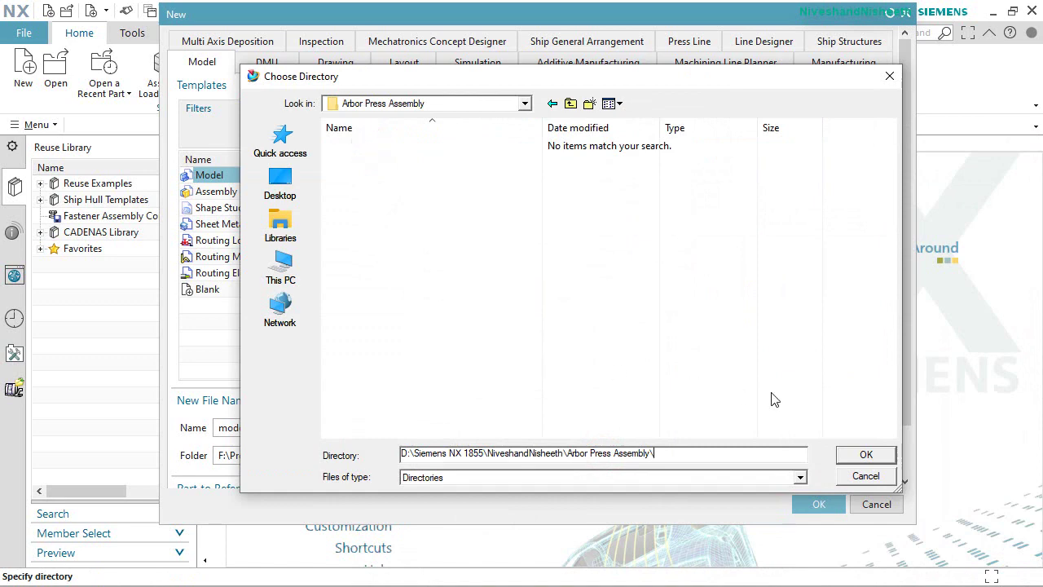
left_click(864, 456)
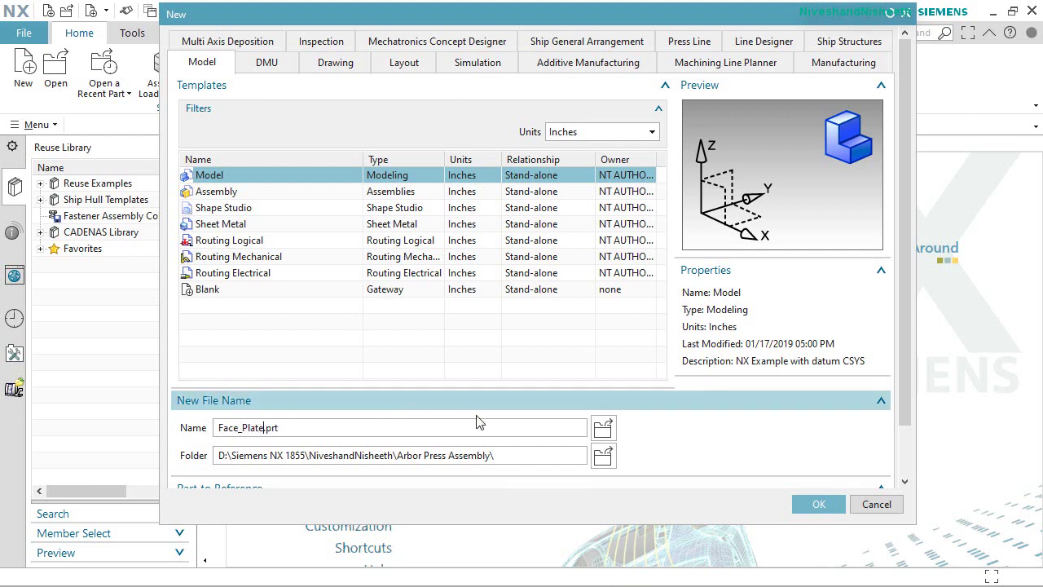
left_click(818, 505)
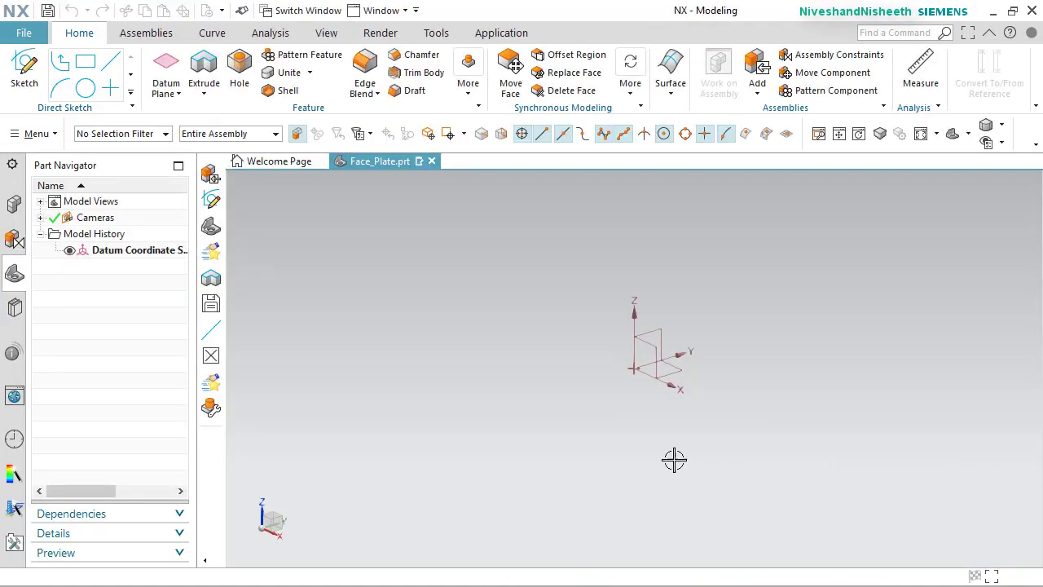
Create a sketch on the XZ plane of the datum coordinate system.
left_click(25, 70)
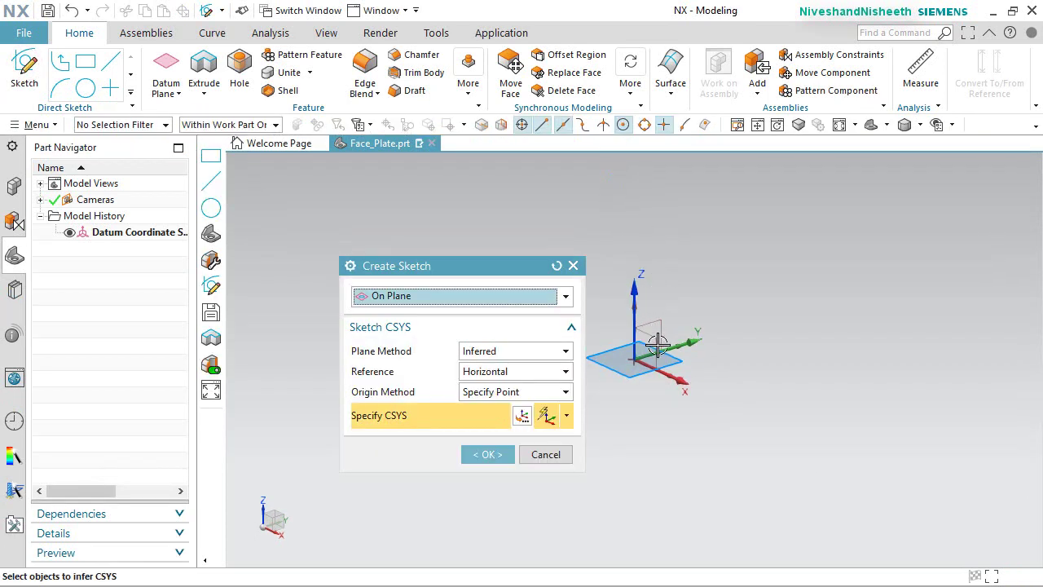
left_click(658, 346)
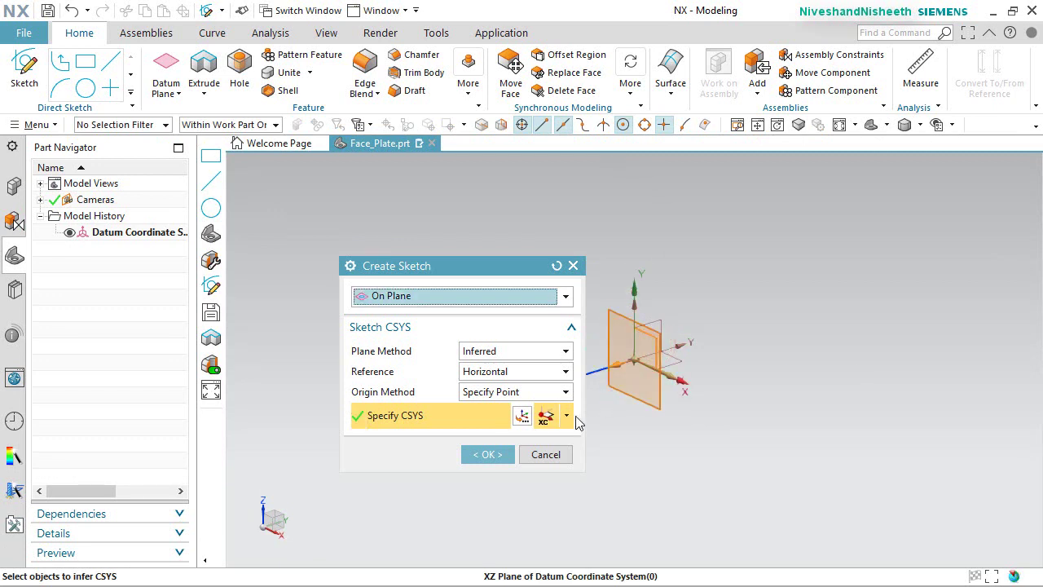
left_click(487, 455)
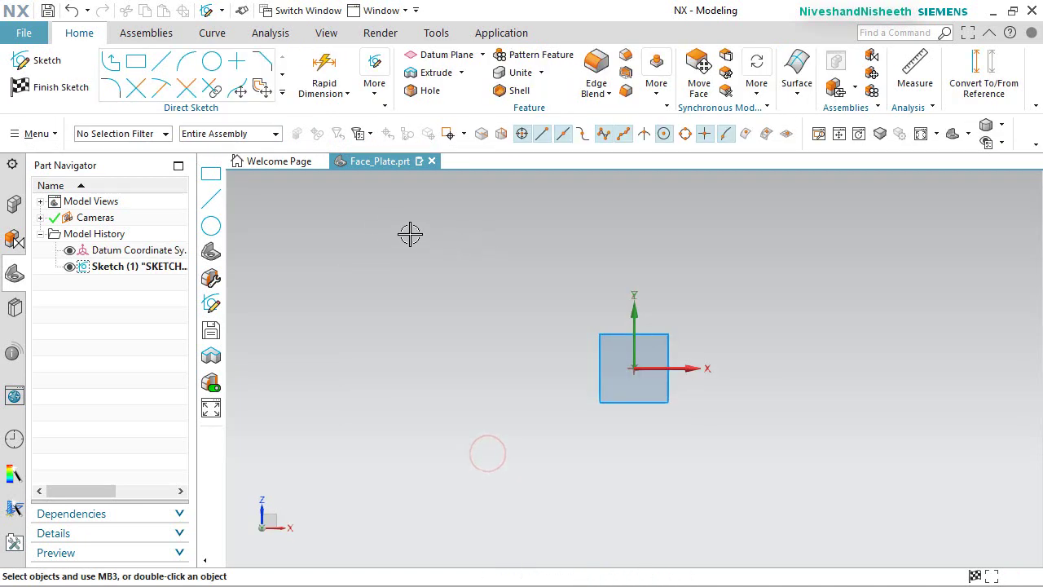
Draw a from-center rectangle at the sketch origin, about 5.6 in wide and 6.1 in high, and move its height dimension outward.
left_click(282, 95)
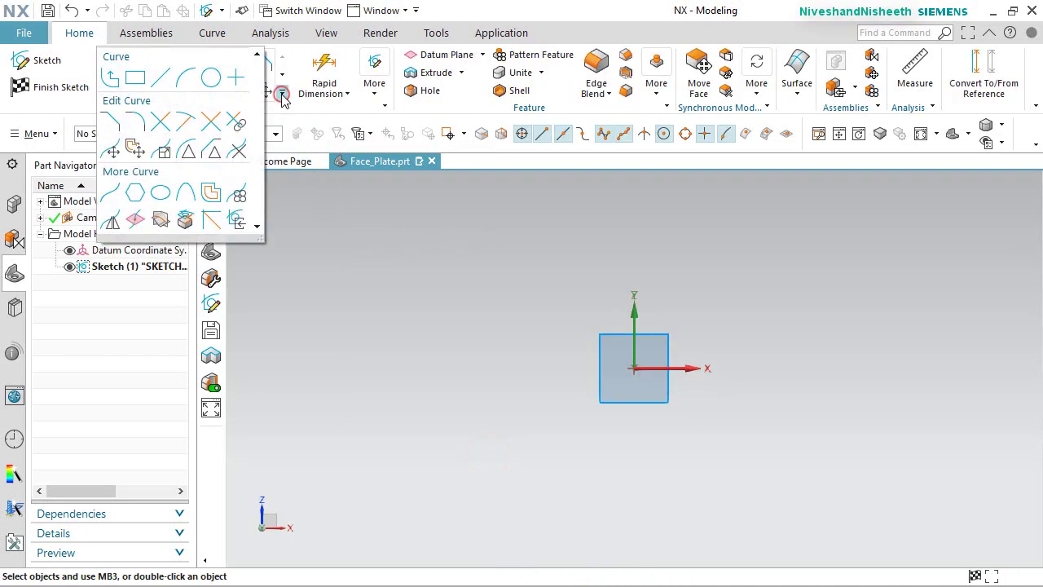
left_click(139, 81)
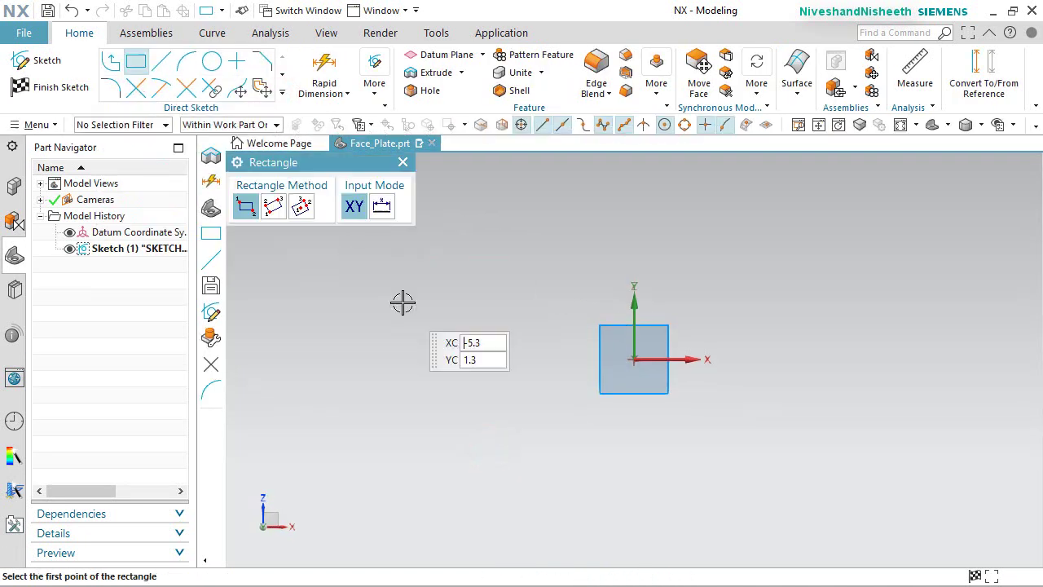
left_click(300, 209)
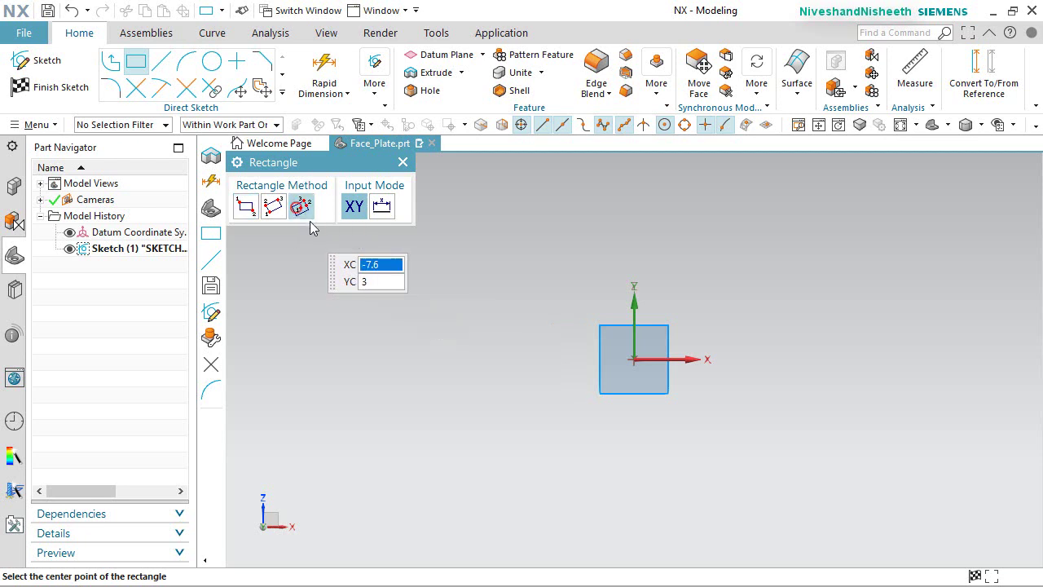
left_click(635, 359)
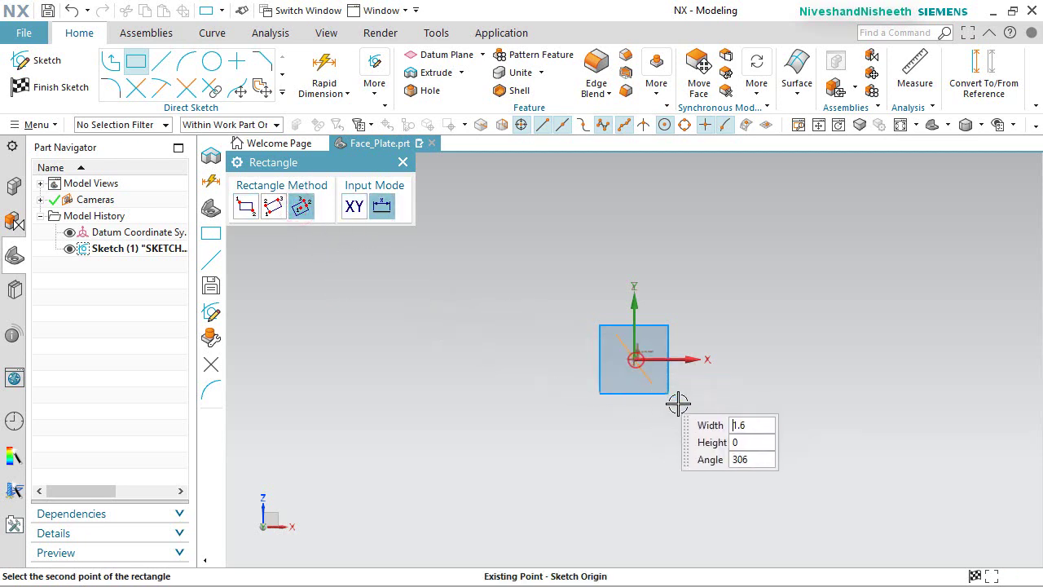
left_click(757, 358)
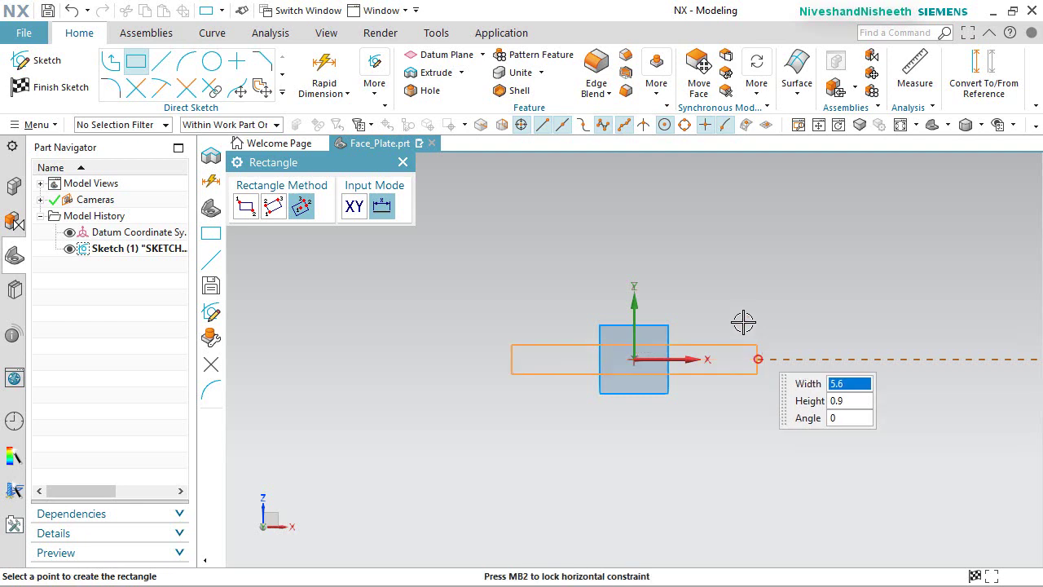
left_click(724, 226)
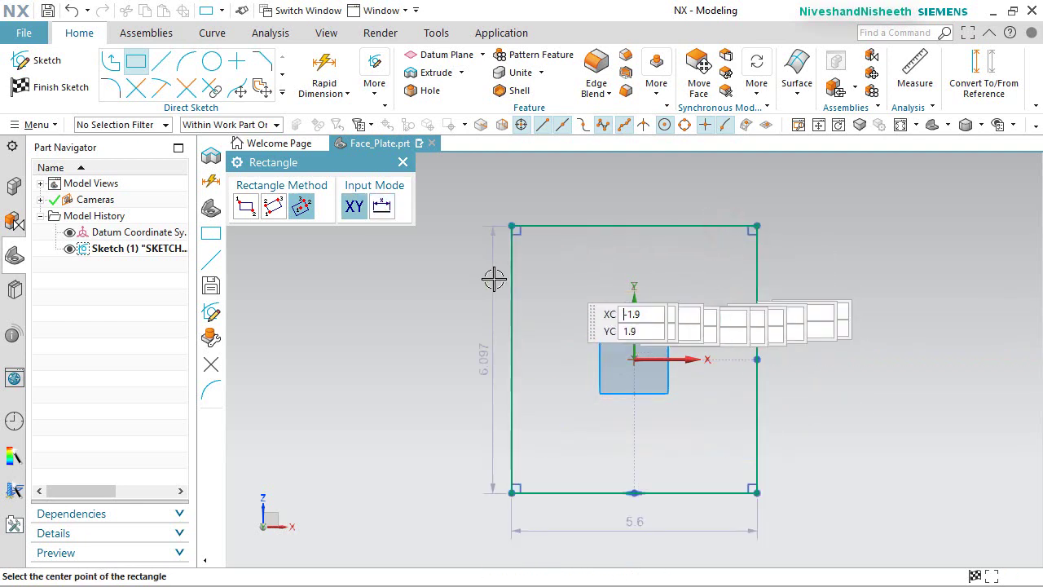
right_click(416, 283)
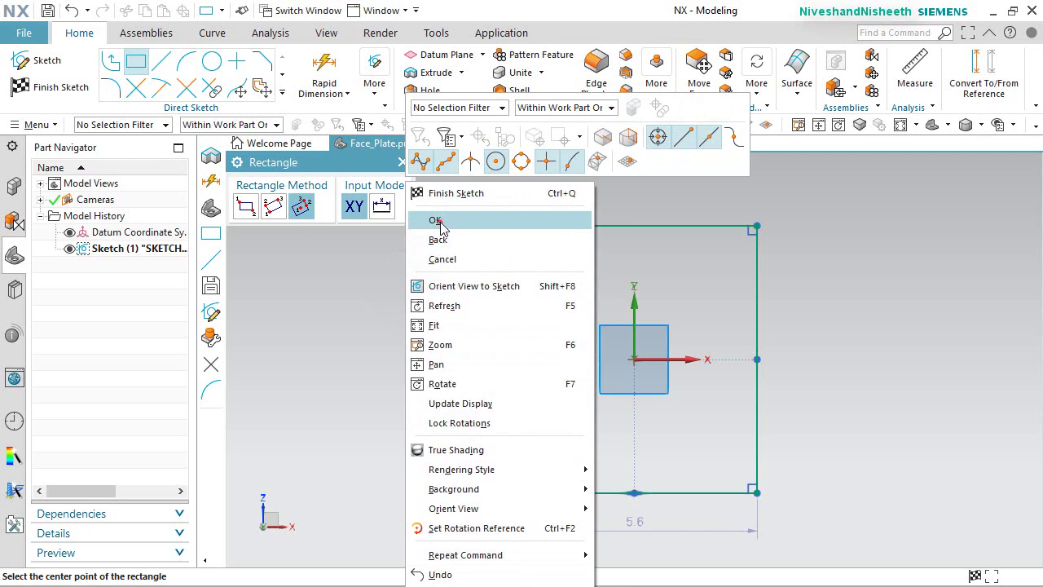
left_click(440, 221)
left_click_drag(489, 372, 454, 351)
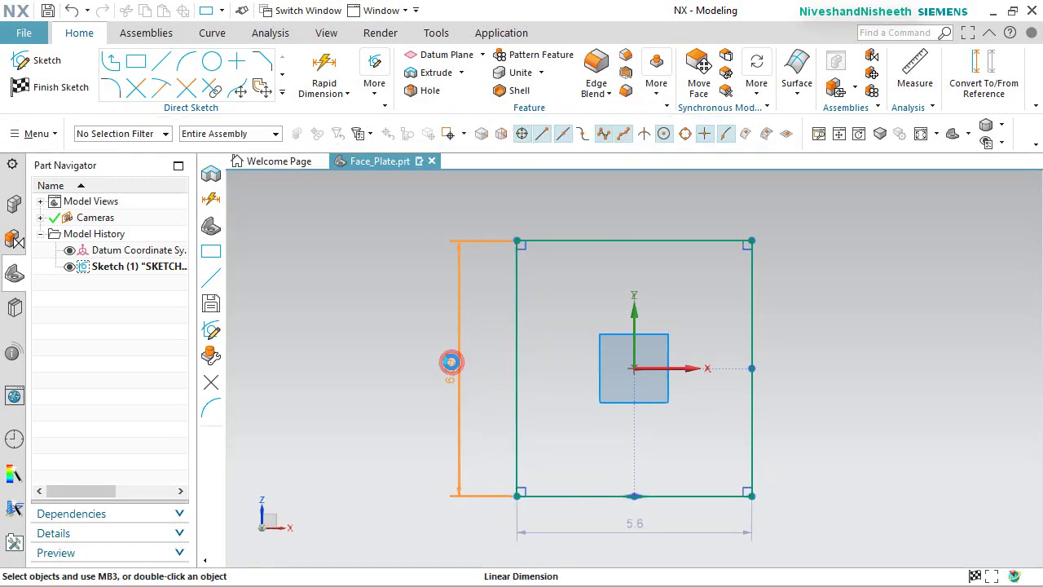
Set the centred rectangle's height to 2.5 in and its width to 1.75 in.
double_click(451, 362)
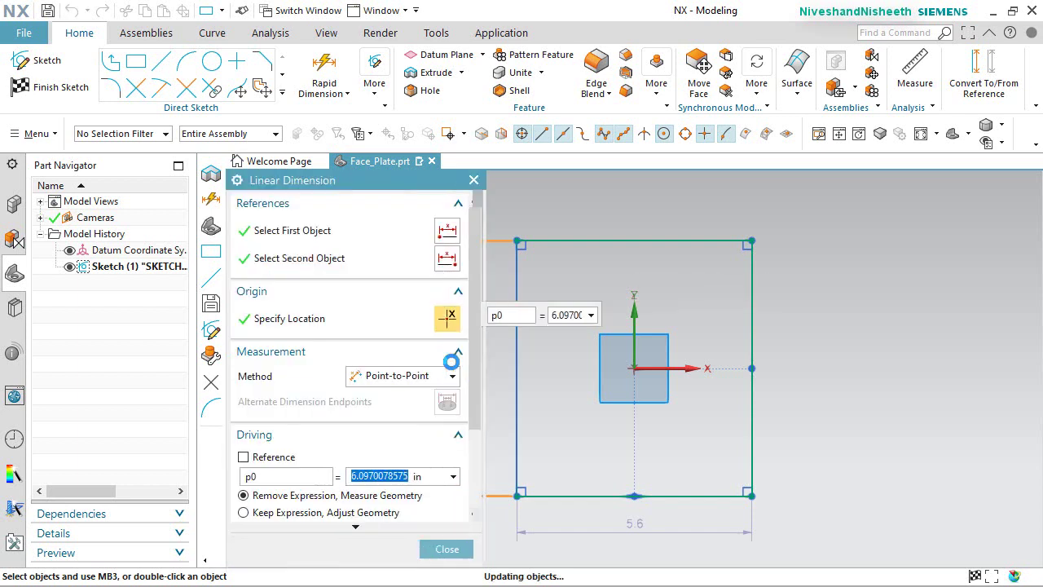
type("2.5")
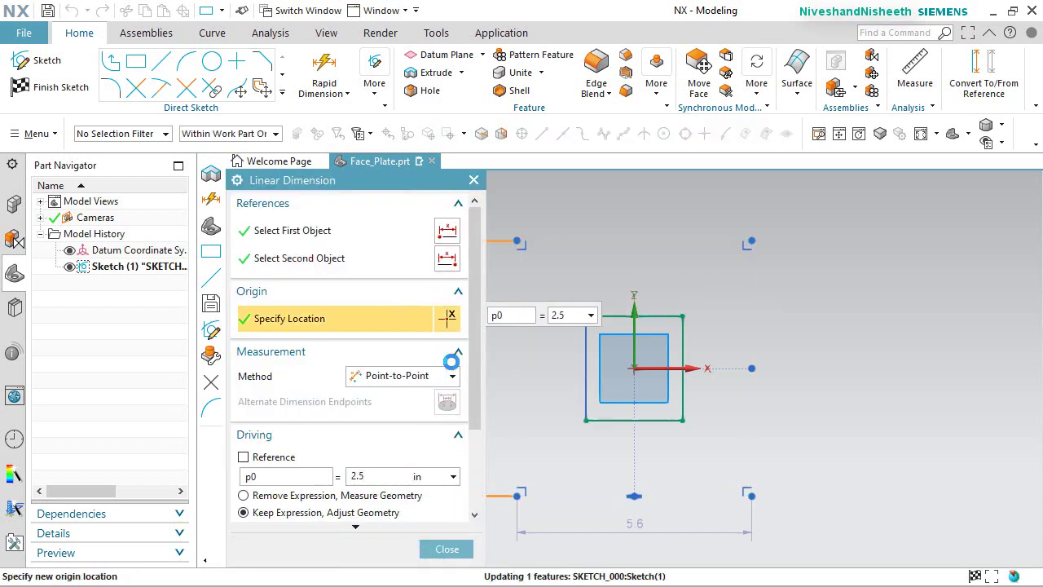
middle_click(694, 450)
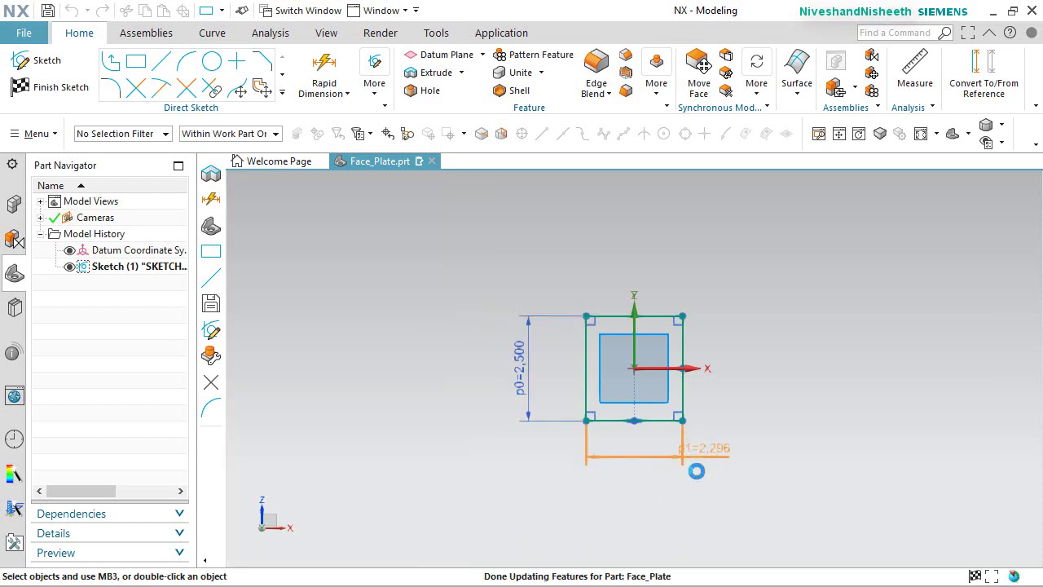
double_click(696, 471)
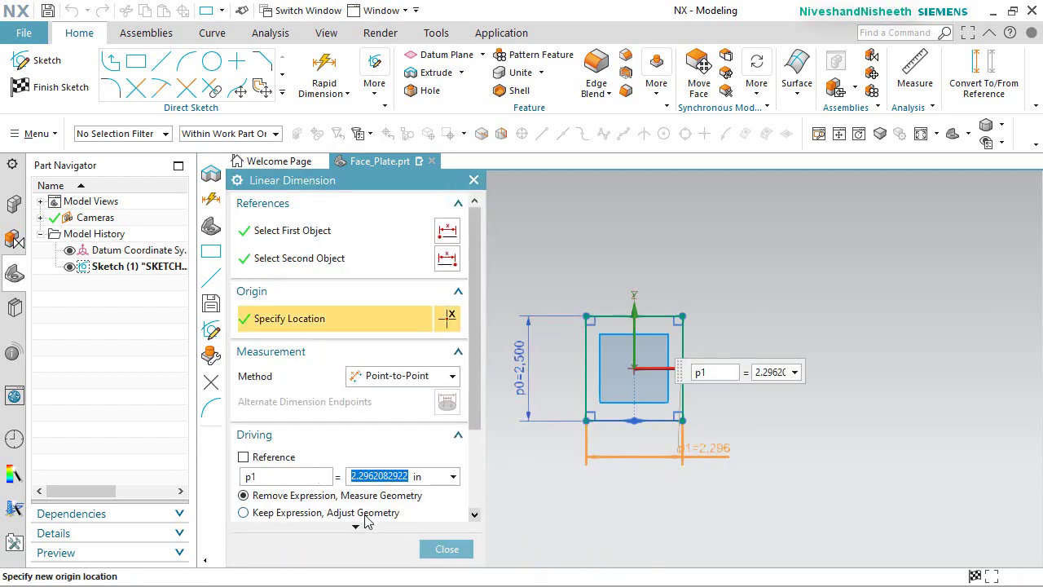
type("1.75")
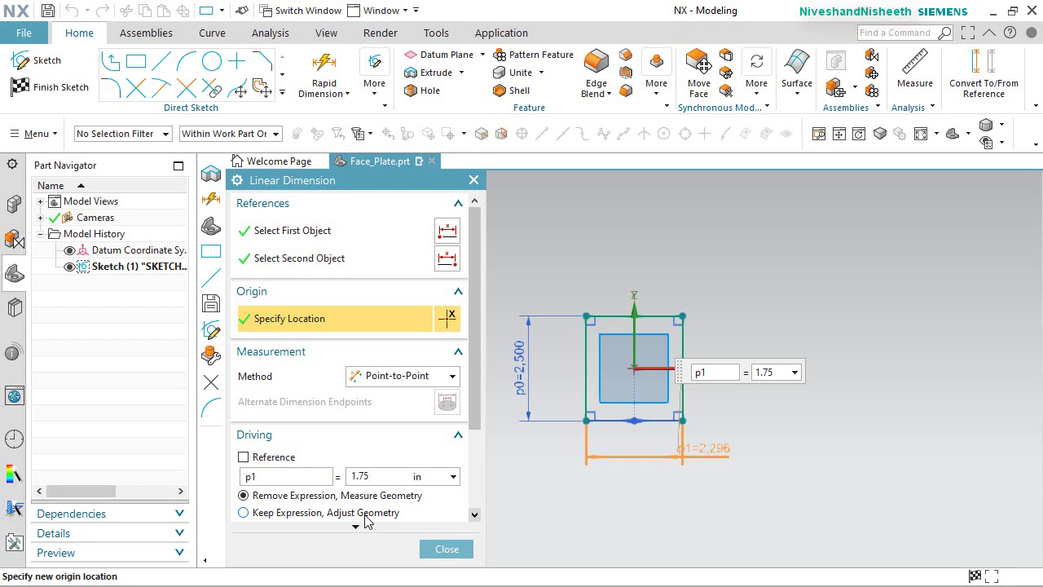
left_click(366, 515)
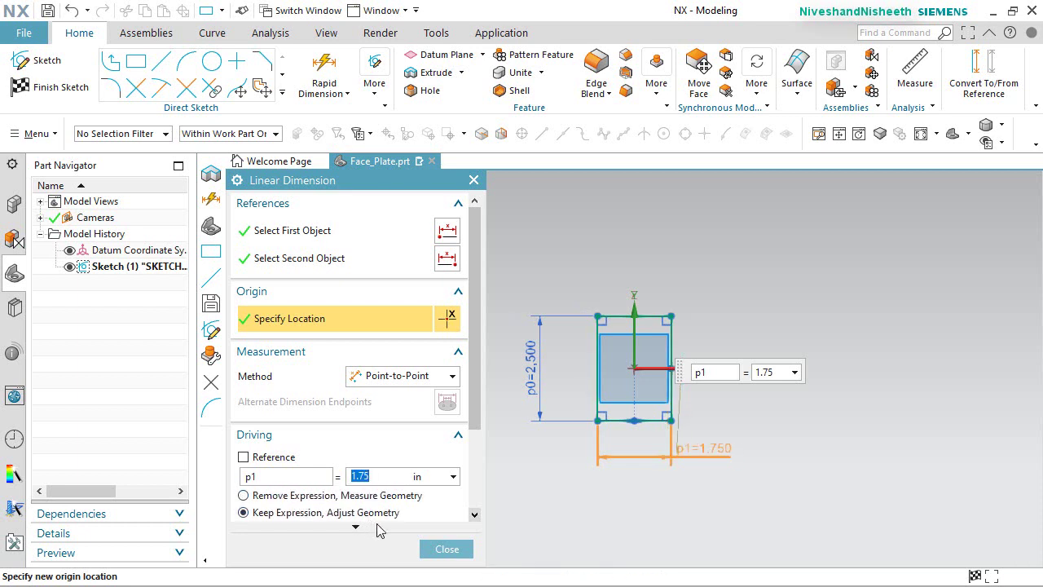
left_click(447, 549)
scroll(698, 424, "up", 3)
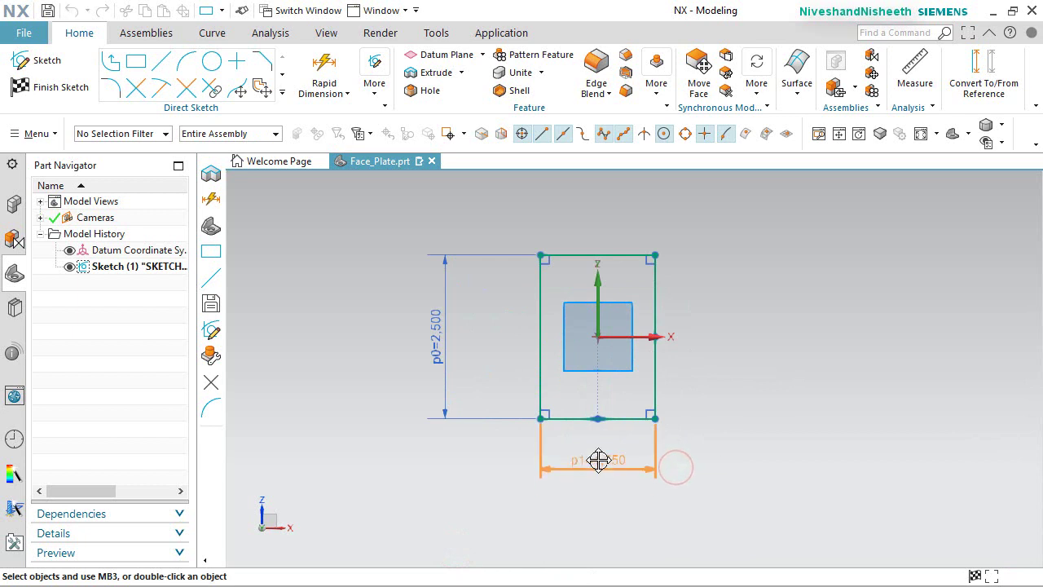
left_click(731, 384)
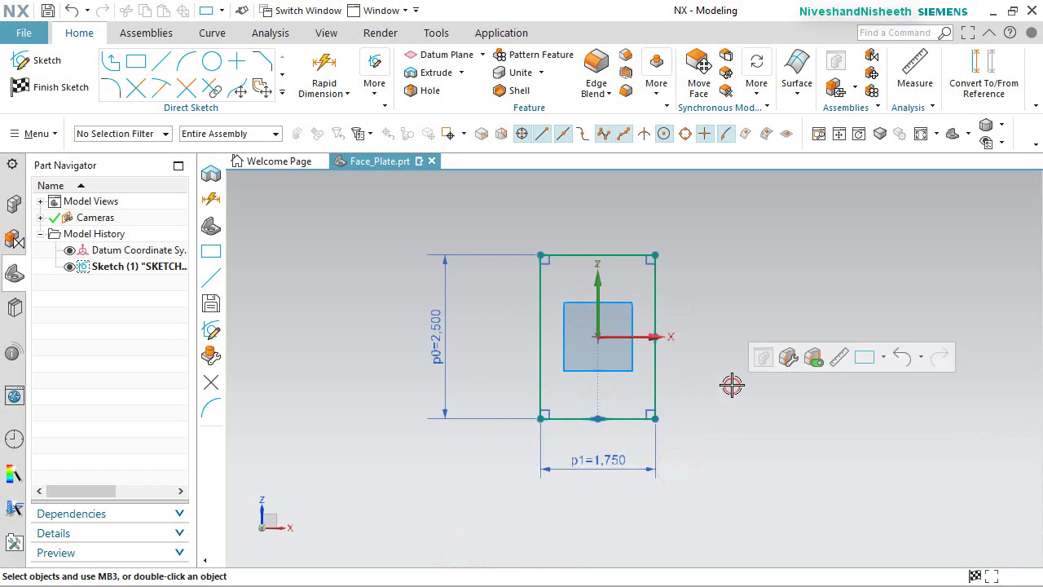
Finish the rectangle sketch and return to modeling.
left_click(758, 254)
right_click(759, 285)
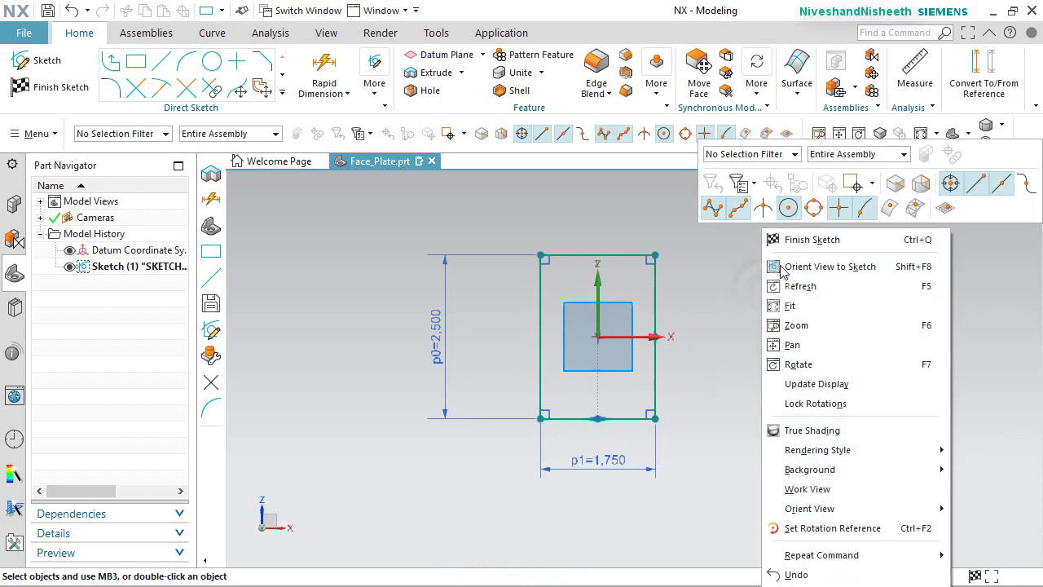
left_click(799, 237)
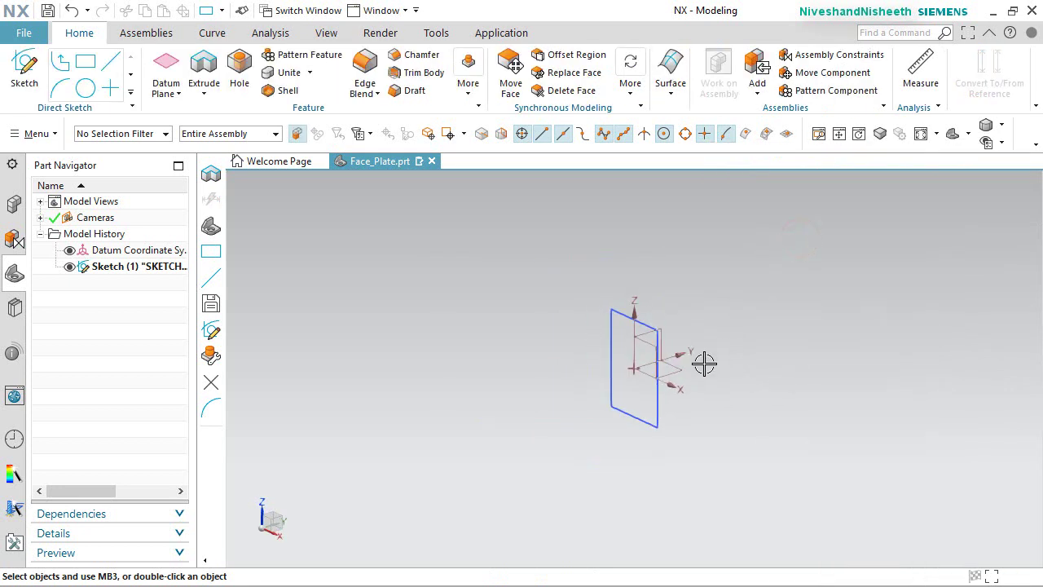
Extrude the rectangle sketch from 0 to 0.5 in as the solid body of the face plate.
middle_click_drag(664, 361, 637, 358)
scroll(636, 358, "up", 2)
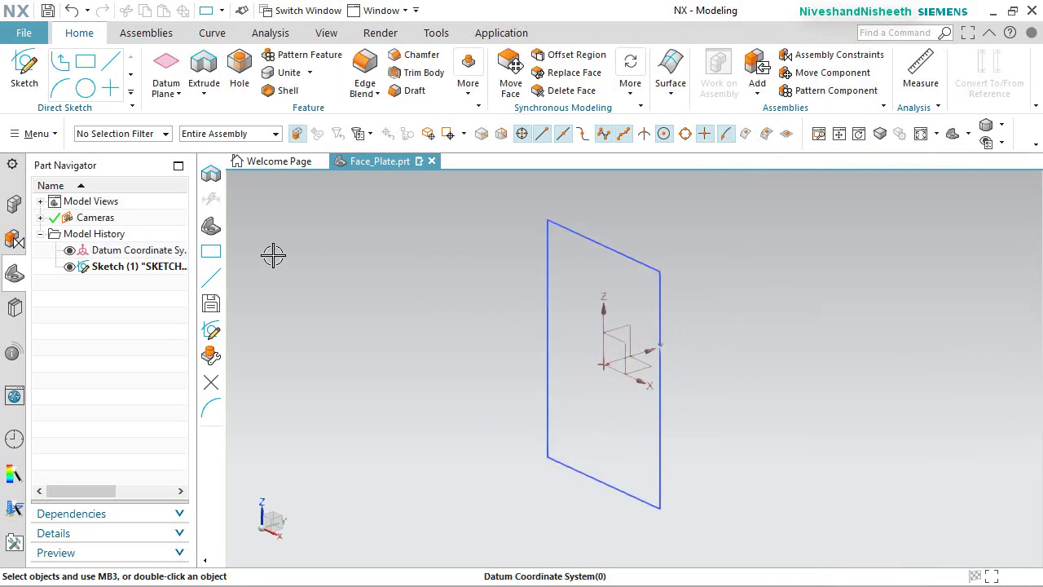
left_click(204, 72)
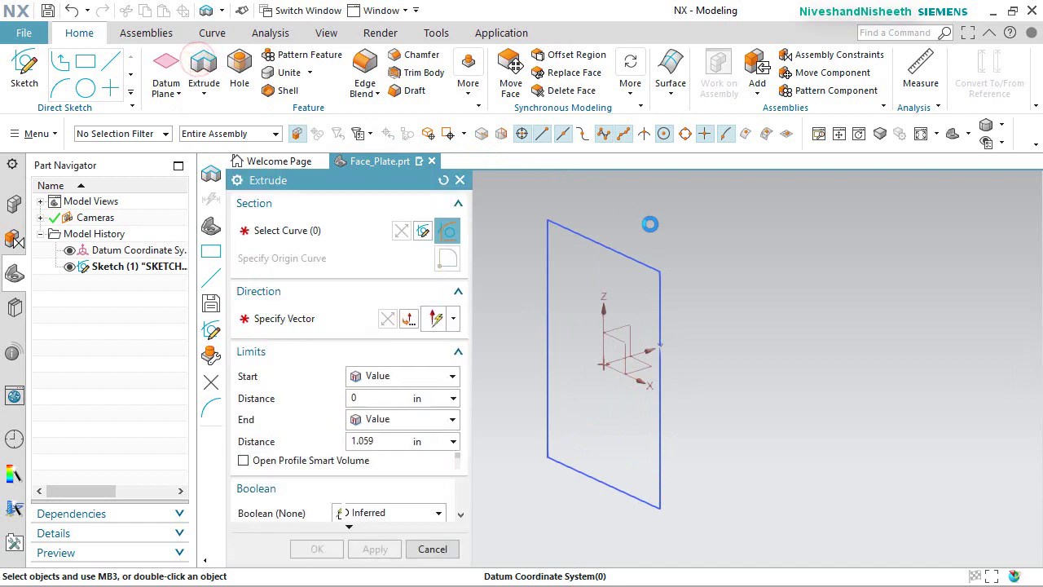
left_click(629, 255)
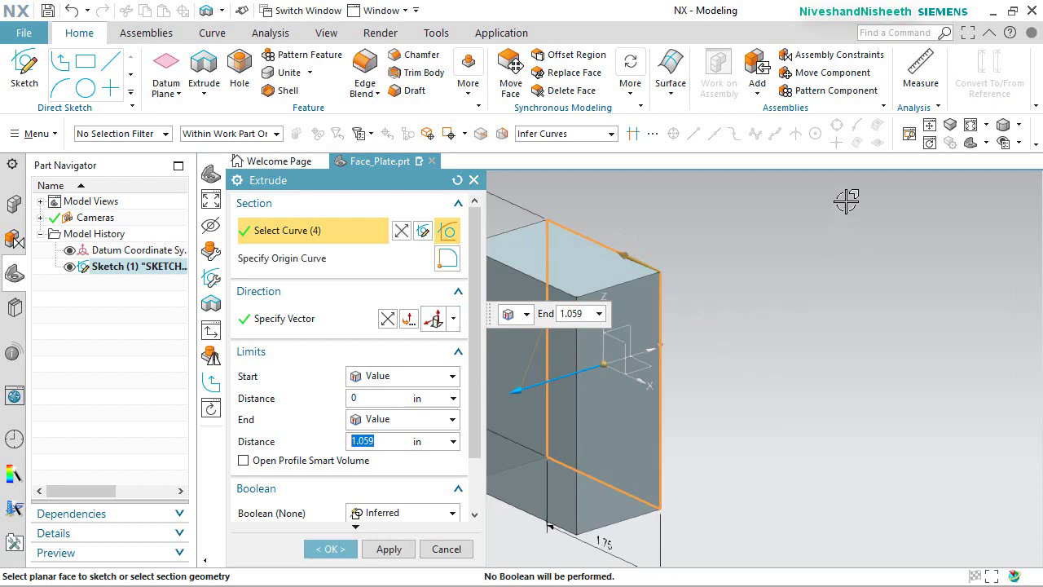
key("ctrl+f")
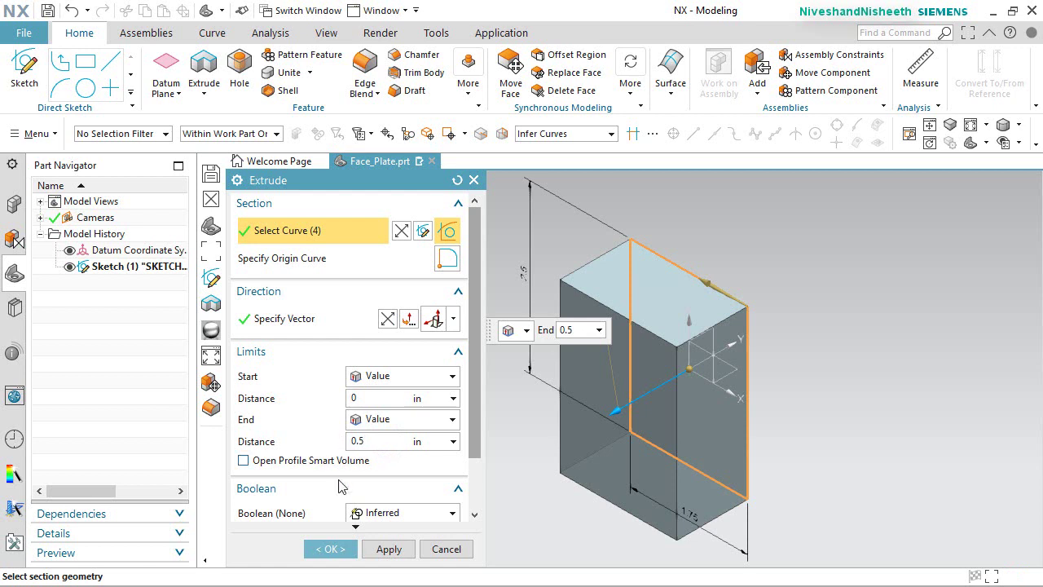
left_click(331, 549)
scroll(756, 414, "up", 1)
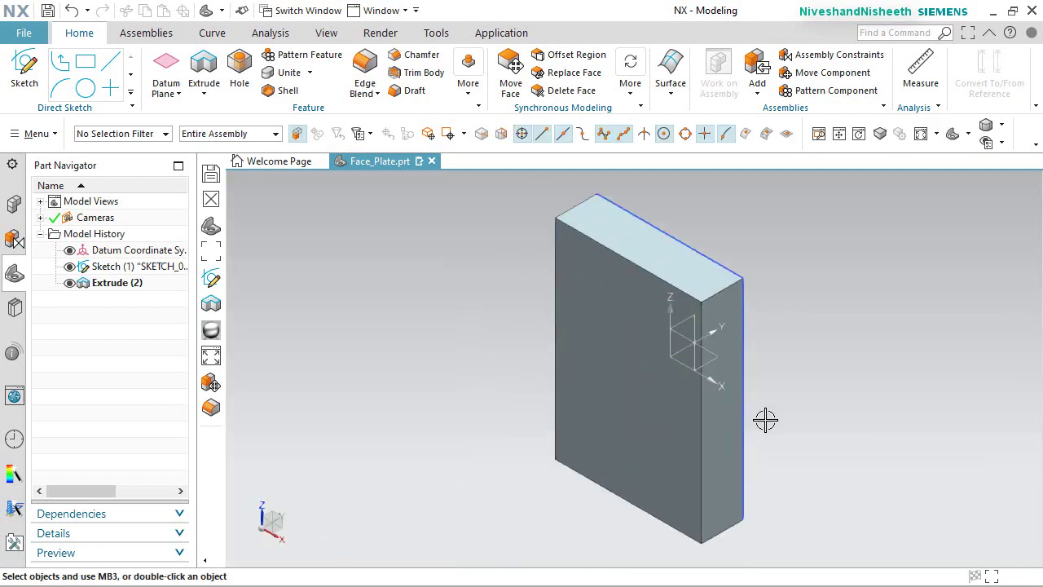
Hide the plate's base sketch and save the part.
left_click(69, 267)
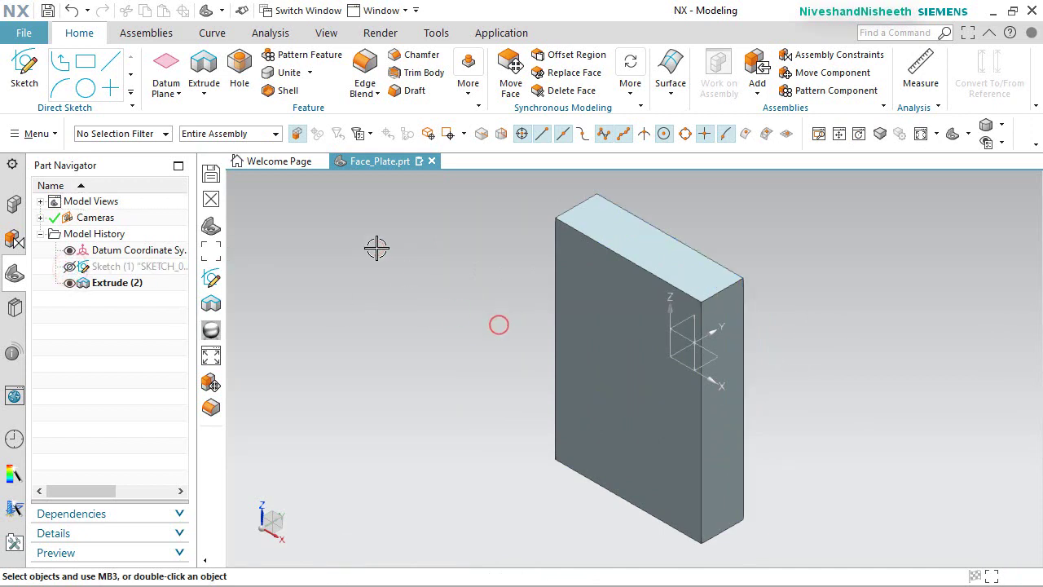
left_click(48, 11)
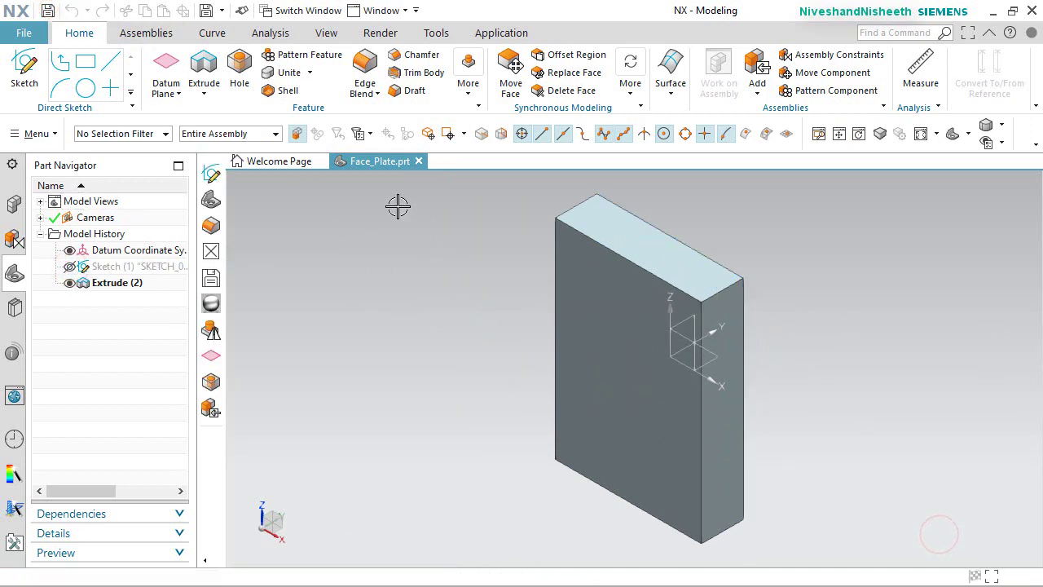
Set up a simple general Hole with a 0.25 in diameter and a Through Body depth limit.
left_click(239, 62)
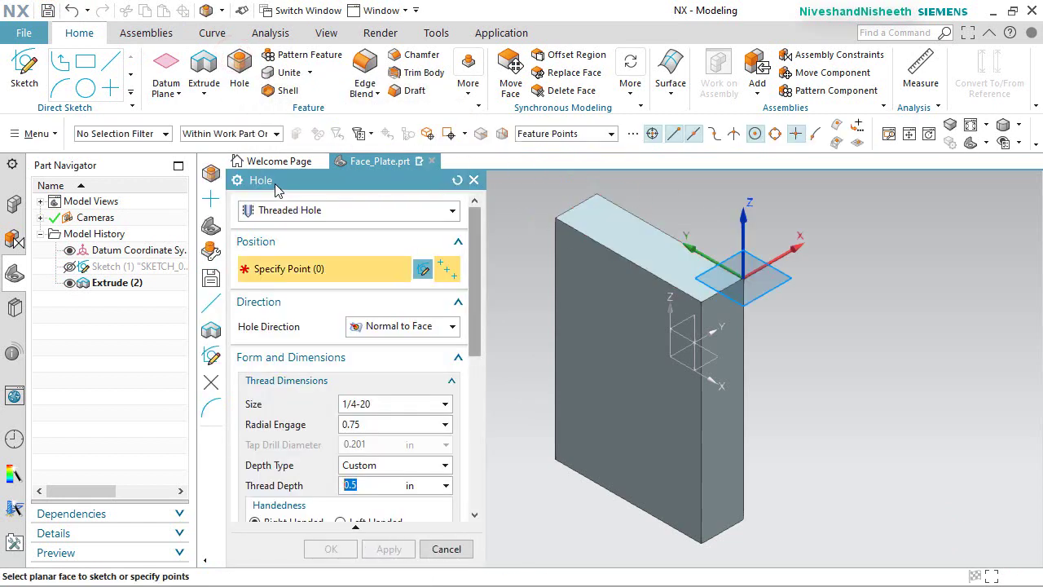
left_click(273, 182)
left_click(453, 212)
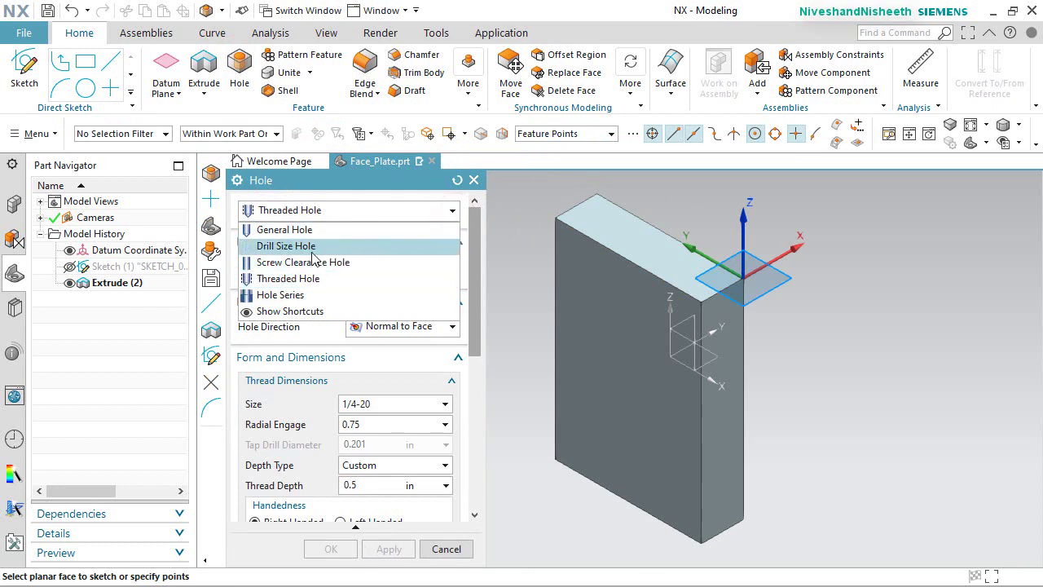
left_click(292, 233)
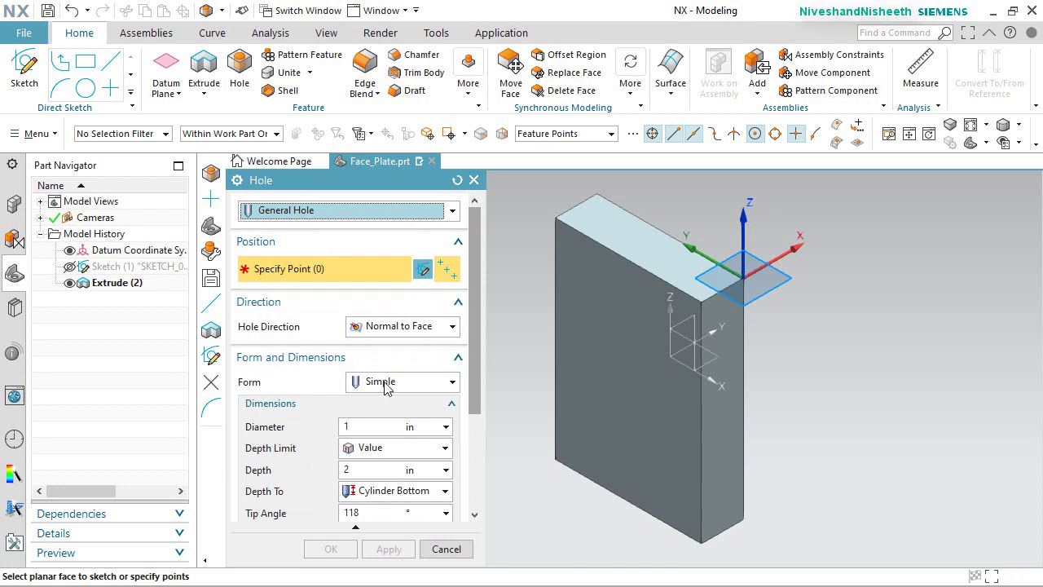
left_click(376, 426)
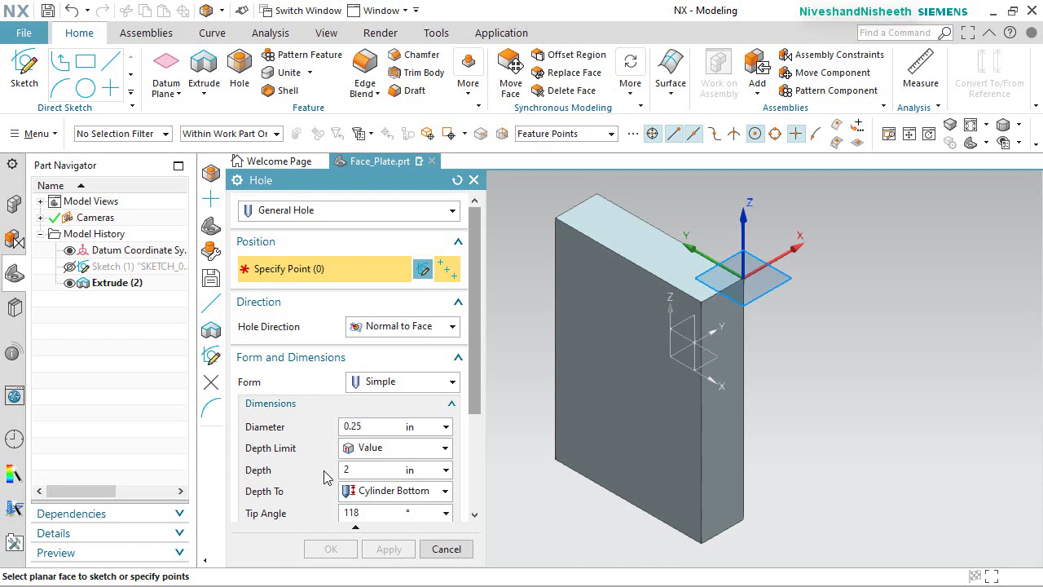
left_click(445, 448)
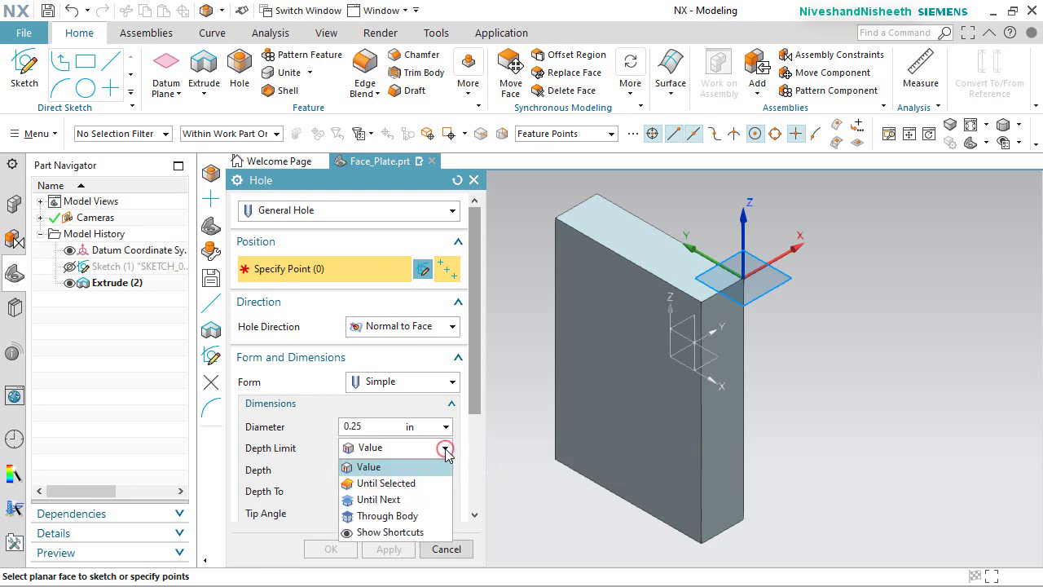
left_click(418, 516)
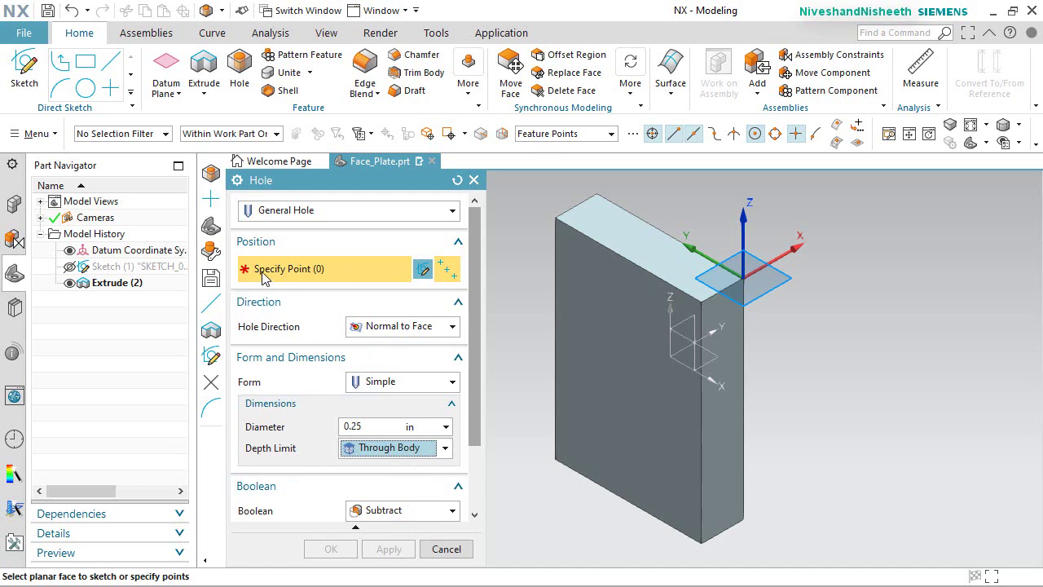
Place four hole points on the plate's large front face, one towards each corner, and end point placement.
left_click(602, 316)
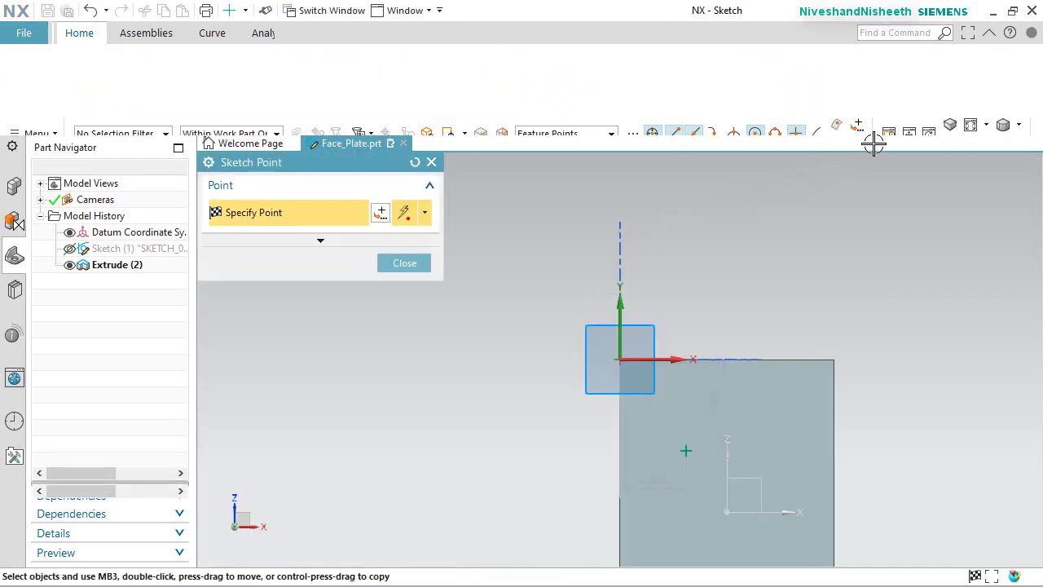
left_click(860, 124)
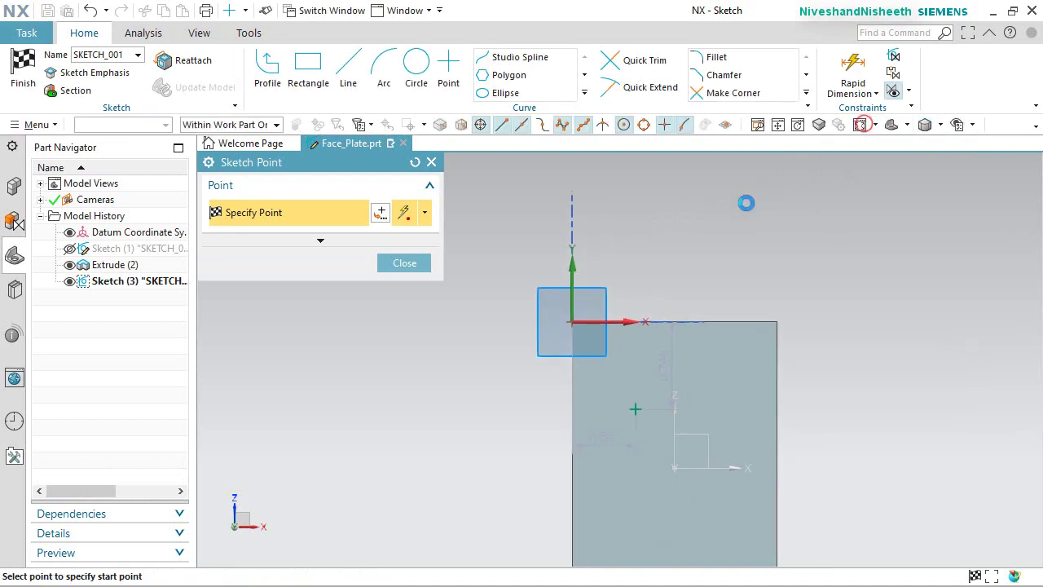
left_click(679, 367)
left_click(571, 511)
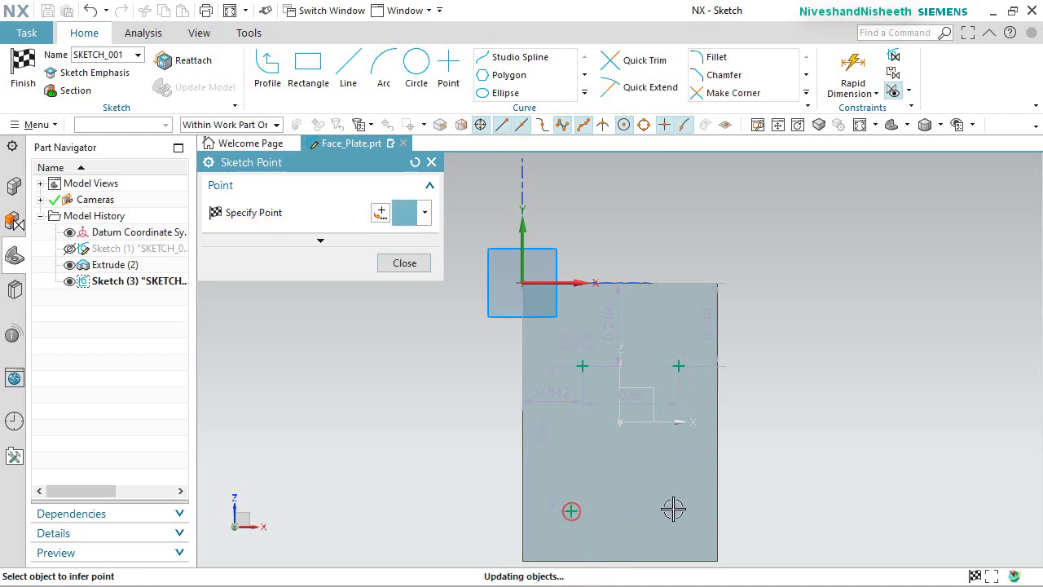
left_click(682, 507)
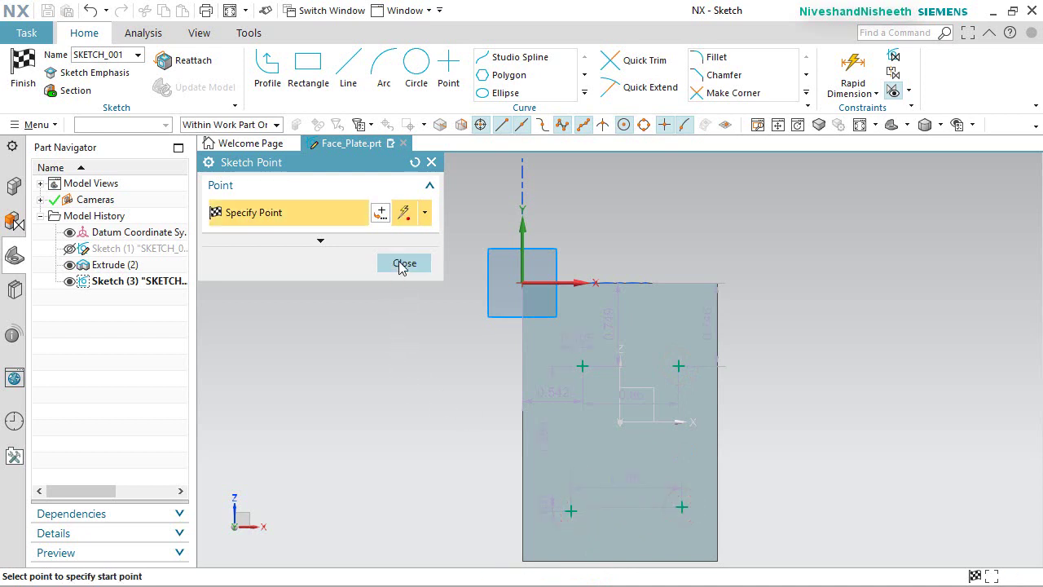
left_click(405, 263)
Constrain the two upper hole points to be horizontally aligned.
key("ctrl+f")
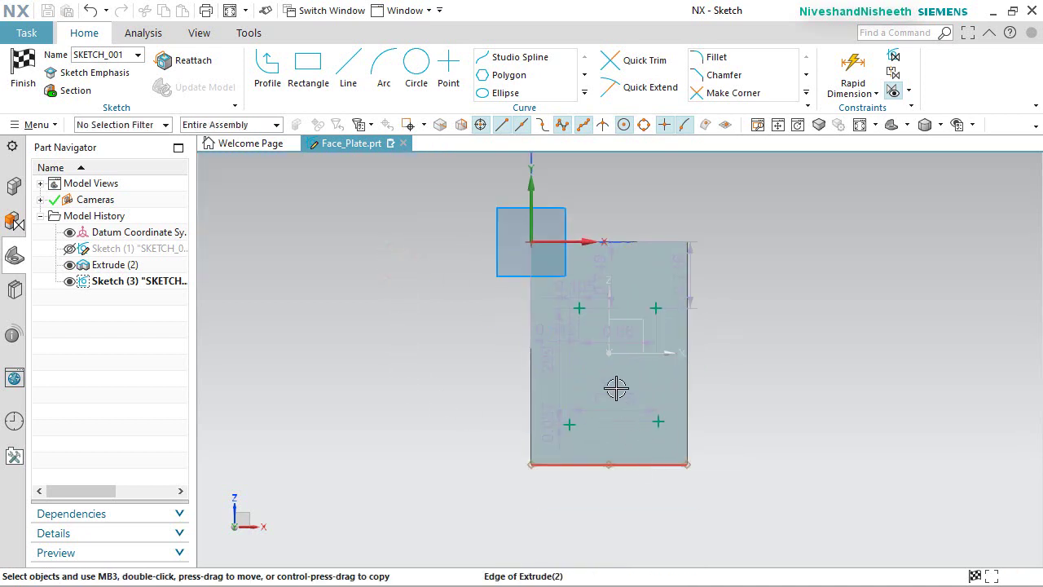
left_click(569, 291)
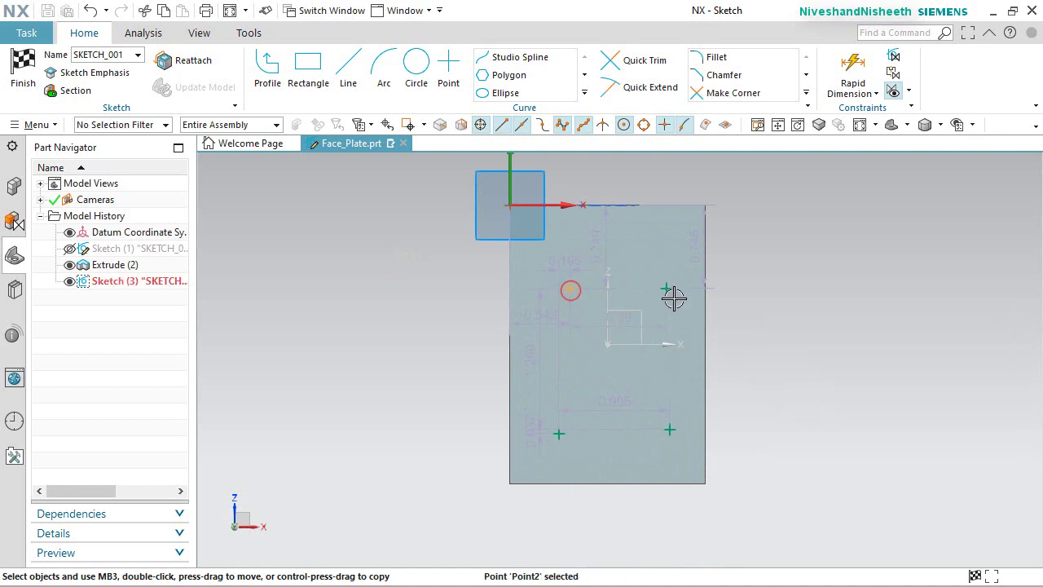
left_click(666, 291)
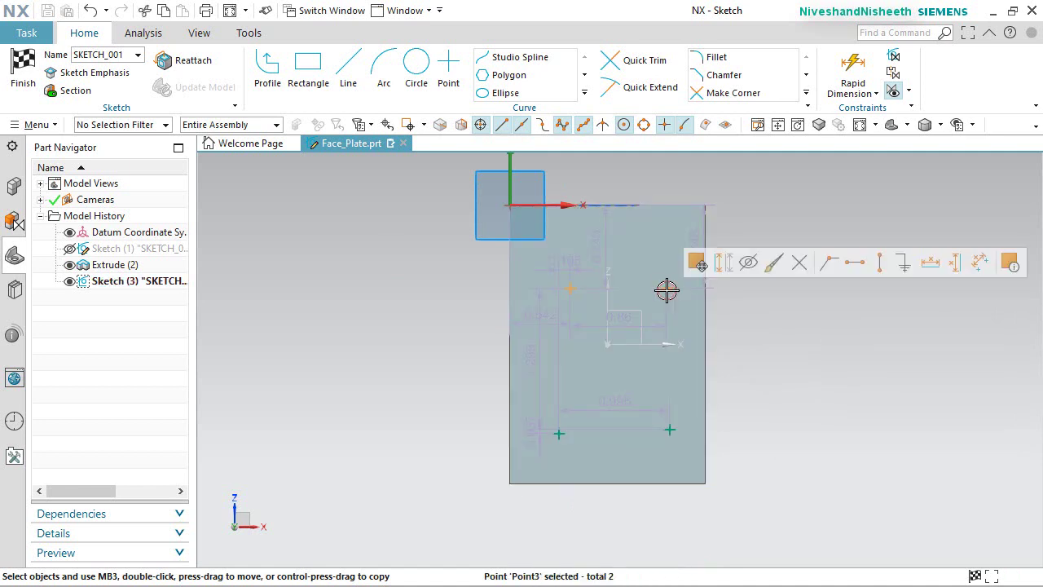
left_click(853, 267)
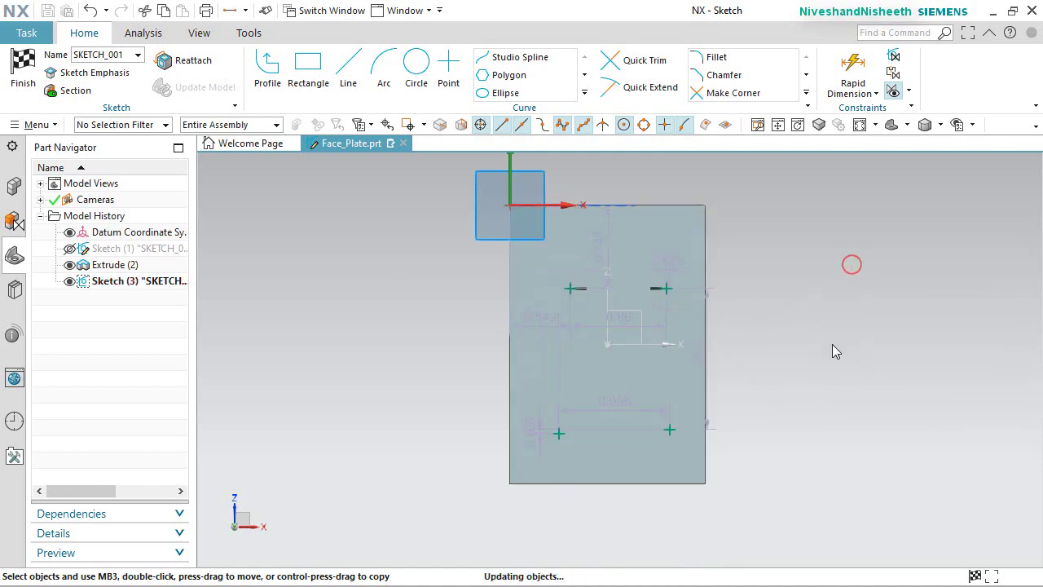
Constrain the left pair and the right pair of hole points to be vertically aligned.
left_click(572, 289)
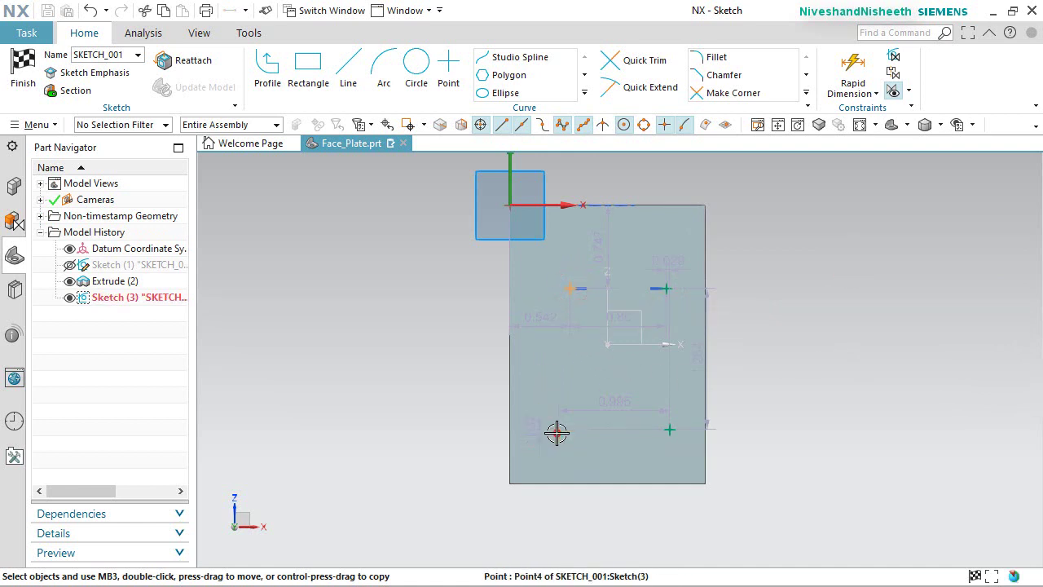
left_click(557, 433)
left_click(769, 405)
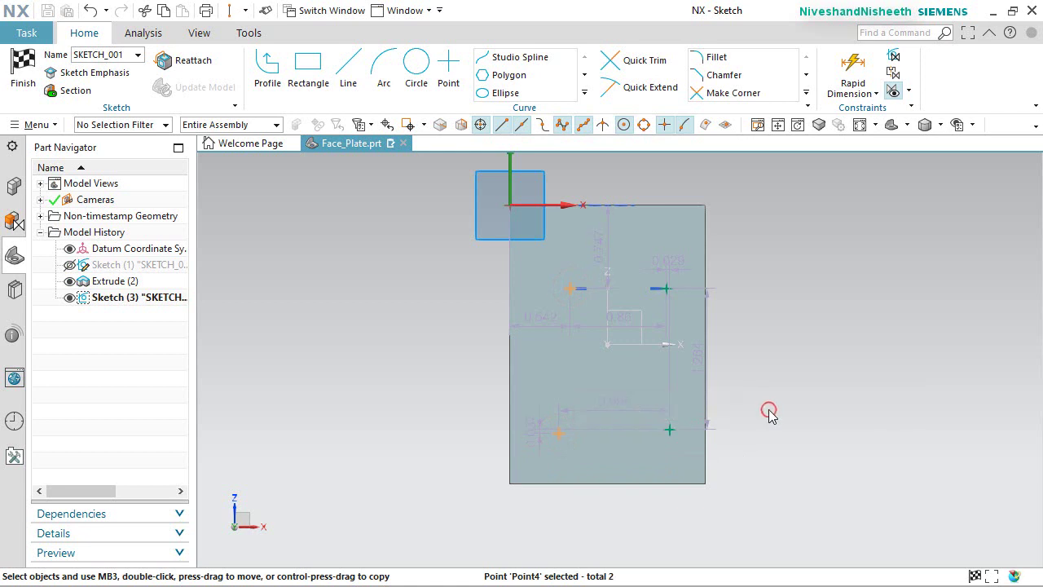
left_click(661, 289)
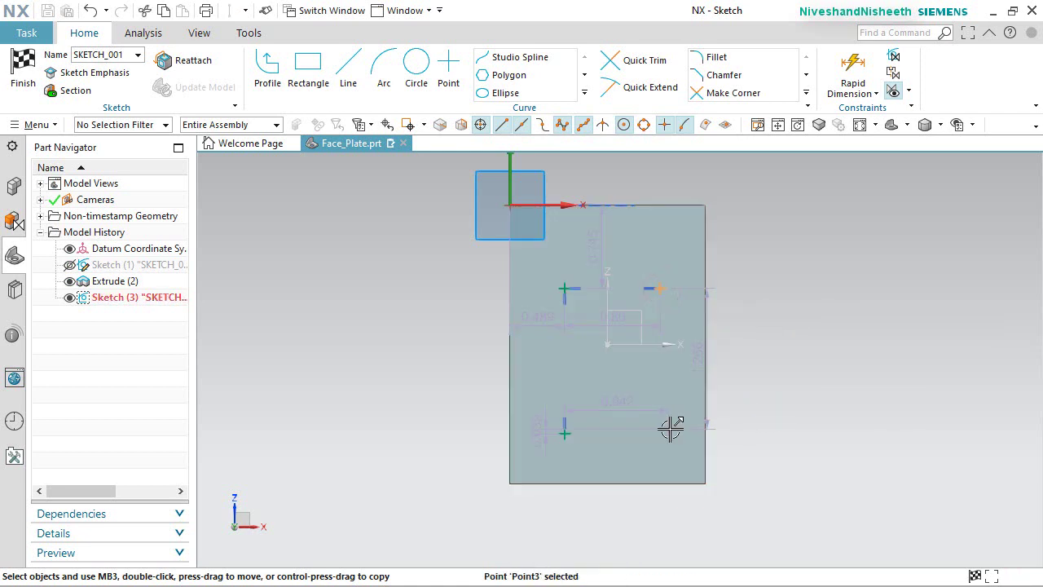
left_click(670, 427)
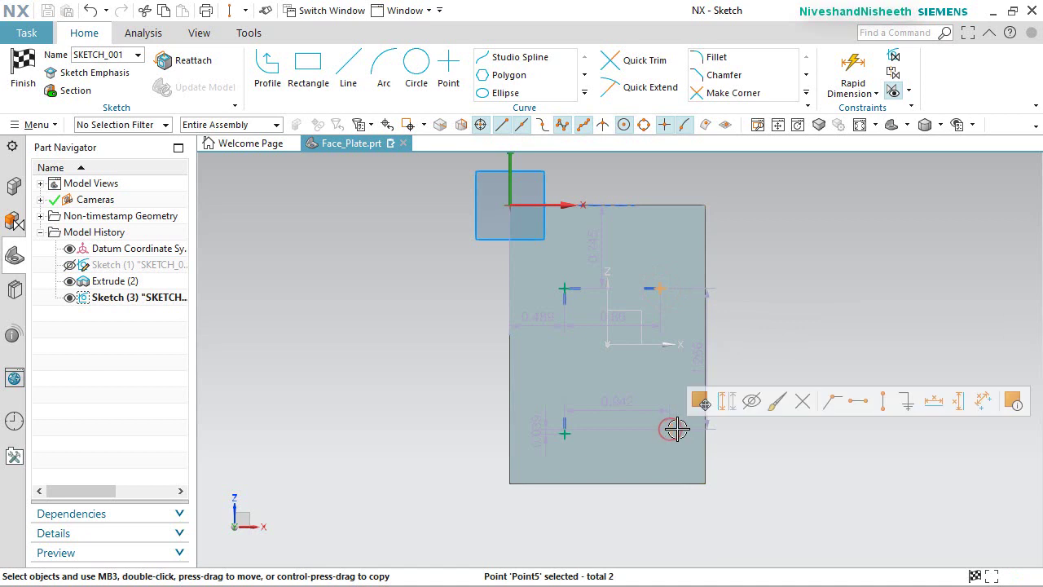
left_click(884, 405)
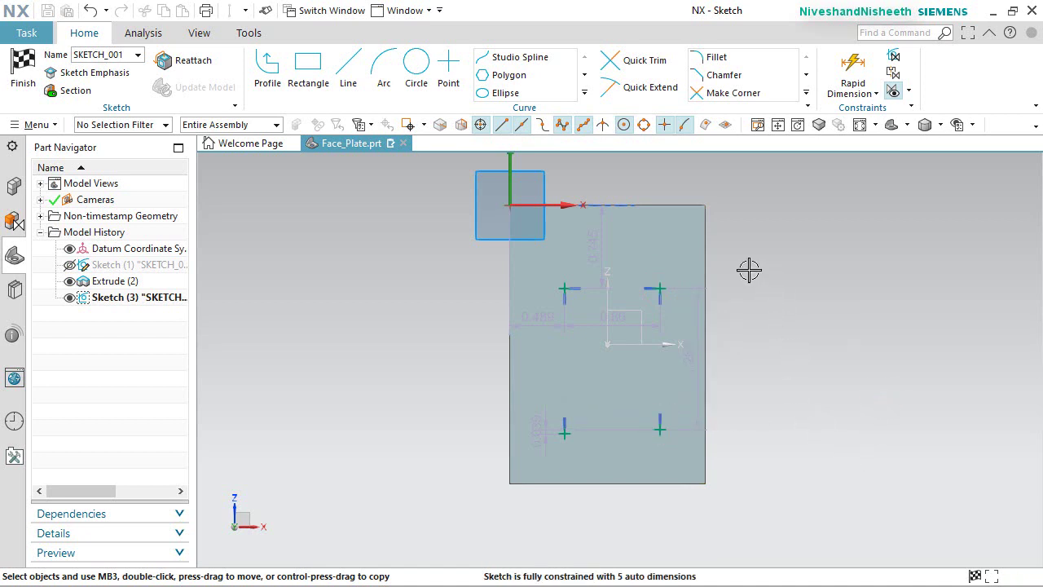
Move the upper hole points' vertical dimension outside the plate and set their distance from the top edge to 0.25 in.
left_click_drag(591, 250, 469, 249)
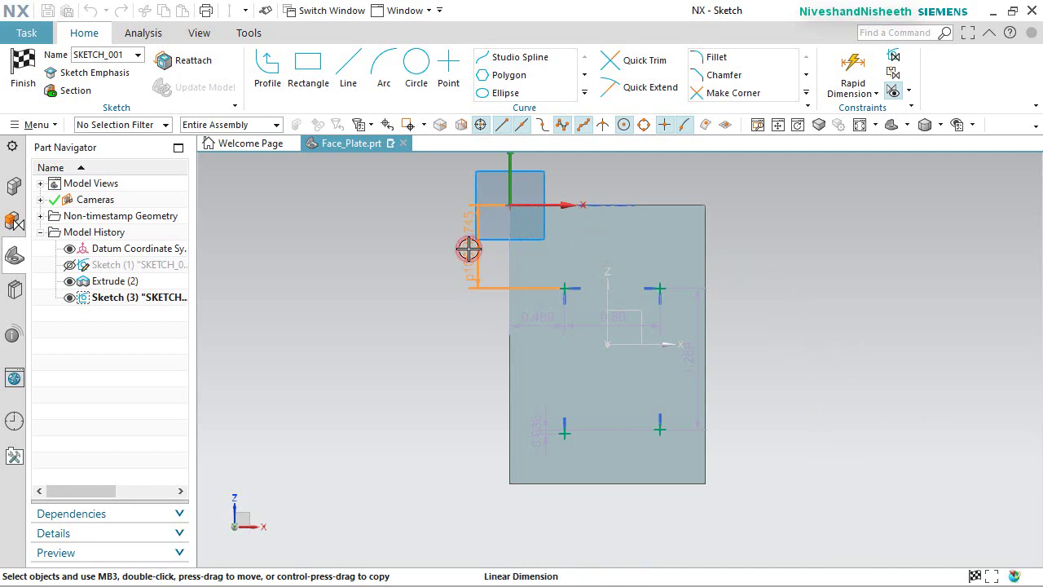
double_click(469, 248)
type(".25")
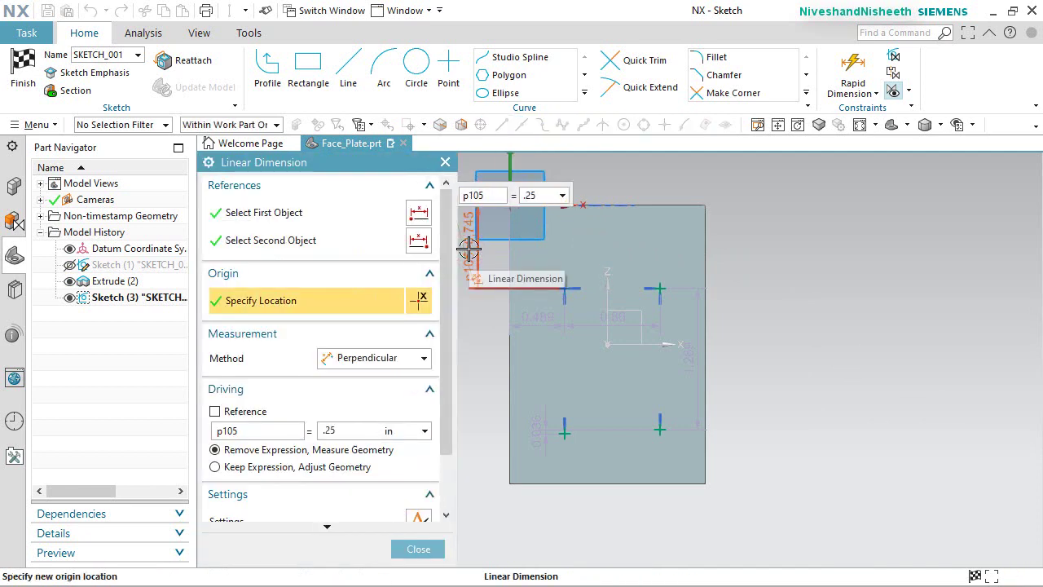
key("Return")
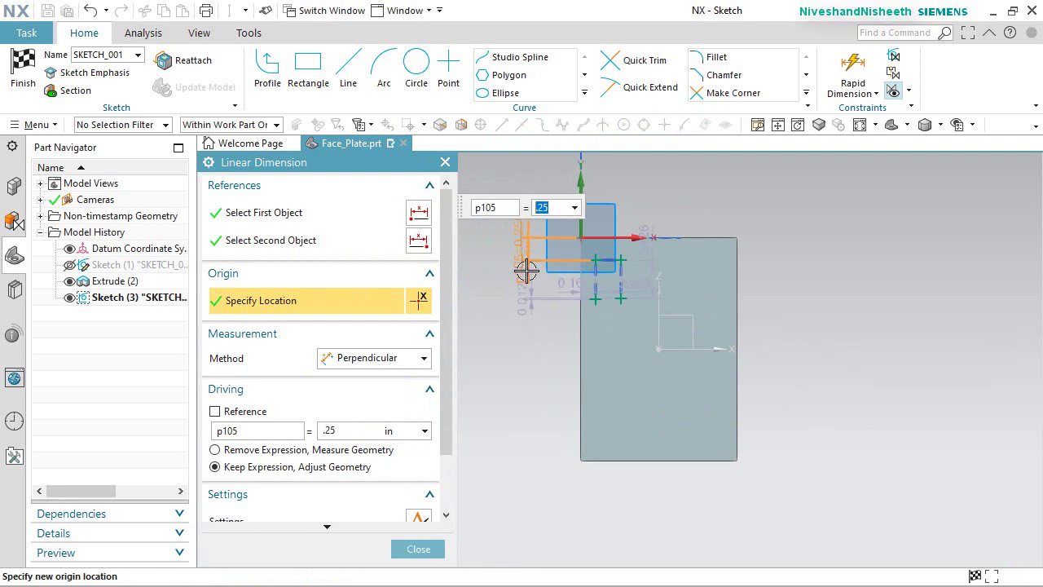
middle_click(616, 326)
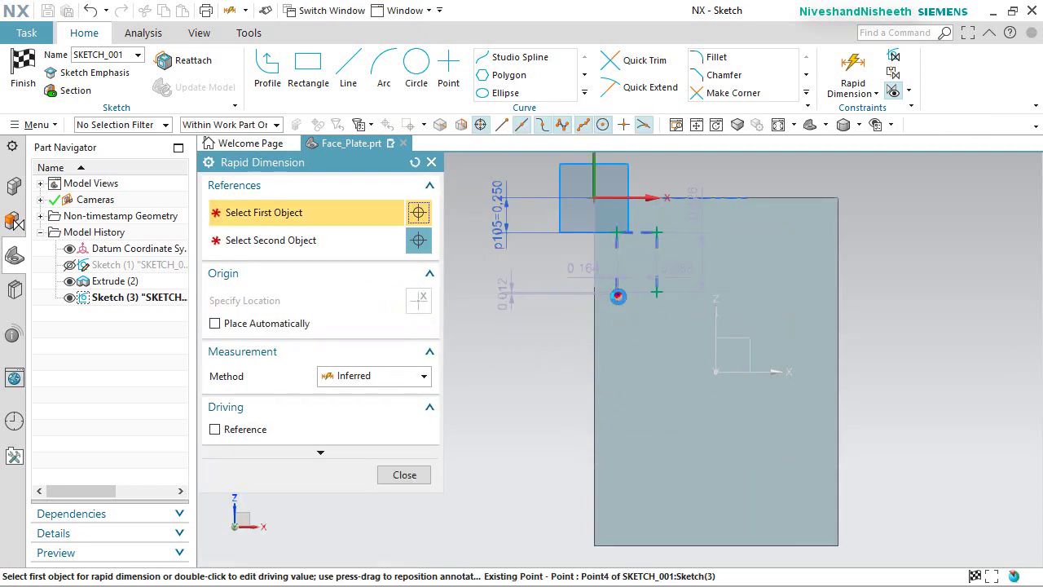
Dimension the lower-left hole point 0.25 in from the plate's bottom edge.
left_click(617, 295)
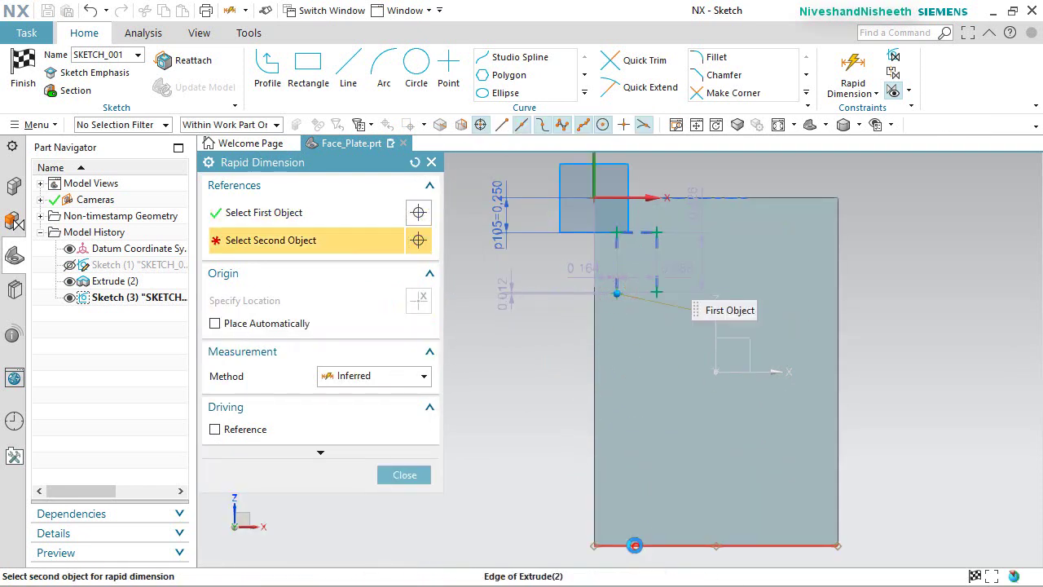
left_click(635, 545)
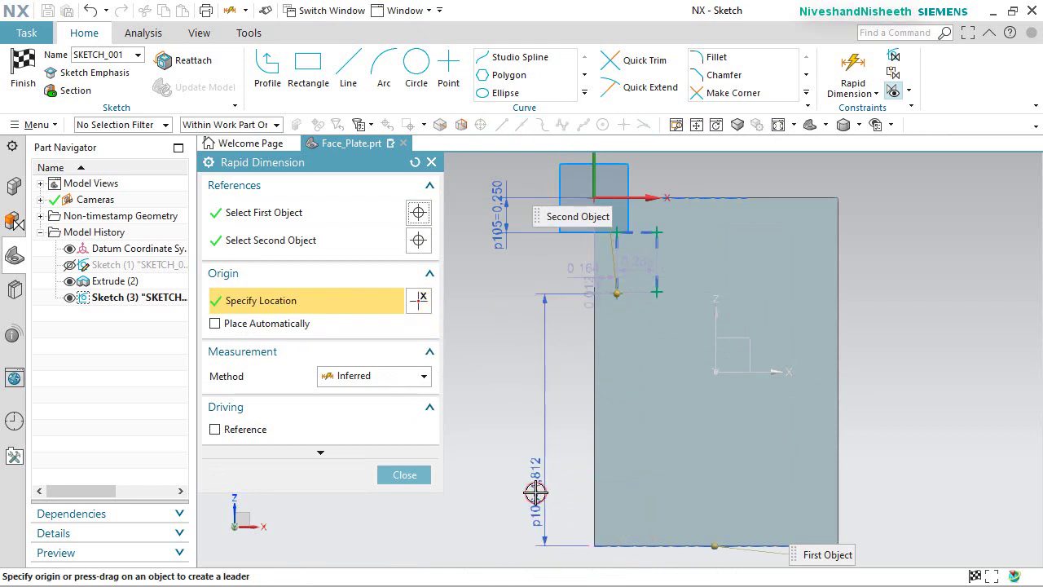
left_click(535, 492)
type(".25")
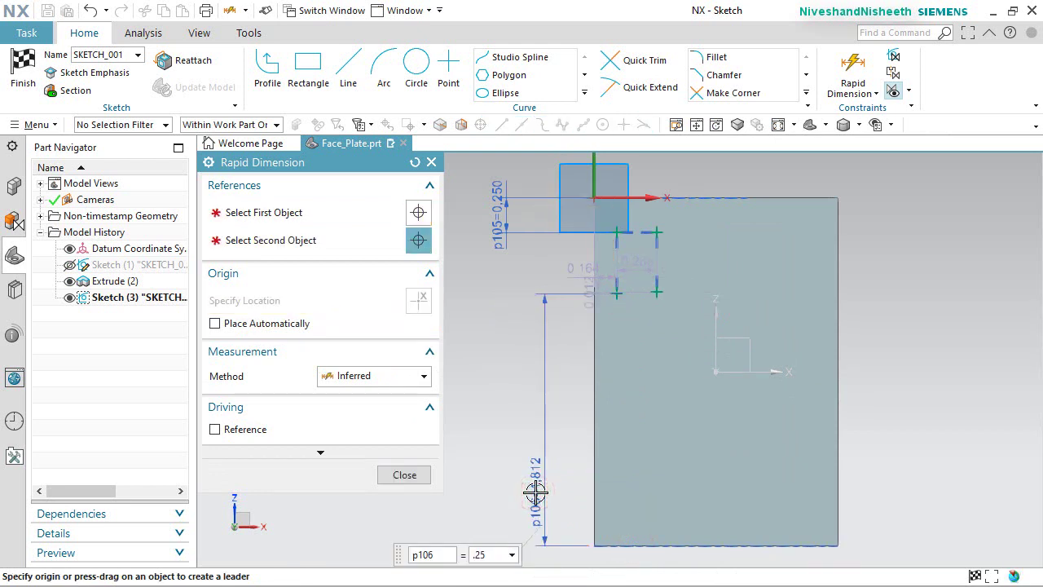
key("Return")
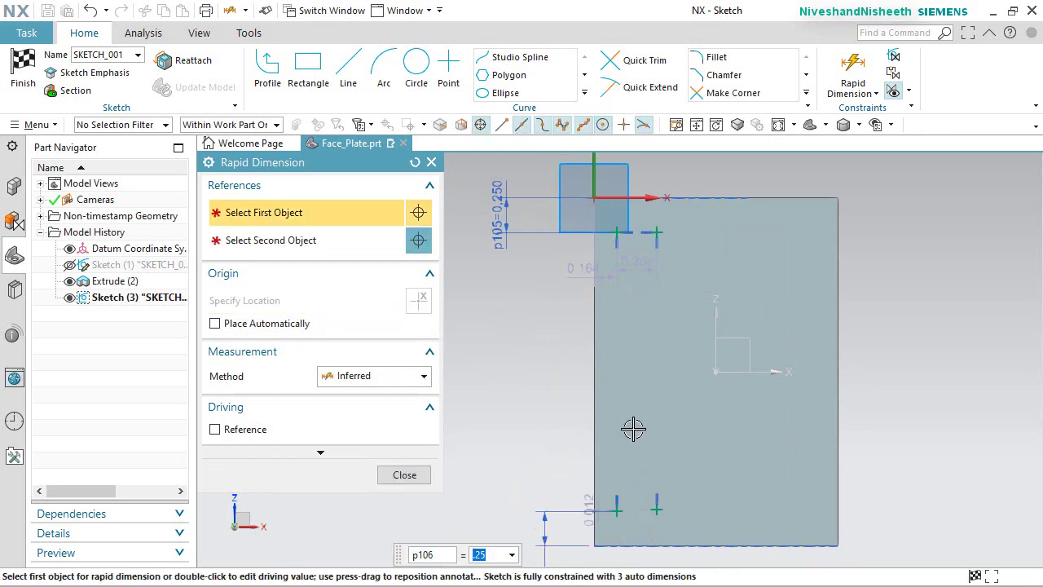
Dimension the upper-left hole point 0.25 in from the plate's left edge.
left_click(613, 234)
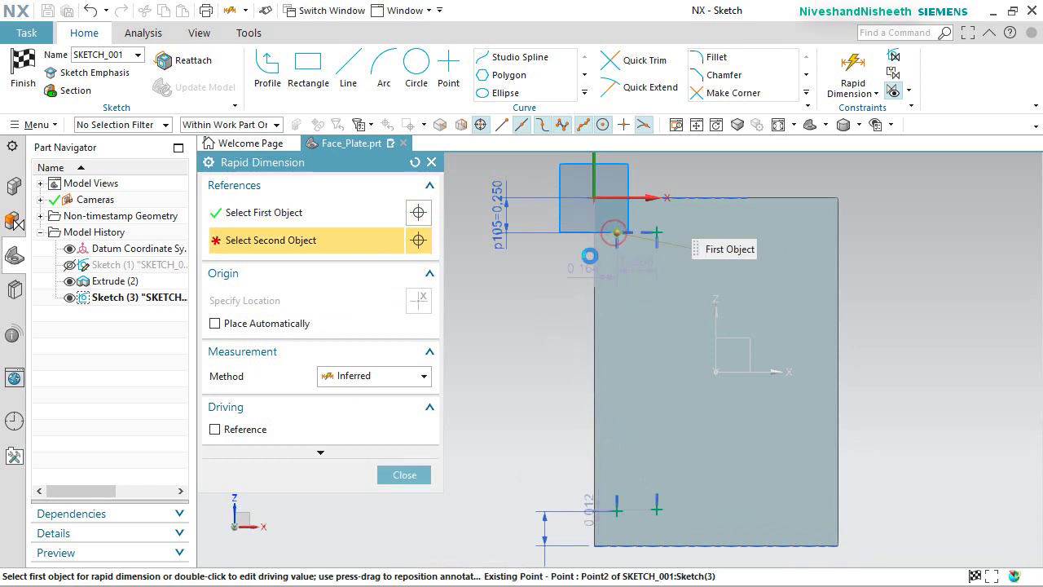
left_click(594, 254)
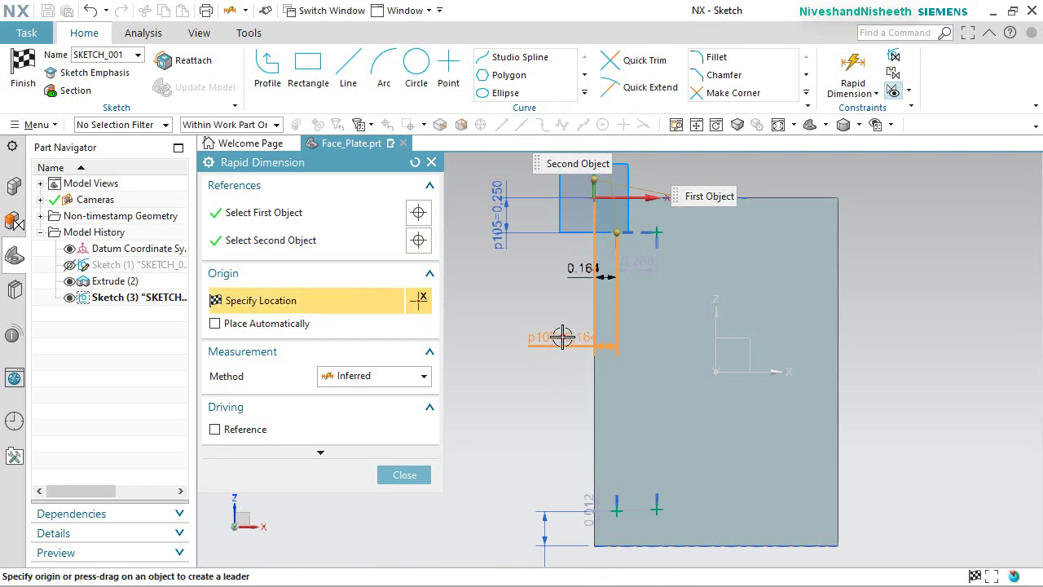
left_click(562, 337)
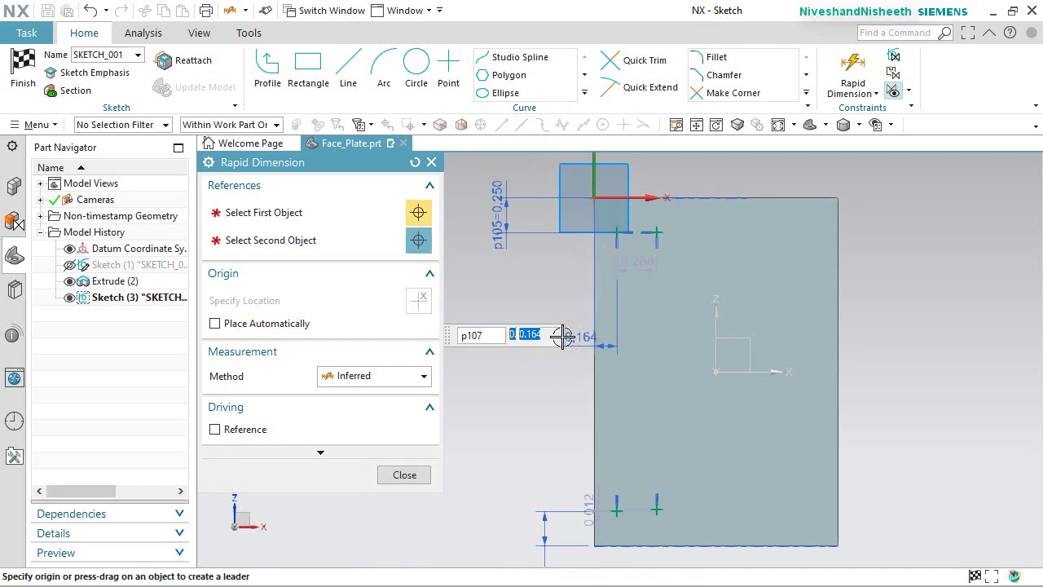
type(".25")
key("Return")
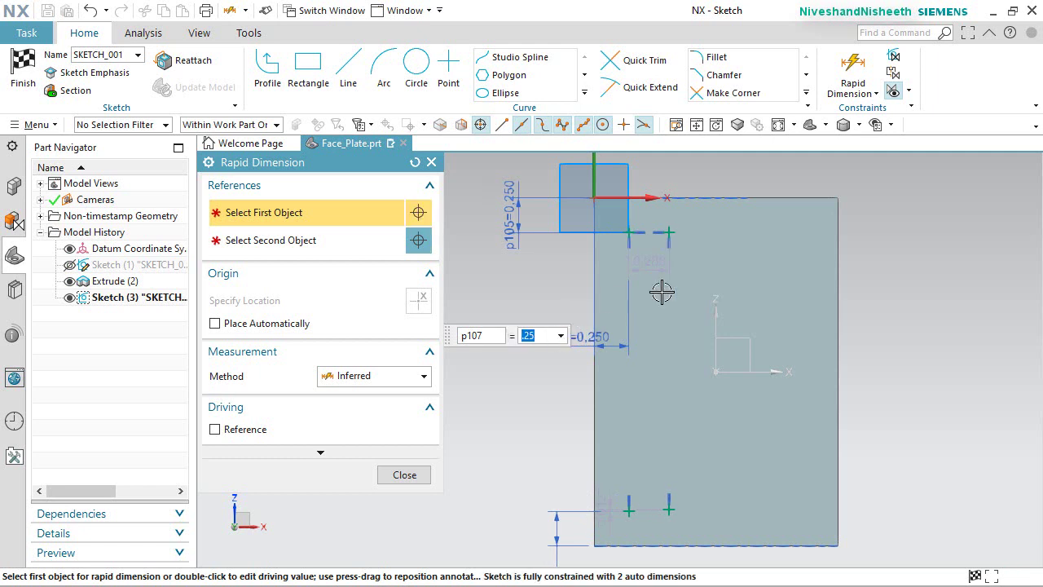
Dimension the upper-right hole point 0.25 in from the plate's right edge, placing the dimension above the plate.
left_click(839, 235)
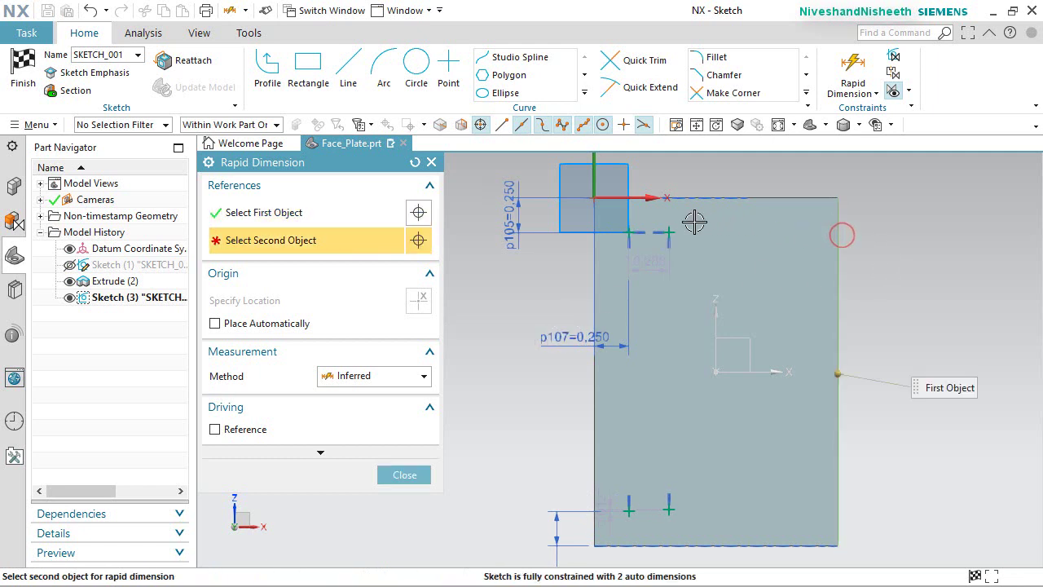
left_click(669, 228)
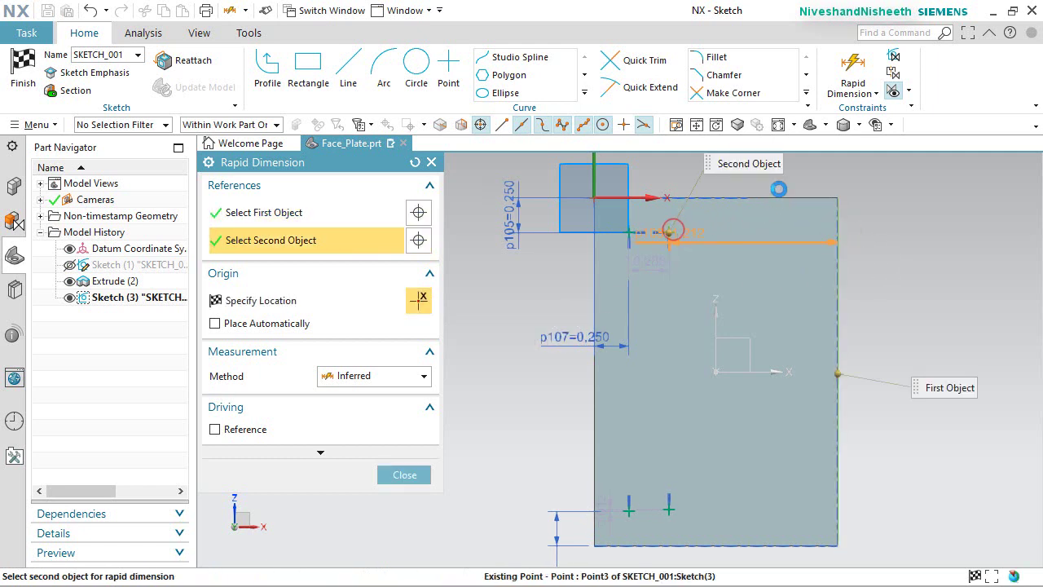
left_click(775, 177)
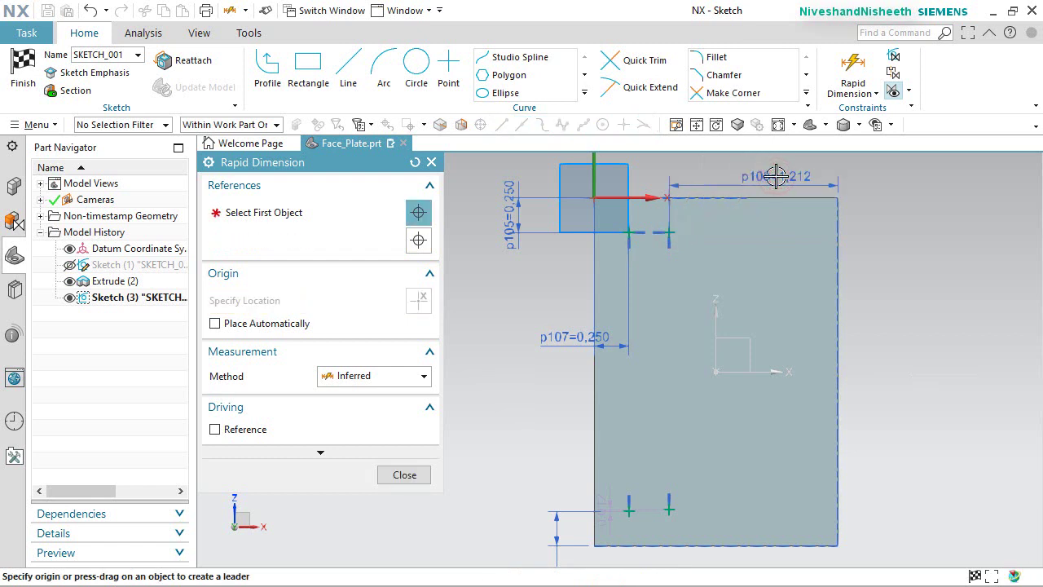
type(".25")
key("Return")
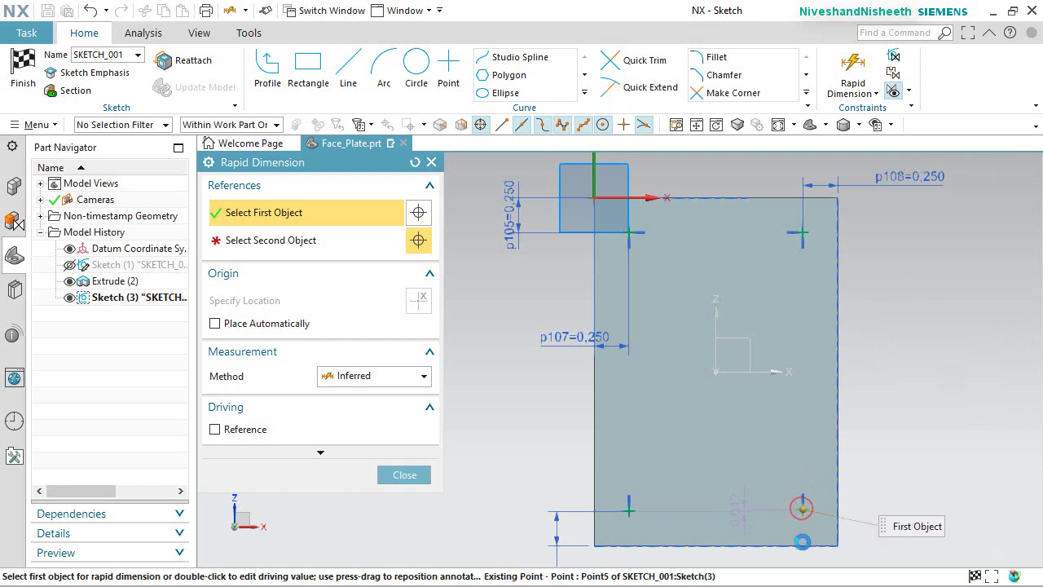
Dimension the lower-right hole point 0.25 in from the plate's bottom edge and end the dimensioning.
left_click(800, 506)
left_click(896, 544)
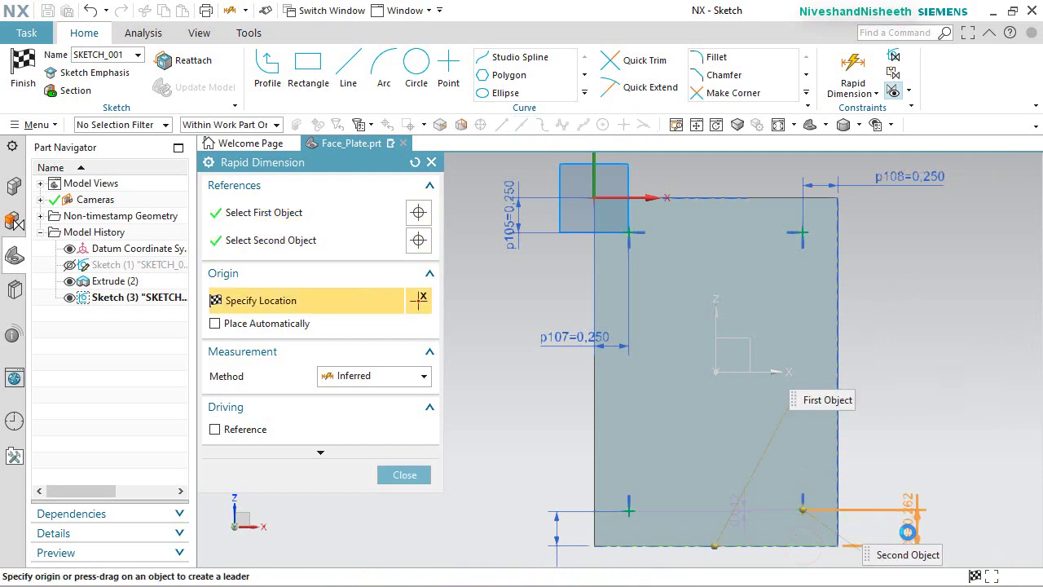
left_click(908, 532)
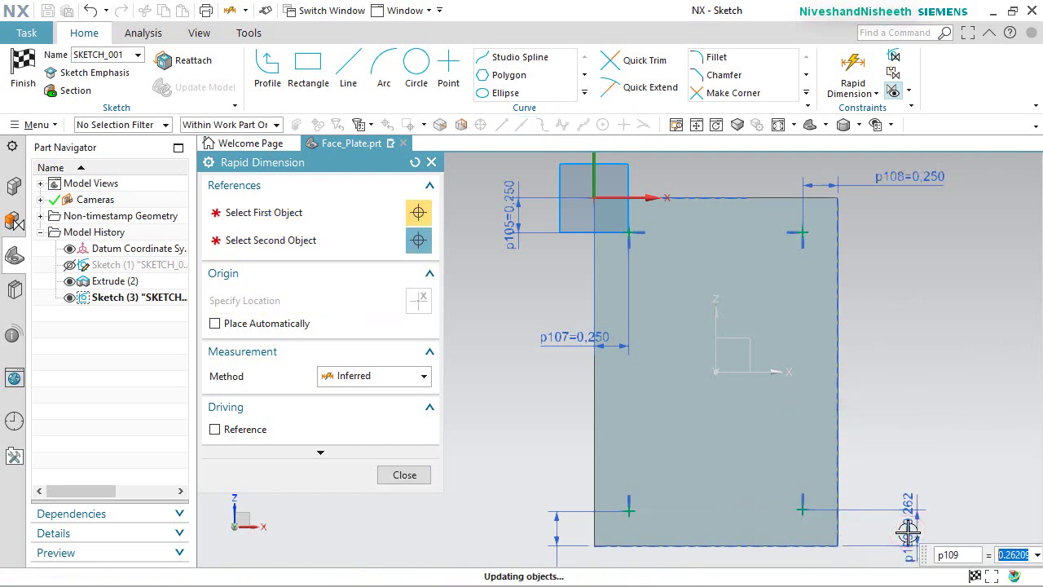
type("0.25")
key("Return")
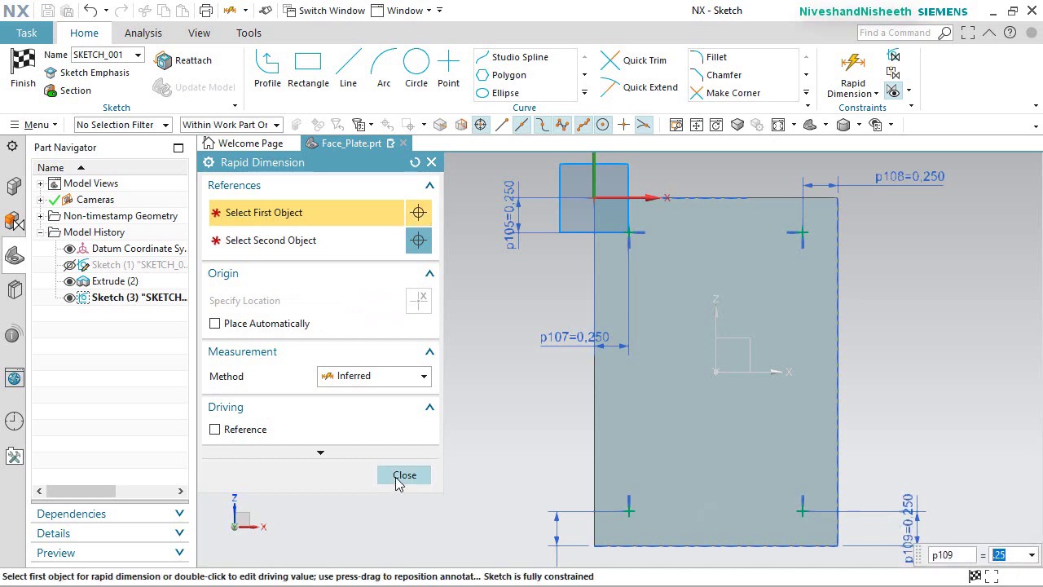
left_click(400, 475)
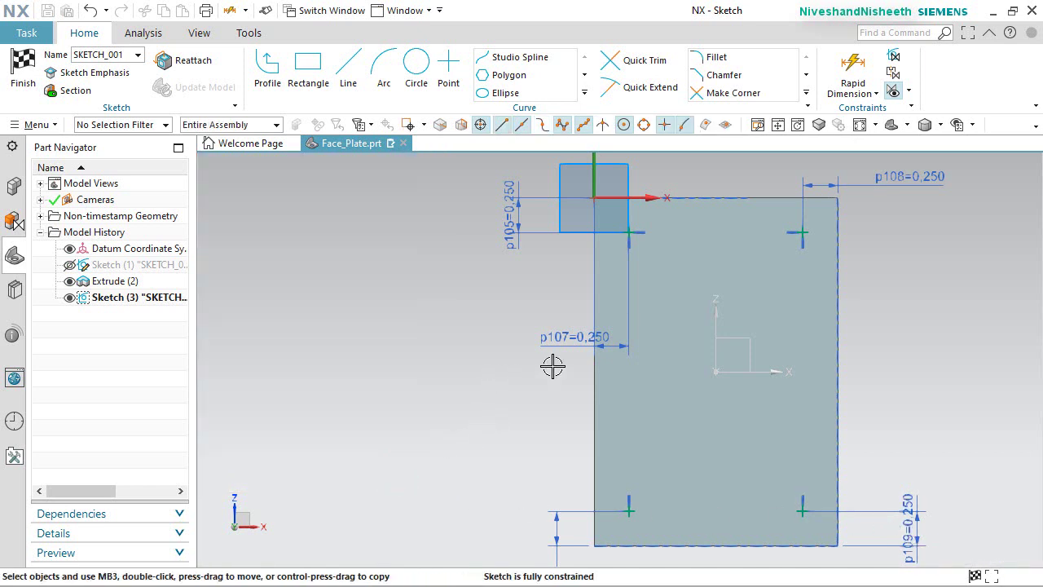
Finish the point sketch and create the four simple 0.25 in holes through the body.
middle_click_drag(878, 320, 856, 336)
right_click(897, 188)
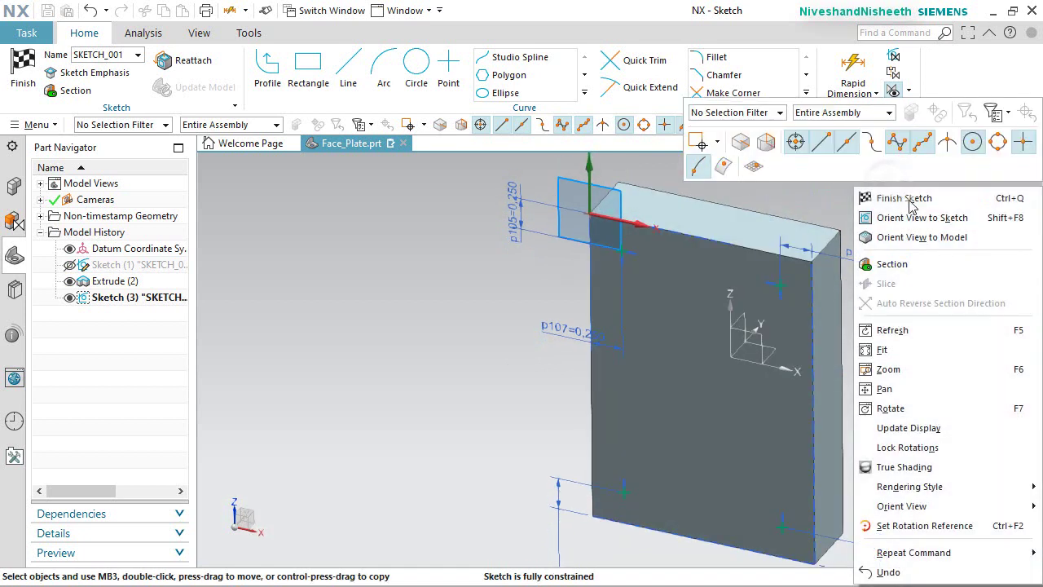
left_click(905, 196)
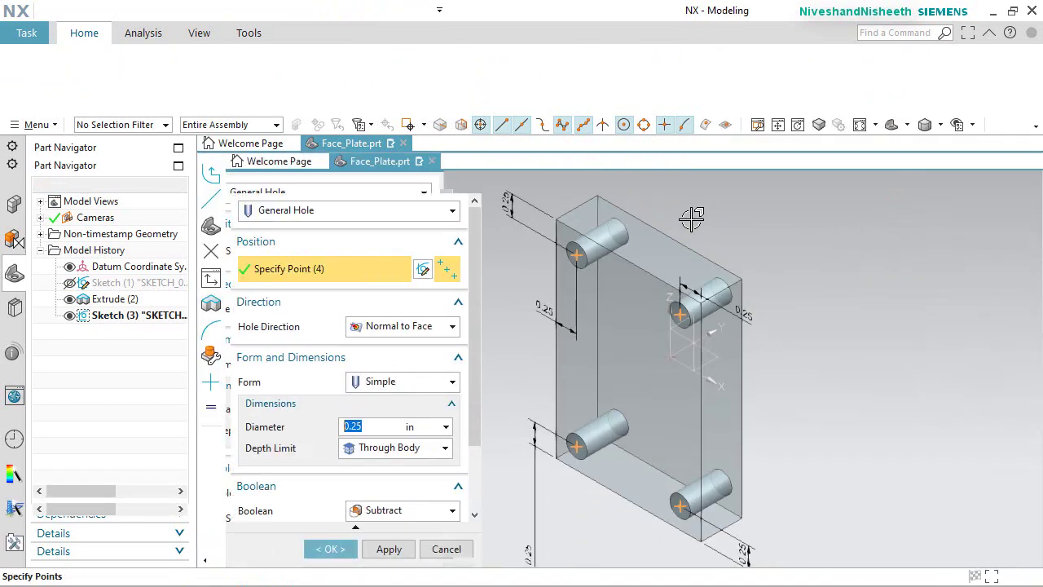
left_click(346, 552)
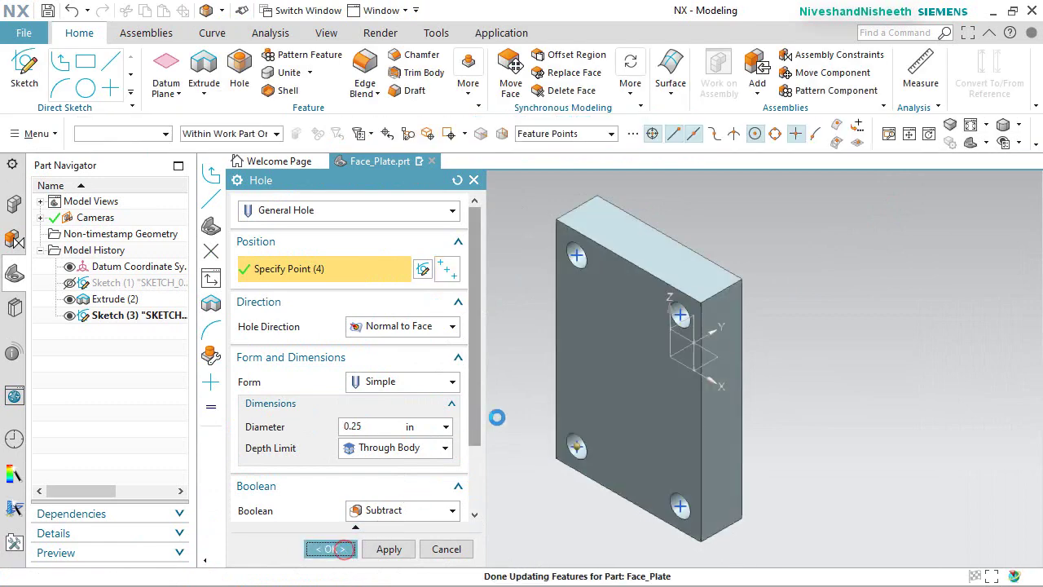
middle_click_drag(649, 408, 463, 335)
right_click(444, 351)
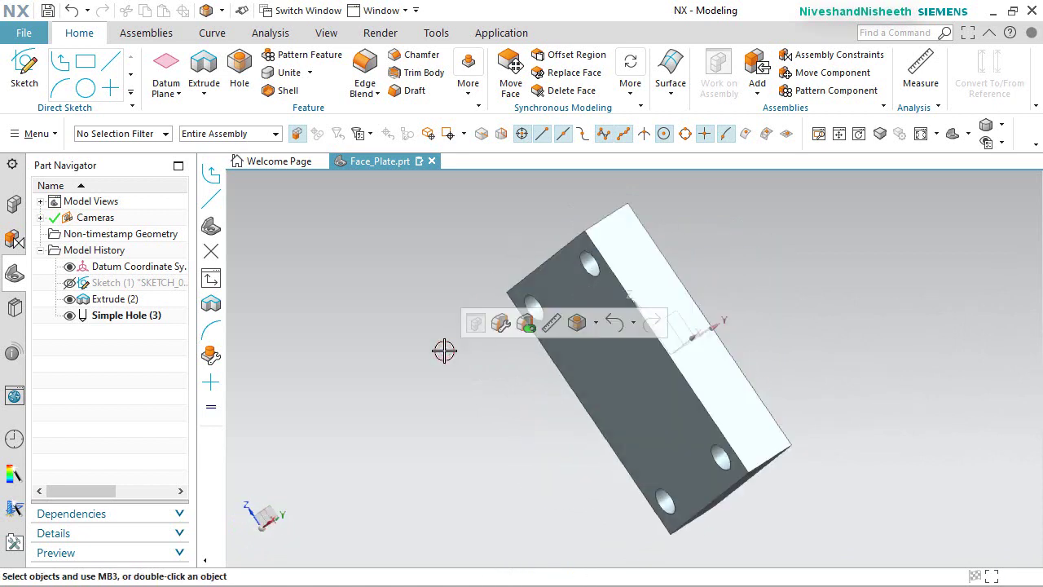
Round the plate's four short corner edges with a 0.25 in radius Edge Blend.
key("End")
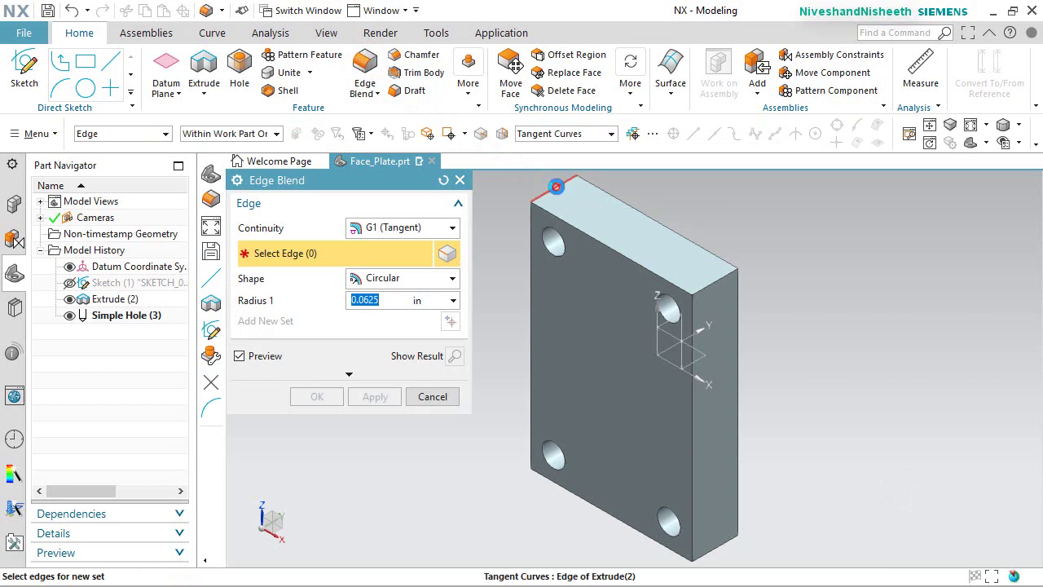
left_click(556, 187)
left_click(726, 281)
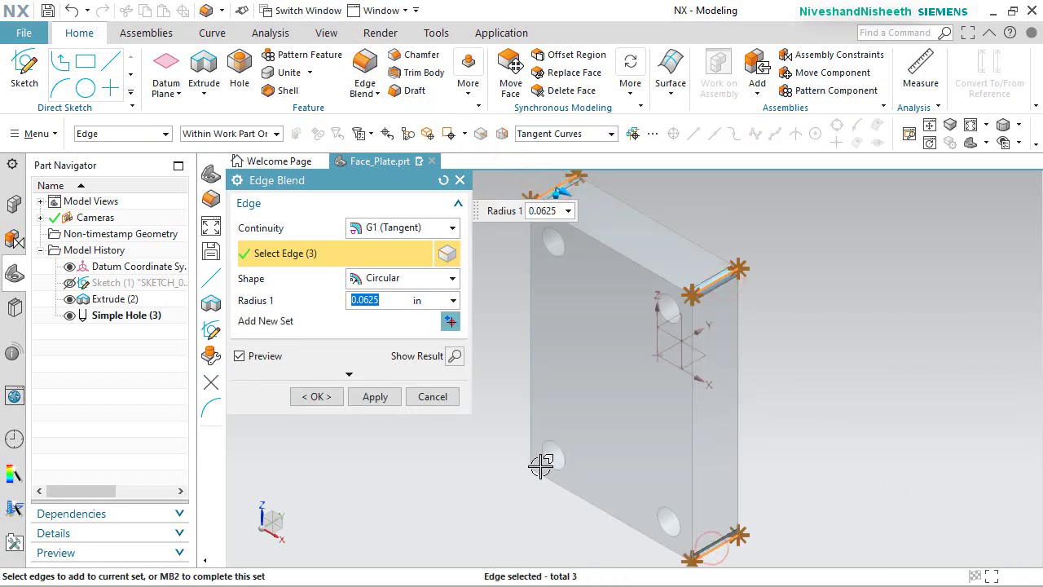
middle_click_drag(552, 459, 594, 471)
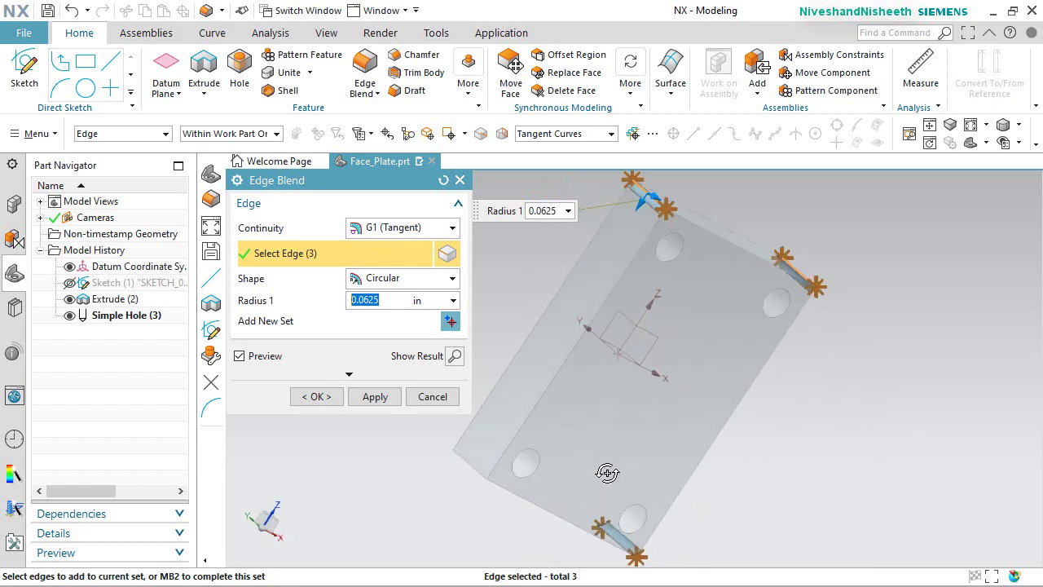
left_click(474, 461)
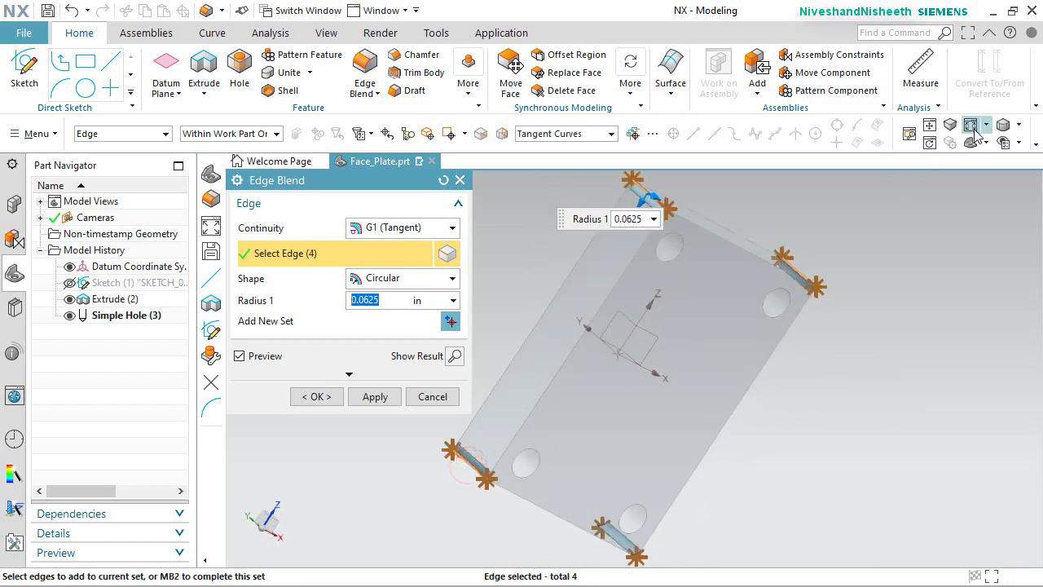
left_click(1018, 125)
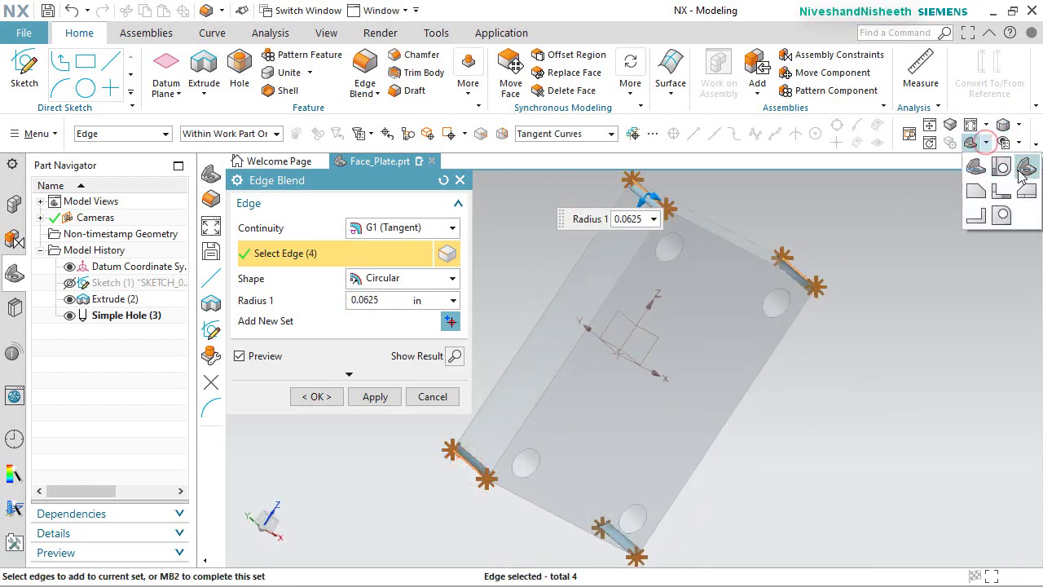
left_click(978, 172)
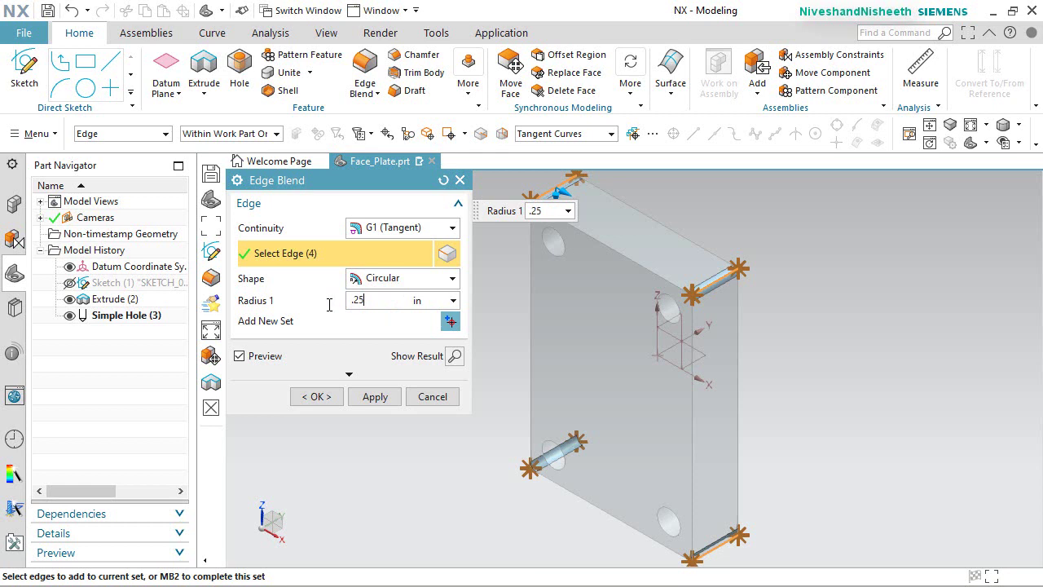
key("Return")
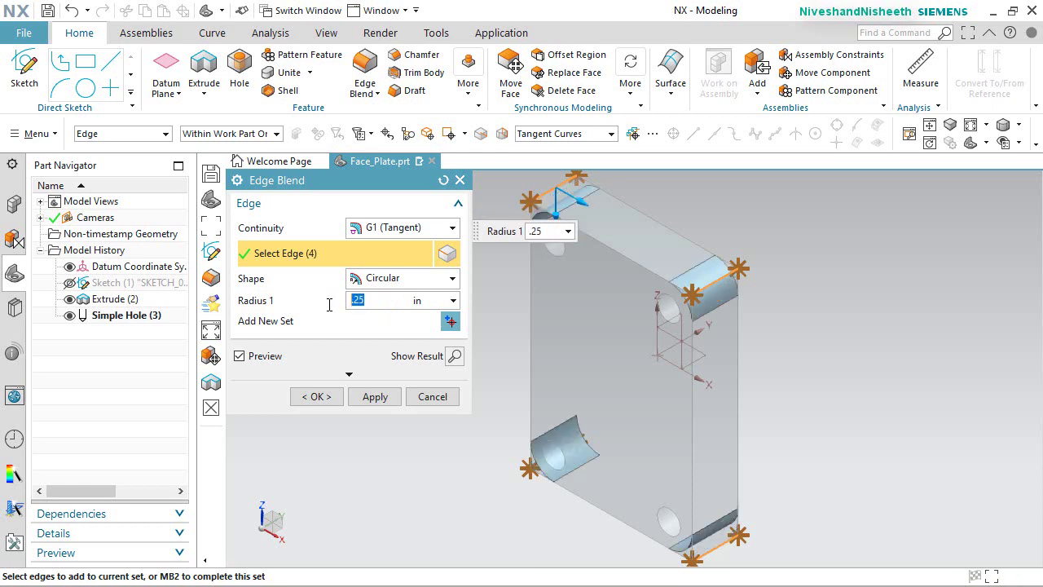
left_click(326, 396)
Turn on True Shading for the face plate and show it in an isometric view.
middle_click_drag(691, 454, 794, 383)
key("End")
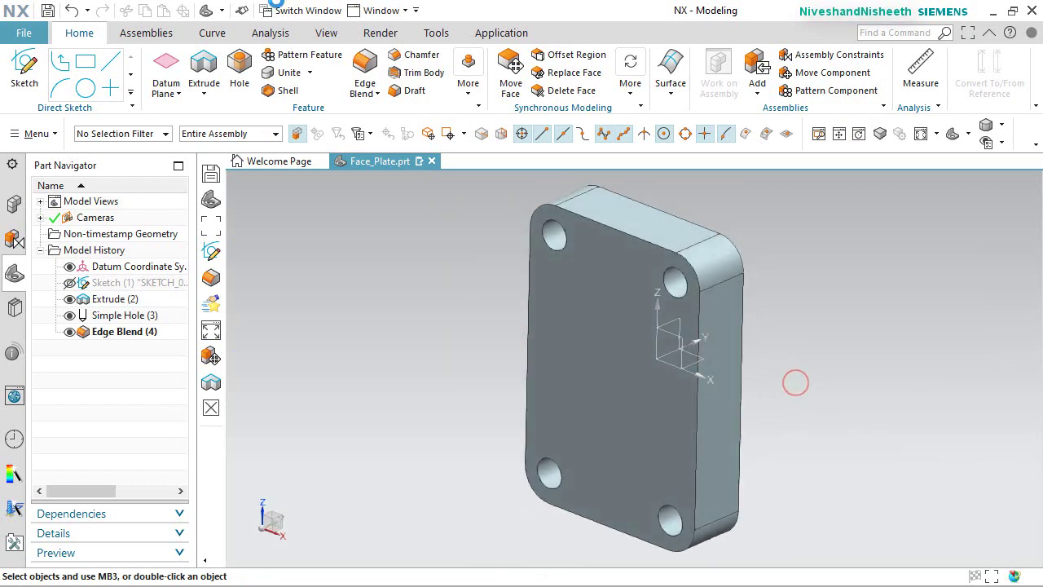
left_click(326, 32)
left_click(961, 63)
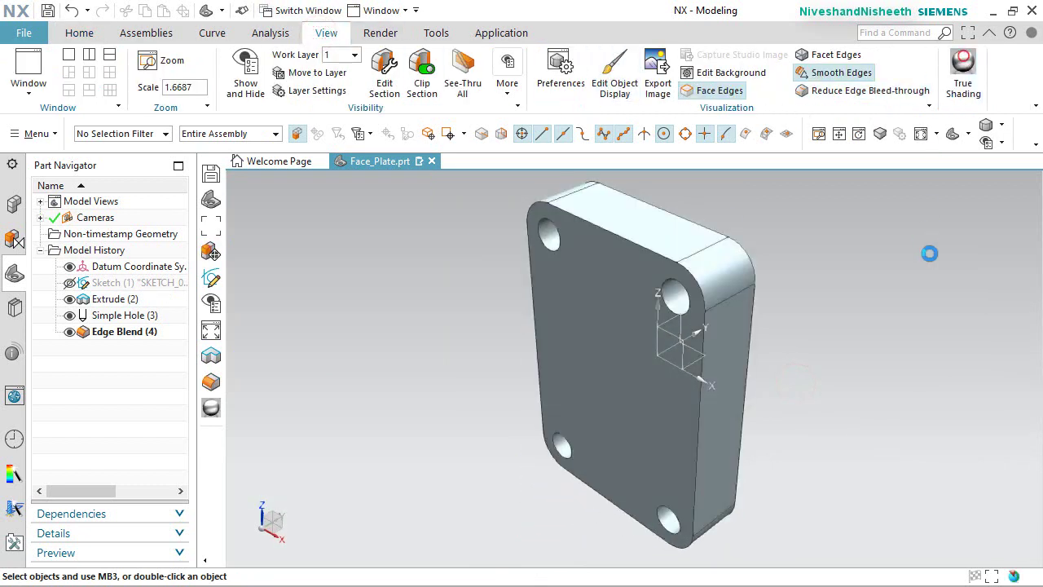
left_click(880, 133)
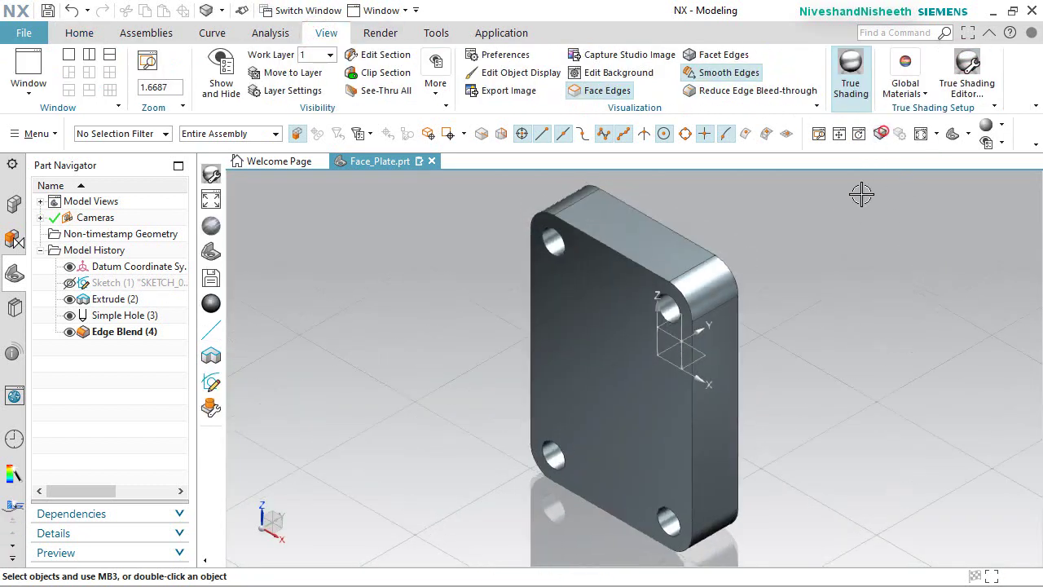
Switch off planar shadows, floor reflection and the ground plane grid in the True Shading settings.
left_click(966, 69)
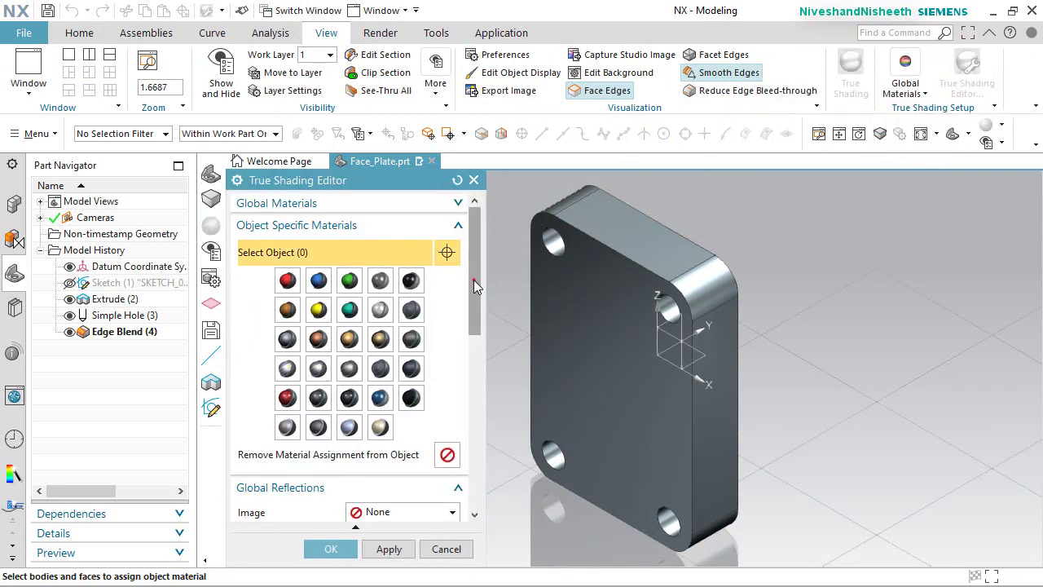
left_click_drag(474, 279, 490, 434)
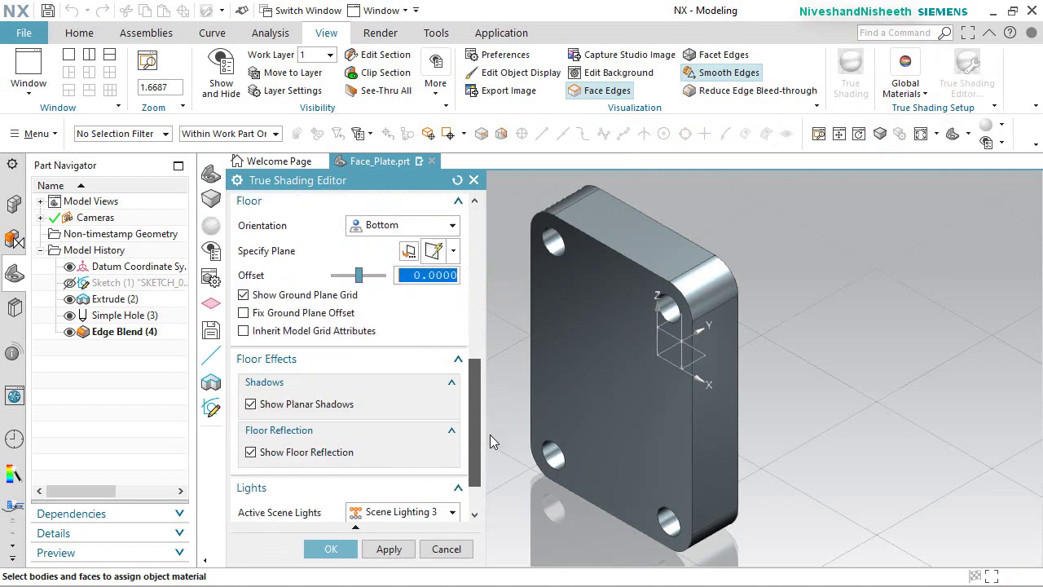
left_click(250, 402)
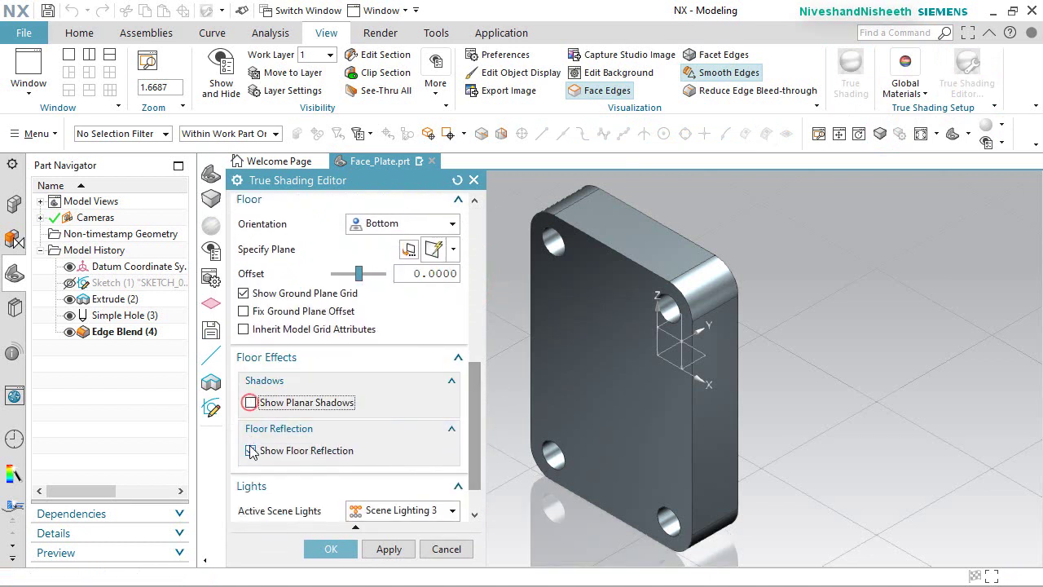
left_click(250, 450)
scroll(324, 496, "down", 1)
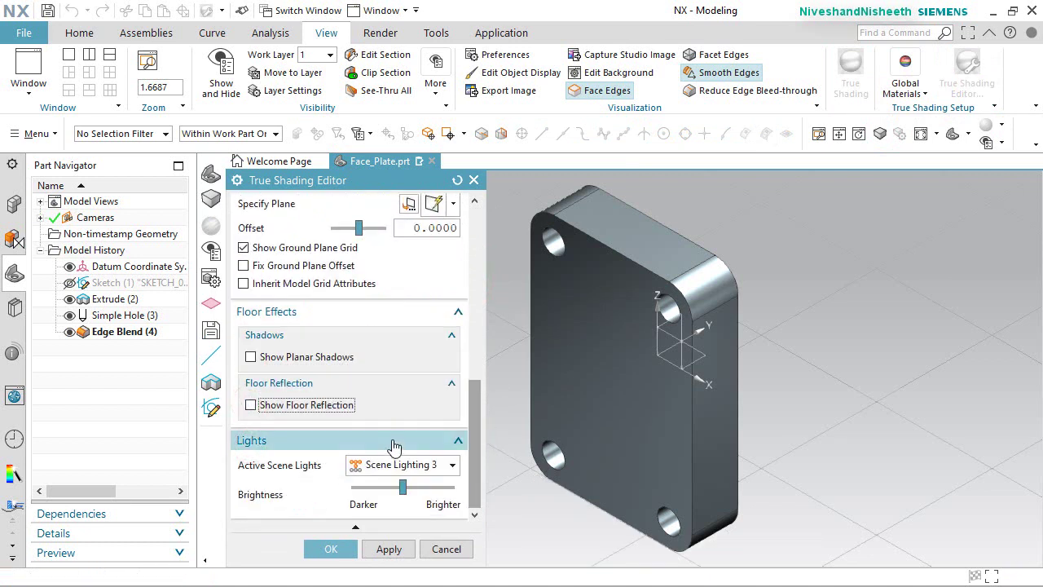
scroll(421, 366, "up", 1)
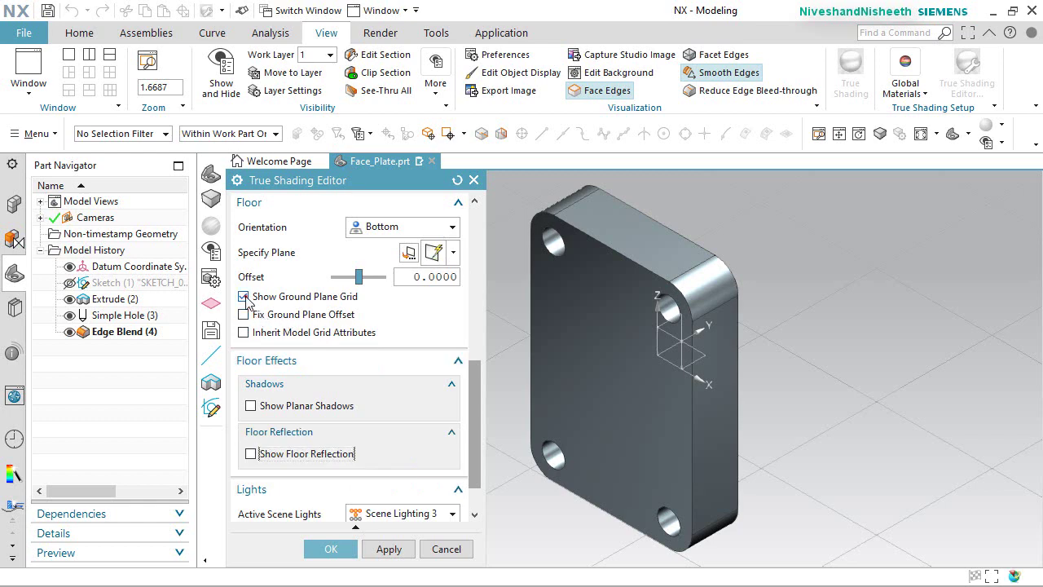
left_click(243, 297)
left_click(331, 548)
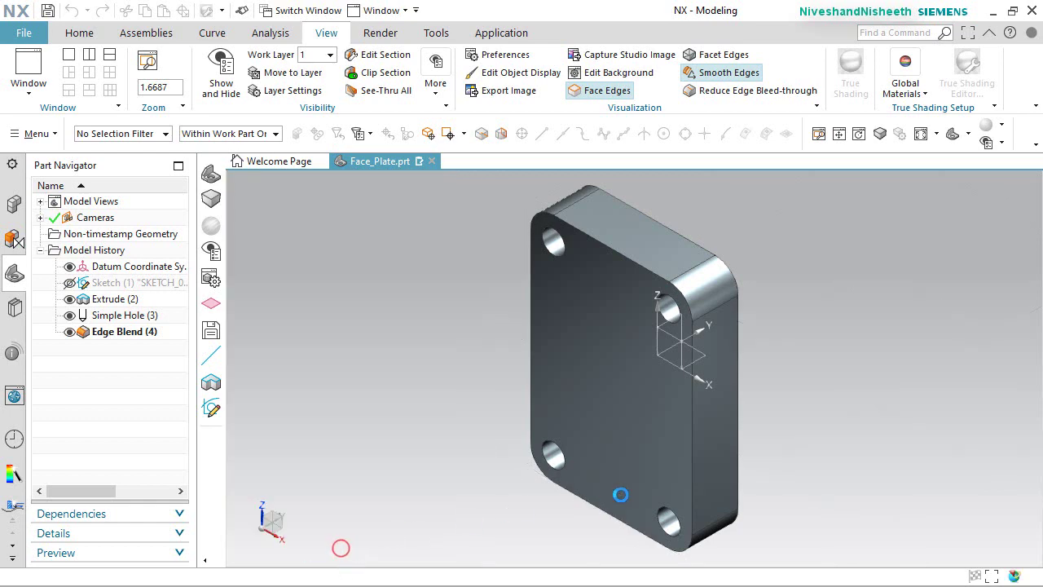
Return the face plate to its standard view orientation and save the part file.
middle_click_drag(621, 495, 740, 410)
key("Home")
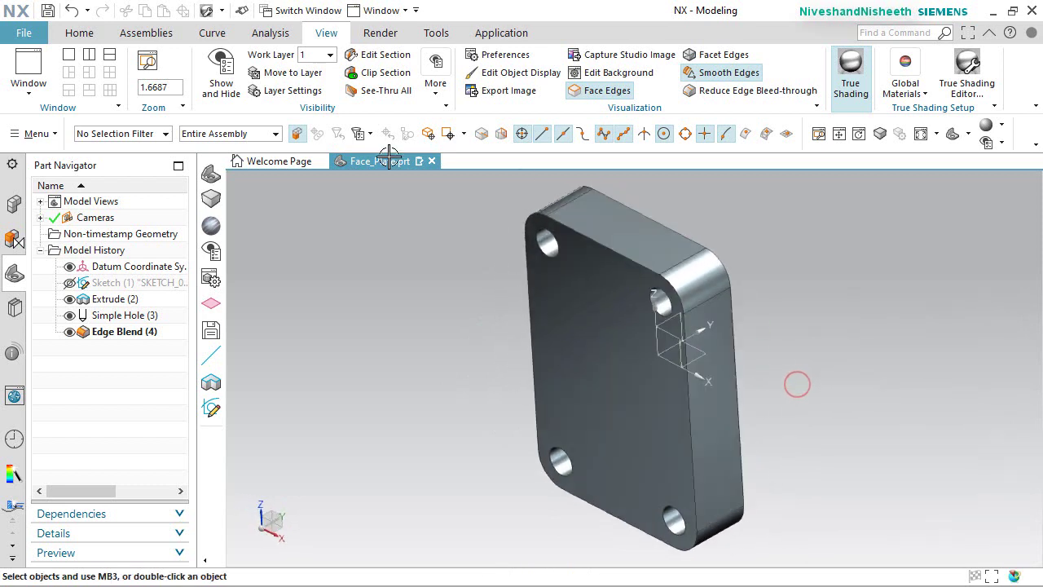
left_click(75, 32)
key("ctrl+s")
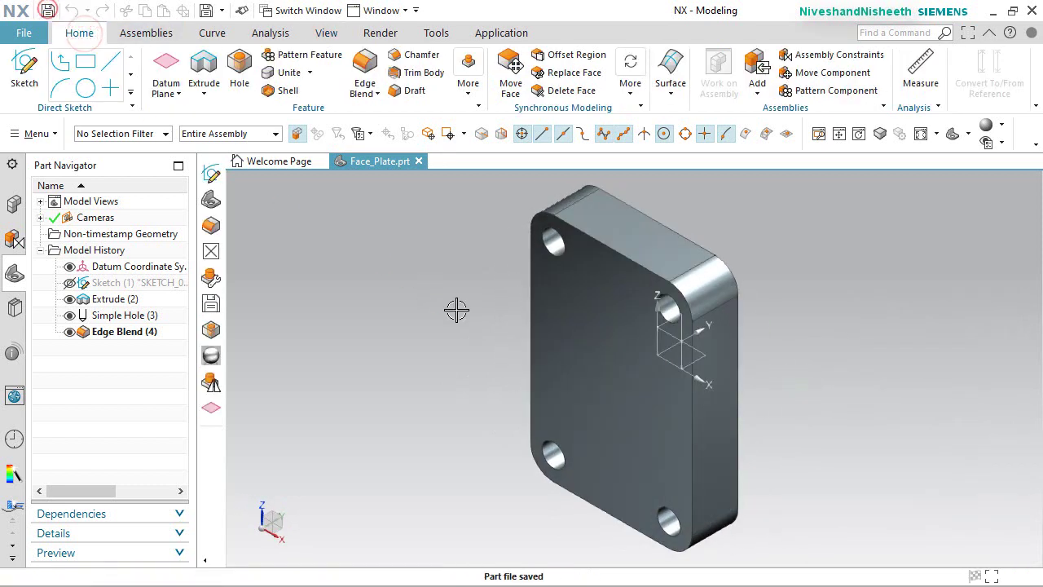
left_click(456, 309)
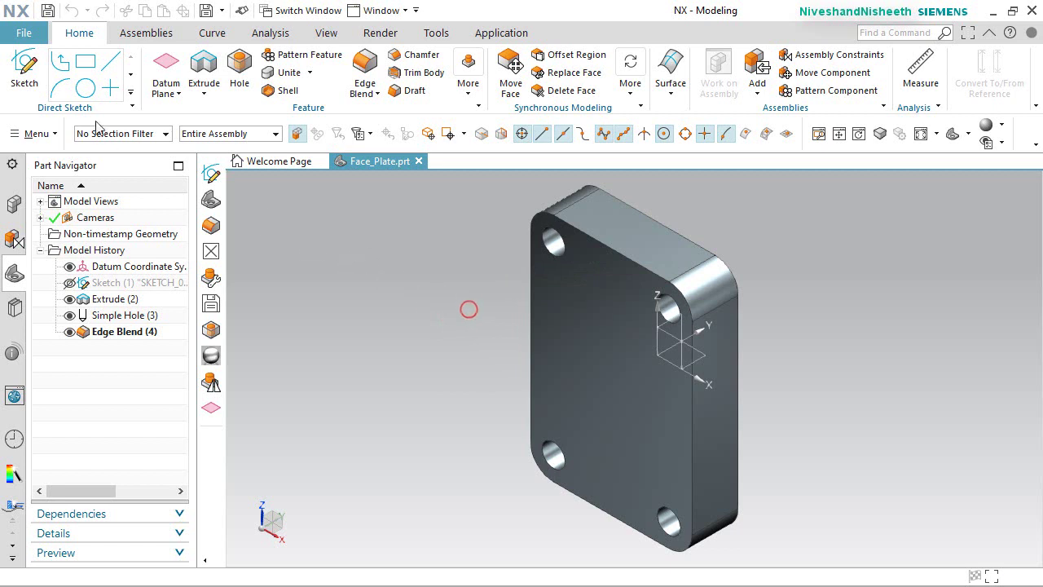
Create a new sketch on the plate's large front face.
left_click(25, 73)
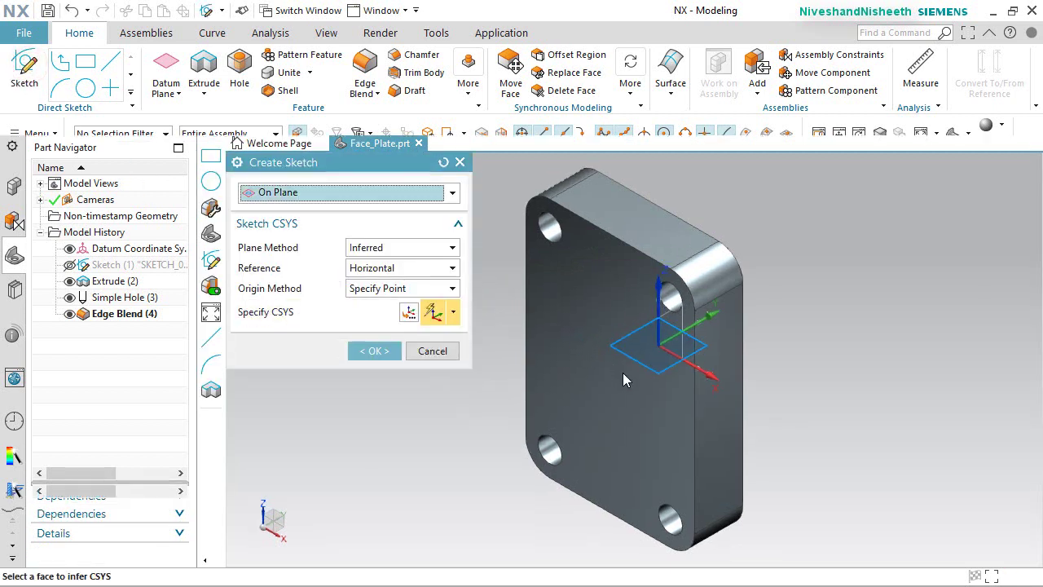
left_click(615, 367)
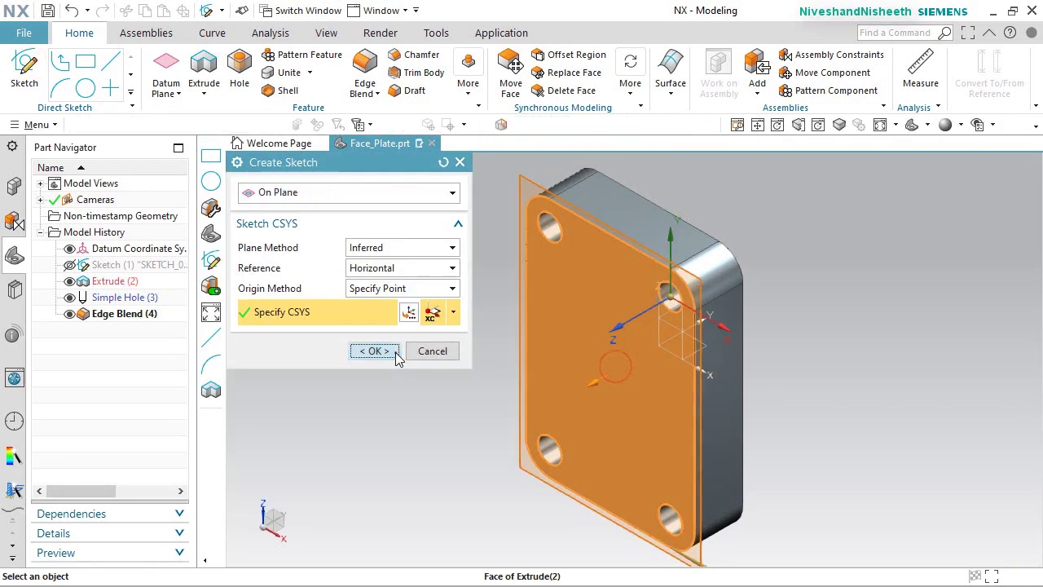
left_click(395, 352)
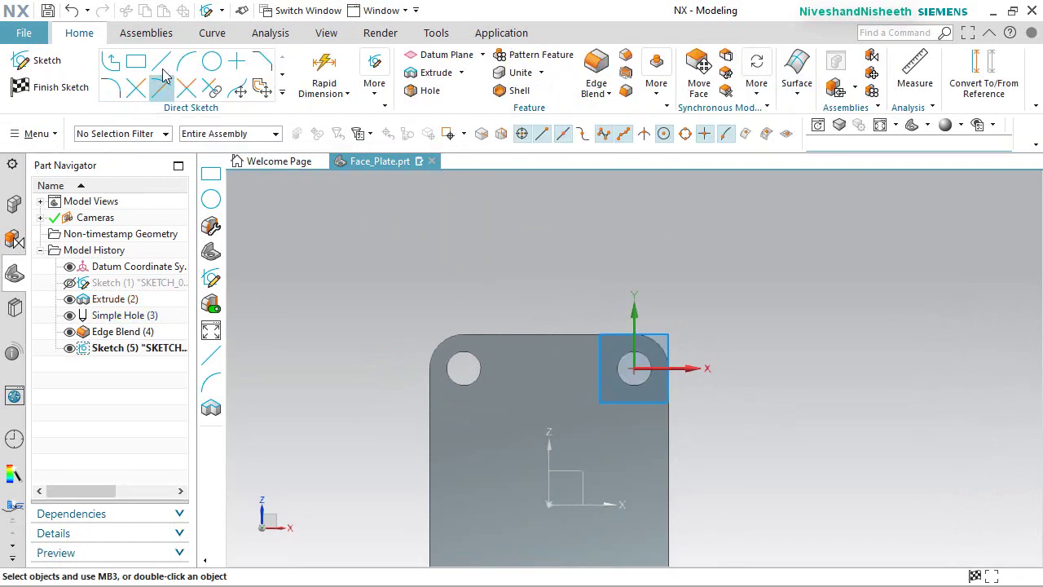
scroll(635, 202, "down", 4)
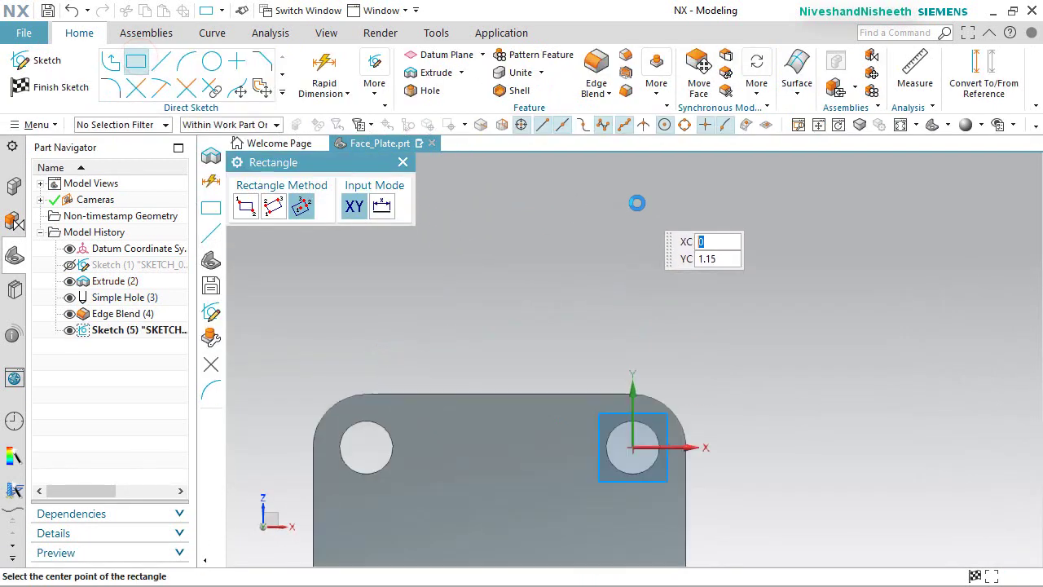
Sketch a two-point rectangle about 0.9 in wide and 1.3 in high between the four holes of the plate.
scroll(592, 352, "up", 1)
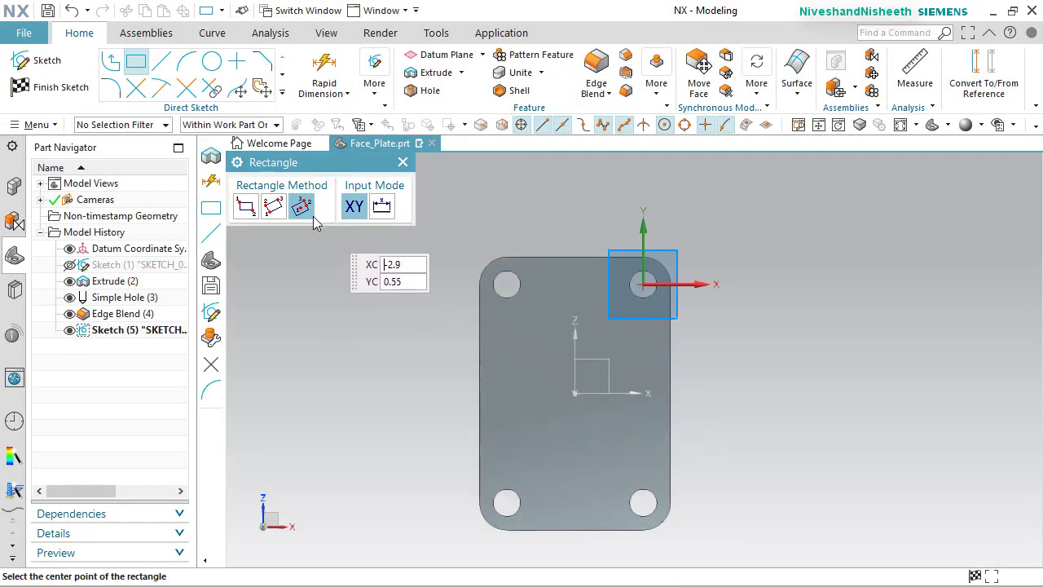
left_click(245, 207)
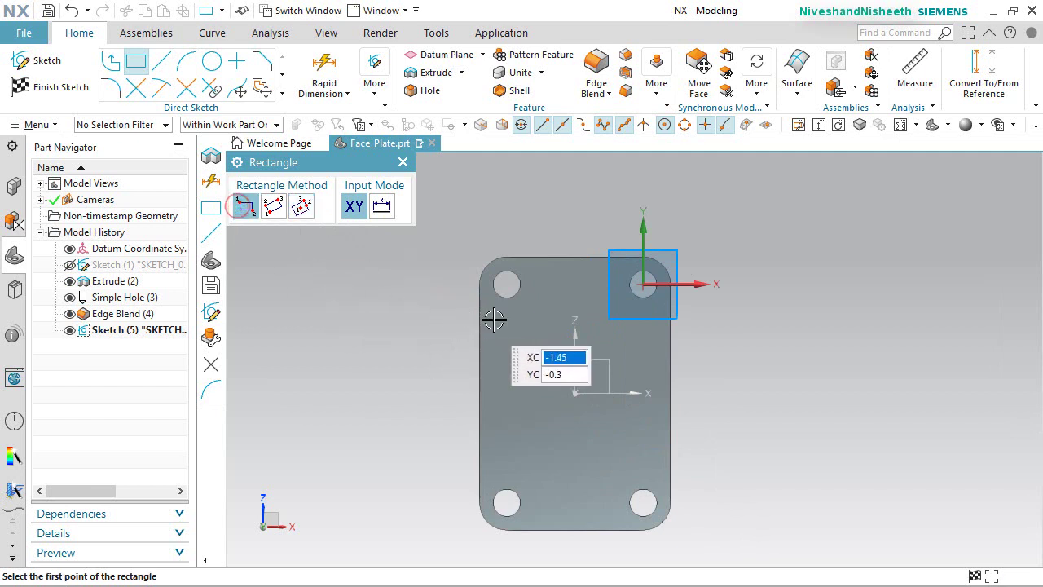
left_click(526, 326)
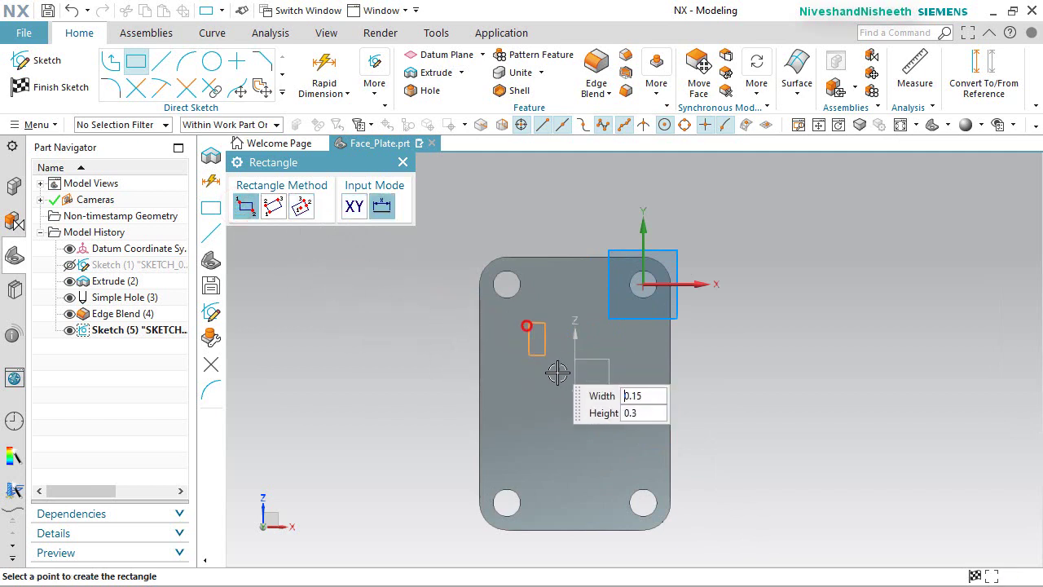
left_click(628, 465)
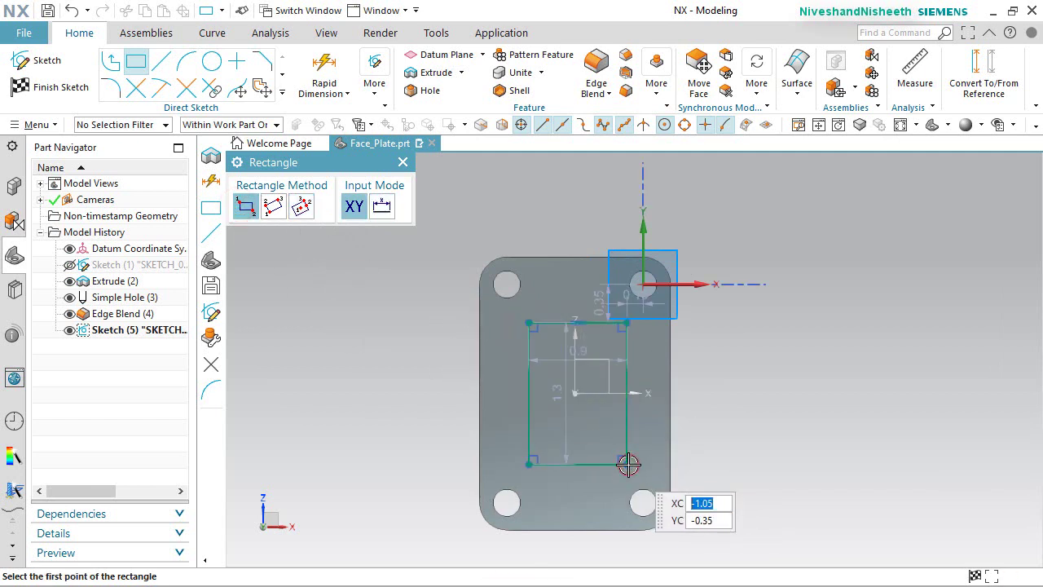
right_click(747, 371)
left_click(770, 36)
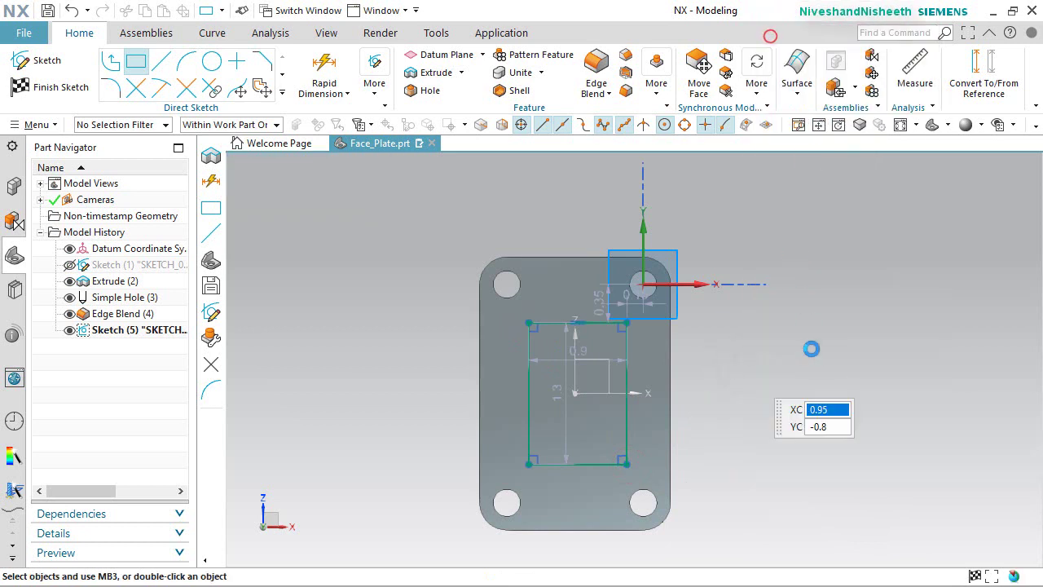
Place the rectangle's width dimension above the plate and set it to 0.875 in.
scroll(583, 399, "up", 1)
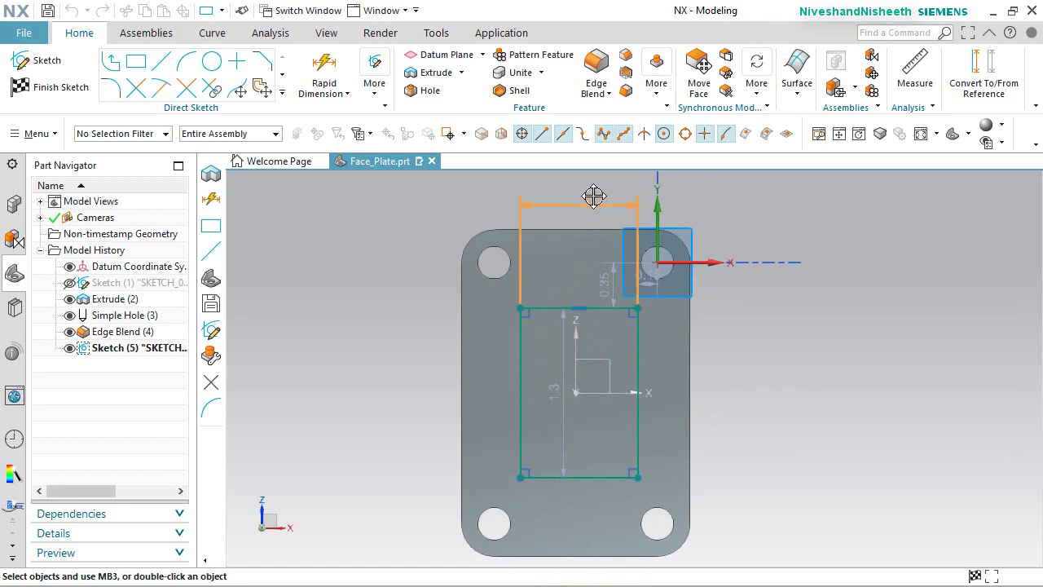
left_click(593, 196)
double_click(593, 196)
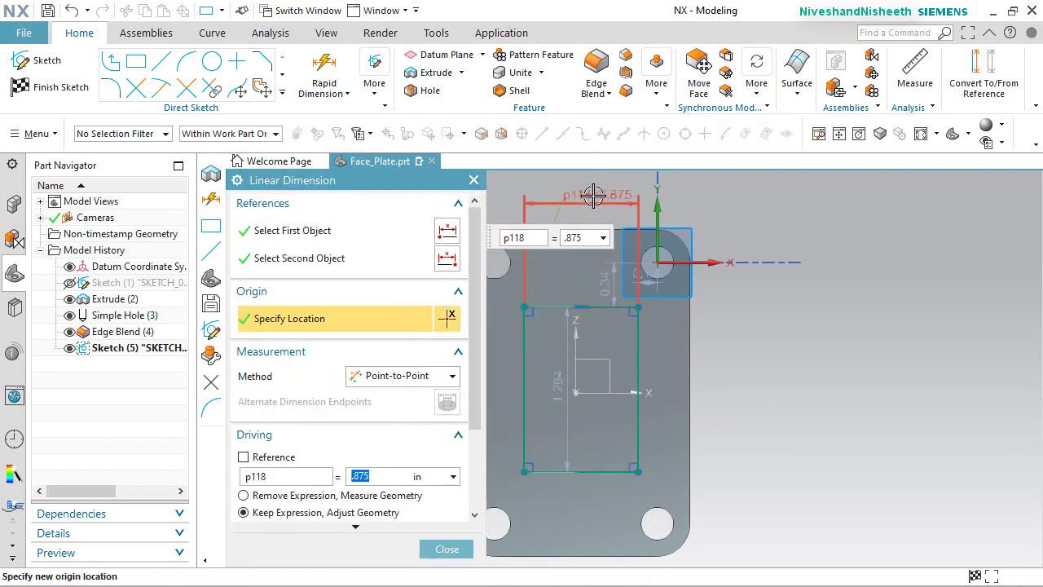
left_click(446, 548)
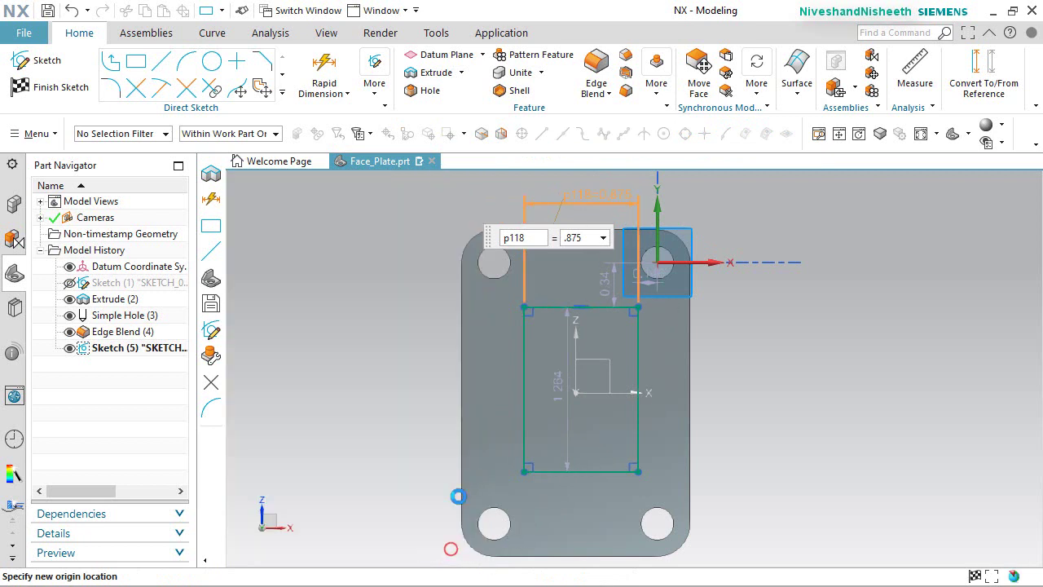
Place the rectangle's height dimension beside the plate and set it to 1.5 in.
left_click_drag(560, 391, 414, 375)
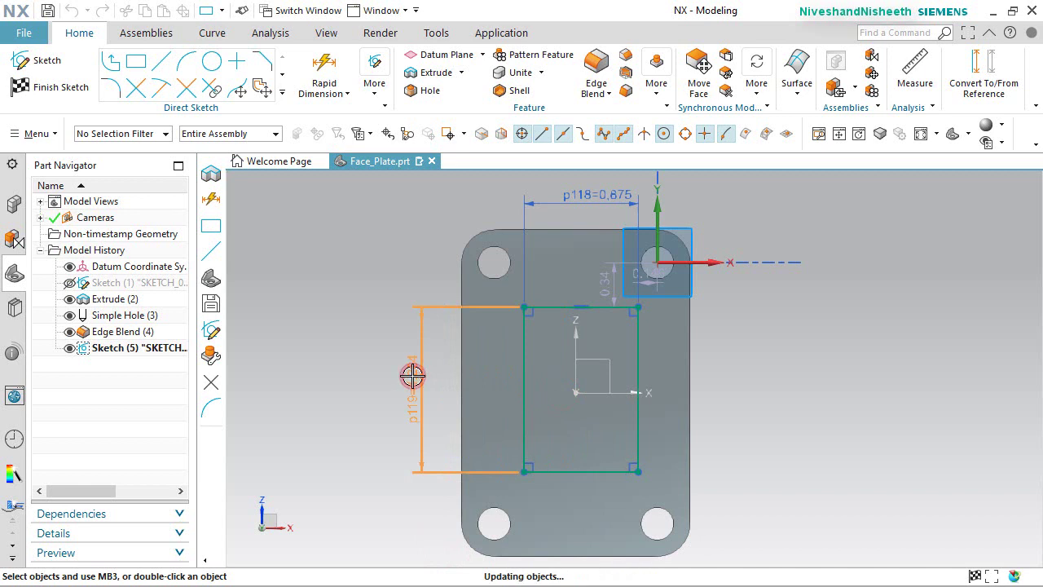
double_click(413, 376)
type("1.5")
key("Return")
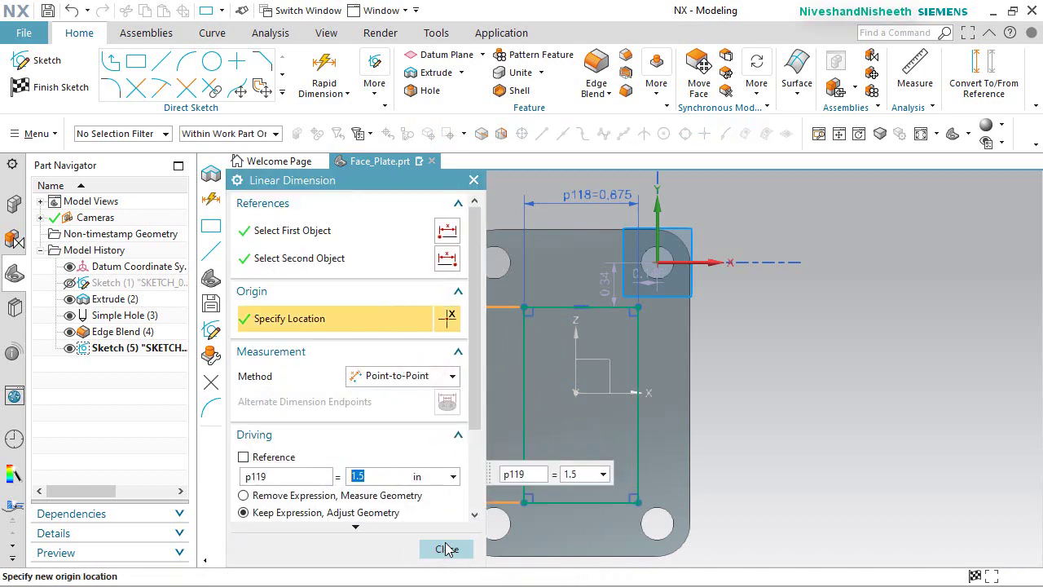
left_click(447, 549)
left_click(867, 361)
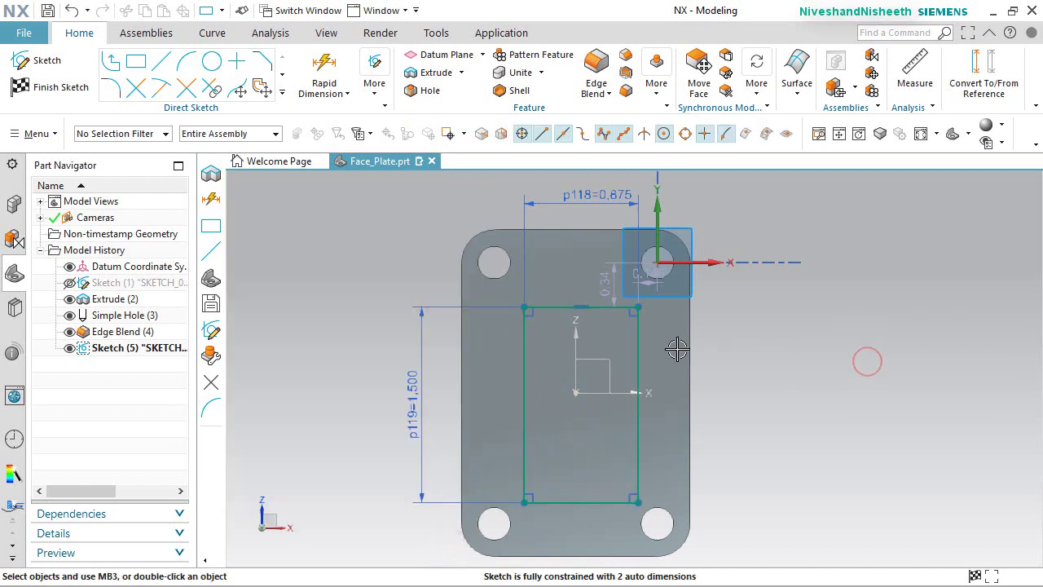
Center the rectangle by aligning its upper-edge and left-edge midpoints with those of the plate's matching edges, and finish the sketch.
left_click(580, 308)
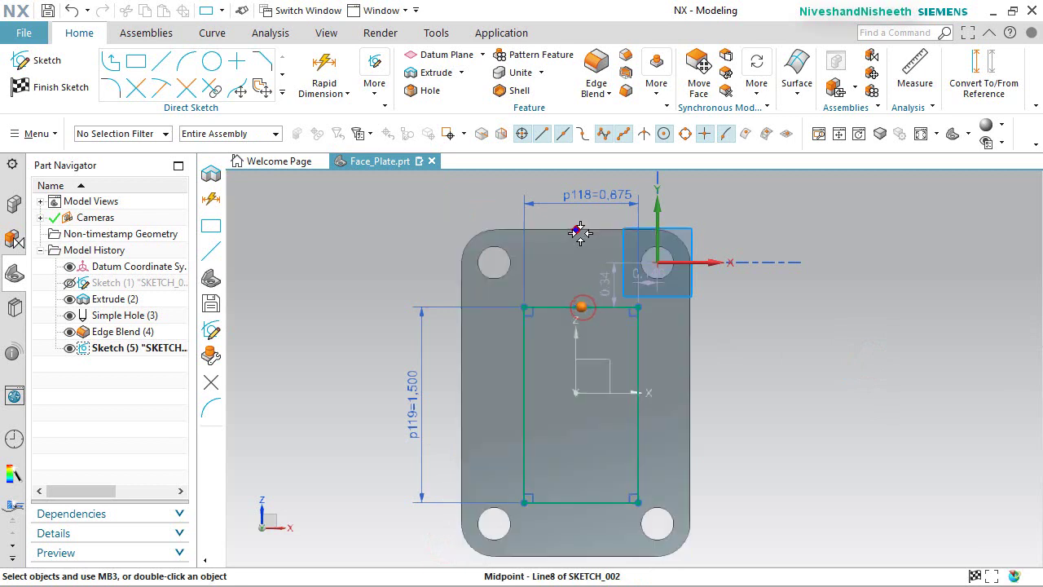
left_click(579, 232)
left_click(666, 202)
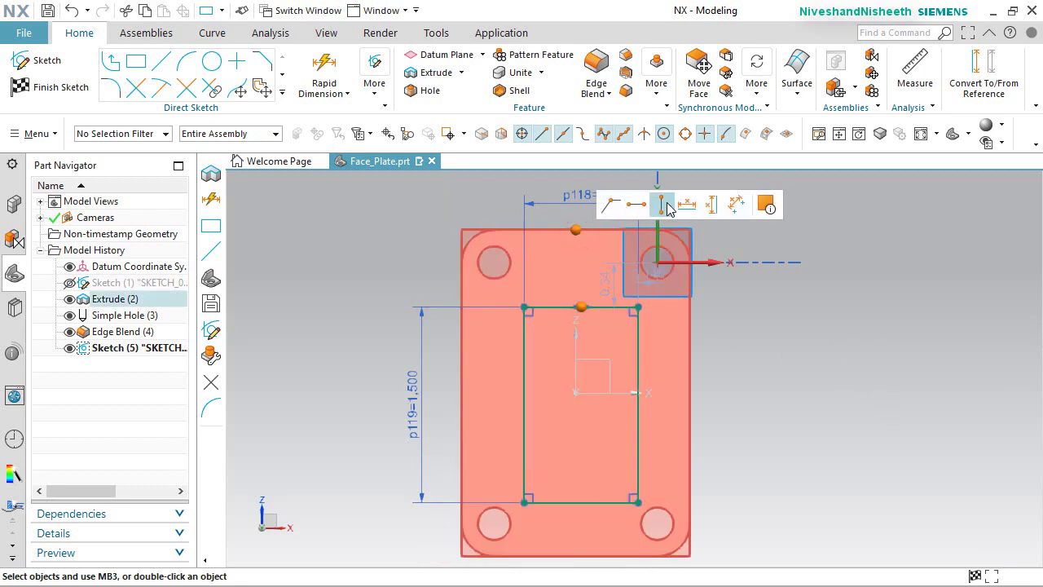
left_click(519, 406)
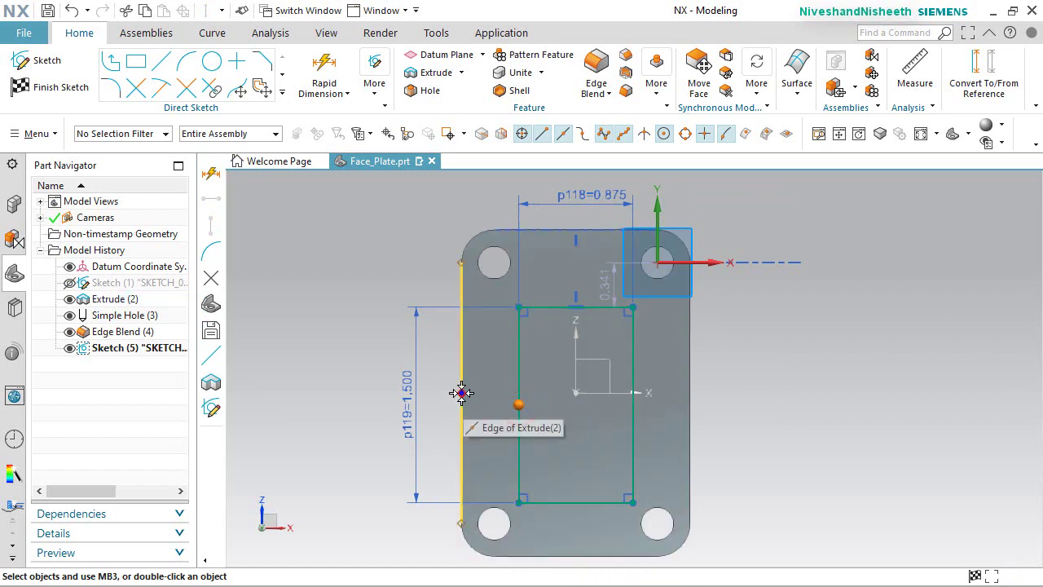
left_click(461, 393)
left_click(519, 369)
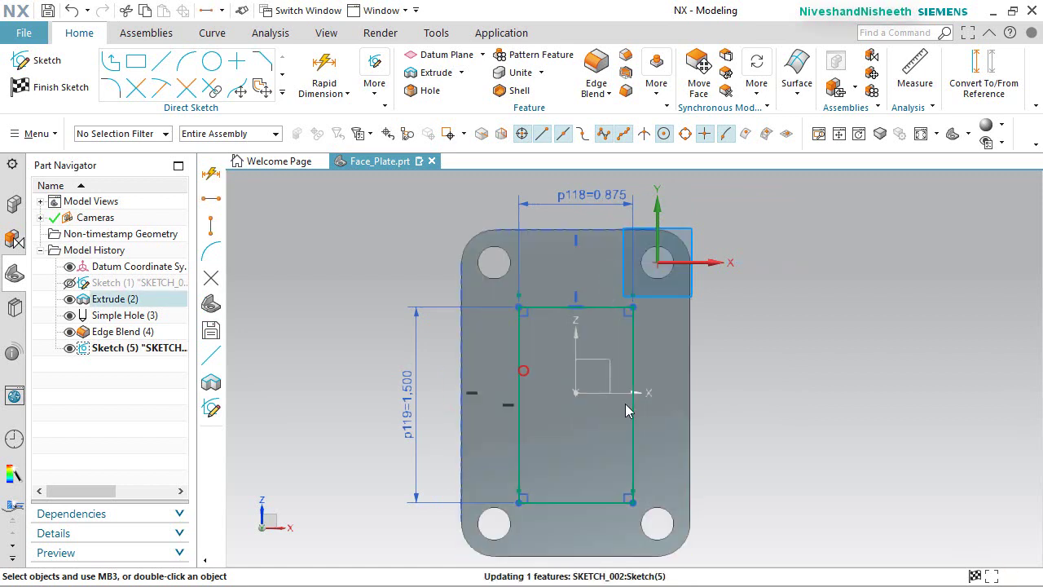
left_click(822, 411)
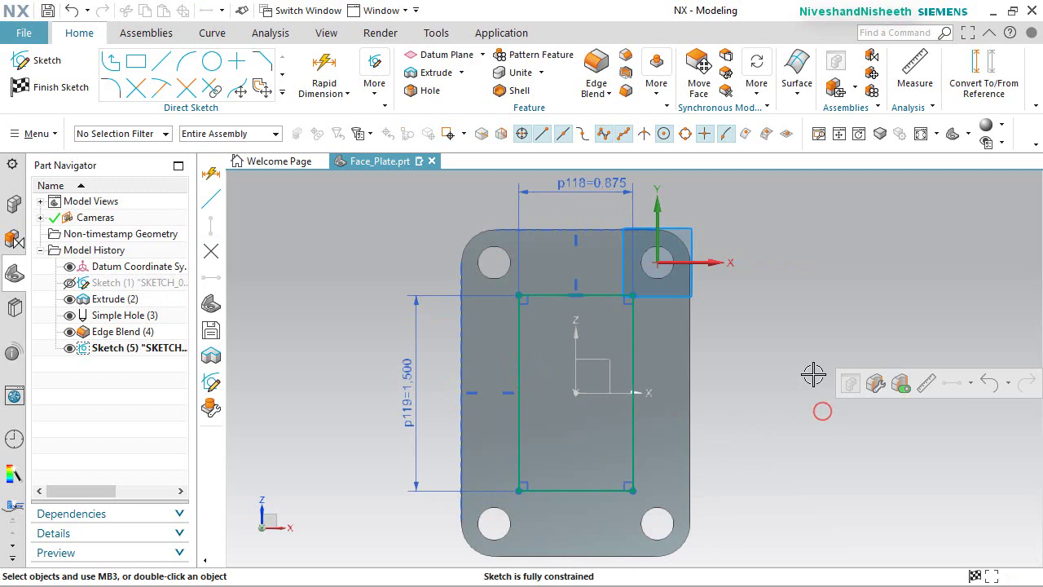
right_click(857, 286)
left_click(881, 240)
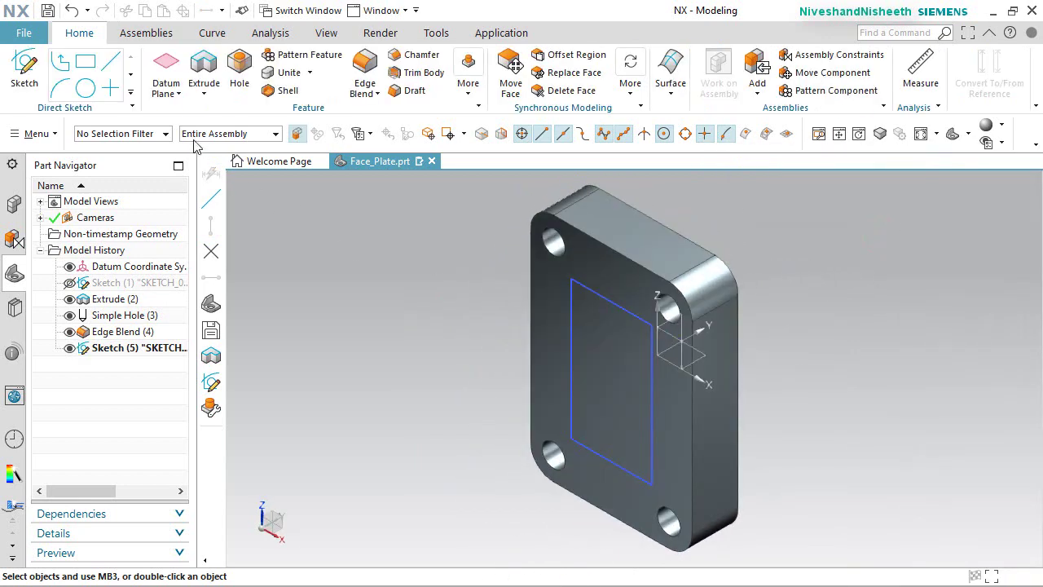
Extrude the rectangle 0.125 in into the plate with Boolean Subtract to cut a shallow pocket.
left_click(203, 67)
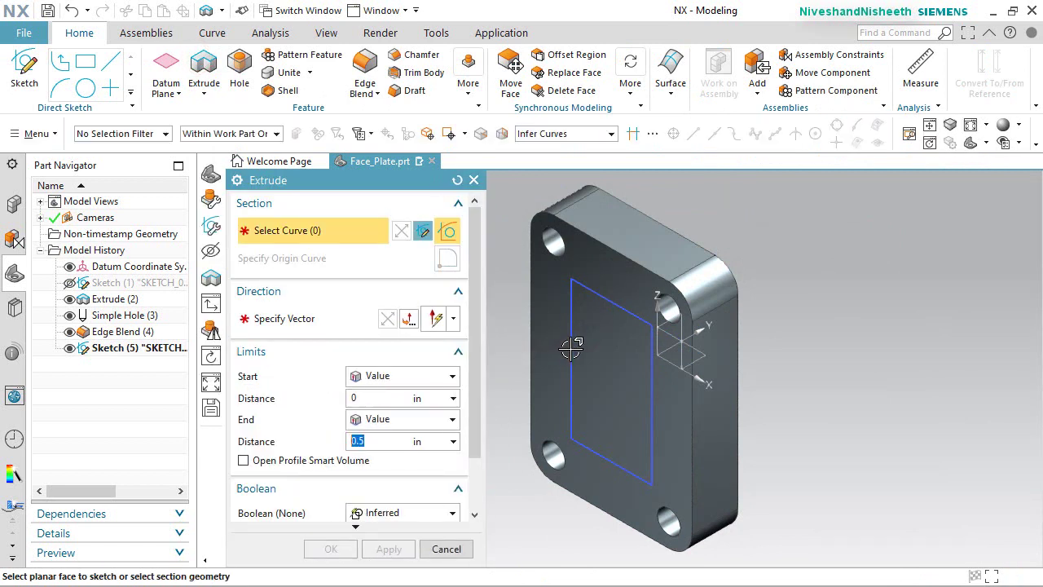
left_click(571, 359)
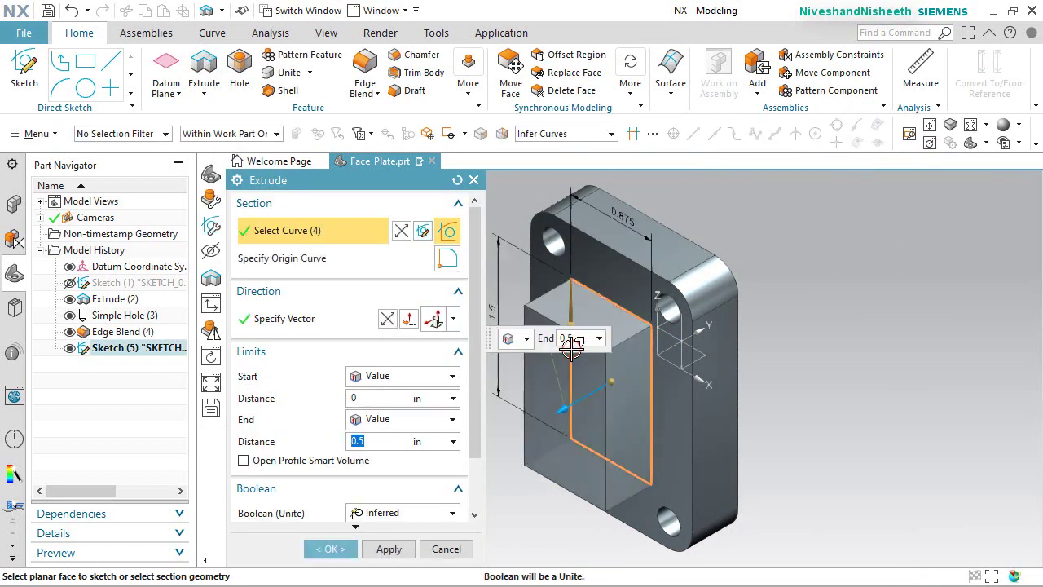
left_click(388, 319)
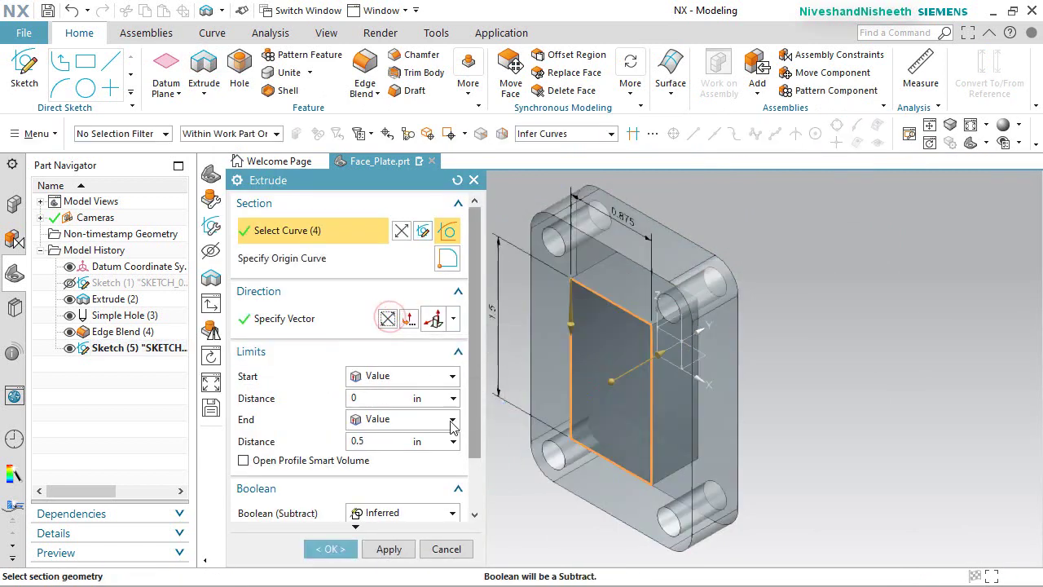
left_click(452, 513)
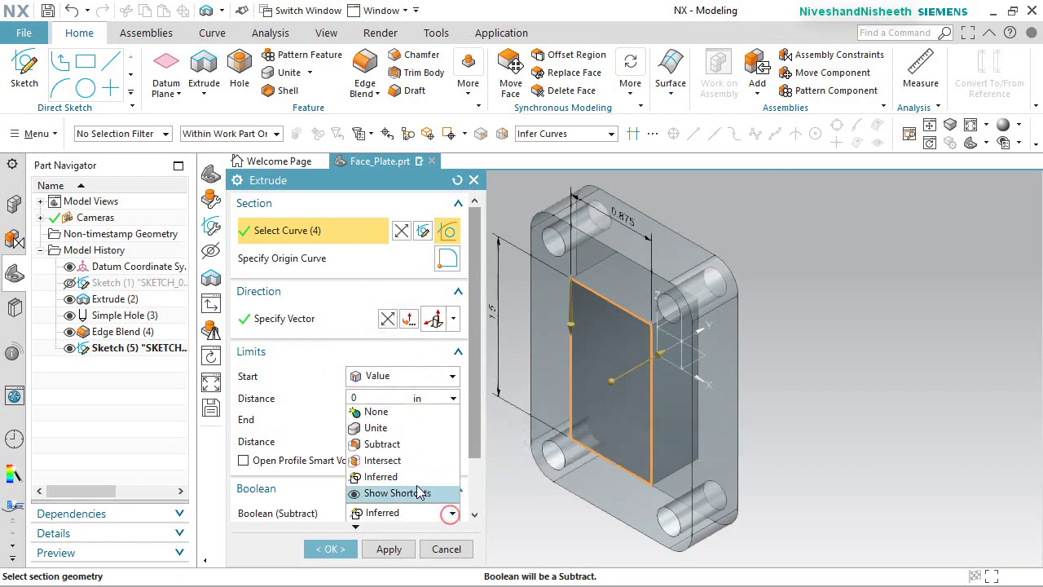
left_click(380, 443)
left_click(358, 440)
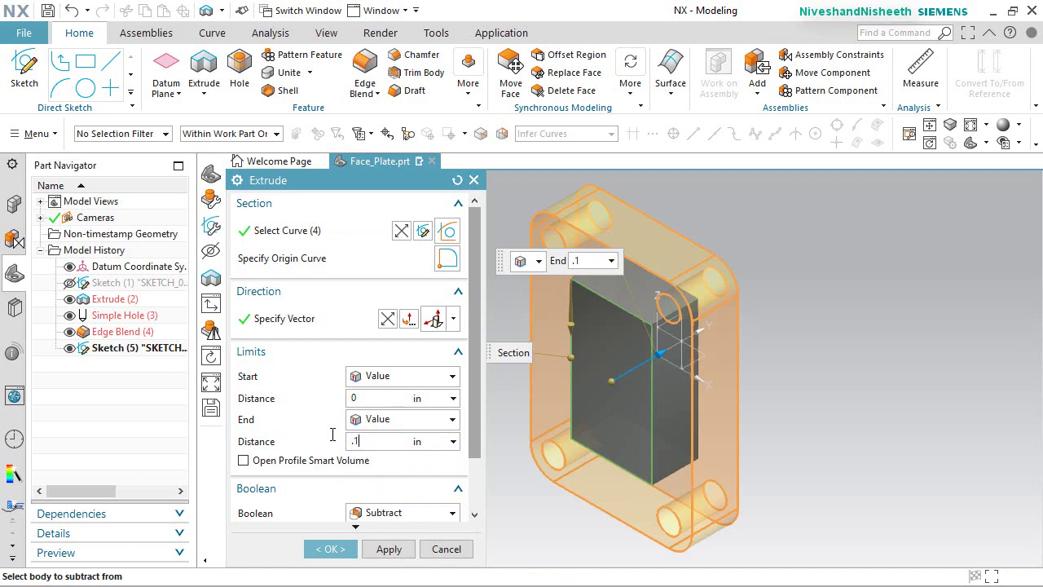
key("Return")
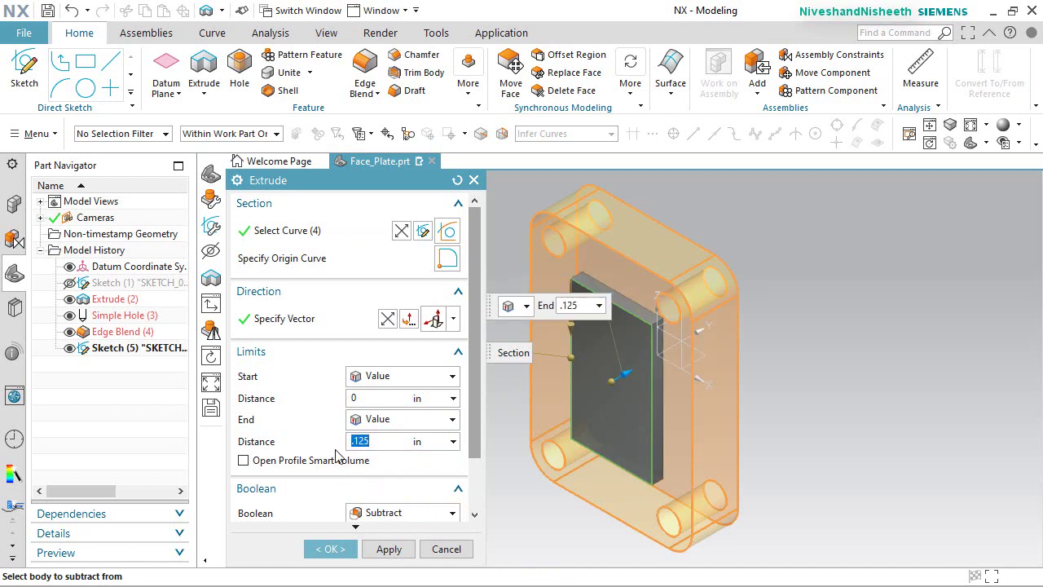
left_click(337, 550)
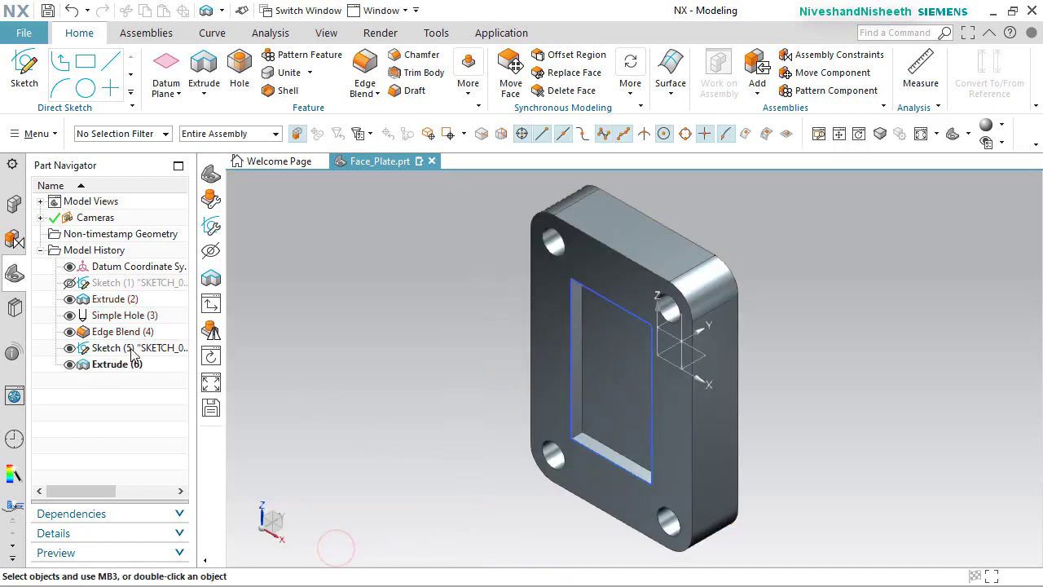
Hide the pocket's sketch and save the part file.
left_click(70, 348)
middle_click_drag(606, 441, 661, 402)
key("Home")
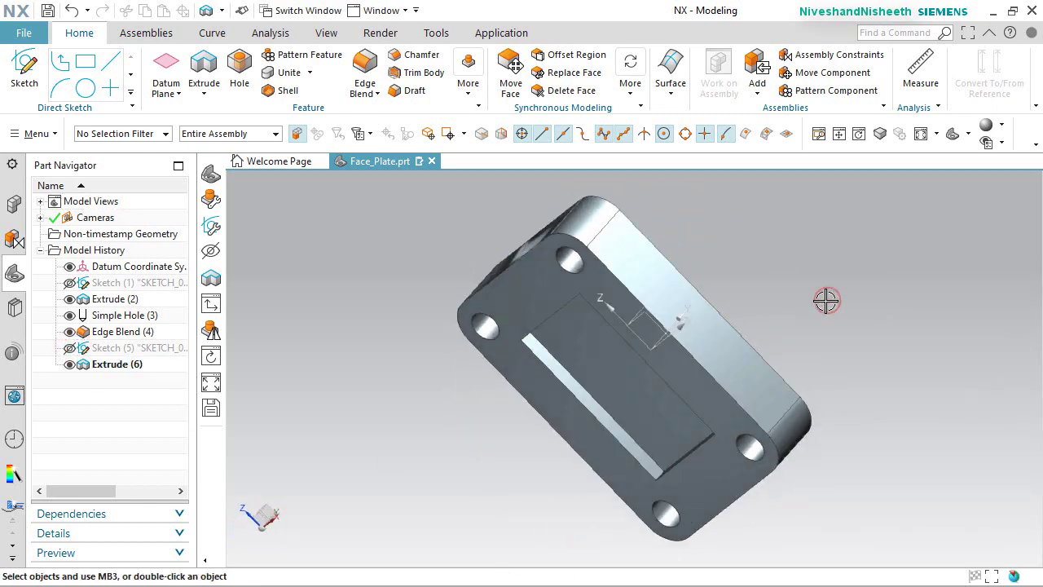
key("ctrl+s")
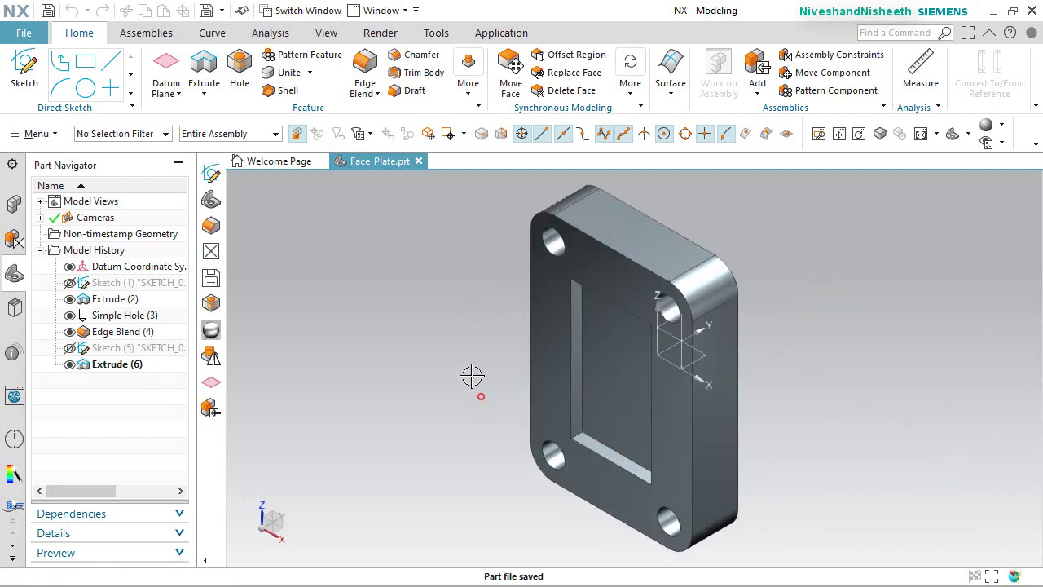
Start a Hole feature, choose Threaded Hole as its type and set the thread standard to Inch UNF.
left_click(239, 74)
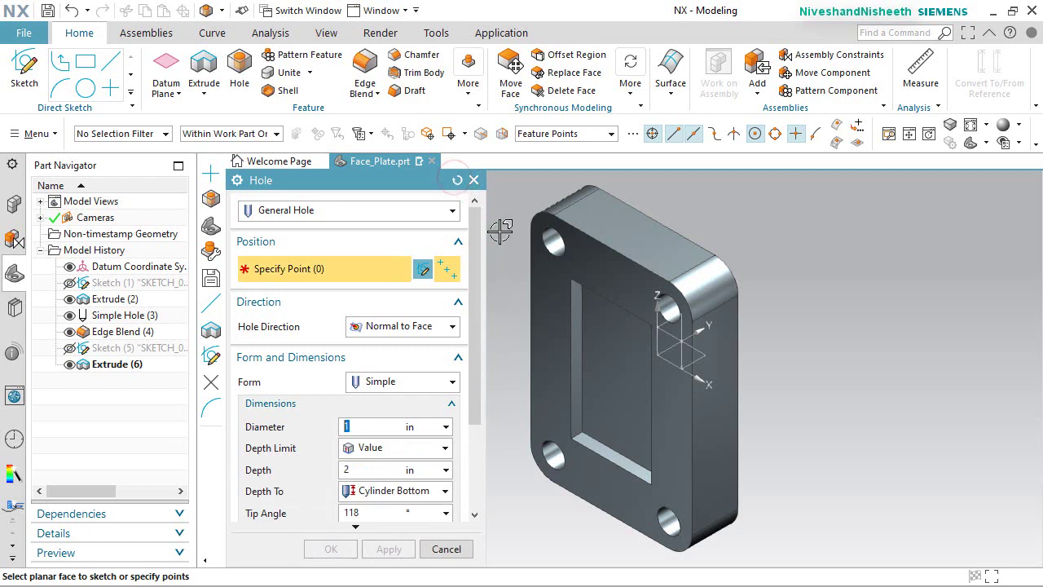
left_click(453, 211)
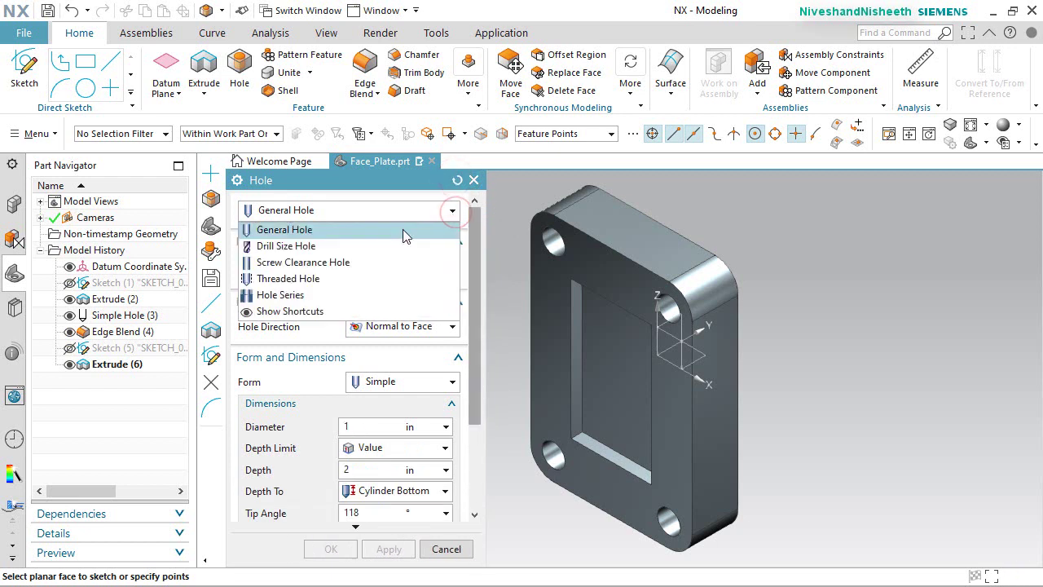
left_click(299, 278)
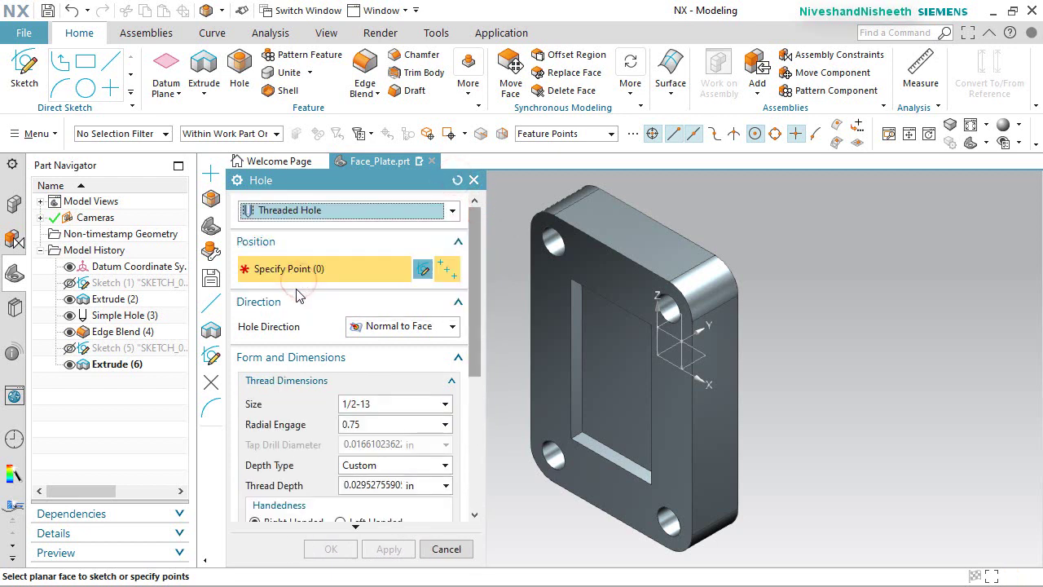
left_click_drag(475, 332, 479, 428)
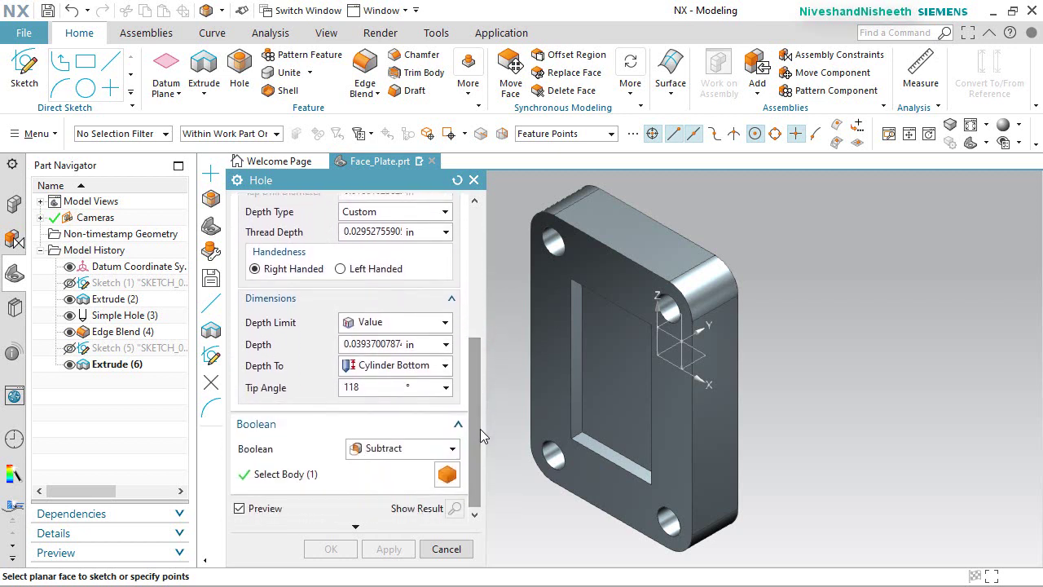
left_click(355, 528)
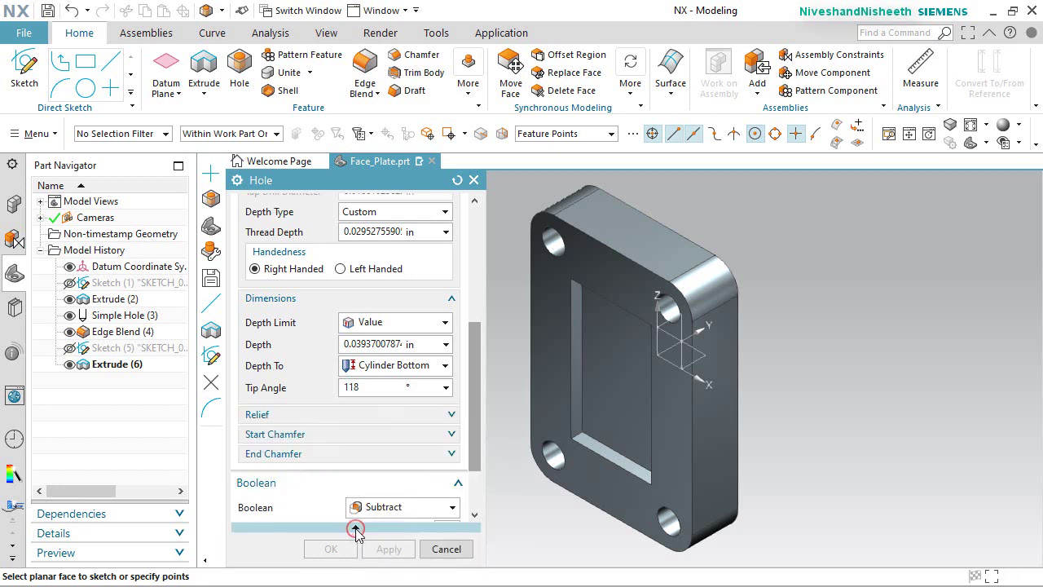
left_click_drag(477, 427, 470, 463)
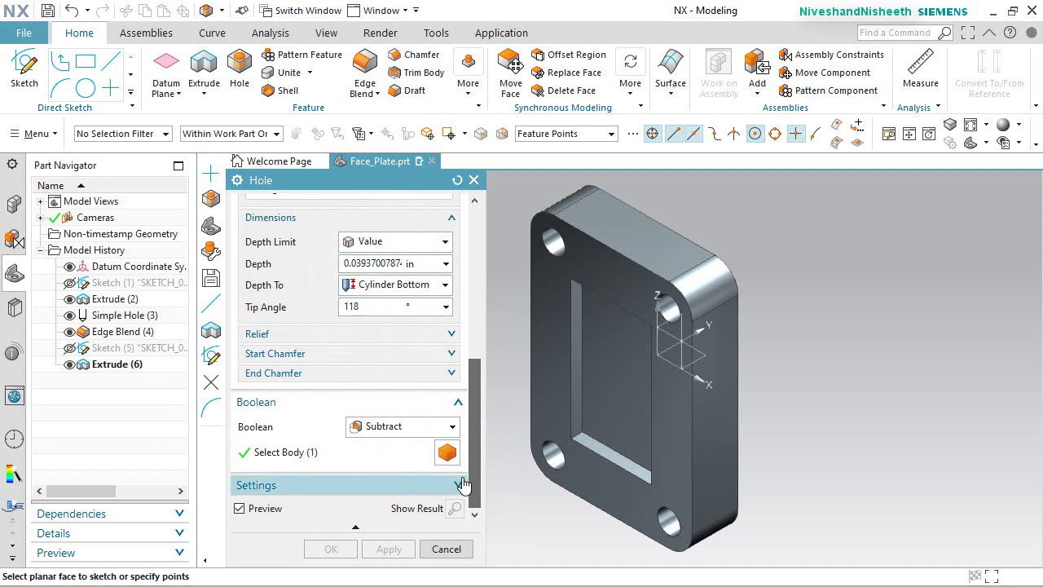
left_click(459, 484)
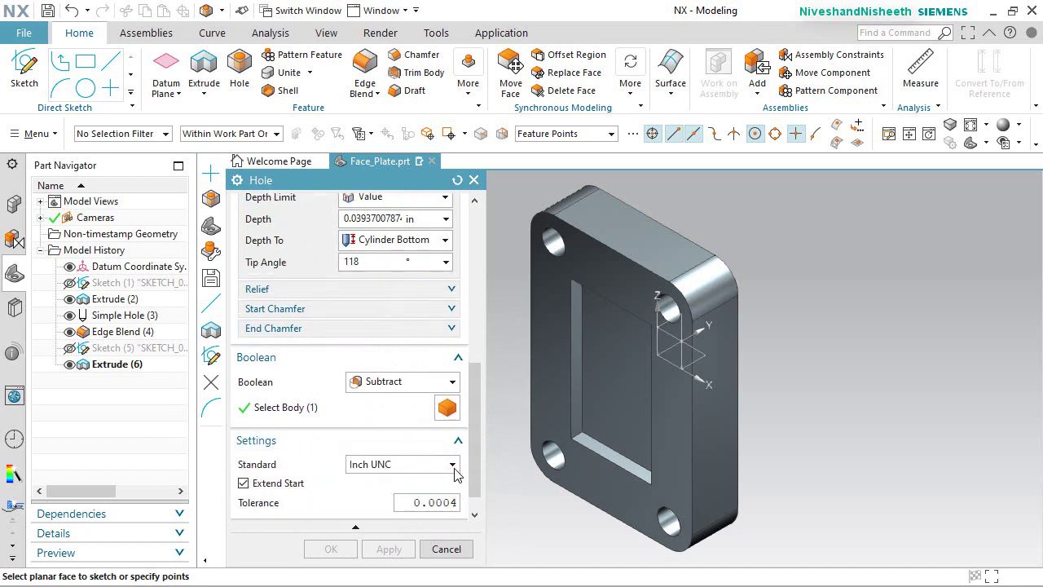
left_click(452, 465)
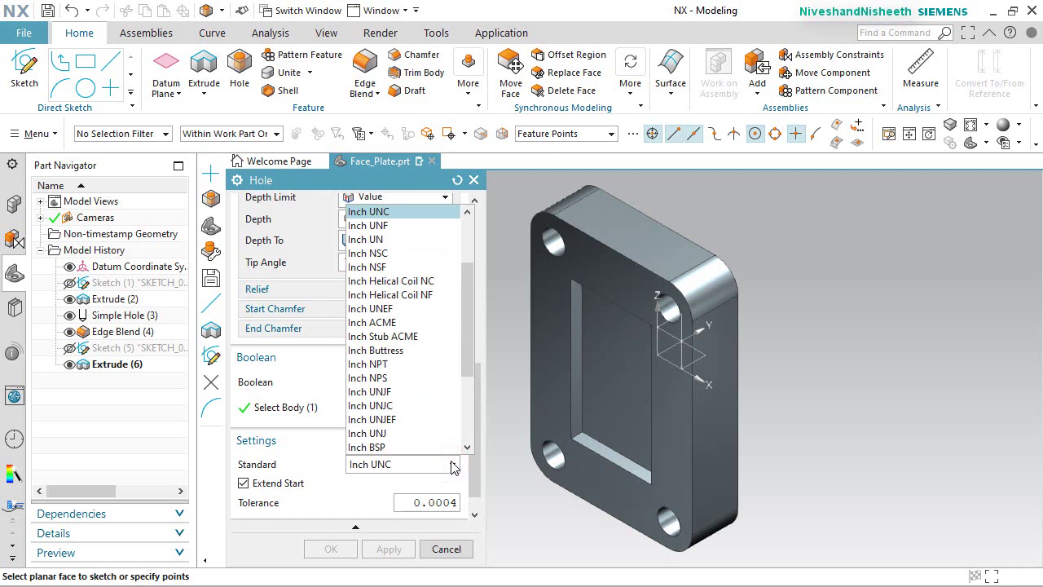
left_click(378, 226)
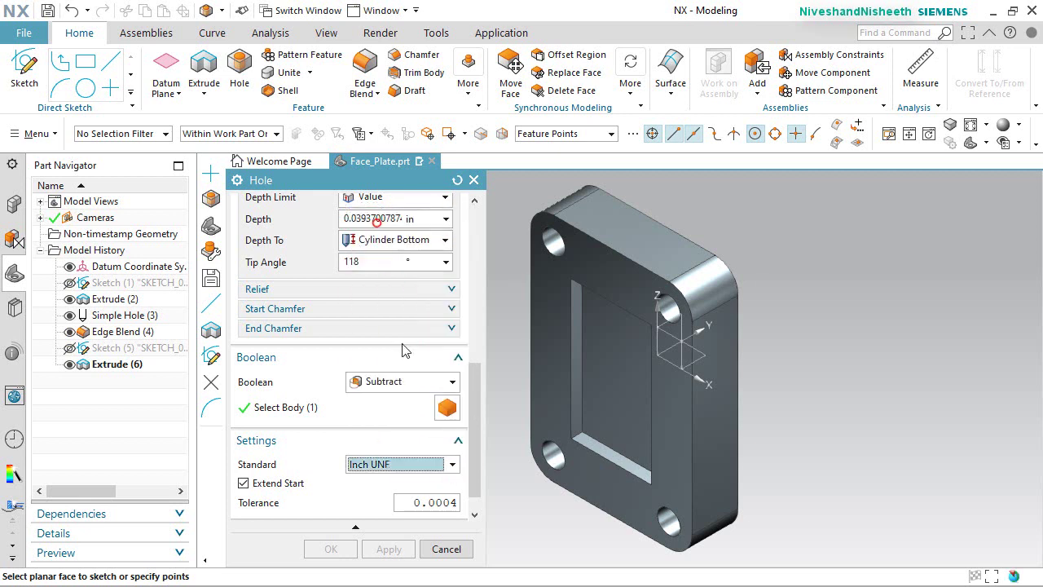
Set the threaded hole's size to #10-32 and its custom thread depth to 0.75 in.
left_click(458, 440)
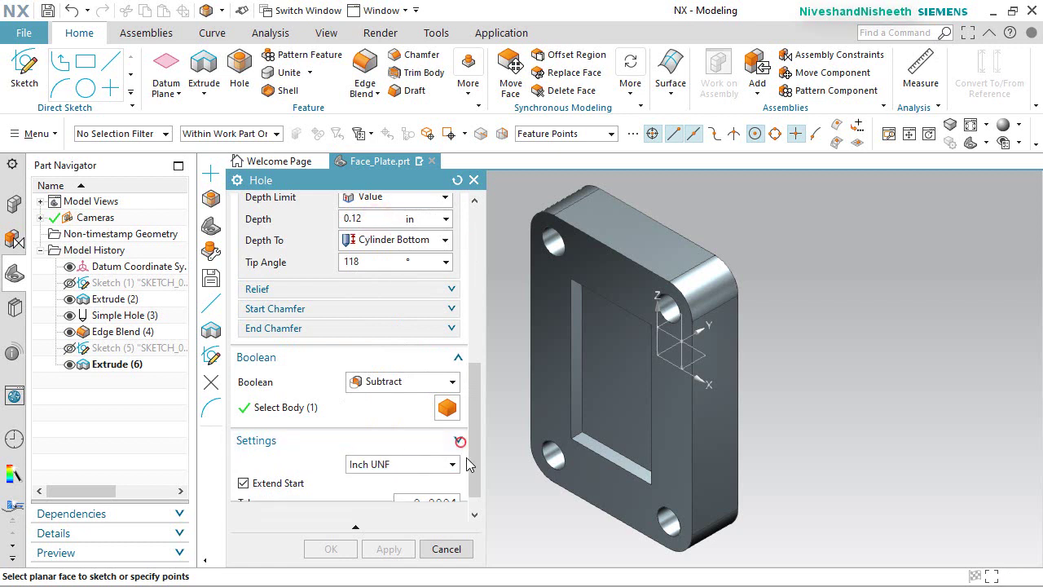
left_click_drag(475, 465, 483, 373)
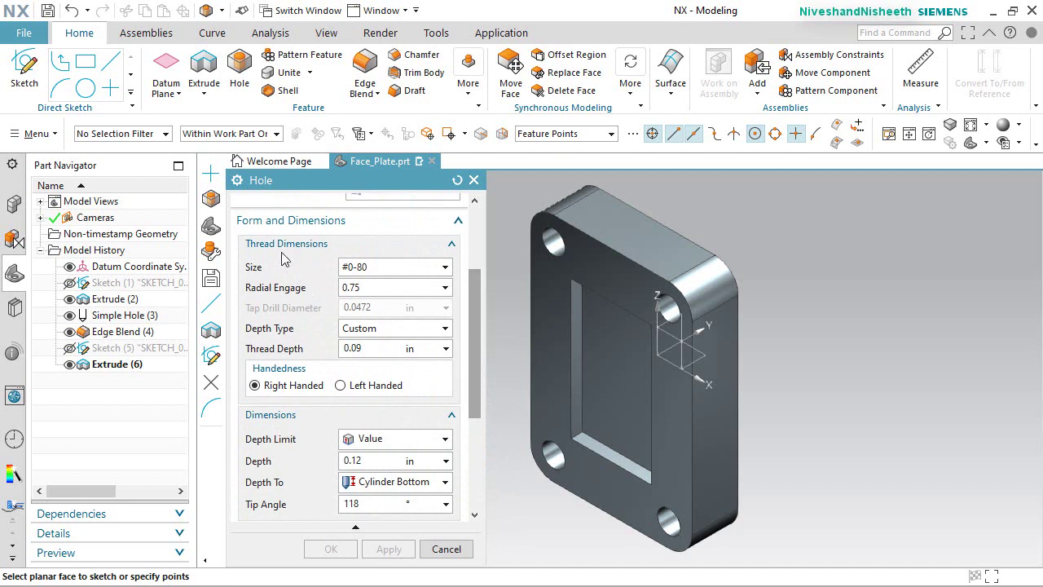
left_click(445, 269)
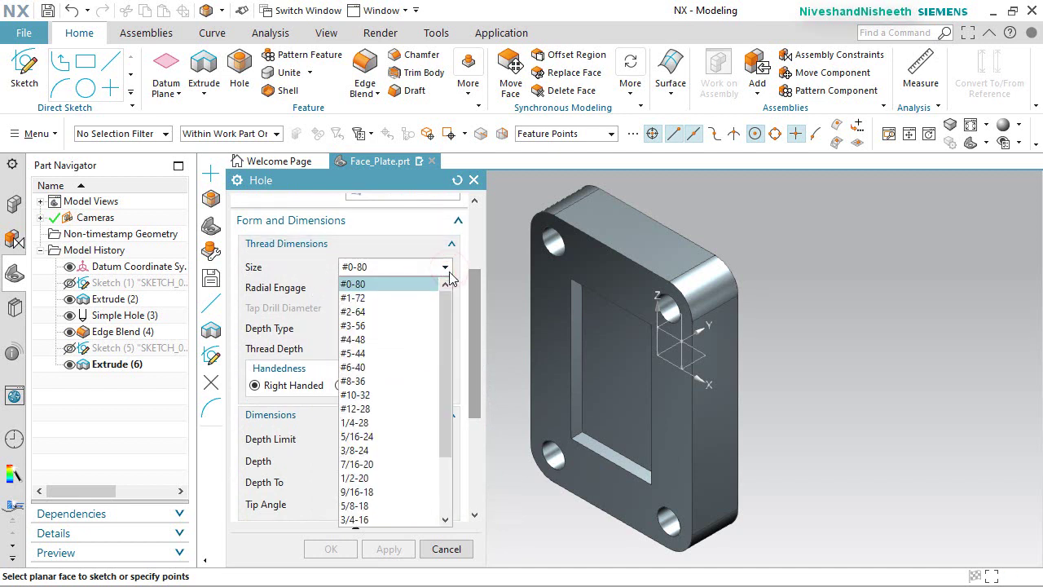
left_click(357, 395)
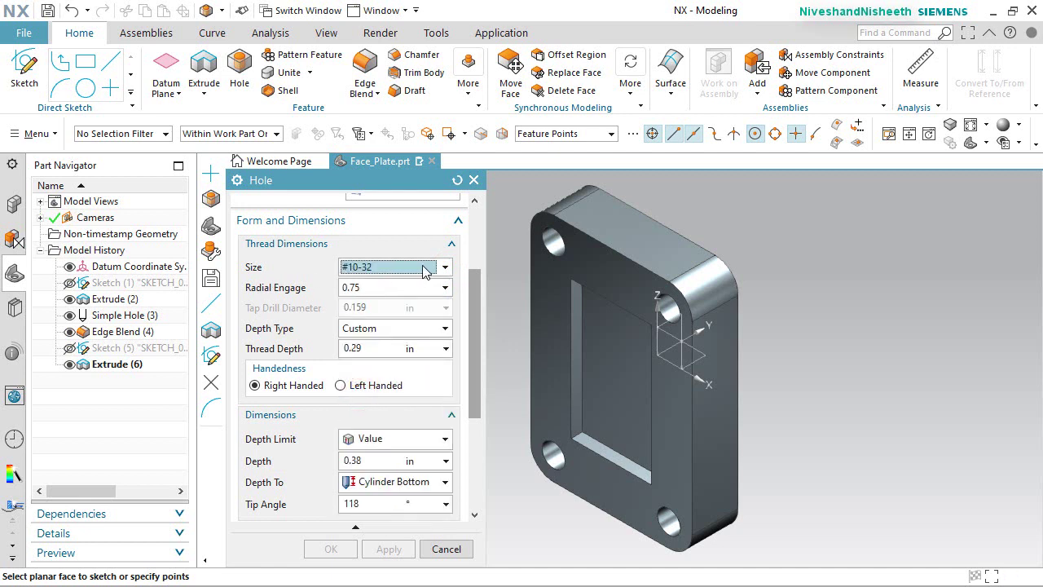
key("Tab")
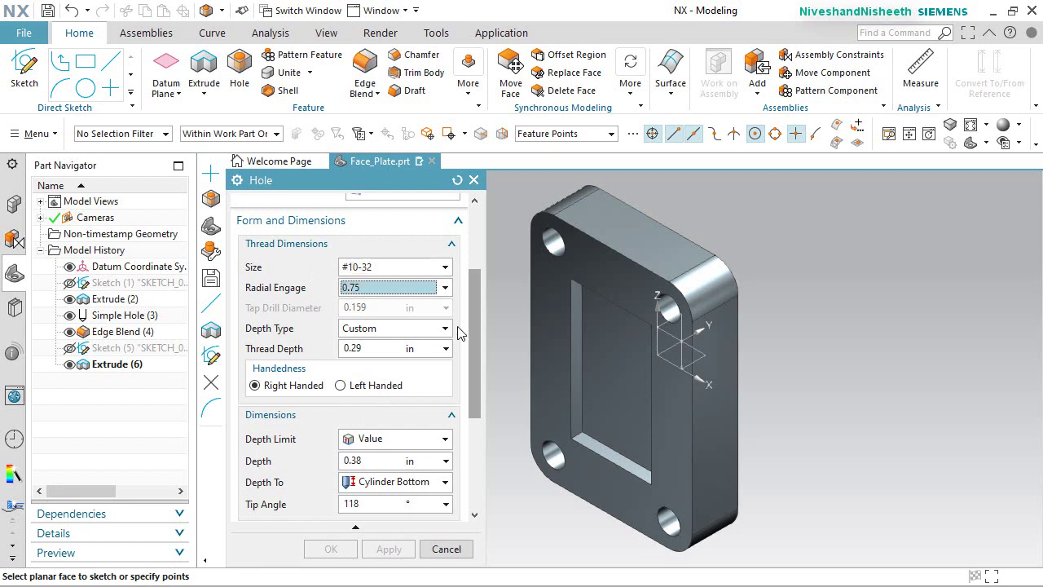
key("Tab")
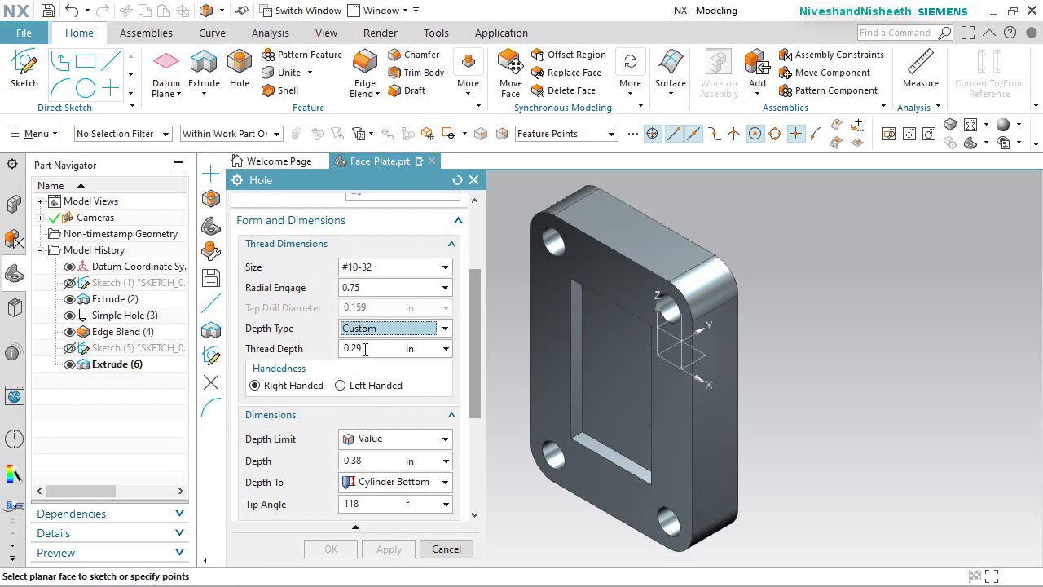
left_click_drag(369, 348, 355, 349)
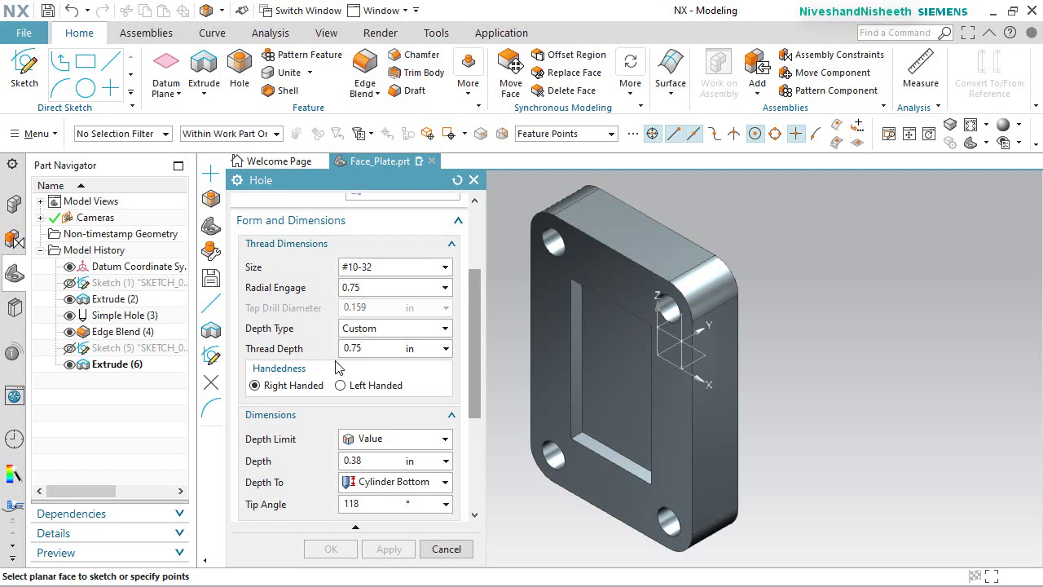
Set the threaded hole's depth limit to Through Body.
left_click_drag(470, 379, 475, 418)
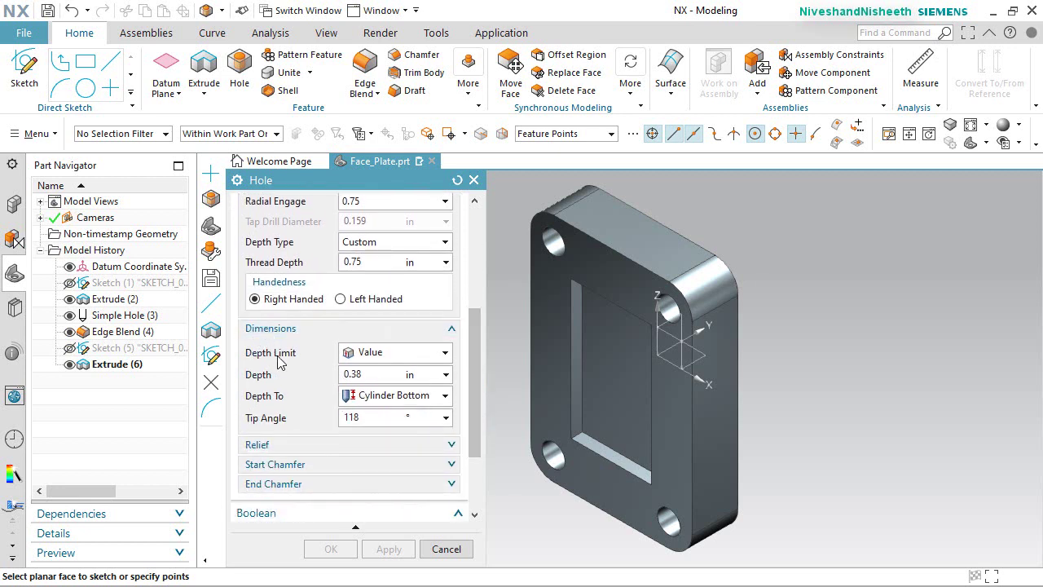
left_click(444, 353)
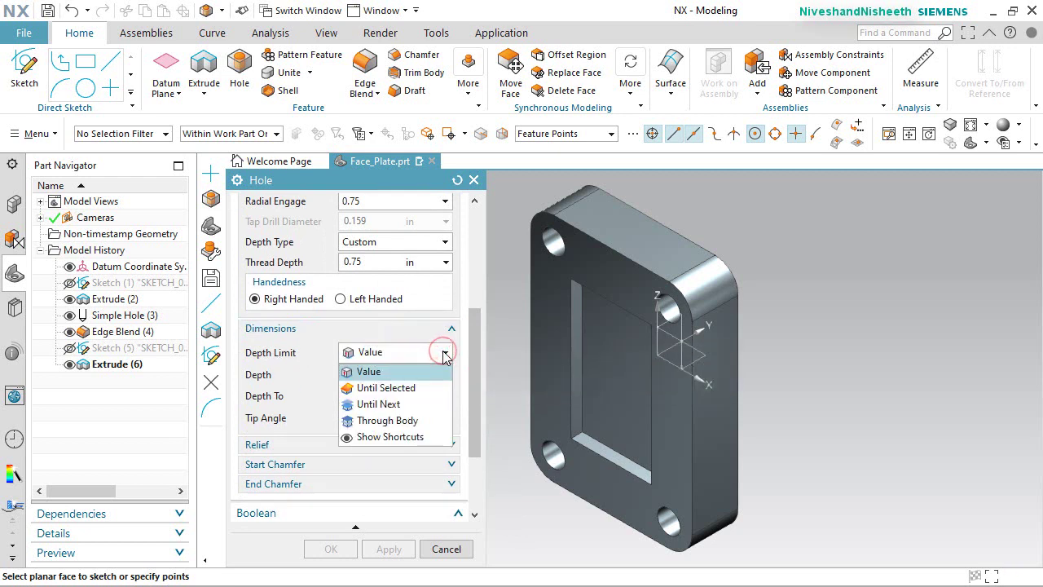
left_click(397, 421)
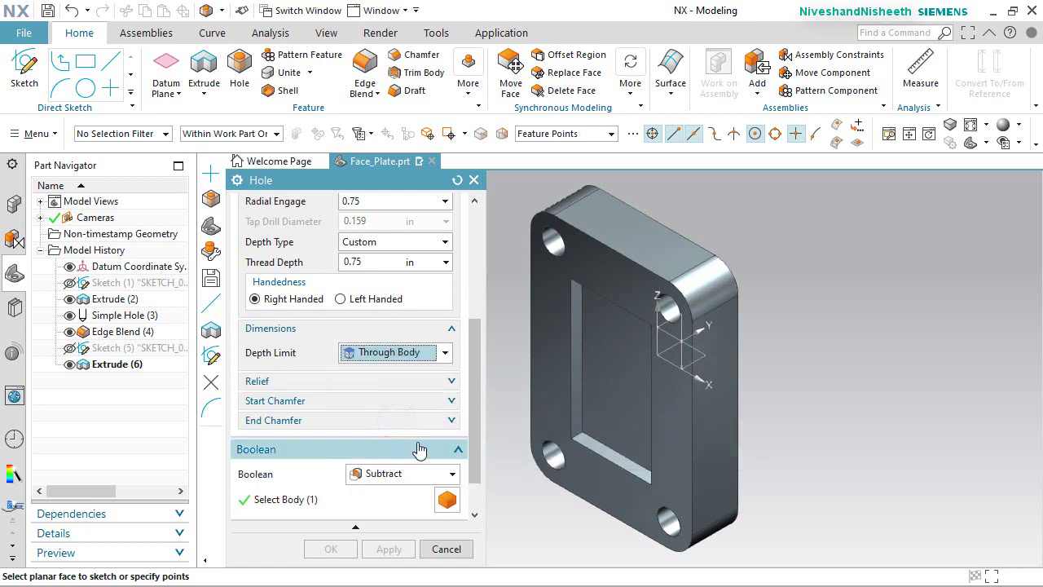
left_click_drag(474, 405, 468, 487)
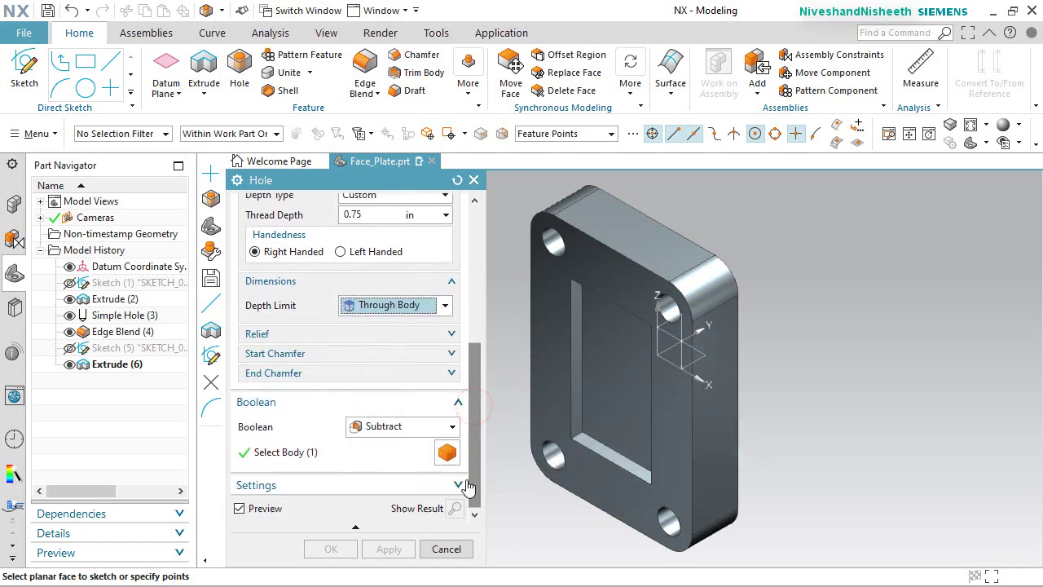
left_click(459, 485)
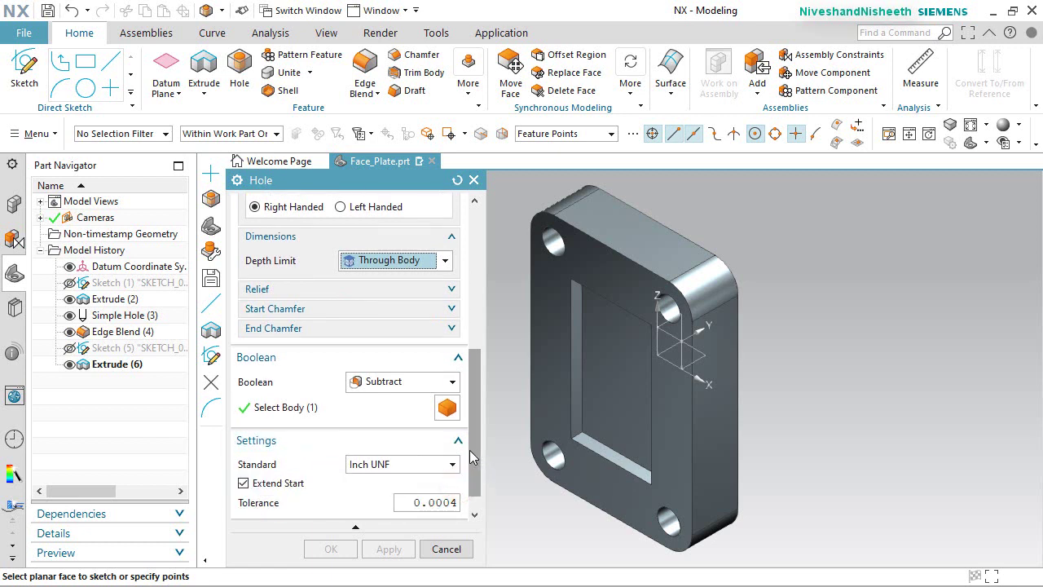
Disable both the start chamfer and the end chamfer of the threaded hole.
scroll(478, 442, "up", 2)
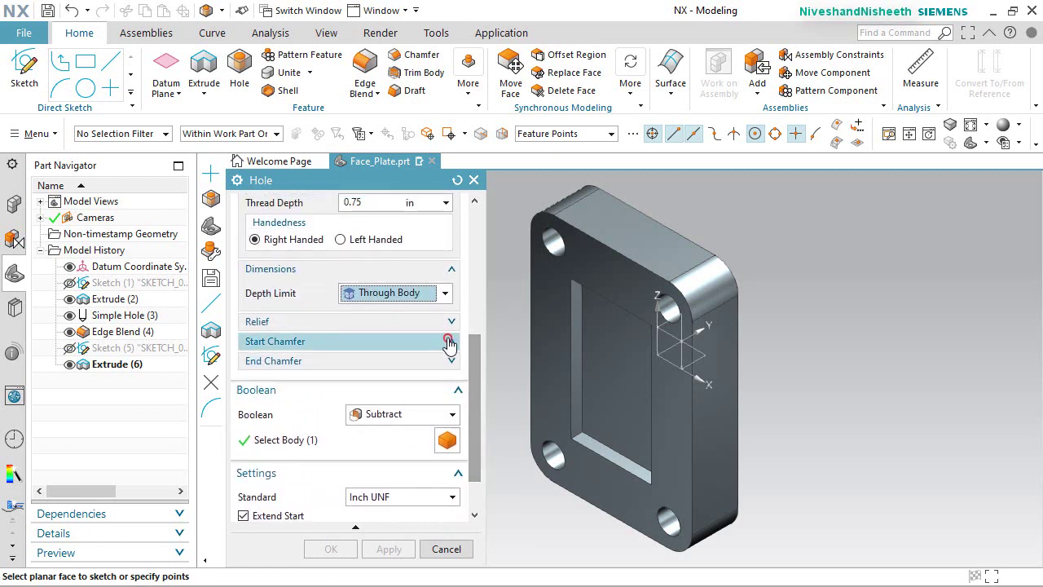
left_click(450, 340)
left_click(250, 362)
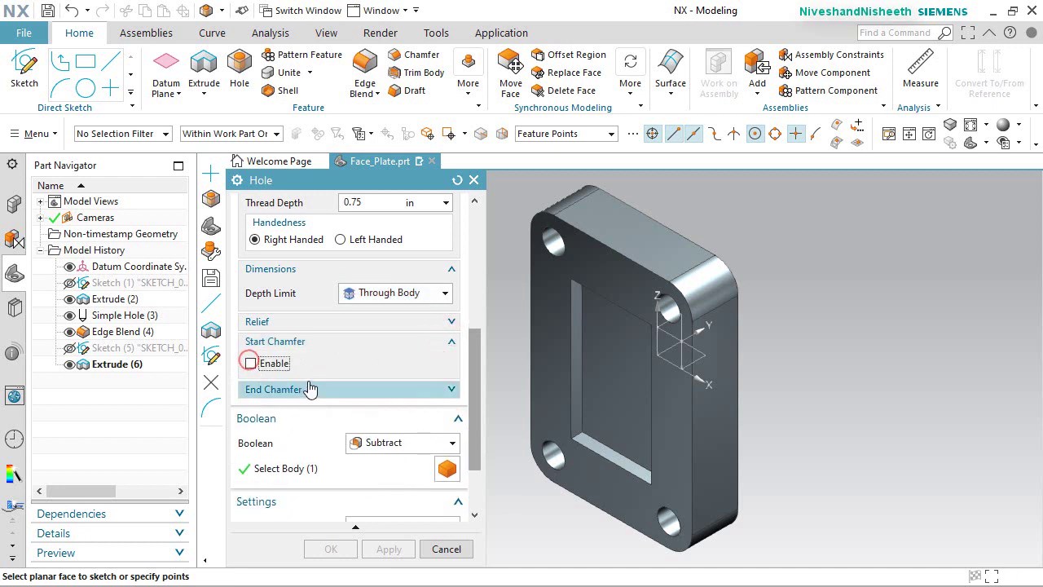
left_click(385, 392)
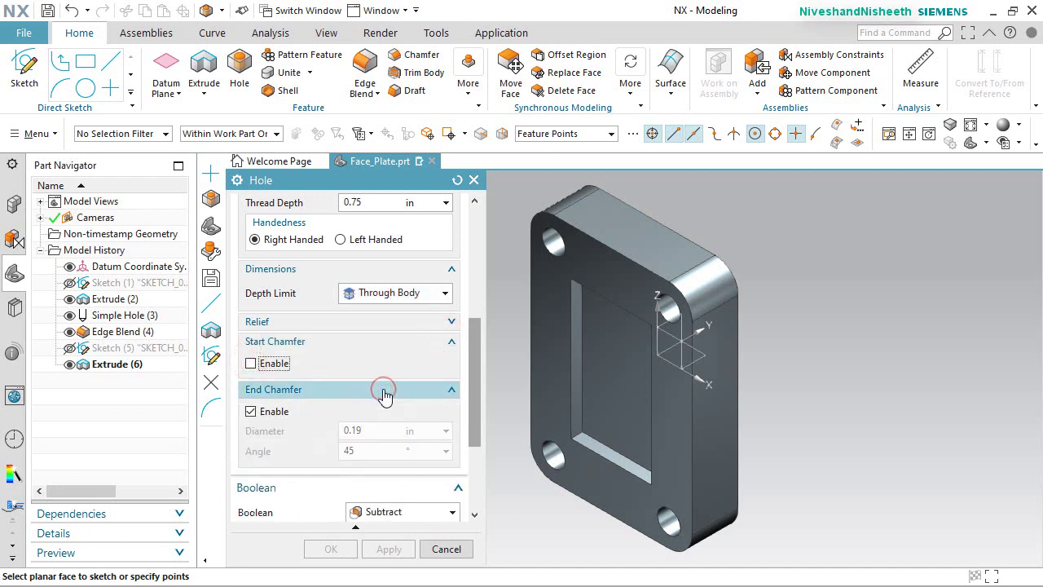
left_click(250, 411)
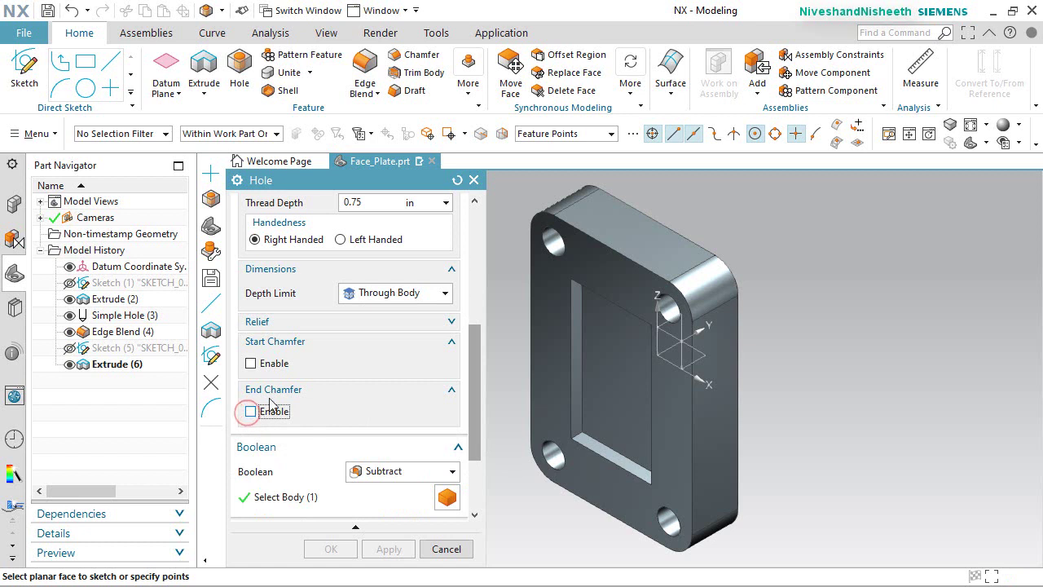
Place two hole points relative to the pocket's upper-left corner: about 0.3 in right, 0.24 in up, and about 0.19 in right, 1.09 in down.
scroll(466, 405, "up", 5)
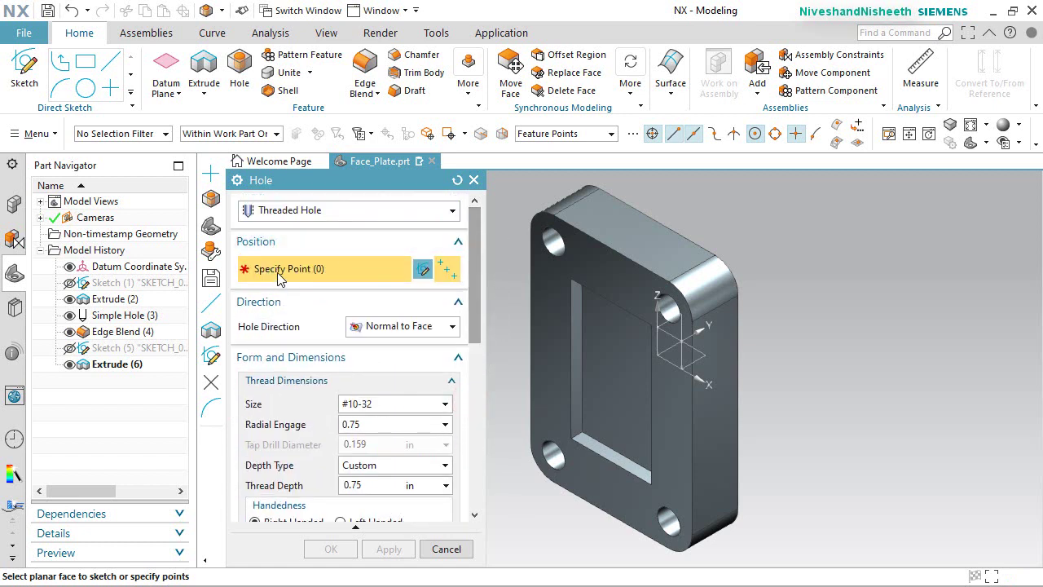
left_click(599, 267)
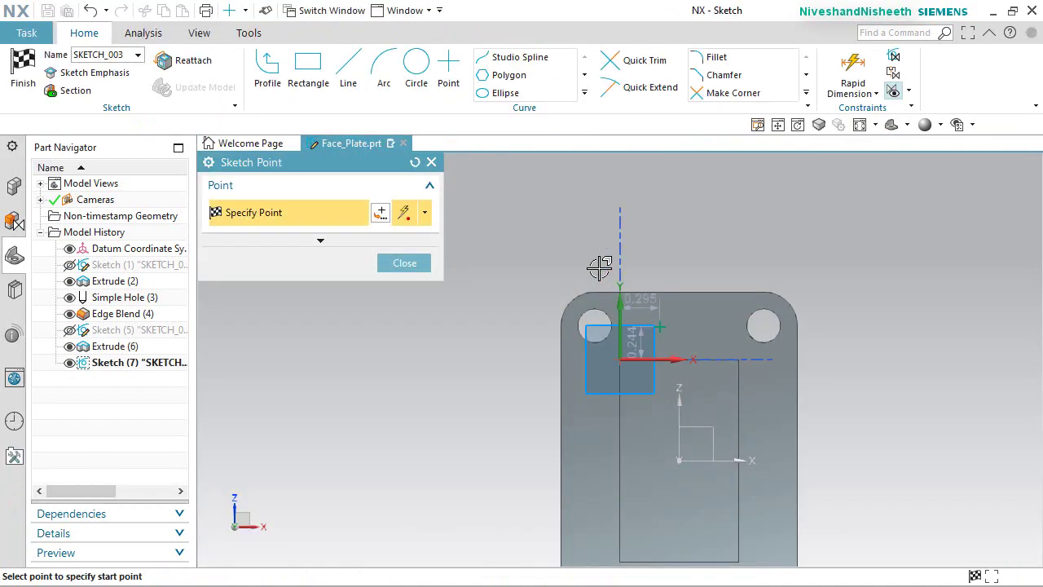
scroll(674, 337, "up", 3)
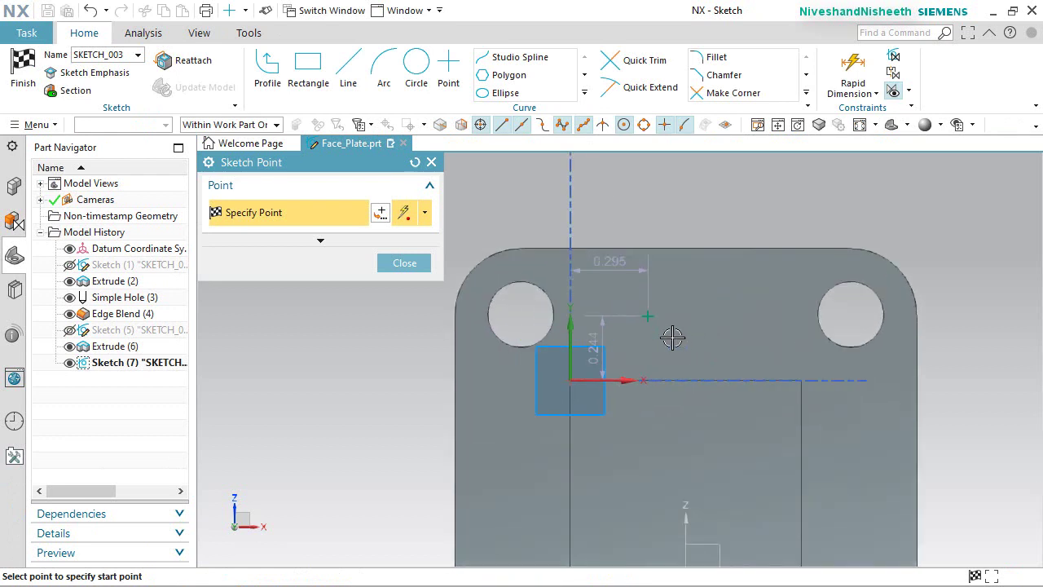
scroll(647, 260, "down", 3)
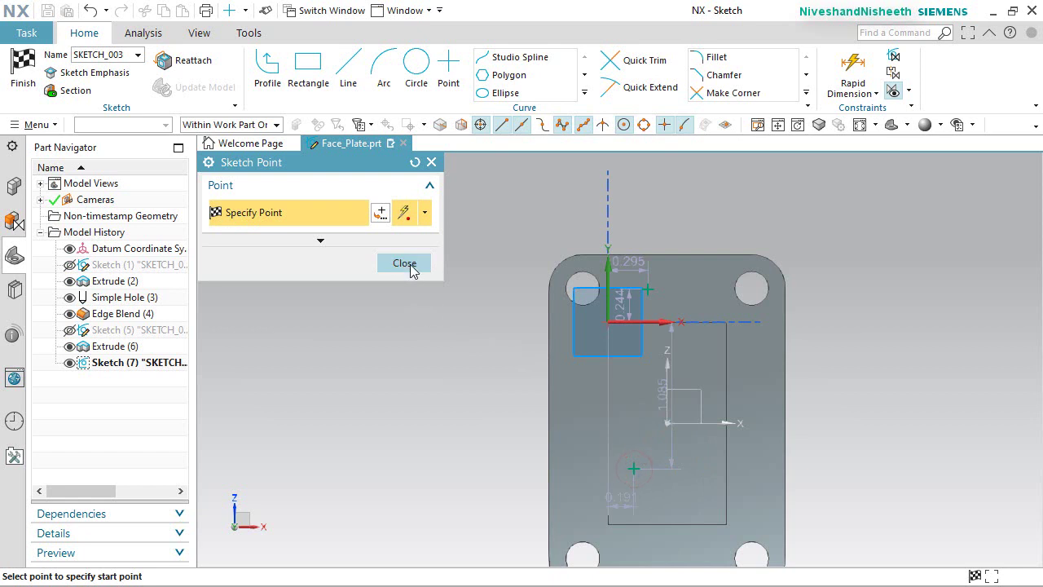
left_click(405, 262)
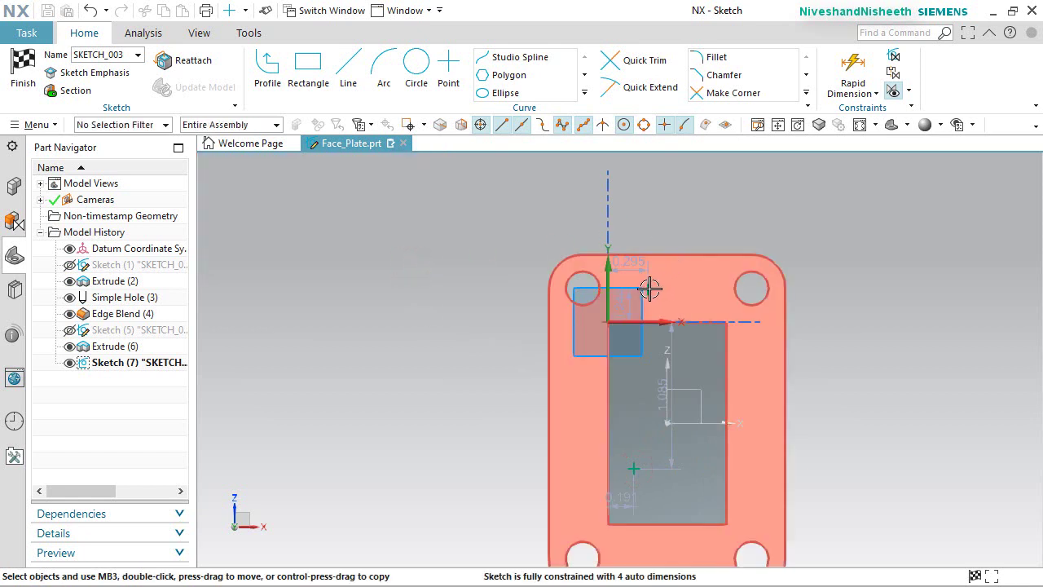
Align the upper hole point vertically with the midpoint of the plate's upper edge.
left_click(648, 289)
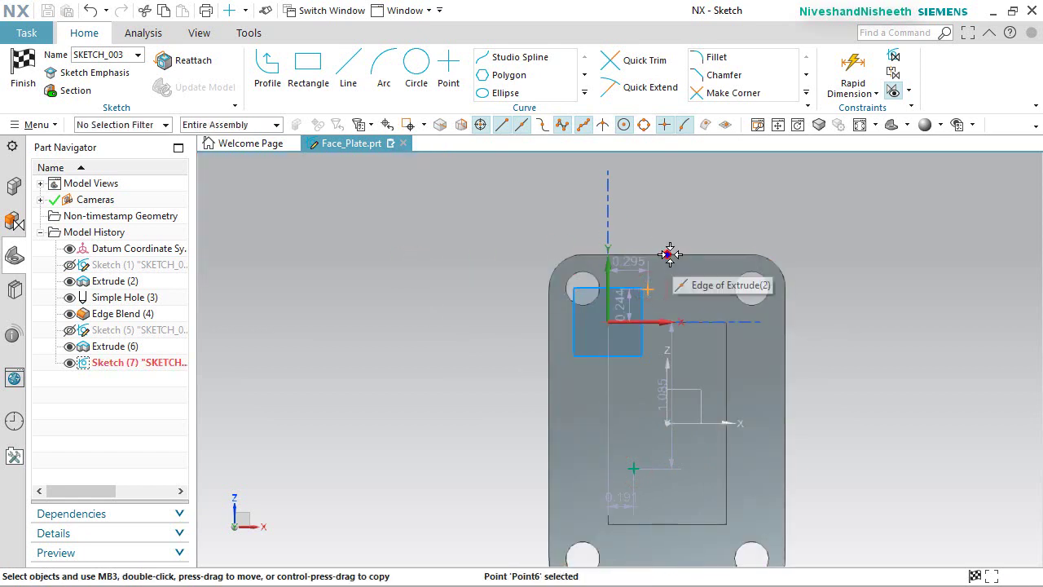
left_click(669, 254)
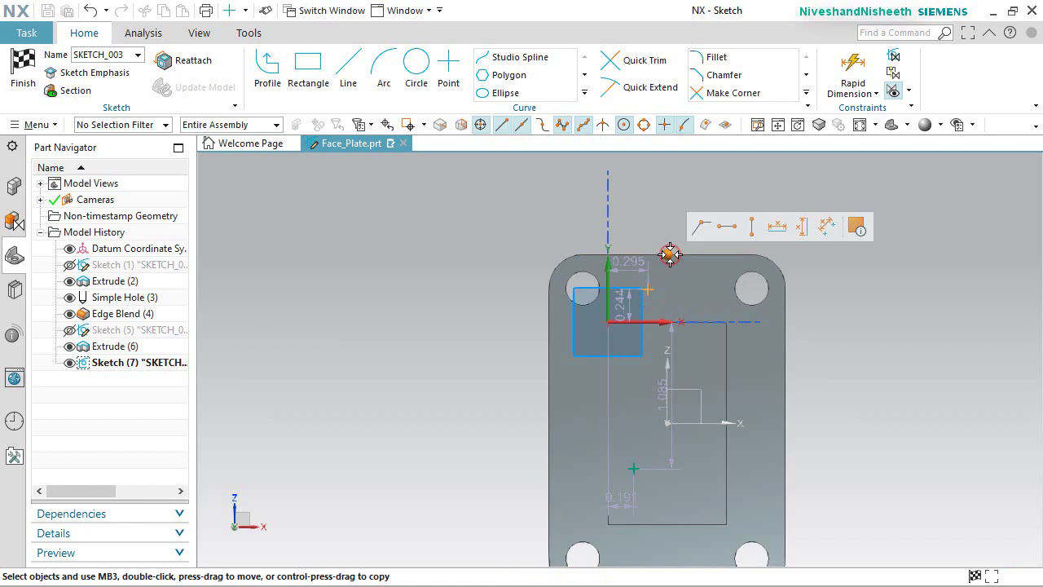
left_click(754, 230)
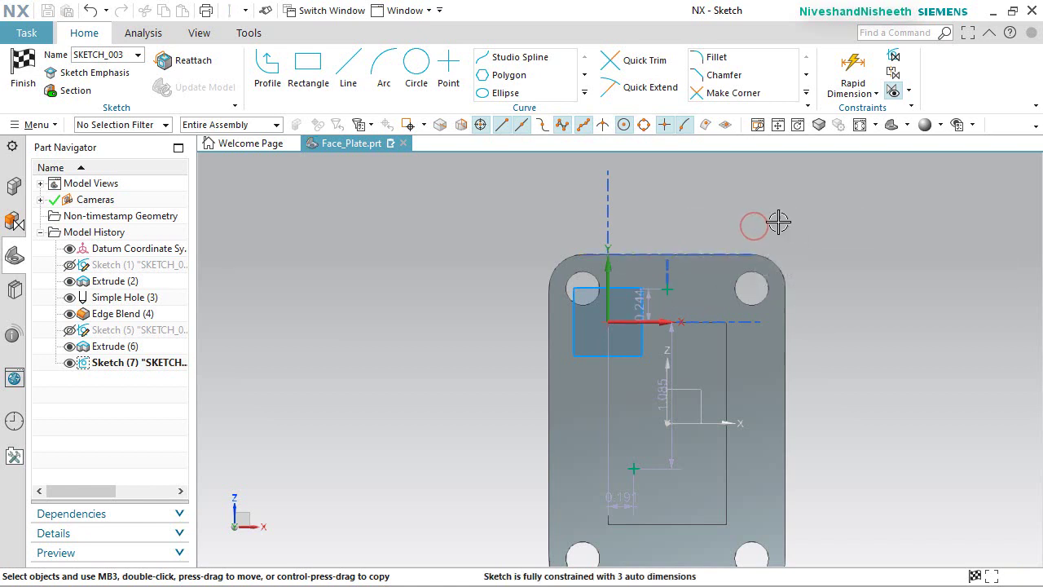
Align the lower hole point vertically with the upper hole point.
scroll(678, 207, "down", 1)
scroll(677, 420, "up", 1)
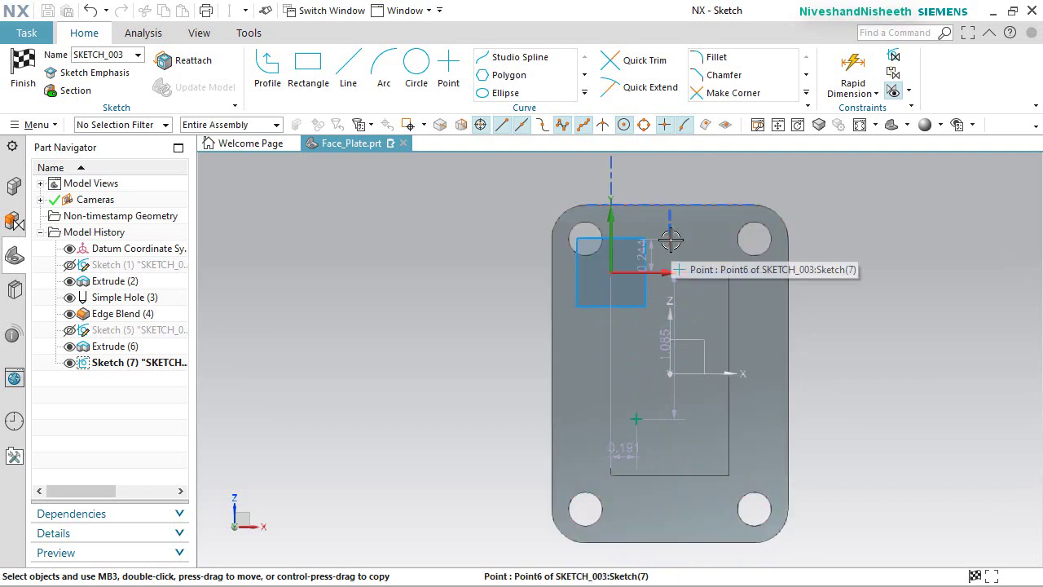
left_click(670, 240)
left_click(743, 250)
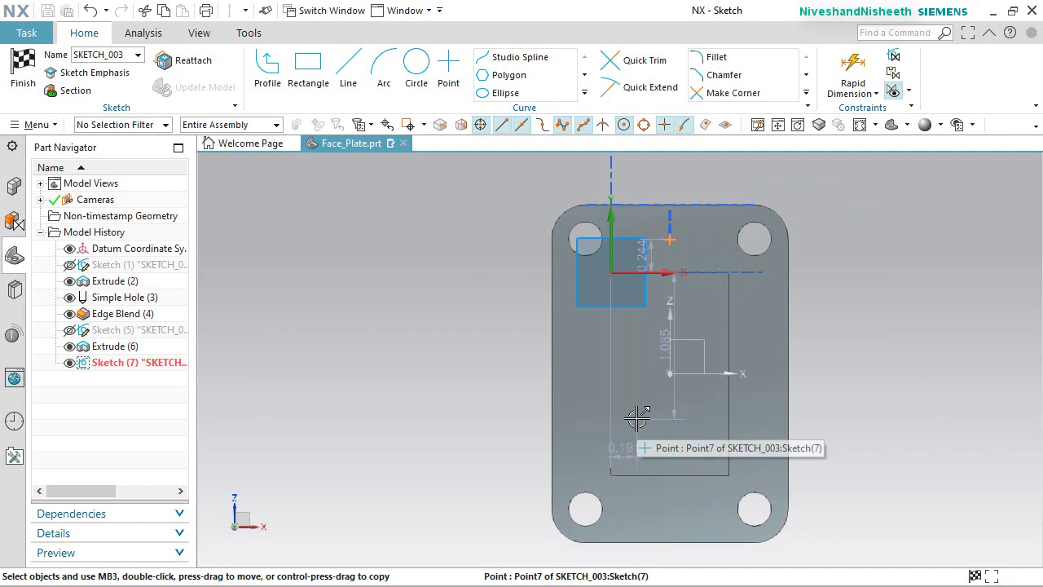
left_click(638, 417)
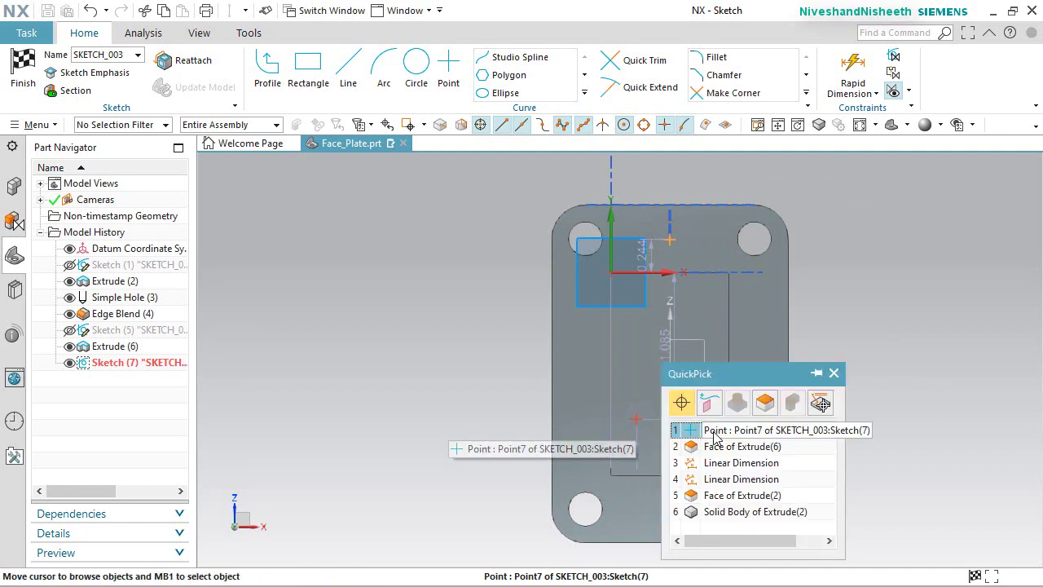
left_click(712, 430)
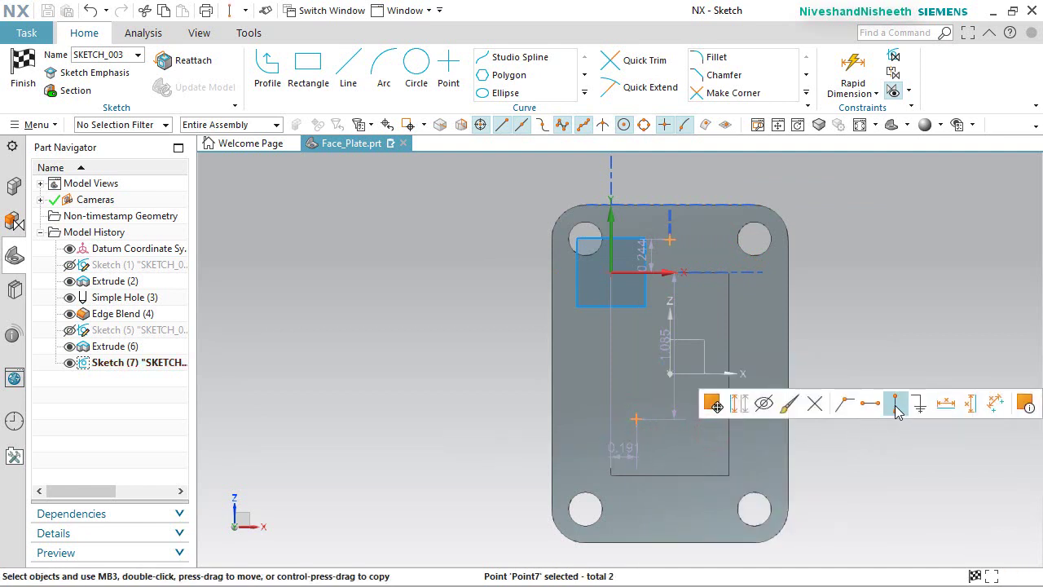
left_click(896, 405)
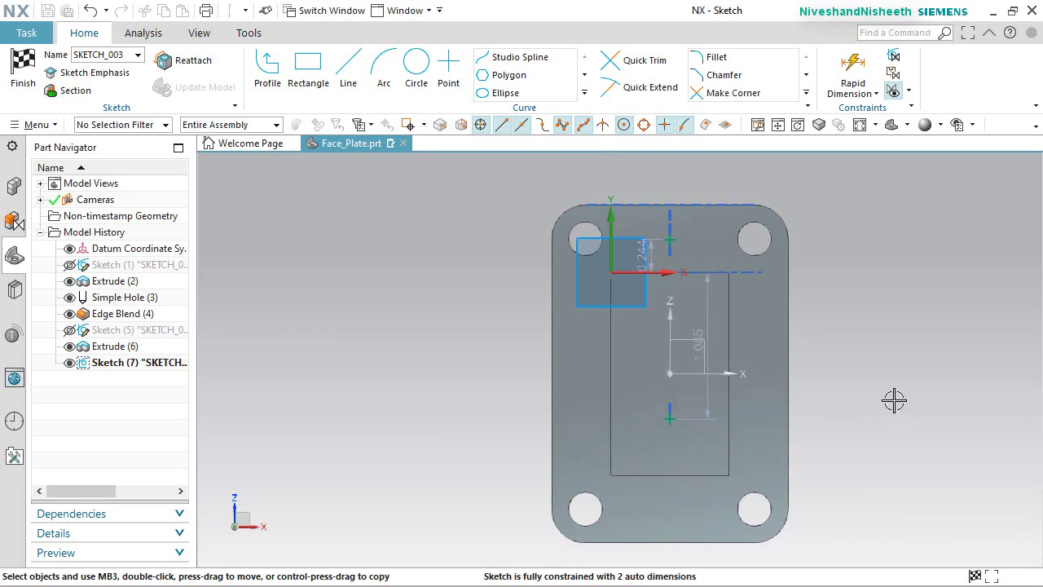
Dimension the upper hole point 0.5 in vertically below the center of the plate's upper-left through hole.
left_click(853, 64)
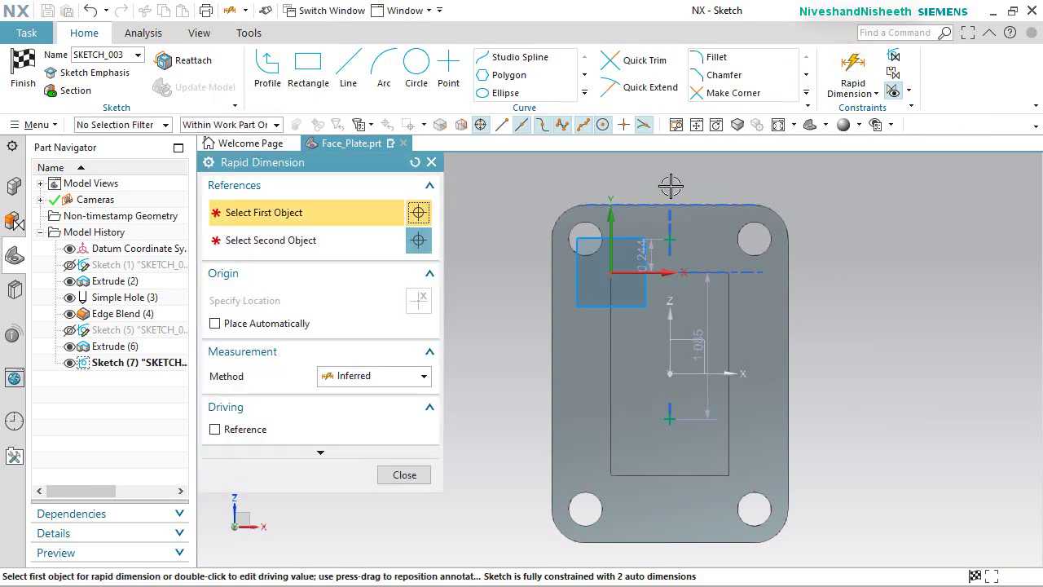
scroll(701, 173, "down", 1)
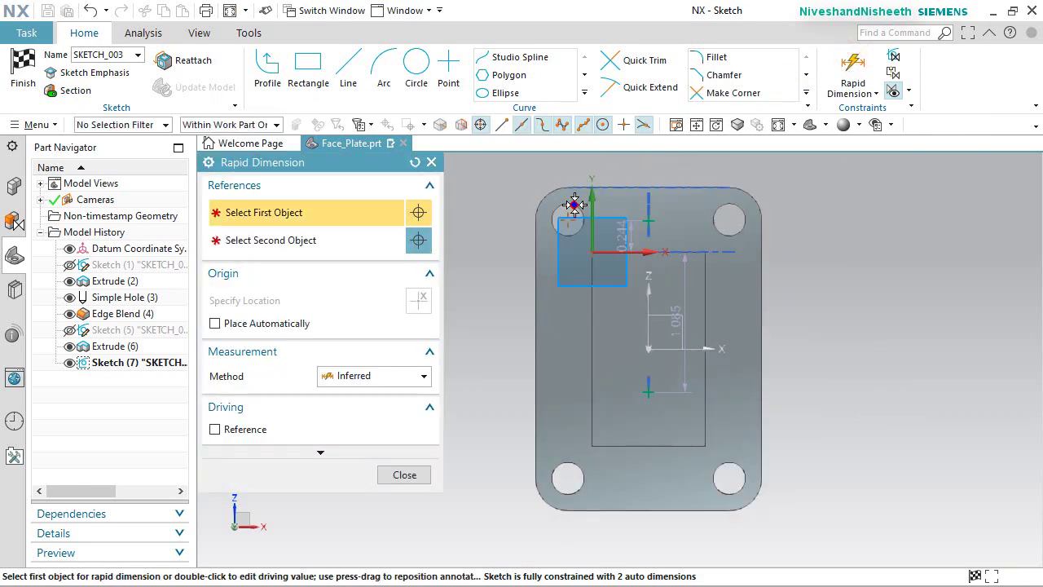
left_click(566, 217)
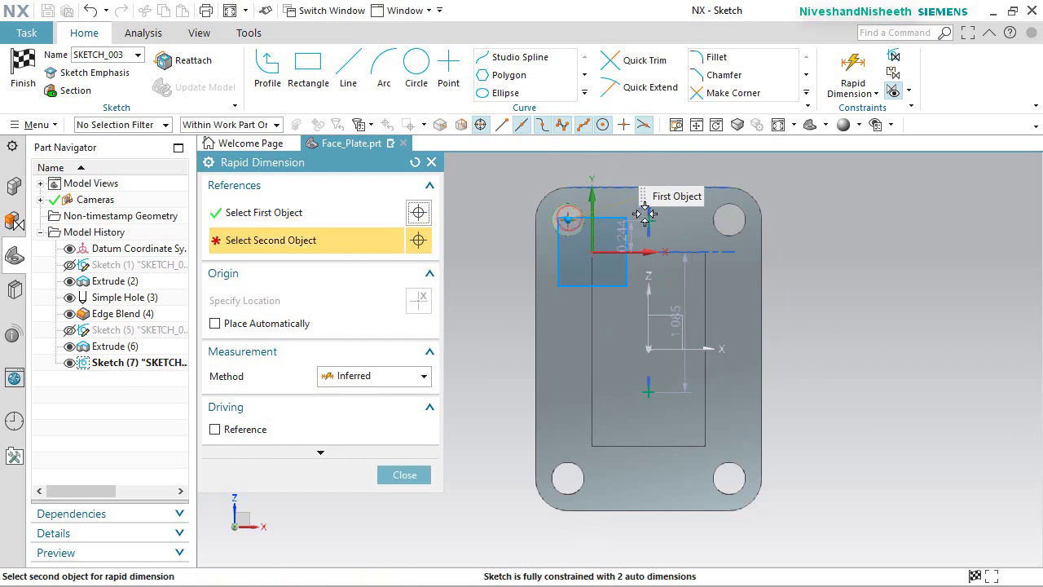
left_click(647, 218)
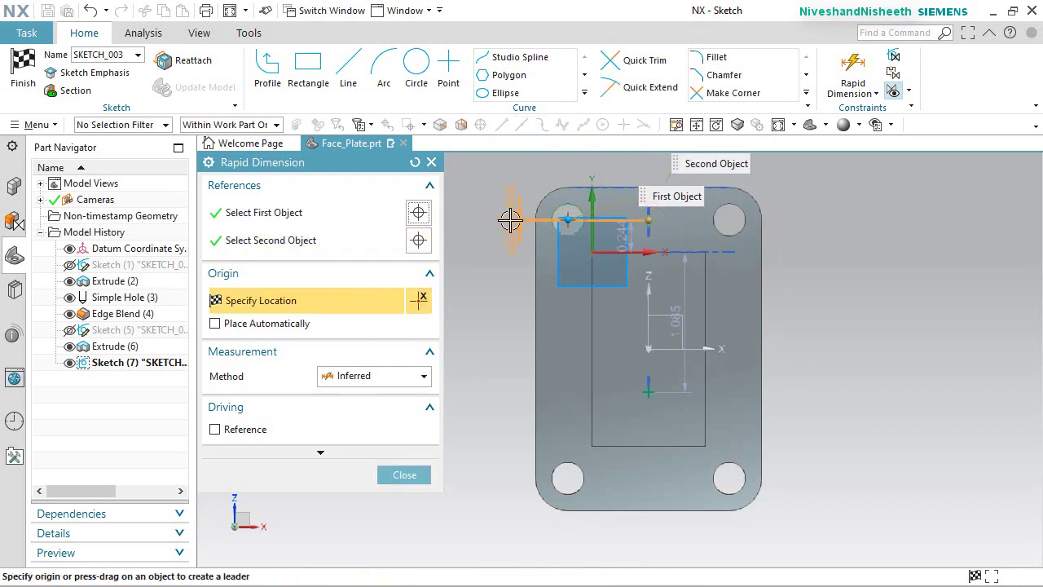
left_click(509, 220)
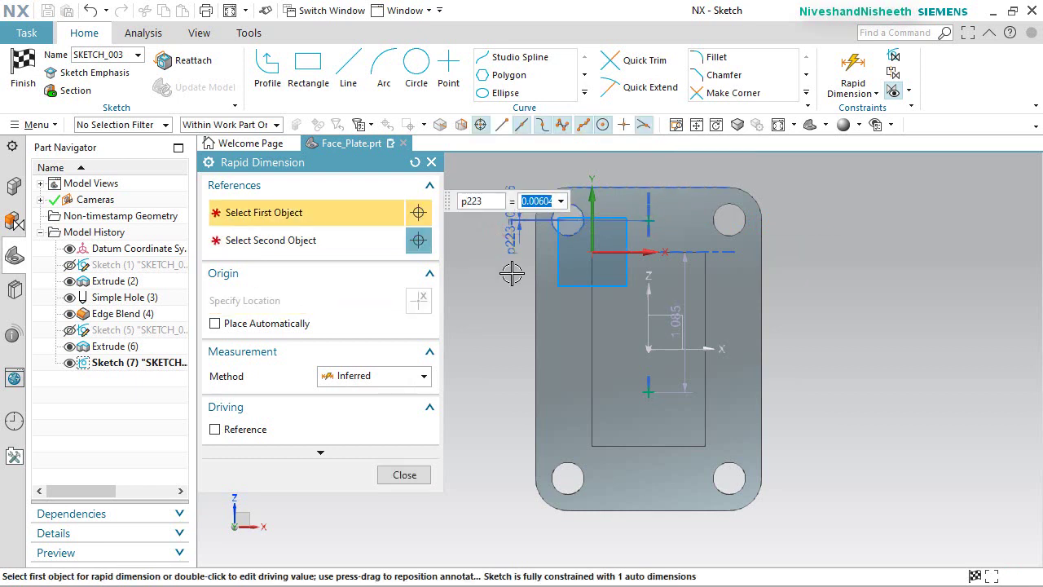
type(".5")
key("Return")
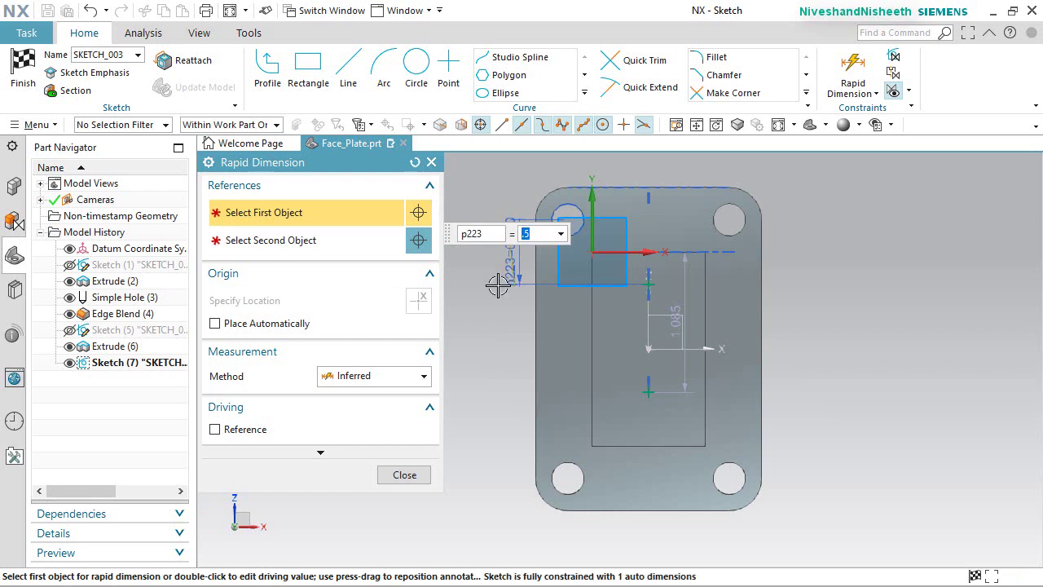
Dimension the lower hole point 0.5 in vertically above the center of the plate's lower-left through hole.
left_click(651, 397)
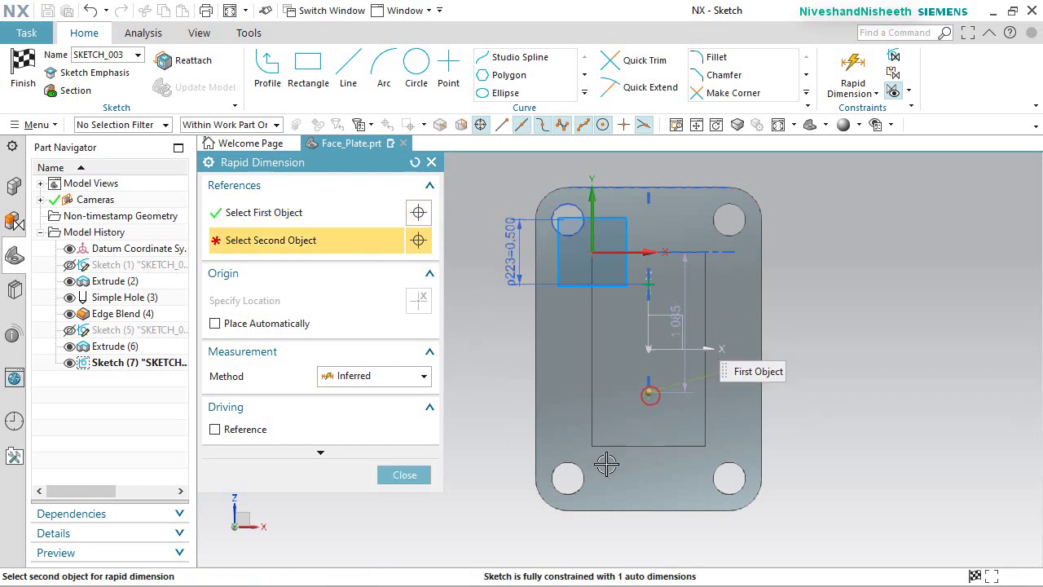
left_click(567, 479)
left_click(802, 429)
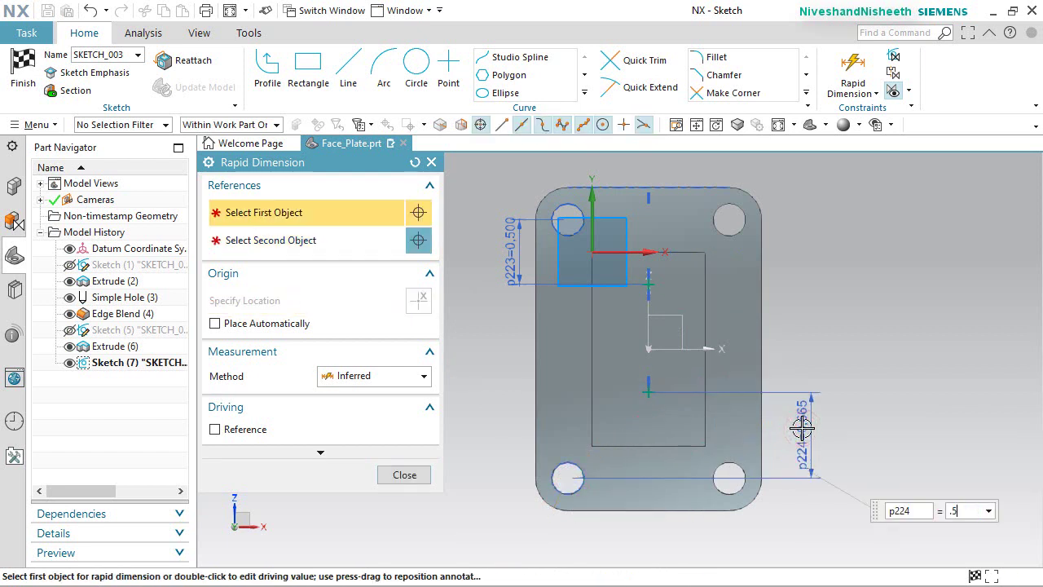
type("0.5")
key("Return")
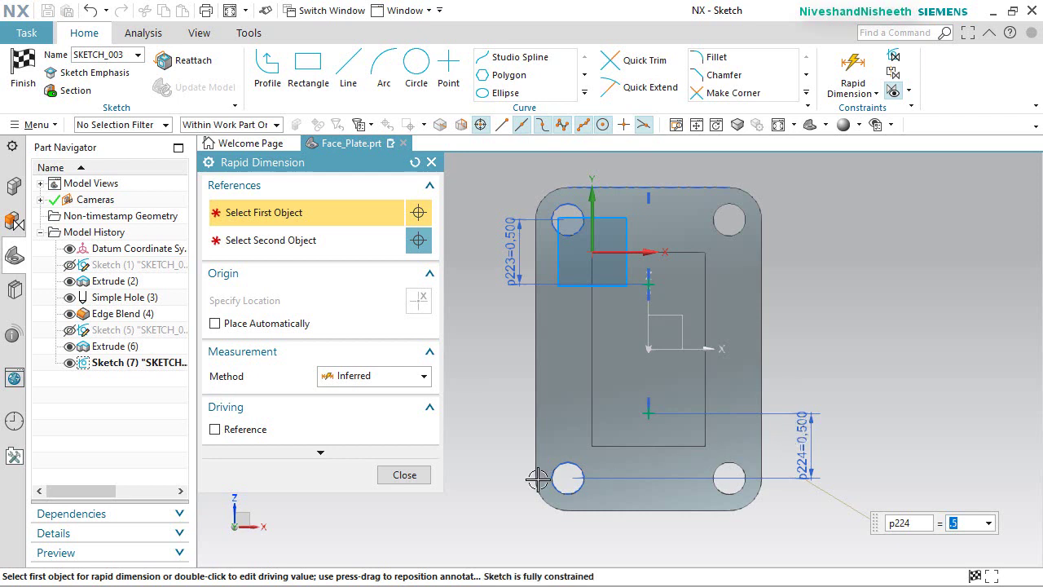
left_click(417, 475)
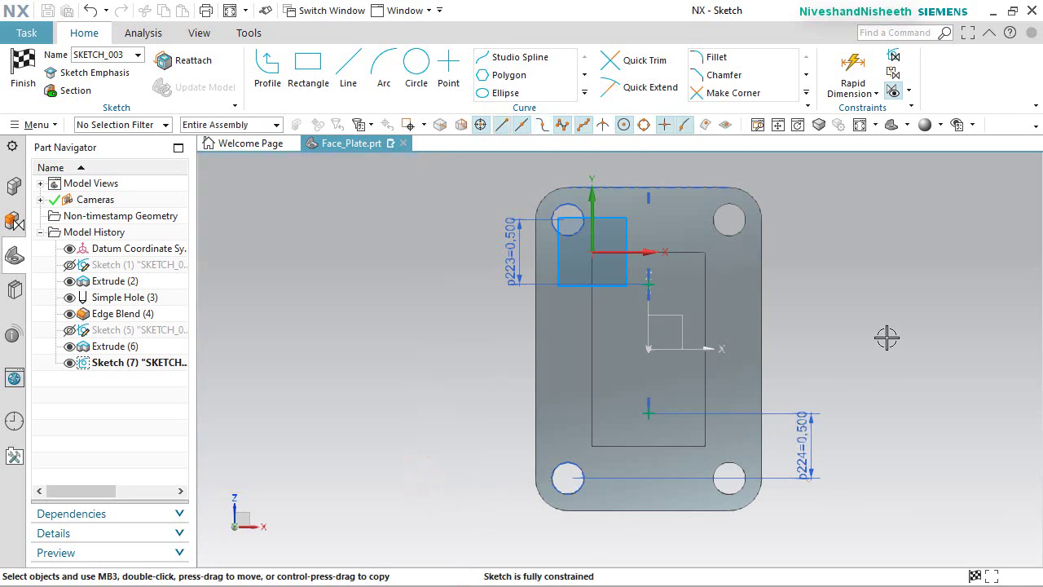
Finish the point sketch and create the two #10-32 threaded holes with the Along Vector direction pointing into the plate.
right_click(914, 192)
left_click(915, 200)
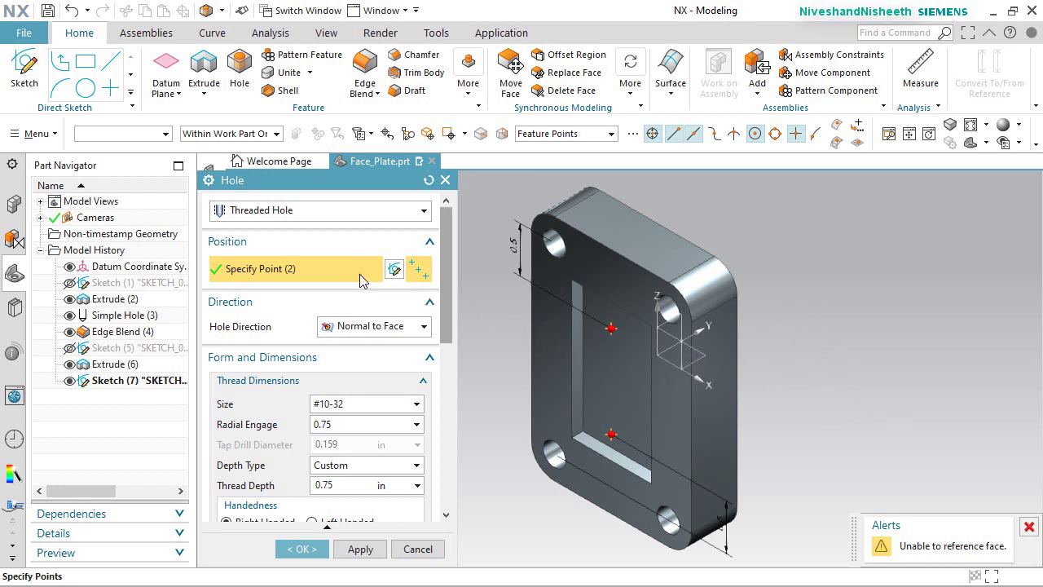
left_click(424, 326)
left_click(387, 362)
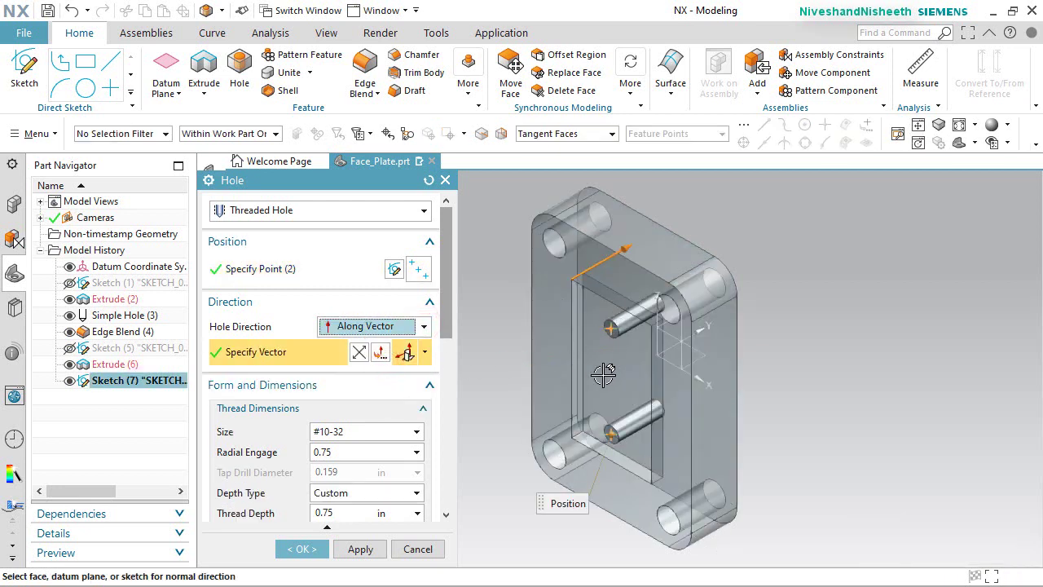
left_click(603, 259)
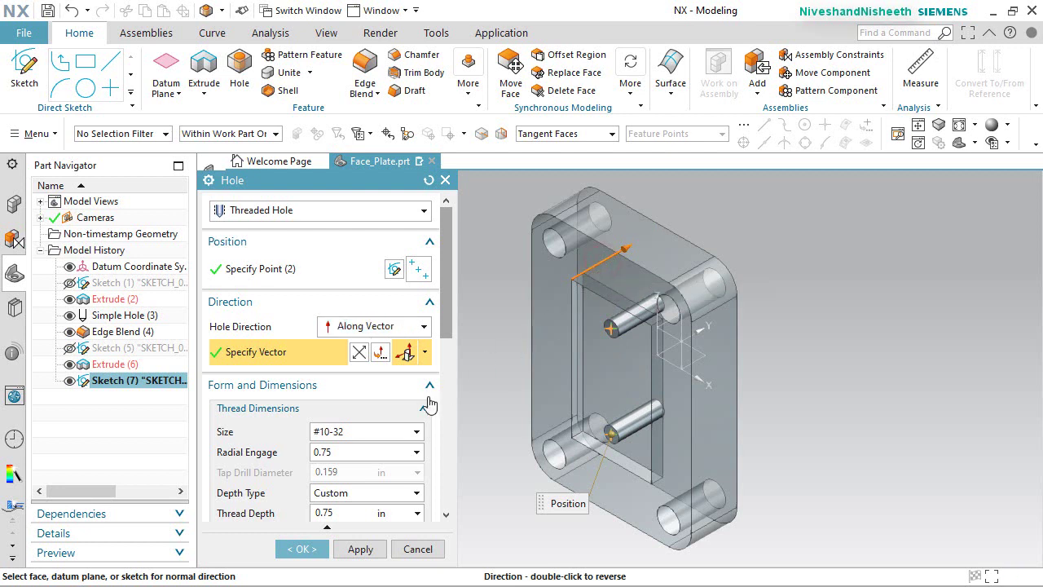
left_click(301, 548)
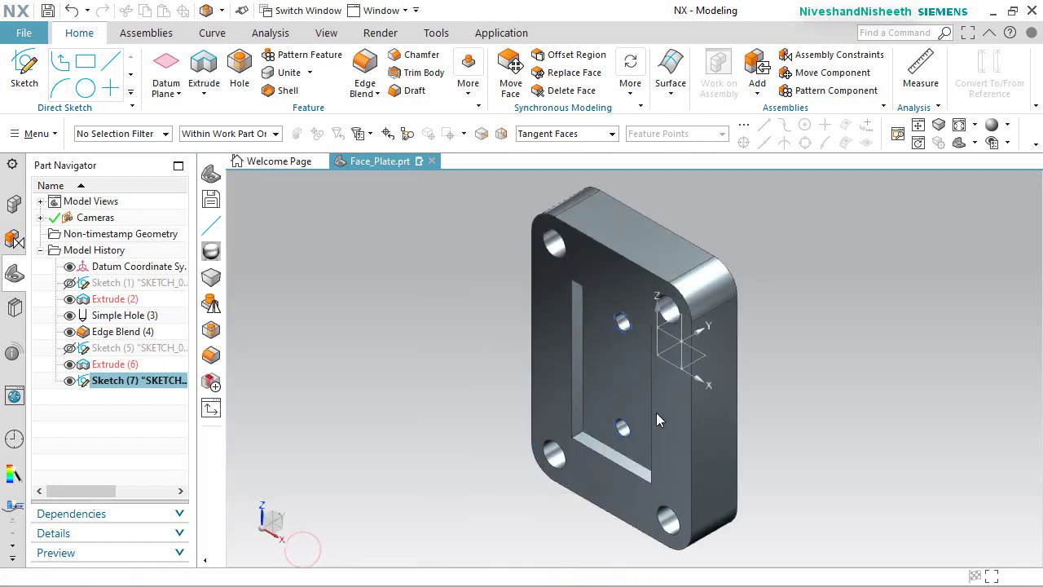
Inspect the threaded holes from another angle and save the part.
middle_click_drag(636, 419, 685, 363)
key("End")
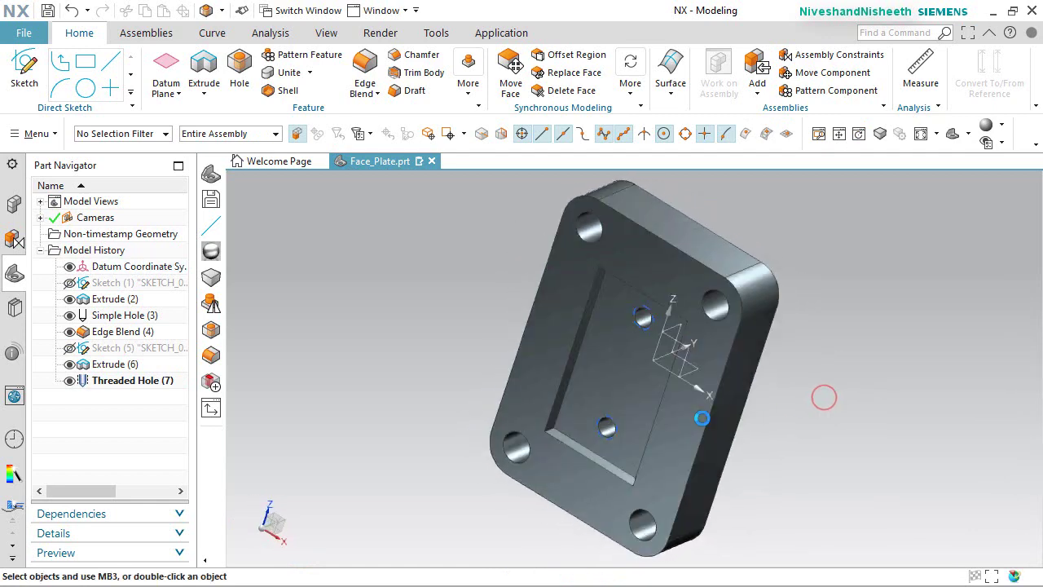
left_click(127, 382)
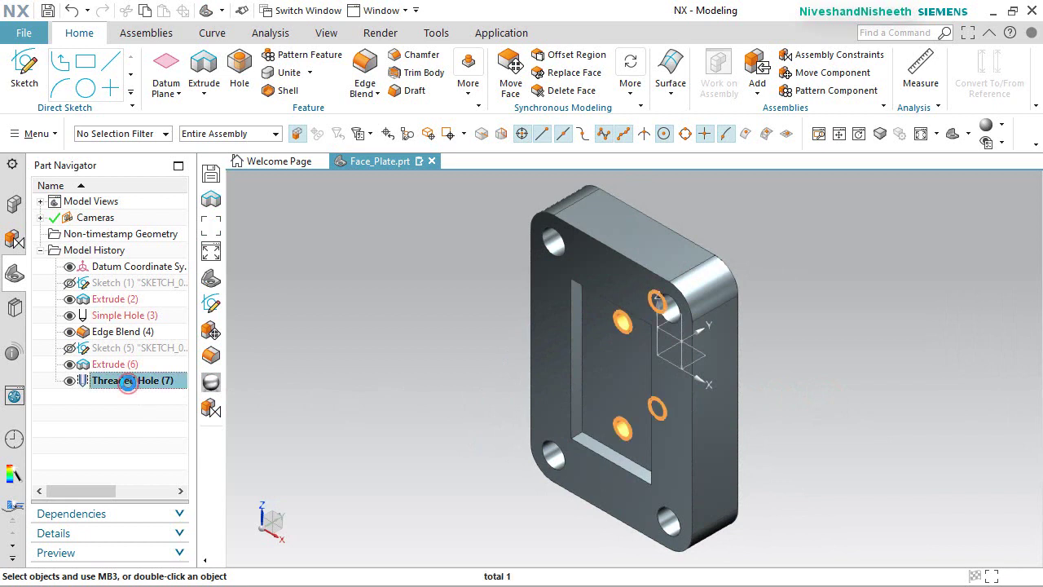
left_click(328, 415)
key("ctrl+s")
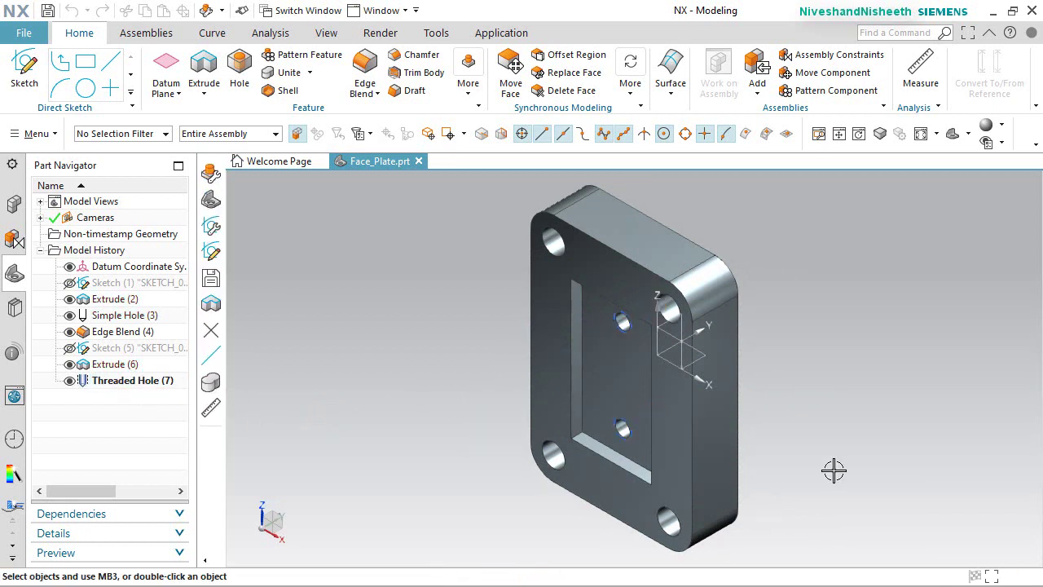
Begin an Extrude with a sketch on the plate's front face and draw a 0.73 in diameter circle above its upper edge.
left_click(204, 66)
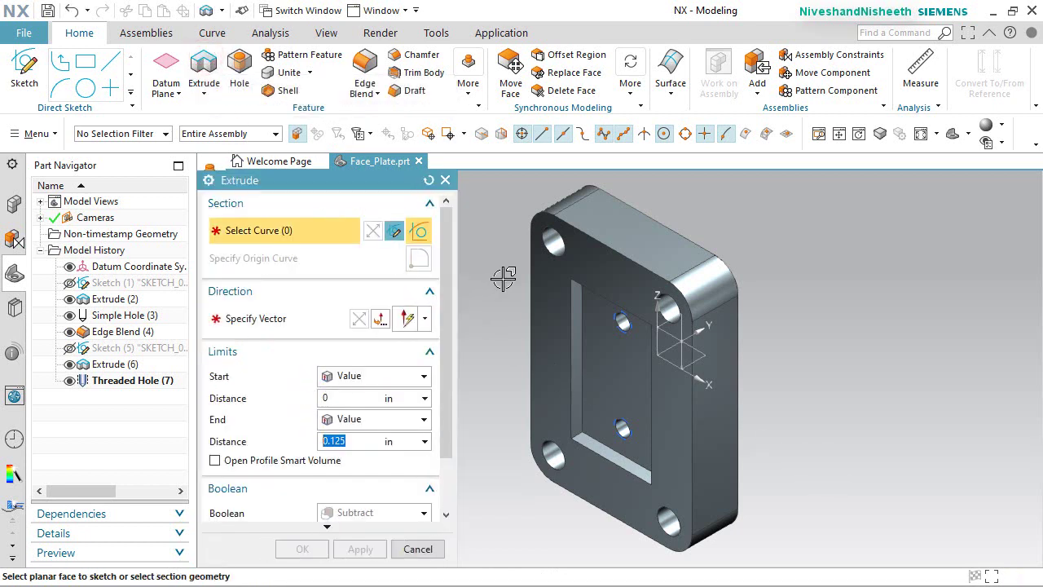
left_click(609, 268)
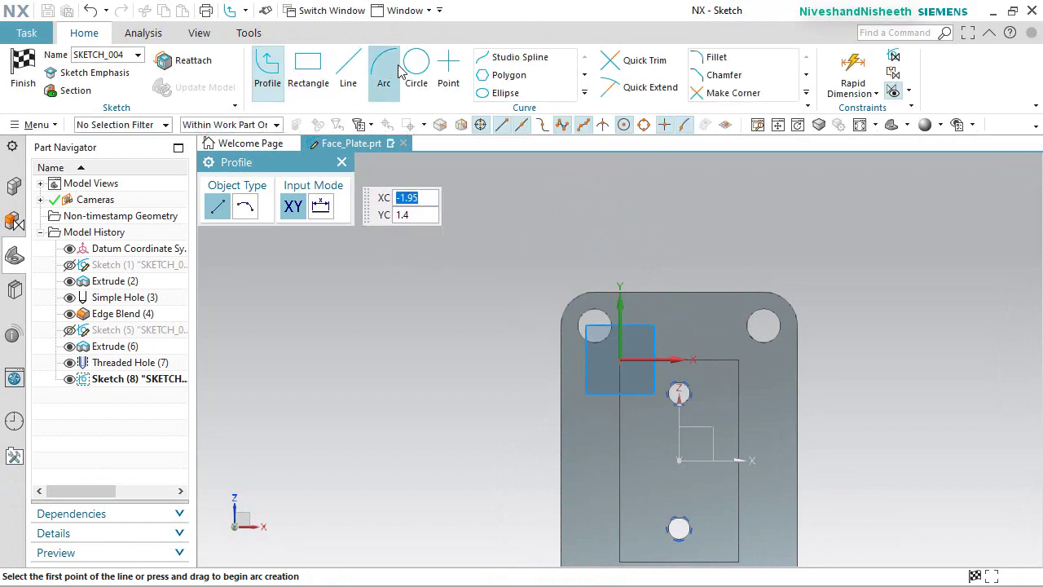
left_click(416, 65)
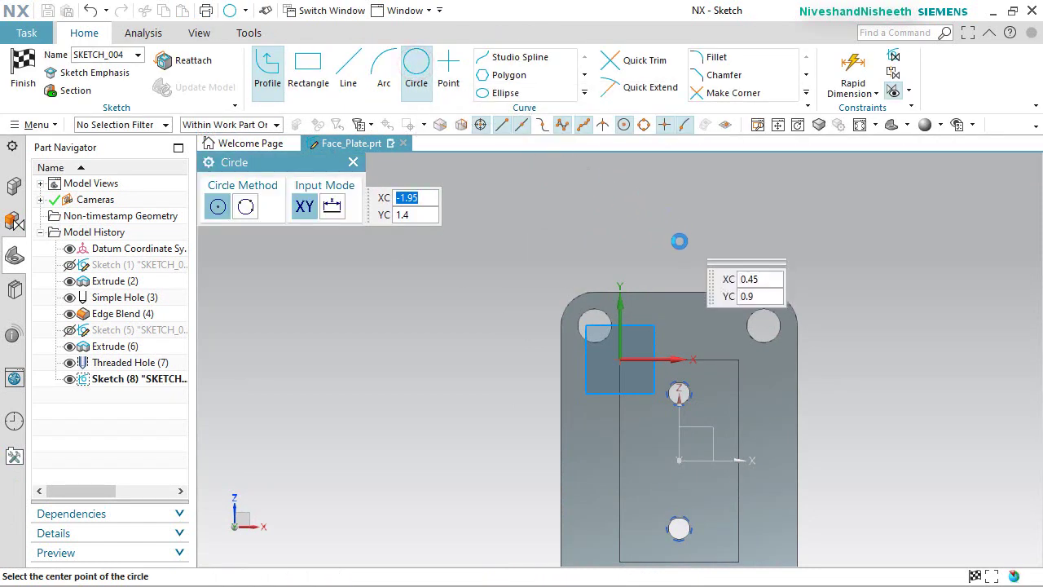
left_click(680, 242)
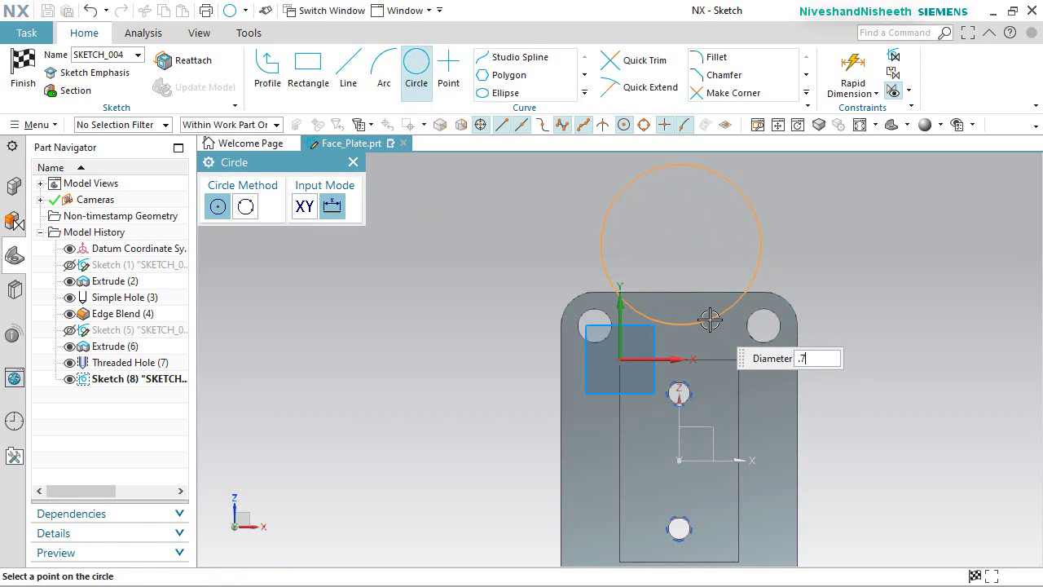
left_click(709, 320)
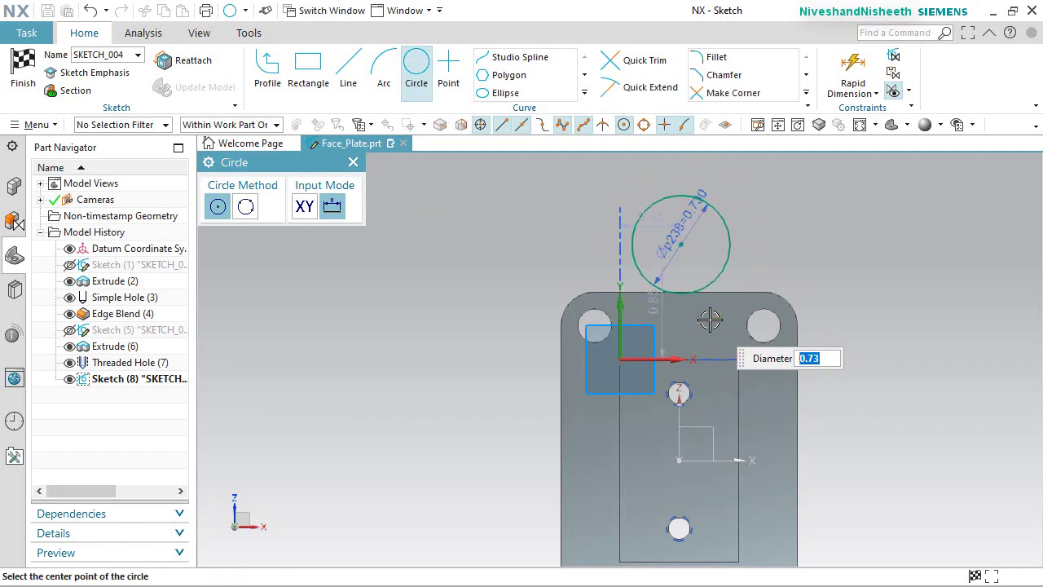
right_click(853, 233)
left_click(881, 227)
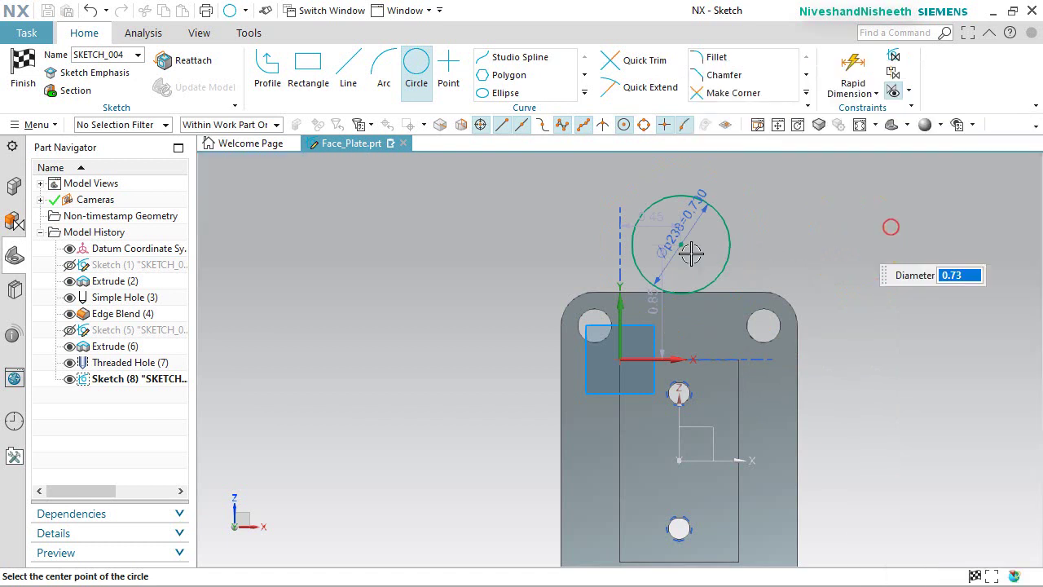
Constrain the circle's center to the datum Z axis and dimension it 1.472 in above the datum X axis.
left_click(678, 460)
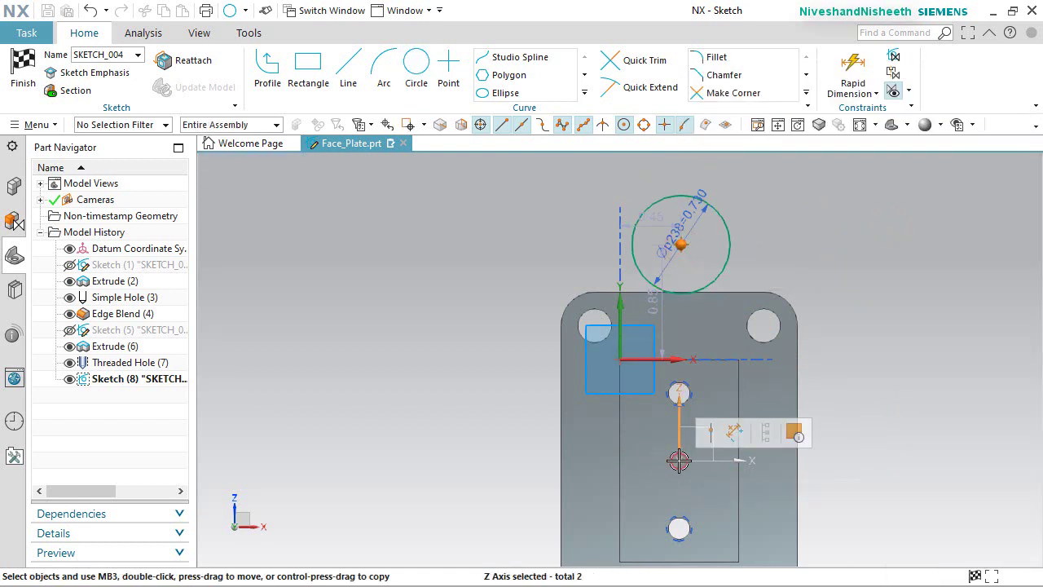
left_click(711, 435)
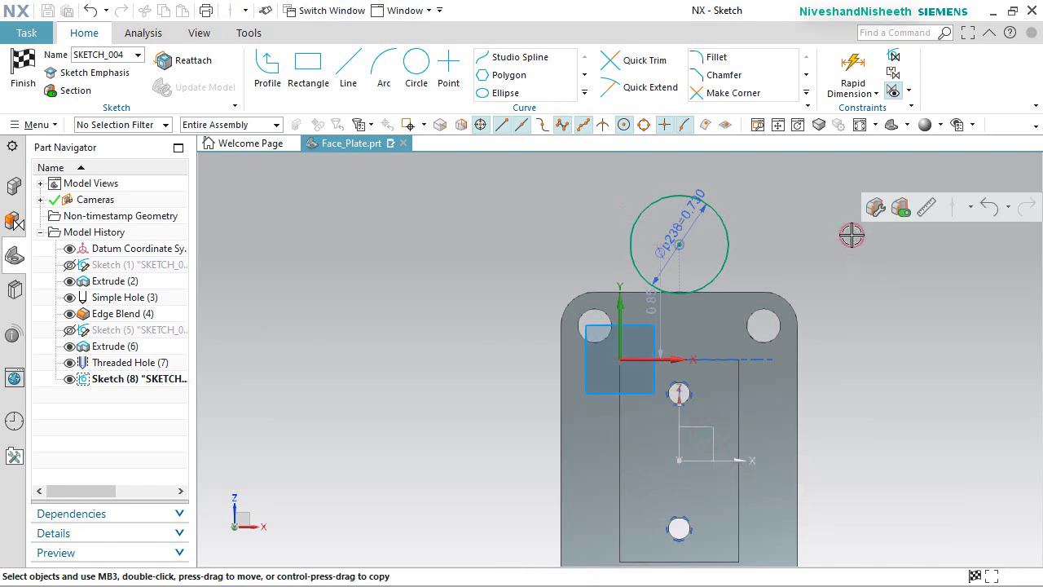
left_click(846, 64)
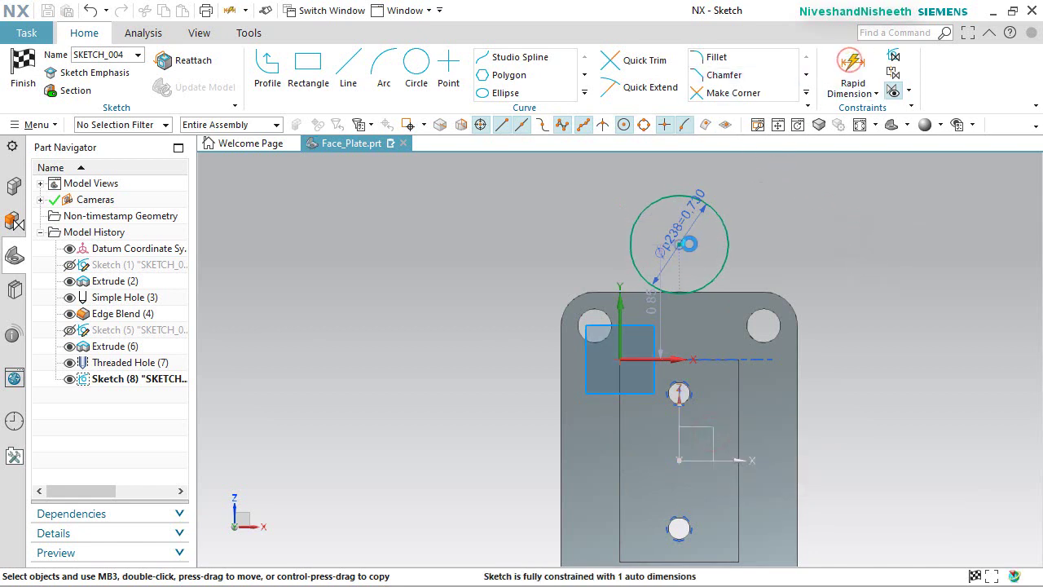
left_click(679, 243)
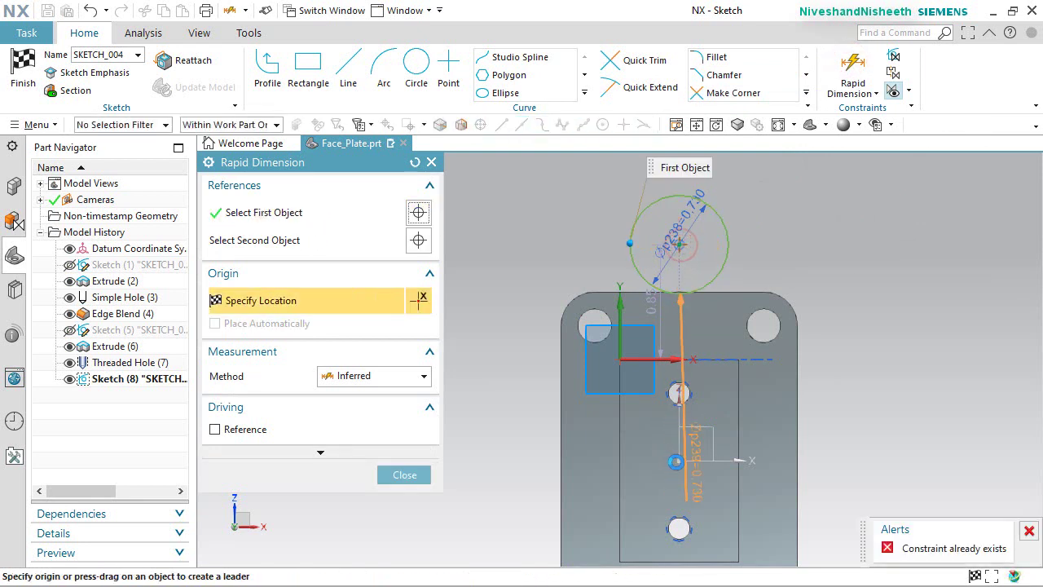
left_click(739, 460)
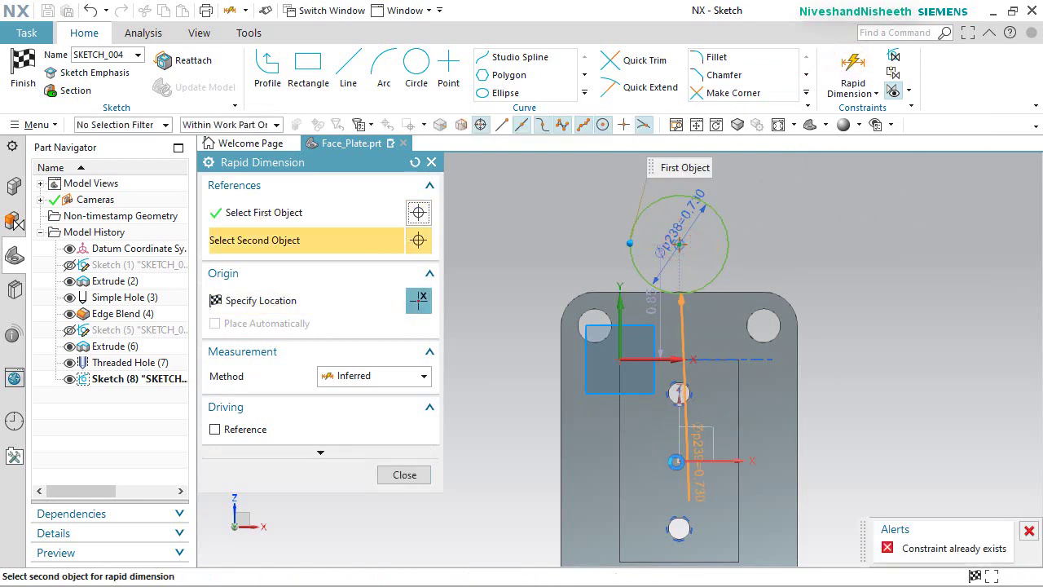
left_click(681, 462)
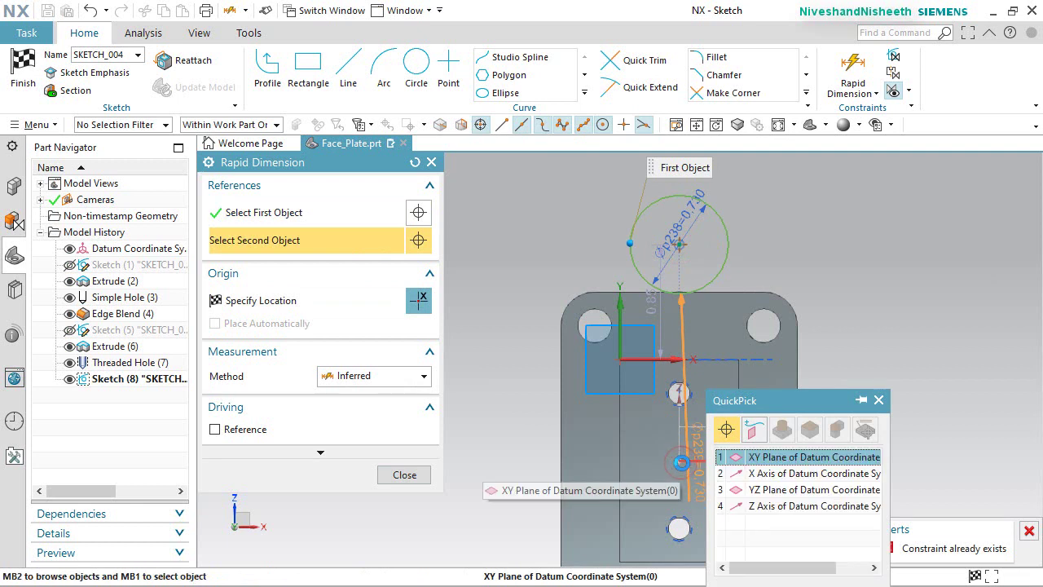
left_click(763, 484)
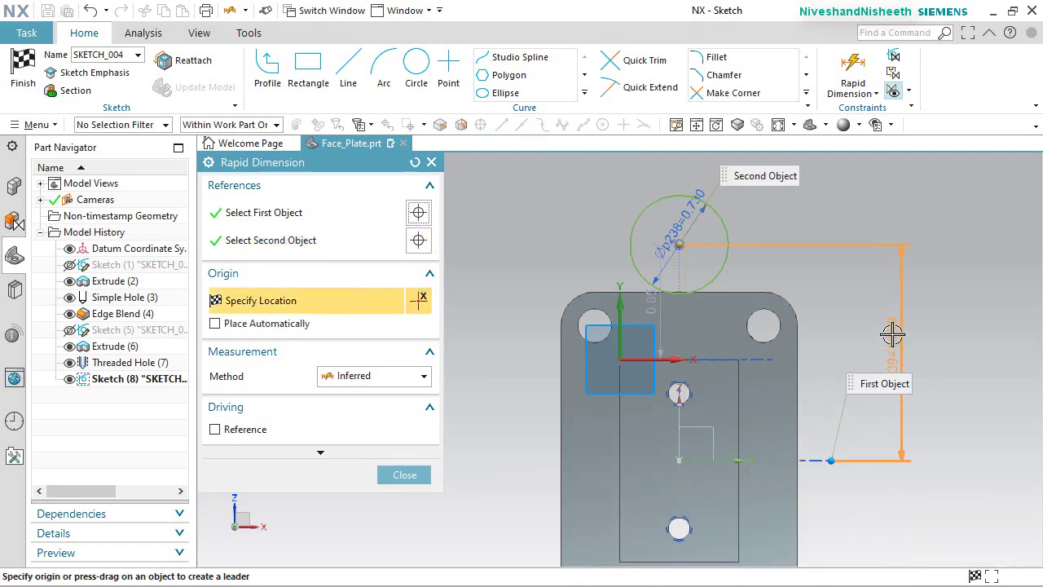
left_click(892, 334)
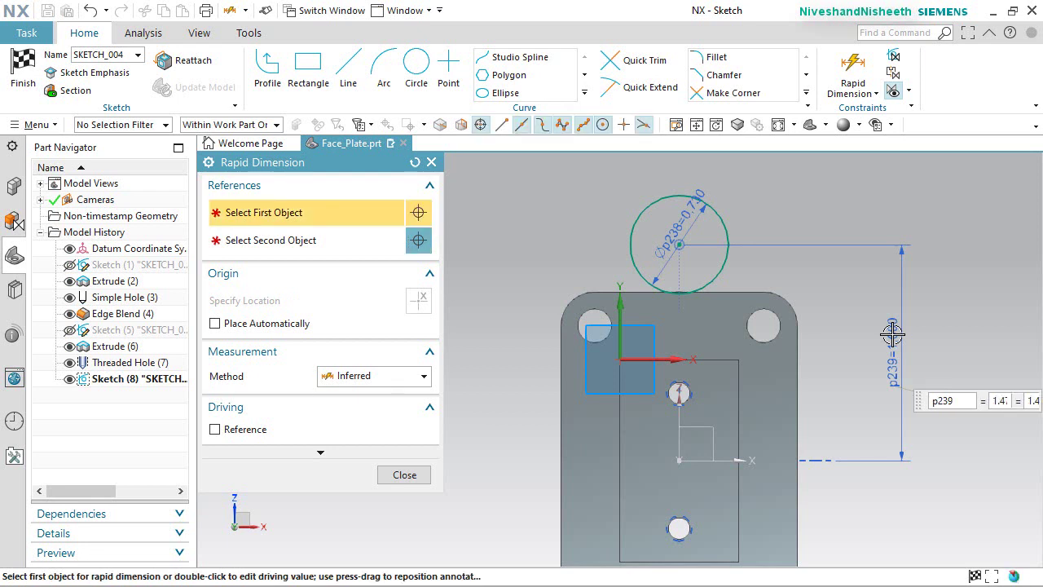
middle_click(839, 236)
left_click(432, 163)
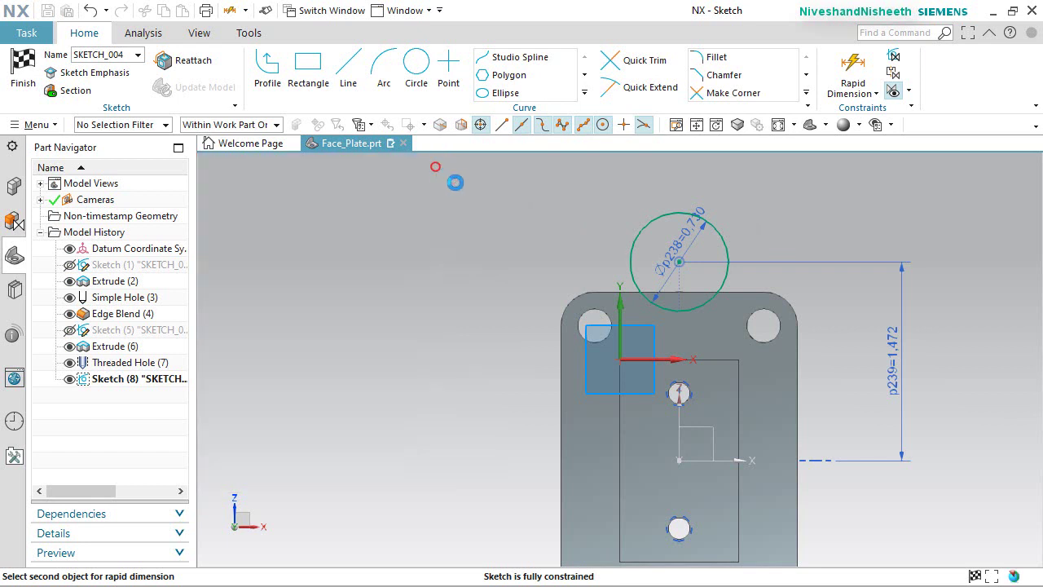
Finish the circle sketch and subtract it Through All in the reversed direction to cut the notch in the plate's upper edge.
left_click(24, 70)
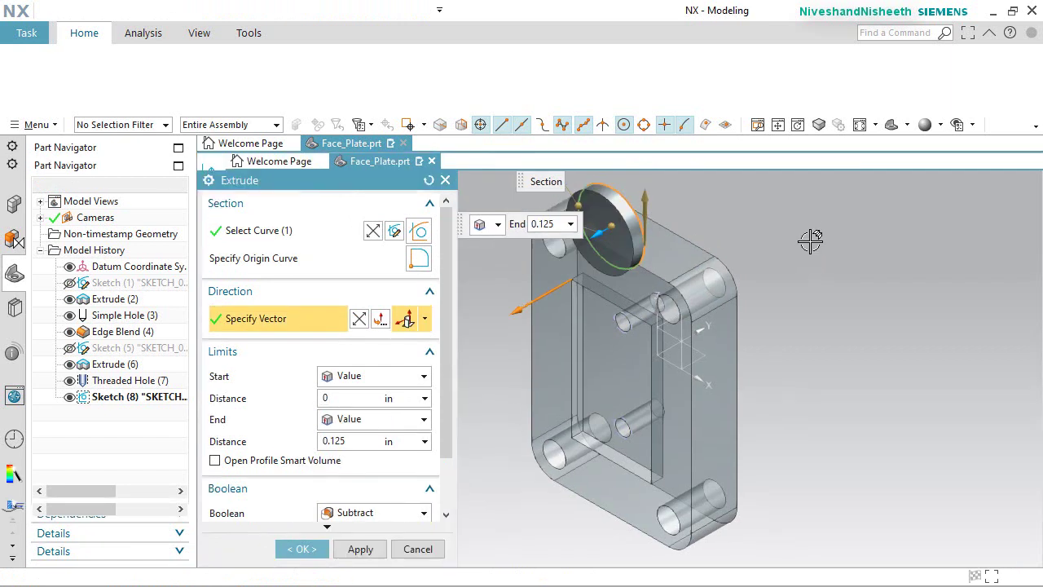
left_click(358, 319)
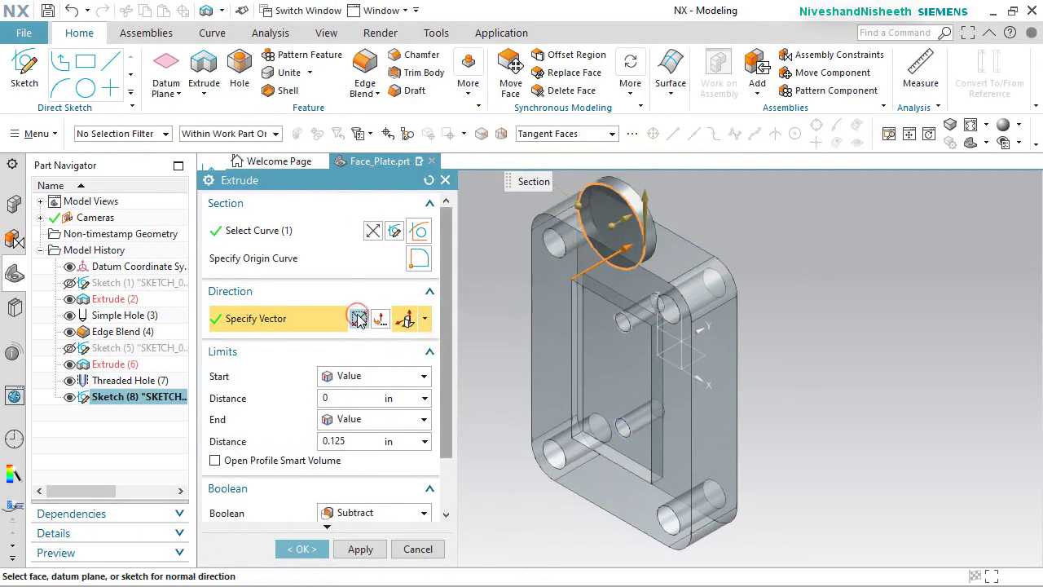
left_click(425, 419)
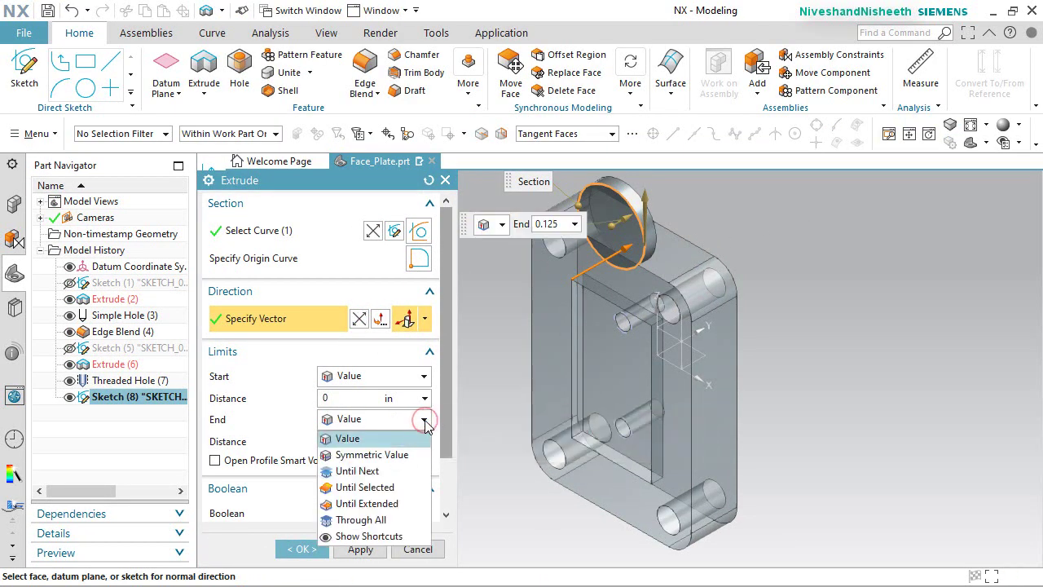
left_click(379, 522)
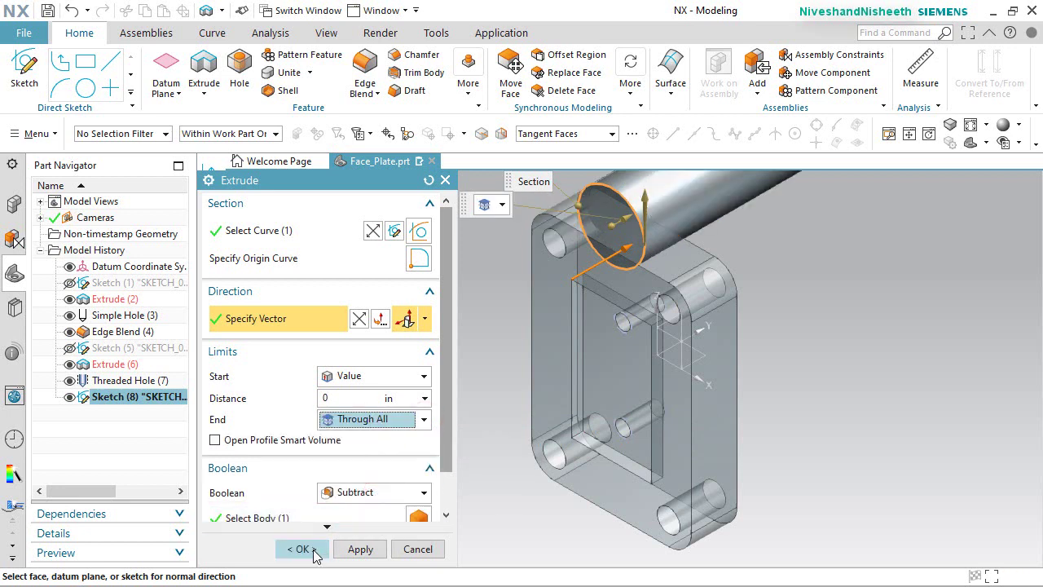
left_click(313, 551)
middle_click_drag(629, 380, 489, 408)
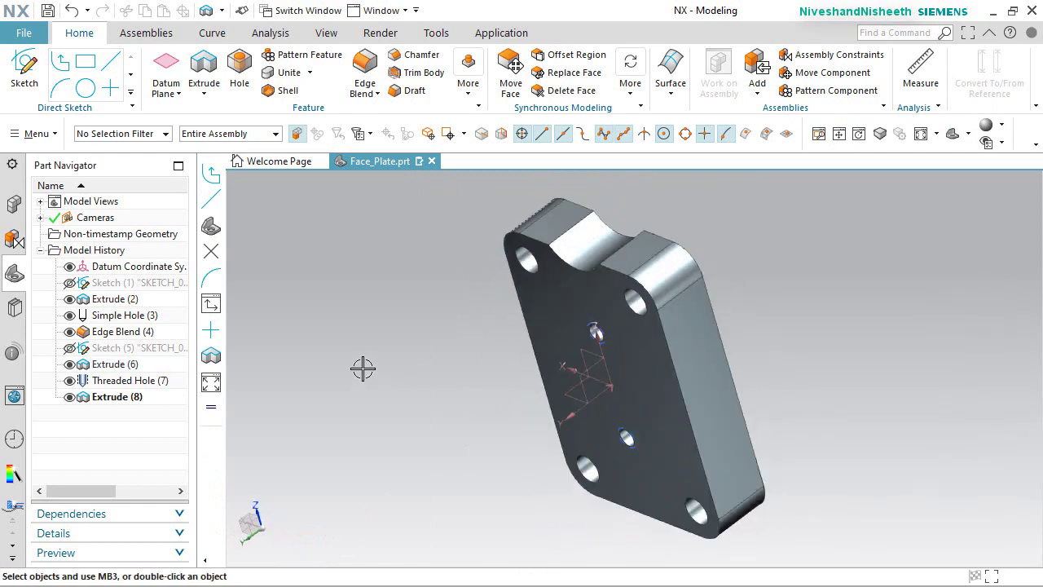
key("Home")
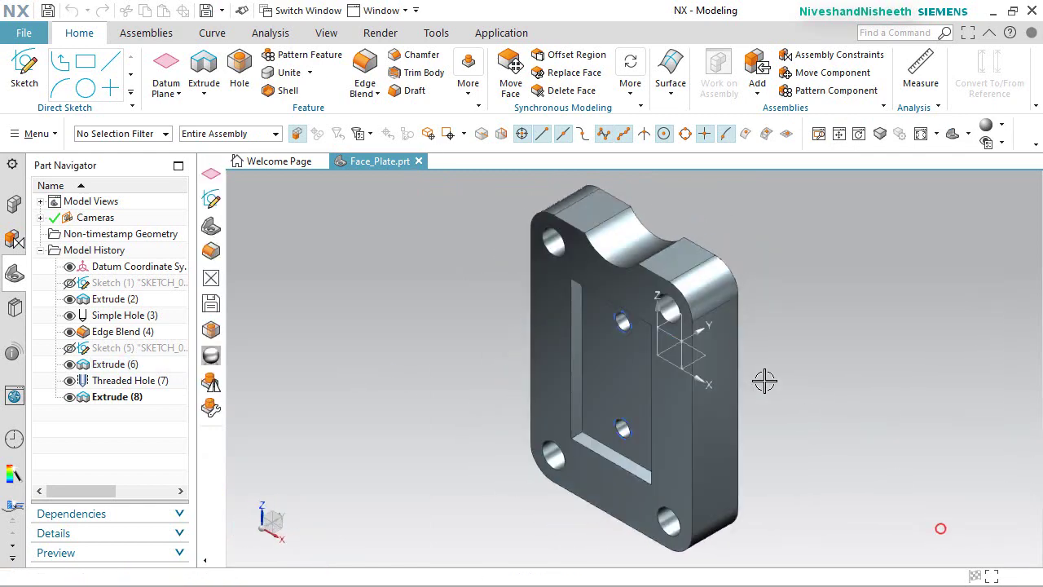
Blend the four edges around the pocket floor with a circular 0.125 in radius Edge Blend.
left_click(365, 65)
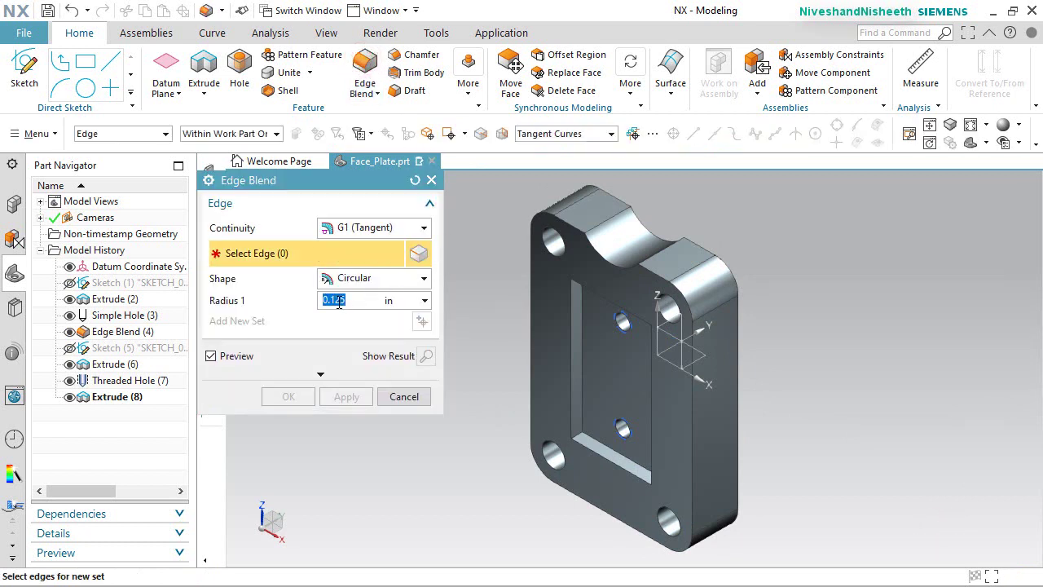
left_click(583, 354)
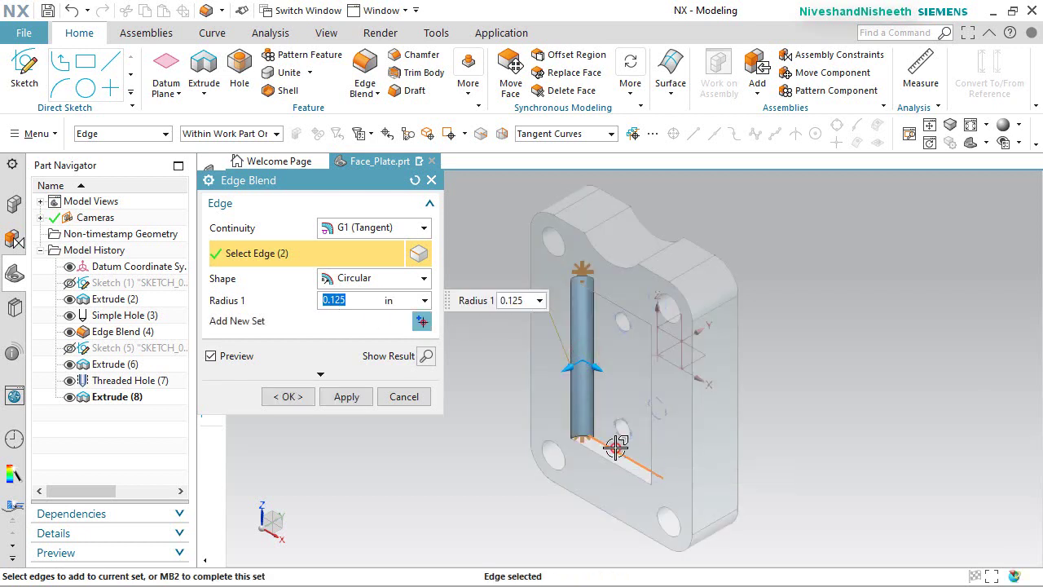
middle_click_drag(643, 392, 690, 361)
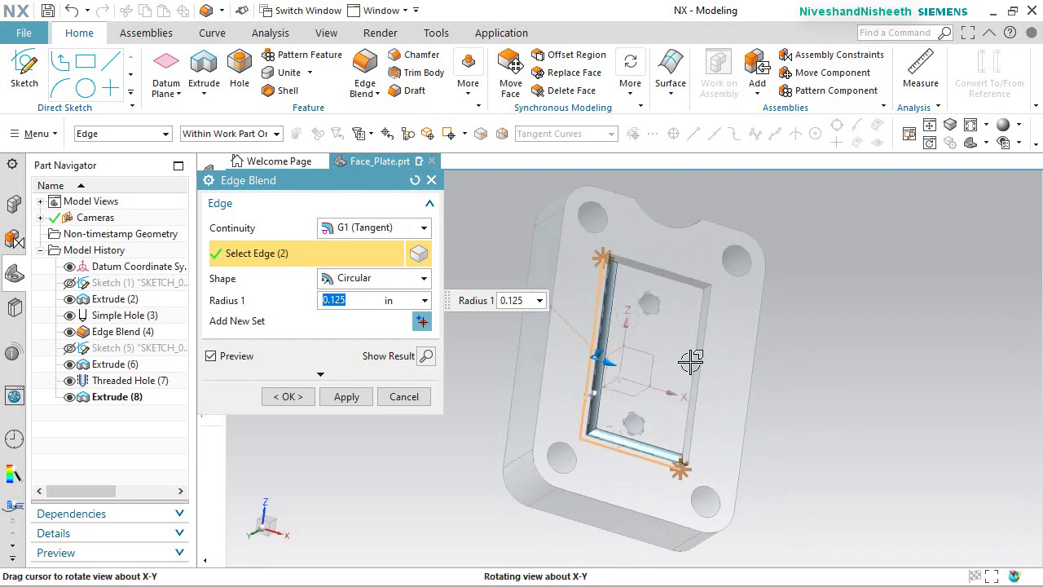
scroll(689, 361, "up", 3)
left_click(694, 271)
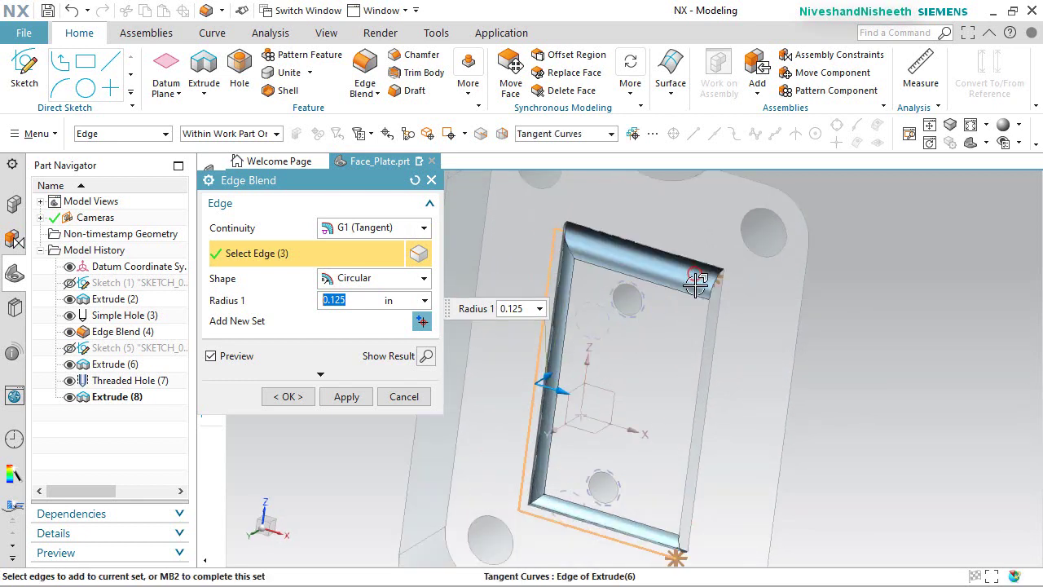
left_click(705, 312)
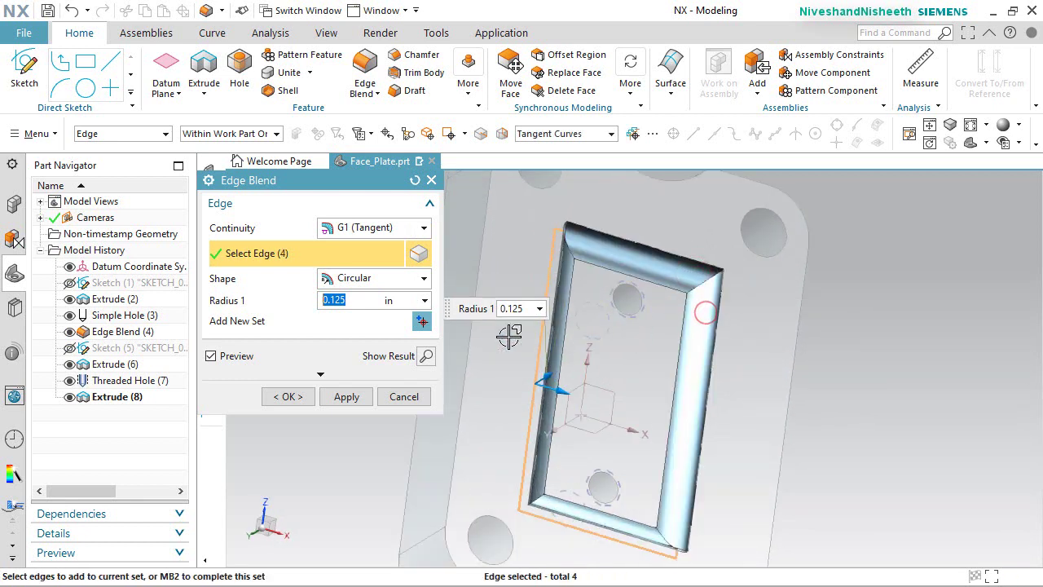
left_click(303, 396)
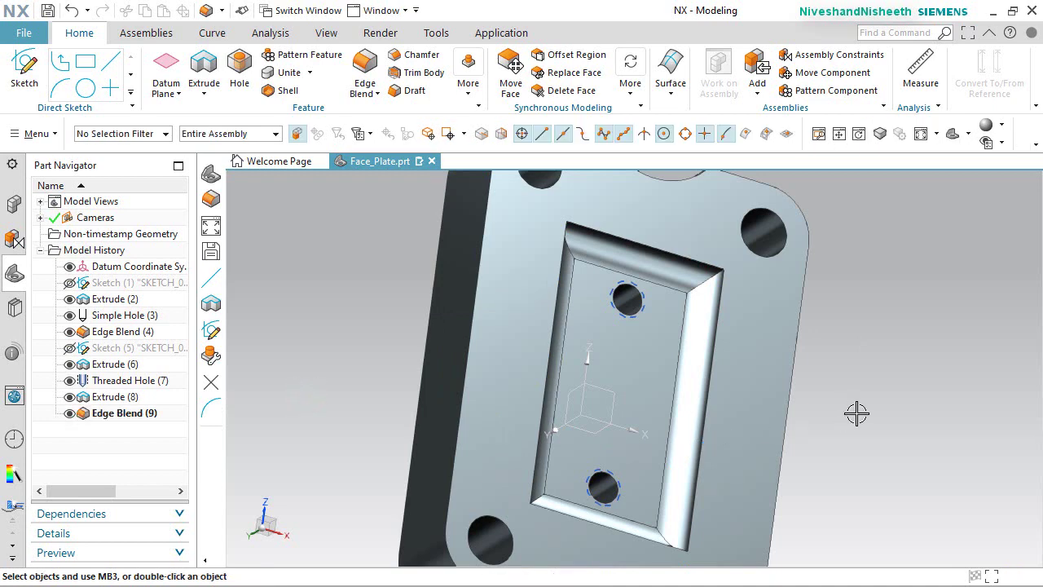
Restore the trimetric view, save the face plate part and close it.
key("Home")
key("ctrl+s")
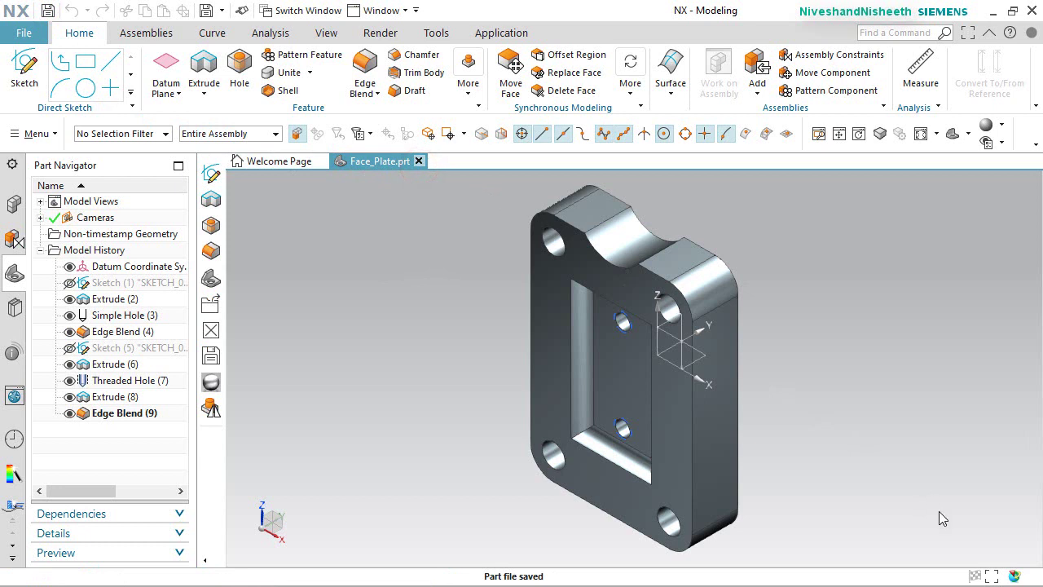
key("ctrl+F4")
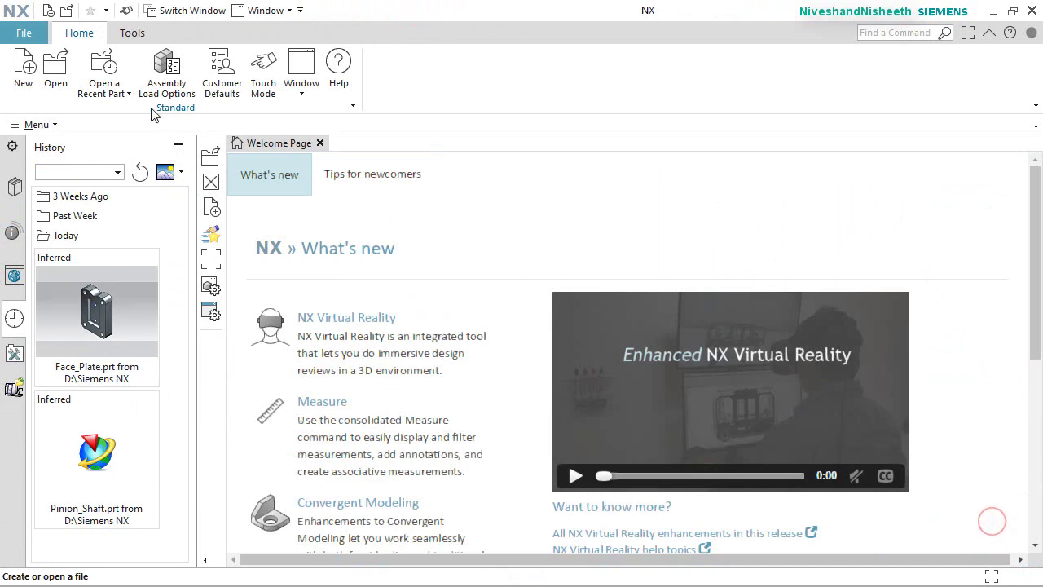
Create a new model named Pinion_Shaft.prt in inches in the Arbor Press Assembly folder and save it.
left_click(23, 65)
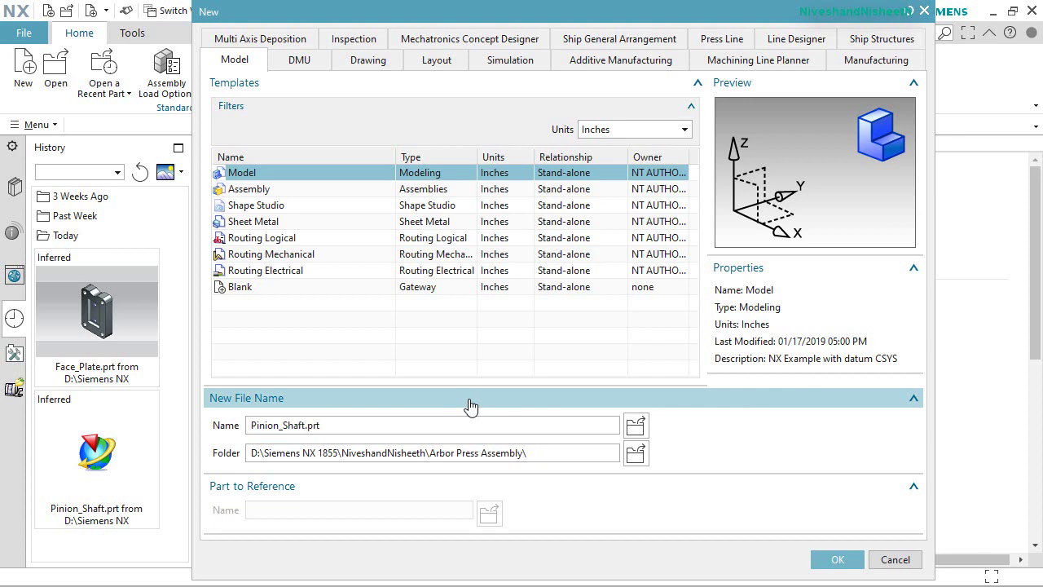
left_click(851, 559)
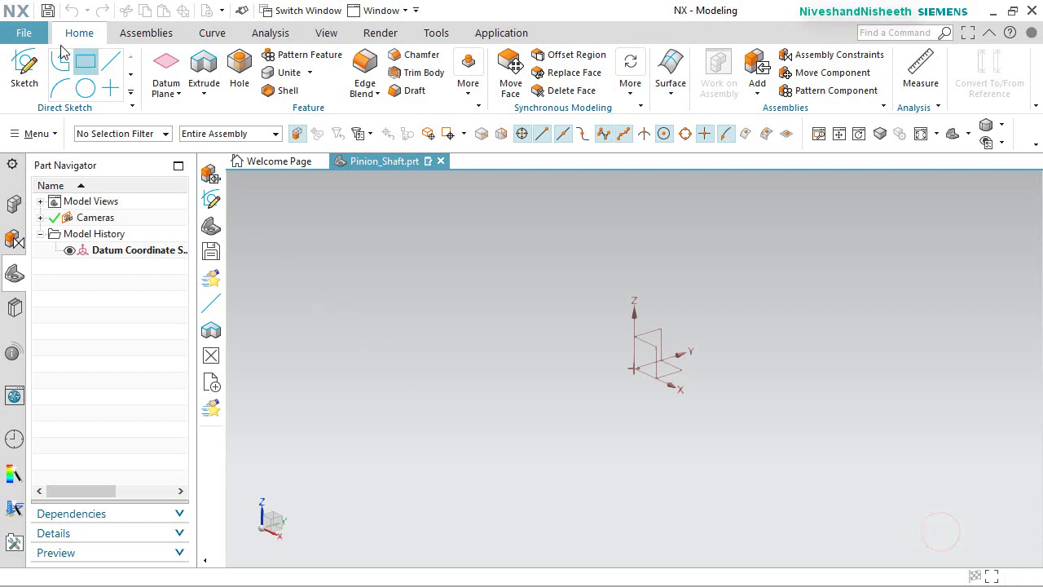
left_click(45, 11)
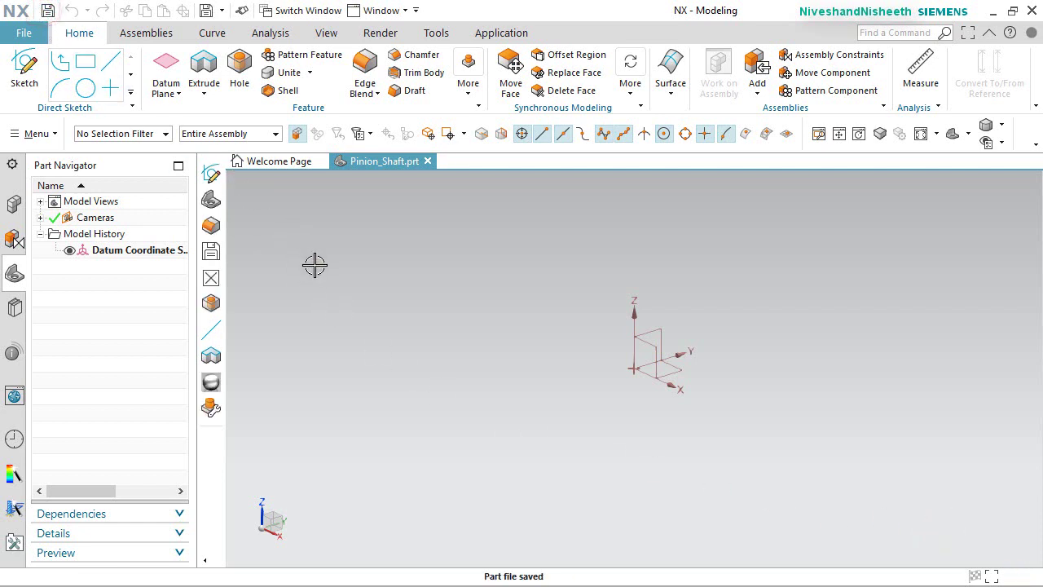
Start a sketch on the XZ plane of the datum coordinate system.
left_click(24, 69)
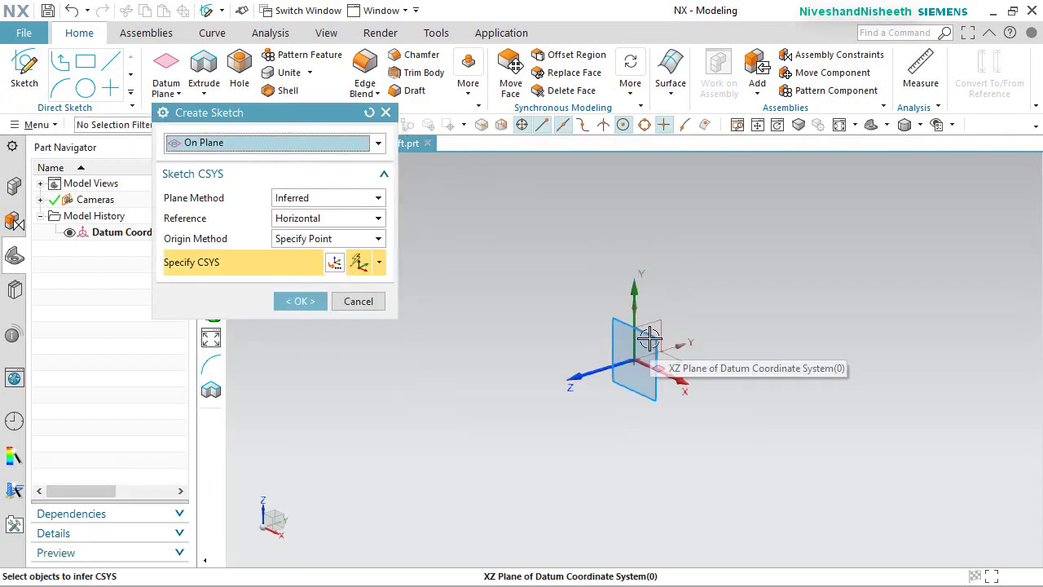
left_click(649, 337)
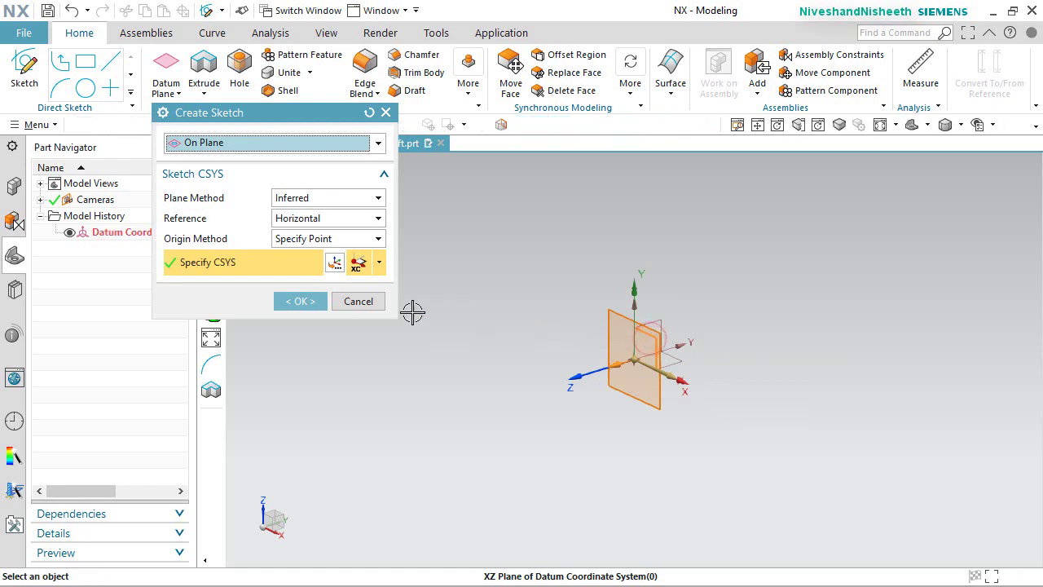
left_click(301, 302)
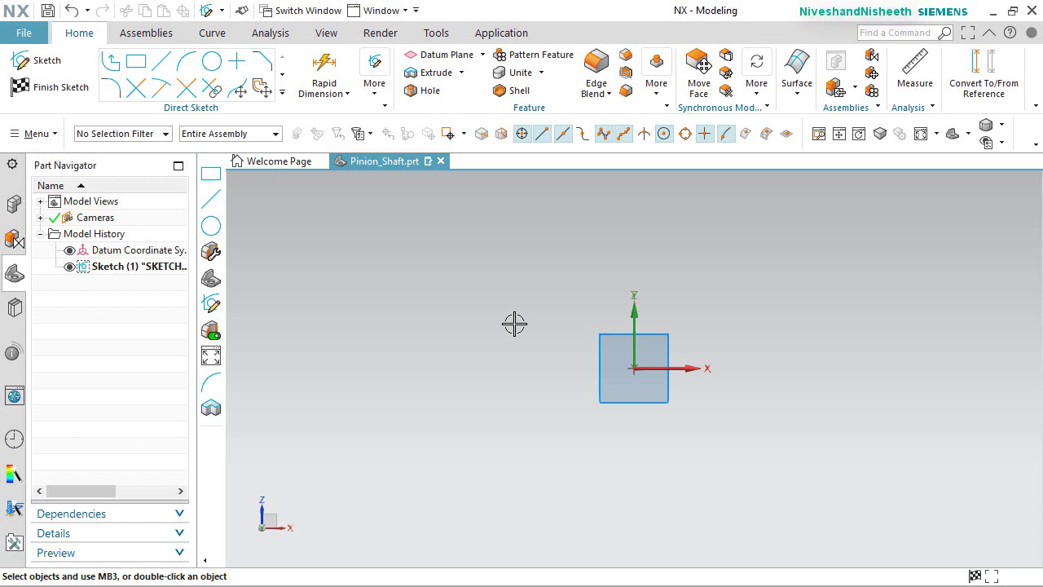
Draw a horizontal line about 7.4 in long from the sketch origin along negative X and convert it to a reference line.
left_click(163, 62)
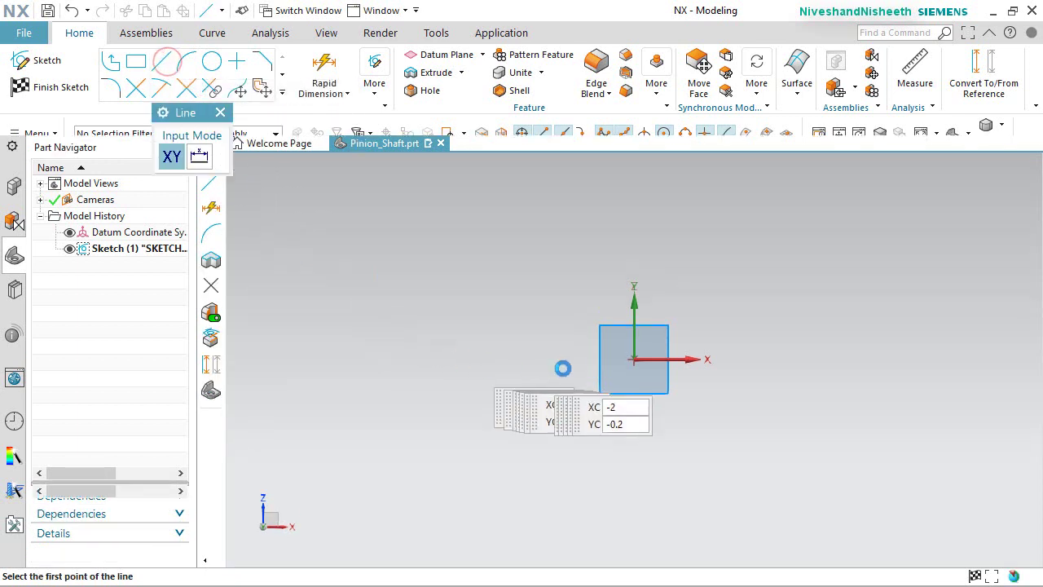
left_click(634, 359)
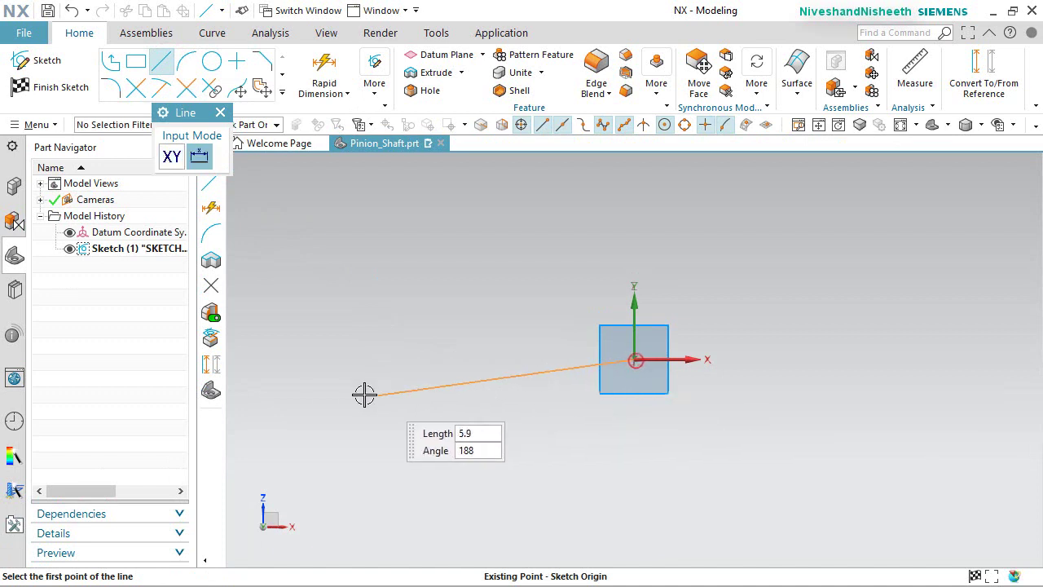
left_click(308, 358)
right_click(512, 289)
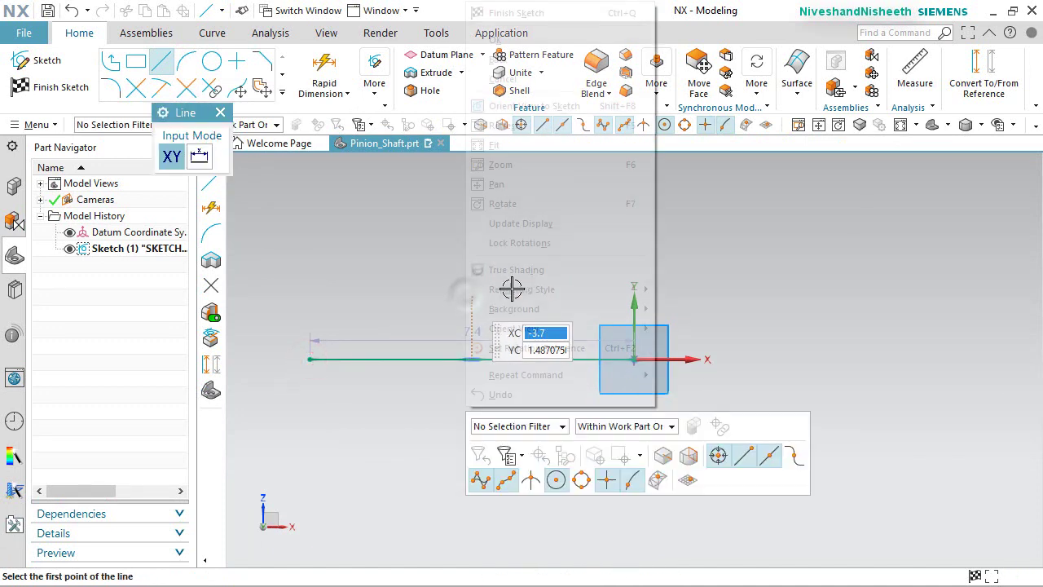
left_click(501, 36)
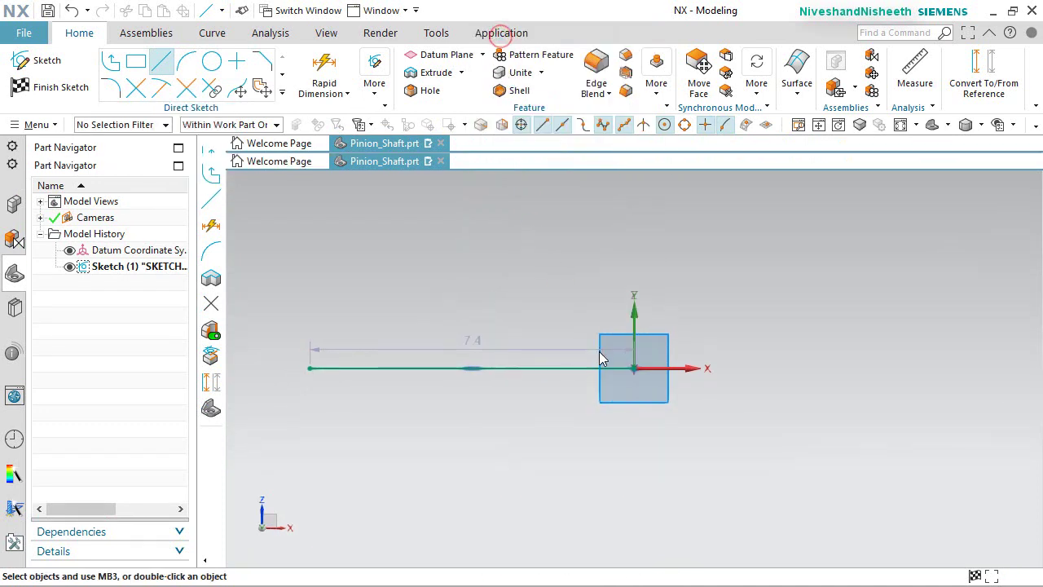
left_click(595, 365)
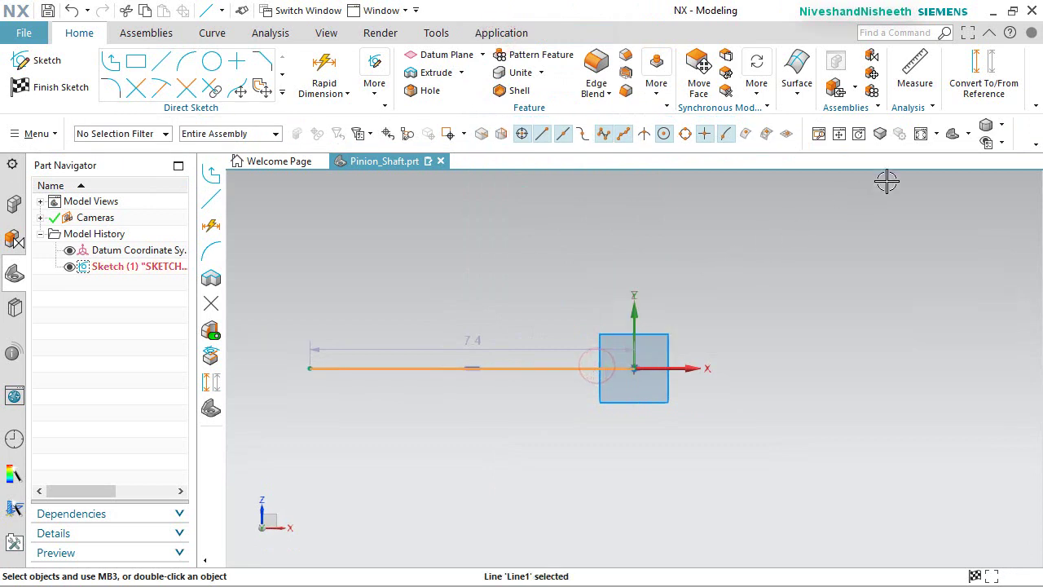
left_click(979, 66)
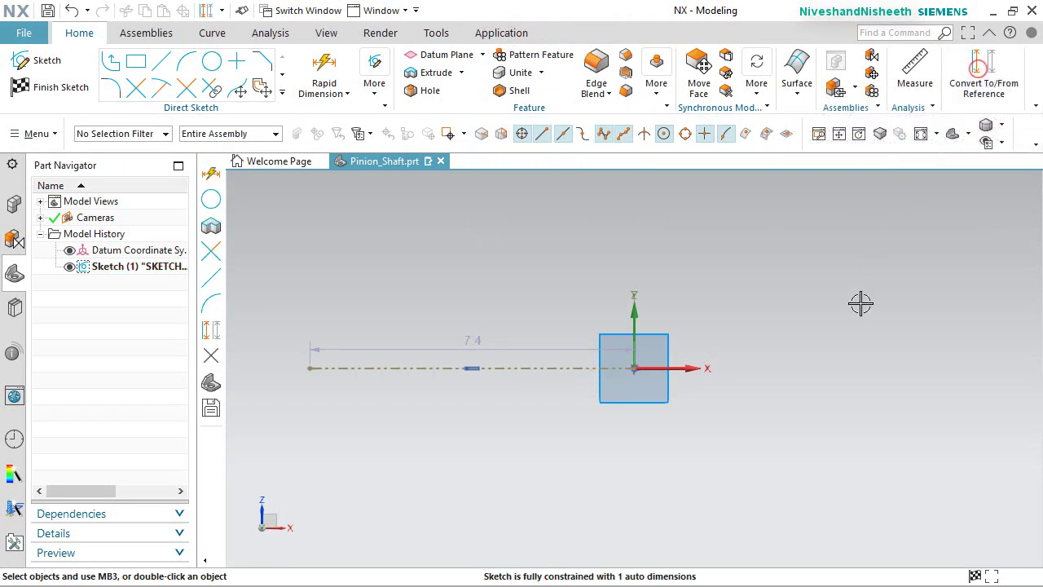
left_click(860, 303)
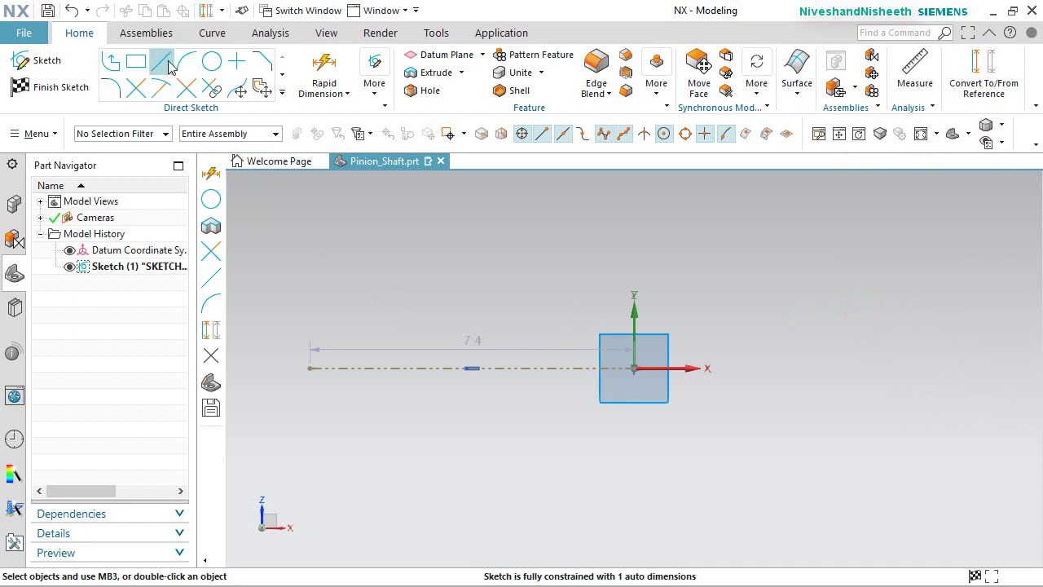
Draw a slanted line about 5.1 in long from the sketch origin, sloping below the horizontal reference line.
left_click(633, 360)
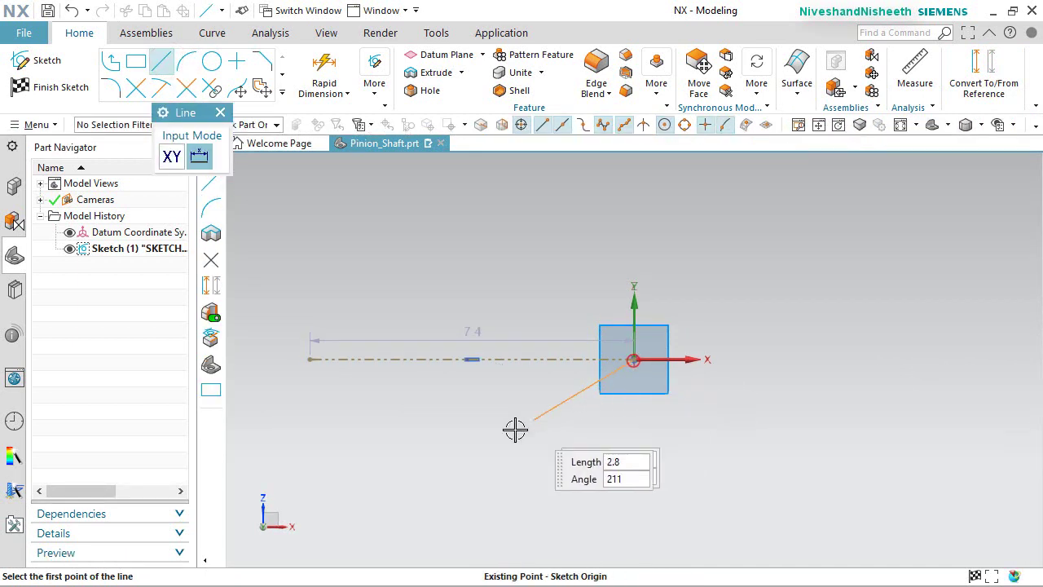
left_click(421, 431)
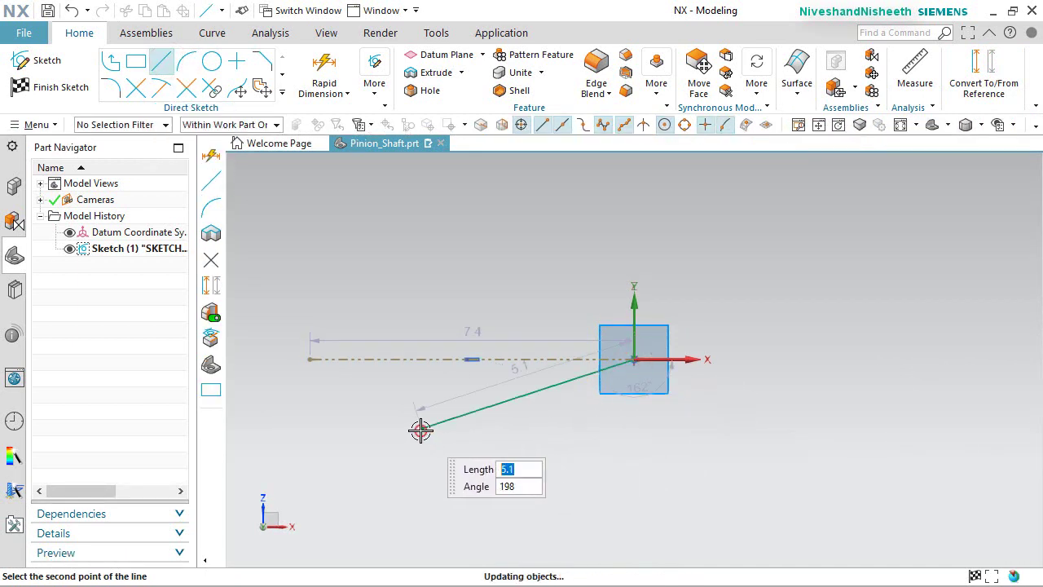
right_click(487, 444)
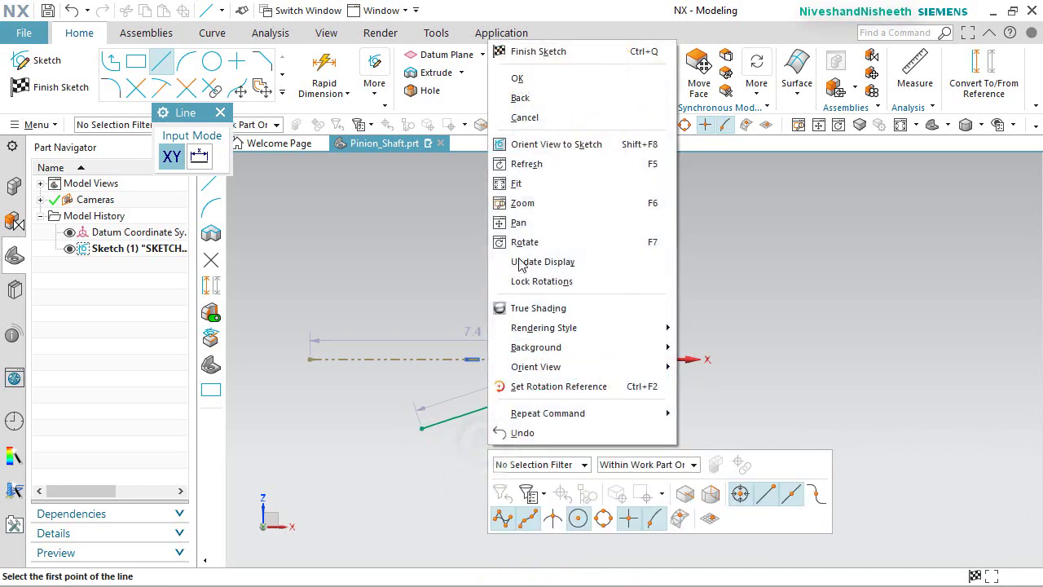
left_click(522, 82)
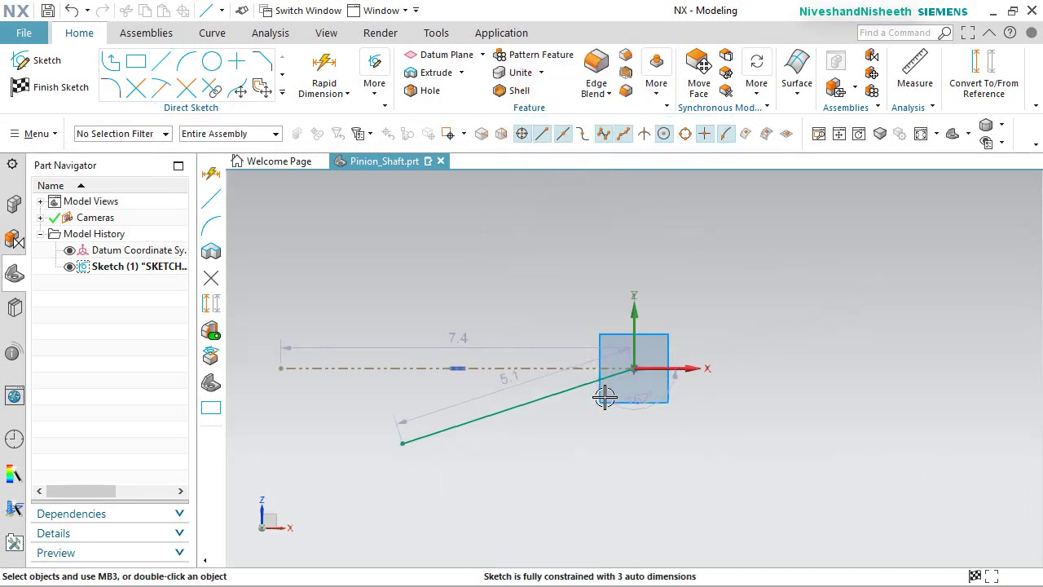
Move the slanted line's length dimension below the line and set it to 0.586 in.
left_click_drag(513, 385, 534, 443)
double_click(534, 443)
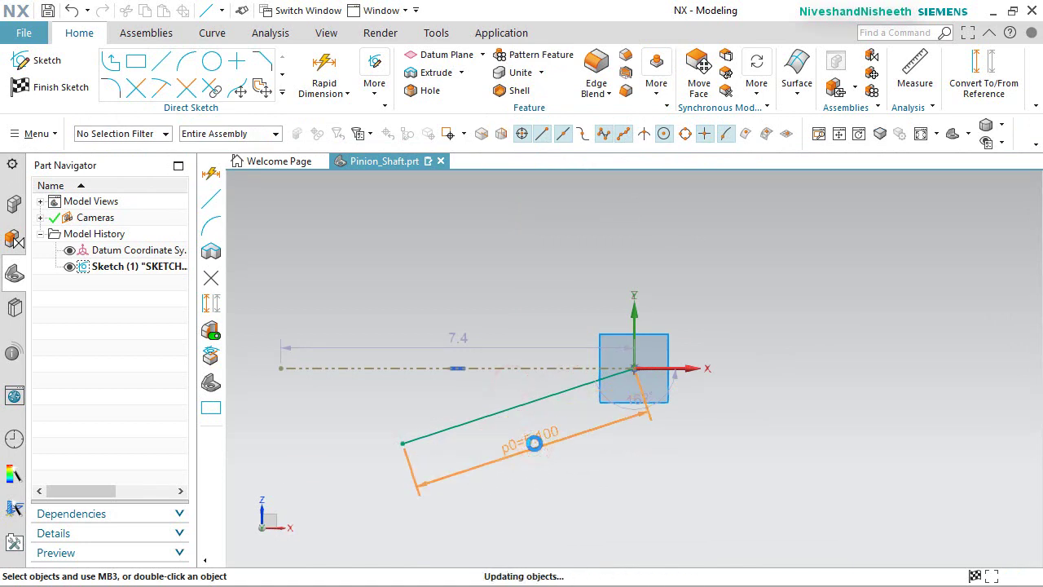
type(".586")
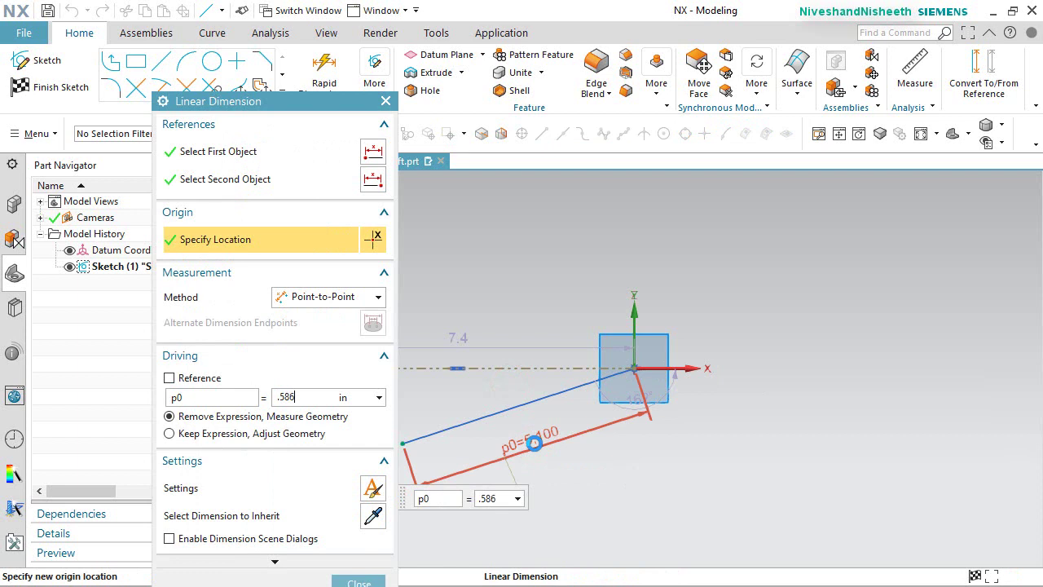
key("Return")
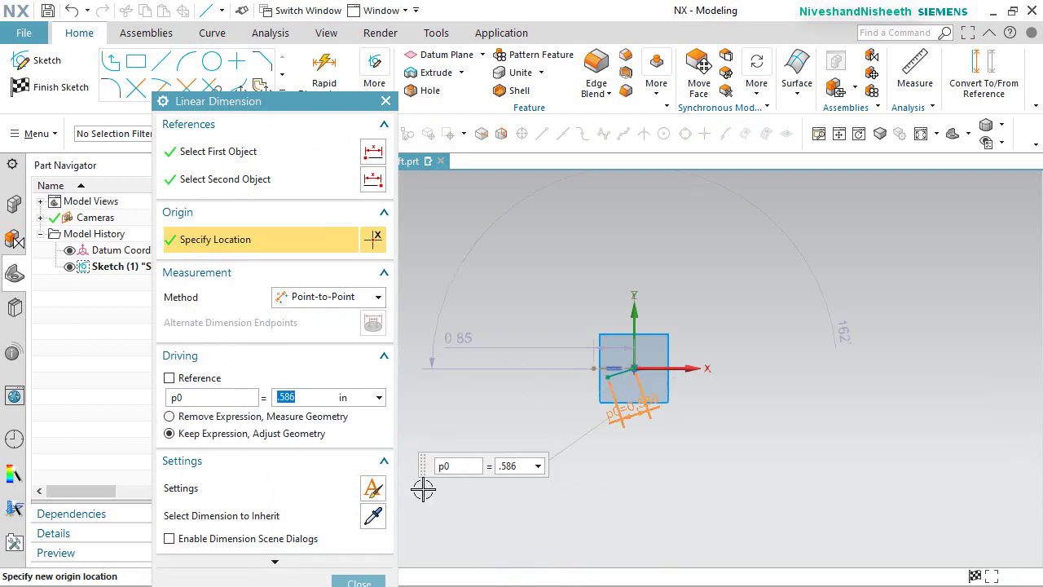
left_click(360, 581)
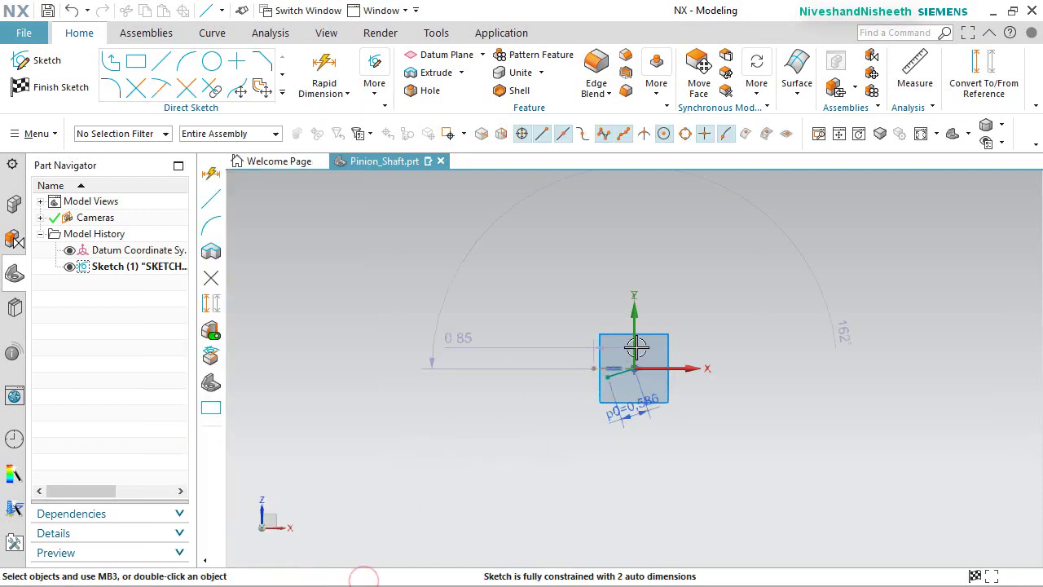
Add an angular dimension of 7.5 degrees between the horizontal reference line and the slanted line.
mouse_move(641, 392)
middle_mouse_down()
mouse_move(577, 396)
mouse_move(567, 386)
middle_mouse_up()
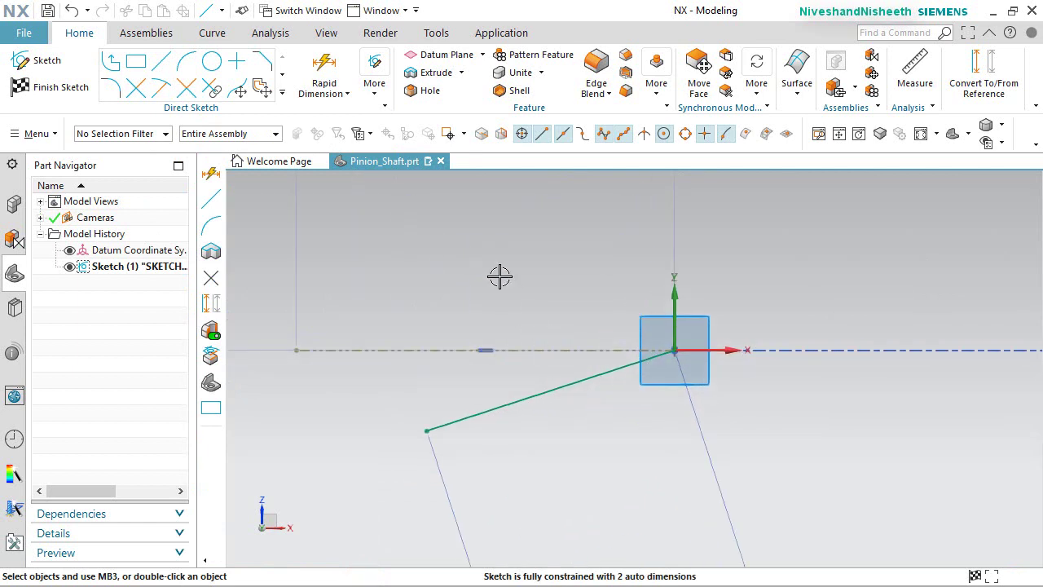
left_click(325, 71)
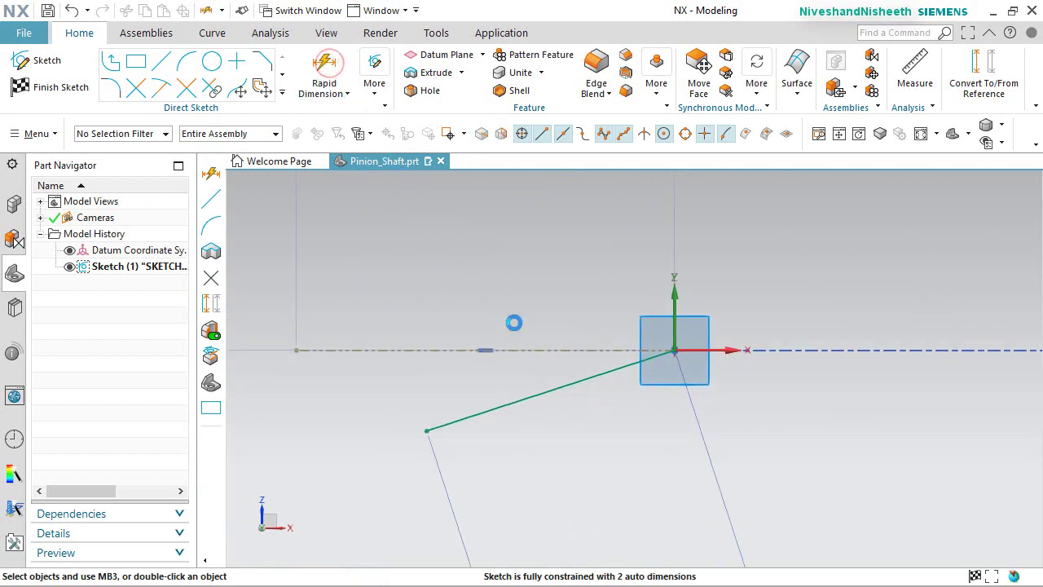
left_click(530, 350)
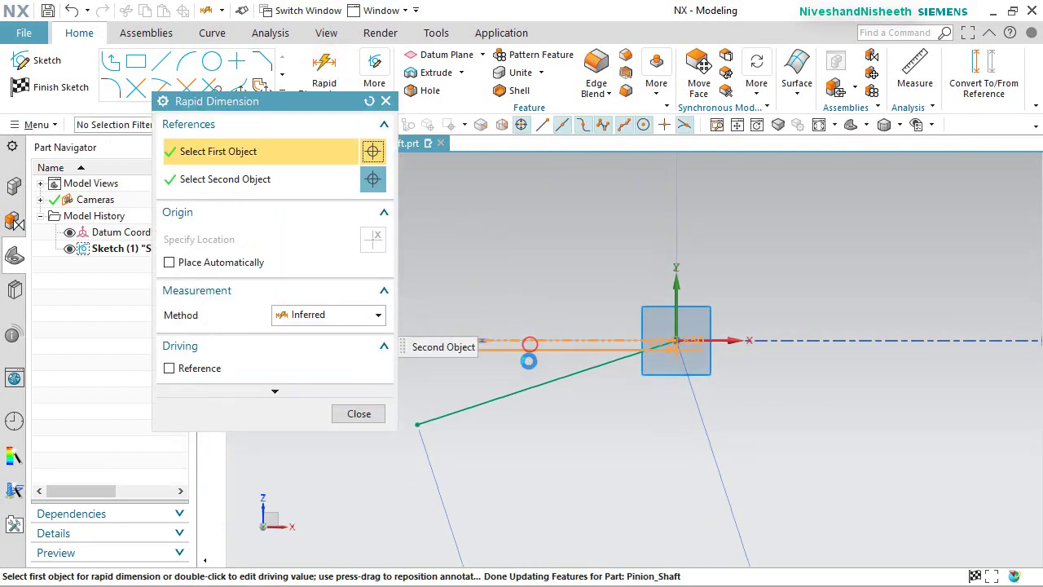
left_click(486, 372)
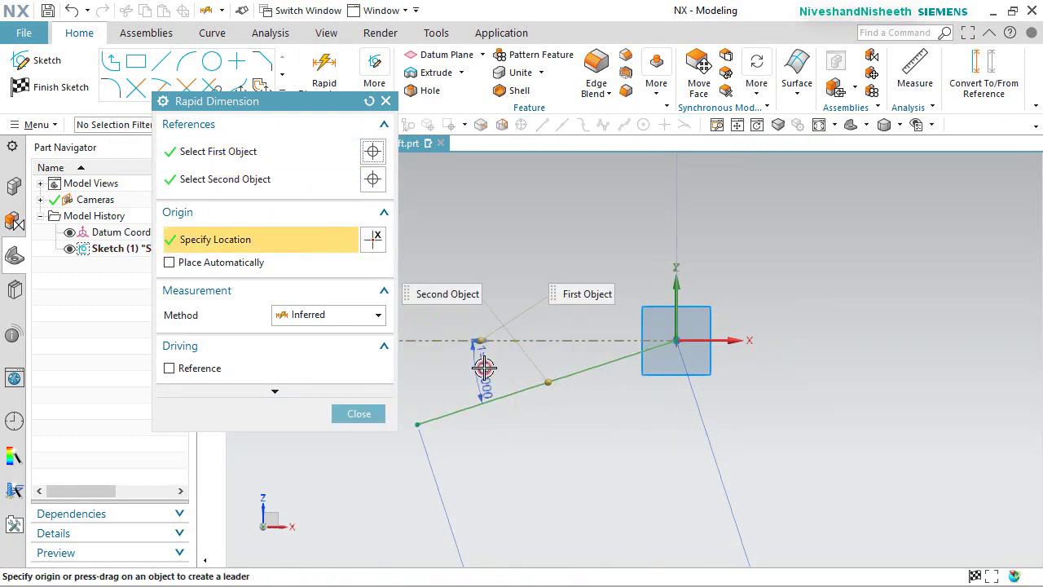
left_click(484, 368)
type("7.")
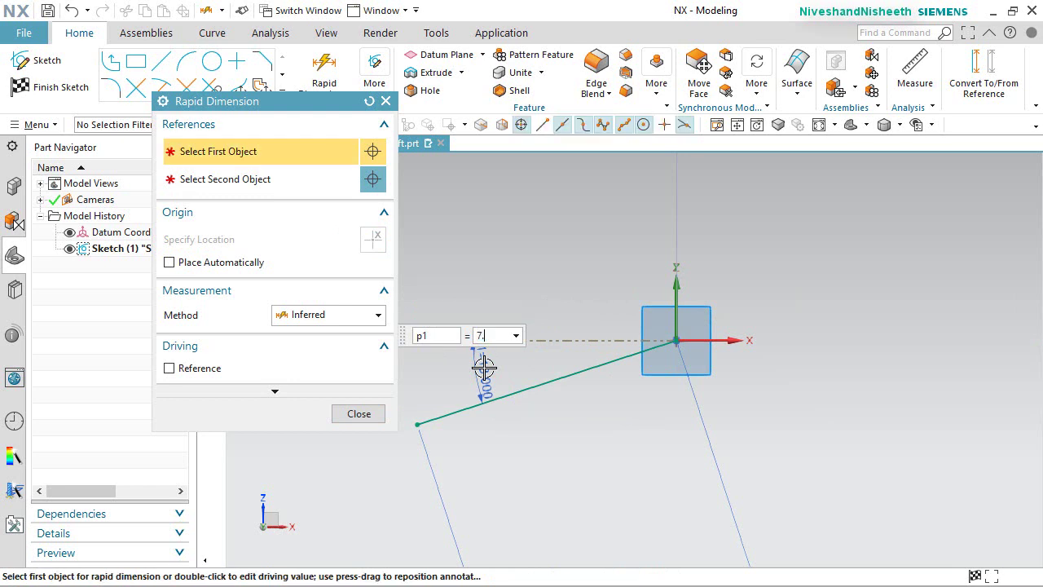
type("5")
key("Return")
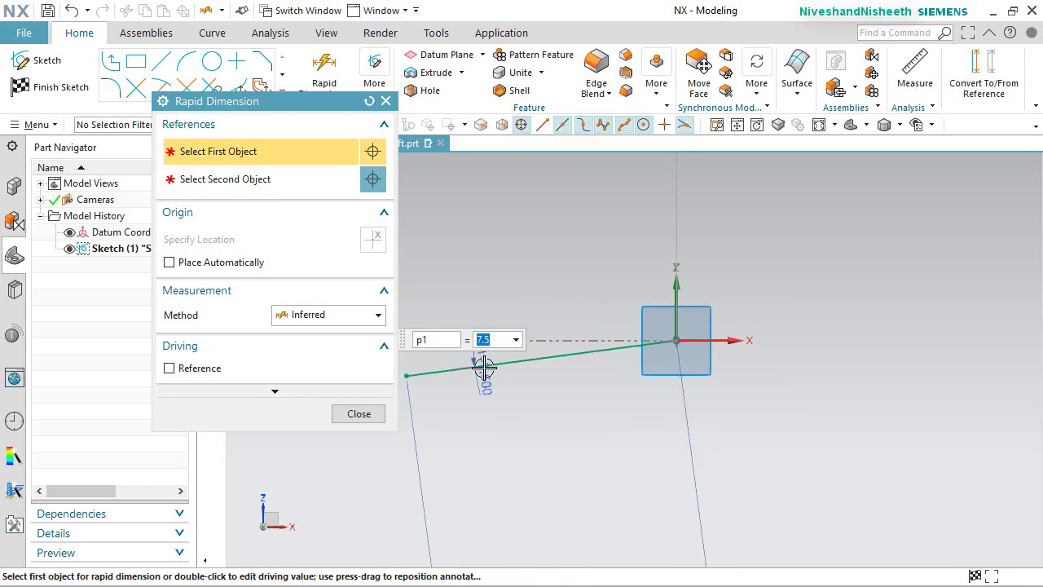
Finish dimensioning the lower slanted line and move its 0.586 in length dimension closer to the line.
left_click(359, 413)
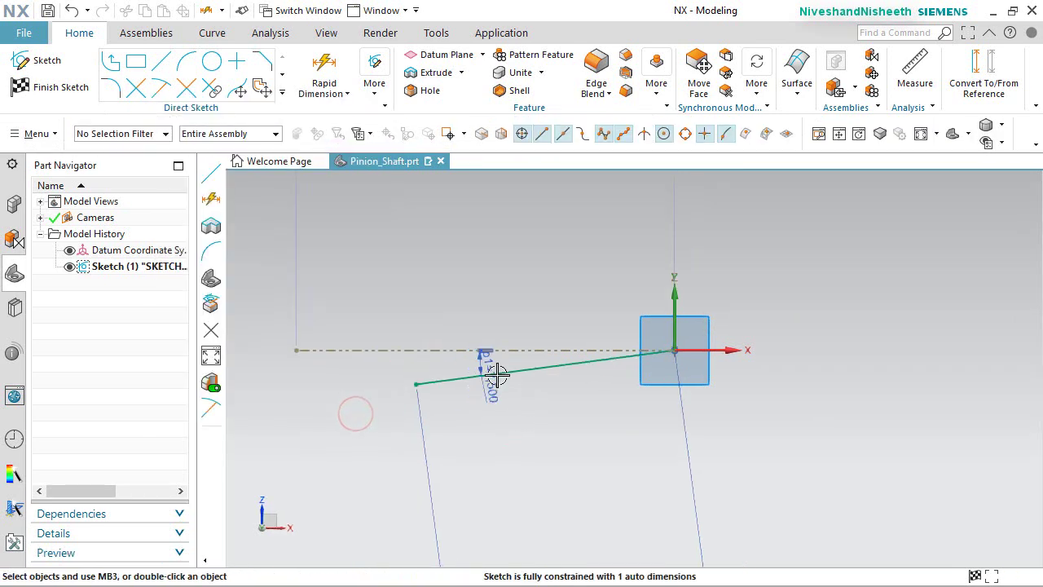
scroll(516, 343, "up", 2)
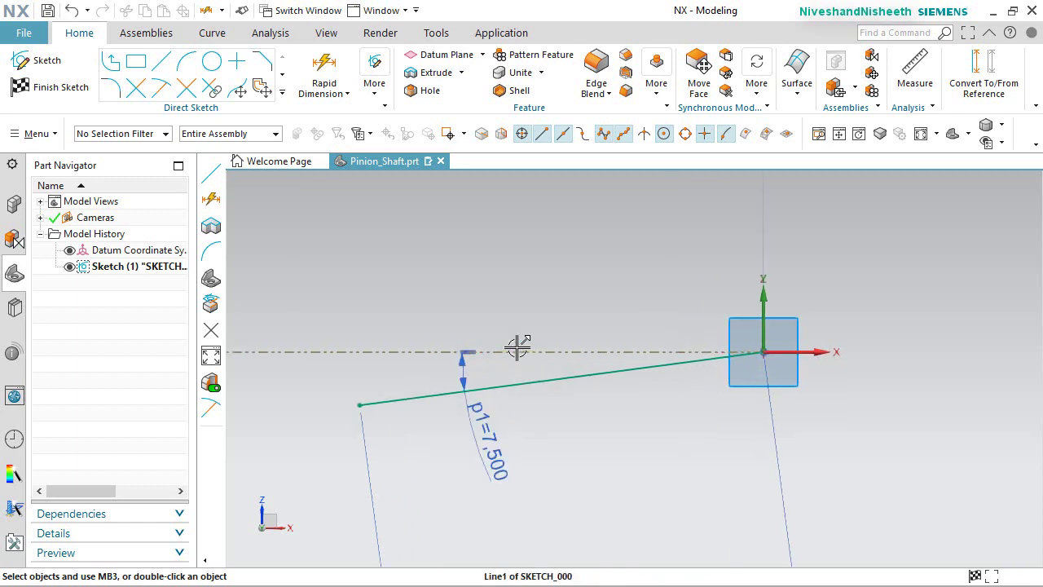
scroll(517, 346, "down", 5)
scroll(519, 347, "down", 1)
left_click_drag(527, 475, 524, 406)
scroll(520, 384, "up", 5)
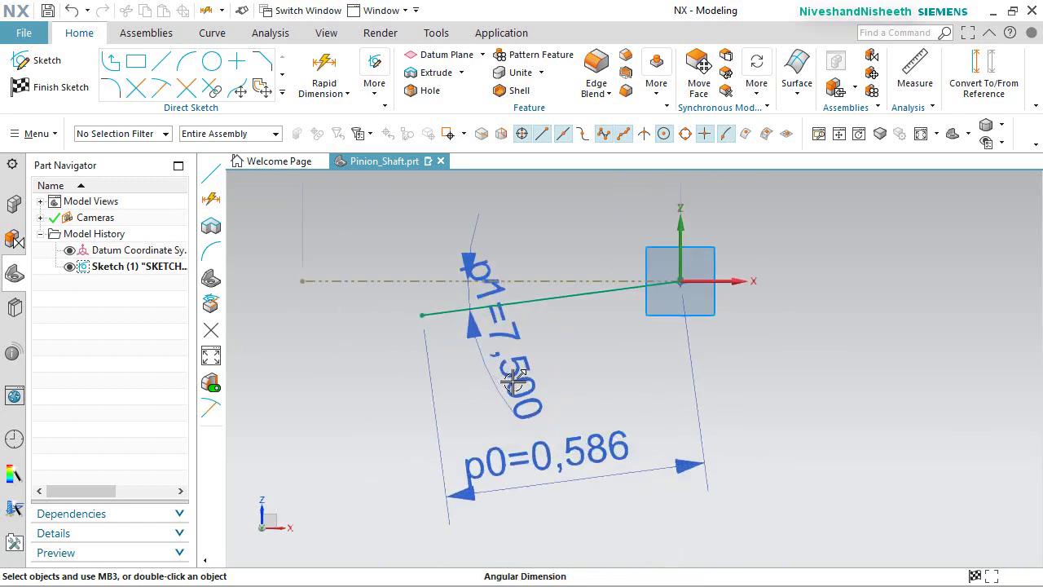
Draw a slanted line about 0.51 in long from the sketch origin at about 160 degrees, above the horizontal reference line.
left_click(161, 62)
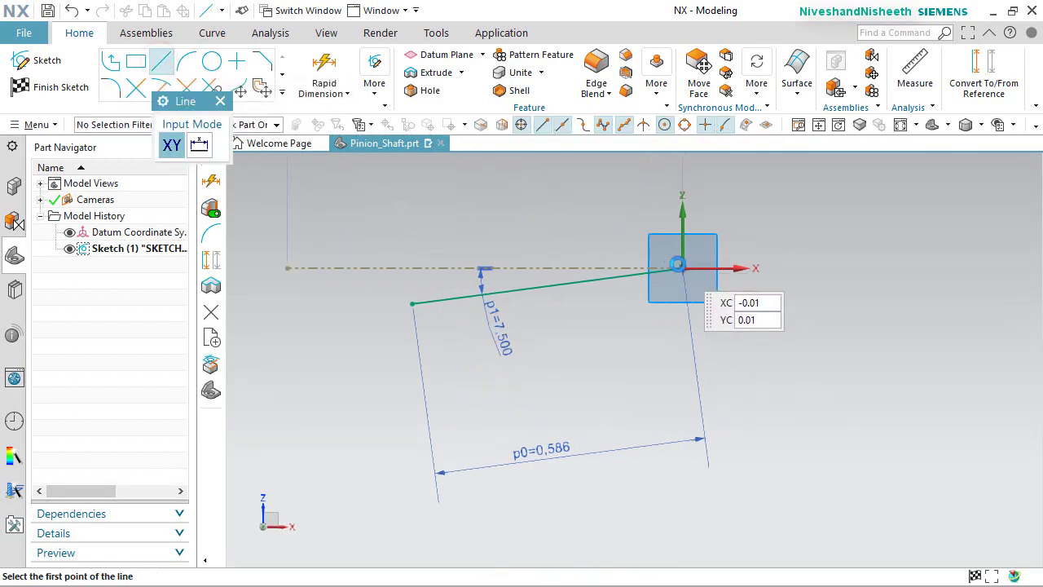
left_click(681, 267)
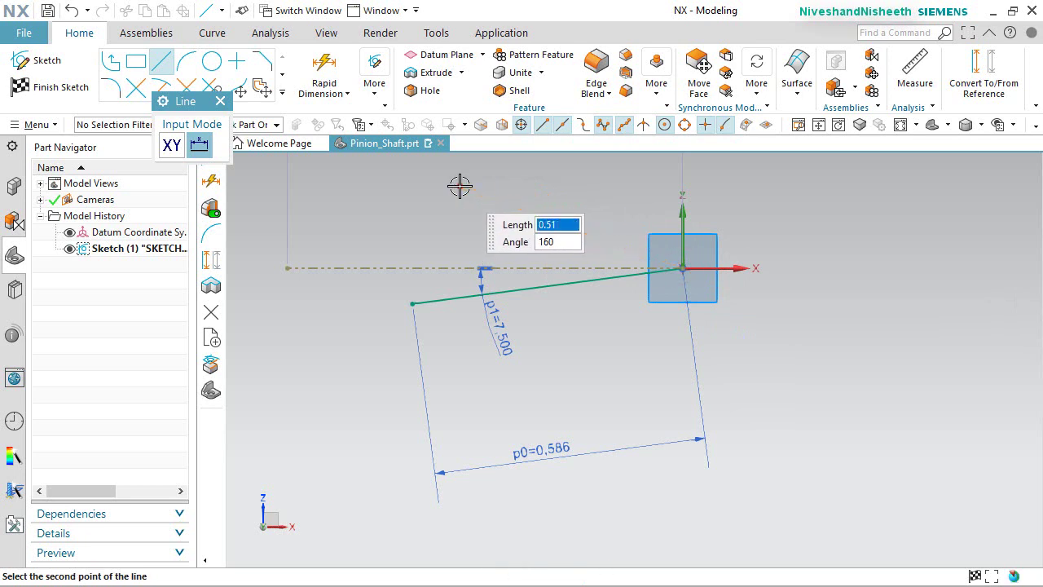
left_click(459, 186)
right_click(511, 237)
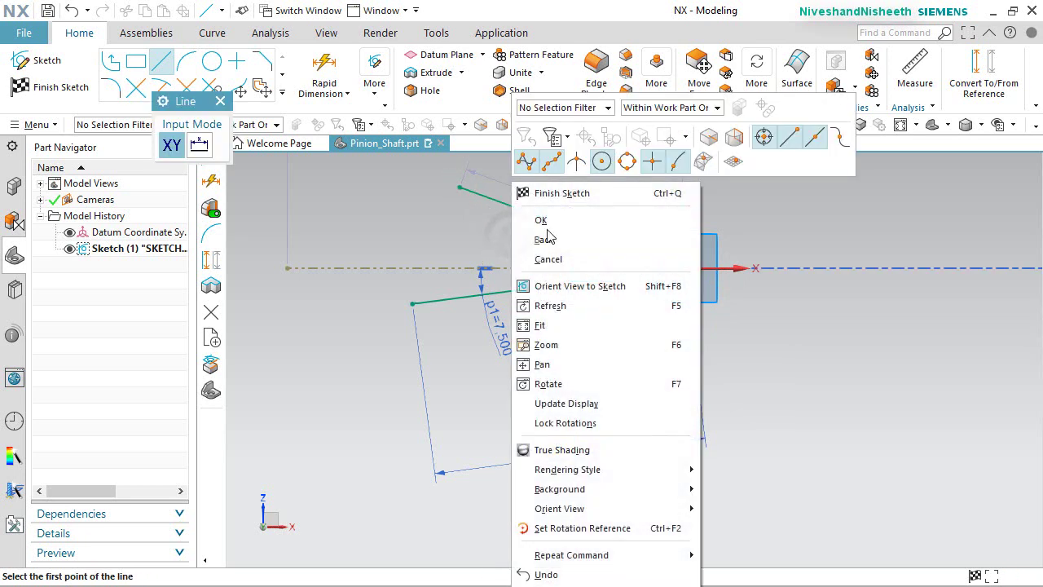
left_click(554, 218)
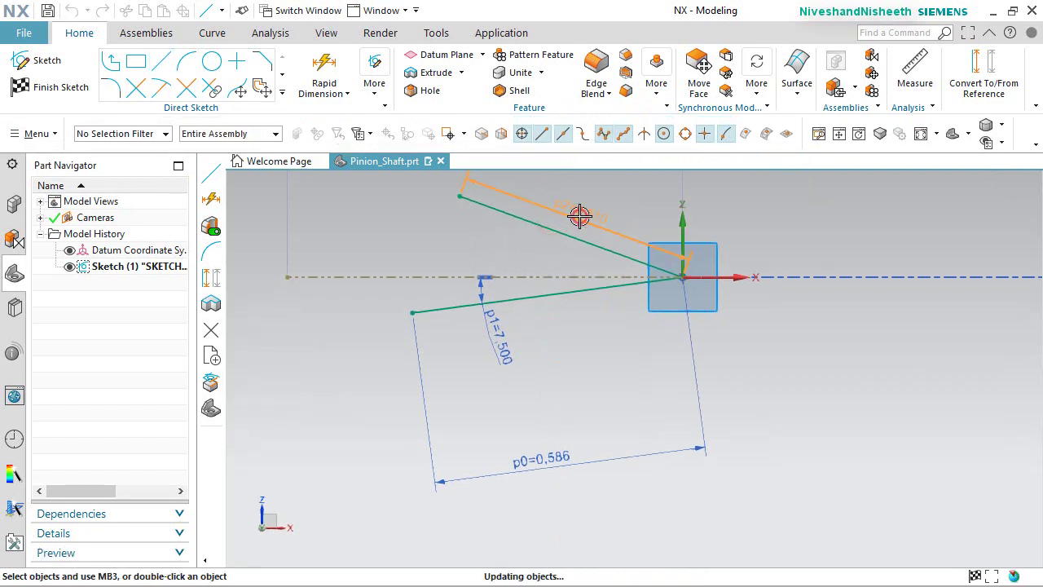
Set the upper slanted line's length dimension to 0.404 in.
double_click(580, 215)
type(".404")
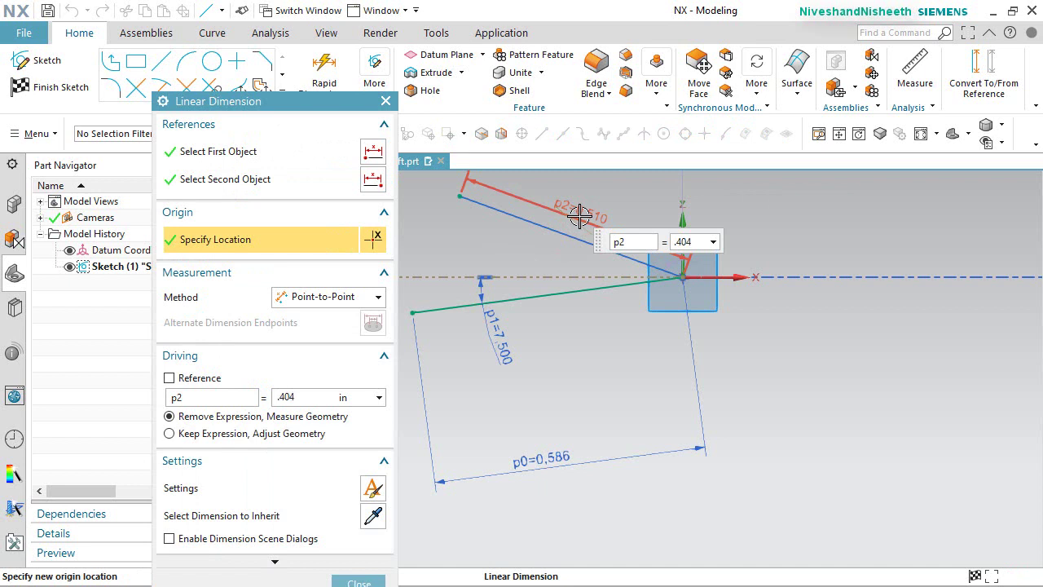
key("Return")
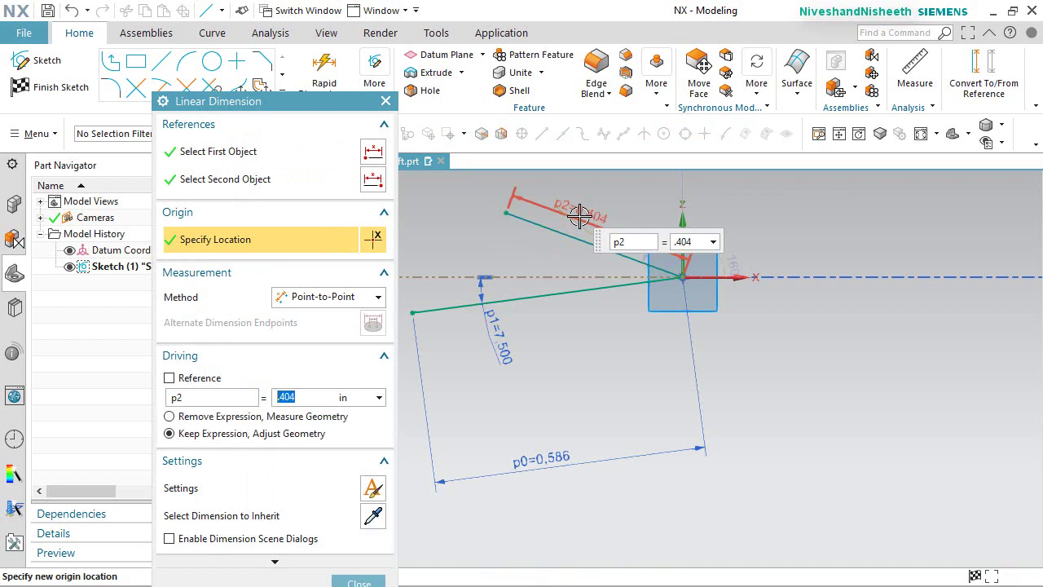
left_click(374, 581)
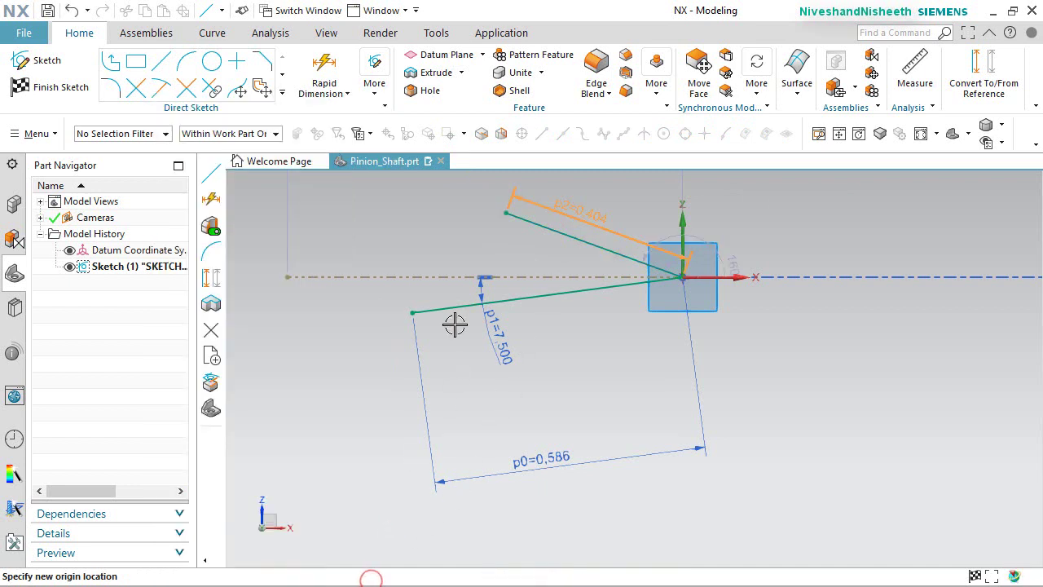
Add an angular dimension of 7.5 degrees between the upper slanted line and the horizontal reference line, and place its text above the upper line.
scroll(575, 200, "up", 2)
left_click(324, 70)
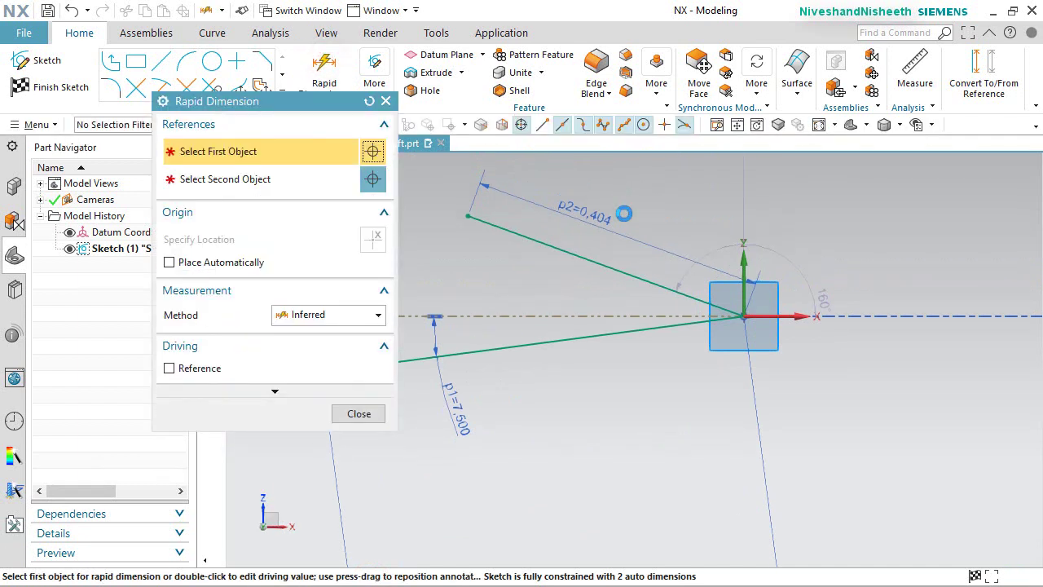
left_click_drag(339, 110, 374, 174)
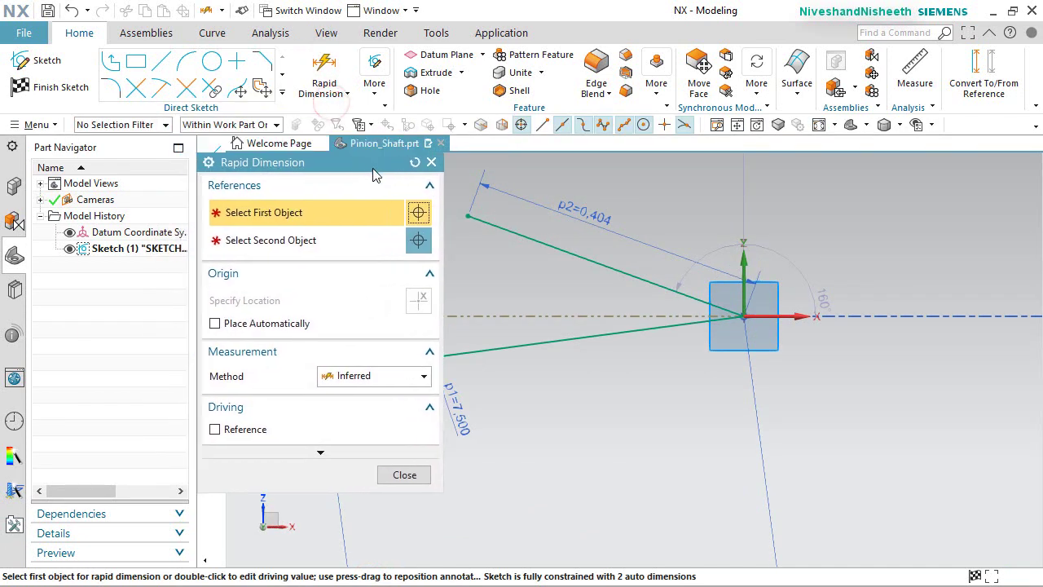
scroll(540, 212, "up", 3)
left_click(518, 253)
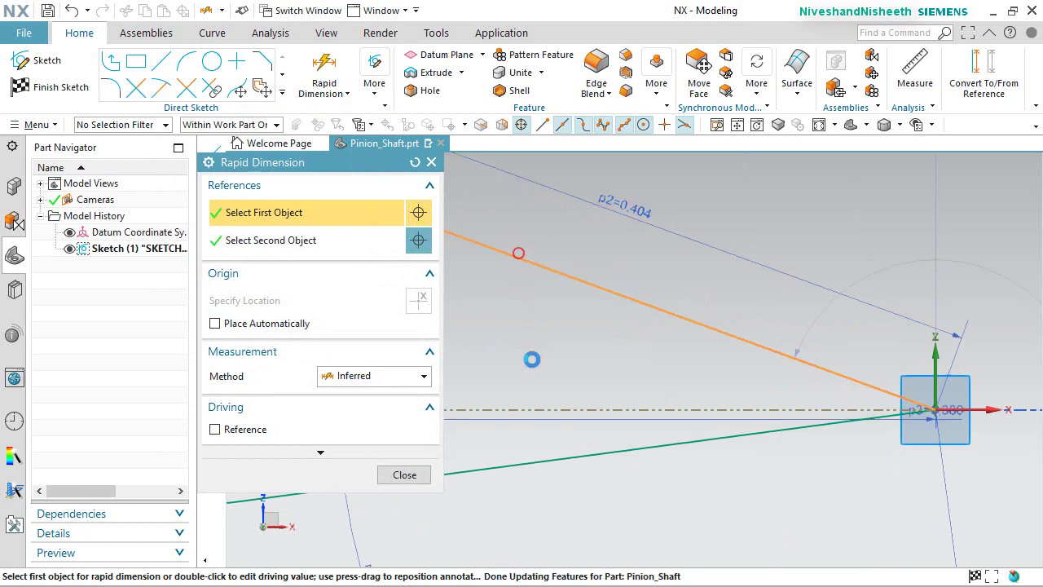
left_click(532, 408)
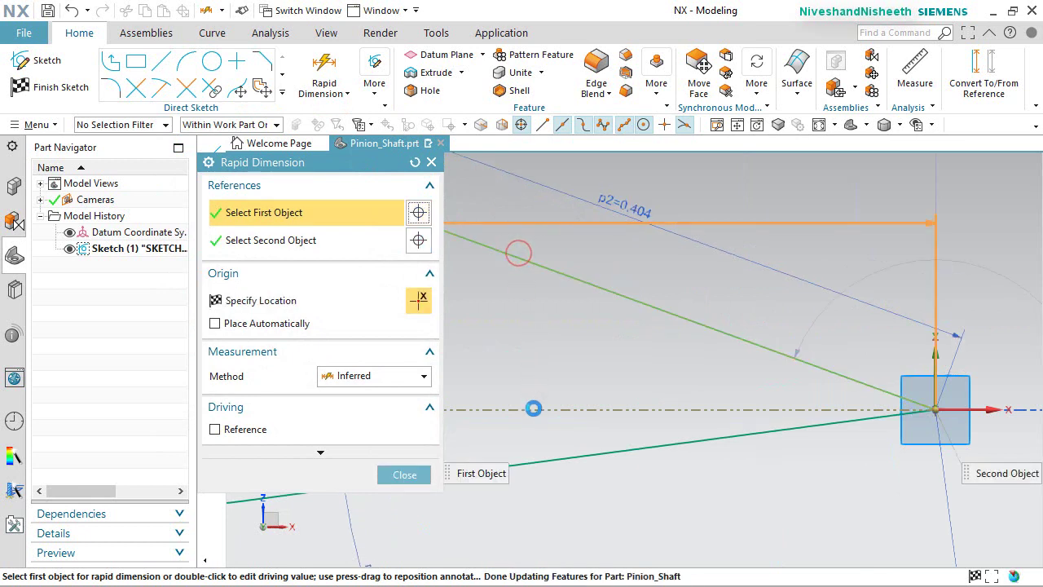
left_click(606, 352)
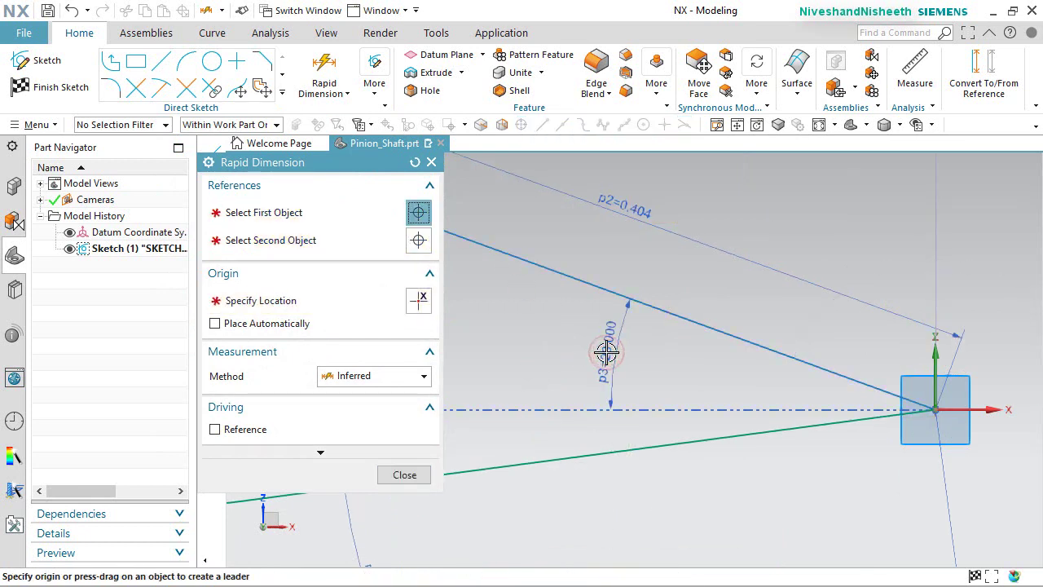
type("7.5")
key("Return")
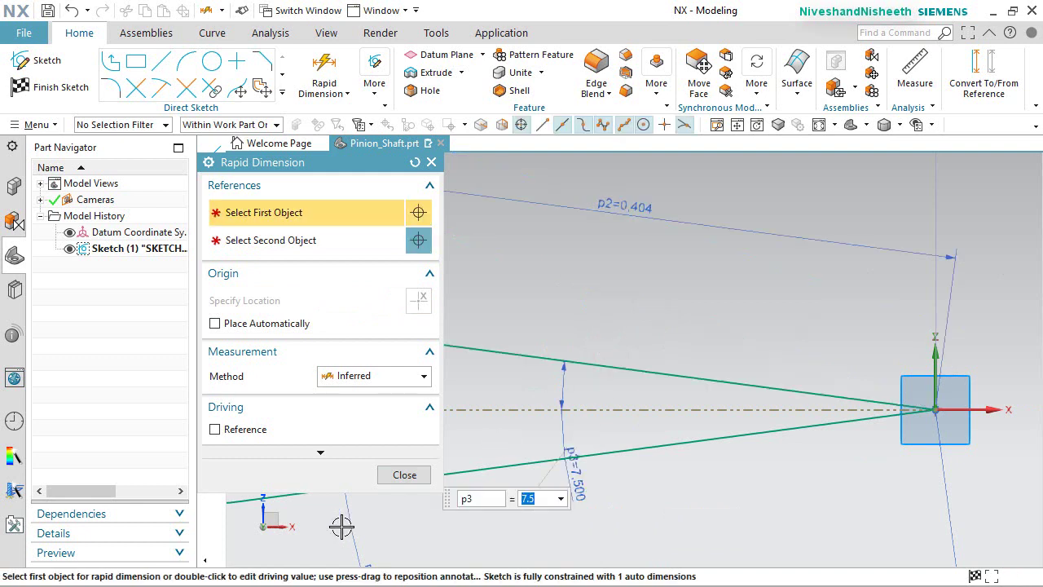
left_click(404, 480)
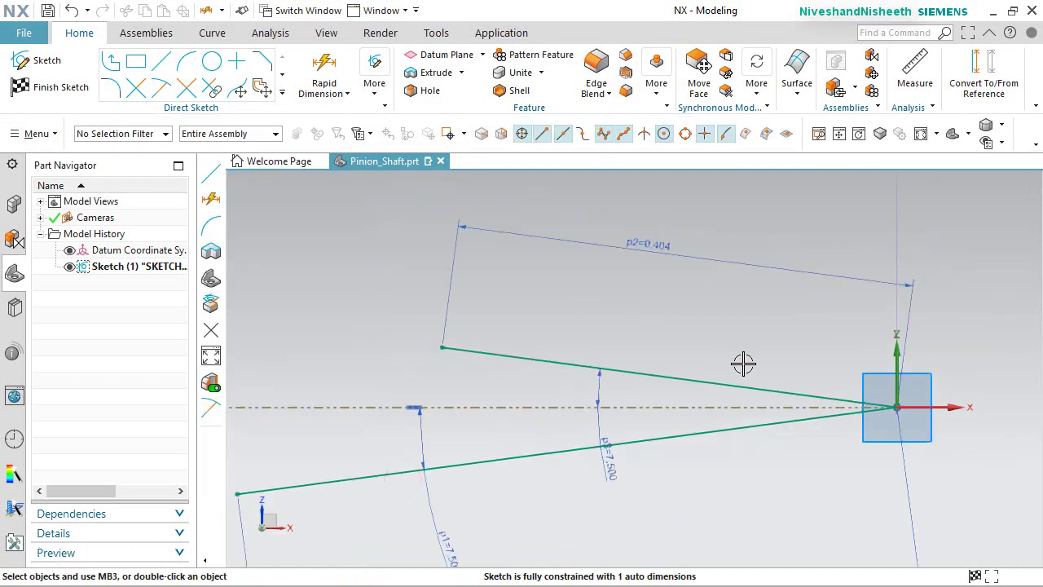
mouse_move(618, 472)
left_mouse_down()
mouse_move(542, 380)
mouse_move(553, 335)
left_mouse_up()
Draw a three-point arc of about 0.19 in radius from the upper slanted line's outer end, curving down toward the horizontal reference line.
scroll(766, 367, "up", 3)
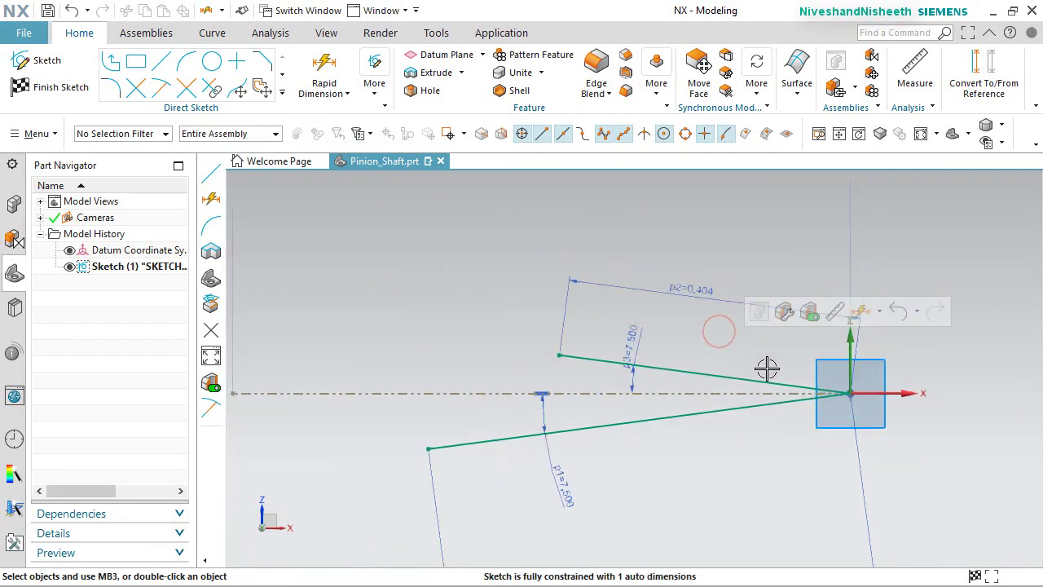
left_click(187, 64)
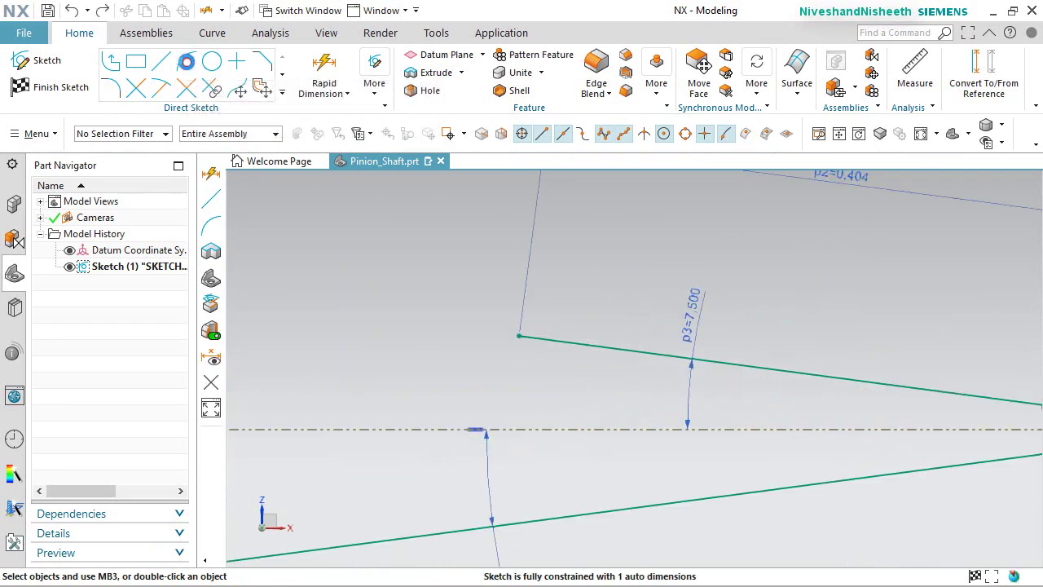
left_click(517, 328)
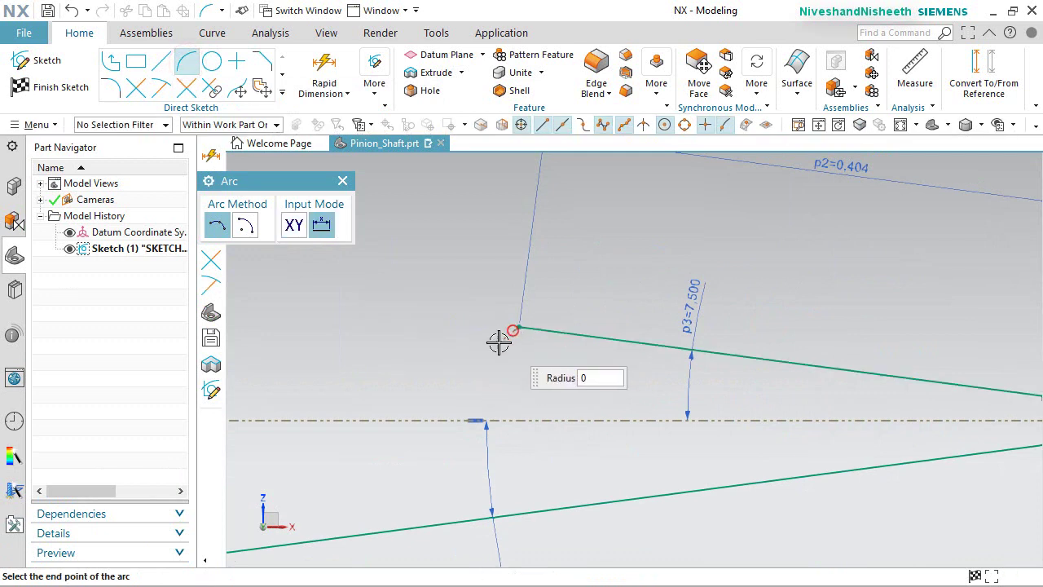
left_click(413, 361)
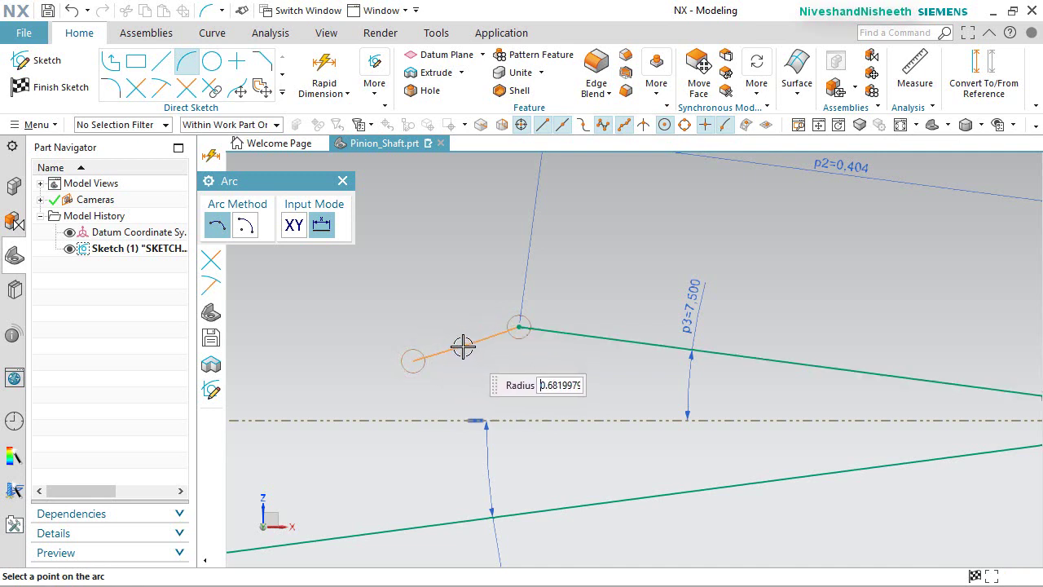
left_click(465, 346)
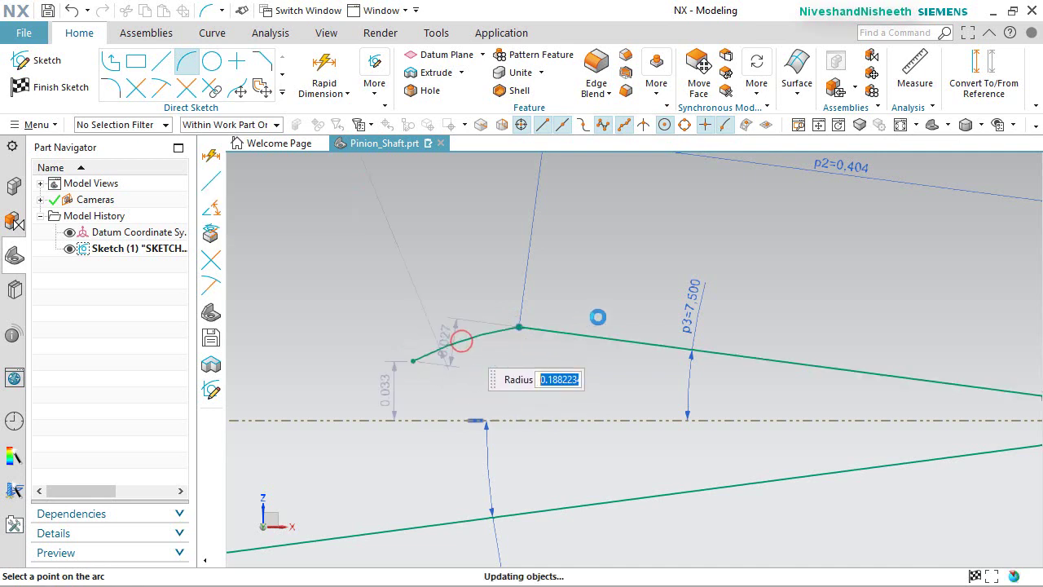
left_click(343, 181)
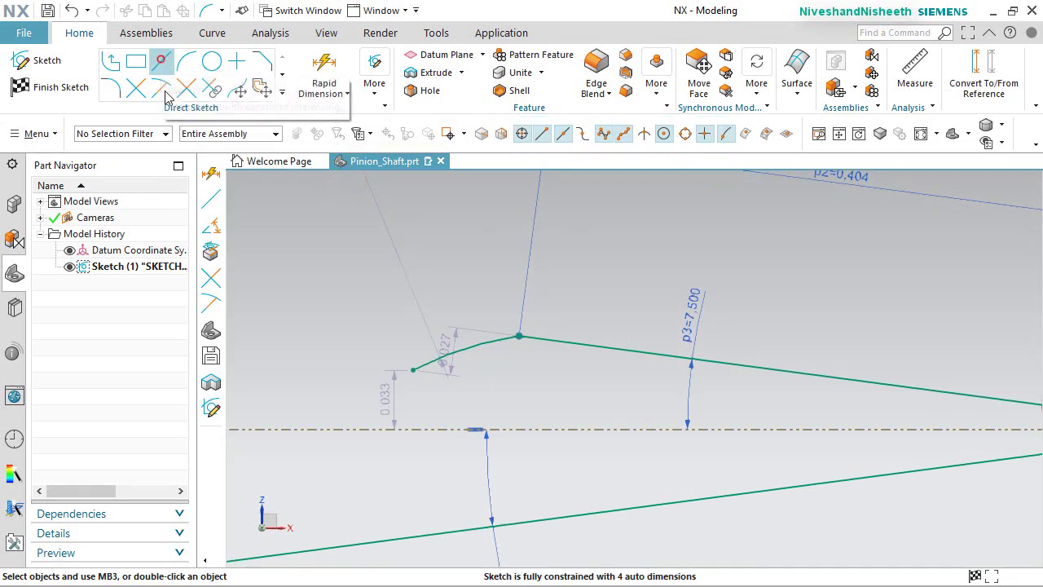
Draw two lines connecting the arc's two endpoints to its center point.
left_click(161, 61)
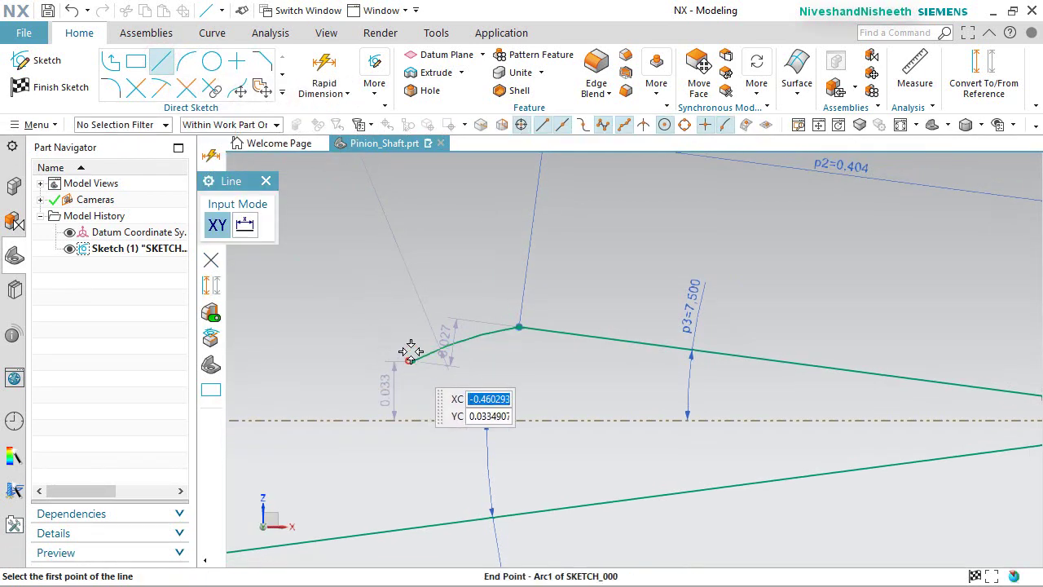
left_click(408, 352)
scroll(422, 305, "down", 2)
scroll(420, 306, "up", 4)
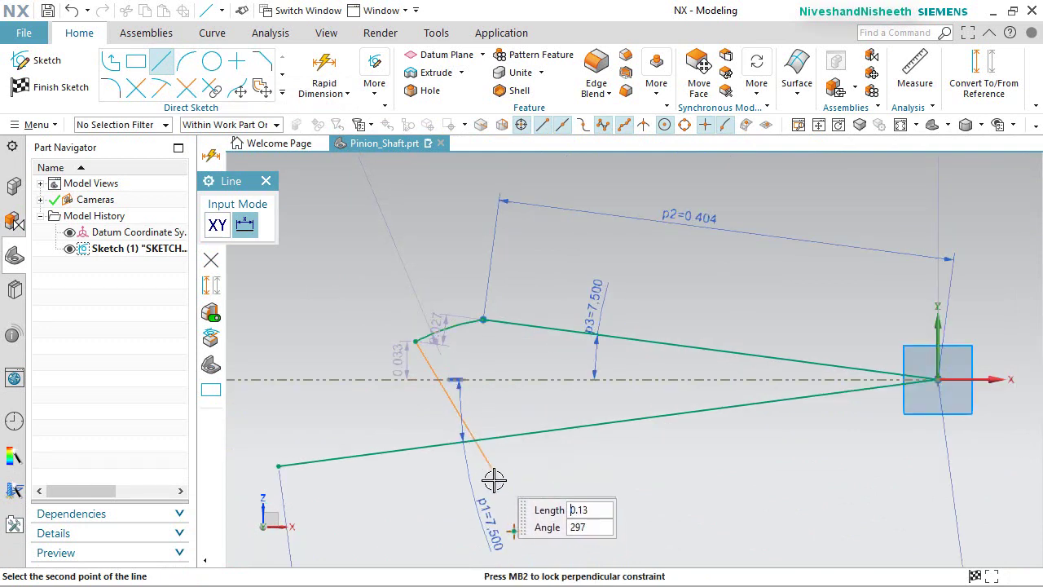
left_click(513, 530)
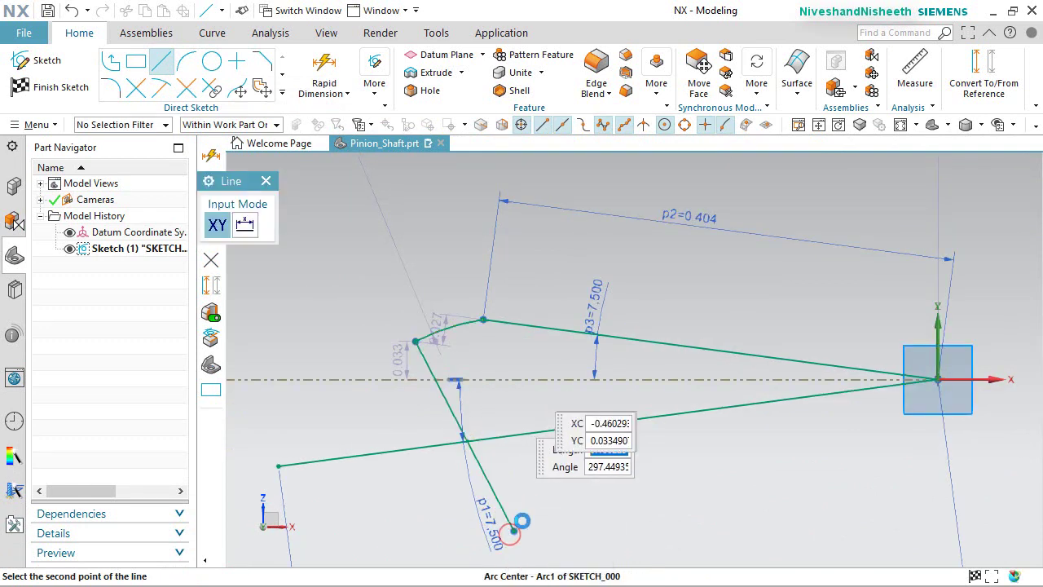
left_click(513, 529)
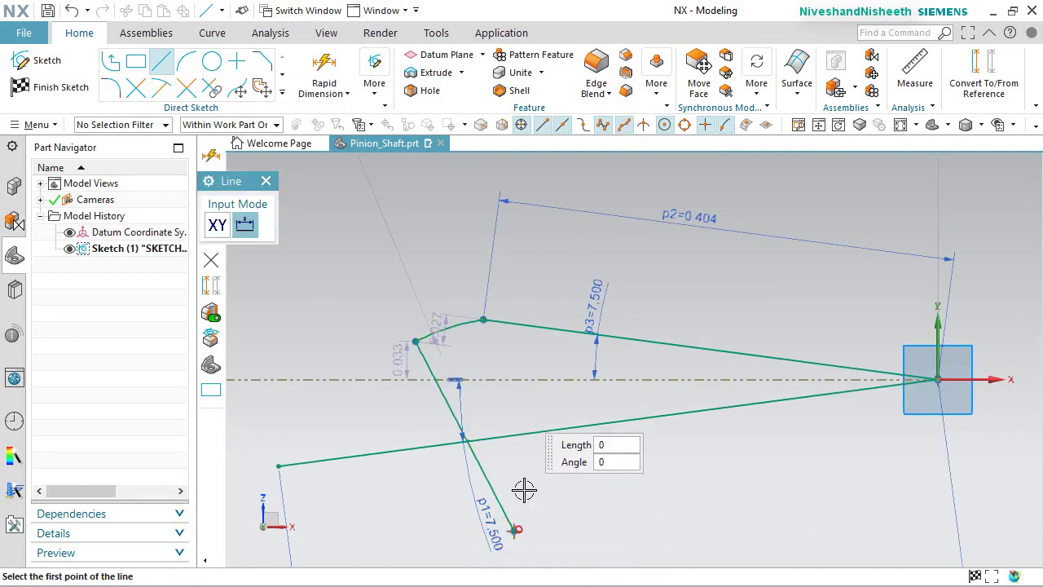
left_click(483, 319)
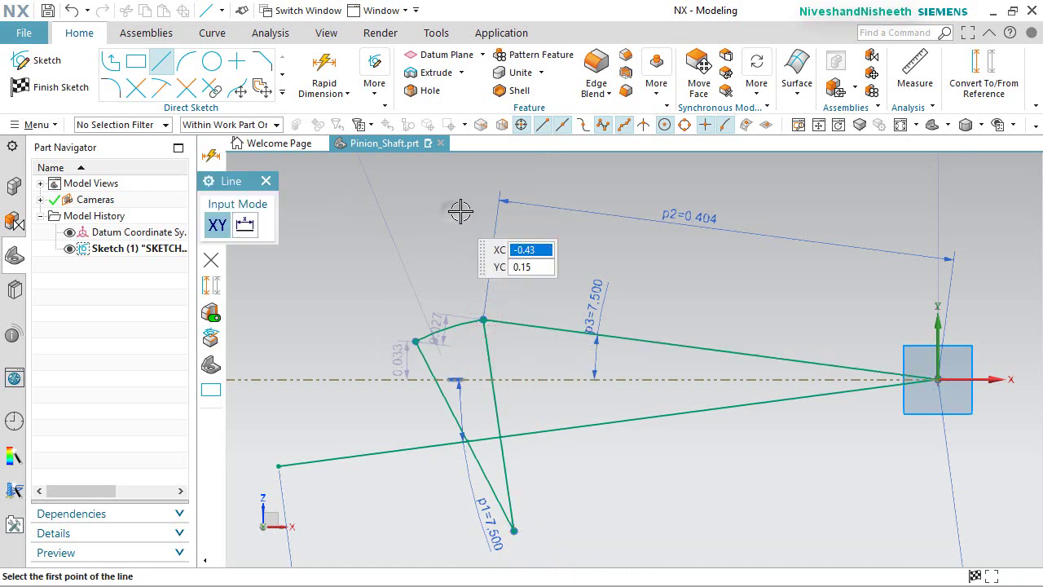
right_click(460, 211)
left_click(479, 216)
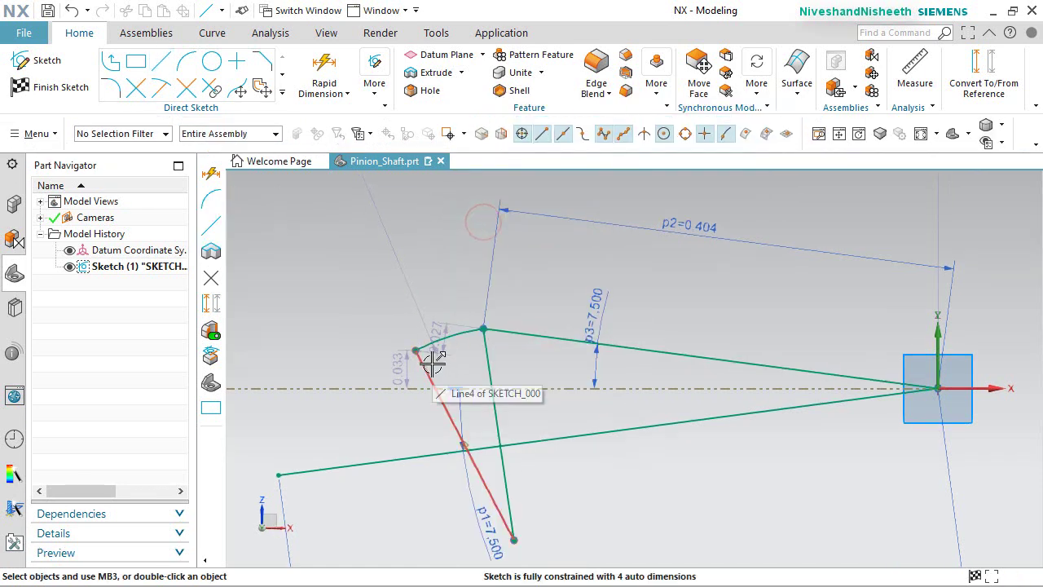
Convert the two lines between the arc's ends and its center to reference lines.
left_click(432, 363)
left_click(488, 352)
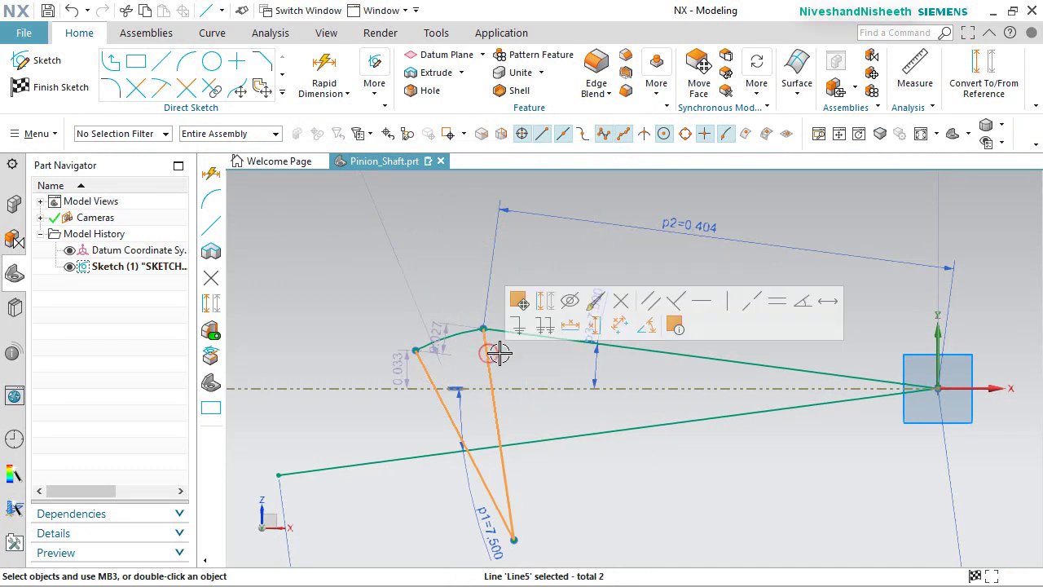
left_click(545, 304)
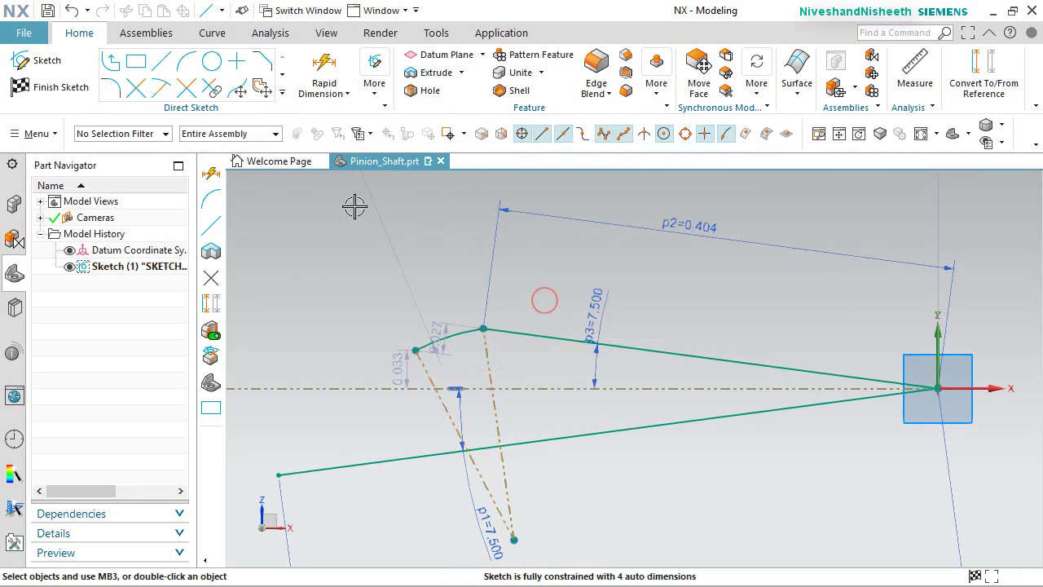
Add an angular dimension of 3.86 degrees between the two reference lines running from the arc's ends to its center.
key("d")
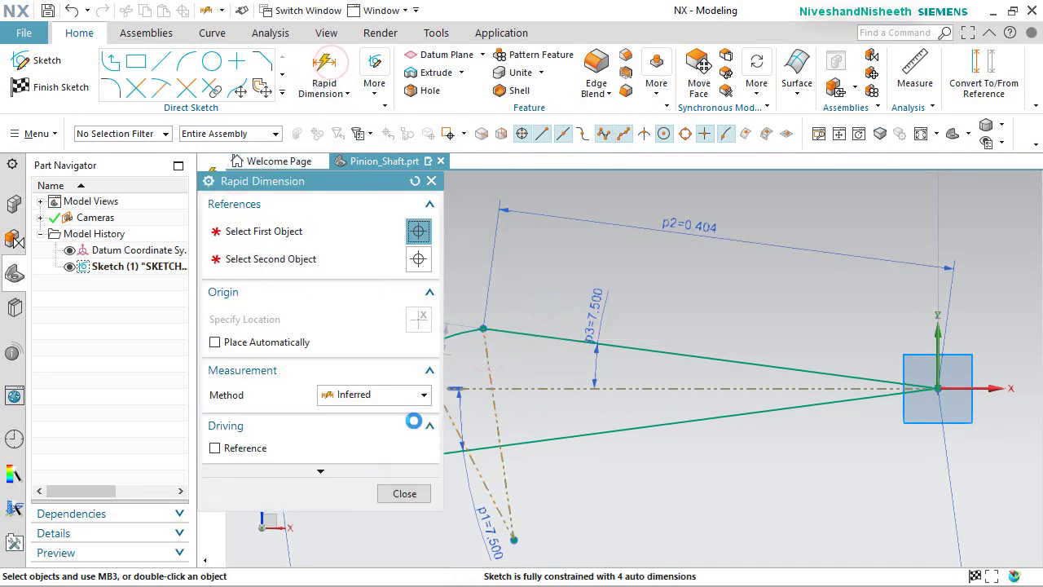
left_click(542, 401)
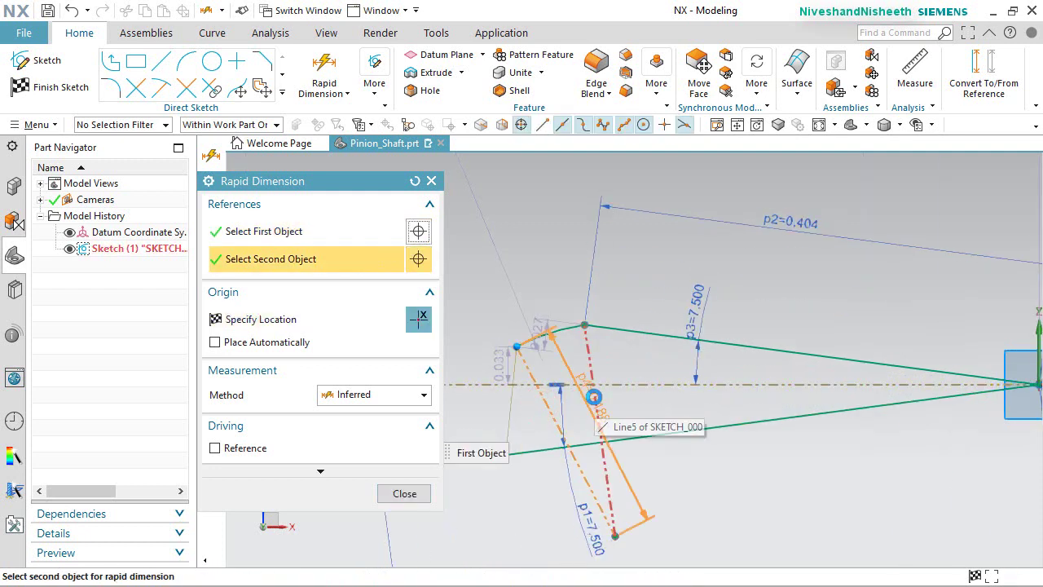
scroll(538, 293, "up", 3)
left_click(536, 295)
scroll(537, 298, "up", 4)
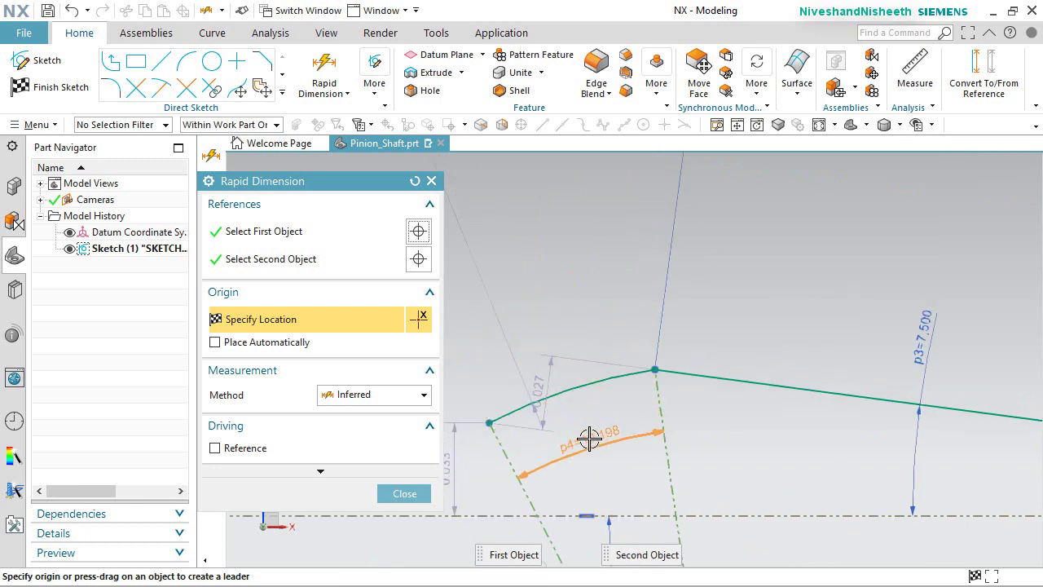
left_click(588, 438)
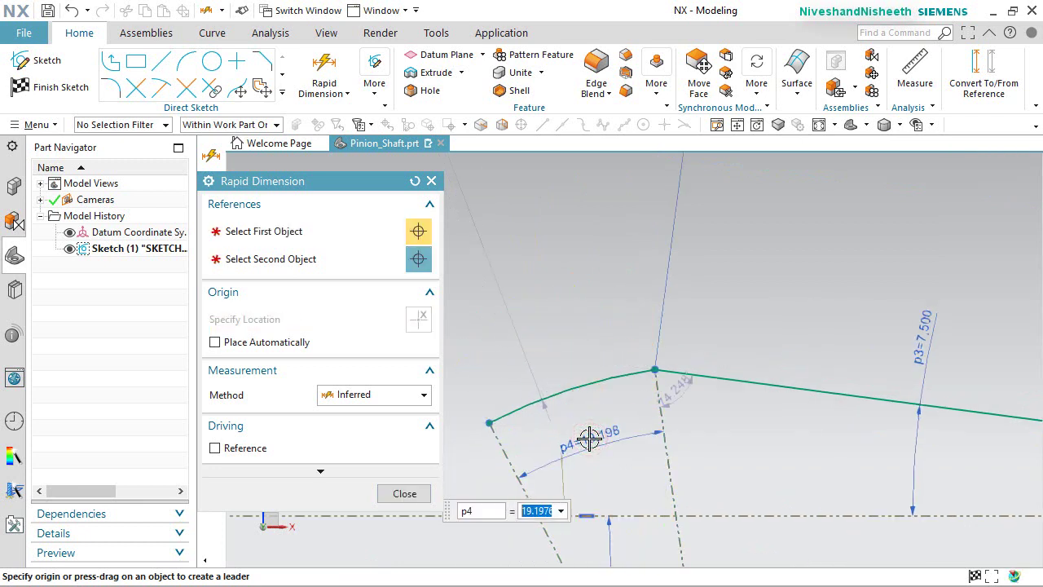
type("3.86")
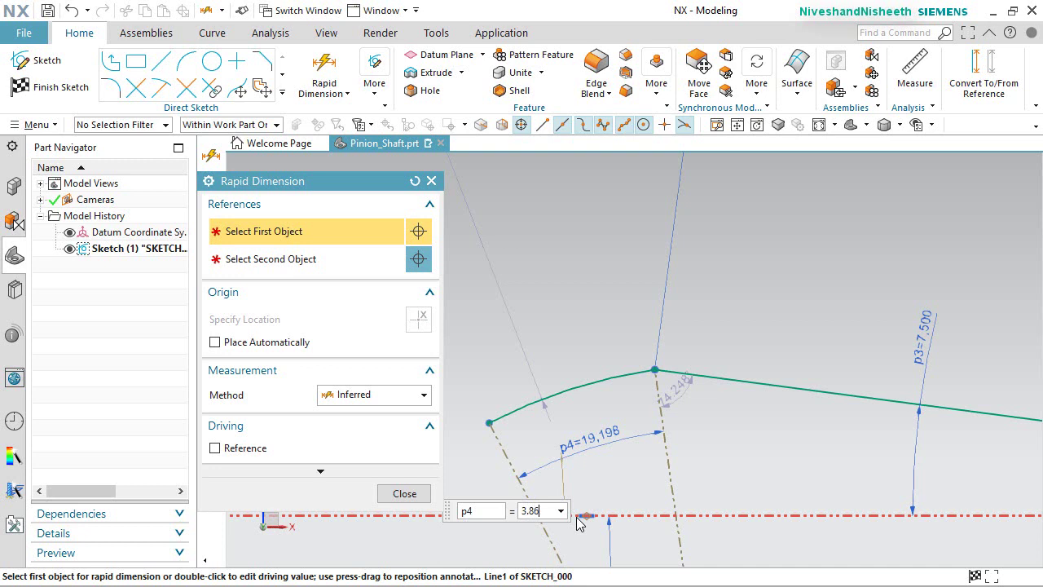
key("Return")
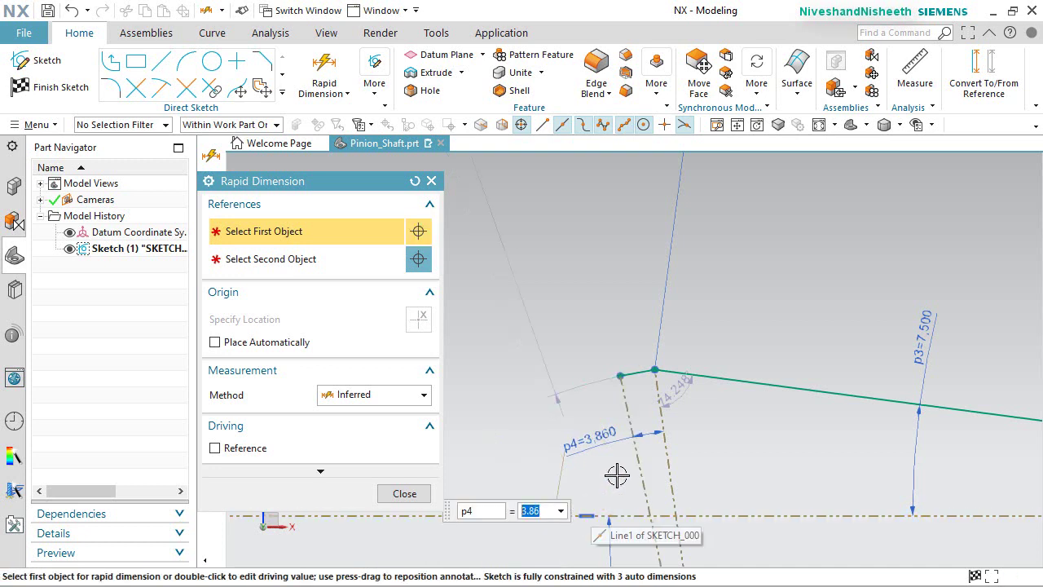
Add a radius dimension of 0.404 in to the arc at the upper slanted line's outer end.
scroll(663, 351, "up", 5)
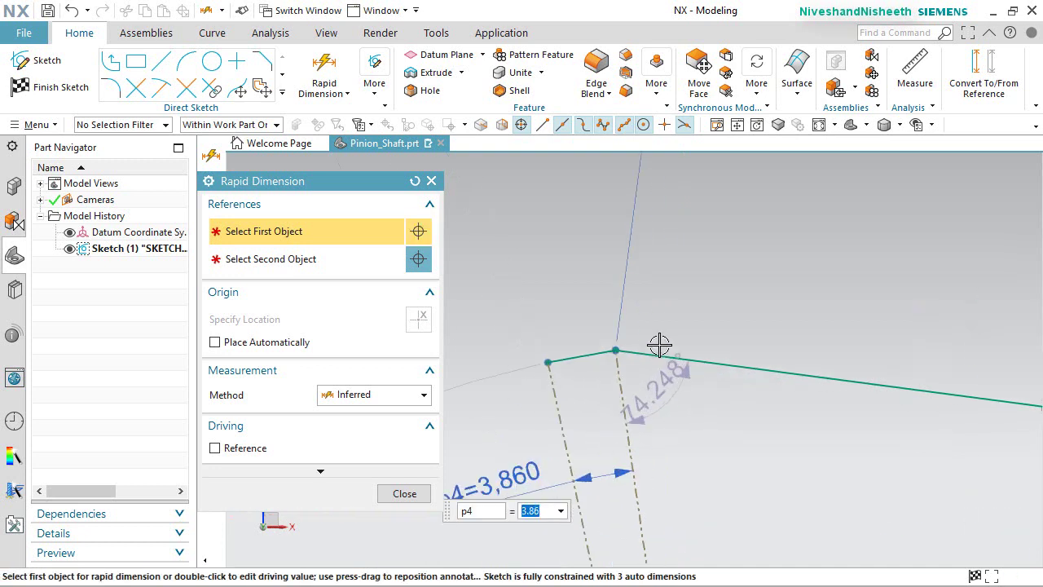
left_click(574, 359)
left_click(652, 449)
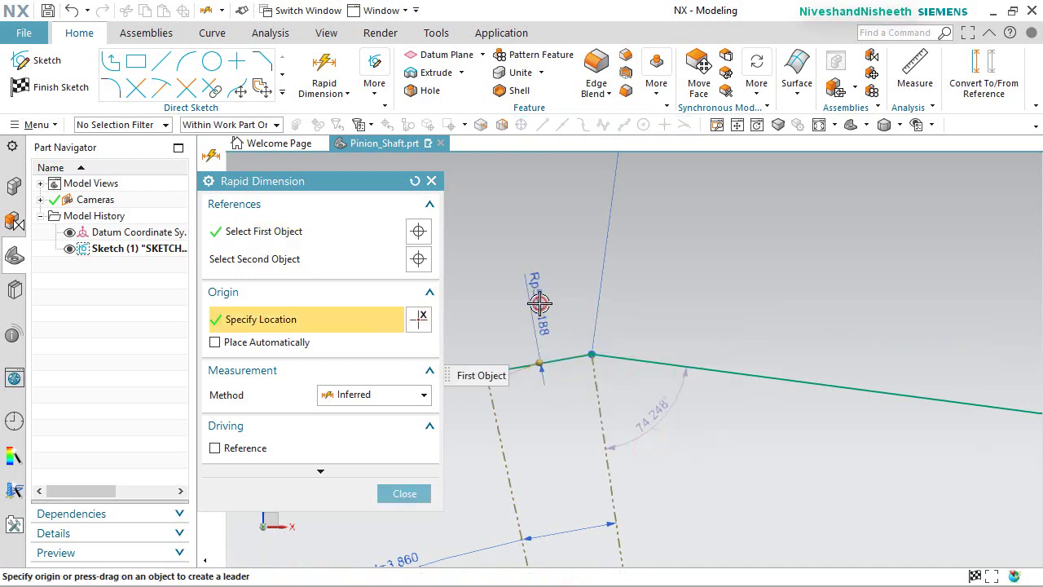
left_click(539, 303)
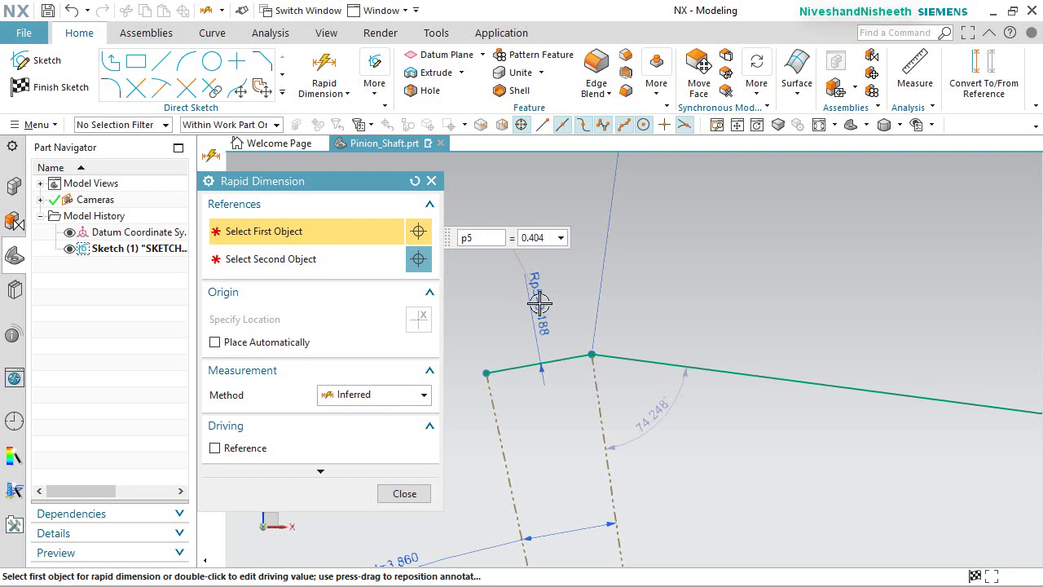
key("Return")
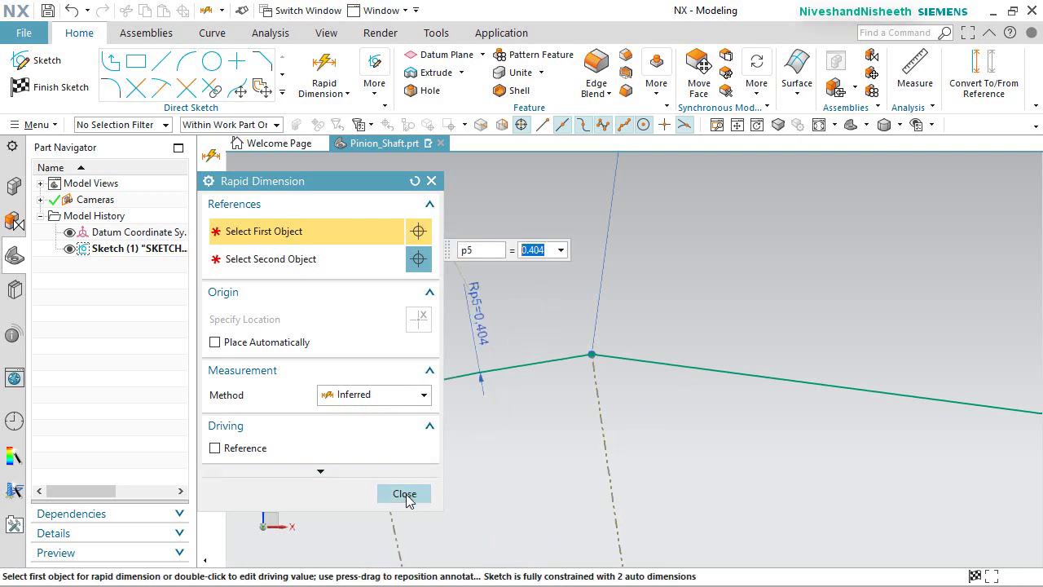
left_click(405, 494)
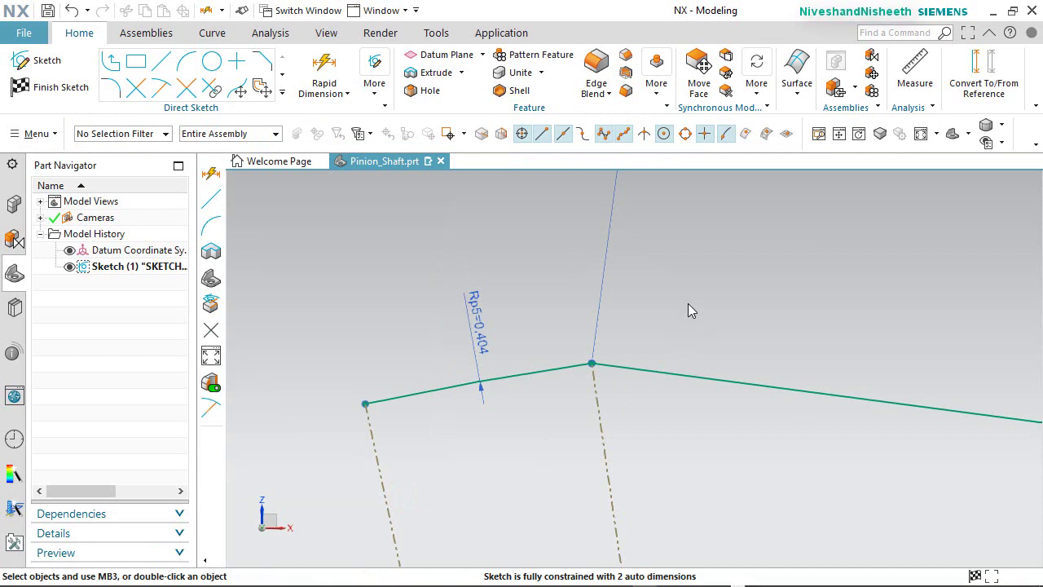
Draw a three-point arc of about 0.059 in radius from the first arc's outer end, curving down and outward toward the horizontal reference line.
left_click(492, 262)
left_click(634, 234)
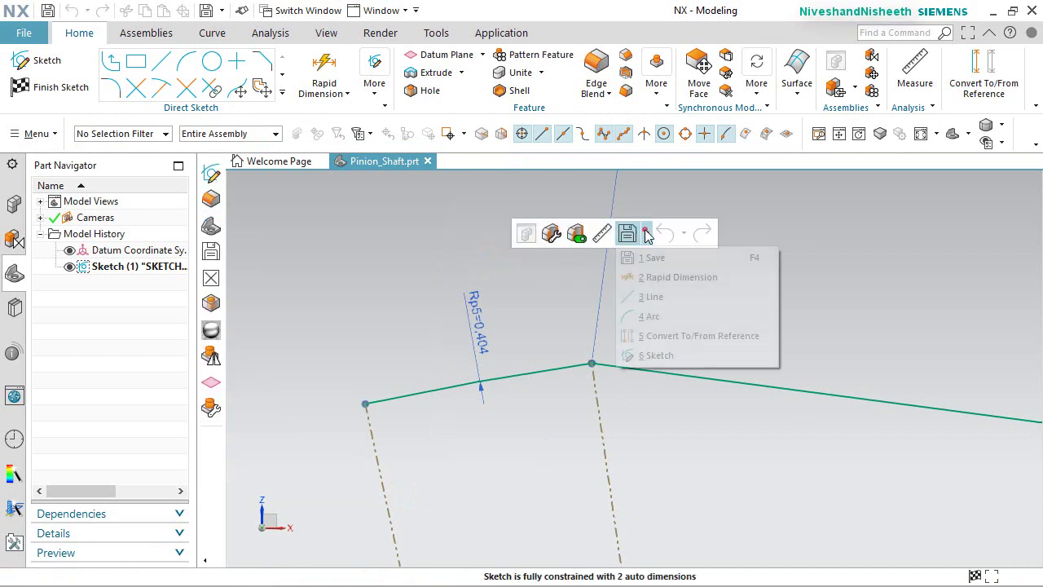
left_click(649, 318)
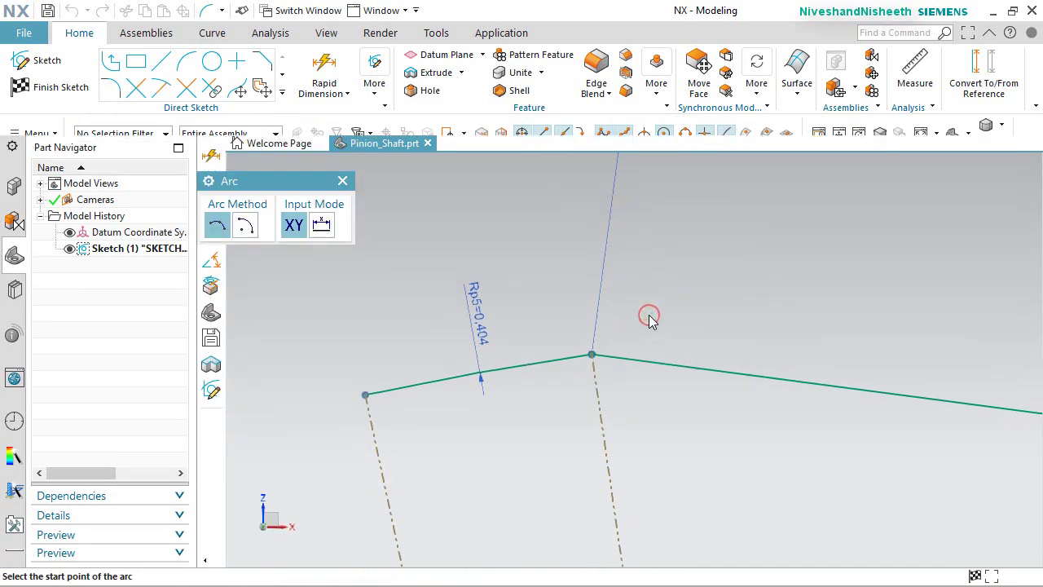
scroll(749, 296, "down", 3)
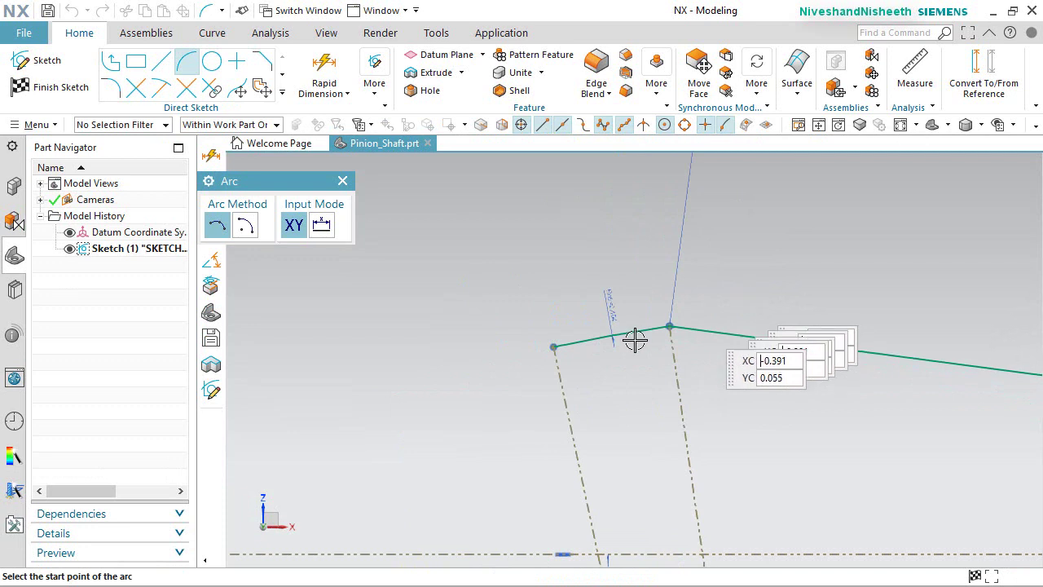
left_click(551, 349)
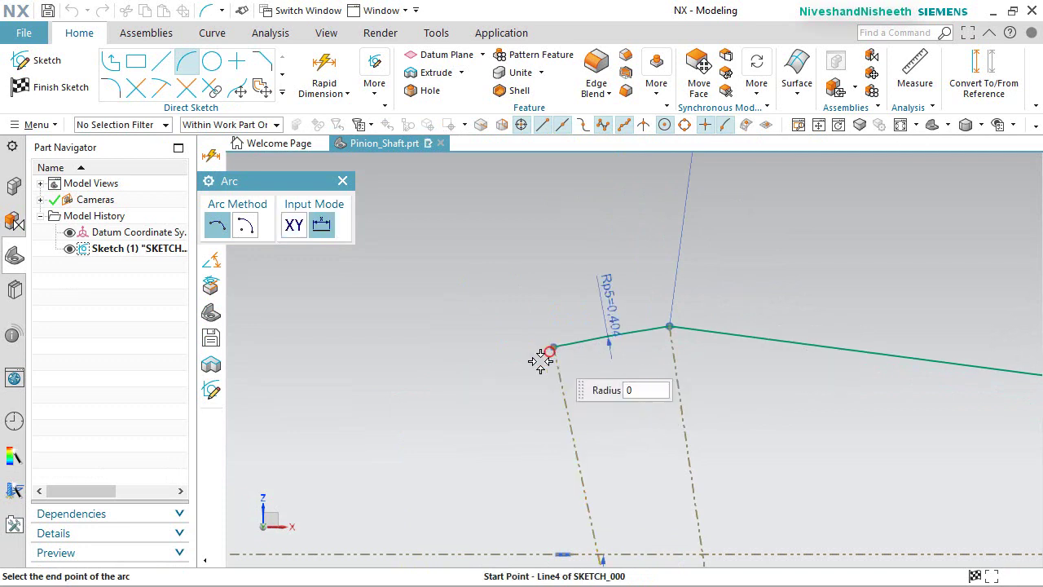
left_click(425, 463)
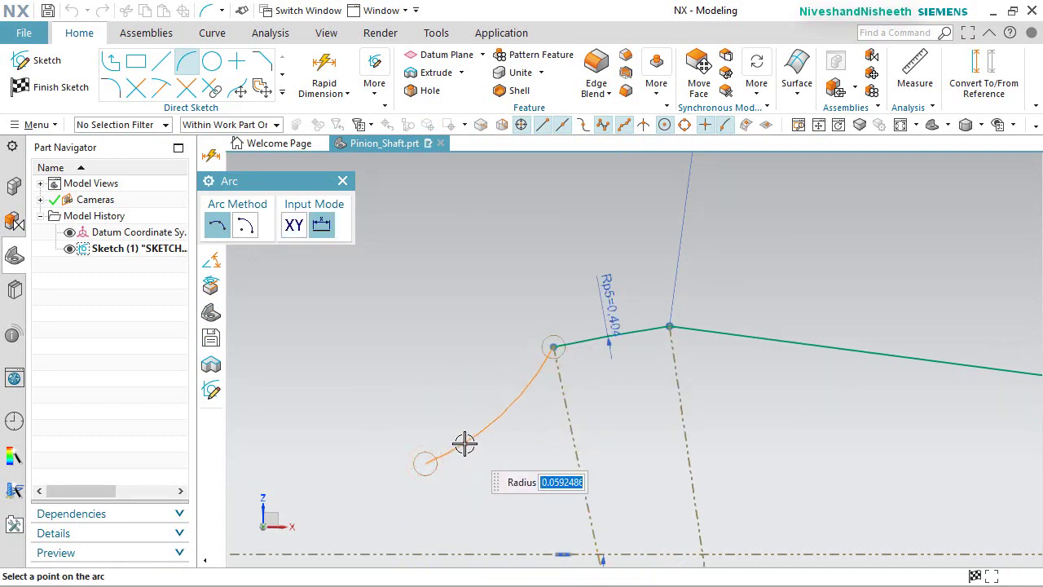
left_click(464, 444)
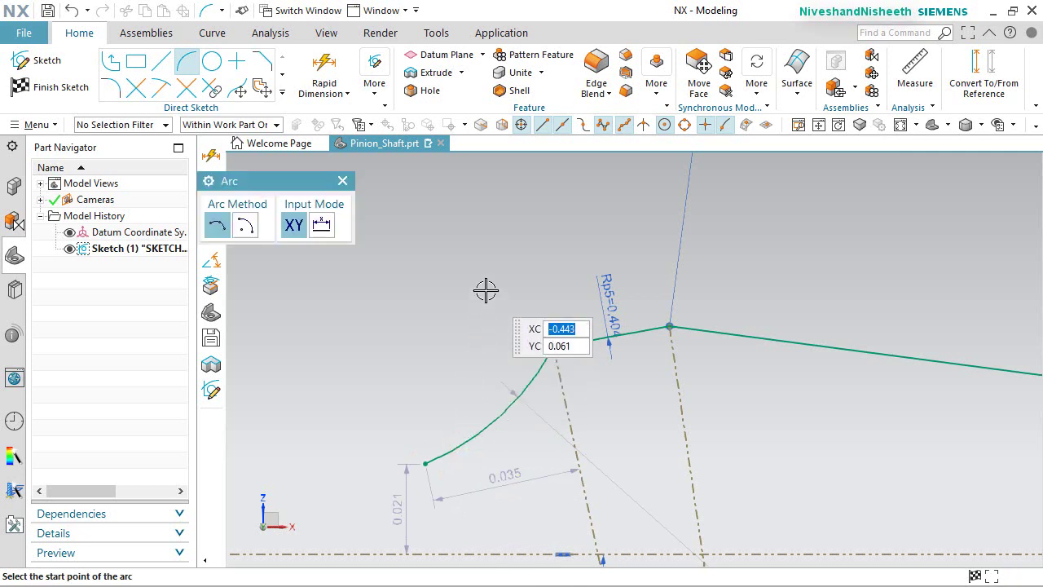
key("Escape")
Draw two lines connecting the new arc's center point to its endpoints, and convert both to reference lines.
right_click(380, 421)
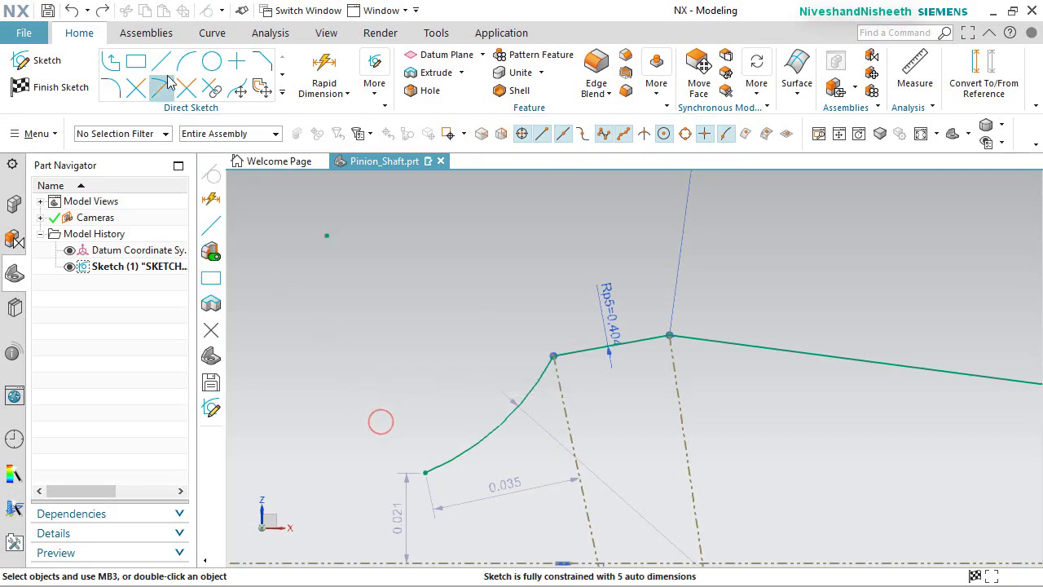
key("l")
left_click(325, 228)
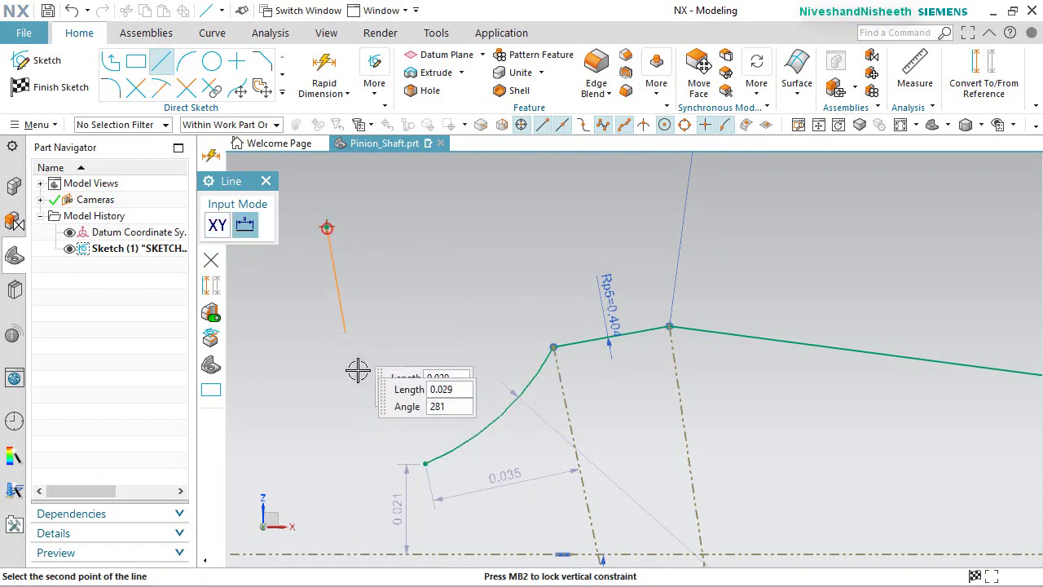
left_click(423, 461)
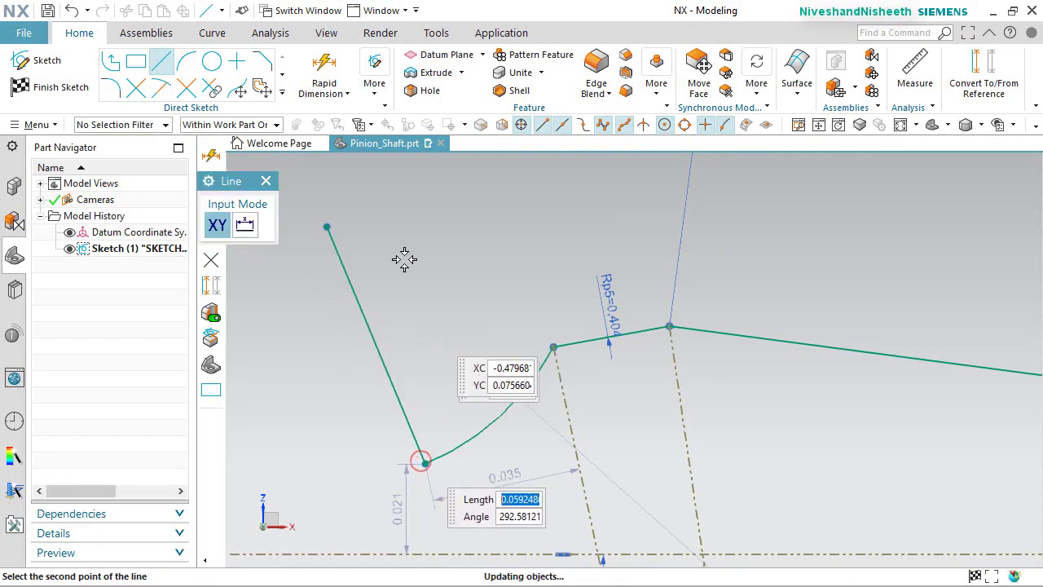
left_click(327, 227)
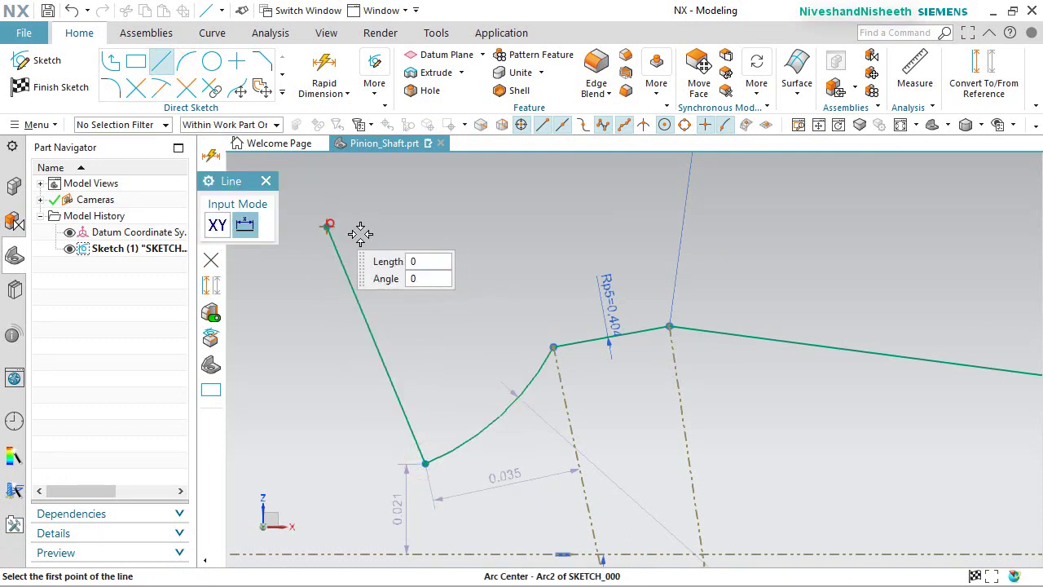
left_click(552, 348)
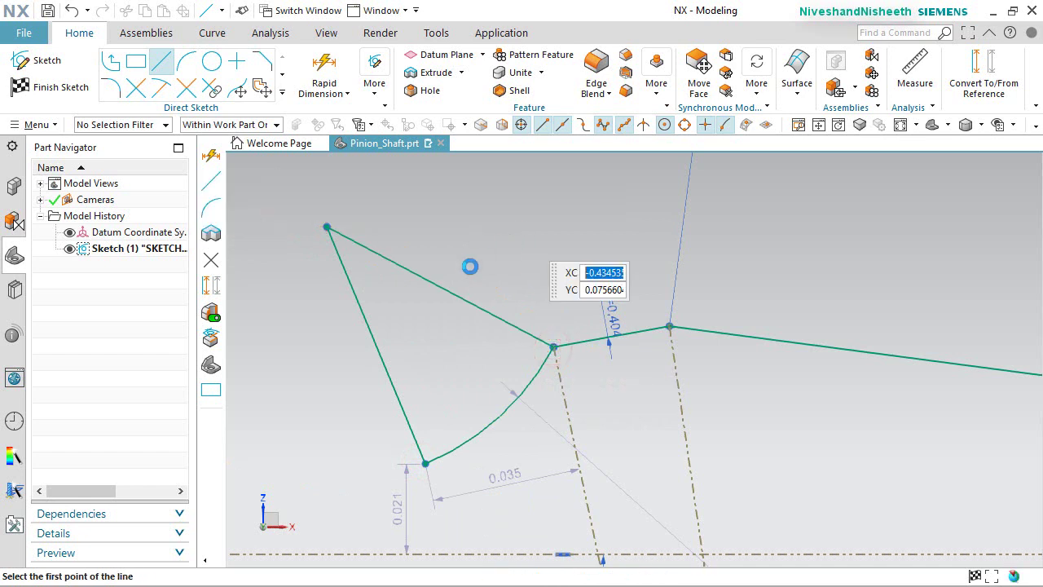
key("Escape")
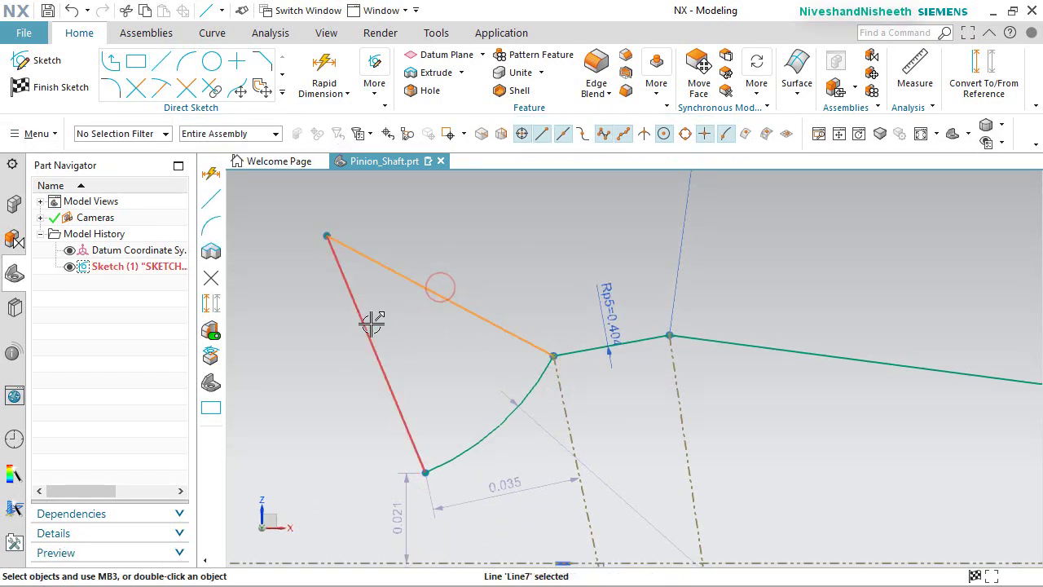
right_click(371, 324)
left_click(430, 299)
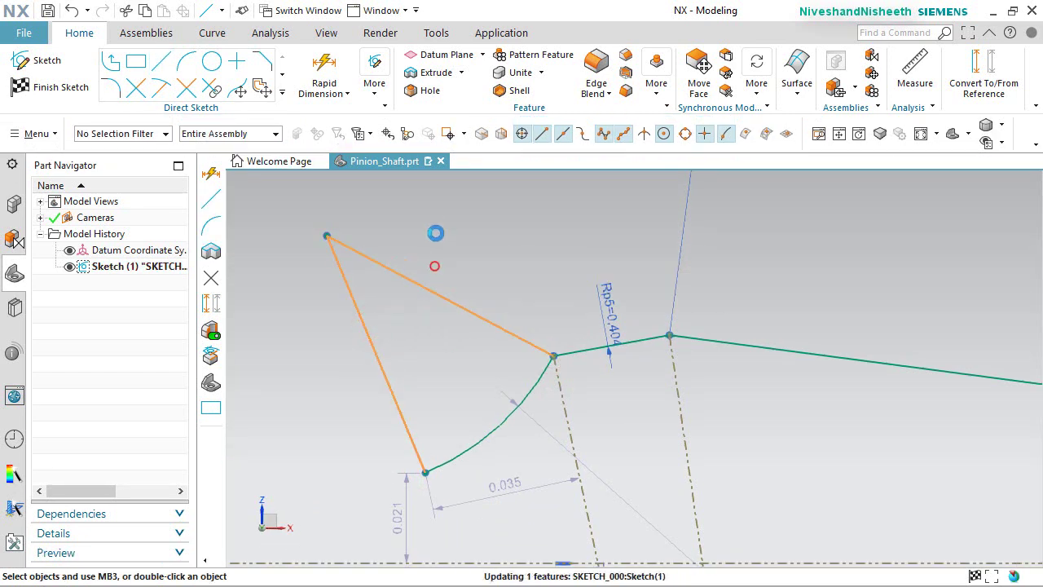
Add an angular dimension of 86.695 degrees between the two reference lines meeting at the new arc's center.
left_click(316, 84)
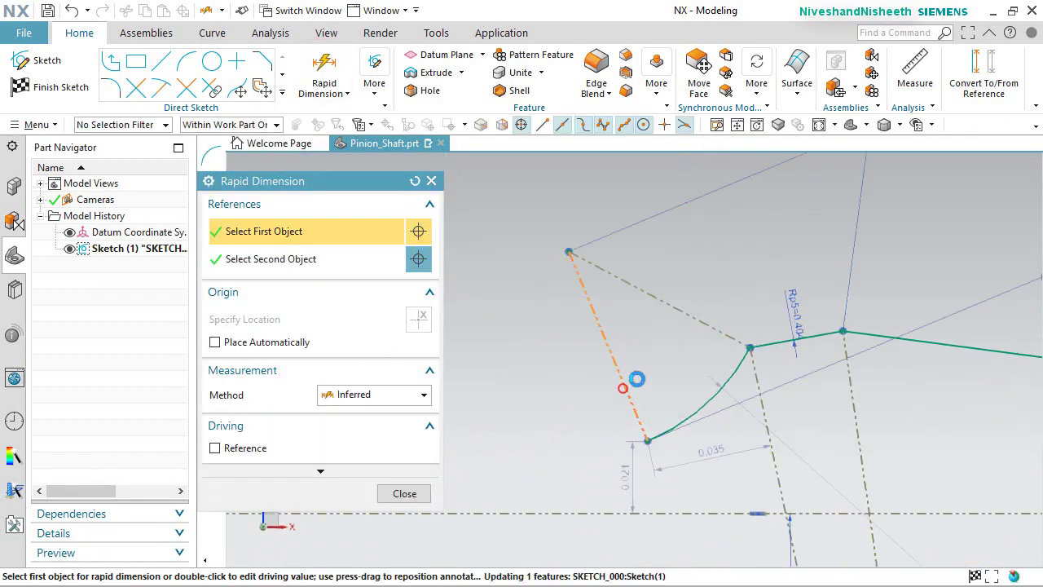
left_click(636, 378)
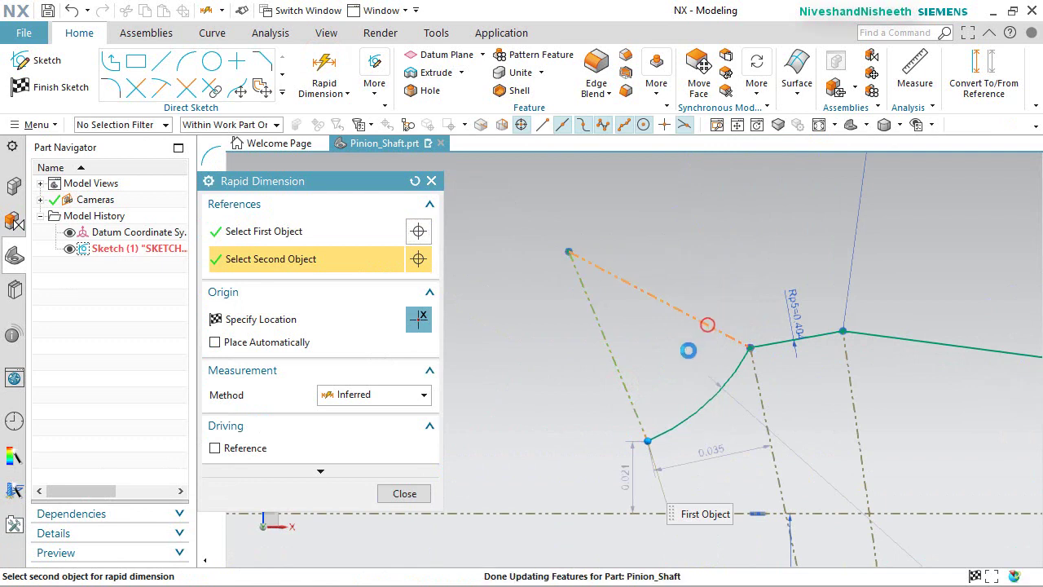
left_click(689, 350)
left_click(668, 362)
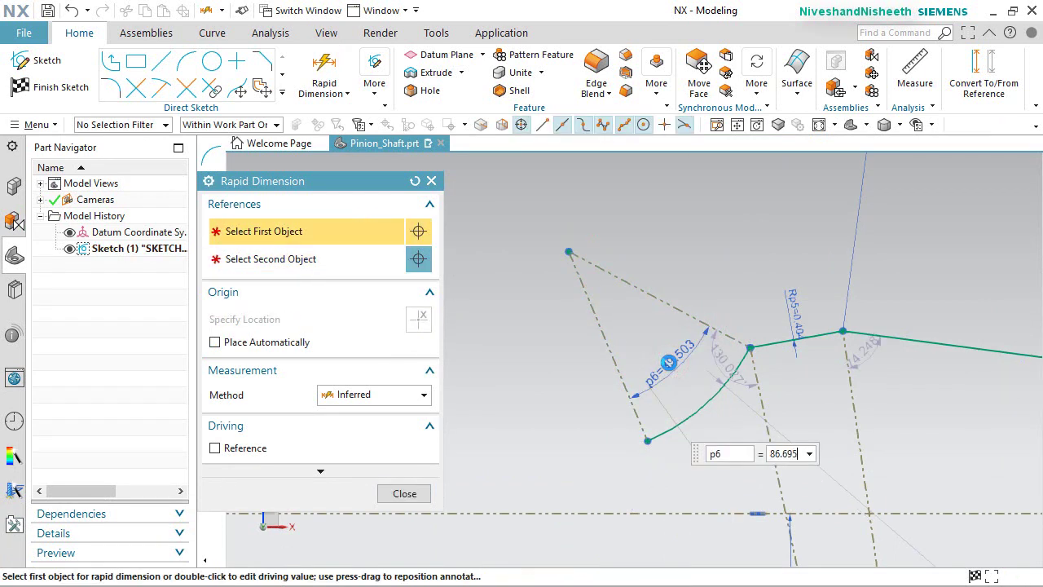
type("86.695")
key("Return")
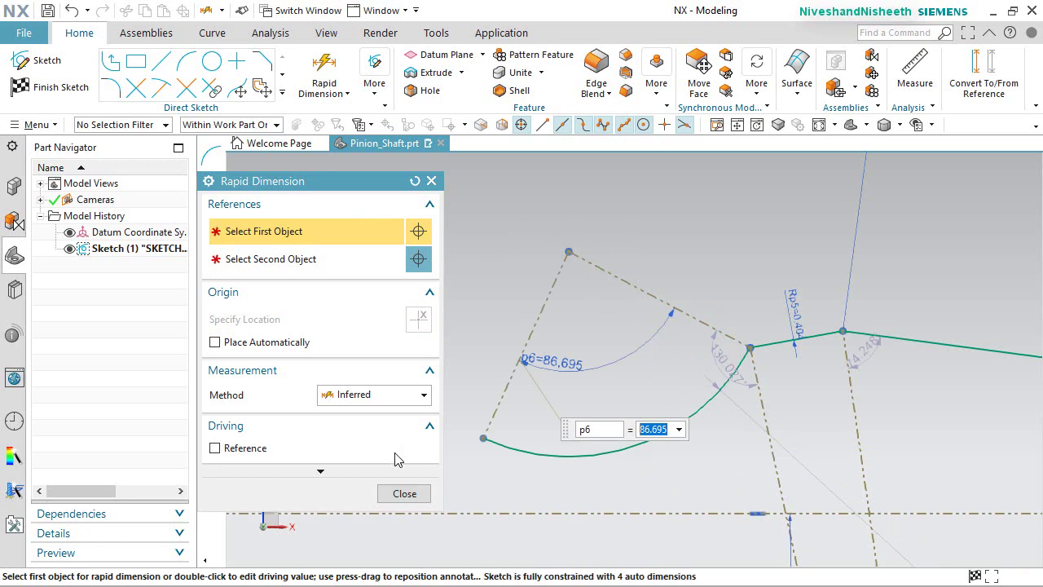
left_click(404, 493)
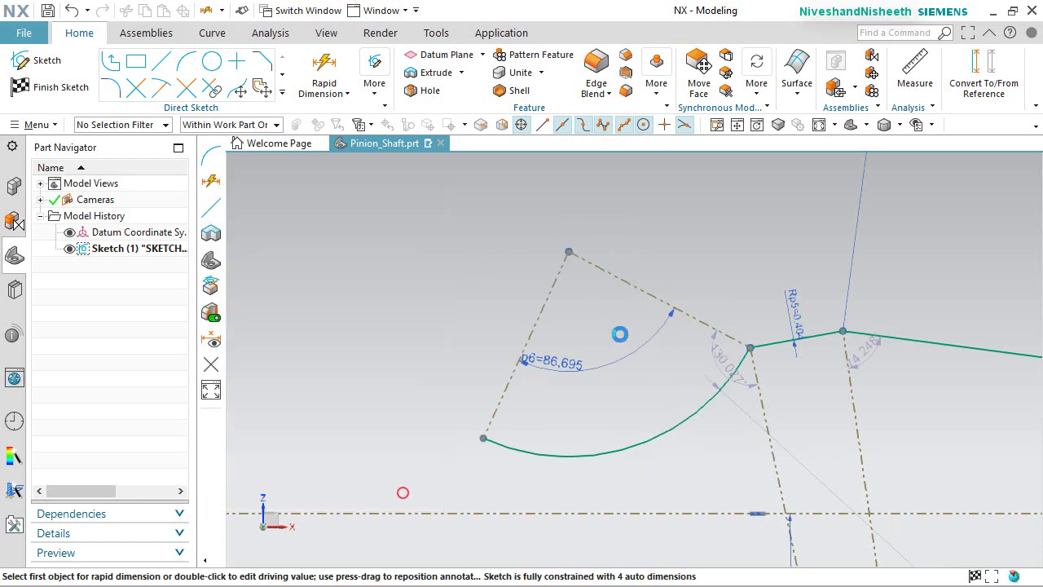
Make the two arcs tangent to each other, and move their shared endpoint down closer to the horizontal reference line.
left_click(732, 252)
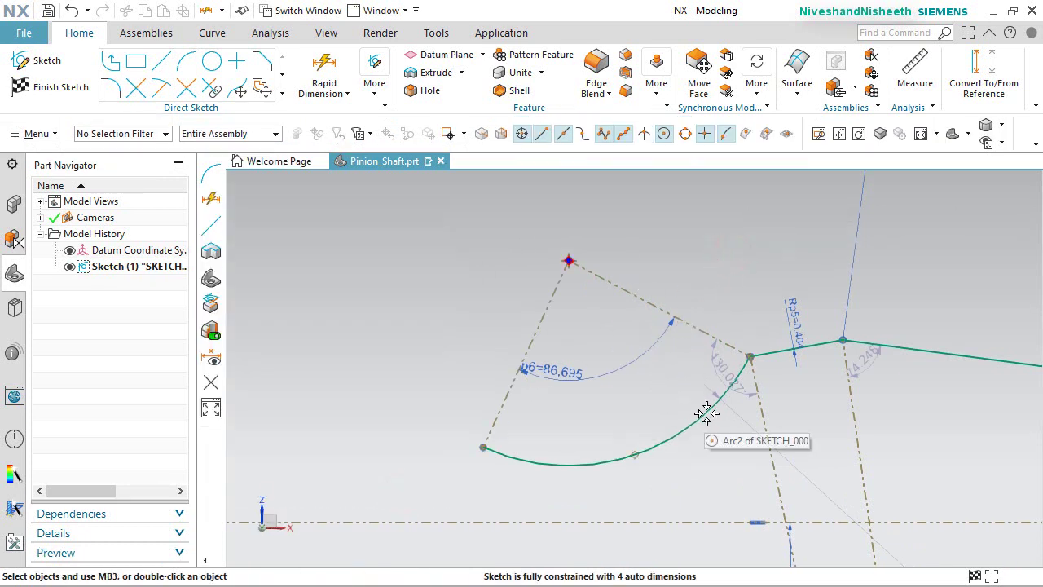
left_click(772, 352)
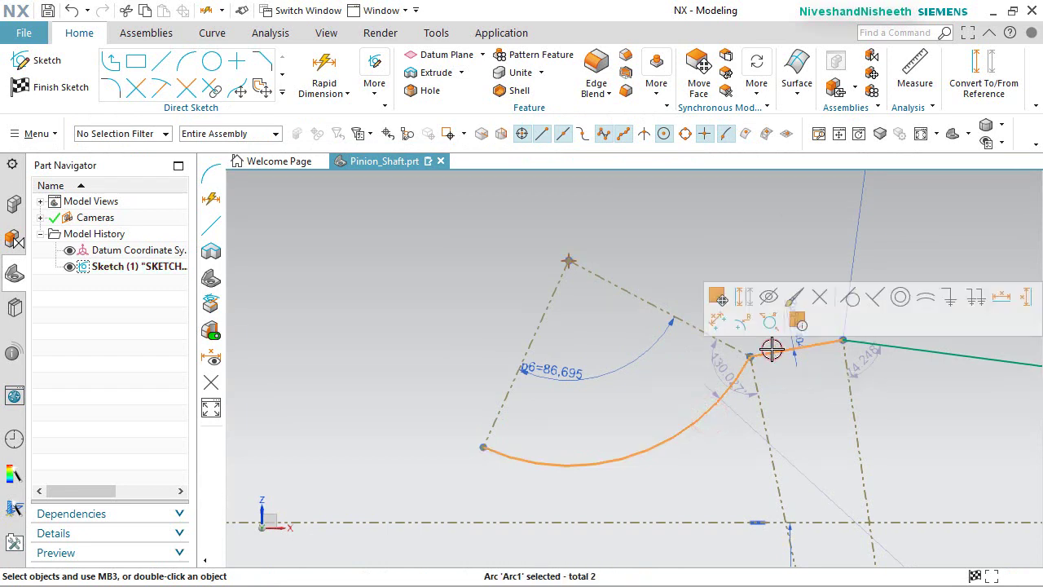
left_click(850, 301)
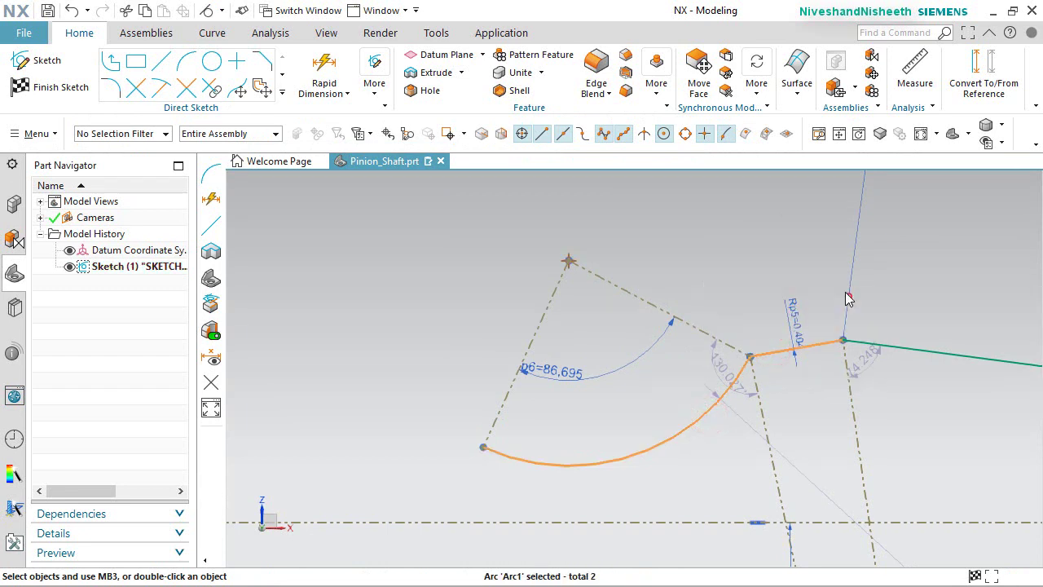
left_click(781, 236)
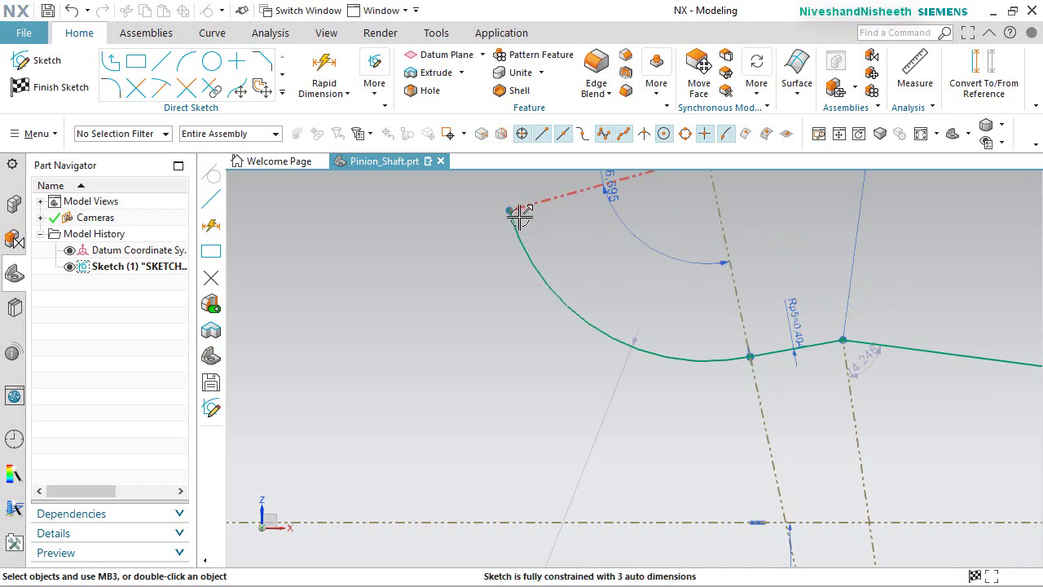
left_click_drag(749, 356, 761, 409)
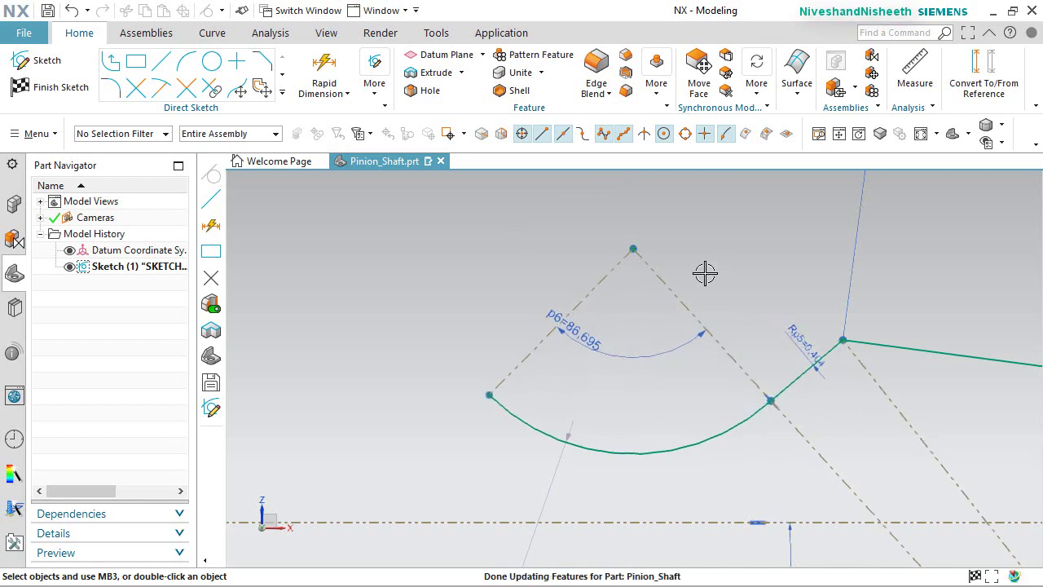
left_click(515, 274)
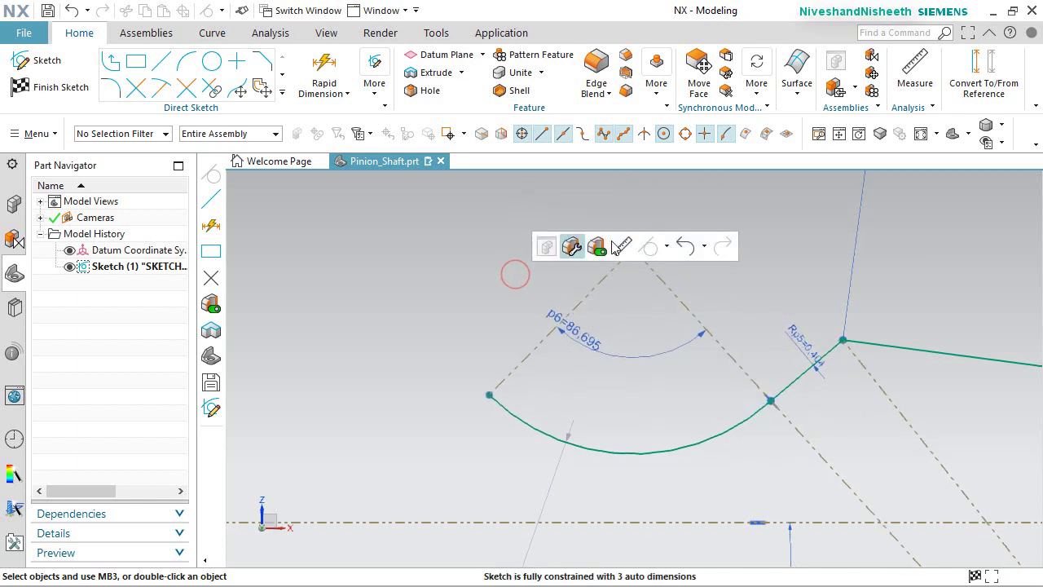
Add a radius dimension of 0.02 to the second arc, the one with its center joined to its endpoints by reference lines.
left_click(666, 248)
left_click(685, 289)
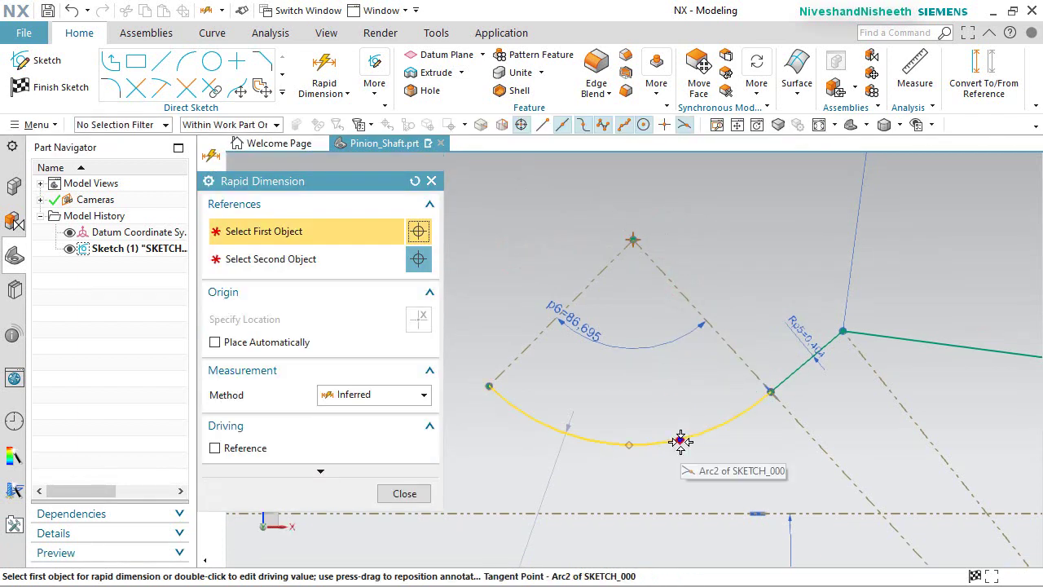
left_click(681, 441)
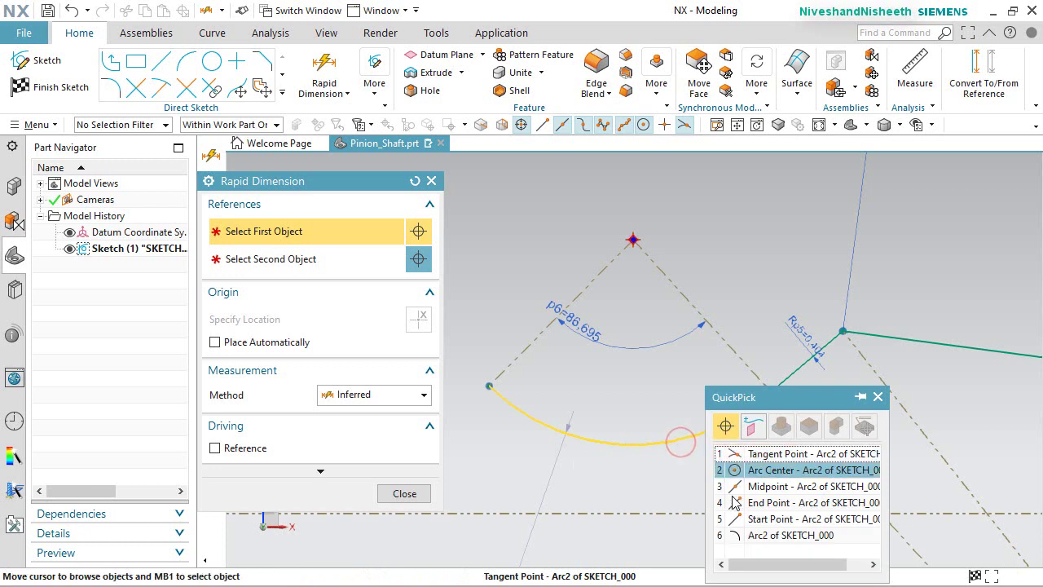
left_click(755, 533)
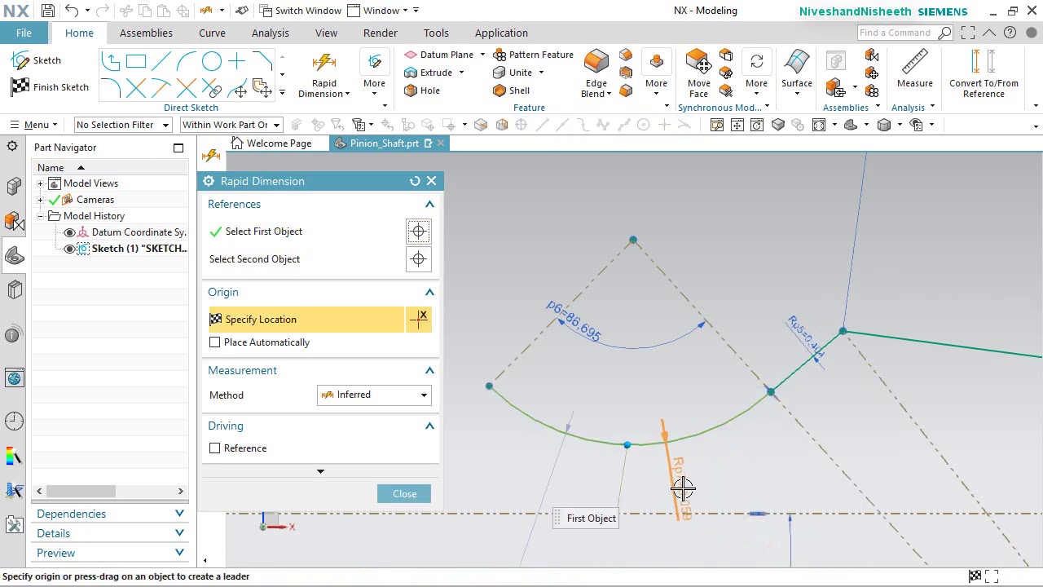
left_click(681, 489)
type(".02")
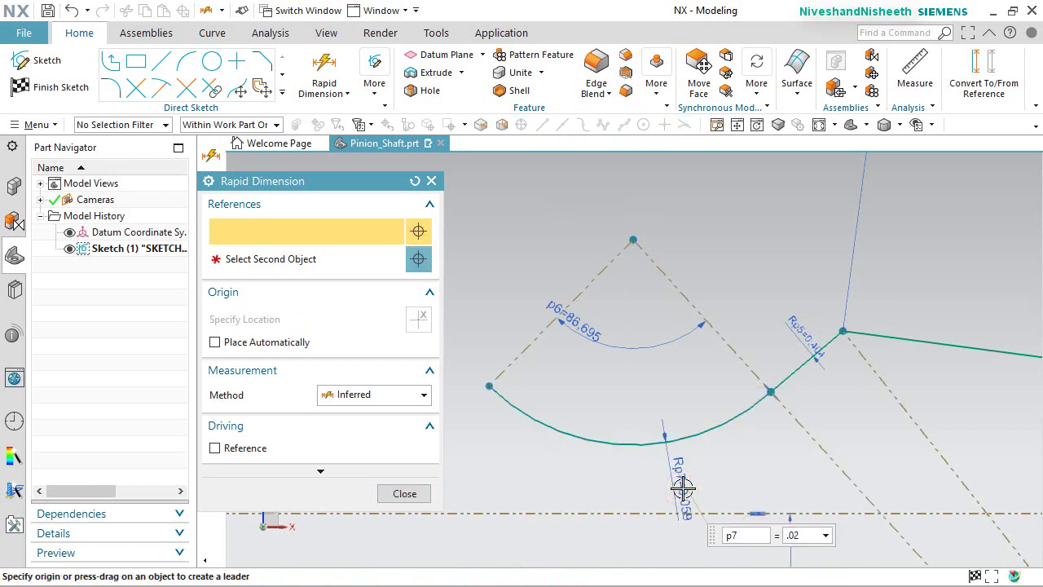
key("Return")
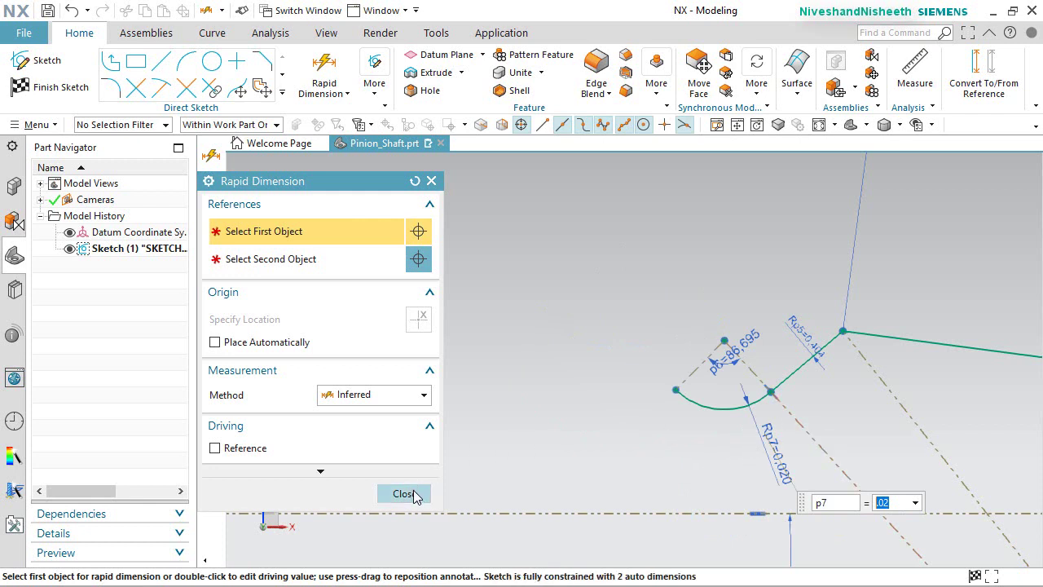
left_click(411, 493)
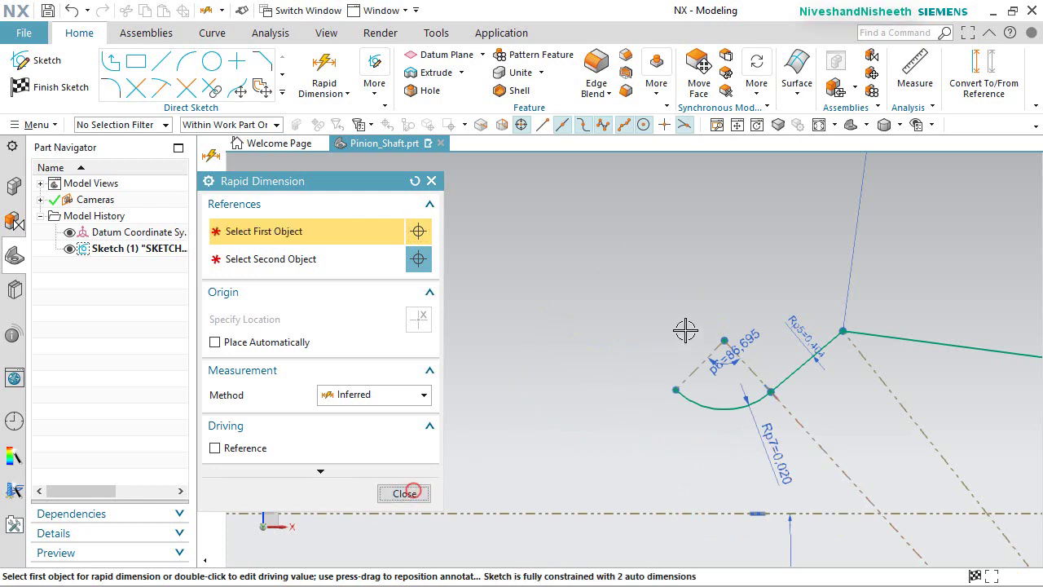
right_click(625, 300)
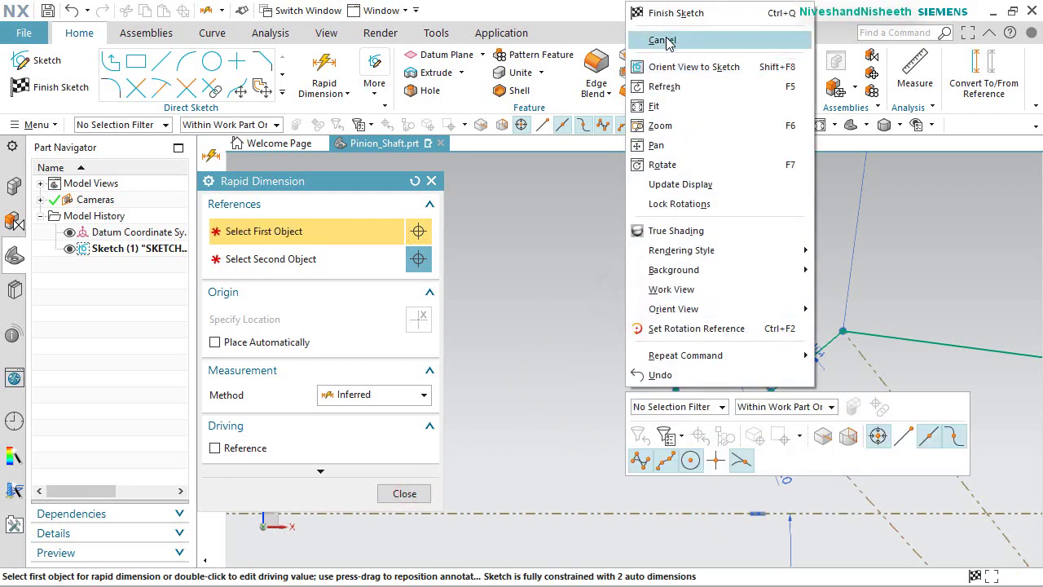
left_click(664, 40)
Draw a horizontal line 0.047 in long, running outward from the free end of the 0.02 radius arc.
left_click(568, 263)
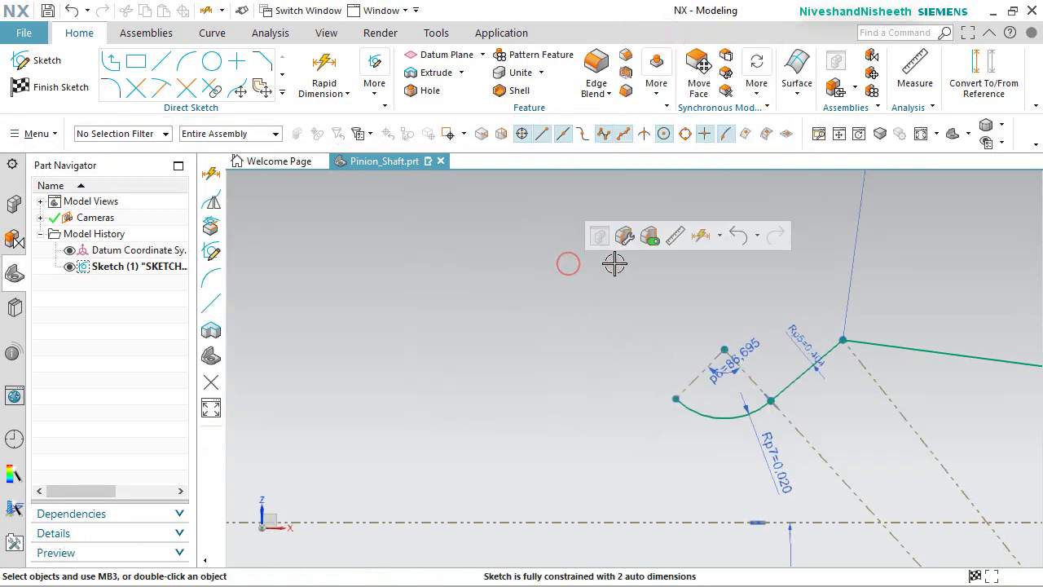
left_click(720, 236)
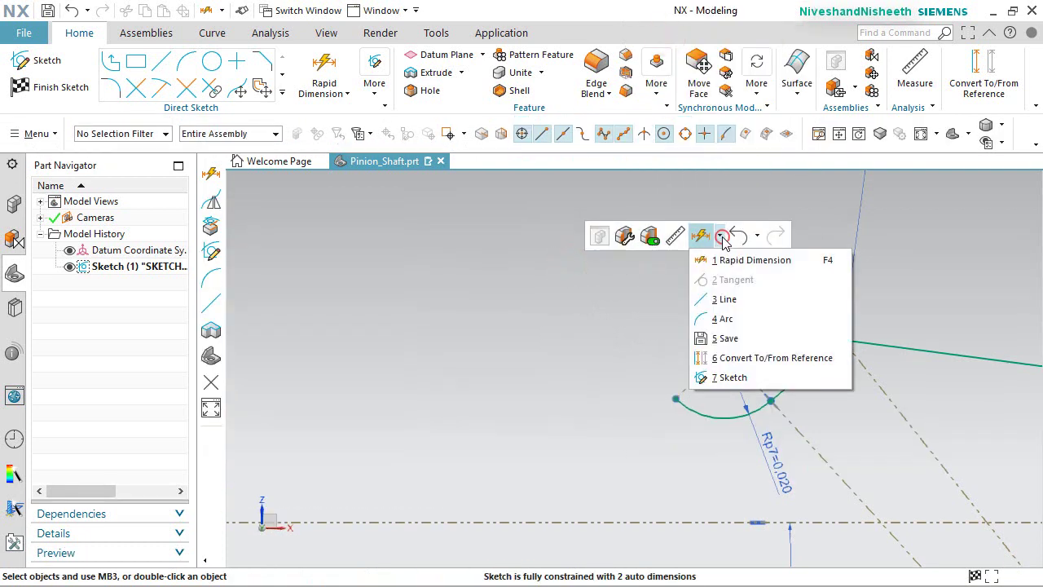
left_click(732, 297)
left_click(675, 389)
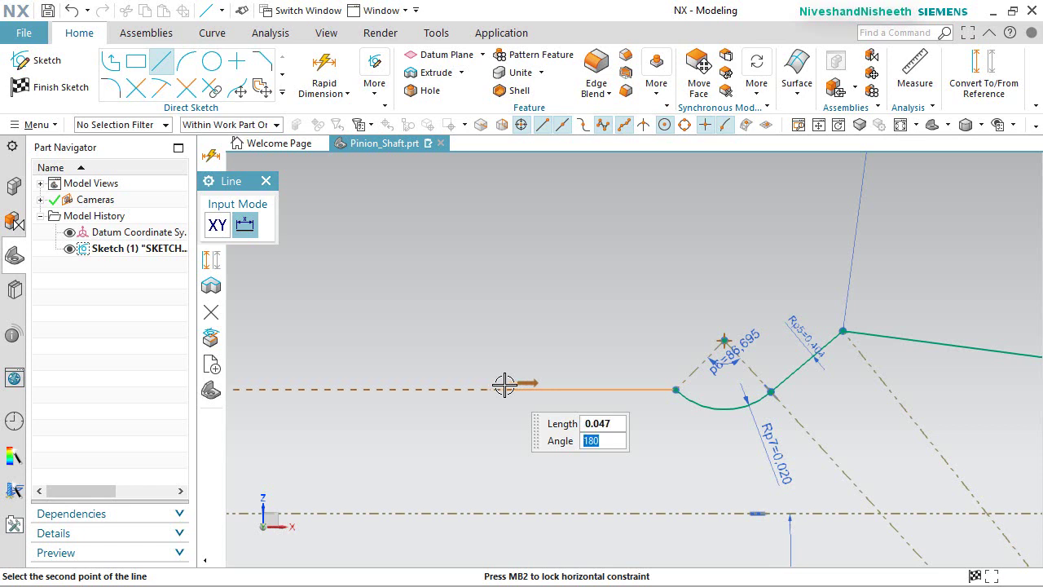
key("Return")
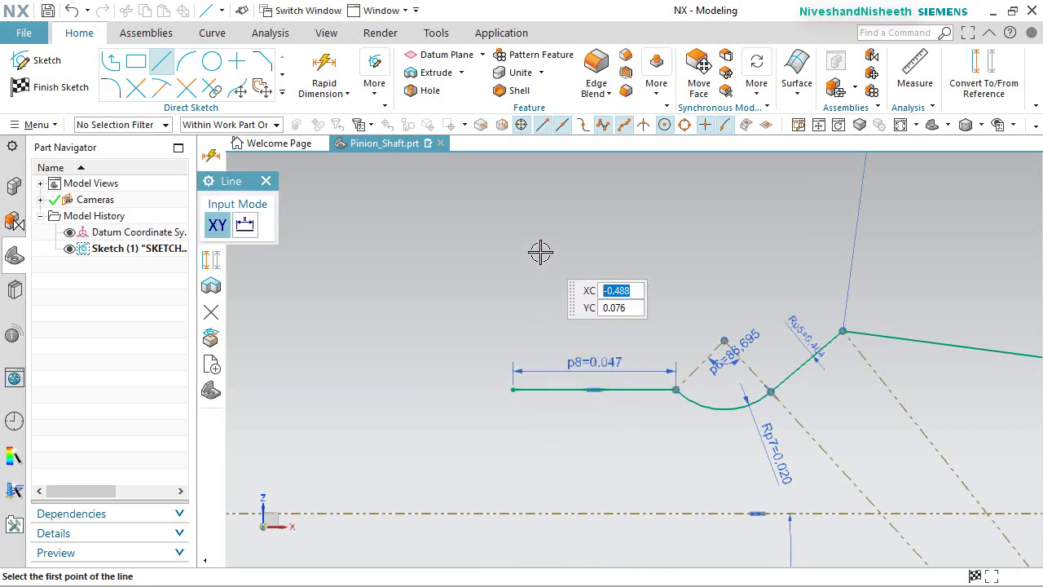
right_click(540, 251)
left_click(588, 220)
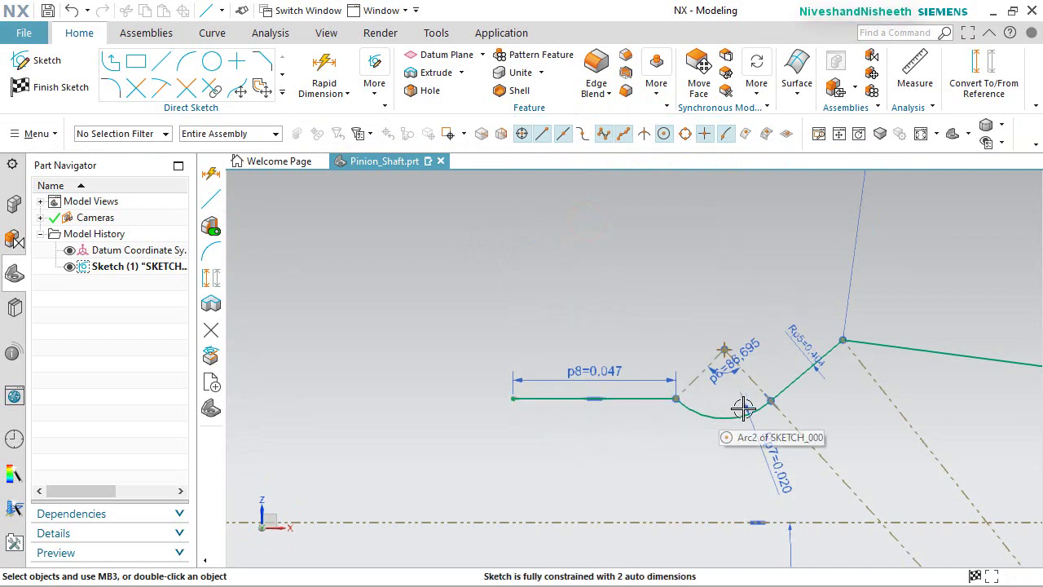
Move the two arcs' shared endpoint slightly down, and make the horizontal line tangent to the 0.02 radius arc.
mouse_move(778, 401)
left_mouse_down()
mouse_move(791, 428)
mouse_move(787, 415)
left_mouse_up()
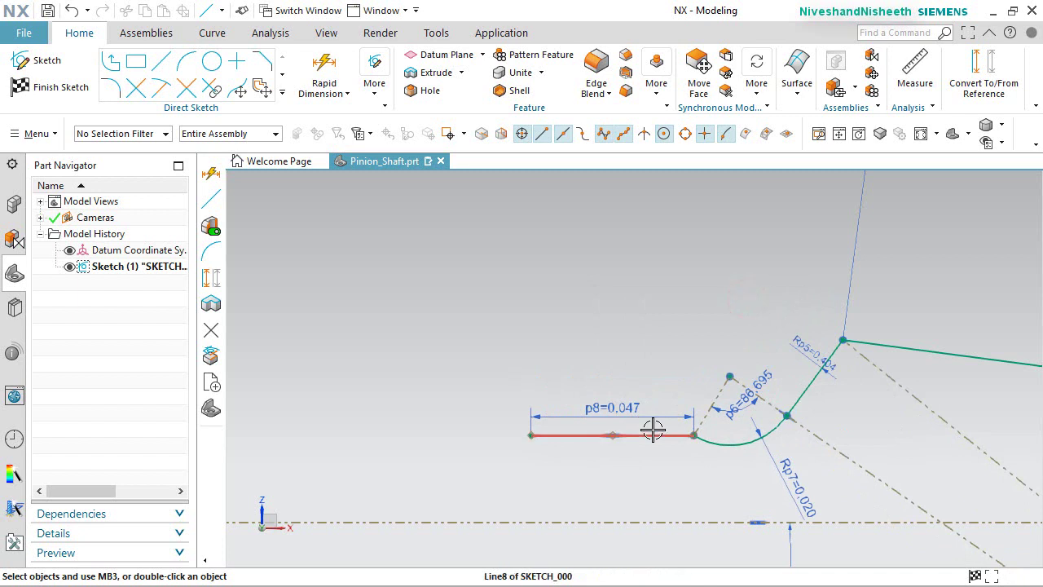
left_click(730, 447)
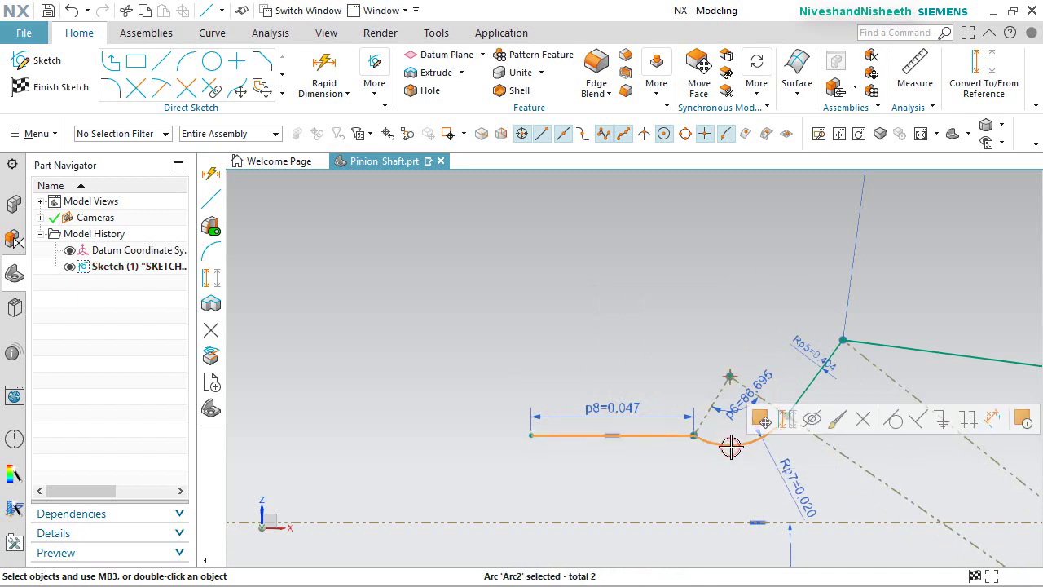
left_click(893, 424)
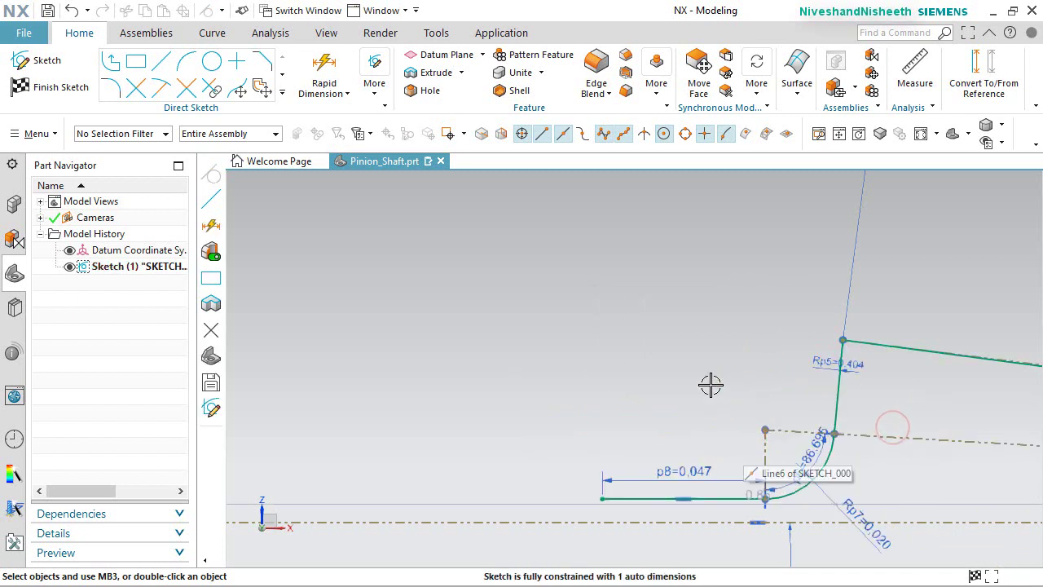
Draw a three-point arc of about 0.044 in radius from the horizontal line's free end to the horizontal reference line, bulging upward.
left_click(576, 453)
left_click(732, 413)
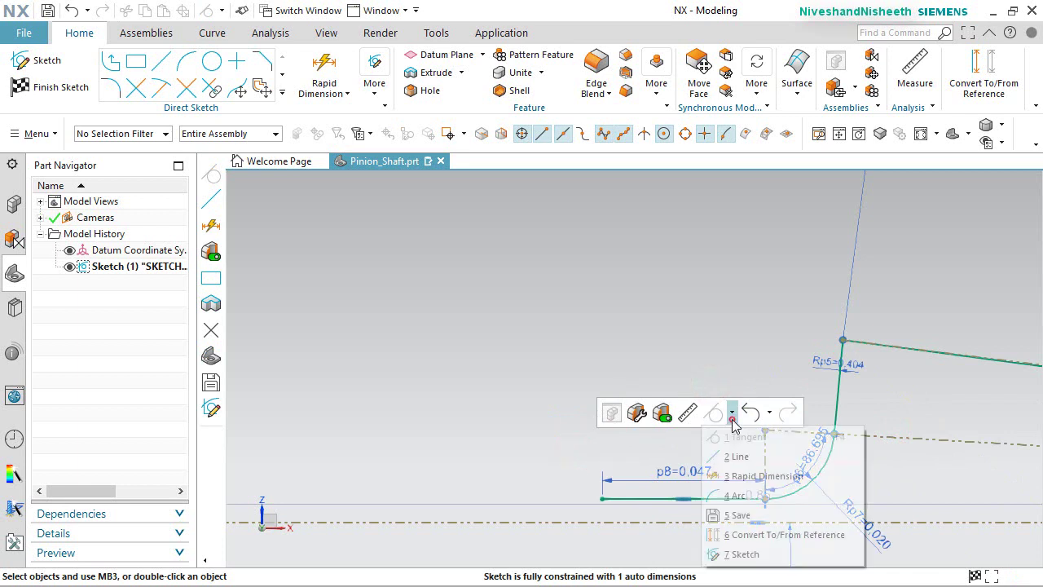
left_click(729, 493)
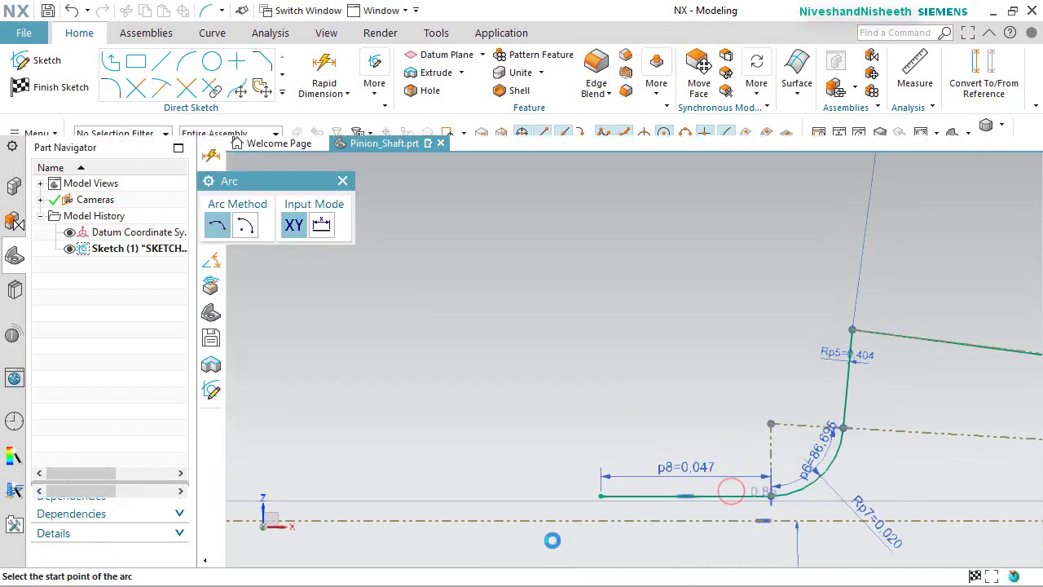
scroll(508, 530, "up", 6)
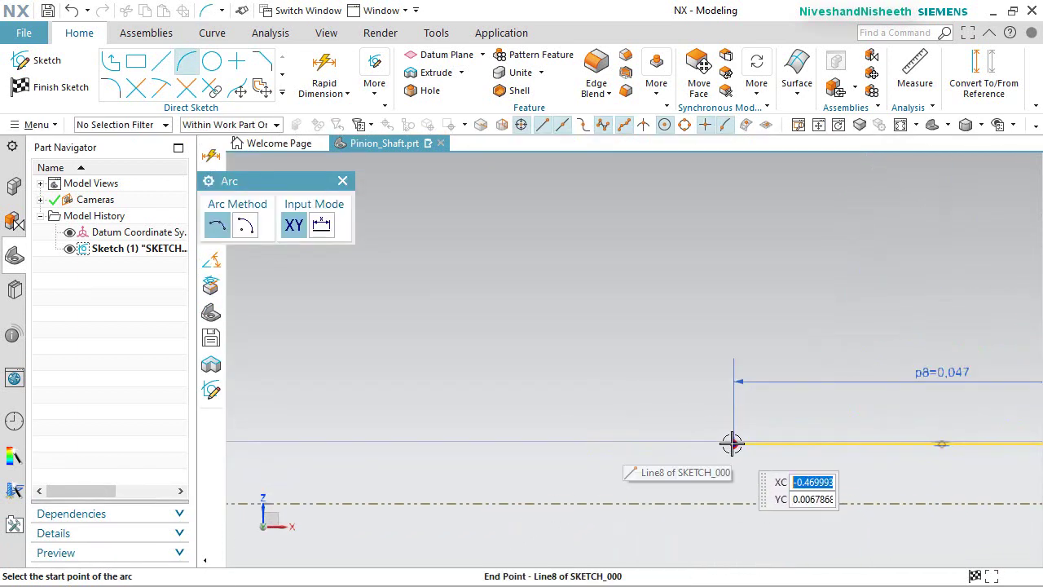
left_click(732, 443)
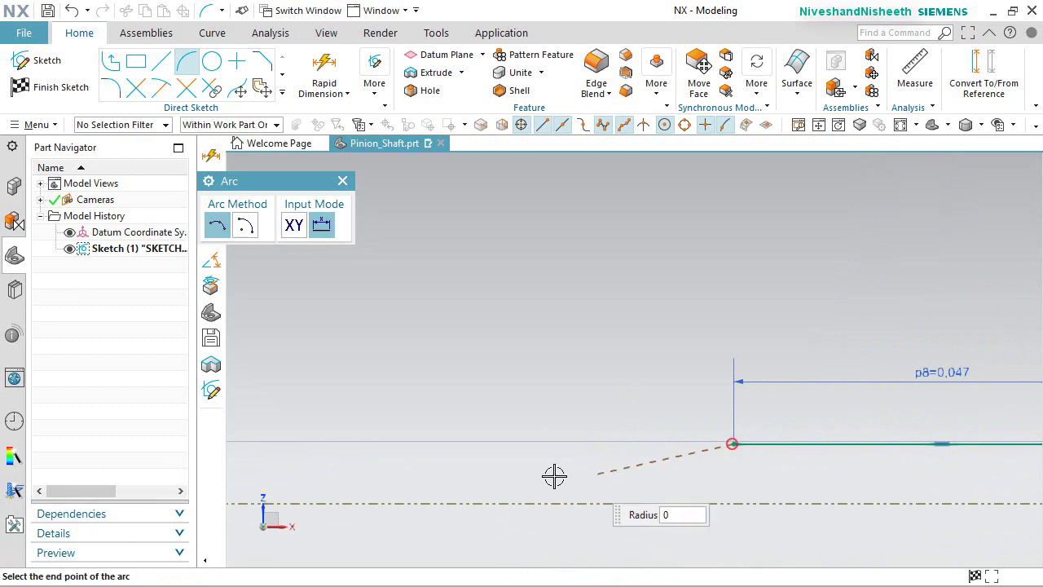
left_click(421, 503)
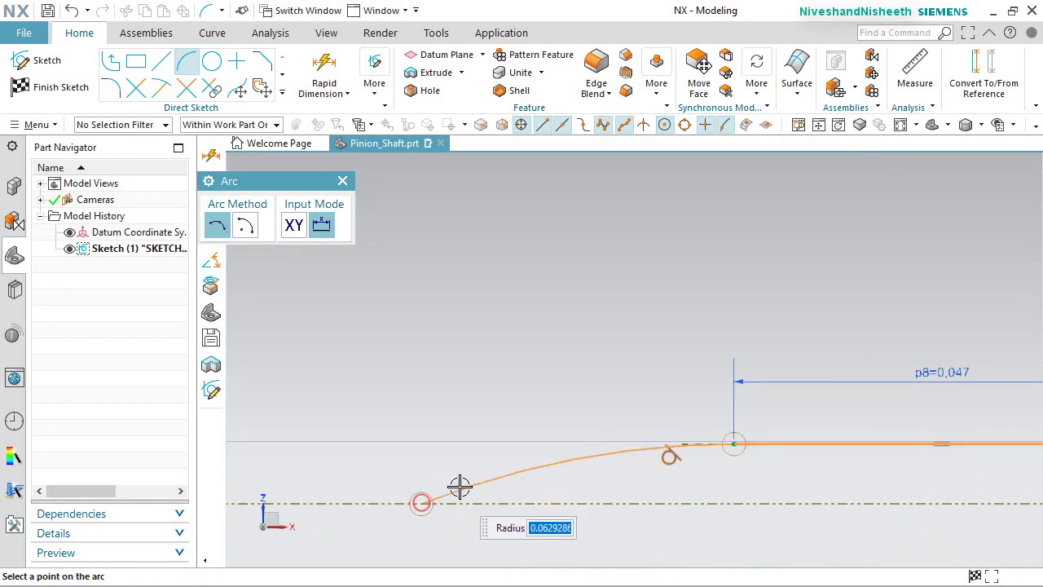
left_click(495, 463)
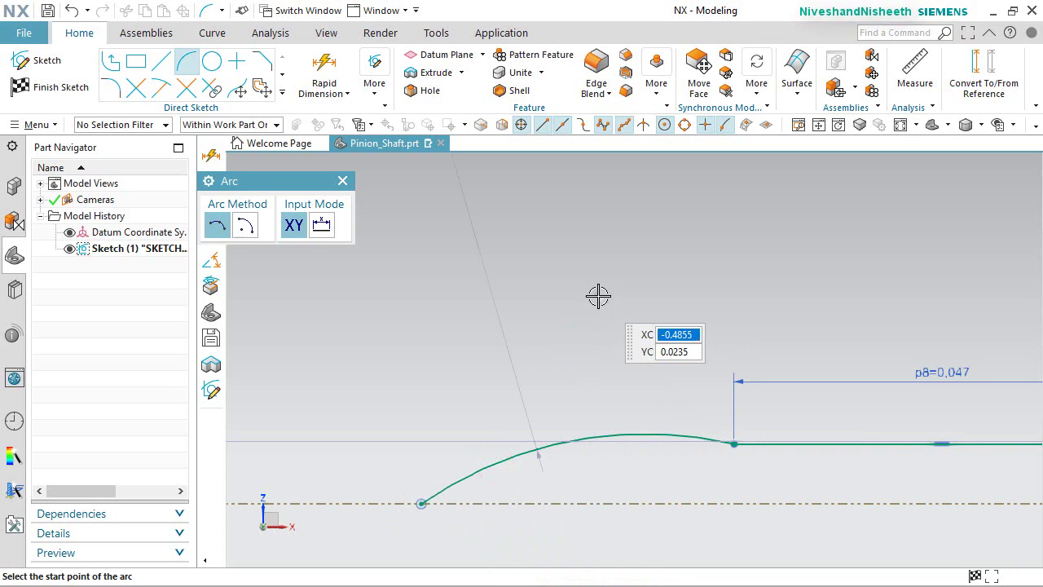
right_click(598, 296)
left_click(641, 35)
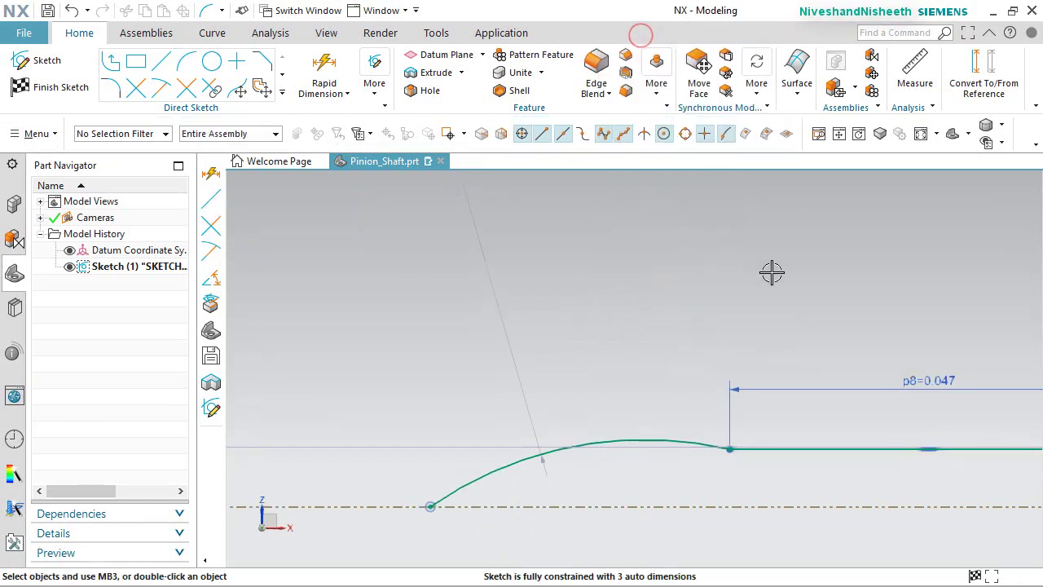
Draw two lines connecting the new arc's endpoints to its center point.
right_click(467, 277)
left_click(573, 258)
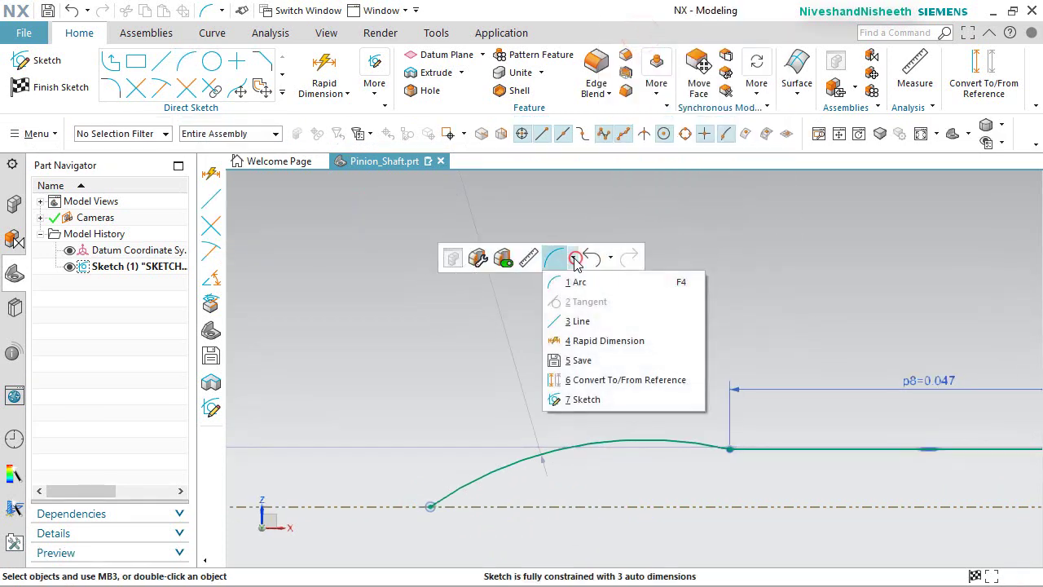
left_click(587, 327)
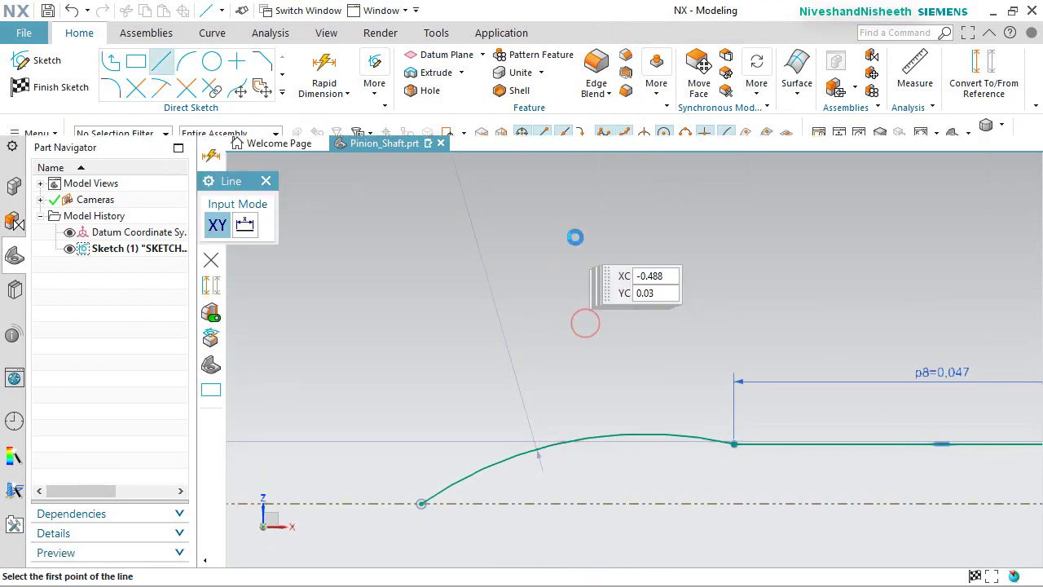
scroll(584, 321, "down", 4)
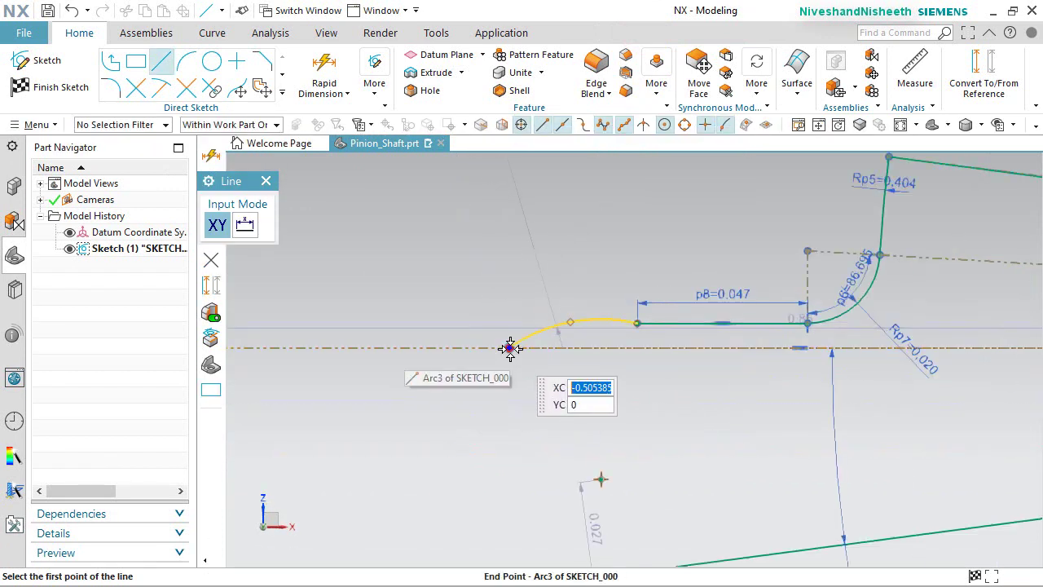
left_click(510, 349)
left_click(602, 479)
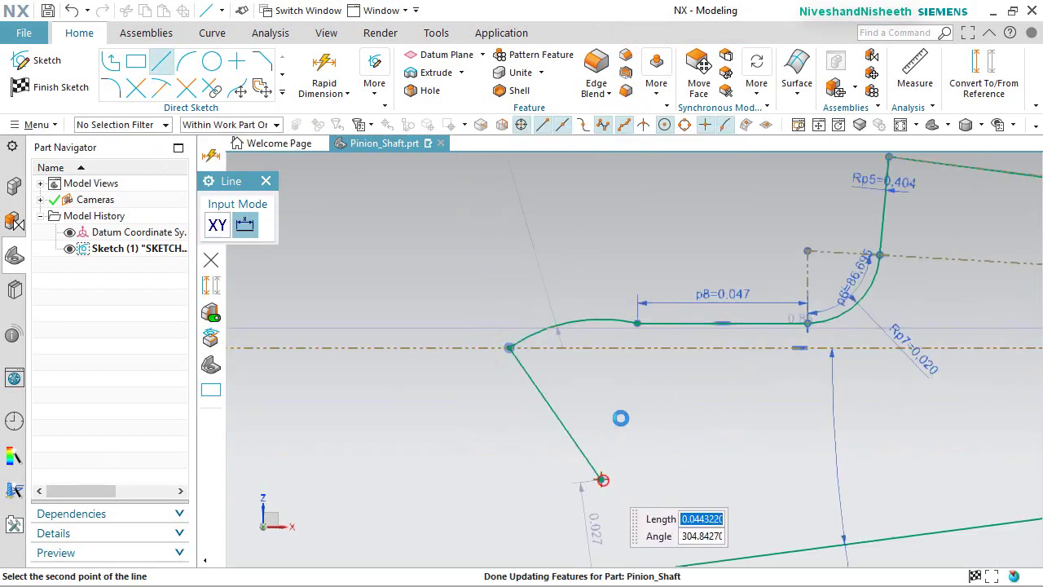
left_click(638, 323)
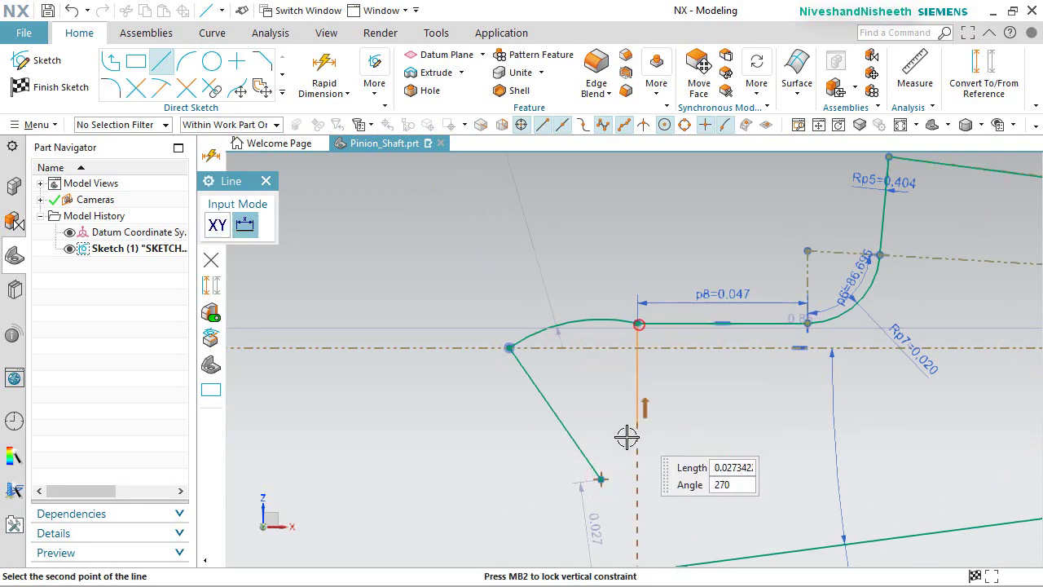
left_click(601, 479)
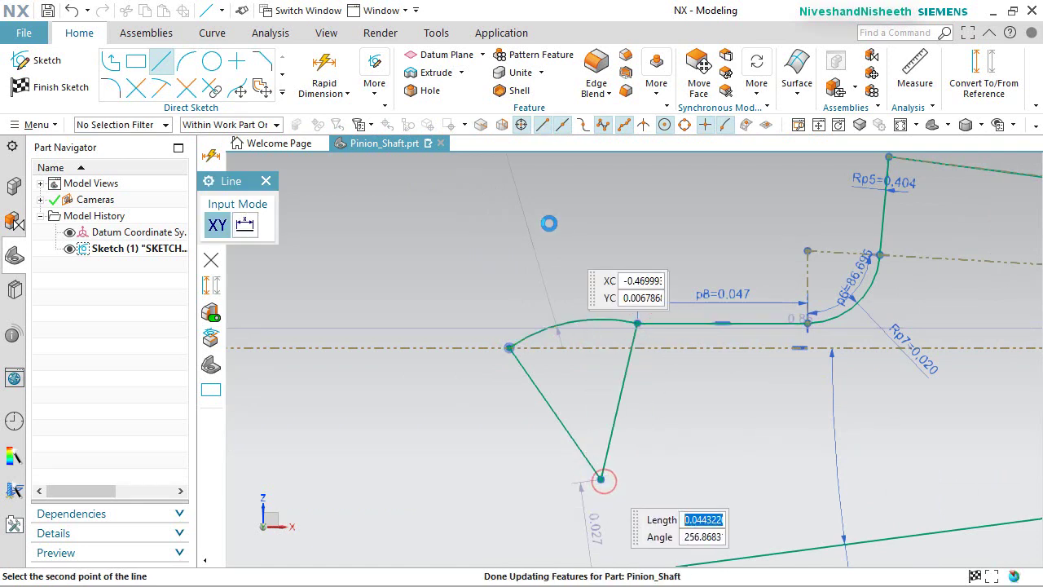
Add an angular dimension of 16.396 degrees between the two lines meeting at the new arc's center, and place its text between them.
left_click(321, 68)
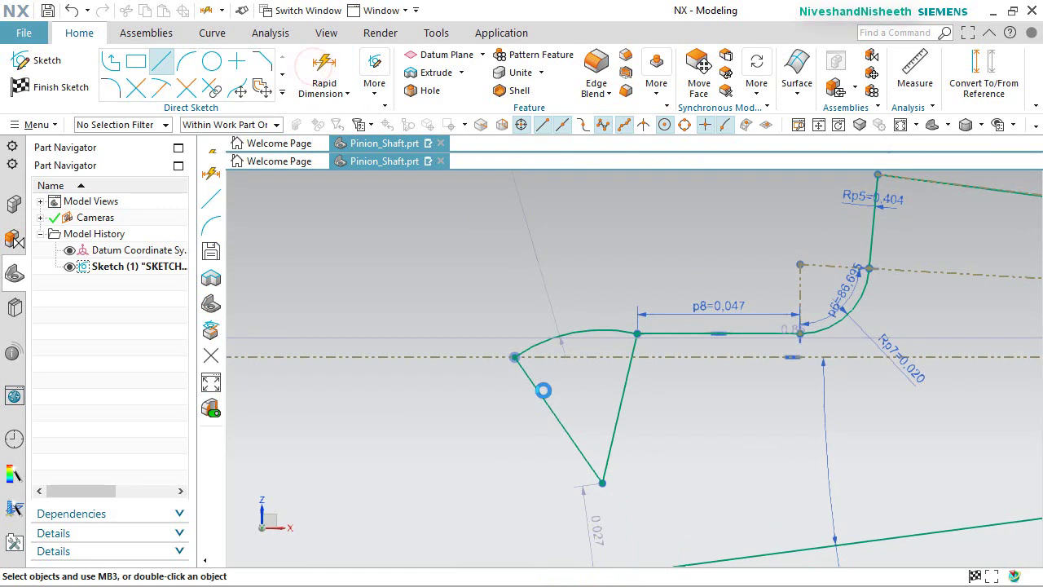
left_click(533, 383)
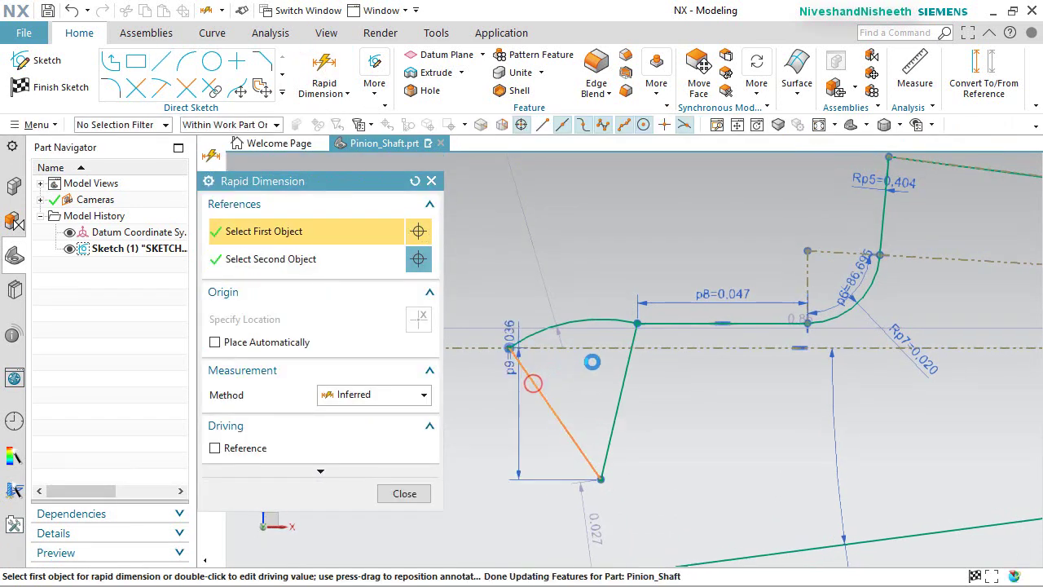
left_click(600, 325)
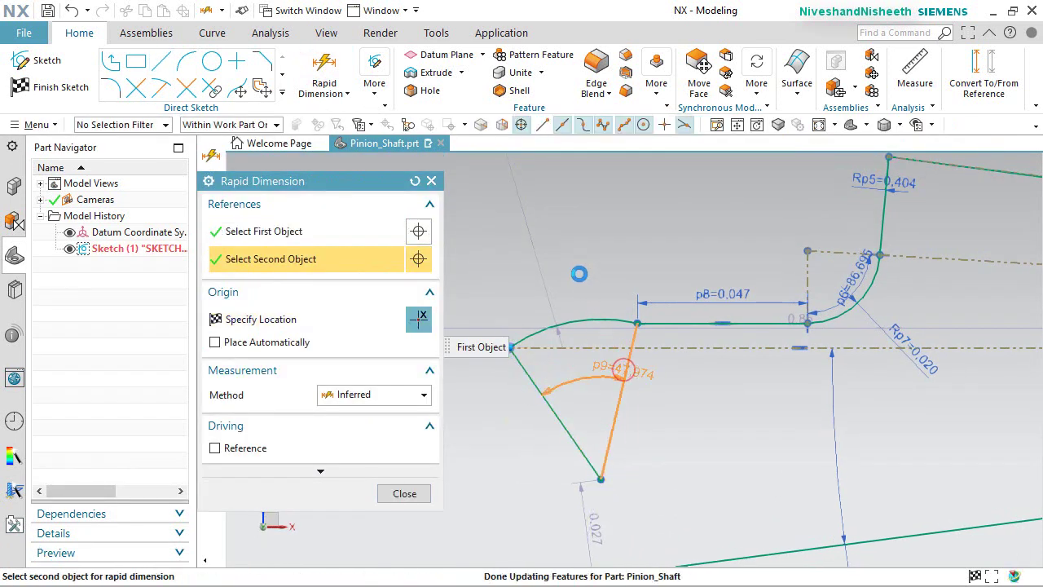
left_click(572, 275)
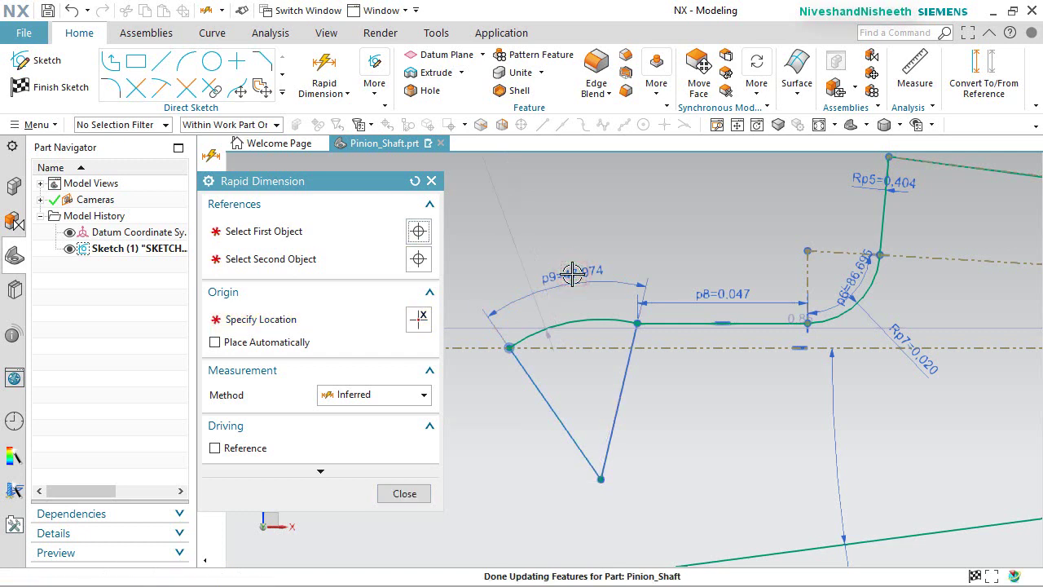
type("16.396")
key("Return")
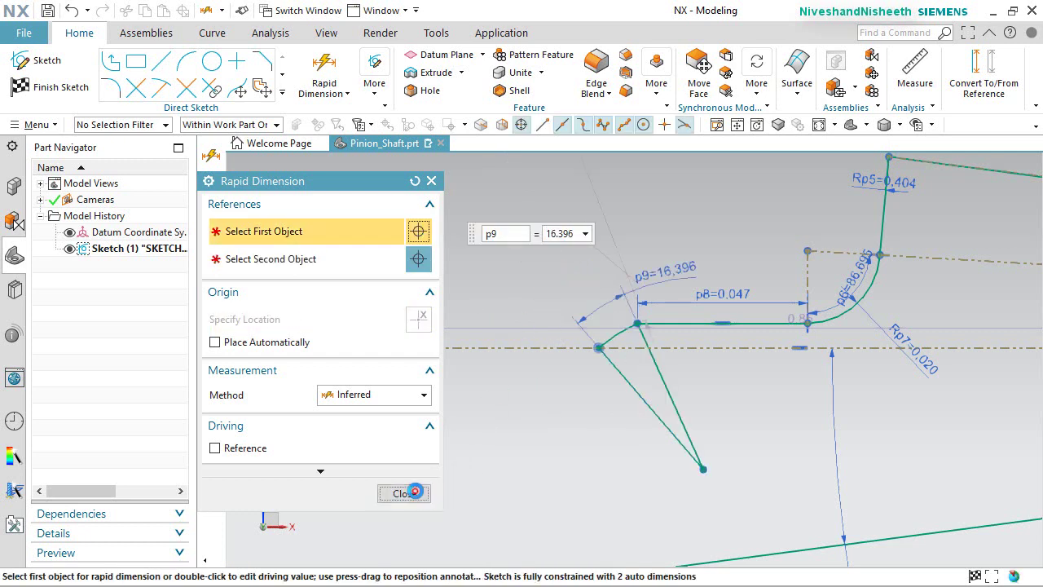
left_click(414, 491)
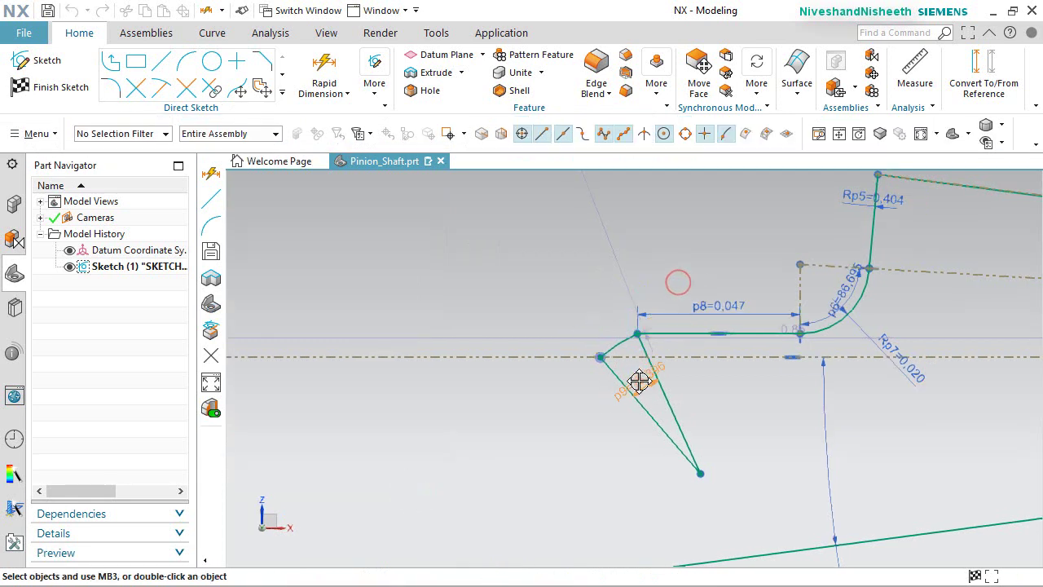
scroll(639, 381, "up", 4)
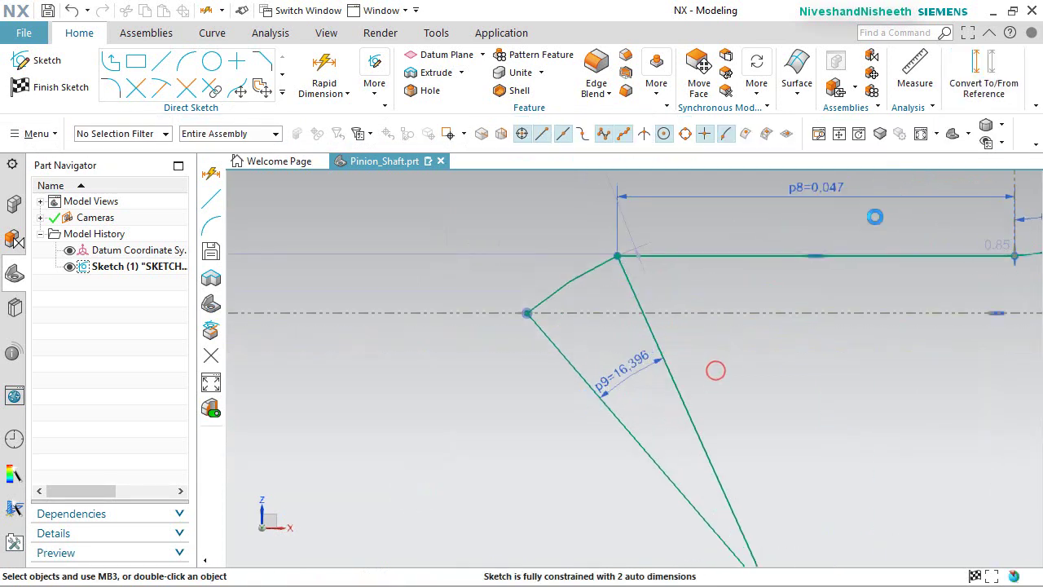
Convert the two construction lines enclosing the 16.396 degree angle to reference curves.
left_click(685, 397)
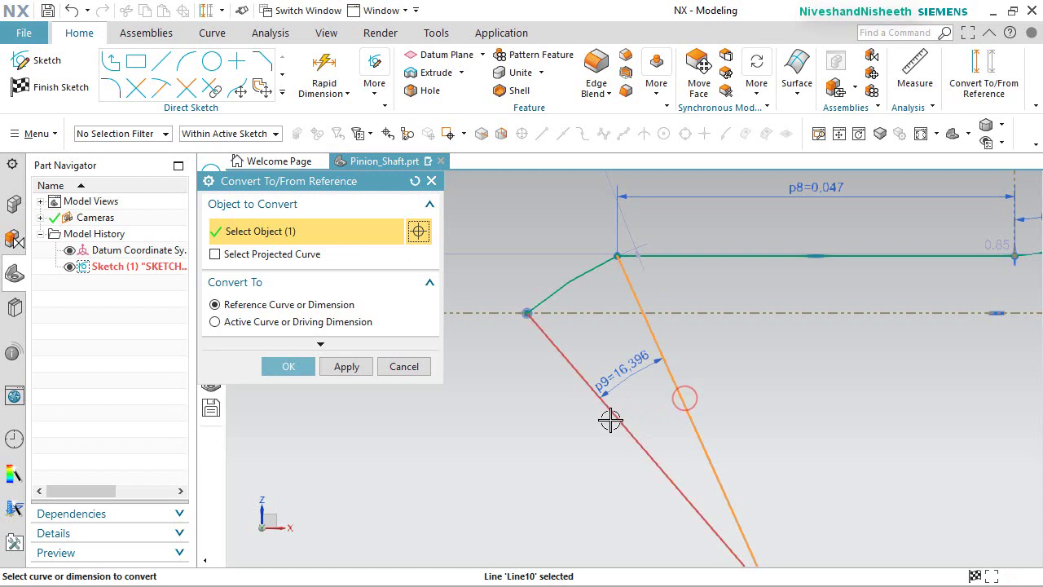
left_click(611, 419)
left_click(303, 369)
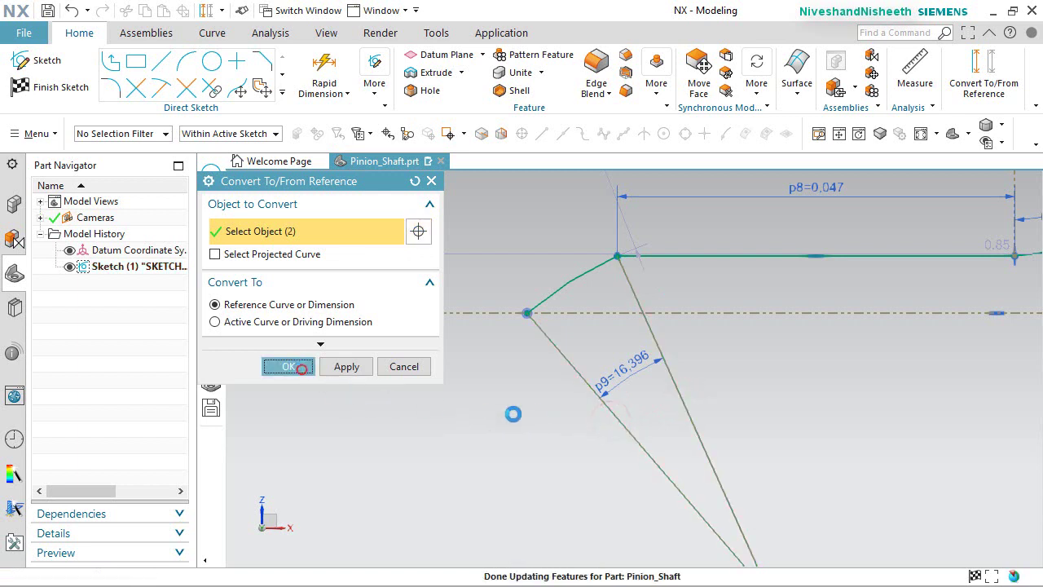
left_click(744, 390)
Add a radius dimension of 0.109 to the arc between the horizontal line and the horizontal reference line.
key("d")
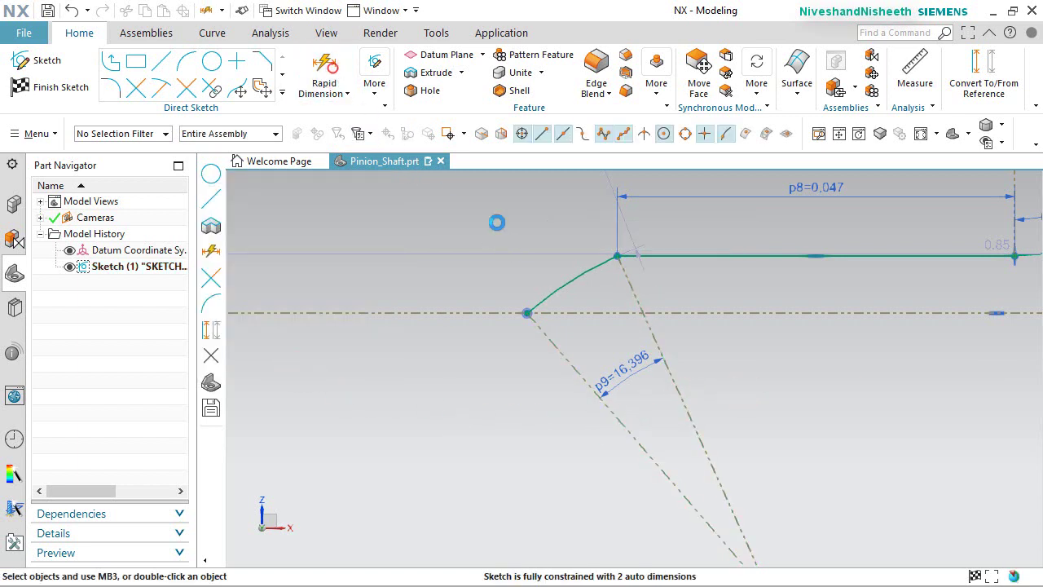
left_click(581, 263)
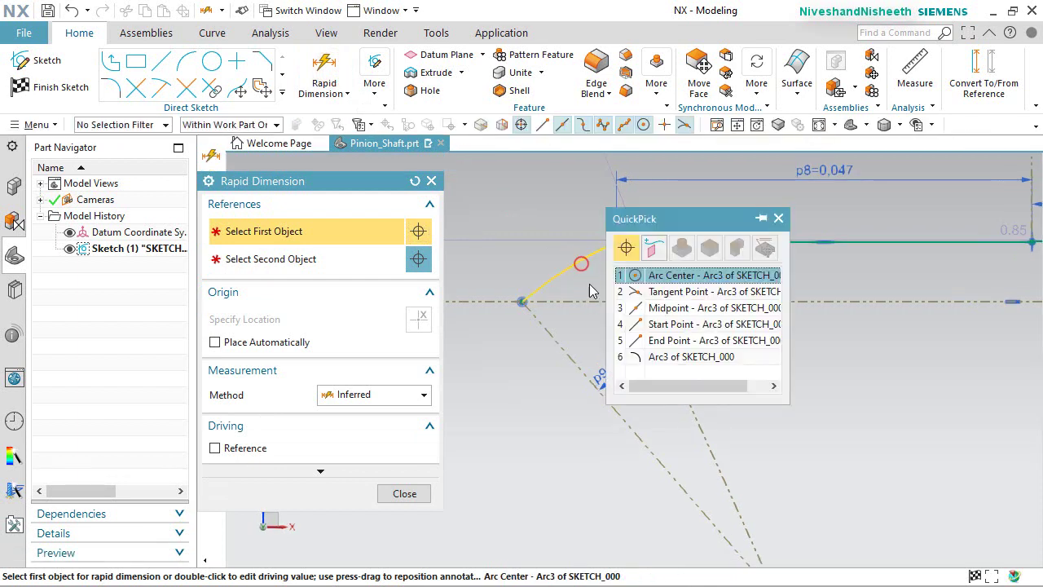
left_click(641, 355)
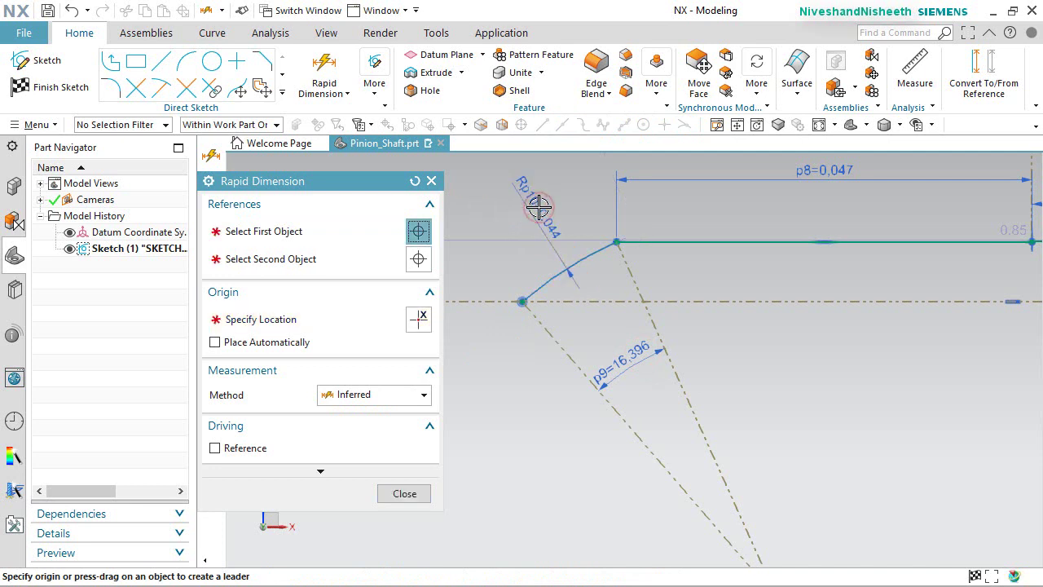
left_click(539, 207)
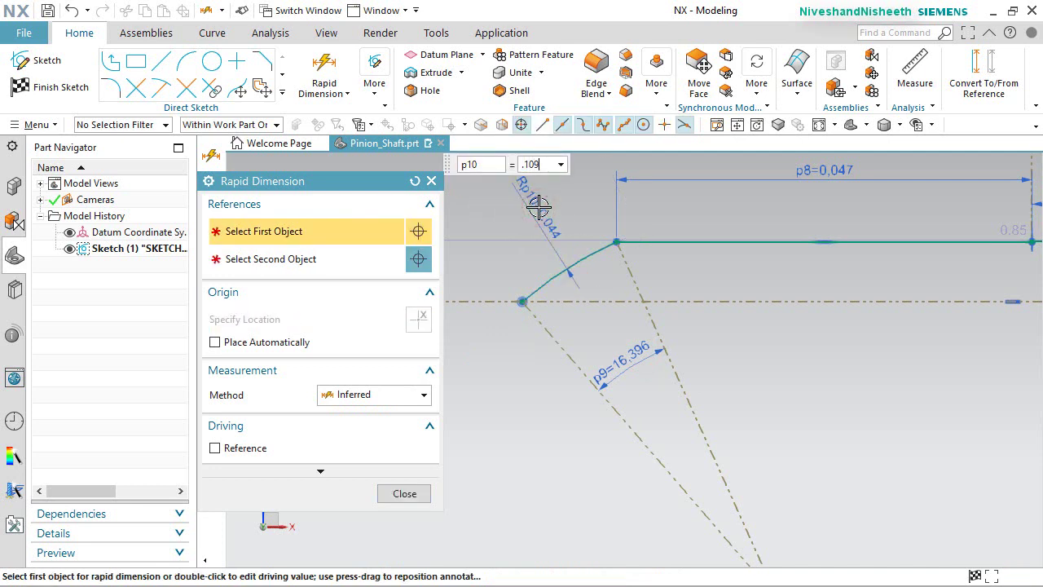
key("Return")
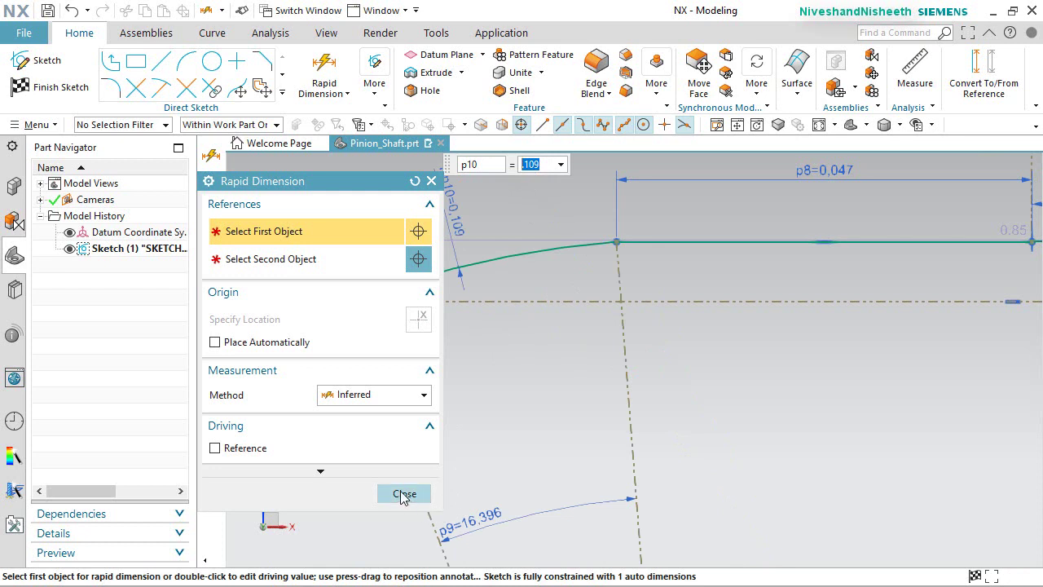
left_click(403, 494)
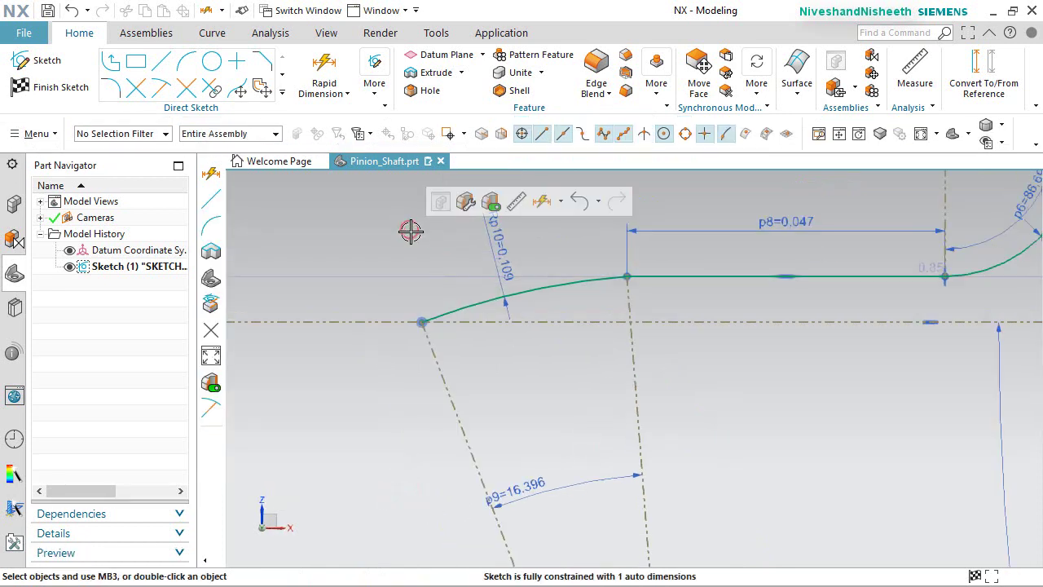
Draw a three-point arc of about 0.032 in radius from the 0.109 radius arc's free end to a point below the reference line, bulging upward.
left_click(561, 201)
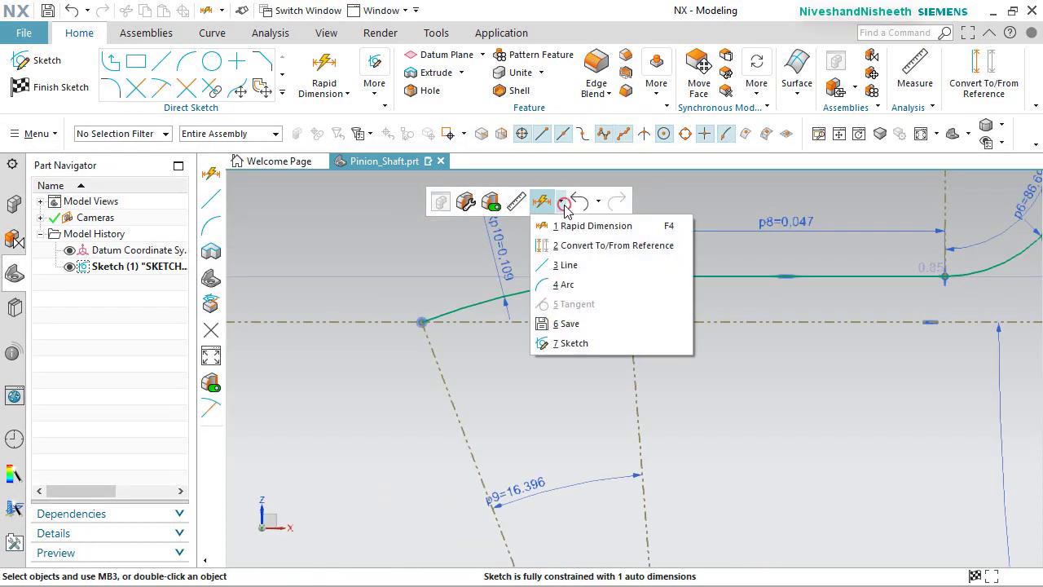
left_click(569, 284)
scroll(628, 303, "down", 4)
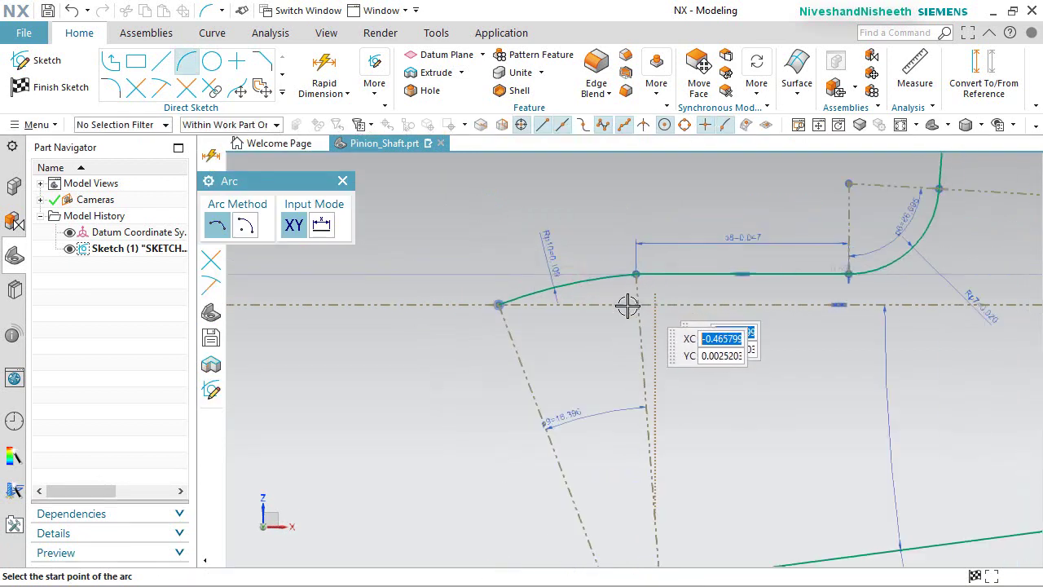
left_click(552, 284)
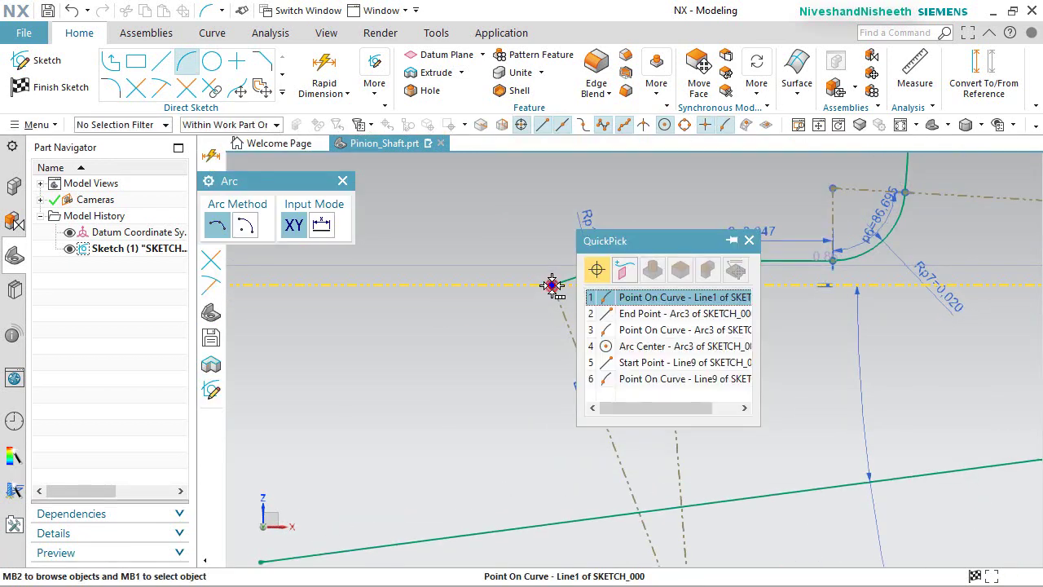
left_click(617, 299)
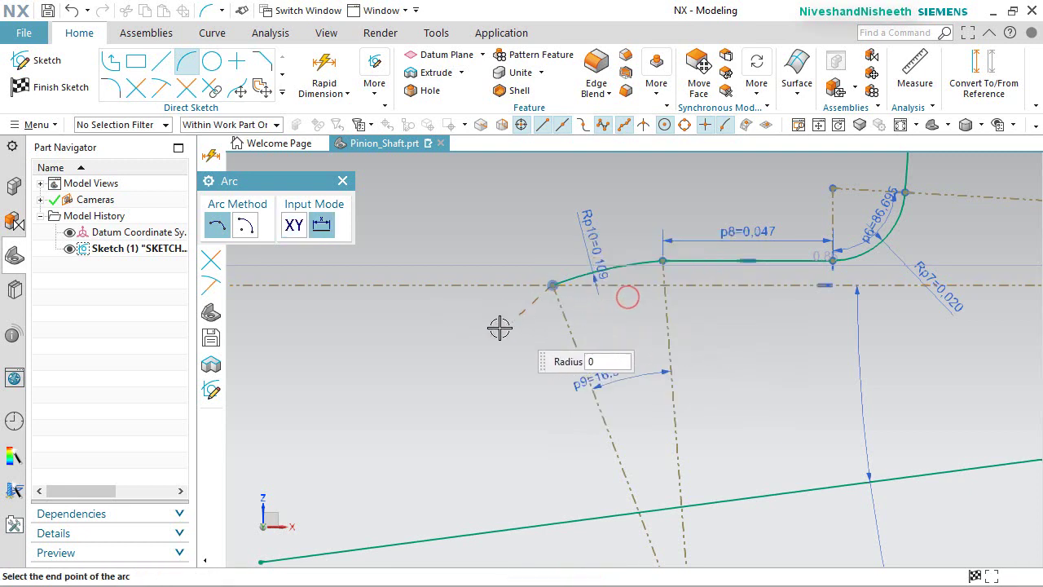
left_click(374, 395)
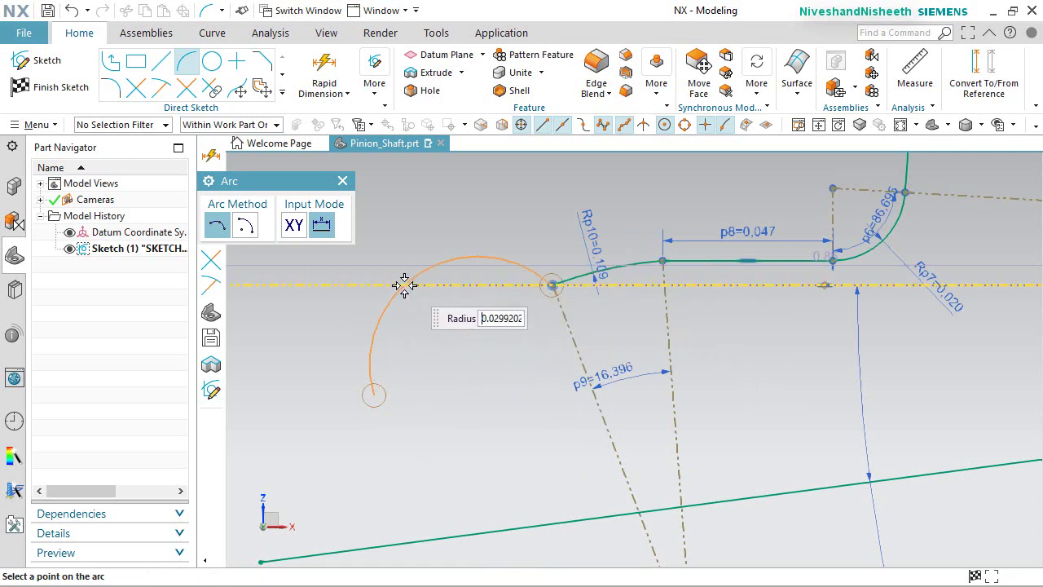
left_click(400, 308)
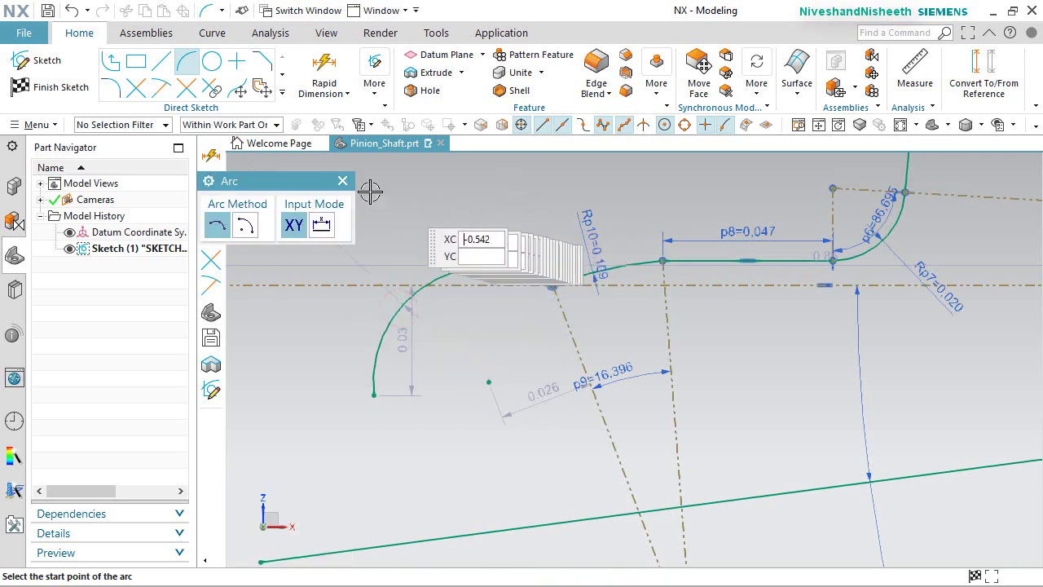
Draw two lines joining the endpoints of the new arc to its center point.
left_click(160, 62)
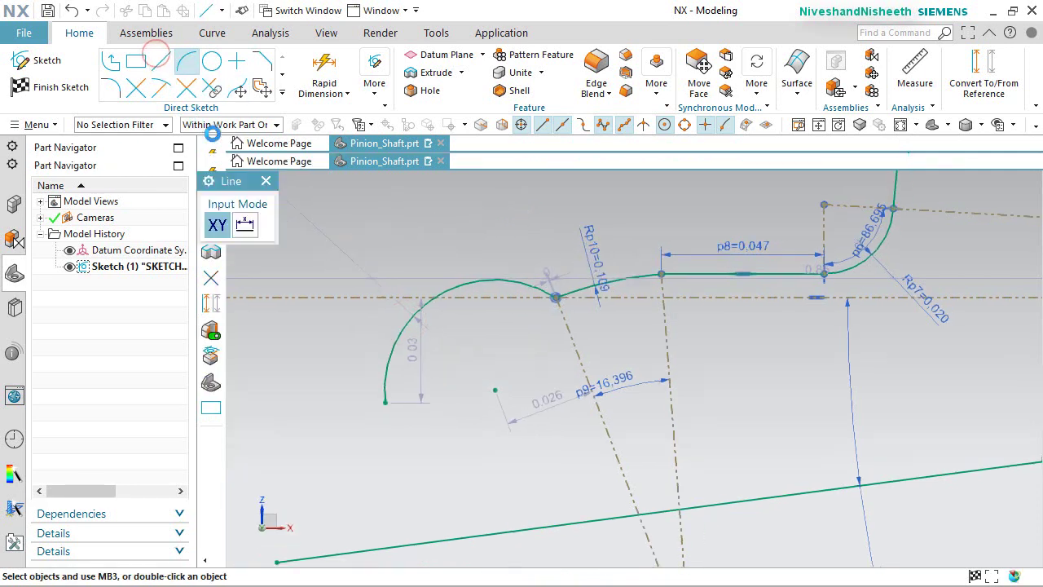
left_click(377, 396)
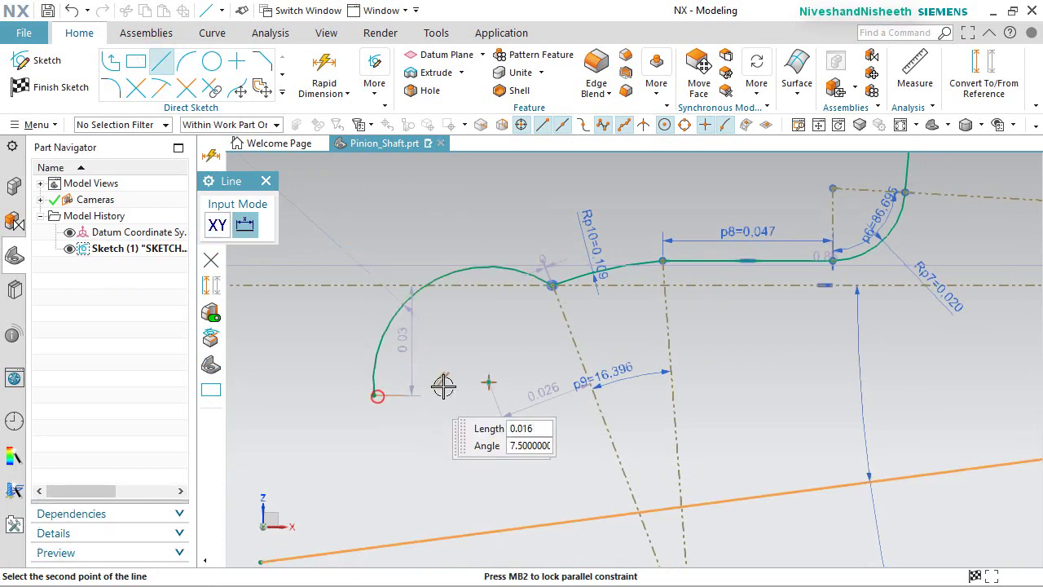
left_click(488, 382)
key("Escape")
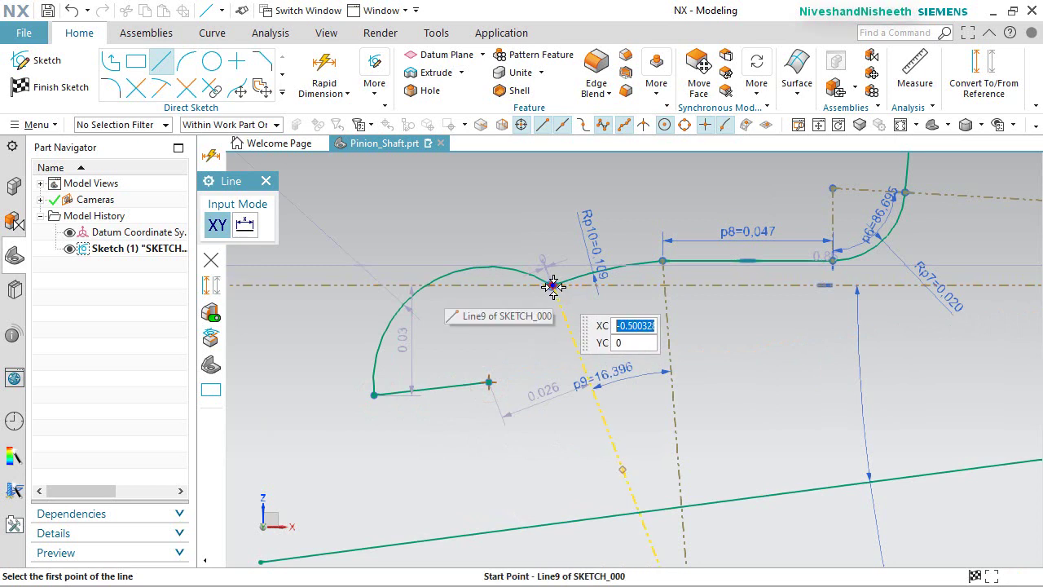
left_click(553, 285)
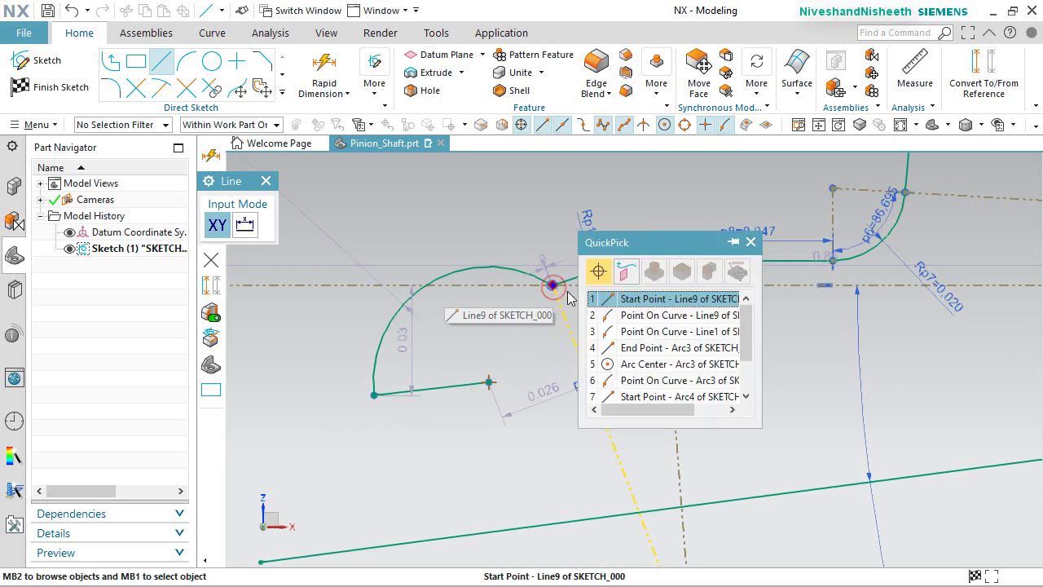
left_click(552, 285)
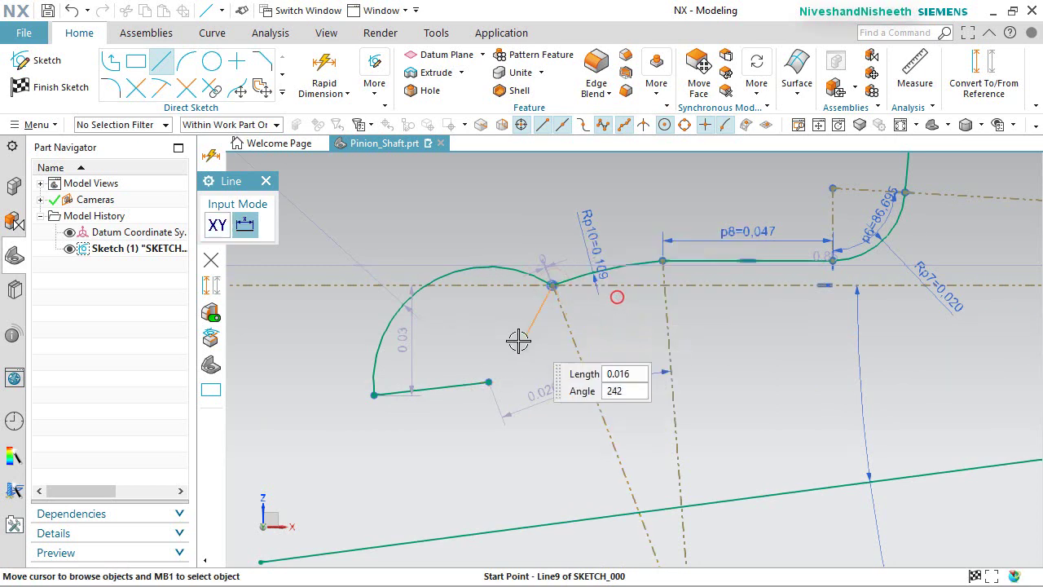
left_click(491, 382)
left_click(609, 392)
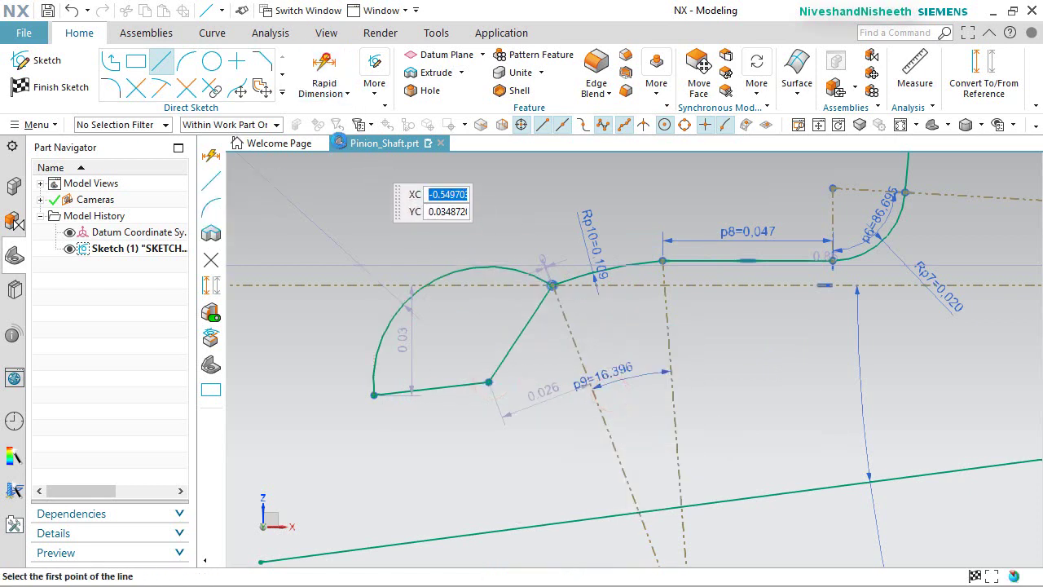
Add an angular dimension of 21.363 degrees between the two lines meeting at the newest arc's center.
left_click(324, 61)
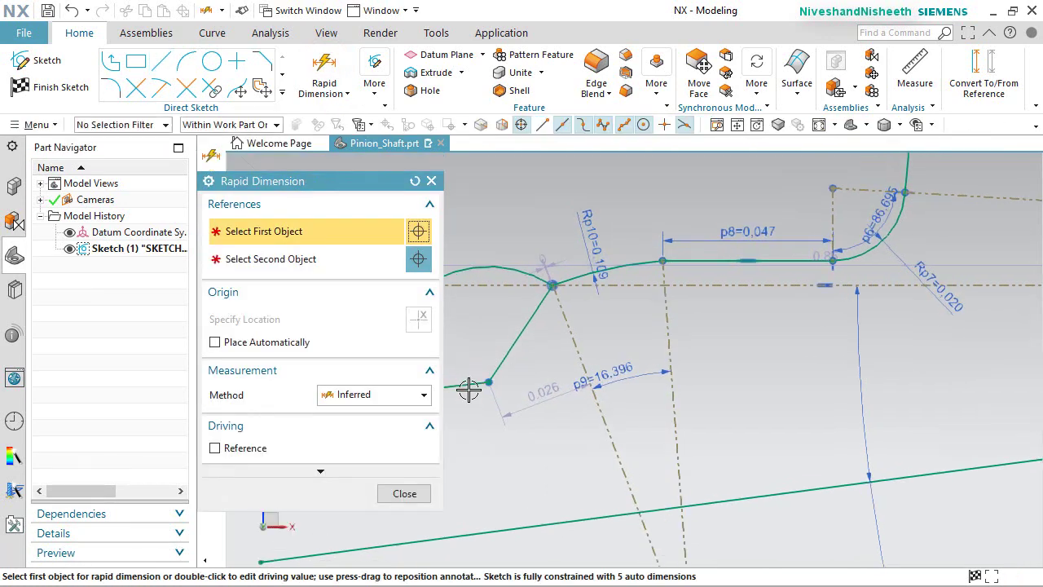
scroll(686, 368, "down", 2)
scroll(640, 353, "up", 4)
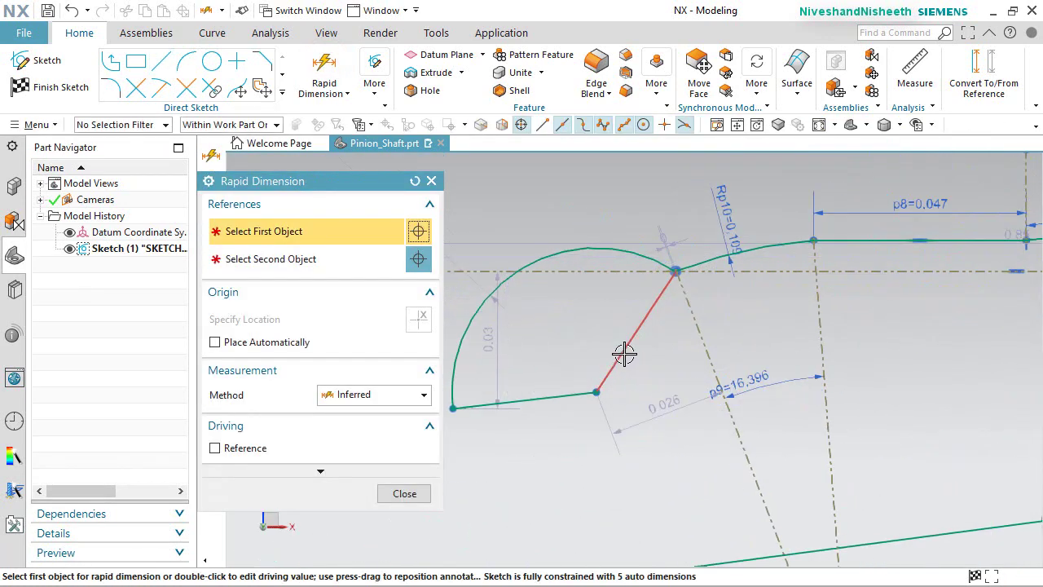
left_click(551, 396)
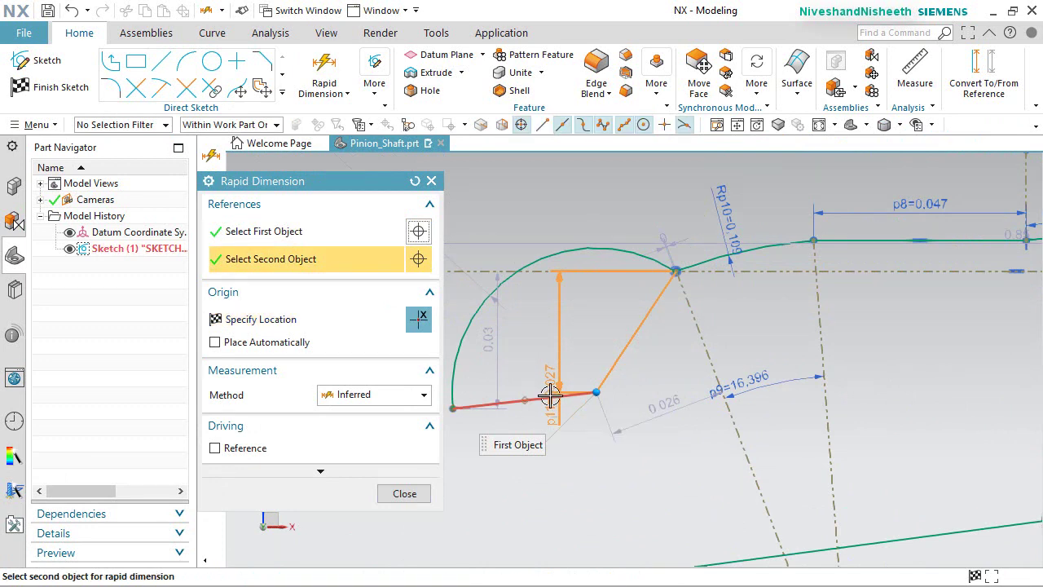
left_click(555, 327)
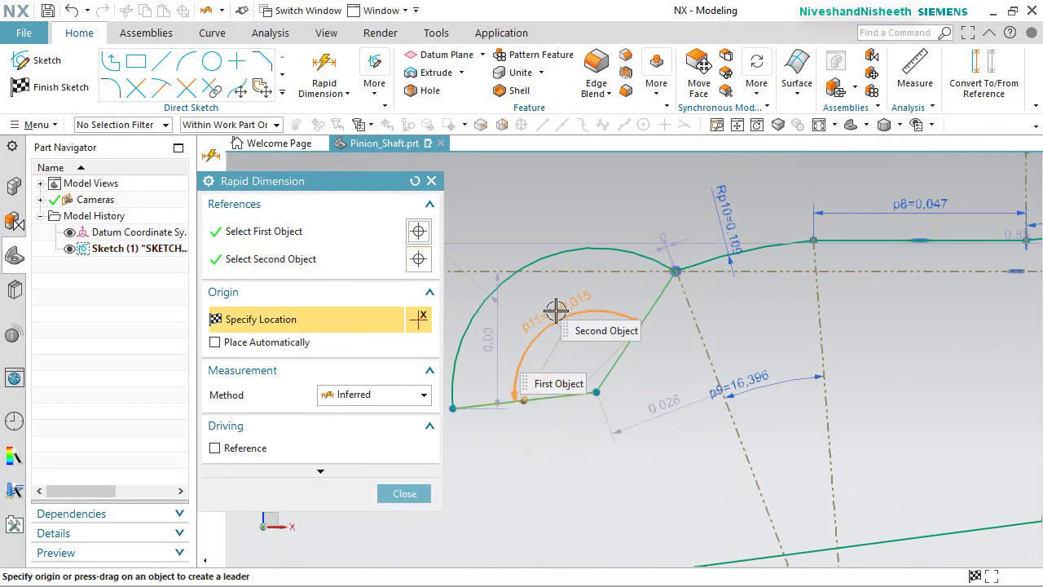
left_click(556, 310)
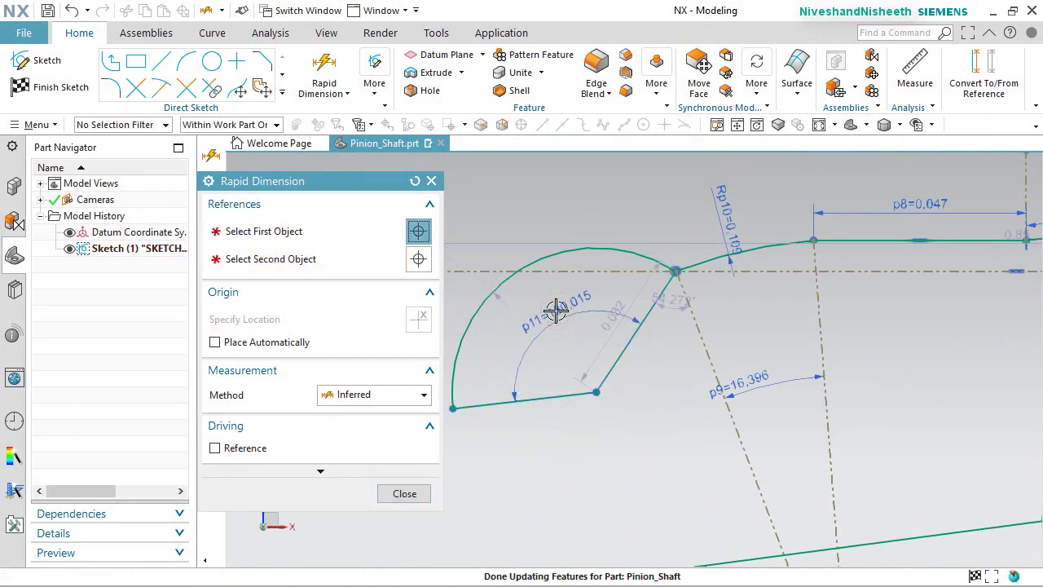
double_click(555, 311)
type("21.36")
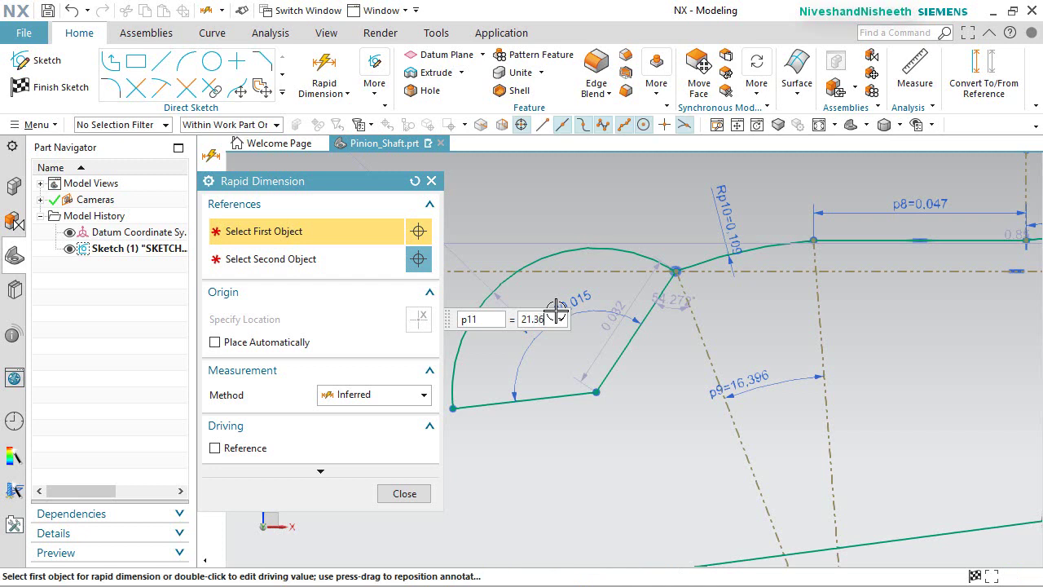
type("3")
key("Return")
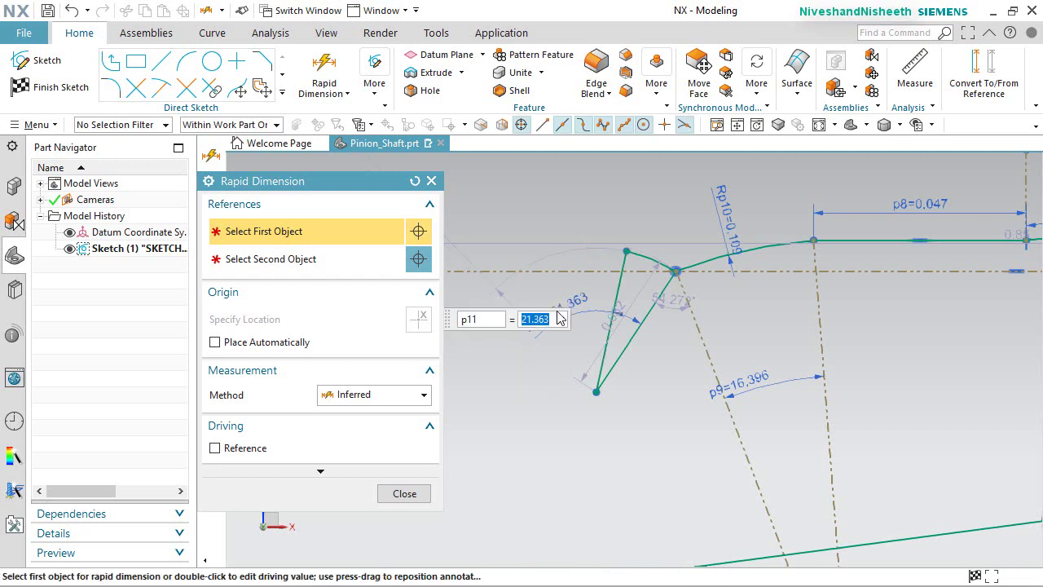
left_click(405, 494)
Convert the two lines enclosing the 21.363 degree angle to reference curves.
scroll(664, 342, "up", 2)
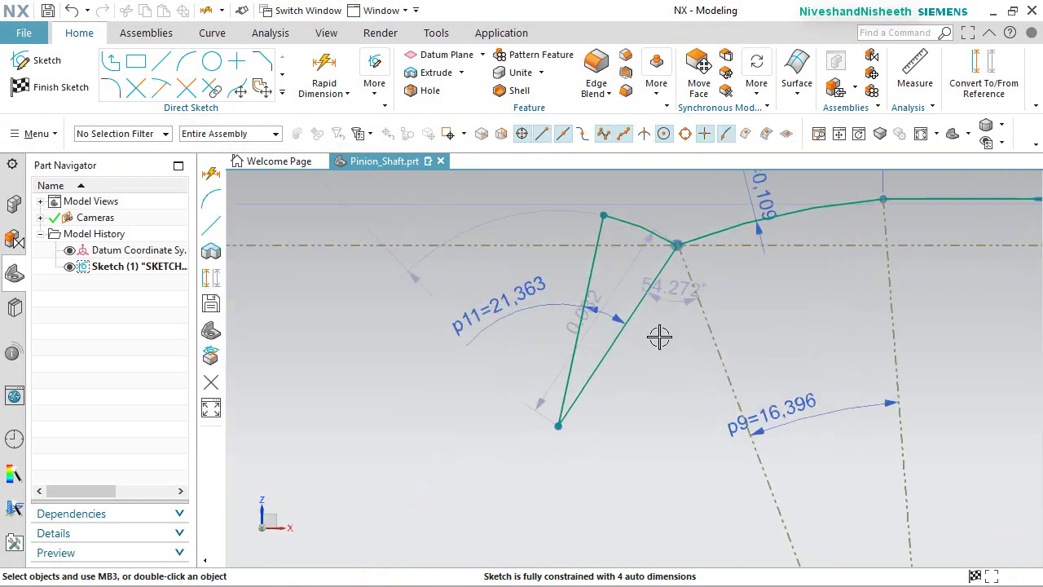
left_click(647, 300)
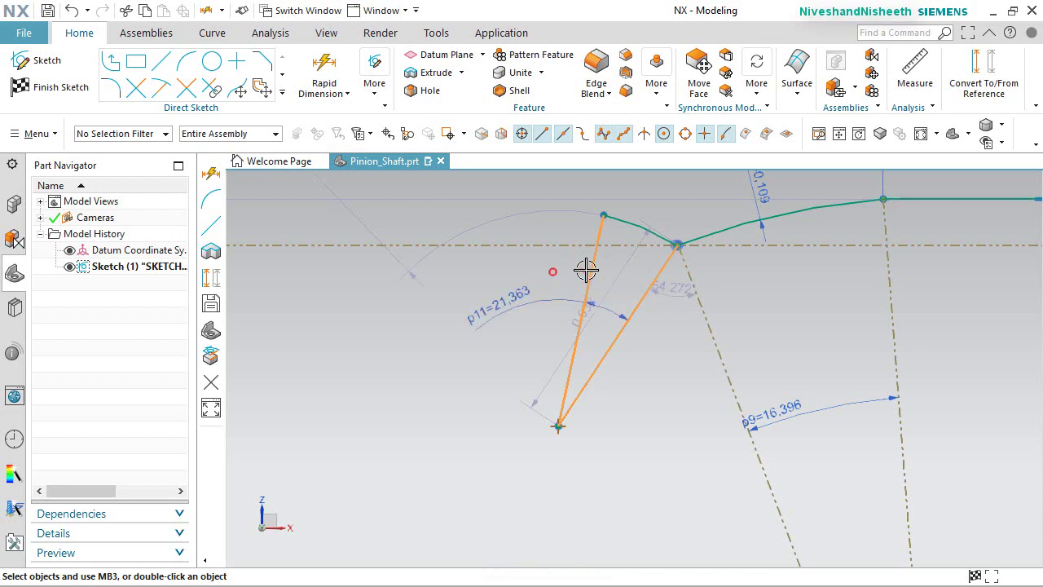
left_click(538, 257)
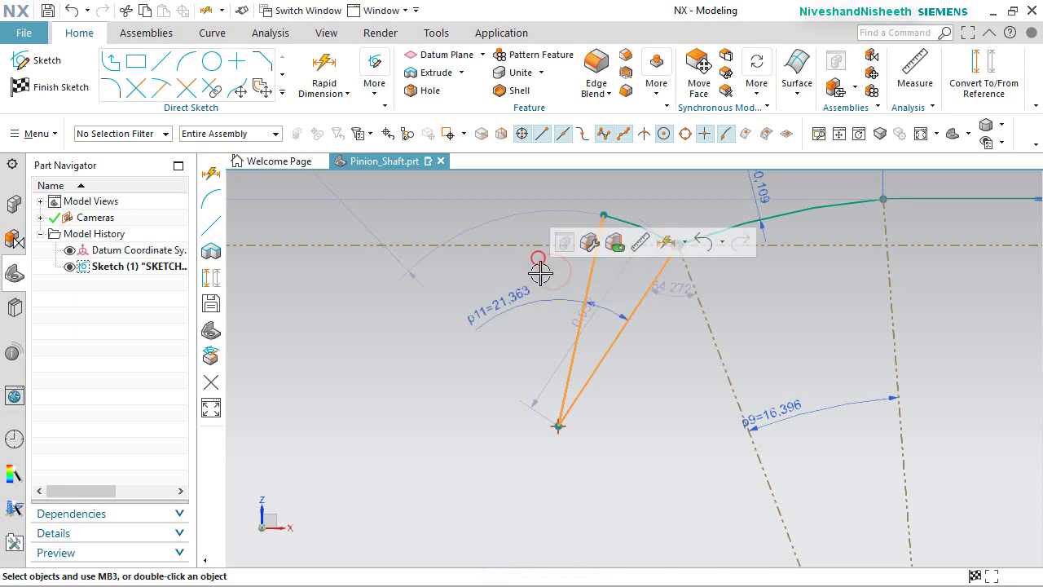
left_click(685, 242)
left_click(695, 324)
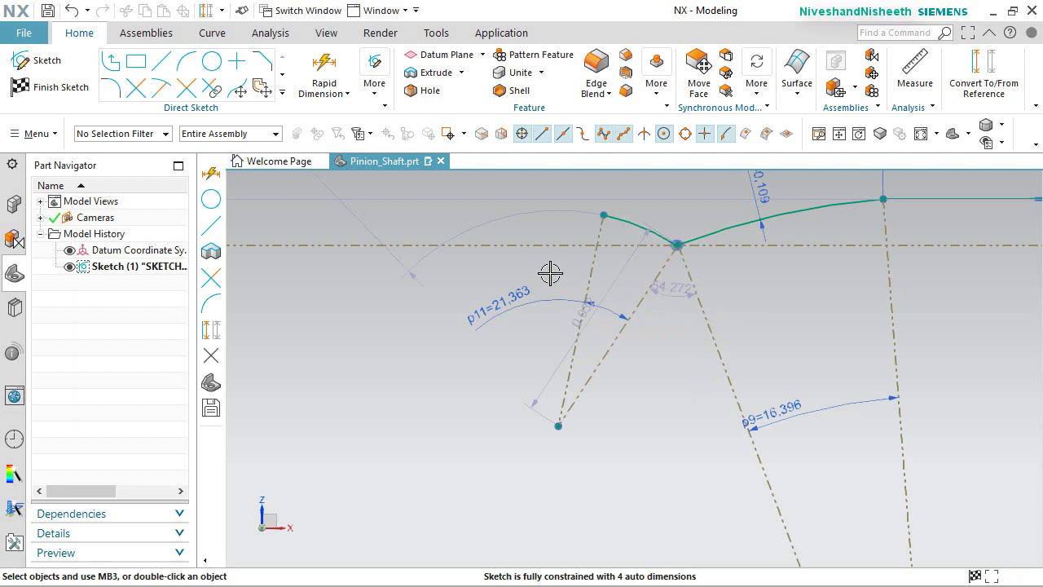
Move the 21.363 degree arc's free end outward, and make its near endpoint coincident with the 0.109 radius arc's end.
left_click_drag(598, 213, 451, 216)
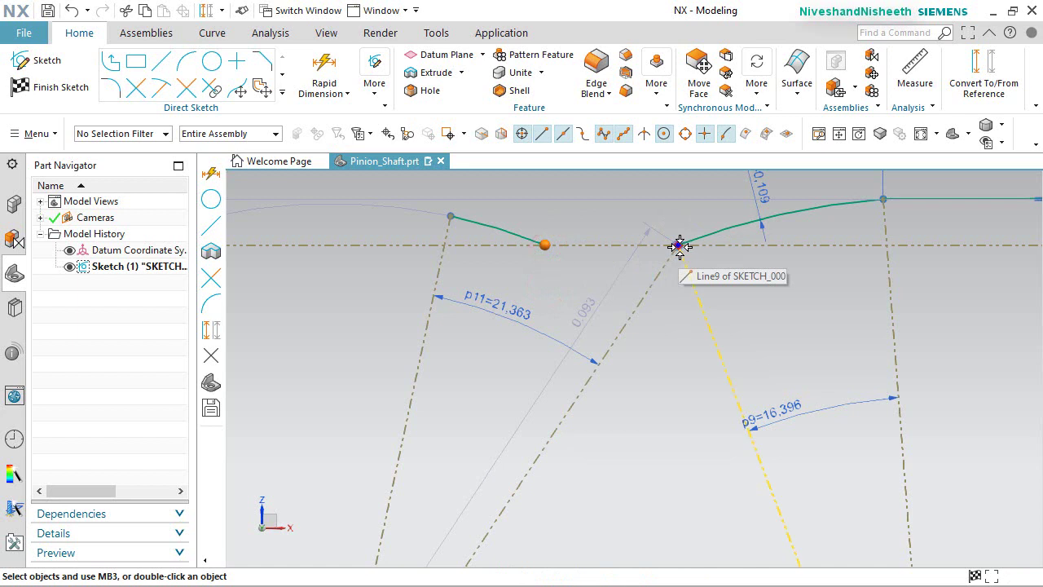
left_click(680, 246)
left_click(707, 220)
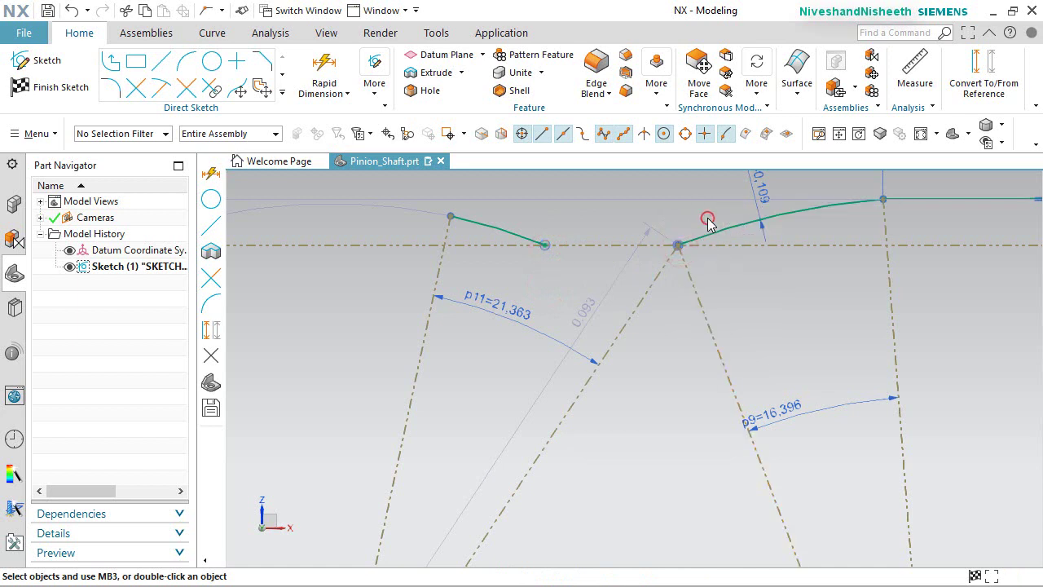
Move the free end of the 21.363 degree arc below the horizontal reference line so it curves downward from the 0.109 radius arc.
scroll(695, 230, "up", 2)
scroll(684, 299, "down", 4)
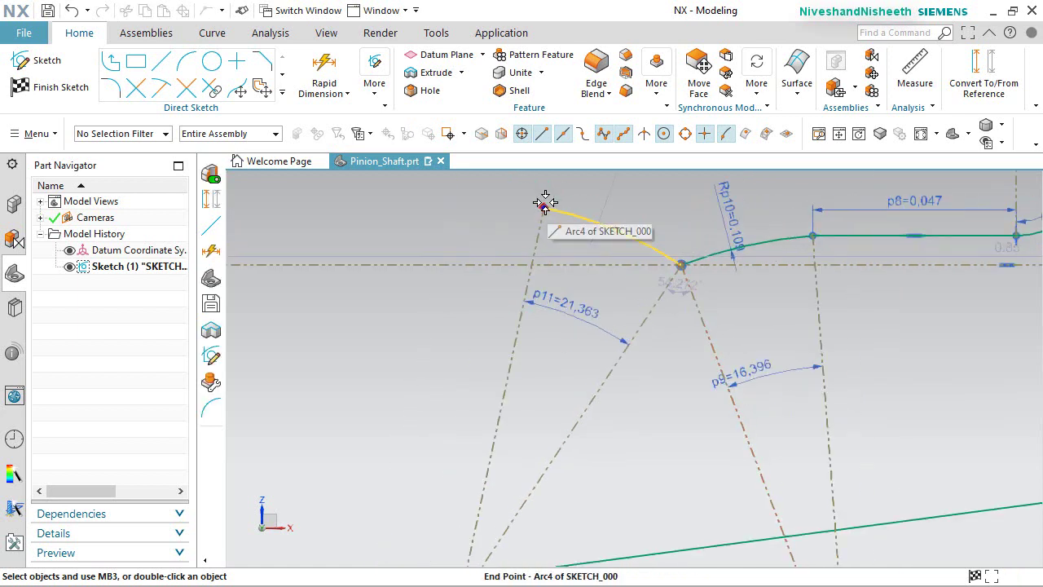
left_click_drag(544, 202, 529, 368)
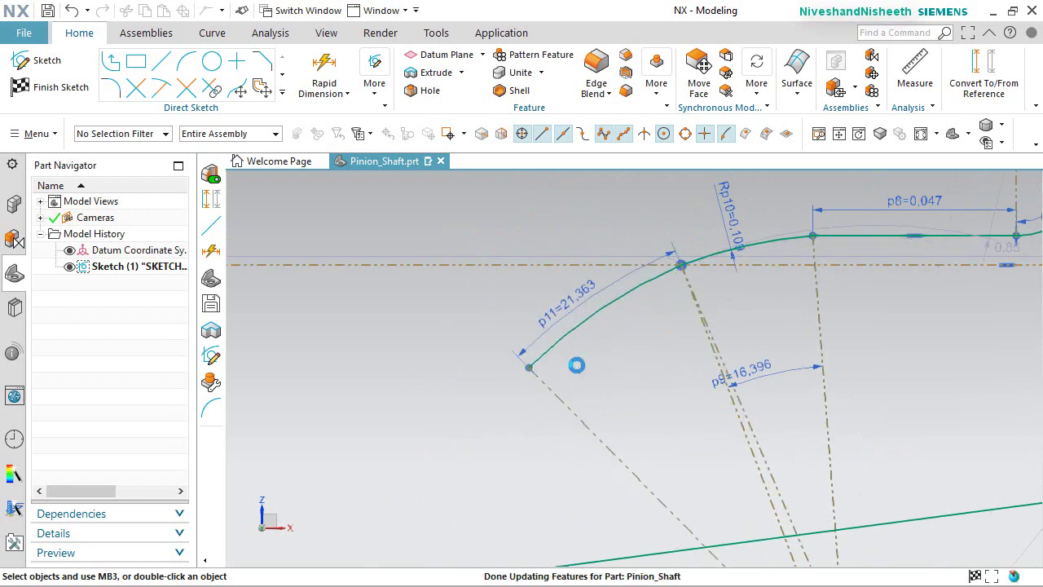
Add a radius dimension of 0.268 to the outer arc that spans 21.363 degrees.
left_click(689, 363)
left_click(644, 192)
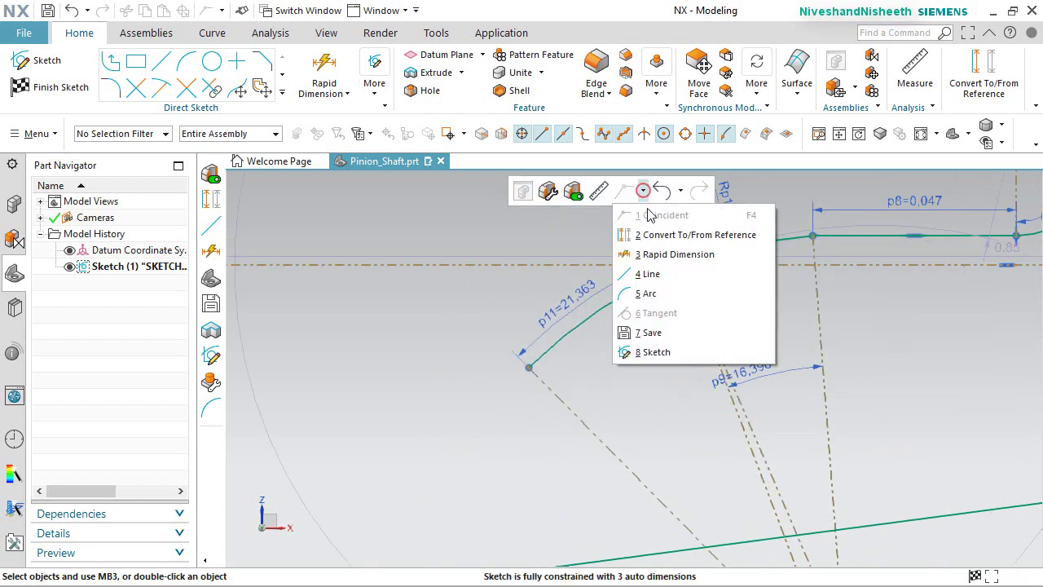
left_click(652, 251)
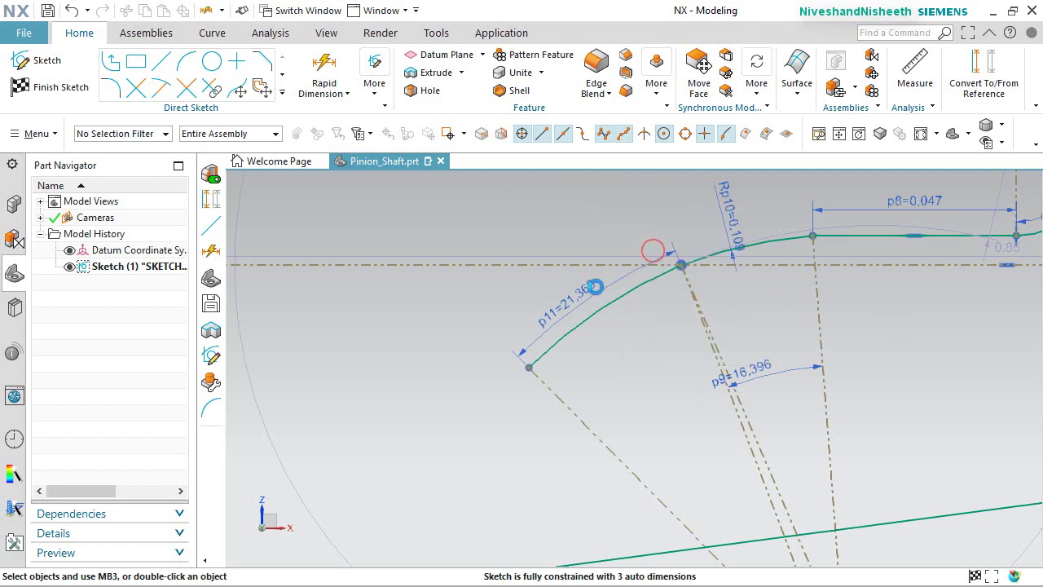
scroll(570, 281, "up", 3)
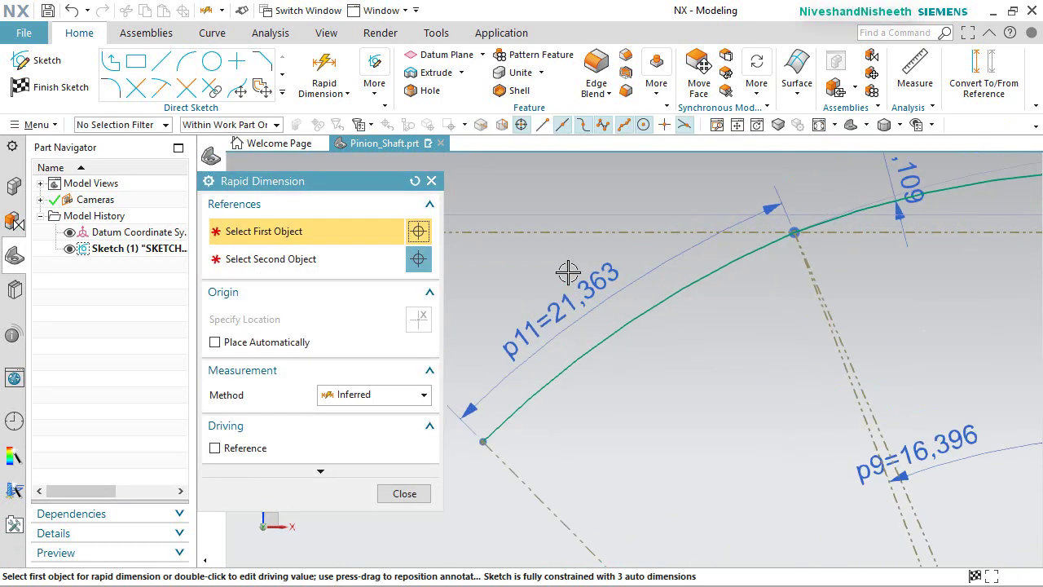
left_click(641, 317)
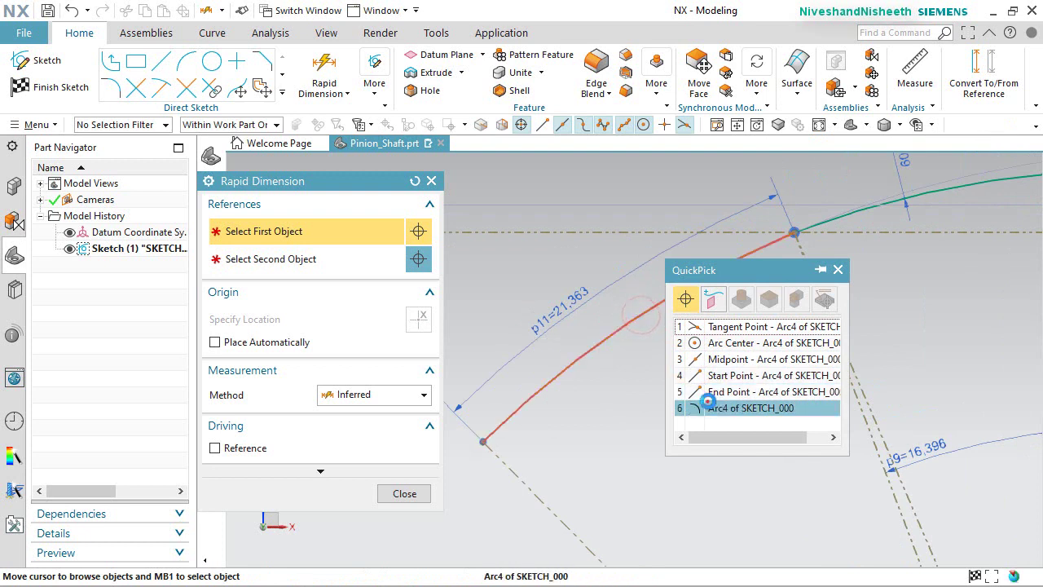
left_click(706, 401)
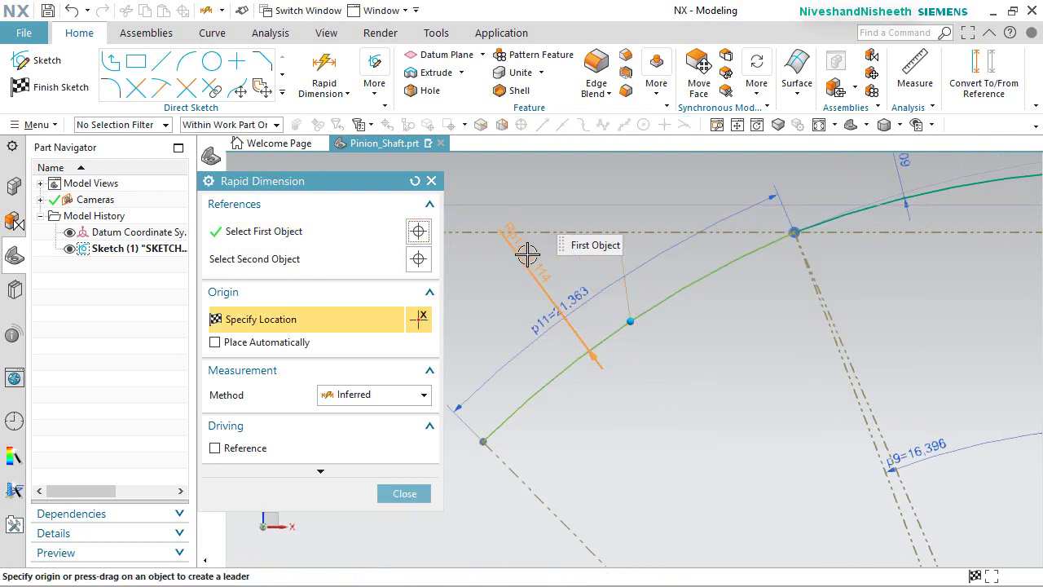
left_click(527, 255)
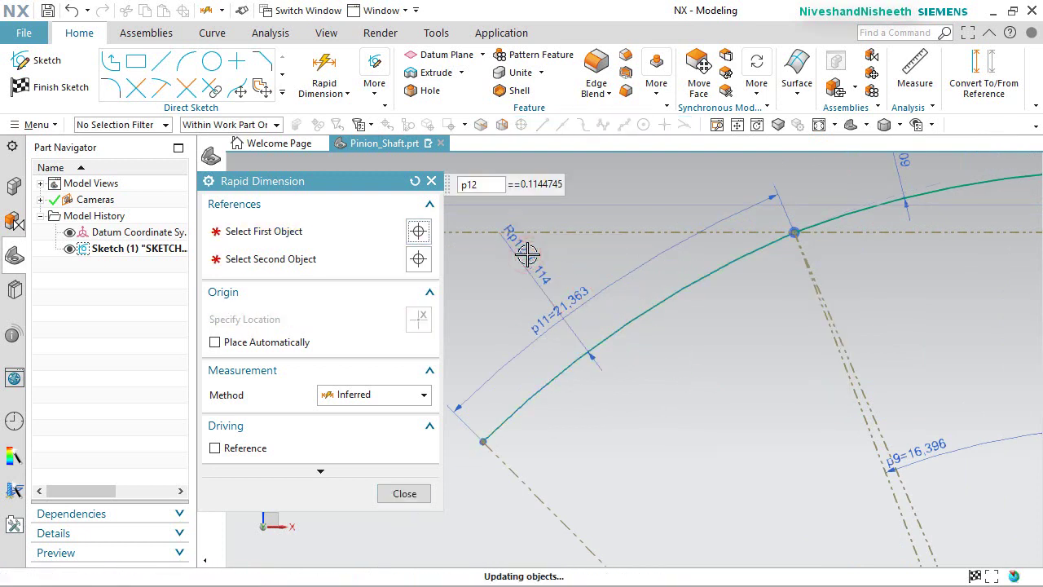
type(".268")
key("Return")
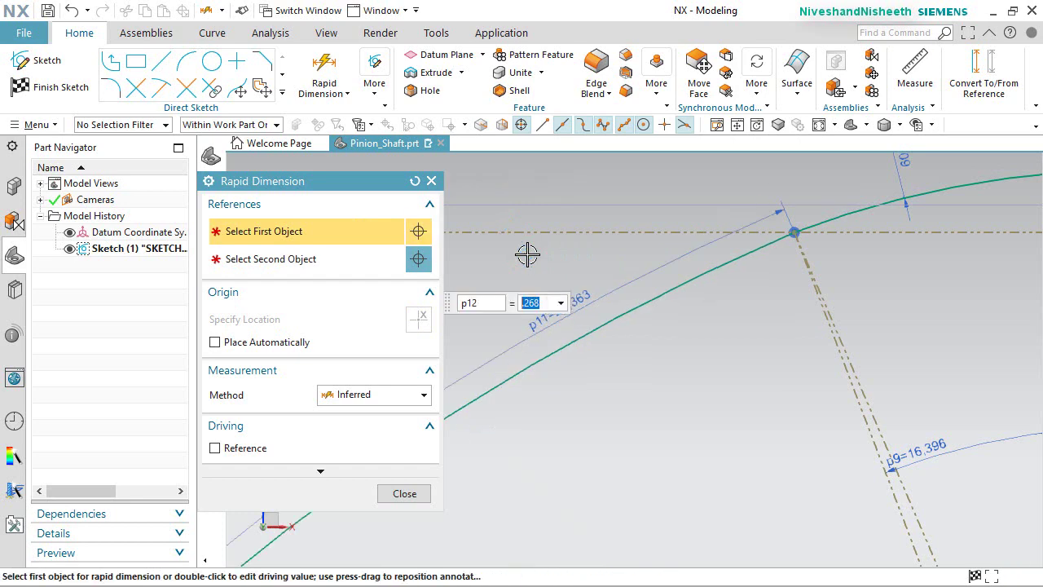
left_click(404, 494)
Add a horizontal dimension of 0.58 between the 0.268 radius arc's free end and the sketch origin.
scroll(559, 284, "down", 4)
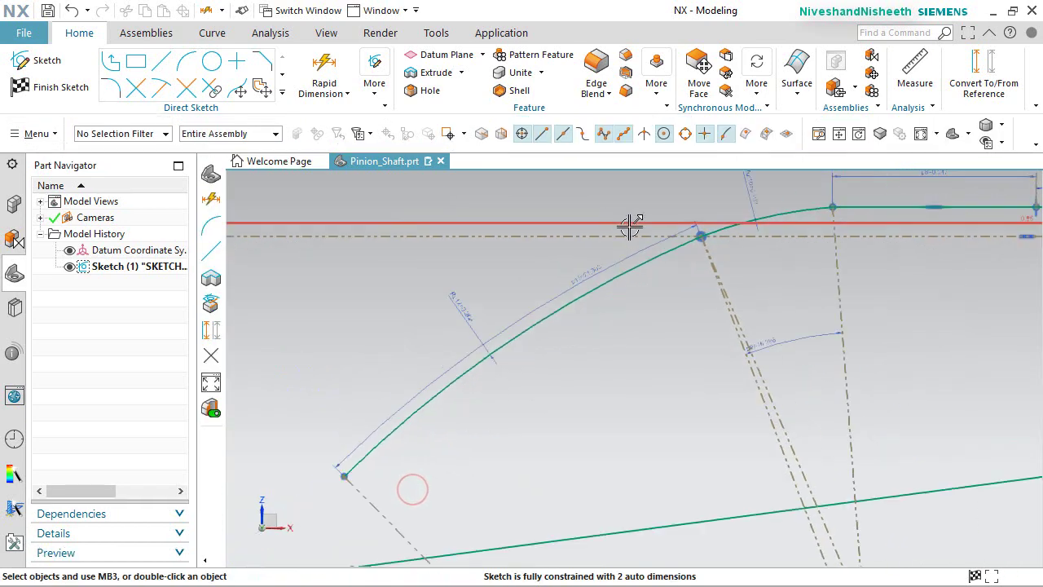
scroll(489, 419, "up", 2)
right_click(567, 281)
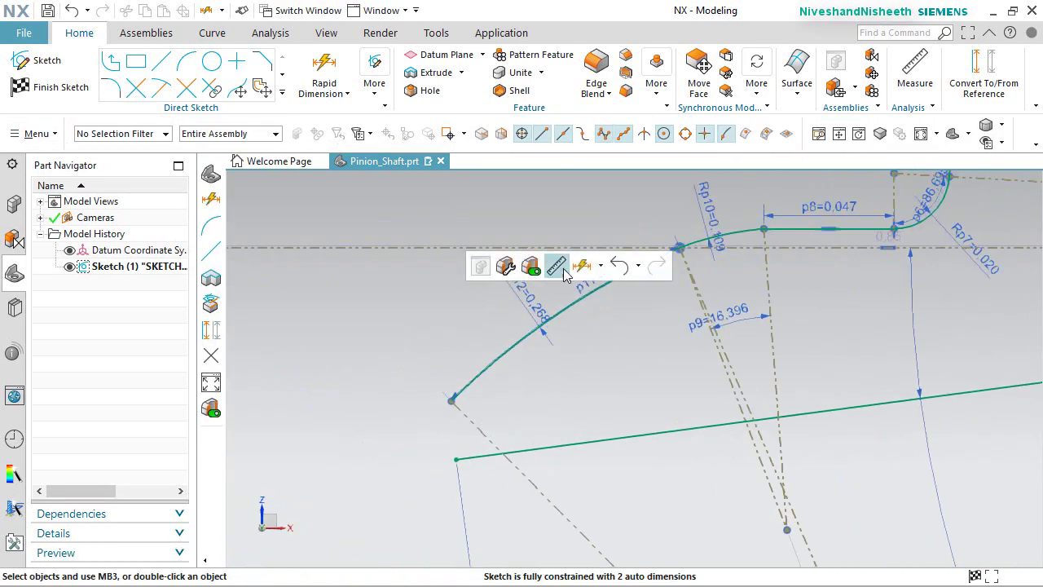
left_click(583, 266)
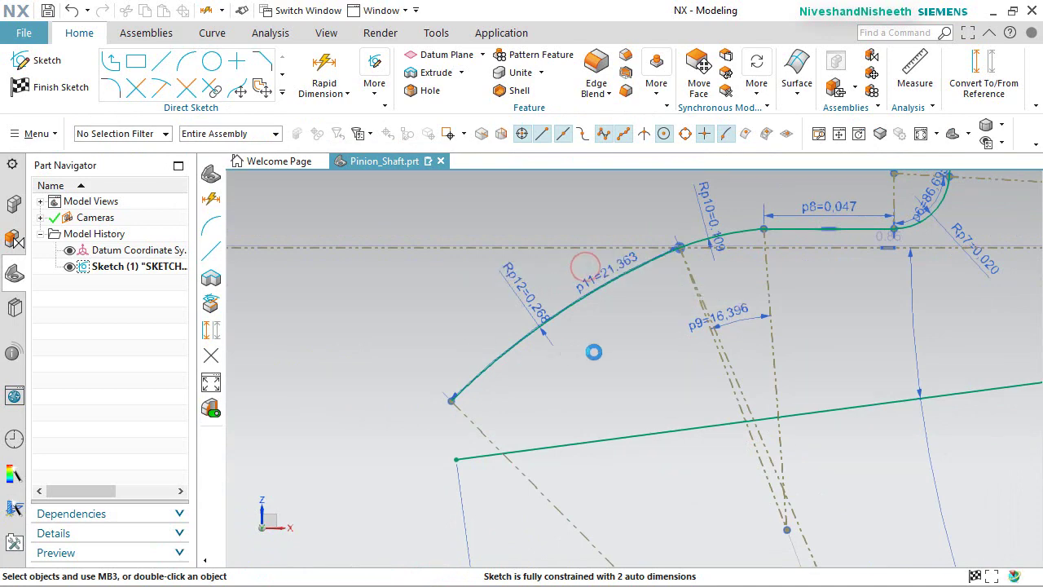
scroll(607, 330, "down", 3)
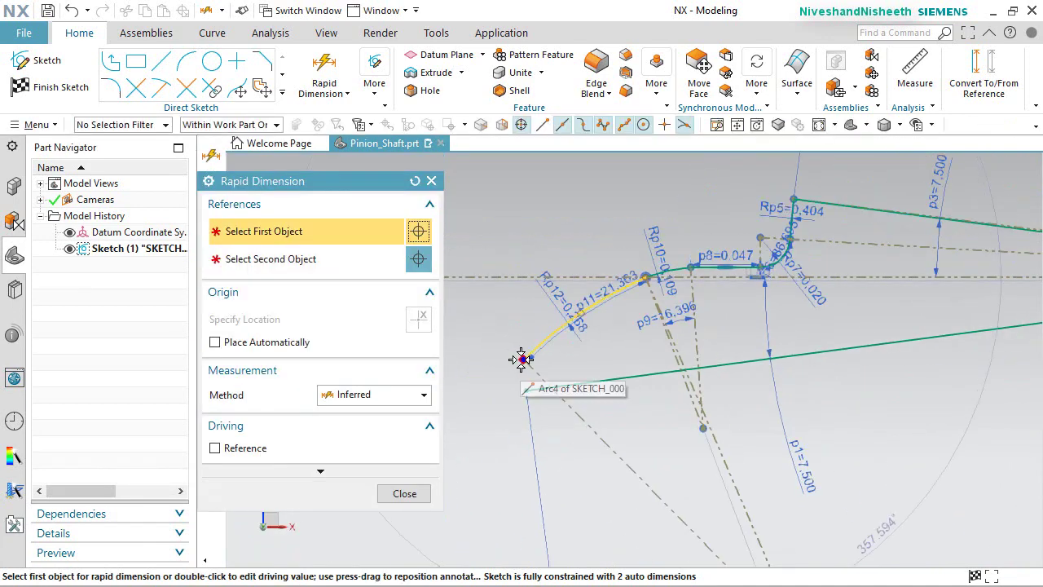
left_click(522, 358)
scroll(518, 367, "down", 3)
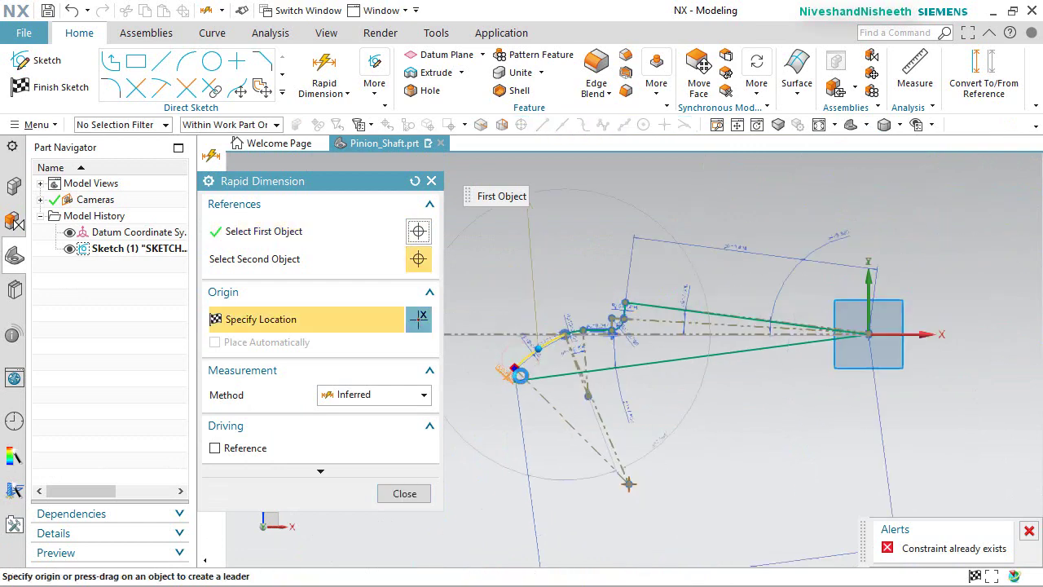
left_click(869, 334)
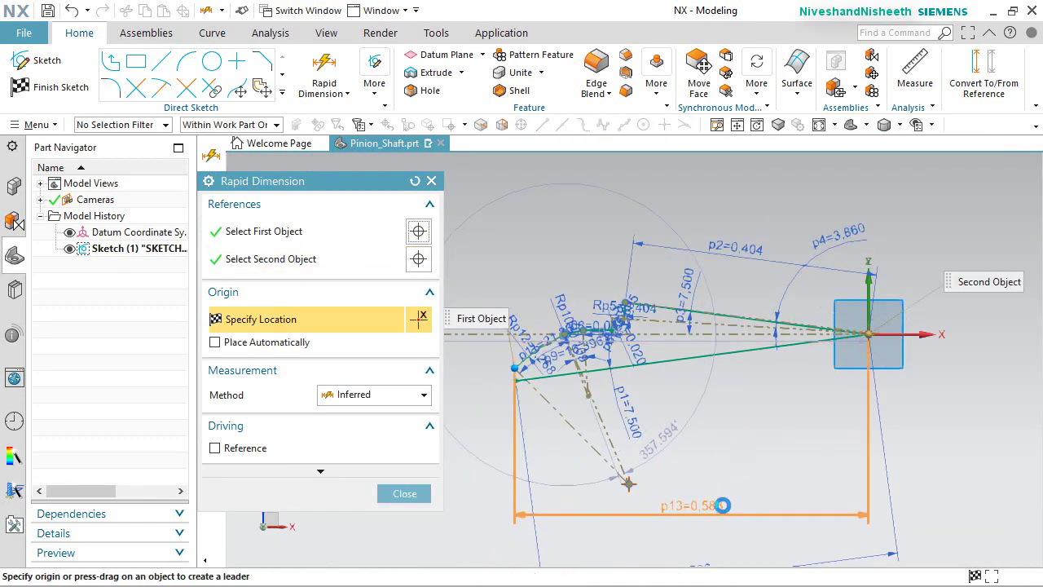
left_click(722, 505)
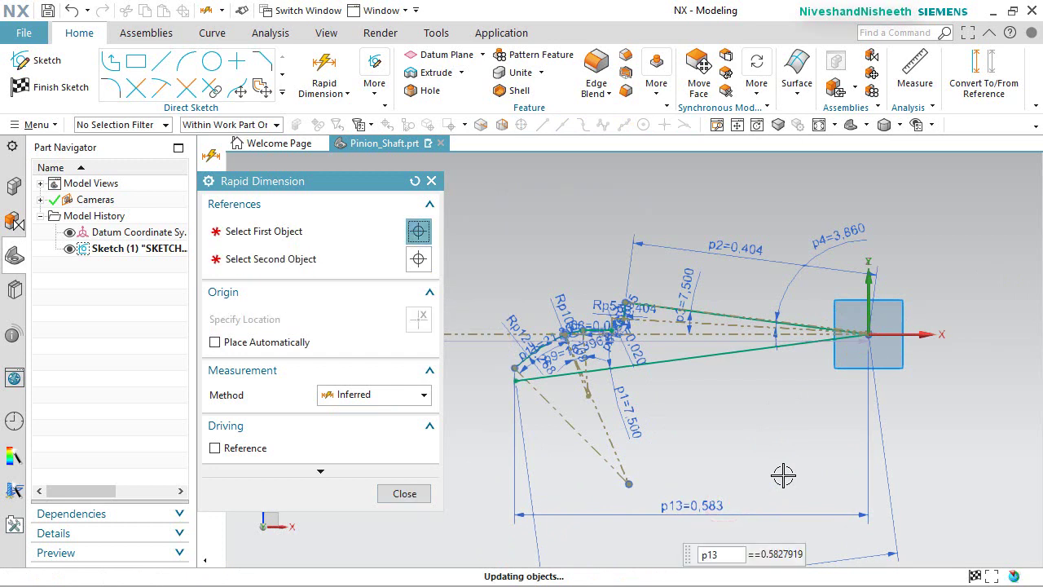
type(".58")
key("Return")
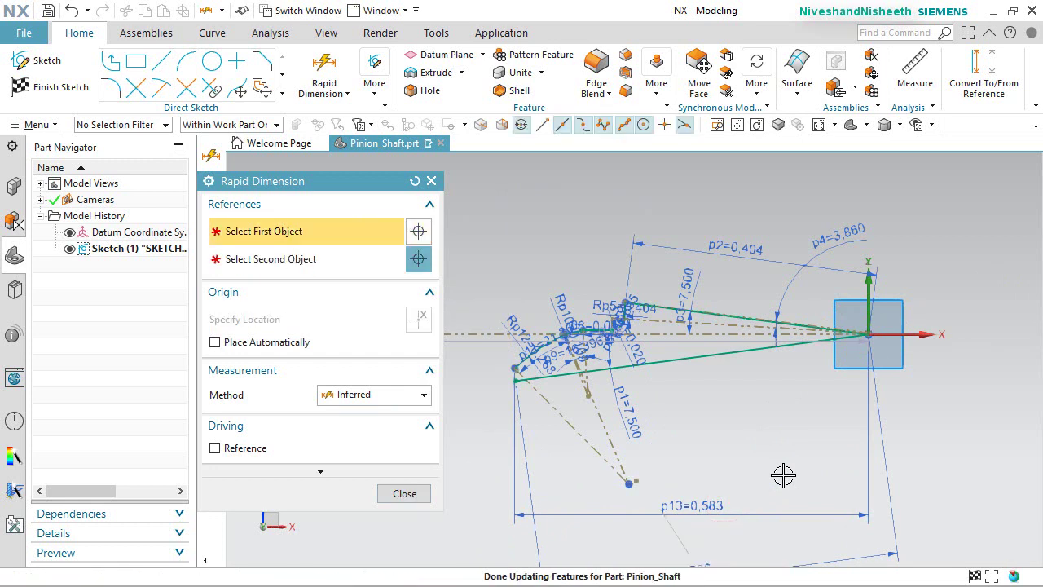
left_click(404, 495)
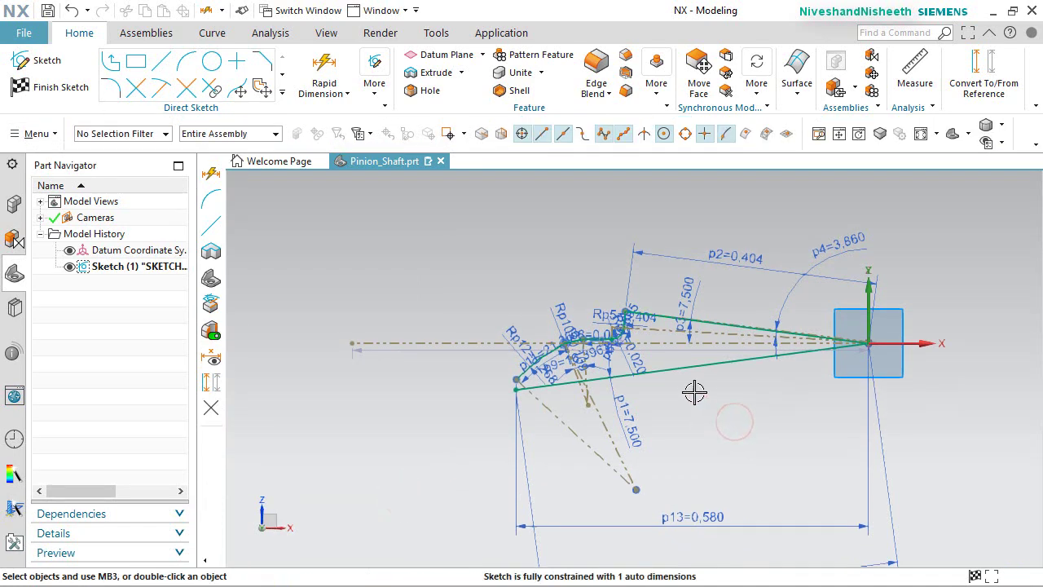
Convert the sloped solid line running from the origin below the horizontal reference line to a reference curve.
scroll(692, 391, "up", 4)
scroll(537, 277, "up", 3)
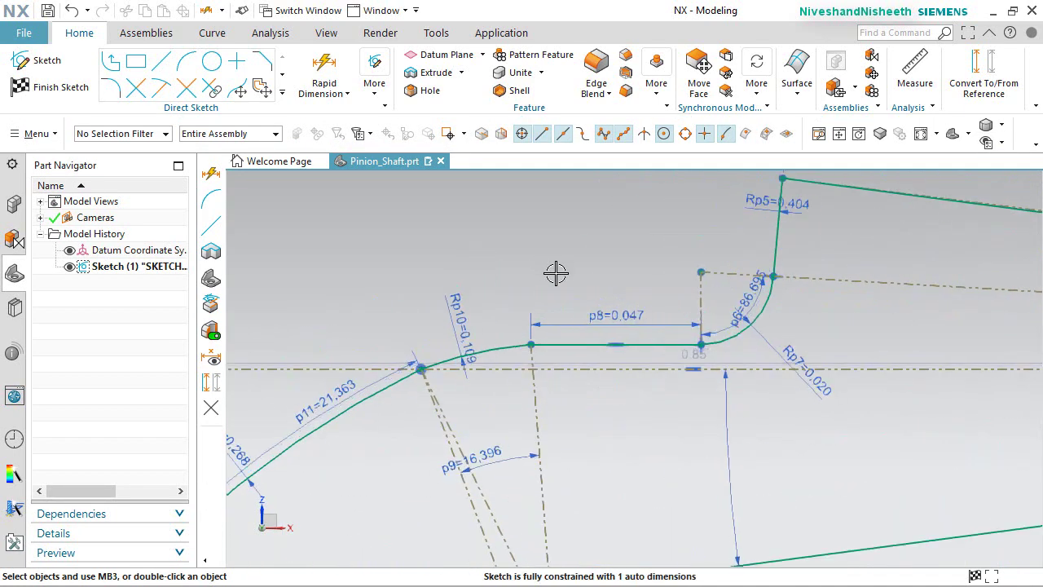
scroll(556, 274, "down", 3)
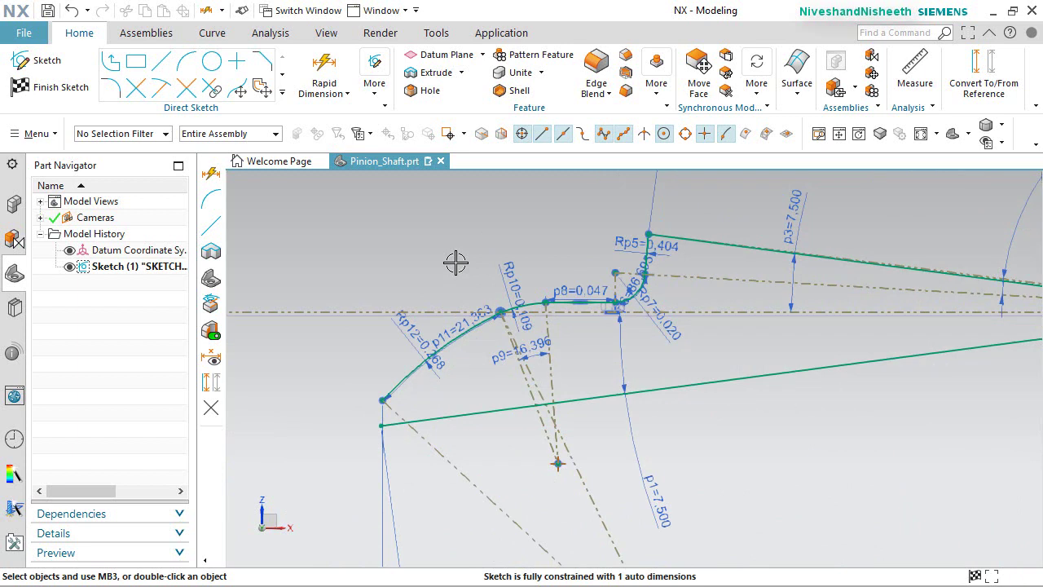
left_click(708, 427)
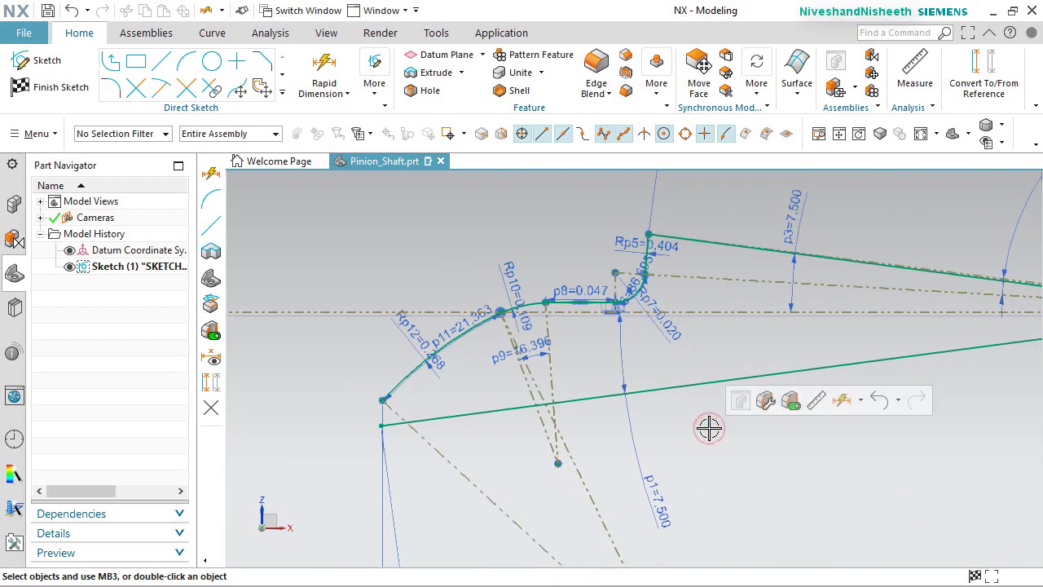
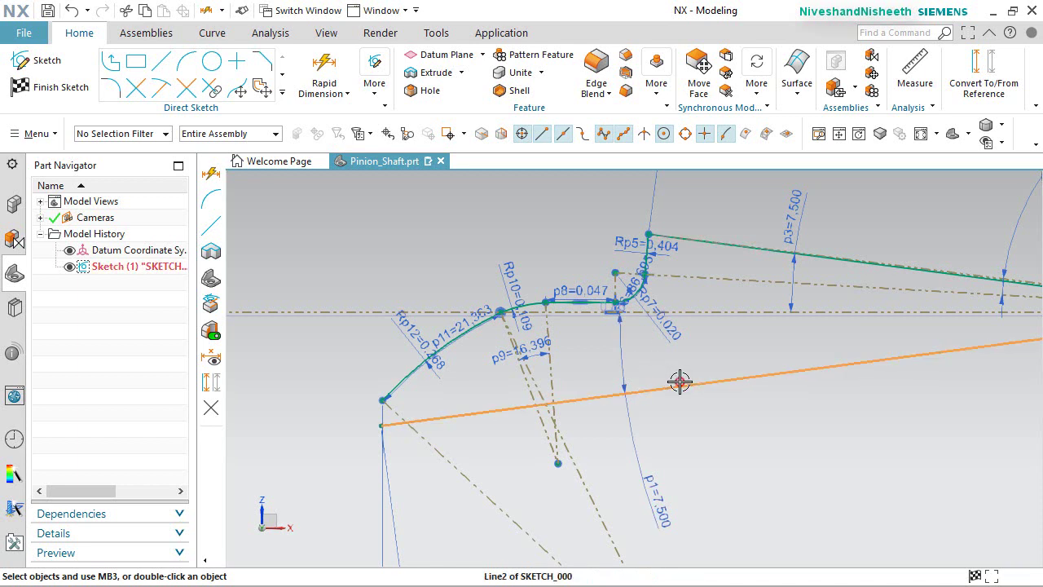
left_click(680, 382)
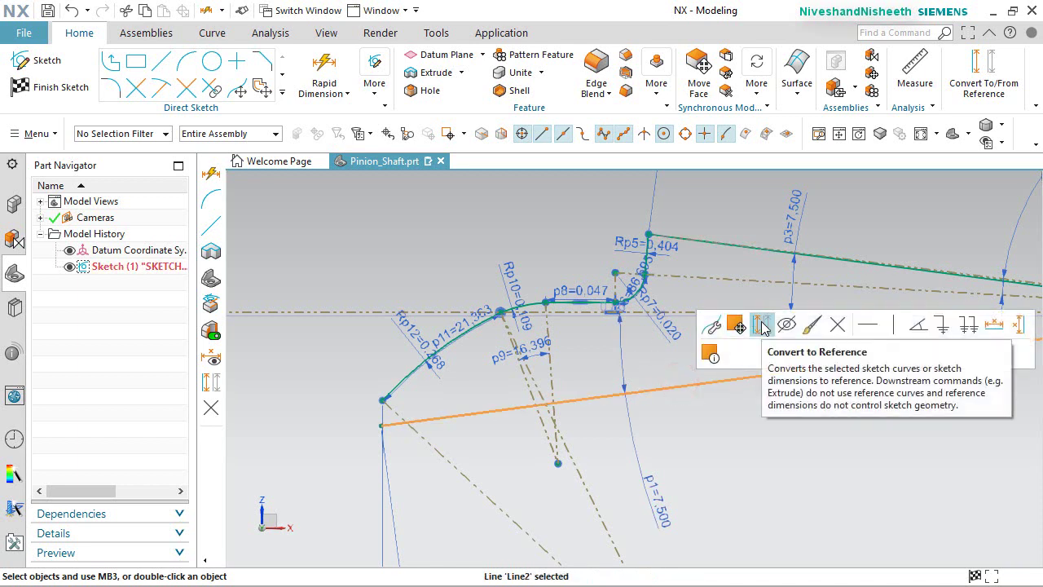
left_click(762, 326)
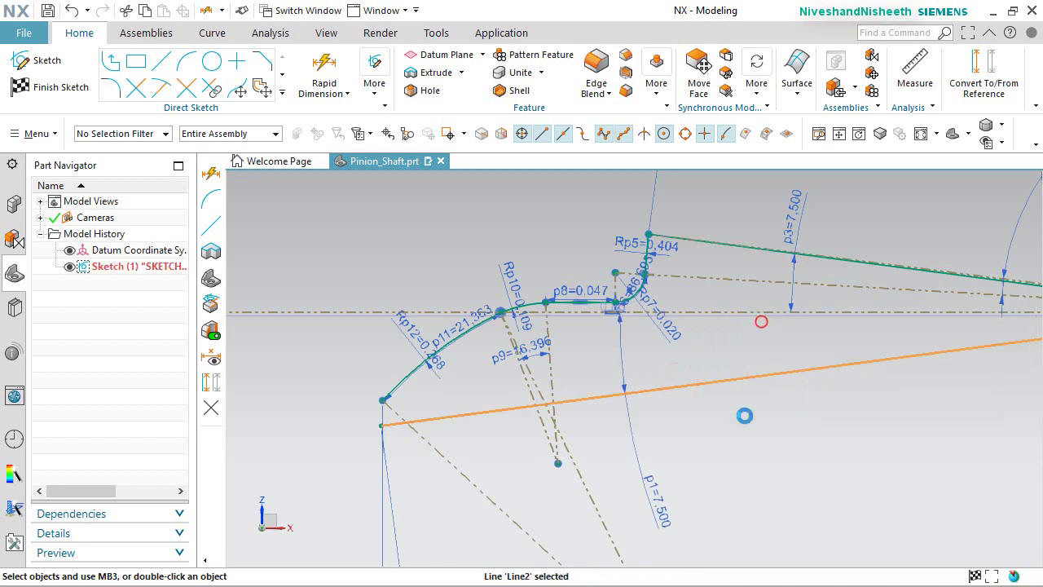
left_click(747, 426)
Start a Mirror Curve operation and select the 0.268 radius arc, 0.109 radius arc, 0.047 line and 0.020 radius arc as curves to mirror.
left_click(282, 93)
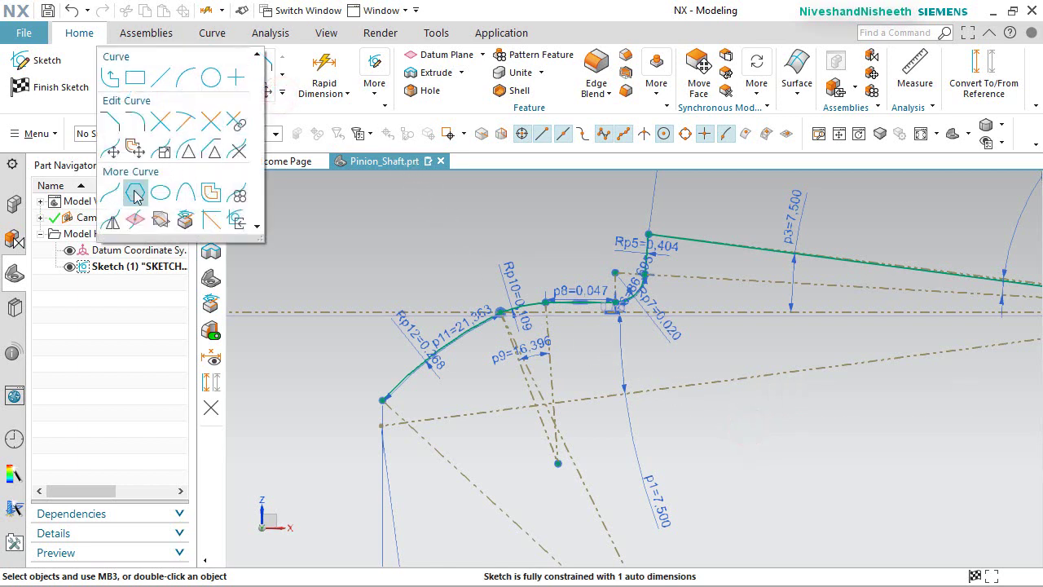
left_click(112, 223)
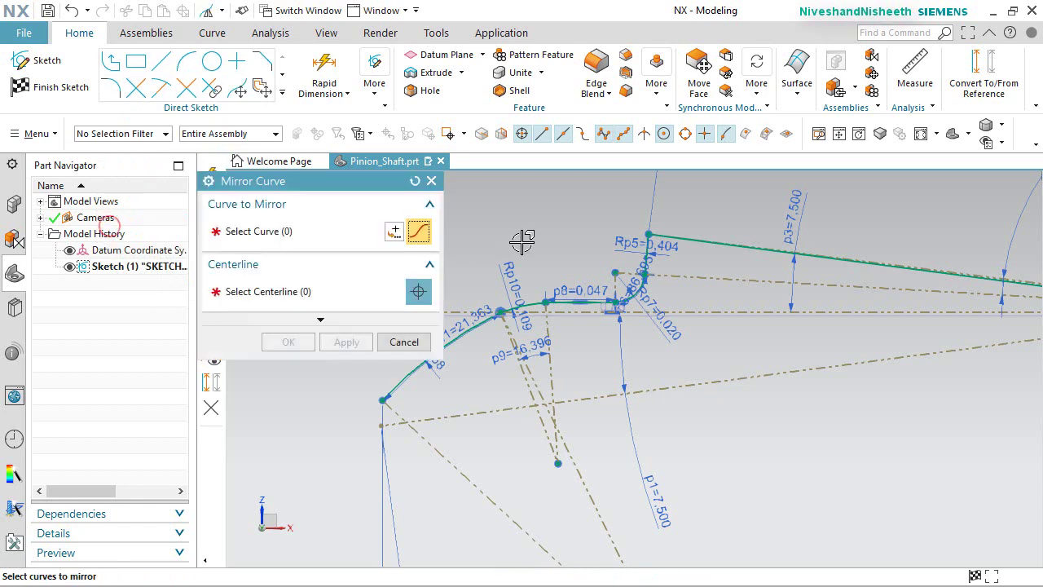
scroll(496, 304, "down", 2)
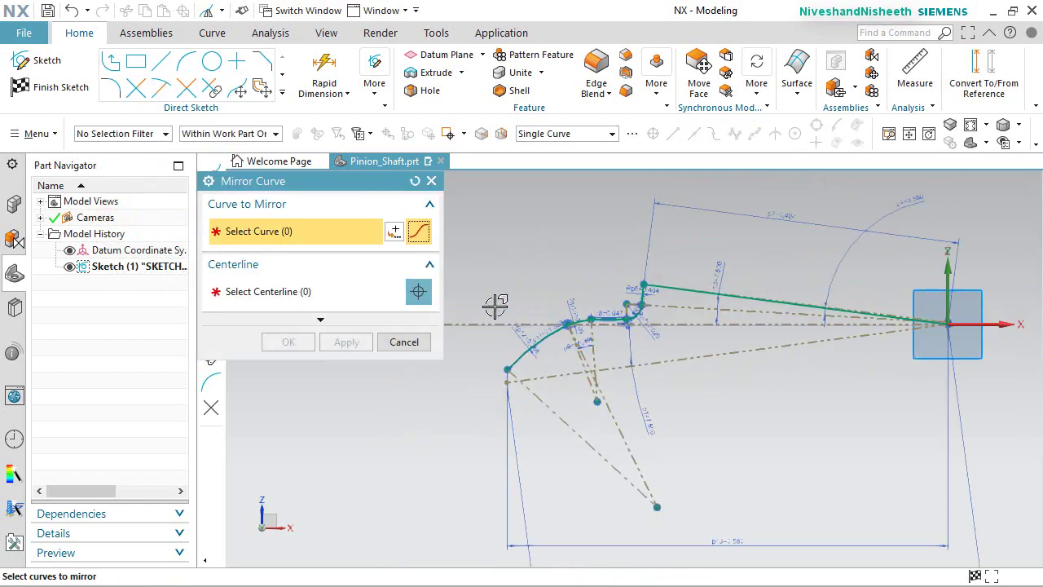
scroll(577, 372, "up", 2)
scroll(598, 372, "down", 1)
scroll(592, 357, "up", 2)
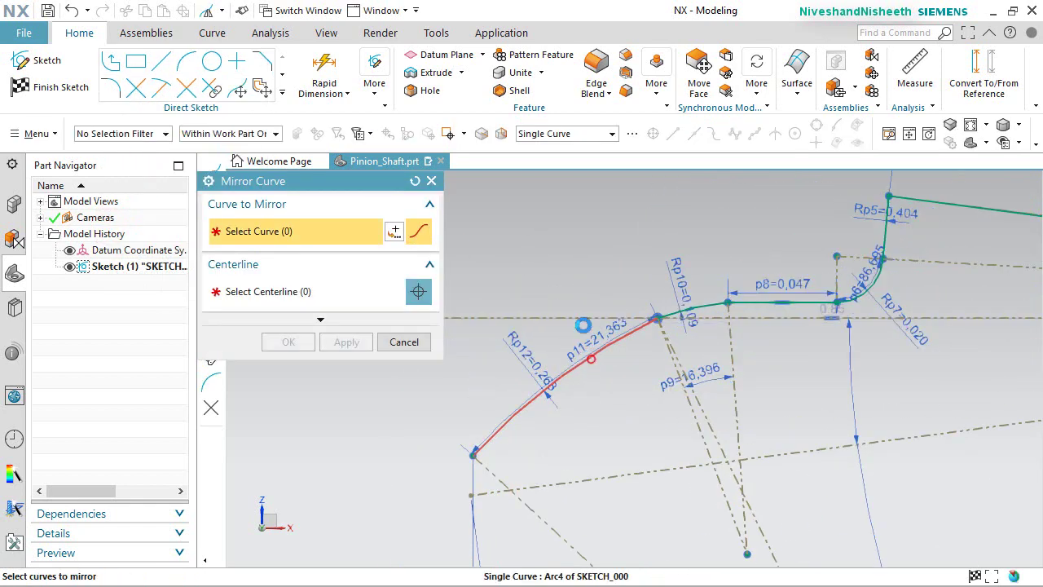
left_click(592, 358)
left_click(708, 302)
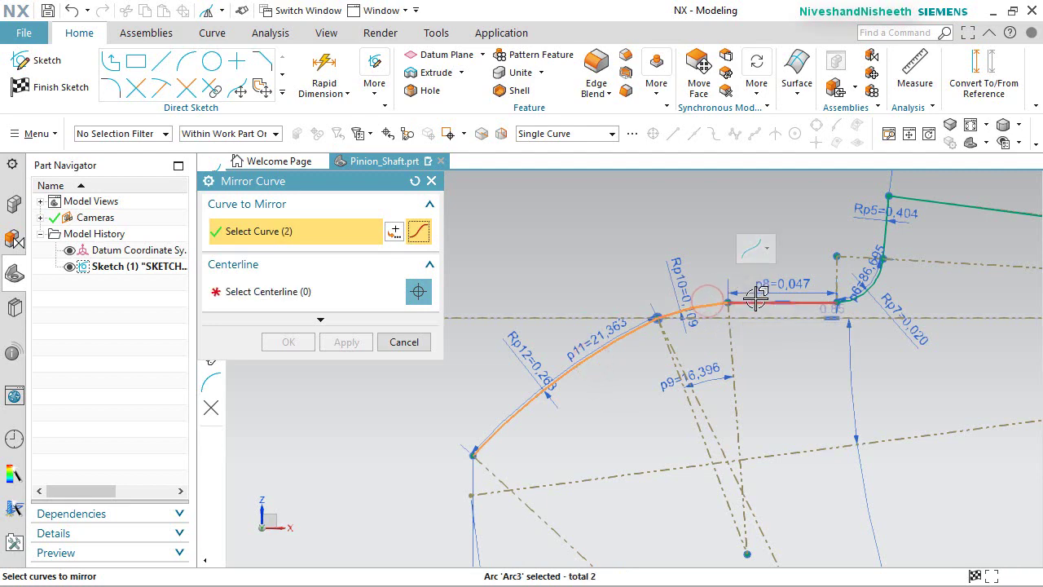
left_click(870, 285)
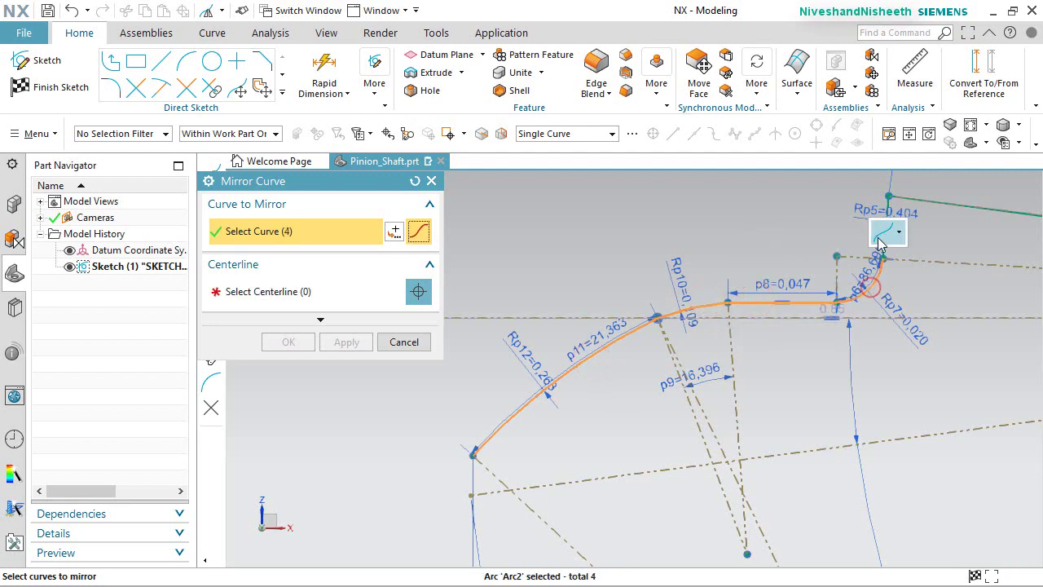
Add the steep Rp5 arc and the long straight line to the selection and mirror all six profile curves about the lower inclined reference line.
scroll(915, 236, "up", 5)
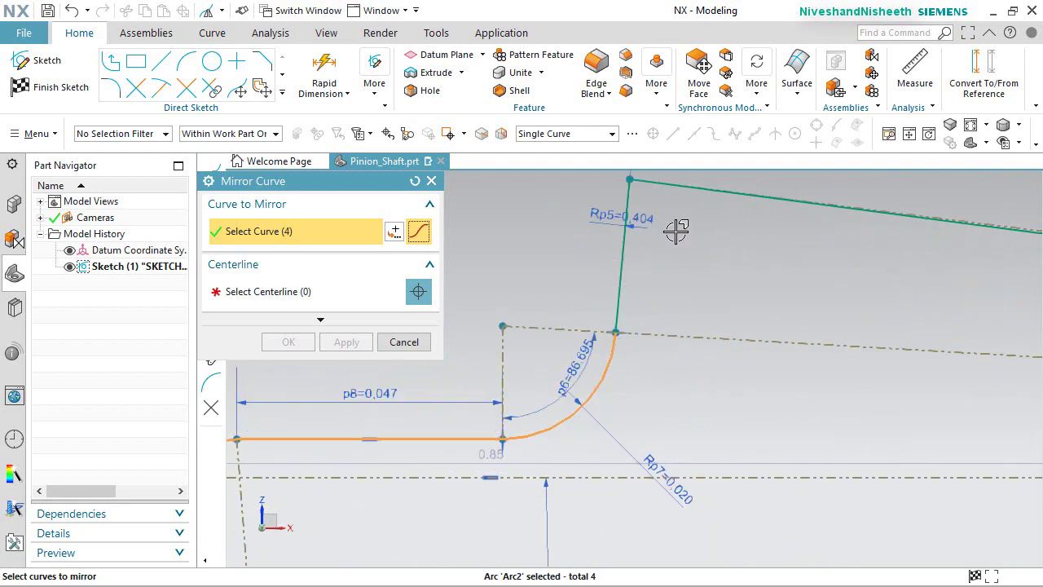
left_click(629, 253)
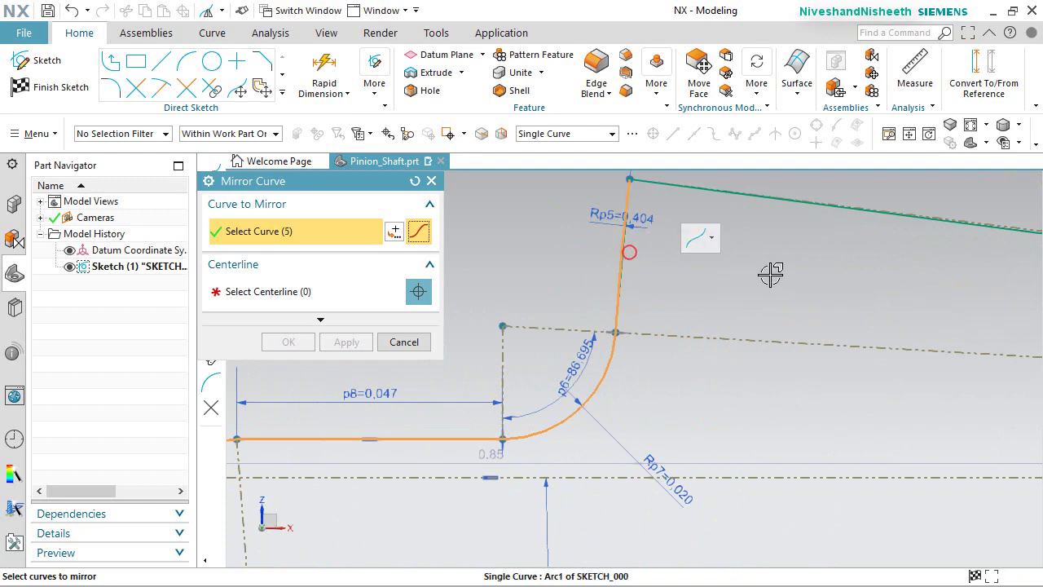
left_click(876, 218)
scroll(624, 244, "down", 6)
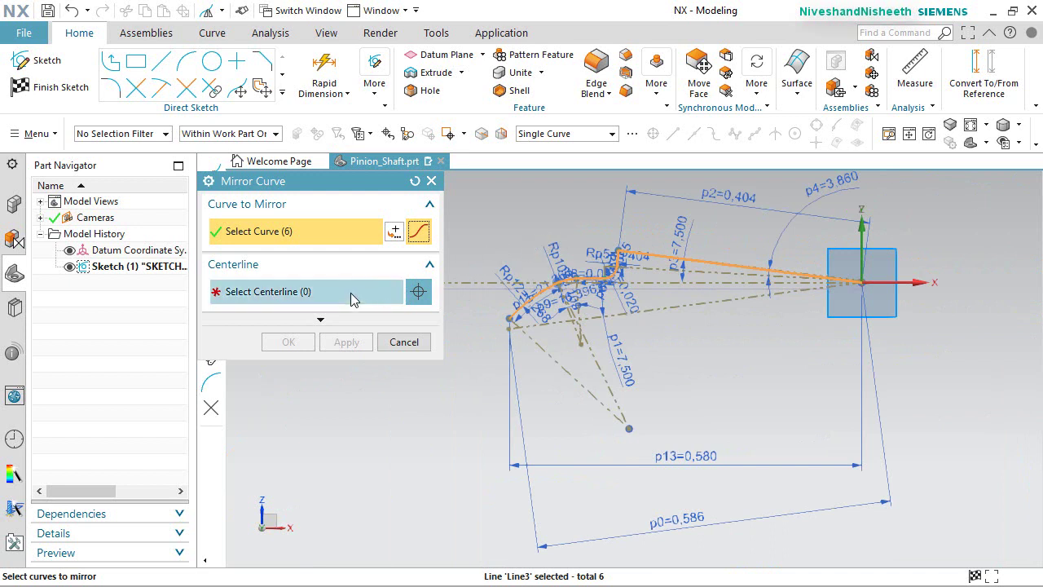
left_click(297, 292)
left_click(676, 309)
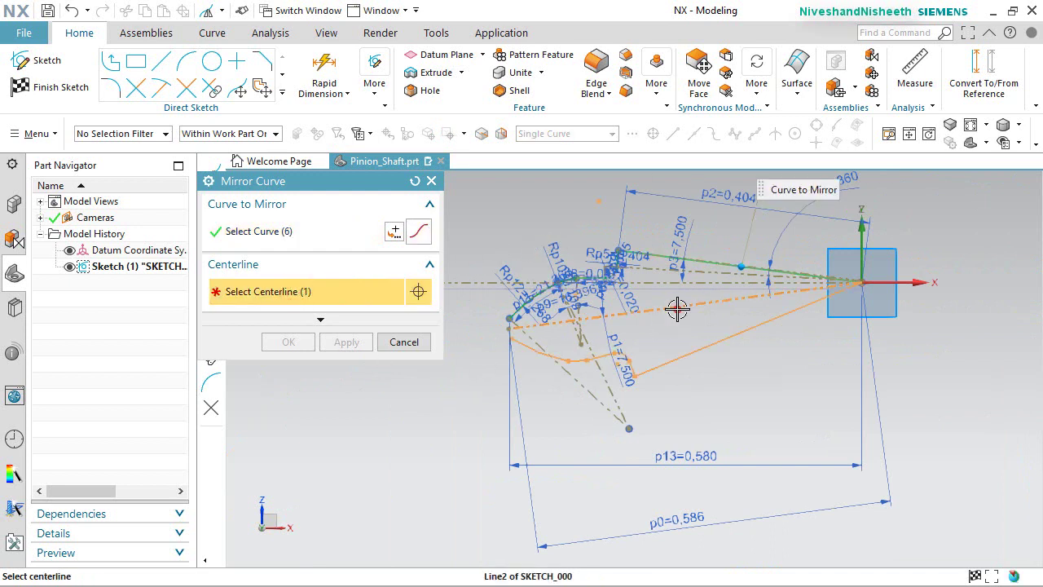
left_click(297, 344)
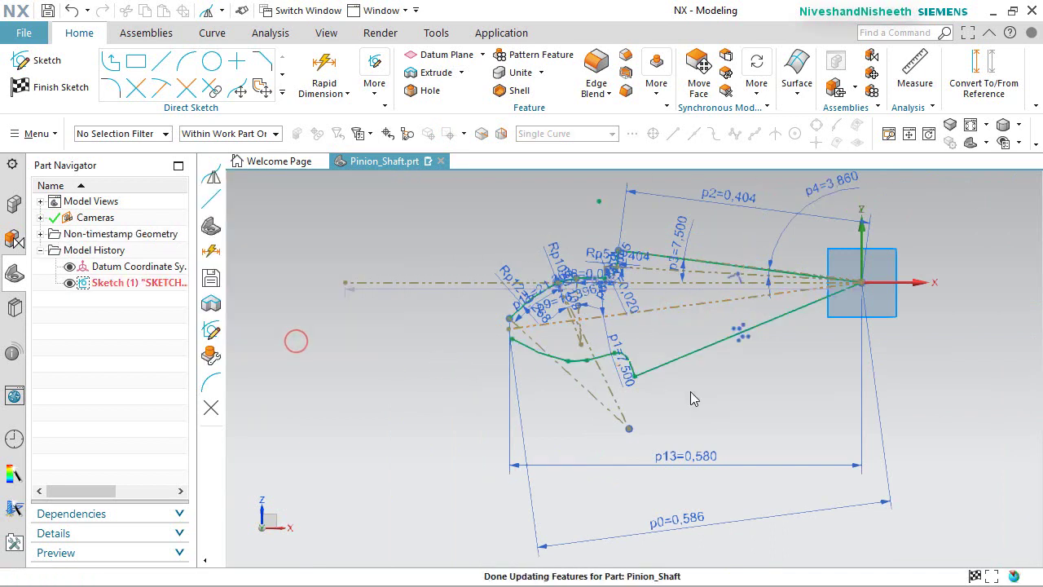
Draw a three-point arc closing the profile's open outer end, from the original curve's endpoint to the mirrored curve's endpoint.
scroll(692, 330, "up", 3)
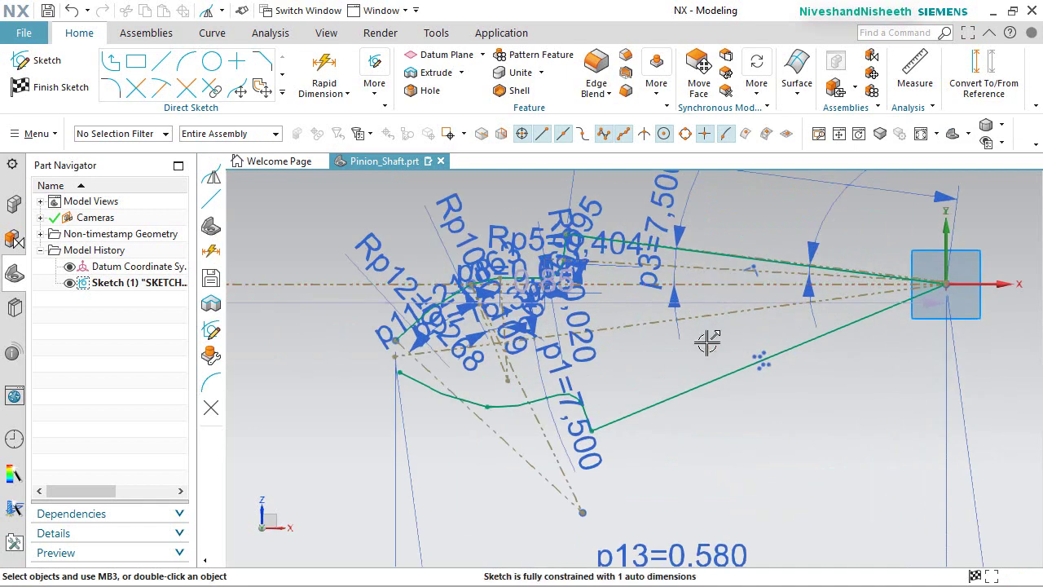
mouse_move(706, 345)
middle_mouse_down()
mouse_move(689, 328)
mouse_move(680, 337)
mouse_move(720, 366)
mouse_move(699, 342)
middle_mouse_up()
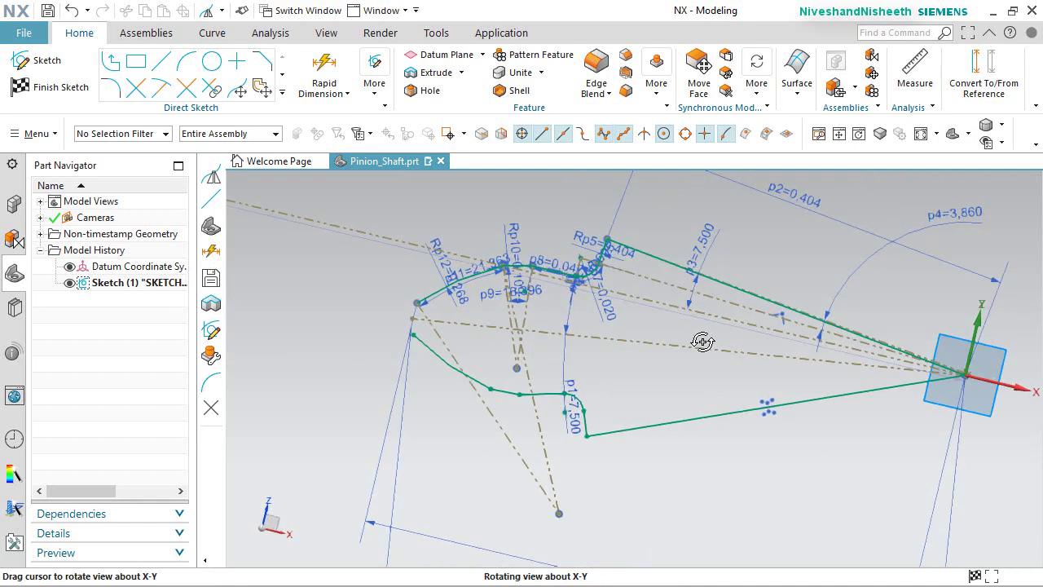
right_click_drag(786, 265, 760, 265)
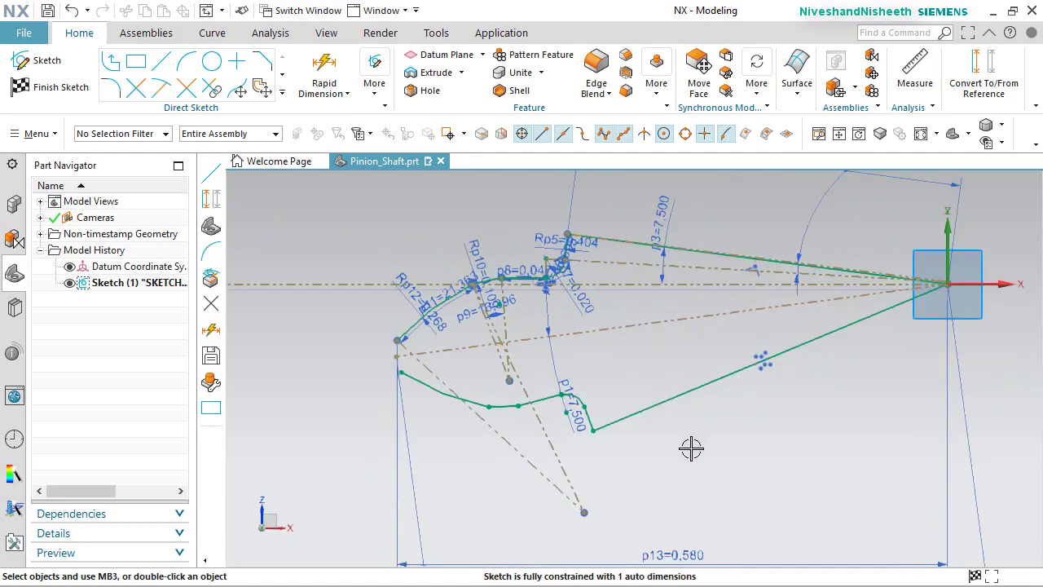
left_click(786, 486)
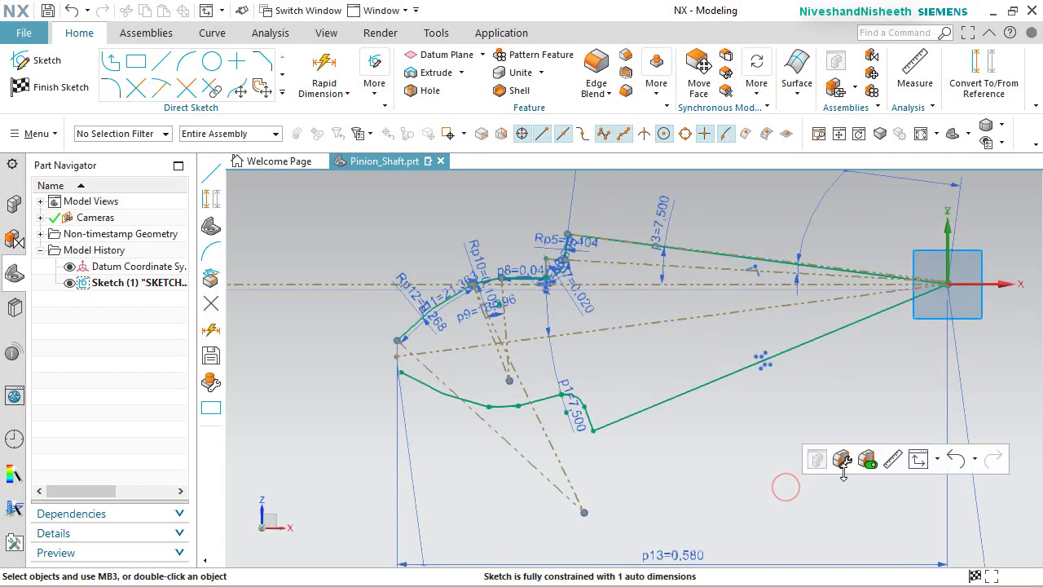
left_click(935, 461)
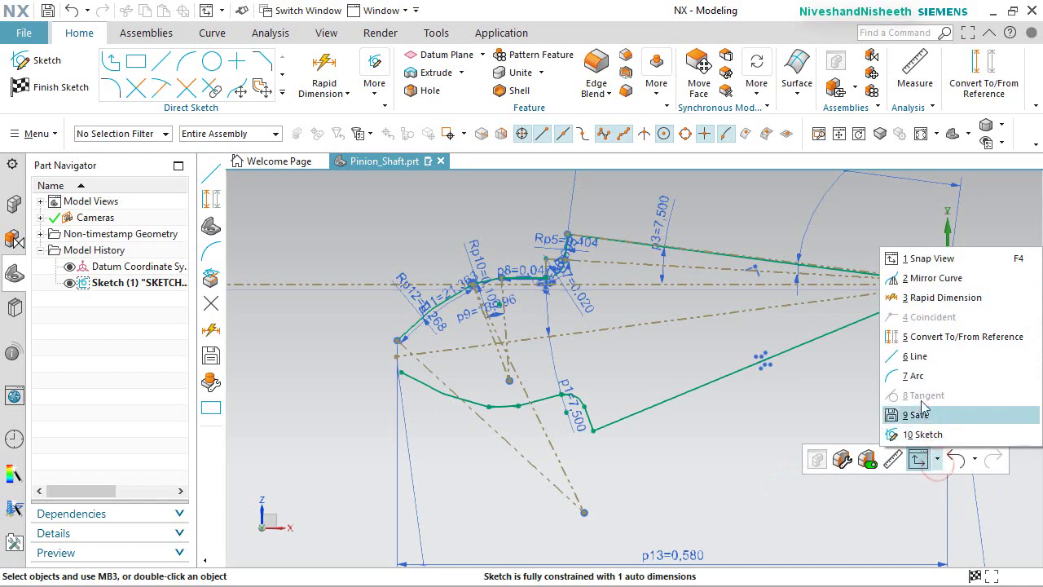
left_click(917, 376)
scroll(391, 354, "up", 5)
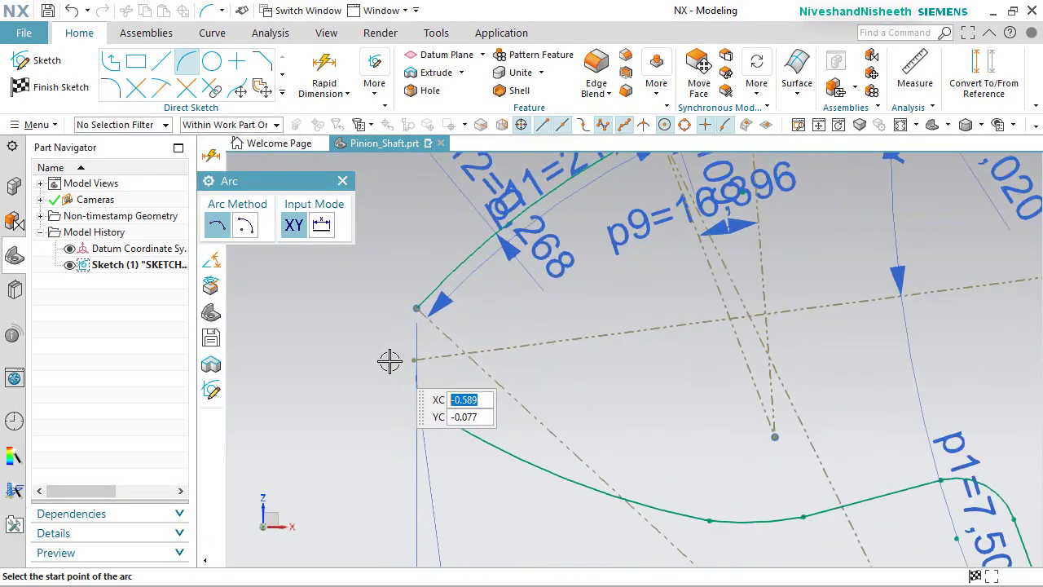
scroll(402, 343, "up", 2)
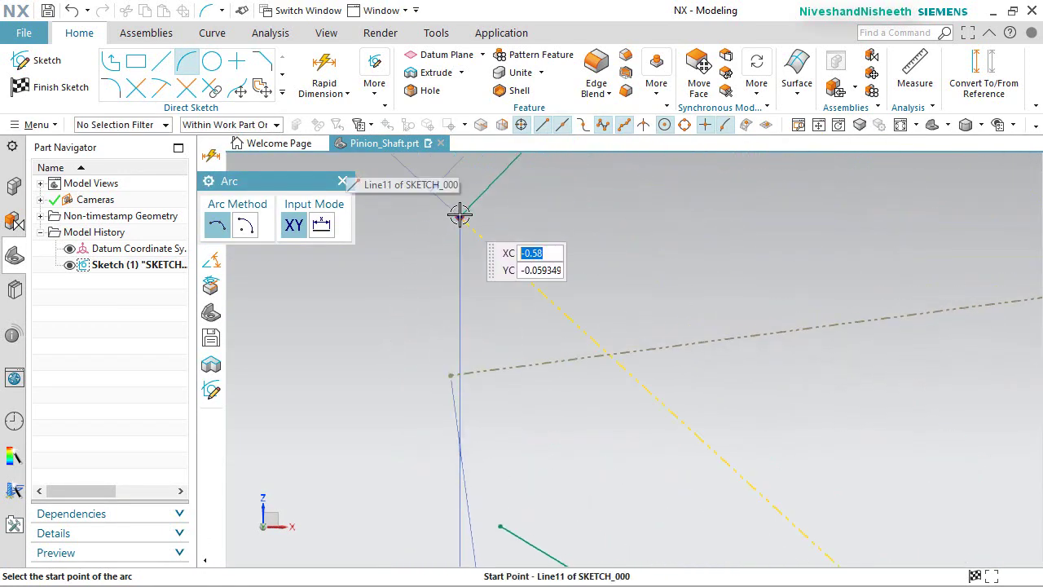
left_click(461, 214)
left_click(500, 526)
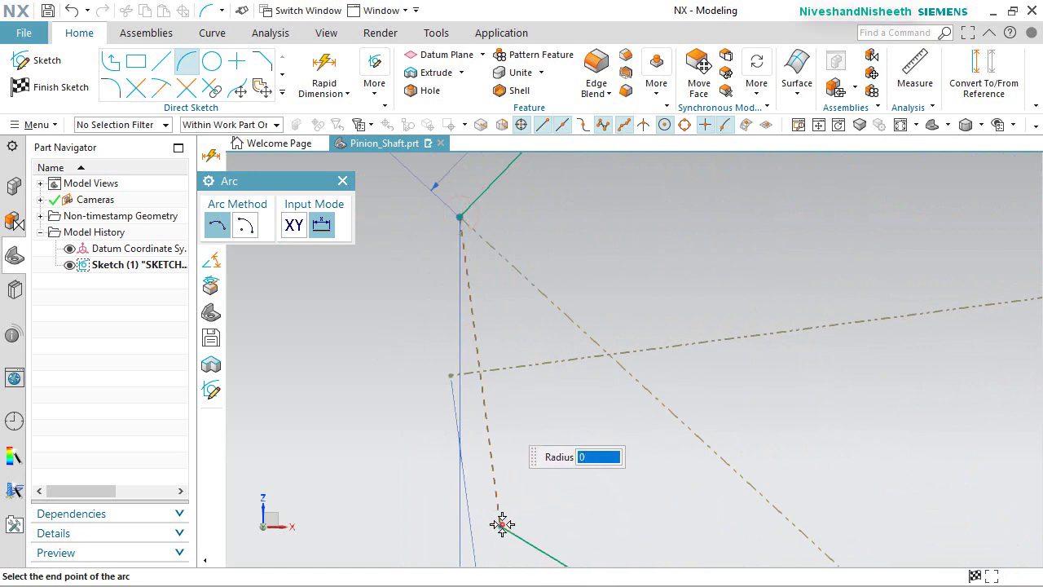
left_click(373, 364)
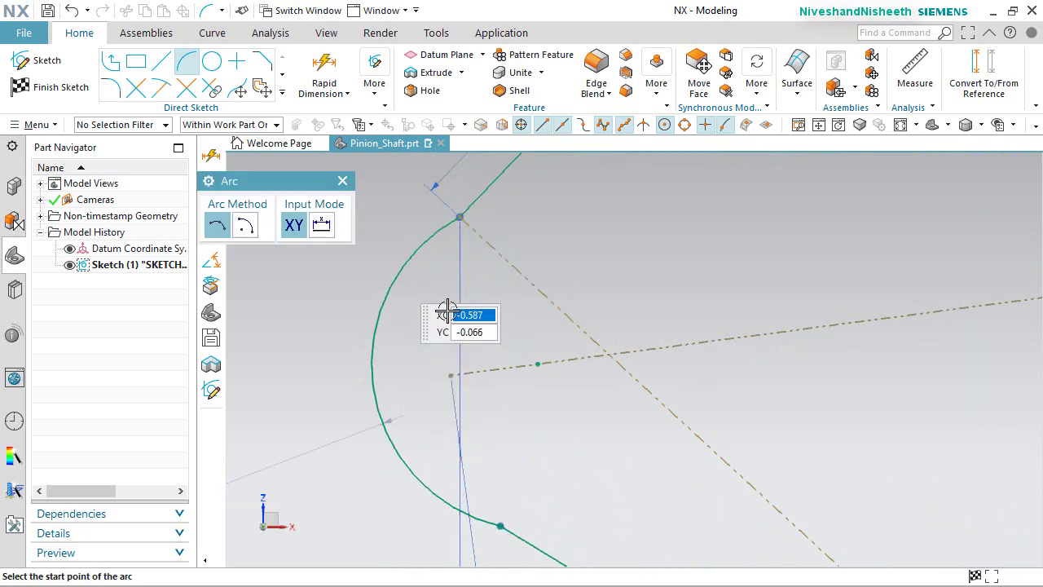
Dimension the closing arc at the profile's outer end with a radius of 0.586.
scroll(610, 324, "down", 3)
scroll(488, 309, "up", 1)
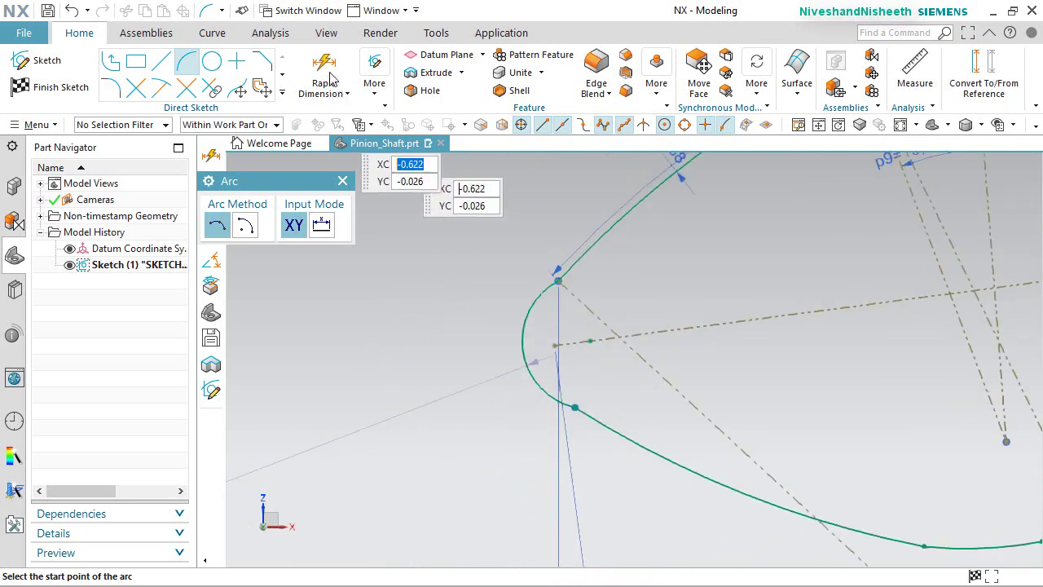
key("d")
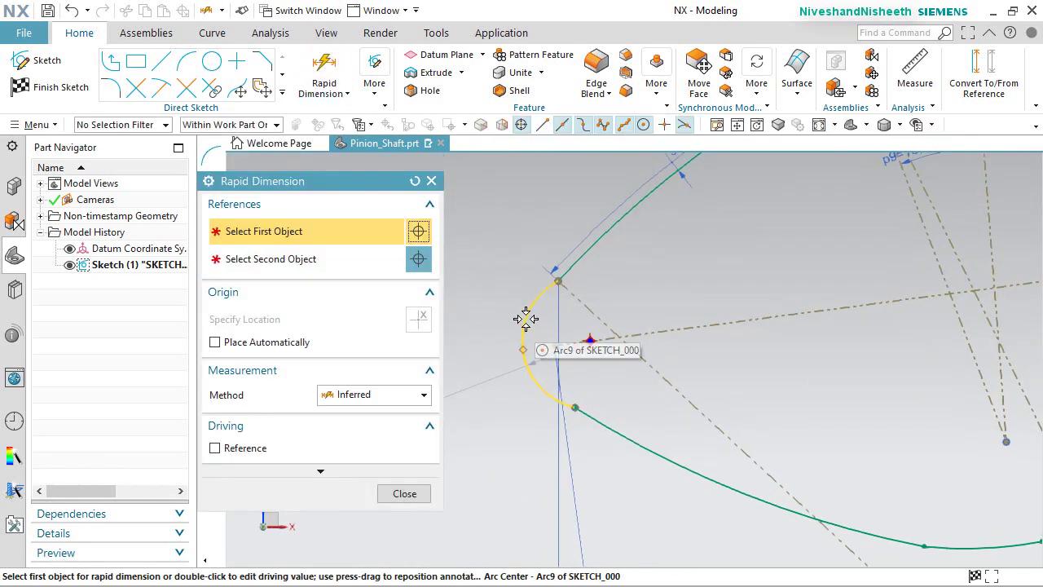
left_click(525, 318)
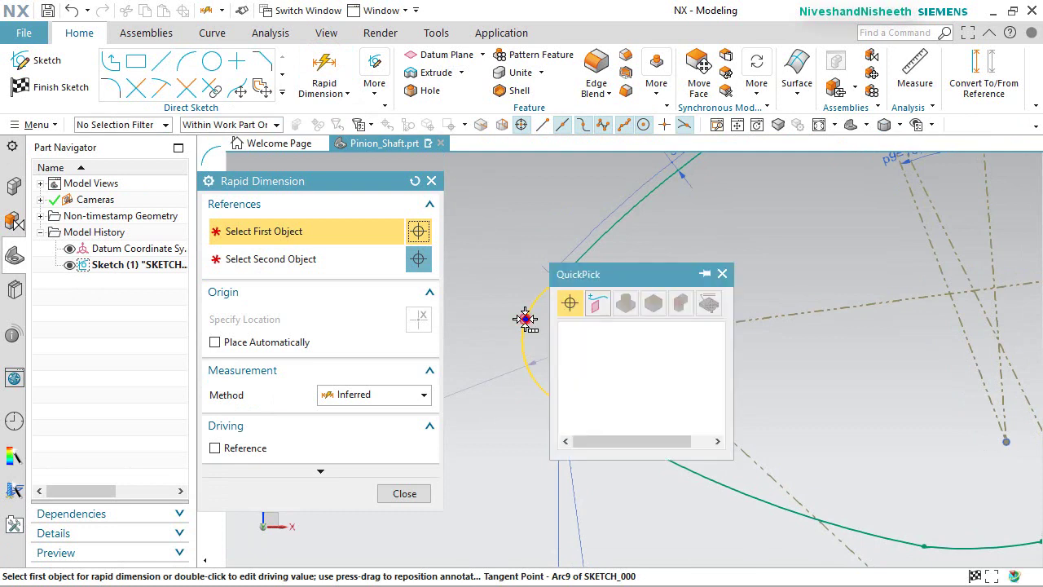
left_click(525, 342)
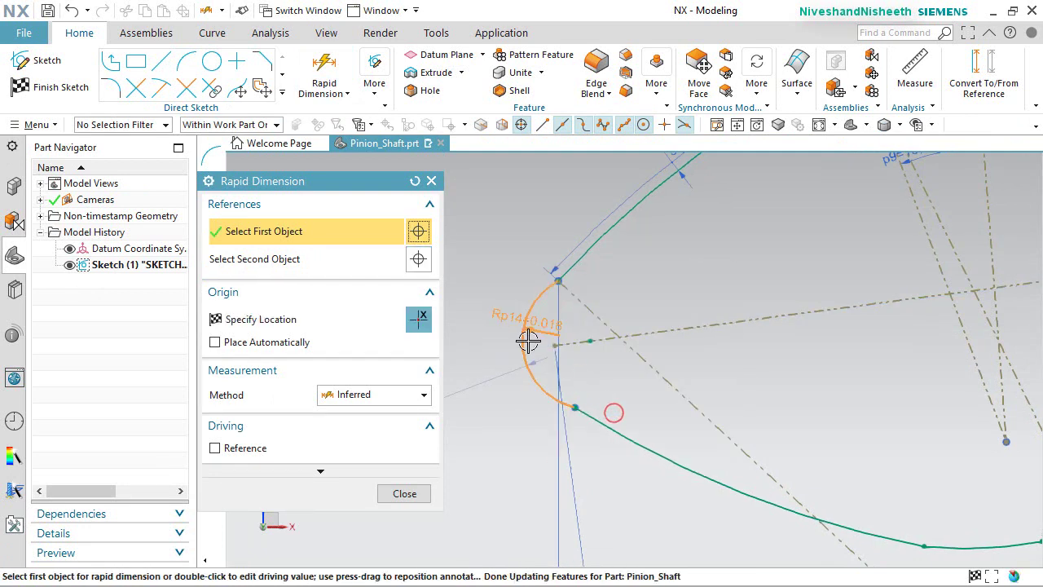
left_click(486, 317)
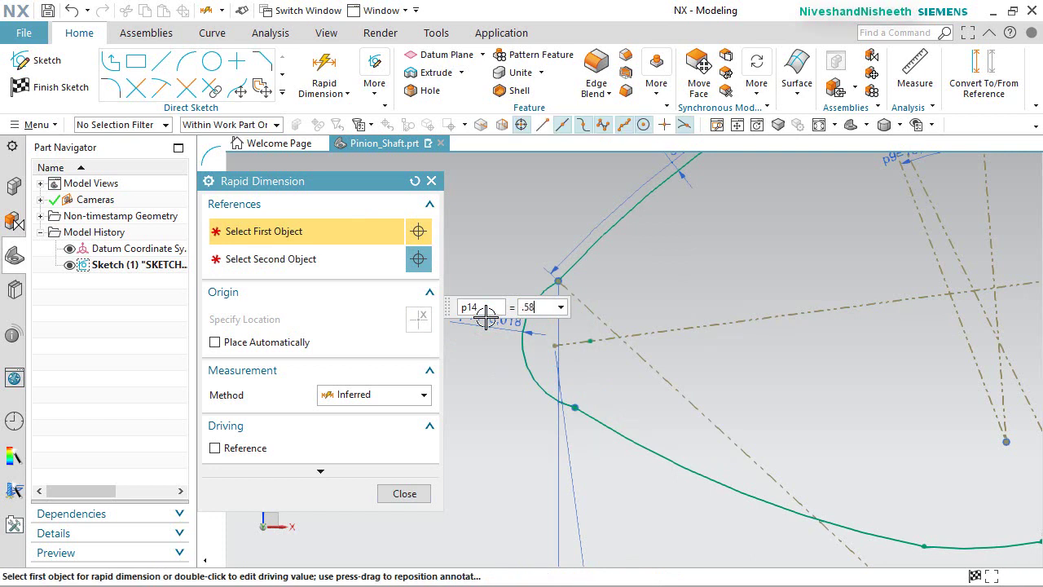
type(".586")
key("Return")
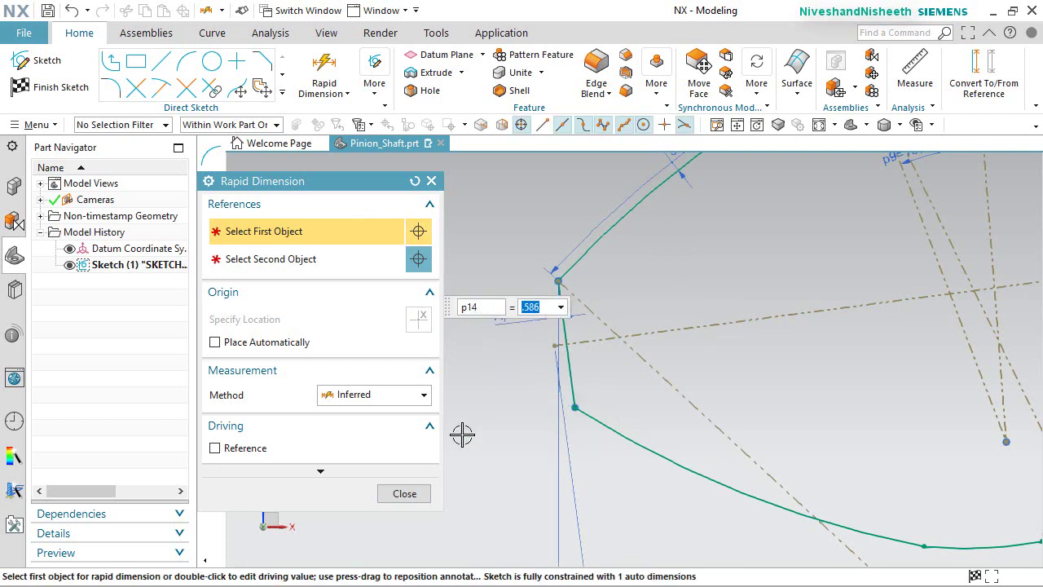
left_click(405, 494)
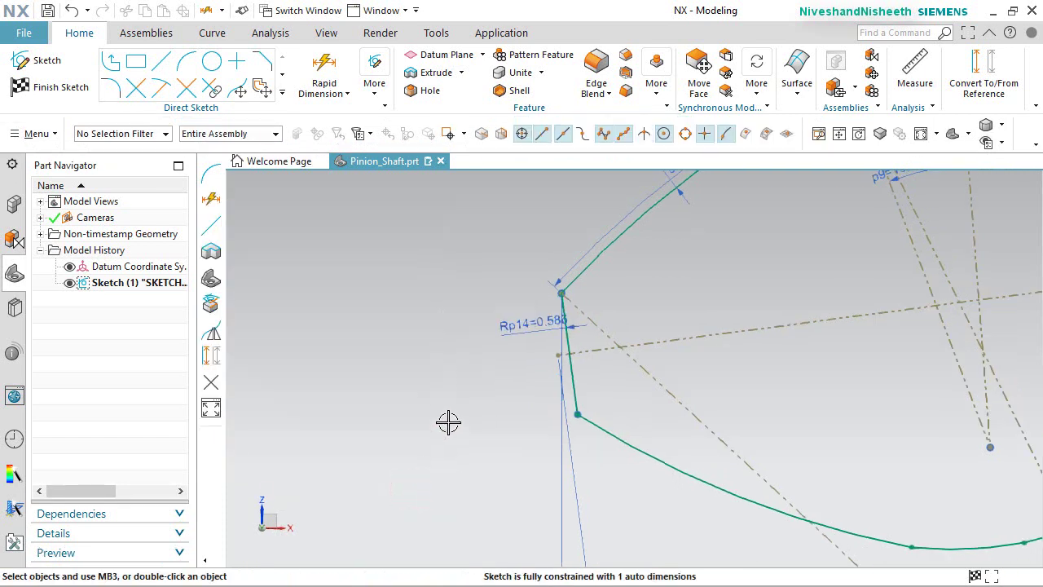
Dimension the full length of the horizontal reference line up to the origin and finish the sketch.
scroll(424, 375, "down", 3)
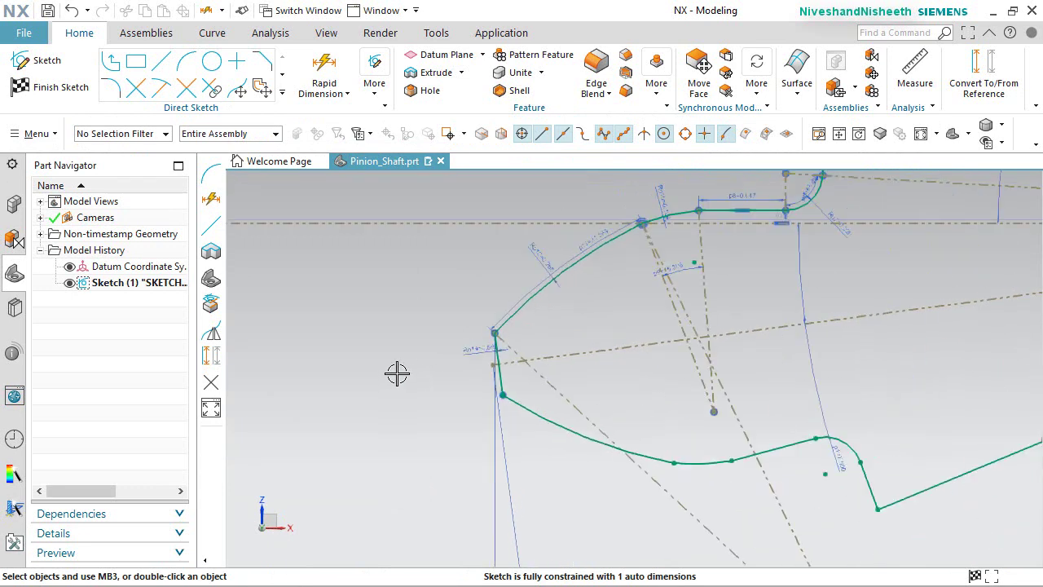
left_click(546, 483)
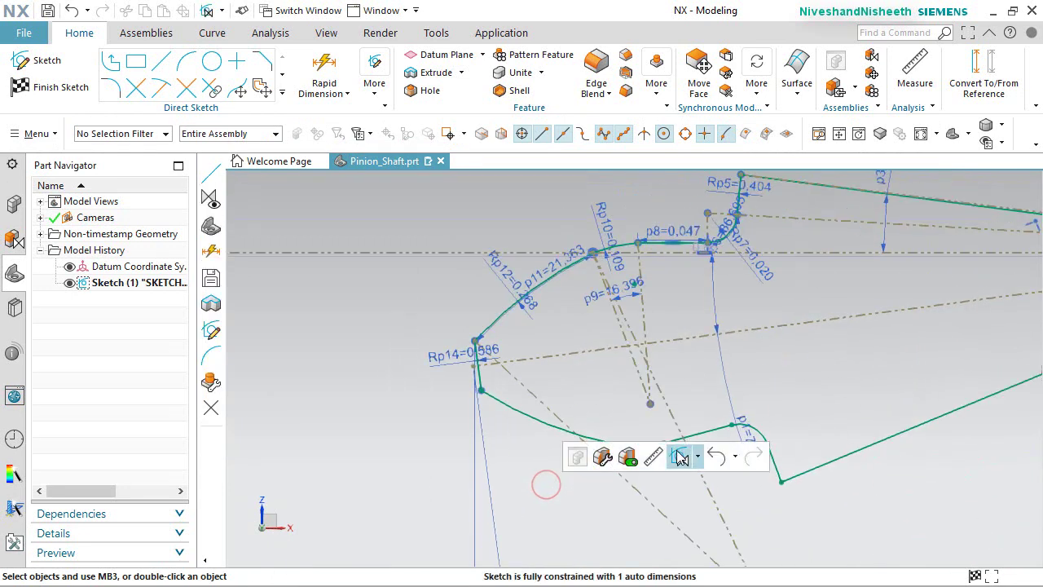
left_click(696, 459)
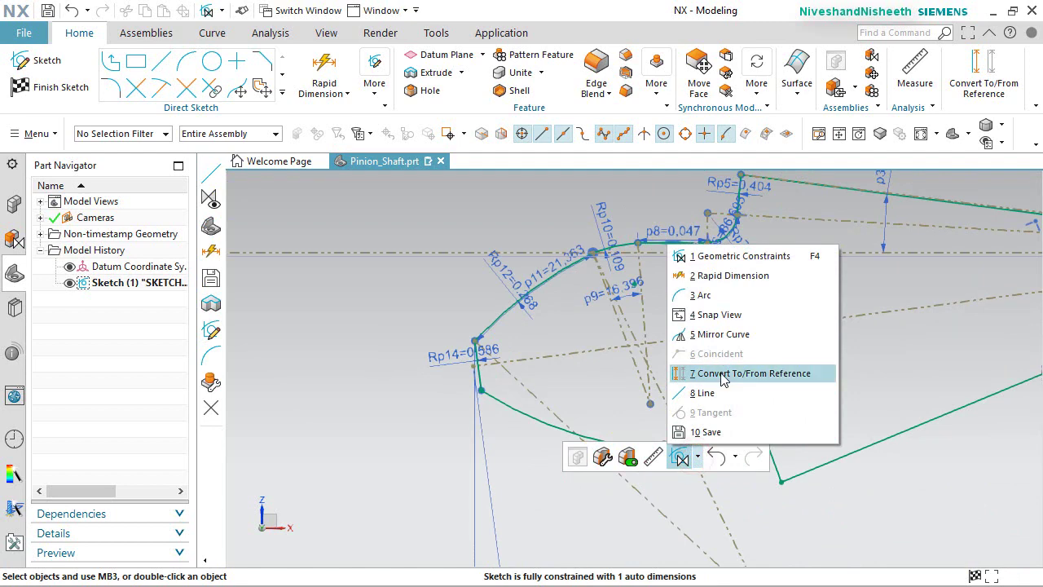
left_click(757, 281)
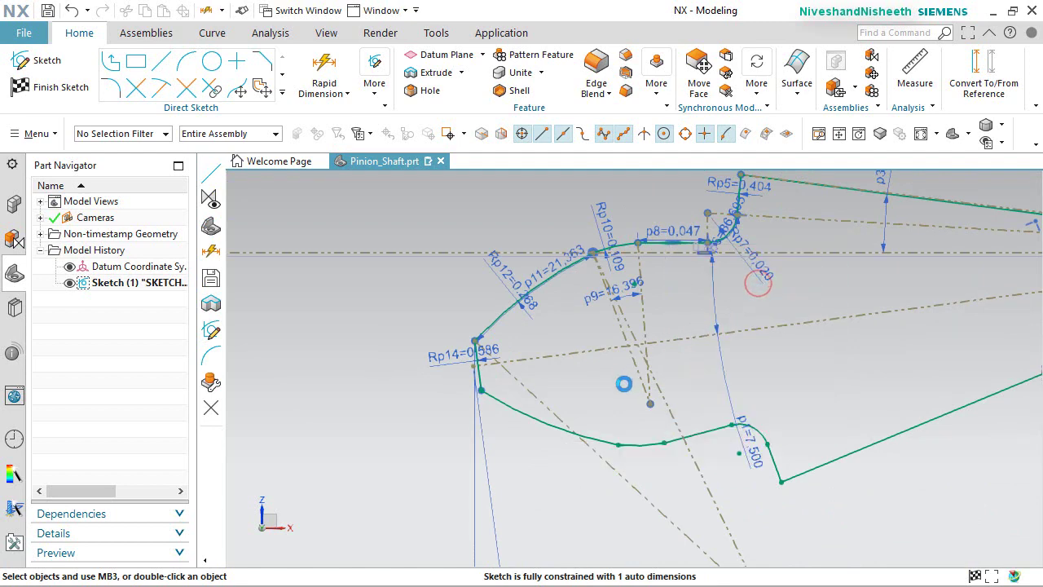
scroll(616, 382, "down", 4)
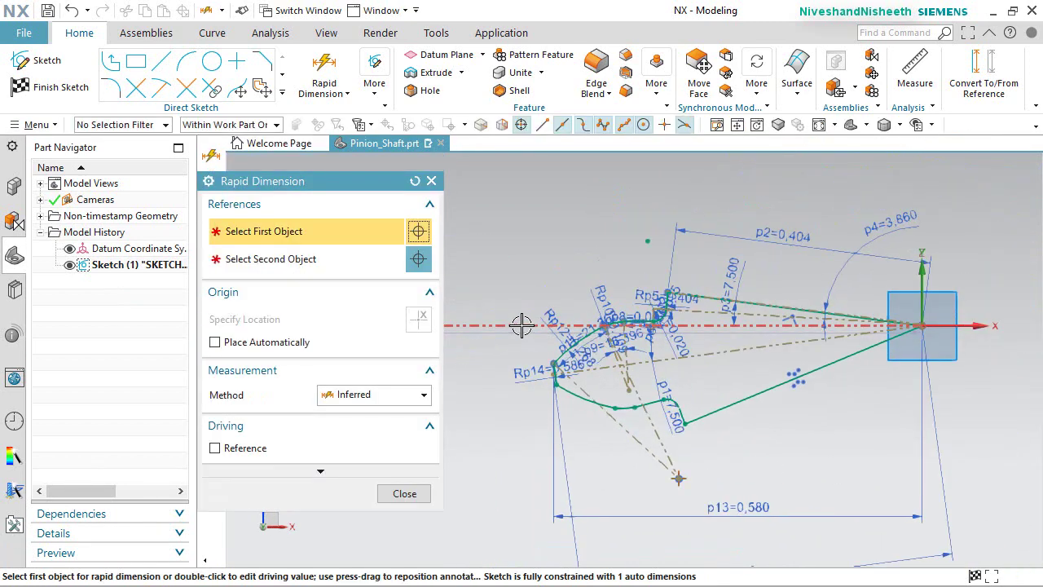
left_click(559, 287)
left_click(523, 326)
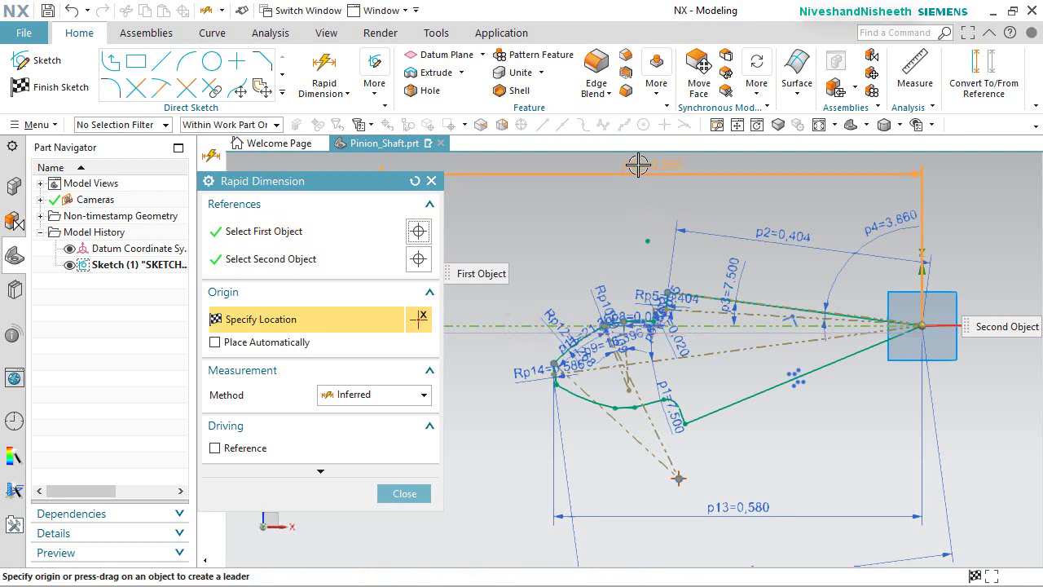
left_click(636, 164)
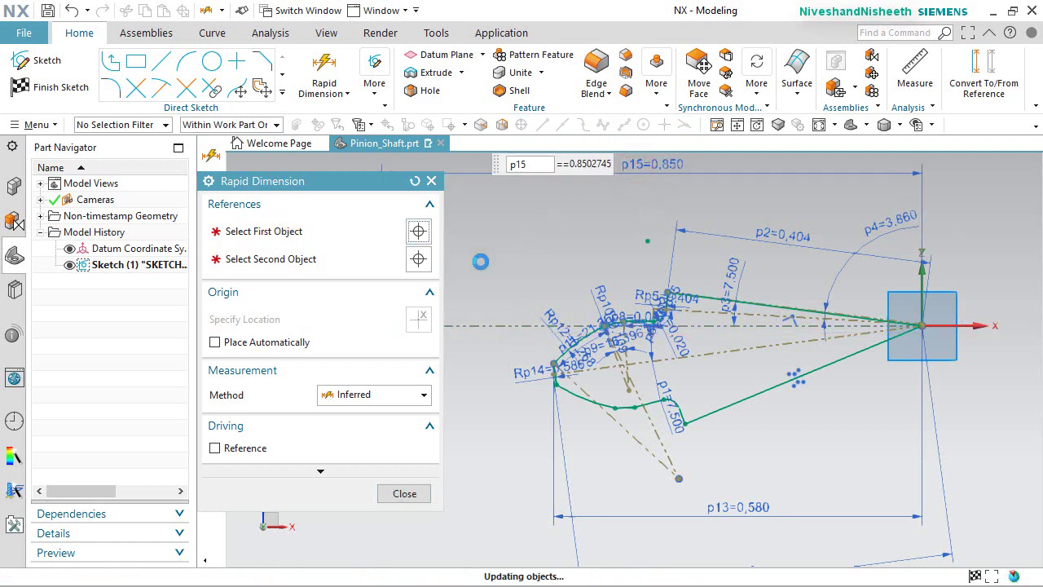
left_click(404, 493)
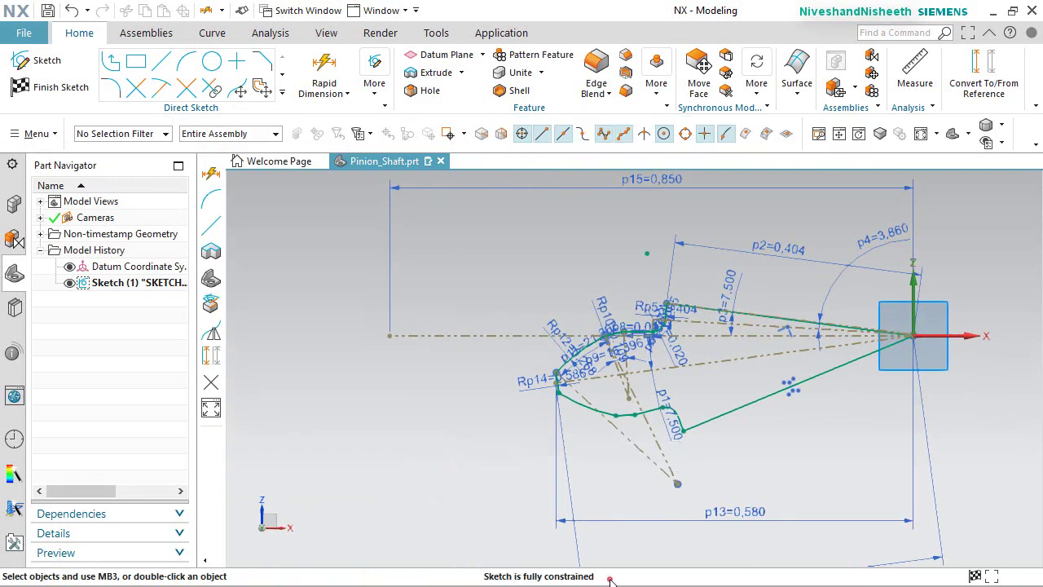
left_click(83, 93)
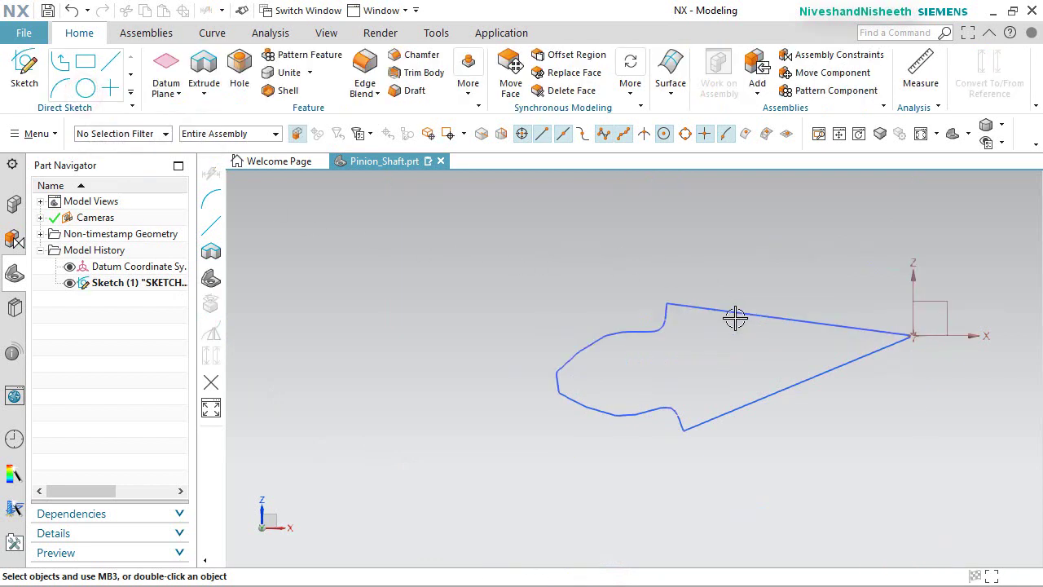
Extrude the closed tooth profile sketch 1 in along the positive Y direction, reversing the default direction.
right_click(862, 260)
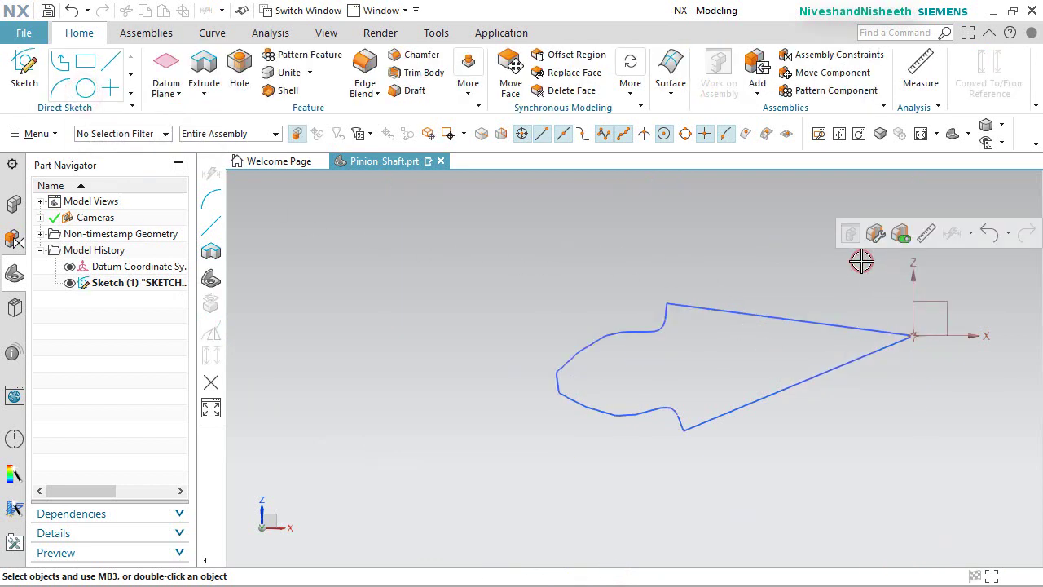
key("Home")
scroll(649, 335, "up", 2)
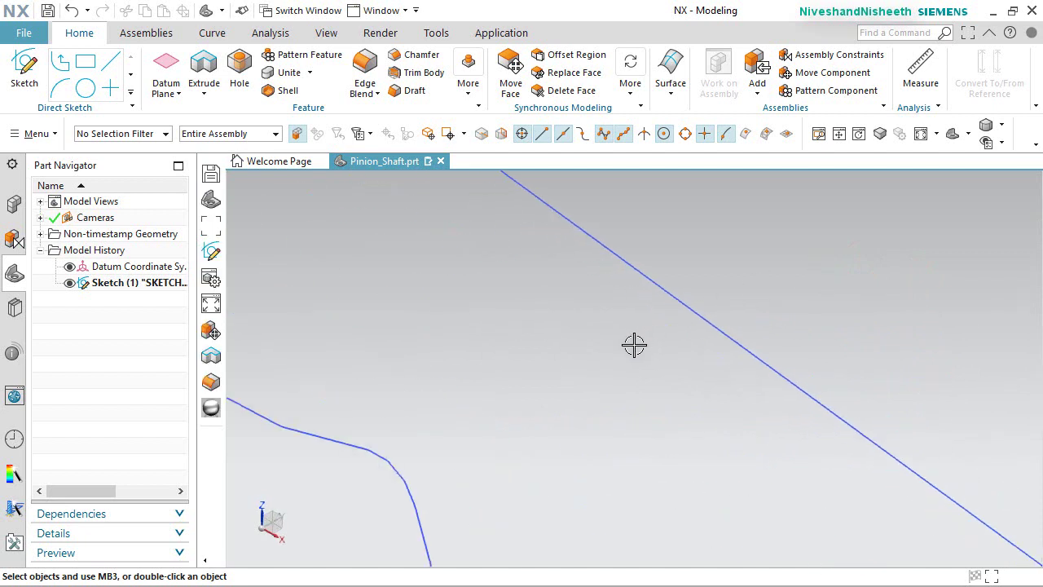
scroll(633, 345, "down", 5)
left_click(203, 63)
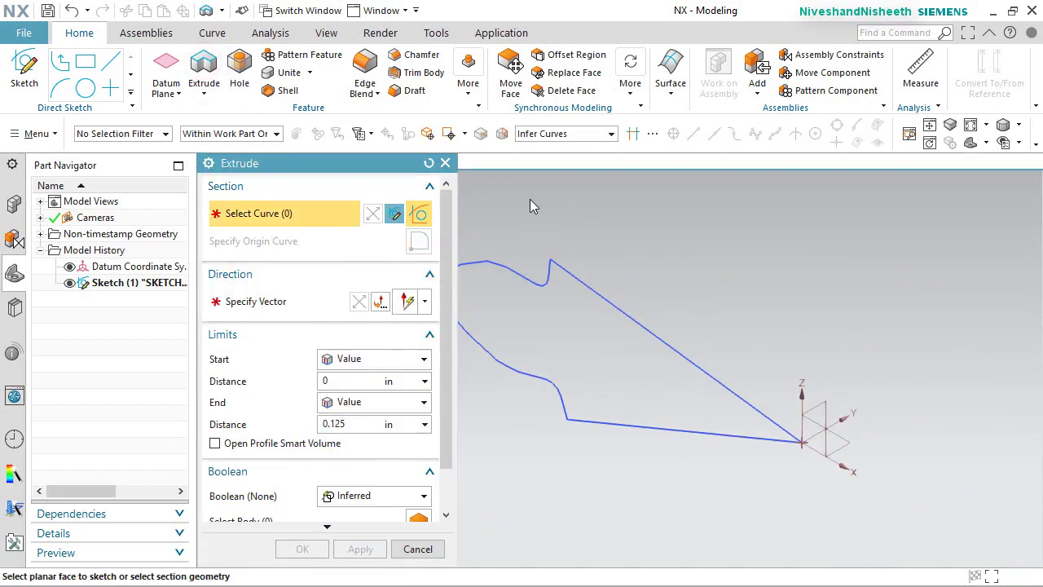
left_click(577, 277)
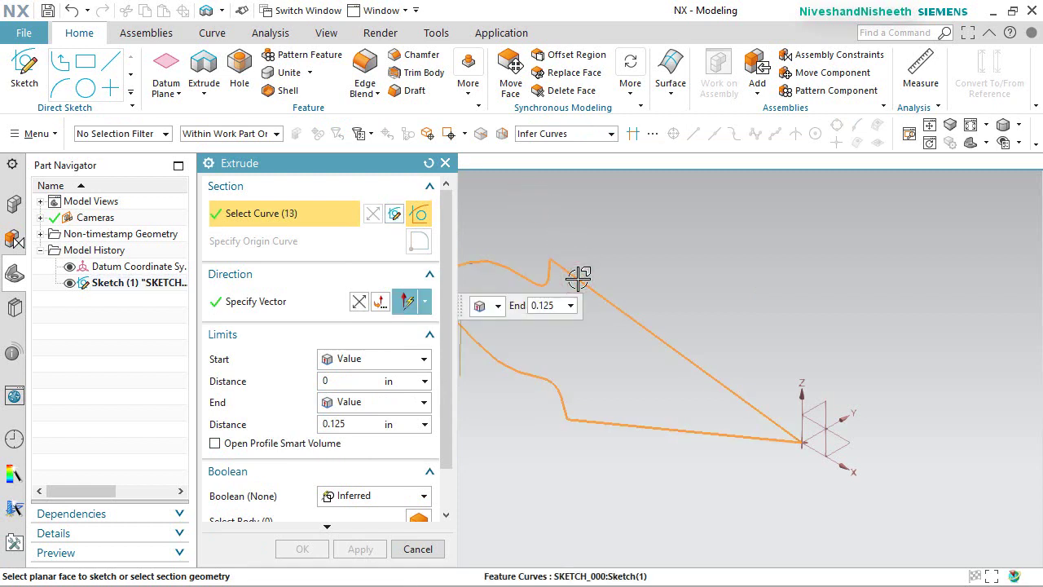
middle_click_drag(762, 317, 770, 322)
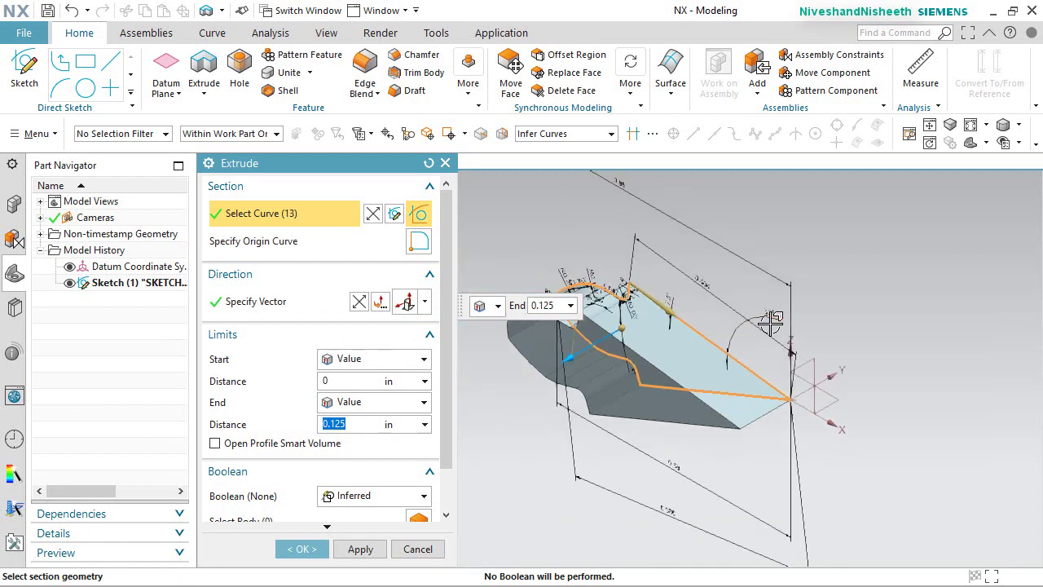
left_click(360, 302)
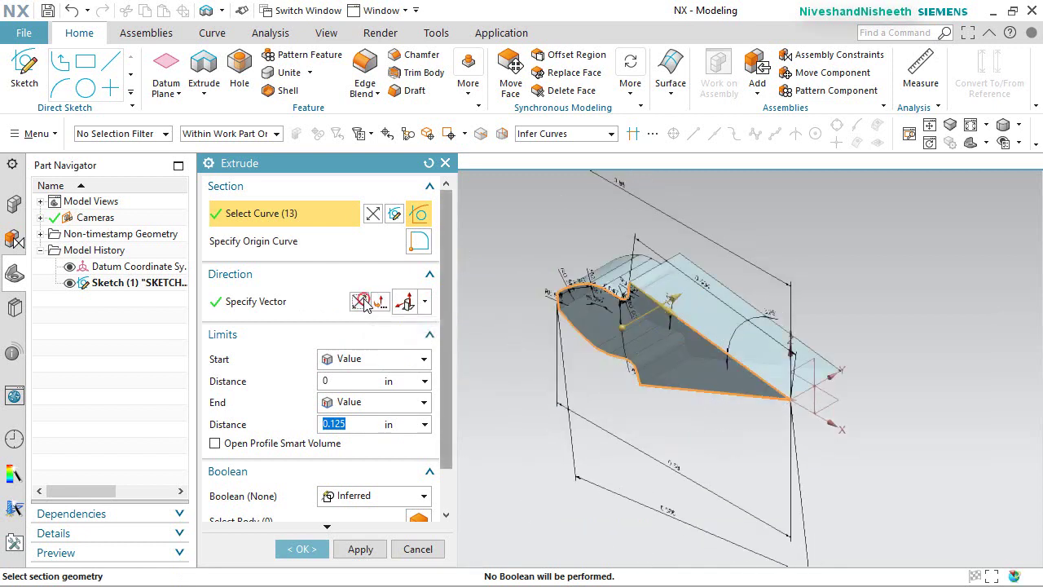
double_click(356, 425)
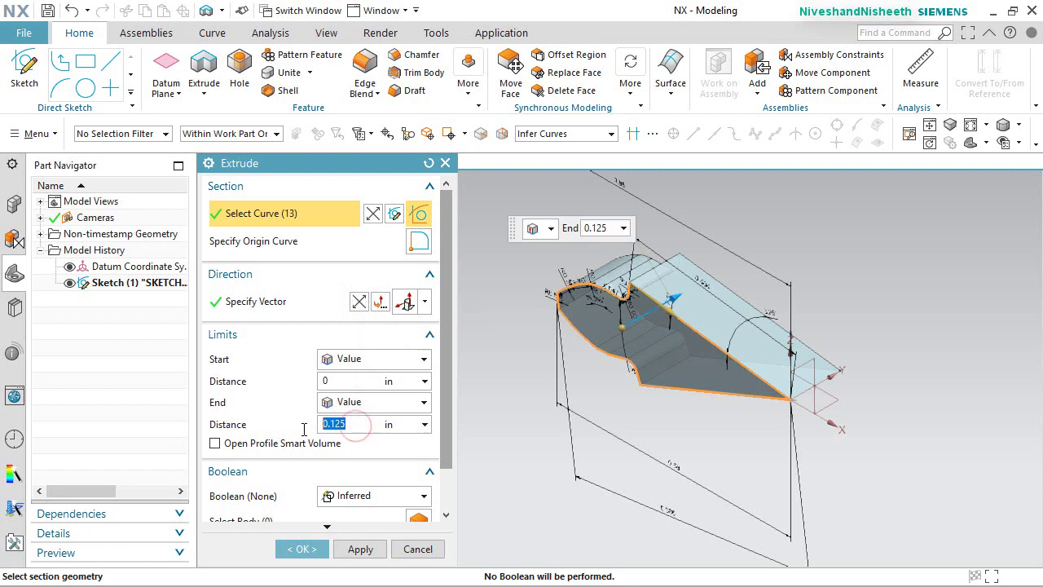
type("1")
key("Return")
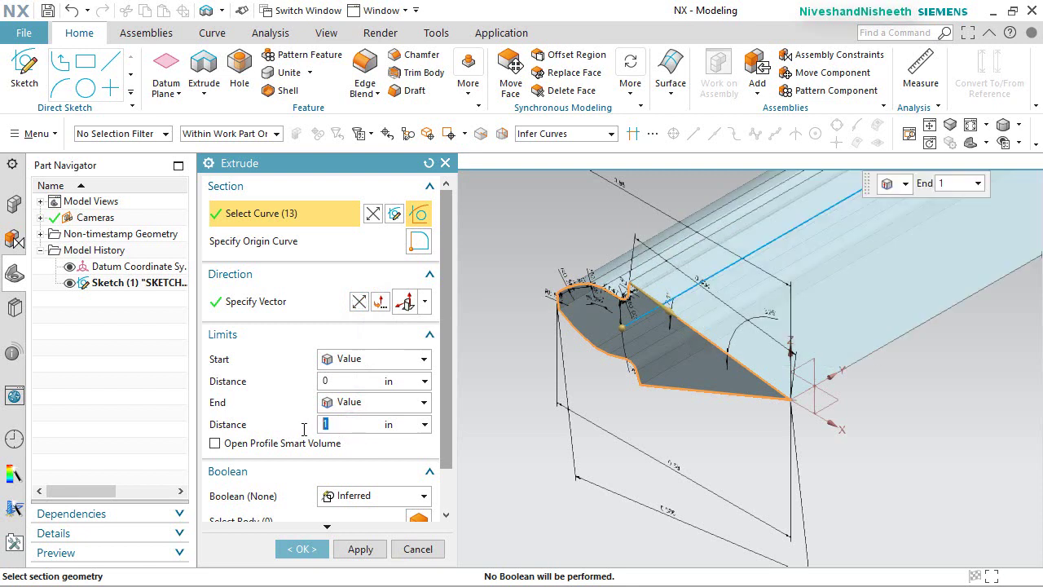
left_click(302, 549)
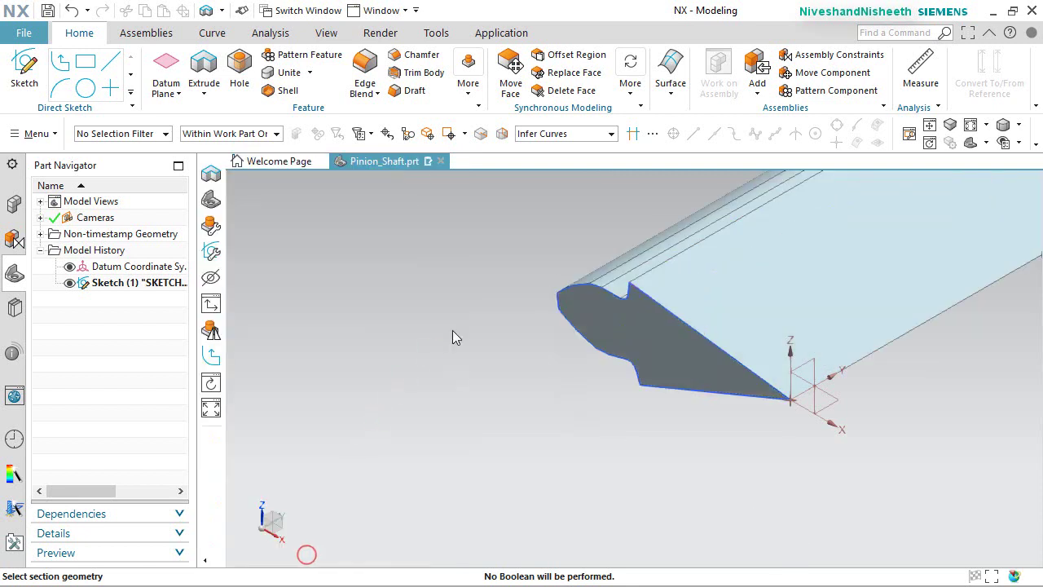
Hide the tooth profile sketch and save the part.
left_click(69, 282)
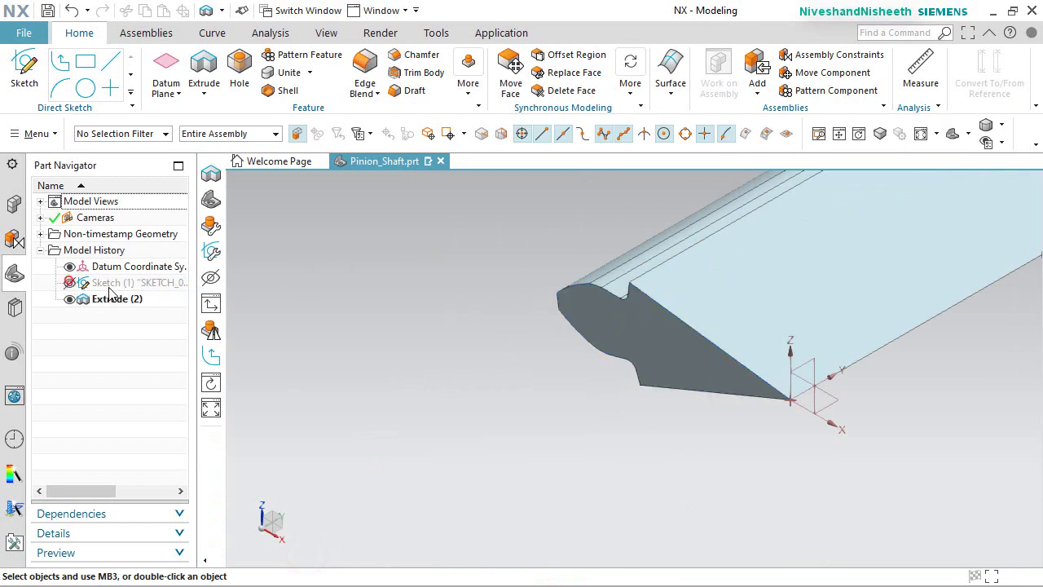
left_click(921, 134)
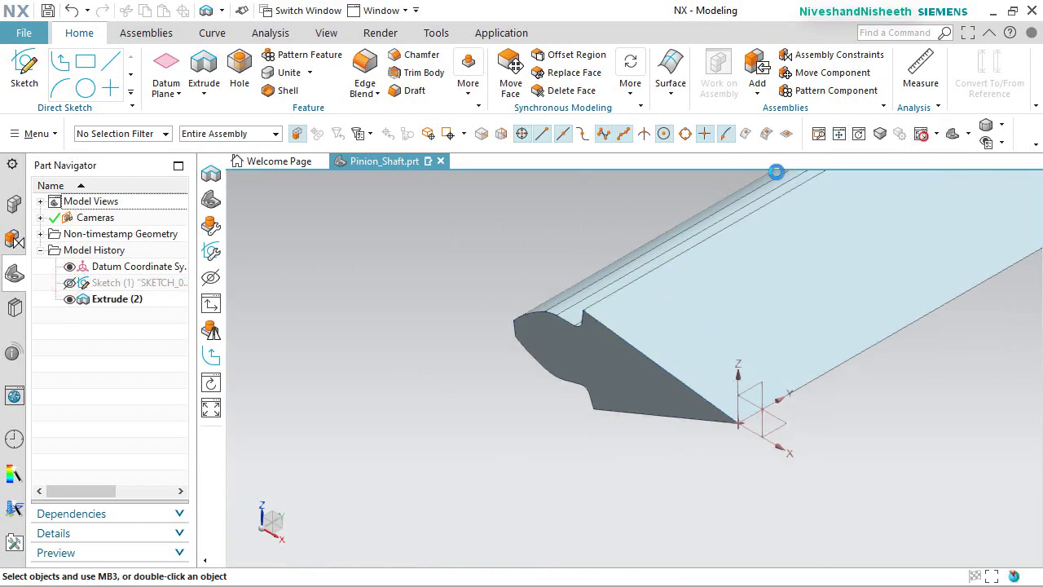
mouse_move(470, 266)
middle_mouse_down()
mouse_move(601, 414)
mouse_move(656, 384)
mouse_move(671, 361)
mouse_move(726, 356)
mouse_move(777, 326)
mouse_move(733, 317)
mouse_move(646, 337)
mouse_move(559, 326)
middle_mouse_up()
key("ctrl+s")
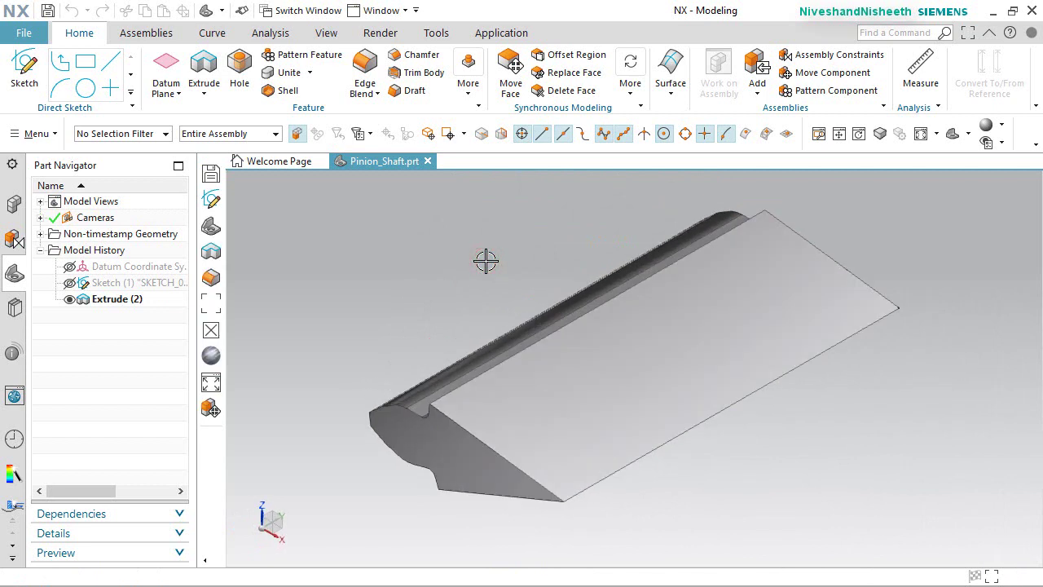
key("ctrl+s")
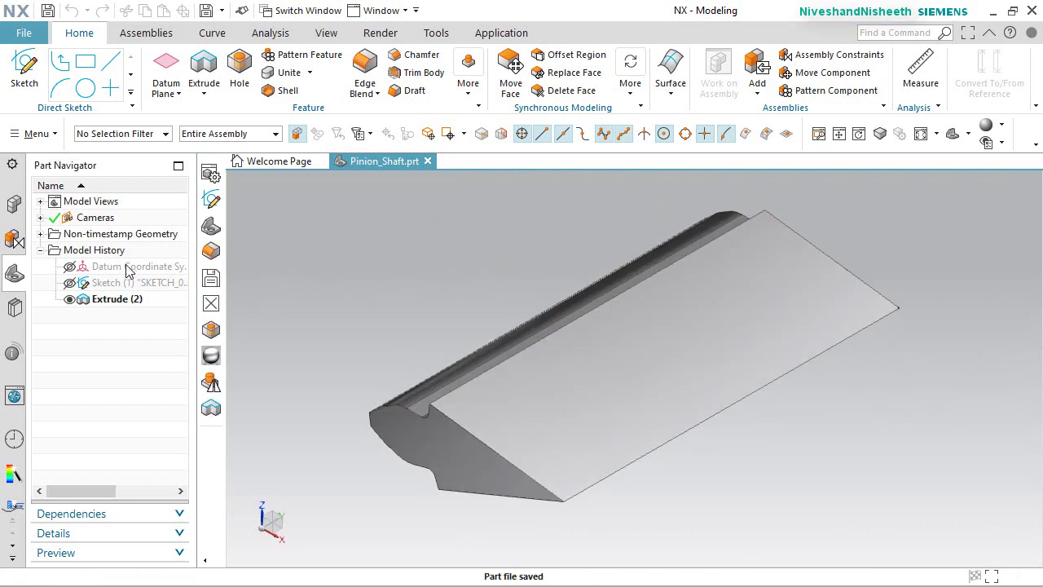
Show the datum coordinate system and start a circular feature pattern of the extruded tooth.
left_click(70, 267)
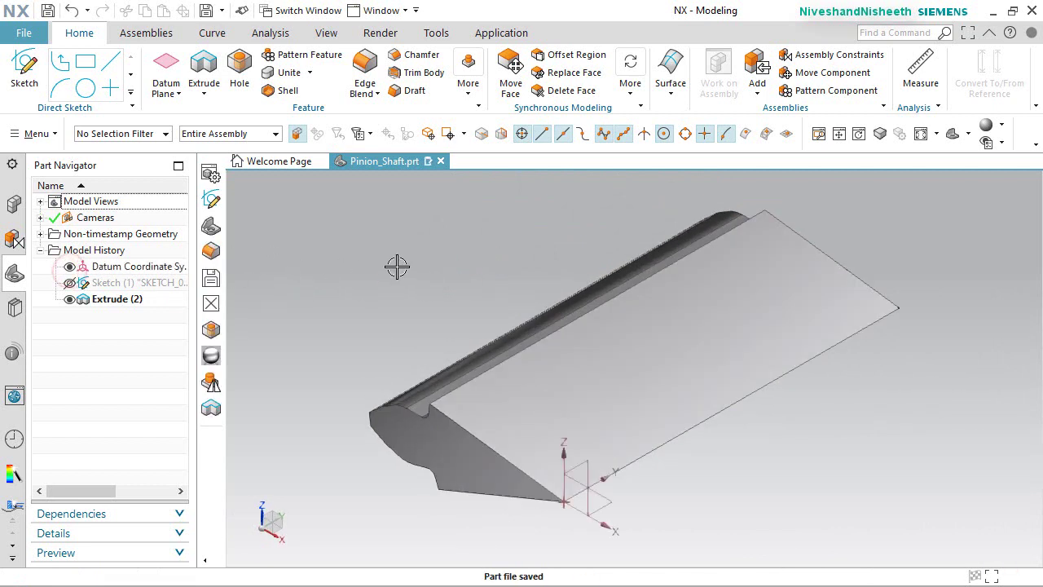
left_click(525, 276)
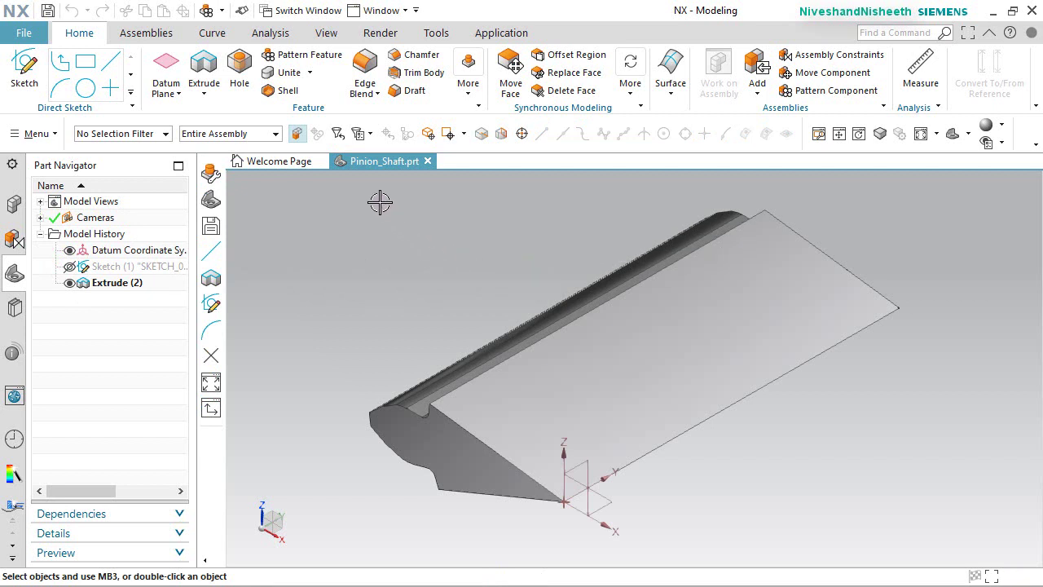
left_click(298, 54)
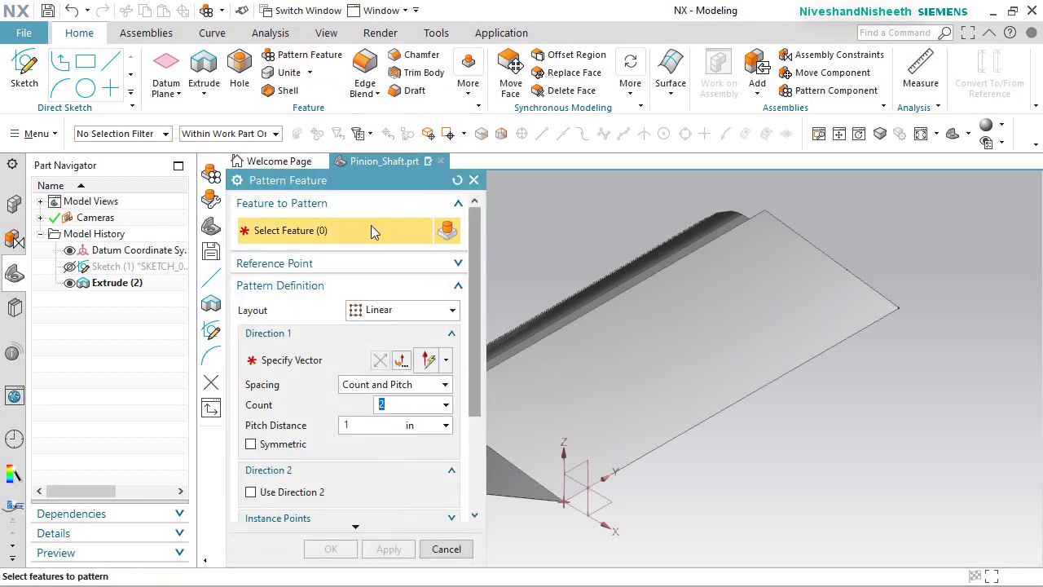
left_click(119, 283)
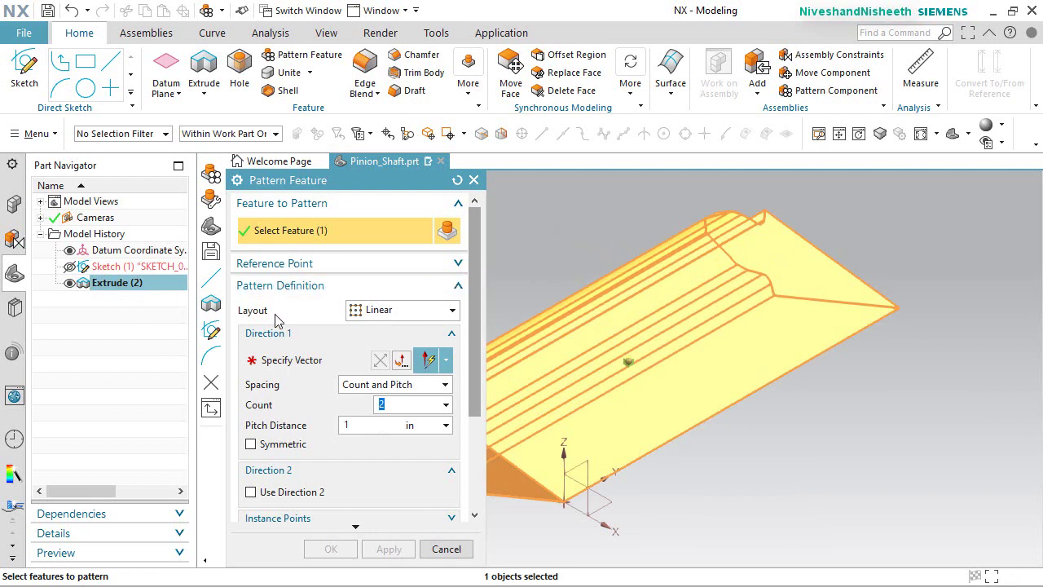
left_click(407, 316)
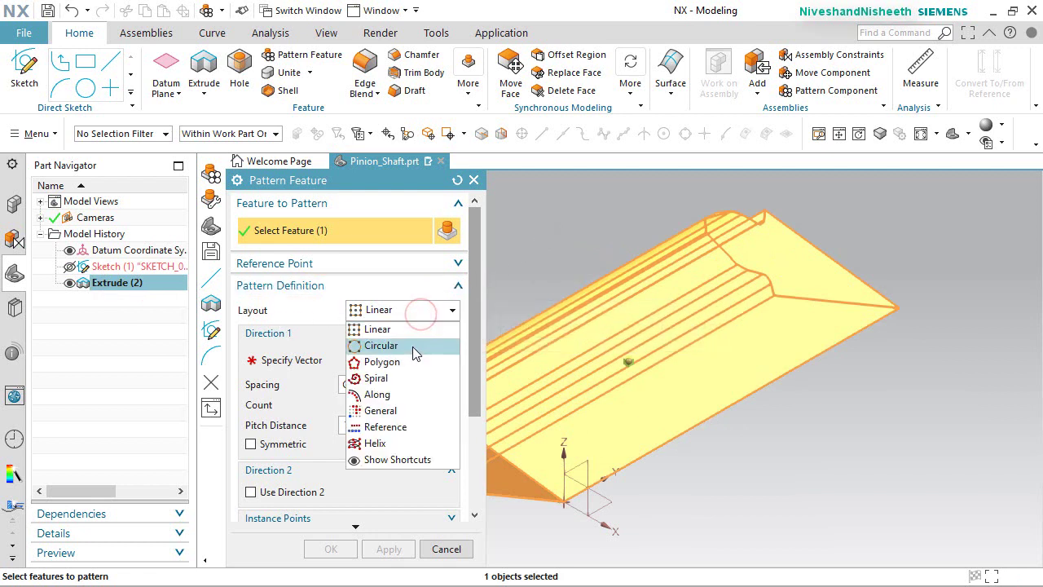
left_click(412, 347)
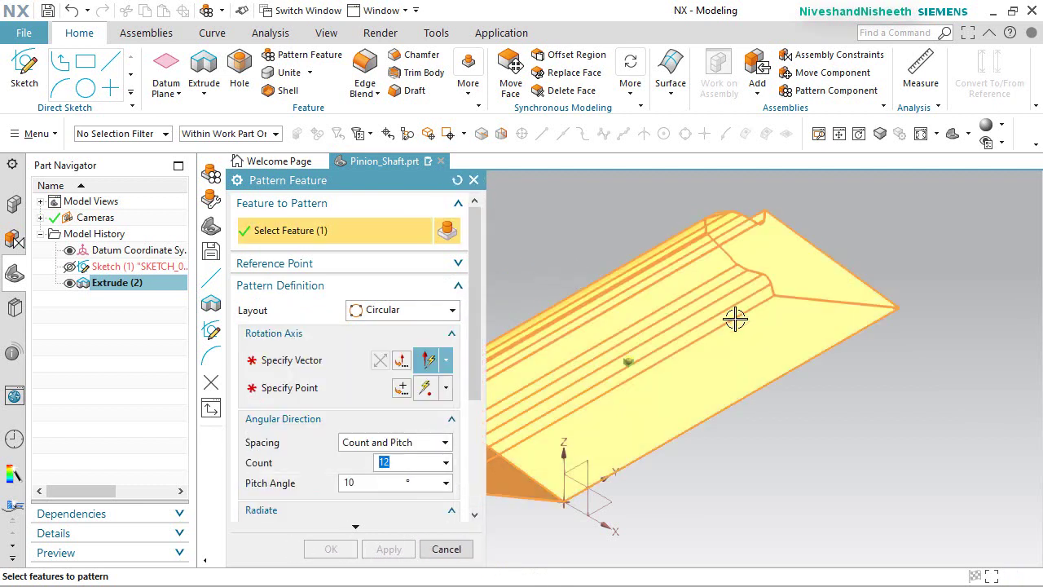
scroll(711, 326, "down", 2)
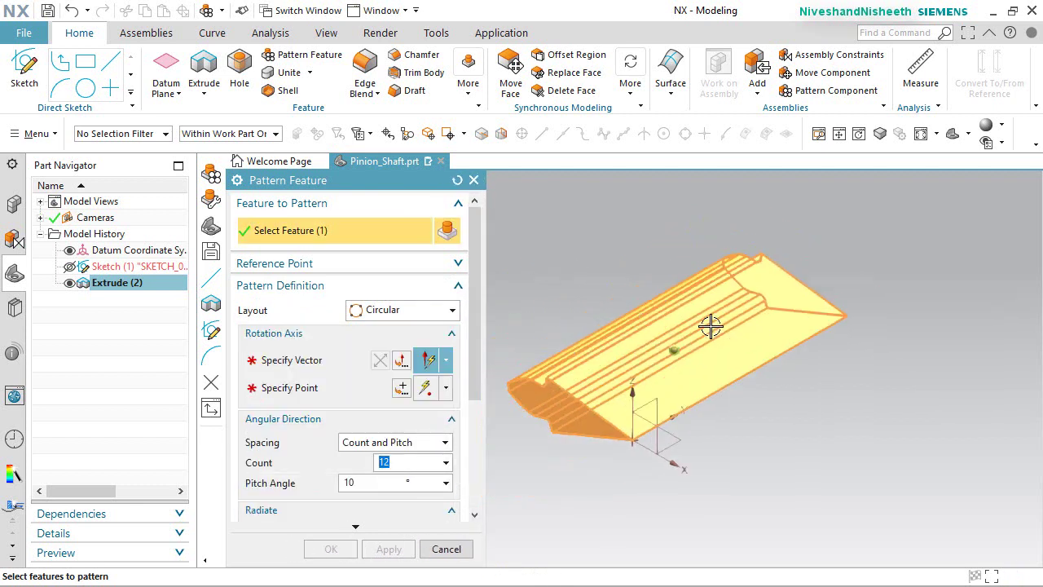
Use the tooth's long straight edge through the origin as the pattern's rotation axis.
left_click(293, 362)
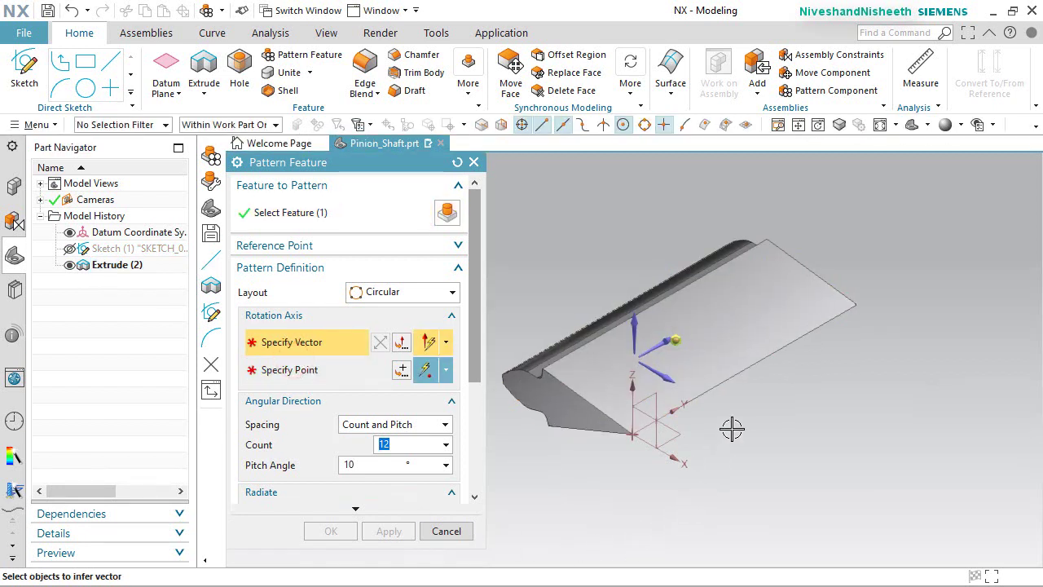
left_click(744, 377)
left_click(809, 389)
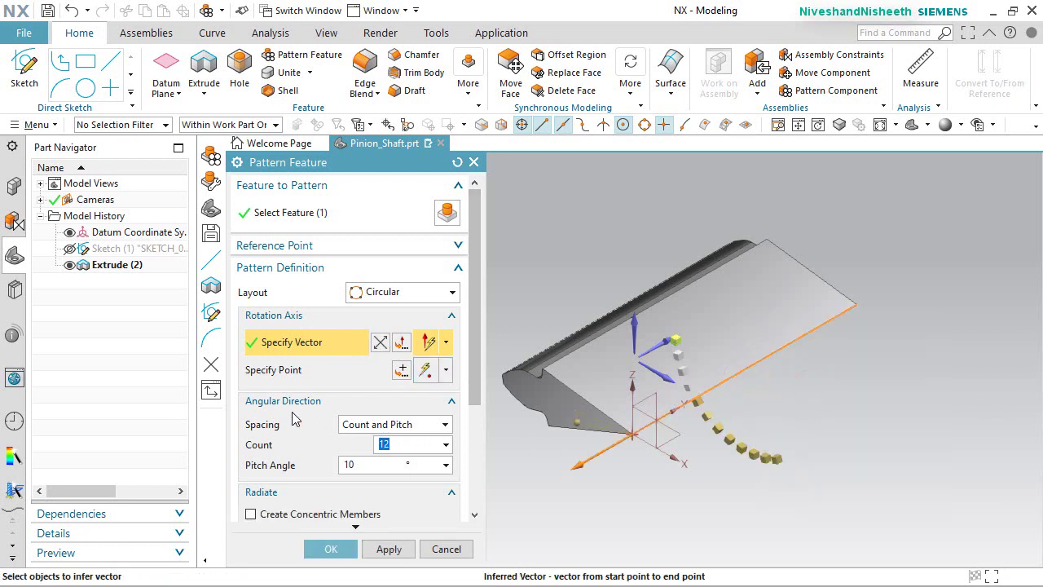
Space the 12 teeth by Count and Span over a 360° span angle and create the circular pattern.
left_click(447, 425)
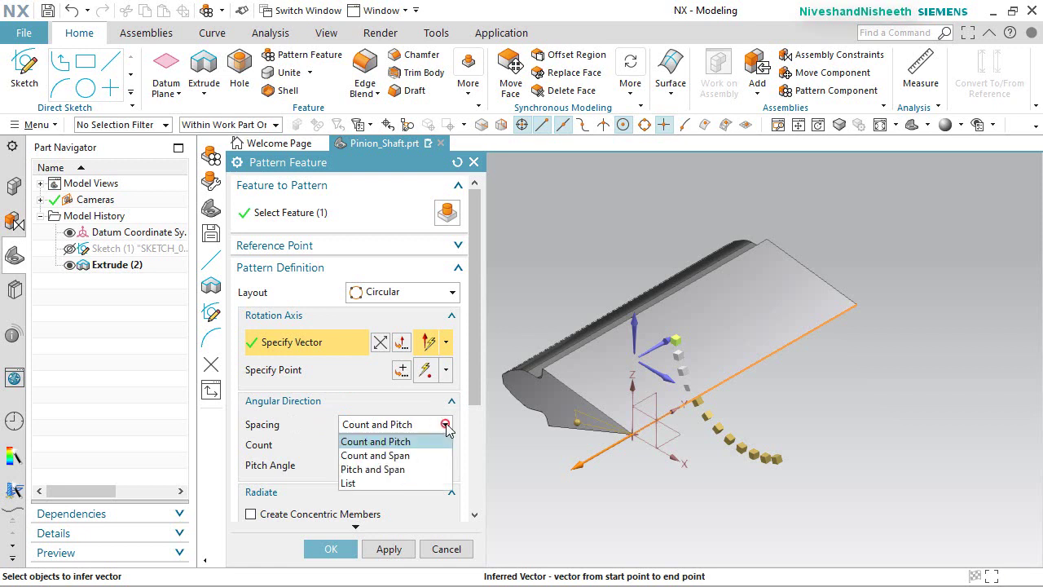
left_click(409, 455)
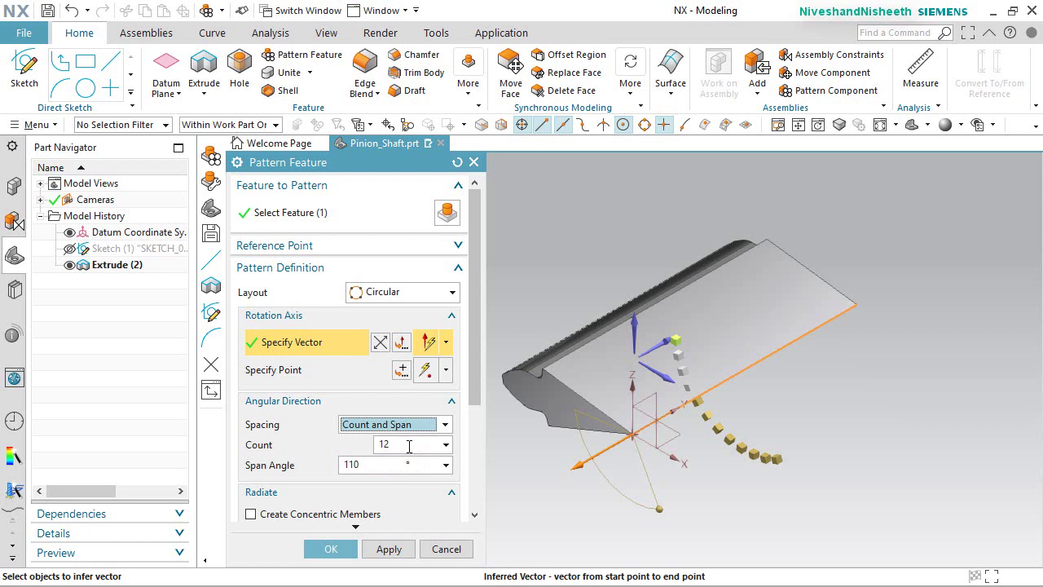
left_click(365, 471)
left_click_drag(365, 471, 343, 473)
type("360")
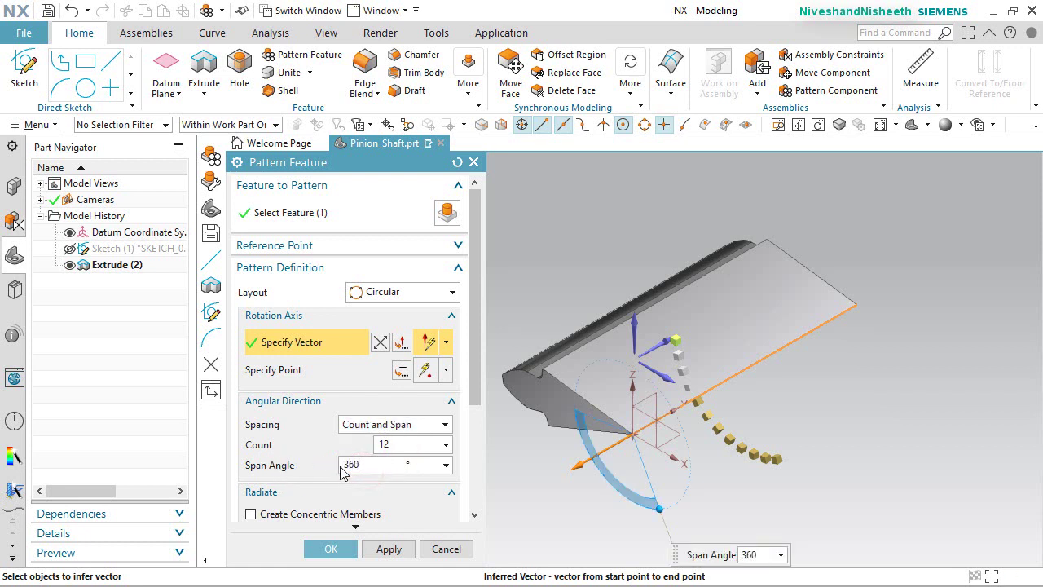
key("Return")
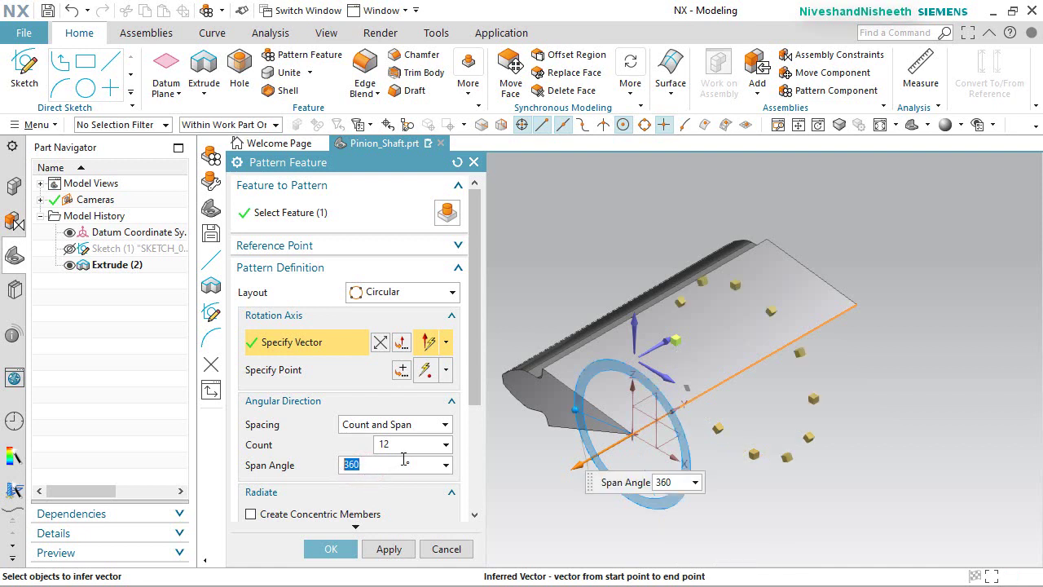
left_click(330, 549)
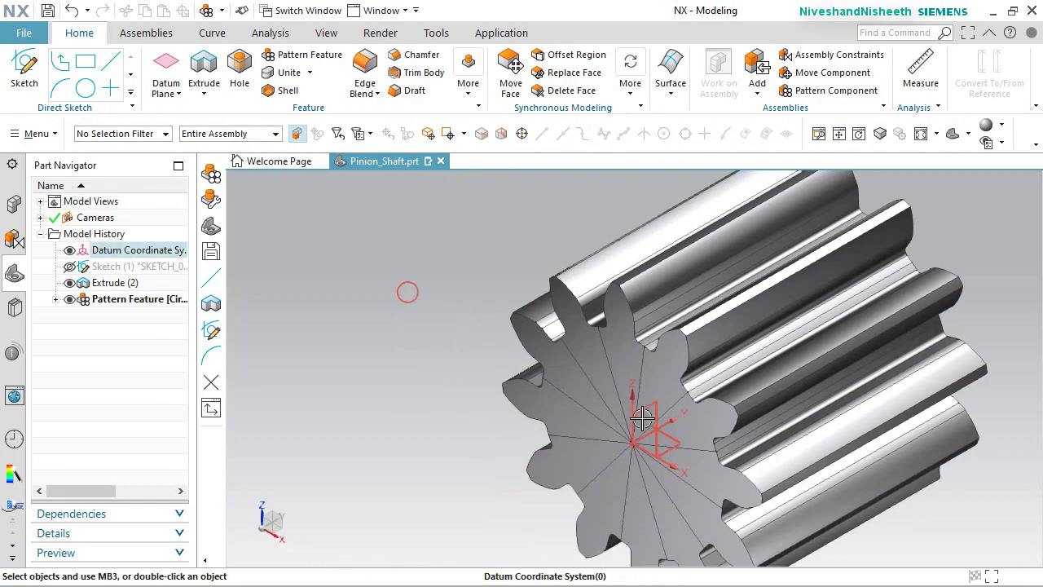
Check the patterned teeth for separate bodies with the Solid Body selection filter, and reset it to No Selection Filter.
middle_click_drag(634, 403, 532, 347)
key("ctrl+f")
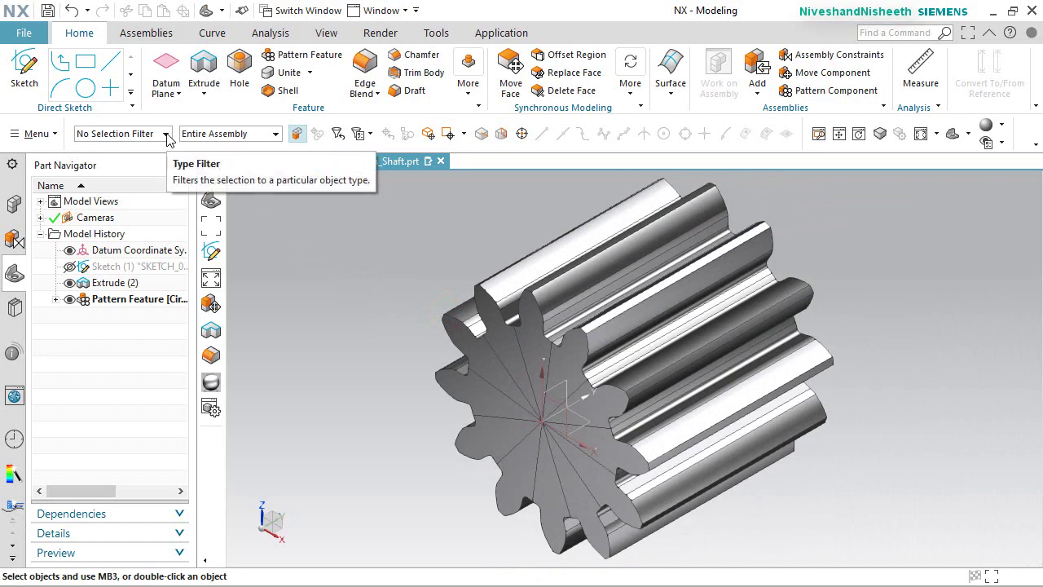
left_click(165, 133)
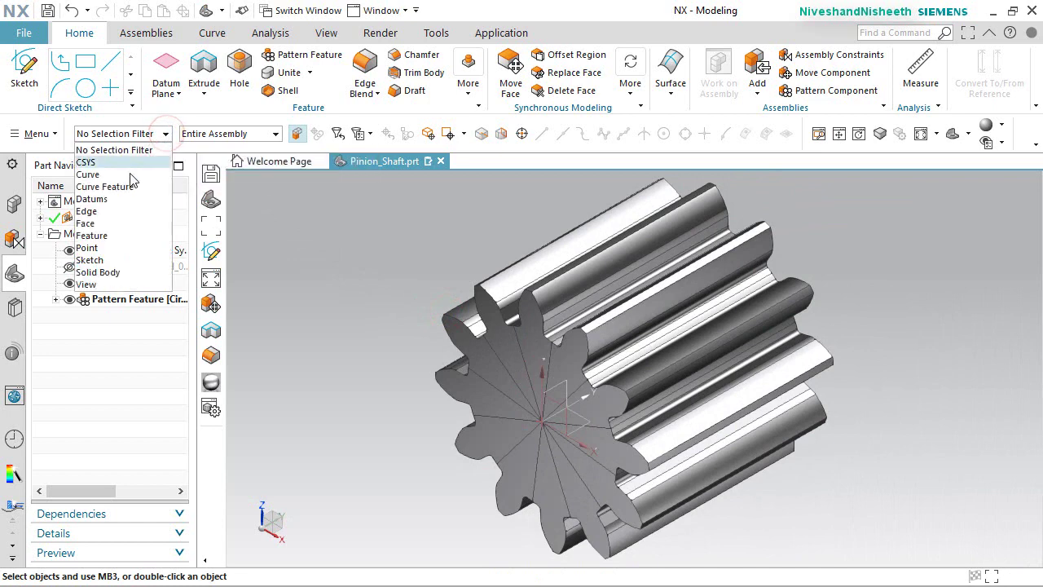
left_click(106, 272)
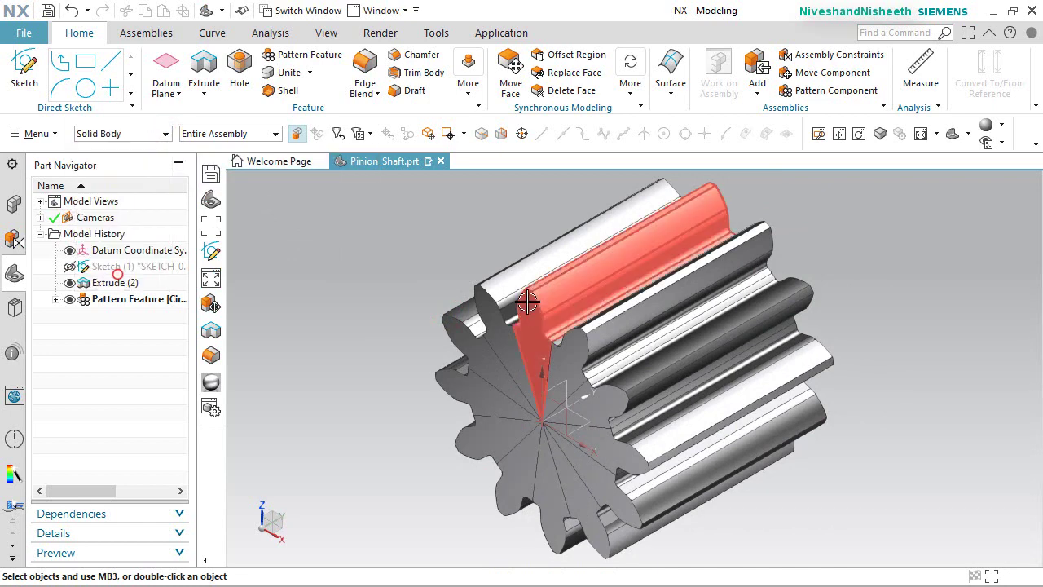
left_click(350, 228)
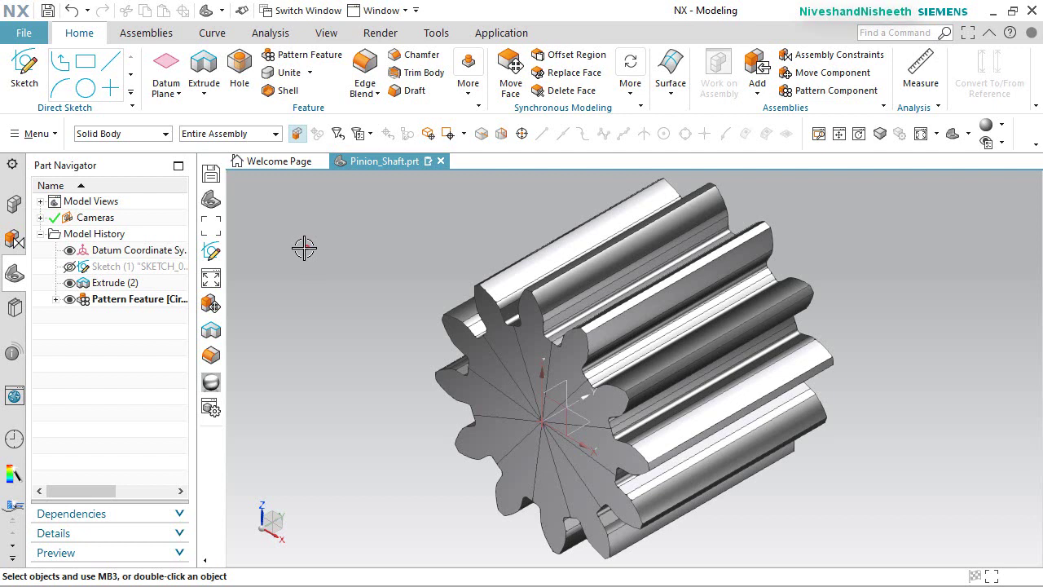
left_click(164, 134)
left_click(143, 147)
left_click(315, 330)
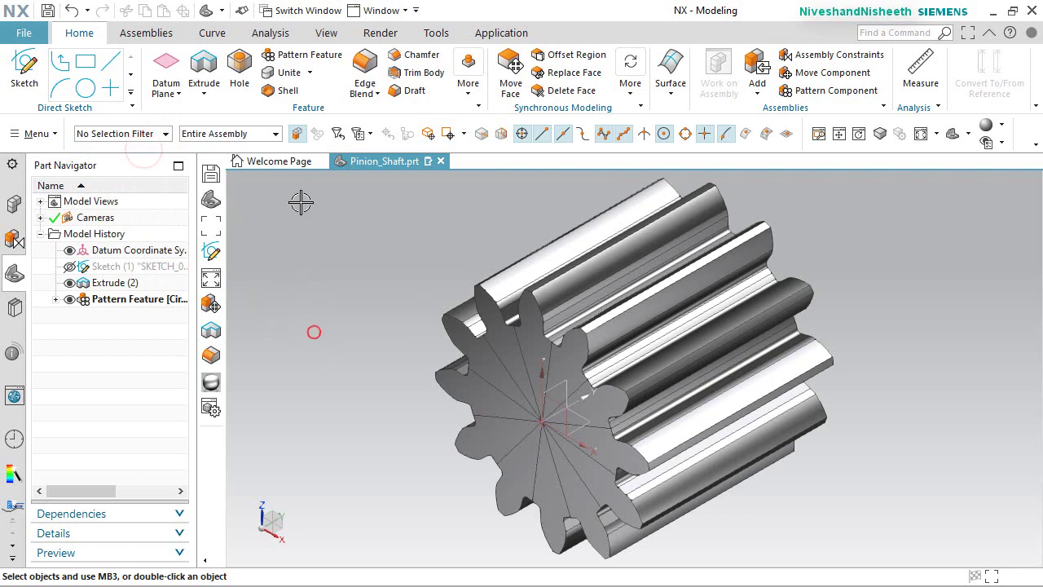
Unite the original extruded tooth as target with the 11 patterned teeth as tool bodies.
left_click(289, 75)
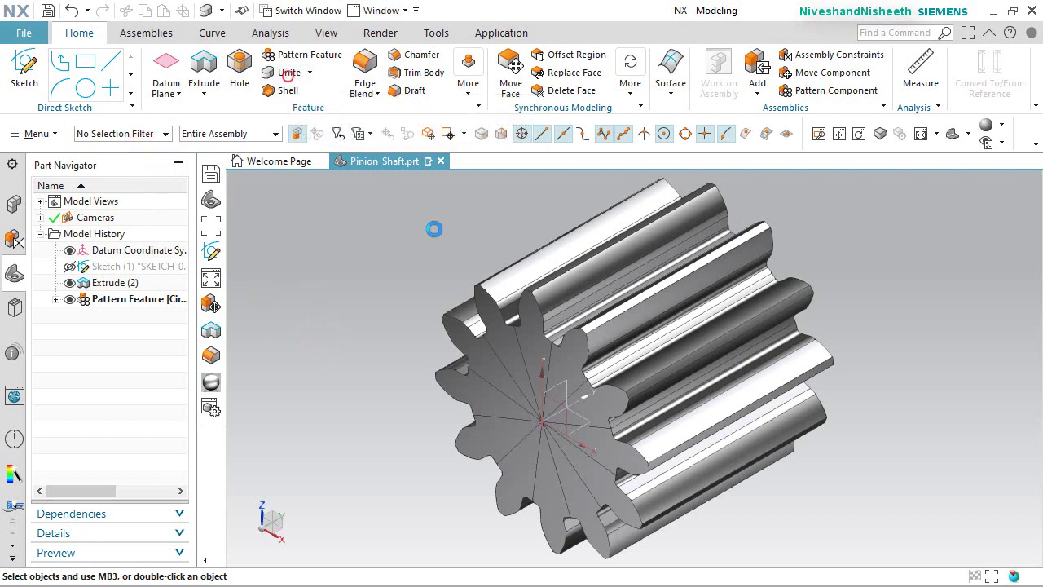
left_click(125, 286)
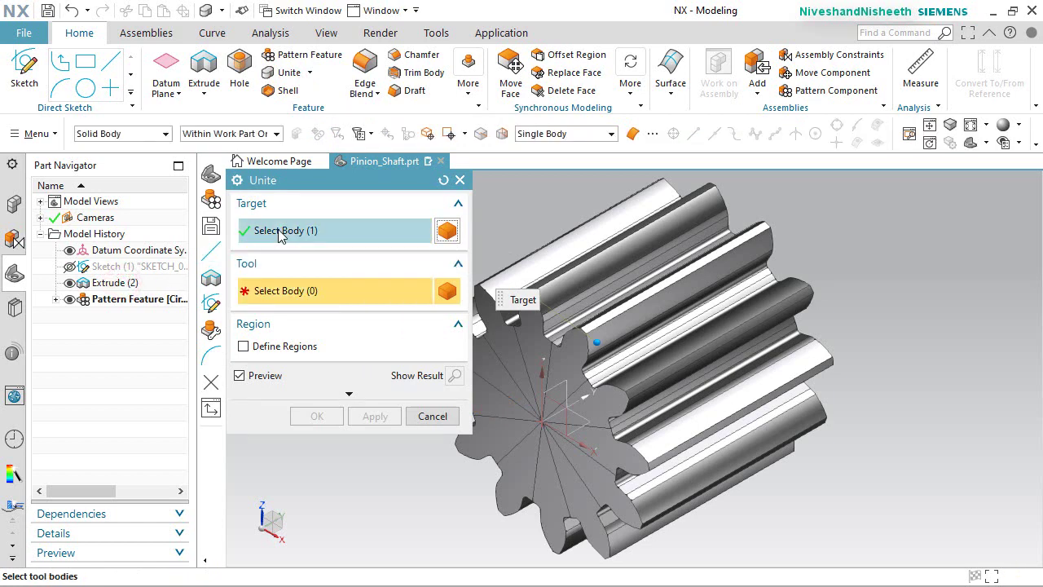
left_click(127, 298)
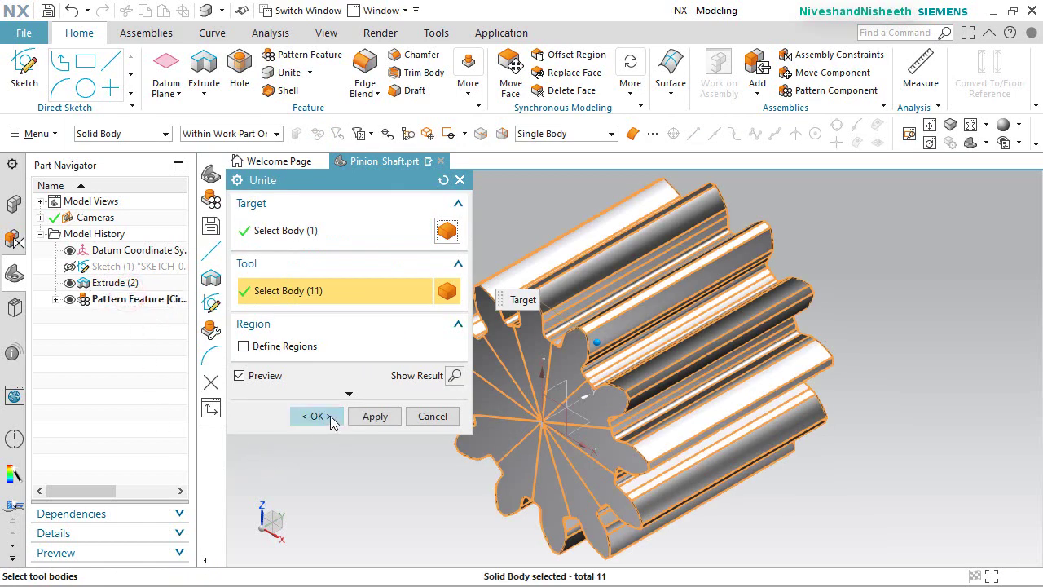
left_click(316, 416)
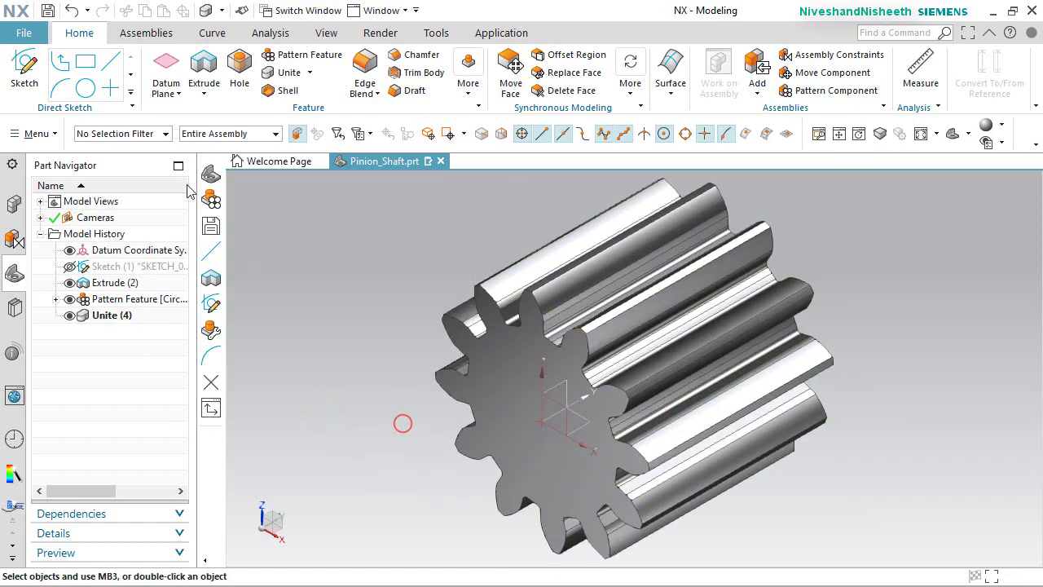
Check the gear body with the Solid Body selection filter, reset it to No Selection Filter, and hide the datum coordinate system.
left_click(152, 132)
left_click(103, 272)
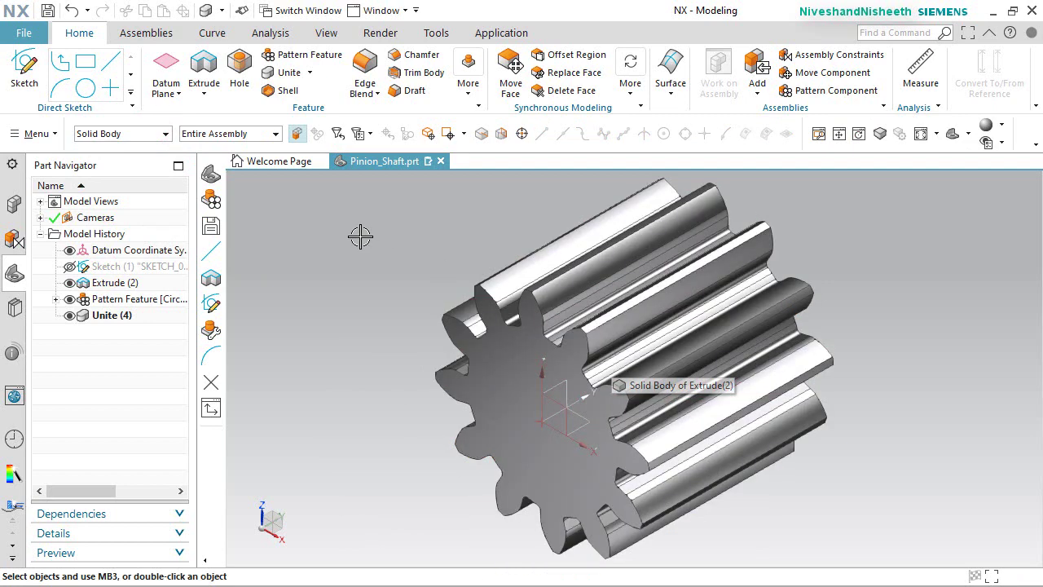
left_click(361, 235)
left_click(155, 137)
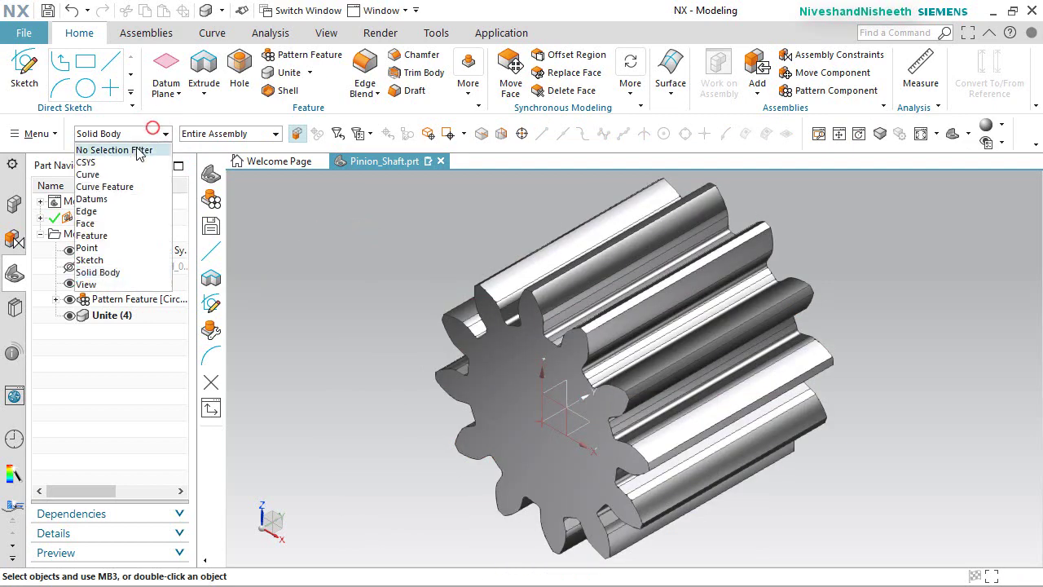
left_click(147, 144)
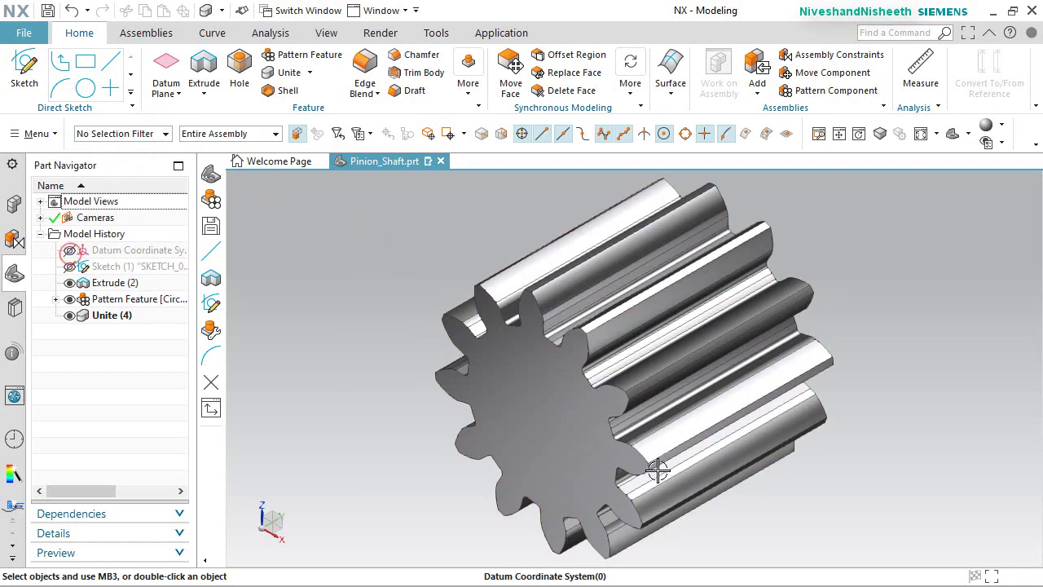
Start an Extrude with a new section sketch on the gear's rear flat end face.
middle_click_drag(644, 456, 659, 419)
right_click(886, 334)
key("Home")
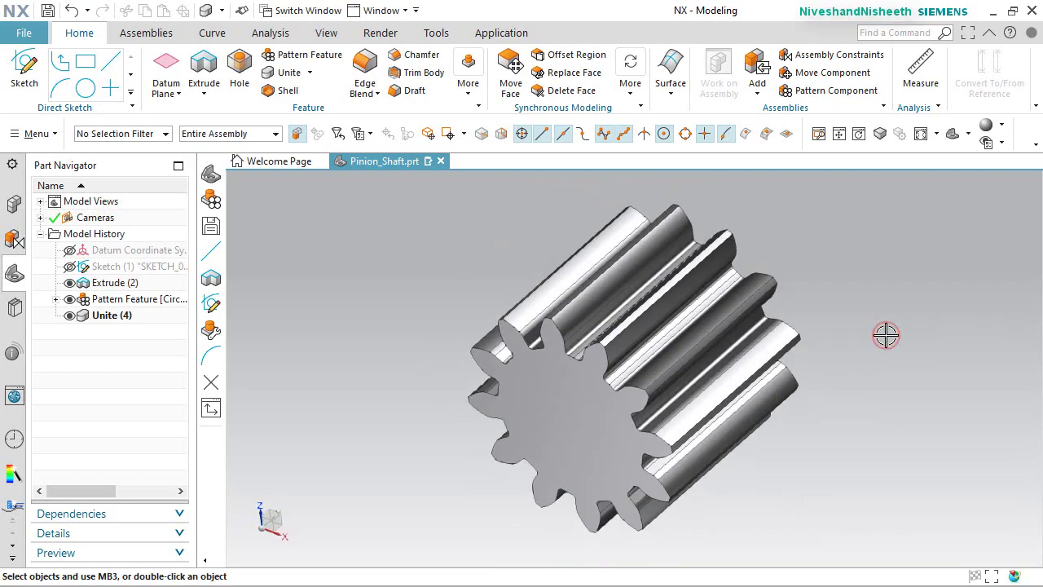
right_click(936, 302)
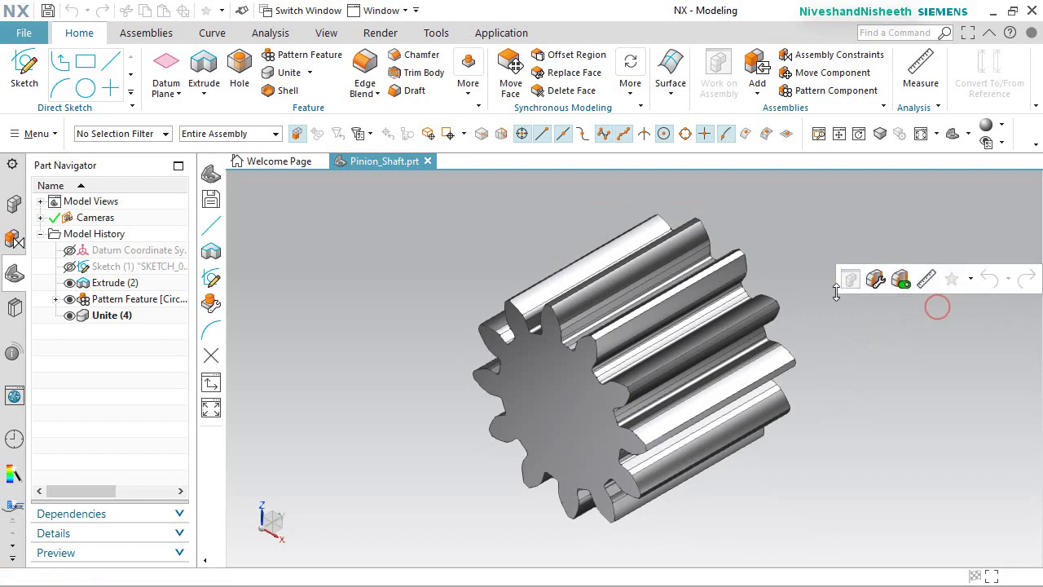
left_click(265, 501)
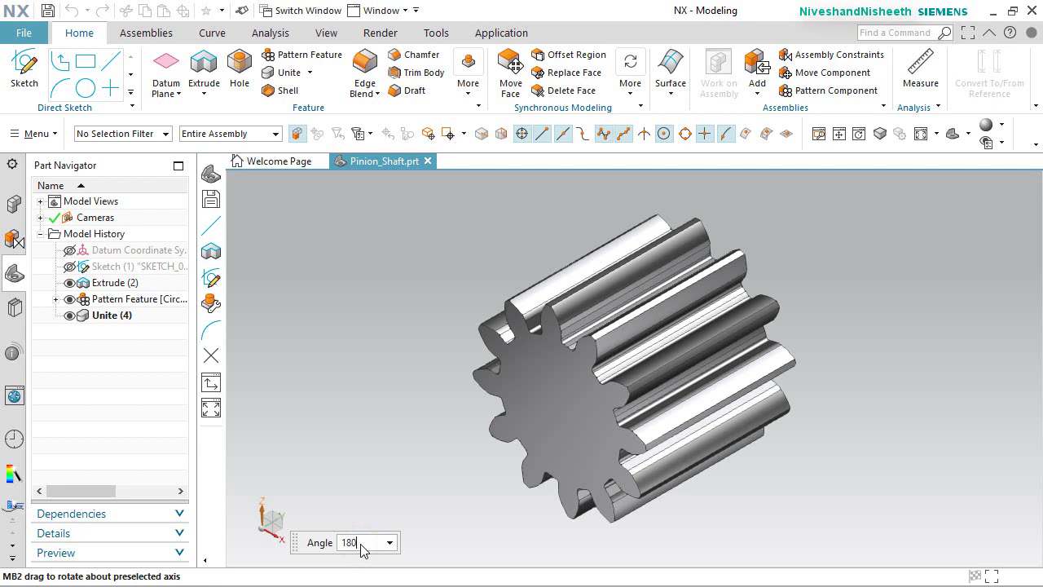
key("Return")
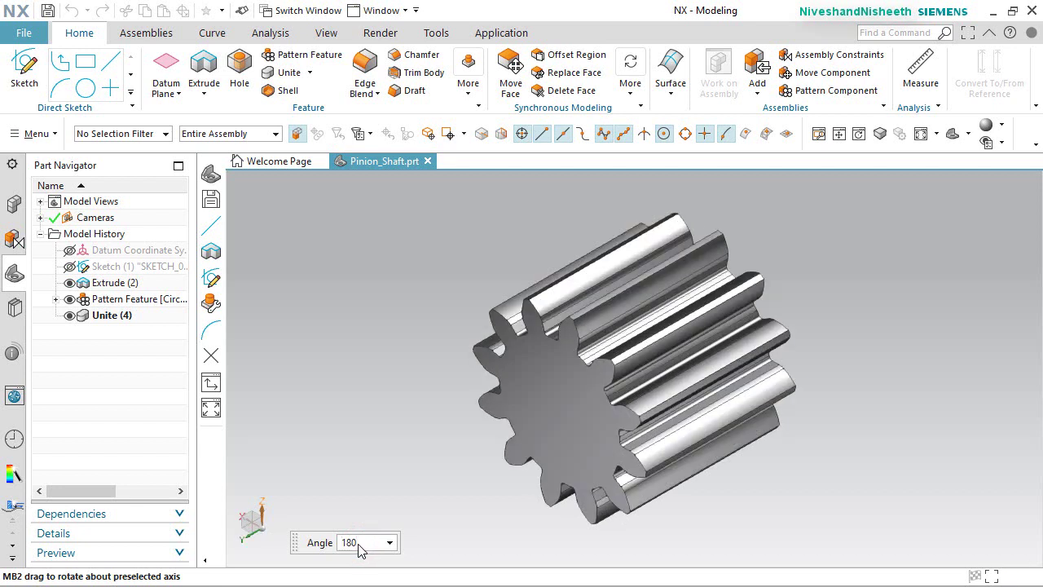
key("Escape")
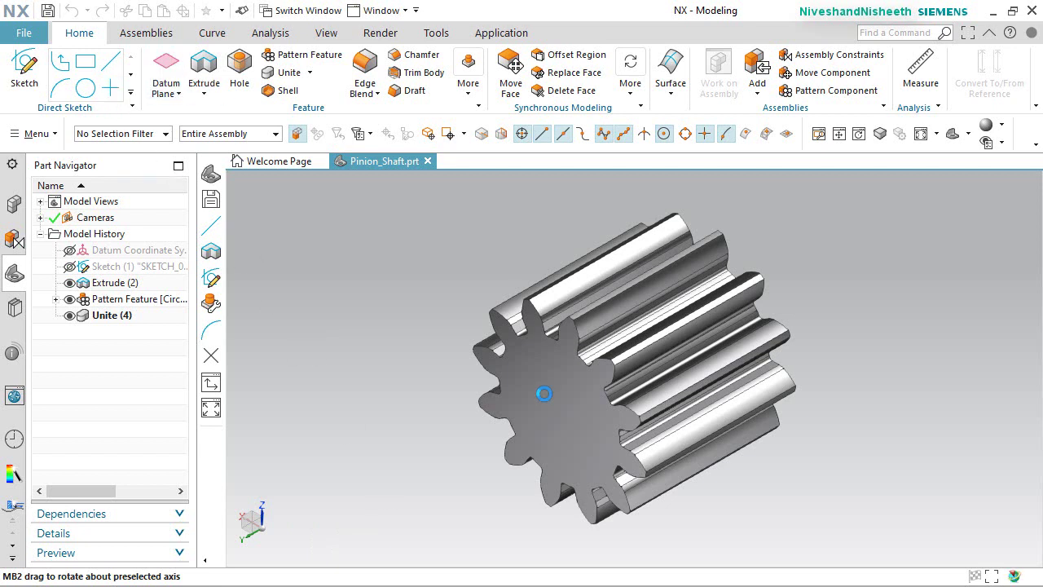
key("x")
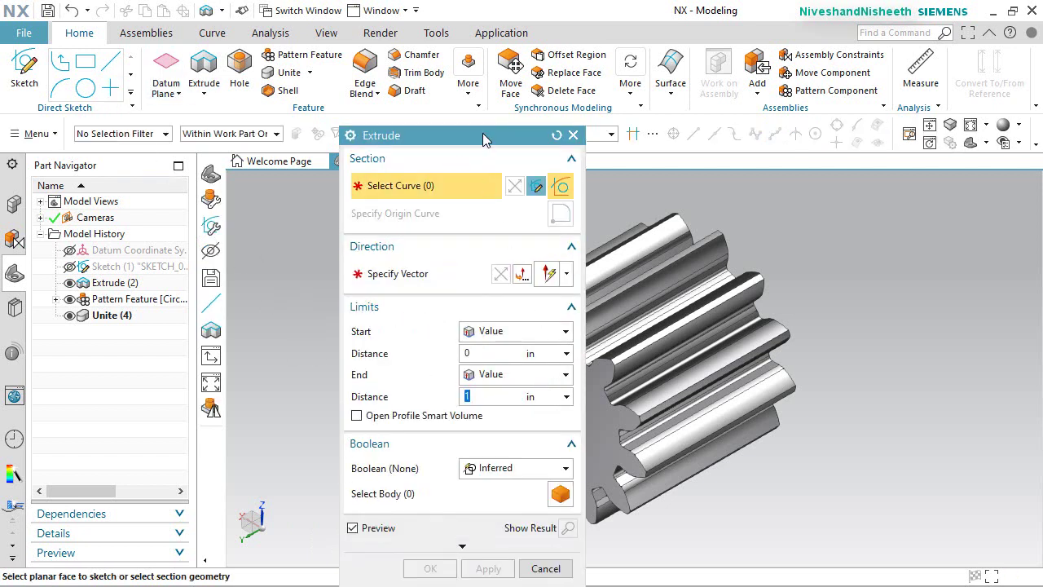
left_click_drag(478, 145, 373, 190)
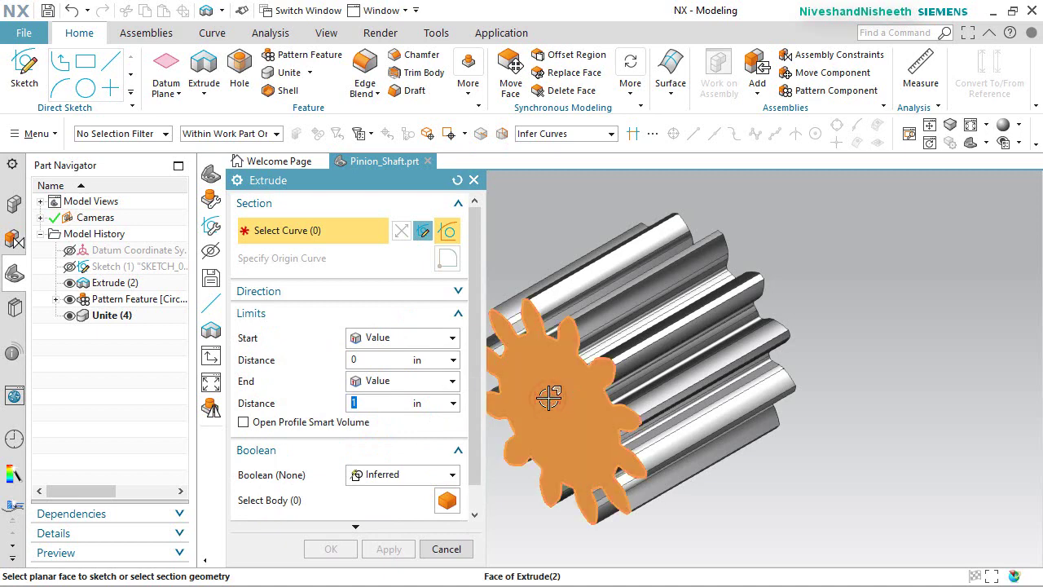
left_click(549, 397)
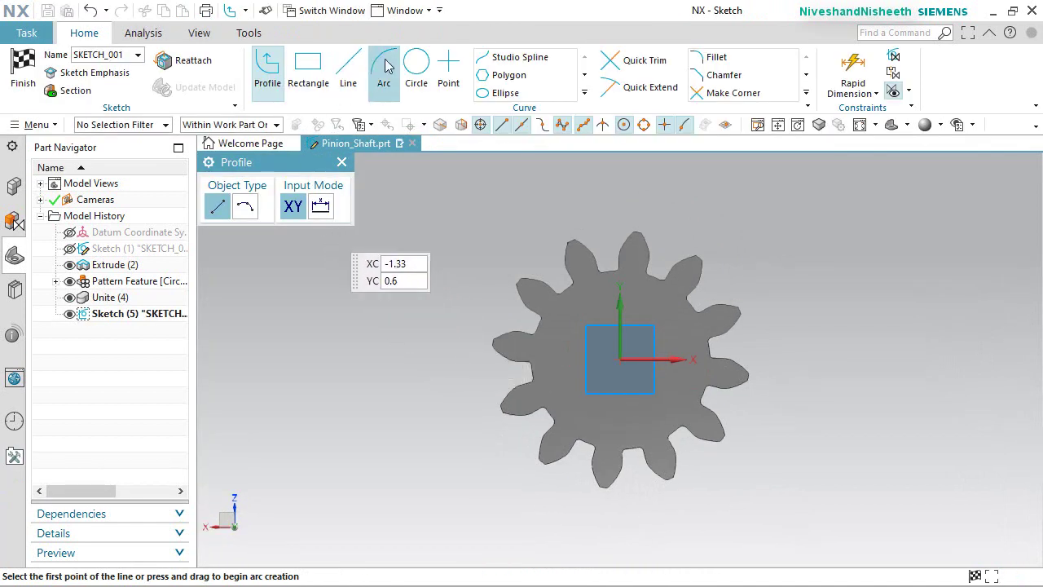
Draw a 1.172 in diameter circle centred on the sketch origin and finish the sketch.
left_click(416, 64)
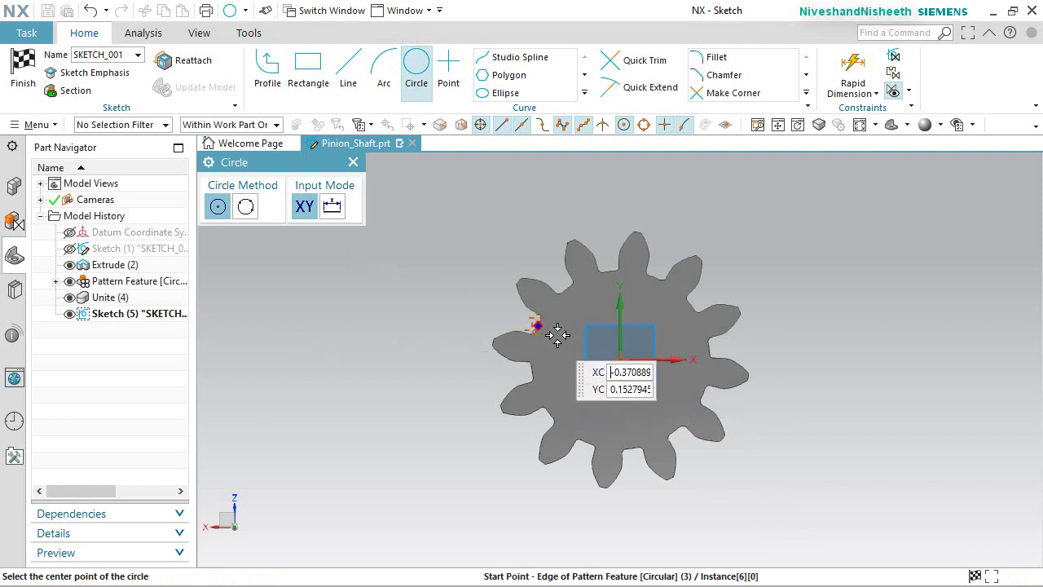
left_click(620, 359)
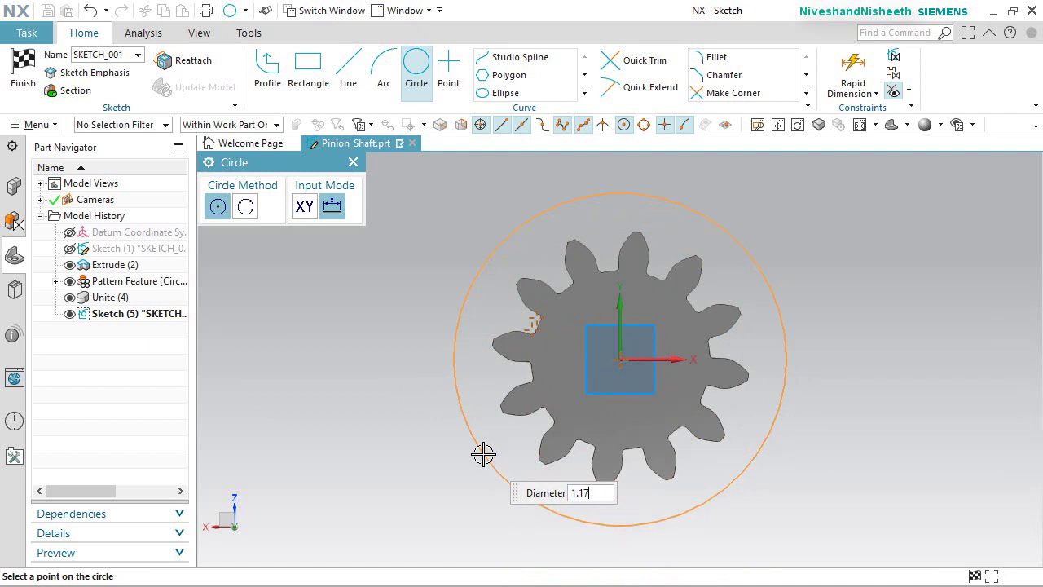
key("Return")
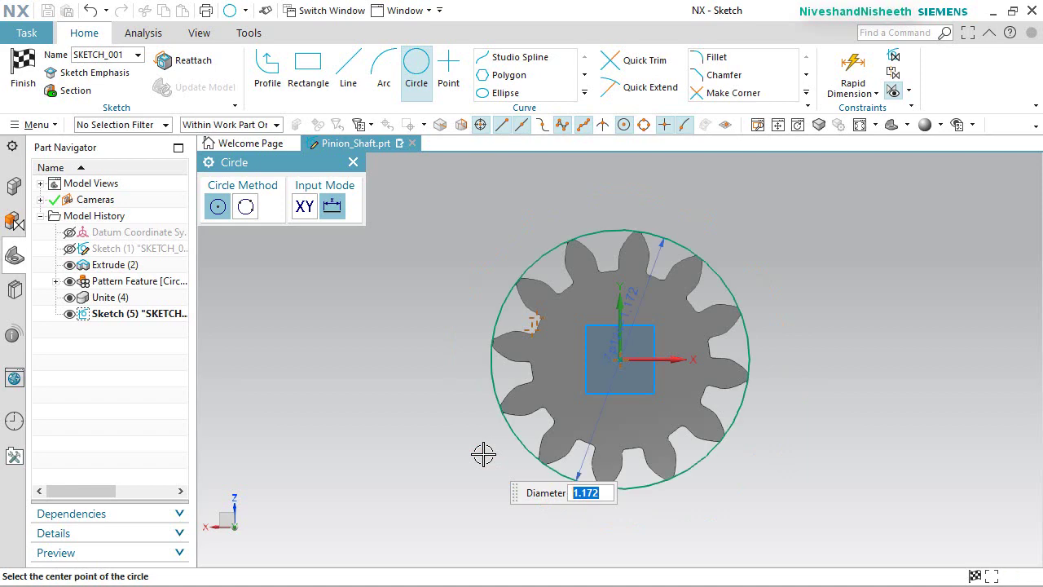
right_click(477, 253)
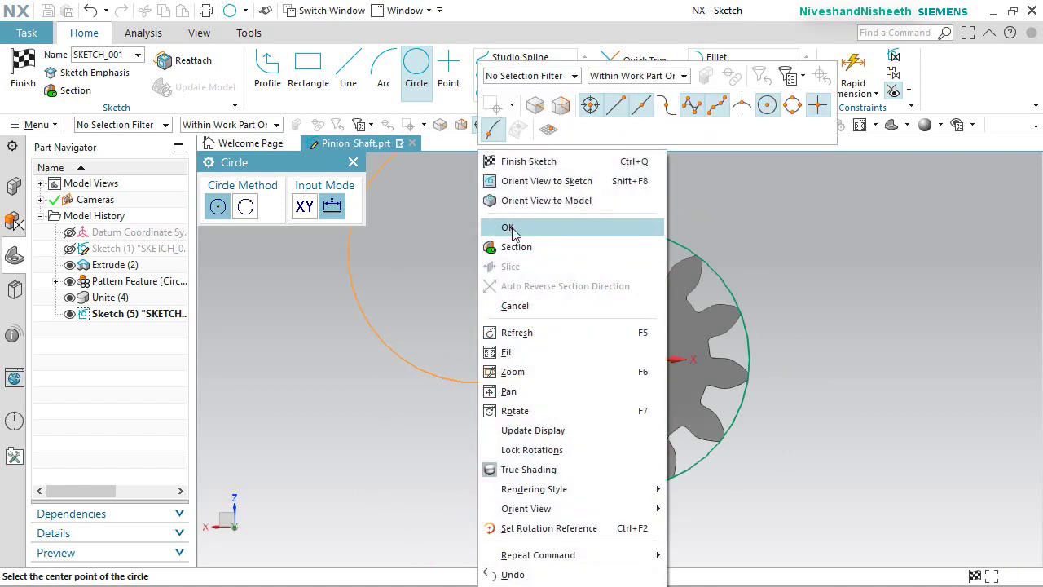
left_click(513, 225)
right_click(794, 311)
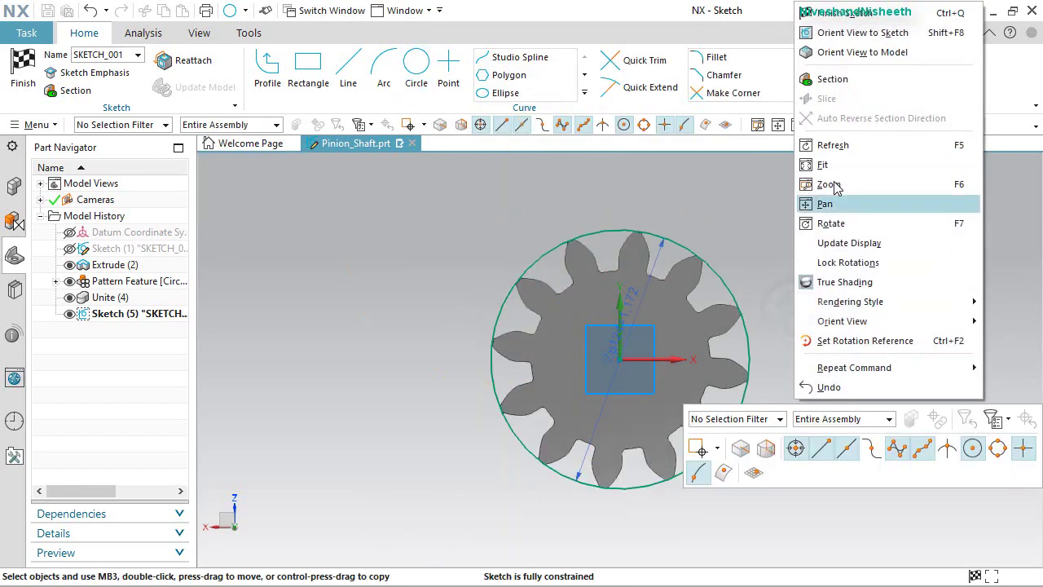
left_click(851, 11)
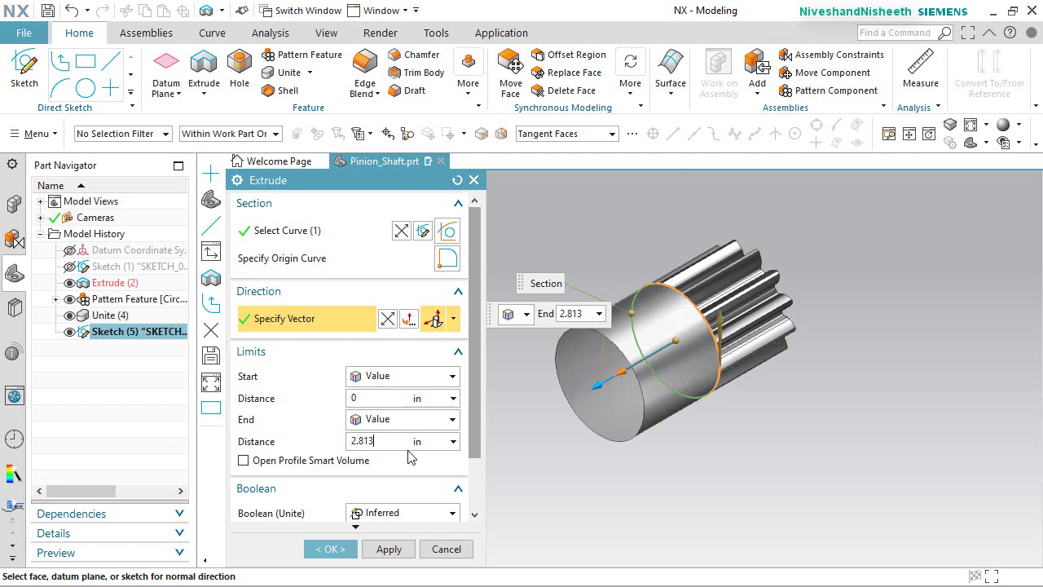
Extrude the circle 2.813 in away from the gear and unite it with the gear body.
scroll(478, 440, "down", 2)
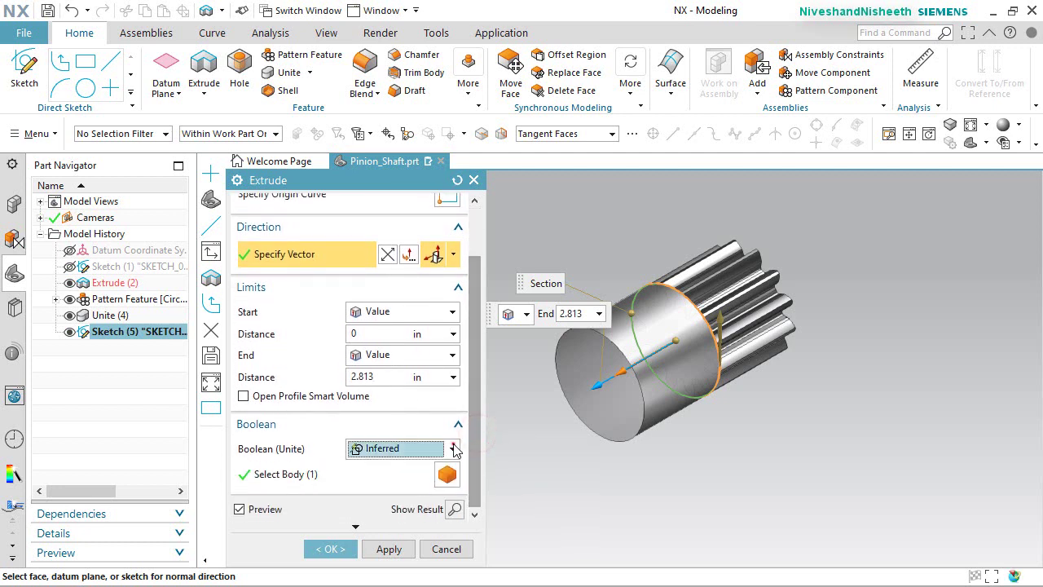
left_click(452, 447)
left_click(376, 484)
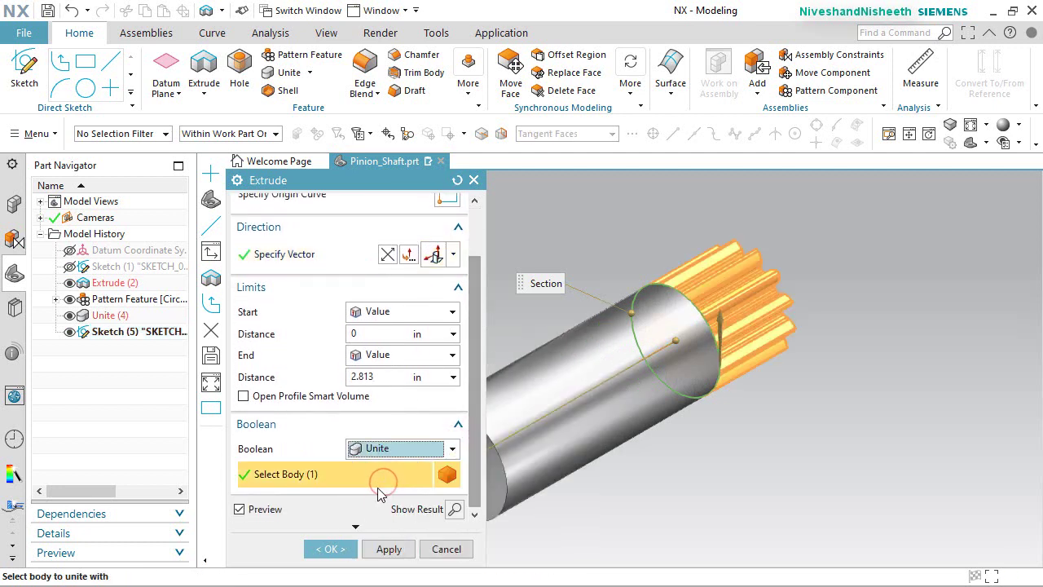
left_click(330, 548)
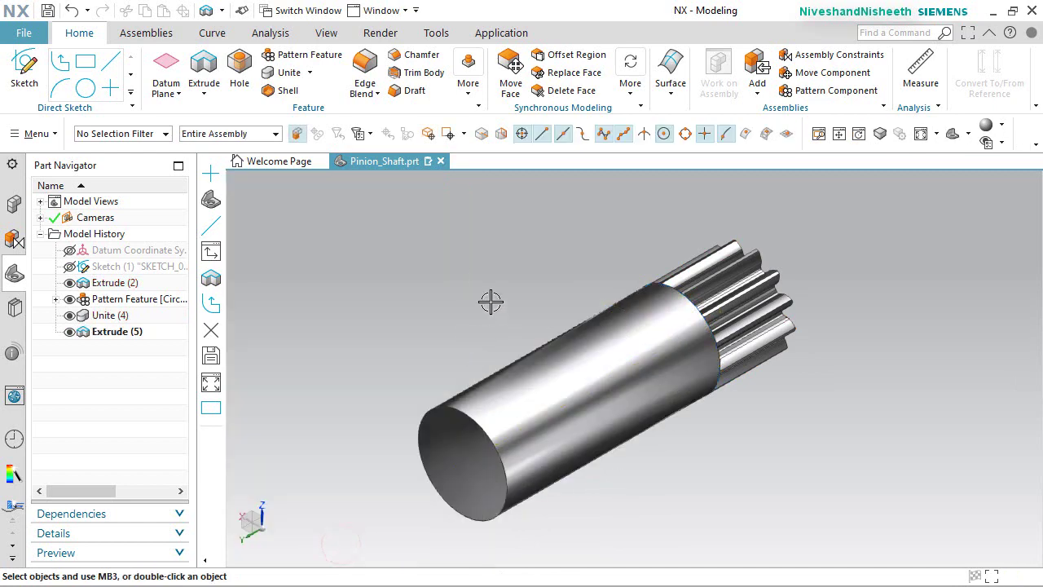
Save the Pinion_Shaft part file.
middle_click_drag(499, 279, 512, 321)
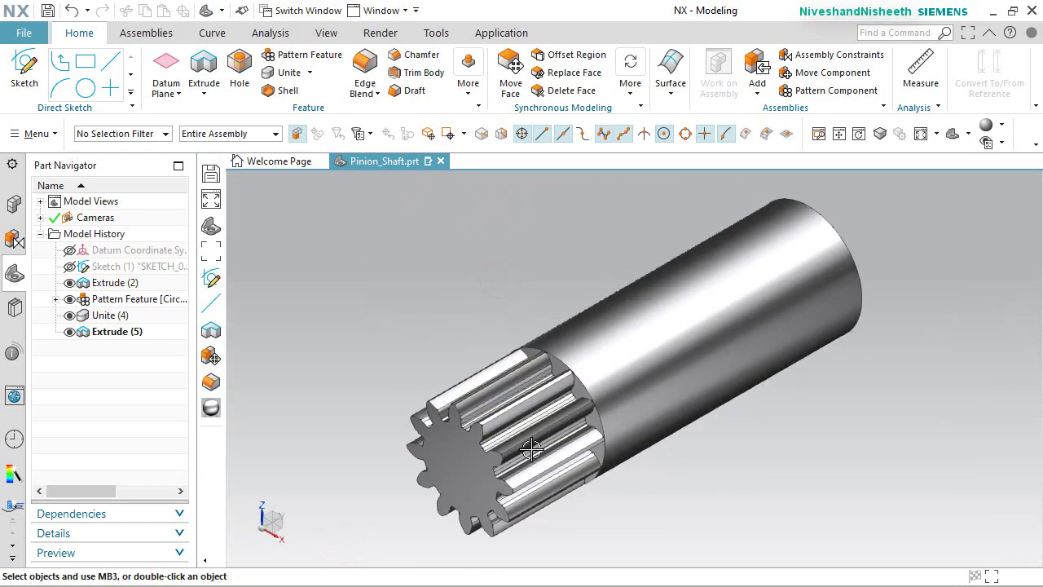
middle_click_drag(514, 414, 486, 307)
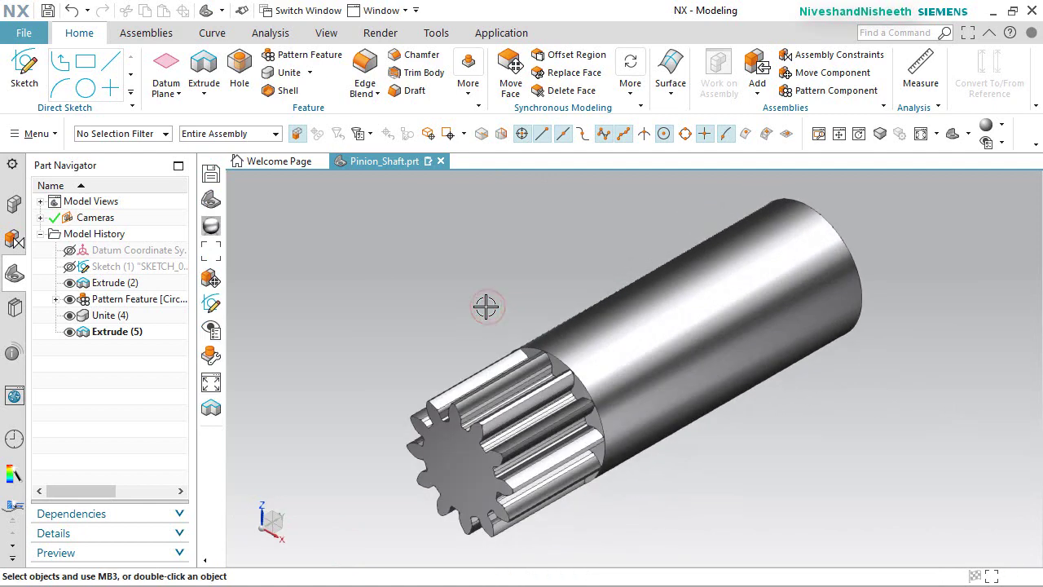
key("ctrl+s")
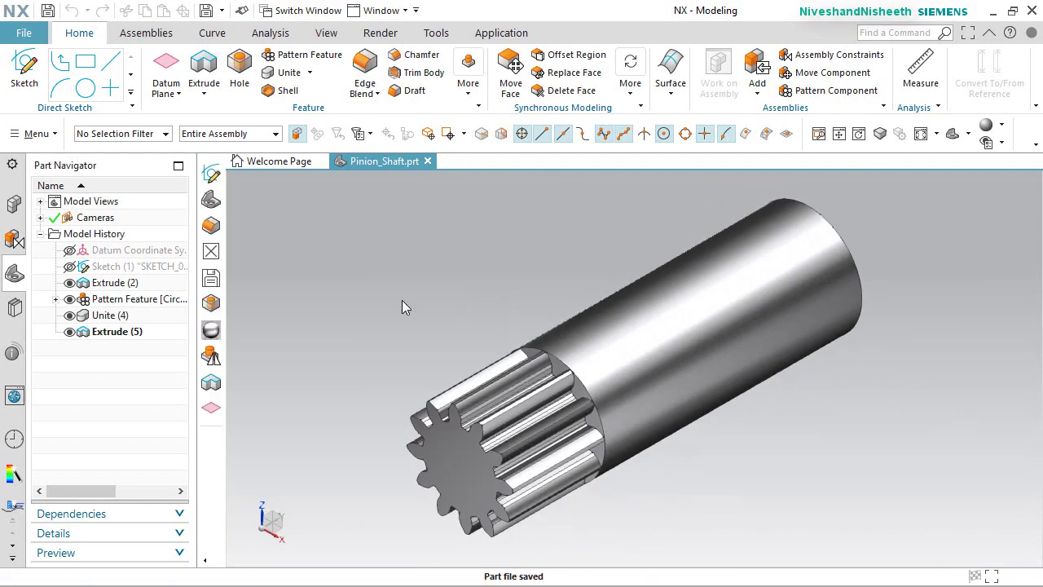
Start another Extrude with a new section sketch on the gear's free toothed end face.
left_click(204, 65)
scroll(661, 263, "down", 3)
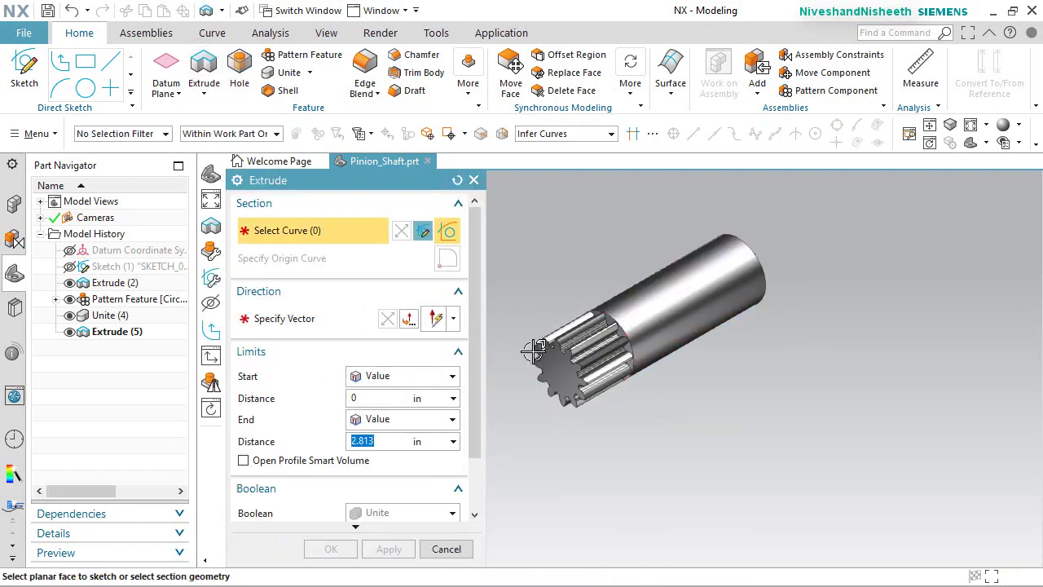
scroll(577, 379, "up", 2)
left_click(577, 378)
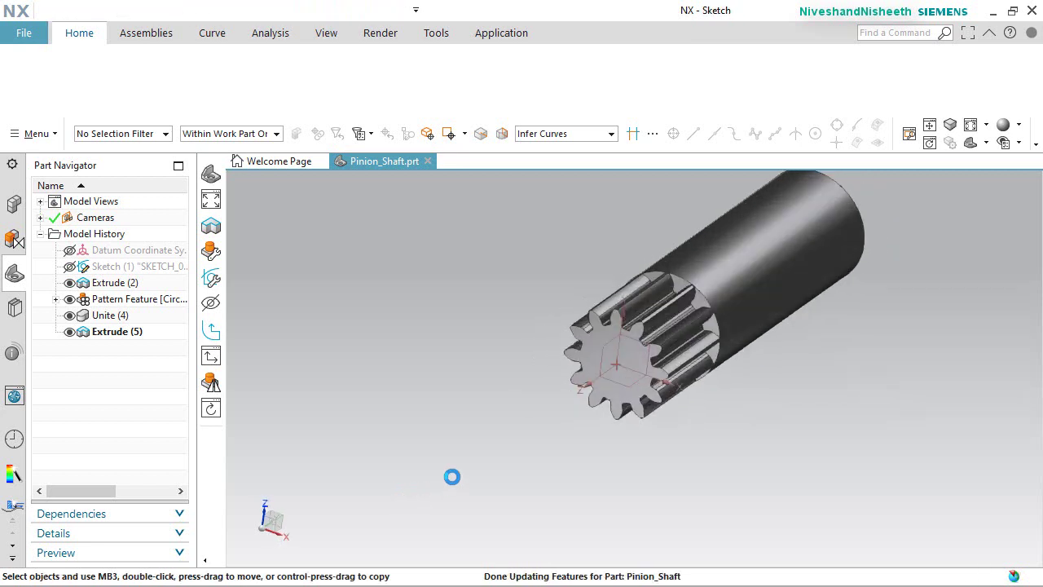
scroll(624, 368, "up", 3)
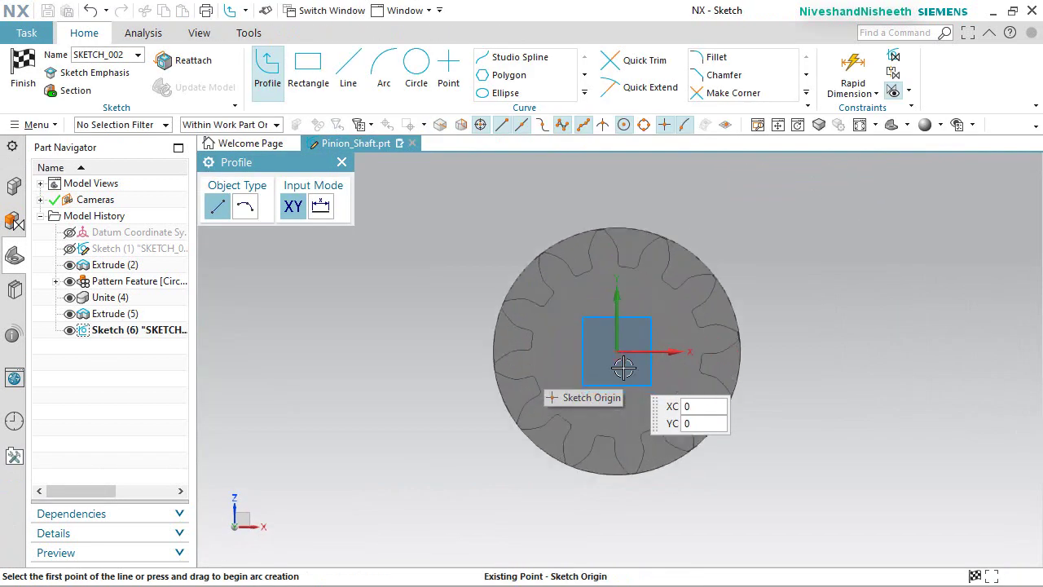
Draw a 0.748 in diameter circle centred on the sketch origin within the toothed end face.
left_click(411, 63)
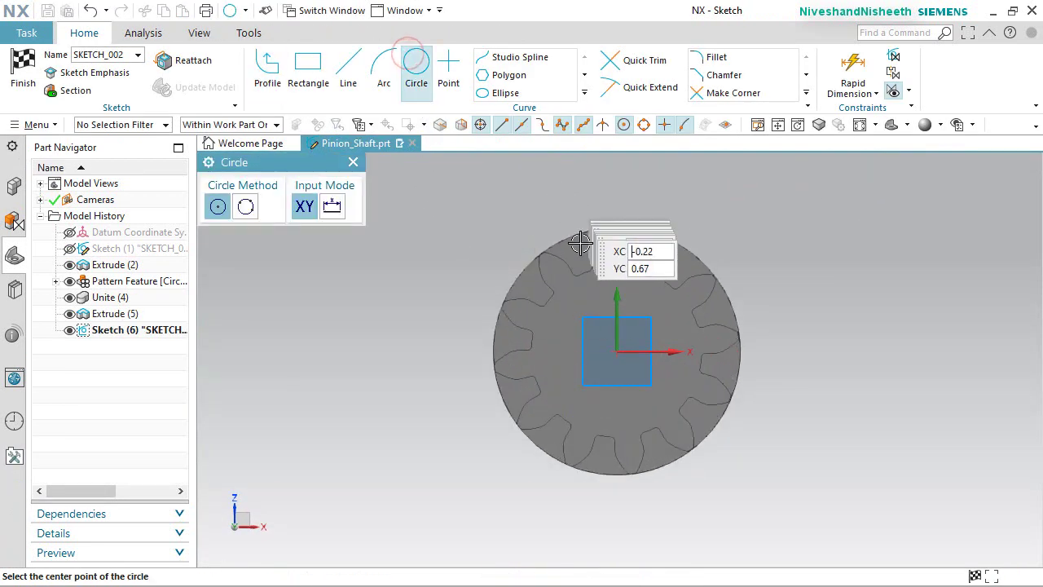
left_click(618, 352)
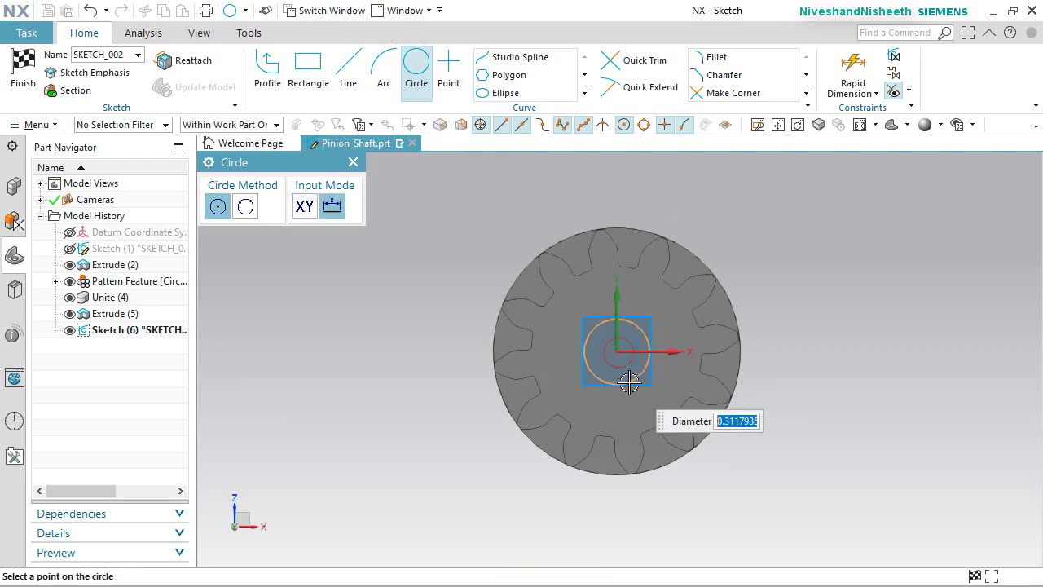
key("Return")
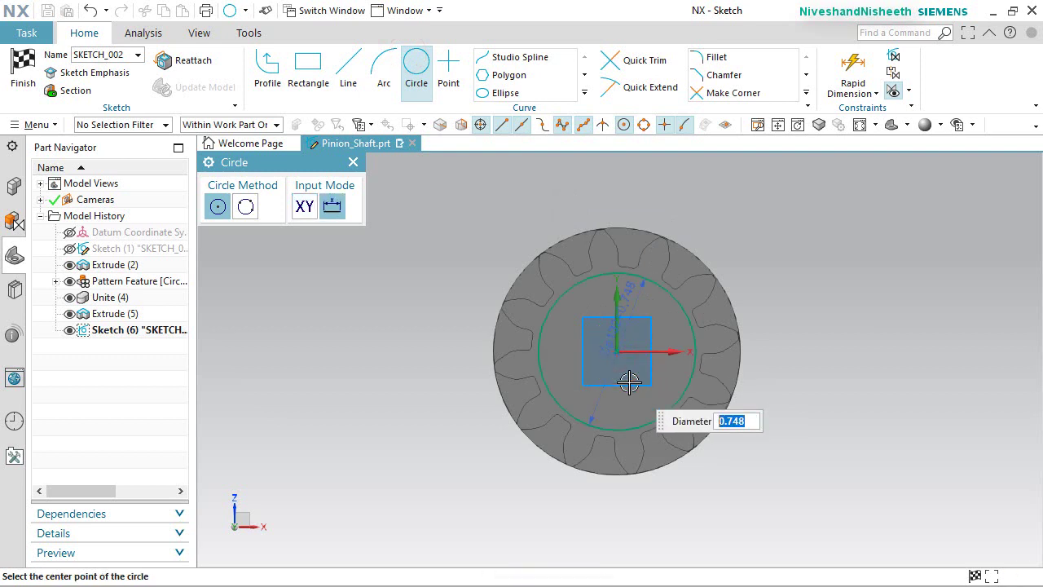
right_click(774, 273)
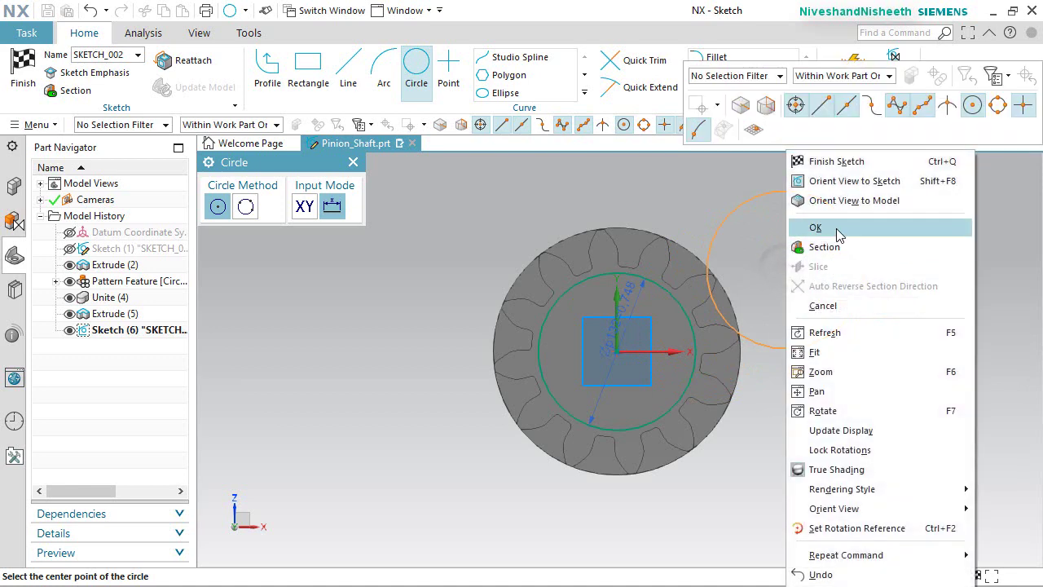
left_click(836, 229)
key("Escape")
mouse_move(633, 373)
middle_mouse_down()
mouse_move(600, 391)
mouse_move(513, 325)
middle_mouse_up()
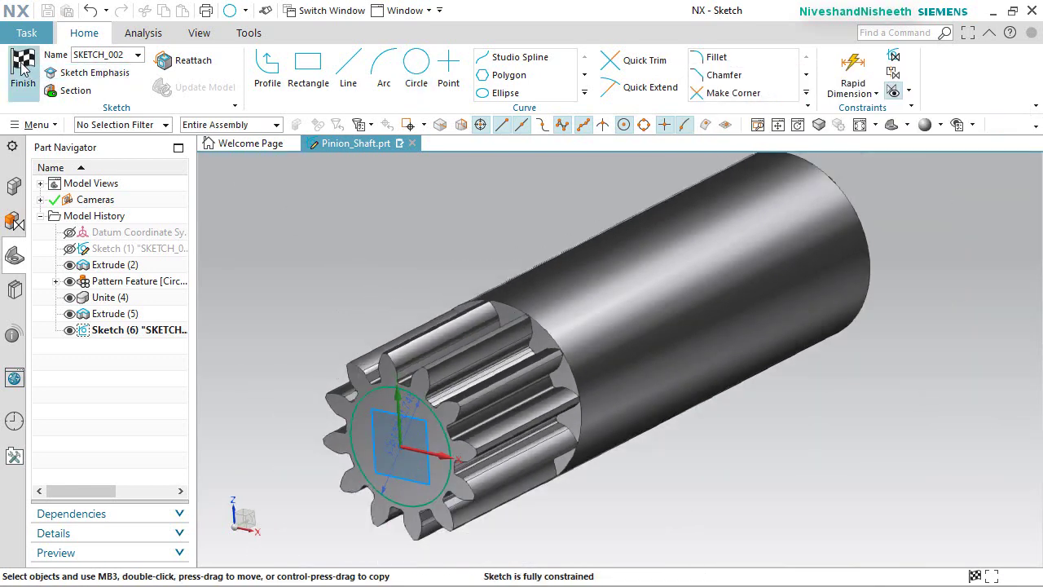
Extrude the 0.748 in circle 1.187 in outward from the gear face, unite it with the body, and save the part.
left_click(23, 63)
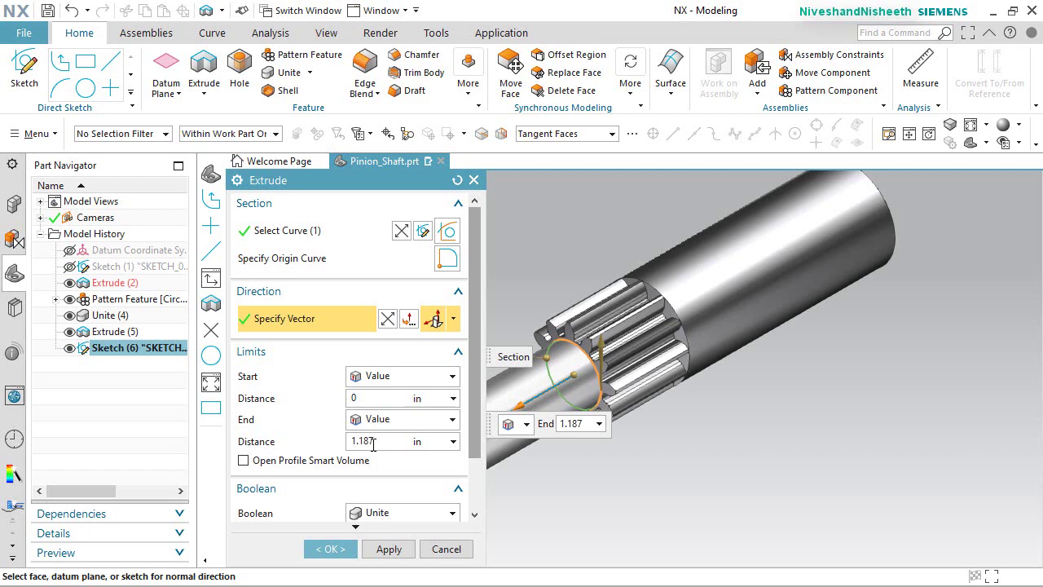
key("Return")
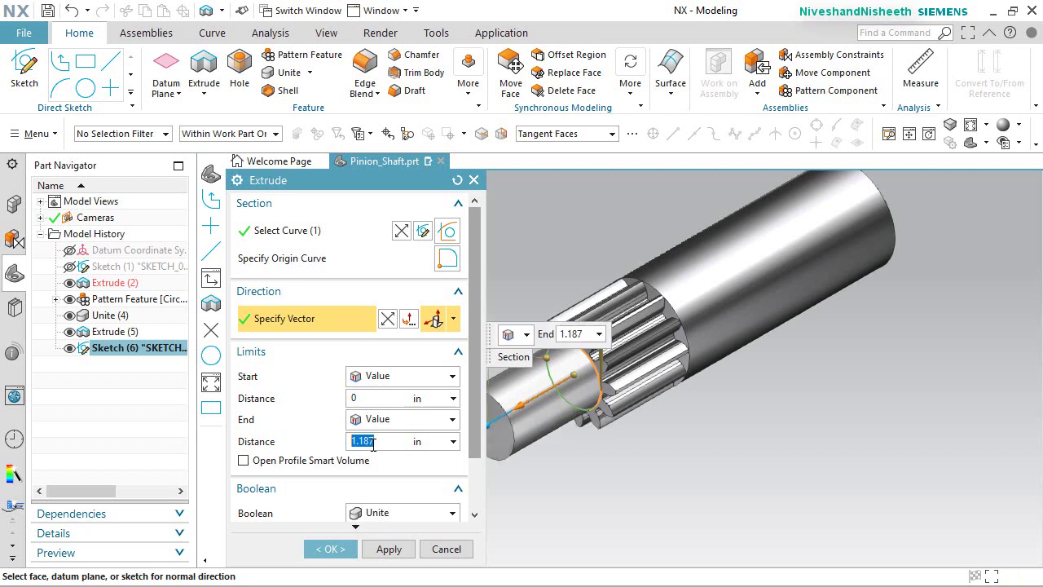
left_click(330, 549)
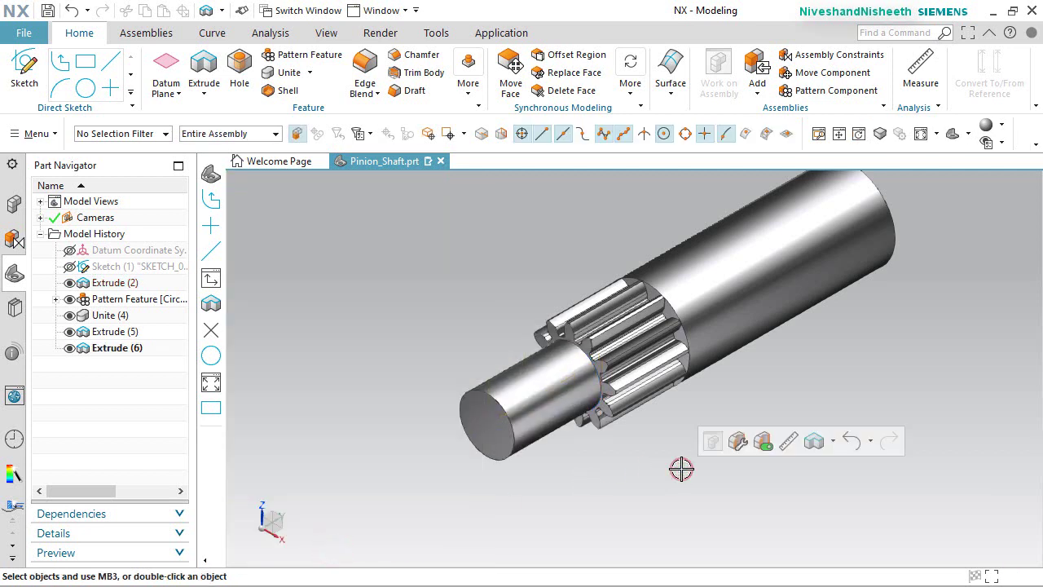
key("Home")
key("ctrl+s")
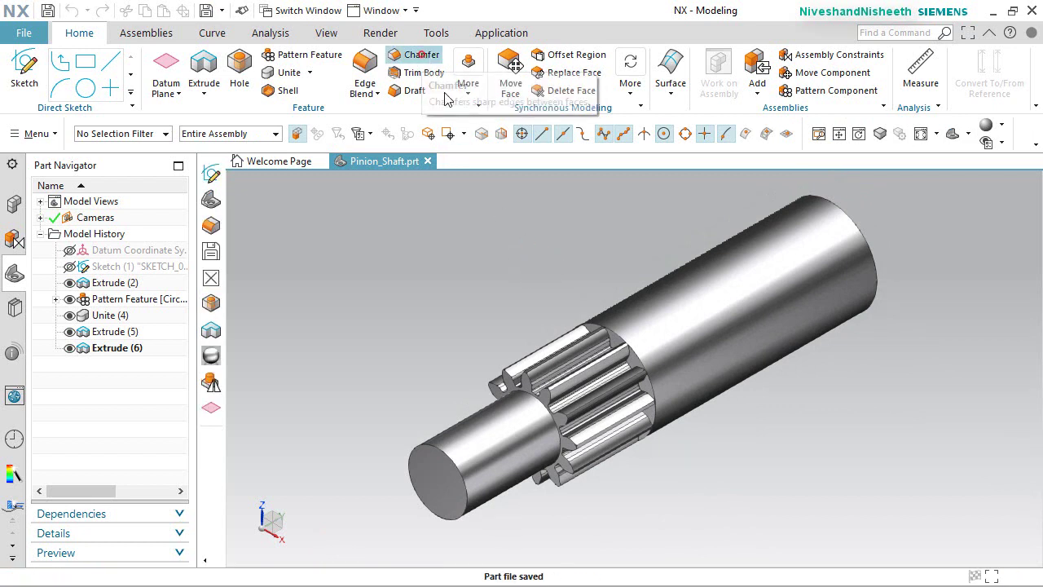
Chamfer the outer circular edges at both shaft ends with a symmetric 0.0625 in distance and save the part.
left_click(422, 56)
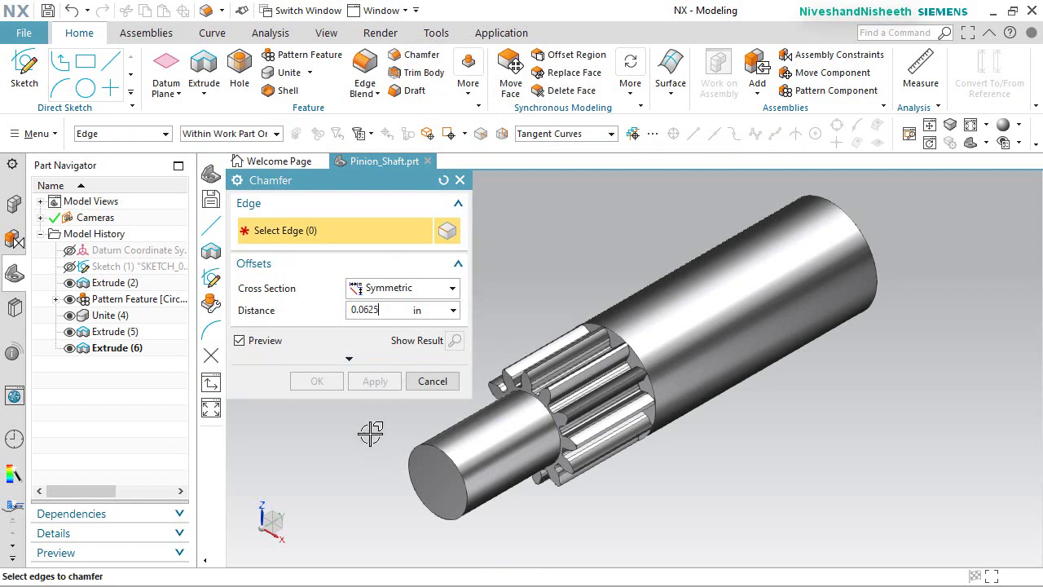
left_click(422, 434)
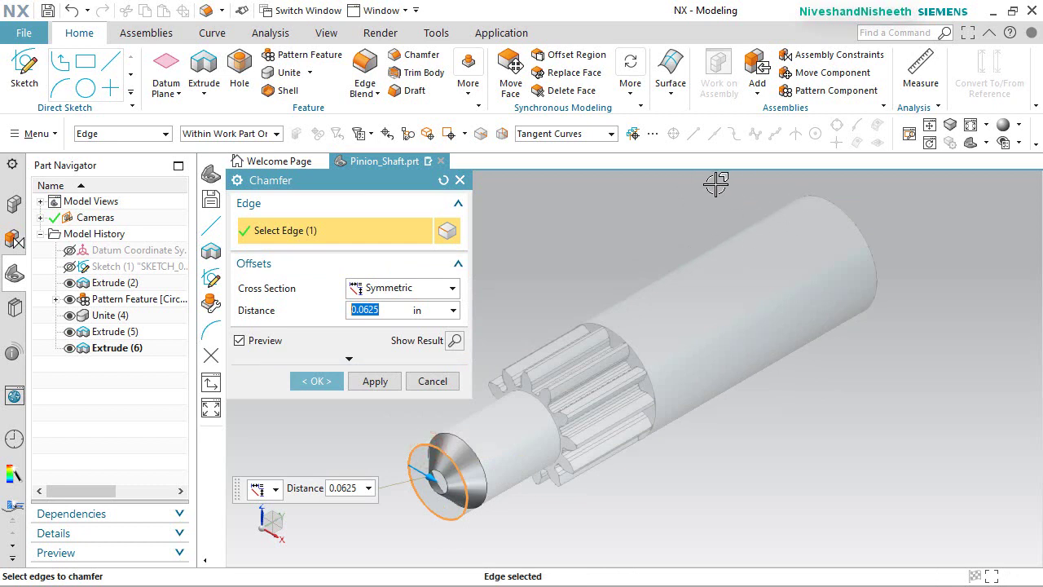
left_click(844, 210)
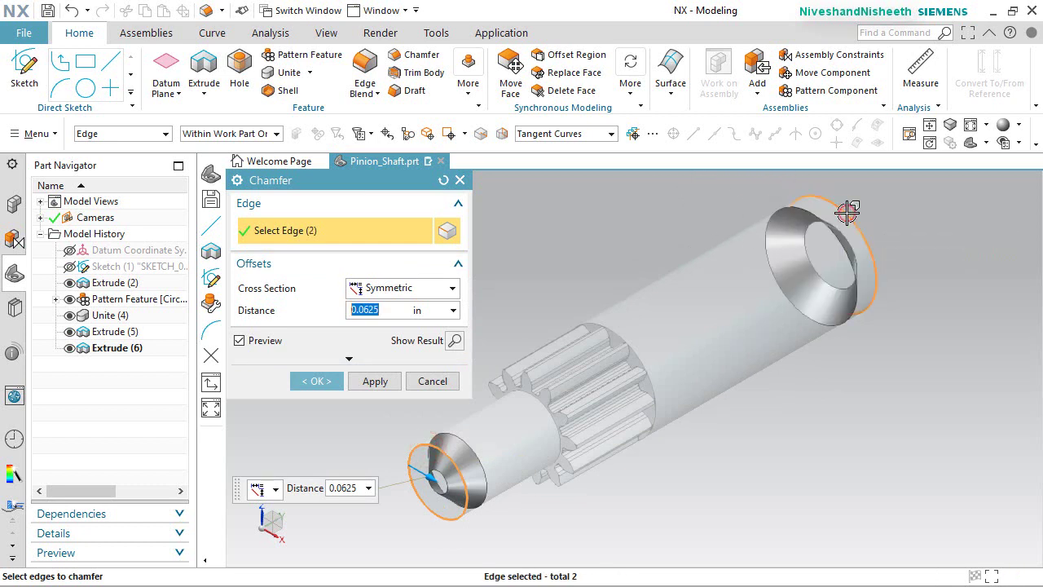
double_click(394, 307)
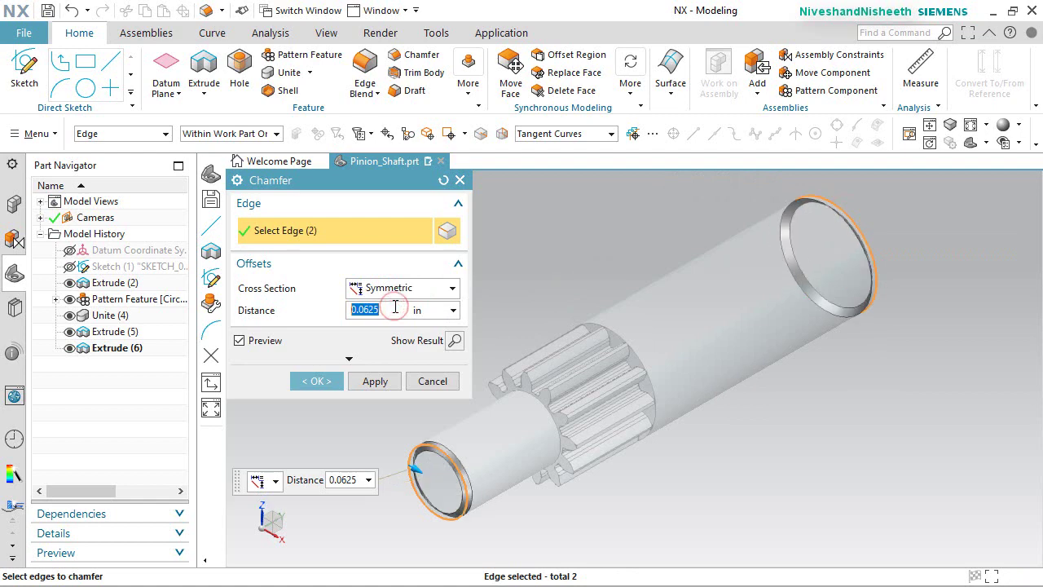
left_click(316, 380)
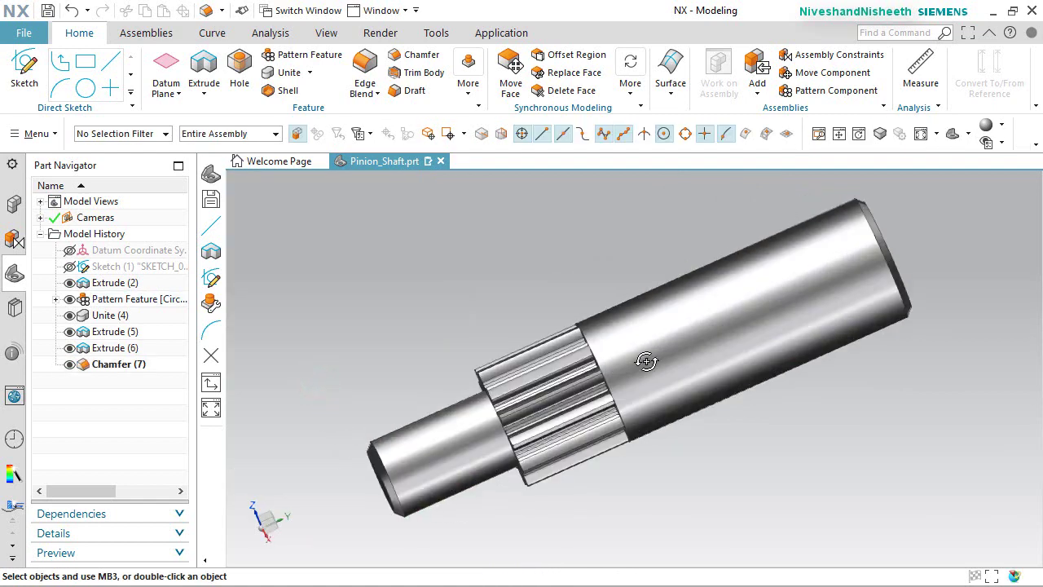
middle_click_drag(660, 361, 668, 399)
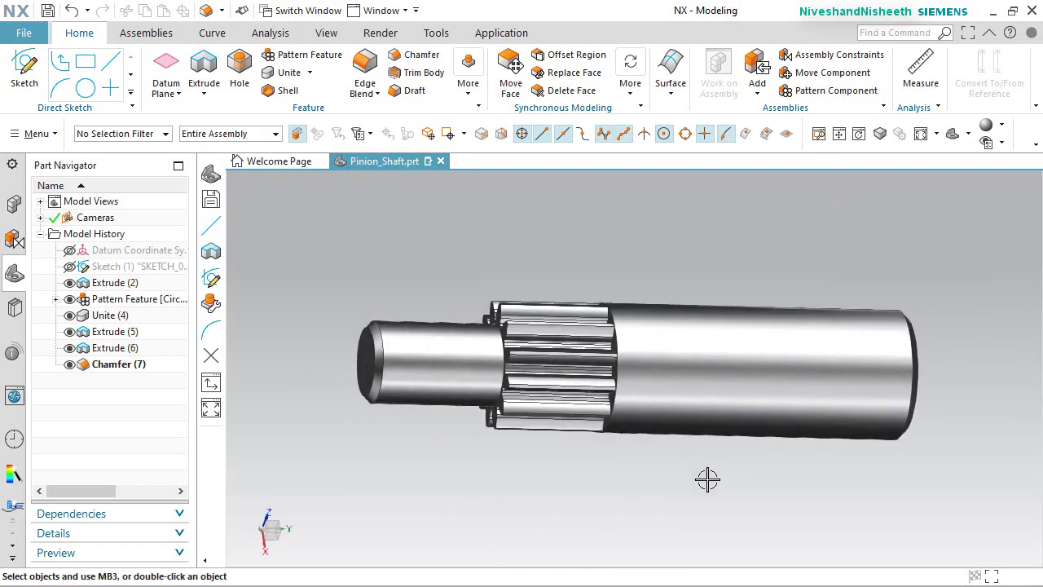
key("Home")
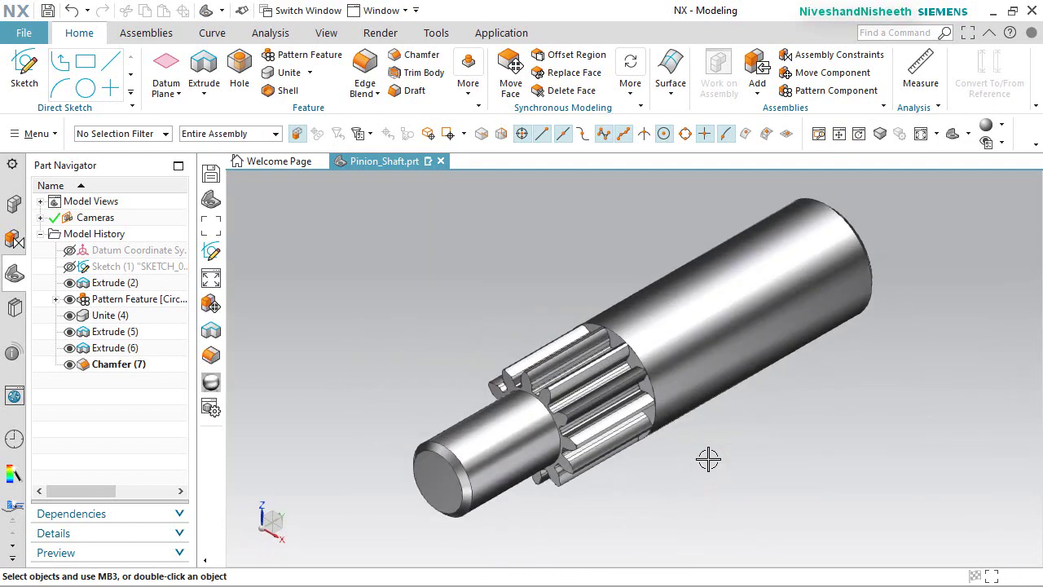
key("ctrl+s")
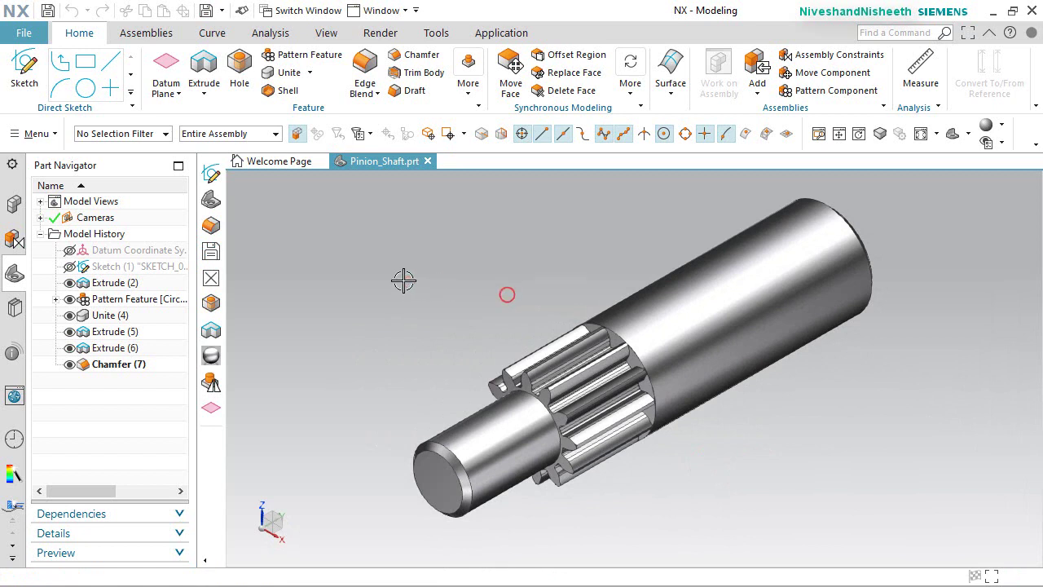
Show the datum coordinate system and start a new sketch on its XY plane, running lengthwise through the shaft.
left_click(70, 251)
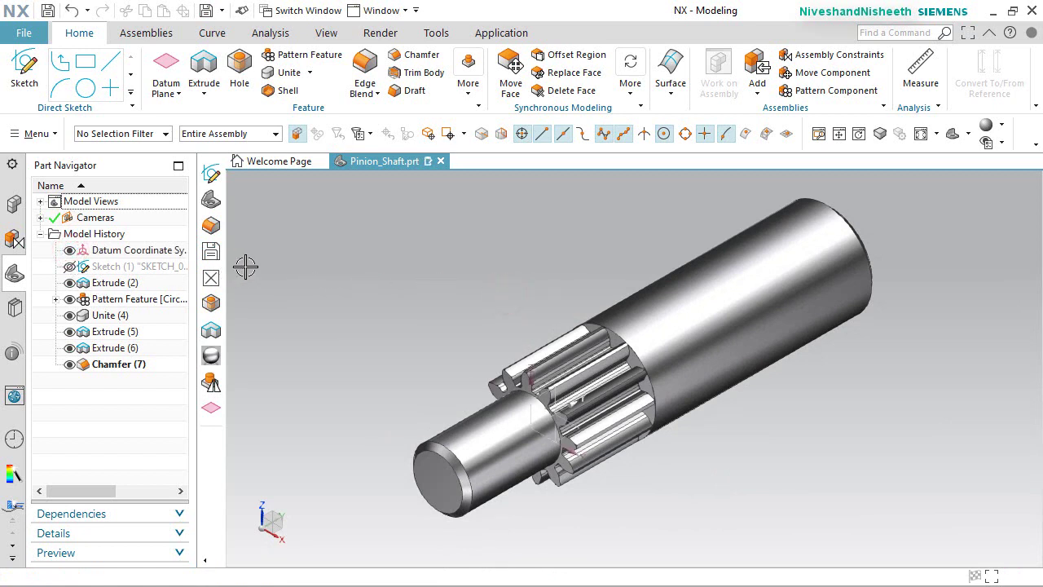
left_click(24, 69)
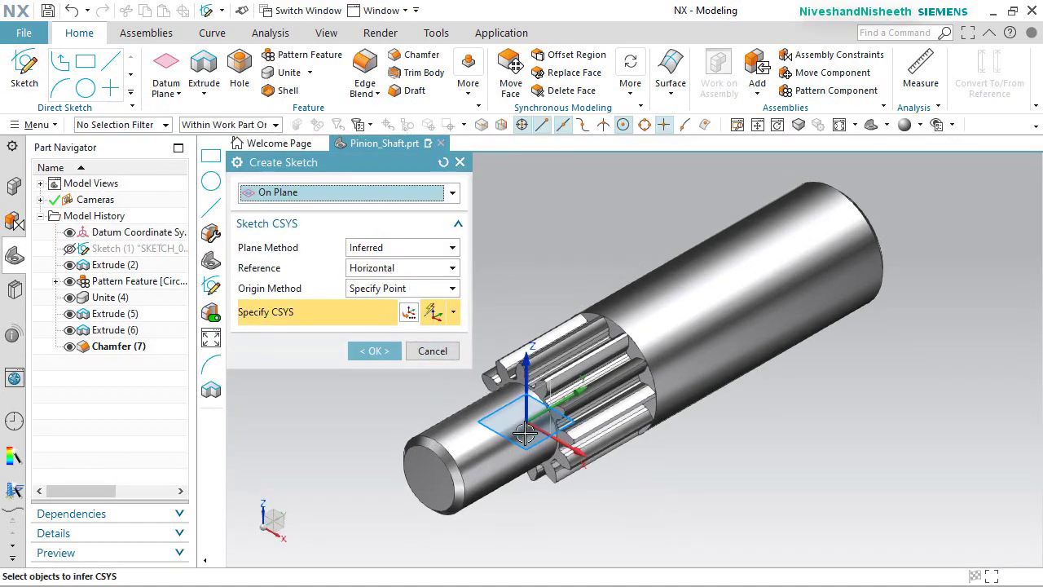
left_click(374, 351)
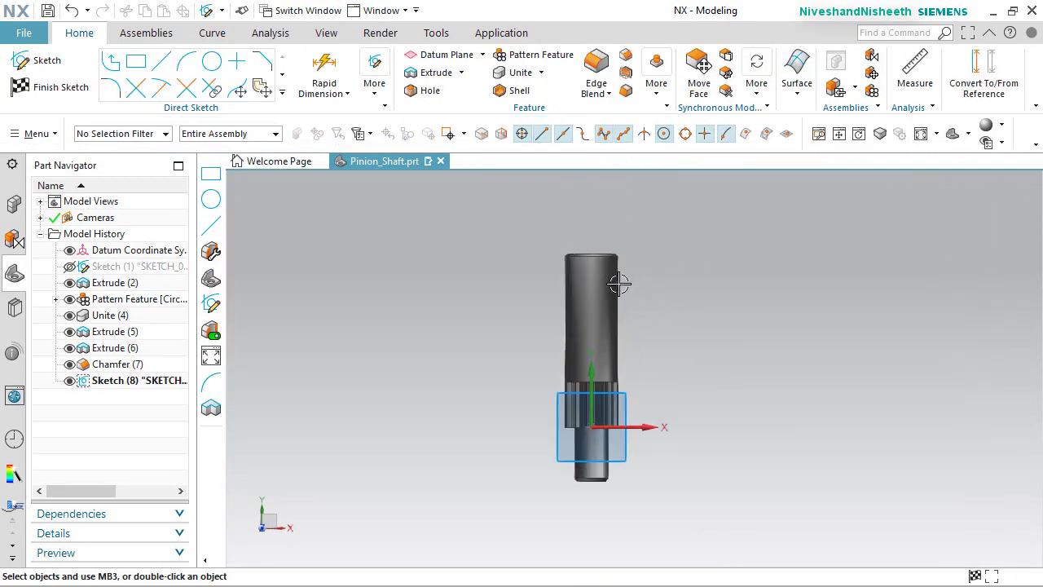
Draw a 0.515 in diameter circle about 2.95 in above the sketch origin and constrain its centre to the vertical axis.
left_click(212, 62)
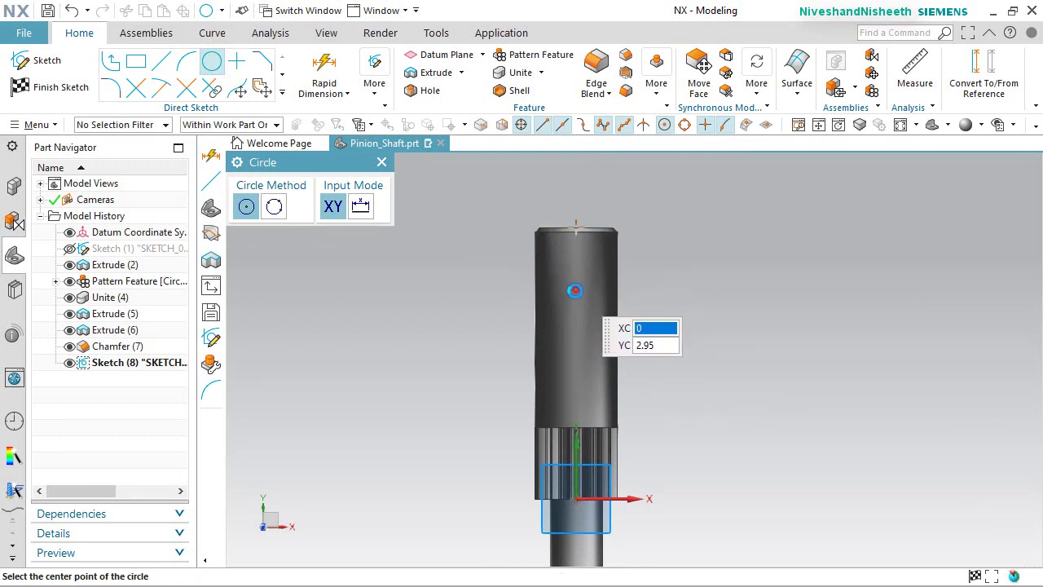
left_click(576, 290)
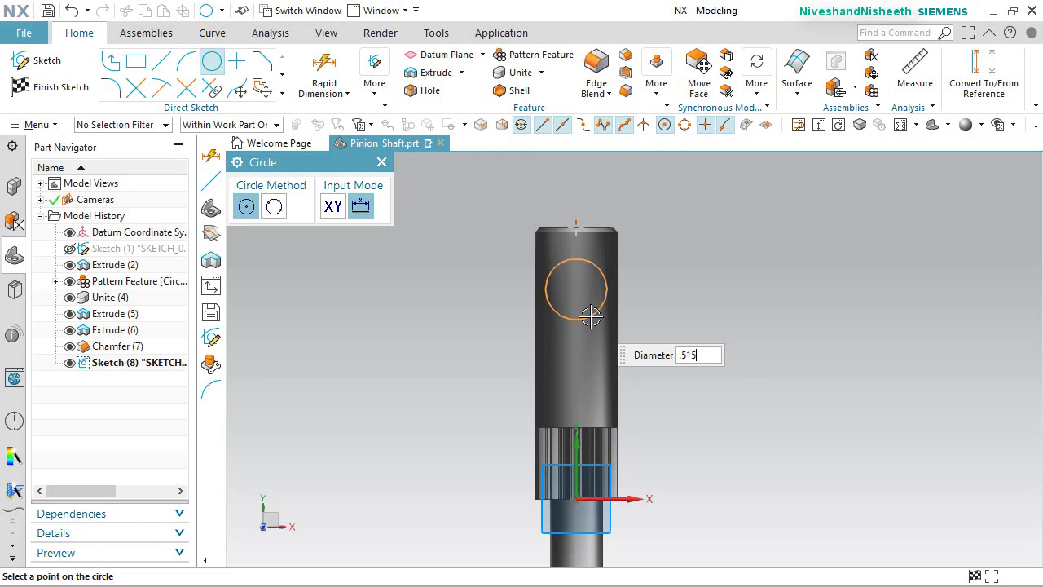
key("Return")
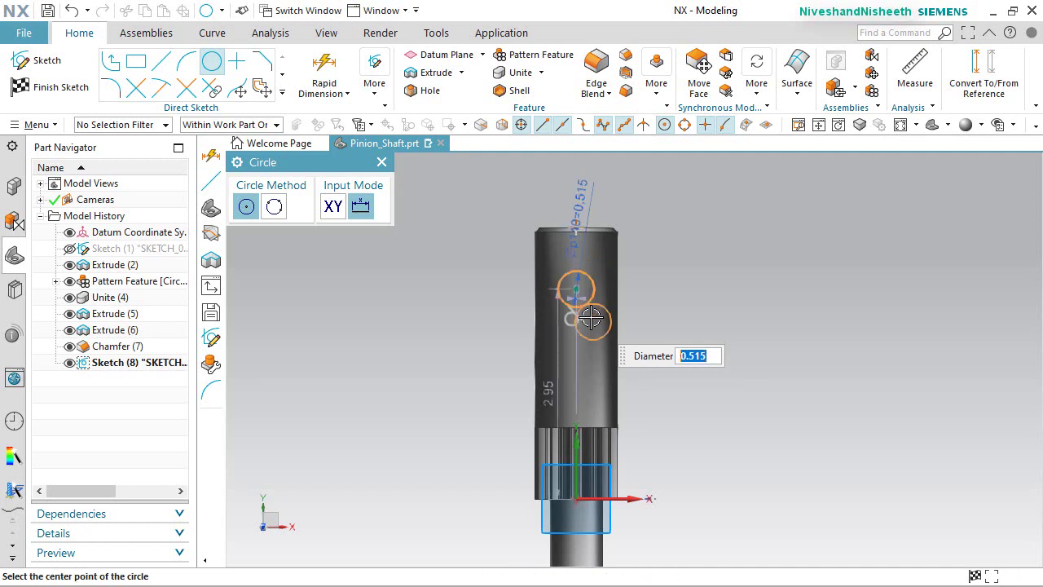
right_click(709, 253)
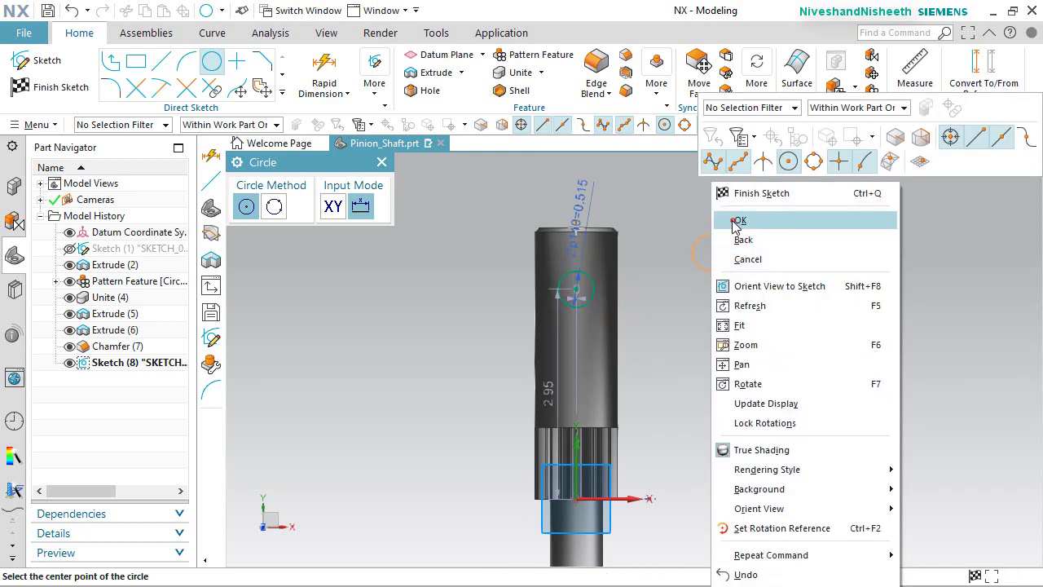
left_click(736, 220)
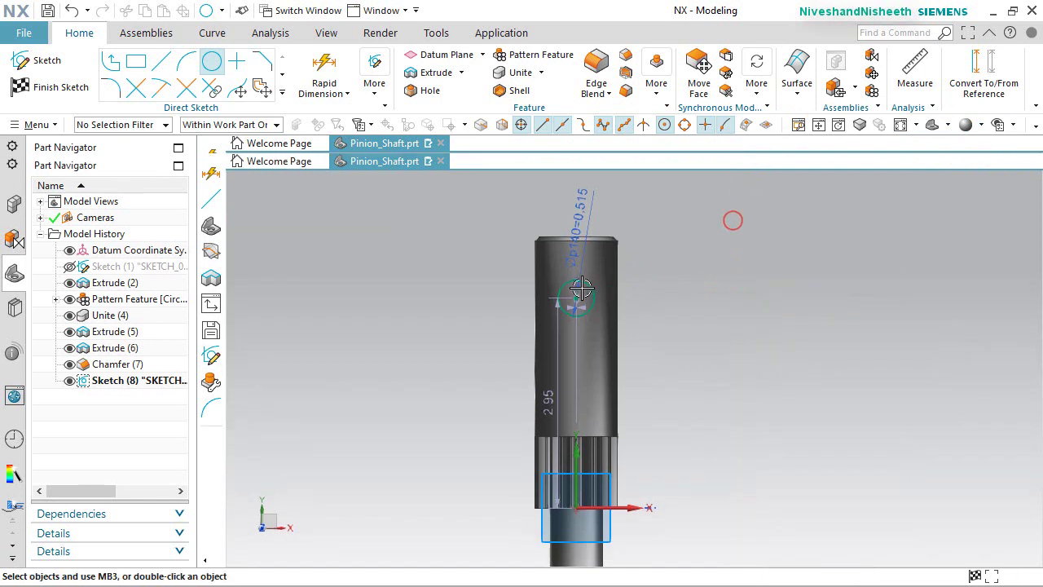
left_click(576, 458)
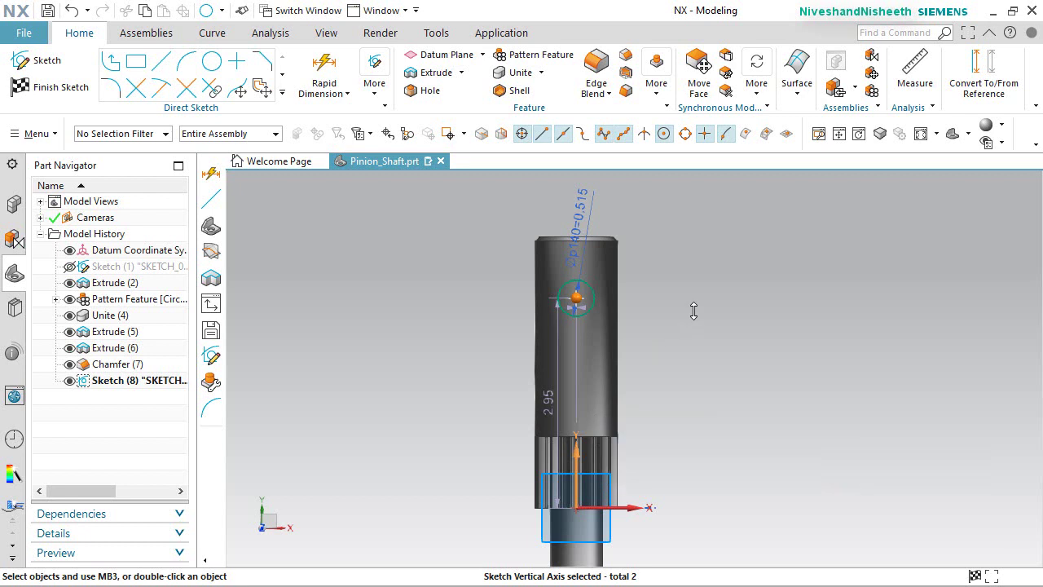
key("Escape")
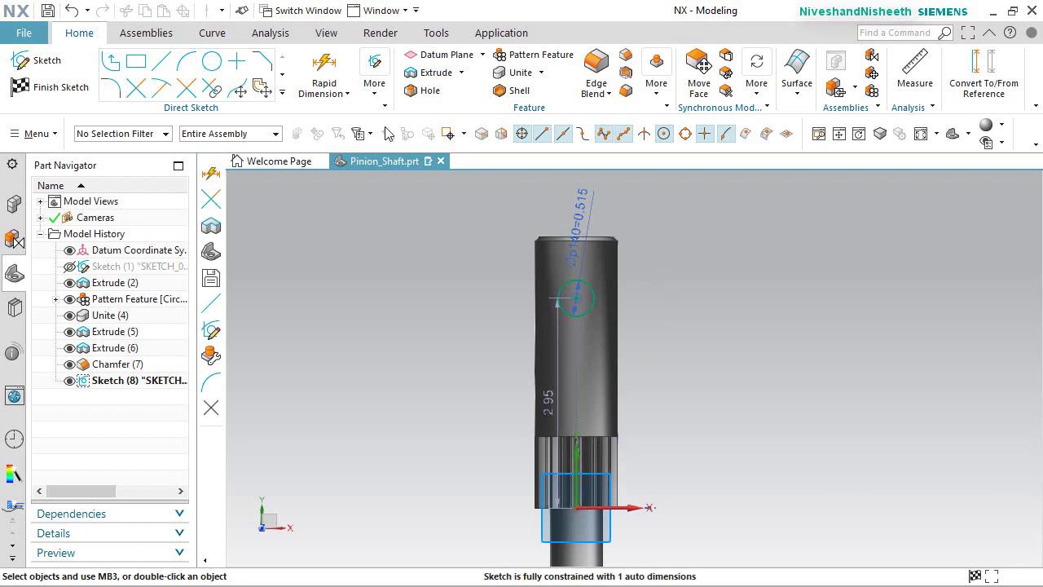
Dimension the circle's centre 0.5 in from the large shaft section's chamfered end and finish the sketch.
left_click(323, 70)
scroll(565, 210, "up", 3)
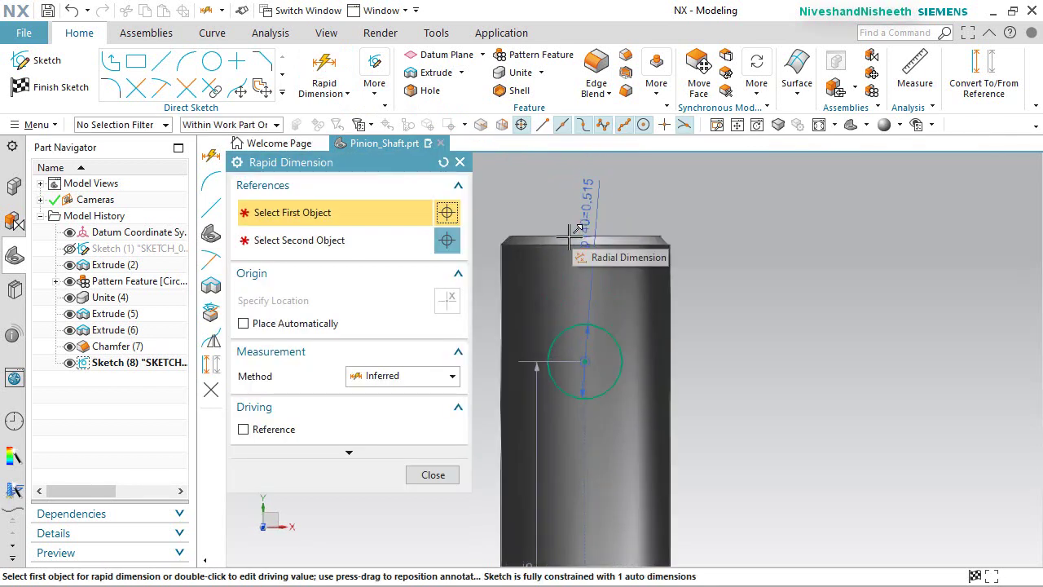
left_click(585, 236)
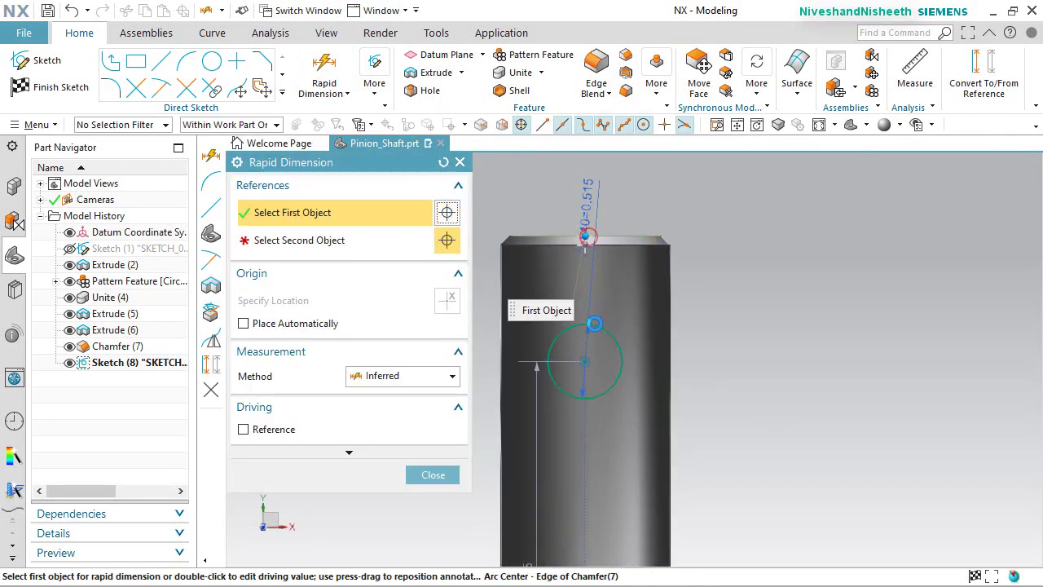
left_click(587, 361)
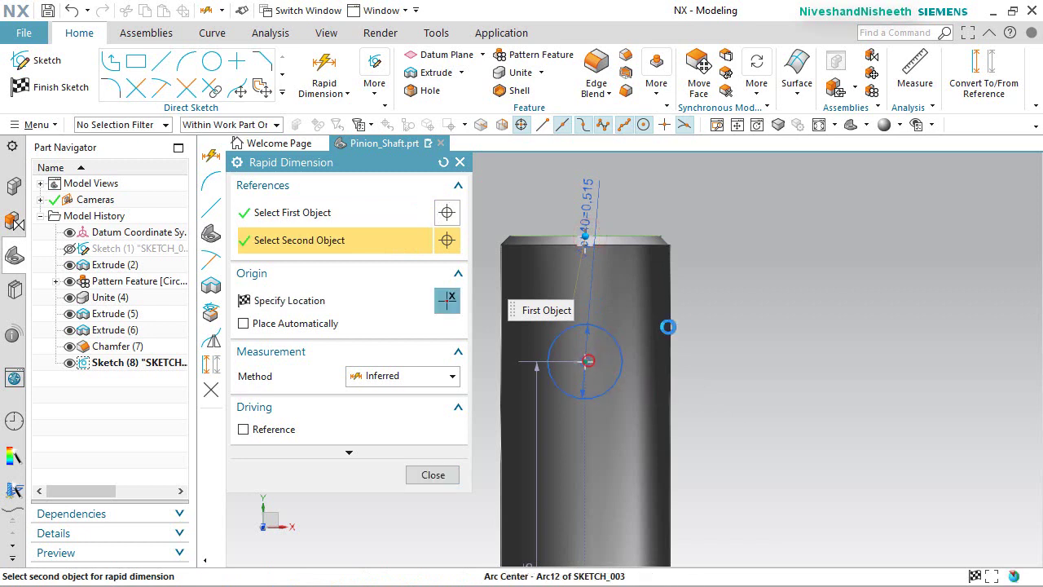
left_click(728, 300)
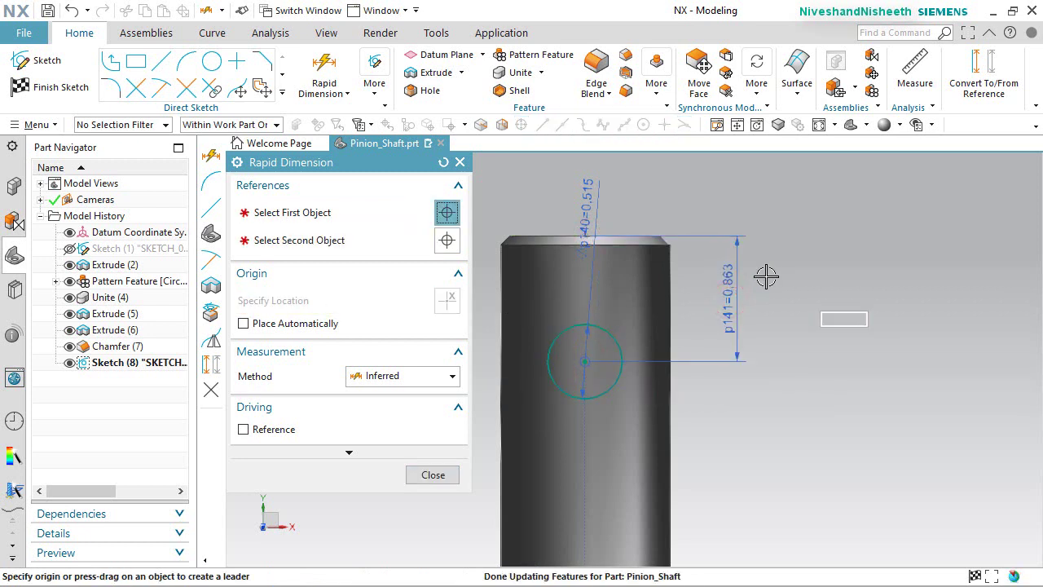
type(".5")
key("Return")
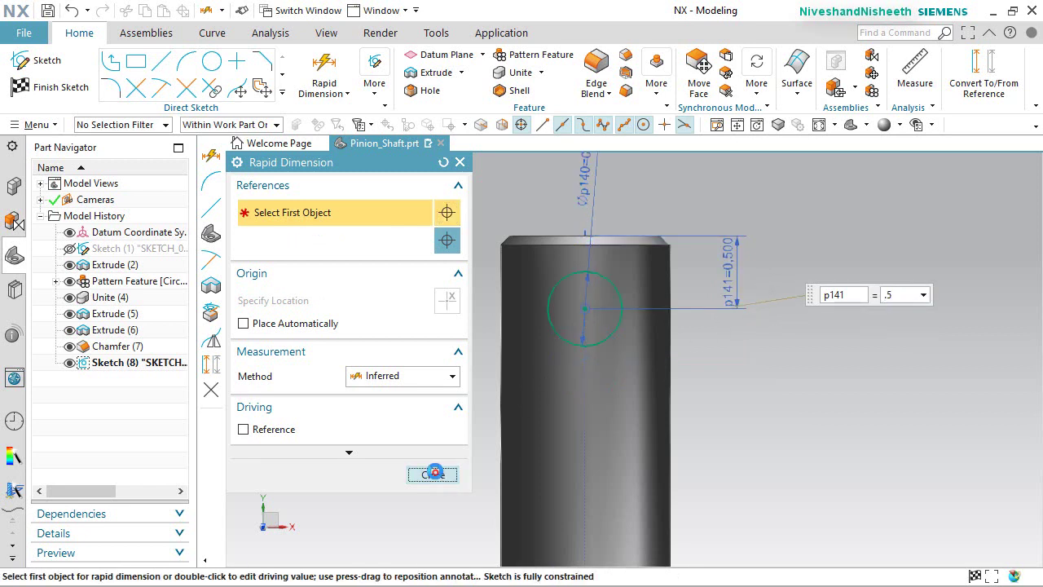
left_click(433, 475)
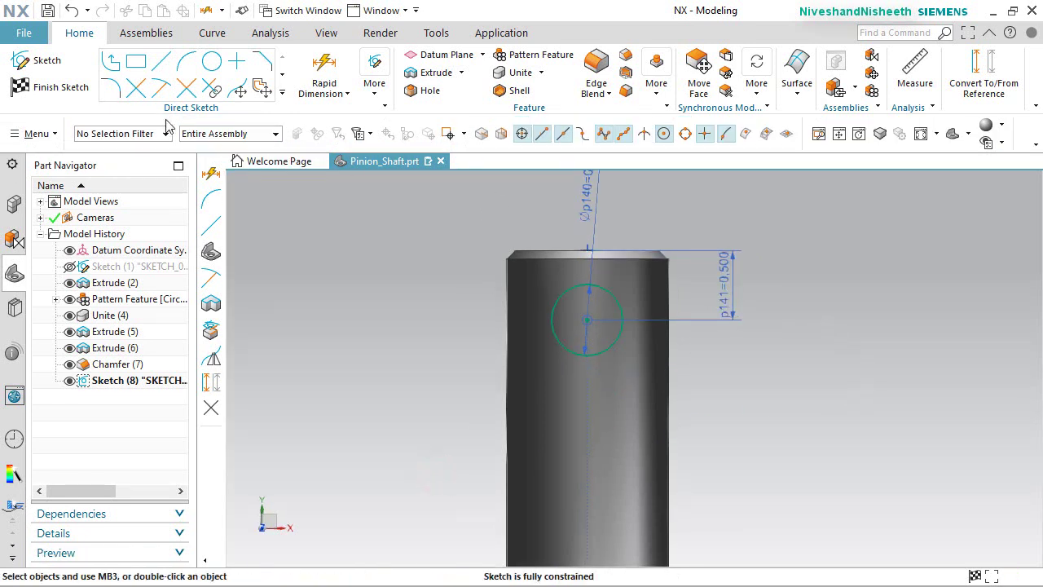
left_click(78, 87)
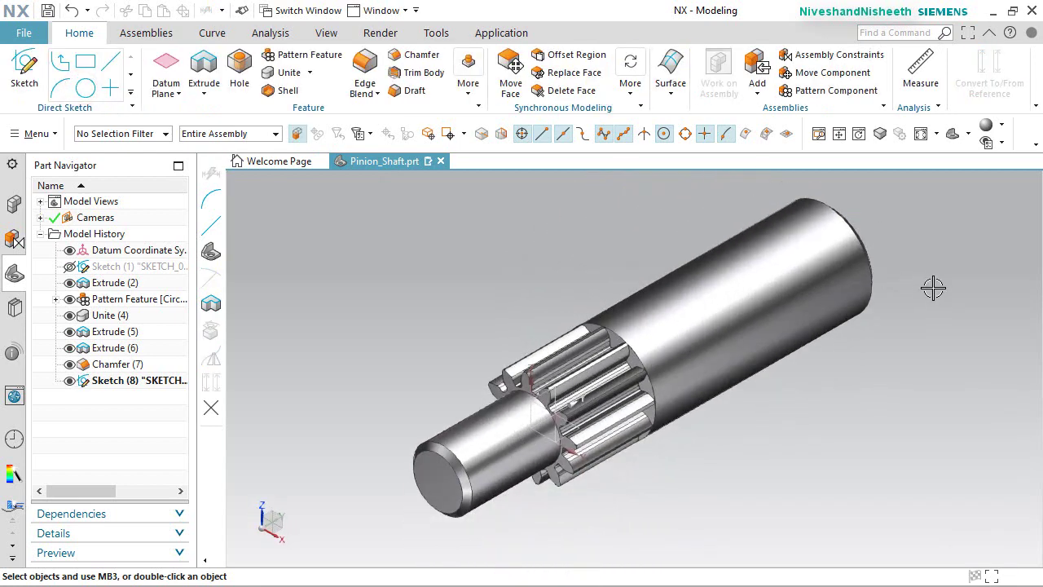
Extrude the 0.515 in circle with a symmetric distance of 1.187 in and subtract it to cut a cross hole through the shaft.
left_click(203, 65)
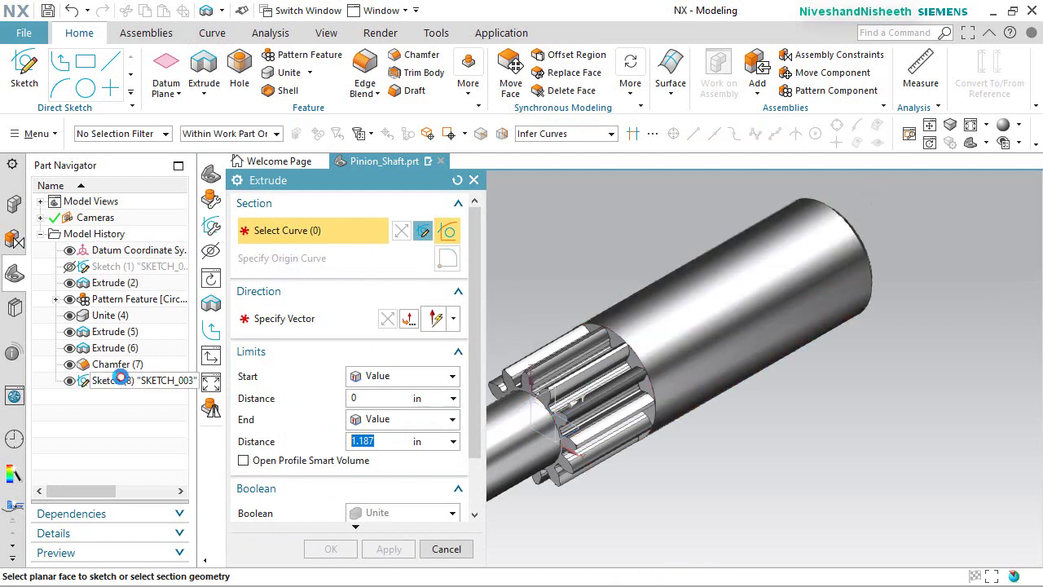
left_click(126, 381)
key("Home")
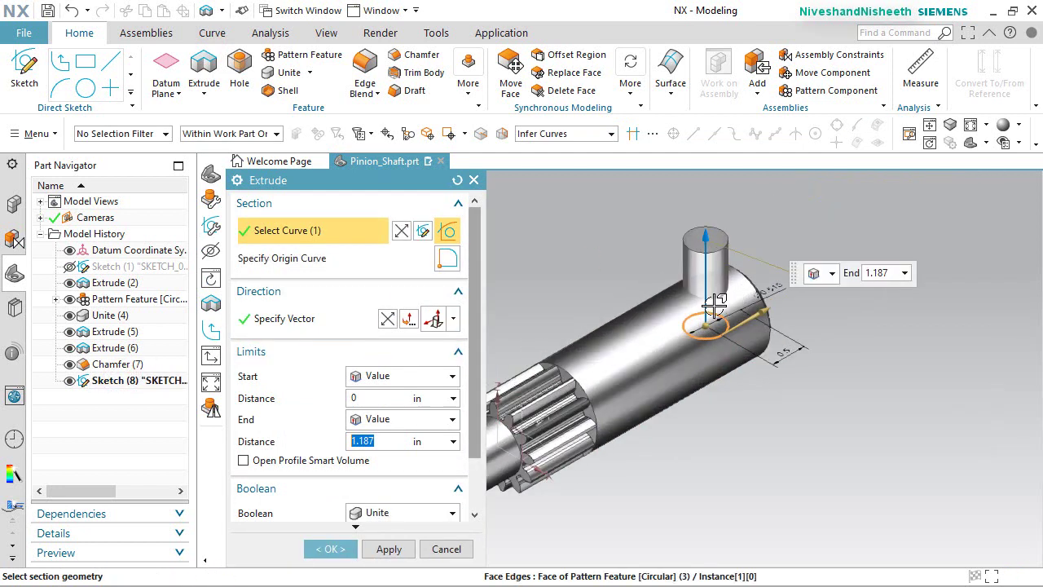
left_click(451, 376)
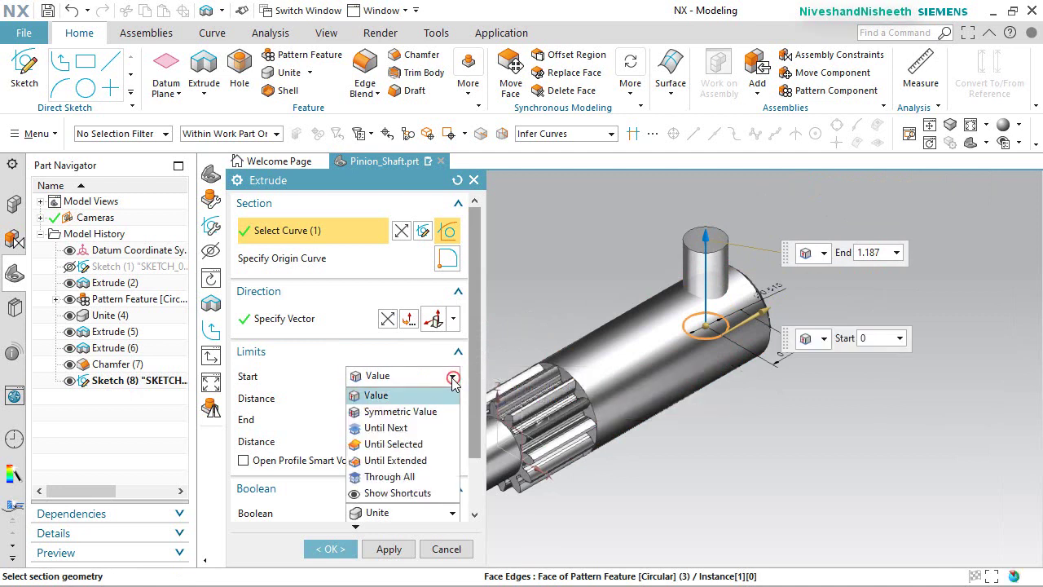
left_click(401, 412)
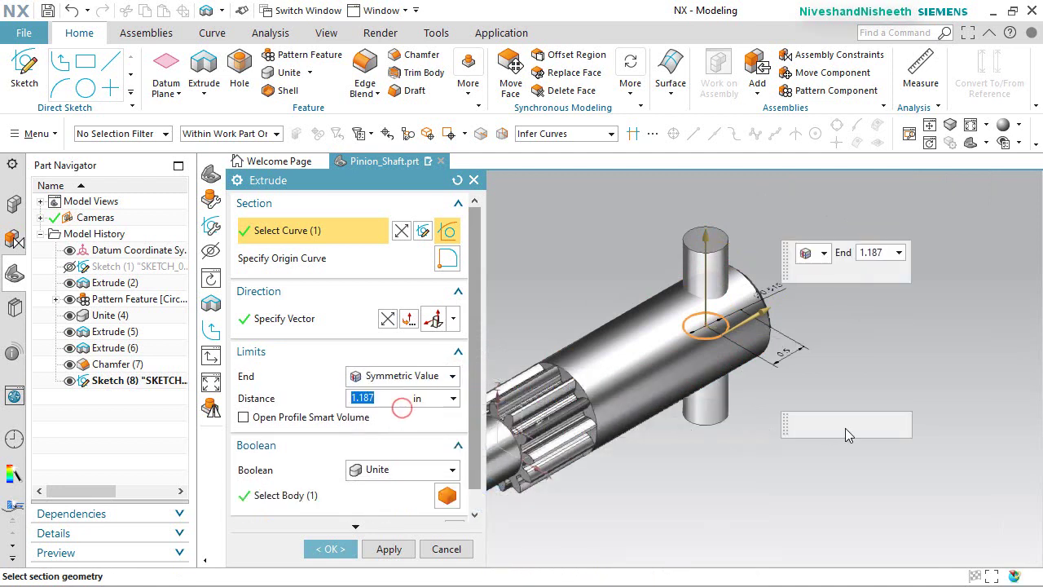
left_click(451, 471)
left_click(403, 522)
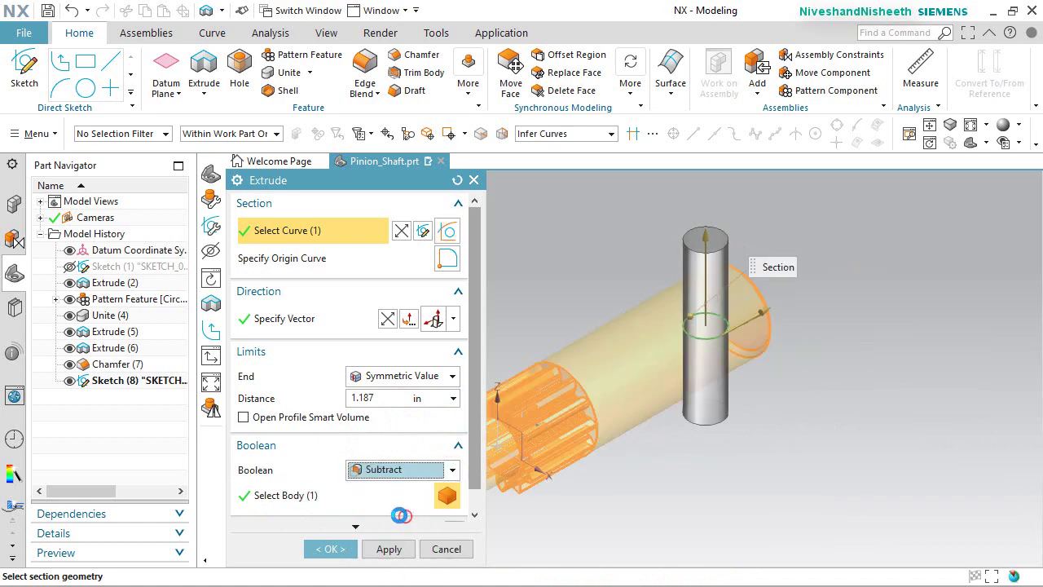
left_click(334, 548)
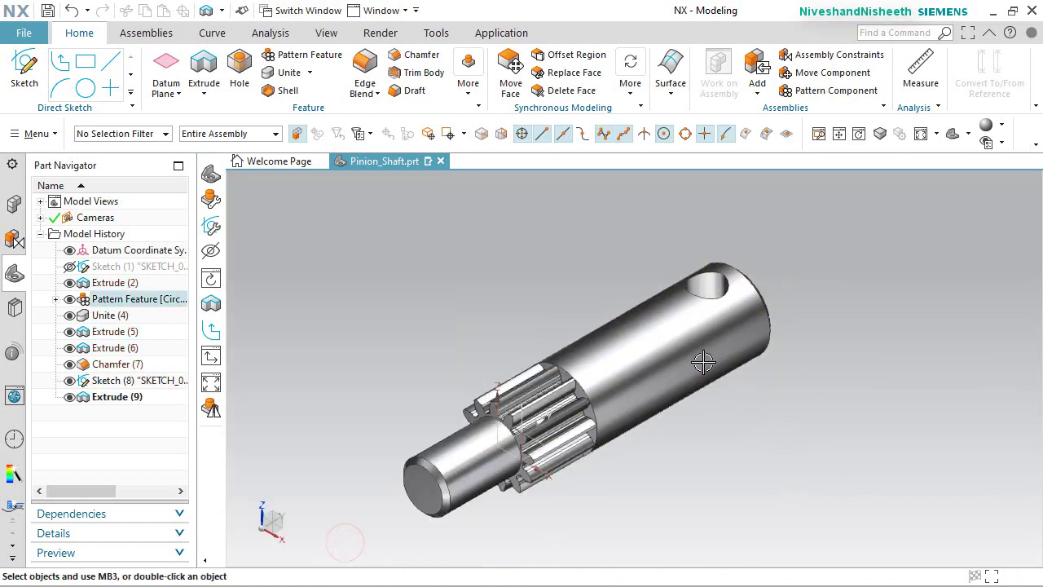
Hide the cross-hole sketch and save the part file.
middle_click_drag(699, 363, 699, 386)
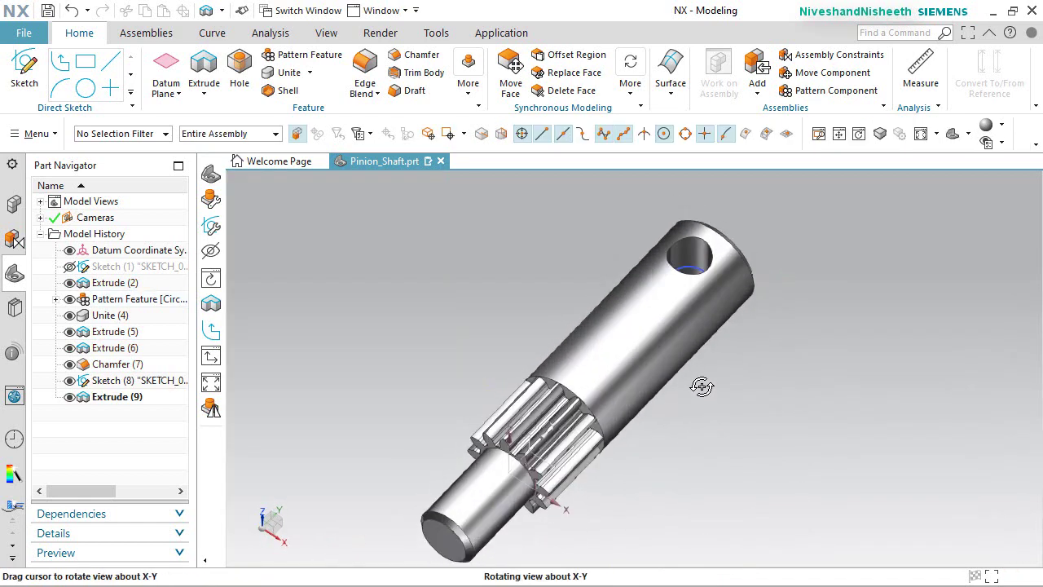
left_click(69, 381)
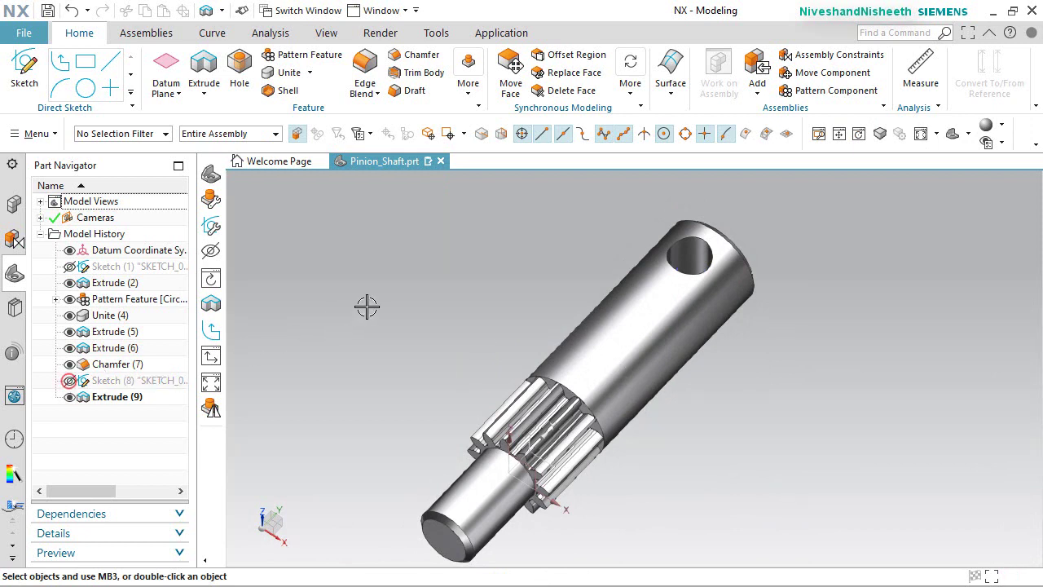
key("Home")
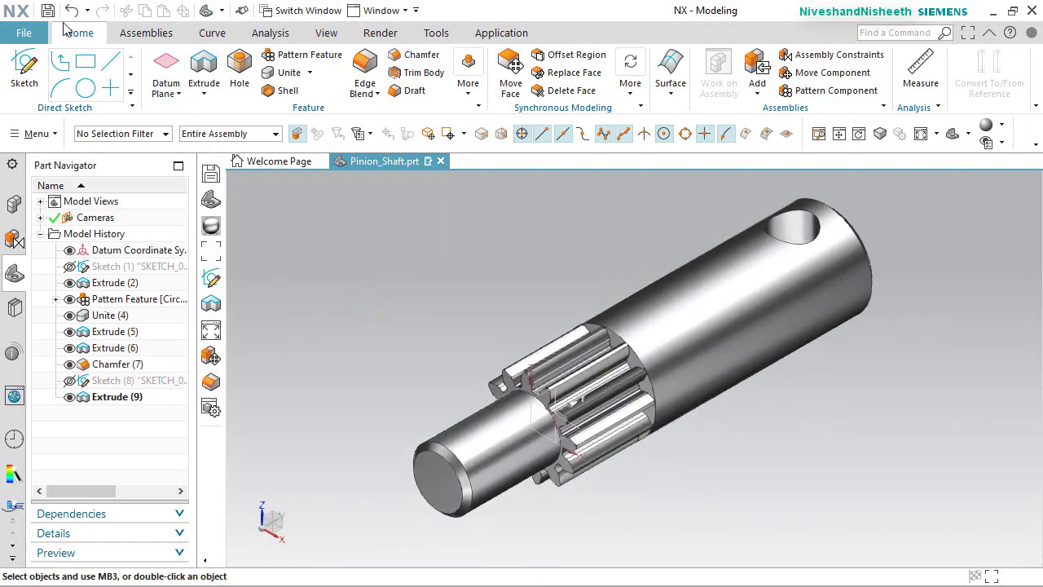
left_click(48, 11)
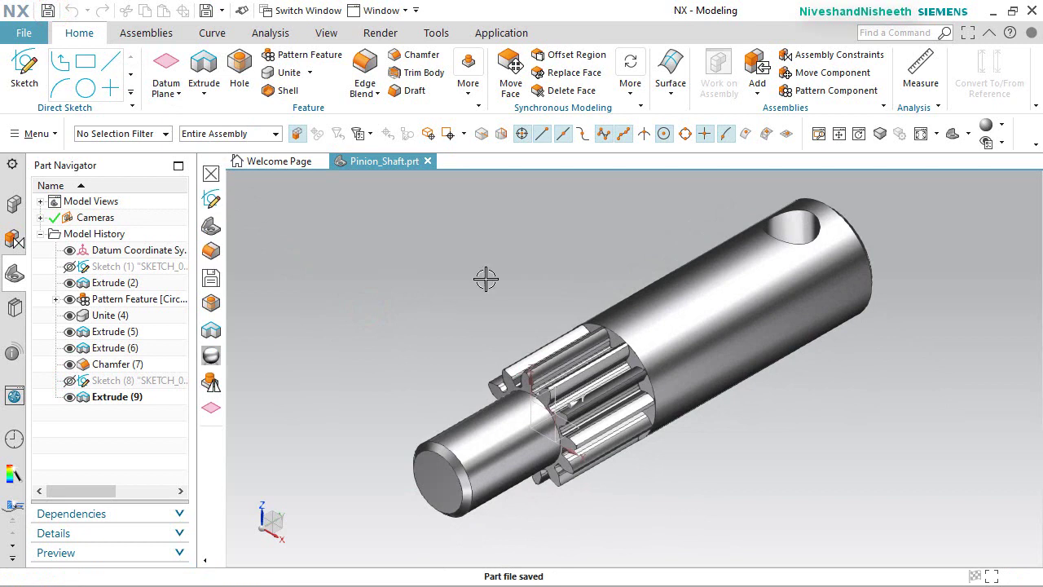
Start a sketch with a Plane, X-axis, Point coordinate system on the large shaft section's shoulder face behind the teeth, aligning its X-axis with the X direction.
left_click(27, 72)
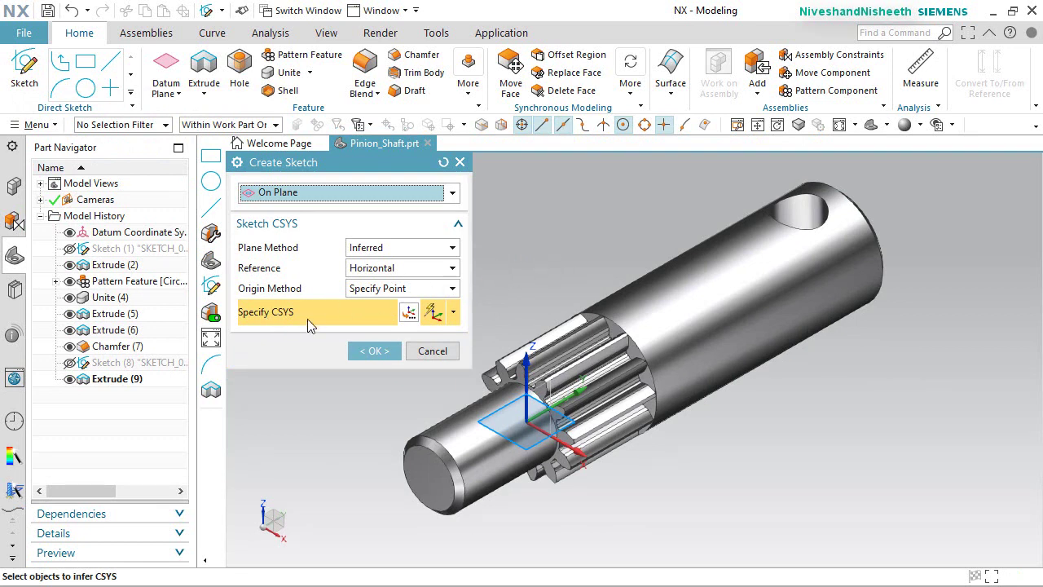
left_click(410, 313)
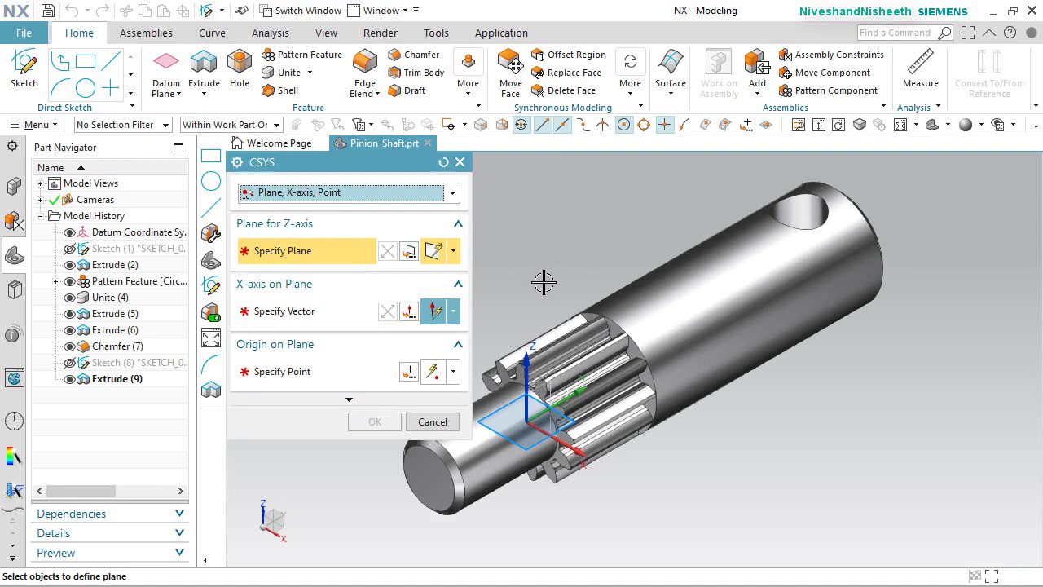
scroll(546, 283, "up", 5)
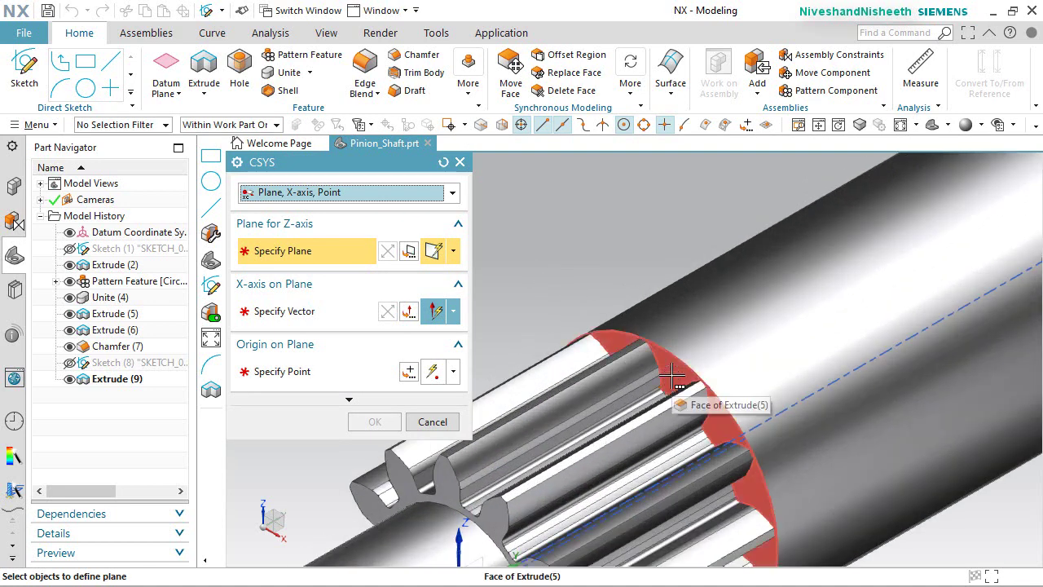
left_click(673, 376)
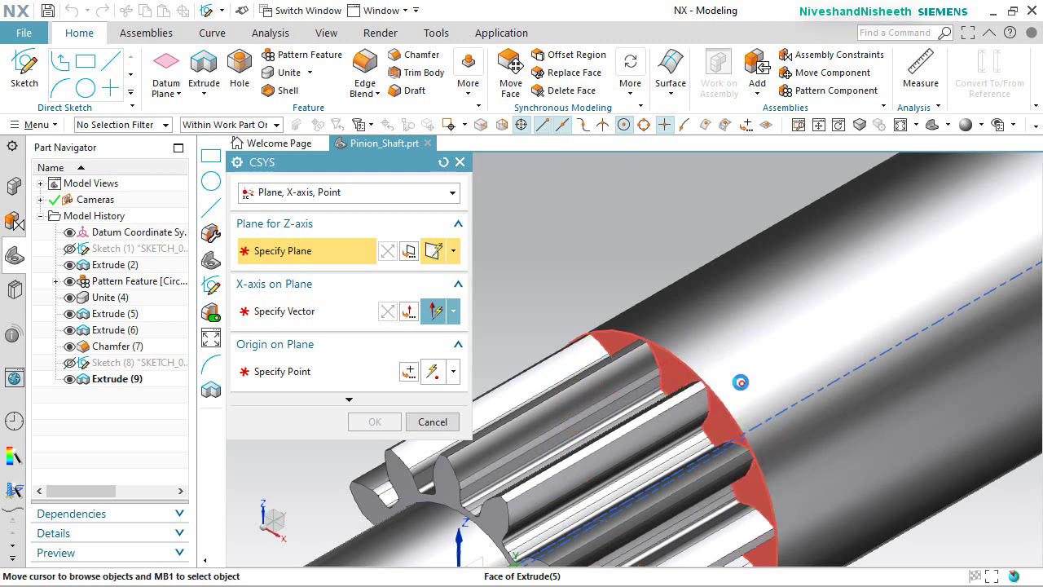
left_click(740, 382)
scroll(629, 259, "down", 3)
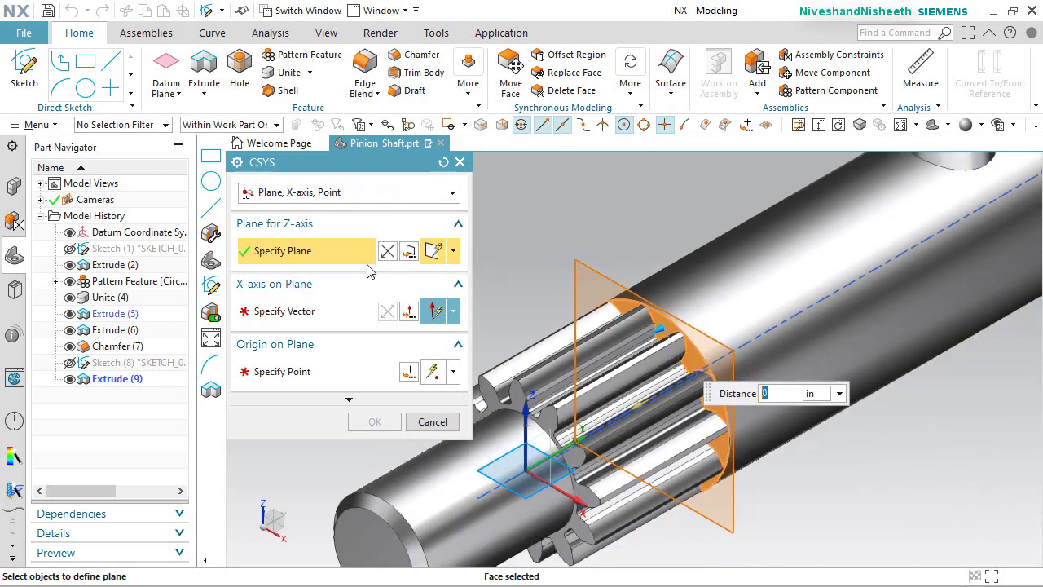
left_click(269, 311)
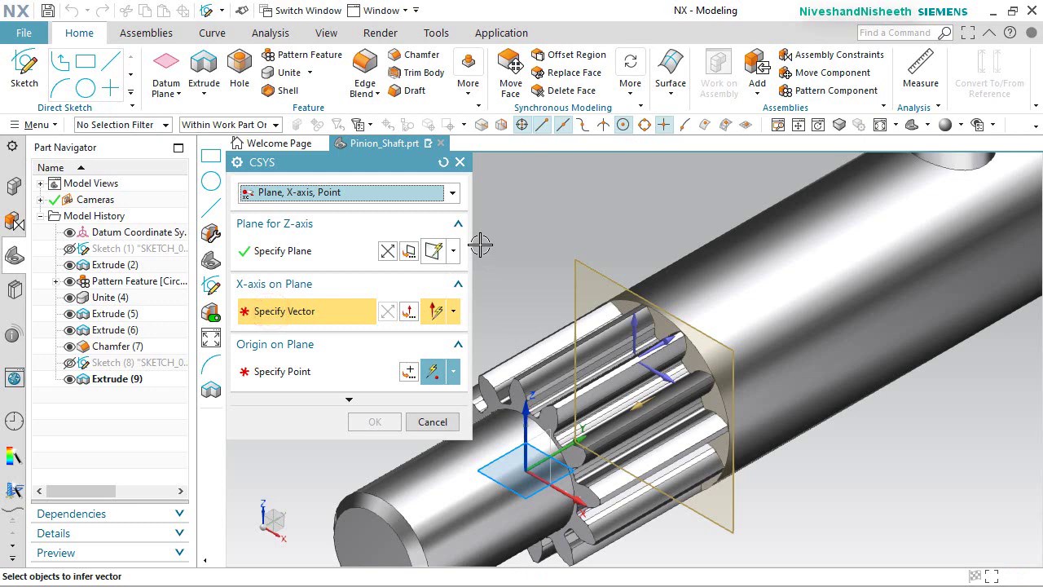
left_click(655, 371)
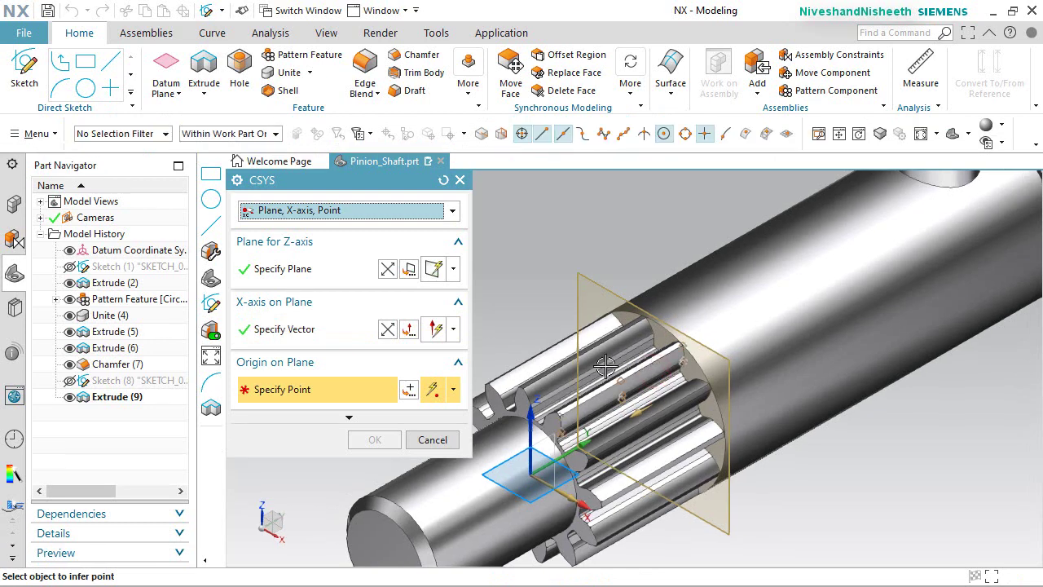
Set the sketch origin to the arc centre of the large shaft section's shoulder edge and create the sketch.
left_click(408, 390)
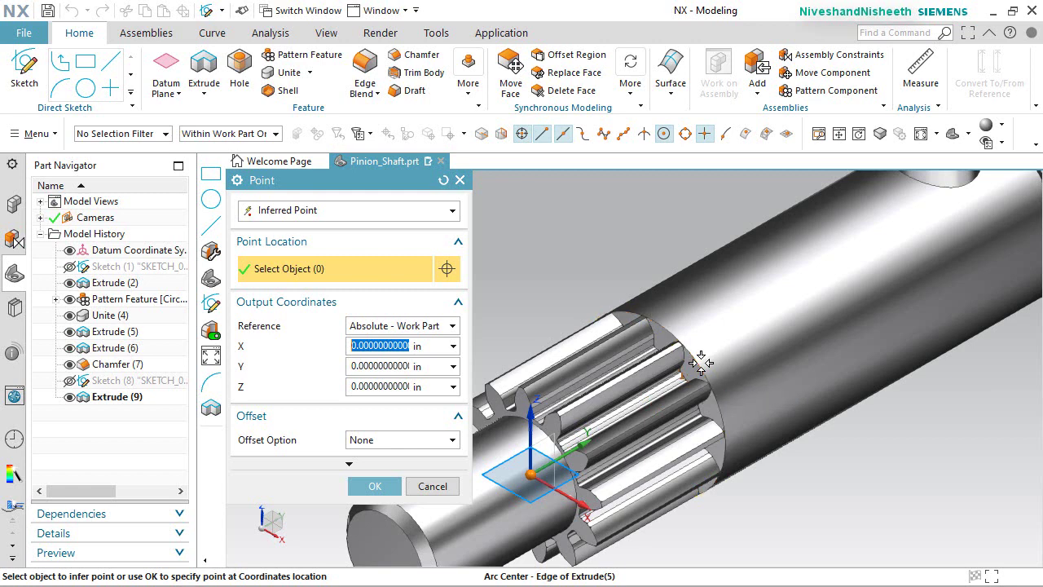
mouse_move(701, 362)
middle_mouse_down()
mouse_move(725, 341)
mouse_move(716, 355)
middle_mouse_up()
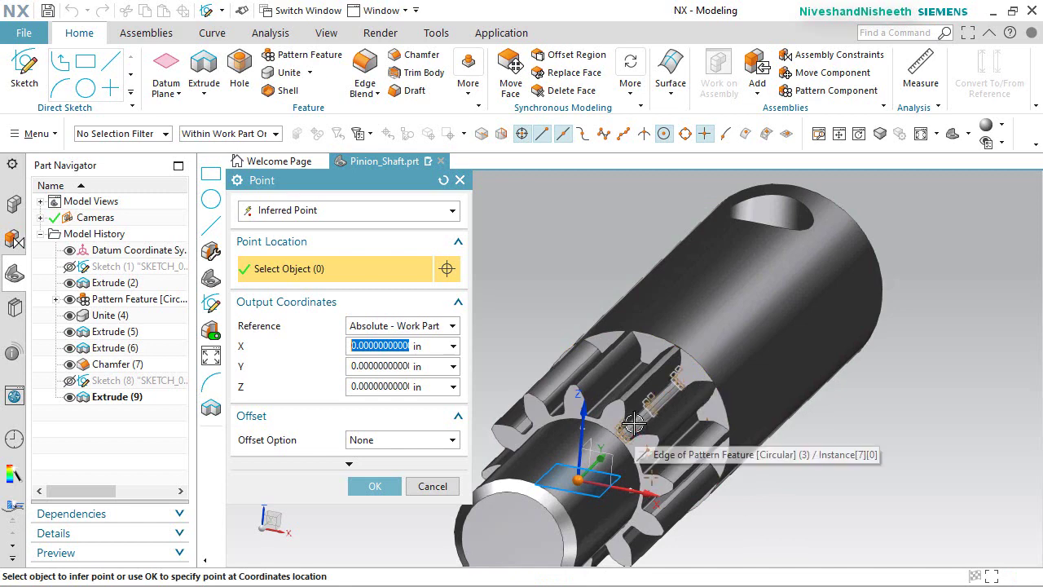
left_click(699, 360)
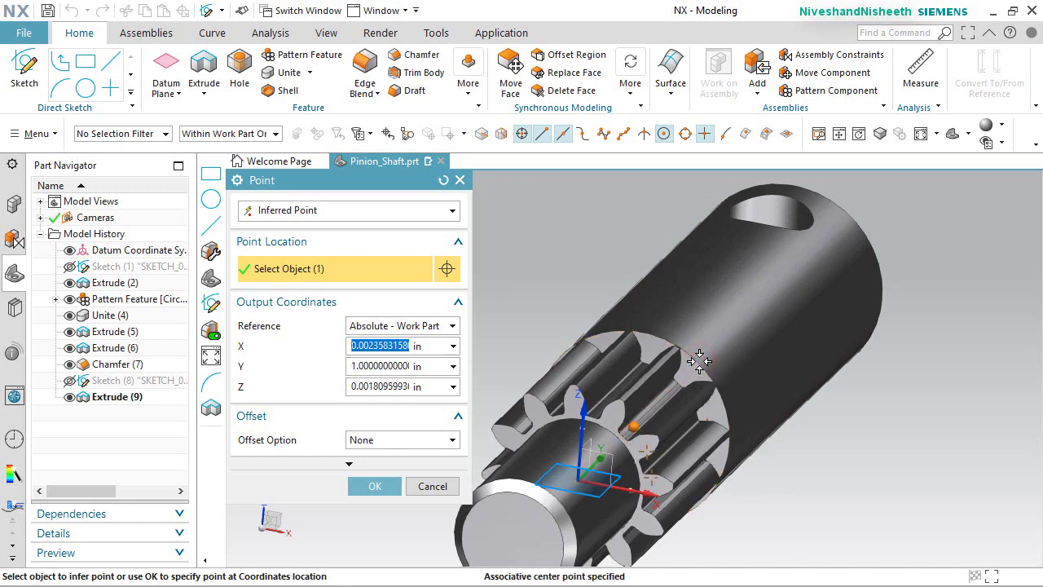
middle_click_drag(648, 424, 644, 424)
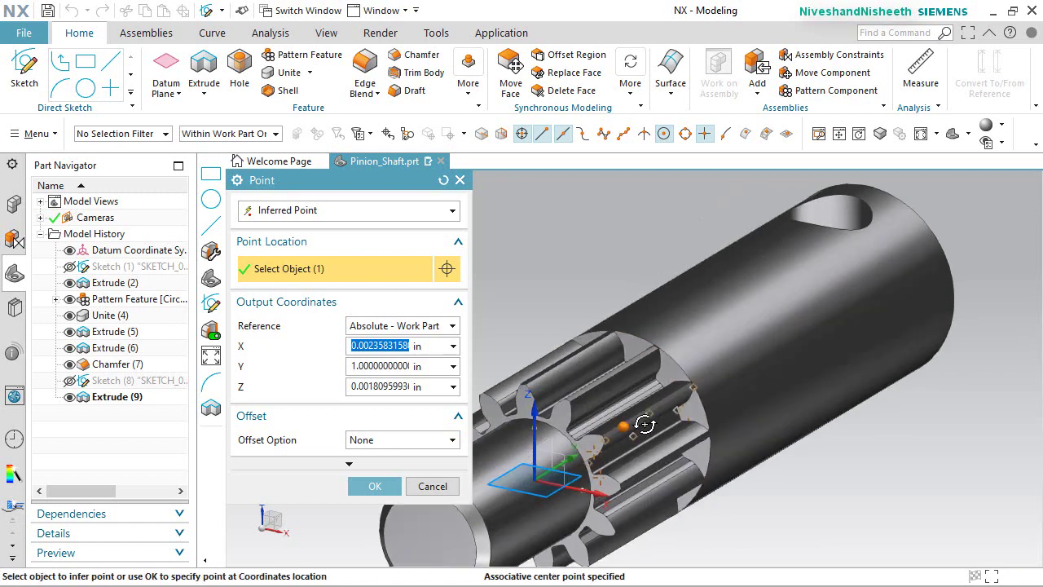
left_click(375, 485)
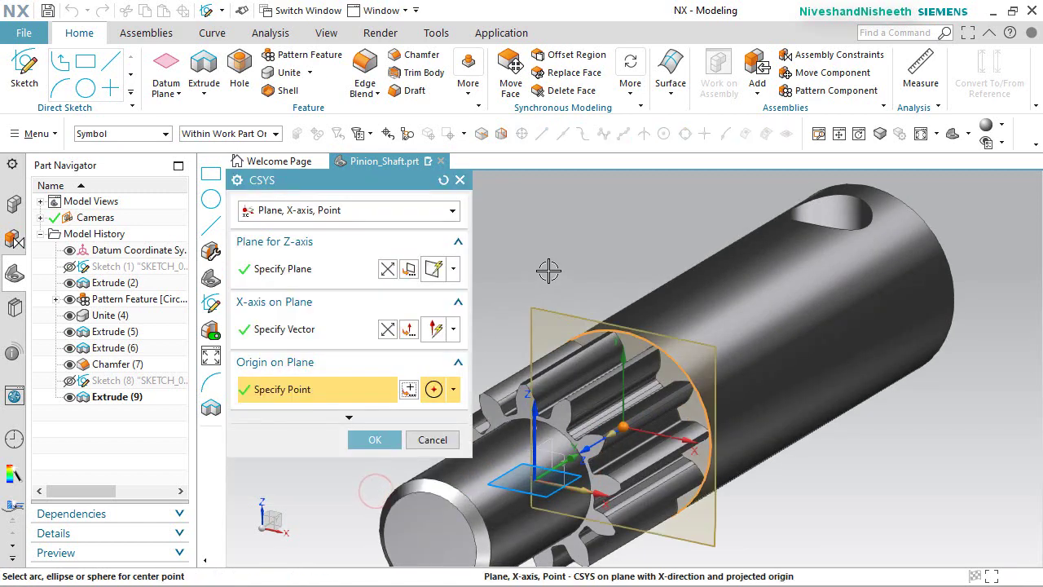
left_click(969, 134)
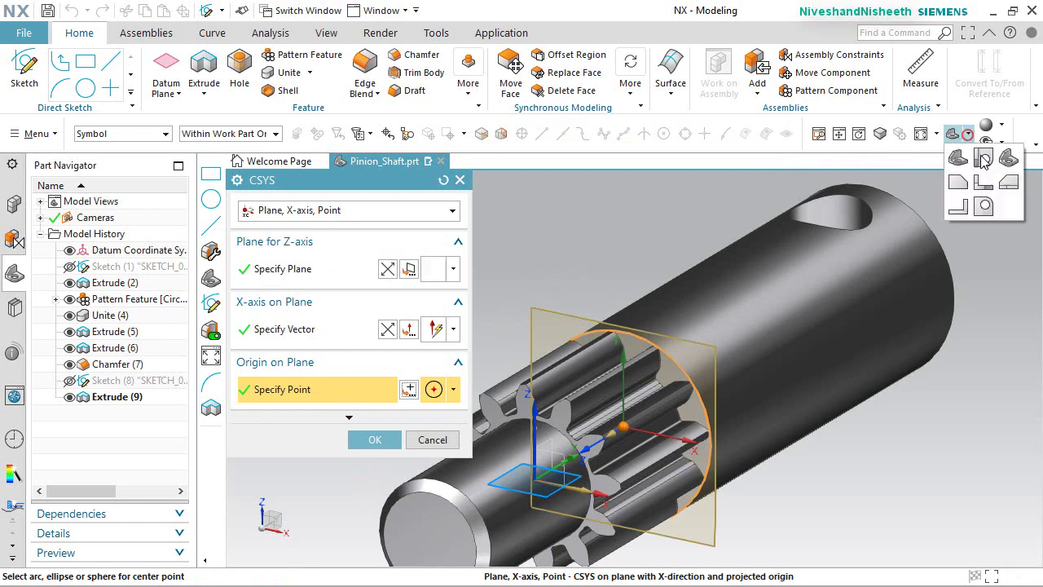
left_click(1008, 161)
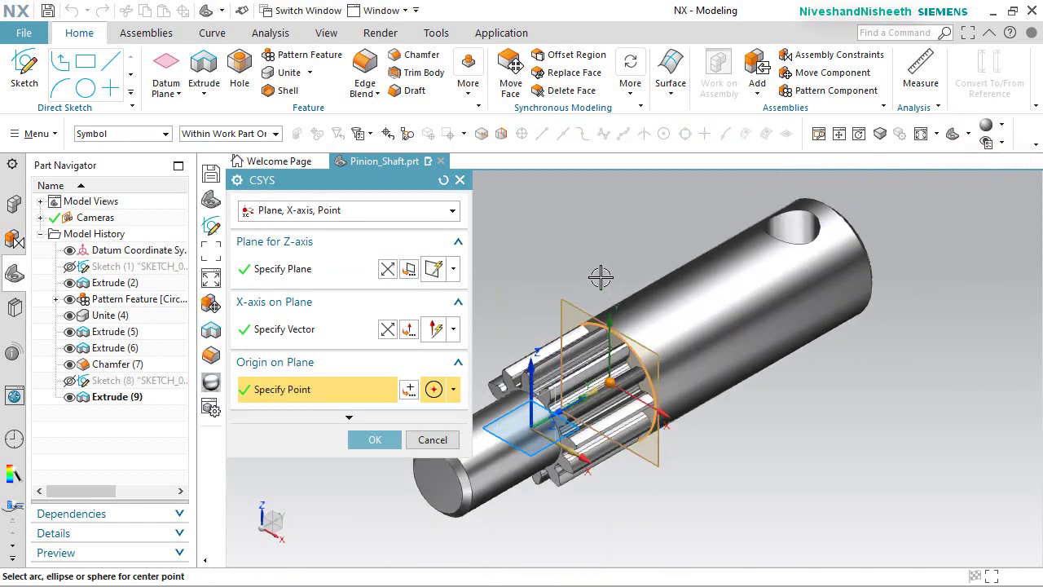
left_click(390, 446)
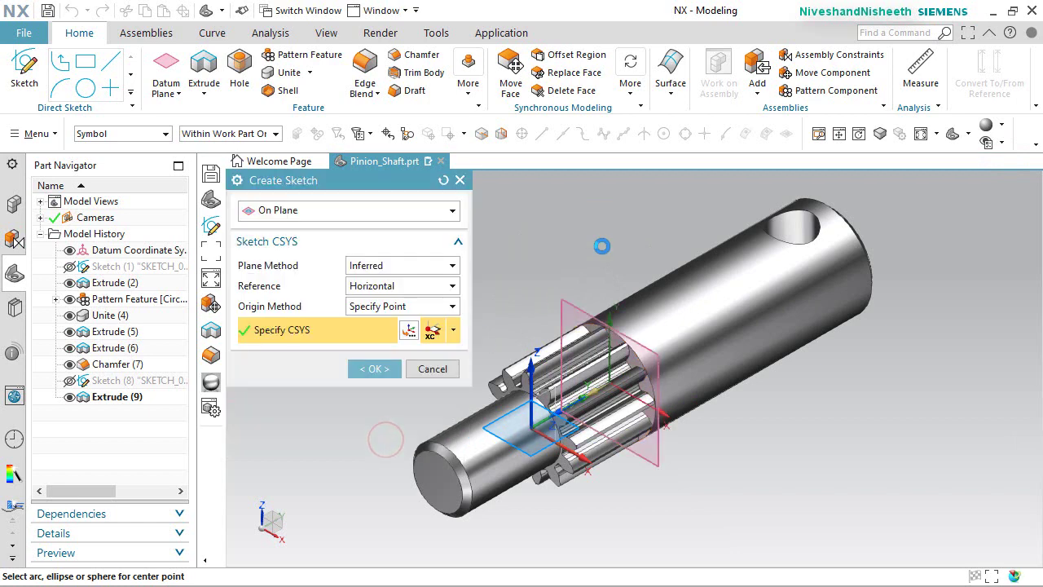
left_click(374, 350)
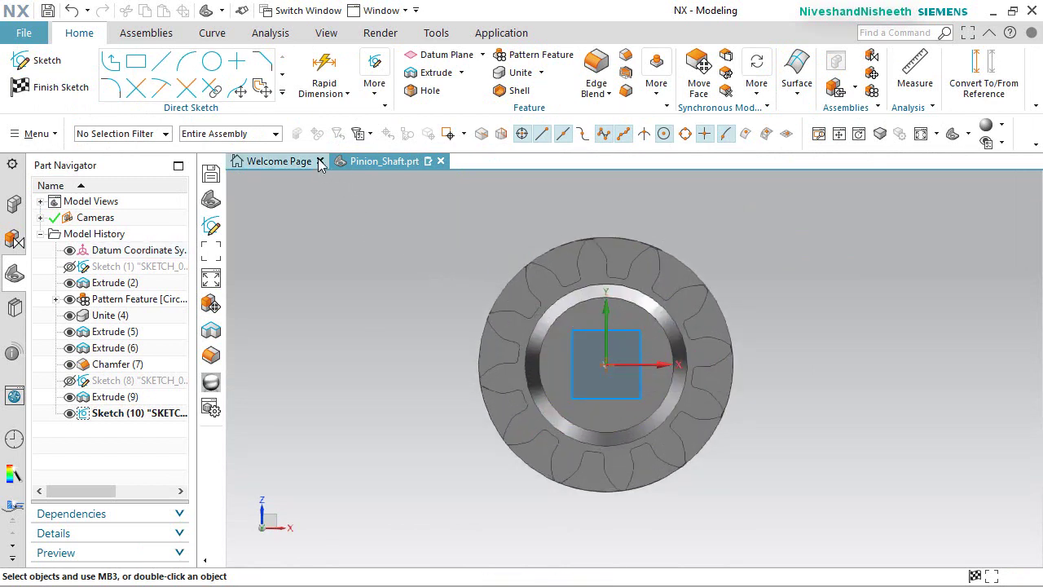
Project the ten connected edges outlining one gap between two gear teeth, including flanks, root and fillets, into the sketch.
left_click(281, 92)
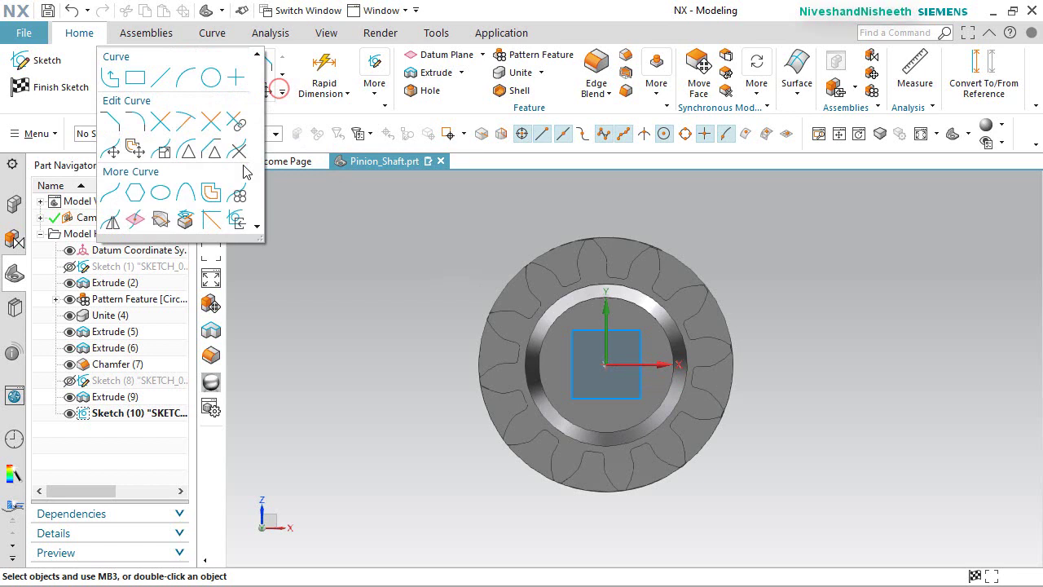
left_click(187, 221)
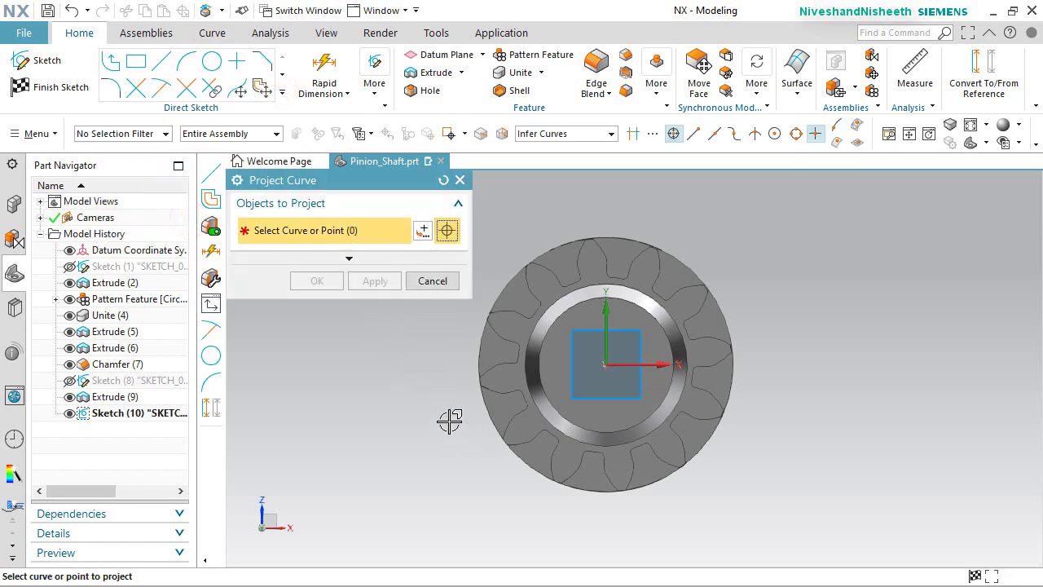
scroll(450, 420, "up", 2)
scroll(505, 405, "up", 2)
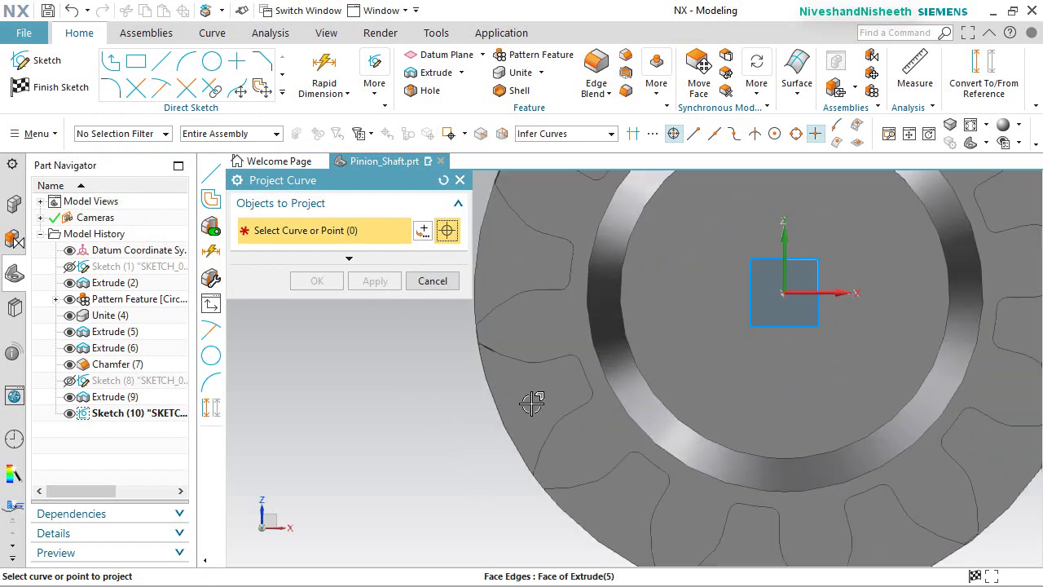
left_click(492, 351)
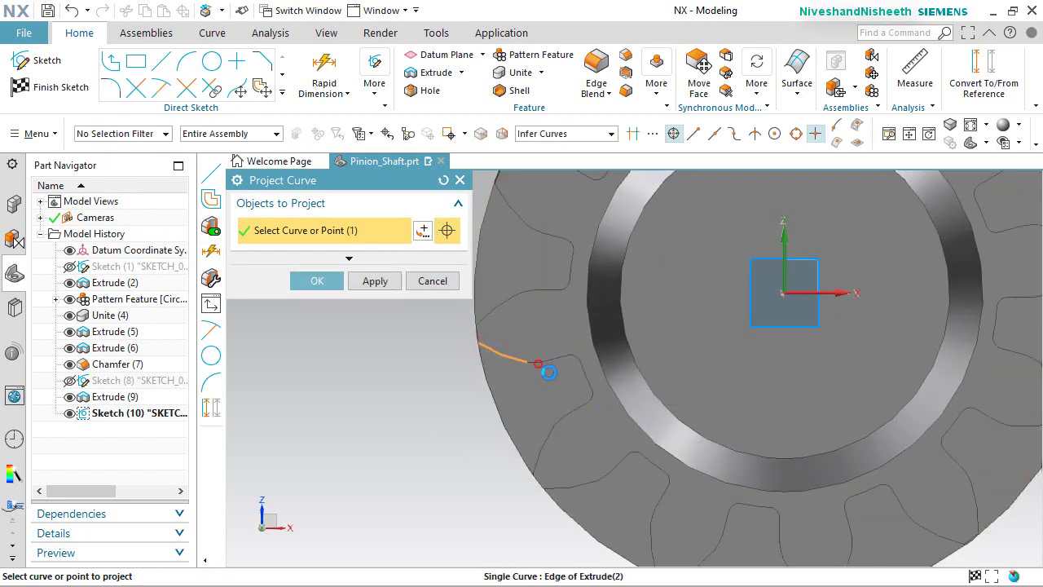
left_click(541, 365)
scroll(568, 343, "up", 4)
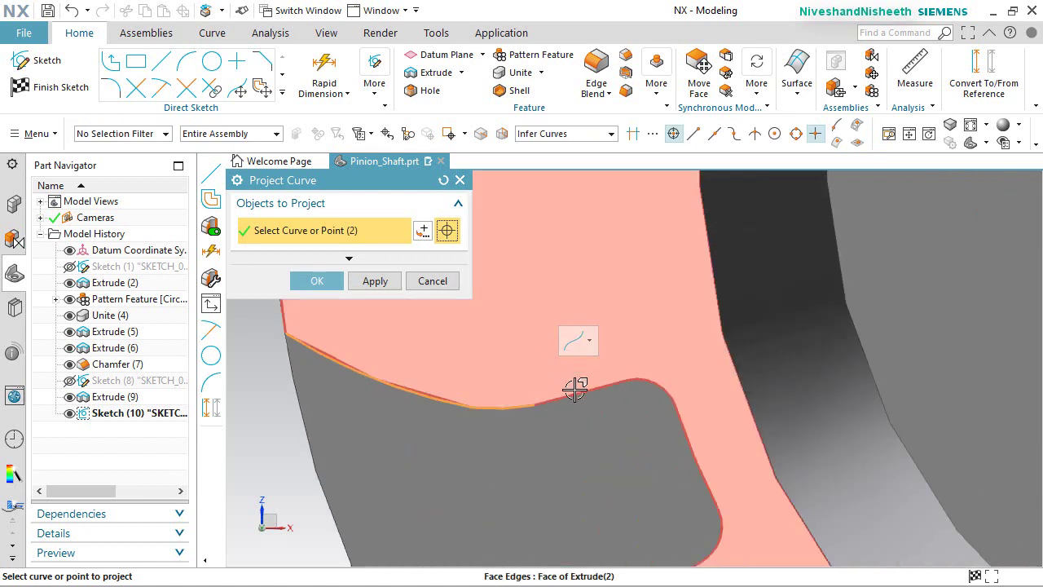
left_click(575, 392)
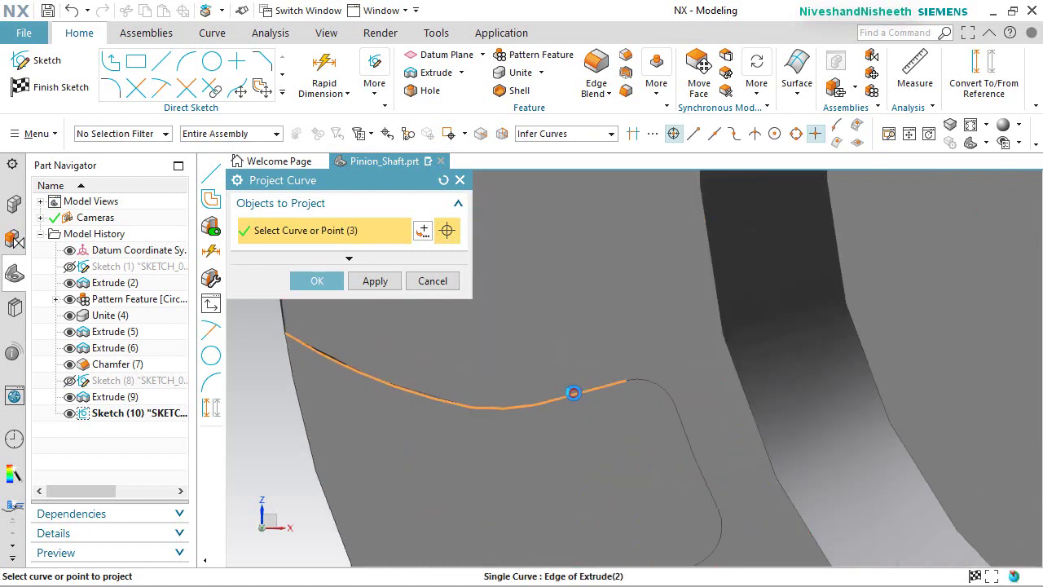
left_click(651, 382)
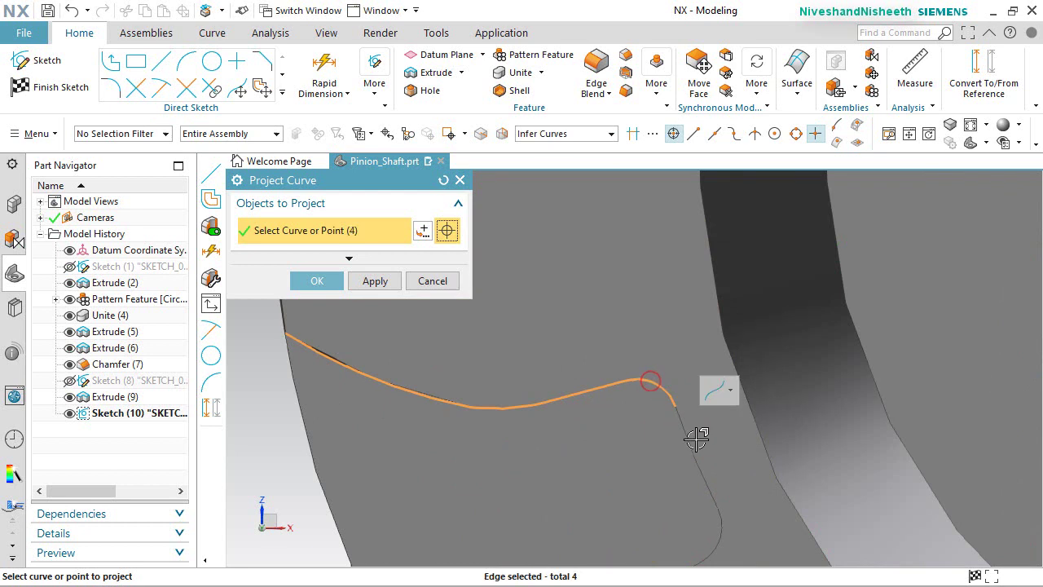
left_click(681, 393)
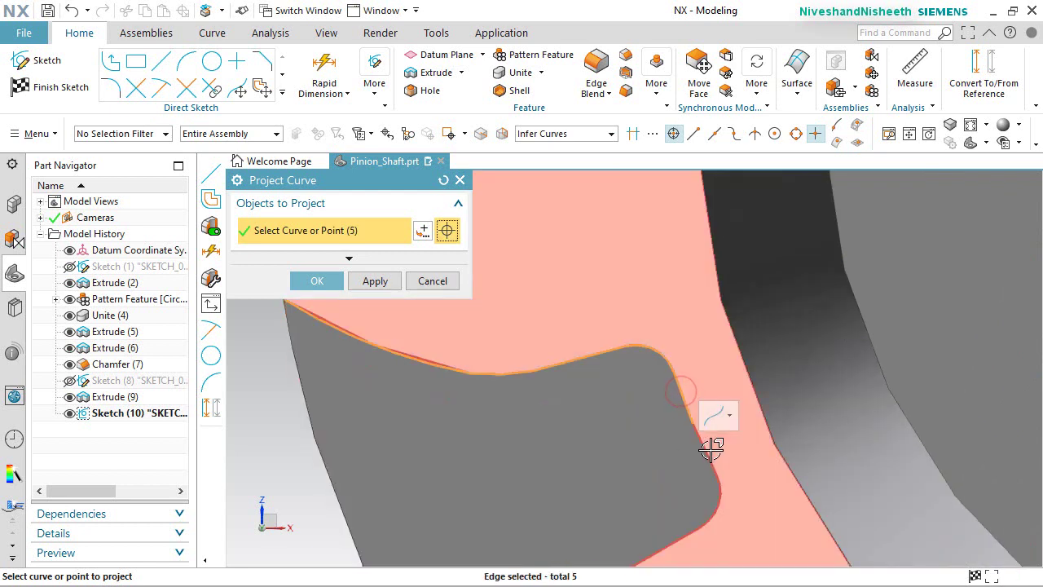
left_click(722, 491)
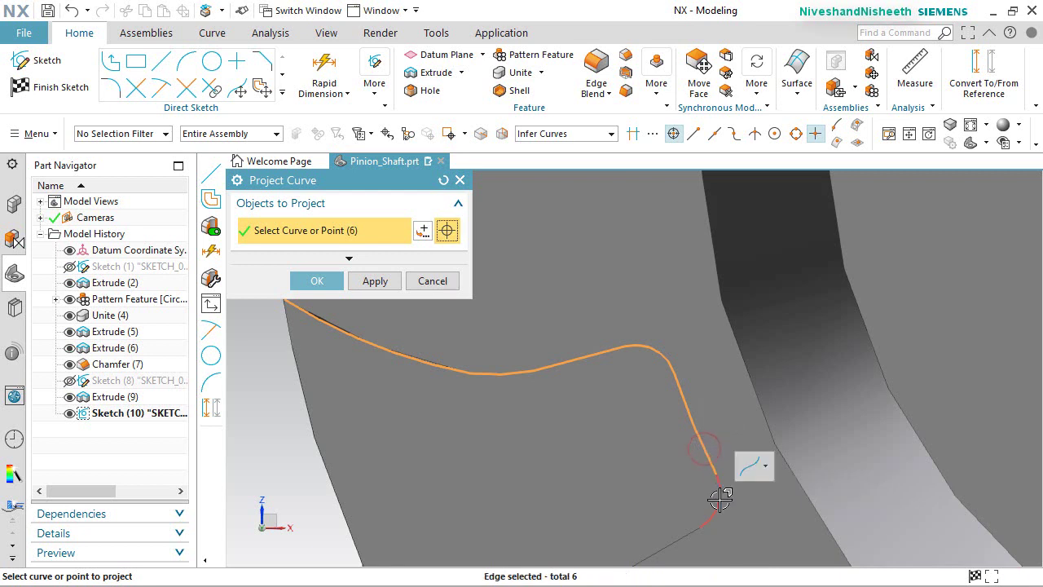
left_click(699, 414)
scroll(696, 407, "down", 3)
scroll(668, 459, "up", 2)
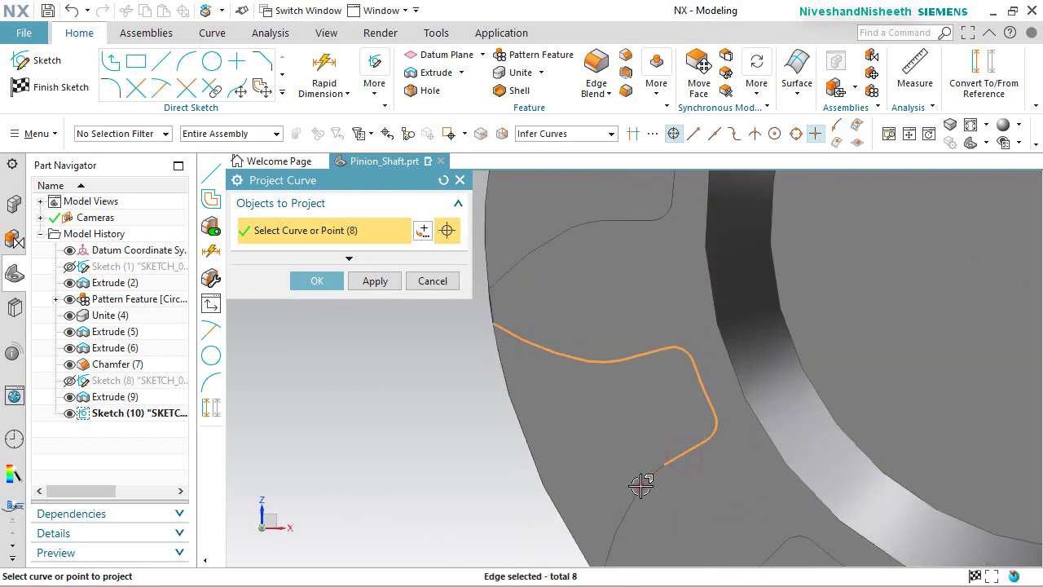
left_click(652, 472)
left_click(648, 477)
scroll(561, 400, "down", 2)
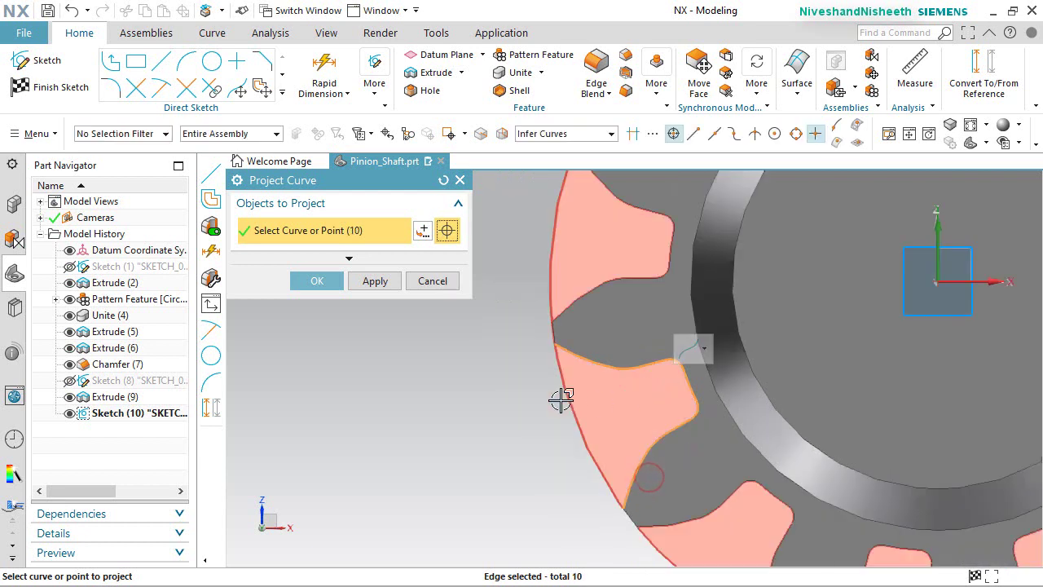
left_click(317, 280)
scroll(622, 494, "down", 3)
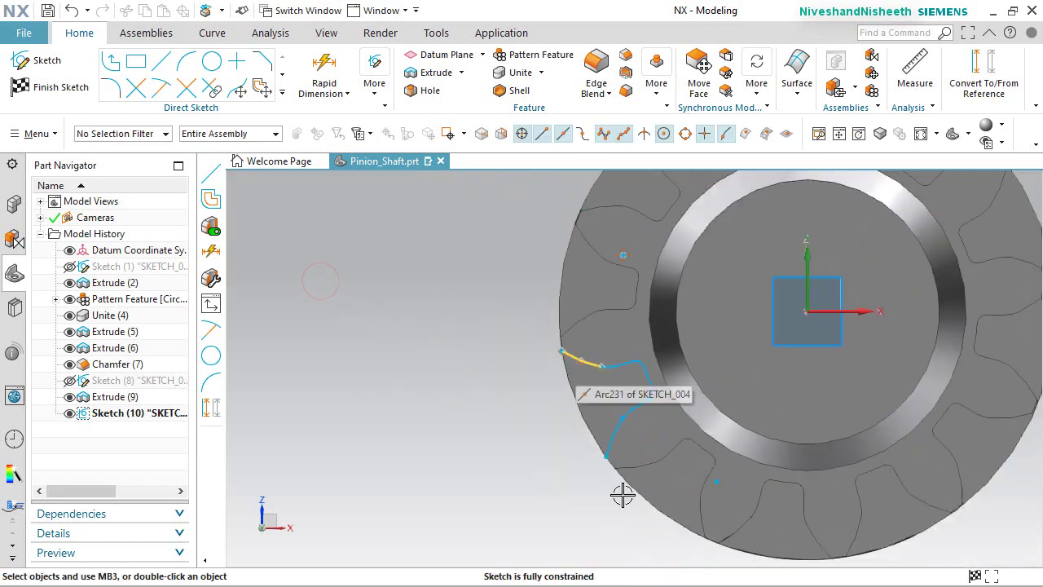
Draw an arc centred on the sketch origin just outside the shaft edge, spanning the tooth gap, about 0.64 in radius.
scroll(622, 489, "up", 1)
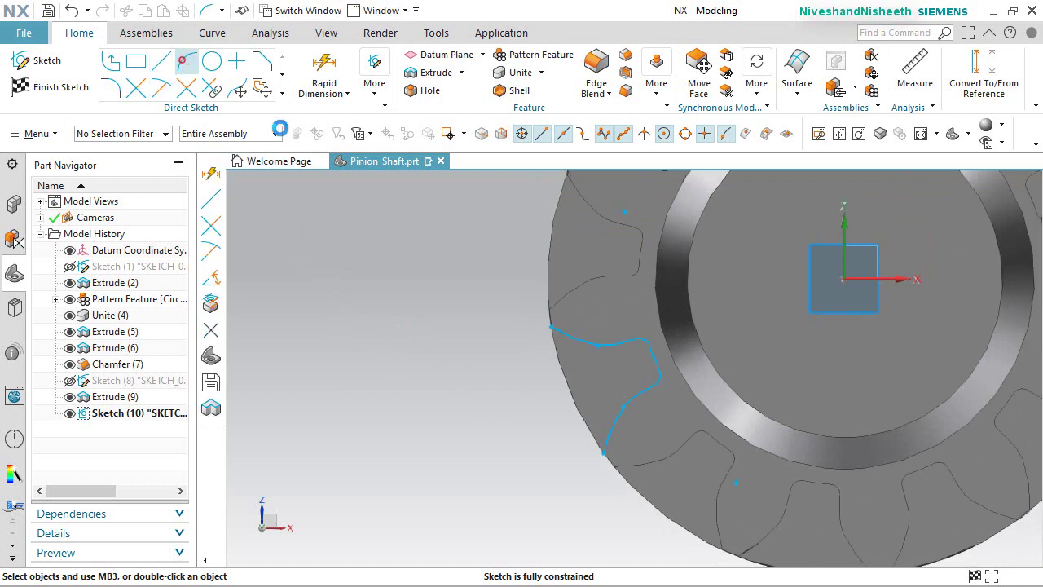
left_click(187, 61)
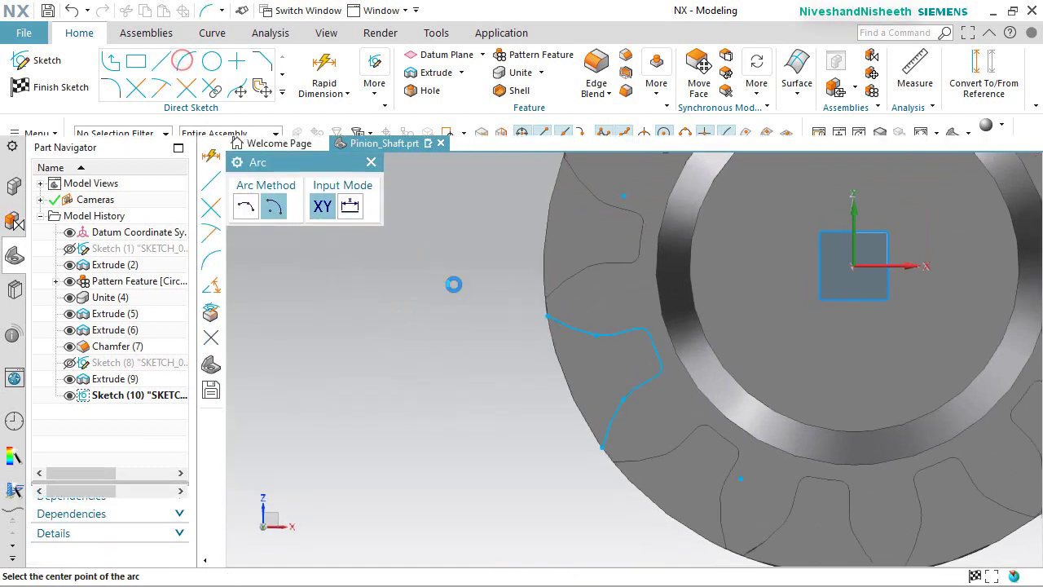
left_click(273, 206)
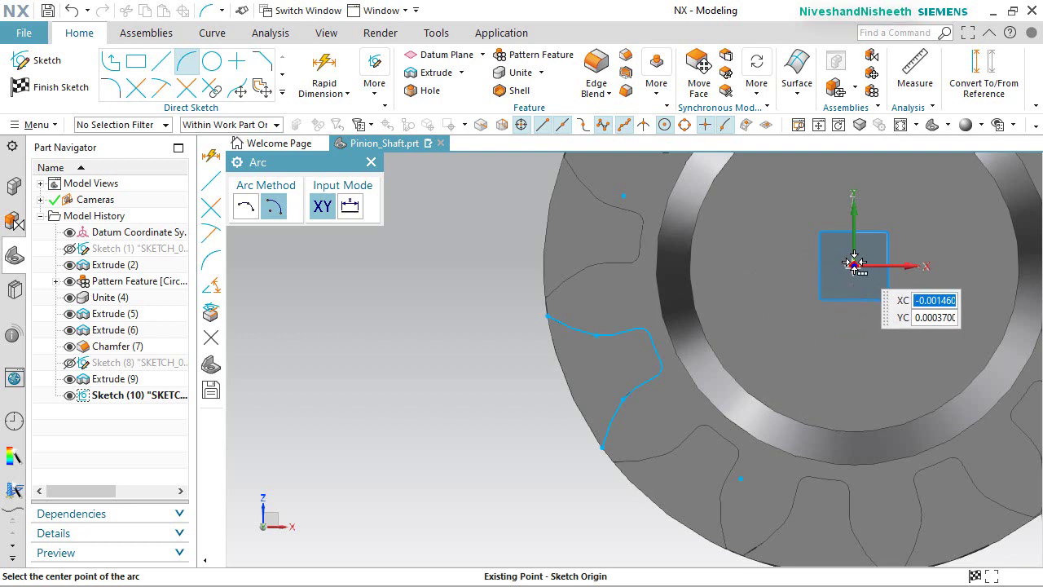
mouse_move(854, 262)
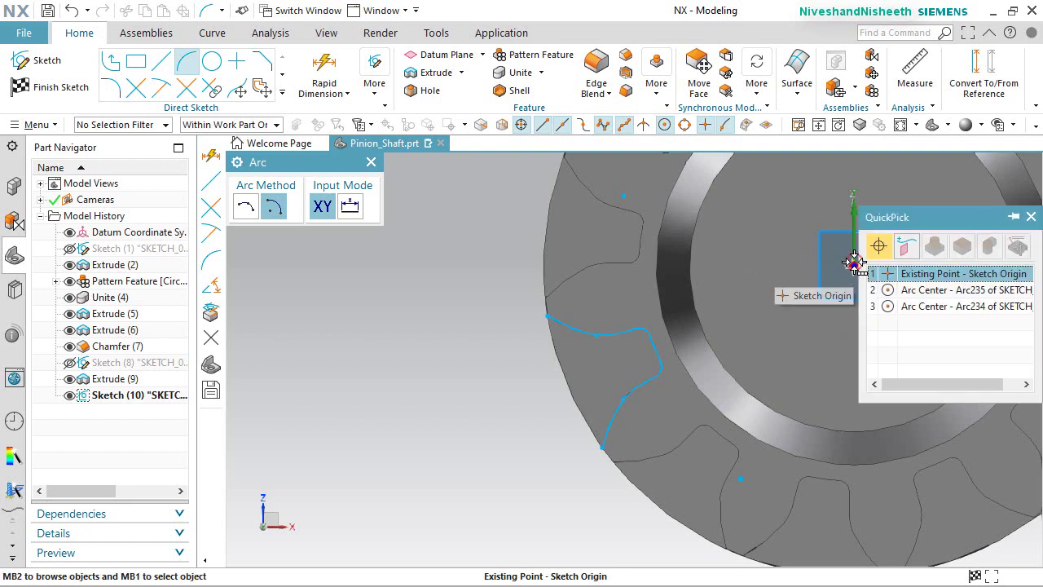
left_click(904, 277)
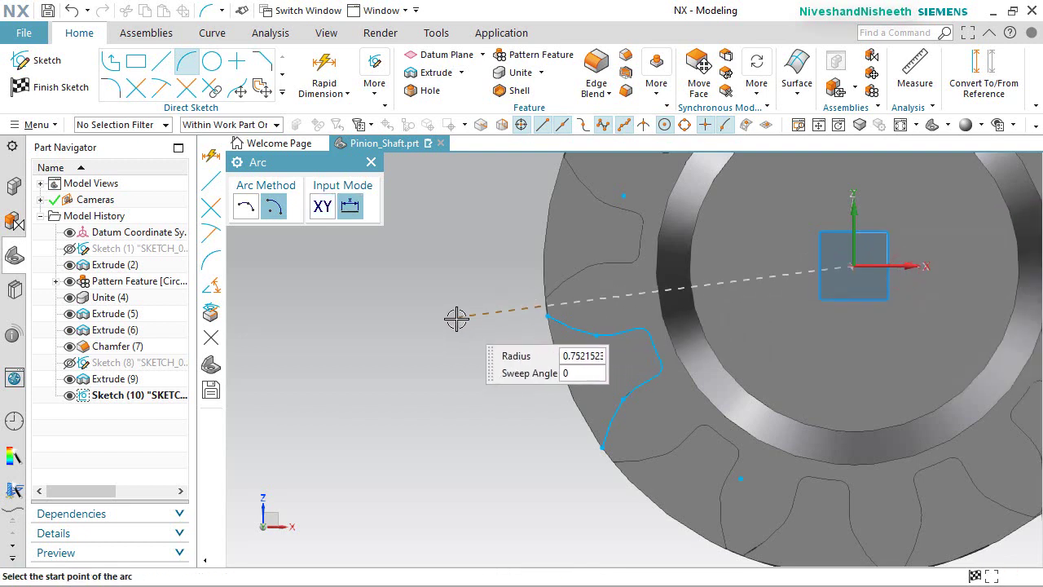
left_click(517, 306)
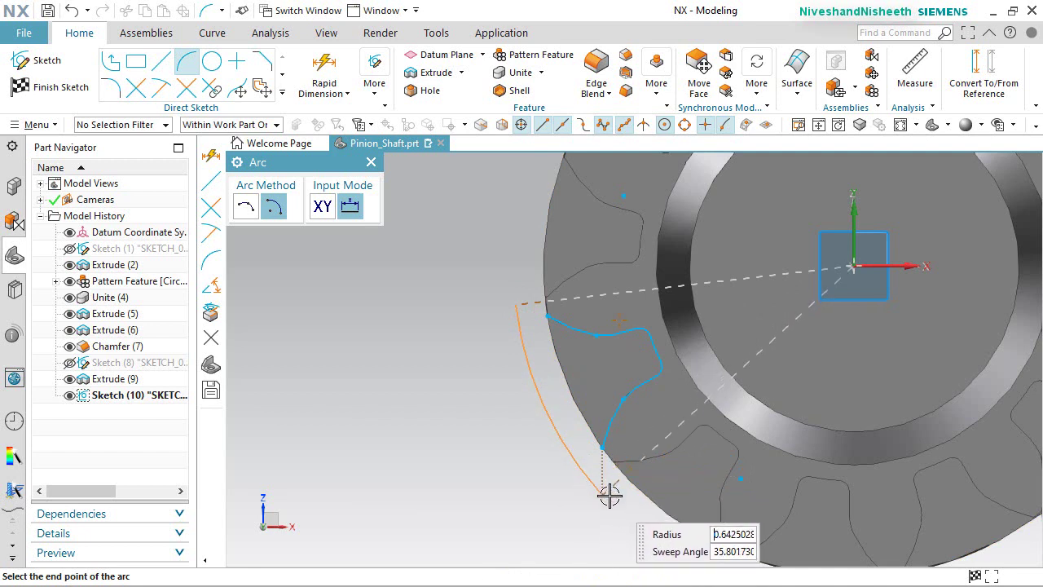
left_click(610, 494)
scroll(559, 318, "up", 4)
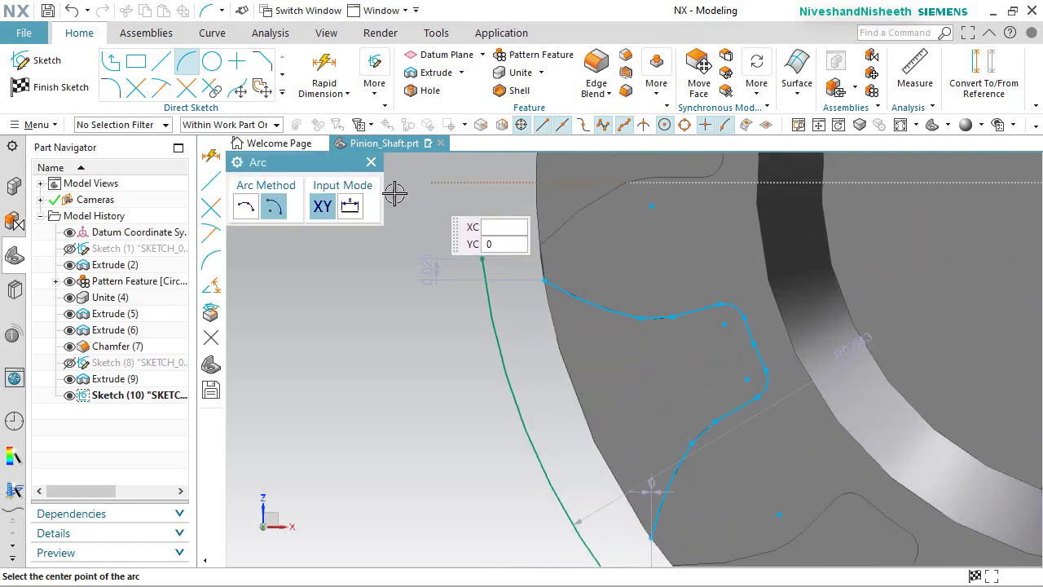
Draw a short three-point arc extending outward from the outer end of the tooth gap's upper flank.
left_click(245, 206)
scroll(561, 253, "up", 2)
scroll(562, 253, "up", 2)
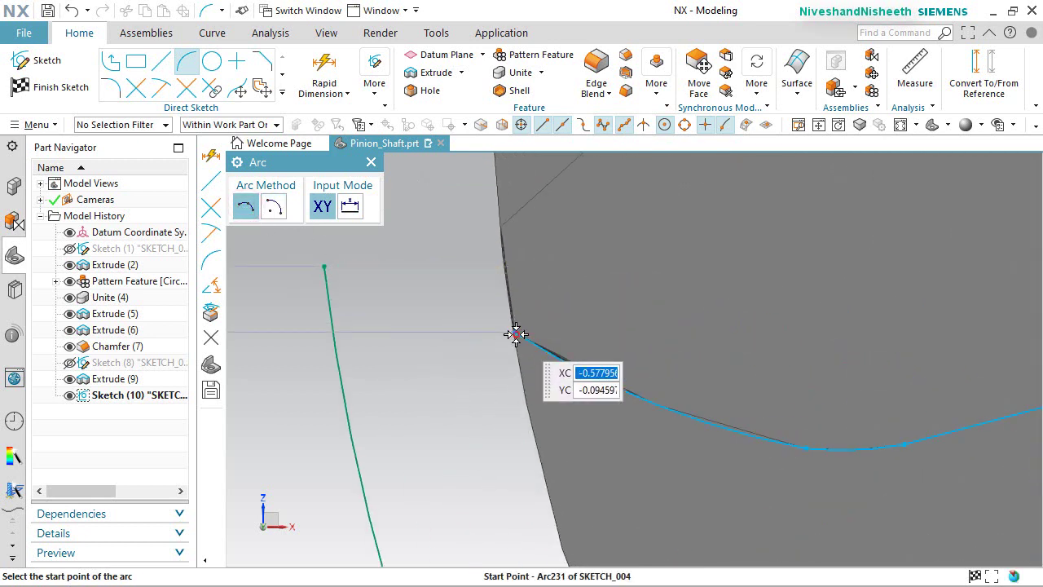
left_click(516, 334)
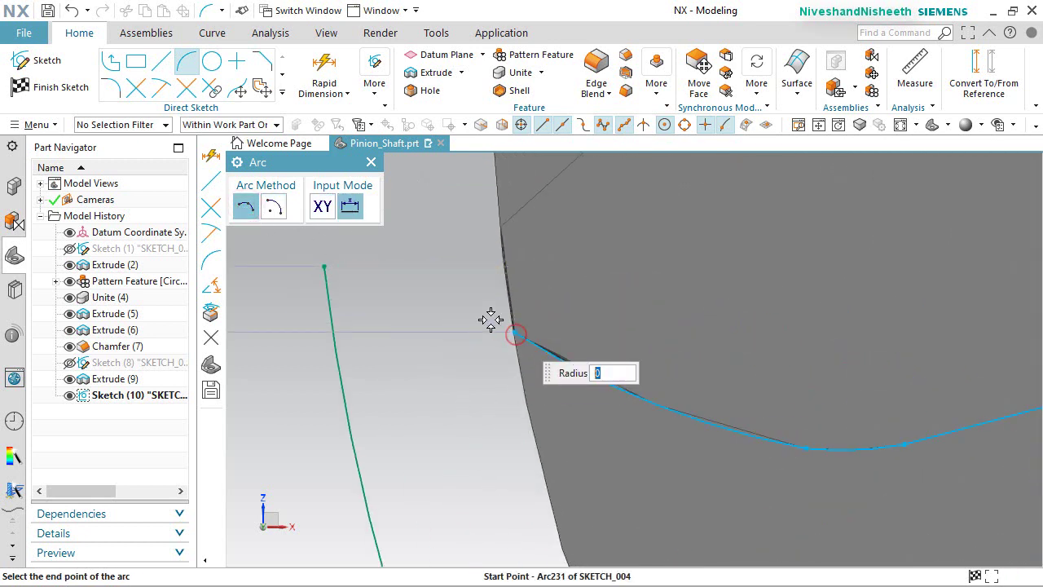
left_click(440, 274)
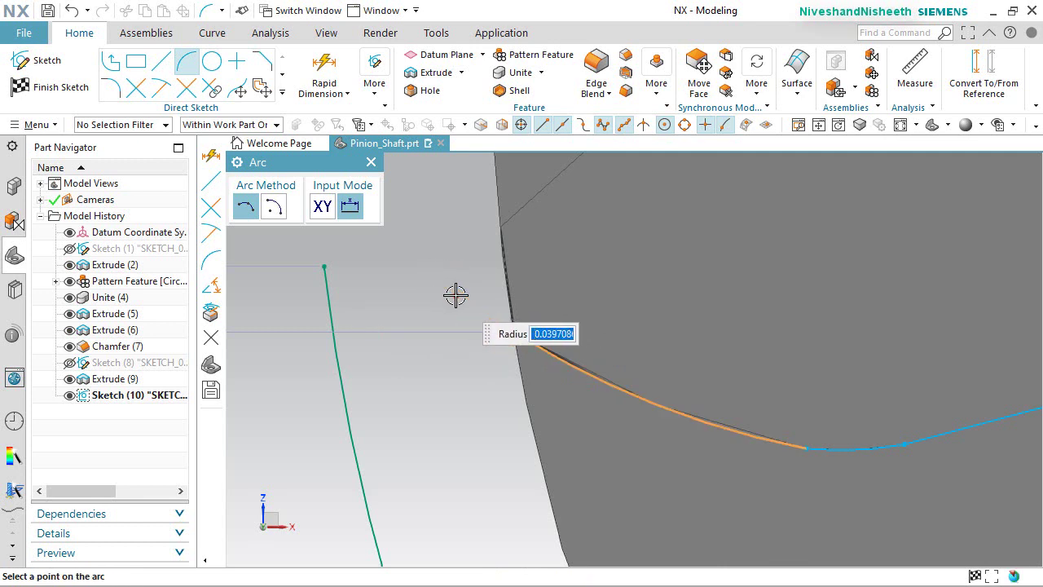
left_click(442, 237)
scroll(447, 240, "down", 3)
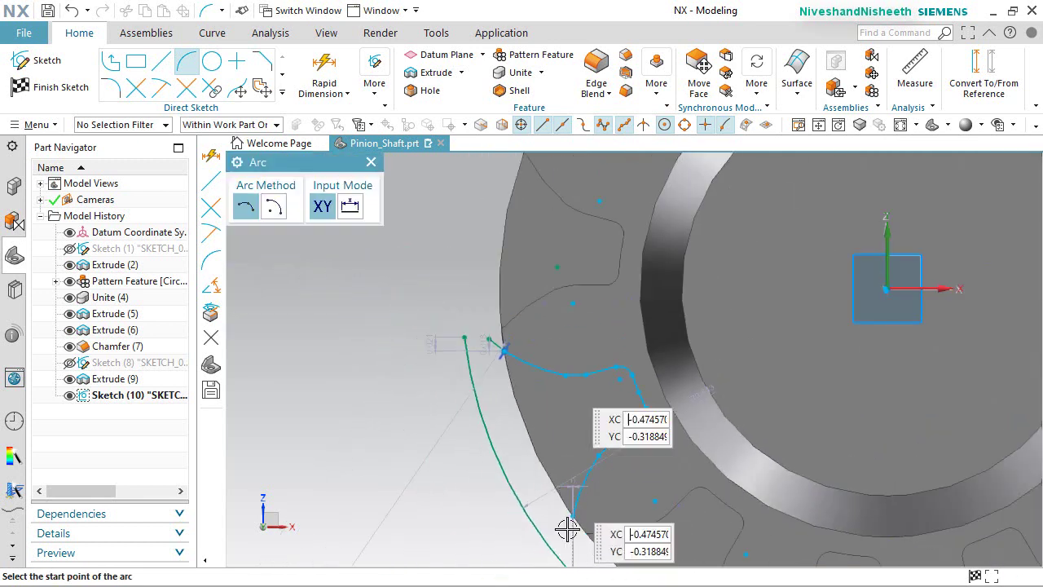
Draw a short three-point arc extending outward from the outer end of the tooth gap's lower flank.
scroll(567, 529, "up", 3)
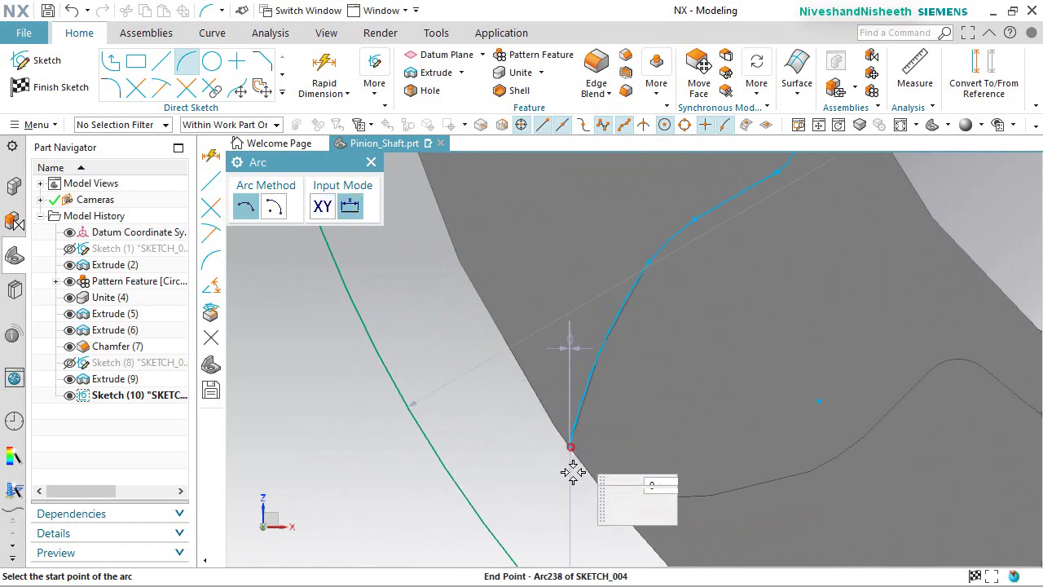
left_click(571, 447)
left_click(600, 527)
left_click(573, 497)
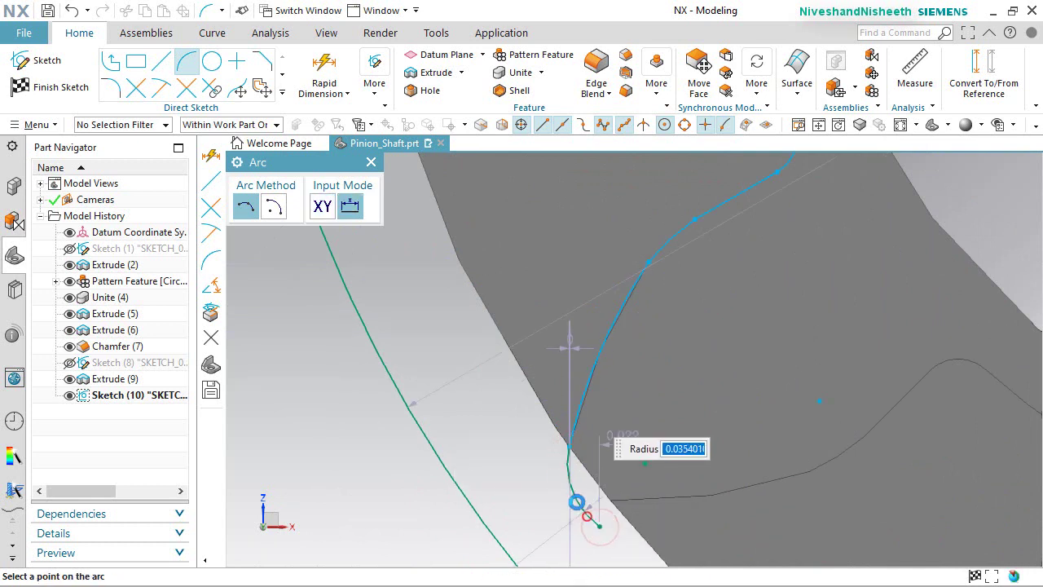
key("Escape")
scroll(516, 391, "down", 4)
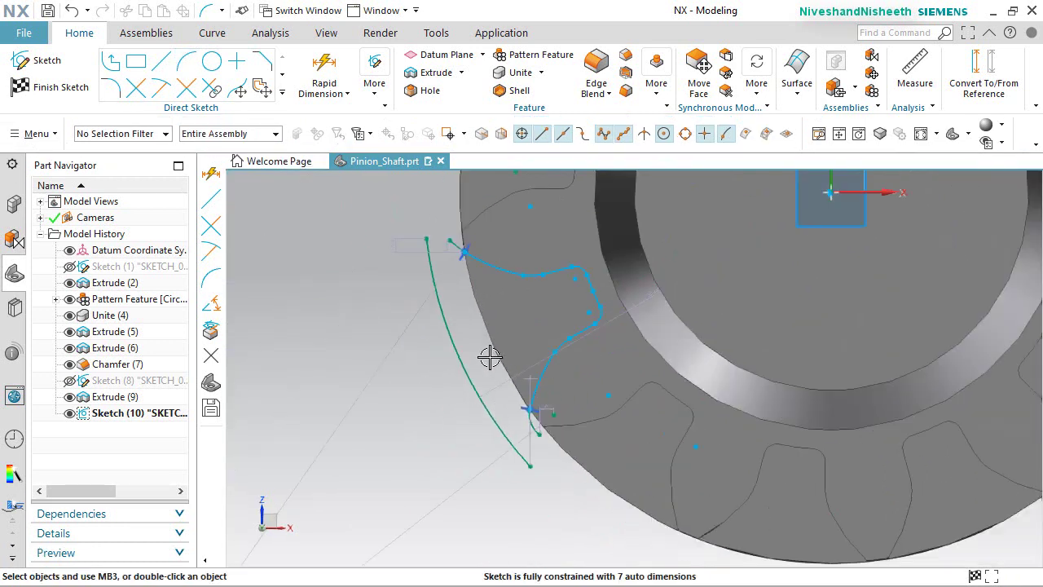
Make the large outer arc's upper end coincident with the free end of the upper flank's extension arc.
scroll(453, 215, "up", 3)
scroll(442, 249, "up", 2)
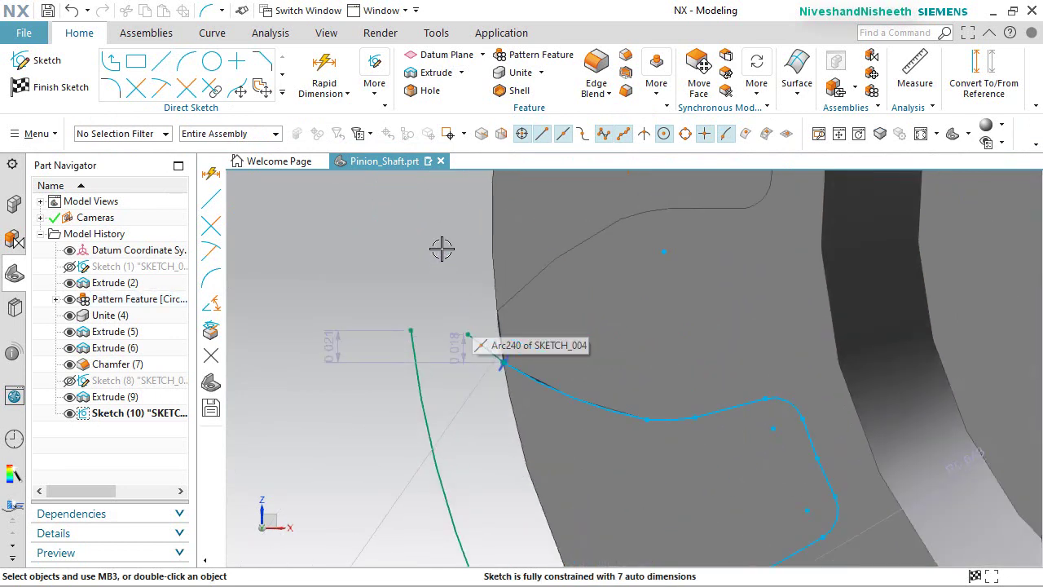
left_click(410, 329)
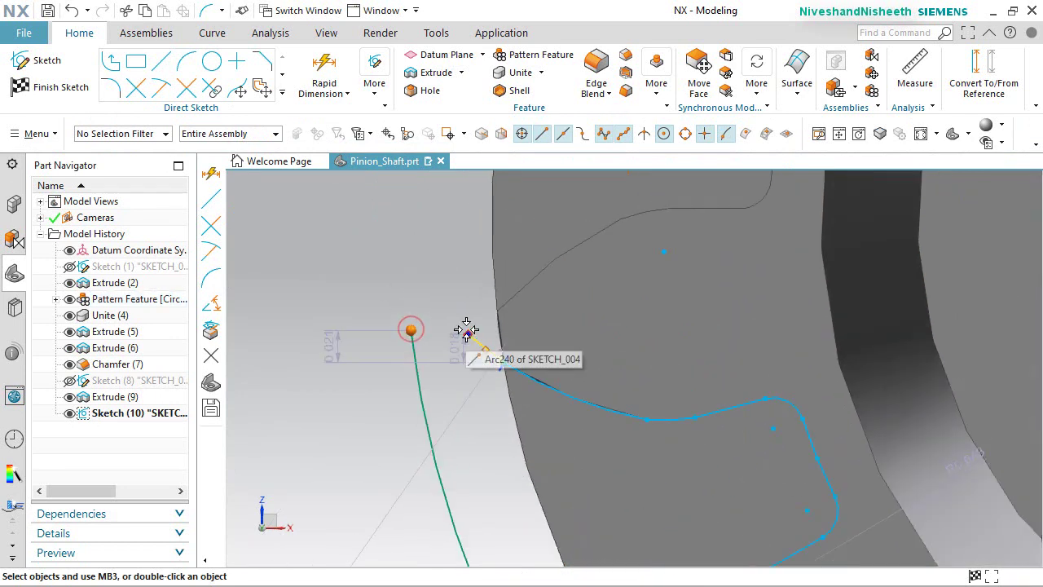
left_click(467, 332)
left_click(498, 300)
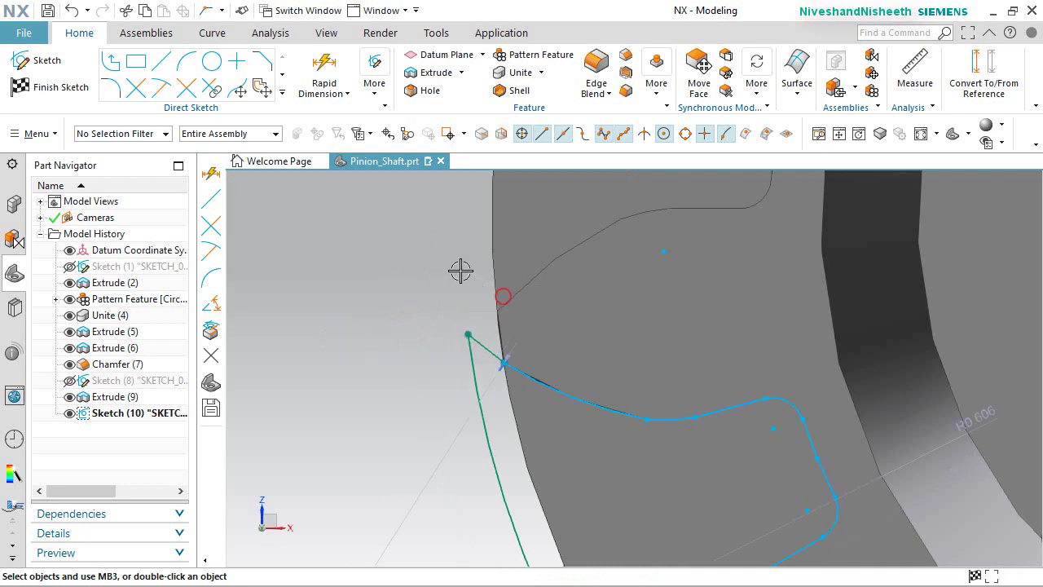
Make the large outer arc's lower end coincident with the free end of the lower flank's extension arc.
scroll(452, 275, "down", 3)
scroll(528, 499, "up", 3)
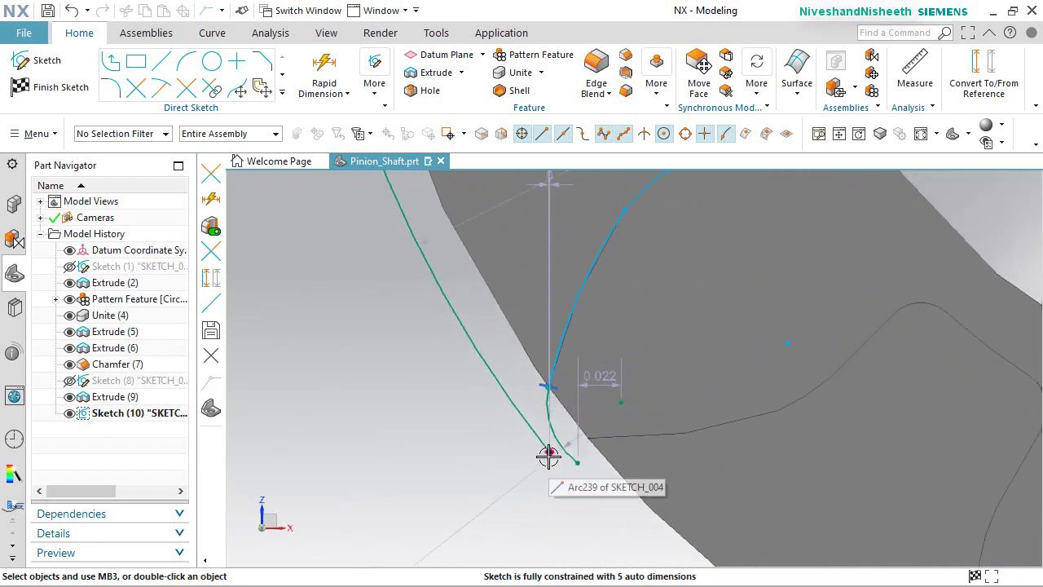
left_click(563, 470)
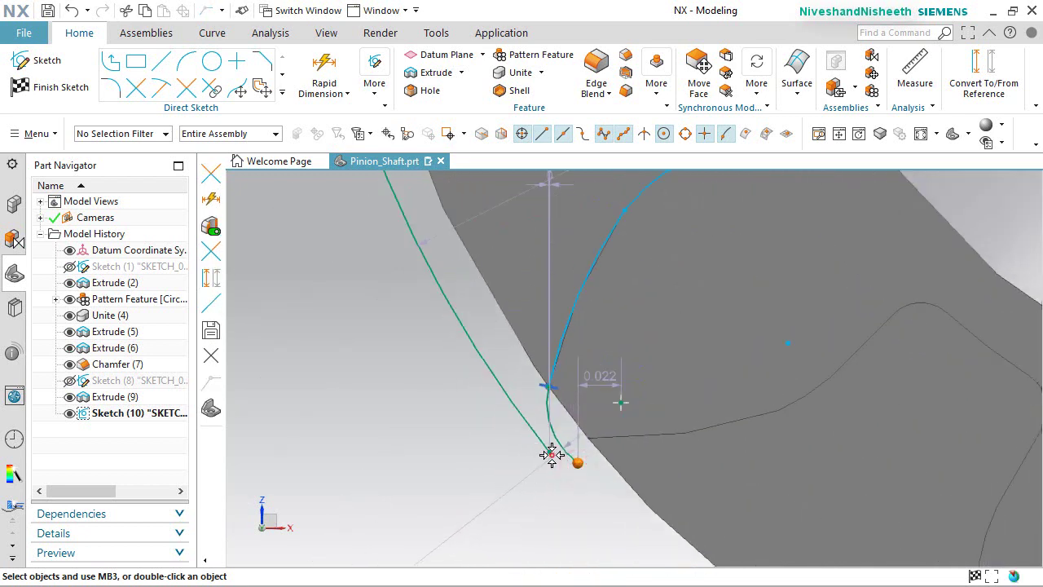
left_click(550, 453)
key("Escape")
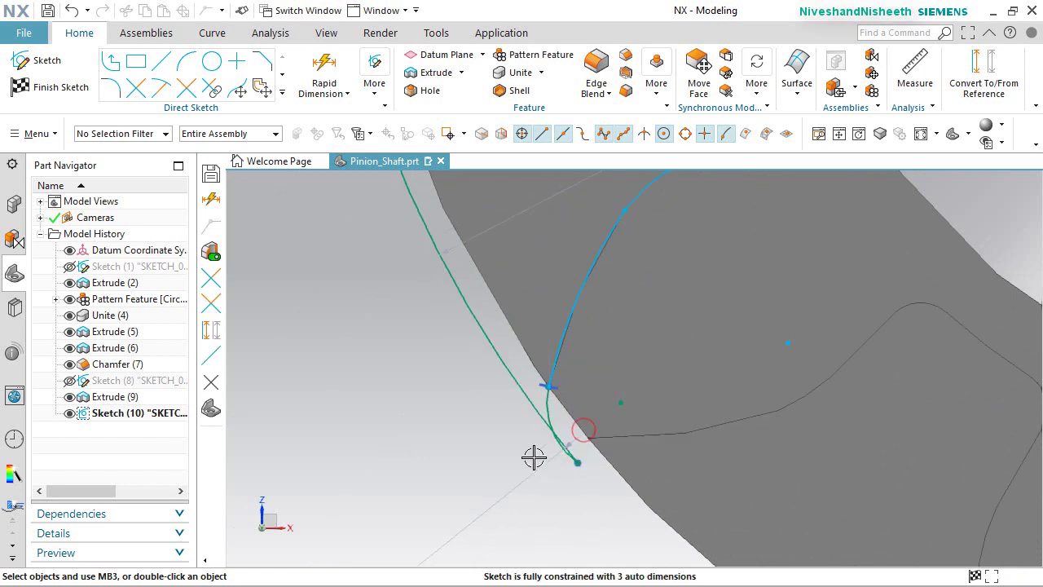
Apply an equal radius constraint between the upper and lower flank extension arcs.
scroll(545, 392, "up", 2)
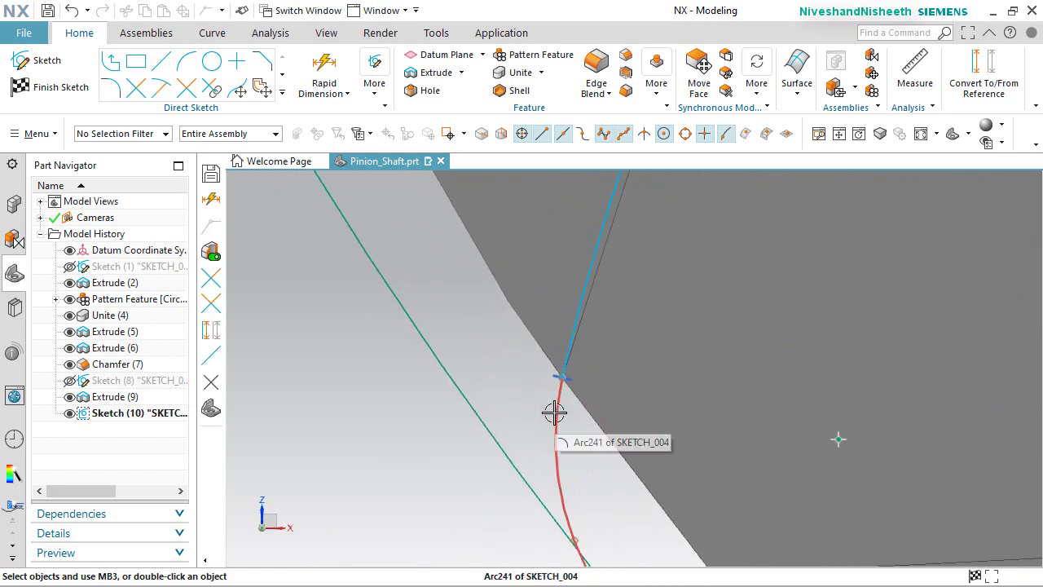
left_click(553, 414)
scroll(522, 469, "down", 4)
scroll(458, 319, "up", 5)
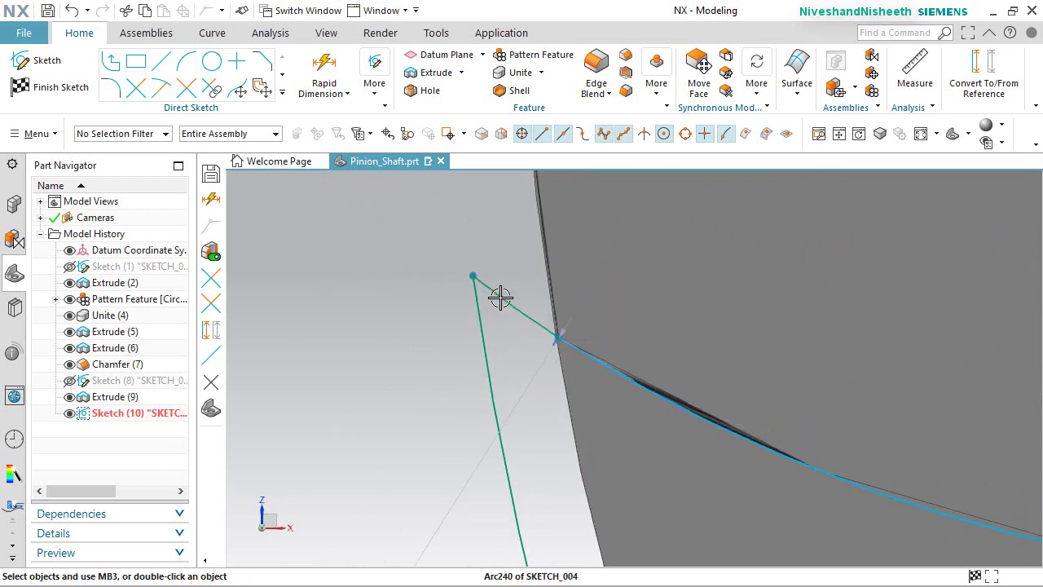
left_click(500, 298)
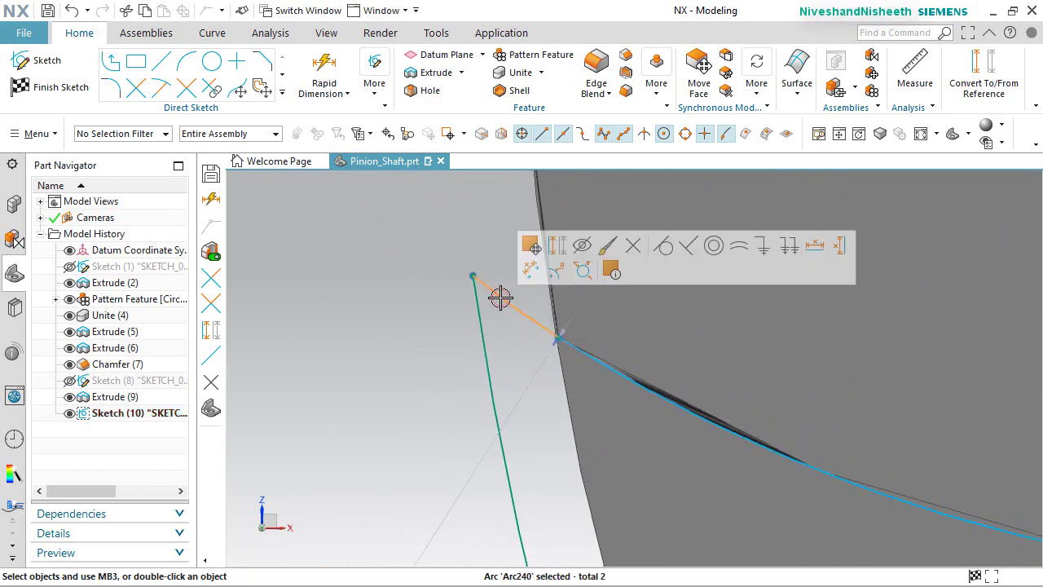
left_click(739, 248)
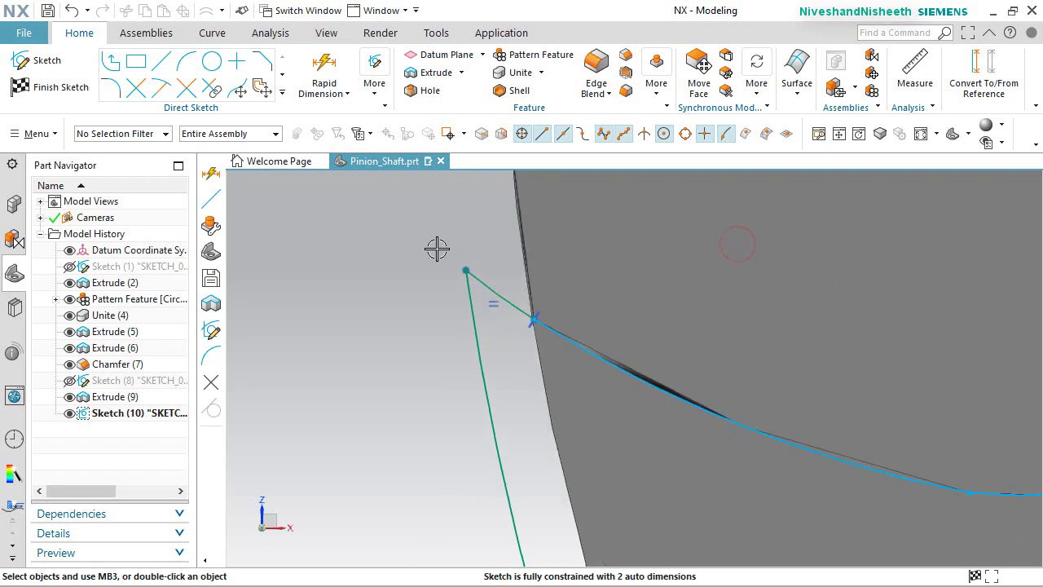
Trim the tails of the large outer arc and the lower extension arc beyond the point where they cross.
scroll(437, 248, "down", 3)
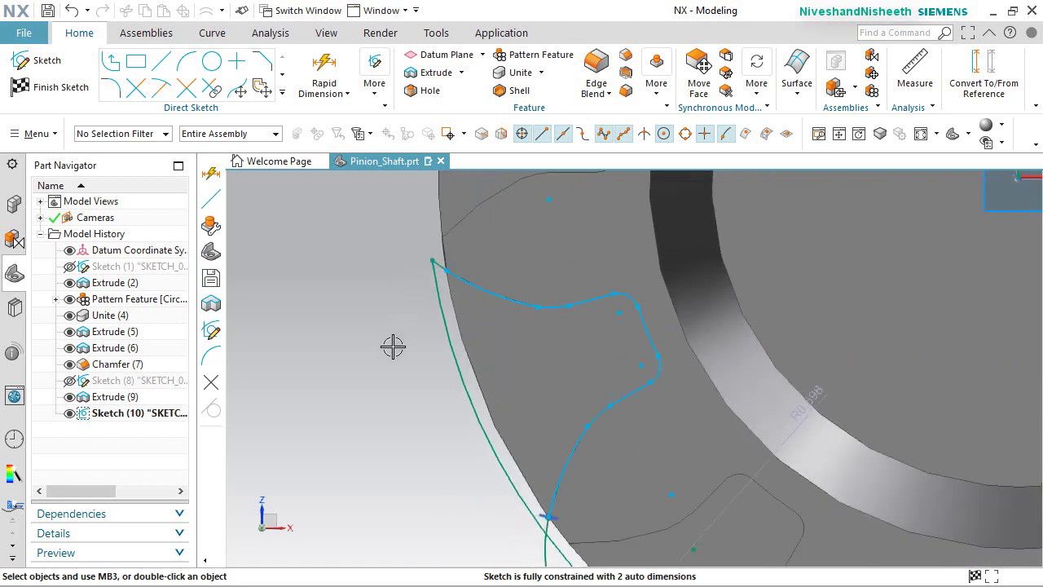
scroll(391, 338, "down", 3)
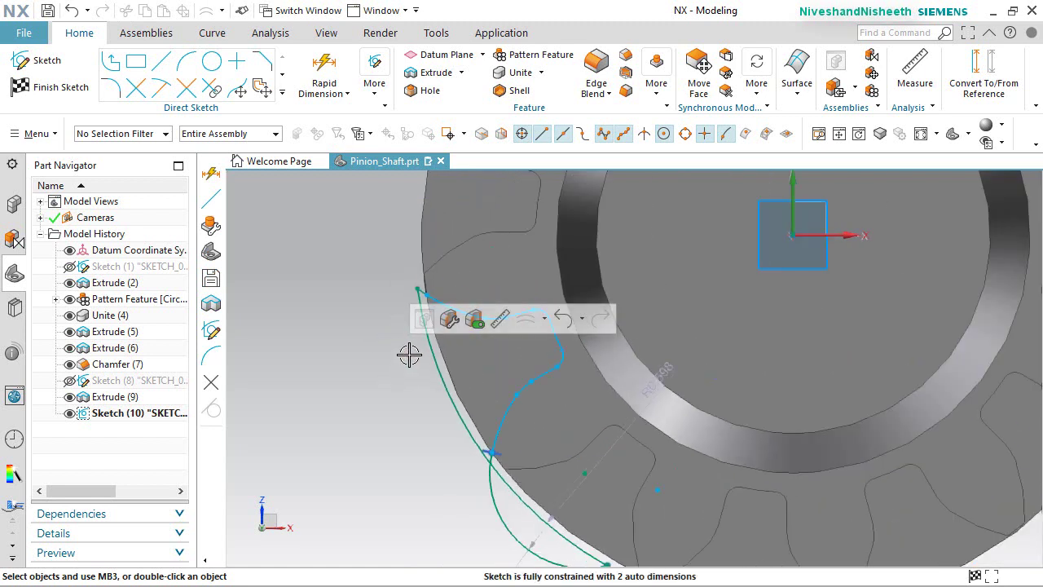
scroll(423, 444, "up", 2)
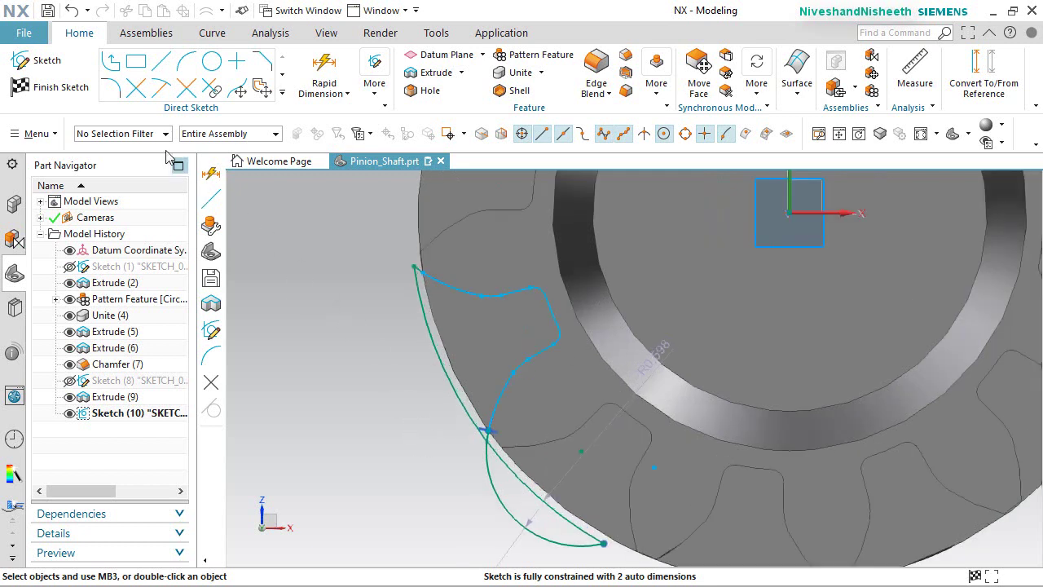
left_click(137, 88)
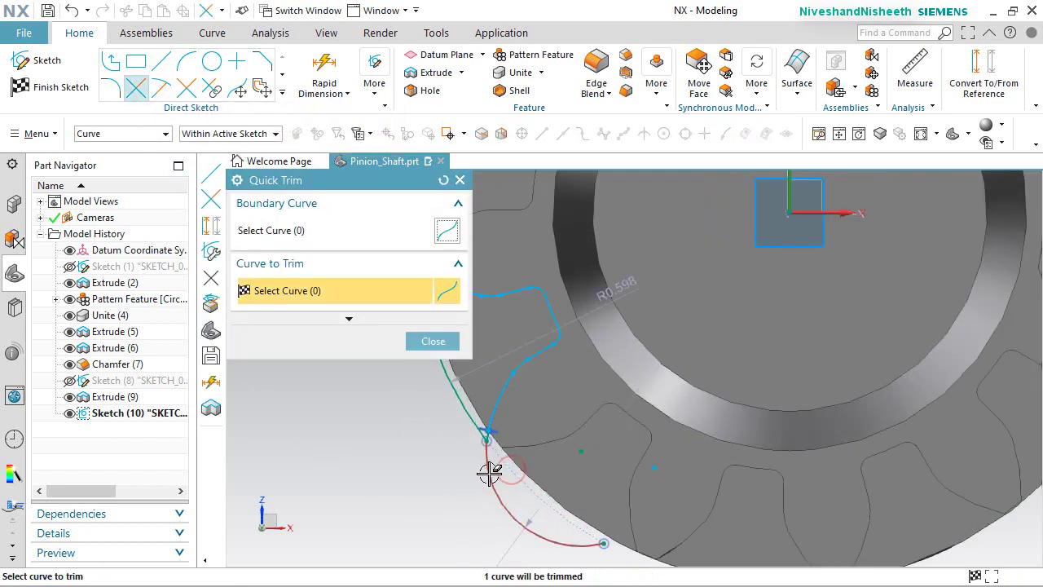
left_click(489, 473)
left_click(416, 341)
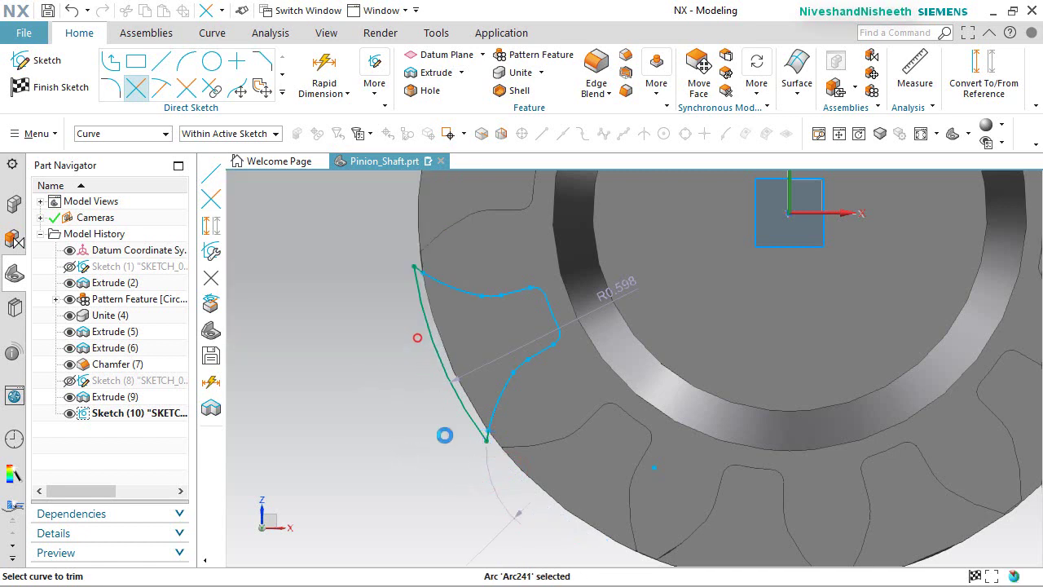
scroll(450, 449, "down", 1)
scroll(397, 356, "up", 3)
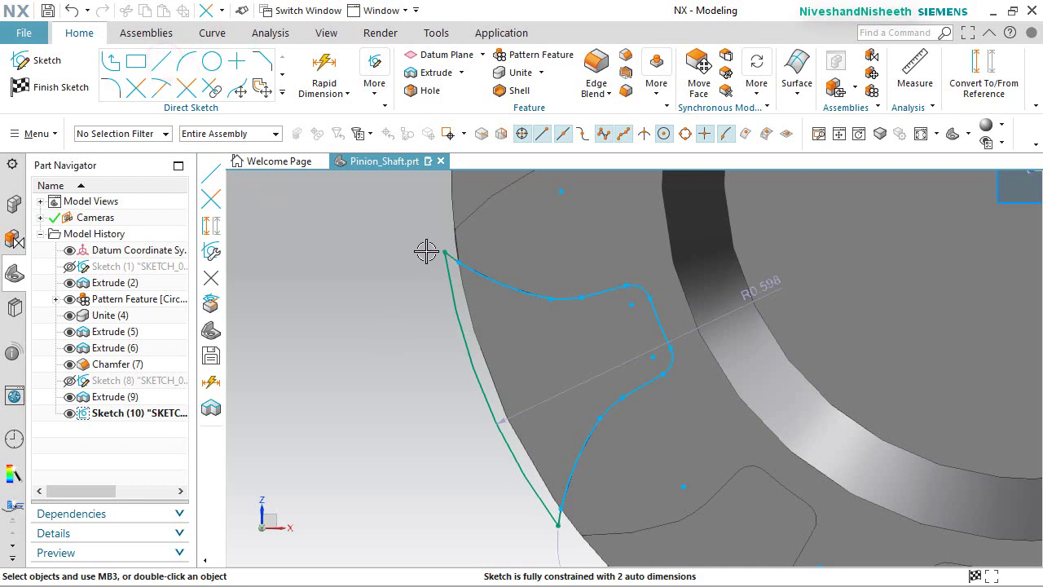
Draw a straight line connecting the two end points of the large outer arc across the tooth gap's opening.
left_click(163, 69)
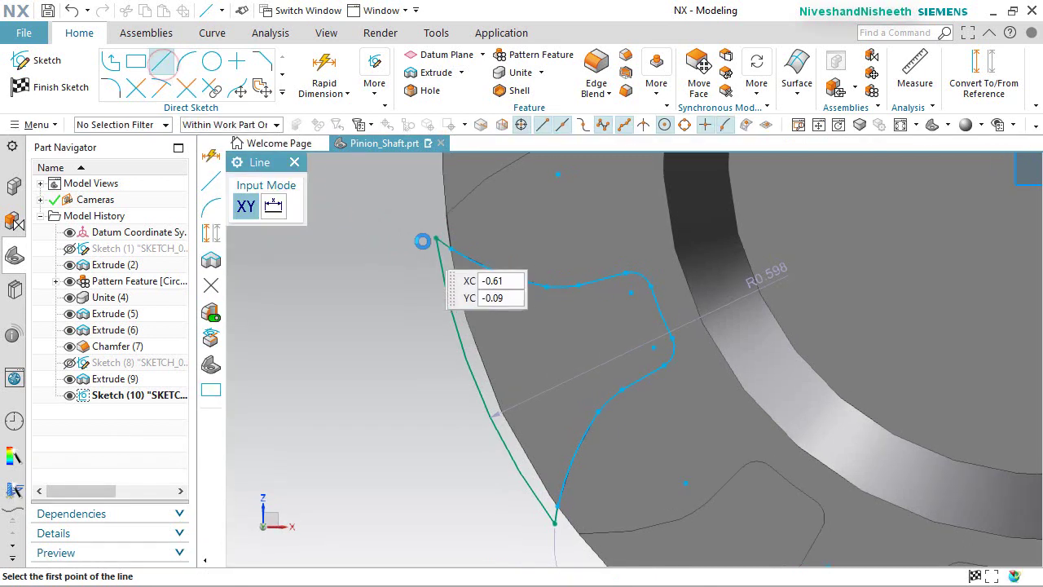
left_click(434, 242)
scroll(554, 526, "up", 5)
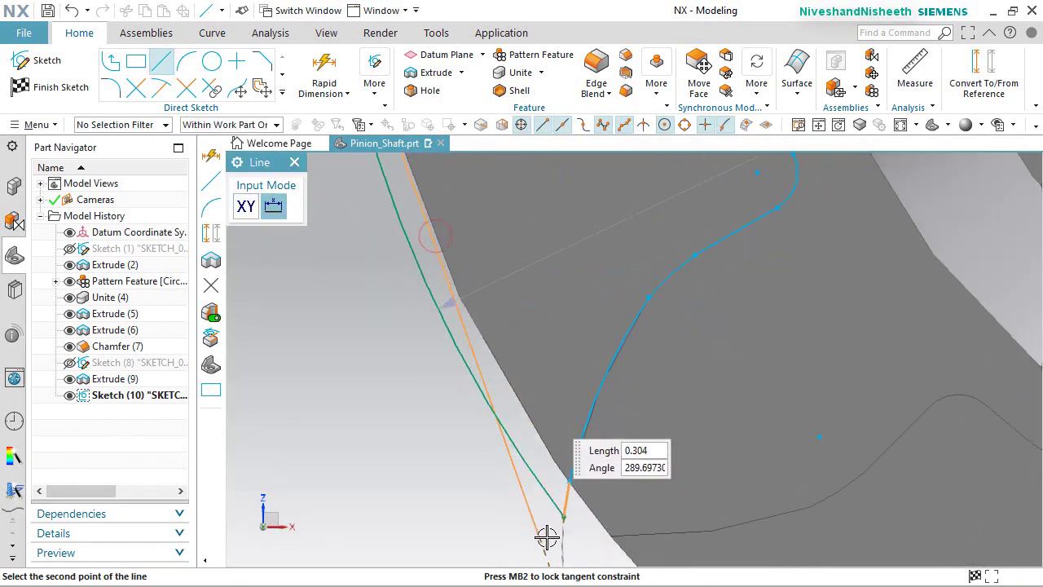
left_click(570, 501)
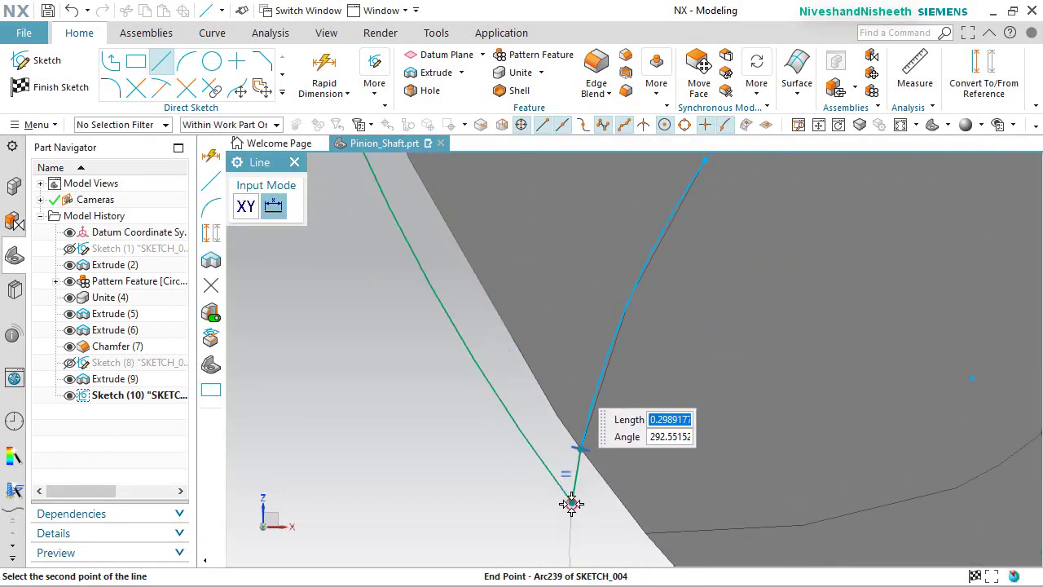
key("Escape")
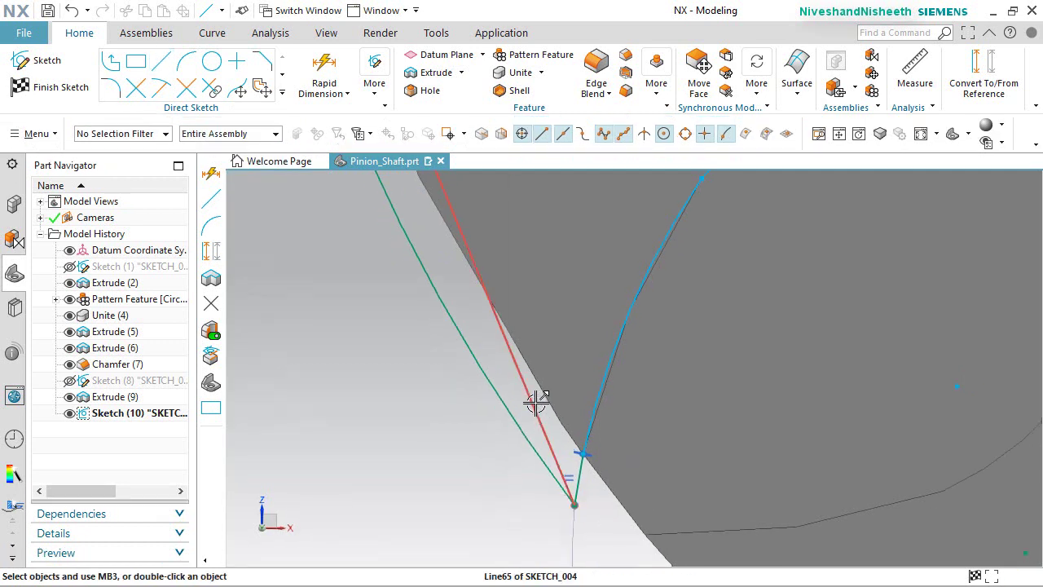
Convert the straight line connecting the large outer arc's end points to a reference line.
left_click(536, 402)
scroll(522, 494, "down", 4)
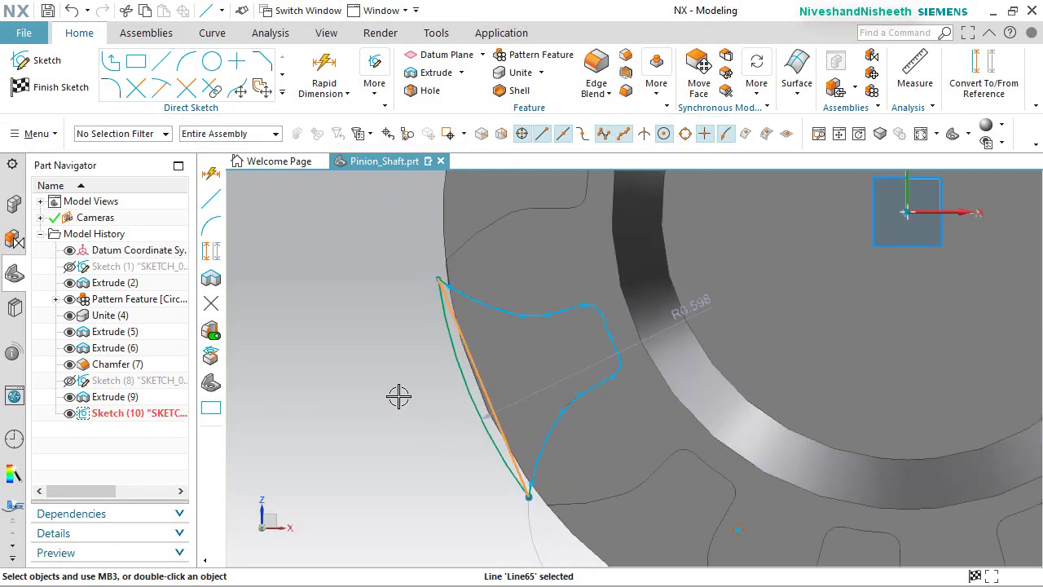
scroll(396, 396, "up", 2)
key("Escape")
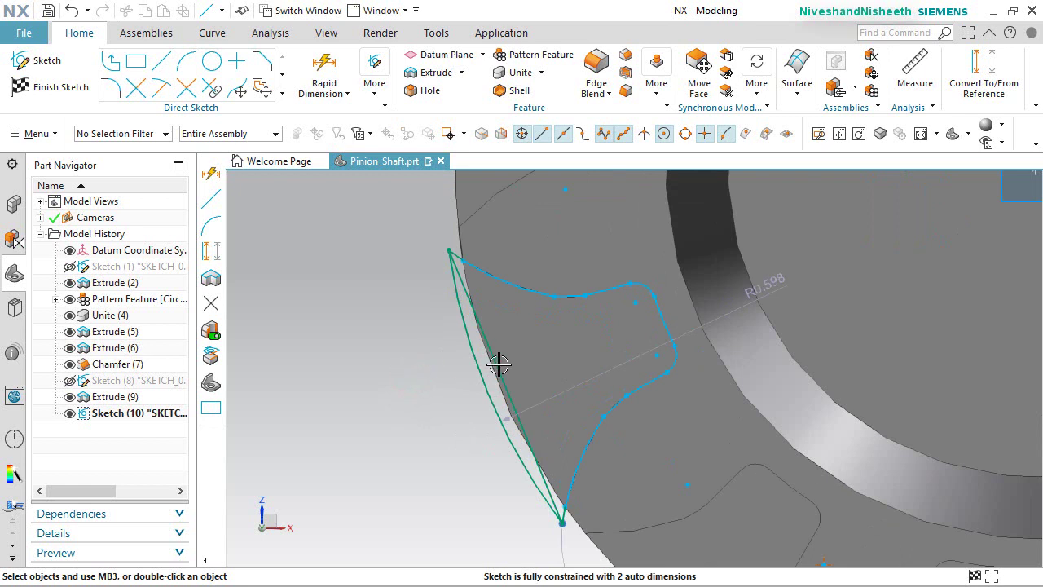
left_click(498, 364)
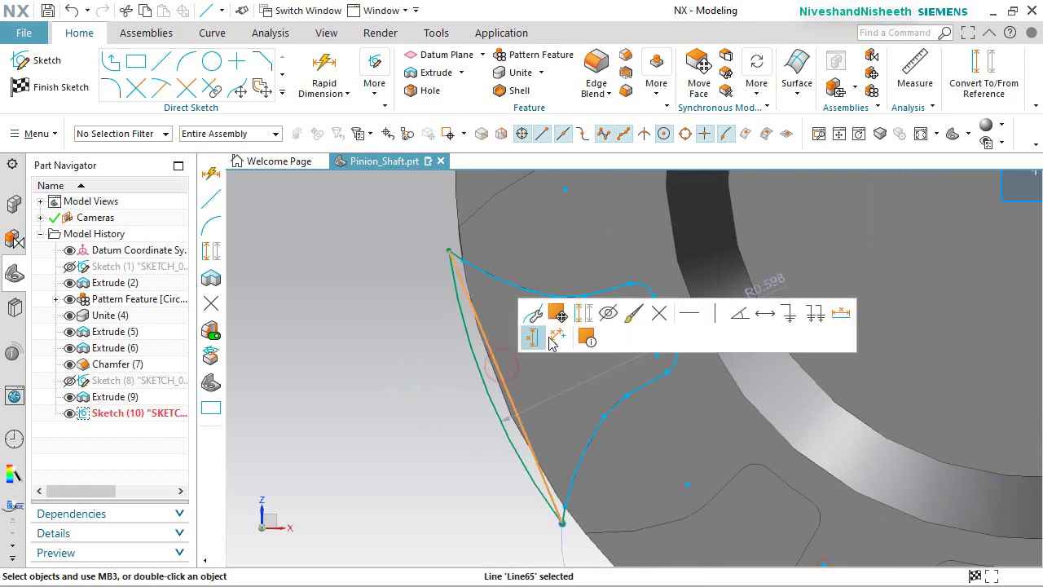
left_click(590, 317)
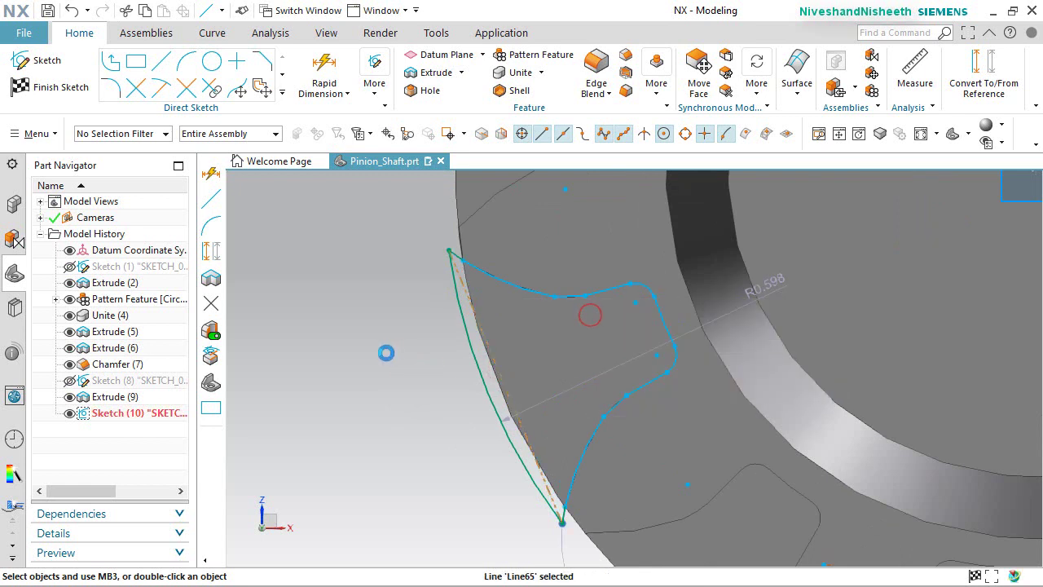
scroll(430, 301, "down", 1)
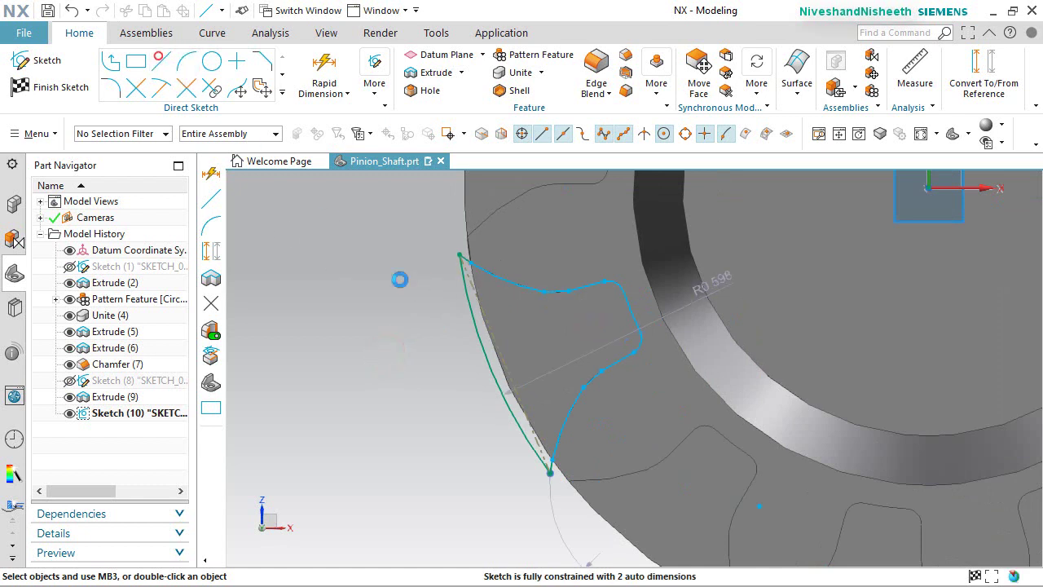
Draw a slanted line about 0.64 in long at about 287° outside the gear, facing the tooth gap's opening.
key("l")
scroll(504, 381, "down", 2)
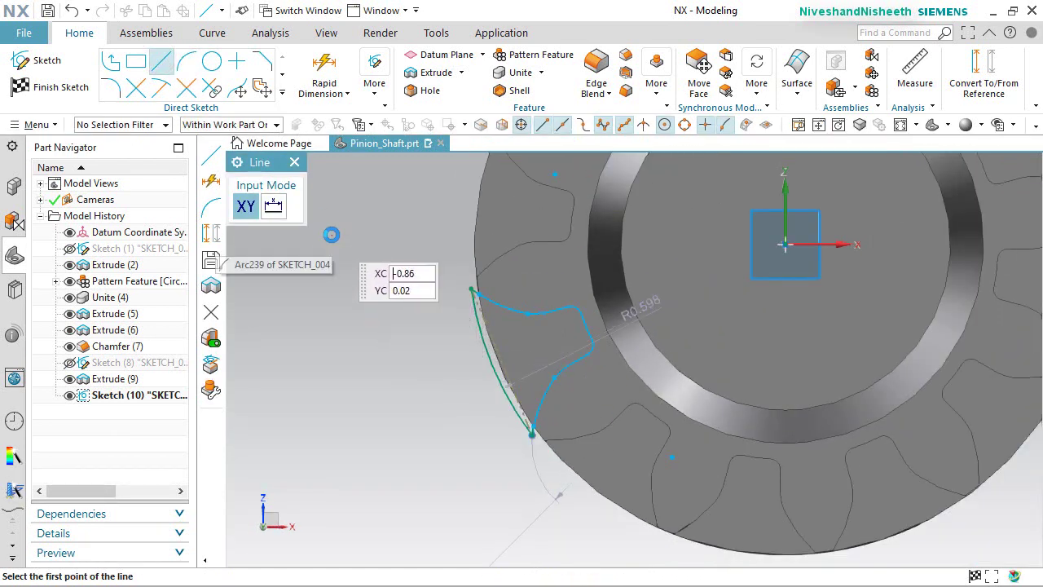
left_click(330, 235)
left_click(430, 554)
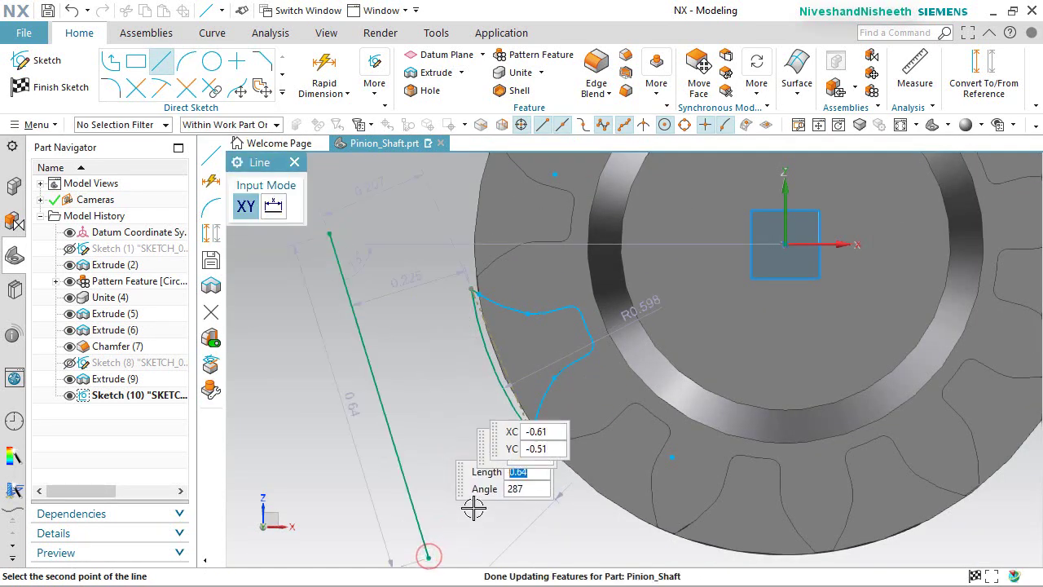
key("Escape")
Make the outer slanted line parallel to the reference line across the tooth gap's opening.
left_click(381, 361)
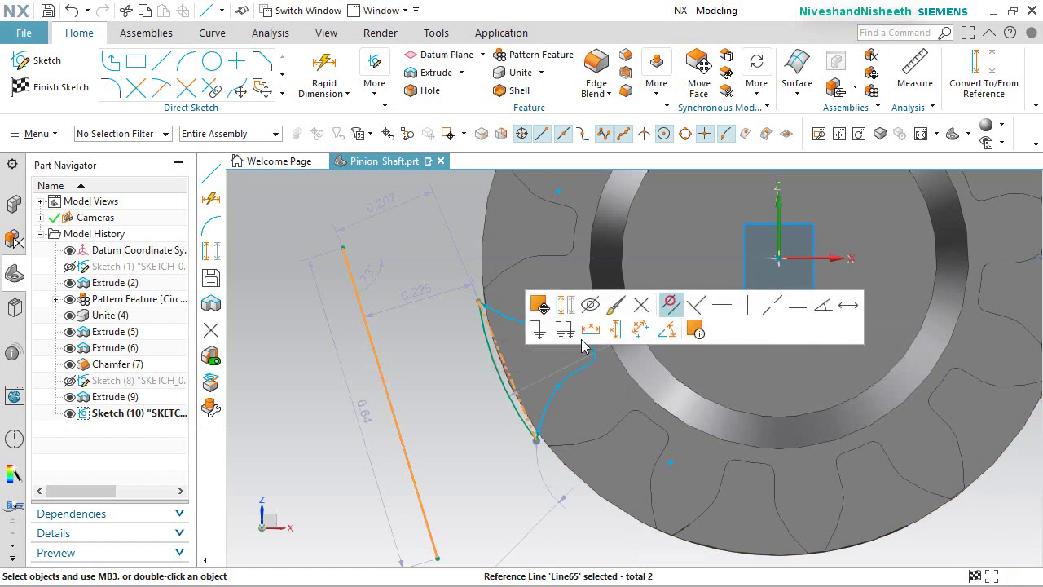
left_click(671, 307)
scroll(463, 319, "down", 2)
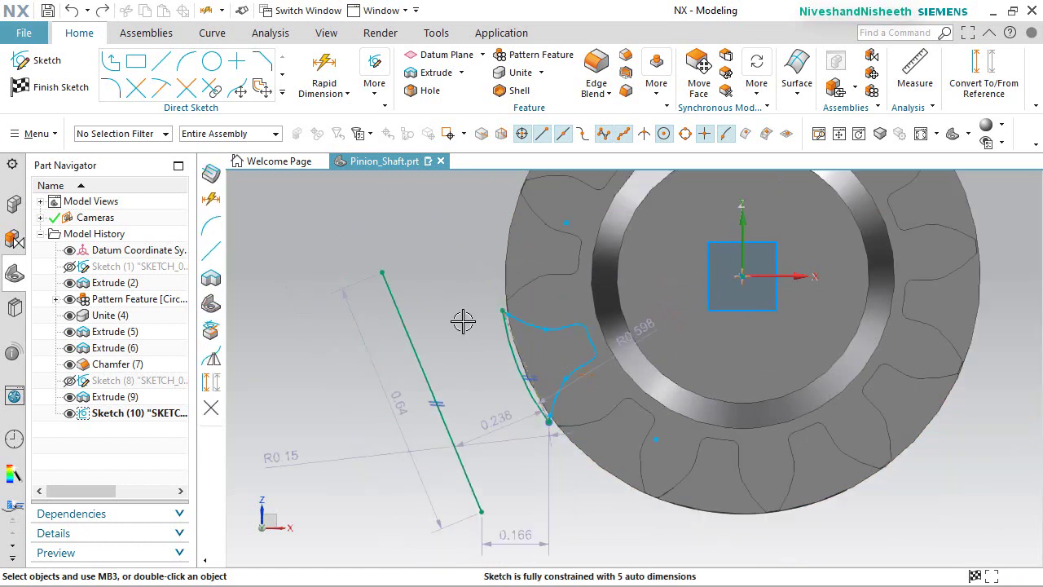
Dimension the radius of the large outer arc closing the tooth gap.
left_click(506, 348)
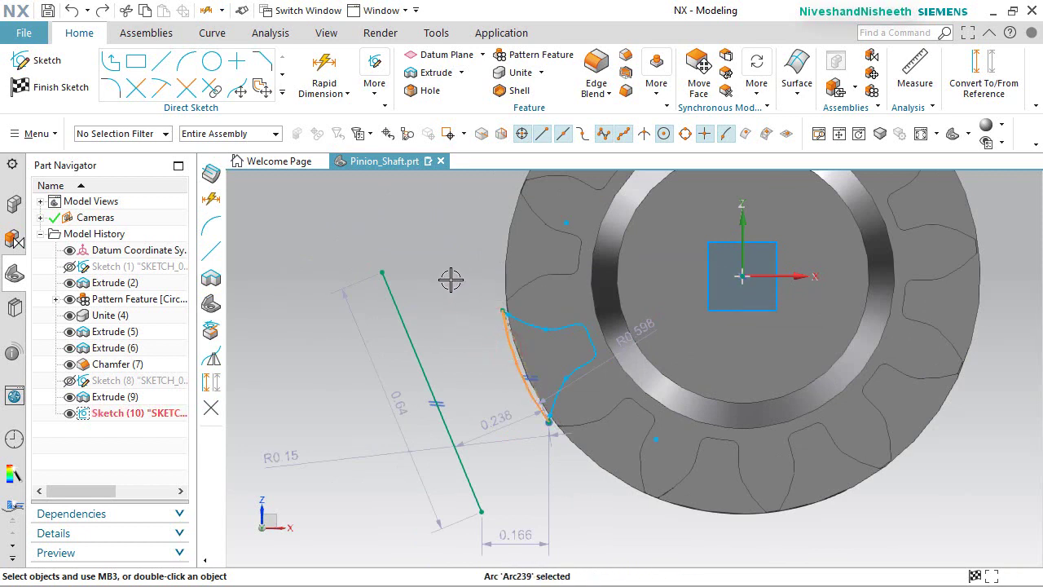
key("Escape")
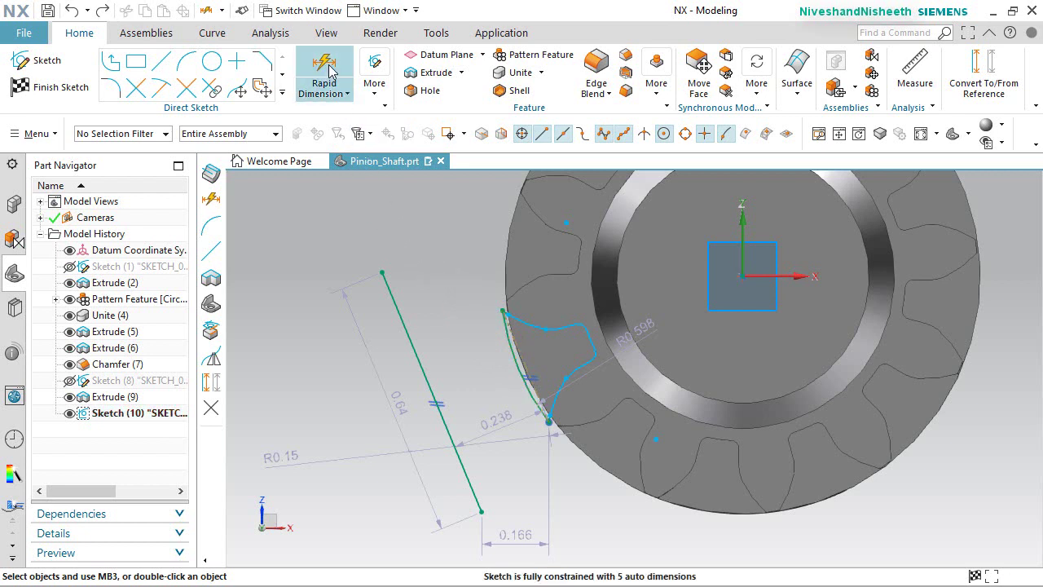
key("d")
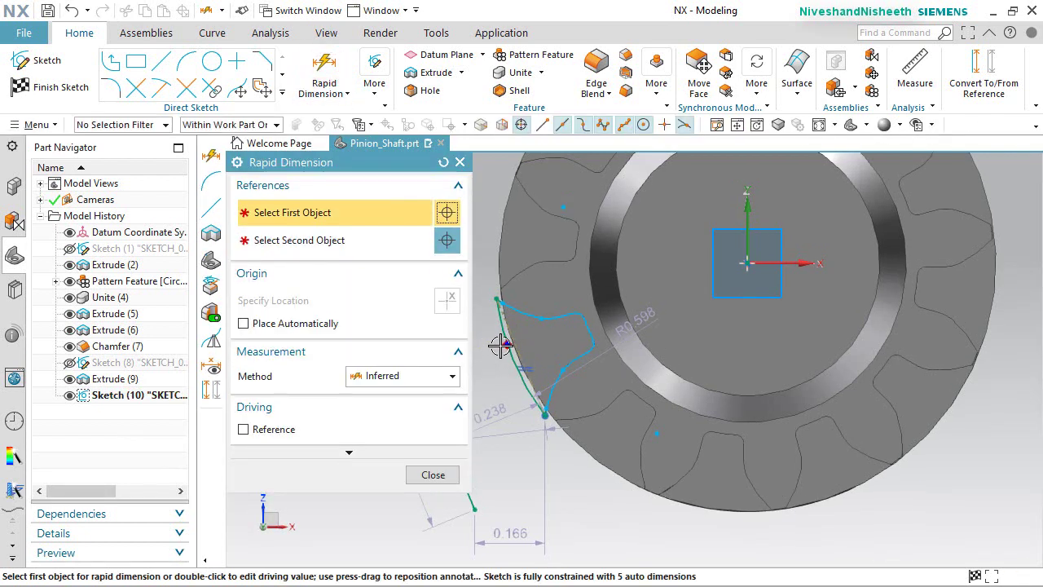
scroll(500, 345, "up", 5)
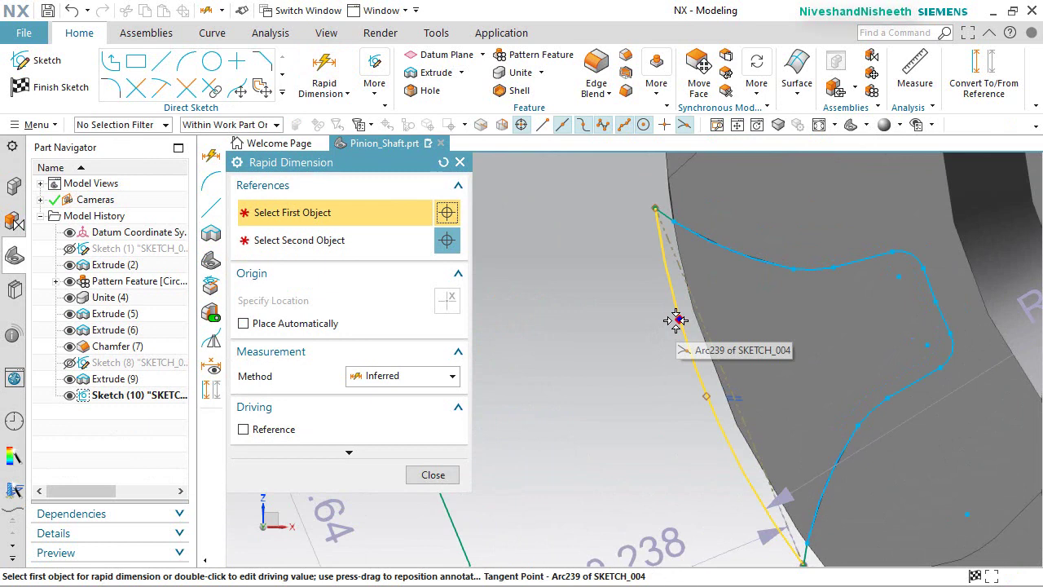
left_click(676, 321)
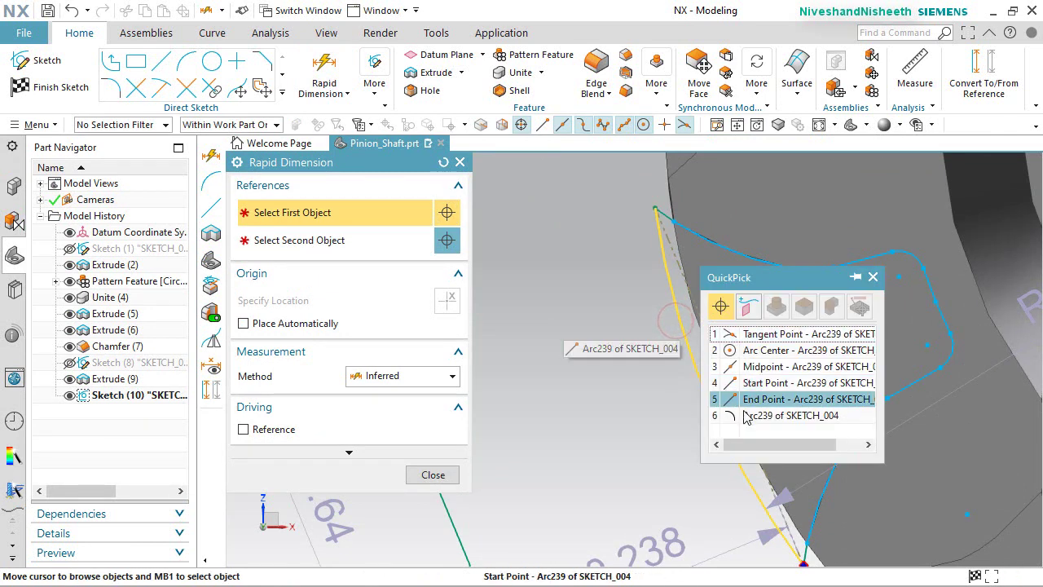
left_click(775, 398)
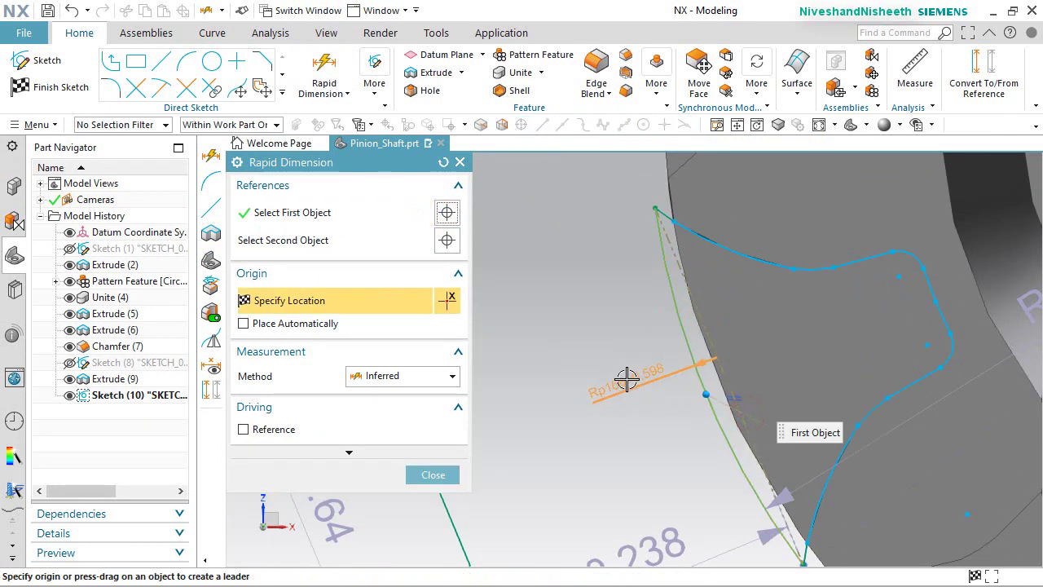
left_click(652, 368)
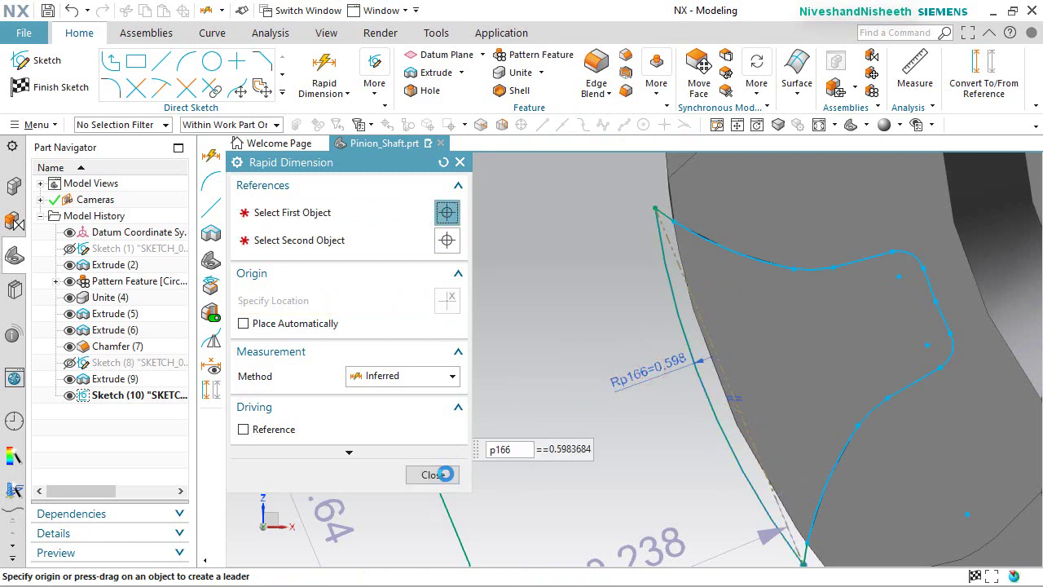
left_click(434, 475)
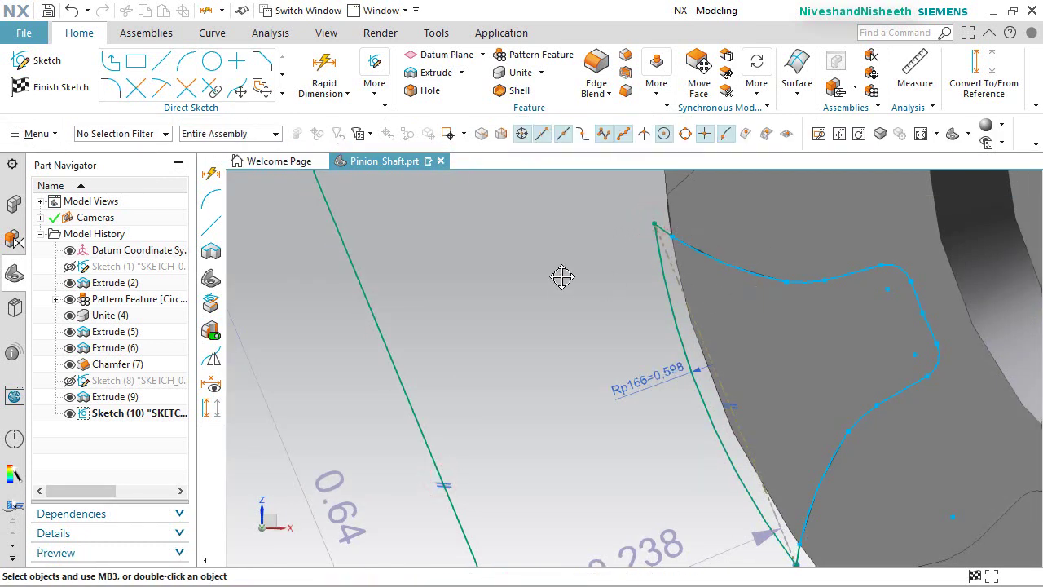
left_click(547, 245)
scroll(494, 326, "down", 5)
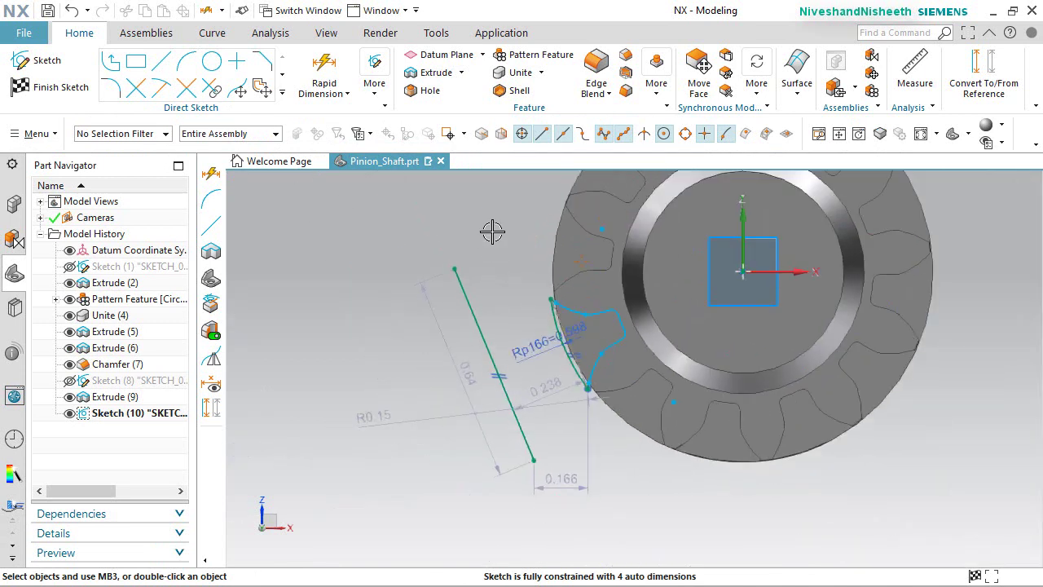
Draw a line about 1.29 in long at about 200° from the sketch origin through the tooth gap and past the slanted line.
scroll(492, 231, "down", 2)
left_click(462, 275)
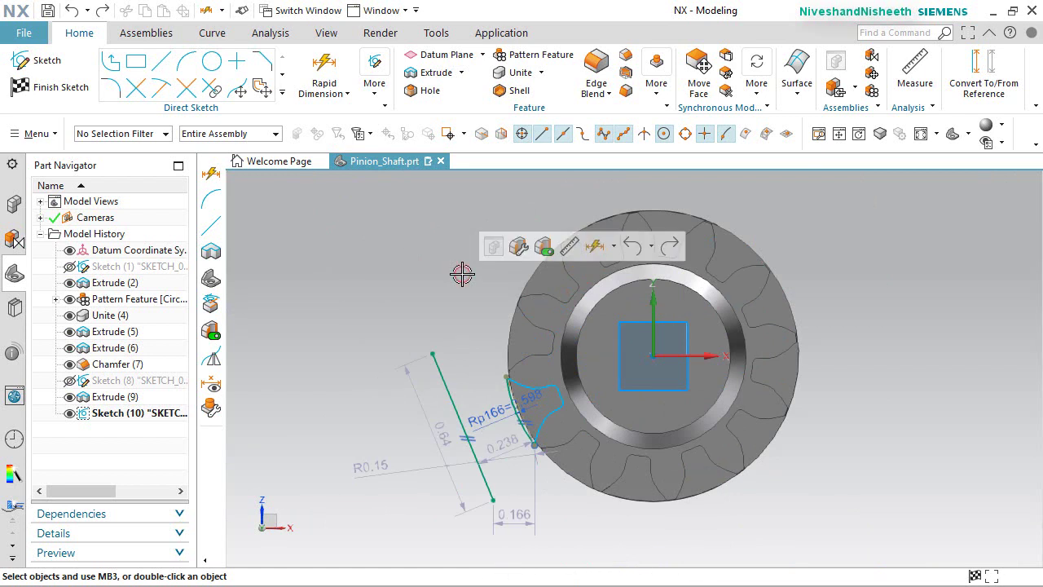
left_click(161, 65)
scroll(419, 468, "up", 2)
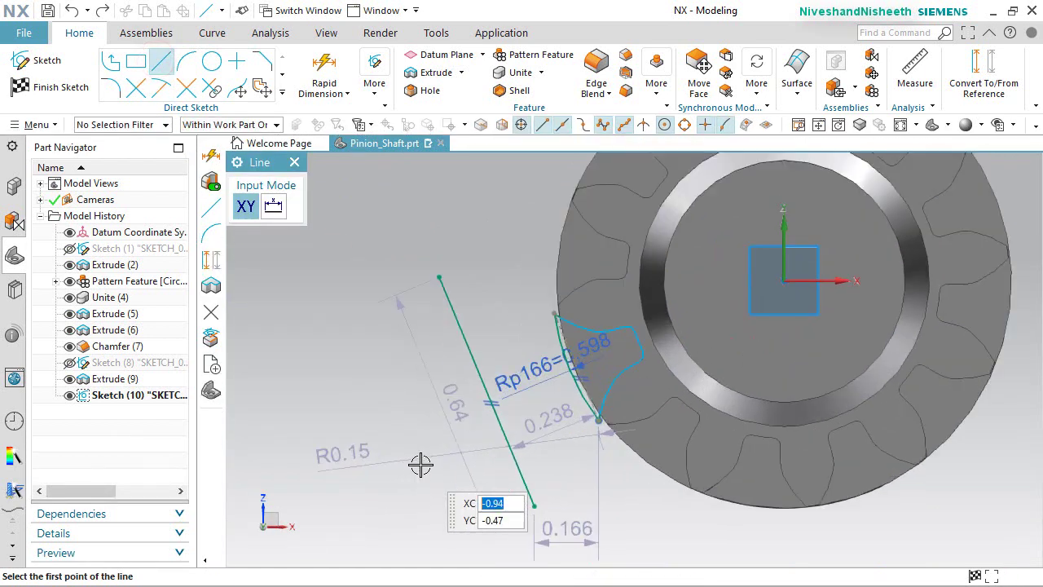
left_click(770, 287)
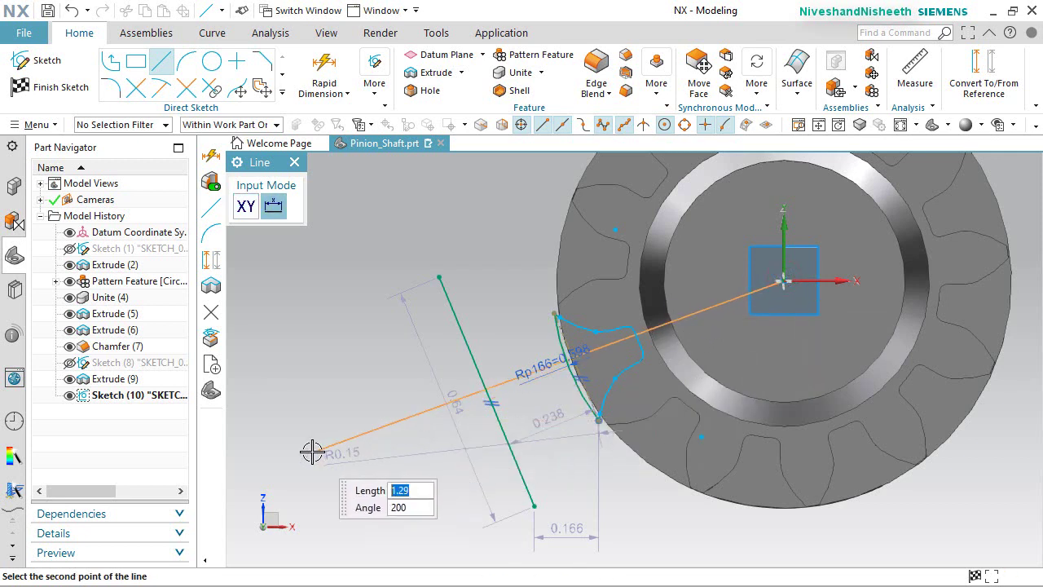
key("Return")
key("Escape")
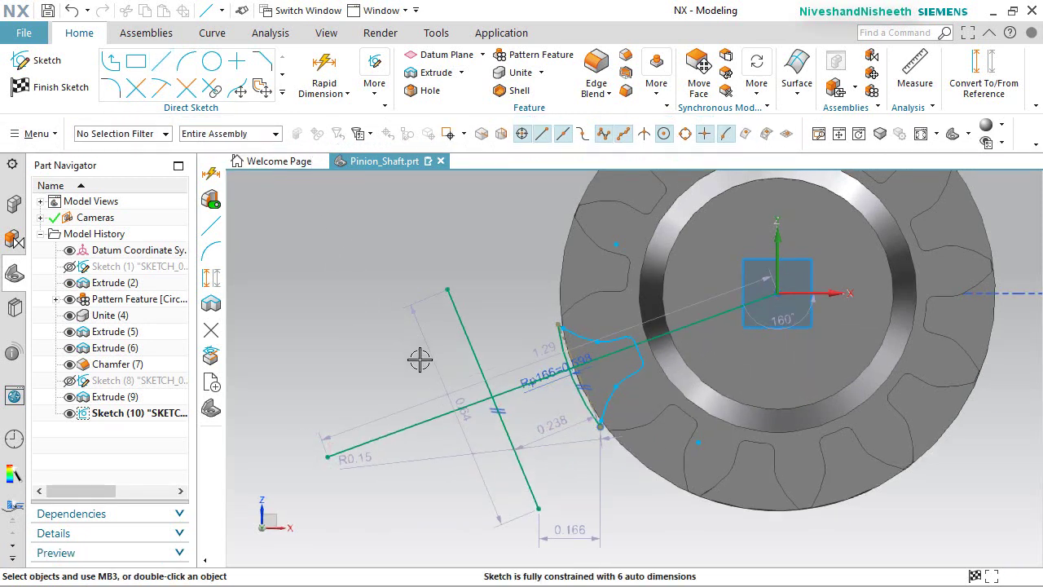
Constrain the midpoint of the reference line across the tooth gap to lie on the radial line.
left_click(437, 414)
scroll(531, 382, "down", 5)
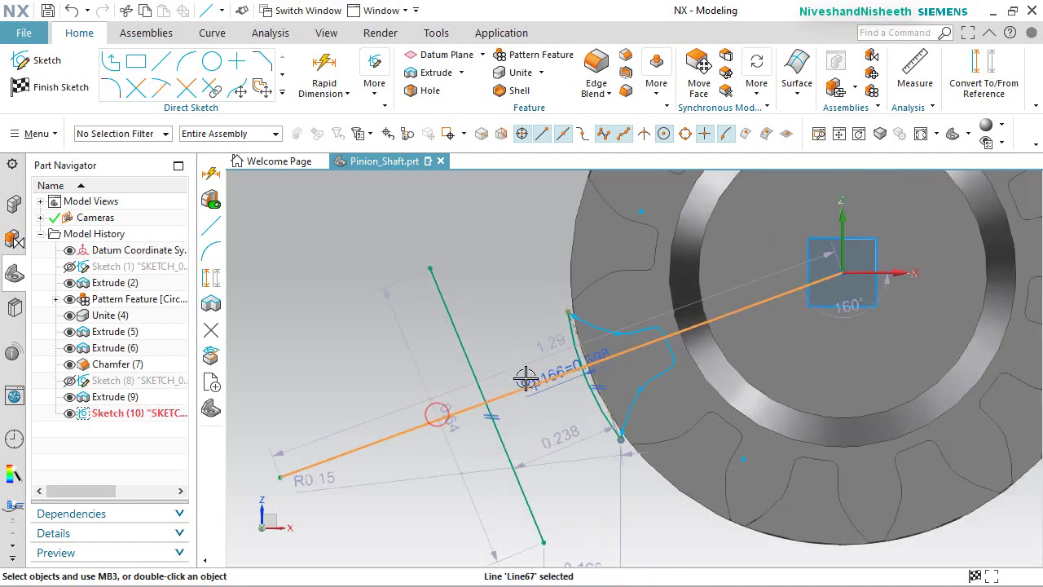
scroll(698, 349, "down", 2)
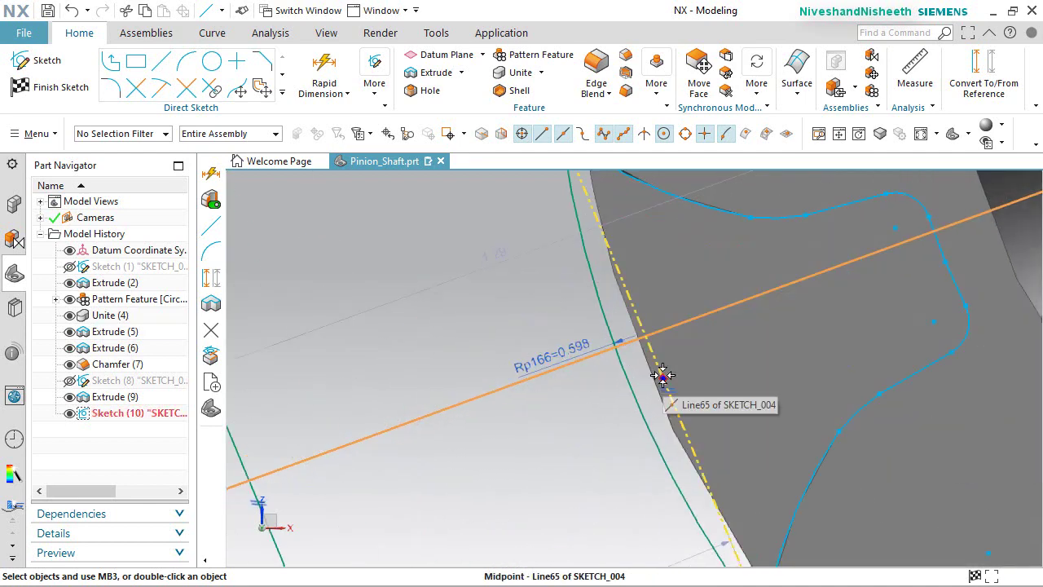
left_click(662, 375)
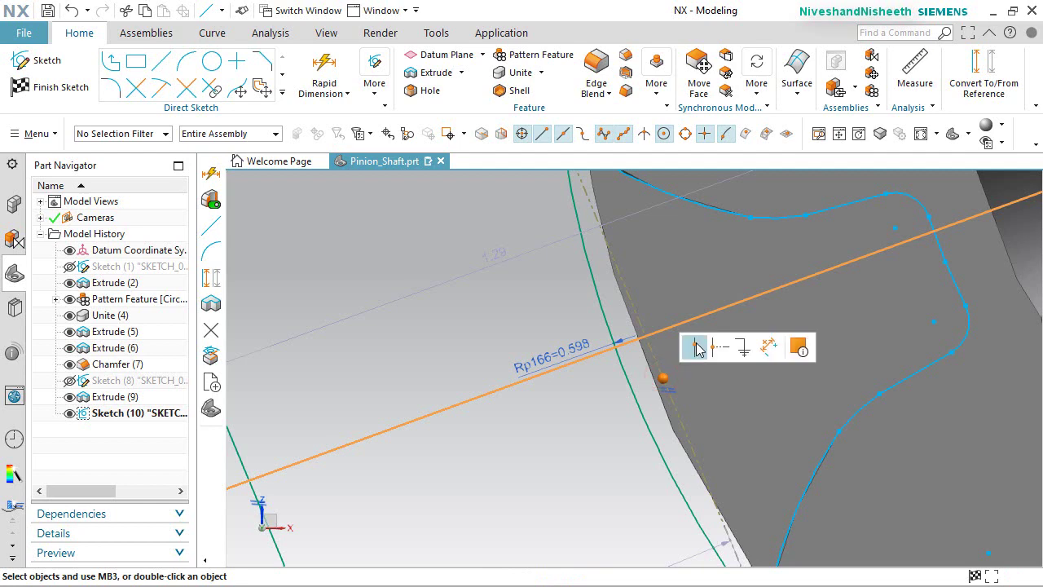
left_click(697, 349)
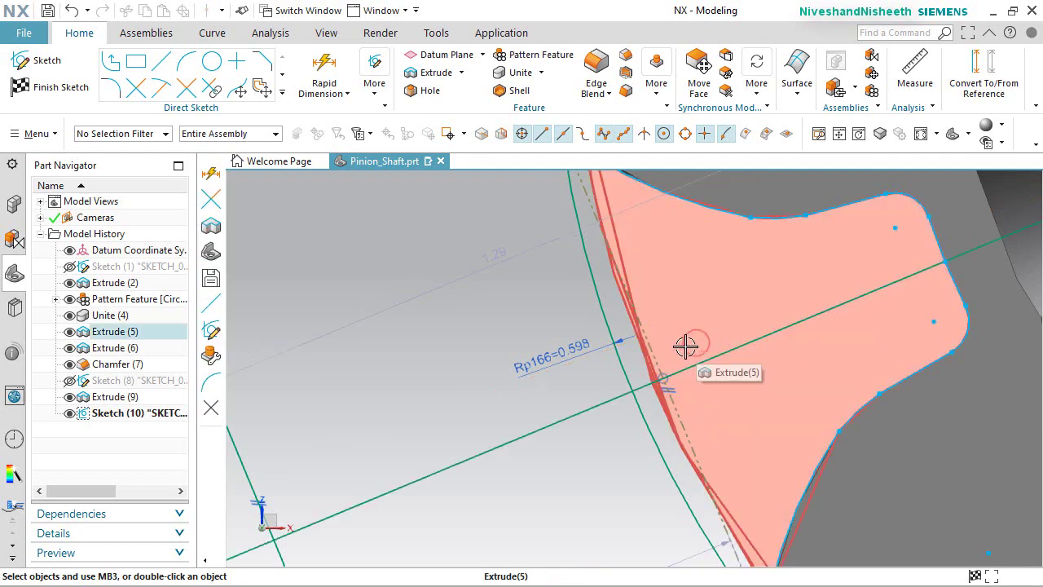
Constrain the midpoint of the outer slanted line to lie on the radial line.
scroll(668, 346, "up", 4)
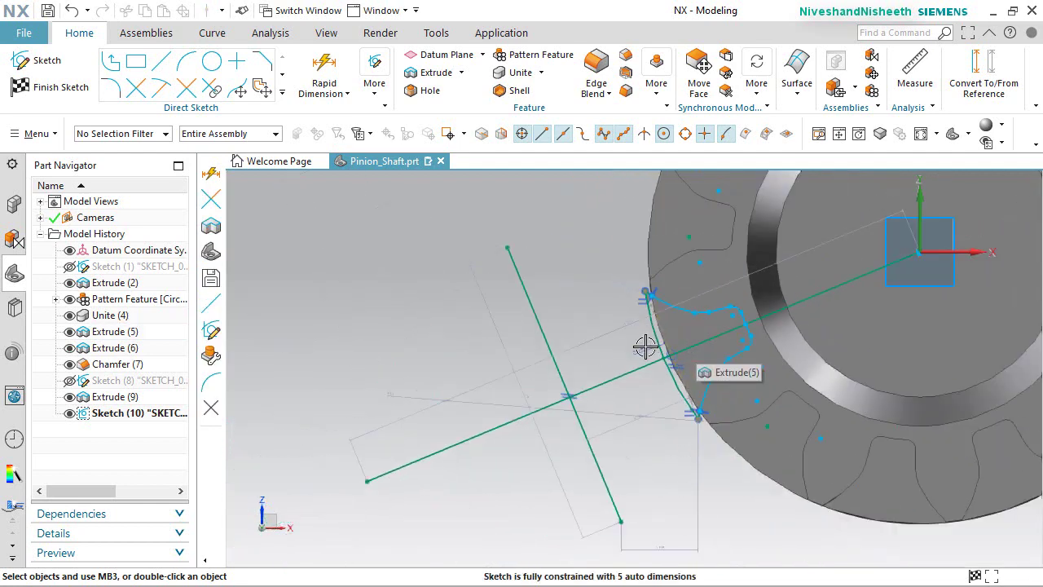
left_click(554, 398)
left_click(550, 399)
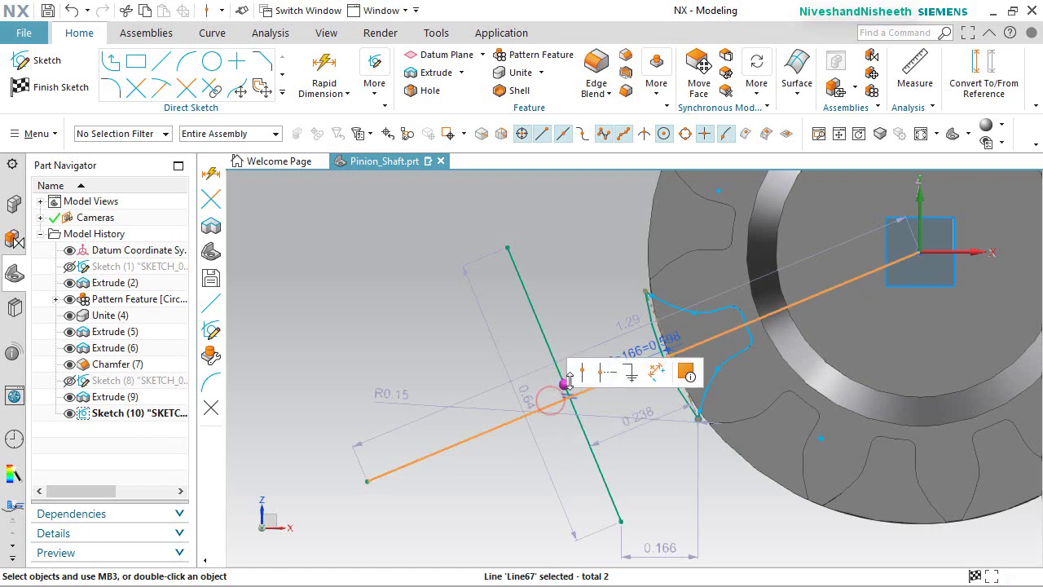
left_click(582, 373)
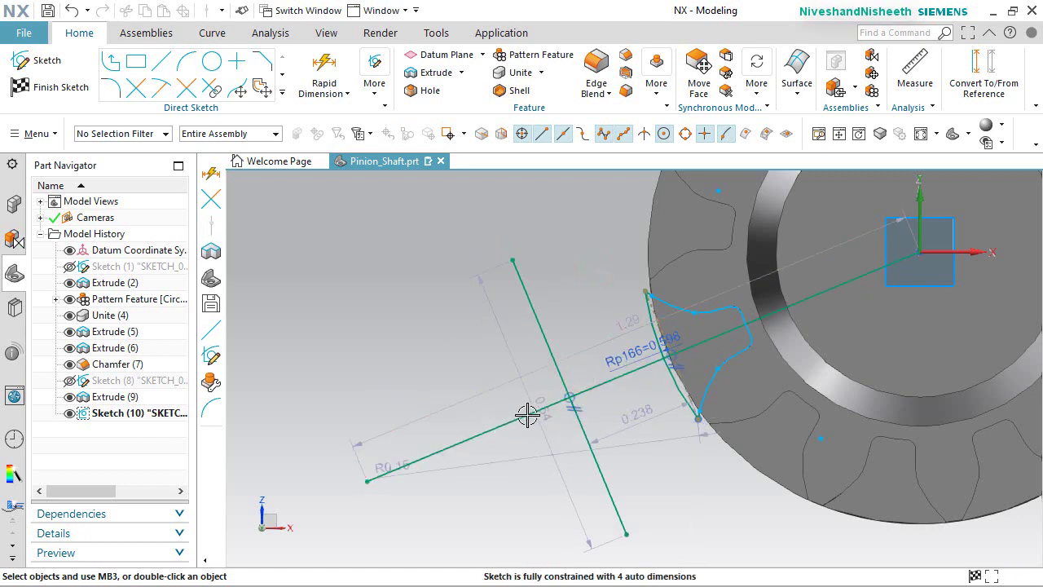
Set the length of the radial line from the origin to 1.575 in.
scroll(527, 415, "down", 2)
left_click(613, 340)
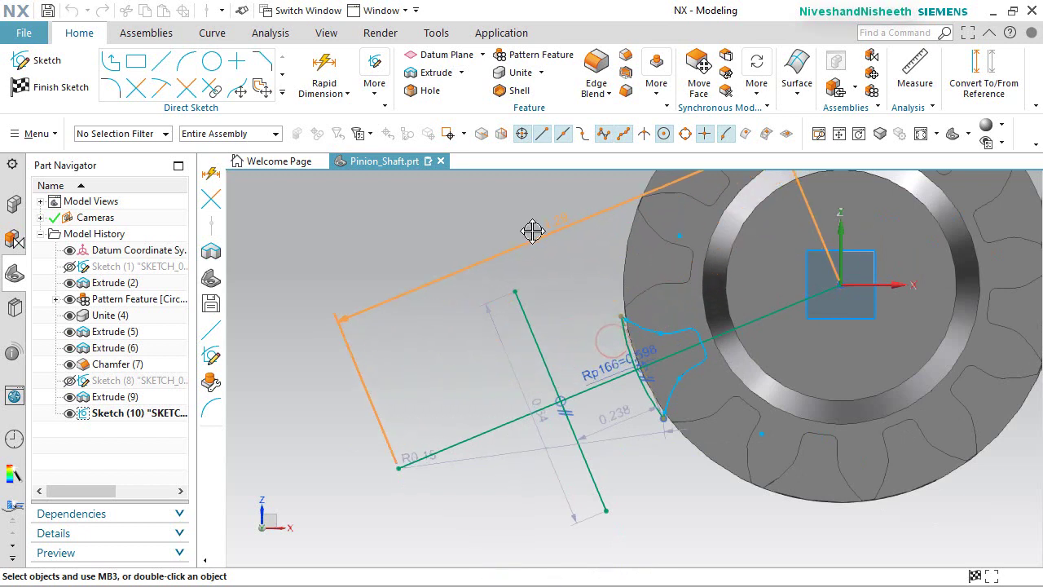
left_click(549, 223)
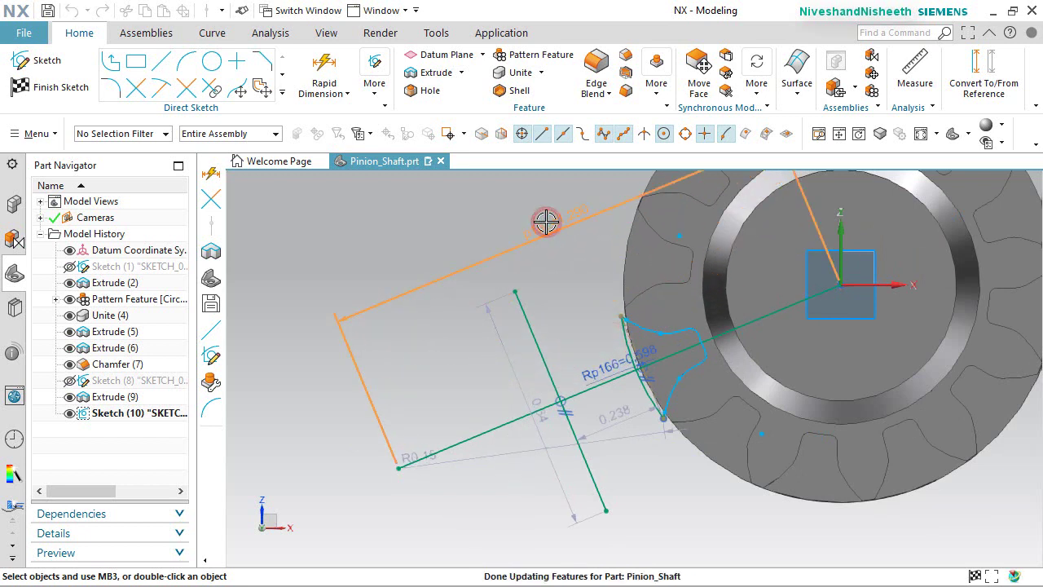
type("1.575")
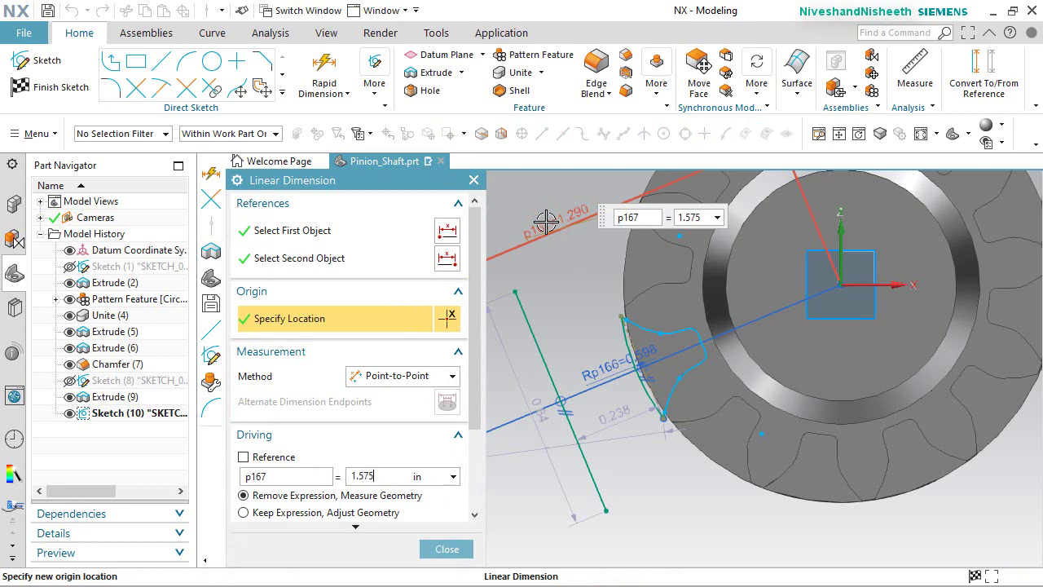
key("Return")
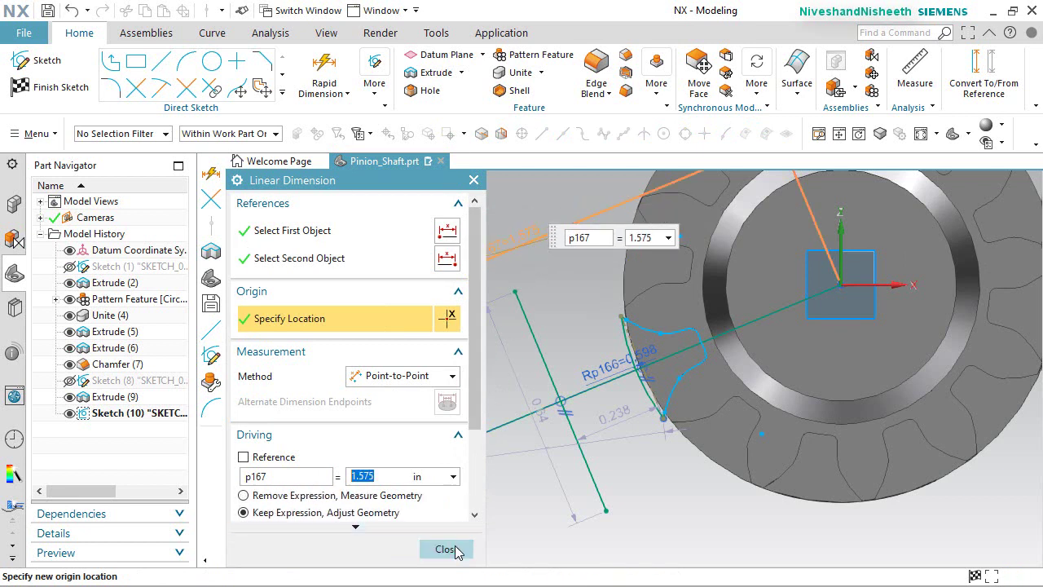
left_click(448, 549)
scroll(575, 354, "down", 3)
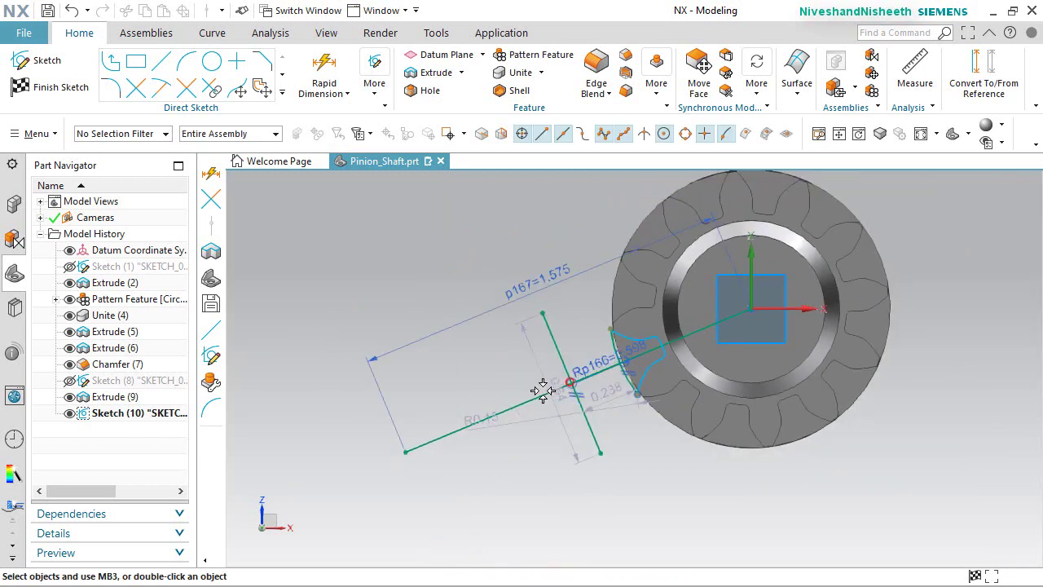
Move the outer slanted line's midpoint to the radial line's outer end, convert the radial line to reference, and finish the sketch.
left_click_drag(542, 391, 405, 452)
double_click(452, 433)
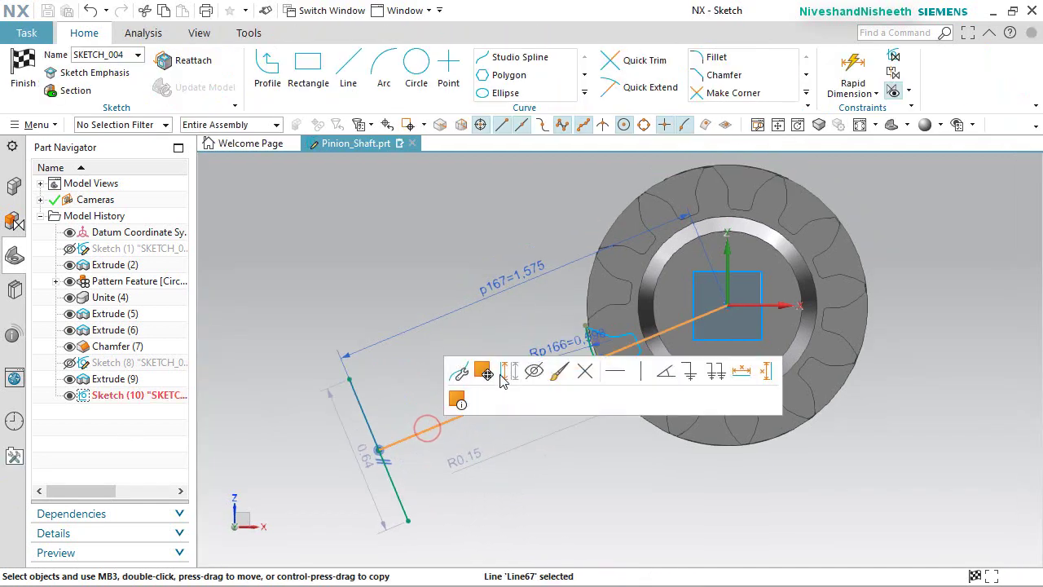
left_click(506, 372)
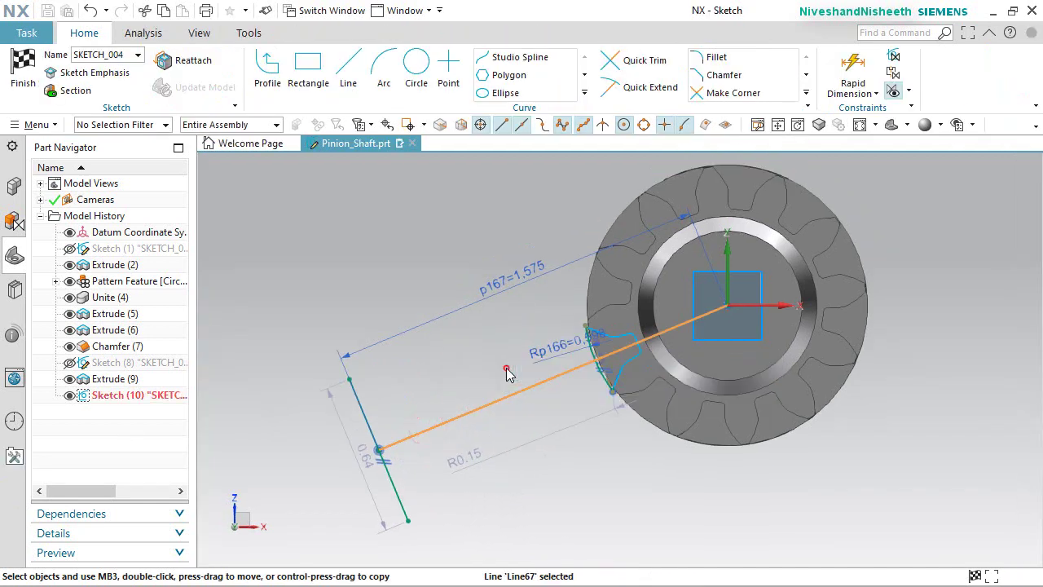
right_click(508, 241)
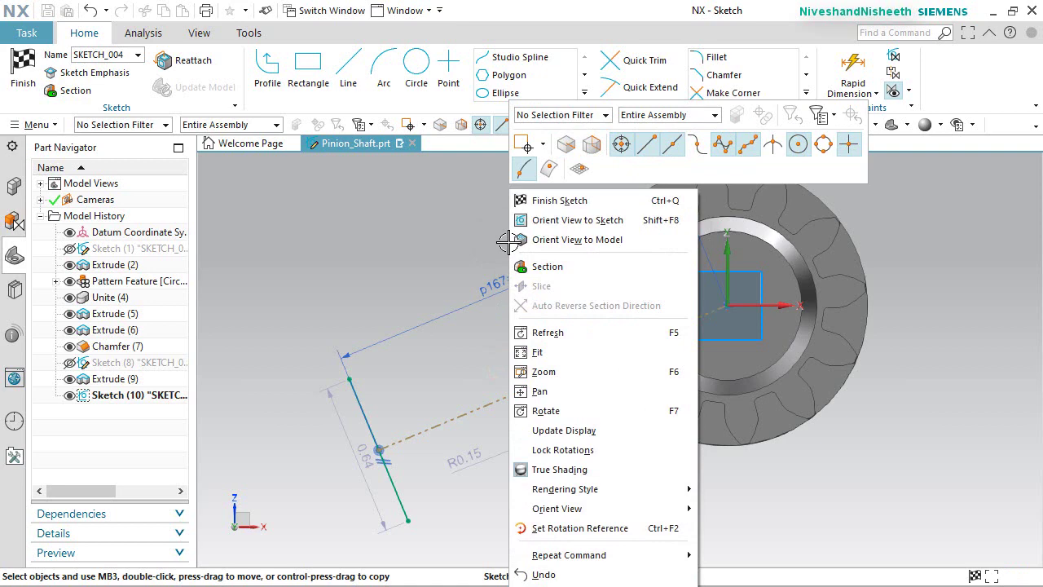
left_click(542, 199)
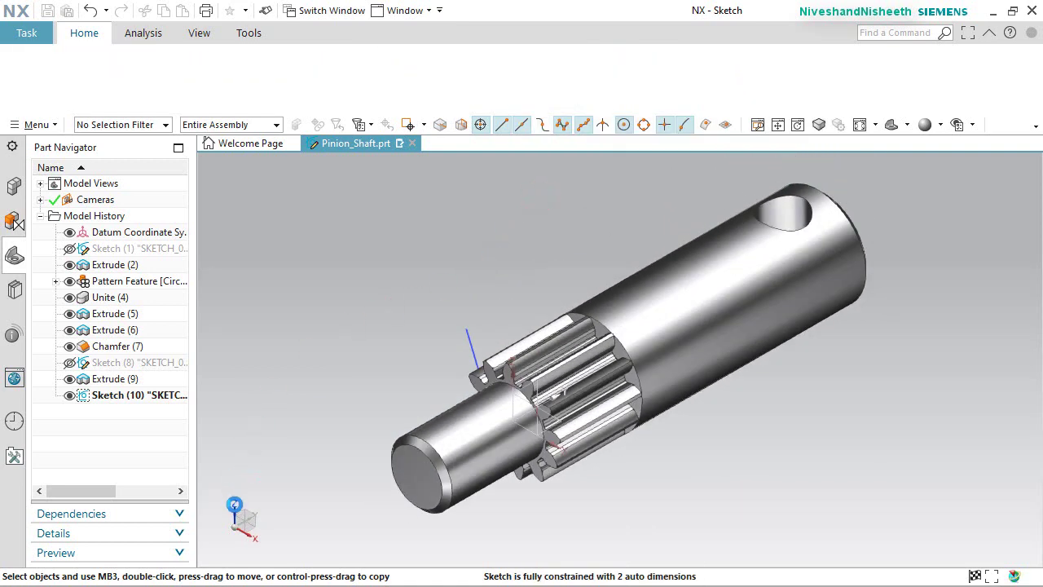
Create a datum axis along the outer slanted line of the tooth-gap sketch.
left_click(259, 507)
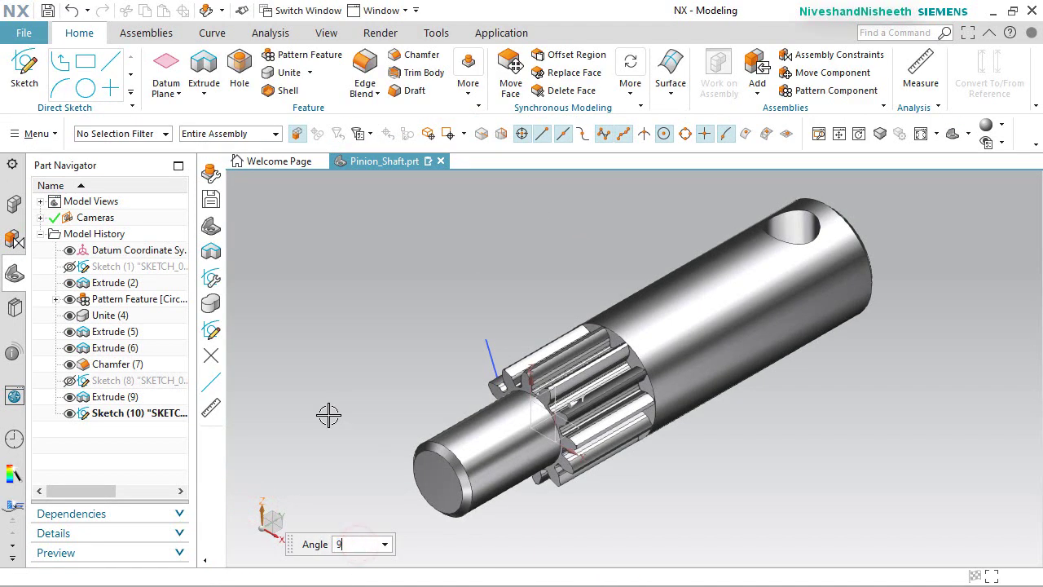
key("Return")
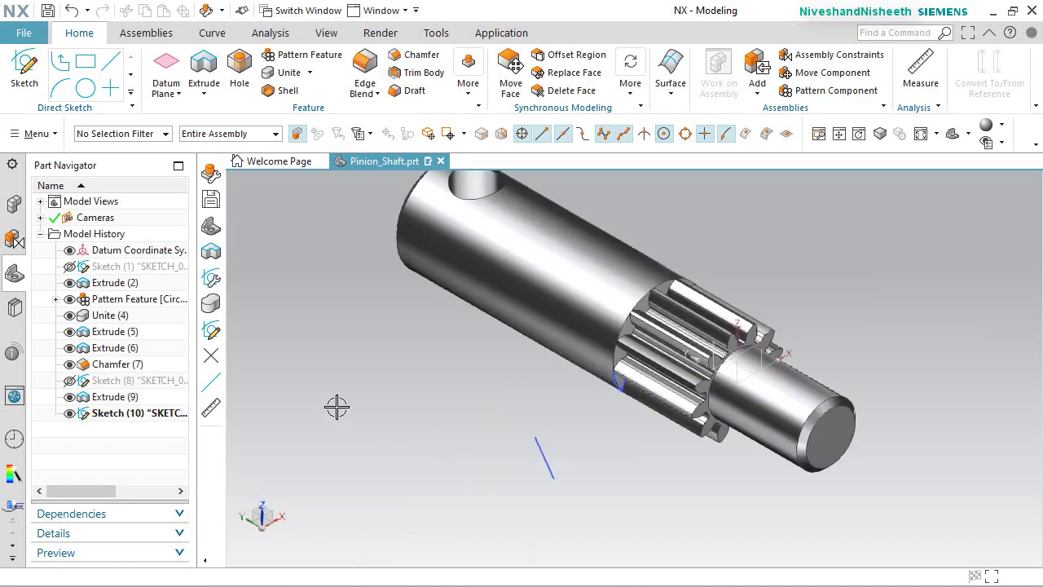
left_click(175, 91)
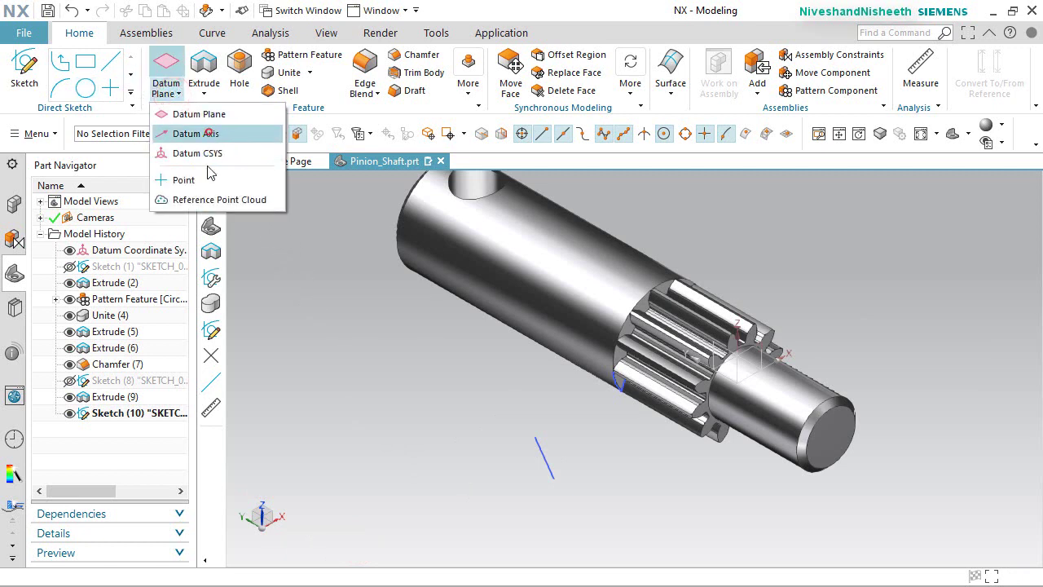
left_click(196, 134)
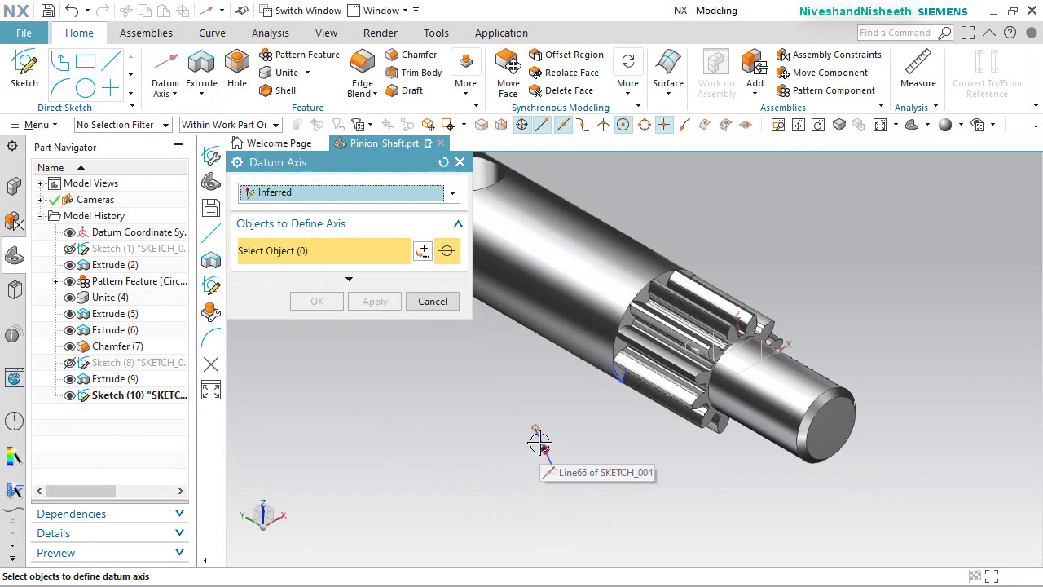
left_click(540, 442)
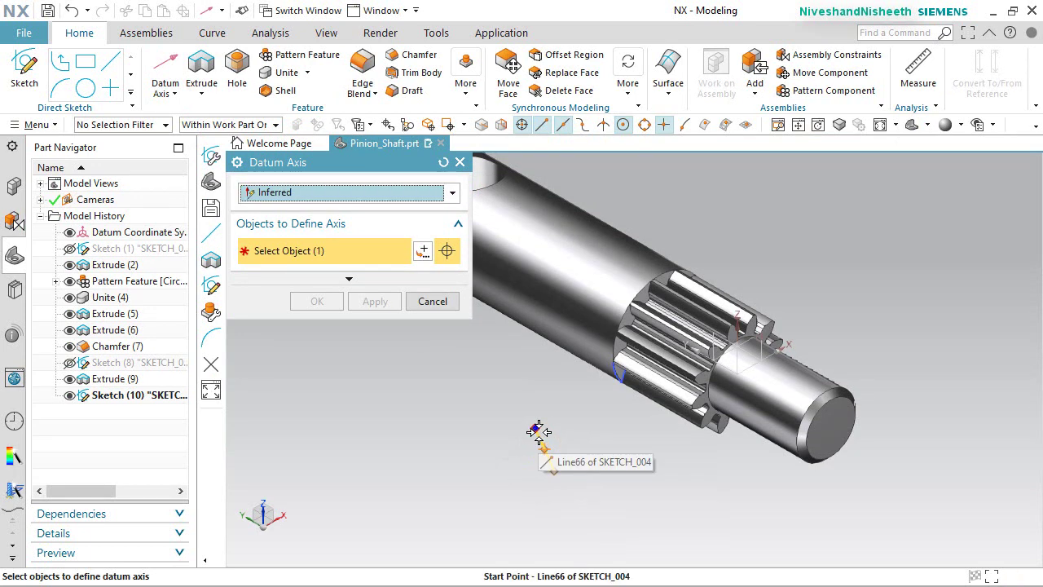
left_click(539, 437)
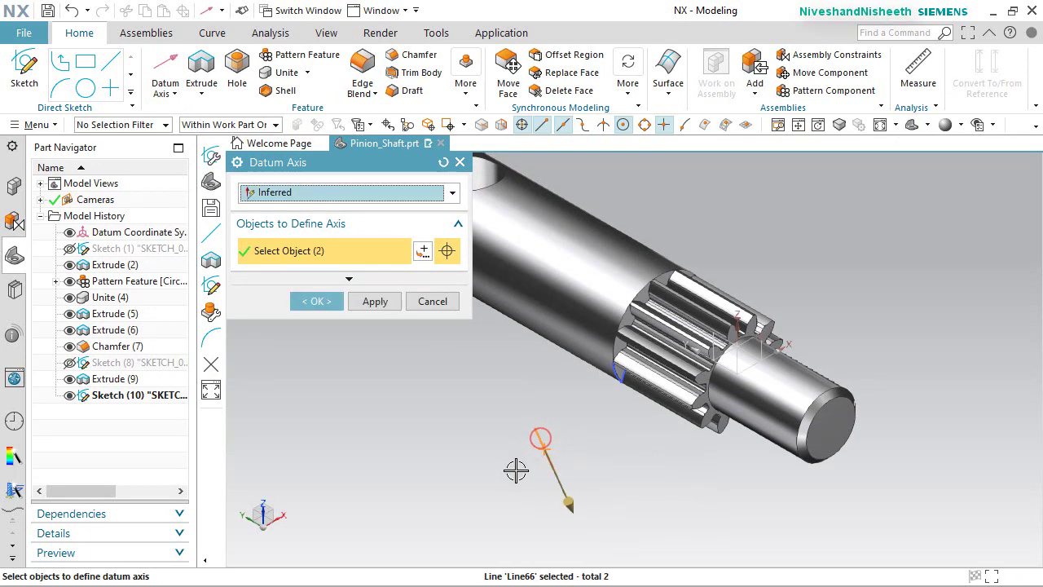
left_click(318, 301)
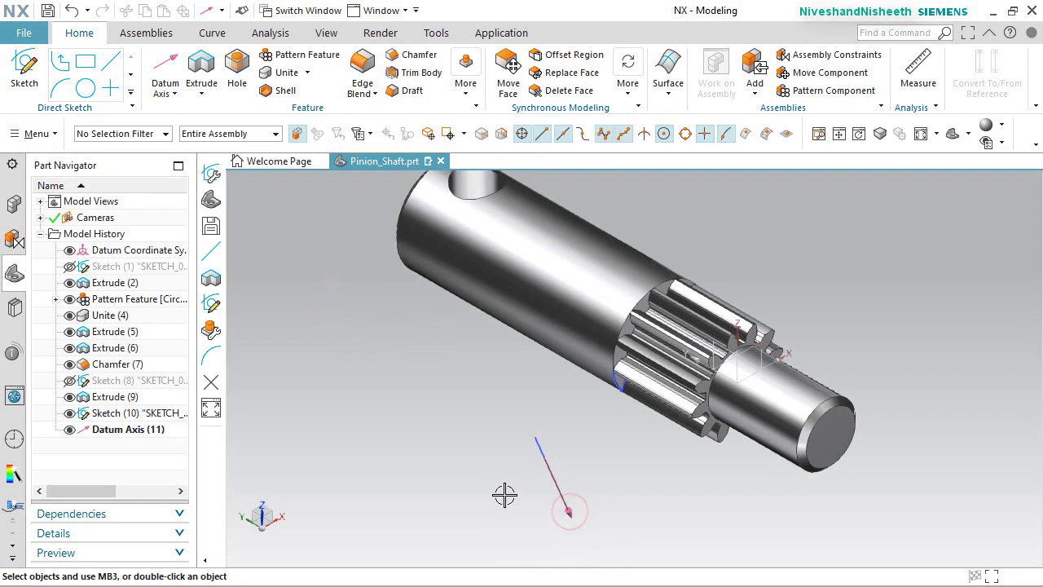
Edit Sketch (10) to convert the outer slanted line to a reference line, and finish the sketch.
double_click(106, 413)
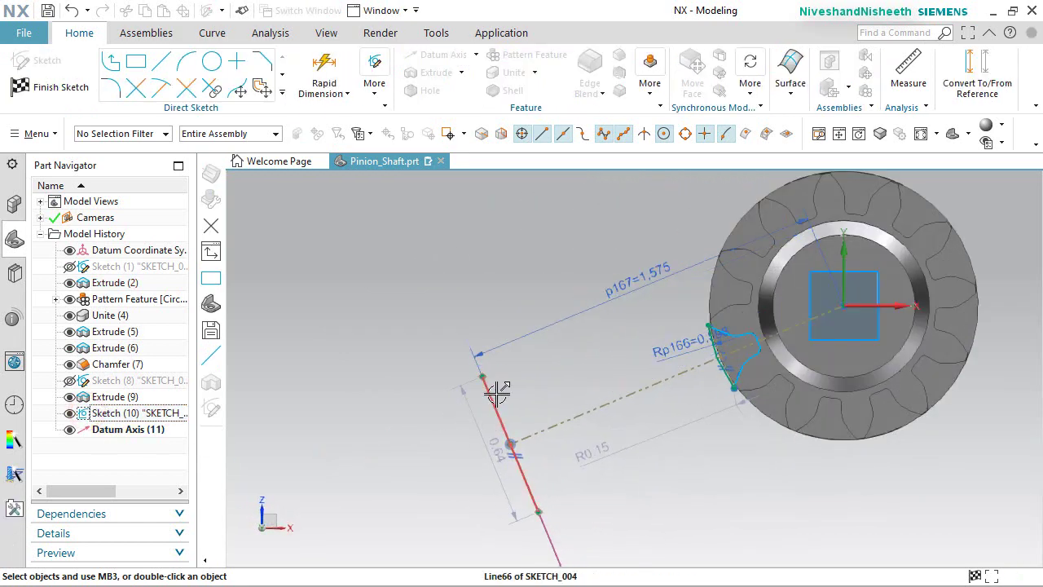
left_click(497, 393)
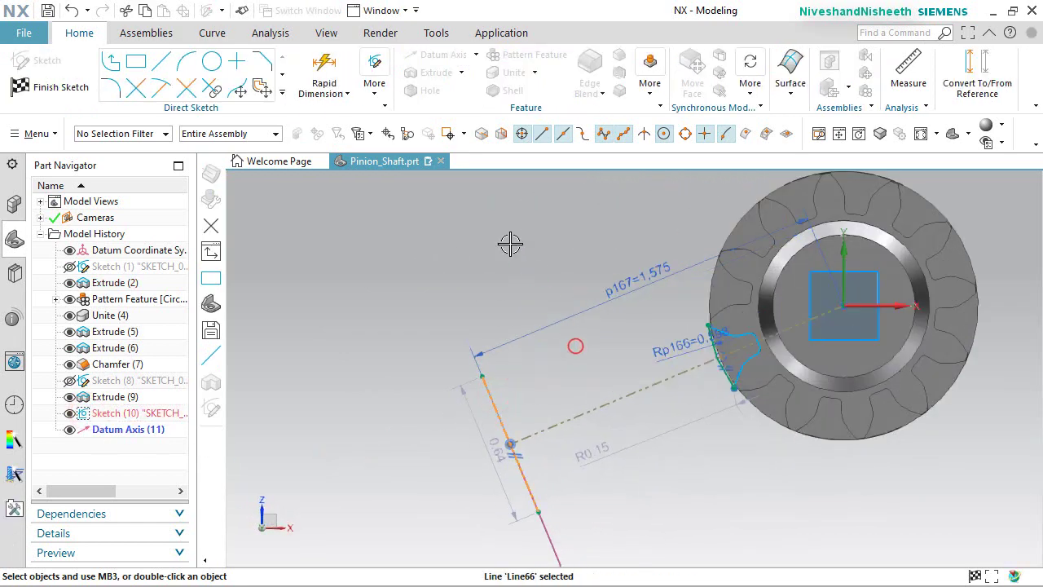
key("Escape")
right_click(510, 239)
left_click(554, 122)
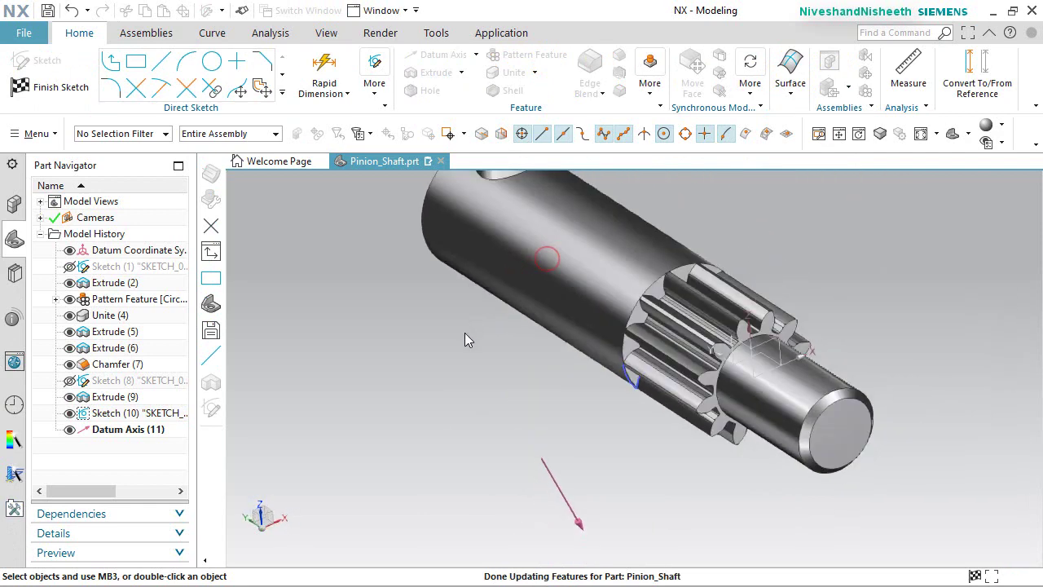
left_click(344, 216)
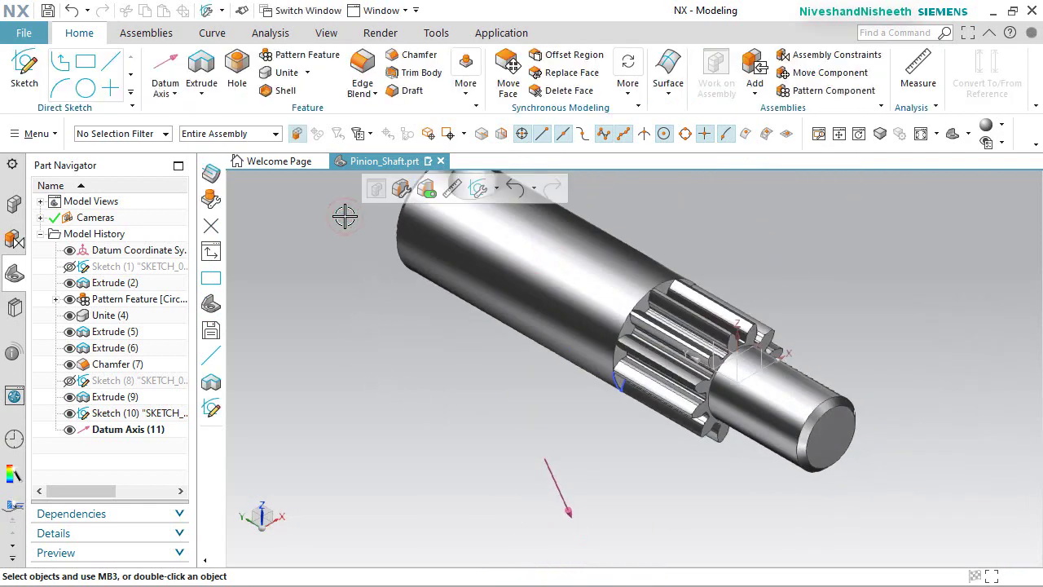
Start a Revolve with the closed tooth-gap profile at the shoulder as its section.
left_click(203, 94)
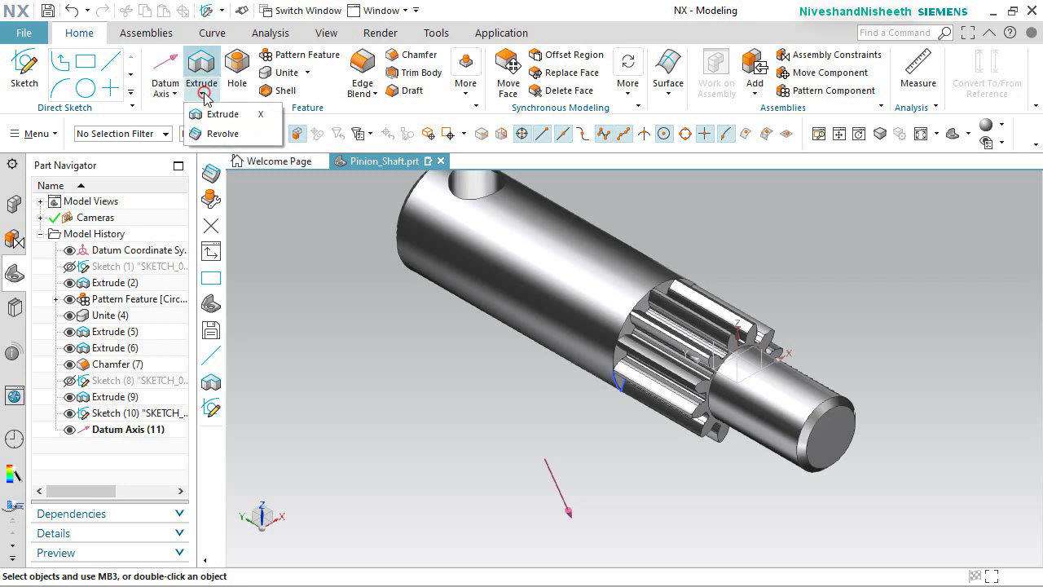
left_click(213, 133)
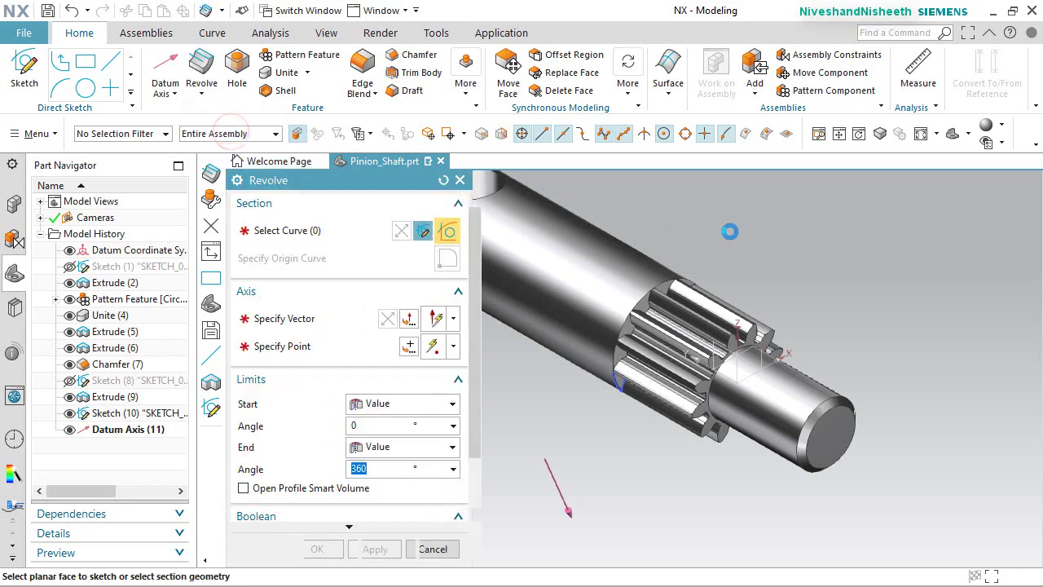
scroll(872, 323, "down", 2)
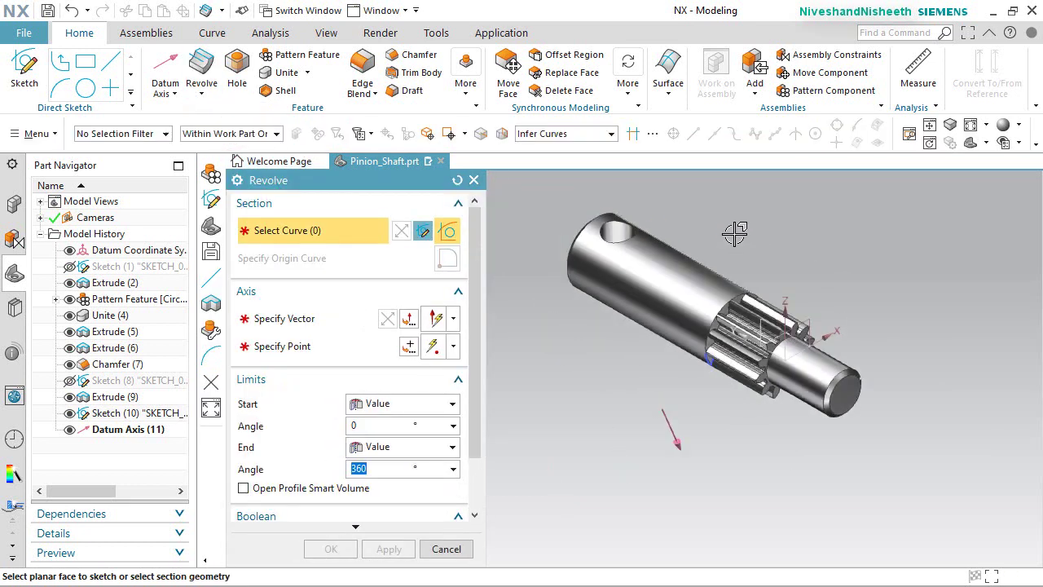
scroll(734, 233, "up", 2)
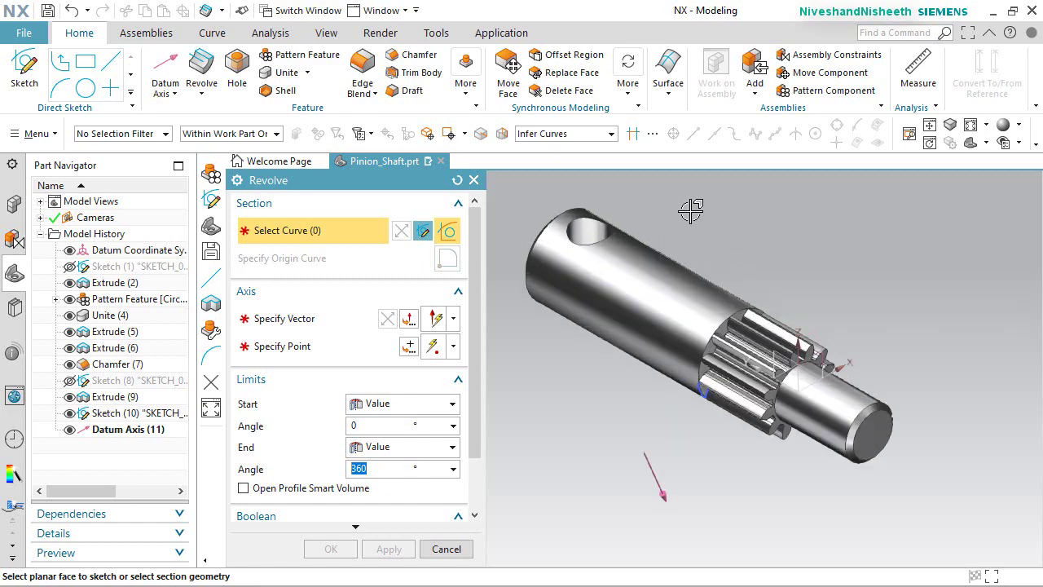
scroll(689, 410, "up", 5)
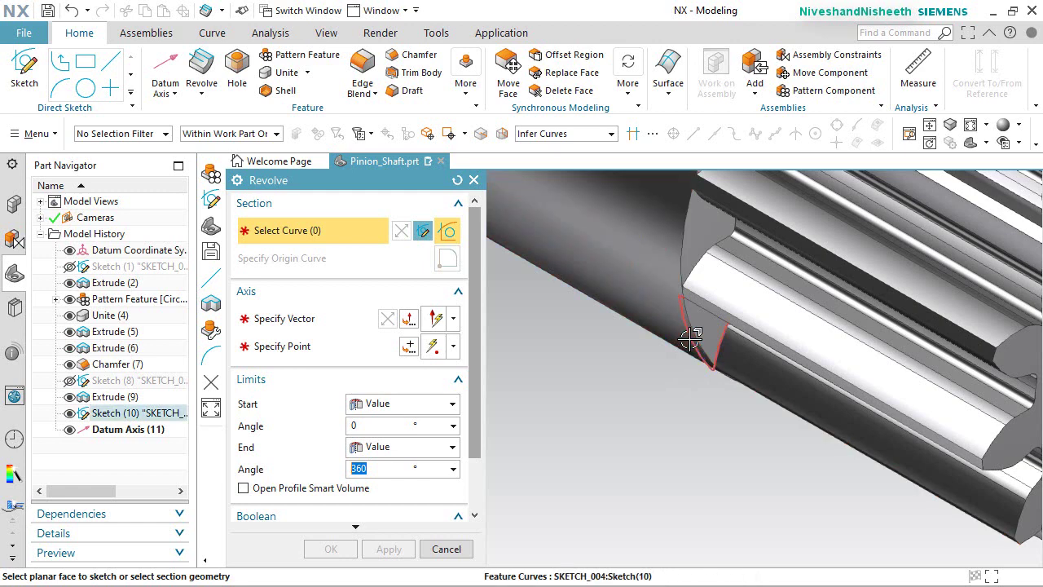
left_click(690, 354)
scroll(696, 356, "down", 5)
scroll(696, 356, "down", 1)
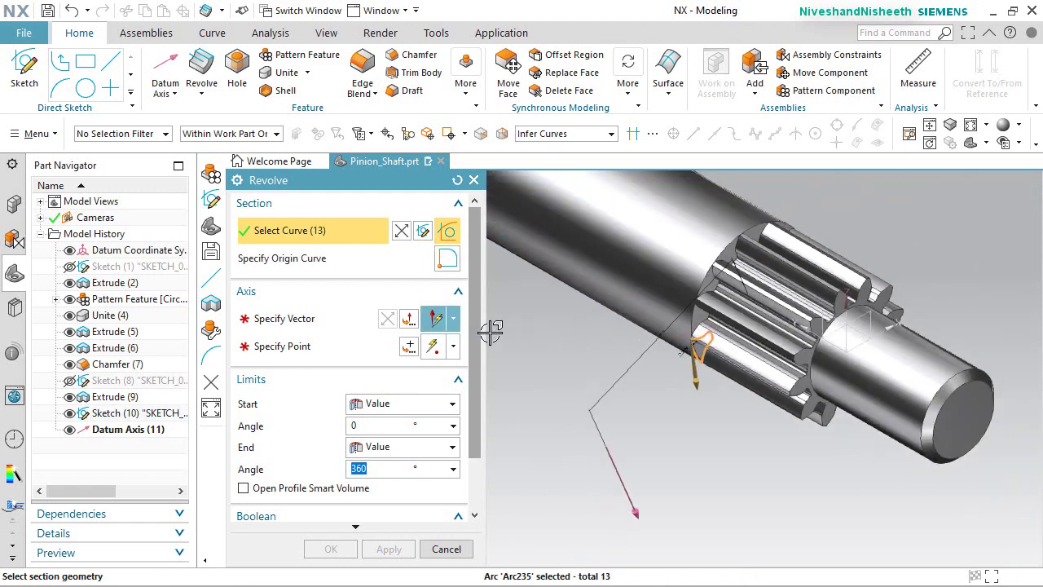
Revolve the tooth-gap profile 360° about the datum axis and subtract it from the shaft body.
left_click(310, 325)
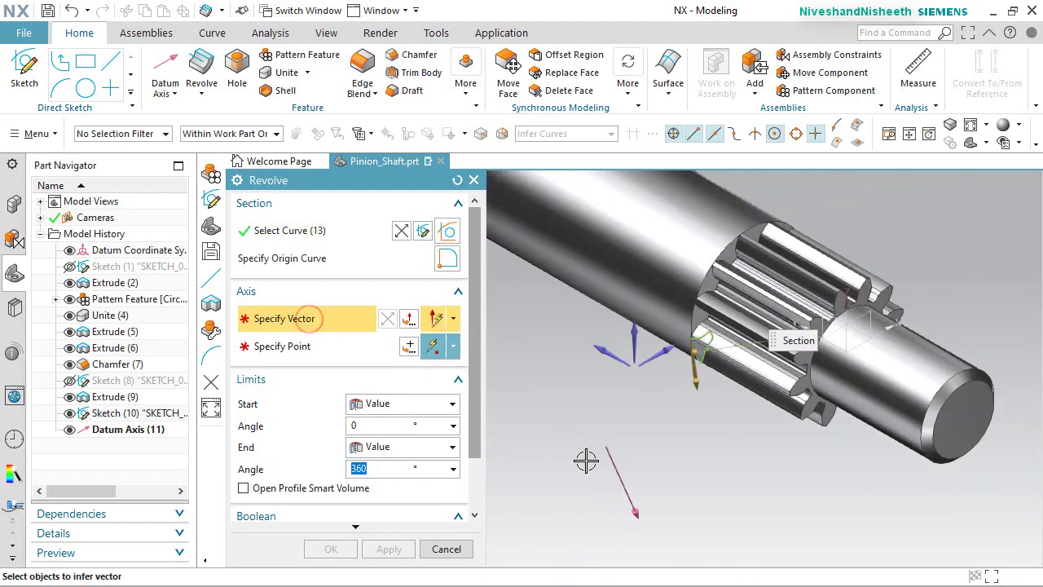
left_click(613, 460)
scroll(705, 397, "down", 2)
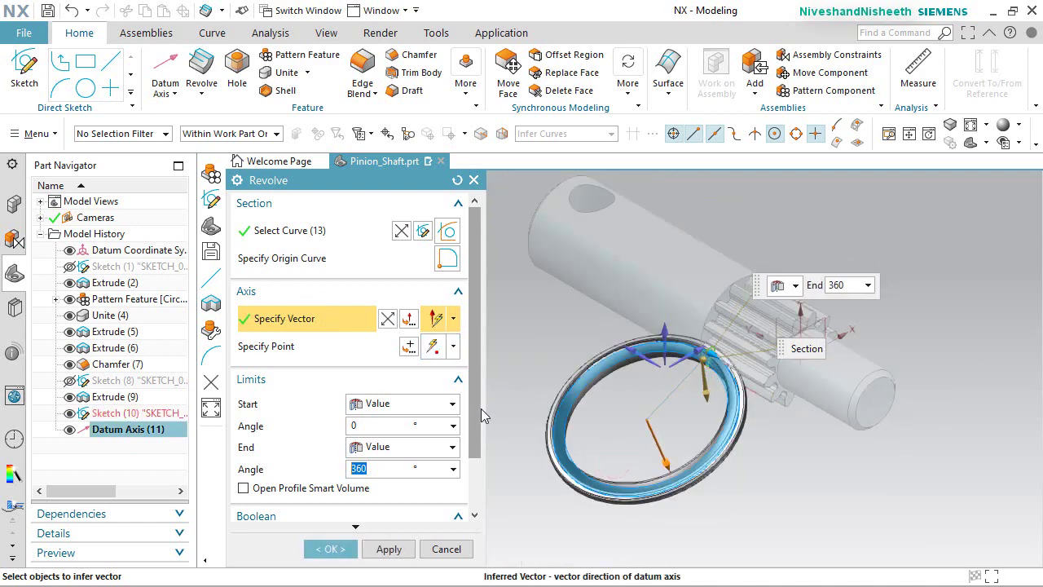
left_click_drag(474, 409, 474, 468)
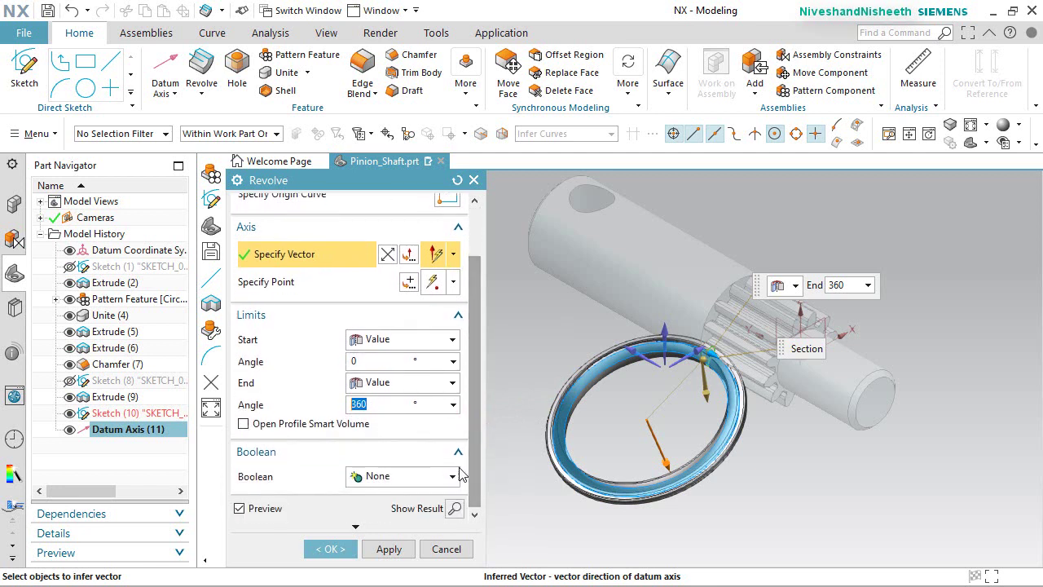
left_click(452, 476)
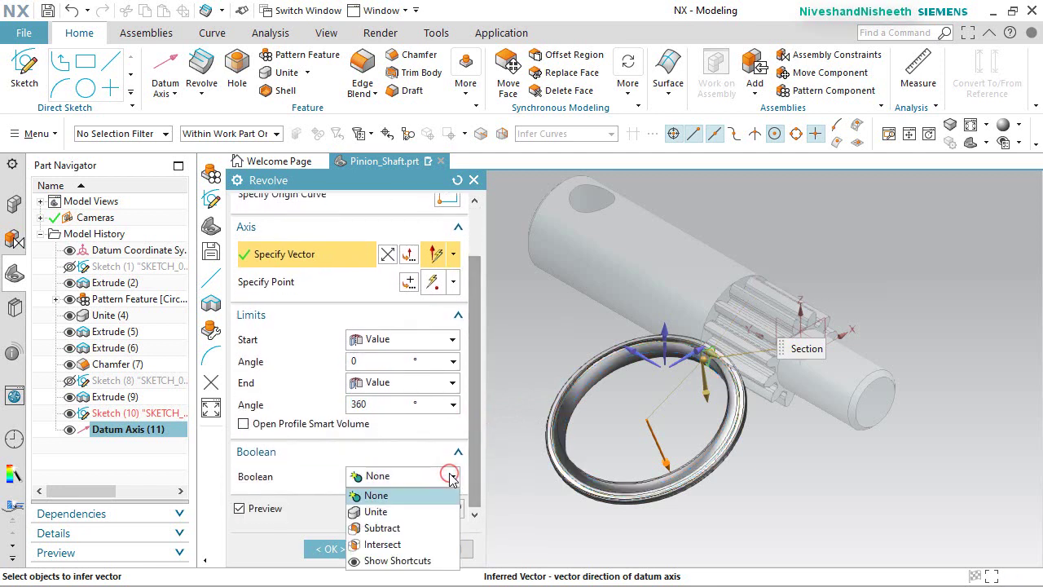
left_click(407, 528)
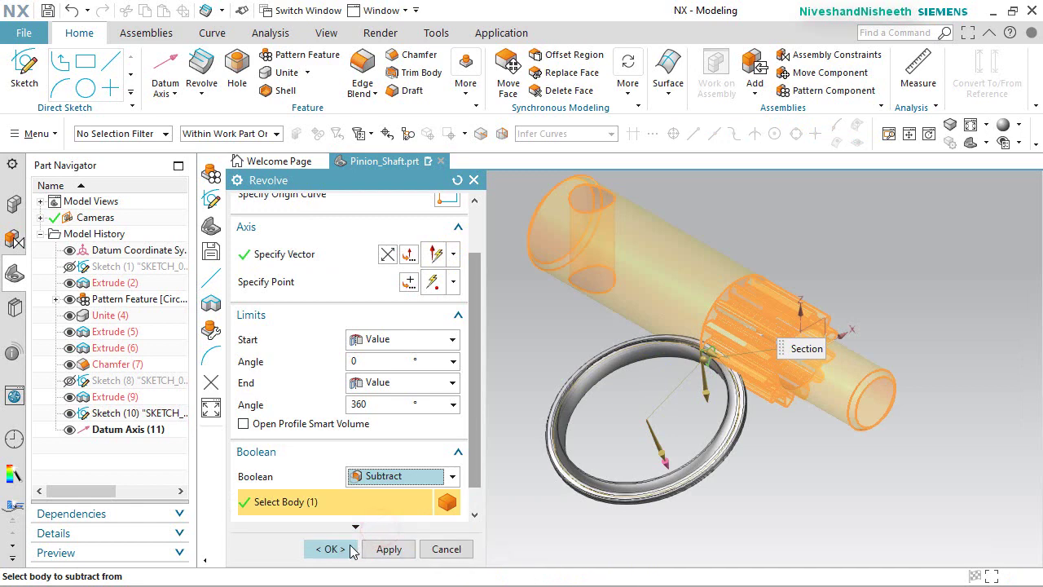
left_click(349, 549)
Examine the revolved run-out cut in the shoulder at the end of the tooth gap.
scroll(730, 329, "up", 5)
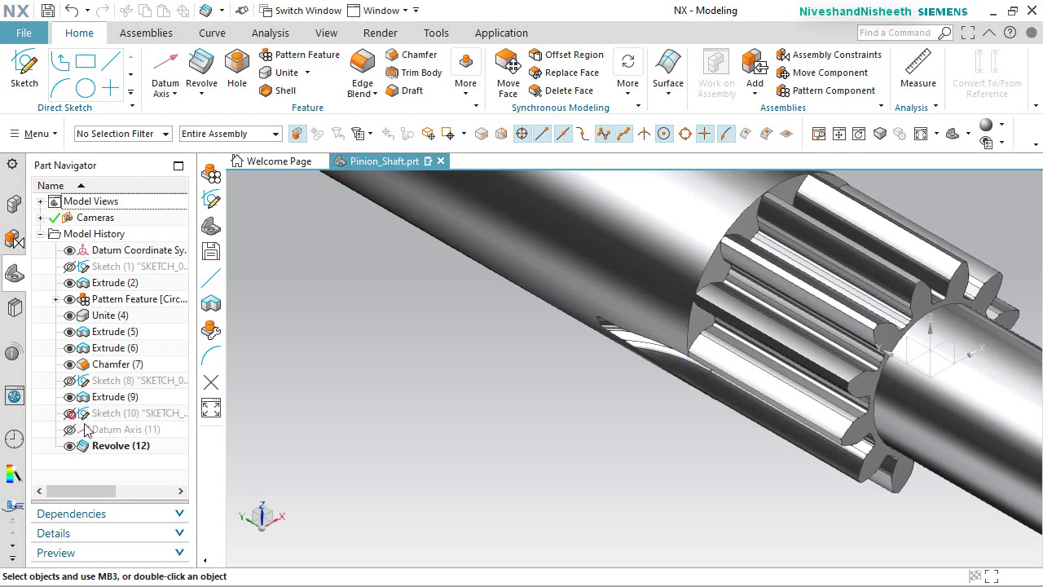
mouse_move(676, 343)
middle_mouse_down()
mouse_move(706, 261)
mouse_move(692, 279)
mouse_move(651, 286)
mouse_move(673, 336)
middle_mouse_up()
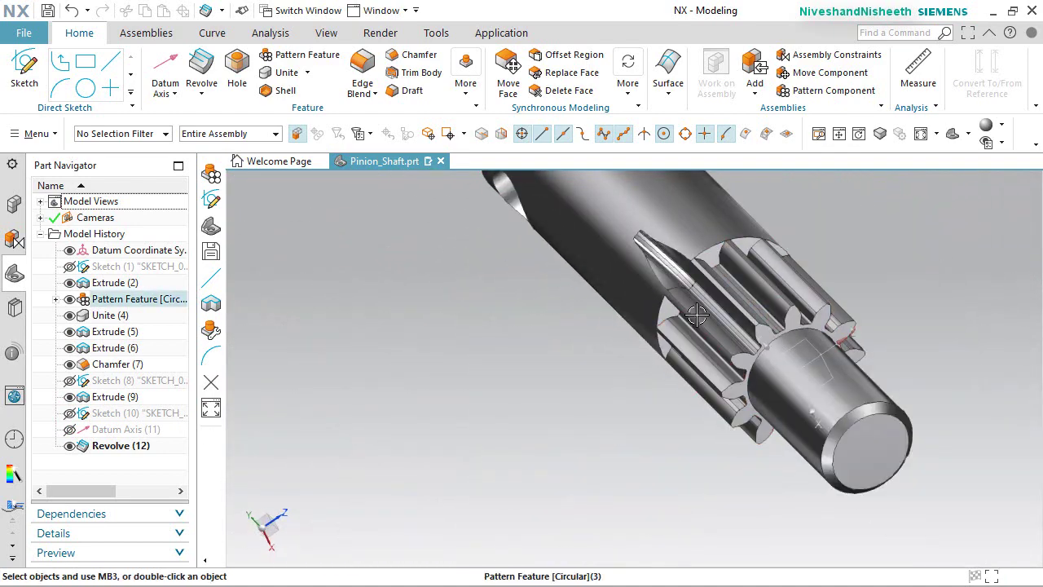
scroll(680, 237, "up", 5)
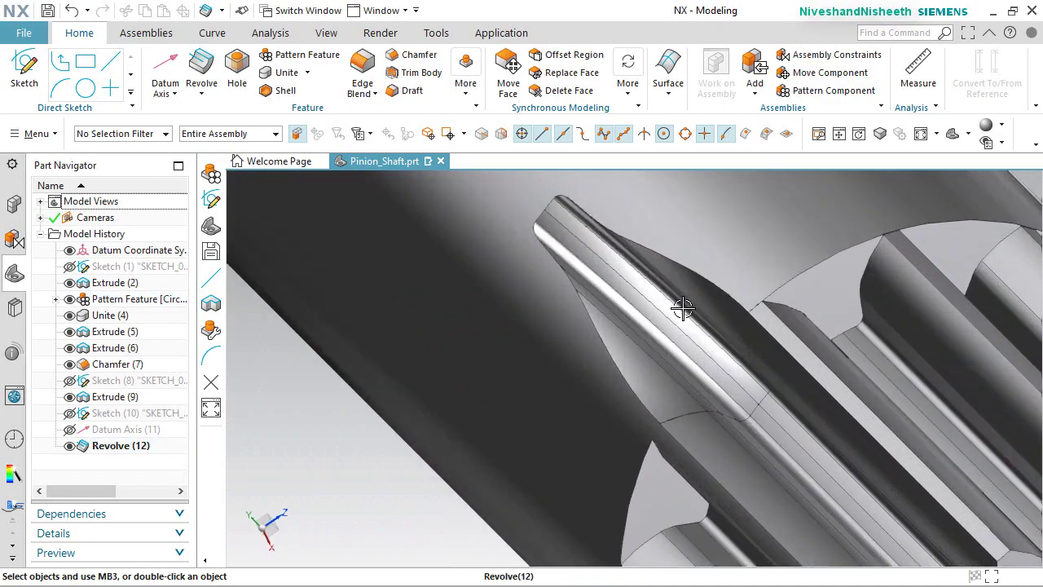
middle_click_drag(682, 302, 812, 300)
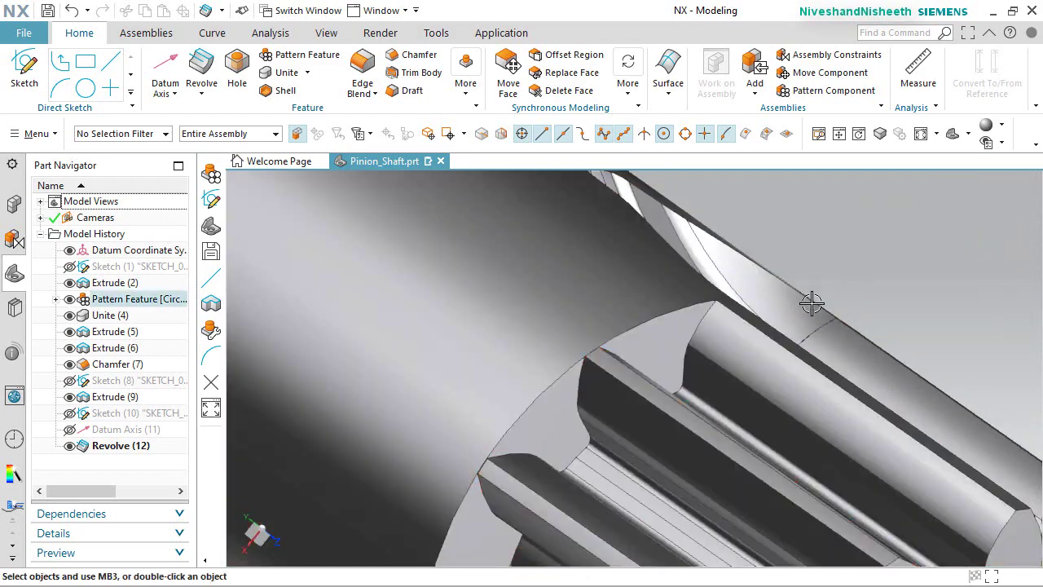
scroll(635, 297, "down", 4)
scroll(856, 279, "down", 4)
key("Home")
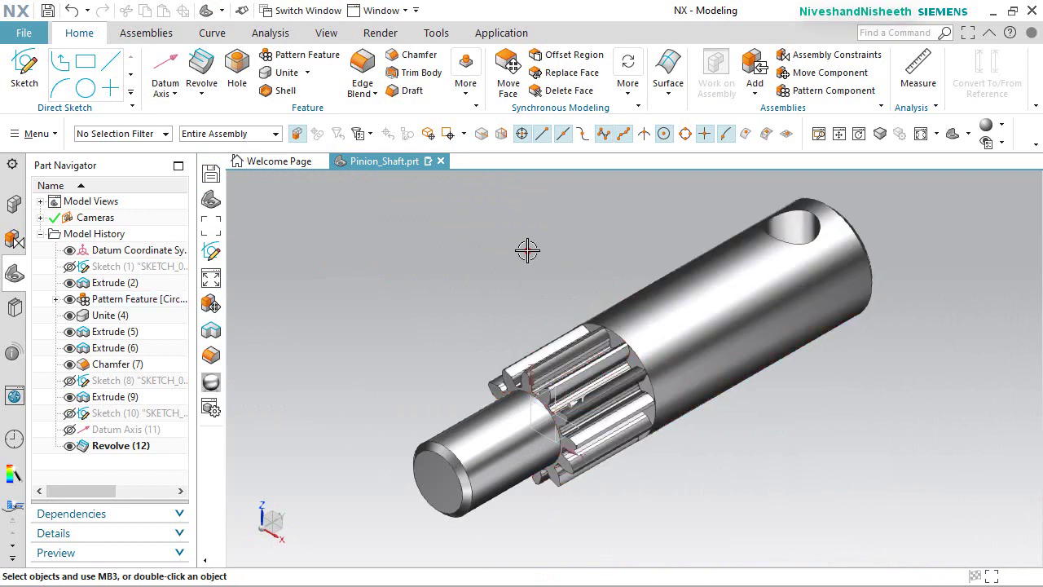
Start a circular Pattern Feature with the revolved run-out cut in the shoulder as the feature to pattern.
left_click(307, 58)
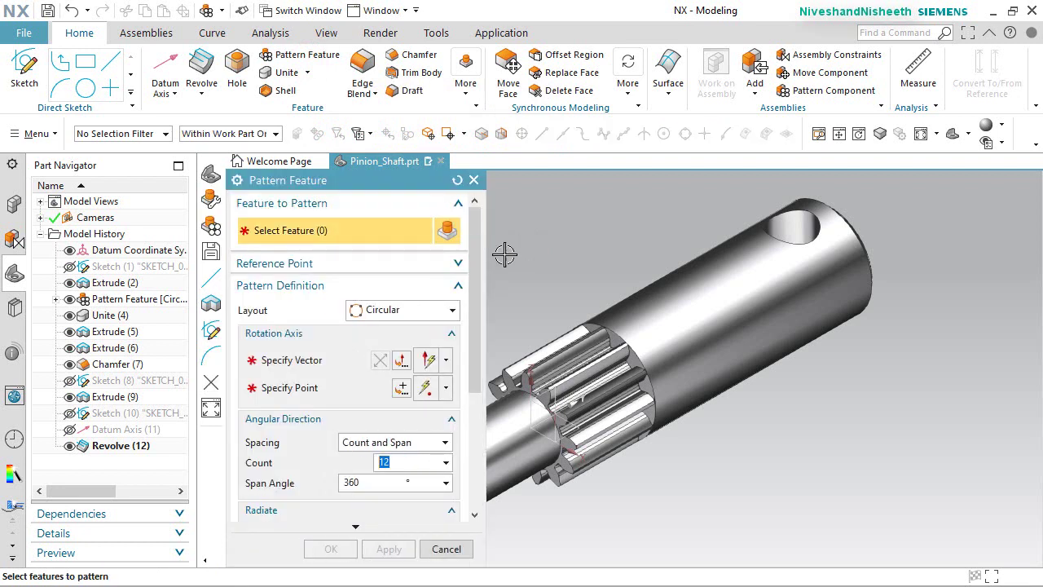
scroll(793, 371, "down", 3)
scroll(551, 399, "up", 2)
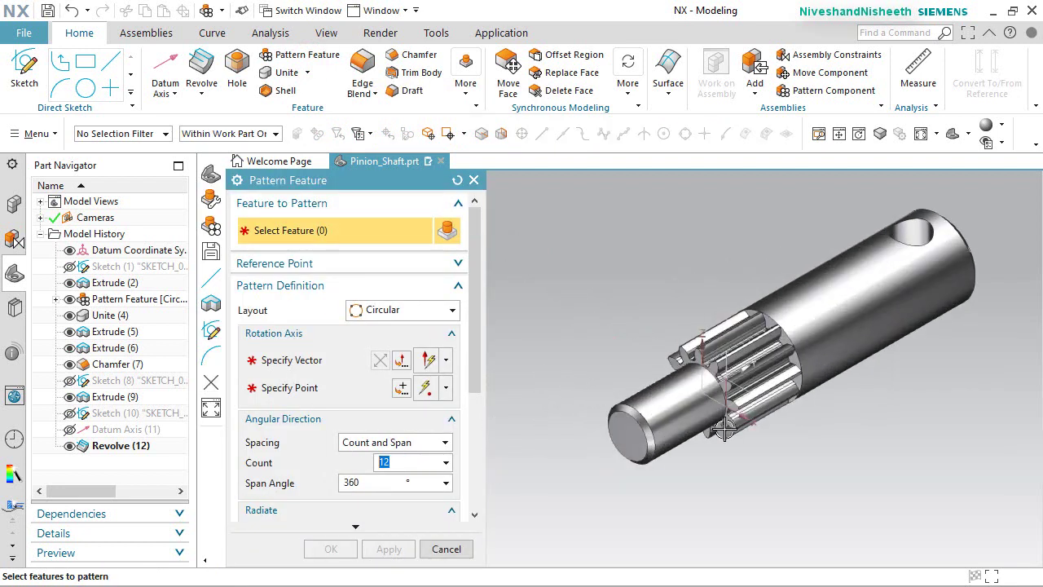
middle_click_drag(724, 428, 778, 334)
scroll(774, 333, "up", 2)
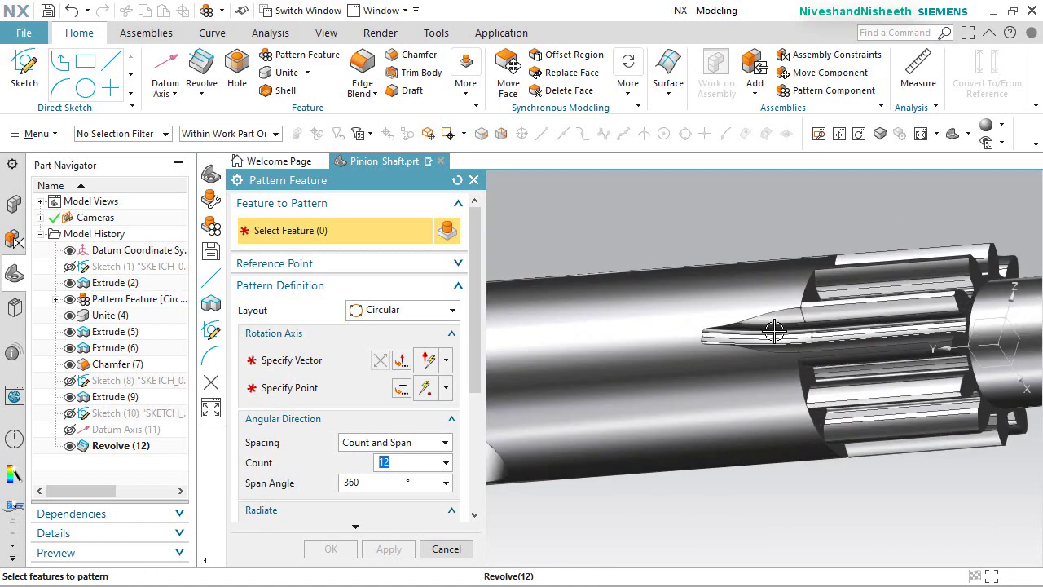
scroll(773, 330, "up", 2)
left_click(753, 333)
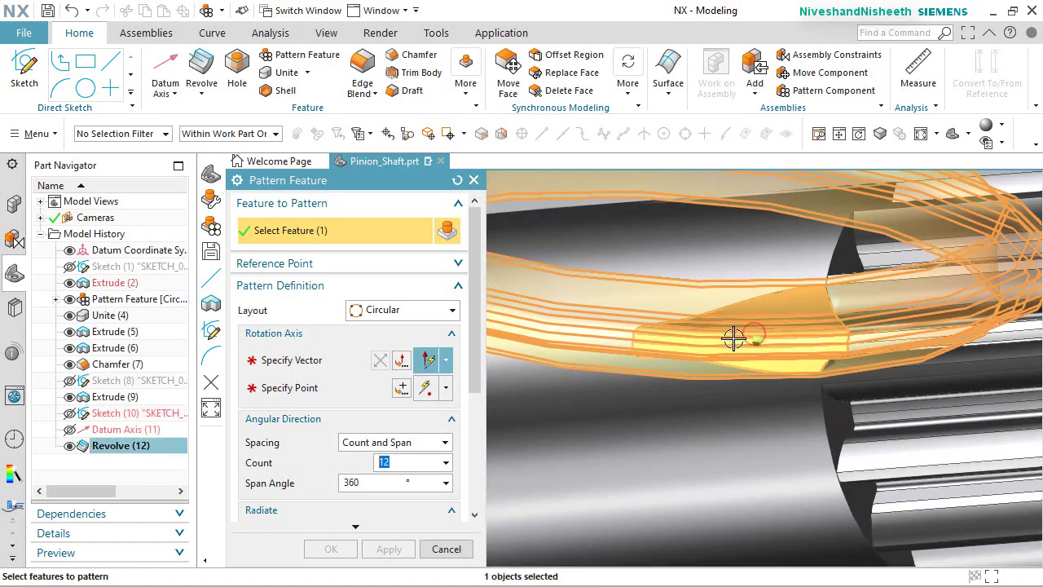
scroll(692, 322, "down", 4)
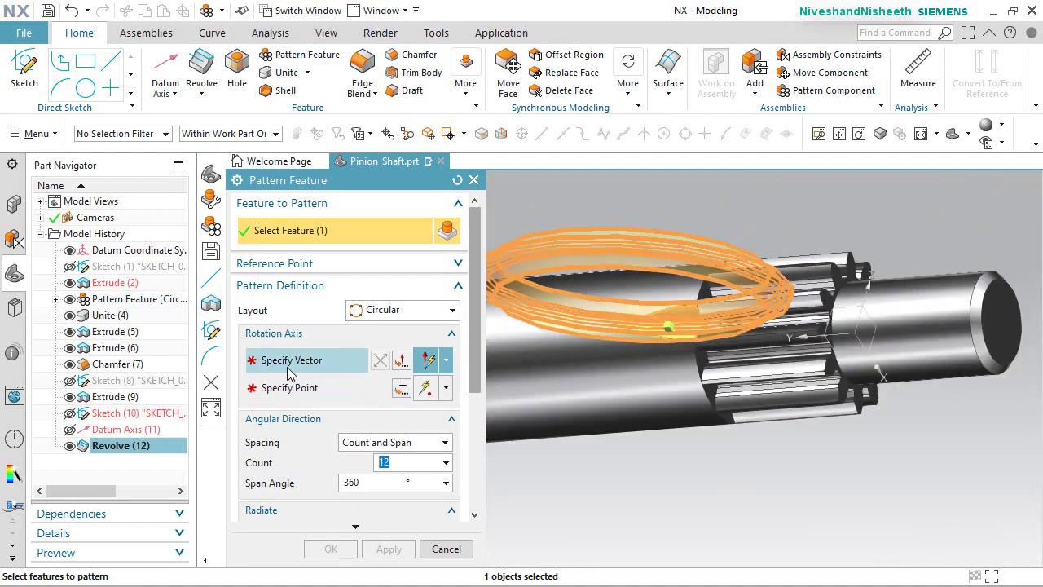
Specify the datum axis running along the shaft as the rotation axis of the circular pattern.
left_click(285, 364)
middle_click_drag(815, 458, 818, 511)
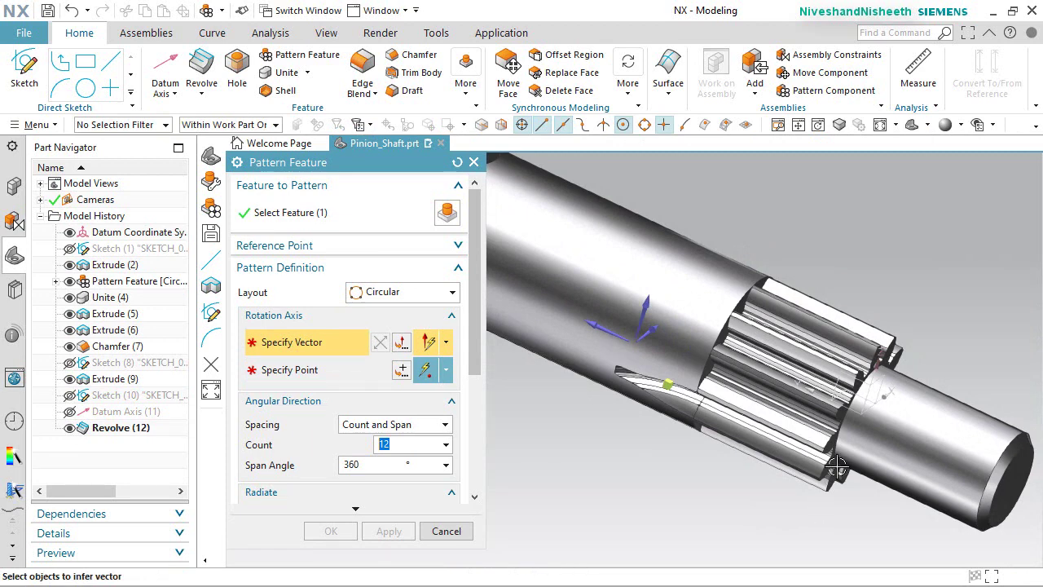
left_click(818, 392)
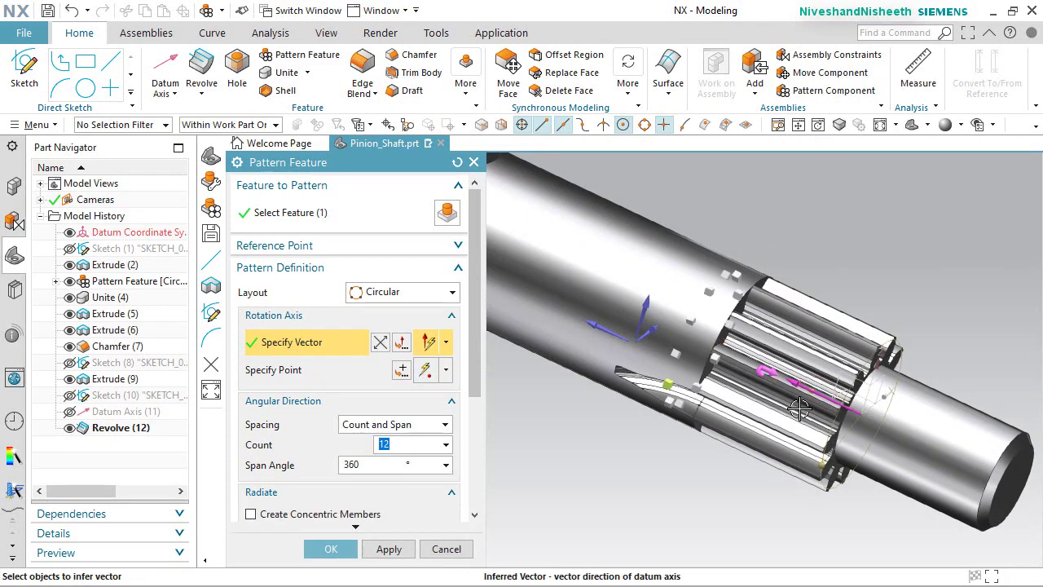
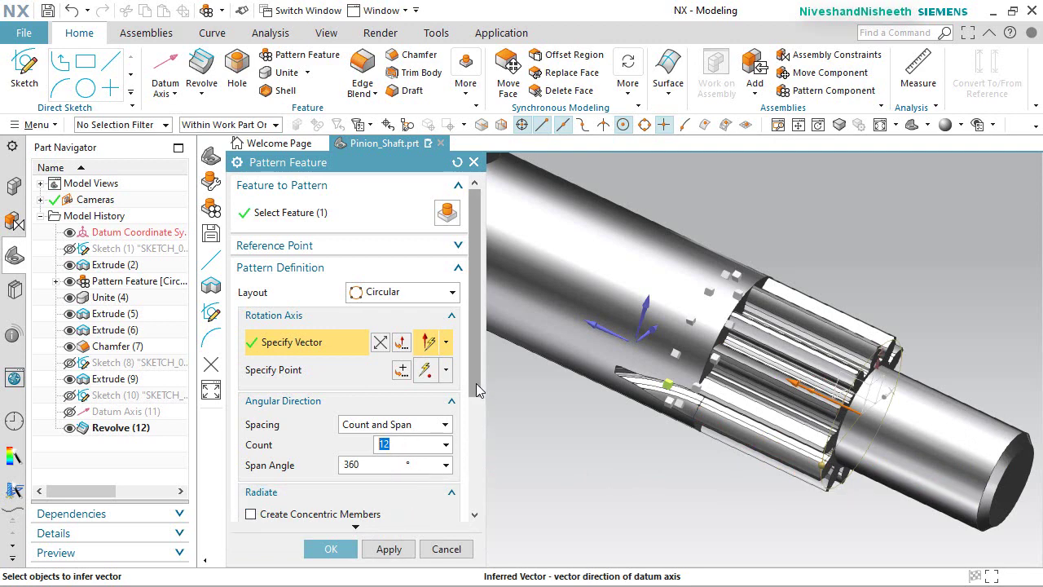
Enable Follow Face on the large cylindrical shaft face and create the circular pattern with 12 instances over 360°.
left_click_drag(472, 383, 477, 506)
left_click(452, 442)
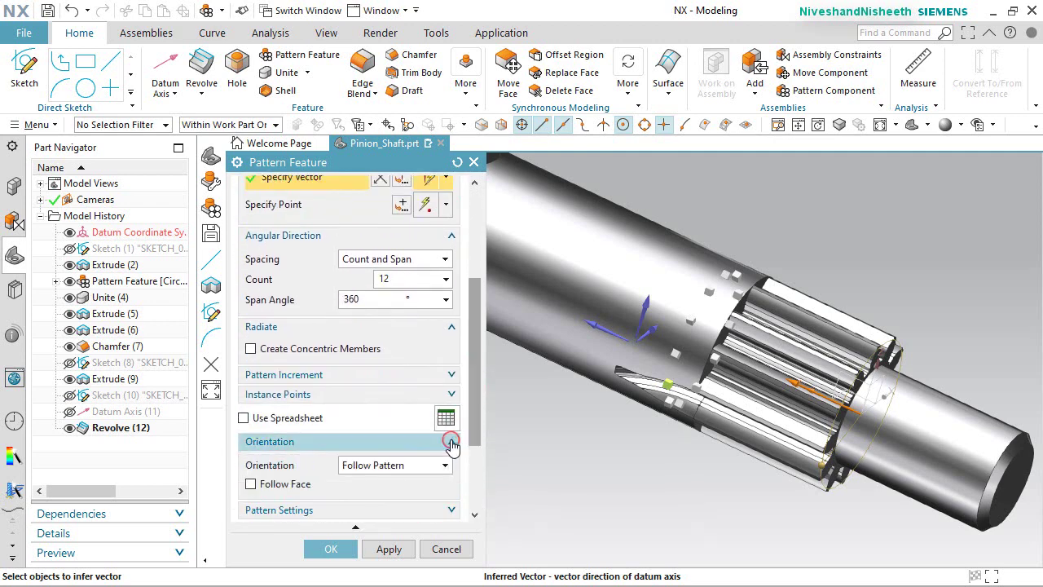
left_click_drag(471, 432, 478, 495)
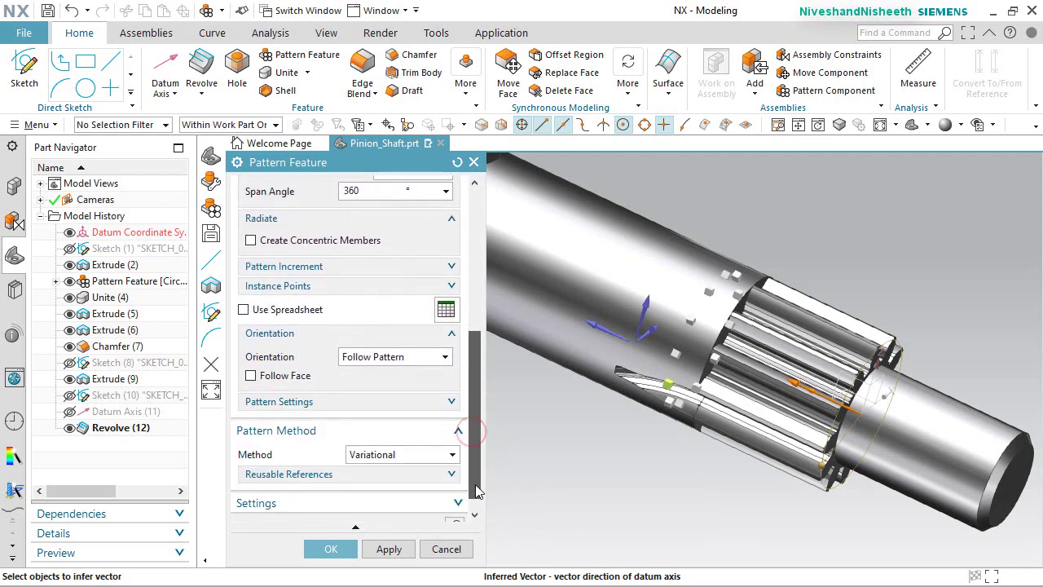
left_click(251, 376)
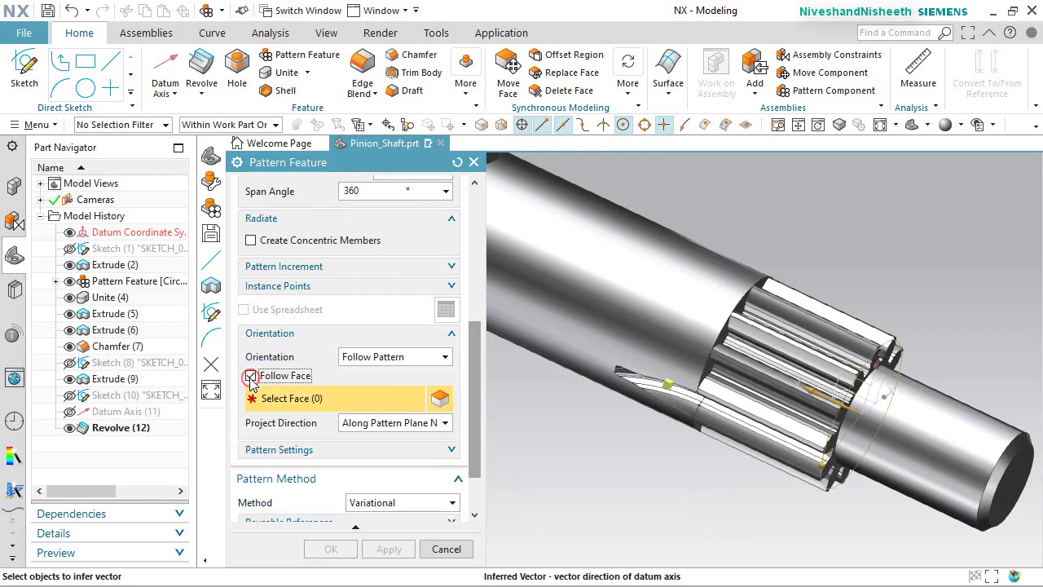
left_click(632, 320)
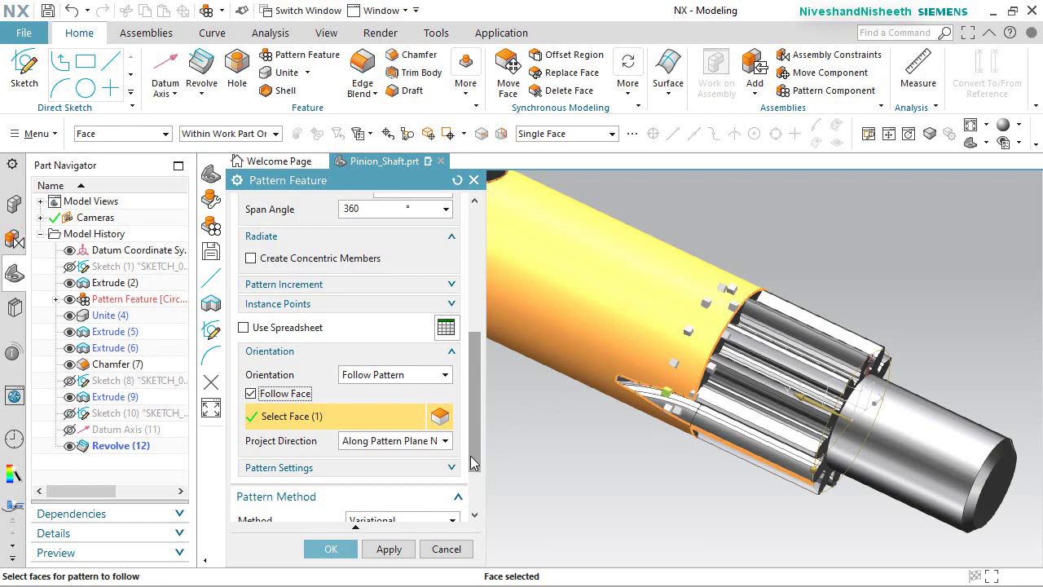
left_click(331, 548)
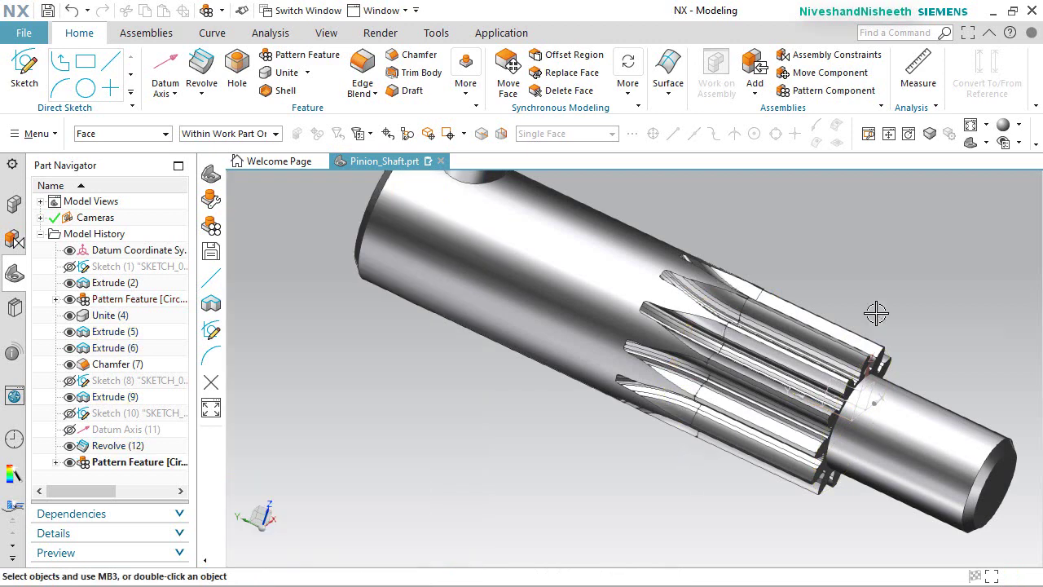
Check the patterned run-outs around the shoulder and save the pinion shaft part.
middle_click_drag(899, 284, 897, 284)
scroll(657, 377, "up", 3)
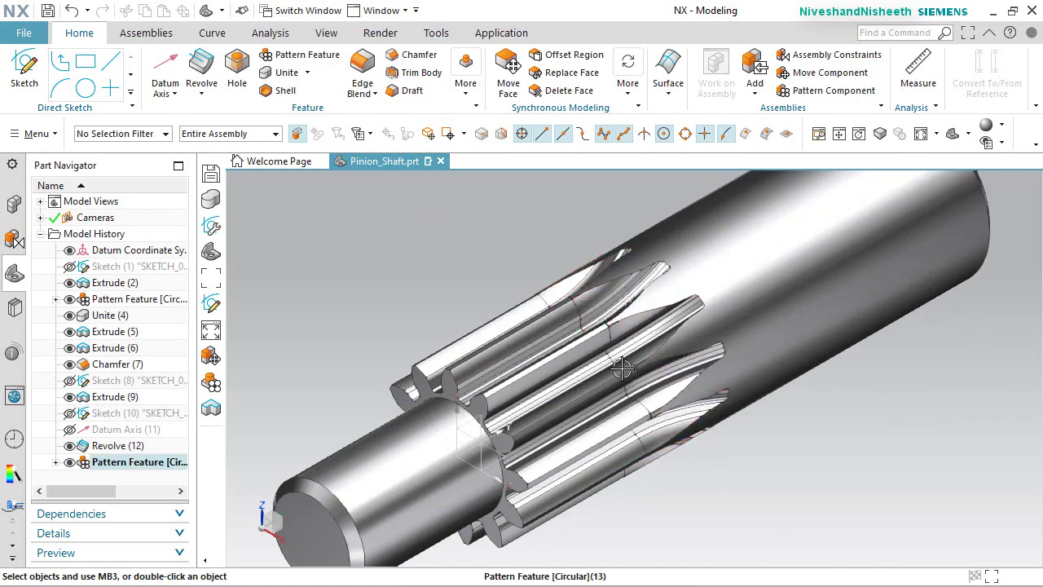
middle_click_drag(621, 368, 783, 365)
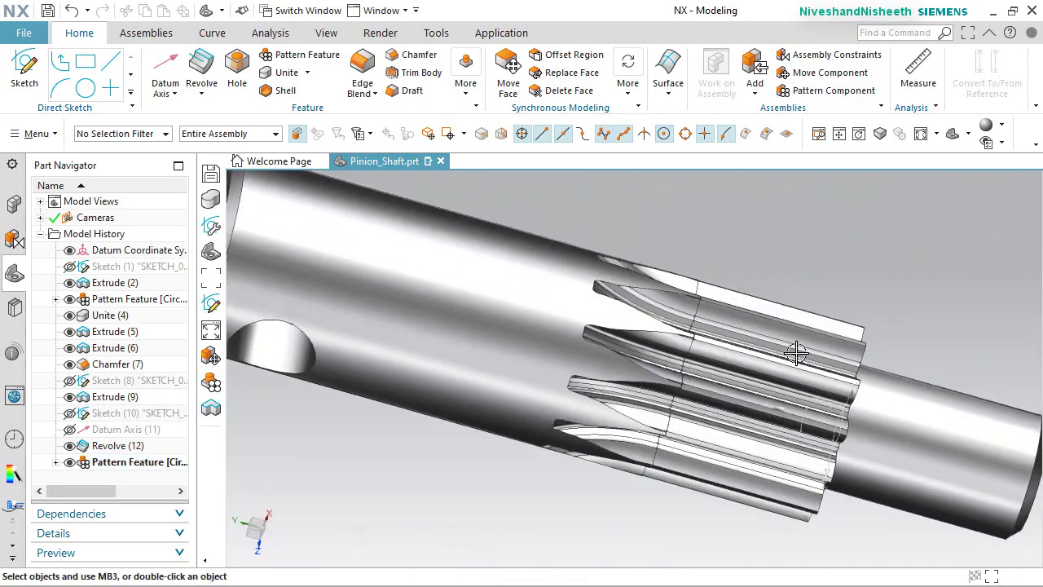
right_click(885, 278)
middle_click_drag(885, 279, 885, 281)
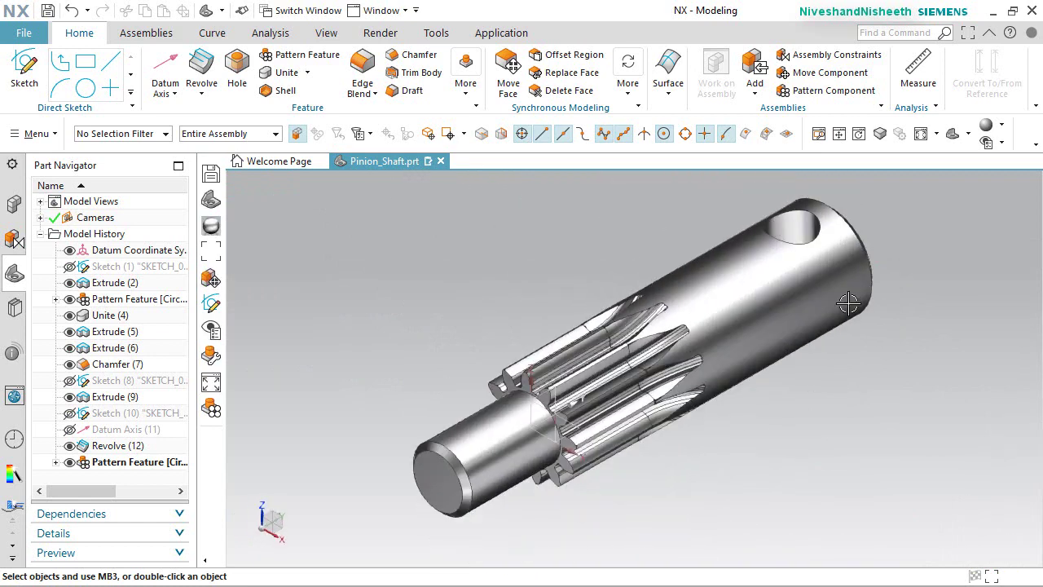
key("ctrl+s")
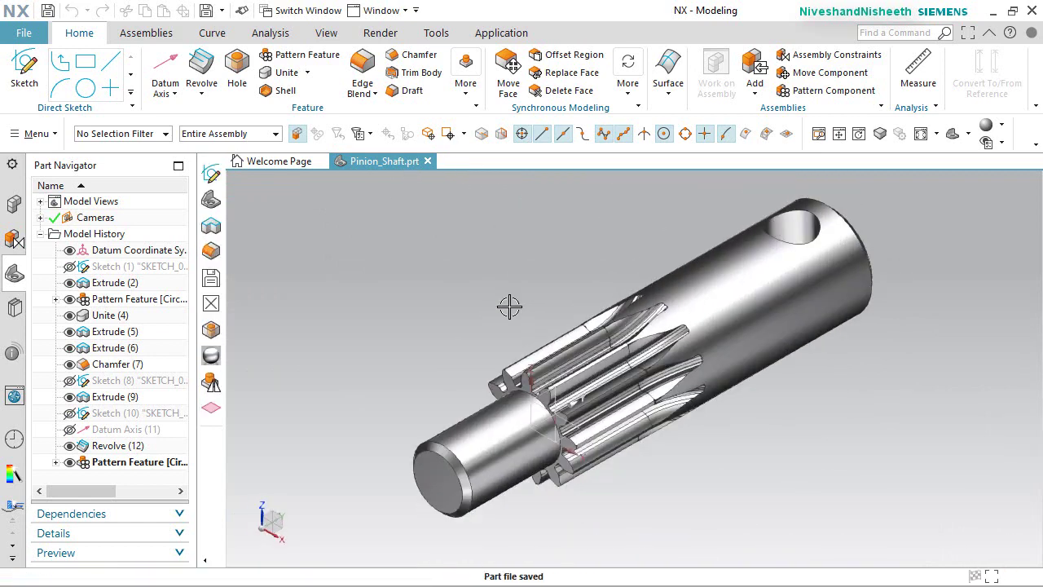
middle_click(461, 271)
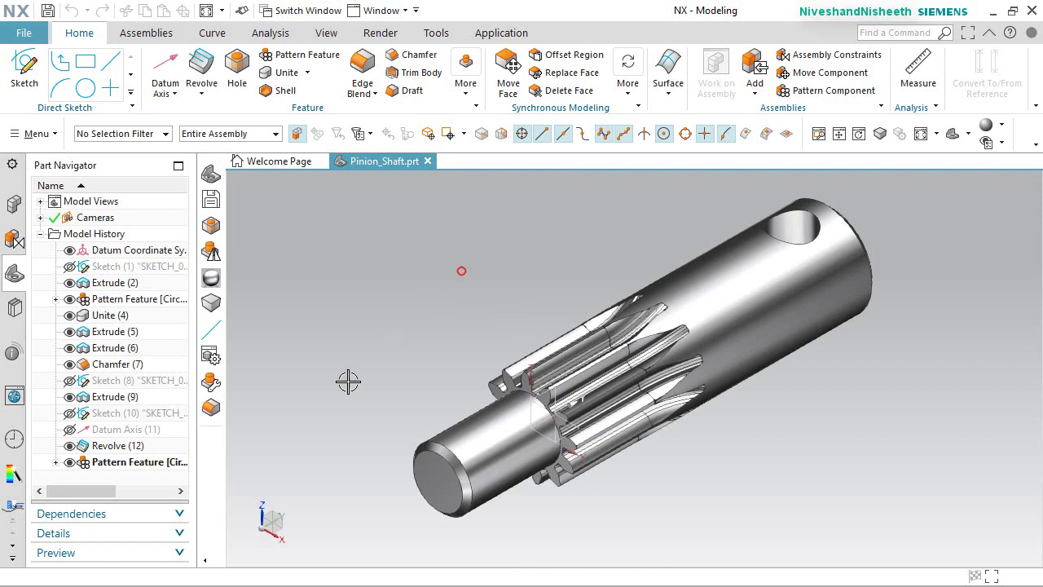
Start a threaded Hole for the end of the shaft near the cross hole, using the Inch UNC standard.
left_click(264, 507)
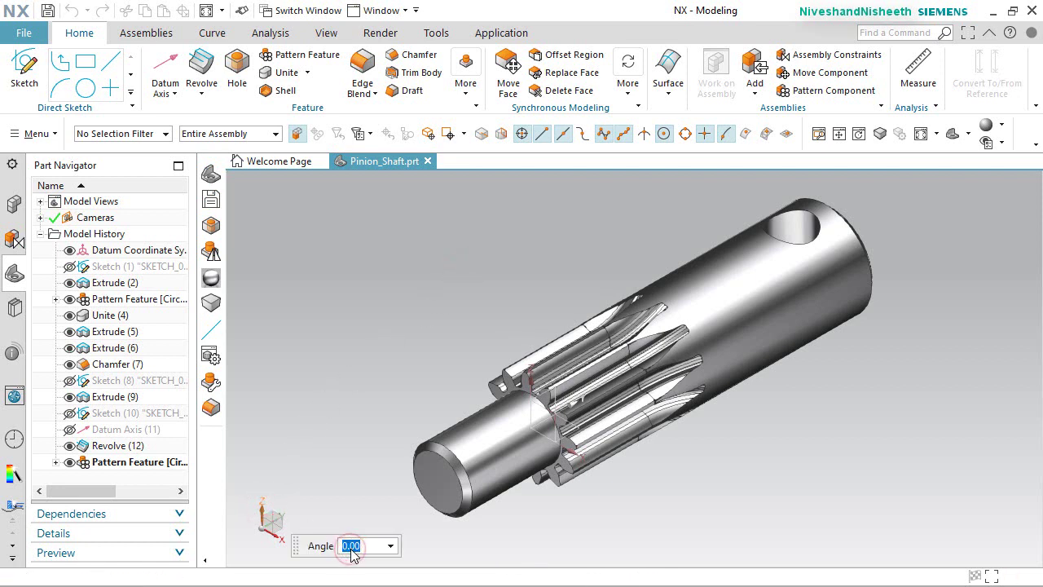
key("Return")
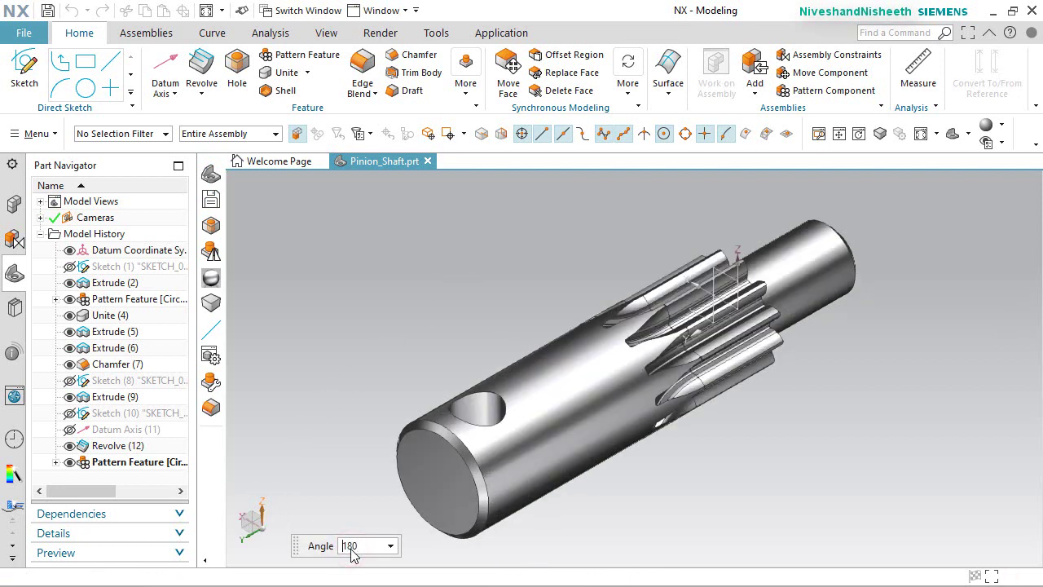
left_click(360, 485)
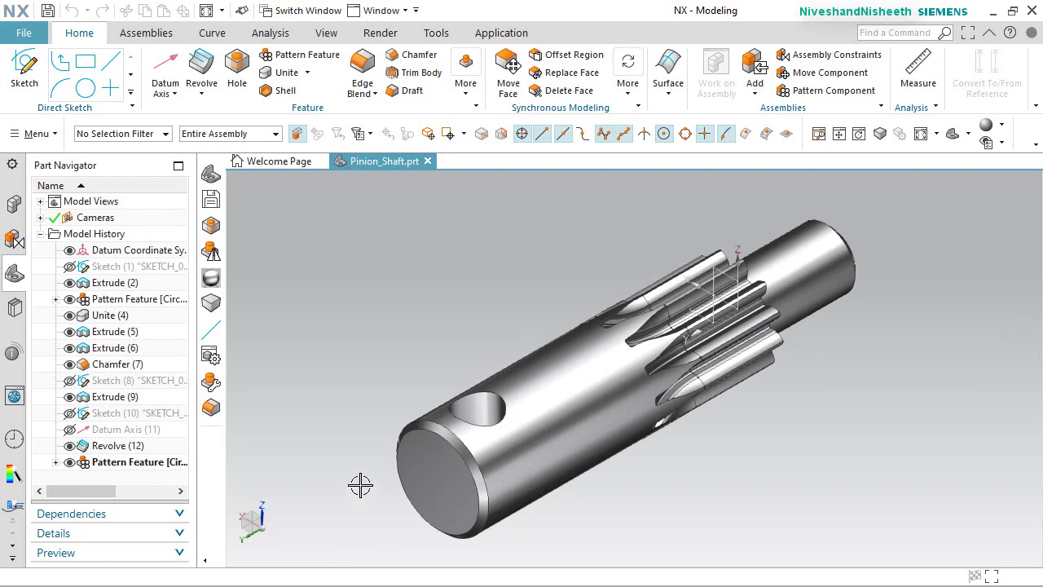
left_click(236, 69)
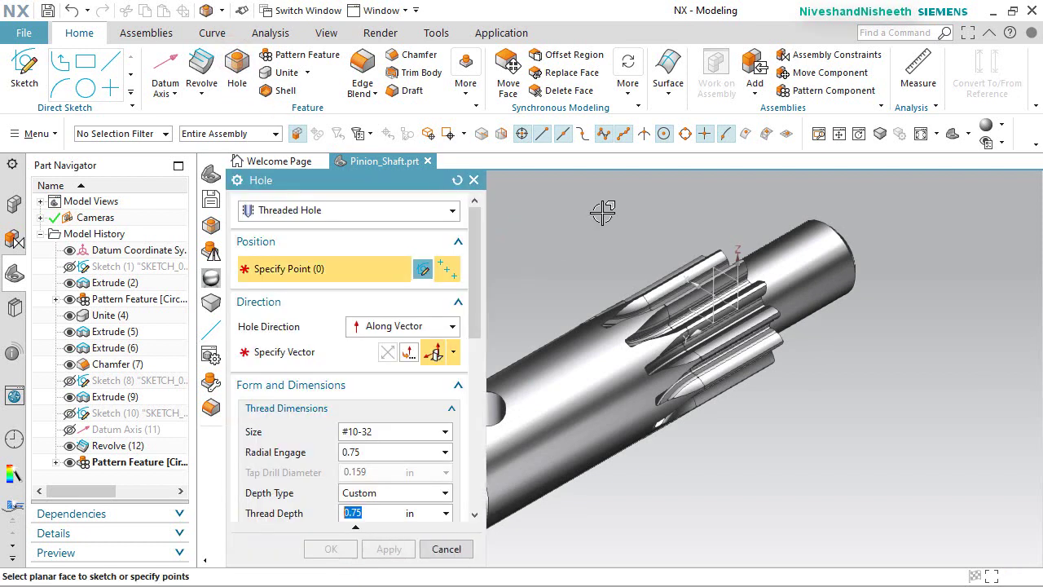
scroll(601, 209, "down", 6)
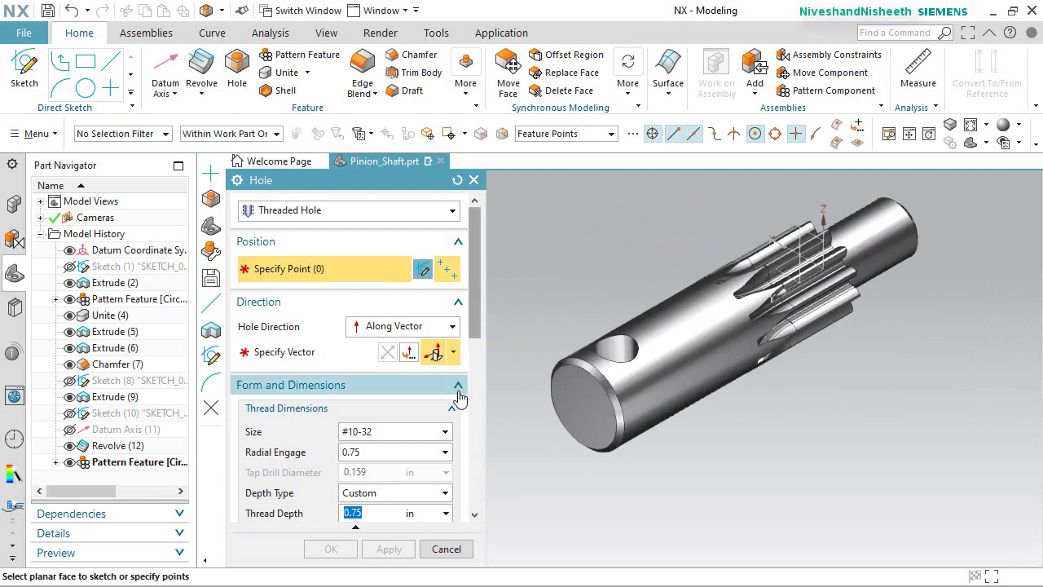
left_click_drag(478, 318, 475, 492)
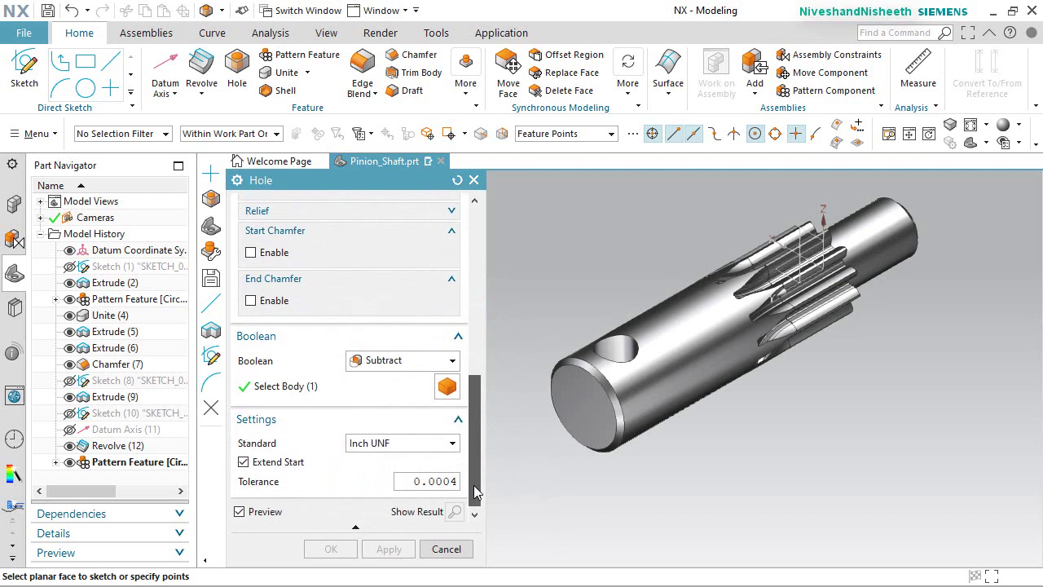
left_click(440, 450)
scroll(399, 225, "up", 2)
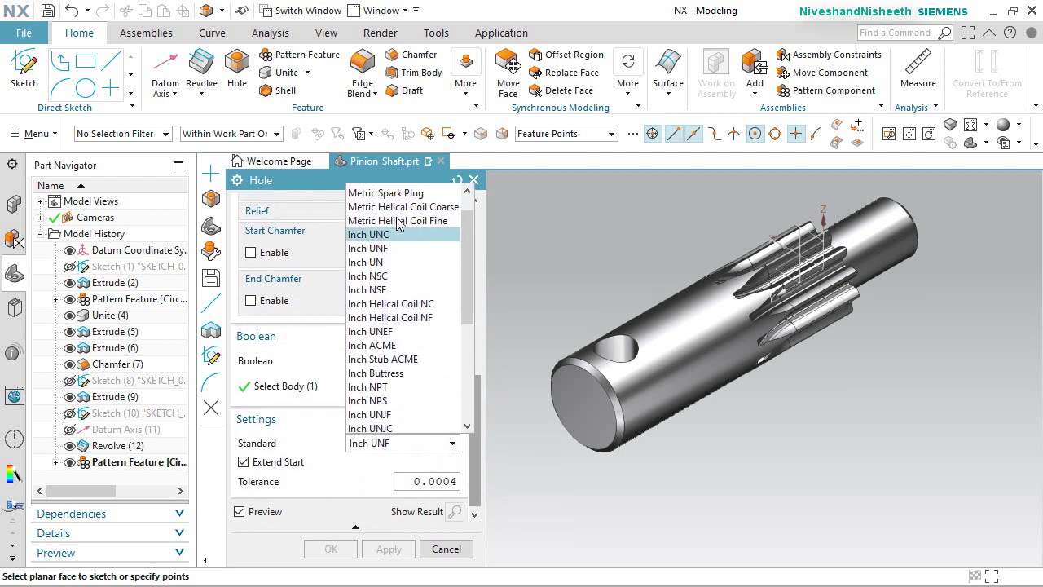
scroll(399, 226, "up", 1)
left_click(379, 259)
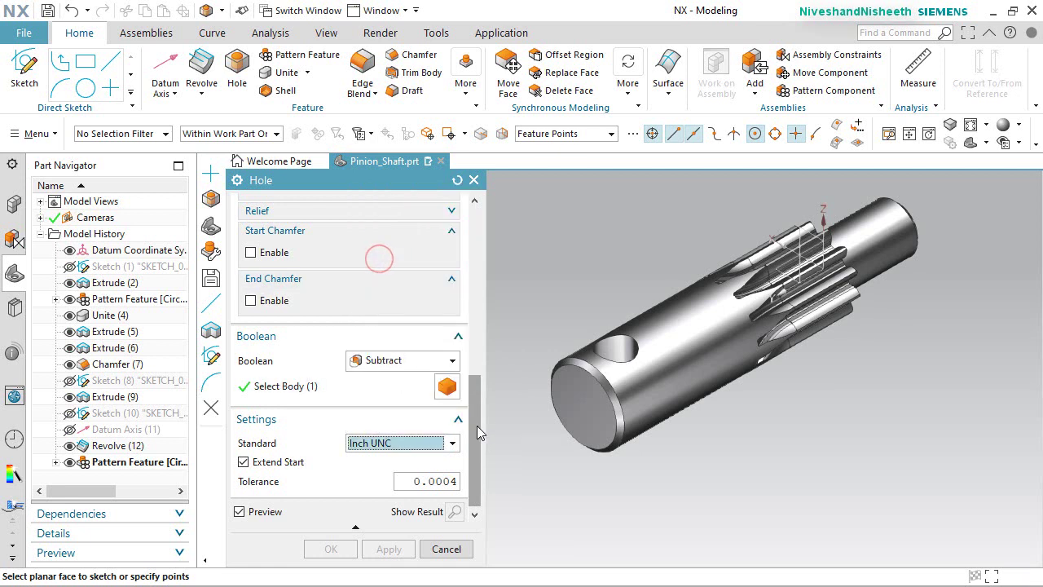
Set the threaded hole's thread size to 1/4-20.
left_click_drag(479, 432, 467, 327)
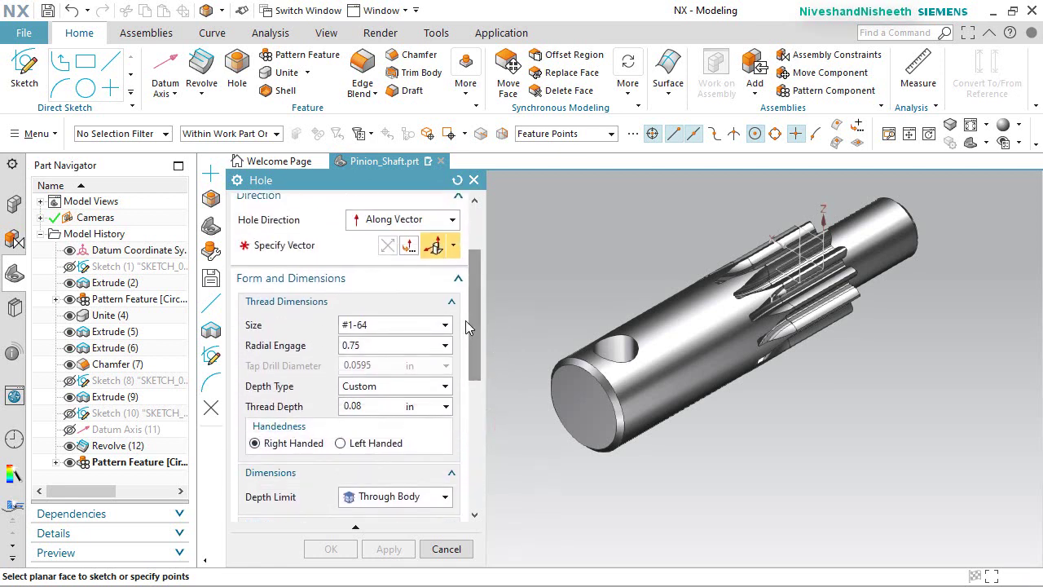
left_click(443, 325)
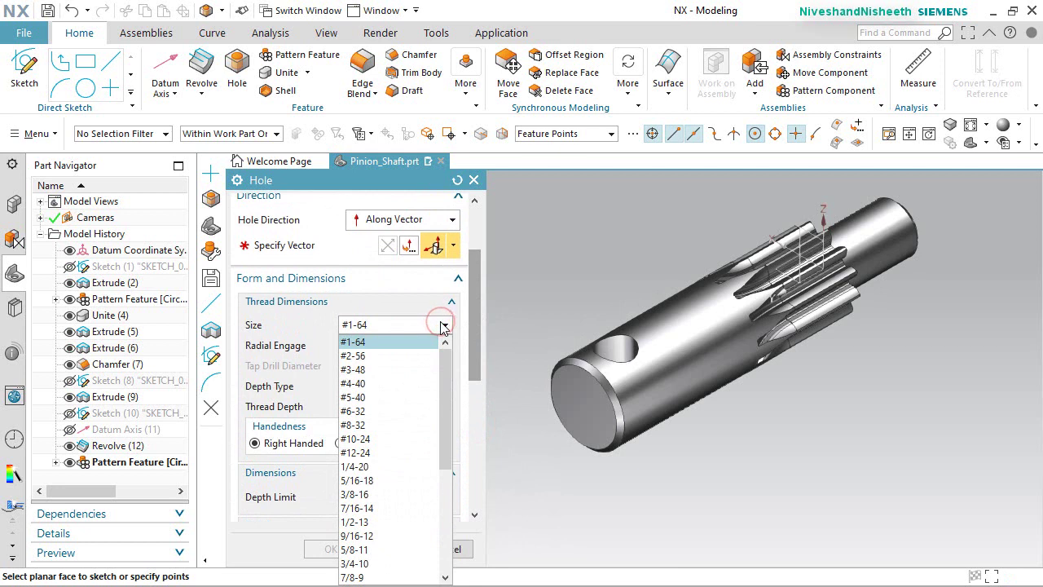
left_click(374, 468)
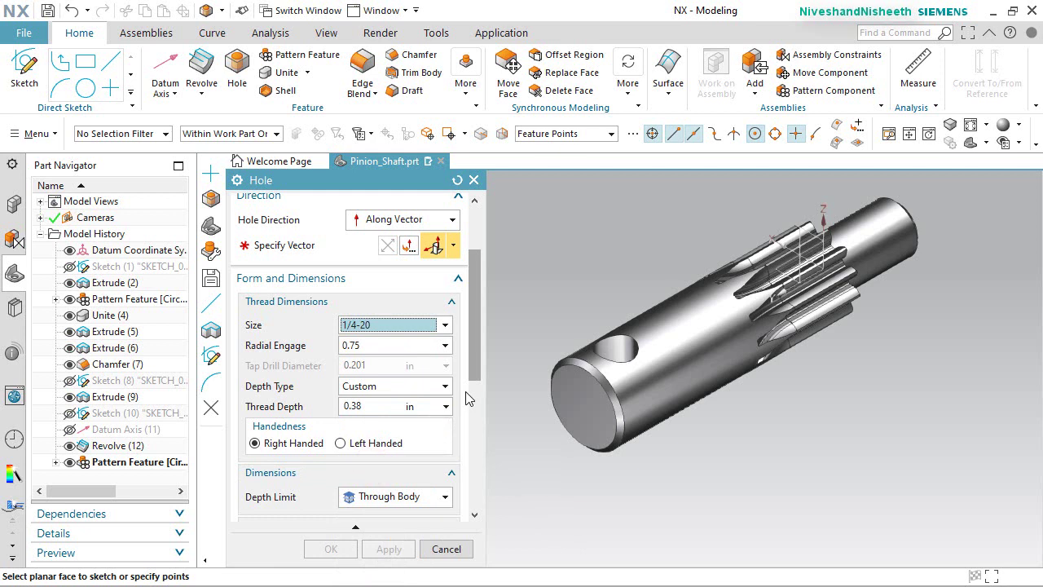
Set the hole's depth limit to Value with a depth of 8 mm and its thread depth type to Full.
left_click_drag(476, 372, 476, 407)
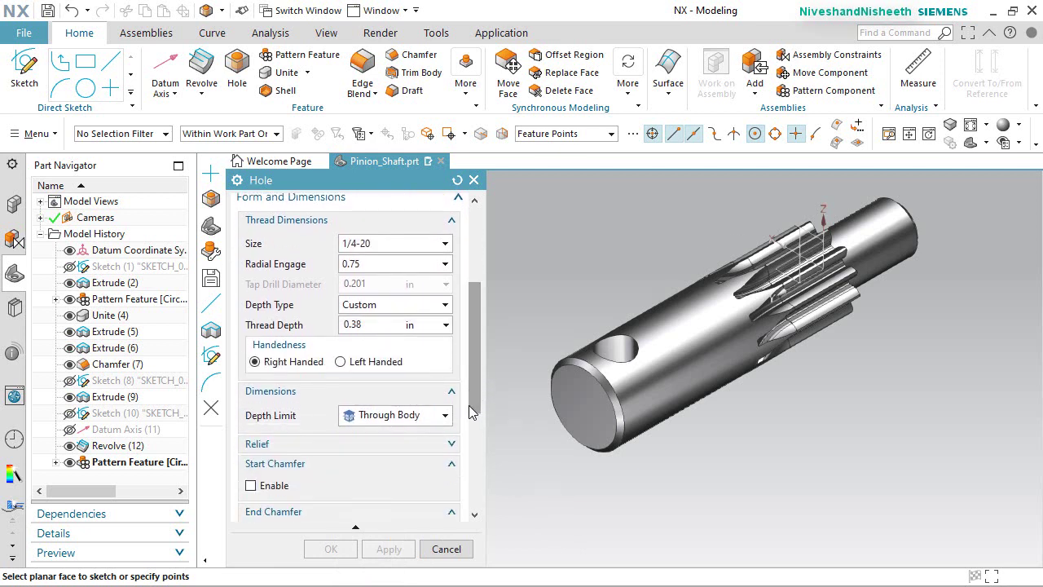
left_click(445, 416)
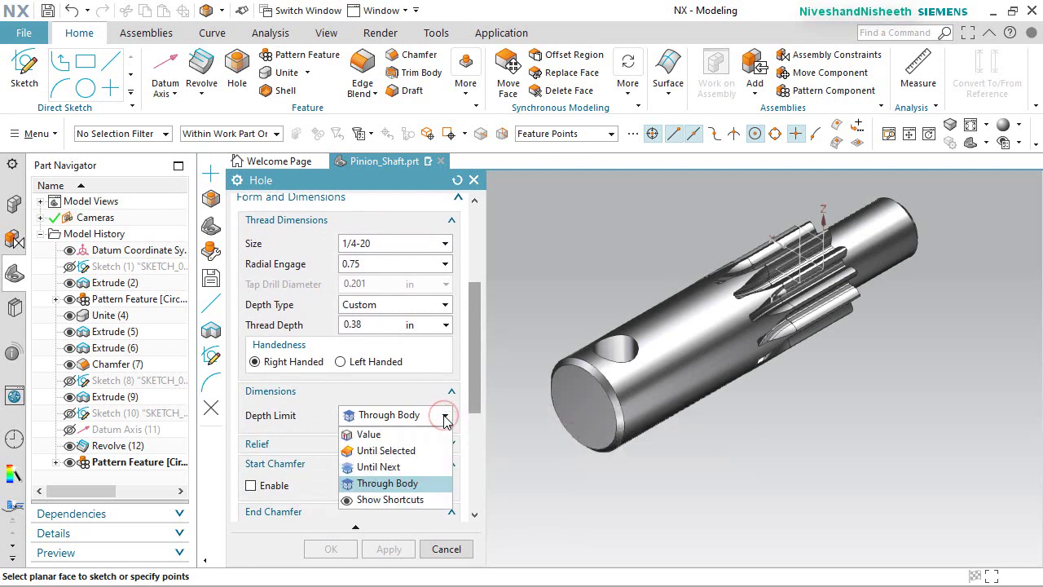
left_click(407, 434)
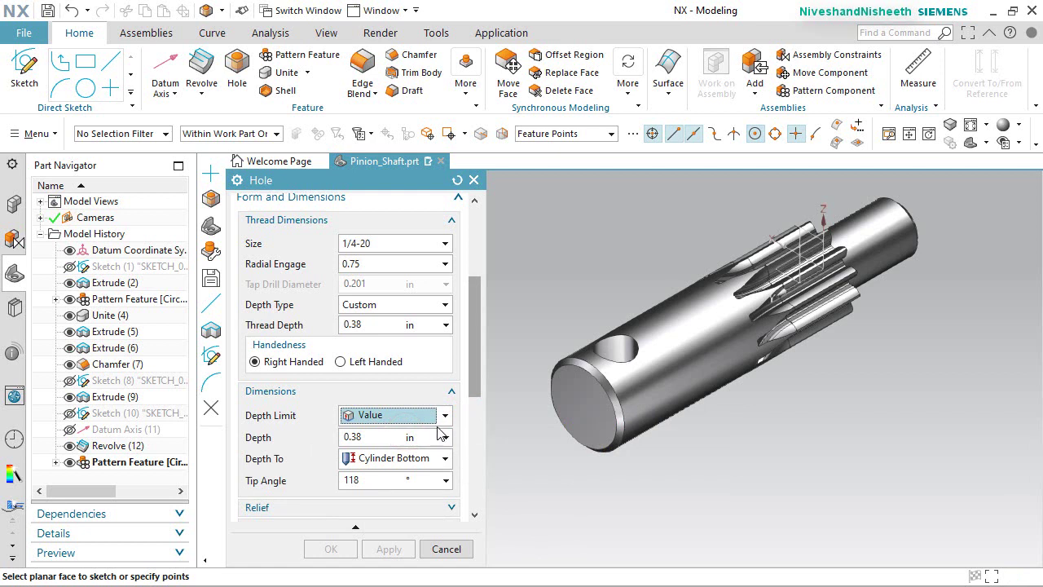
left_click(353, 437)
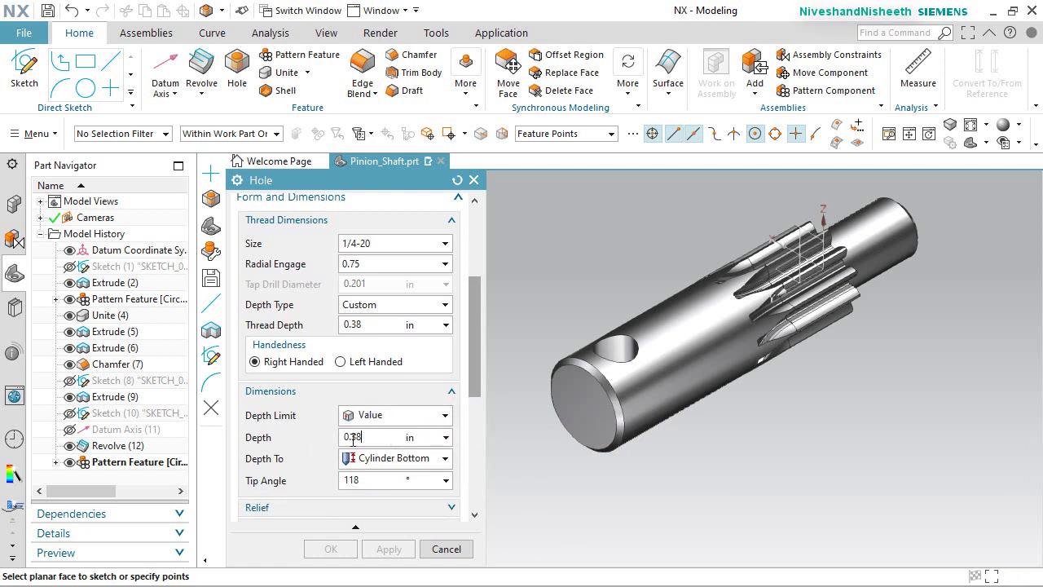
type("0.5mm")
key("Return")
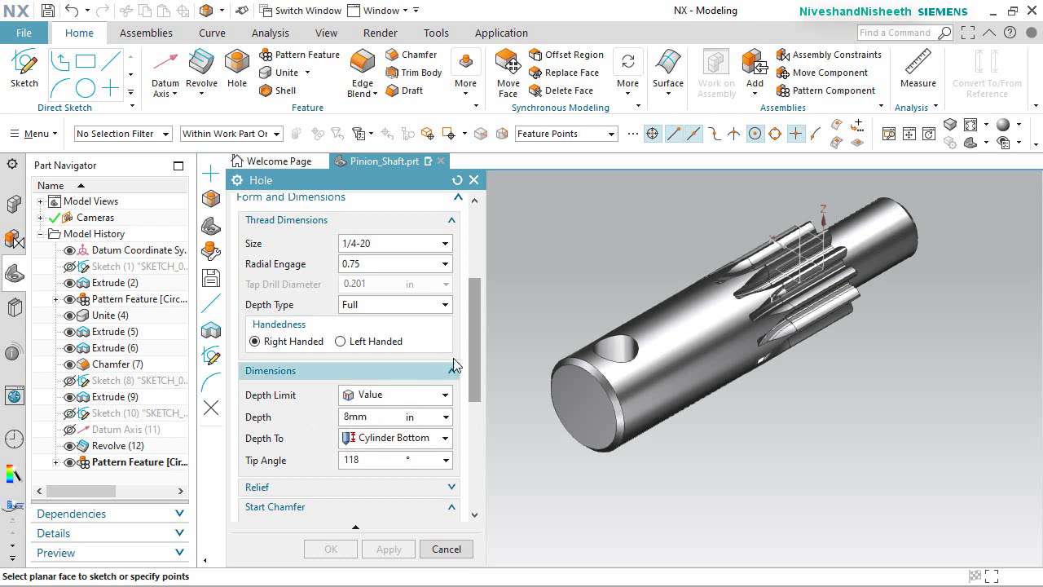
left_click_drag(473, 336, 481, 262)
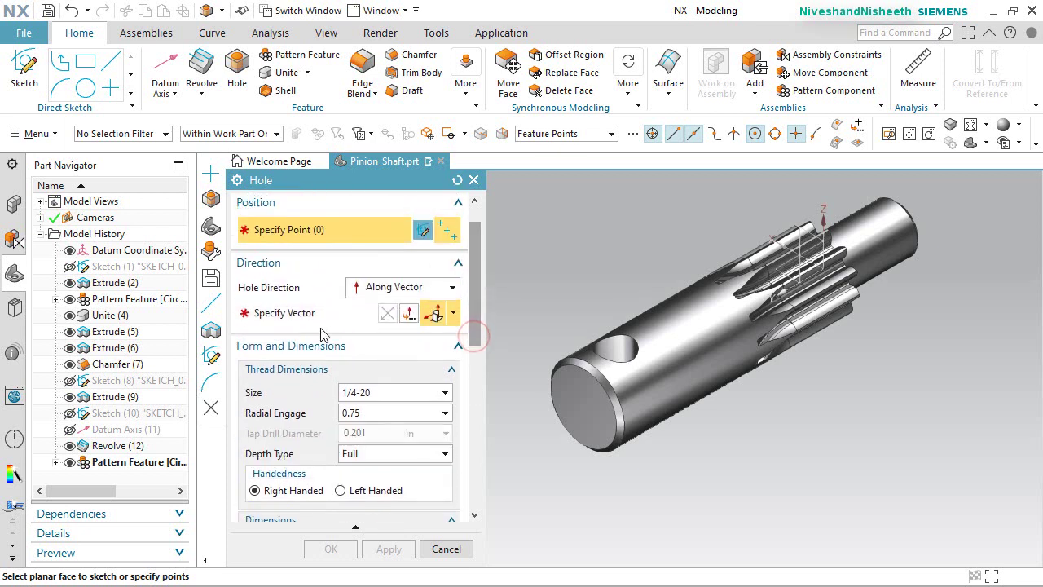
Place the threaded hole's position point on the shaft's end face near the cross hole, coincident with the sketch origin, and finish the sketch.
left_click(583, 412)
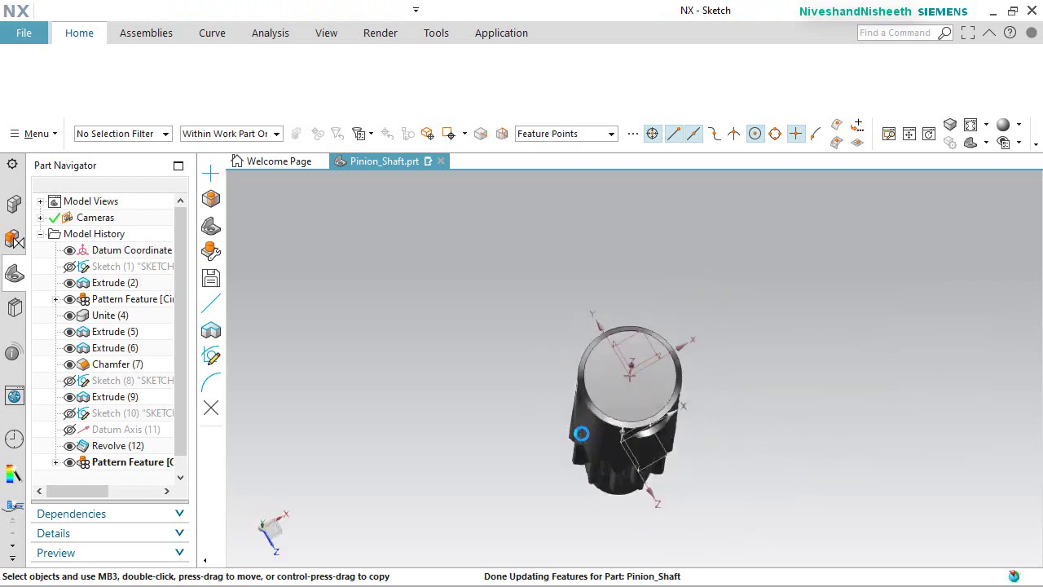
scroll(617, 354, "up", 5)
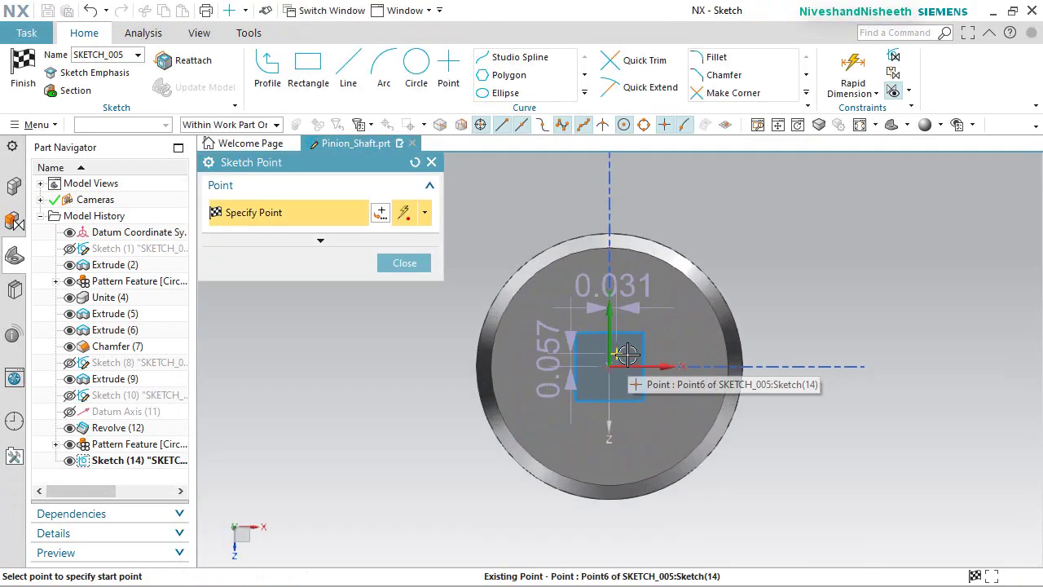
left_click(401, 270)
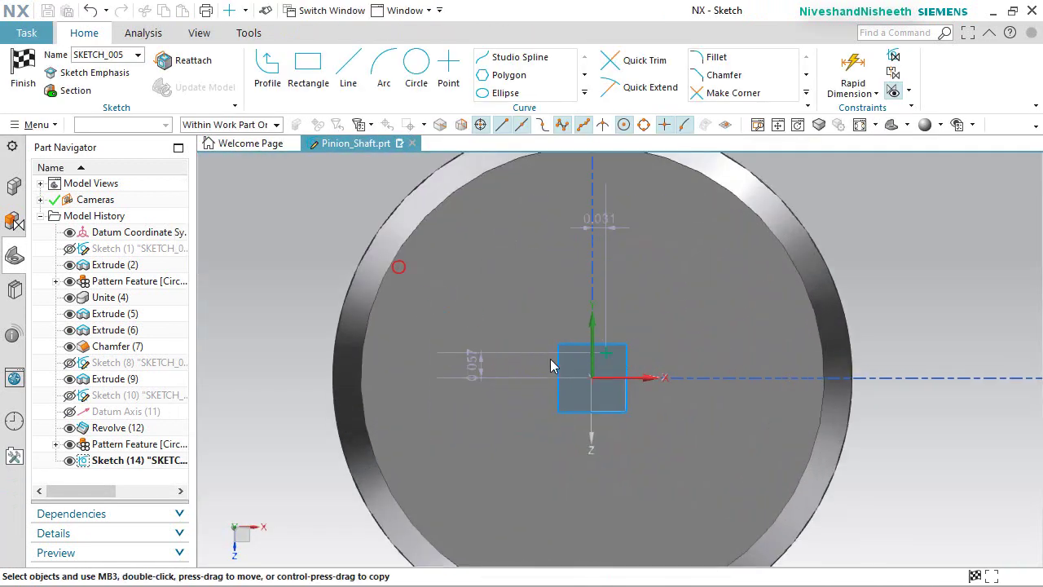
left_click(600, 369)
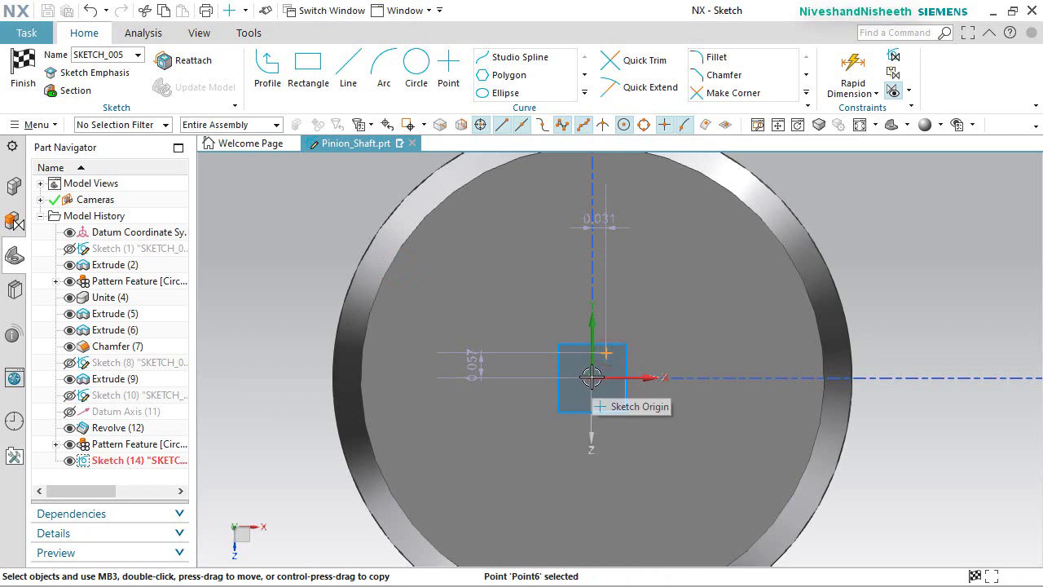
left_click(598, 380)
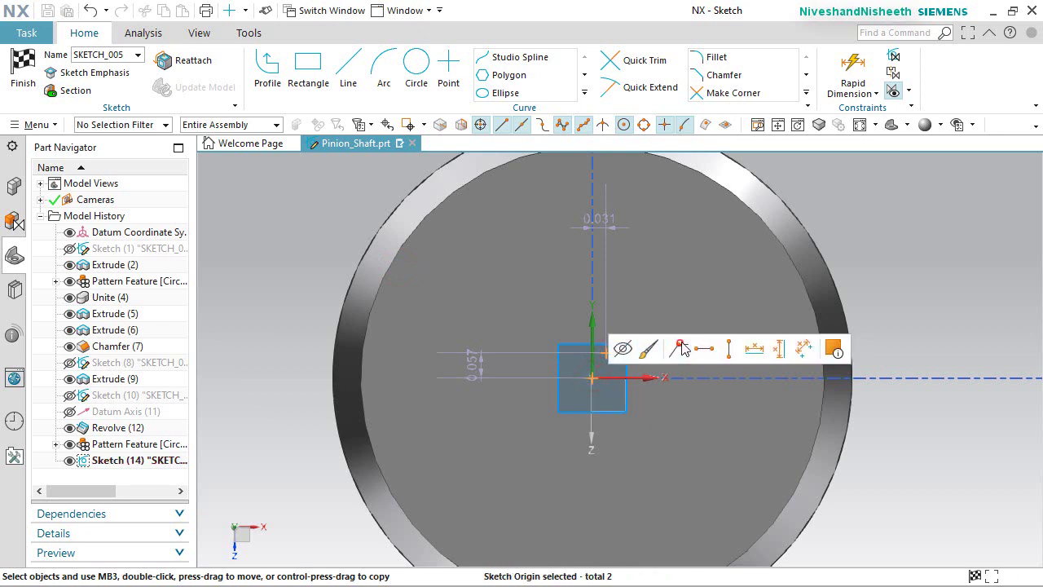
key("Escape")
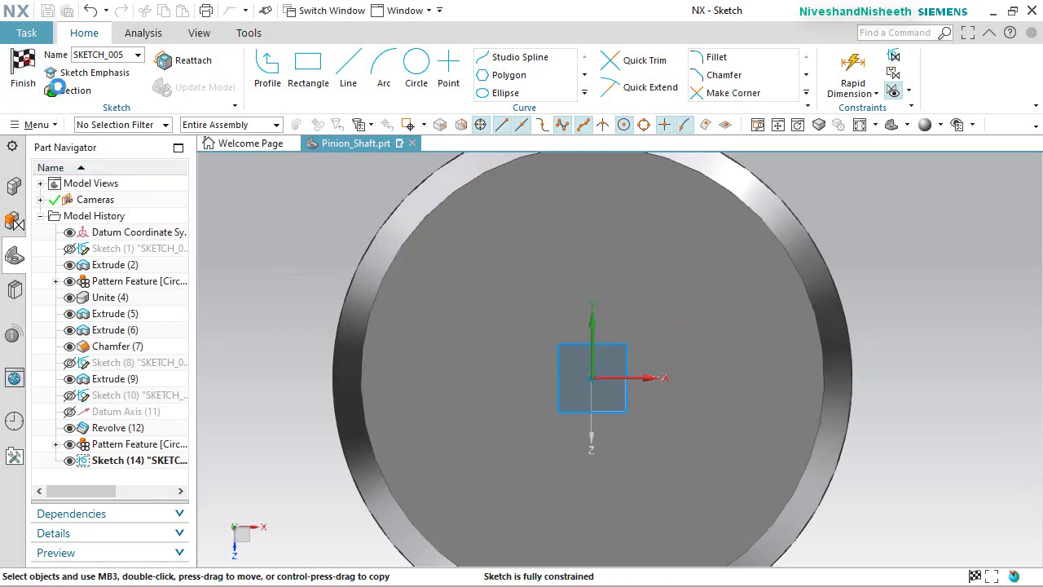
left_click(23, 69)
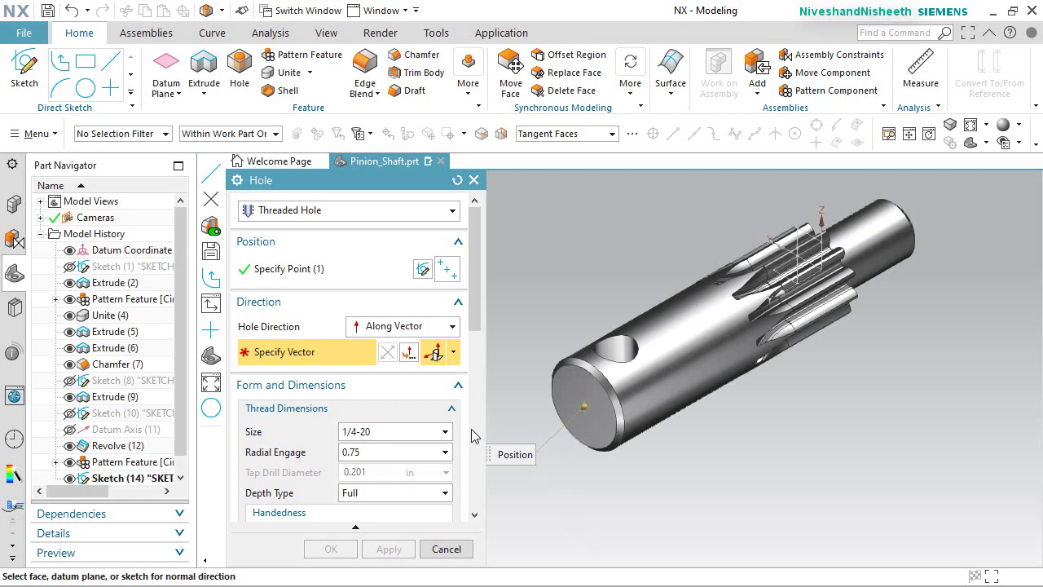
Set the hole direction normal to the shaft's end face, reversed to point into the body, and create the threaded hole.
left_click(408, 350)
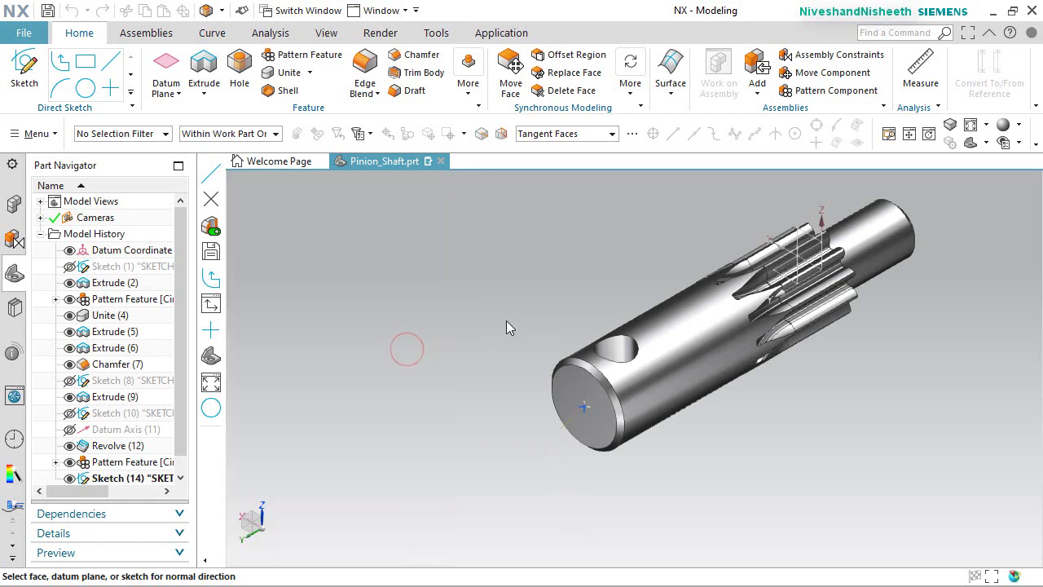
left_click(580, 389)
left_click(651, 403)
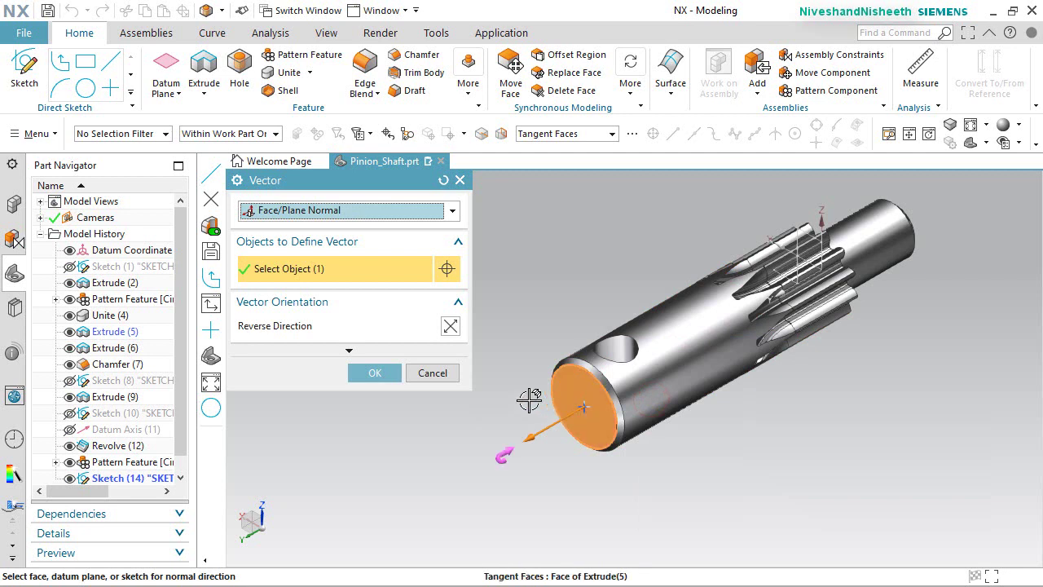
left_click(450, 326)
left_click(374, 373)
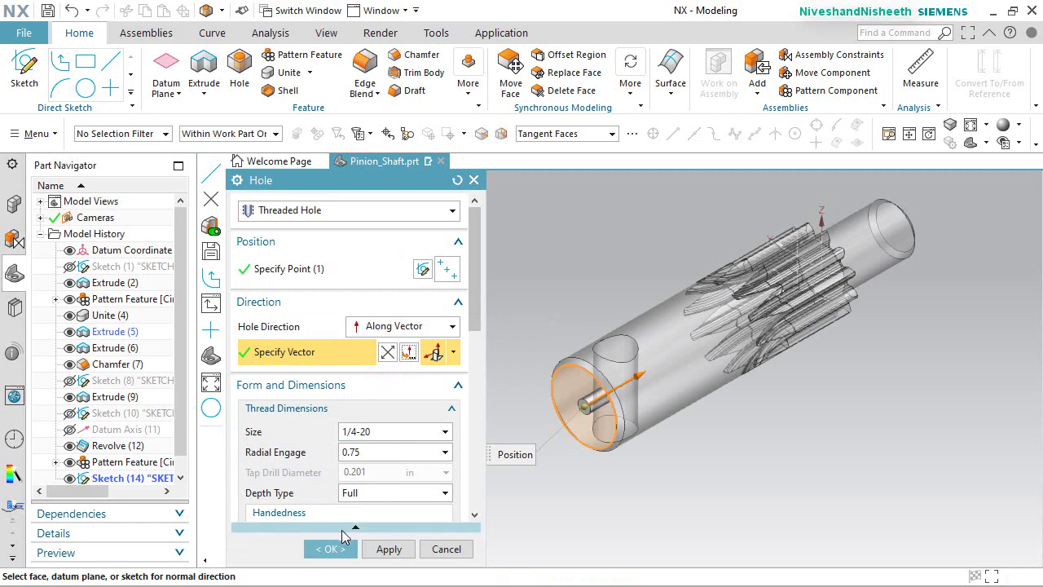
left_click(330, 549)
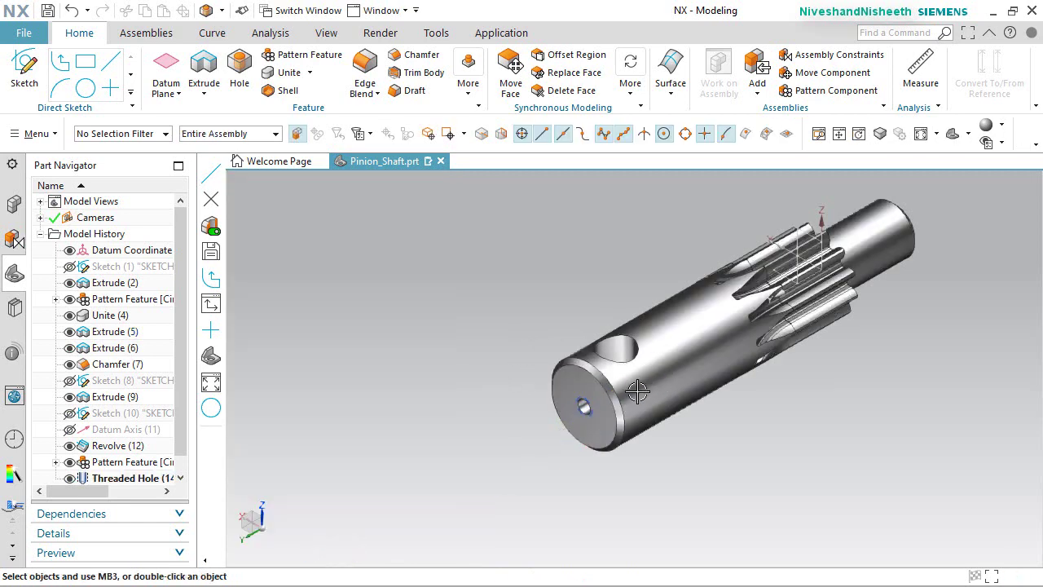
Examine the threaded hole up close and inspect the finished pinion shaft in full-screen display from several angles.
scroll(605, 396, "up", 5)
mouse_move(590, 400)
middle_mouse_down()
mouse_move(545, 449)
mouse_move(585, 416)
middle_mouse_up()
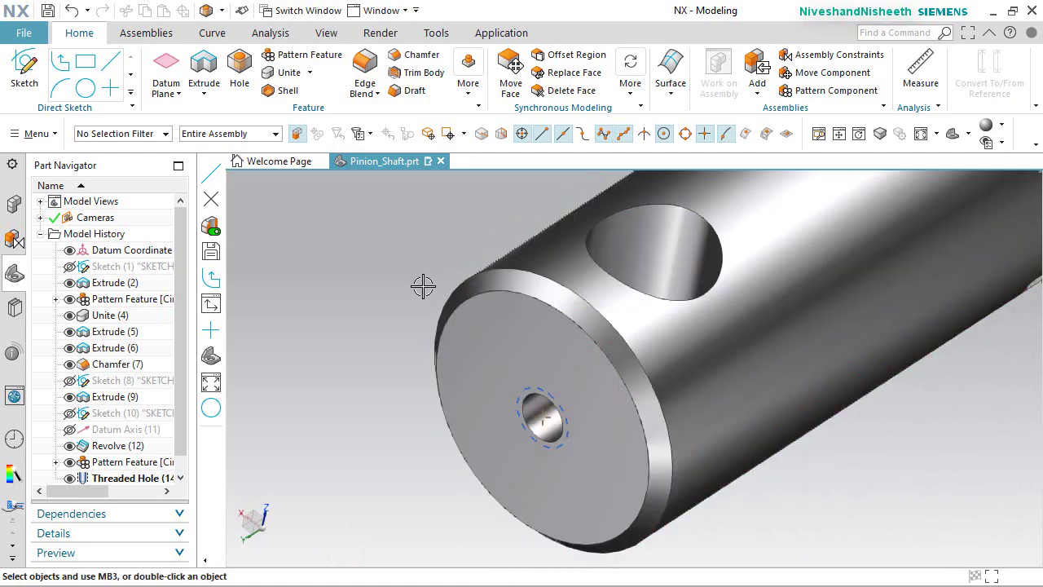
left_click(921, 134)
left_click(326, 32)
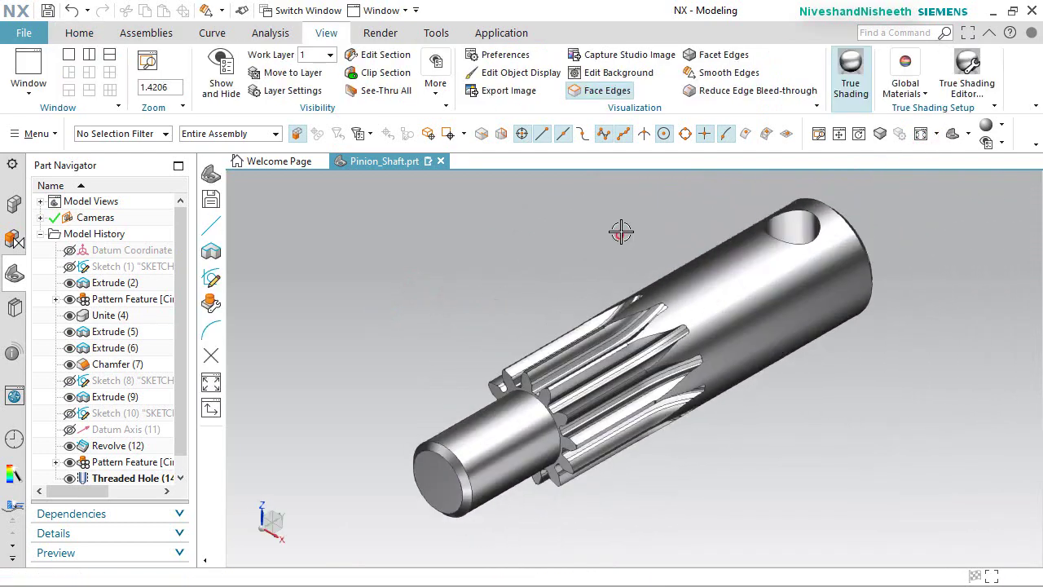
left_click(967, 32)
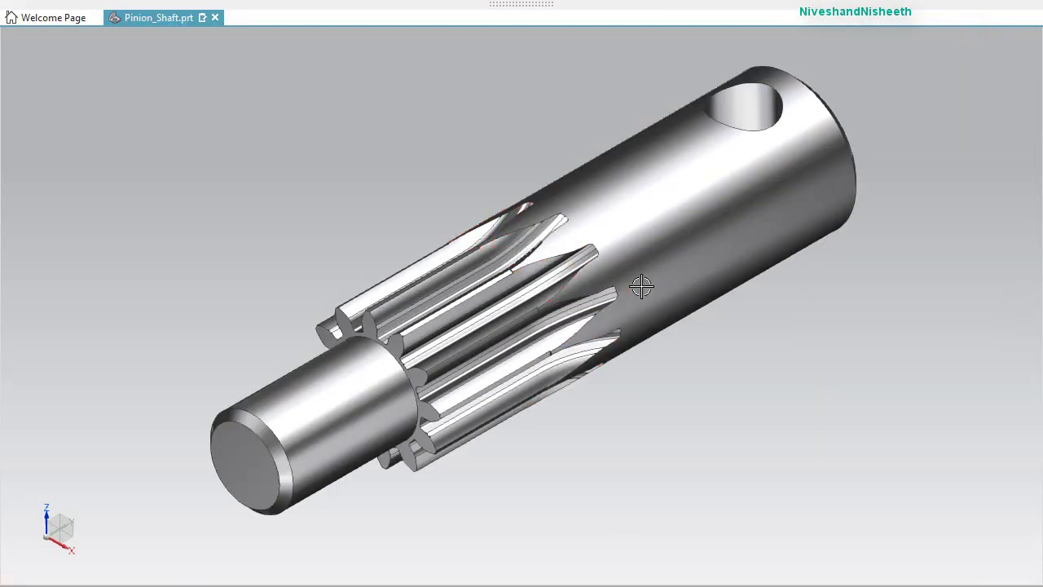
middle_click_drag(628, 288, 663, 214)
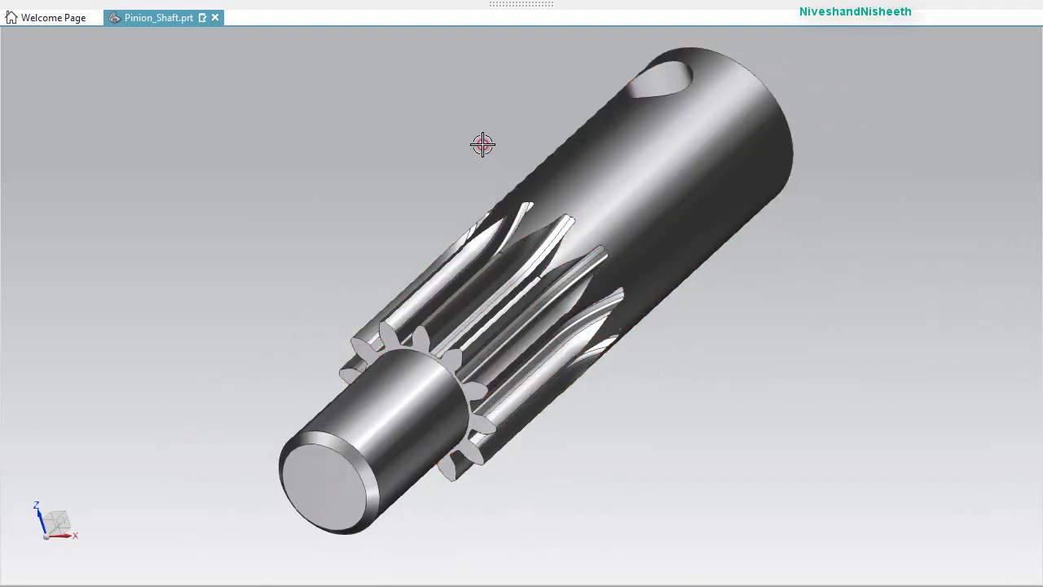
key("Home")
mouse_move(689, 7)
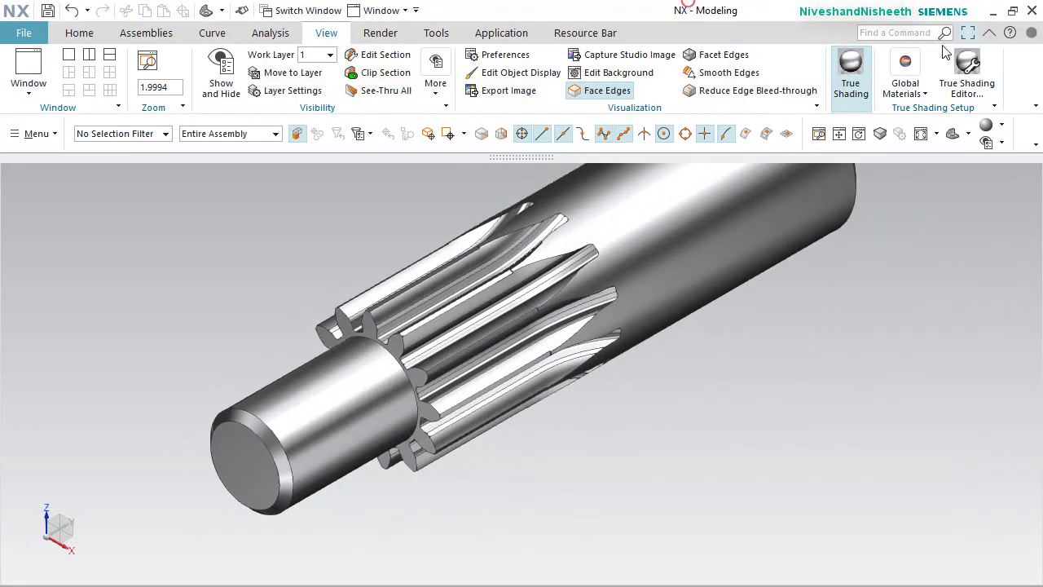
left_click(967, 32)
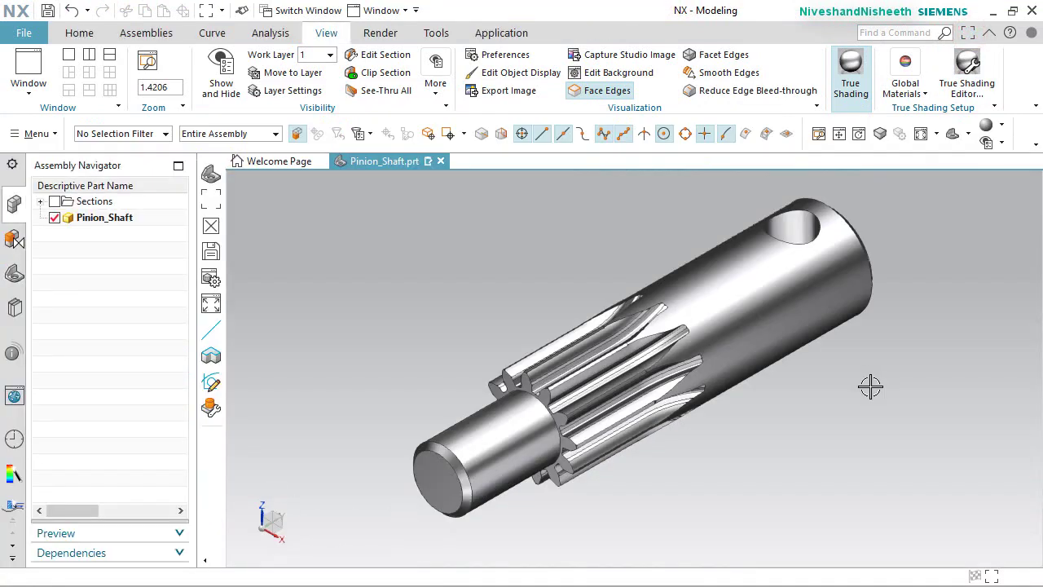
left_click(873, 403)
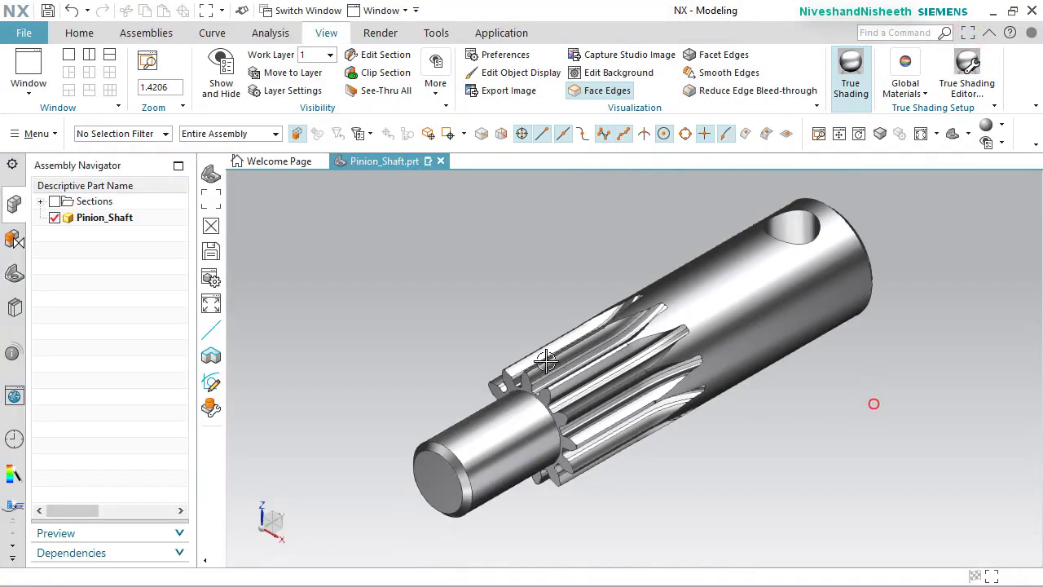
Show the datum coordinate system of the pinion shaft part again.
left_click(14, 274)
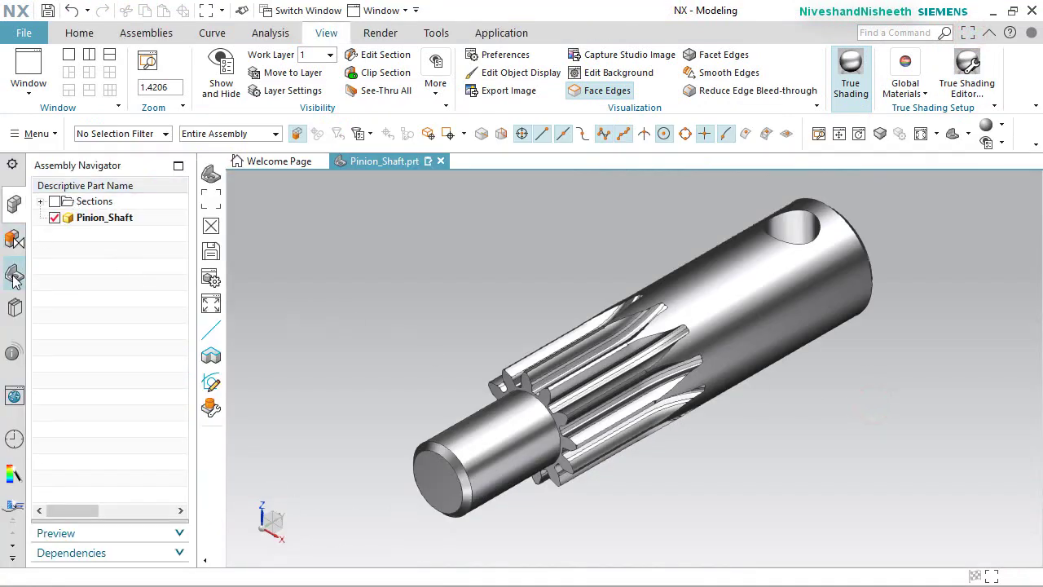
left_click(272, 305)
left_click(70, 250)
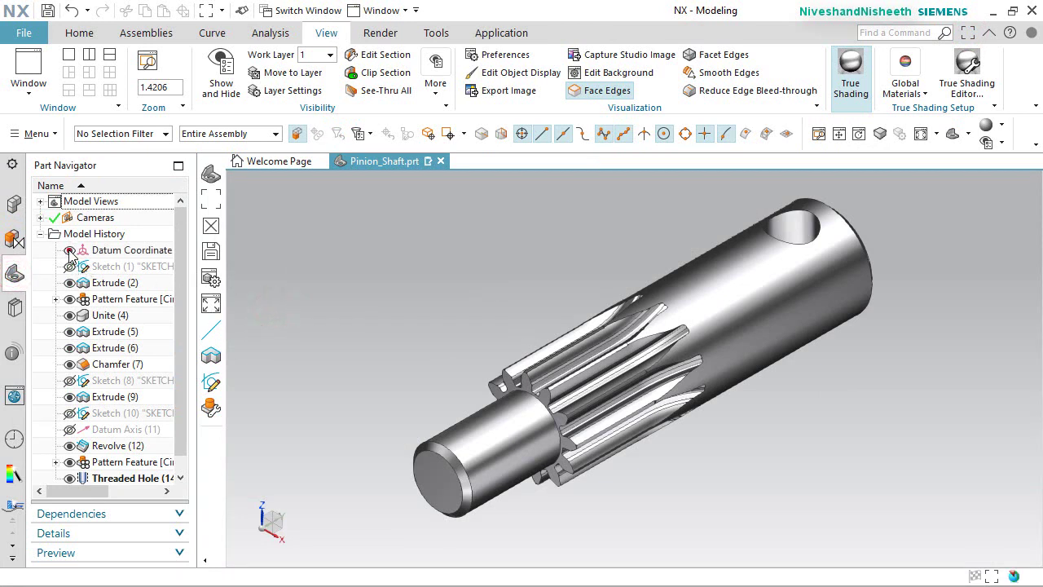
Save the finished pinion shaft part and close it.
left_click(82, 33)
left_click(49, 11)
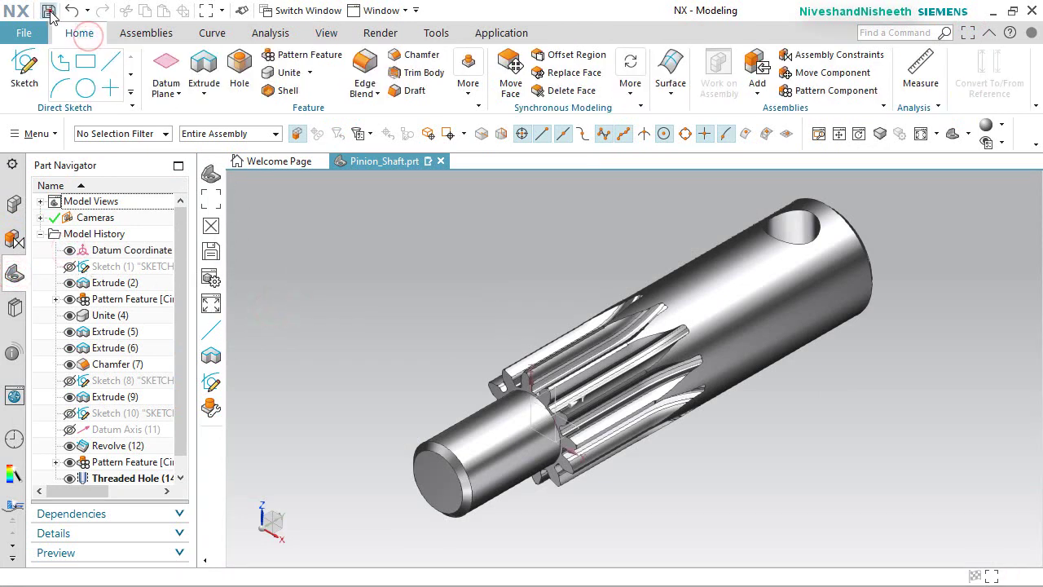
left_click(428, 161)
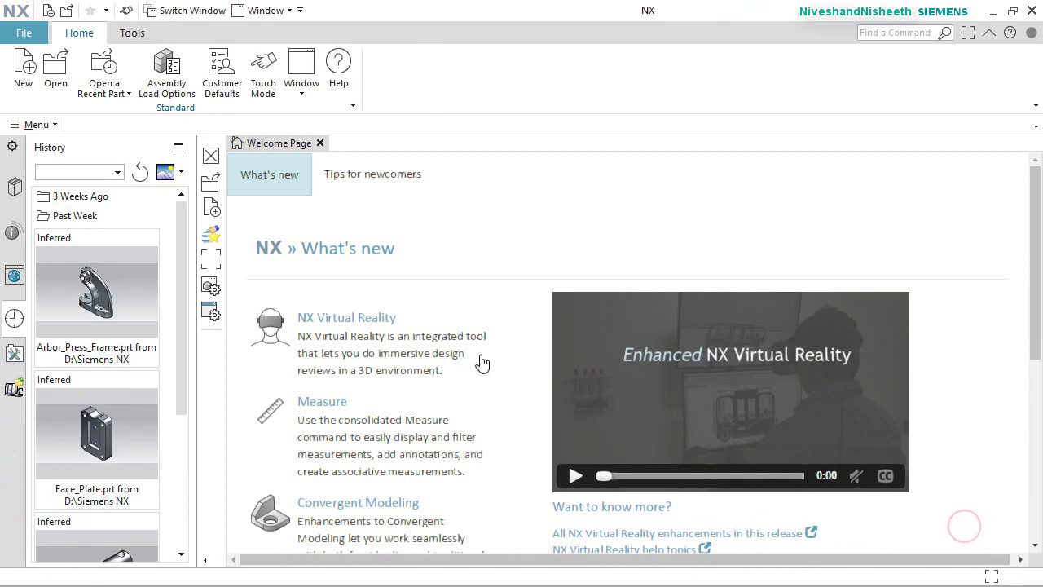
Create a new part from the Model template in inches, named RAM.prt, in the Arbor Press Assembly folder.
left_click(25, 66)
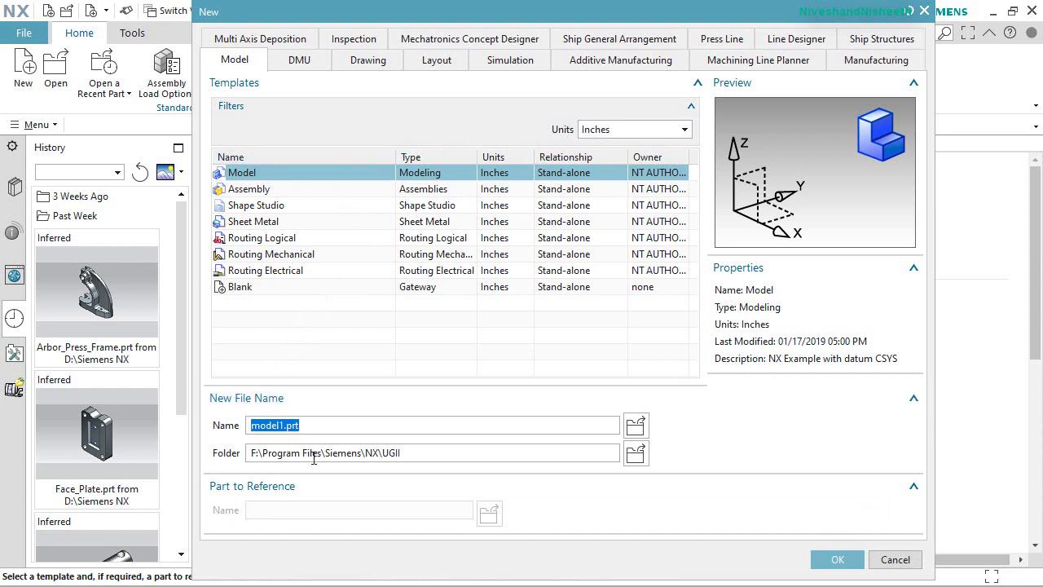
left_click(634, 453)
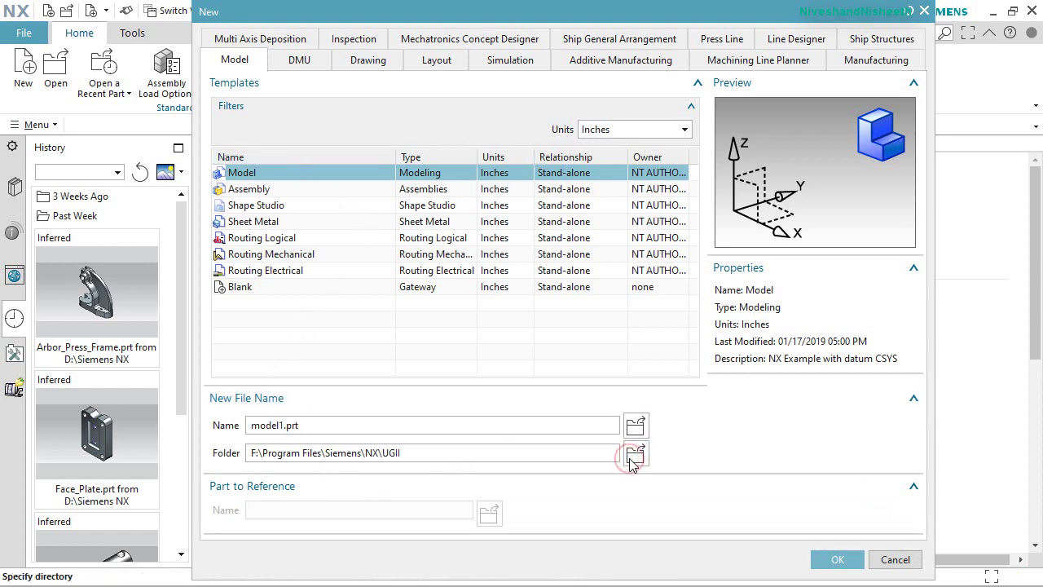
left_click_drag(436, 136, 361, 106)
double_click(421, 180)
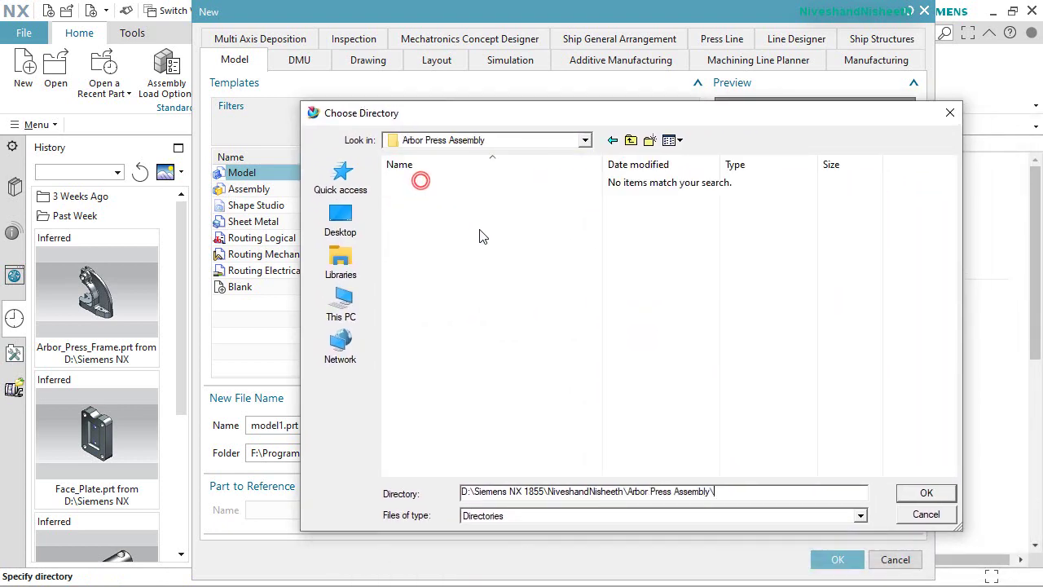
left_click(926, 493)
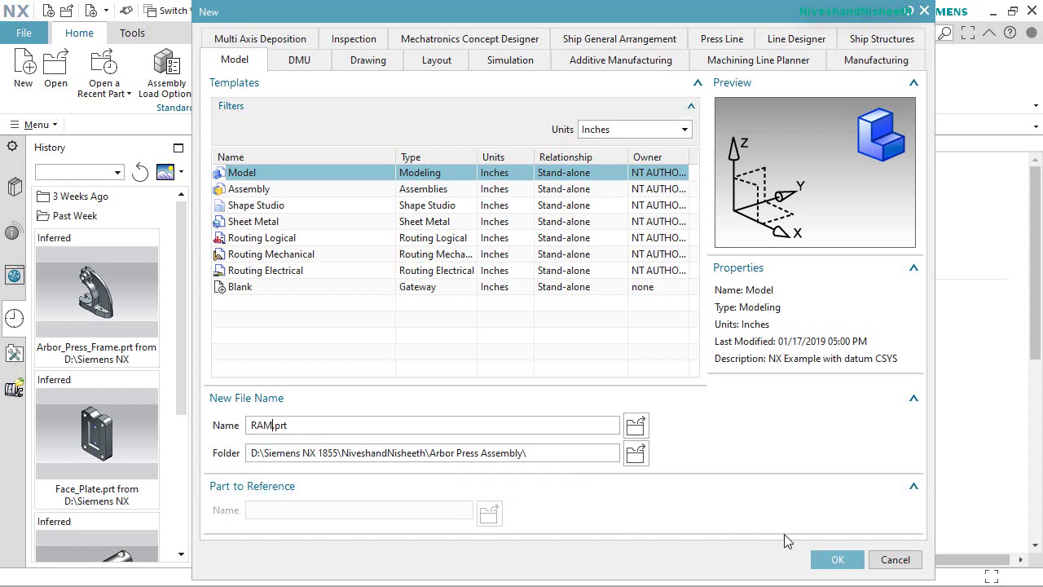
left_click(830, 561)
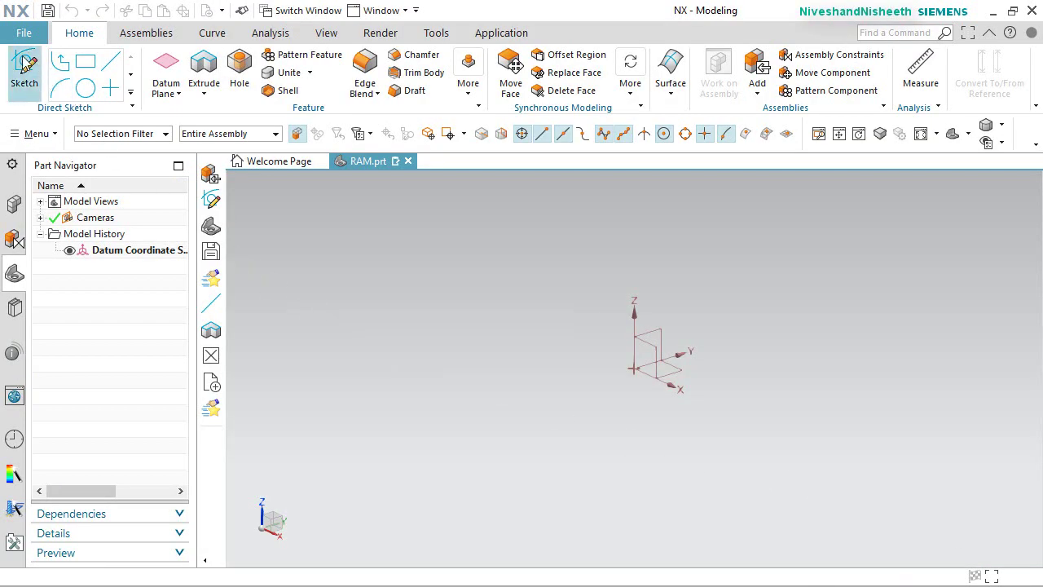
Start a sketch on the XZ plane of the datum coordinate system.
left_click(25, 67)
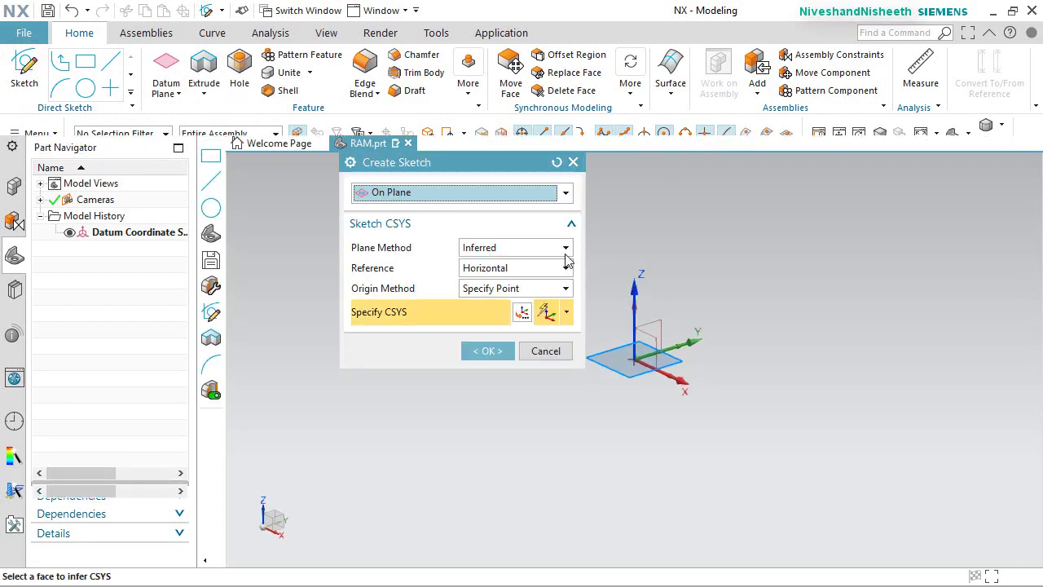
left_click_drag(481, 170, 378, 177)
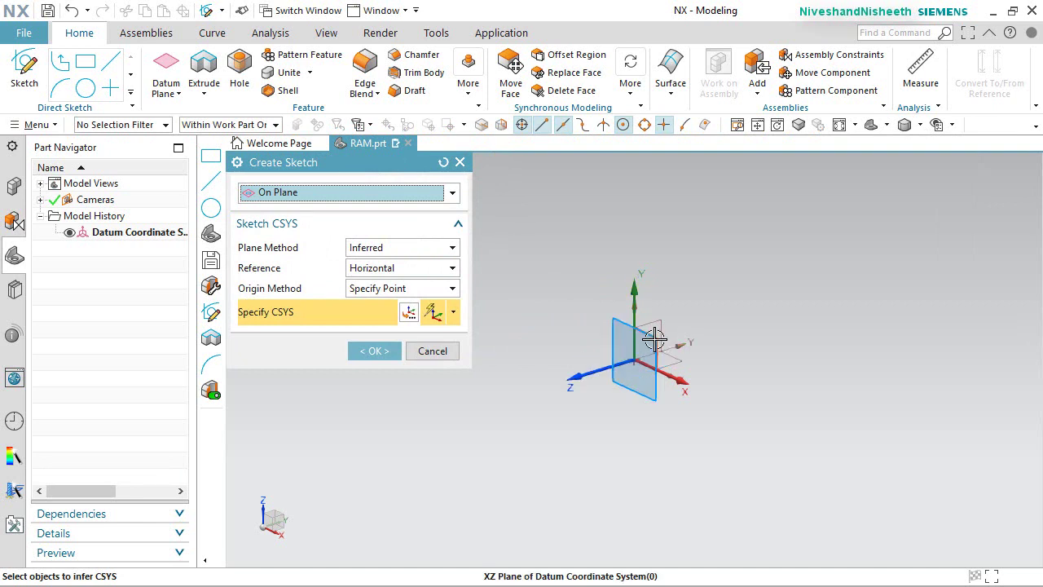
left_click(654, 340)
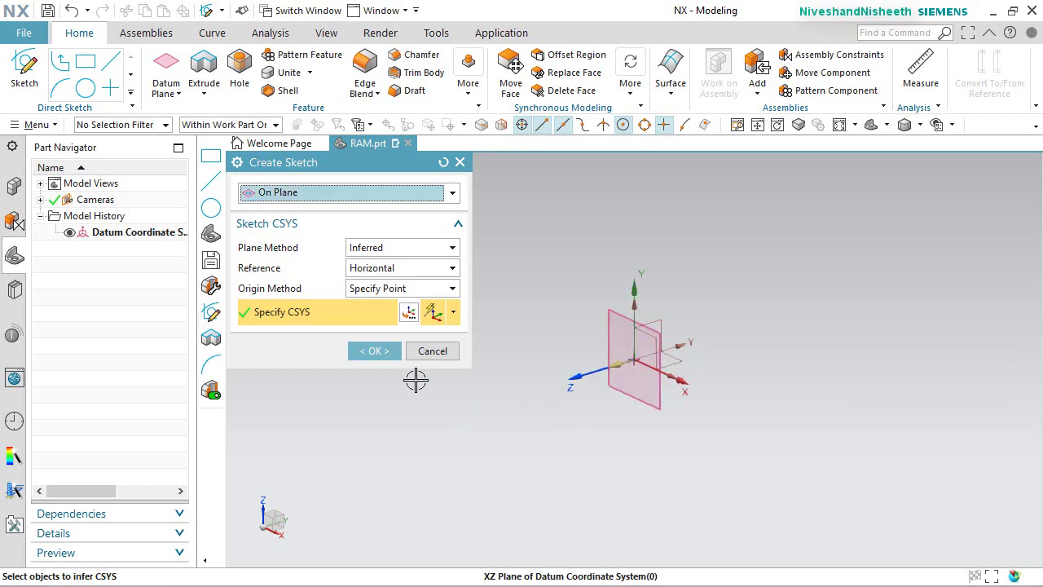
left_click(377, 351)
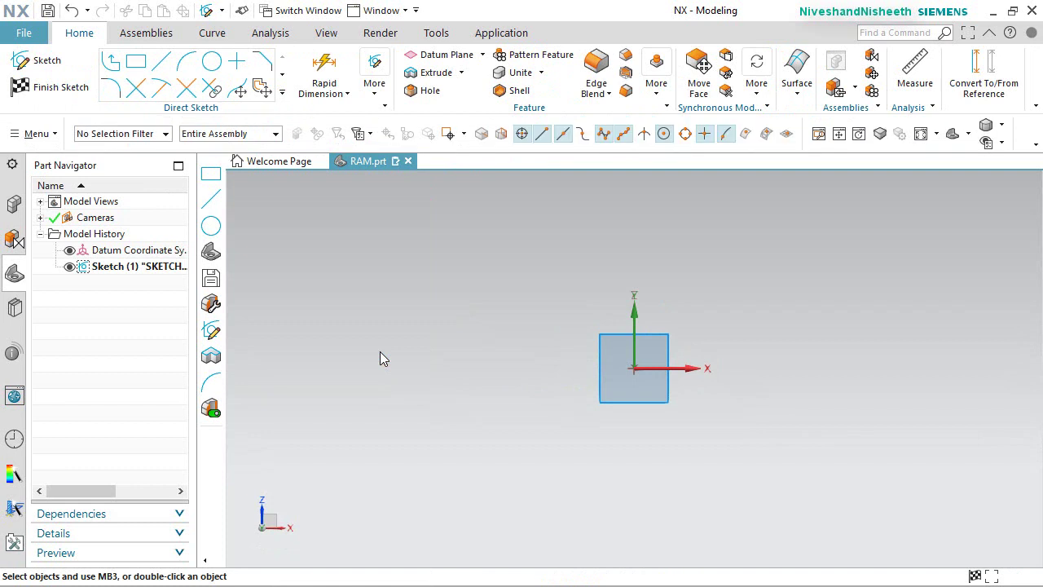
Draw a rectangle from its centre at the sketch origin, about 5.2 in wide and 6.4 in high.
left_click(146, 68)
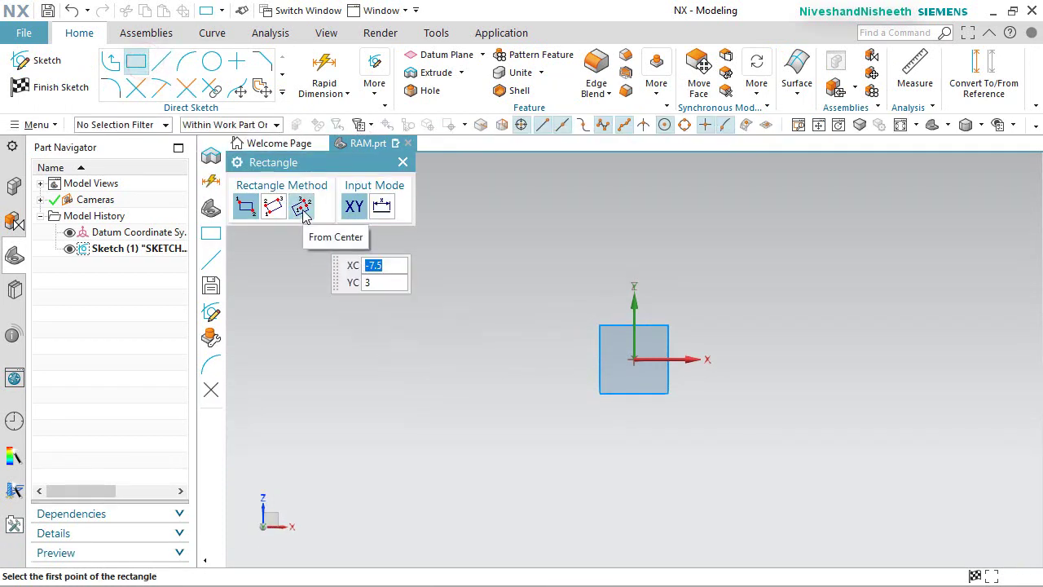
left_click(301, 207)
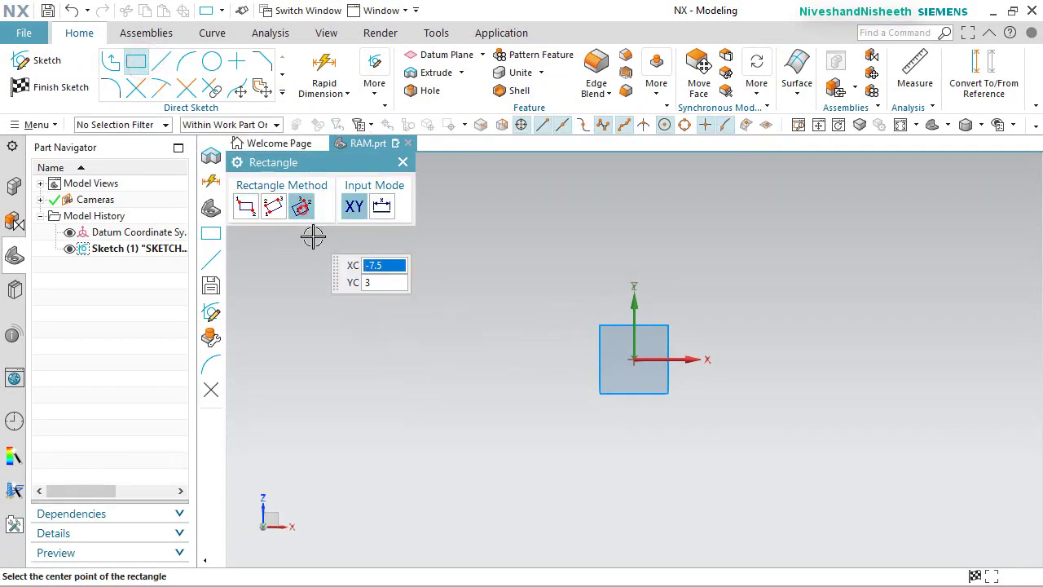
left_click(633, 359)
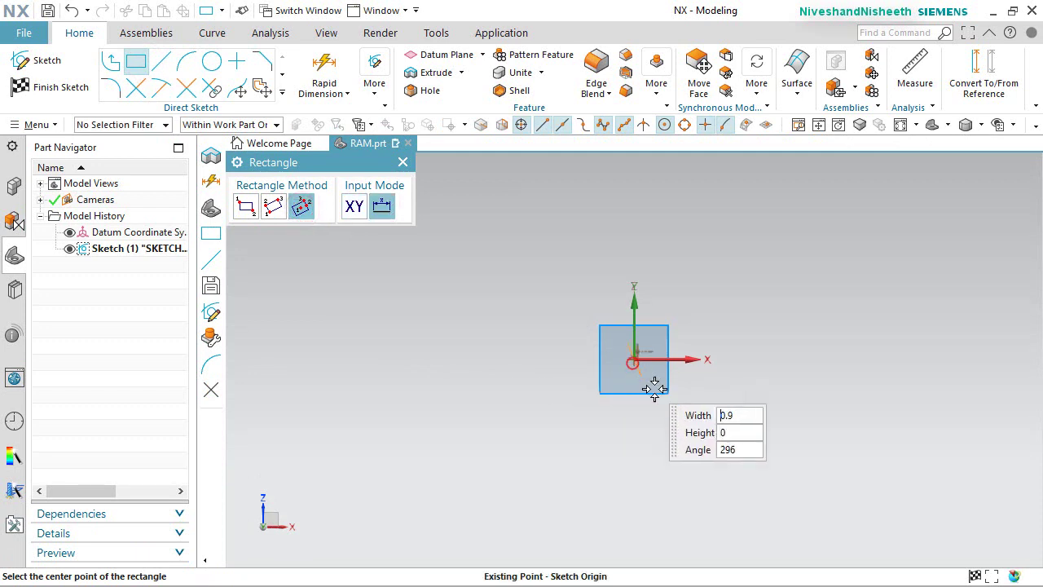
left_click(635, 499)
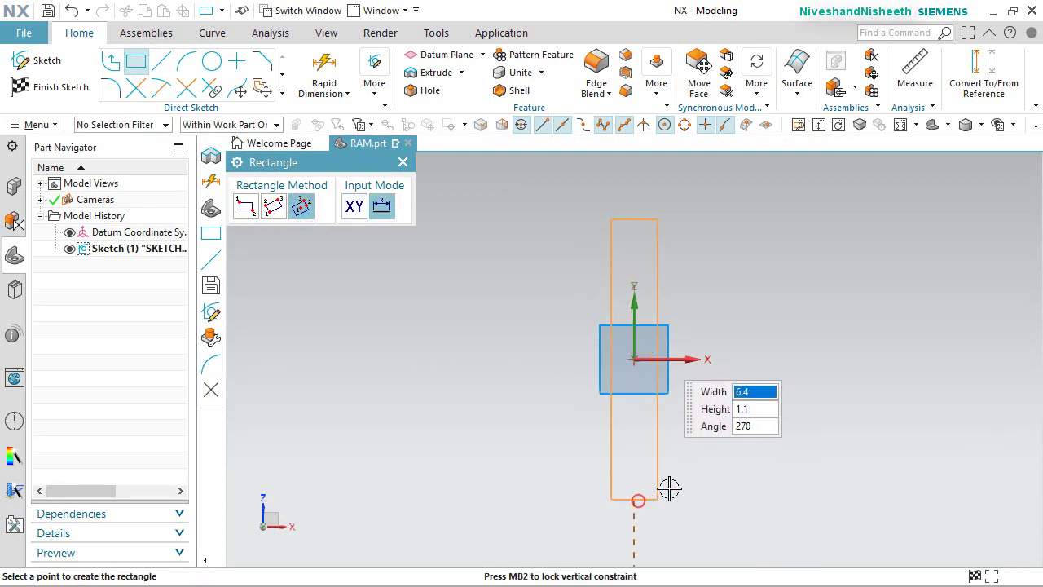
left_click(749, 461)
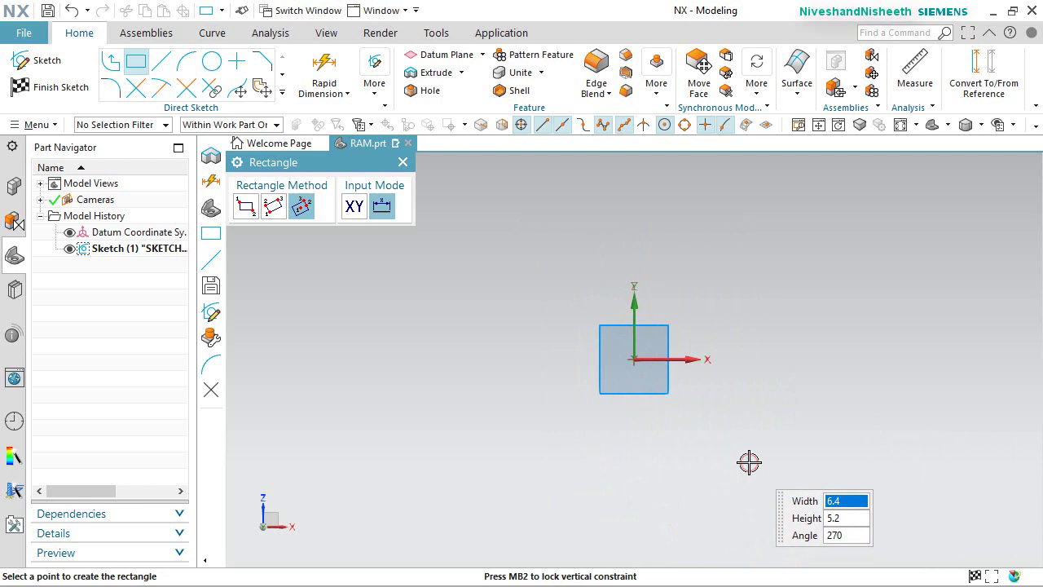
right_click(424, 311)
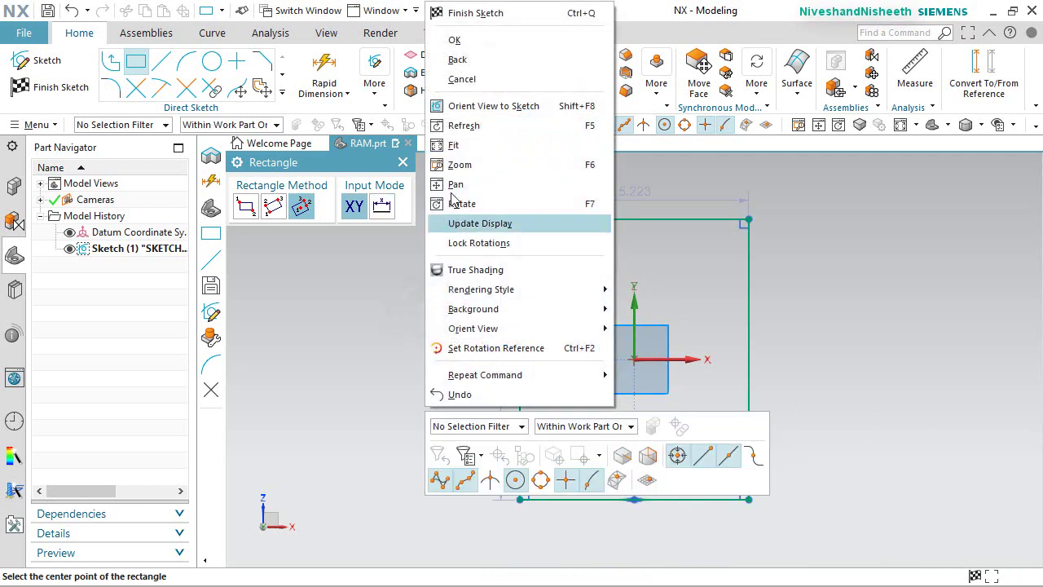
left_click(447, 41)
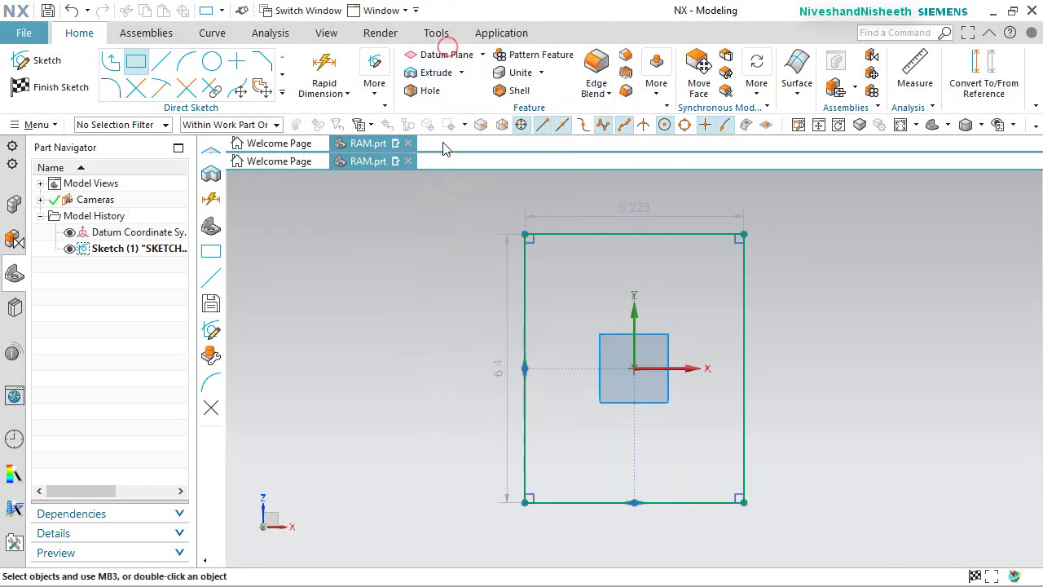
Apply an equal-length constraint to the rectangle's top and left sides.
left_click(678, 236)
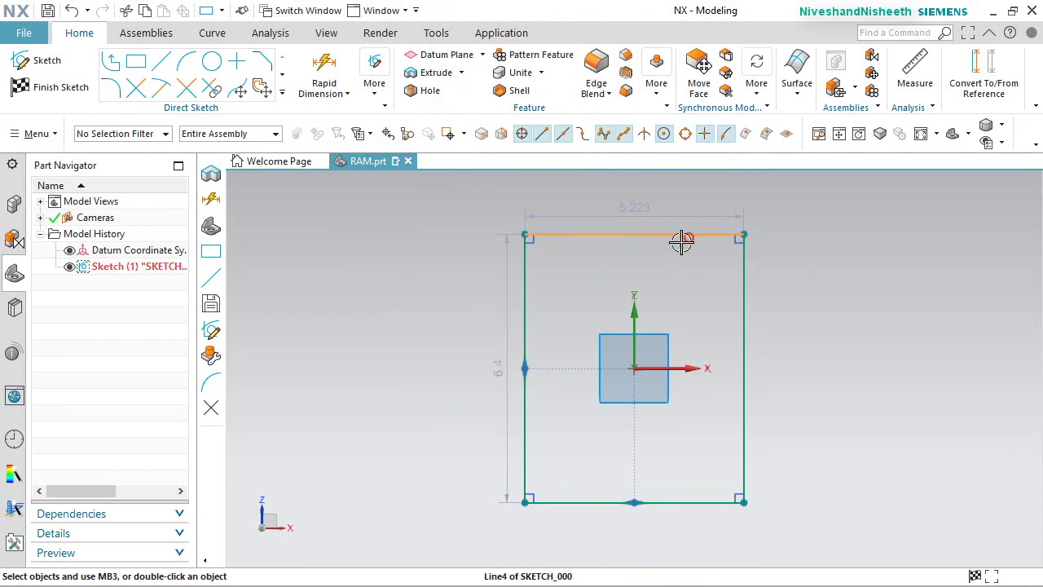
left_click(524, 291)
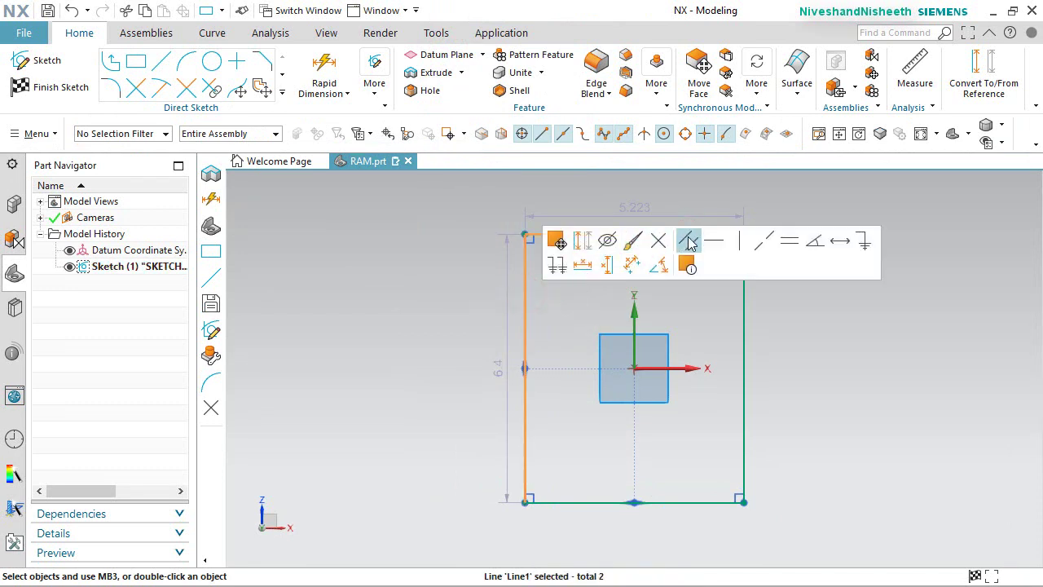
left_click(788, 241)
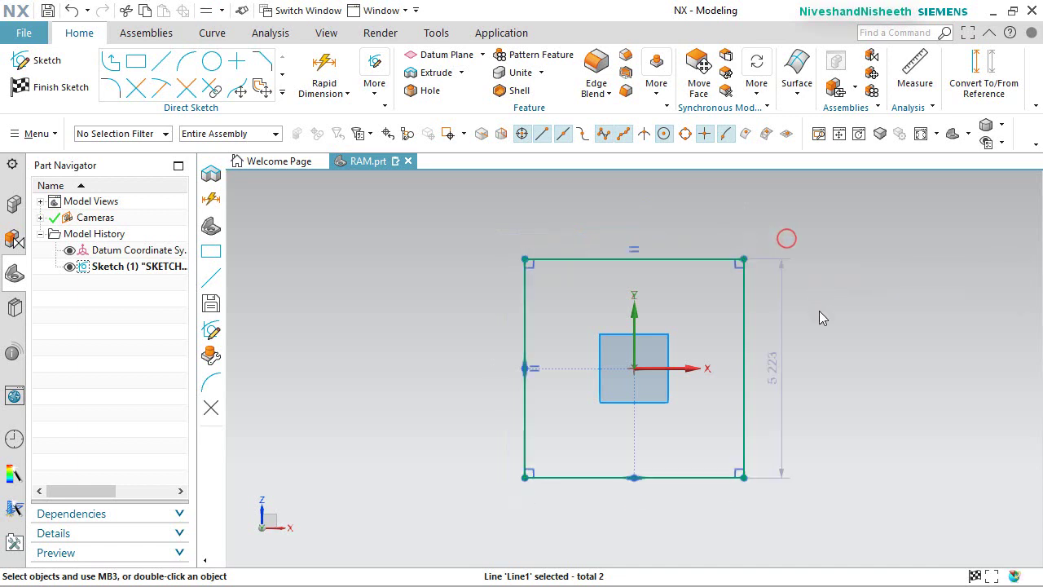
Set the square's side dimension to 0.75 in.
left_click(776, 379)
double_click(775, 379)
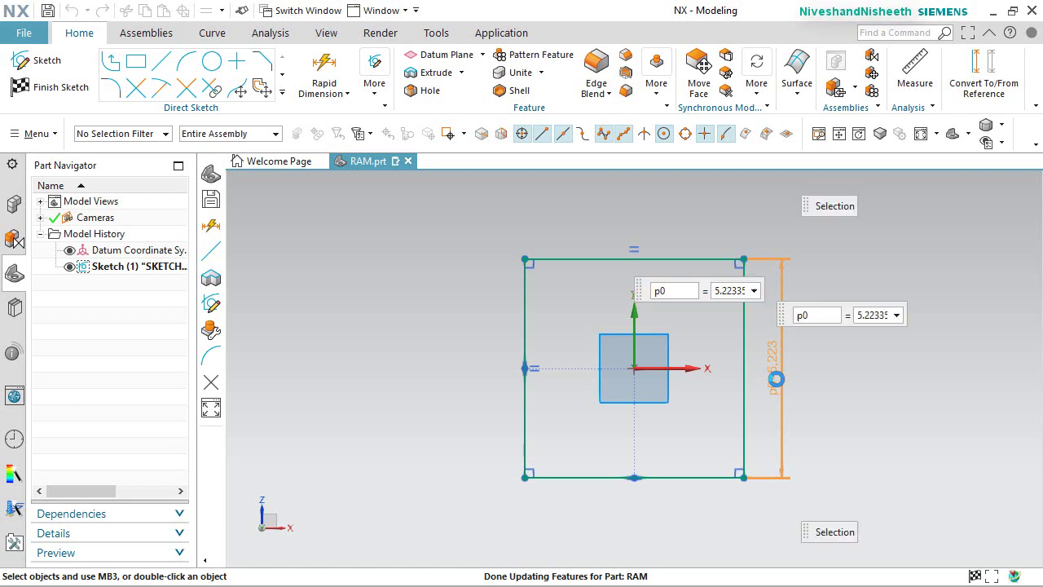
type(".75.7")
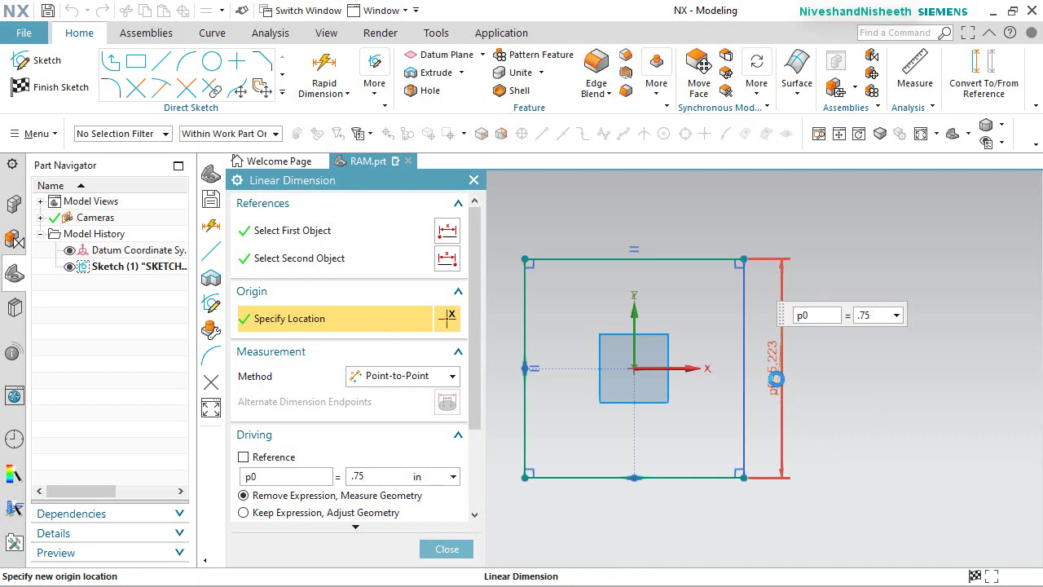
key("Return")
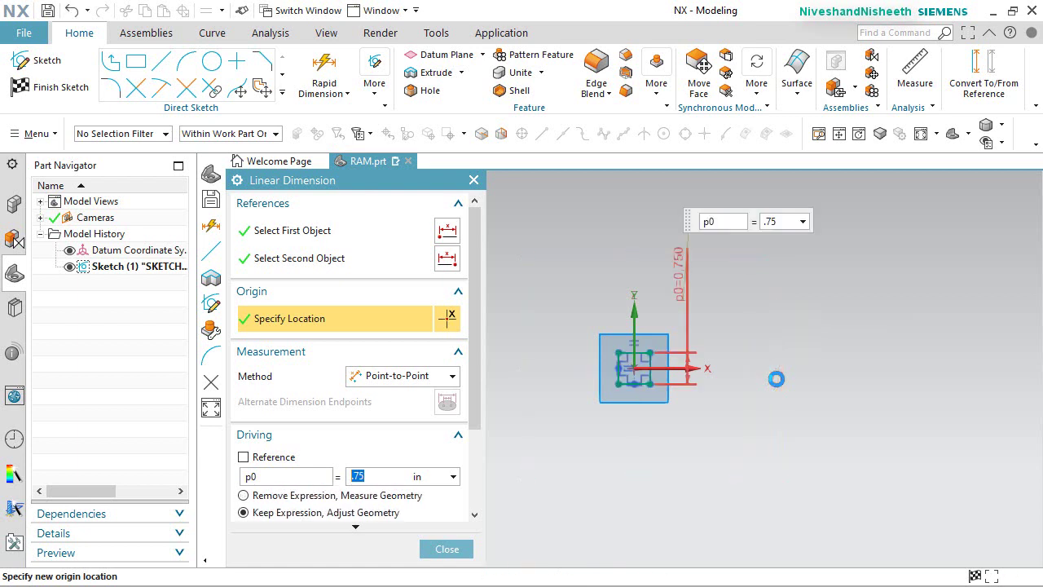
left_click(444, 549)
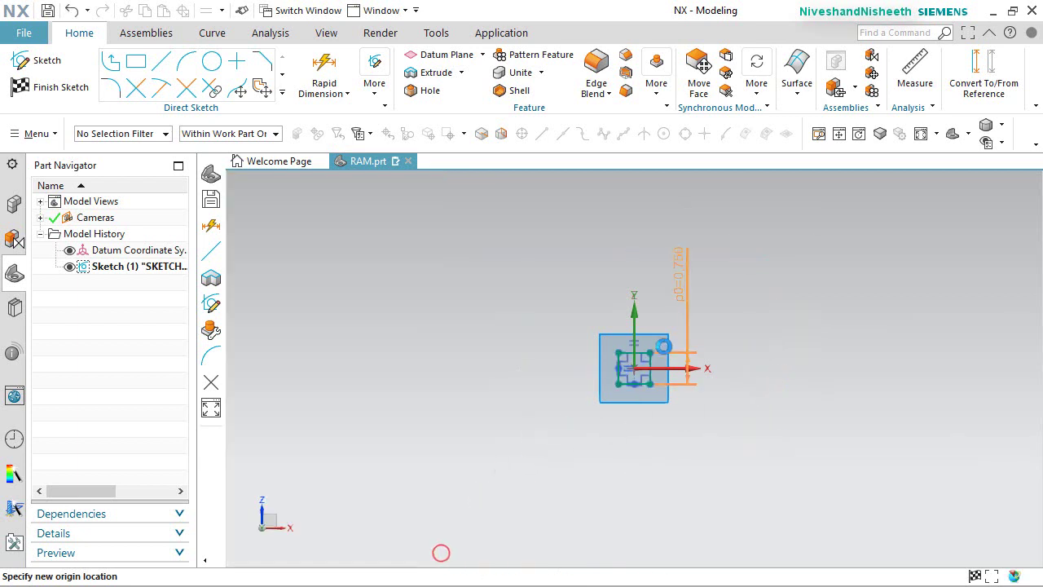
Move the side dimension's text down beside the square and finish the sketch.
left_click(921, 134)
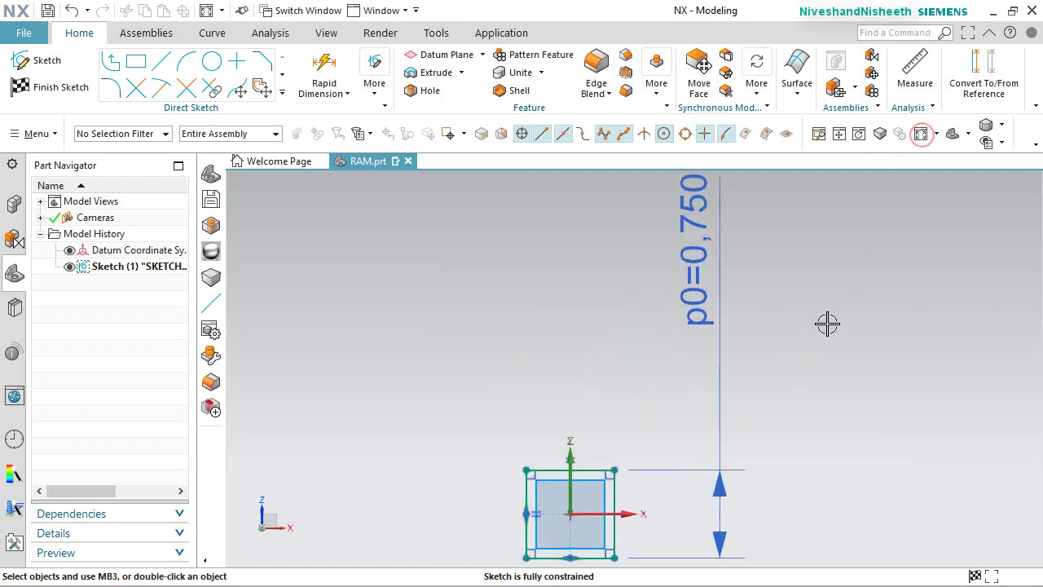
left_click_drag(701, 265, 660, 521)
left_click(920, 133)
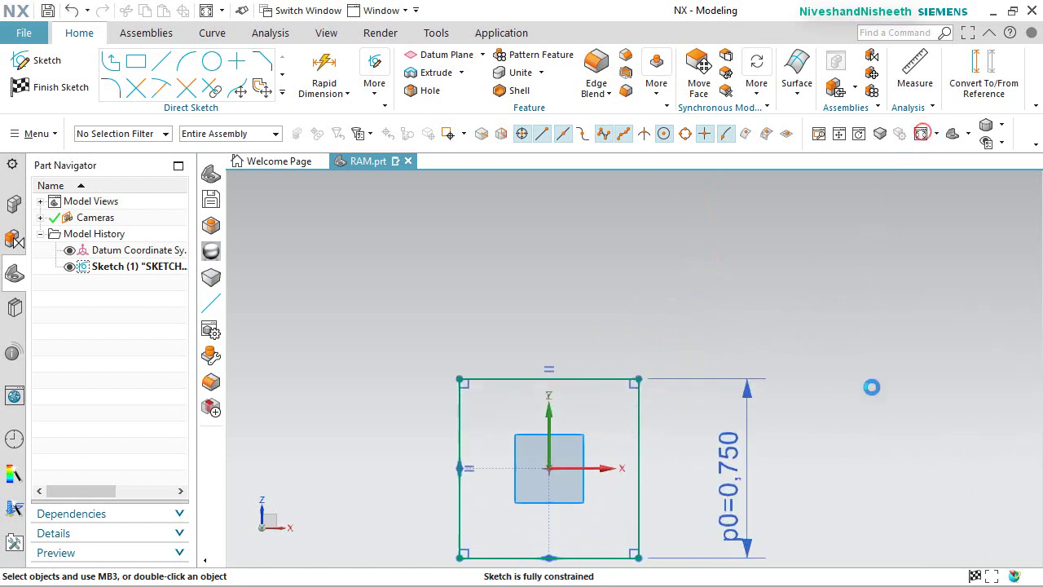
right_click(776, 359)
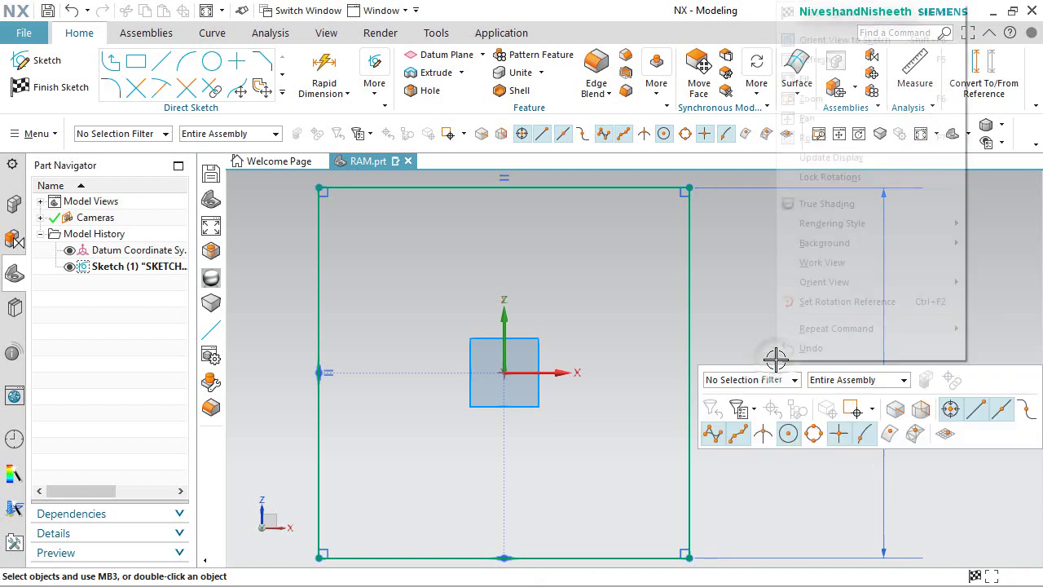
left_click(819, 13)
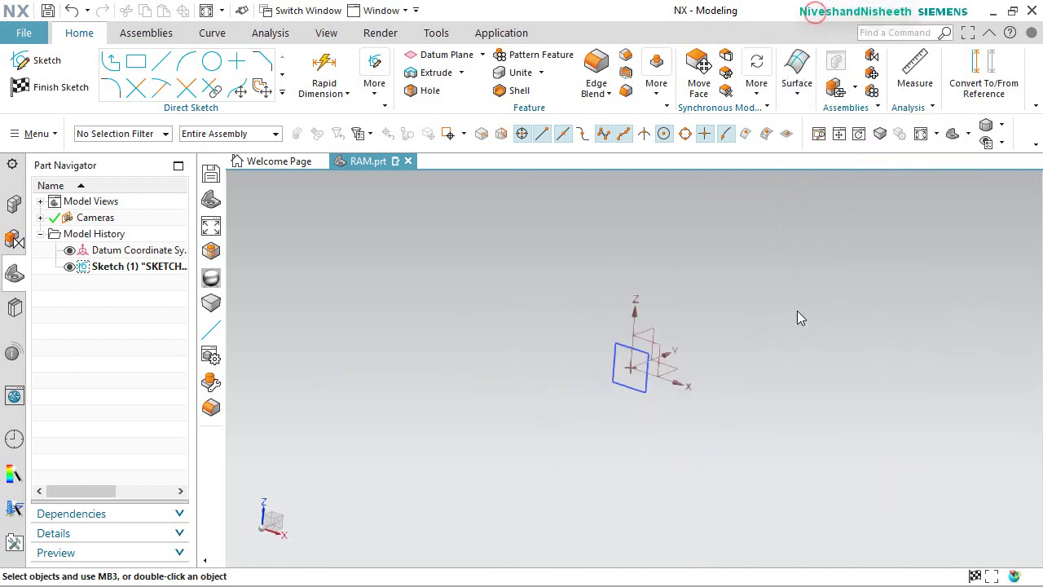
Extrude the square sketch from 0 to 7.75 in to form the solid bar of the ram.
scroll(631, 359, "up", 5)
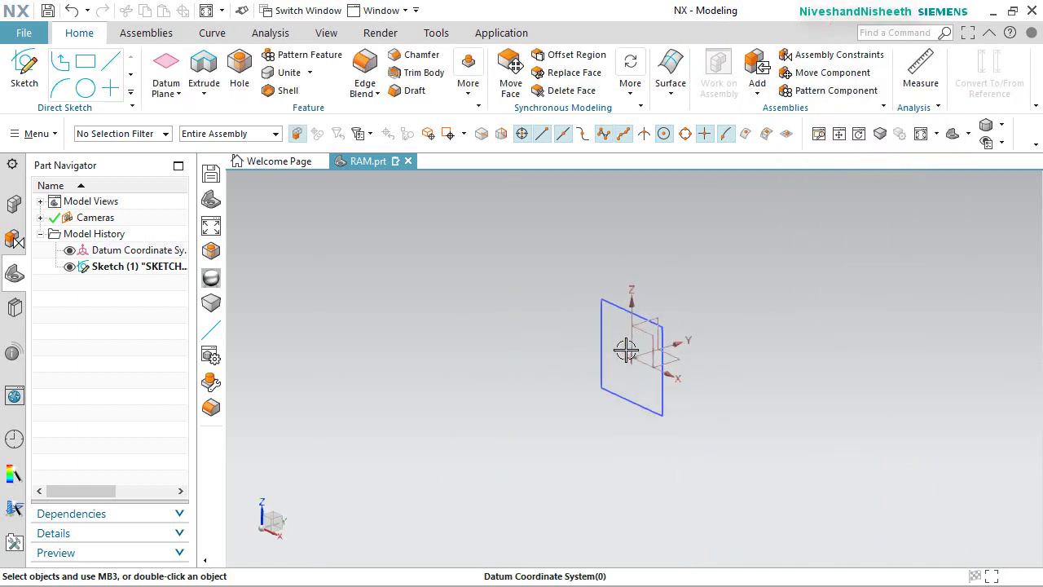
left_click(595, 315)
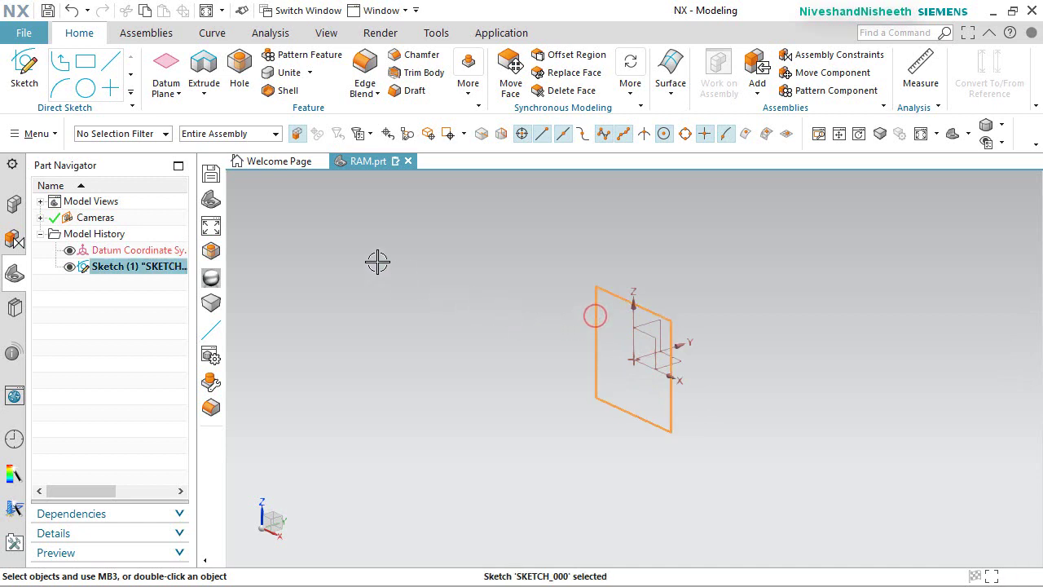
left_click(204, 71)
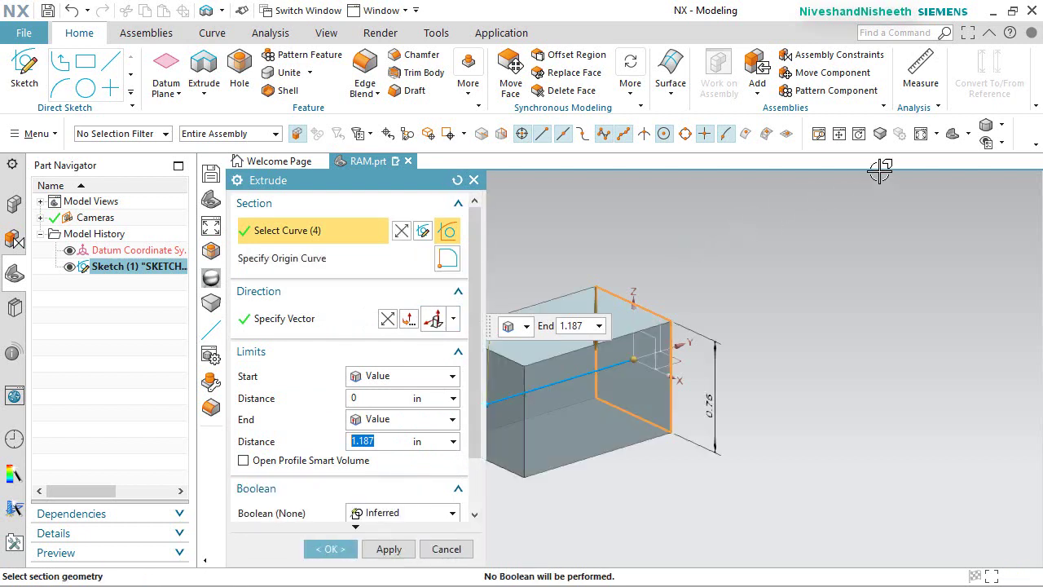
left_click(987, 143)
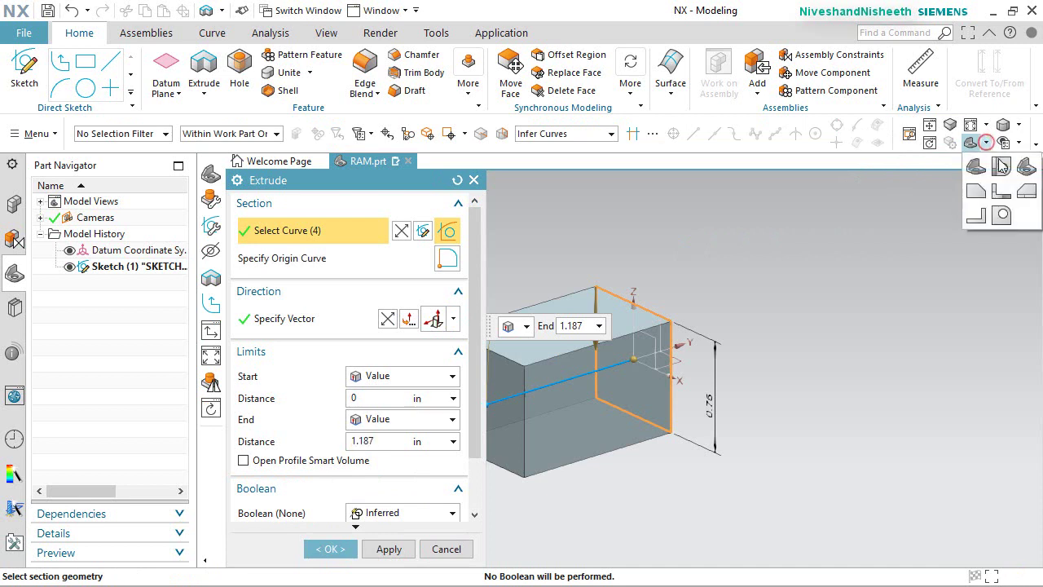
left_click(1026, 174)
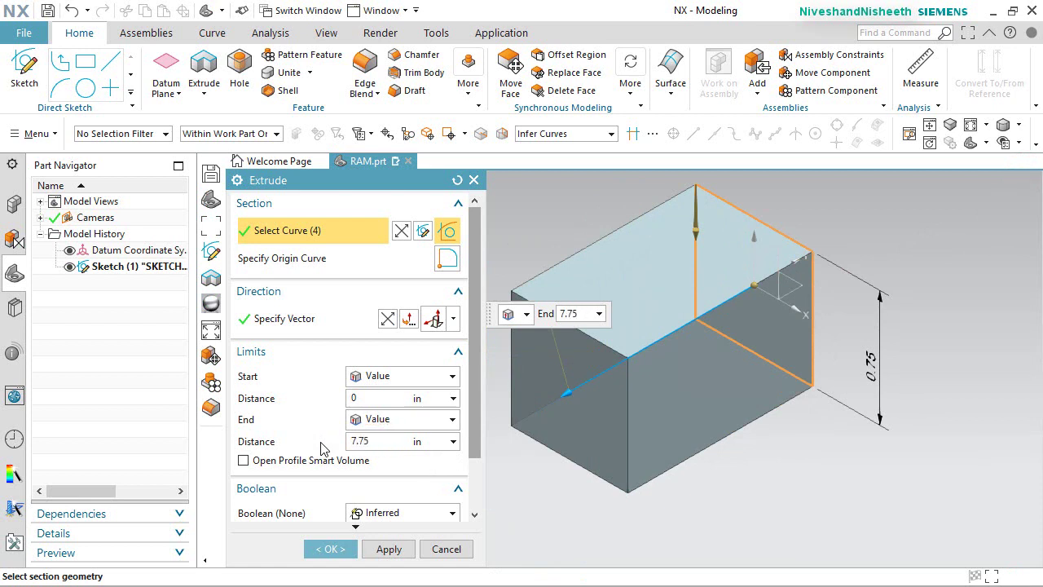
left_click(328, 549)
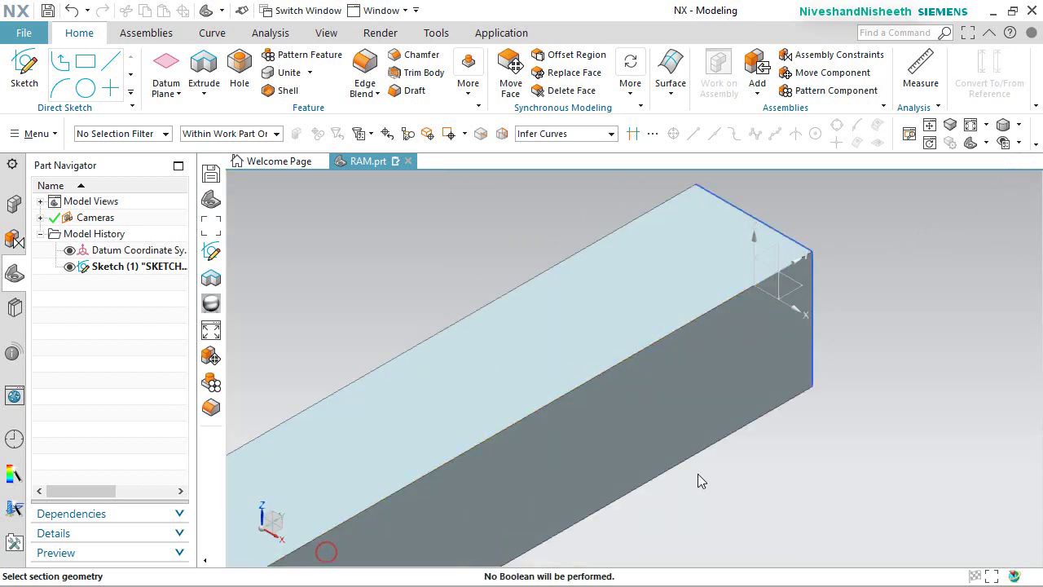
Hide the square profile sketch and save the RAM part.
left_click(918, 142)
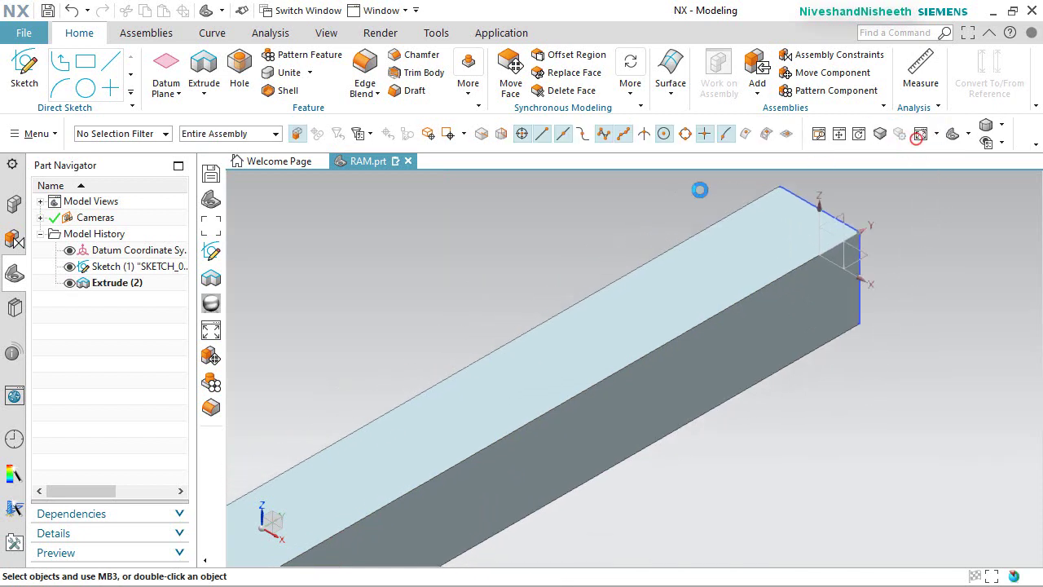
left_click(69, 269)
left_click(47, 11)
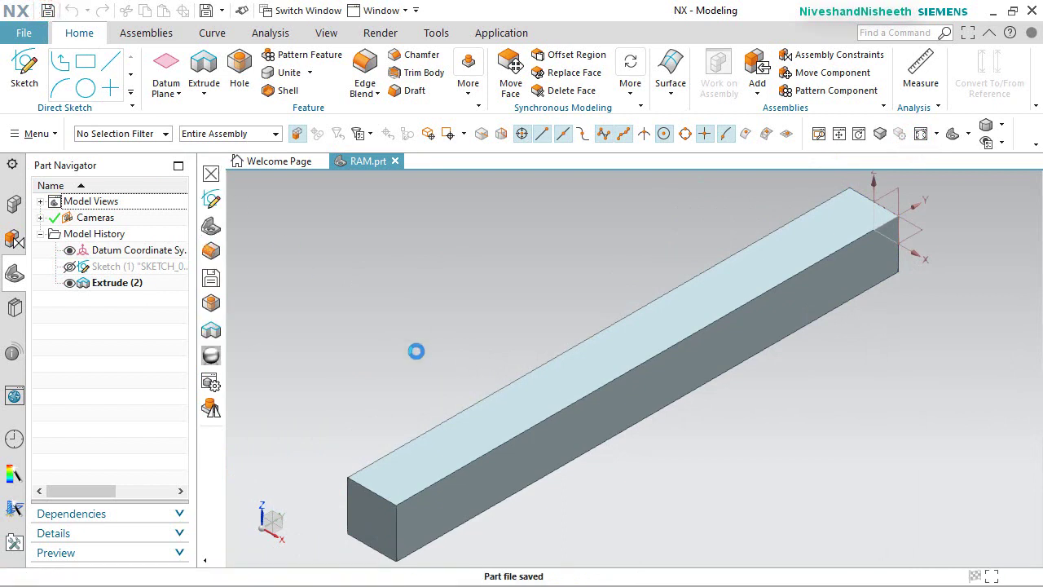
Start a new sketch on the bar's long vertical side face.
left_click(14, 73)
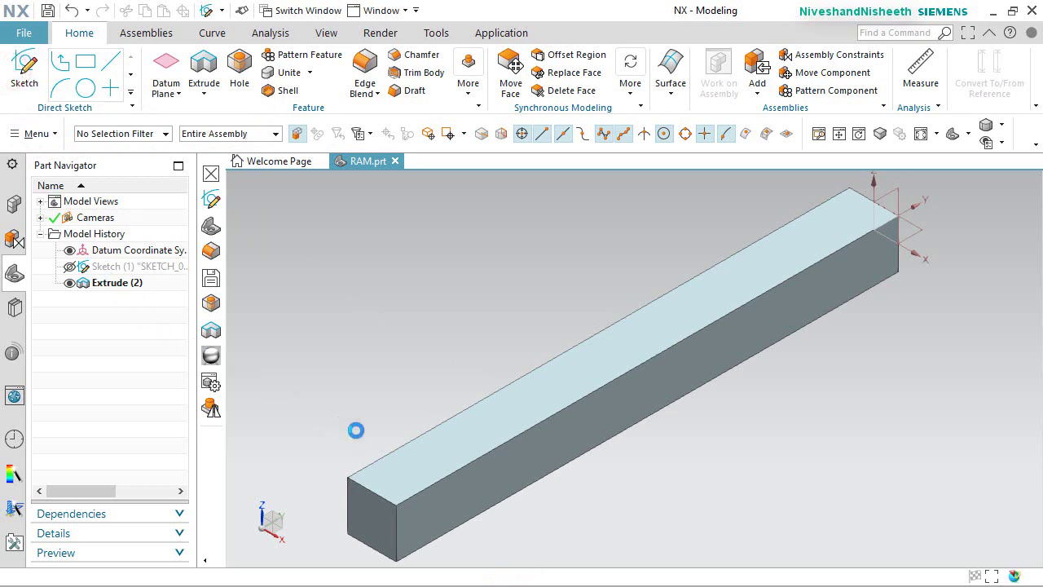
left_click(475, 484)
left_click(374, 350)
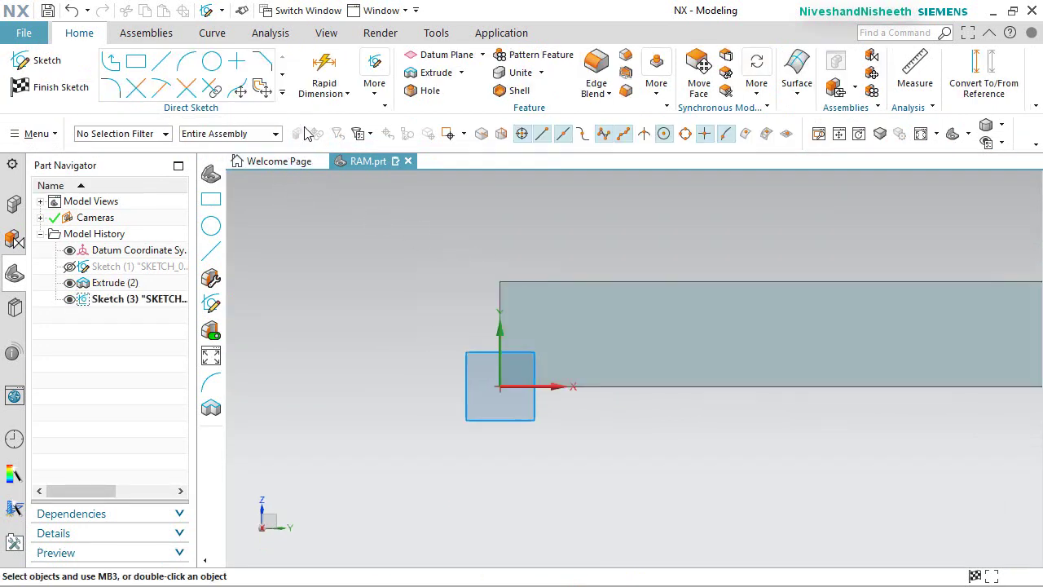
Project the four edges of the side face into the sketch and convert them to reference lines.
left_click(282, 95)
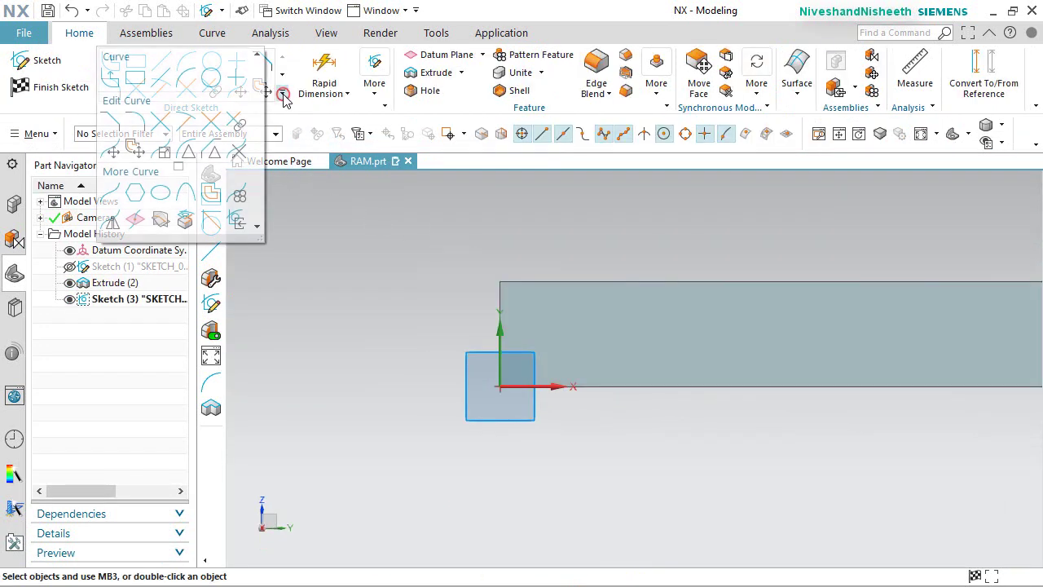
left_click(184, 221)
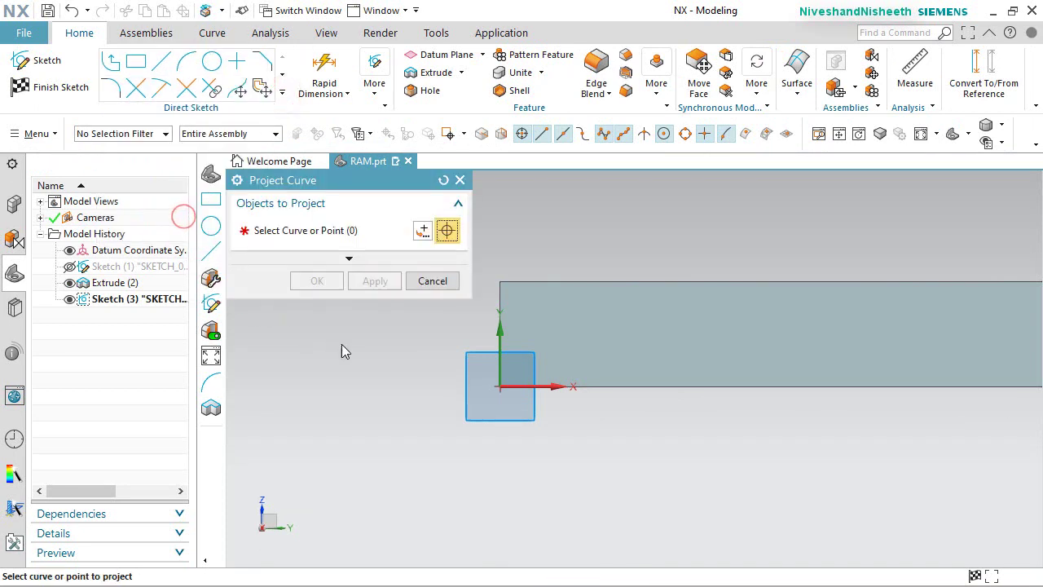
left_click(555, 334)
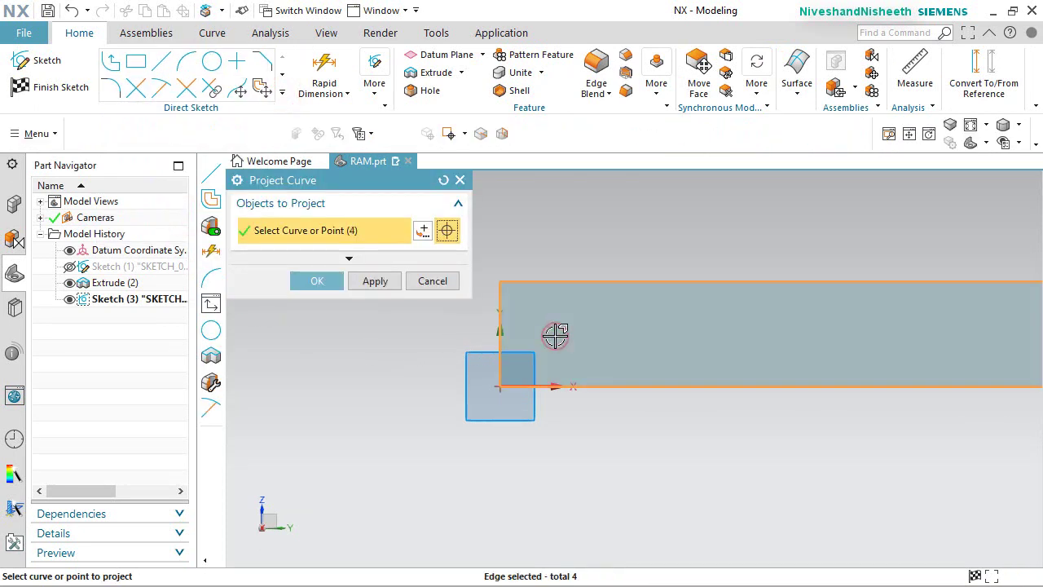
middle_click(554, 335)
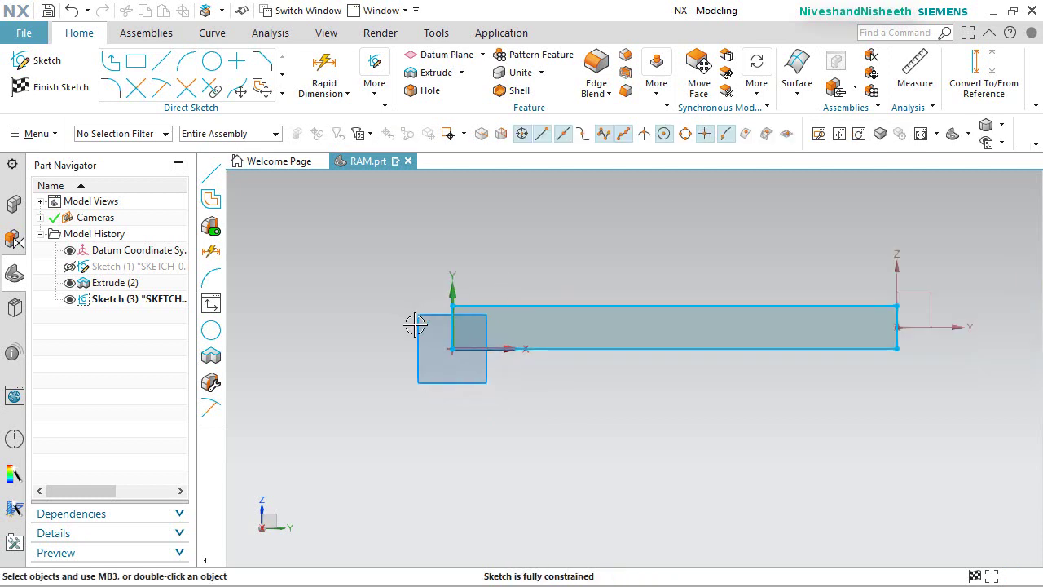
left_click(1007, 65)
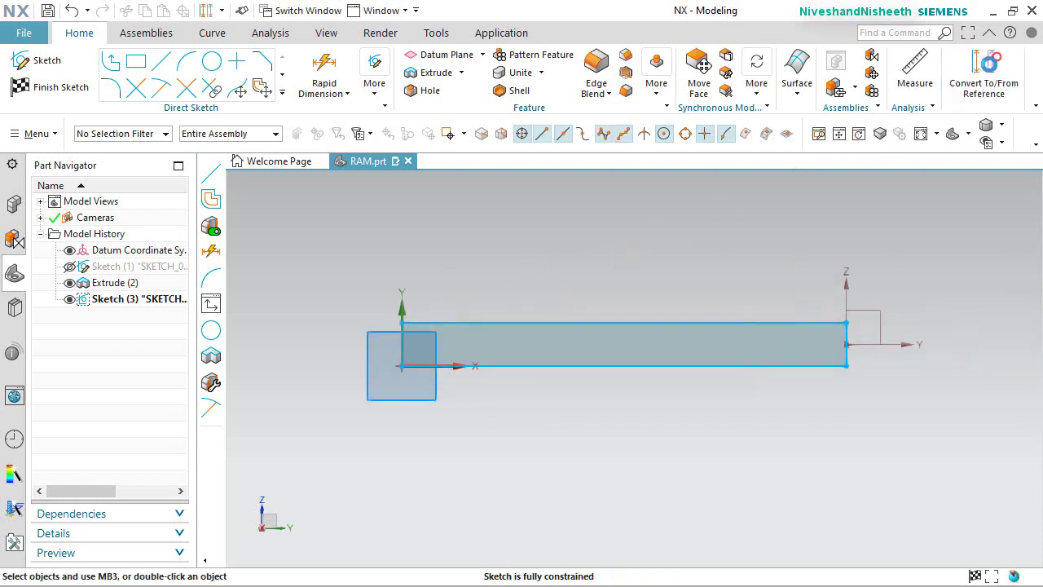
left_click_drag(533, 177, 873, 400)
left_click(332, 360)
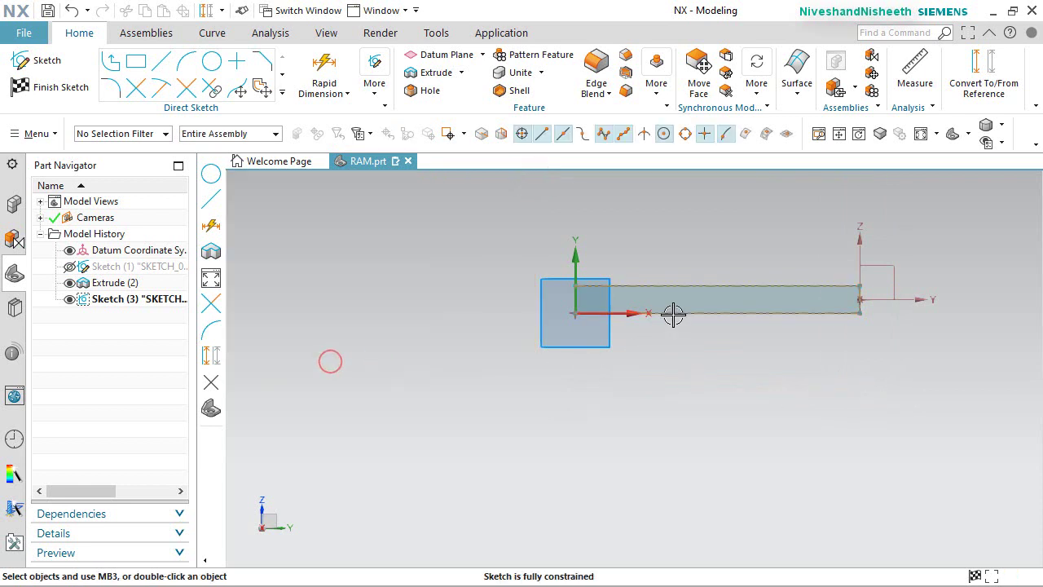
Sketch a line slanting down from the upper edge, about 0.69 in from the bar's end, followed by a short horizontal line for the tooth root.
scroll(644, 273, "up", 5)
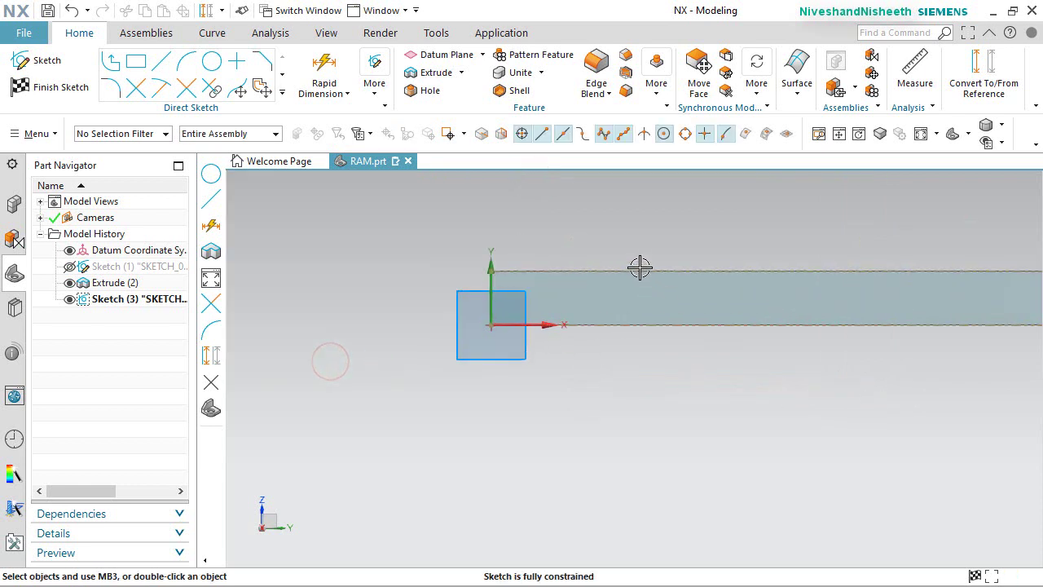
left_click(160, 61)
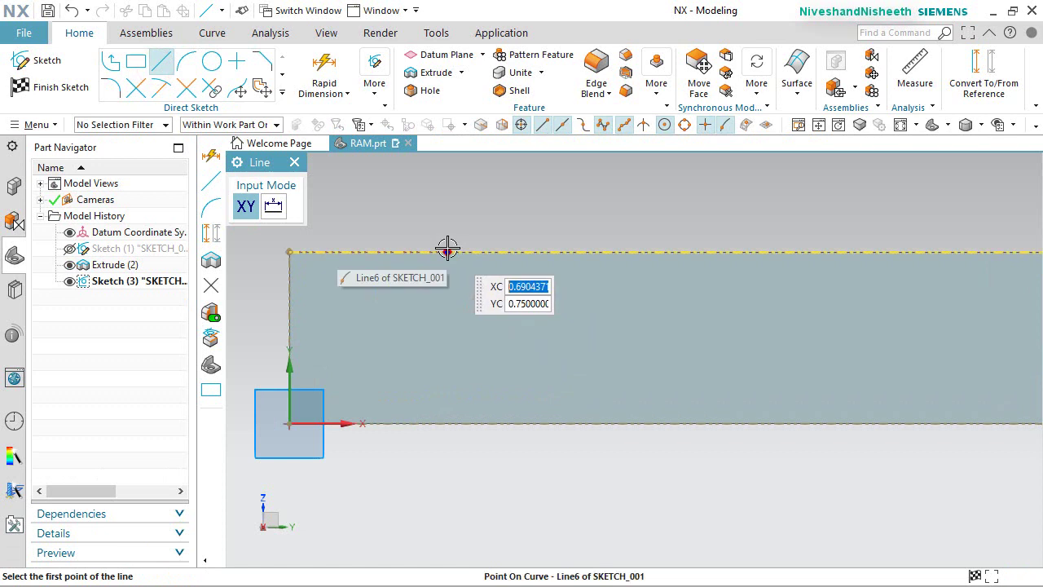
left_click(446, 251)
left_click(479, 299)
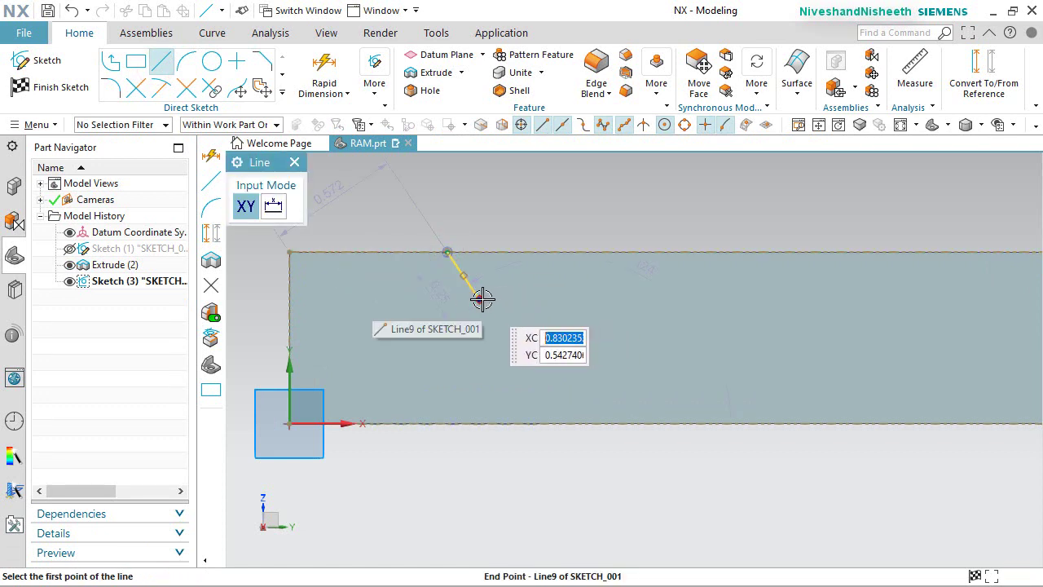
left_click(479, 299)
left_click(521, 290)
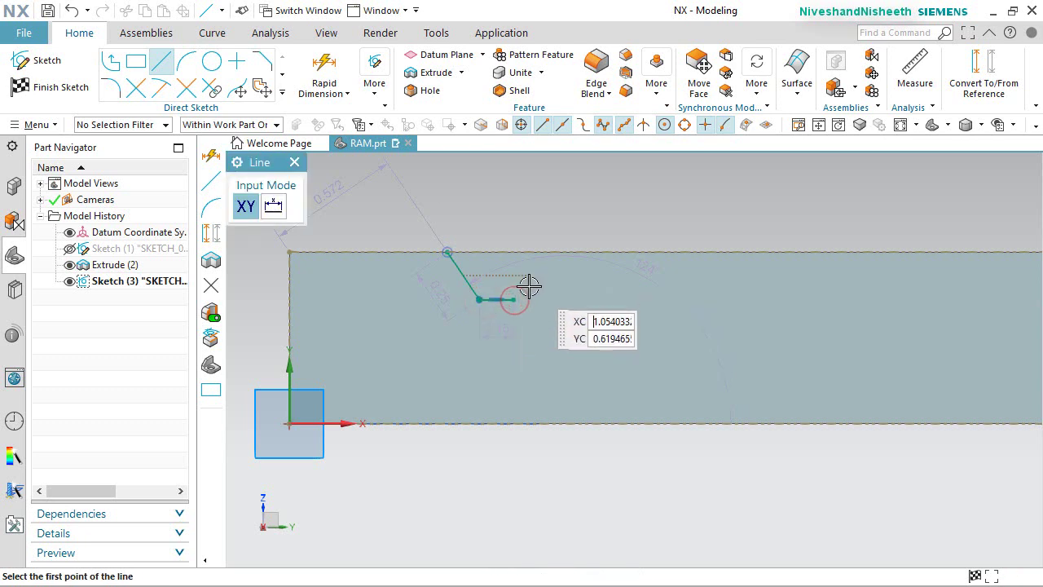
left_click(516, 298)
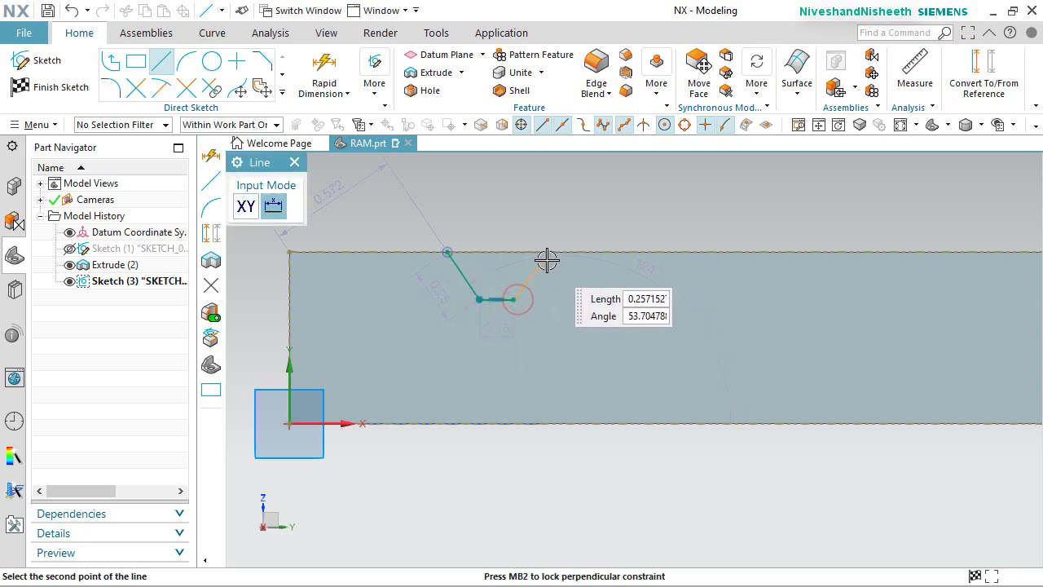
Draw the notch's second slanted side, about 0.24 long at about 59°, from the bottom line up to the block's upper edge.
left_click(544, 252)
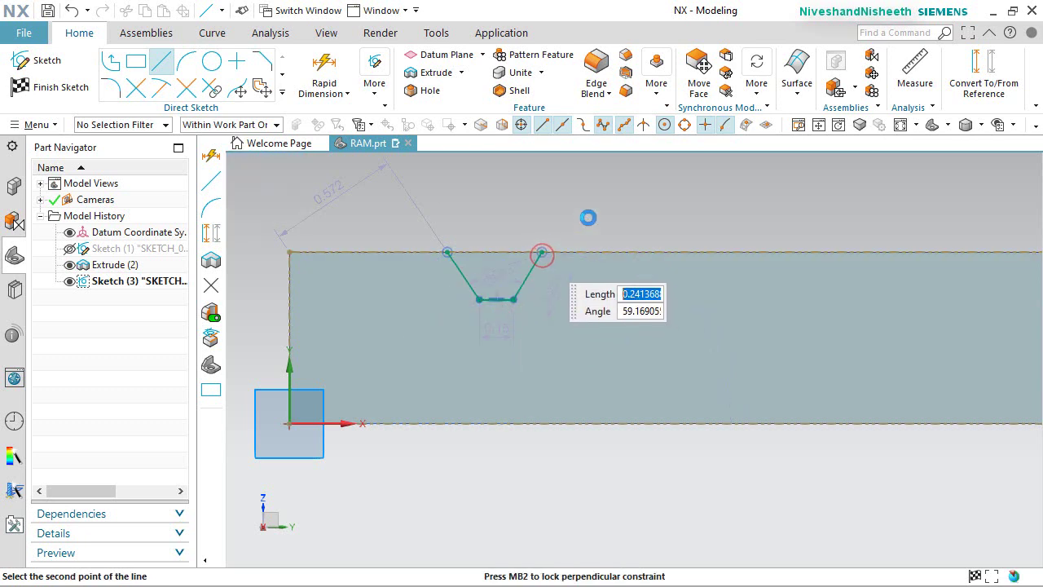
right_click(523, 212)
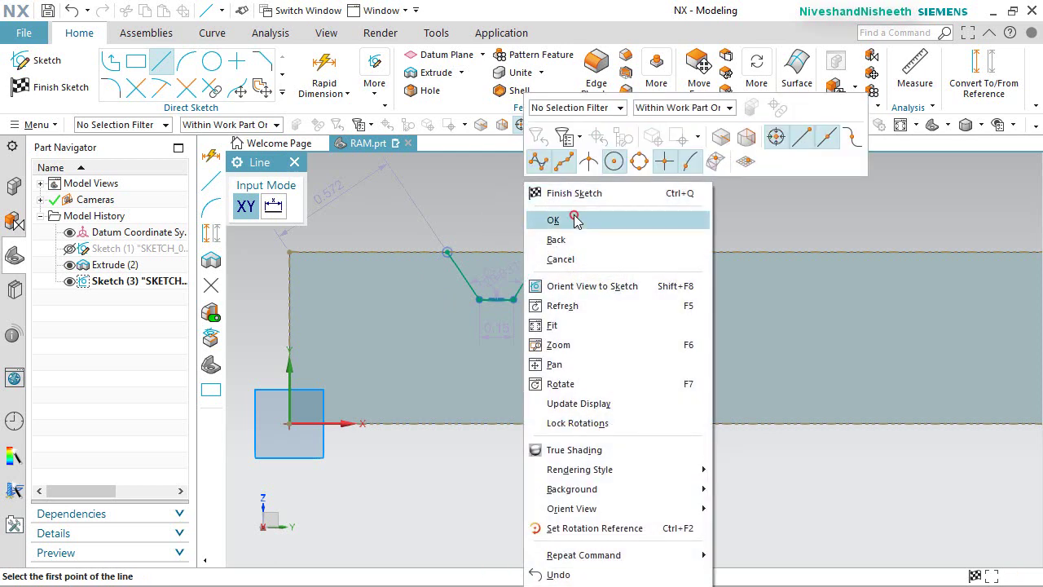
left_click(570, 218)
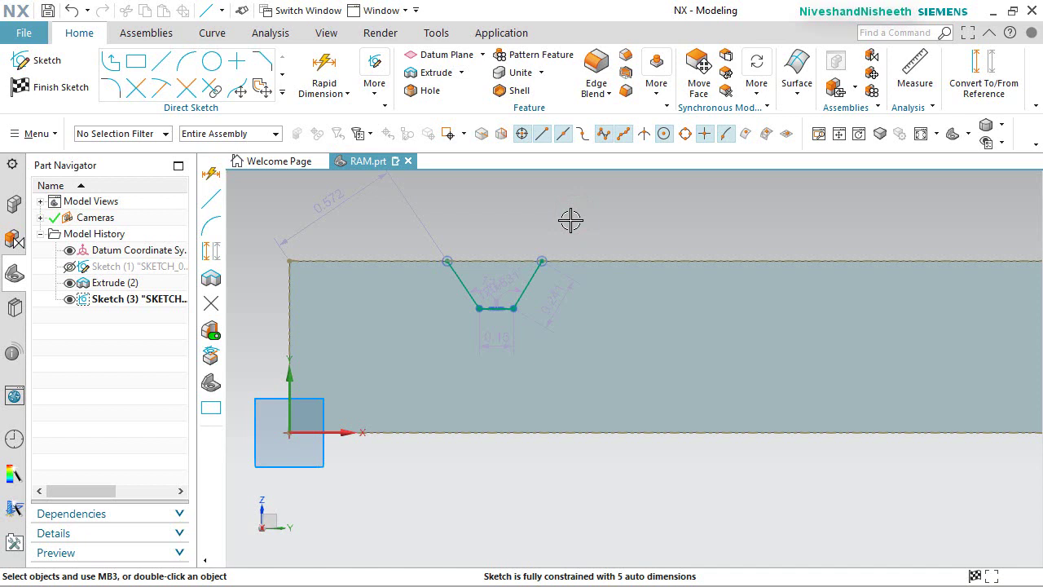
Dimension the notch's short bottom line and set its length to 0.061.
left_click(326, 73)
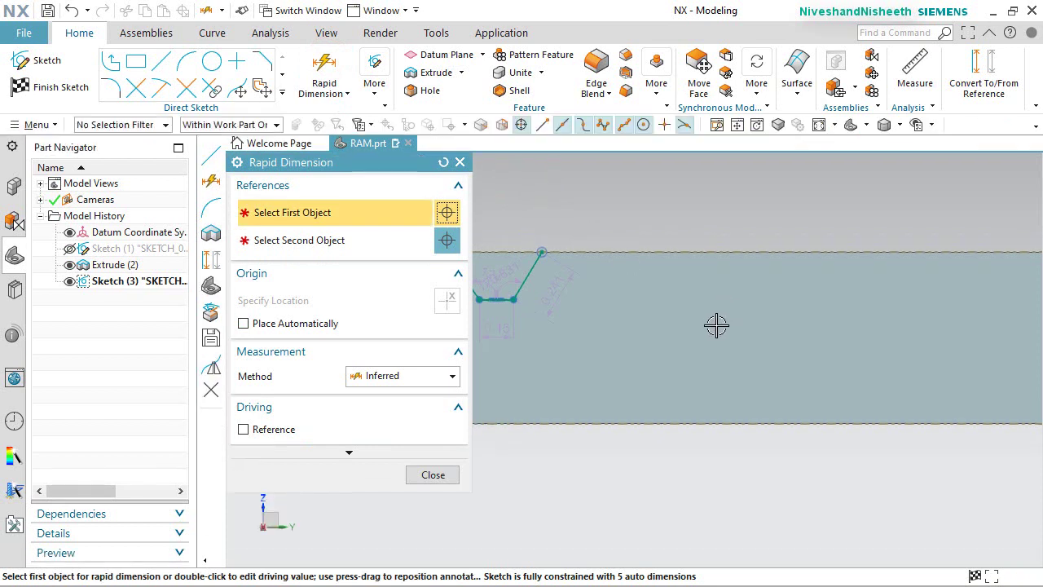
scroll(521, 230, "up", 2)
scroll(494, 214, "up", 1)
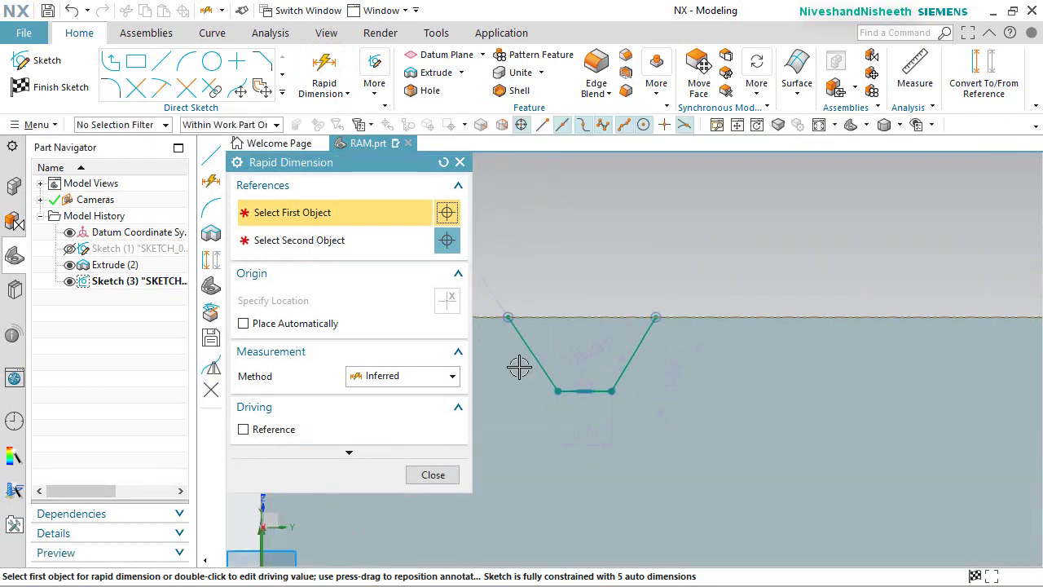
left_click(570, 390)
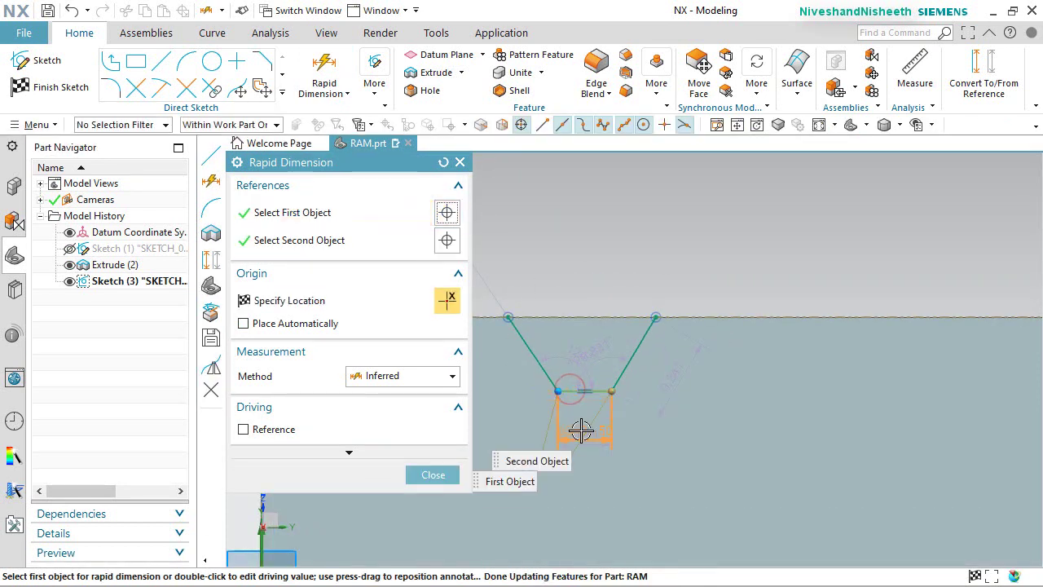
left_click(581, 430)
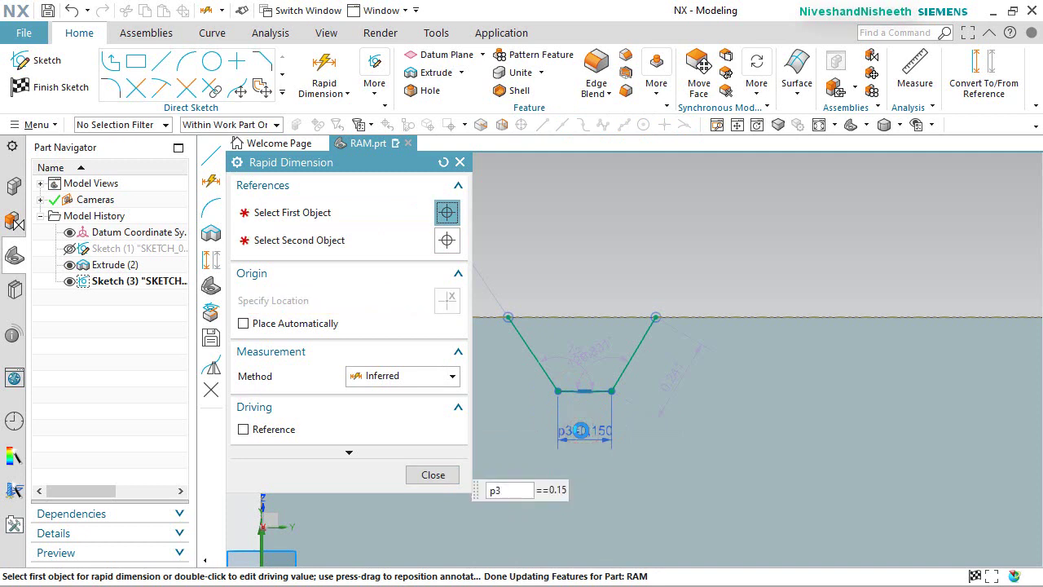
type("0.06")
key("Return")
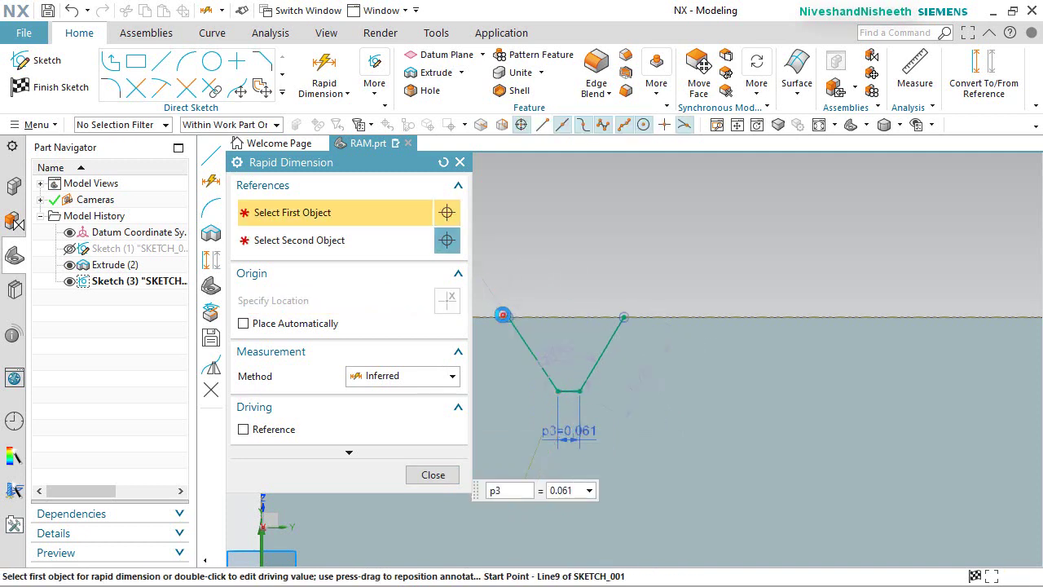
Dimension the notch's opening between the two upper endpoints and set the width to 0.192.
left_click(503, 315)
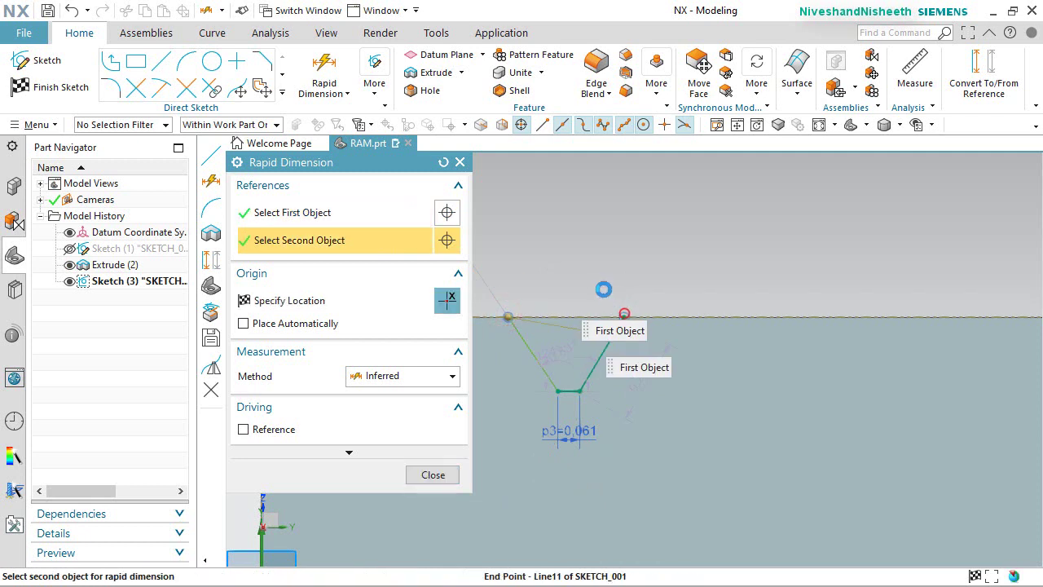
left_click(622, 315)
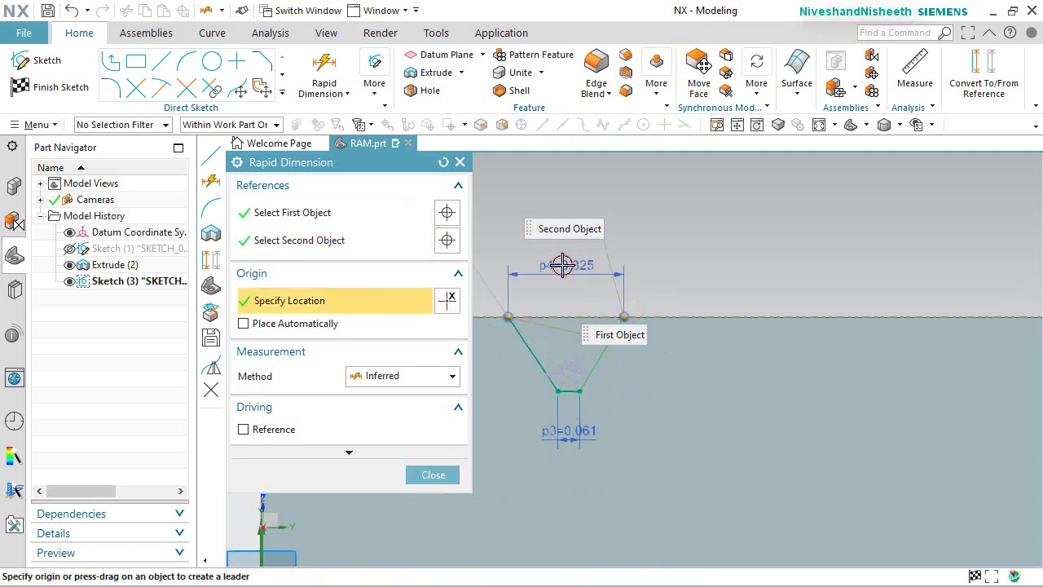
left_click(563, 265)
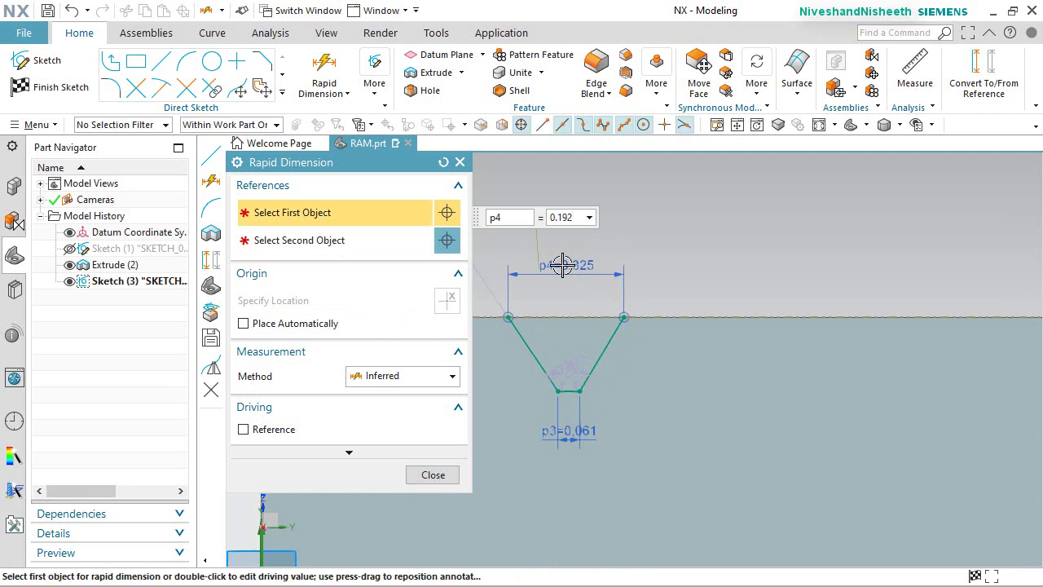
key("Return")
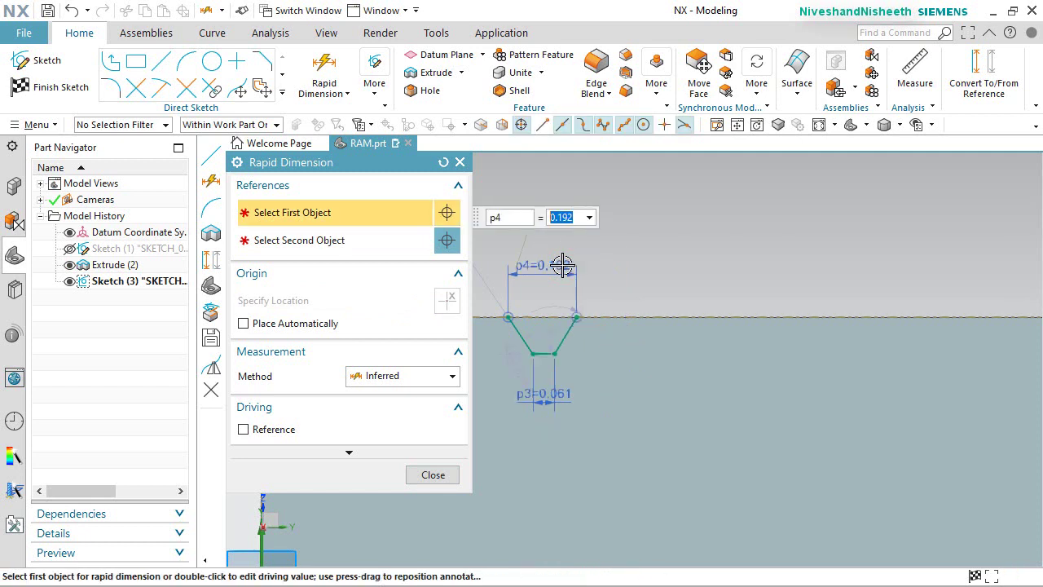
Add an angular dimension between the notch's two slanted sides and set it to 40 degrees.
scroll(494, 299, "up", 4)
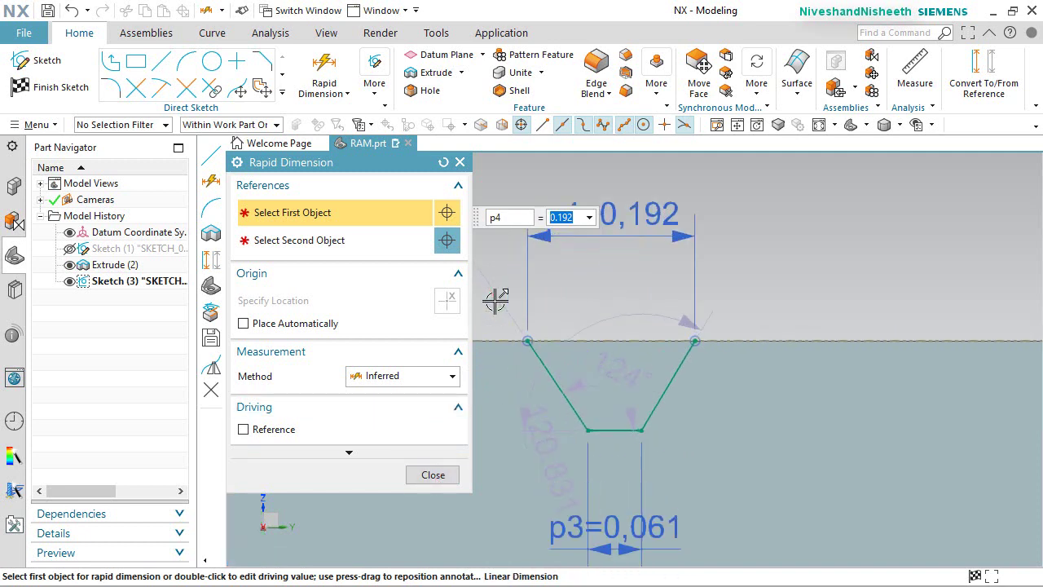
left_click(536, 360)
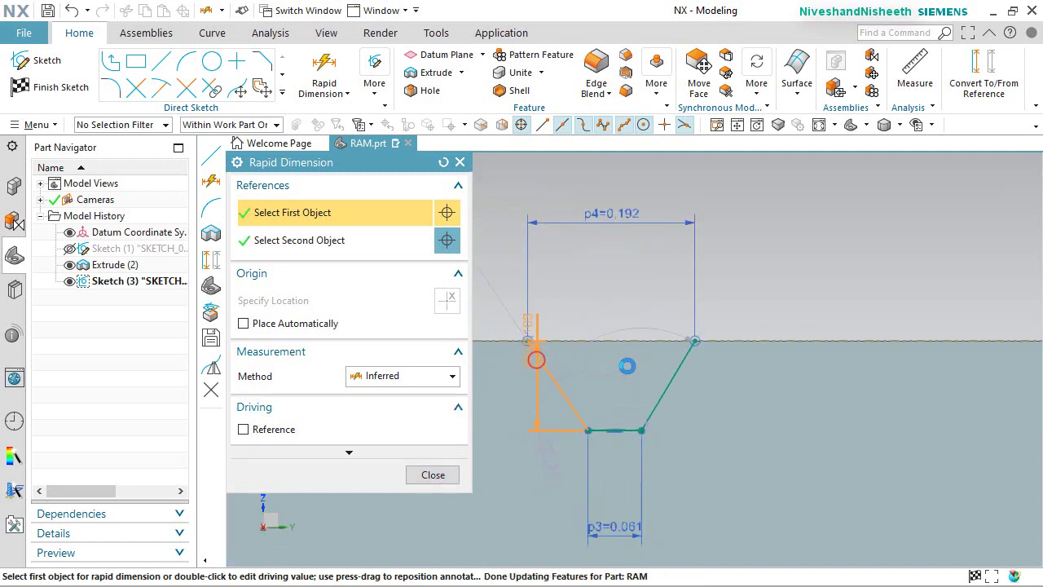
left_click(677, 347)
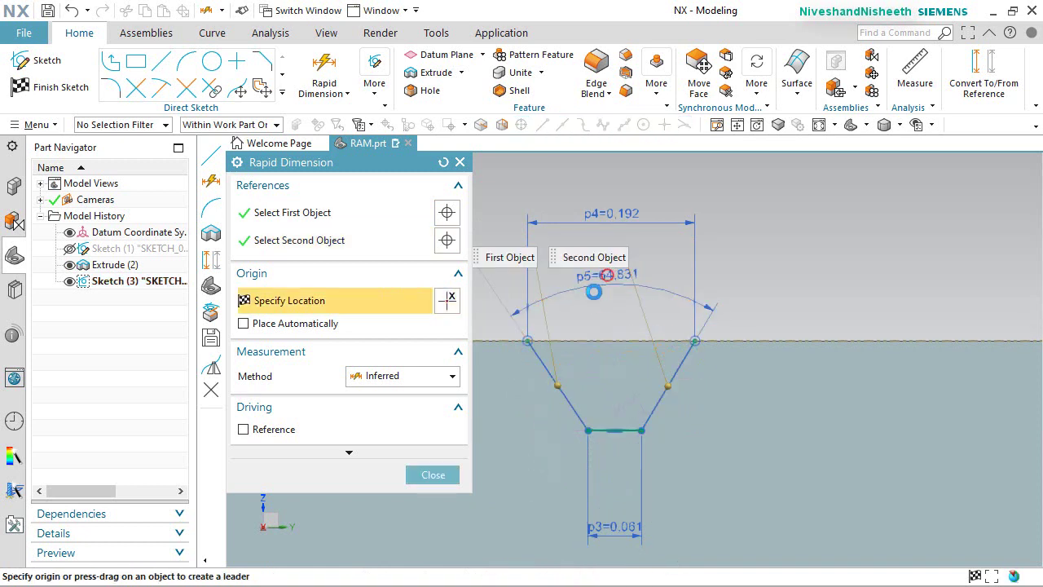
left_click(586, 309)
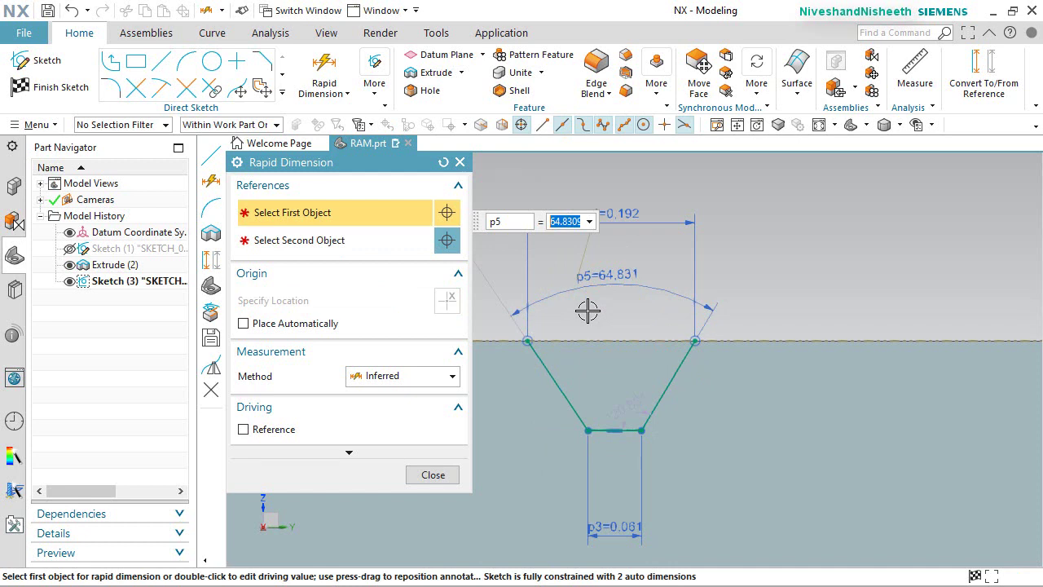
key("Return")
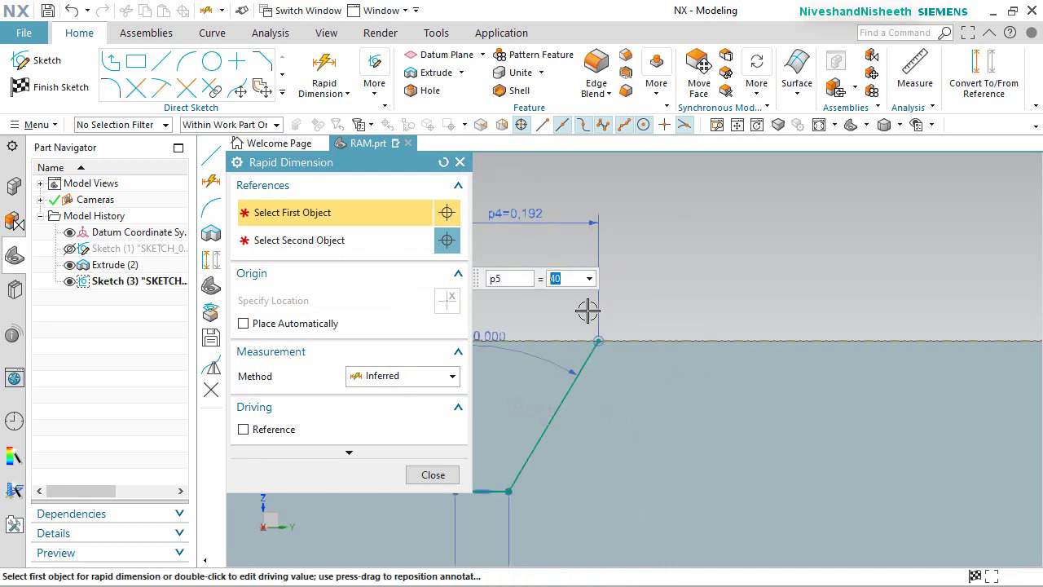
left_click(433, 474)
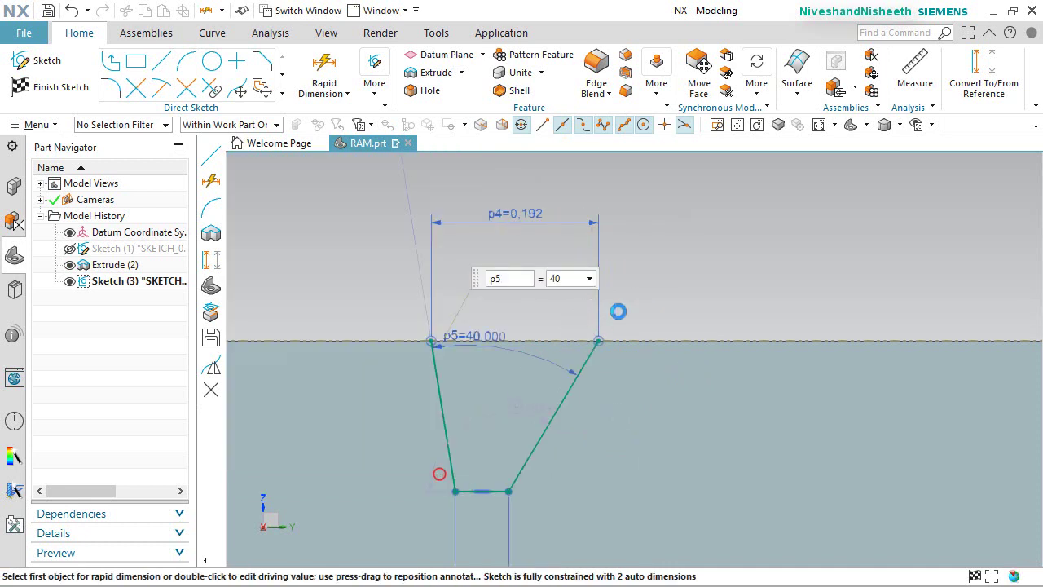
Draw a vertical line from the midpoint of the notch's bottom line to just above the block's upper edge.
scroll(656, 280, "down", 2)
scroll(577, 333, "up", 1)
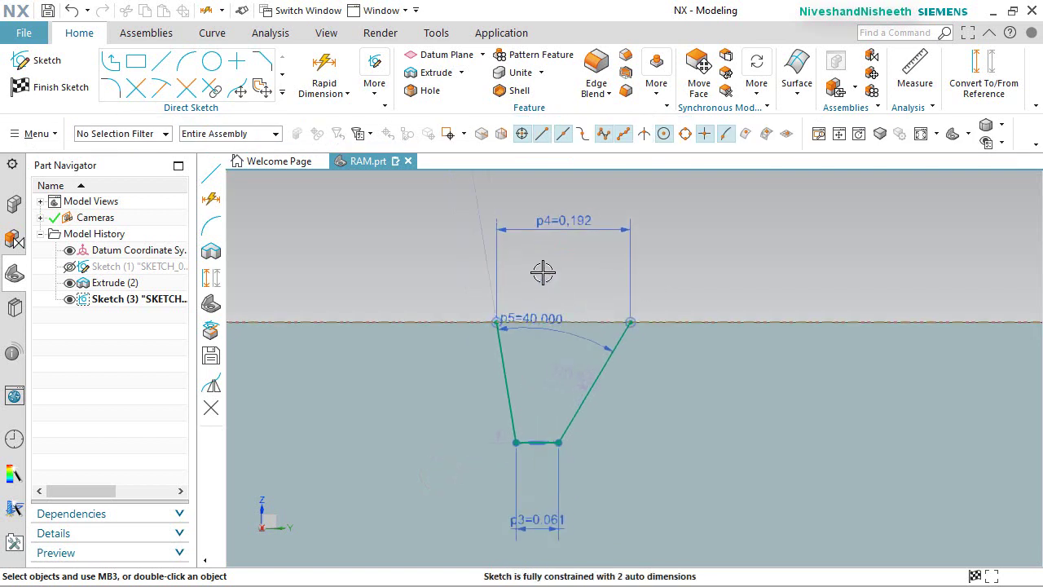
left_click(159, 64)
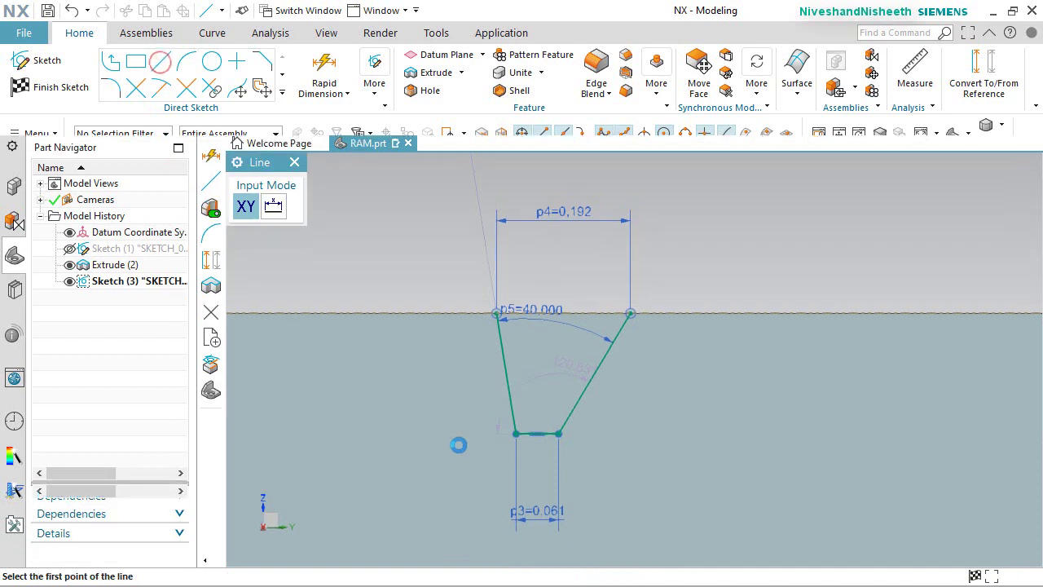
left_click(540, 433)
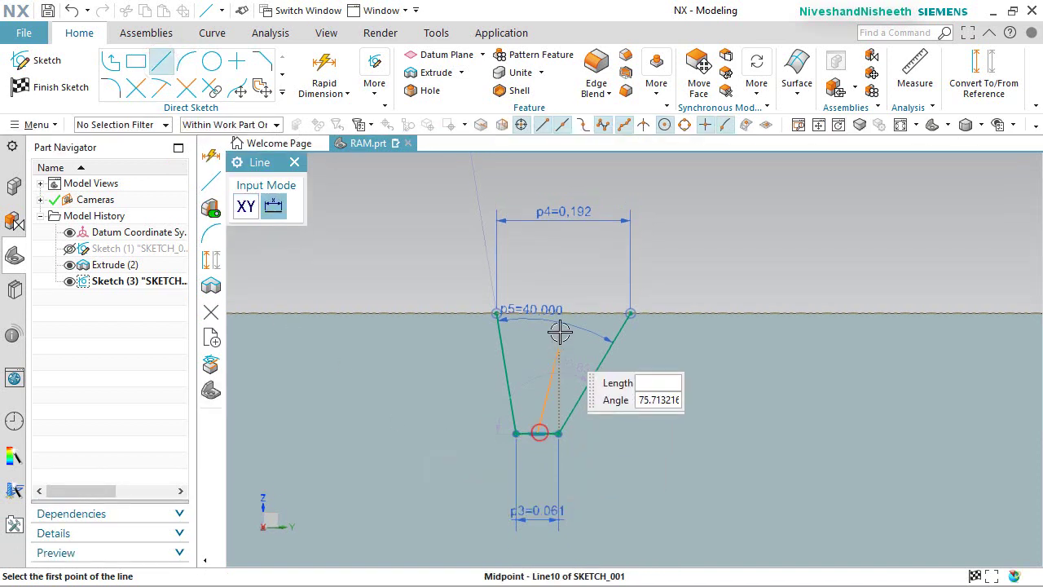
left_click(541, 276)
right_click(593, 256)
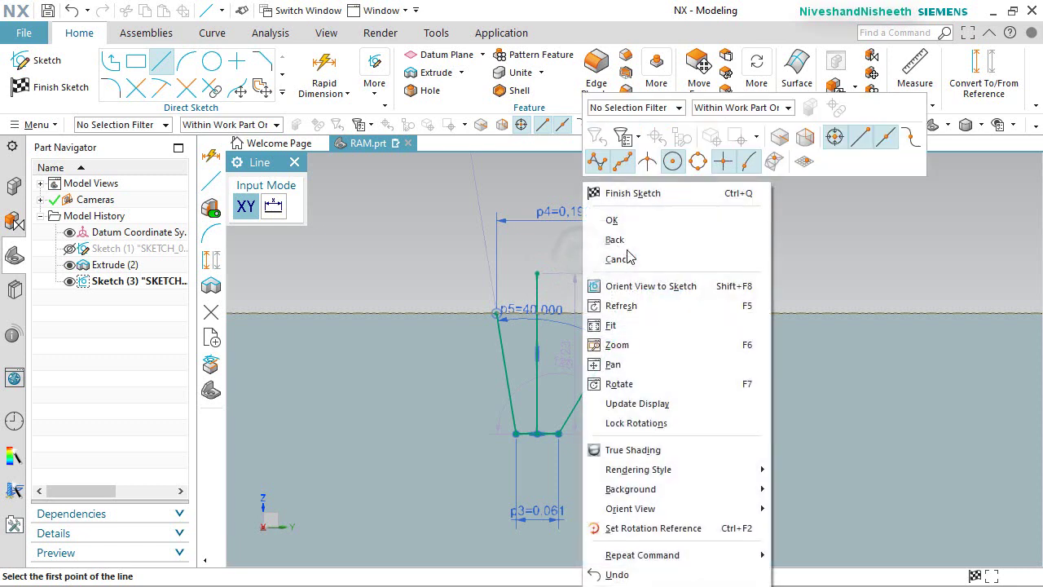
left_click(640, 221)
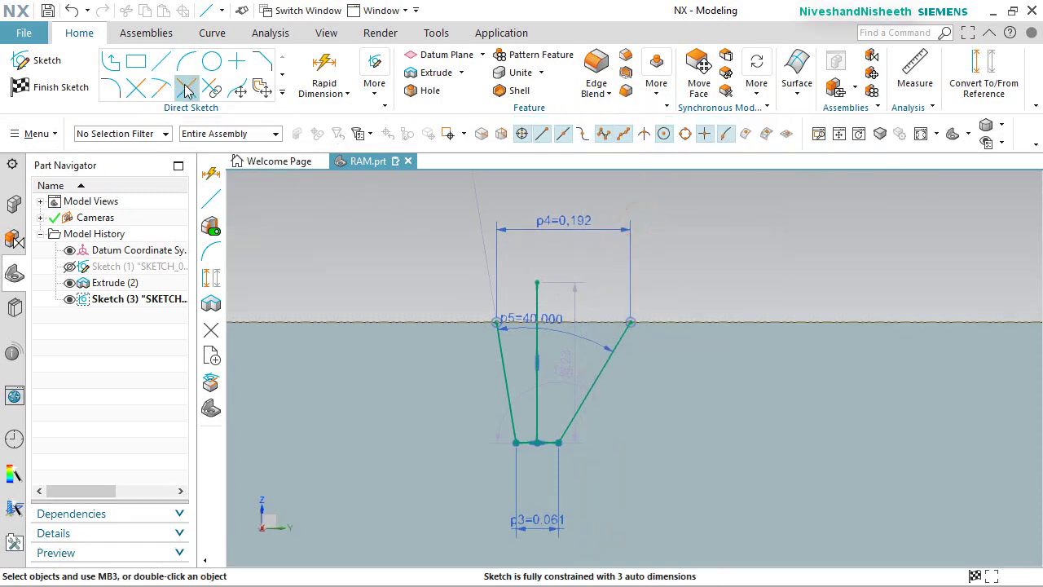
Trim off the part of the vertical middle line that extends above the block's upper edge.
left_click(136, 87)
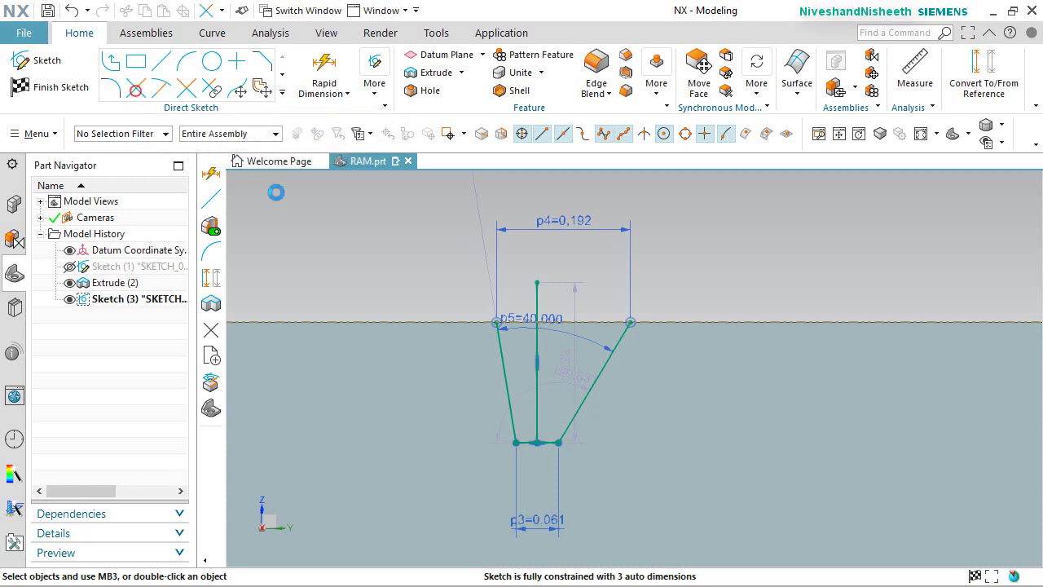
scroll(662, 379, "down", 1)
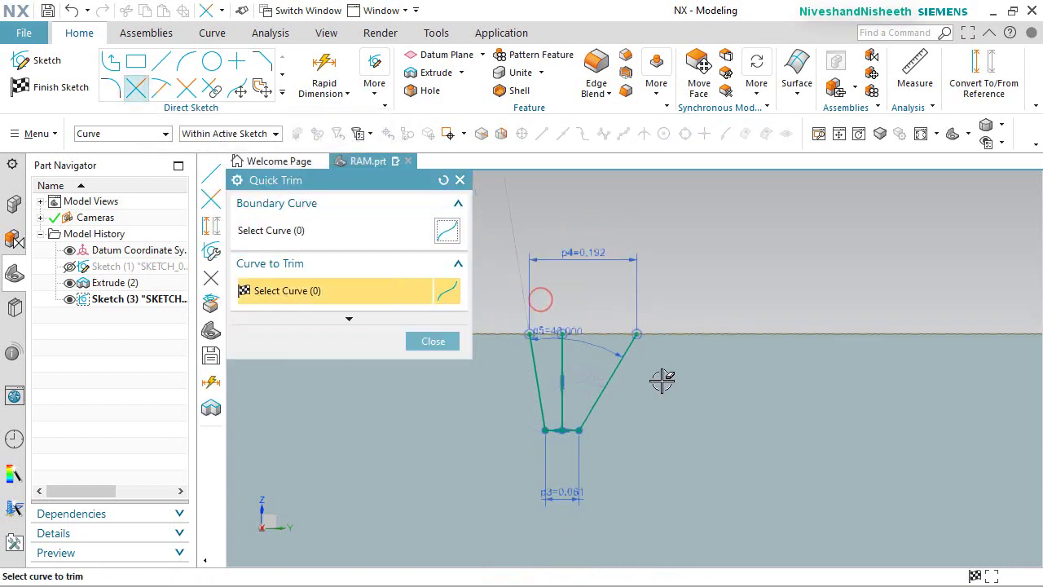
scroll(485, 367, "up", 2)
left_click(433, 340)
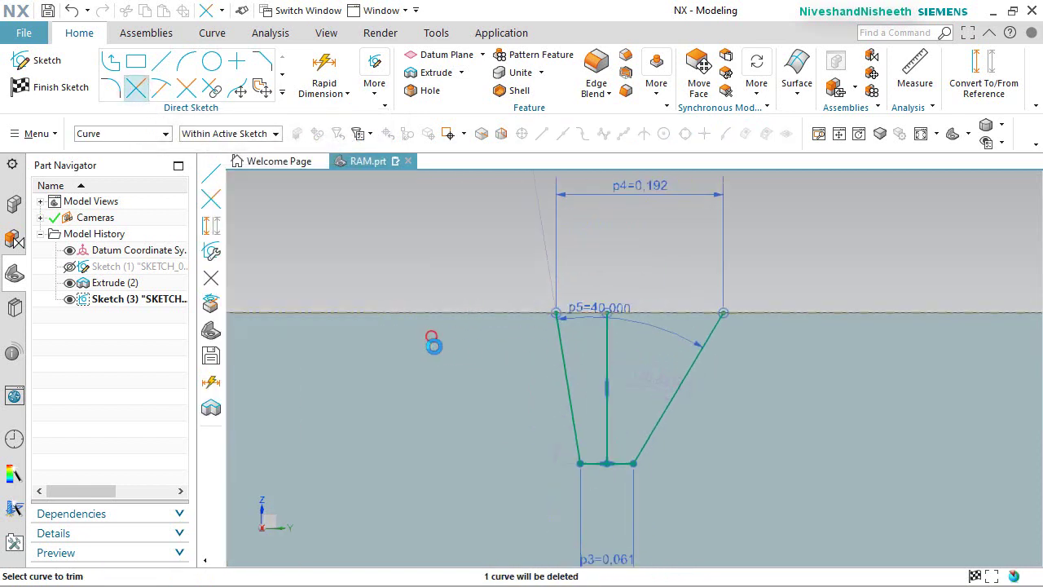
Make the notch's slanted sides symmetric about the vertical middle line, converting it to reference, and move the angle dimension above the block's upper edge.
left_click(376, 96)
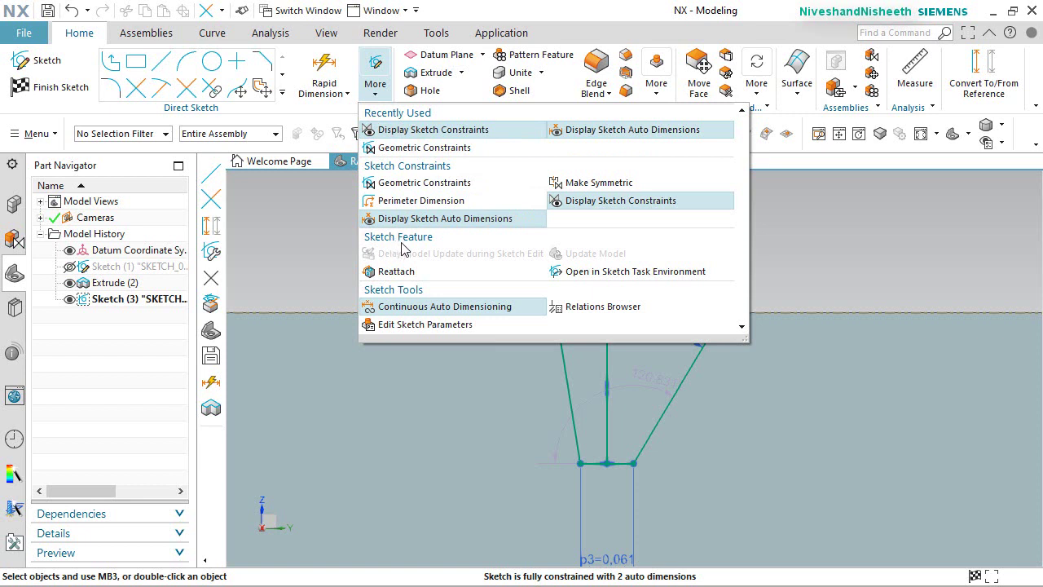
left_click(570, 183)
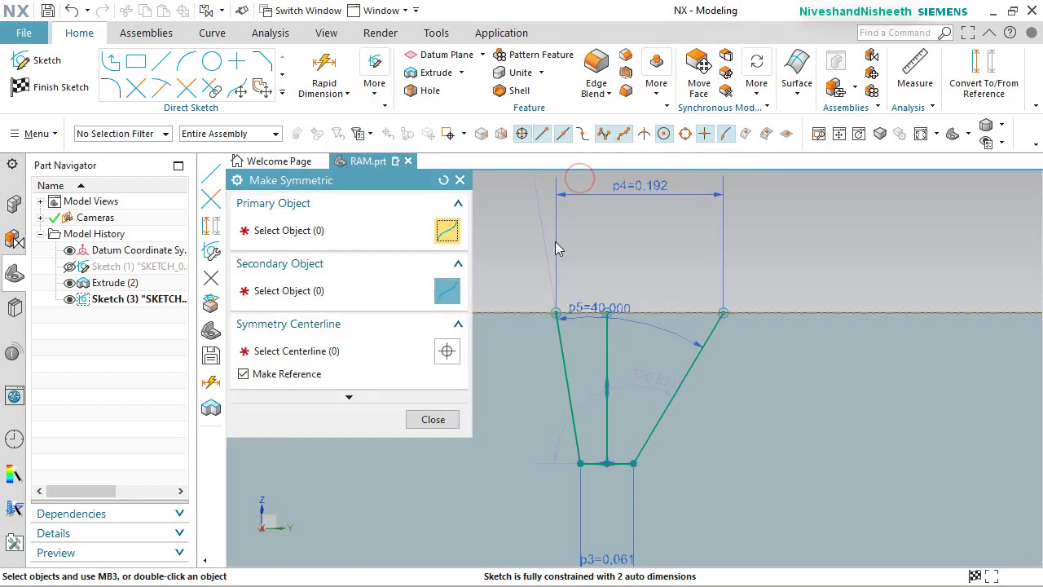
left_click(558, 344)
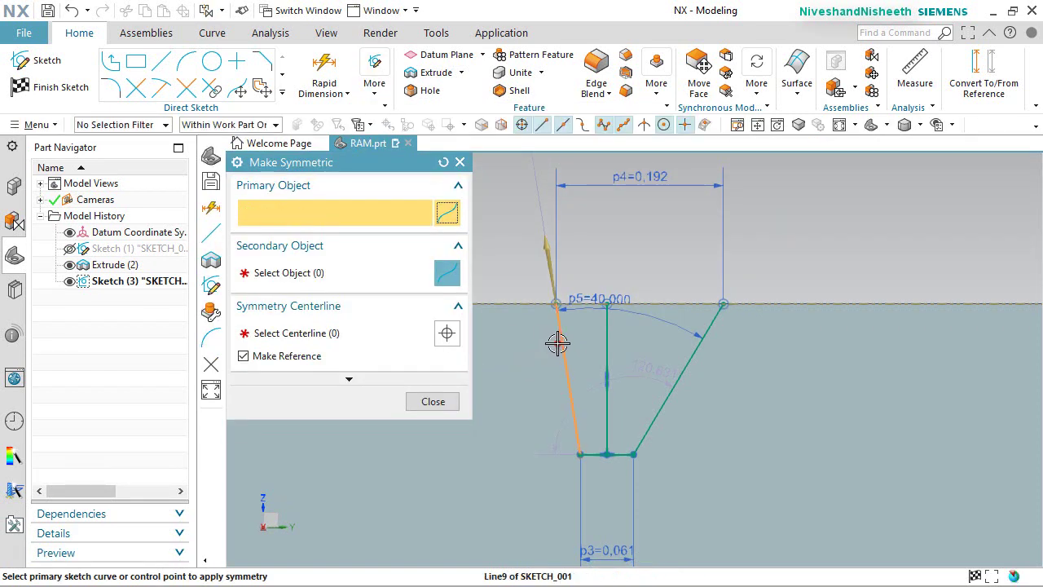
left_click(557, 344)
left_click(697, 342)
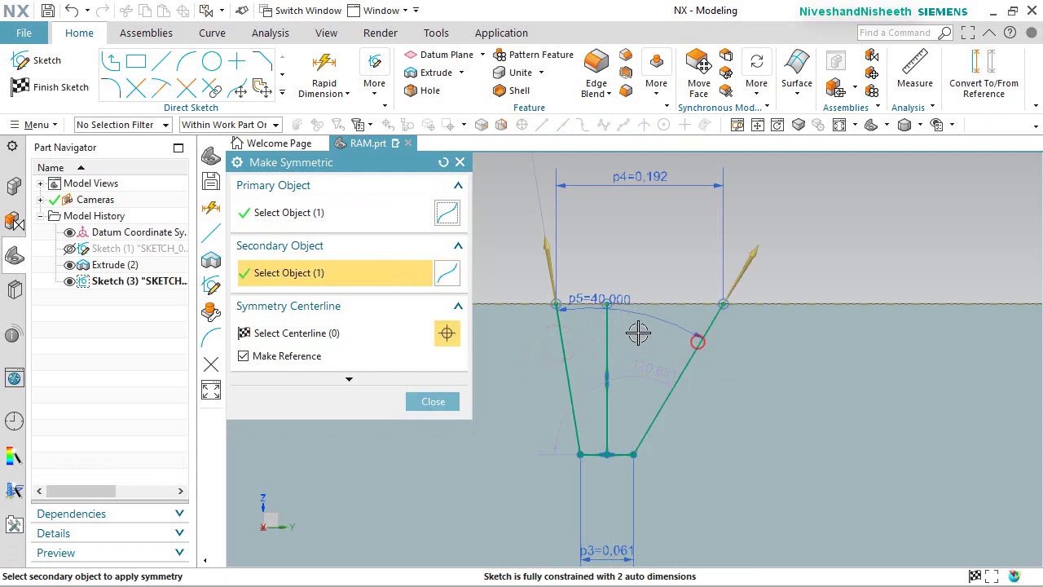
left_click(612, 330)
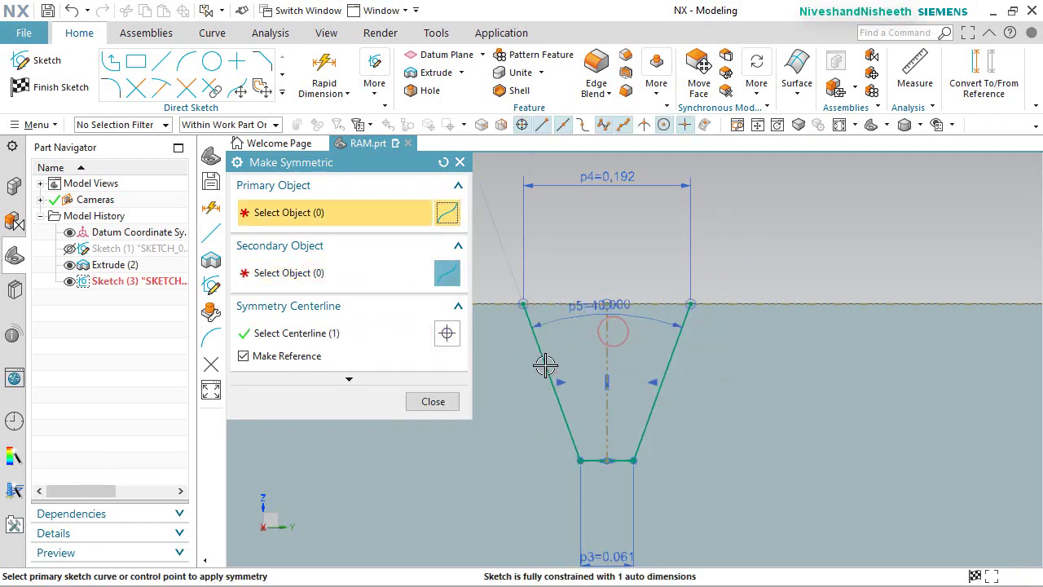
left_click(433, 402)
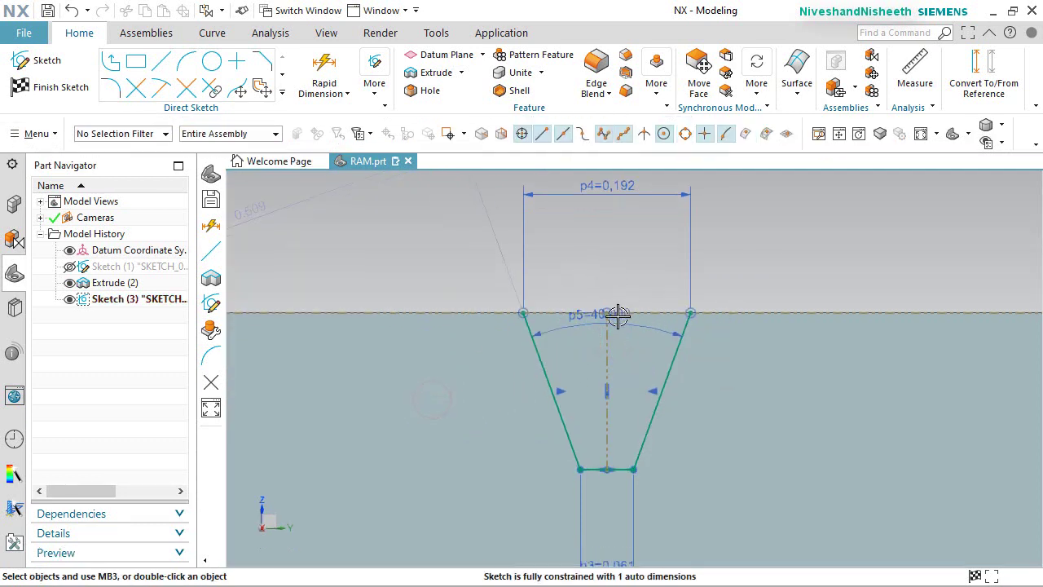
left_click_drag(618, 315, 624, 265)
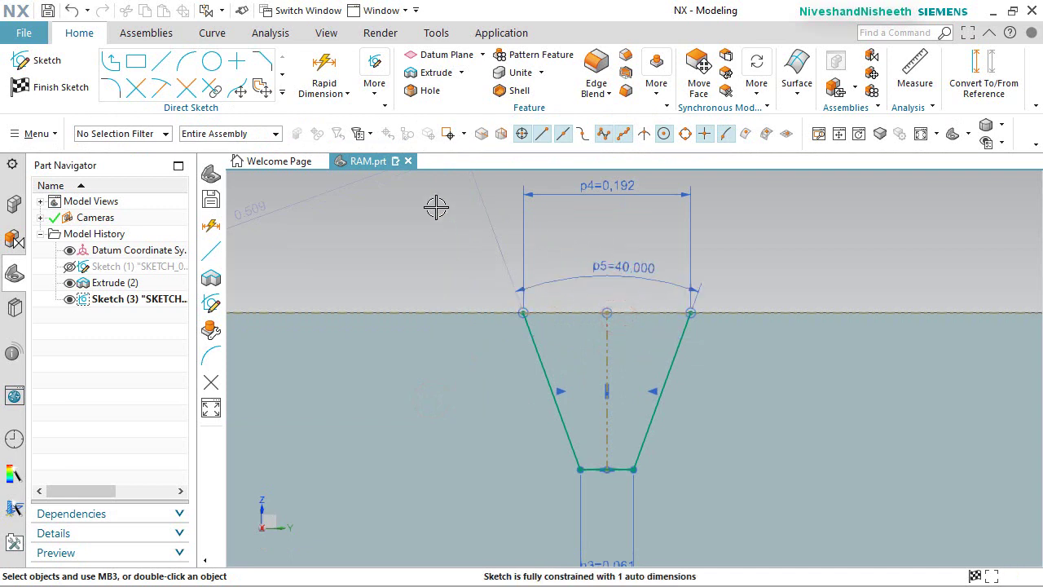
Close the notch profile with a horizontal line along the block's upper edge between the two slanted sides' upper endpoints.
left_click(163, 70)
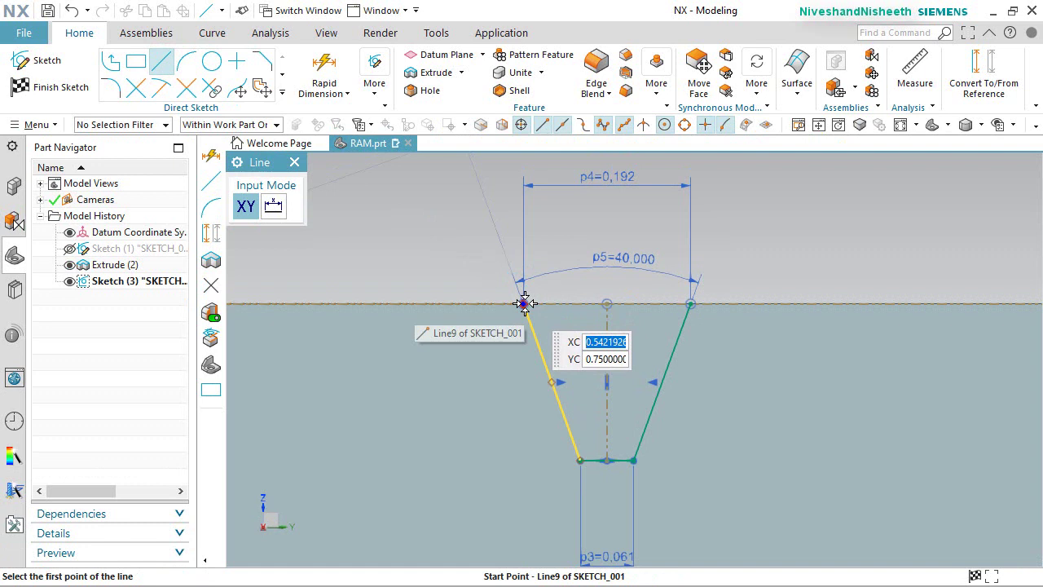
left_click(524, 304)
left_click(597, 309)
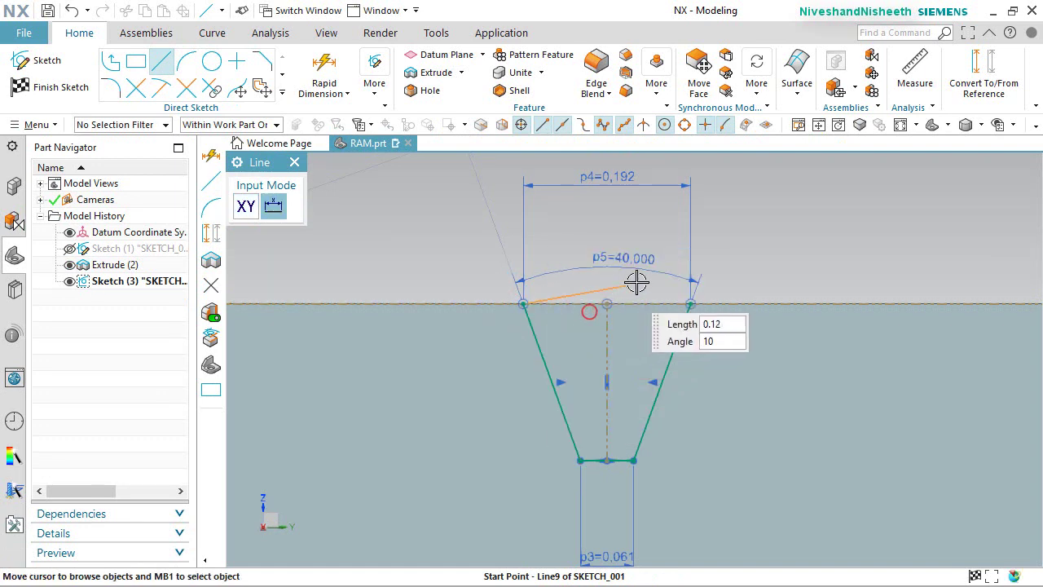
left_click(691, 301)
left_click(769, 312)
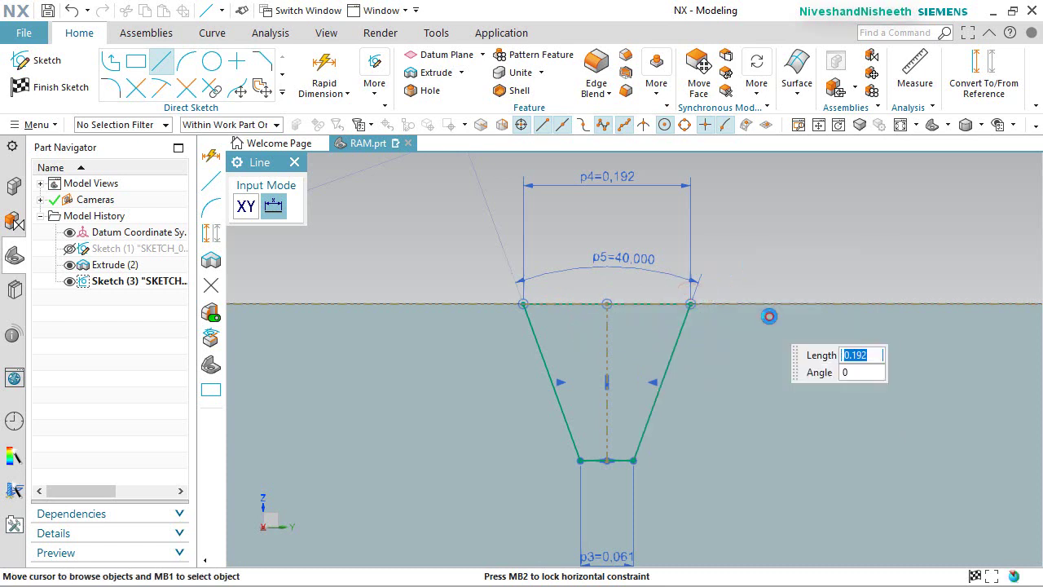
Dimension the horizontal distance from the block's vertical end edge to the notch's nearest upper corner and set it to 0.937 in.
scroll(717, 285, "down", 4)
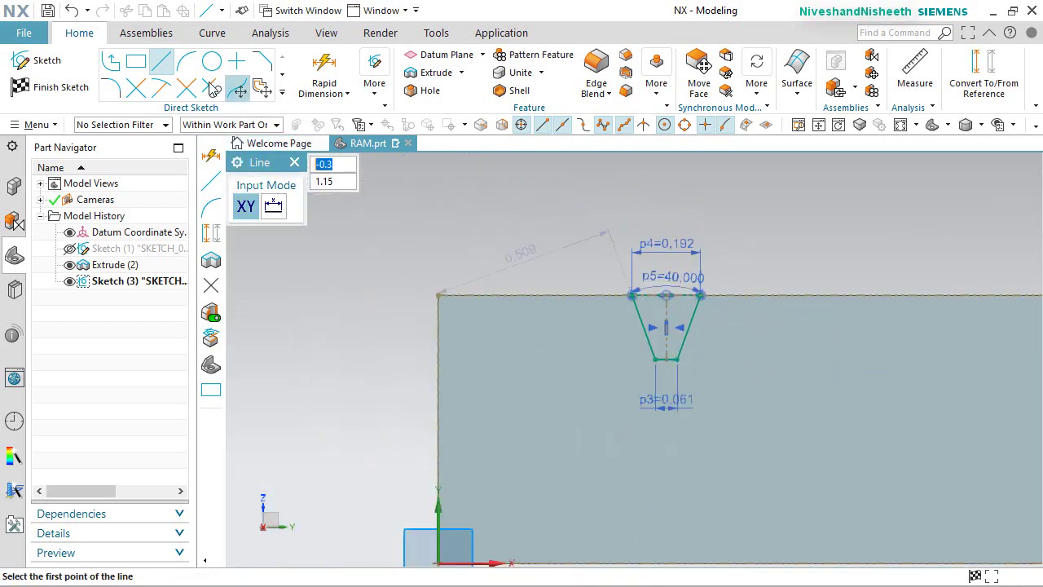
left_click(320, 72)
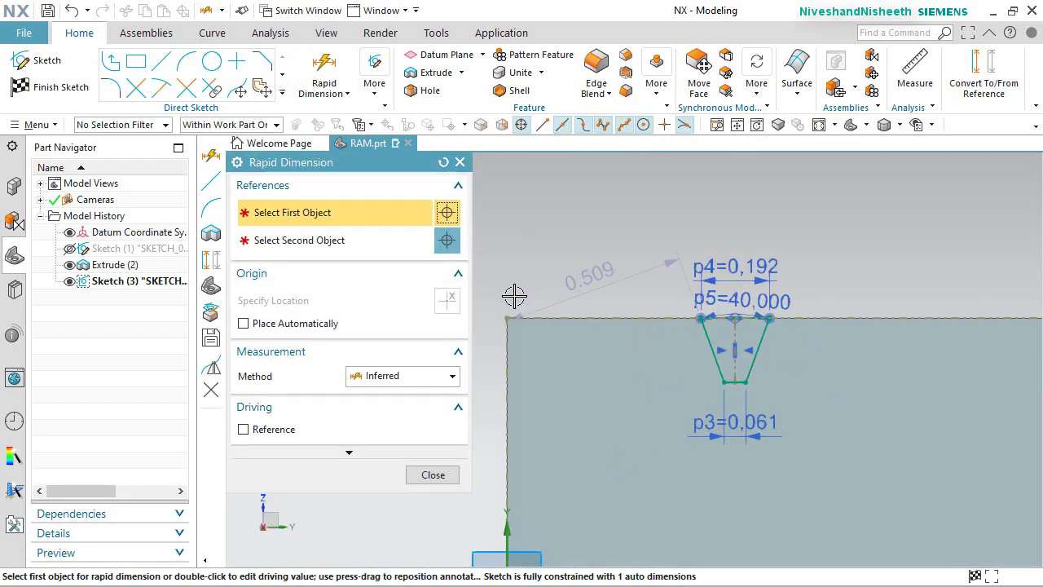
left_click(506, 312)
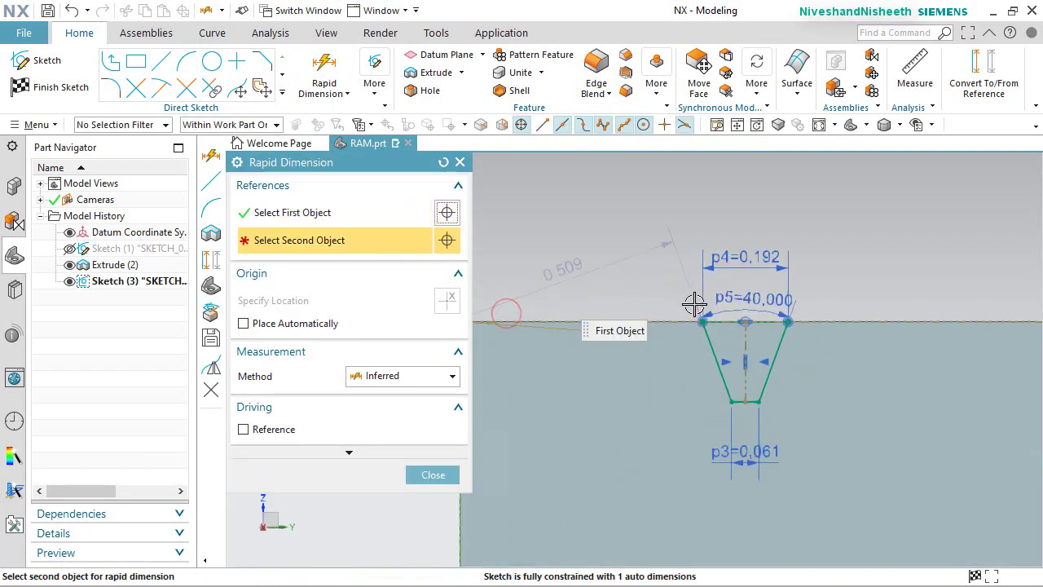
left_click(698, 322)
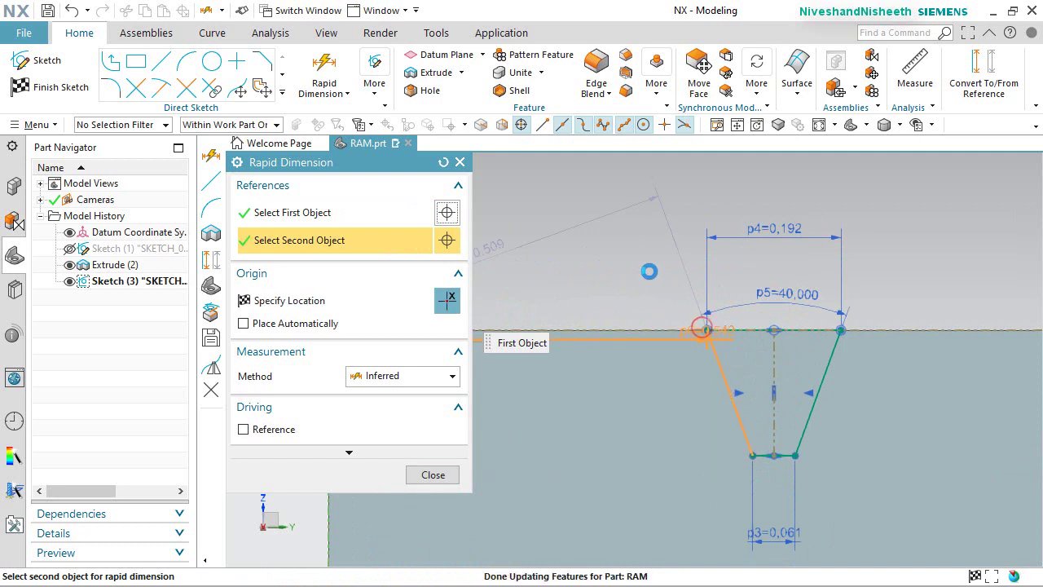
scroll(649, 271, "down", 1)
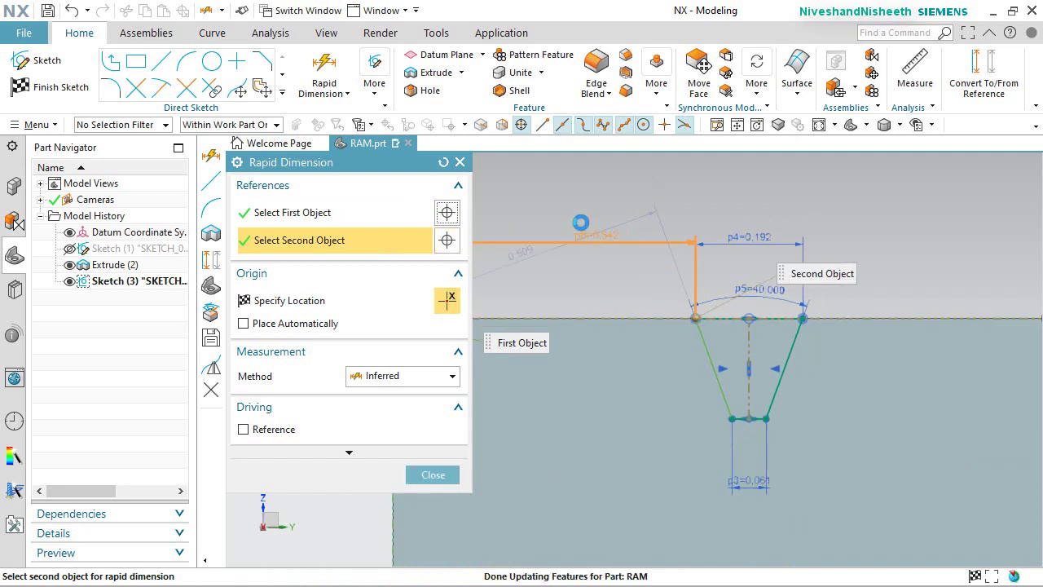
left_click(564, 211)
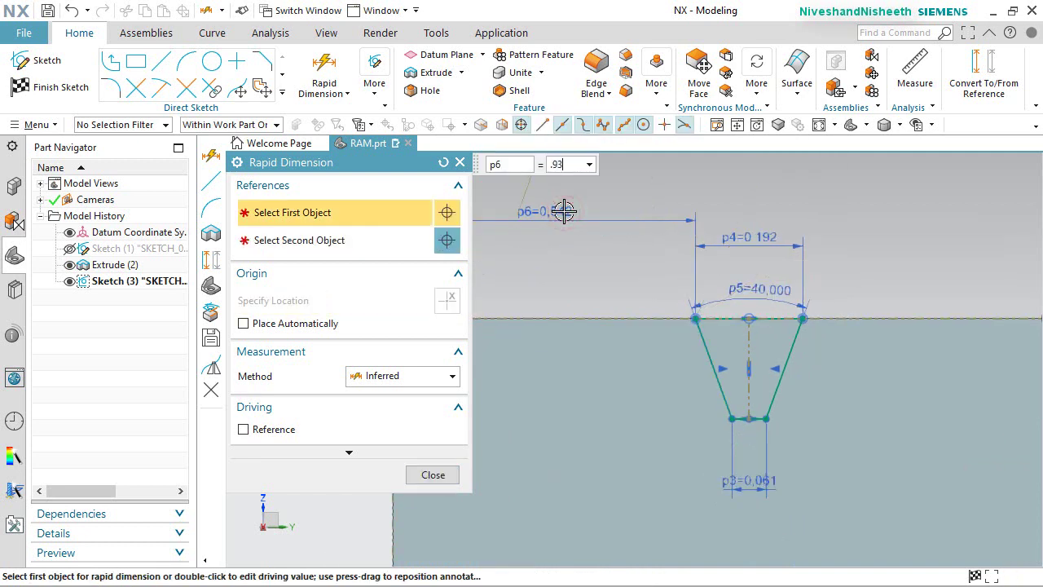
key("Return")
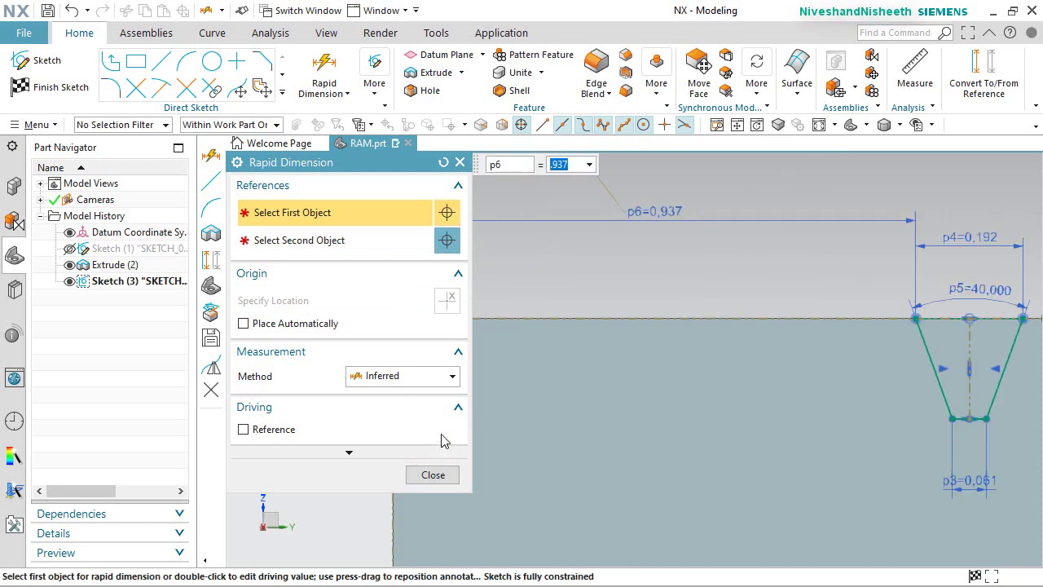
left_click(433, 475)
Check the dimensioned notch profile on the block and finish the sketch.
scroll(332, 408, "down", 3)
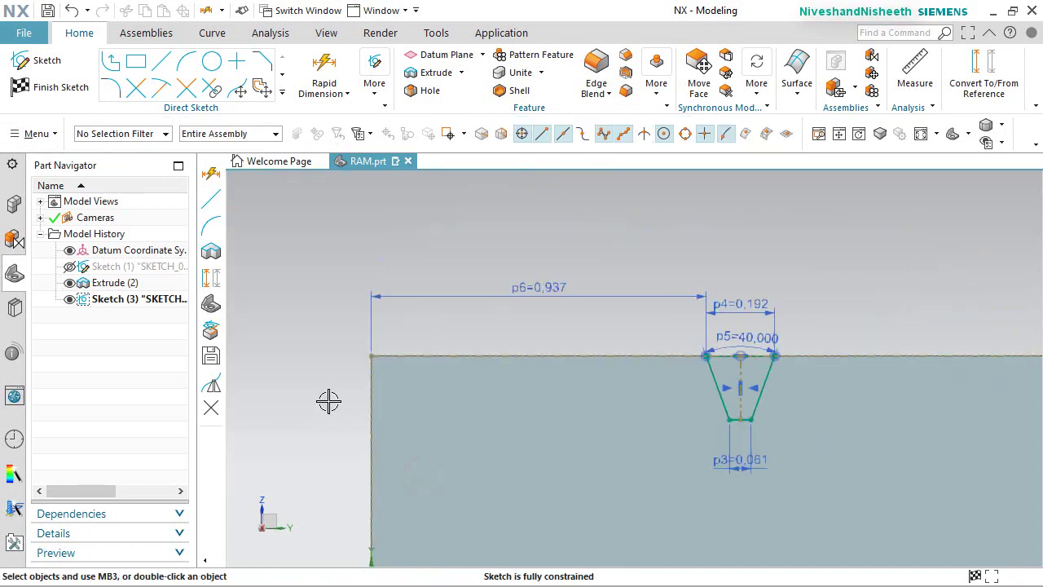
scroll(765, 427, "up", 1)
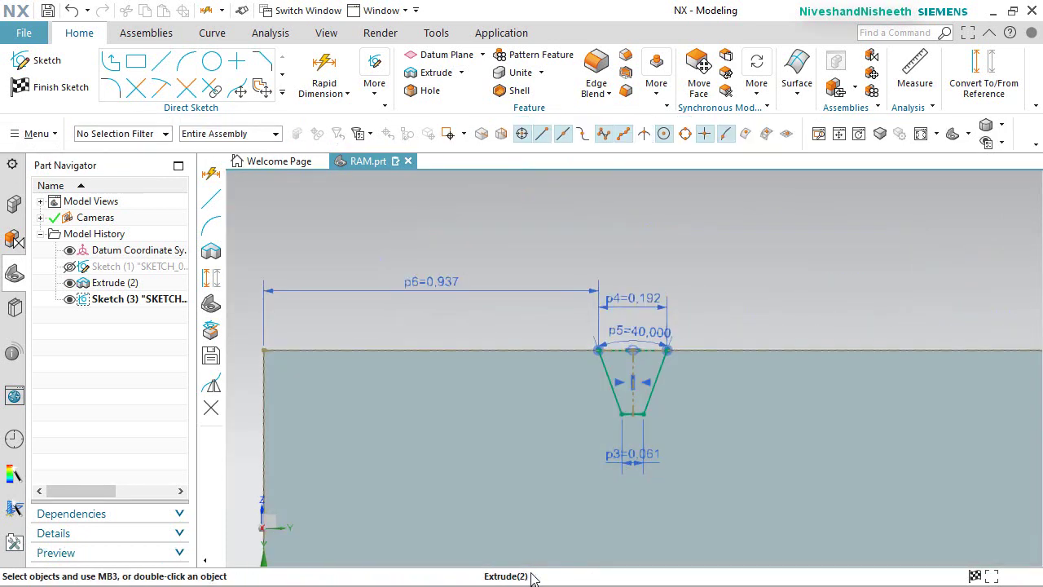
mouse_move(557, 314)
middle_mouse_down()
mouse_move(552, 396)
mouse_move(585, 416)
mouse_move(570, 403)
middle_mouse_up()
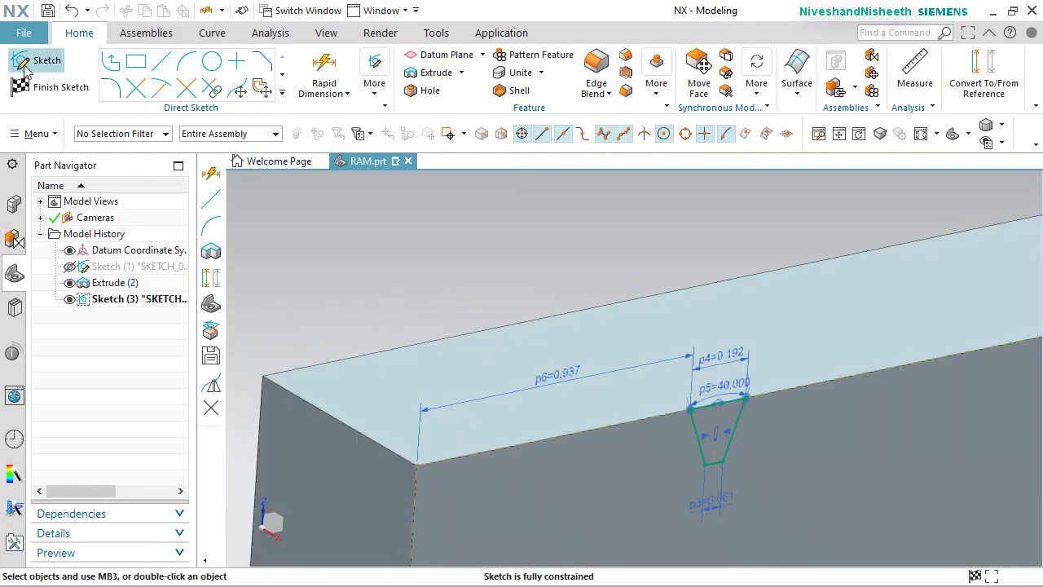
left_click(23, 84)
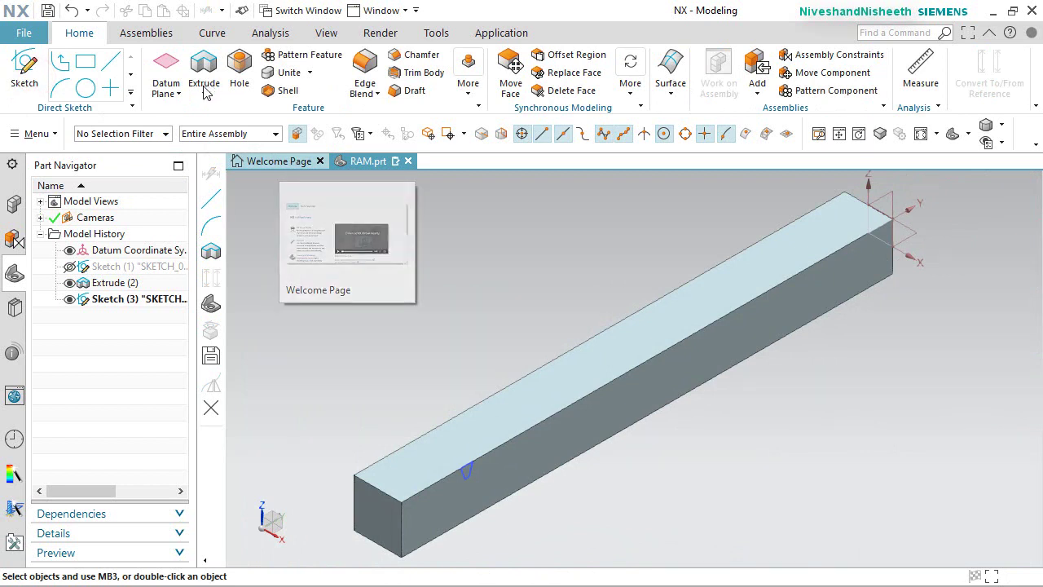
Extrude the notch sketch in the reversed direction with a Through All end limit and Subtract it from the block.
scroll(461, 469, "up", 3)
scroll(461, 468, "up", 2)
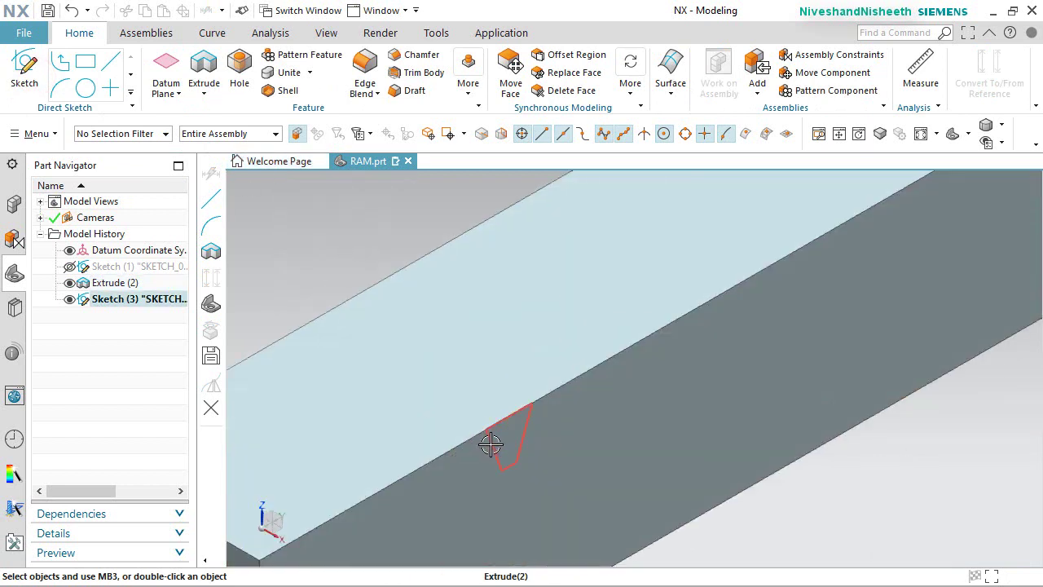
left_click(490, 444)
left_click(204, 65)
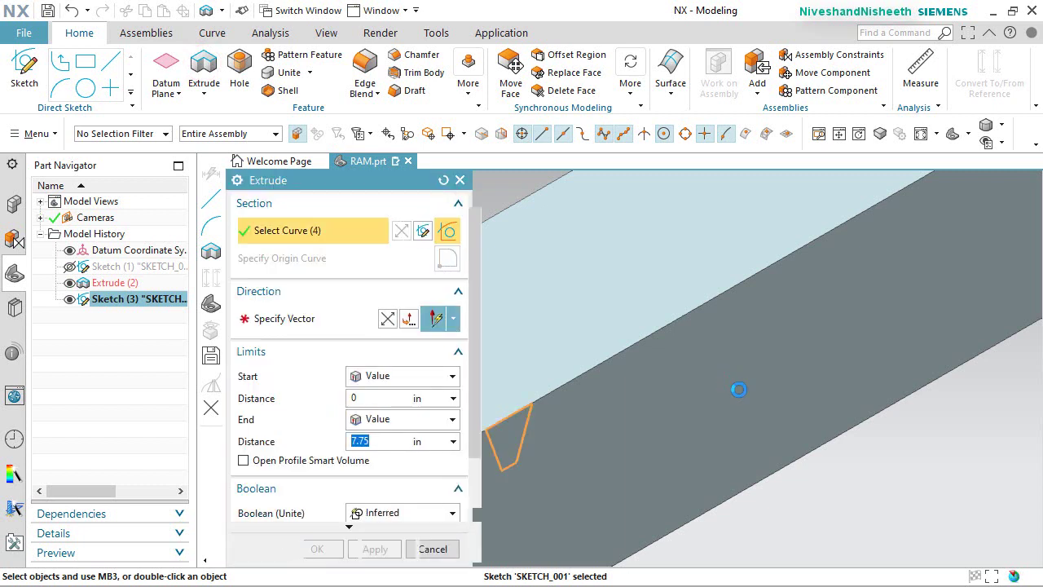
left_click(388, 319)
left_click(453, 419)
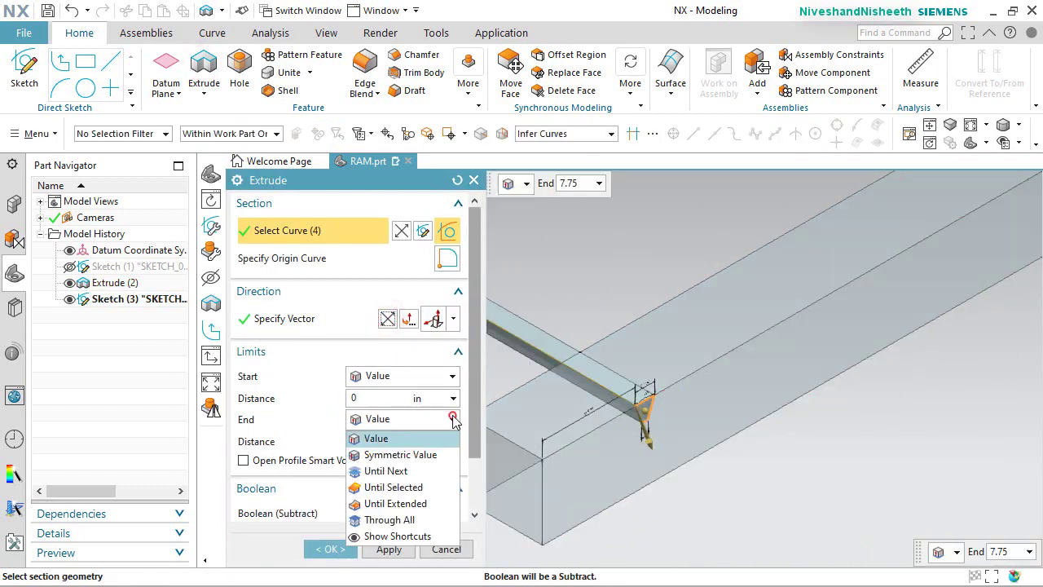
left_click(418, 520)
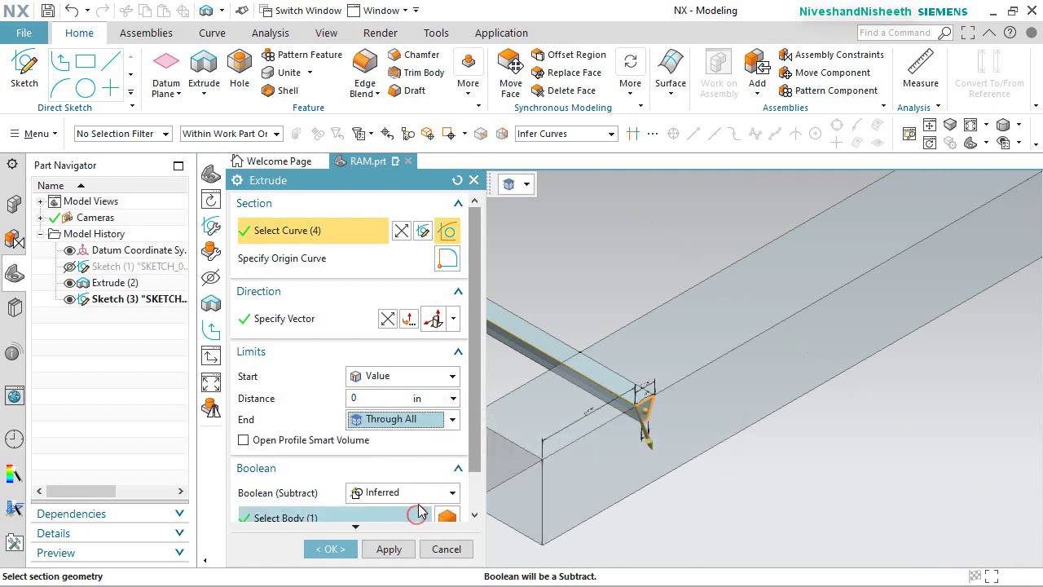
scroll(474, 429, "down", 1)
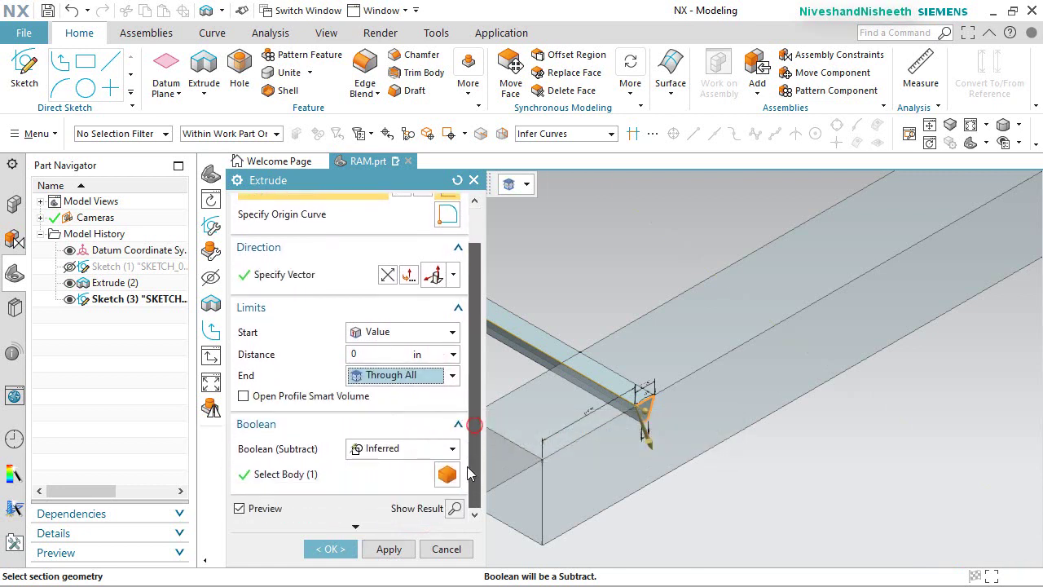
left_click(453, 448)
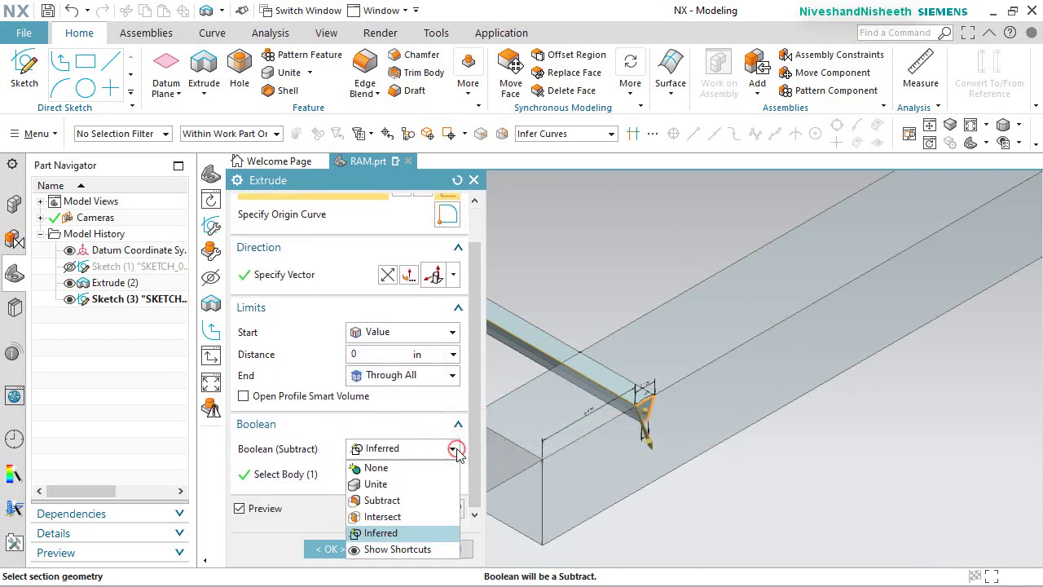
left_click(377, 500)
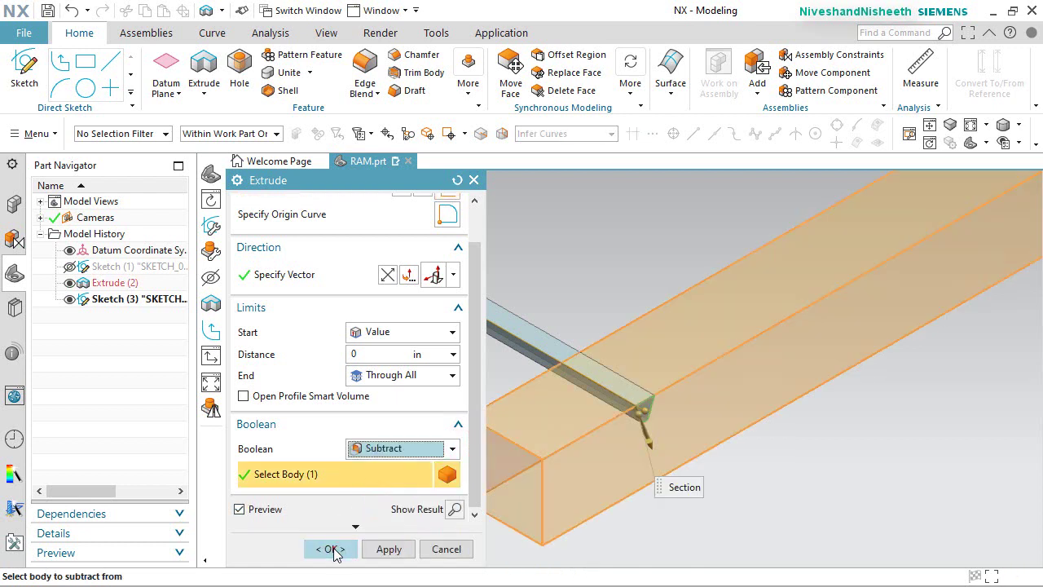
left_click(331, 548)
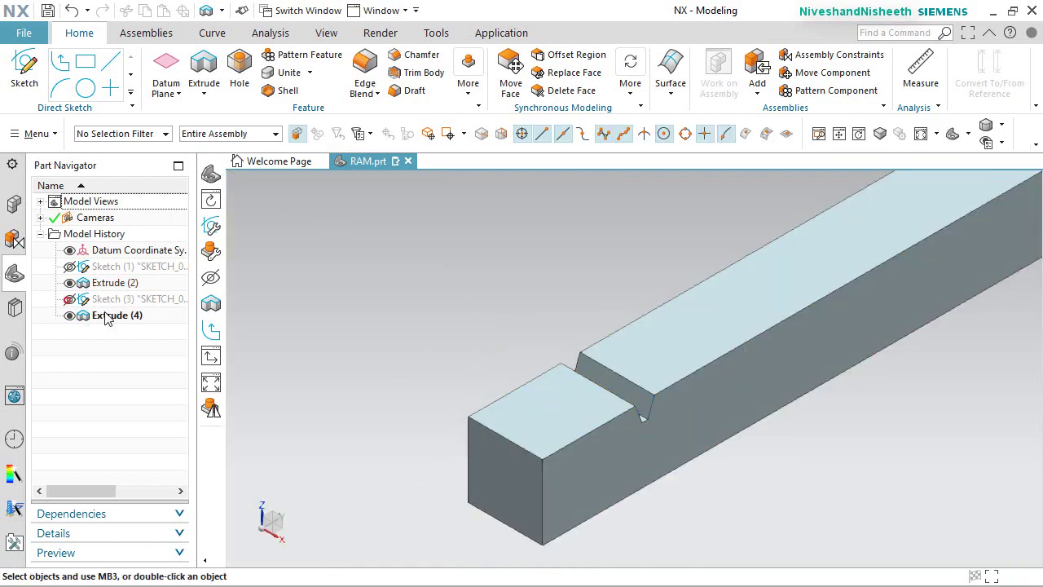
Turn on true shading for the notched block and return to the standard 3D view.
scroll(629, 399, "up", 5)
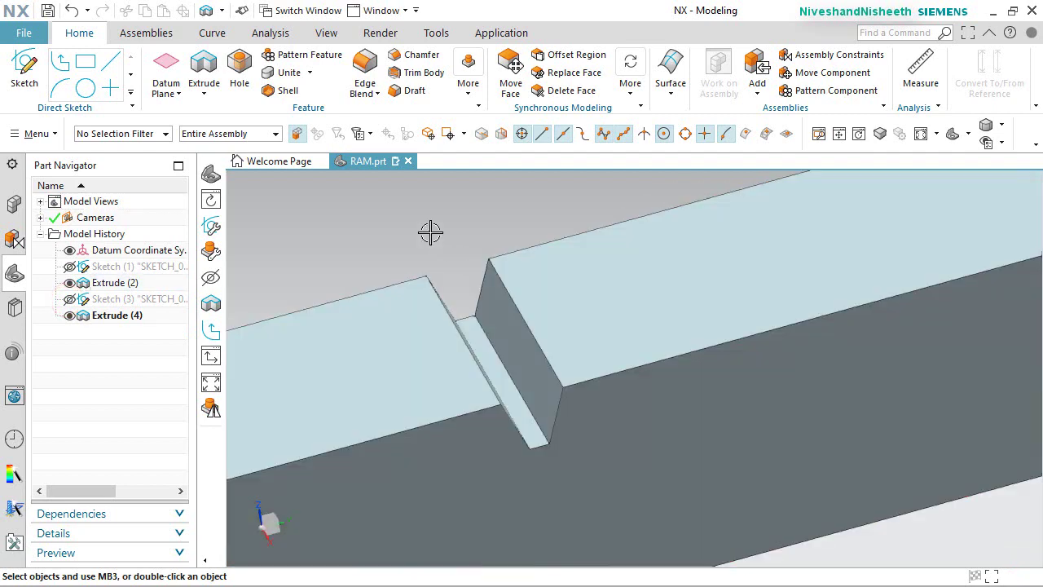
scroll(431, 233, "down", 5)
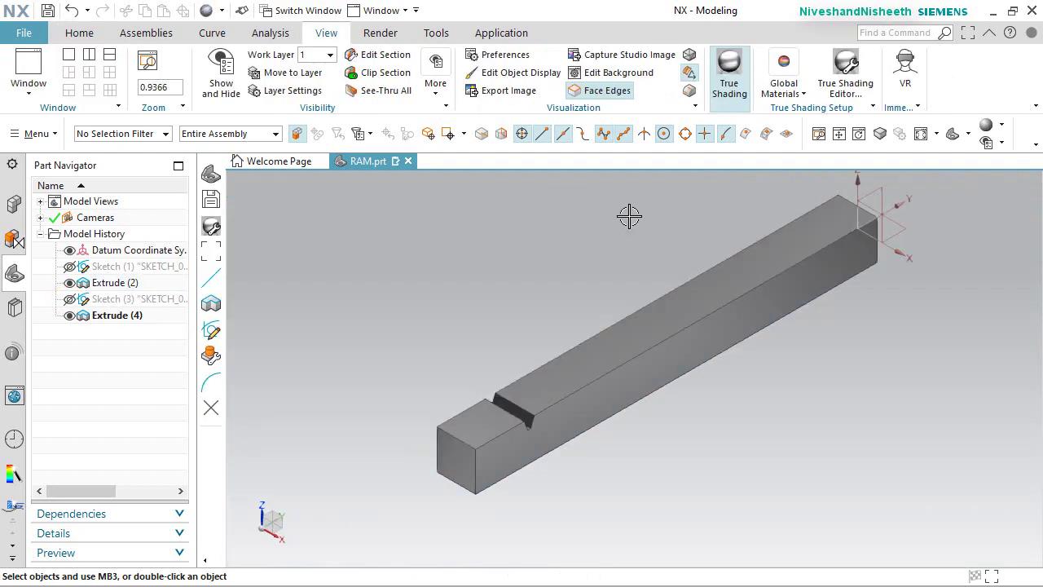
middle_click_drag(682, 363, 667, 469)
key("Home")
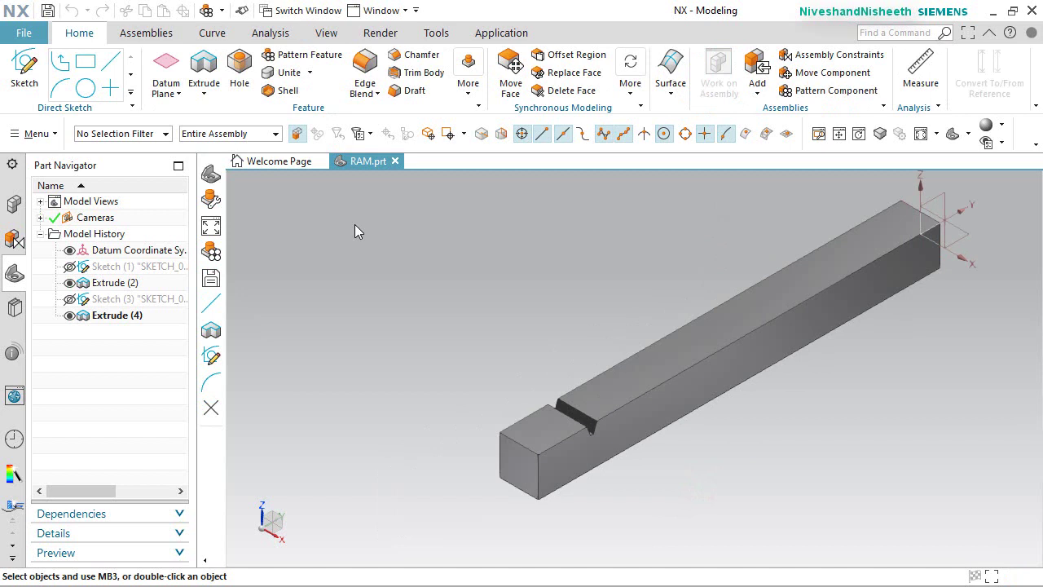
Pattern the notch cut linearly along the block's long edge toward its far end, with a count of 23 and 0.262 in pitch.
left_click(302, 55)
left_click(568, 408)
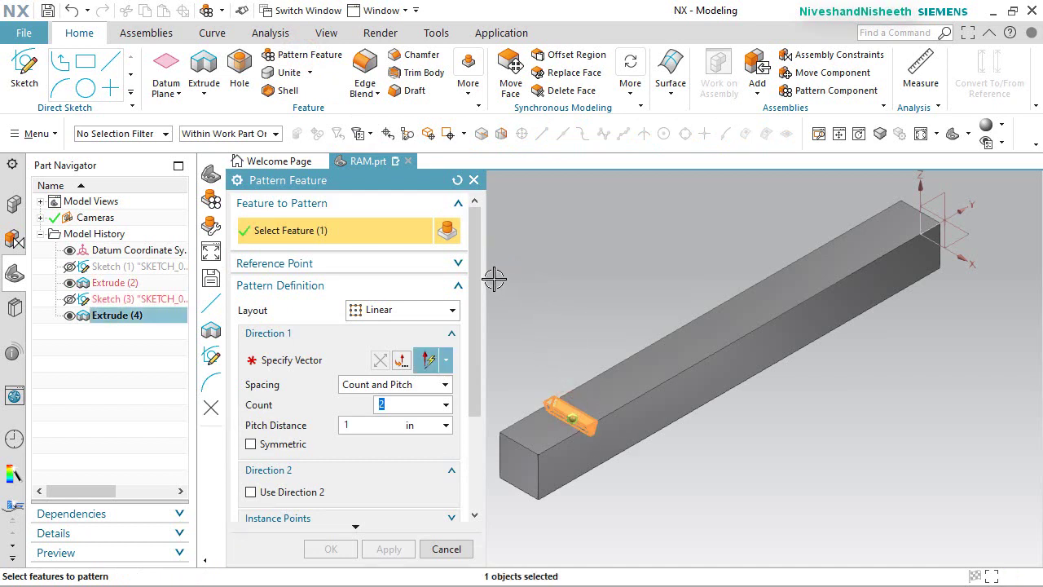
left_click(285, 359)
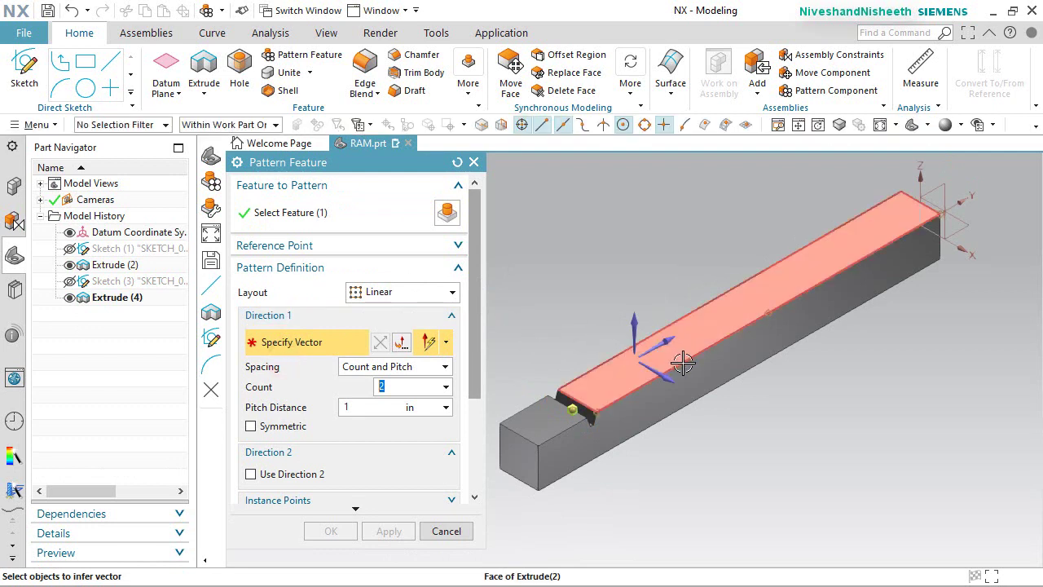
mouse_move(683, 366)
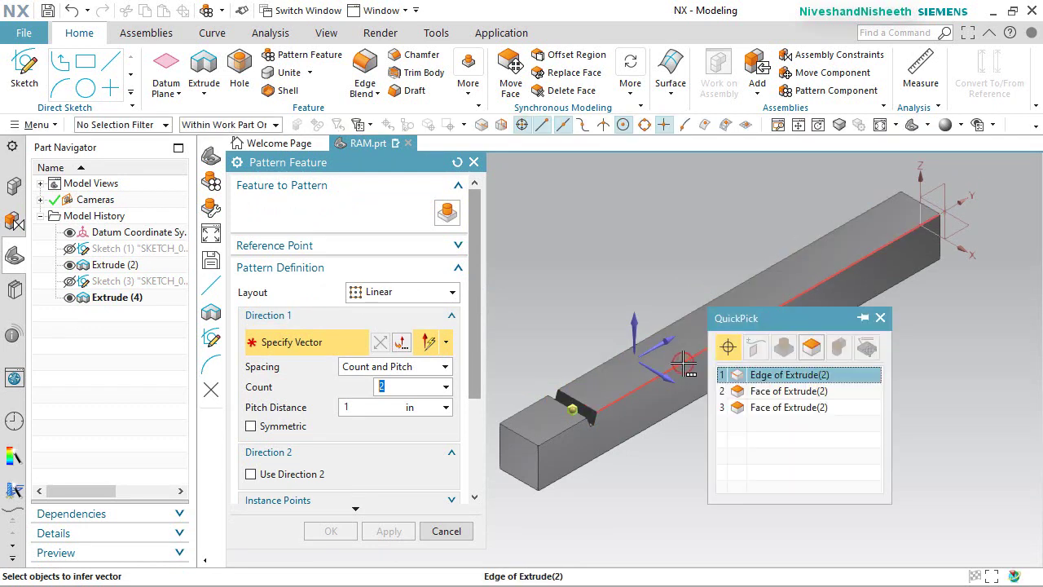
left_click(798, 372)
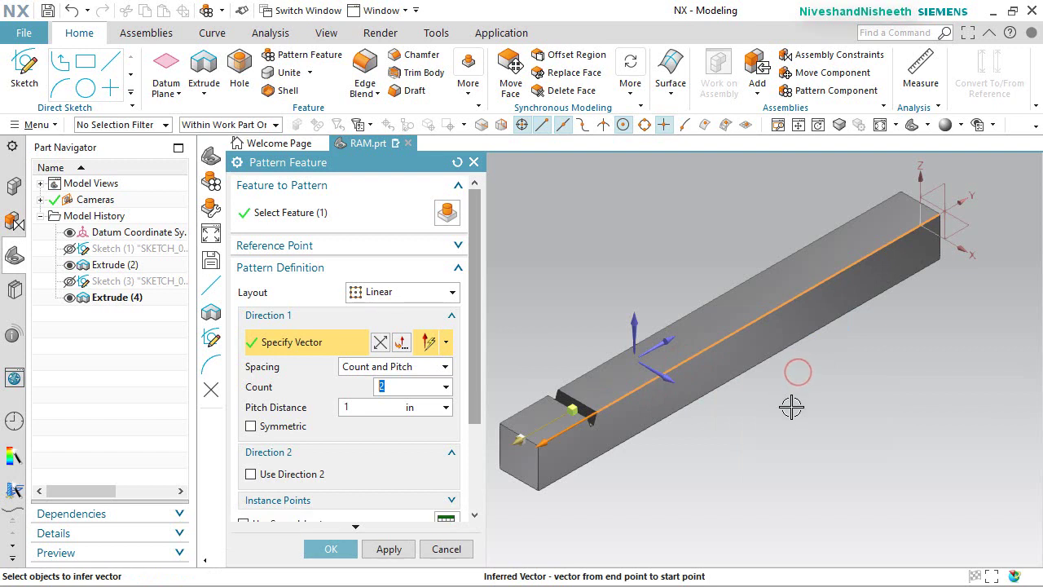
left_click(380, 343)
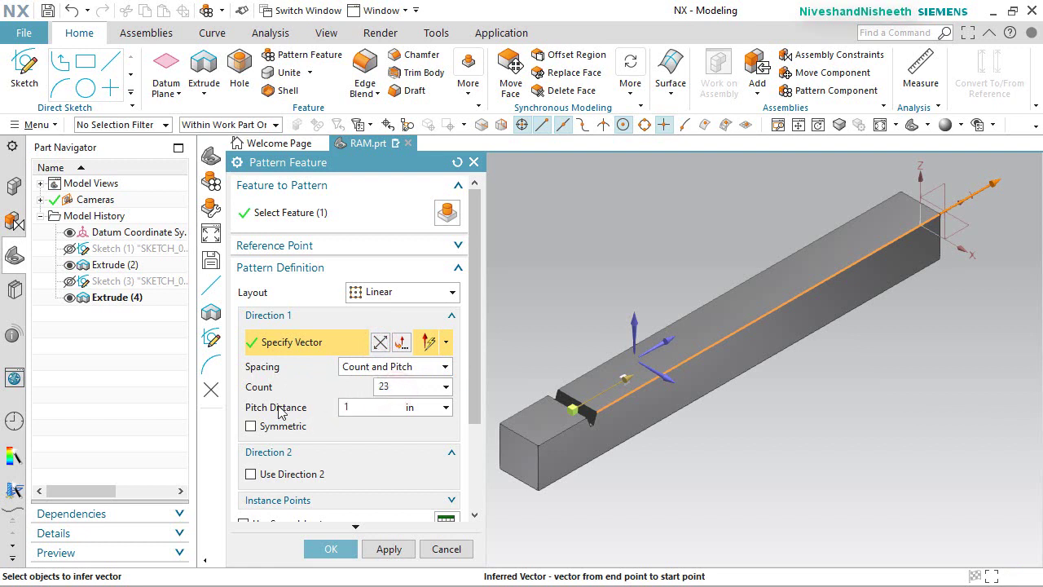
double_click(351, 411)
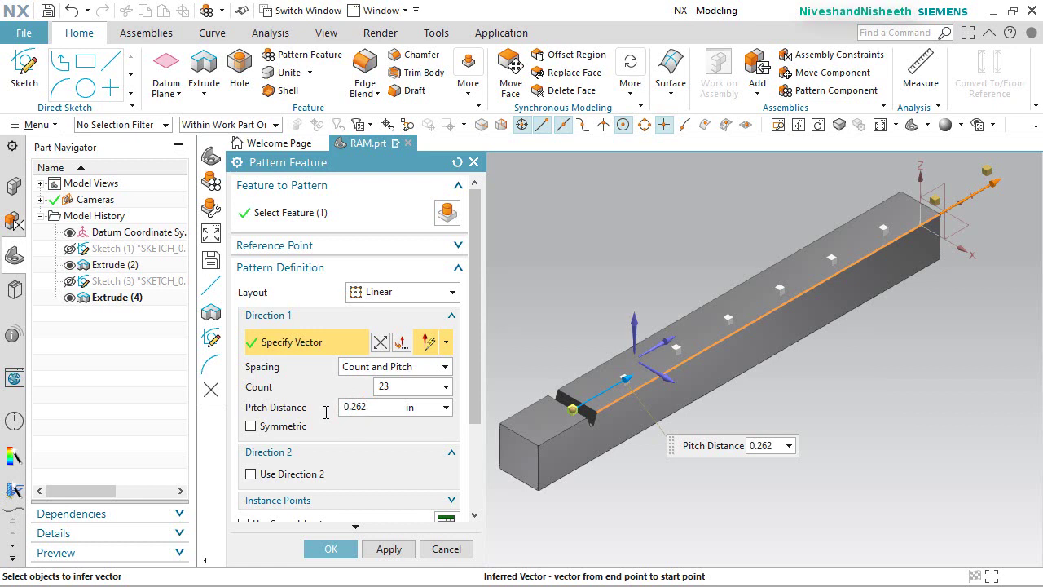
left_click(331, 550)
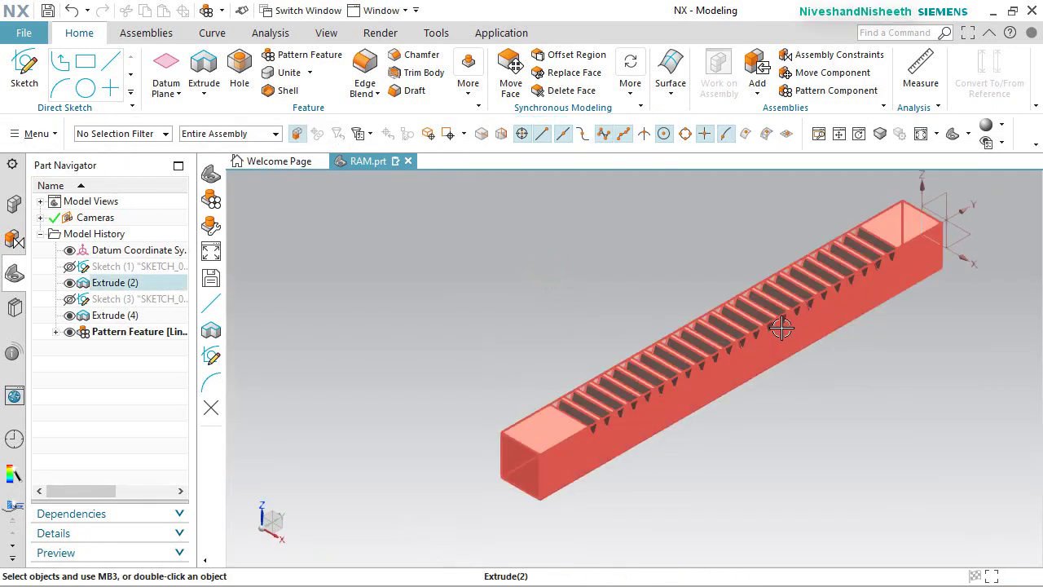
Inspect the patterned teeth from the other end, restore the standard 3D view and save the part.
middle_click_drag(781, 327, 717, 401)
right_click(615, 430)
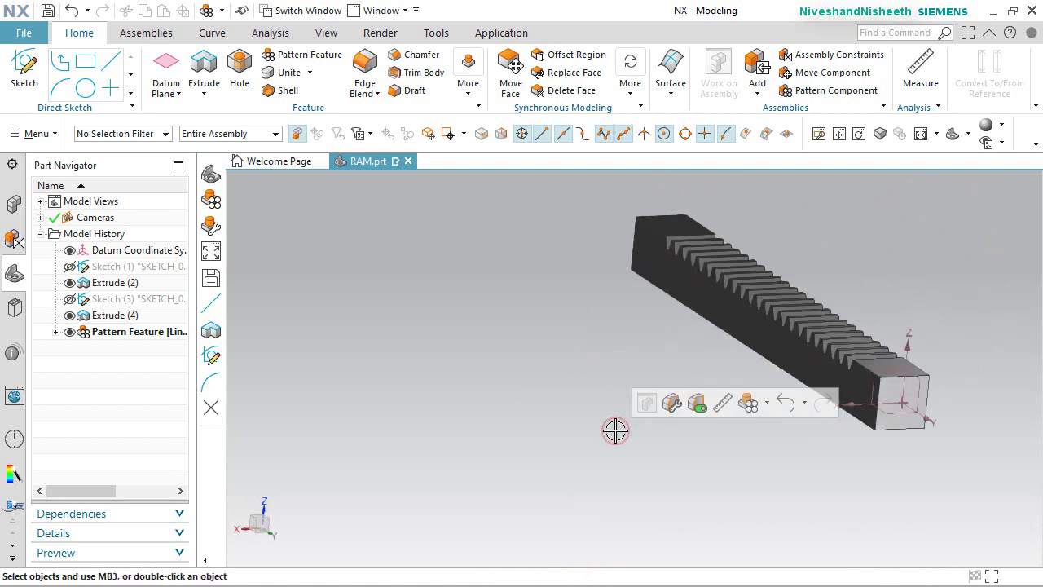
key("Home")
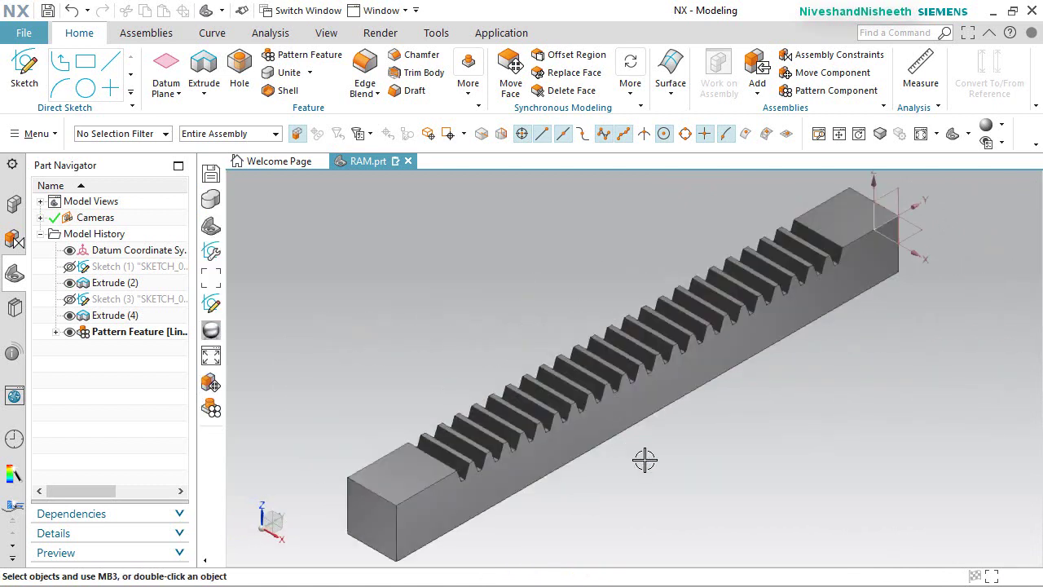
key("ctrl+s")
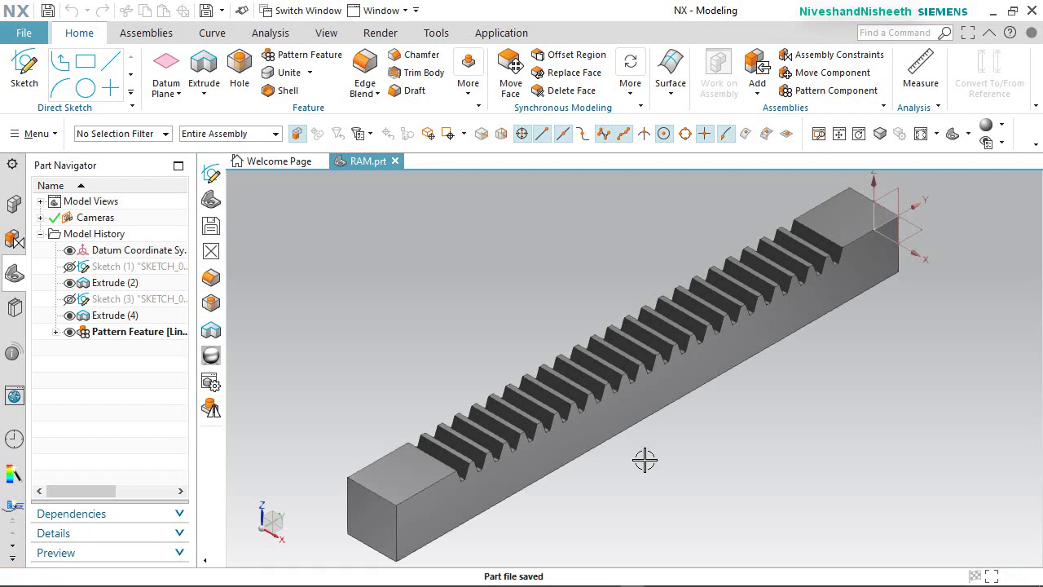
Hide the datum coordinate system and inspect the toothed block in full-screen display, ending in the standard 3D view and normal layout.
key("ctrl+b")
left_click(965, 31)
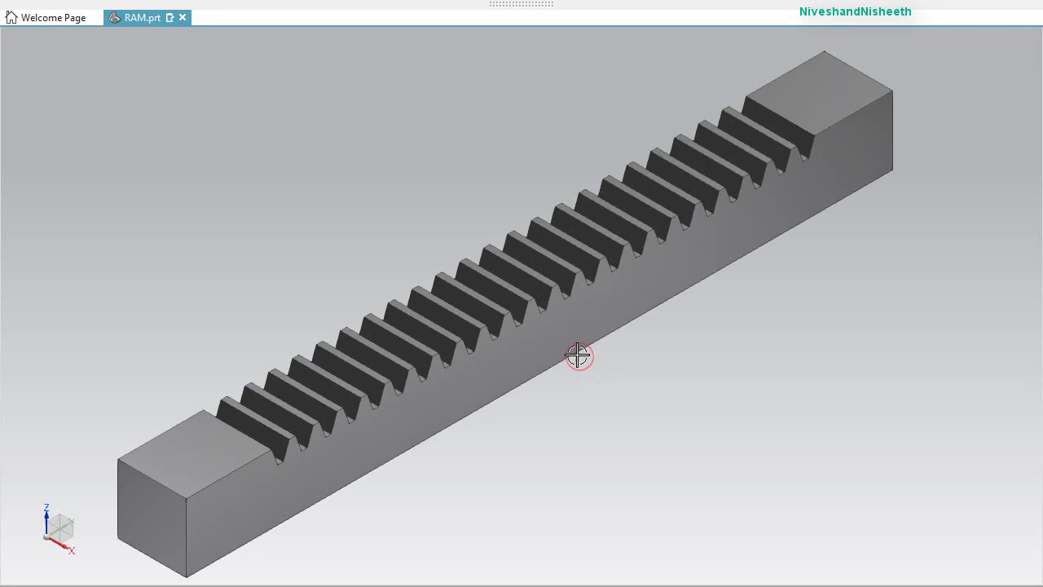
middle_click_drag(582, 372, 547, 405)
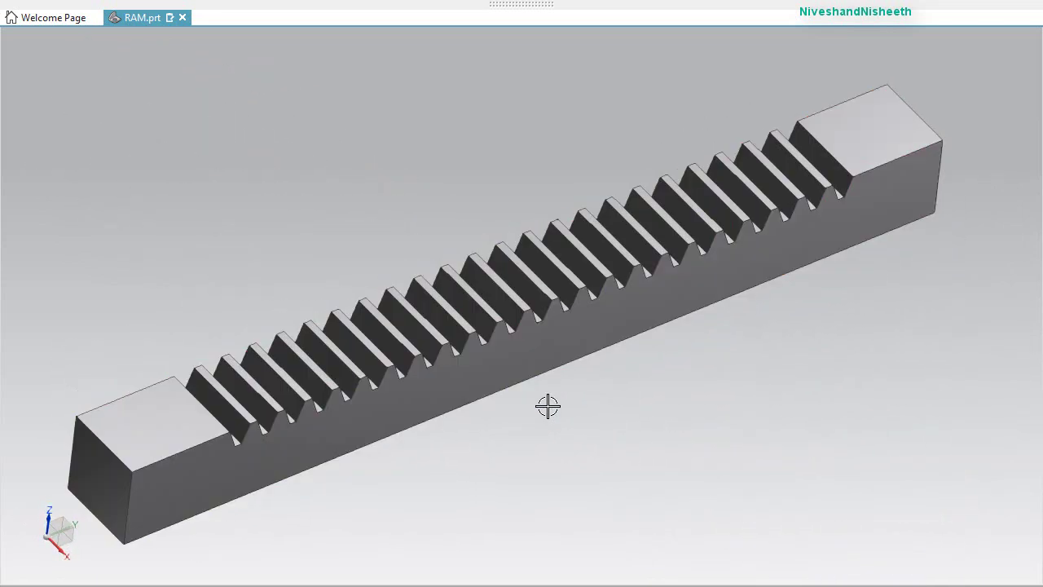
key("End")
mouse_move(854, 4)
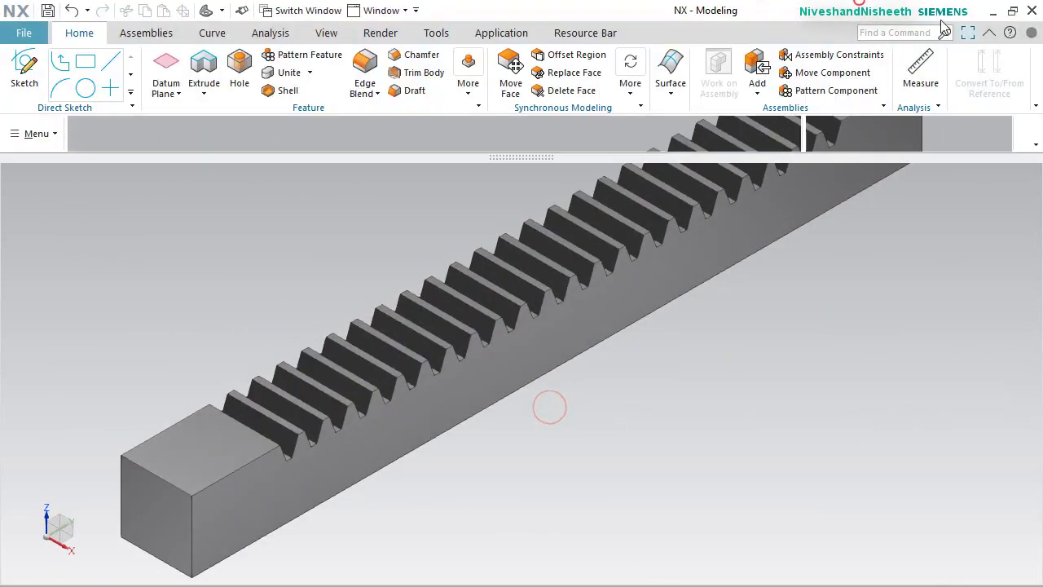
left_click(965, 33)
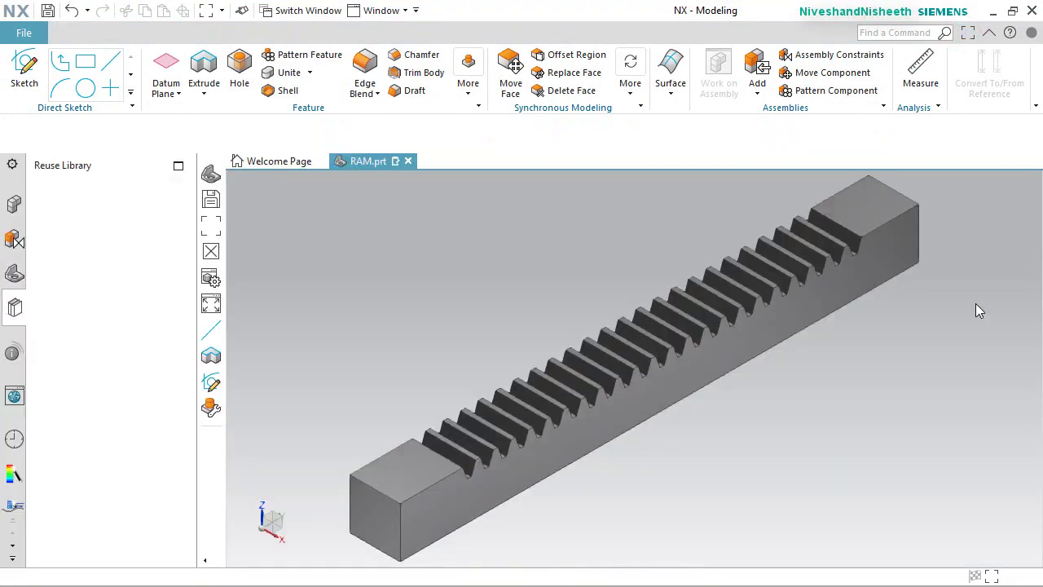
left_click(976, 303)
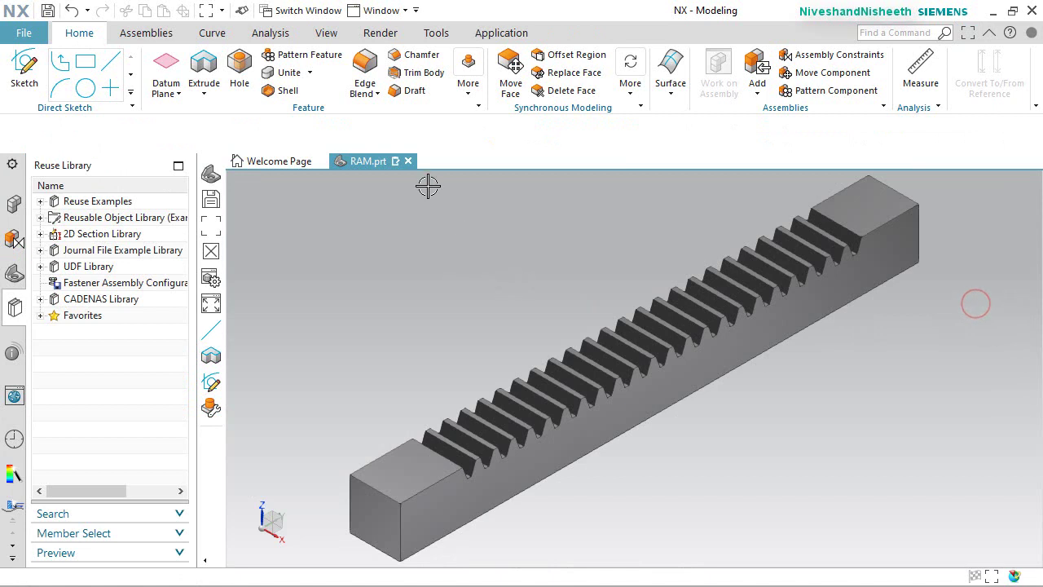
Close RAM.prt with its changes saved and create a new inch Model part named Lever Arm.prt.
left_click(407, 161)
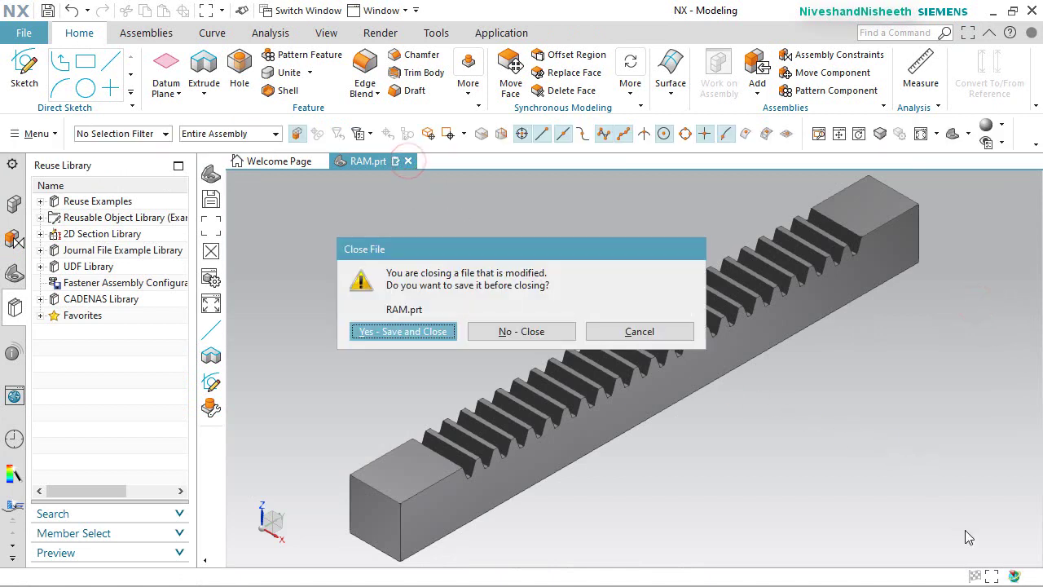
left_click(420, 331)
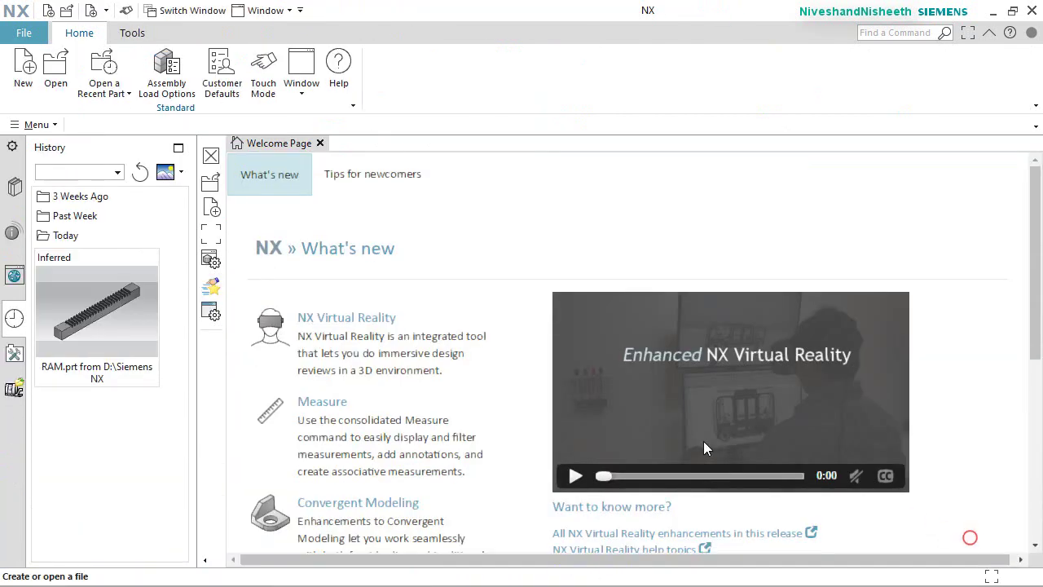
left_click(22, 63)
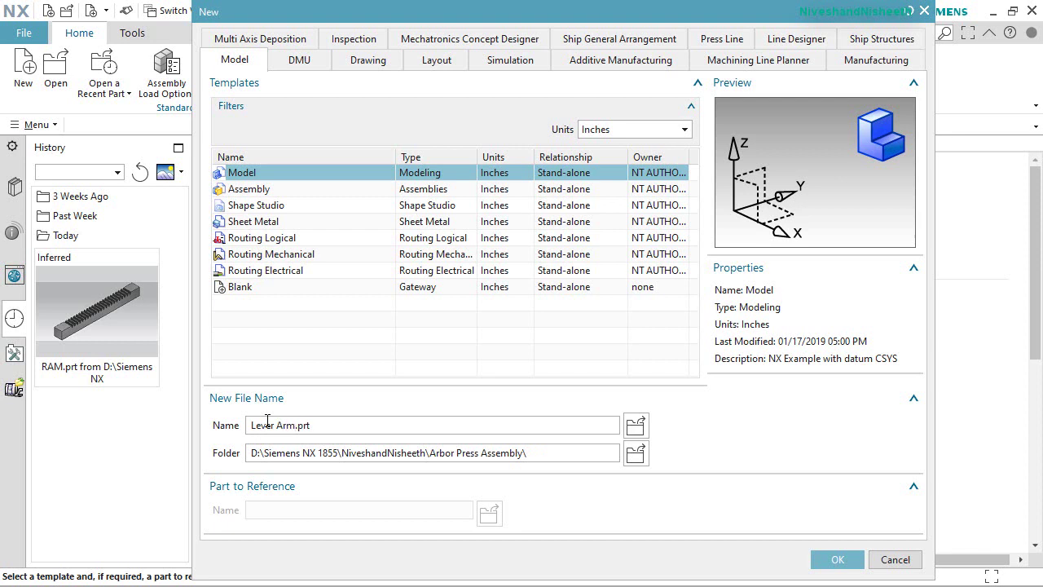
left_click(832, 559)
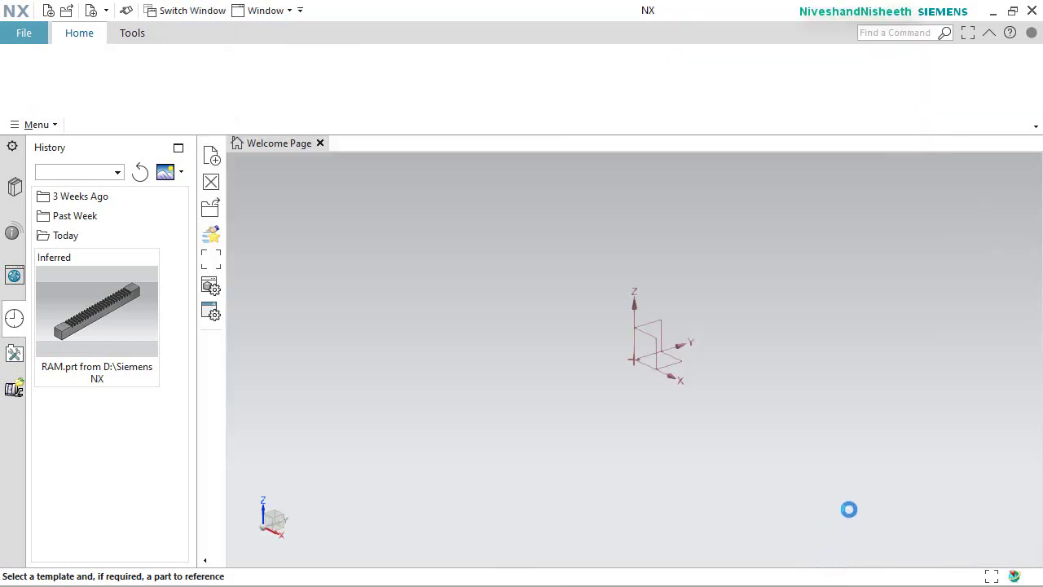
Sketch a 0.5 in diameter circle centred on the origin on the XZ plane and finish the sketch.
left_click(28, 65)
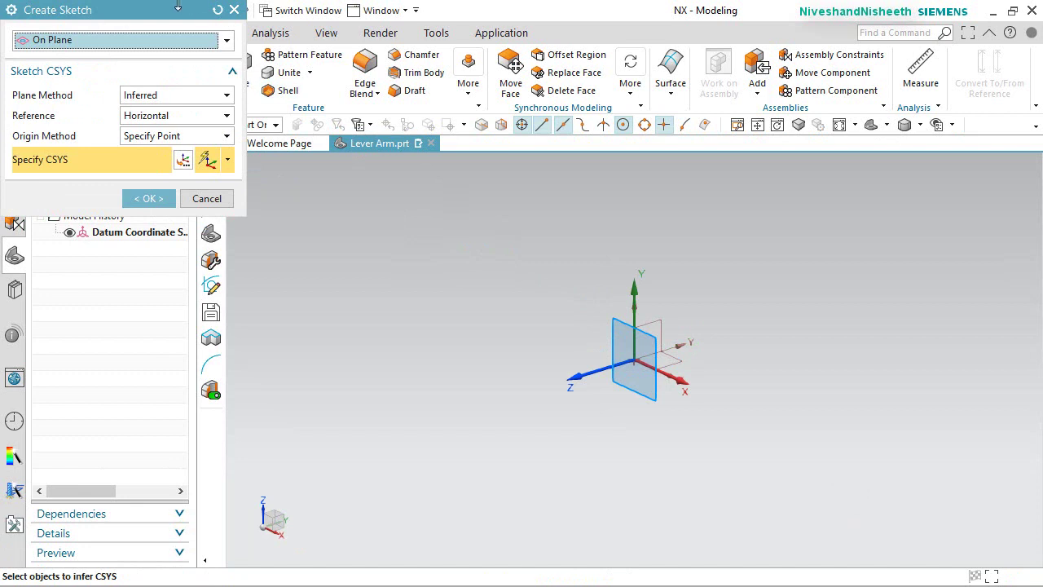
mouse_move(178, 7)
left_mouse_down()
mouse_move(408, 193)
mouse_move(408, 171)
left_mouse_up()
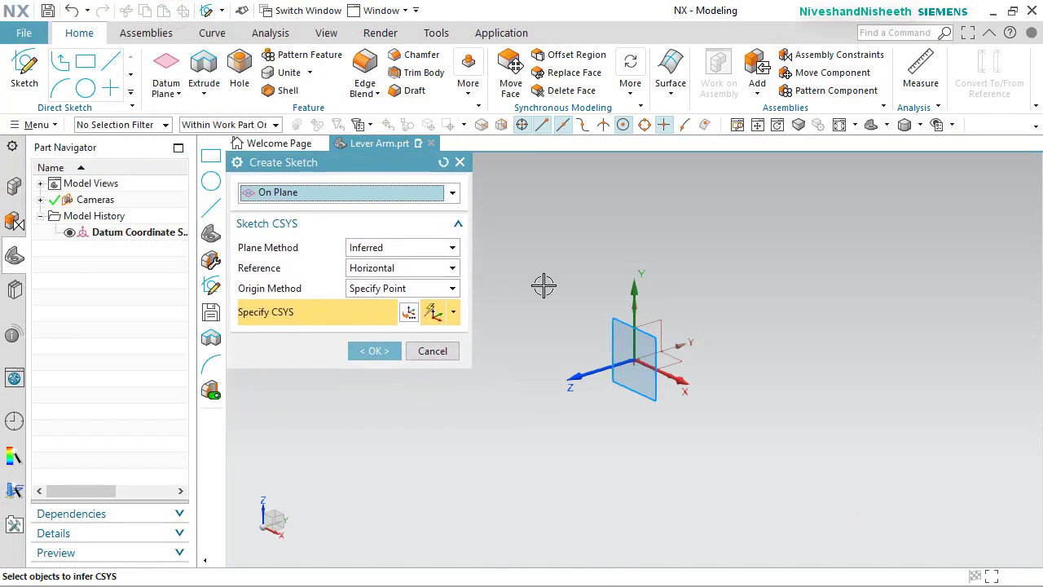
left_click(648, 336)
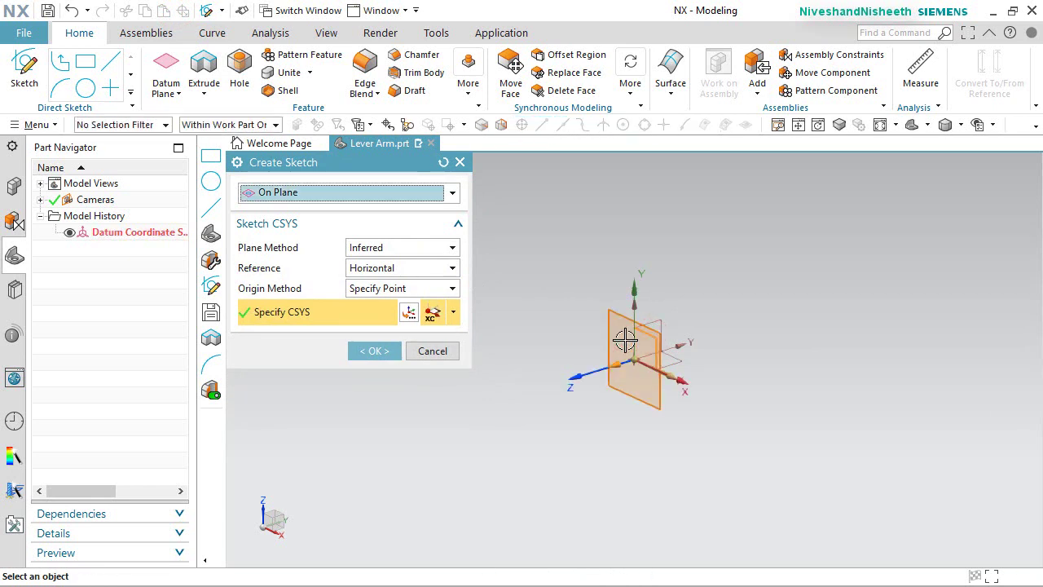
left_click(374, 351)
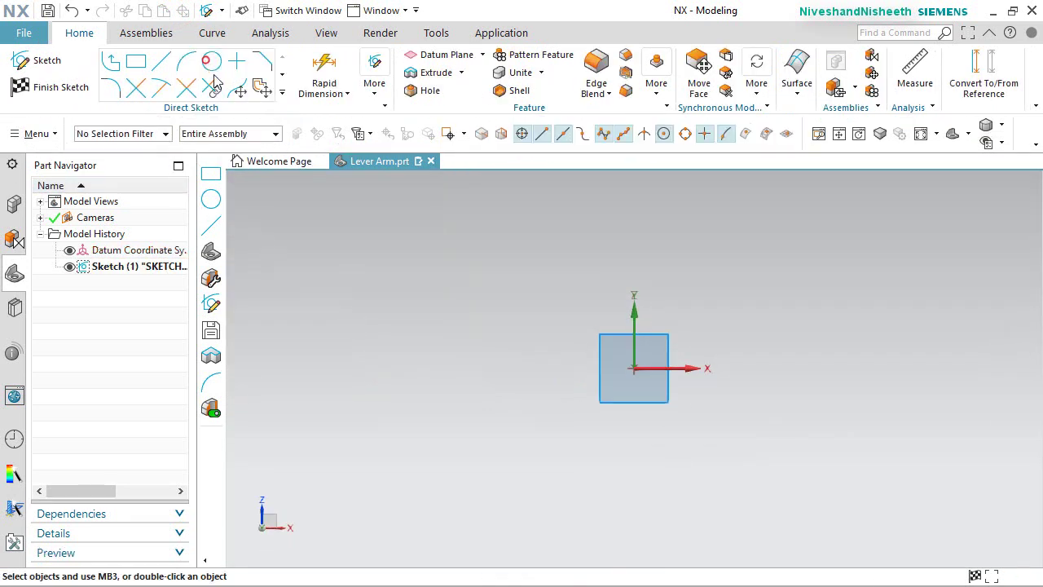
left_click(211, 62)
left_click(634, 359)
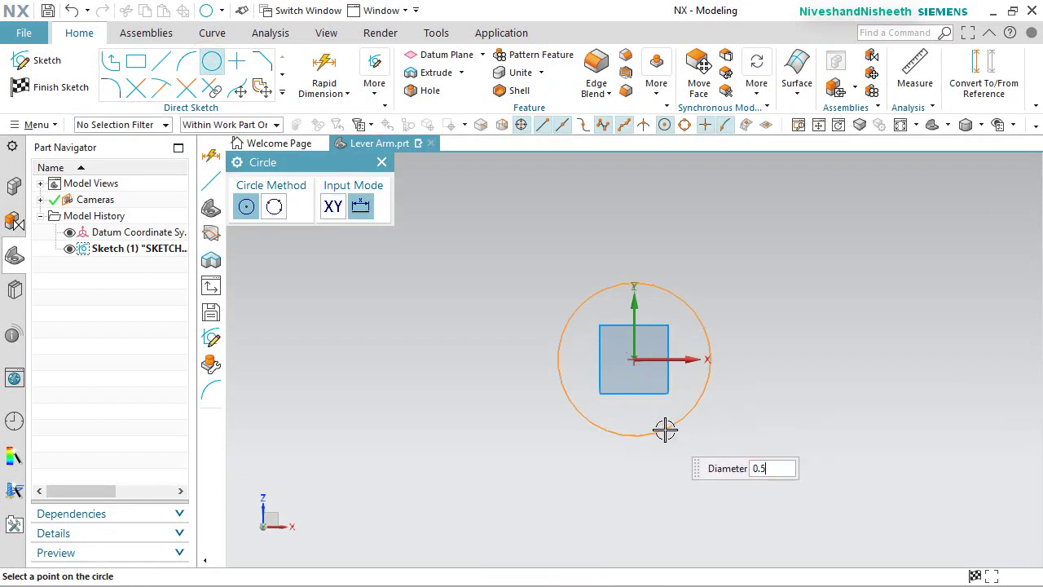
key("Return")
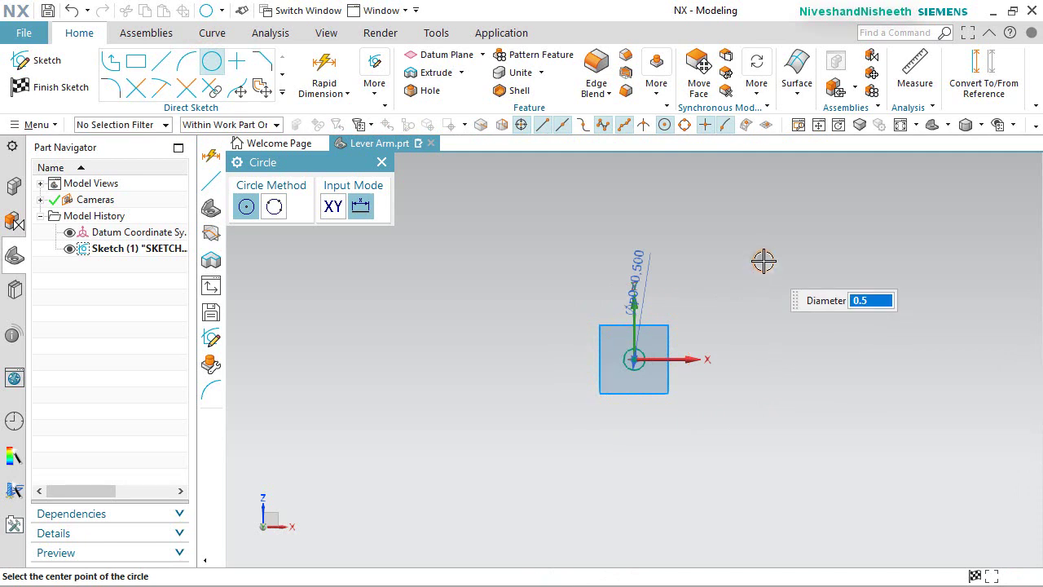
right_click(764, 261)
left_click(797, 194)
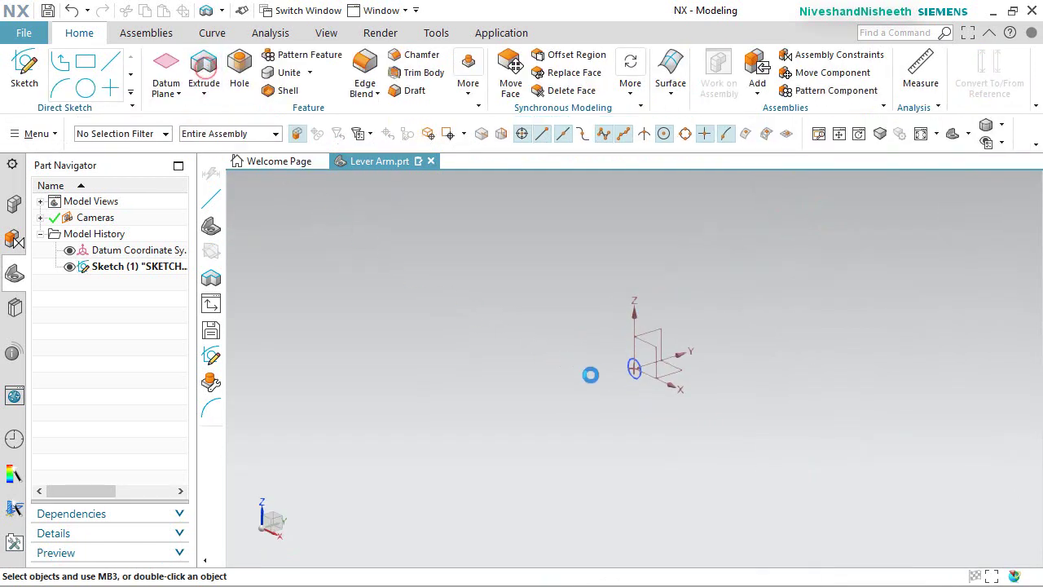
Extrude the circle into a rod with a Symmetric Value limit and a distance of 10/2 in.
left_click(633, 376)
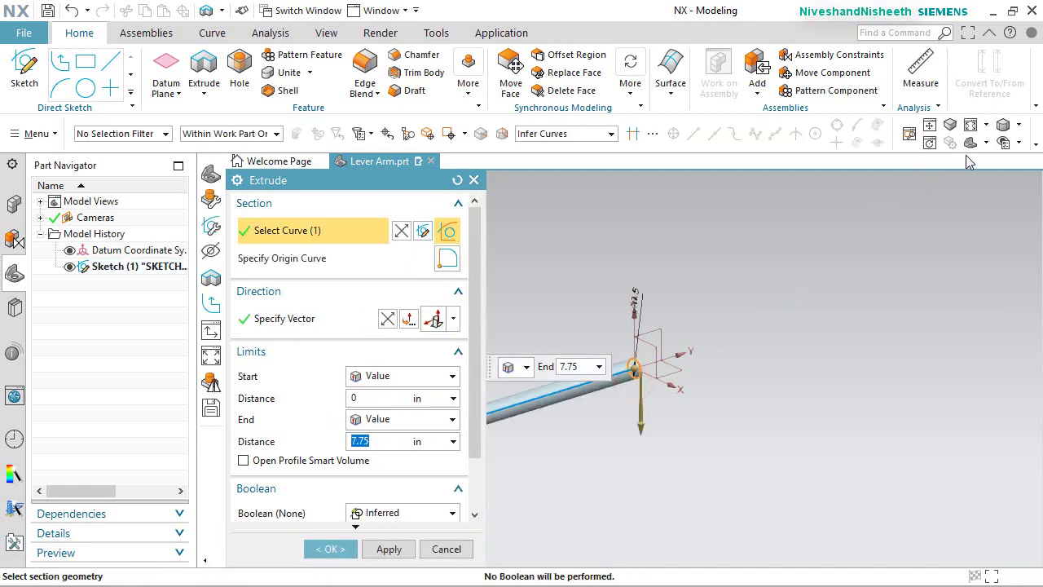
left_click(986, 144)
left_click(1028, 172)
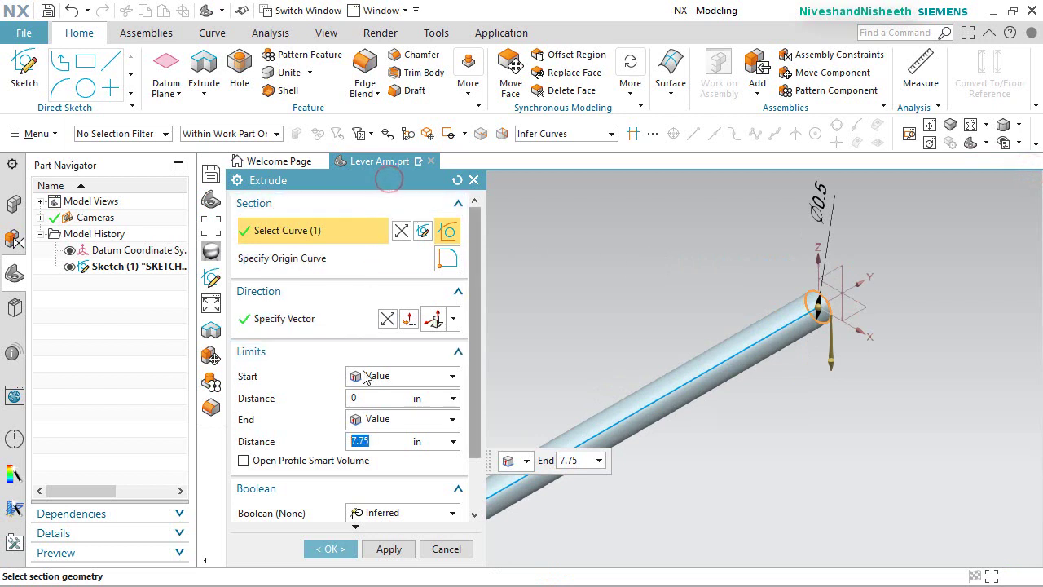
left_click(452, 420)
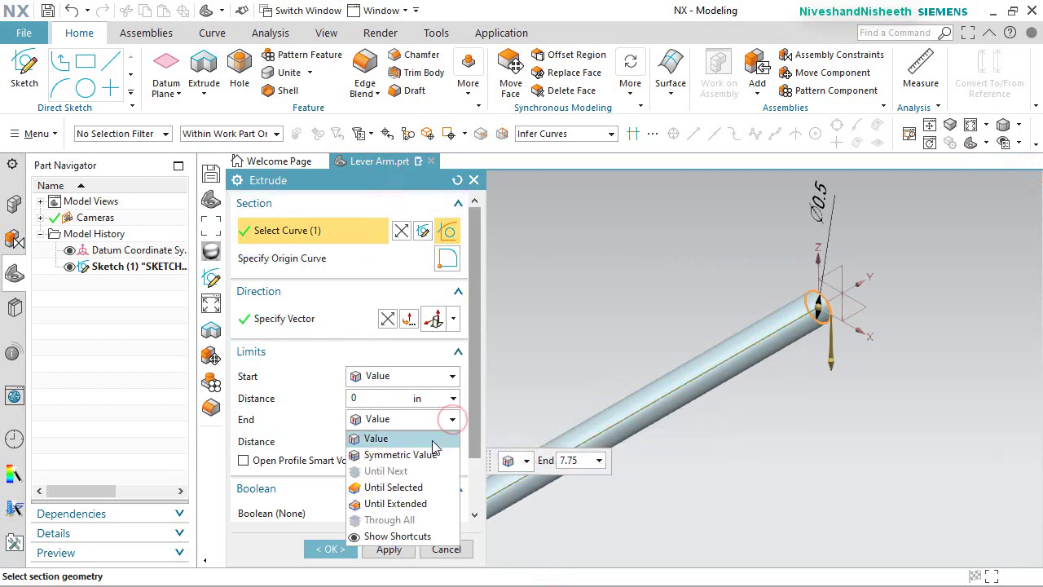
left_click(432, 454)
left_click(371, 397)
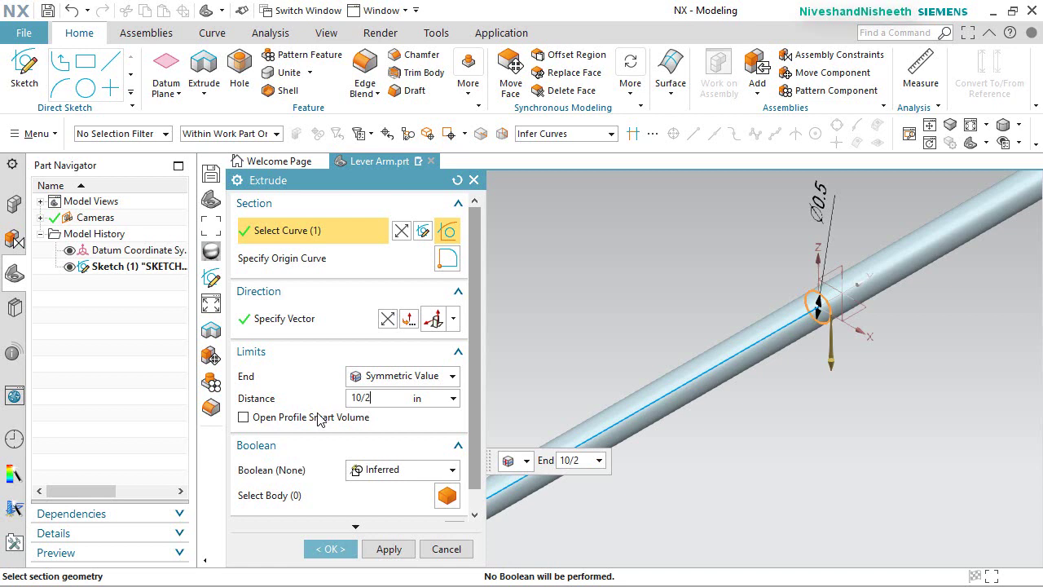
left_click(330, 548)
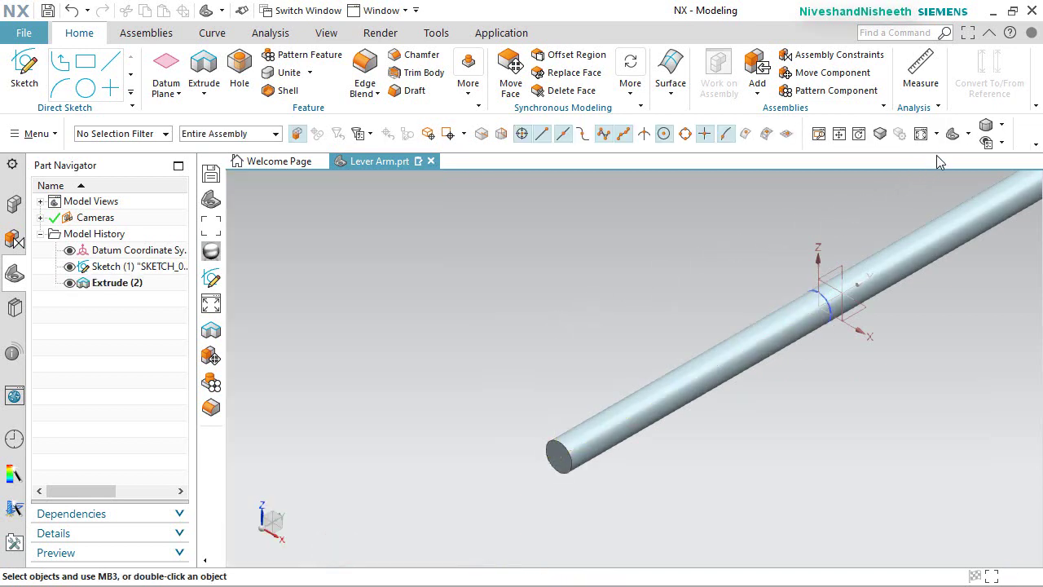
Hide the rod's sketch and the datum coordinate system, and display the rod with true shading.
left_click(925, 137)
left_click_drag(771, 187, 584, 252)
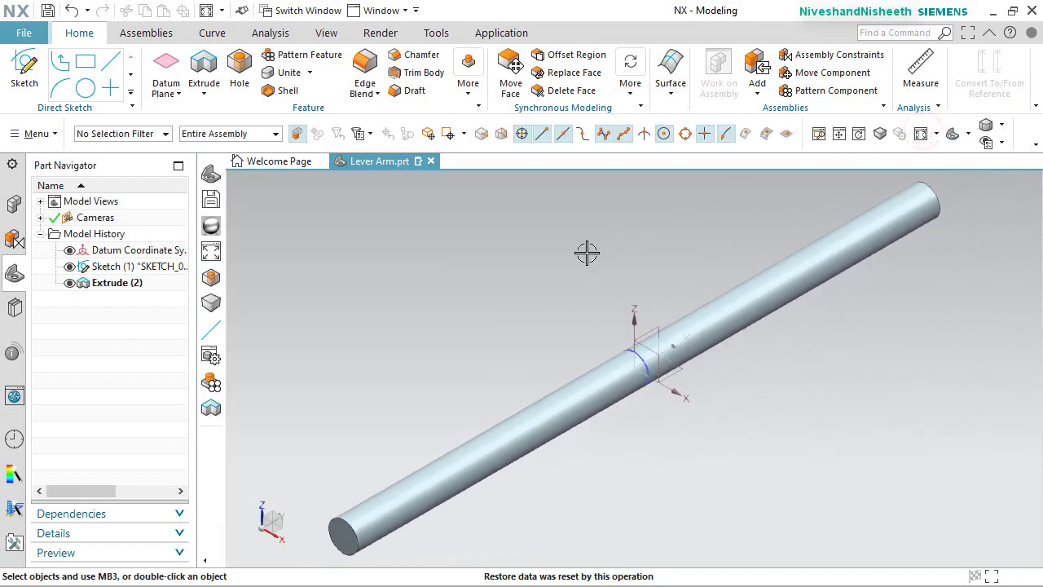
left_click(70, 266)
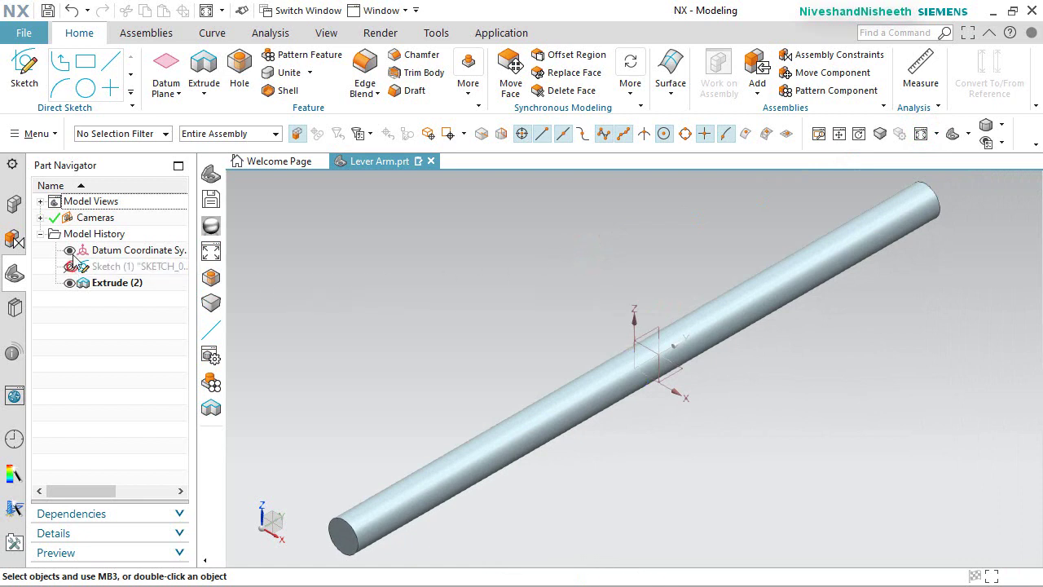
left_click(47, 10)
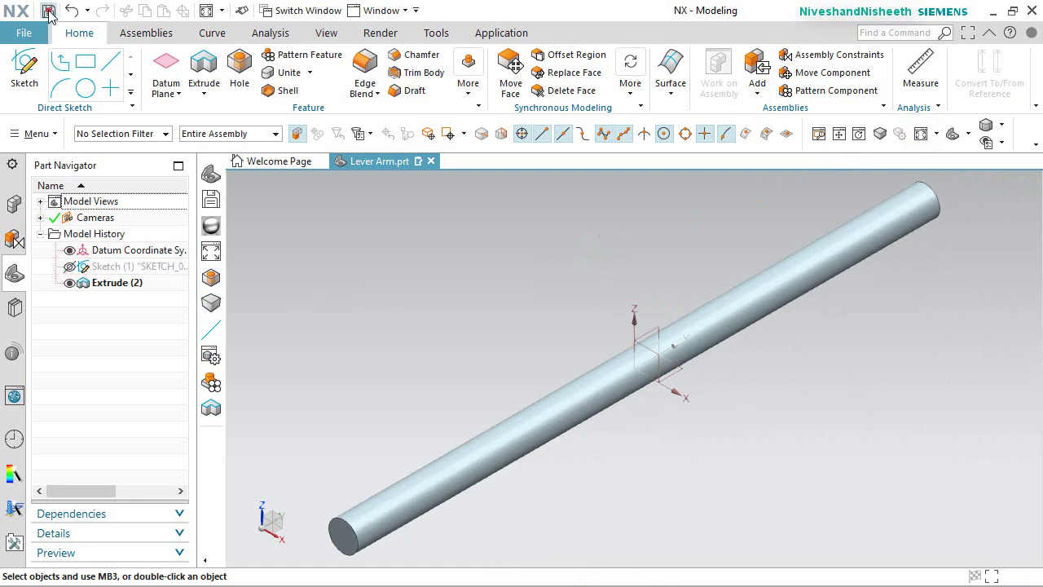
right_click(494, 320)
left_click(964, 524)
mouse_move(692, 349)
middle_mouse_down()
mouse_move(571, 402)
mouse_move(547, 400)
mouse_move(644, 377)
mouse_move(687, 414)
mouse_move(654, 427)
mouse_move(510, 303)
middle_mouse_up()
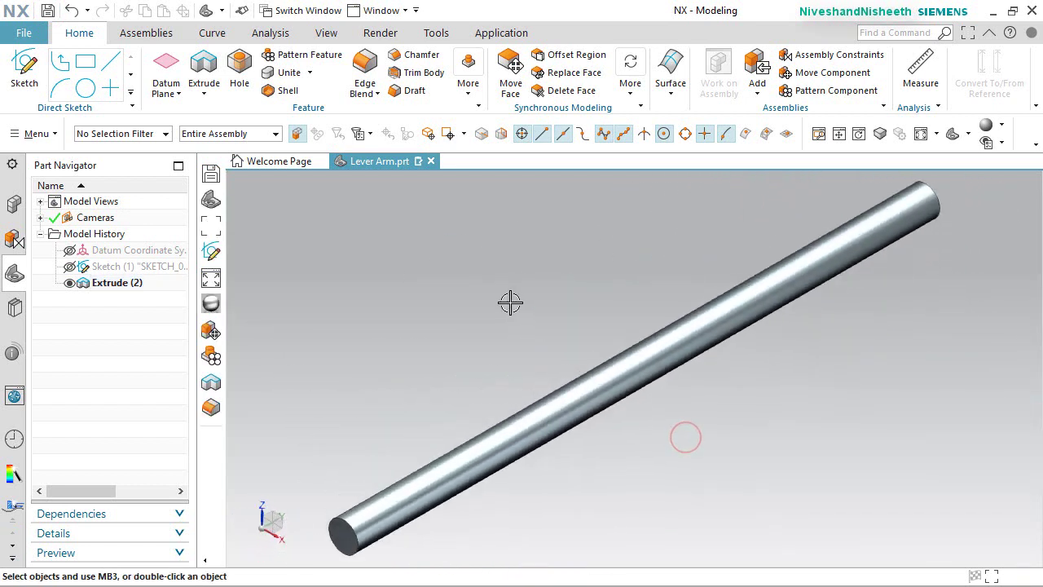
Save and close Lever Arm.prt and create a new inch Model part named Handle Cap.prt.
key("ctrl+s")
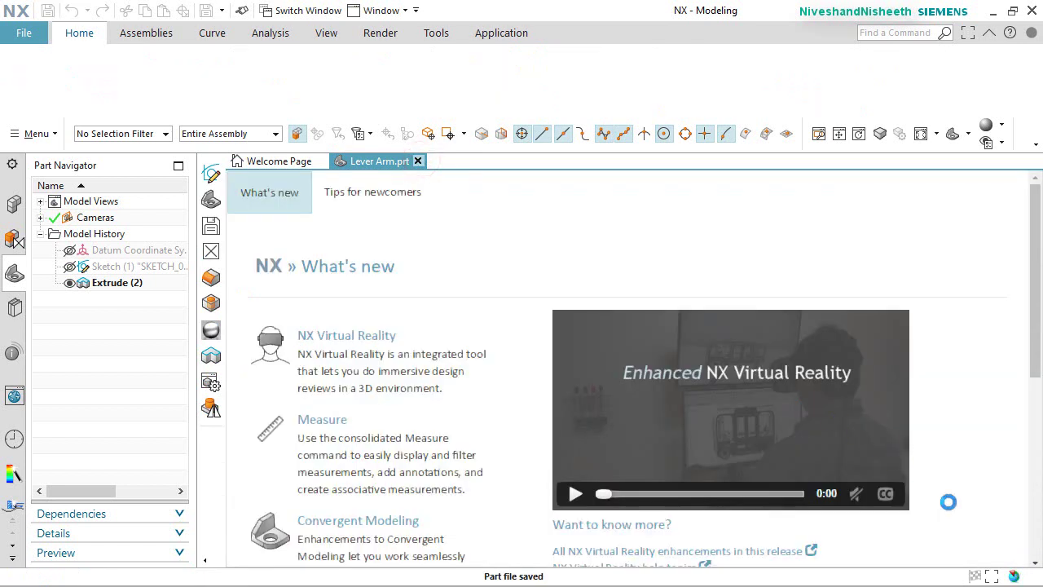
left_click(968, 502)
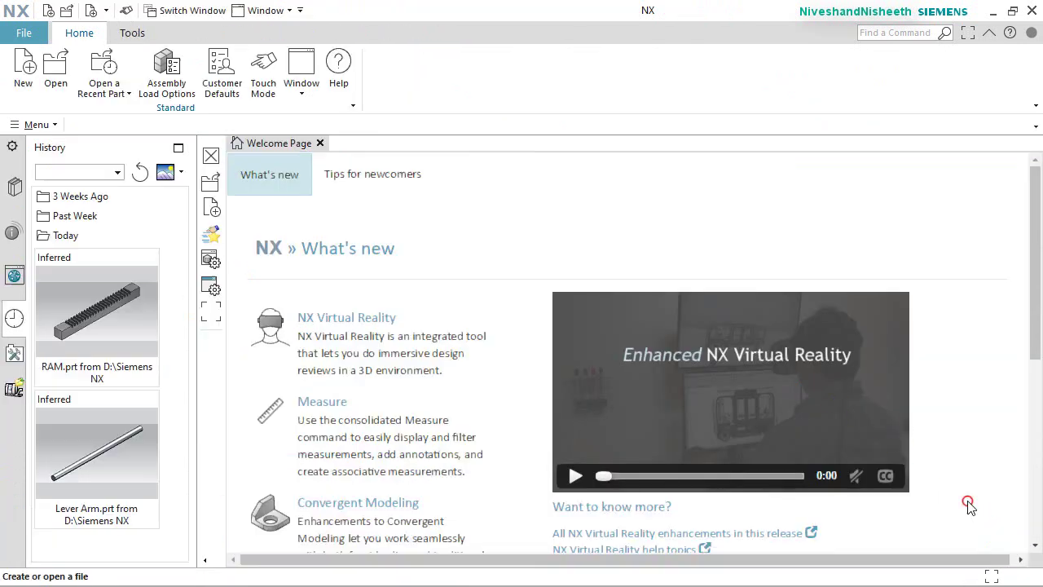
left_click(25, 75)
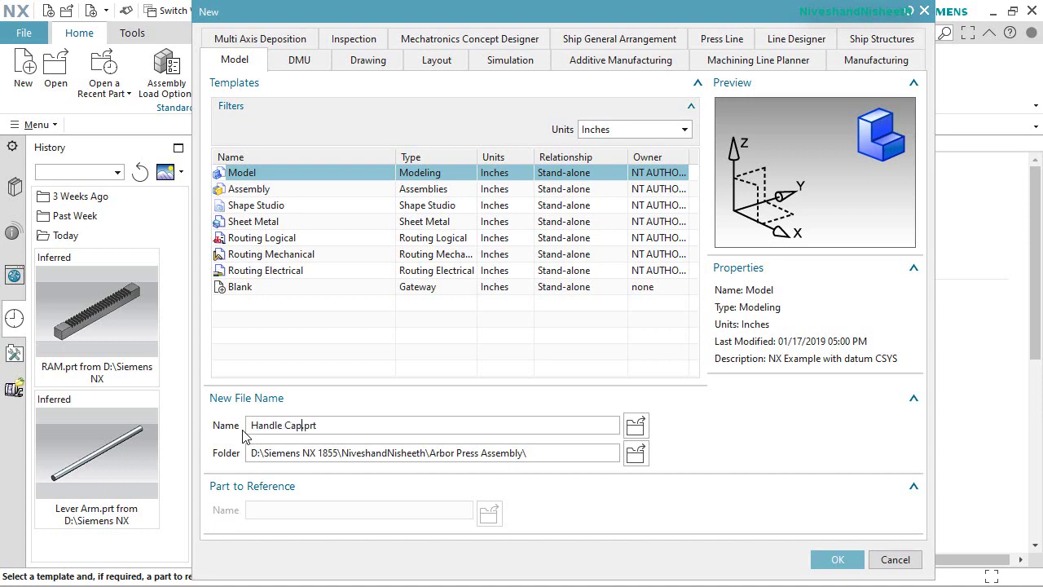
left_click(836, 559)
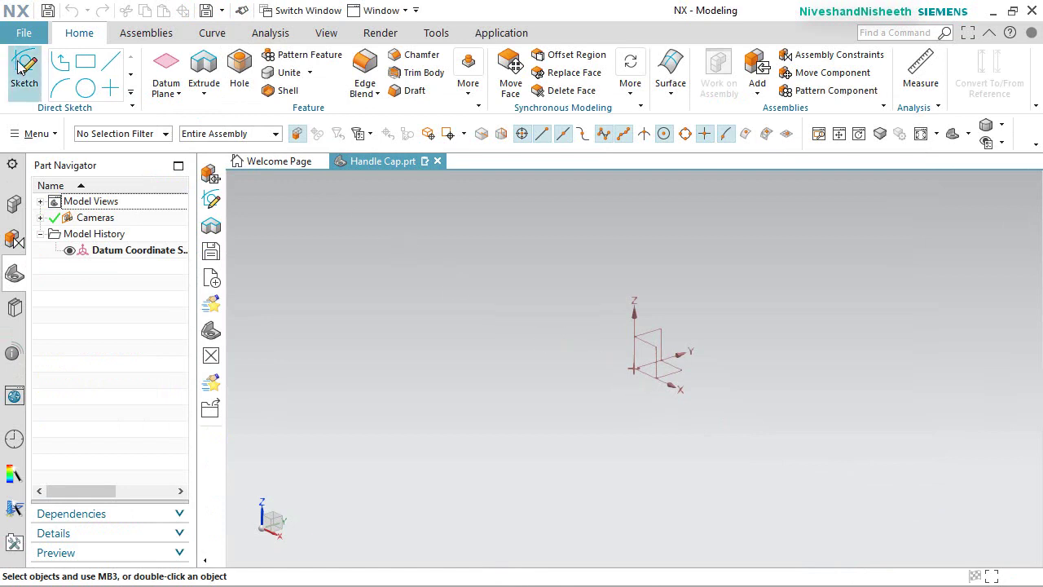
Start a sketch on the XZ plane and draw a 0.75 in diameter circle centred on the origin.
left_click(643, 349)
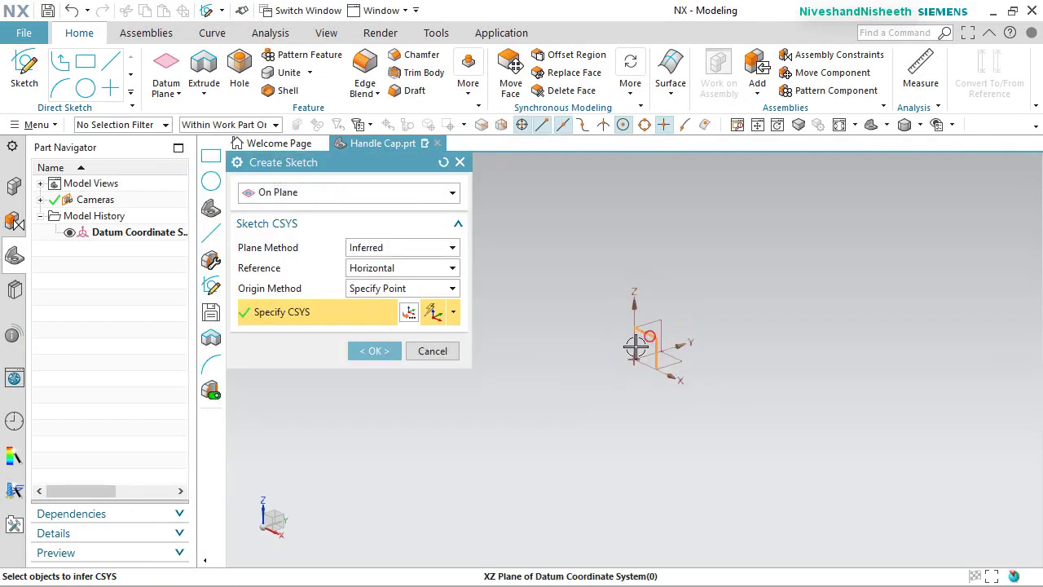
left_click(374, 352)
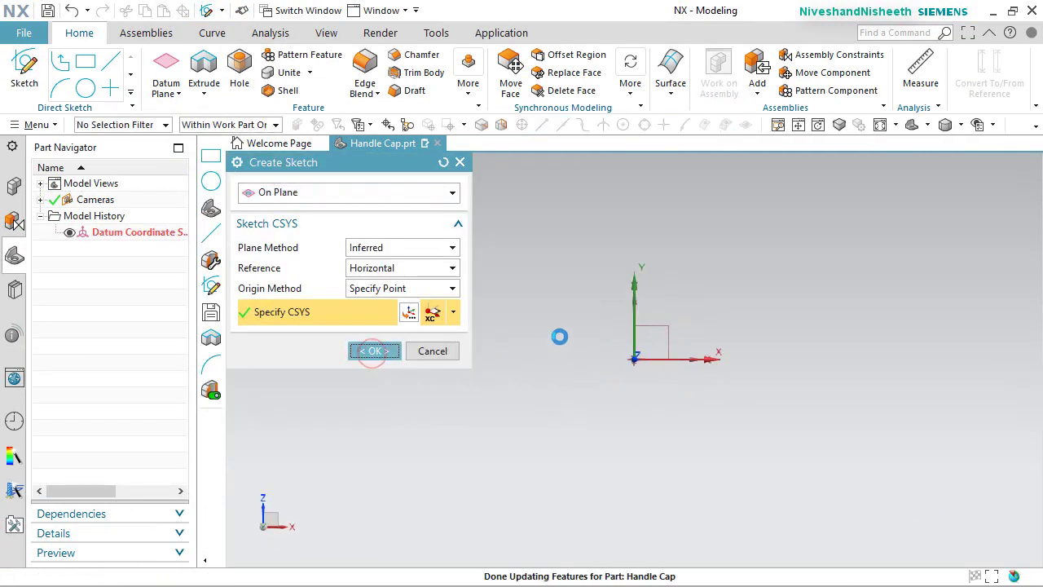
left_click(211, 61)
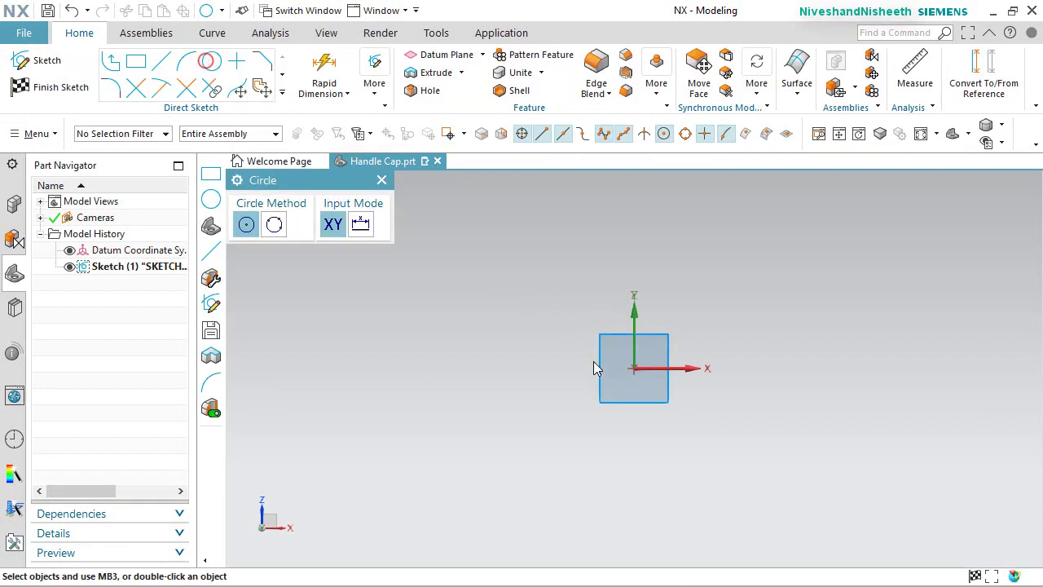
left_click(634, 362)
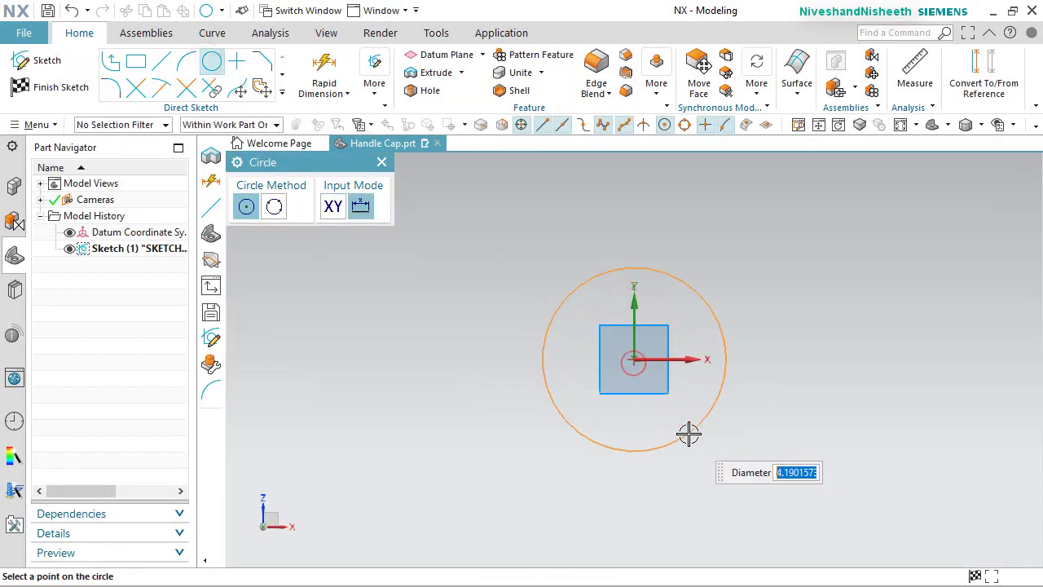
key("Return")
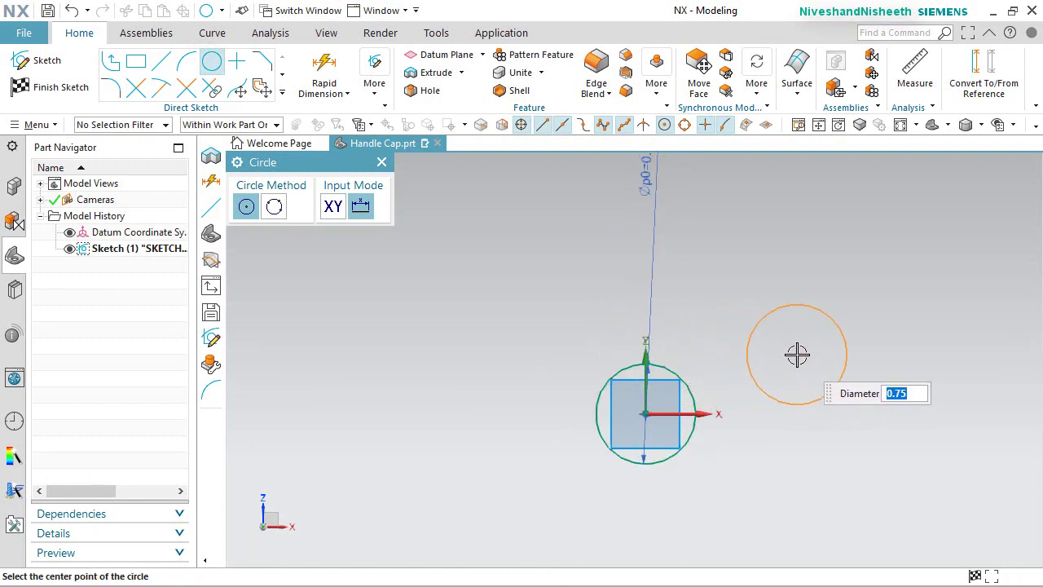
Draw a 0.5 in diameter circle centred on the origin, concentric with the 0.75 in circle.
type(".5")
key("Return")
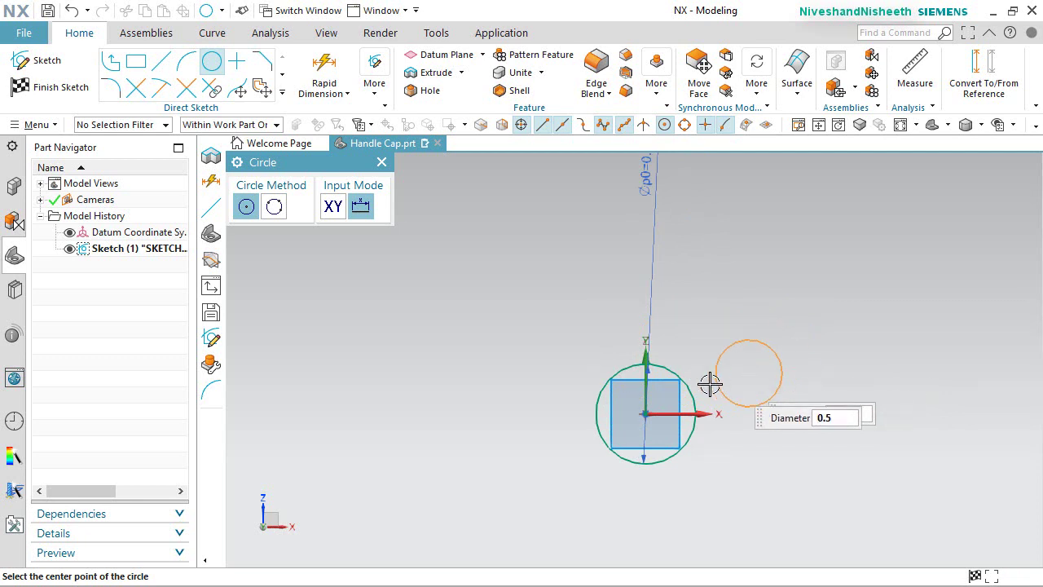
left_click(647, 415)
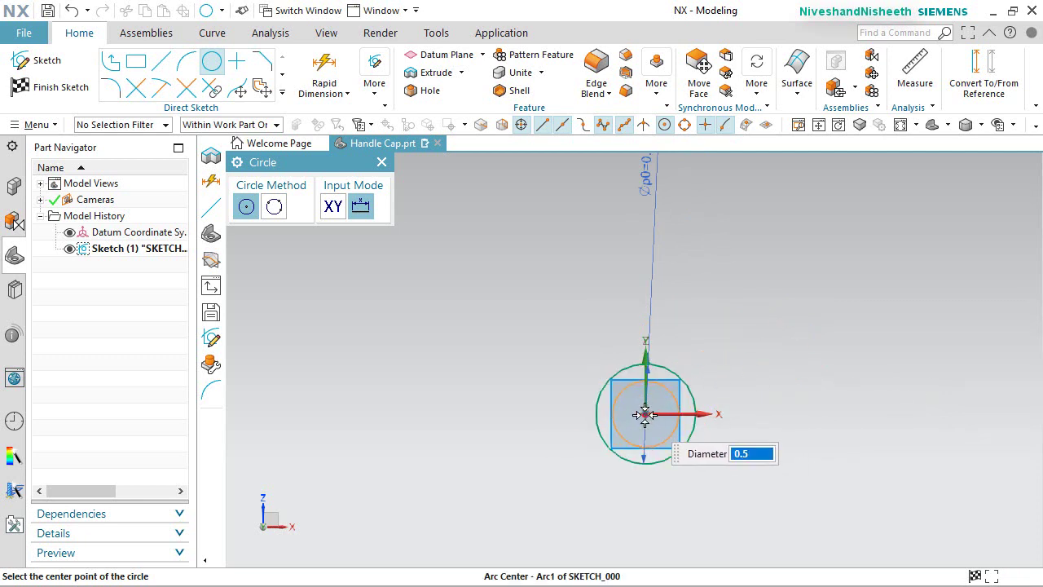
right_click(803, 330)
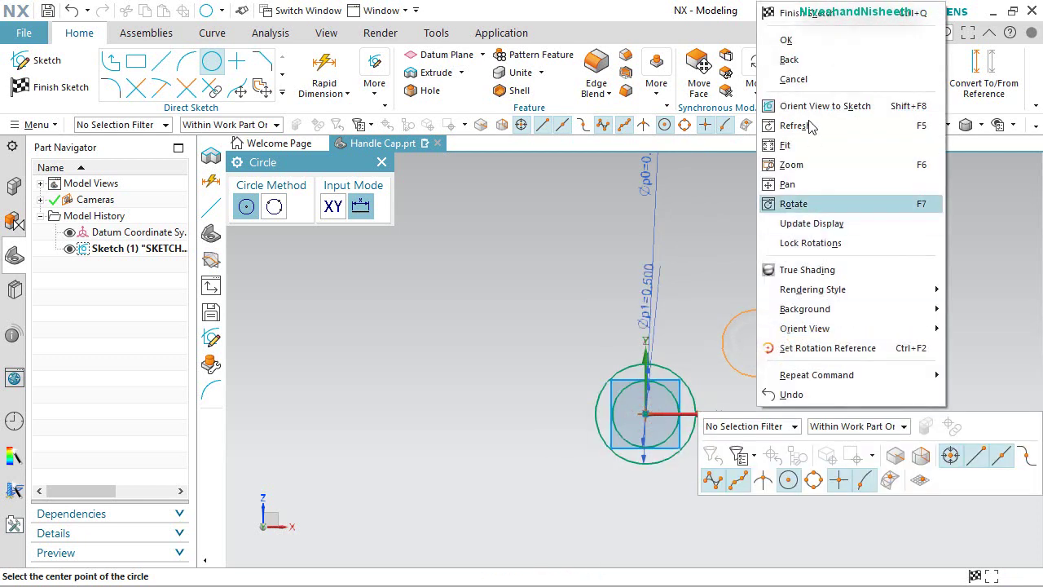
left_click(812, 41)
Reposition both diameter dimensions close to the concentric circles and finish the sketch.
left_click_drag(650, 178, 708, 375)
scroll(652, 383, "up", 4)
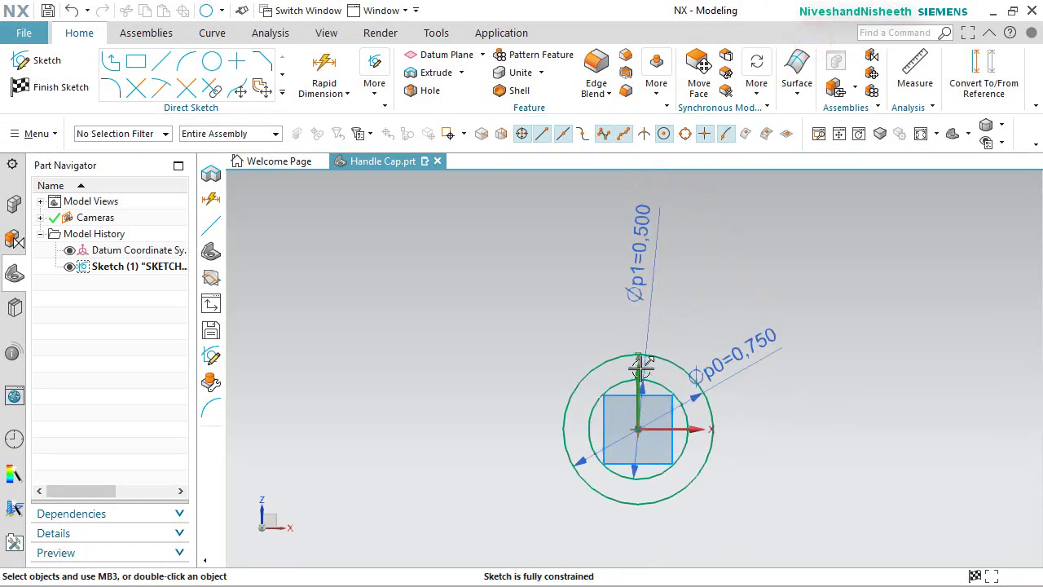
left_click_drag(639, 208, 621, 437)
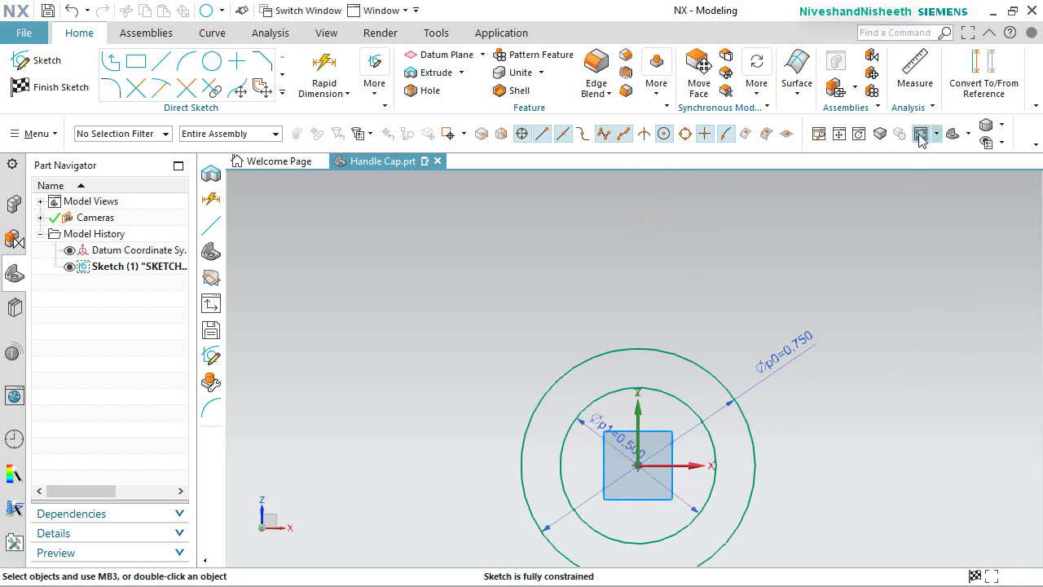
scroll(889, 393, "up", 3)
right_click(952, 215)
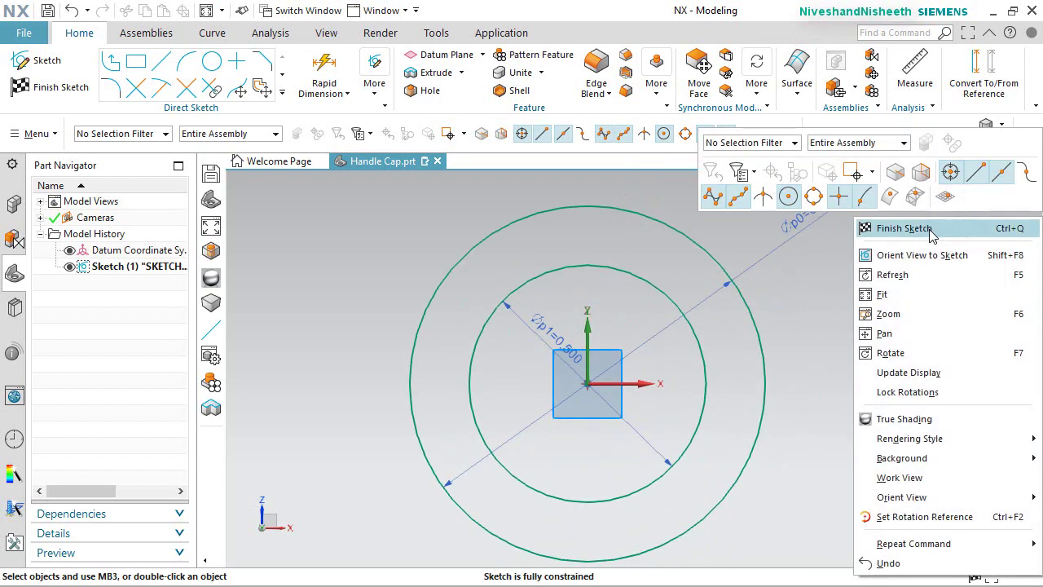
left_click(931, 230)
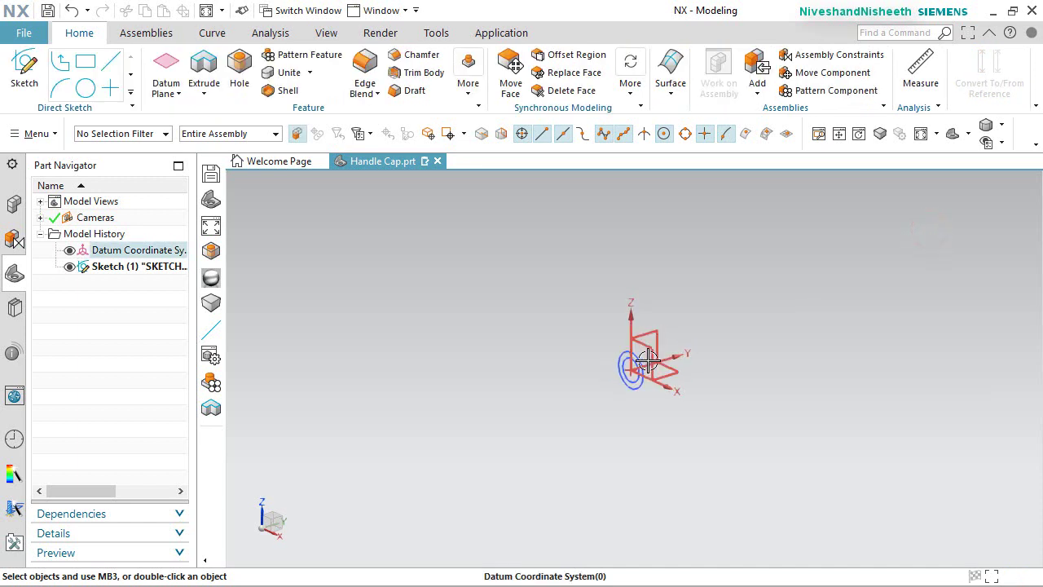
Extrude the two concentric circles into a hollow cylinder from 0 to 0.625 in.
scroll(648, 361, "up", 3)
scroll(691, 324, "up", 3)
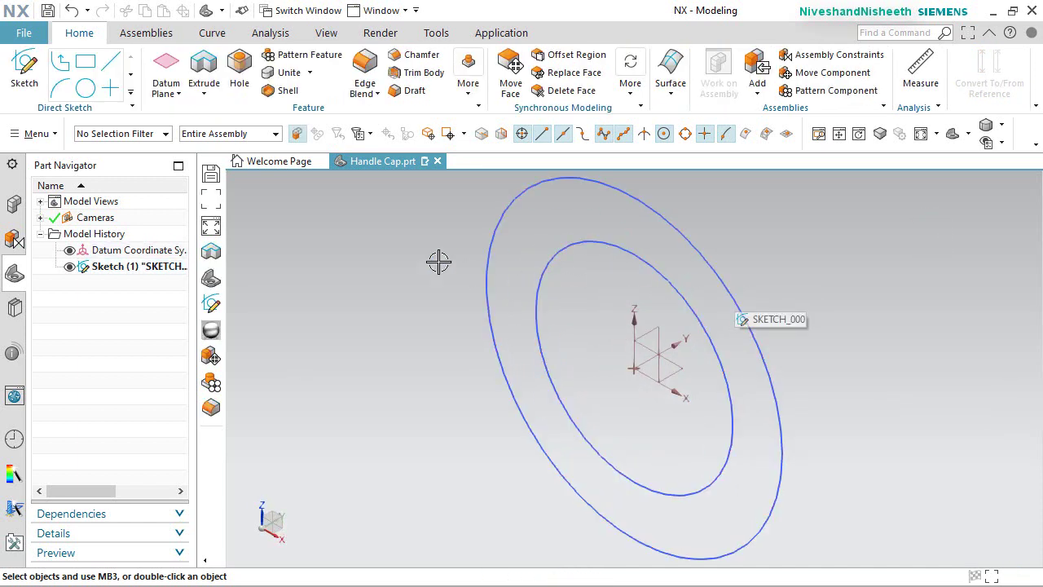
left_click(204, 74)
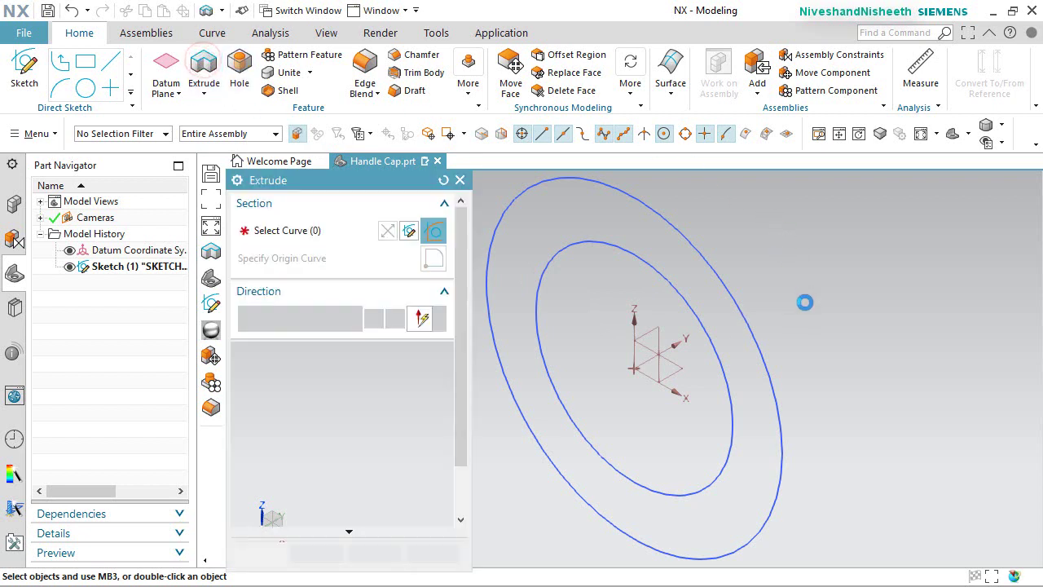
left_click(743, 315)
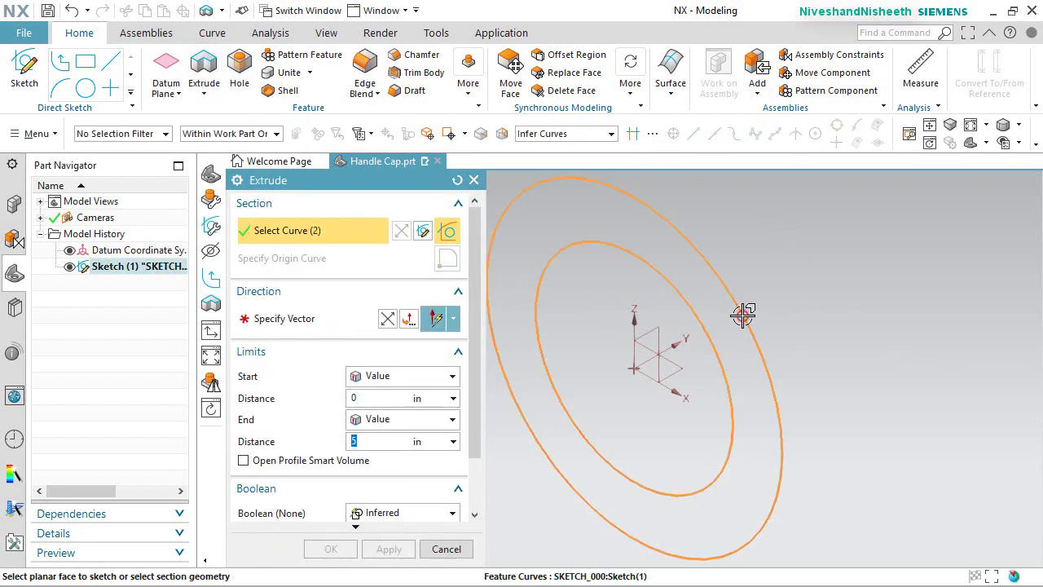
left_click(949, 125)
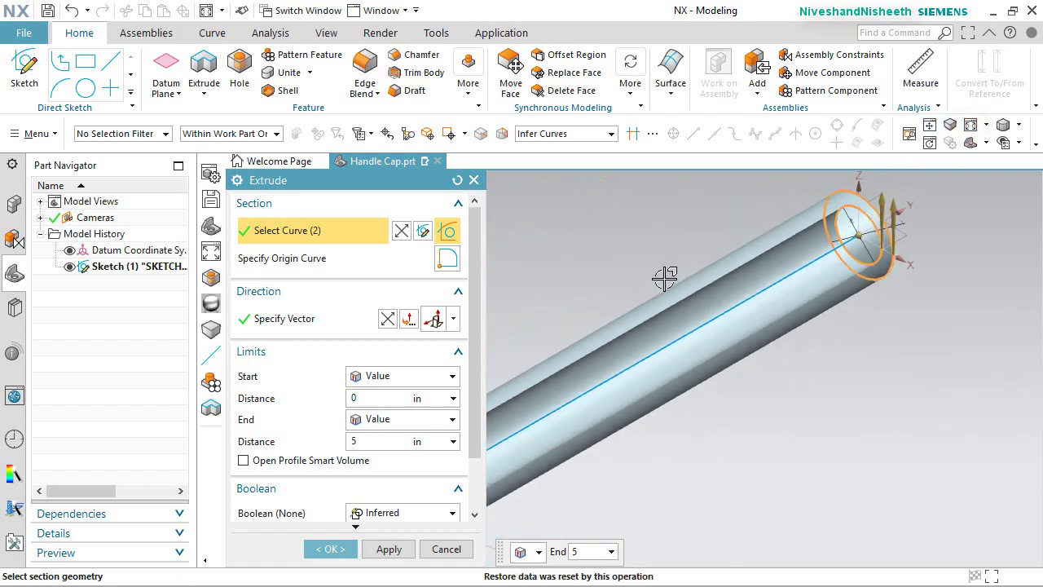
double_click(369, 441)
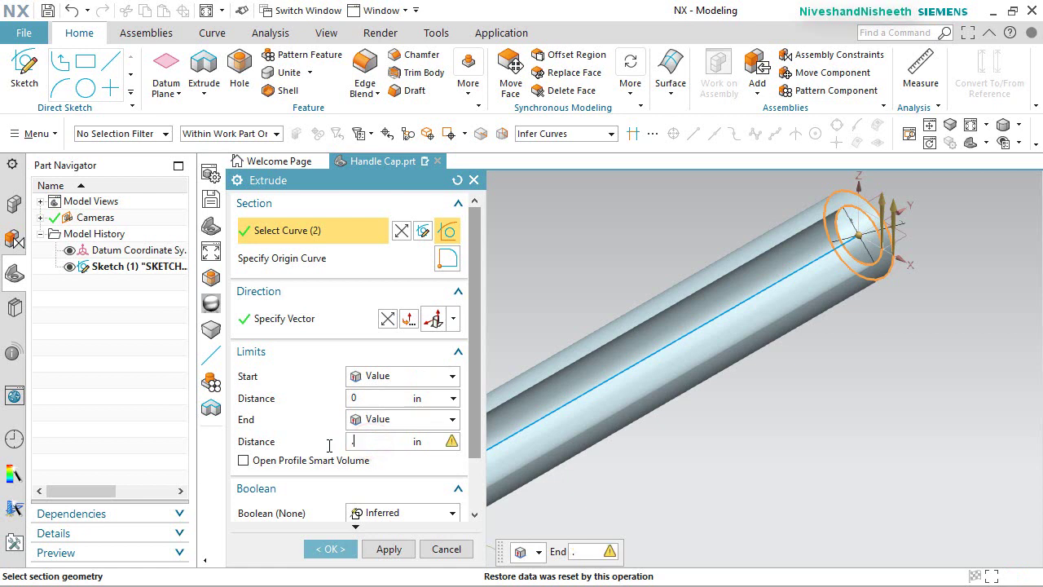
key("Return")
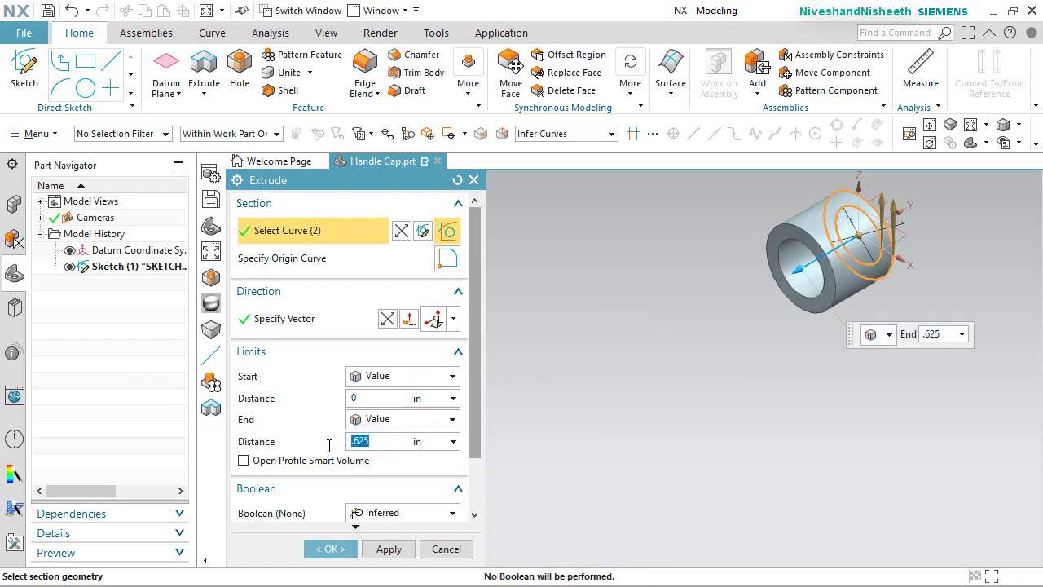
left_click(333, 550)
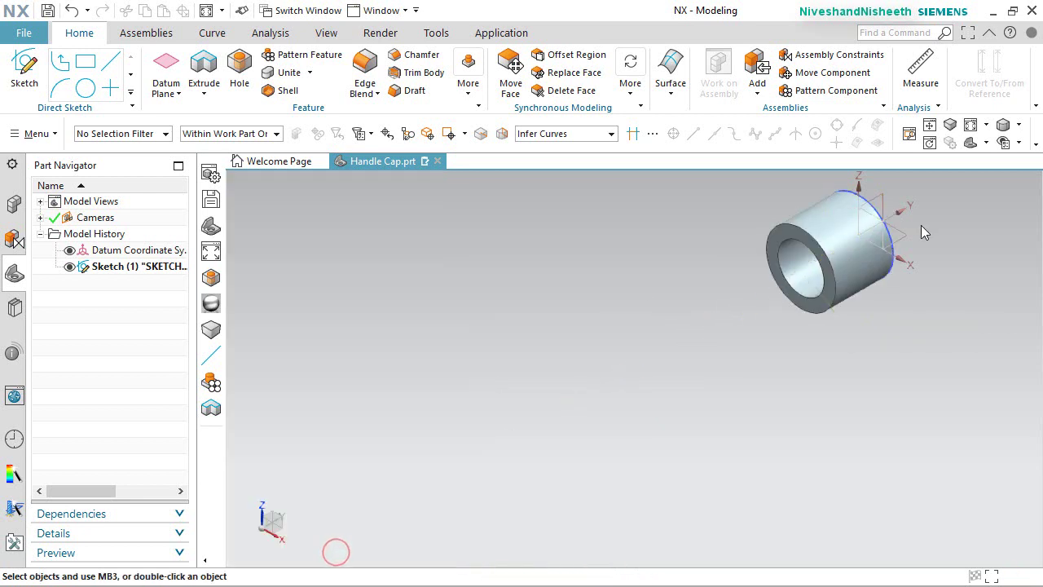
Hide the cylinder's sketch and save the Handle Cap part.
left_click(920, 138)
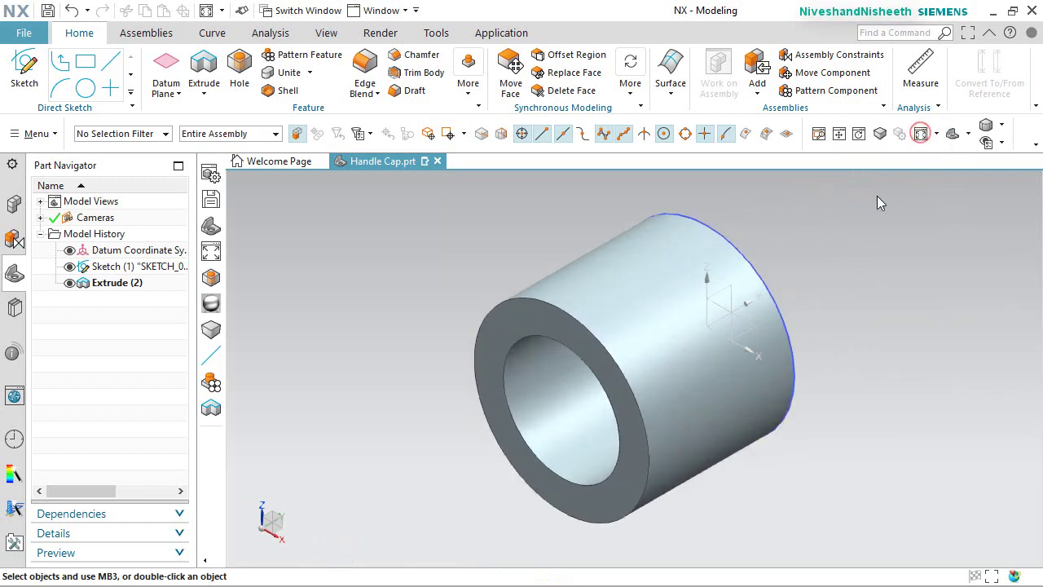
left_click(70, 267)
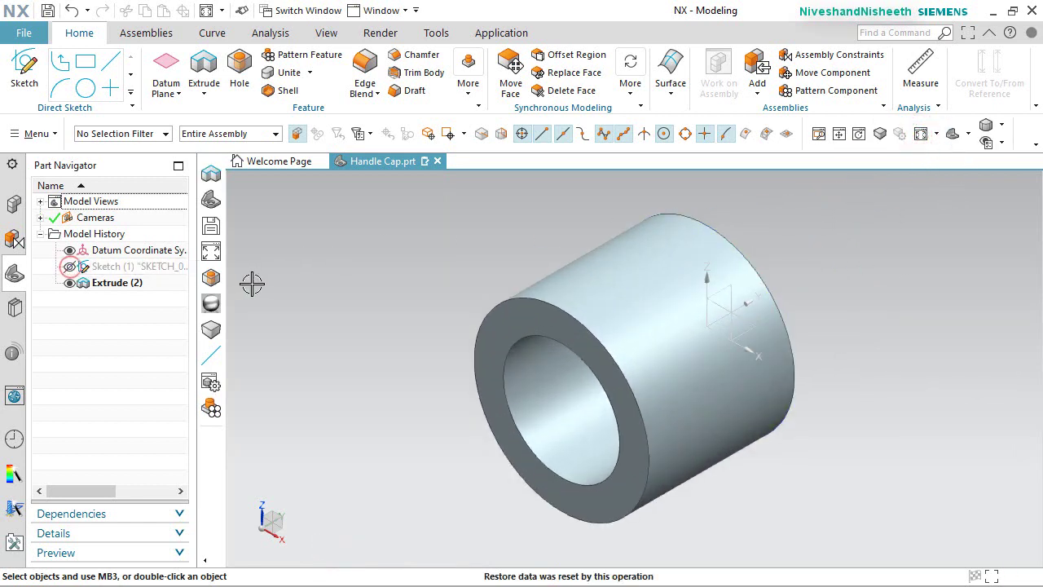
key("ctrl+s")
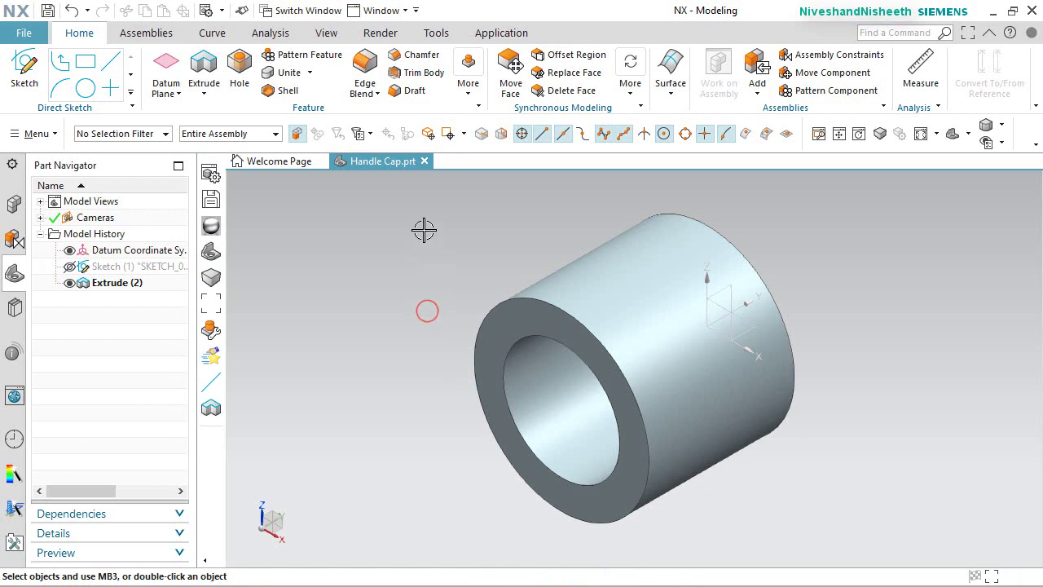
Chamfer the cylinder's outer circular edge at the end away from the sketch plane with a symmetric 0.031 in distance.
left_click(417, 54)
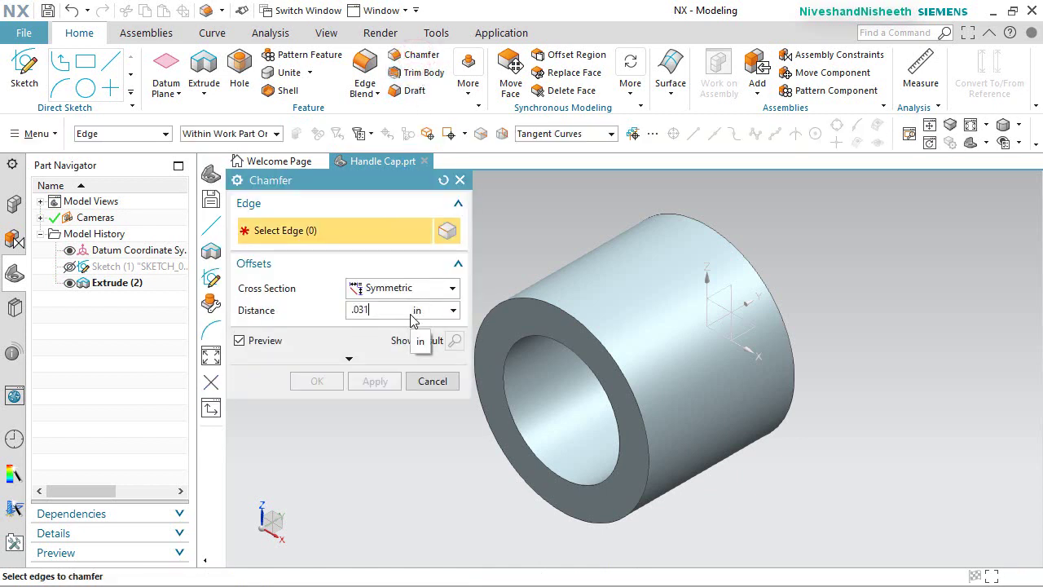
left_click(525, 299)
left_click(318, 381)
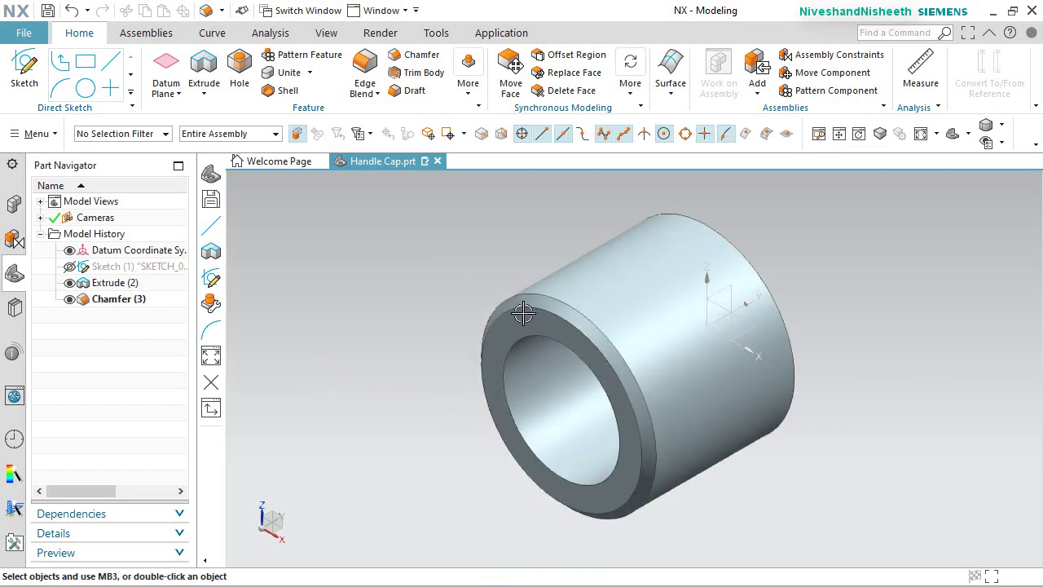
Apply a 0.125 in radius edge blend to the outer circular edge at the cylinder's sketch-plane end.
left_click(365, 70)
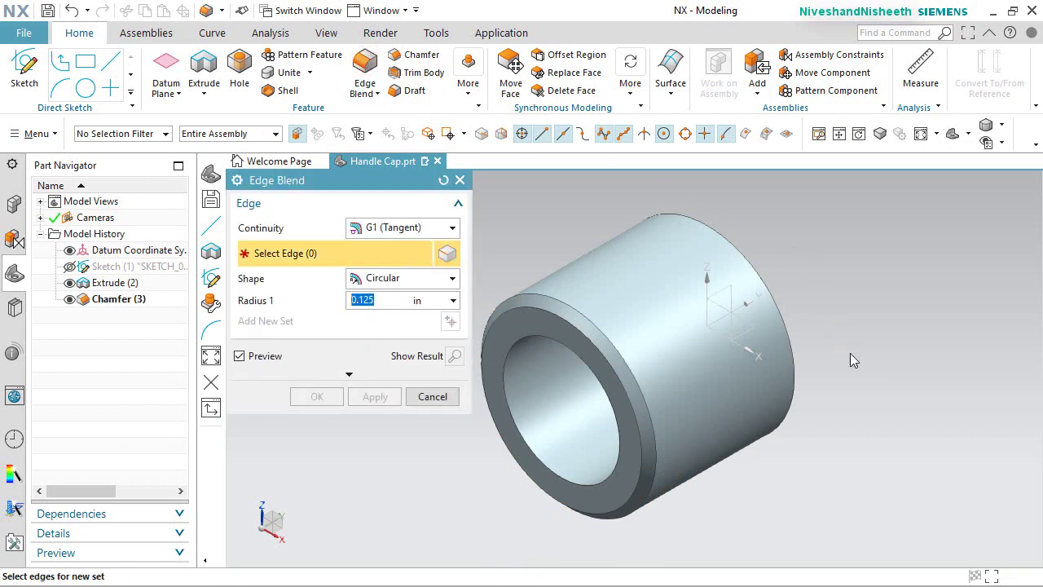
middle_click_drag(850, 353, 752, 298)
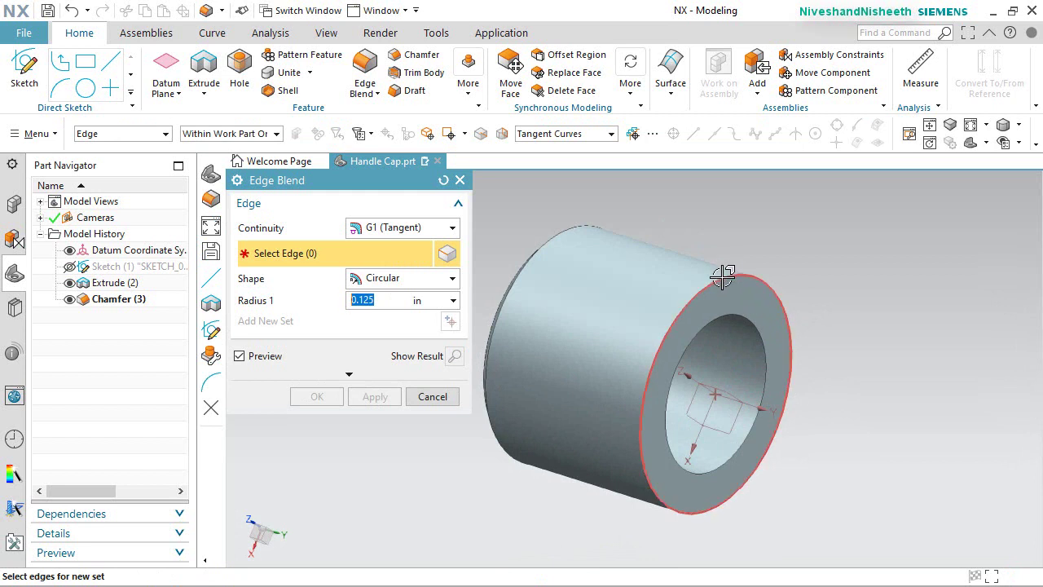
left_click(722, 277)
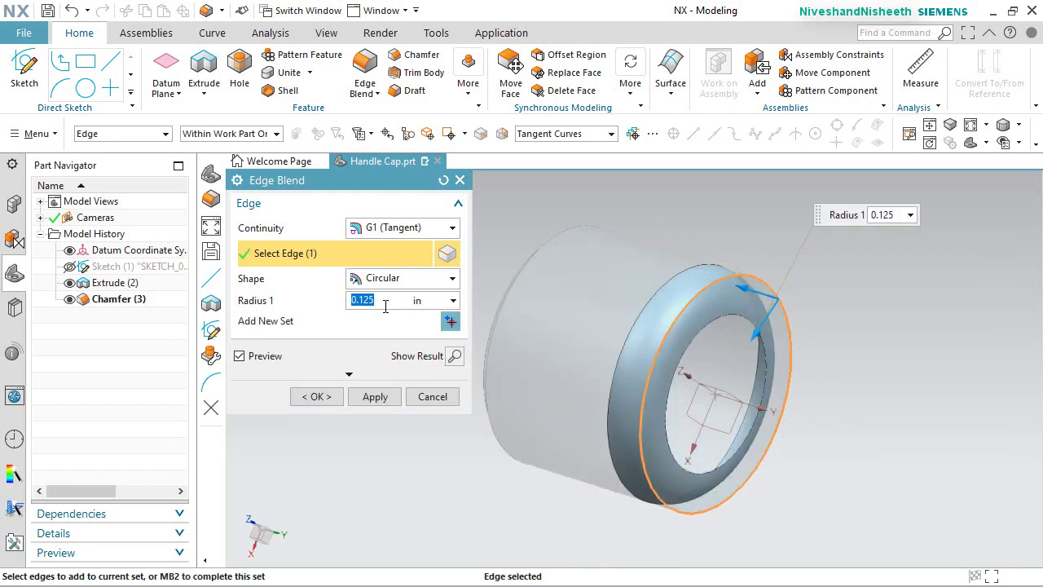
left_click(318, 396)
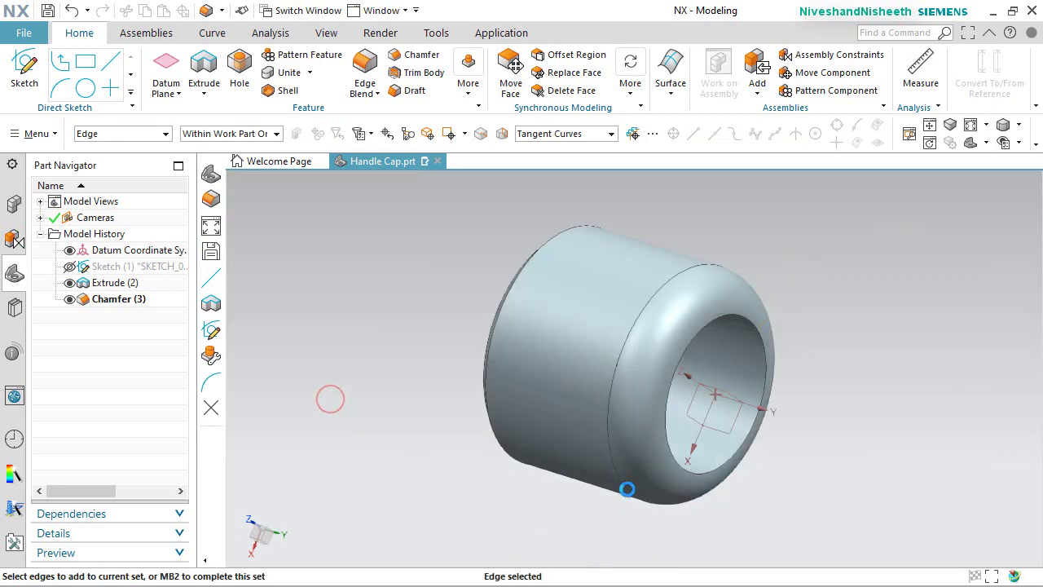
key("End")
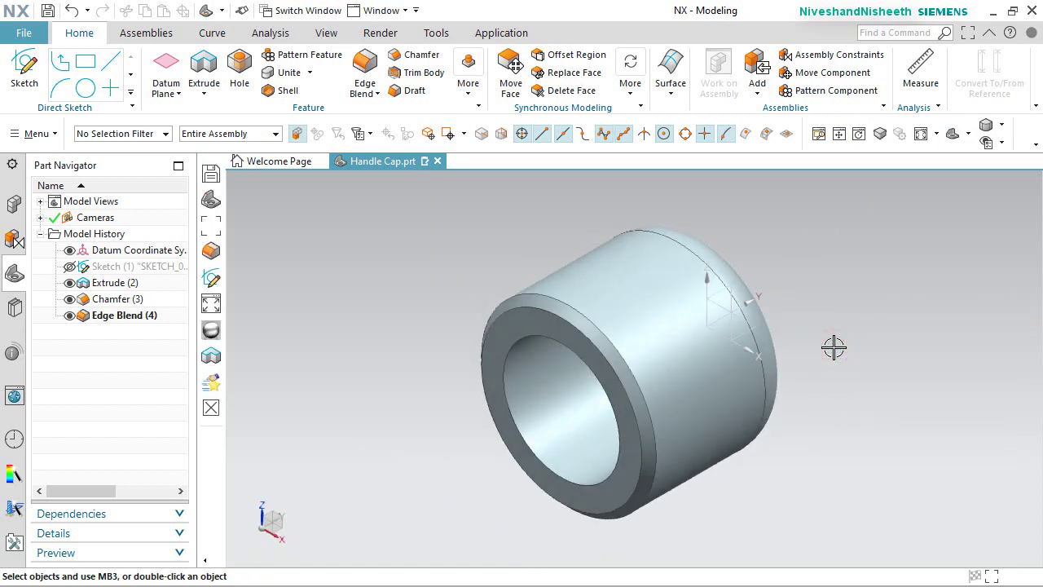
Change the handle cap solid body's display colour to dark grey.
left_click(326, 34)
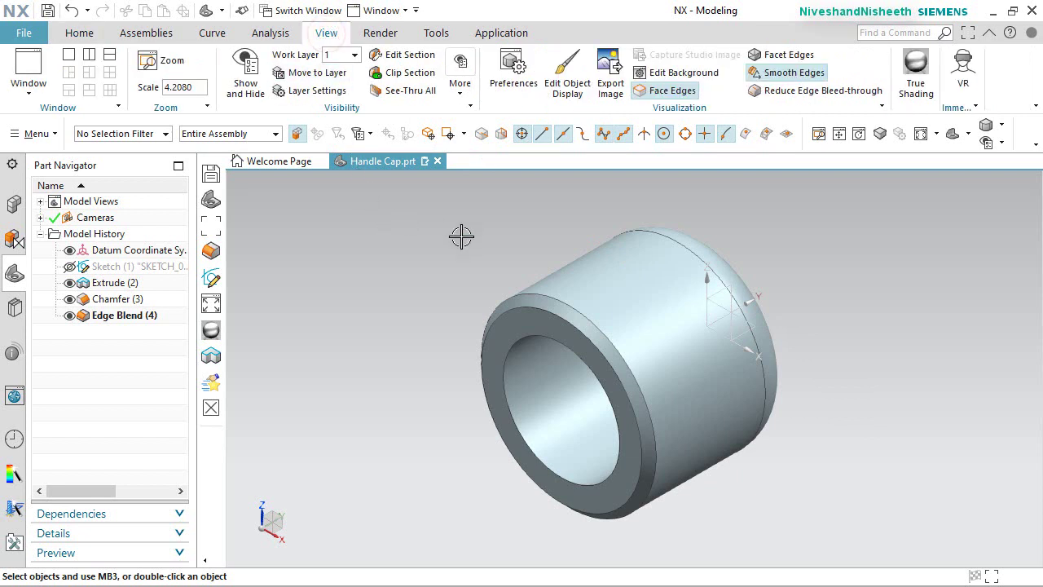
left_click(567, 71)
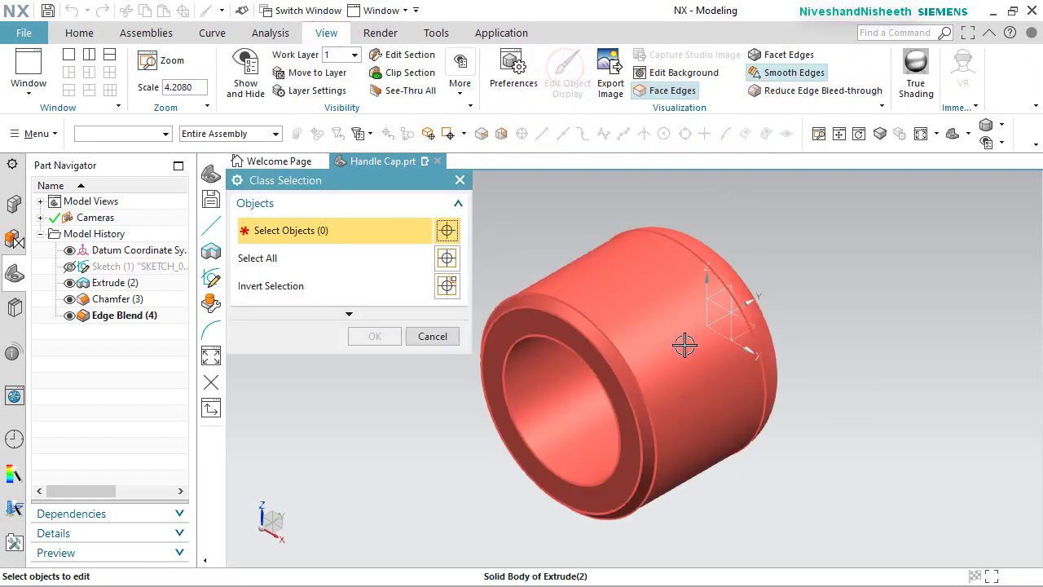
left_click(682, 345)
middle_click(799, 285)
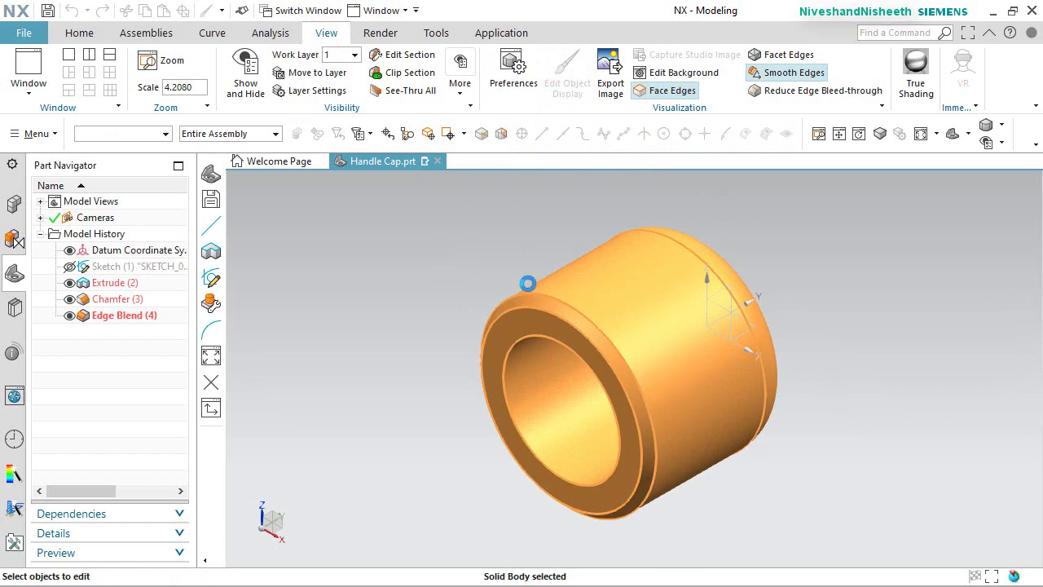
left_click(416, 276)
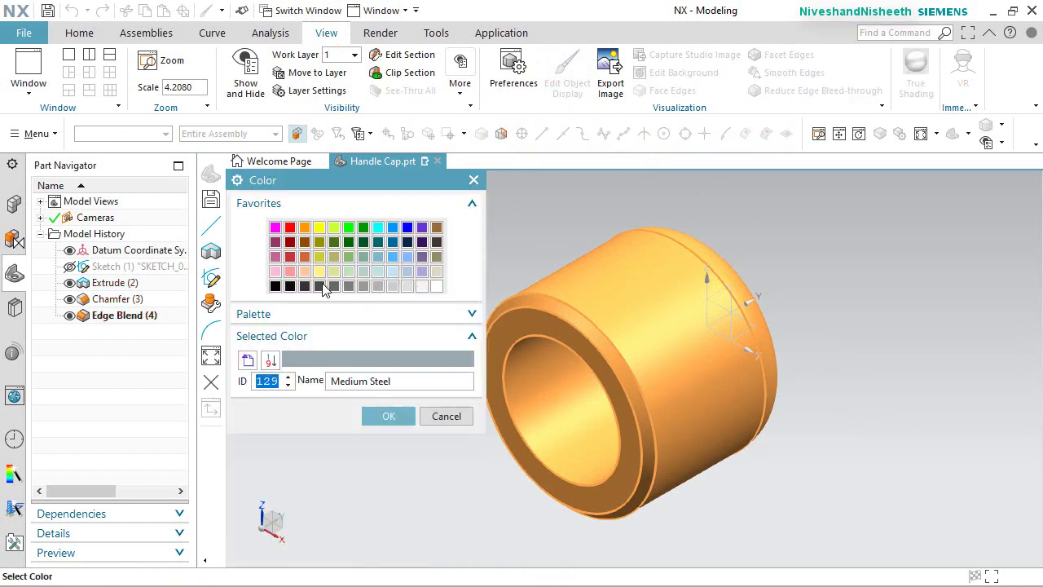
left_click(318, 287)
left_click(387, 415)
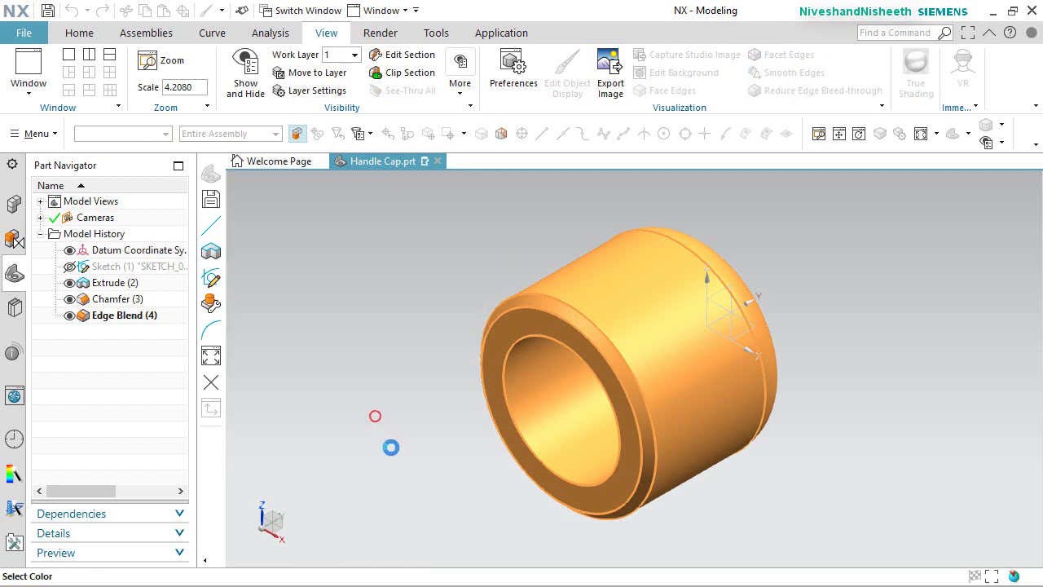
left_click(346, 552)
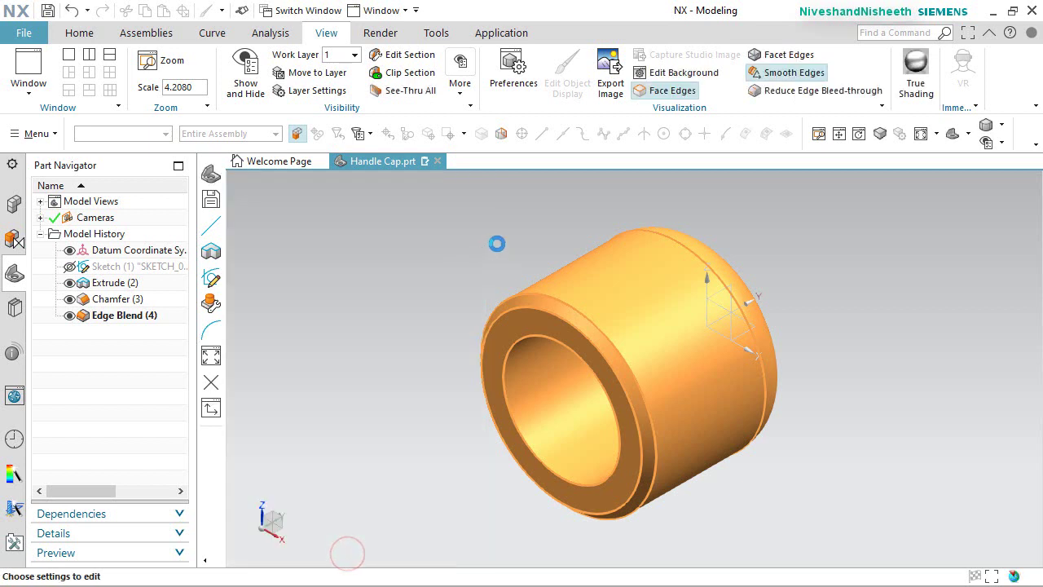
Display the handle cap with true shading and hide the datum coordinate system.
left_click(243, 454)
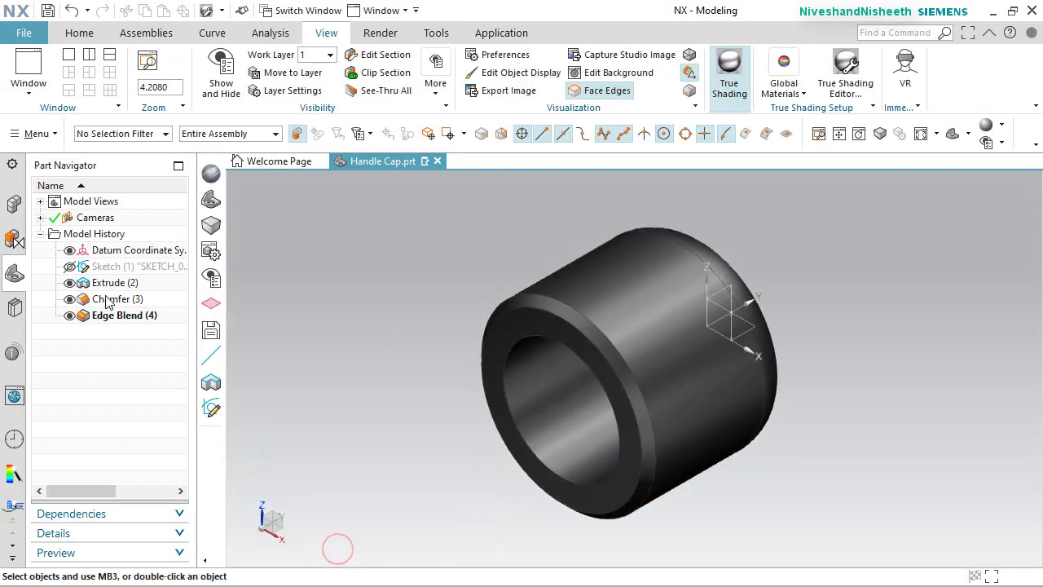
left_click(77, 31)
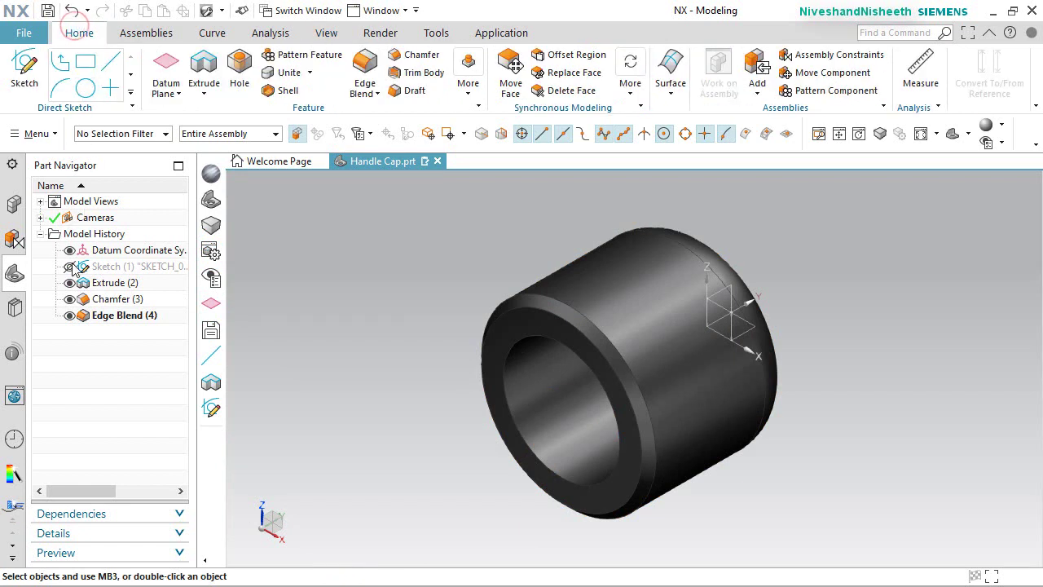
left_click(70, 250)
middle_click_drag(660, 353, 509, 304)
middle_click_drag(498, 298, 677, 338)
key("Home")
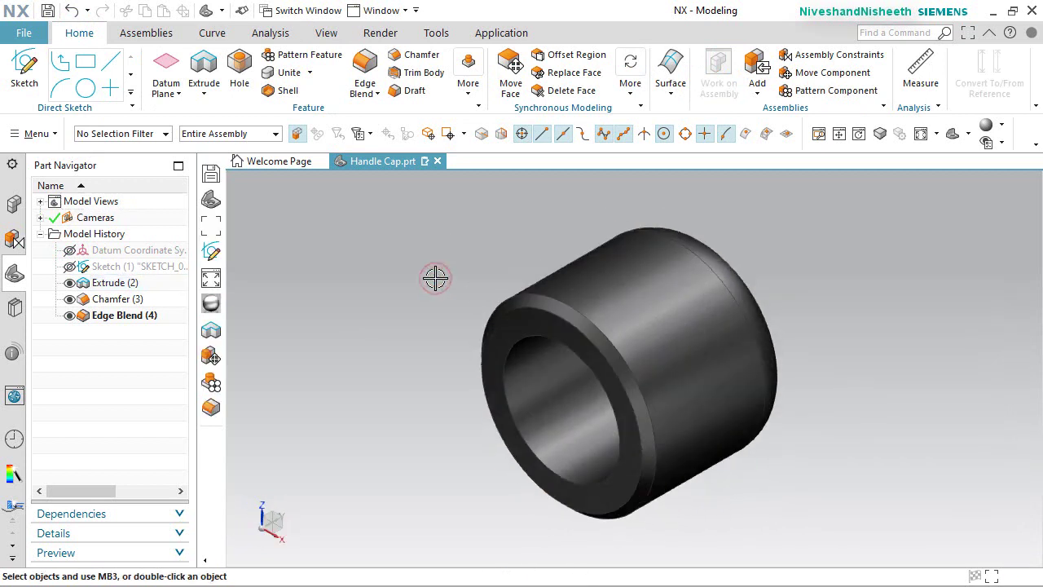
Save and close Handle Cap.prt.
key("ctrl+s")
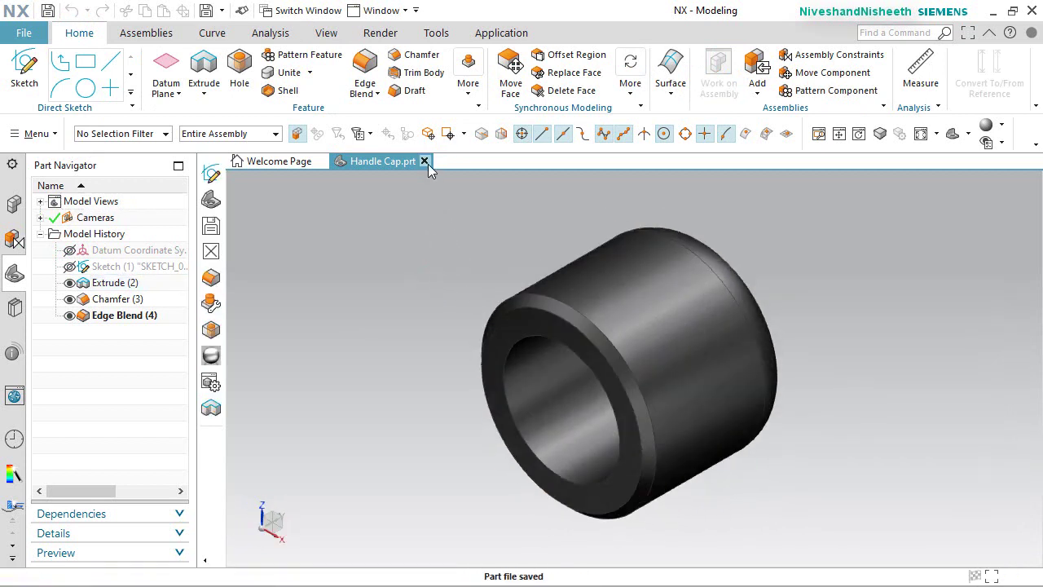
left_click(423, 161)
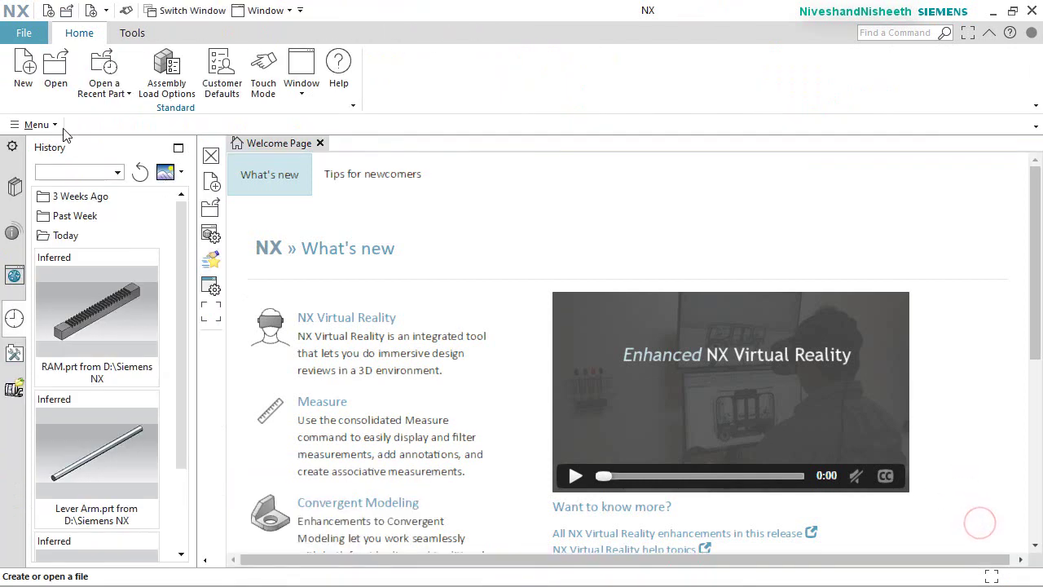
Create a new inch Model part named Collar.prt and start a sketch on the XZ plane of the datum coordinate system.
left_click(23, 67)
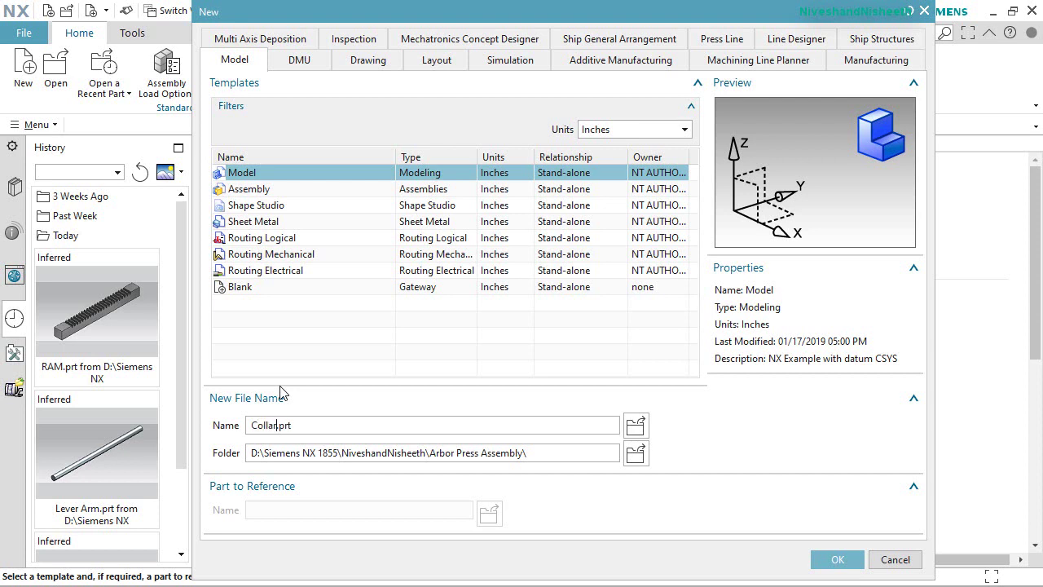
left_click(831, 560)
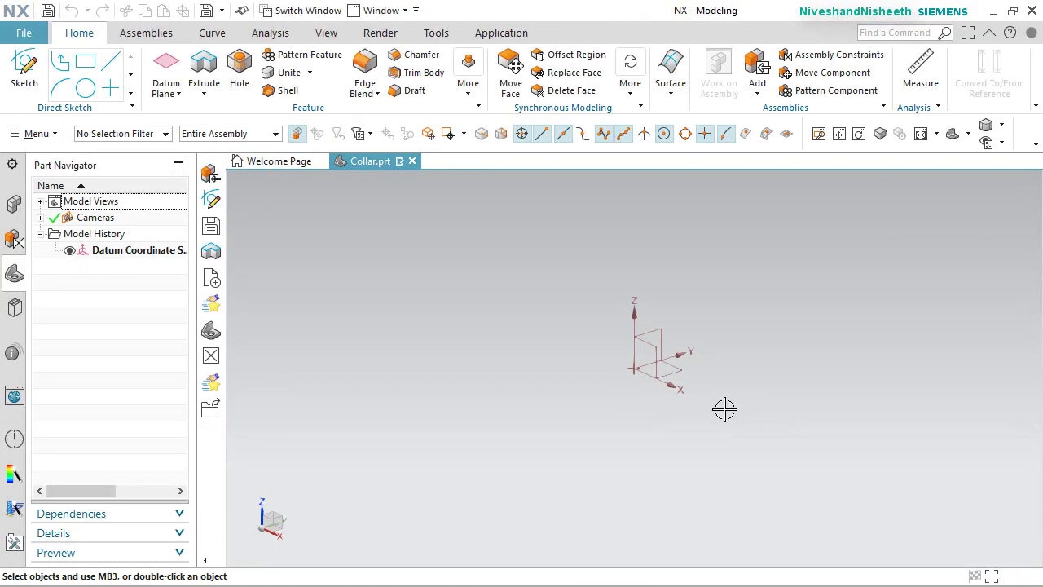
left_click(31, 81)
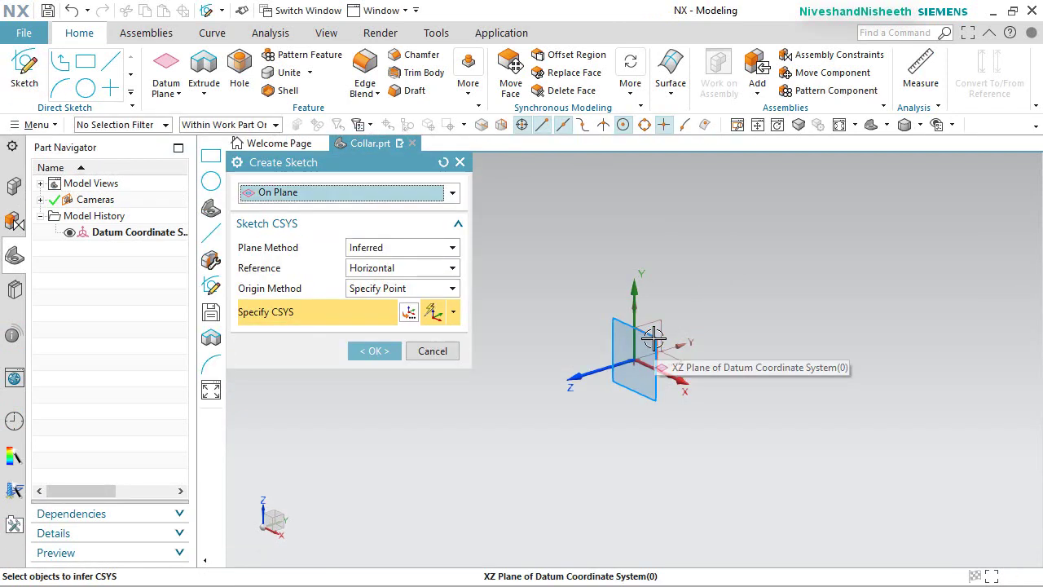
left_click(654, 337)
left_click(374, 351)
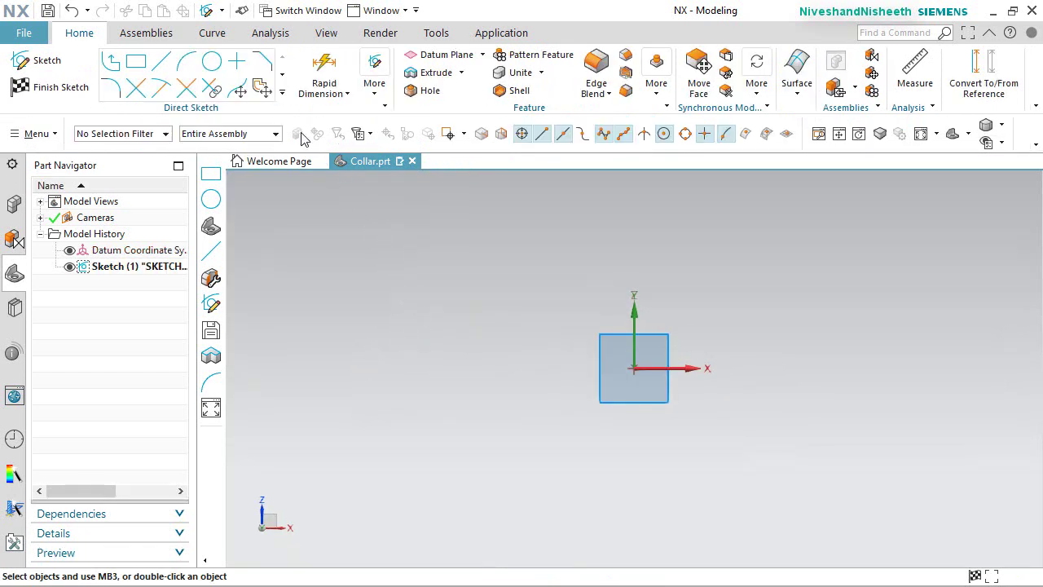
Sketch two concentric circles at the sketch origin with diameters 1.125 in and 0.75 in.
left_click(211, 62)
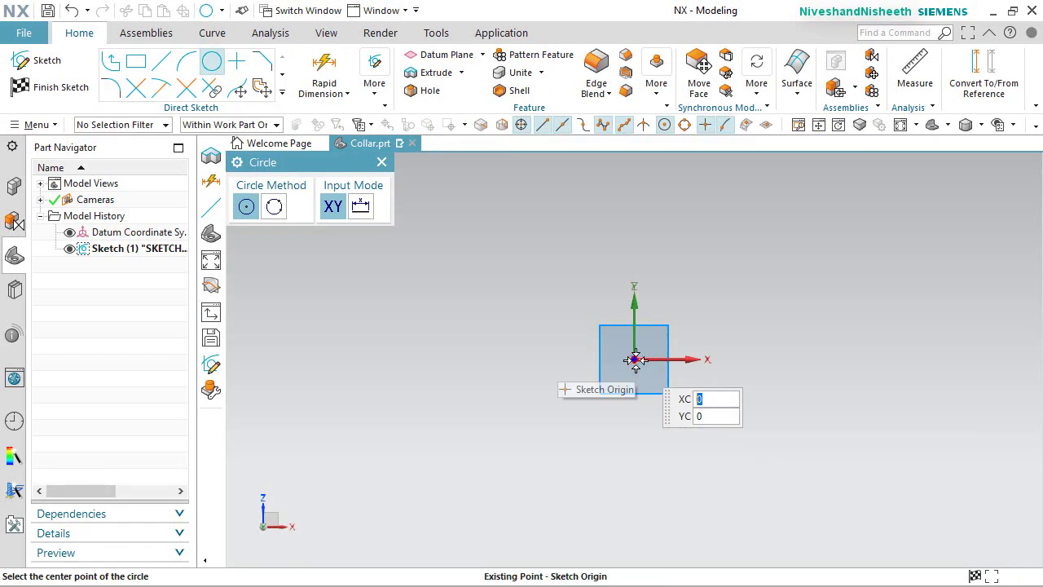
left_click(635, 359)
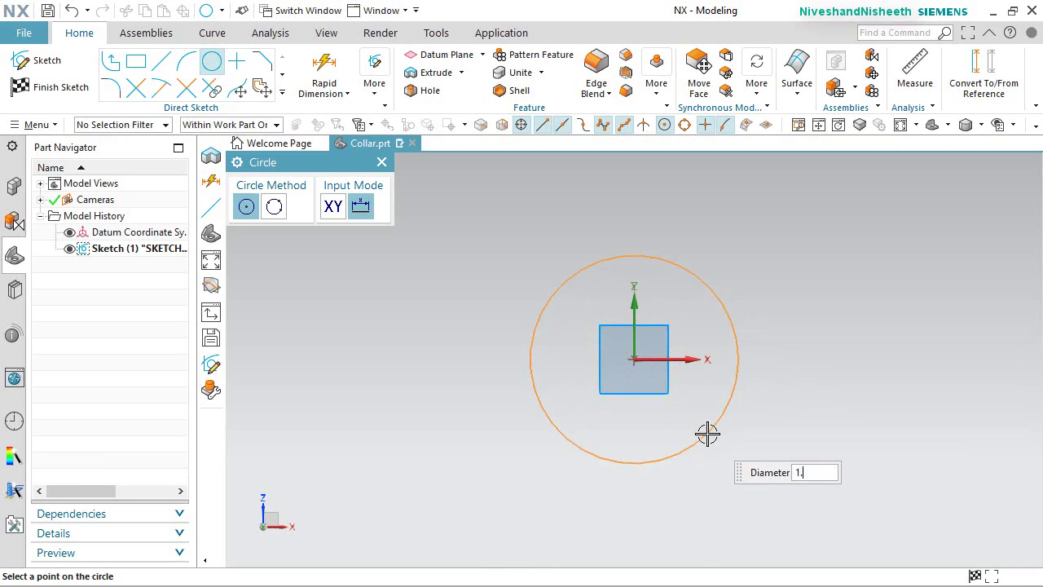
key("Return")
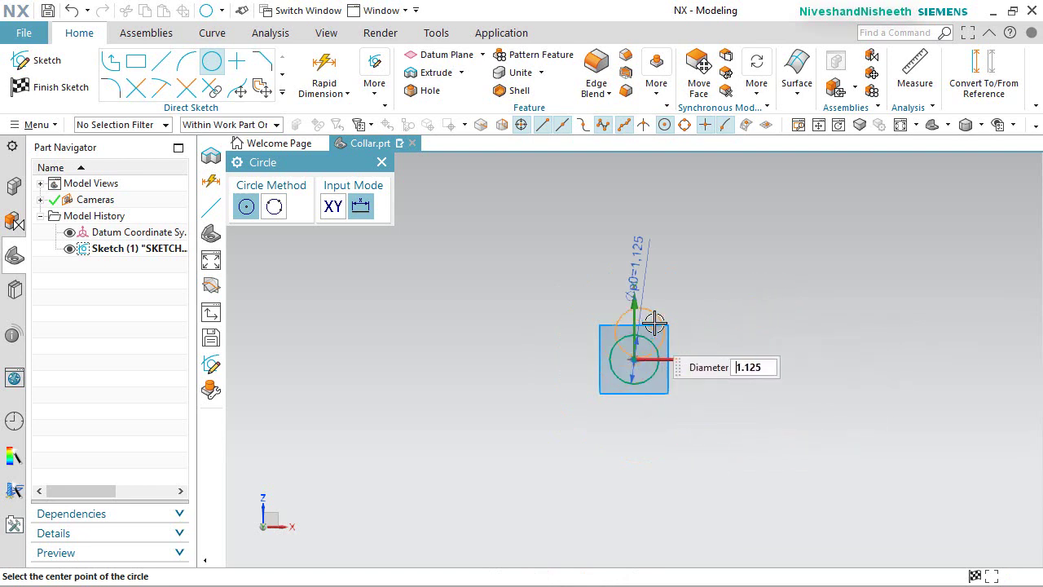
scroll(659, 326, "up", 3)
scroll(676, 412, "up", 4)
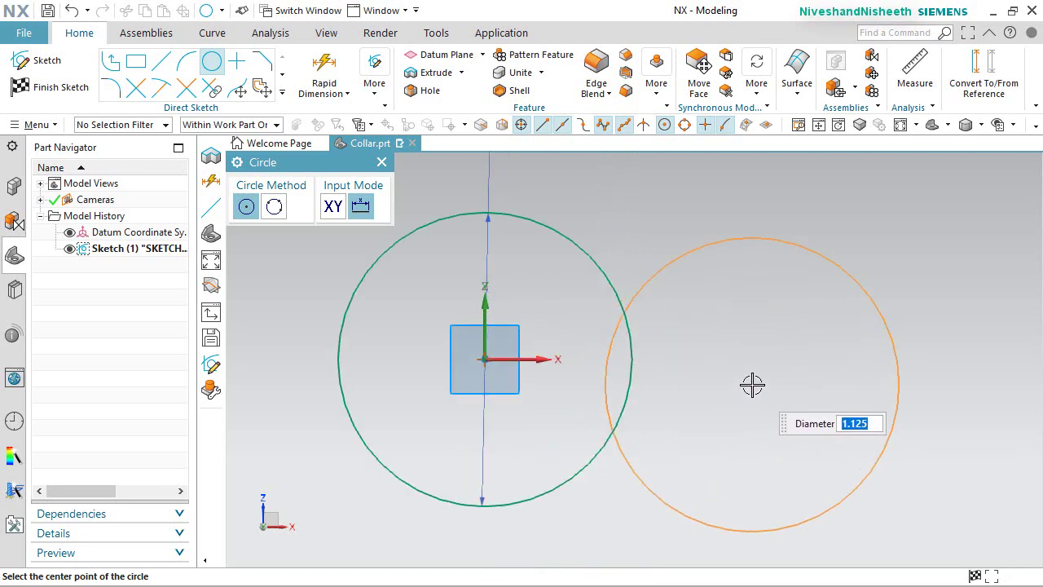
type(".75")
key("Return")
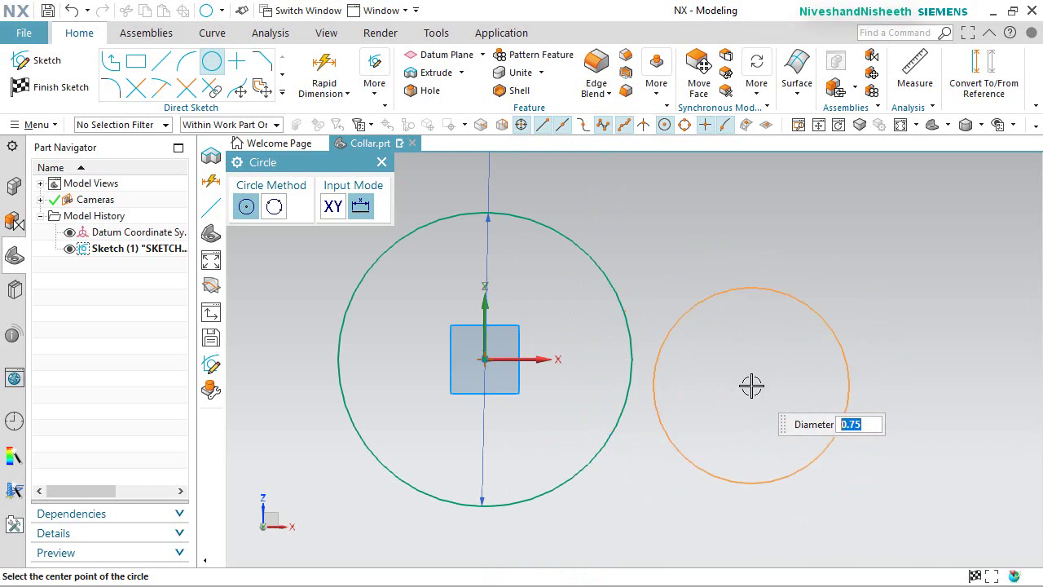
left_click(484, 358)
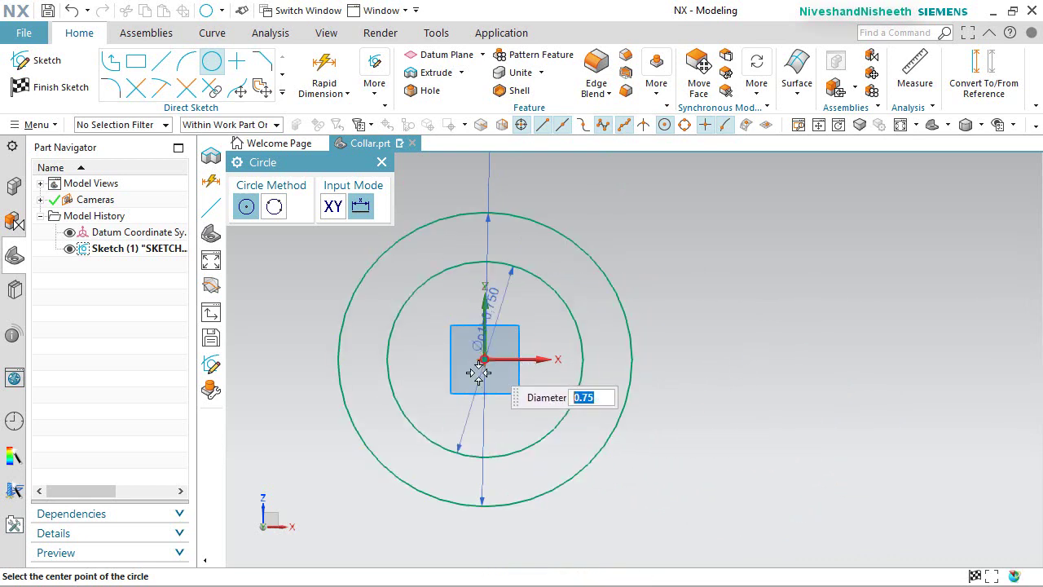
right_click(805, 260)
left_click(866, 220)
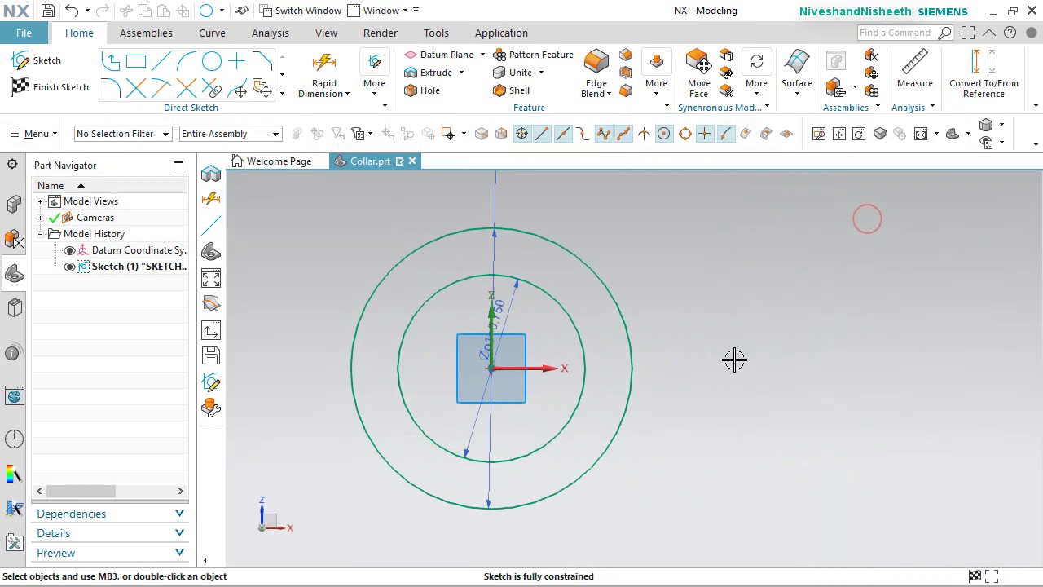
Move both diameter dimensions clear of the circles and finish the sketch.
mouse_move(503, 307)
left_mouse_down()
mouse_move(587, 304)
mouse_move(624, 347)
mouse_move(722, 382)
mouse_move(717, 359)
left_mouse_up()
scroll(673, 444, "down", 5)
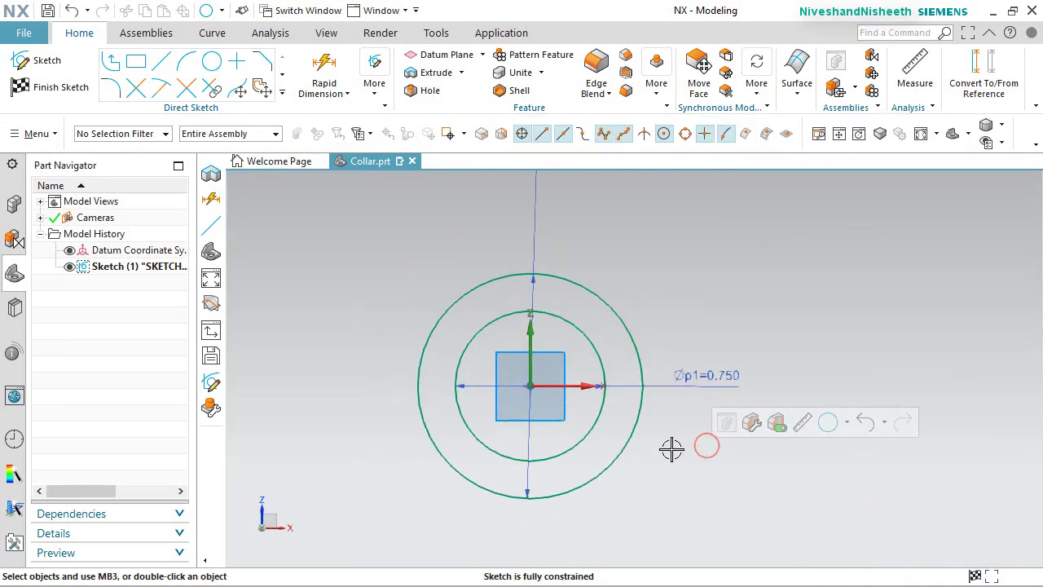
left_click_drag(604, 194, 676, 342)
left_click(924, 135)
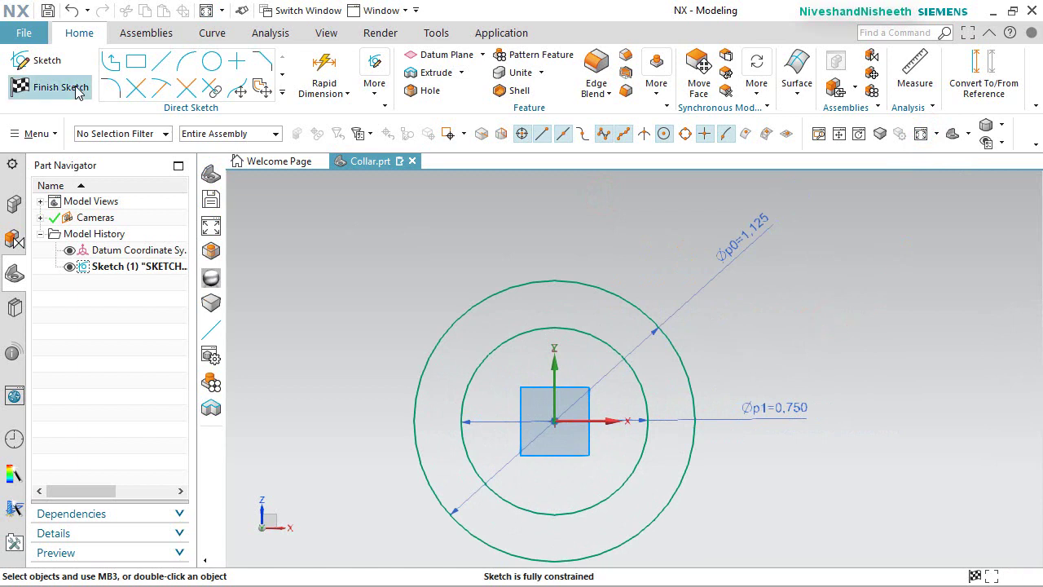
left_click(41, 87)
key("ctrl+f")
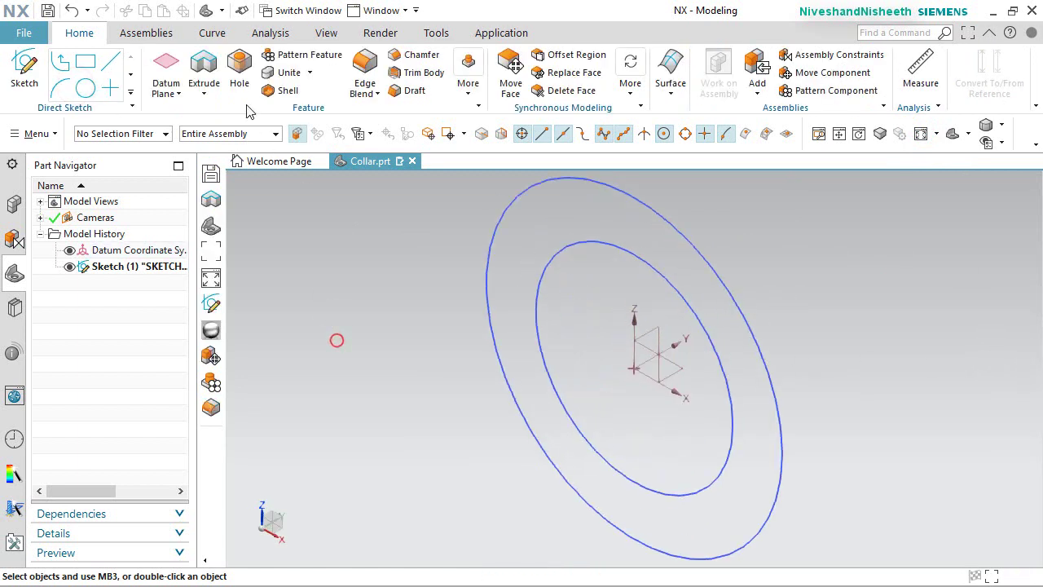
Extrude the two concentric circles 0.375 in into a ring and hide their sketch.
left_click(204, 73)
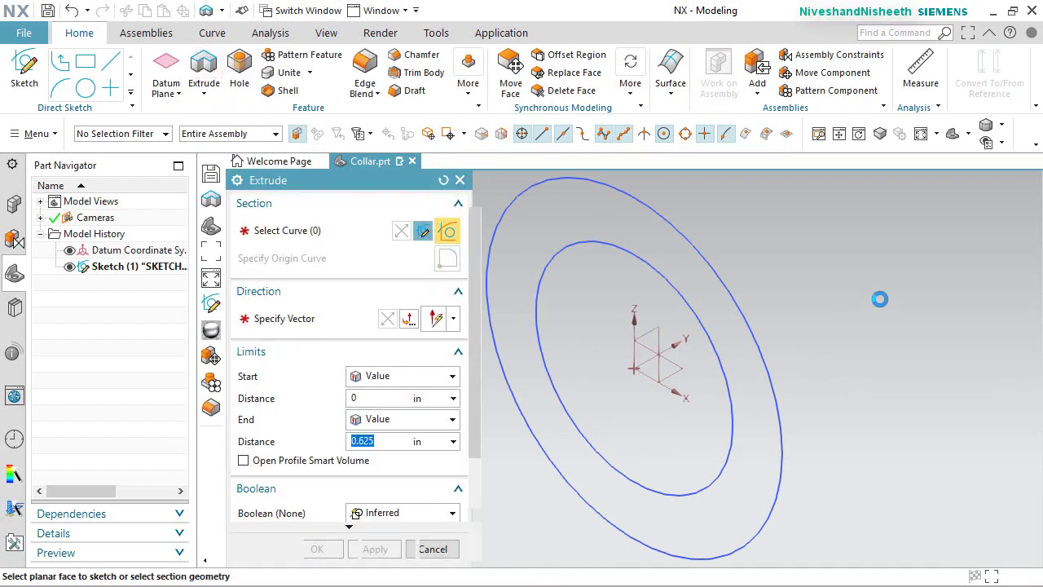
left_click(747, 321)
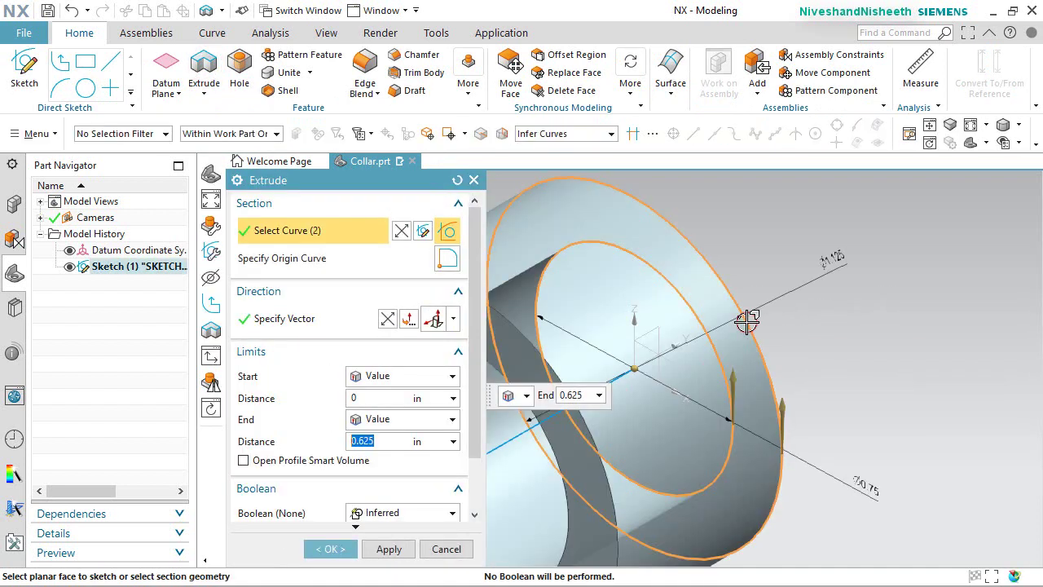
left_click(969, 124)
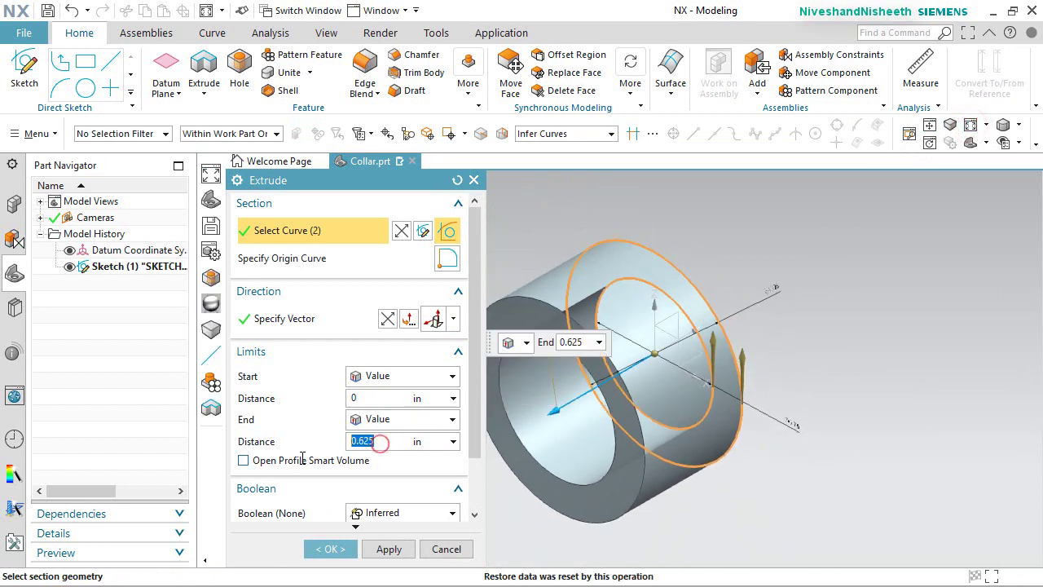
type(".375")
key("Return")
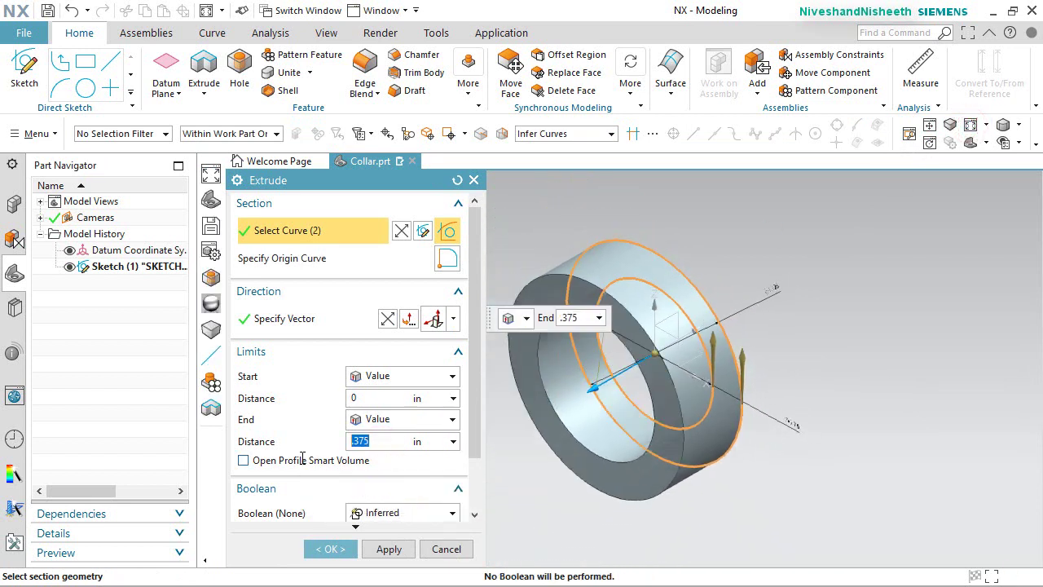
left_click(330, 548)
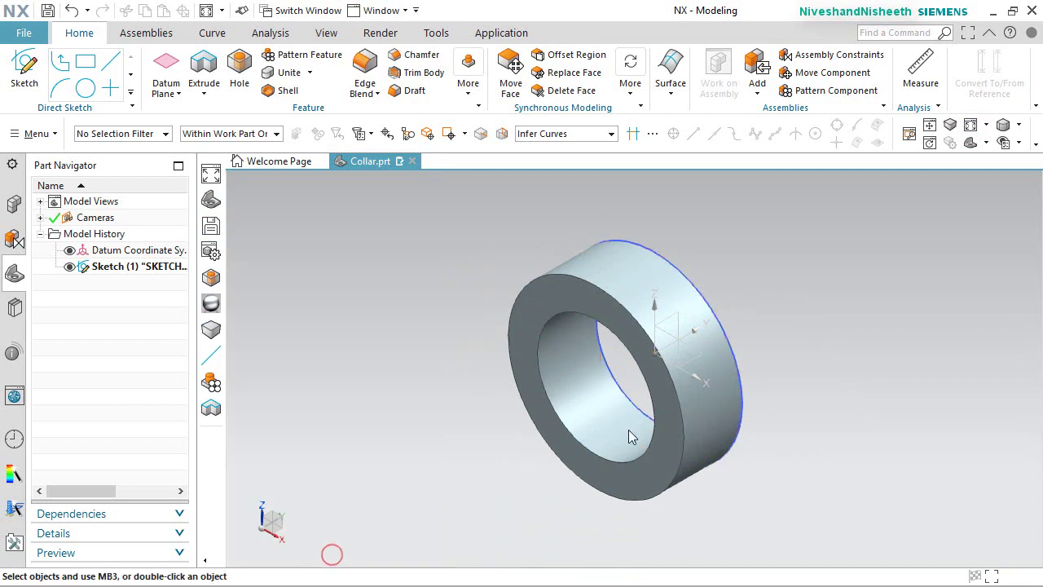
left_click(70, 267)
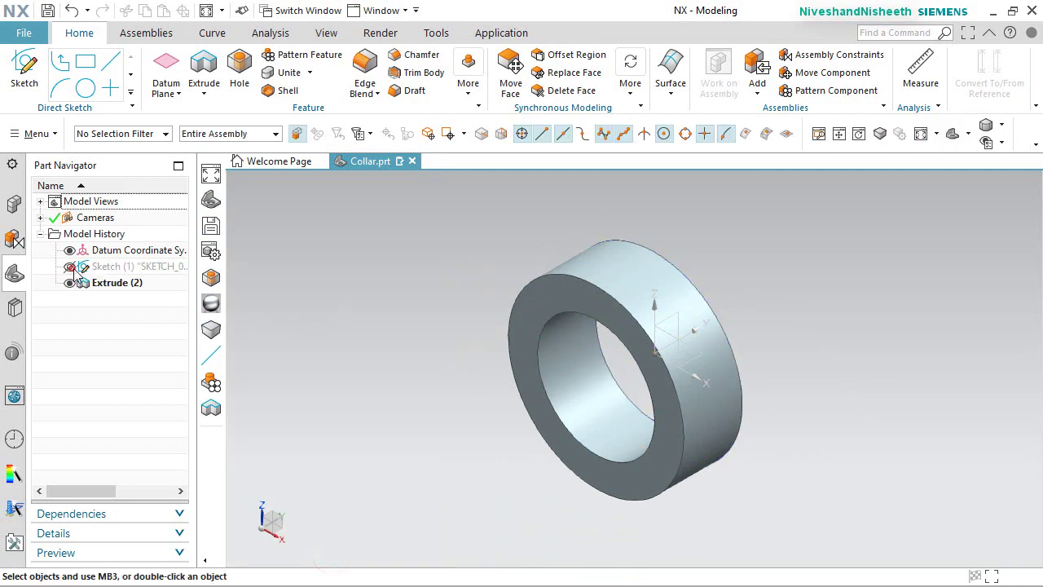
Apply a symmetric 0.031 in chamfer to the ring's outer circular edge at the end opposite the sketch plane.
right_click(835, 337)
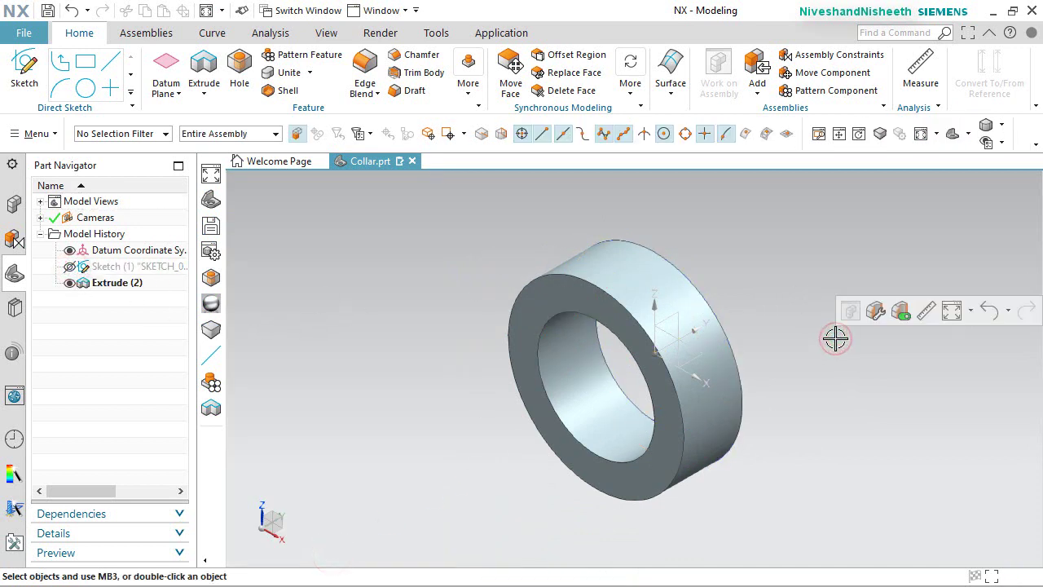
right_click(942, 524)
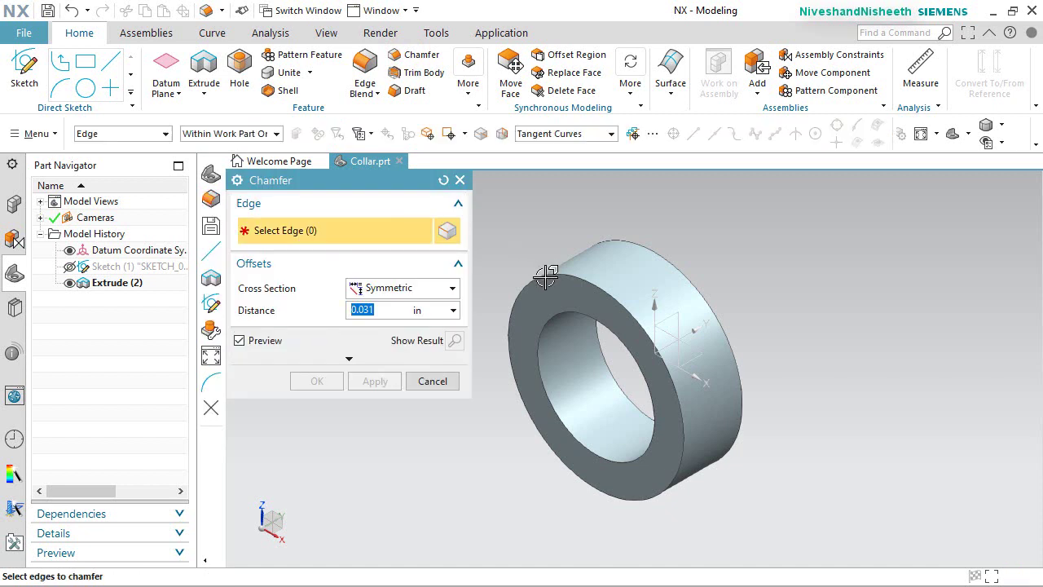
left_click(544, 275)
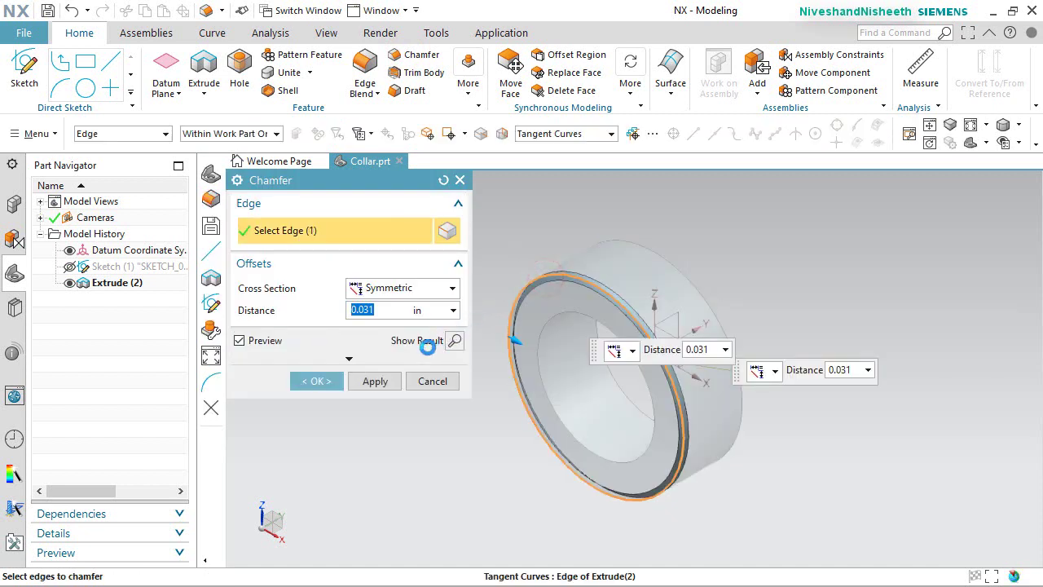
left_click(318, 381)
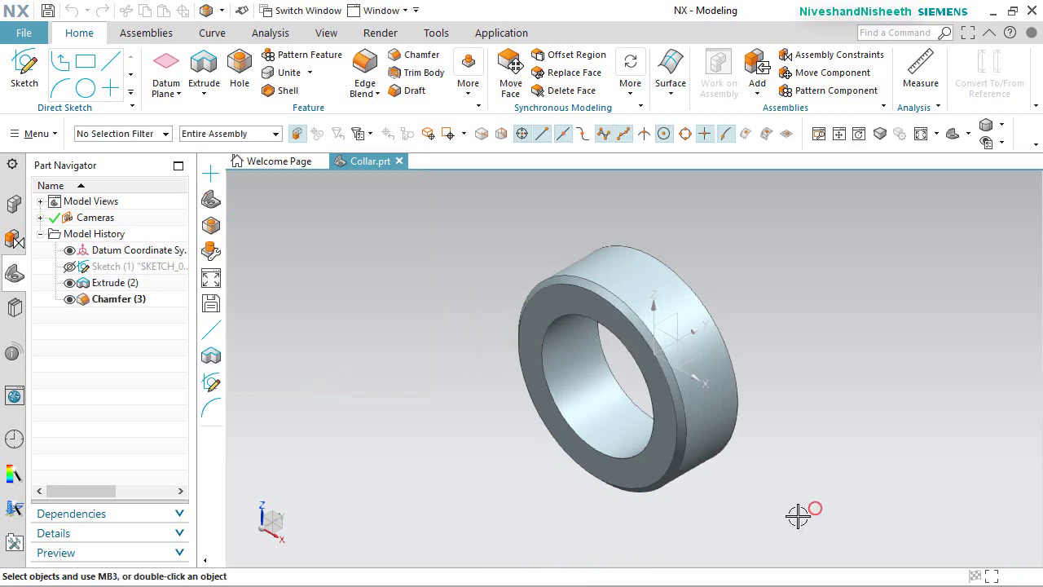
Start a #10-32 Inch UNF threaded hole through the collar body, with its position sketch on the datum XY plane.
left_click(239, 72)
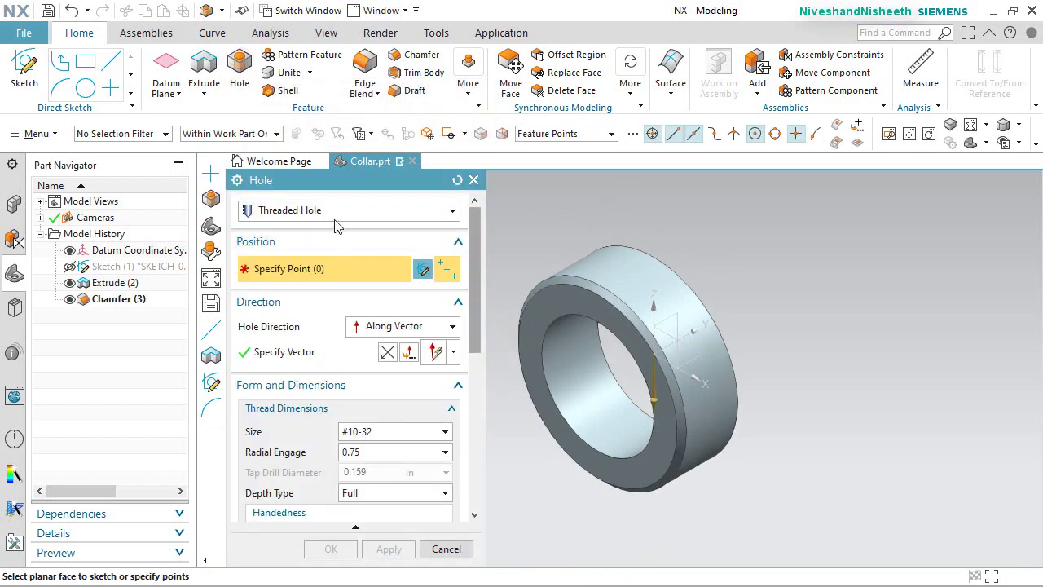
scroll(473, 291, "down", 10)
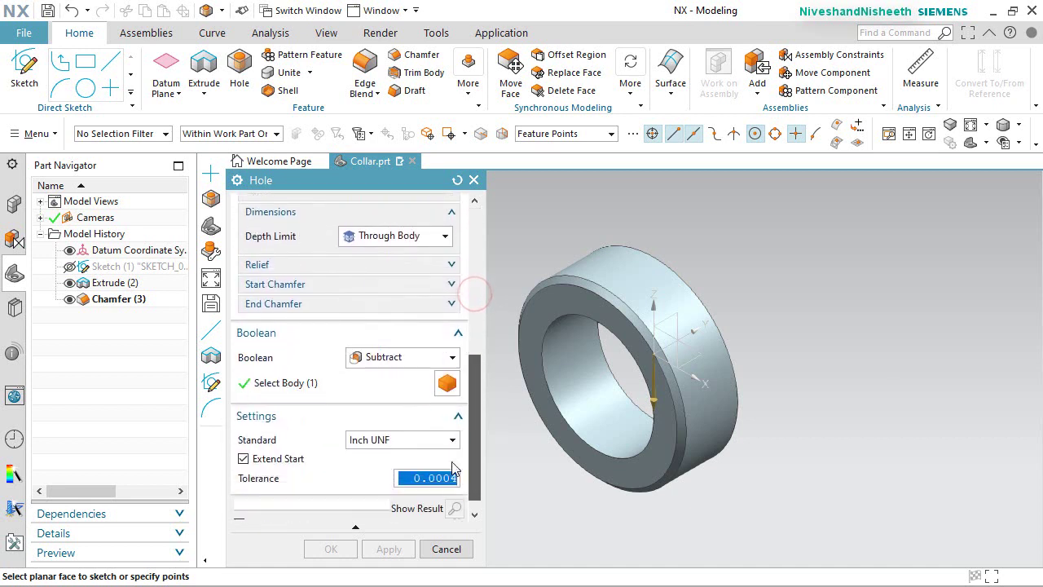
left_click(448, 481)
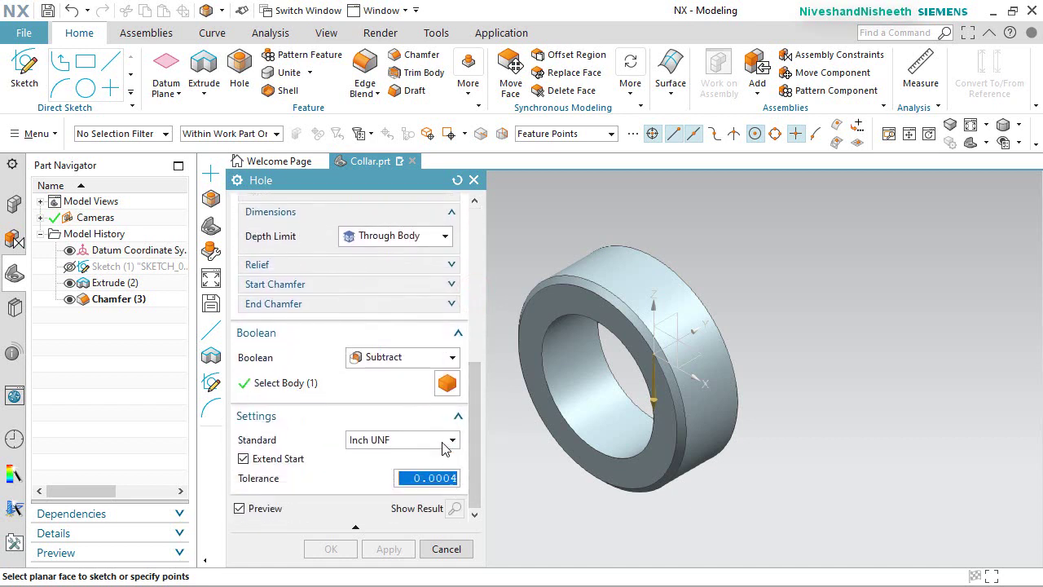
left_click_drag(471, 478, 489, 308)
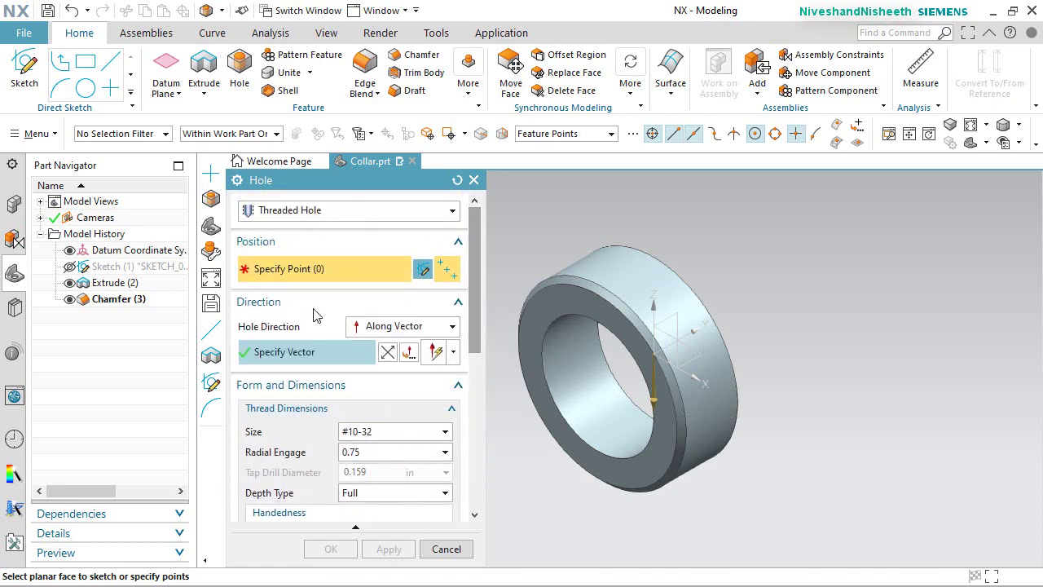
left_click(703, 359)
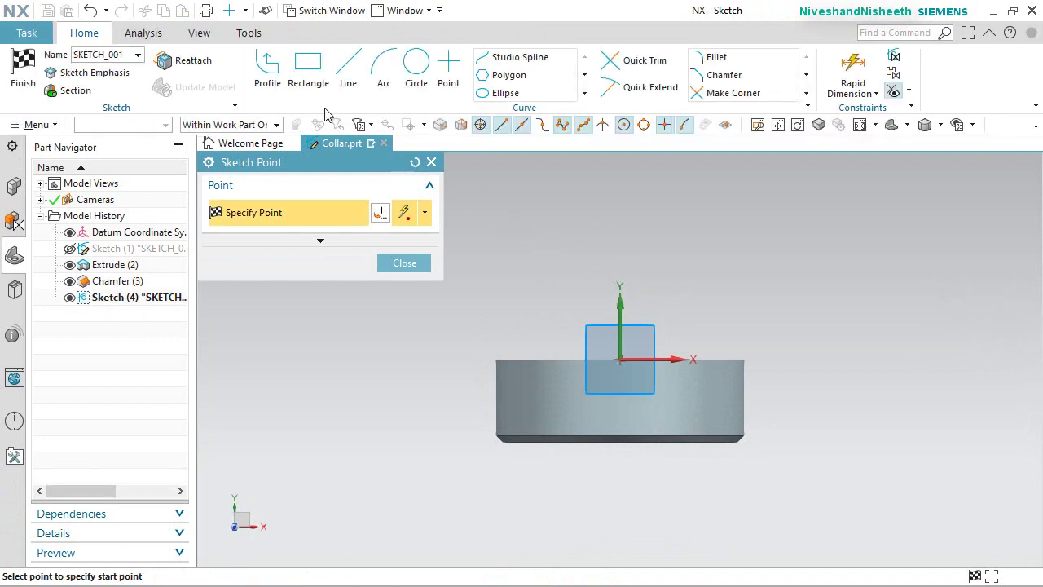
Draw a vertical line from the sketch origin to the arc center of the chamfered end's edge.
left_click(348, 67)
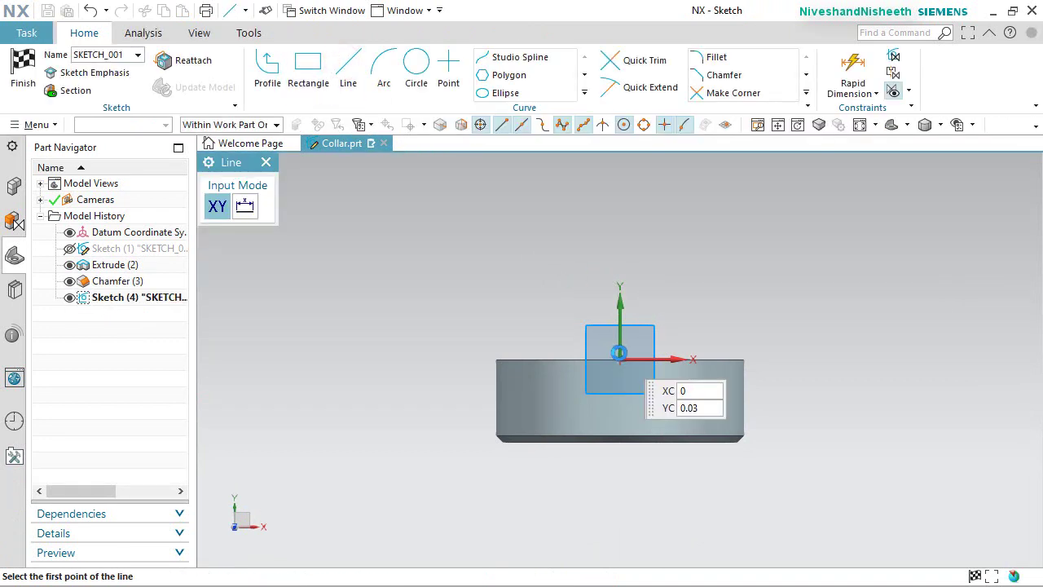
left_click(620, 354)
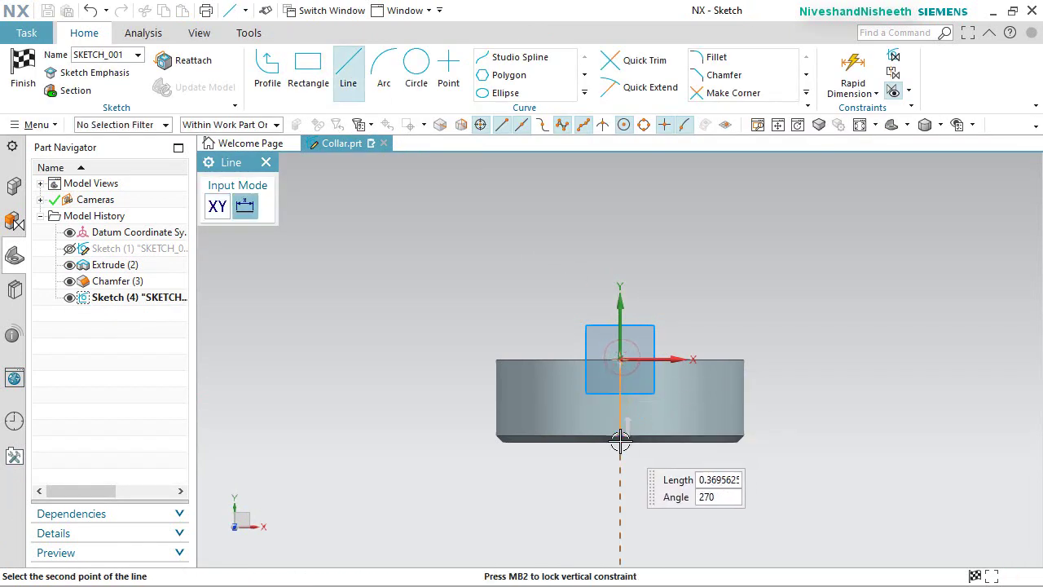
key("Escape")
scroll(648, 419, "up", 2)
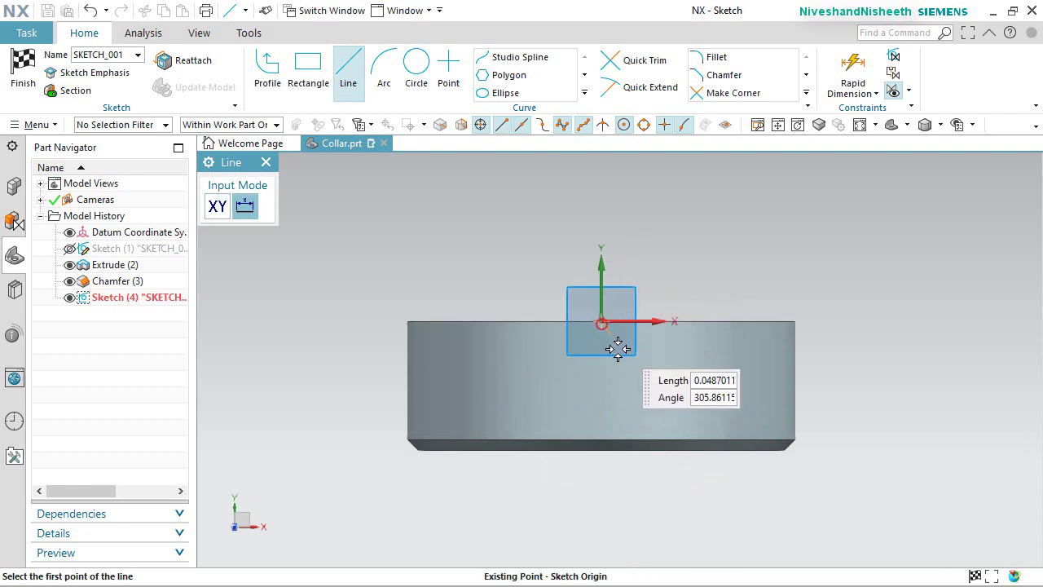
left_click(617, 348)
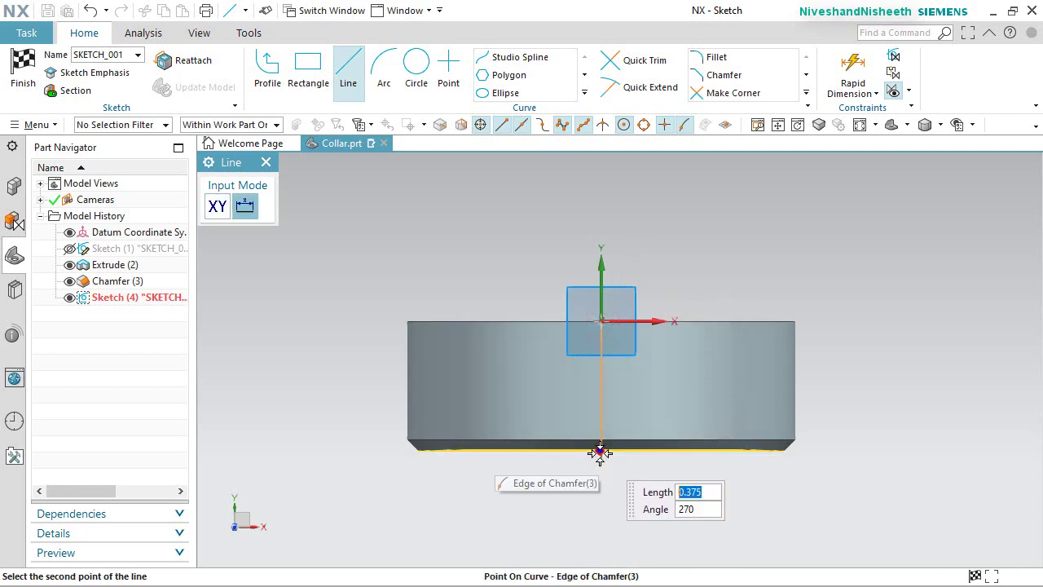
left_click(600, 453)
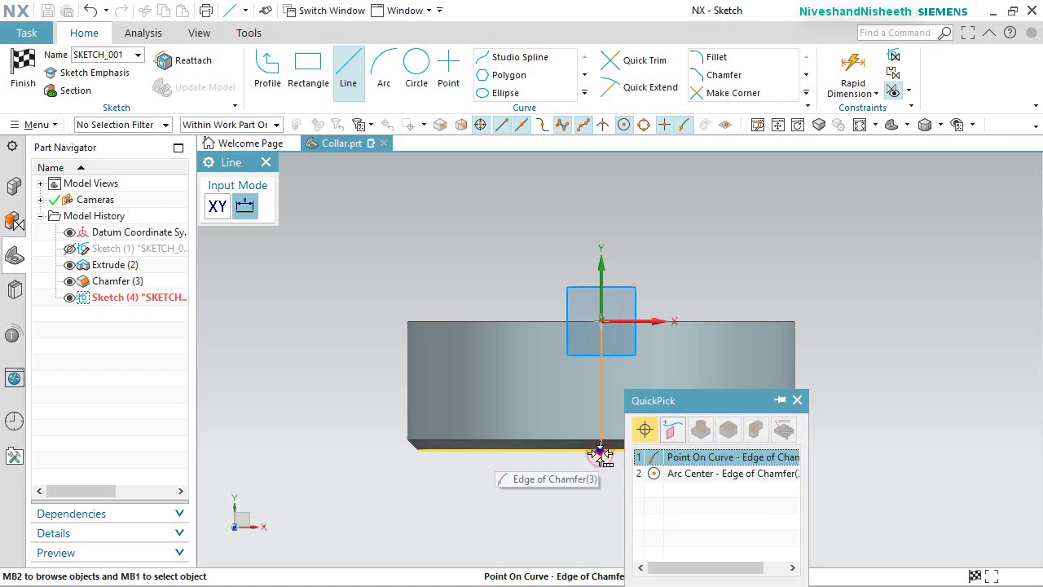
left_click(664, 473)
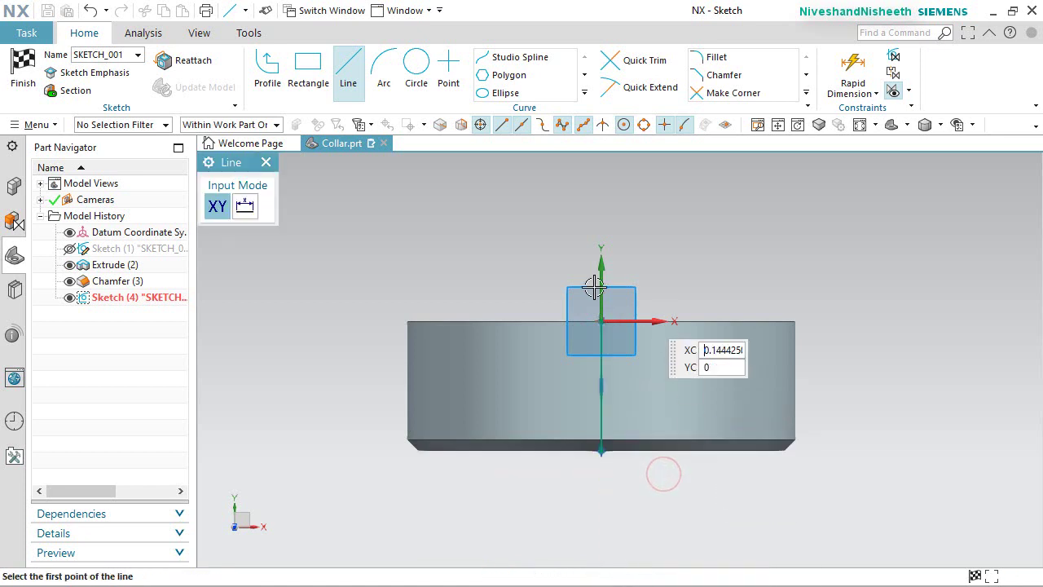
Convert the vertical line in the hole's position sketch to a reference line.
right_click(482, 251)
left_click(500, 235)
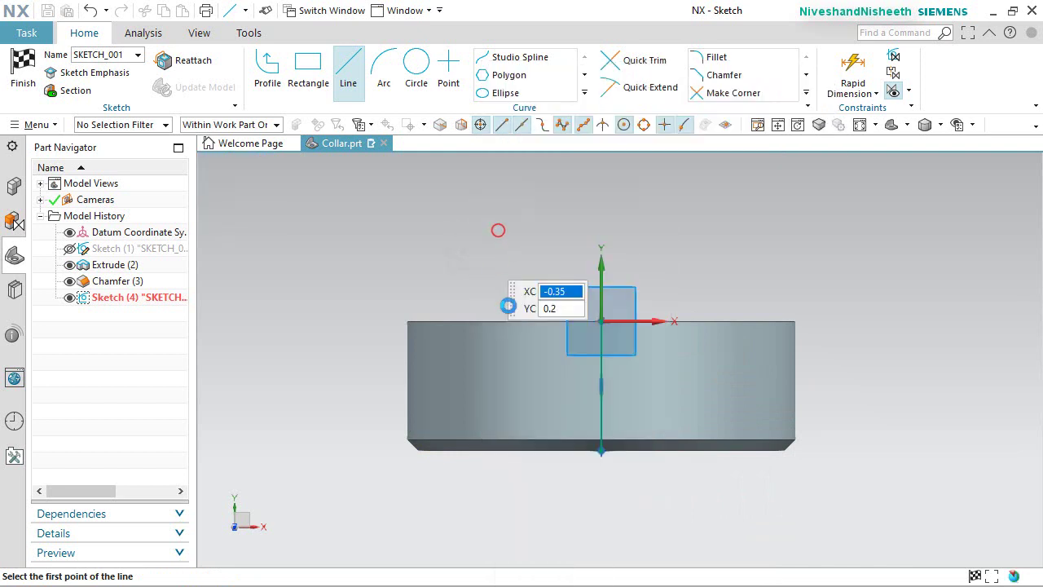
left_click(602, 353)
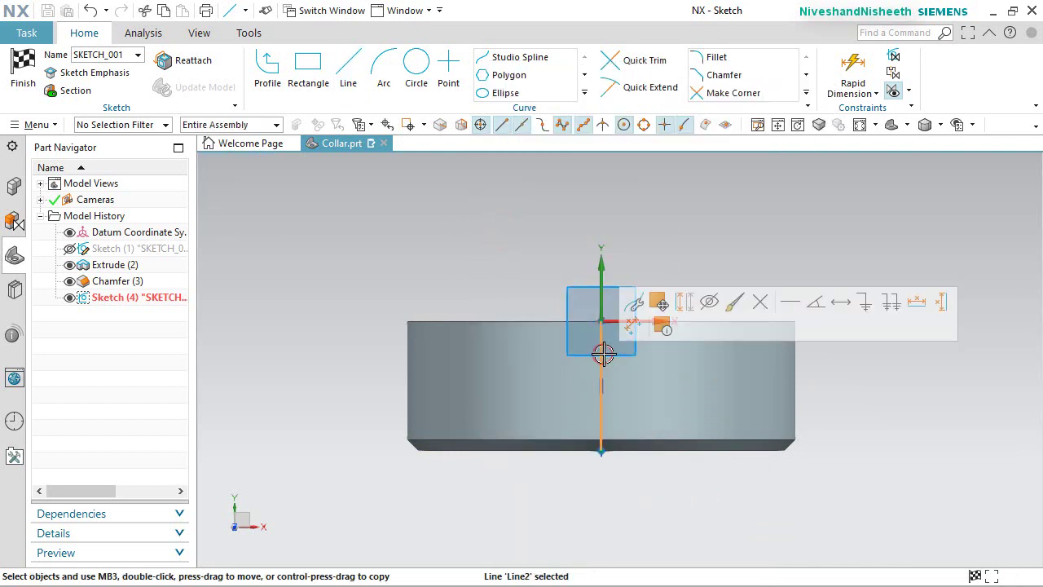
left_click(683, 303)
left_click(538, 237)
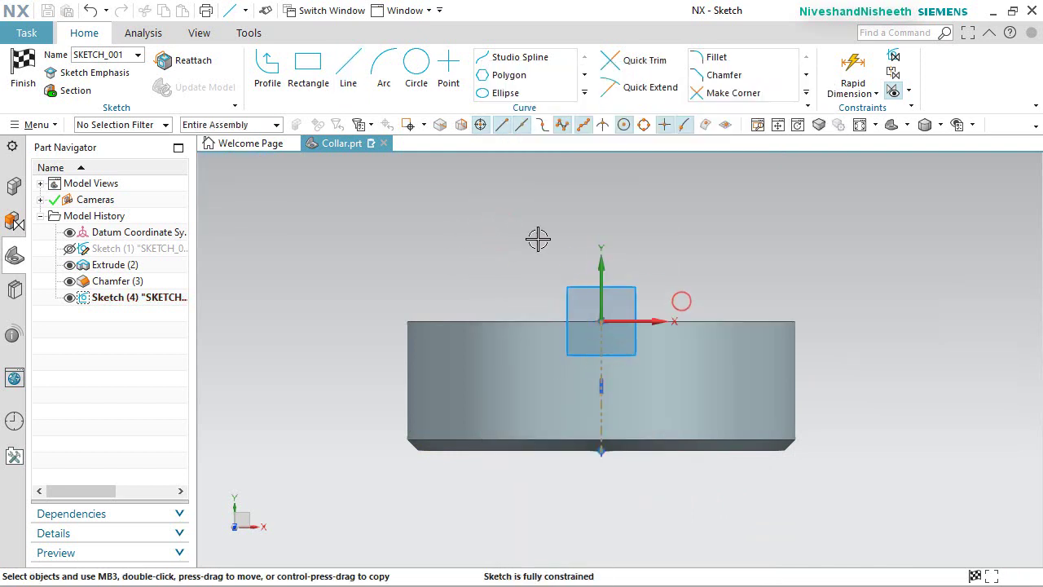
Place a sketch point at the midpoint of the vertical reference line and finish the position sketch.
left_click(448, 63)
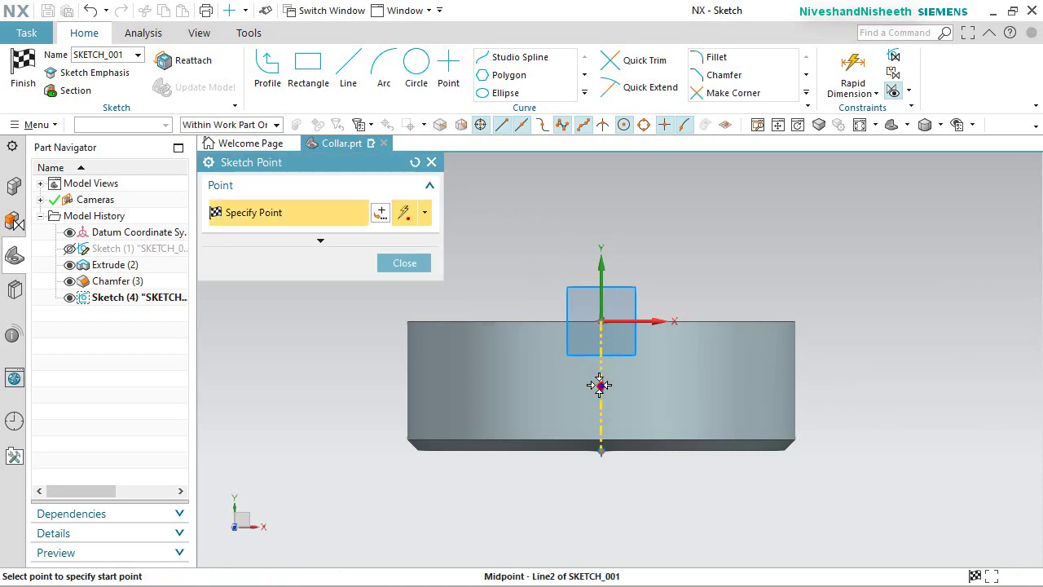
left_click(409, 262)
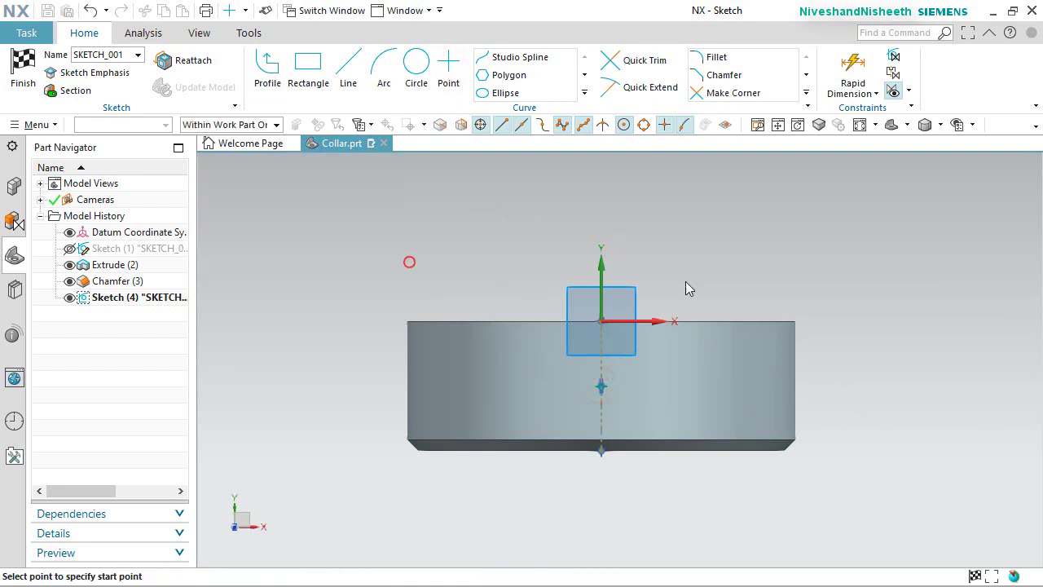
right_click(741, 280)
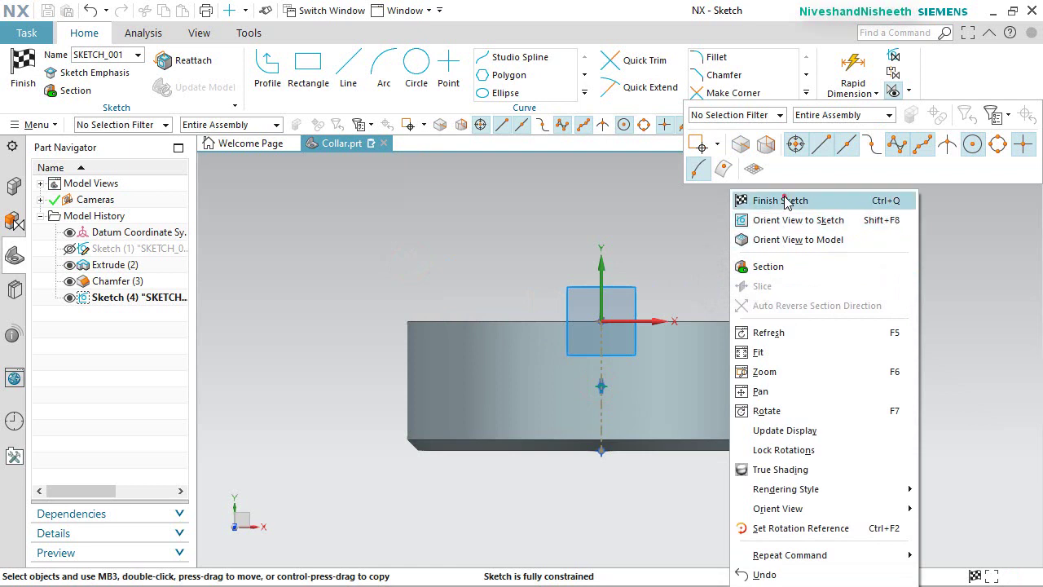
left_click(784, 200)
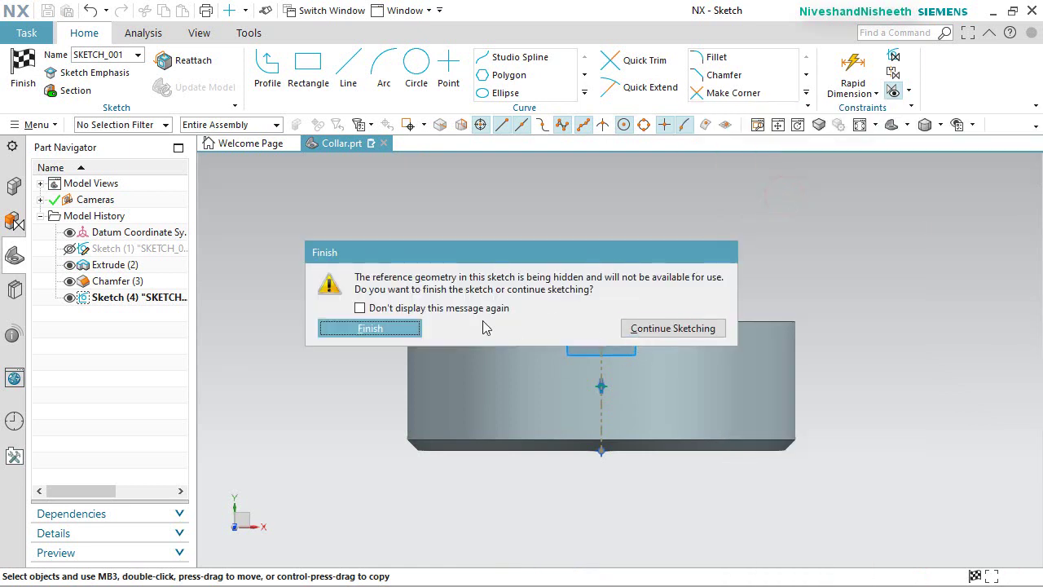
left_click(406, 328)
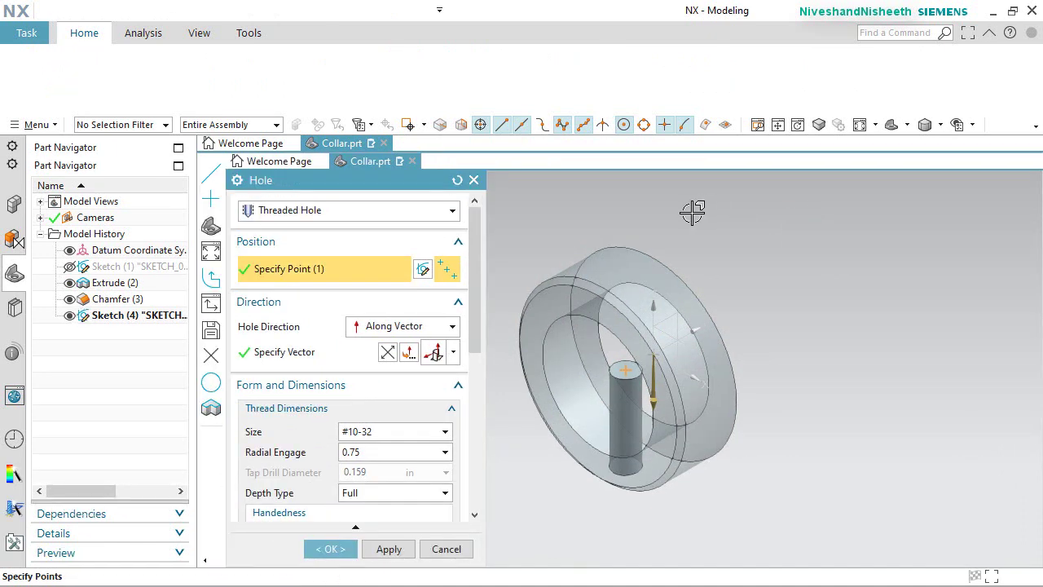
Reverse the threaded hole's direction and create the #10-32 hole through the collar wall.
left_click(387, 355)
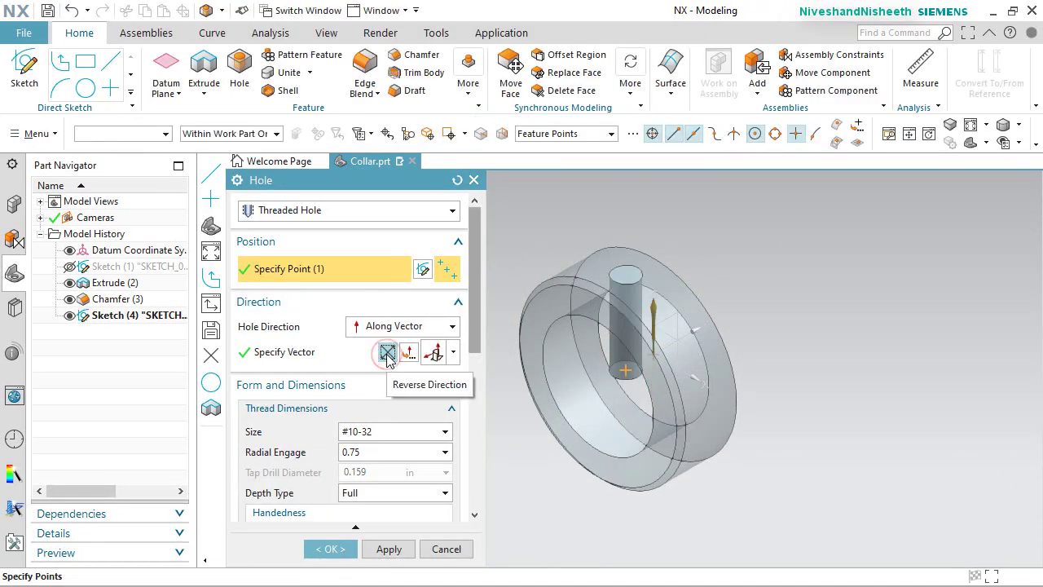
left_click(343, 549)
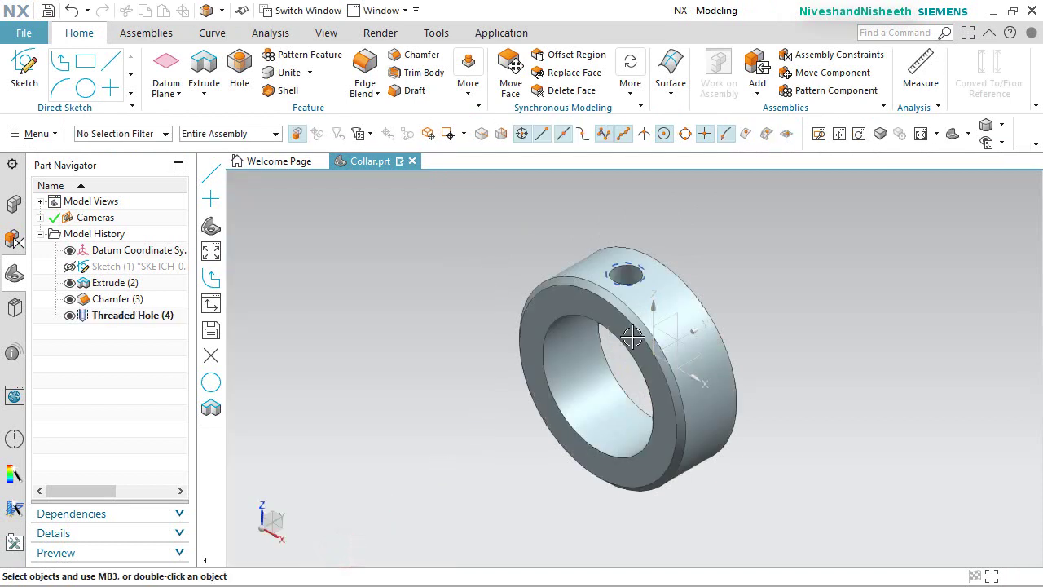
middle_click_drag(634, 326, 542, 312)
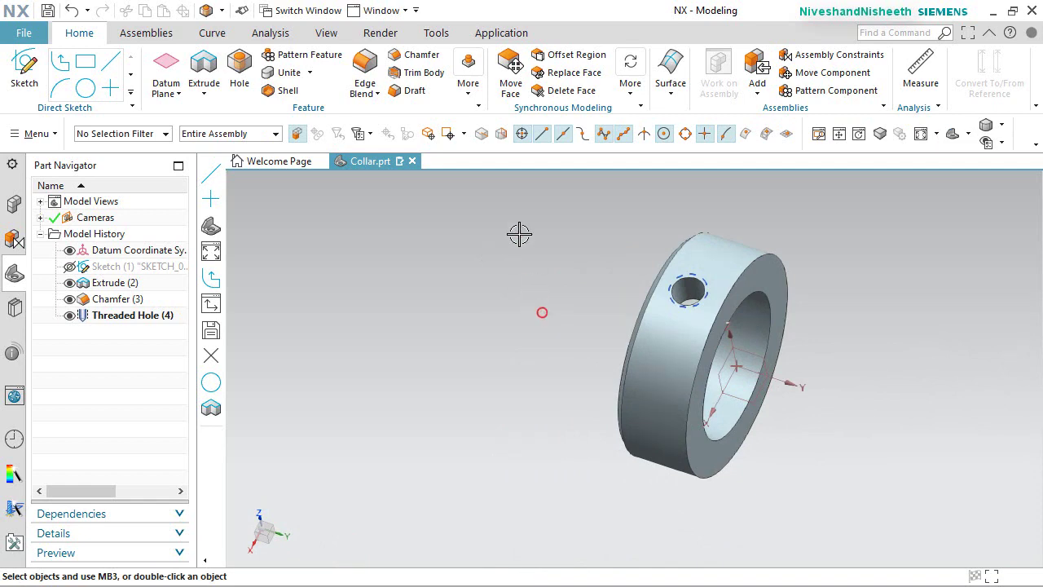
Turn on True Shading for the collar in the trimetric view and save the part.
left_click(326, 33)
middle_click_drag(494, 261, 499, 271)
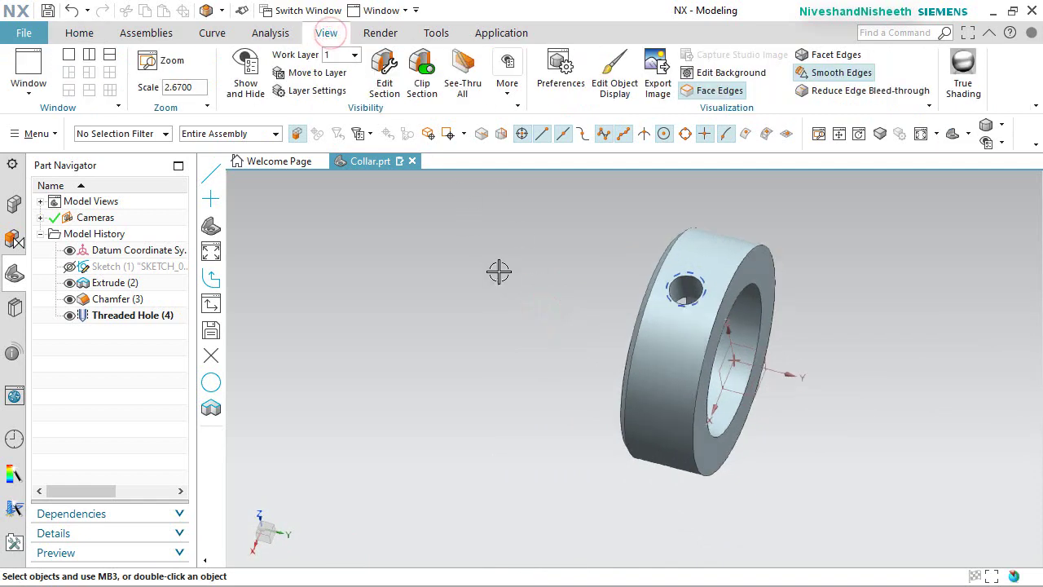
key("Home")
left_click(963, 72)
left_click(79, 33)
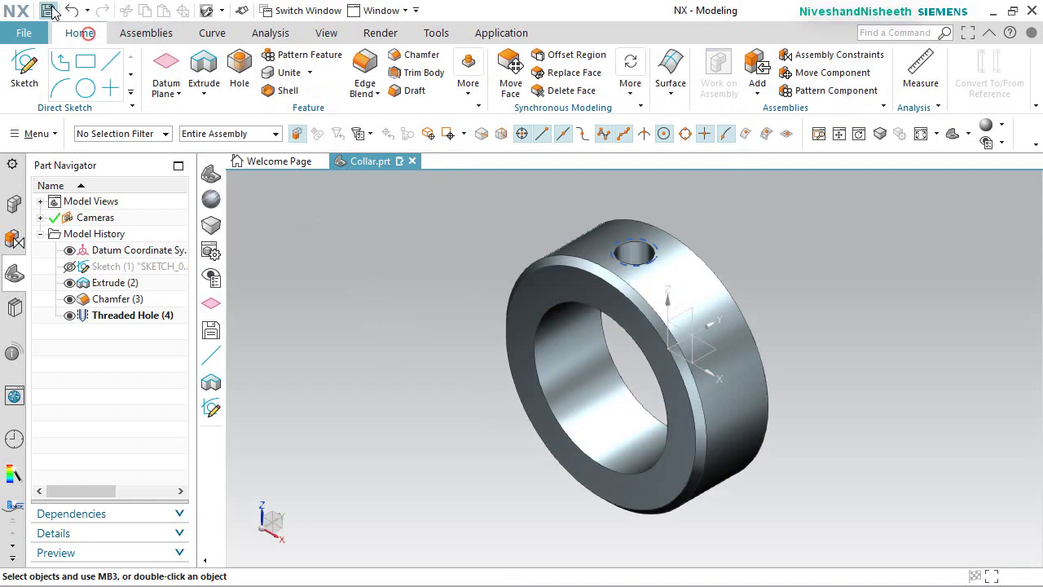
left_click(349, 290)
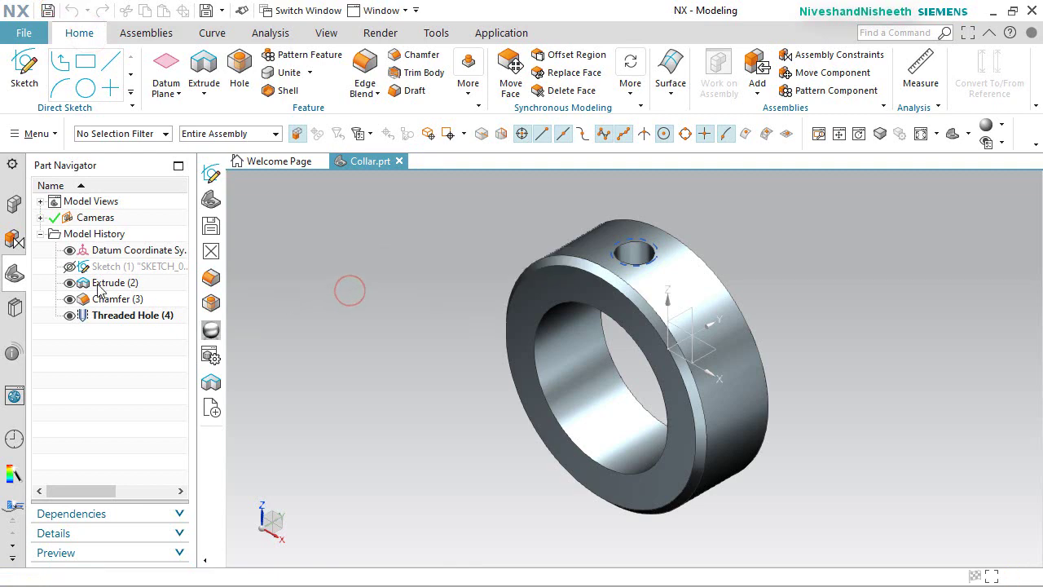
Hide the collar's datum coordinate system, restore the trimetric view and save the part.
left_click(70, 250)
middle_click_drag(659, 377, 436, 299)
key("Home")
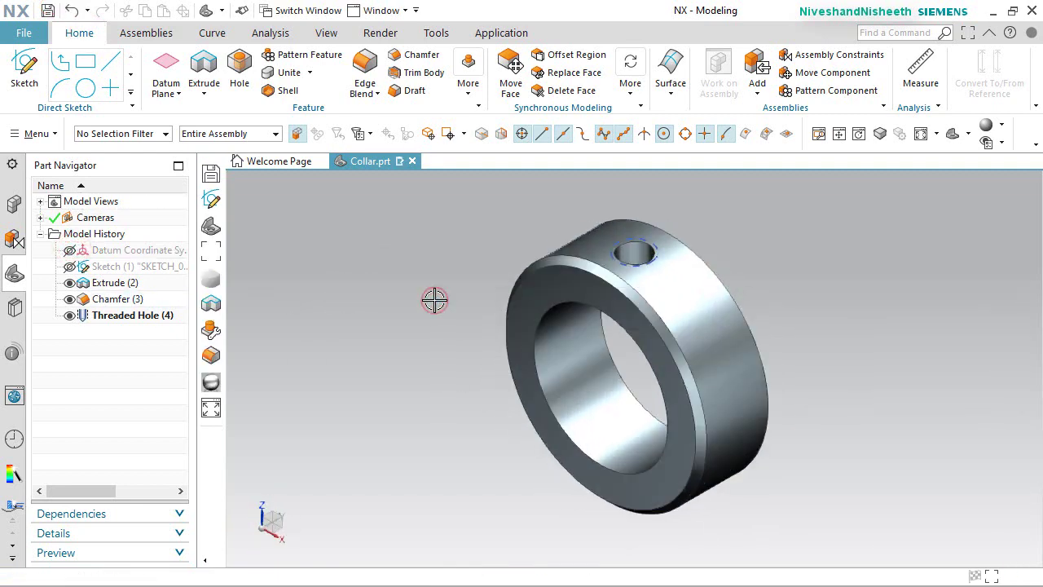
key("ctrl+s")
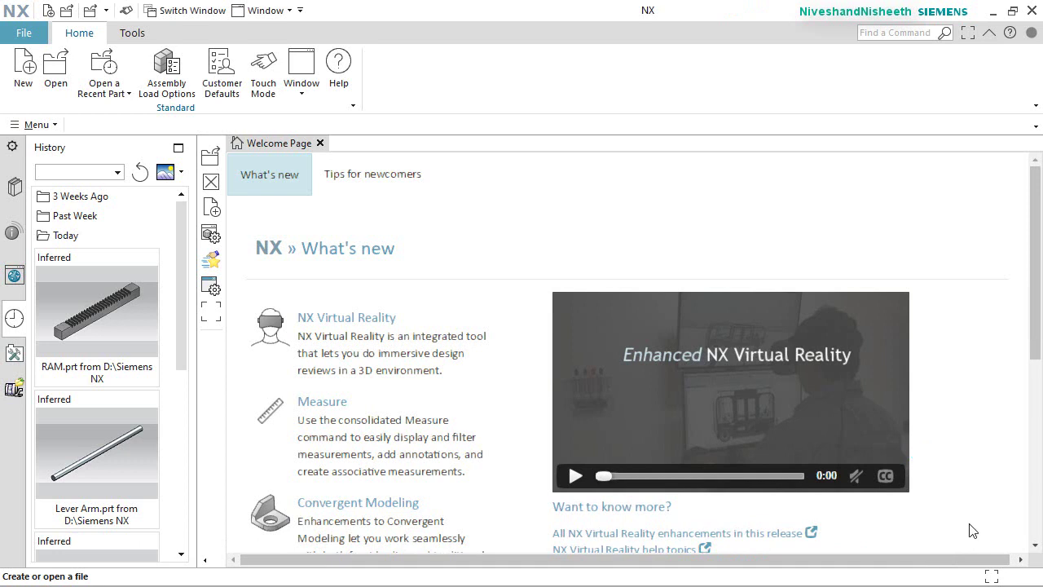
Create a new inch Model part named Table Plate and start a sketch on the datum XZ plane.
left_click(33, 67)
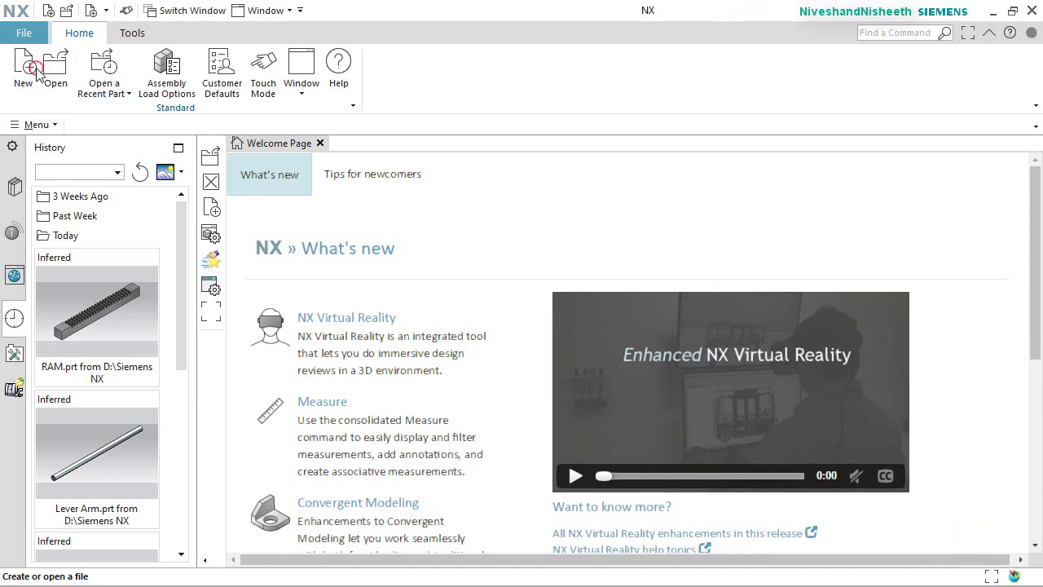
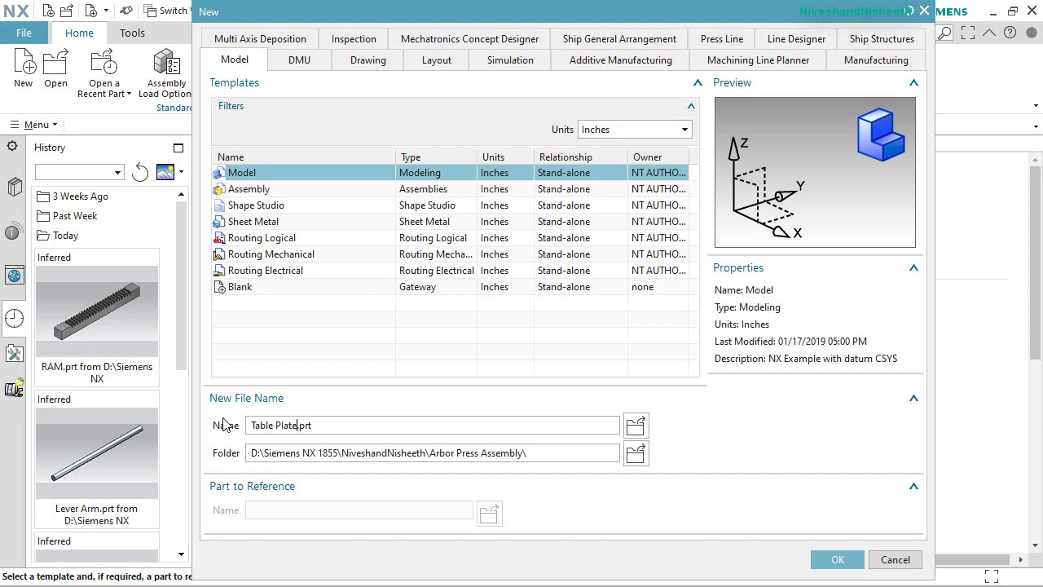
left_click(838, 559)
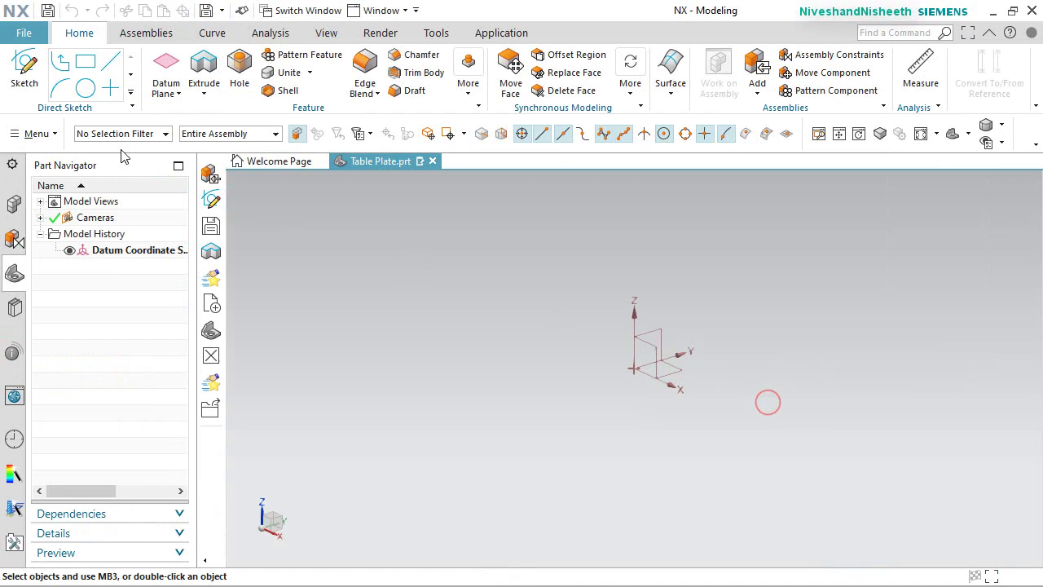
left_click(27, 69)
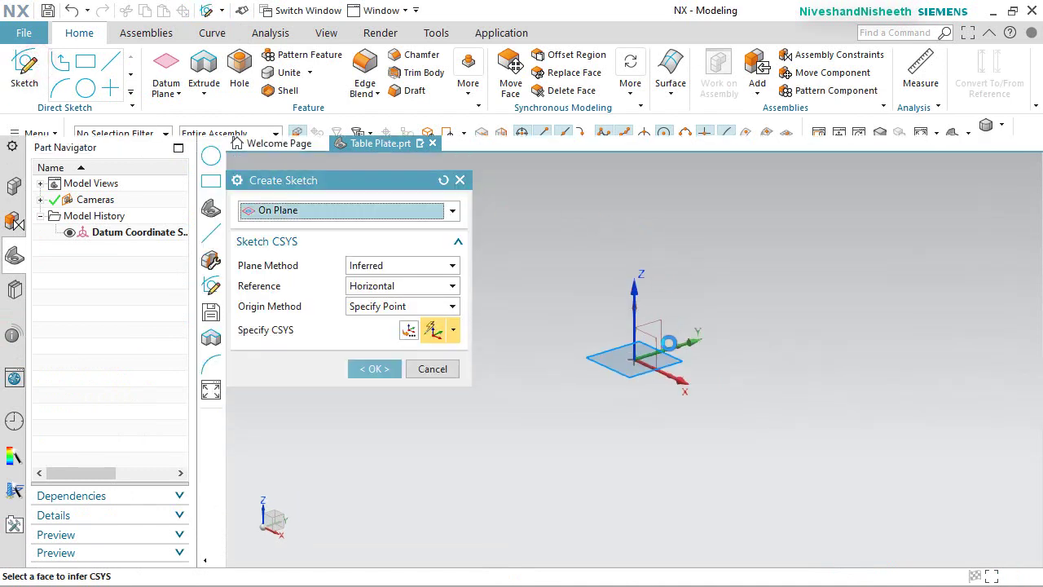
left_click(656, 340)
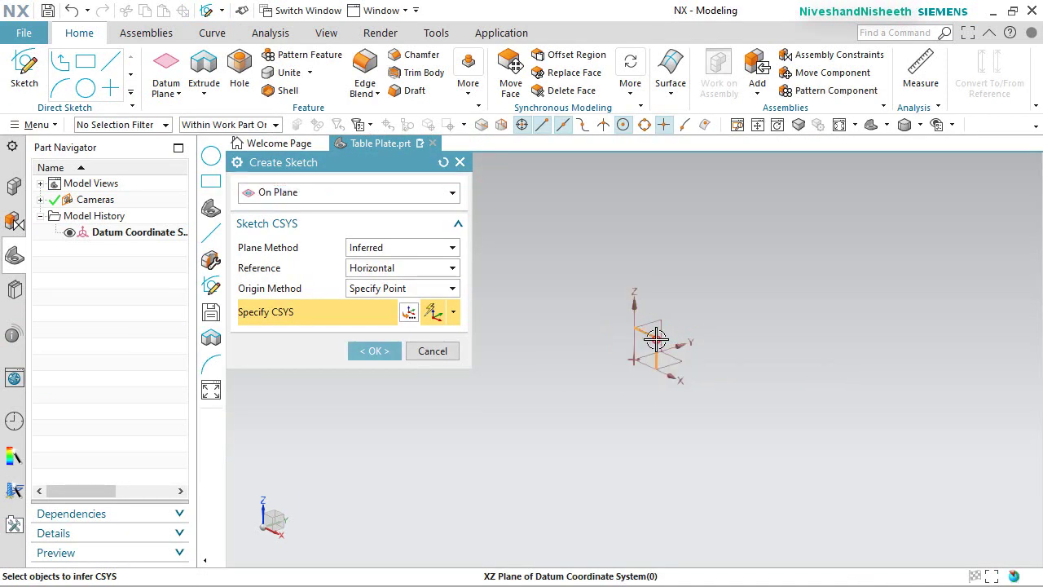
left_click(390, 350)
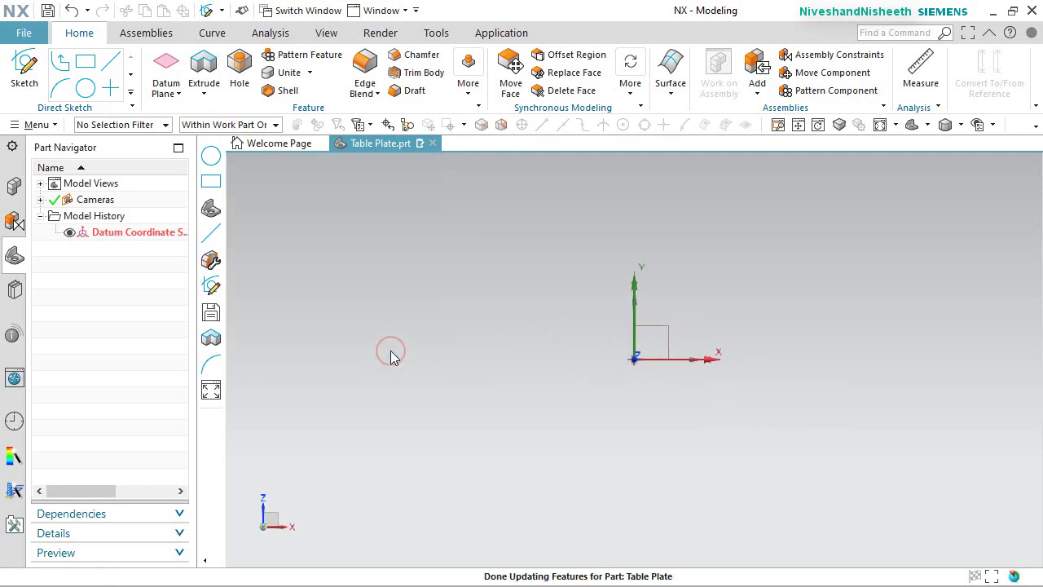
Draw a 3.5 in diameter circle centred on the sketch origin and finish the sketch.
left_click(212, 63)
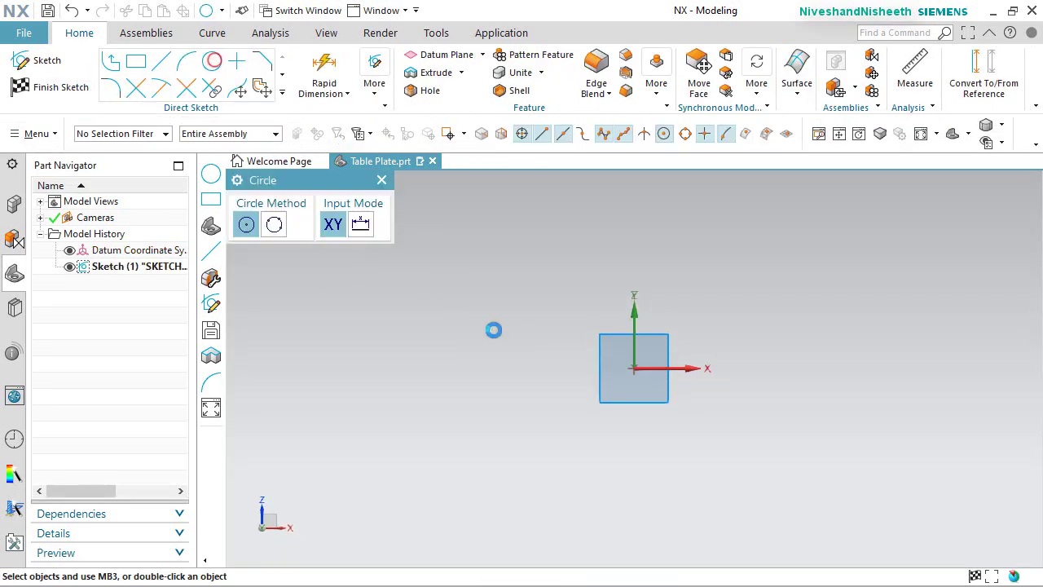
left_click(635, 359)
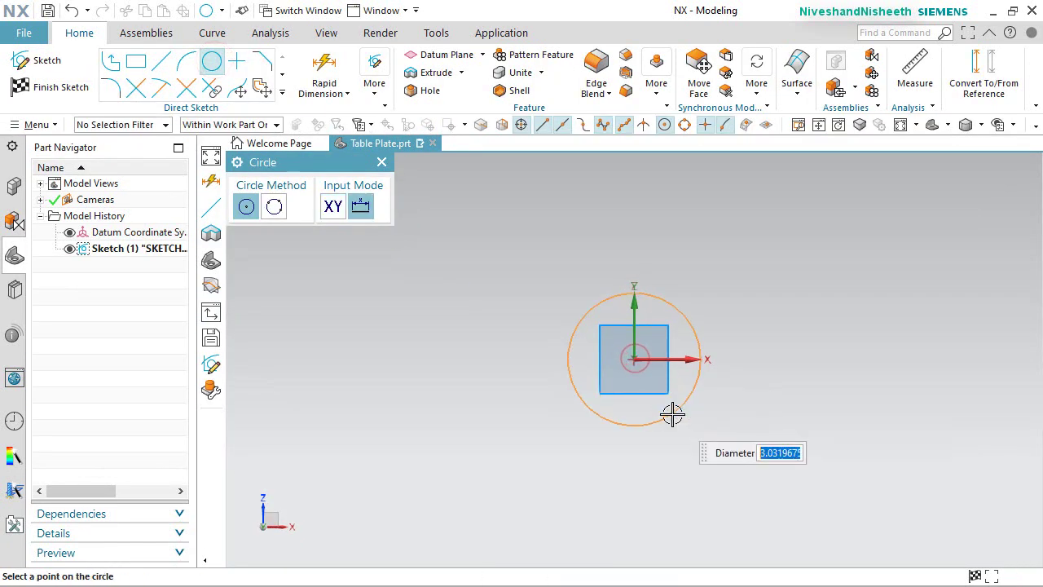
type("3.5")
key("Return")
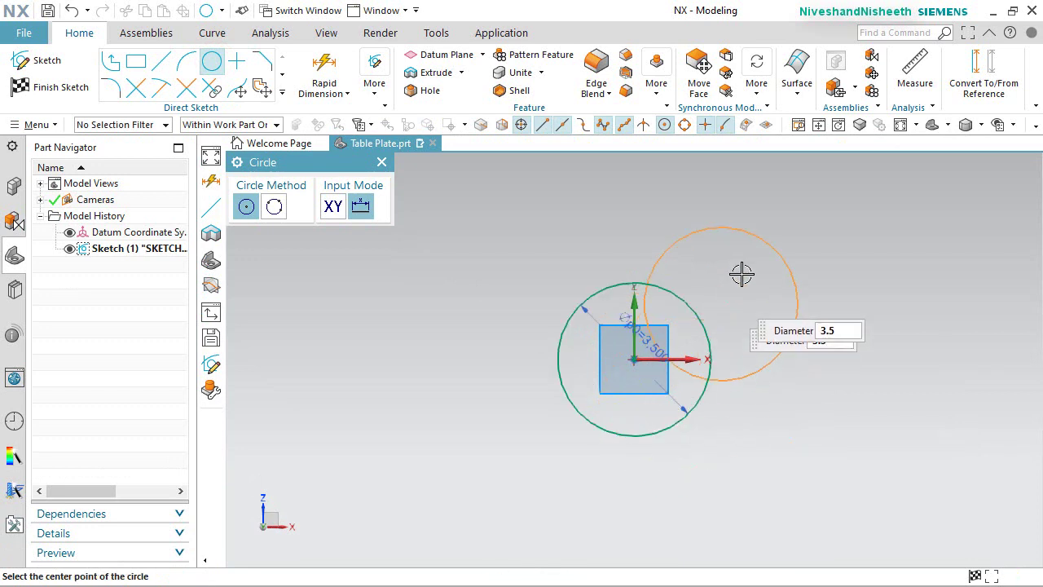
right_click(777, 237)
left_click(827, 193)
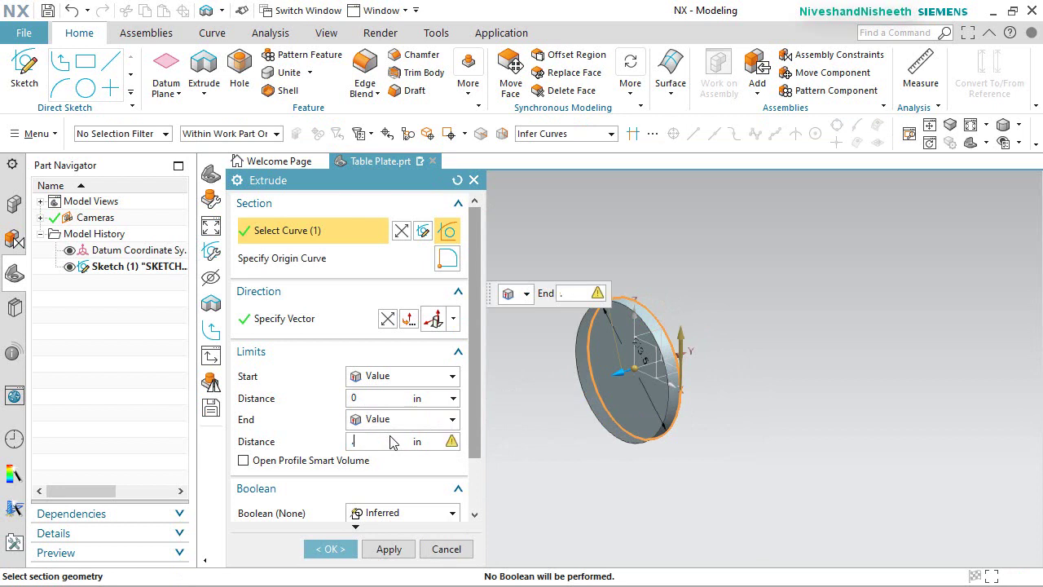
Extrude the circle 0.5 in into a disc and hide its sketch.
key("Return")
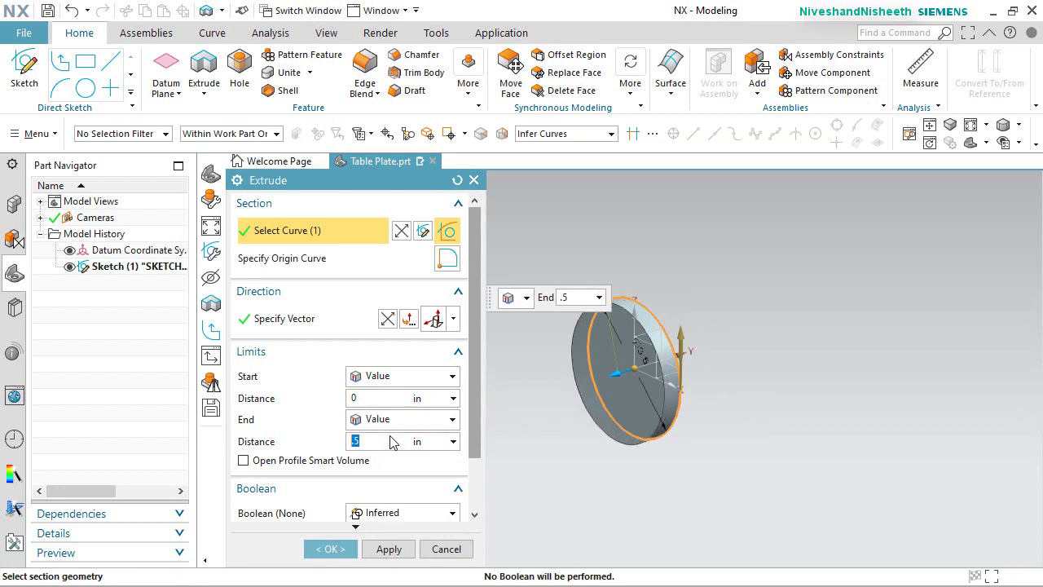
left_click(330, 549)
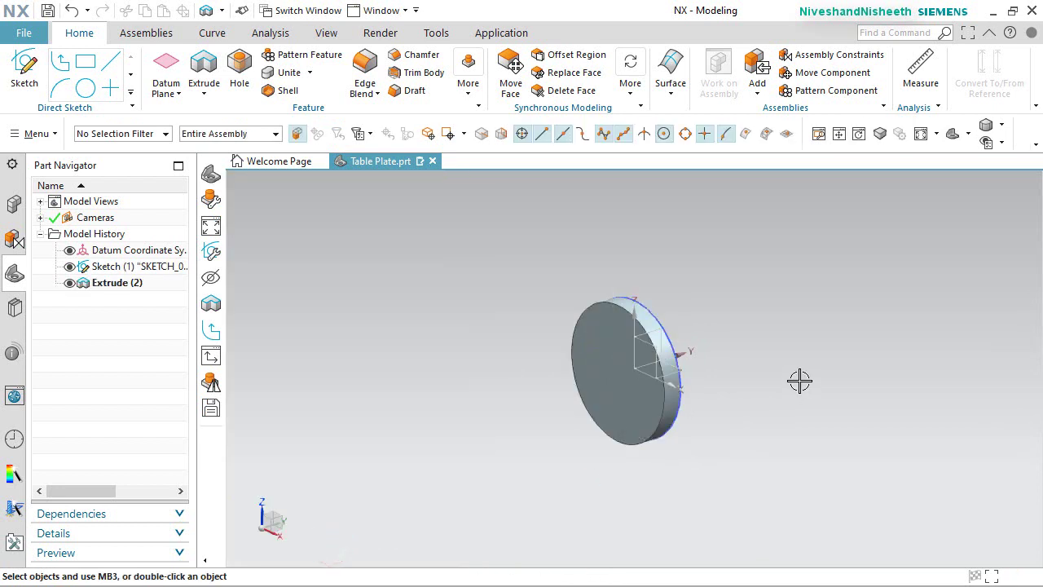
key("Home")
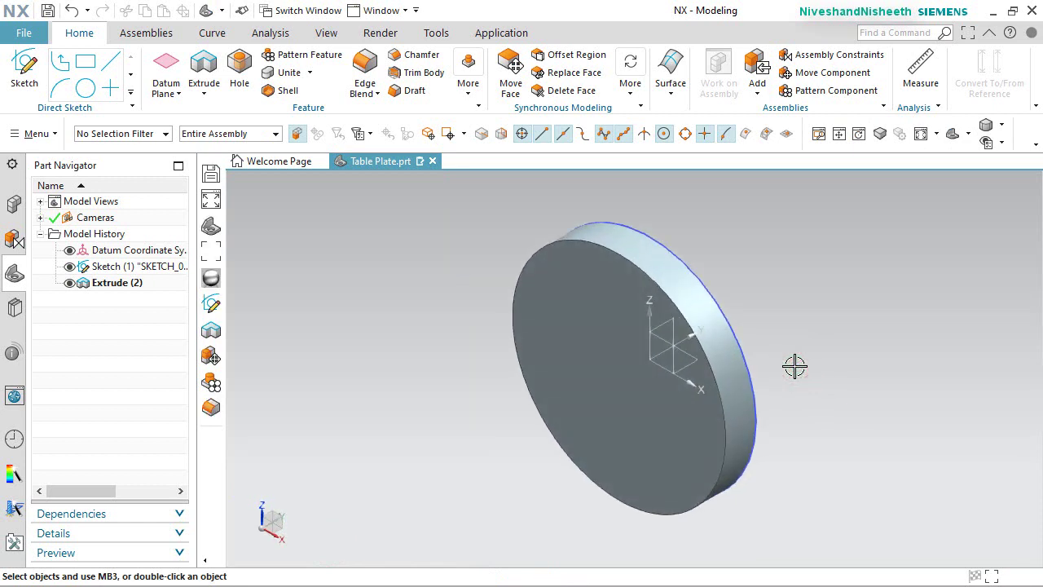
left_click(71, 266)
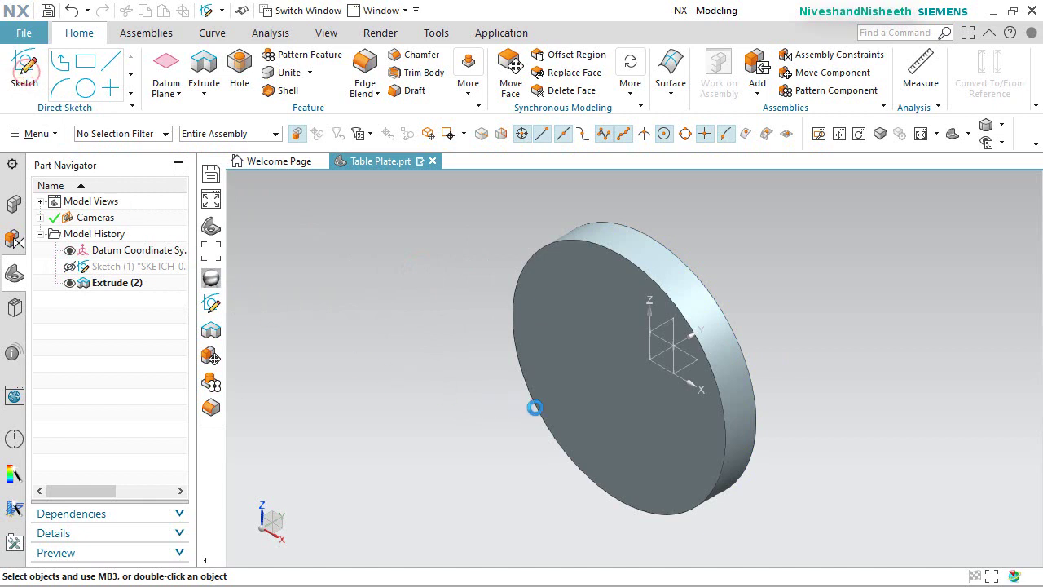
Start a sketch on the disc's front face and draw a 2.25 in diameter circle centred on the sketch origin.
left_click(599, 367)
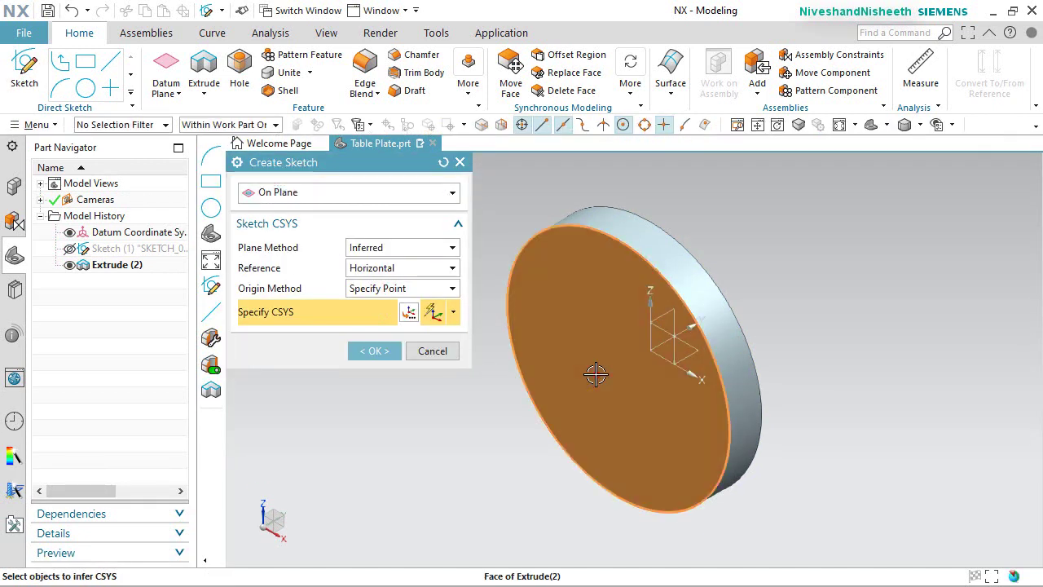
left_click(375, 351)
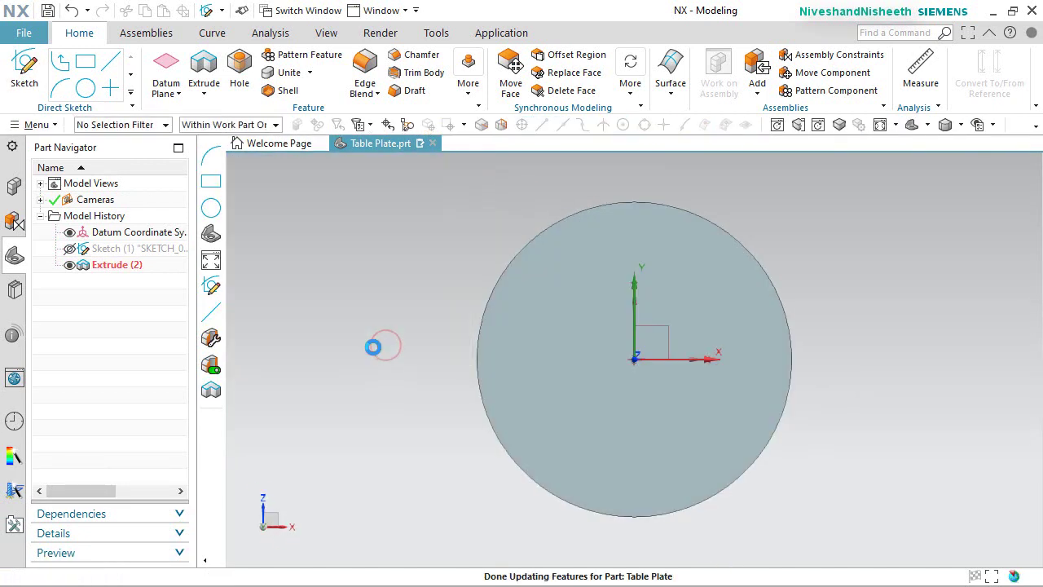
left_click(211, 61)
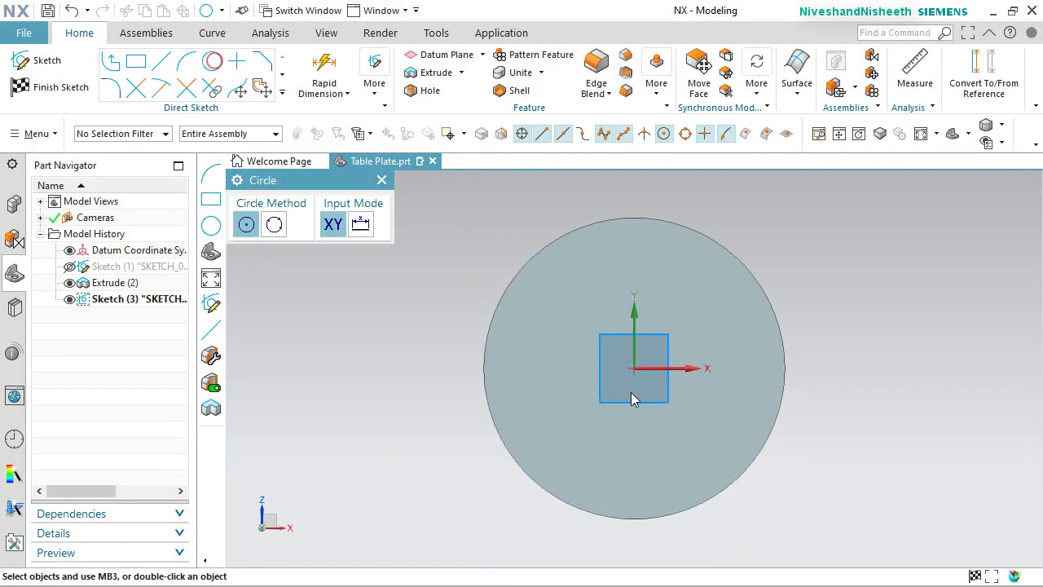
left_click(634, 359)
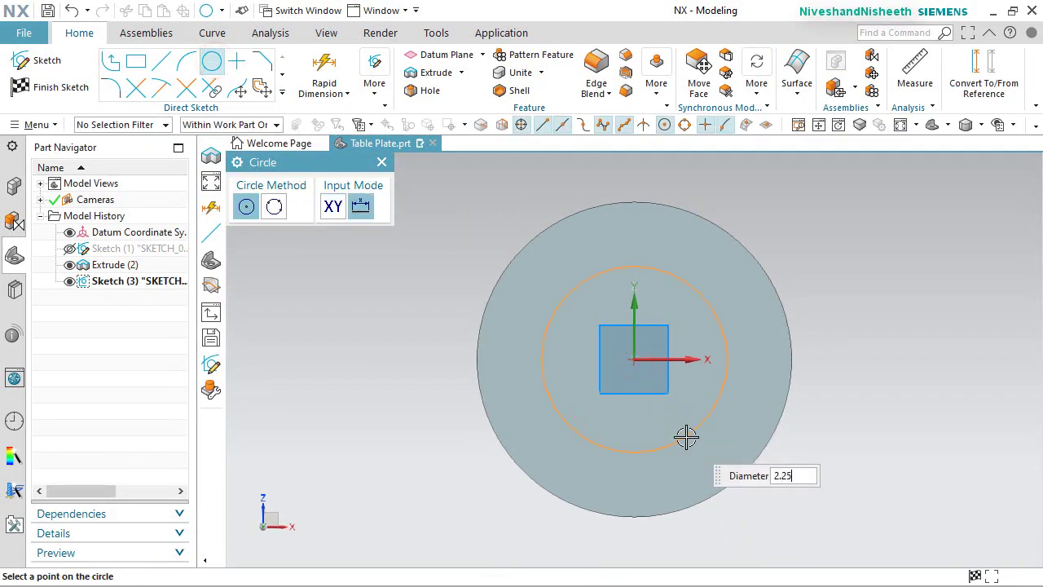
key("Return")
right_click(832, 256)
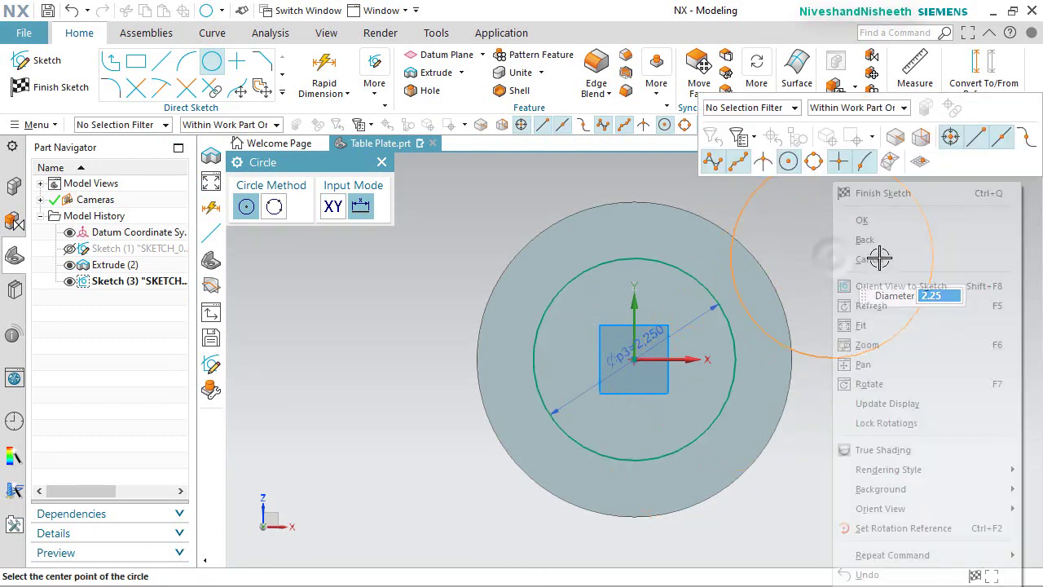
left_click(861, 219)
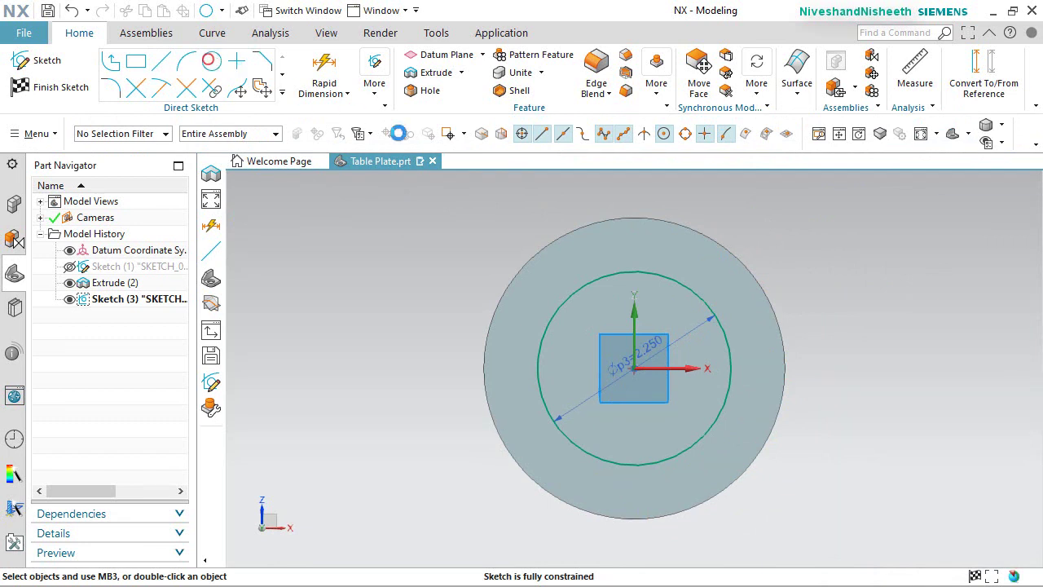
Draw a 0.56 in diameter circle centred on the upper part of the 2.25 in circle.
left_click(210, 60)
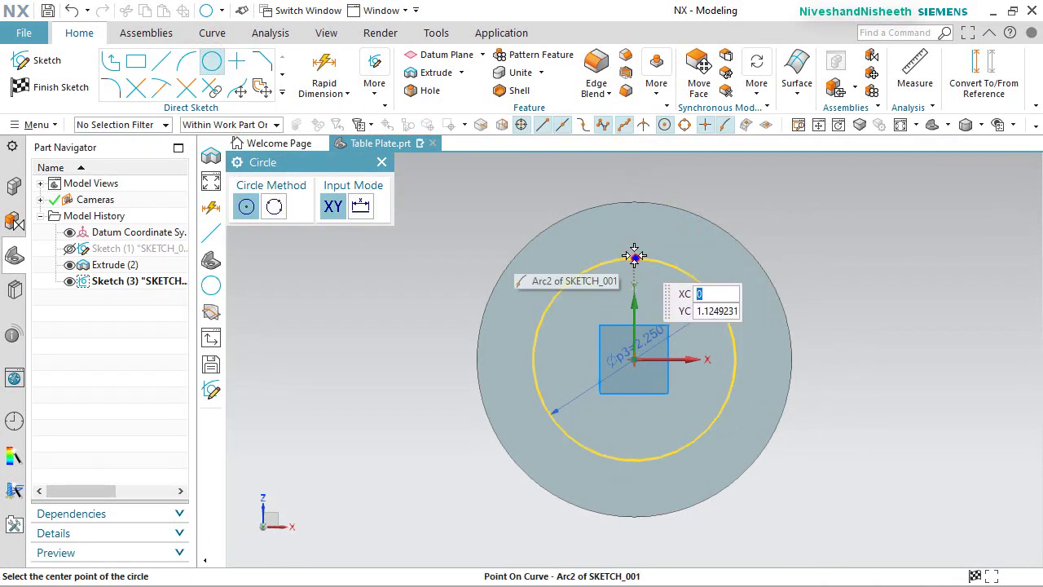
left_click(624, 257)
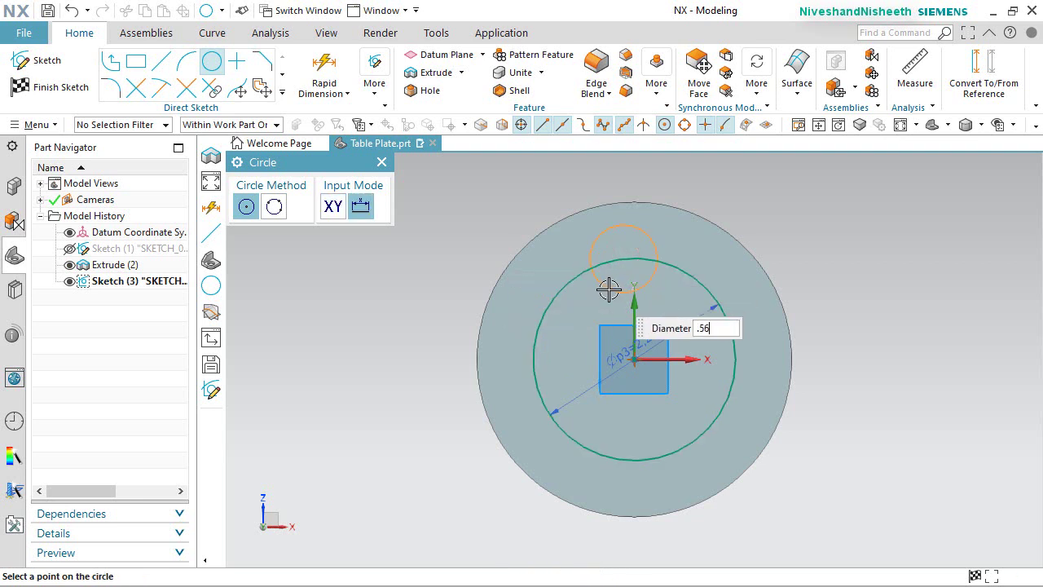
left_click(609, 290)
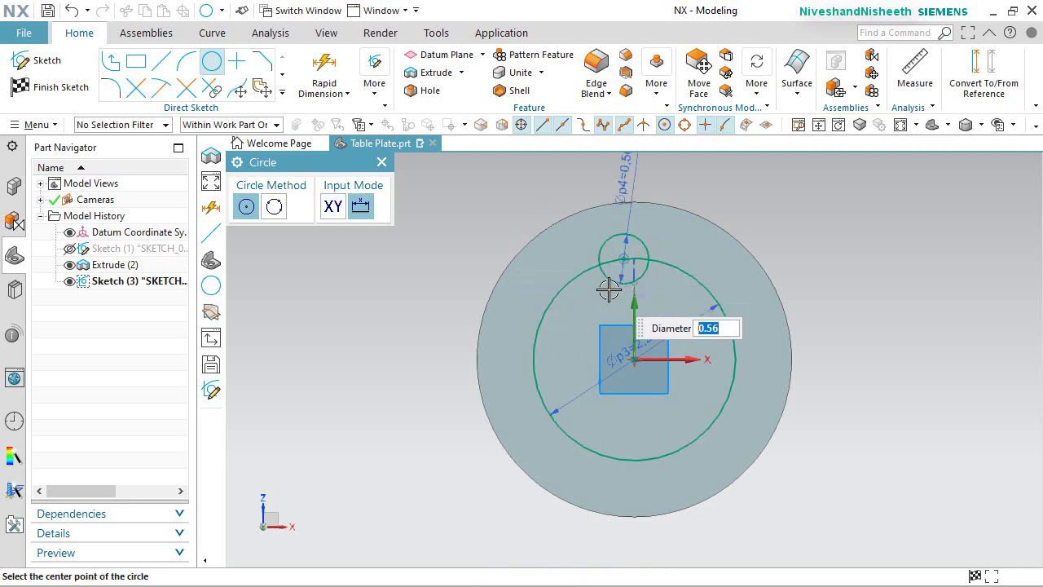
right_click(783, 223)
left_click(837, 221)
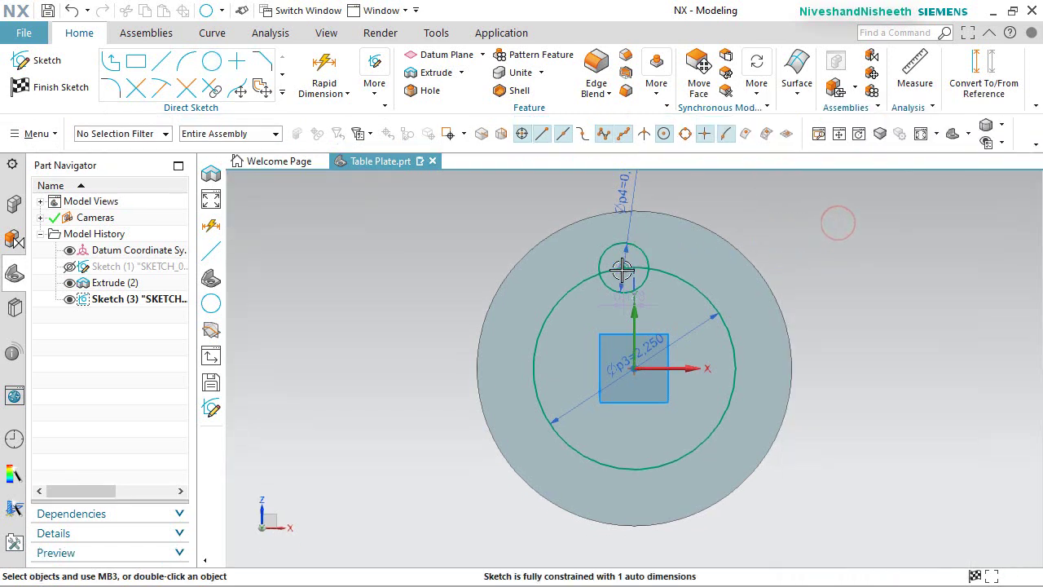
Constrain the small circle's centre to lie on the sketch's vertical axis.
left_click(623, 268)
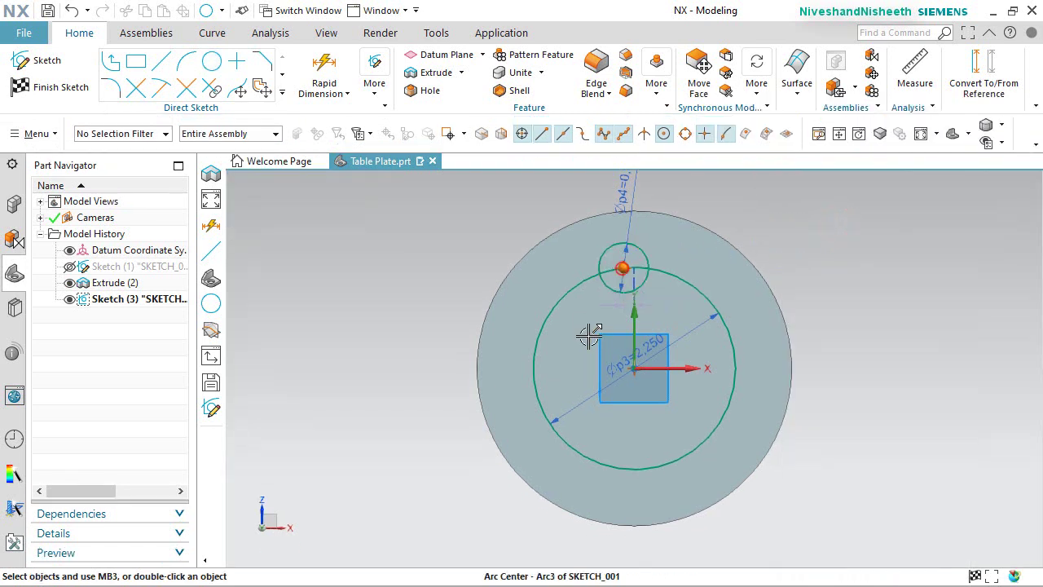
left_click(634, 328)
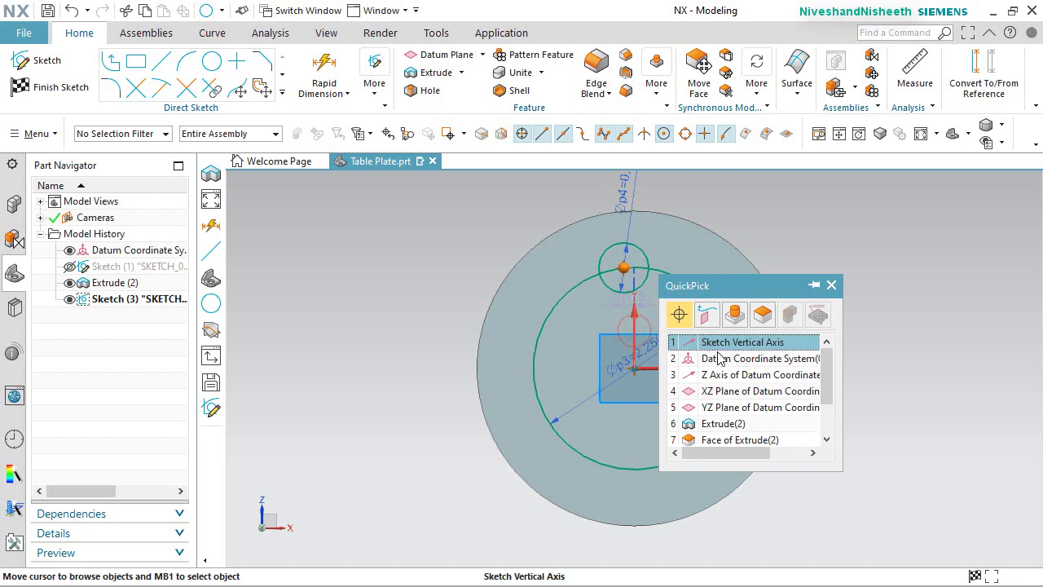
left_click(720, 342)
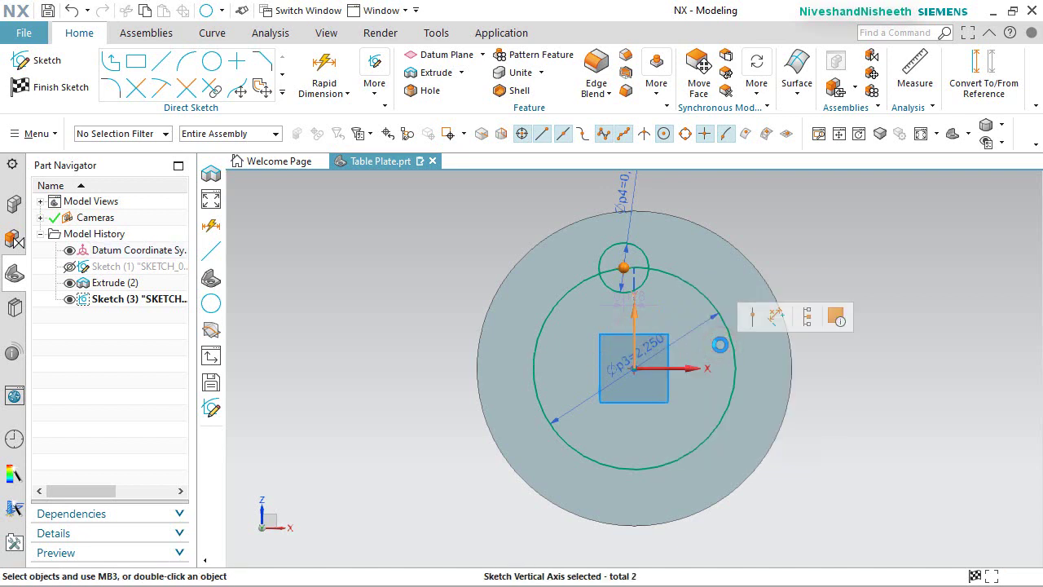
left_click(752, 320)
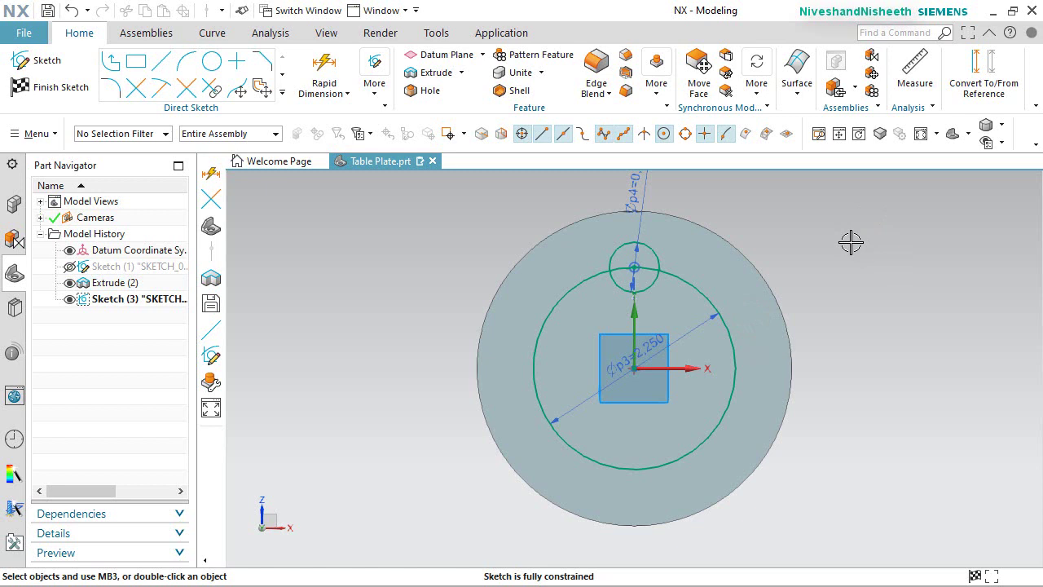
Convert the 2.25 in circle to a reference curve.
left_click(804, 249)
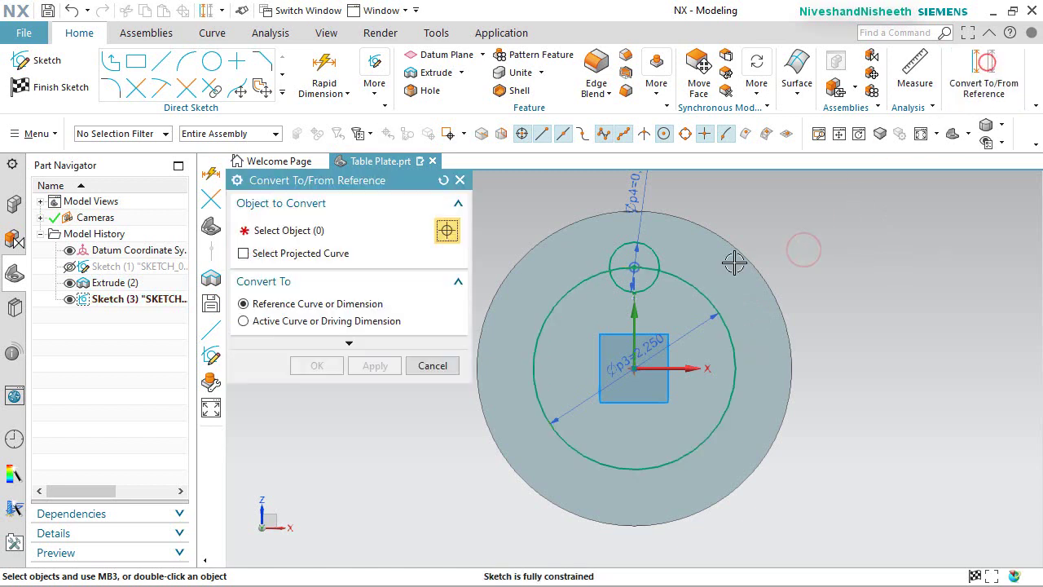
left_click(700, 289)
left_click(317, 365)
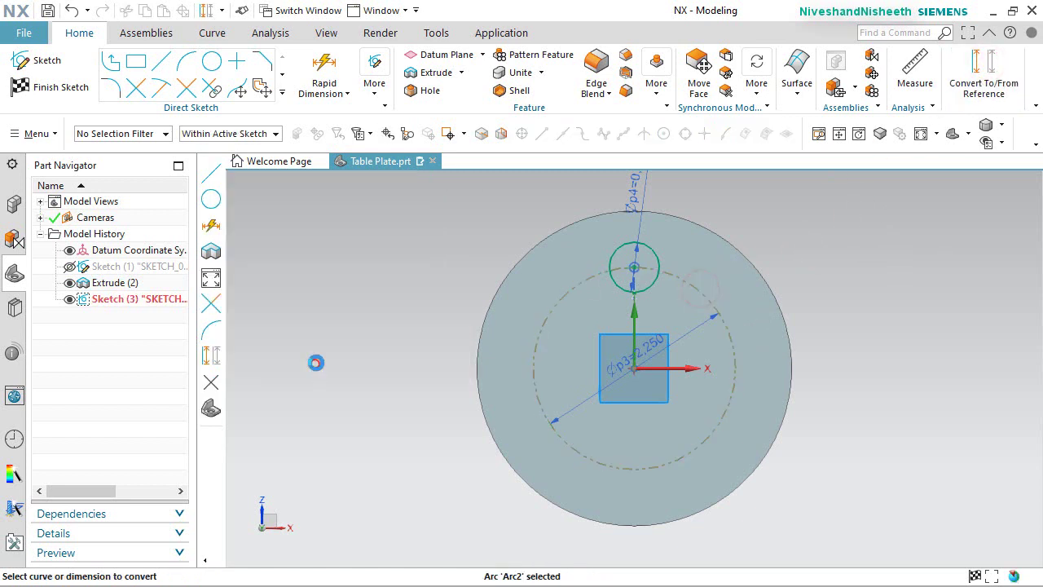
Project the disc's outer edge into the sketch and convert the projected circle to reference.
key("ctrl+f")
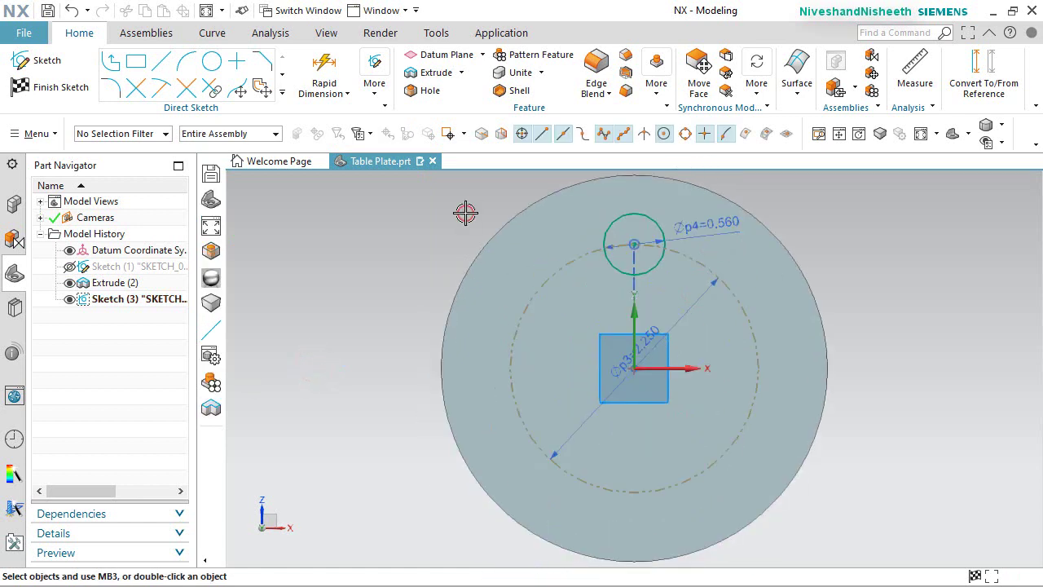
left_click(465, 213)
left_click(619, 188)
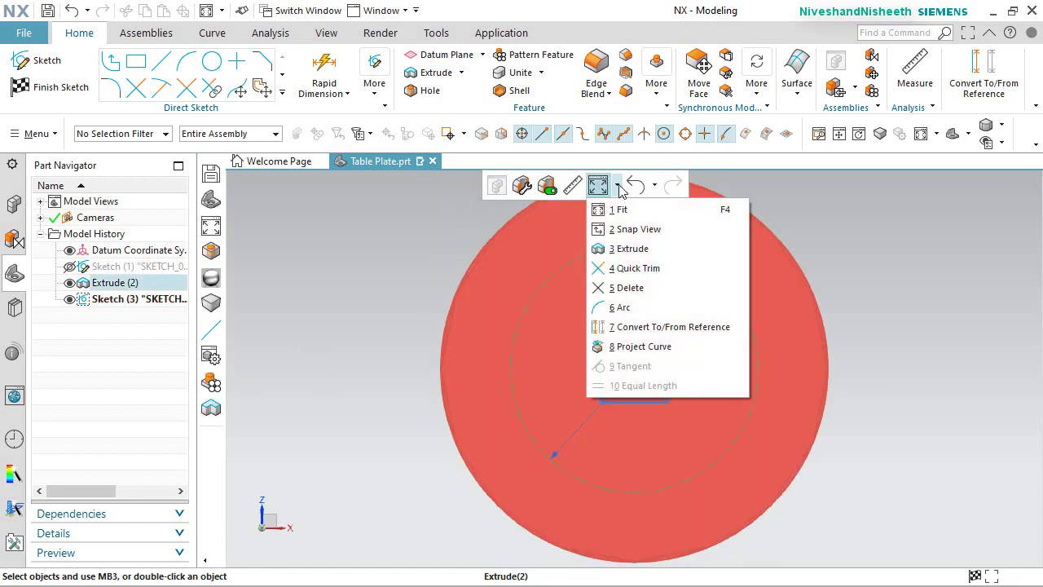
left_click(631, 347)
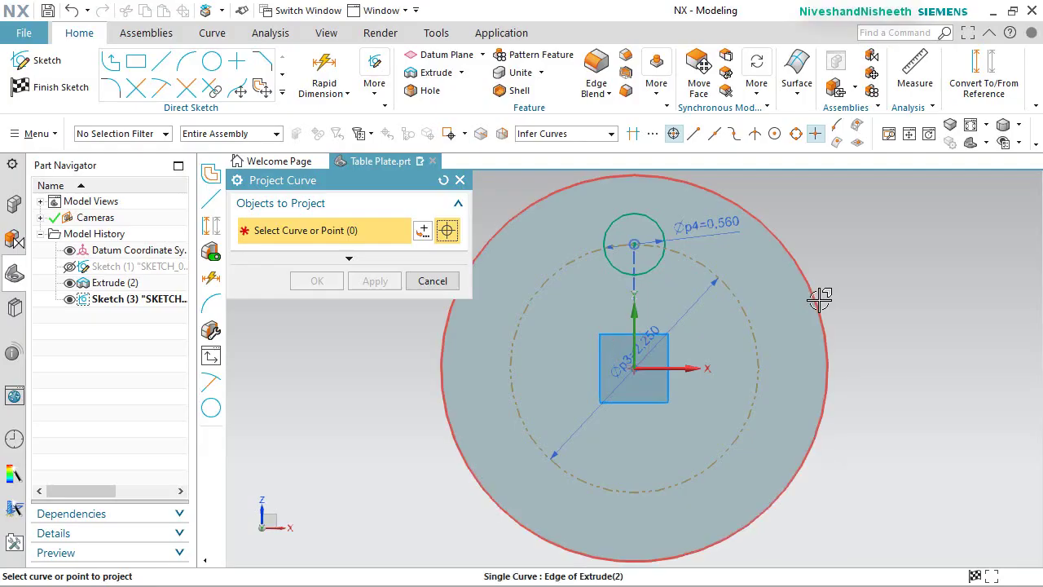
left_click(819, 299)
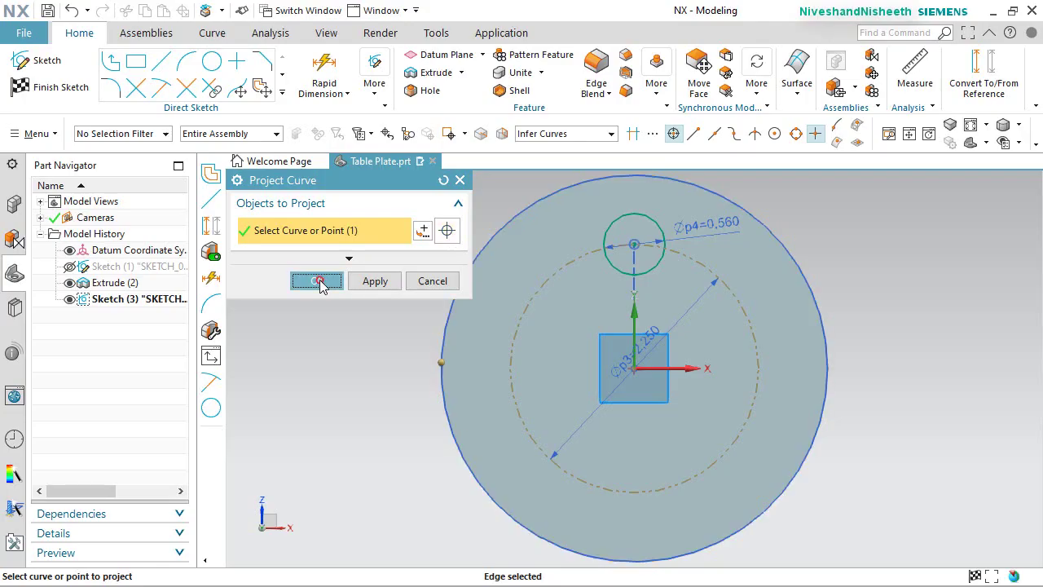
left_click(317, 280)
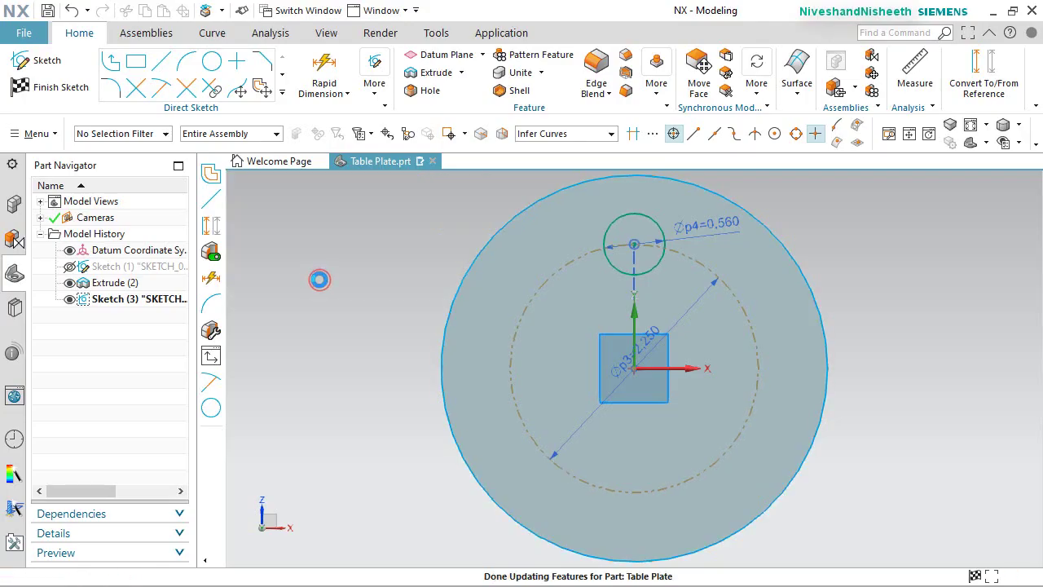
left_click(464, 267)
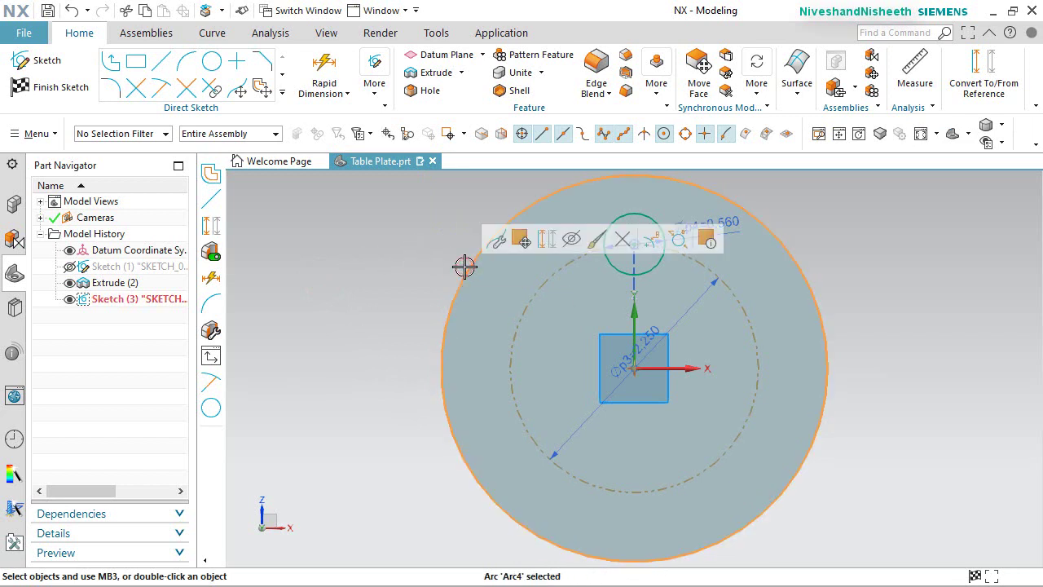
left_click(522, 240)
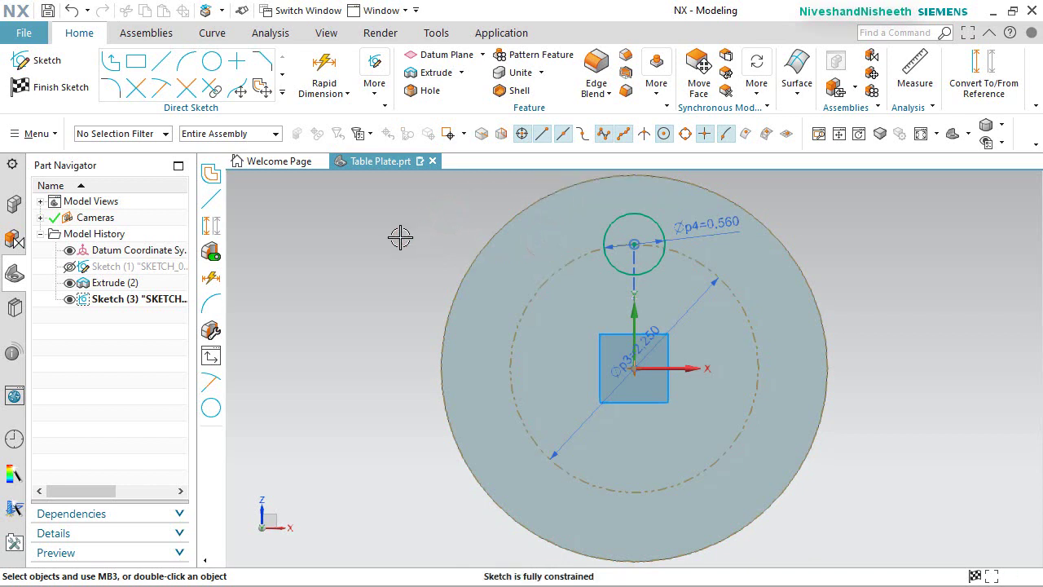
Draw two vertical lines about 1.25 in long, one on each side of the small circle, starting above the disc's upper edge.
key("l")
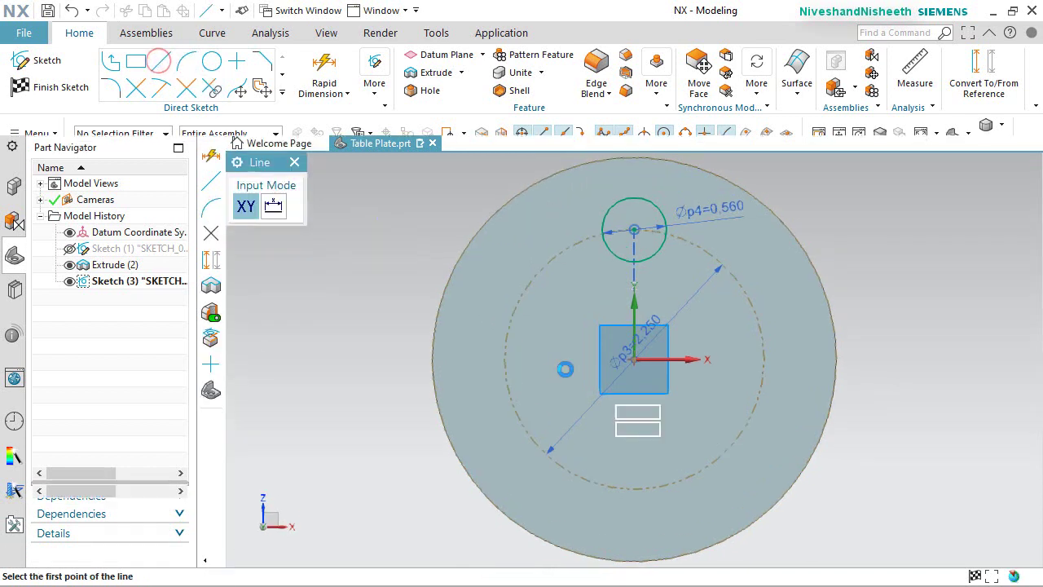
scroll(579, 366, "down", 3)
scroll(619, 358, "up", 5)
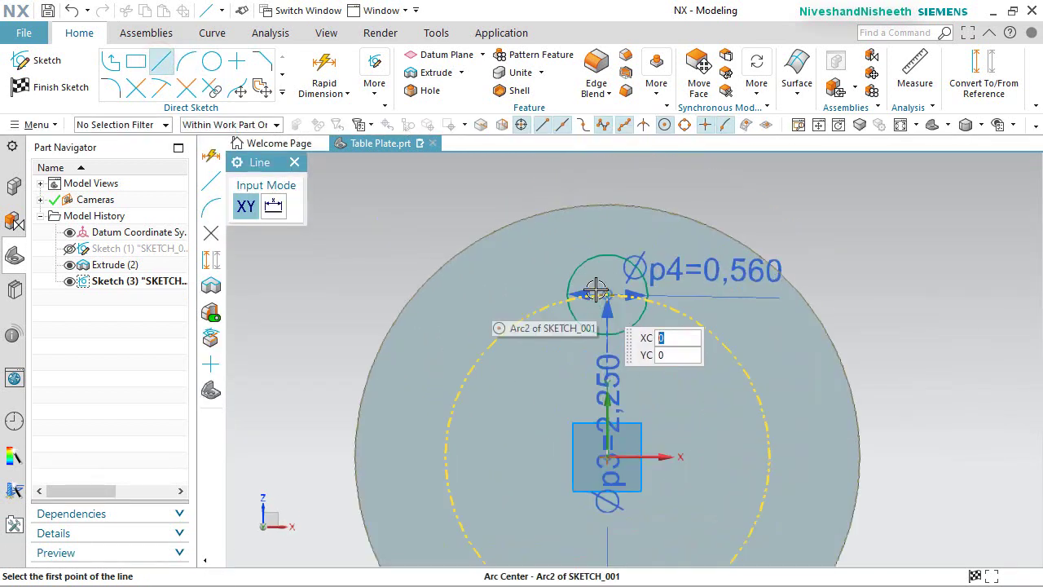
left_click(545, 185)
left_click(616, 363)
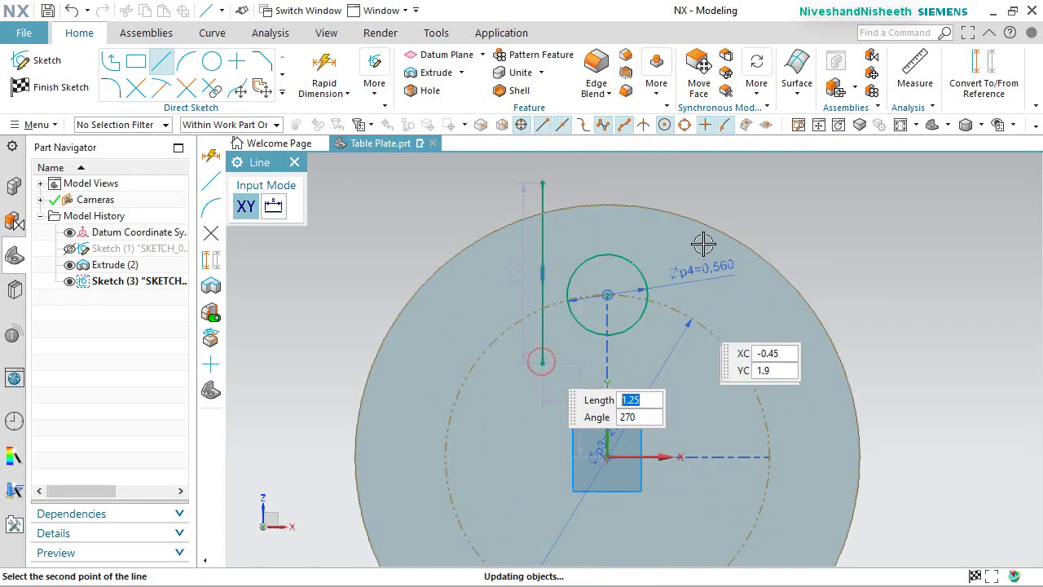
left_click(672, 187)
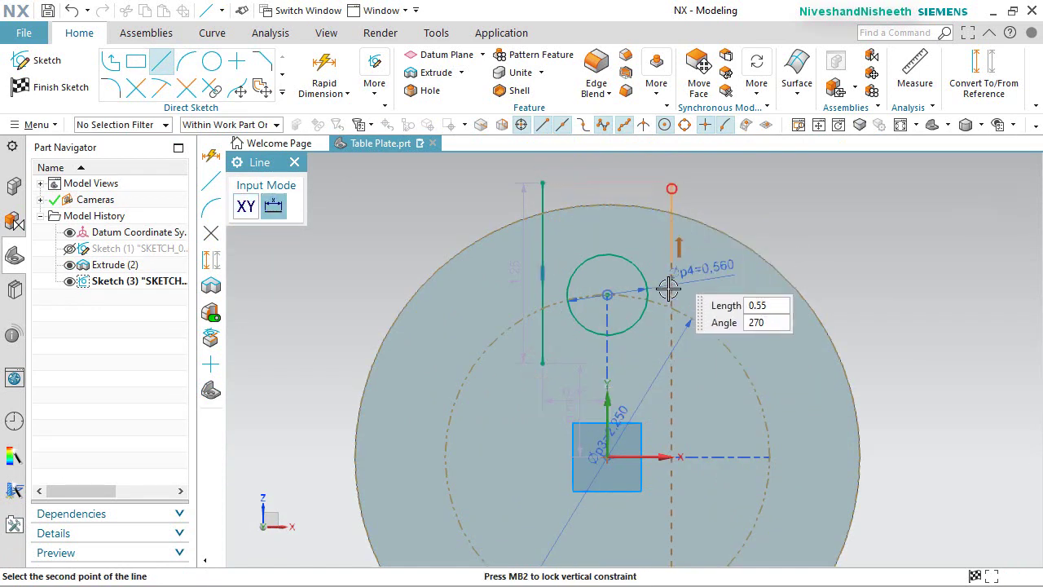
left_click(667, 361)
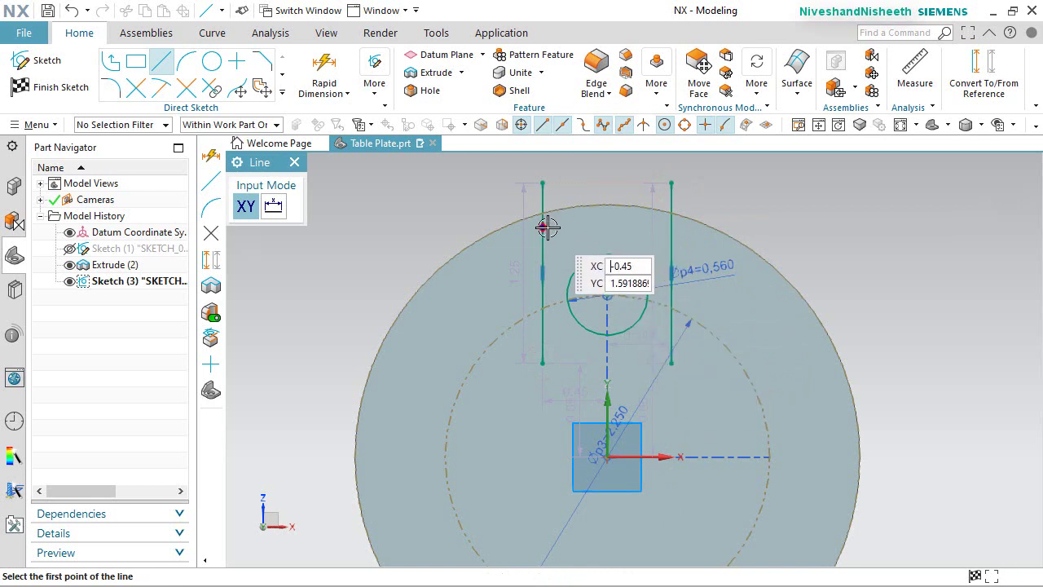
key("Escape")
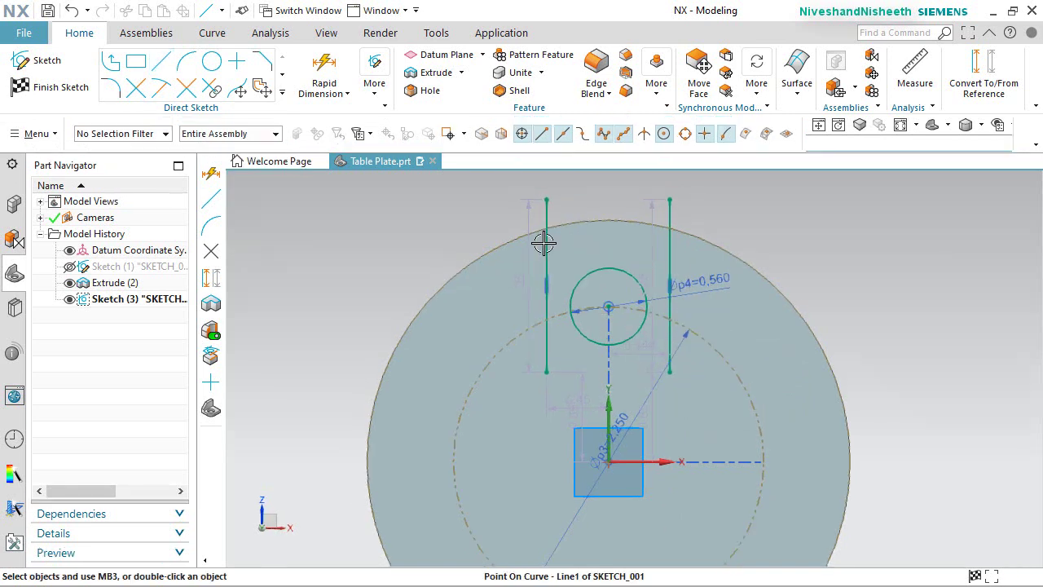
Make both vertical lines tangent to the small circle.
left_click(543, 244)
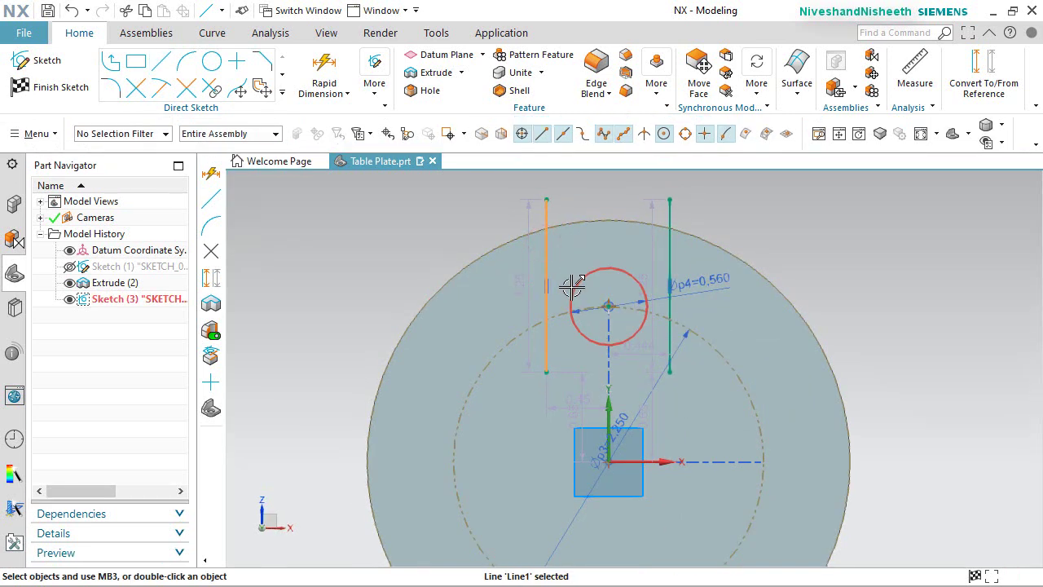
left_click(572, 286)
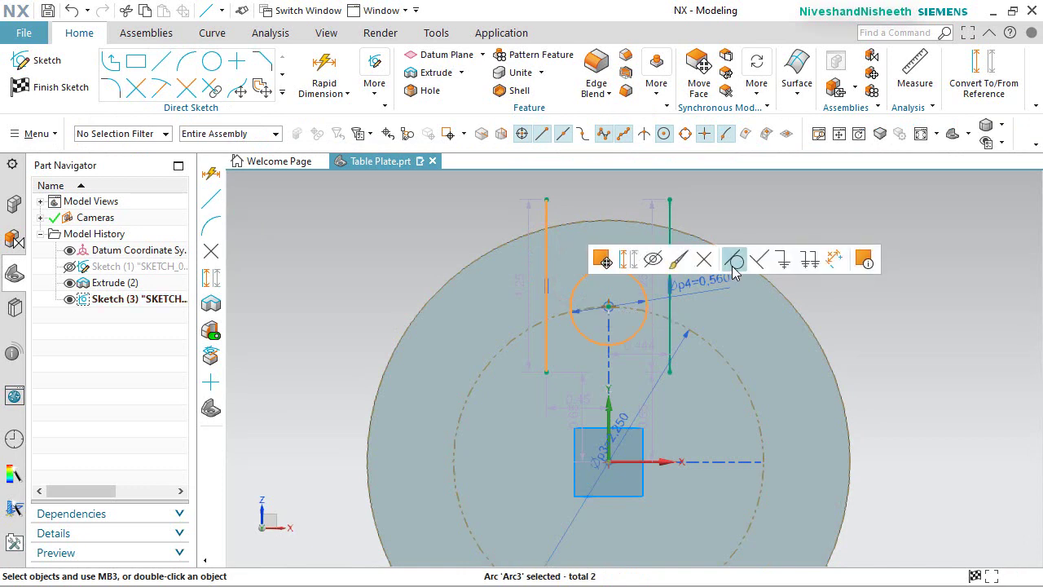
left_click(734, 260)
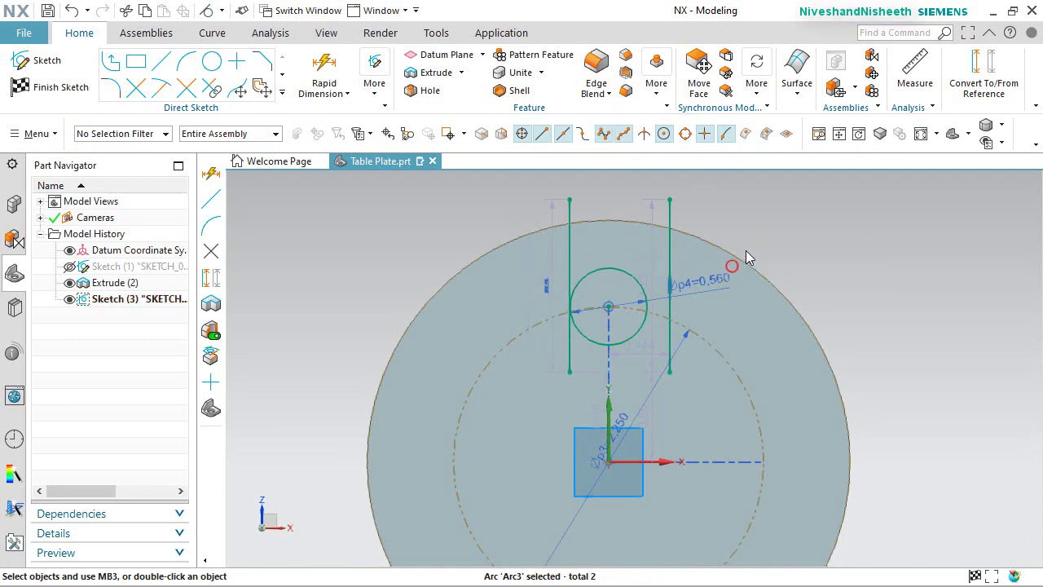
left_click(676, 218)
left_click(624, 269)
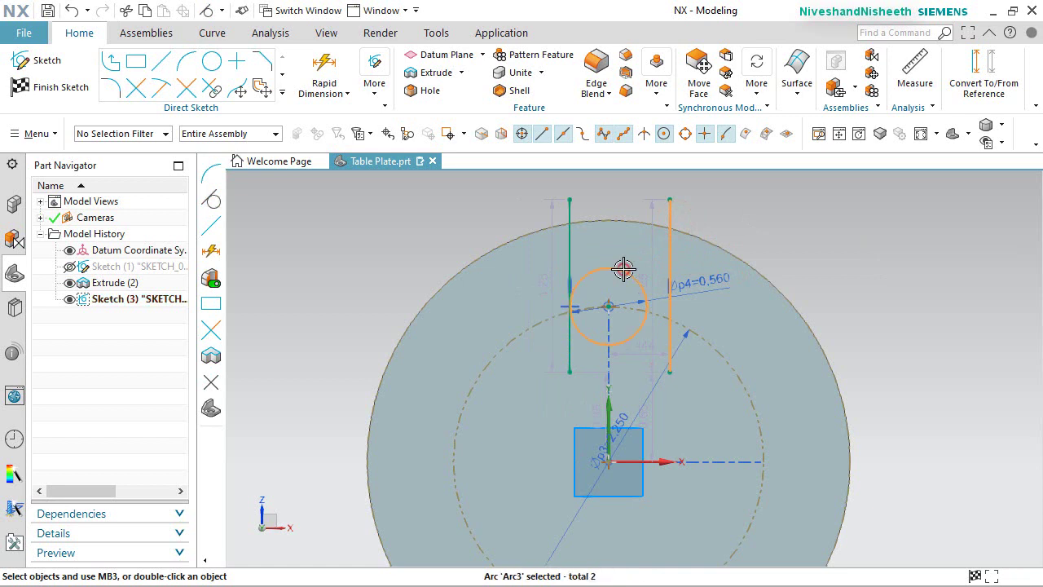
left_click(788, 244)
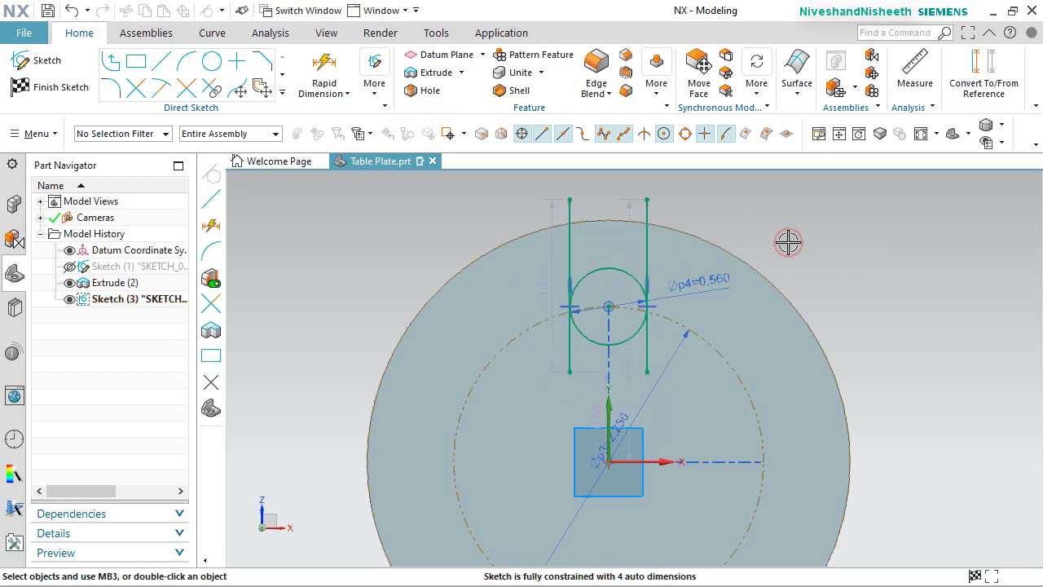
Trim away the small circle's upper half and the portions of both vertical lines that extend below it.
left_click(136, 89)
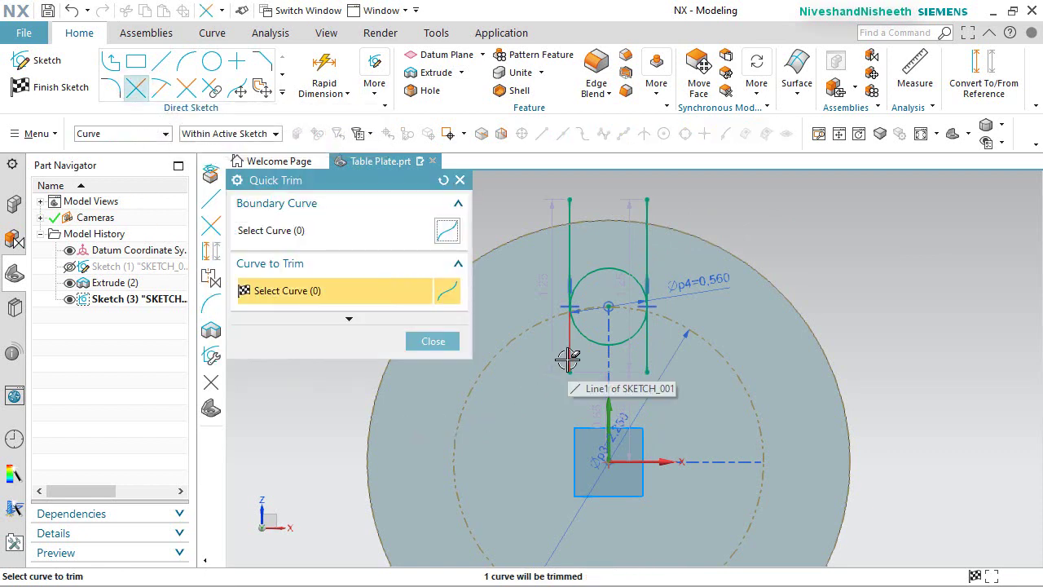
left_click(591, 273)
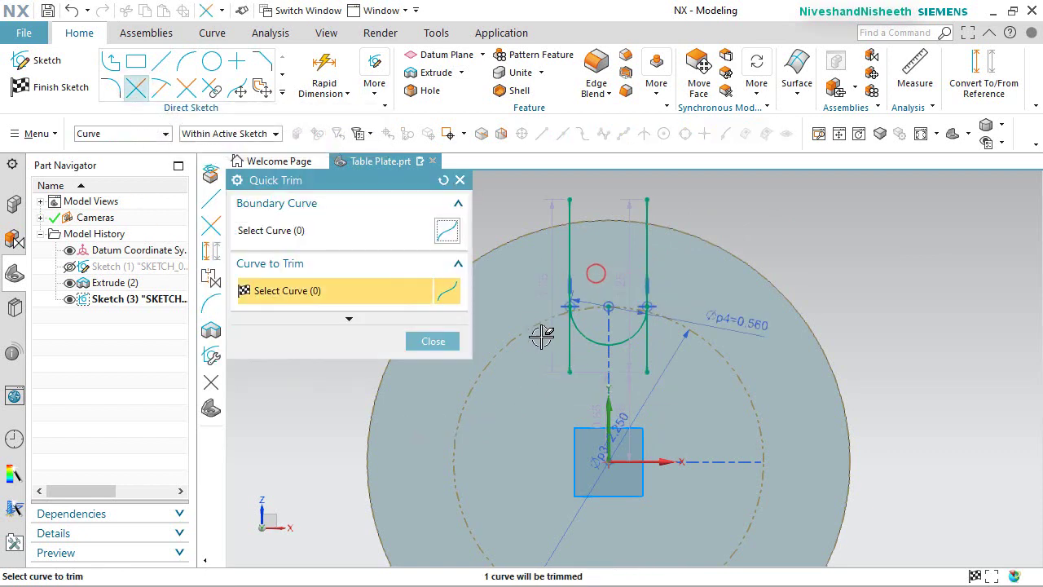
left_click(571, 346)
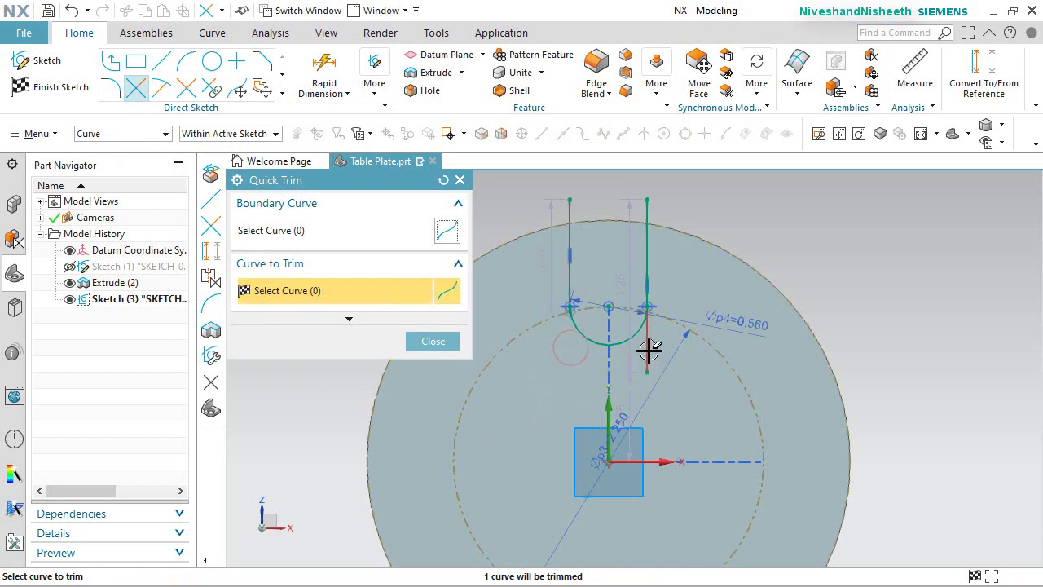
left_click(649, 351)
Trim the leftover short line stubs below the tangent points on both sides of the slot's arc.
scroll(652, 306, "up", 6)
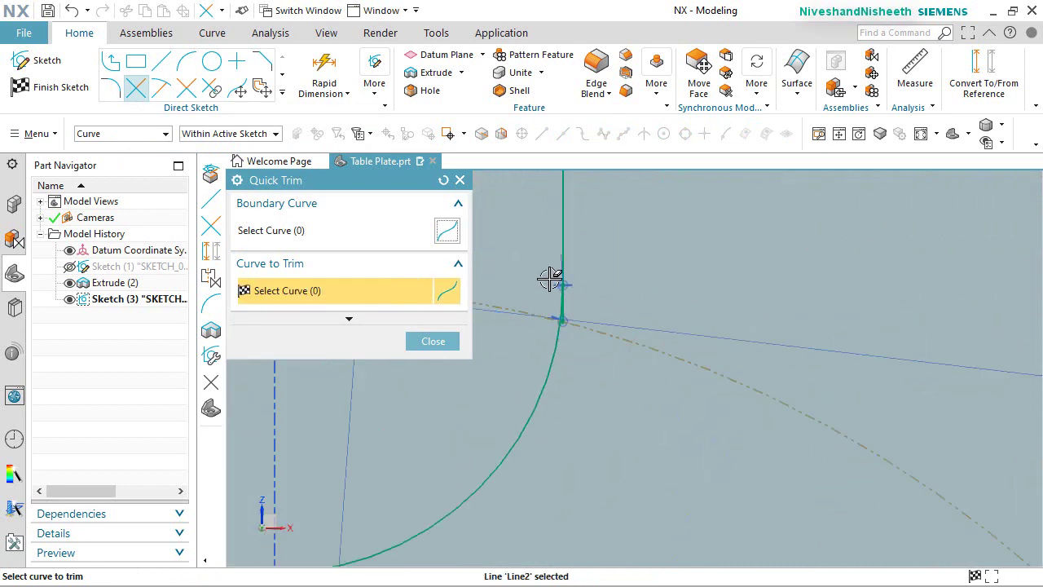
scroll(550, 278, "up", 4)
scroll(607, 391, "down", 1)
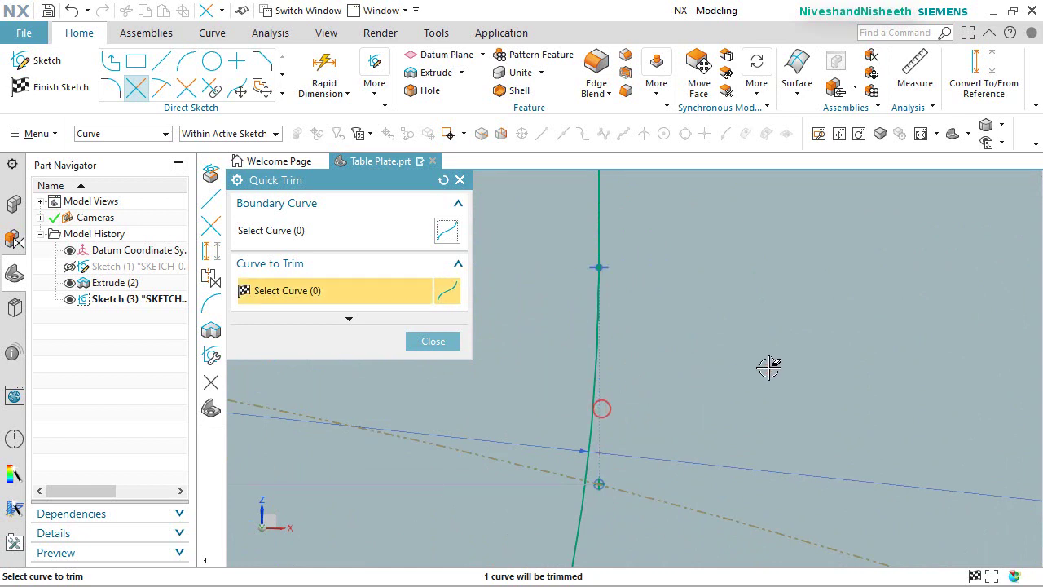
scroll(769, 366, "down", 6)
scroll(592, 384, "up", 5)
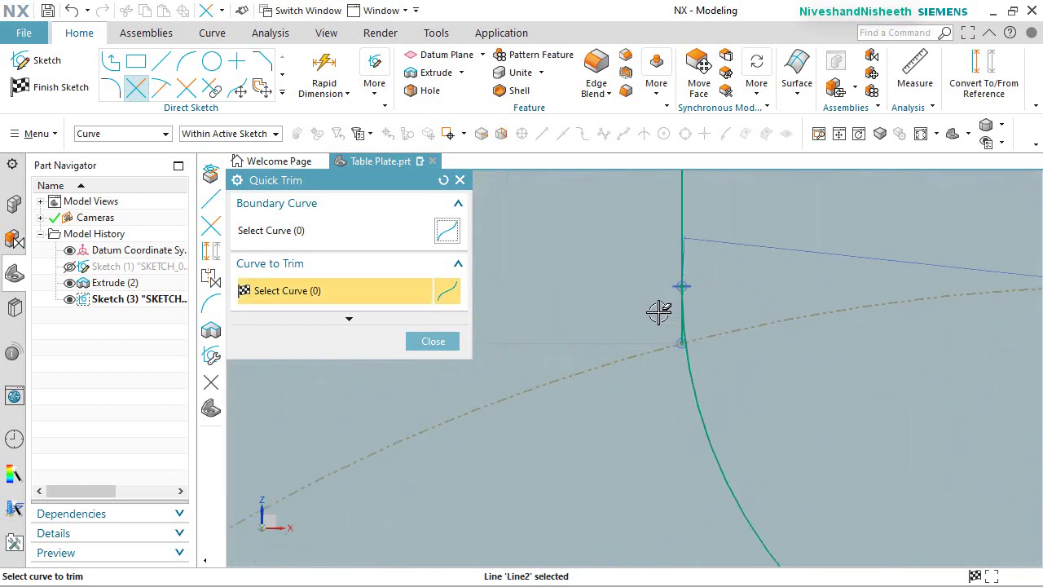
scroll(685, 291, "up", 5)
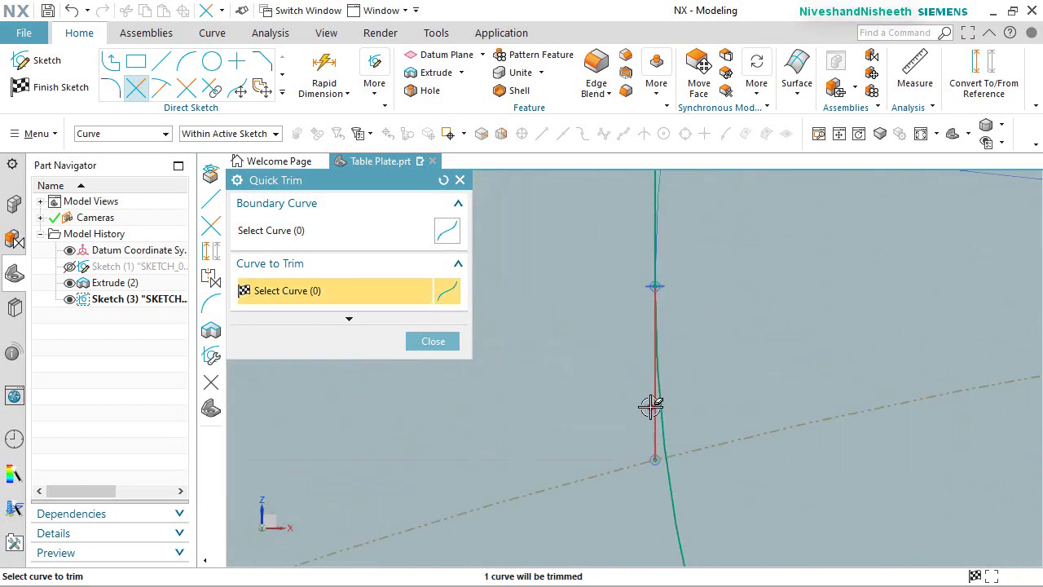
scroll(580, 383, "down", 1)
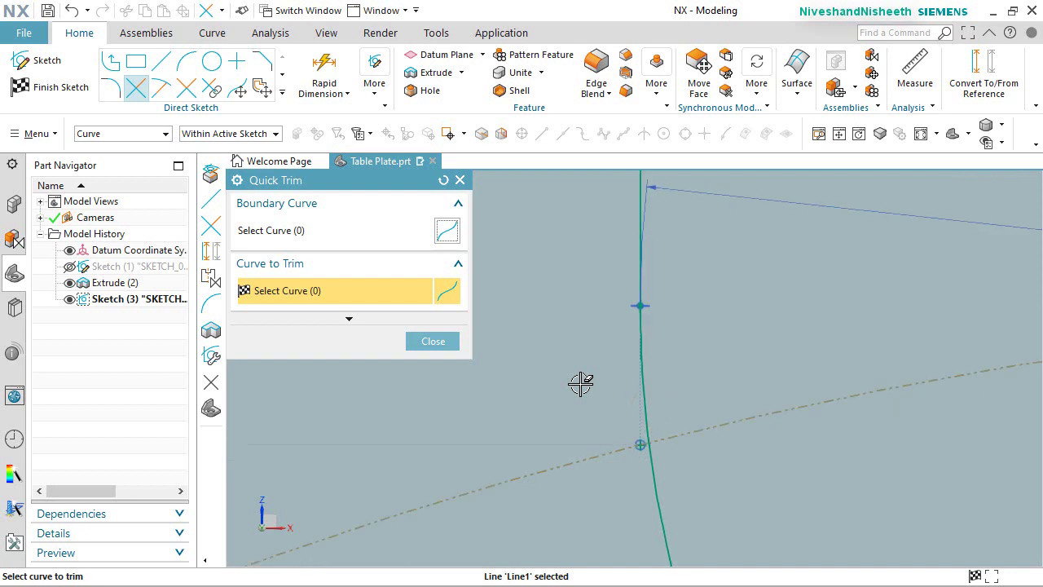
left_click(440, 342)
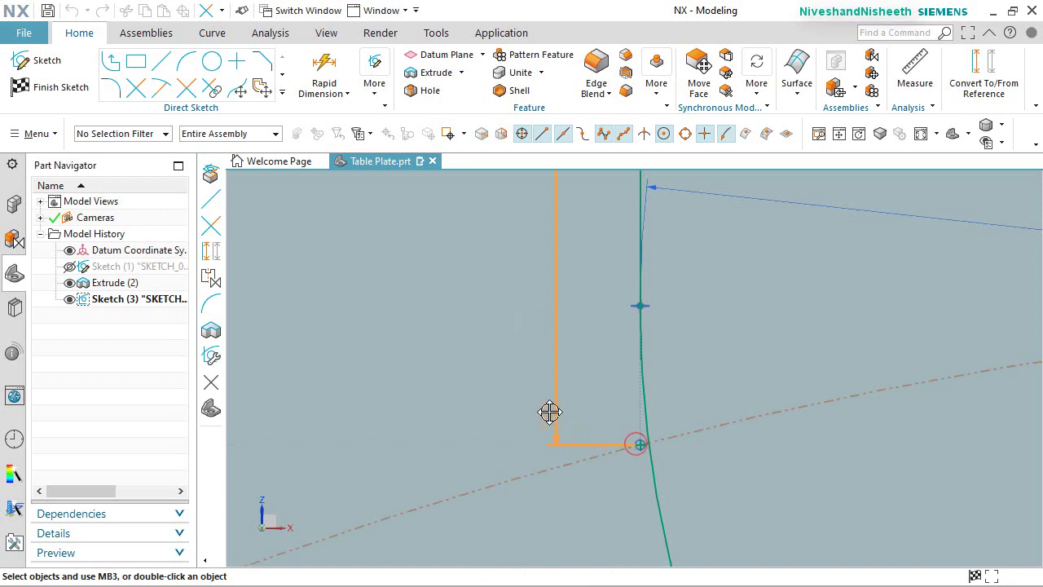
Apply an Equal Length constraint to the slot's two vertical lines.
scroll(639, 330, "up", 5)
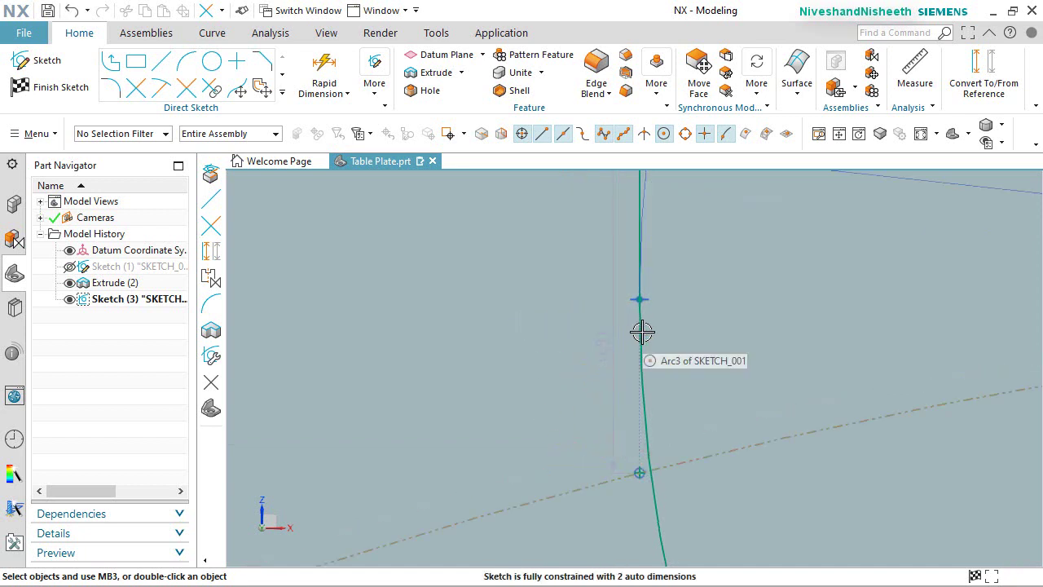
scroll(545, 421, "down", 5)
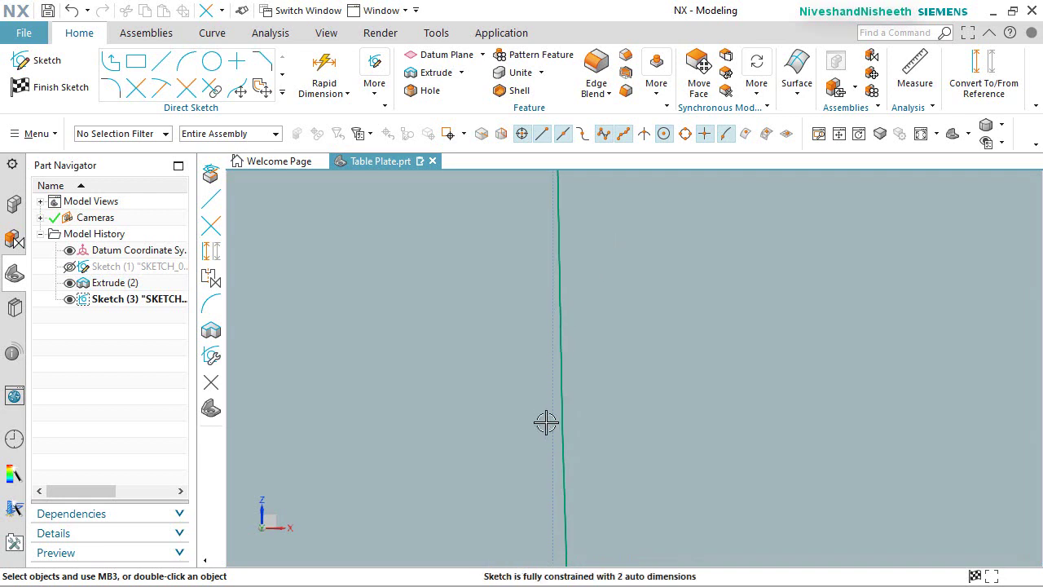
scroll(536, 402, "down", 5)
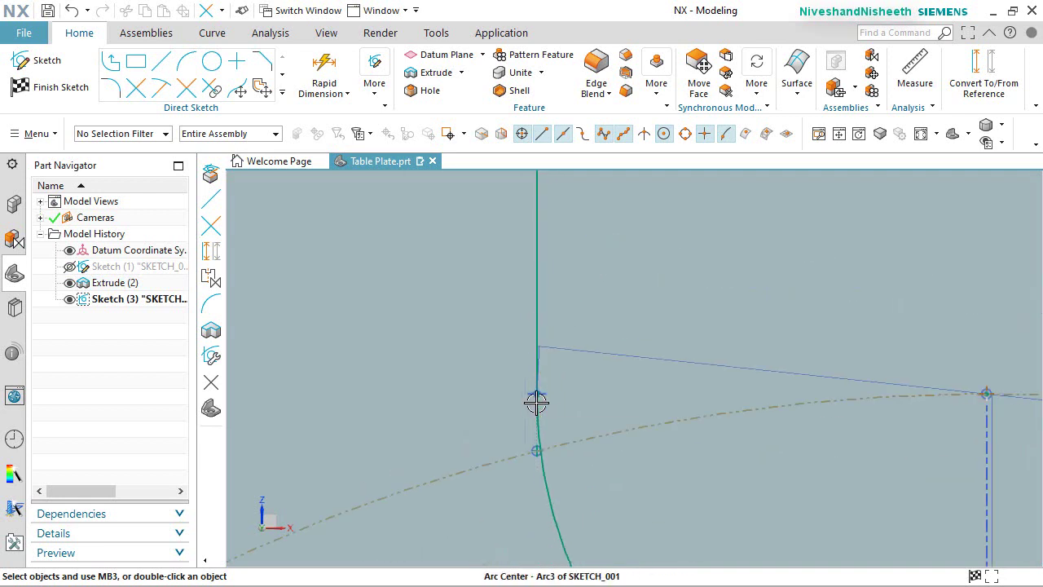
scroll(611, 309, "up", 1)
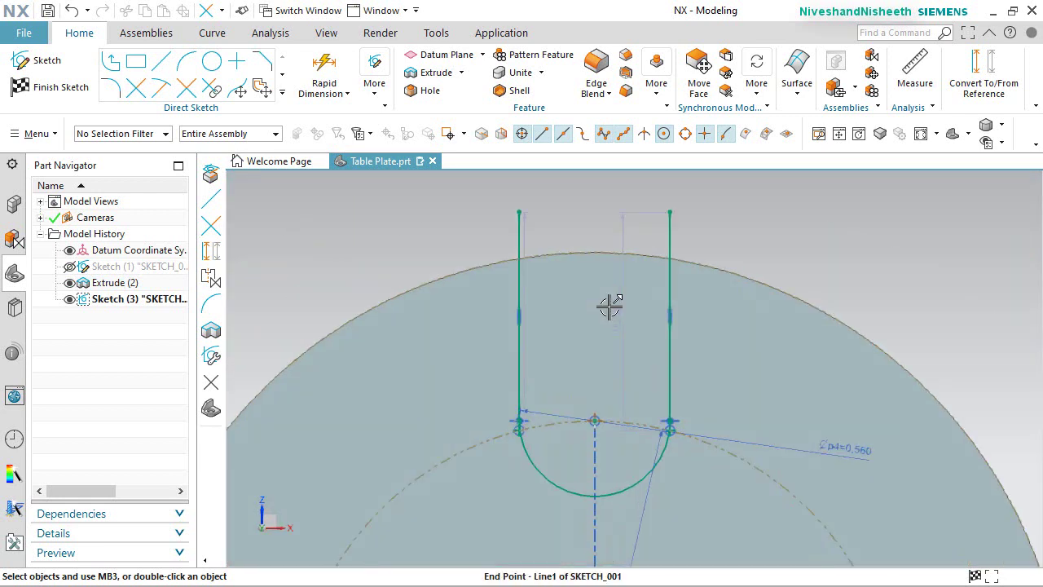
left_click(513, 232)
left_click(673, 232)
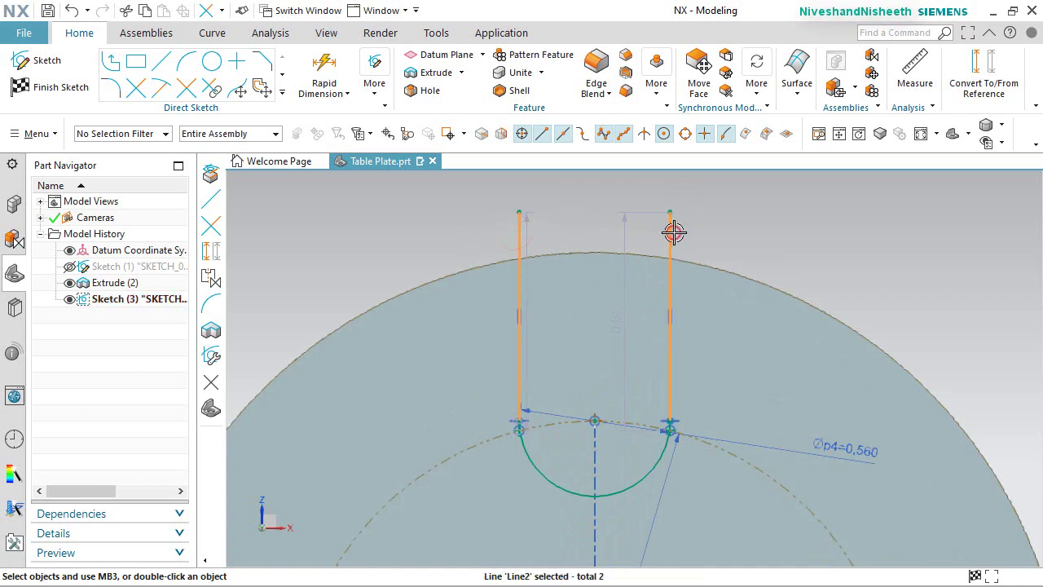
left_click(936, 184)
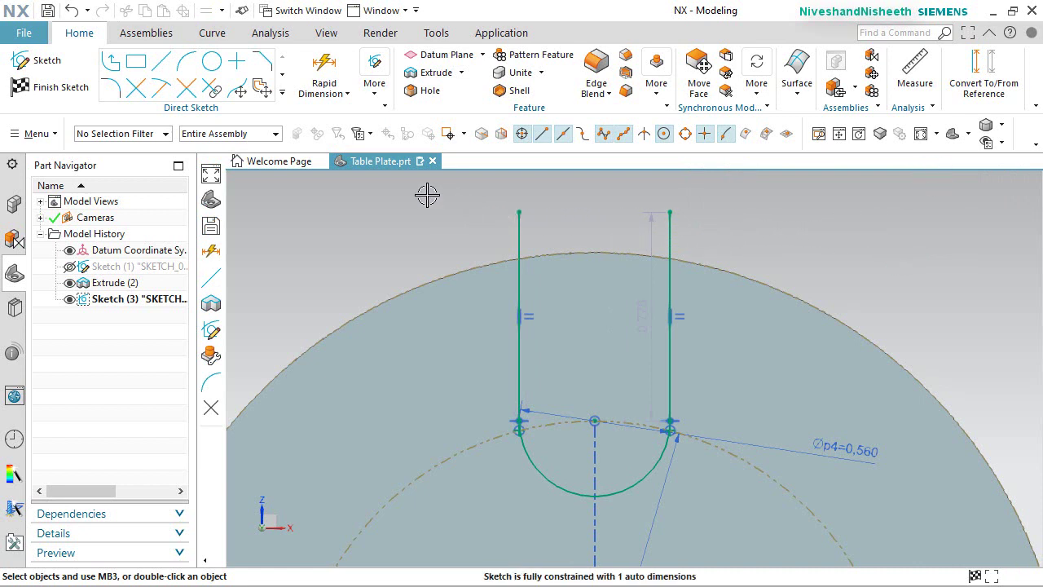
Offset the disc's projected edge circle outward by 0.312 in, with dimension creation turned off.
left_click(282, 92)
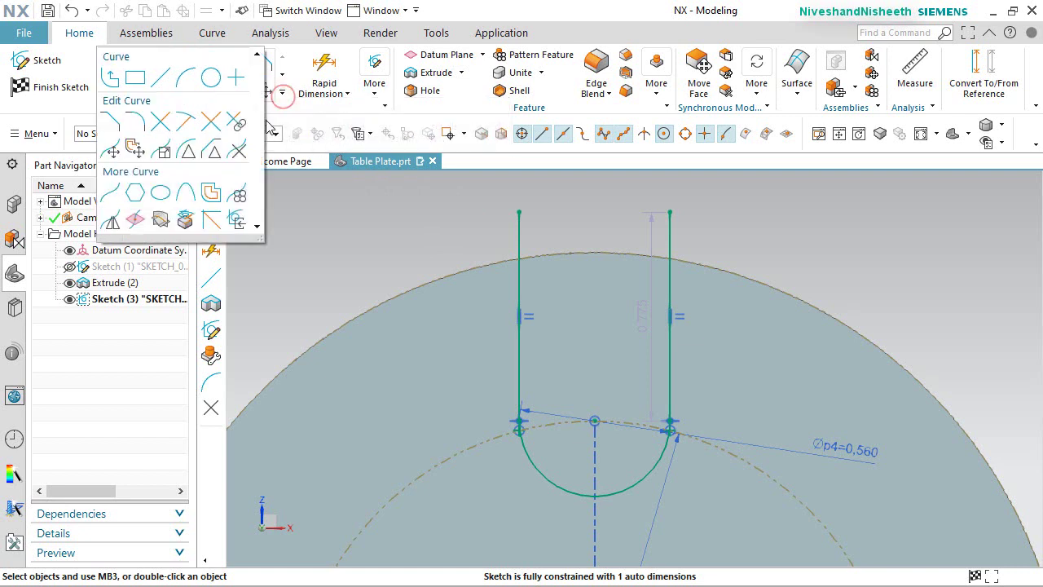
left_click(210, 194)
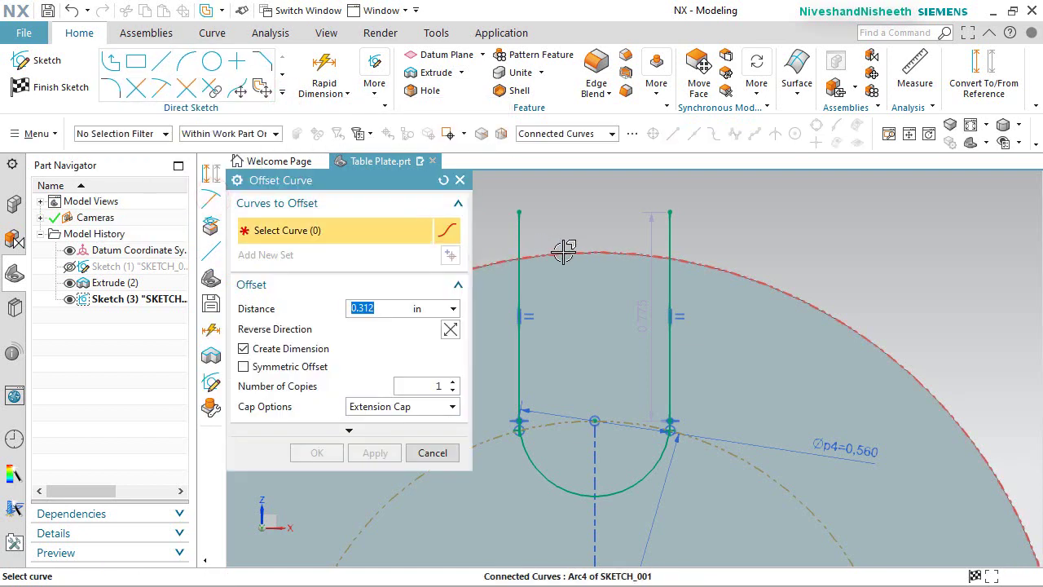
left_click(564, 248)
scroll(599, 261, "down", 2)
scroll(599, 261, "down", 2)
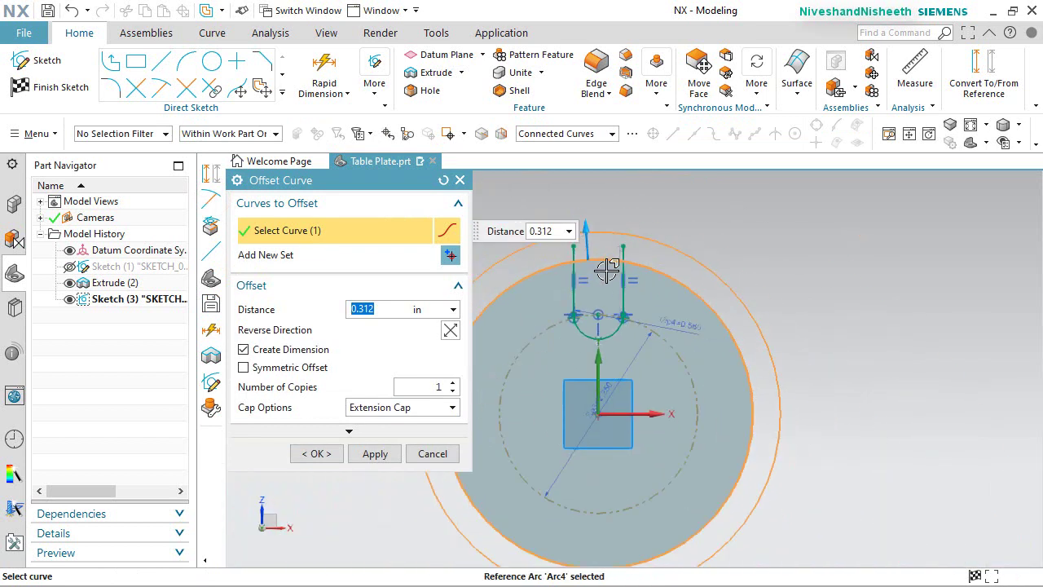
scroll(576, 290, "up", 1)
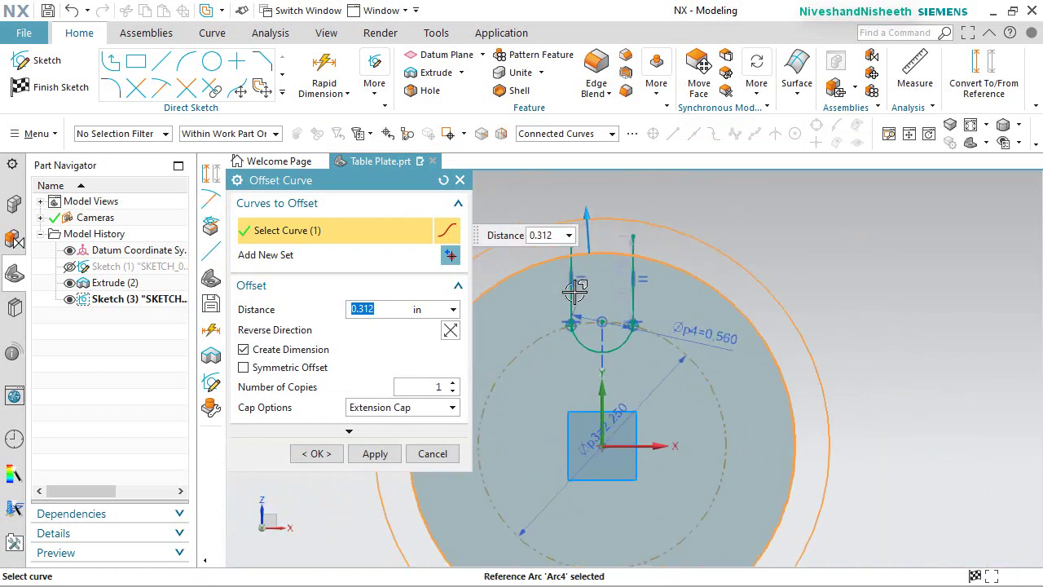
left_click(243, 351)
left_click(317, 453)
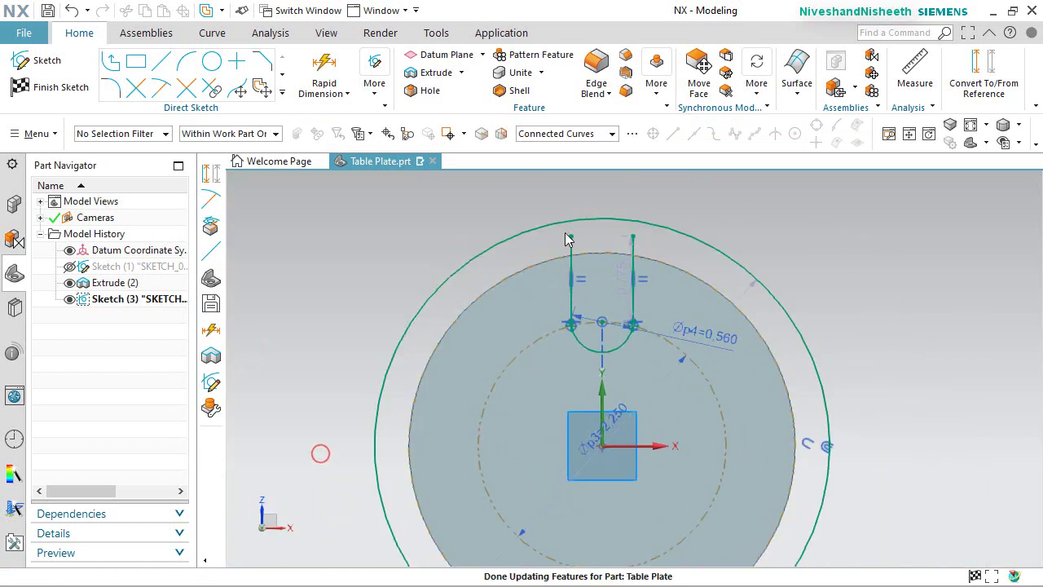
Constrain the upper endpoints of both vertical lines to lie on the offset circle.
scroll(583, 216, "up", 2)
left_click(583, 224)
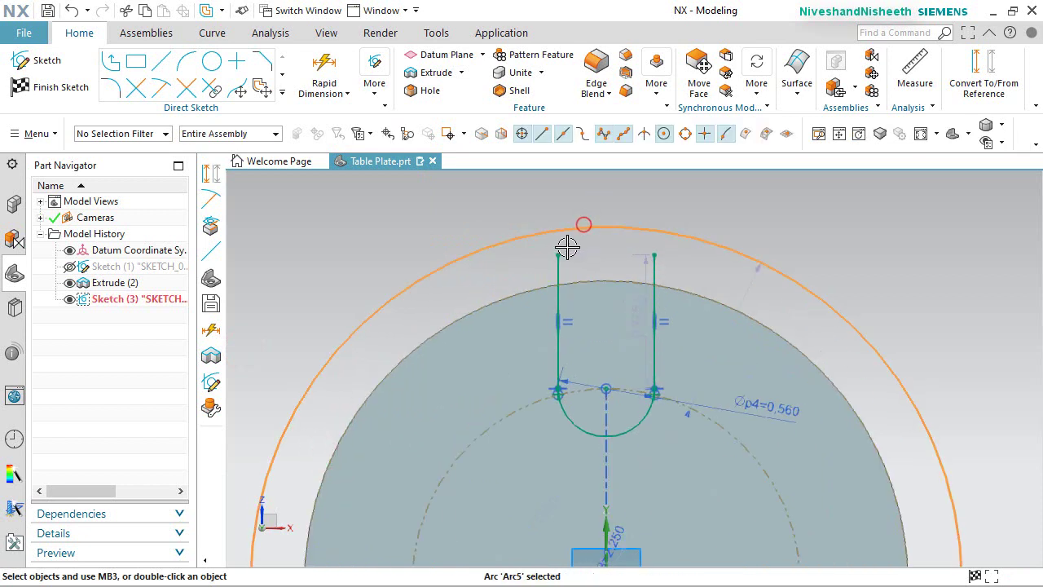
left_click(560, 253)
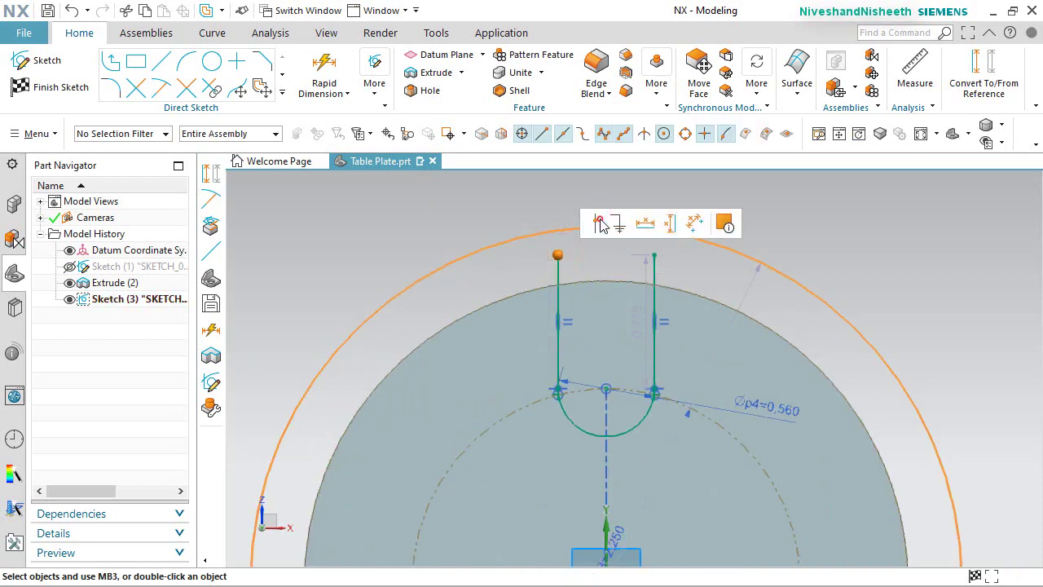
left_click(600, 224)
scroll(669, 236, "up", 2)
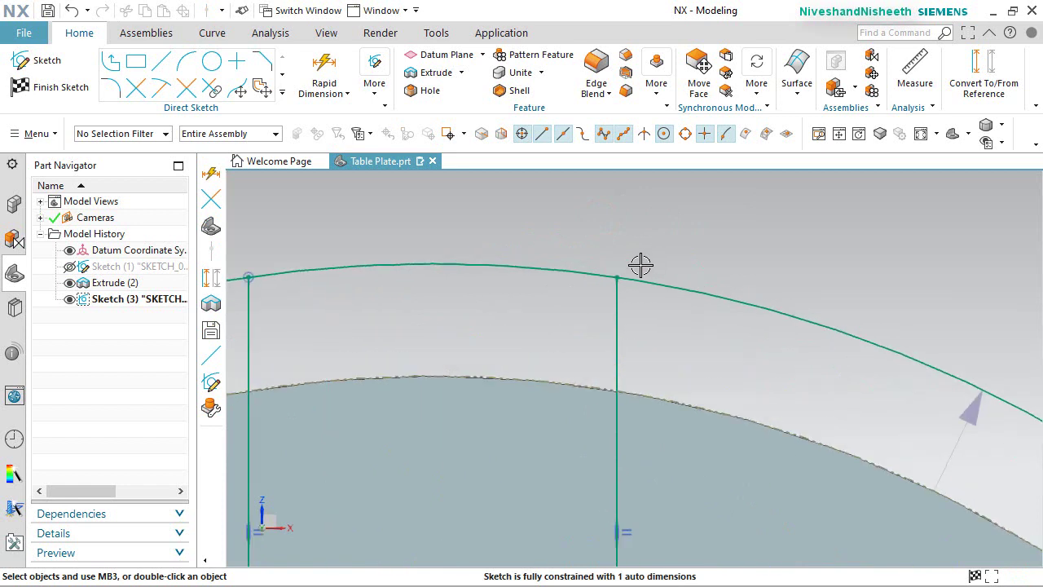
scroll(635, 267, "up", 3)
left_click(587, 295)
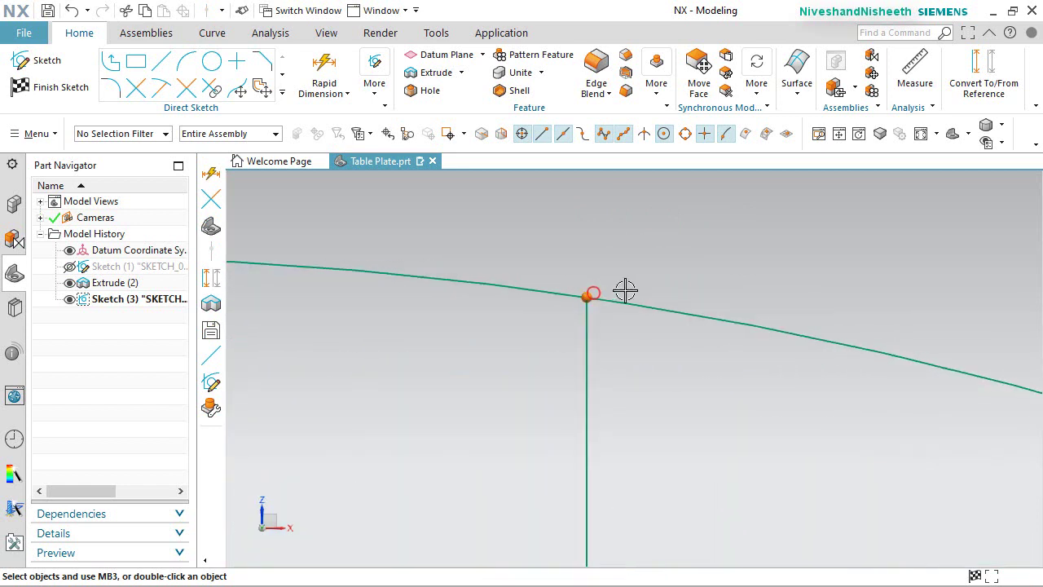
left_click(640, 301)
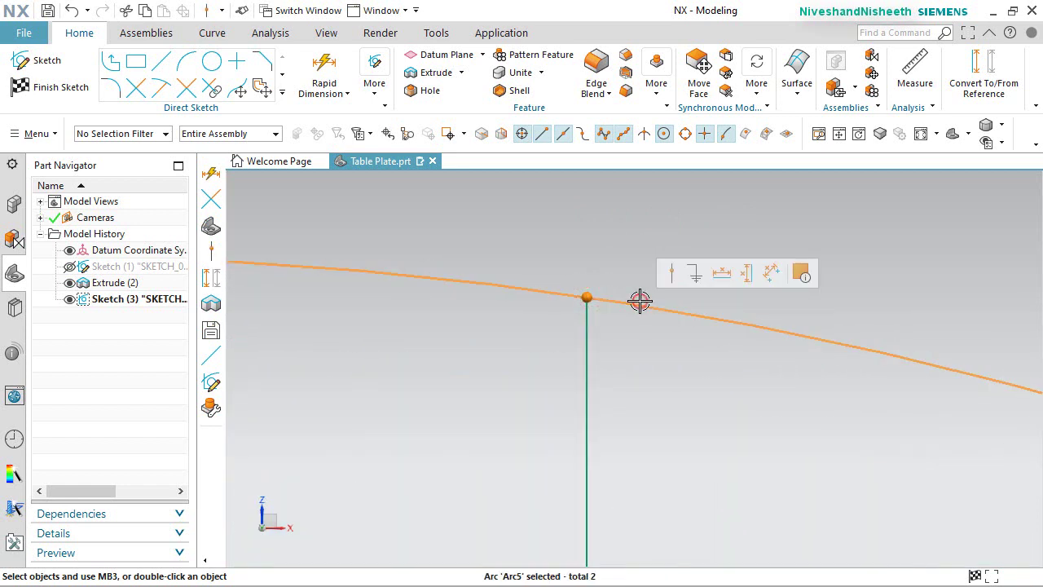
left_click(673, 276)
scroll(679, 247, "down", 6)
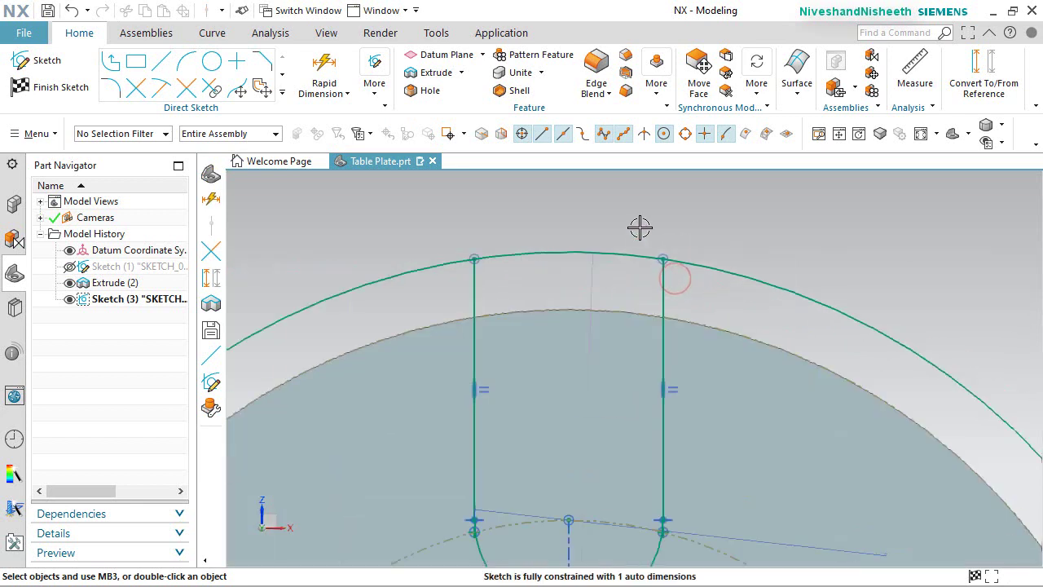
Trim the offset circle down to the short arc between the two vertical lines and finish the sketch.
scroll(682, 235, "up", 3)
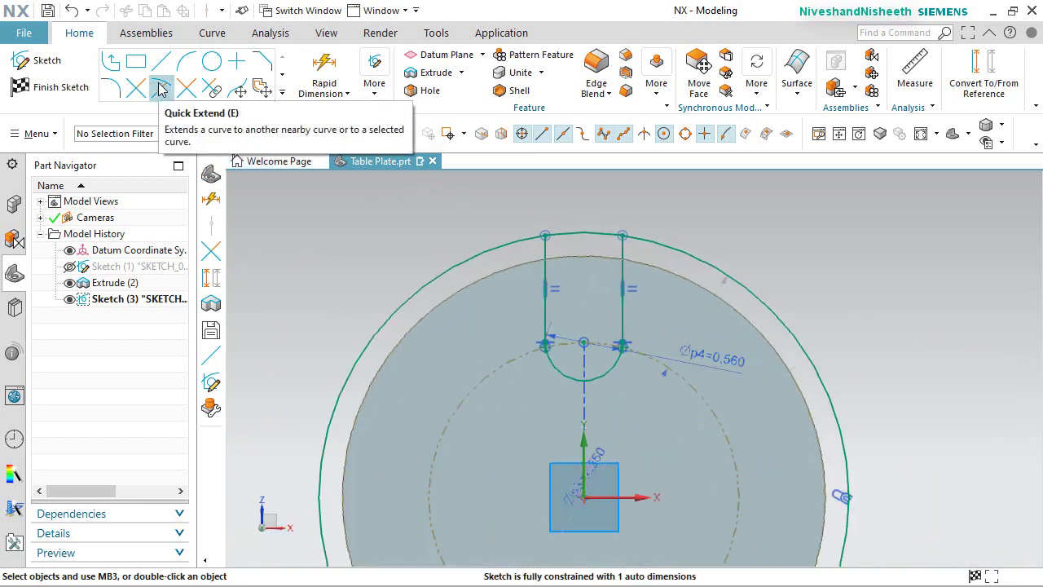
left_click(518, 242)
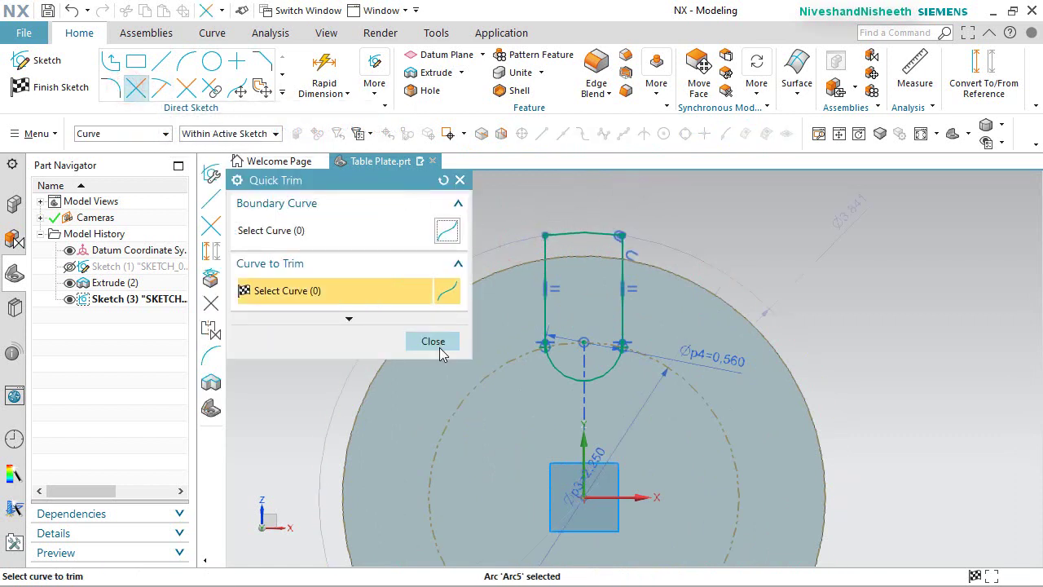
left_click(433, 341)
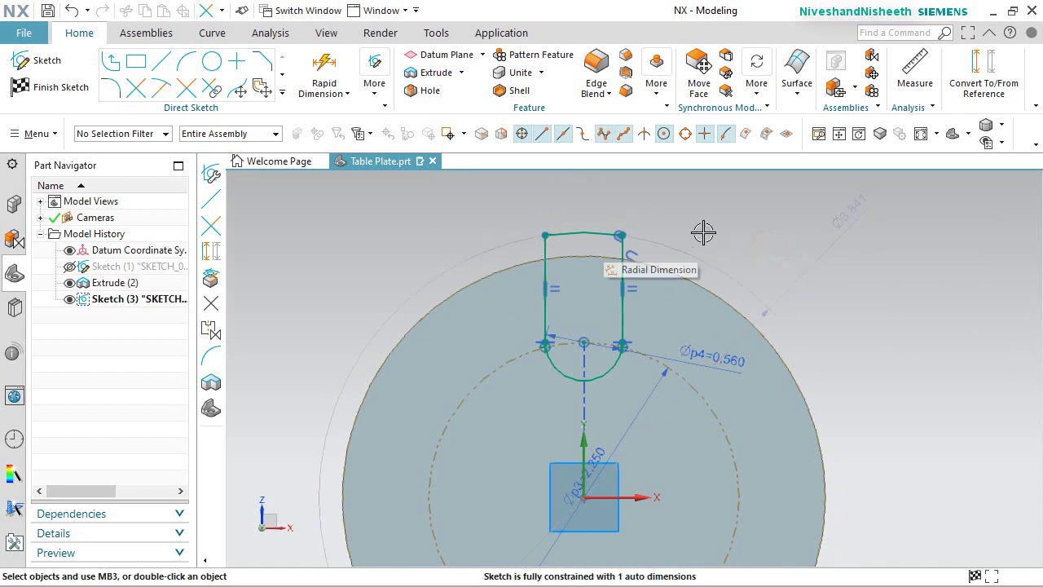
right_click(735, 227)
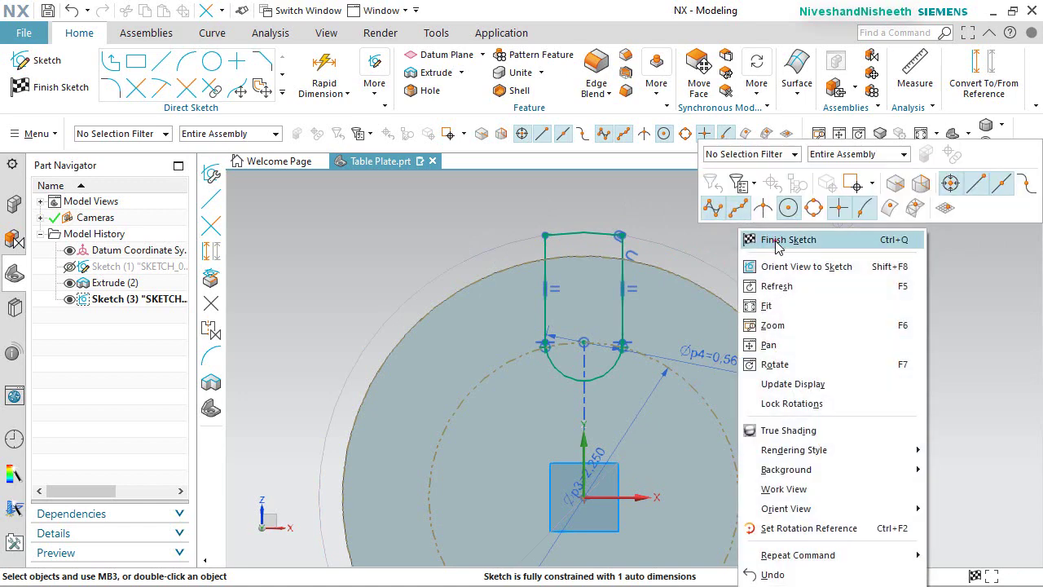
left_click(774, 241)
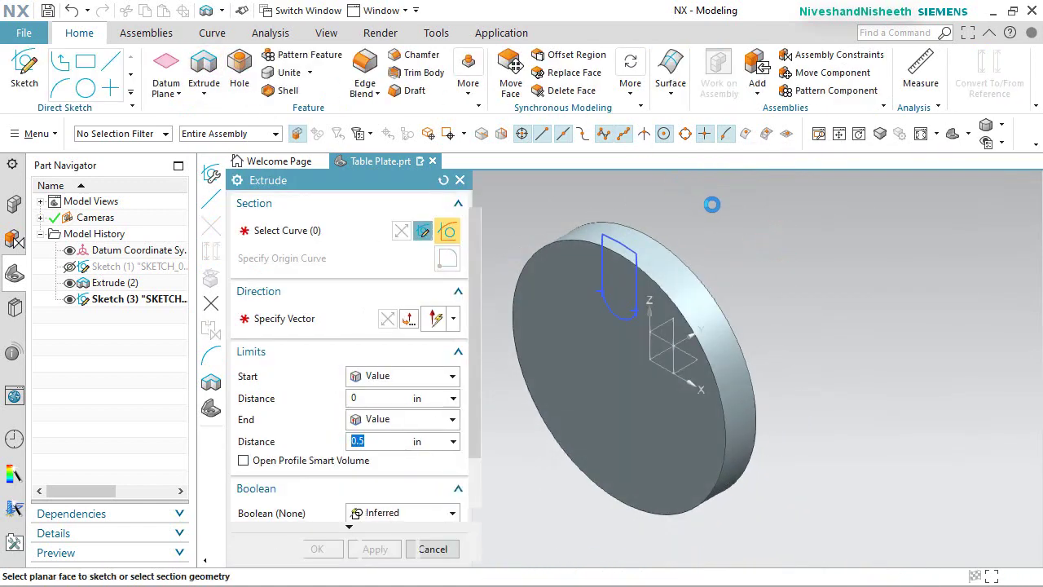
Extrude the slot profile in the reversed direction as a Subtract with the end limit set to Through All.
left_click_drag(625, 240, 757, 215)
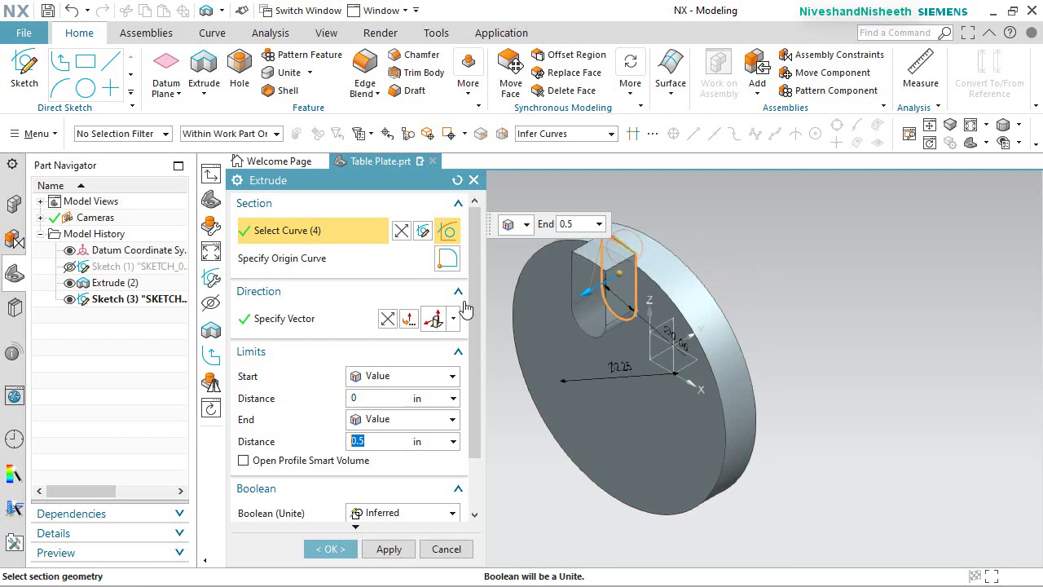
left_click(387, 320)
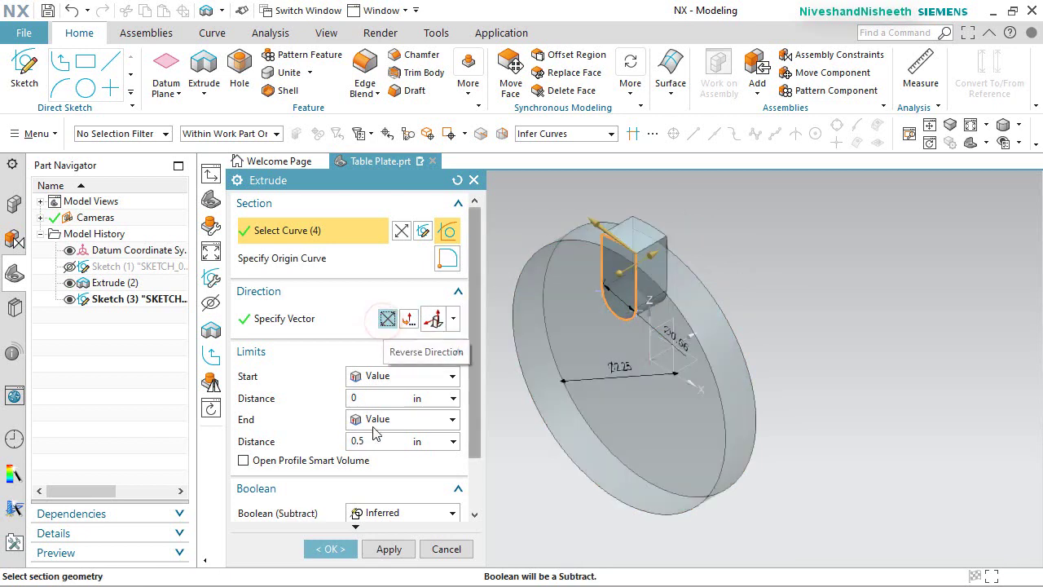
left_click(431, 512)
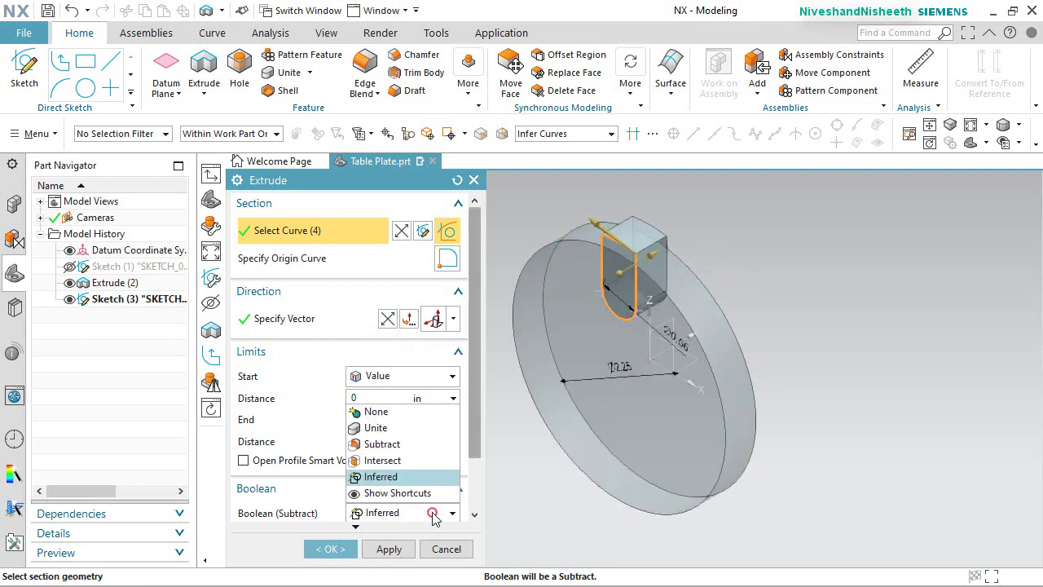
left_click(380, 445)
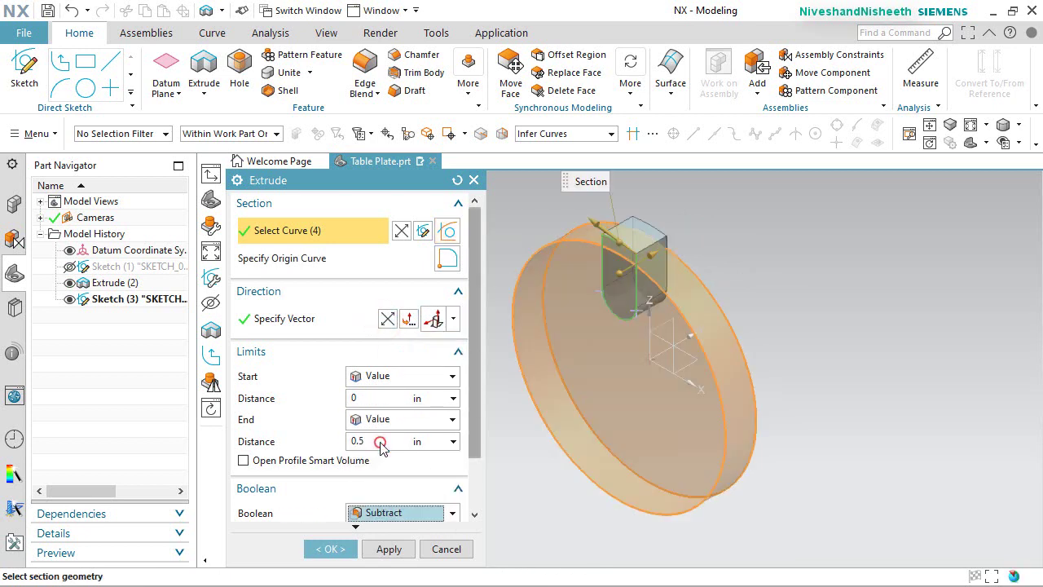
left_click(452, 420)
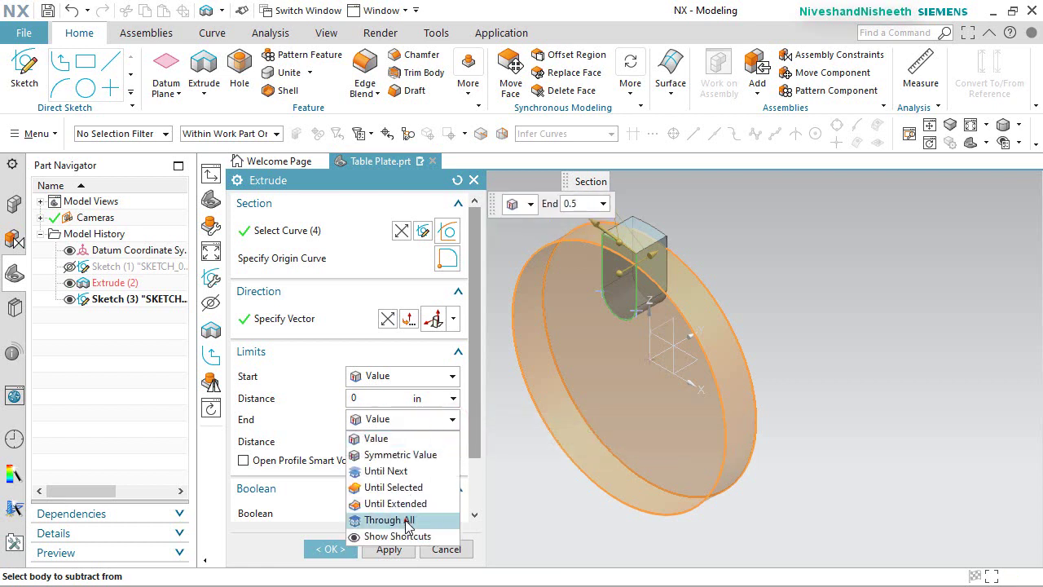
left_click(407, 522)
left_click(330, 549)
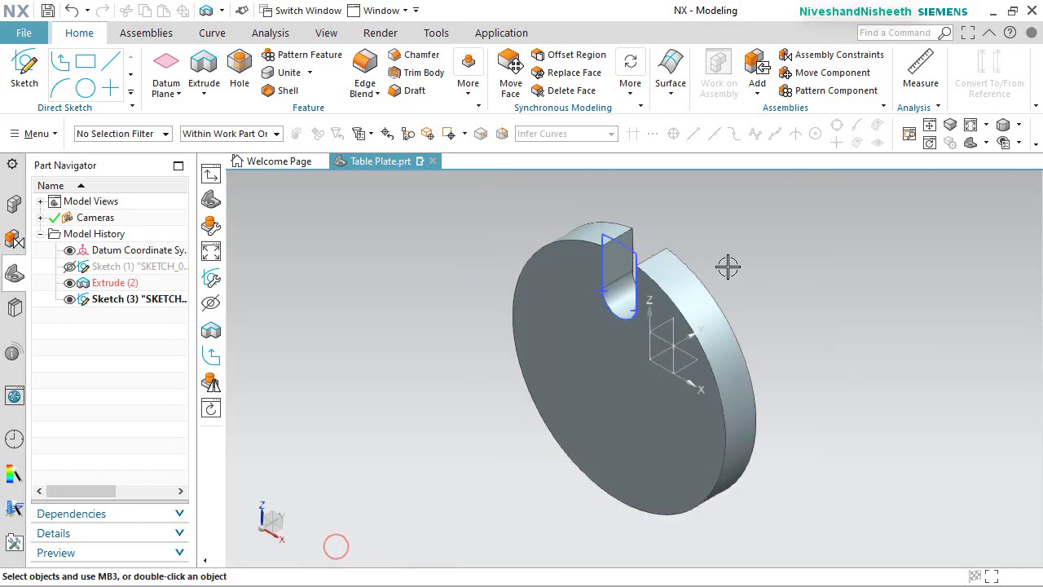
Hide the slot sketch on the disc.
left_click(631, 250)
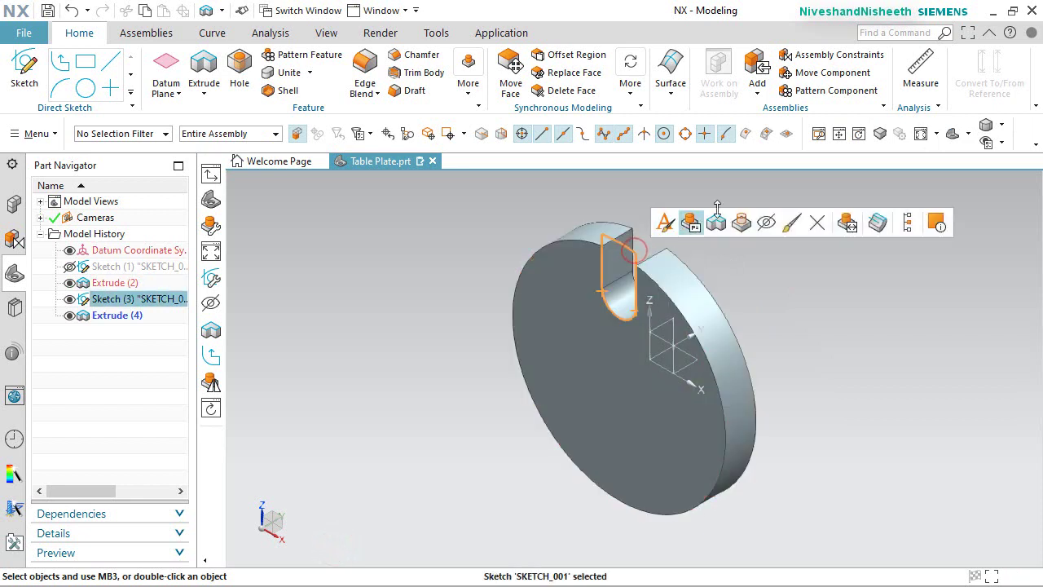
left_click(766, 223)
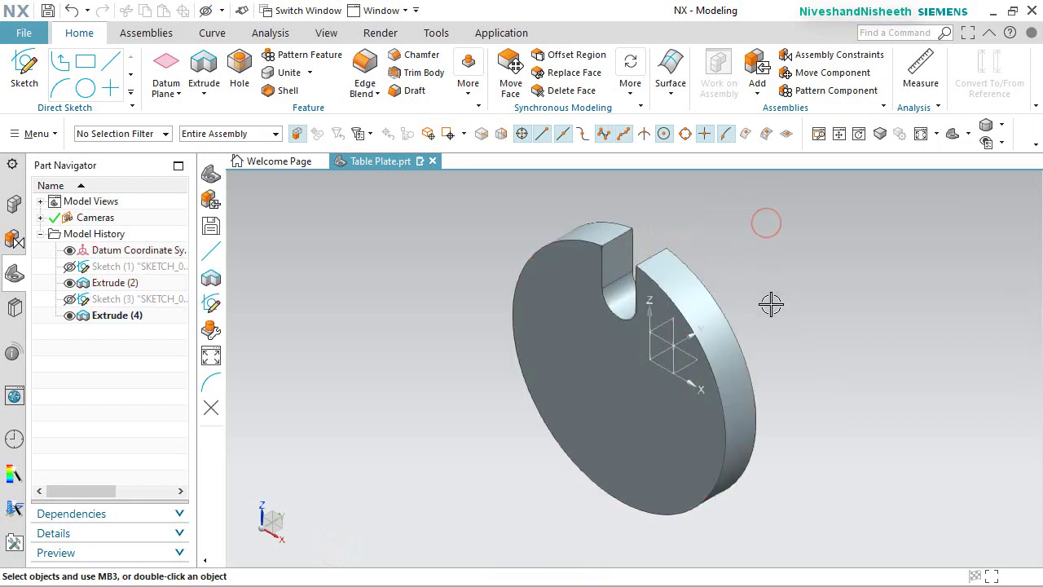
left_click(771, 304)
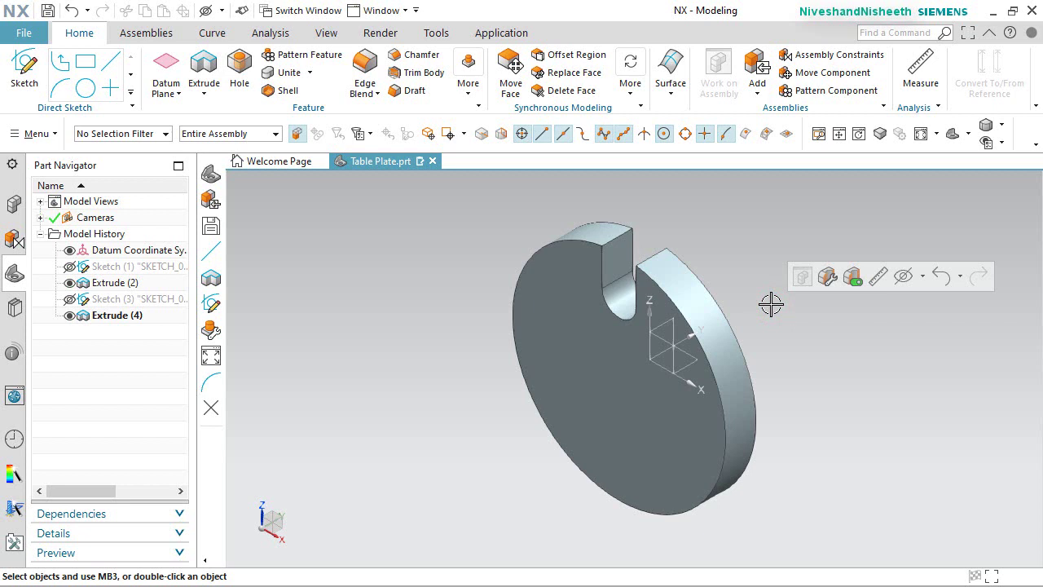
Start a circular Pattern Feature of the slot cut with the Y axis as the rotation vector.
left_click(292, 55)
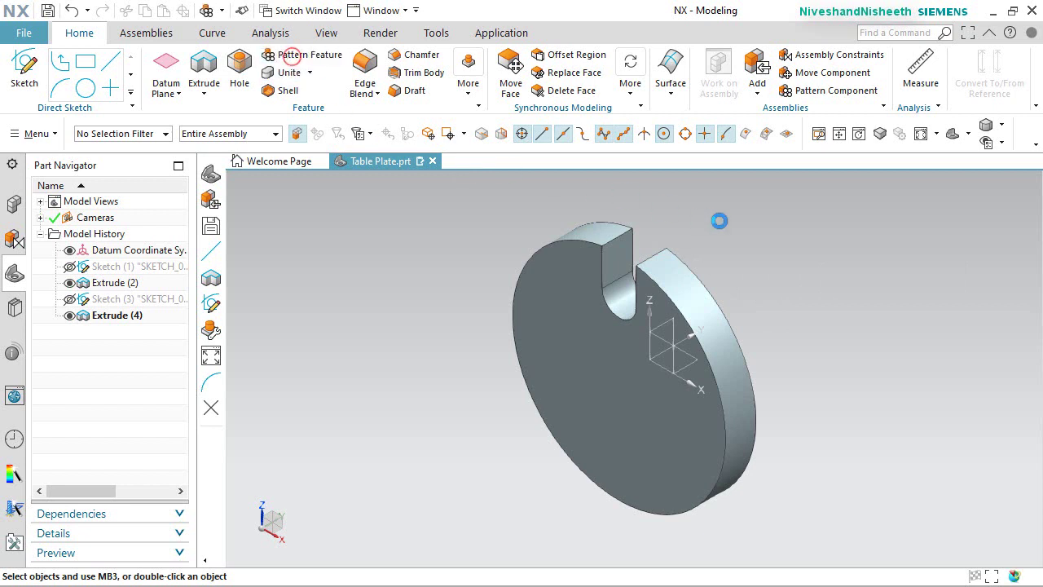
left_click(452, 309)
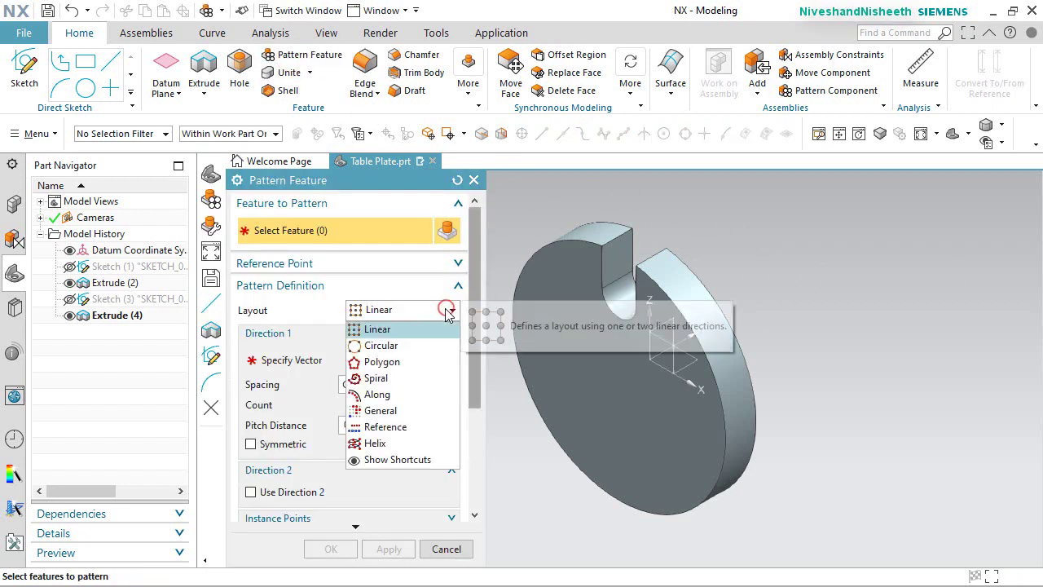
left_click(407, 345)
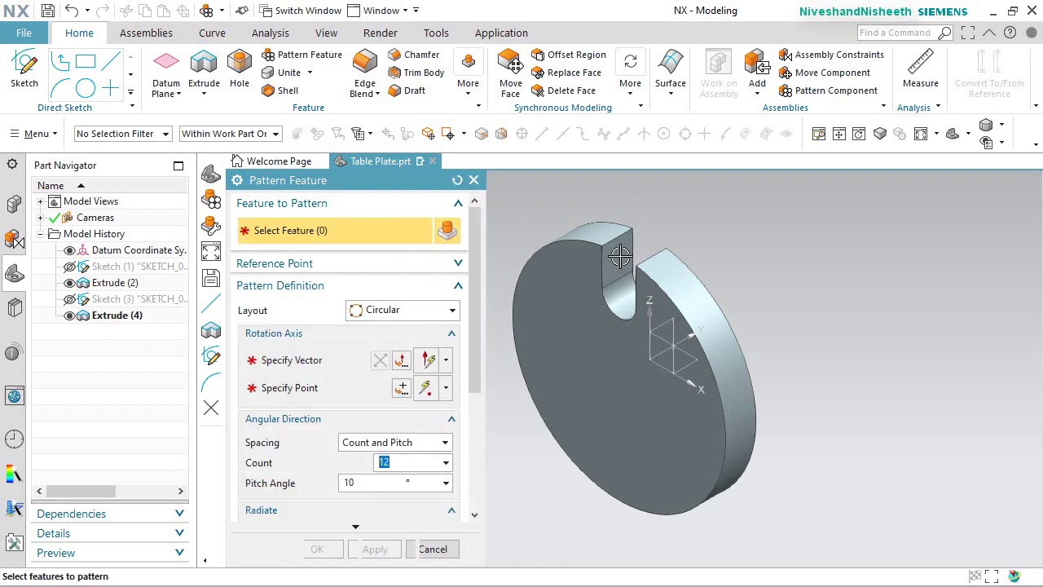
left_click(616, 248)
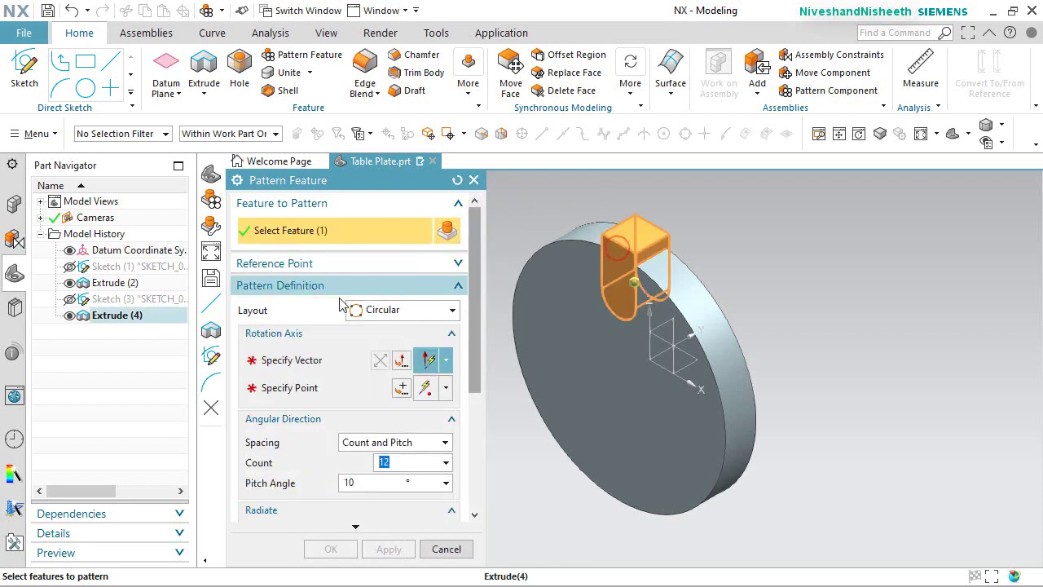
left_click(287, 358)
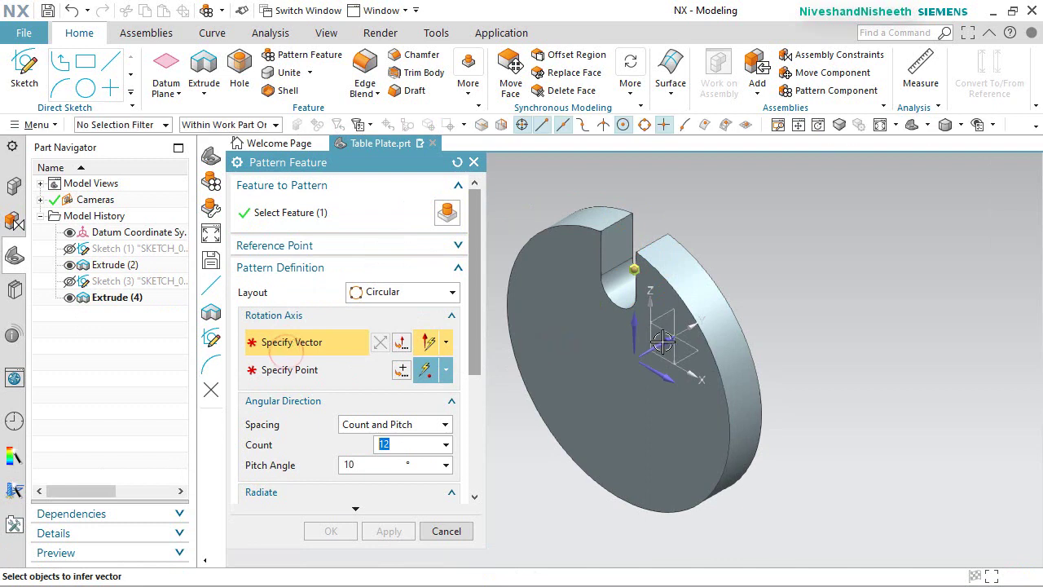
left_click(666, 342)
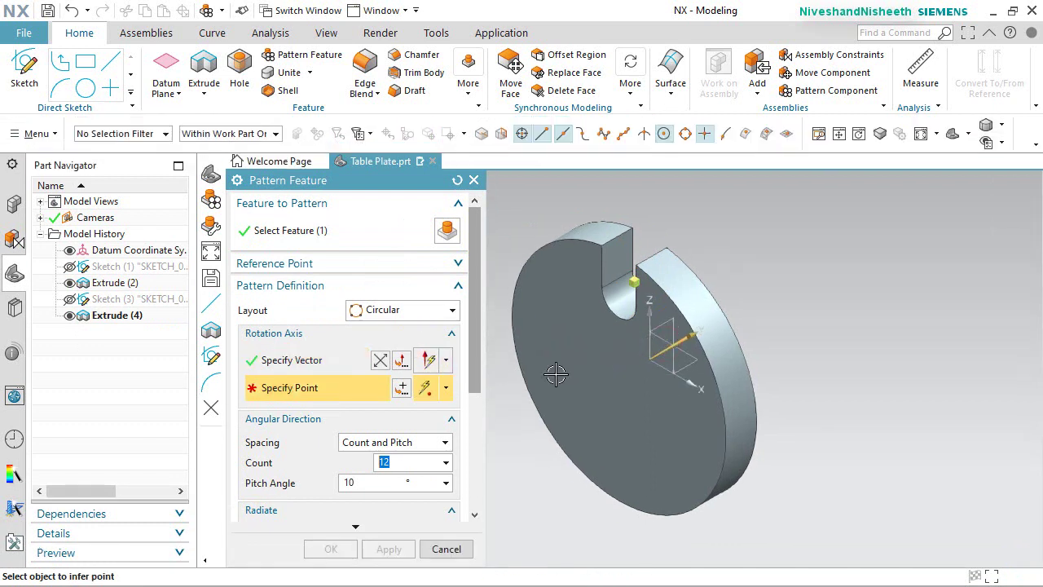
Pattern the slot about the disc's centre point using Count and Span, with count 4 and a span angle of 360°.
left_click(440, 444)
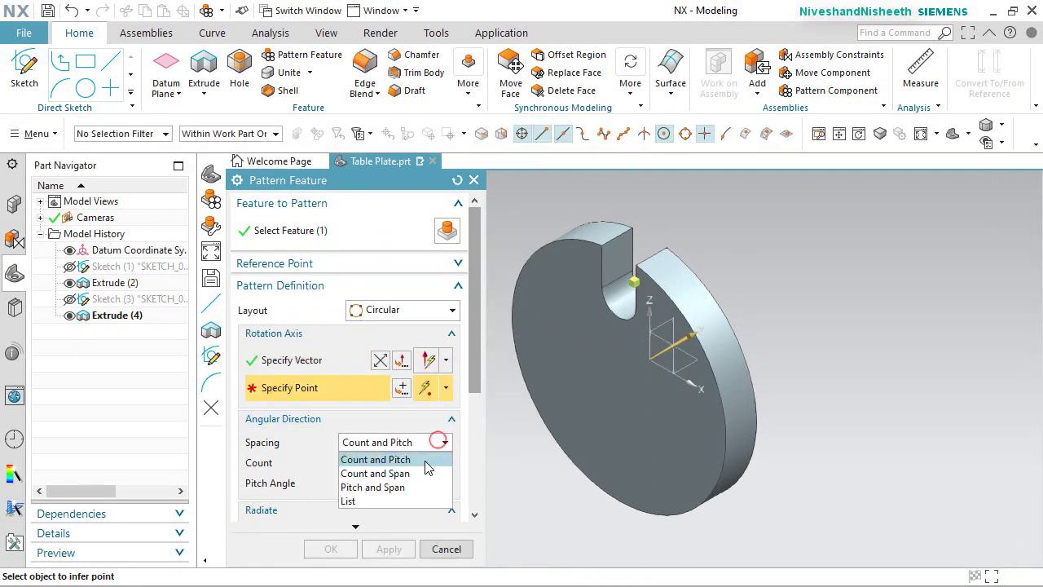
left_click(407, 477)
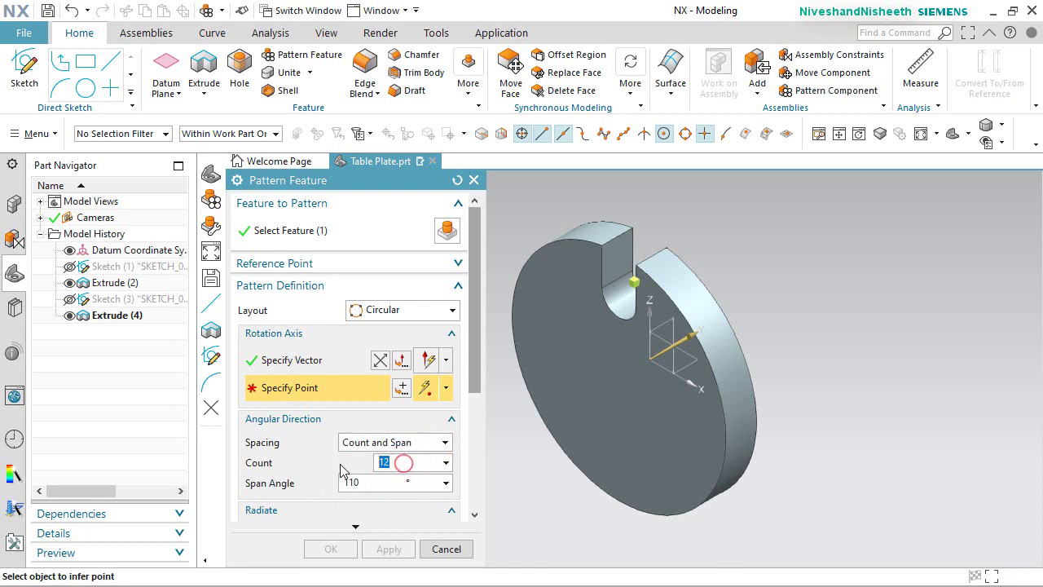
type("4")
key("Tab")
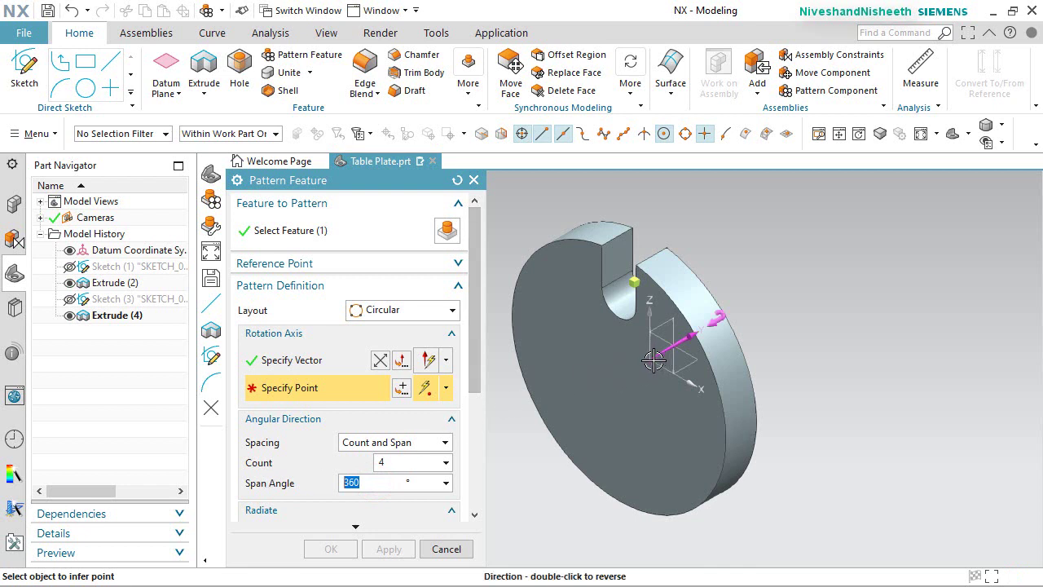
left_click(399, 387)
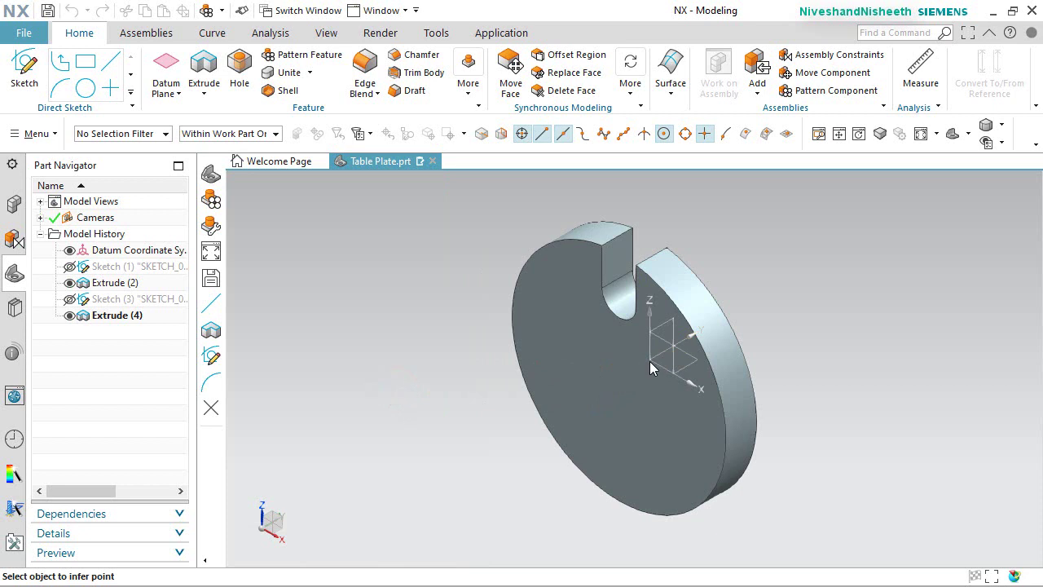
left_click(372, 485)
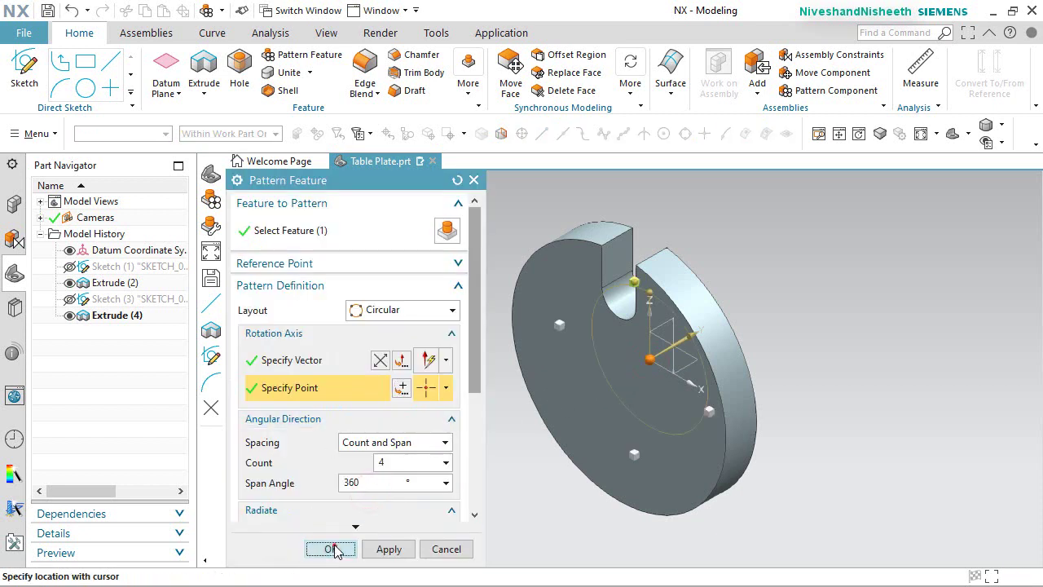
left_click(334, 548)
Change the slotted plate body's display colour to Pale Stone.
middle_click_drag(860, 348, 782, 277)
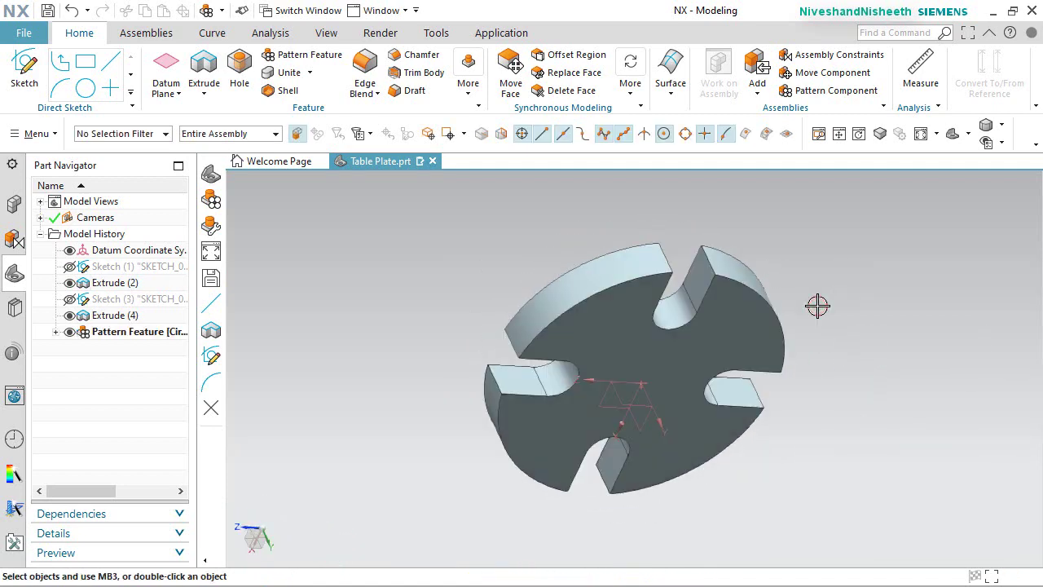
key("Home")
left_click(326, 33)
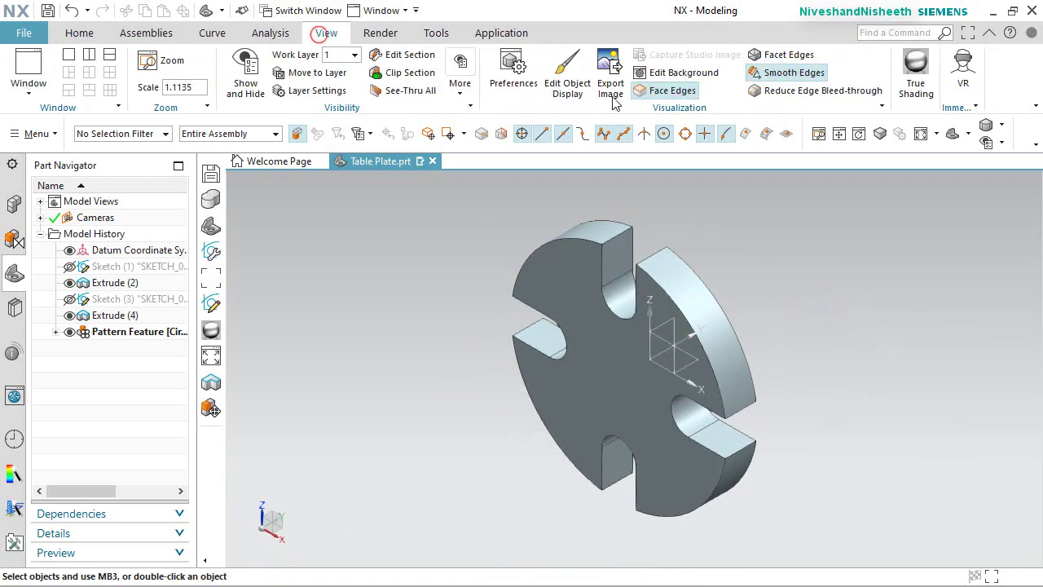
left_click(565, 78)
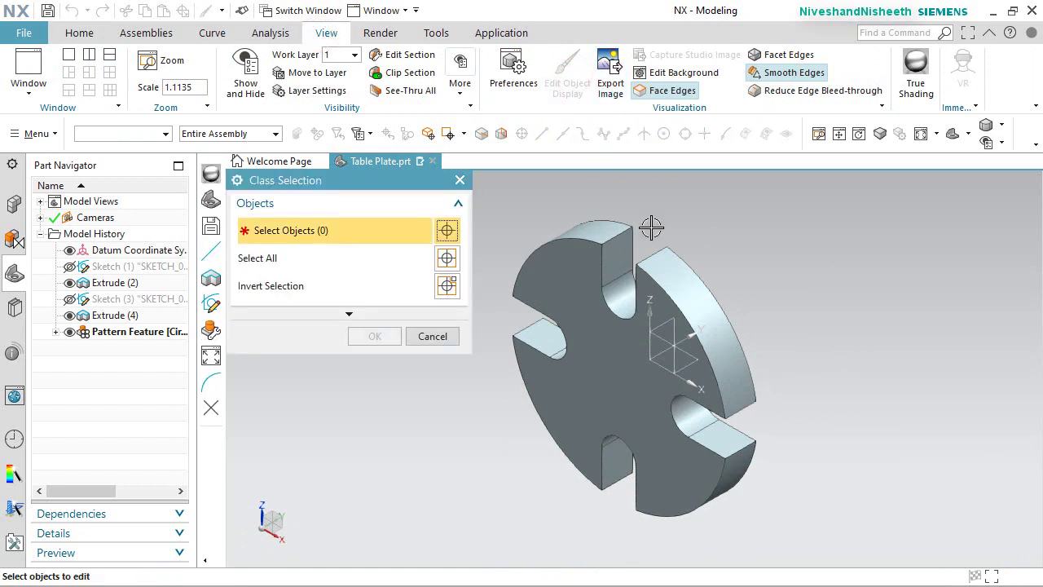
left_click(613, 251)
middle_click(748, 288)
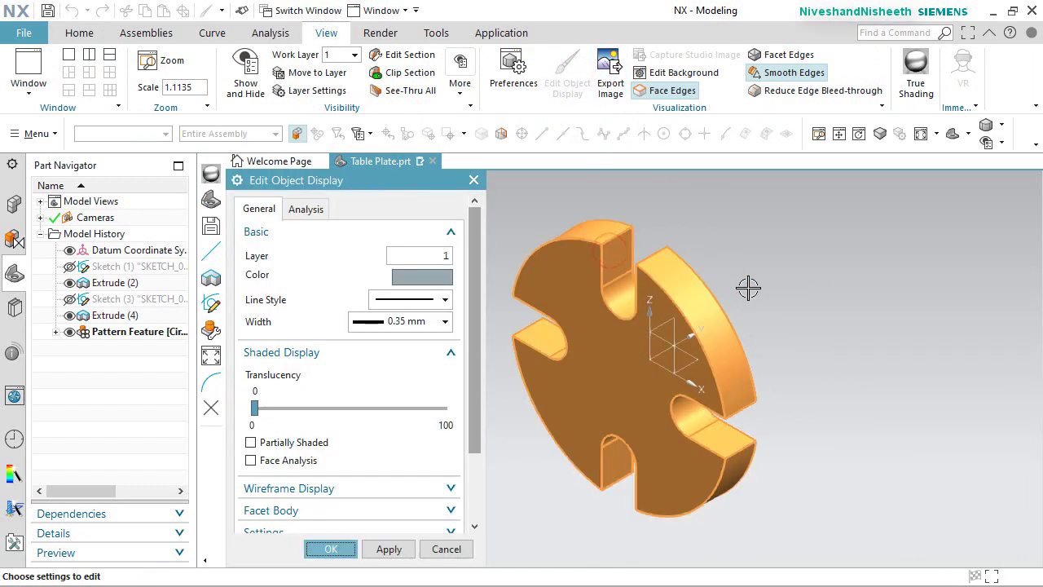
left_click(431, 279)
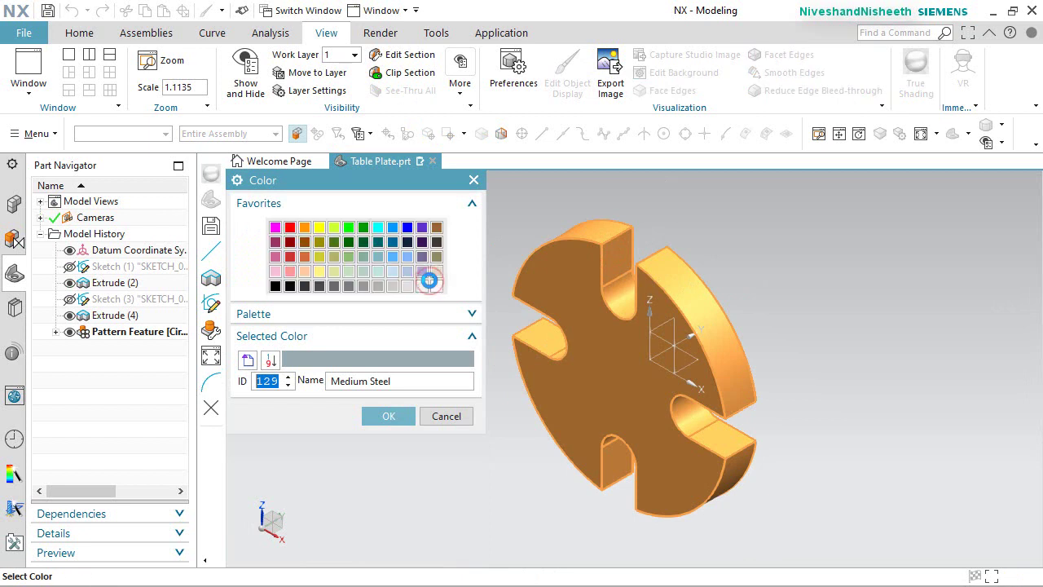
left_click(436, 273)
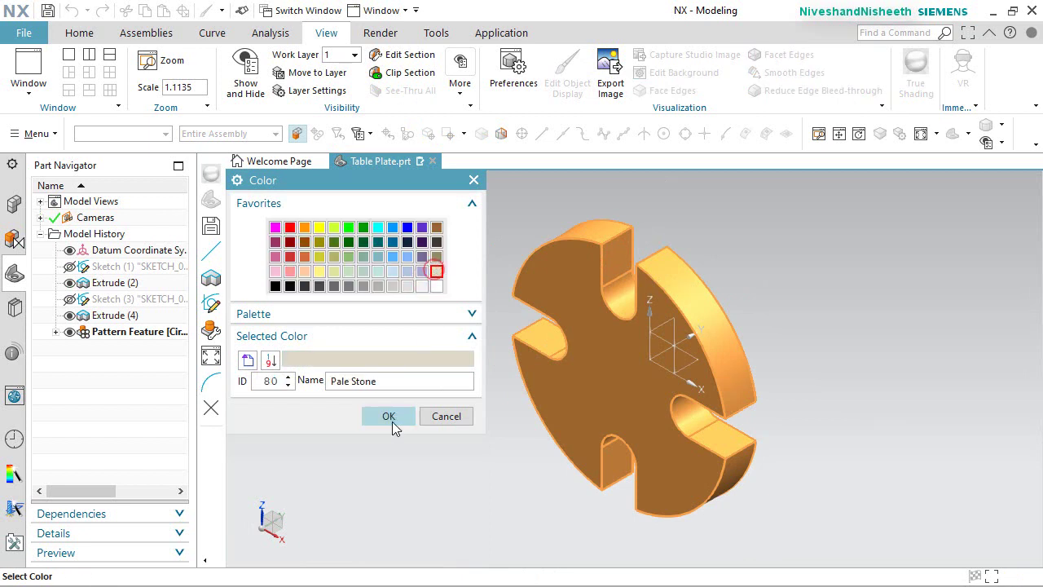
left_click(390, 418)
left_click(335, 549)
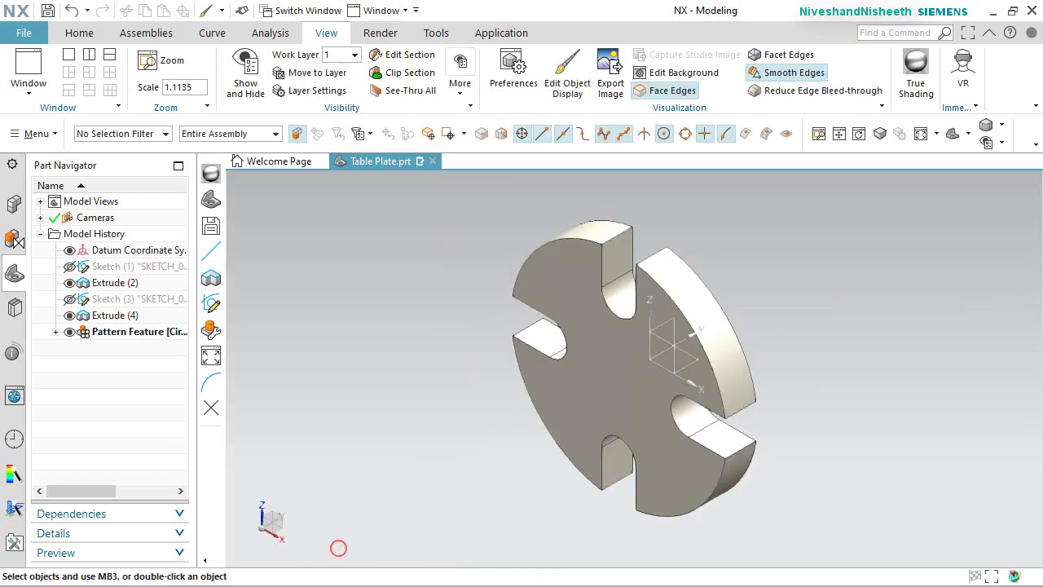
Set the plate to the isometric view and save the part.
middle_click_drag(907, 322, 458, 325)
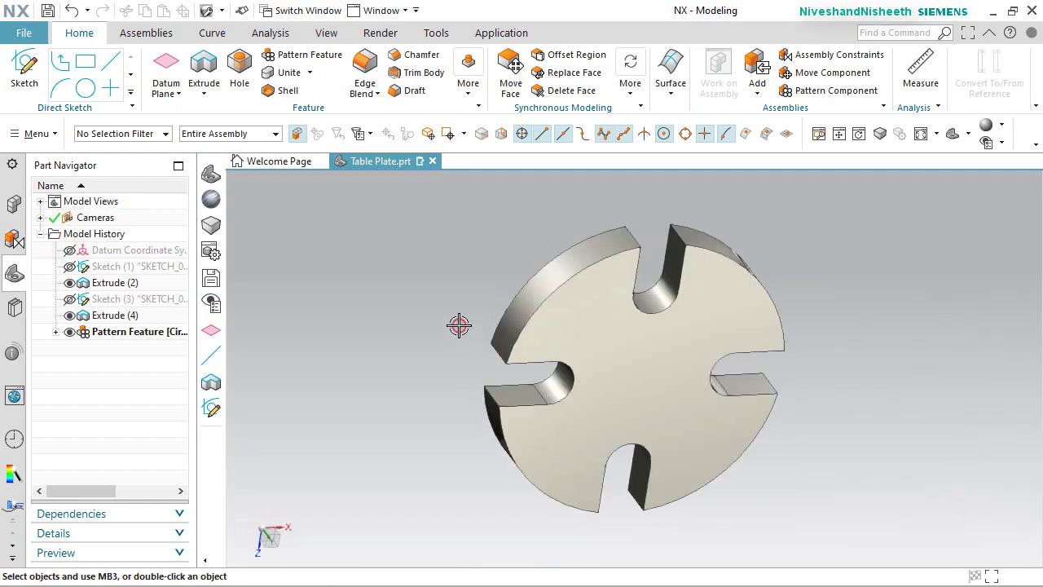
key("End")
key("ctrl+s")
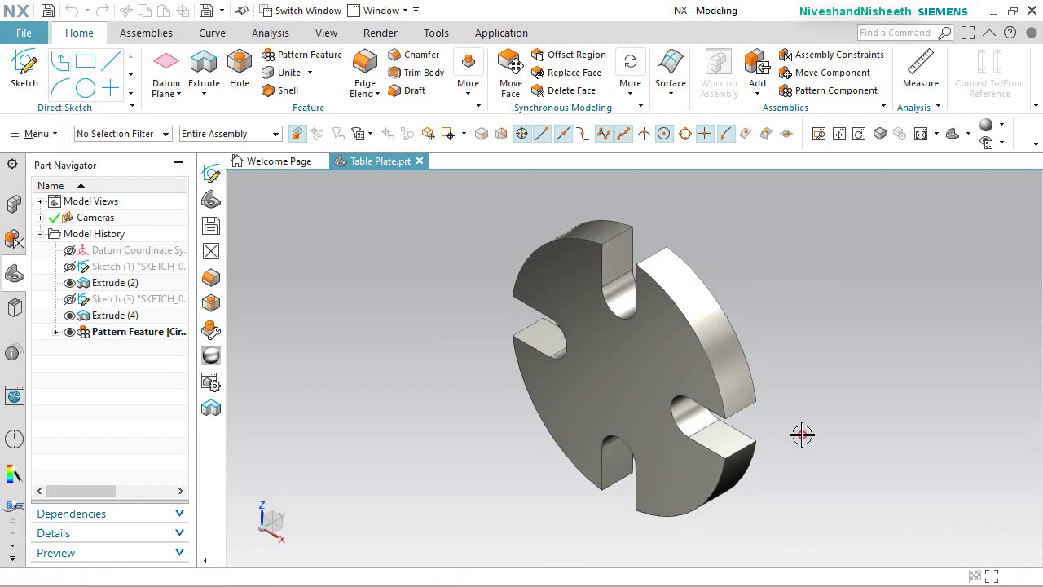
Blend the eight outer corner edges of the plate's four slots with a 0.125 in radius.
left_click(365, 67)
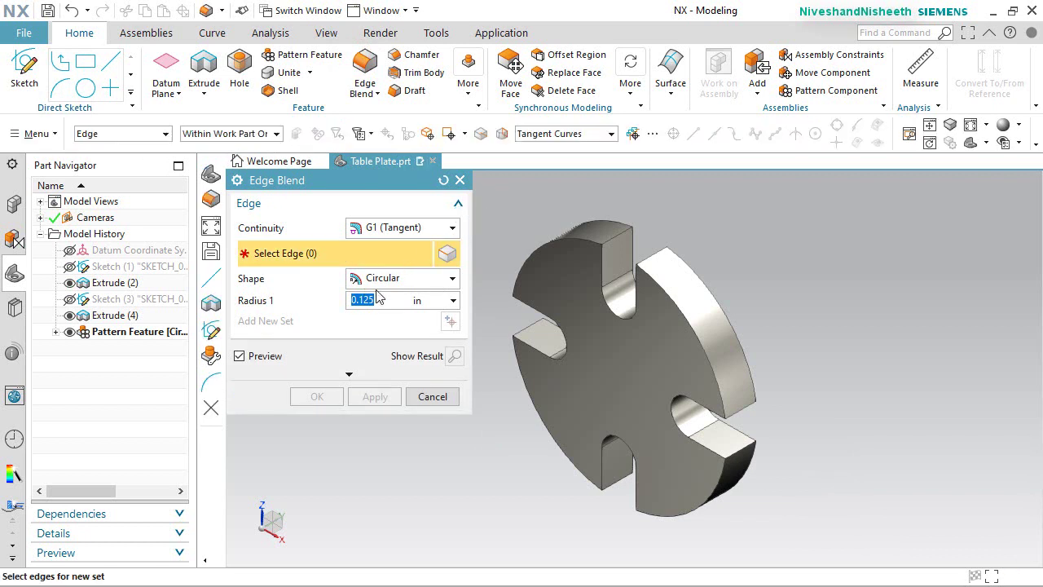
left_click(612, 232)
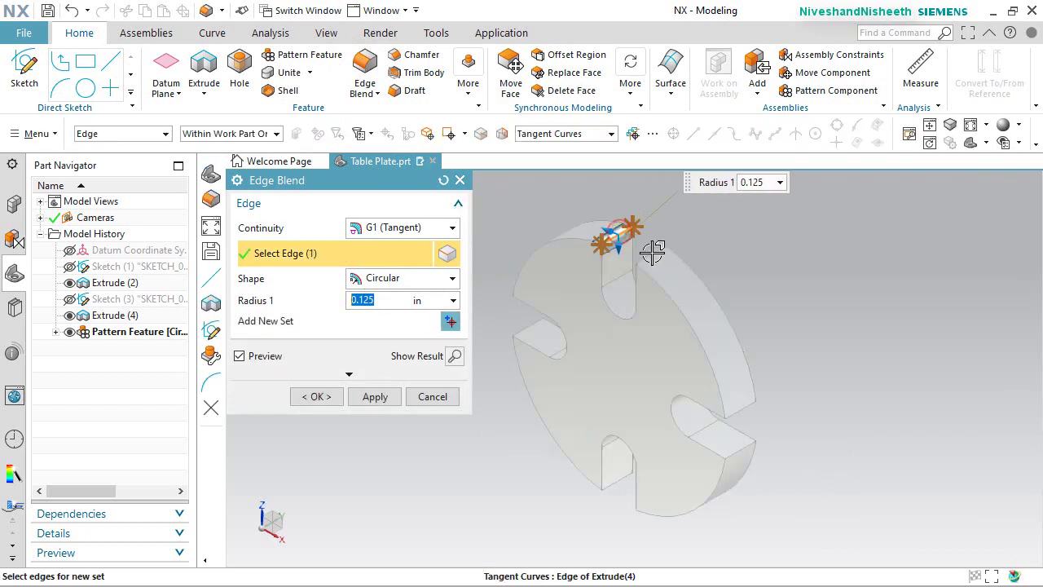
left_click(652, 253)
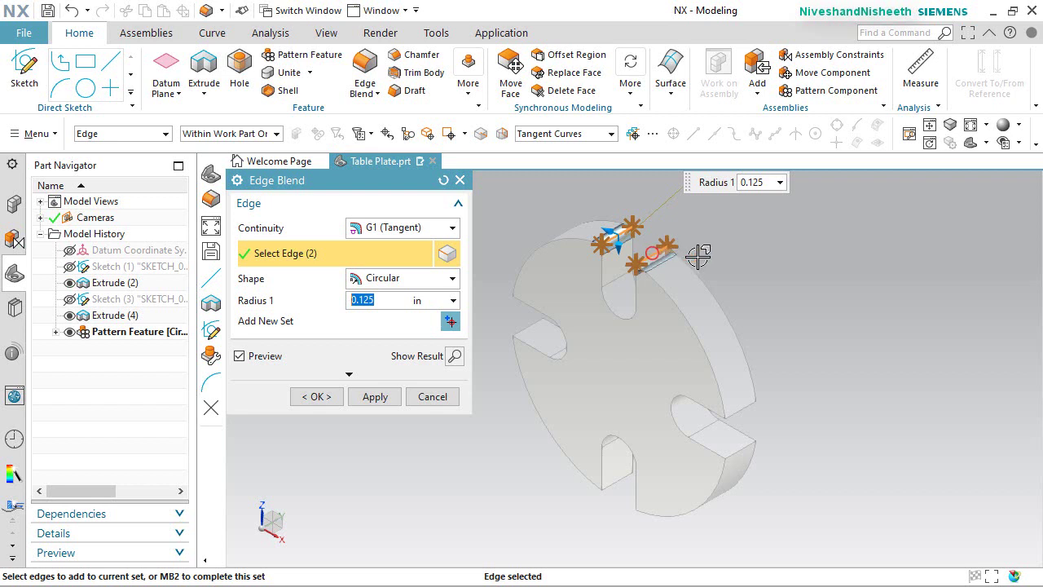
left_click(750, 409)
left_click(745, 445)
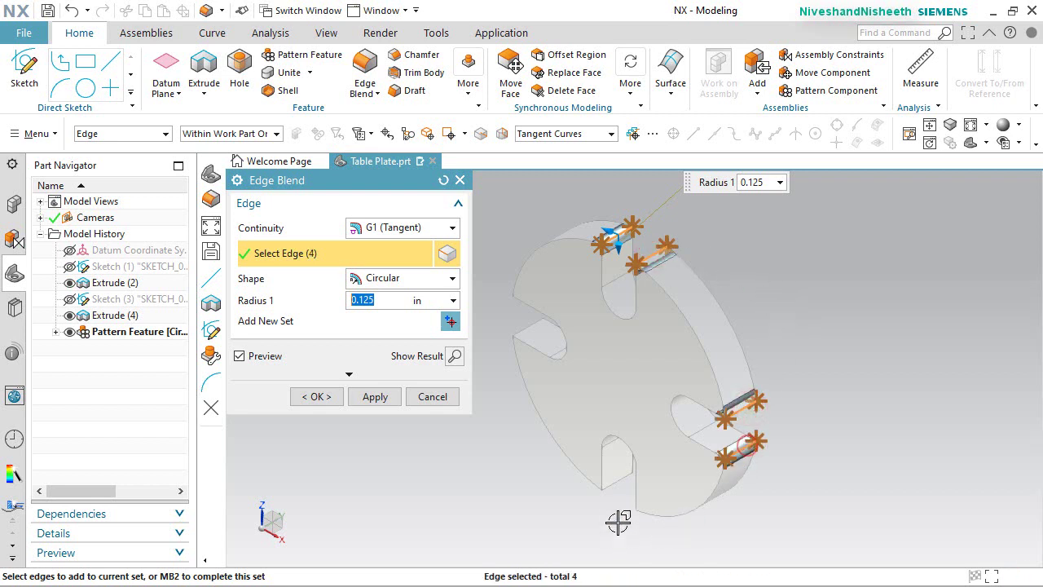
middle_click_drag(633, 514, 688, 472)
left_click(689, 472)
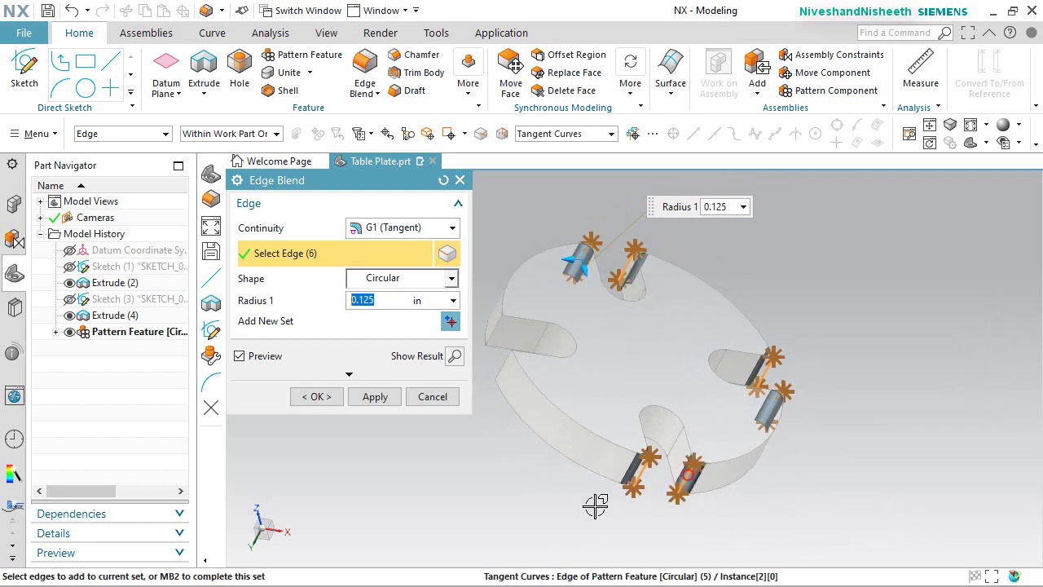
left_click(488, 357)
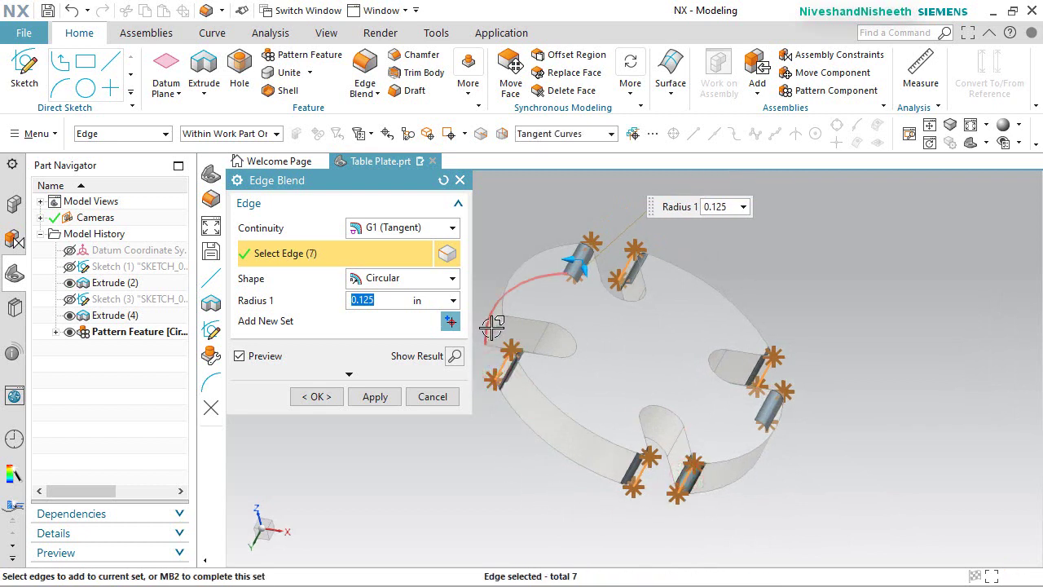
left_click(528, 417)
middle_click_drag(768, 261, 723, 343)
left_click(318, 396)
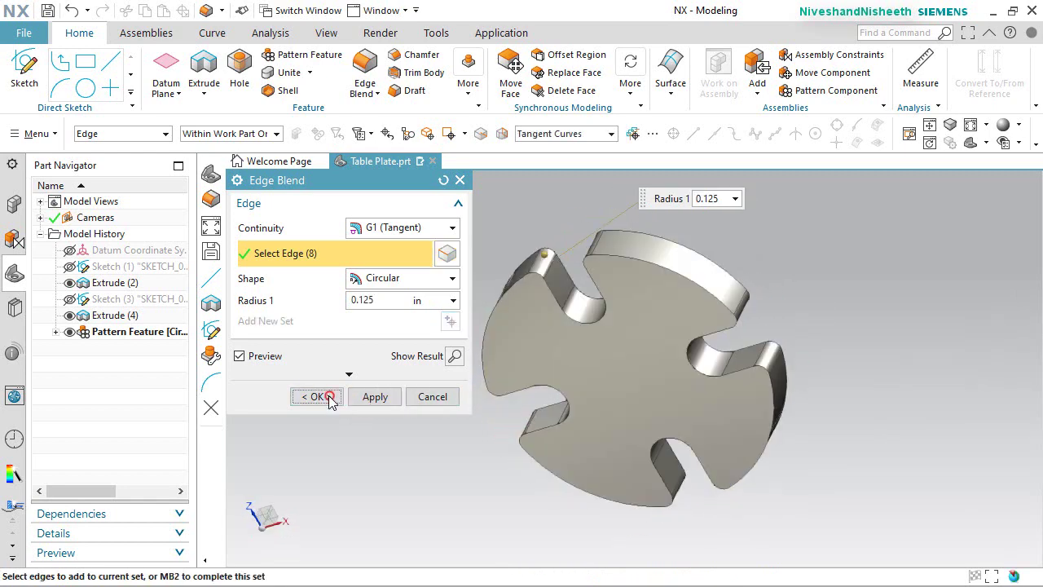
Create a sketch on the flat front face of the slotted plate.
middle_click_drag(597, 399, 896, 308)
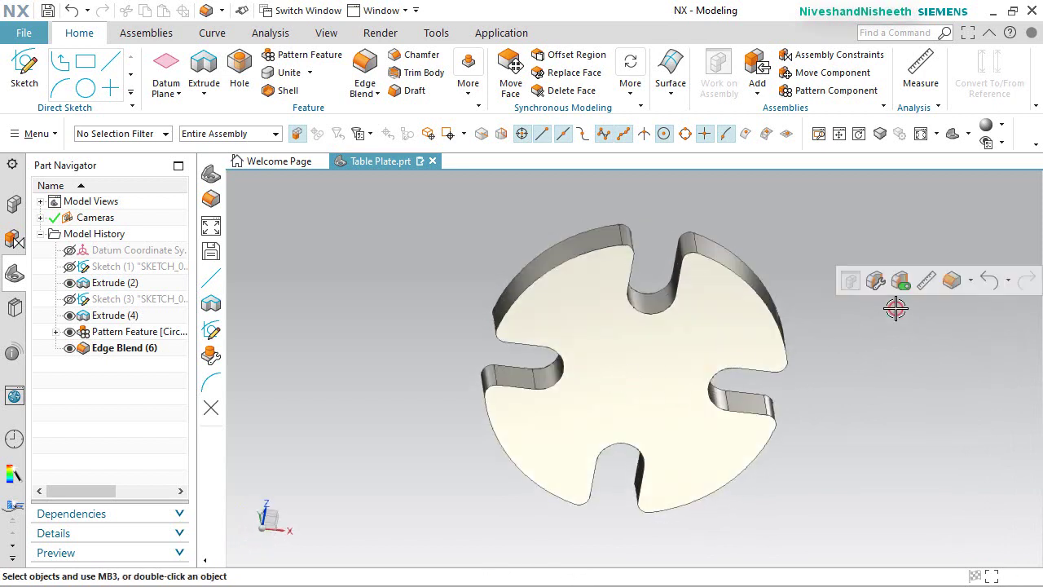
key("End")
left_click(31, 73)
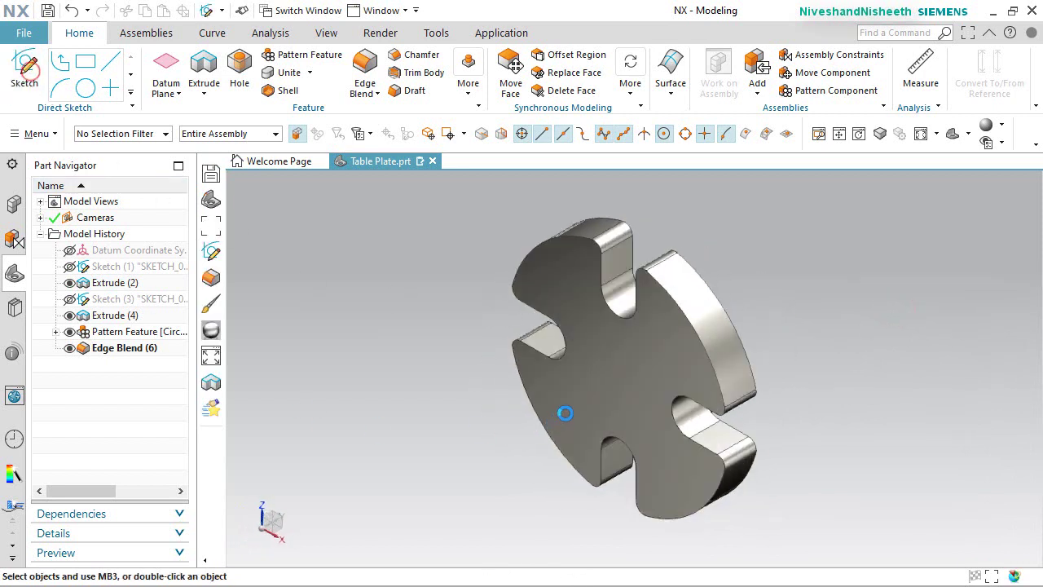
left_click(616, 373)
left_click(389, 351)
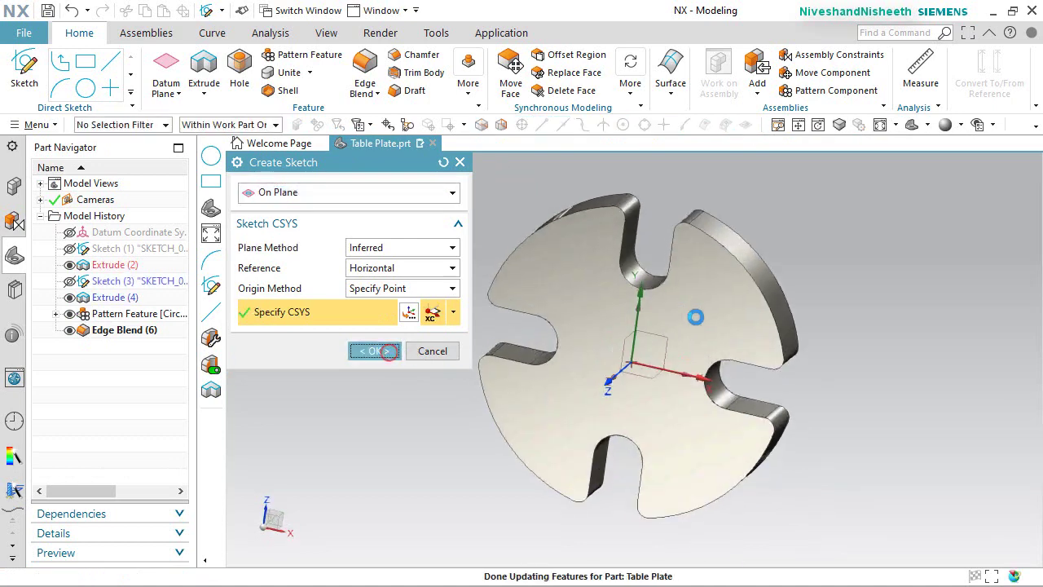
Sketch a circle about 0.94 in in diameter centred on the plate's origin.
left_click(208, 61)
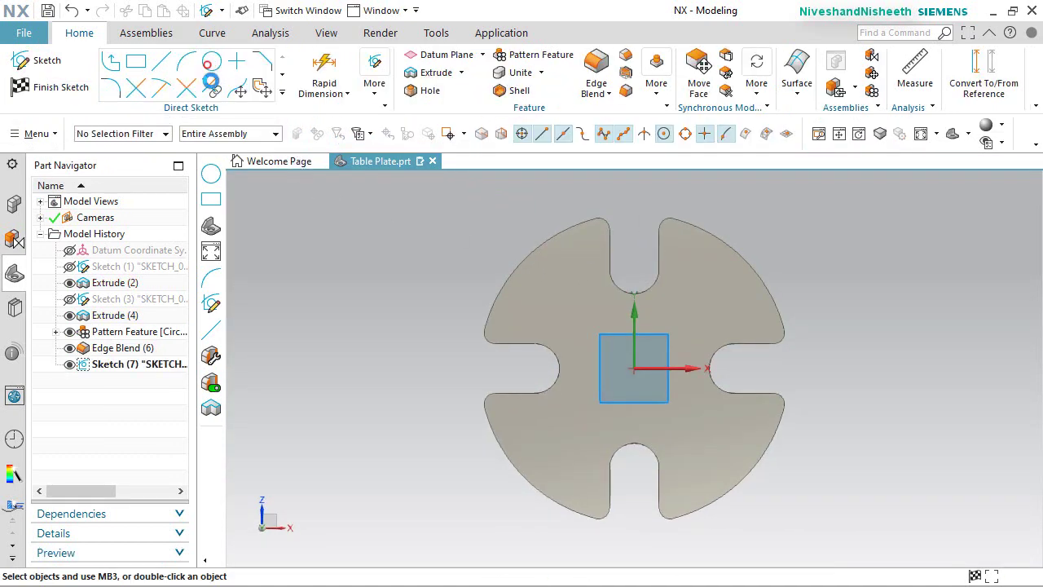
left_click(634, 360)
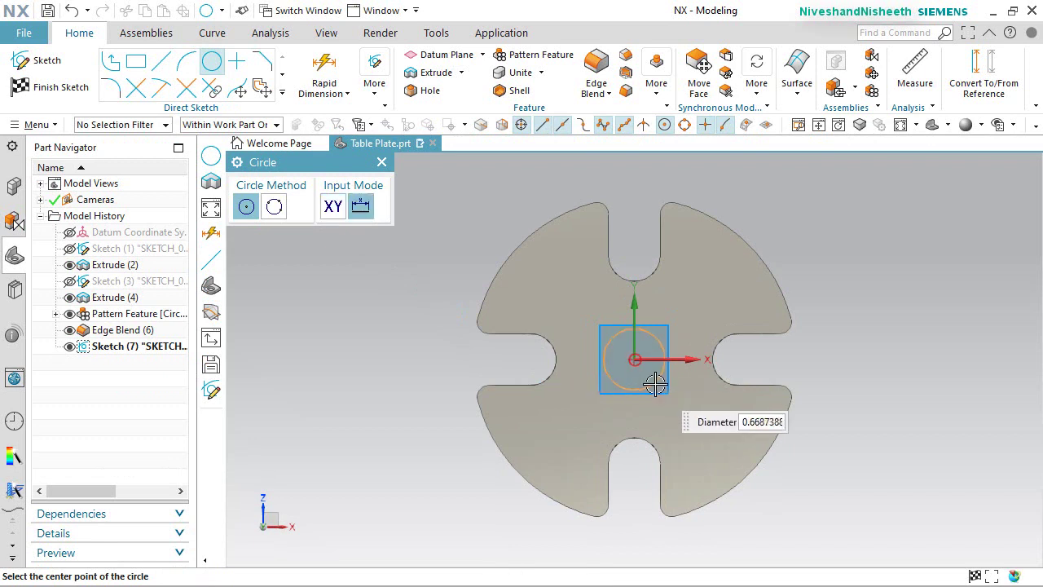
left_click(663, 393)
right_click(418, 263)
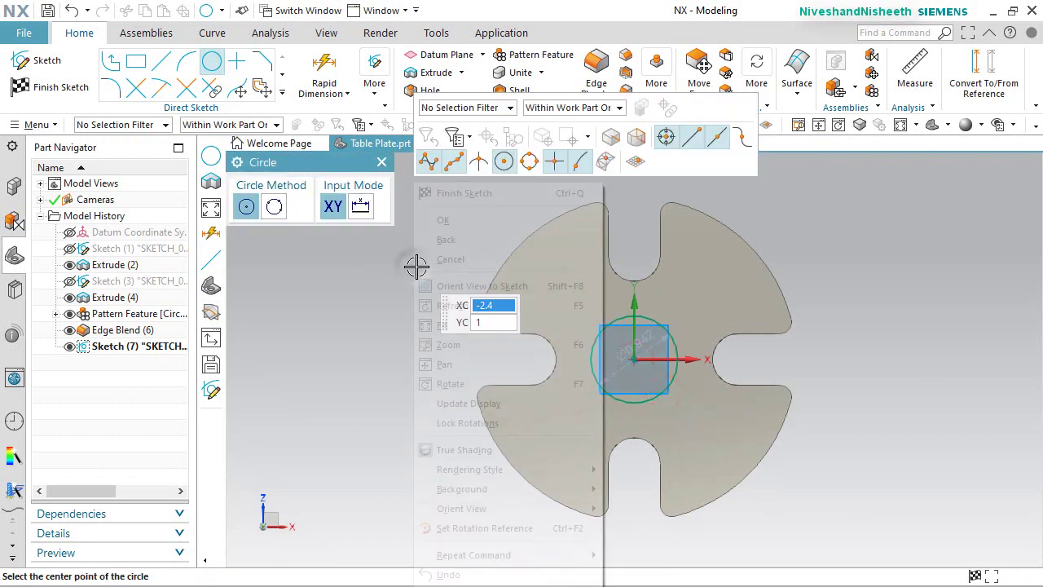
left_click(450, 222)
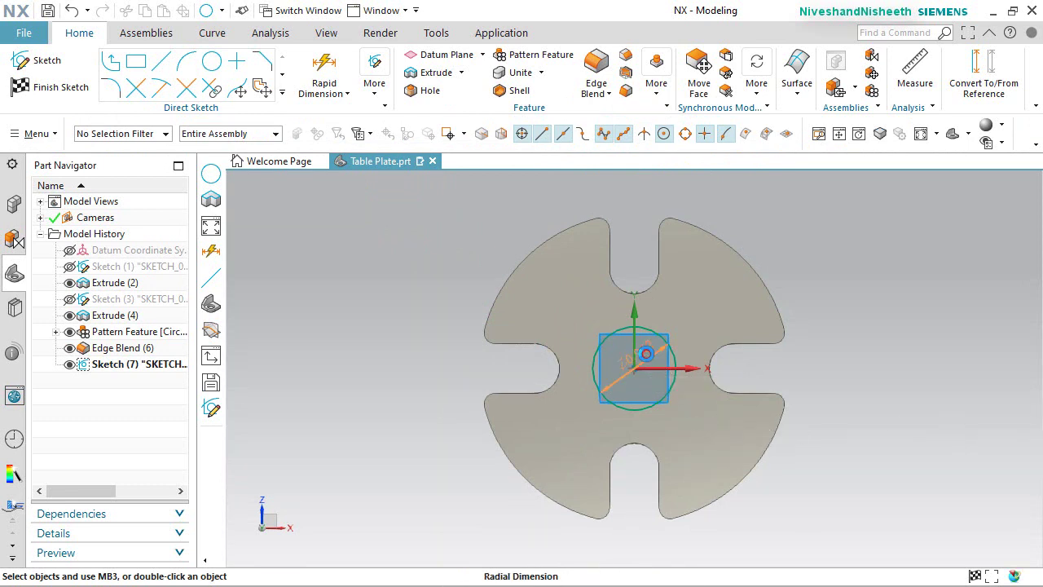
Set the centre circle's diameter to 0.25 in and finish the sketch.
double_click(646, 353)
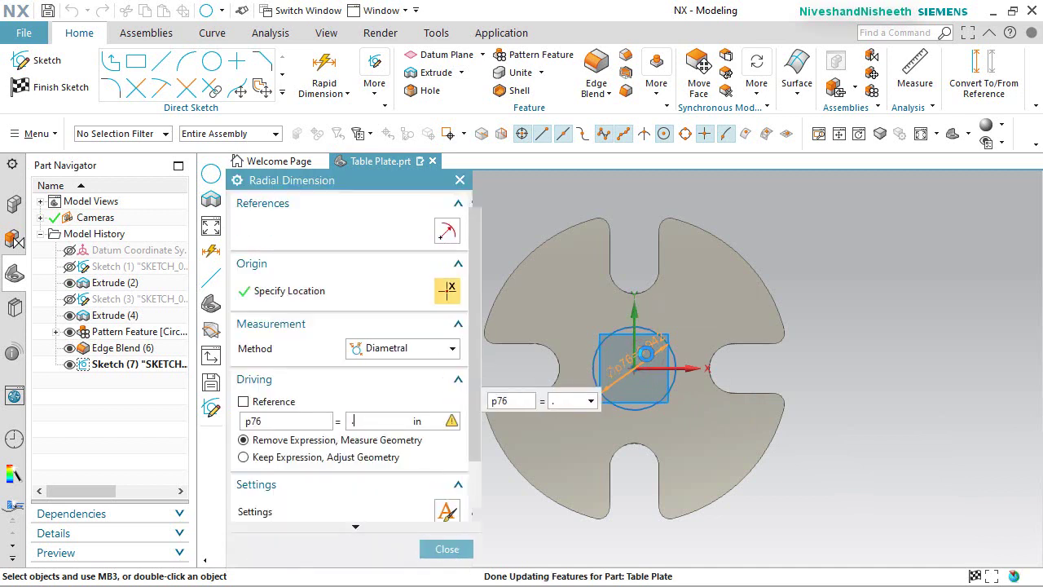
type(".25")
key("Return")
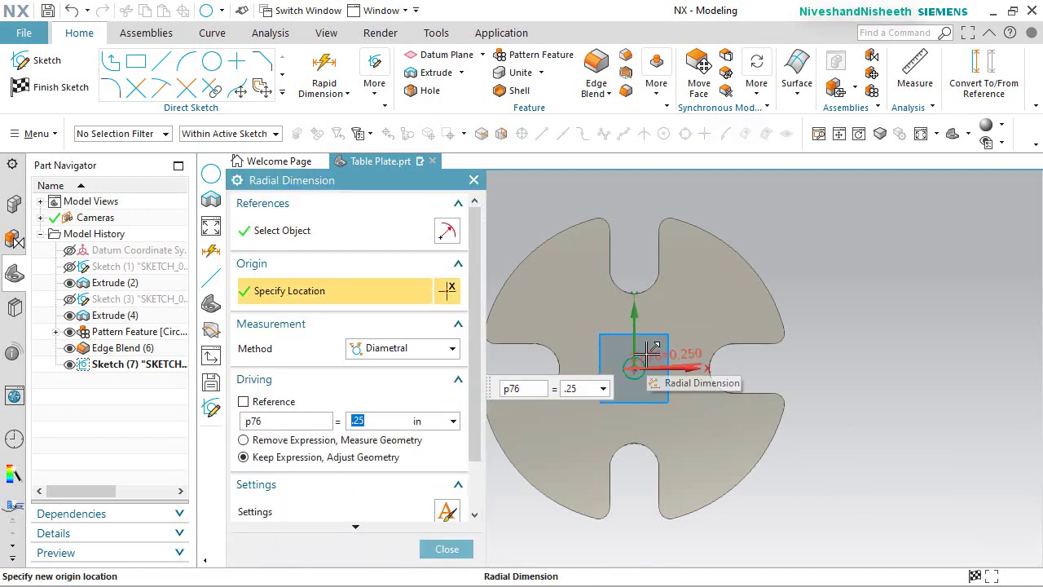
left_click(440, 552)
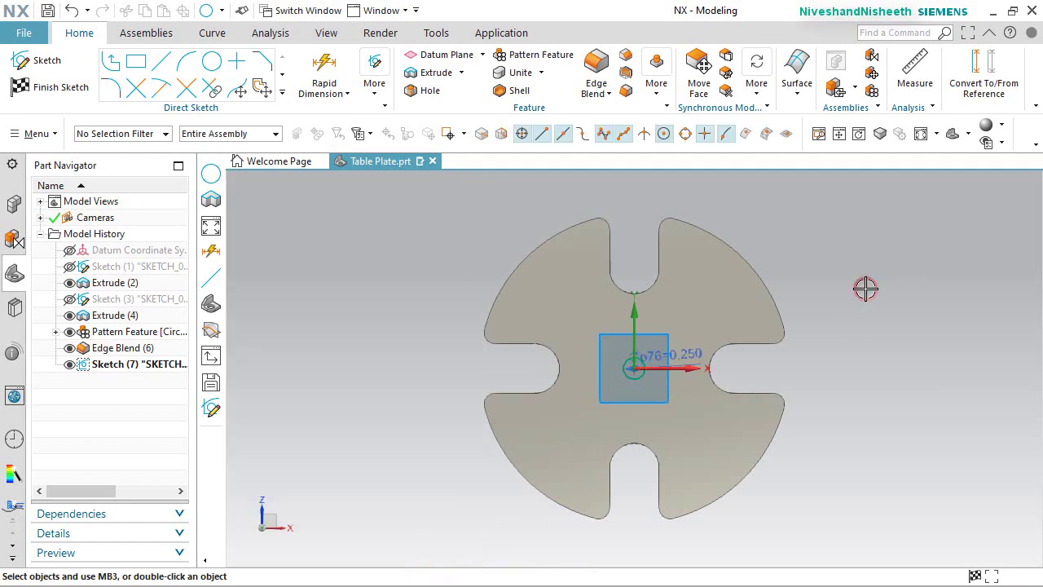
right_click(865, 288)
left_click(894, 239)
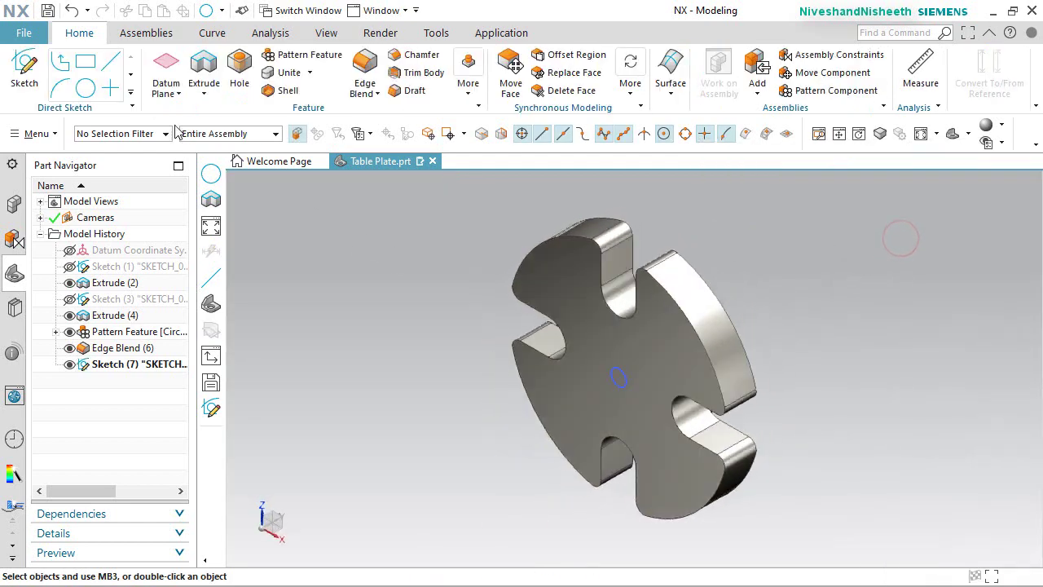
Extrude the centre circle Through All with Subtract to cut a hole in the plate.
left_click(205, 67)
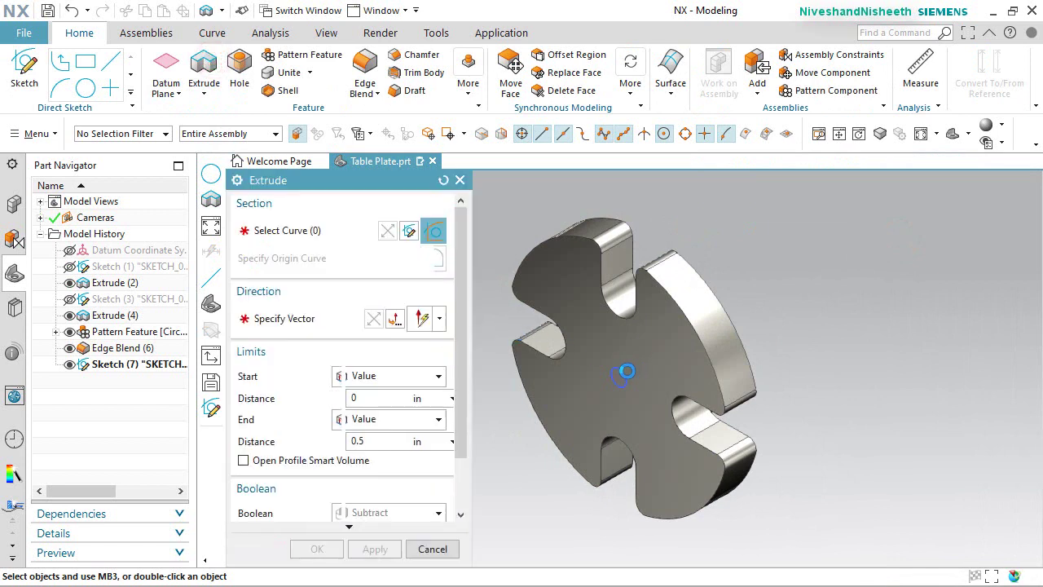
left_click(623, 375)
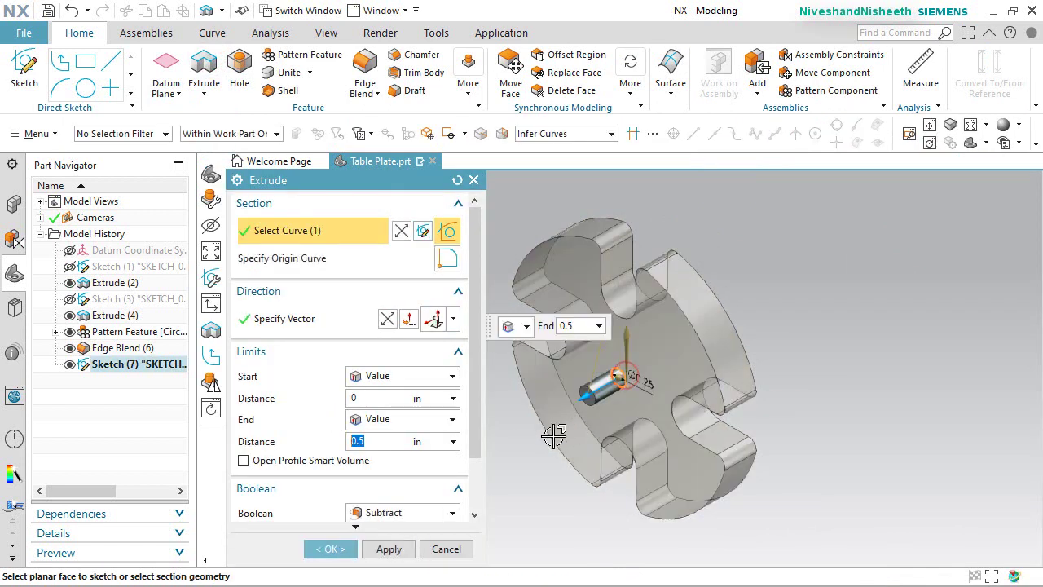
left_click(452, 418)
left_click(416, 515)
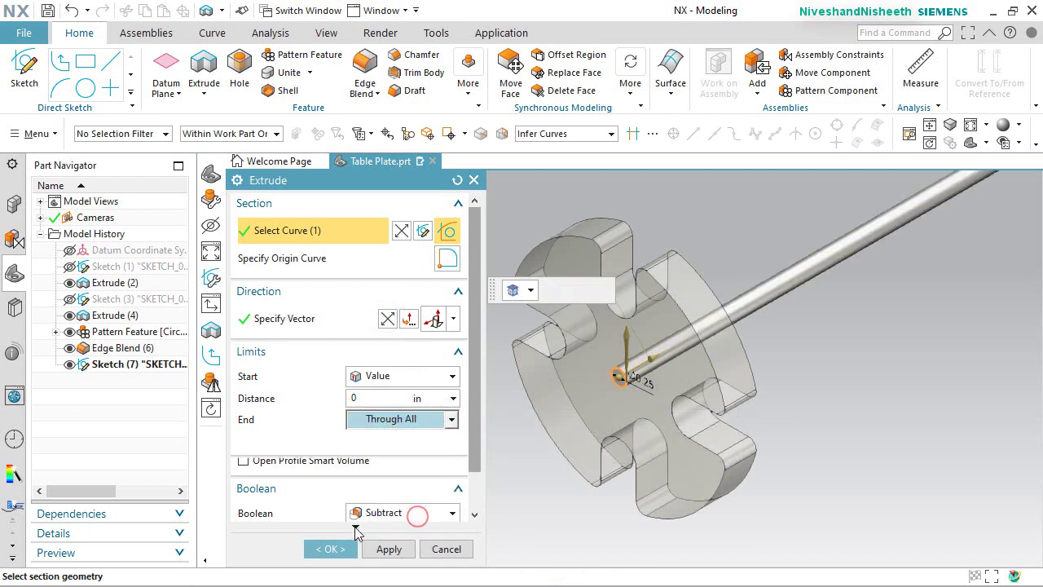
left_click(331, 549)
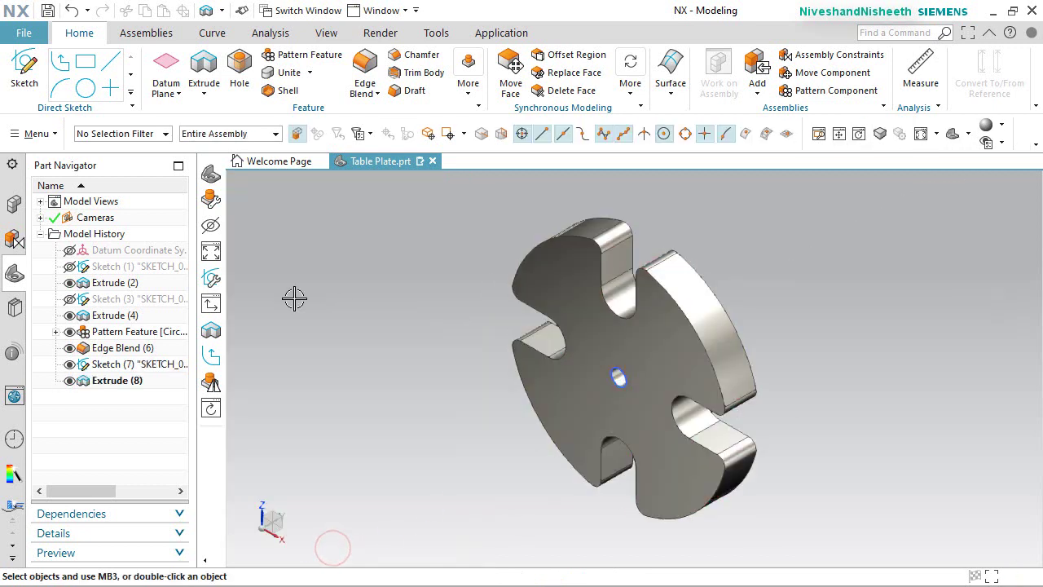
Hide the centre hole's sketch, and save and close the Table Plate part.
left_click(69, 364)
mouse_move(663, 349)
middle_mouse_down()
mouse_move(675, 308)
mouse_move(549, 342)
mouse_move(715, 337)
mouse_move(701, 322)
middle_mouse_up()
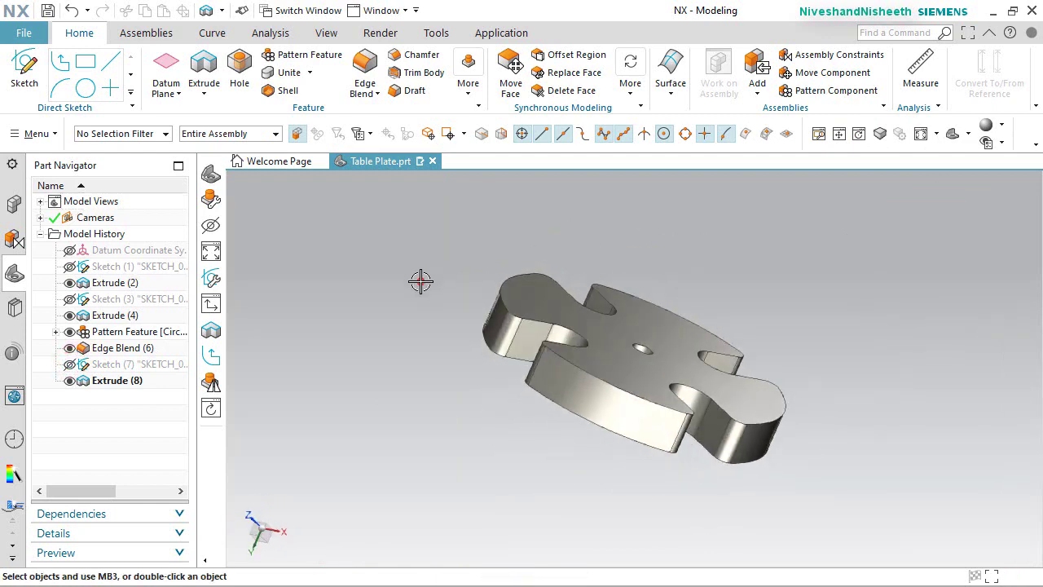
right_click(420, 281)
key("Home")
key("ctrl+s")
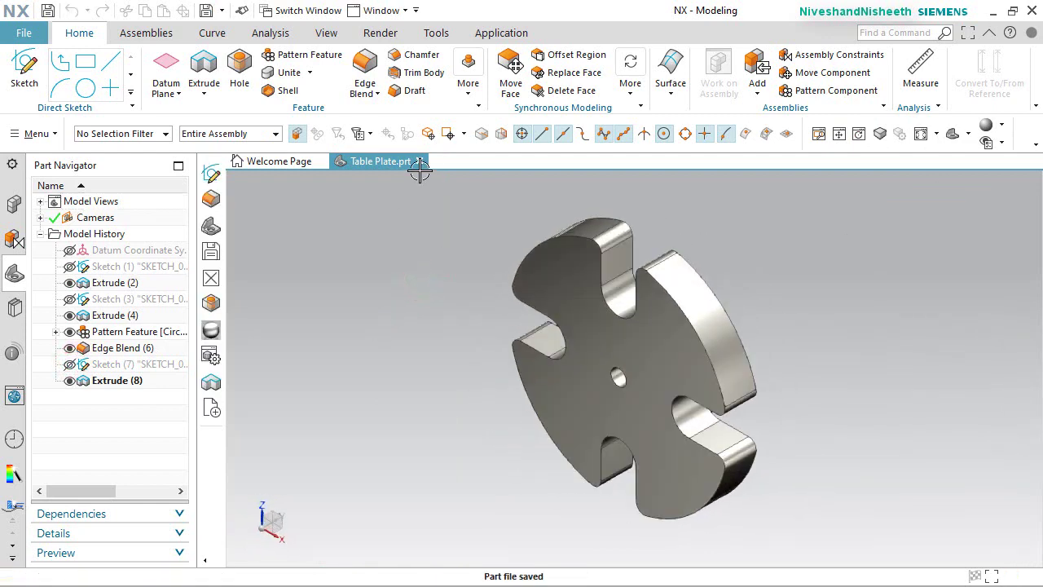
left_click(420, 160)
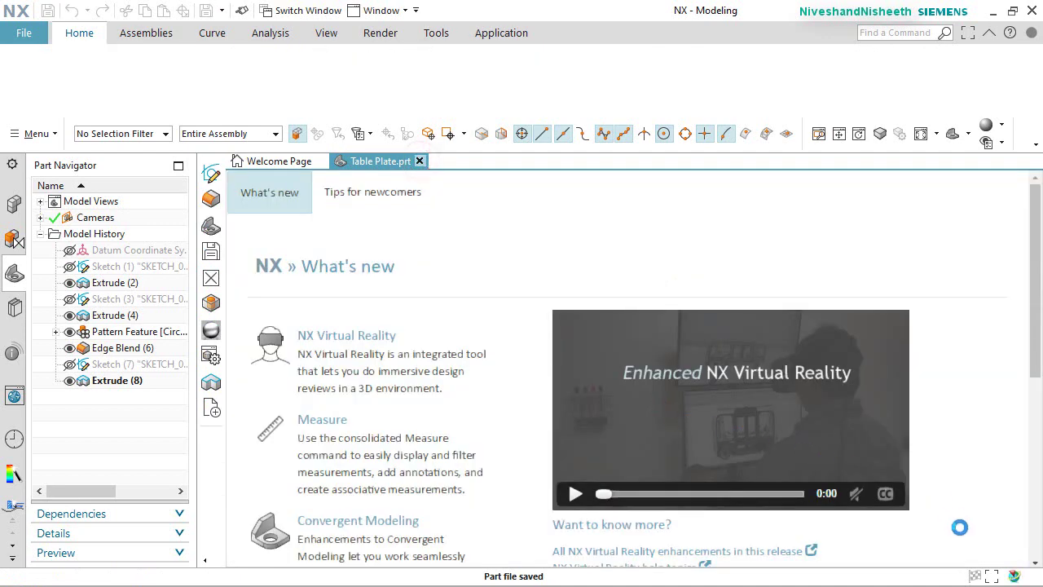
Create a new part named GIB Plate and start a sketch on the XZ plane.
left_click(16, 71)
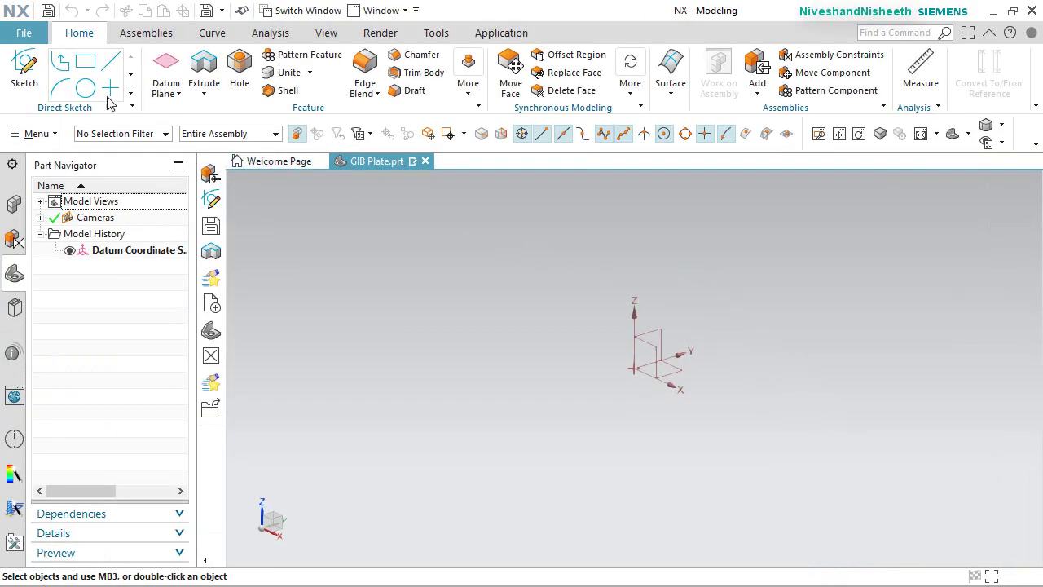
left_click(25, 71)
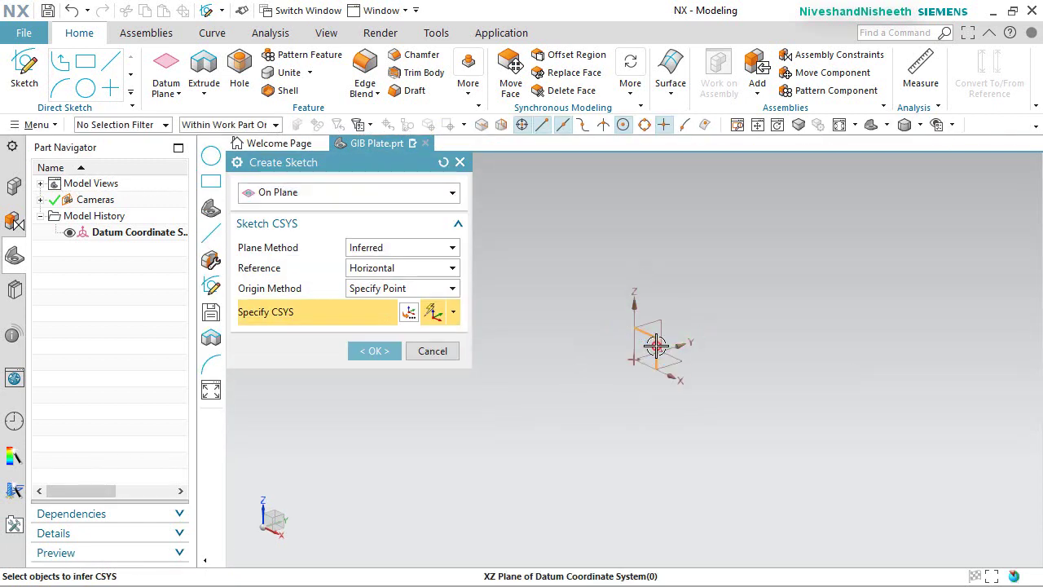
left_click(656, 346)
left_click(377, 350)
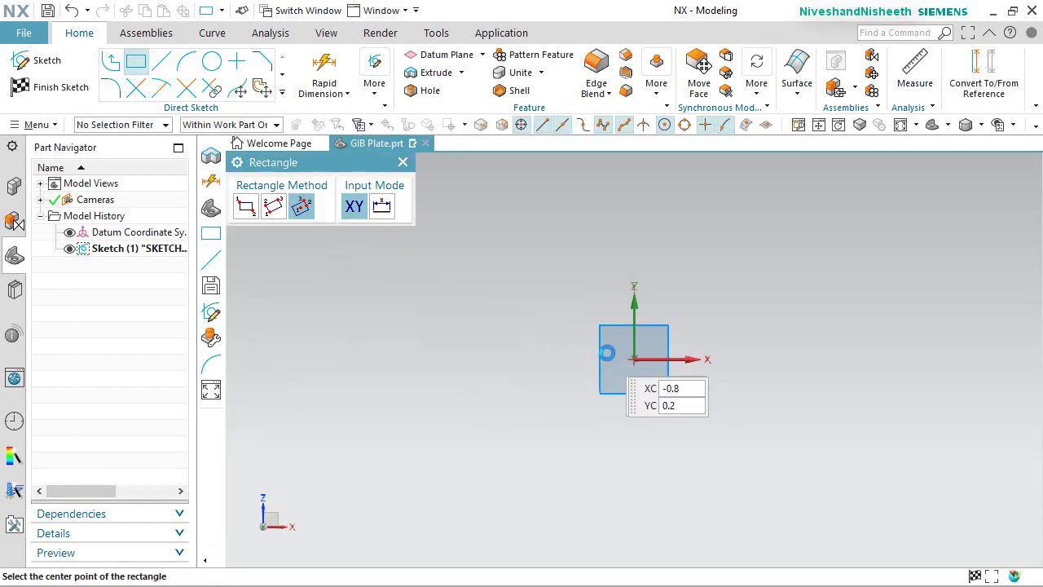
Sketch a rectangle from its centre at the origin, about 5.67 in wide and 4.8 in high.
left_click(634, 359)
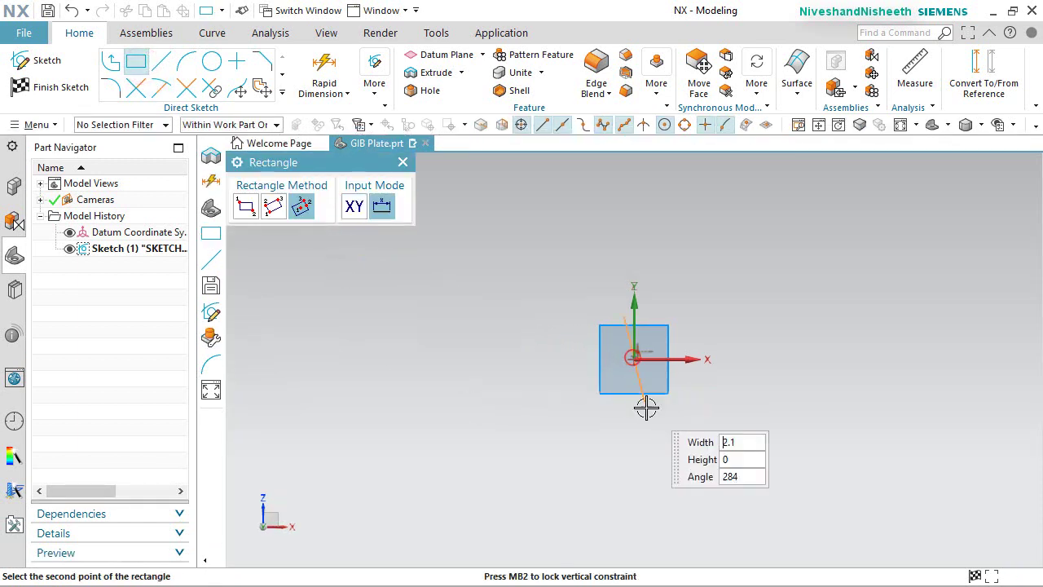
left_click(628, 462)
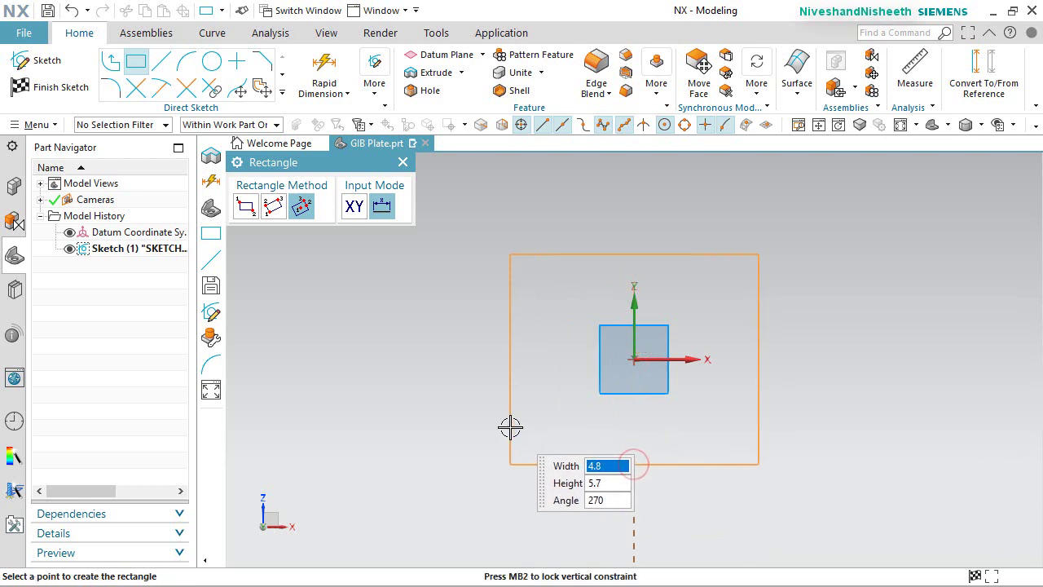
left_click(511, 426)
right_click(823, 407)
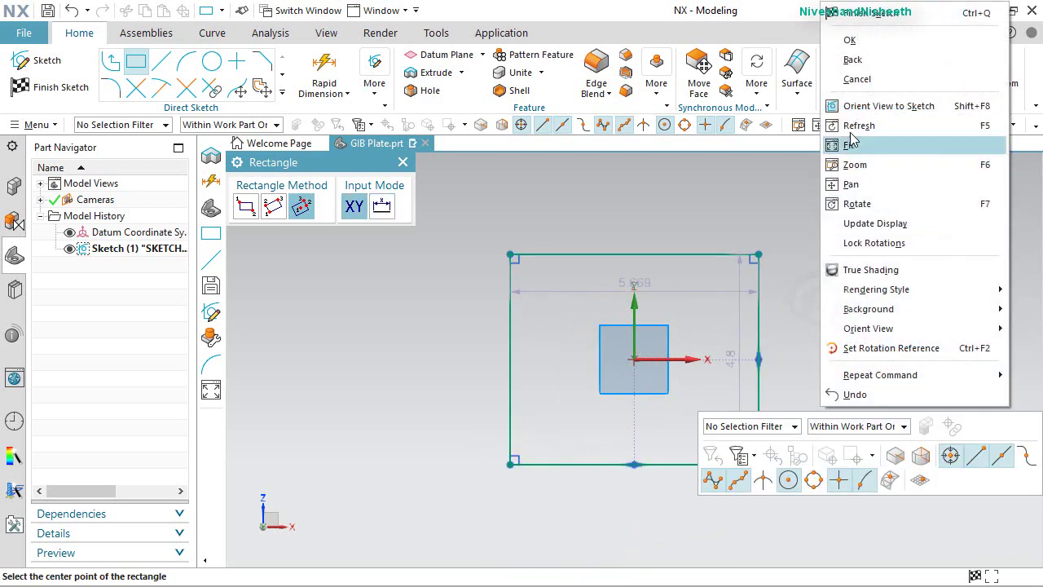
left_click(878, 42)
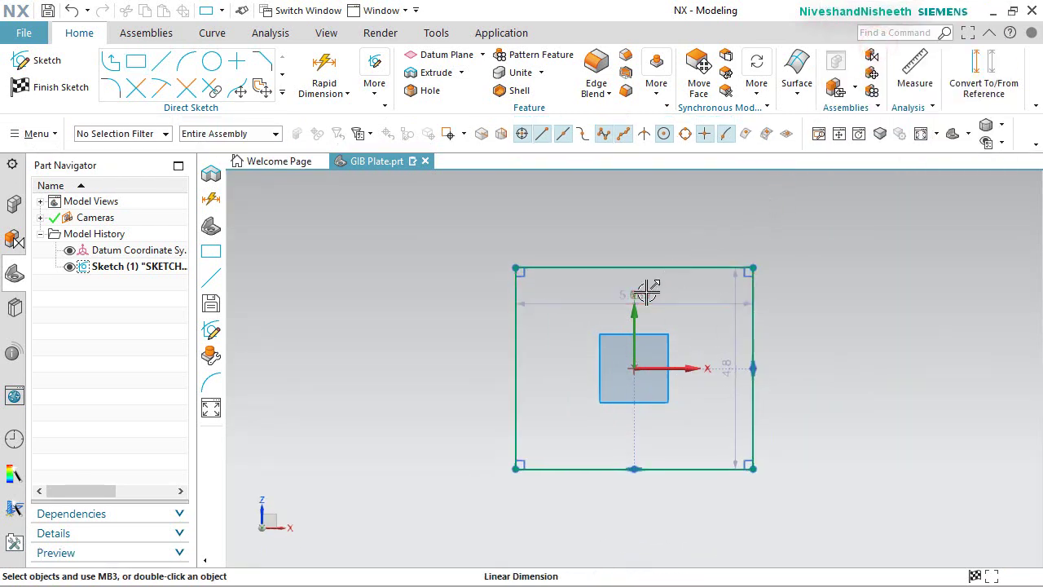
Place the rectangle's width dimension above its upper edge and set it to 1.313 in.
left_click_drag(652, 289, 636, 223)
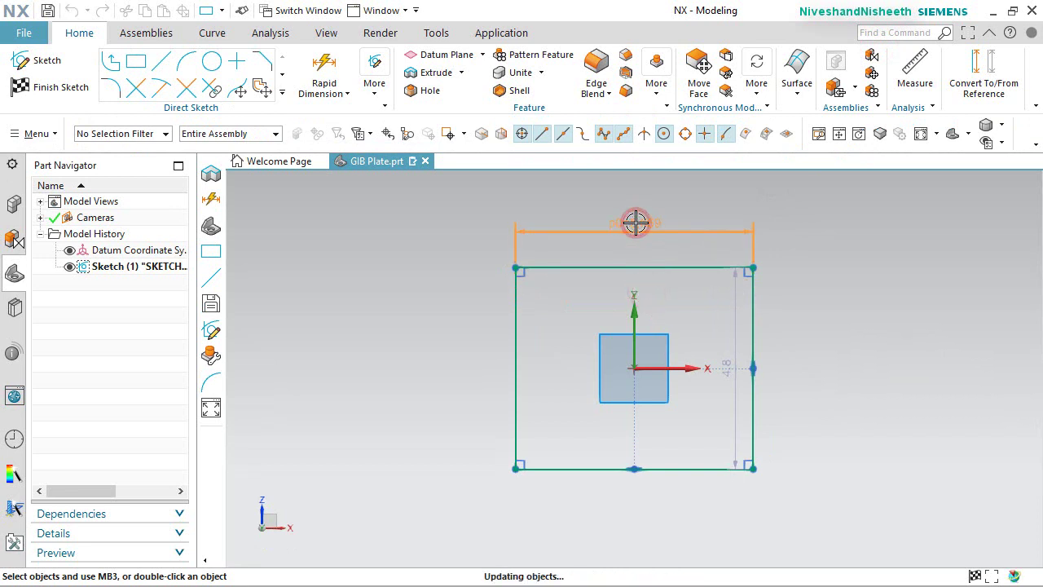
double_click(635, 222)
type("1.313")
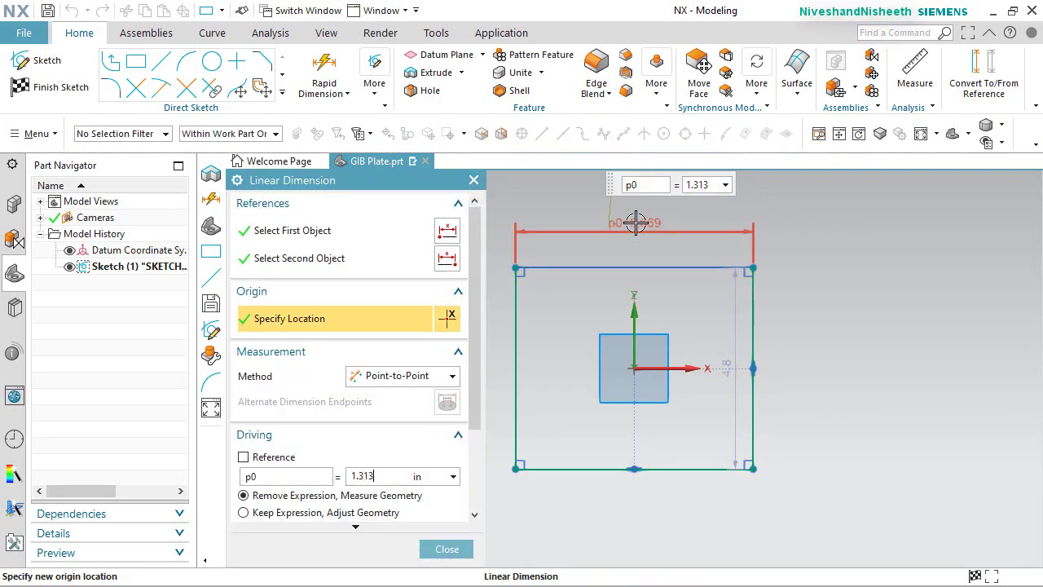
key("Return")
scroll(676, 376, "up", 3)
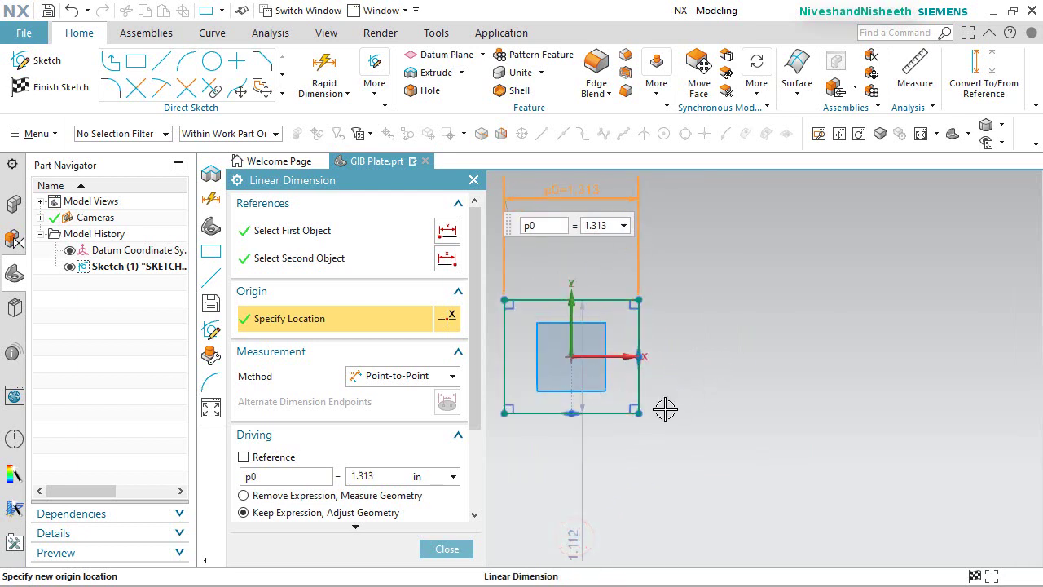
Place the rectangle's height dimension and set it to 0.625 in.
middle_click(574, 538)
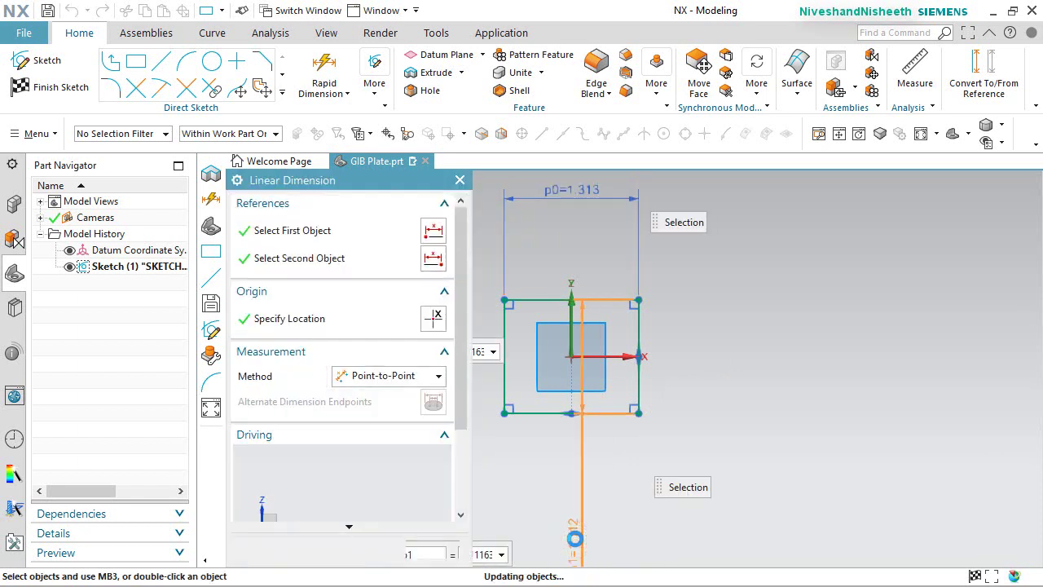
type("0.625")
key("Return")
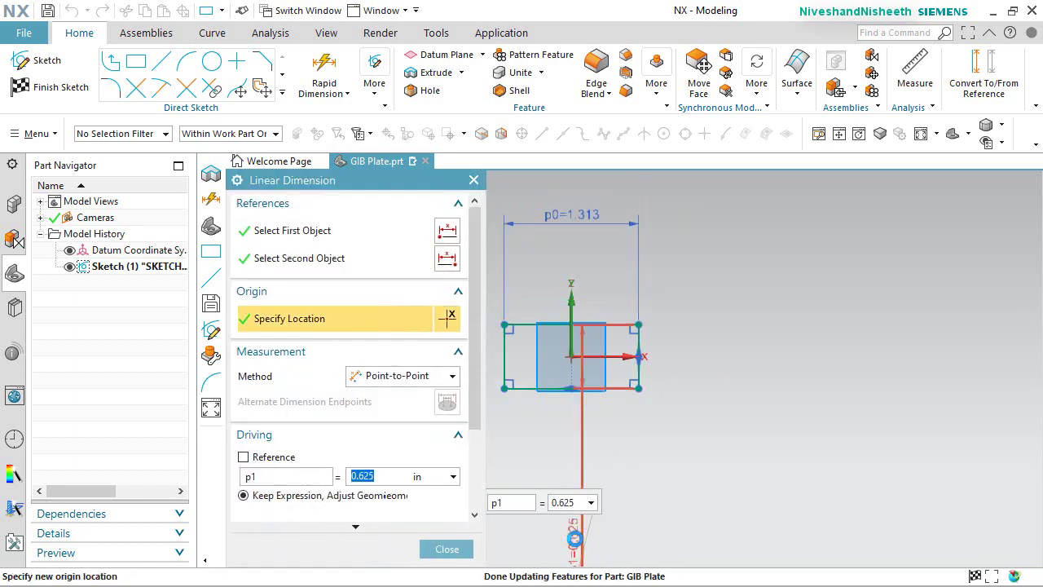
left_click(450, 550)
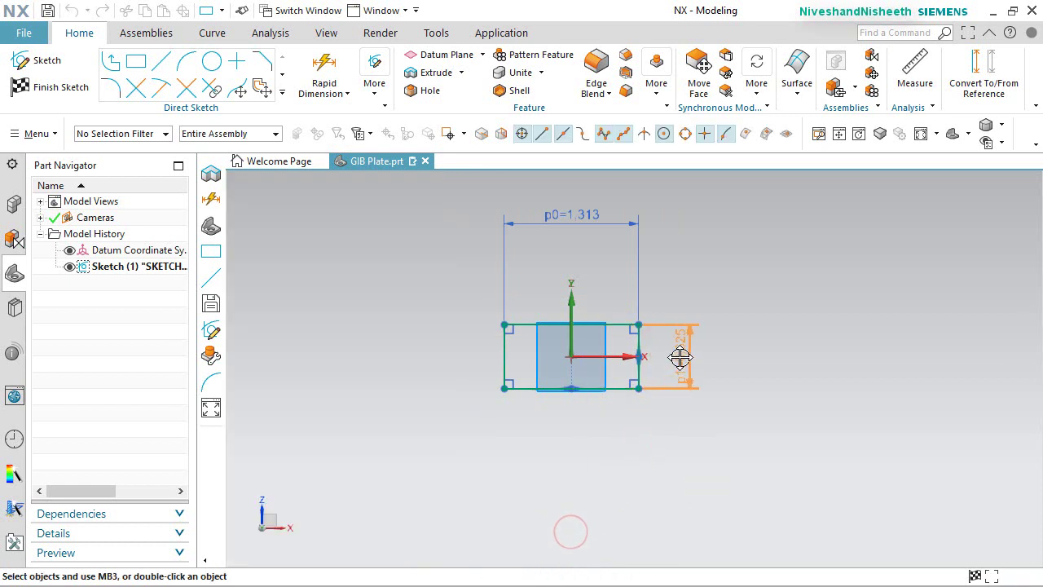
Move the height dimension beside the rectangle's right edge and the width dimension closer above it, and finish the sketch.
left_click(683, 354)
left_click_drag(585, 206, 571, 260)
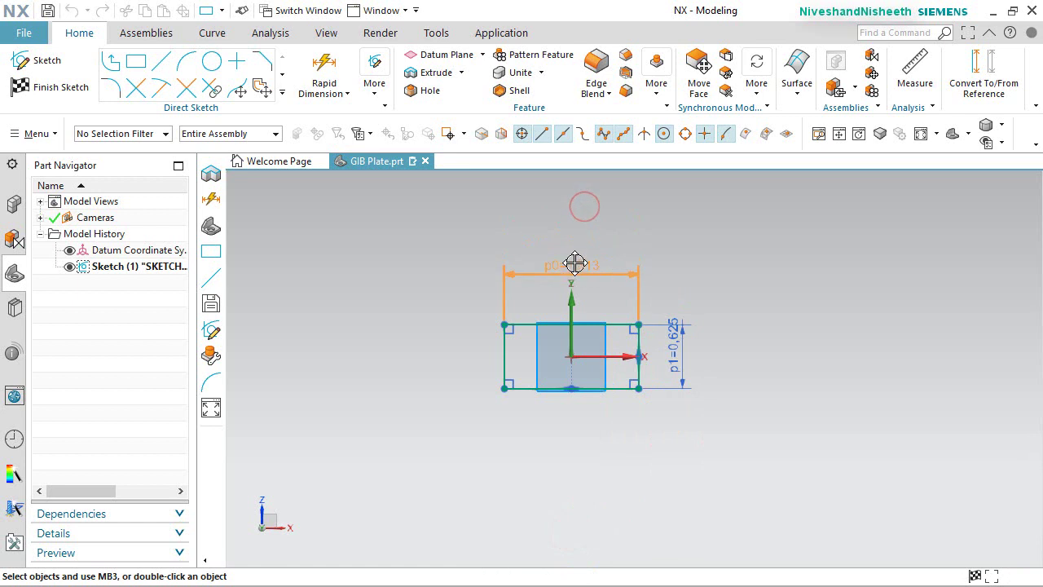
key("ctrl+f")
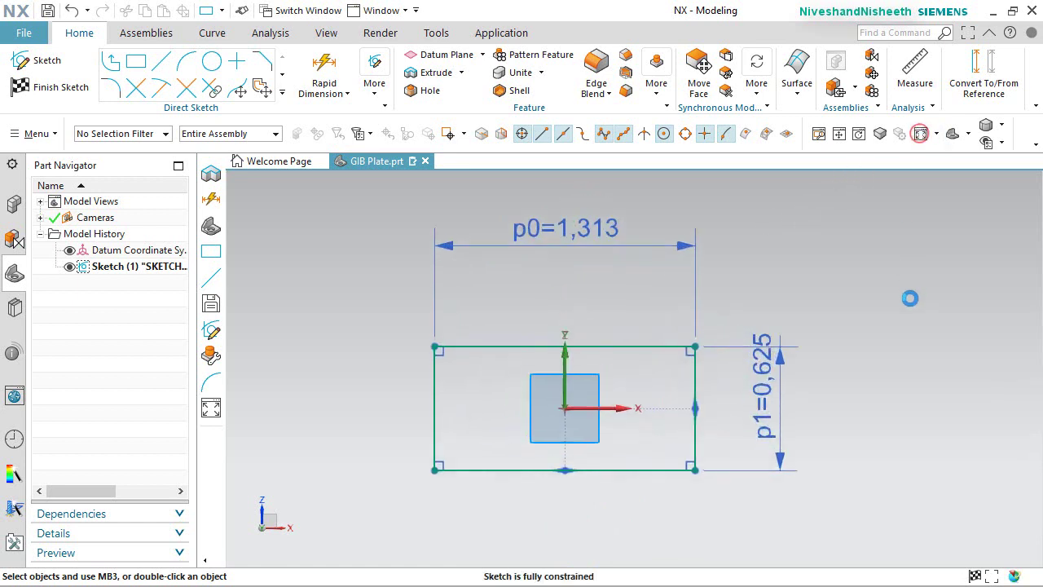
right_click(910, 297)
right_click(888, 245)
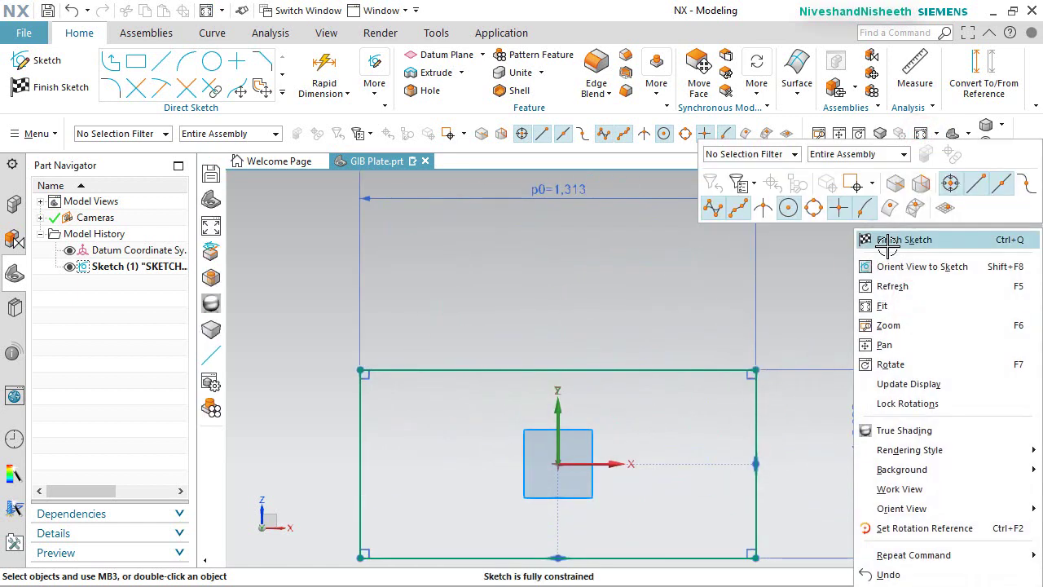
left_click(905, 240)
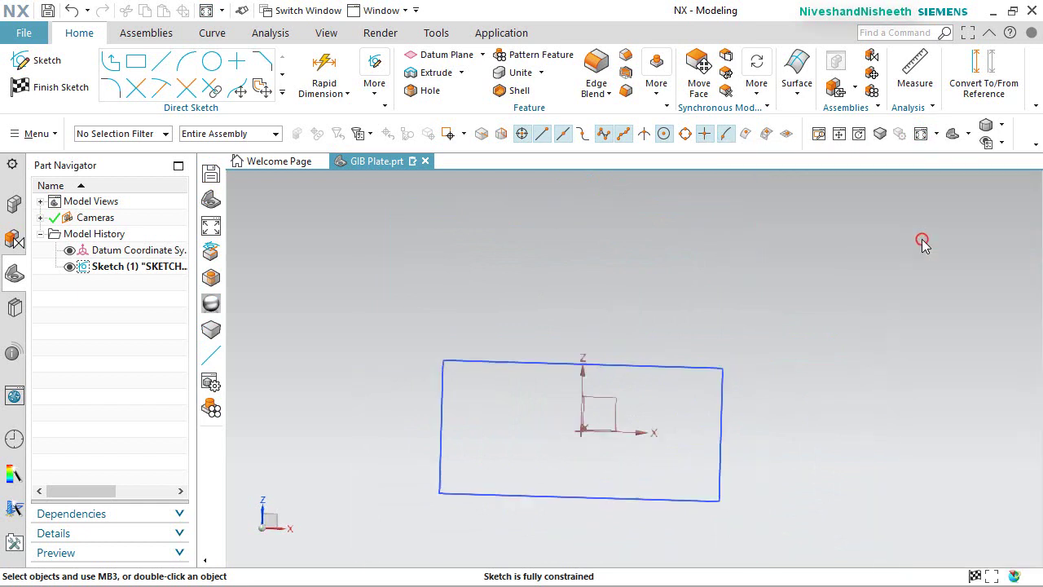
Extrude the rectangle sketch 0.093 in from a start distance of 0 to form the plate.
left_click(204, 67)
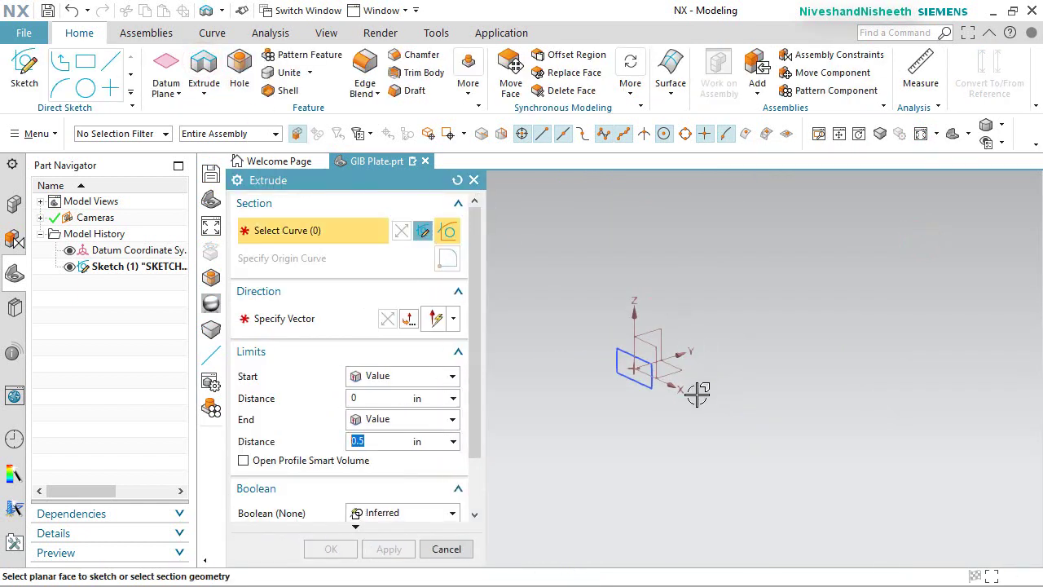
left_click(649, 390)
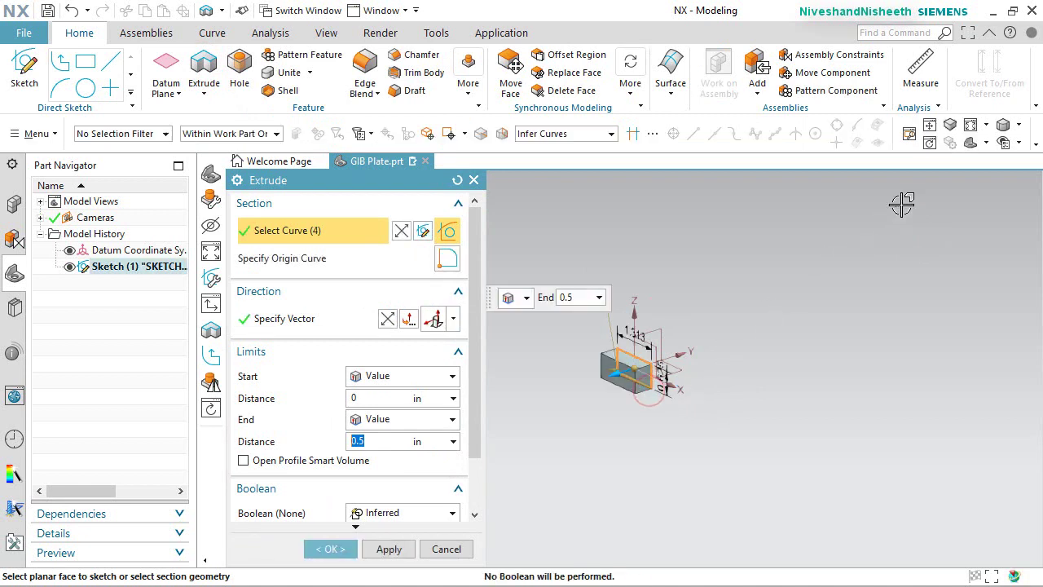
left_click(970, 127)
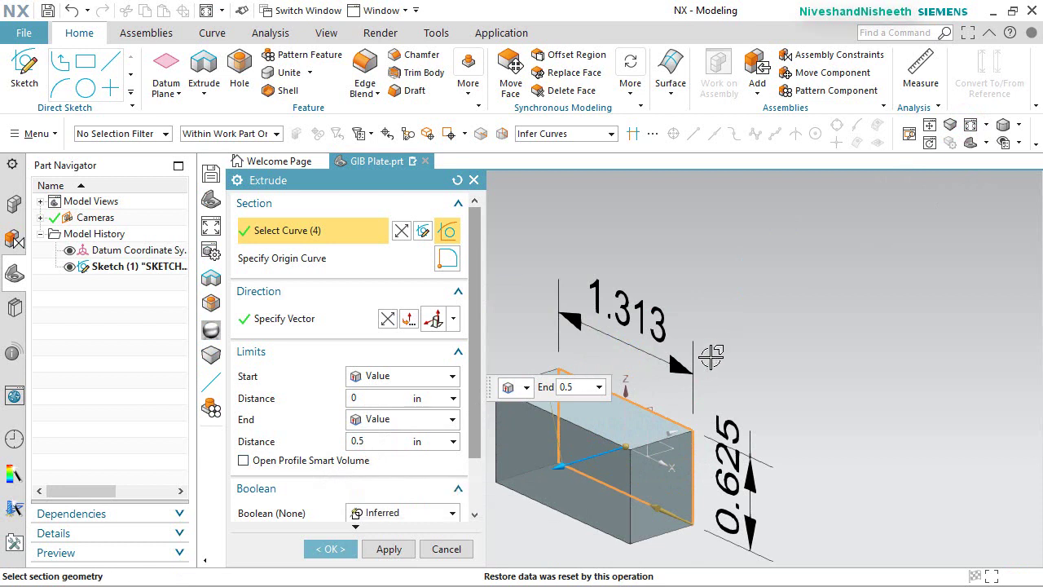
scroll(710, 356, "up", 2)
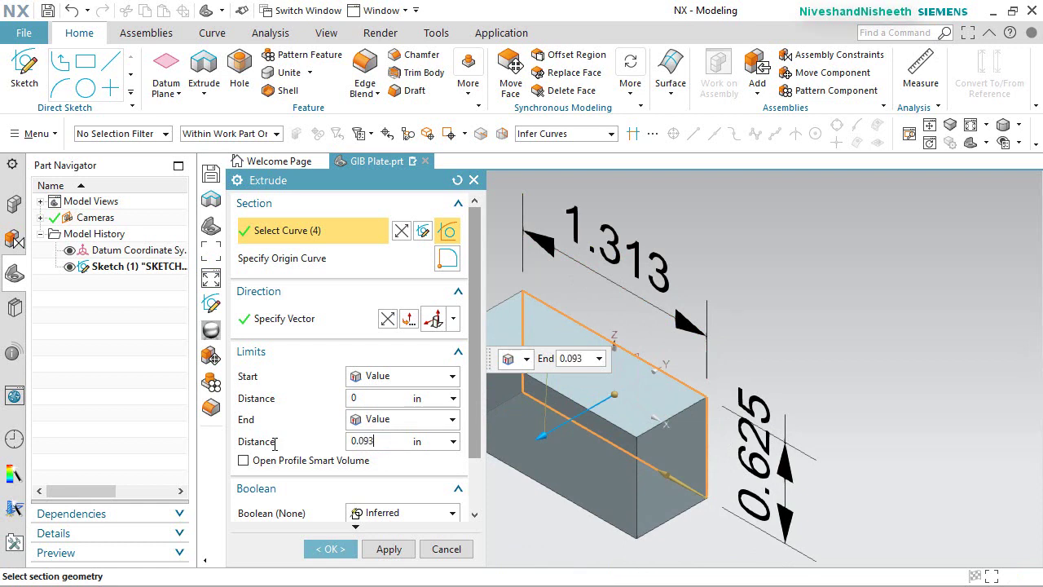
key("Return")
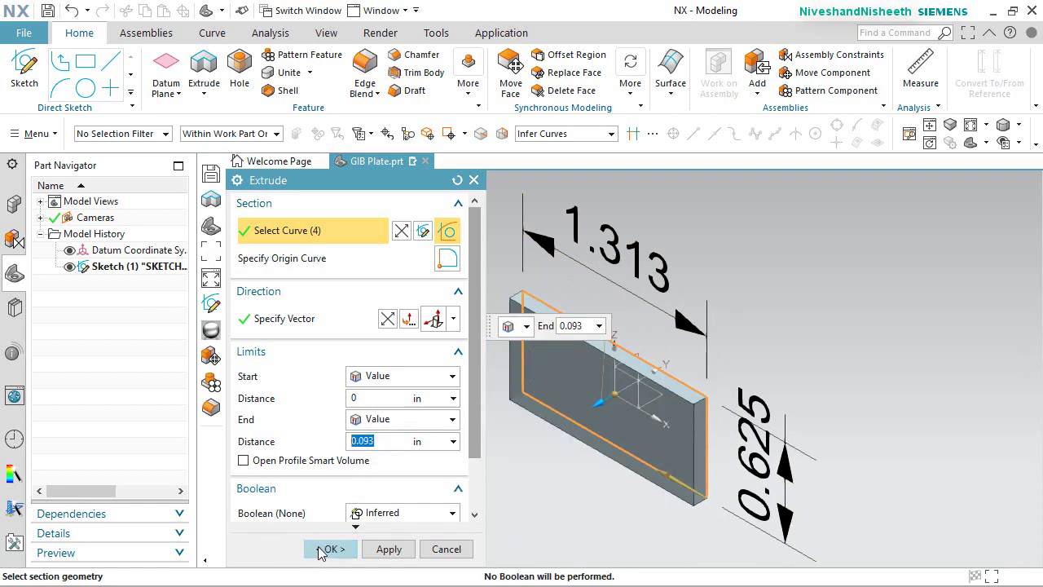
left_click(321, 551)
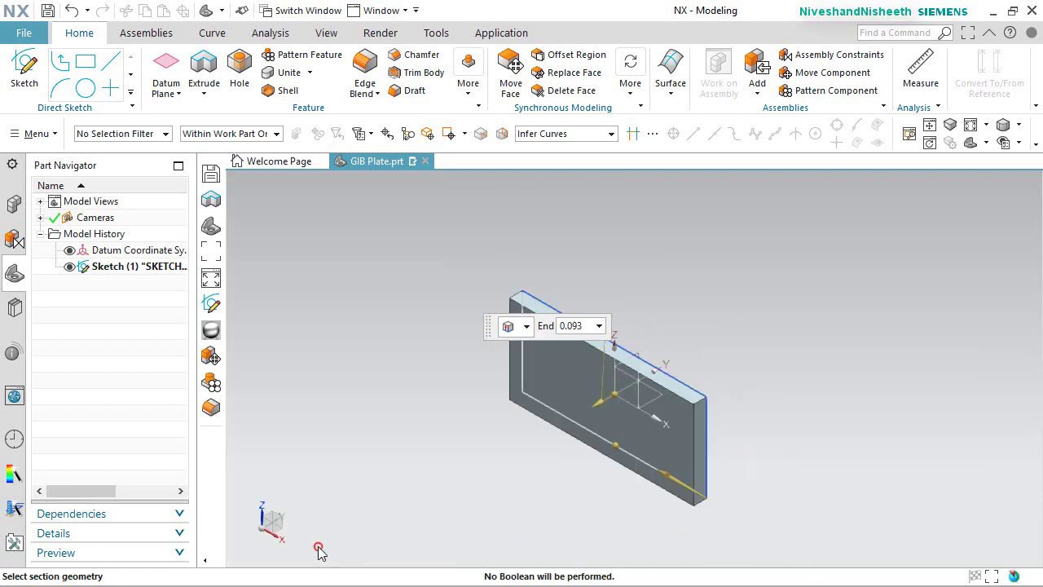
Hide the plate's sketch, and save and close the GIB Plate part.
left_click(70, 266)
left_click(842, 330)
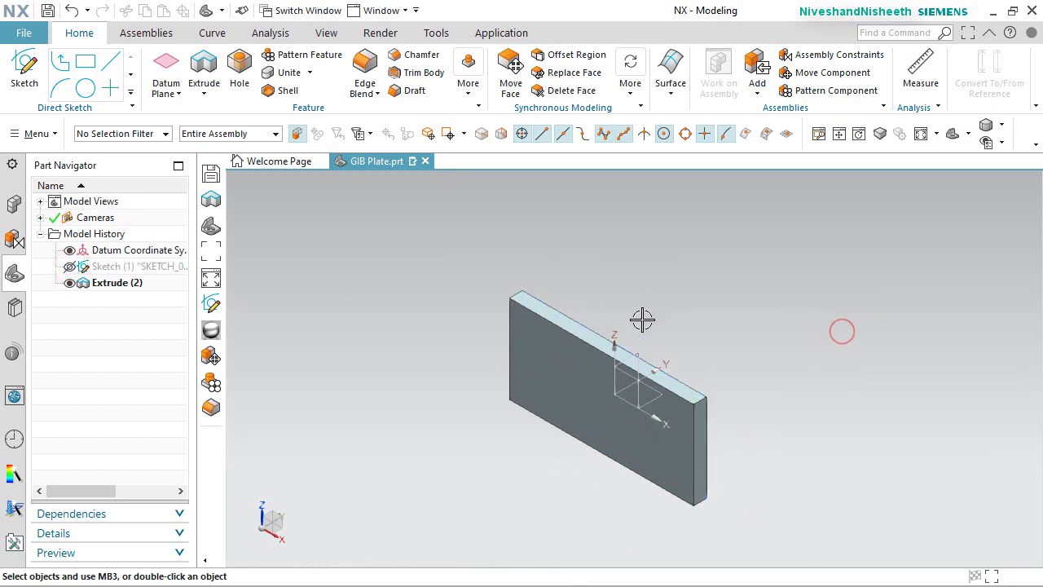
key("ctrl+s")
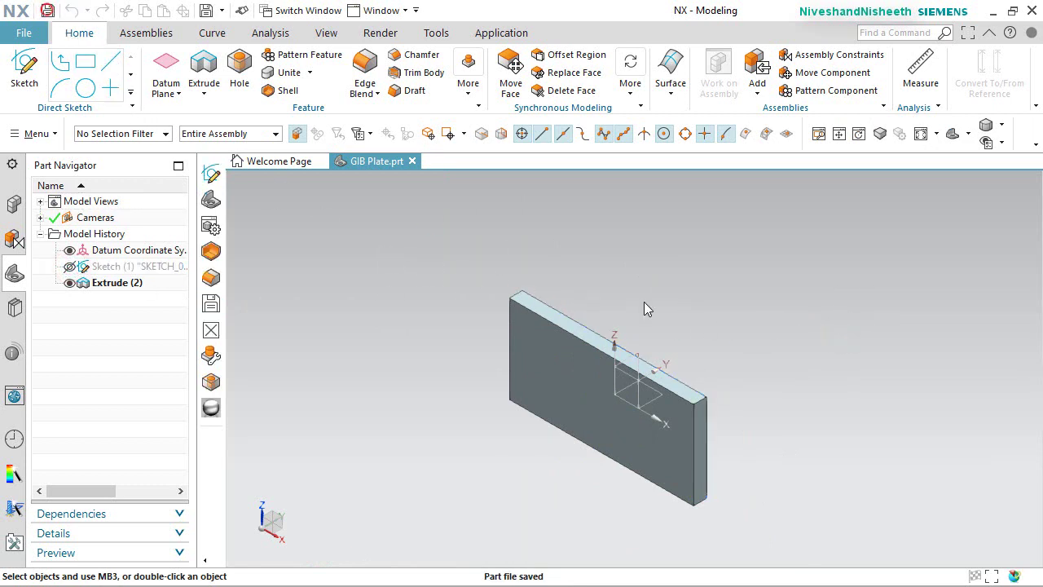
left_click(676, 318)
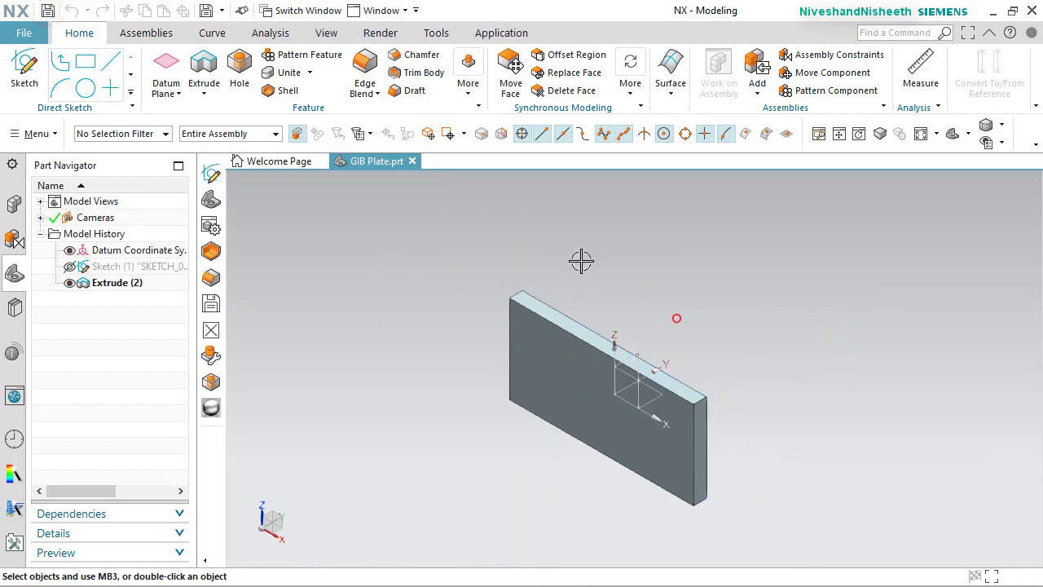
left_click(411, 161)
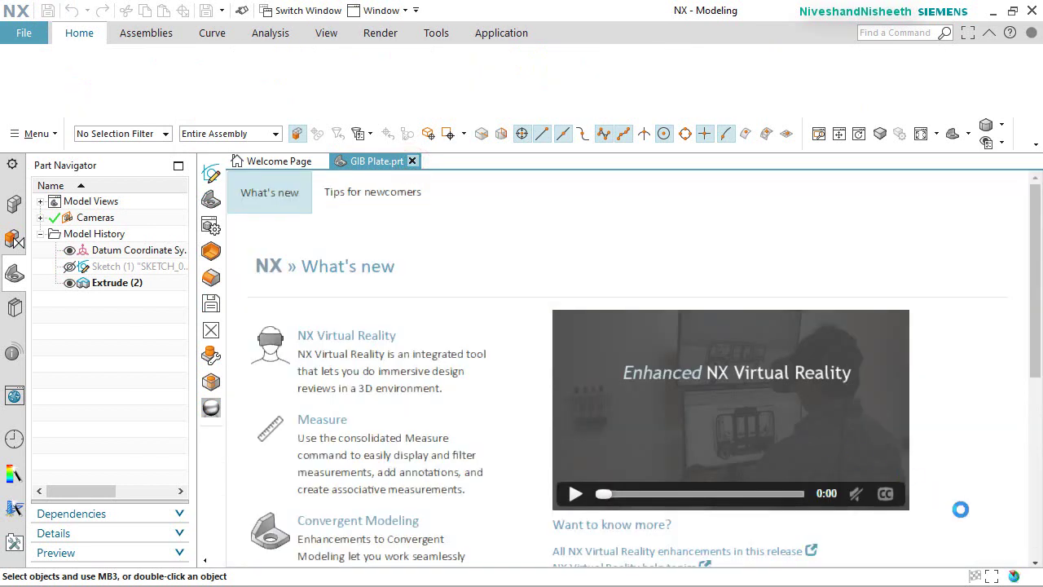
Create a new inch model part named Groove Pin and start a sketch on the XZ plane.
left_click(27, 65)
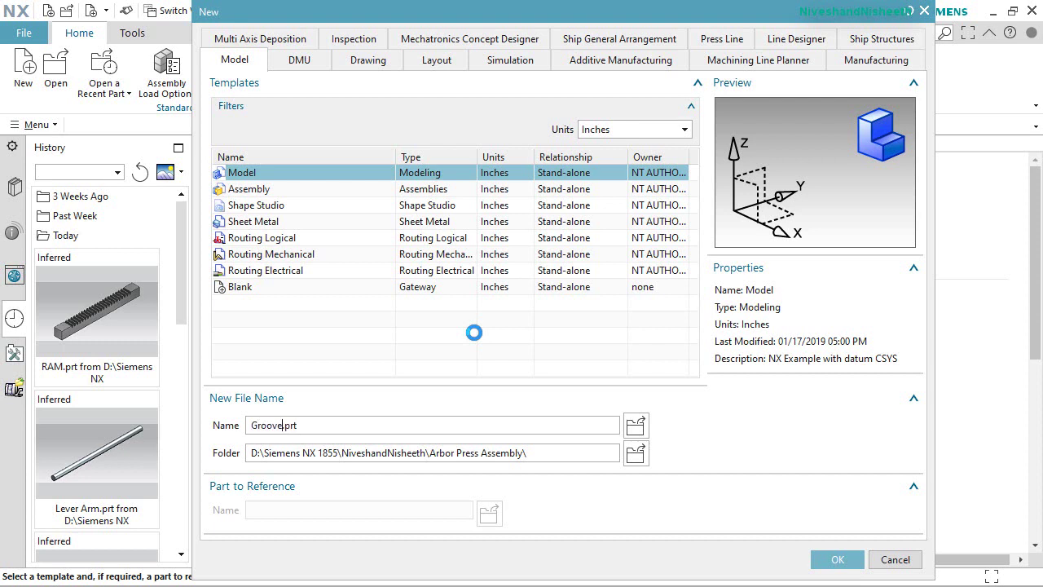
key("Return")
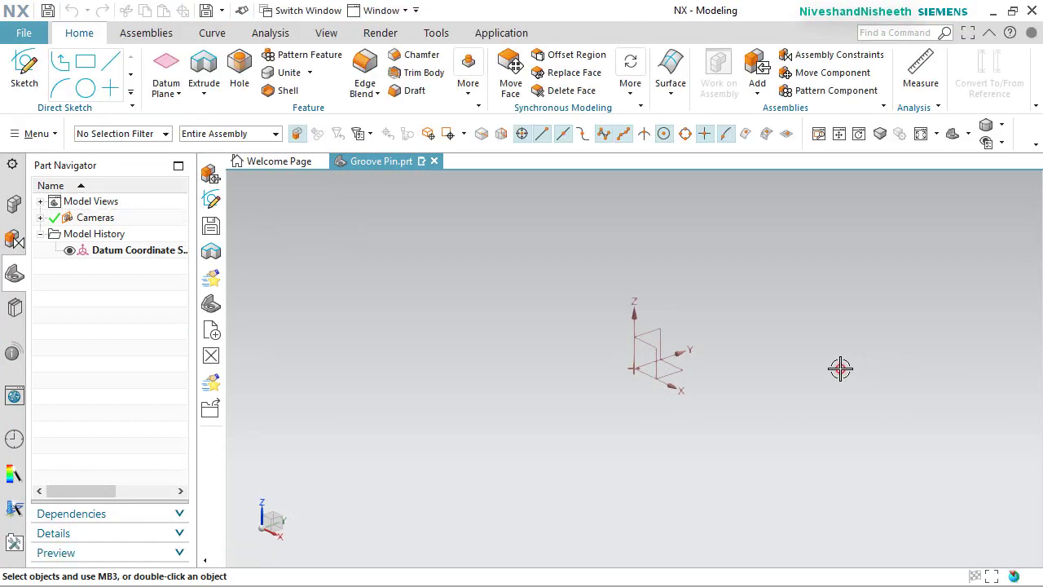
left_click(24, 68)
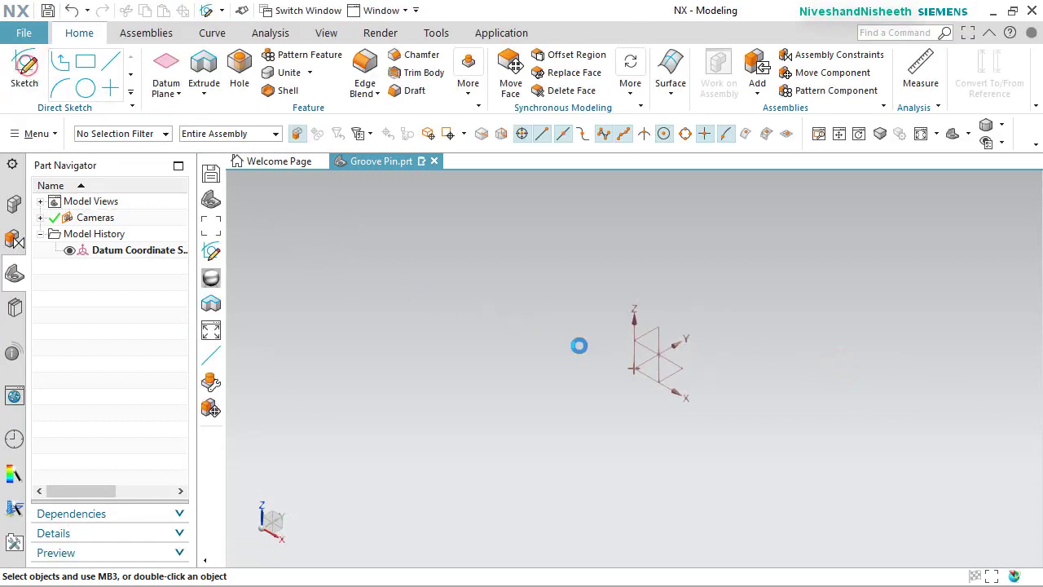
left_click(658, 354)
left_click(385, 353)
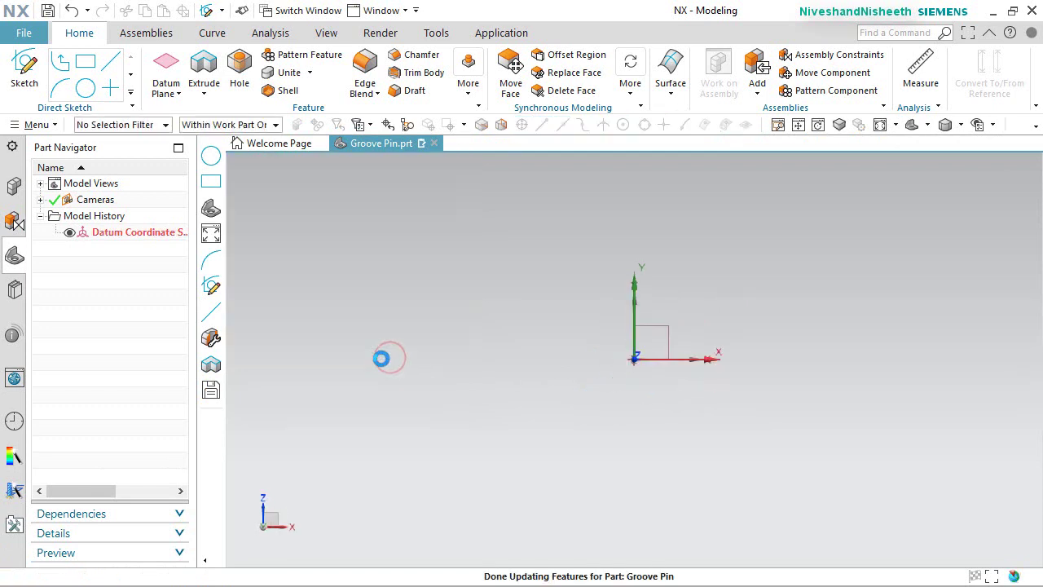
Sketch a circle of 0.25 in diameter centred on the origin and finish the sketch.
left_click(212, 63)
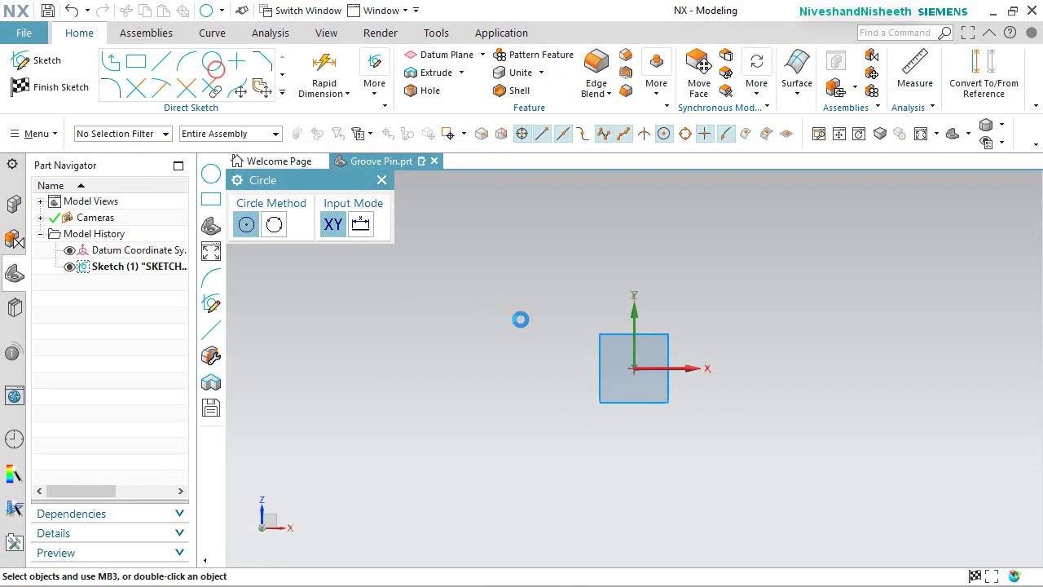
left_click(635, 359)
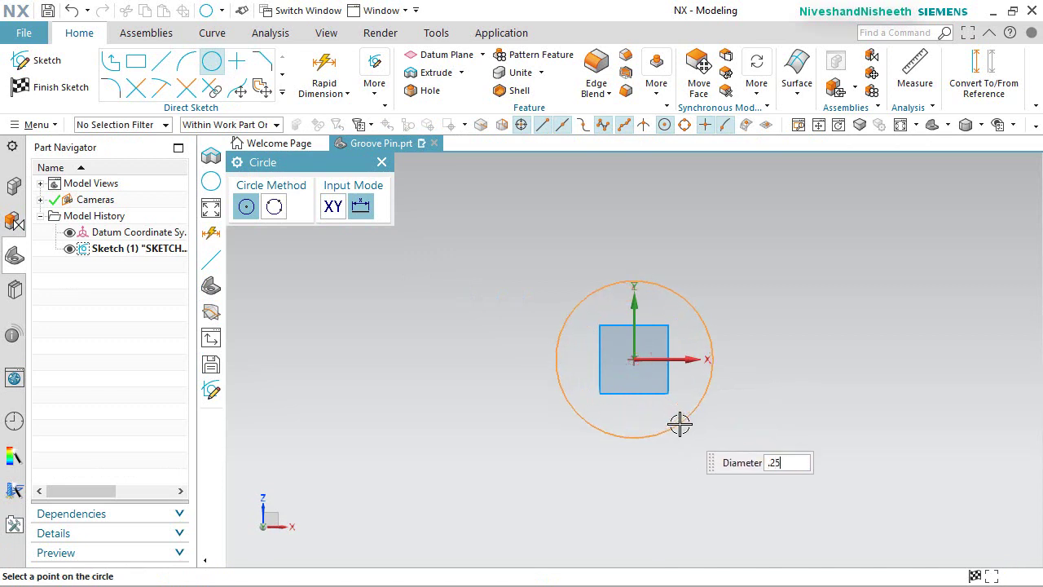
type(".25")
key("Return")
right_click(788, 283)
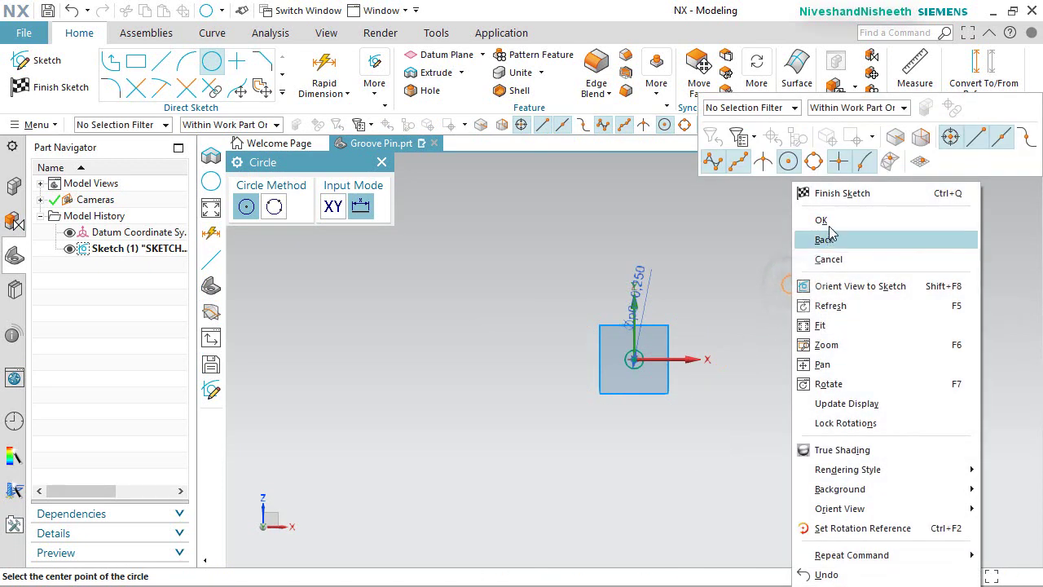
left_click(832, 193)
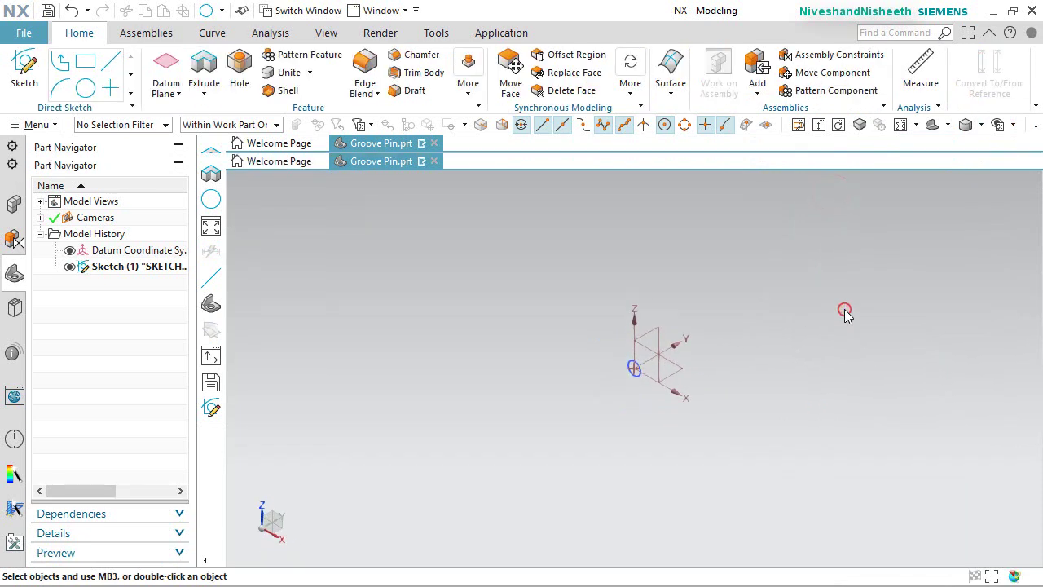
Extrude the circle 0.875 in to form the pin and hide its sketch.
left_click(205, 62)
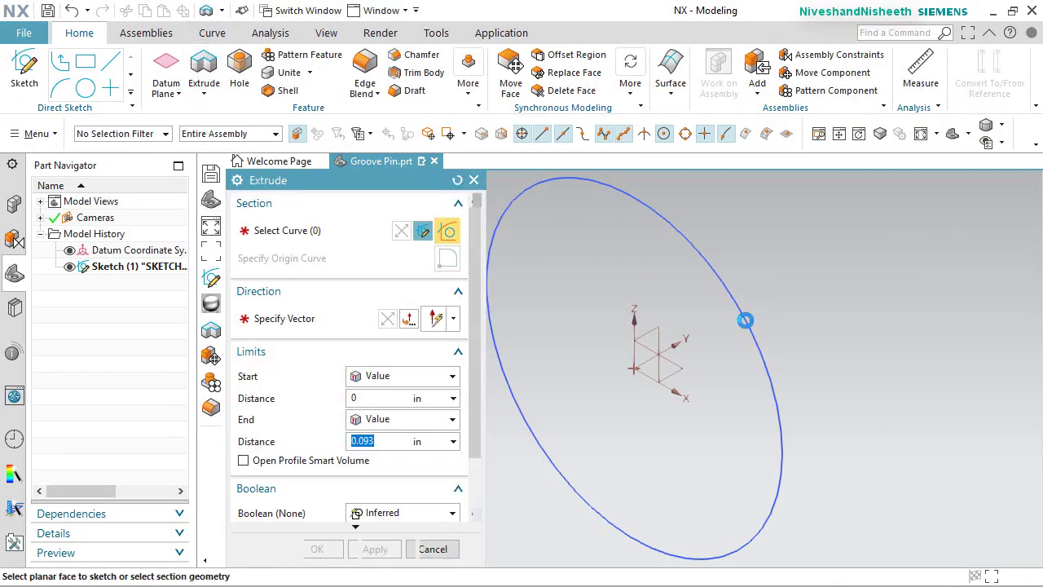
left_click(745, 321)
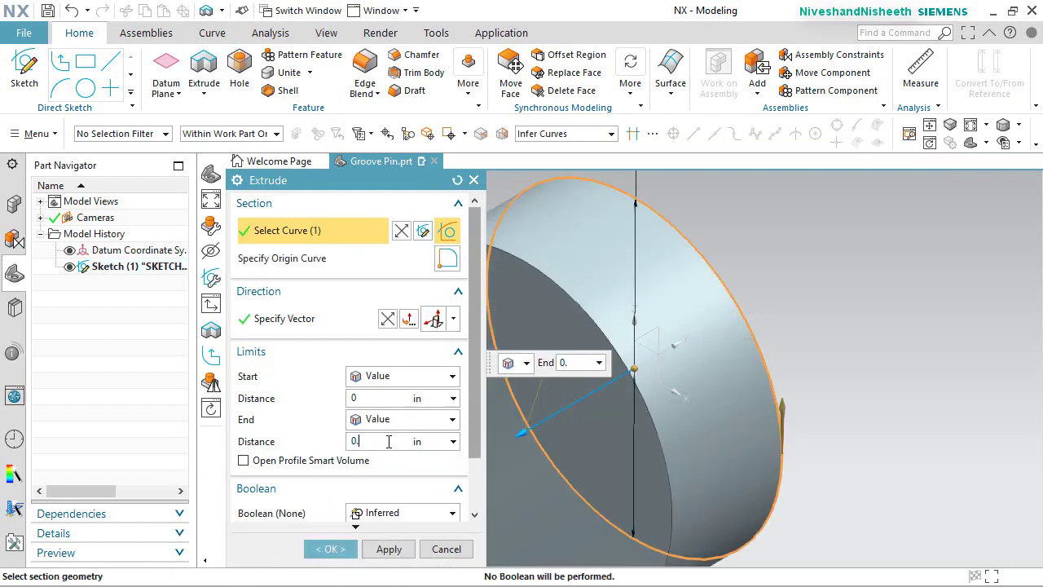
key("Return")
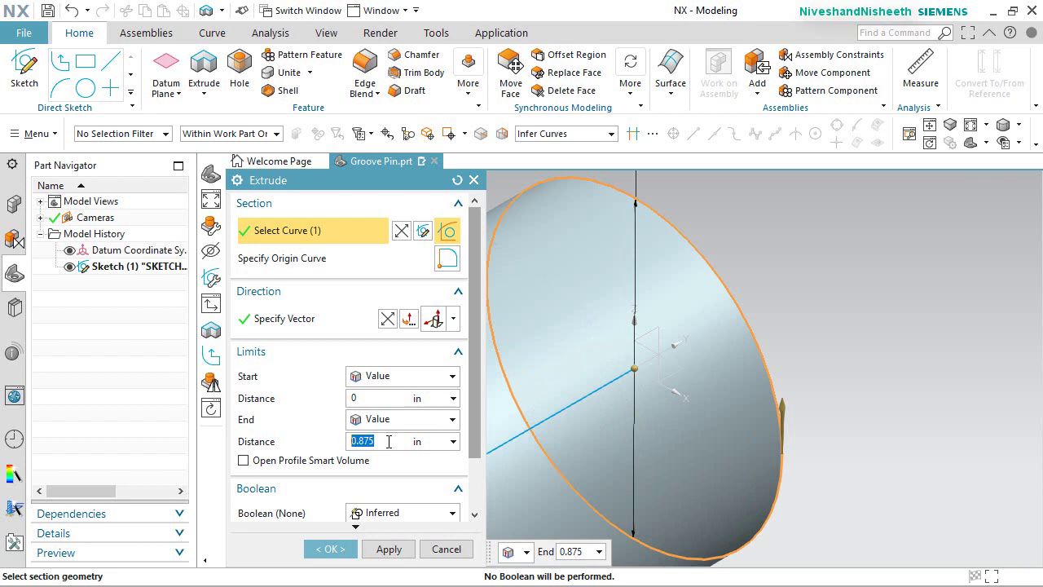
left_click(332, 548)
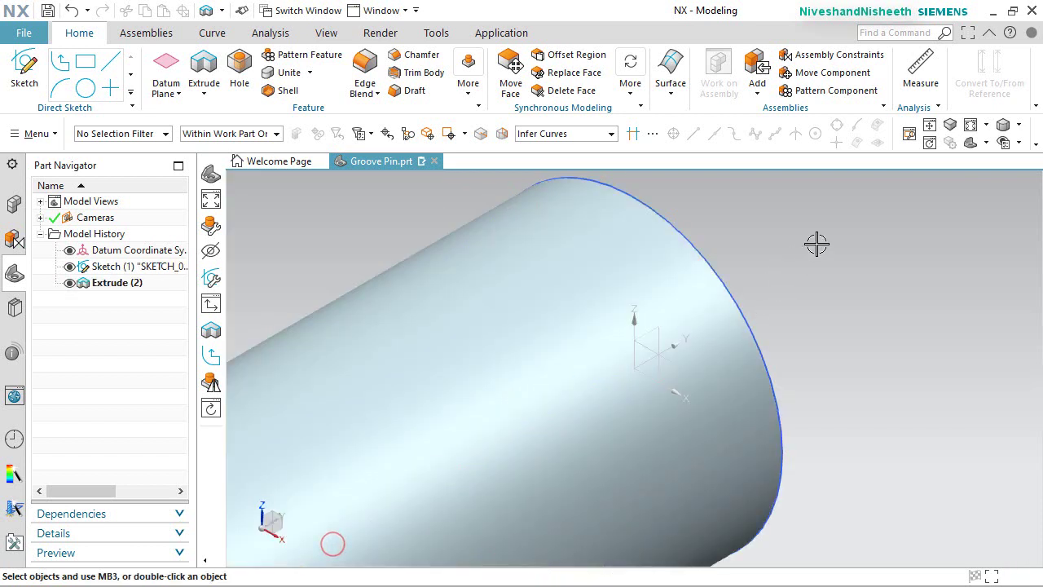
left_click(922, 134)
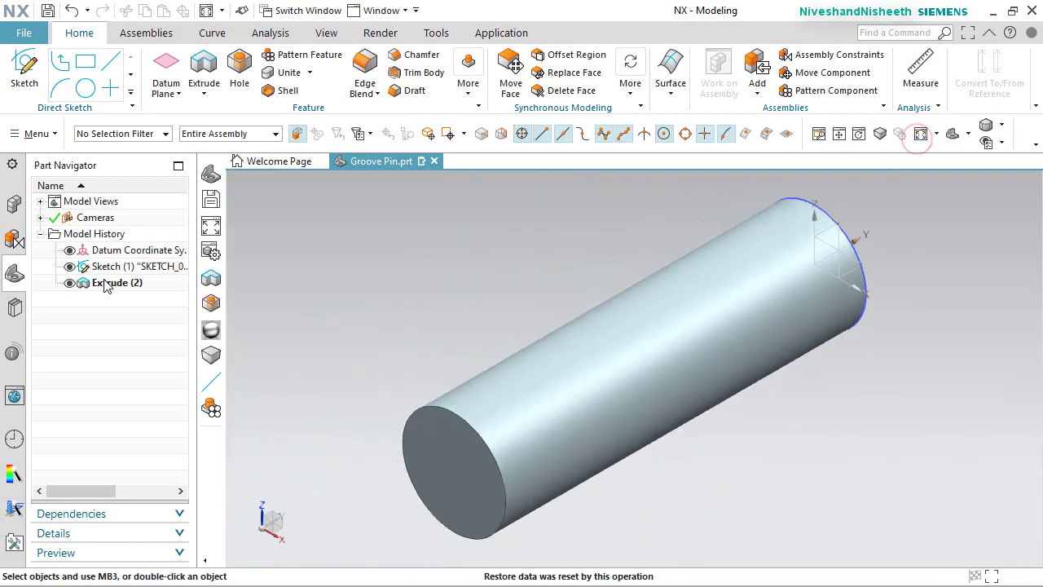
left_click(70, 268)
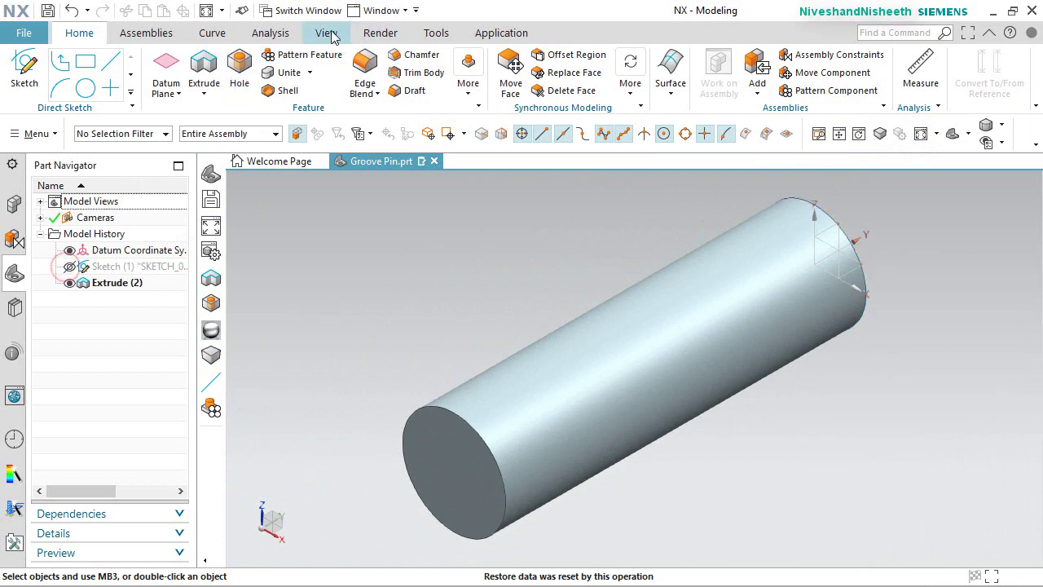
Turn on True Shading for the pin and switch off the ground plane grid, planar shadows and floor reflection.
left_click(326, 33)
left_click(911, 73)
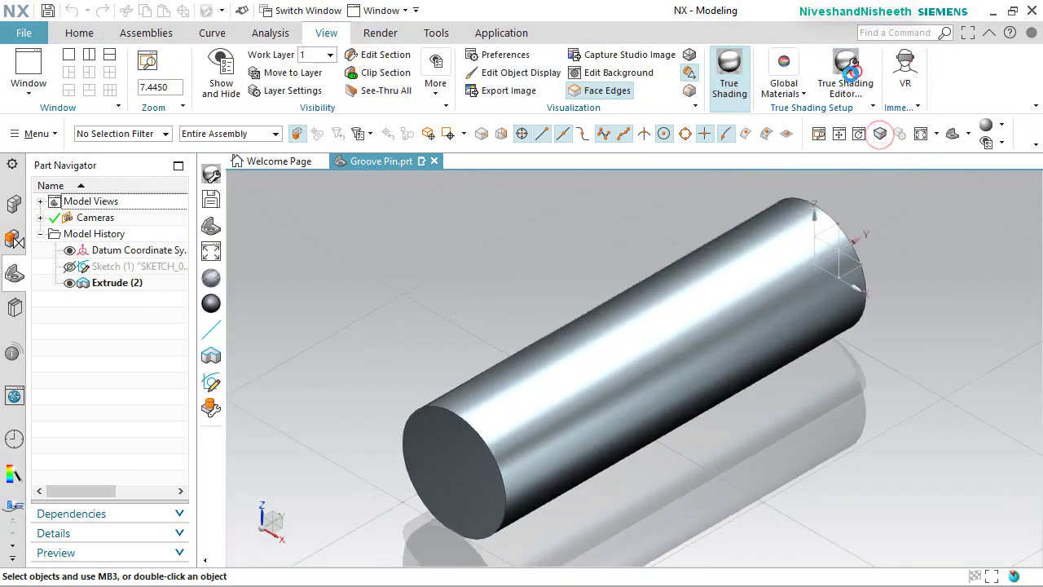
left_click(845, 78)
scroll(448, 343, "down", 5)
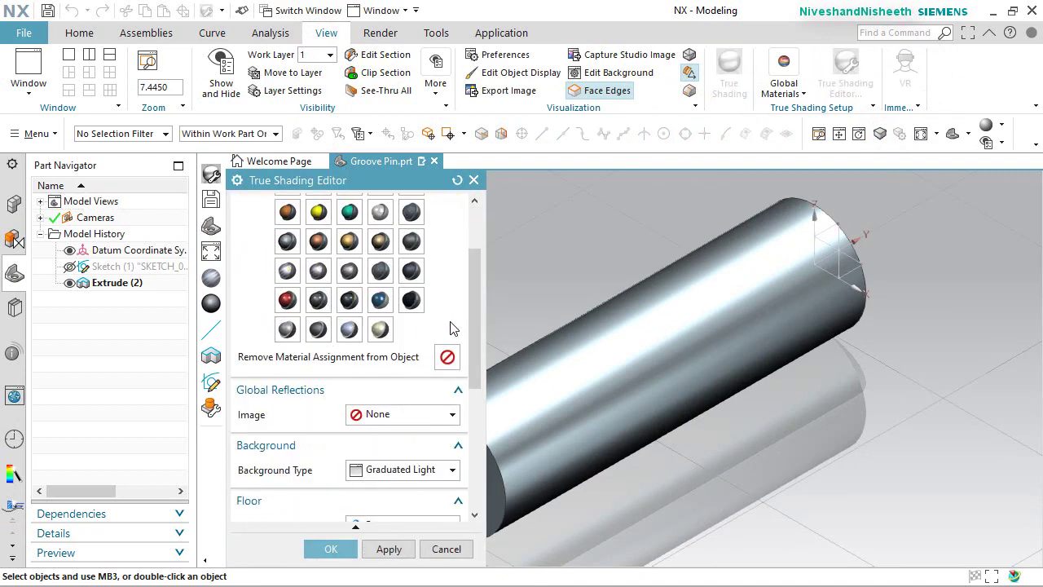
scroll(363, 448, "down", 2)
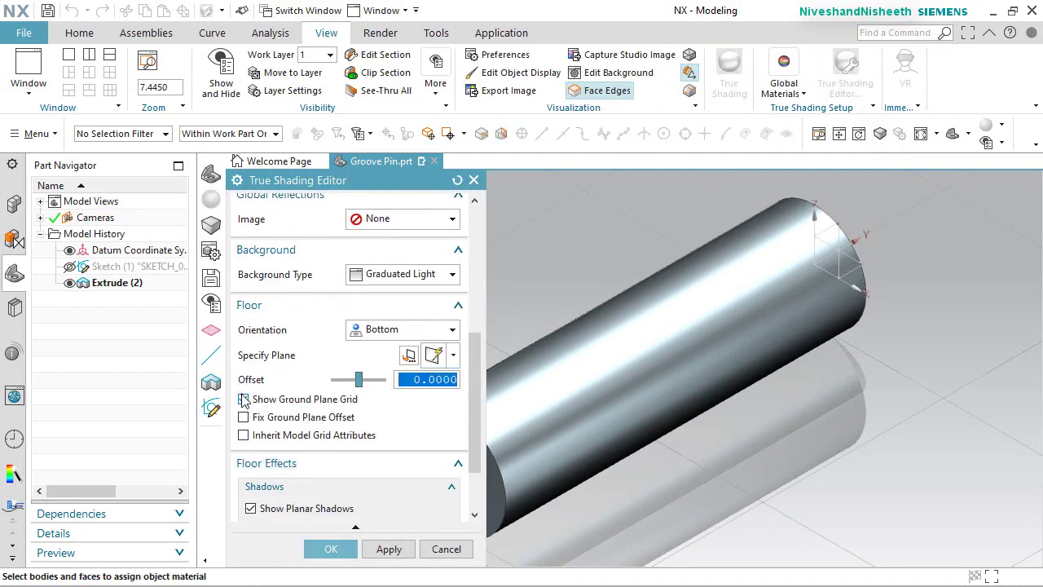
left_click(243, 399)
scroll(324, 475, "down", 2)
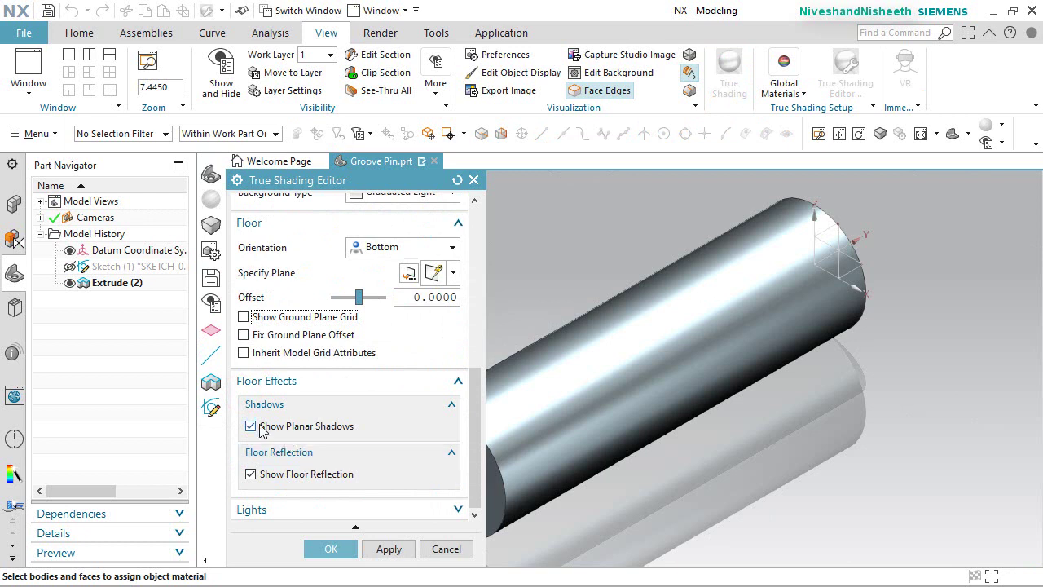
left_click(251, 426)
left_click(251, 473)
left_click(326, 549)
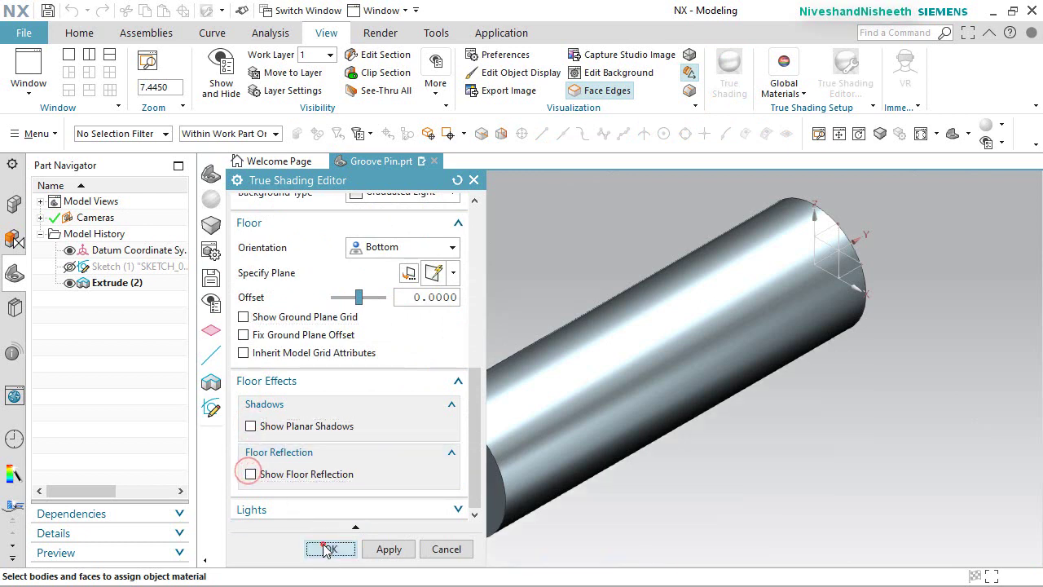
left_click(373, 383)
left_click(80, 36)
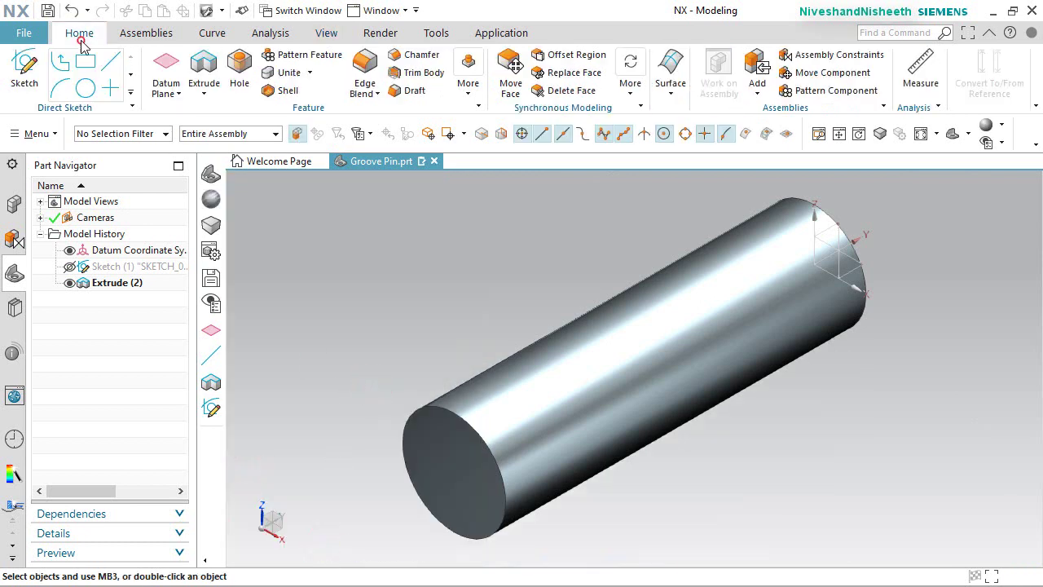
Chamfer the circular edges at both ends of the groove pin with a symmetric distance of 0.031 in.
right_click(370, 307)
left_click(477, 331)
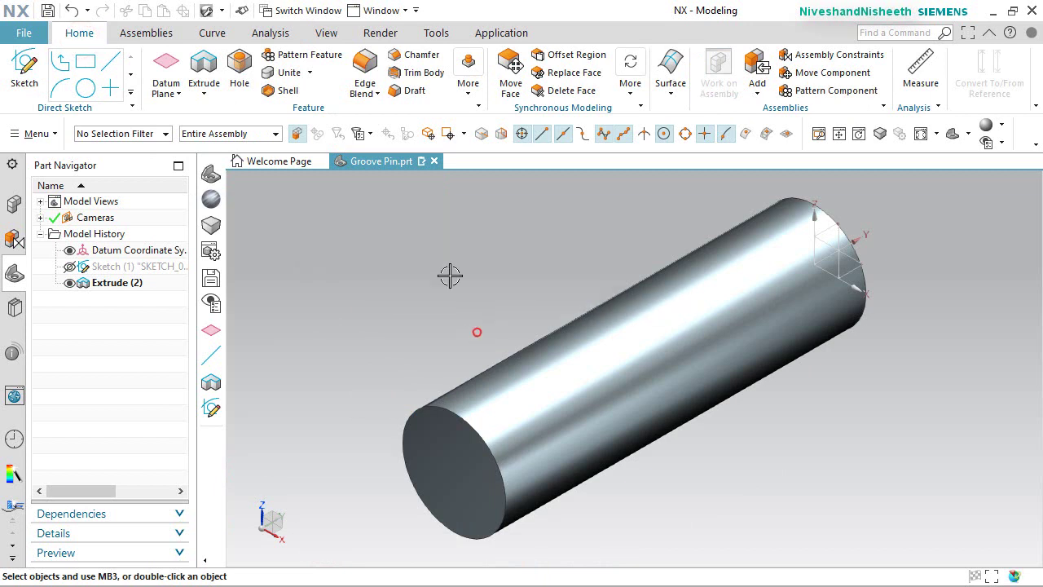
left_click(421, 66)
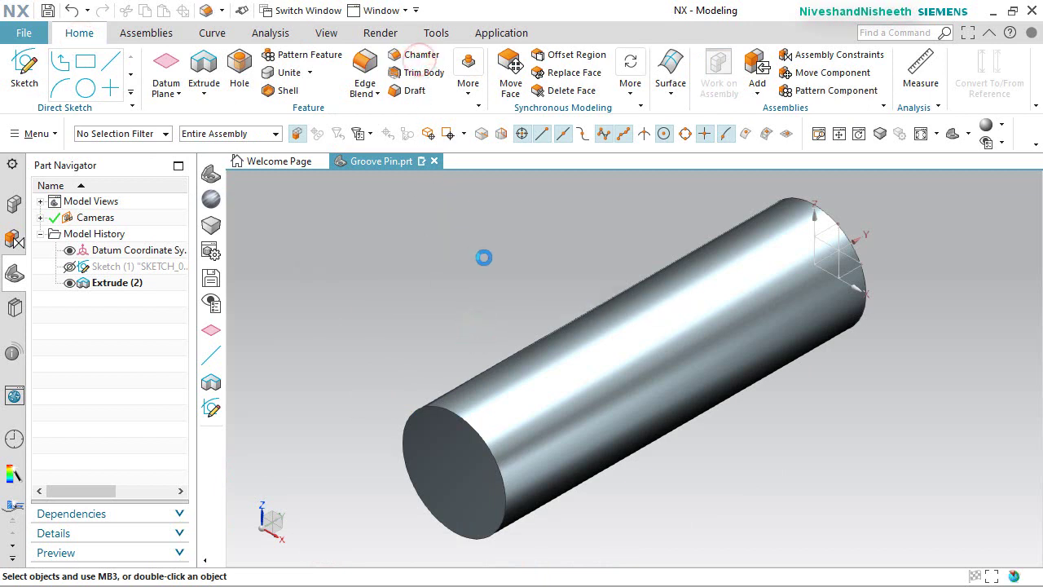
left_click(441, 411)
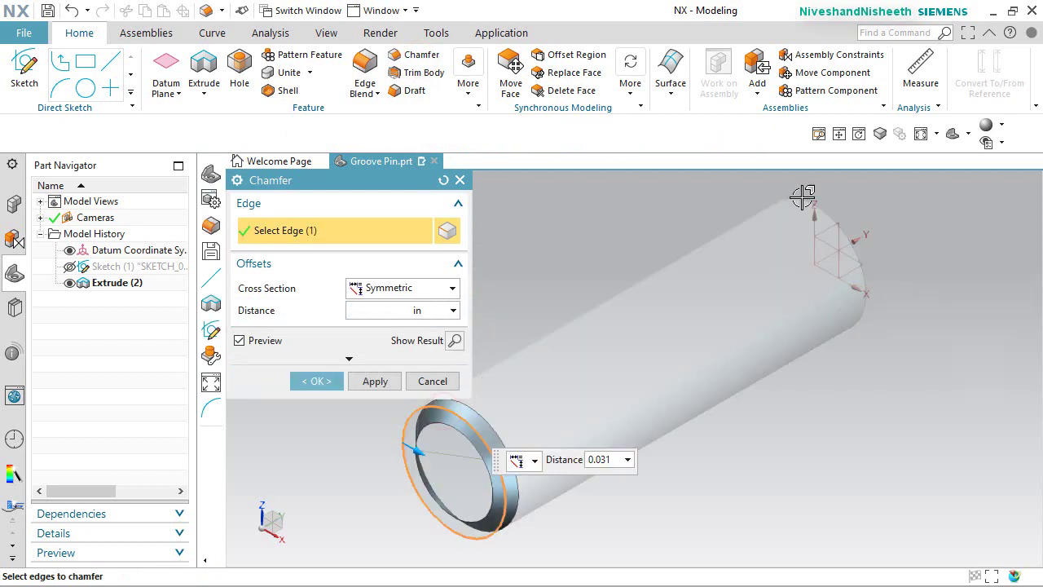
left_click(820, 211)
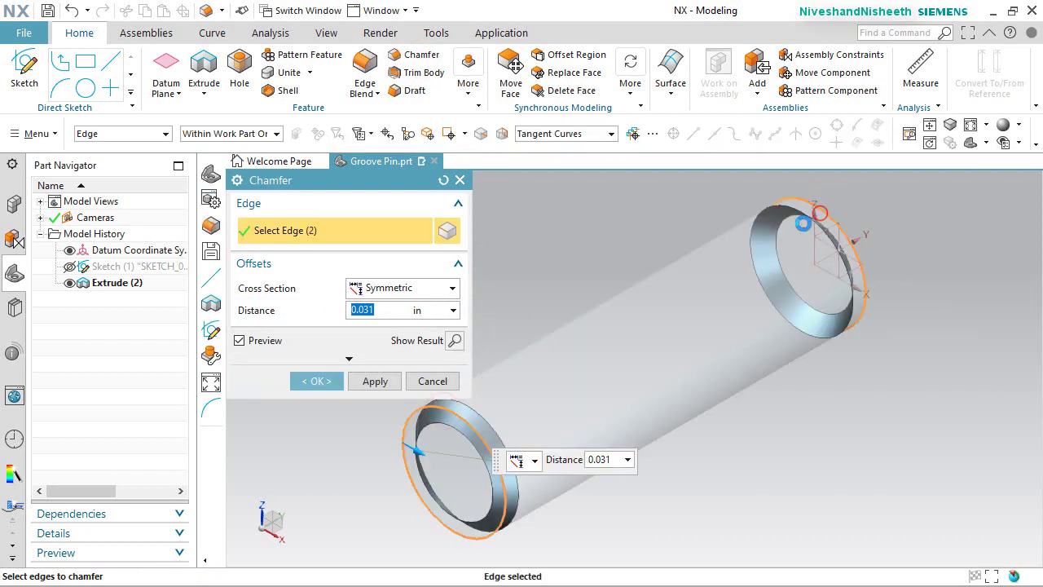
left_click(314, 382)
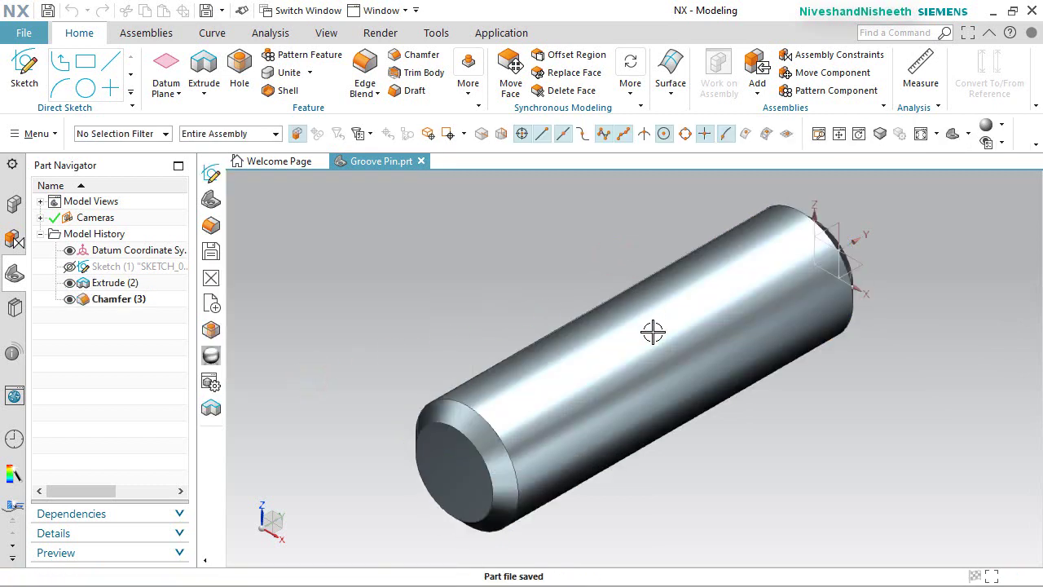
Check both chamfered ends of the pin and close the Groove Pin part.
middle_click_drag(657, 333, 516, 419)
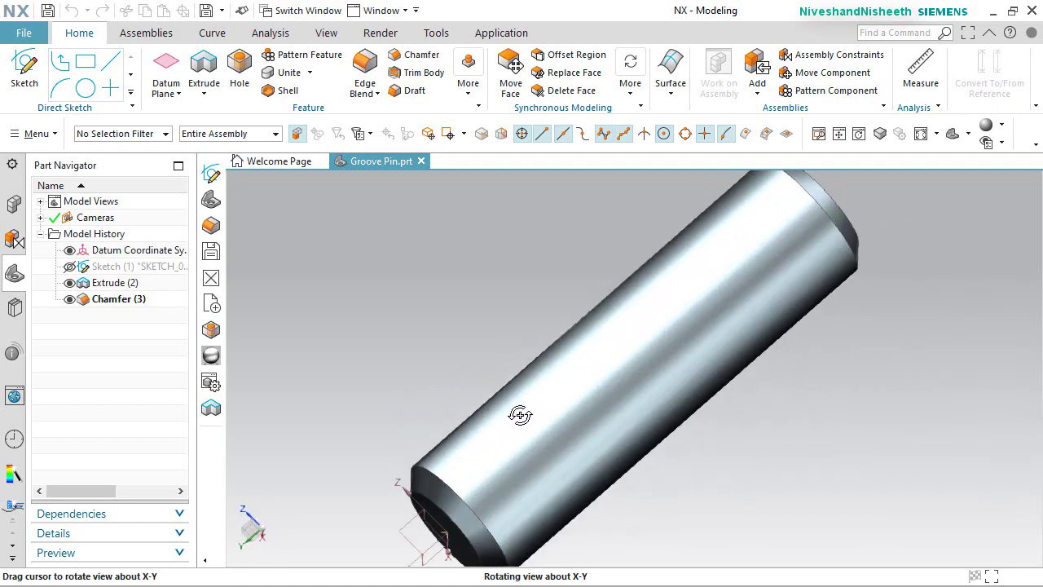
middle_click_drag(491, 338, 414, 171)
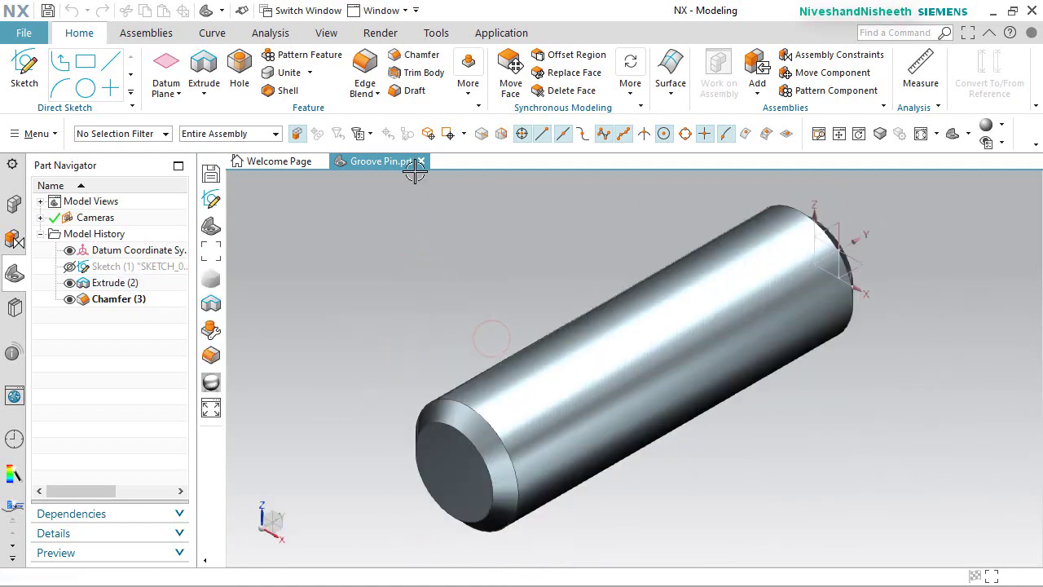
left_click(421, 160)
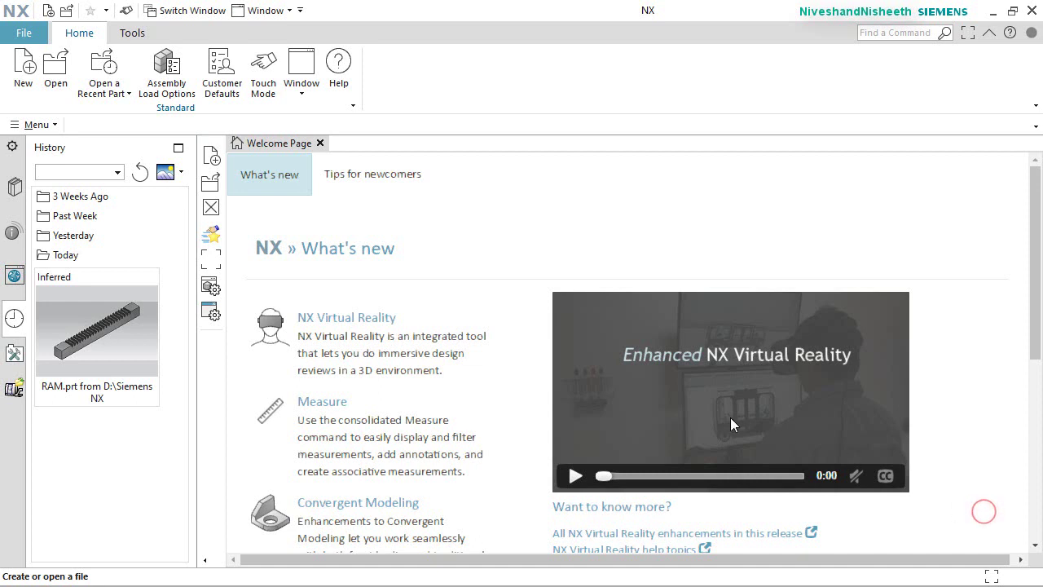
Create a new file from the Assembly template in inches, named Arbor Press Assembly.
left_click(26, 71)
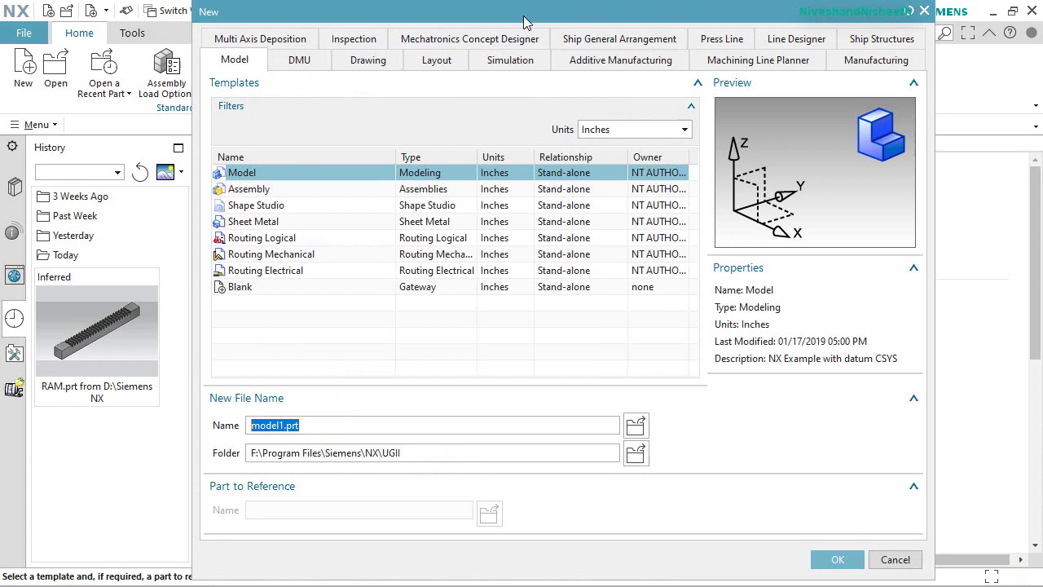
left_click(523, 14)
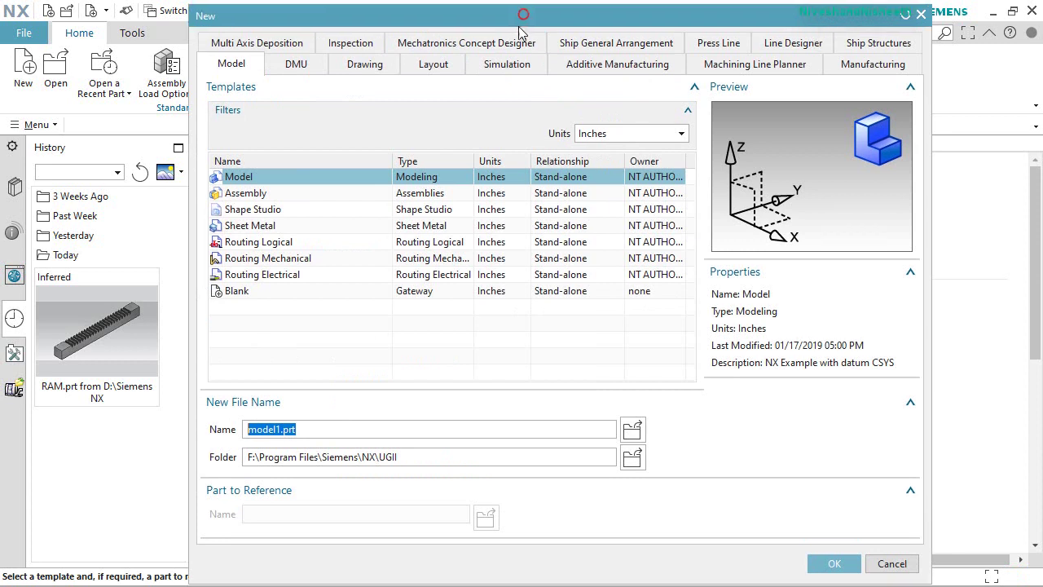
left_click_drag(519, 27, 518, 45)
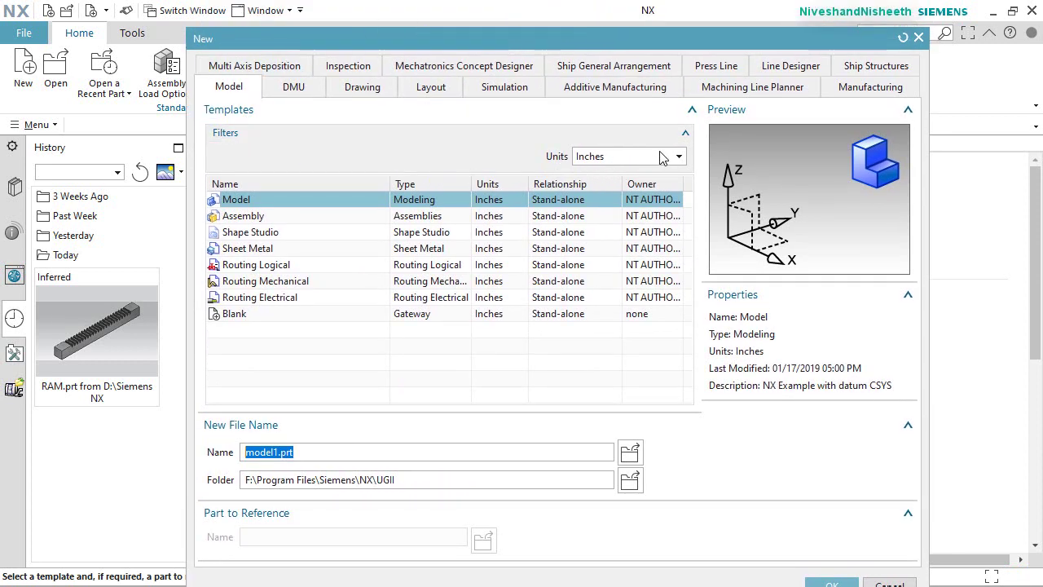
left_click(259, 218)
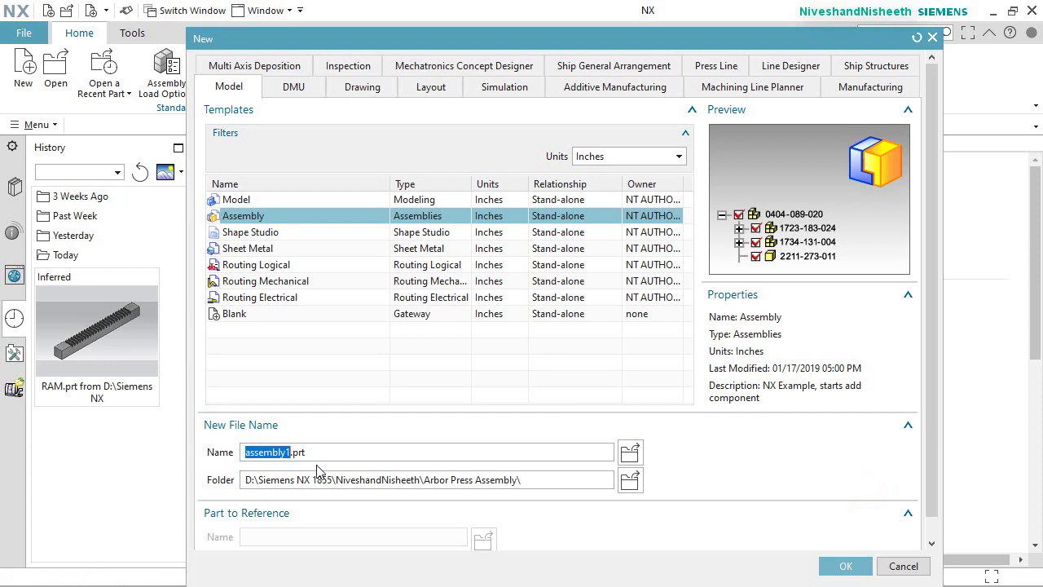
type("Arbor Press Assembly")
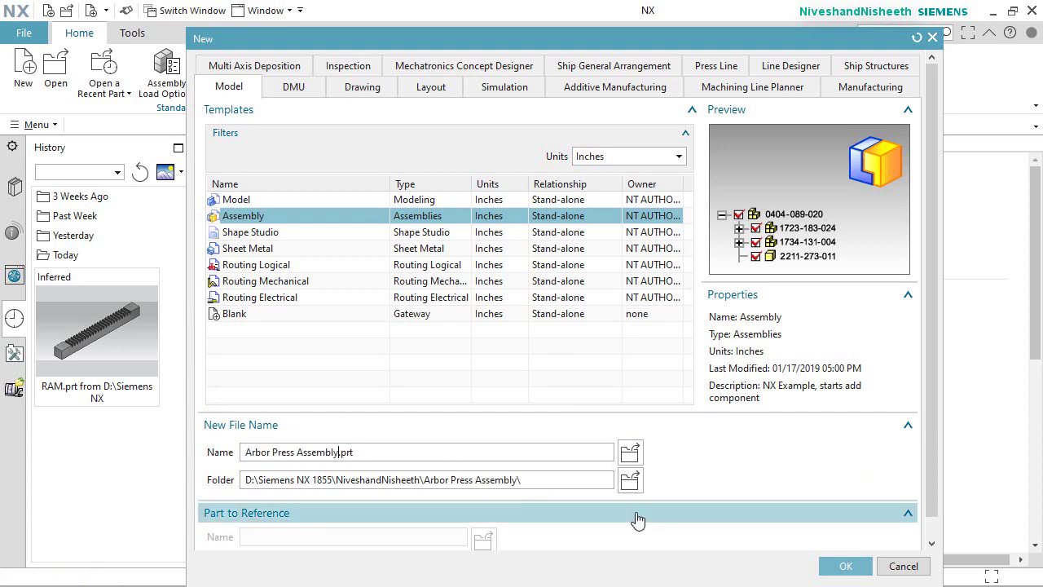
left_click(833, 566)
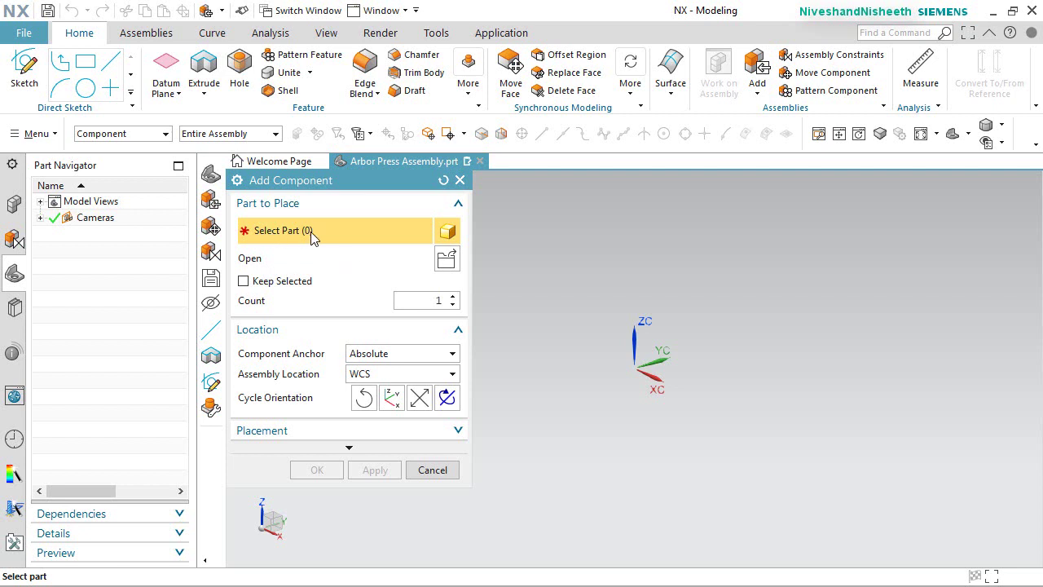
Add Arbor_Press_Frame.prt as the first component at the WCS with an absolute anchor and give it a Fix constraint.
left_click(448, 261)
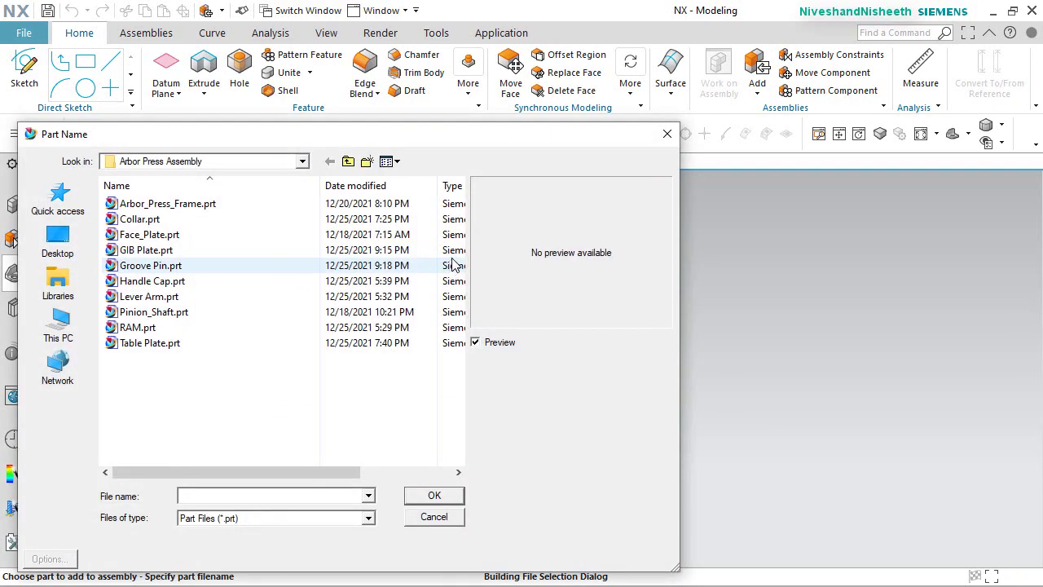
left_click_drag(471, 137, 683, 114)
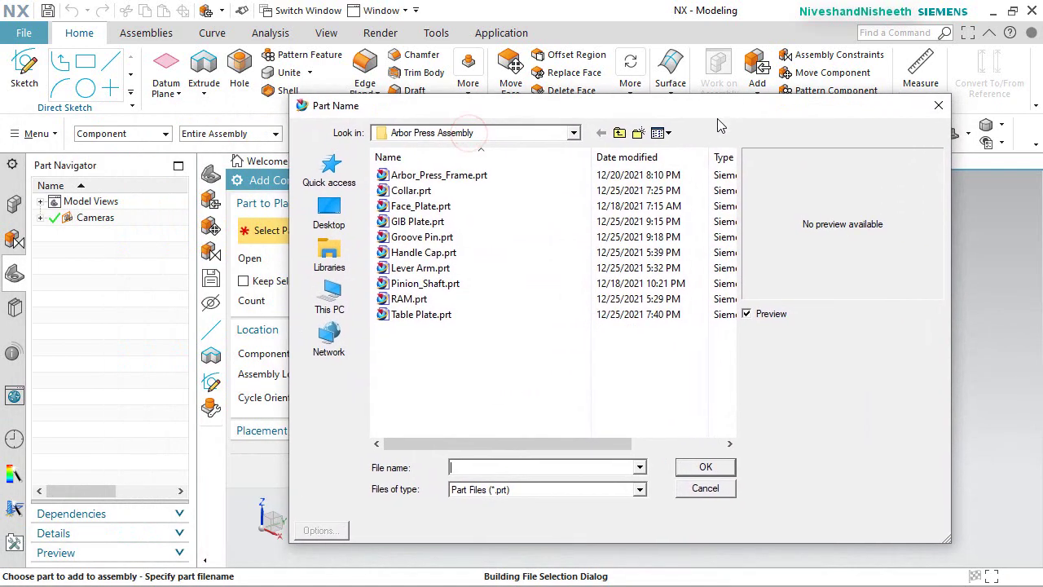
left_click(668, 134)
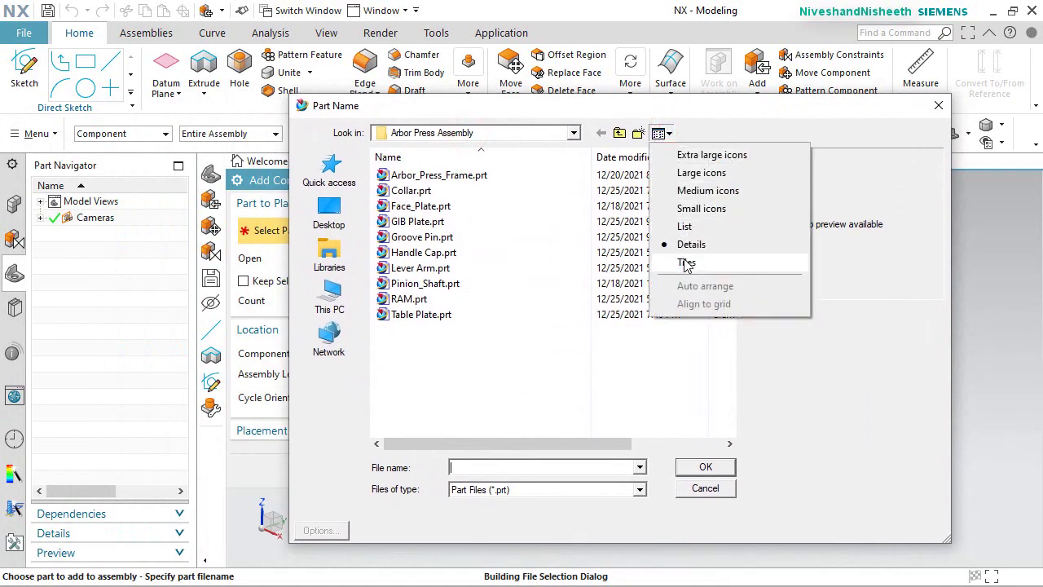
left_click(683, 261)
left_click(448, 171)
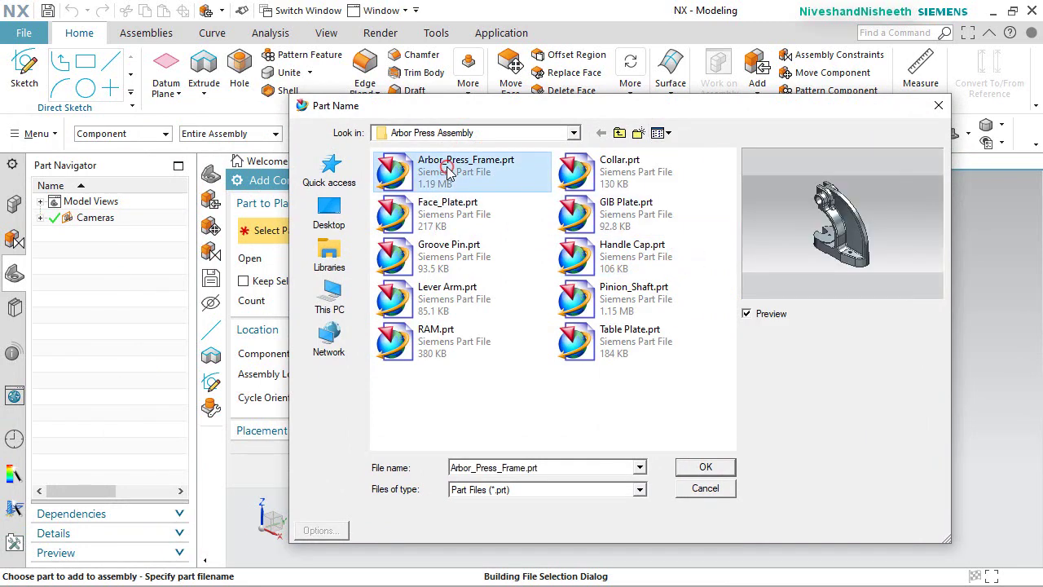
left_click(702, 468)
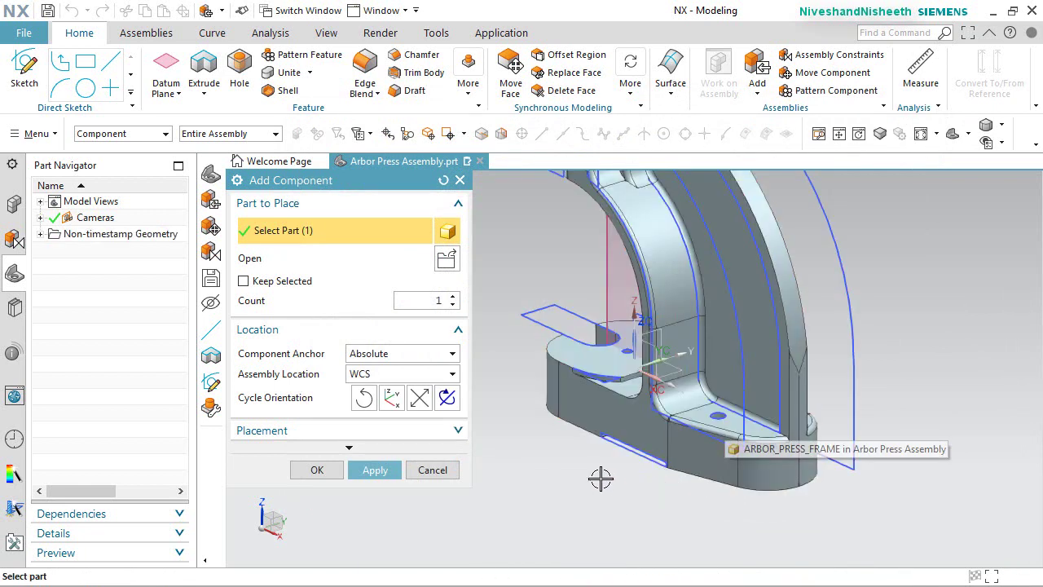
left_click(968, 133)
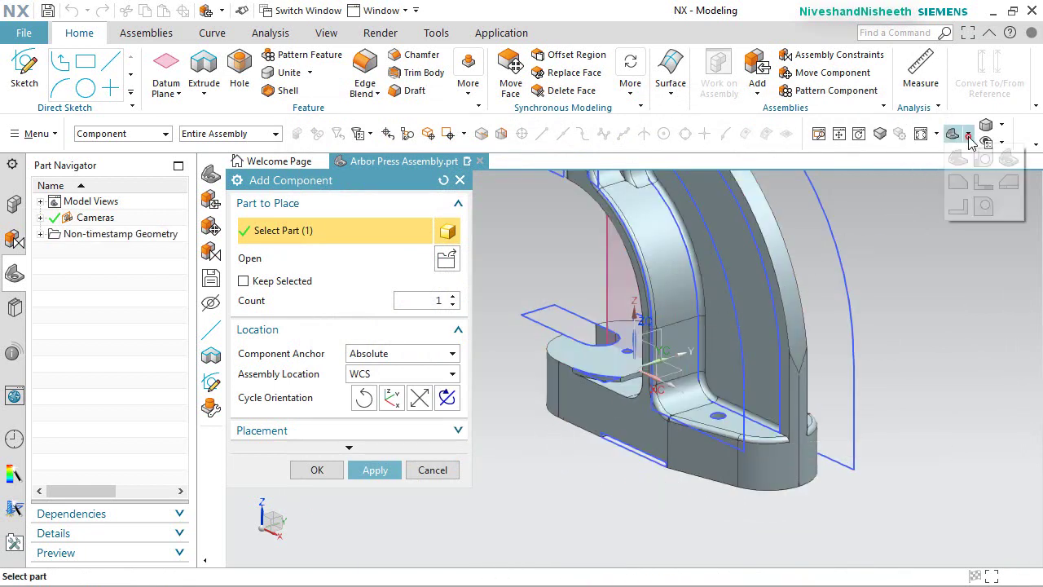
left_click(1010, 158)
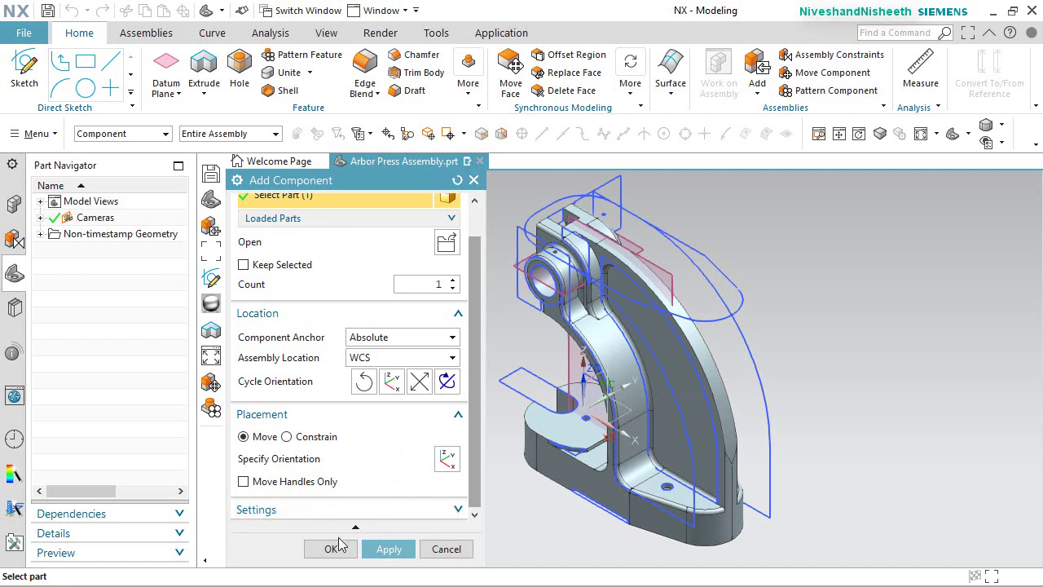
left_click(331, 549)
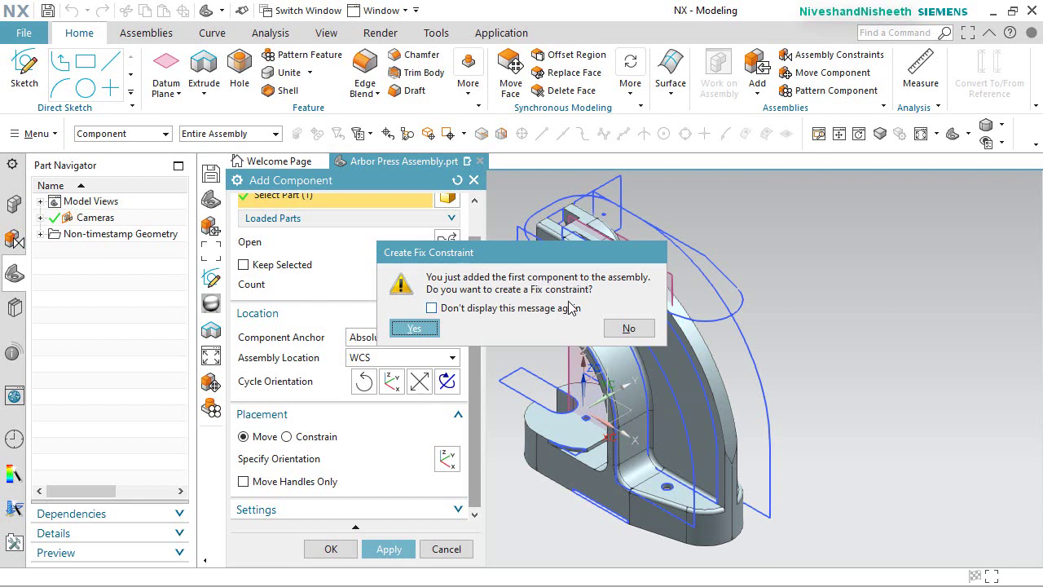
left_click(427, 328)
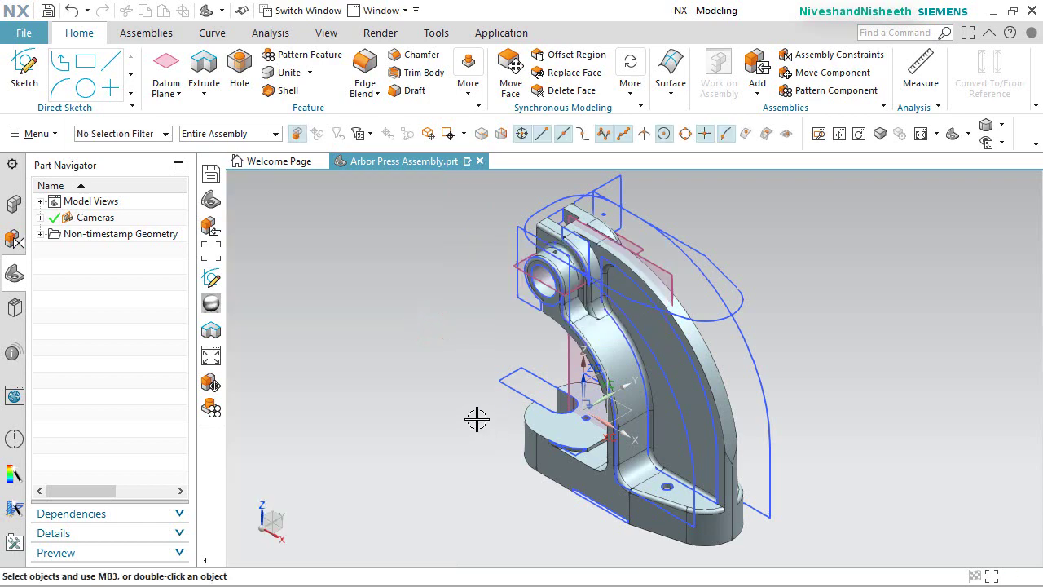
Switch the view to glossy shaded rendering and hide all sketches, datum planes and coordinate systems.
right_click(477, 418)
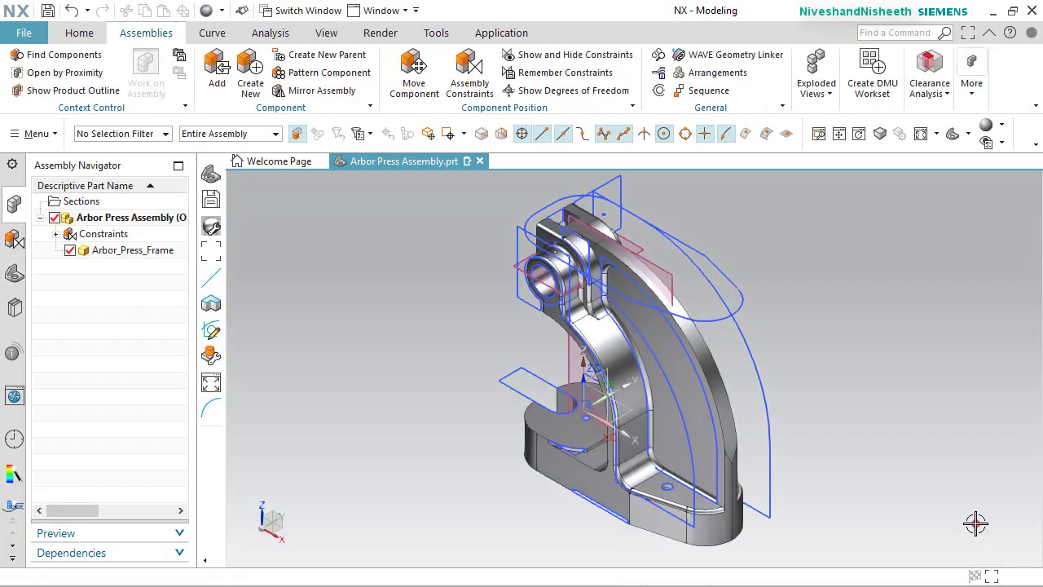
left_click(974, 522)
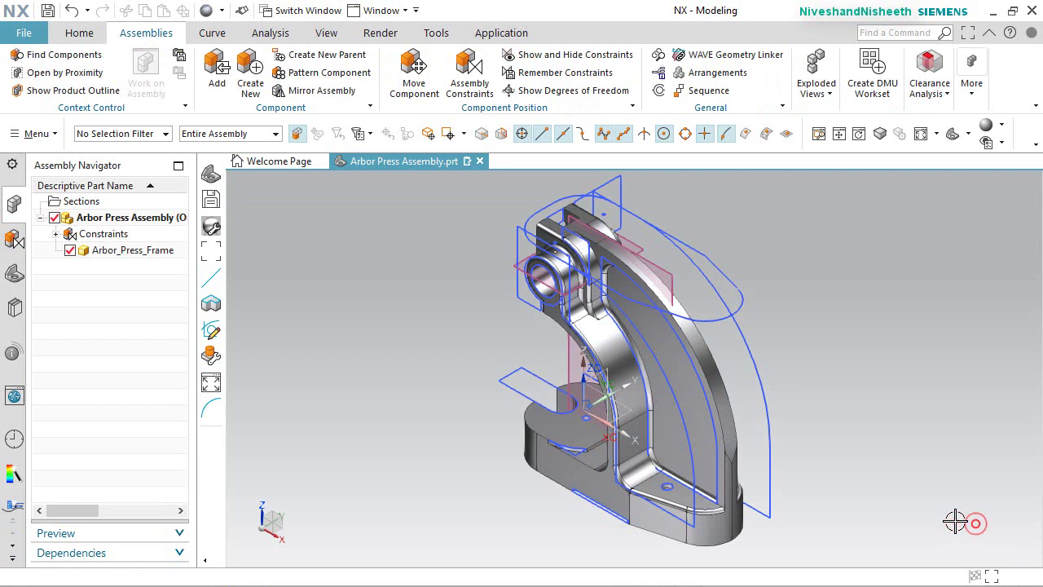
left_click(326, 33)
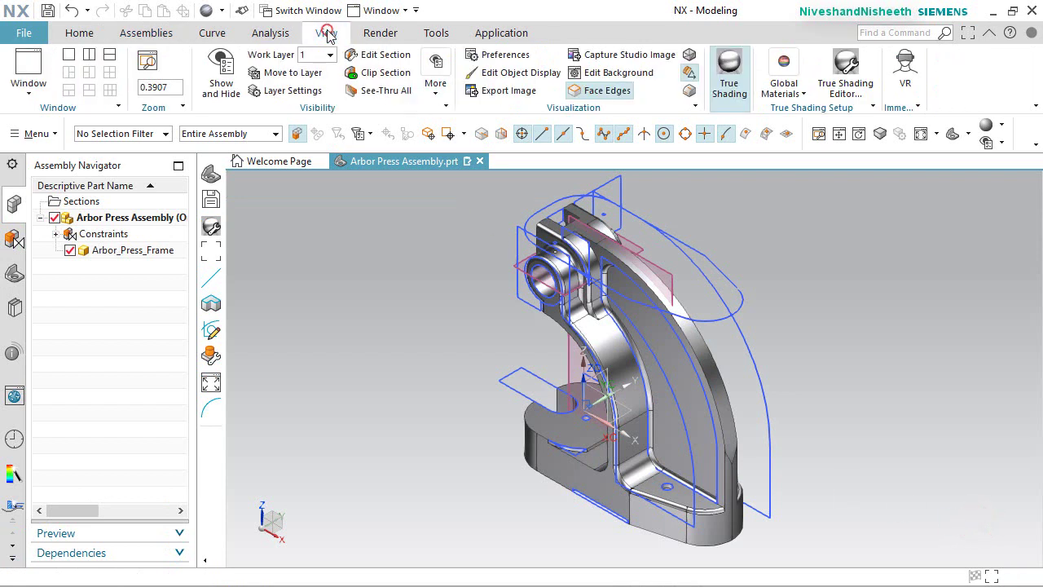
left_click(218, 78)
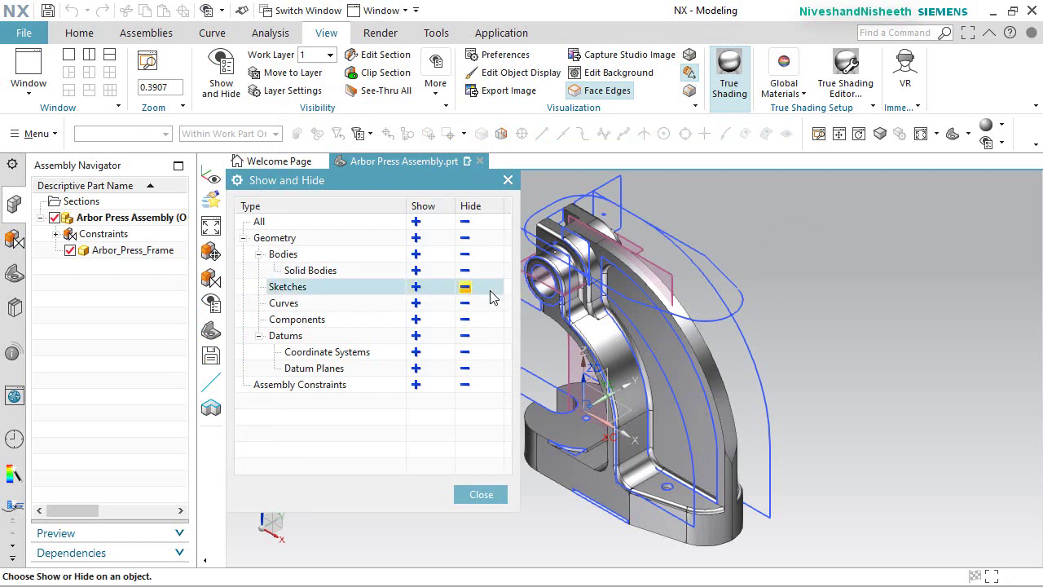
left_click(464, 286)
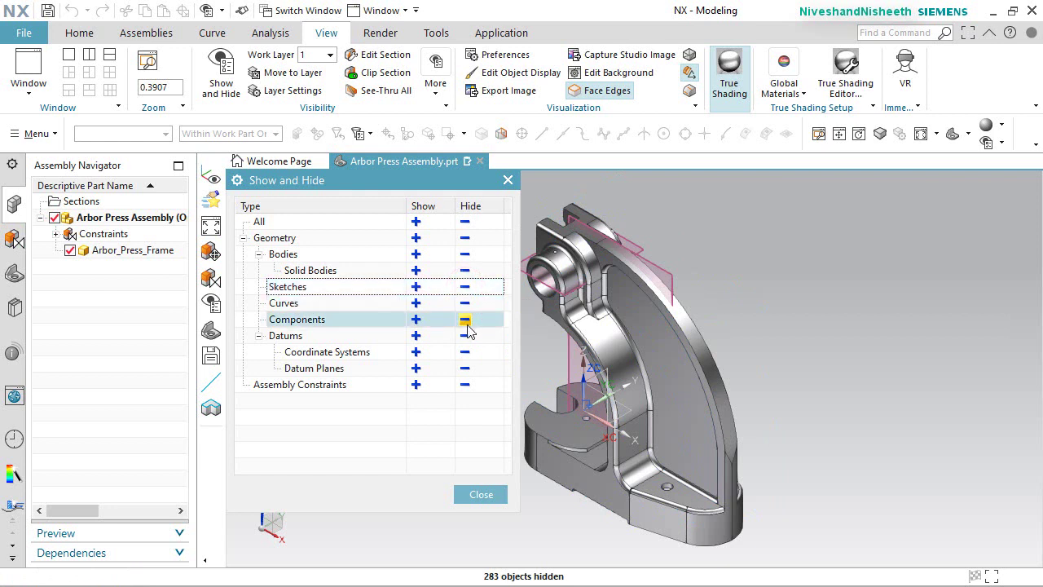
left_click(464, 369)
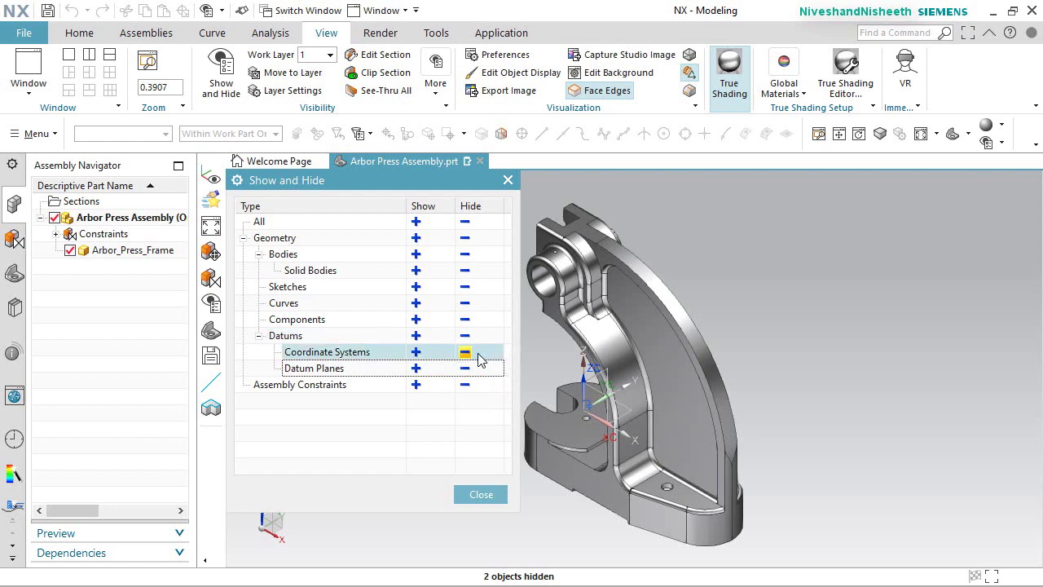
left_click(465, 353)
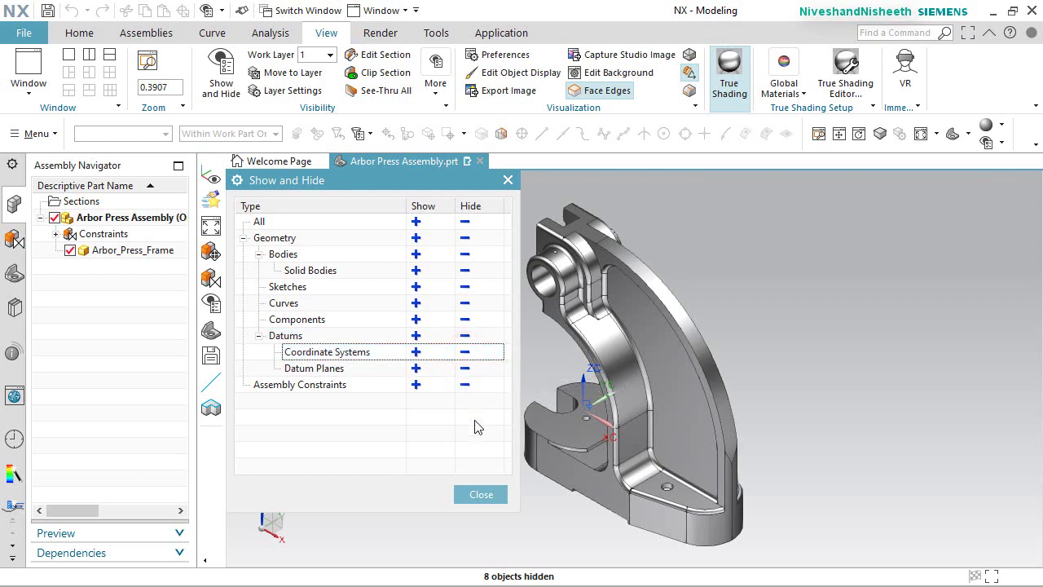
left_click(479, 492)
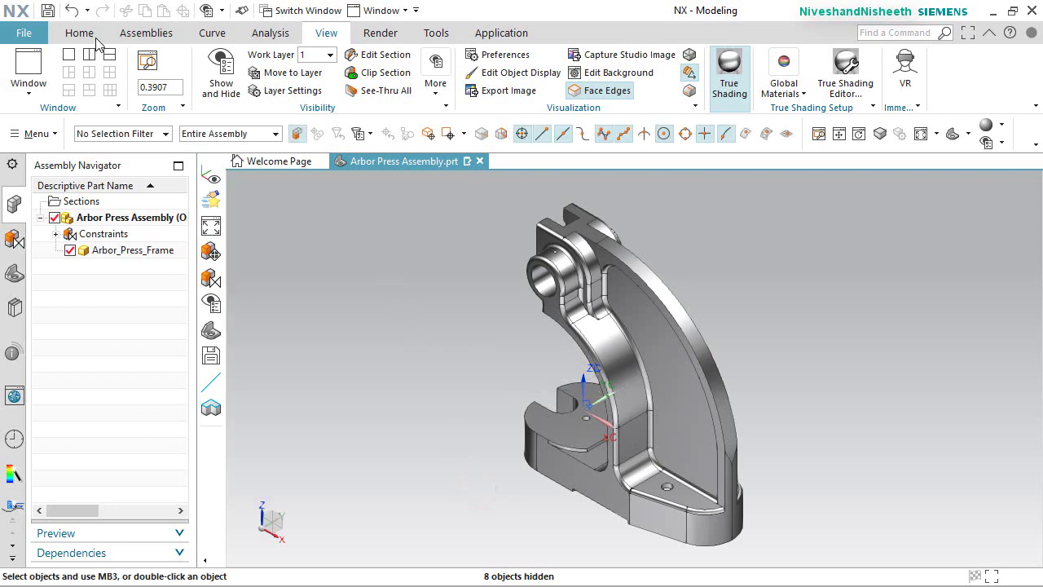
Save the Arbor Press Assembly file.
left_click(146, 33)
middle_click_drag(593, 403, 532, 348)
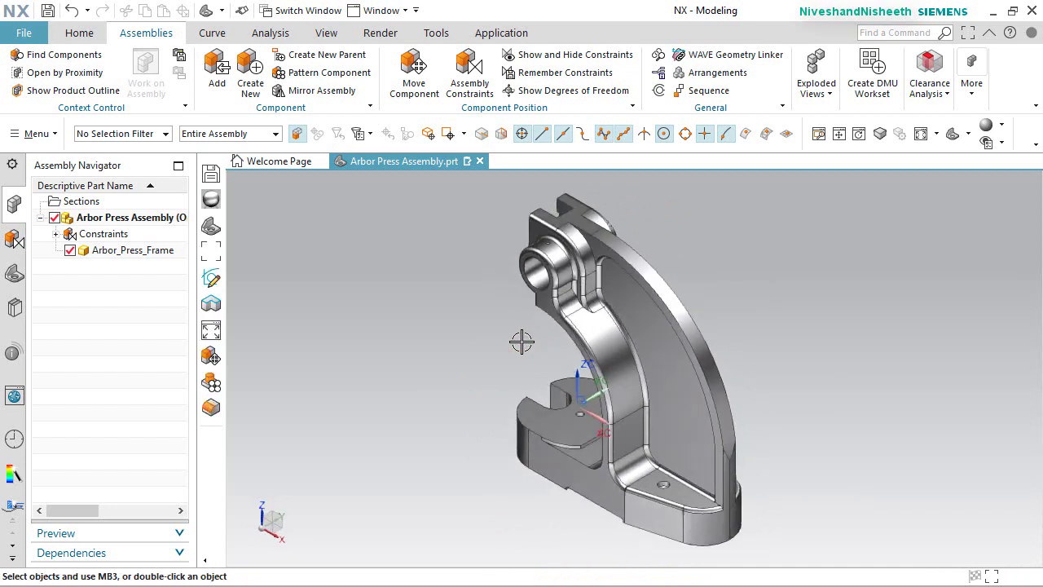
key("ctrl+s")
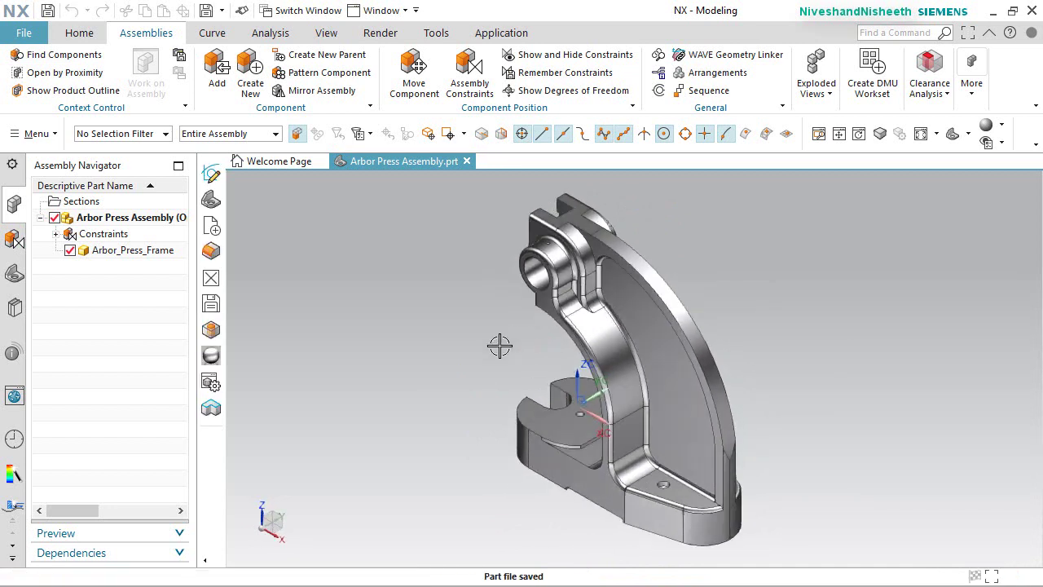
Show the degrees of freedom of the arbor press frame to check that it is fixed.
right_click(837, 498)
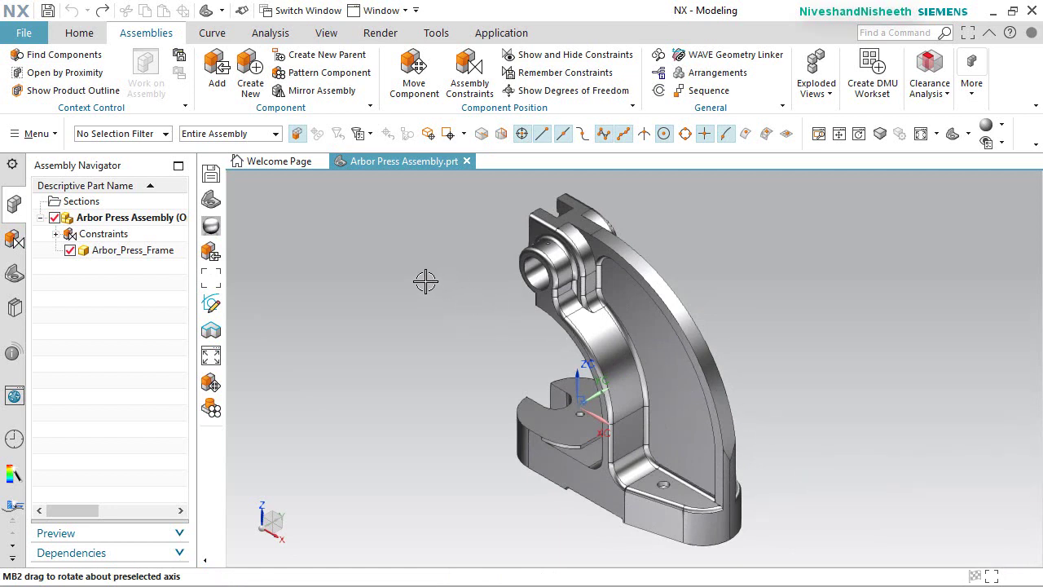
left_click(545, 88)
left_click(650, 318)
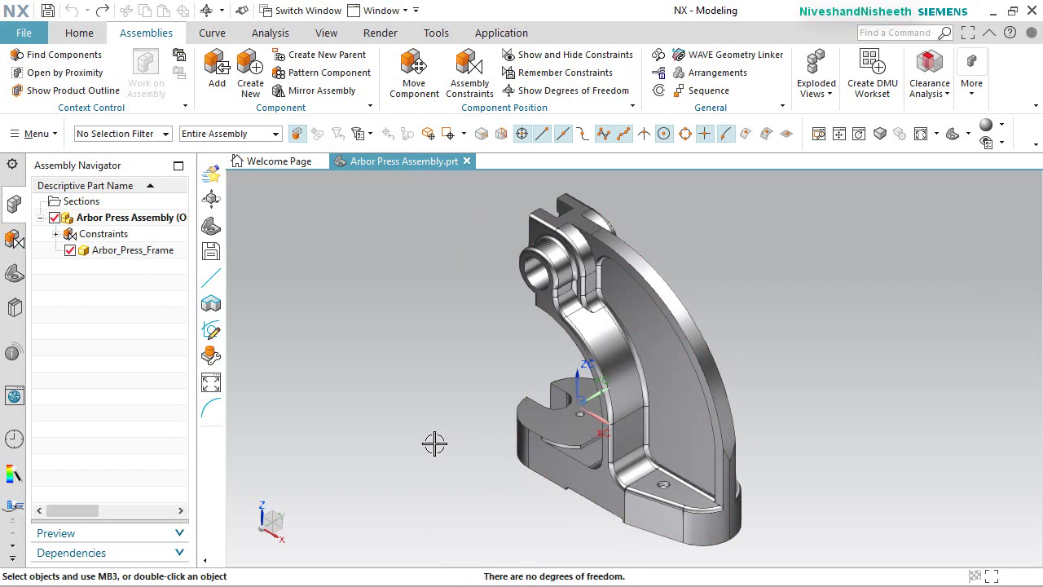
Add Face_Plate.prt as a new component using Move placement and the Entire Part reference set.
right_click(409, 284)
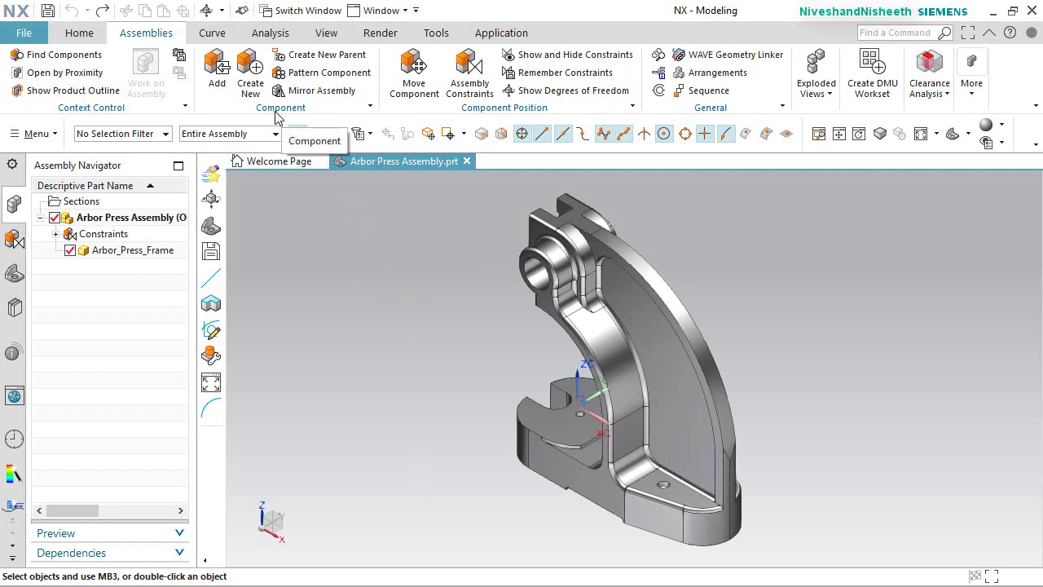
left_click(213, 69)
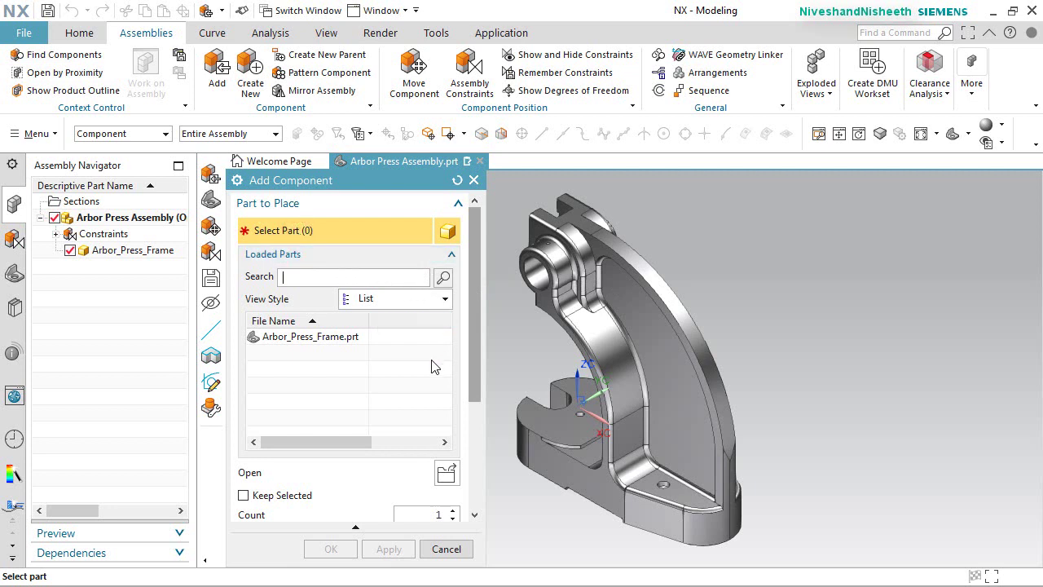
left_click(445, 473)
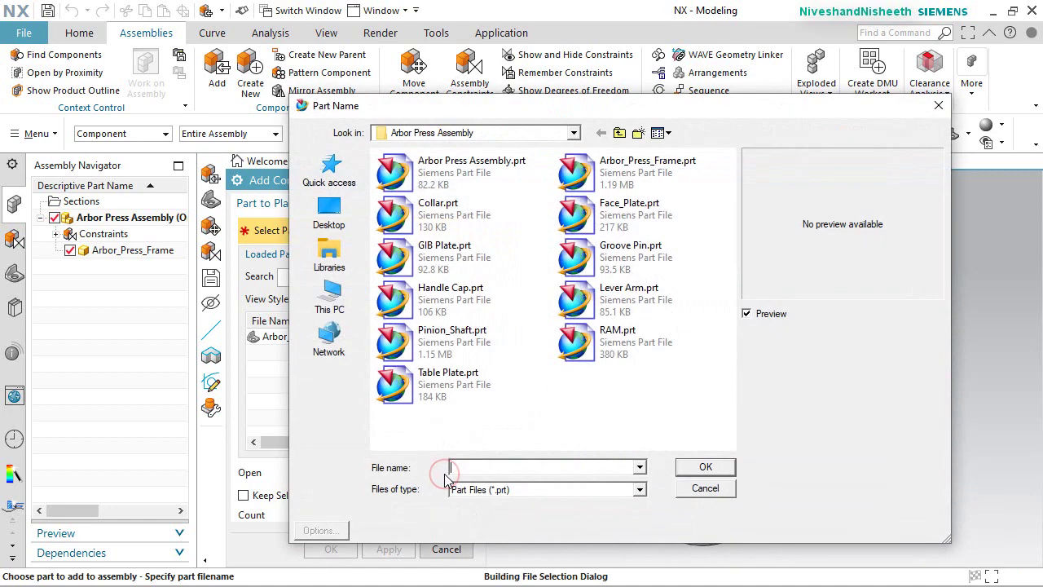
left_click(619, 171)
left_click(614, 210)
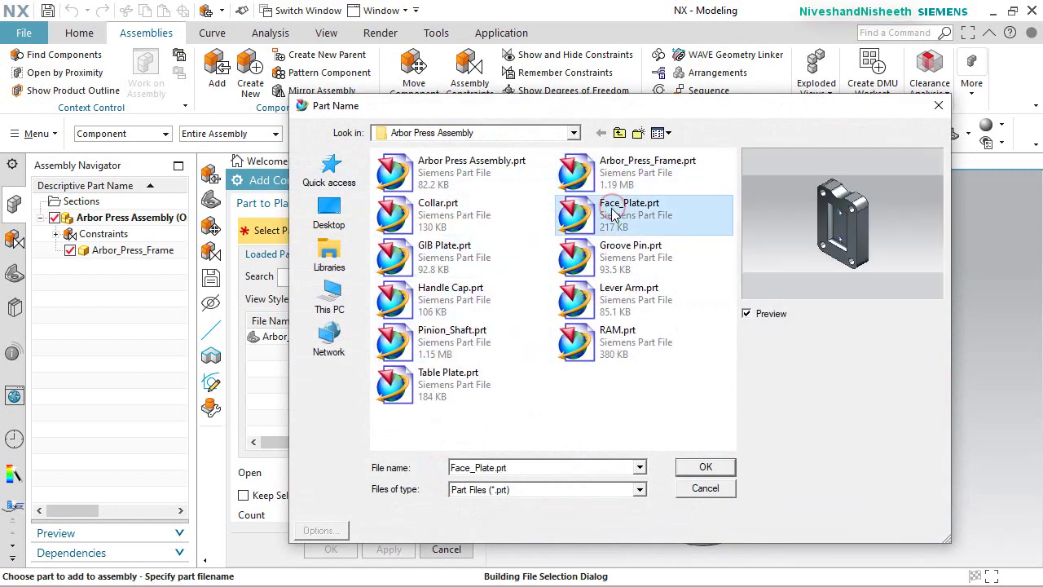
left_click(696, 467)
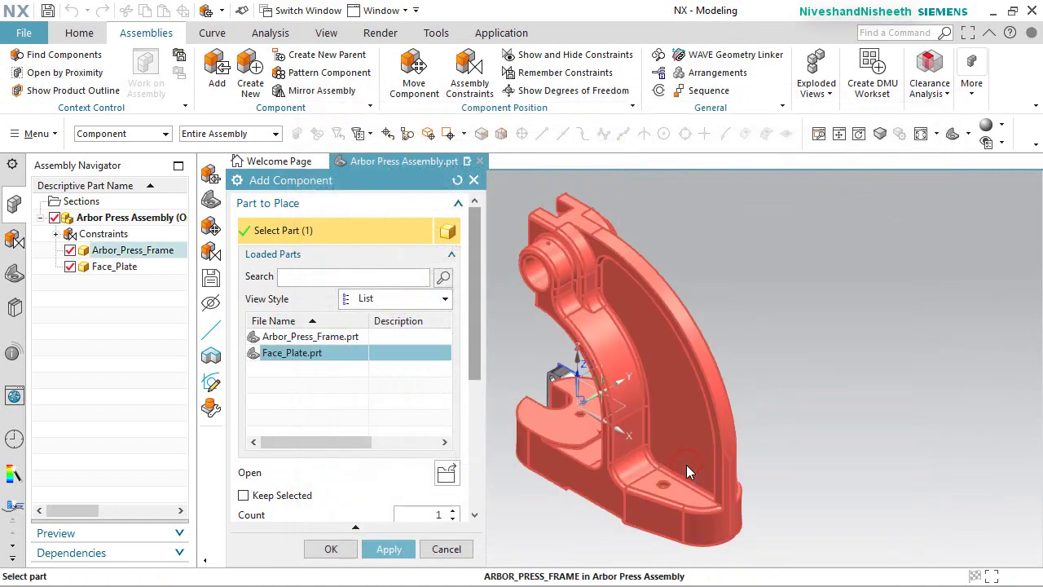
middle_click_drag(591, 511, 717, 457)
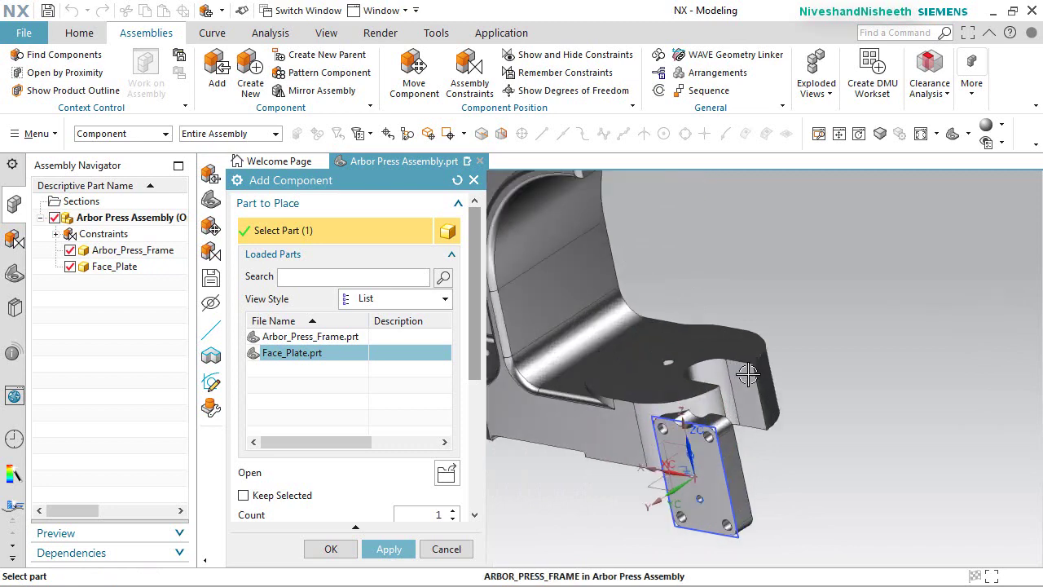
scroll(408, 511, "down", 5)
left_click(333, 550)
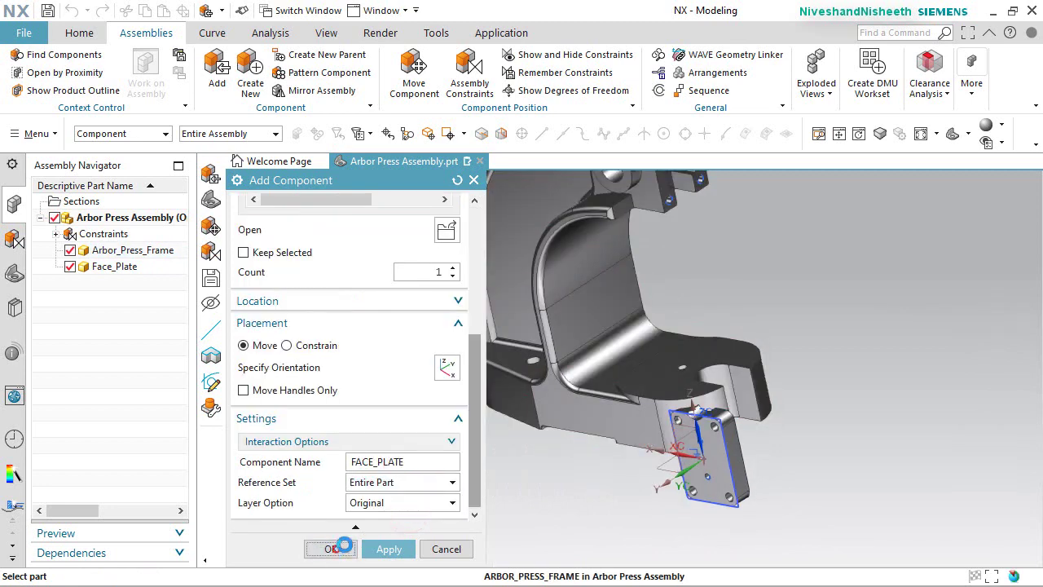
Restore the standard 3D view and rotate it by 90 degrees about the Z axis.
middle_click_drag(729, 477, 637, 473)
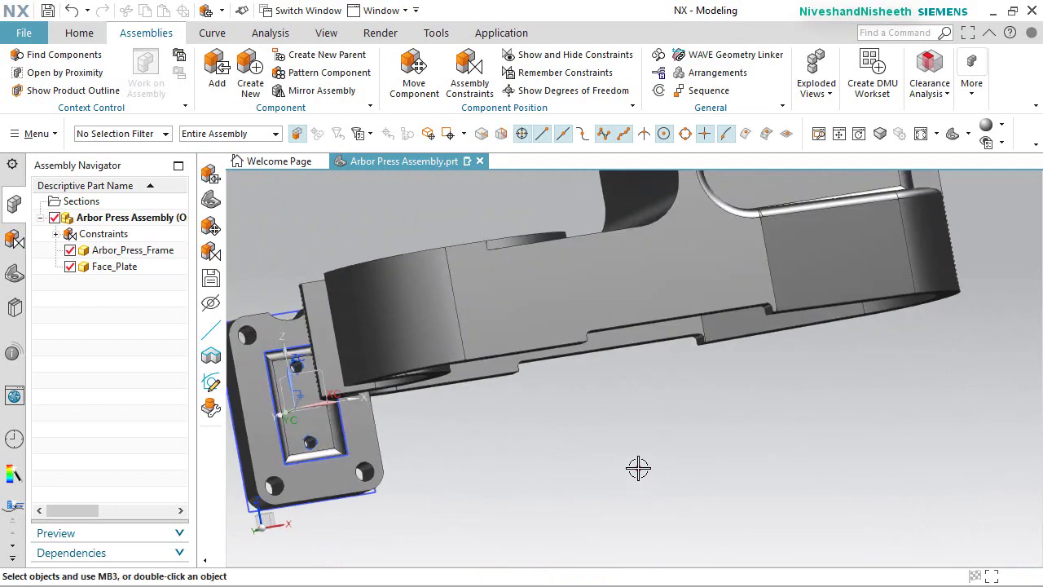
key("Home")
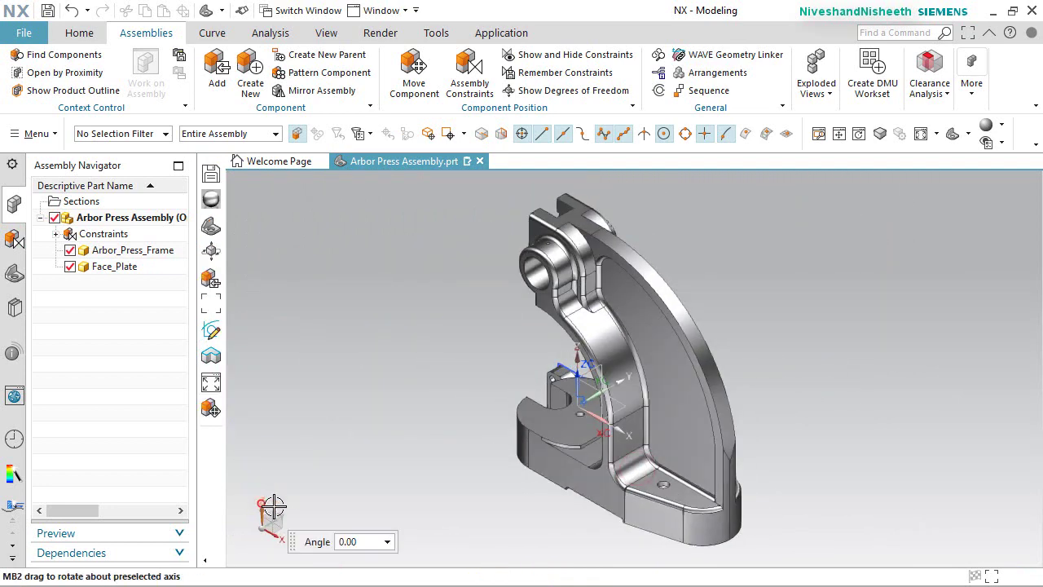
left_click(273, 507)
type("90")
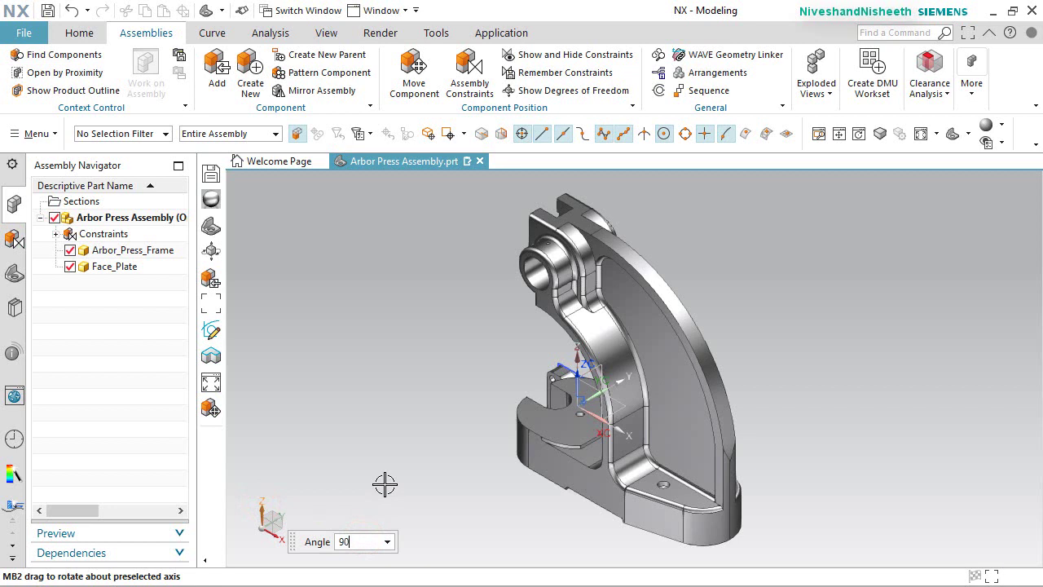
key("Return")
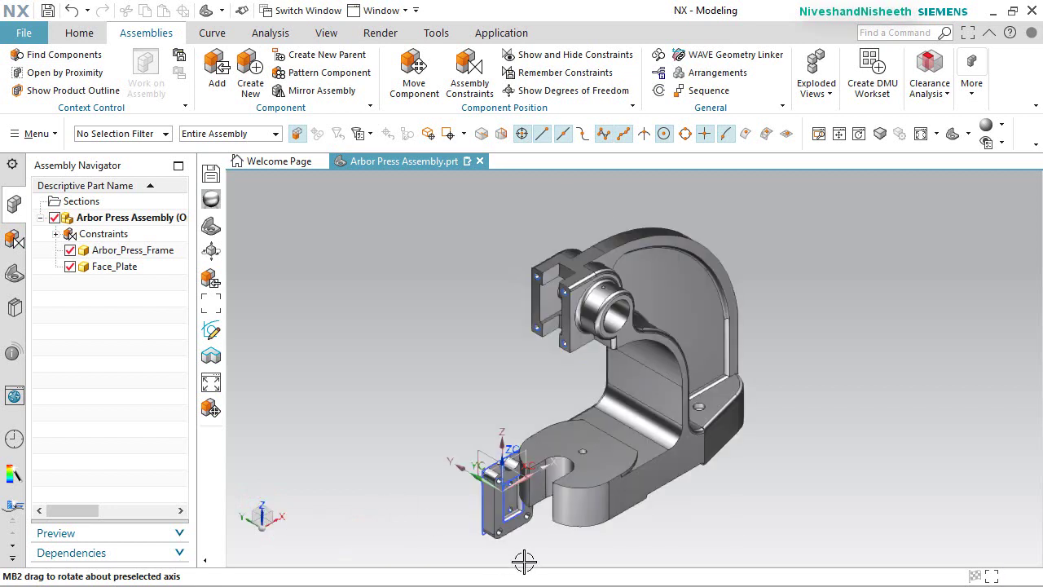
scroll(524, 553, "up", 1)
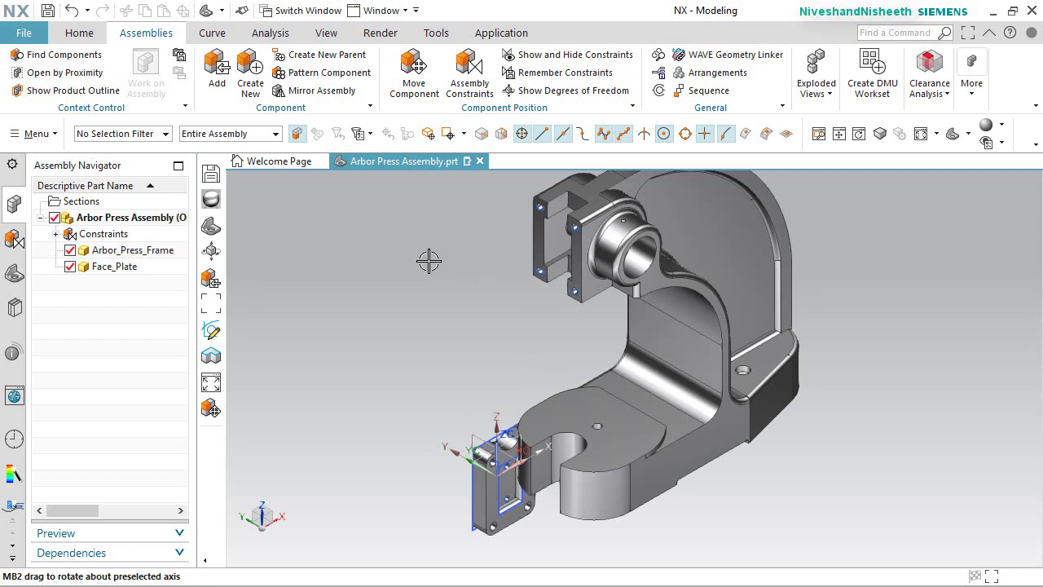
Hide all curves and sketches in the assembly.
left_click(326, 33)
left_click(221, 74)
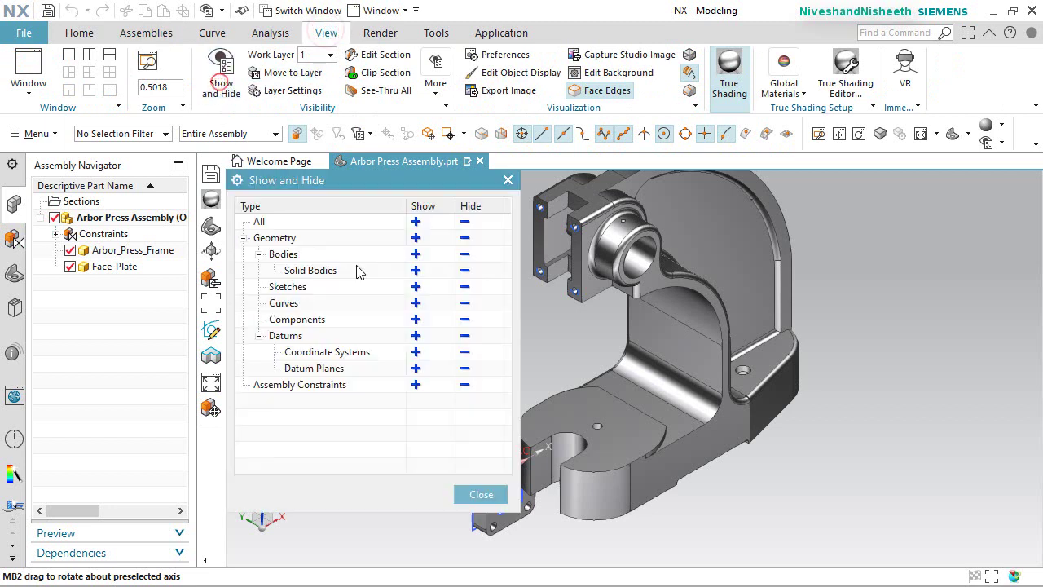
left_click(465, 303)
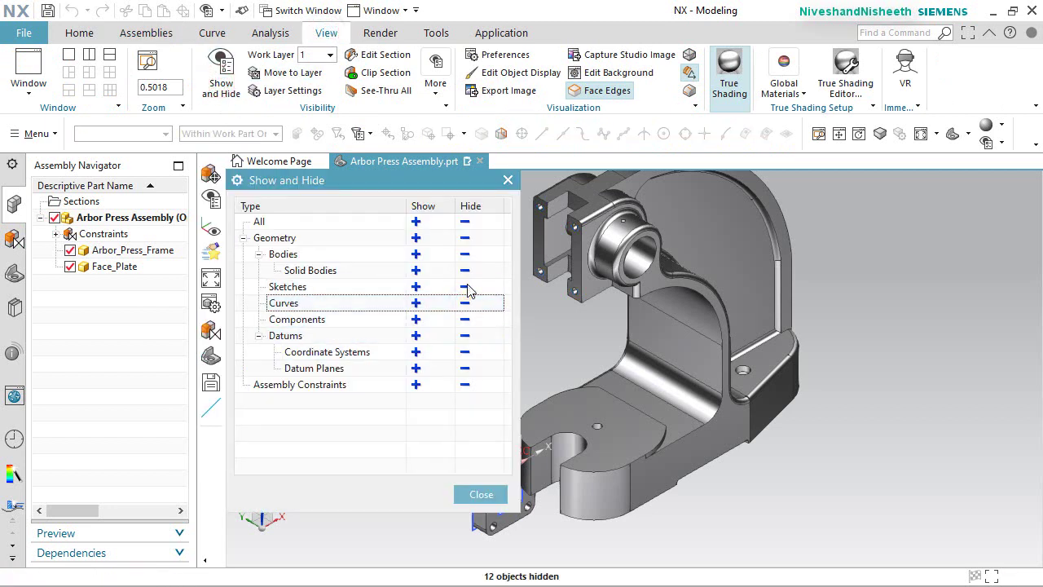
left_click(465, 287)
left_click(491, 500)
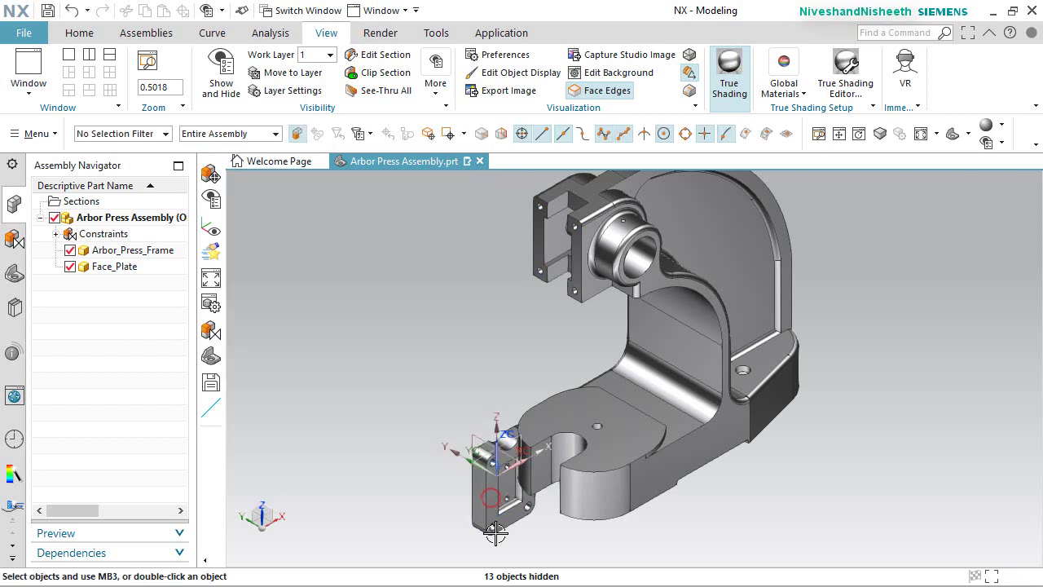
Rotate the face plate about a quarter turn around its ZC axis so its pocket side faces the frame.
scroll(515, 531, "up", 3)
scroll(516, 530, "up", 2)
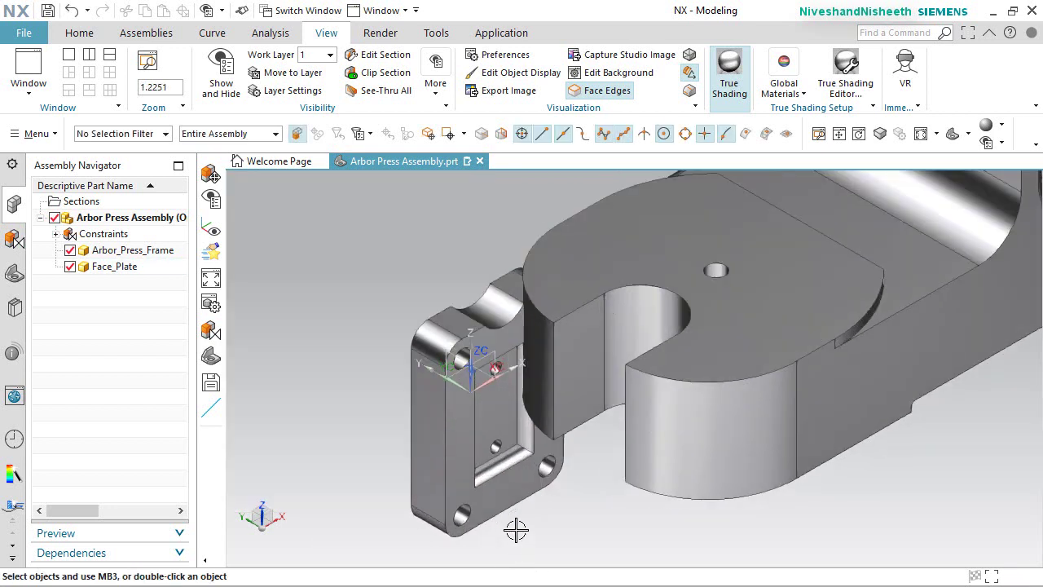
left_click(148, 32)
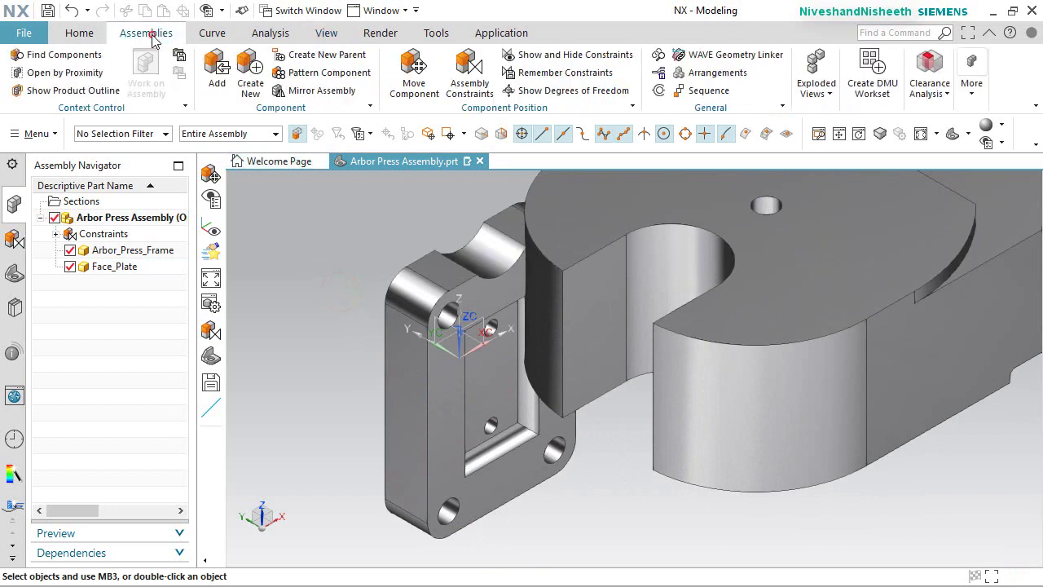
left_click(418, 88)
left_click(418, 88)
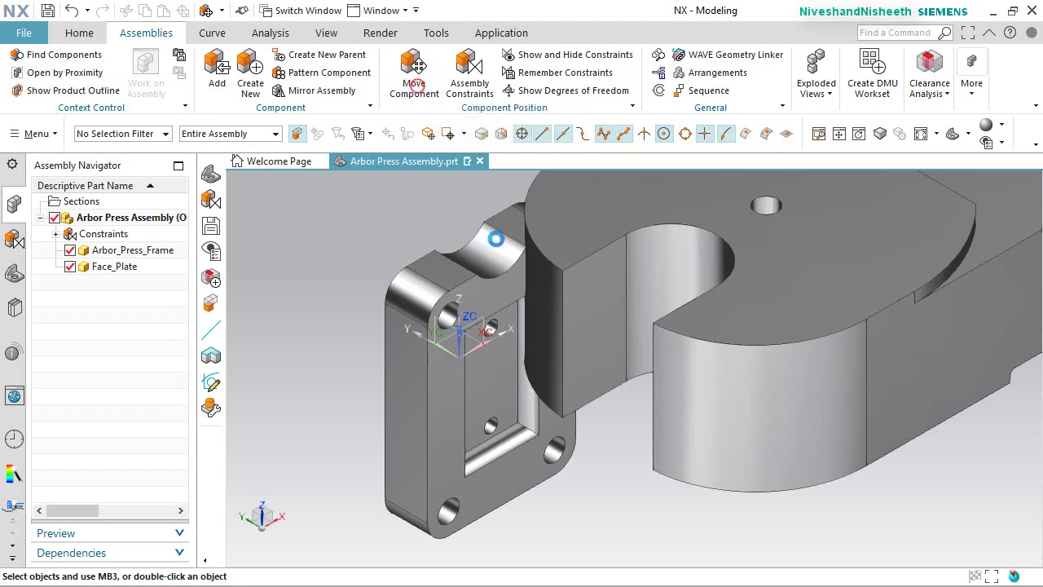
left_click(517, 402)
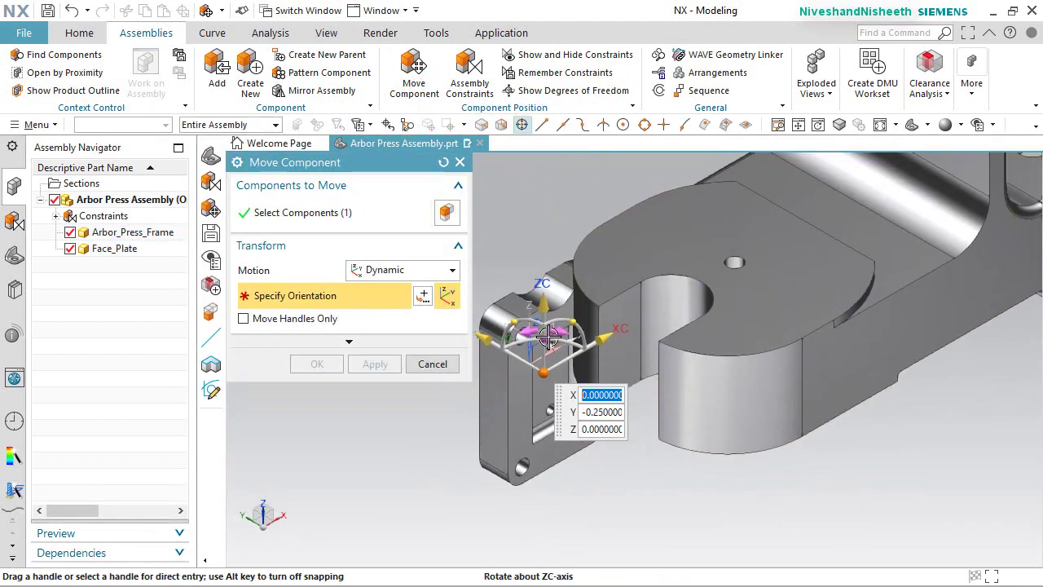
left_click_drag(551, 342, 530, 370)
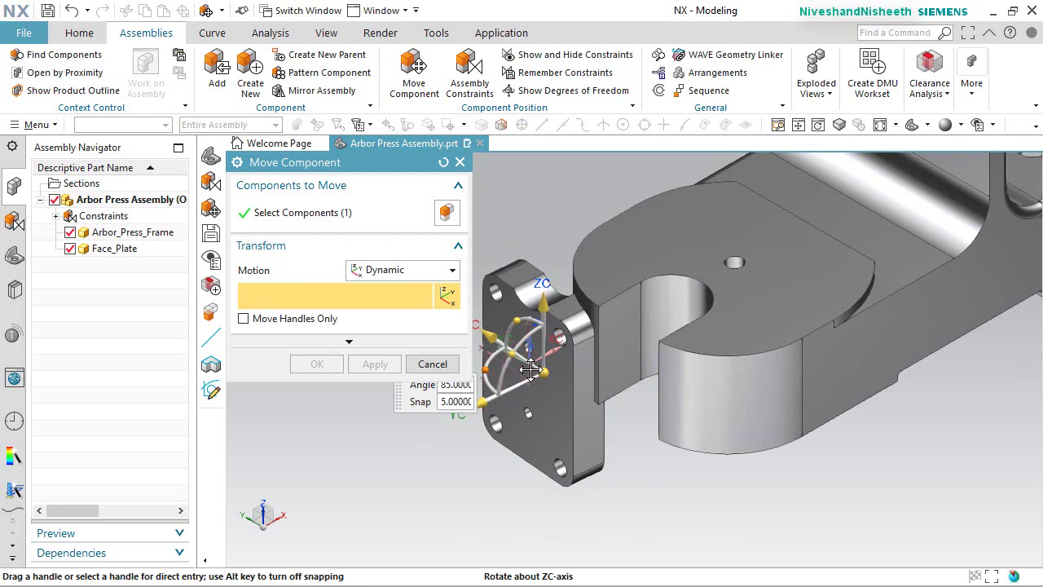
Raise the face plate along its ZC axis to about Z 6.9, in front of the frame's upper mounting faces.
scroll(562, 505, "up", 5)
middle_click_drag(554, 504, 551, 393)
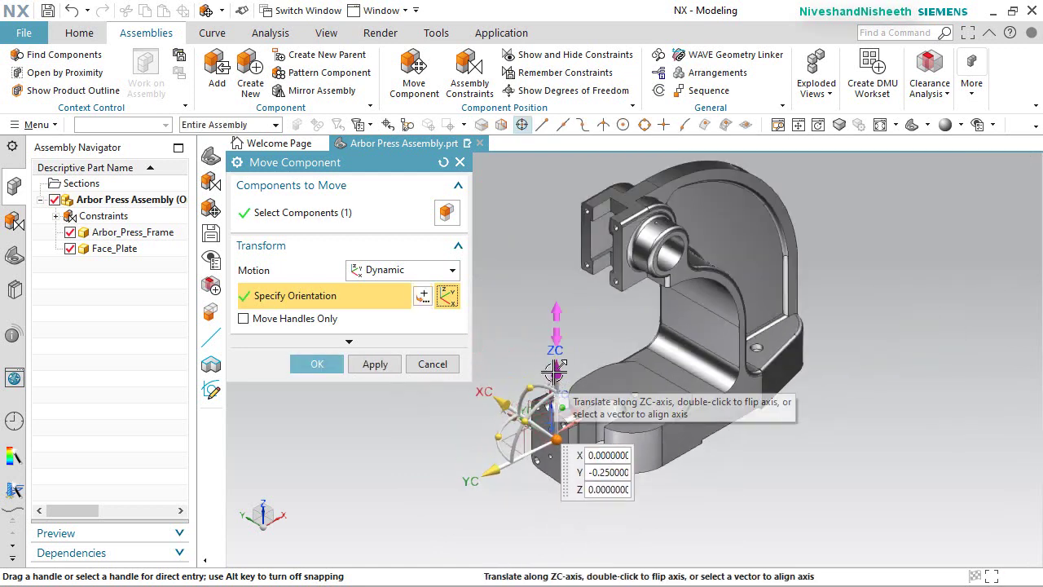
left_click_drag(557, 367, 558, 192)
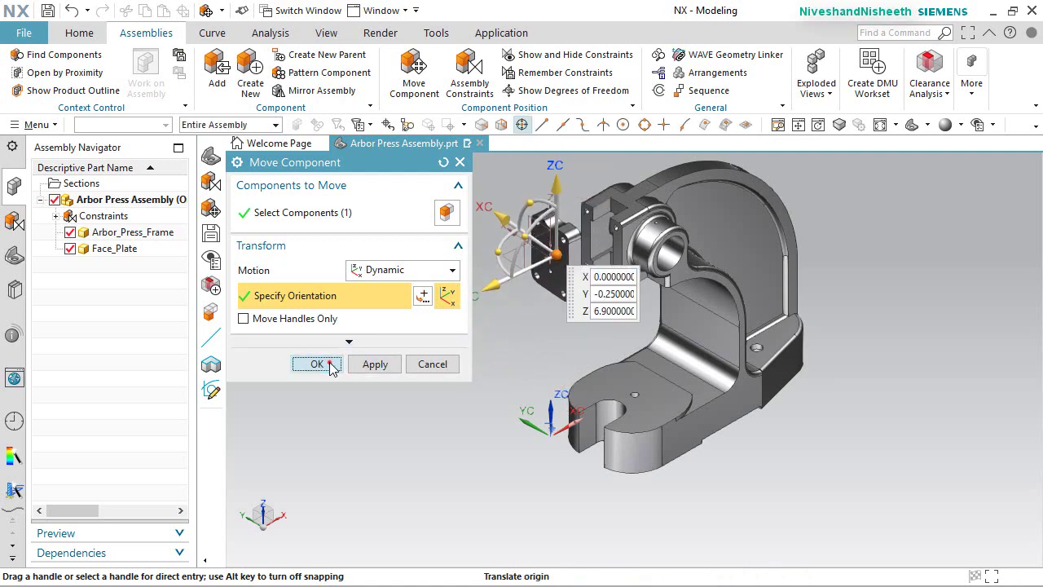
left_click(328, 363)
Align the face plate's upper outer corner hole with the matching frame hole using a Touch Align constraint set to Infer Center/Axis.
scroll(623, 177, "up", 5)
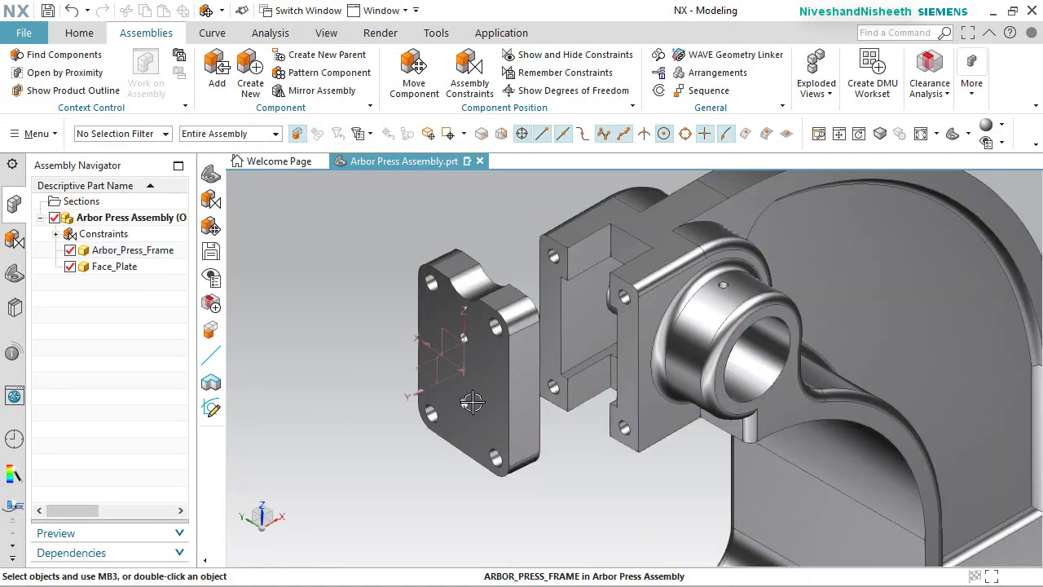
left_click(348, 290)
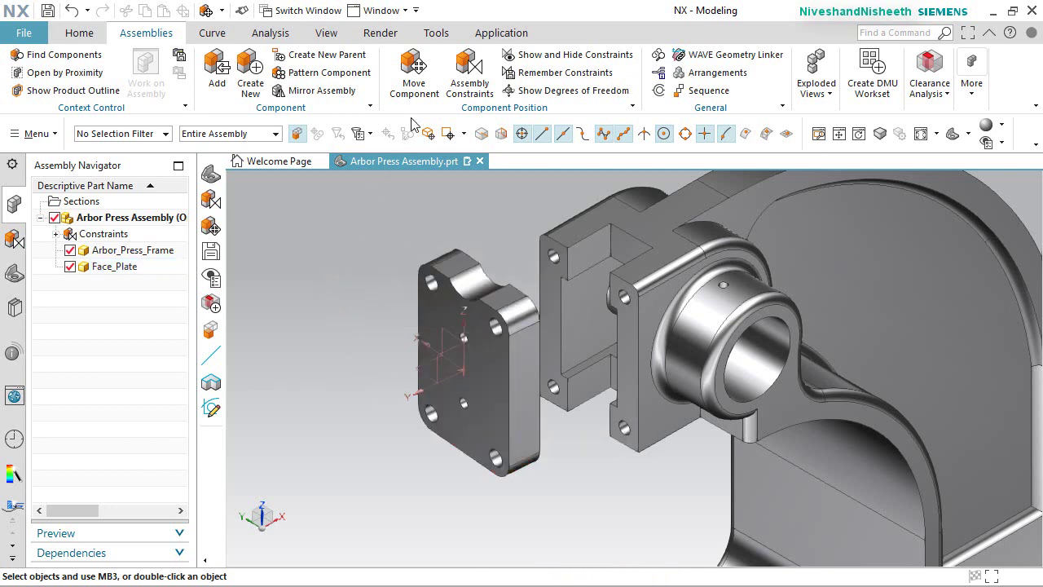
left_click(468, 72)
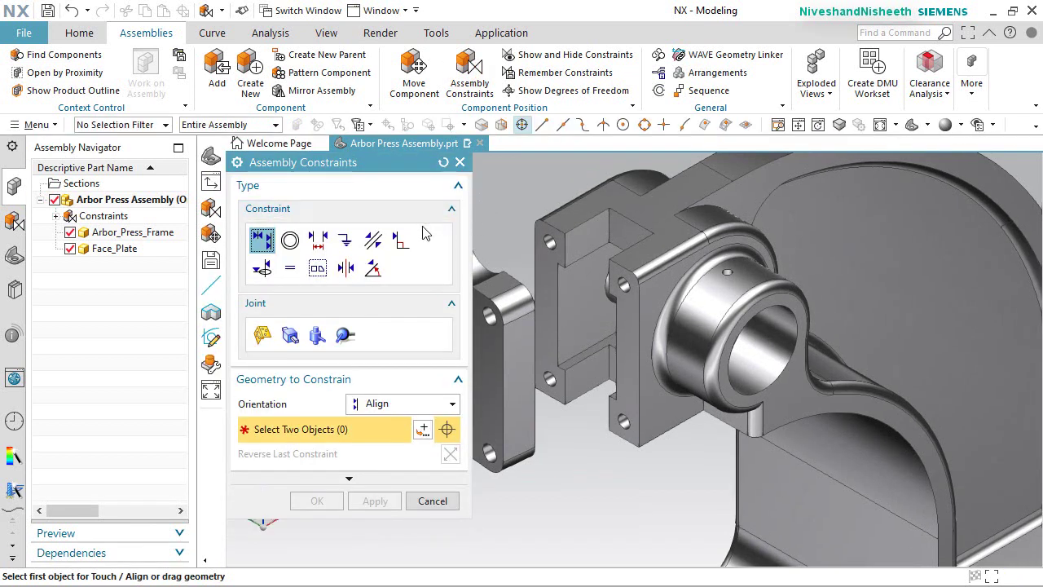
left_click(380, 403)
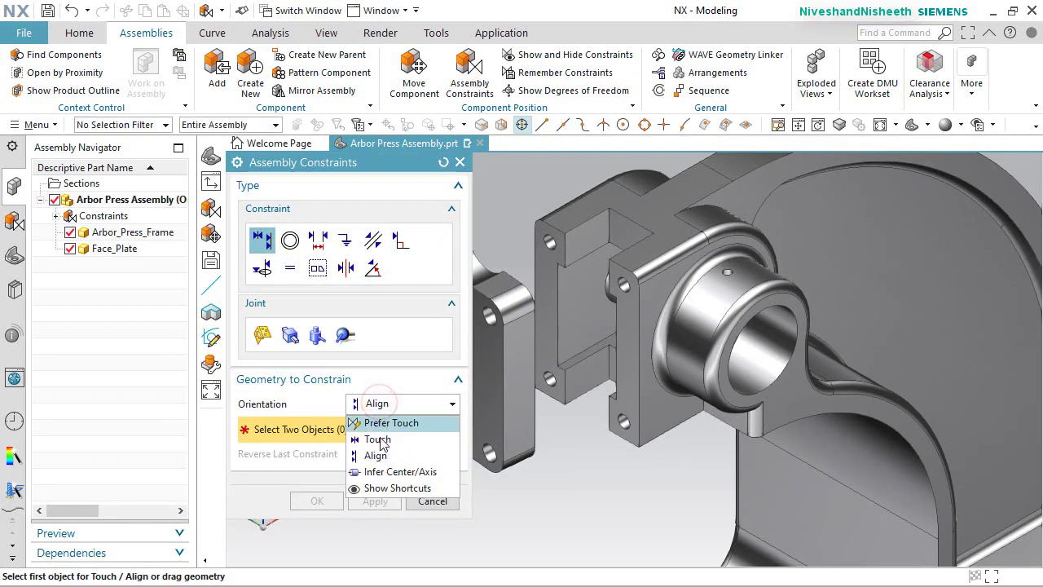
left_click(380, 472)
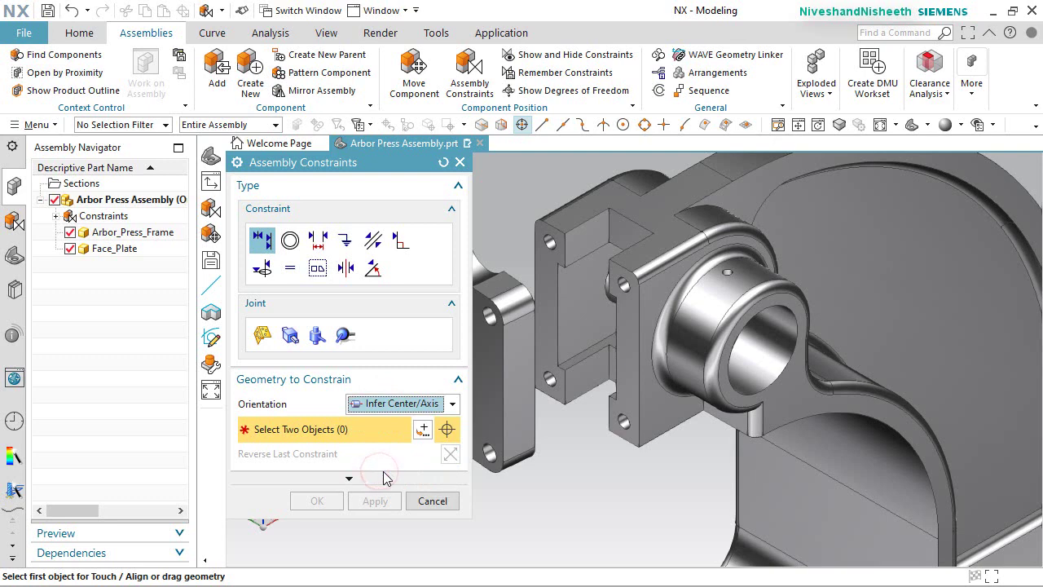
scroll(566, 497, "down", 3)
scroll(502, 384, "up", 5)
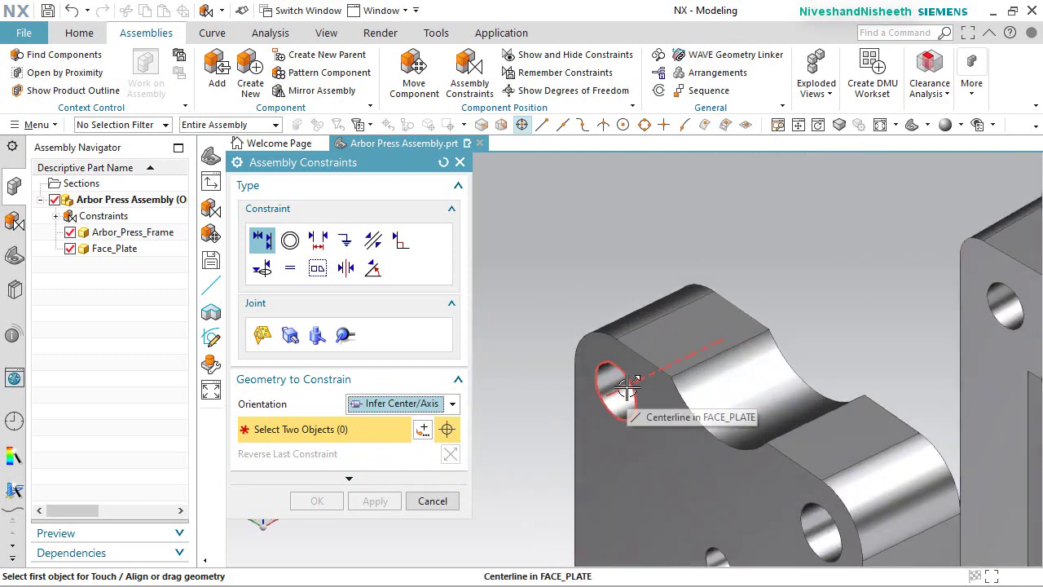
left_click(626, 388)
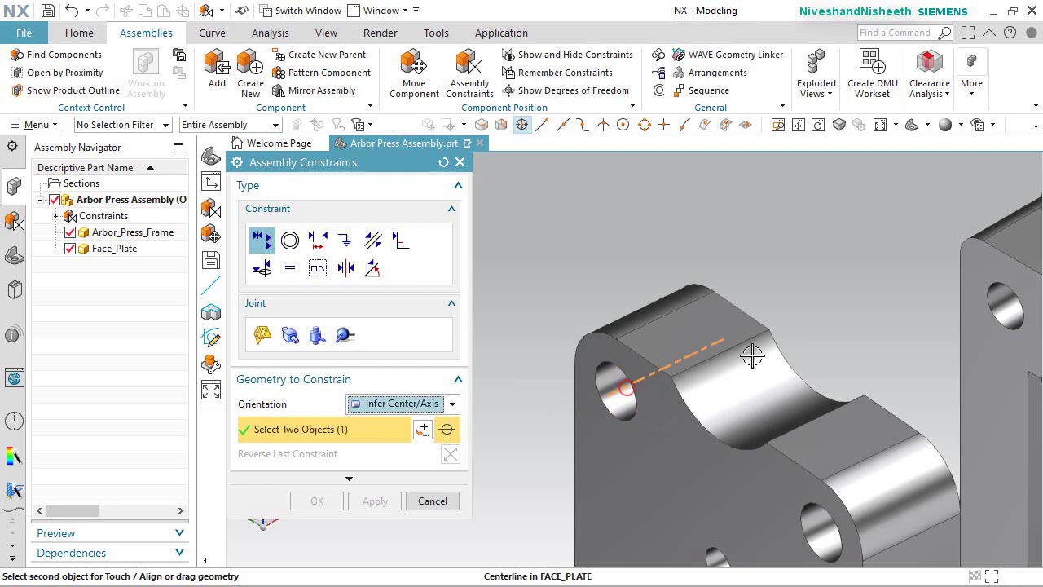
left_click(1005, 305)
key("Home")
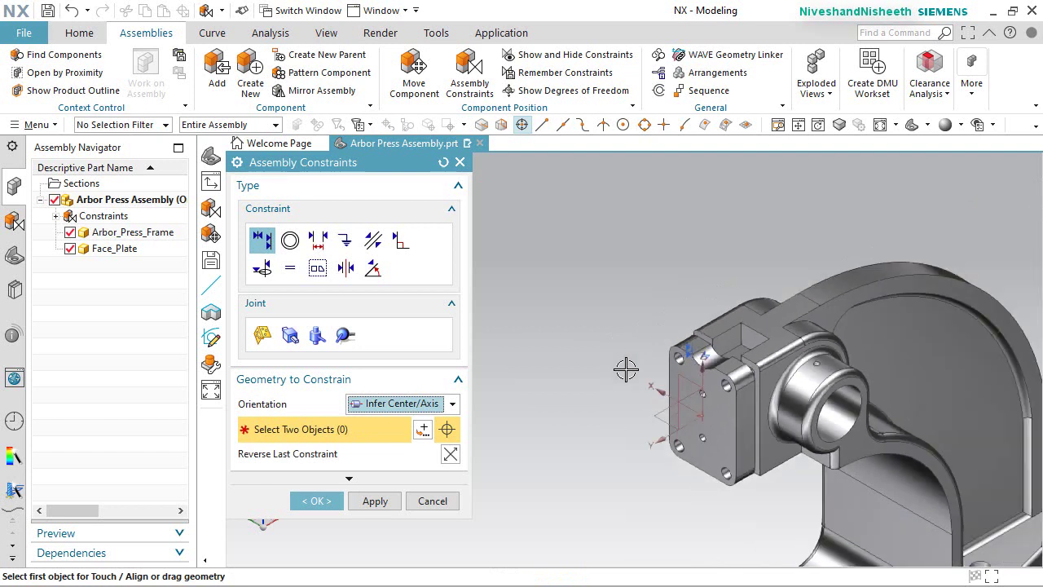
scroll(626, 370, "up", 2)
left_click(303, 502)
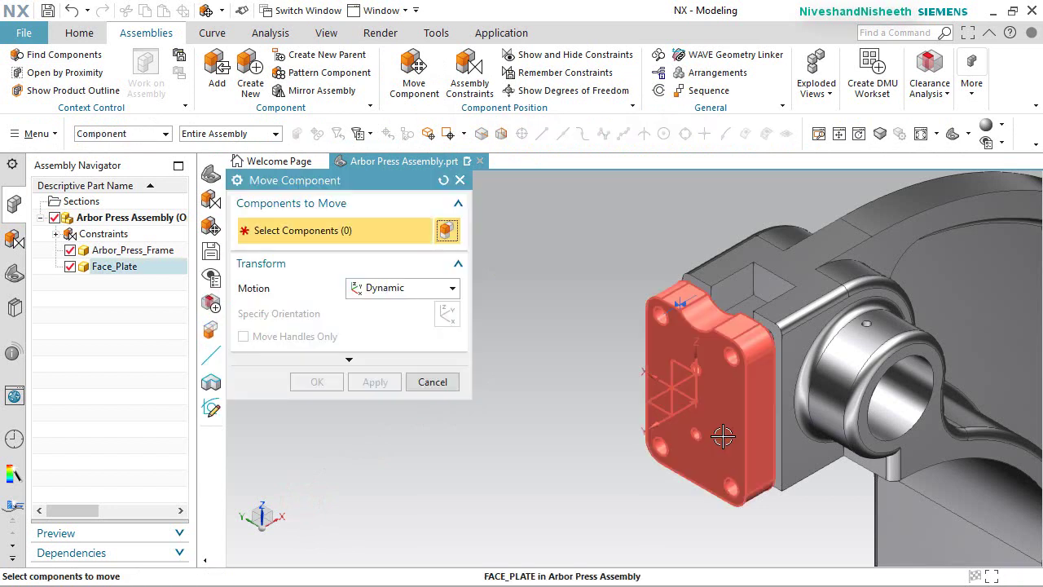
Swing the face plate around its YC axis, tilting it slightly out of line with the frame's mounting holes.
left_click(716, 413)
middle_click(715, 413)
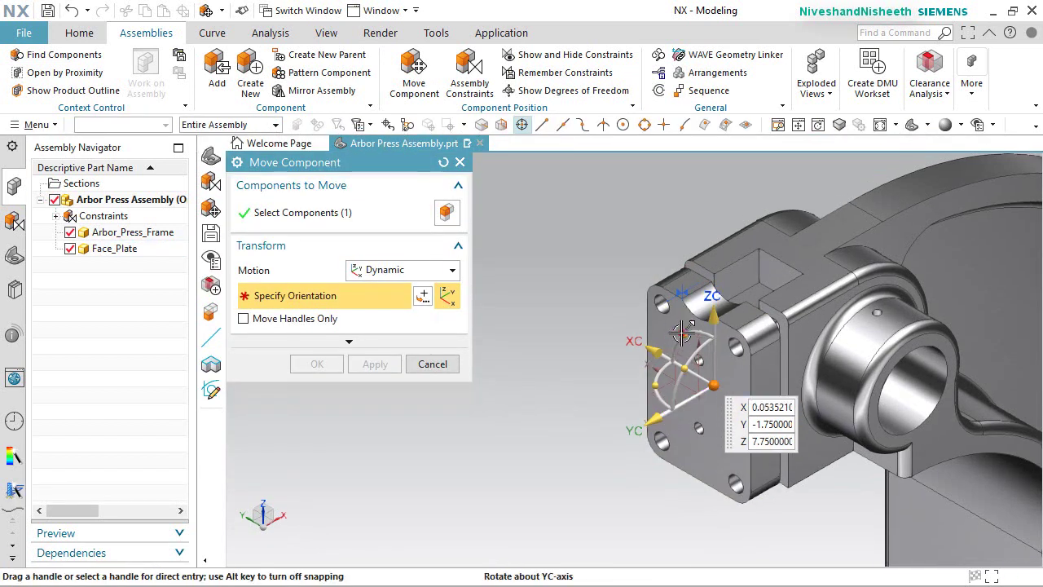
left_click_drag(683, 332, 649, 345)
left_click(297, 363)
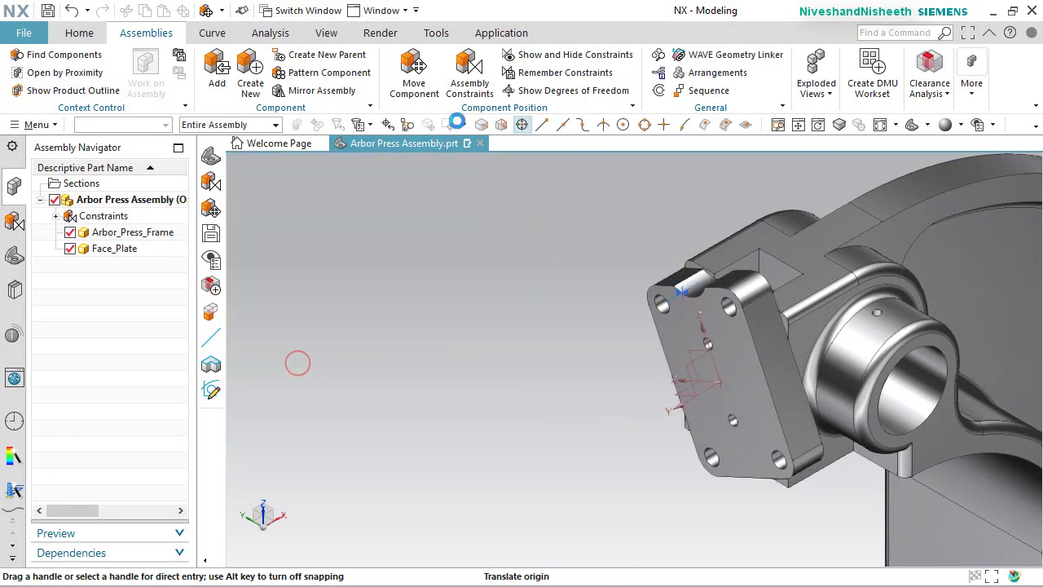
Align the face plate's lower corner hole, diagonally opposite the constrained one, with the matching frame hole using Touch Align set to Infer Center/Axis.
left_click(470, 73)
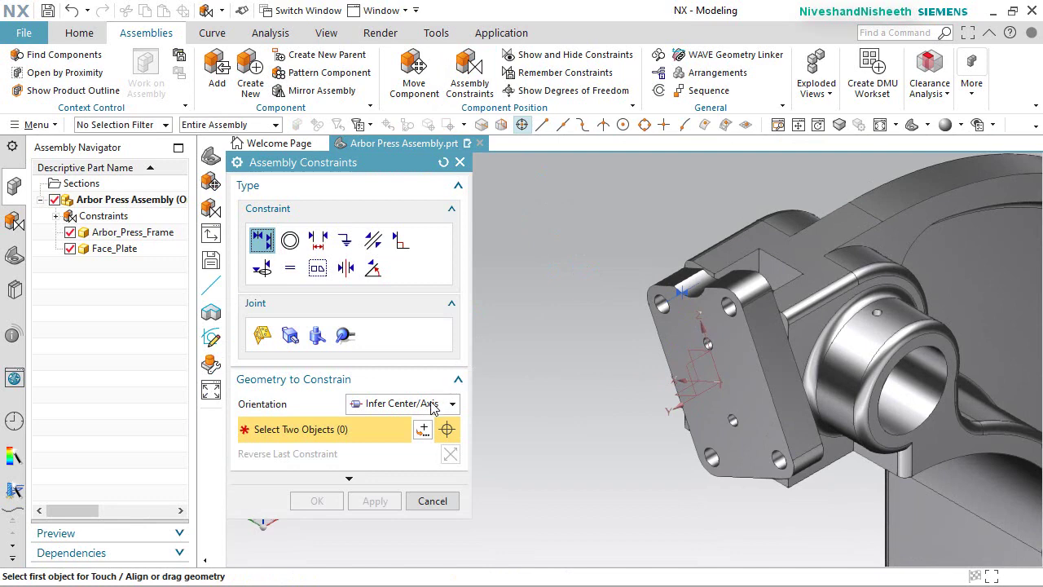
scroll(745, 467, "up", 5)
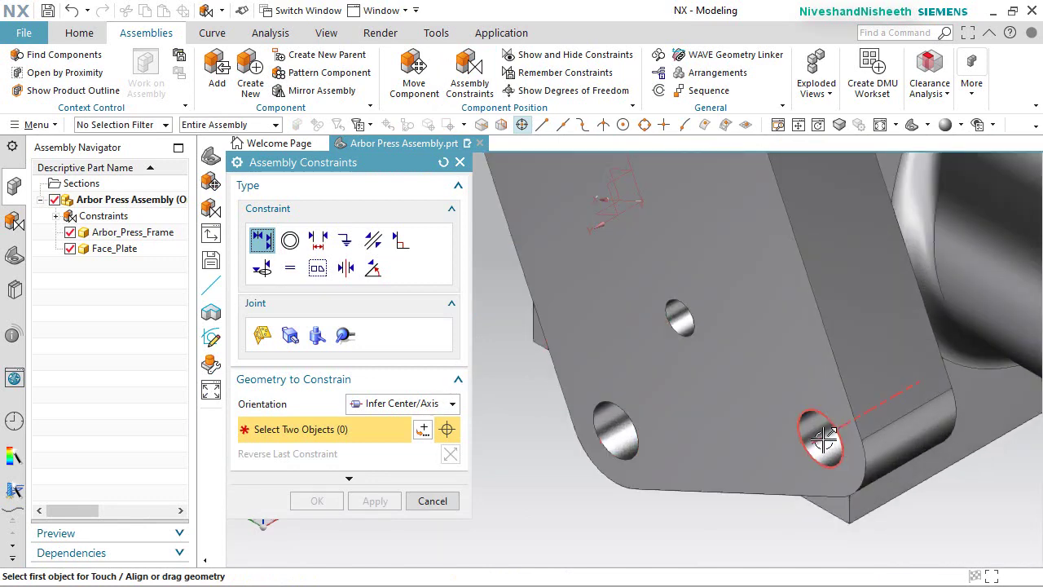
left_click(823, 437)
middle_click_drag(820, 431, 781, 377)
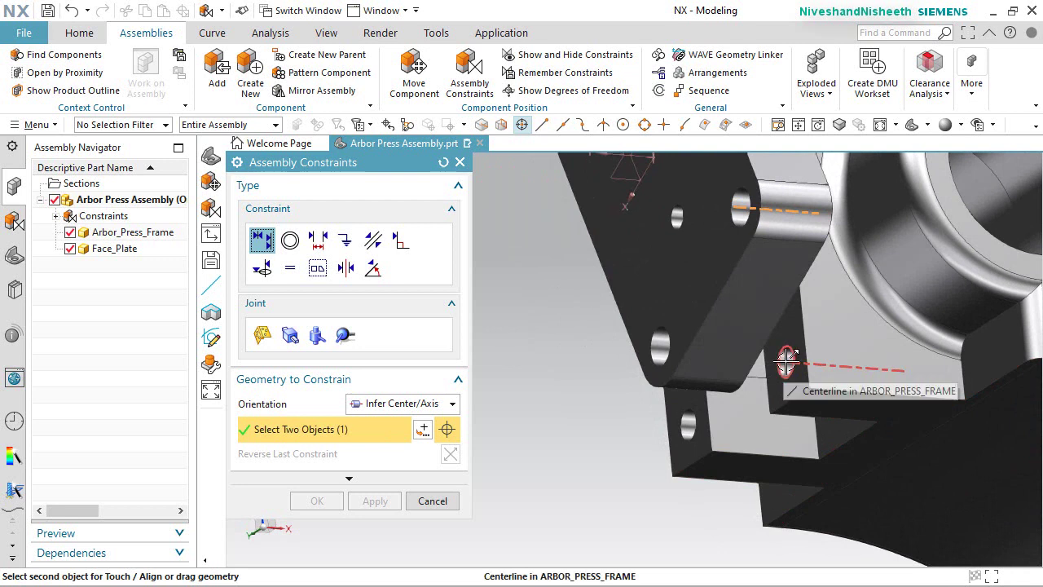
left_click(786, 361)
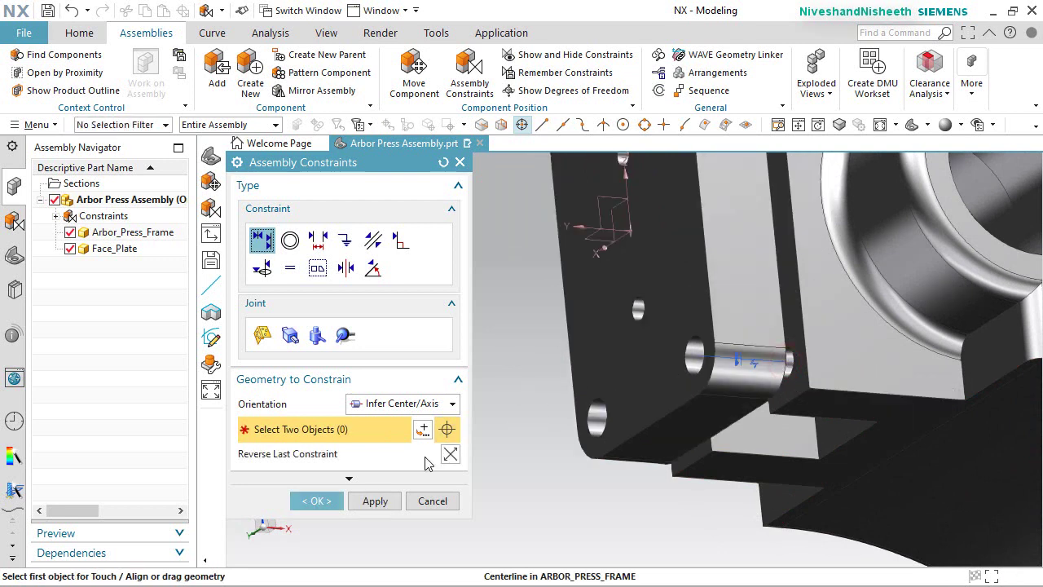
left_click(375, 502)
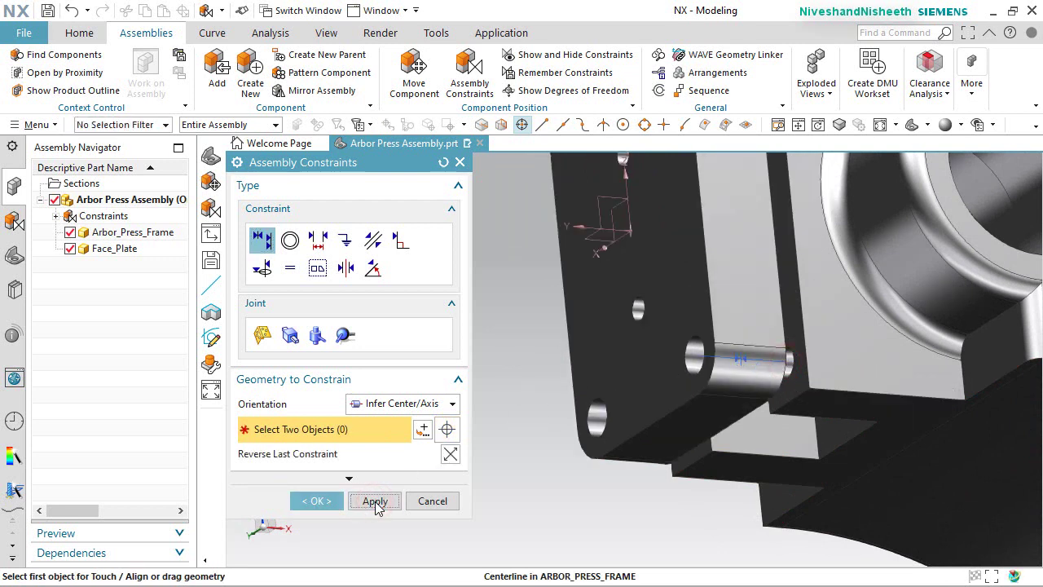
Constrain the face plate's back face against the frame's front mounting face with a Touch constraint.
left_click(440, 406)
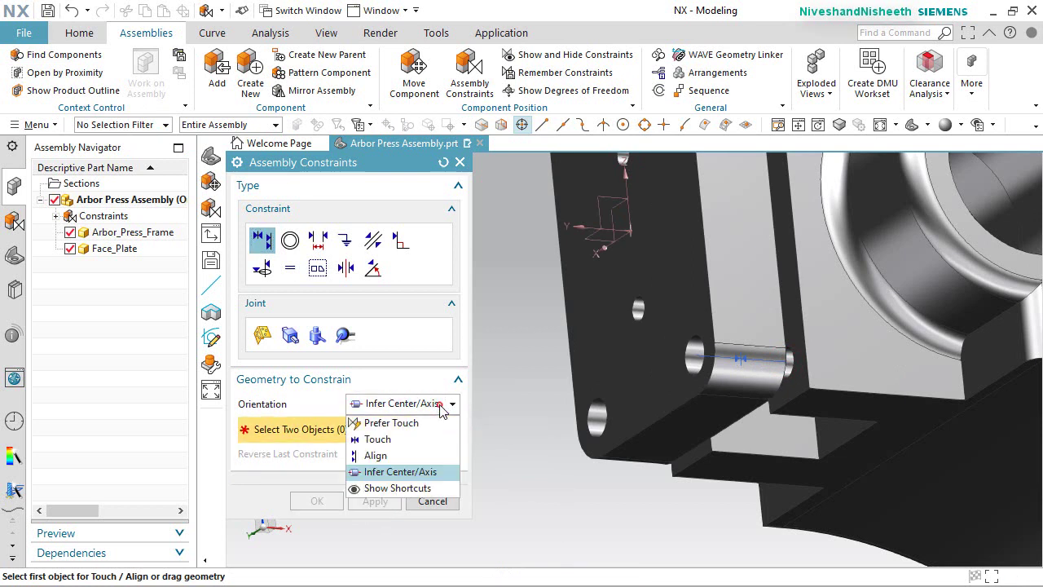
left_click(409, 440)
scroll(629, 495, "down", 2)
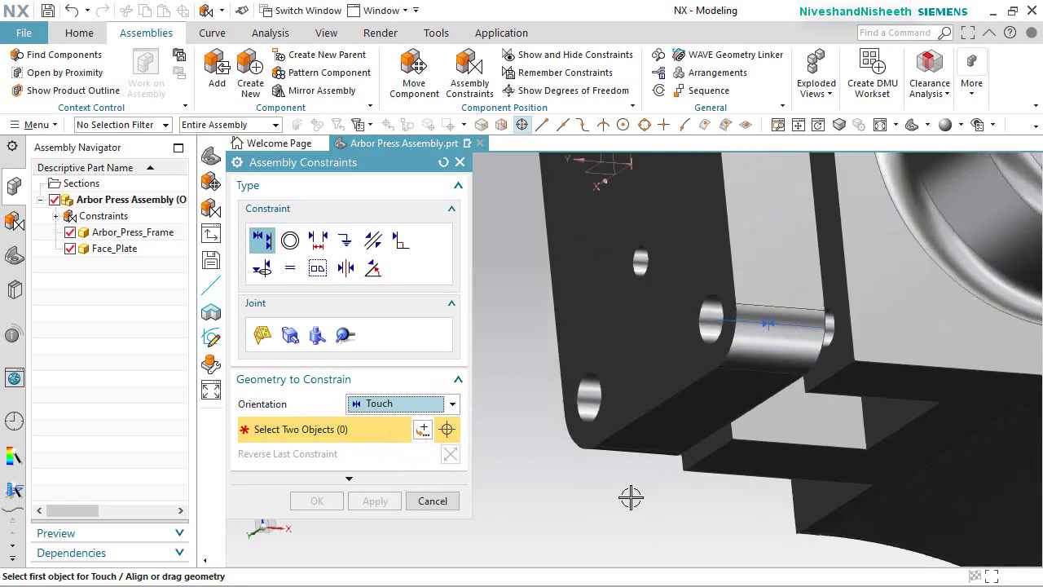
middle_click_drag(628, 494, 680, 362)
scroll(682, 361, "up", 4)
scroll(689, 334, "up", 1)
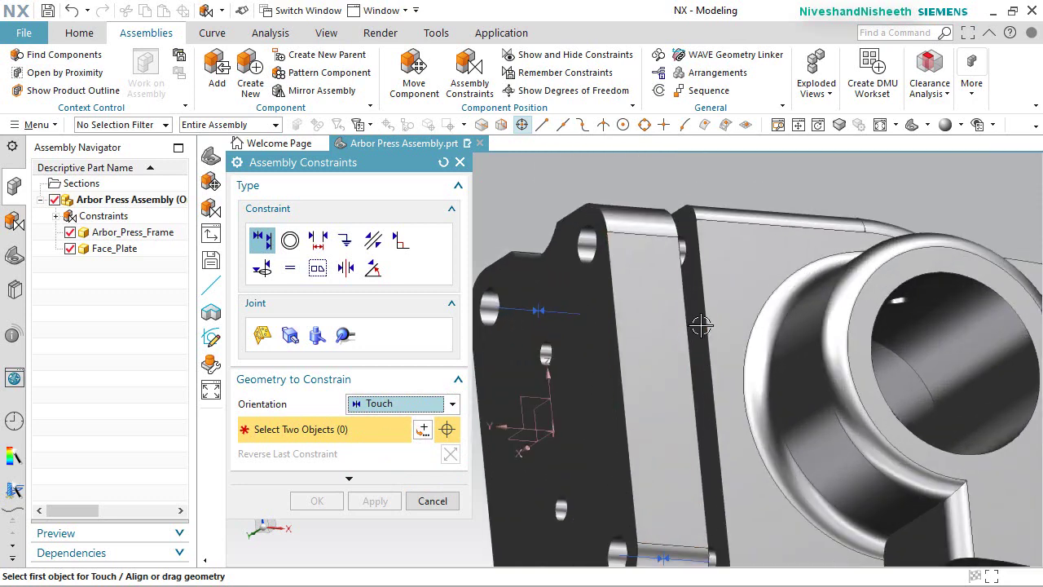
left_click(702, 326)
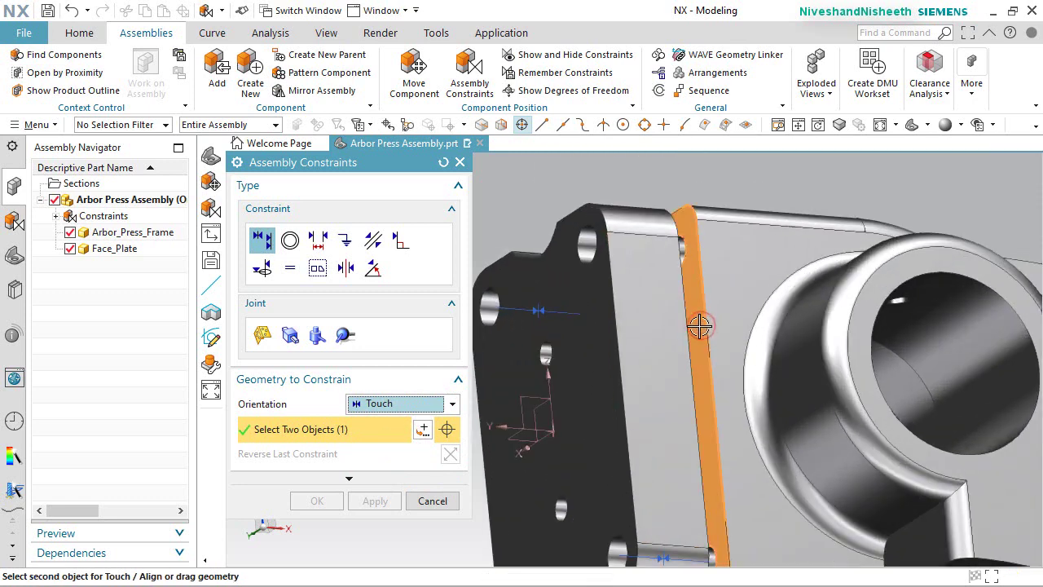
middle_click_drag(700, 326, 644, 352)
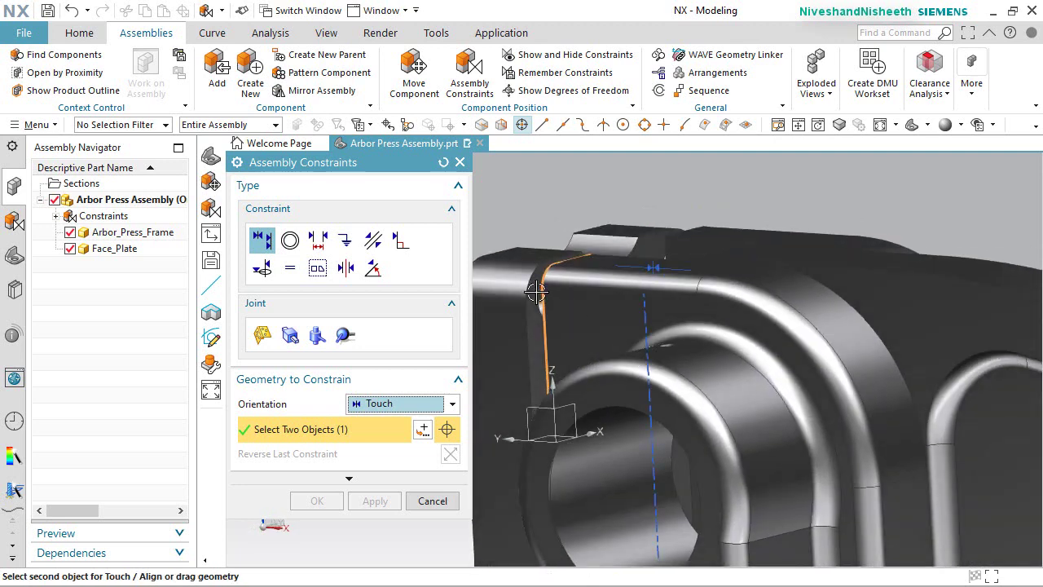
scroll(535, 302, "up", 2)
left_click(535, 340)
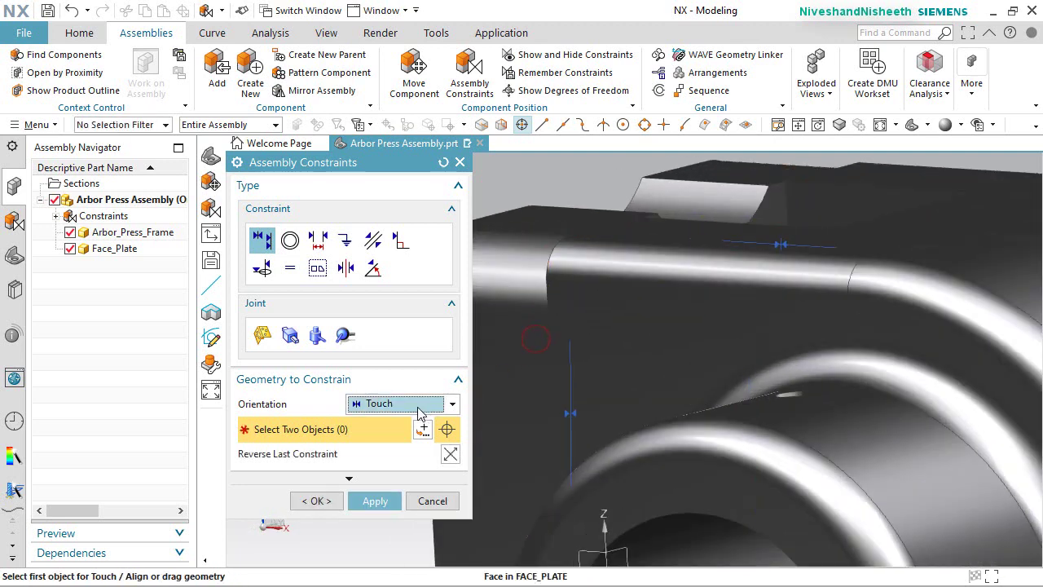
left_click(316, 501)
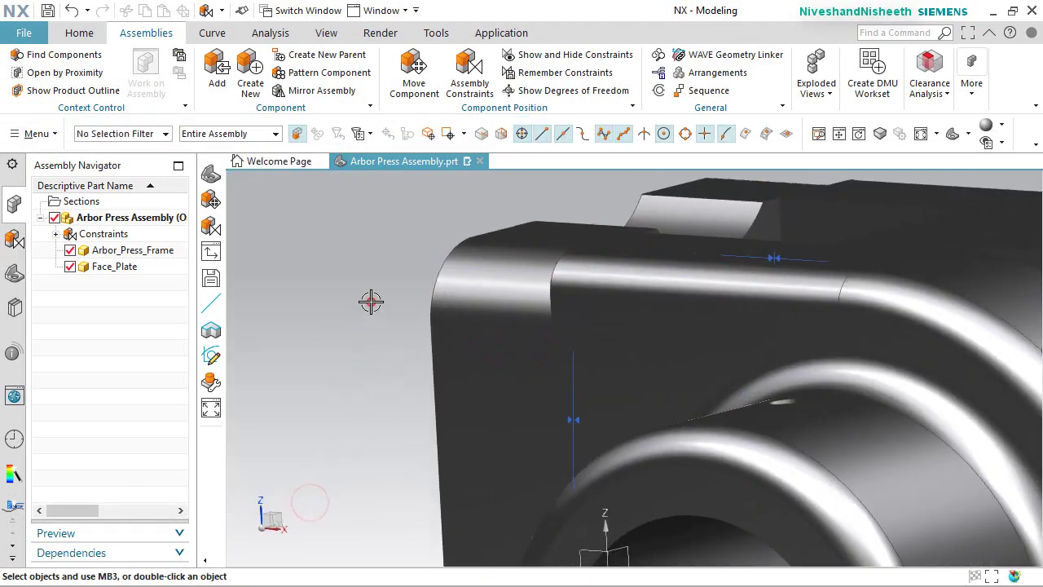
Rotate the view 90° about the Z axis and examine how the face plate sits against the frame.
key("ctrl+f")
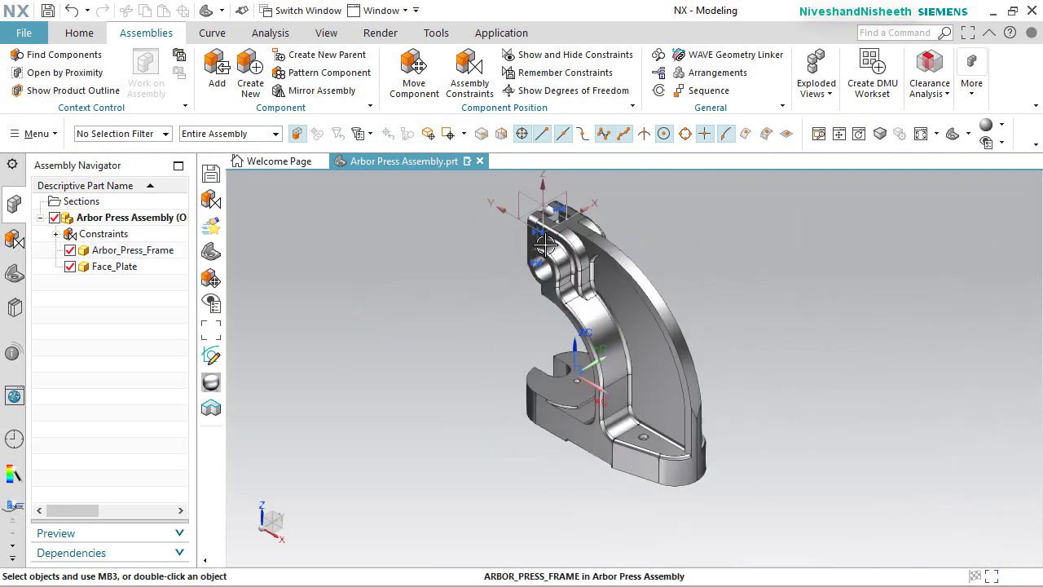
scroll(543, 243, "up", 4)
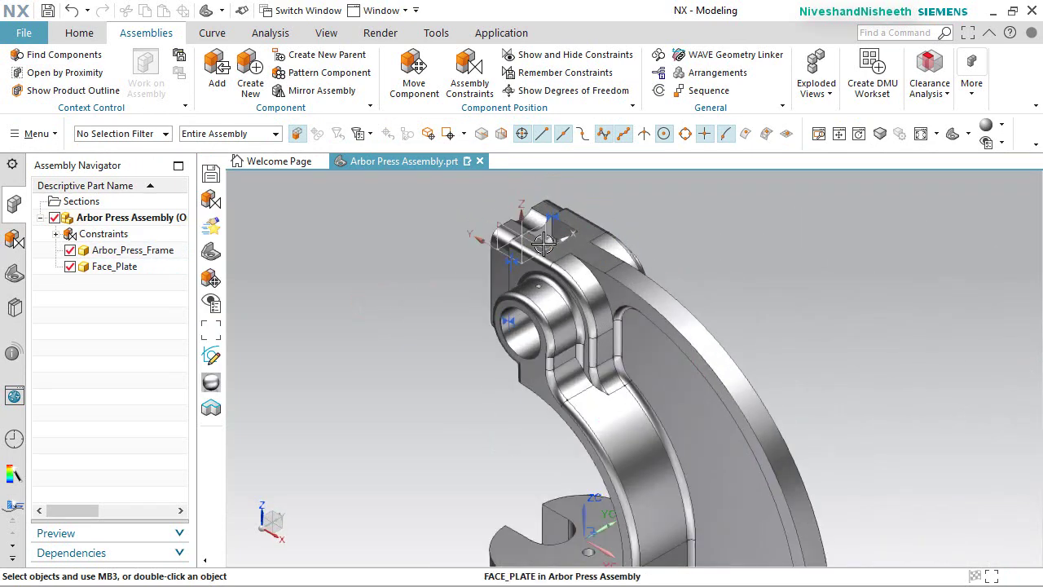
left_click(258, 509)
left_click(344, 548)
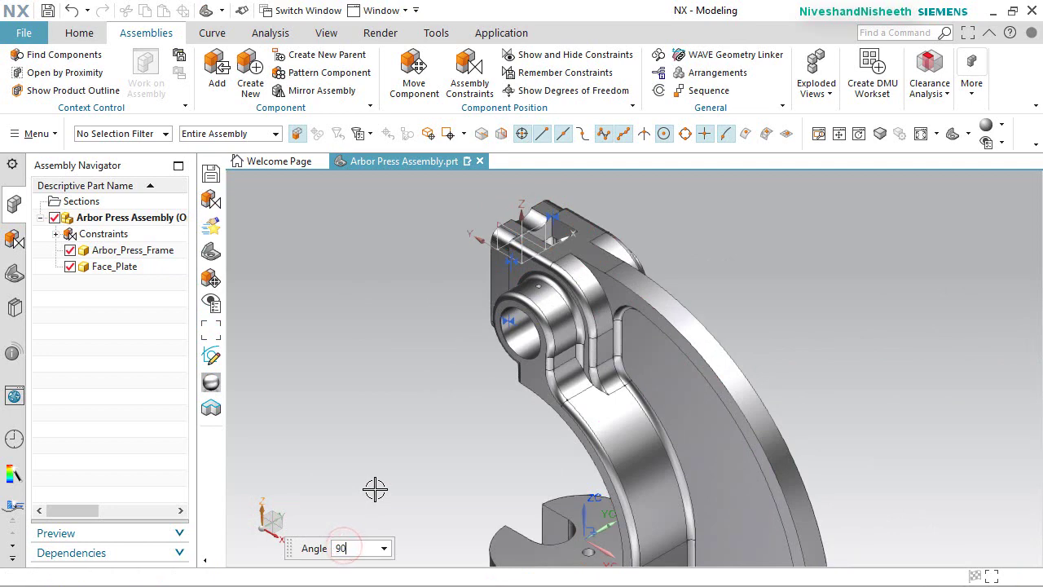
type("90")
key("Return")
scroll(556, 468, "up", 4)
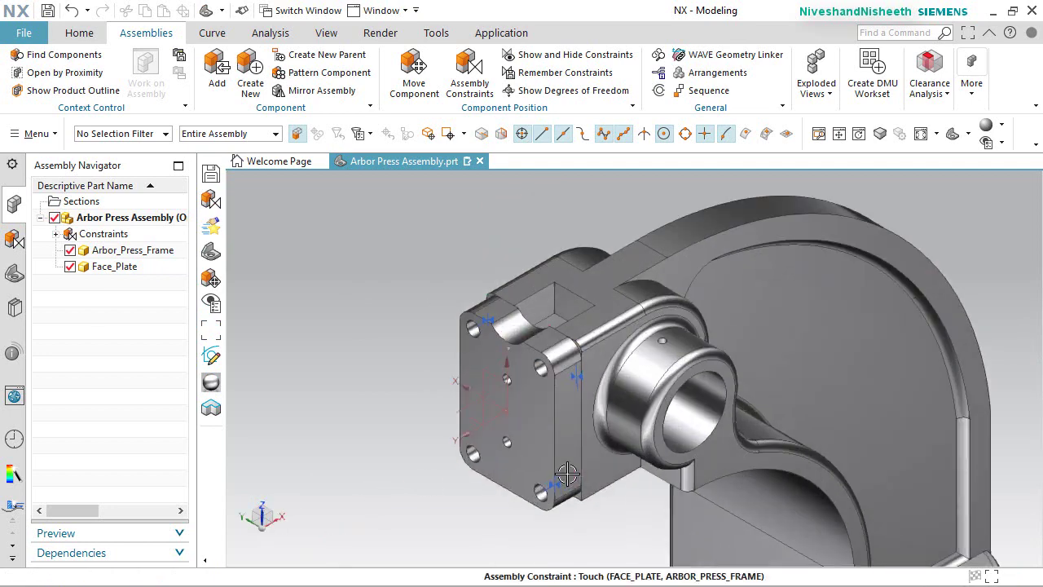
middle_click_drag(571, 453, 533, 477)
Restore the trimetric view of the whole assembly and save the file.
right_click(324, 320)
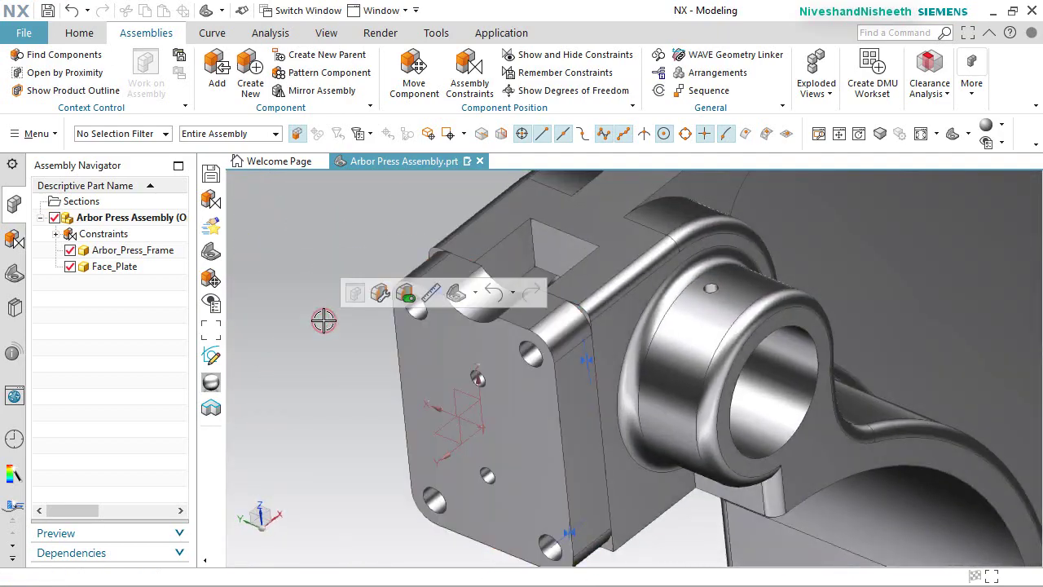
key("Home")
key("ctrl+s")
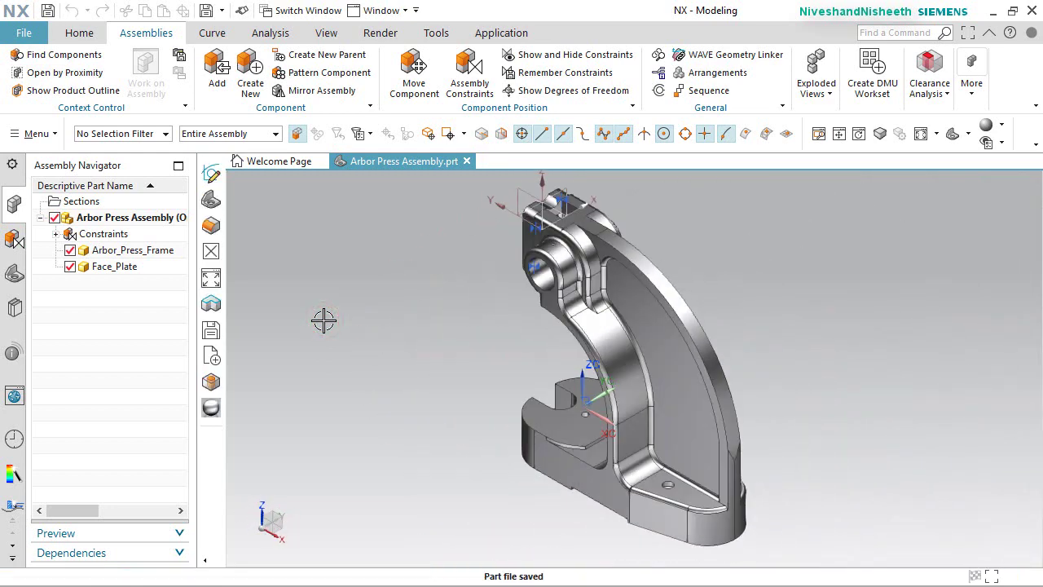
Check the remaining degrees of freedom of the face plate.
left_click(572, 91)
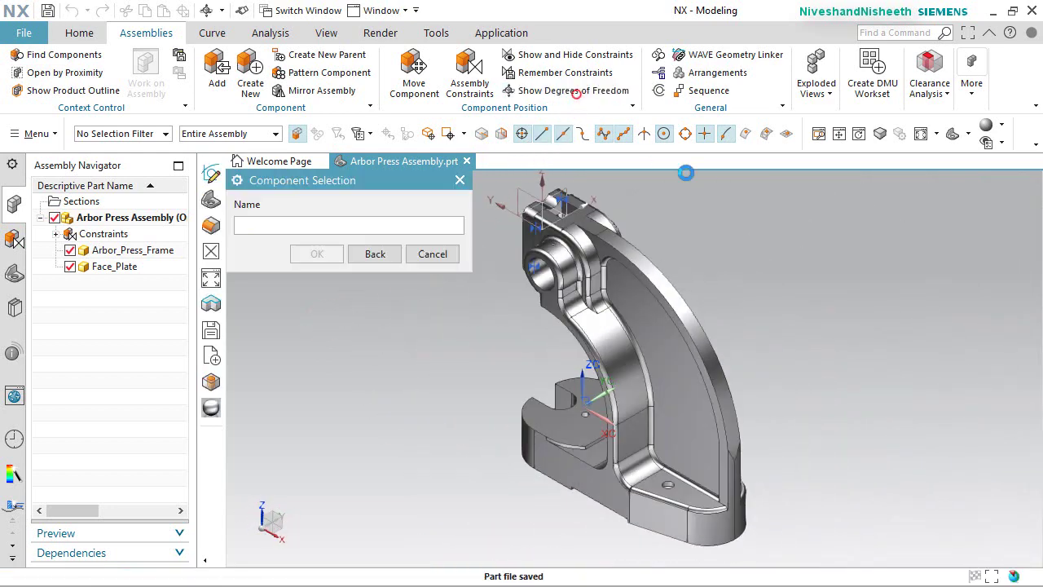
left_click(533, 202)
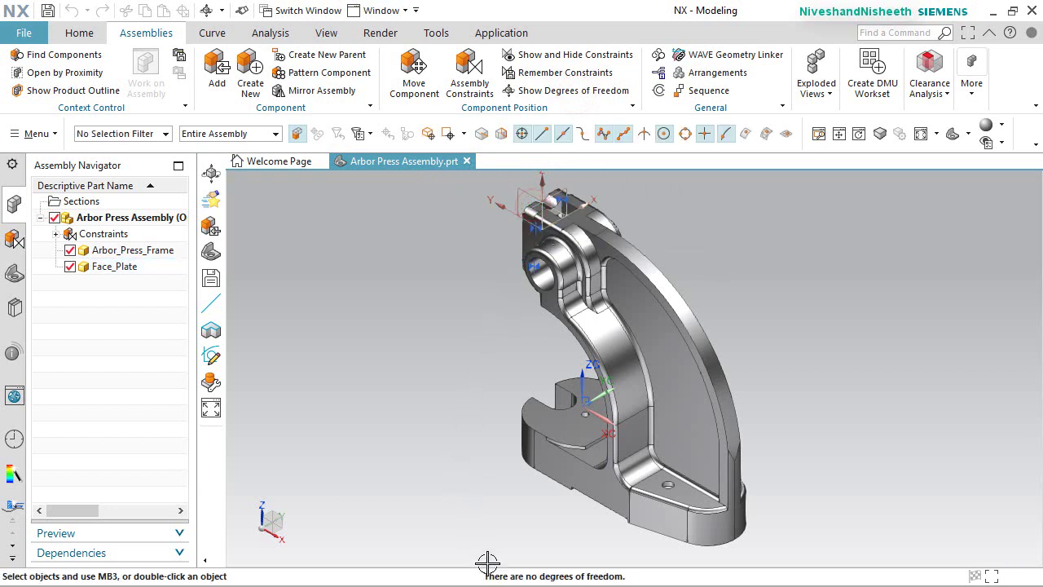
right_click(420, 312)
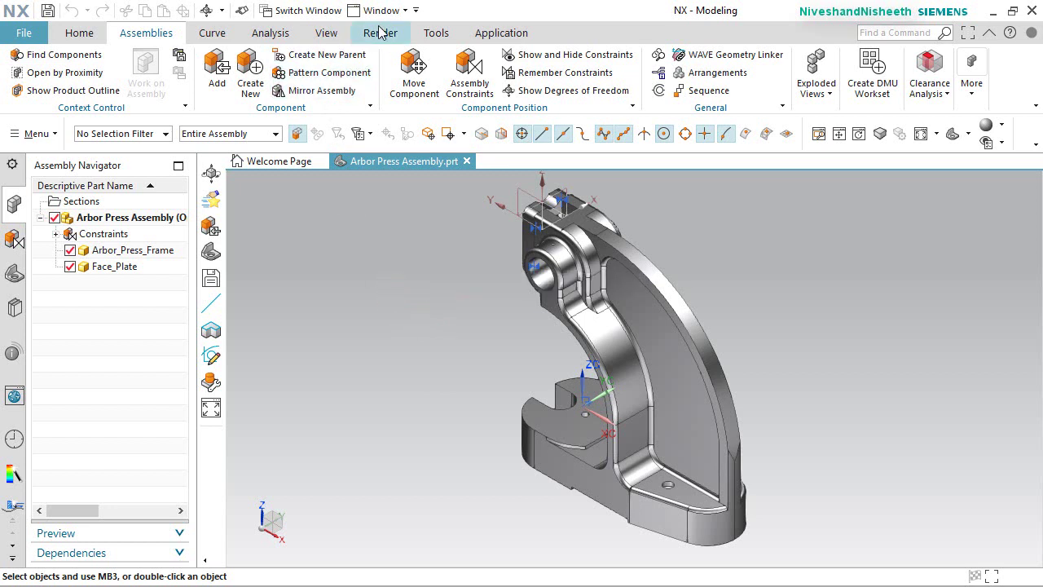
Hide all coordinate systems and assembly constraints in the model and save the assembly.
left_click(329, 32)
left_click(221, 78)
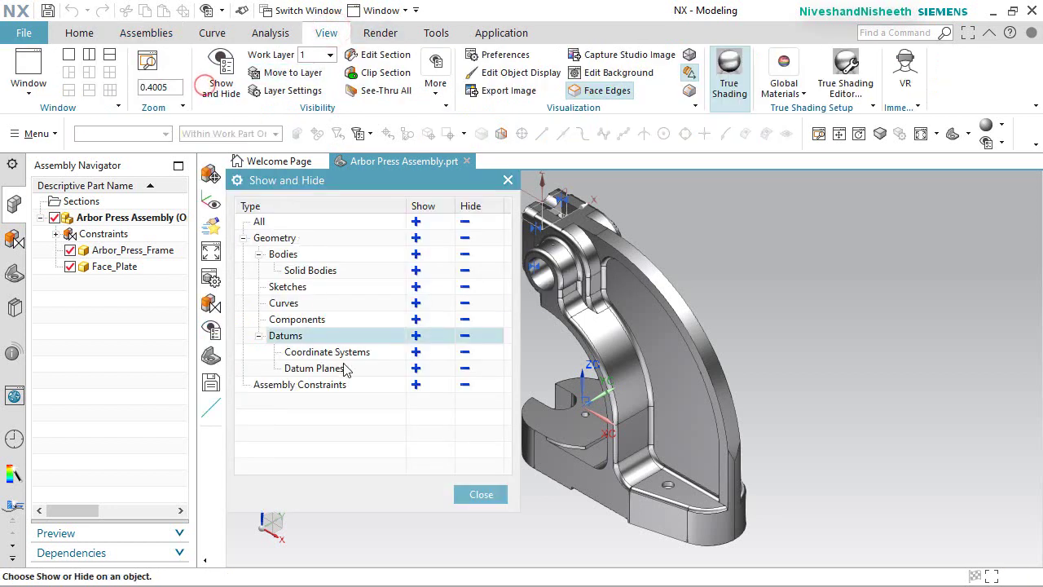
left_click(466, 355)
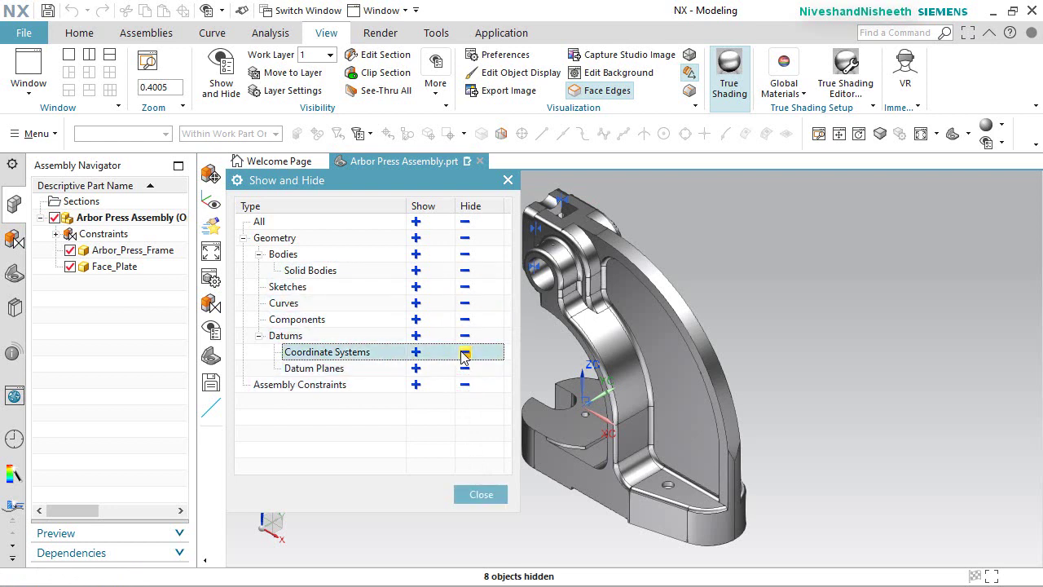
left_click(465, 385)
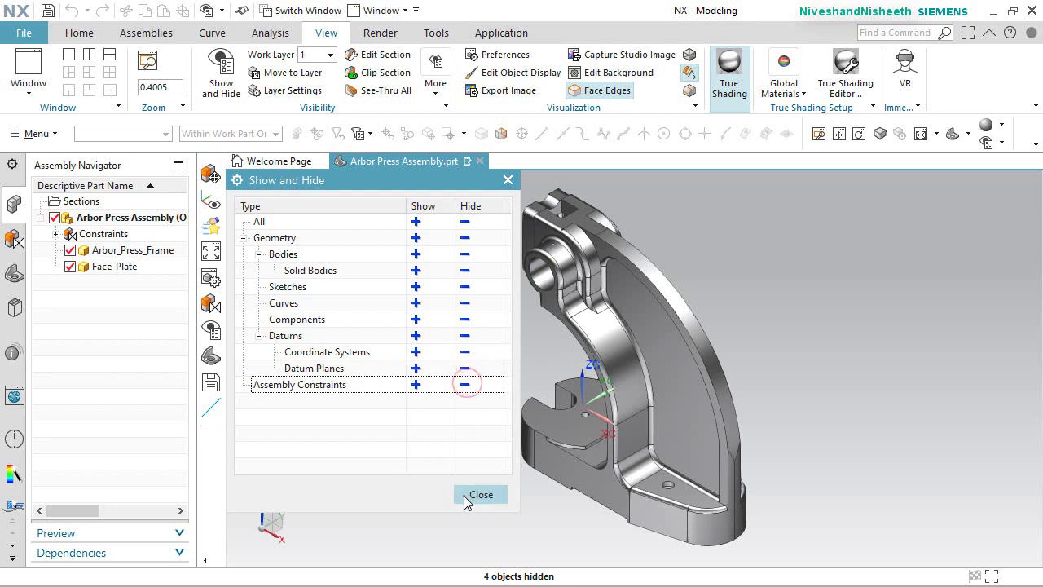
left_click(468, 496)
left_click(146, 32)
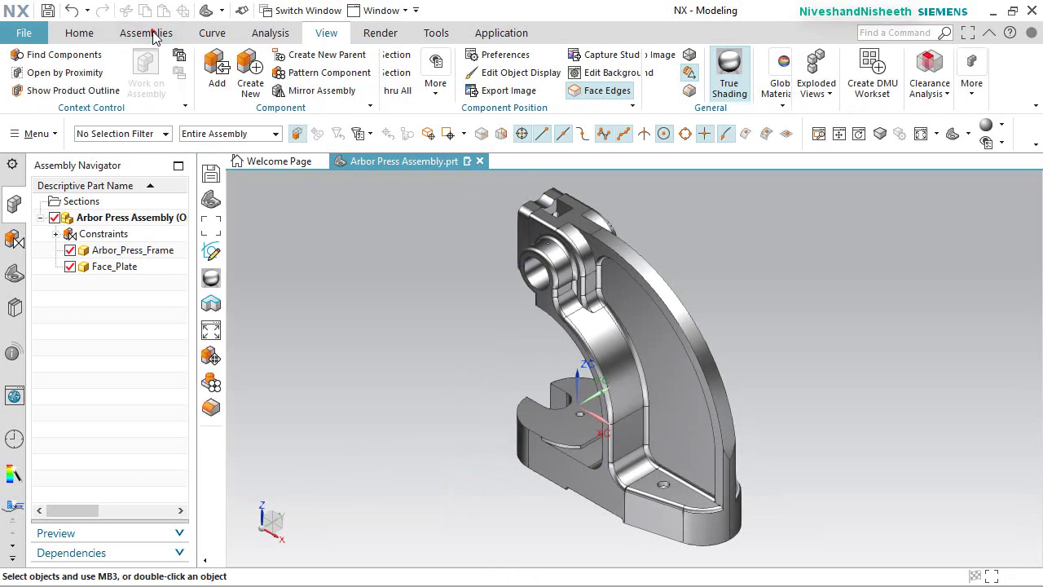
key("ctrl+s")
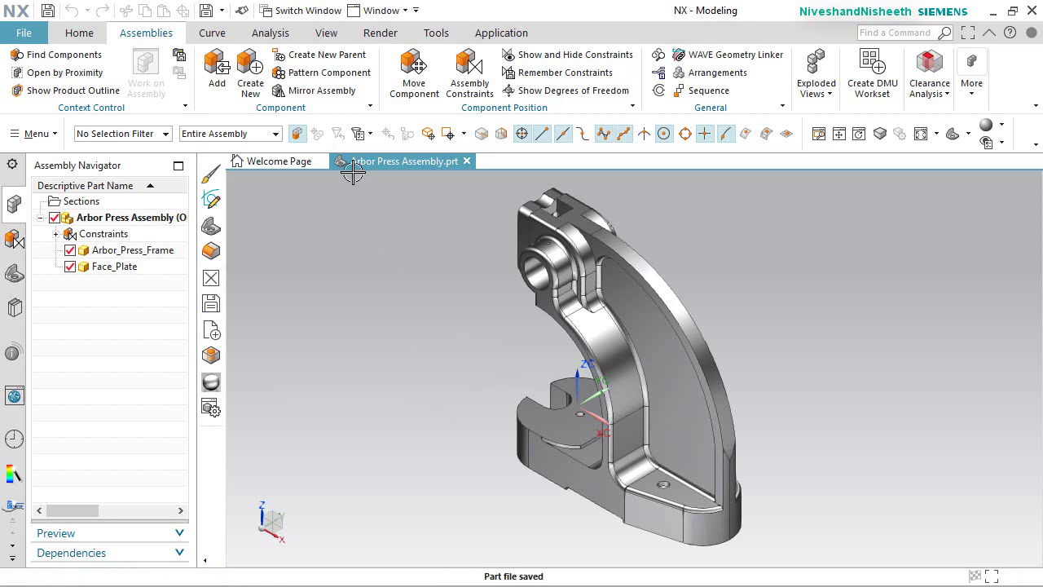
Add the Pinion_Shaft.prt component from the Arbor Press Assembly folder to the assembly.
left_click(217, 80)
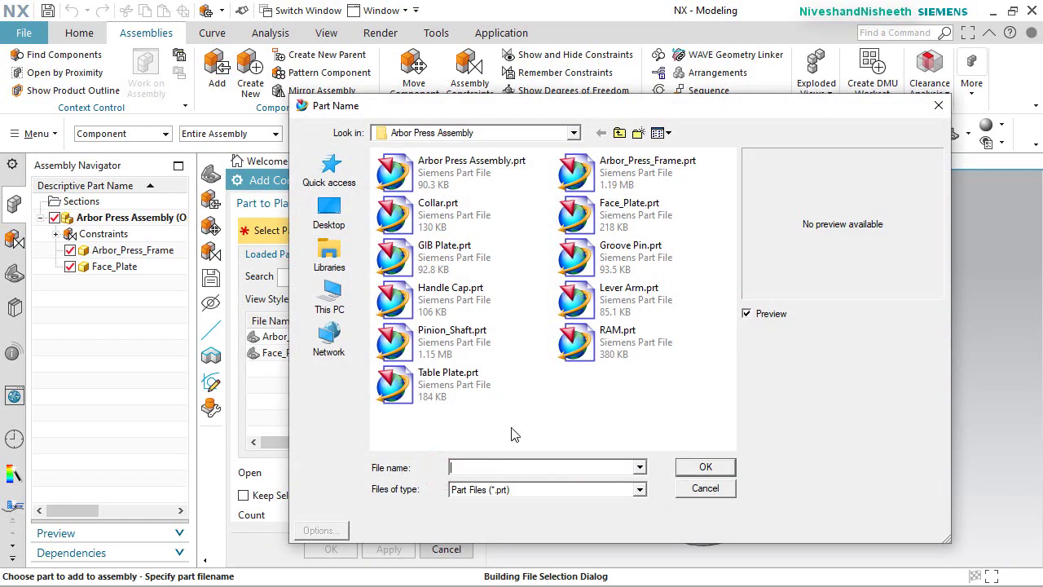
left_click(471, 334)
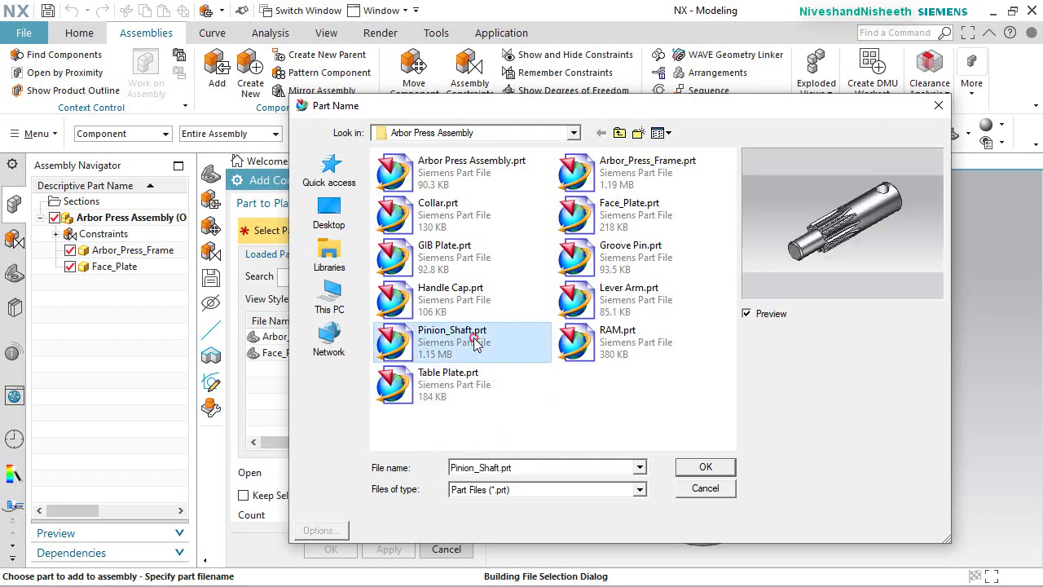
left_click(701, 469)
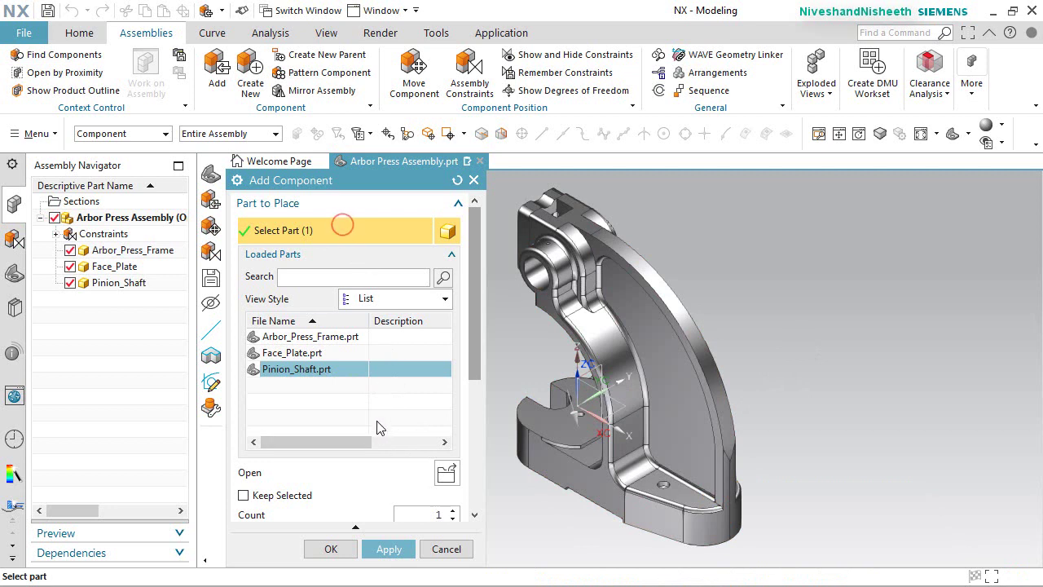
scroll(368, 461, "down", 5)
scroll(369, 462, "down", 2)
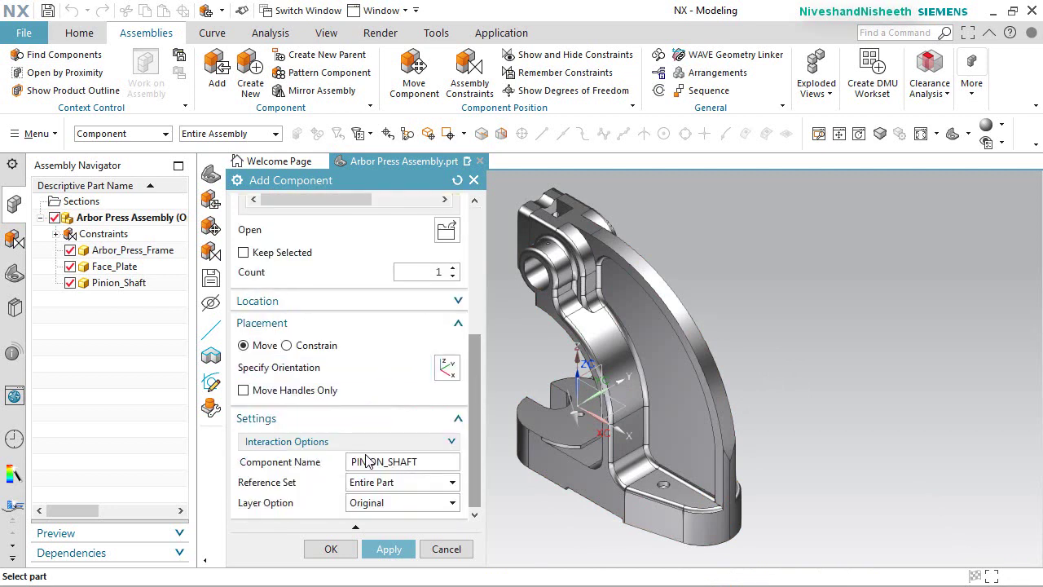
left_click(330, 549)
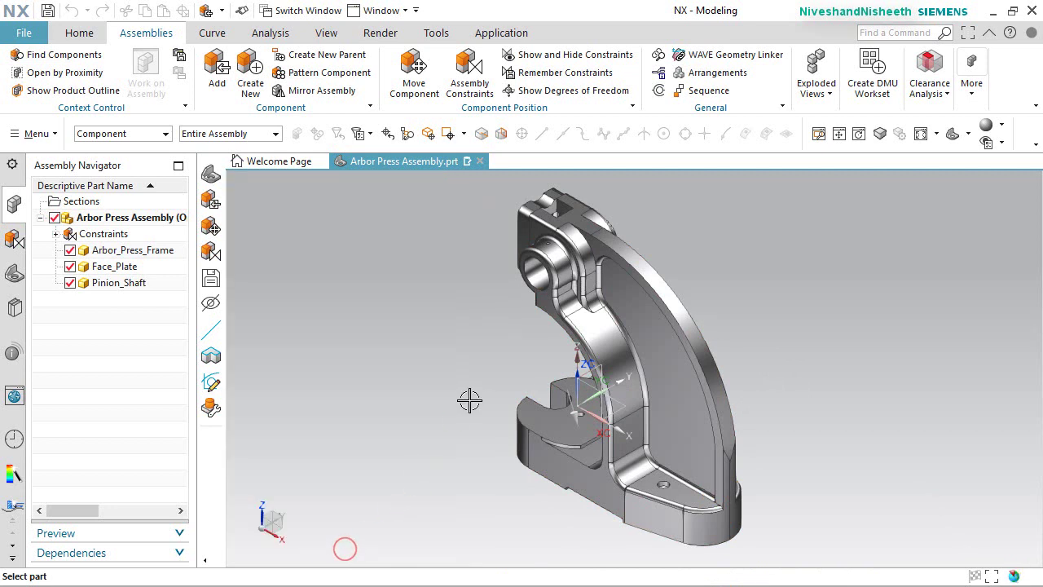
Rotate the pinion shaft with Move Component so its thick cross-holed end faces away from the frame's pinion bore side.
middle_click_drag(492, 372, 540, 479)
scroll(522, 448, "up", 2)
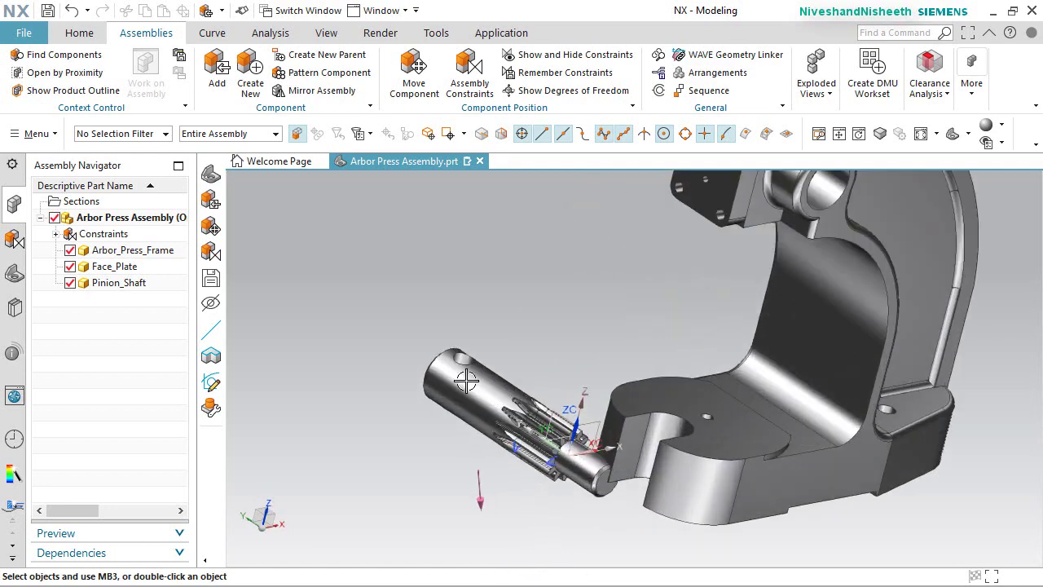
left_click(413, 71)
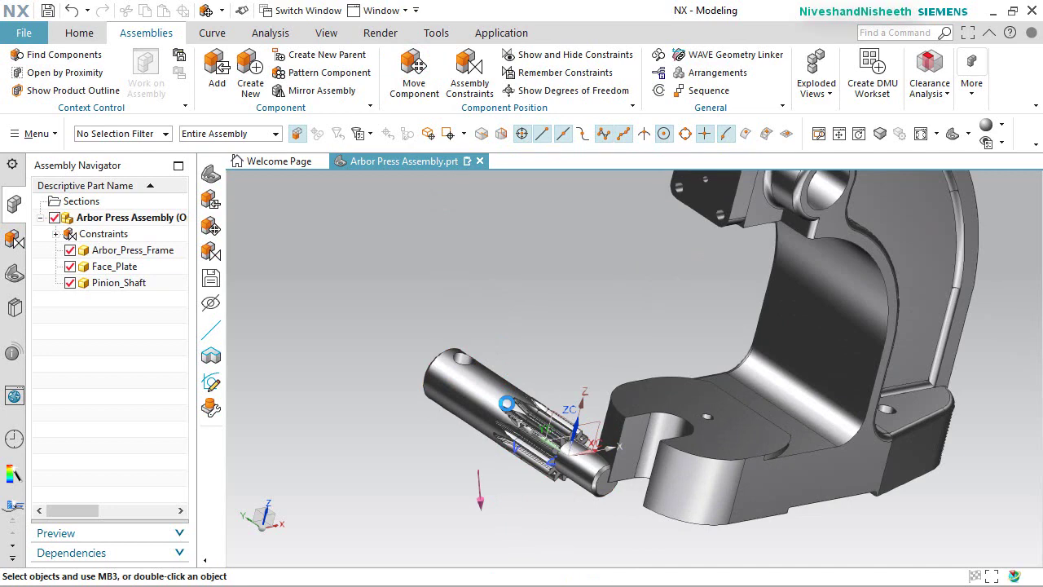
left_click(507, 404)
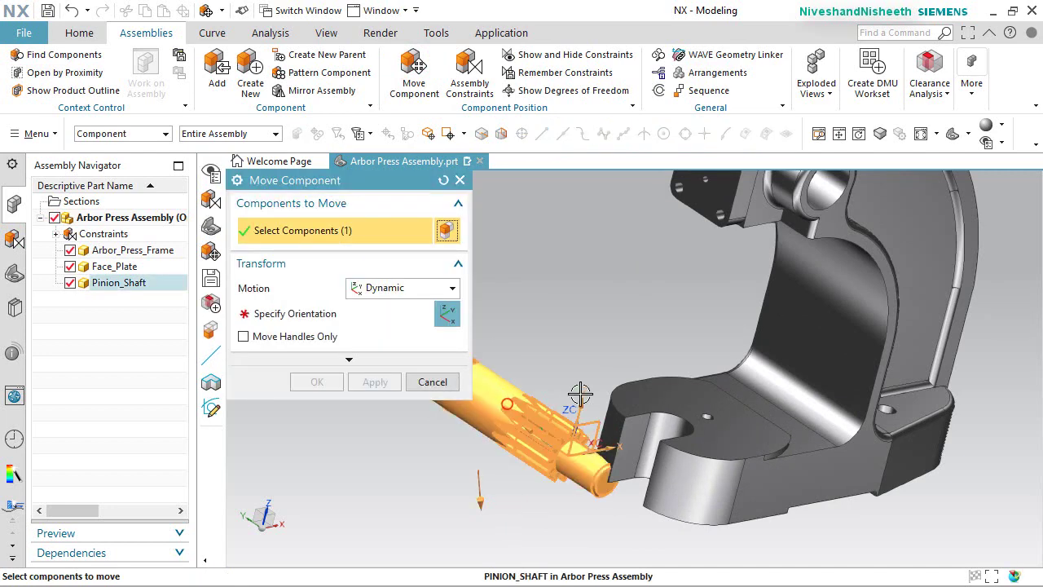
scroll(538, 404, "down", 3)
left_click(597, 405)
scroll(588, 412, "up", 3)
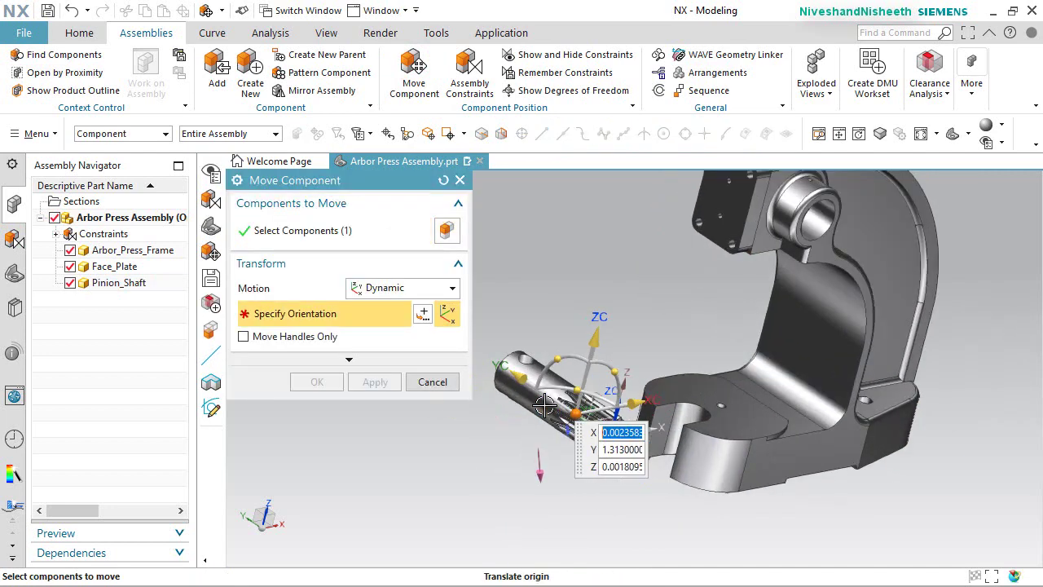
left_click_drag(556, 353, 615, 368)
middle_click(616, 365)
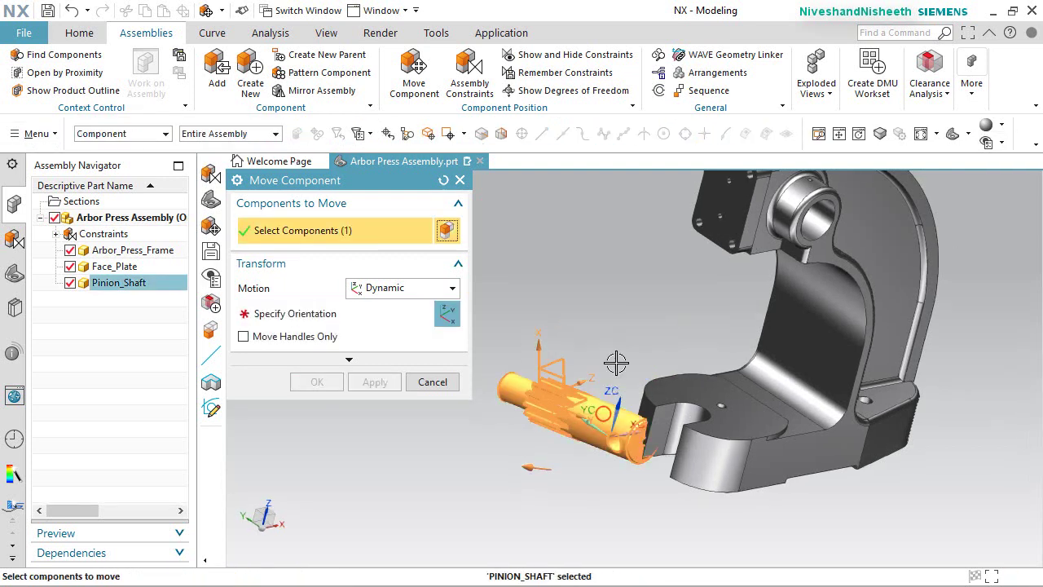
Move the pinion shaft along its length and raise it beside the upper bore of the frame.
middle_click(613, 431)
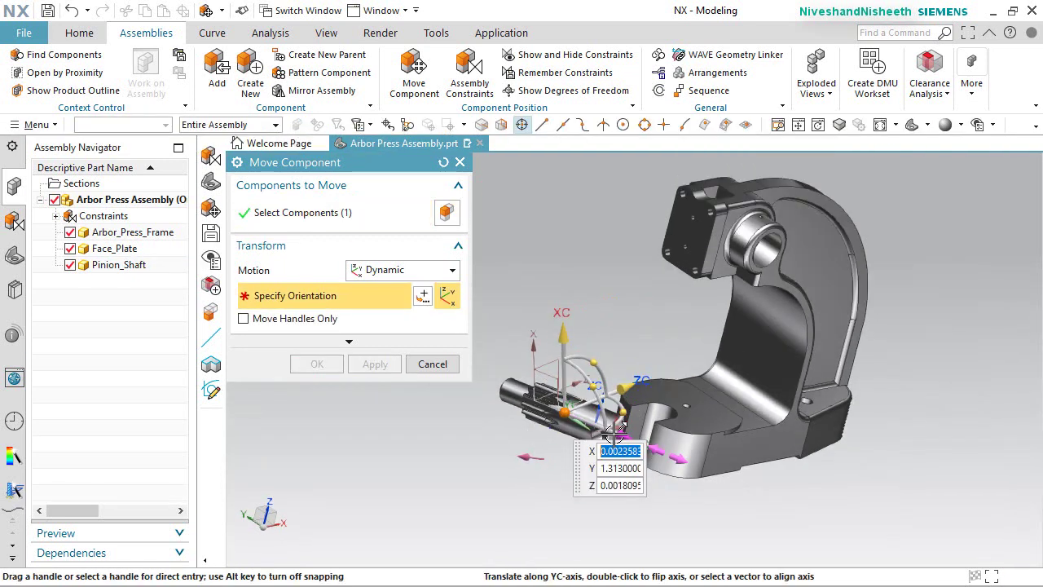
left_click_drag(613, 432, 799, 507)
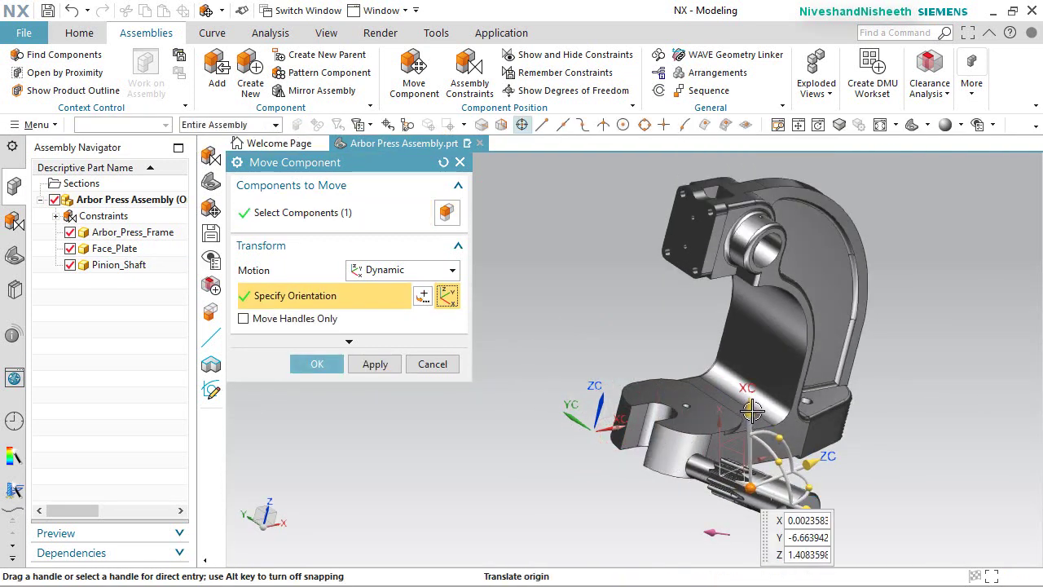
left_click_drag(751, 412, 897, 233)
left_click(317, 364)
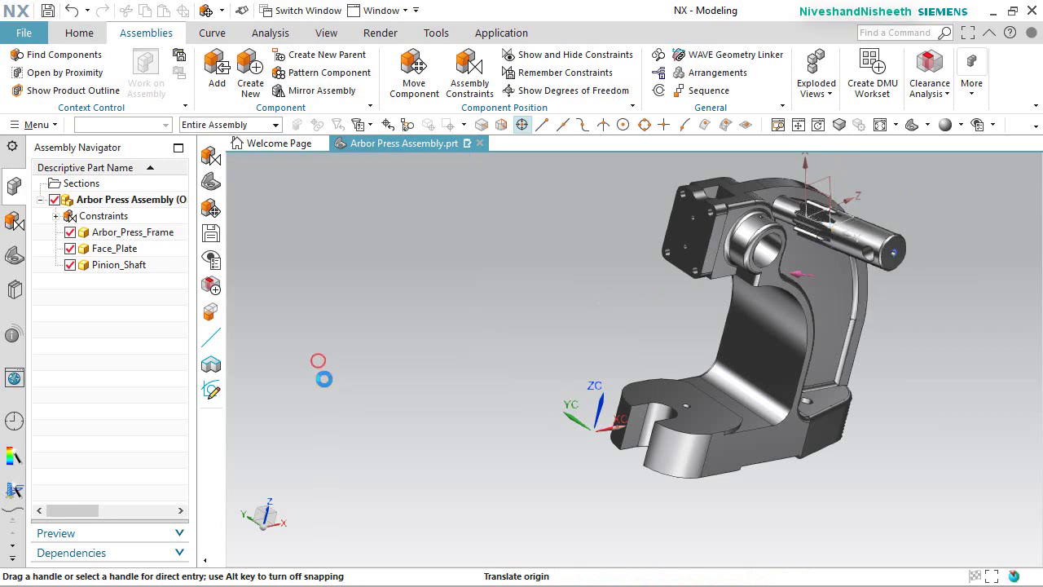
Align the pinion shaft's centerline with the frame's upper bore axis using a Touch Align constraint with Infer Center/Axis orientation.
key("Home")
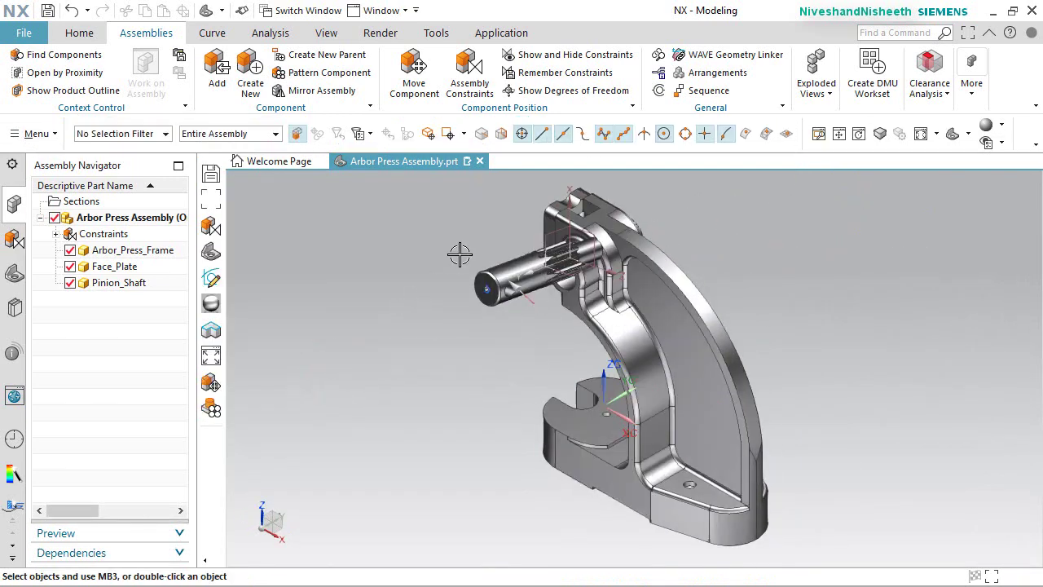
scroll(524, 213, "up", 3)
key("ctrl+f")
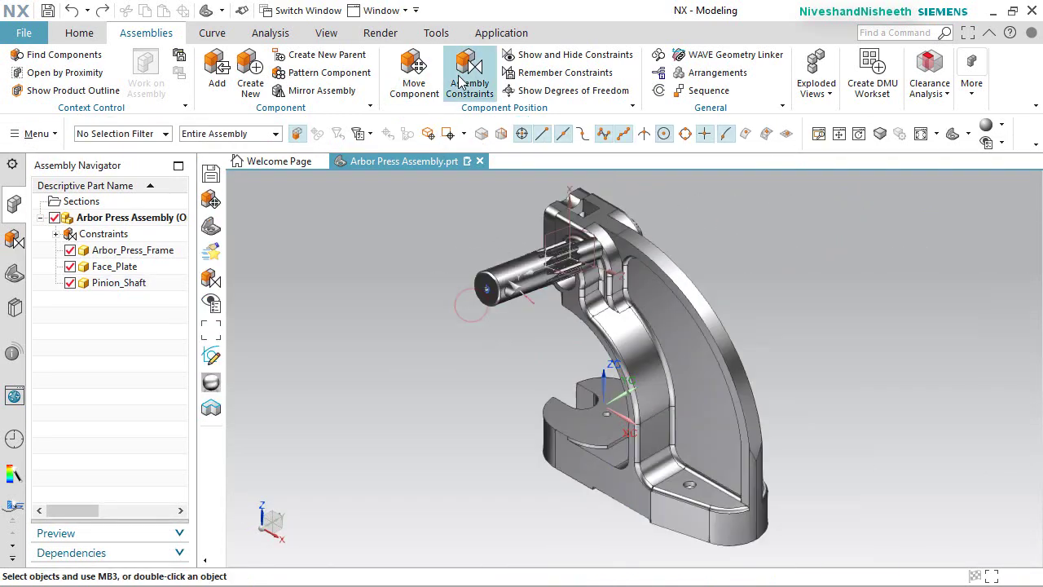
left_click(461, 75)
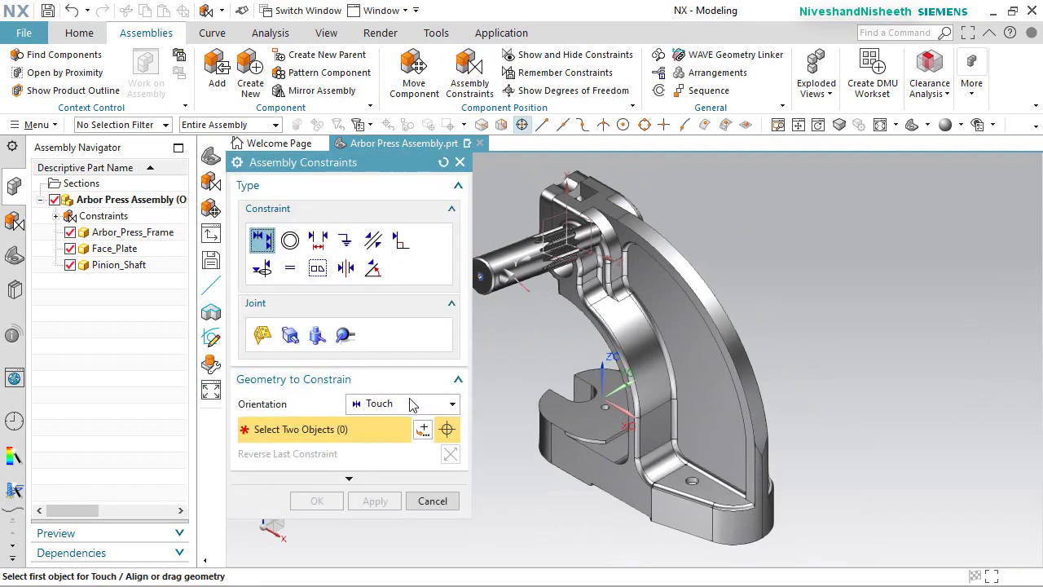
left_click(413, 403)
left_click(398, 471)
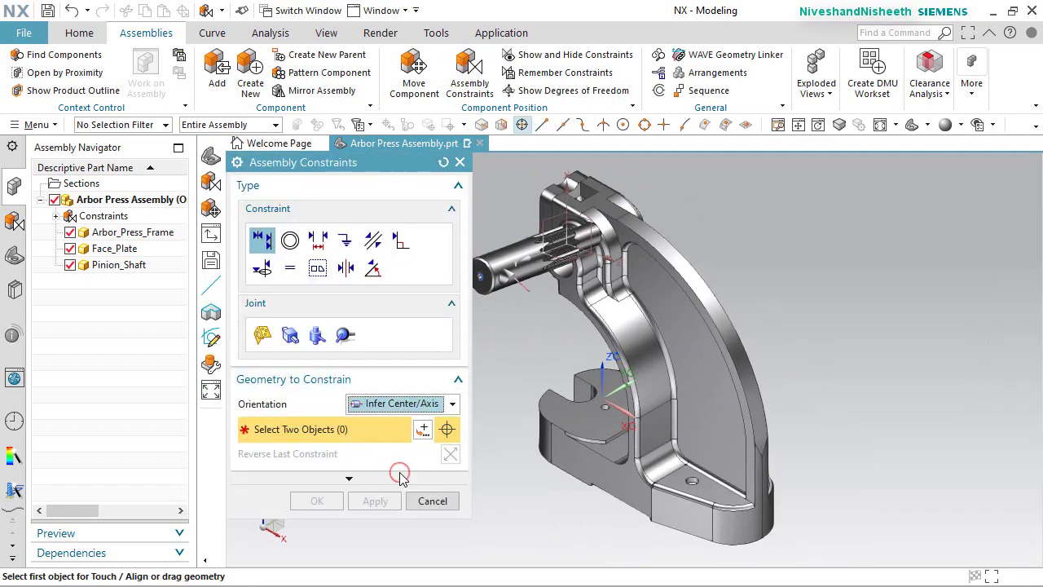
scroll(500, 234, "up", 5)
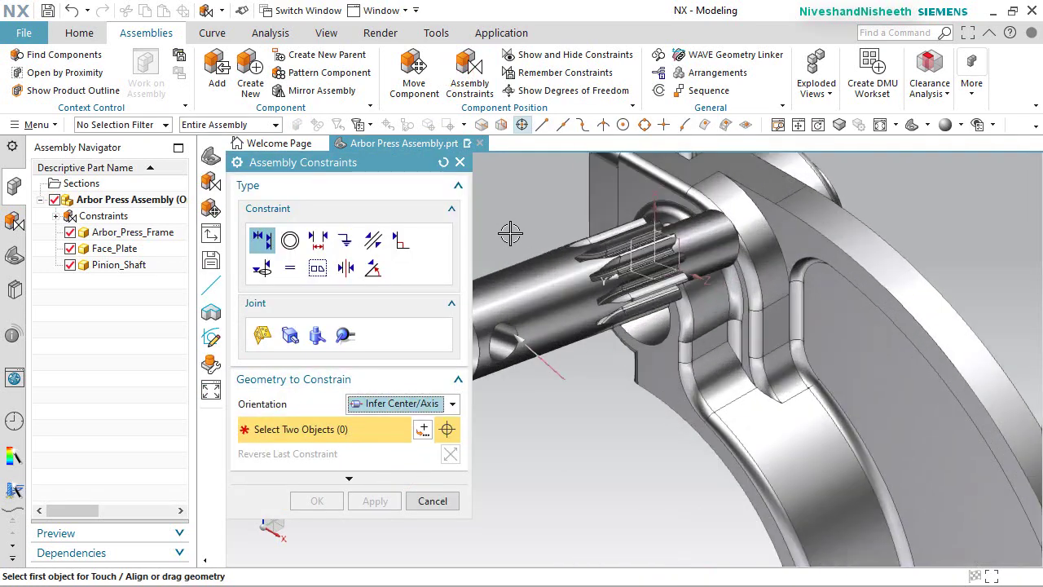
left_click(543, 287)
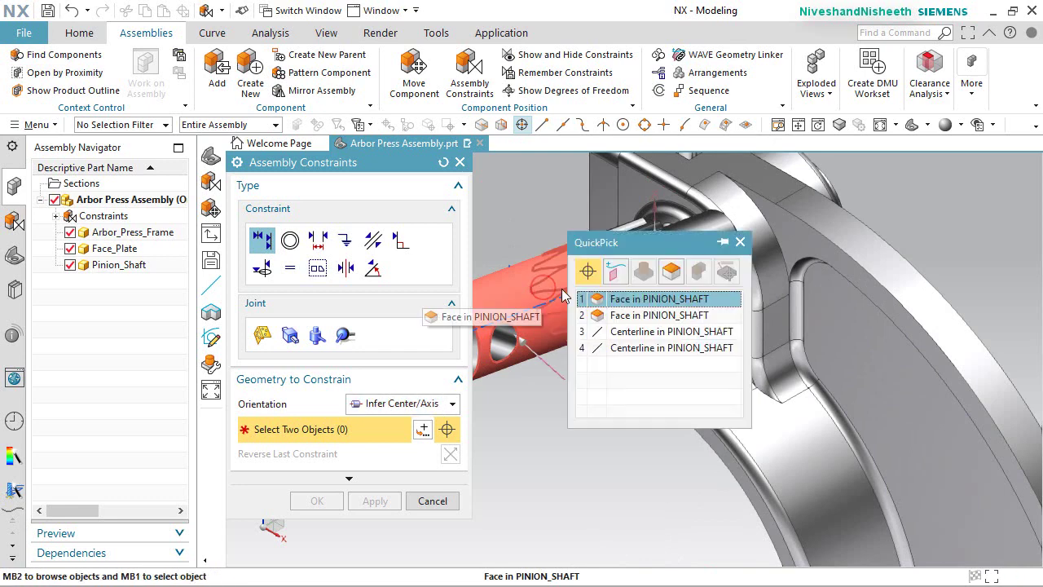
left_click(621, 332)
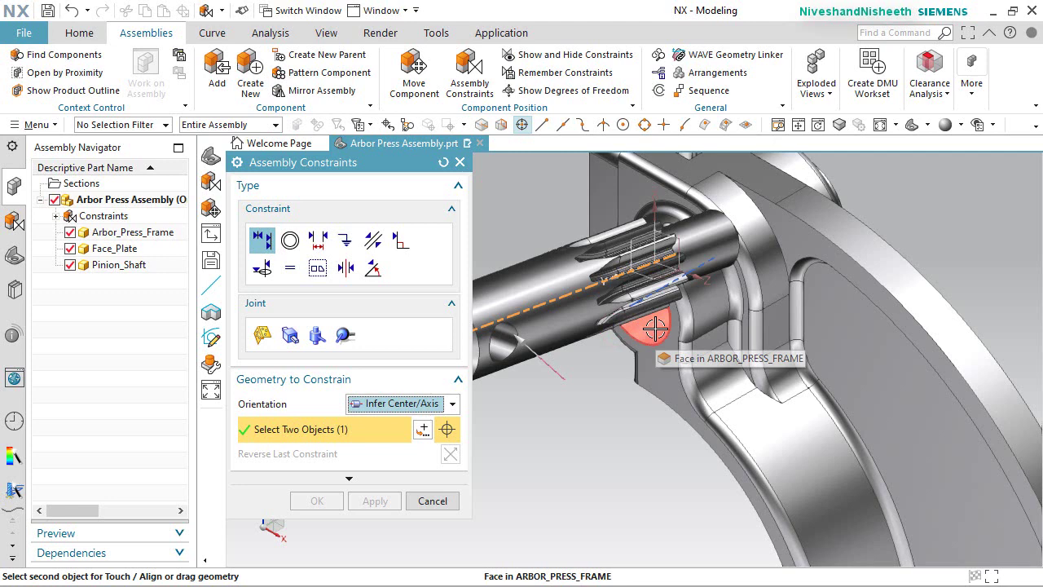
middle_click_drag(655, 328, 921, 250)
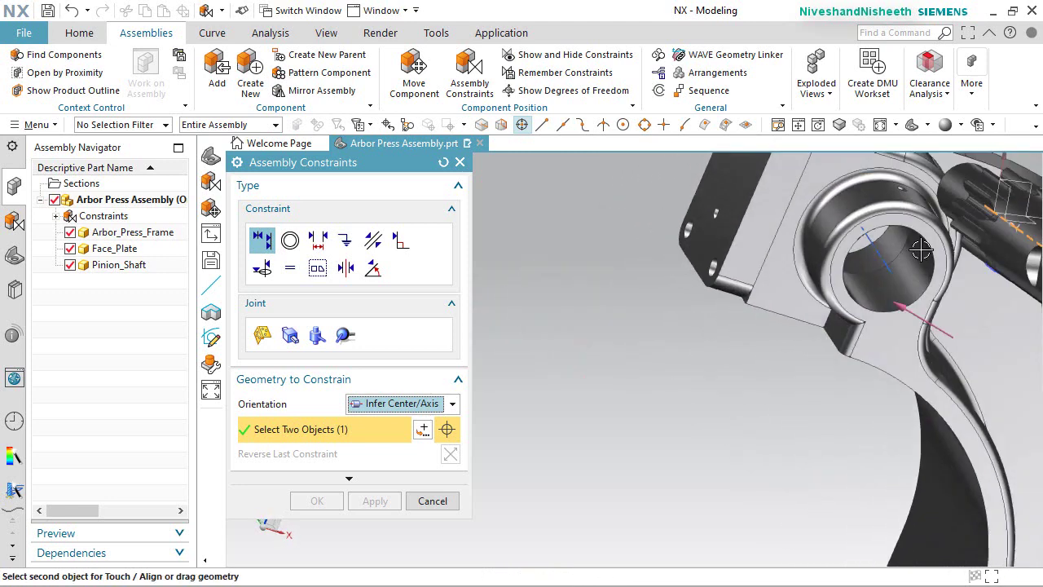
scroll(921, 250, "down", 4)
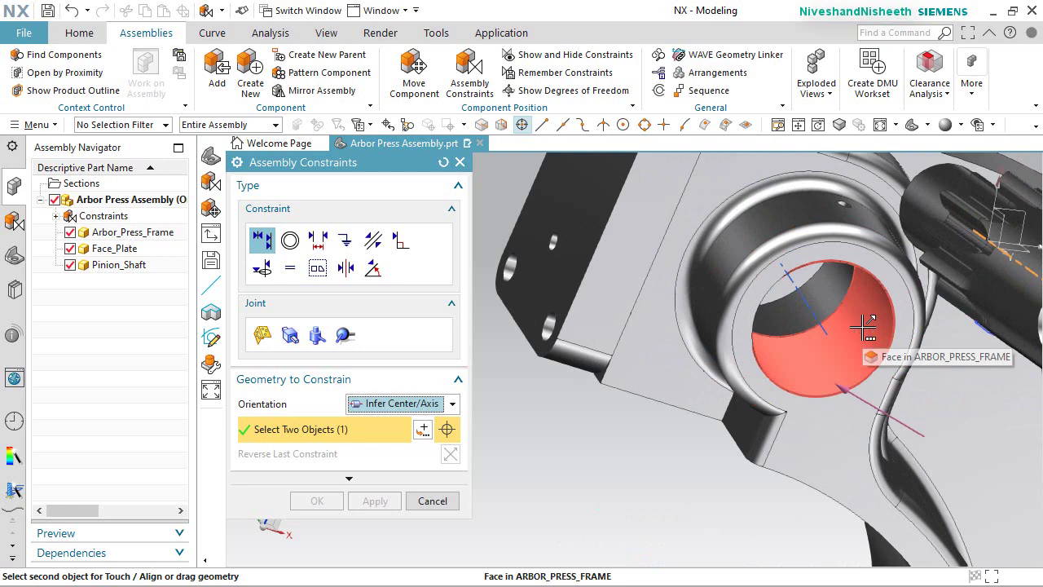
mouse_move(865, 326)
left_click(911, 369)
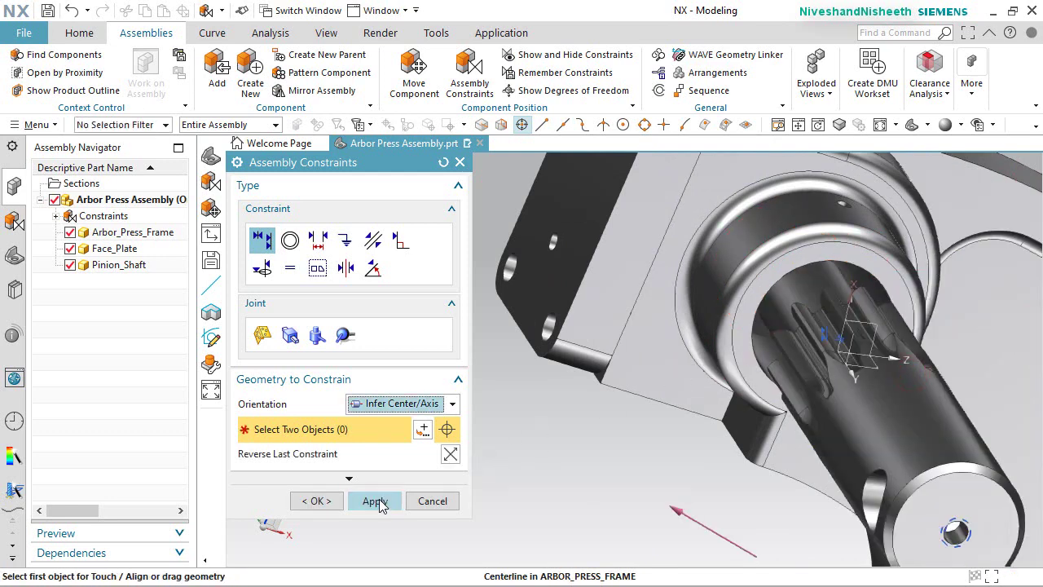
left_click(375, 500)
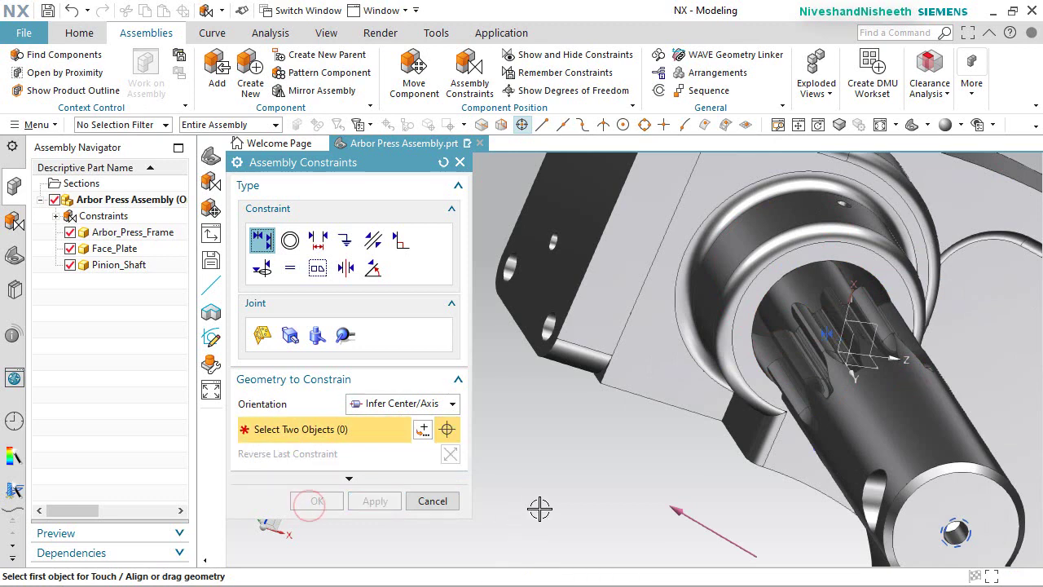
Slide the pinion shaft about 3.4 units along its axis, out of the frame's bore, with a Dynamic move.
key("Home")
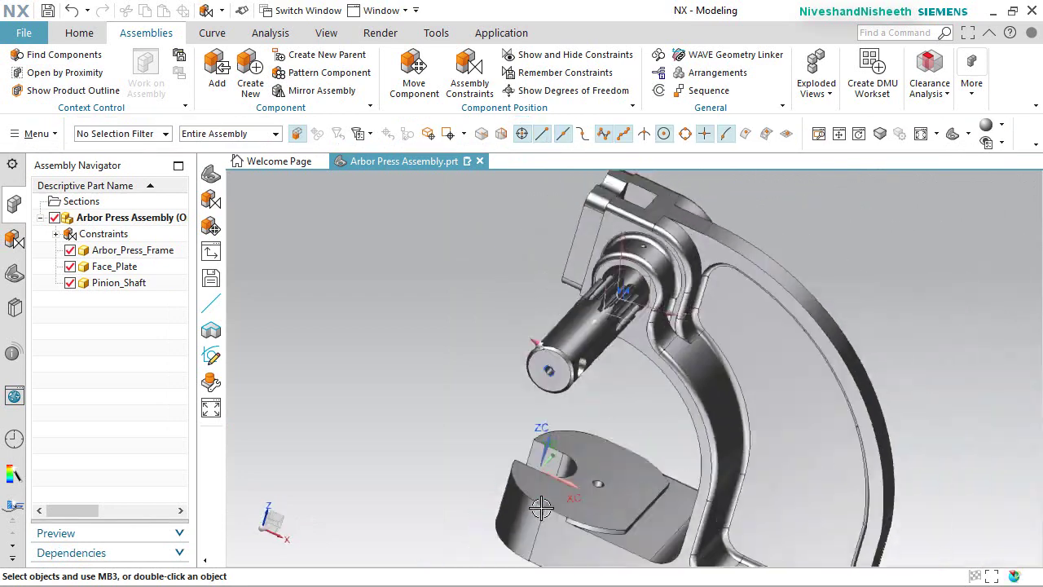
scroll(633, 193, "up", 2)
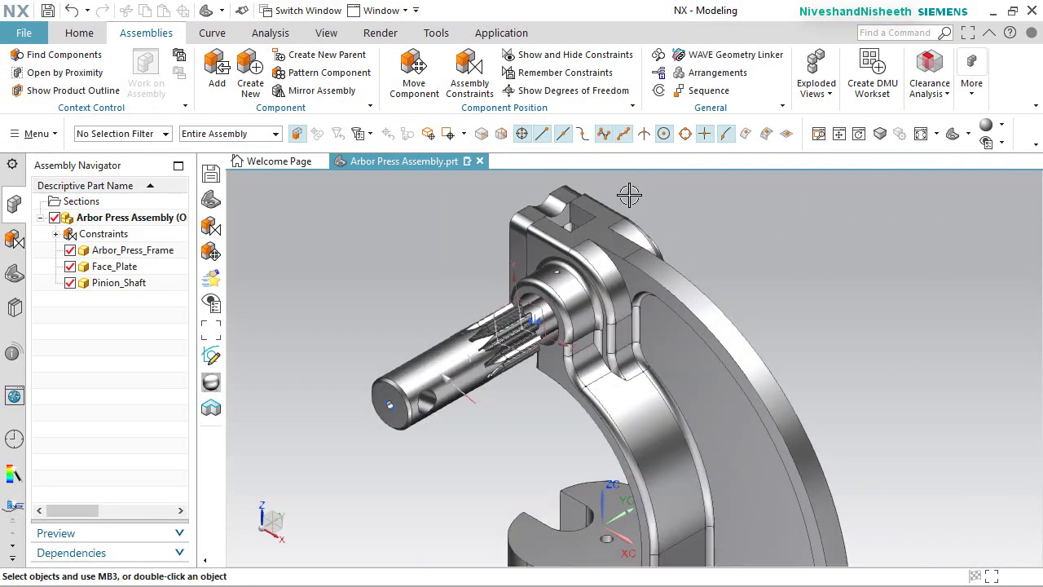
scroll(600, 236, "up", 1)
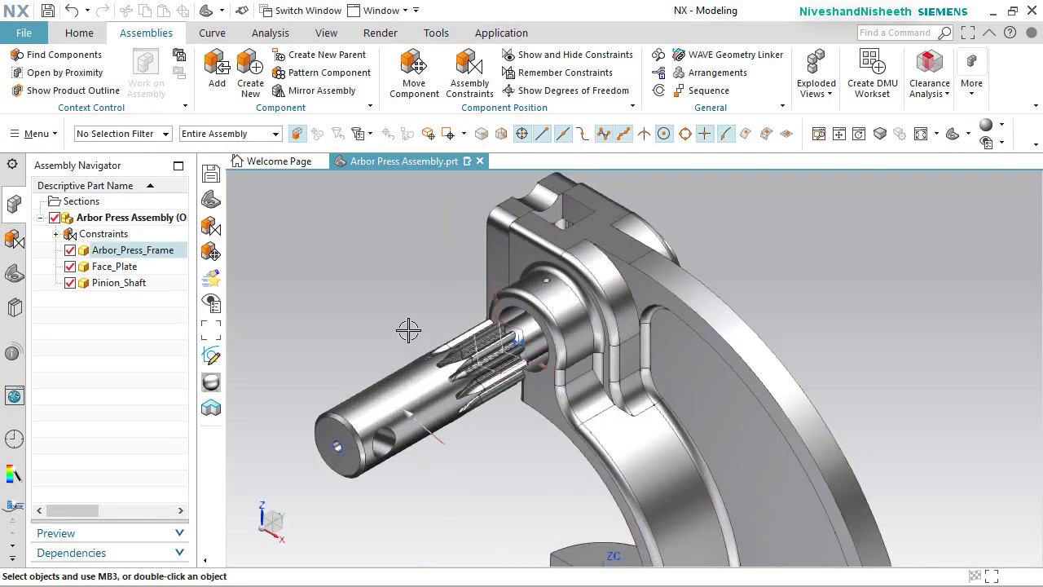
left_click(414, 69)
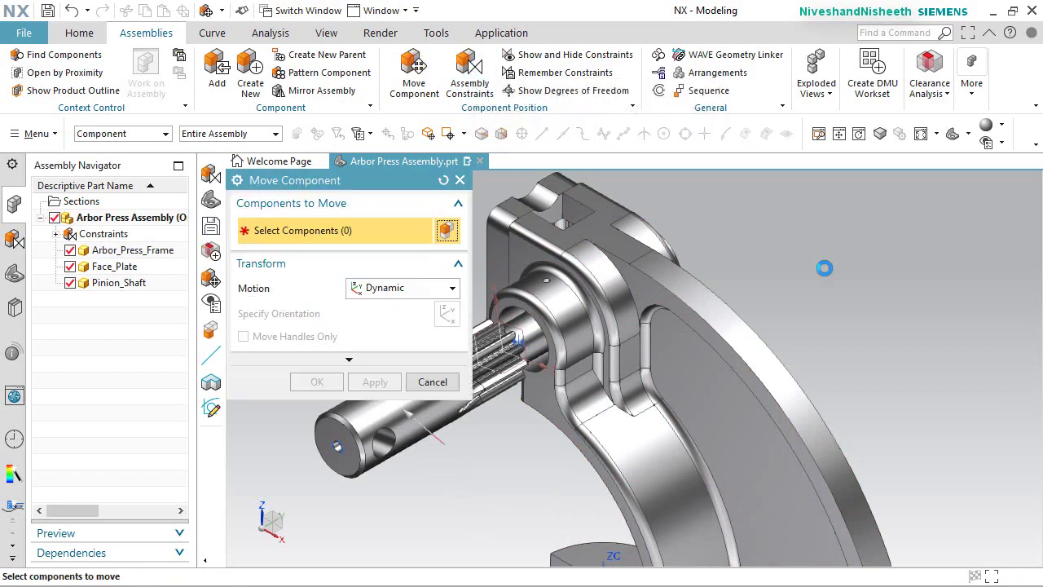
scroll(884, 336, "down", 2)
scroll(572, 319, "up", 1)
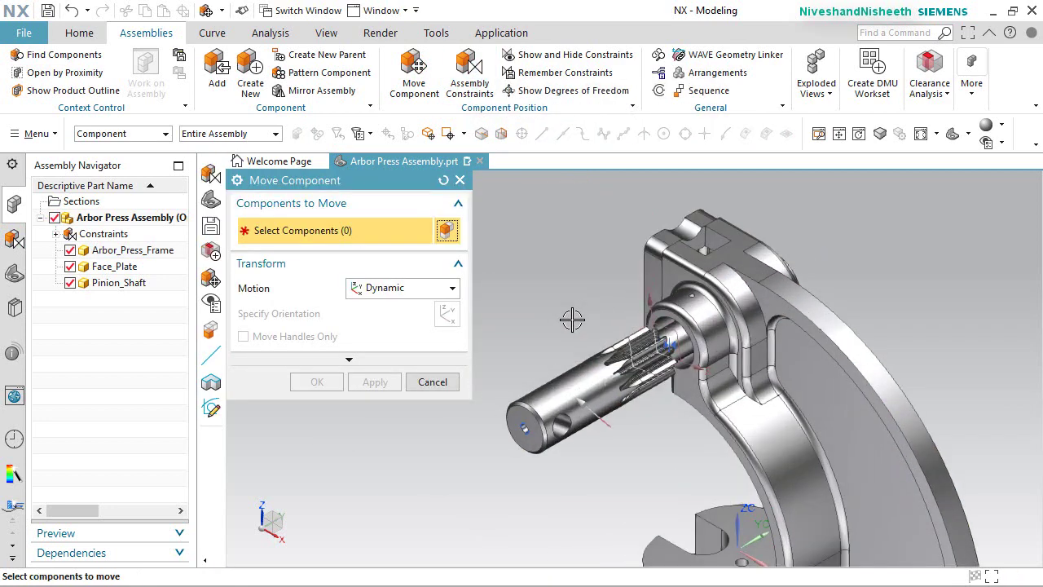
left_click(584, 383)
middle_click(571, 400)
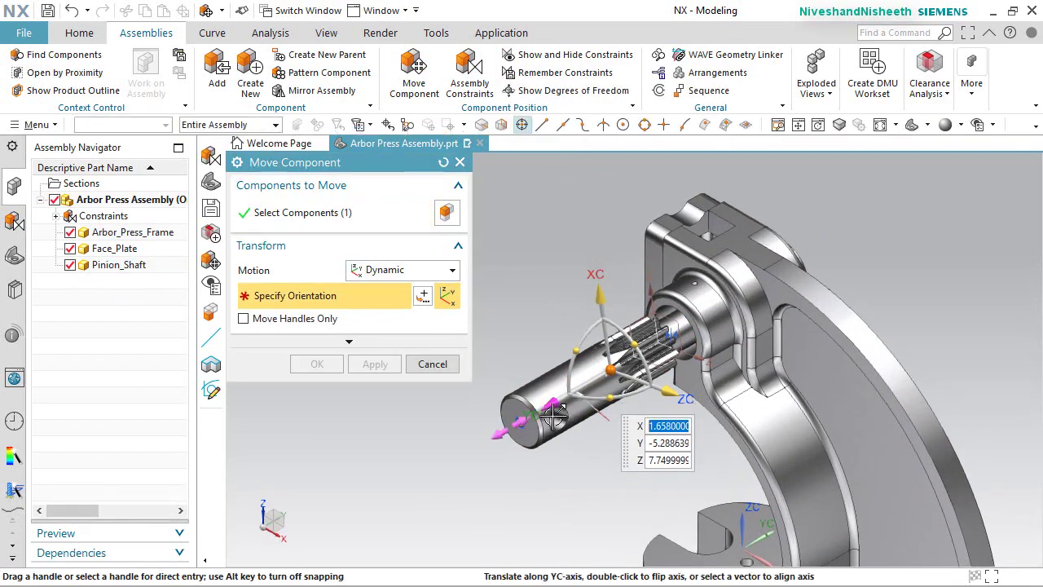
left_click_drag(527, 423, 400, 490)
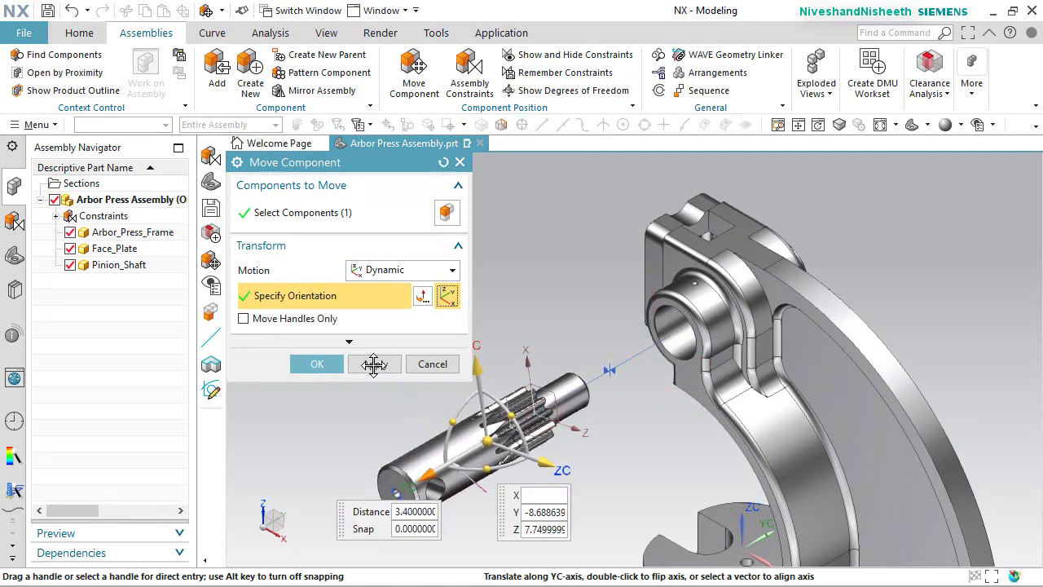
left_click(317, 365)
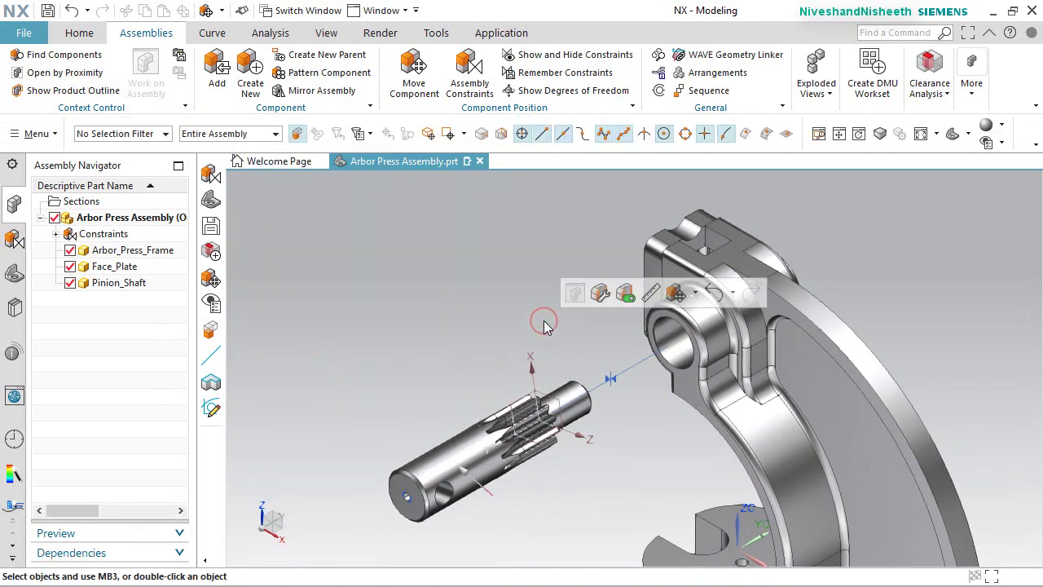
Add a Touch constraint between the end face of the pinion shaft's teeth and the inner side wall of the frame's upper opening.
left_click(919, 133)
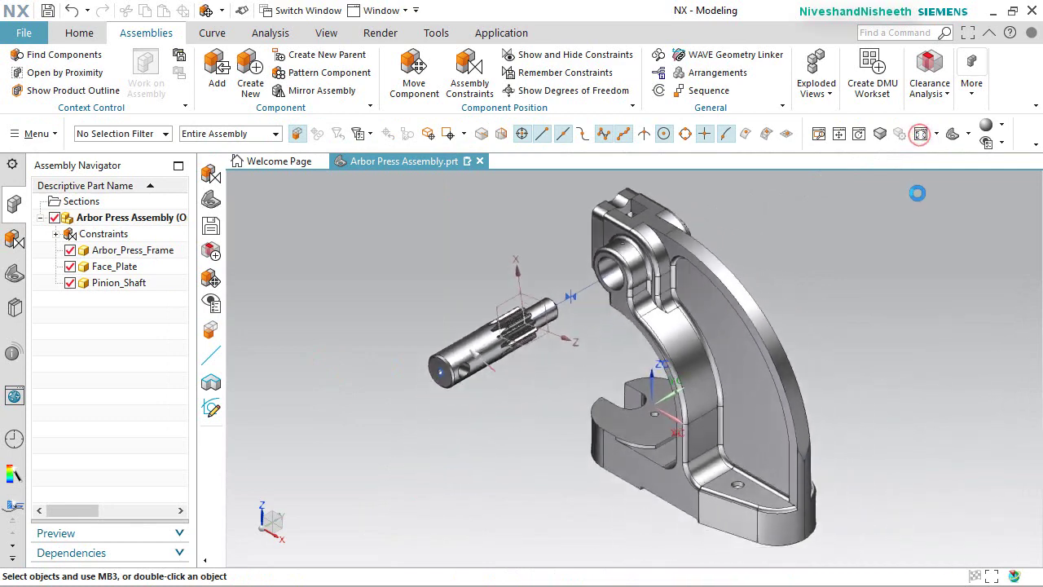
left_click(469, 73)
left_click(444, 403)
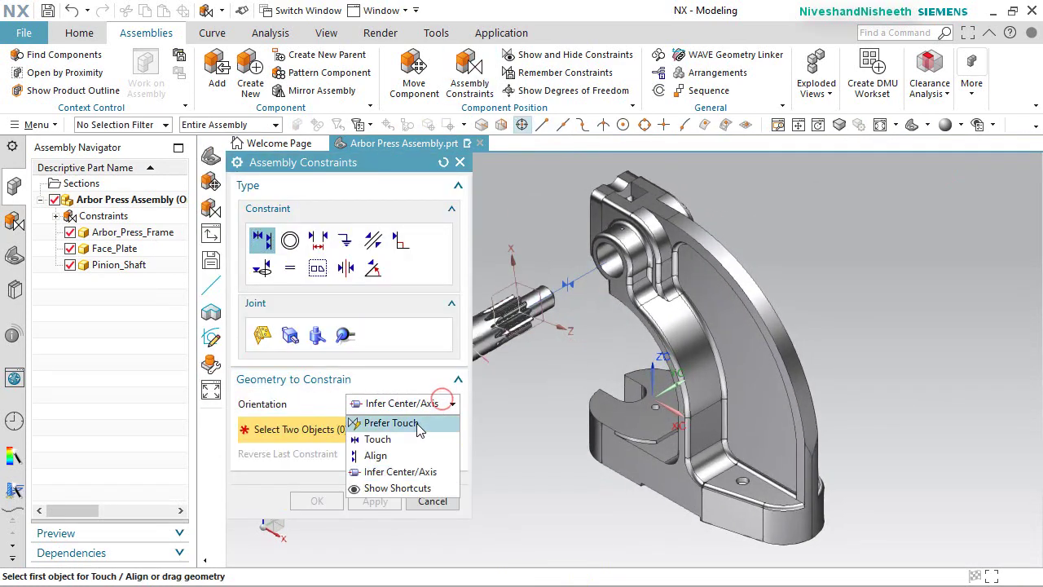
left_click(399, 440)
scroll(594, 392, "down", 2)
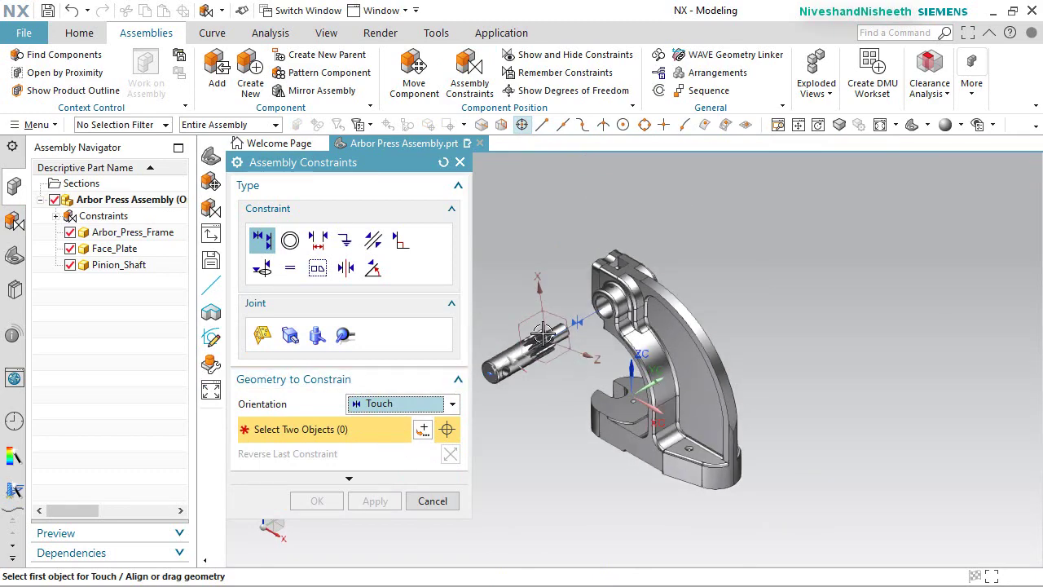
scroll(502, 416, "up", 3)
middle_click_drag(503, 417, 503, 414)
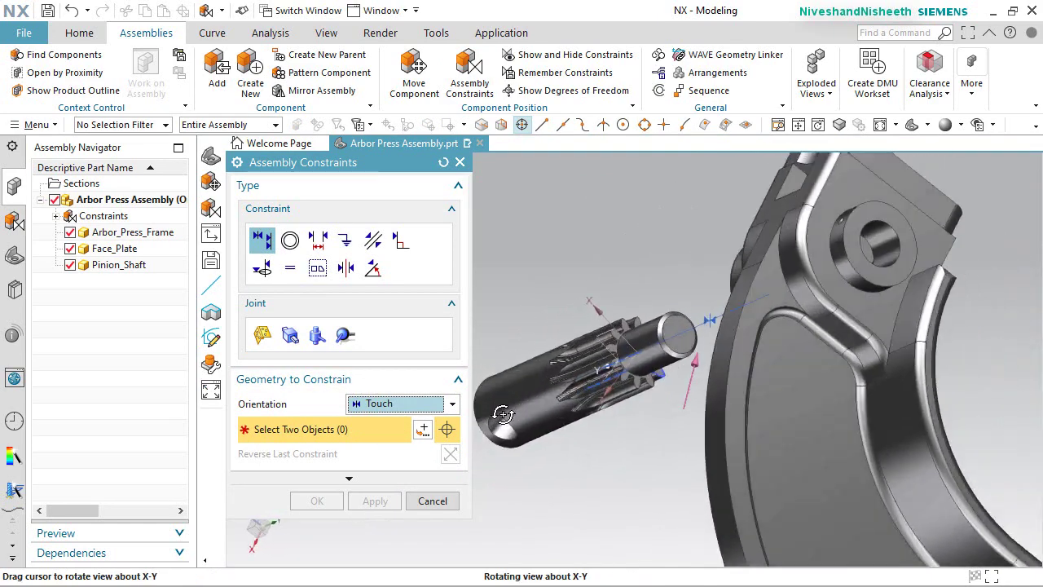
scroll(601, 342, "up", 5)
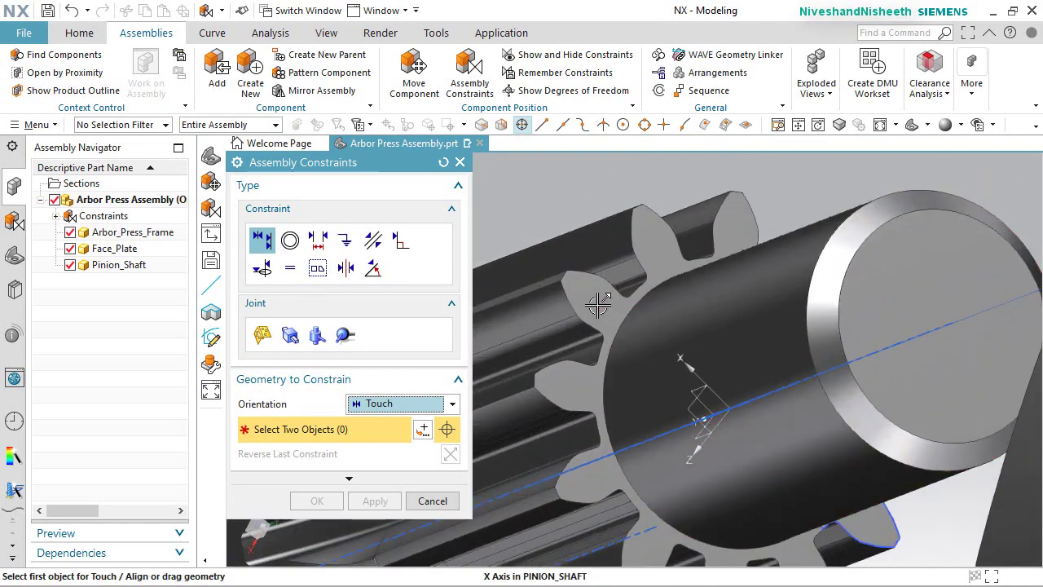
left_click(599, 303)
scroll(624, 389, "down", 5)
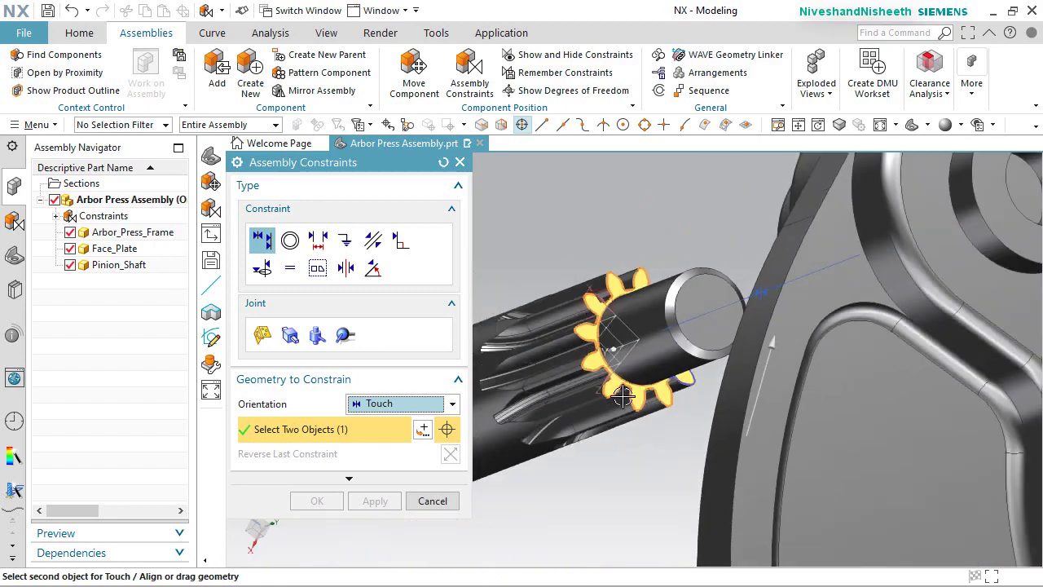
middle_click_drag(623, 395, 819, 372)
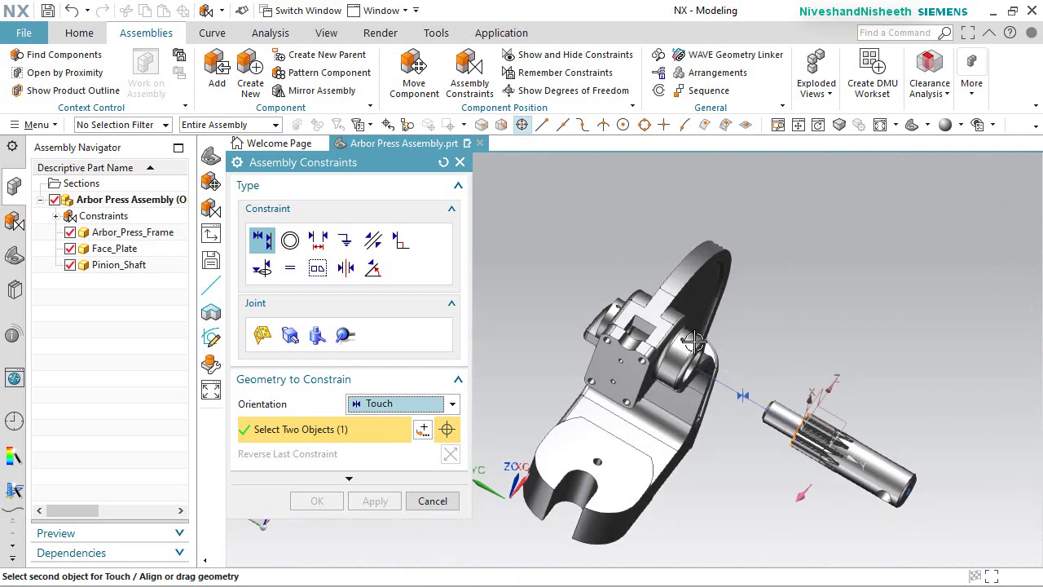
scroll(643, 350, "up", 5)
middle_click_drag(613, 333, 607, 339)
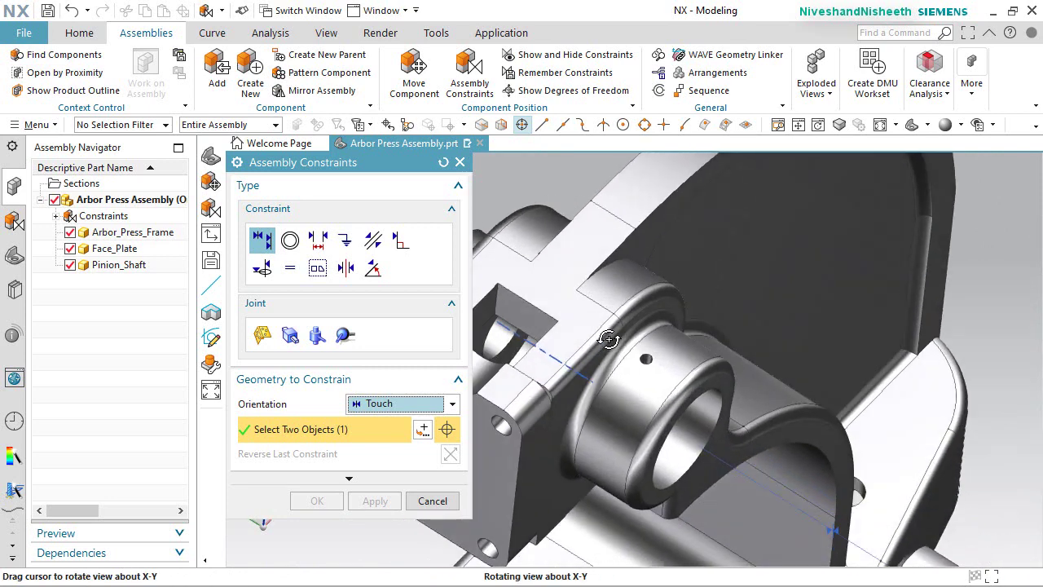
scroll(619, 342, "down", 4)
scroll(660, 338, "up", 6)
scroll(660, 338, "up", 2)
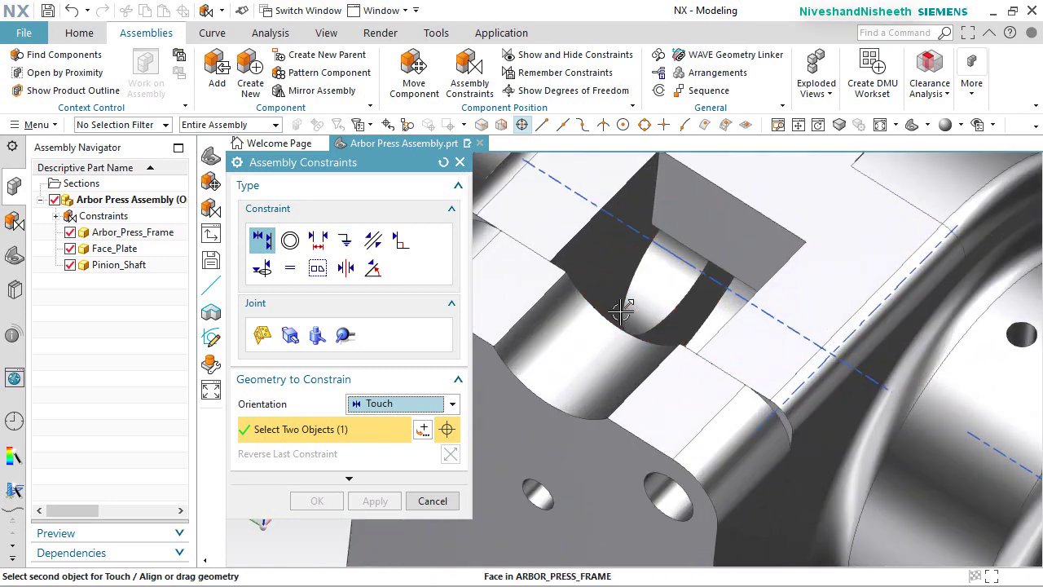
left_click(608, 297)
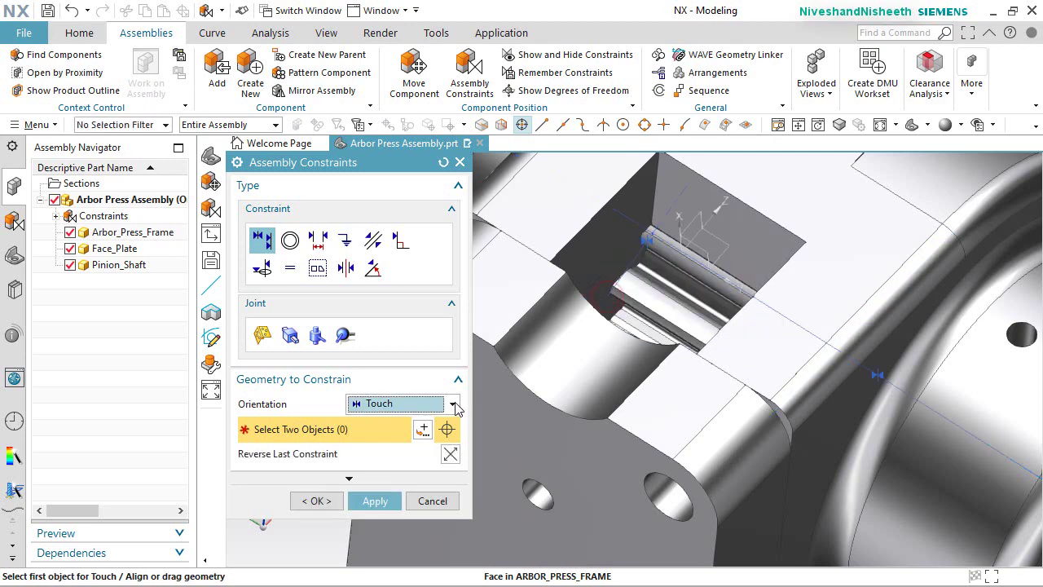
left_click(316, 500)
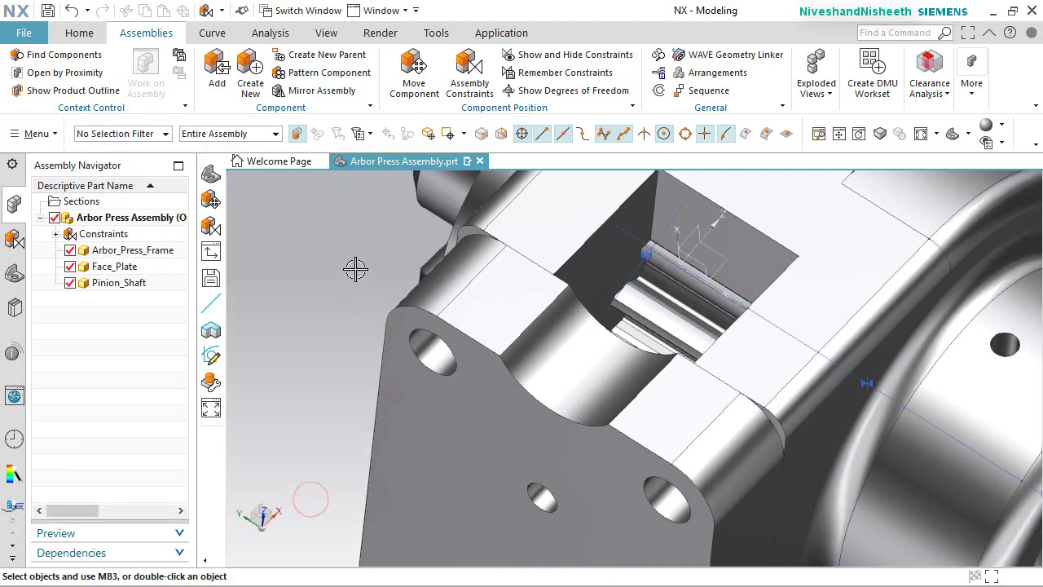
Inspect how the pinion shaft sits in the frame's bore from the opposite side, and save the assembly.
key("Home")
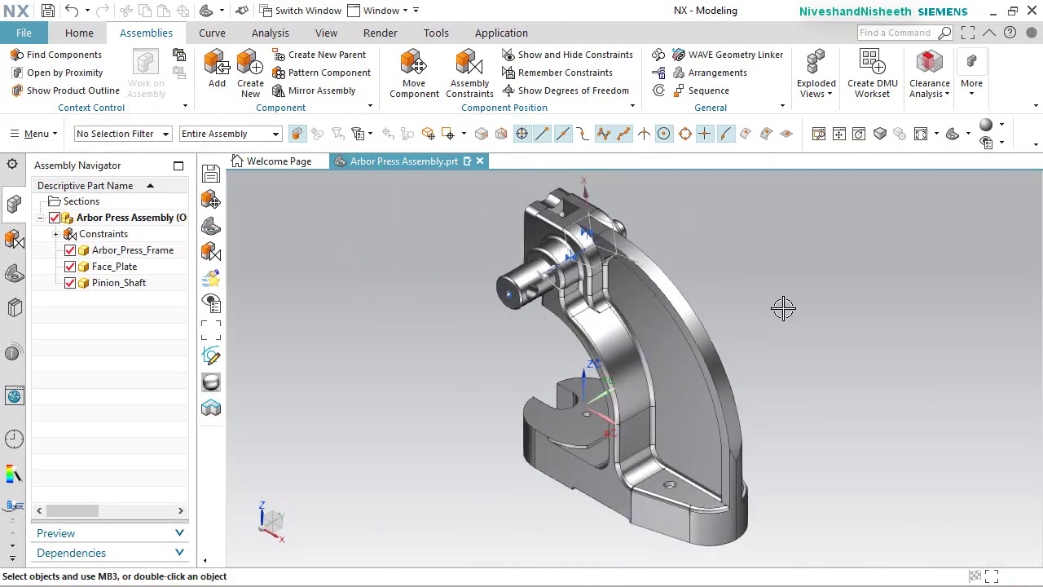
middle_click_drag(782, 308, 657, 310)
scroll(655, 303, "up", 4)
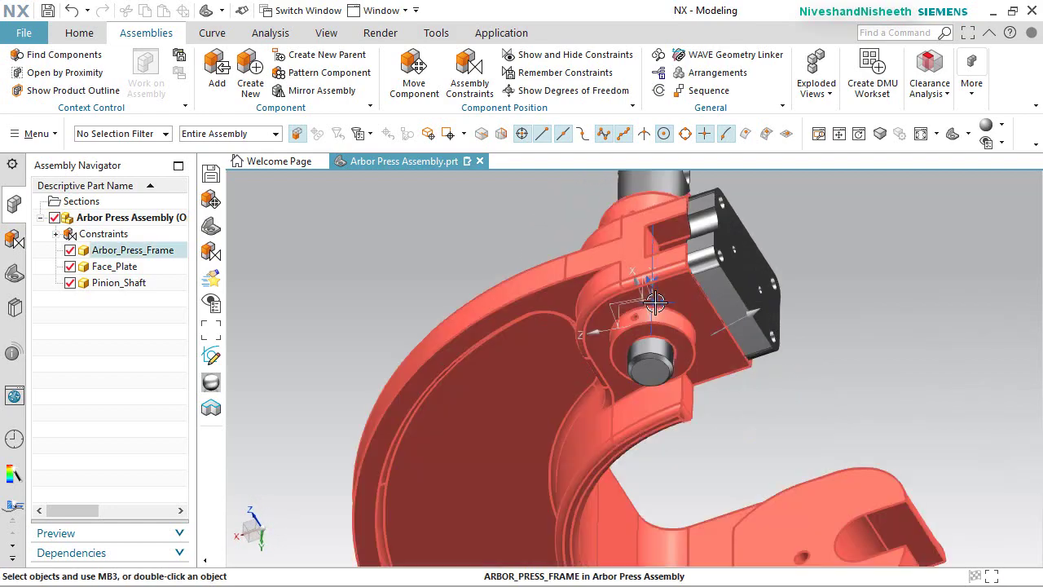
scroll(655, 302, "up", 3)
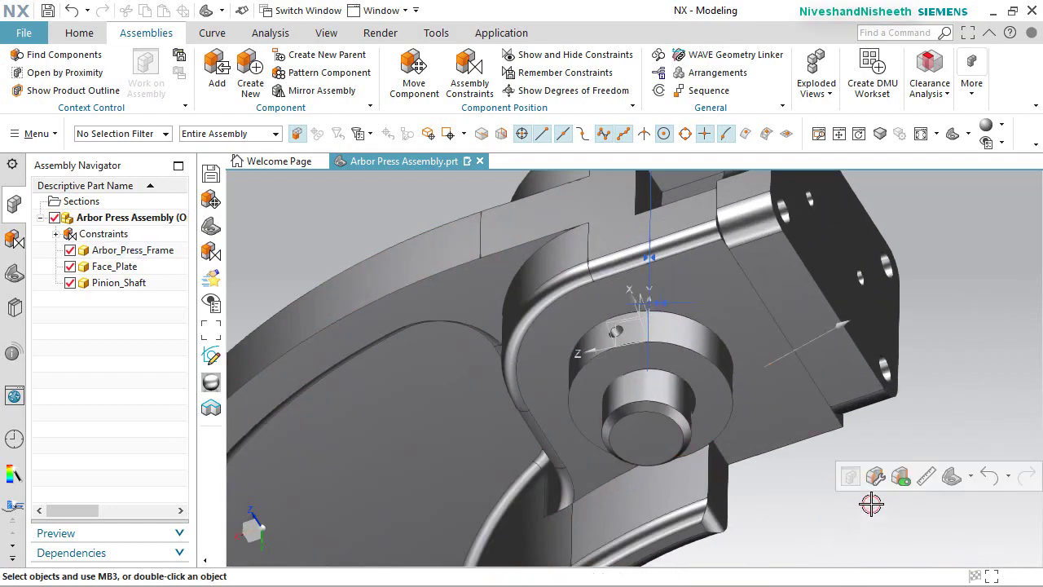
key("Home")
key("ctrl+s")
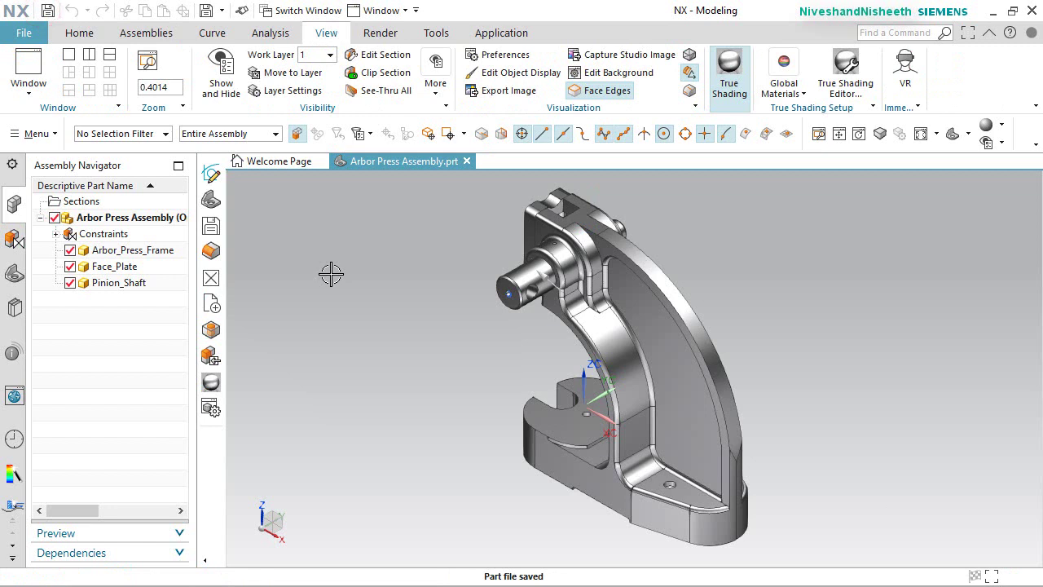
Rotate the view by an angle of 90 about the Z axis.
left_click(265, 510)
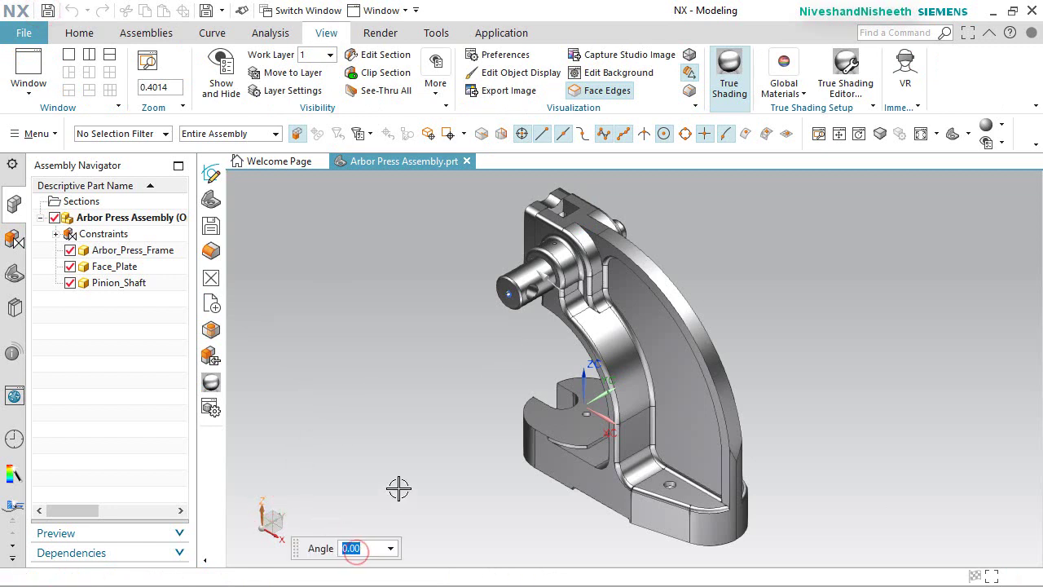
type("90")
key("Return")
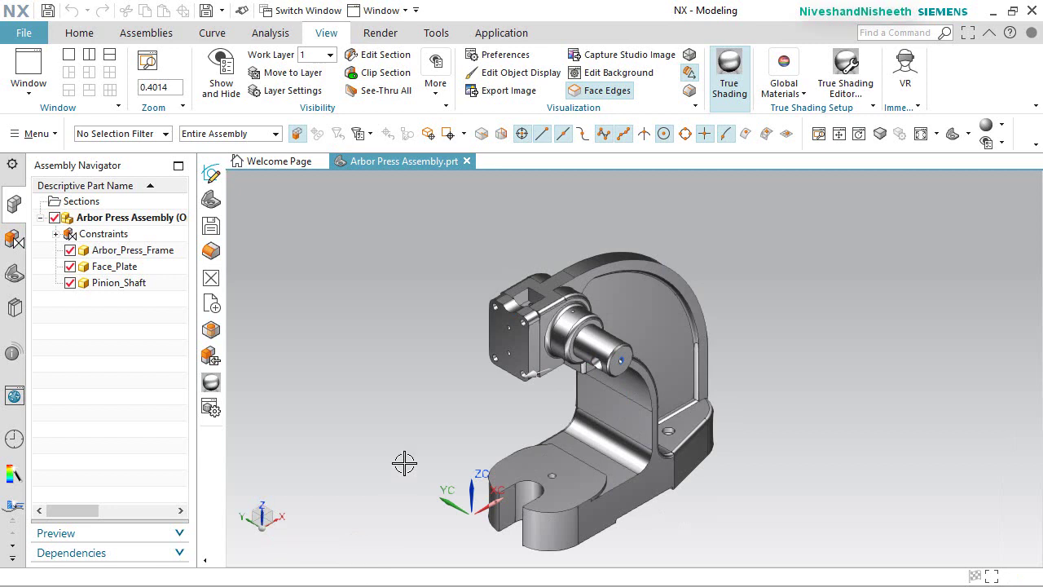
Start Move Component and hide the face plate to expose the pinion teeth inside the frame.
left_click(143, 33)
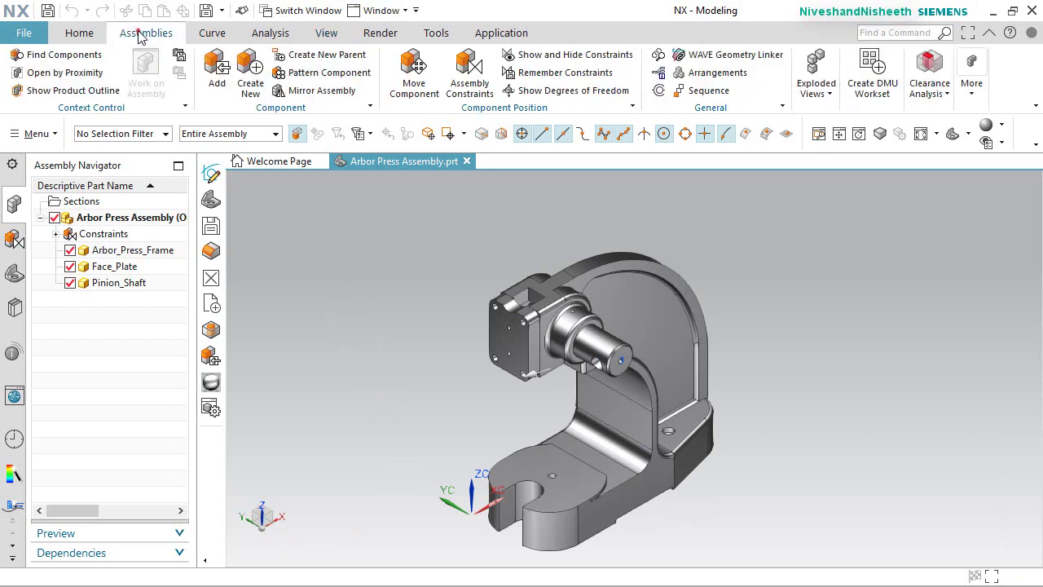
left_click(413, 73)
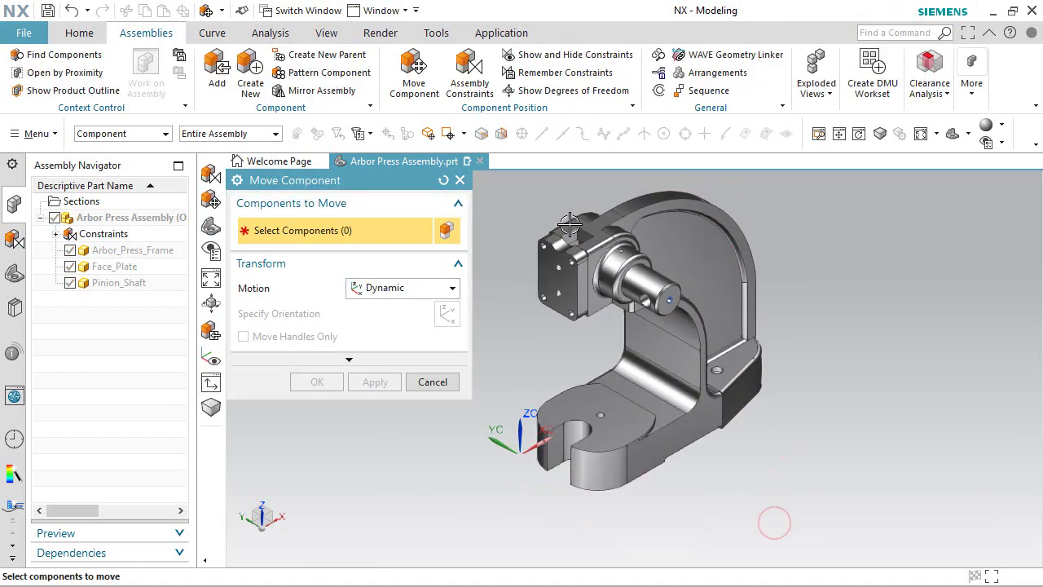
scroll(575, 236, "up", 5)
scroll(569, 224, "up", 2)
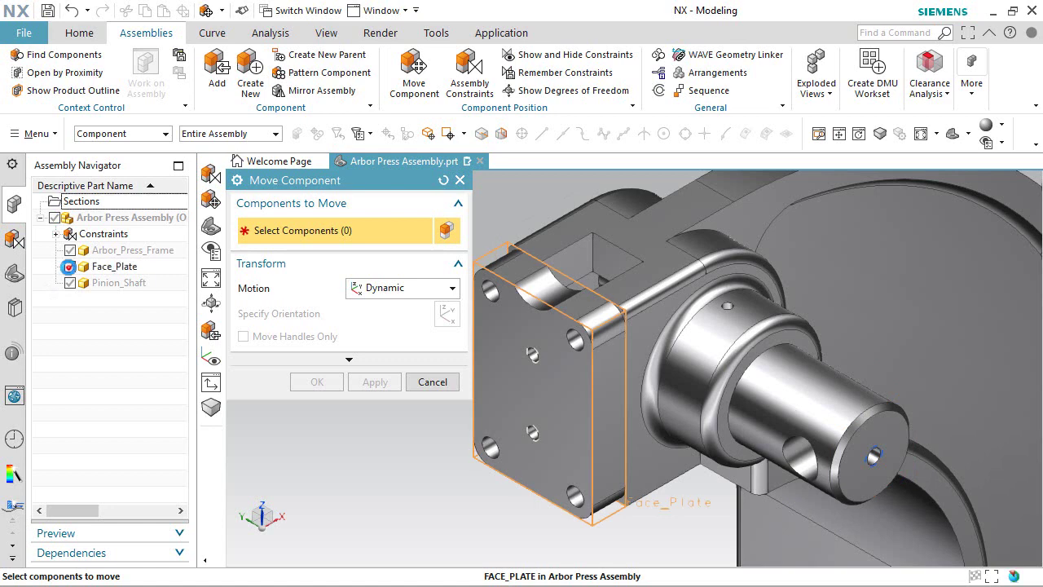
left_click(69, 266)
left_click(69, 266)
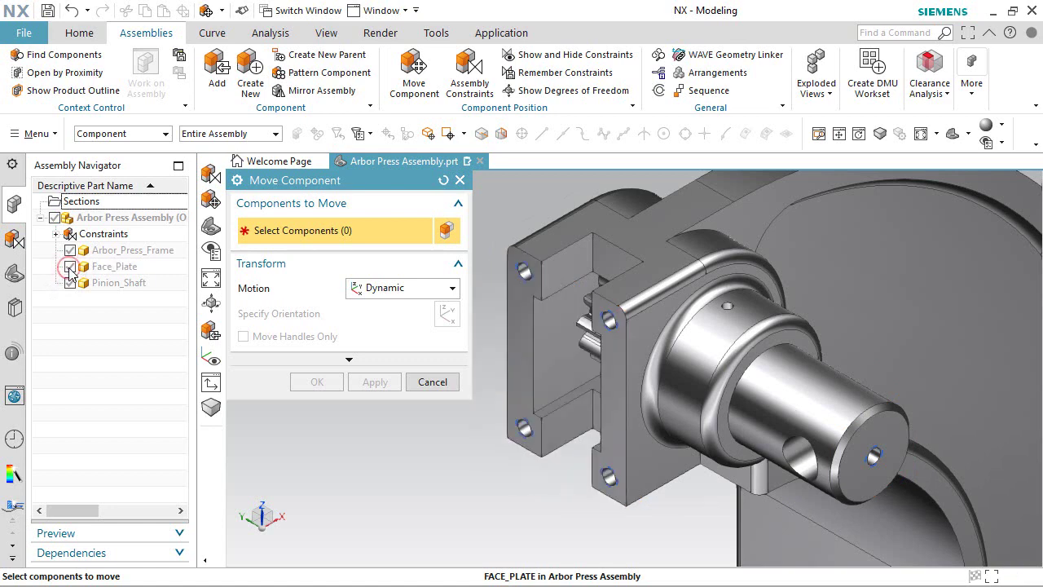
left_click(69, 267)
middle_click_drag(754, 438, 772, 432)
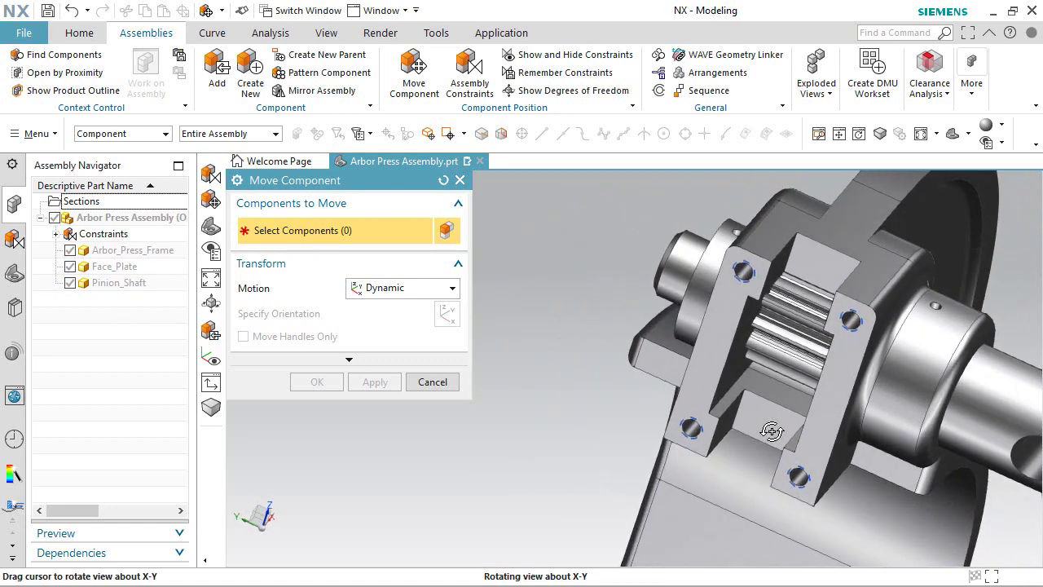
scroll(611, 368, "down", 3)
scroll(831, 429, "up", 3)
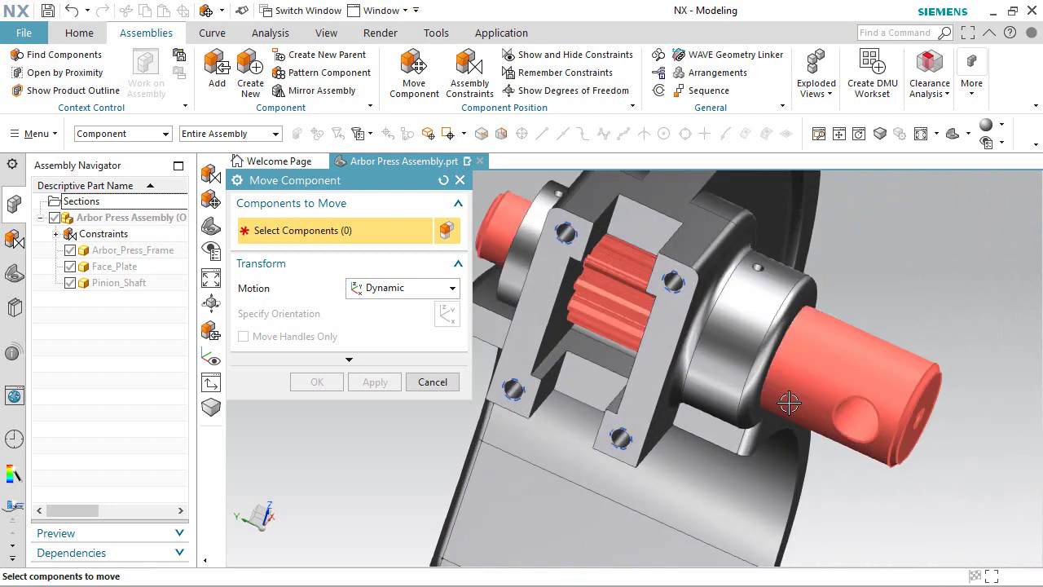
Try rotating the pinion shaft about its own axis (YC) with a Dynamic move to test its free rotation in the frame.
left_click(861, 367)
middle_click(896, 308)
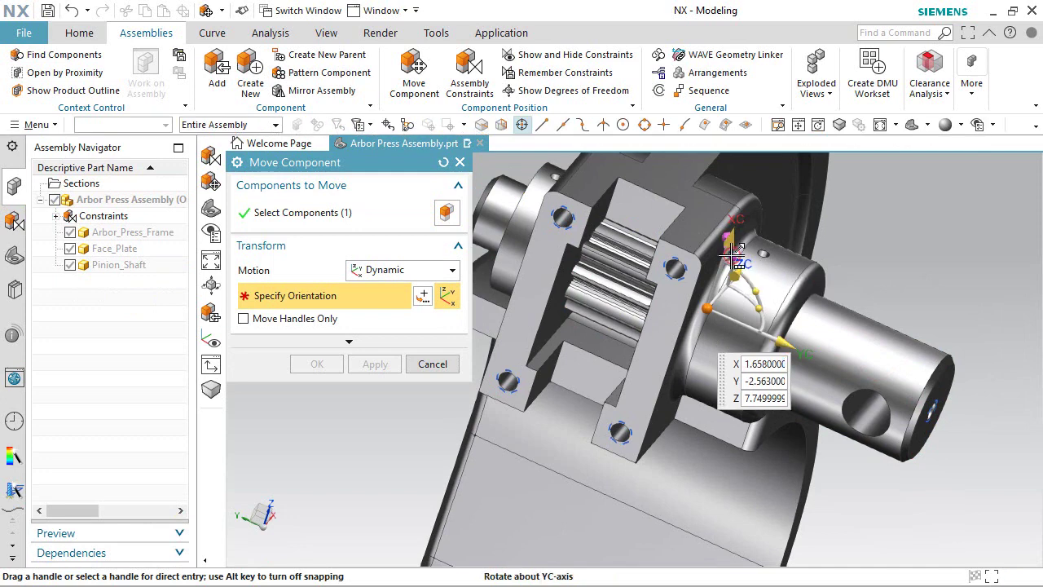
left_click_drag(736, 259, 711, 345)
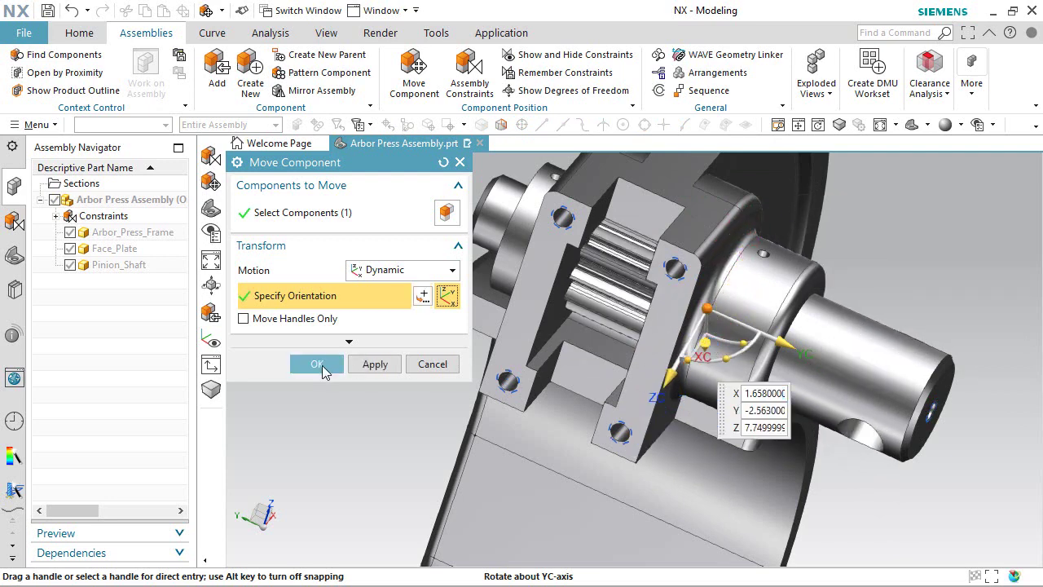
left_click(418, 364)
left_click(408, 327)
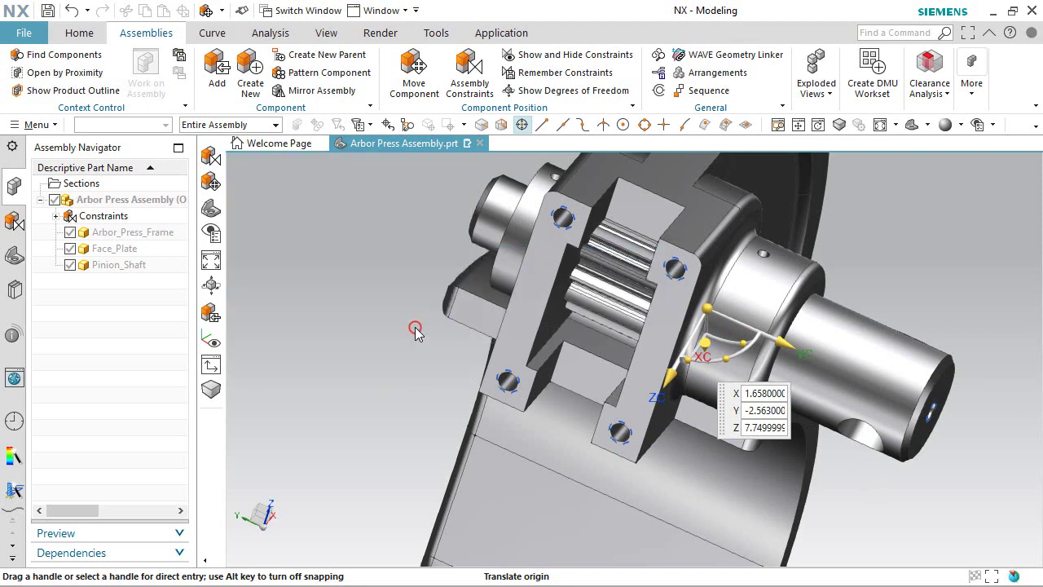
left_click(210, 277)
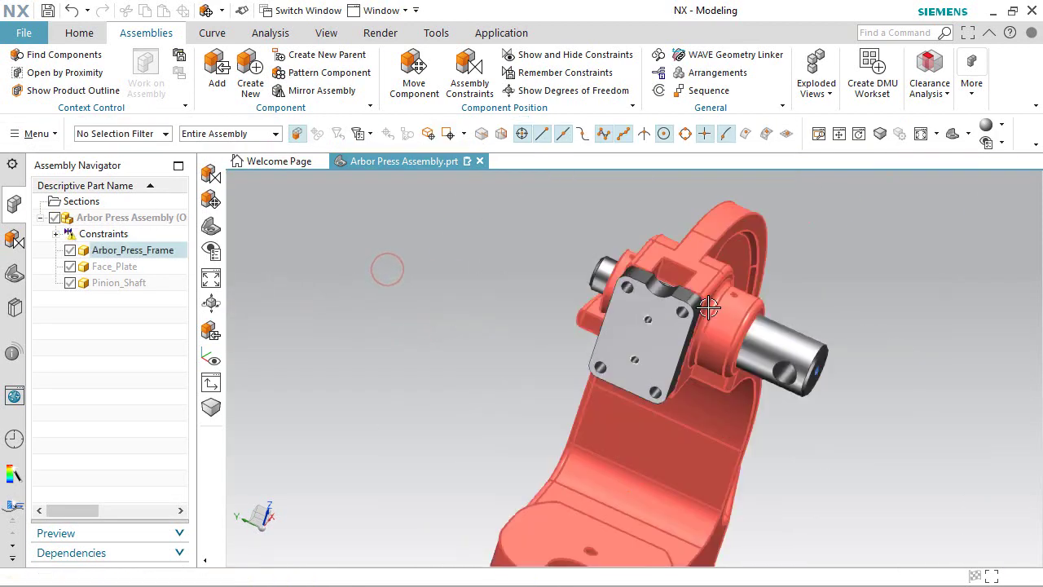
middle_click_drag(698, 424, 616, 396)
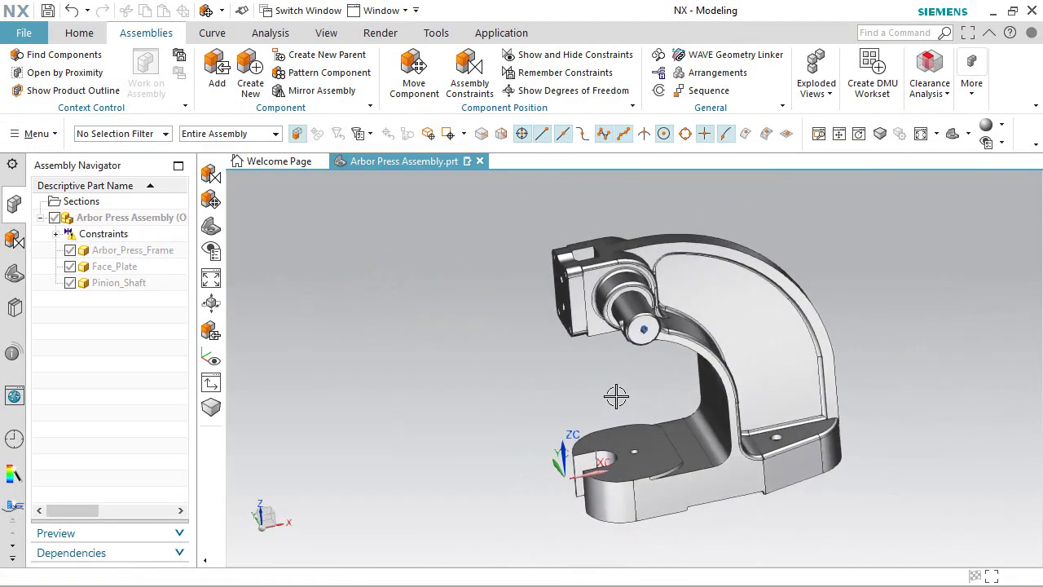
key("Home")
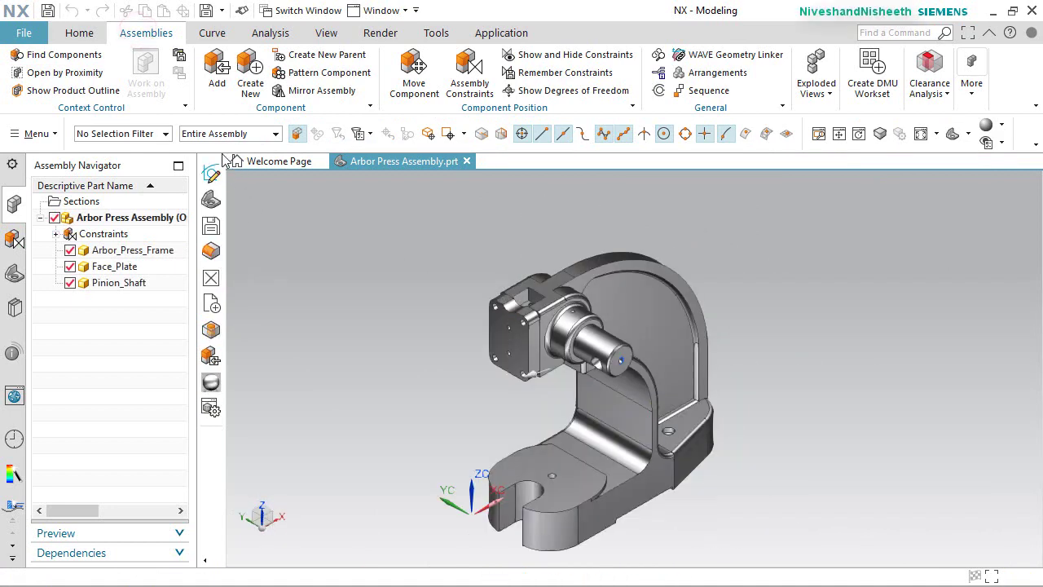
Add one instance of Lever Arm.prt from the Arbor Press Assembly folder to the assembly.
left_click(217, 73)
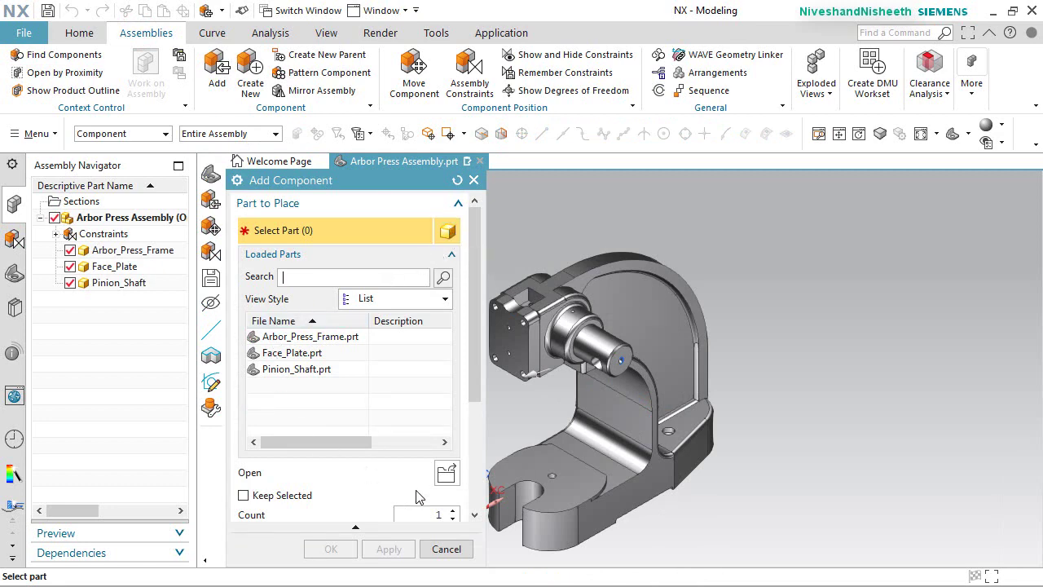
left_click(445, 477)
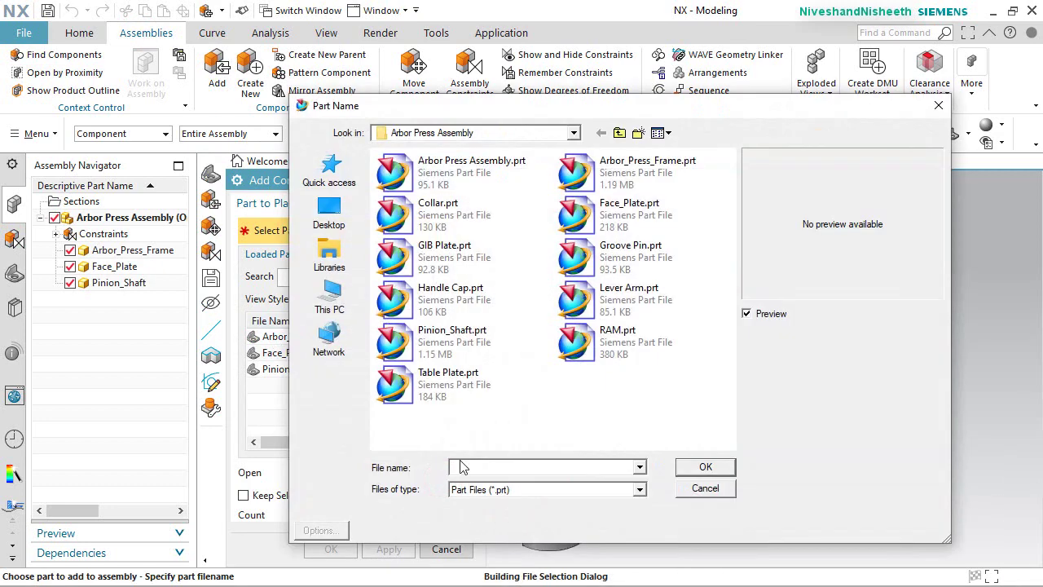
left_click(592, 301)
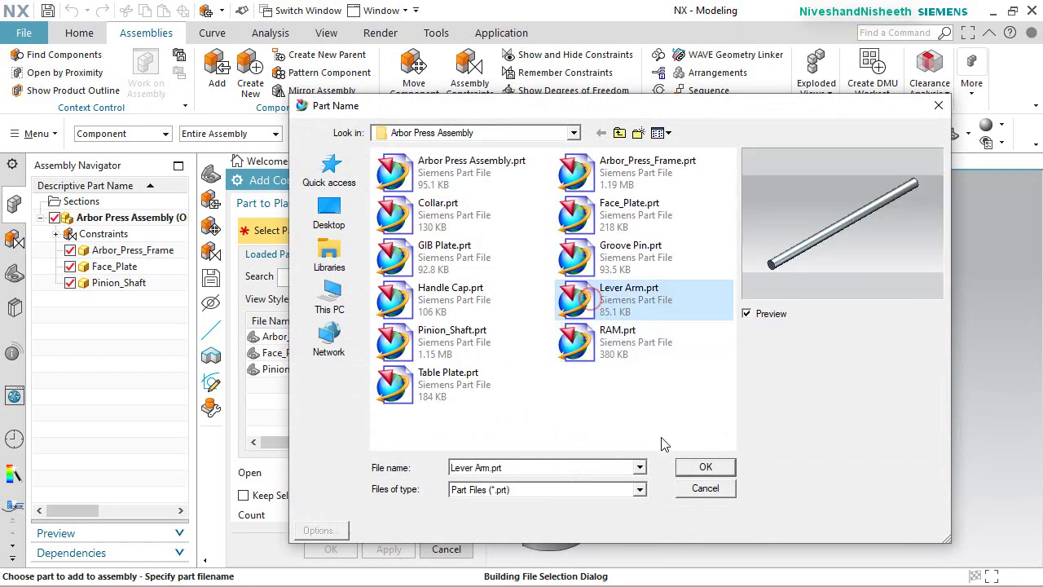
left_click(689, 471)
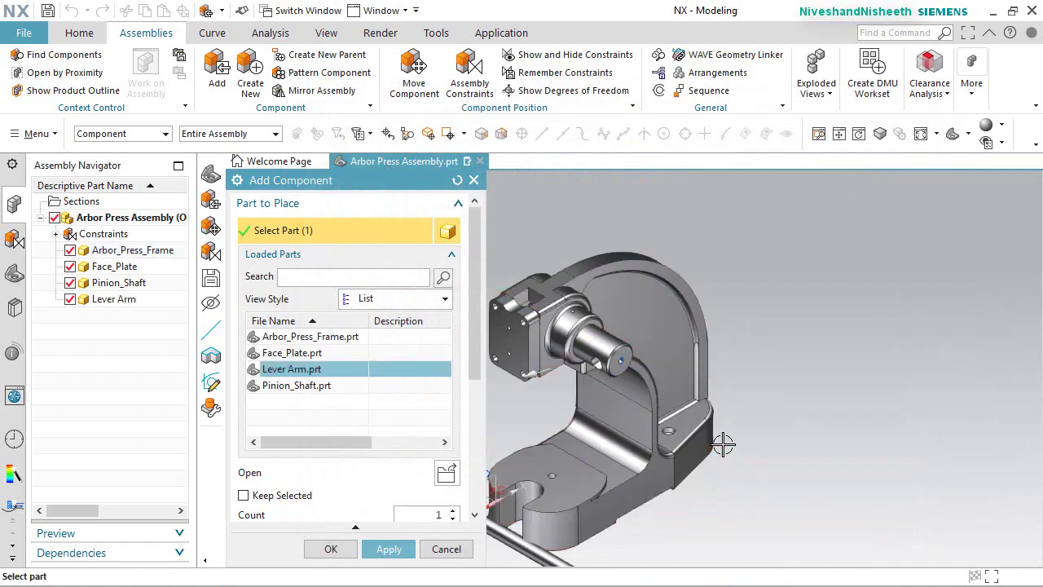
scroll(663, 444, "down", 3)
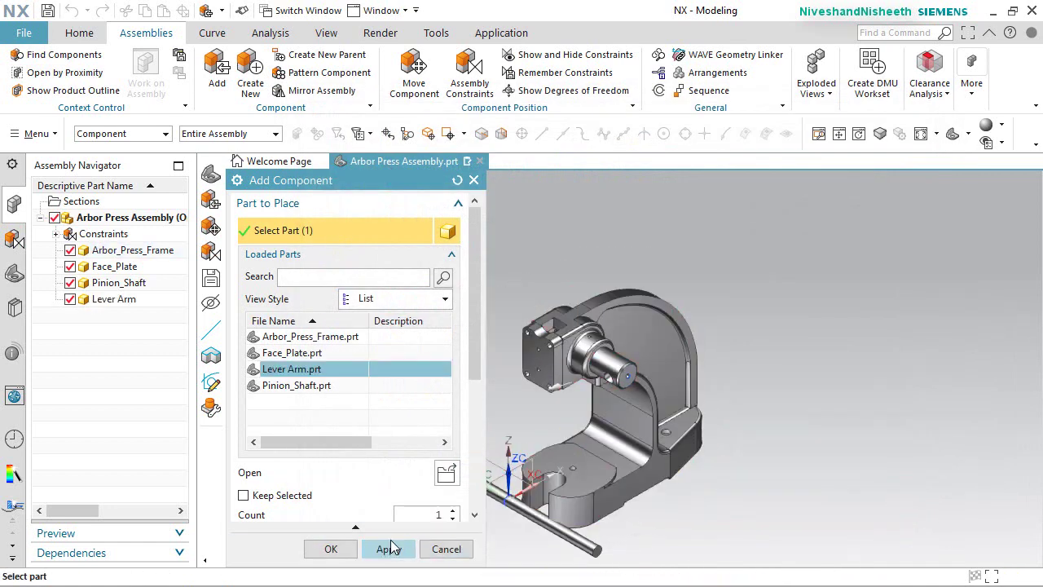
left_click(331, 549)
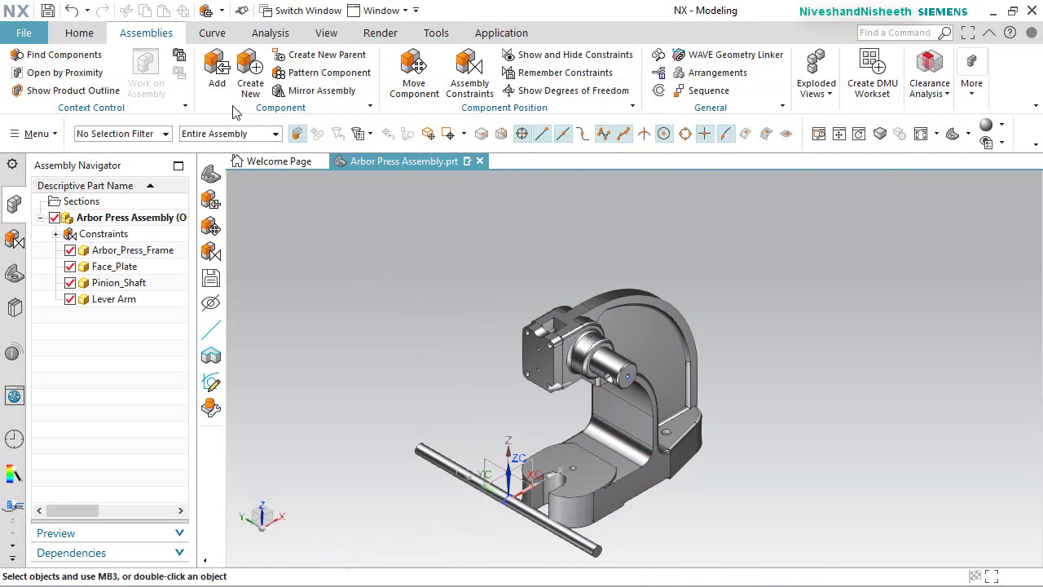
Constrain the lever arm's axis to the cross hole of the pinion shaft with a Touch Align constraint set to Infer Center/Axis.
left_click(469, 72)
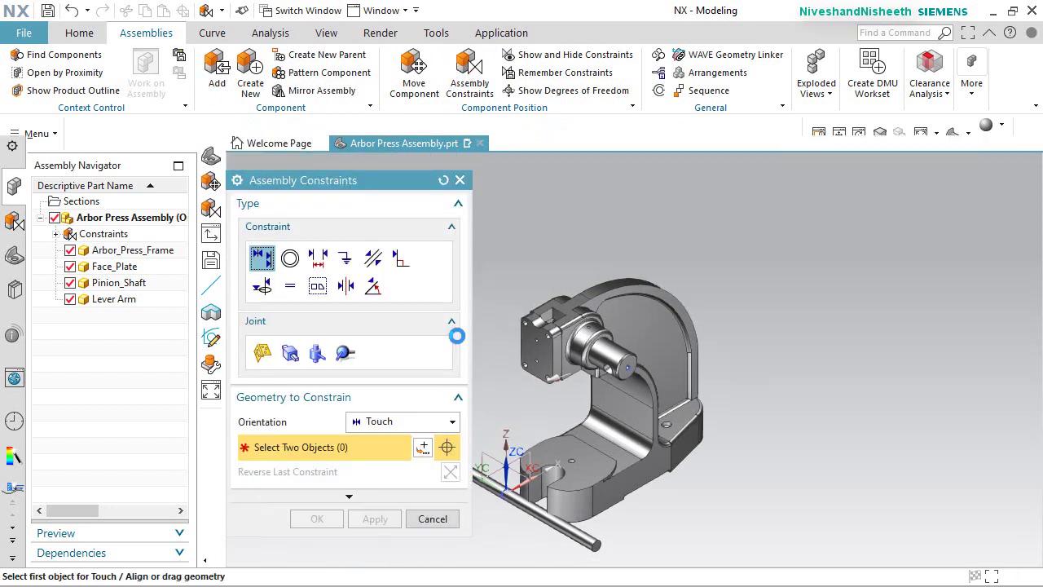
left_click(444, 405)
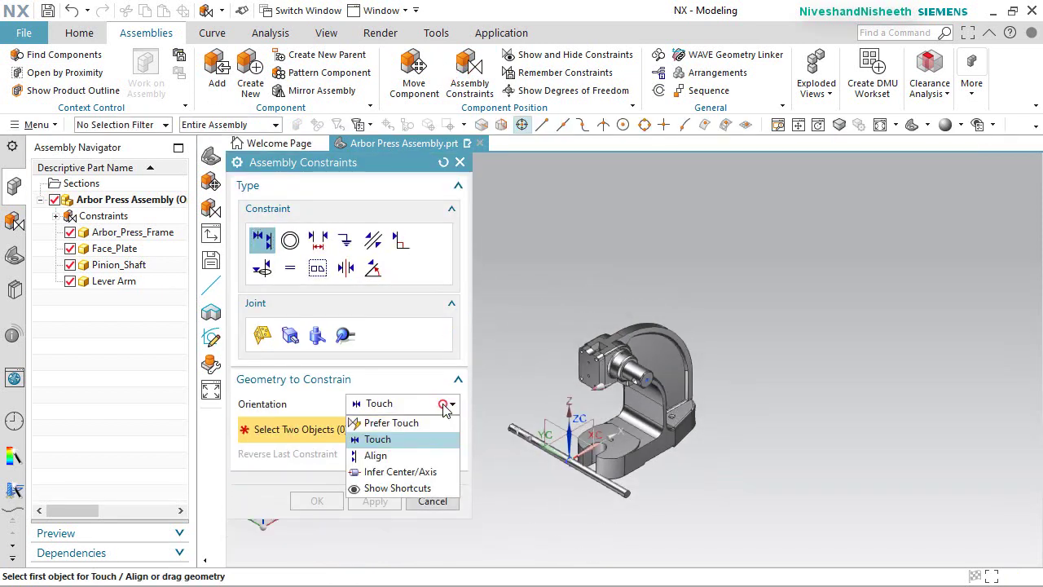
left_click(404, 472)
scroll(497, 452, "up", 5)
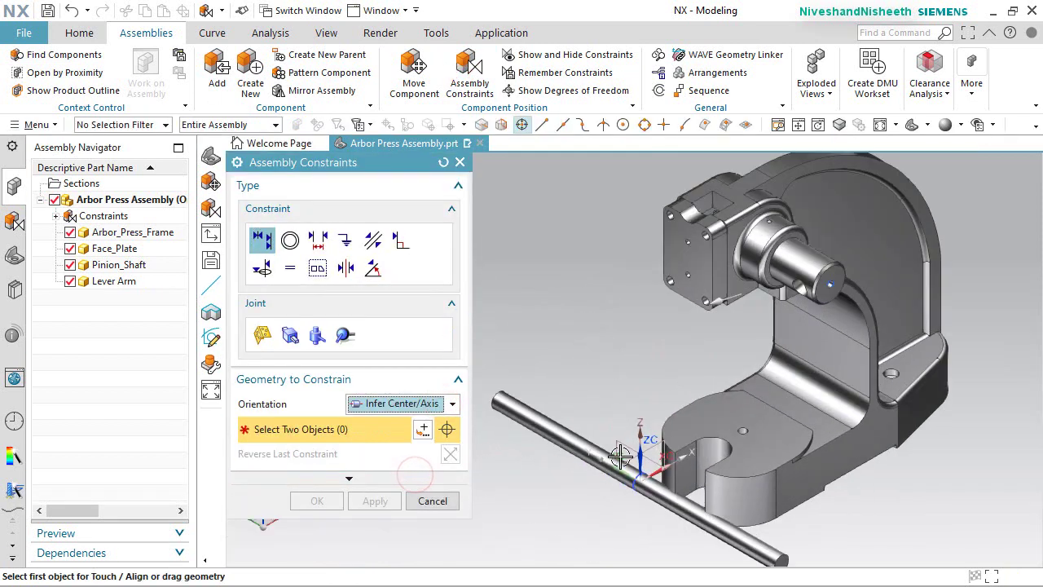
left_click(601, 448)
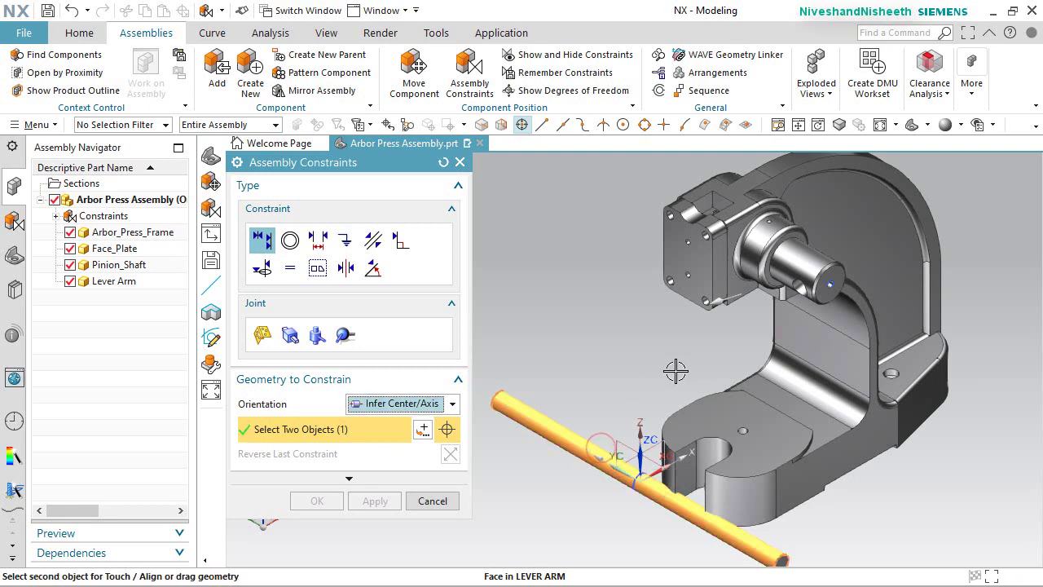
scroll(789, 291, "up", 1)
scroll(789, 291, "up", 2)
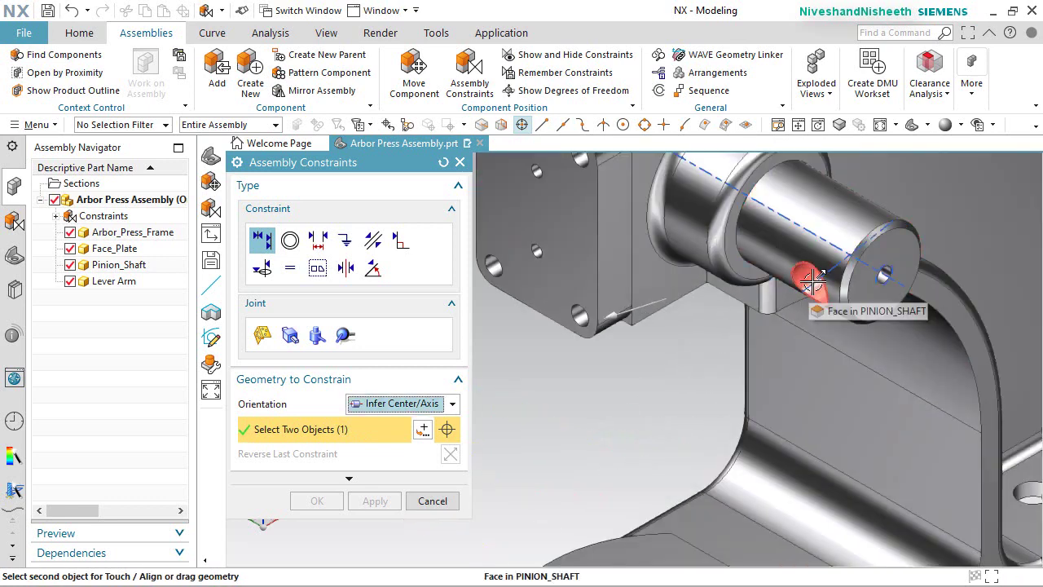
left_click(812, 281)
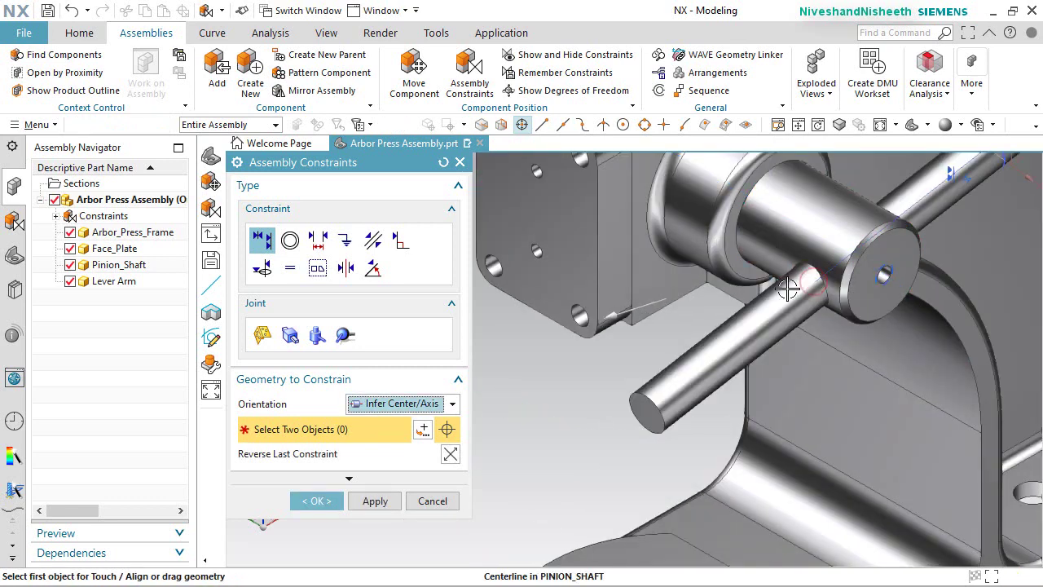
left_click(377, 501)
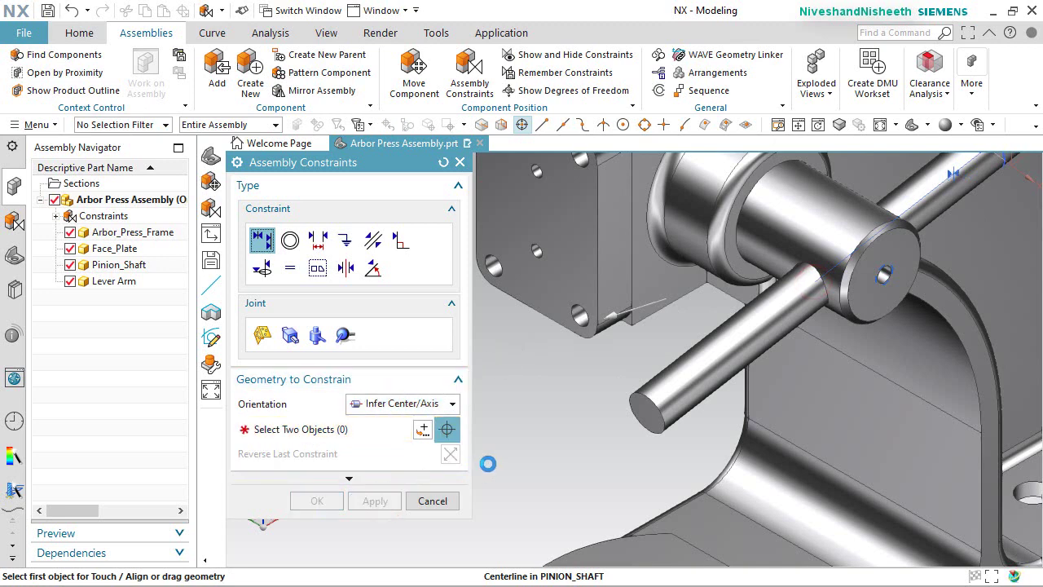
scroll(571, 461, "down", 3)
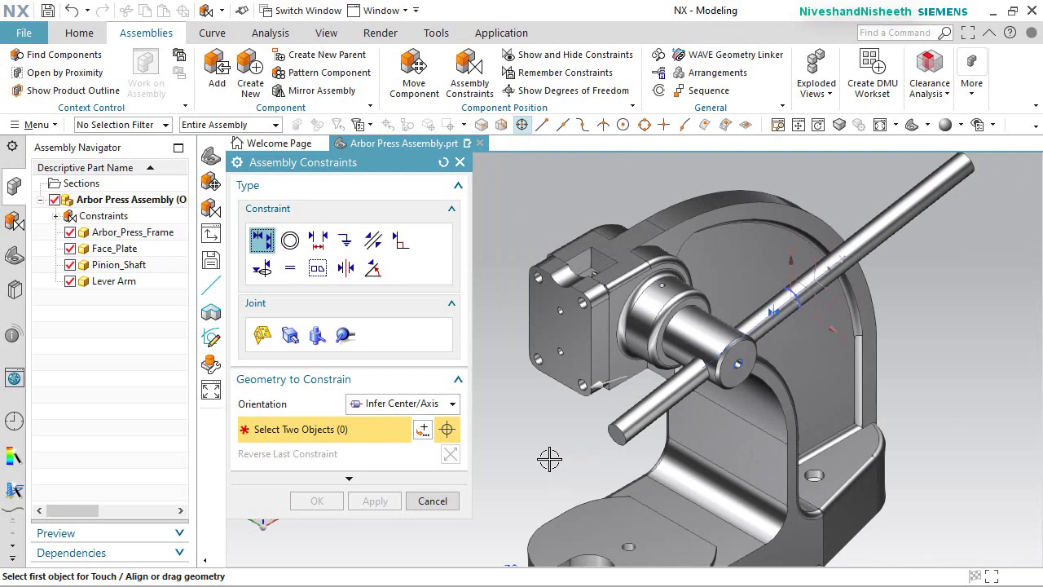
key("Escape")
Isolate the Lever Arm and Pinion_Shaft components together in a new window.
left_click(114, 299)
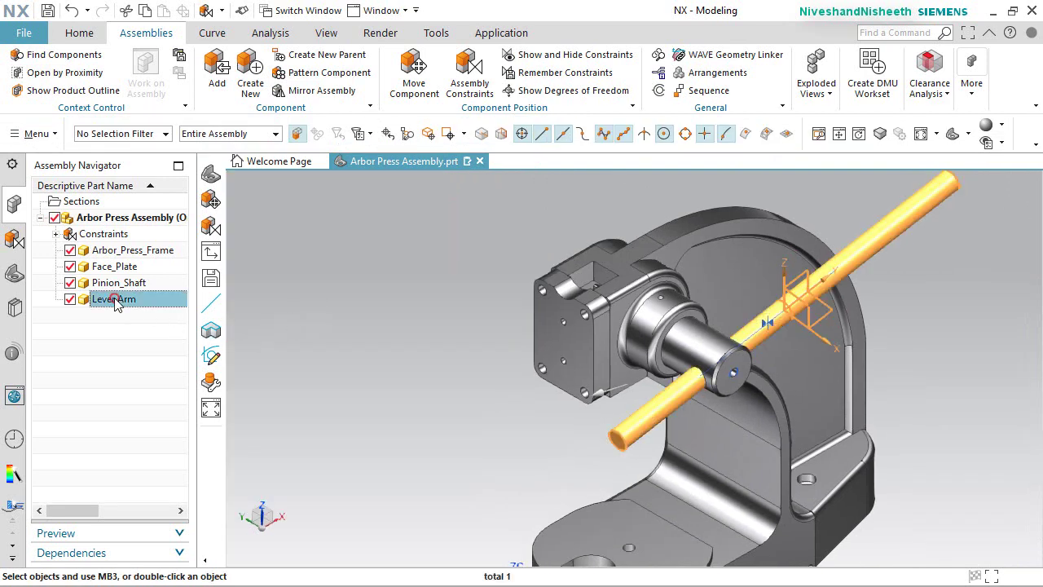
left_click(119, 282, "ctrl")
right_click(119, 286)
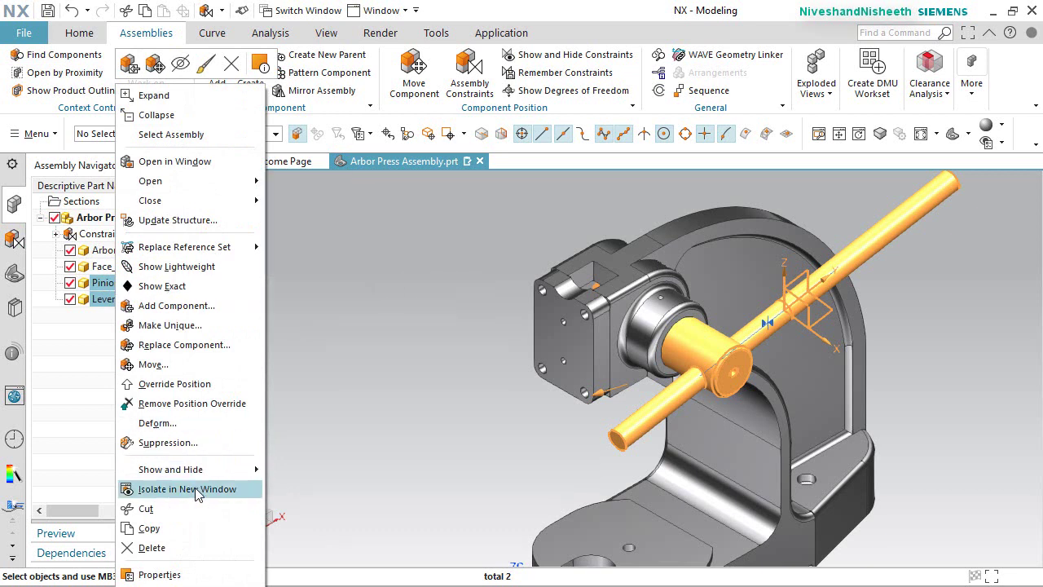
left_click(196, 491)
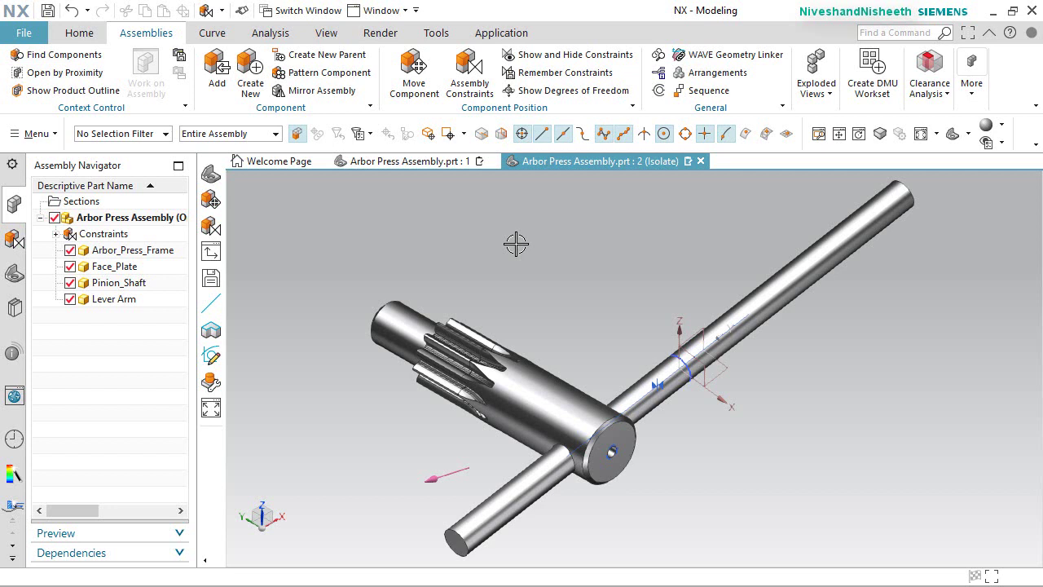
Show the coordinate systems of the isolated components with Show and Hide.
left_click(326, 33)
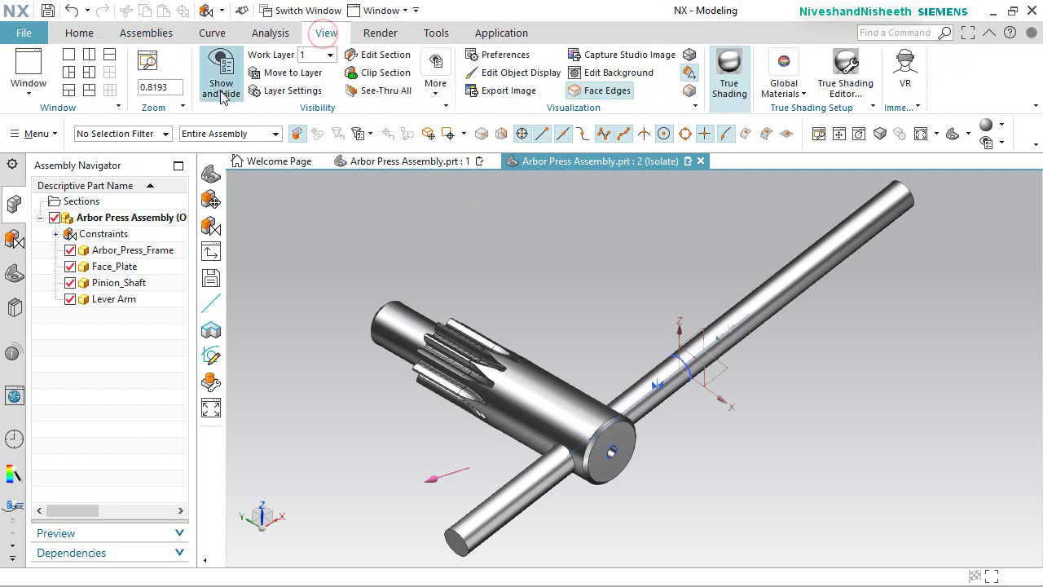
left_click(222, 91)
scroll(689, 286, "down", 4)
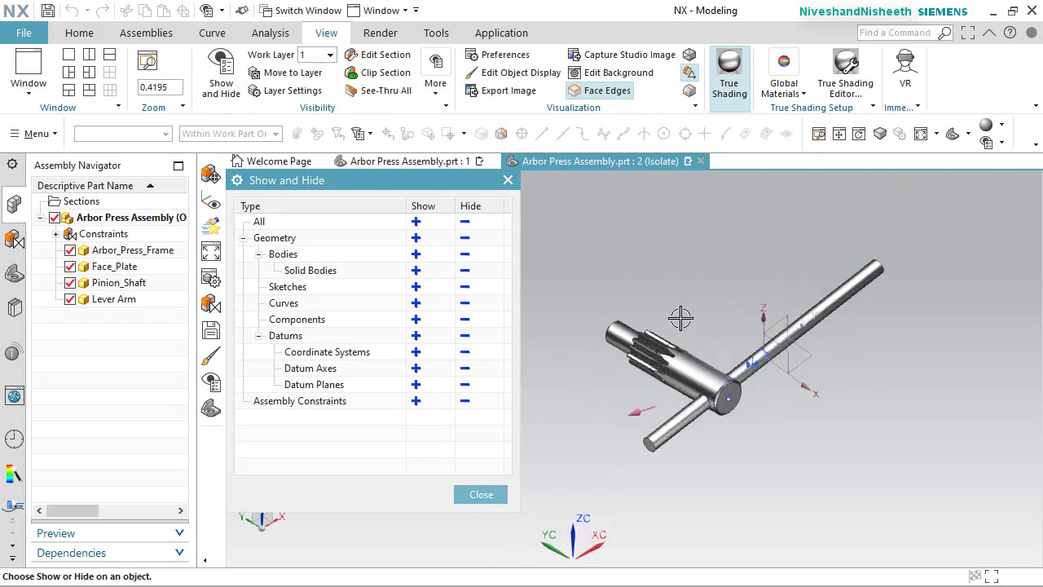
left_click(417, 352)
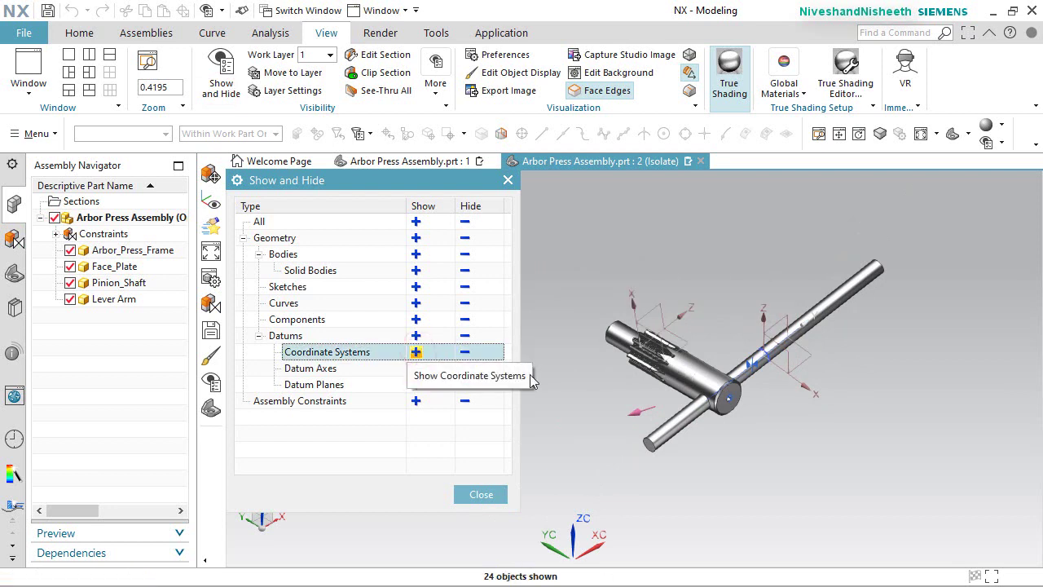
left_click(494, 499)
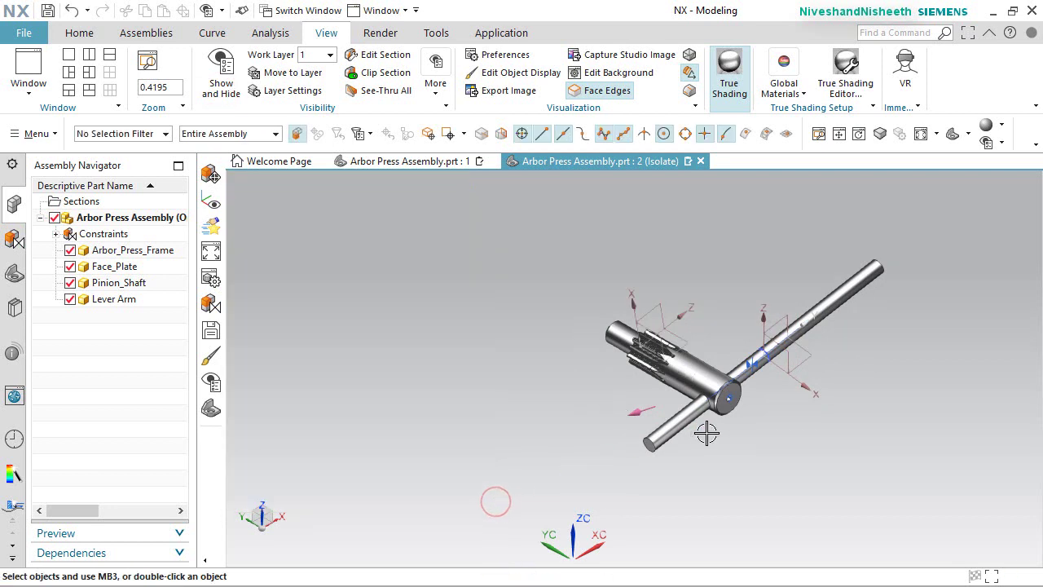
Constrain the pinion shaft's XY plane to the lever arm's XZ plane with Prefer Touch to center the arm in the shaft.
mouse_move(706, 434)
middle_mouse_down()
mouse_move(701, 425)
mouse_move(676, 437)
mouse_move(706, 431)
middle_mouse_up()
left_click(135, 36)
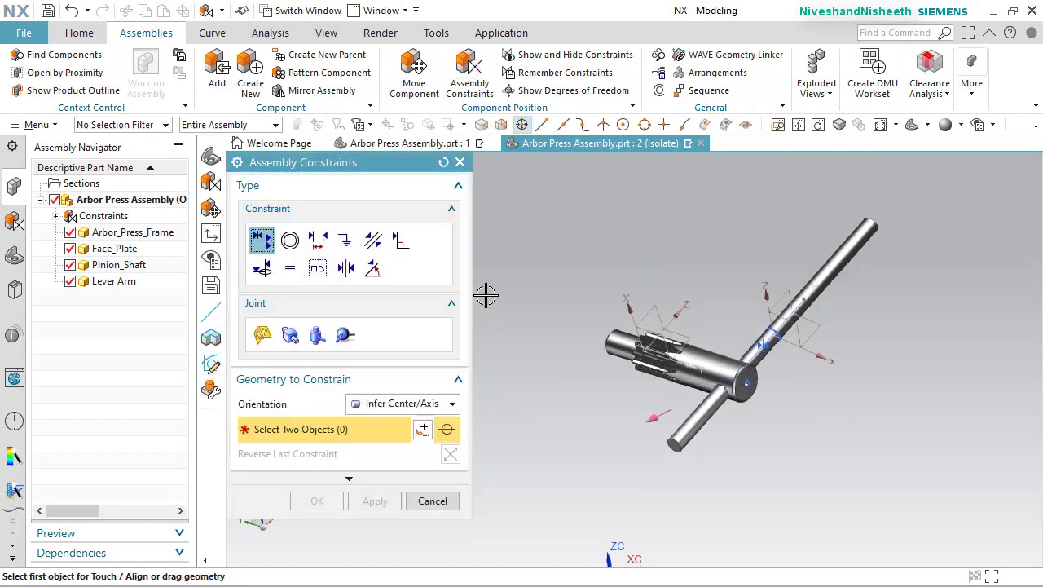
left_click(416, 402)
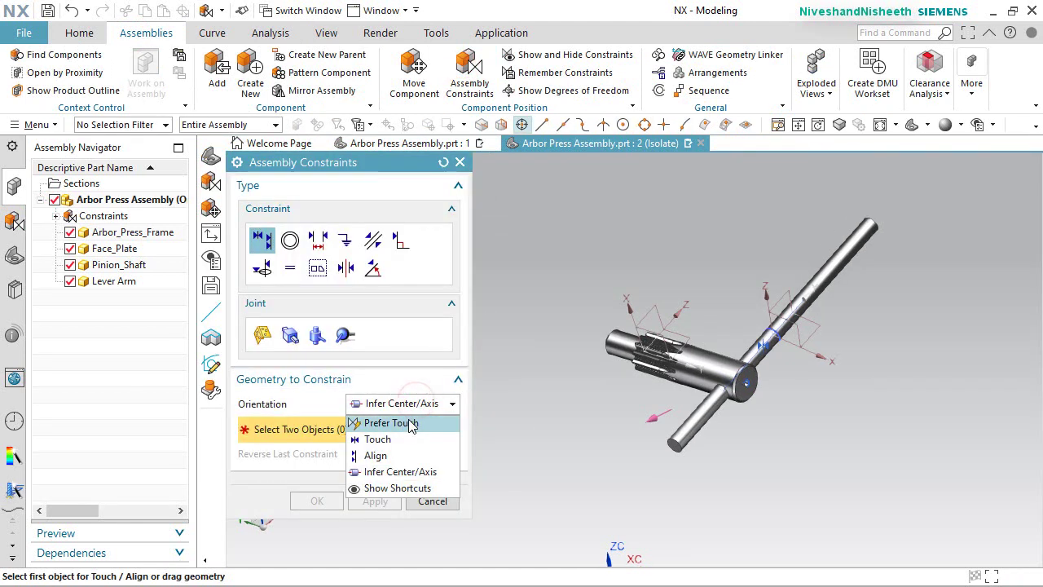
left_click(411, 423)
scroll(626, 322, "up", 2)
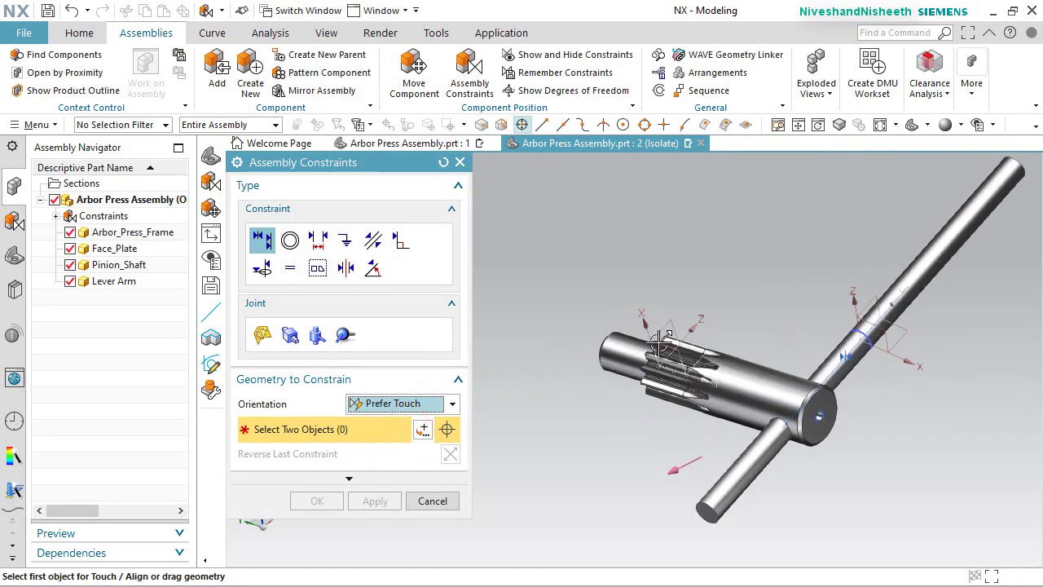
scroll(663, 347, "up", 5)
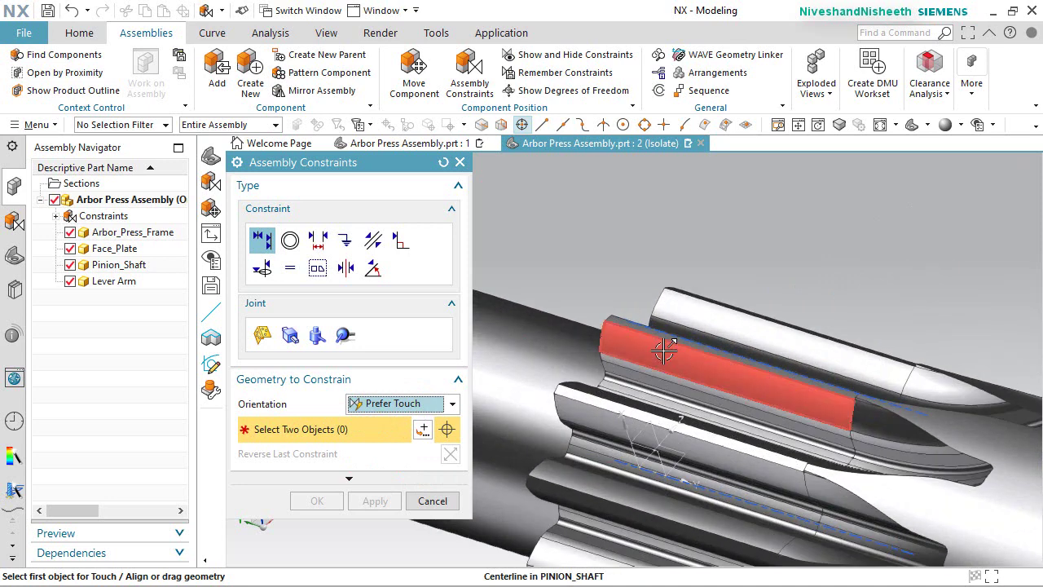
left_click(638, 481)
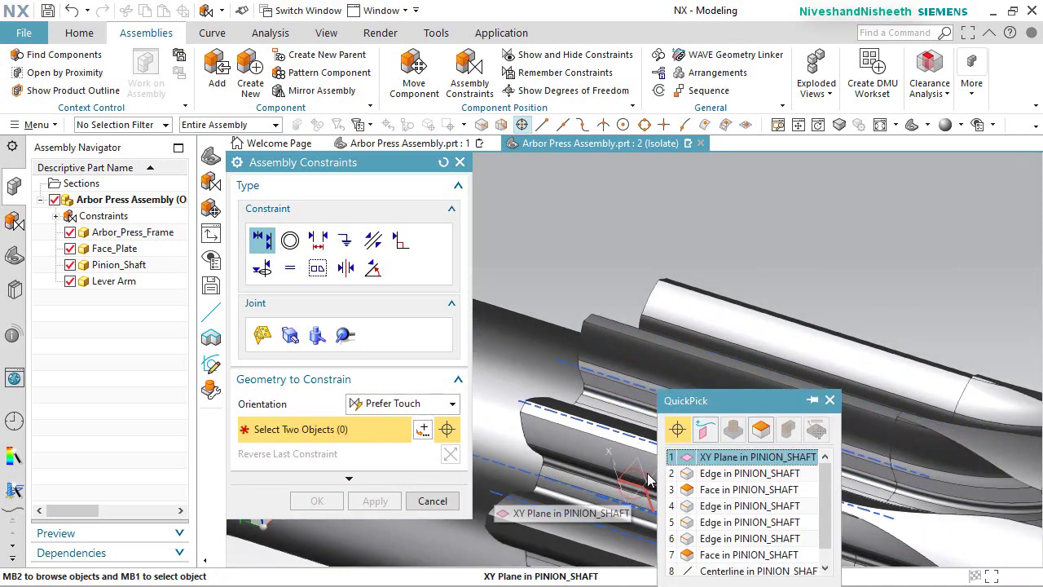
left_click(707, 456)
scroll(620, 376, "down", 5)
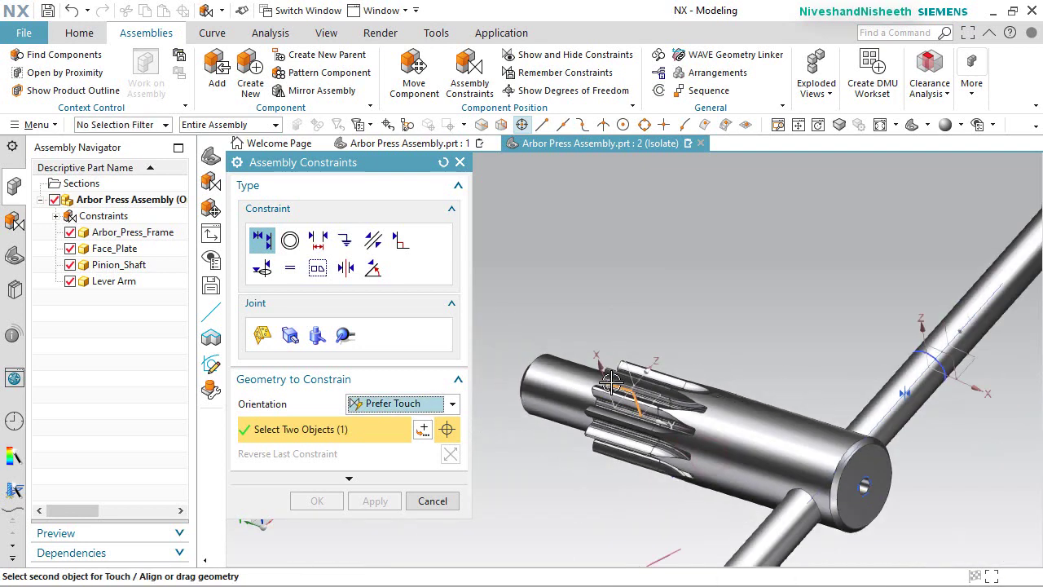
scroll(809, 344, "up", 3)
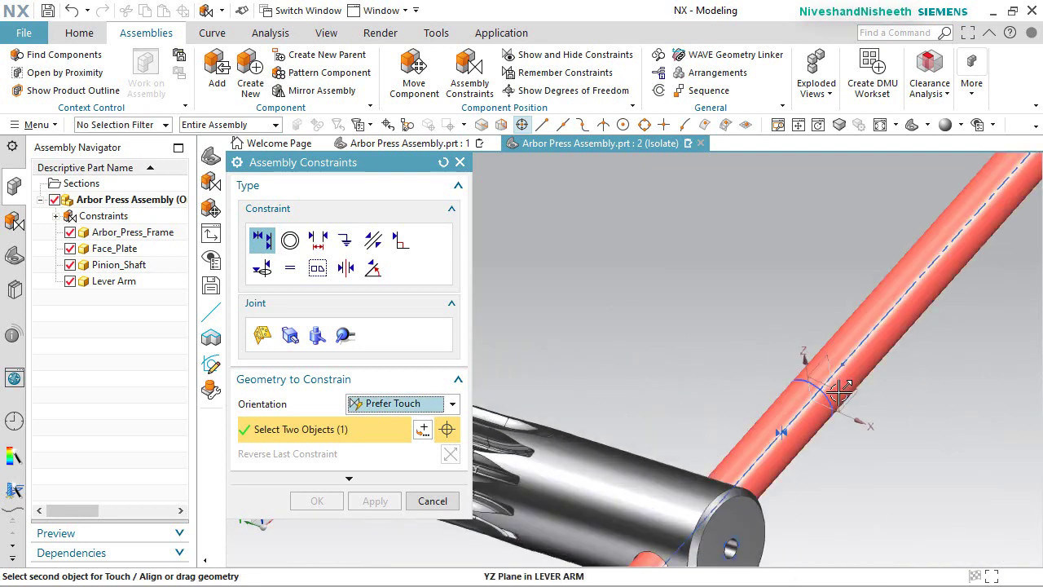
left_click(840, 392)
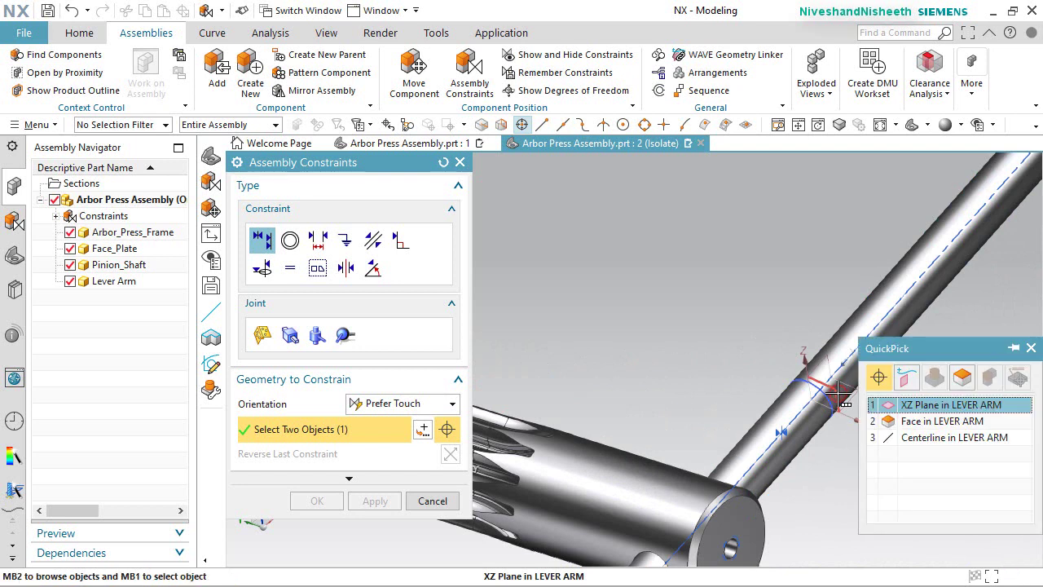
left_click(917, 405)
scroll(757, 294, "down", 5)
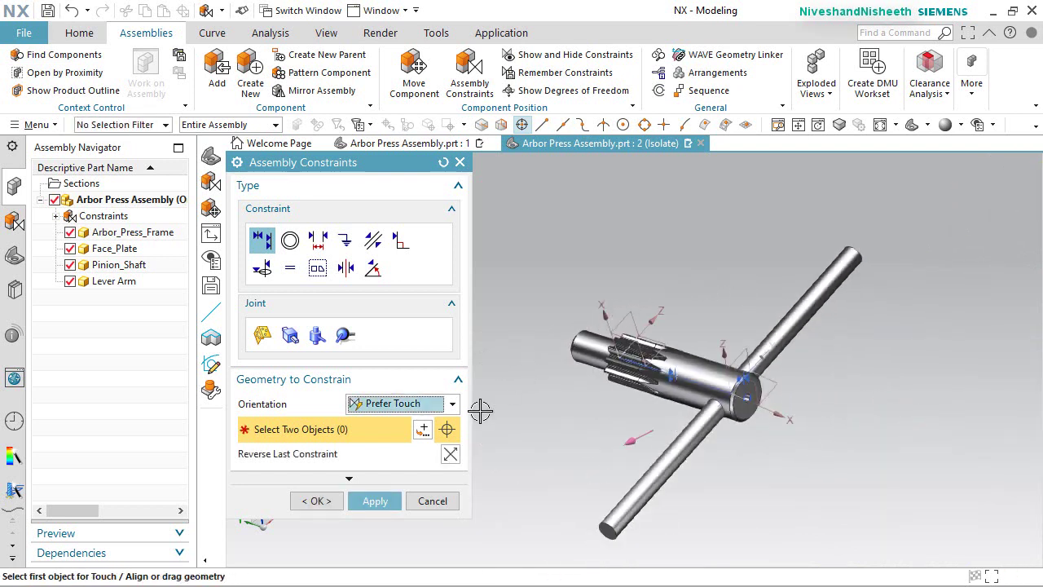
left_click(317, 501)
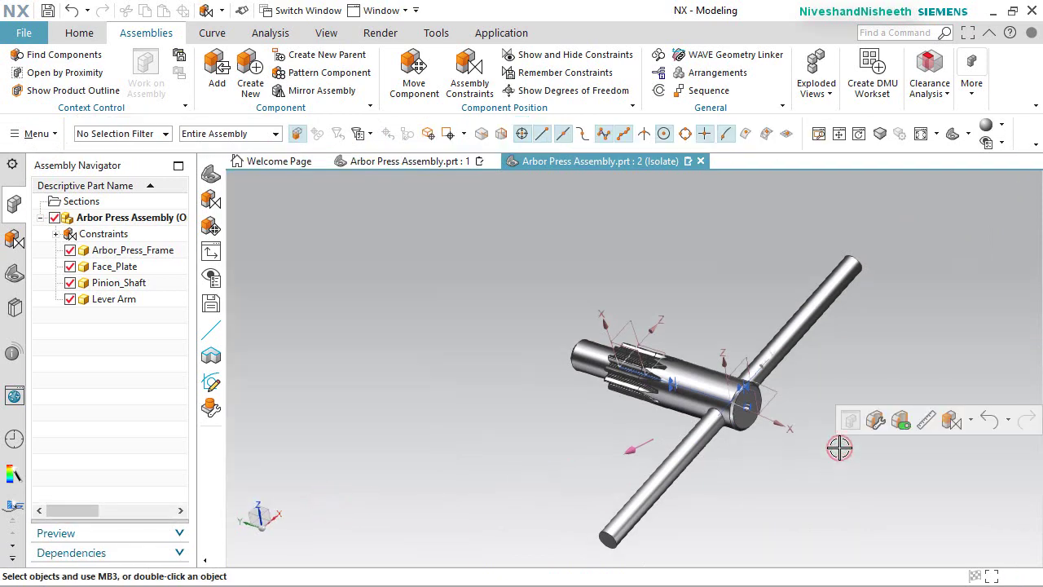
Save the assembly and close the isolated view to return to the full press.
middle_click_drag(839, 447, 613, 401)
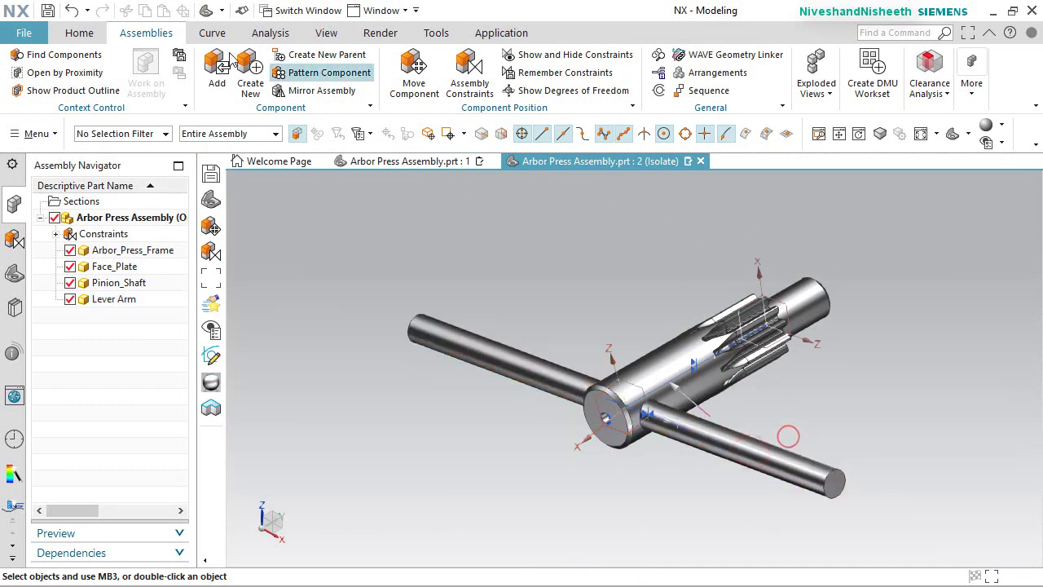
left_click(48, 11)
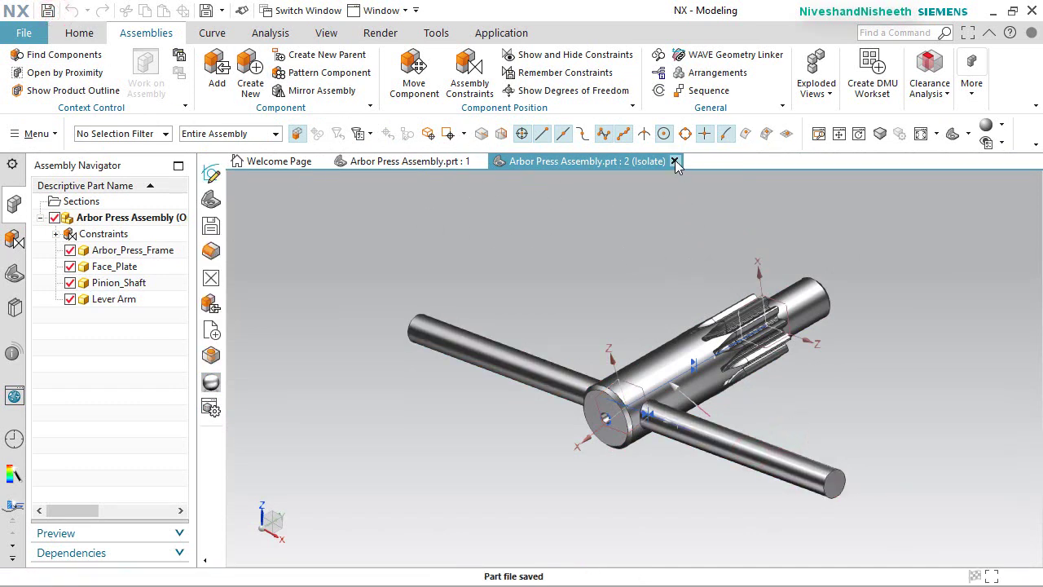
left_click(674, 161)
Rotate the lever arm about its XC axis with a Dynamic move to test that it turns together with the pinion shaft.
scroll(503, 242, "down", 3)
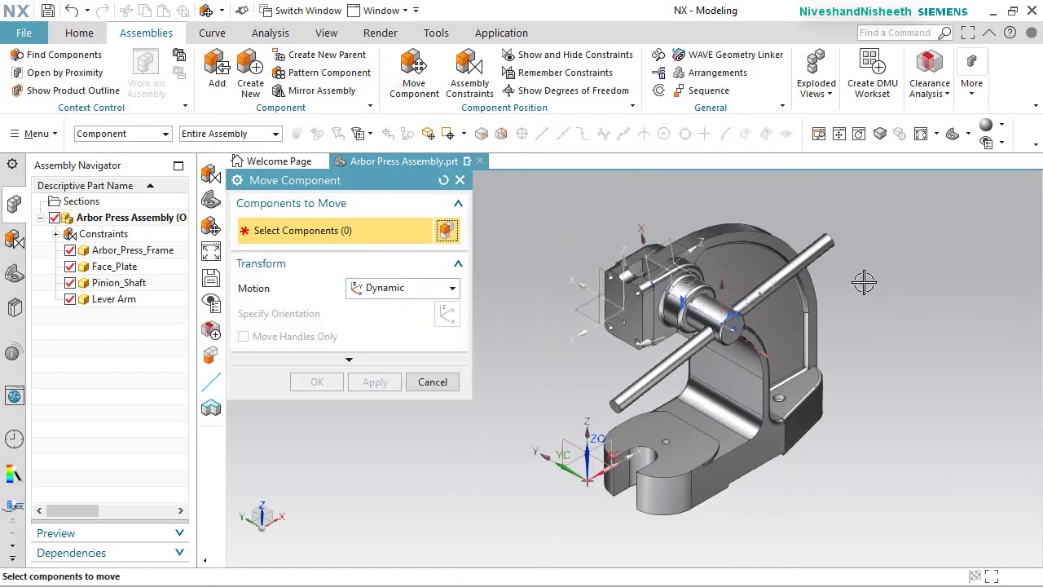
left_click(809, 251)
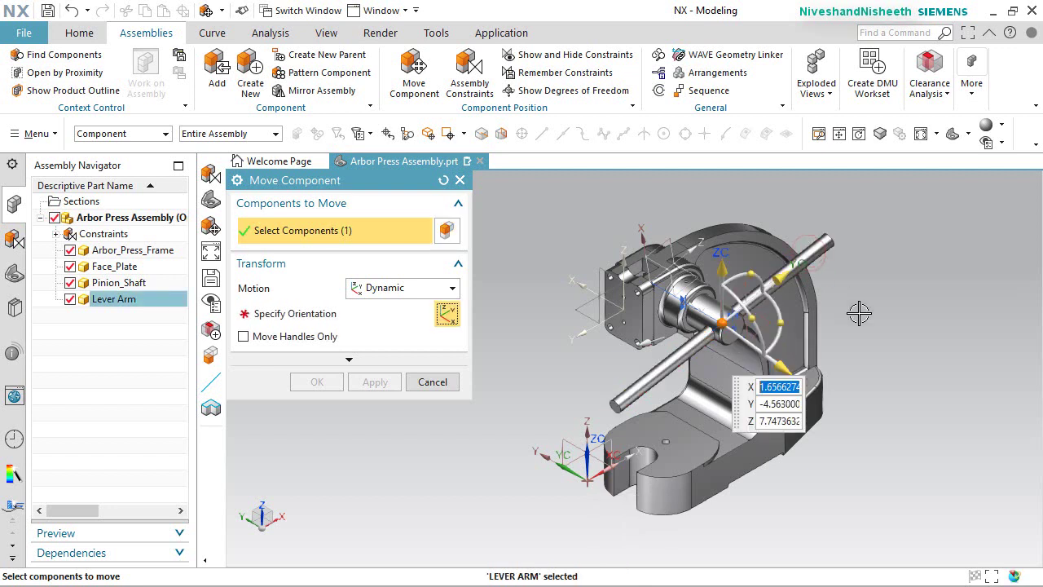
middle_click(754, 269)
left_click_drag(757, 257, 714, 257)
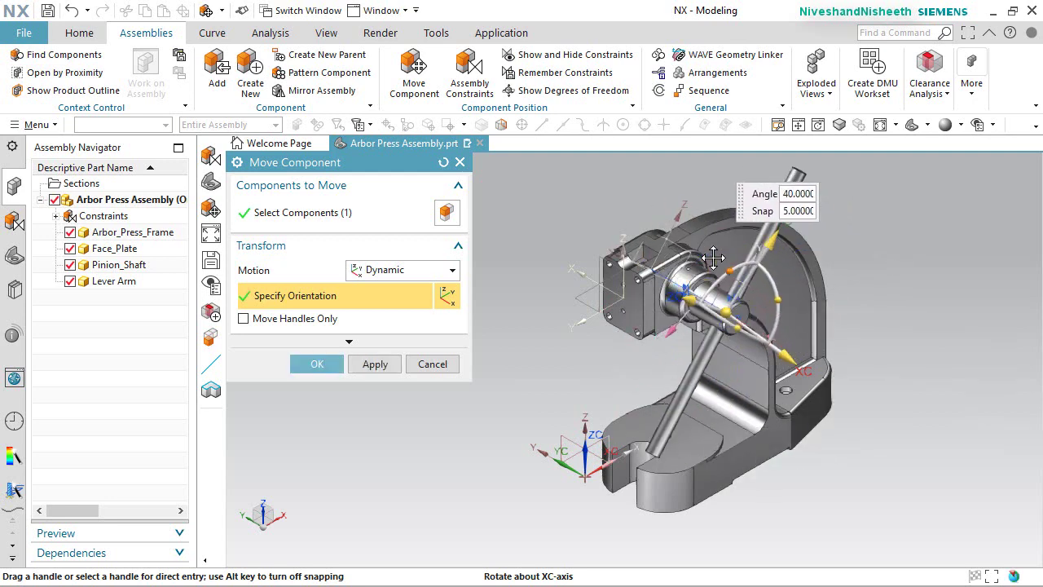
middle_click_drag(714, 258, 718, 286)
scroll(718, 286, "up", 2)
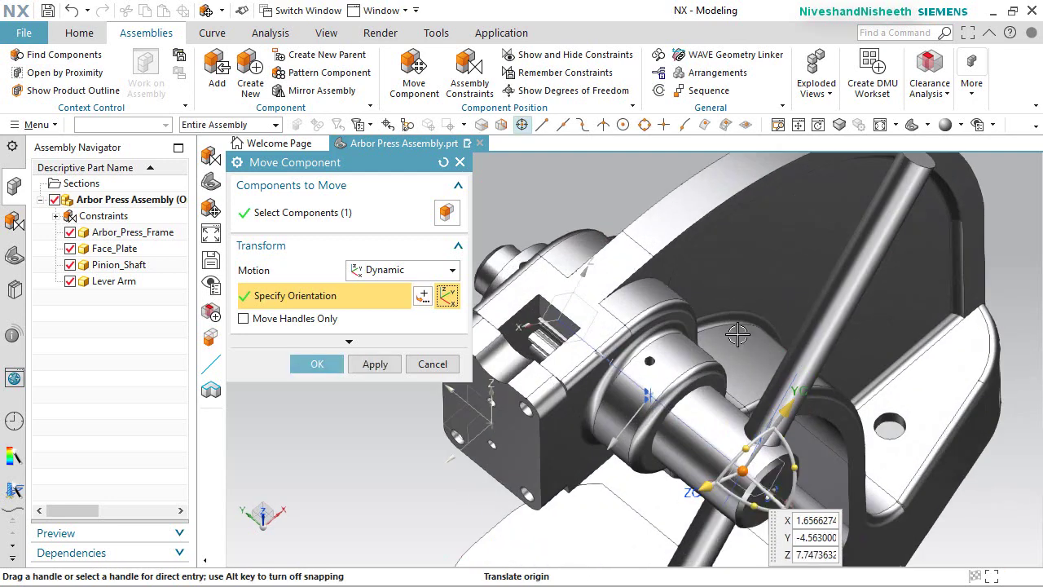
left_click_drag(750, 447, 802, 395)
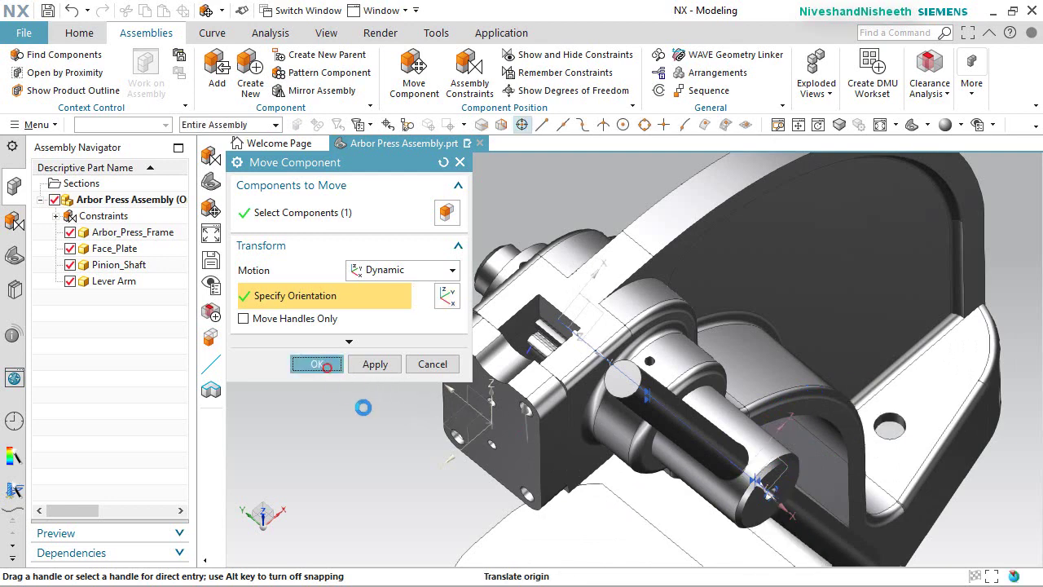
left_click(325, 367)
Add Handle Cap.prt to the assembly as a new component with a count of 2.
key("ctrl+f")
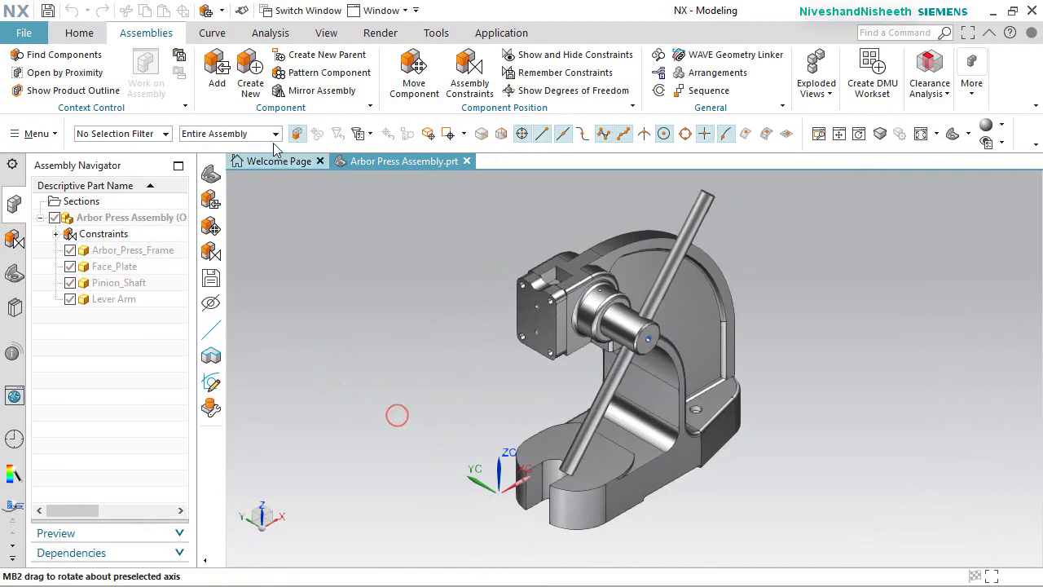
left_click(217, 81)
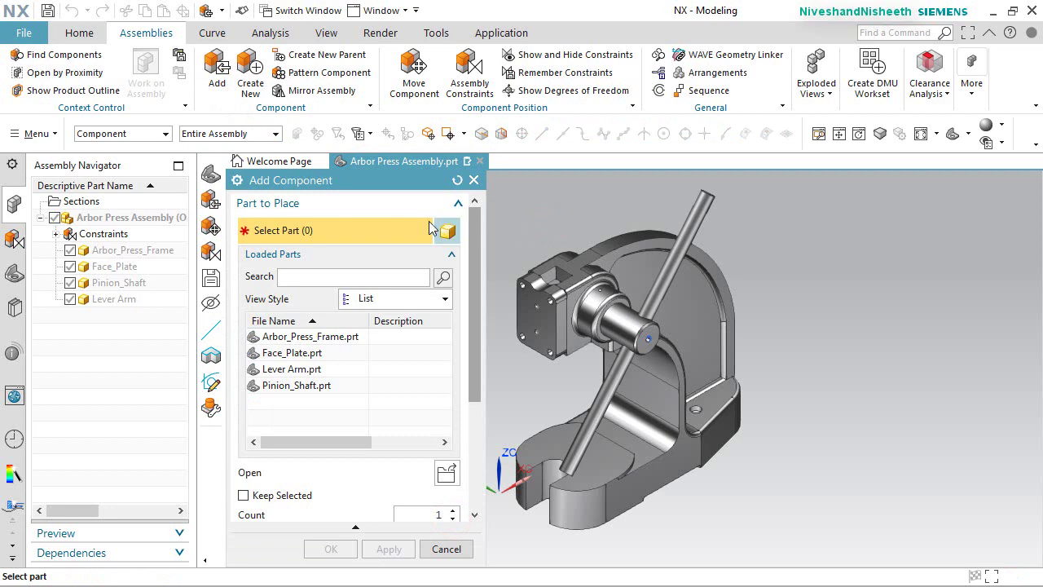
left_click(440, 477)
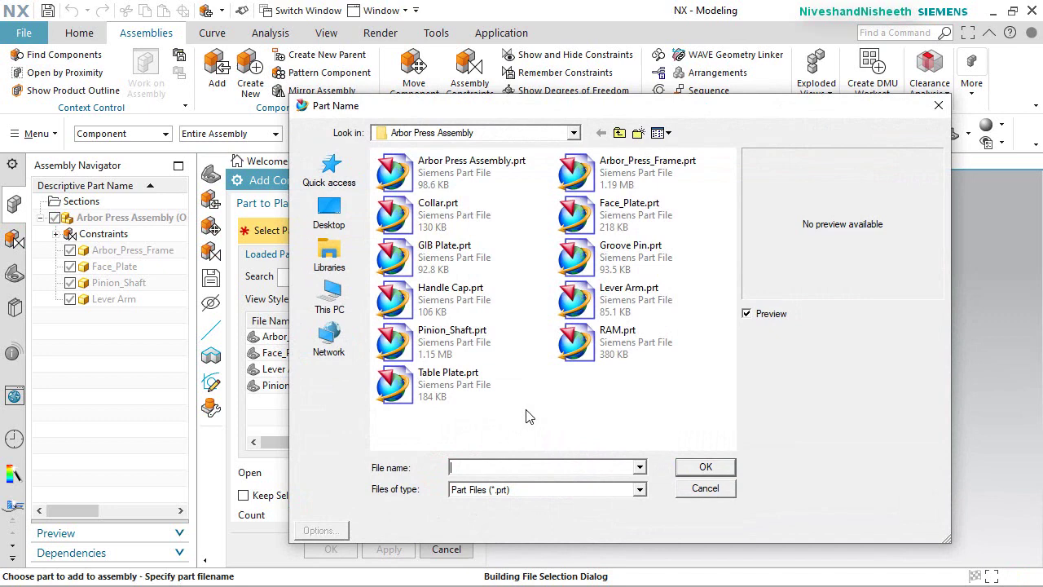
left_click(471, 293)
left_click(694, 467)
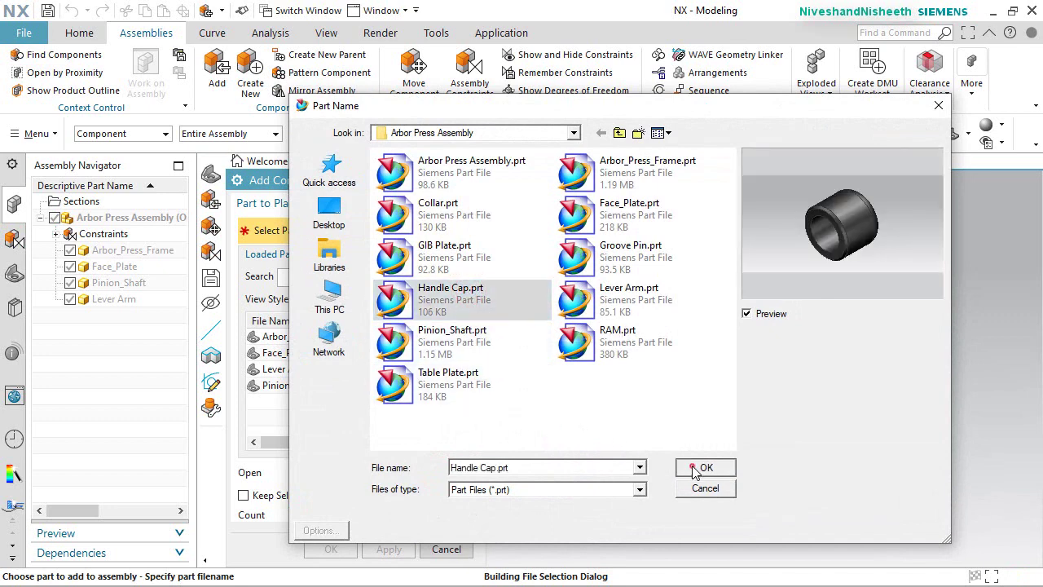
scroll(932, 473, "down", 2)
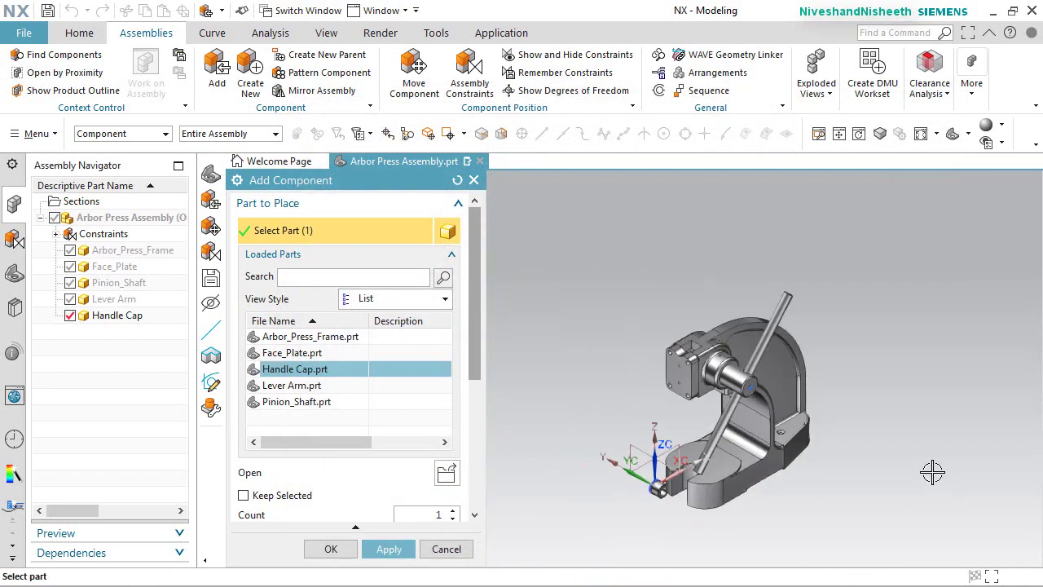
scroll(672, 512, "up", 6)
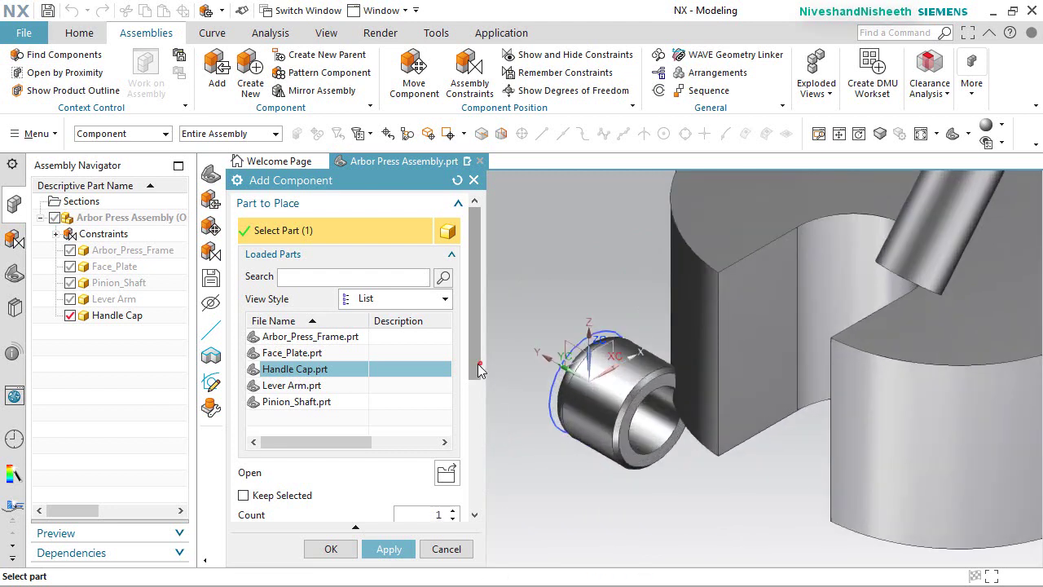
scroll(479, 369, "down", 2)
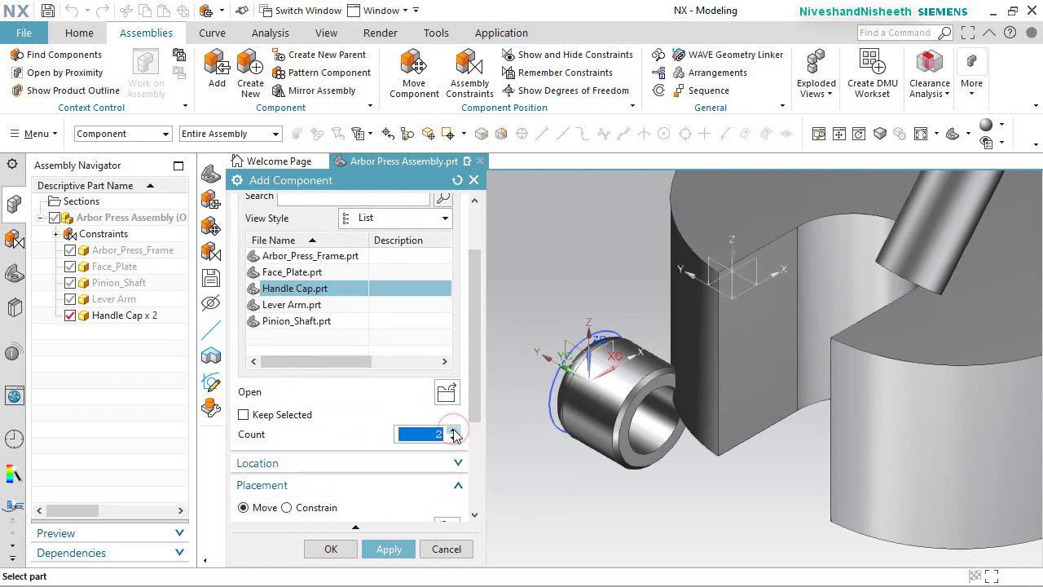
left_click(330, 550)
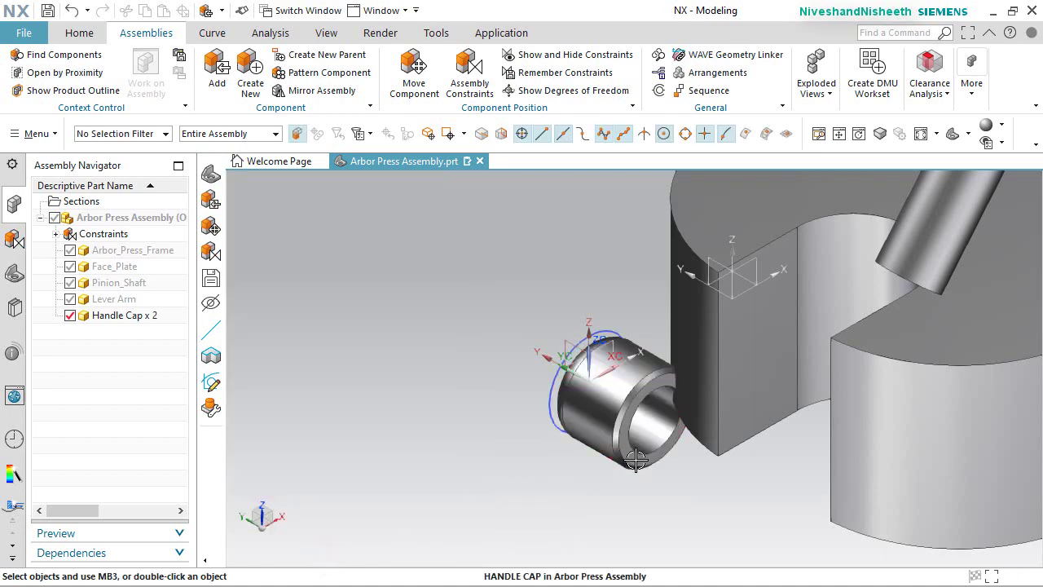
Move one handle cap clear of the other to about X -3.5 with a Dynamic move and rotate it about 95° around its ZC axis.
middle_click_drag(636, 460, 669, 385)
middle_click_drag(651, 466, 663, 360)
scroll(662, 361, "up", 3)
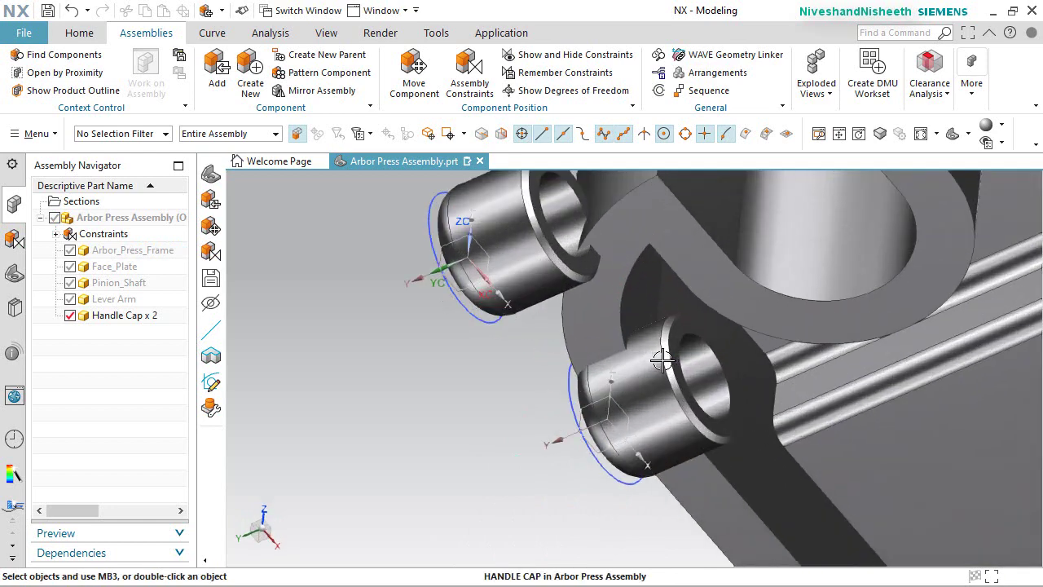
scroll(641, 446, "down", 2)
middle_click_drag(595, 277, 584, 371)
scroll(554, 438, "down", 3)
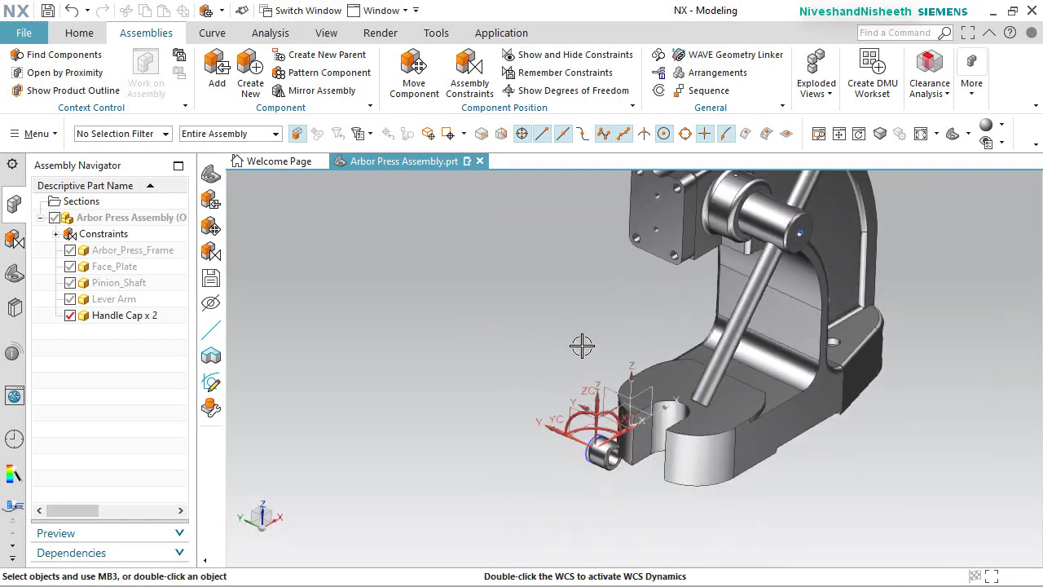
left_click(418, 72)
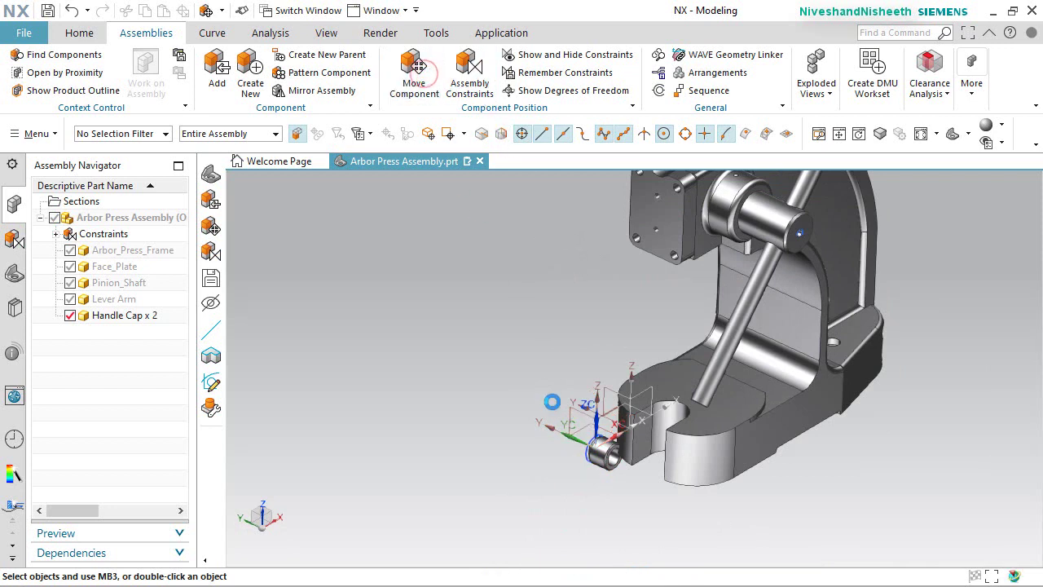
left_click(604, 454)
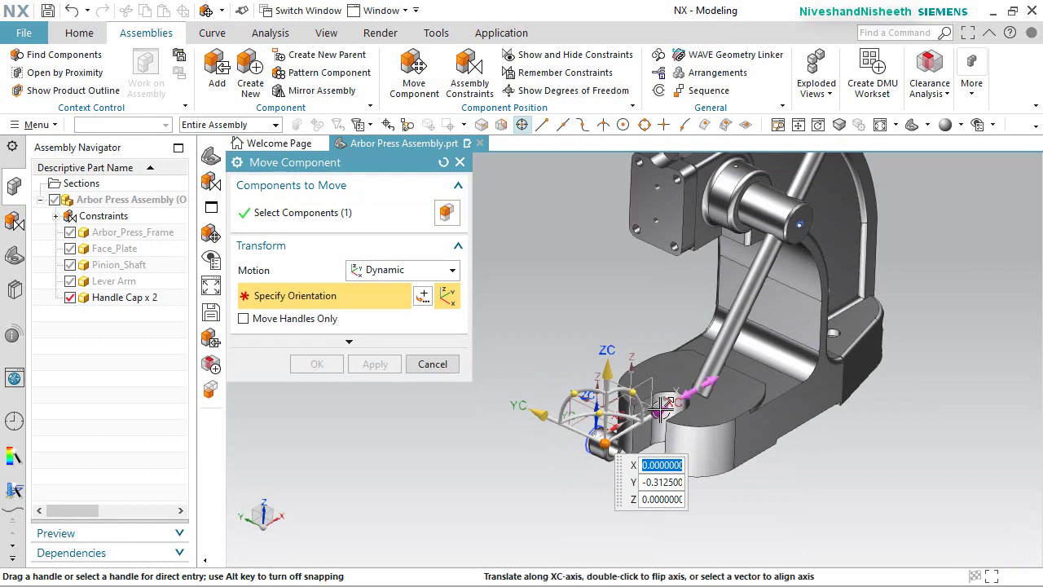
left_click_drag(640, 414, 469, 498)
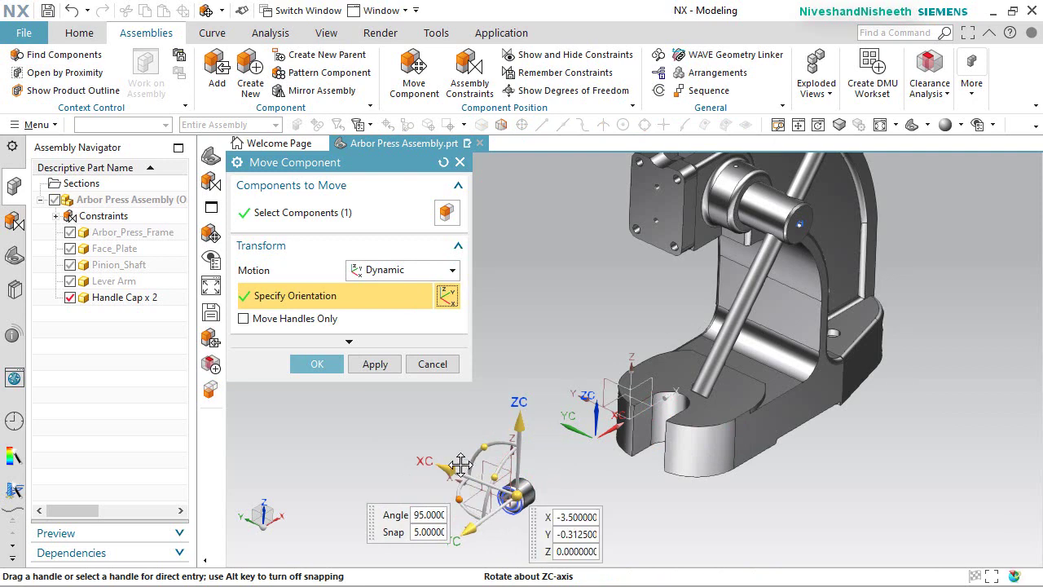
left_click(375, 364)
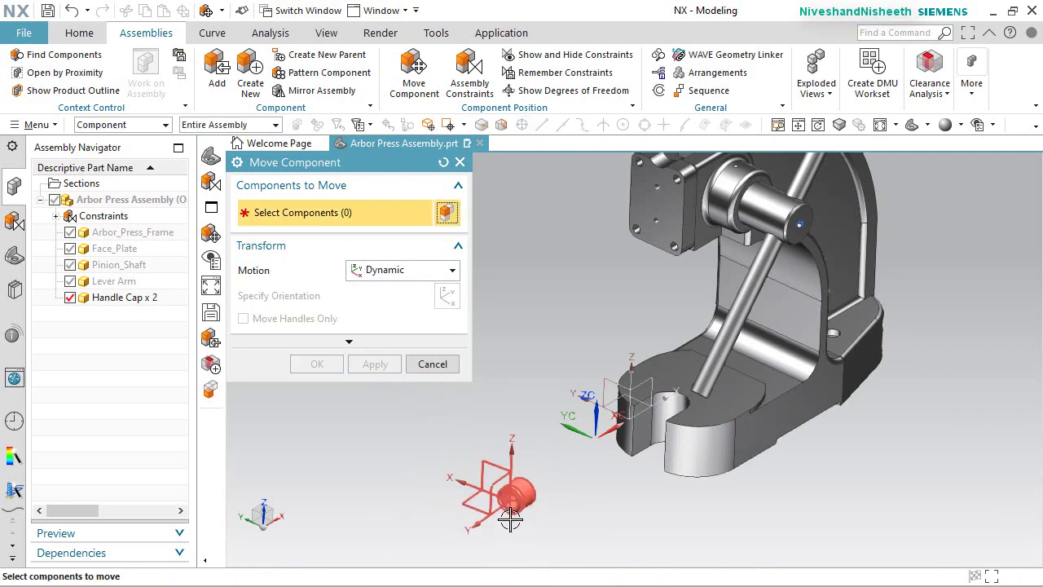
Move the other handle cap out from under the frame base to about Y 1.59 and rotate it about its ZC axis.
scroll(505, 505, "up", 6)
scroll(510, 519, "down", 5)
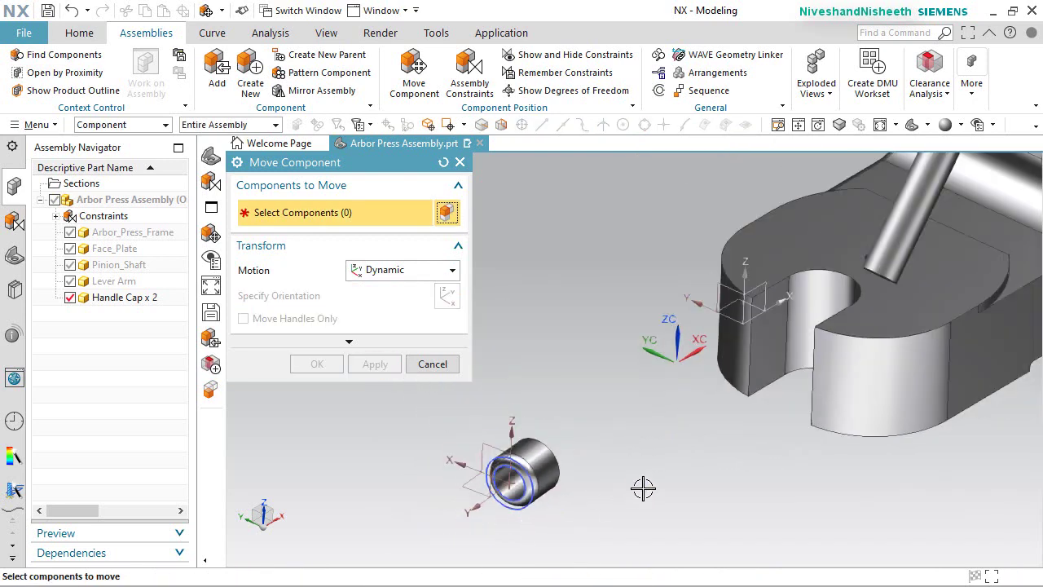
middle_click_drag(700, 416, 692, 397)
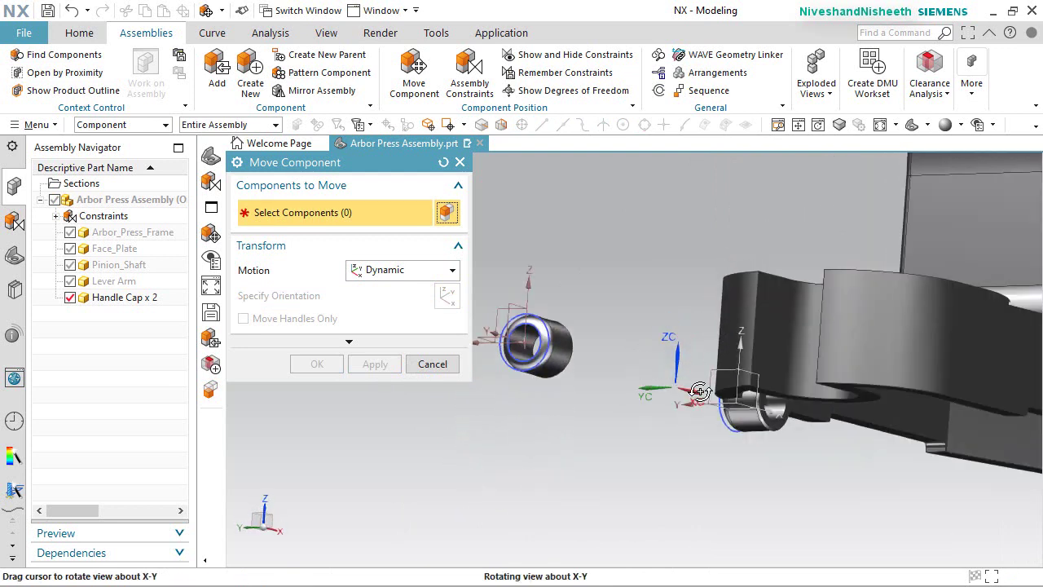
left_click(736, 422)
middle_click(686, 444)
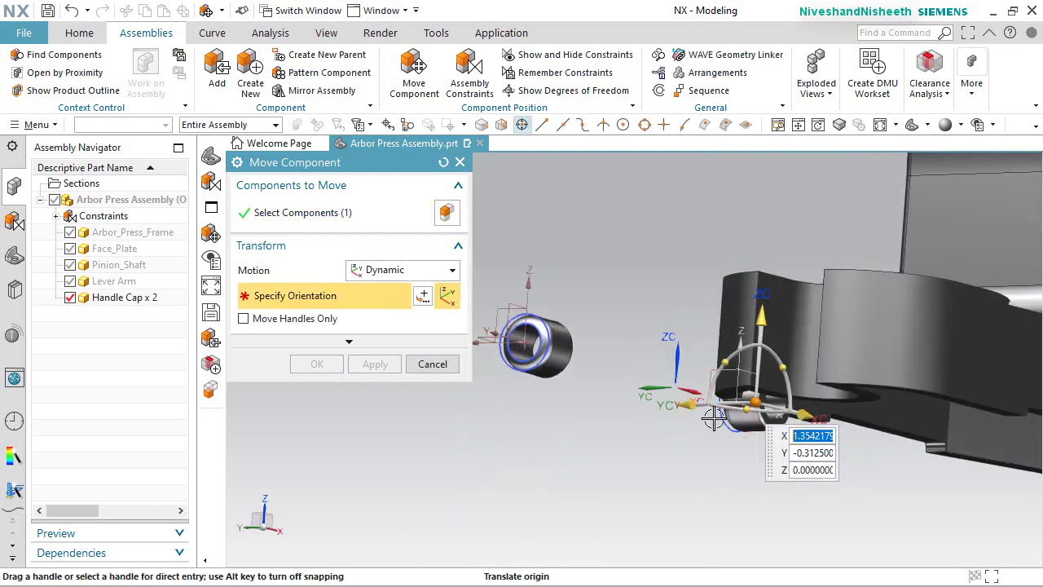
left_click_drag(702, 400, 579, 416)
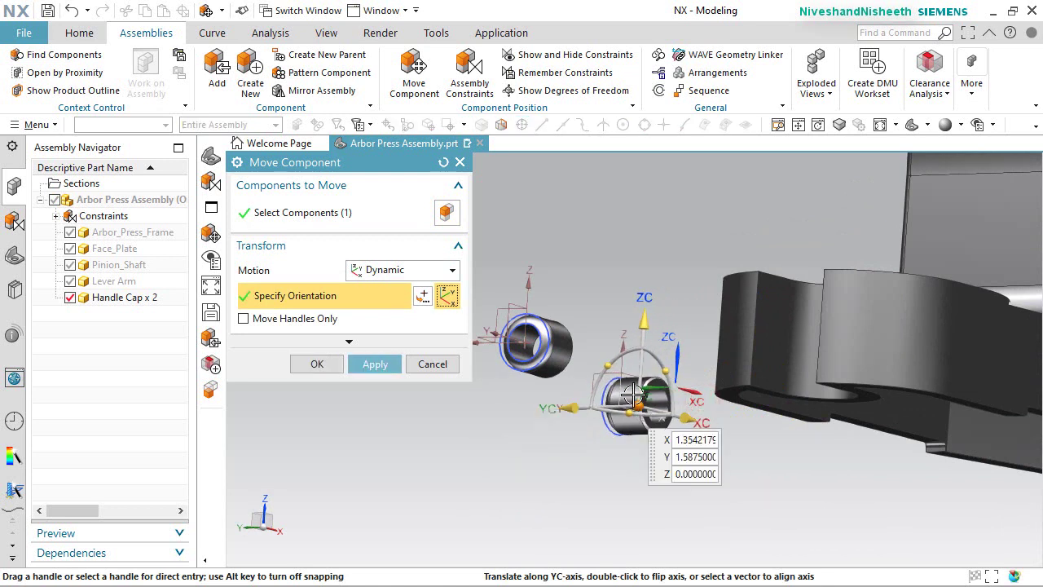
middle_click_drag(652, 432, 708, 362)
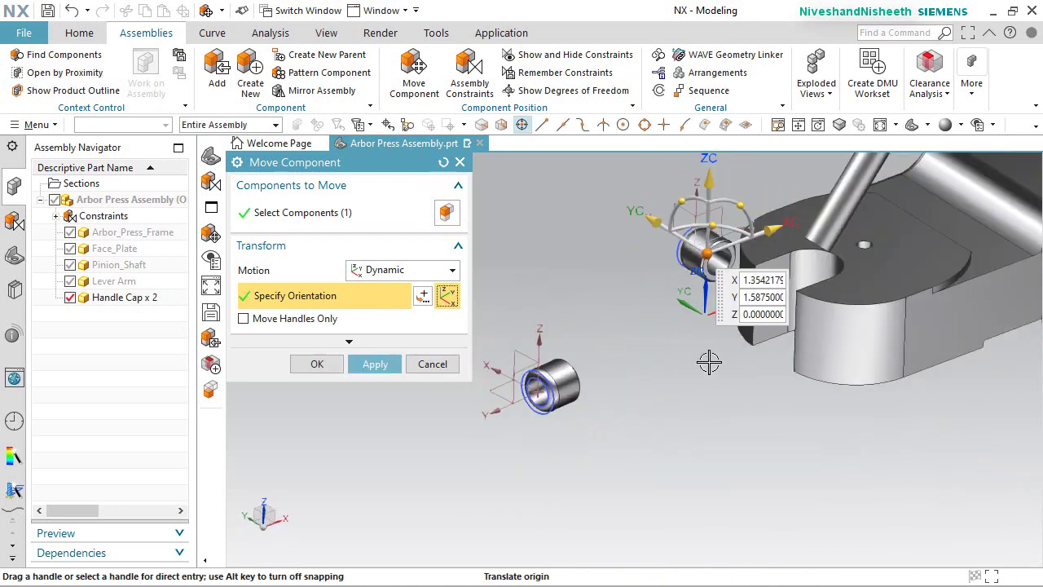
middle_click_drag(749, 233, 742, 233)
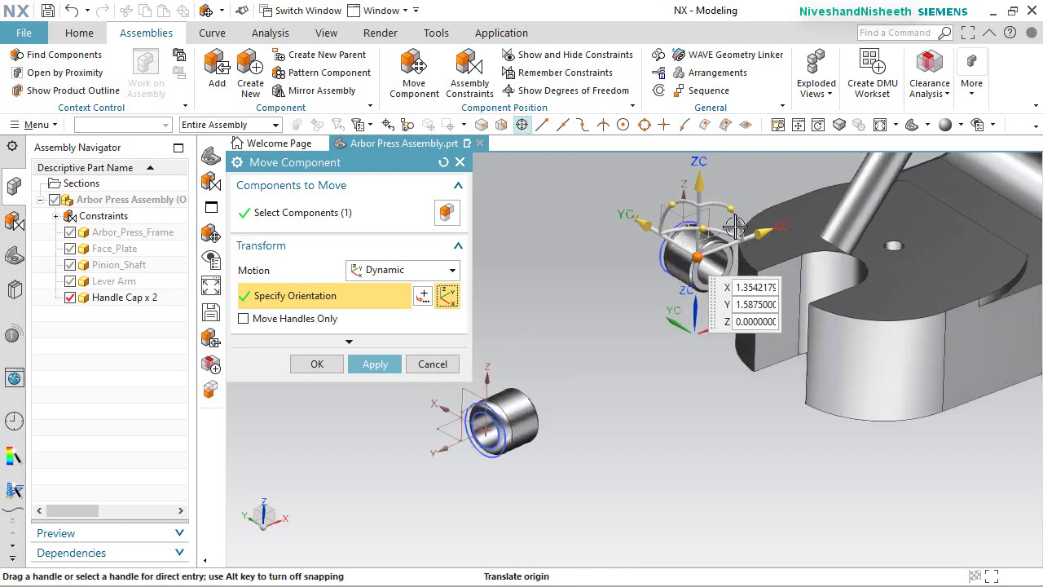
left_click_drag(708, 227, 676, 265)
left_click(314, 364)
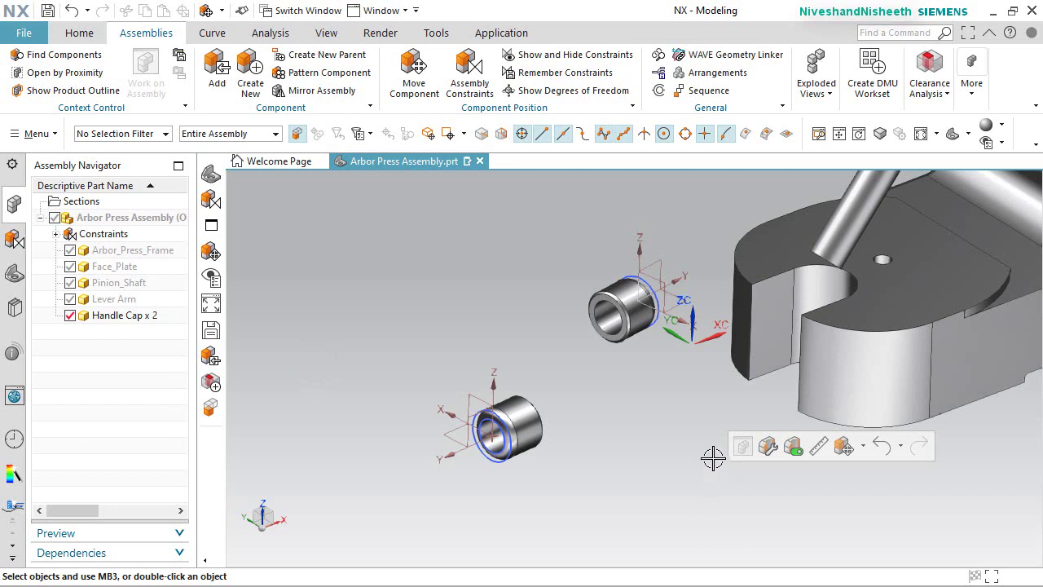
Align the centerline of the handle cap nearer the frame with the lever arm's axis using a Touch Align constraint set to Infer Center/Axis.
middle_click_drag(656, 432, 652, 443)
left_click(469, 78)
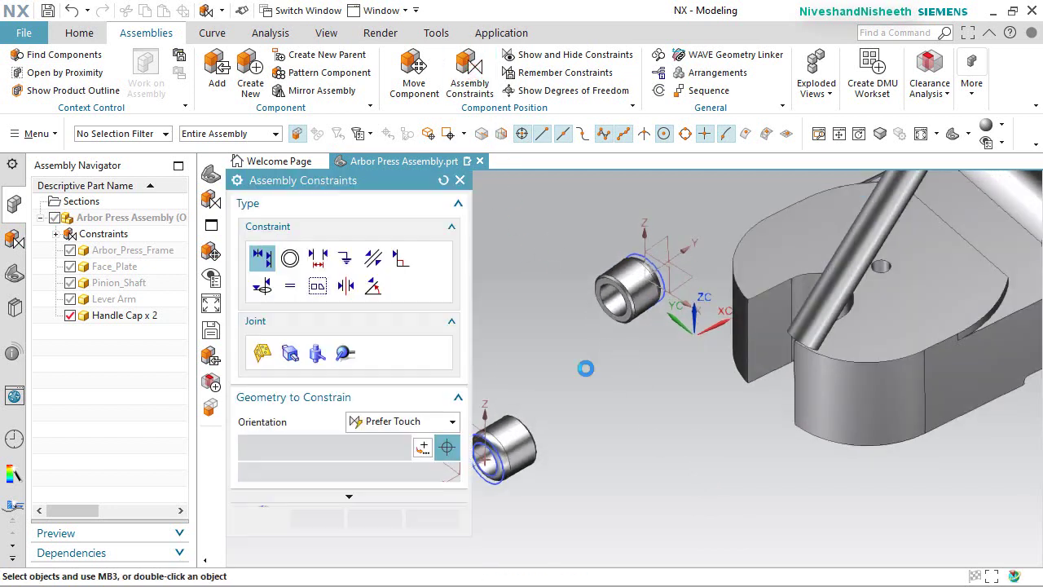
middle_click_drag(593, 373, 689, 360)
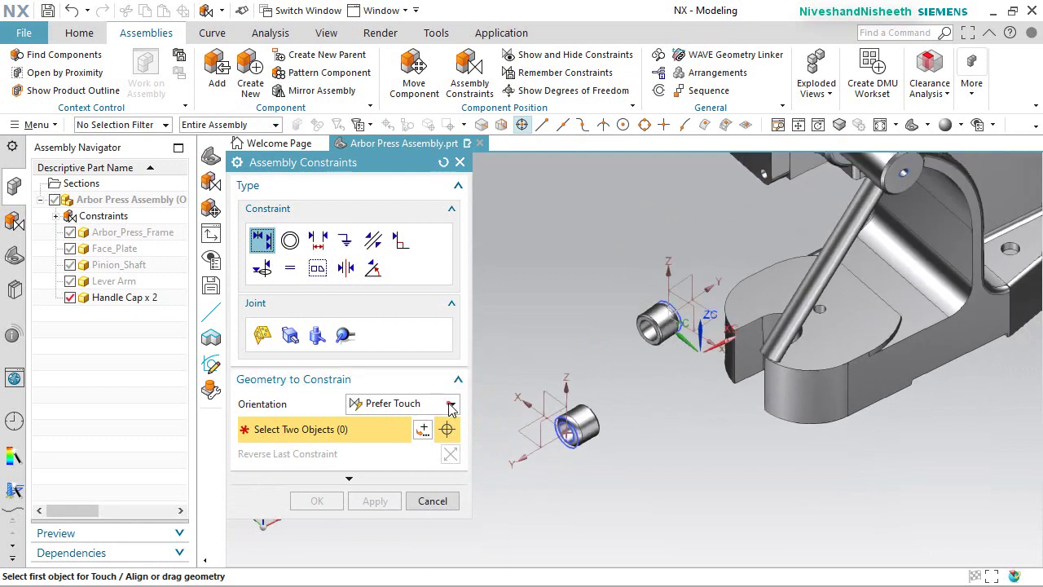
left_click(451, 405)
left_click(395, 471)
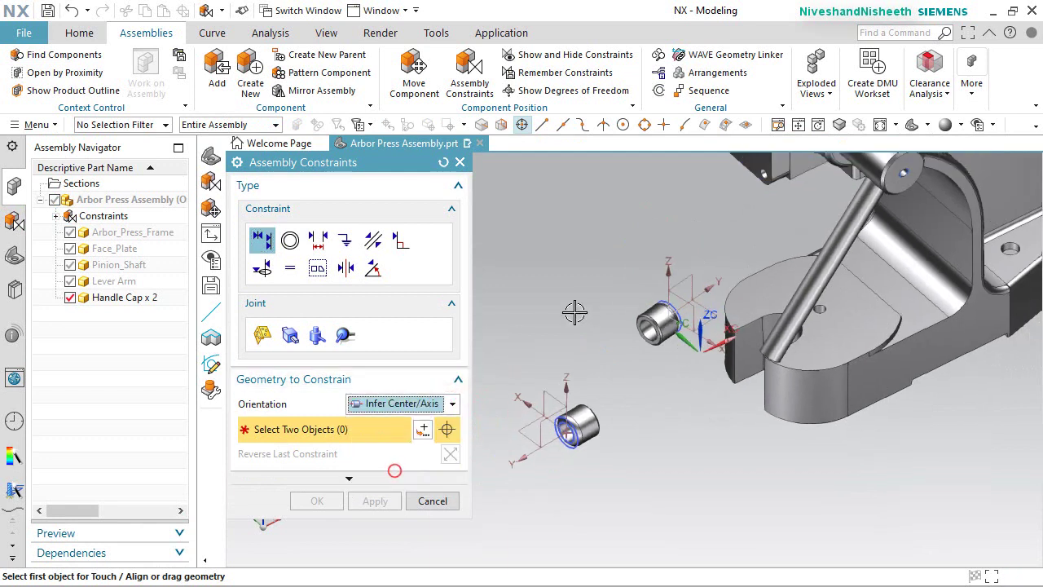
left_click(657, 313)
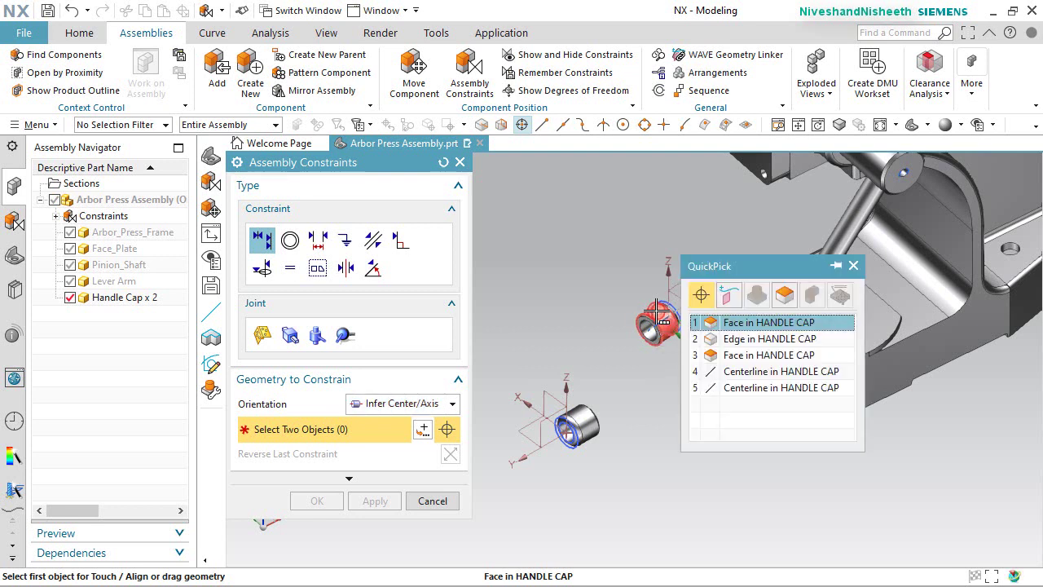
left_click(766, 370)
scroll(689, 448, "up", 3)
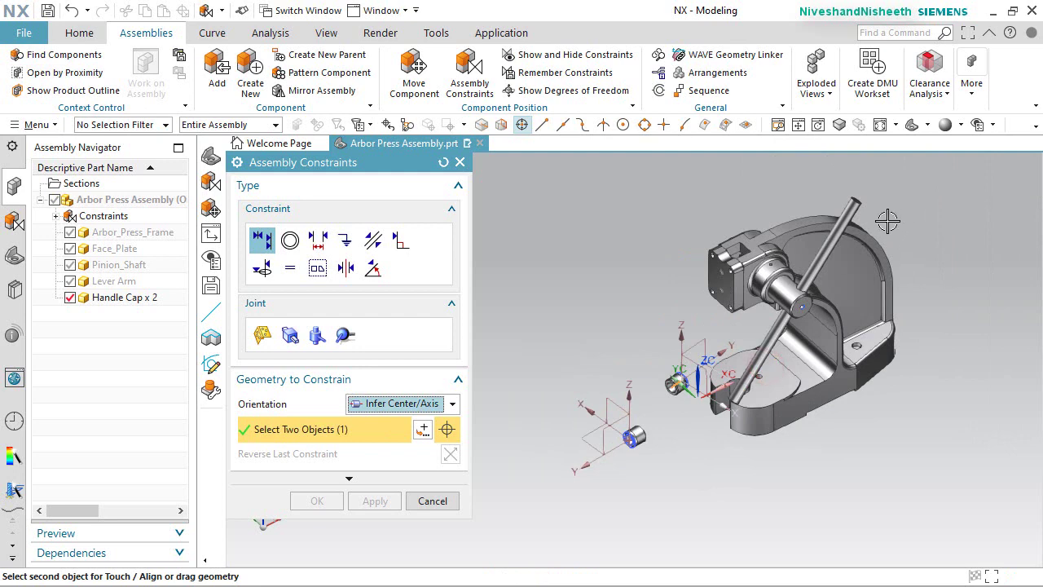
scroll(888, 220, "down", 5)
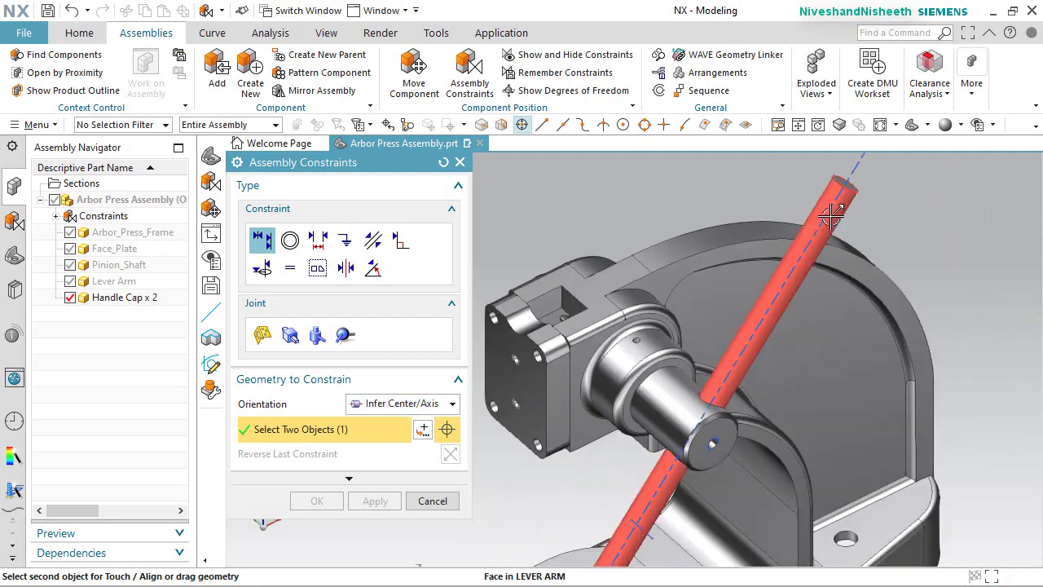
left_click(831, 213)
scroll(829, 216, "up", 3)
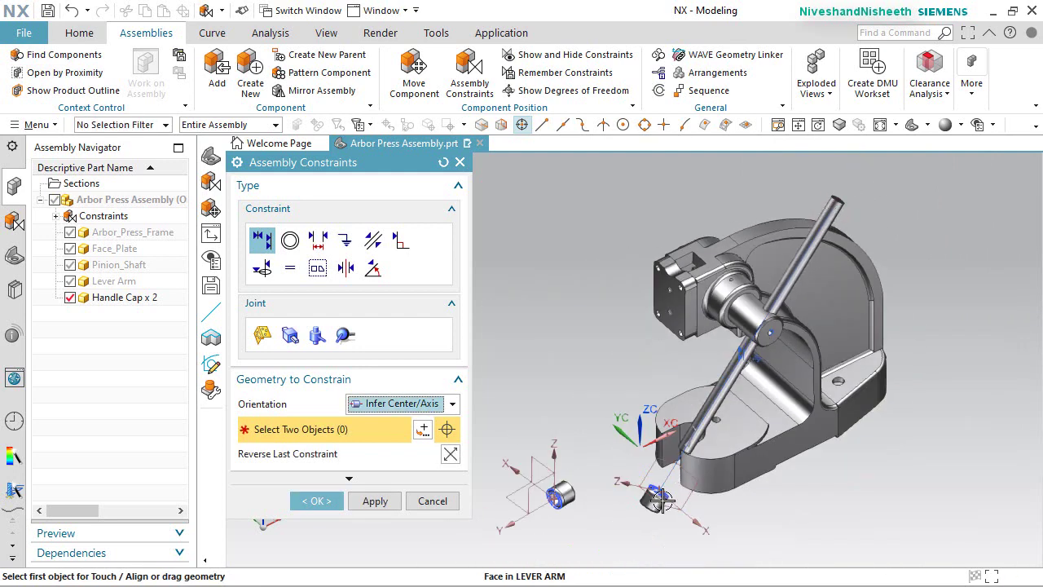
scroll(661, 500, "down", 5)
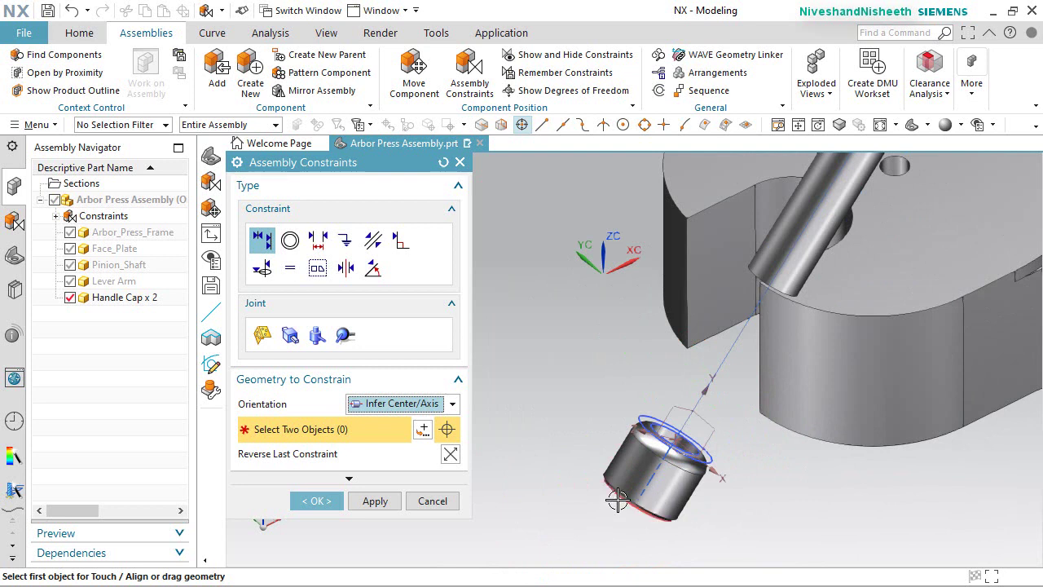
left_click(384, 500)
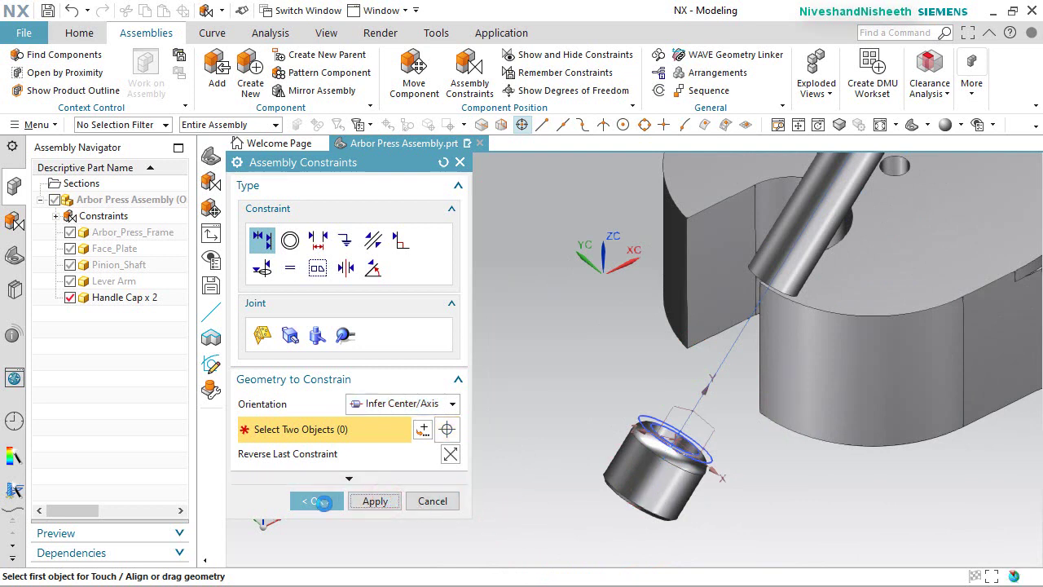
left_click(432, 501)
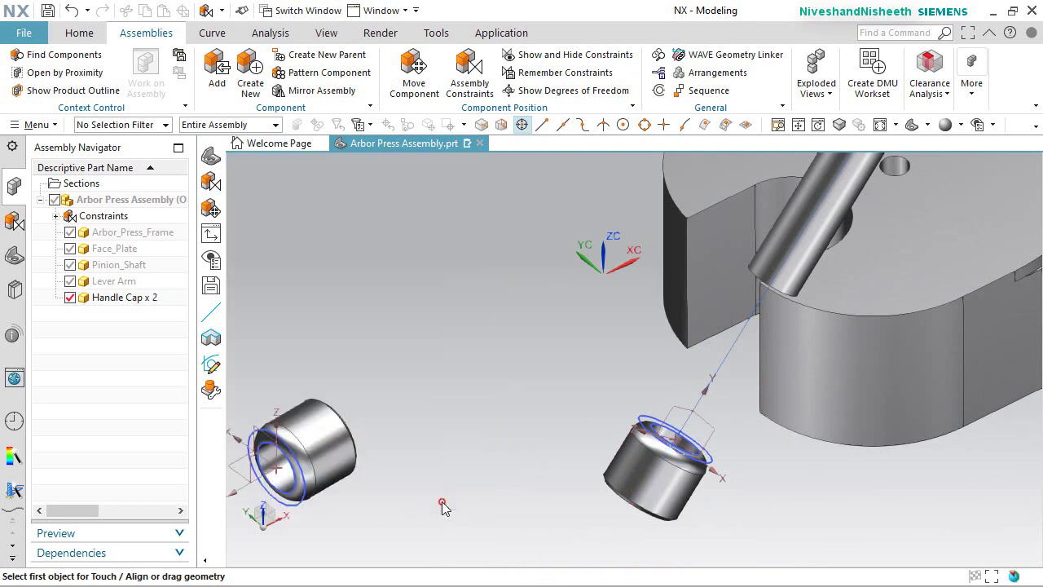
Slide the axis-aligned handle cap along its YC axis onto the lever arm's upper end with a Dynamic move, to about X 4.75, Z 11.45.
scroll(448, 504, "up", 5)
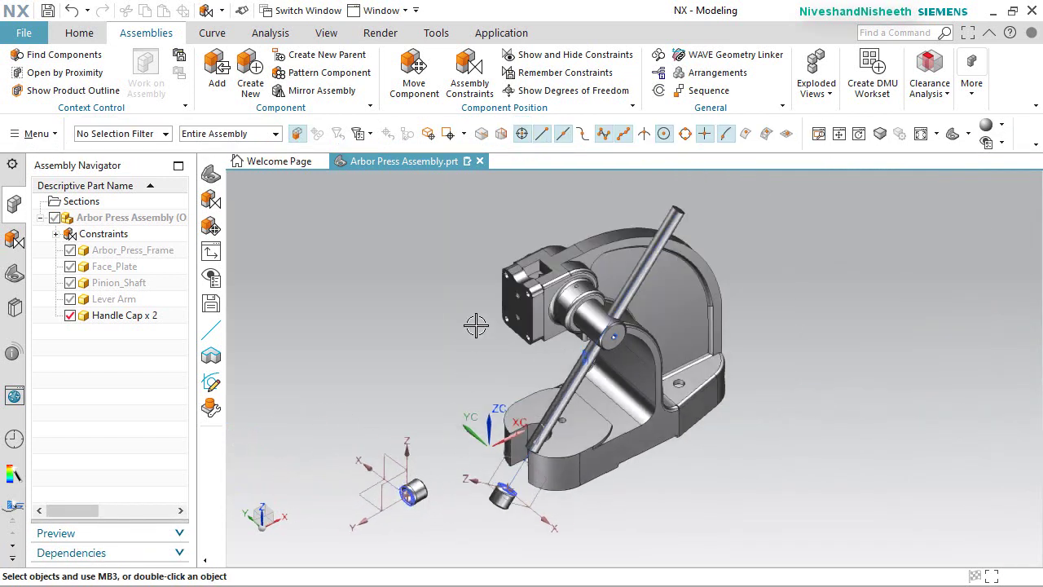
left_click(413, 65)
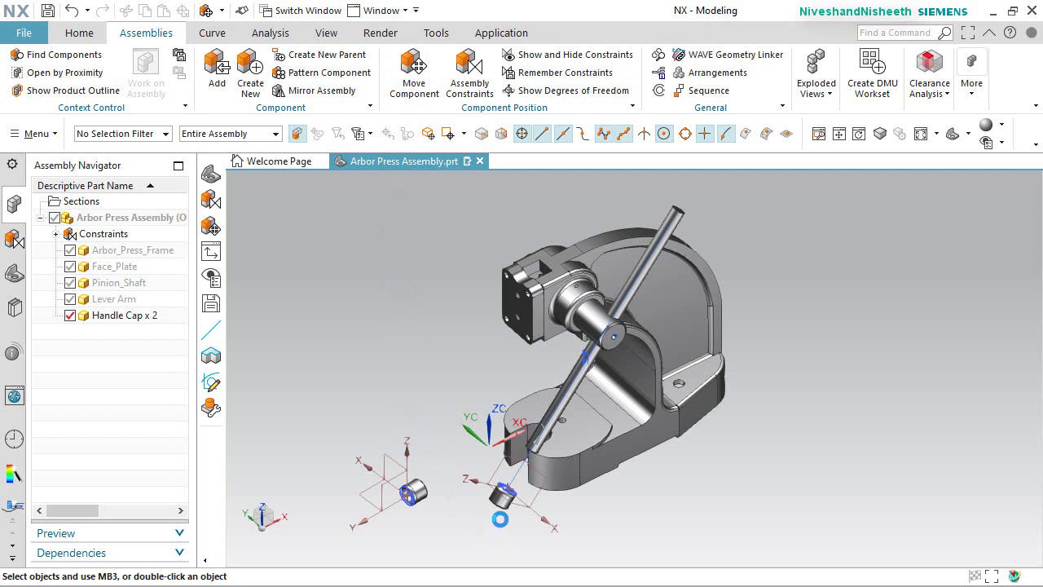
left_click(504, 493)
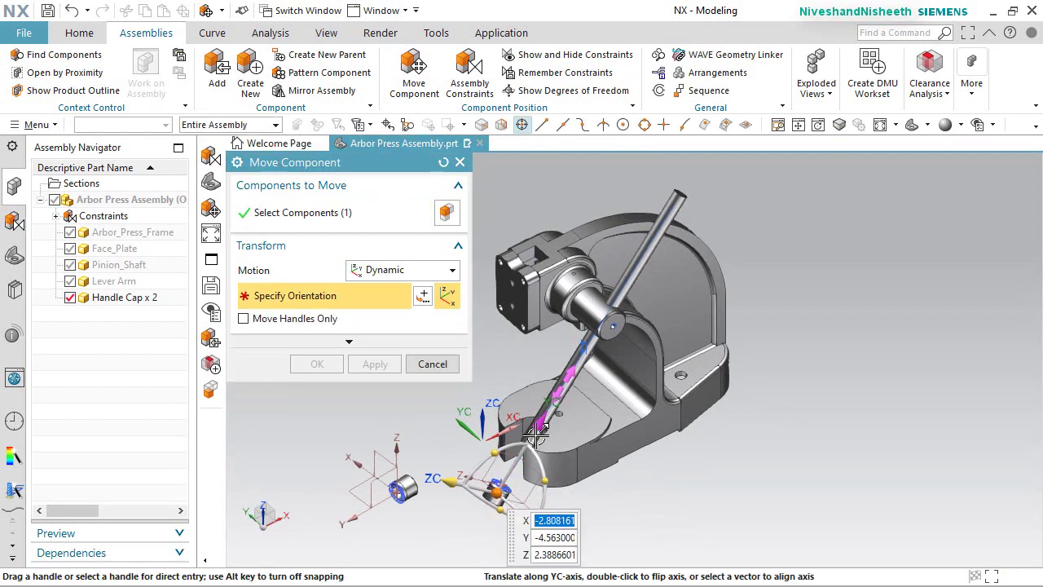
left_click_drag(539, 424, 690, 174)
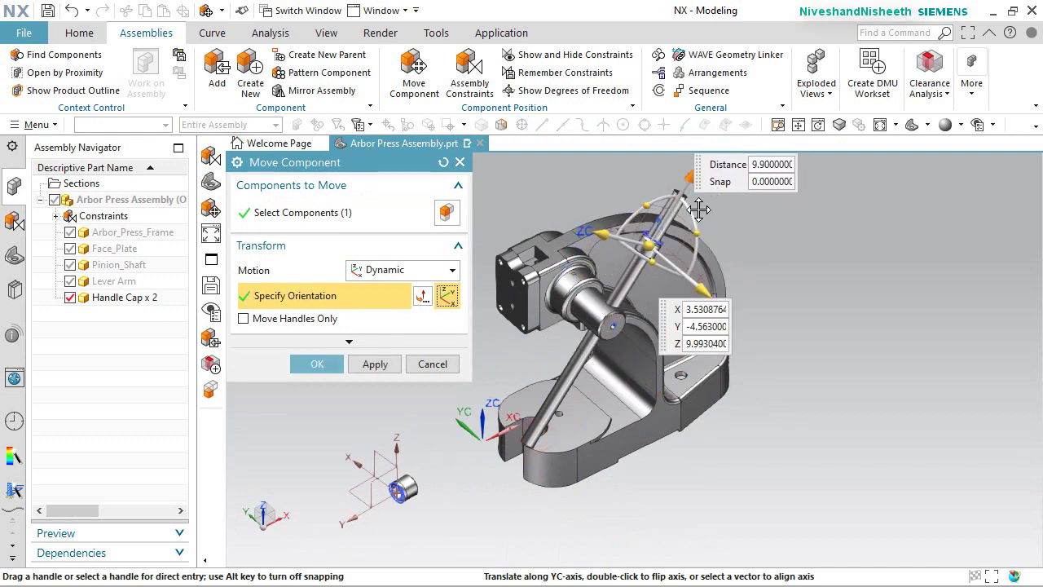
middle_click_drag(691, 195, 705, 289)
scroll(705, 289, "up", 3)
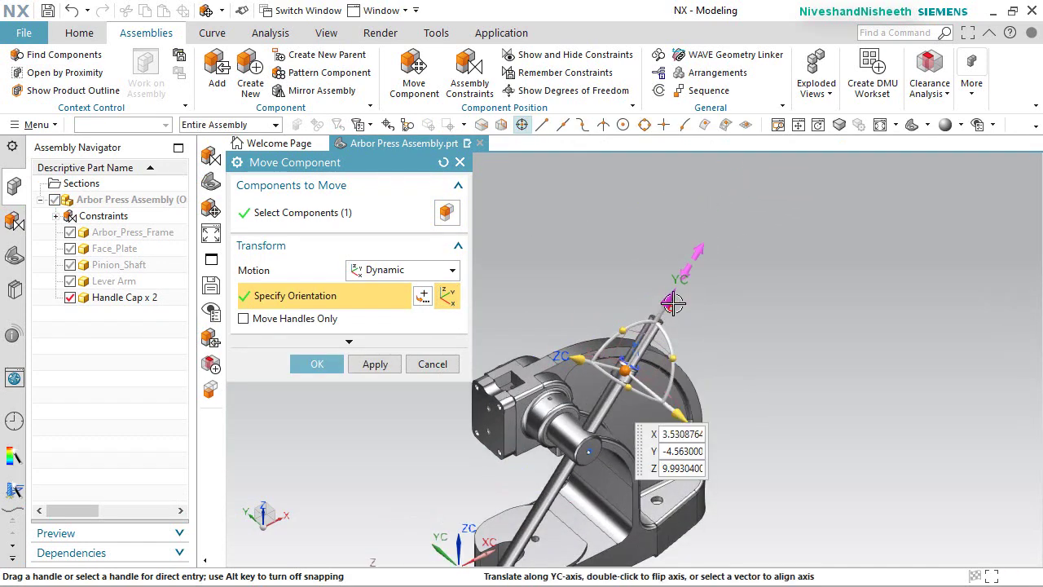
left_click_drag(706, 285, 706, 263)
left_click(652, 321)
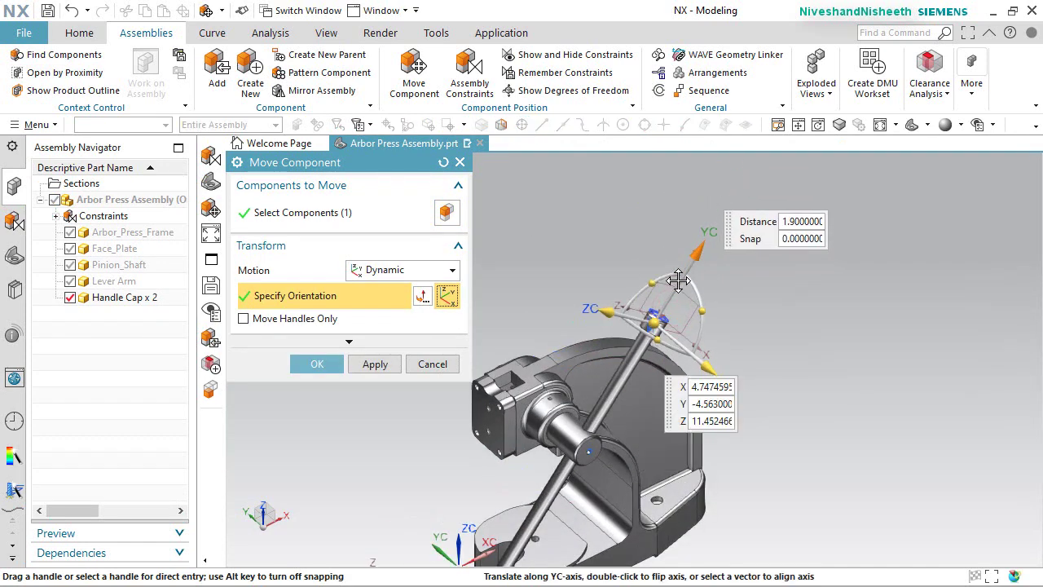
left_click(331, 366)
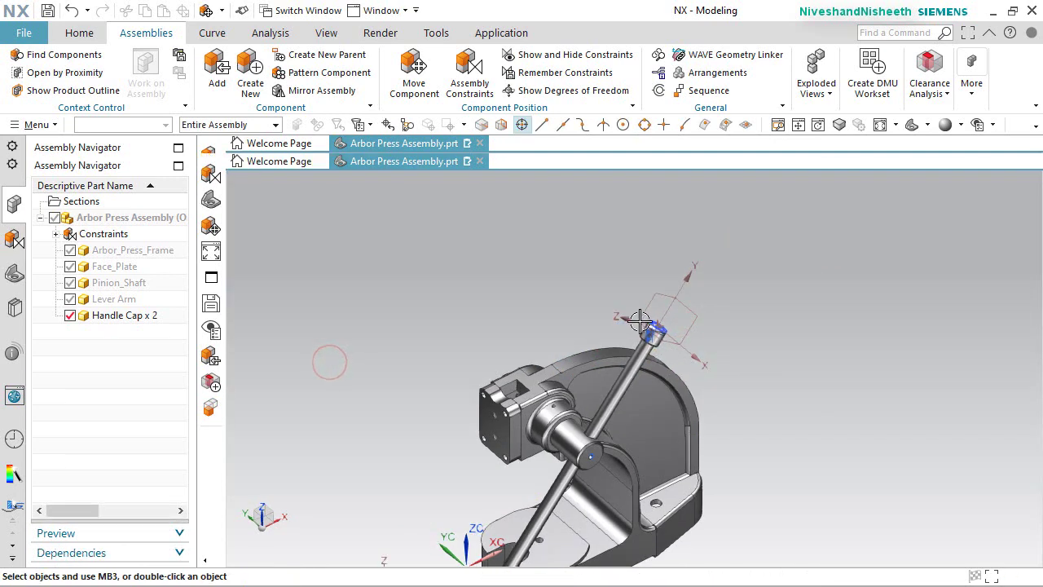
scroll(660, 328, "up", 5)
scroll(740, 256, "down", 8)
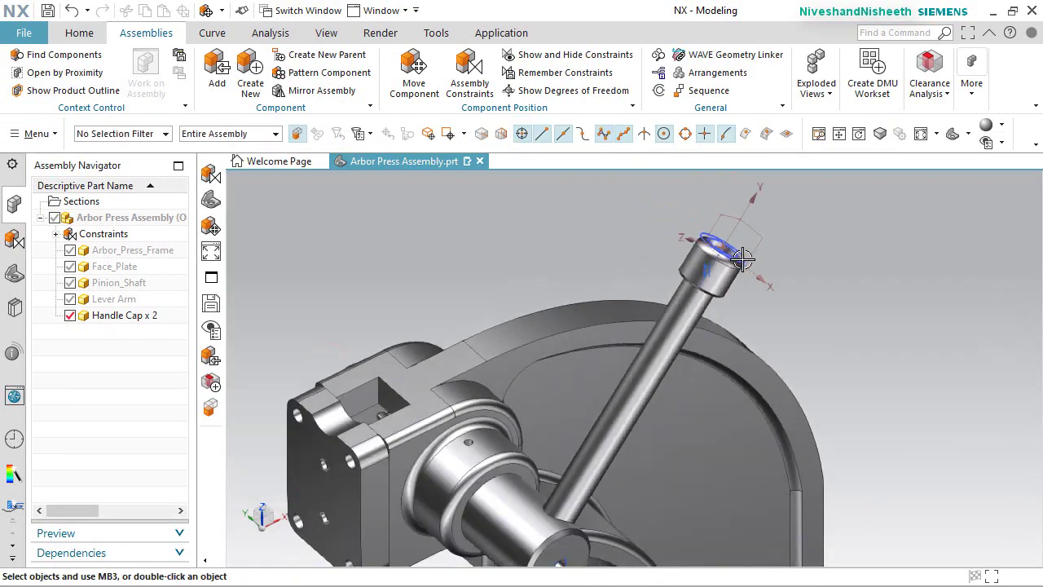
Rotate the unconstrained handle cap about its XC axis with a Dynamic move so its bore roughly faces the lever arm.
scroll(636, 443, "up", 5)
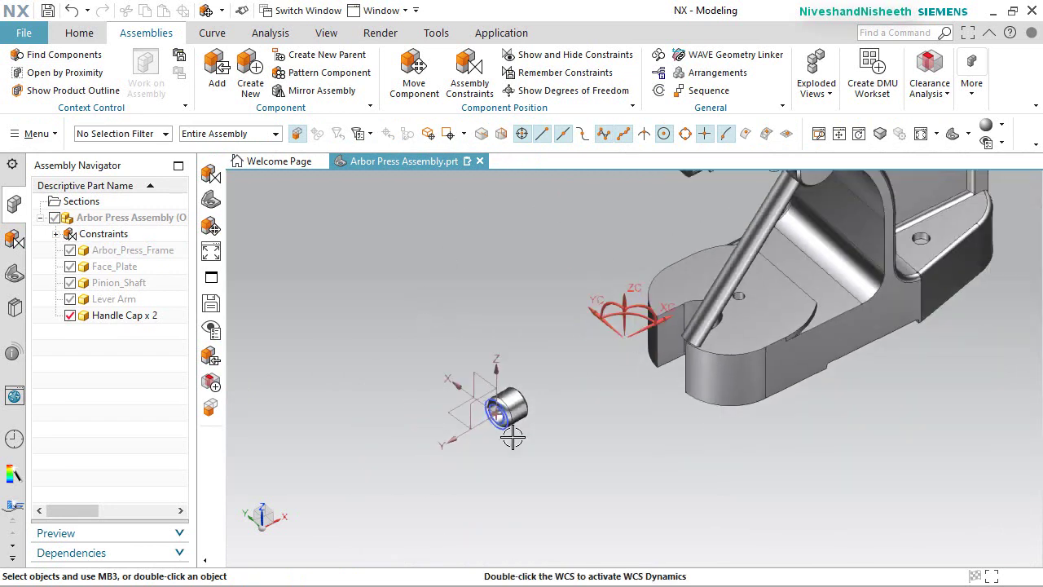
middle_click_drag(617, 302, 704, 256, "shift")
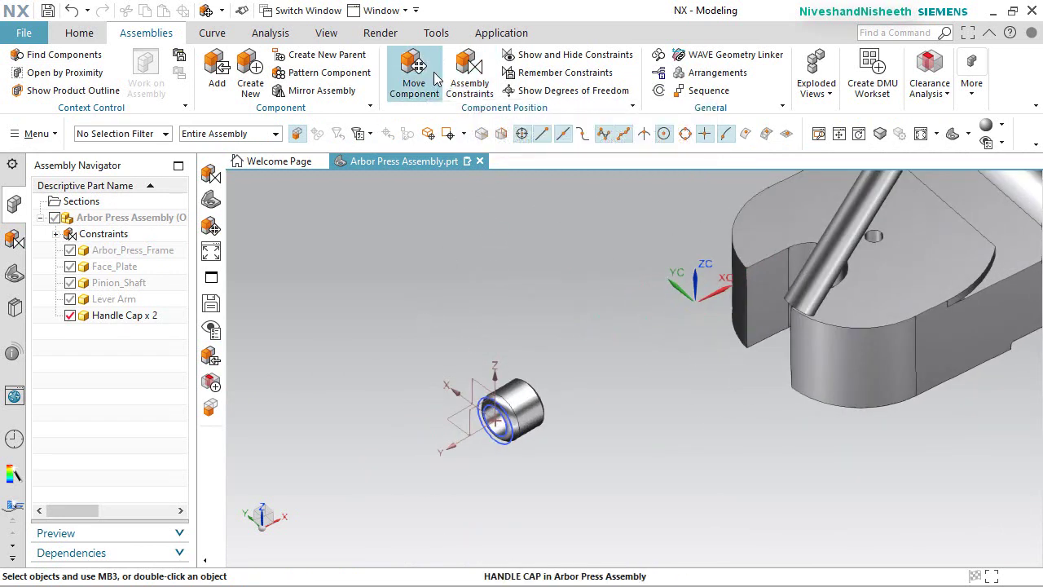
left_click(468, 73)
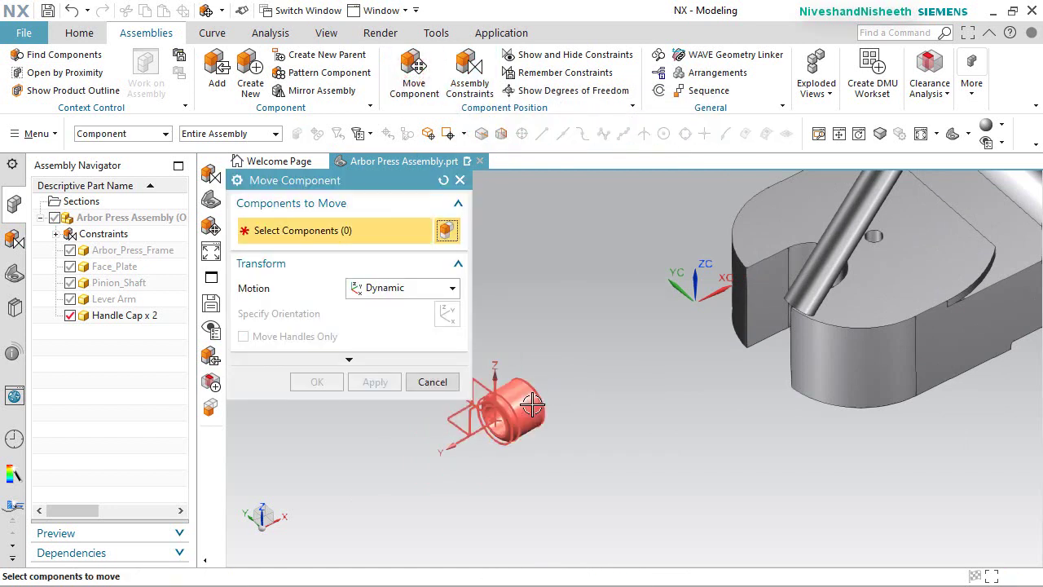
middle_click(571, 379)
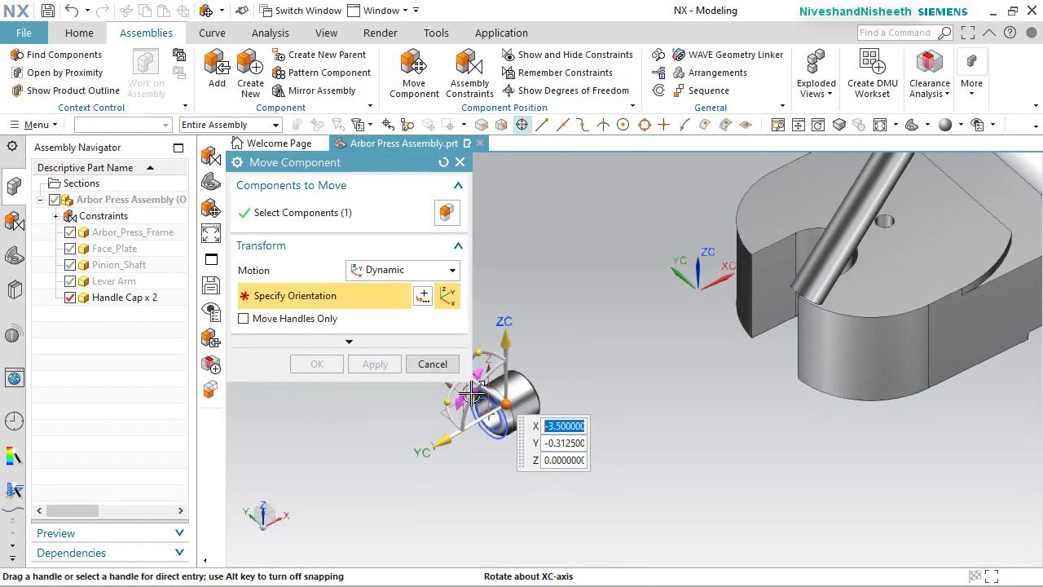
left_click_drag(475, 393, 397, 395)
left_click(317, 363)
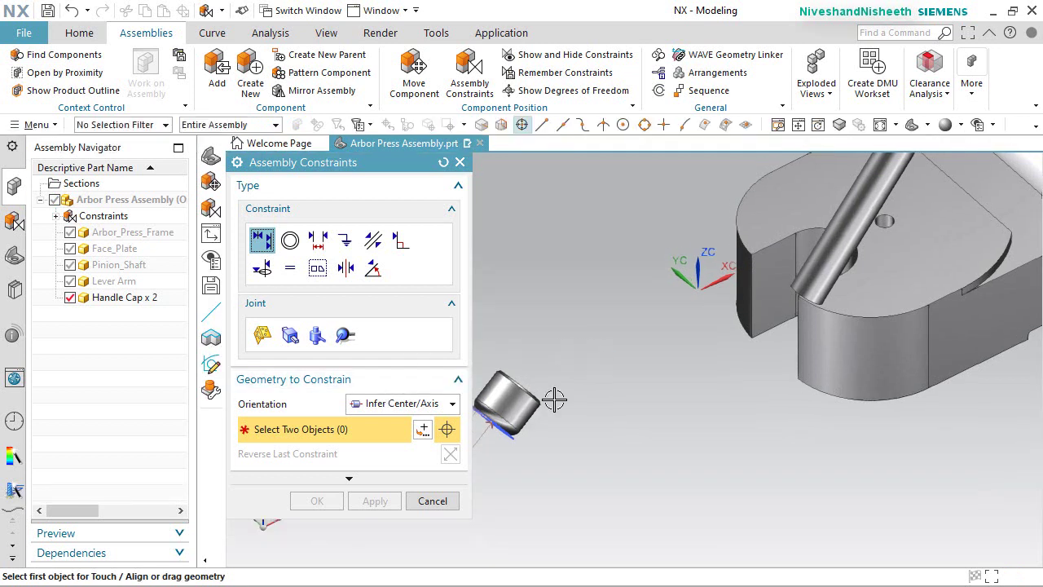
Align the rotated handle cap's centerline with the lever arm's centerline using a Touch Align constraint set to Infer Center/Axis.
left_click(517, 401)
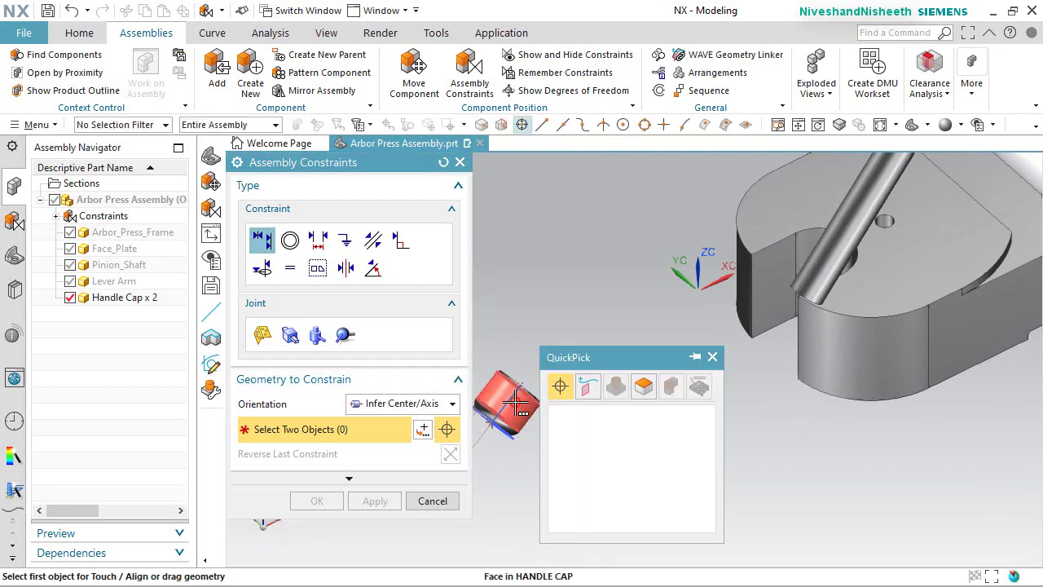
left_click(576, 430)
scroll(634, 417, "down", 2)
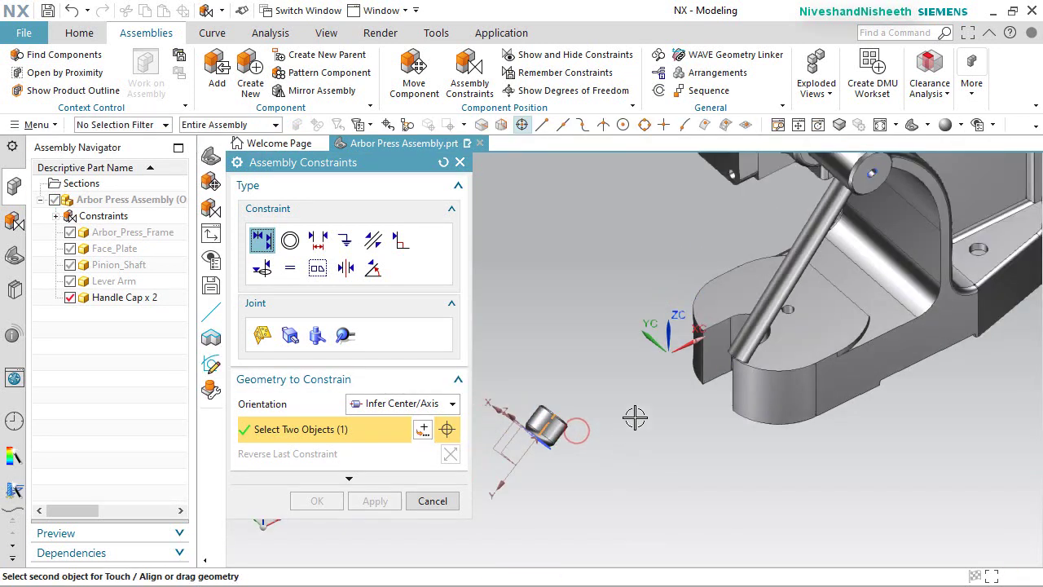
left_click(785, 282)
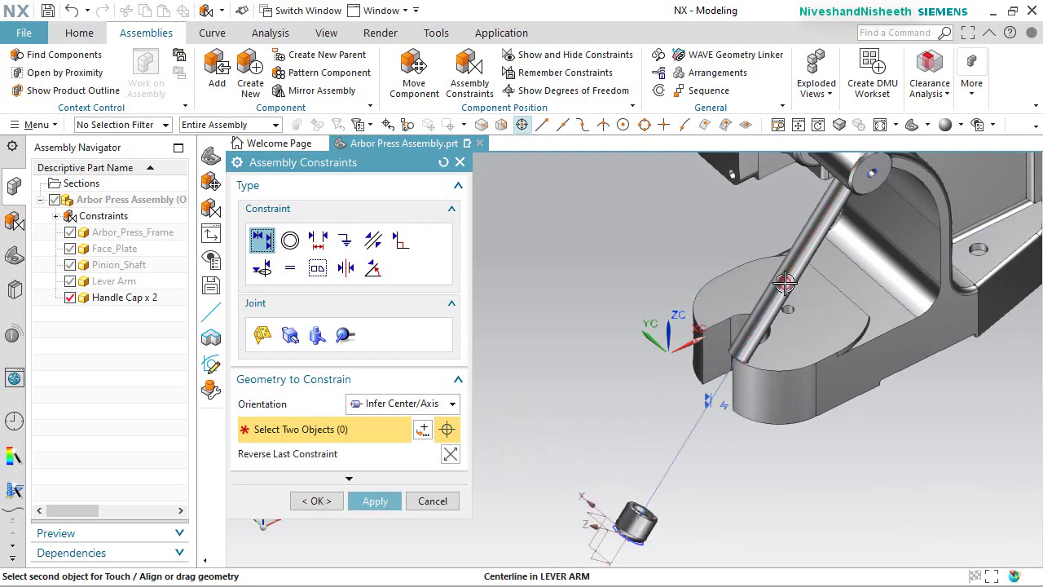
scroll(651, 484, "up", 5)
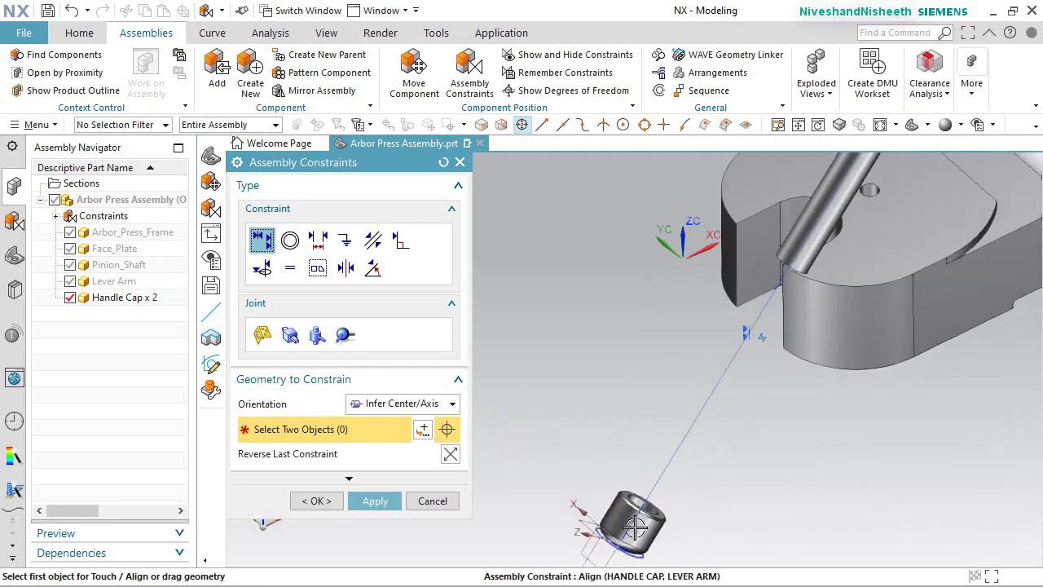
left_click(329, 502)
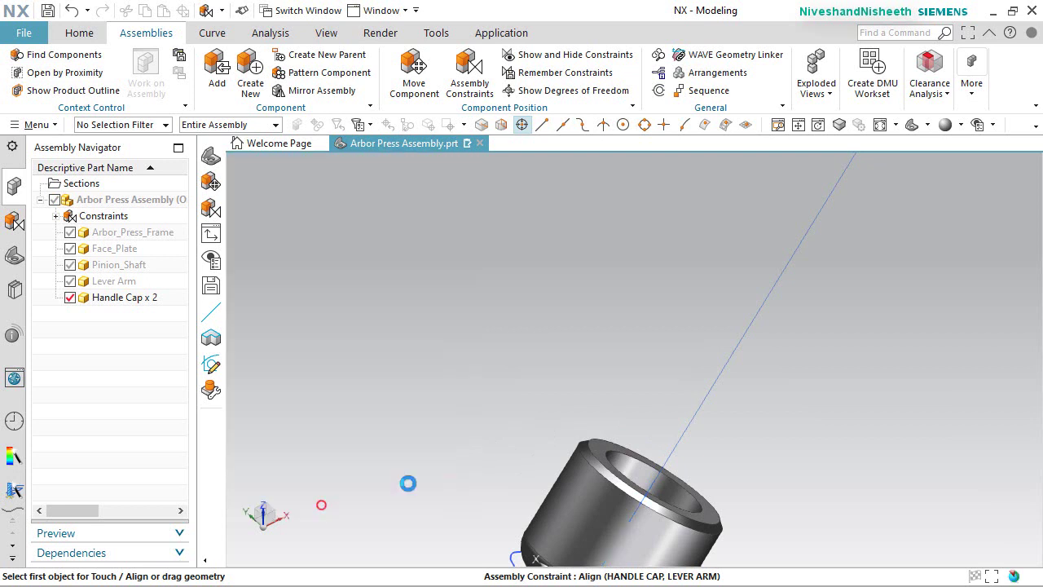
scroll(530, 494, "down", 4)
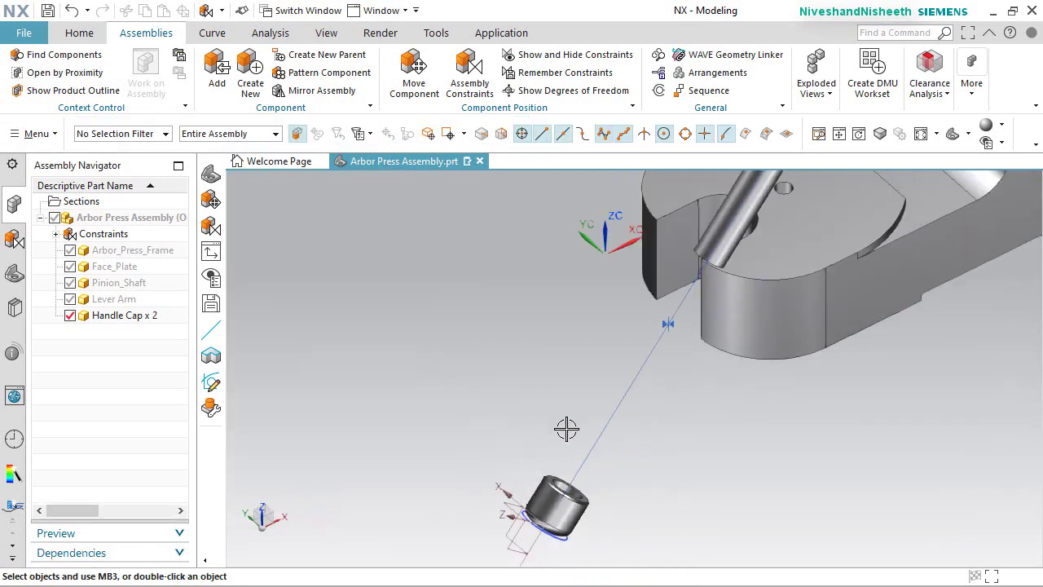
Slide the second handle cap -4.4 along its YC axis onto the lever arm's lower end with a Dynamic move.
left_click(413, 72)
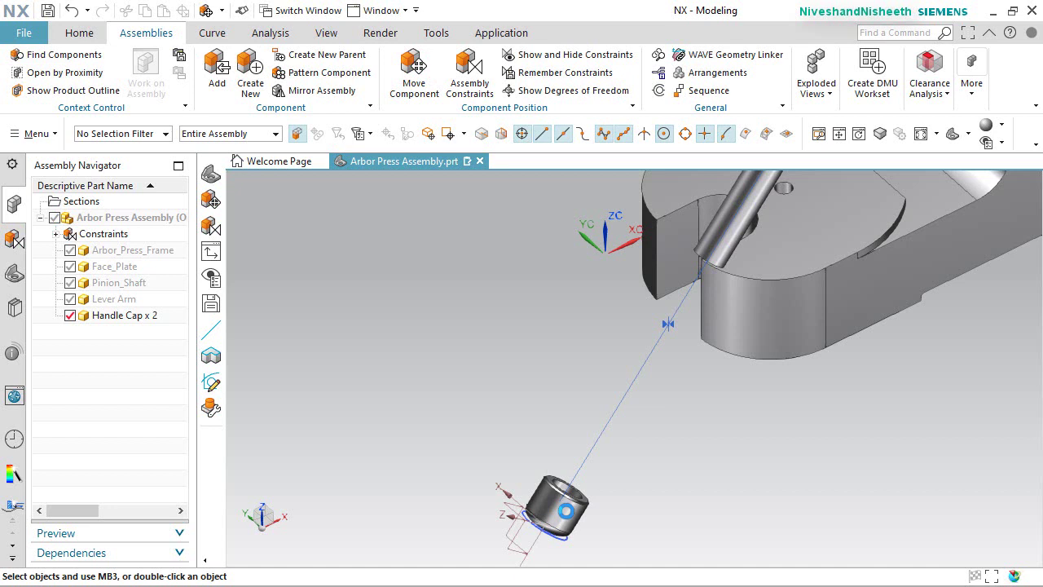
left_click(566, 510)
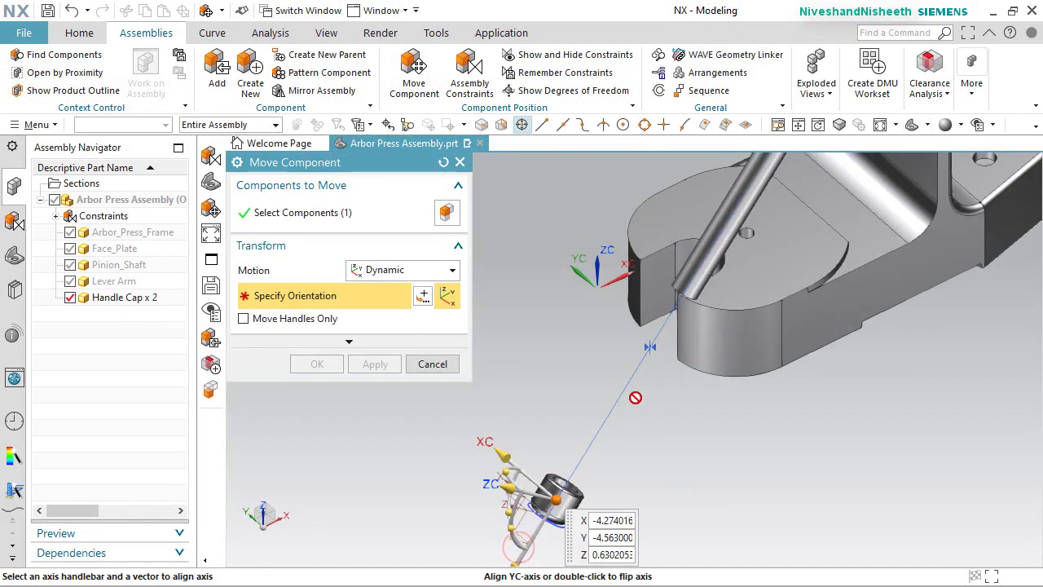
scroll(560, 510, "down", 2)
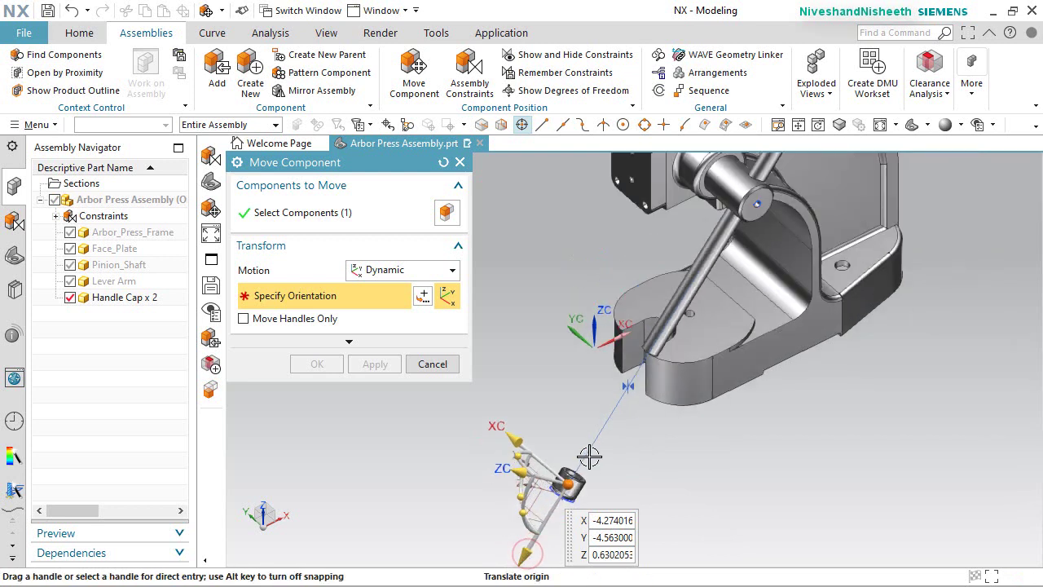
left_click_drag(525, 542, 606, 408)
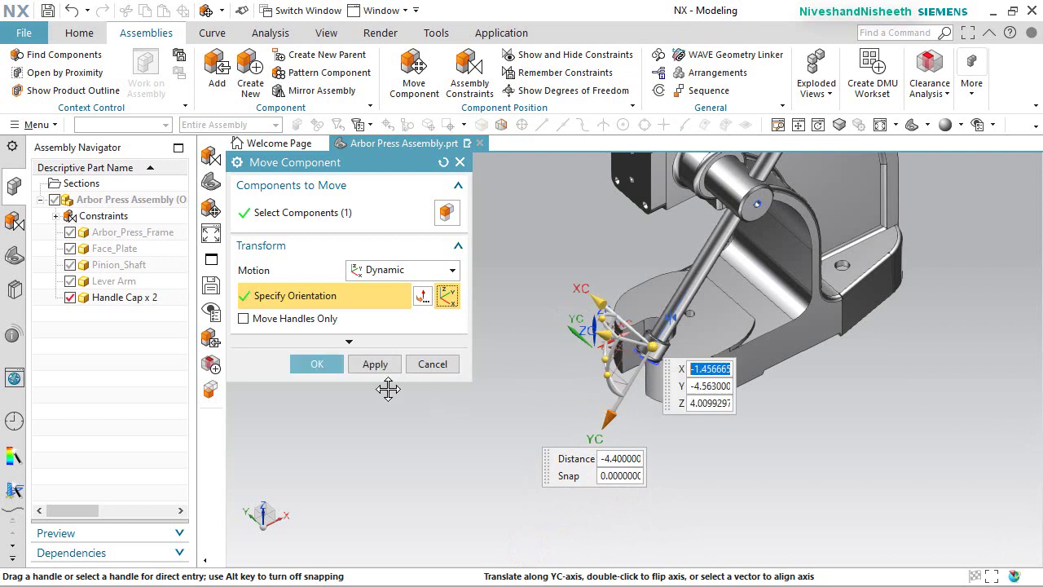
left_click(319, 365)
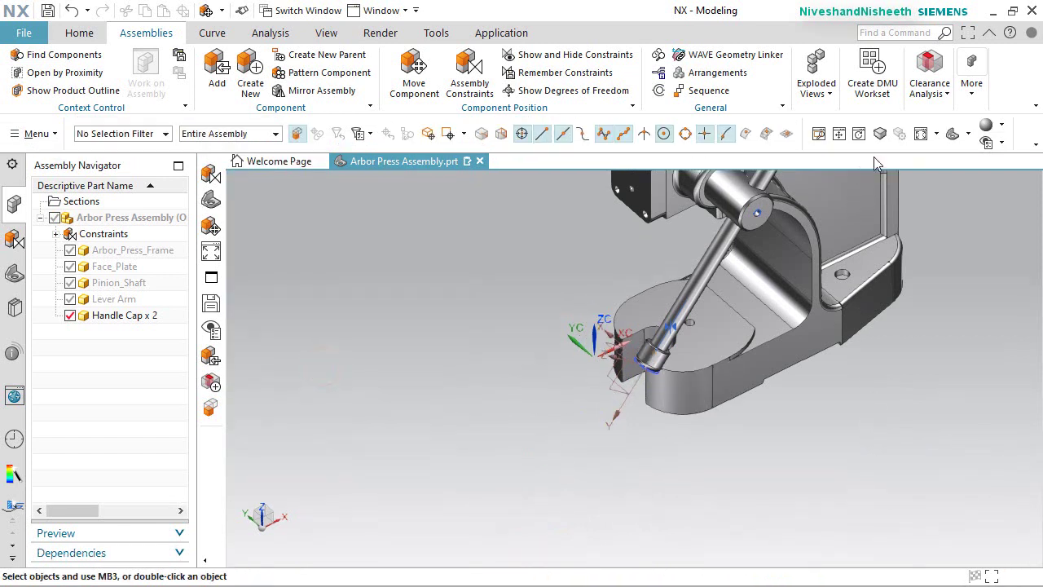
Rotate the pinion shaft about its YC axis with a Dynamic move to swing the capped lever arm clear of the base slot.
left_click(920, 135)
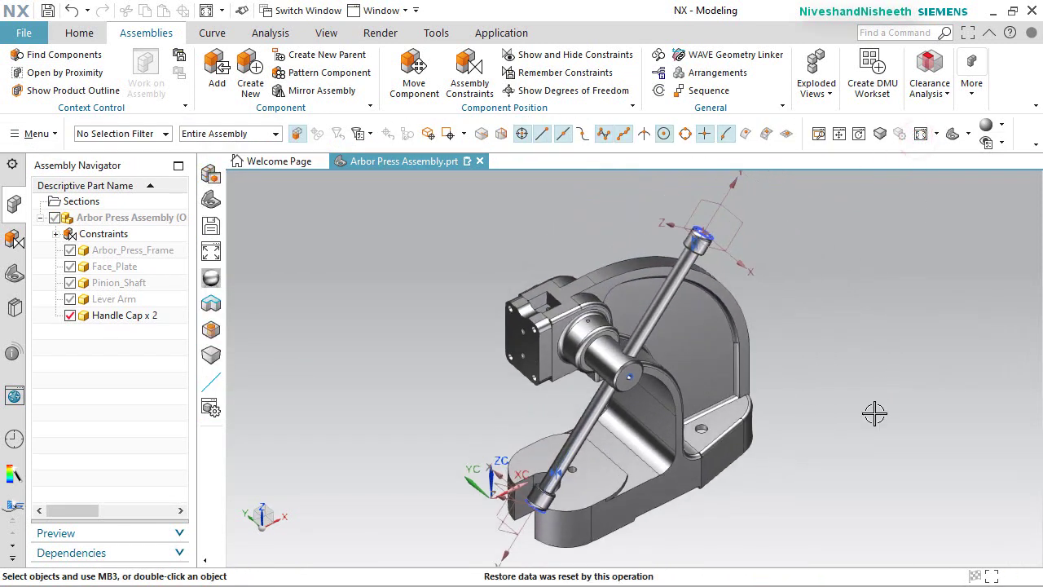
middle_click_drag(872, 412, 900, 364)
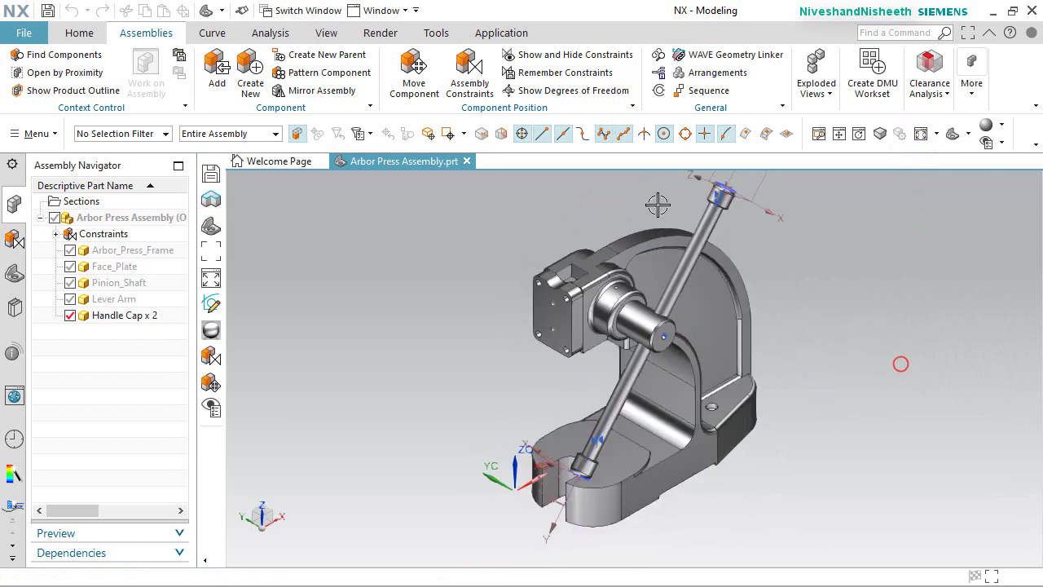
left_click(413, 72)
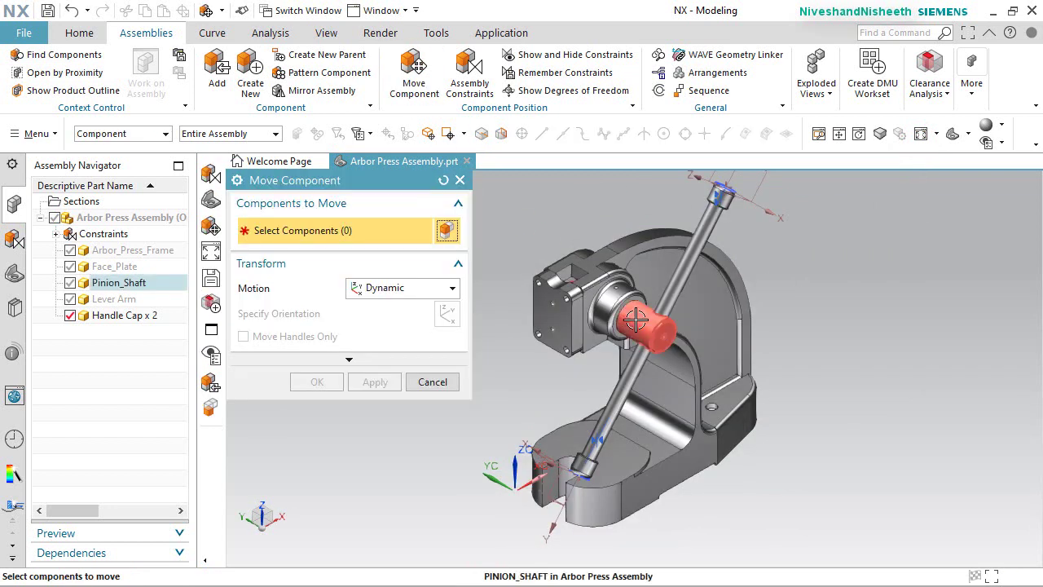
left_click(635, 321)
middle_click(625, 241)
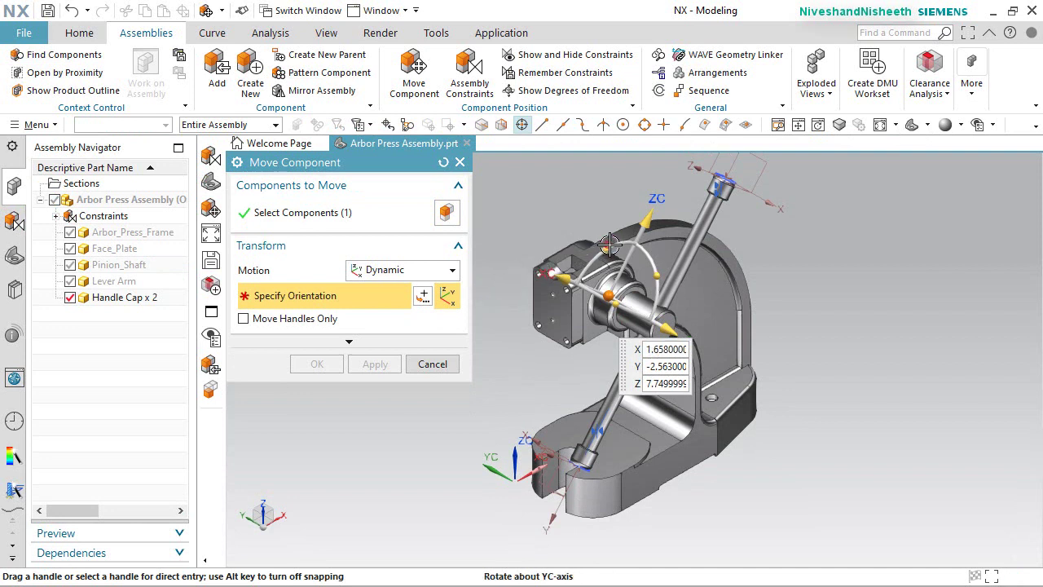
left_click_drag(609, 245, 635, 241)
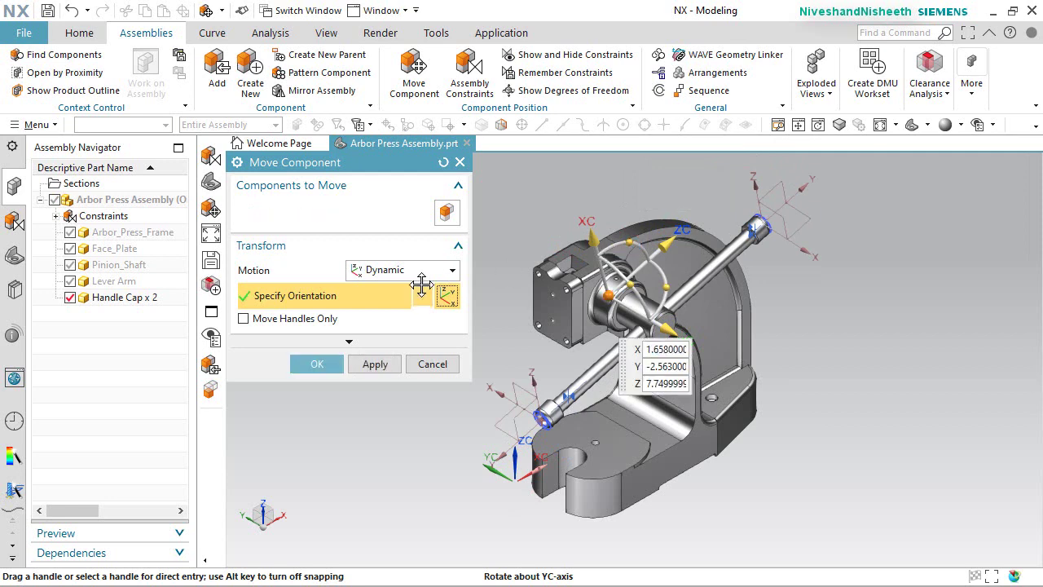
left_click(317, 363)
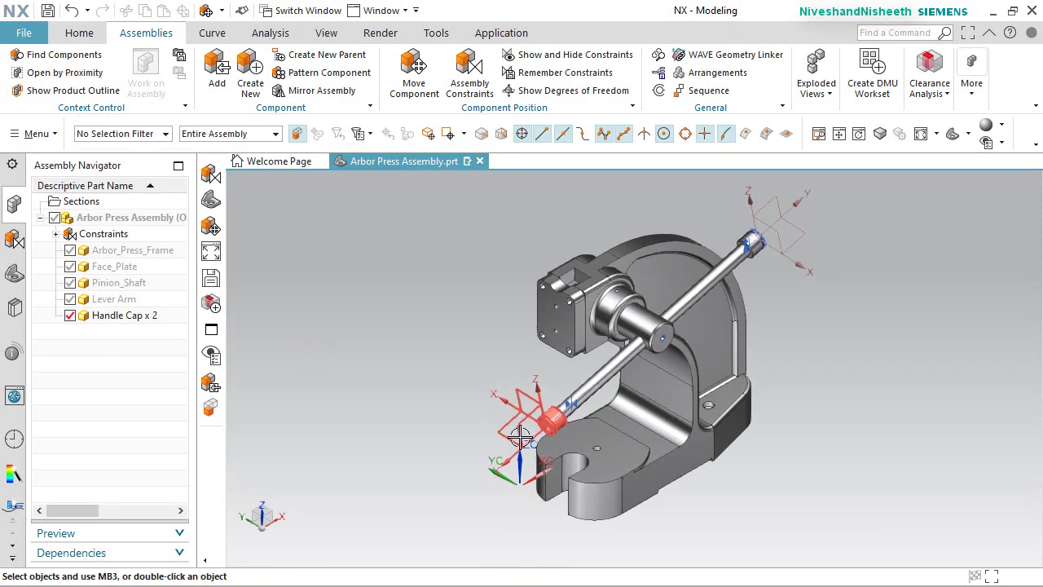
Apply a Touch constraint between the inner sketch circle of the lower handle cap and the lever arm's end face.
scroll(517, 295, "up", 10)
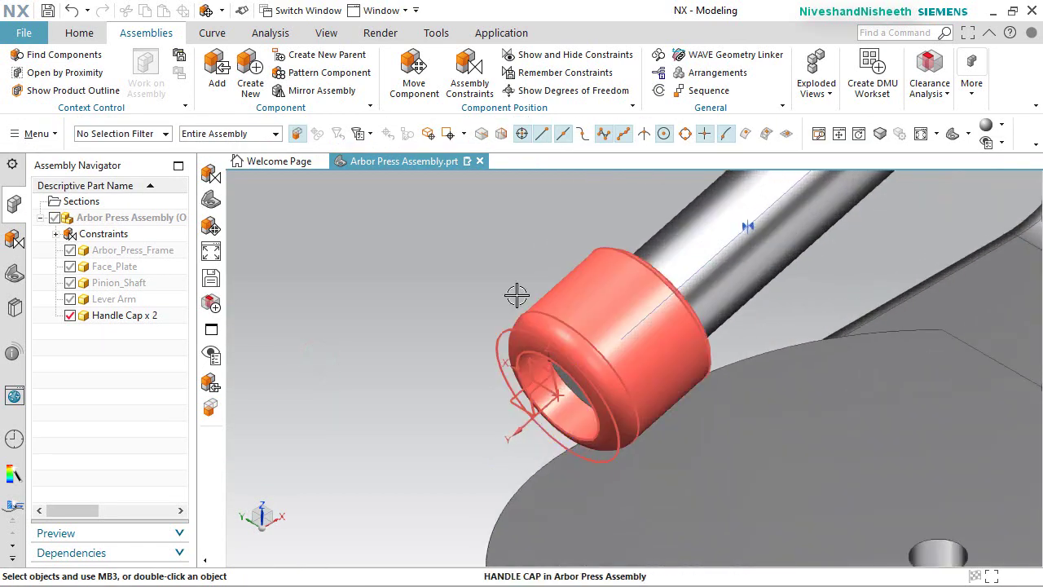
left_click(470, 73)
left_click(415, 402)
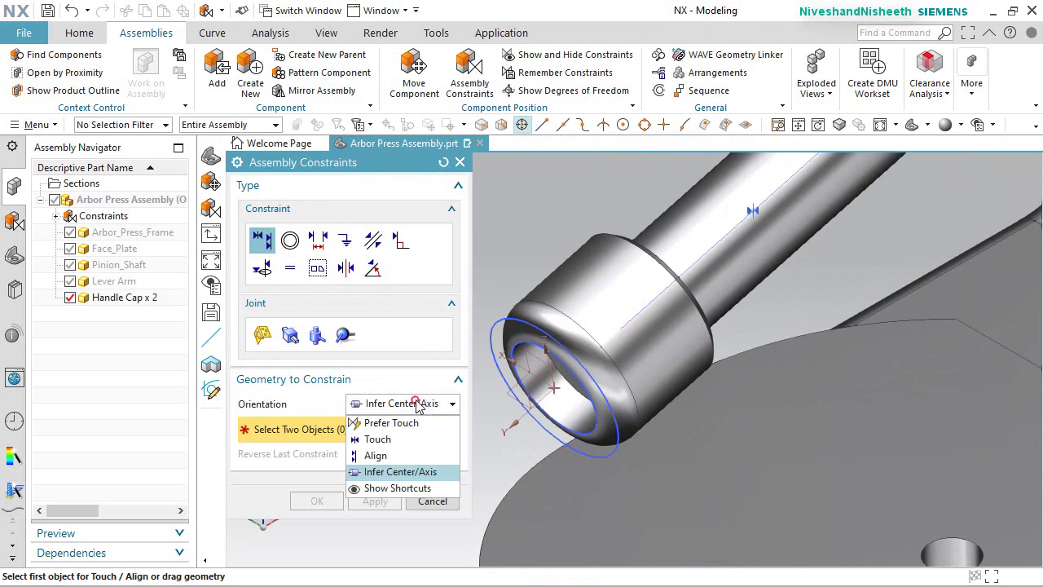
left_click(380, 438)
left_click(518, 376)
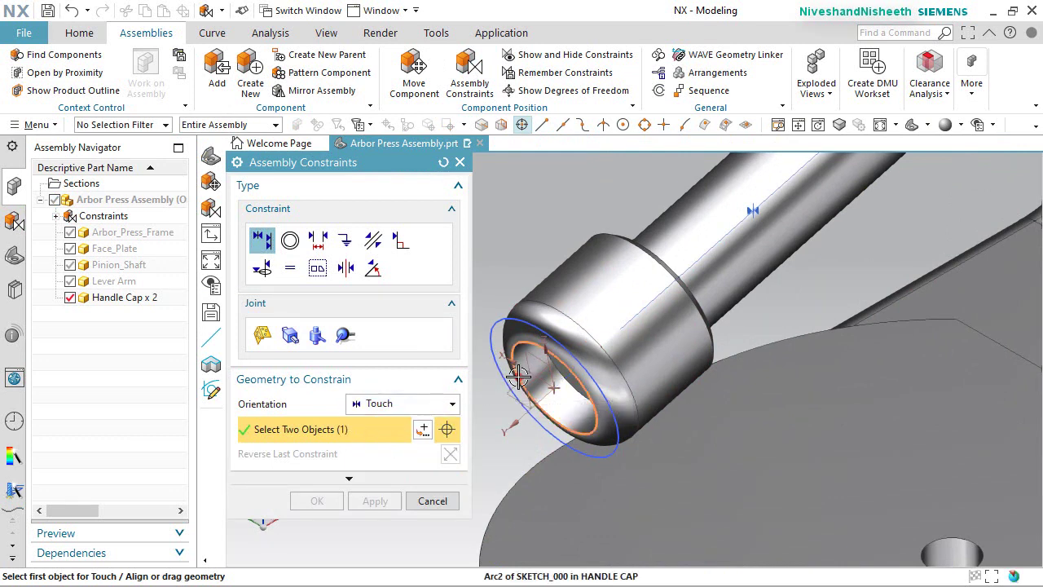
left_click(563, 382)
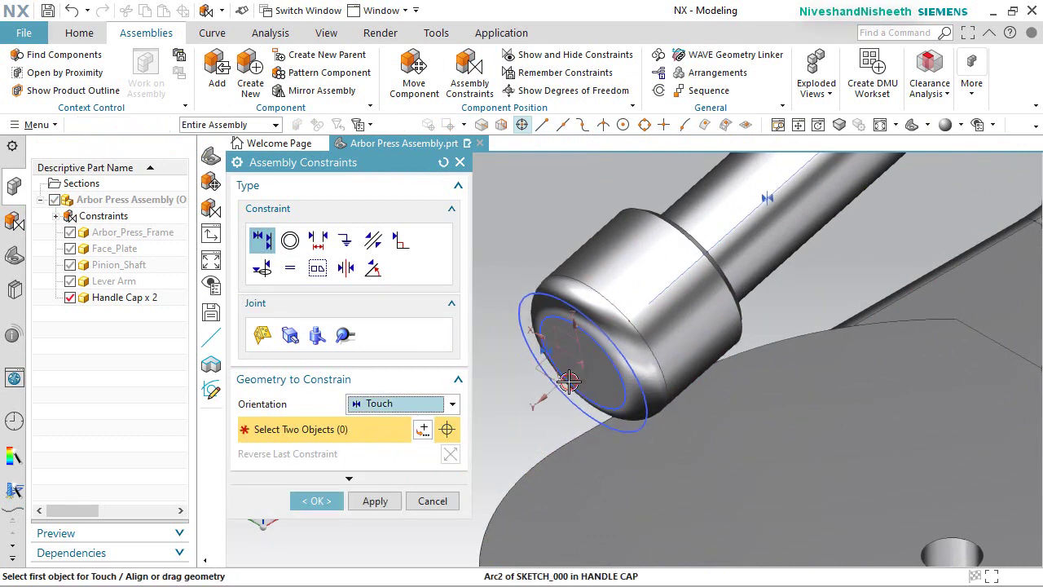
left_click(376, 501)
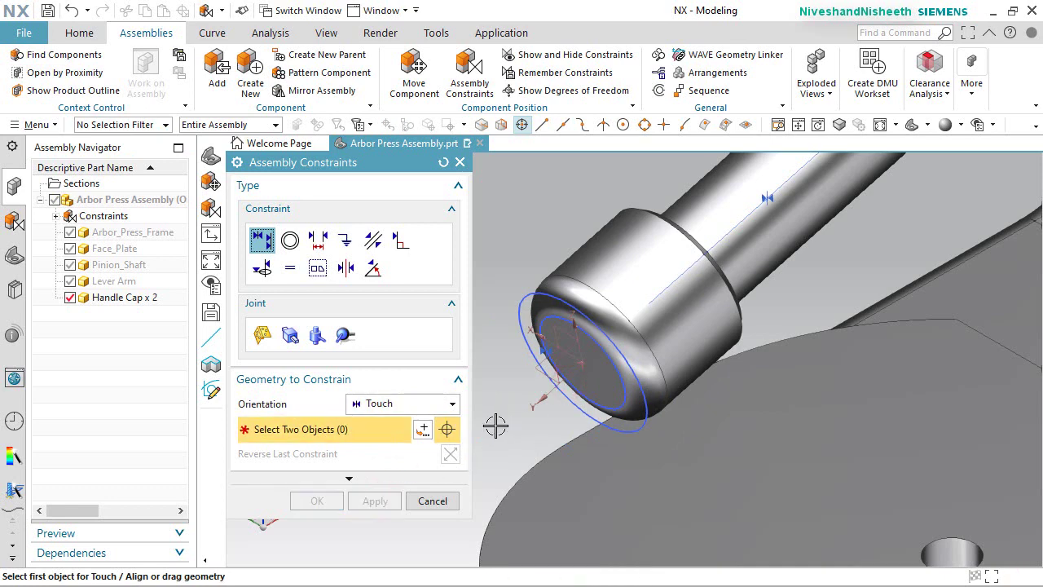
Apply a Touch constraint between the inner sketch circle of the upper handle cap and the lever arm's end face.
scroll(496, 425, "down", 5)
scroll(723, 232, "up", 8)
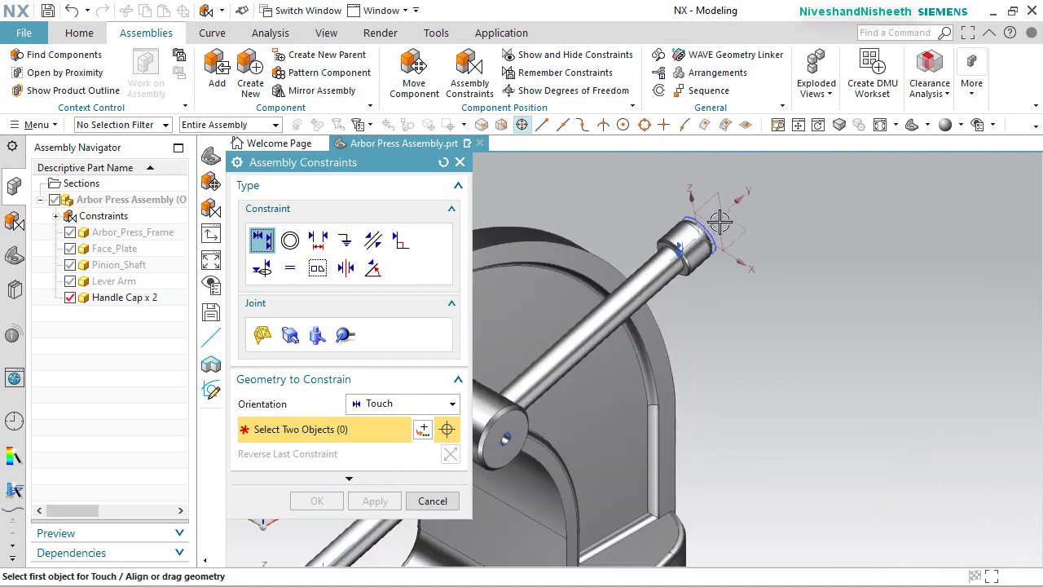
middle_click_drag(723, 232, 696, 270)
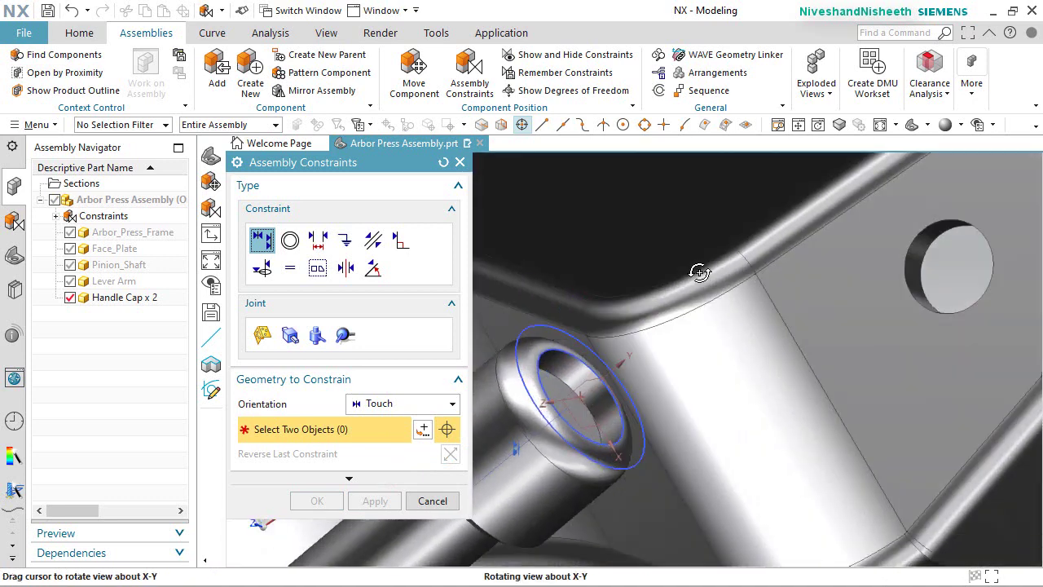
left_click(578, 359)
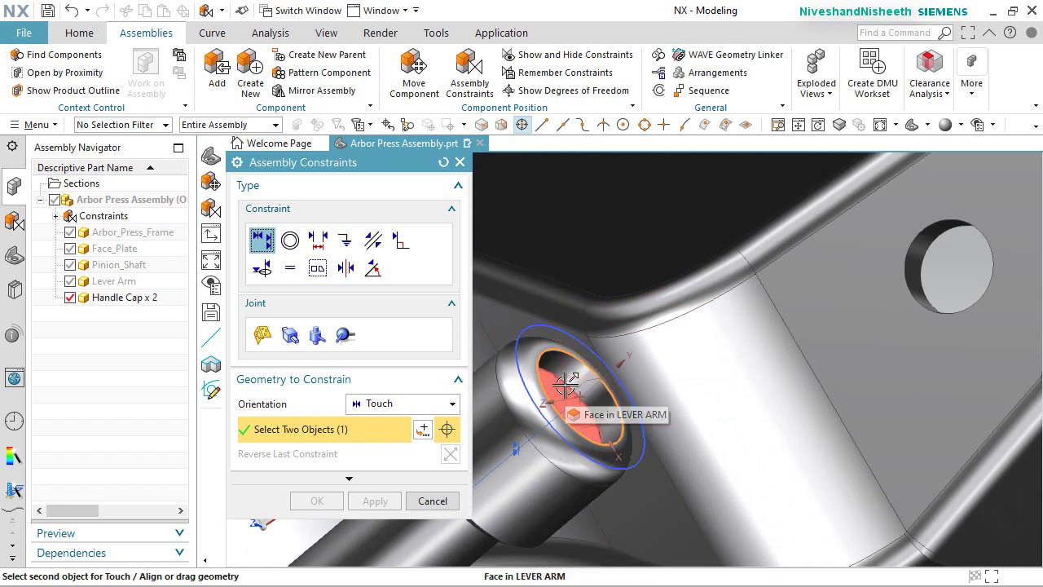
left_click(568, 385)
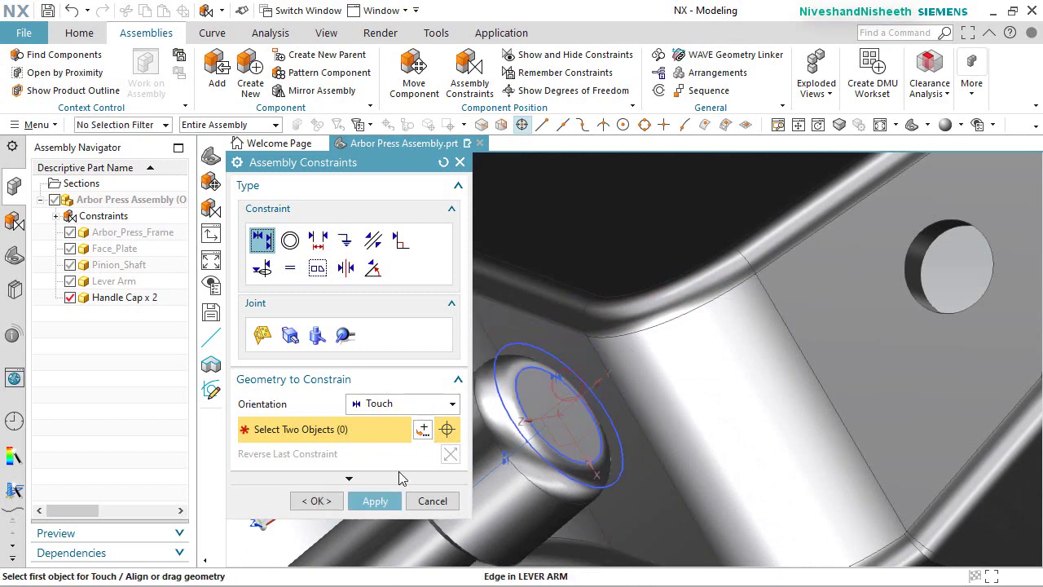
left_click(316, 500)
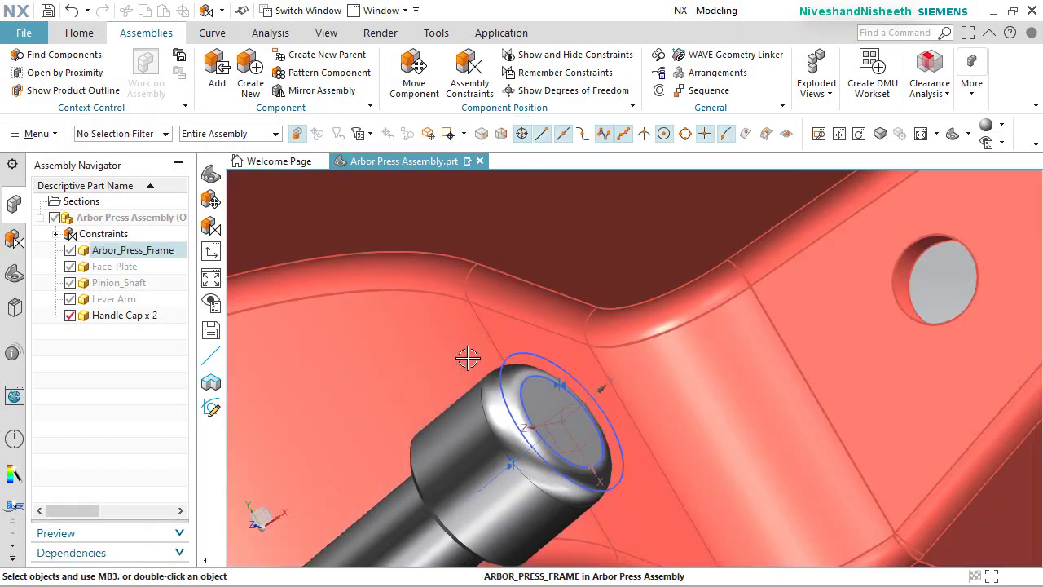
Hide all objects in the assembly and show only the bodies again, leaving sketches, datums and constraint symbols hidden.
key("ctrl+f")
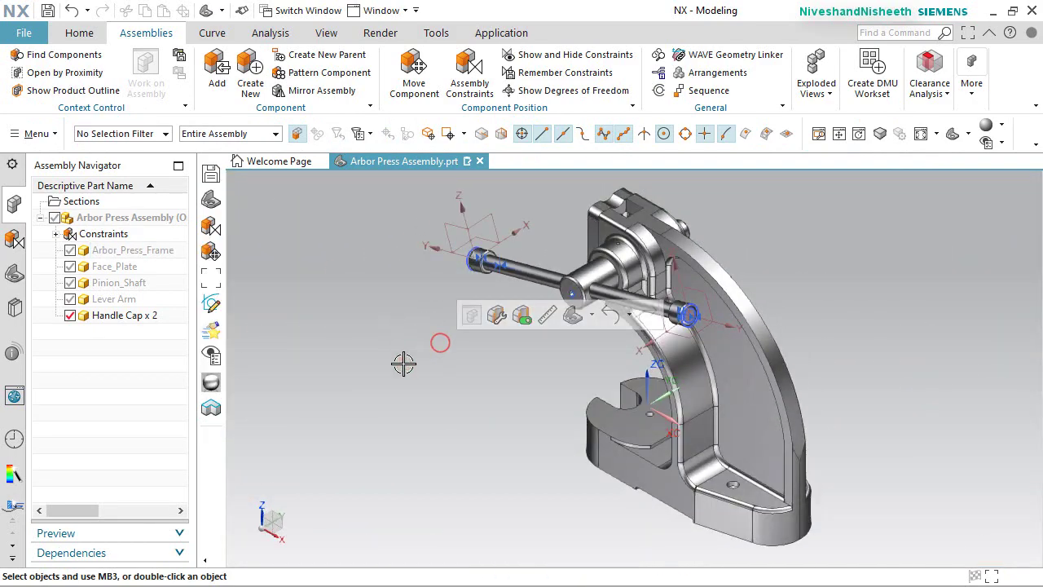
left_click(269, 509)
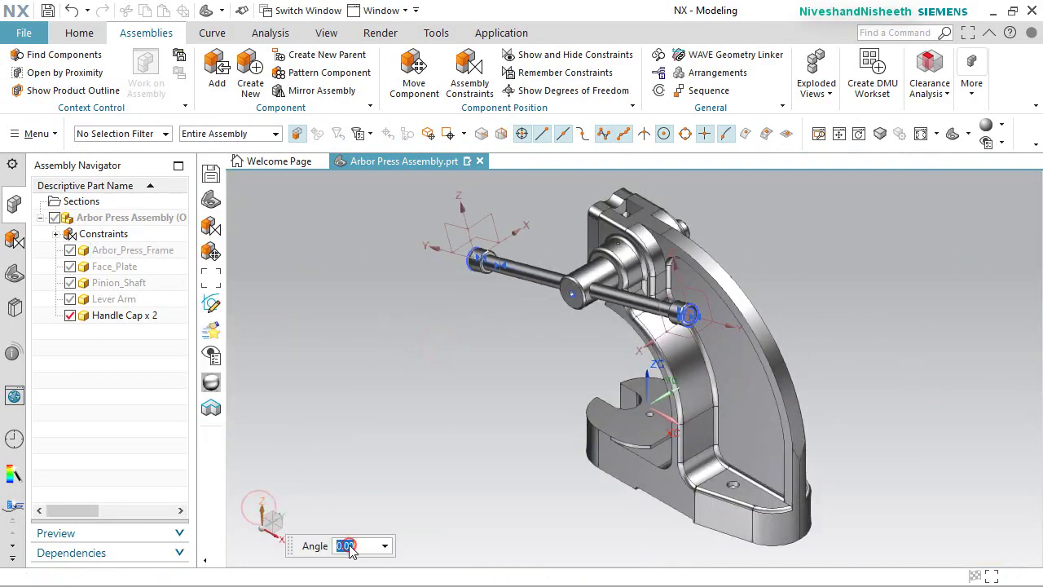
type("90")
key("Return")
key("Return")
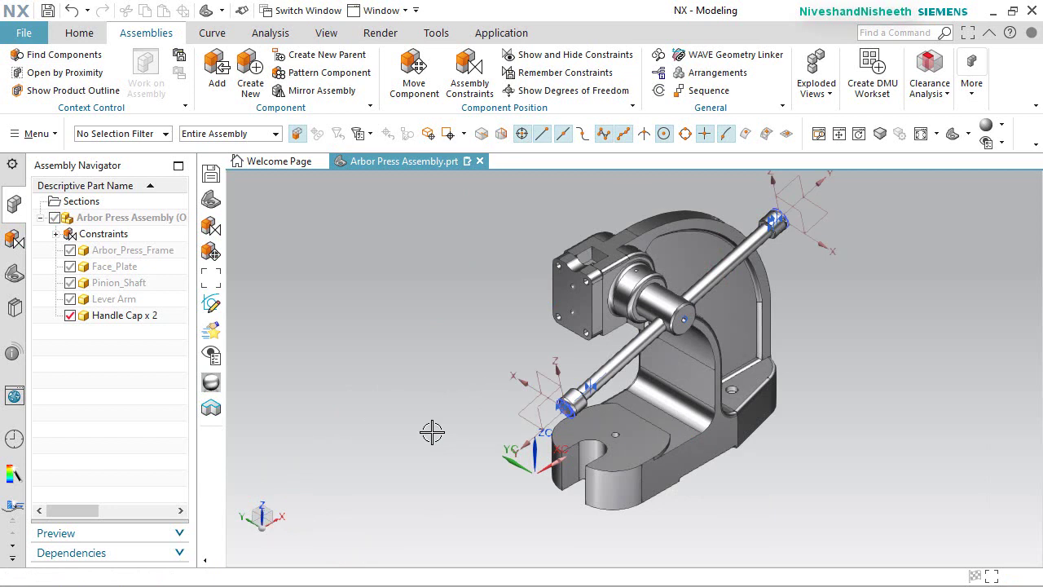
left_click(326, 33)
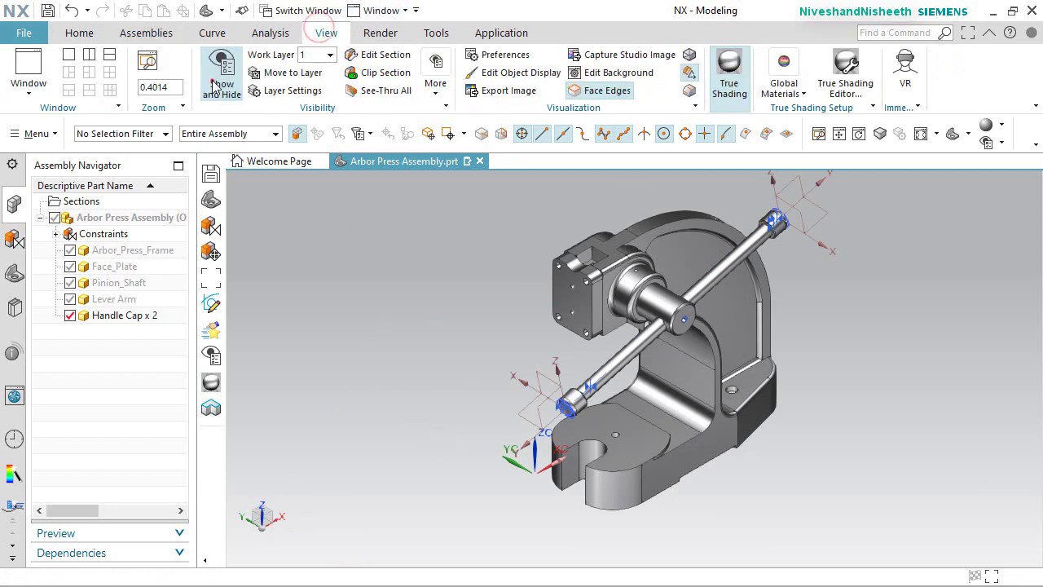
left_click(221, 78)
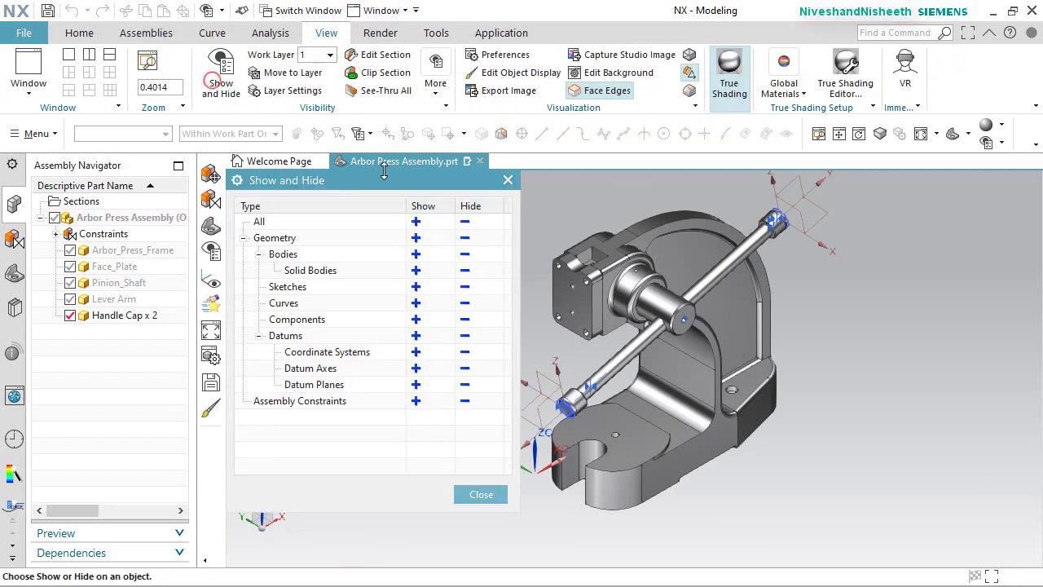
left_click(464, 221)
left_click(416, 254)
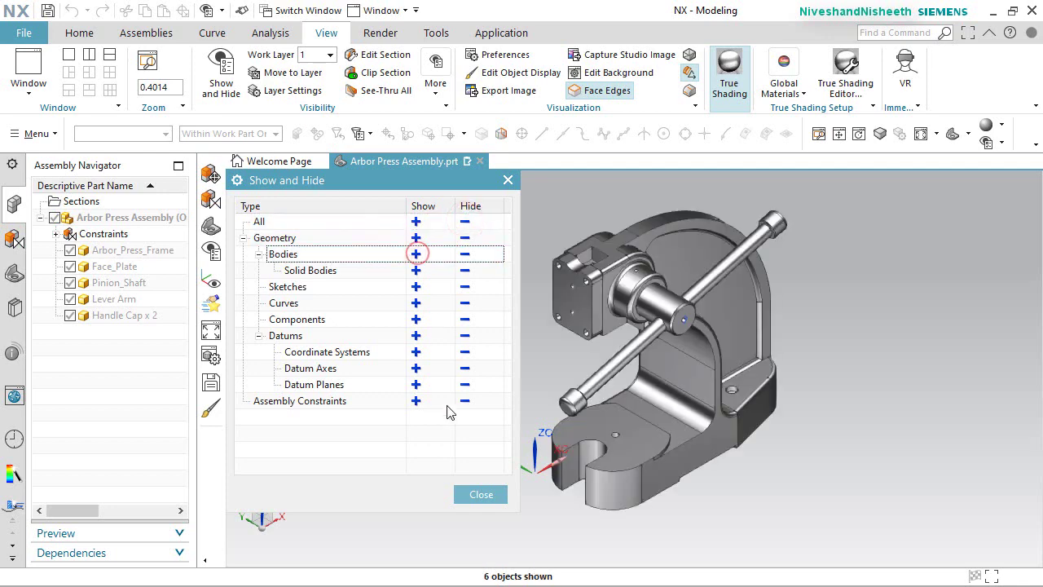
left_click(480, 493)
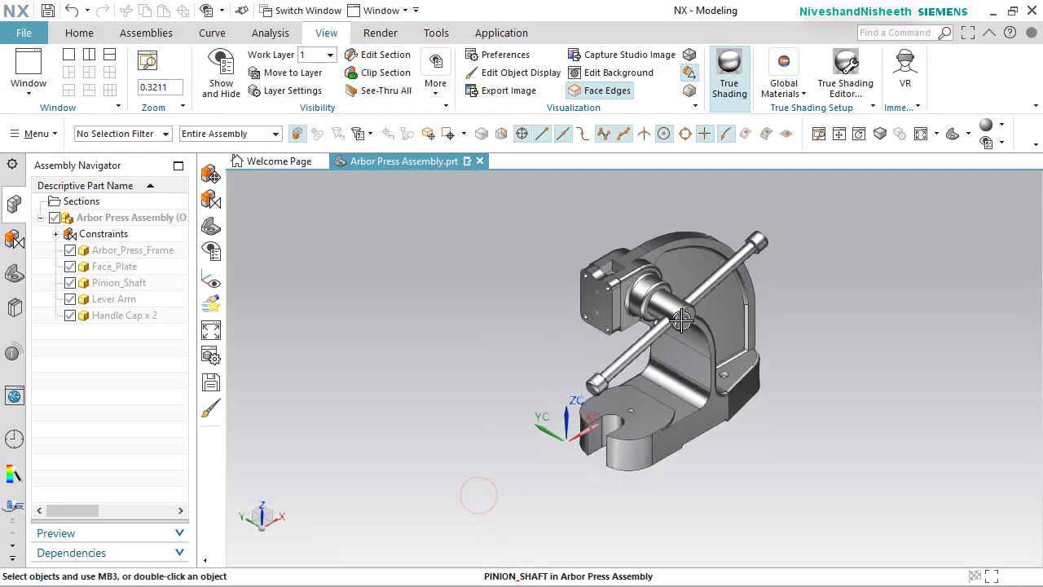
Add one Table Plate.prt component from the Arbor Press Assembly folder to the assembly.
middle_click_drag(692, 313, 581, 269)
key("Home")
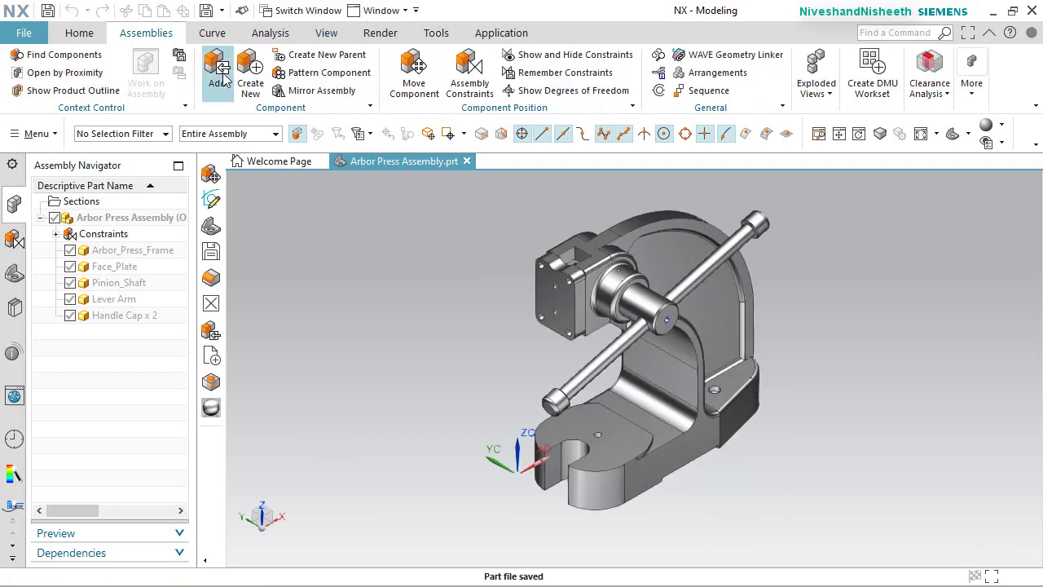
left_click(217, 69)
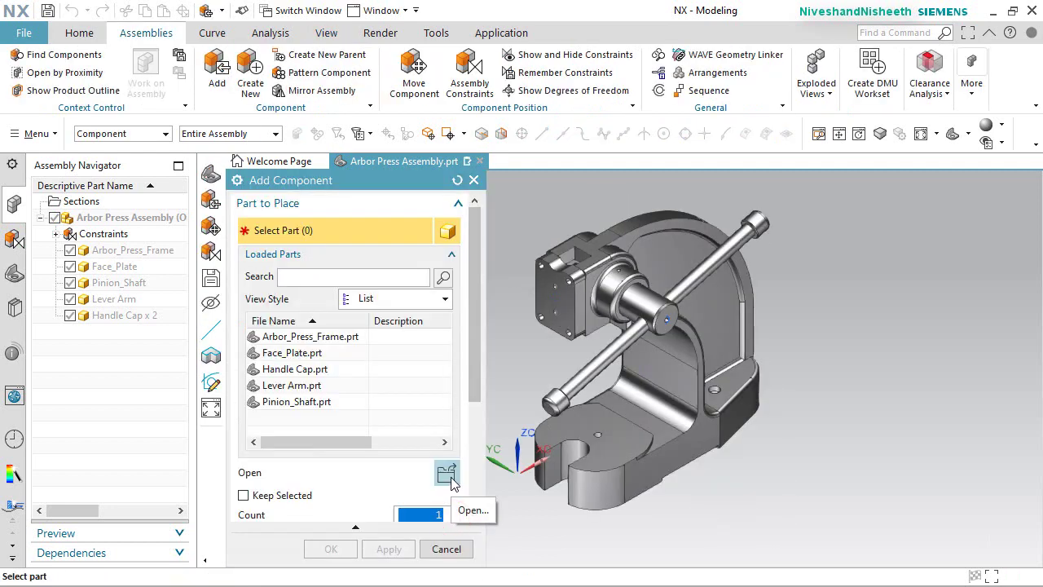
left_click(451, 479)
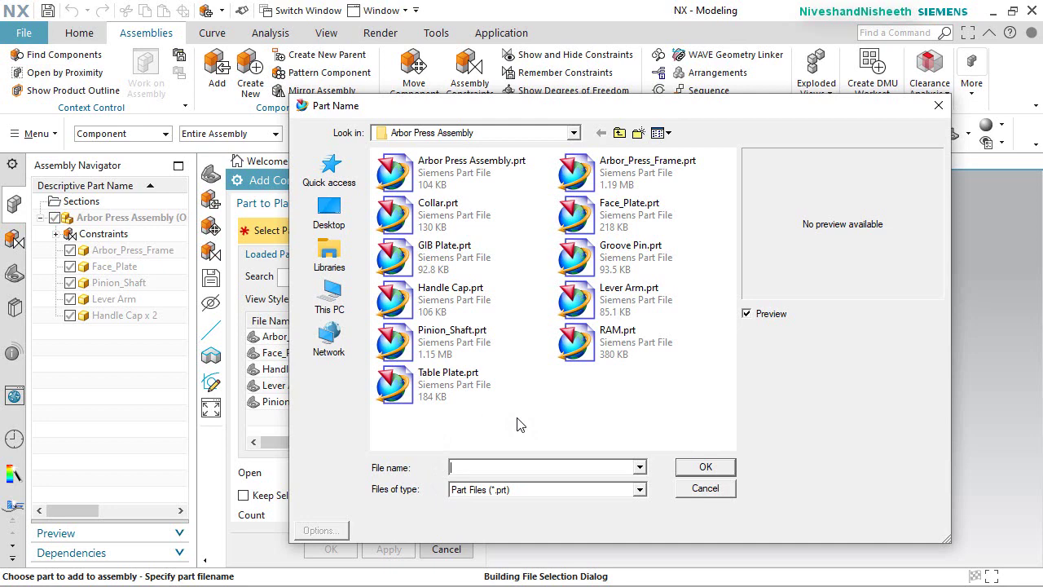
double_click(478, 389)
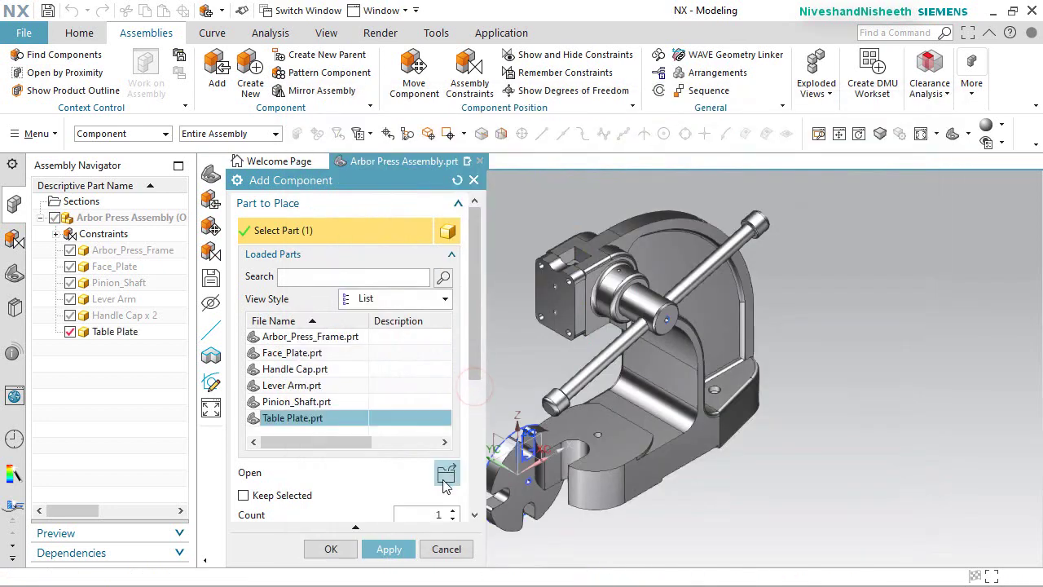
left_click(342, 549)
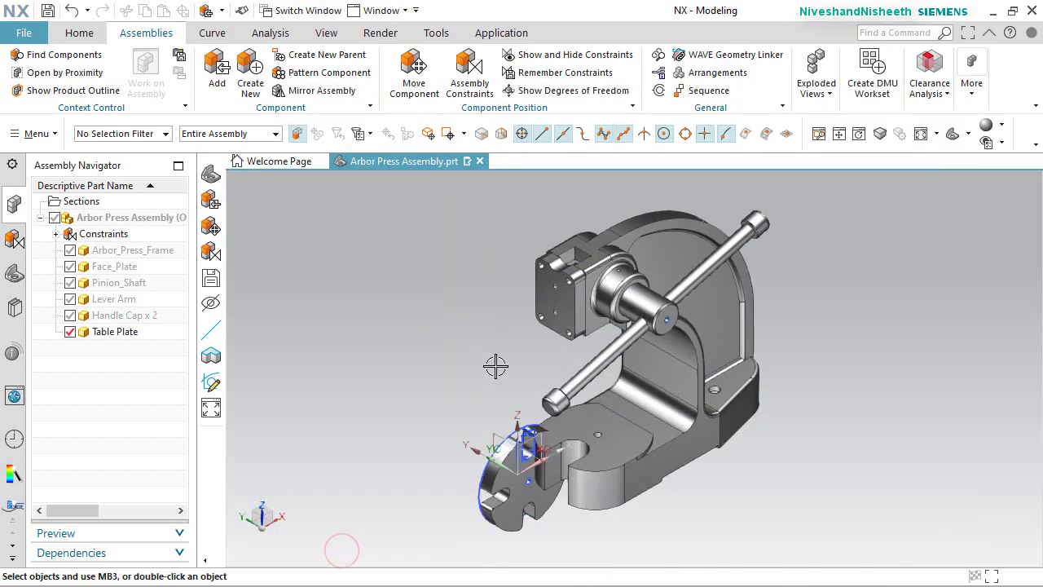
Align the table plate's center hole with the small hole in the frame's base using a Touch Align constraint set to Infer Center/Axis.
scroll(495, 366, "down", 2)
scroll(512, 432, "up", 3)
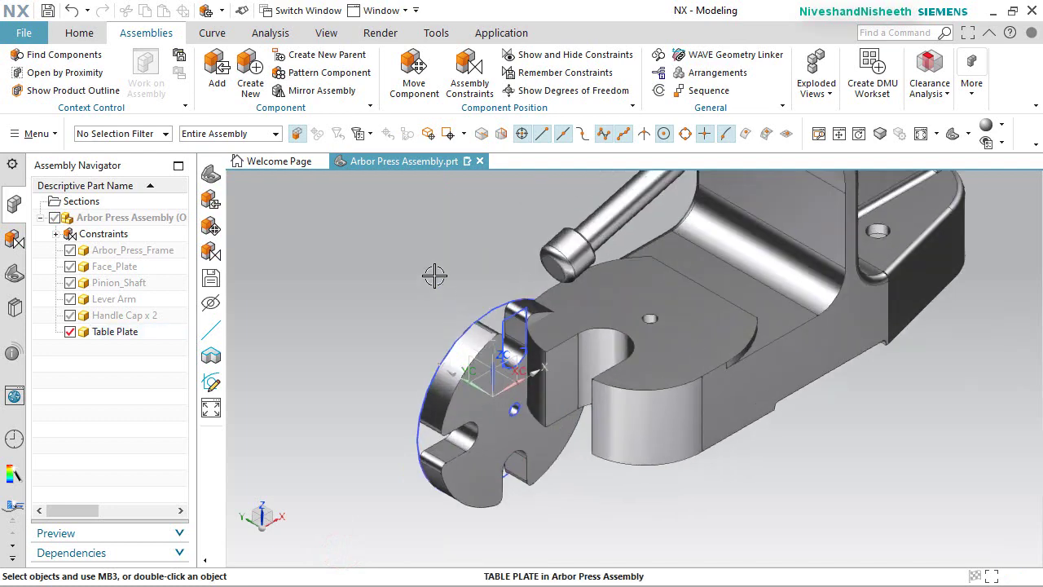
left_click(459, 68)
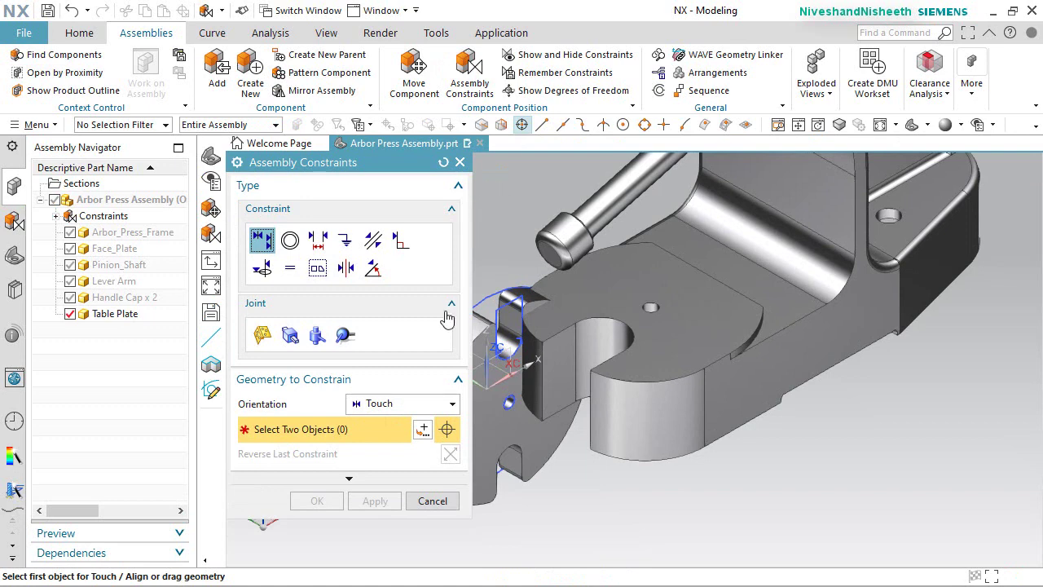
left_click(440, 405)
left_click(398, 470)
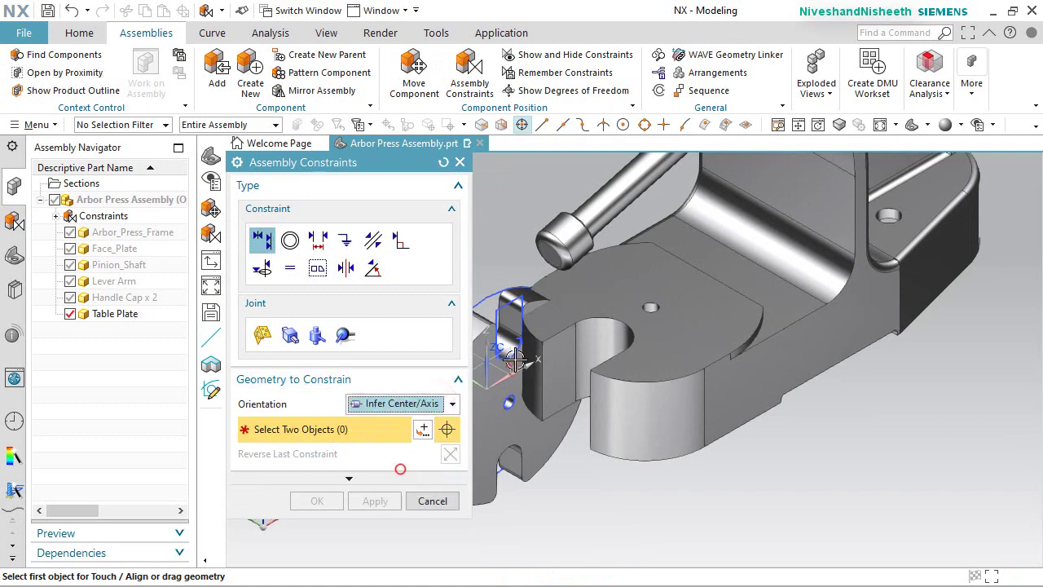
scroll(644, 302, "up", 5)
left_click(679, 317)
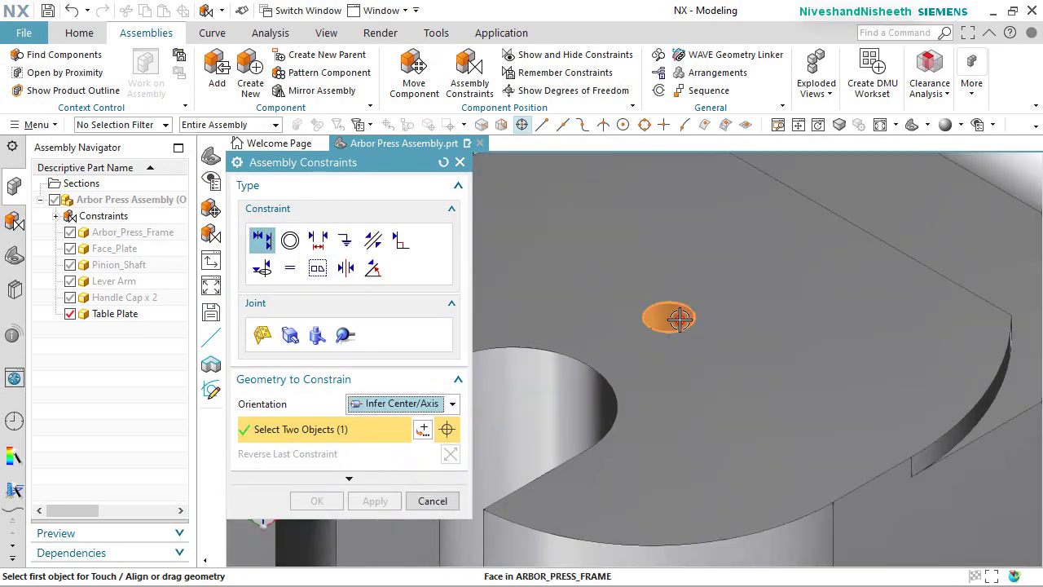
scroll(682, 319, "down", 5)
scroll(580, 371, "up", 5)
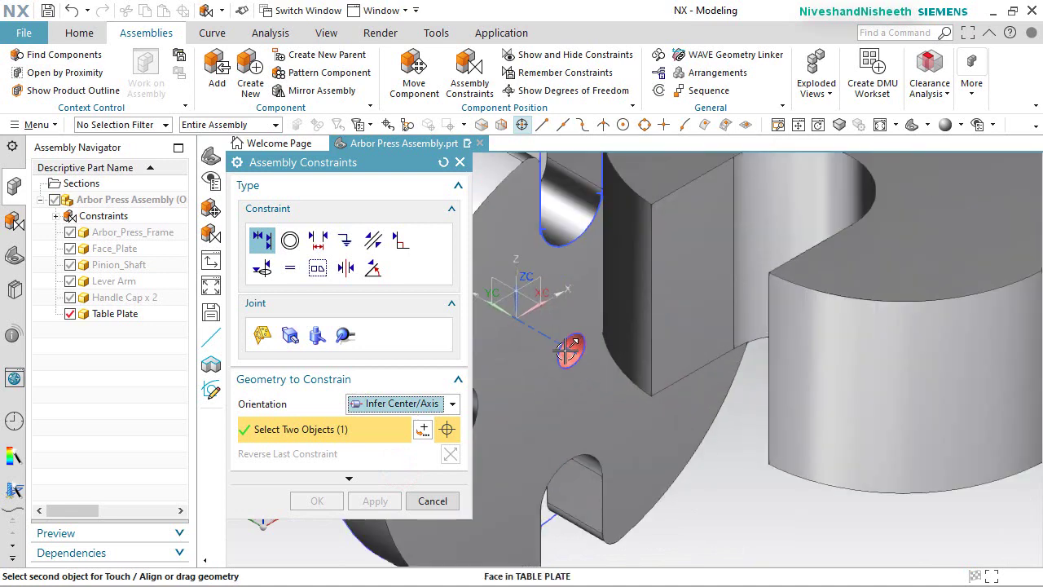
left_click(570, 349)
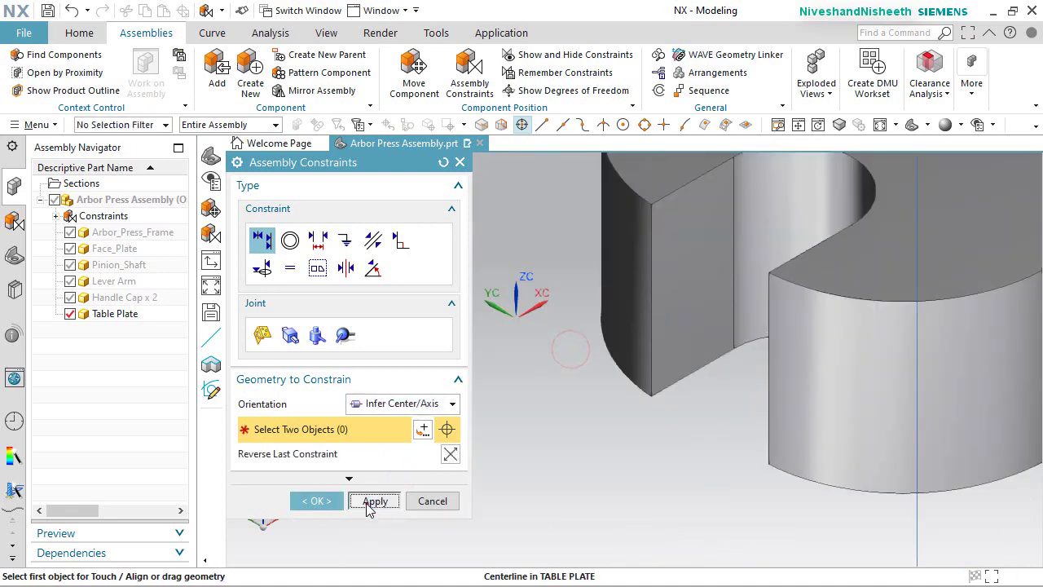
scroll(510, 471, "down", 5)
scroll(510, 470, "down", 2)
scroll(489, 489, "up", 1)
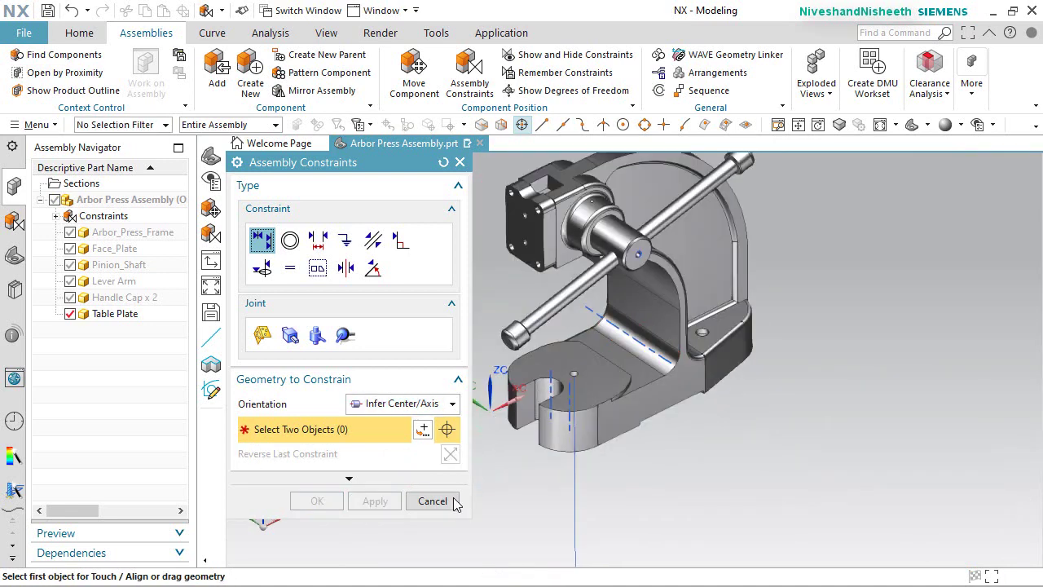
left_click(453, 501)
Apply a Touch constraint between the table plate's underside face and the top face of the frame's base.
middle_click_drag(445, 506, 427, 461)
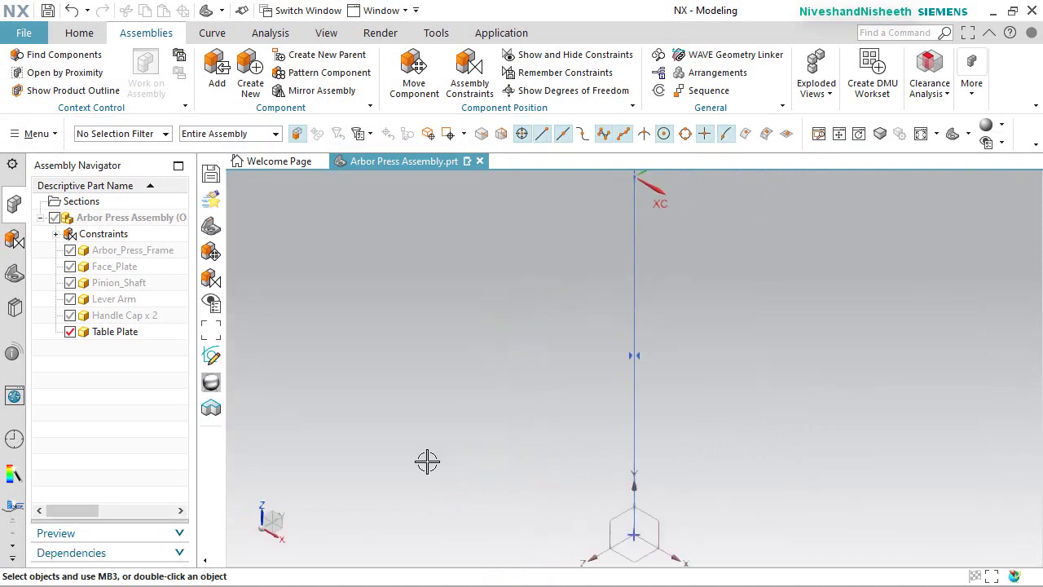
middle_click_drag(623, 531, 606, 440)
scroll(605, 440, "up", 3)
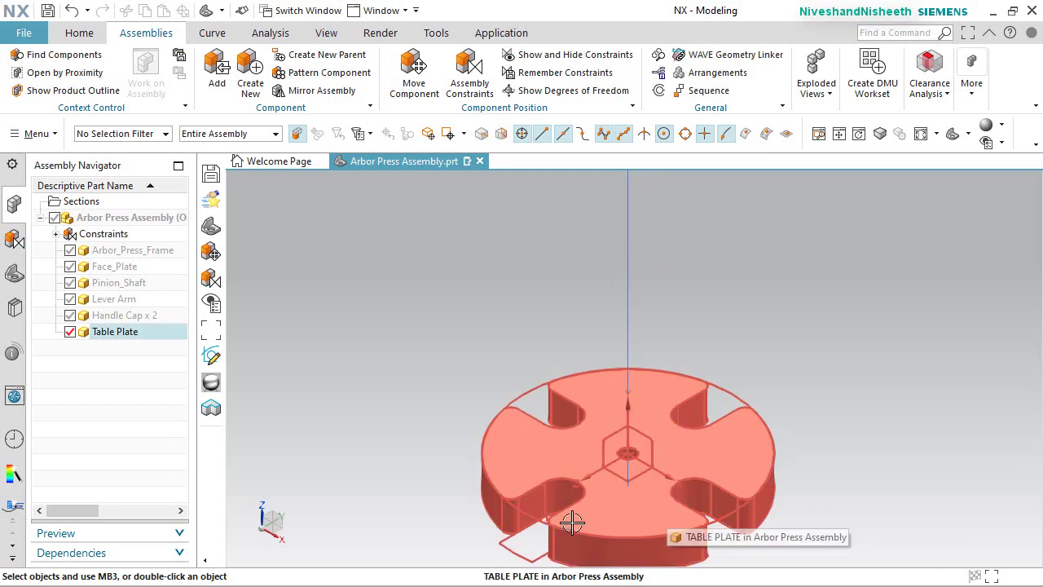
left_click(358, 263)
left_click(460, 85)
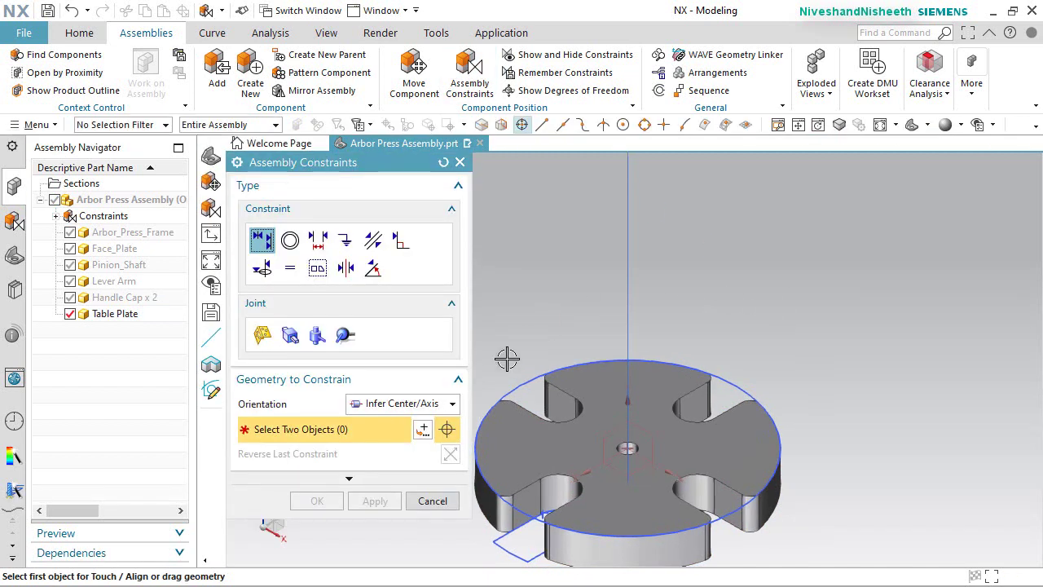
left_click(454, 404)
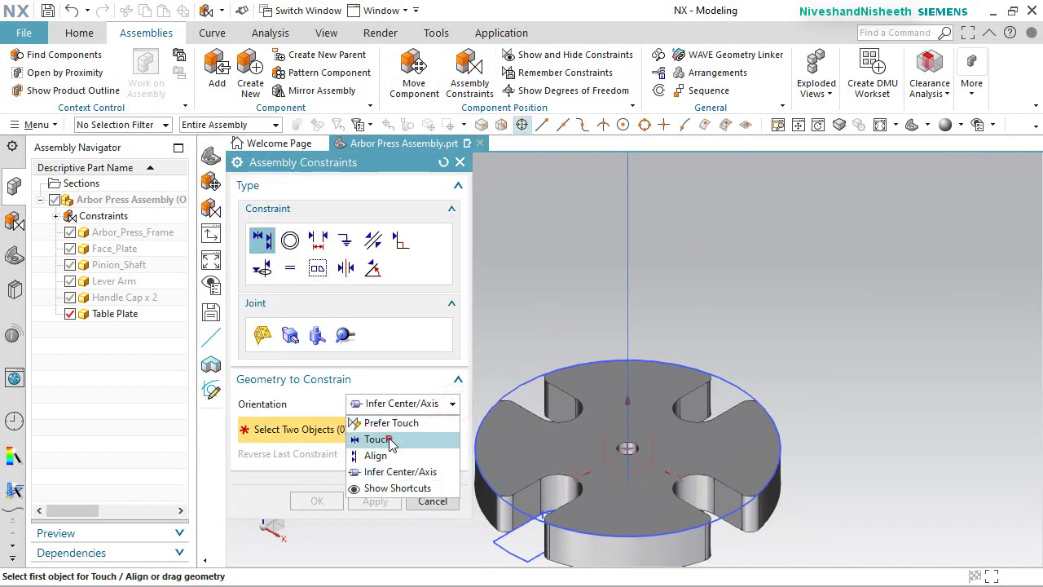
left_click(388, 437)
middle_click_drag(637, 476, 613, 438)
left_click(627, 495)
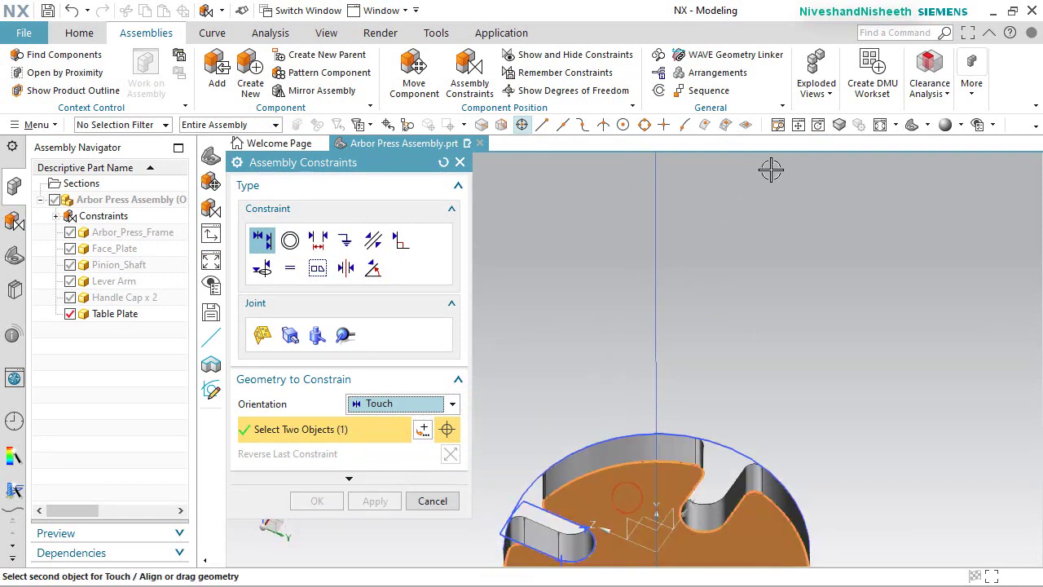
left_click(927, 124)
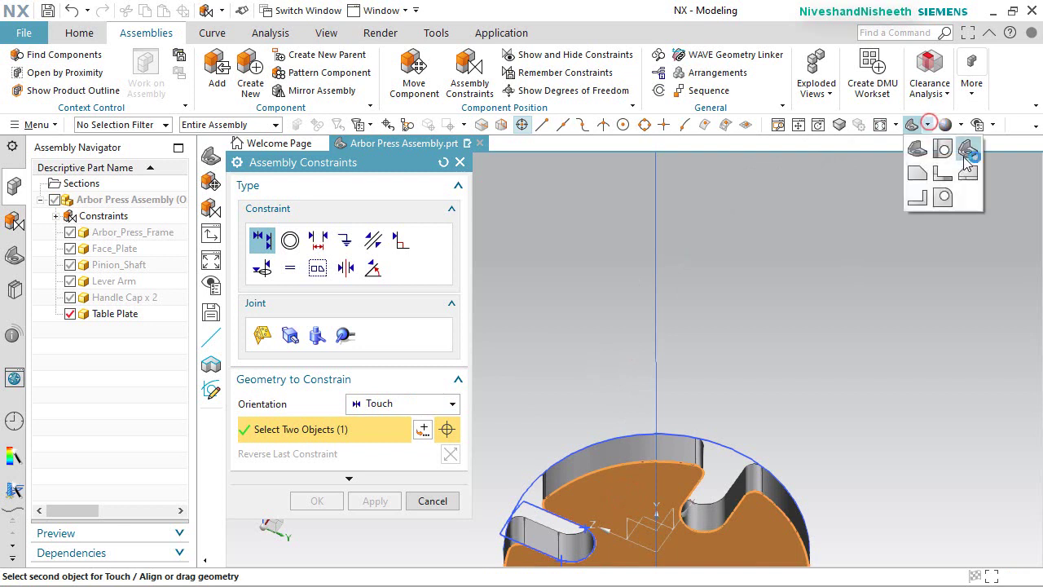
left_click(970, 150)
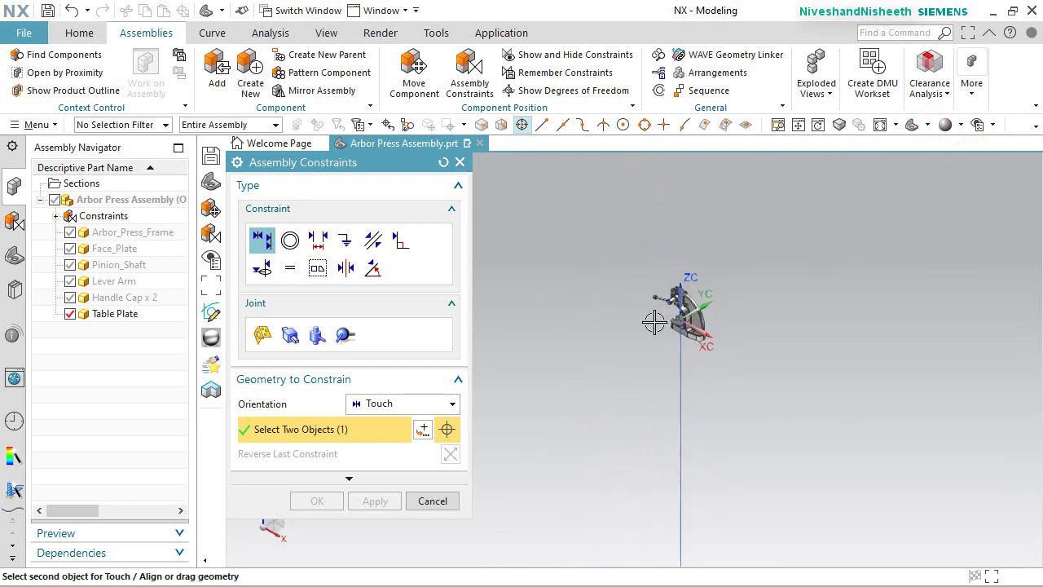
scroll(716, 317, "up", 5)
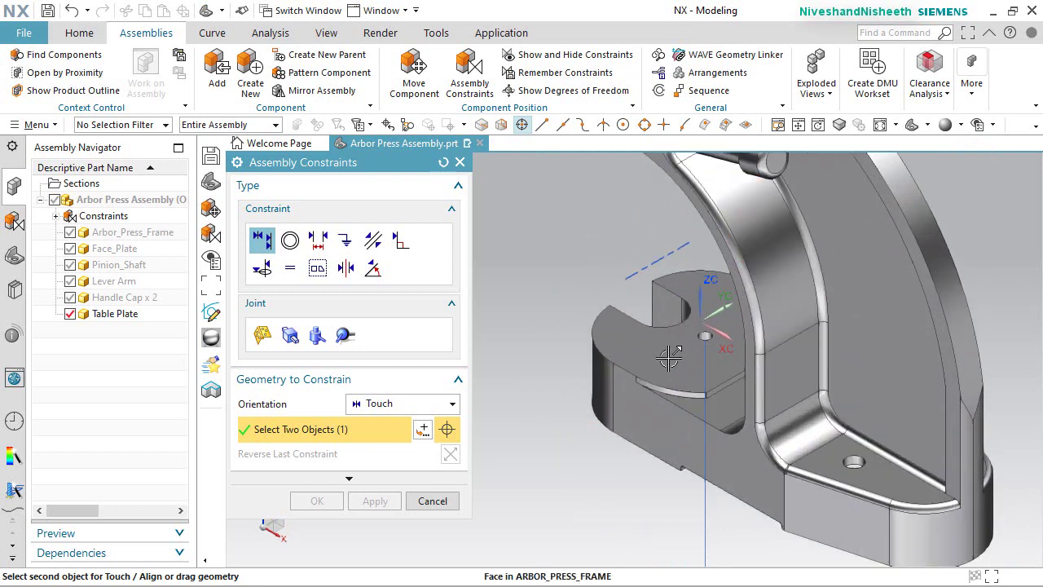
left_click(669, 356)
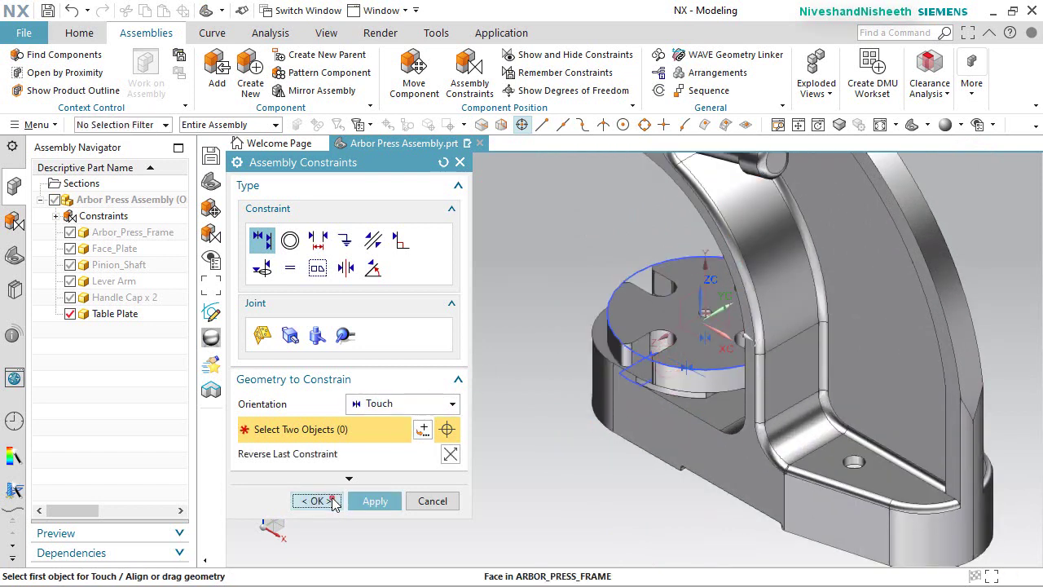
left_click(317, 500)
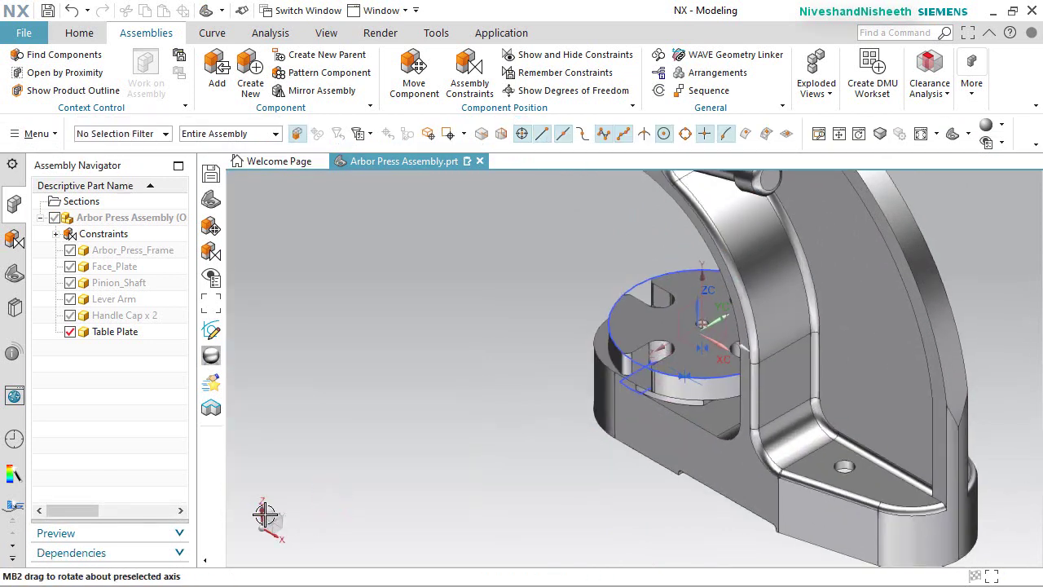
left_click(264, 514)
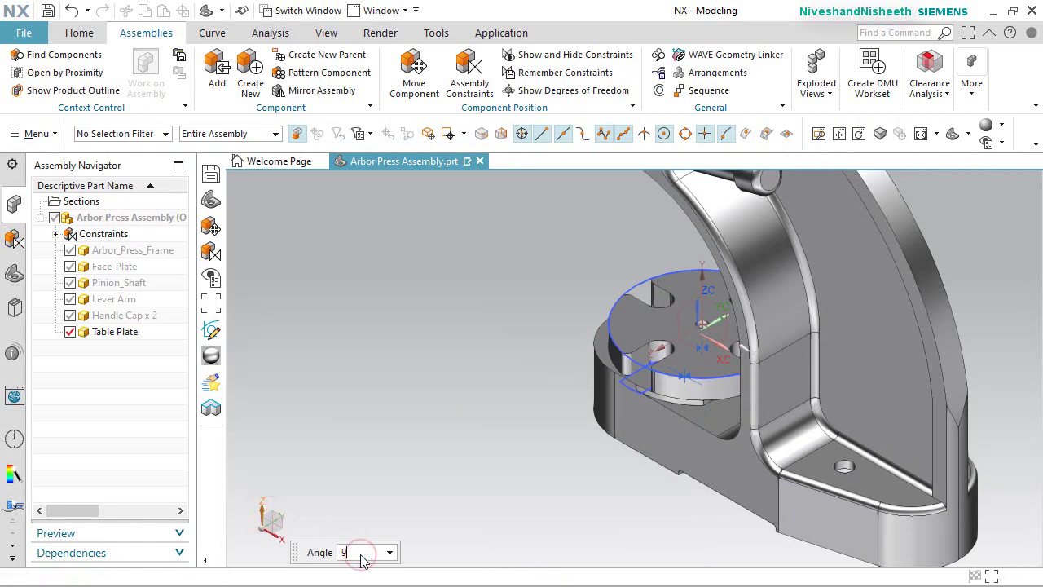
Rotate the table plate dynamically about its YC axis with Move Component until one slot lines up roughly with the frame base's front slot.
type("90")
key("Return")
left_click(399, 497)
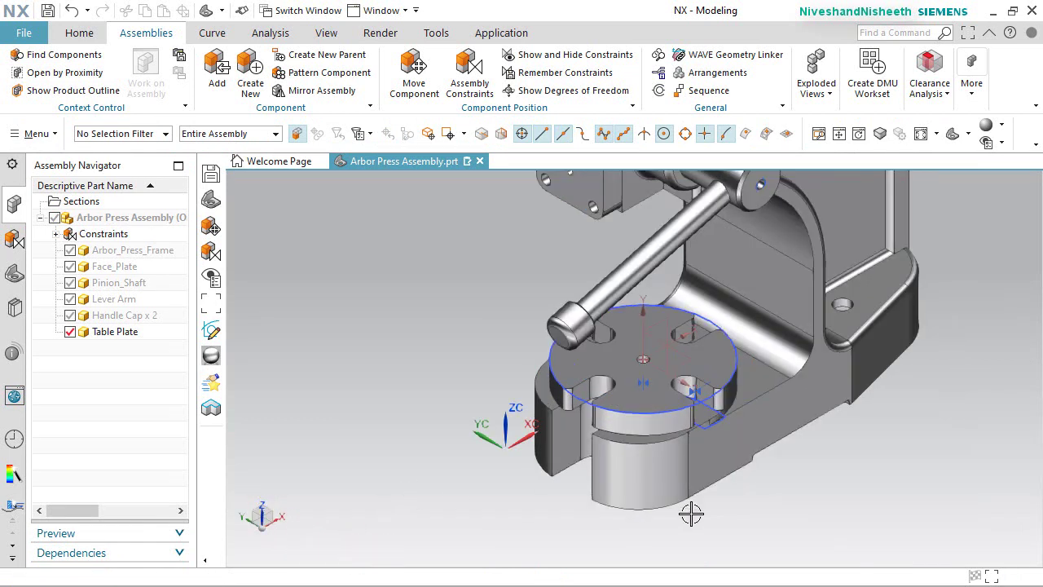
scroll(711, 359, "up", 3)
scroll(661, 371, "down", 1)
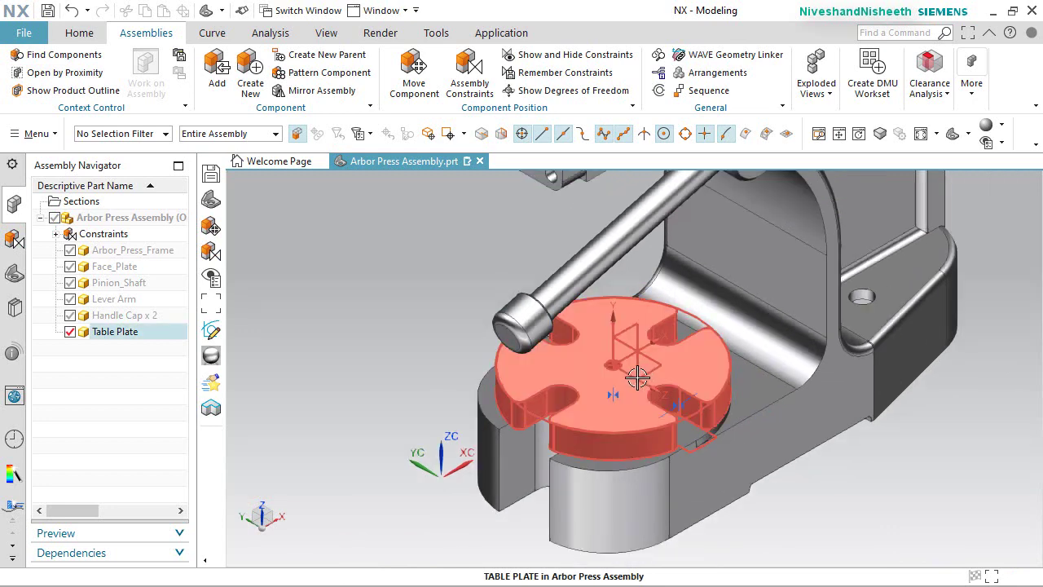
left_click(414, 80)
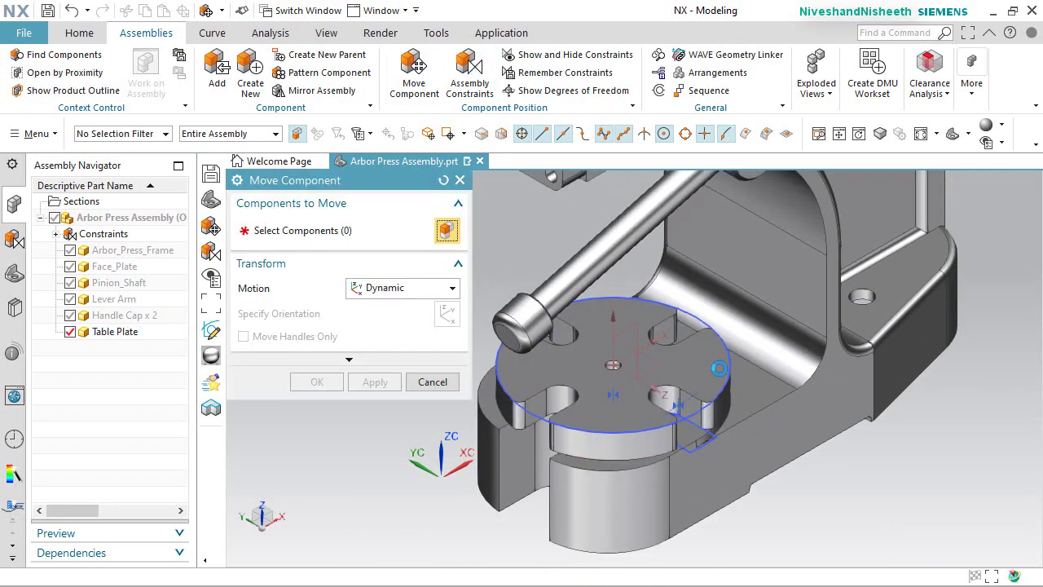
left_click(710, 369)
middle_click(711, 369)
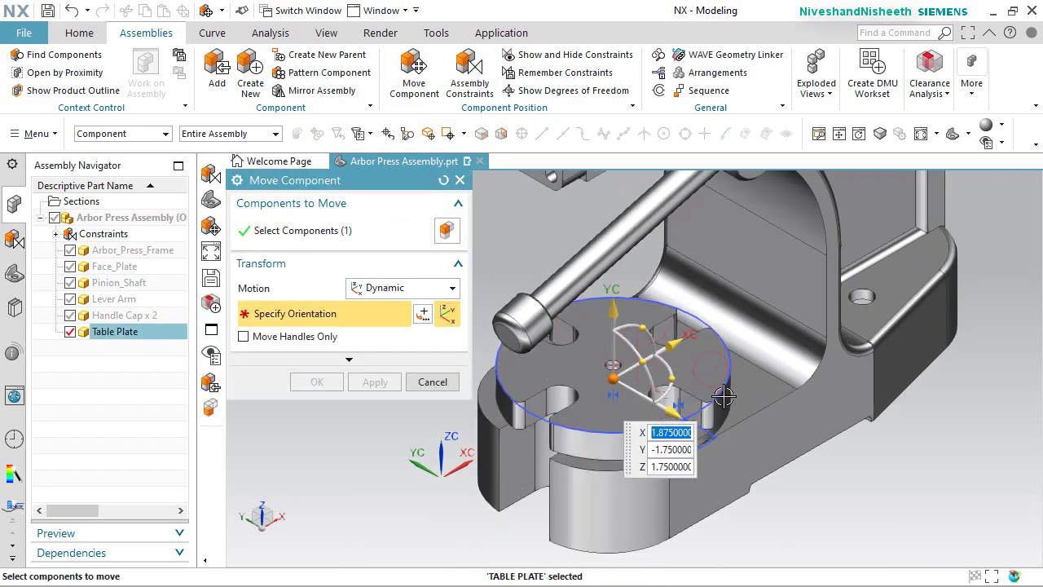
left_click_drag(673, 368, 612, 409)
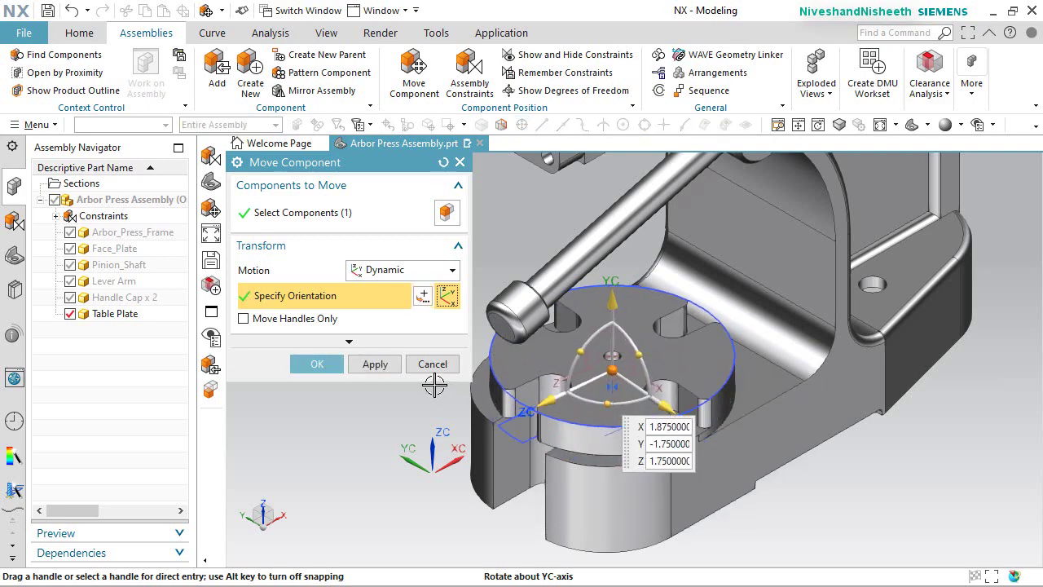
left_click(317, 364)
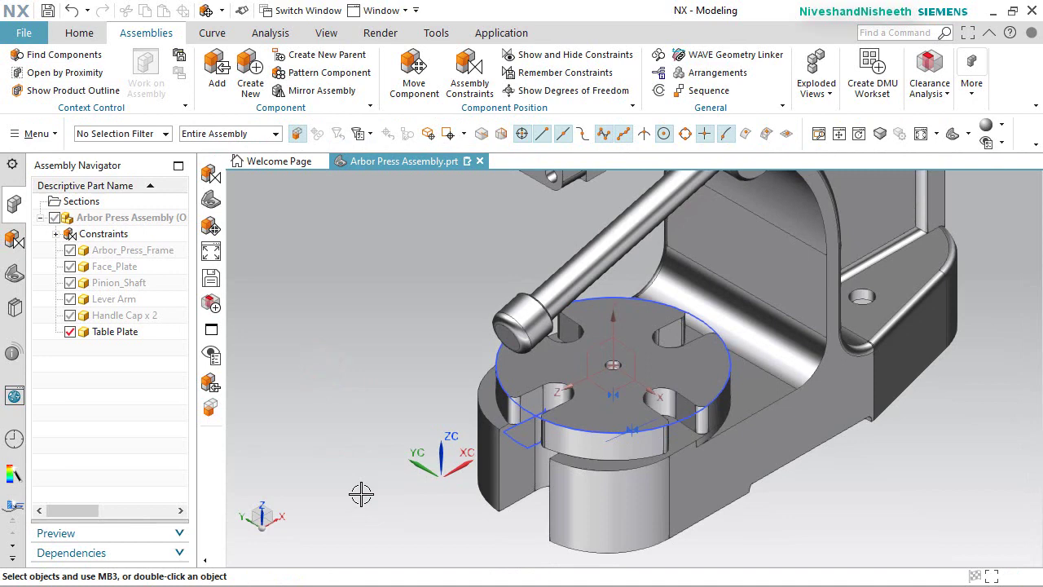
Apply a 3D Angle constraint of 180° between the table plate's XY datum plane and the frame's upright inner face behind the plate.
left_click(470, 71)
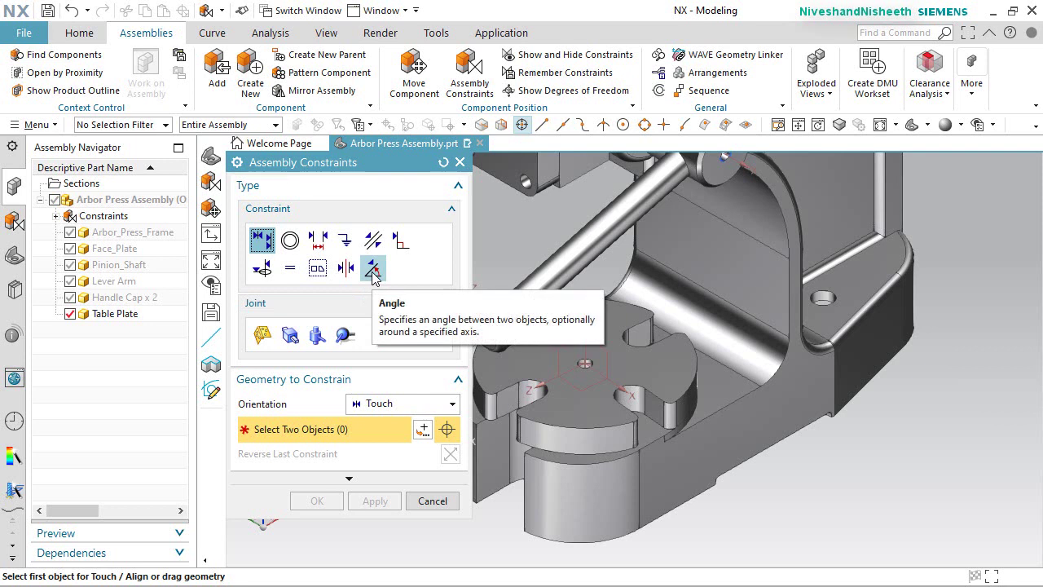
left_click(373, 274)
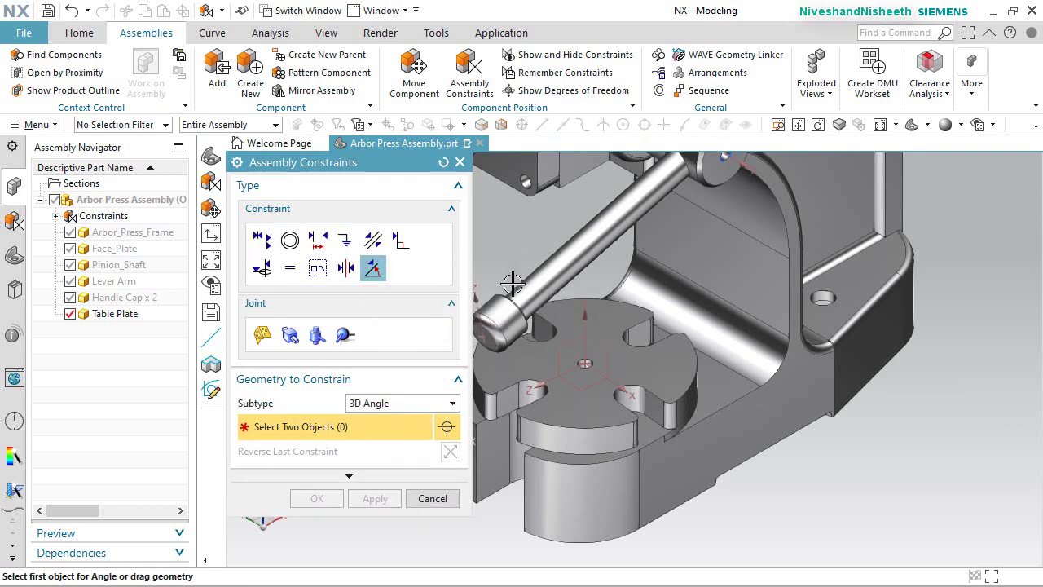
left_click(607, 352)
left_click(666, 366)
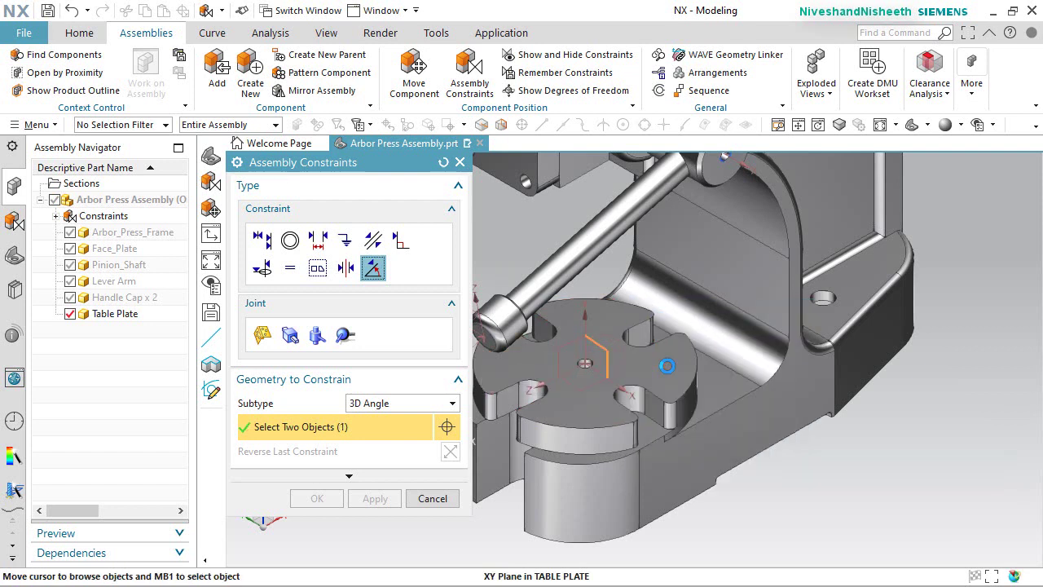
left_click(741, 271)
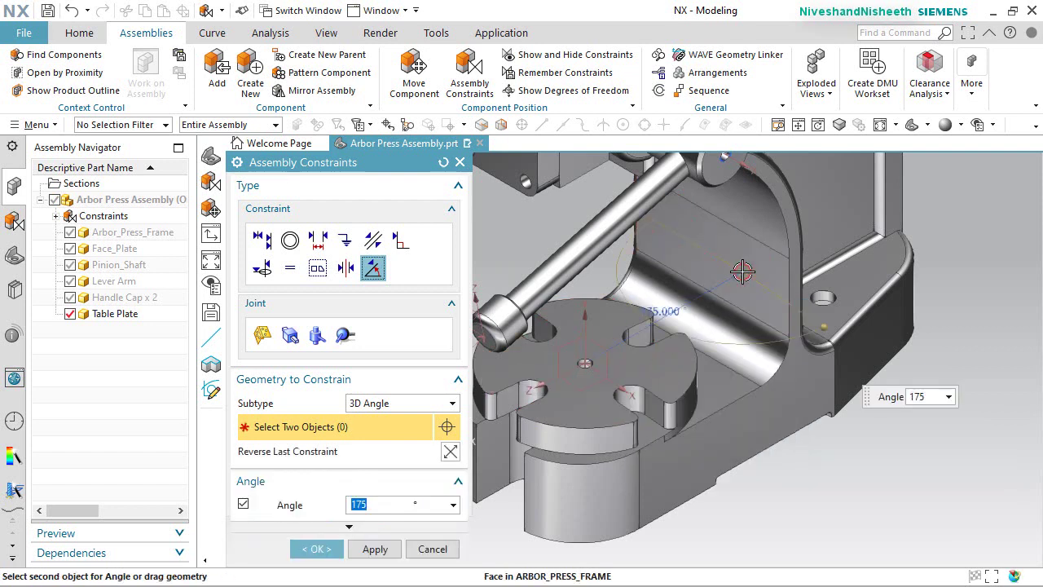
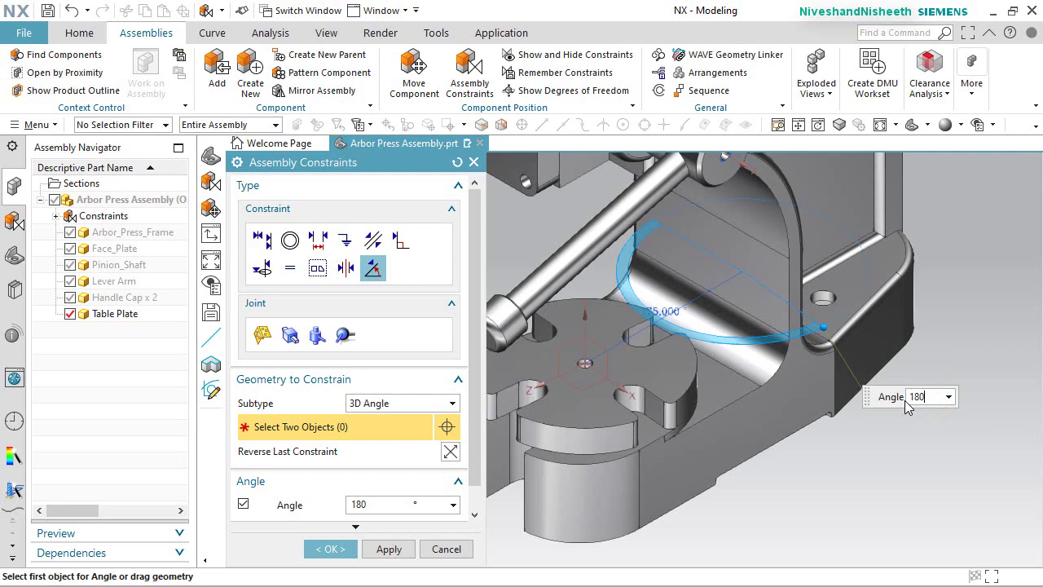
key("Return")
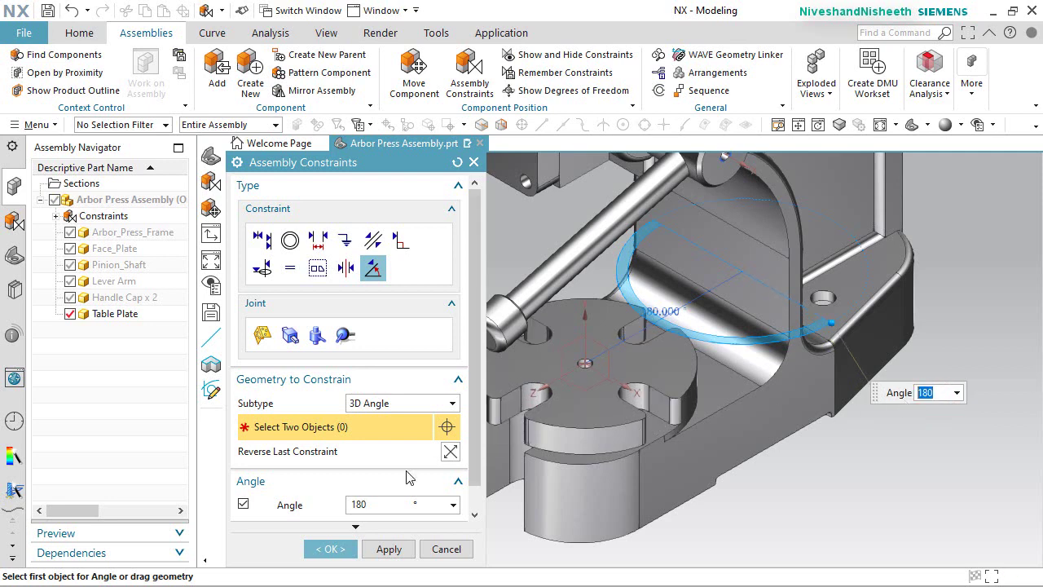
left_click(330, 548)
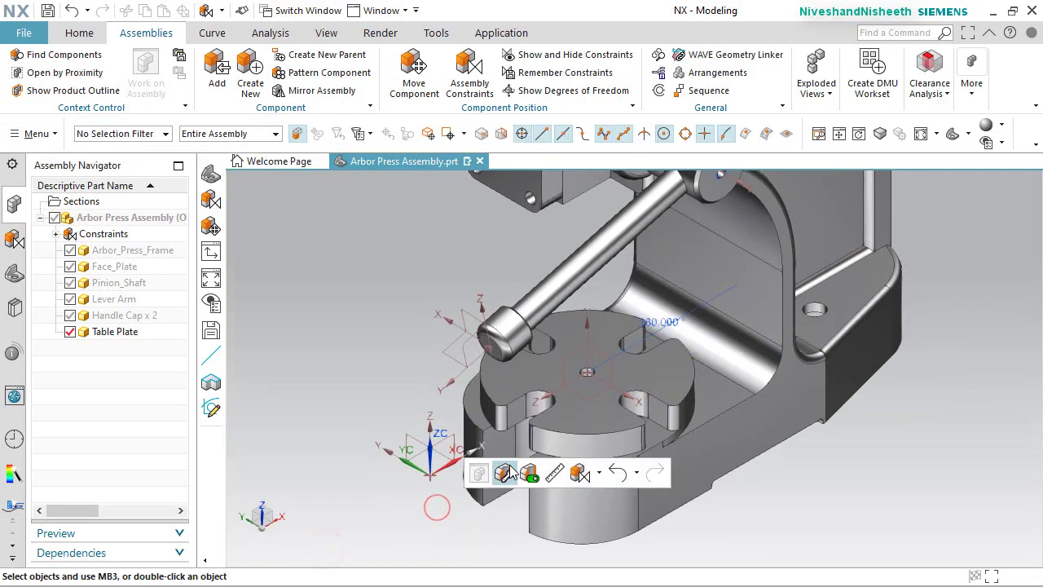
Hide all coordinate systems in the assembly and save the assembly file.
mouse_move(522, 451)
middle_mouse_down()
mouse_move(554, 378)
mouse_move(520, 430)
middle_mouse_up()
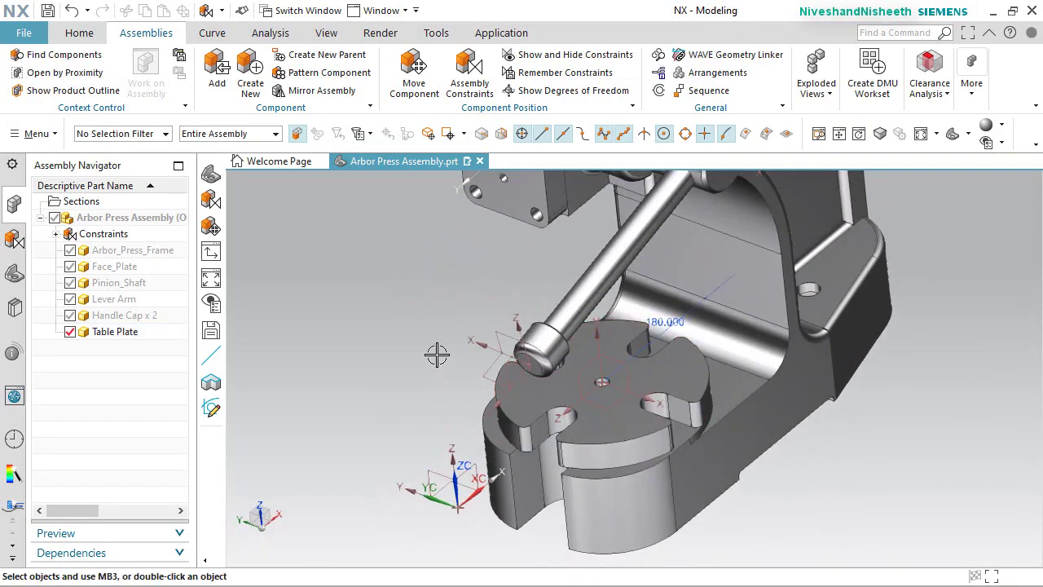
key("Home")
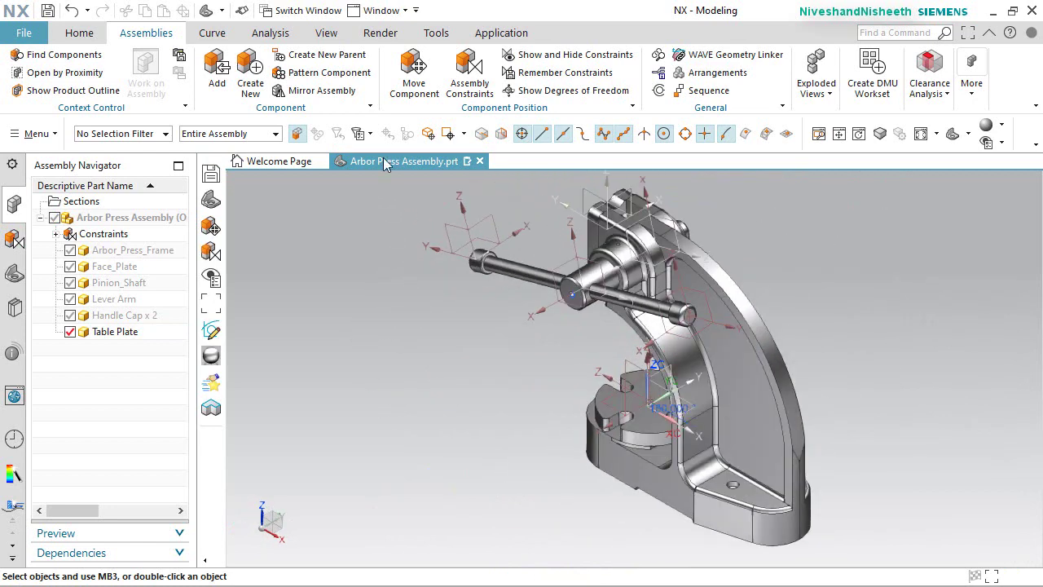
left_click(324, 33)
left_click(221, 73)
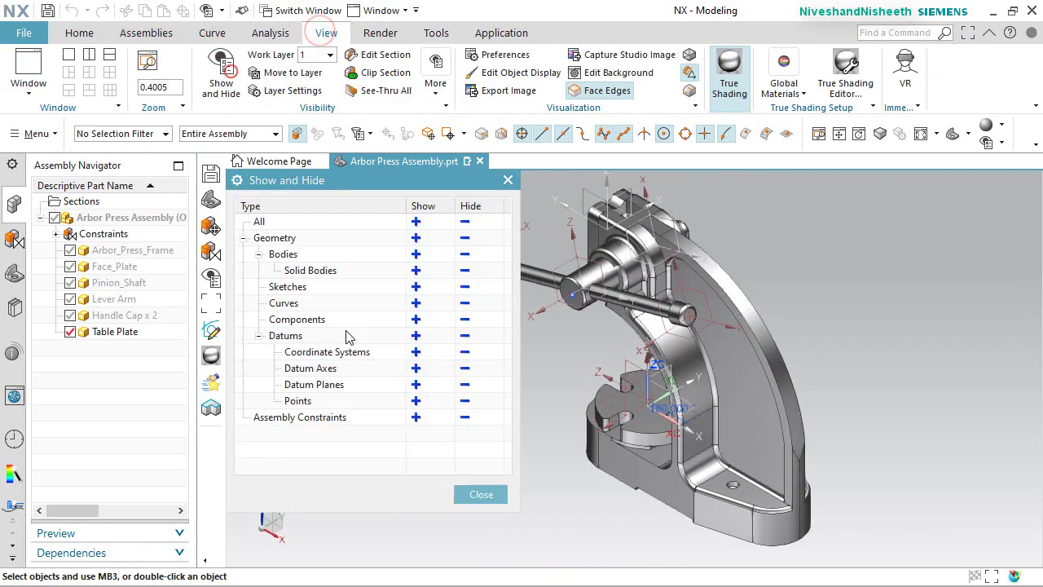
left_click(464, 355)
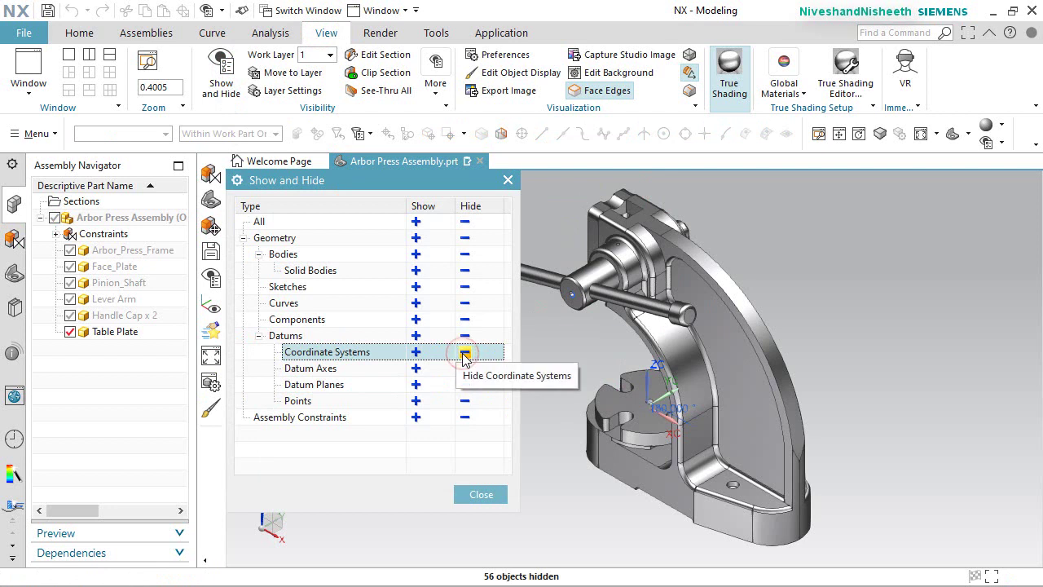
left_click(481, 494)
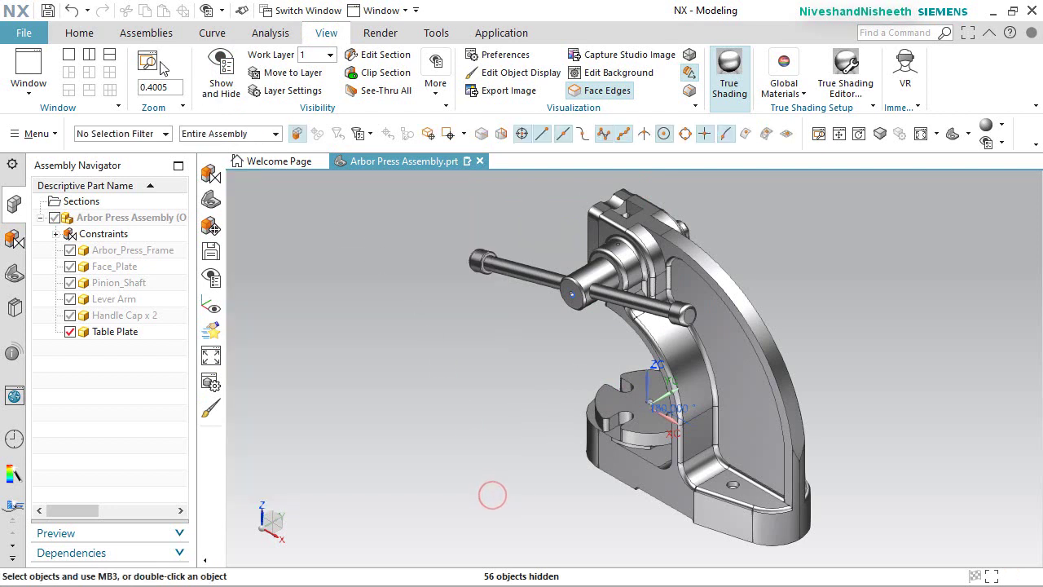
left_click(146, 32)
left_click(47, 10)
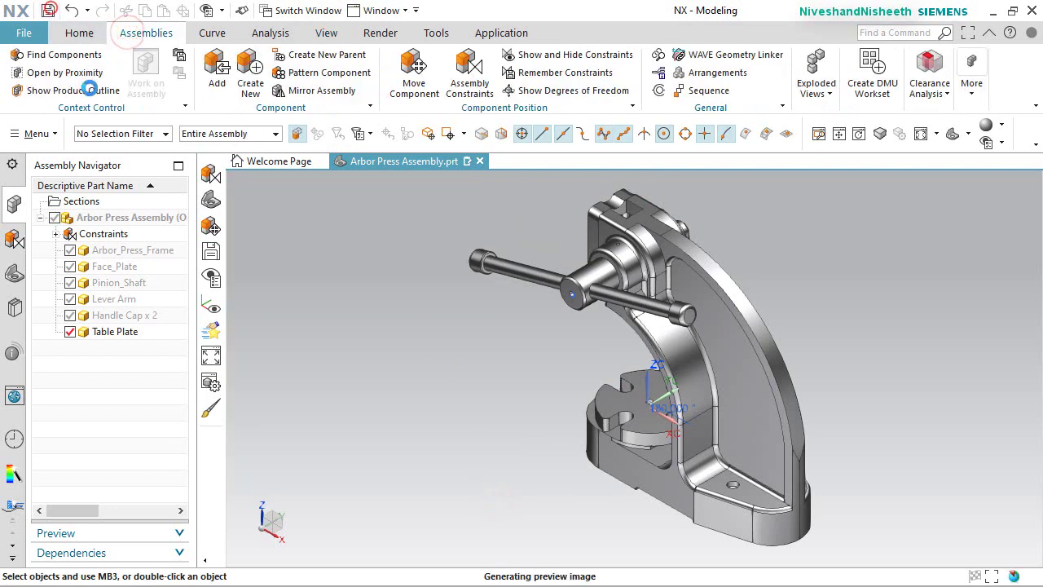
Add one Collar.prt component from the Arbor Press Assembly folder to the assembly.
left_click(264, 510)
type("9")
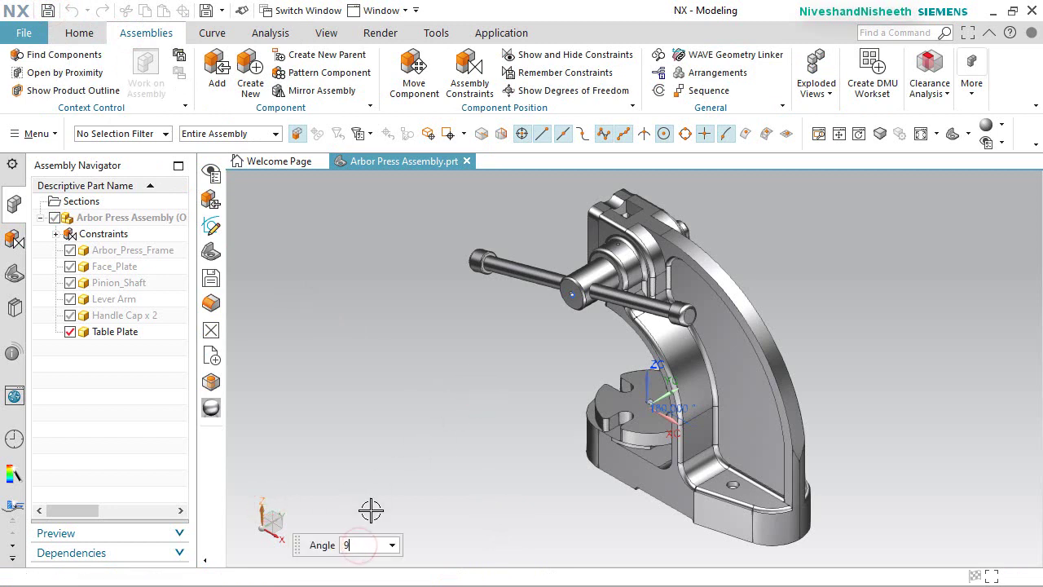
type("0")
key("Return")
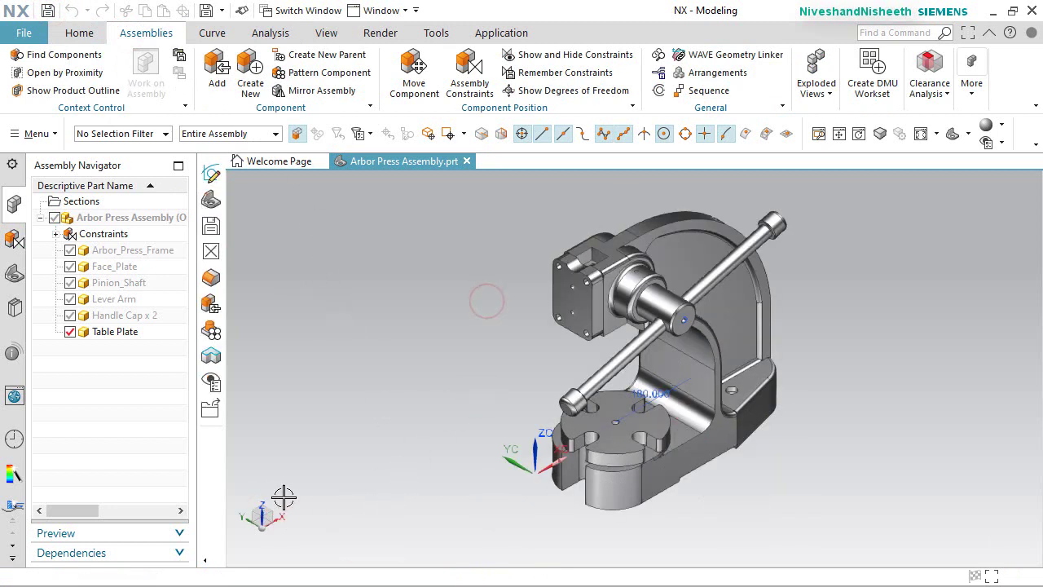
left_click(265, 508)
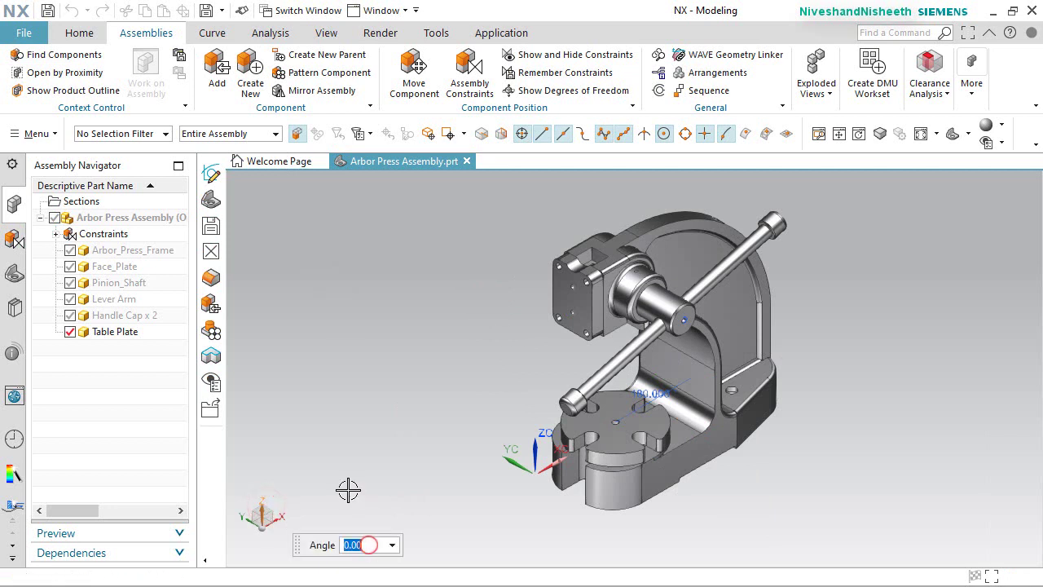
key("Return")
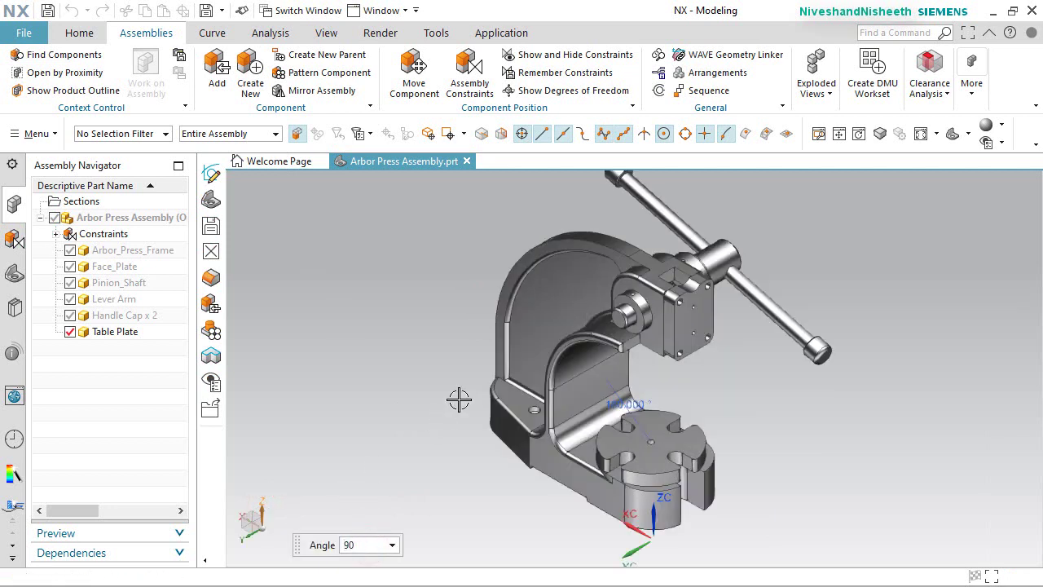
left_click(217, 69)
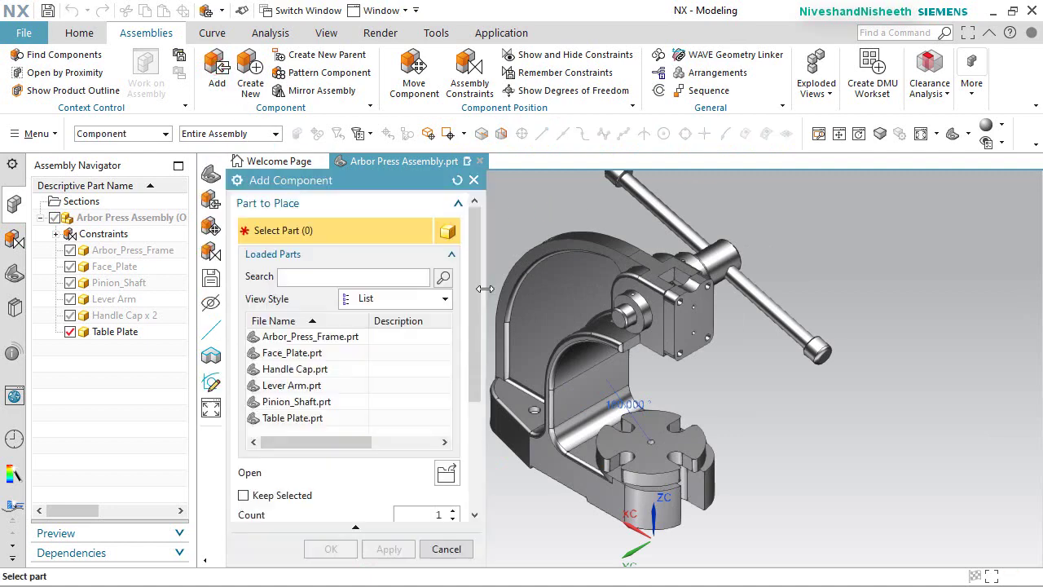
left_click(448, 474)
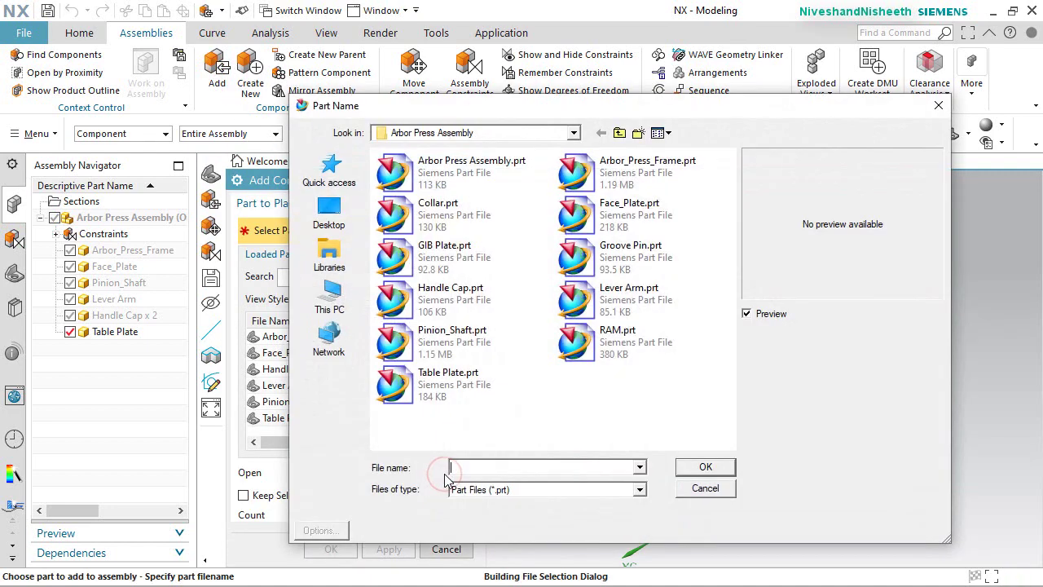
left_click(437, 203)
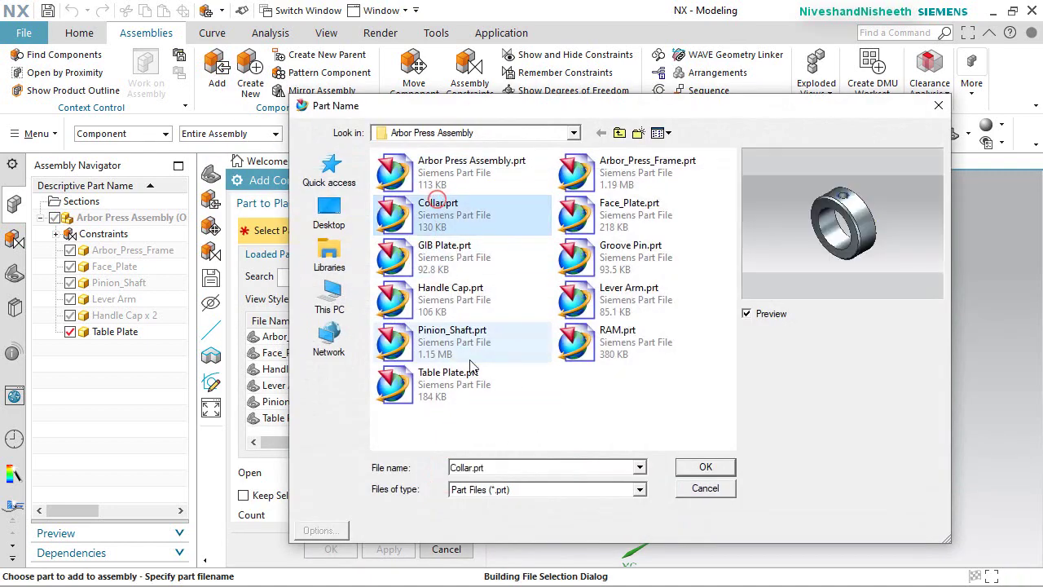
left_click(705, 467)
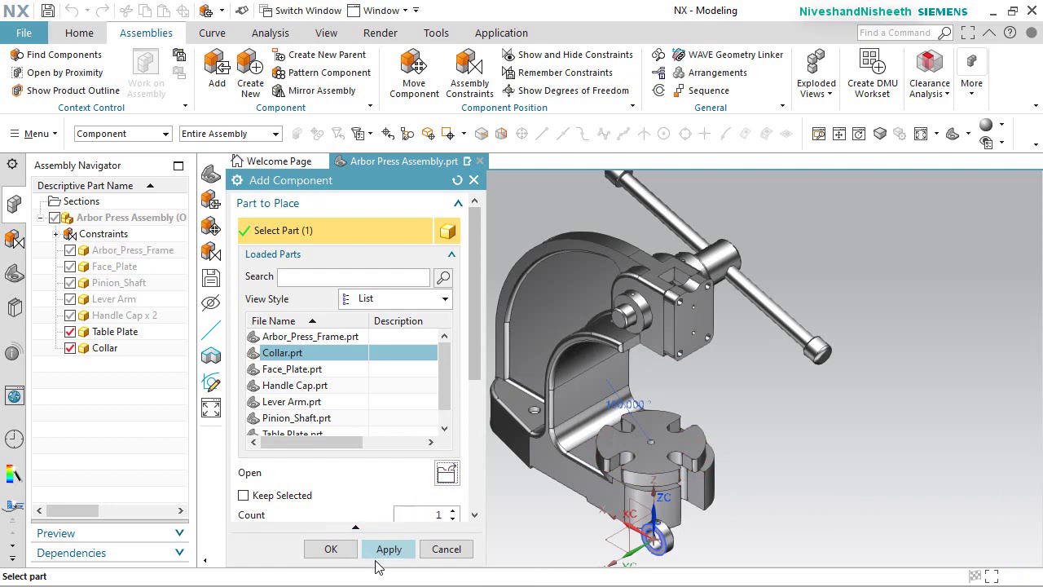
left_click(332, 548)
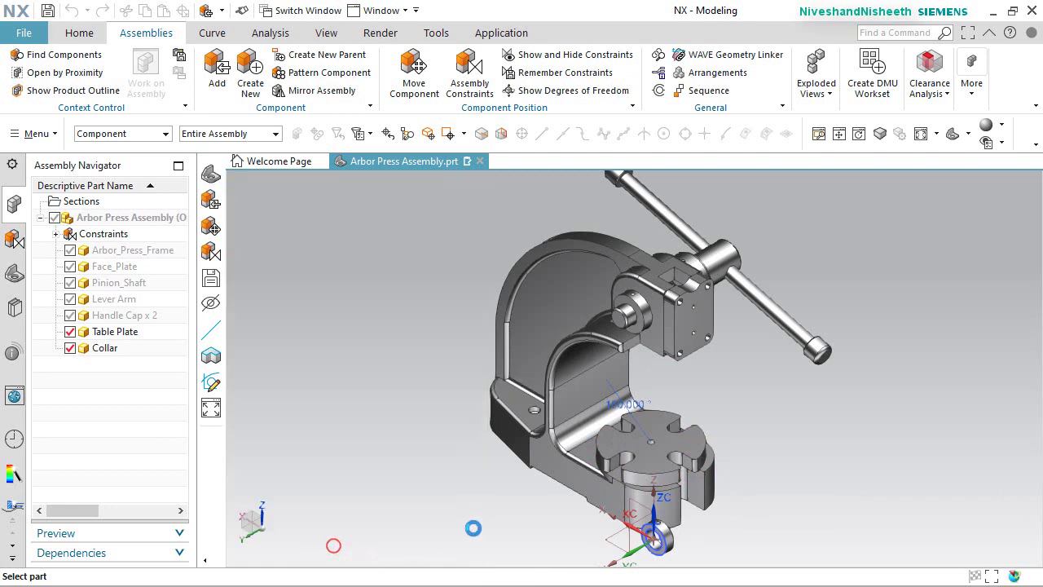
Move the collar up beside the lever arm, to about X 1.5, Y -0.1875, Z 12.
left_click(667, 545)
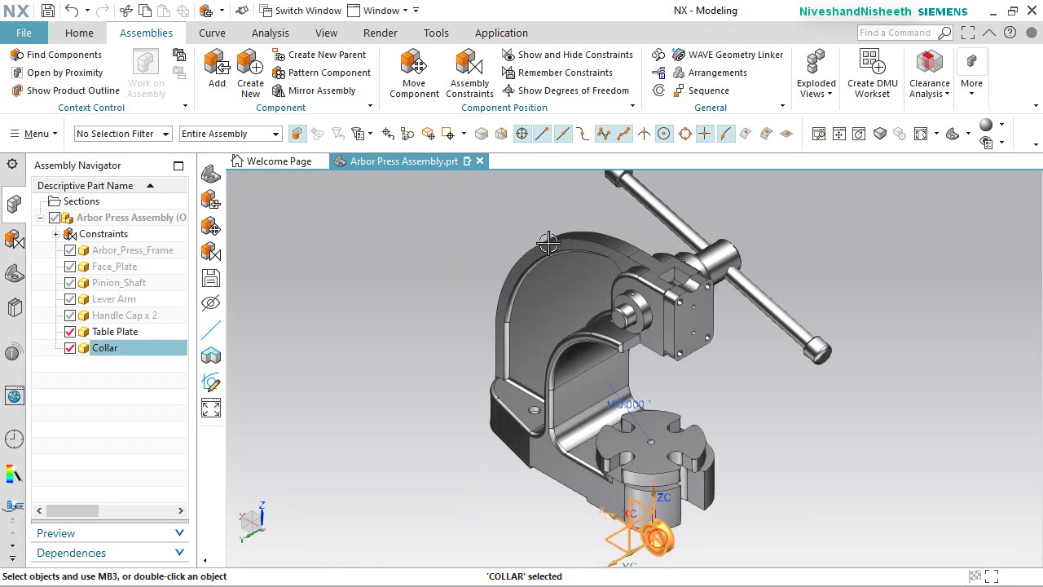
left_click(410, 75)
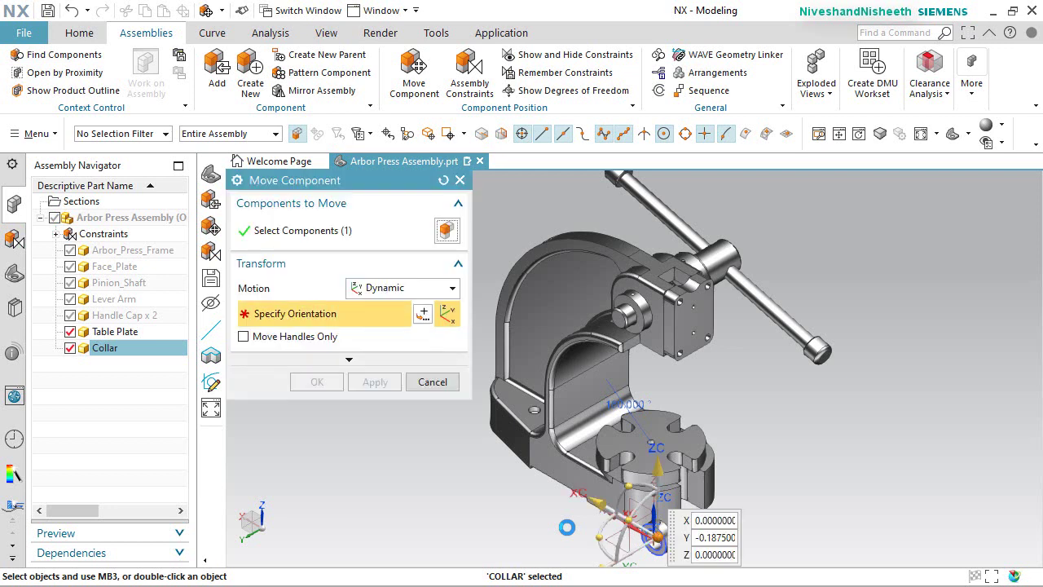
left_click_drag(655, 459, 563, 167)
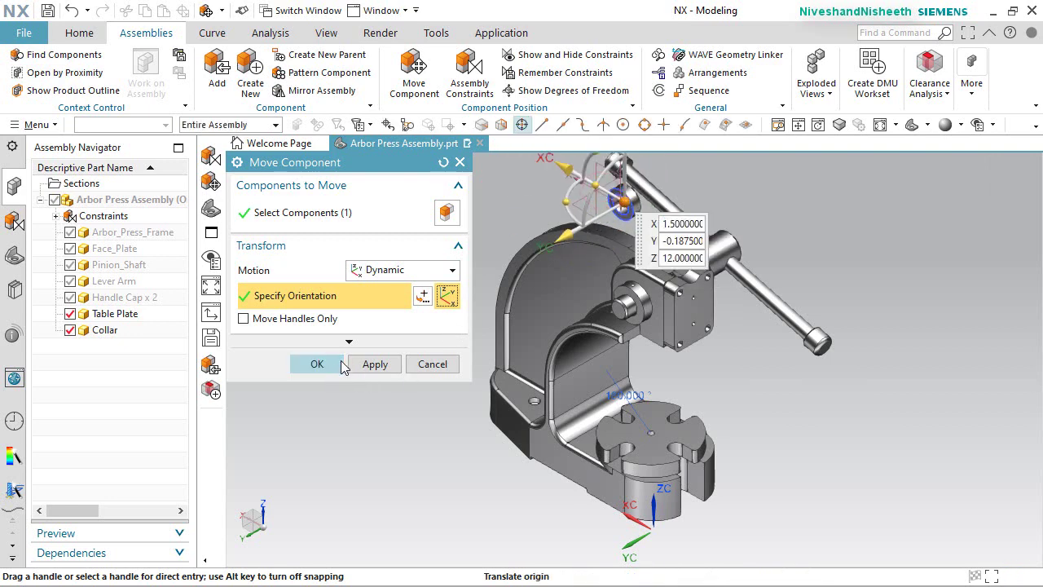
Rotate the collar about its ZC axis to turn its chamfered face forward, and turn its radial hole from the top to the side.
scroll(644, 199, "up", 6)
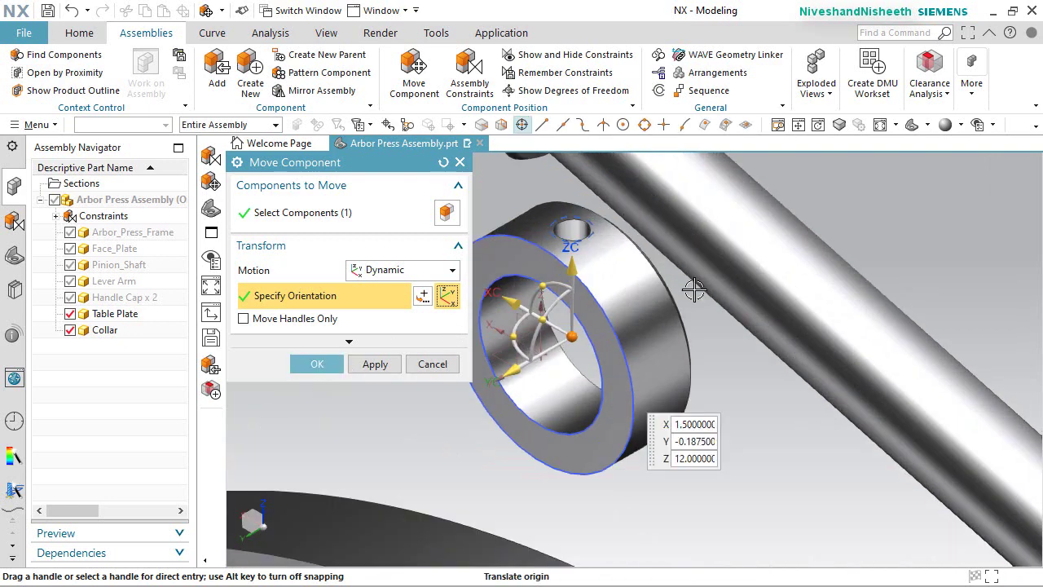
left_click_drag(531, 315, 660, 308)
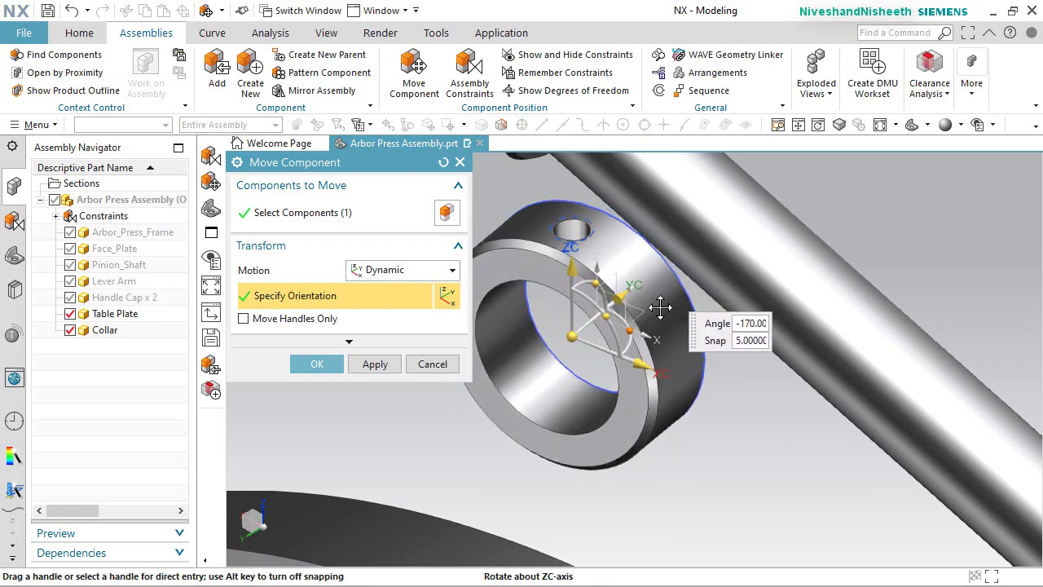
left_click_drag(659, 310, 620, 348)
left_click(334, 363)
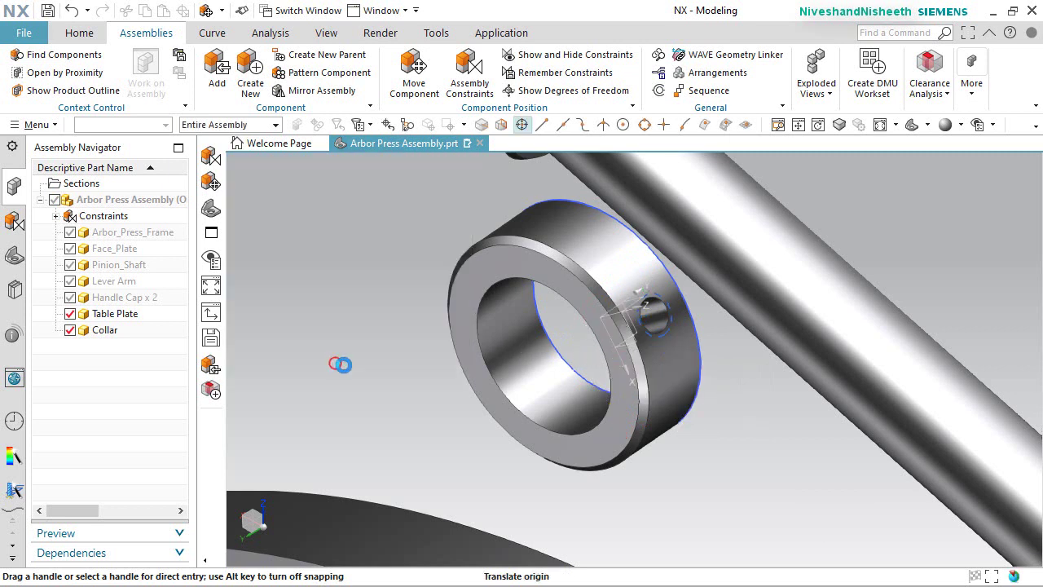
left_click(395, 285)
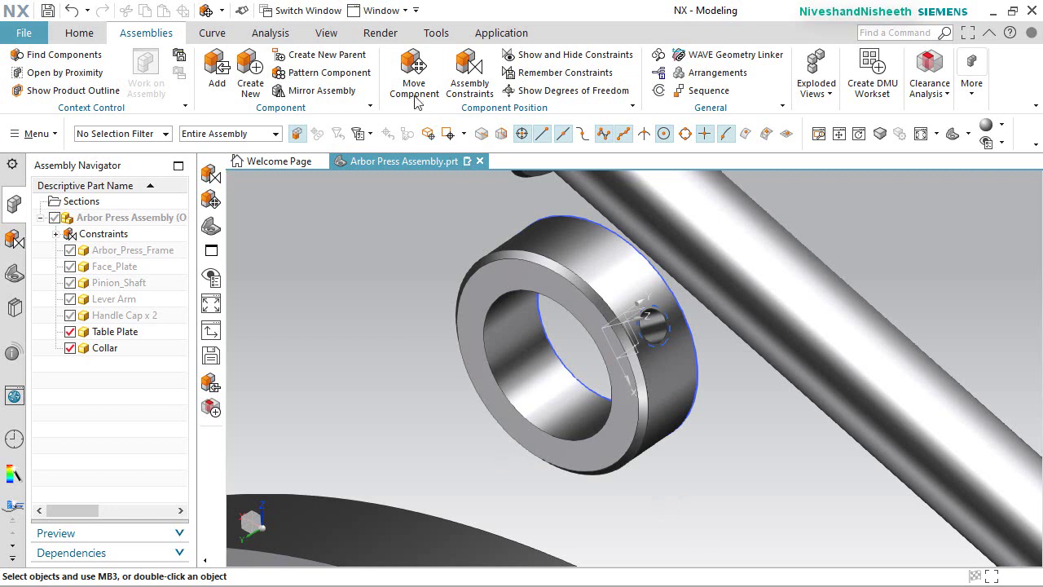
Align the collar's bore axis with the pinion shaft's centerline using a Touch Align constraint set to Infer Center/Axis.
left_click(469, 81)
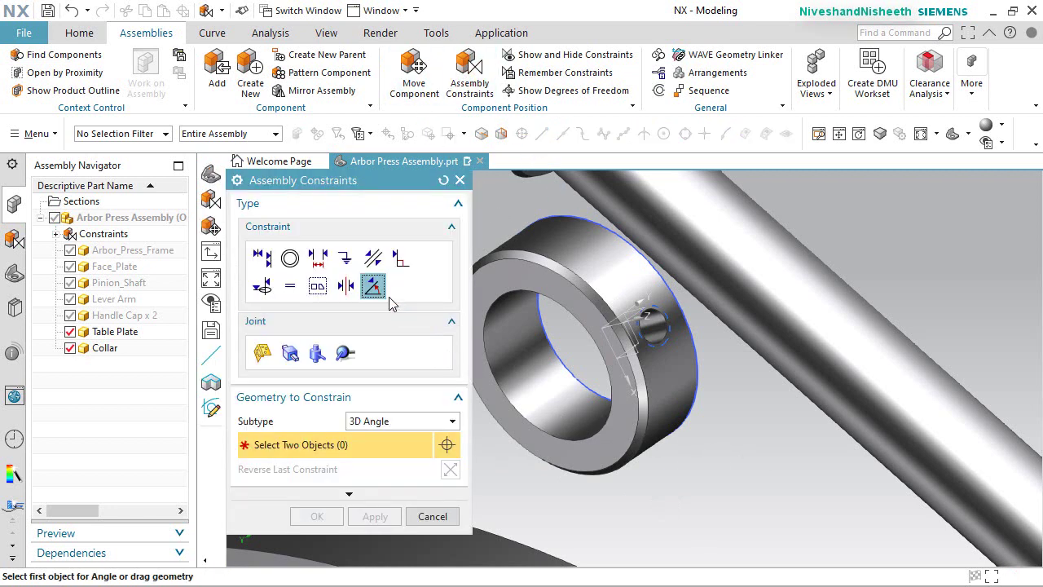
left_click(262, 258)
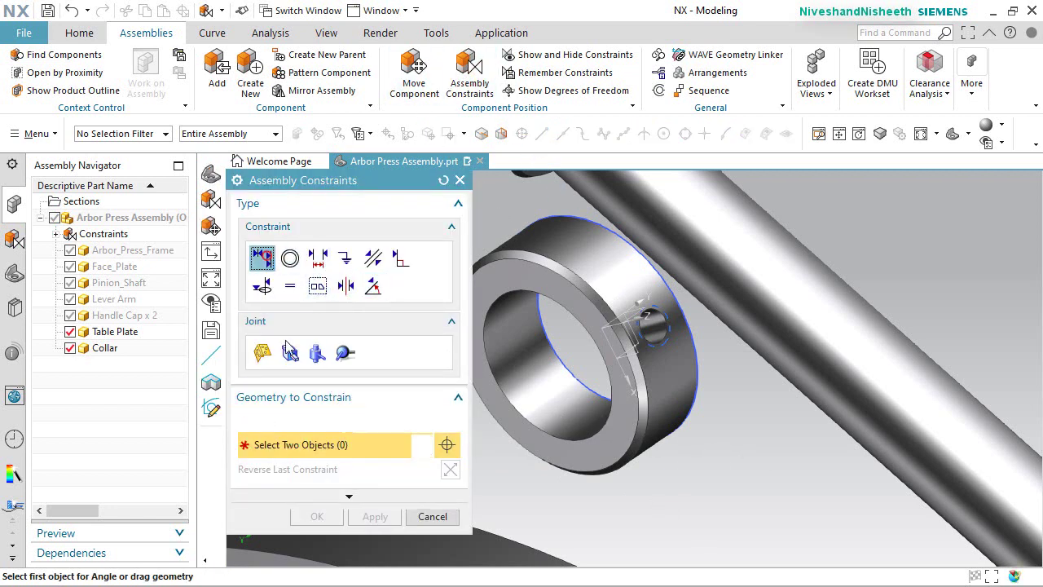
left_click(426, 403)
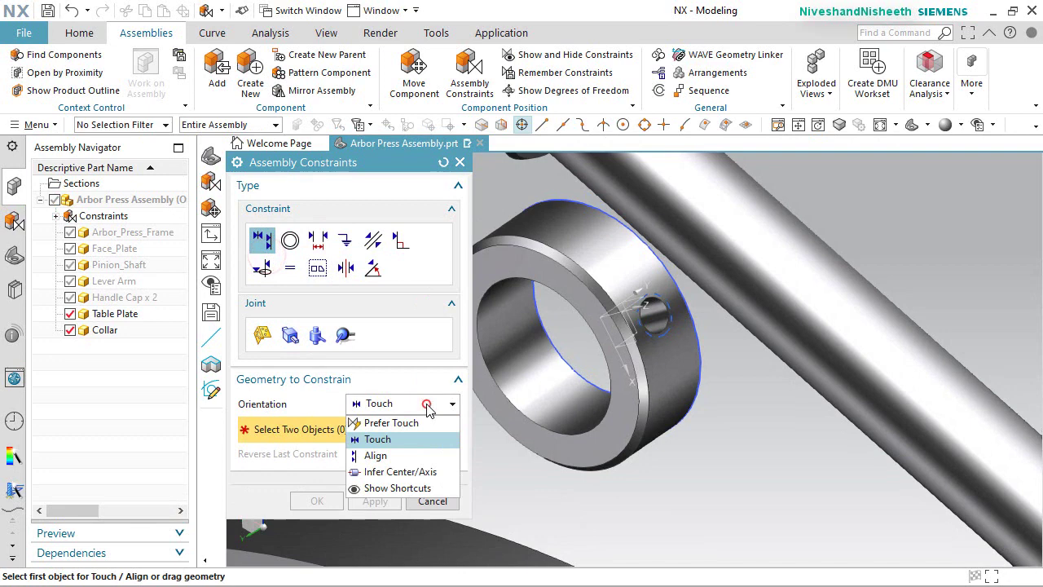
left_click(398, 472)
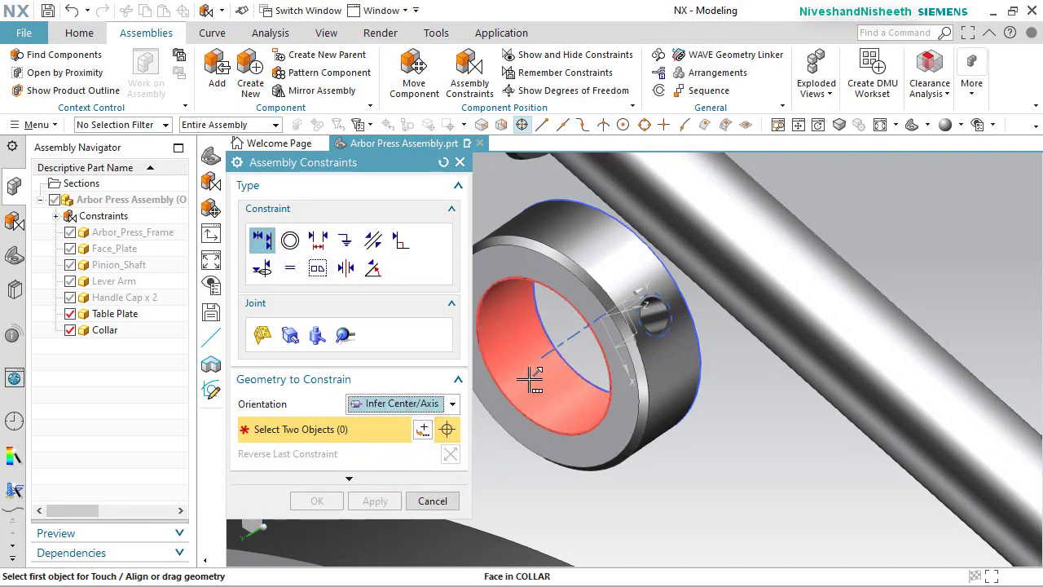
left_click(530, 378)
left_click(575, 422)
scroll(640, 399, "up", 5)
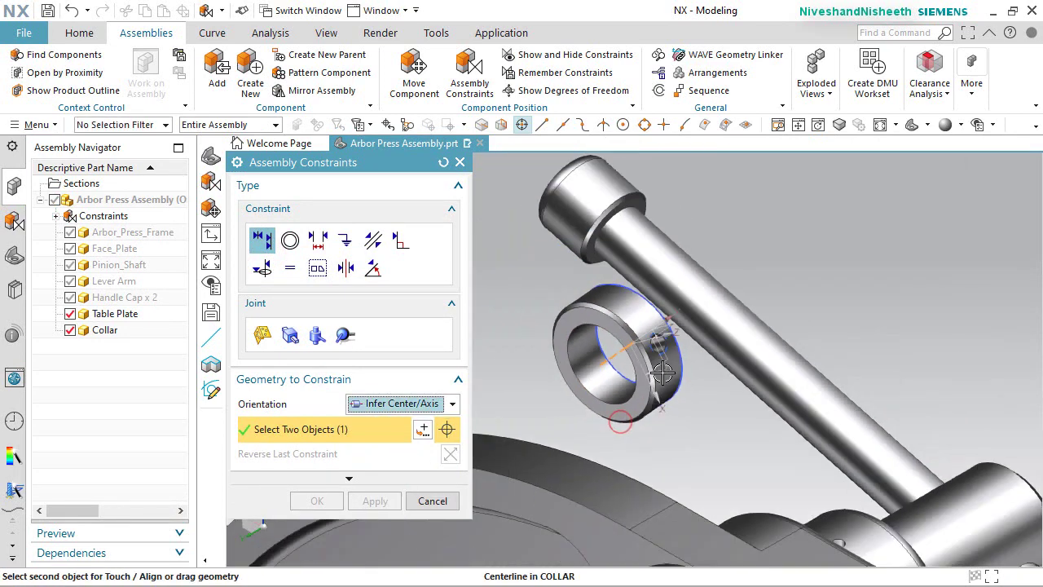
scroll(657, 528, "down", 5)
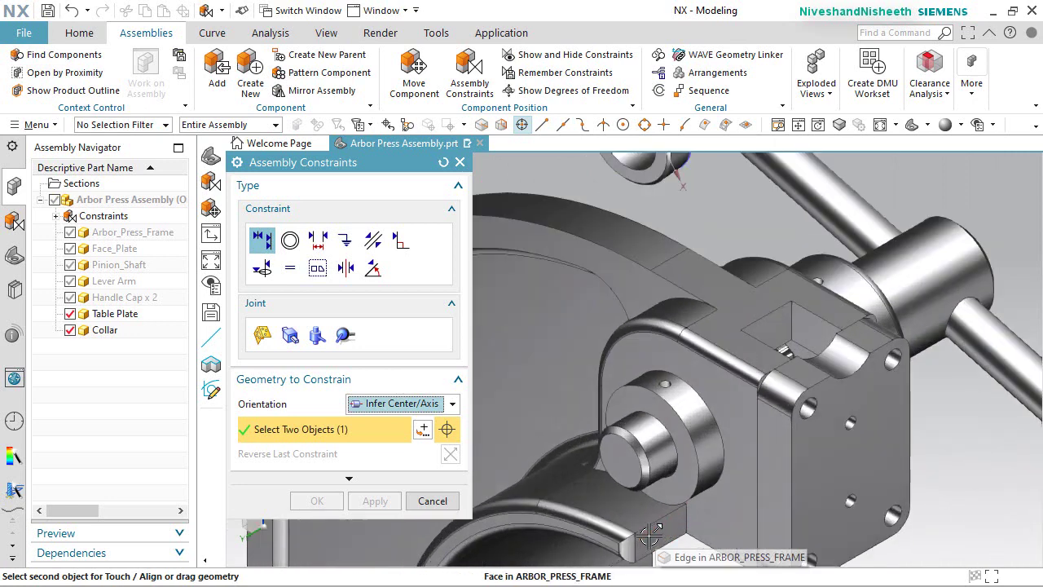
left_click(657, 417)
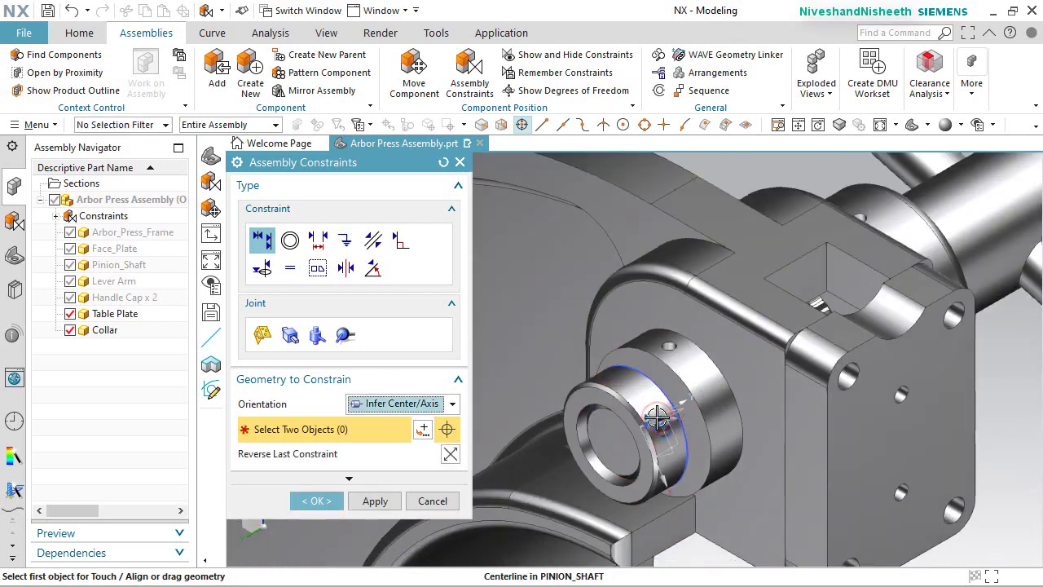
left_click(324, 501)
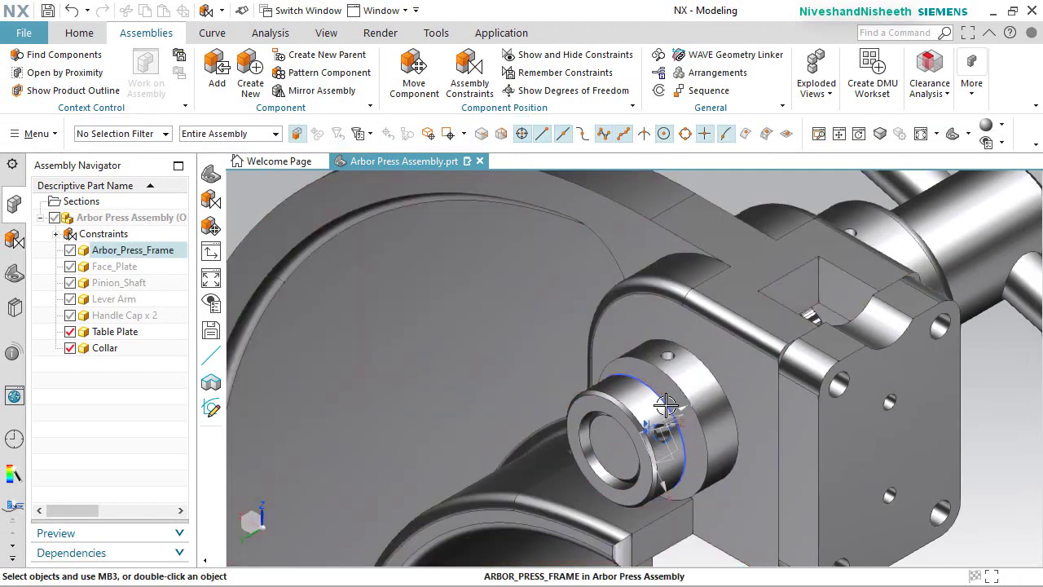
Move the collar outward along its YC axis until it is clear of the pinion shaft's end.
left_click(662, 408)
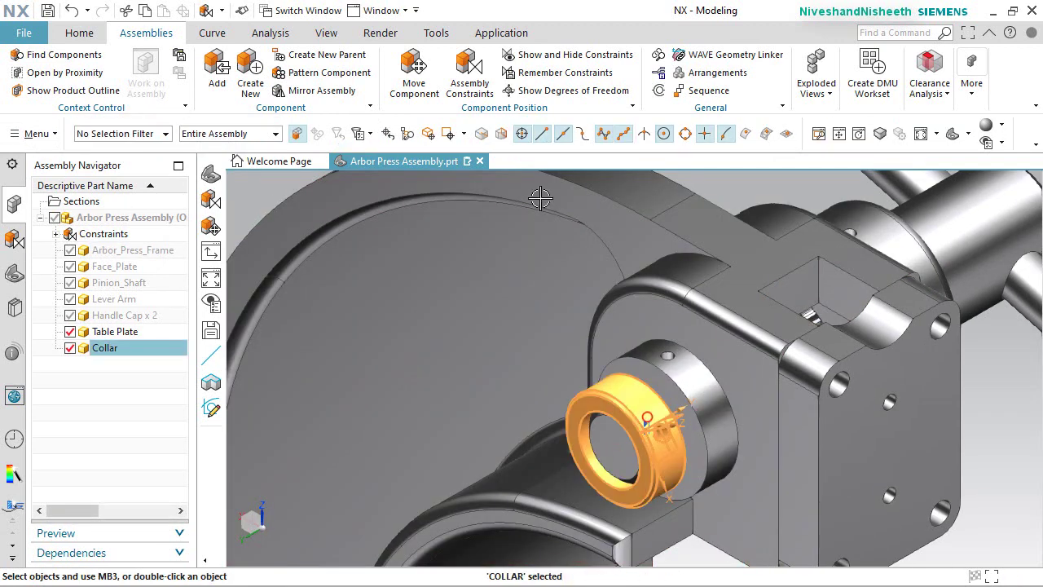
left_click(414, 81)
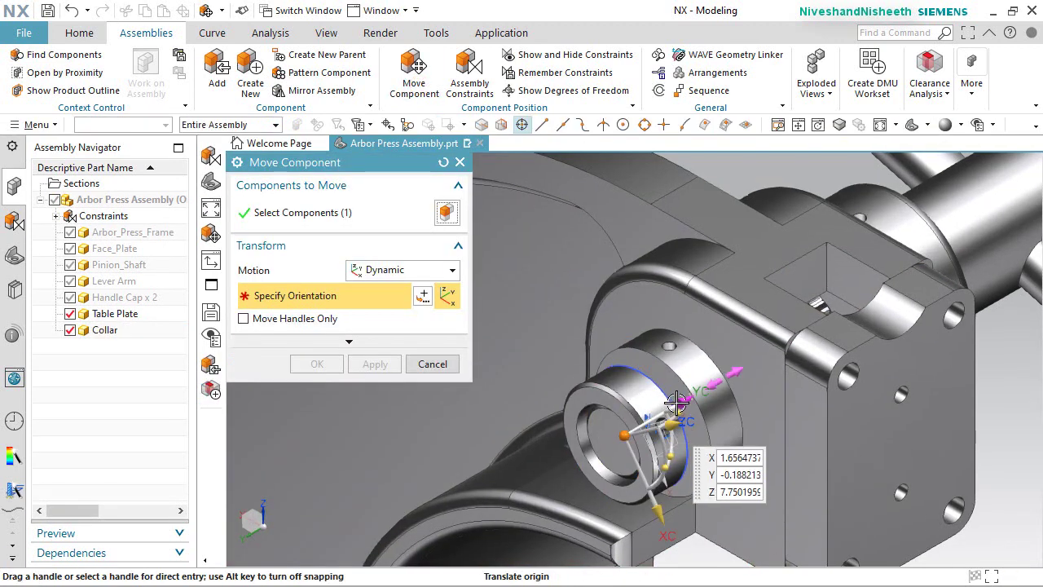
left_click_drag(673, 406, 567, 471)
left_click(330, 364)
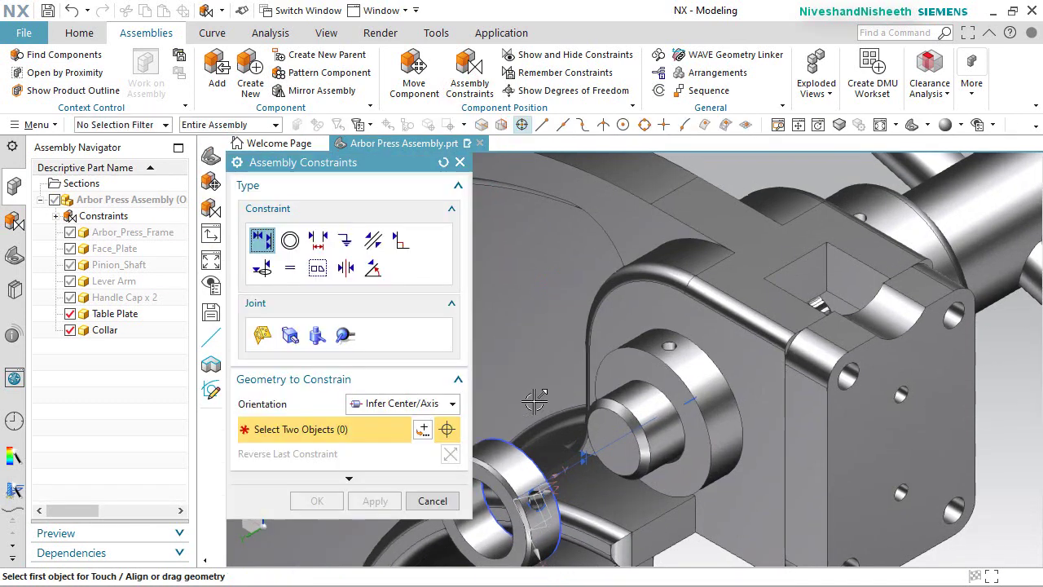
Constrain the collar's flat back face against the frame's round boss face with the Prefer Touch orientation.
left_click(453, 405)
left_click(412, 421)
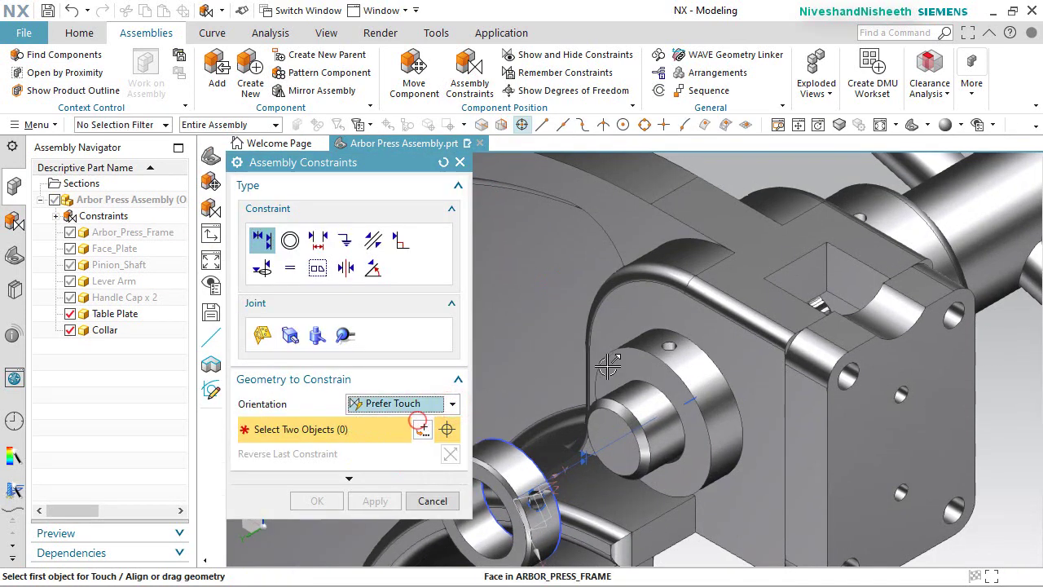
left_click(624, 366)
scroll(790, 375, "down", 3)
middle_click_drag(714, 443, 648, 447)
scroll(603, 453, "up", 4)
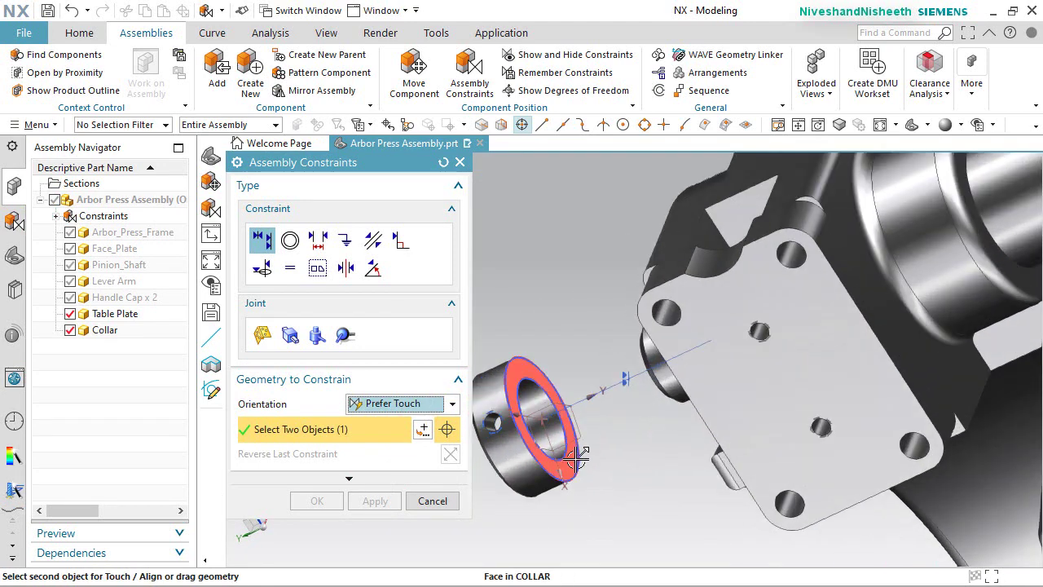
left_click(572, 460)
left_click(319, 499)
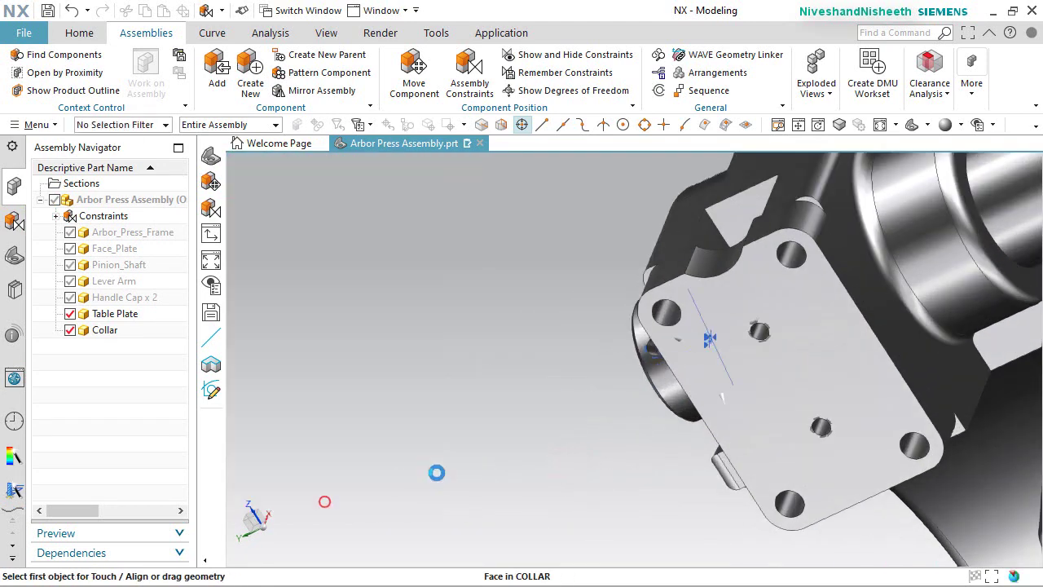
Check the collar's seating on the pinion shaft from the front and save the assembly file.
middle_click_drag(596, 431, 825, 356)
scroll(825, 355, "down", 3)
scroll(611, 321, "down", 3)
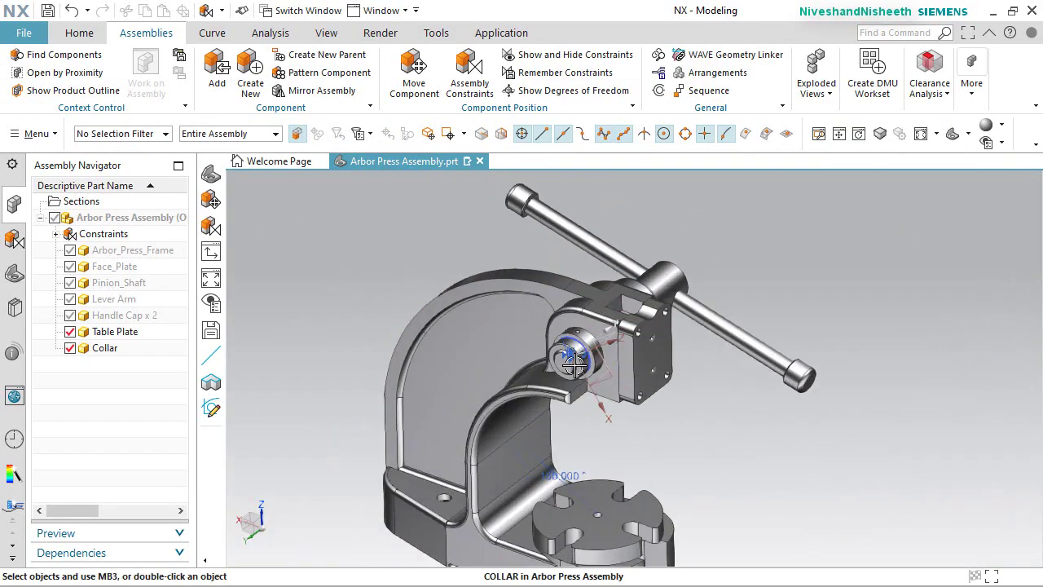
scroll(597, 338, "up", 5)
scroll(597, 338, "up", 2)
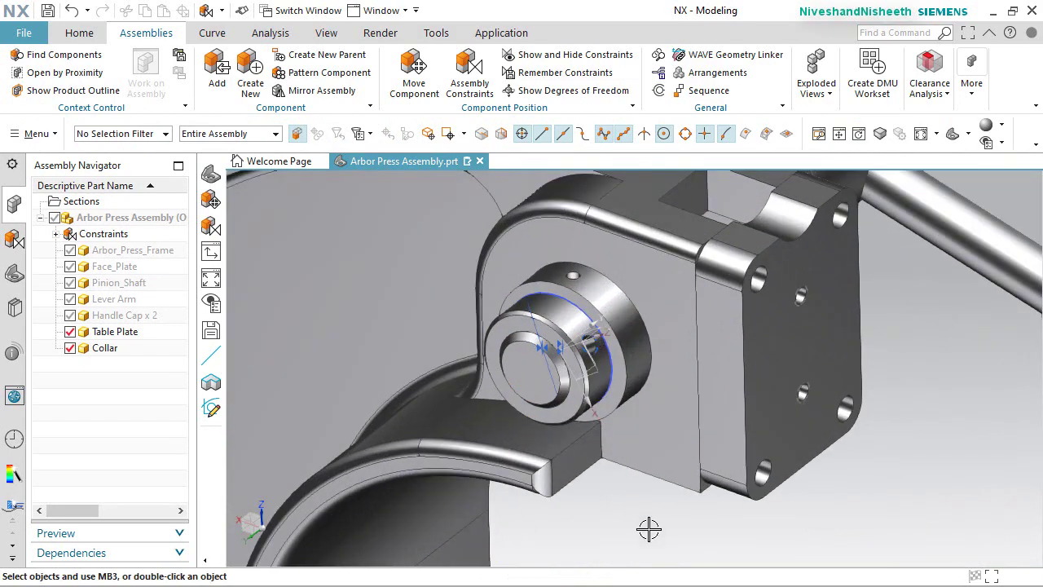
left_click(48, 10)
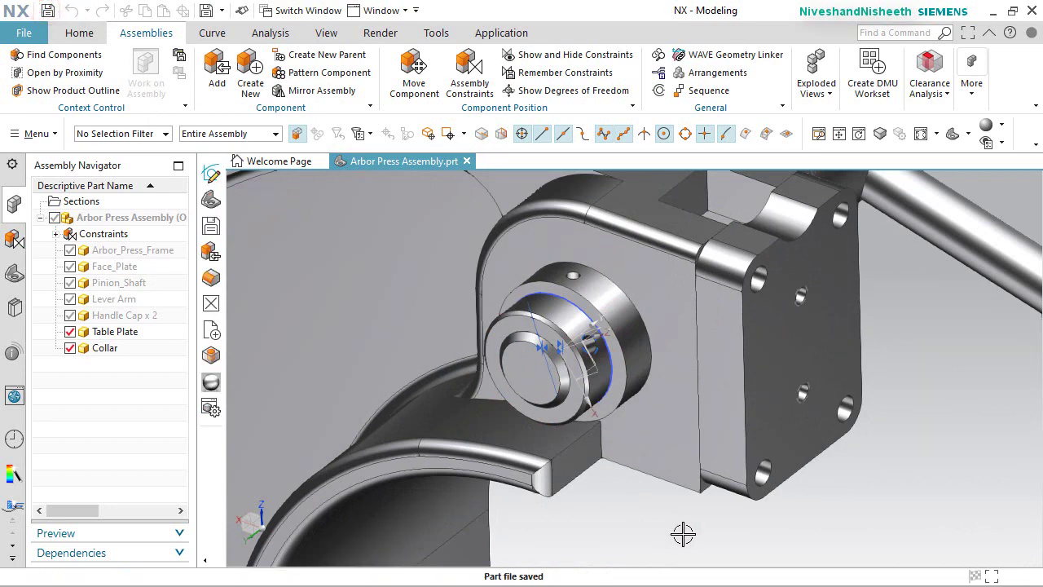
Show the whole assembly in the trimetric view, hide its coordinate systems and constraint symbols, and save the file.
right_click(931, 342)
left_click(932, 337)
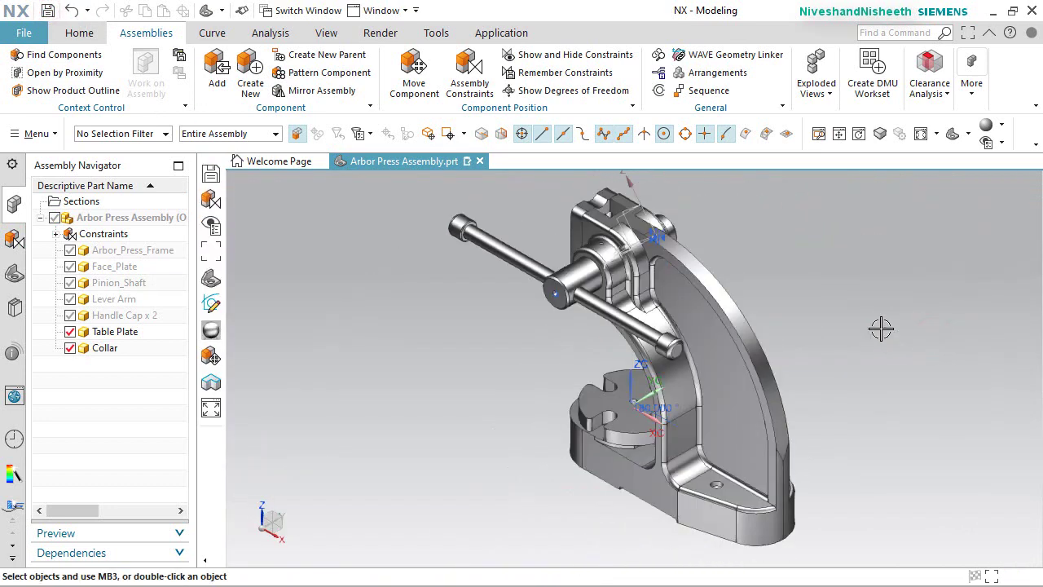
key("ctrl+s")
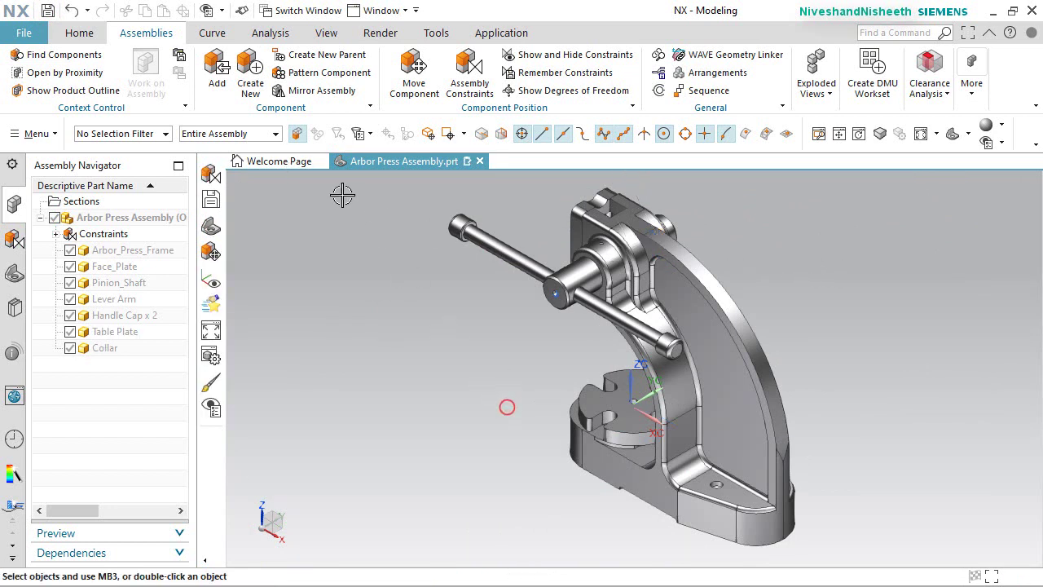
Add one GIB Plate.prt component from the Arbor Press Assembly folder to the assembly.
left_click(217, 71)
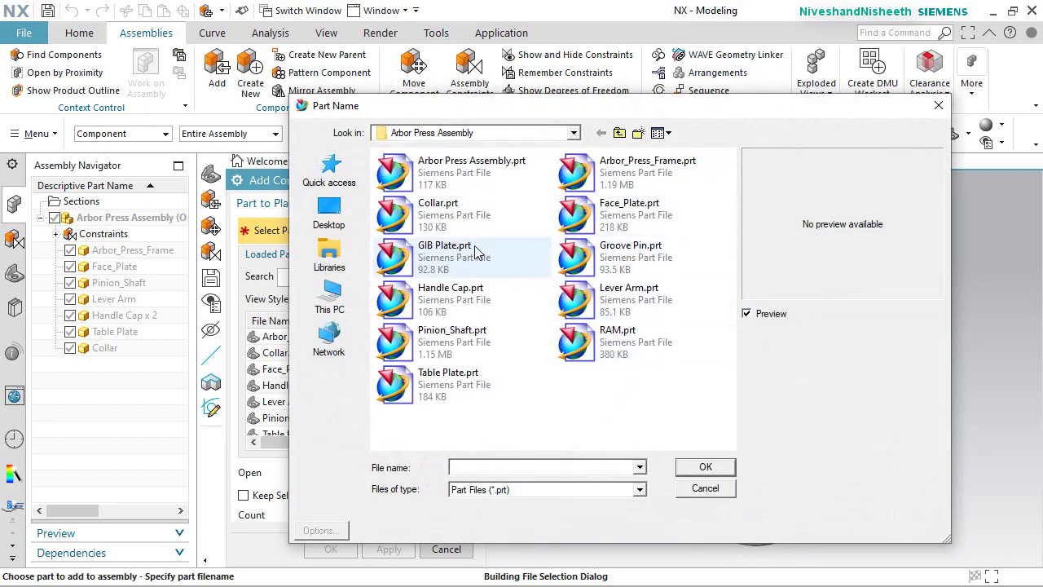
double_click(444, 252)
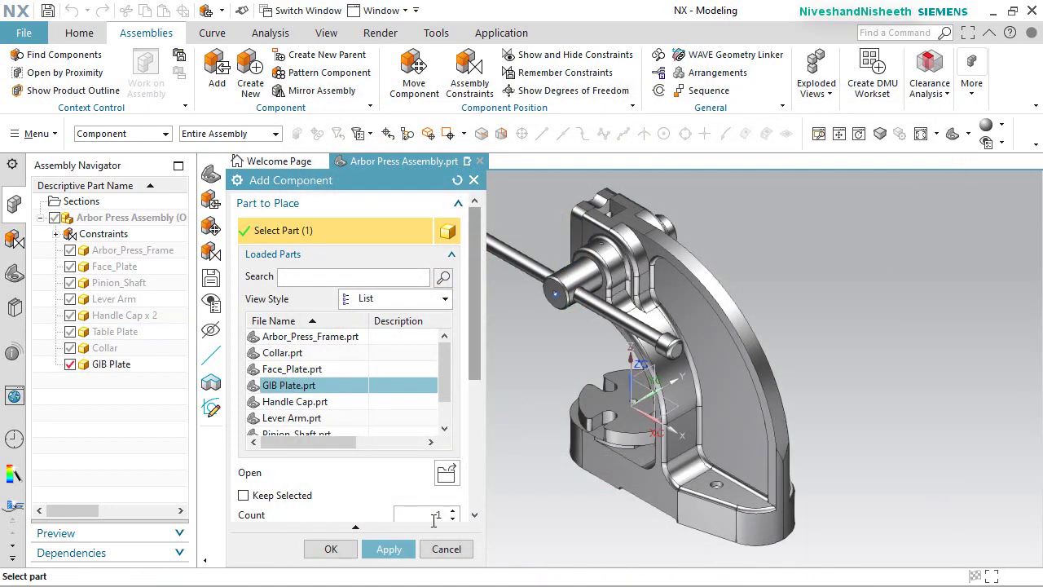
left_click(345, 547)
Rotate the GIB plate about its YC axis to stand it upright, and turn it about its vertical axis.
middle_click_drag(619, 407, 655, 414)
scroll(525, 518, "up", 4)
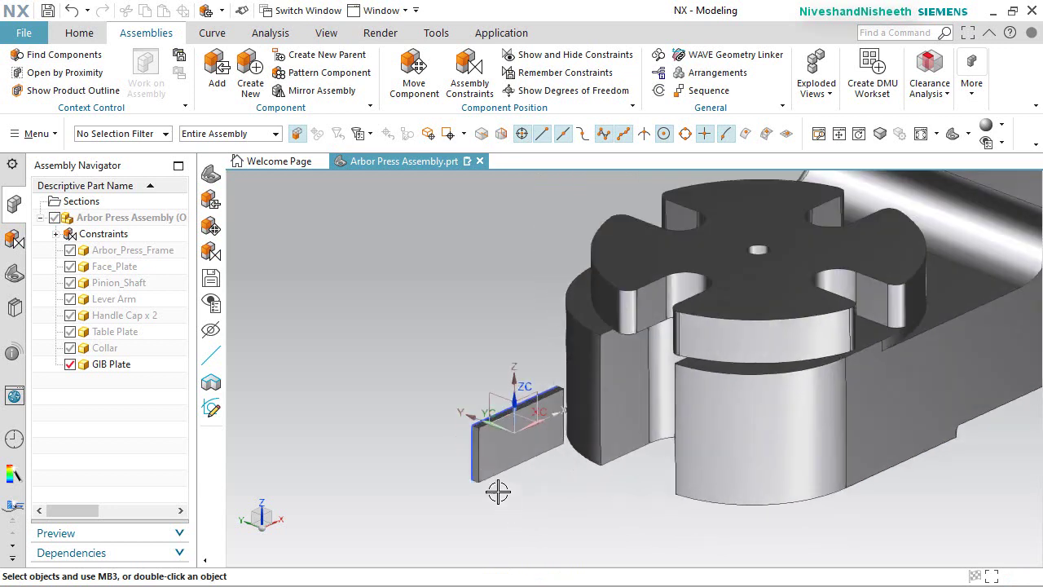
left_click(483, 470)
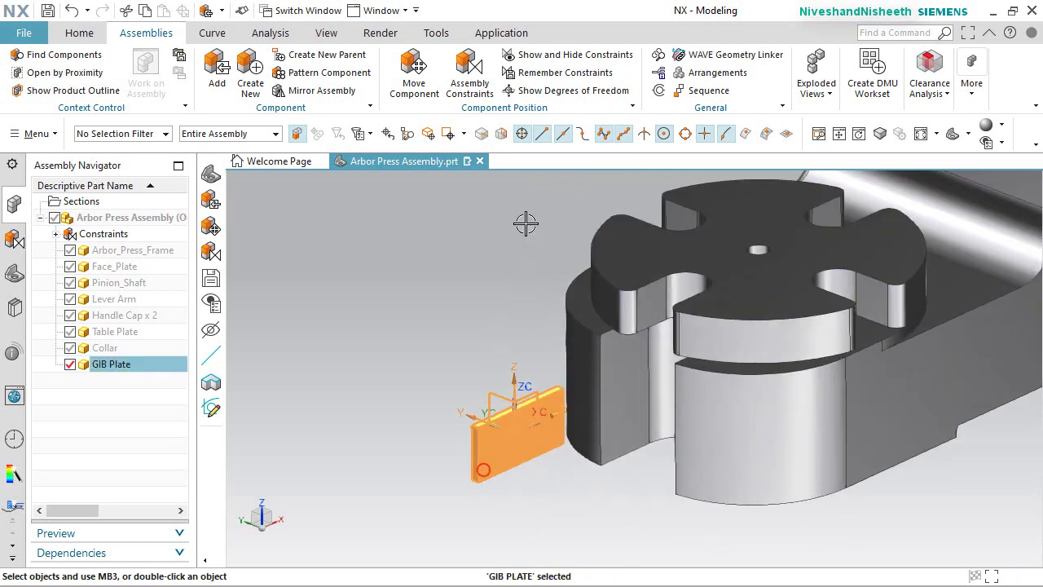
left_click(414, 72)
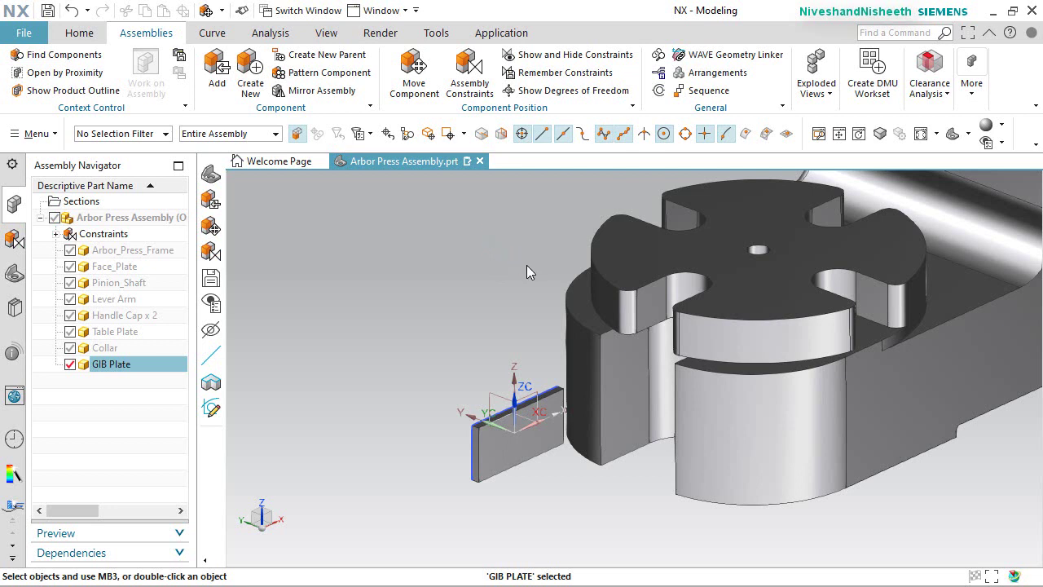
scroll(595, 367, "down", 2)
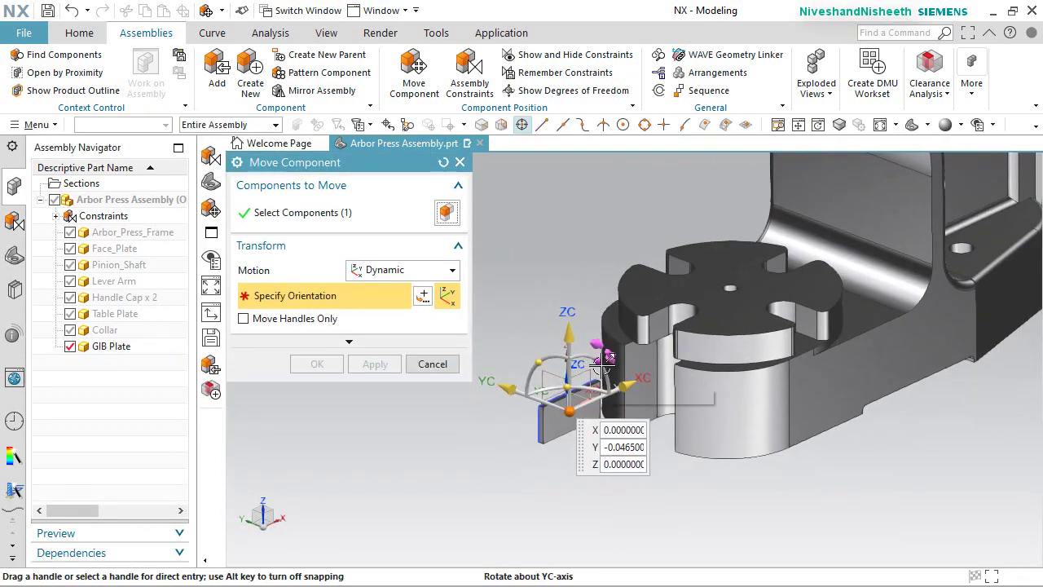
left_click_drag(604, 366, 575, 375)
left_click(570, 412)
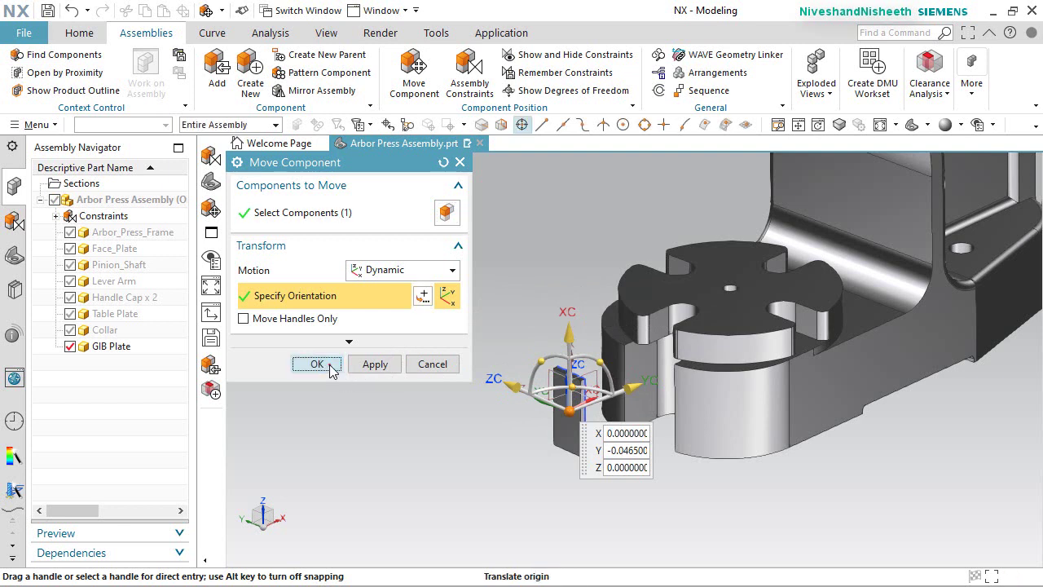
left_click(317, 364)
Add a Prefer Touch constraint between the GIB plate's broad face and the face plate's inner face with the small hole.
scroll(603, 436, "up", 5)
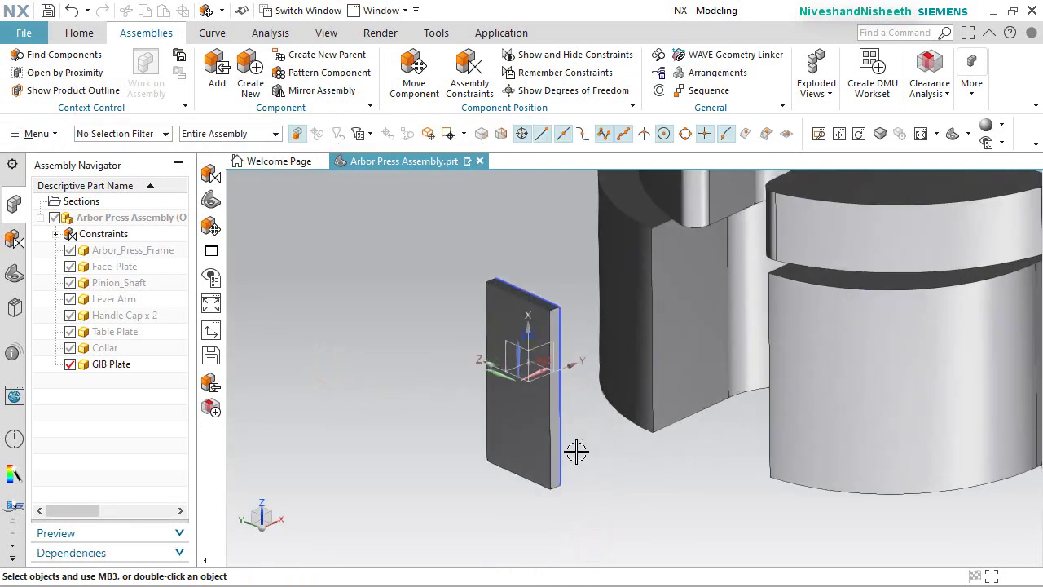
left_click(461, 85)
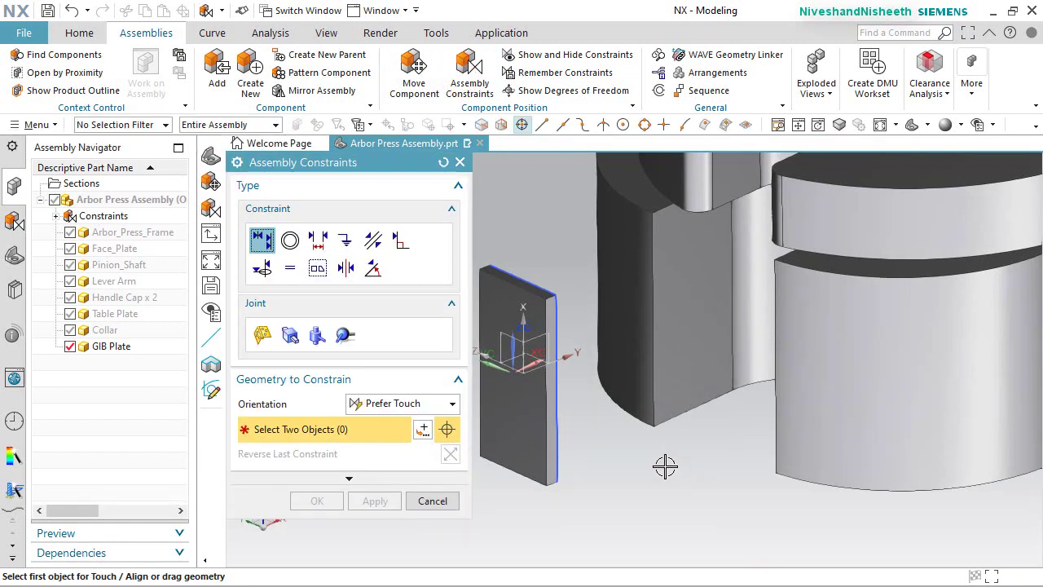
left_click(560, 422)
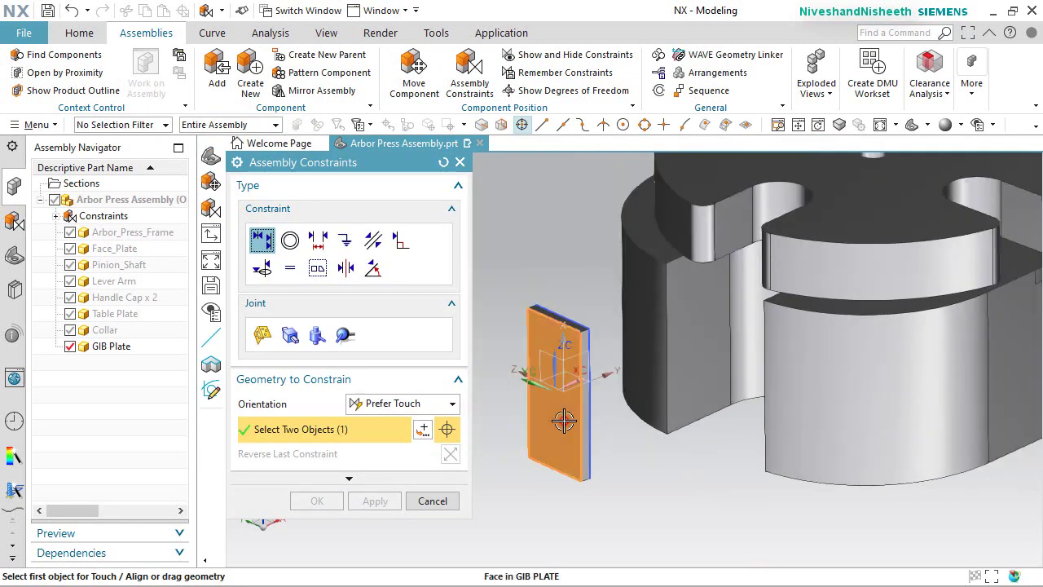
middle_click_drag(560, 422, 580, 466)
scroll(580, 466, "down", 5)
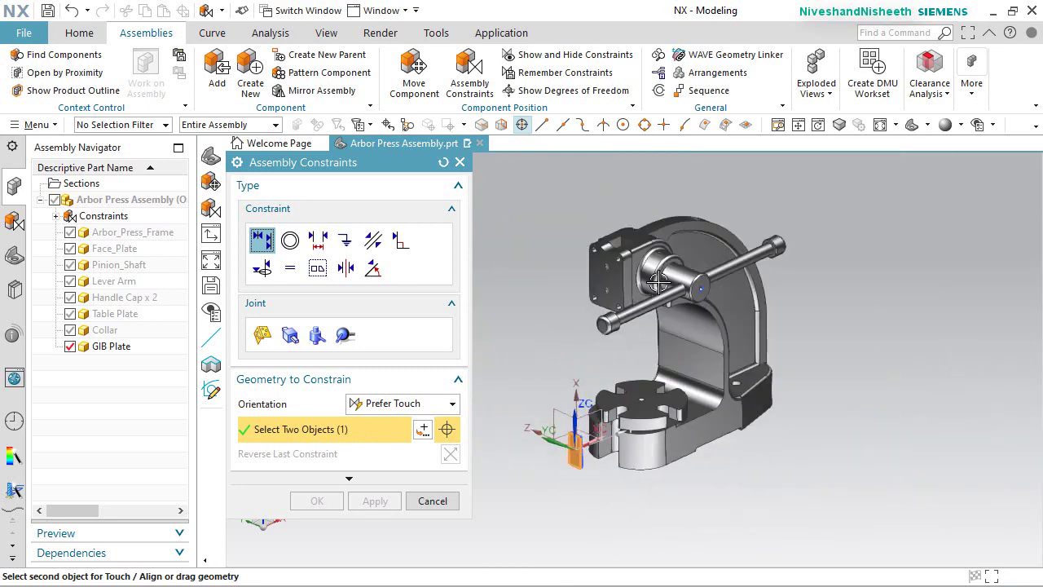
middle_click_drag(659, 281, 577, 277)
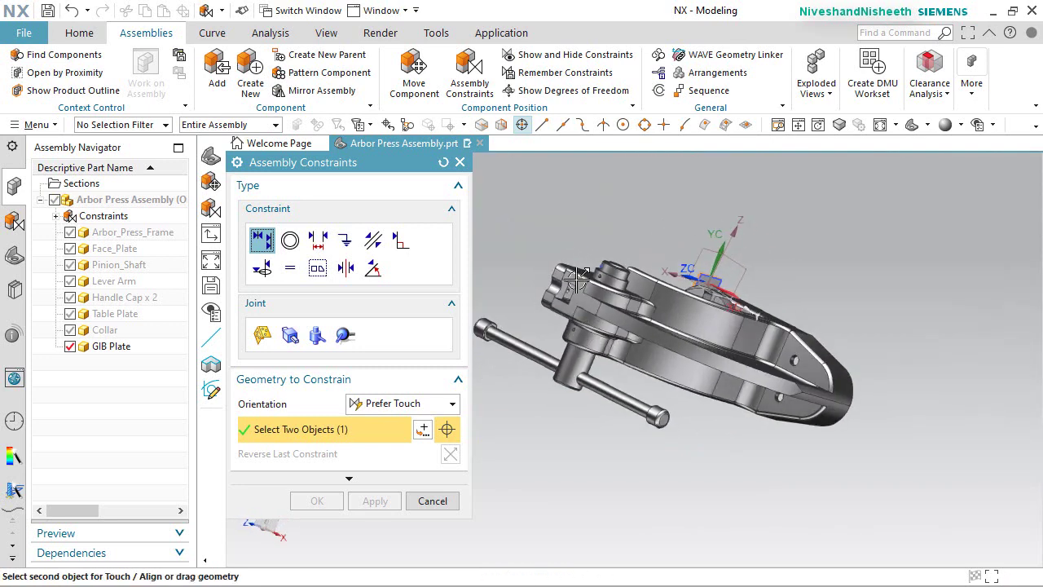
scroll(576, 277, "up", 6)
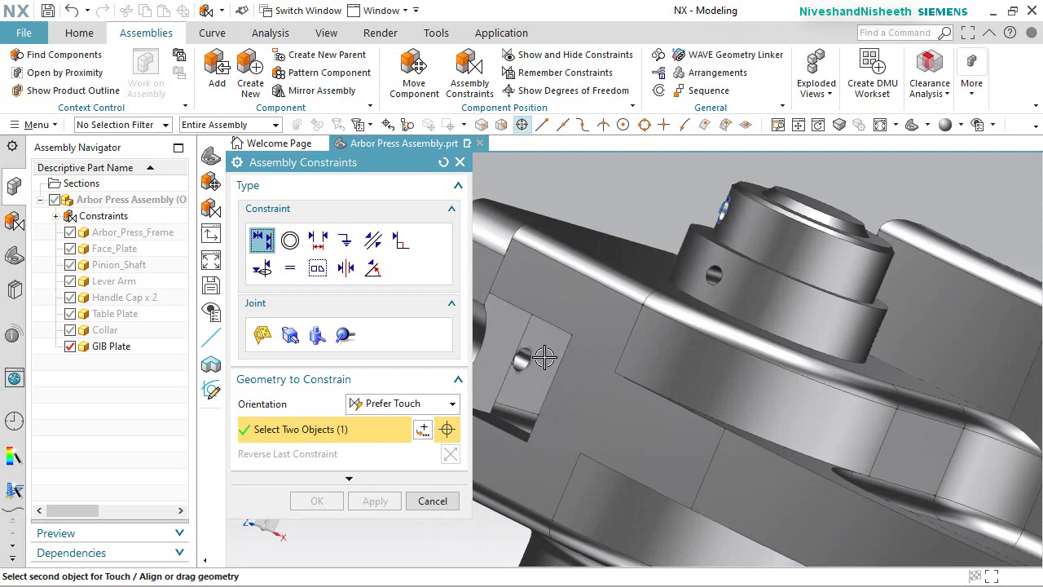
left_click(544, 355)
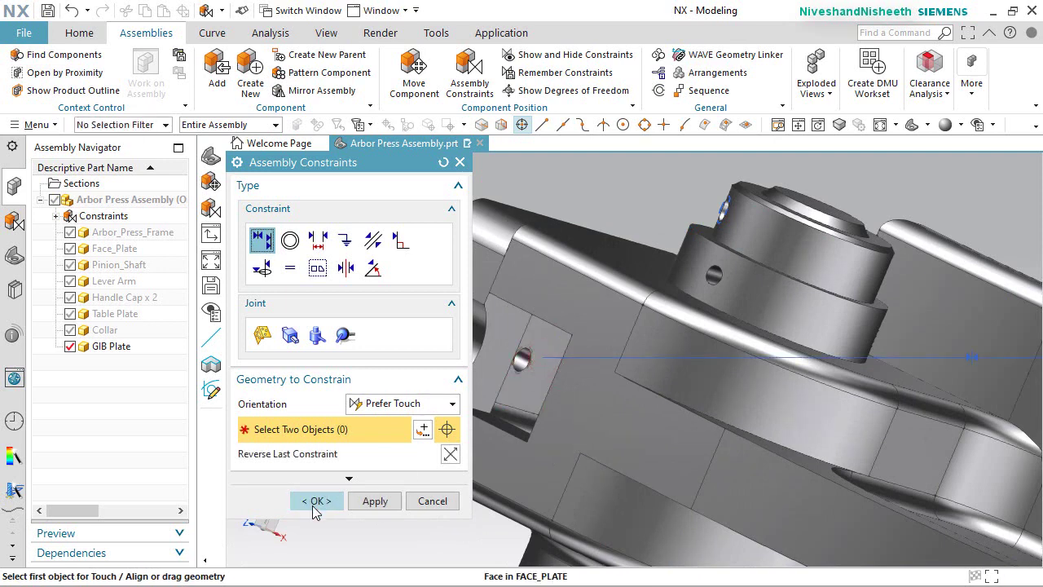
left_click(317, 500)
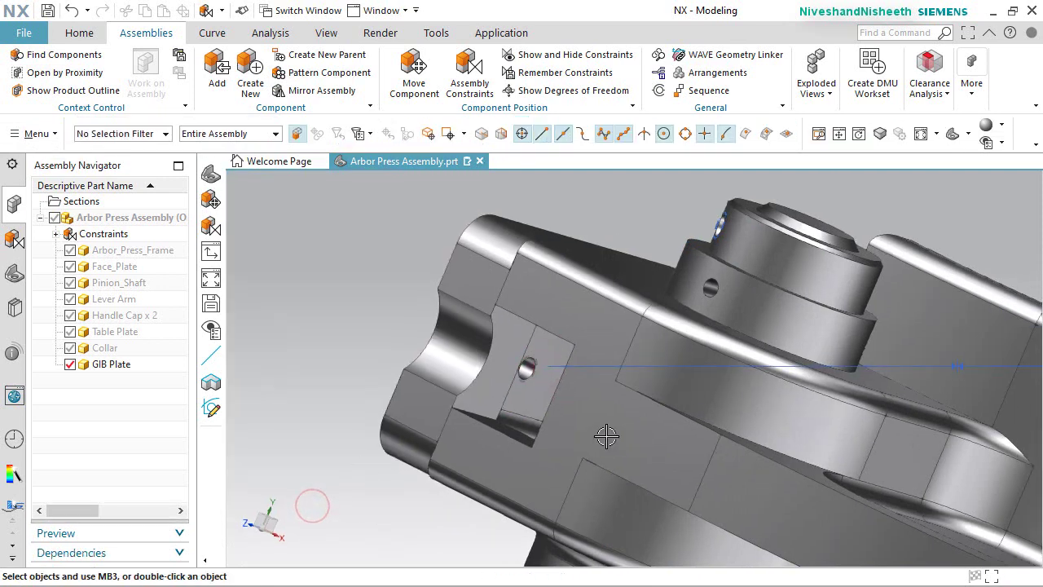
Examine the GIB plate's position relative to the face plate, with the trimetric view rotated 90 degrees about the Z axis.
scroll(690, 398, "down", 3)
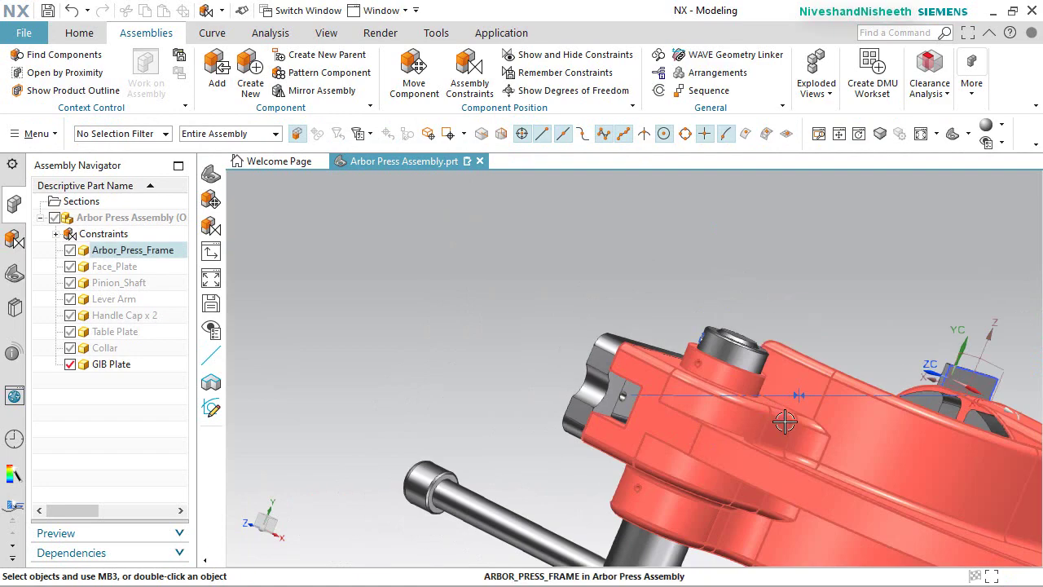
middle_click_drag(863, 420, 812, 362)
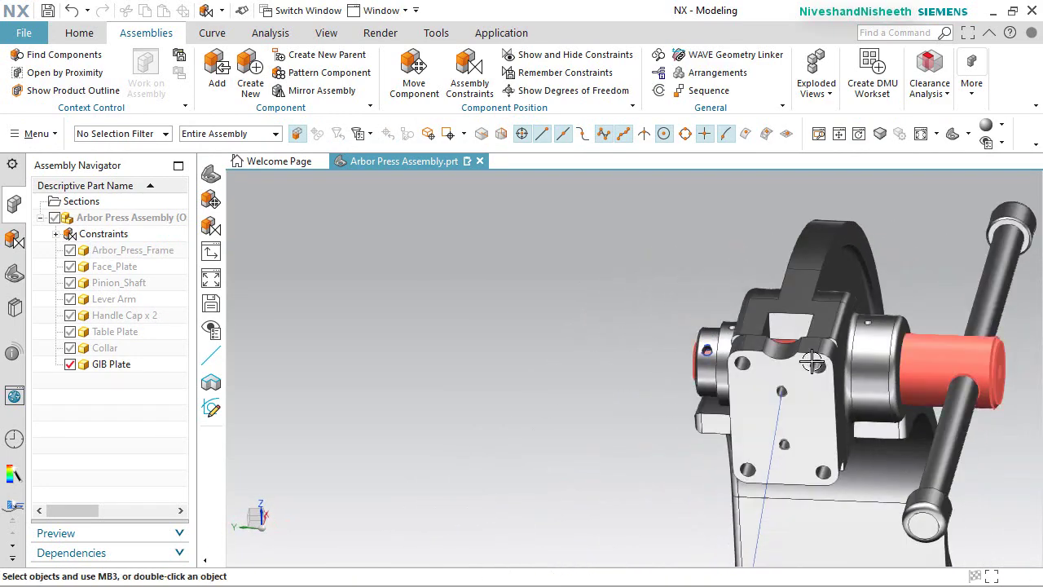
key("Home")
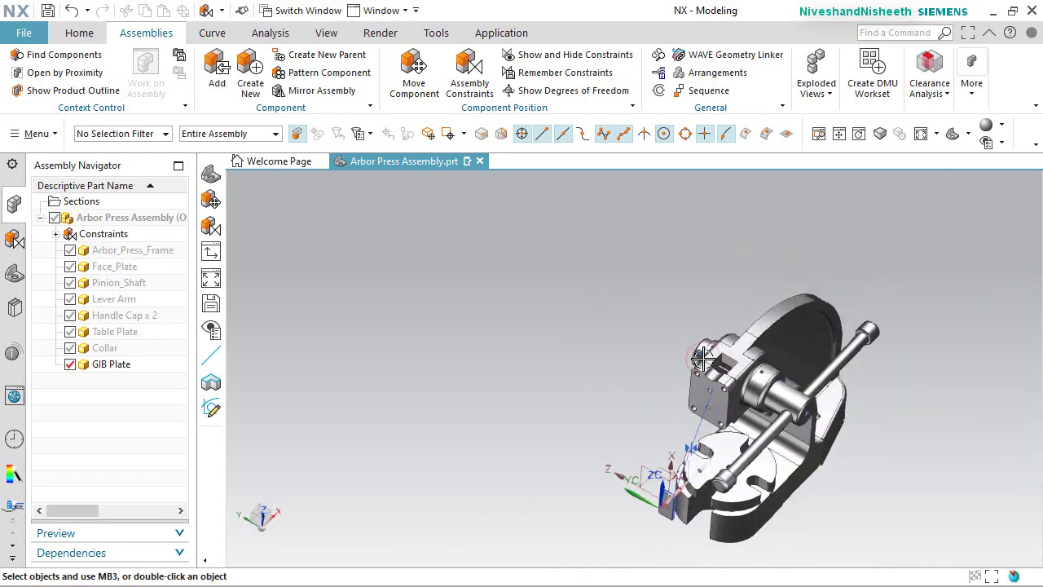
left_click(261, 508)
type("9")
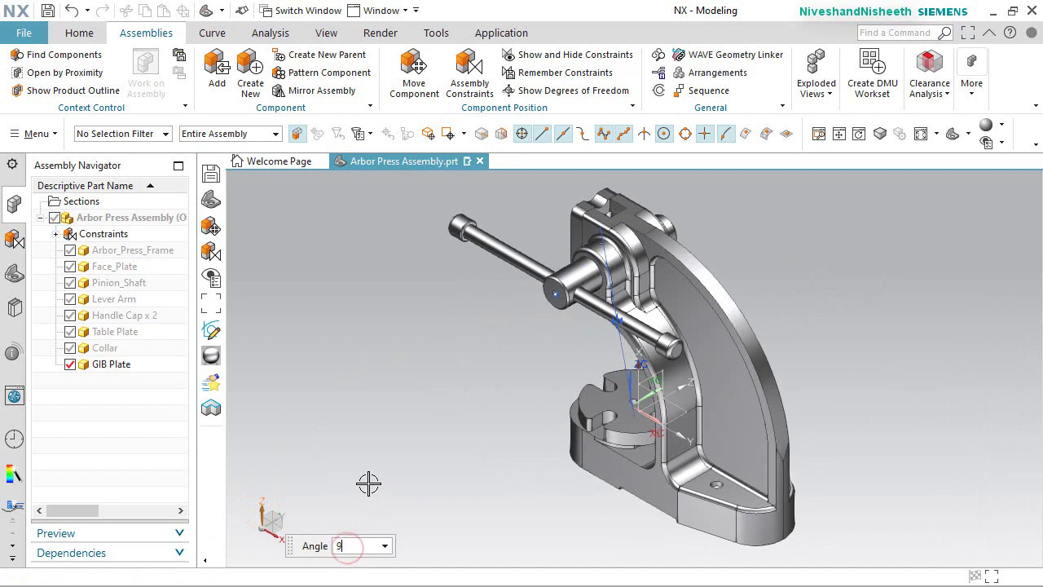
type("0")
key("Return")
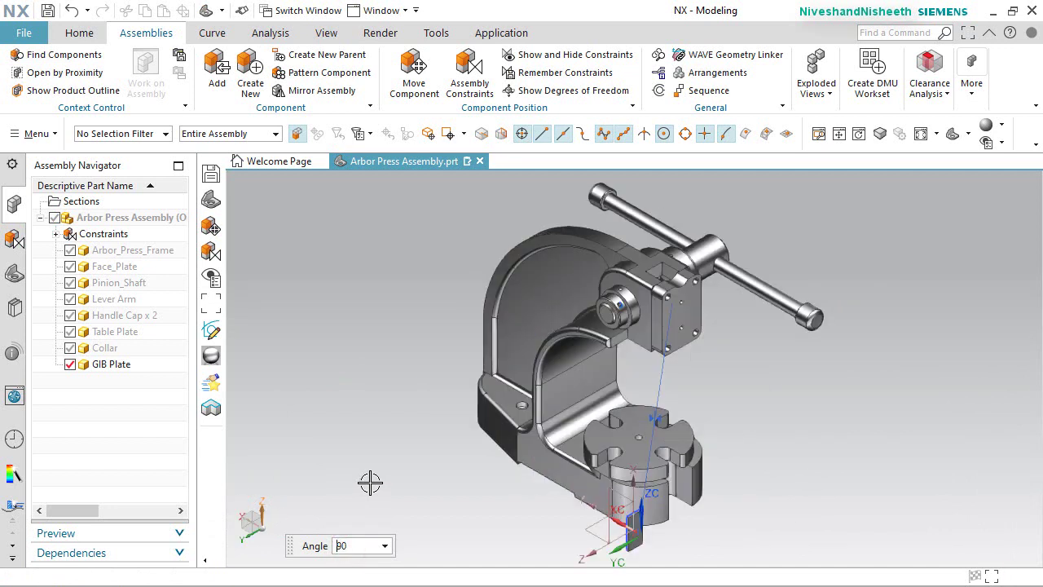
Add a 0.605 in Distance constraint between the GIB Plate's top face and the Face Plate's top face.
left_click(469, 78)
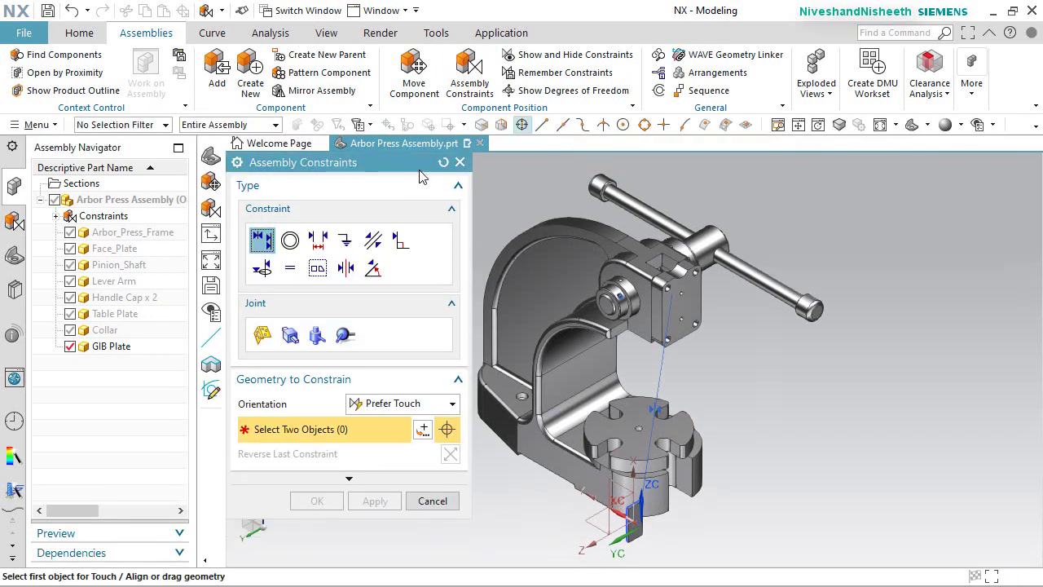
left_click(318, 240)
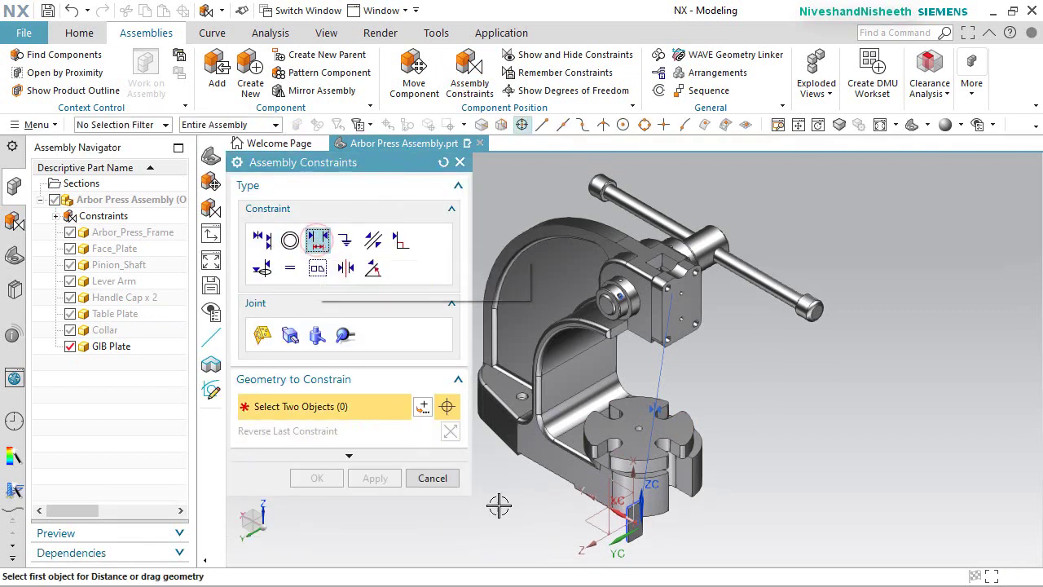
scroll(611, 501, "up", 5)
scroll(624, 454, "up", 2)
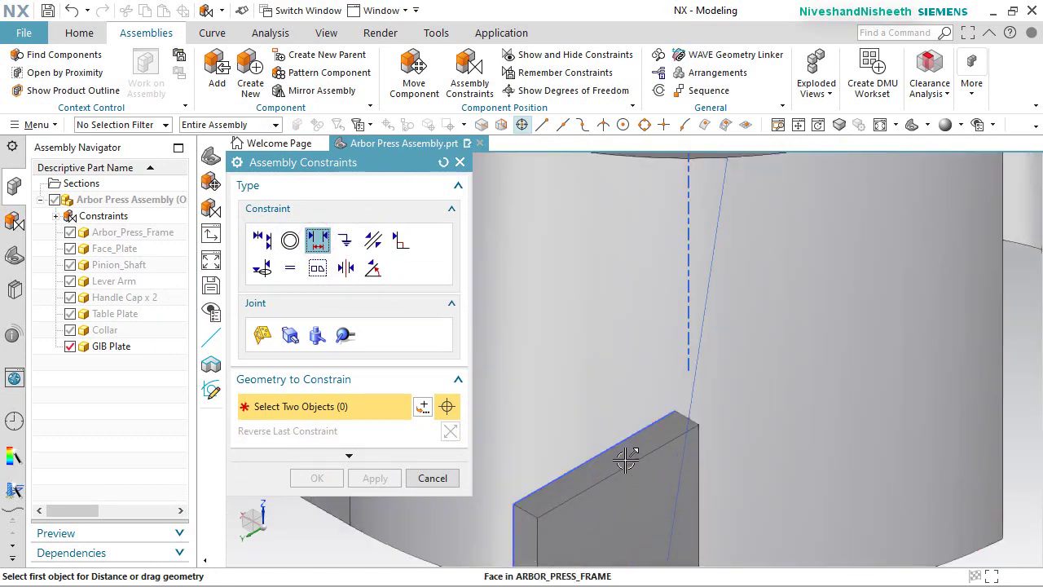
left_click(624, 459)
scroll(624, 461, "down", 5)
scroll(626, 463, "down", 3)
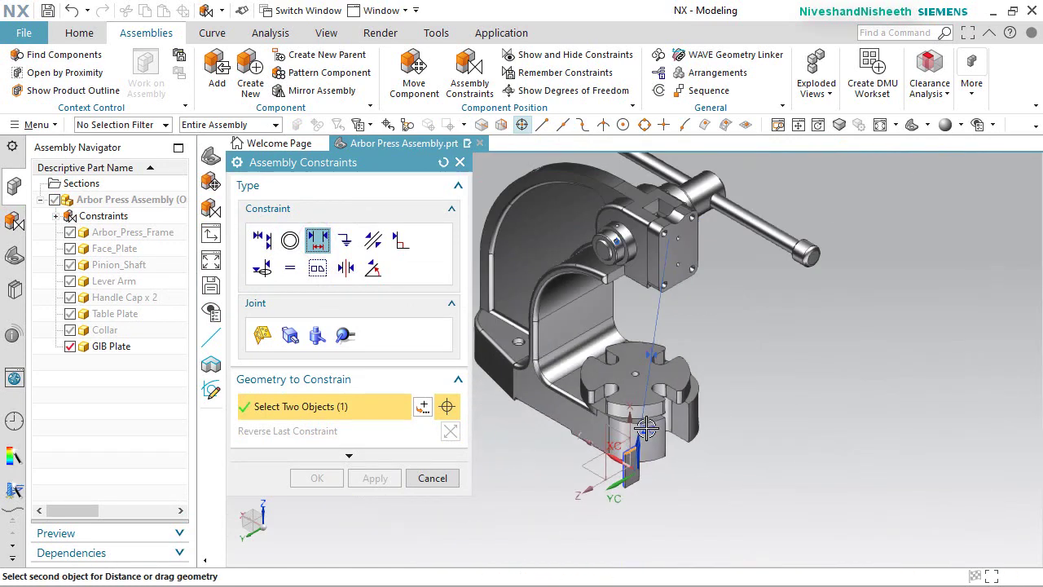
scroll(664, 285, "up", 6)
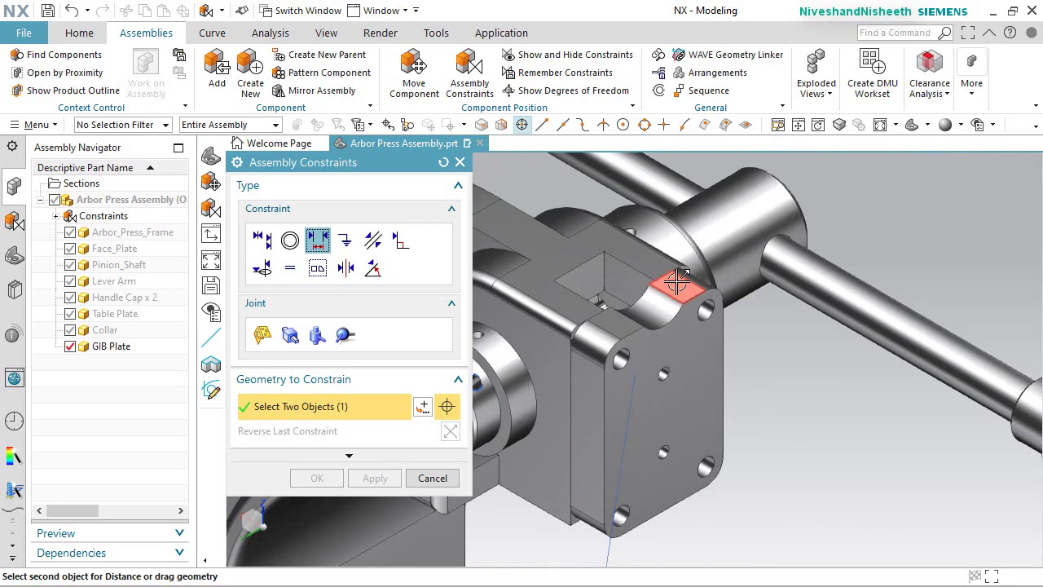
left_click(677, 281)
scroll(676, 281, "down", 2)
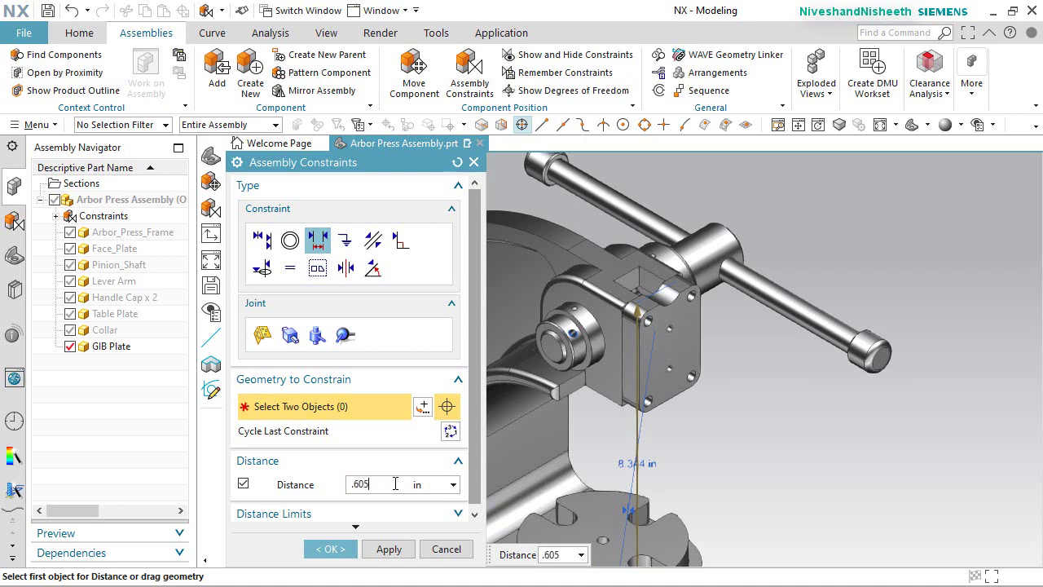
key("Return")
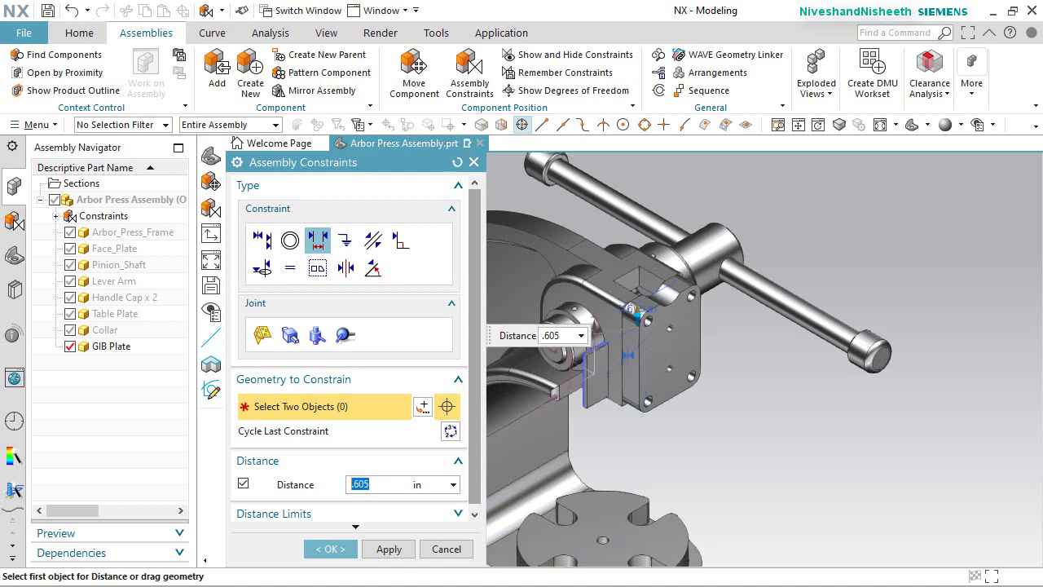
left_click(405, 548)
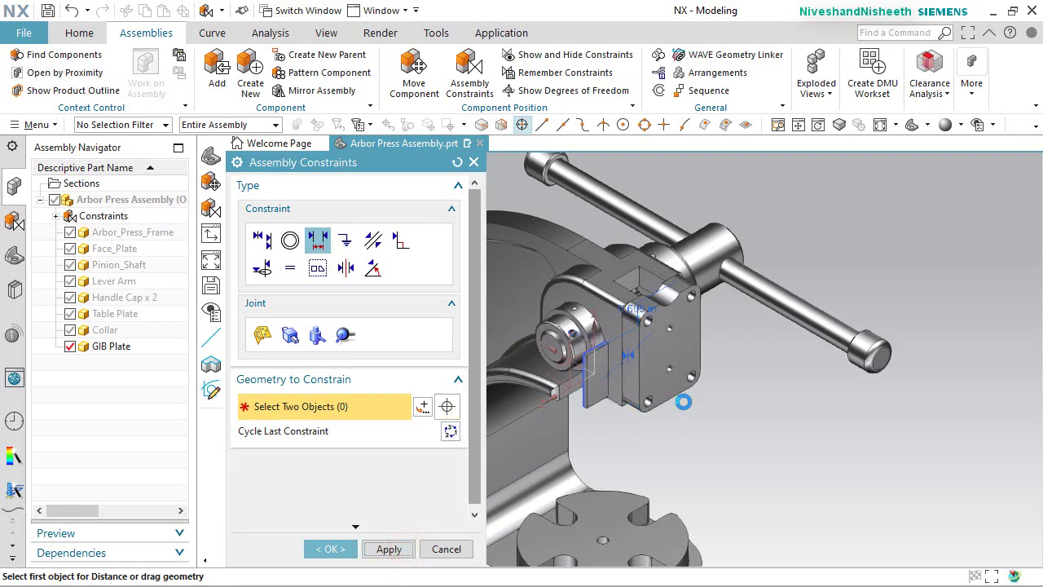
Add a 0.559 in Distance constraint between the GIB Plate's narrow side face and the side face of the press frame.
scroll(687, 400, "down", 5)
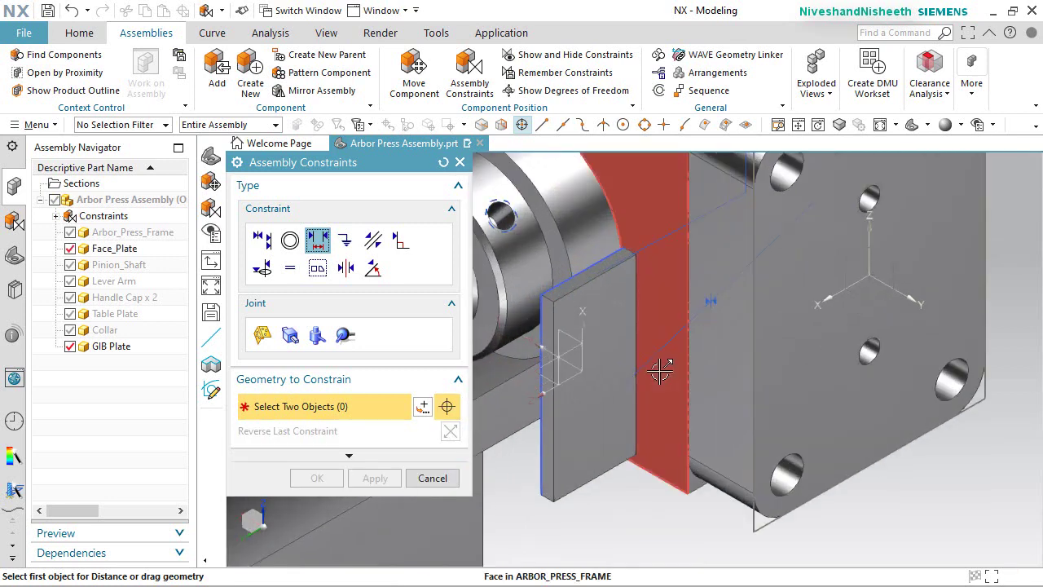
middle_click_drag(804, 361, 623, 362)
scroll(624, 361, "up", 5)
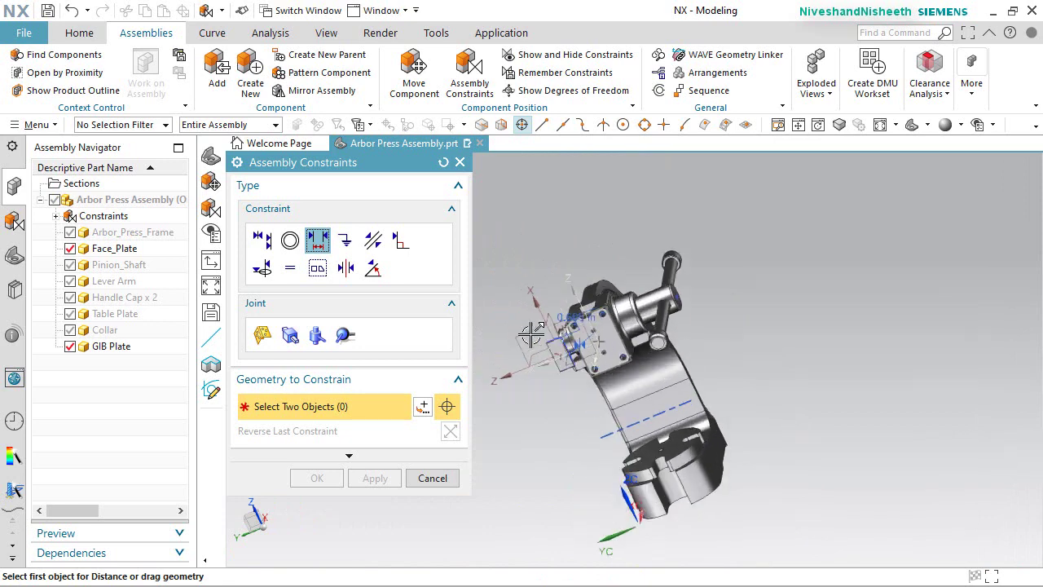
scroll(602, 372, "down", 3)
scroll(559, 268, "down", 6)
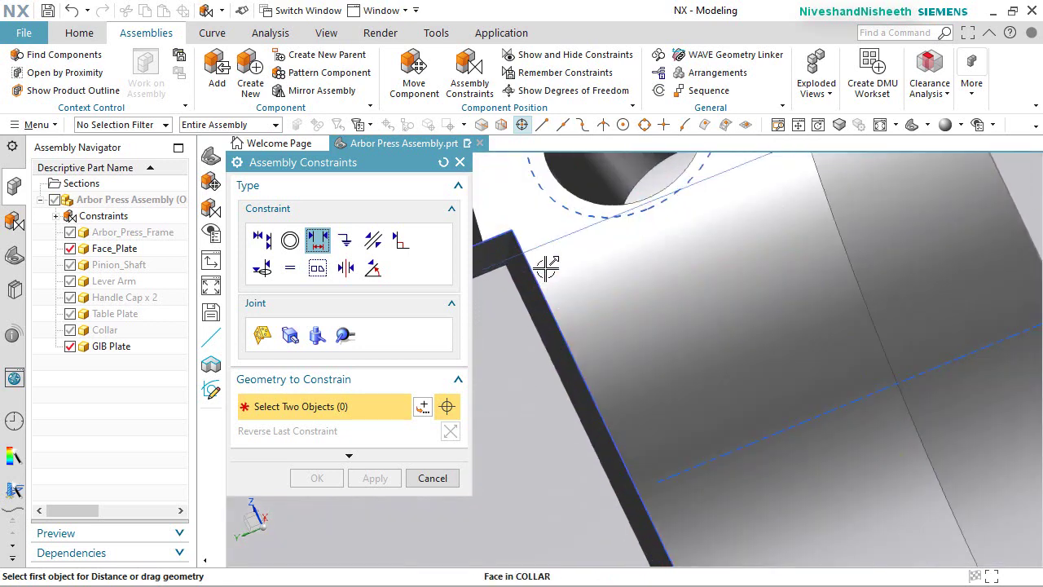
left_click(528, 280)
scroll(515, 302, "up", 6)
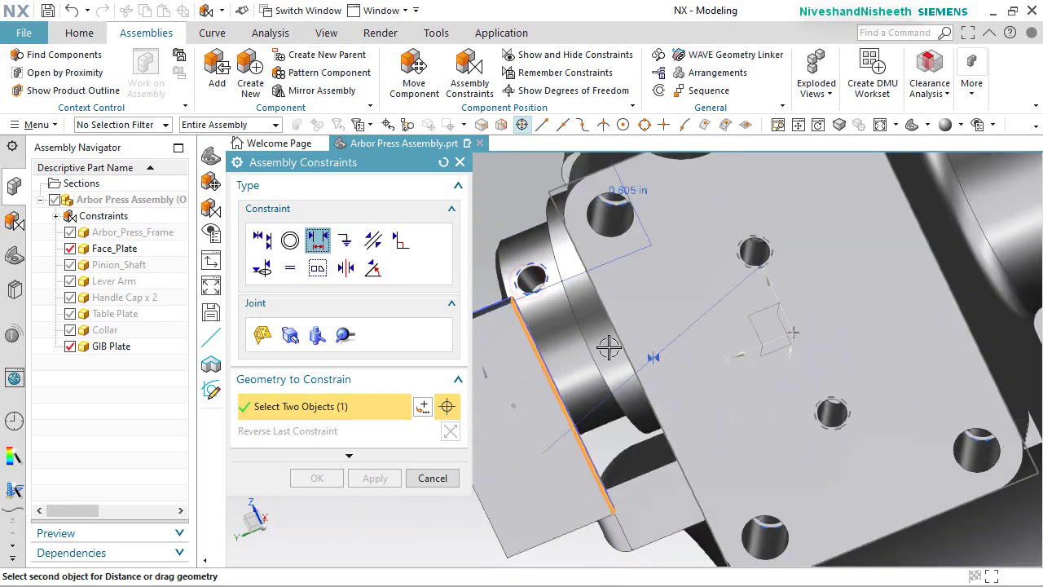
middle_click_drag(785, 327, 735, 271)
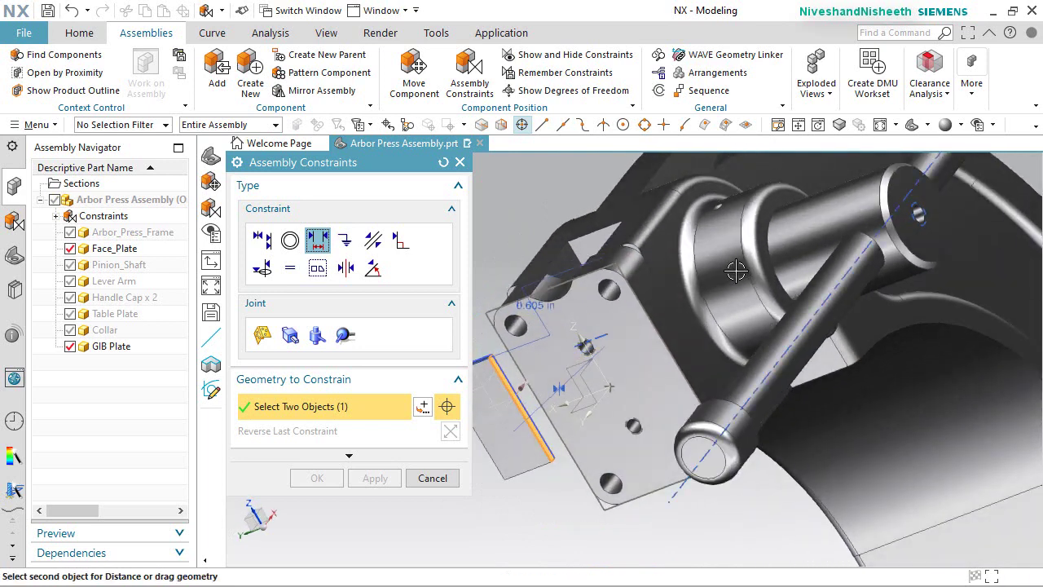
left_click(659, 250)
left_click(699, 261)
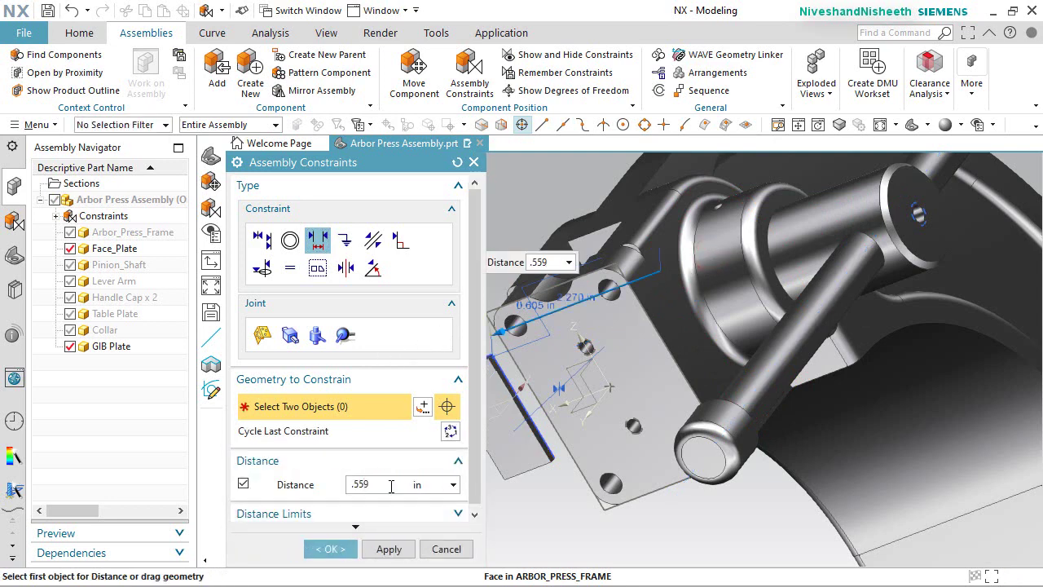
left_click(392, 486)
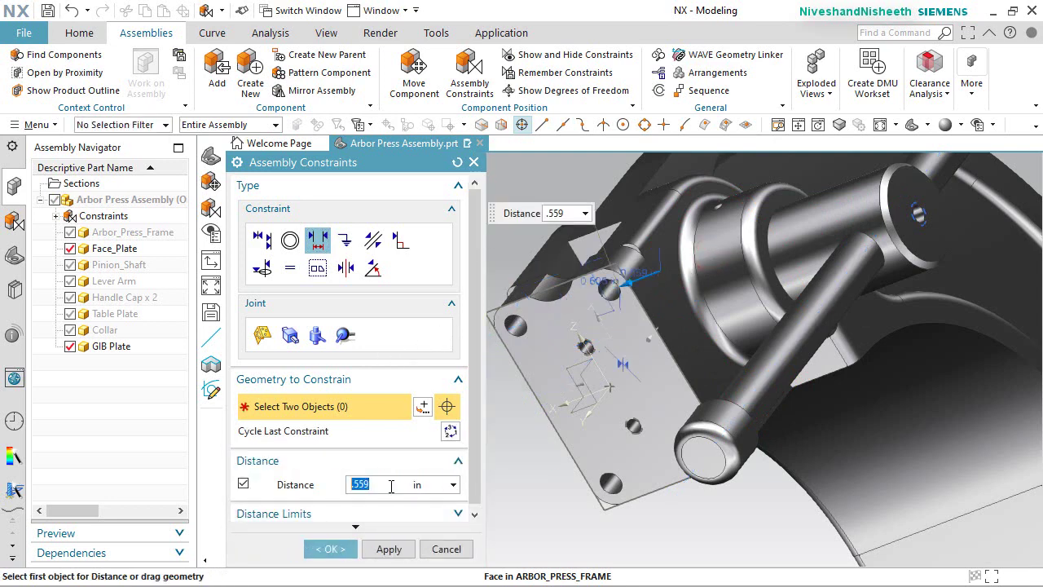
left_click(331, 549)
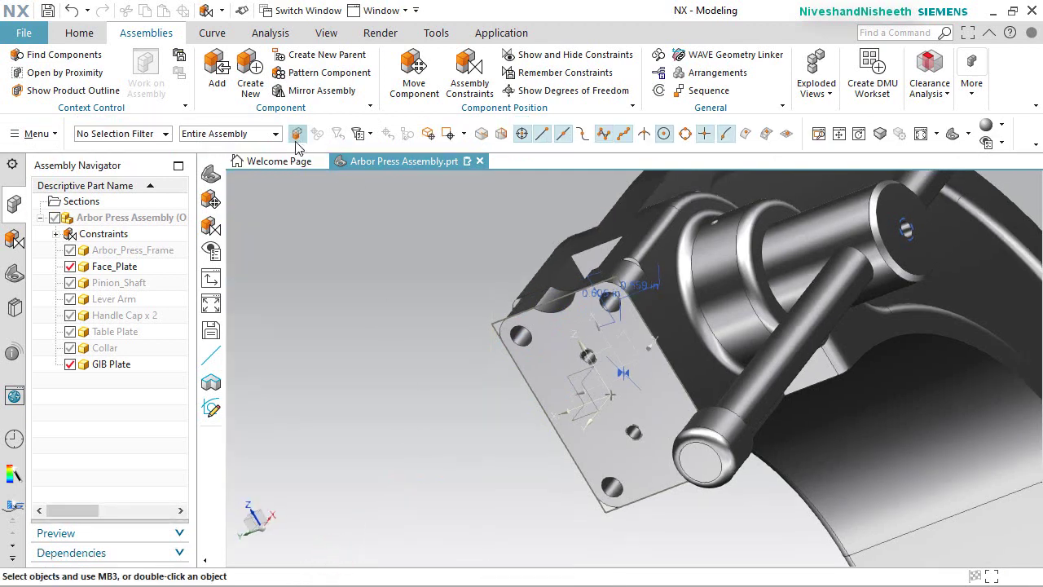
Hide all assembly constraints and coordinate systems in the assembly.
left_click(326, 33)
left_click(221, 72)
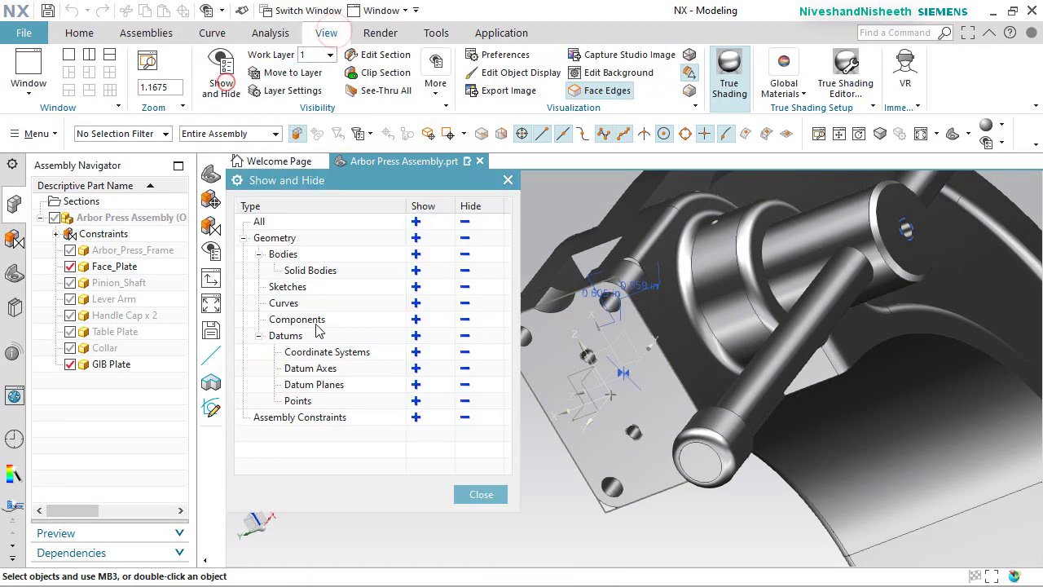
left_click(465, 418)
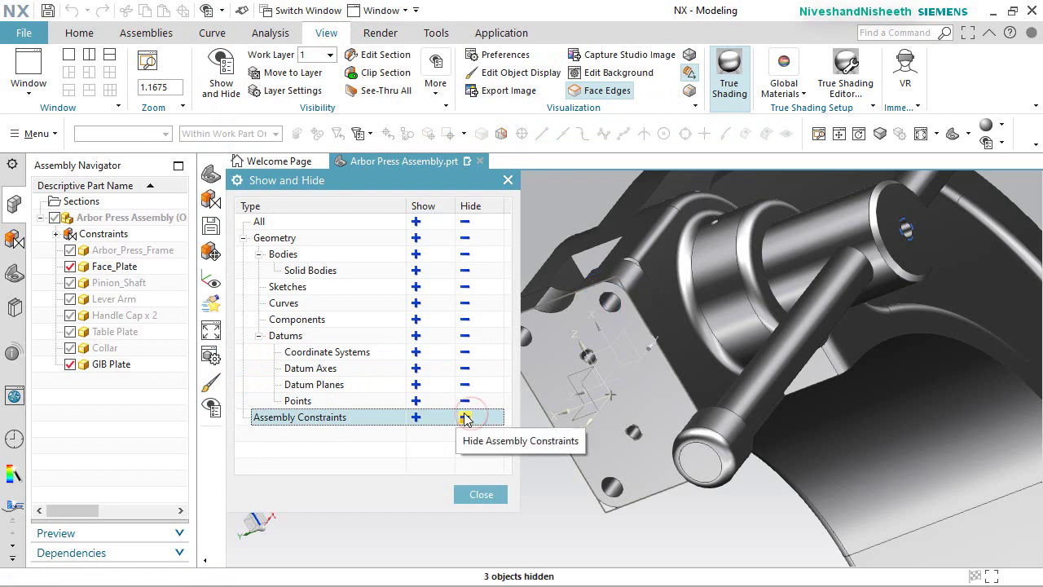
left_click(464, 352)
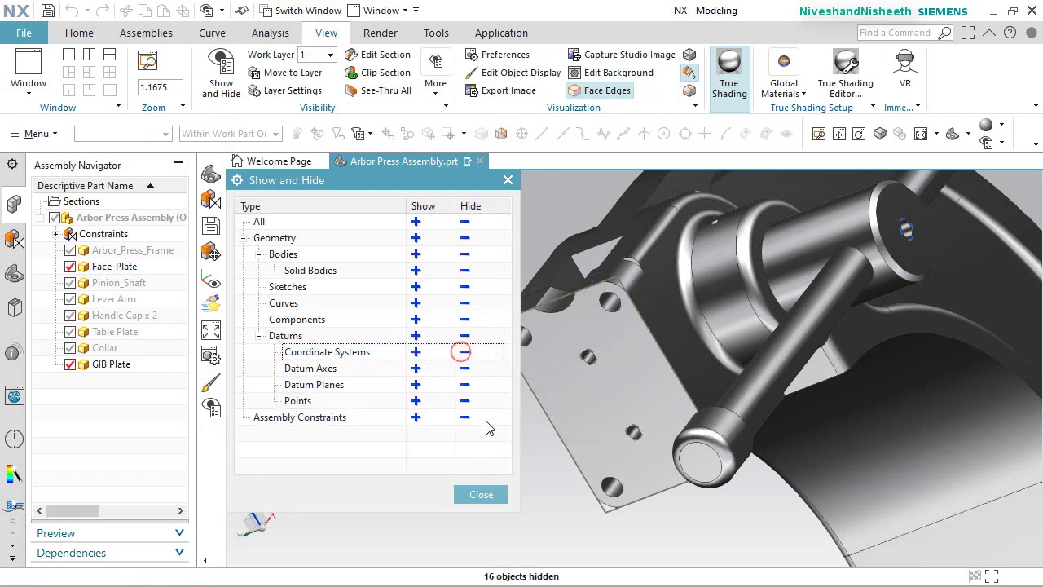
left_click(488, 494)
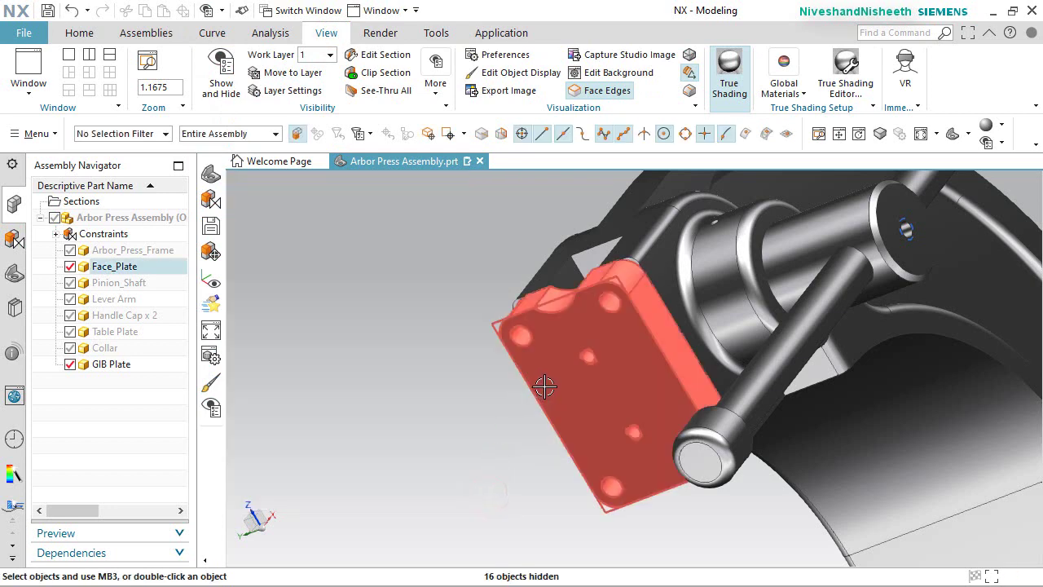
Show the whole press in the standard trimetric view and save the assembly.
middle_click_drag(544, 387, 619, 368)
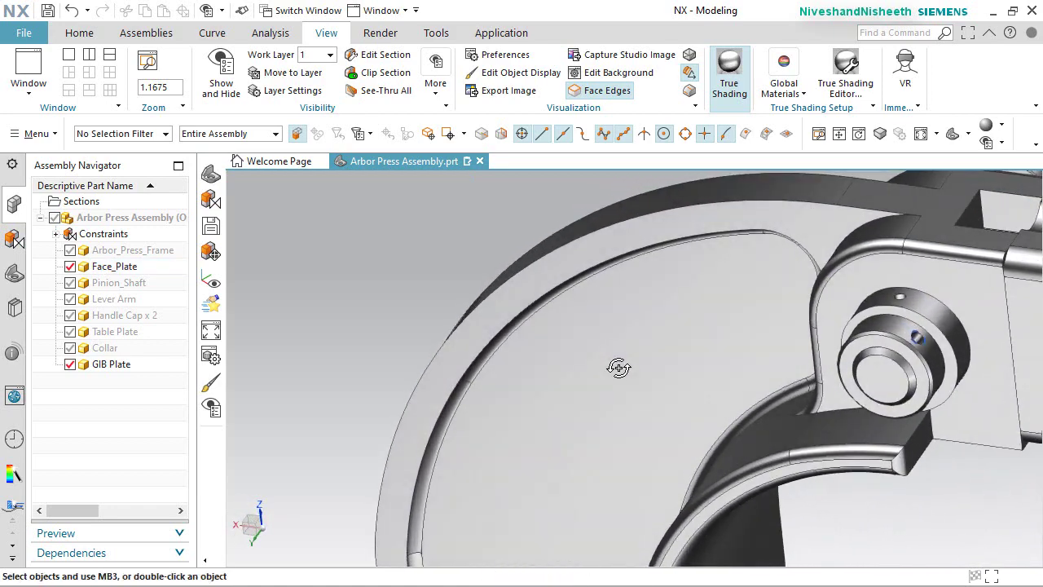
scroll(372, 323, "down", 3)
scroll(379, 323, "down", 2)
scroll(628, 323, "up", 2)
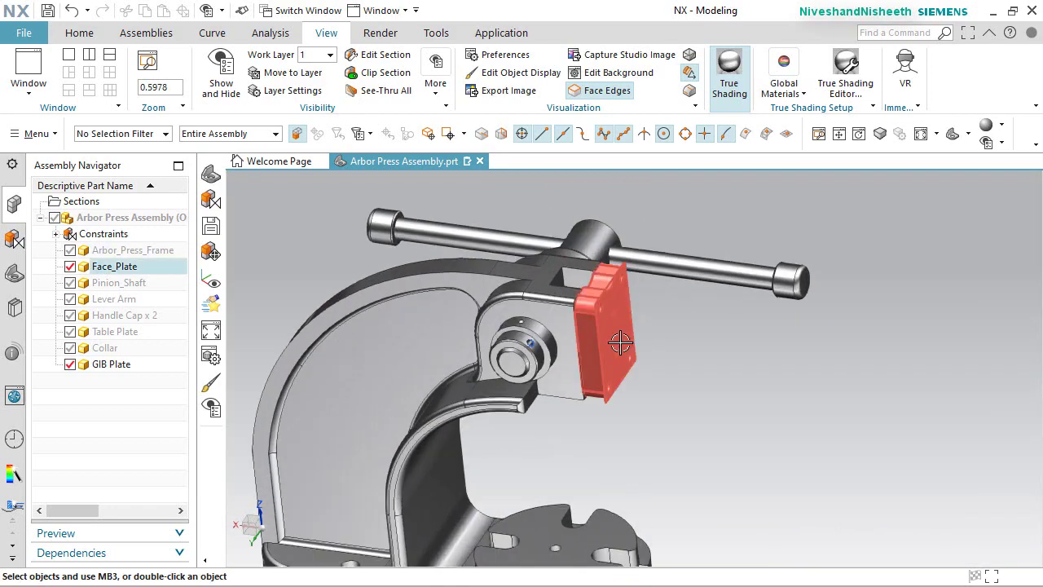
key("Home")
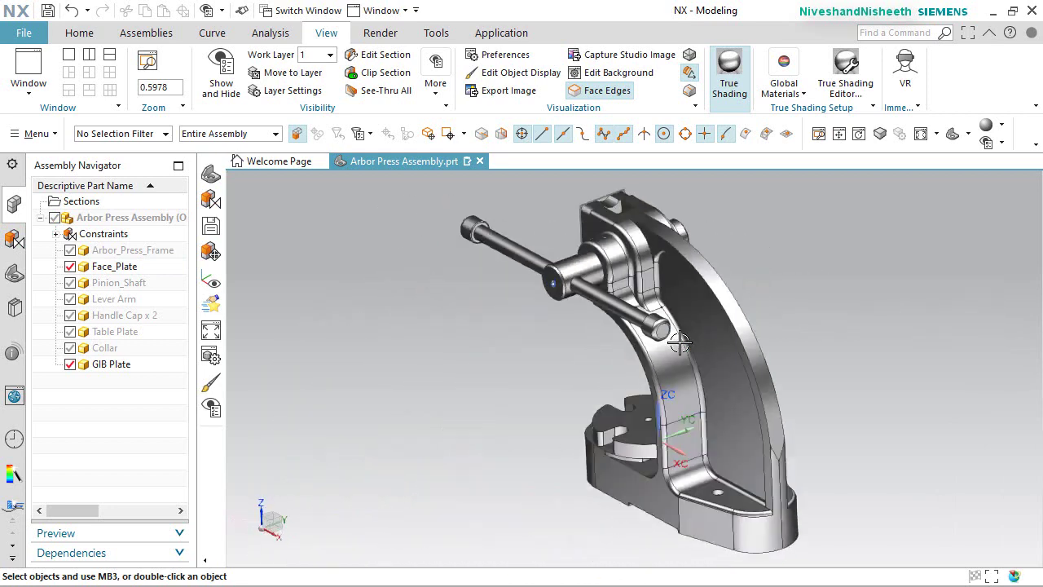
key("ctrl+s")
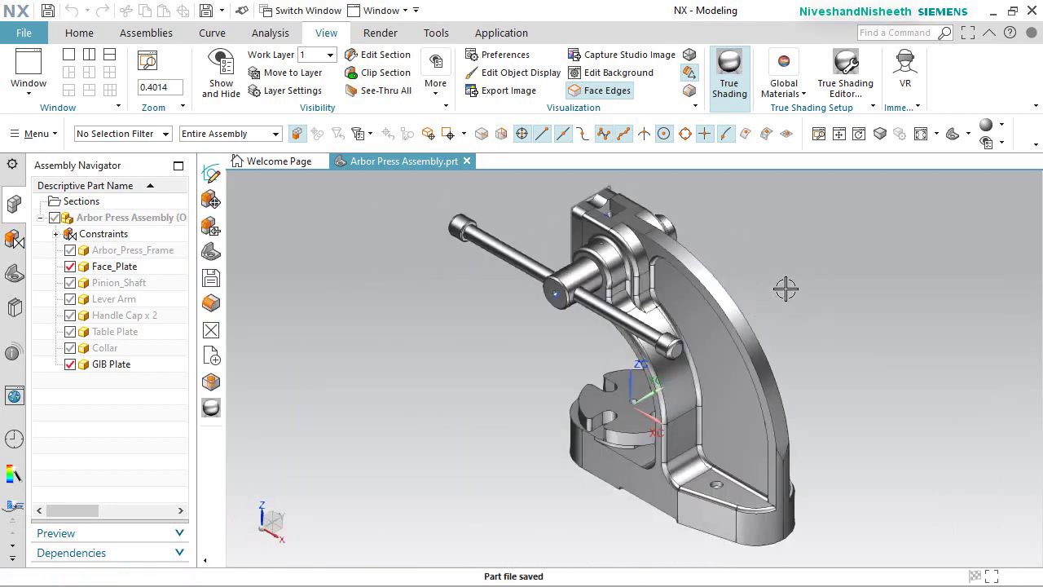
Hide the Face Plate component to expose the GIB Plate inside the frame's slot.
left_click(262, 510)
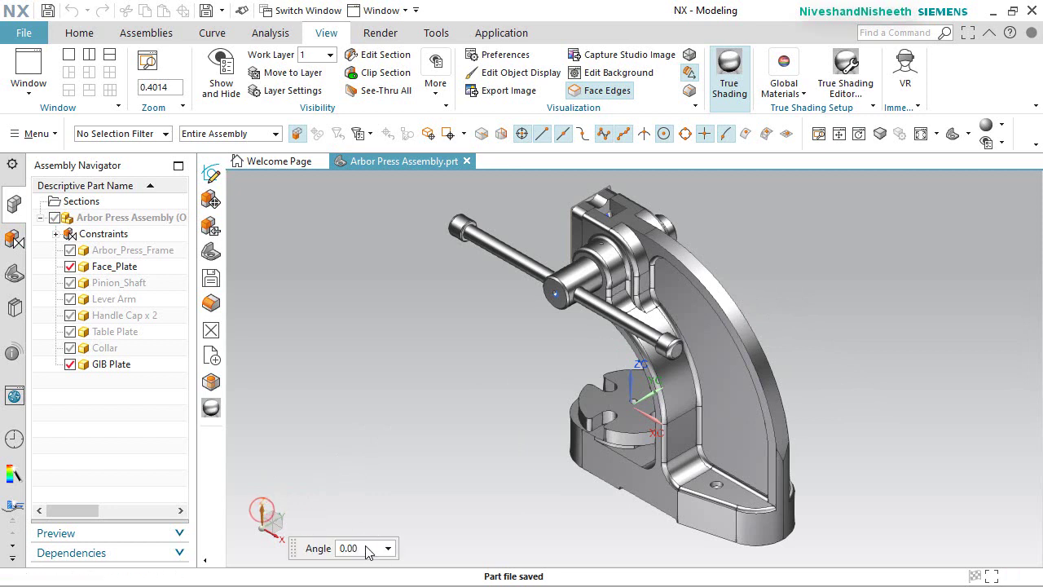
key("Return")
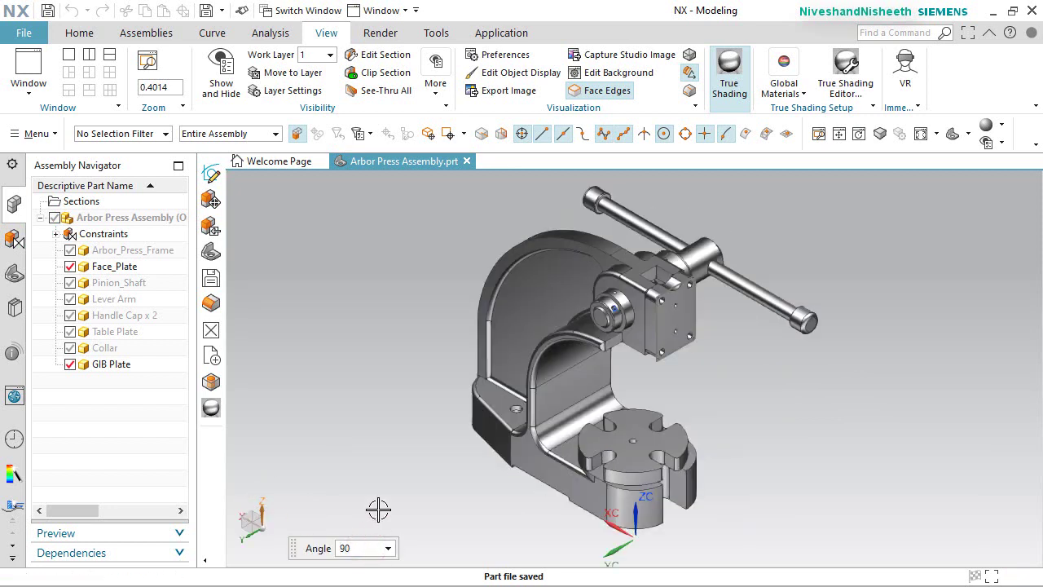
key("Escape")
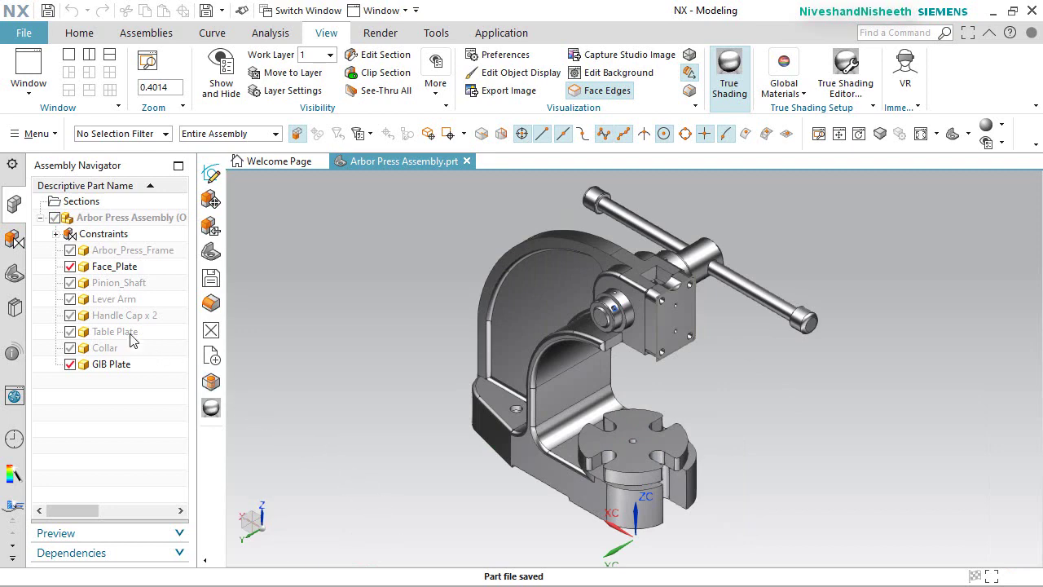
left_click(70, 267)
scroll(643, 299, "up", 10)
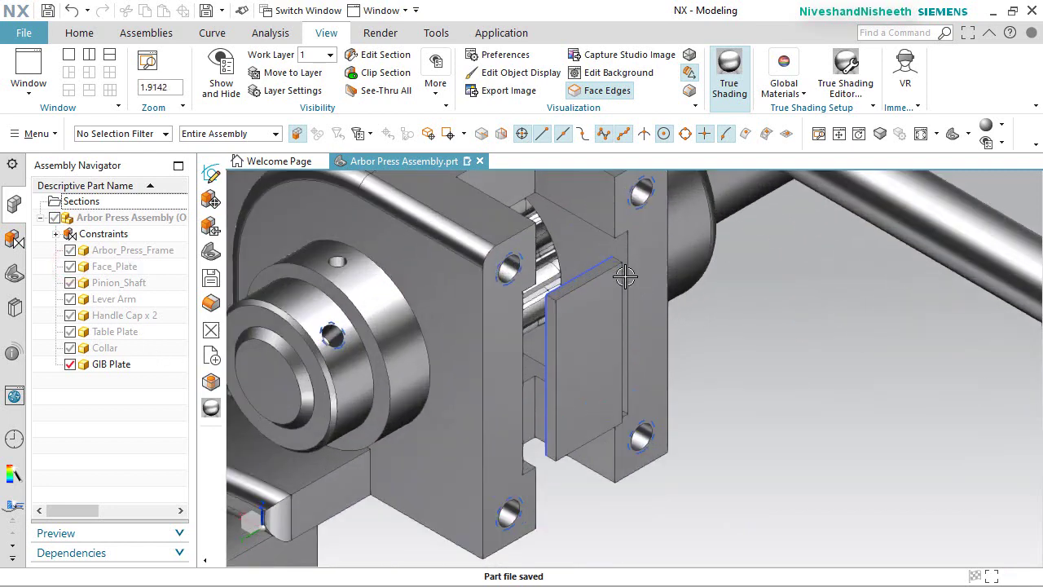
Hide all sketches in the assembly.
left_click(221, 75)
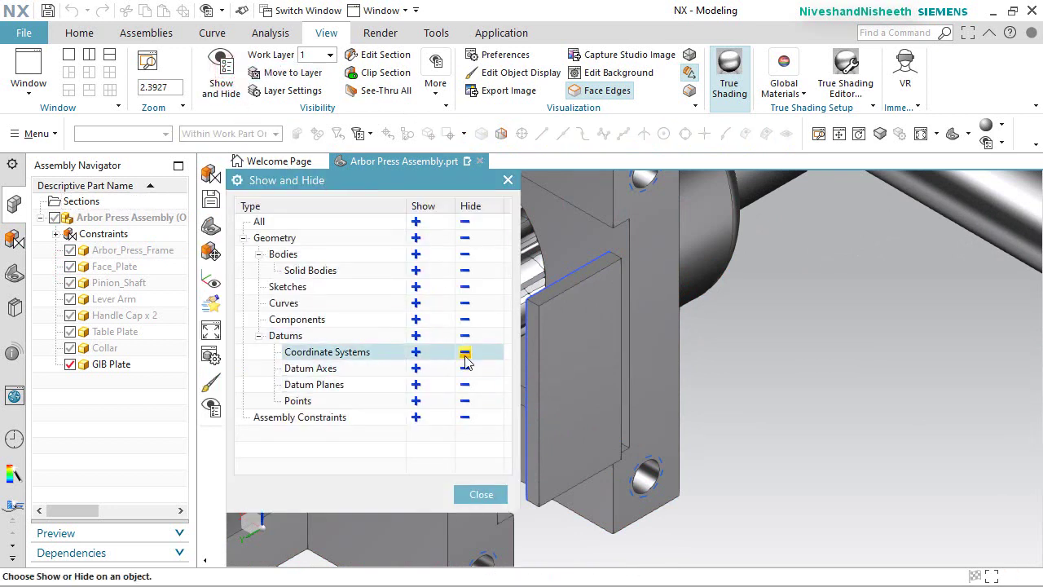
left_click(466, 289)
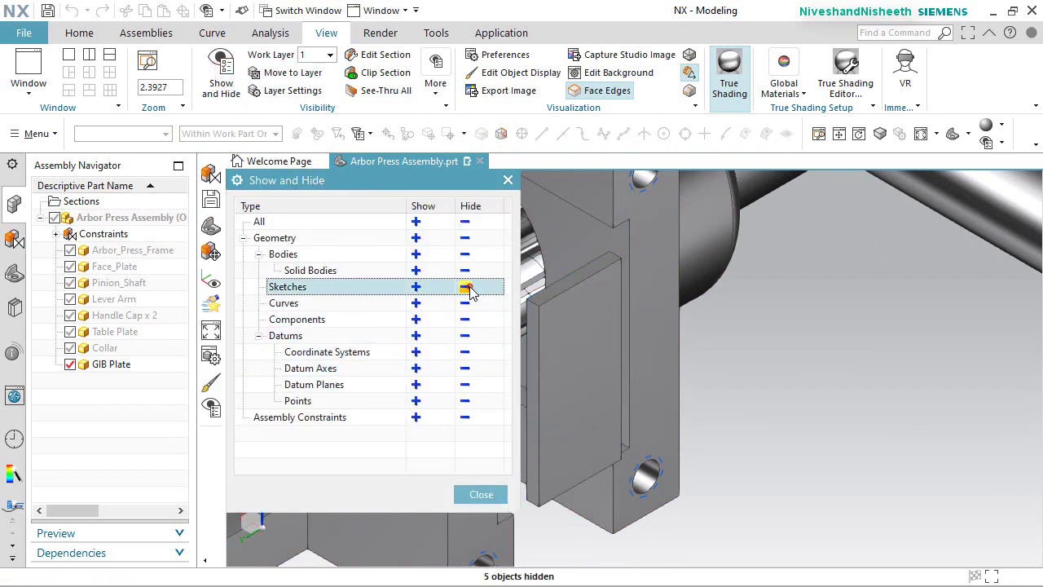
left_click(474, 494)
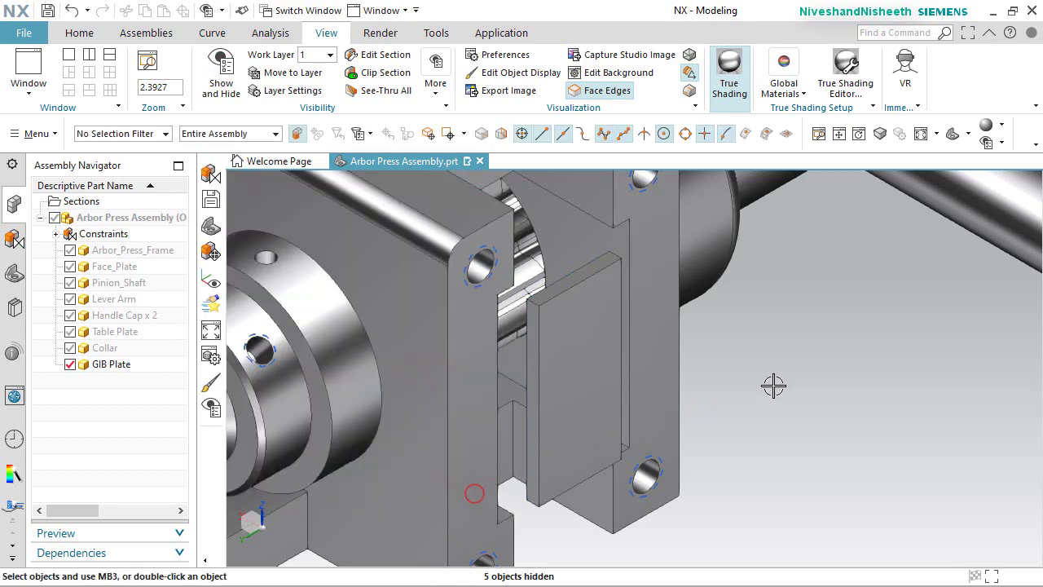
right_click(777, 383)
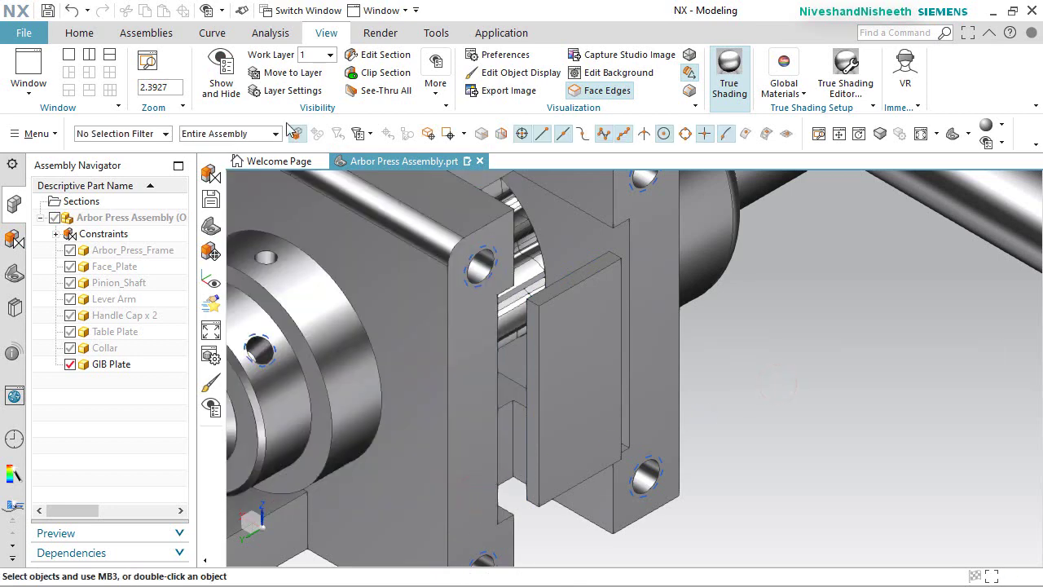
Save the Arbor Press Assembly with the Face Plate and sketches hidden.
scroll(659, 244, "down", 3)
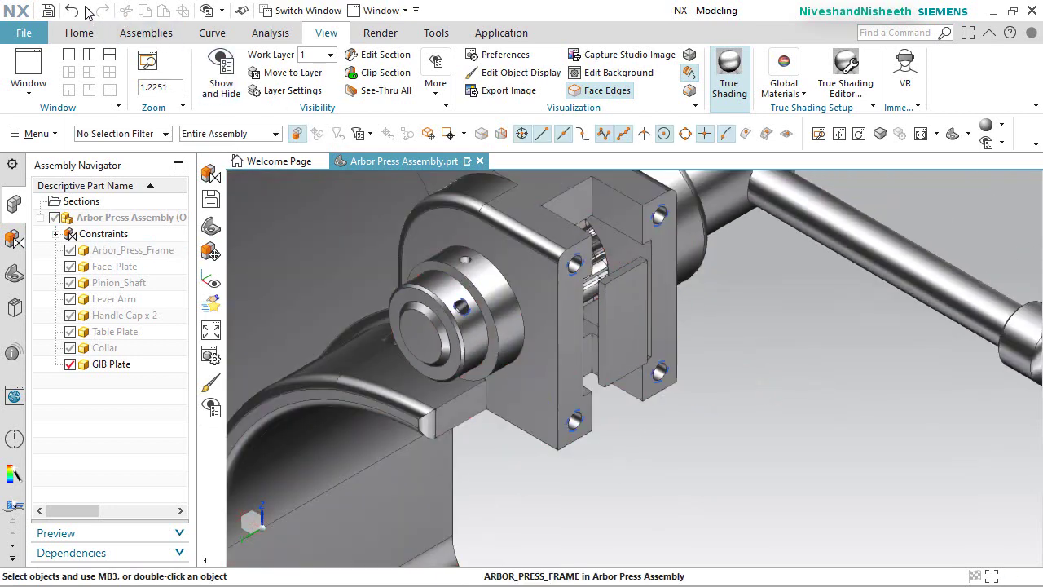
left_click(144, 31)
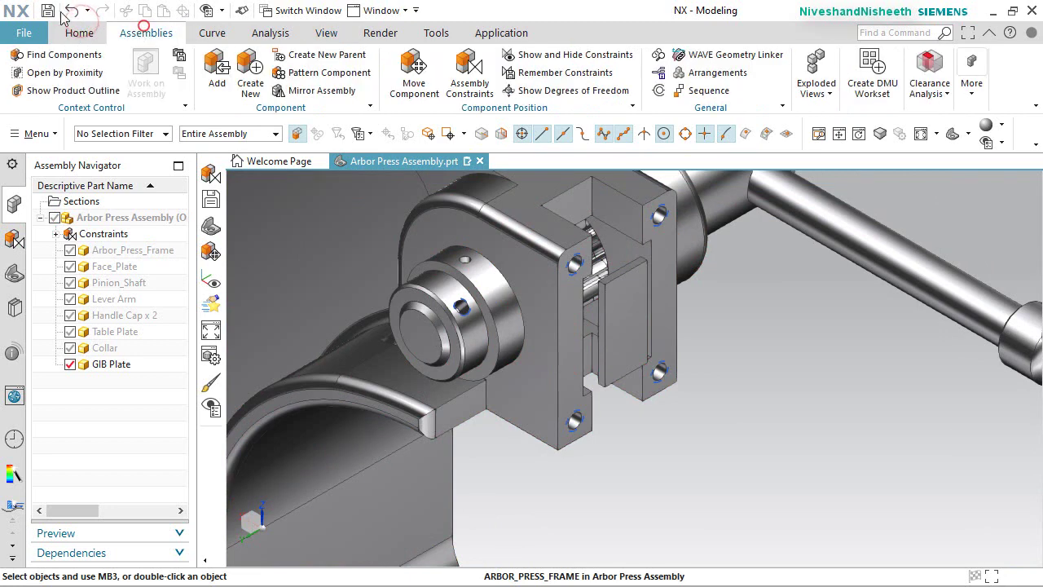
left_click(46, 10)
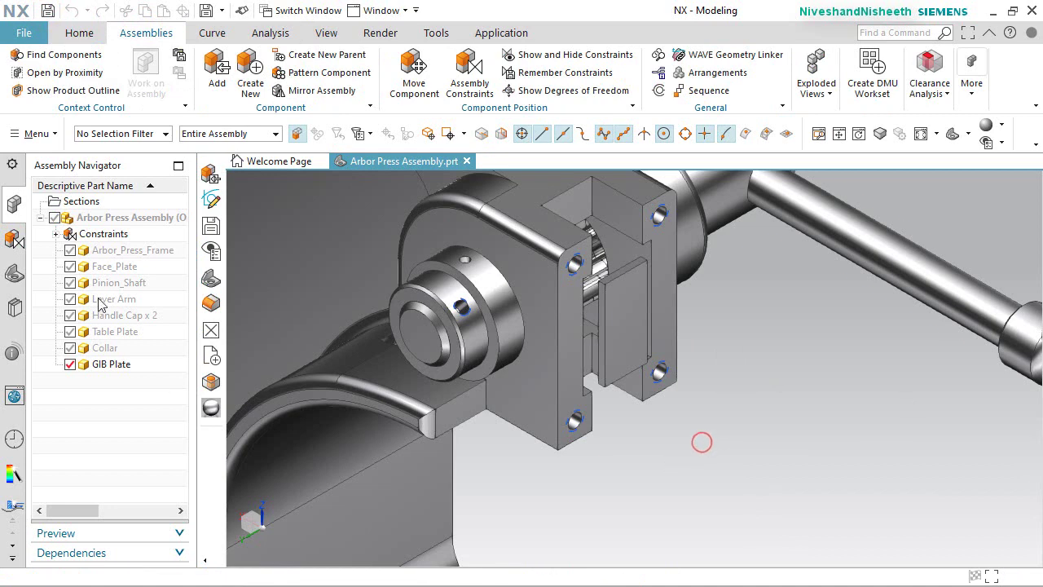
Show the Face_Plate component again and fit the whole press in the view.
left_click(69, 267)
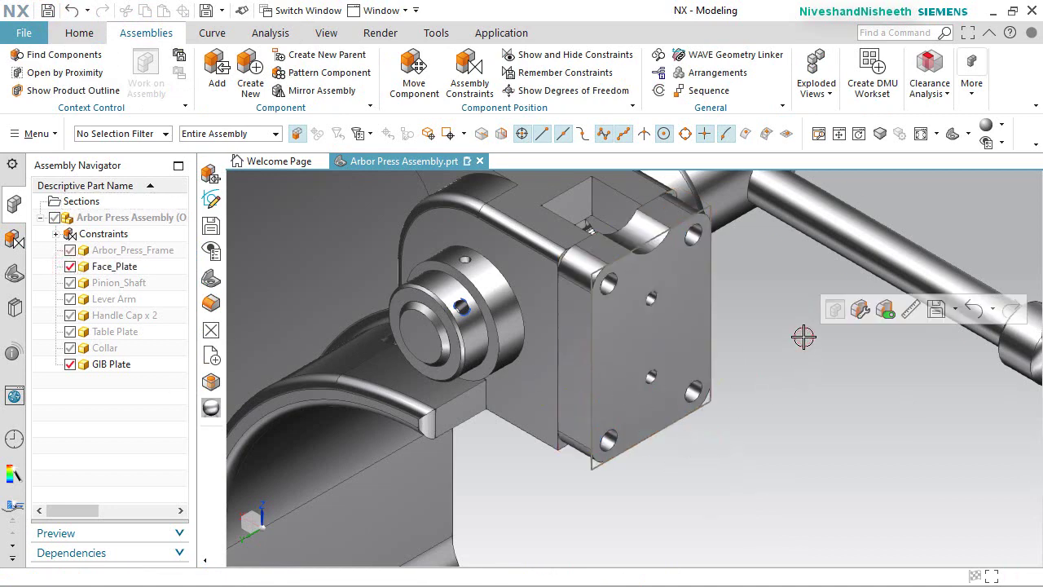
key("ctrl+f")
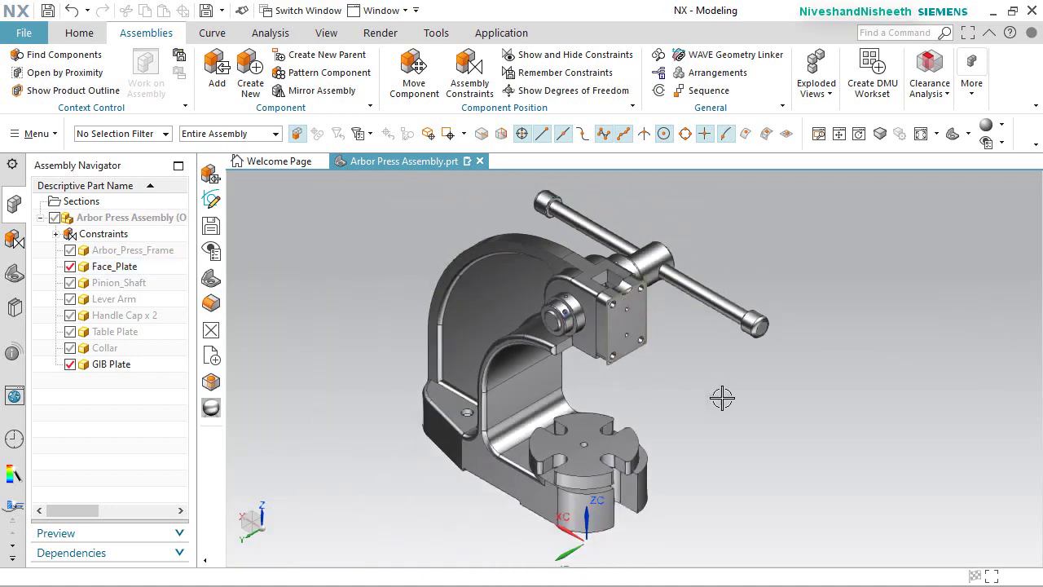
left_click(722, 398)
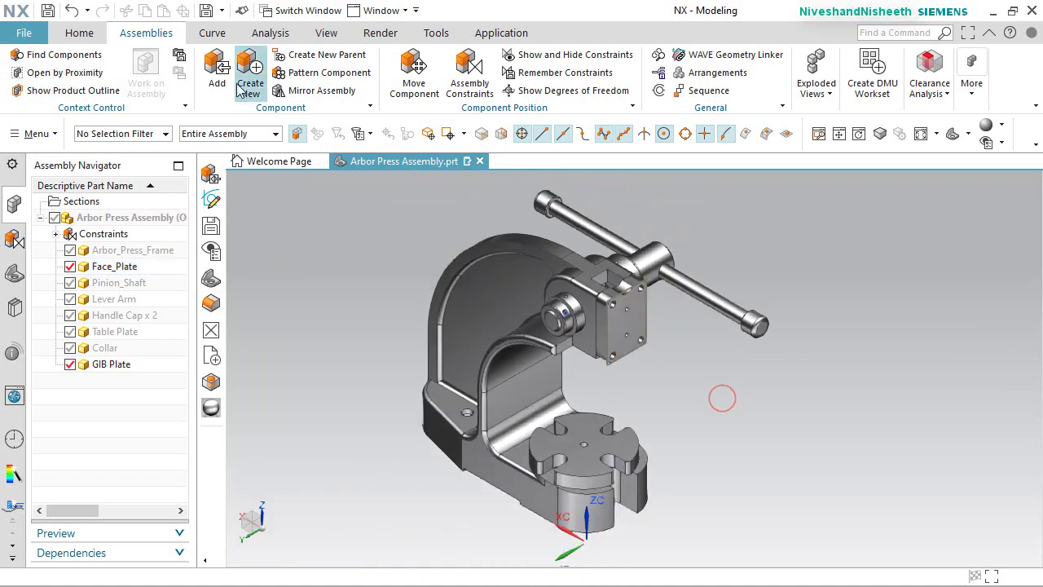
Add one Groove Pin.prt component from the Arbor Press Assembly folder to the assembly.
left_click(217, 70)
left_click(446, 473)
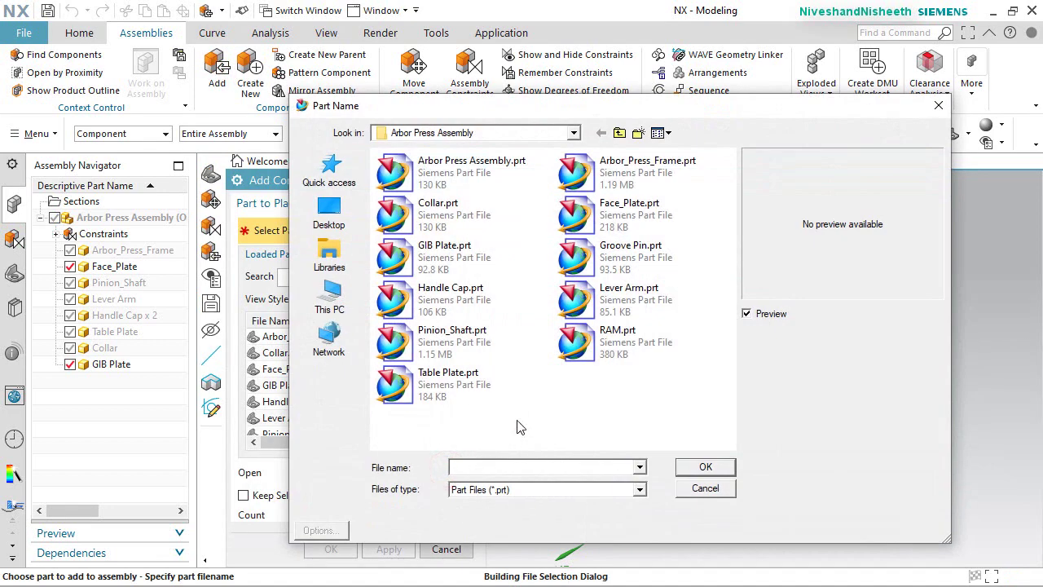
left_click(632, 245)
left_click(705, 468)
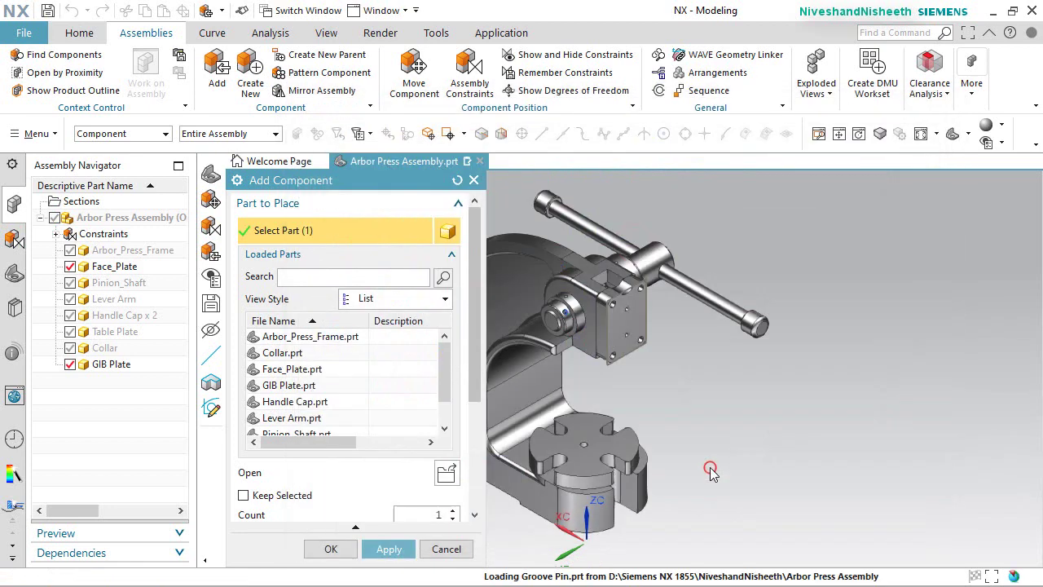
left_click(328, 549)
scroll(602, 541, "down", 5)
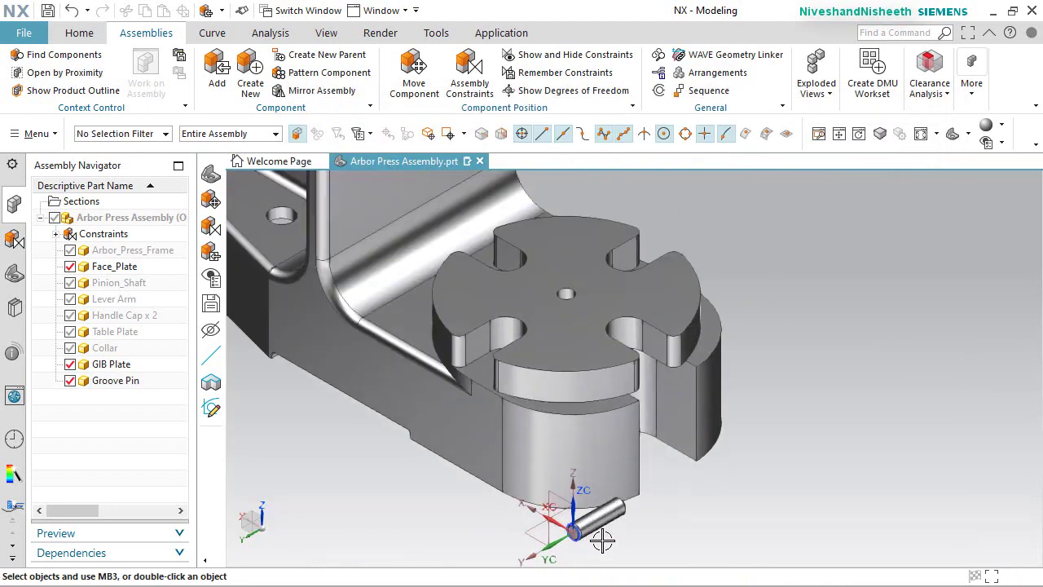
Align the Groove Pin's axis with the Table Plate's central hole using a Touch/Align constraint with Infer Center/Axis orientation.
left_click(477, 90)
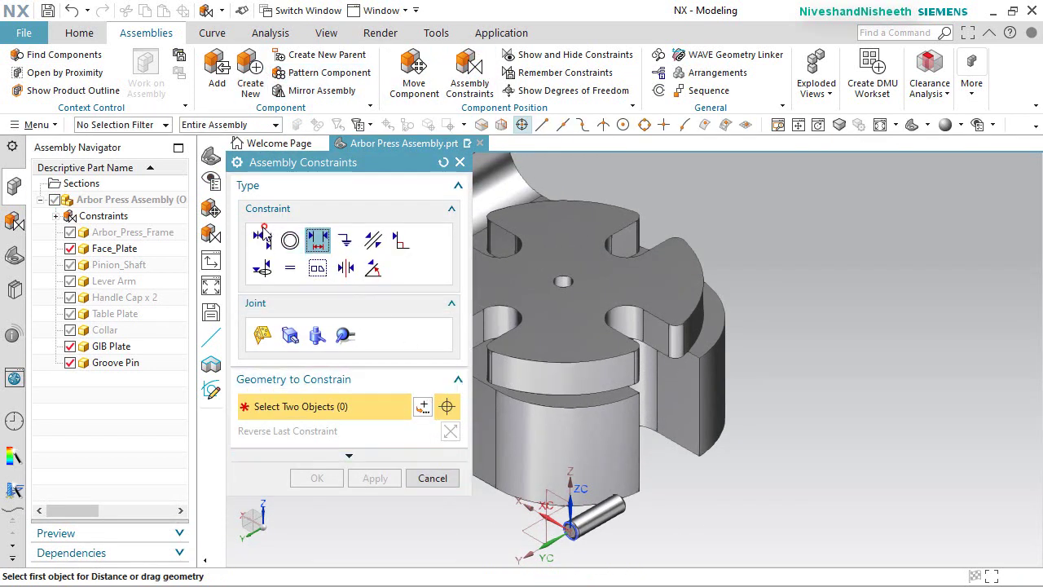
left_click(261, 236)
left_click(391, 403)
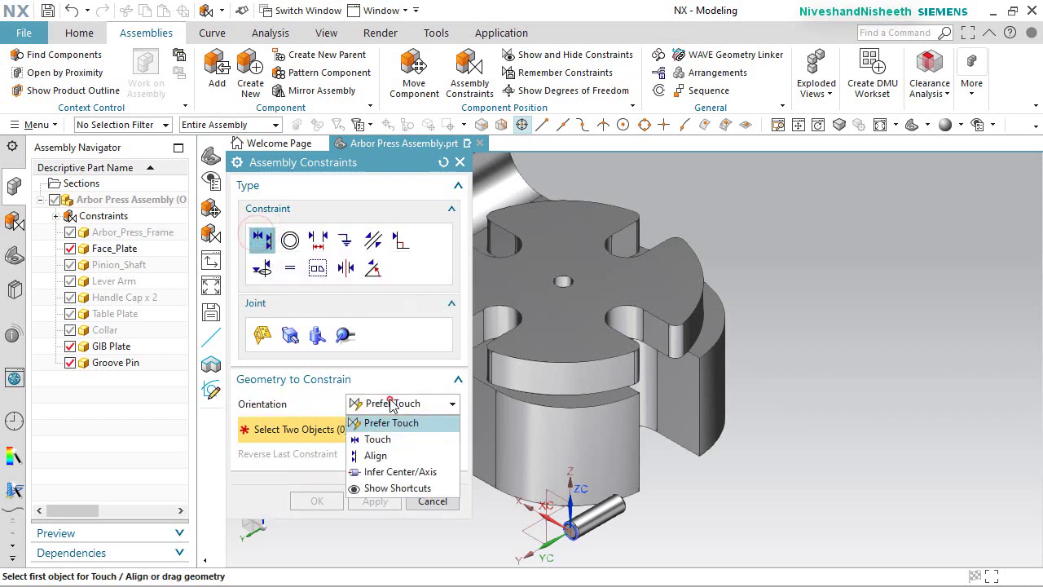
left_click(413, 471)
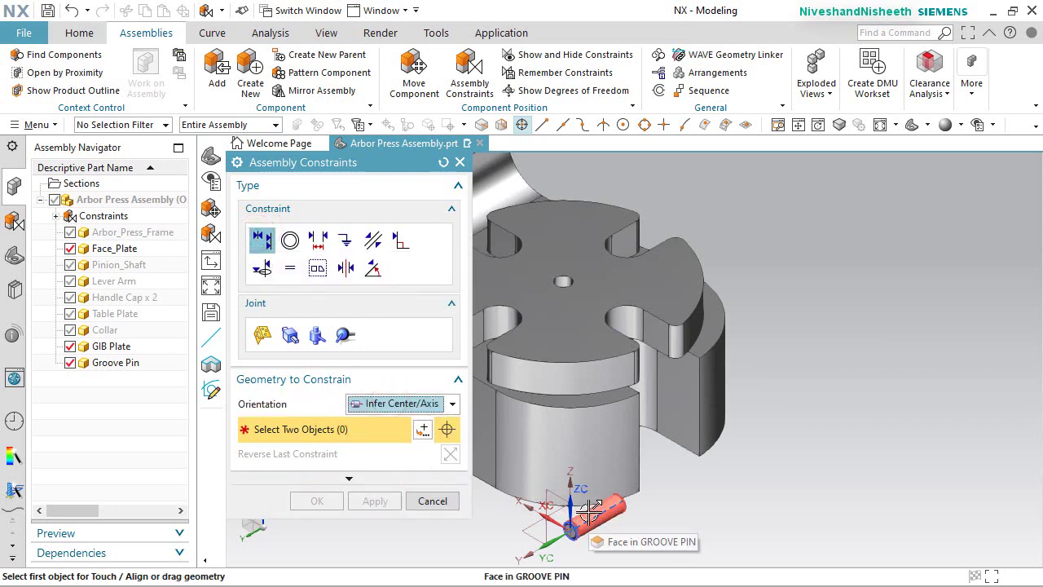
left_click(587, 512)
scroll(568, 280, "down", 5)
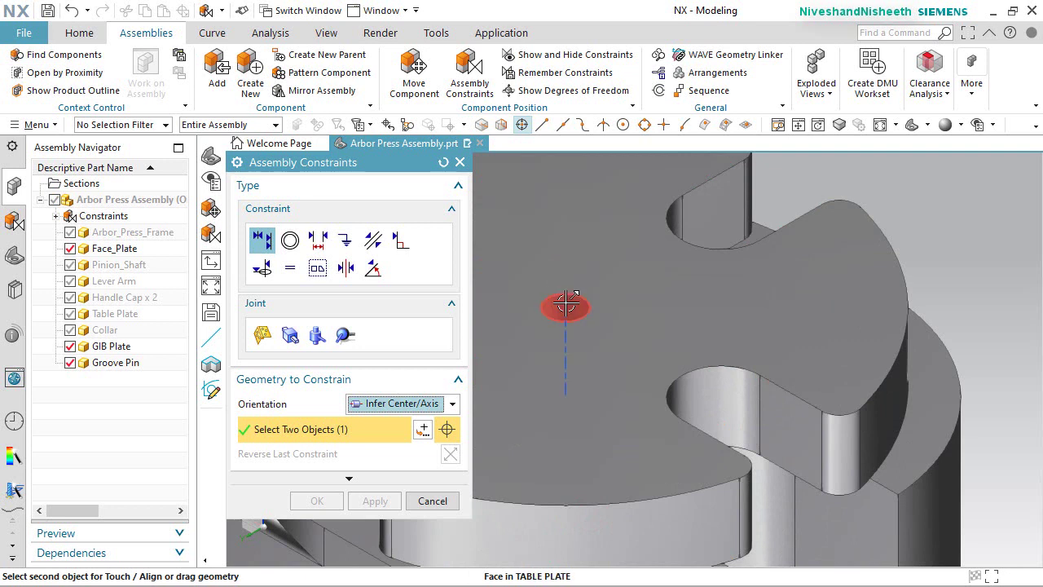
left_click(566, 304)
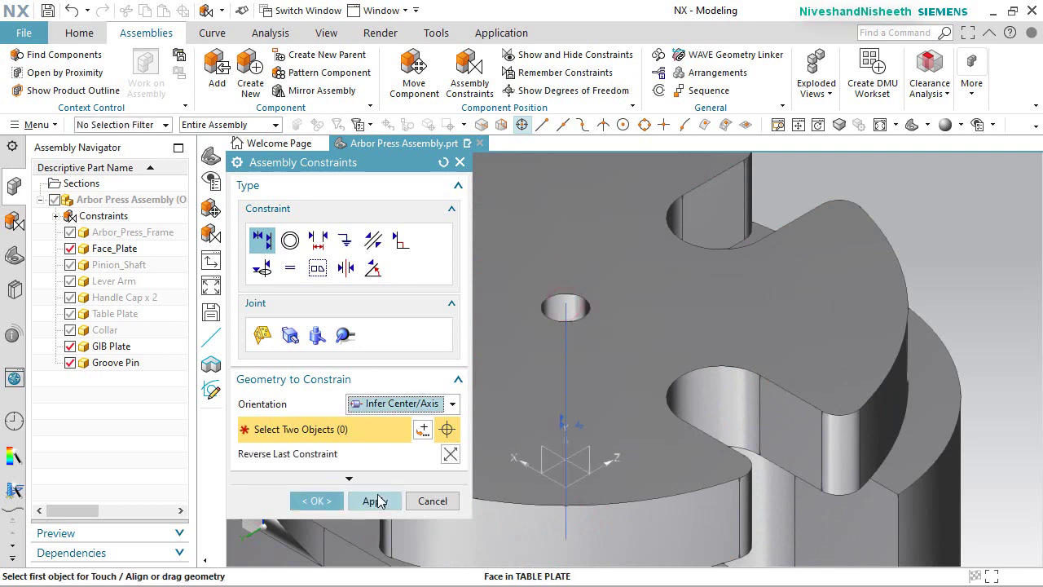
left_click(377, 498)
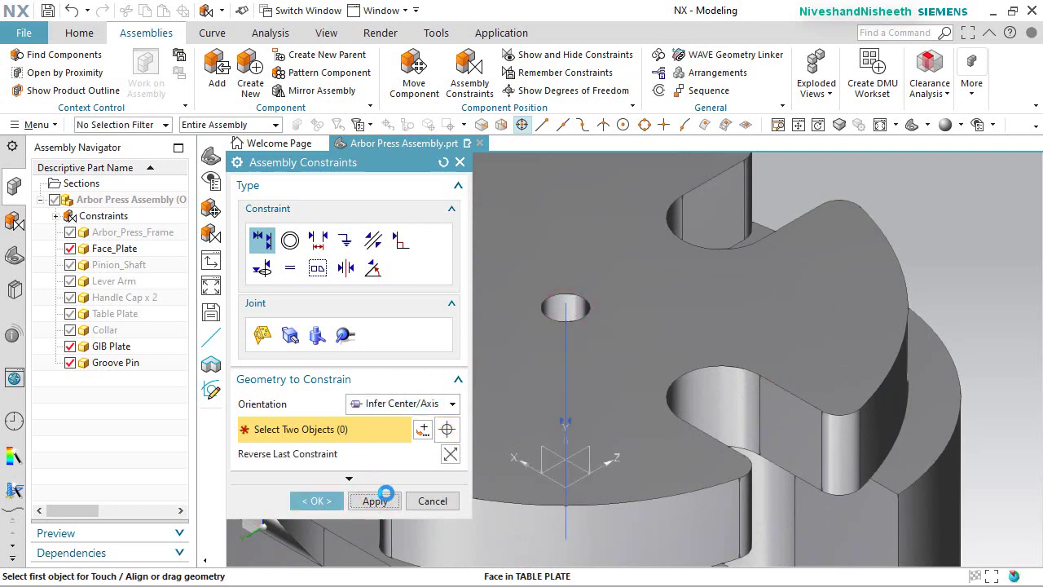
left_click(433, 500)
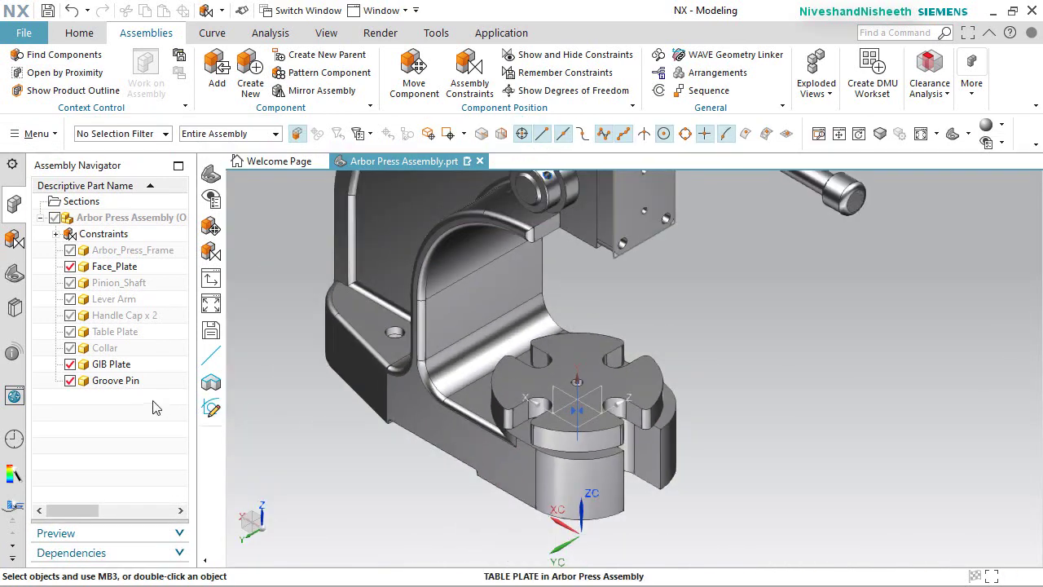
Isolate the Groove Pin component in a new window.
left_click(118, 382)
right_click(118, 381)
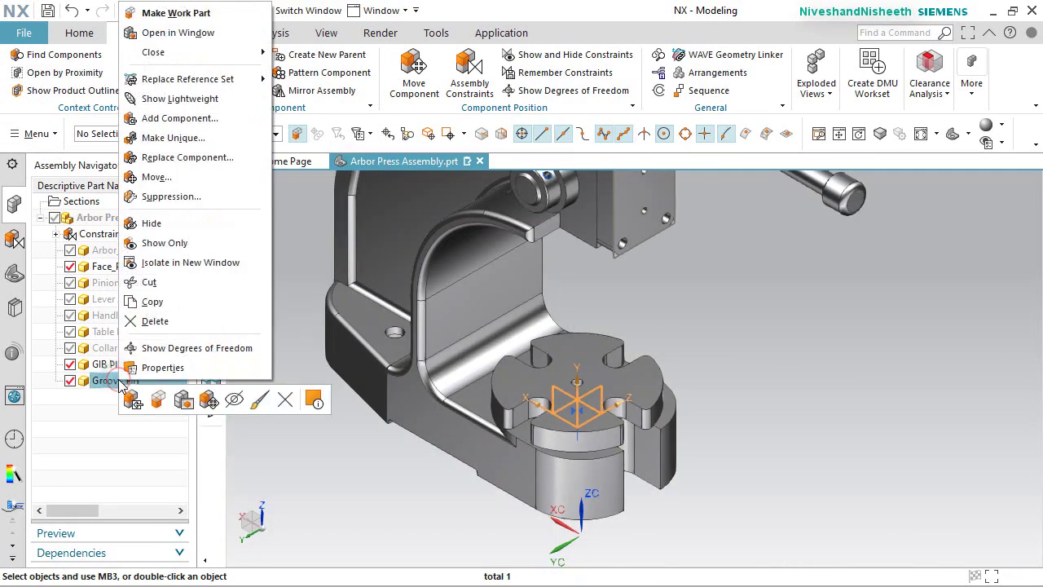
left_click(173, 262)
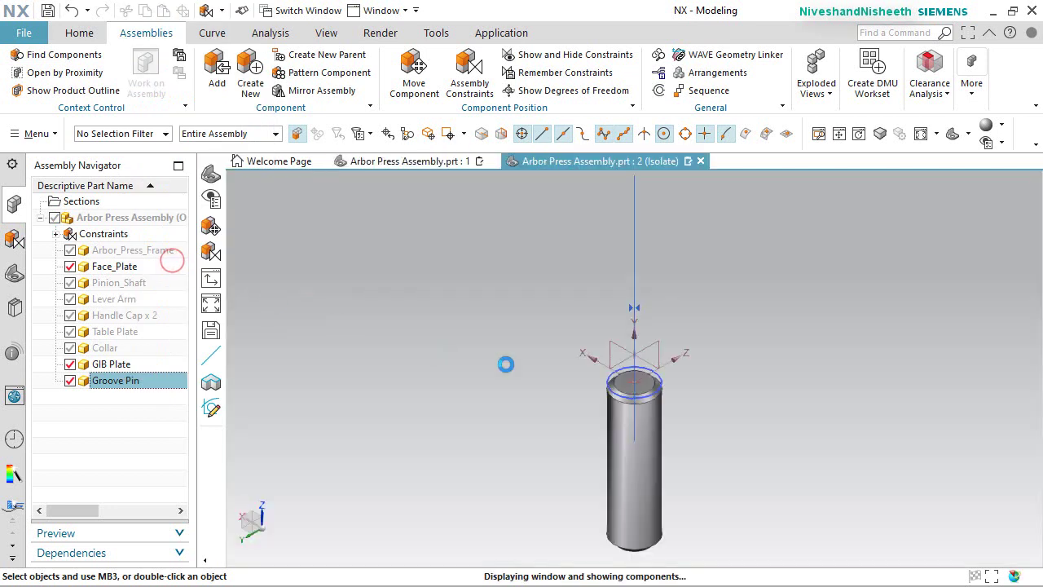
Move the Groove Pin up along its YC axis to about Z 5.34, clear of the Table Plate, and close the isolated view.
left_click(584, 457)
left_click(414, 72)
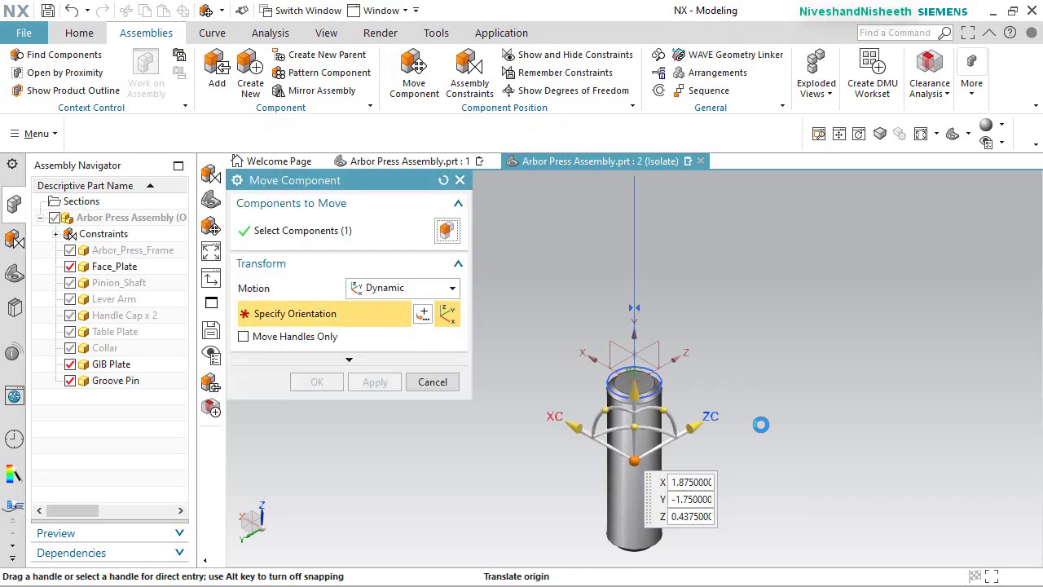
scroll(617, 521, "down", 3)
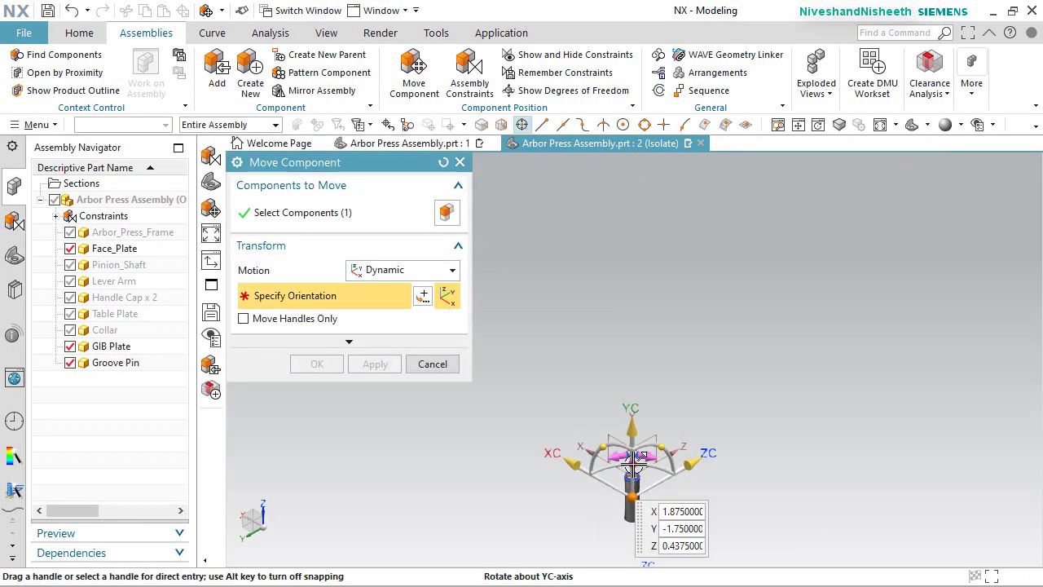
left_click(633, 461)
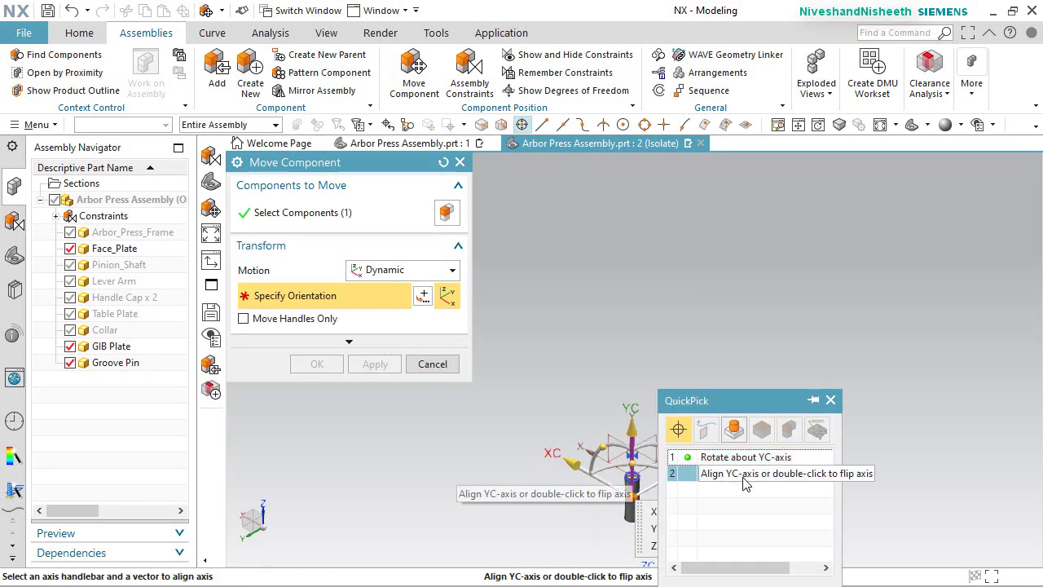
left_click(831, 400)
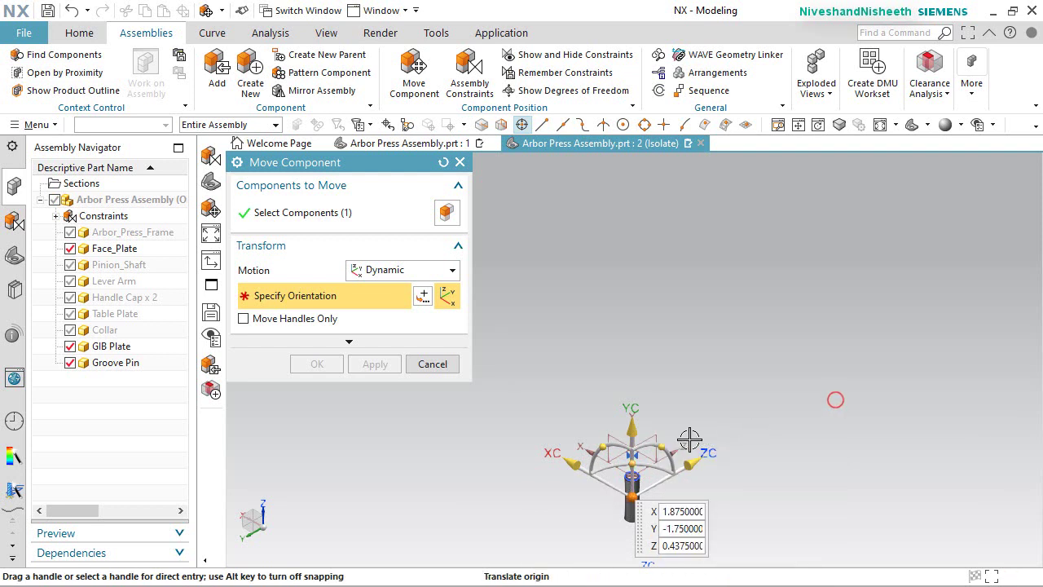
left_click_drag(633, 434, 656, 199)
left_click(317, 364)
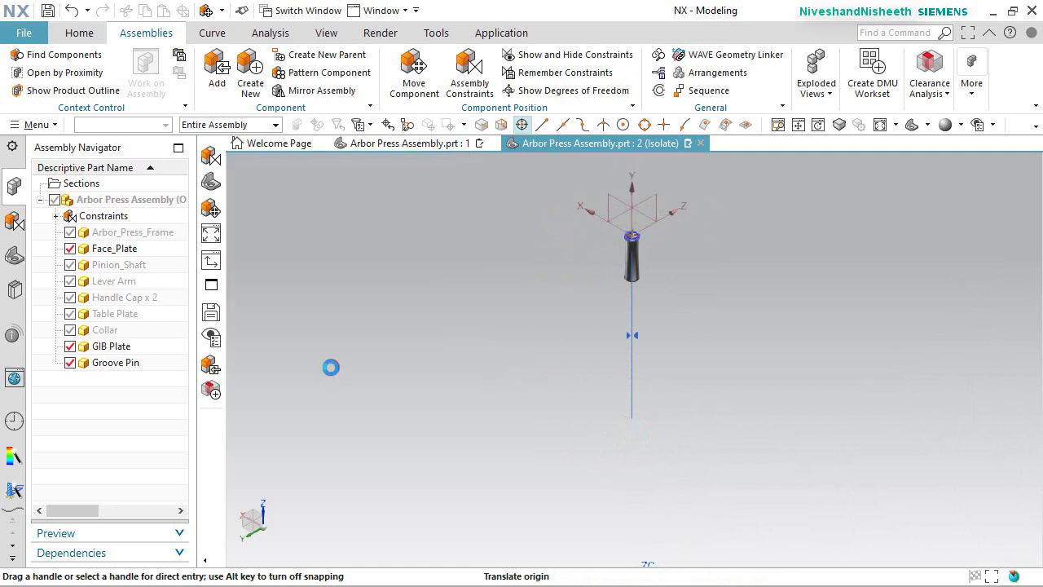
left_click(700, 161)
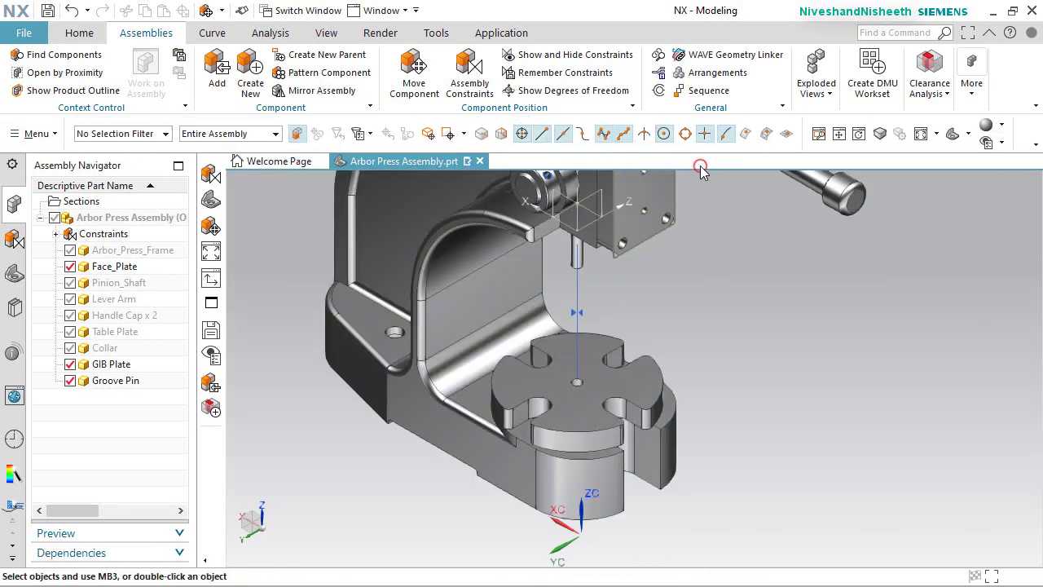
Move the Groove Pin down along its YC axis into the Table Plate's central hole, leaving its chamfered end protruding slightly.
left_click(580, 253)
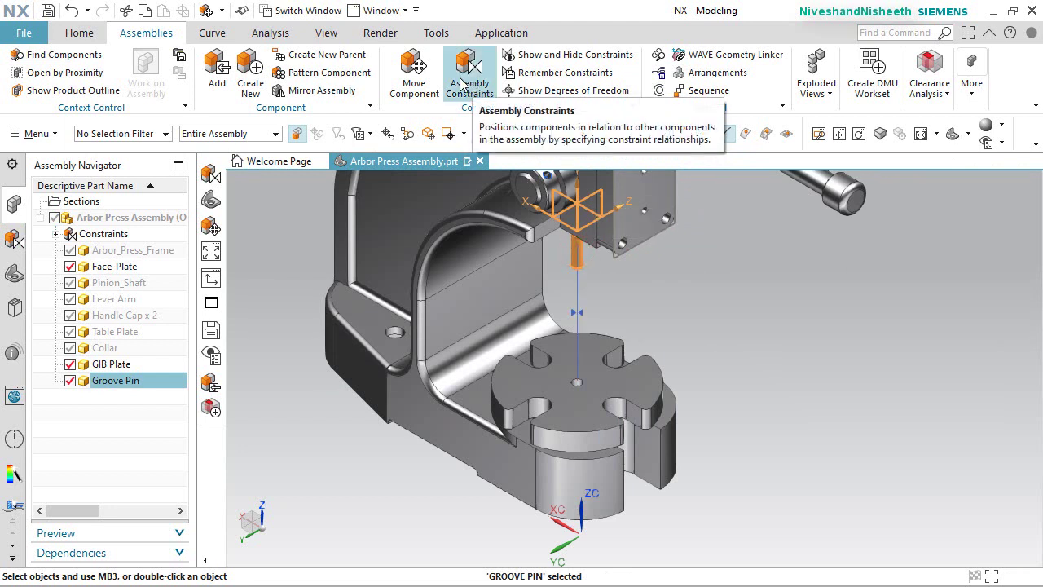
left_click(415, 72)
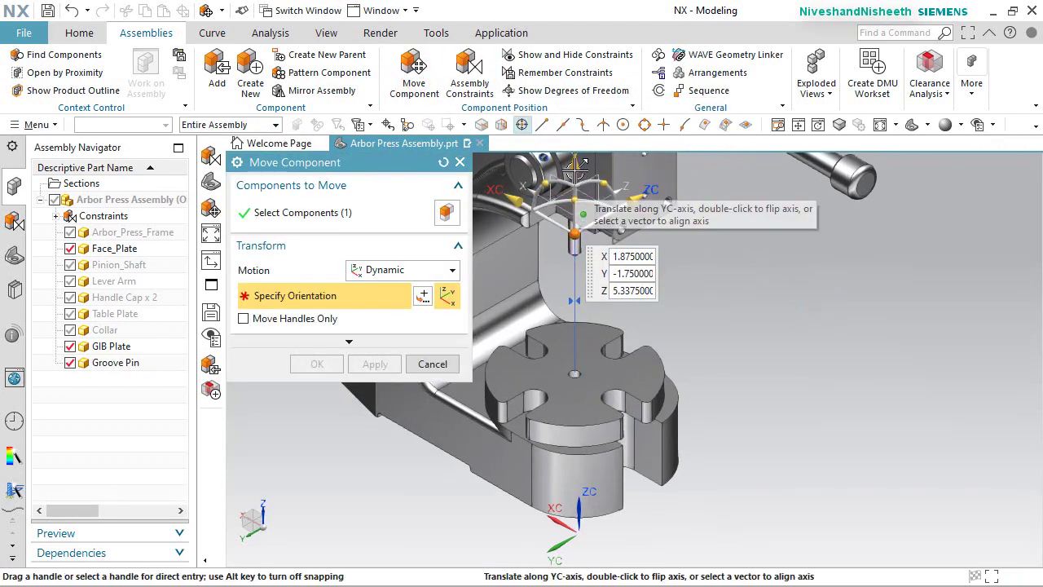
left_click_drag(576, 166, 591, 315)
scroll(587, 326, "up", 10)
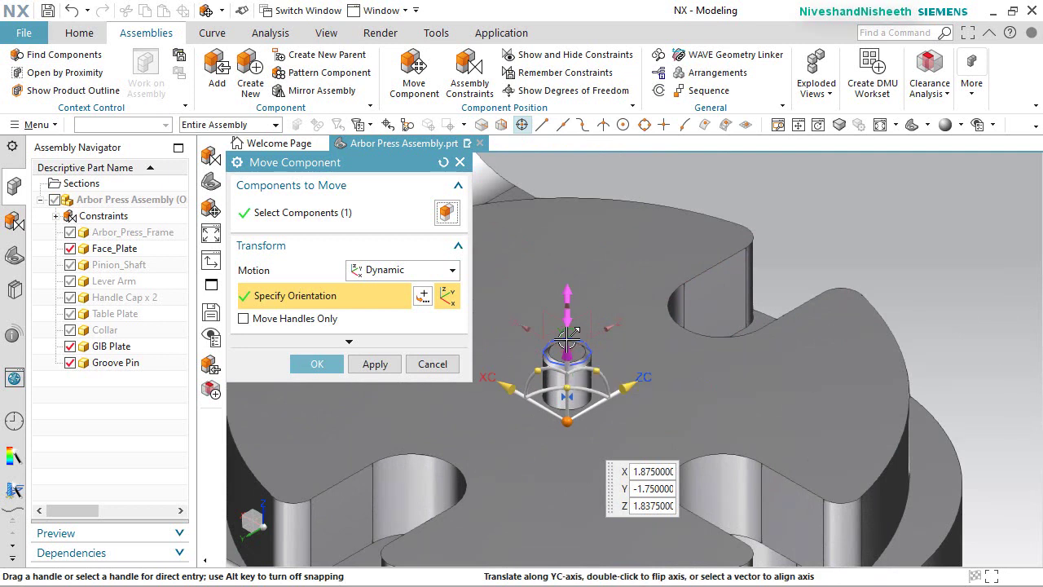
left_click_drag(570, 349, 553, 377)
left_click(318, 364)
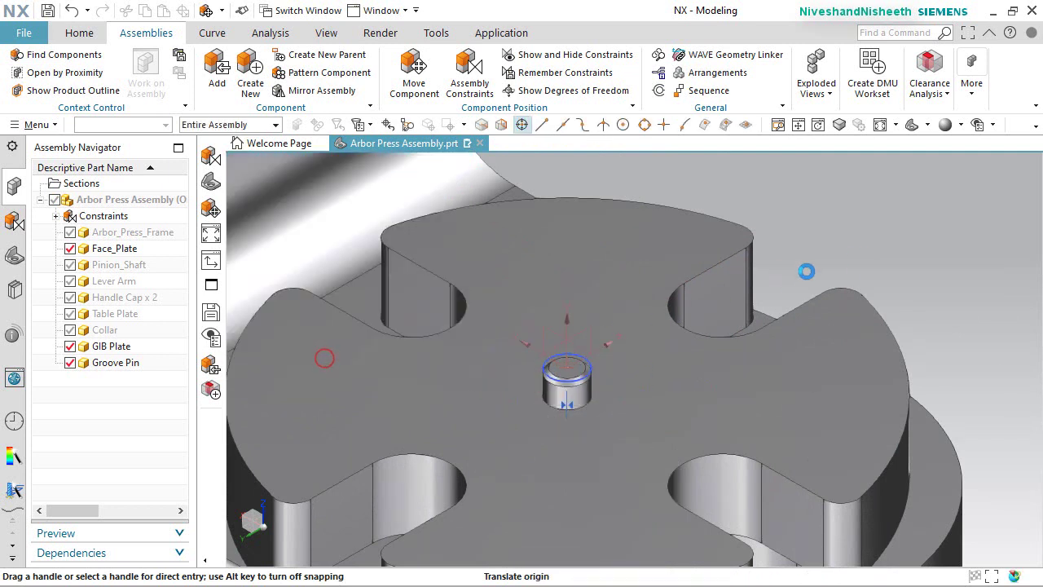
Hide all coordinate systems, sketches and assembly constraints in the assembly.
left_click(332, 33)
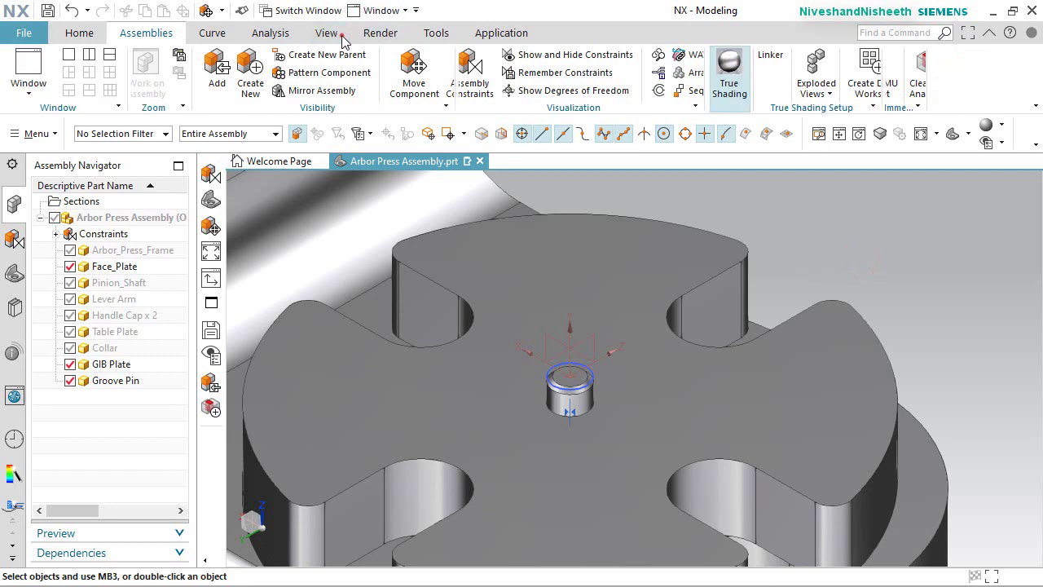
key("ctrl+w")
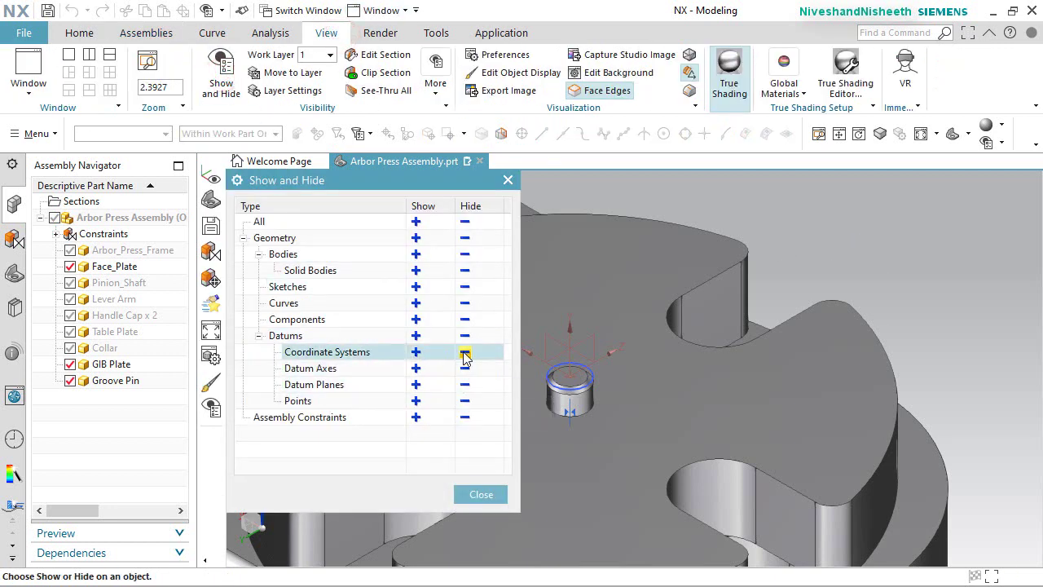
left_click(464, 351)
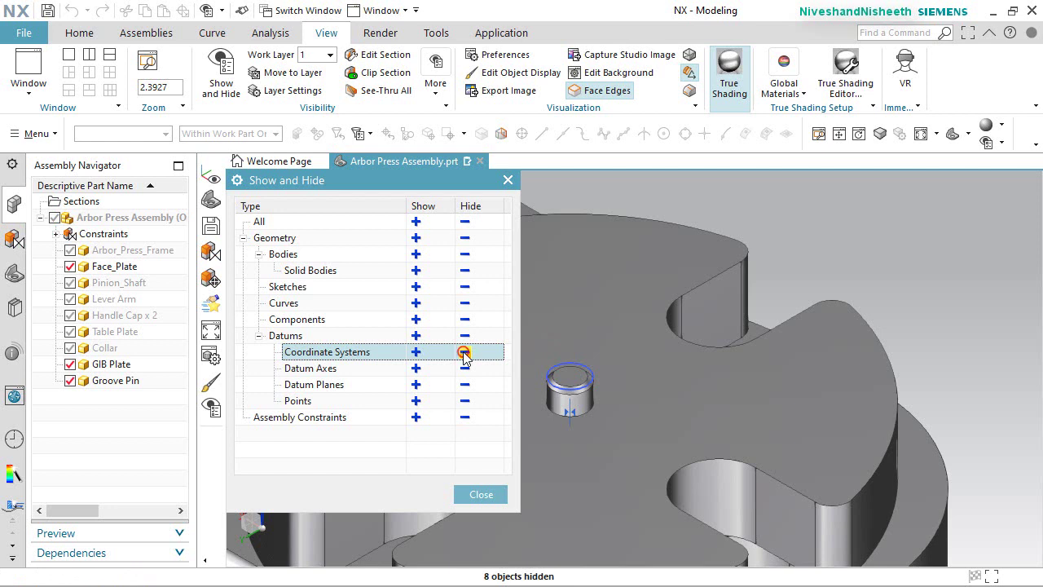
left_click(464, 287)
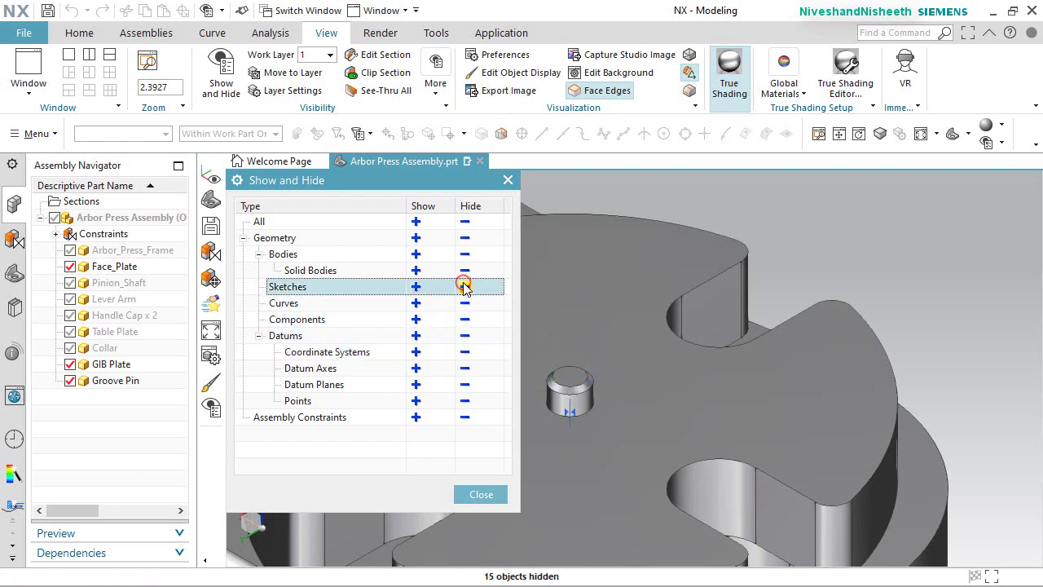
left_click(465, 417)
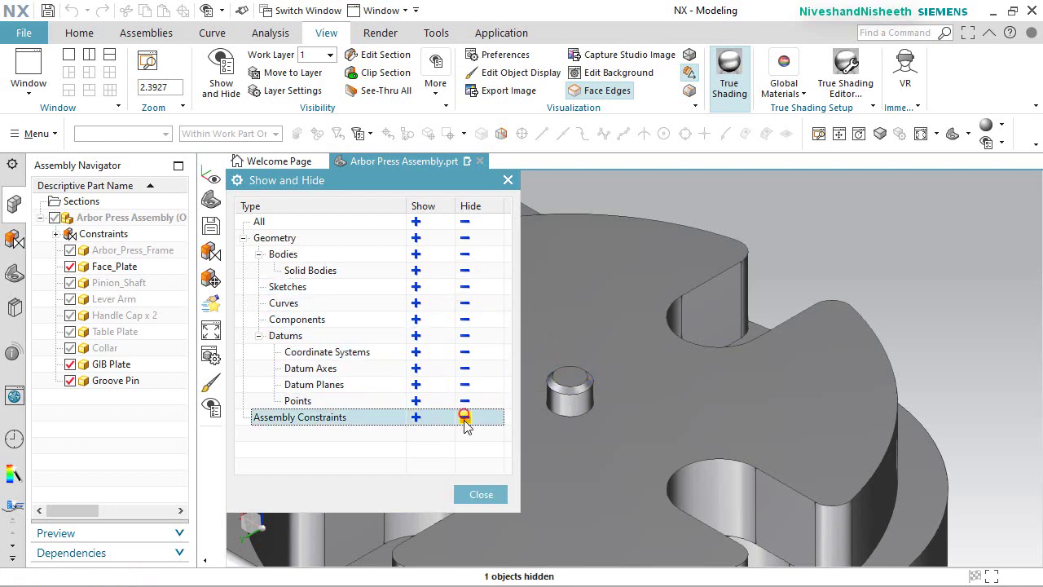
left_click(483, 499)
Return to the standard trimetric view of the whole press and save the assembly with the Groove Pin in place.
scroll(530, 383, "down", 5)
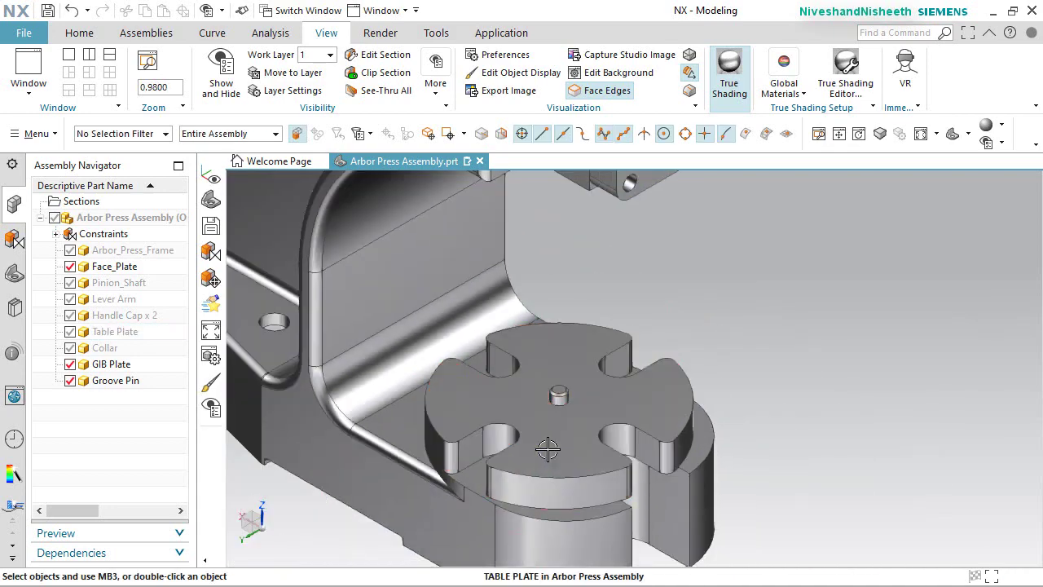
middle_click_drag(548, 449, 595, 434)
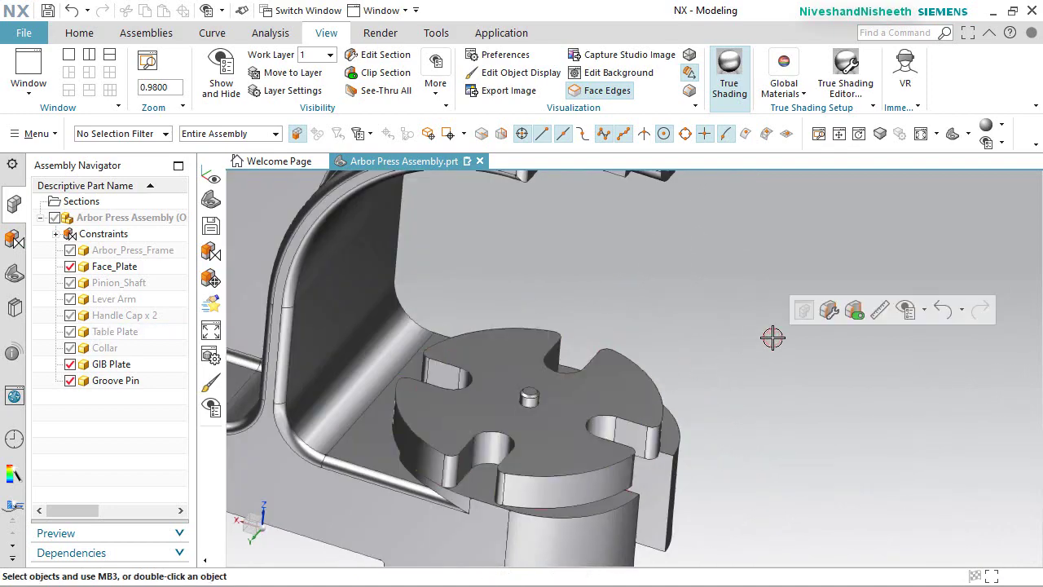
key("Home")
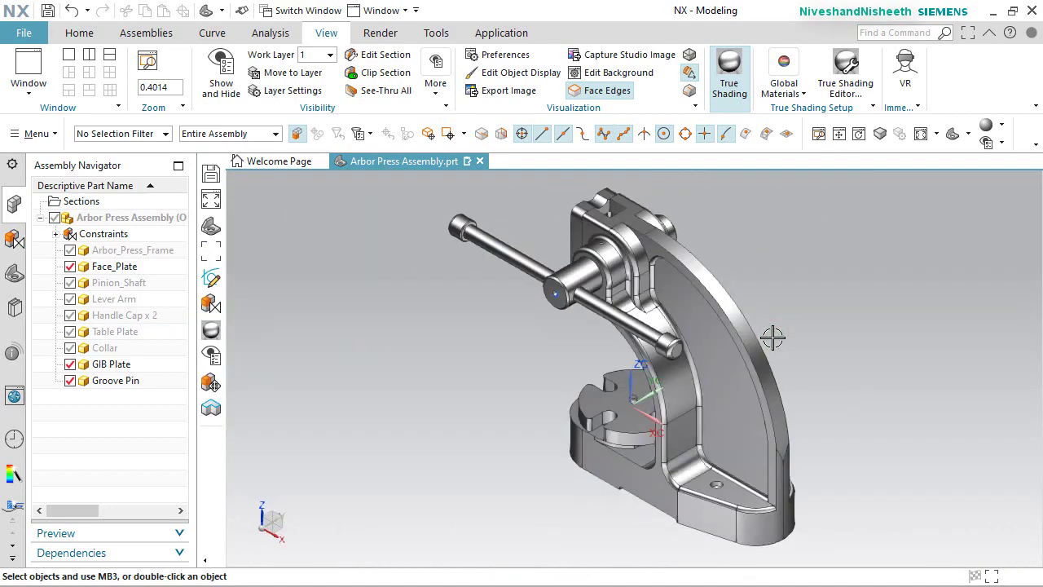
left_click(79, 33)
left_click(48, 11)
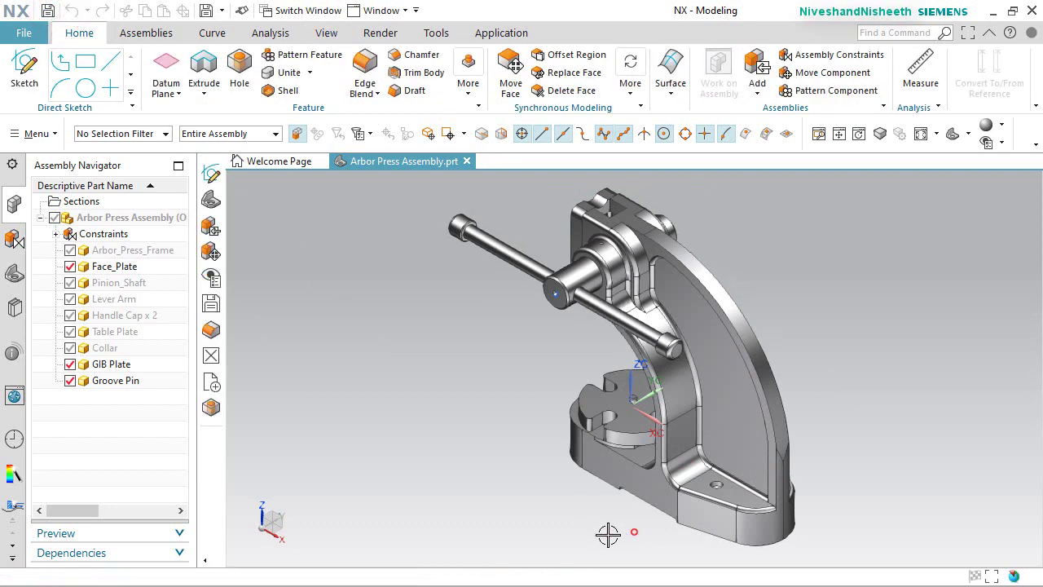
Turn the press so its Face Plate faces the viewer, add RAM.prt to the assembly and save the file.
left_click(257, 512)
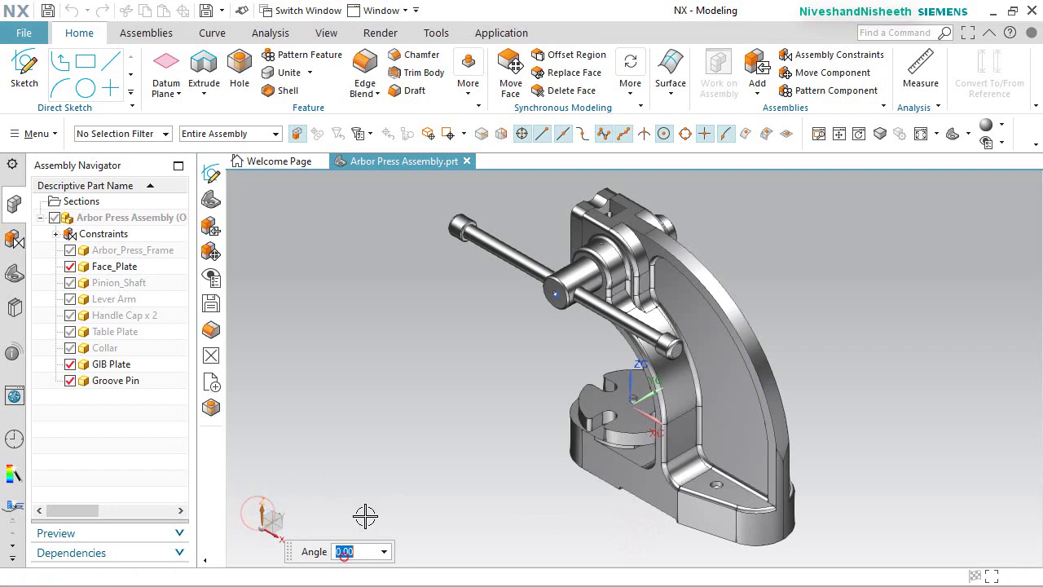
key("Return")
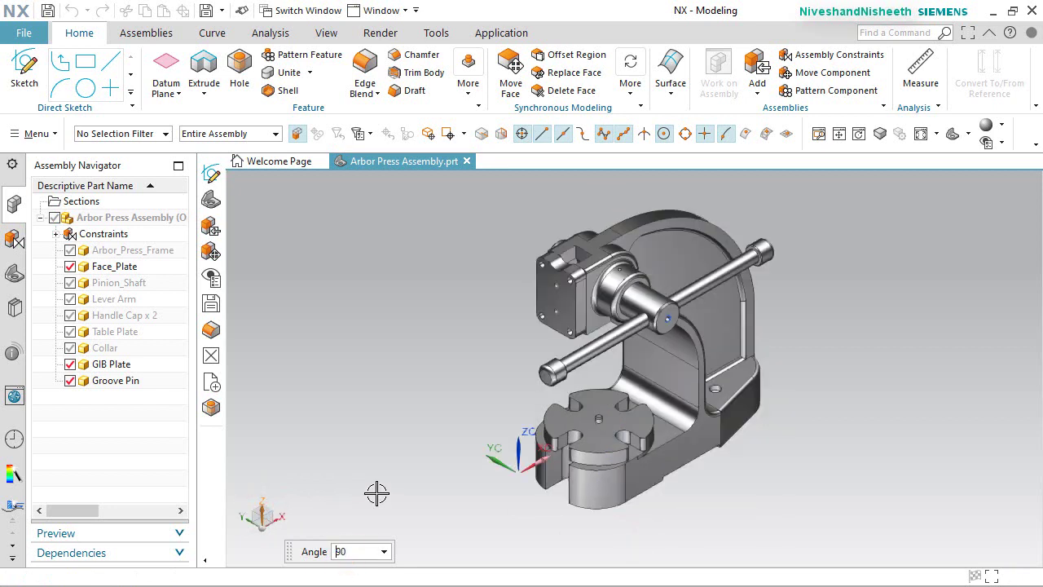
key("Return")
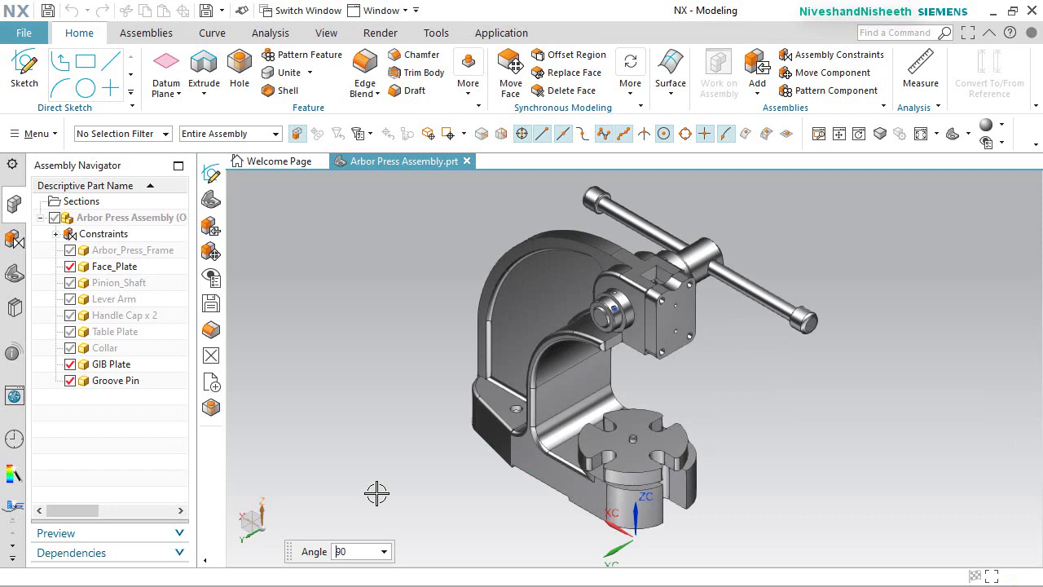
key("Escape")
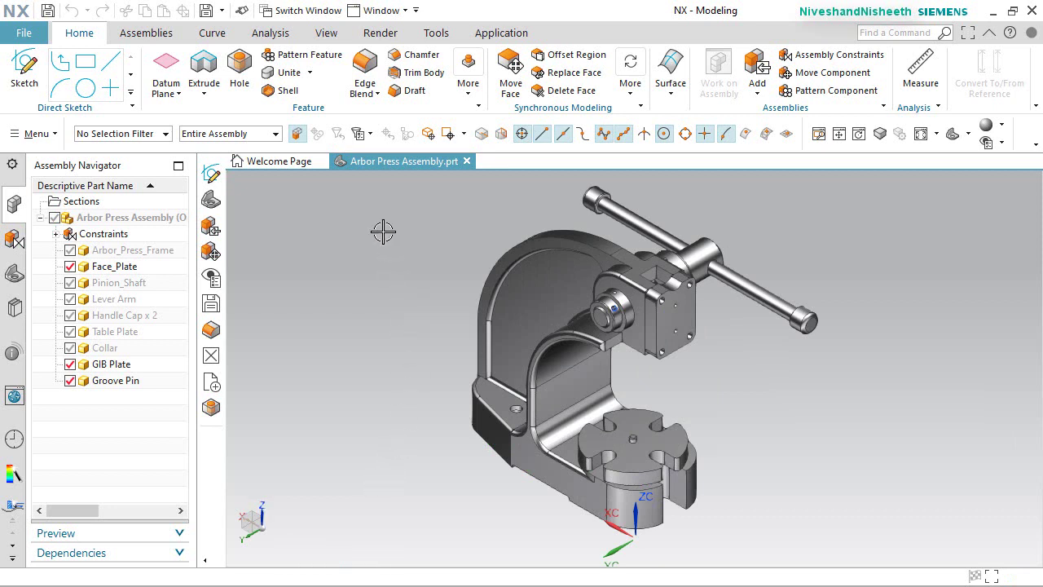
left_click(142, 33)
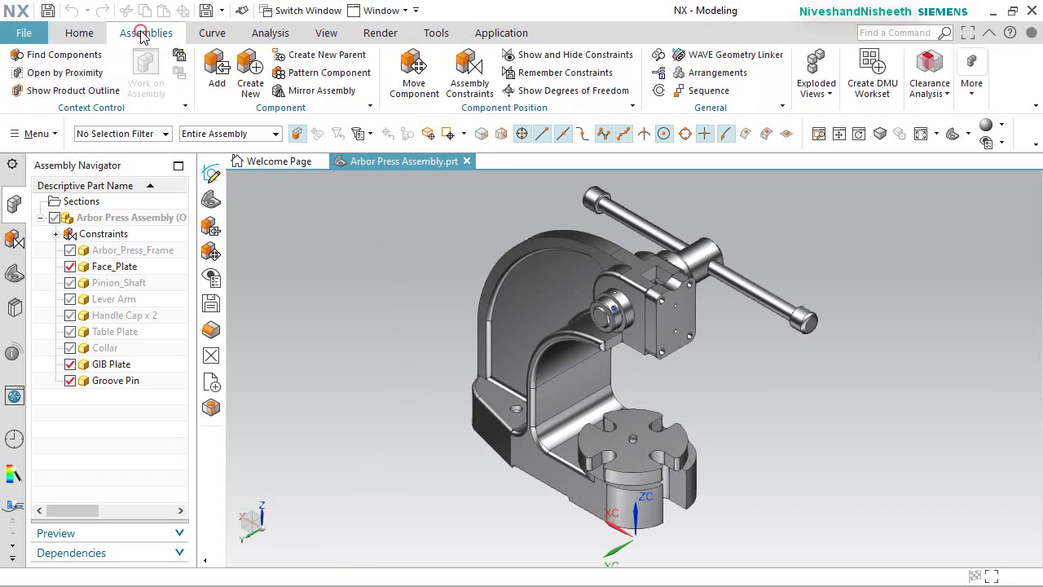
left_click(217, 67)
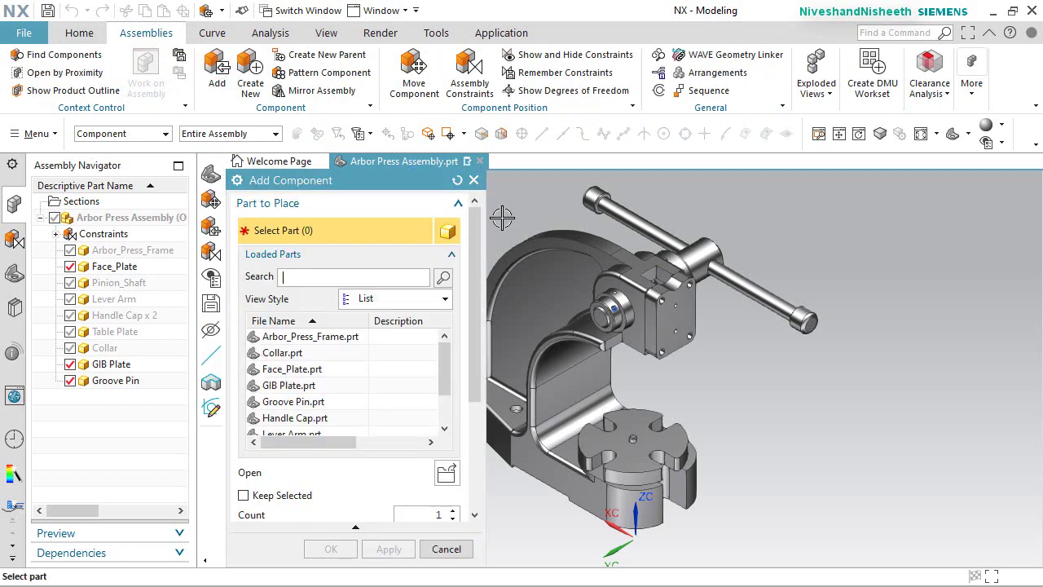
left_click(445, 473)
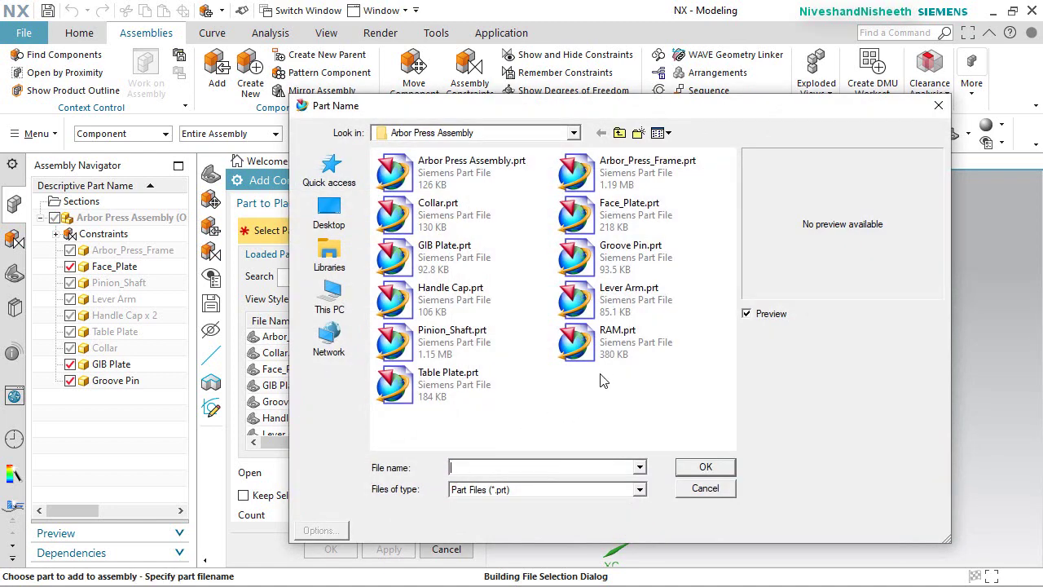
double_click(578, 342)
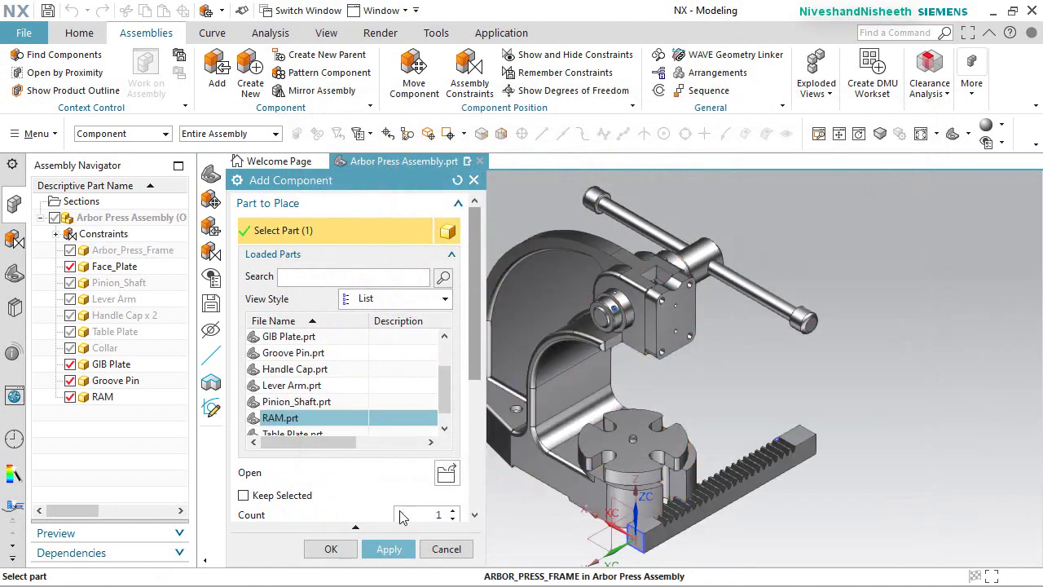
left_click(344, 550)
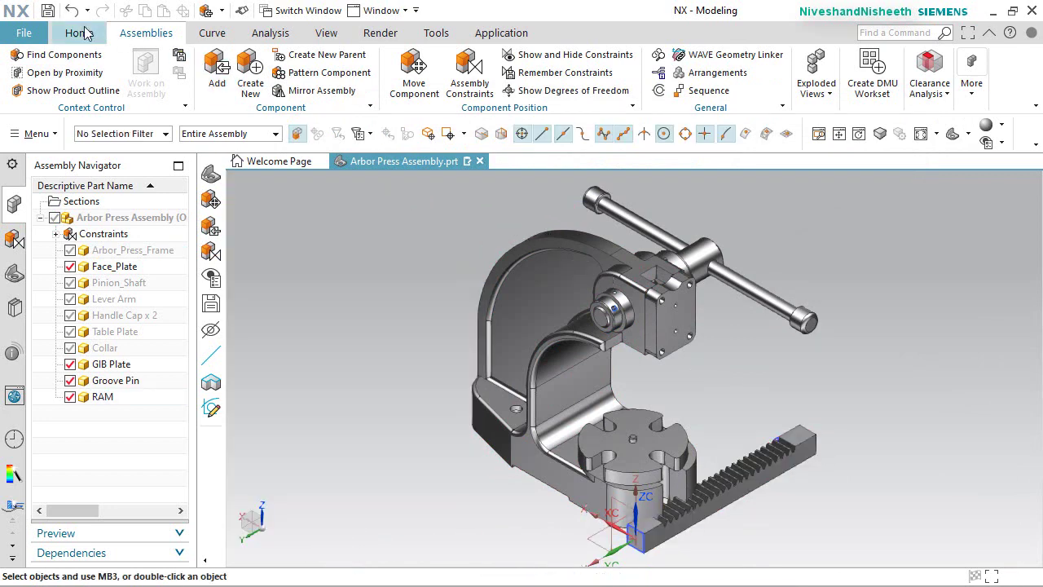
left_click(48, 10)
Hide all sketches in the assembly, including the sketch outline at the end of the RAM.
left_click(326, 33)
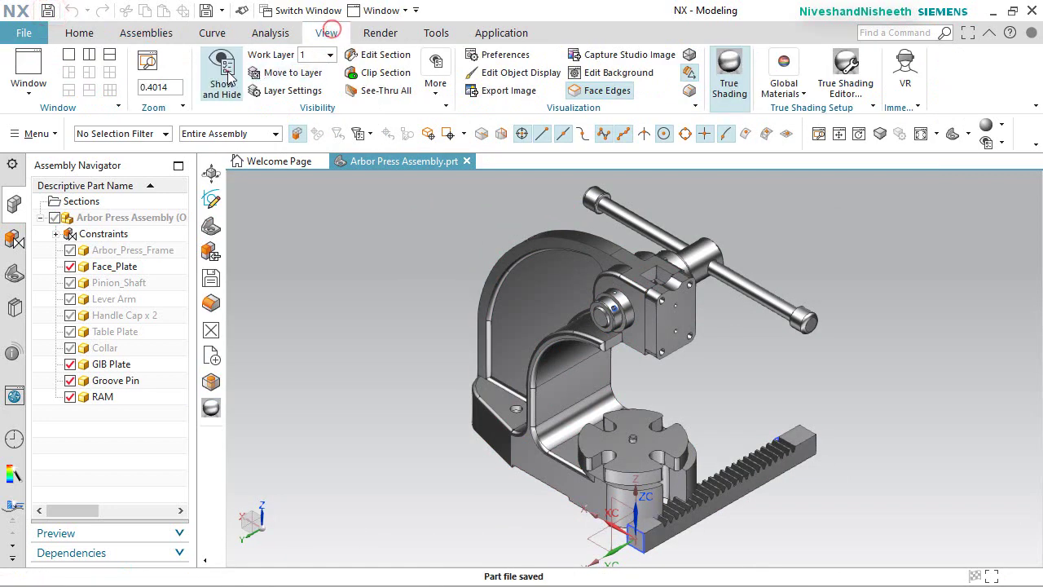
left_click(220, 77)
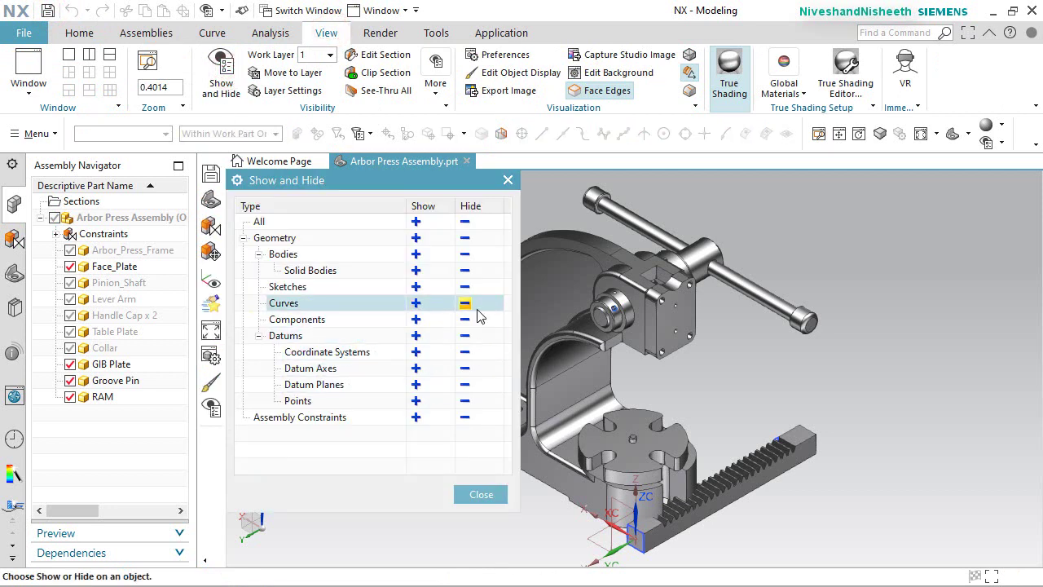
left_click(465, 286)
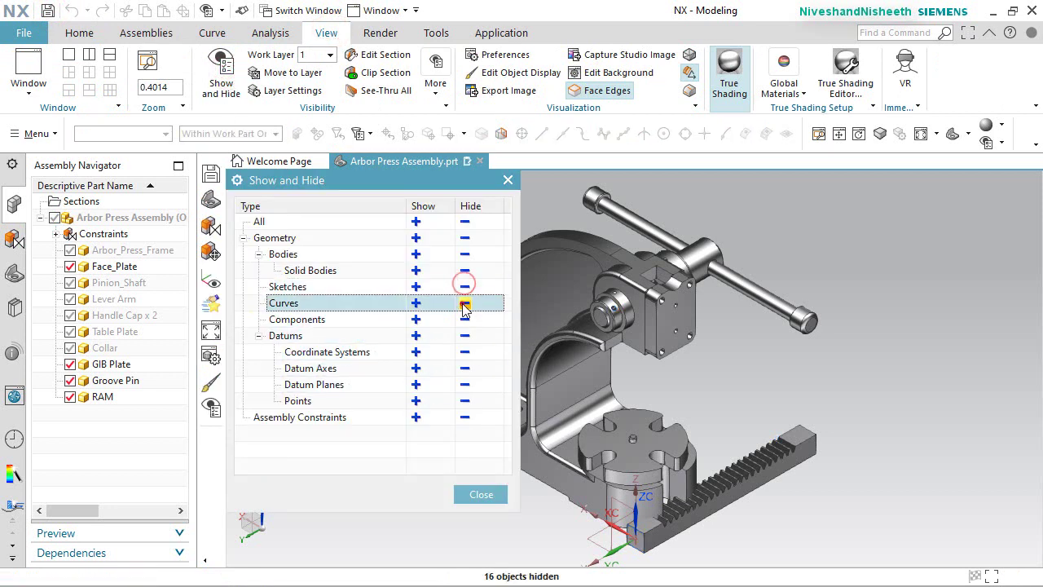
left_click(480, 493)
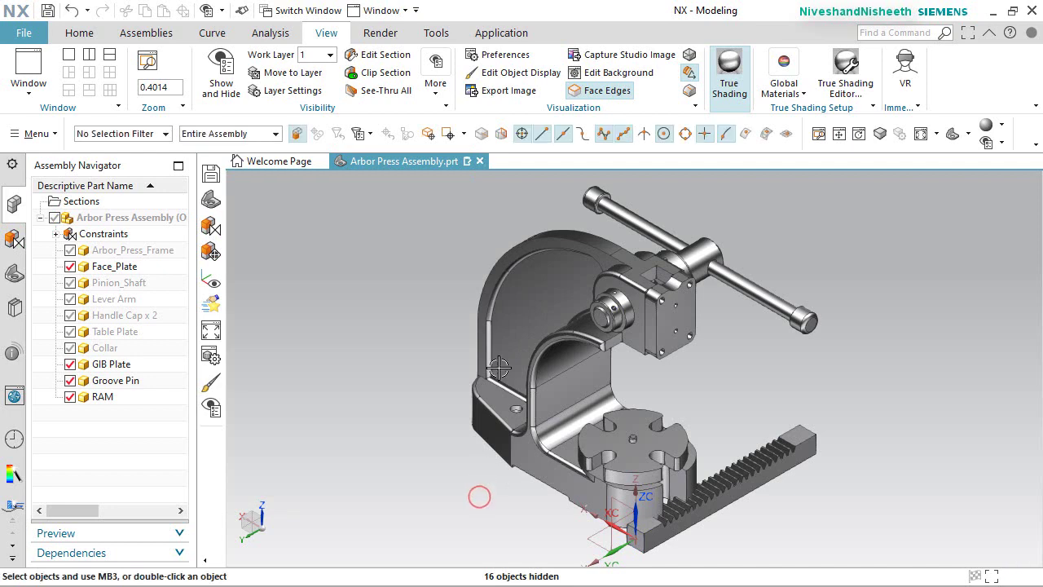
Rotate the RAM about its XC axis to stand upright and about its YC axis until its teeth face the frame.
scroll(490, 416, "down", 2)
scroll(629, 408, "up", 3)
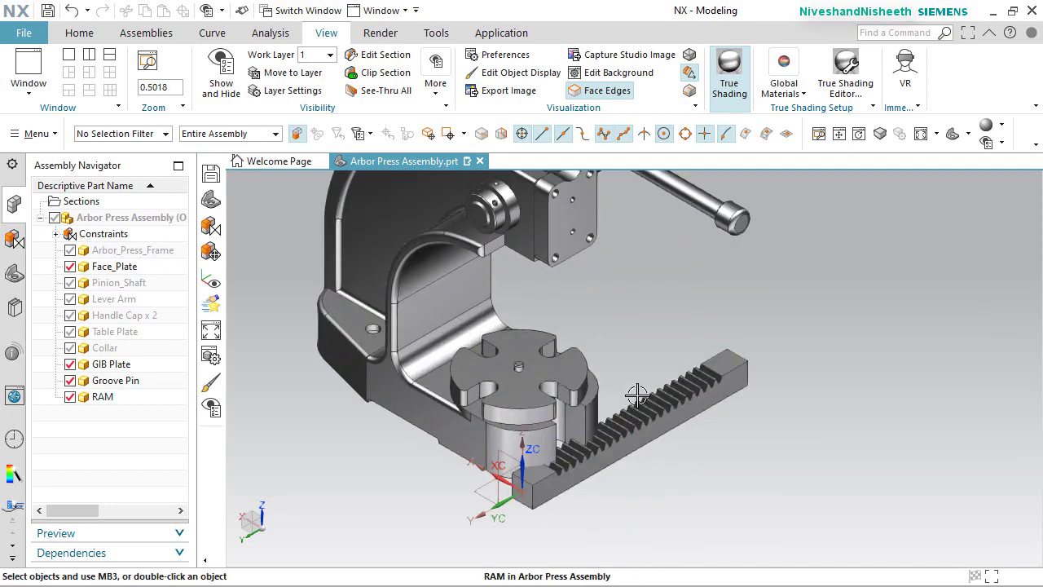
left_click(145, 32)
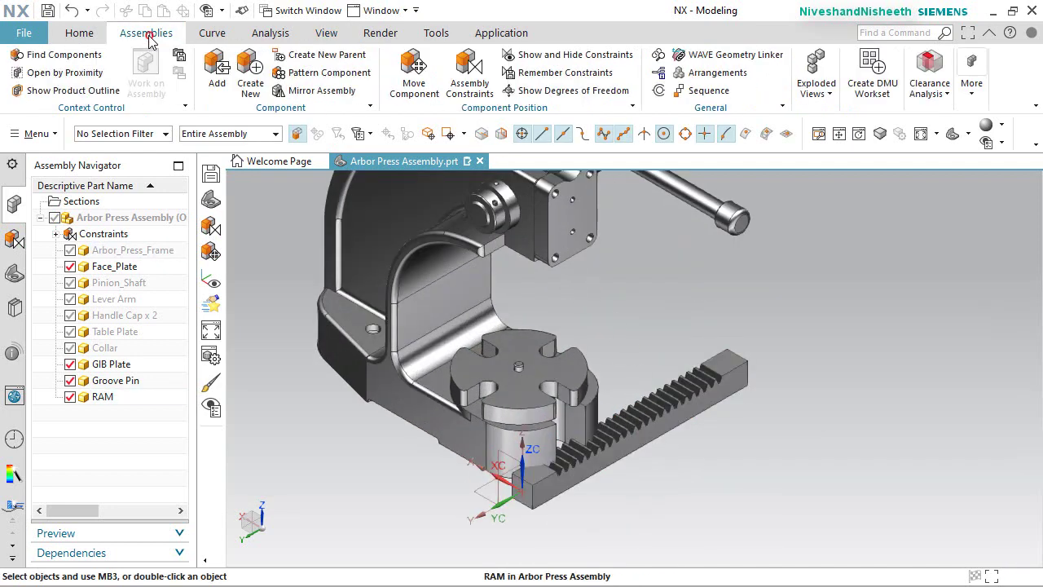
left_click(416, 72)
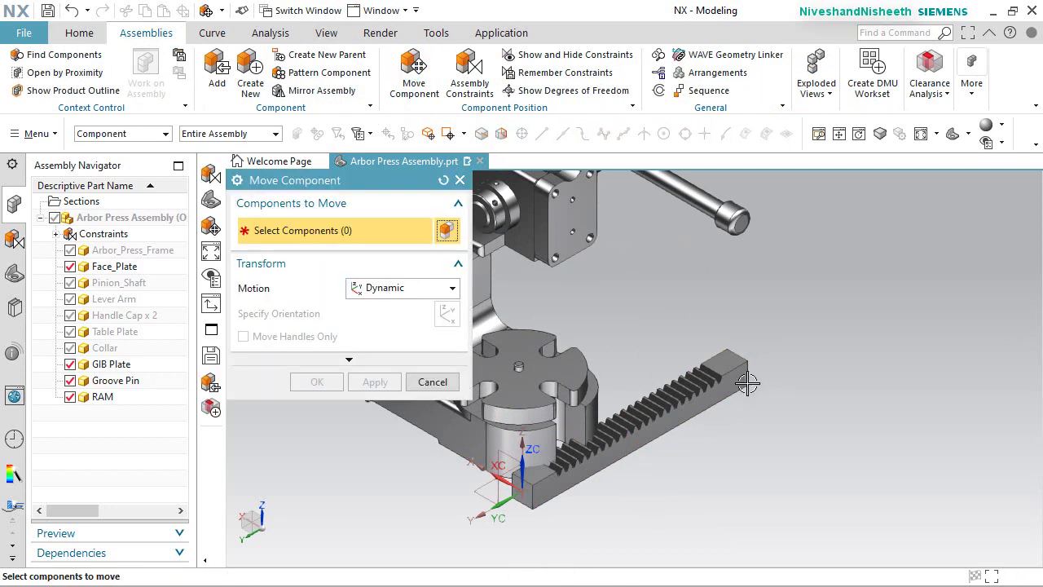
left_click(734, 391)
middle_click(793, 377)
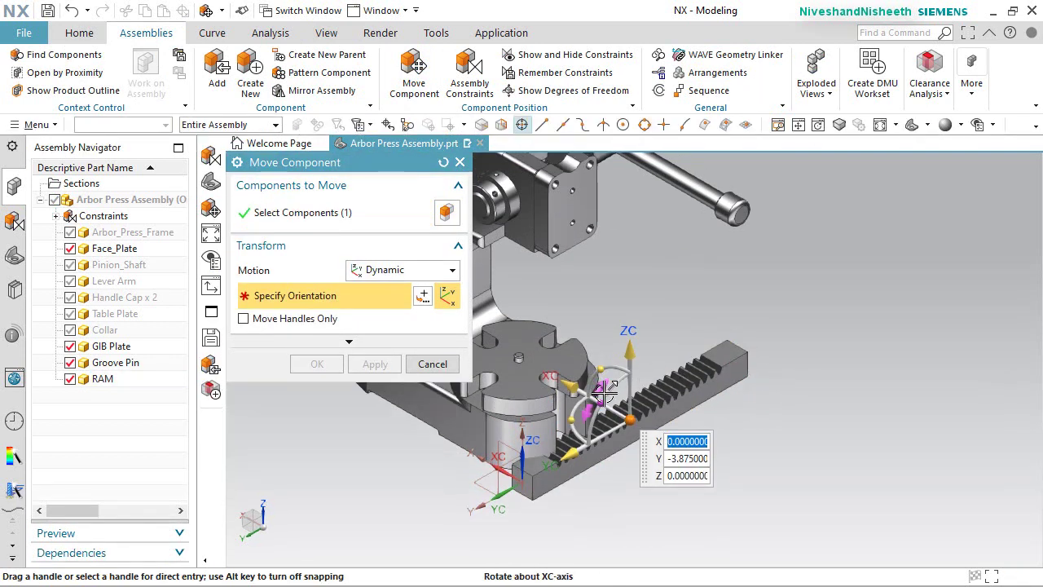
left_click_drag(604, 391, 577, 461)
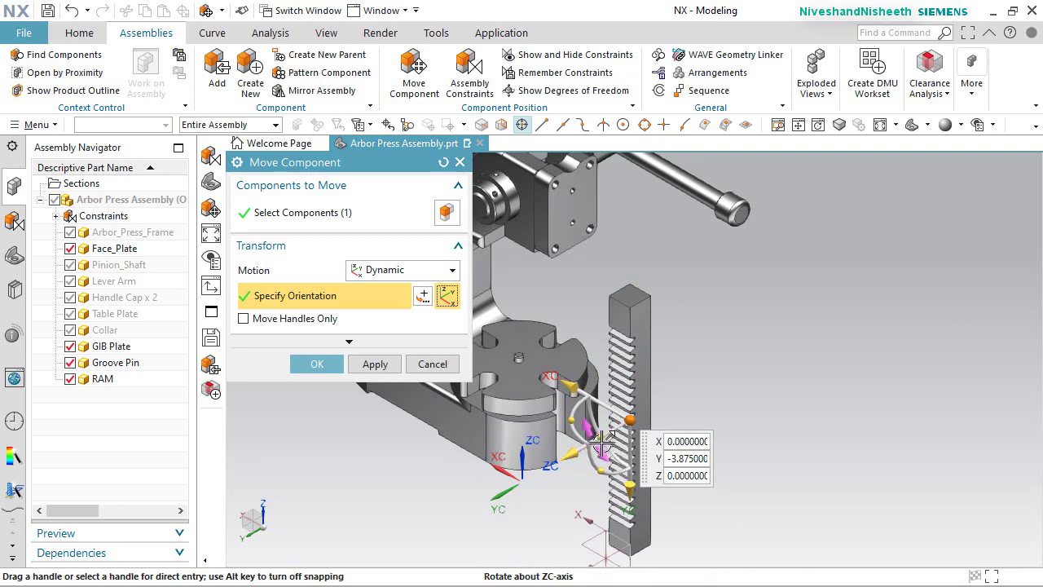
left_click_drag(570, 423, 603, 371)
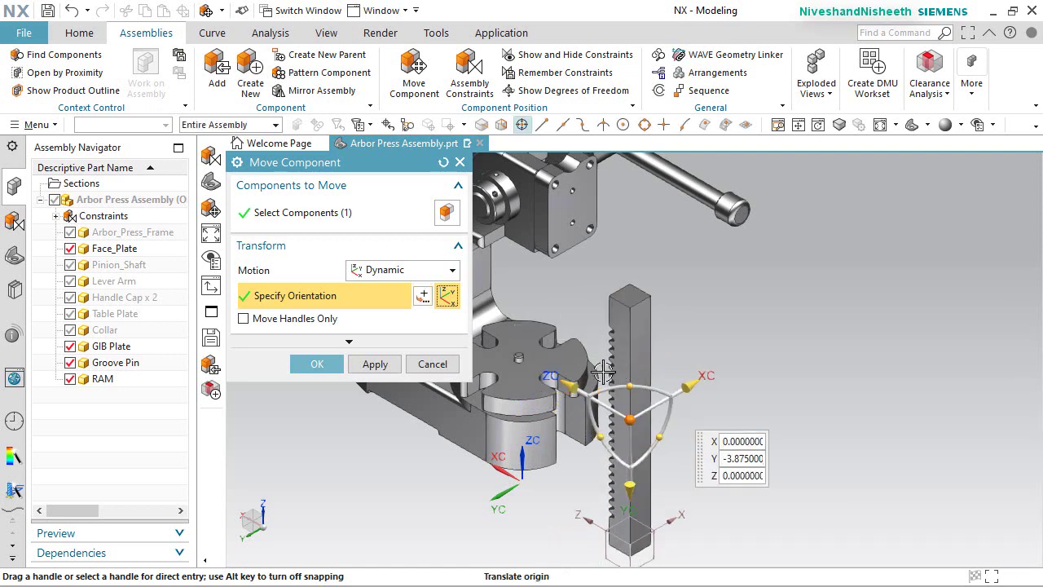
left_click(311, 365)
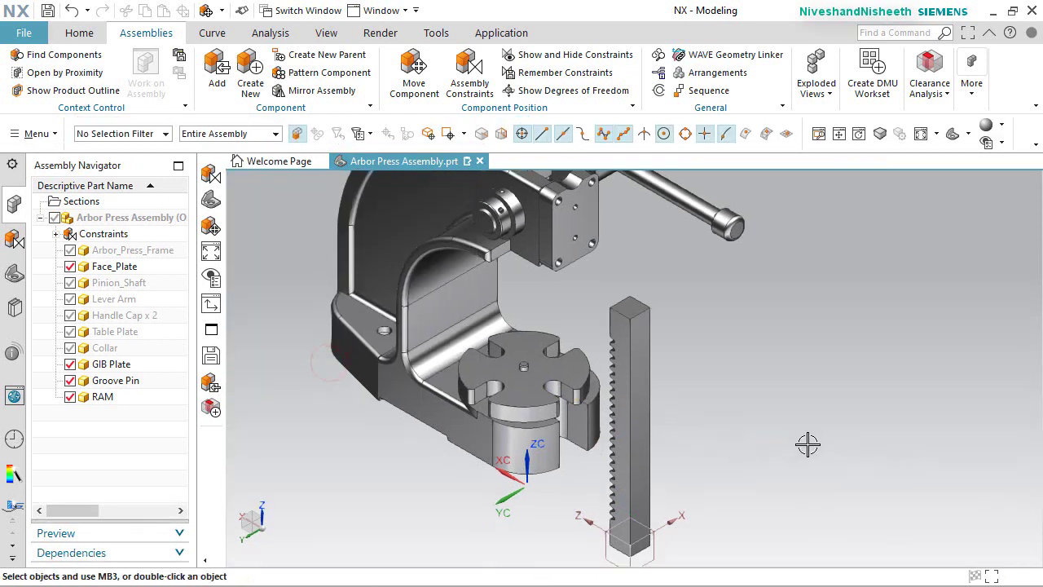
Add a touch constraint between the RAM's smooth back face opposite the teeth and the Face Plate's inner face.
scroll(692, 416, "down", 5)
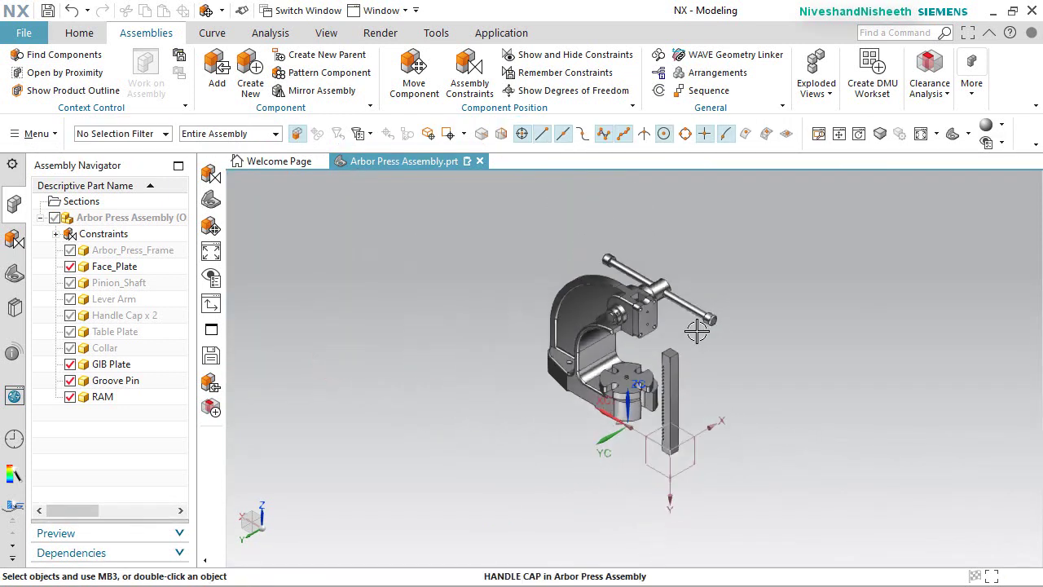
scroll(696, 330, "up", 2)
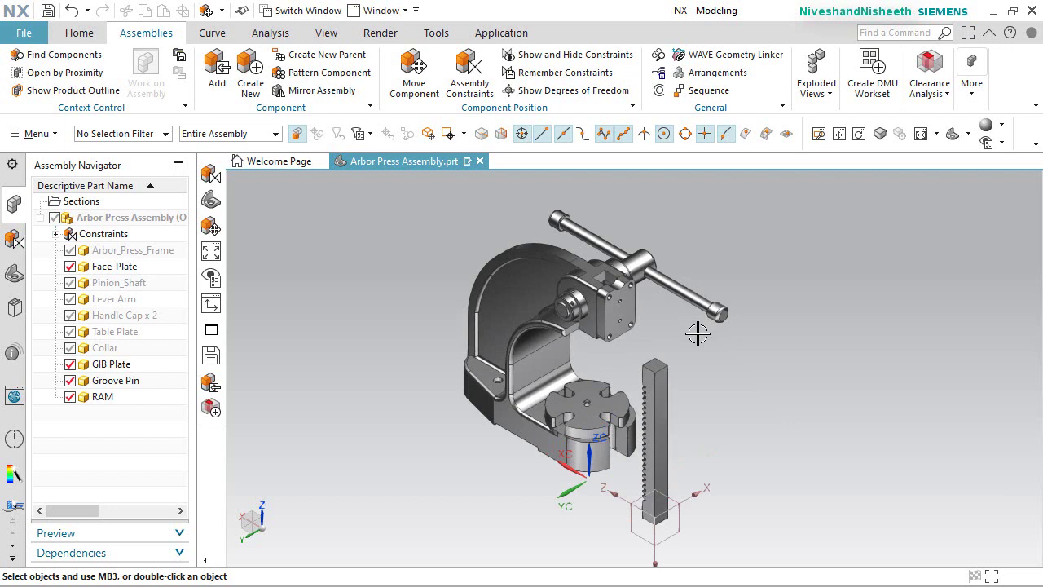
left_click(469, 72)
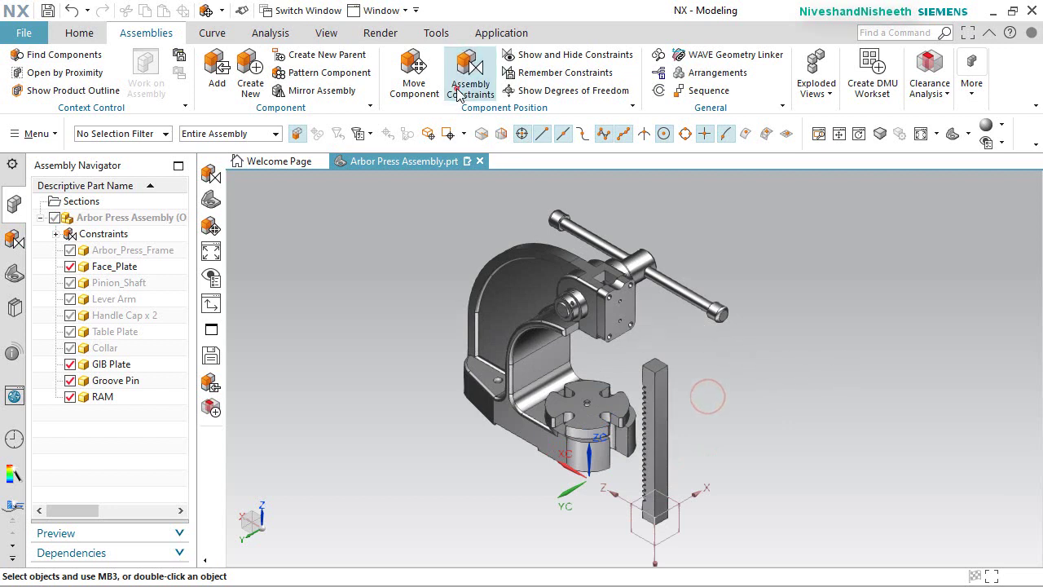
scroll(697, 419, "up", 4)
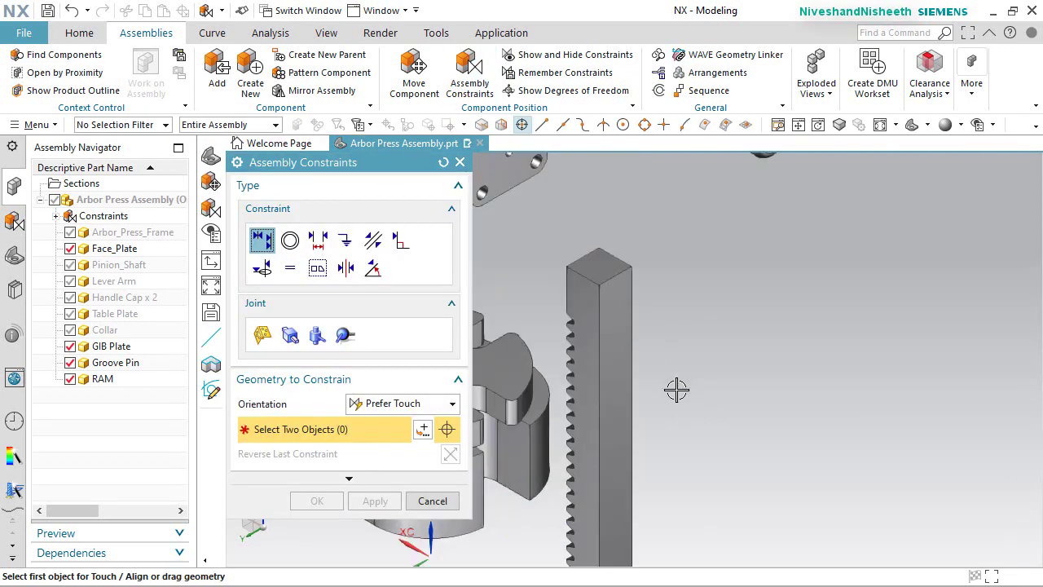
left_click(623, 349)
scroll(675, 426, "down", 5)
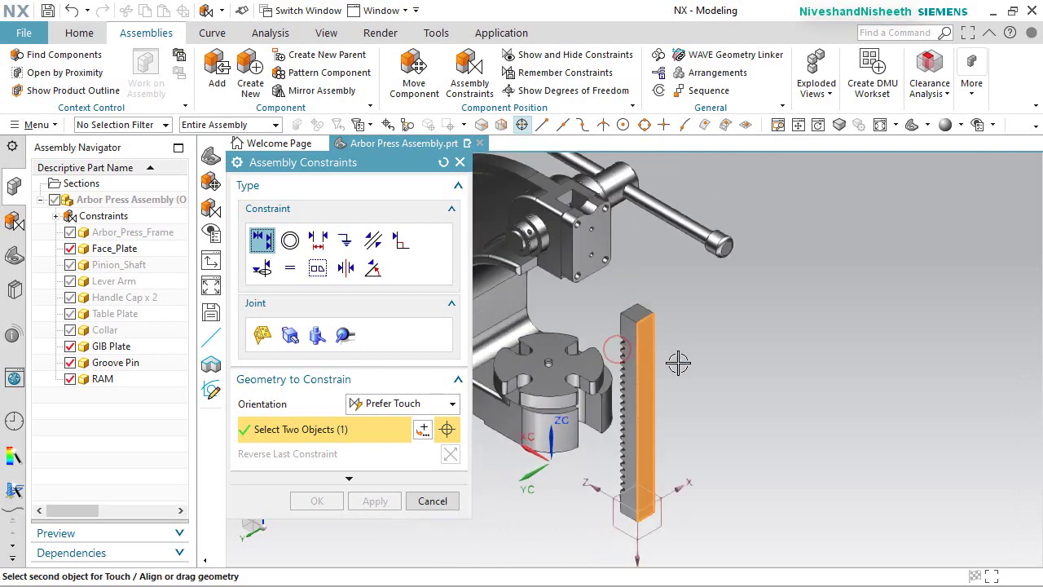
middle_click_drag(648, 310, 701, 266)
scroll(654, 211, "up", 6)
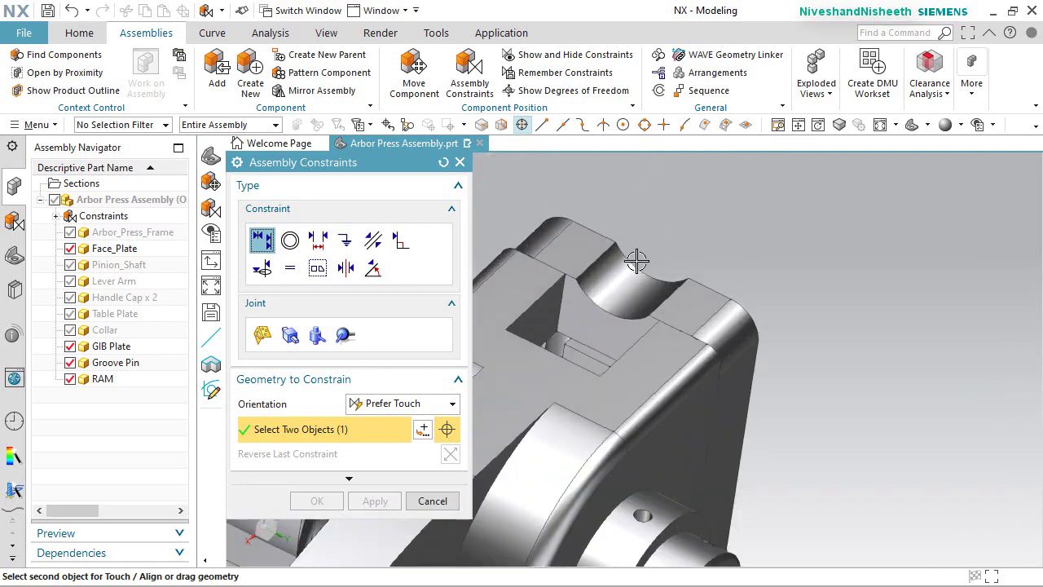
left_click(587, 320)
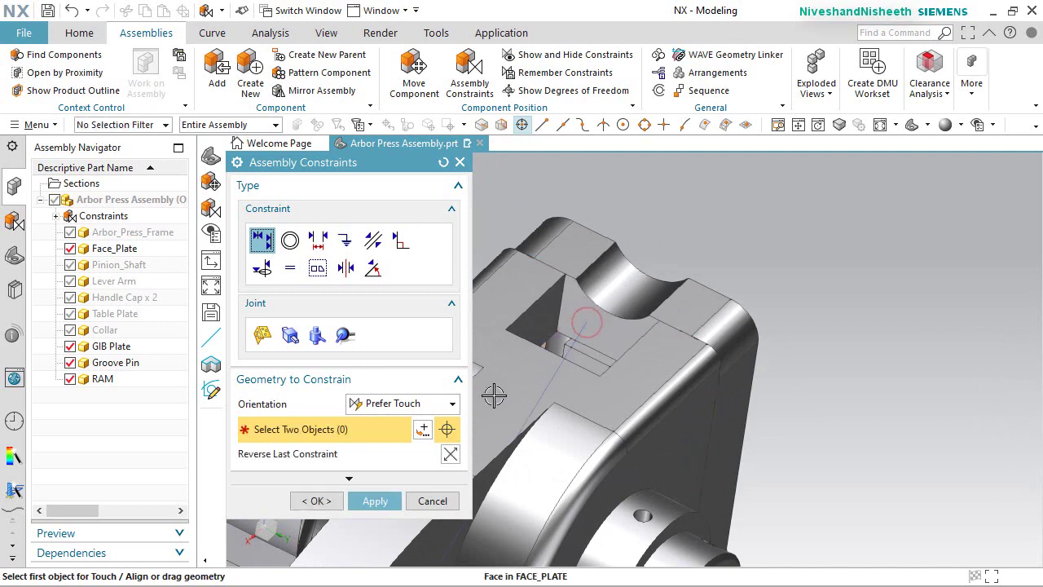
left_click(317, 500)
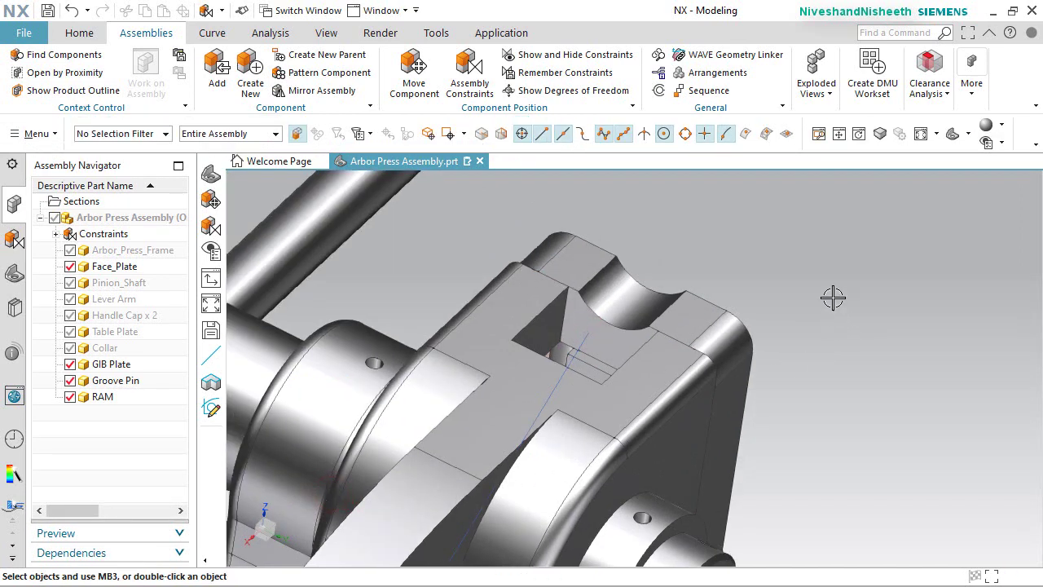
Add a touch constraint between the side wall of the frame's guide opening and the RAM's side face beside the teeth.
scroll(778, 267, "down", 3)
scroll(778, 267, "down", 3)
middle_click_drag(778, 266, 636, 388)
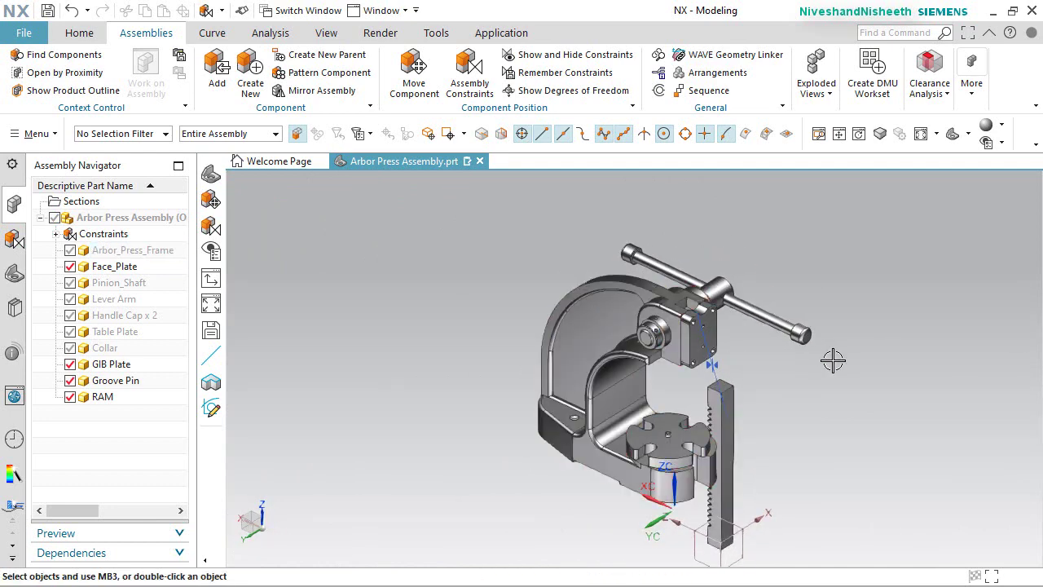
right_click(764, 264)
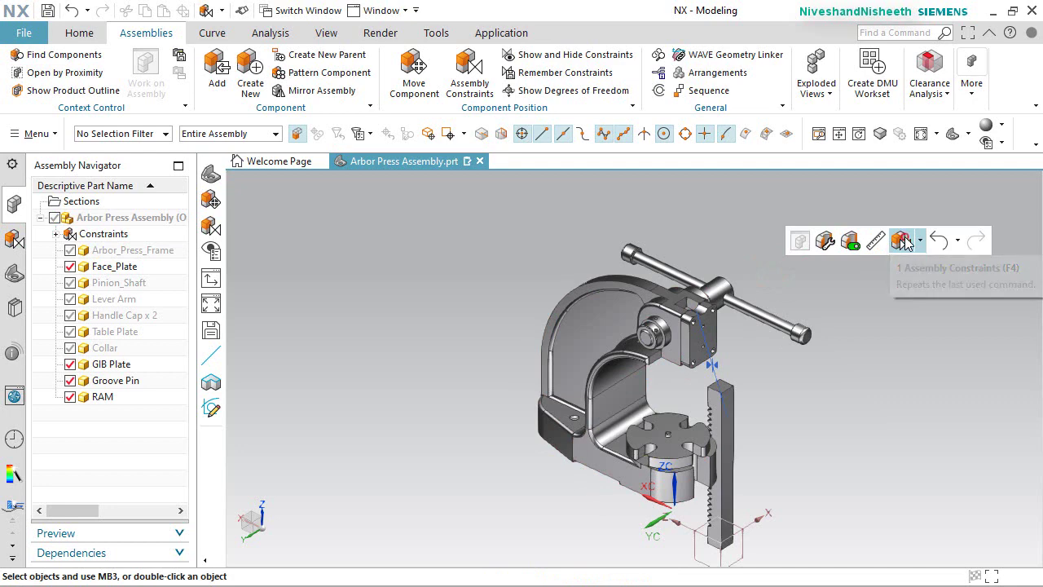
left_click(903, 241)
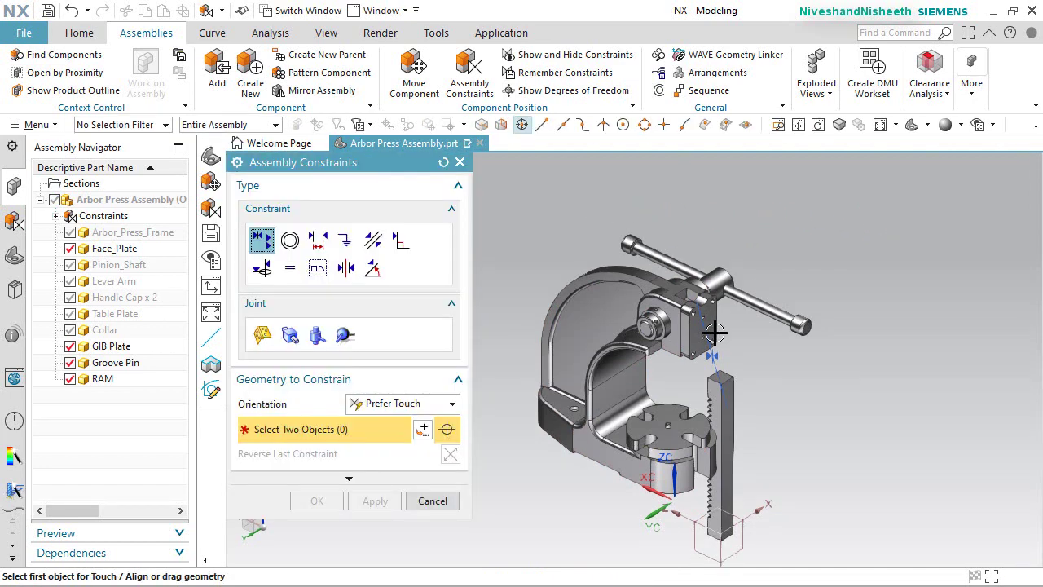
scroll(714, 332, "up", 8)
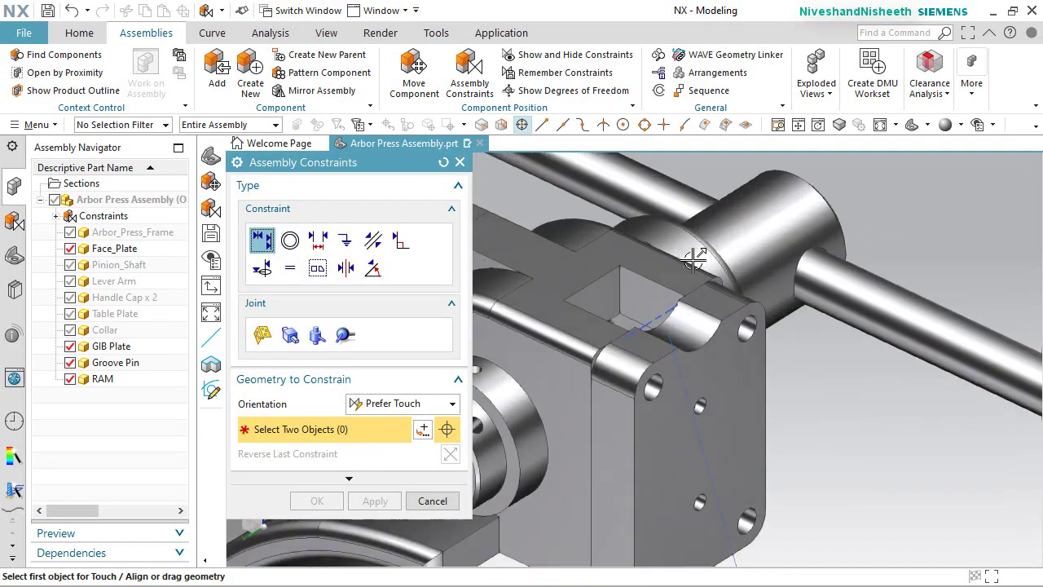
scroll(693, 259, "up", 3)
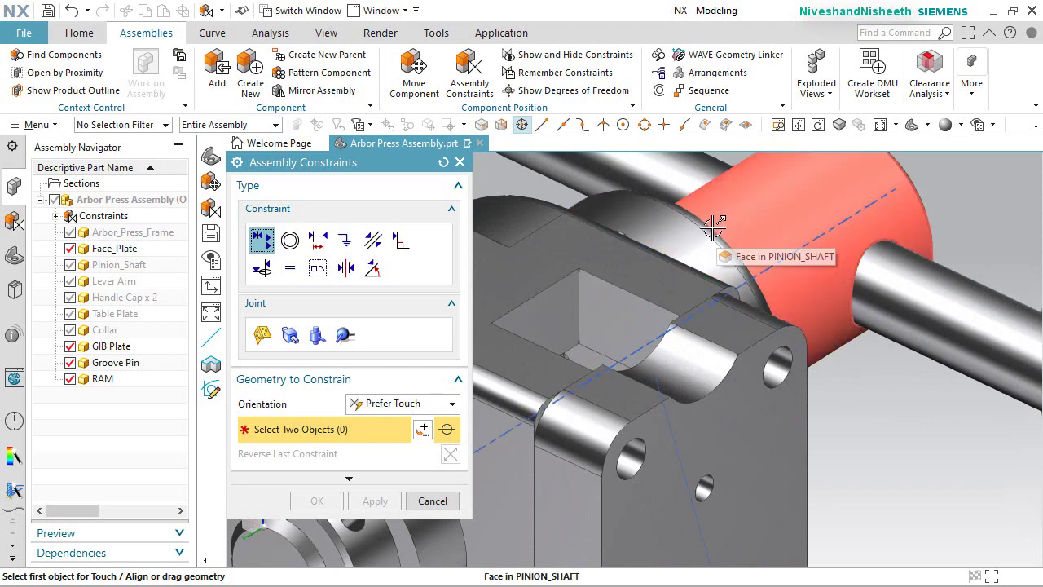
left_click(618, 322)
scroll(620, 326, "down", 5)
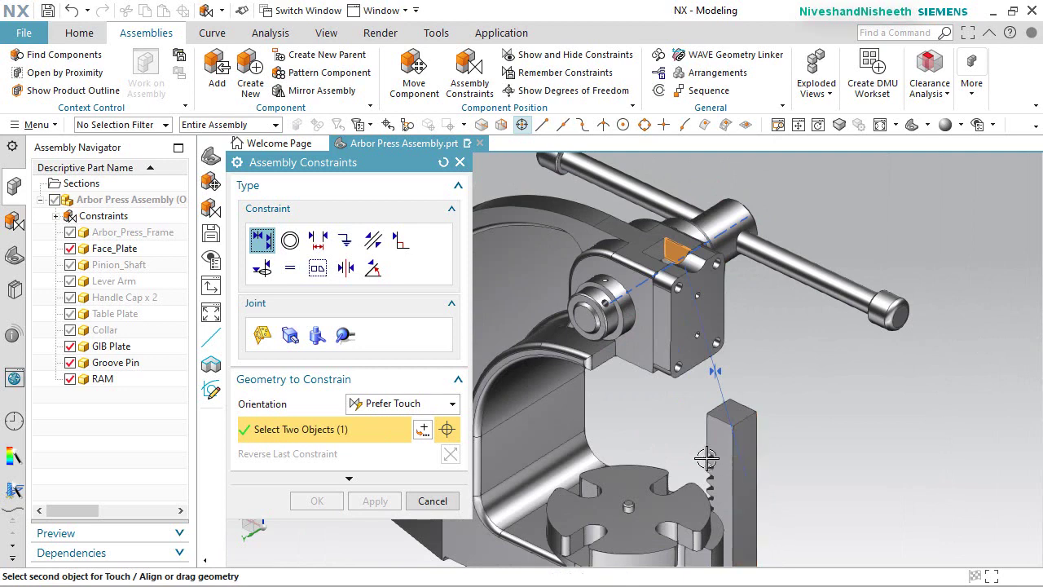
middle_click_drag(706, 458, 625, 414)
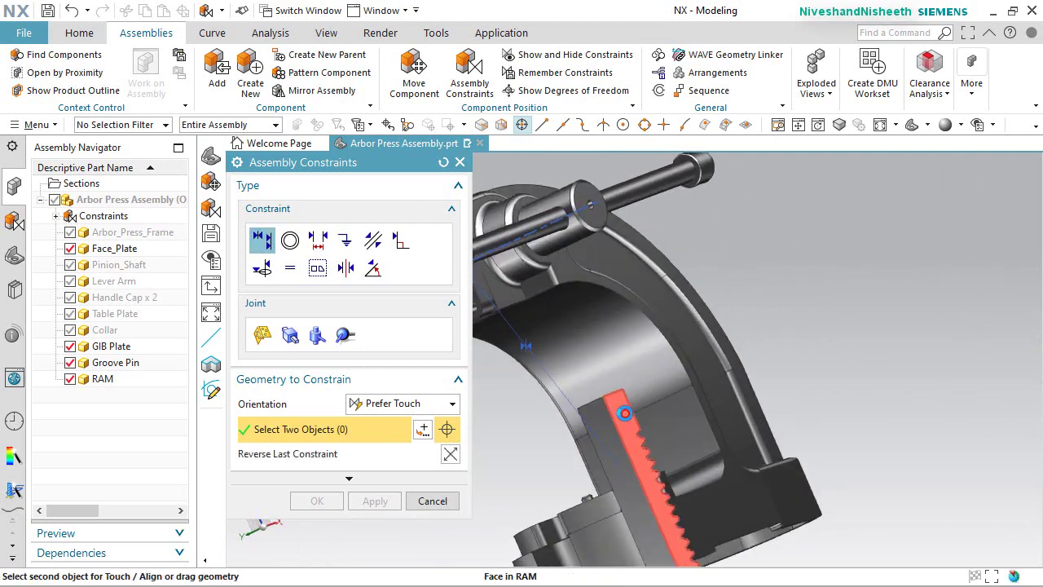
left_click(625, 414)
left_click(317, 500)
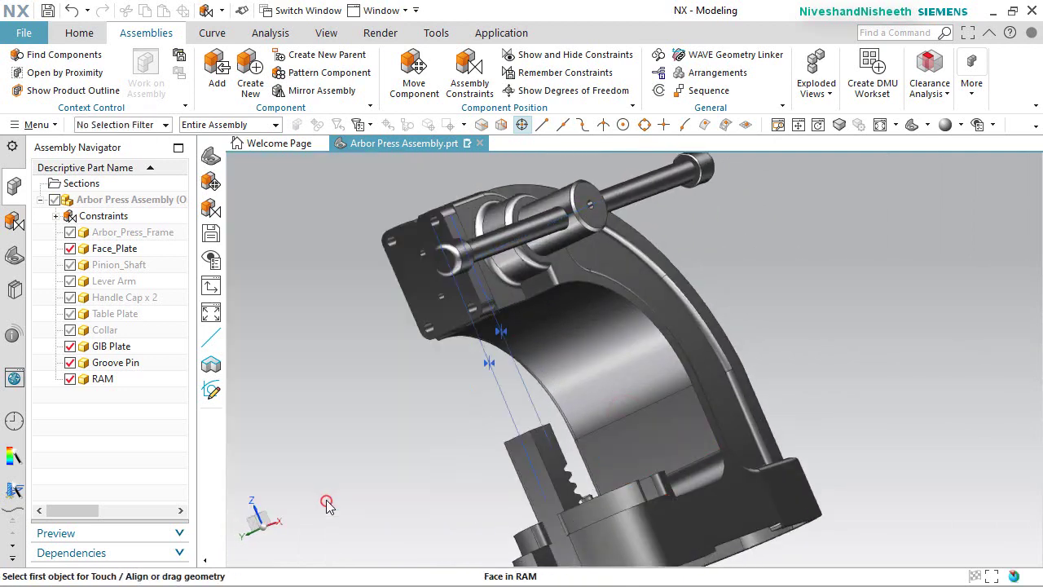
Save the assembly file and move the RAM up through the guide opening until its lower end sits just above the Table Plate.
middle_click_drag(784, 348, 738, 310)
scroll(707, 408, "down", 2)
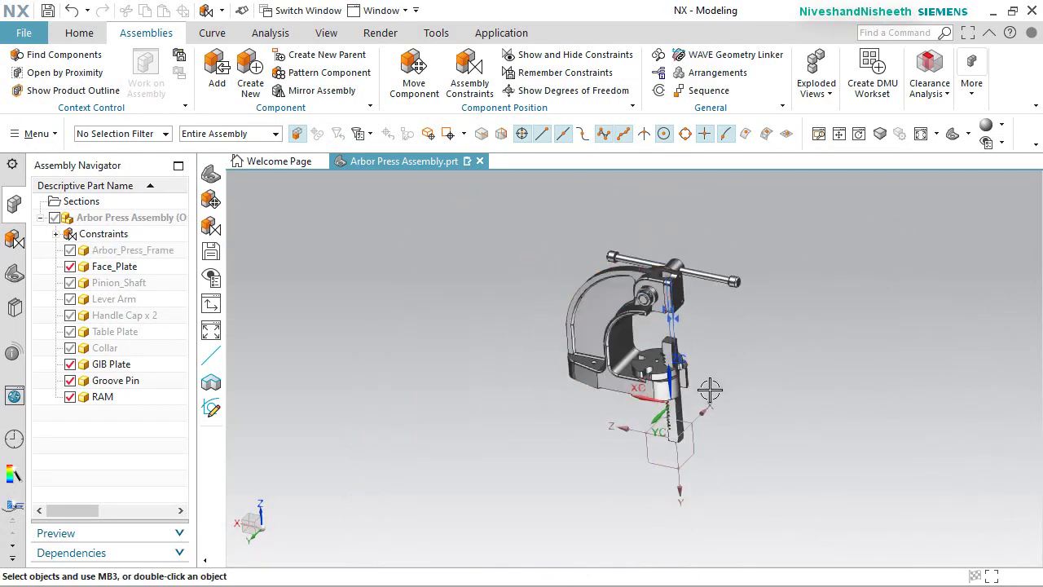
middle_click_drag(751, 359, 713, 351)
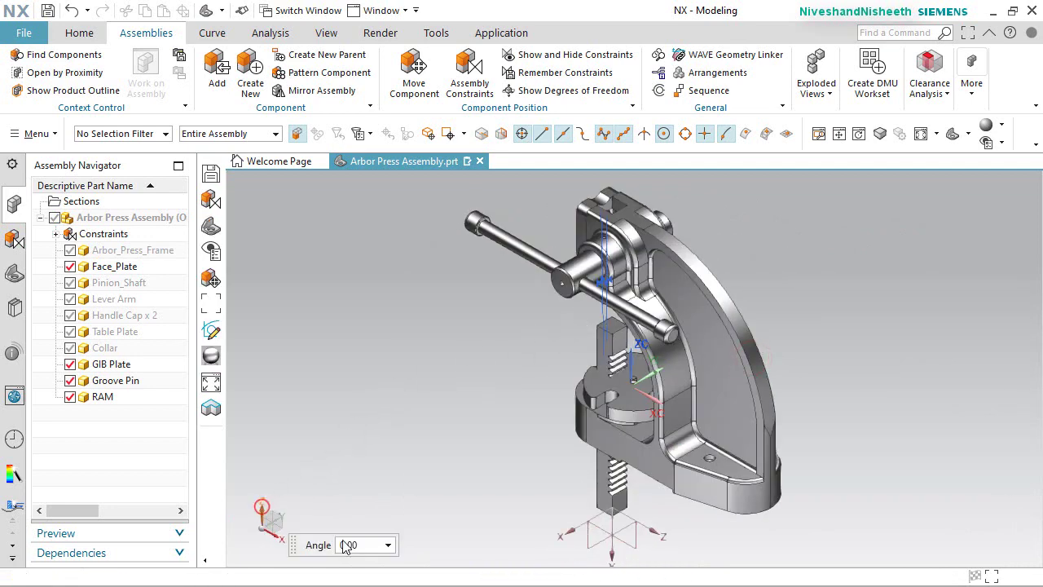
key("Right")
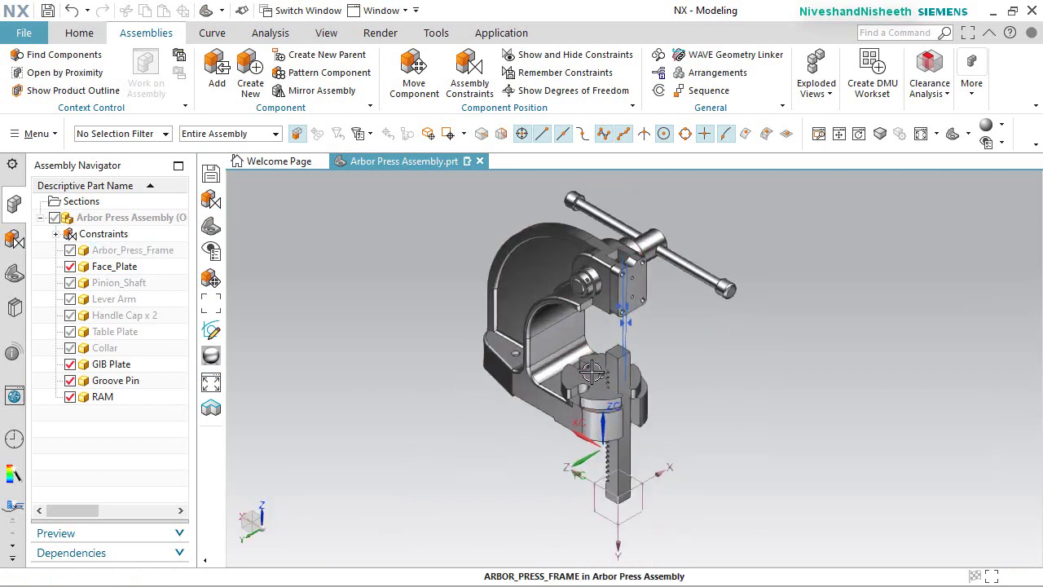
middle_click_drag(528, 312, 643, 280)
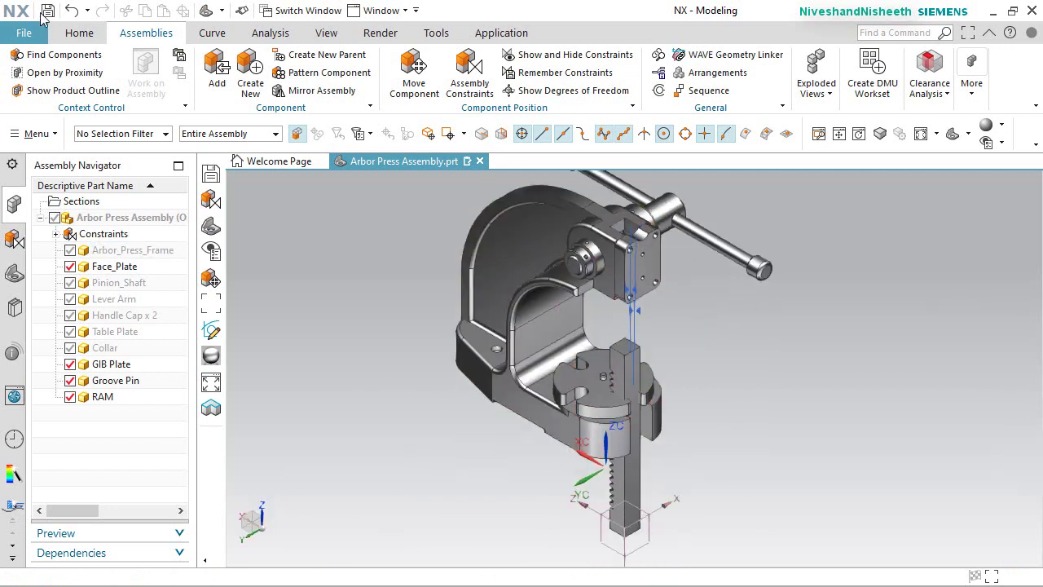
left_click(413, 73)
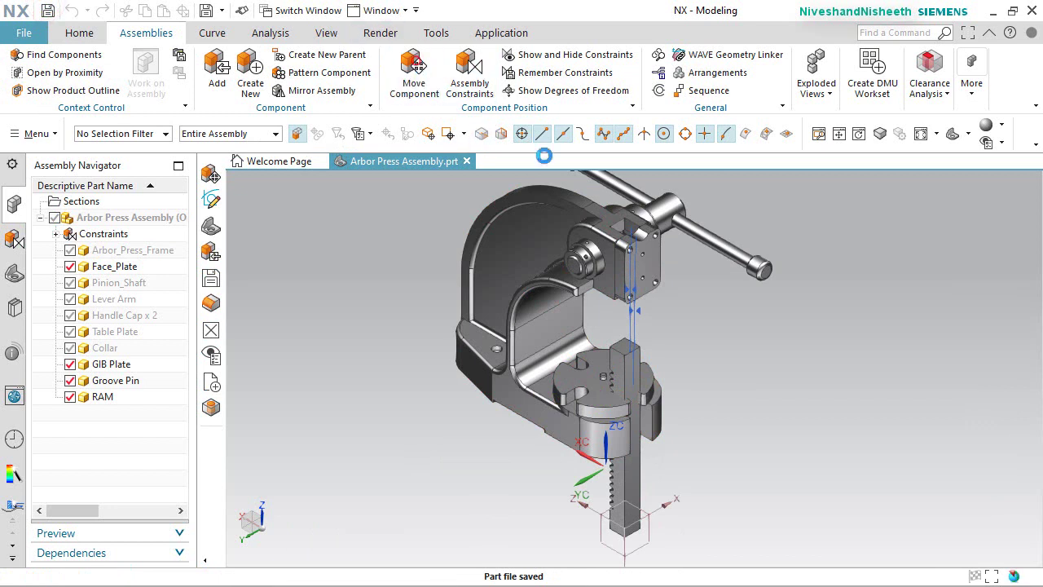
left_click(630, 359)
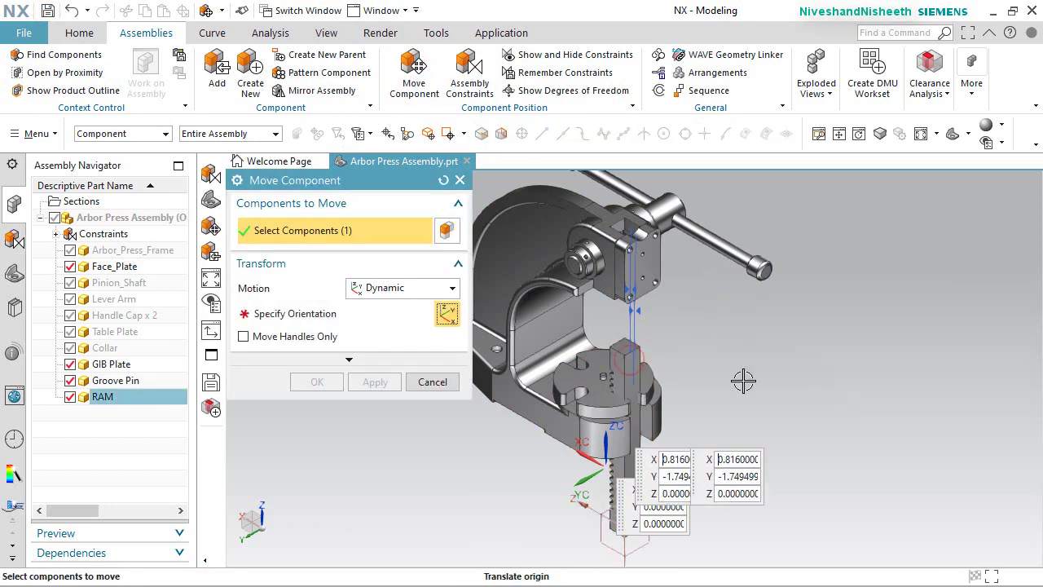
left_click_drag(624, 489, 628, 314)
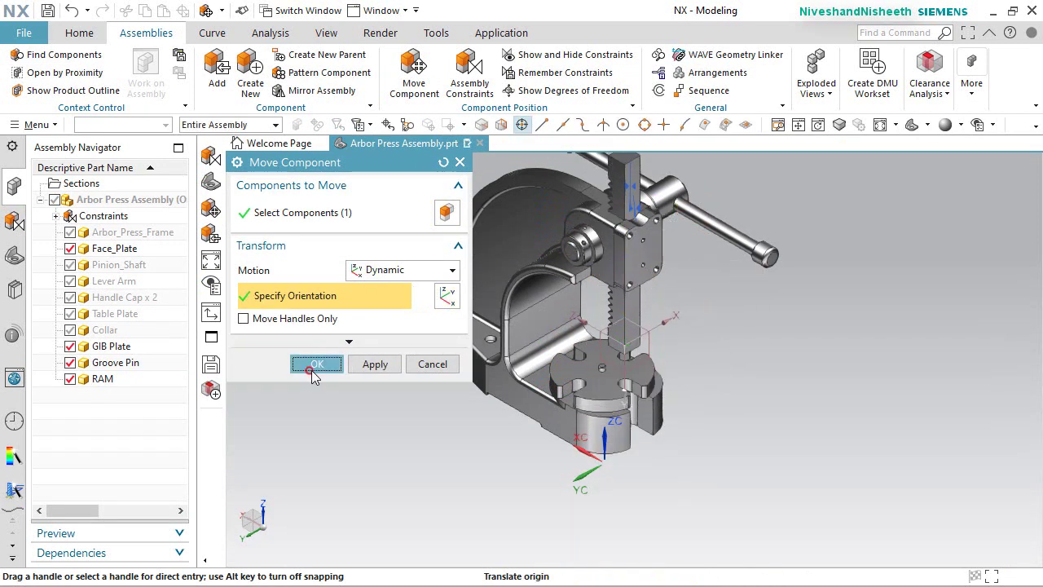
left_click(315, 364)
Fit the whole press in view, inspect the RAM in the guide opening from several sides and save the file.
left_click(882, 132)
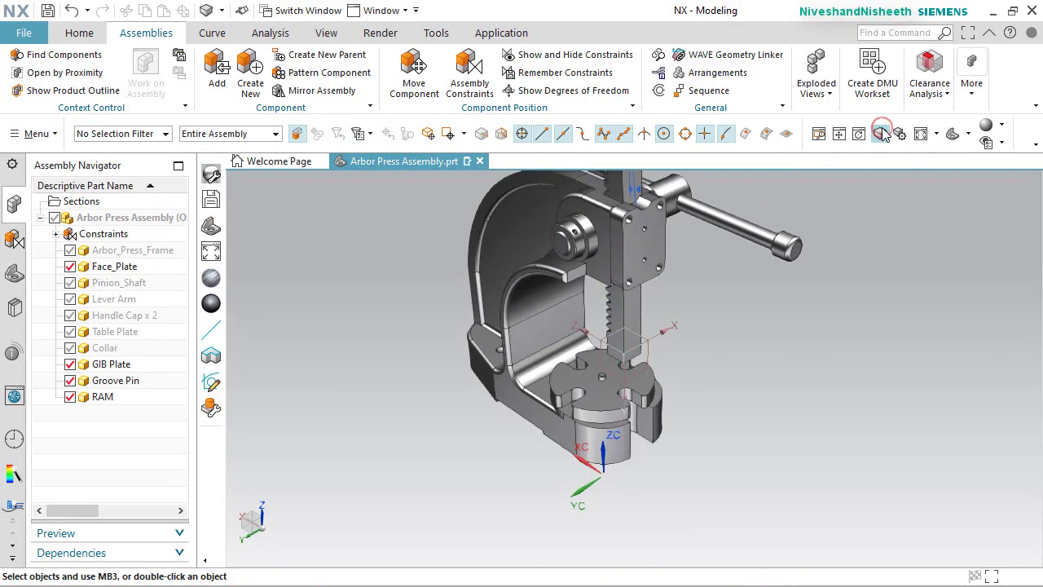
left_click(882, 132)
left_click(922, 134)
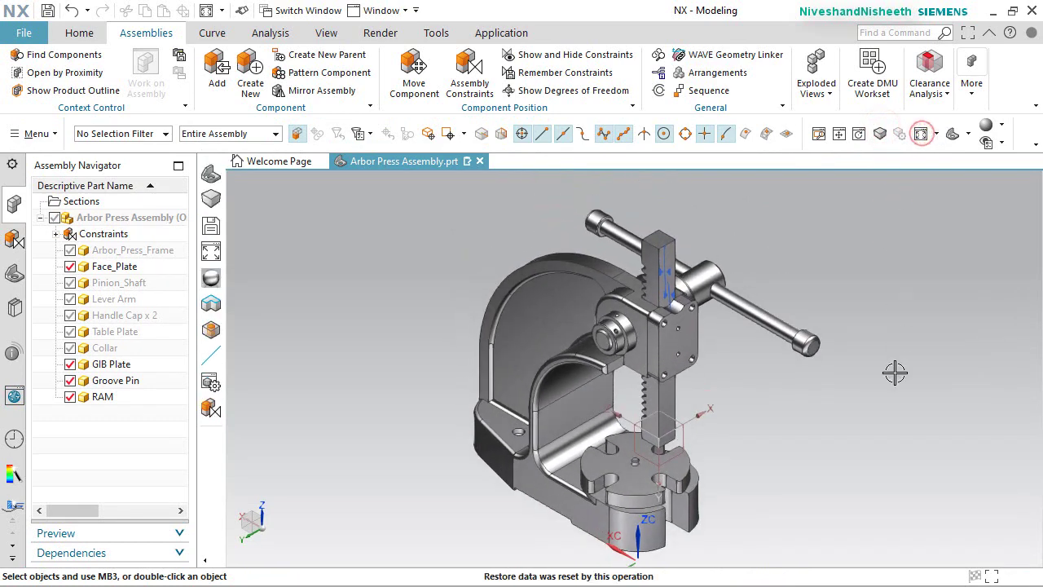
scroll(702, 303, "up", 5)
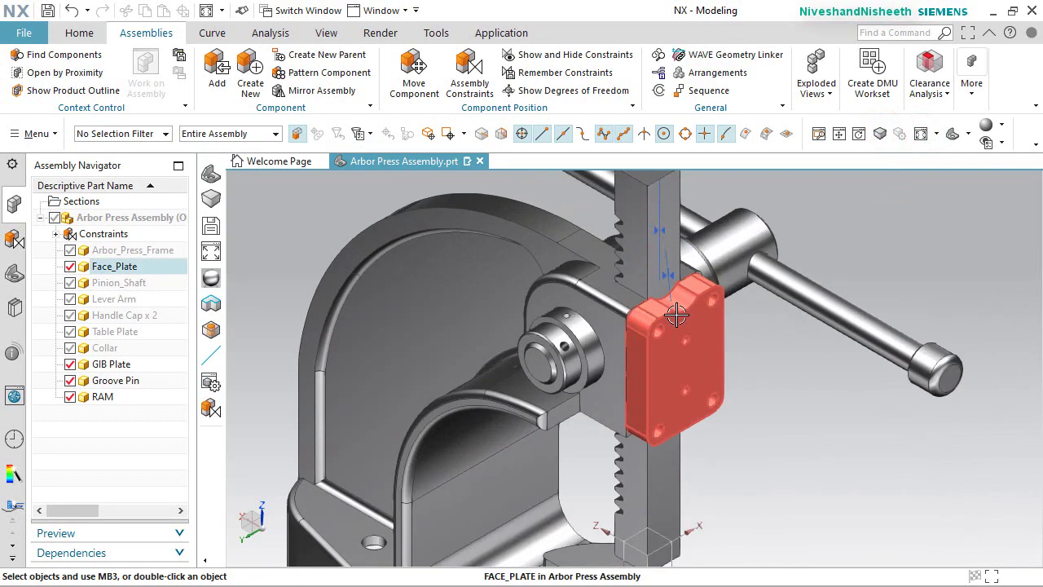
middle_click_drag(702, 302, 518, 420)
left_click(305, 414)
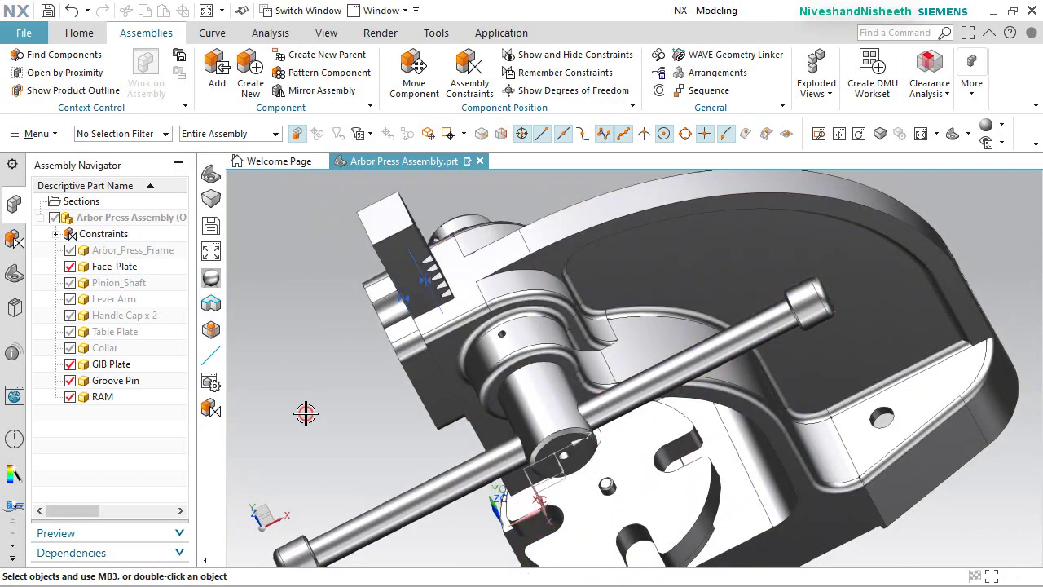
key("Home")
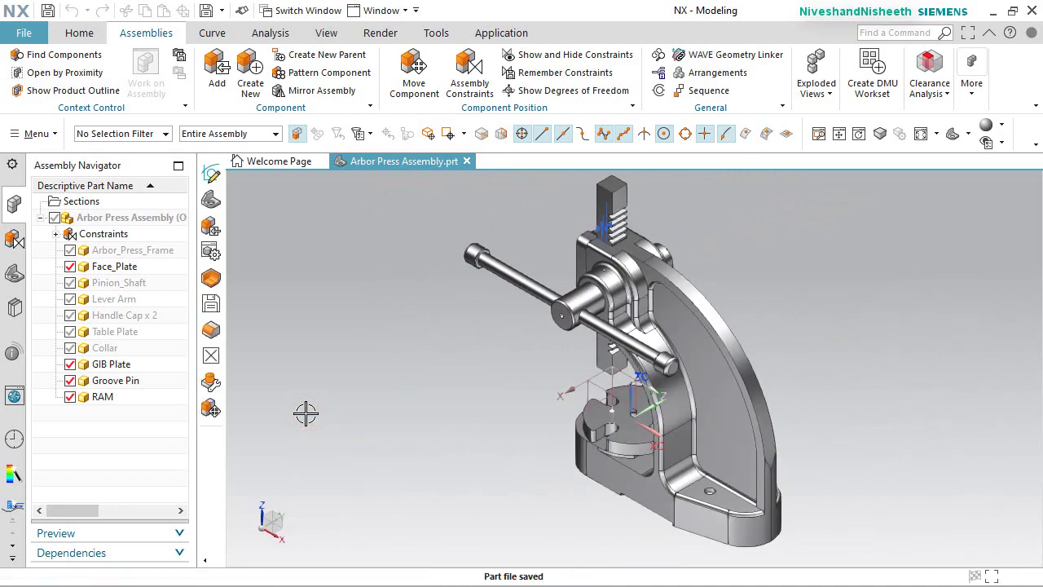
Add THUMB SCREW_igs.prt to the assembly and turn the press so its lever side faces the viewer.
left_click(217, 66)
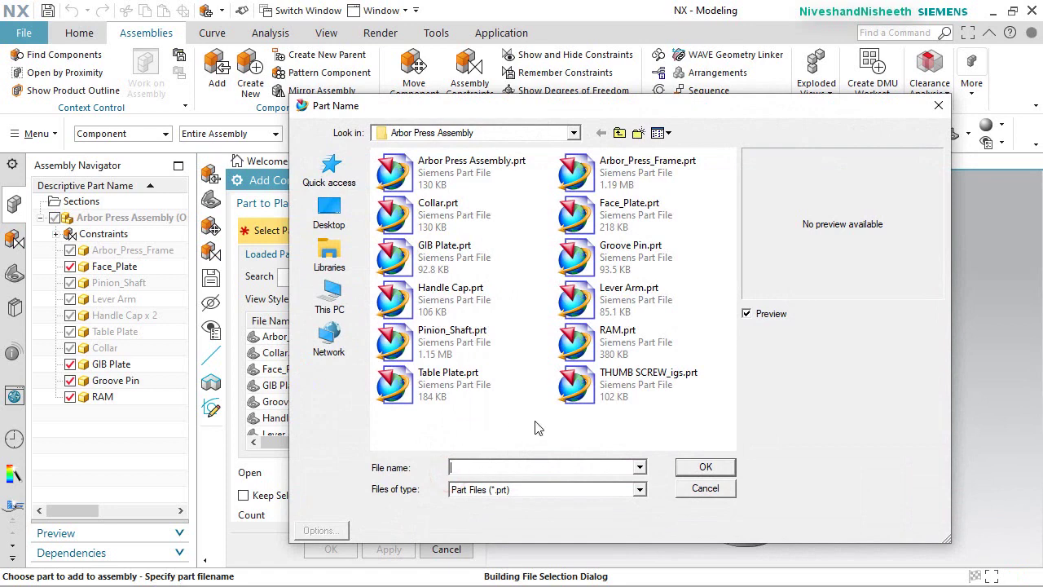
double_click(586, 399)
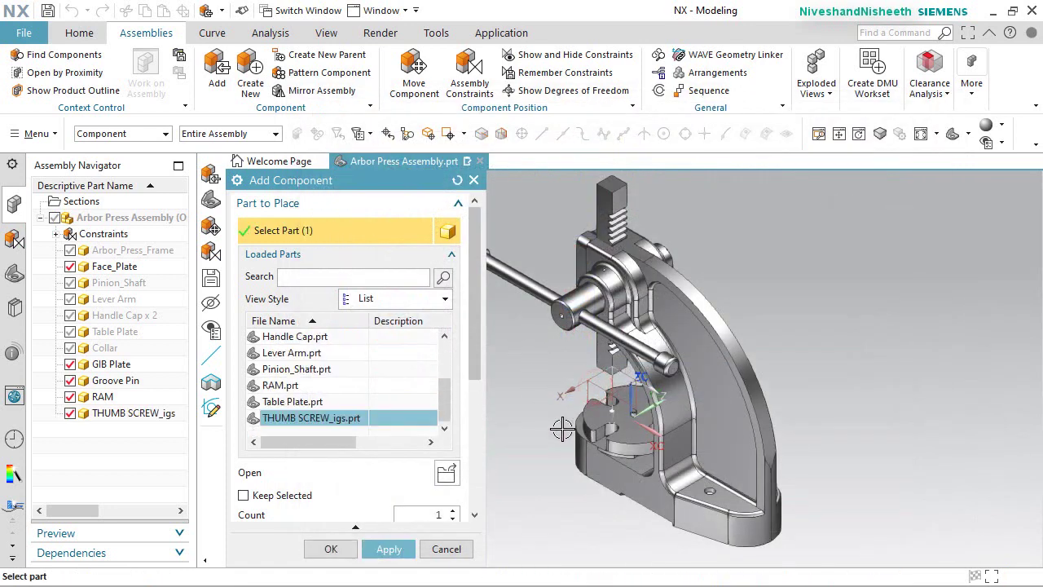
middle_click_drag(561, 429, 627, 421)
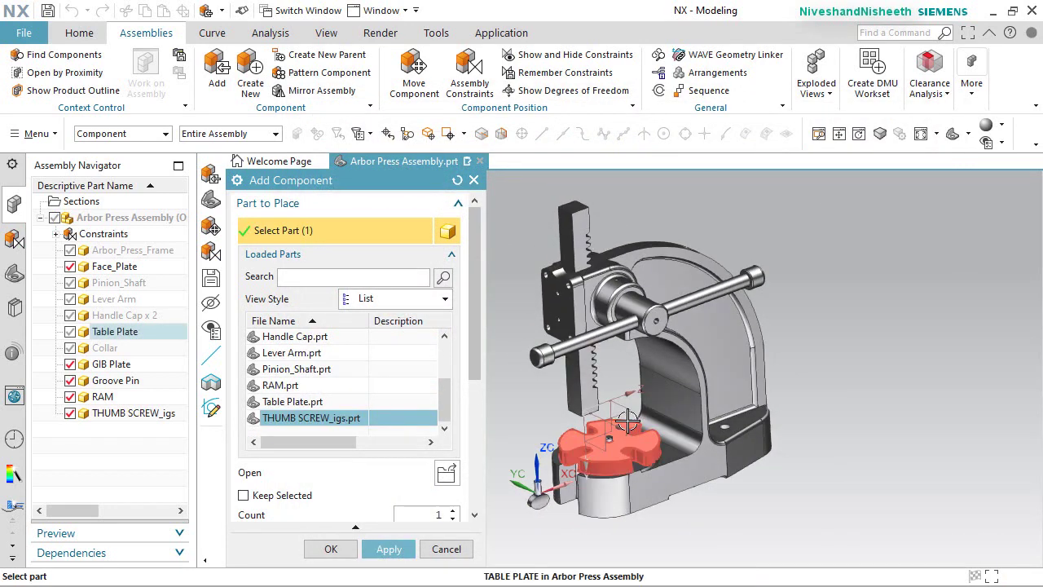
left_click(331, 548)
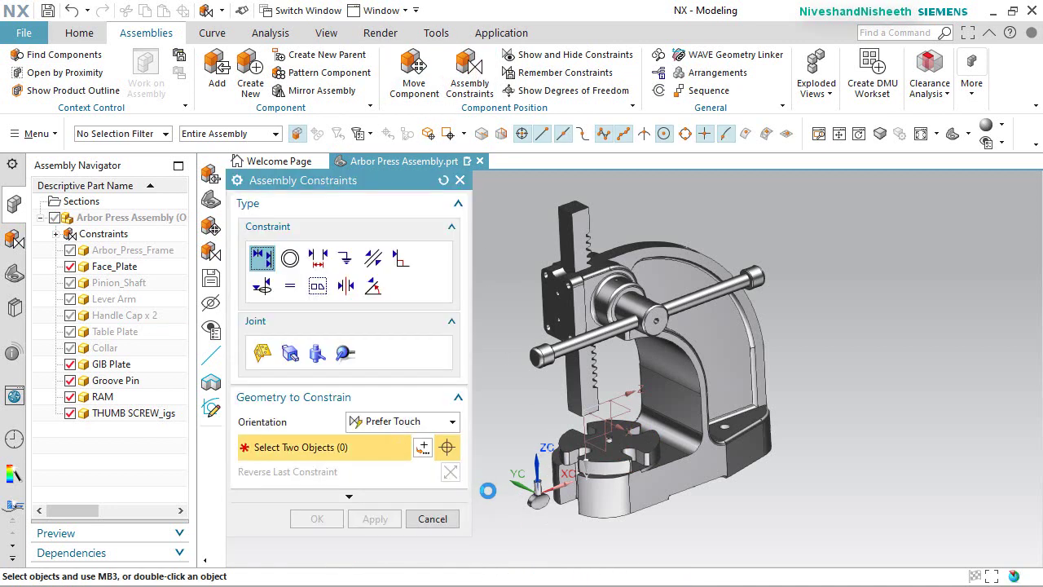
Add an Infer Center/Axis constraint between the thumb screw's cylindrical shank and the small hole in the Pinion_Shaft's end face.
left_click(442, 406)
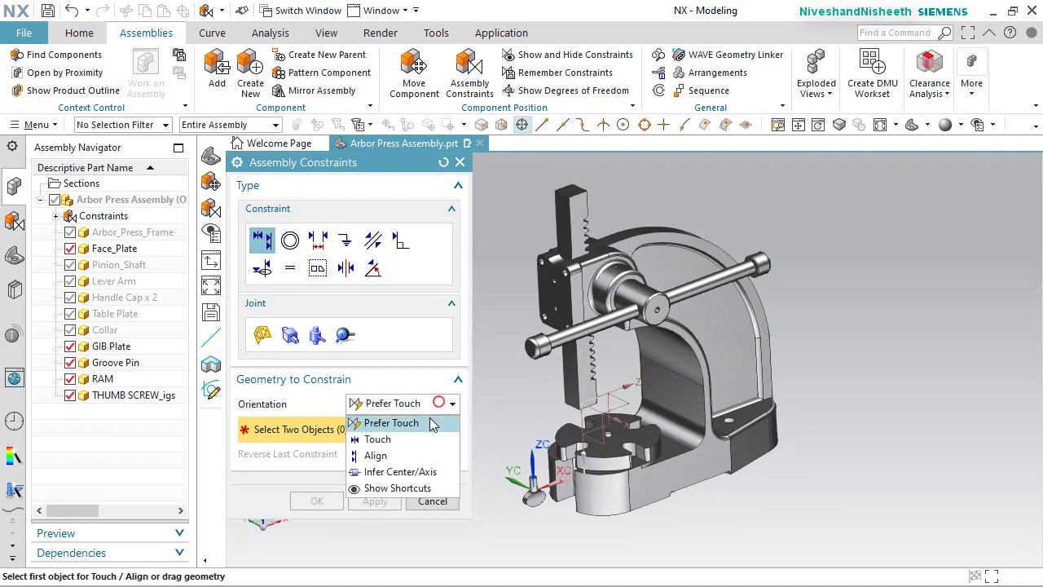
left_click(396, 471)
scroll(519, 492, "up", 6)
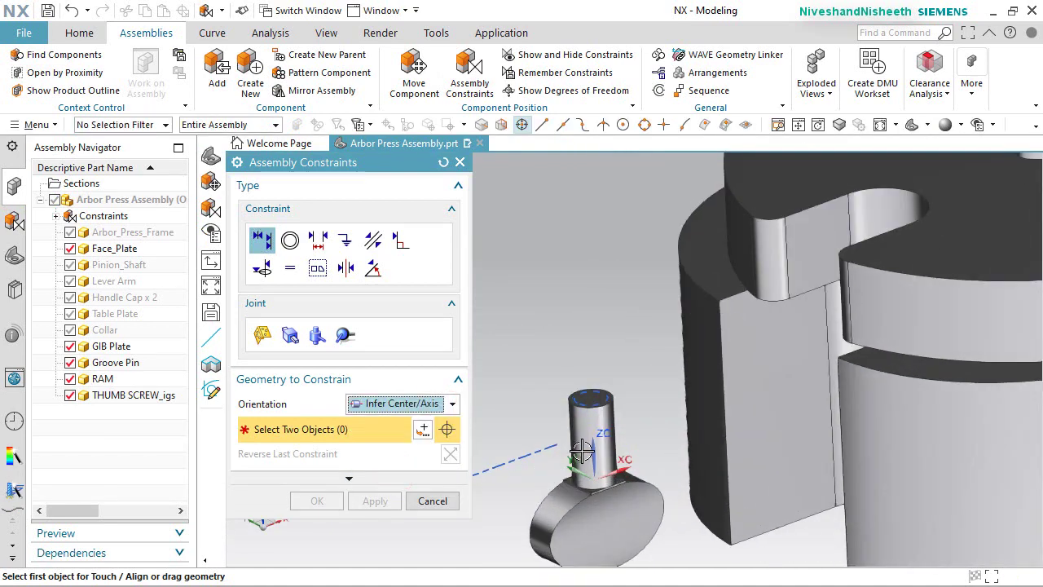
left_click(586, 425)
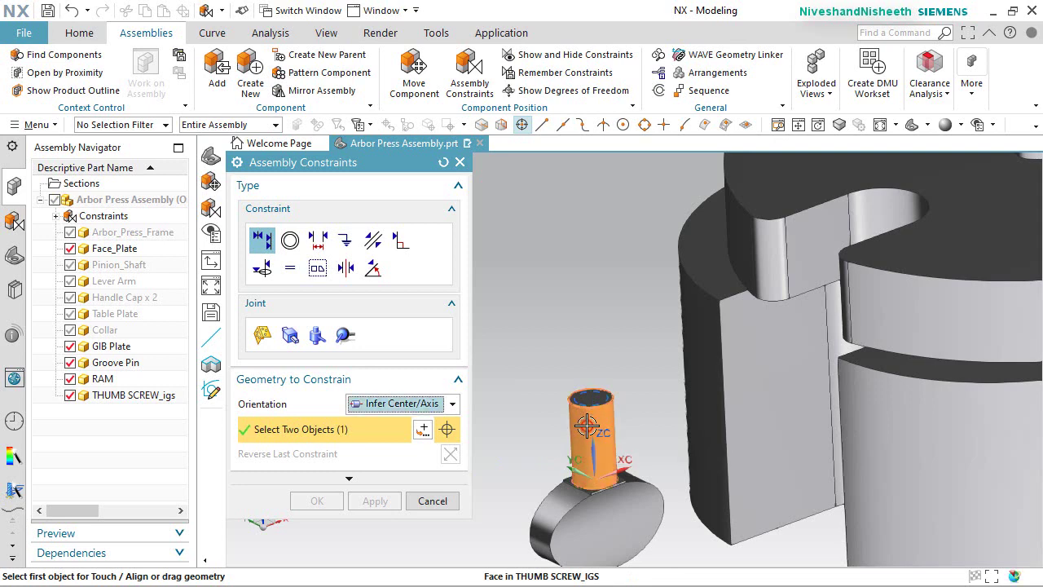
scroll(576, 436, "down", 5)
scroll(700, 262, "up", 8)
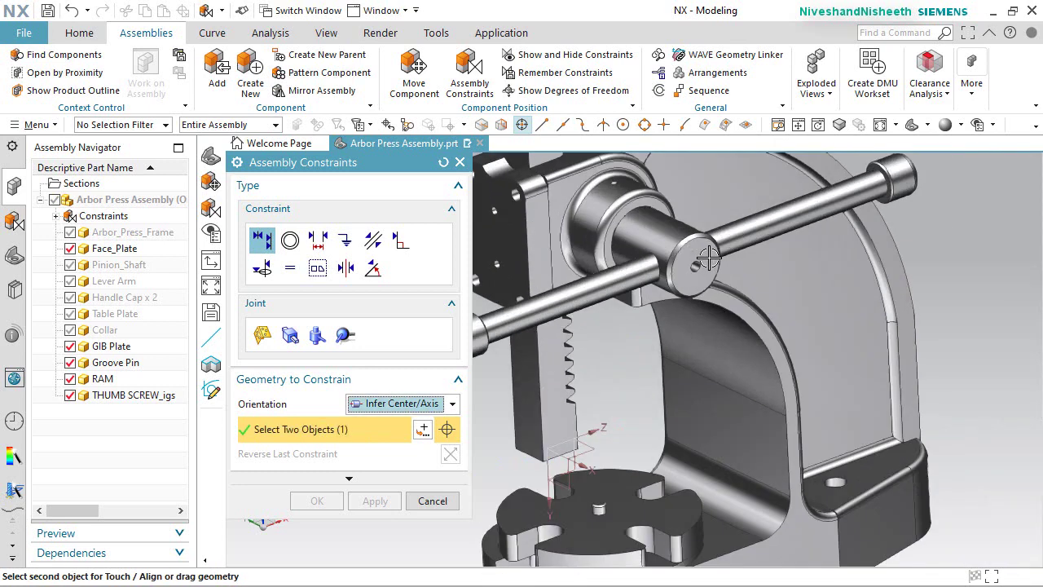
scroll(699, 263, "up", 3)
left_click(681, 289)
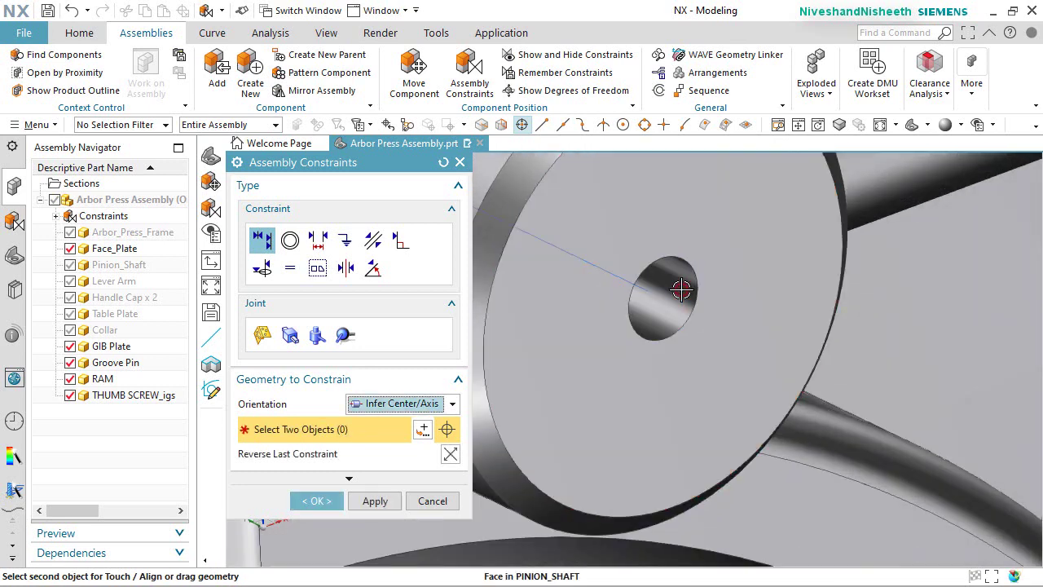
scroll(705, 433, "down", 8)
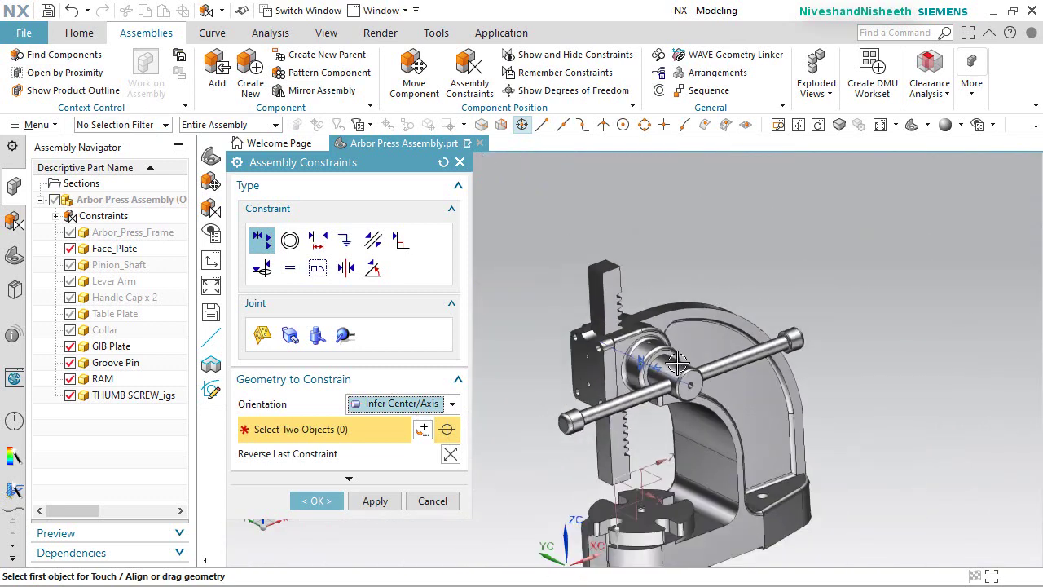
left_click(317, 500)
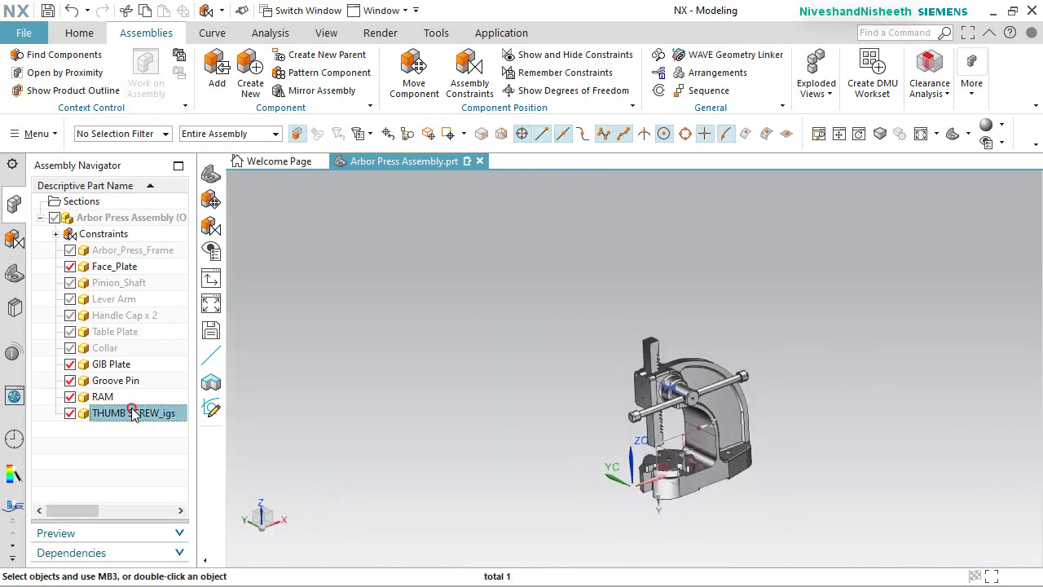
Isolate the THUMB SCREW_igs component in a new window.
right_click(132, 414)
left_click(195, 283)
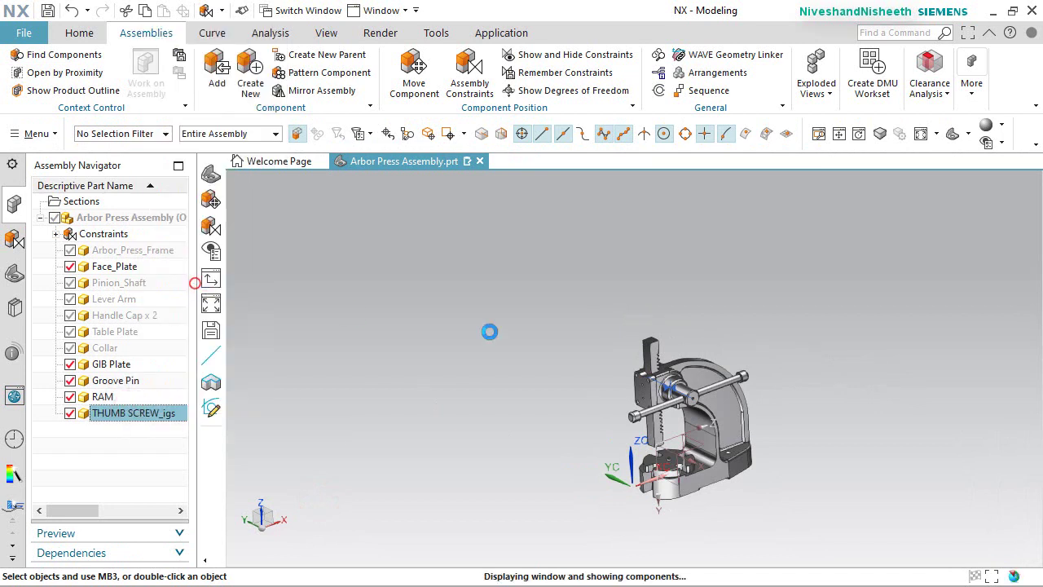
scroll(475, 330, "down", 3)
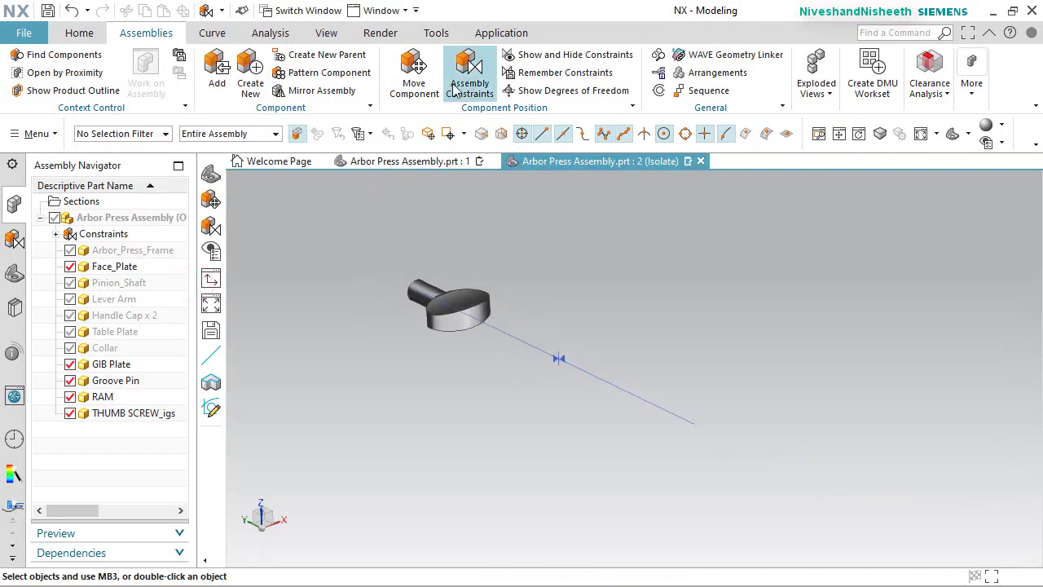
Move the thumb screw outward along its ZC axis to about Y -15.4, clear of the Pinion_Shaft's end, and close the isolated window.
left_click(414, 82)
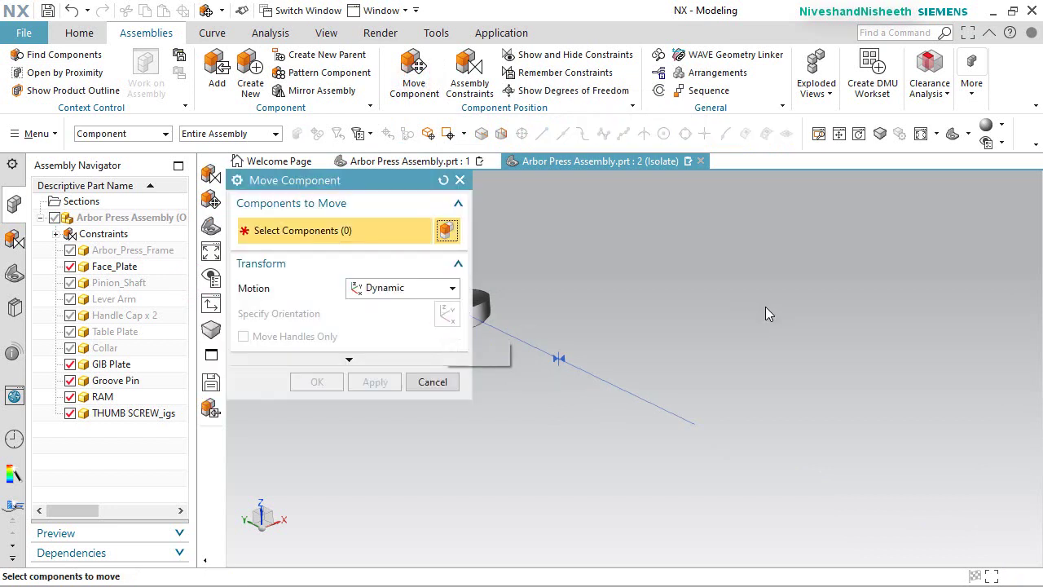
left_click(609, 310)
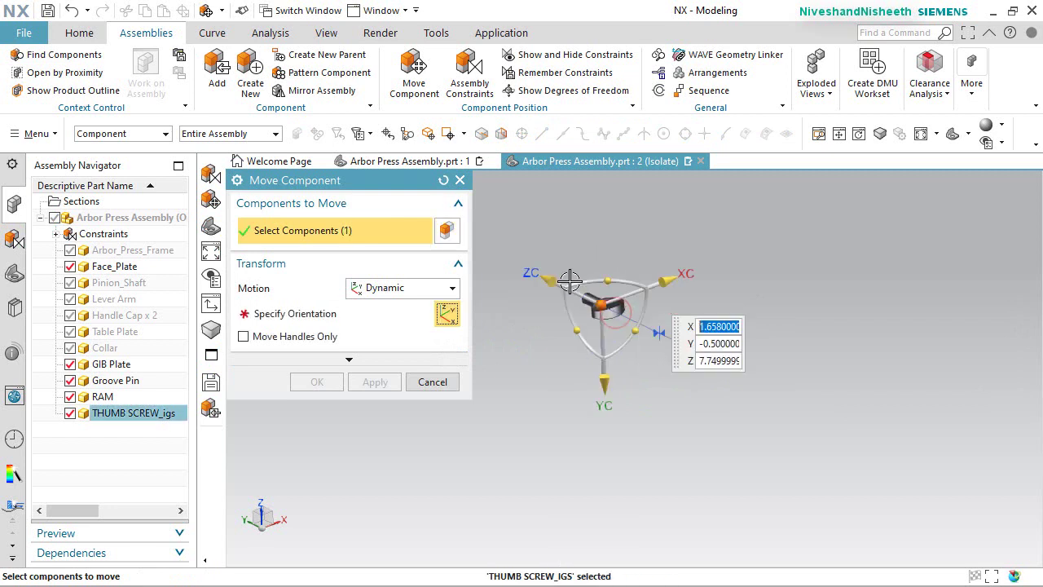
left_click_drag(545, 278, 478, 251)
scroll(478, 251, "down", 2)
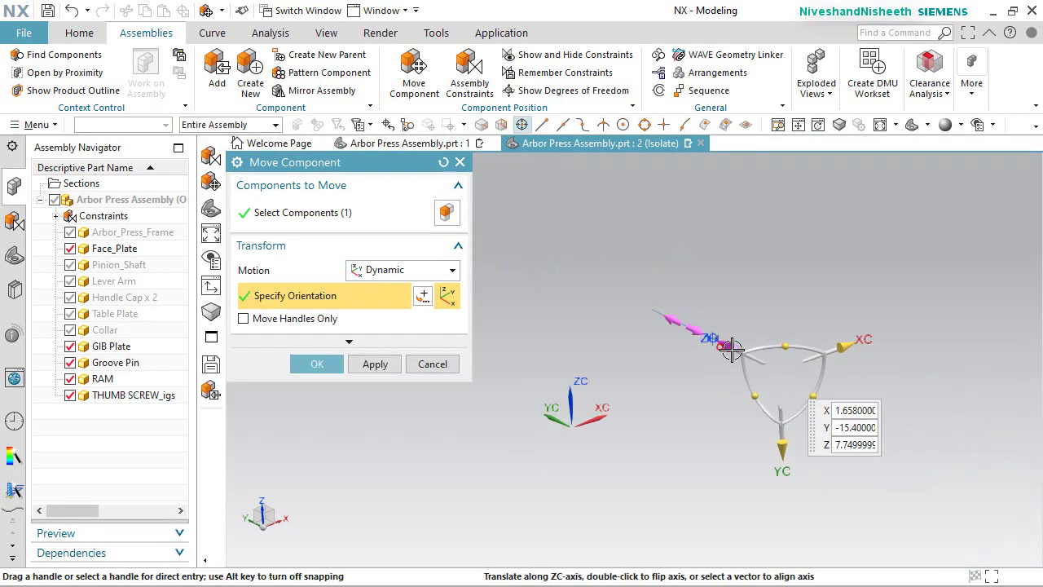
left_click(331, 366)
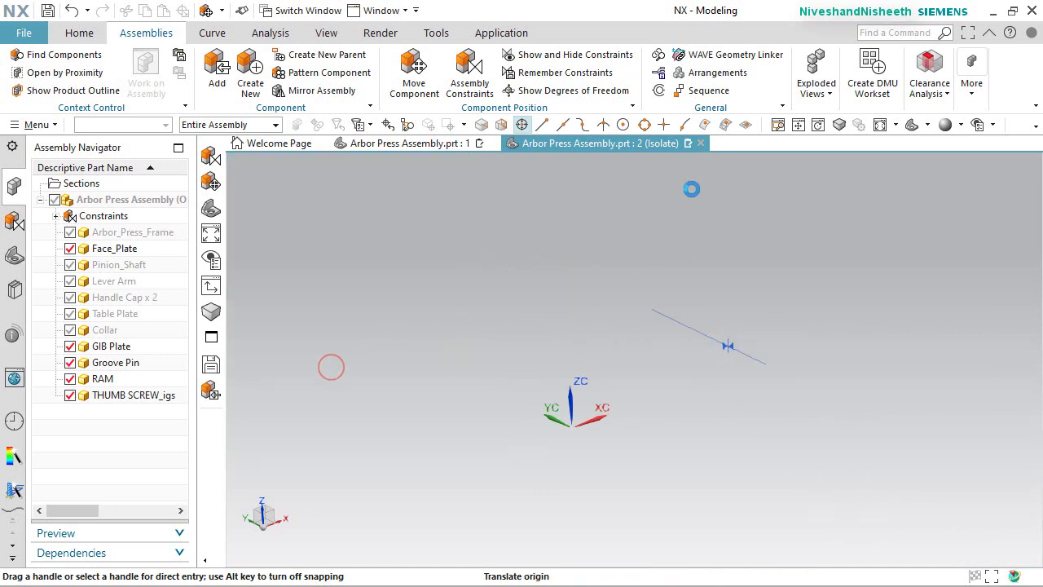
left_click(701, 161)
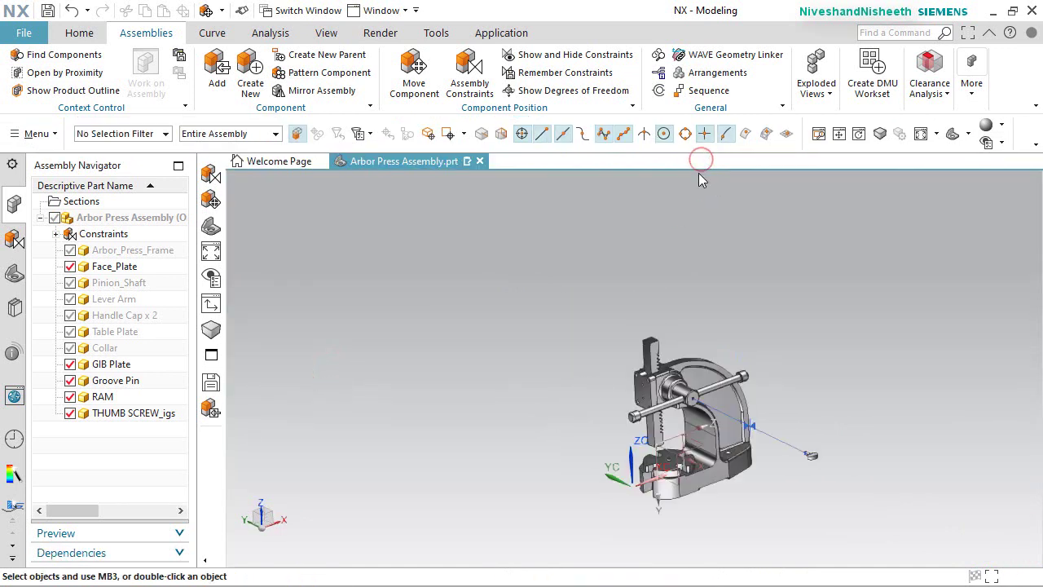
scroll(792, 461, "up", 6)
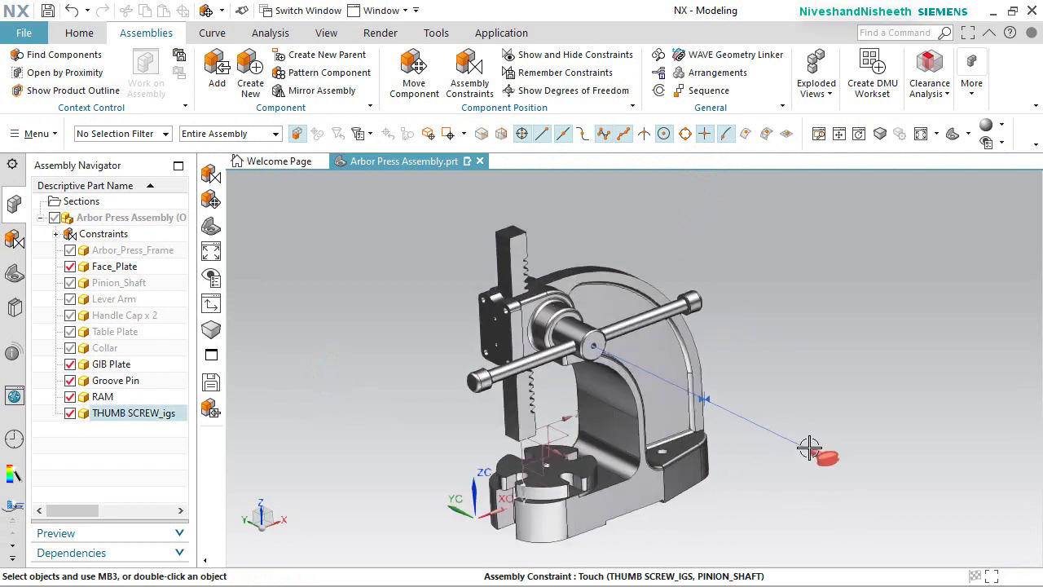
left_click(842, 385)
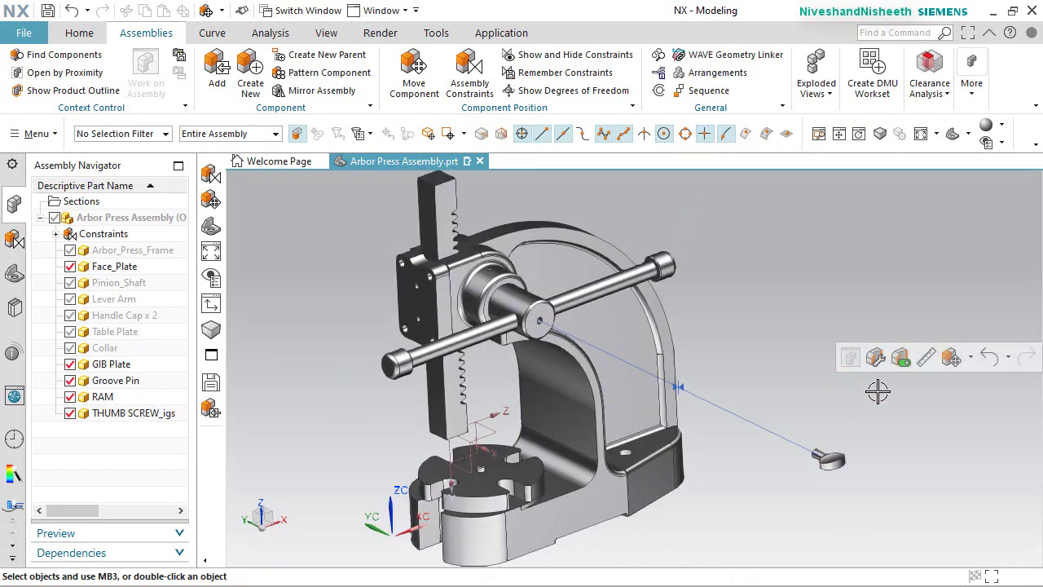
Add a 0.125 in Distance constraint between the Pinion_Shaft's end face and the thumb screw's head face beside the shank.
left_click(469, 80)
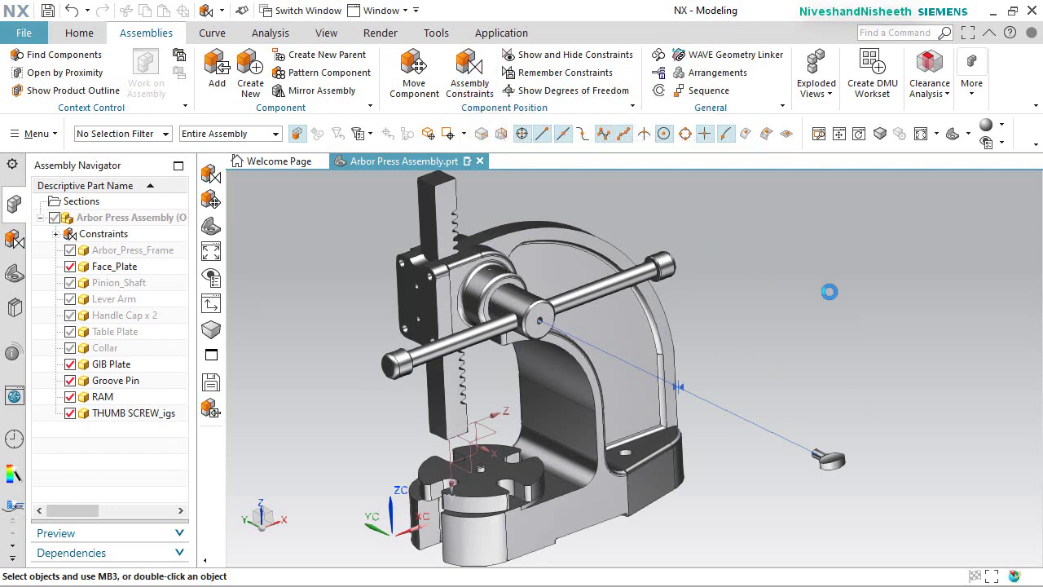
left_click(318, 240)
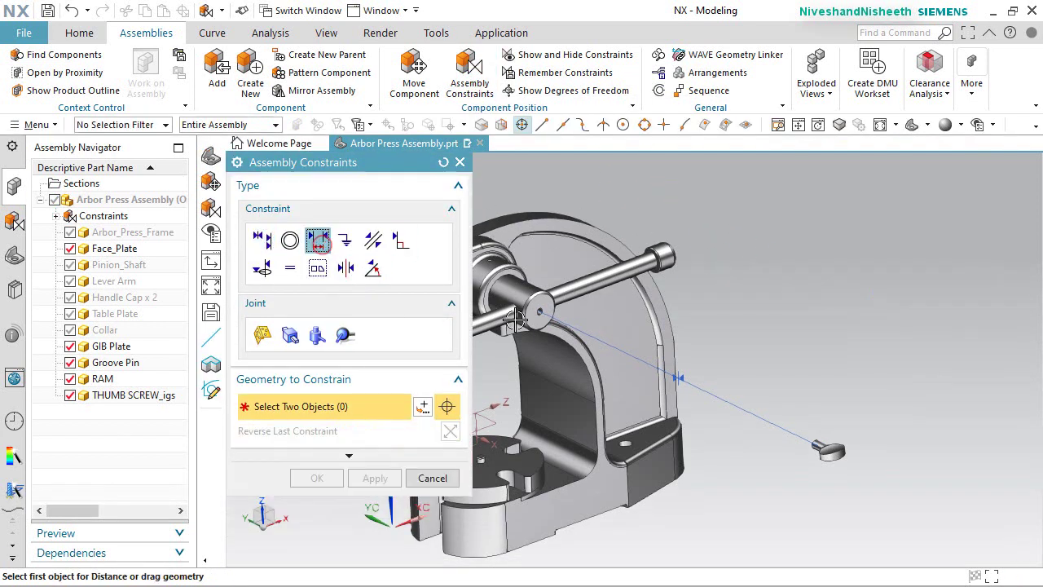
scroll(541, 311, "up", 6)
left_click(551, 282)
scroll(551, 281, "down", 6)
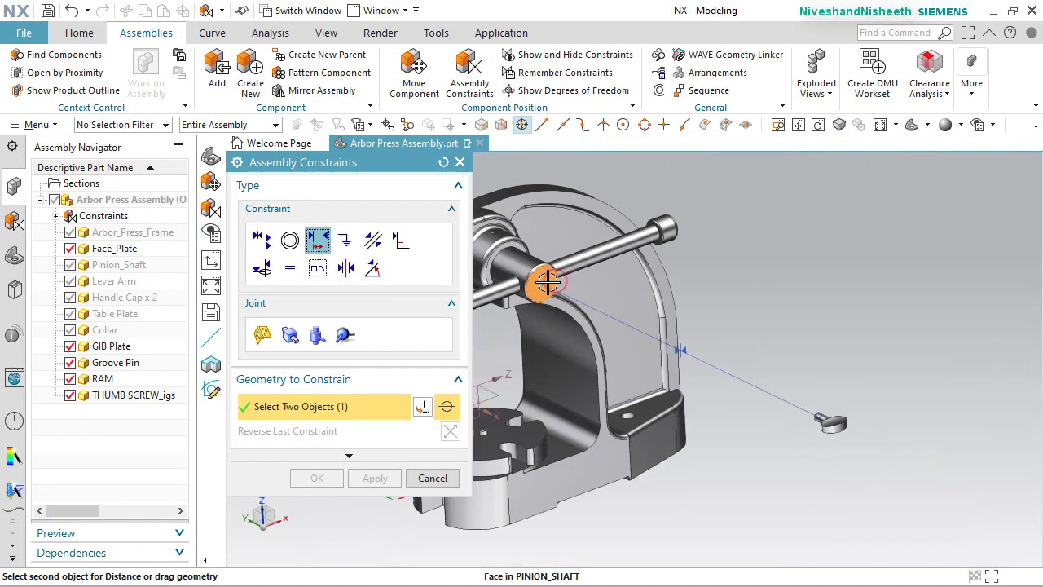
middle_click_drag(798, 407, 864, 398)
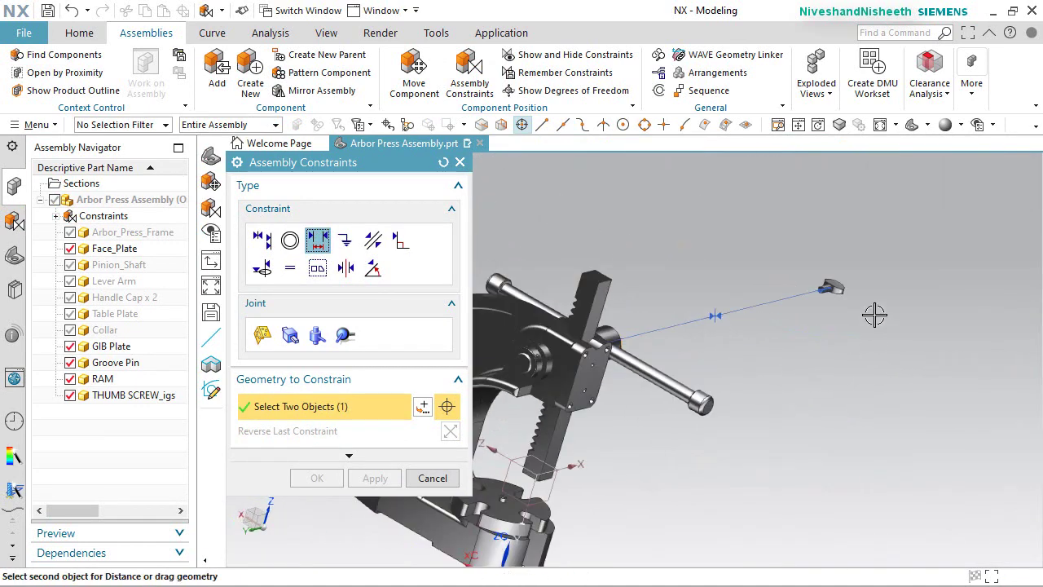
scroll(831, 318, "up", 8)
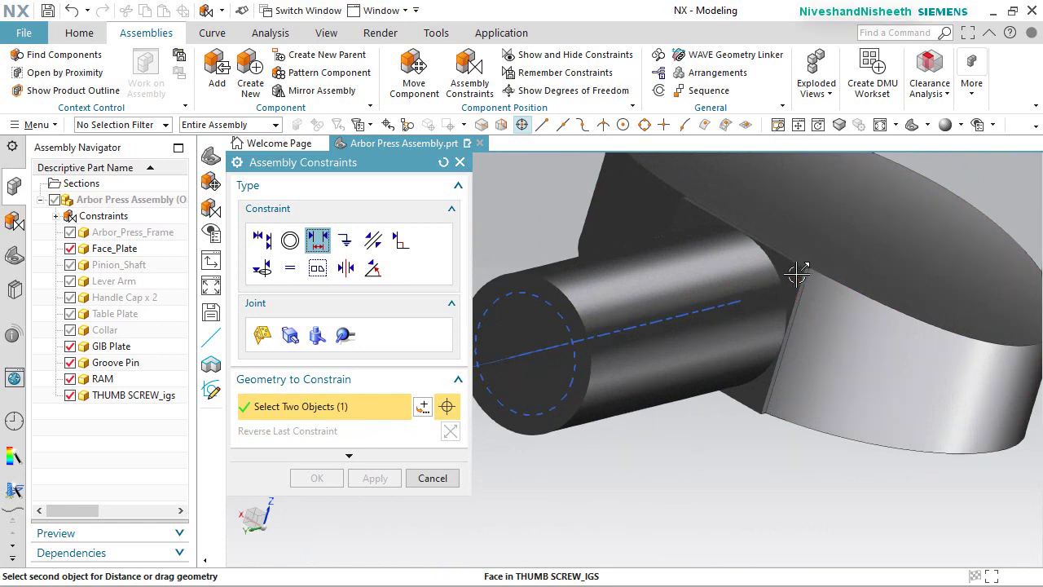
left_click(794, 274)
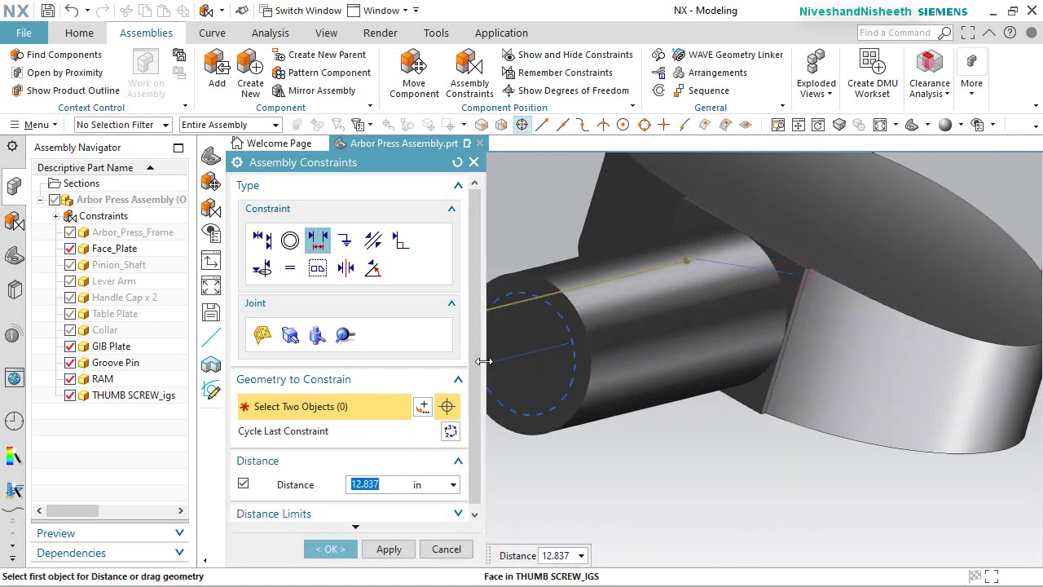
key("Return")
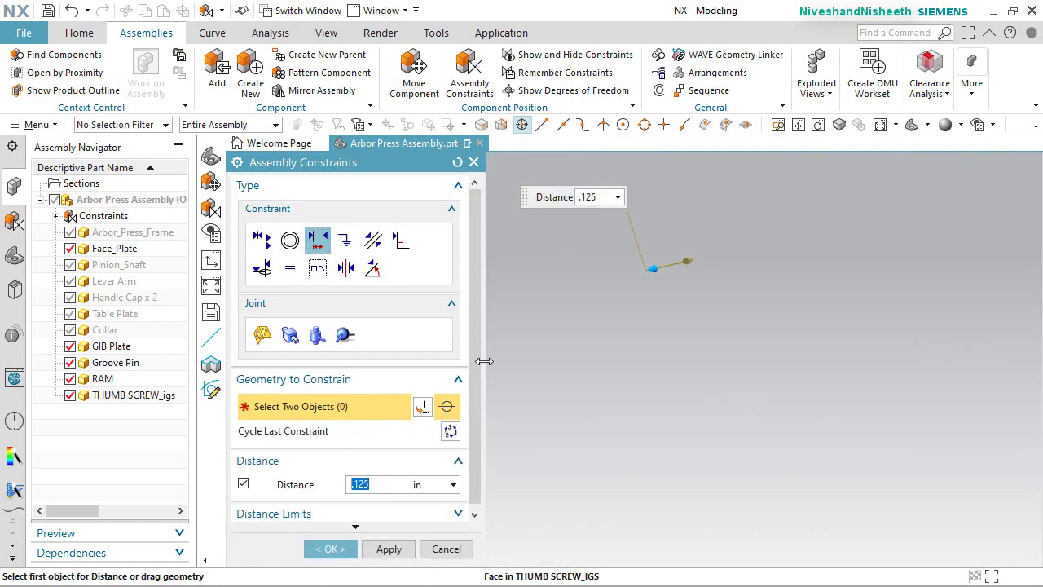
left_click(337, 549)
Examine the thumb screw's fit at the Pinion_Shaft's end from close up and with the whole press in view.
scroll(692, 461, "down", 8)
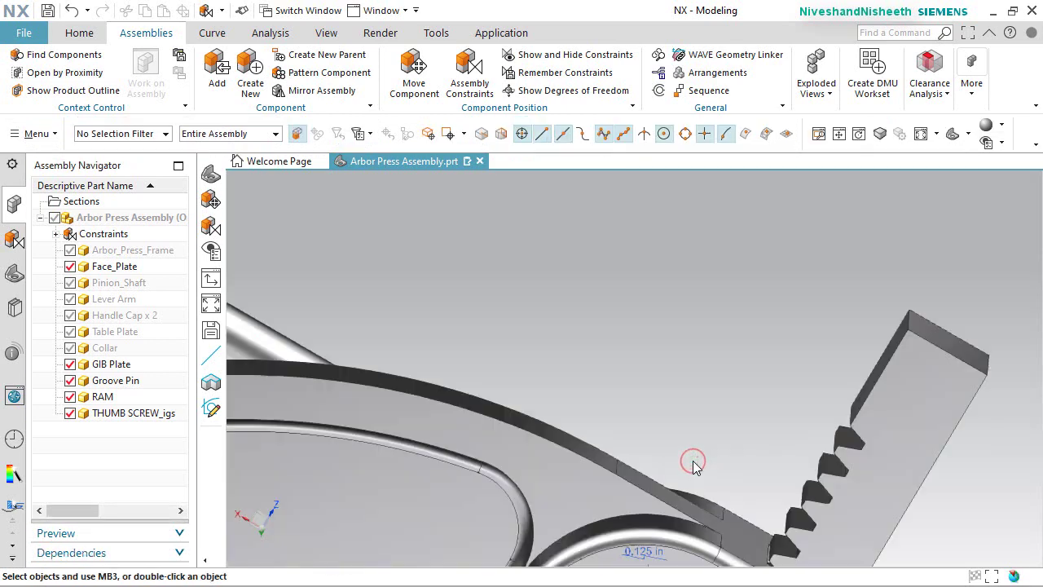
scroll(568, 312, "up", 10)
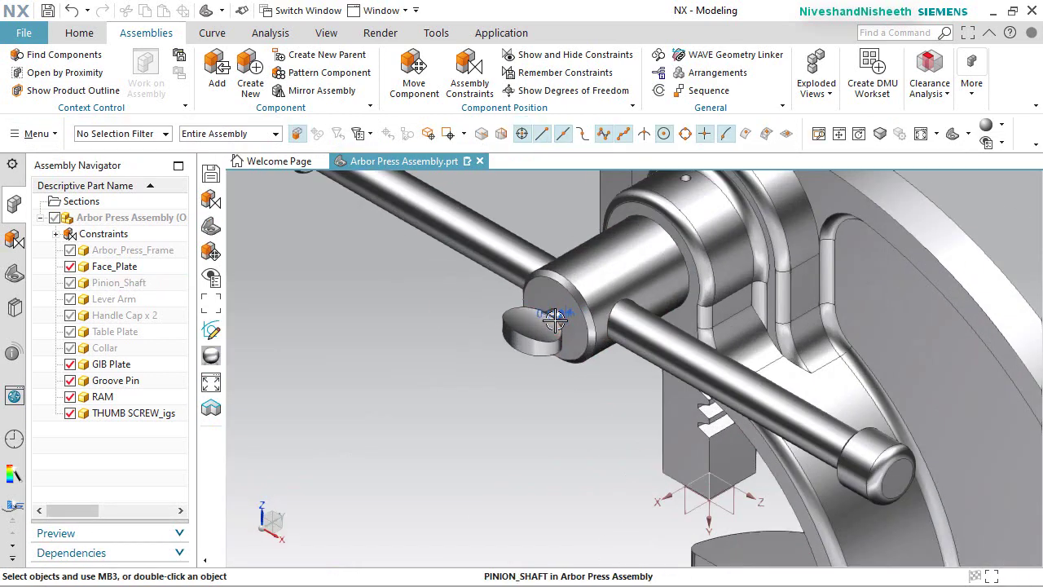
mouse_move(563, 326)
middle_mouse_down()
mouse_move(550, 327)
mouse_move(559, 321)
middle_mouse_up()
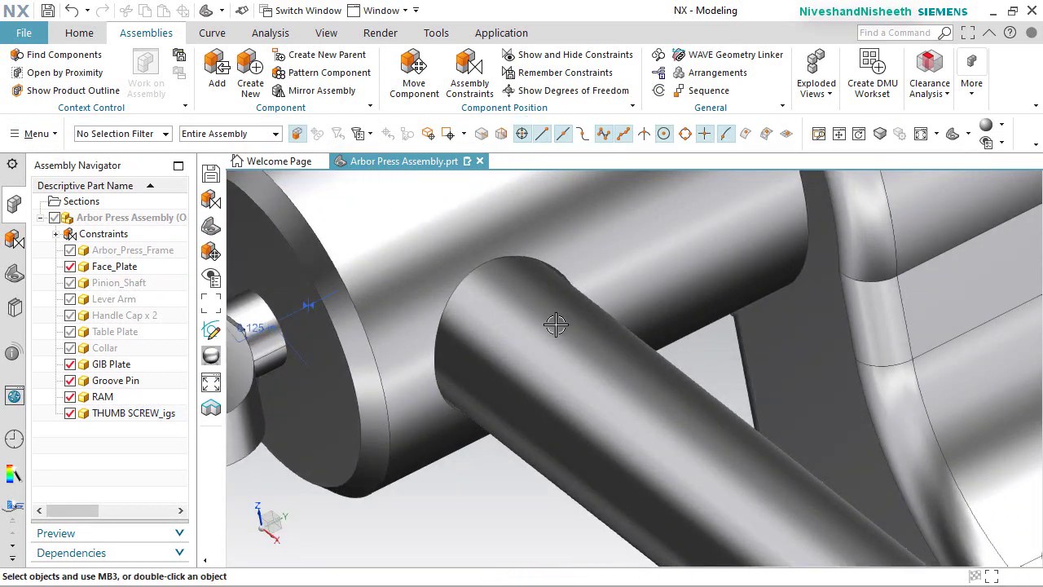
scroll(565, 326, "down", 5)
scroll(442, 326, "down", 4)
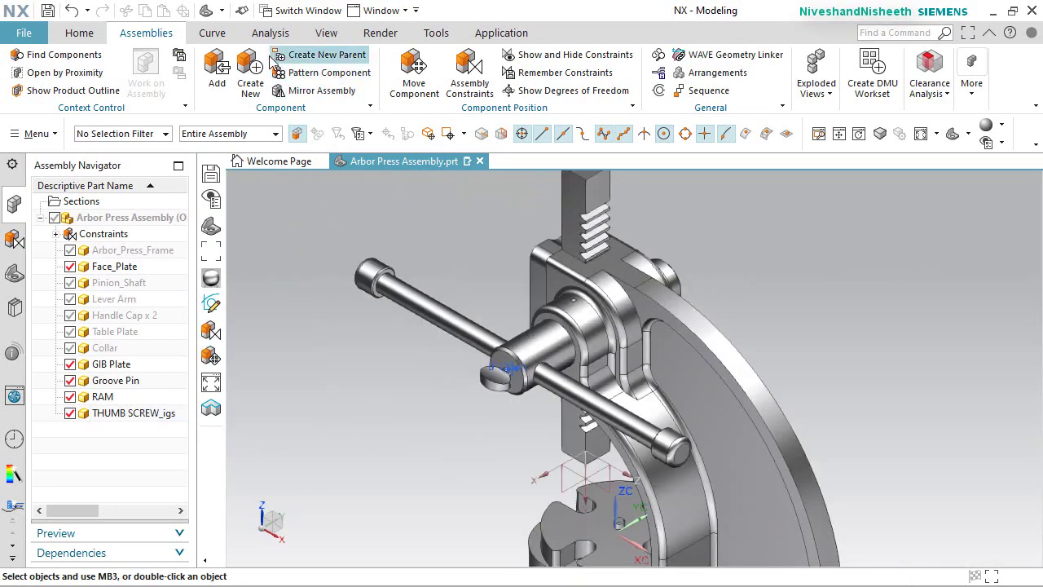
left_click(325, 32)
key("ctrl+f")
right_click(493, 388)
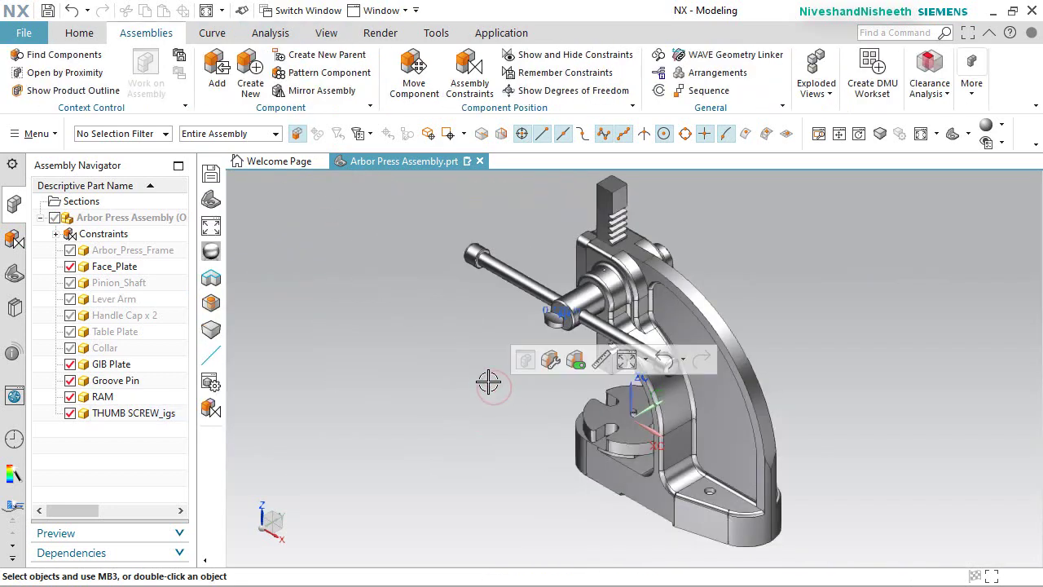
Show all coordinate systems and datum planes in the assembly.
left_click(327, 33)
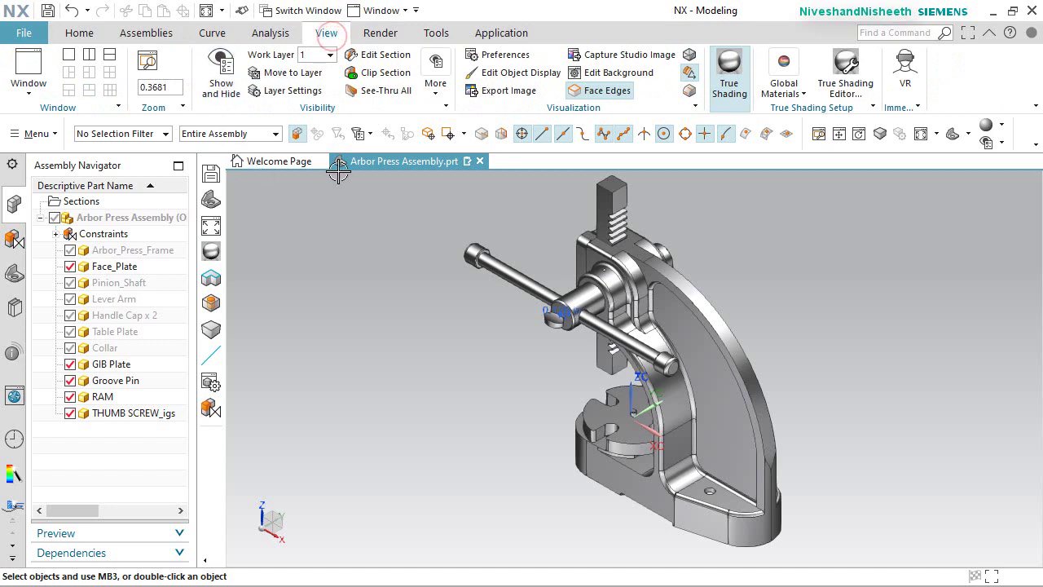
left_click(221, 82)
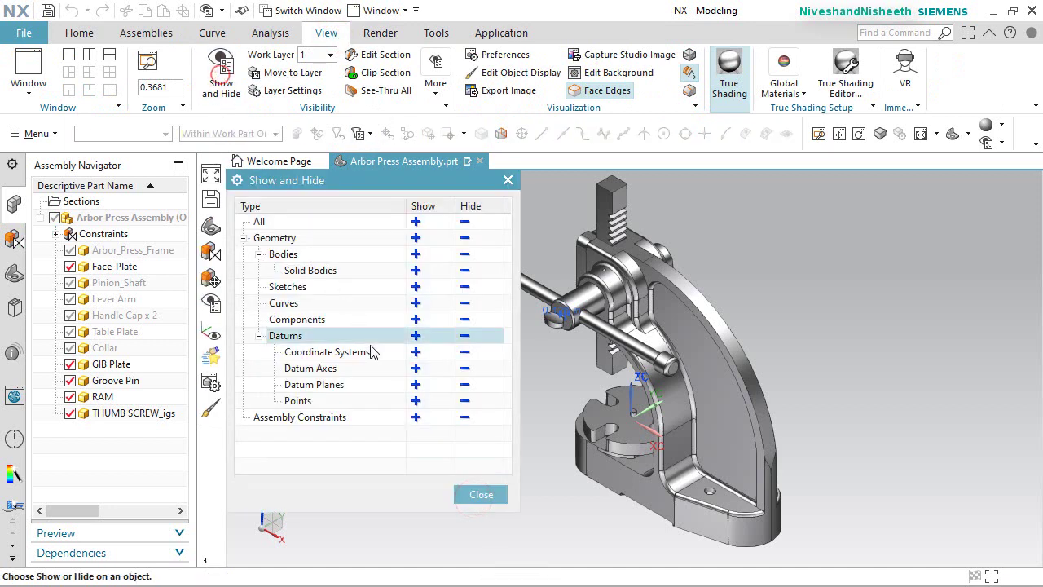
left_click(417, 353)
left_click(417, 384)
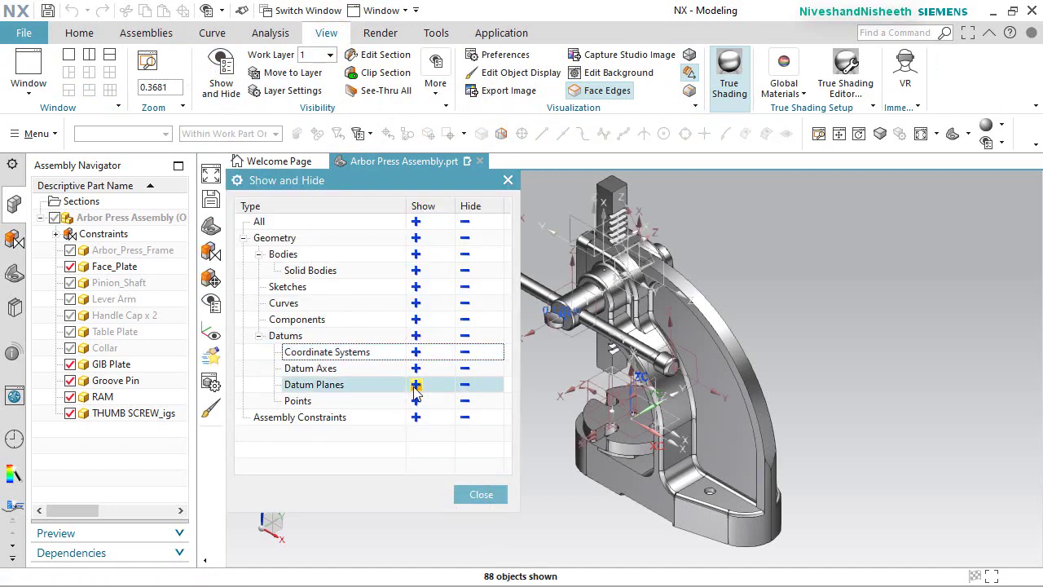
left_click(480, 494)
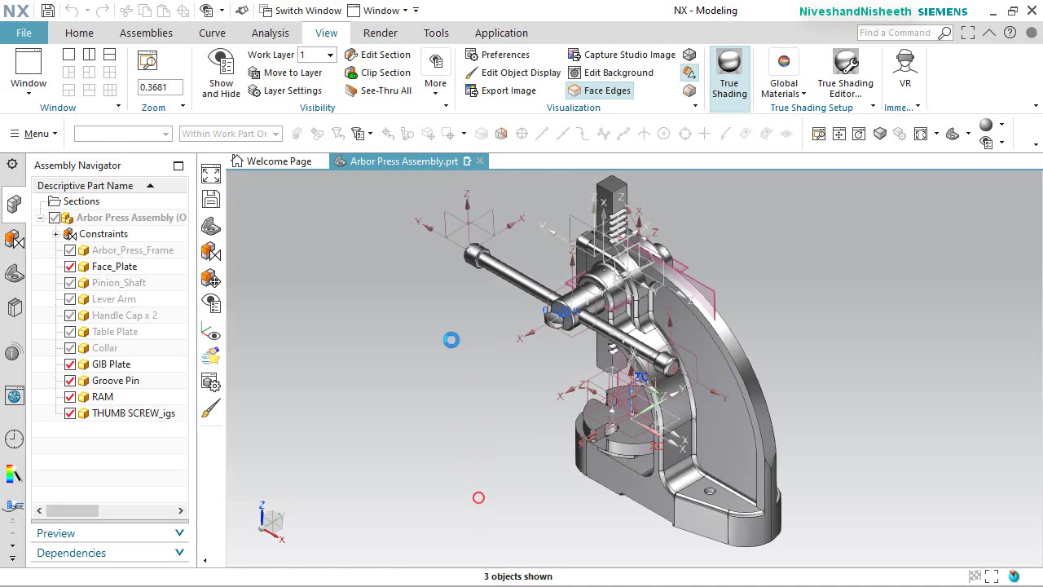
Add a 0° 3D Angle constraint between the thumb screw's datum plane and the Lever Arm's XY plane.
left_click(156, 32)
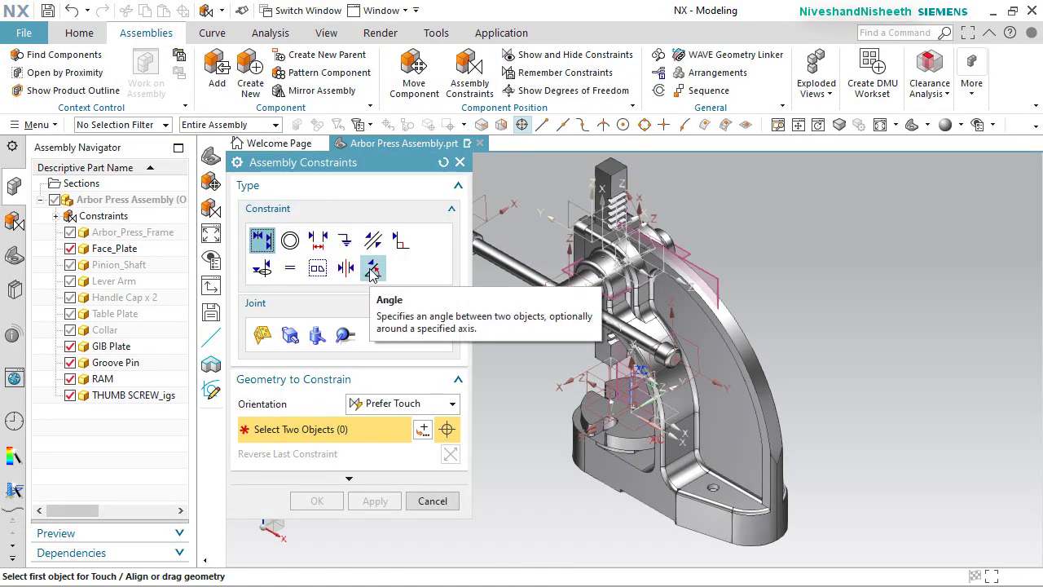
left_click(372, 269)
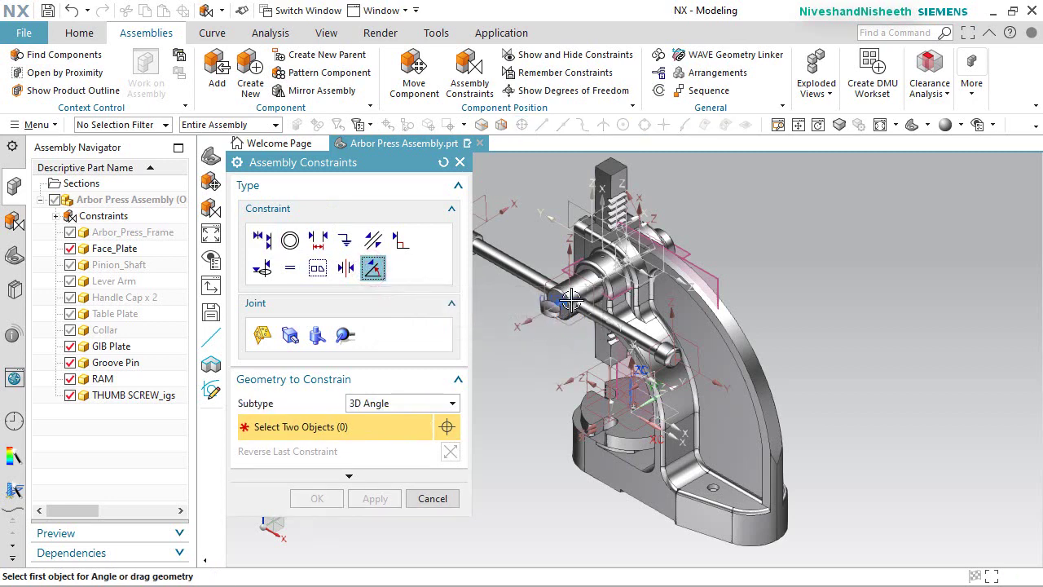
scroll(570, 301, "up", 10)
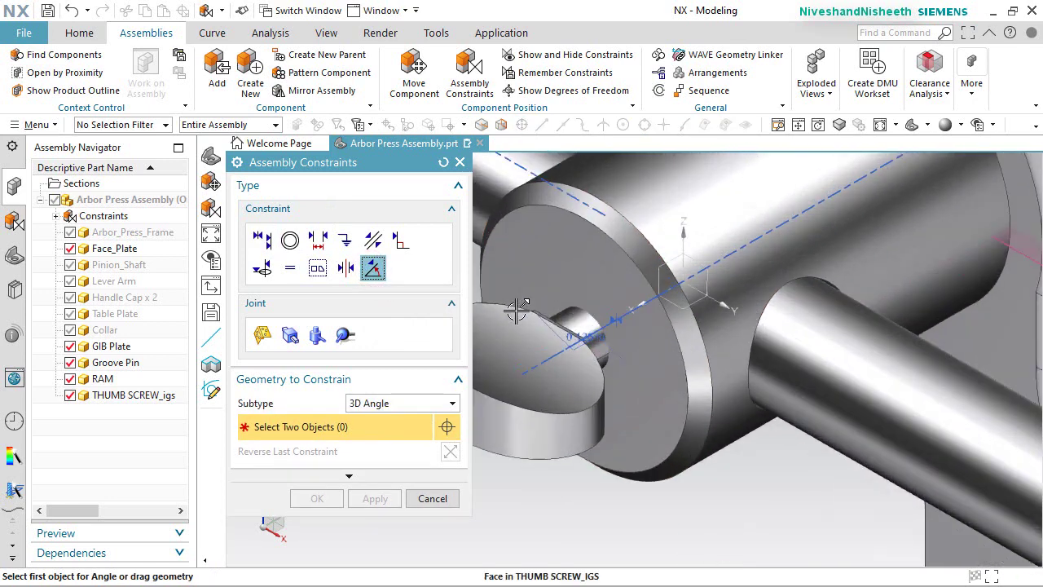
scroll(545, 344, "up", 5)
middle_click_drag(635, 400, 685, 343)
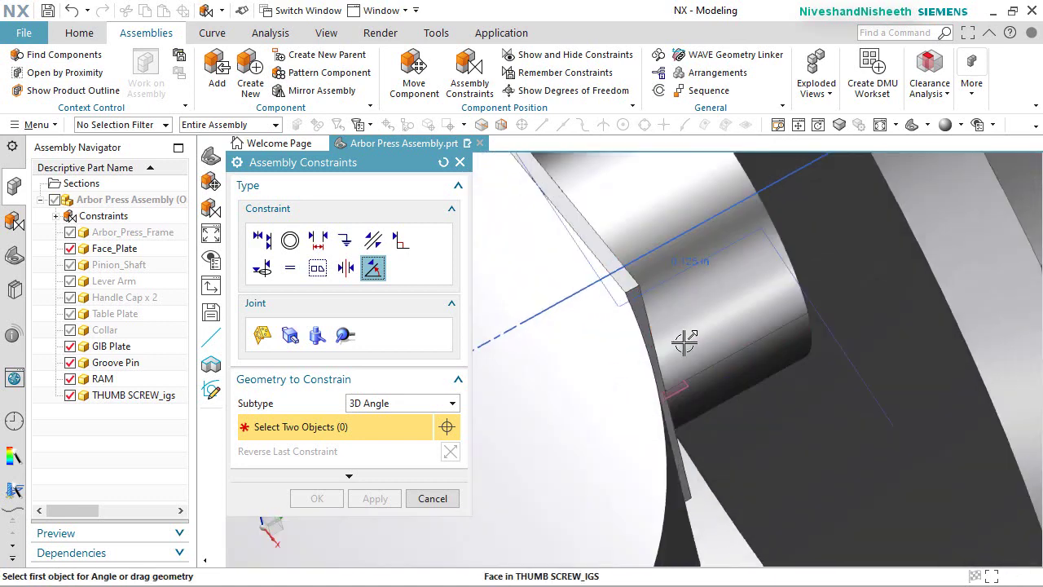
scroll(686, 382, "up", 2)
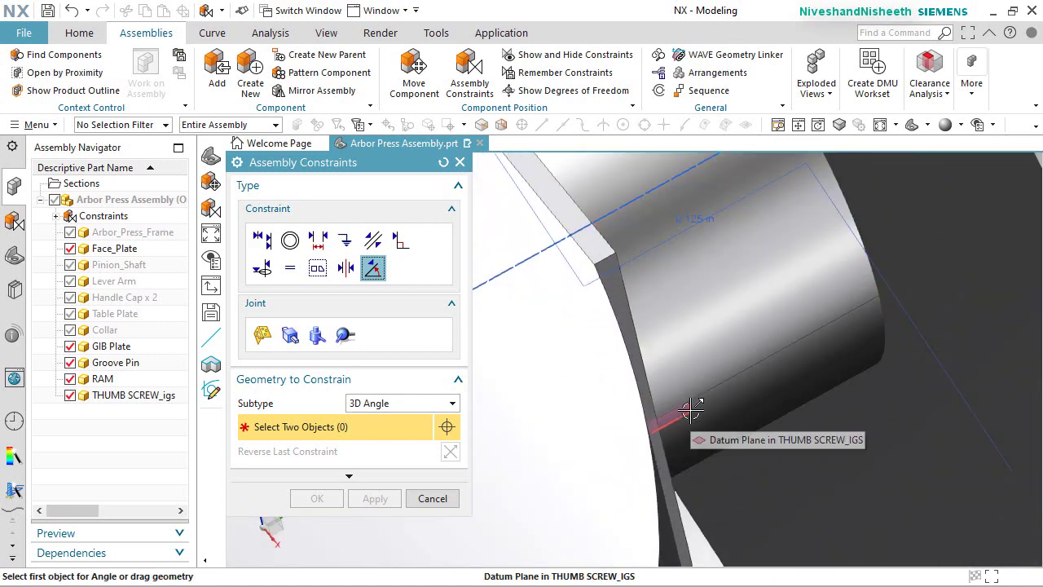
left_click(691, 410)
left_click(769, 423)
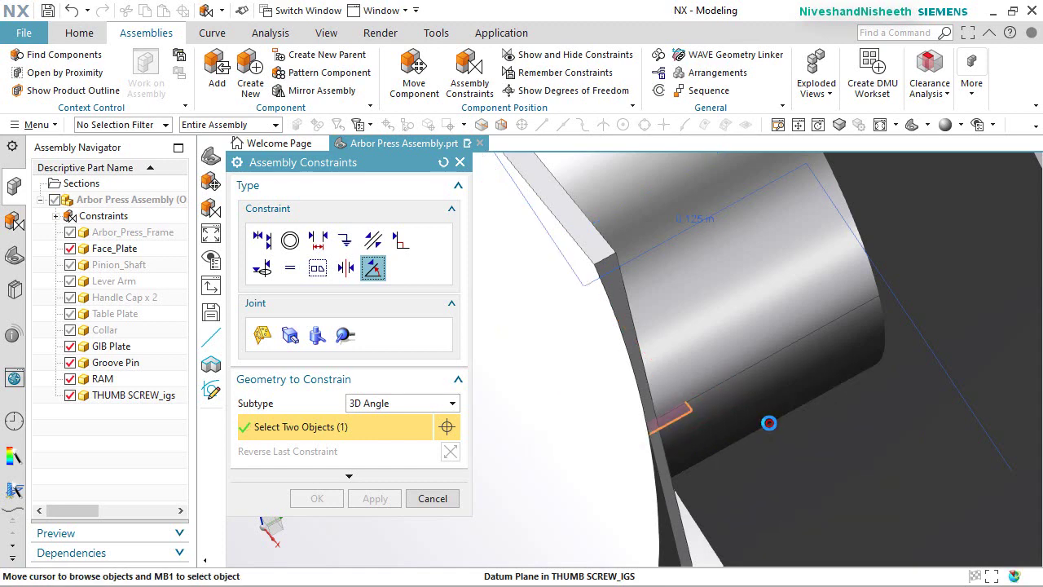
scroll(652, 439, "down", 5)
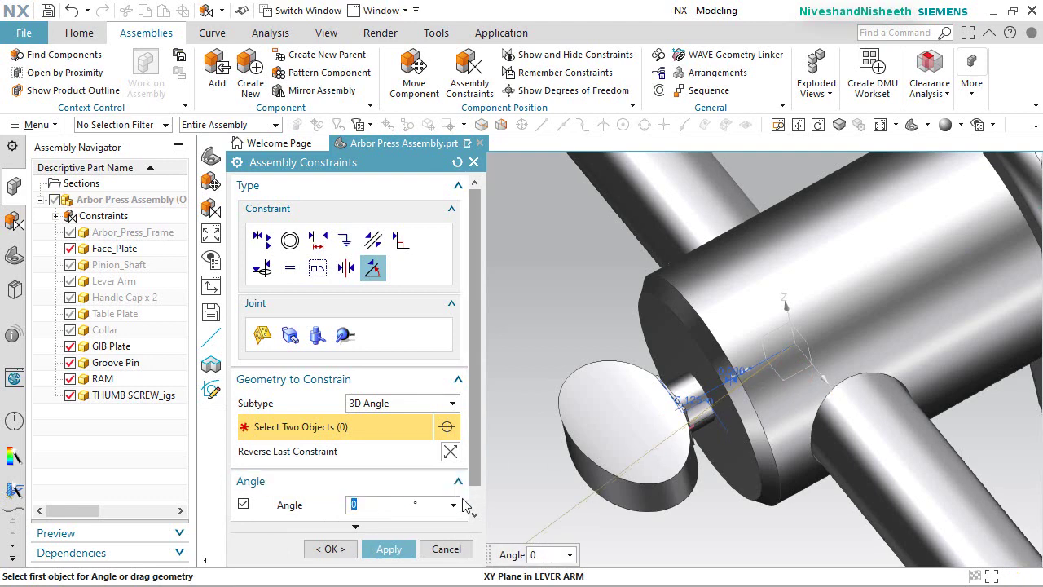
left_click(330, 549)
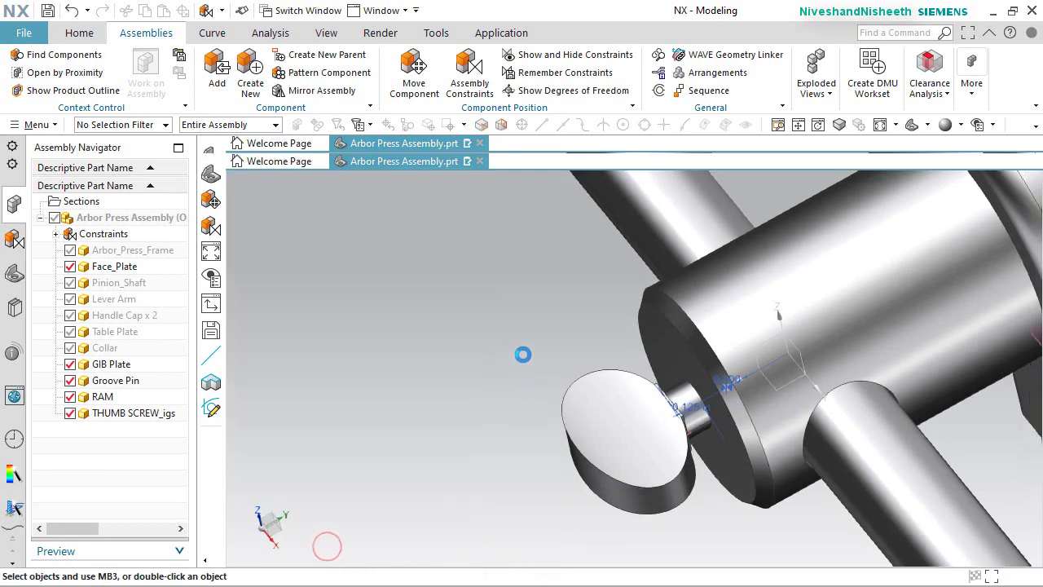
key("Home")
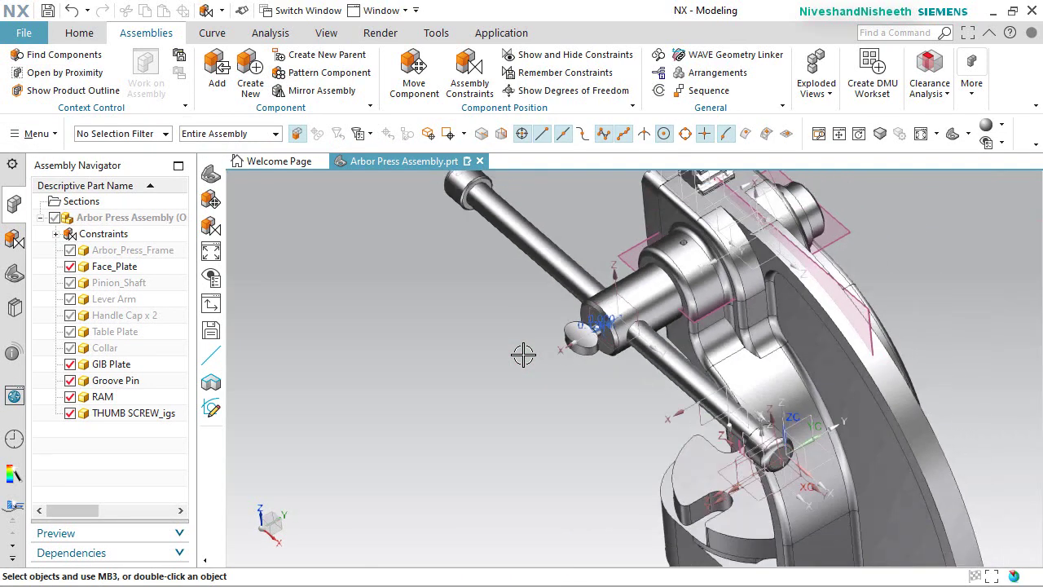
scroll(662, 214, "up", 2)
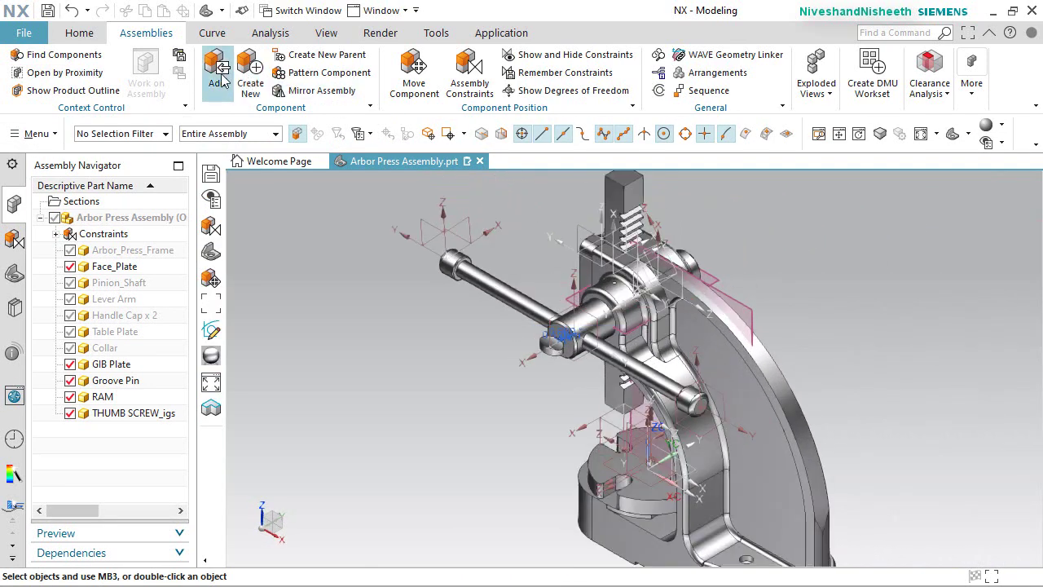
Hide all coordinate systems, datum planes and assembly constraints in the assembly.
left_click(326, 33)
left_click(220, 75)
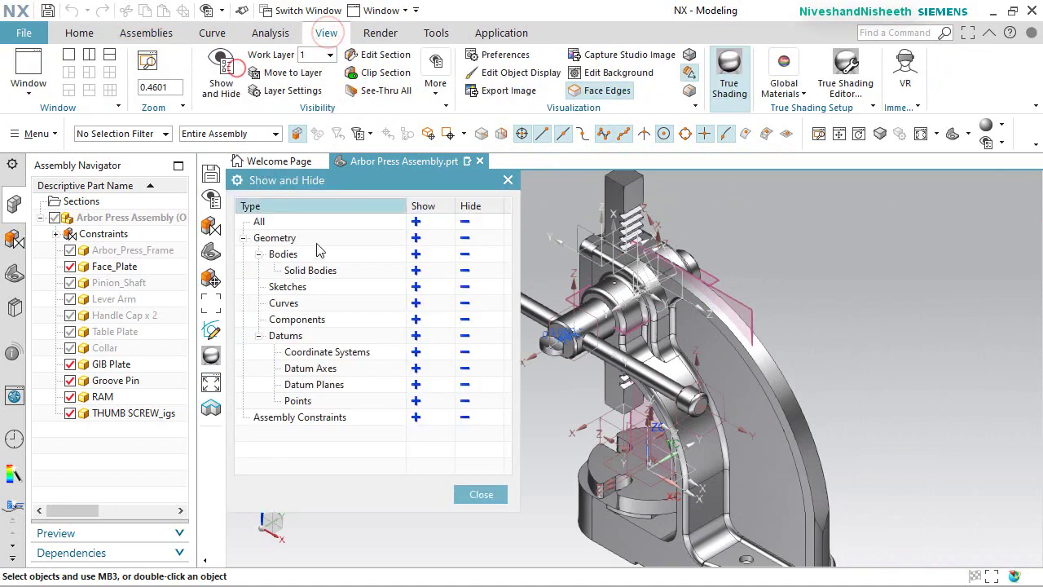
left_click(463, 352)
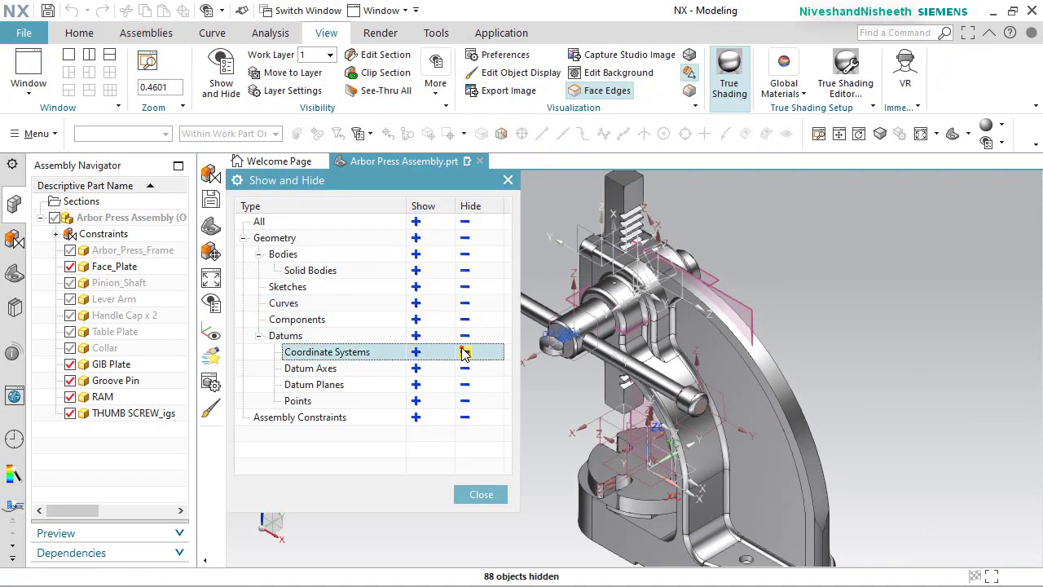
left_click(463, 384)
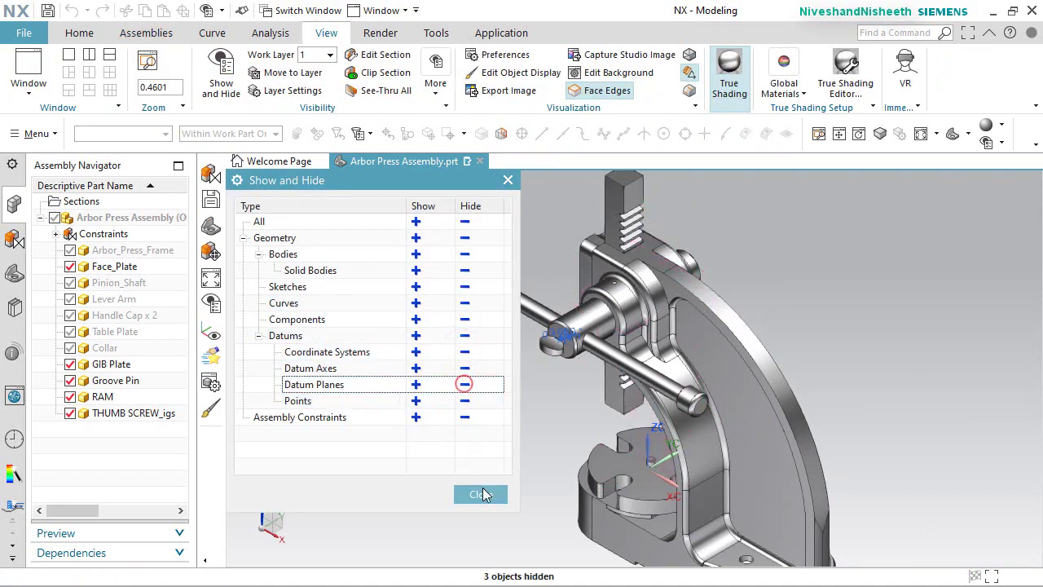
left_click(466, 417)
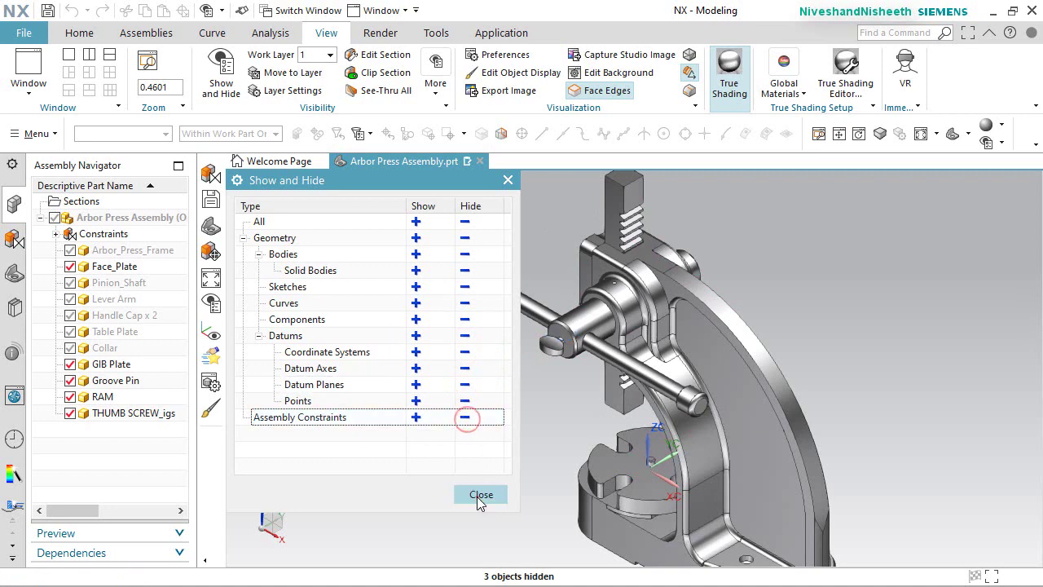
left_click(480, 495)
scroll(635, 244, "down", 3)
scroll(635, 244, "up", 4)
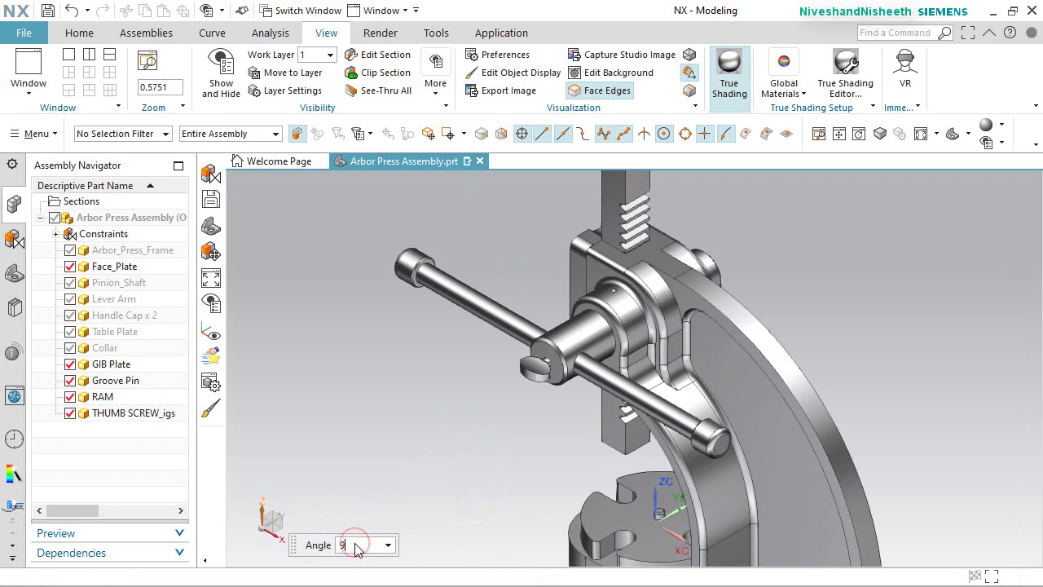
Try rotating the Pinion_Shaft -120° about the YC axis to test the lever motion, and discard the move.
key("Return")
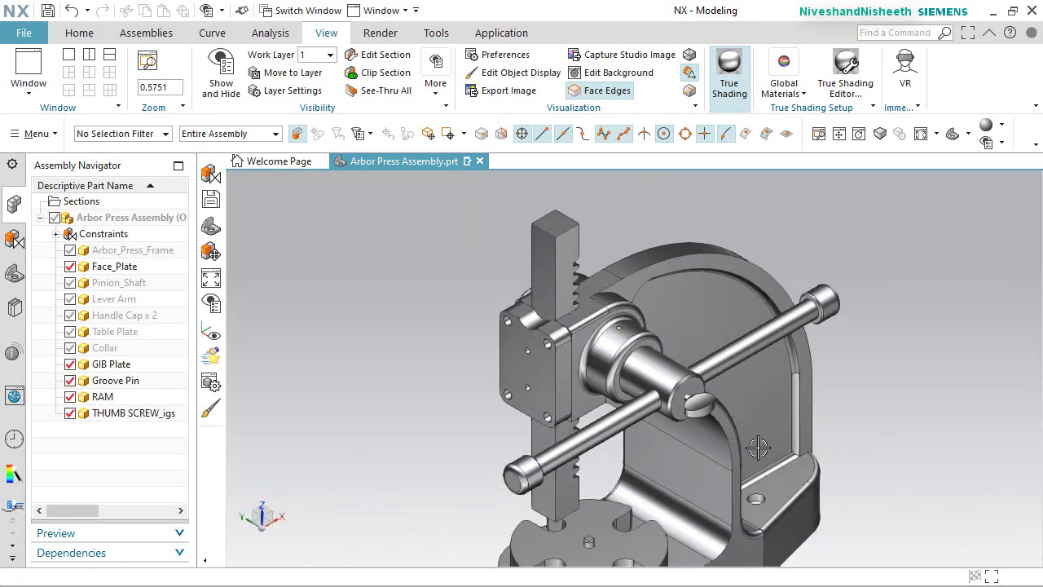
scroll(758, 447, "up", 2)
left_click(135, 36)
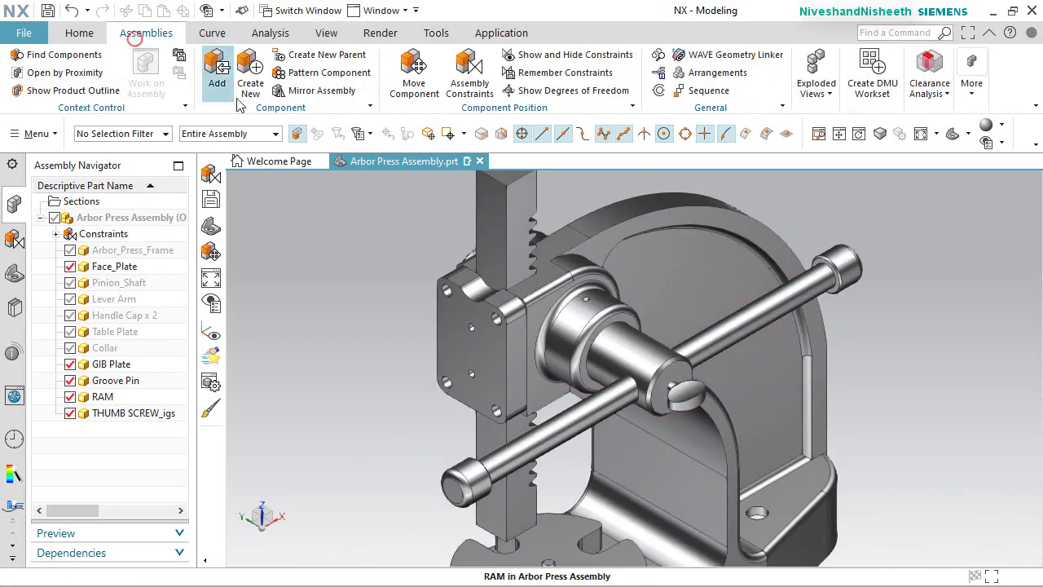
left_click(413, 75)
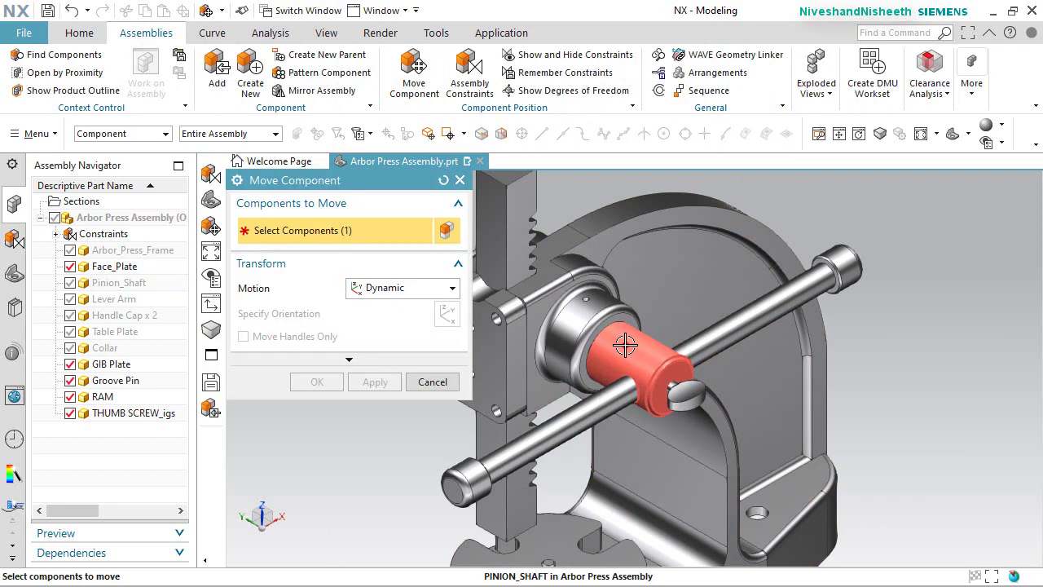
left_click(624, 346)
middle_click(624, 346)
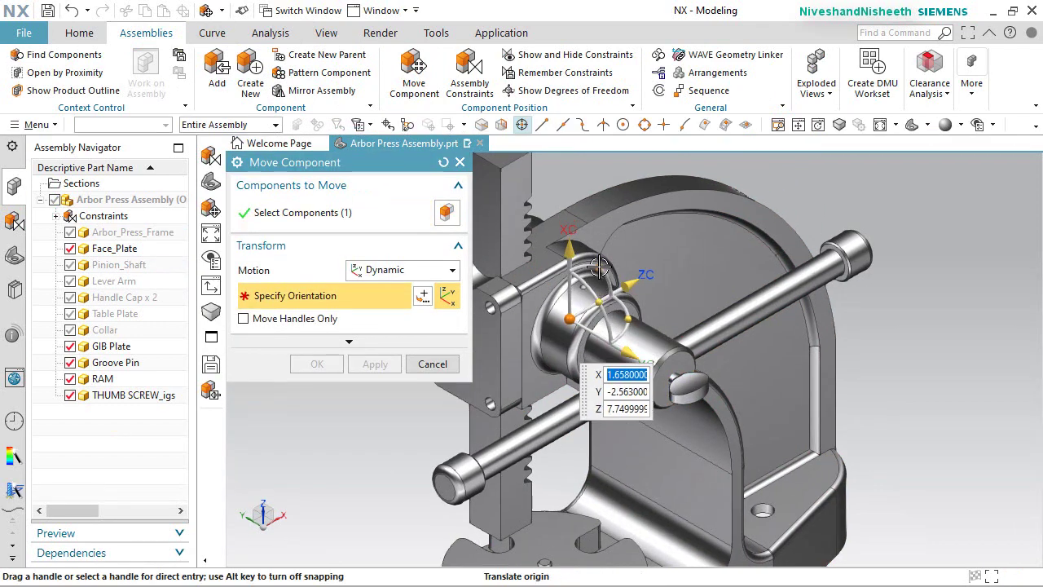
left_click_drag(599, 266, 598, 360)
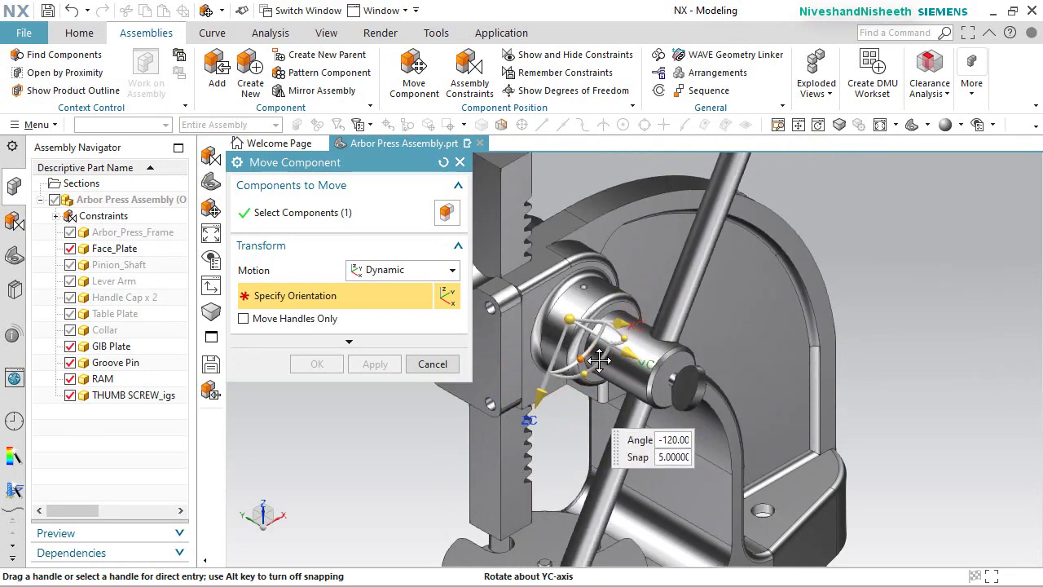
left_click(432, 363)
left_click(407, 326)
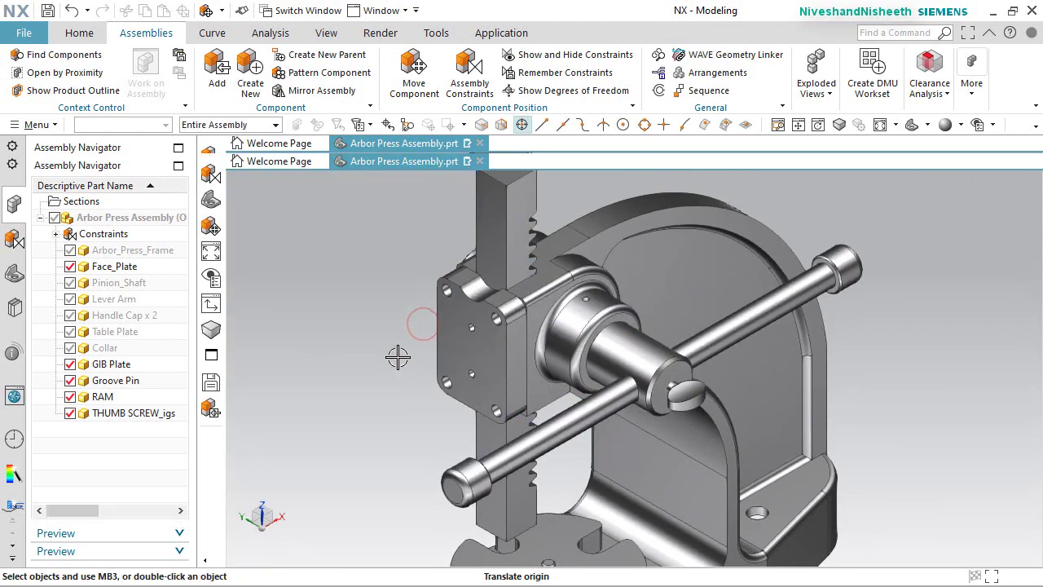
Save the assembly and add two instances of the BS 4168 - M5 x 16_2__igs part.
left_click(920, 134)
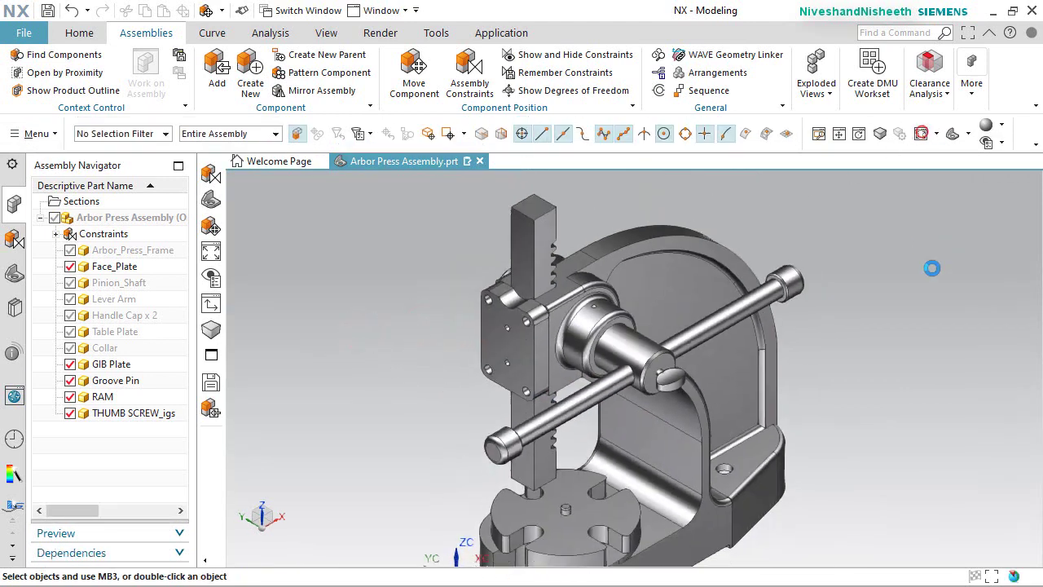
key("ctrl+s")
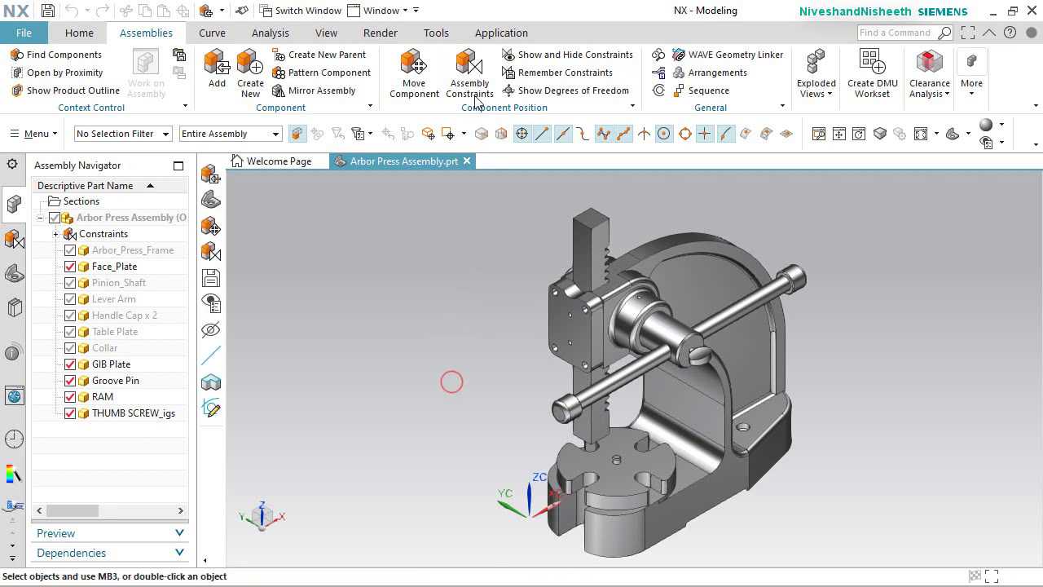
left_click(228, 85)
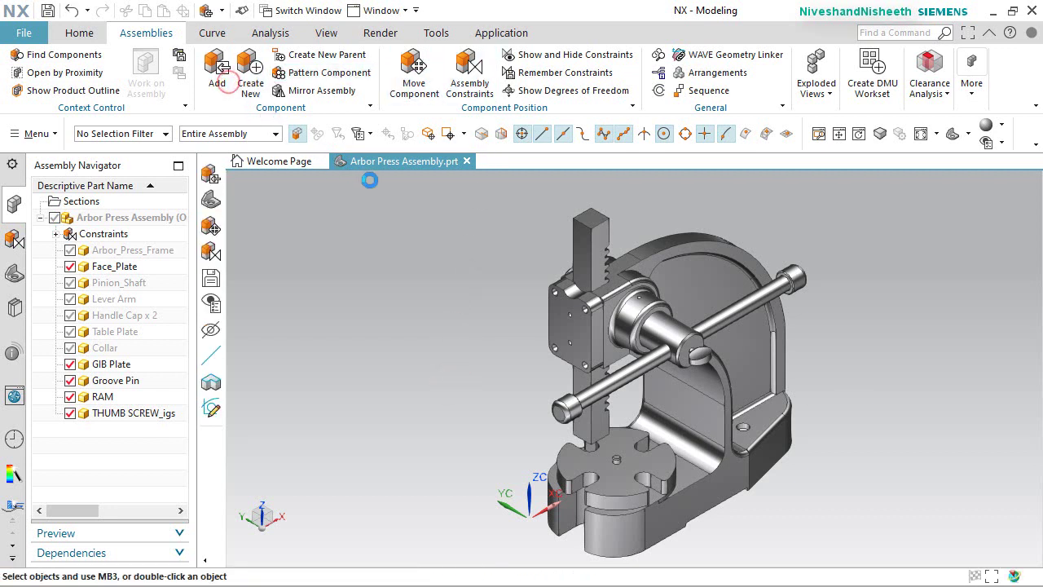
left_click(450, 466)
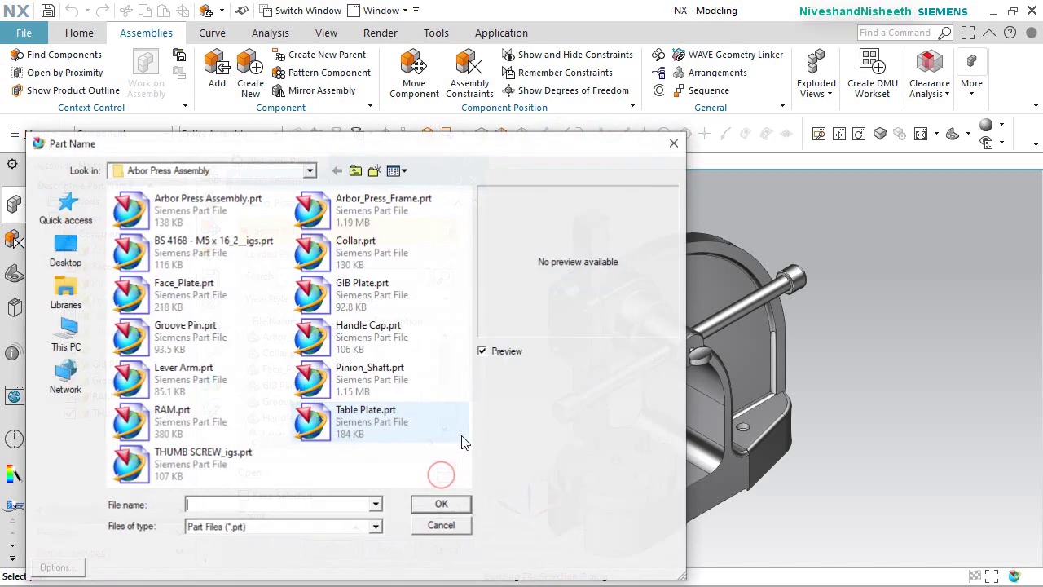
left_click(228, 249)
left_click(439, 506)
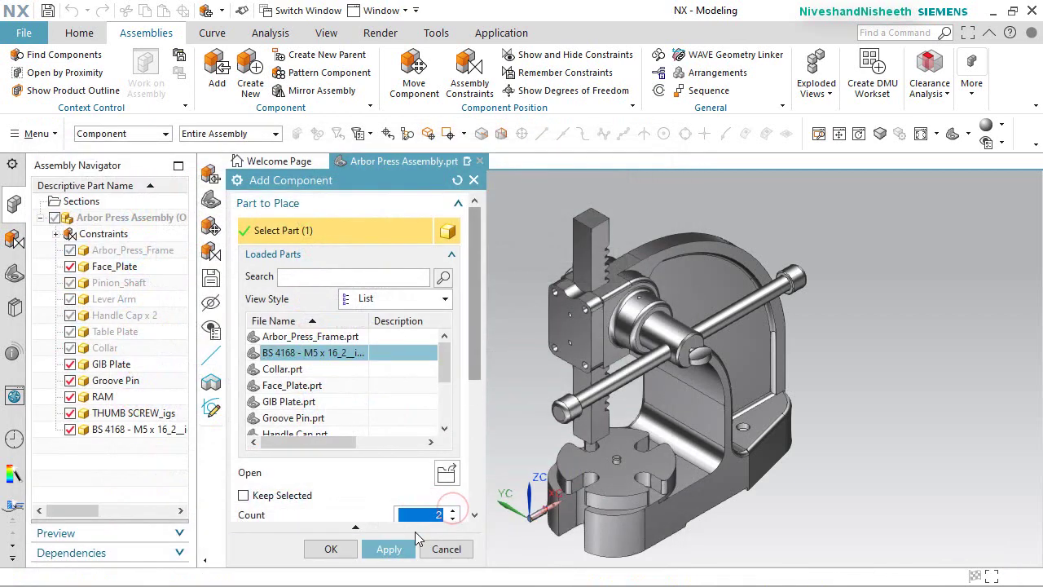
left_click(339, 548)
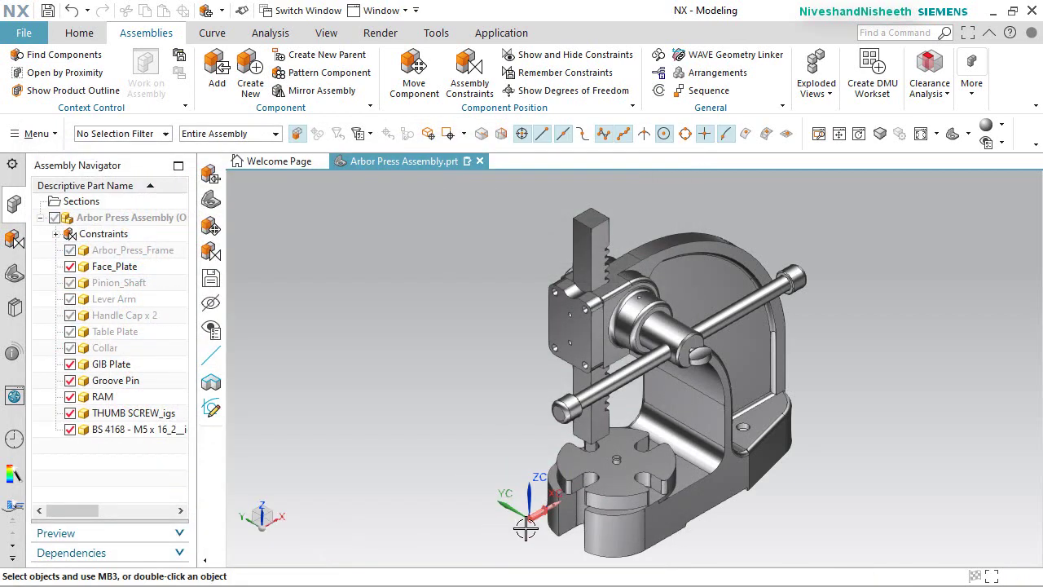
Align one BS 4168 screw's centerline with the Face_Plate's lower small hole using a Touch/Align constraint with Infer Center/Axis orientation.
scroll(525, 528, "up", 6)
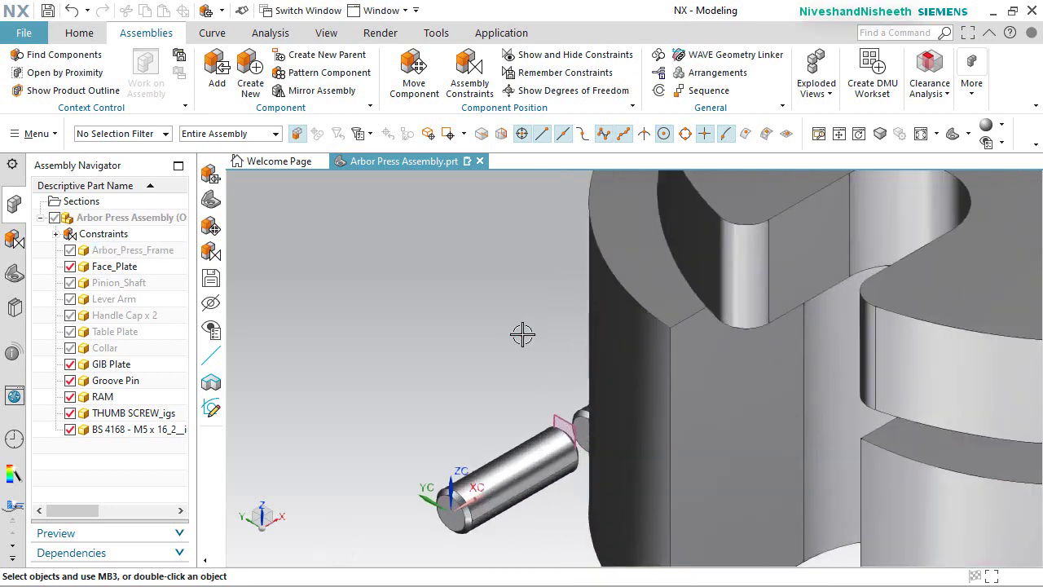
left_click(461, 85)
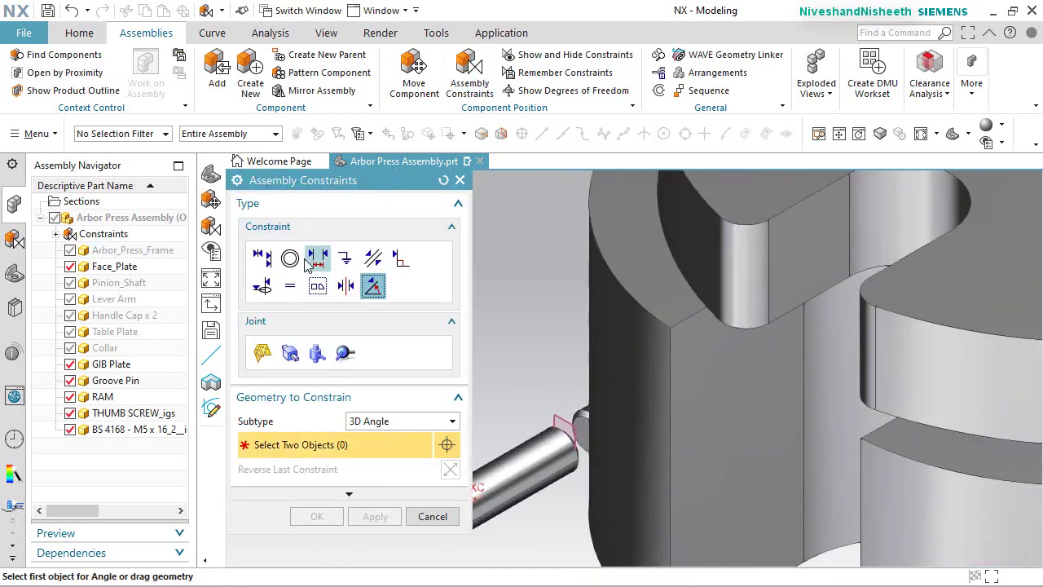
left_click(411, 403)
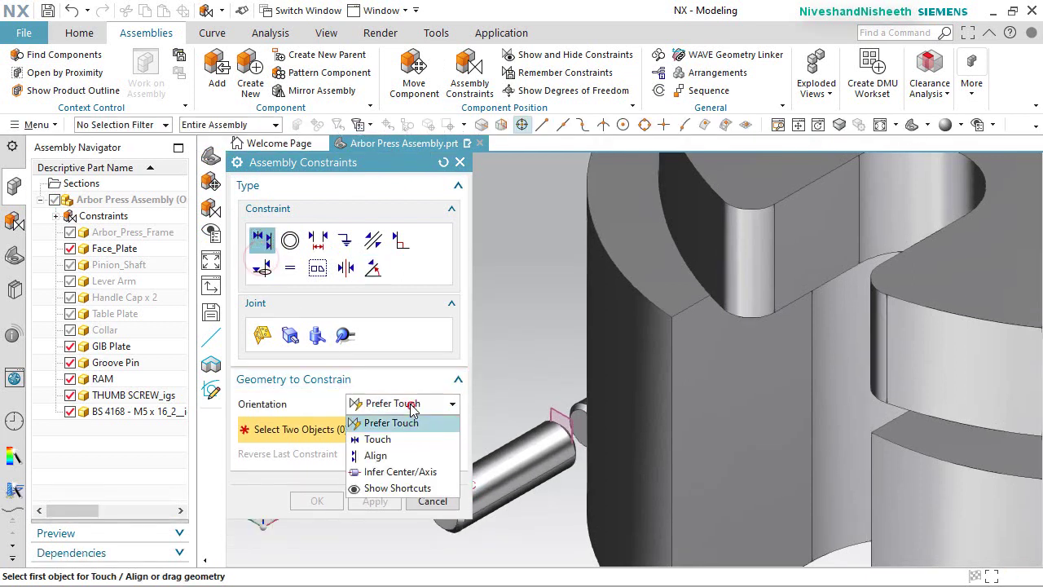
left_click(400, 472)
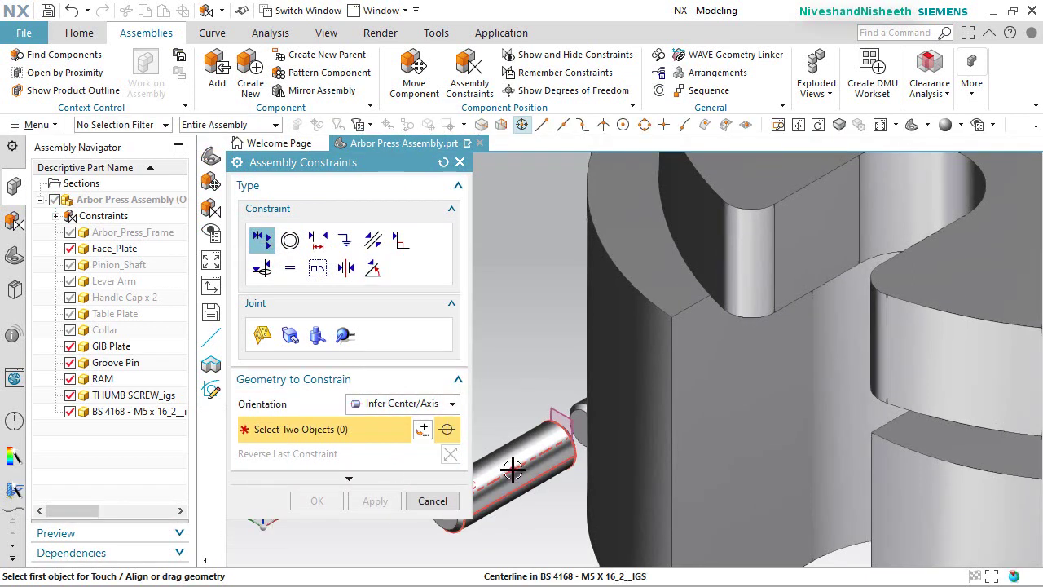
left_click(512, 469)
scroll(521, 464, "down", 10)
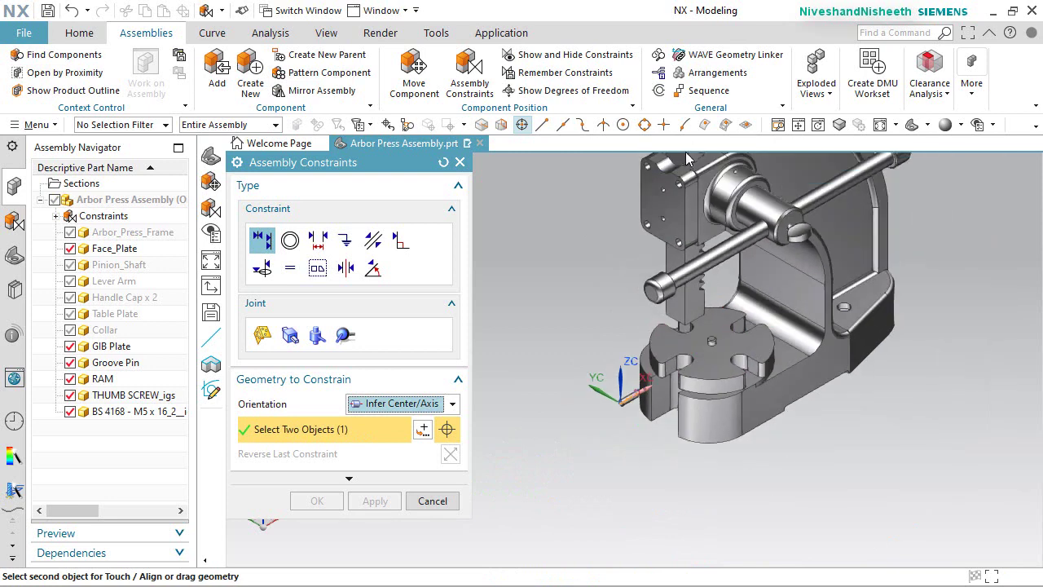
scroll(687, 159, "up", 8)
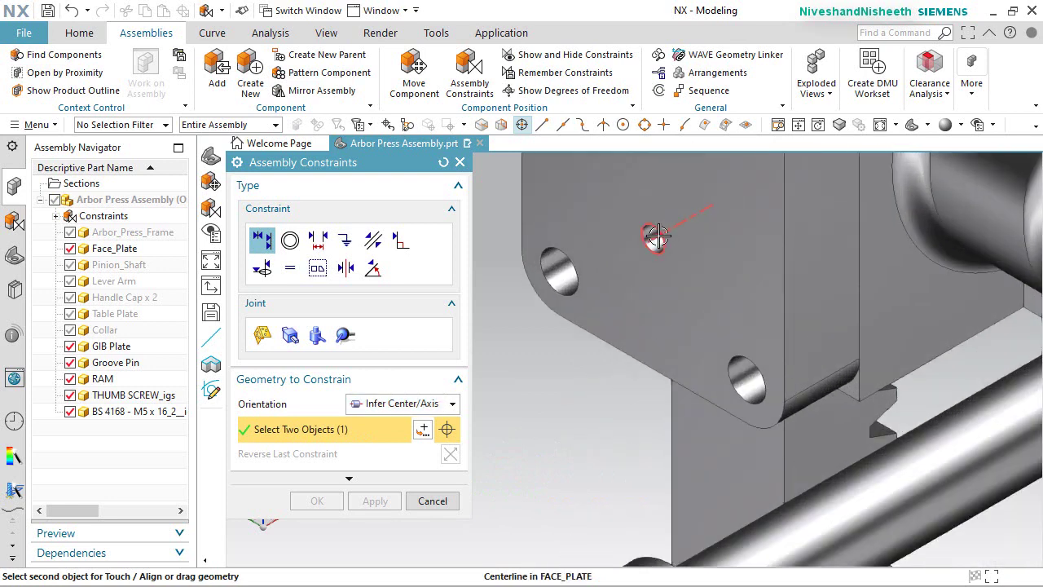
left_click(658, 236)
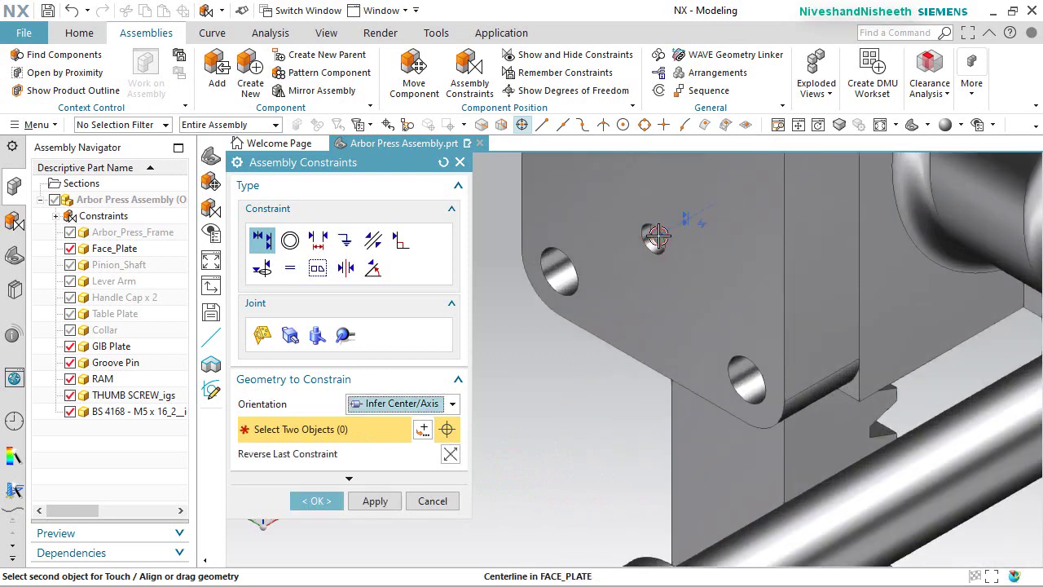
left_click(373, 500)
Align the other BS 4168 screw's centerline with the Face_Plate's upper small hole using Infer Center/Axis.
scroll(611, 371, "down", 5)
scroll(620, 281, "up", 6)
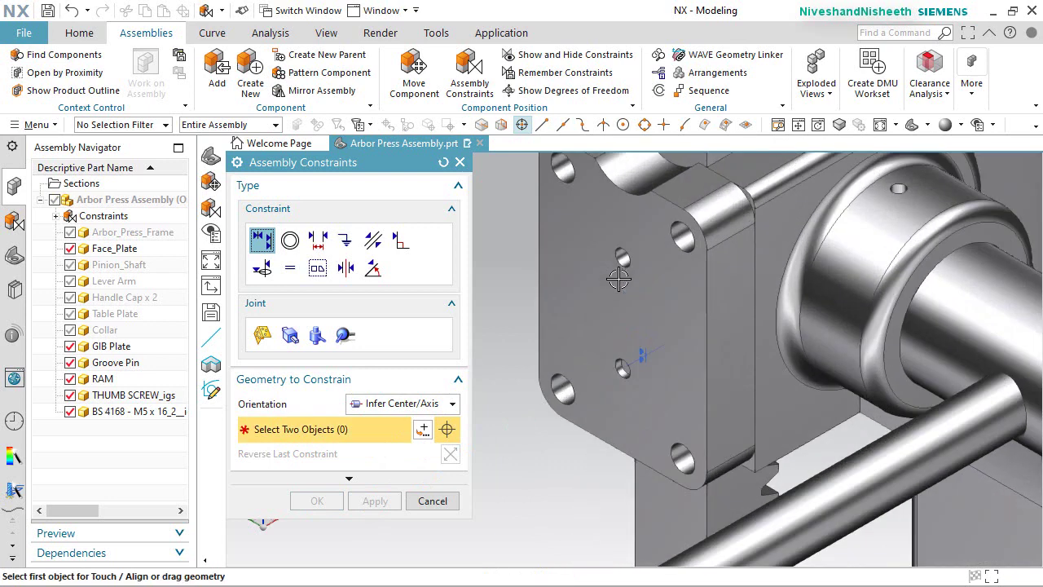
scroll(632, 232, "down", 5)
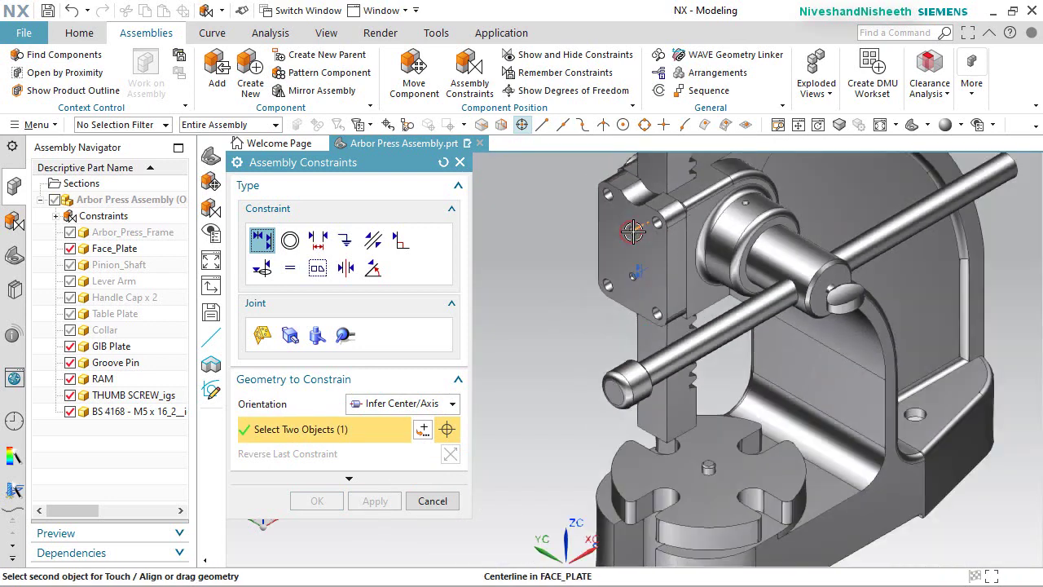
middle_click_drag(627, 440, 574, 342)
scroll(578, 411, "up", 5)
scroll(579, 411, "up", 4)
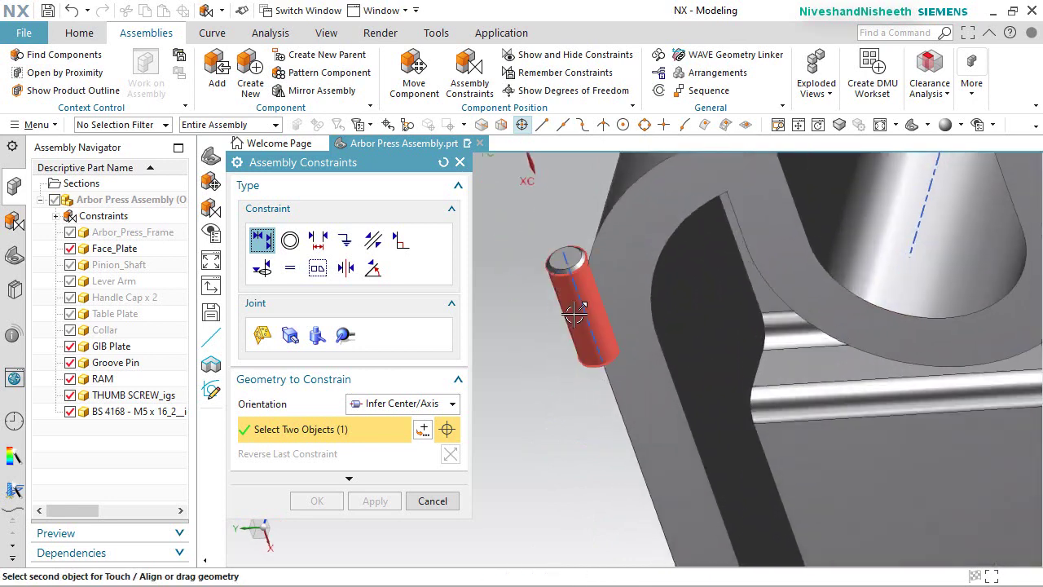
left_click(574, 314)
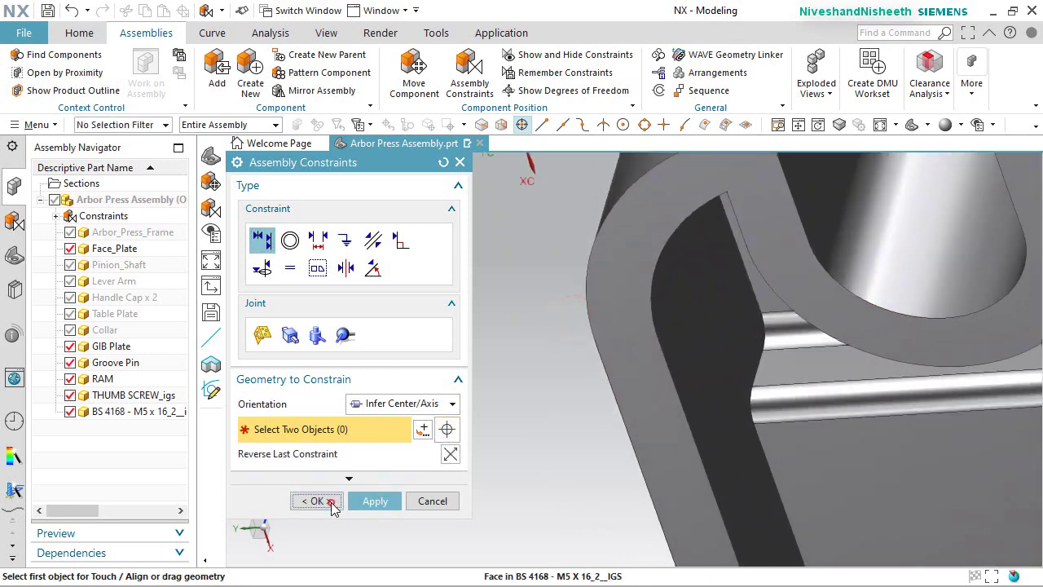
left_click(332, 502)
Isolate the Face_Plate and both BS 4168 screws in a new window.
key("ctrl+f")
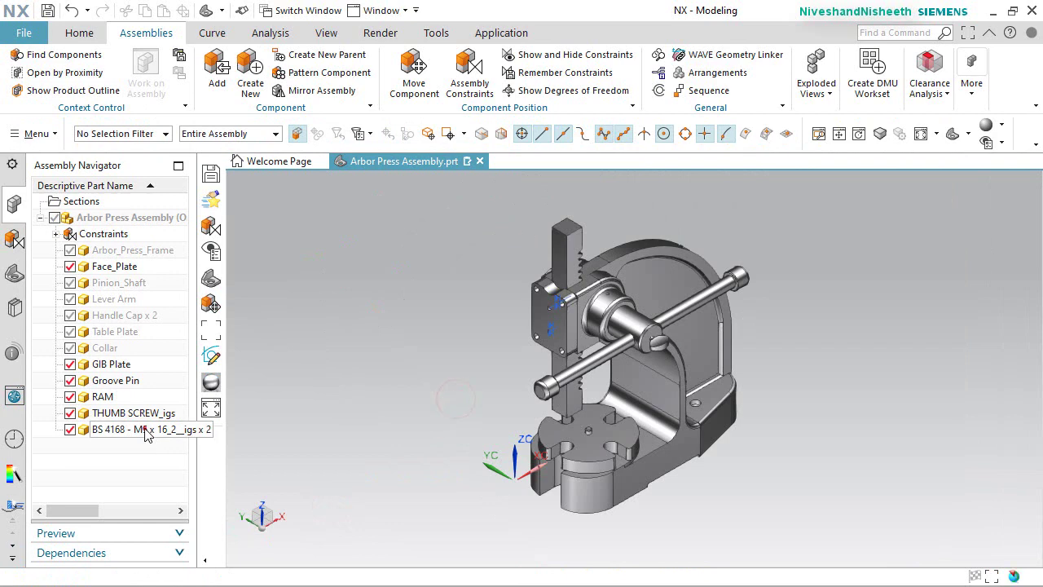
left_click(147, 430)
scroll(523, 320, "up", 5)
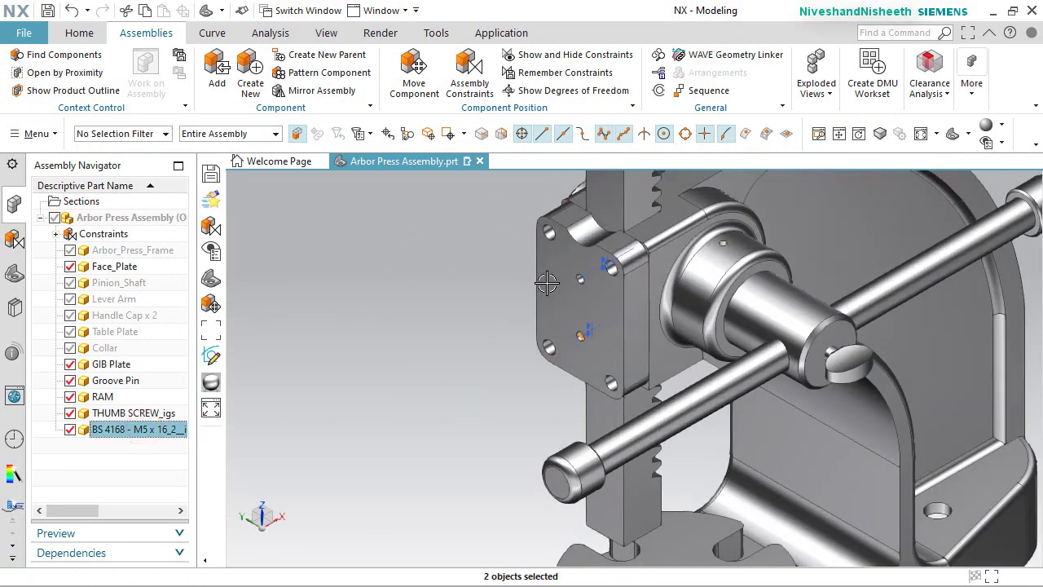
left_click(126, 267, "ctrl")
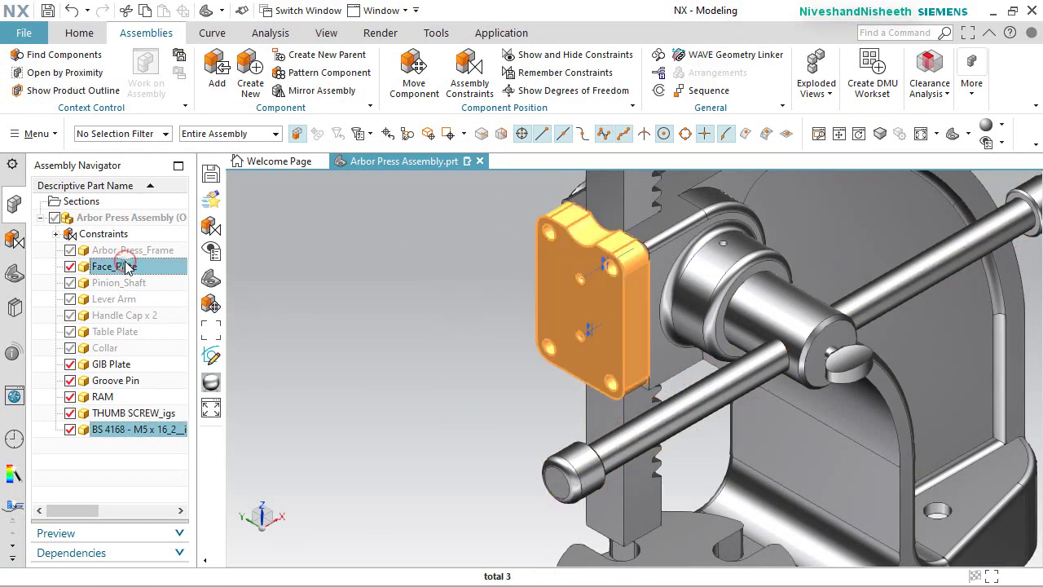
right_click(126, 266)
left_click(235, 493)
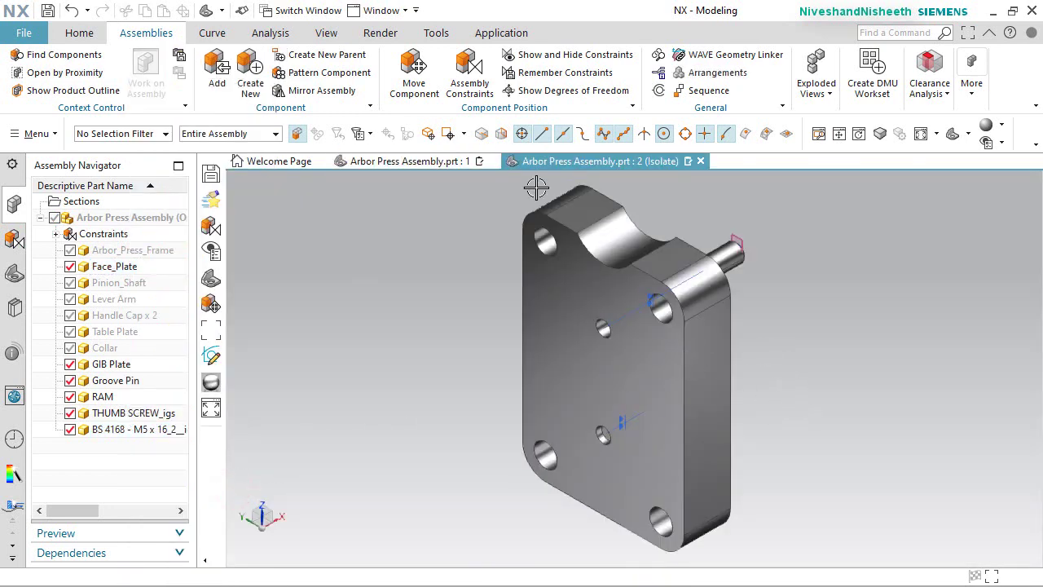
Move the upper BS 4168 screw about -1.2 in along XC so it protrudes from the Face_Plate's front.
left_click(414, 71)
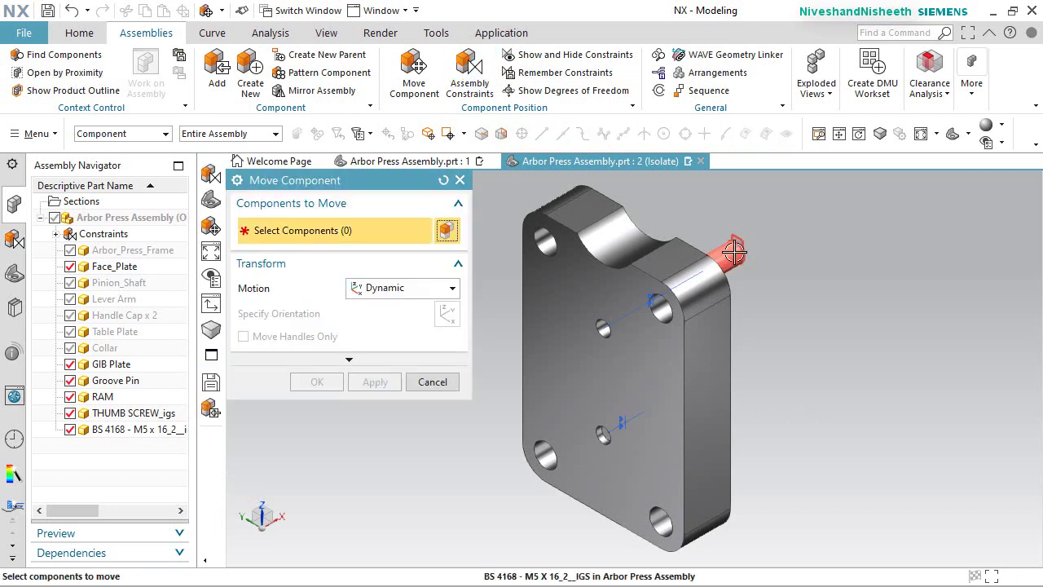
left_click(733, 254)
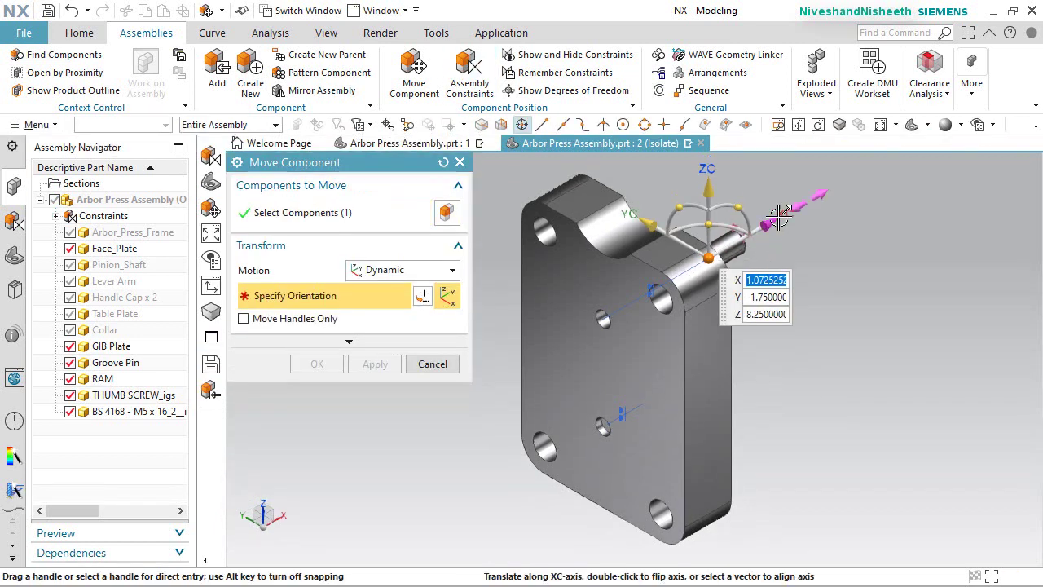
left_click_drag(779, 216, 667, 280)
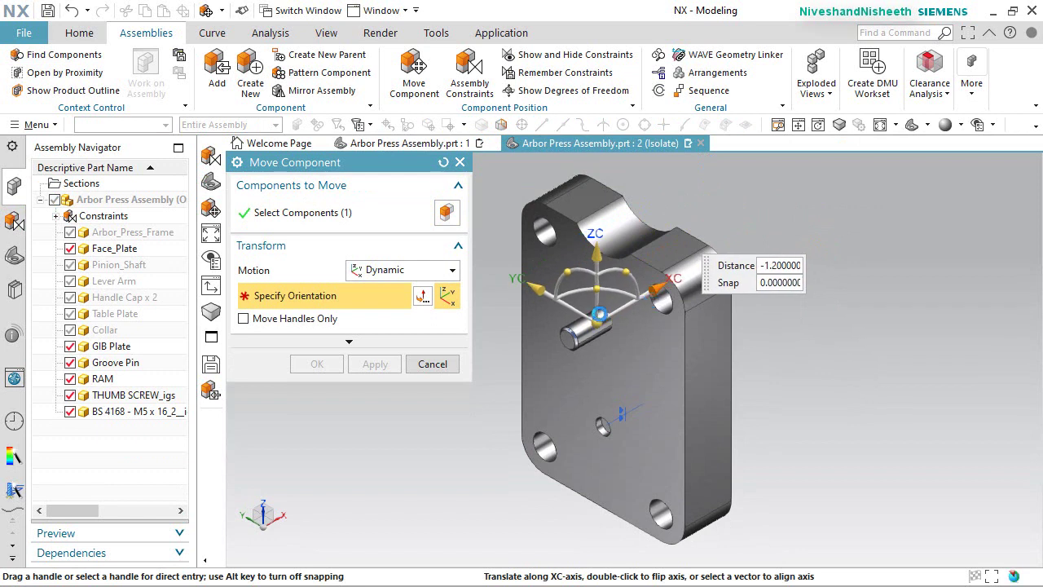
left_click(317, 364)
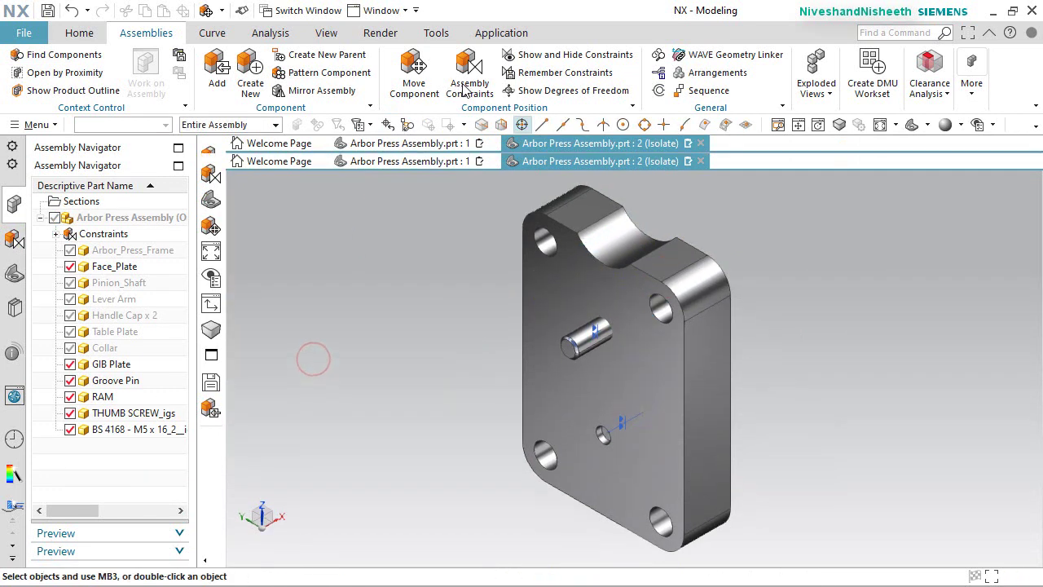
Constrain the upper BS 4168 screw's end face 0.15 in from the Face_Plate's front face with a Distance constraint.
left_click(464, 88)
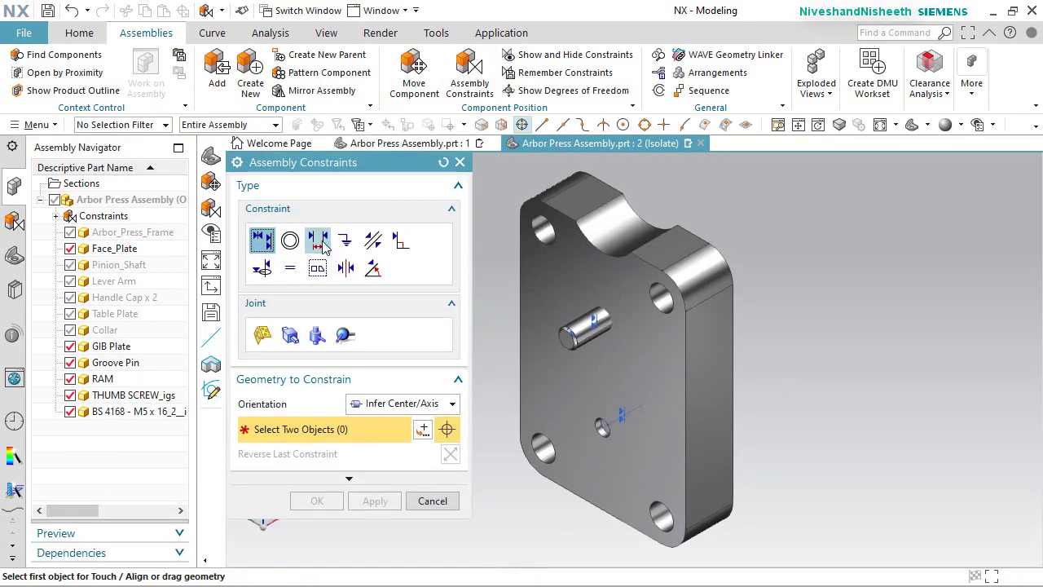
left_click(318, 240)
scroll(534, 300, "up", 3)
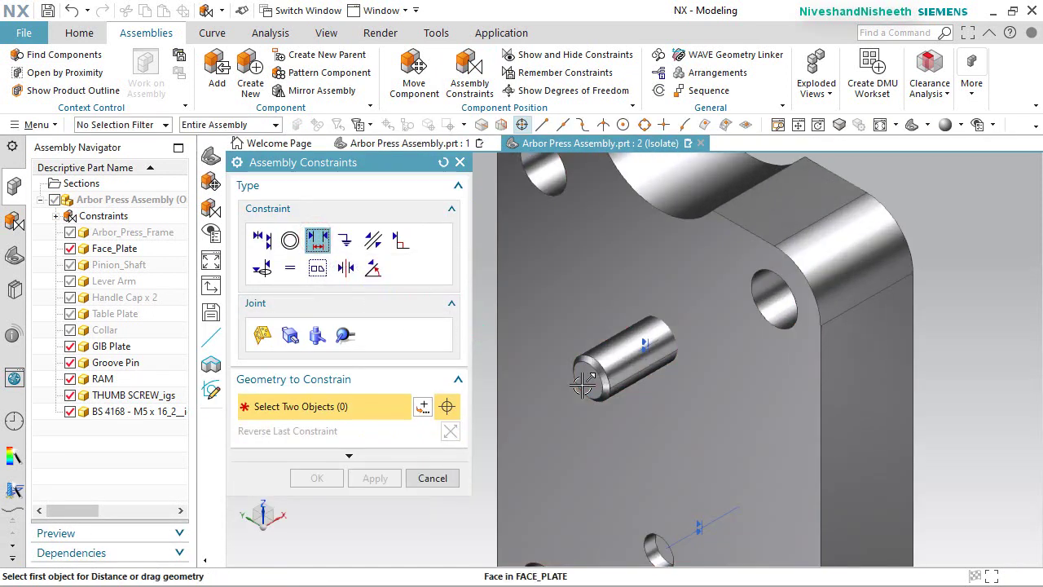
left_click(571, 308)
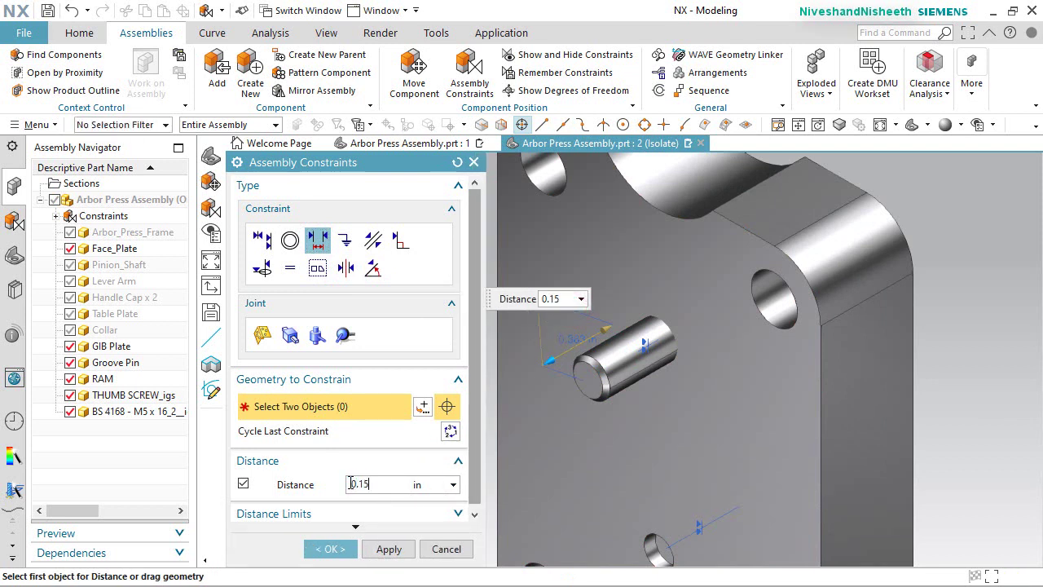
key("Return")
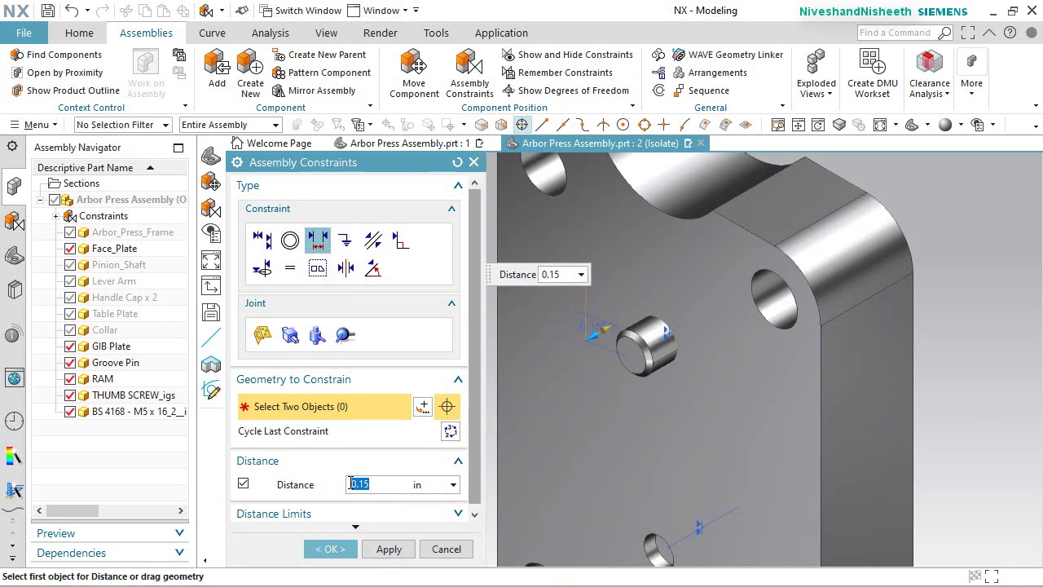
left_click(330, 548)
scroll(530, 286, "down", 4)
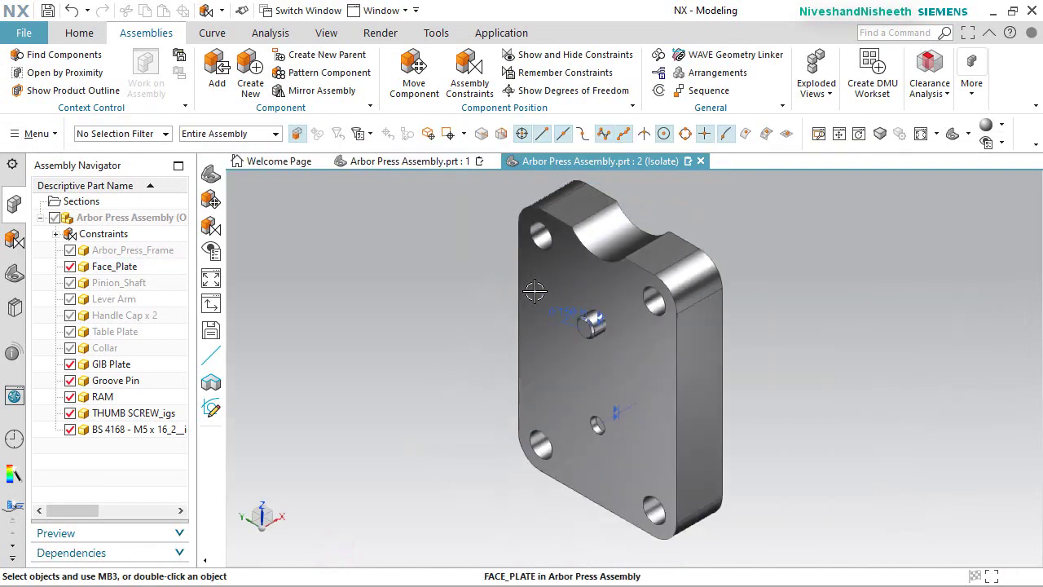
Move the lower BS 4168 screw along XC until it protrudes from the Face_Plate's front.
middle_click_drag(540, 294, 570, 402)
left_click(414, 70)
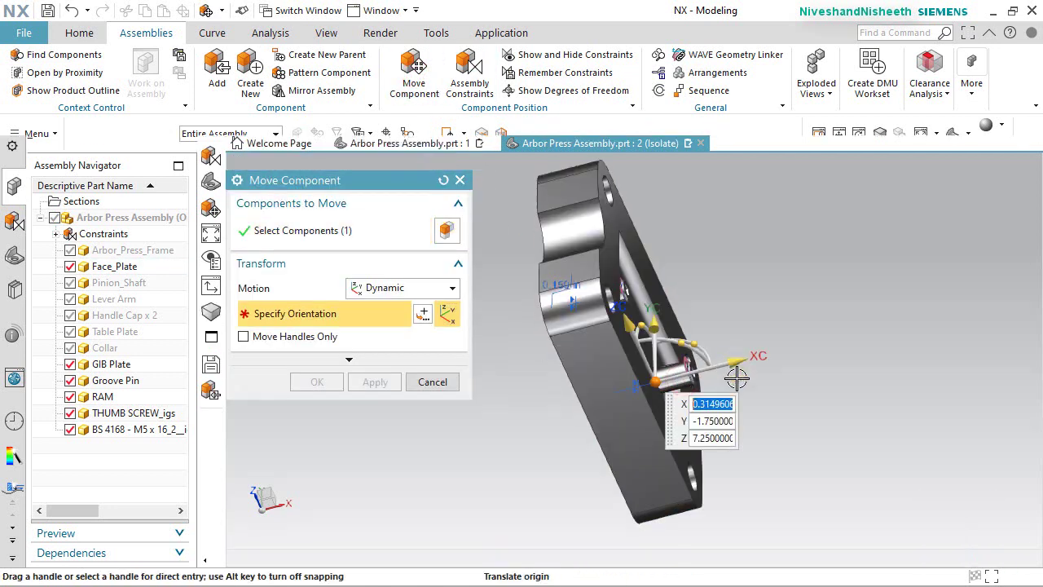
left_click_drag(738, 377, 681, 384)
left_click(324, 364)
Apply a 0.15 in Distance constraint between the Face_Plate's front face and the lower BS 4168 screw's end face.
middle_click_drag(527, 440, 572, 407)
left_click(458, 96)
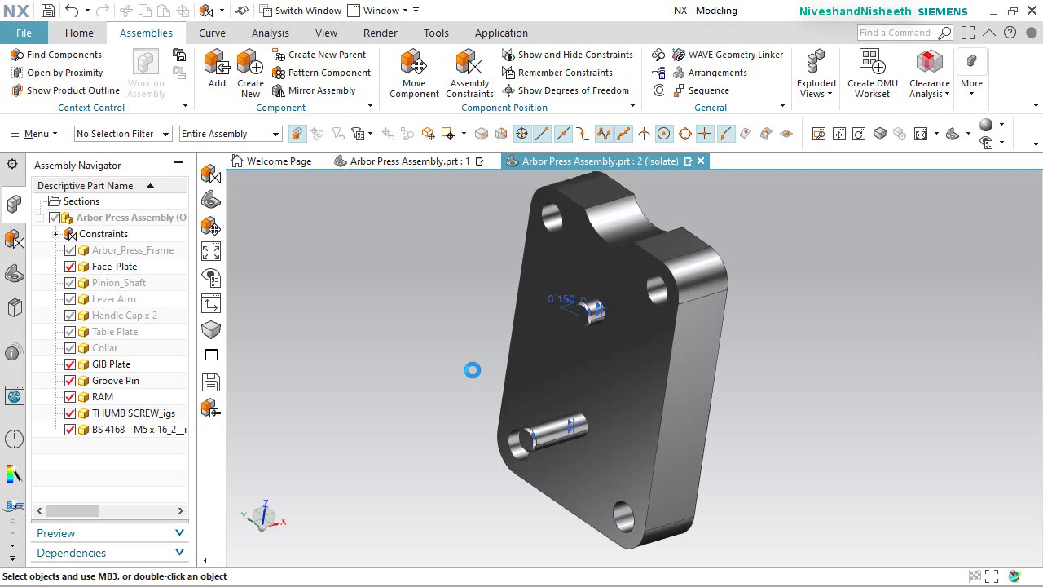
scroll(549, 400, "down", 4)
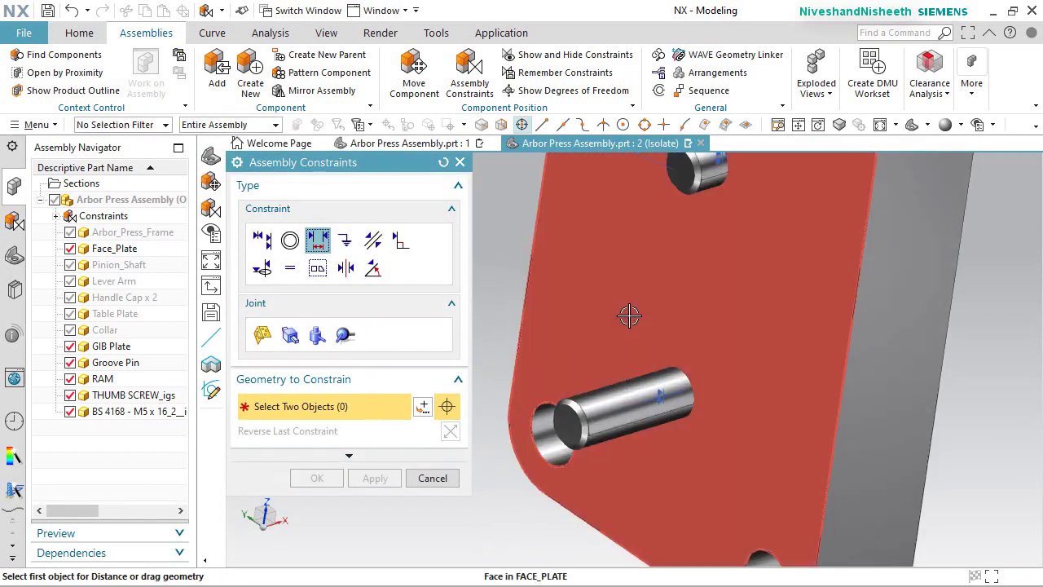
left_click(629, 316)
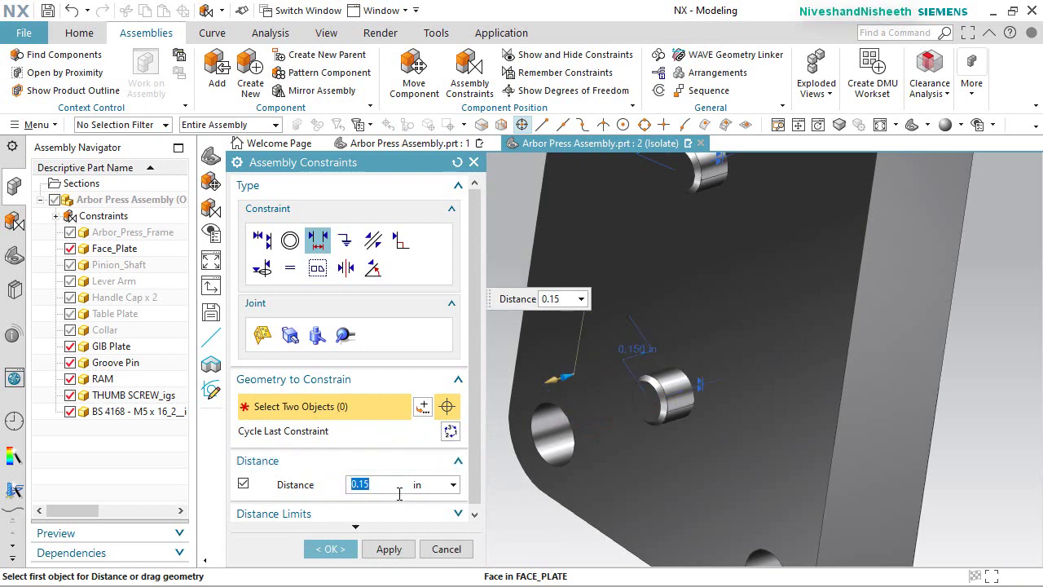
left_click(330, 548)
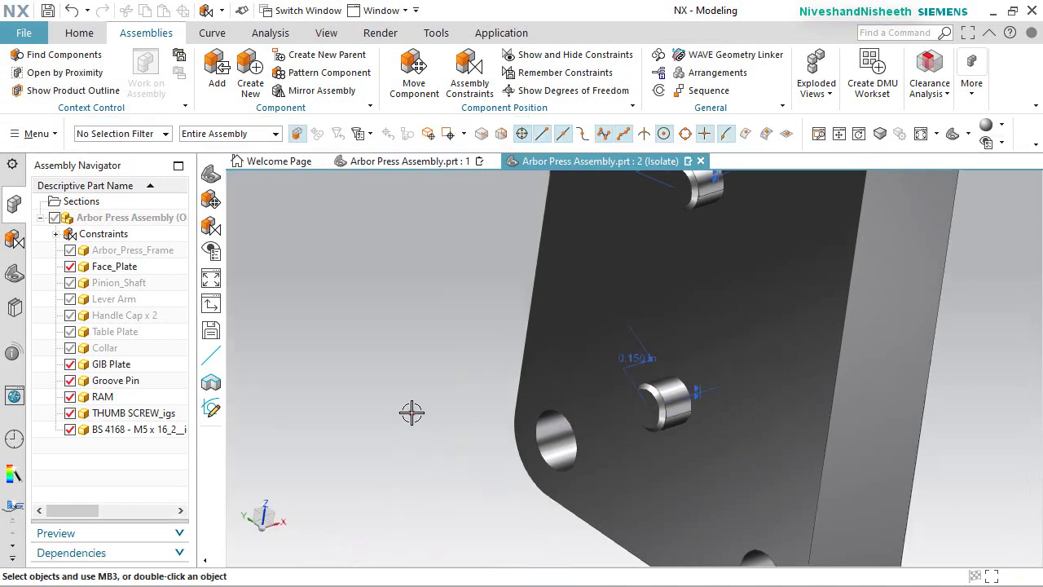
Save the assembly and close the isolated view window.
left_click(411, 412)
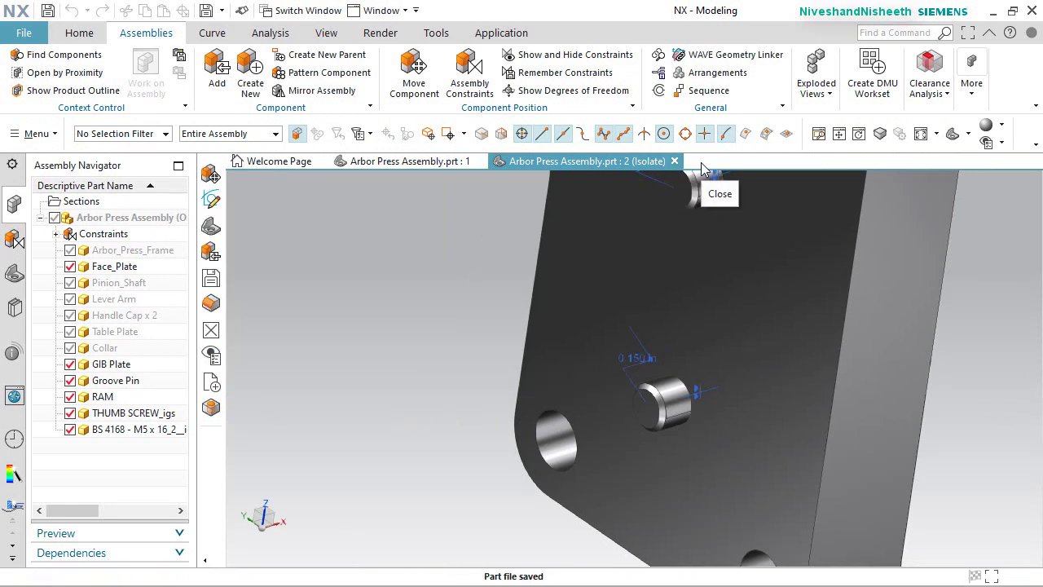
left_click(675, 161)
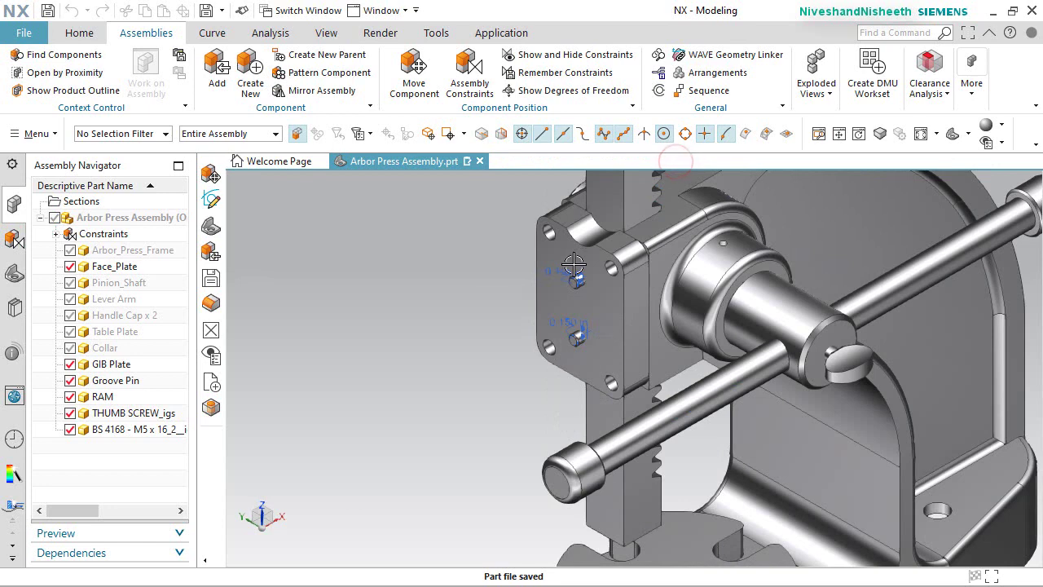
Hide the assembly constraint symbols in the full assembly view.
scroll(574, 265, "up", 3)
scroll(558, 300, "down", 3)
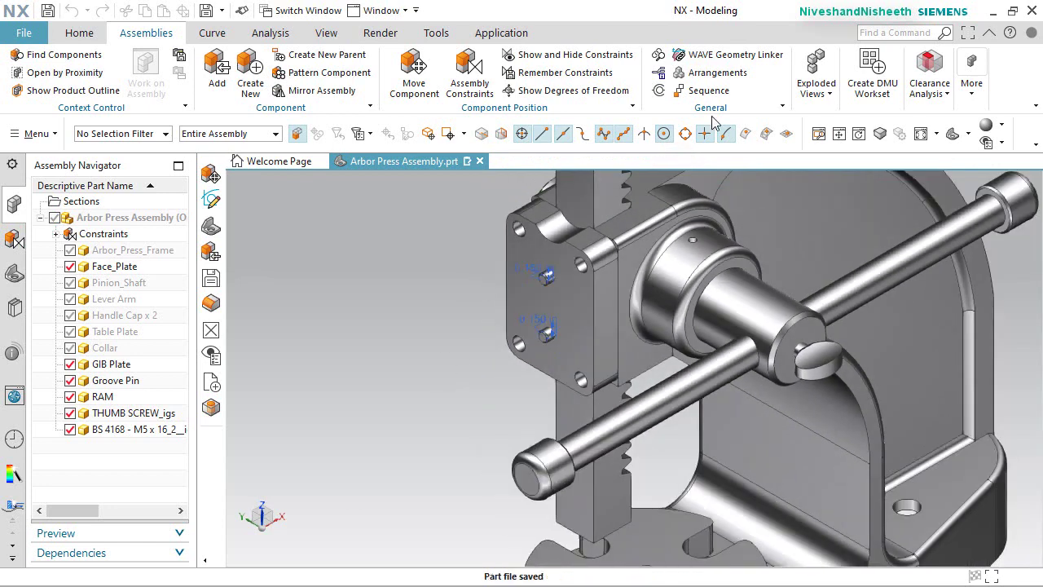
left_click(920, 136)
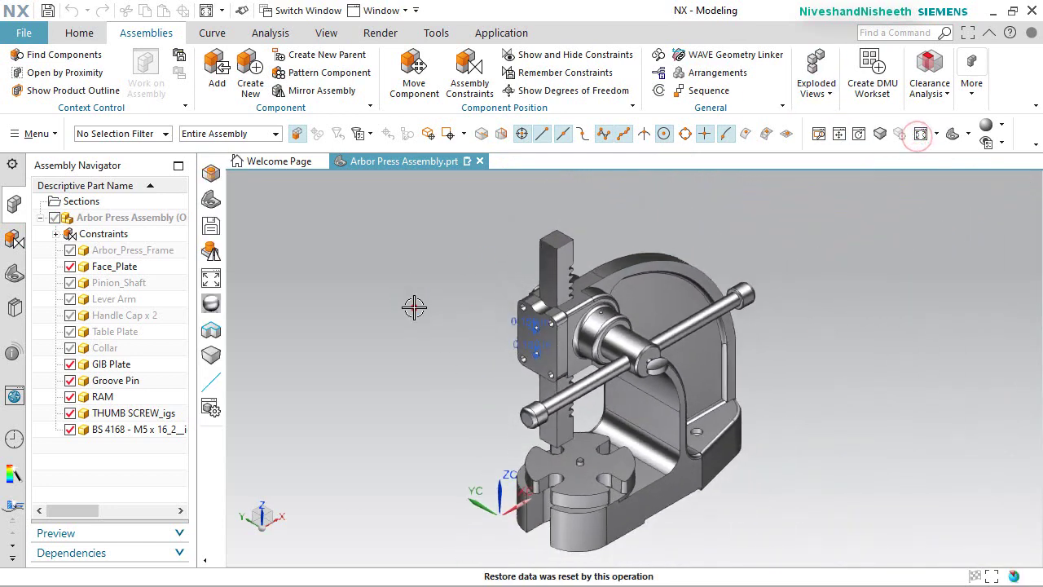
left_click(471, 343)
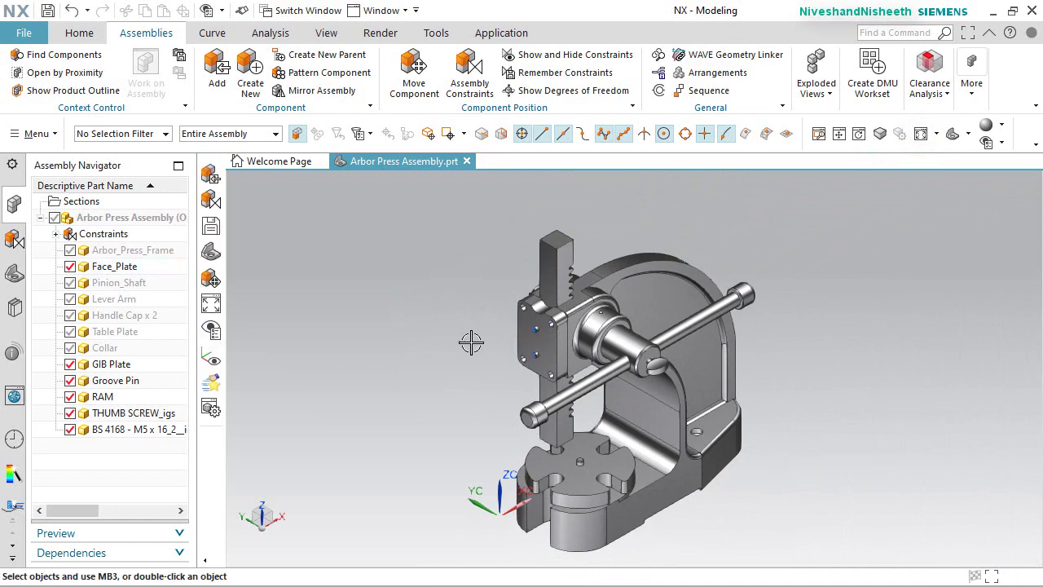
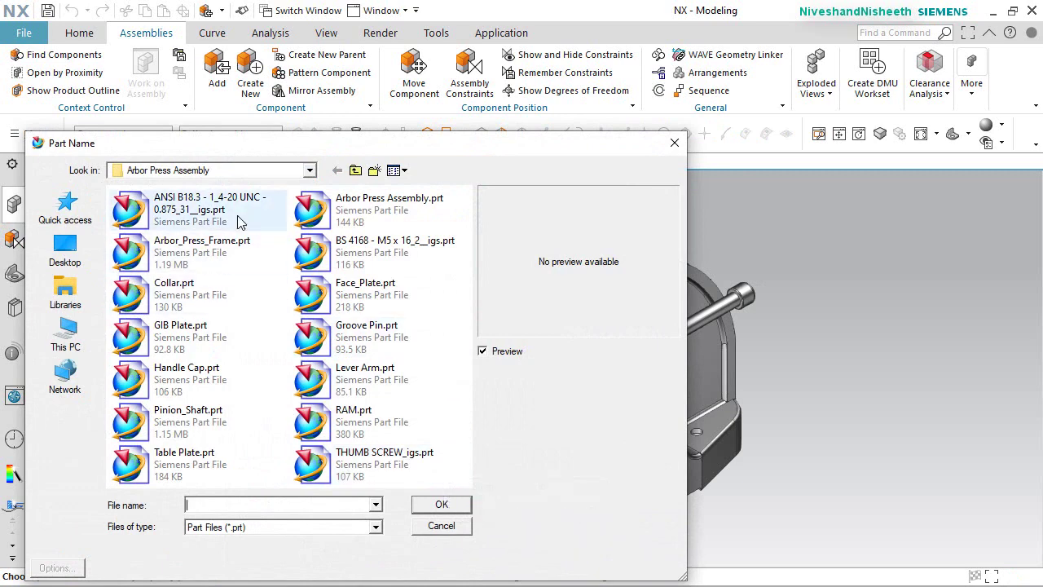
Add four instances of the ANSI B18.3 - 1_4-20 UNC - 0.875_31__igs part to the assembly.
left_click(237, 212)
left_click(441, 506)
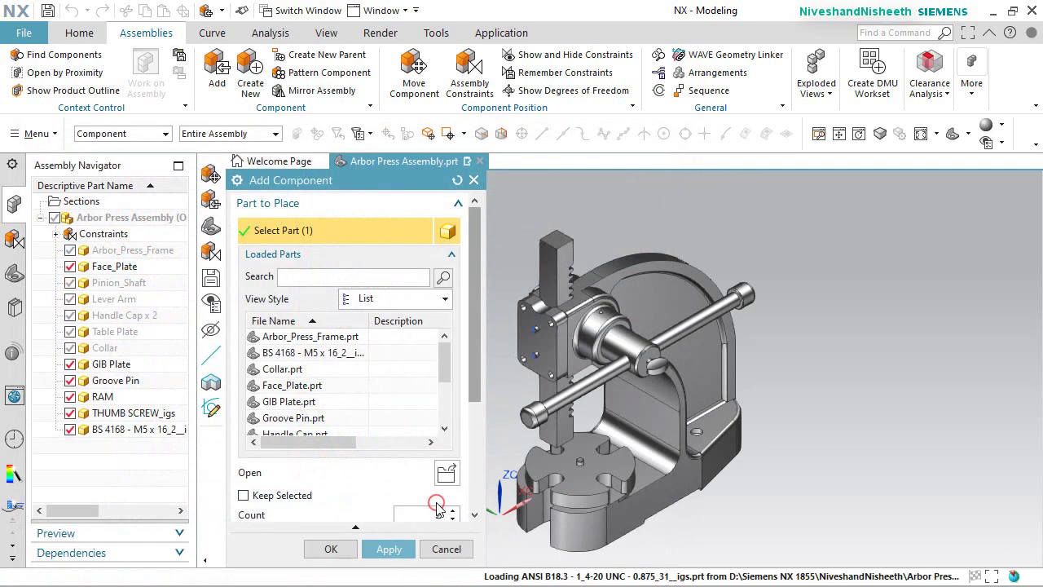
scroll(463, 382, "down", 2)
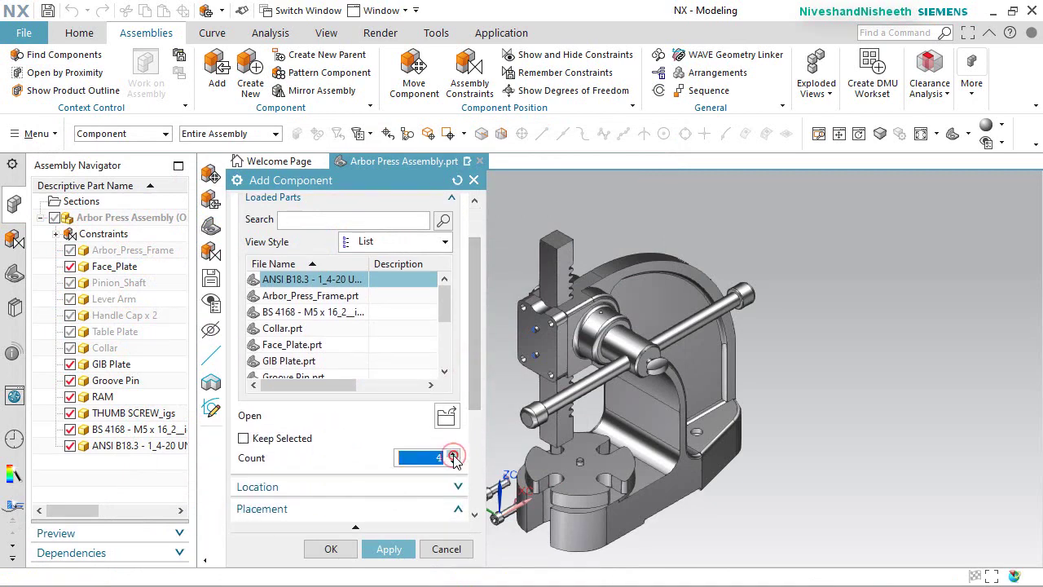
left_click(342, 550)
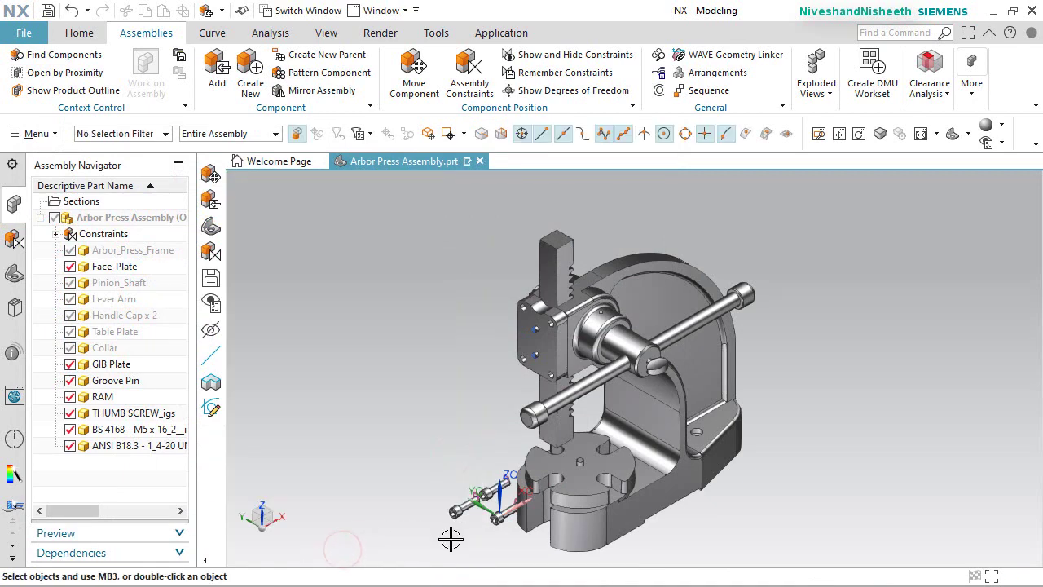
Move one ANSI B18.3 screw from the assembly origin up in front of the Face_Plate's upper corner holes.
scroll(464, 537, "up", 3)
scroll(472, 513, "down", 1)
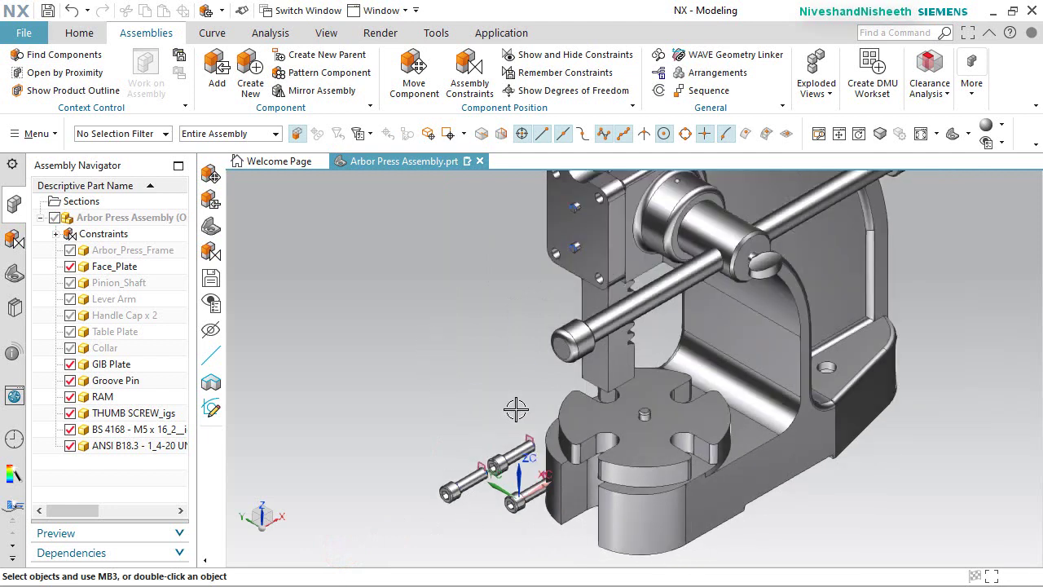
scroll(514, 410, "down", 1)
left_click(414, 75)
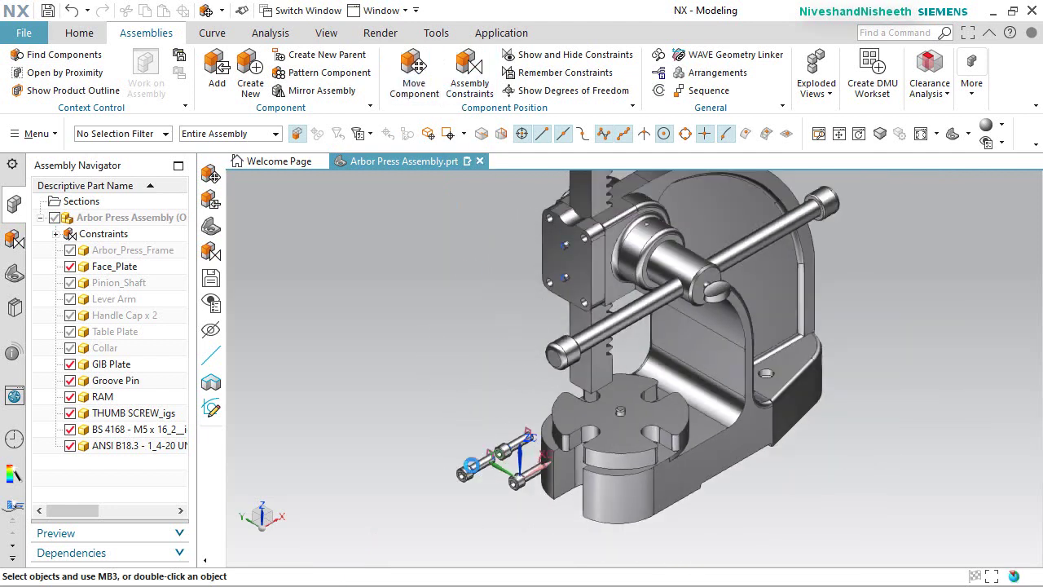
middle_click(471, 464)
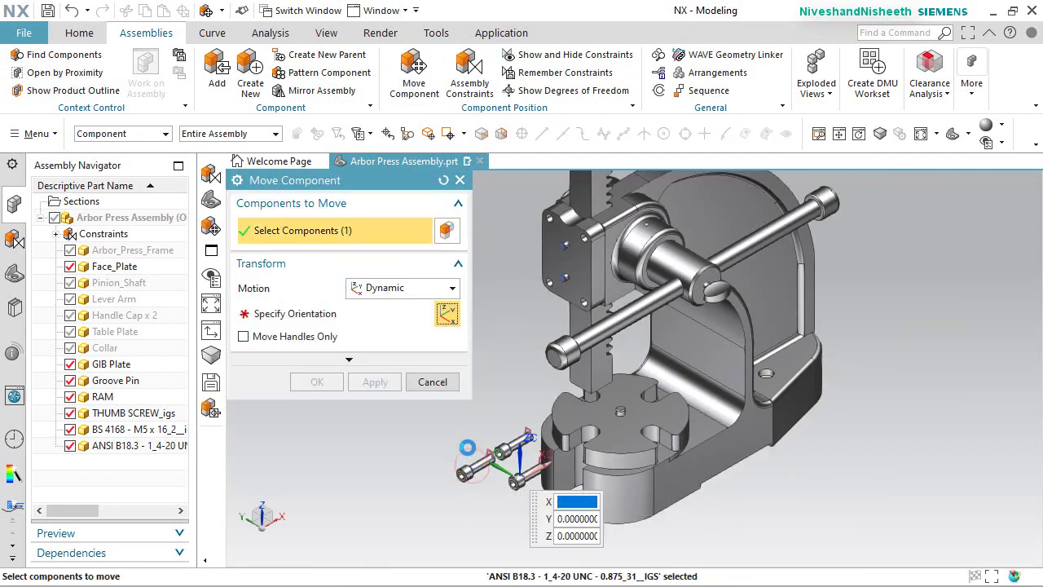
left_click_drag(473, 401, 565, 193)
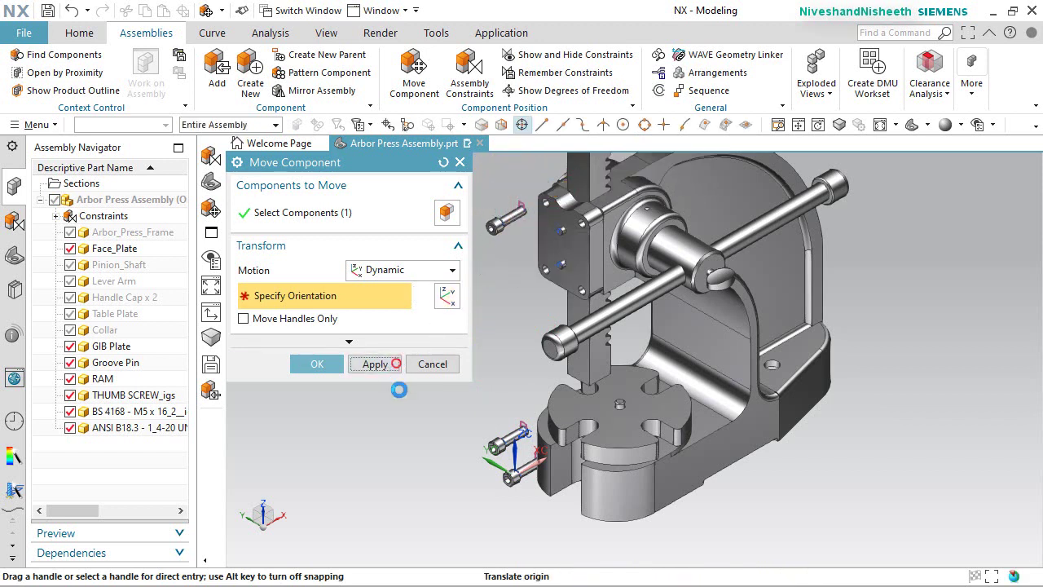
left_click(374, 364)
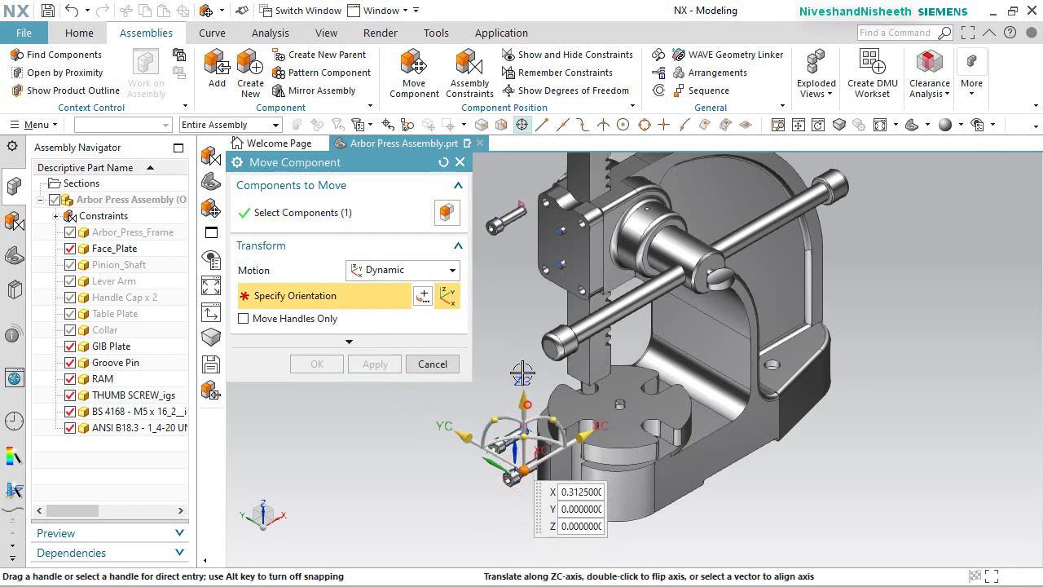
Move a second ANSI B18.3 screw up beside the Face_Plate's lower corner holes.
left_click_drag(522, 373, 530, 184)
left_click_drag(522, 252, 439, 382)
left_click(323, 368)
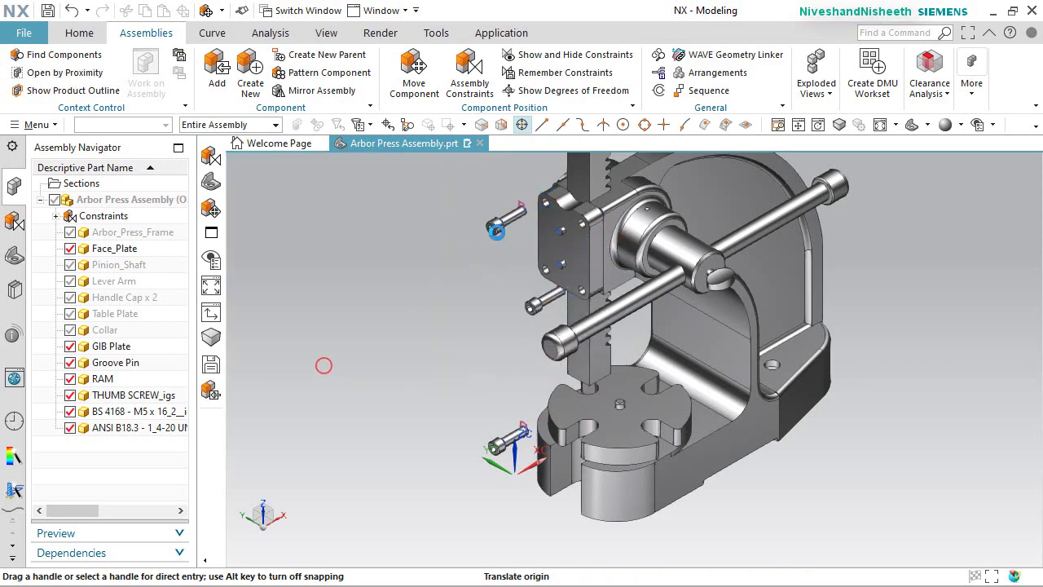
Align the upper ANSI B18.3 screw's centerline with the Face_Plate's upper-left corner hole using Touch/Align with Infer Center/Axis orientation.
scroll(522, 250, "up", 5)
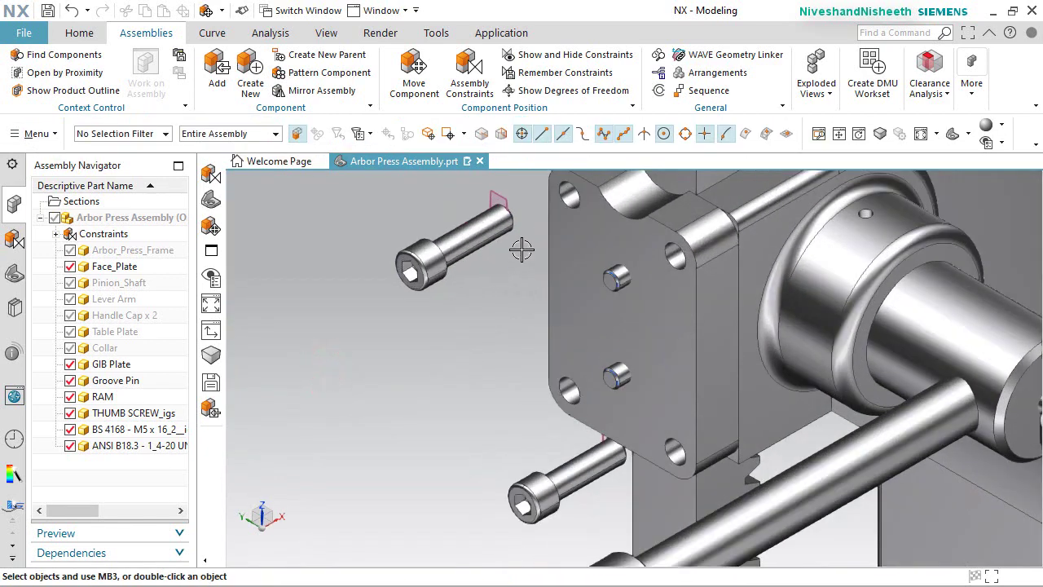
left_click(469, 73)
scroll(763, 358, "down", 3)
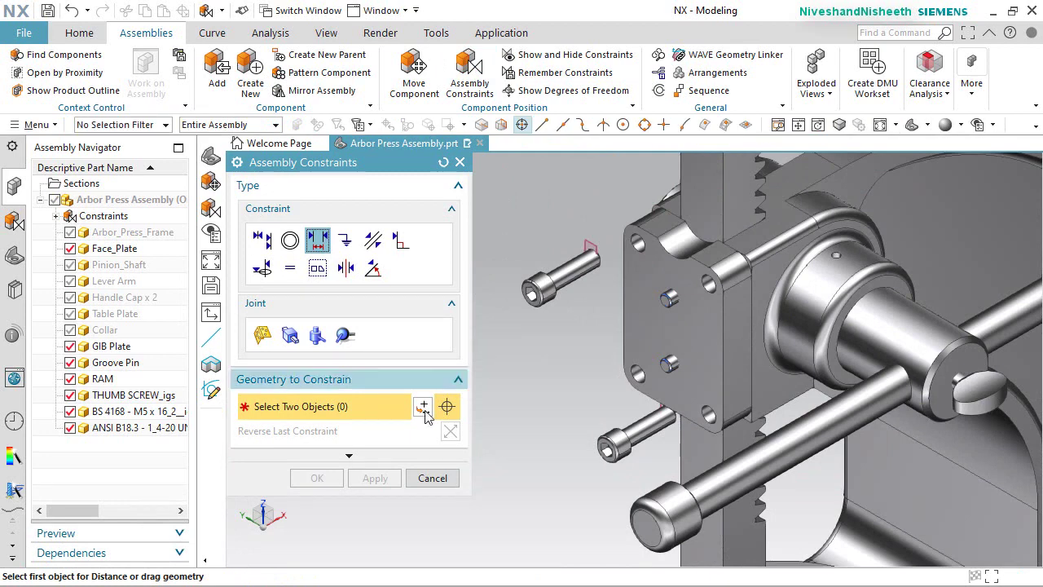
left_click(261, 240)
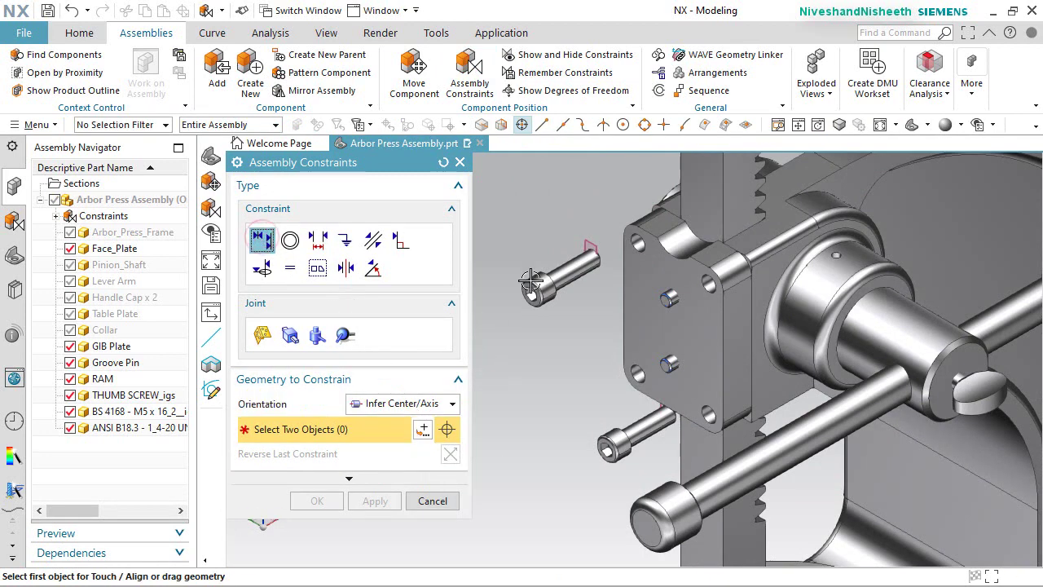
left_click(582, 259)
scroll(626, 242, "up", 3)
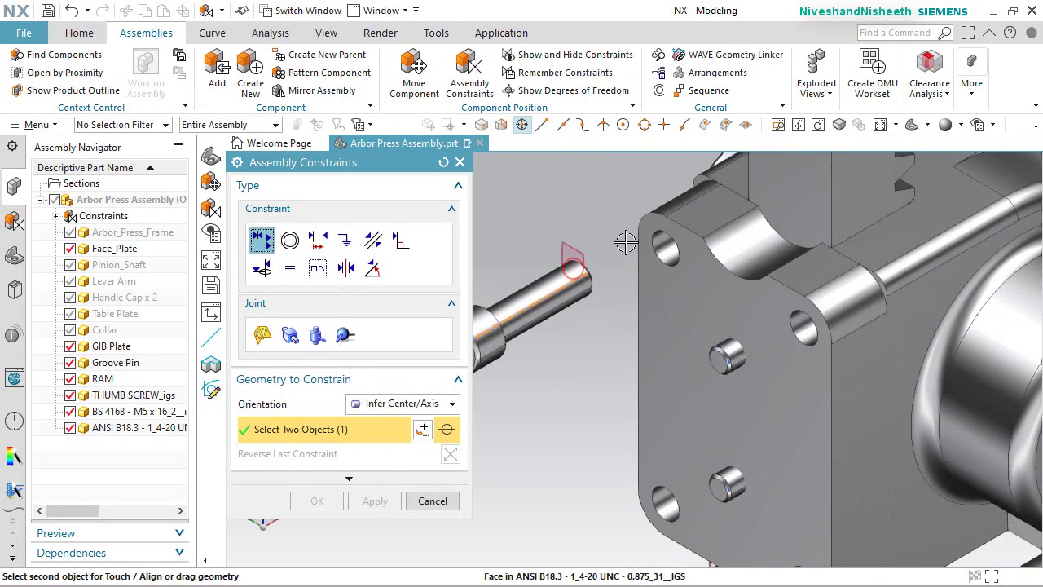
left_click(666, 249)
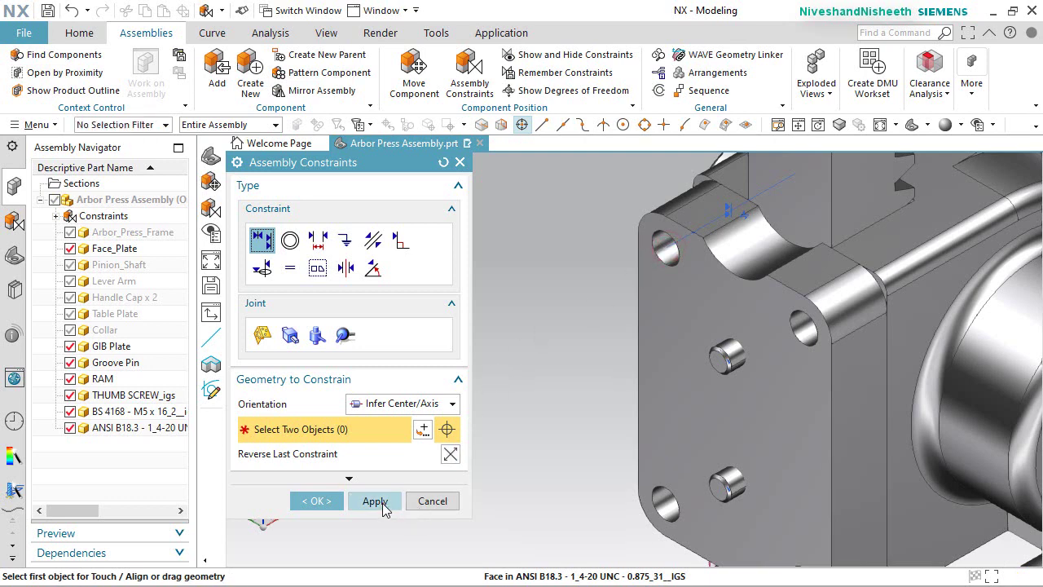
Align a second ANSI B18.3 screw's centerline with the Face_Plate's upper-right corner hole using Touch/Align with Infer Center/Axis orientation.
middle_click_drag(583, 307, 613, 331)
scroll(636, 395, "up", 3)
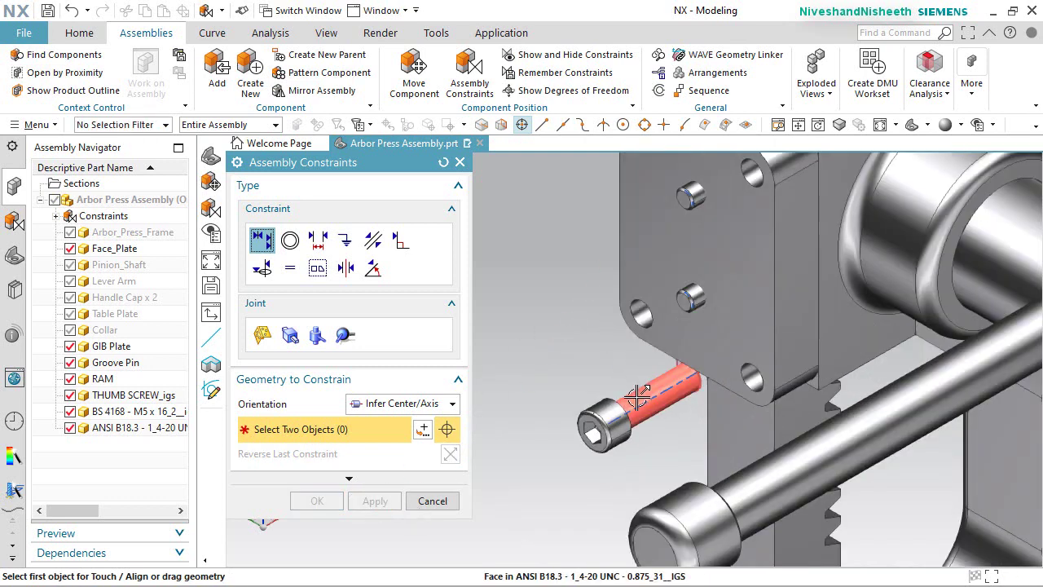
left_click(637, 395)
scroll(709, 260, "up", 3)
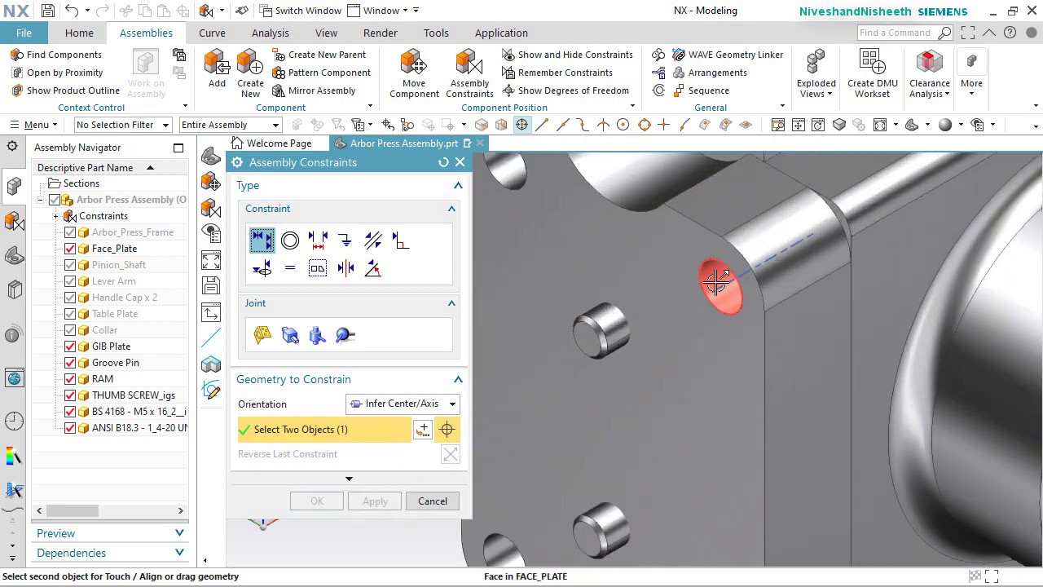
left_click(715, 281)
left_click(377, 502)
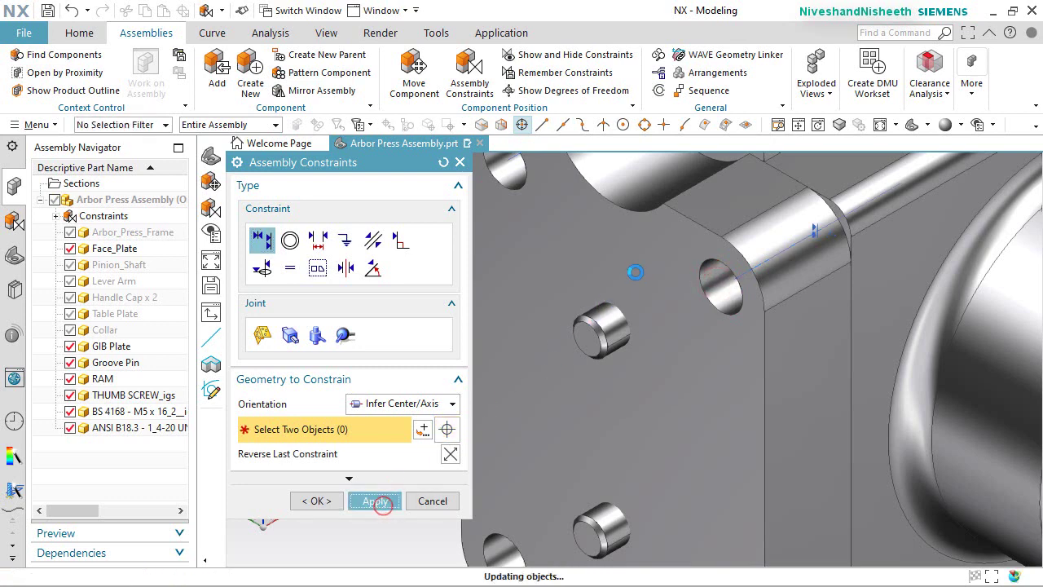
Align the centerline of an ANSI B18.3 screw at the assembly origin with the Face_Plate's lower-right corner hole.
scroll(593, 515, "down", 5)
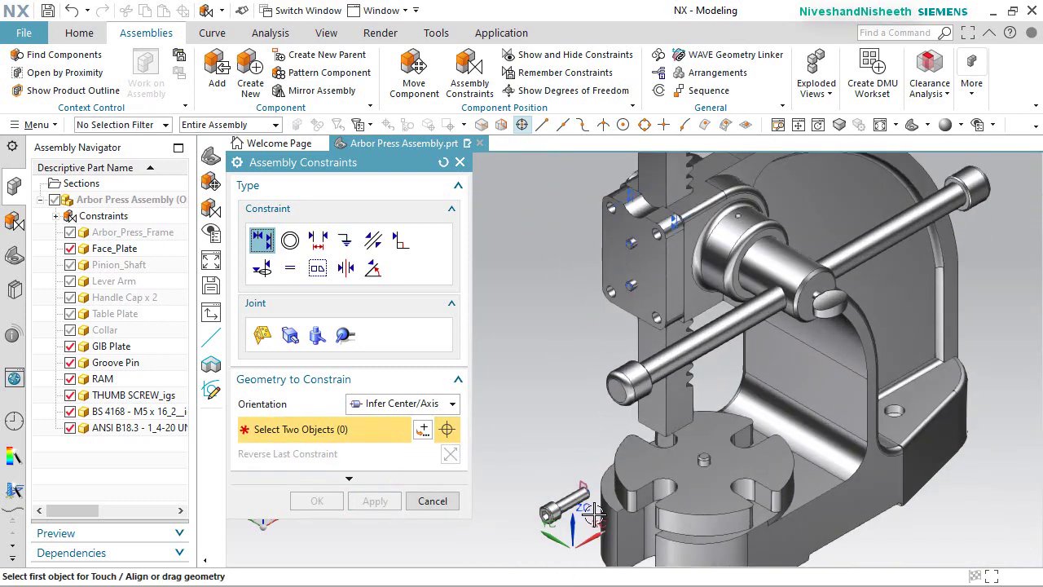
scroll(593, 515, "up", 2)
left_click(493, 489)
scroll(586, 391, "up", 1)
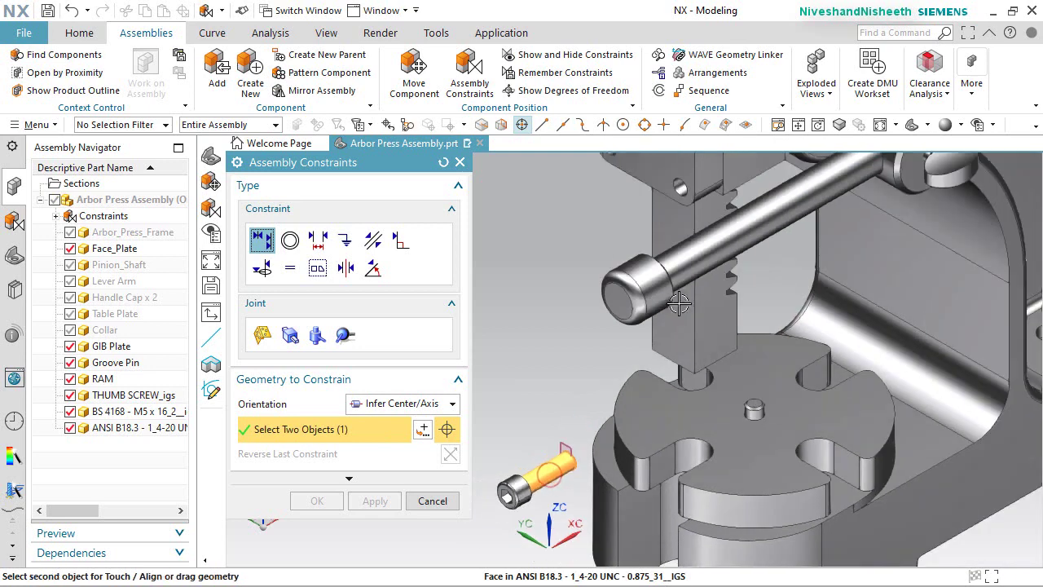
scroll(679, 303, "up", 5)
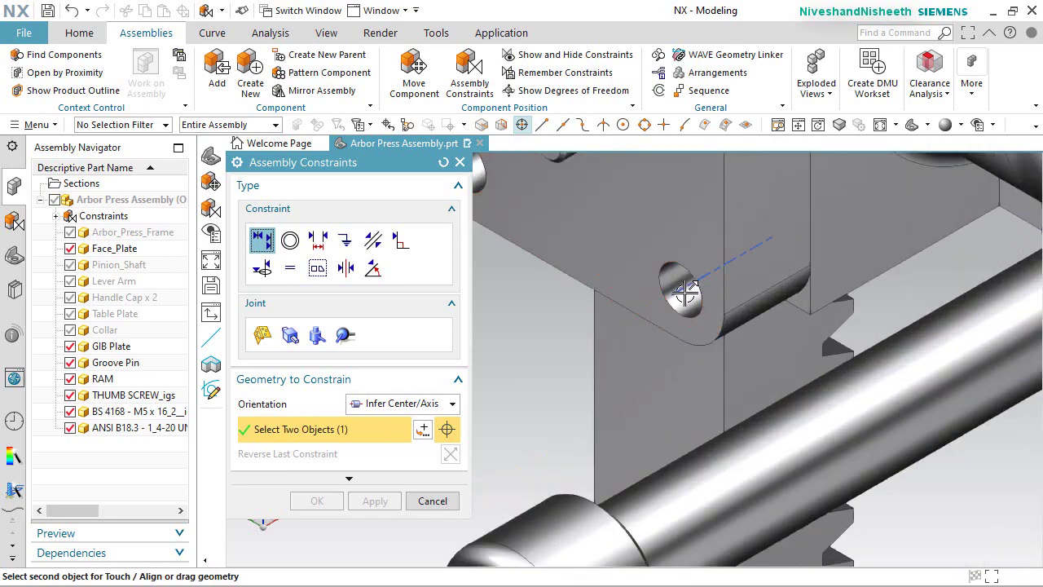
left_click(684, 294)
left_click(376, 500)
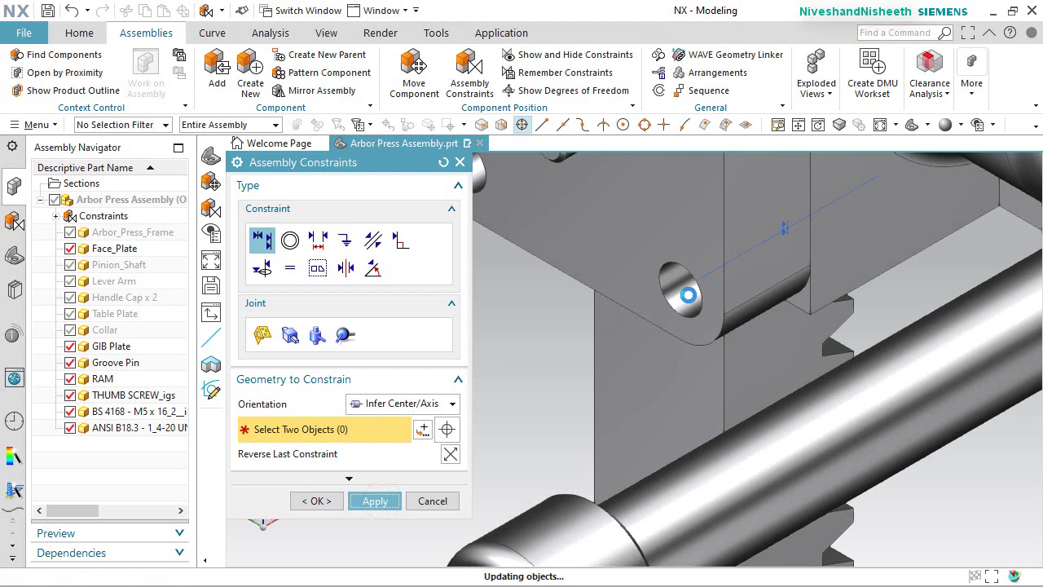
Align the last ANSI B18.3 screw's centerline with the Face_Plate's lower-left corner hole and finish the constraints.
scroll(688, 295, "down", 8)
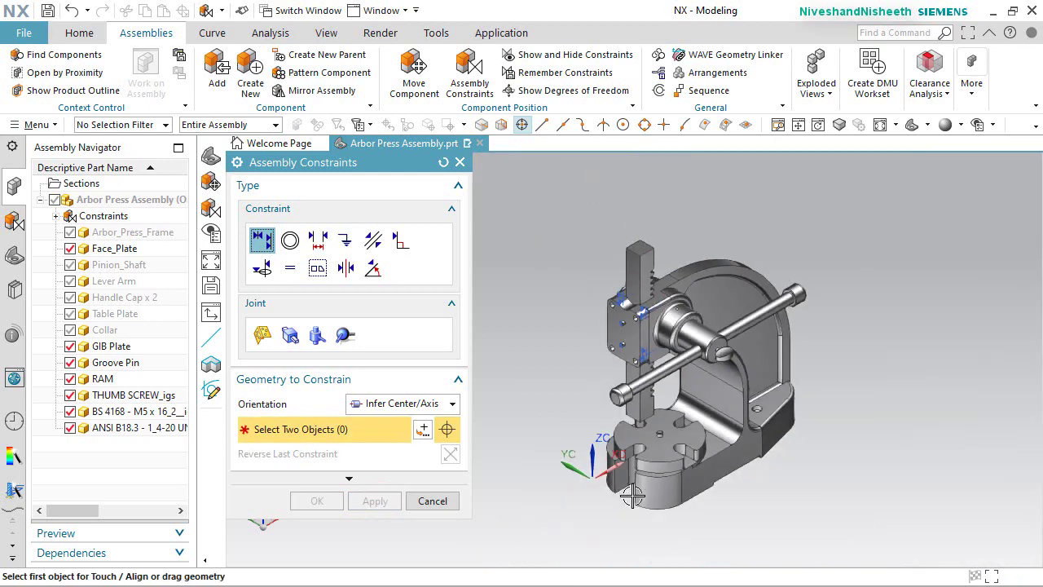
middle_click_drag(636, 464, 642, 433)
scroll(617, 473, "up", 6)
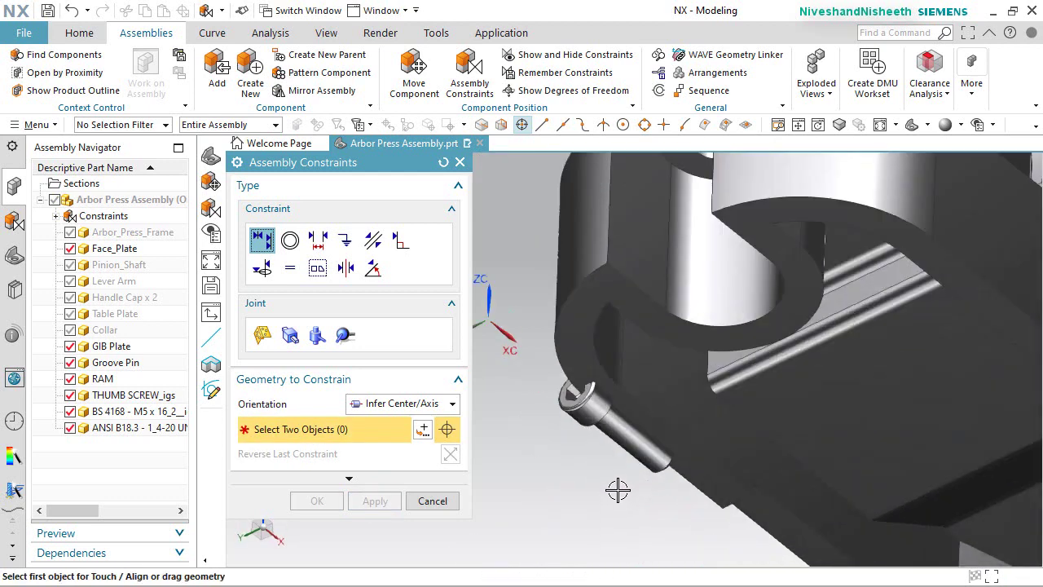
left_click(616, 432)
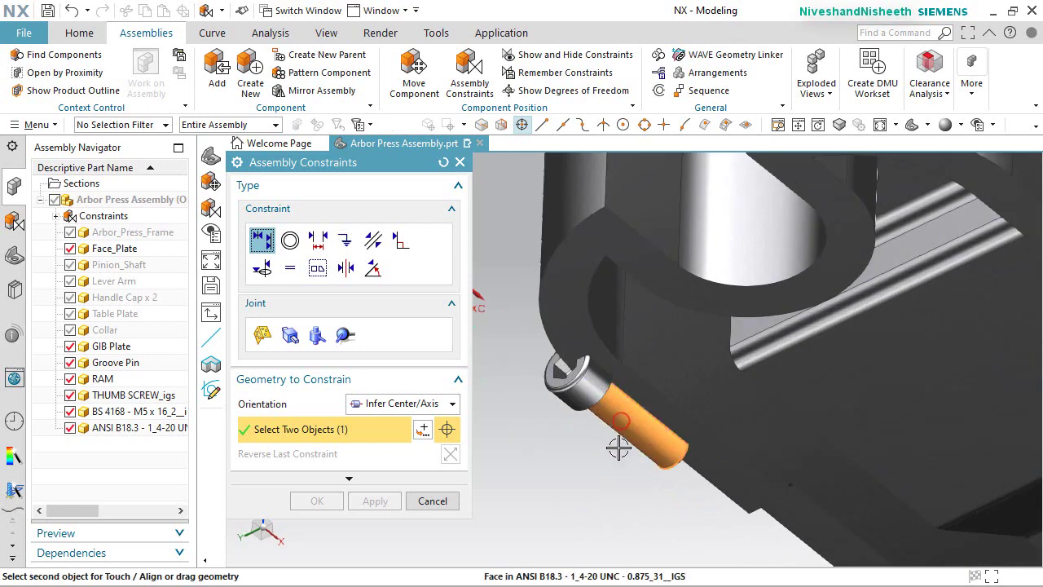
scroll(611, 438, "down", 5)
scroll(611, 438, "down", 2)
scroll(613, 259, "up", 8)
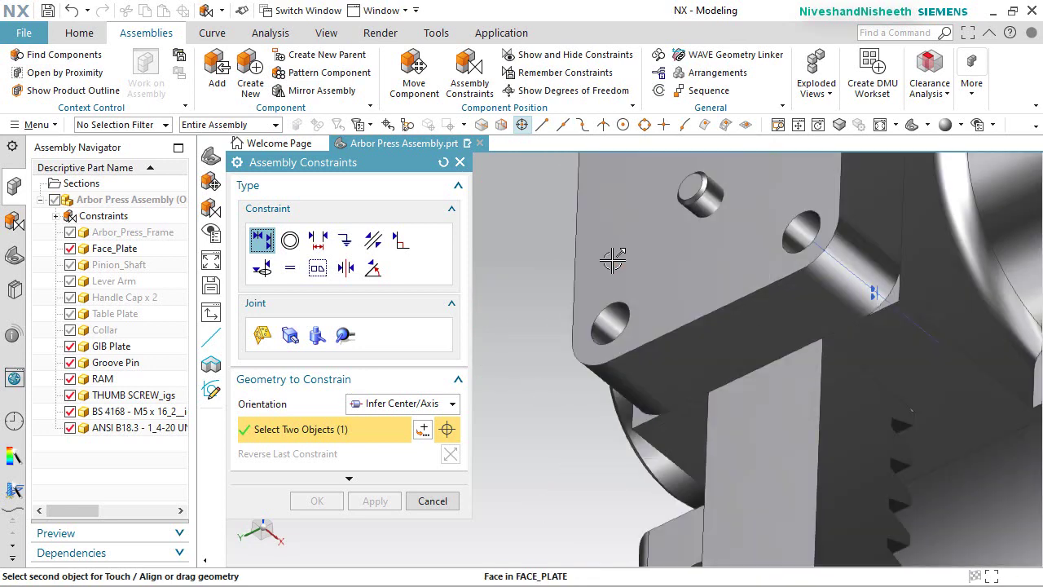
left_click(615, 319)
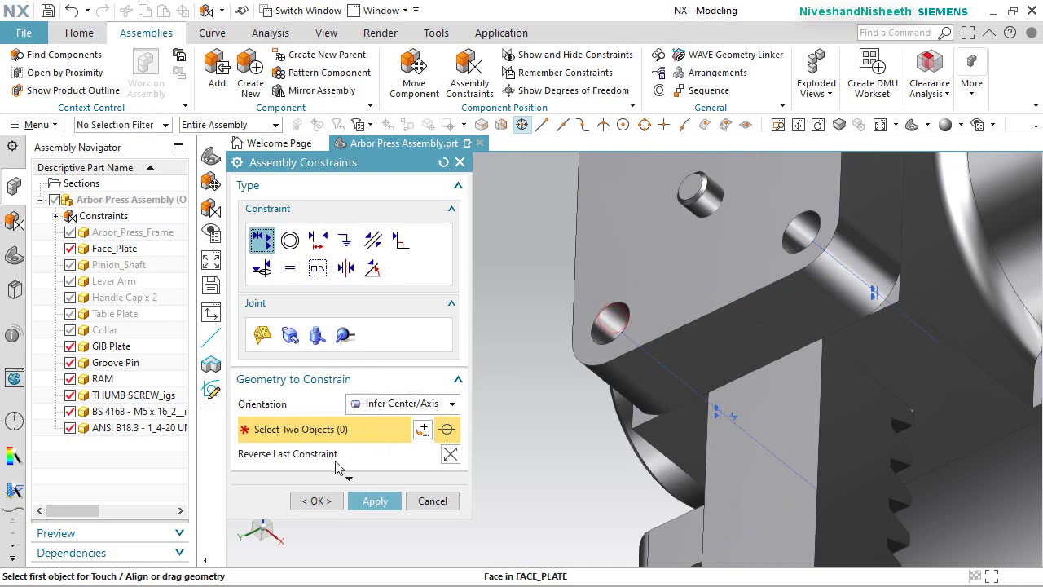
left_click(329, 504)
Isolate the Face_Plate and the four ANSI B18.3 screws in a new window.
scroll(607, 274, "down", 6)
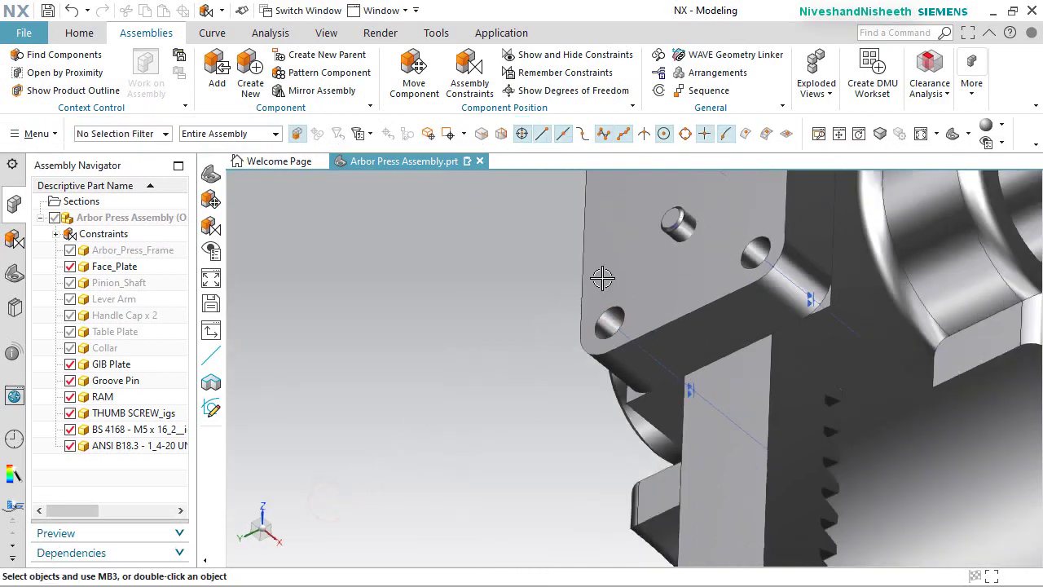
middle_click_drag(610, 273, 611, 323)
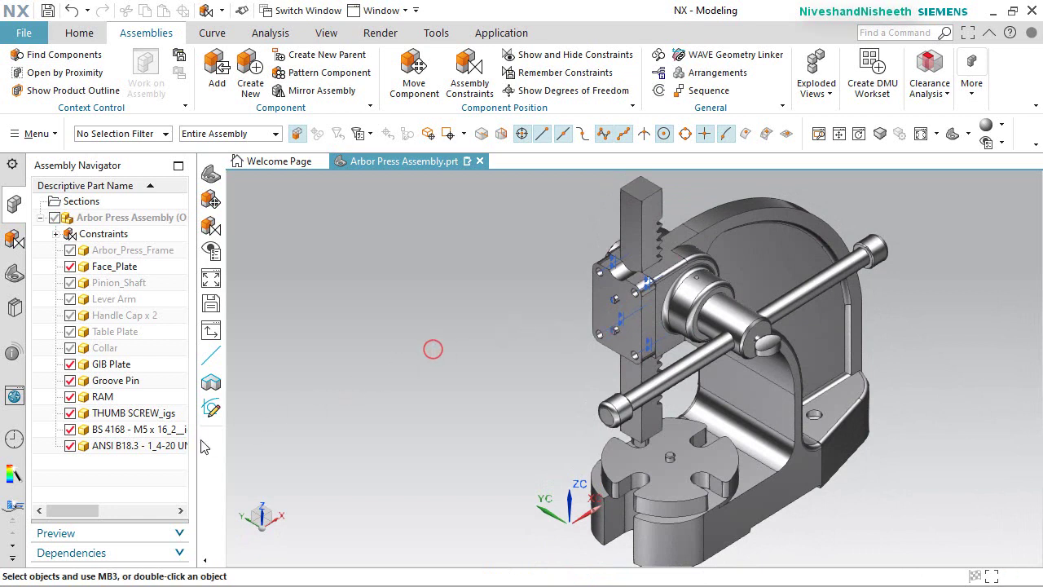
left_click_drag(200, 438, 253, 422)
left_click_drag(314, 428, 318, 428)
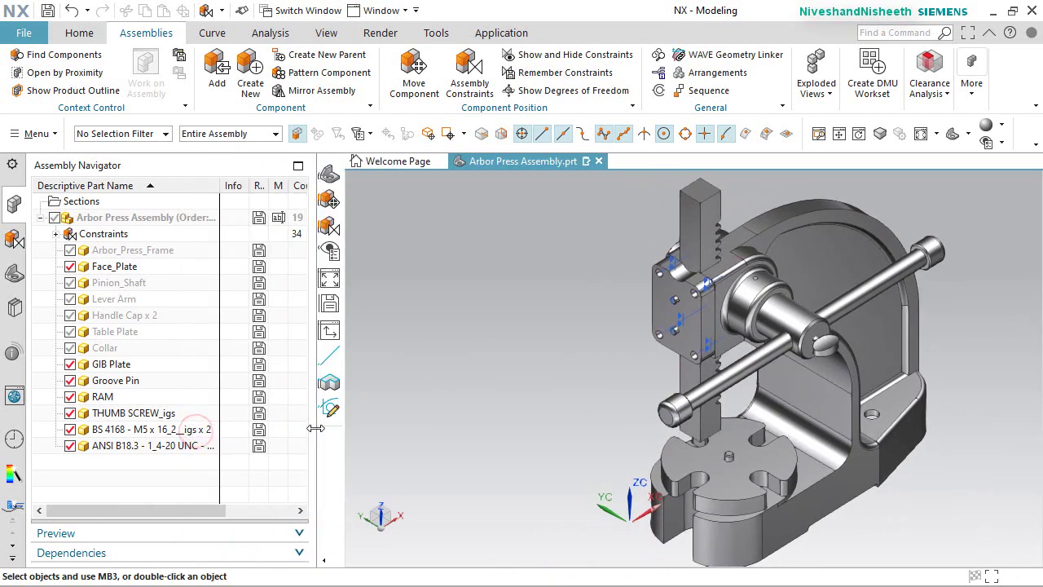
left_click(115, 448)
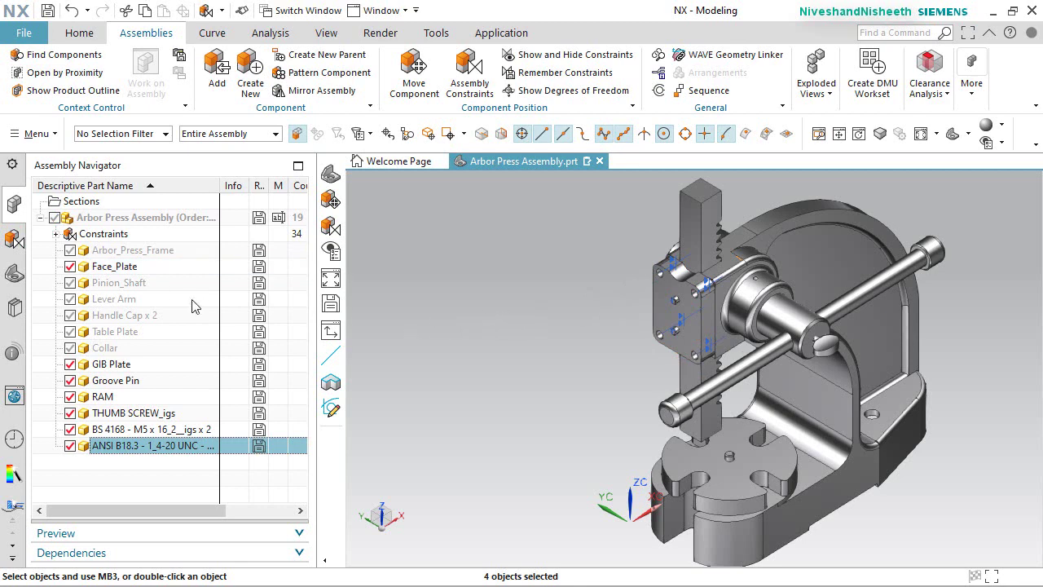
left_click(124, 269, "ctrl")
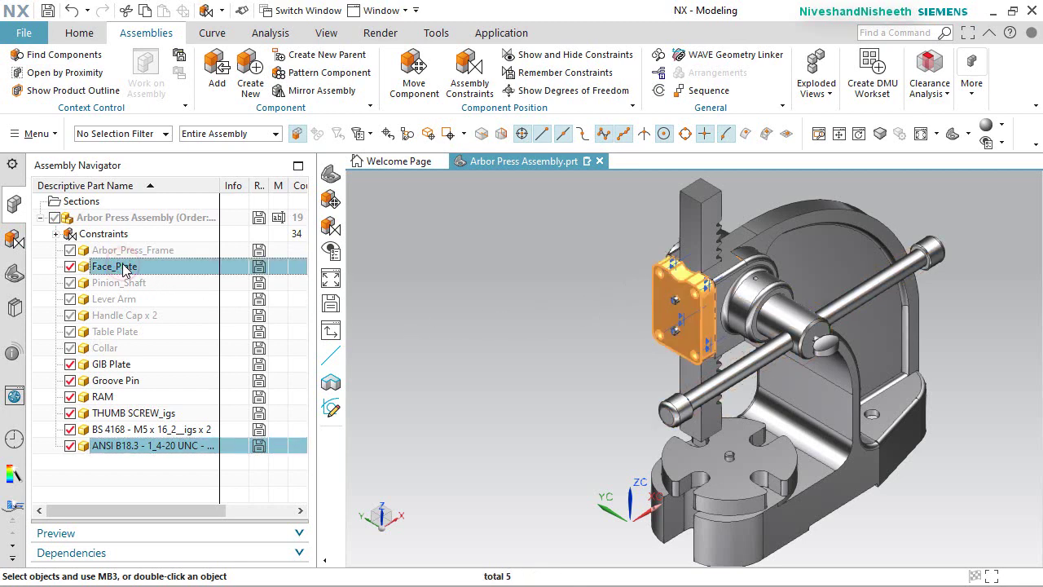
right_click(124, 269)
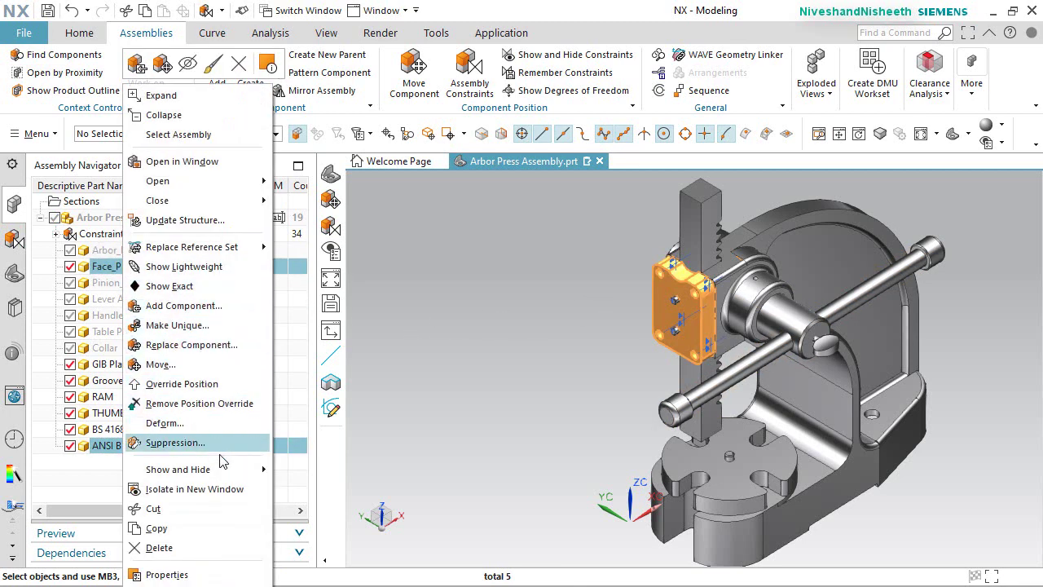
left_click(227, 491)
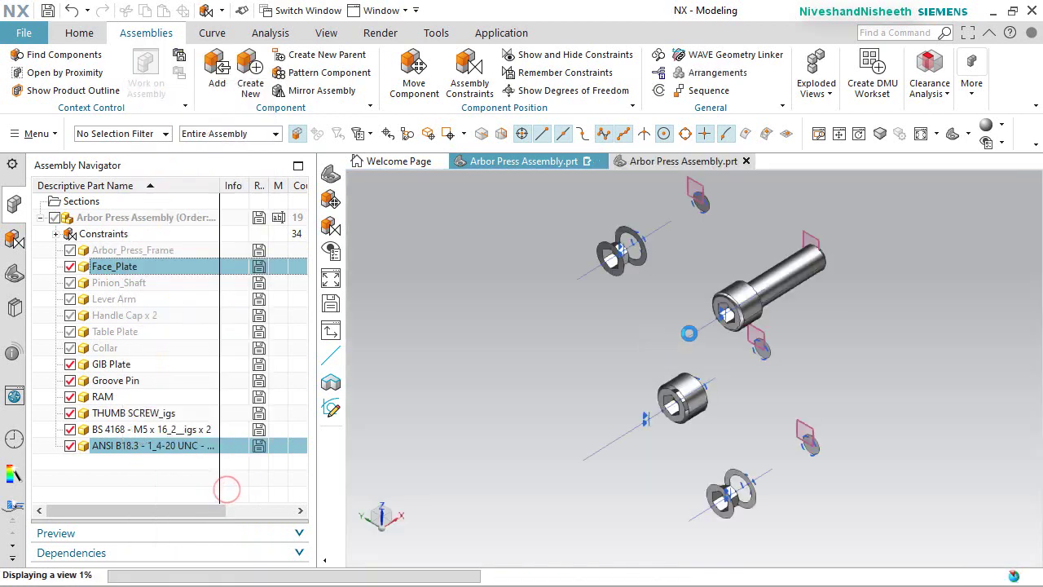
left_click(846, 366)
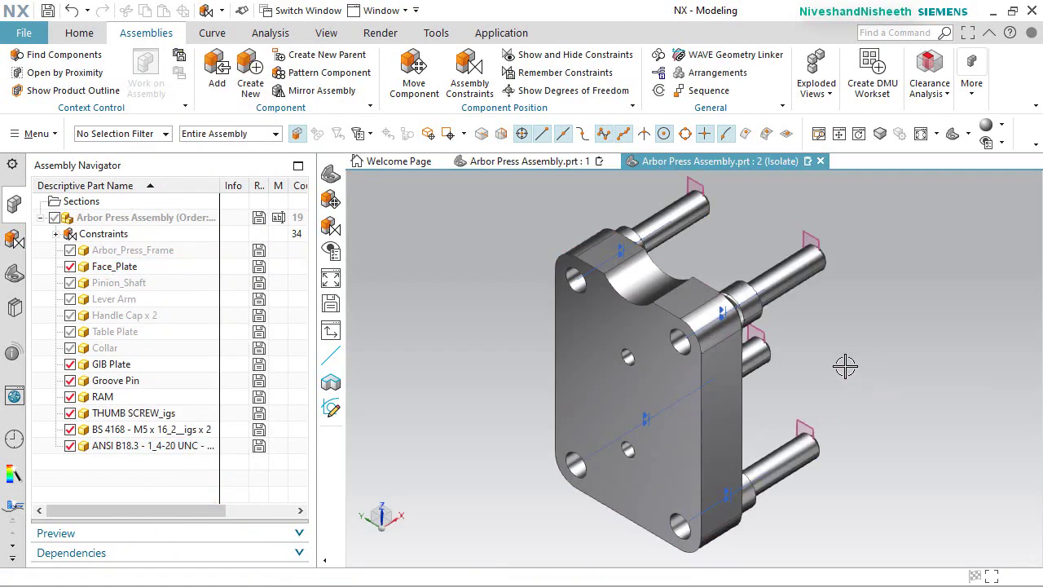
Constrain the underside of the upper-left screw's head against the Face_Plate's front face using Touch/Align with Prefer Touch orientation.
left_click(466, 85)
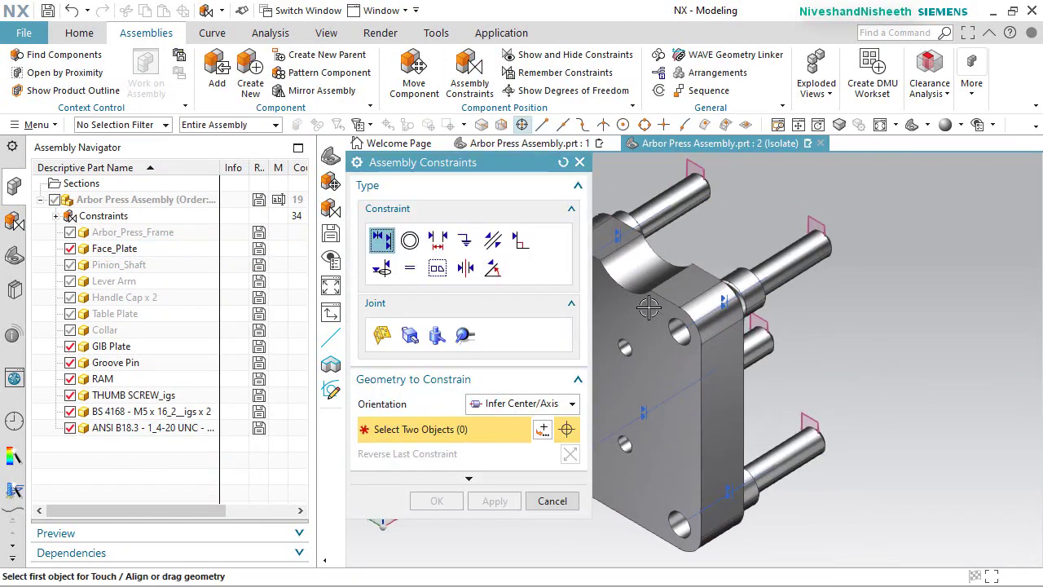
left_click(552, 404)
left_click(562, 421)
scroll(849, 305, "down", 2)
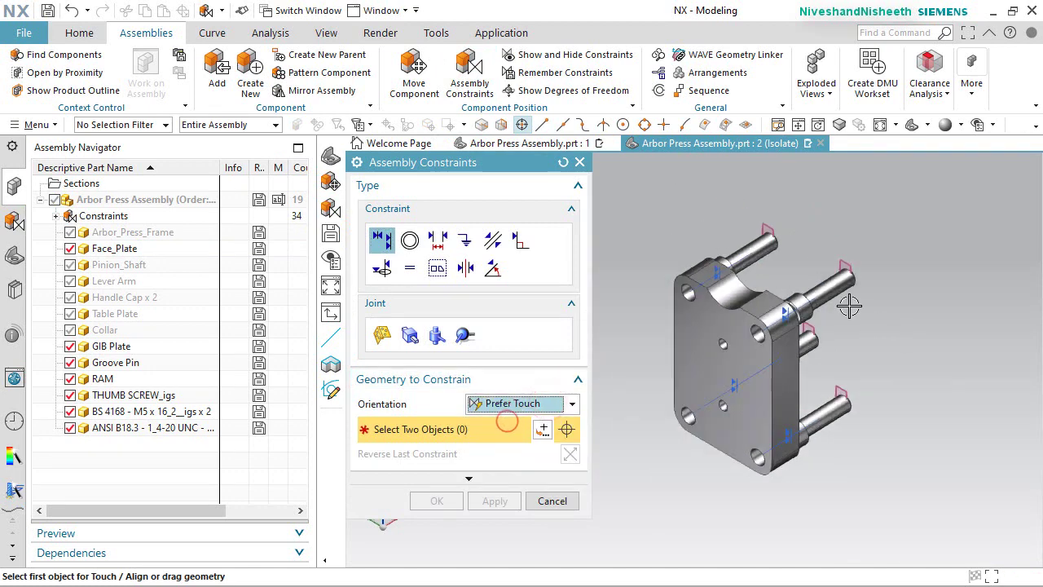
middle_click_drag(781, 272, 758, 281)
scroll(722, 295, "up", 6)
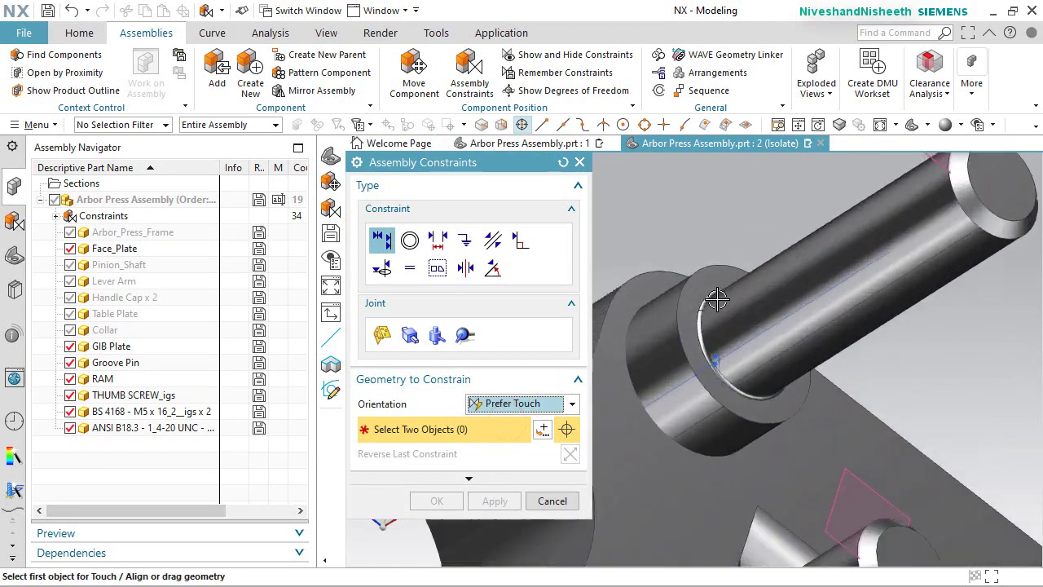
left_click(701, 286)
scroll(700, 287, "down", 4)
middle_click_drag(733, 326, 789, 358)
left_click(750, 382)
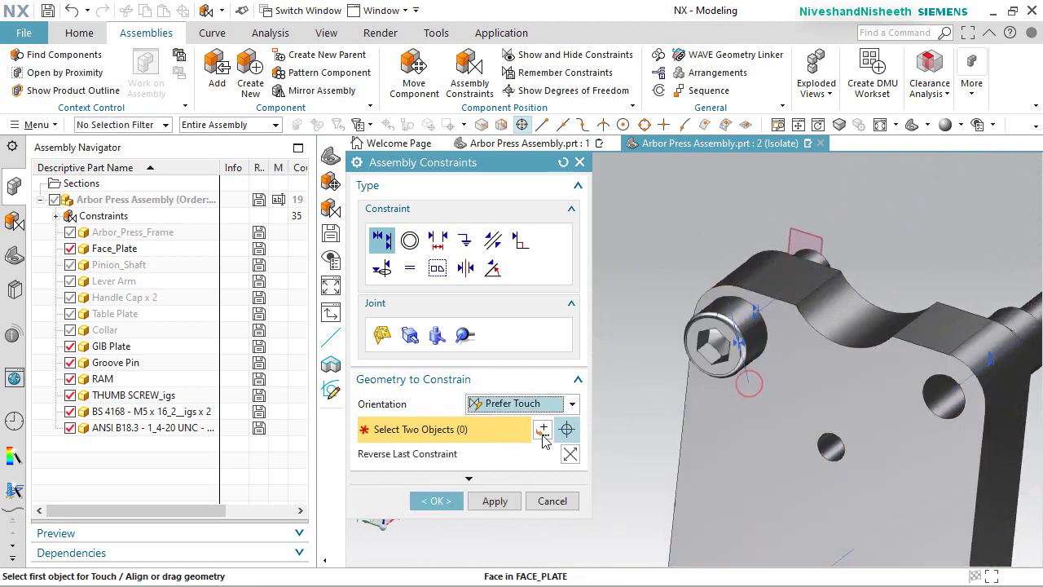
left_click(503, 501)
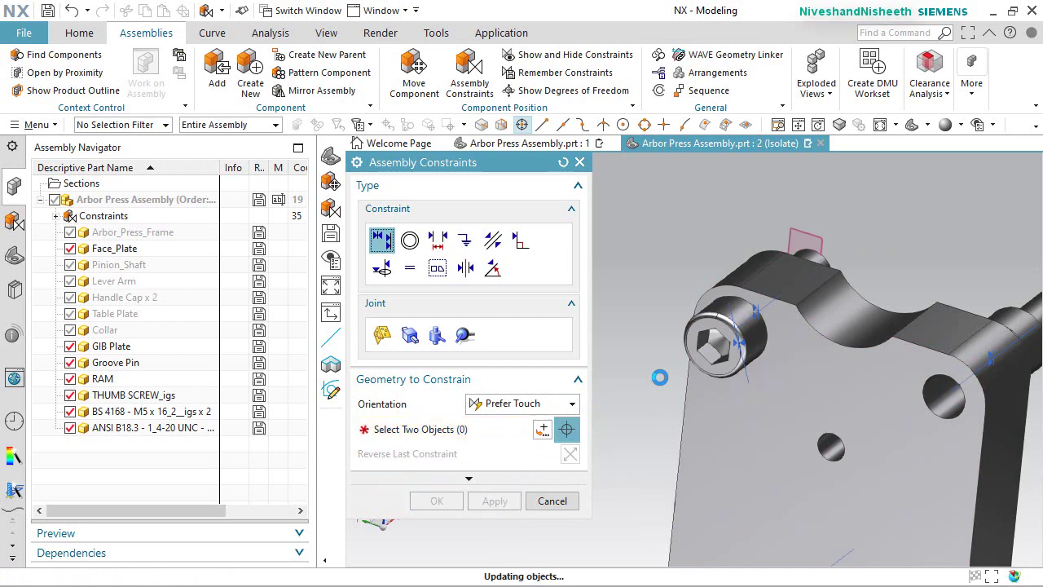
Constrain the Face_Plate's front face to touch the underside of the upper-right screw's head.
left_click(867, 400)
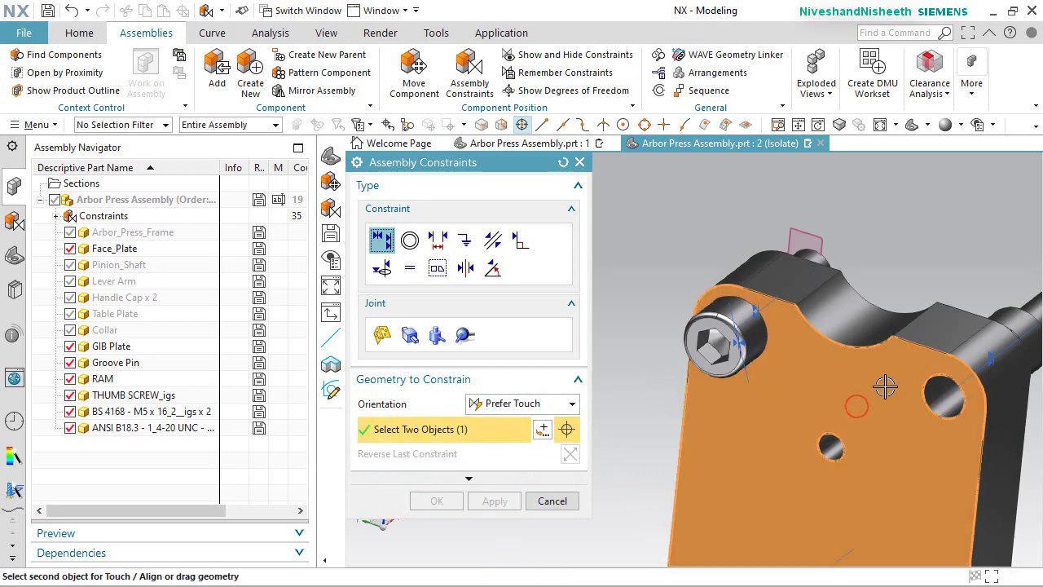
middle_click_drag(882, 389, 751, 401)
scroll(752, 401, "up", 5)
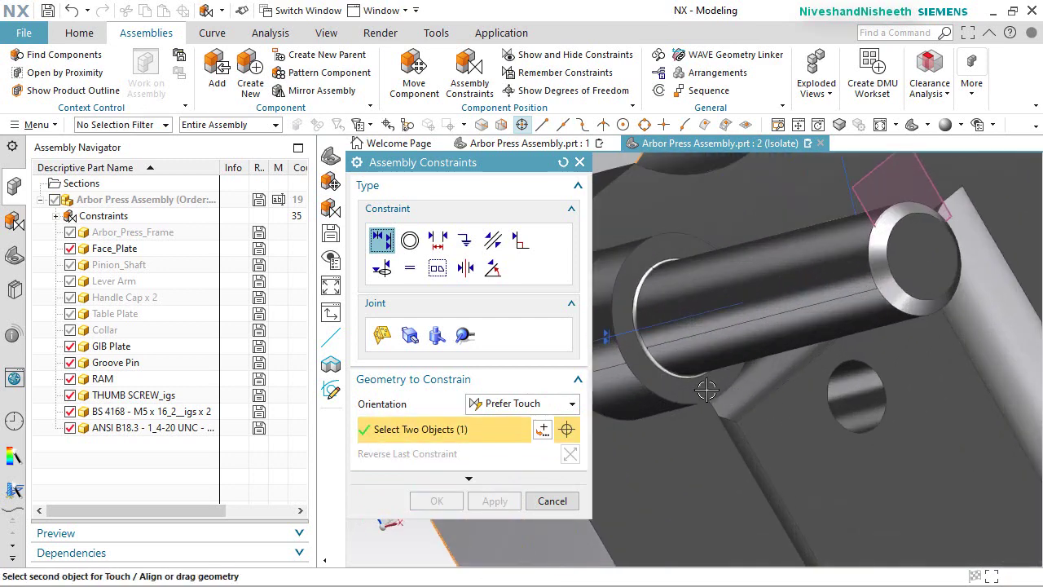
left_click(702, 388)
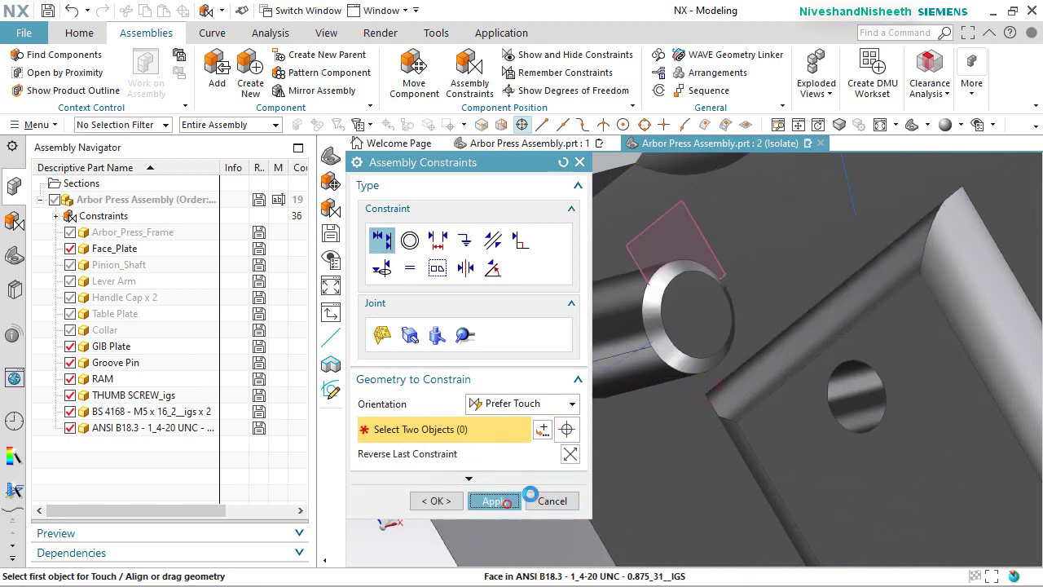
left_click(495, 501)
Constrain the underside of the lower-right screw's head to touch the Face_Plate's front face.
scroll(856, 505, "down", 5)
scroll(802, 440, "up", 3)
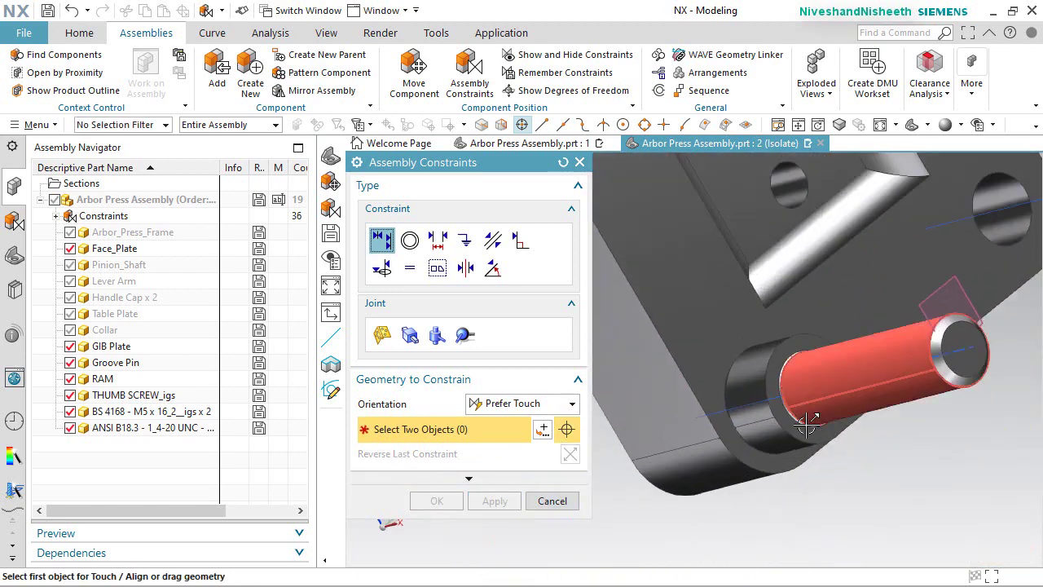
left_click(790, 429)
middle_click_drag(790, 430, 675, 303)
left_click(675, 305)
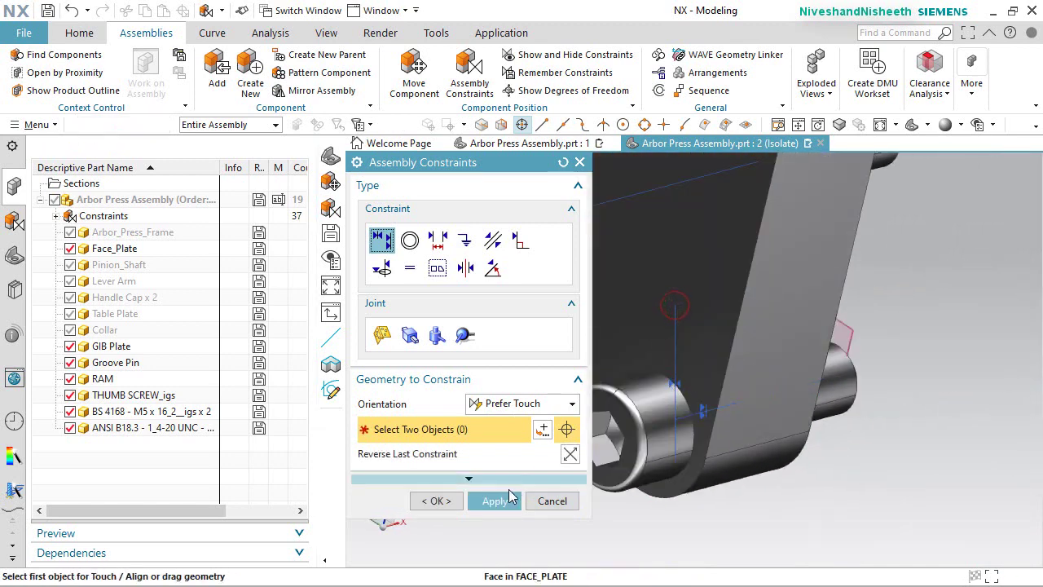
left_click(494, 499)
Constrain the Face_Plate's front face to touch the underside of the lower-left screw's head and finish the constraints.
scroll(890, 479, "down", 5)
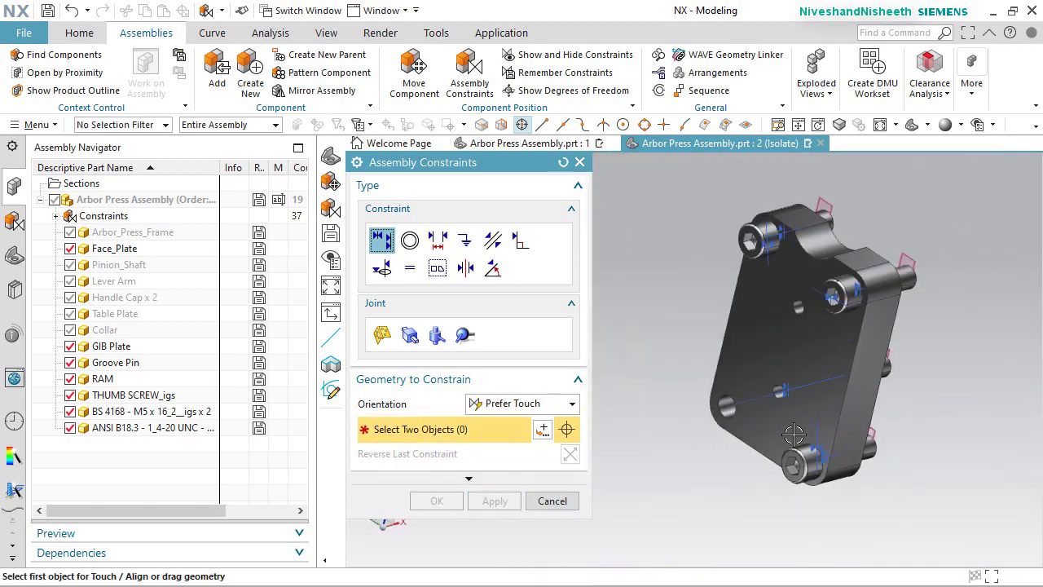
left_click(806, 415)
middle_click_drag(806, 415, 848, 342)
scroll(855, 326, "up", 10)
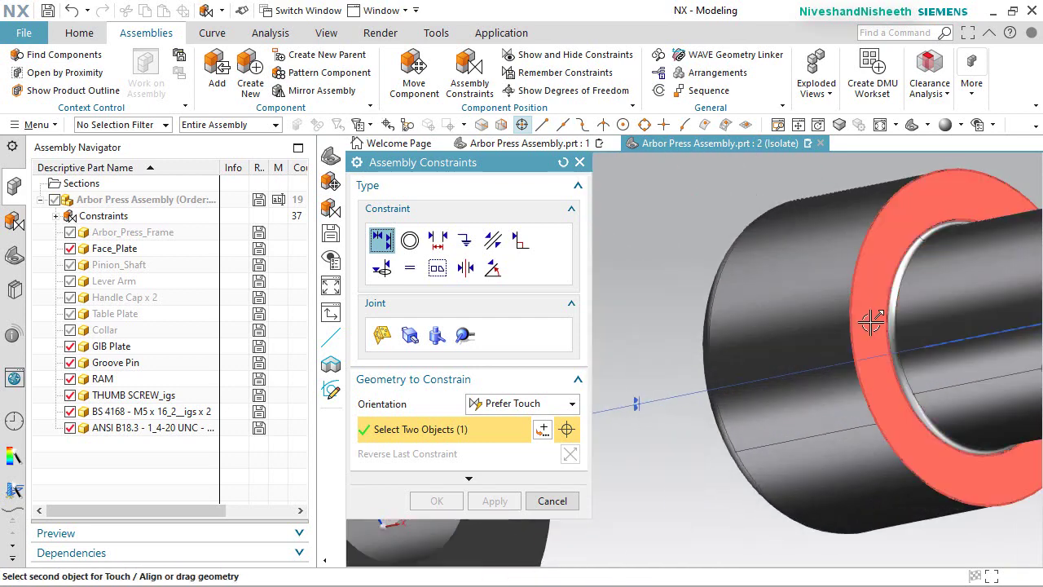
left_click(863, 320)
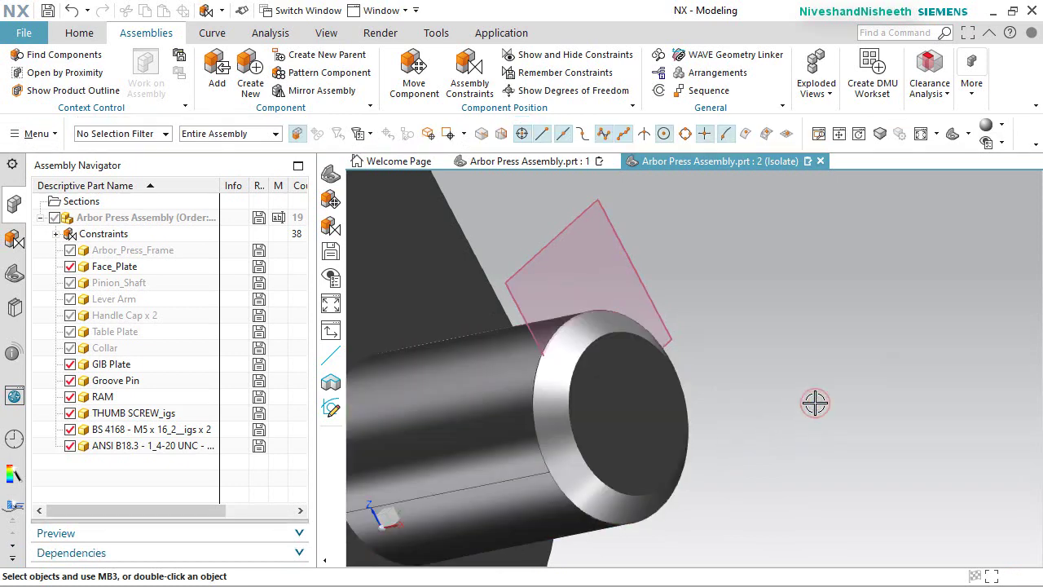
Close the isolated Face_Plate window and return to the full arbor press assembly.
key("ctrl+f")
right_click(837, 381)
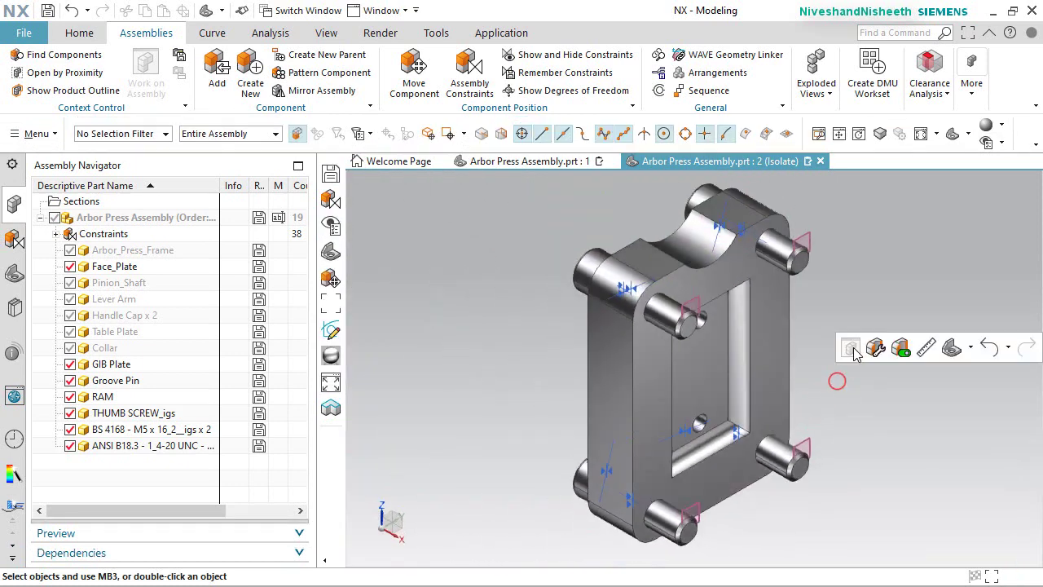
left_click(820, 162)
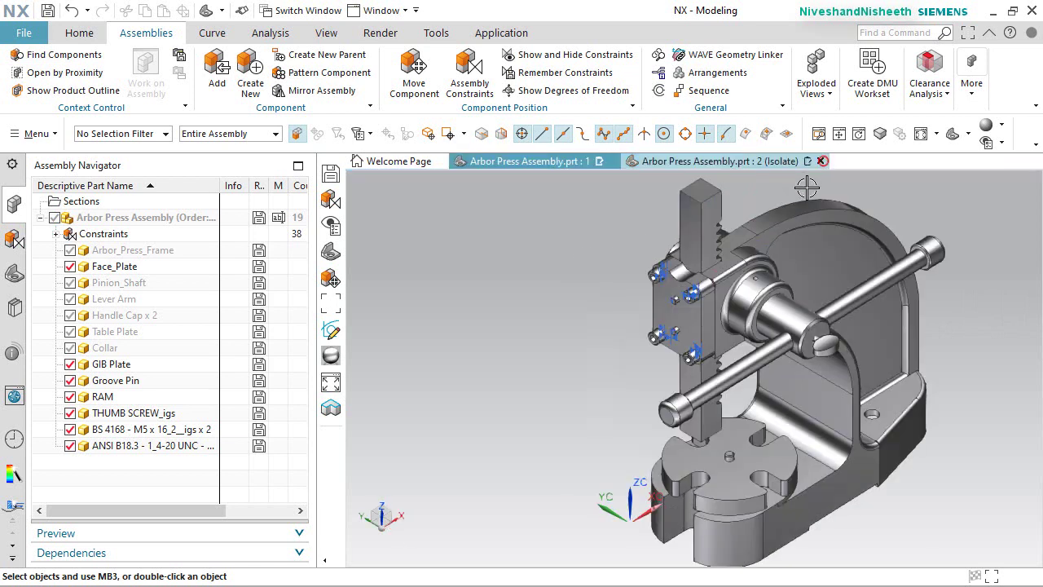
Narrow the Assembly Navigator and show all components of the arbor press assembly.
left_click_drag(315, 442, 174, 456)
left_click(393, 327)
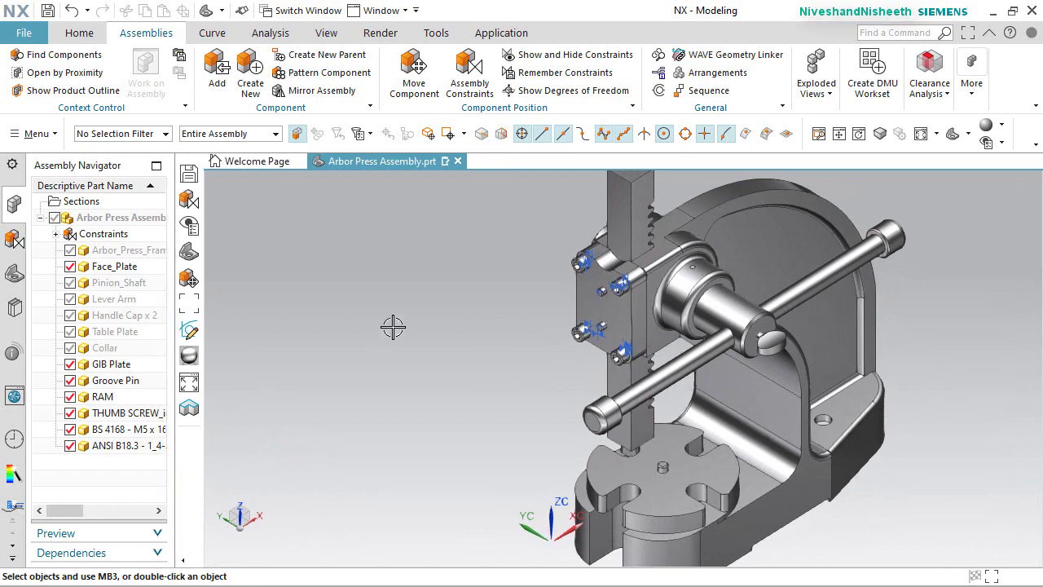
left_click(919, 134)
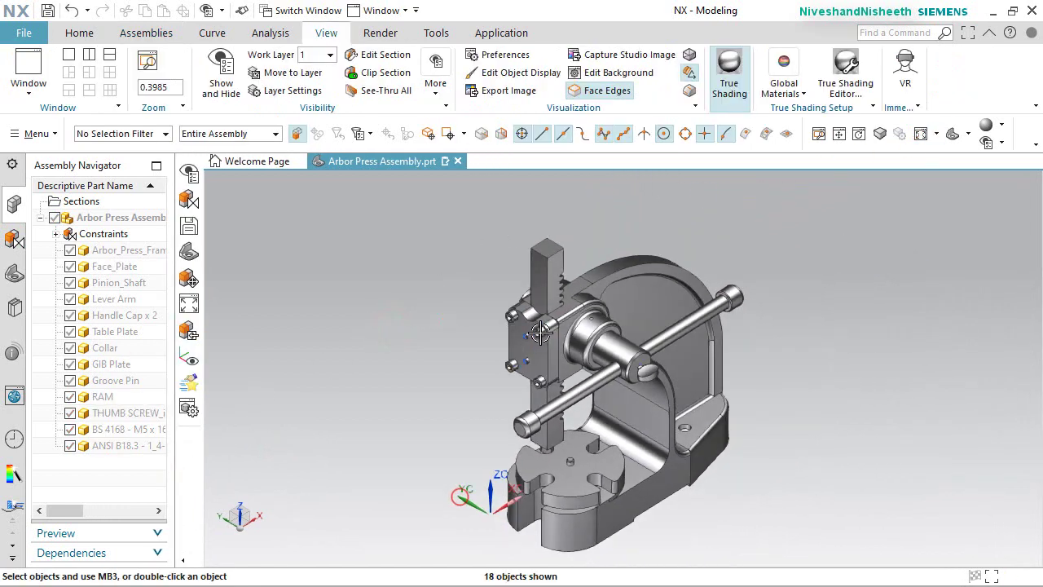
left_click(458, 495)
middle_click_drag(524, 364, 497, 434)
Reset the assembly to the default 3D orientation and save the part file.
key("ctrl+s")
key("Home")
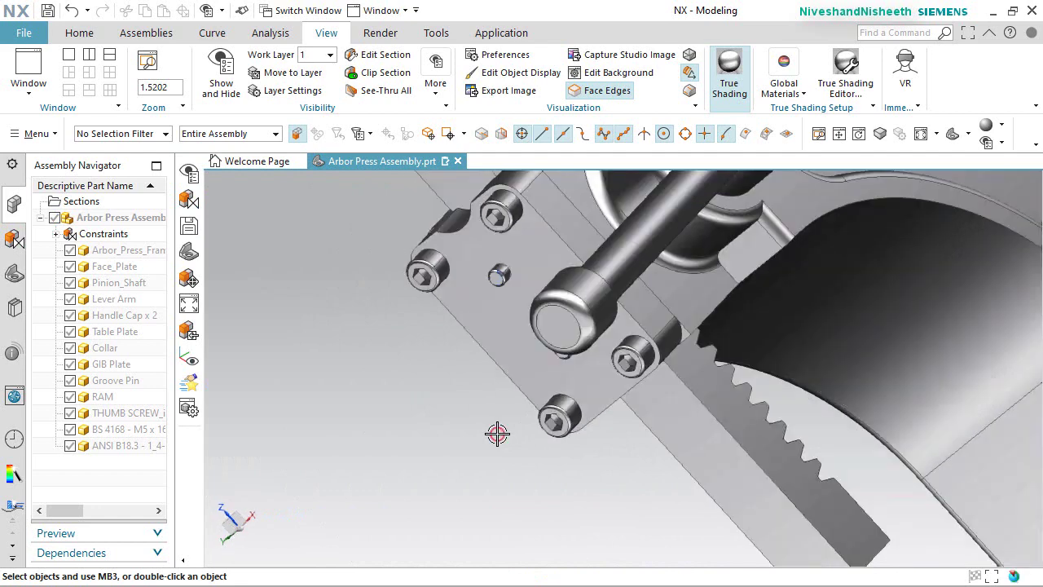
left_click(133, 34)
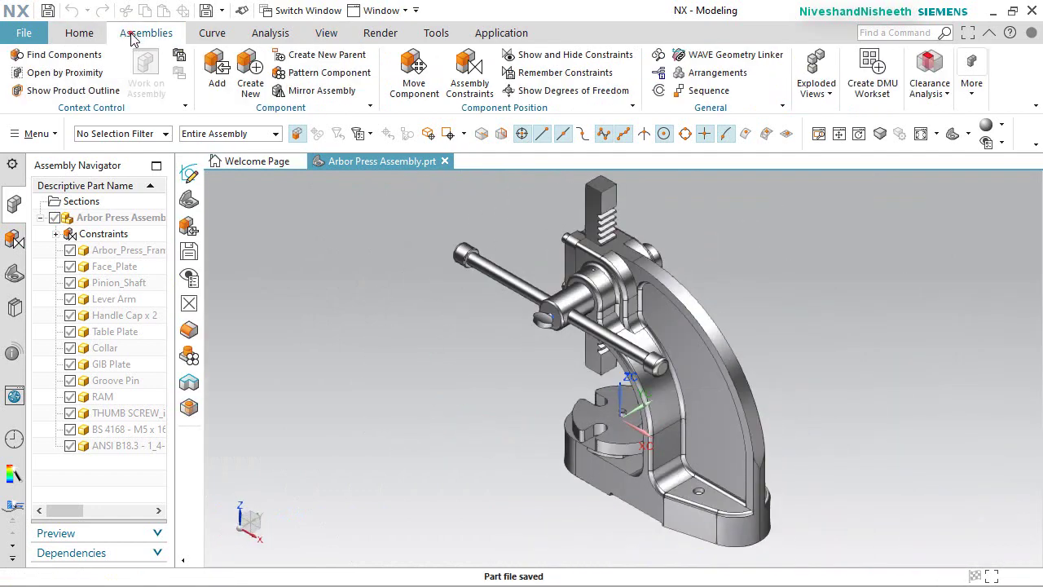
left_click(47, 10)
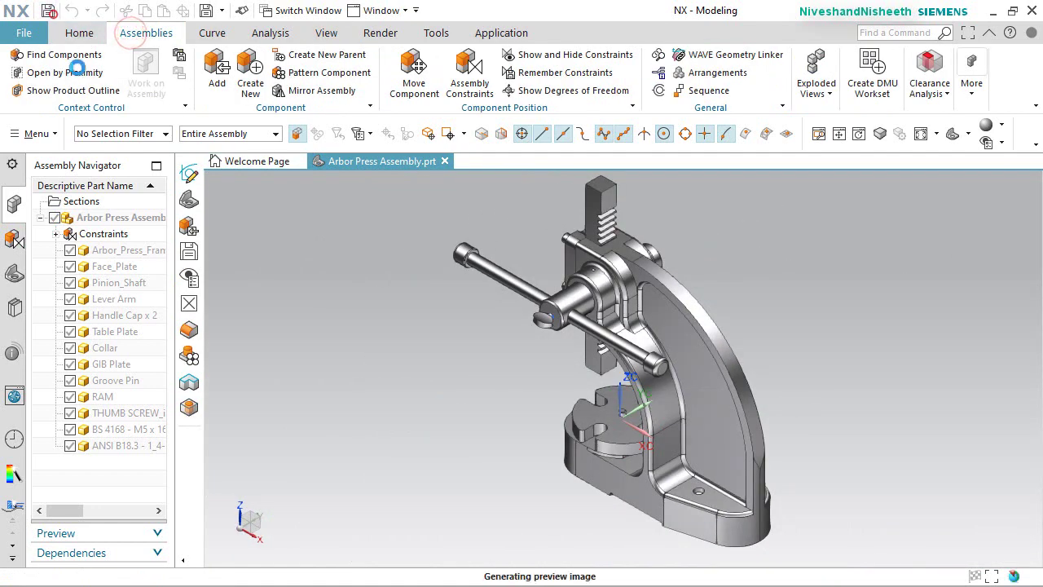
Rotate the view 180° about the Z-axis so the collar side of the press faces forward.
left_click(237, 505)
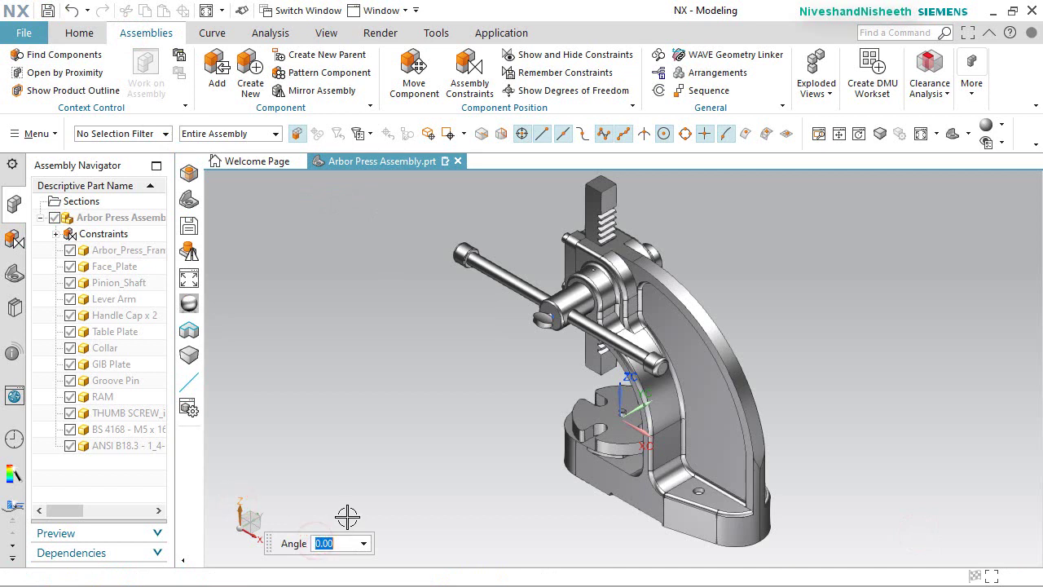
type("180")
key("Return")
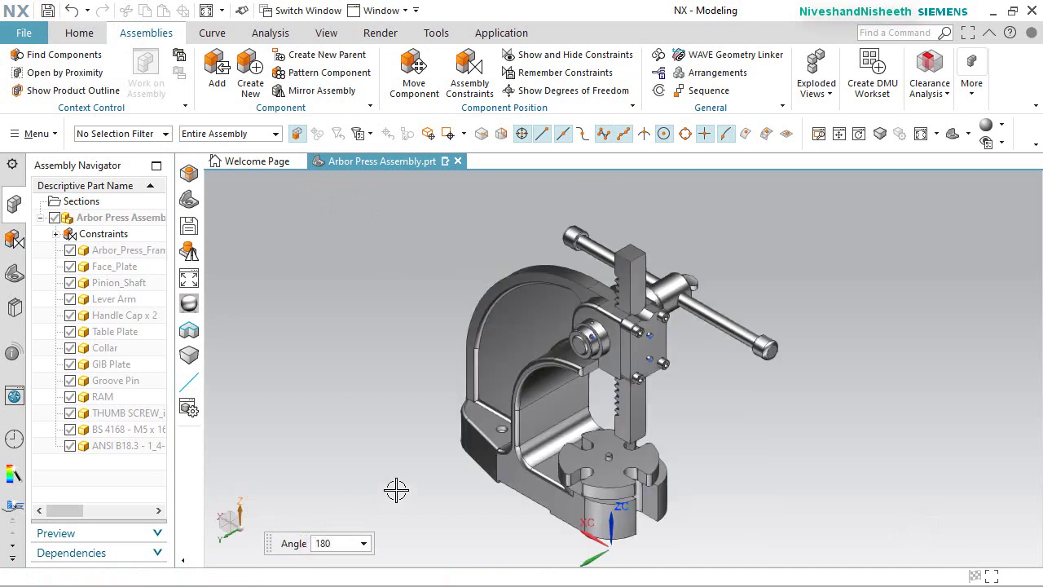
key("Escape")
Try rotating the Pinion_Shaft about its YC-axis with Move Component and cancel the move.
scroll(672, 301, "up", 3)
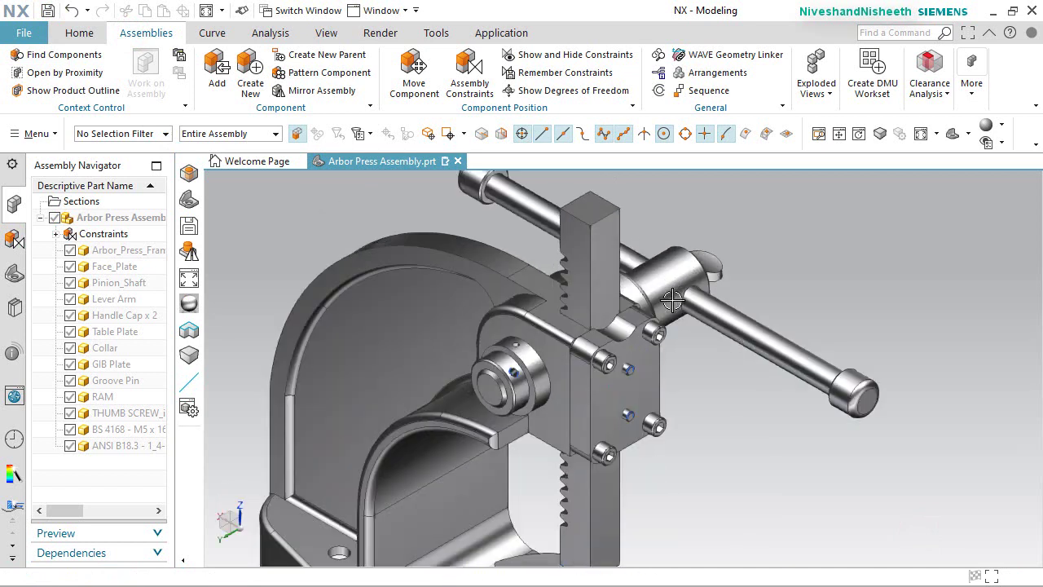
scroll(497, 391, "up", 1)
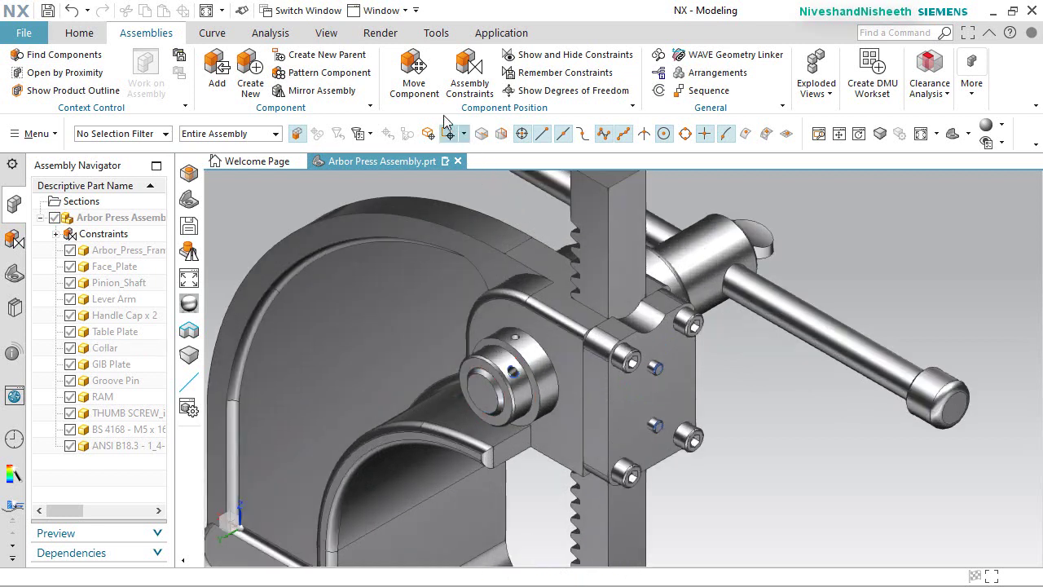
left_click(412, 80)
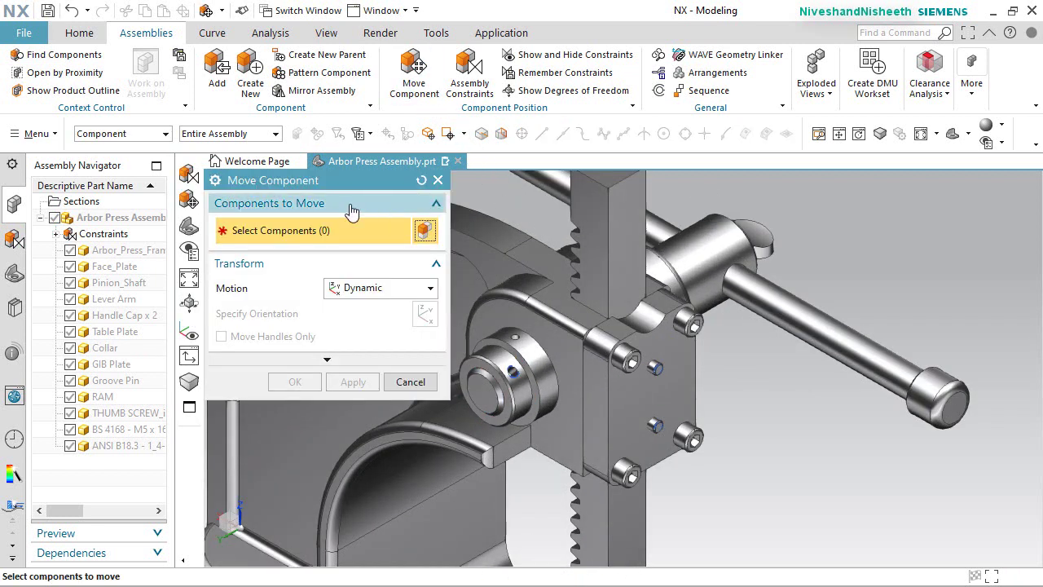
left_click(688, 246)
middle_click(688, 246)
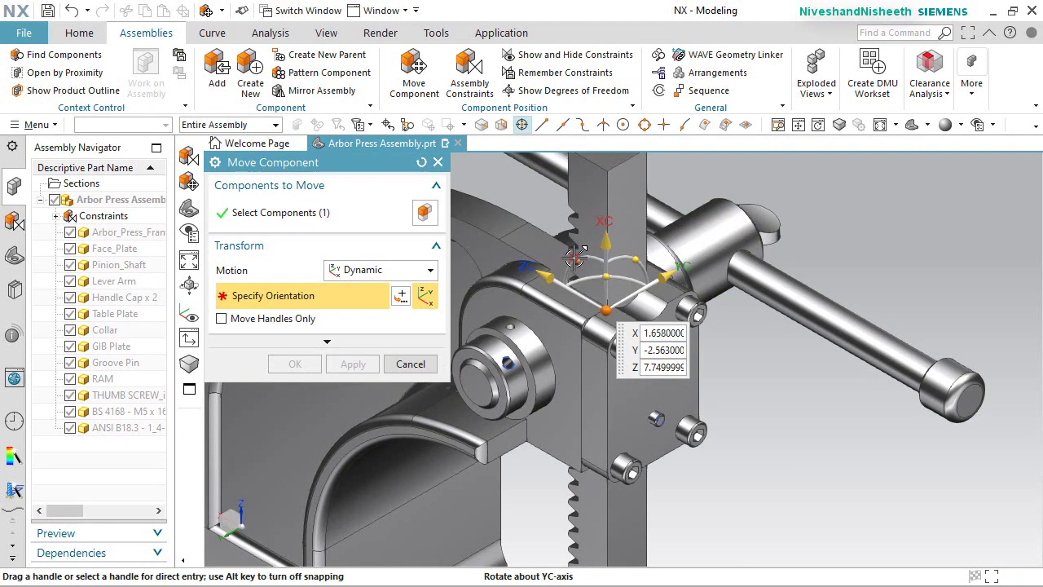
mouse_move(575, 254)
left_mouse_down()
mouse_move(620, 279)
mouse_move(537, 281)
mouse_move(555, 261)
left_mouse_up()
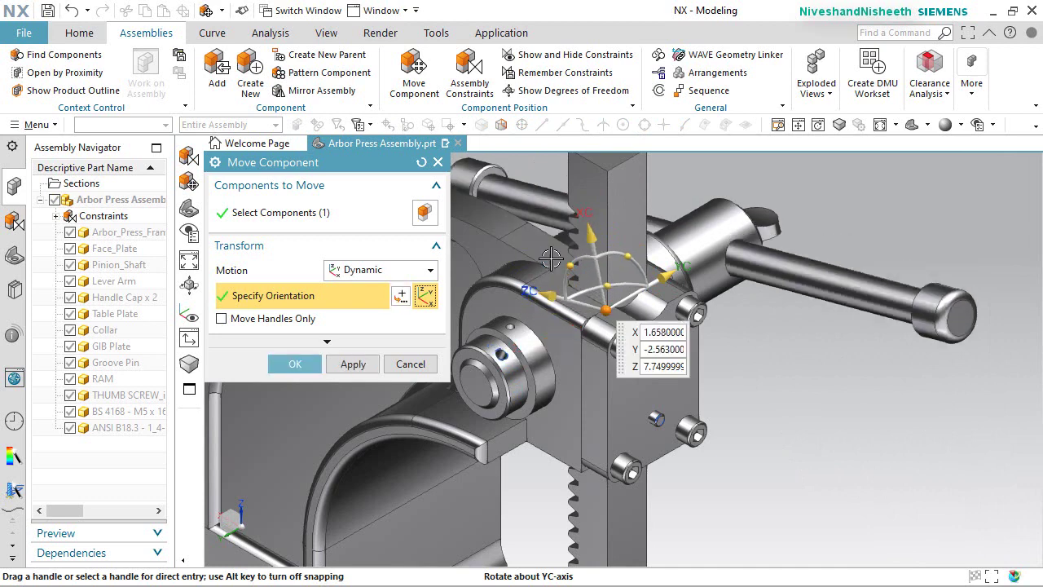
left_click(401, 366)
left_click(412, 325)
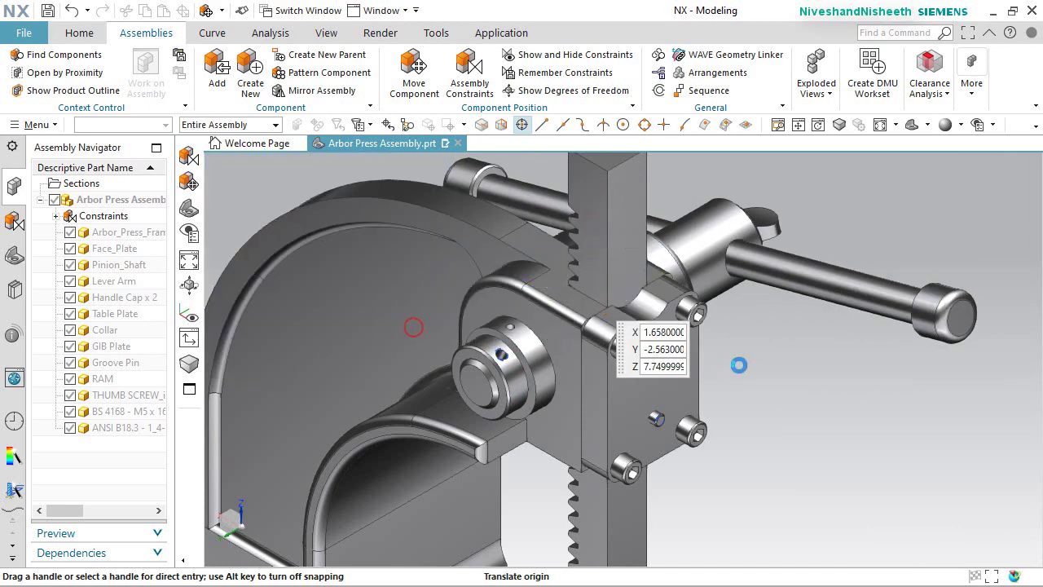
left_click(749, 372)
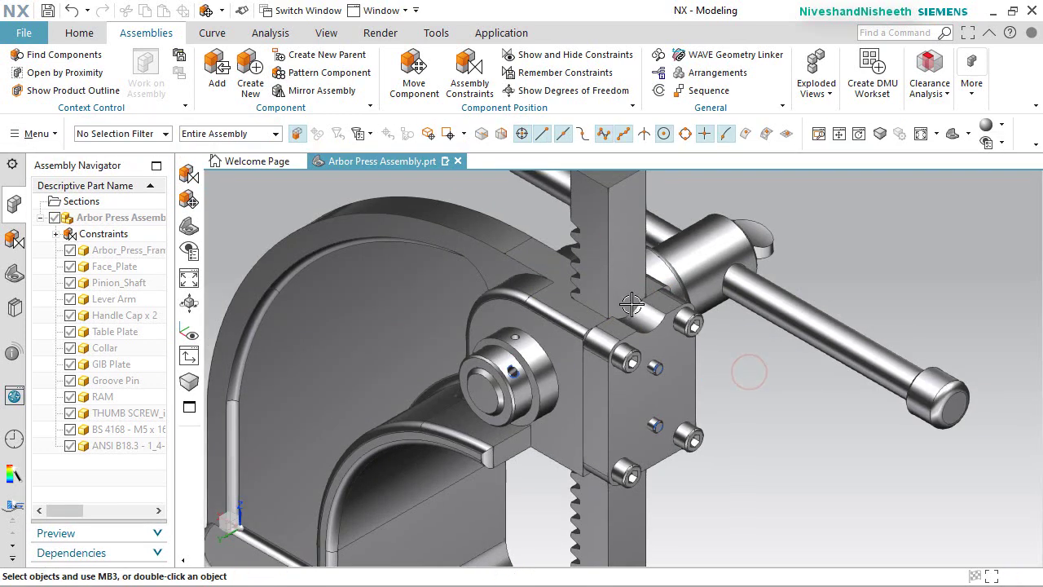
Show the coordinate systems of all components in the assembly.
left_click(326, 33)
left_click(218, 86)
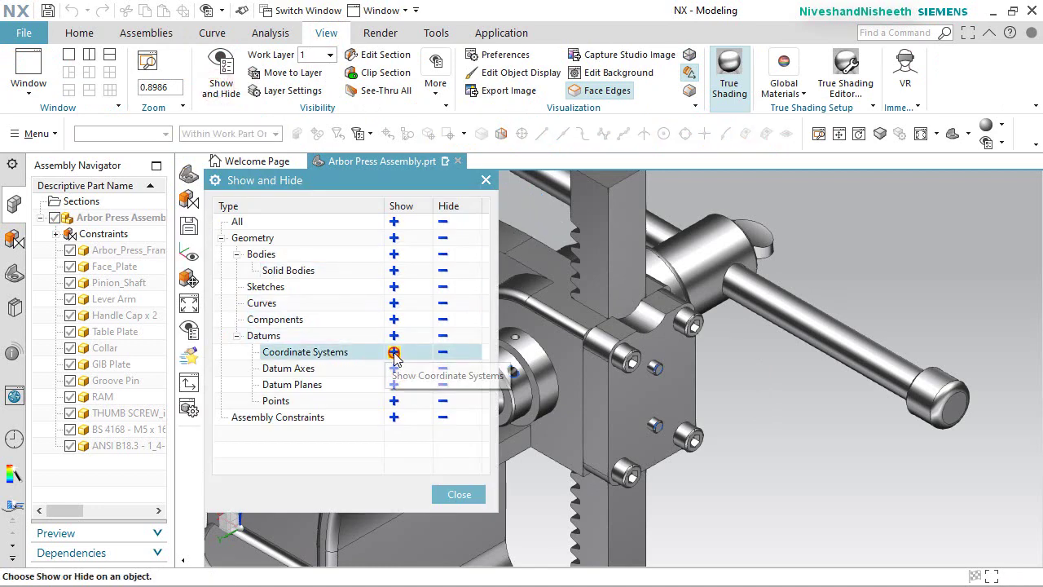
left_click(395, 353)
left_click(448, 495)
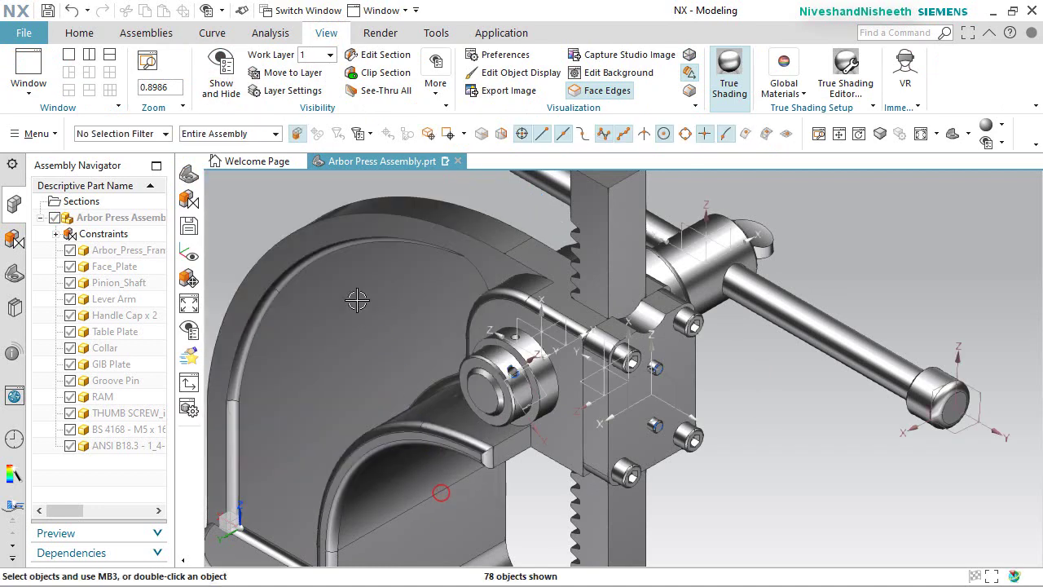
Add a 3D Angle constraint between the Collar's YZ plane and a face of the Arbor_Press_Frame, accepting the proposed angle.
left_click(159, 31)
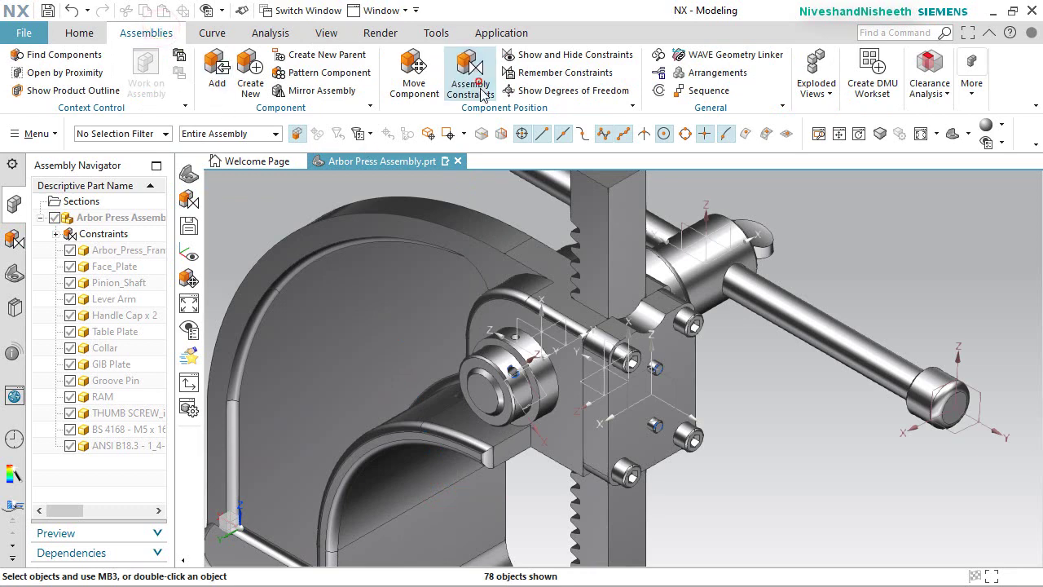
left_click(470, 73)
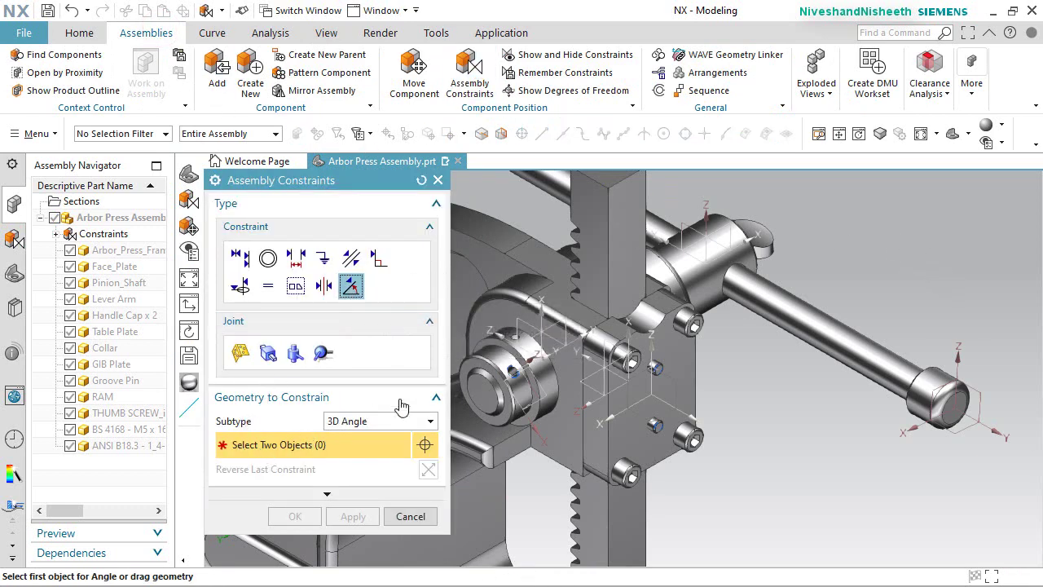
scroll(507, 359, "up", 5)
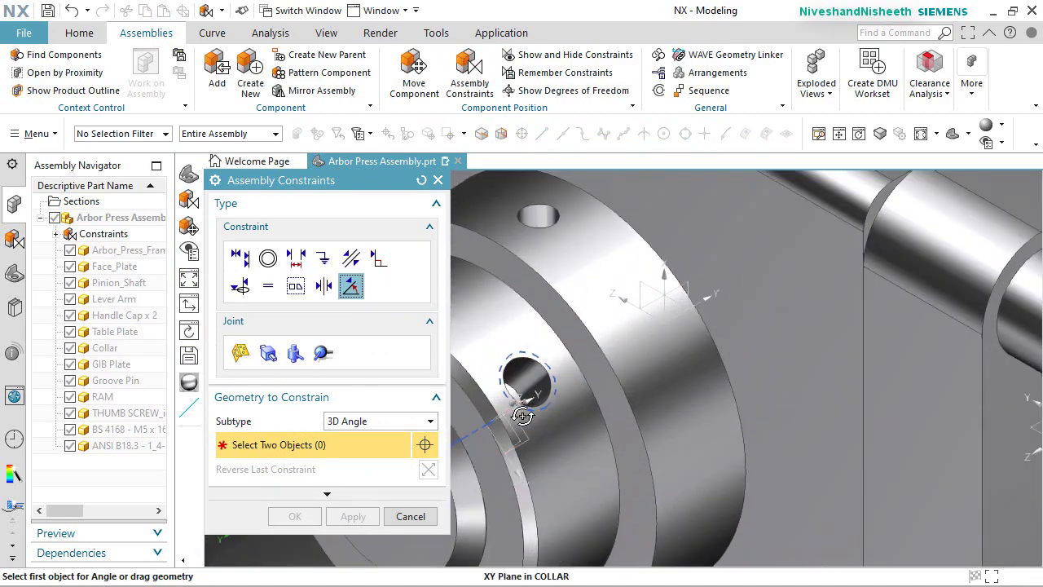
middle_click_drag(522, 416, 527, 420)
scroll(640, 361, "down", 3)
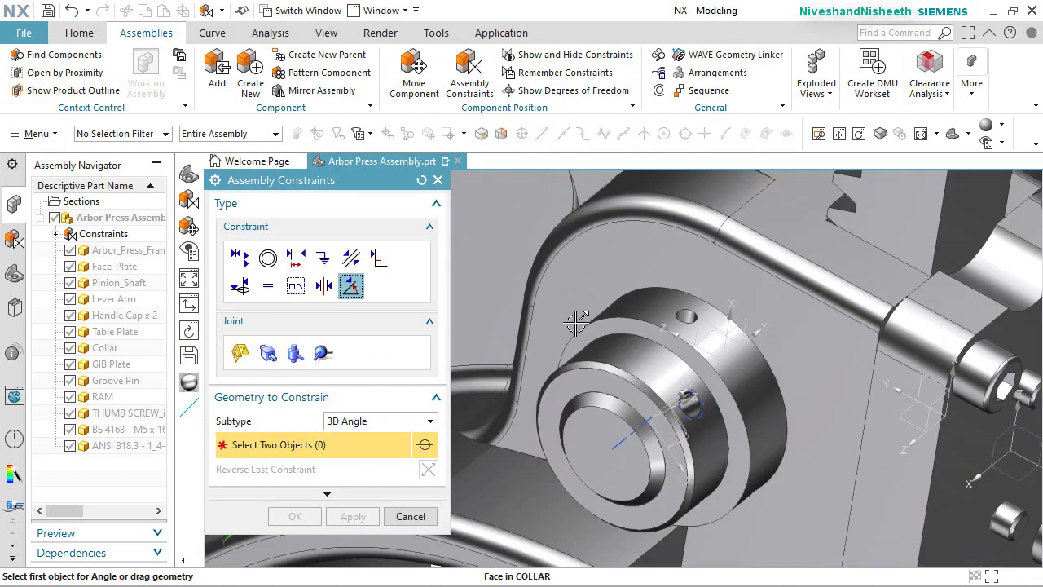
scroll(671, 405, "up", 5)
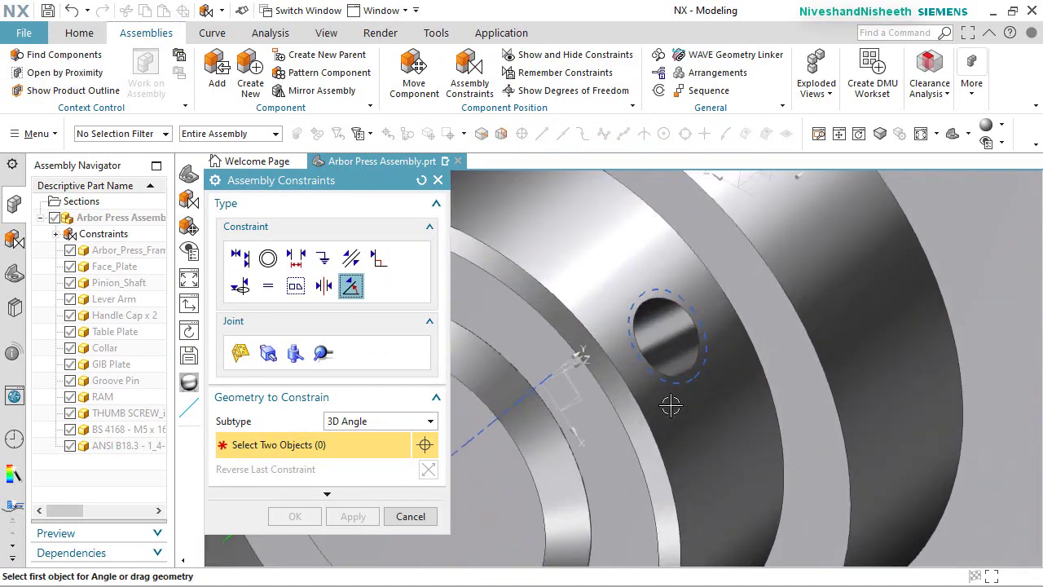
left_click(573, 362)
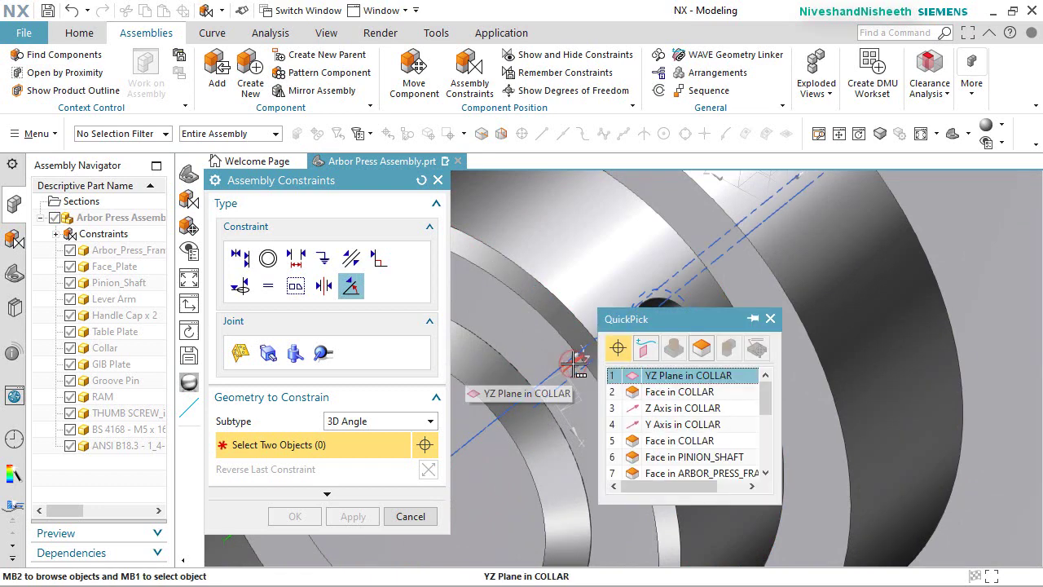
left_click(658, 371)
scroll(659, 371, "down", 10)
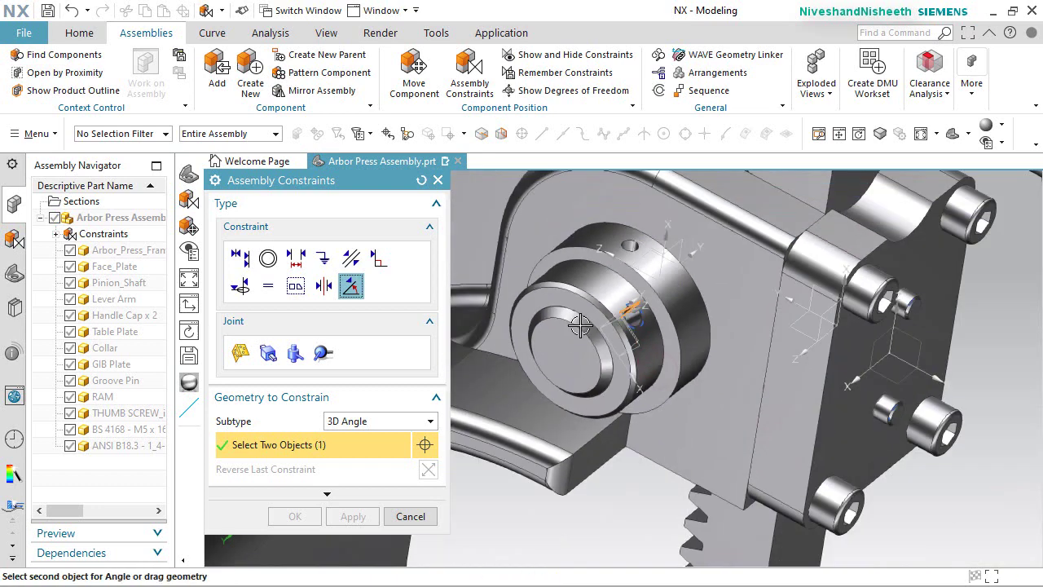
mouse_move(623, 446)
middle_mouse_down()
mouse_move(609, 448)
mouse_move(624, 440)
middle_mouse_up()
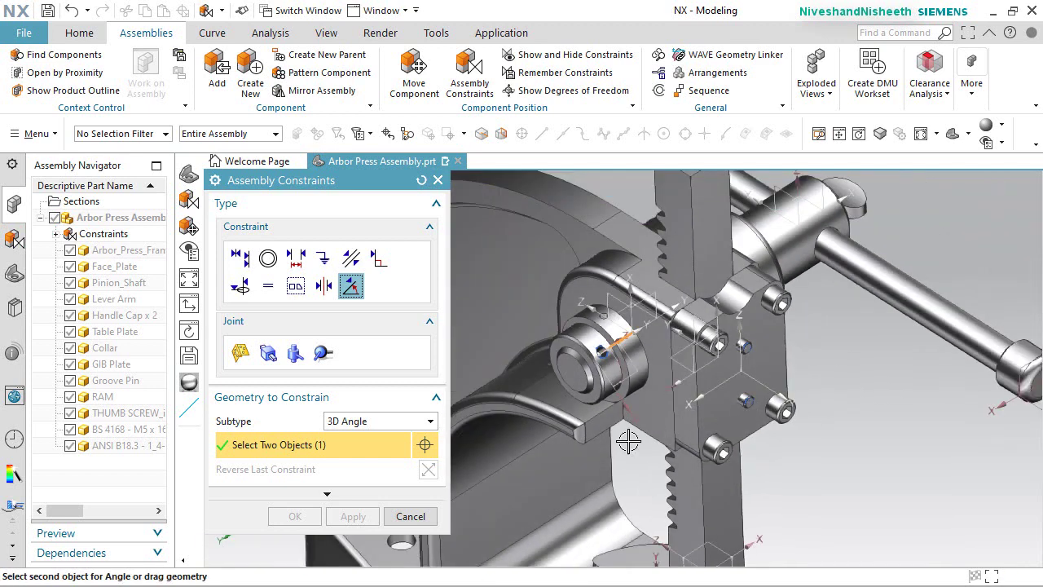
scroll(603, 411, "up", 3)
left_click(599, 407)
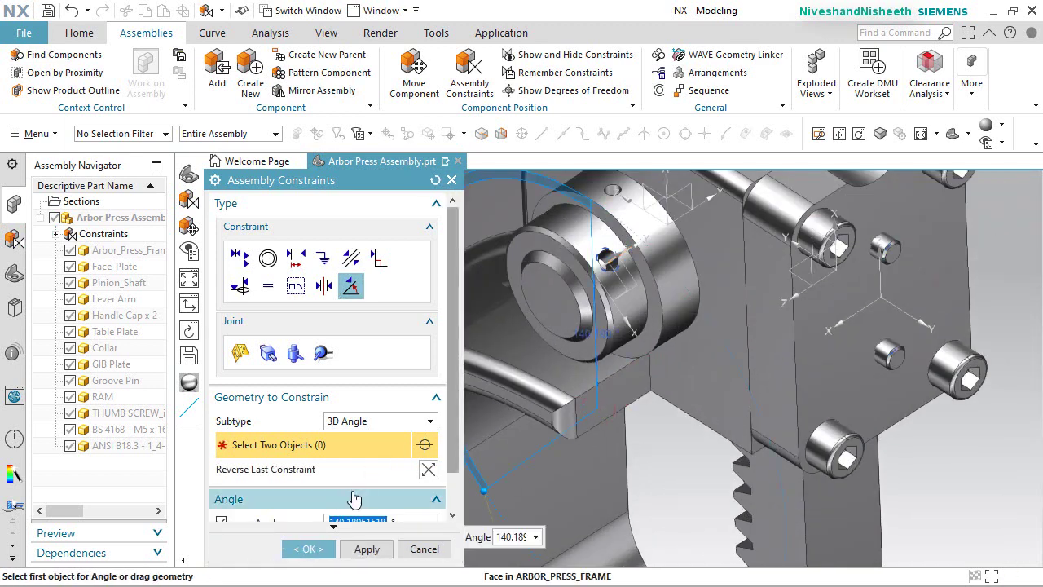
scroll(352, 492, "down", 1)
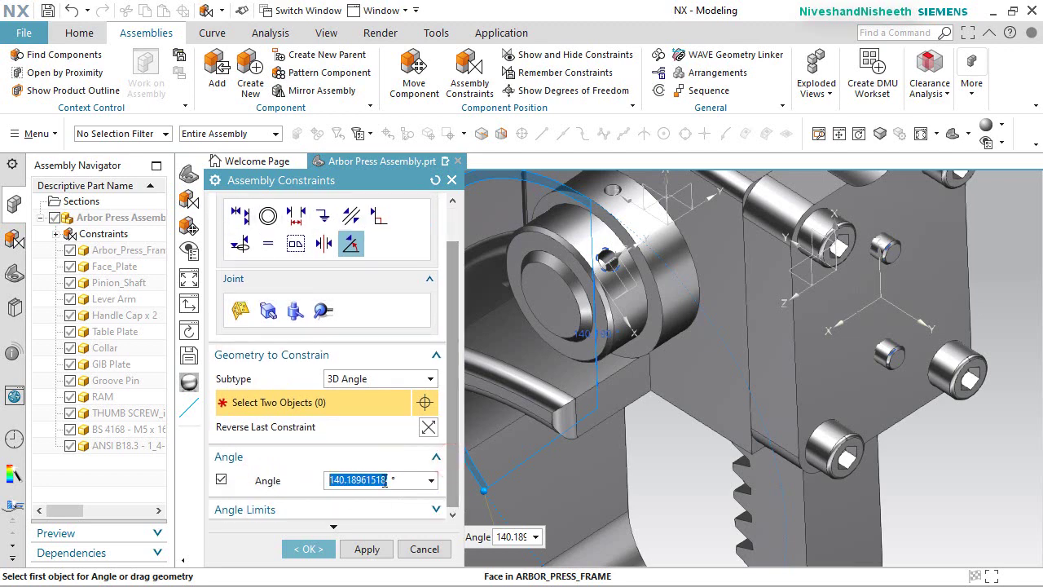
left_click(316, 548)
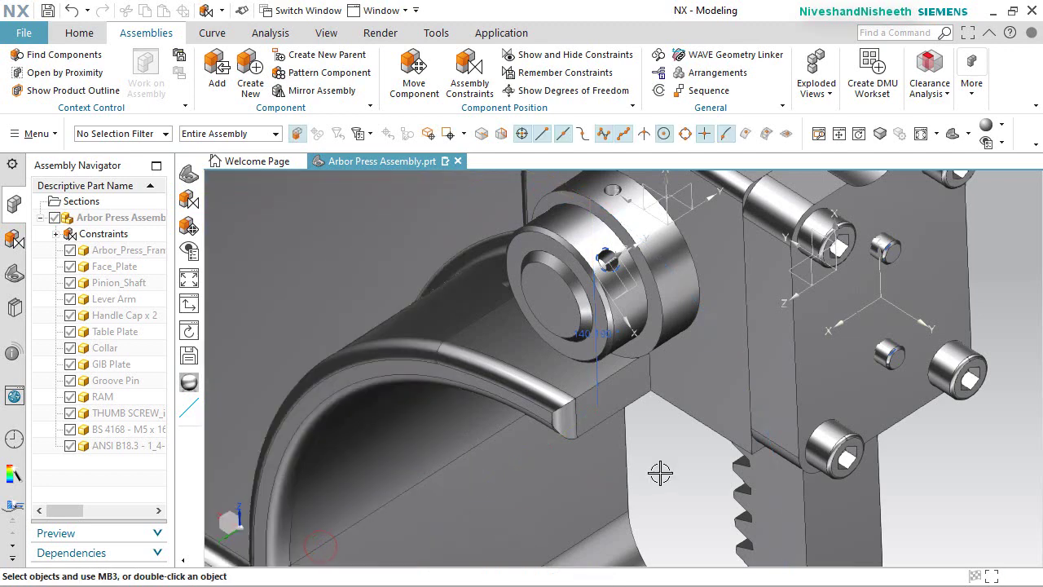
Hide all coordinate systems and assembly constraints.
left_click(325, 32)
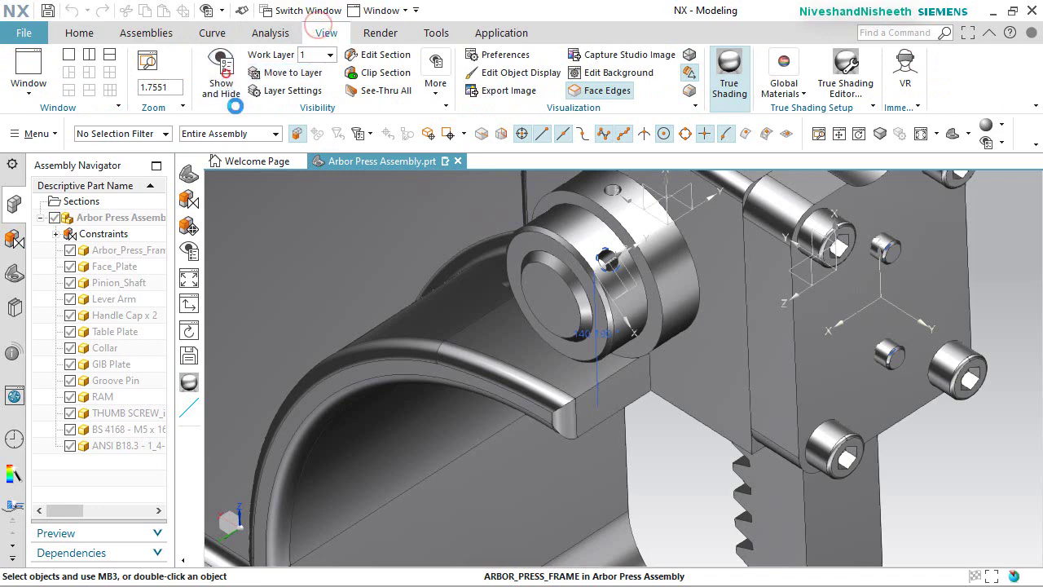
left_click(221, 78)
left_click(441, 352)
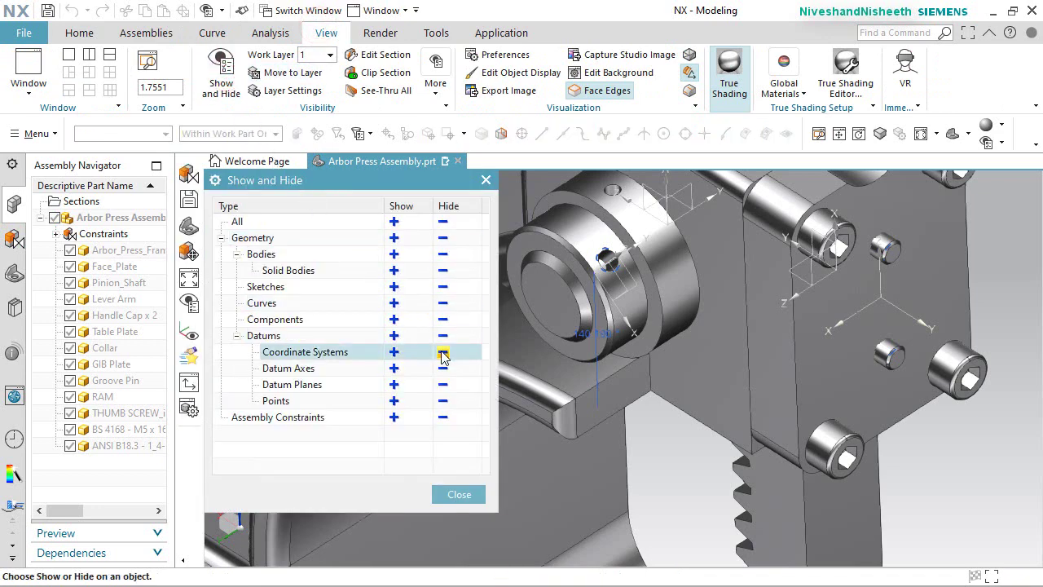
left_click(443, 418)
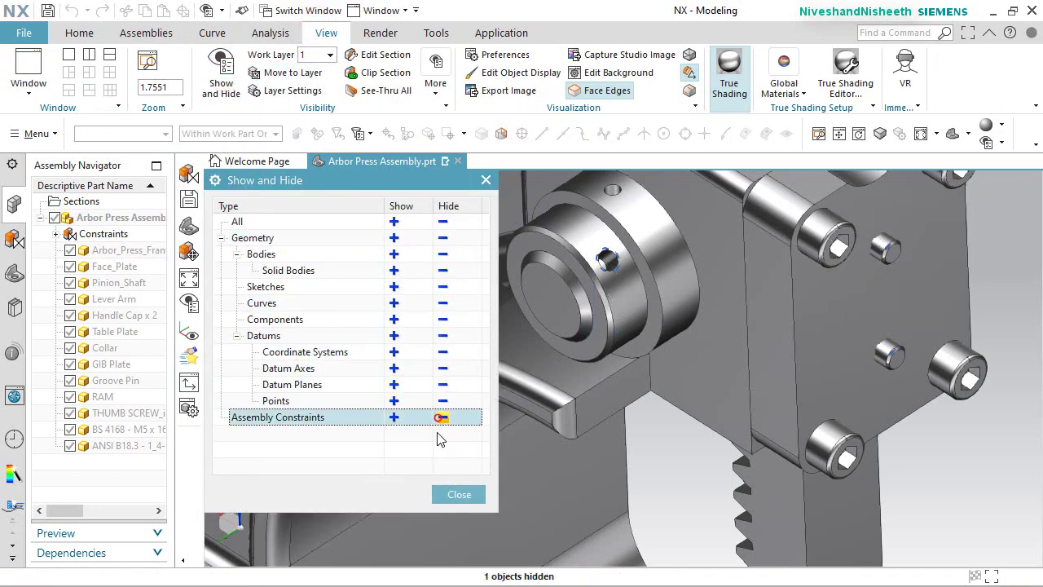
left_click(458, 494)
Test-rotate the Pinion_Shaft about its YC-axis with Move Component to check the lever's motion, then discard the move.
scroll(710, 199, "down", 5)
scroll(710, 200, "up", 3)
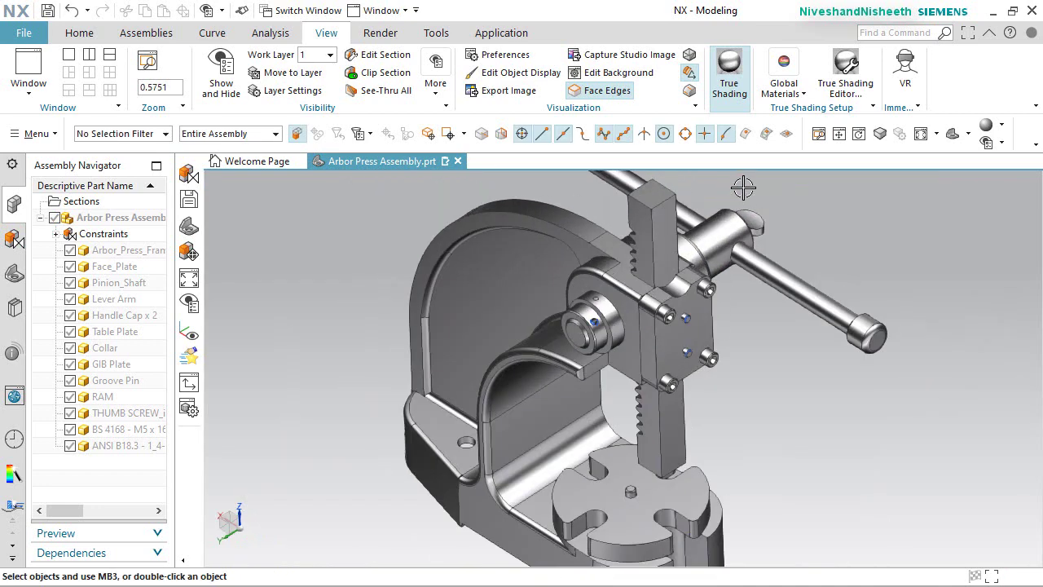
scroll(416, 78, "up", 3)
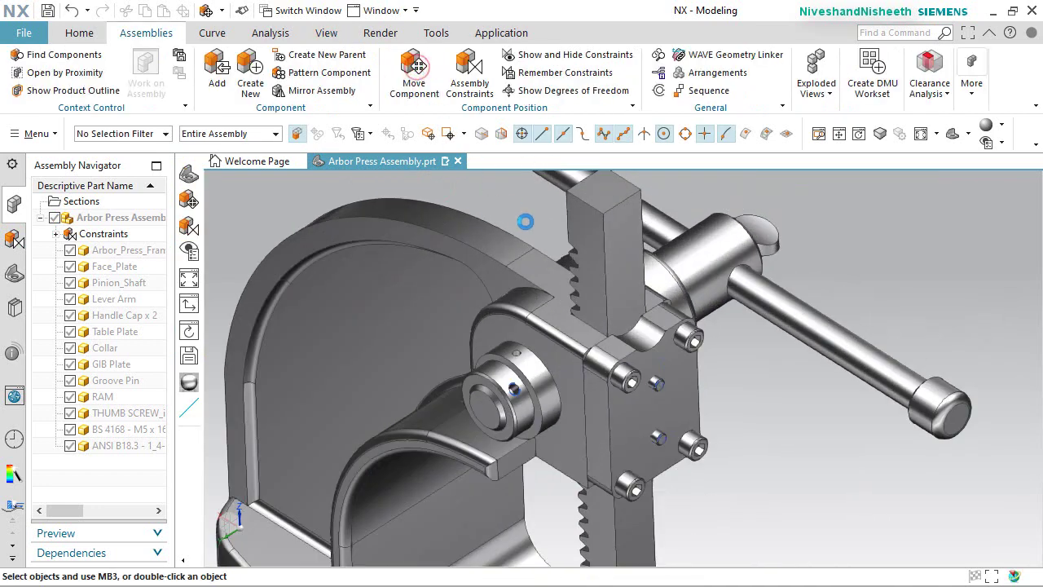
left_click(697, 229)
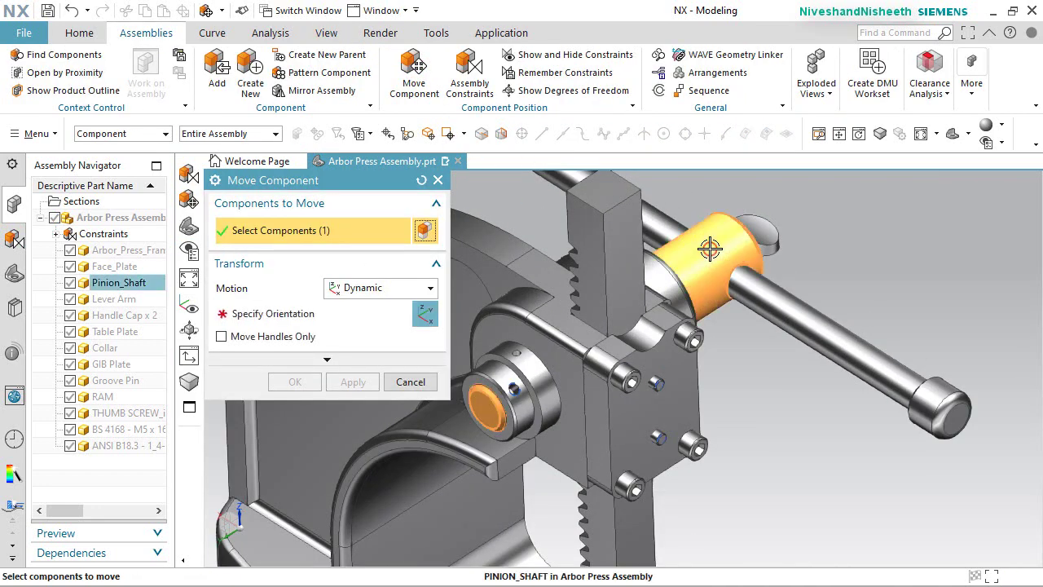
middle_click(650, 283)
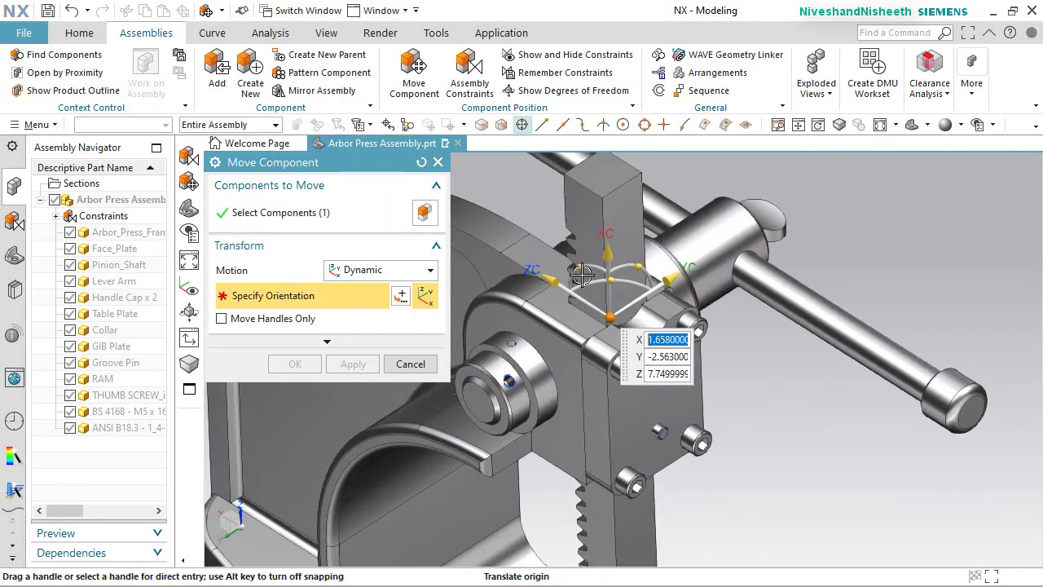
left_click_drag(580, 264, 627, 245)
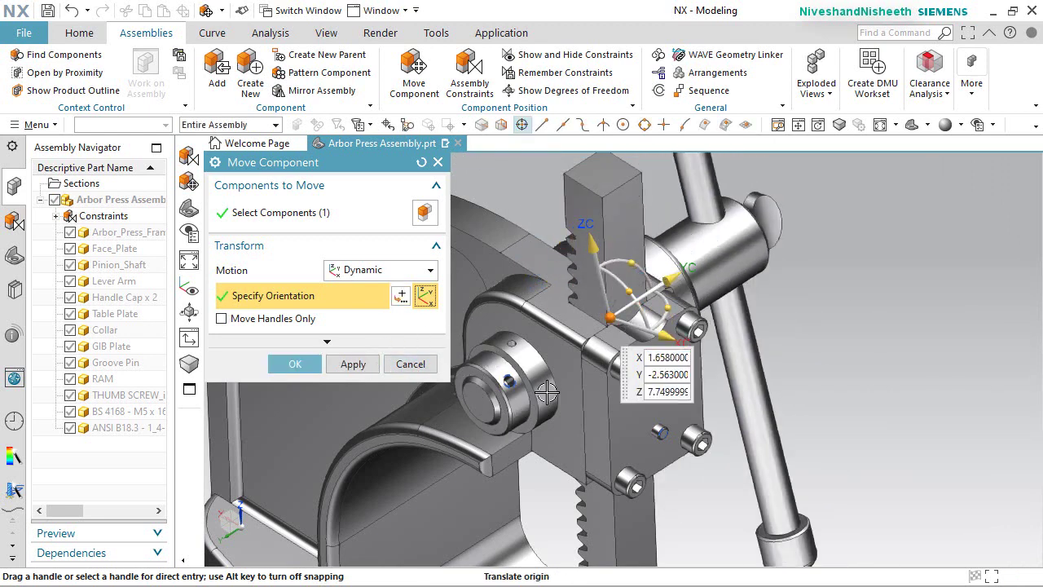
left_click(411, 363)
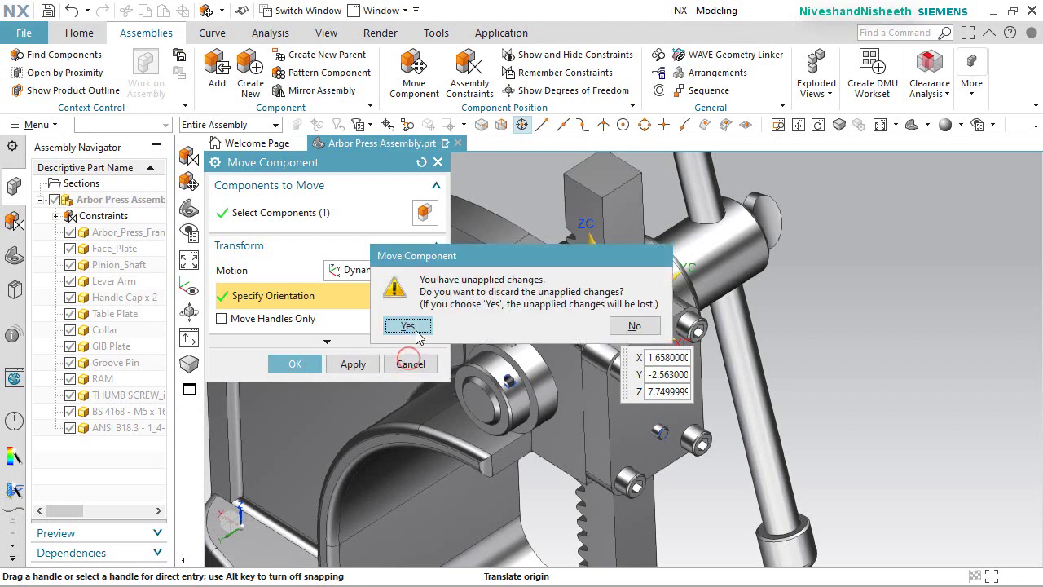
left_click(411, 326)
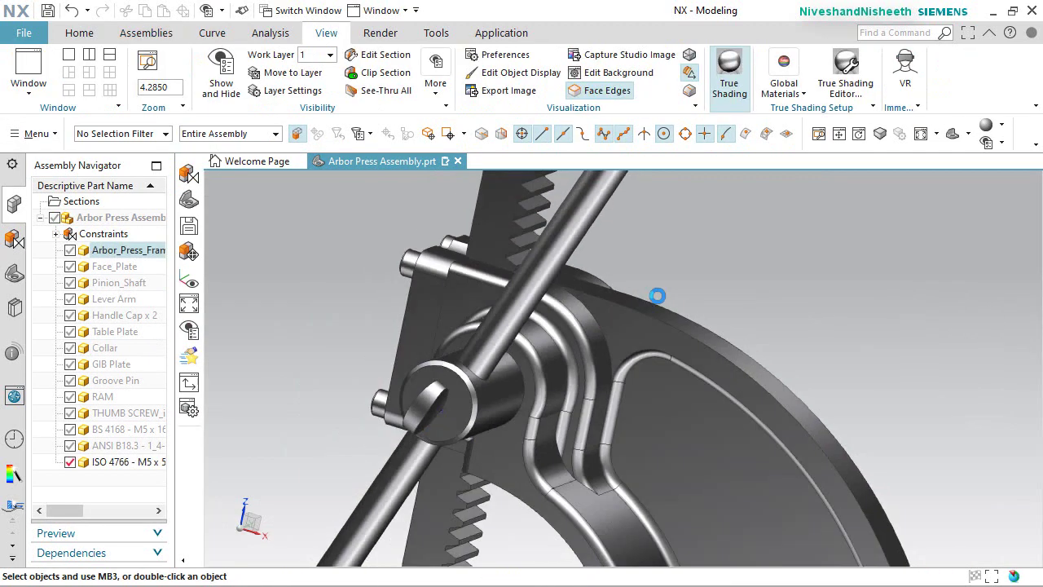
Save the arbor press assembly.
right_click(410, 289)
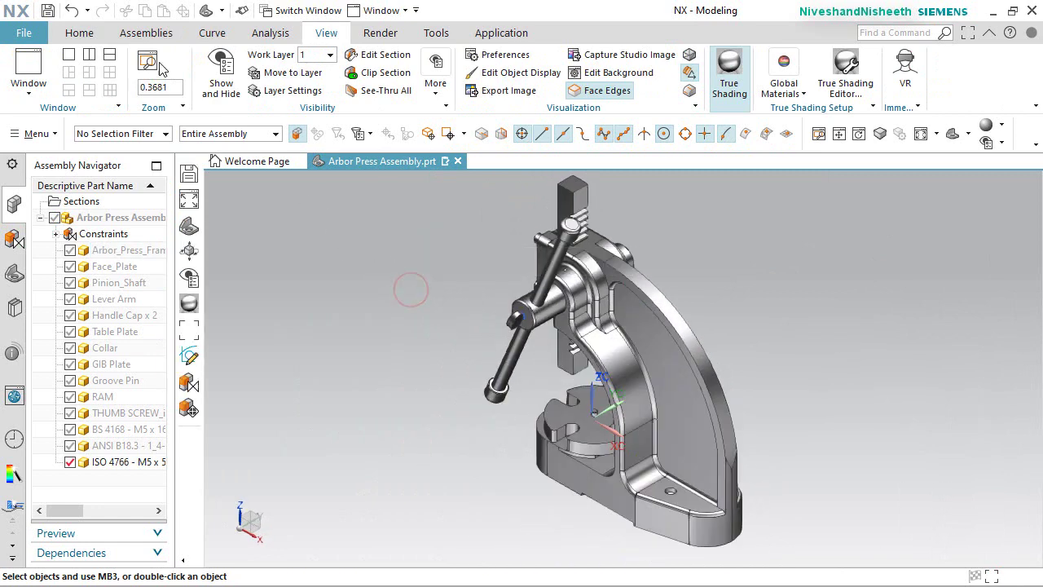
left_click(139, 33)
left_click(47, 12)
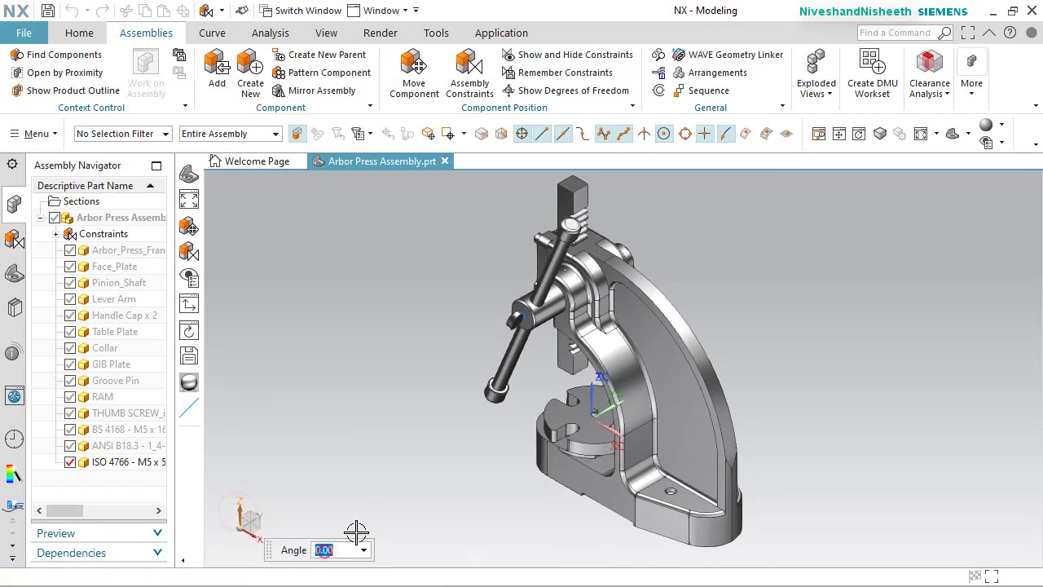
Rotate the view 90 degrees about the Z-axis to examine the front and lever side of the press.
type("0")
key("Return")
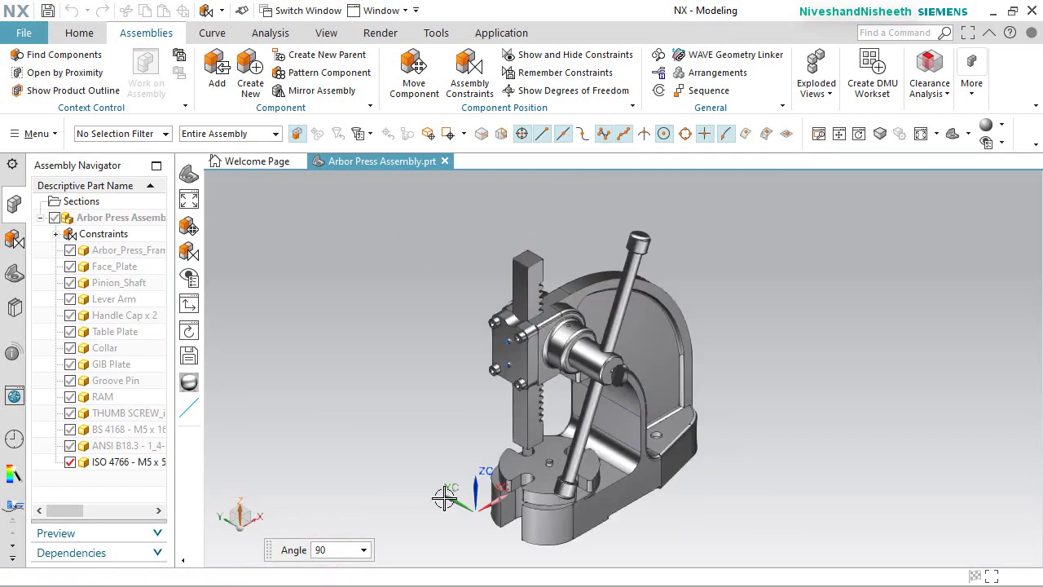
left_click(448, 425)
right_click(871, 328)
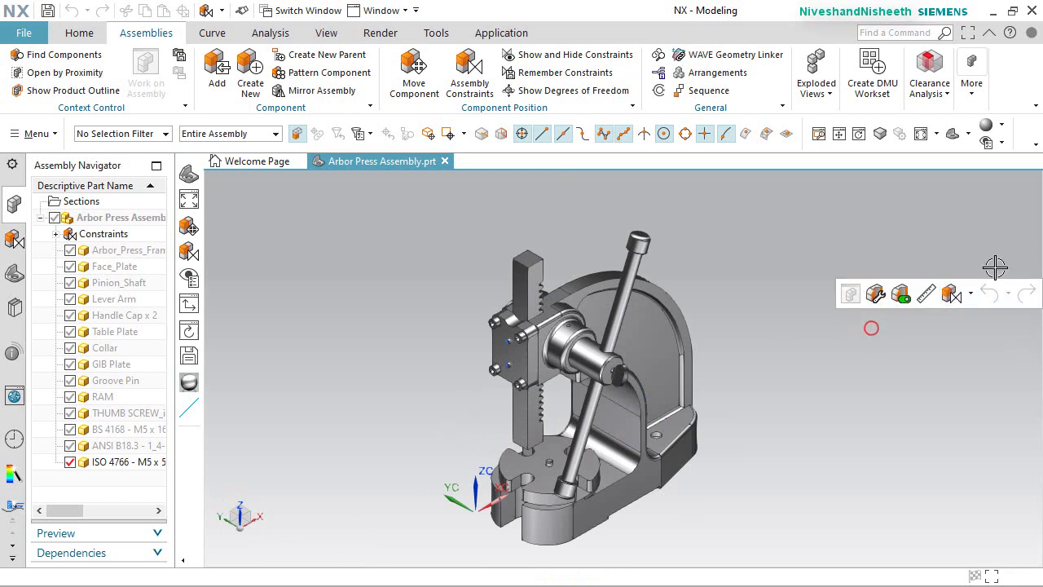
right_click(778, 261)
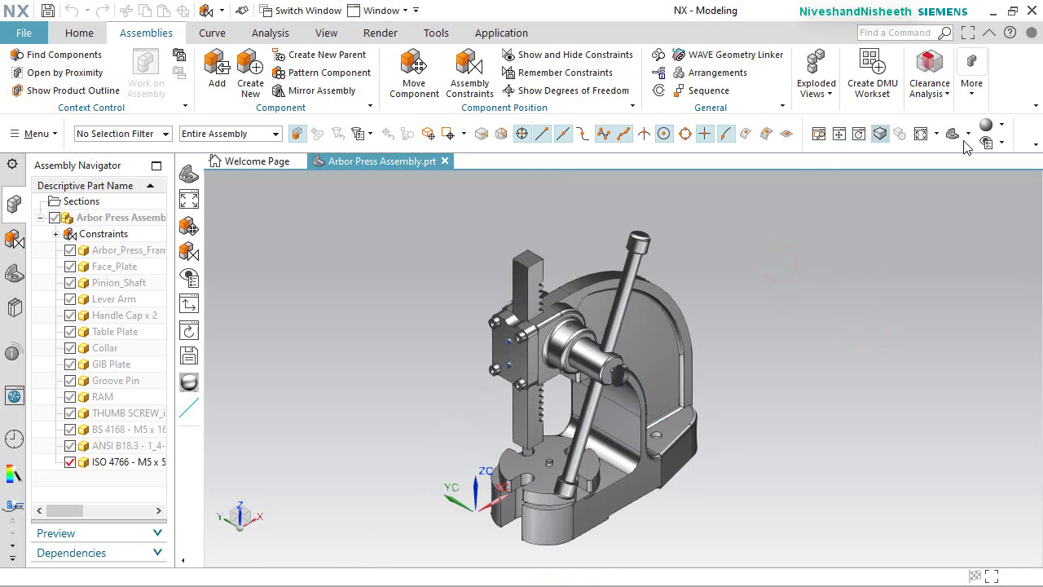
right_click(801, 289)
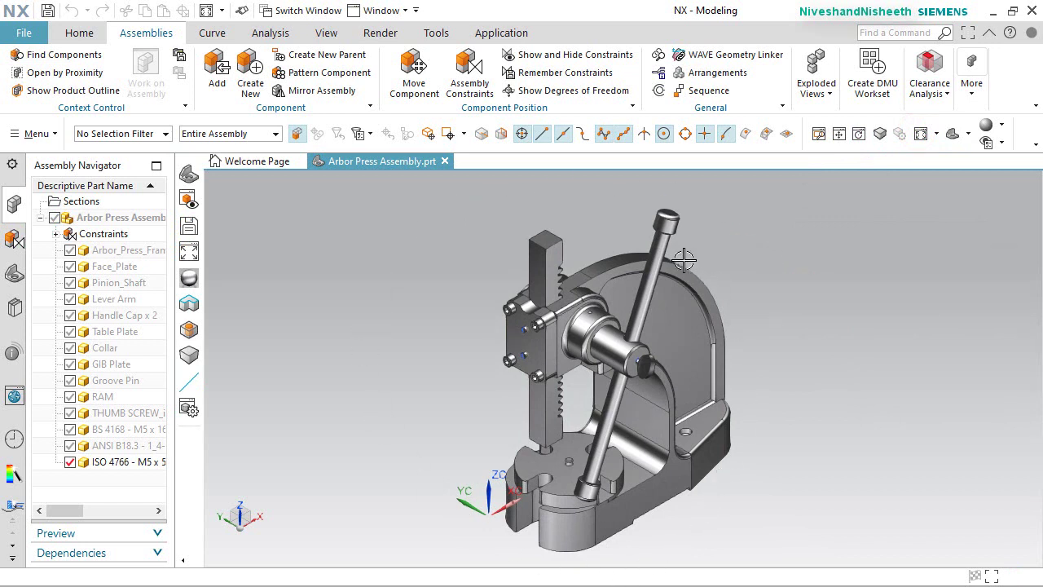
left_click(390, 221)
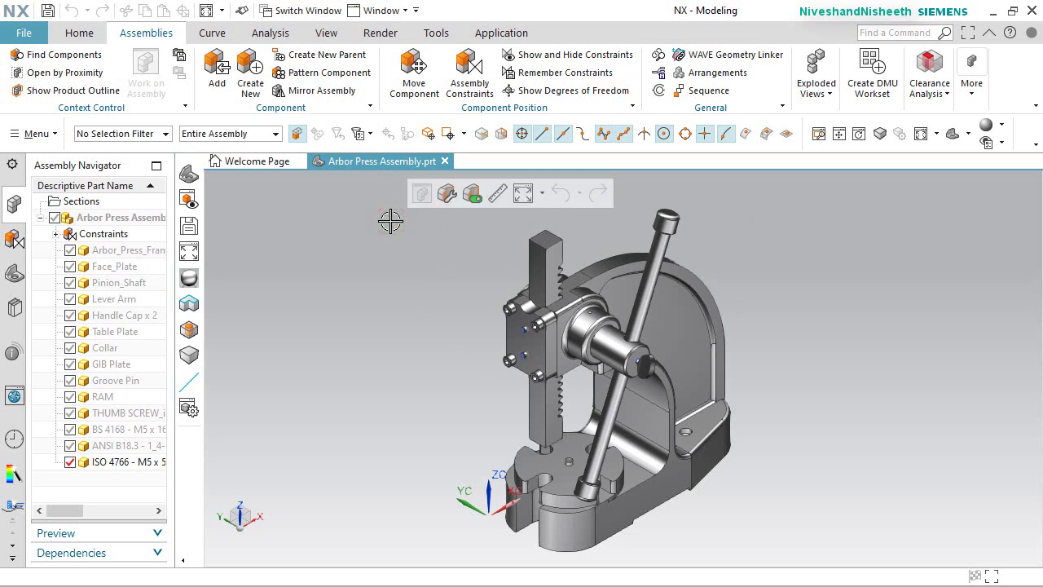
Add an Align constraint between the RAM's bottom face and the bottom face of the Face_Plate.
left_click(470, 70)
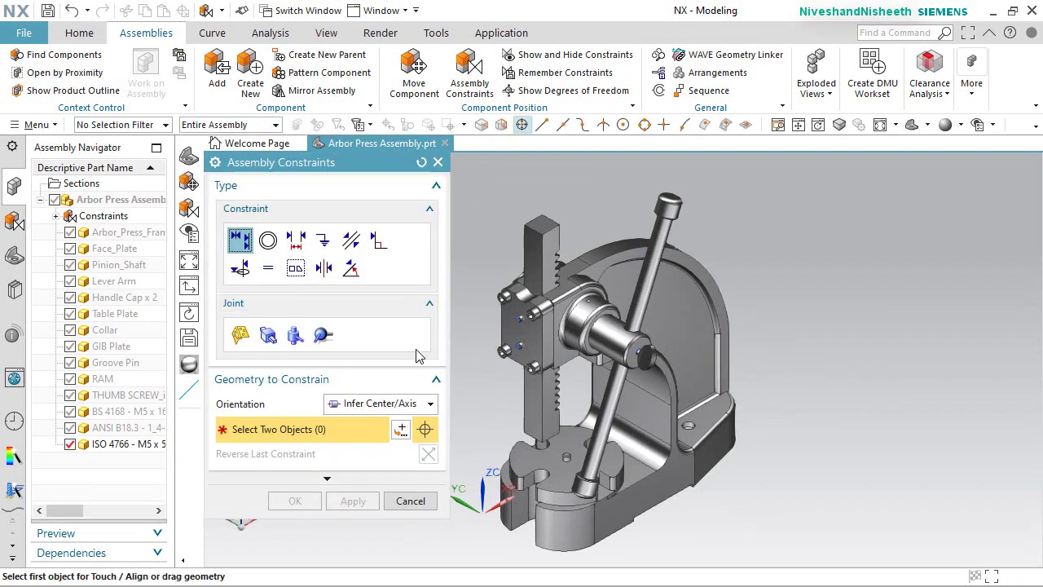
left_click(431, 403)
left_click(353, 456)
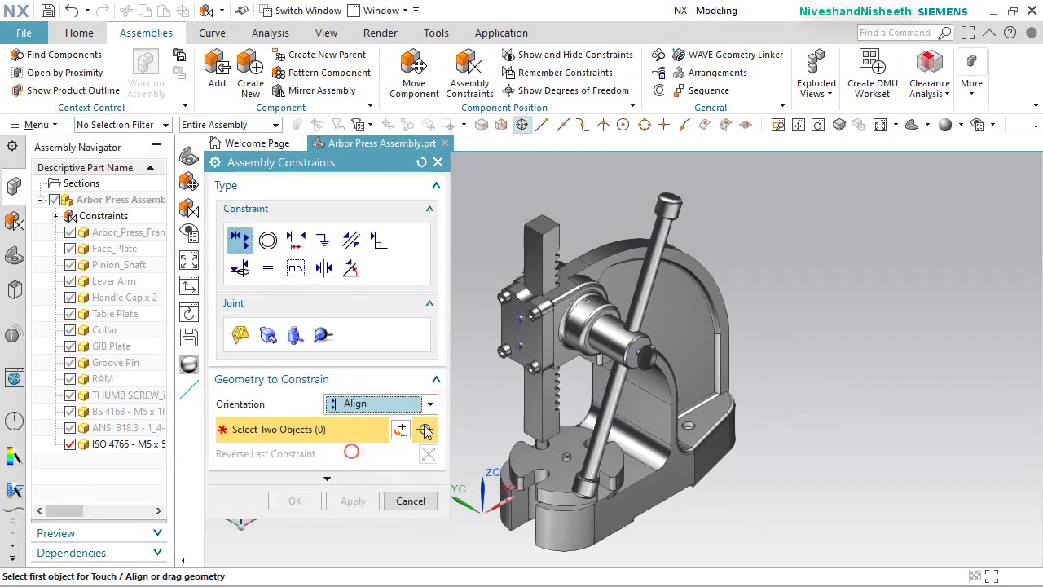
middle_click_drag(489, 400, 493, 334)
scroll(481, 404, "up", 5)
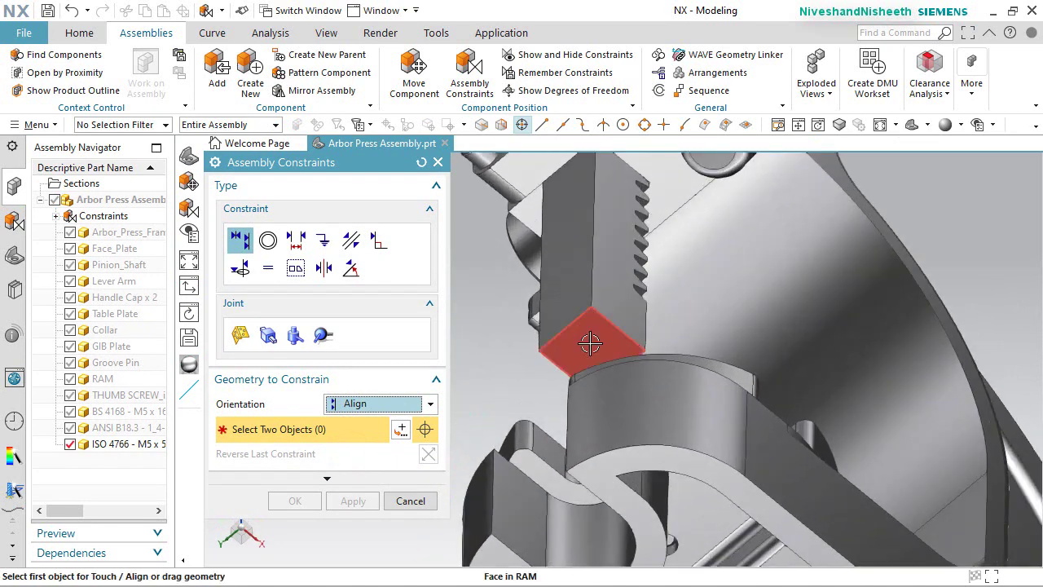
left_click(581, 351)
scroll(582, 350, "down", 5)
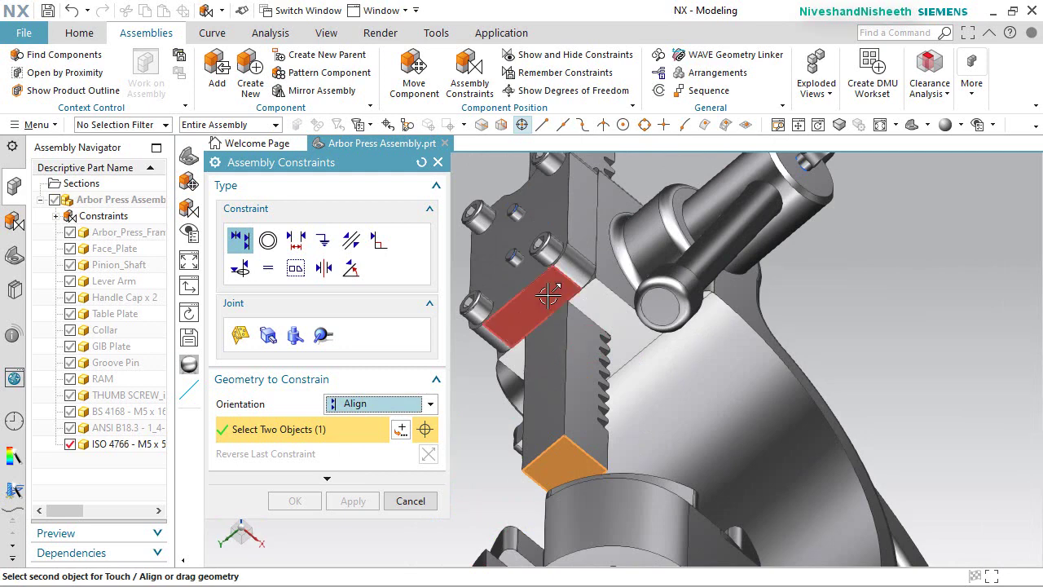
left_click(564, 278)
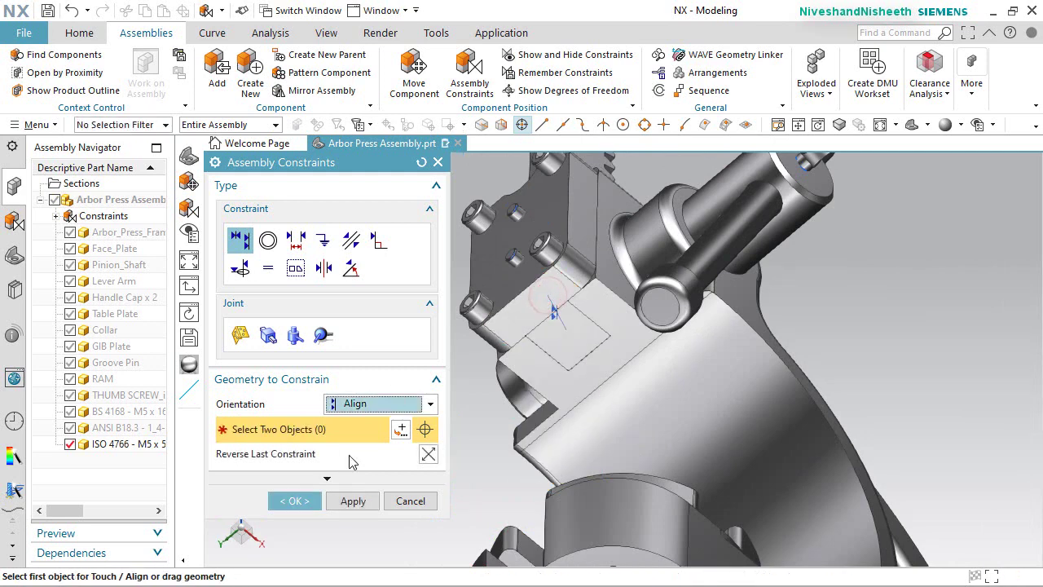
left_click(290, 501)
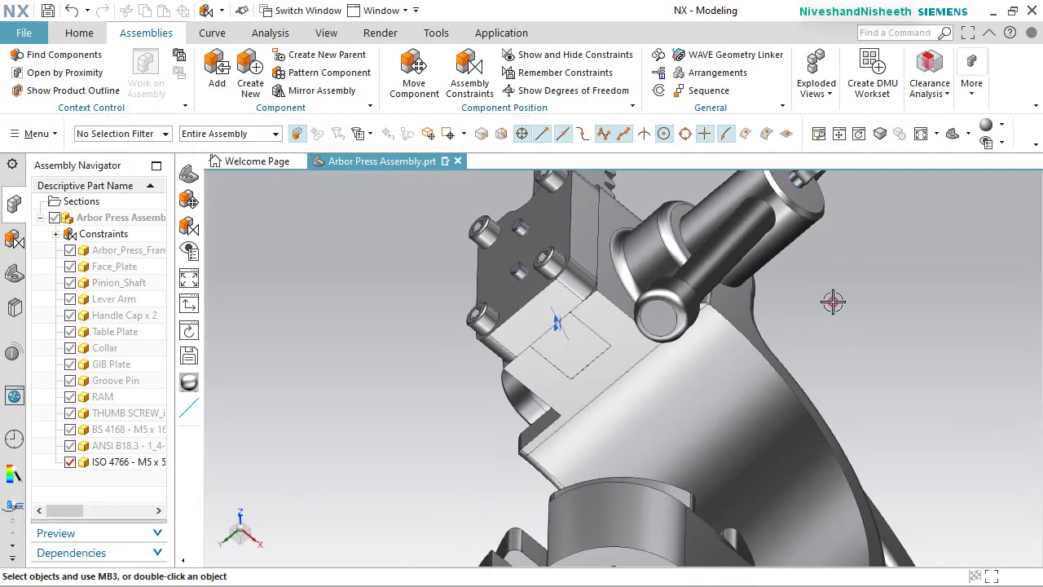
Show the coordinate systems of all components in the arbor press assembly again.
key("Home")
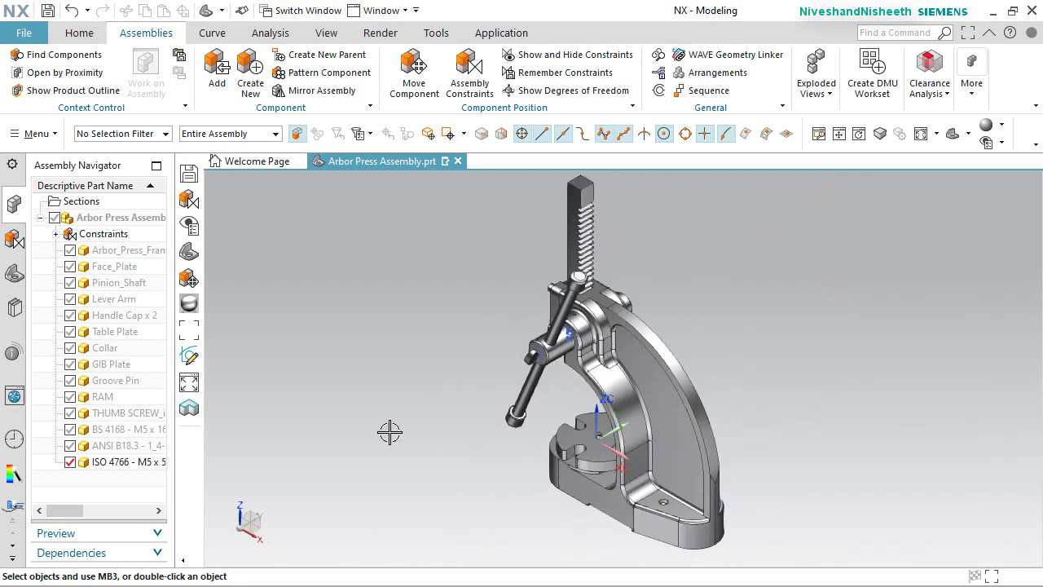
left_click(240, 512)
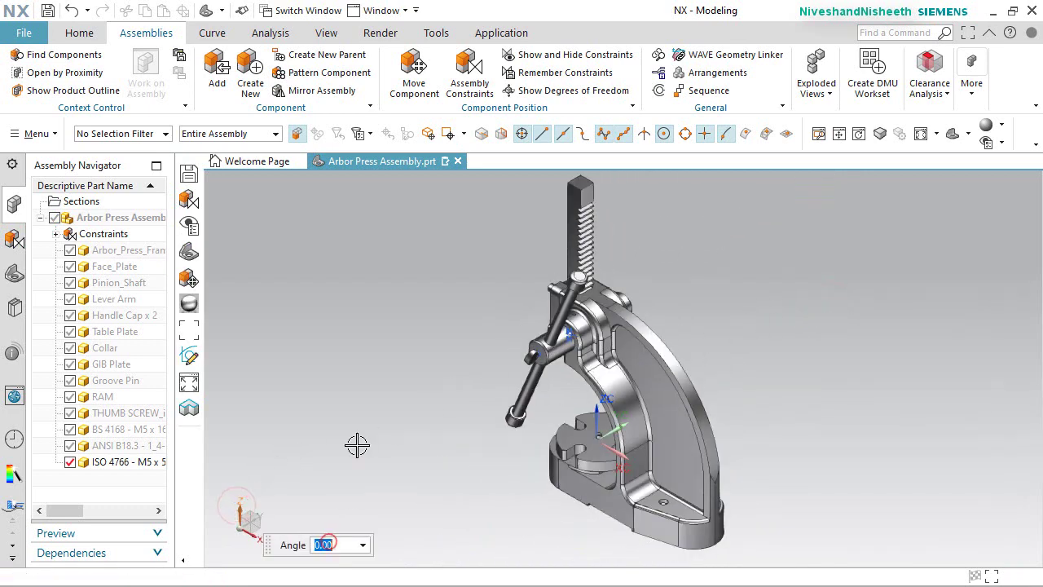
type("90")
key("Return")
left_click(414, 406)
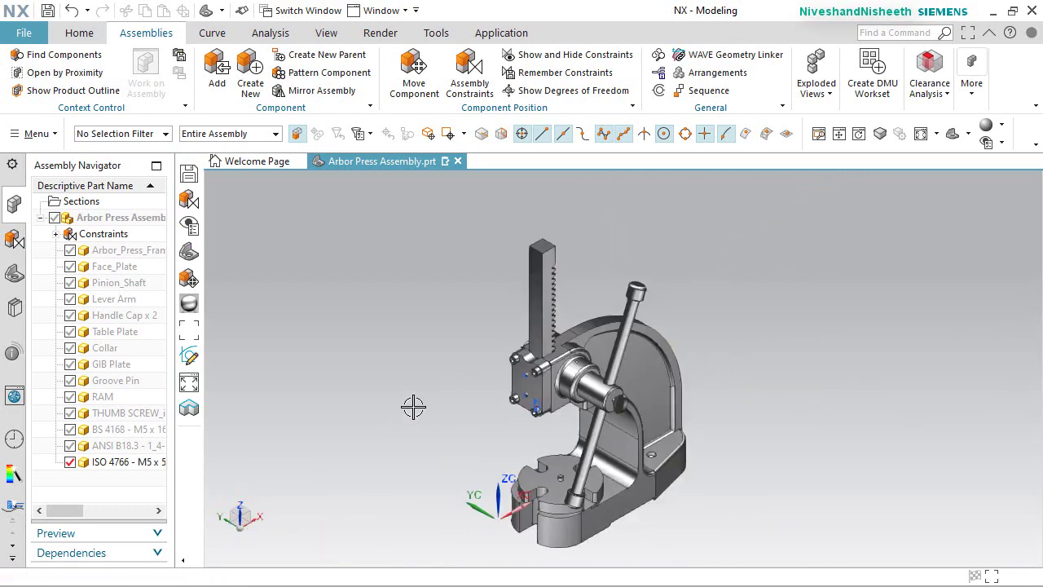
scroll(580, 407, "up", 1)
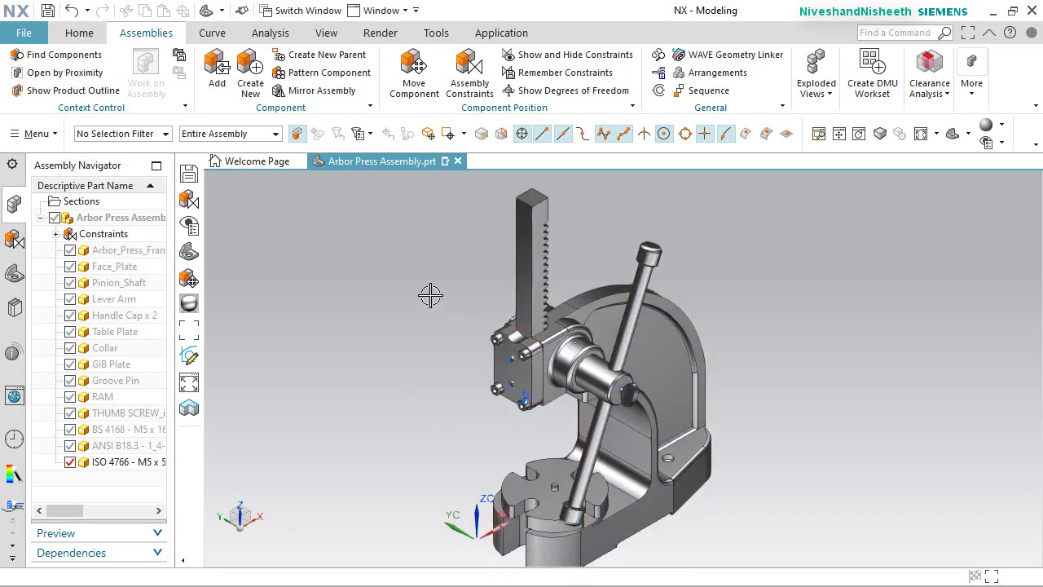
left_click(325, 36)
left_click(221, 65)
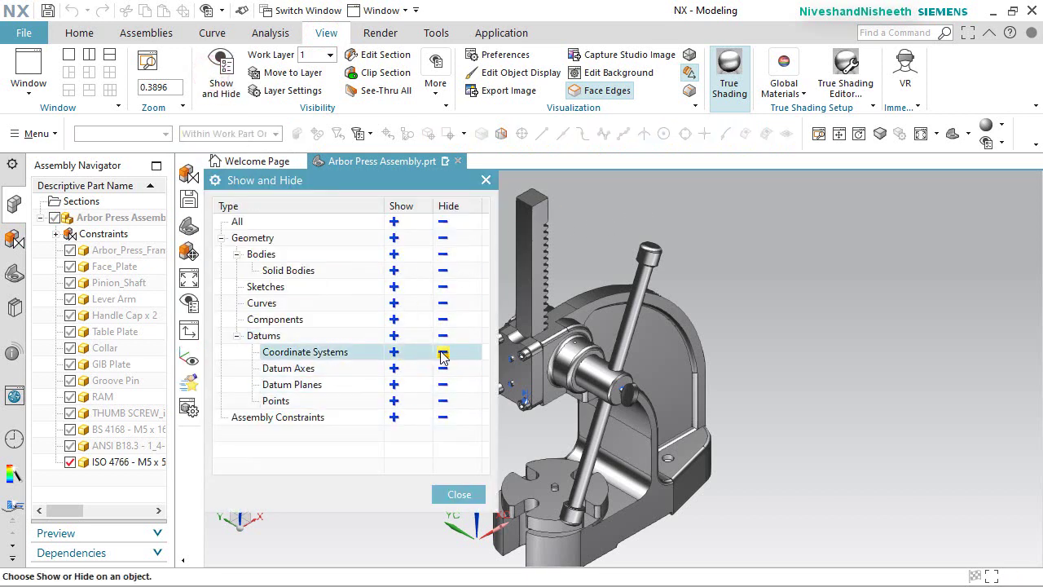
left_click(394, 352)
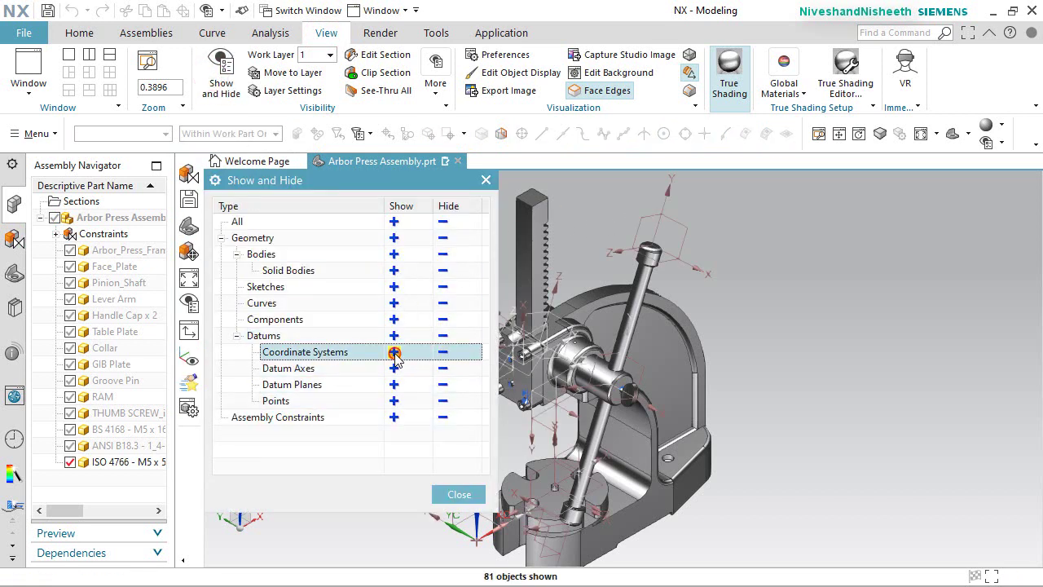
left_click(457, 494)
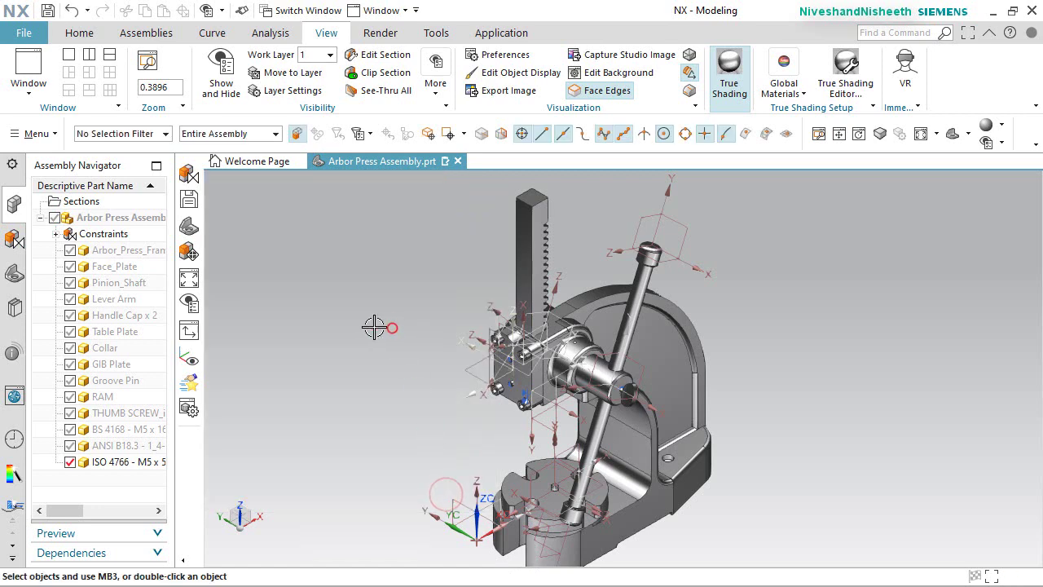
Add a 90-degree 3D Angle constraint between the Lever Arm's XZ plane and a face of the Arbor_Press_Frame.
left_click(146, 33)
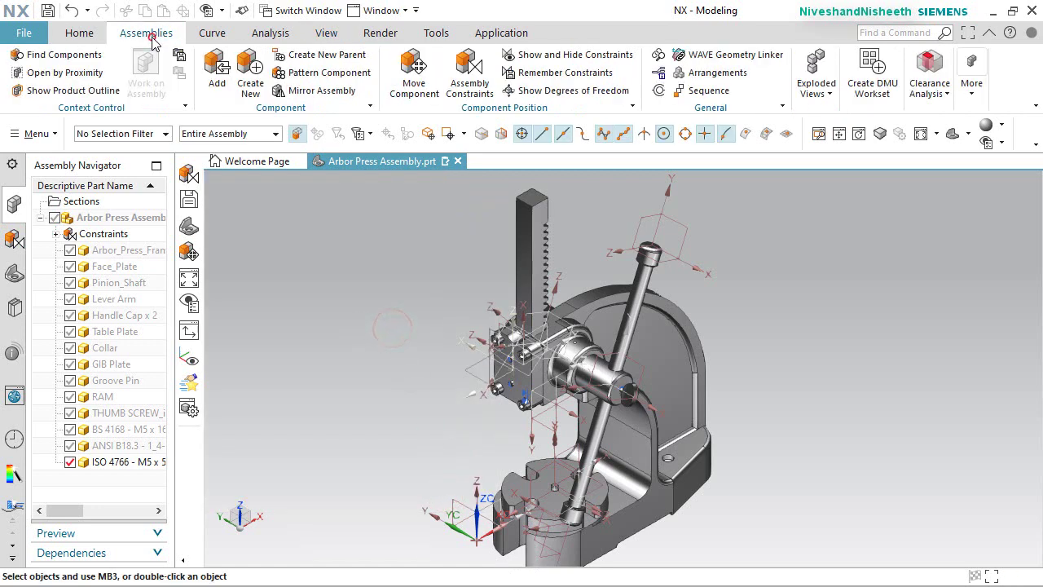
left_click(470, 73)
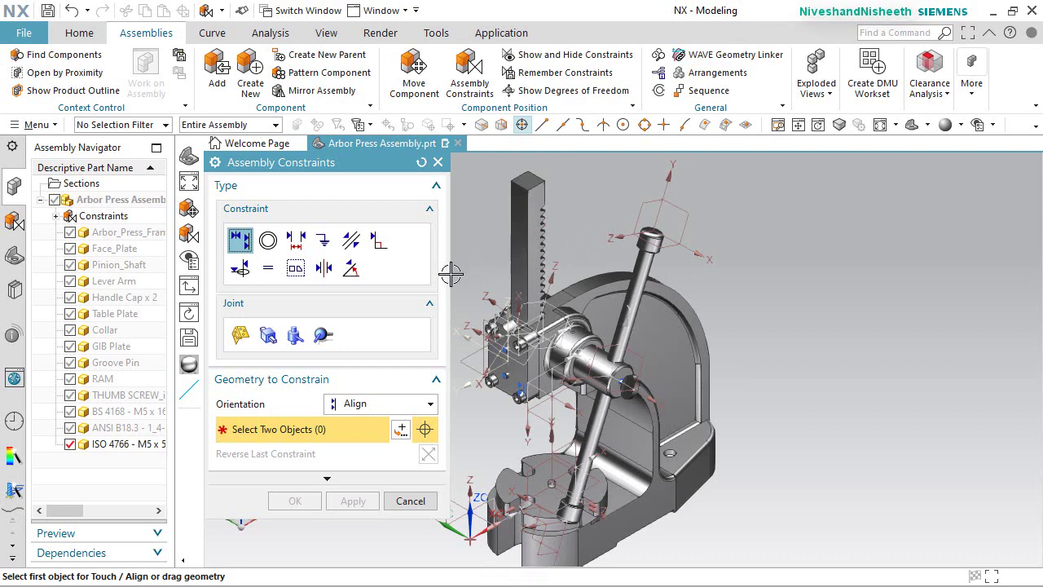
left_click(351, 268)
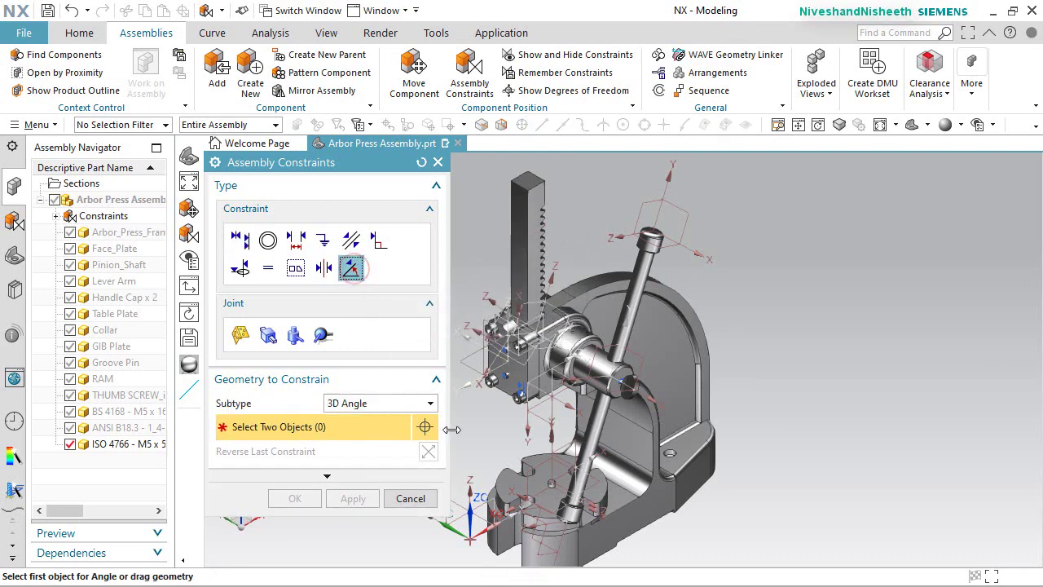
scroll(564, 436, "up", 5)
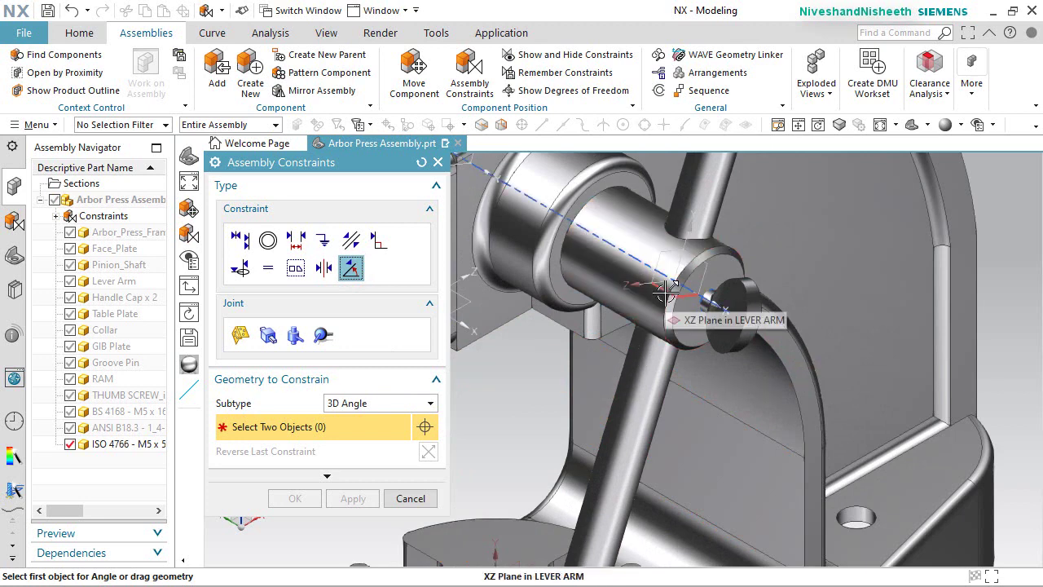
left_click(666, 294)
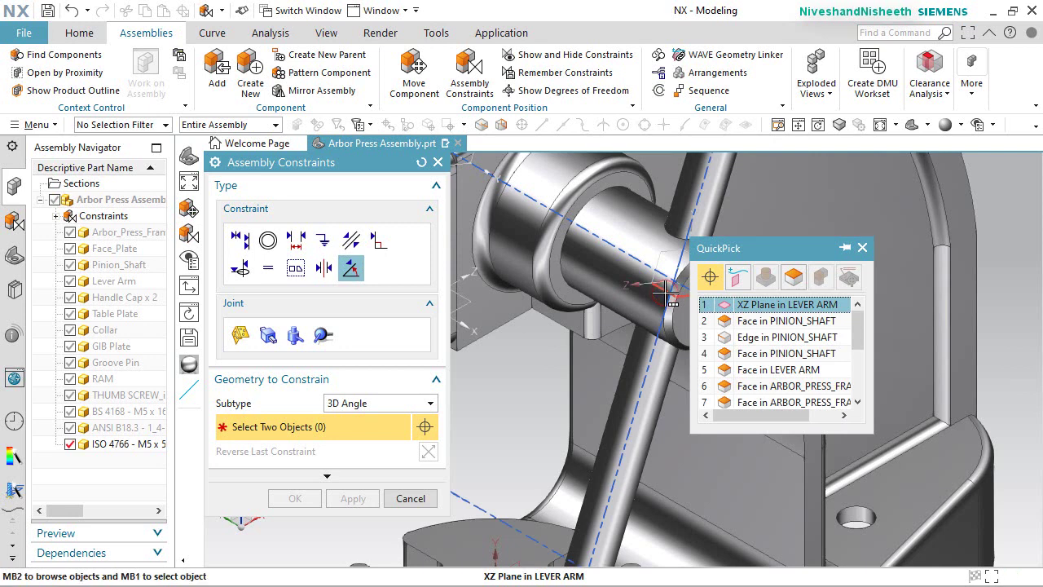
left_click(767, 305)
middle_click_drag(725, 315, 691, 323)
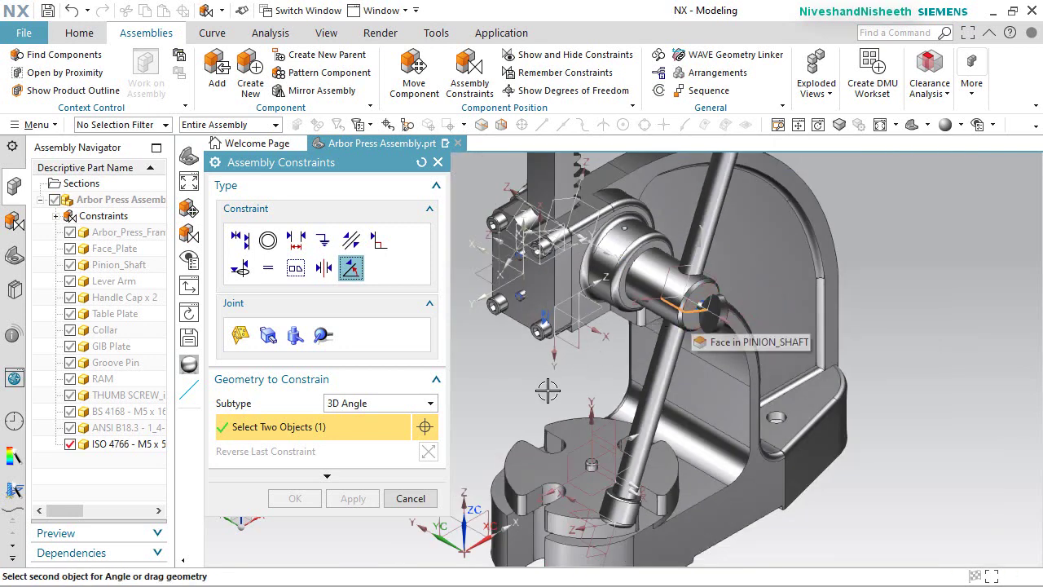
left_click(580, 213)
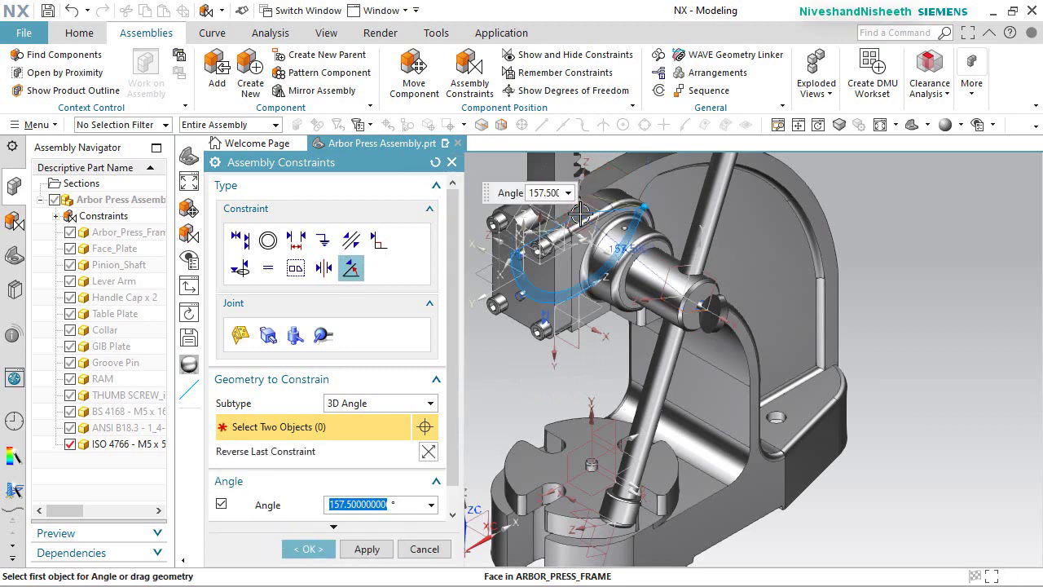
type("90")
key("Return")
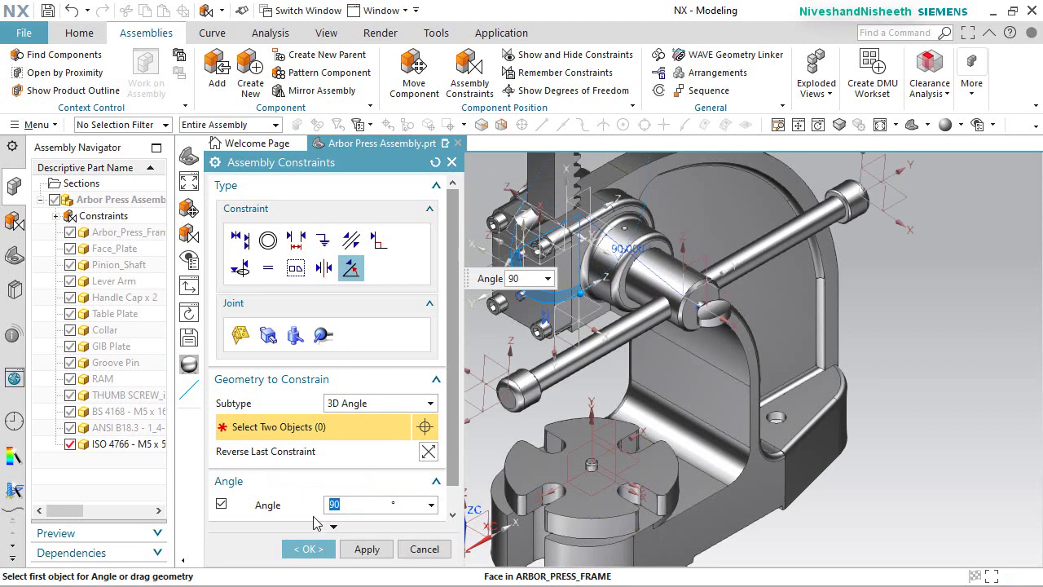
left_click(307, 549)
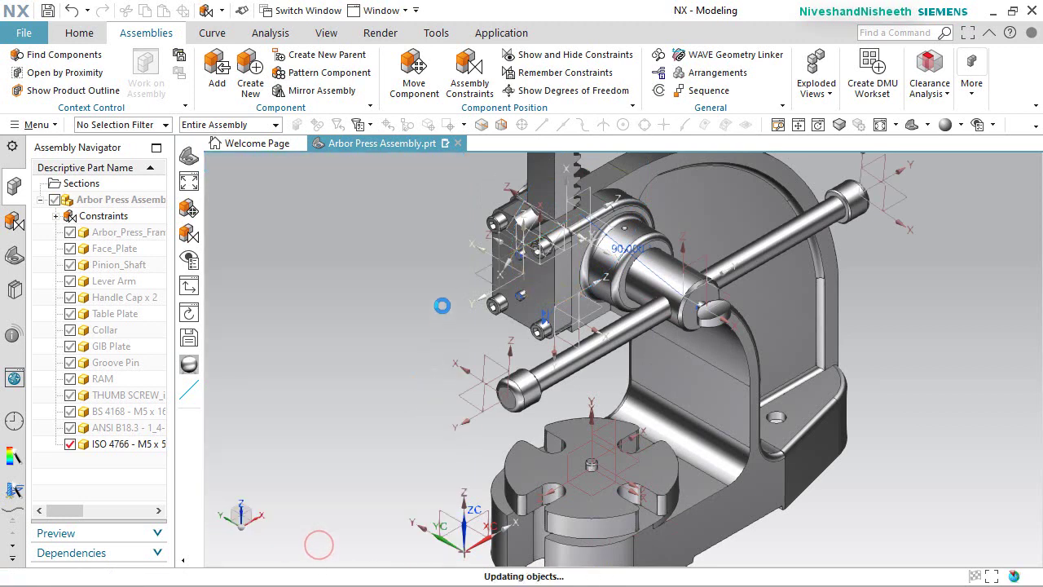
Hide all assembly constraints and coordinate systems in the arbor press assembly.
left_click(326, 32)
key("ctrl+w")
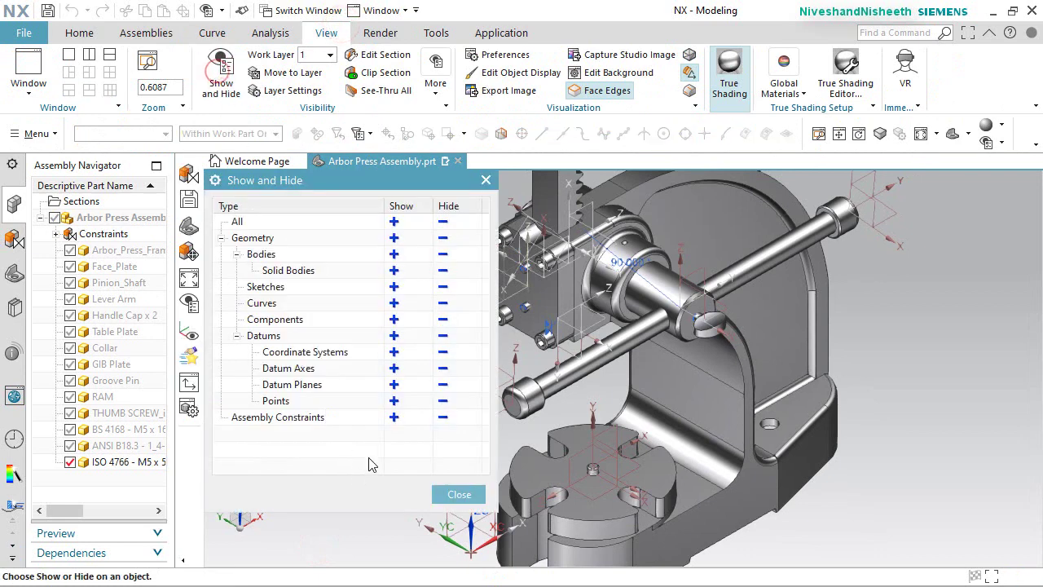
left_click(443, 416)
left_click(443, 351)
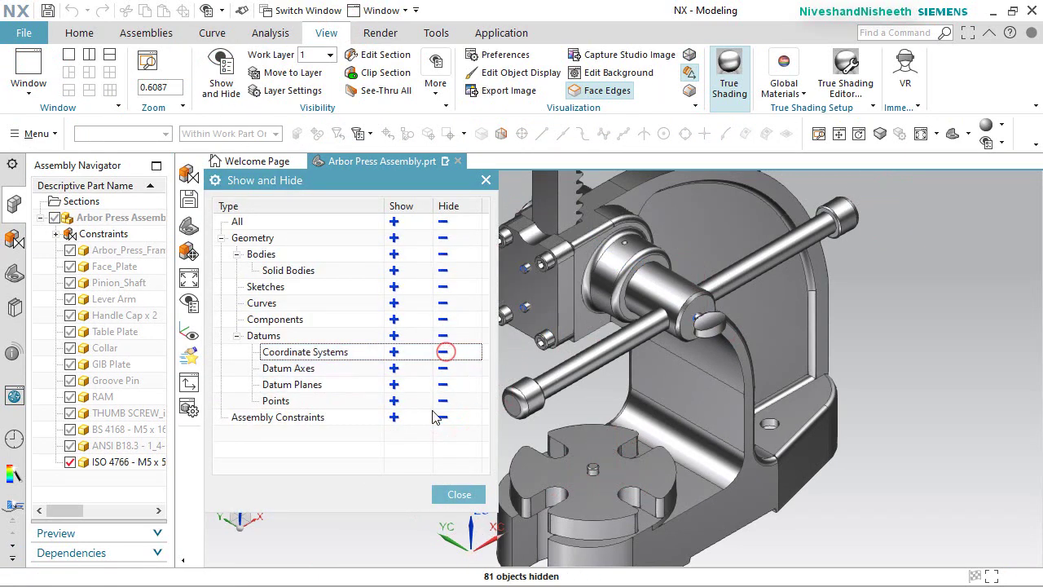
left_click(459, 495)
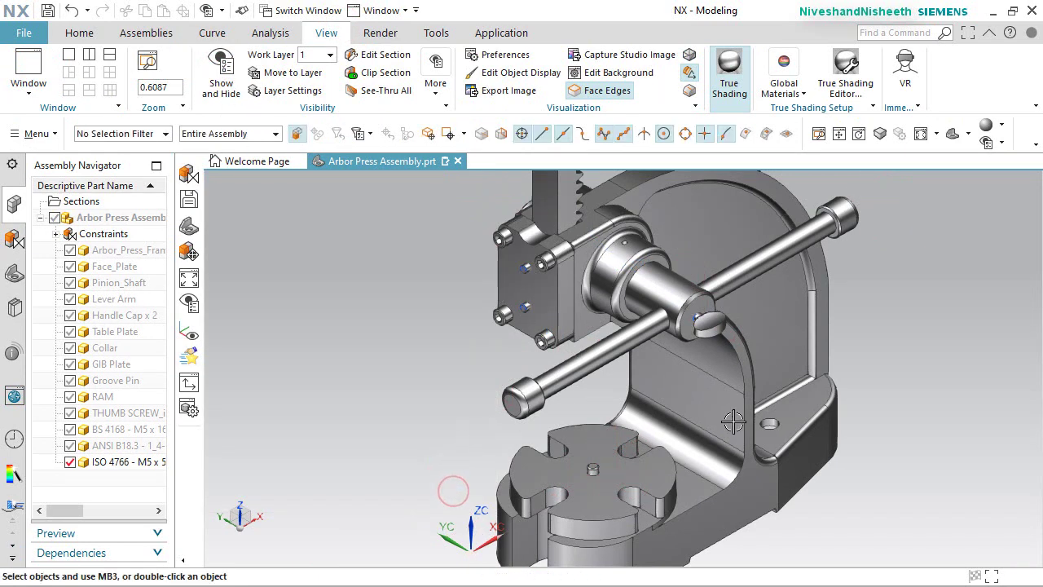
Examine the lever arm's position from the front and save the arbor press assembly.
right_click_drag(913, 363, 892, 361)
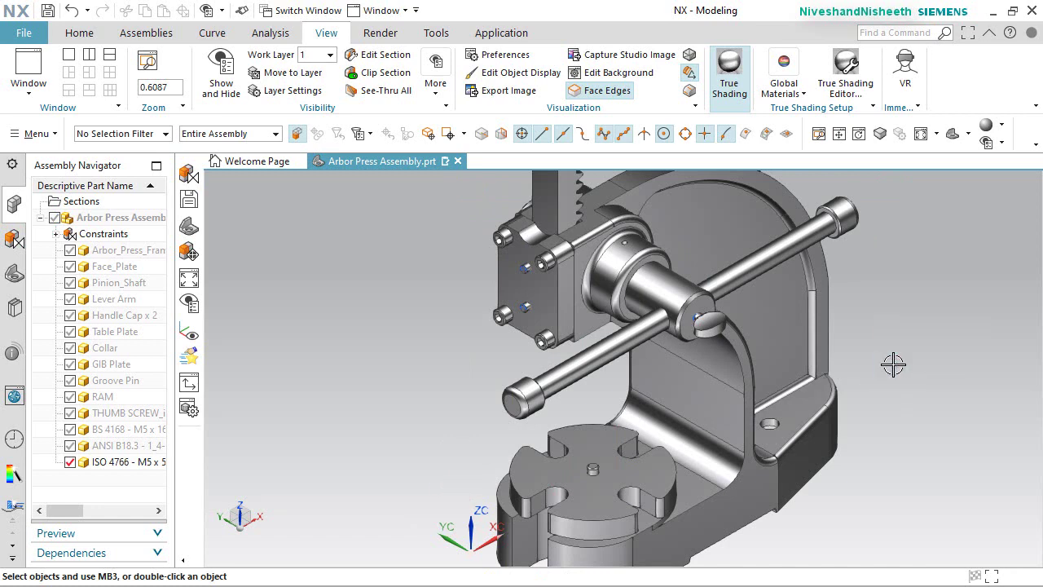
scroll(580, 328, "down", 5)
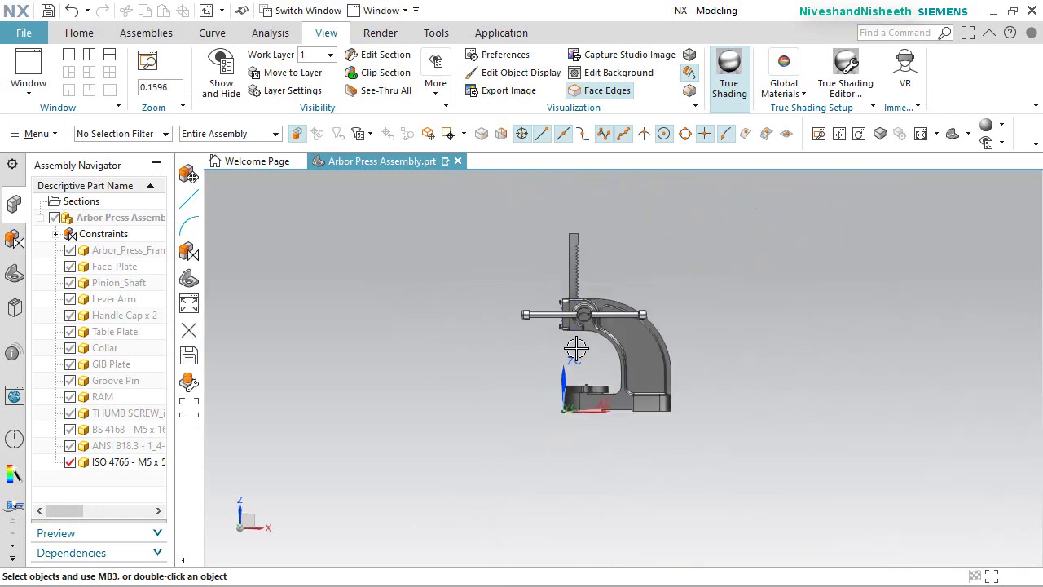
scroll(660, 269, "up", 3)
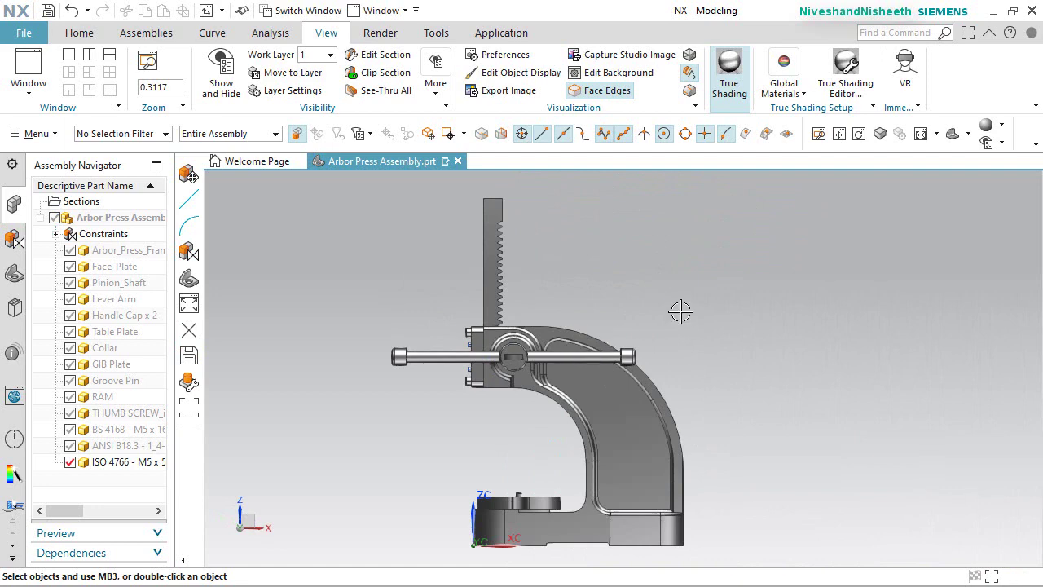
mouse_move(703, 366)
middle_mouse_down()
mouse_move(779, 358)
mouse_move(821, 326)
mouse_move(826, 302)
mouse_move(766, 342)
mouse_move(704, 357)
middle_mouse_up()
key("Home")
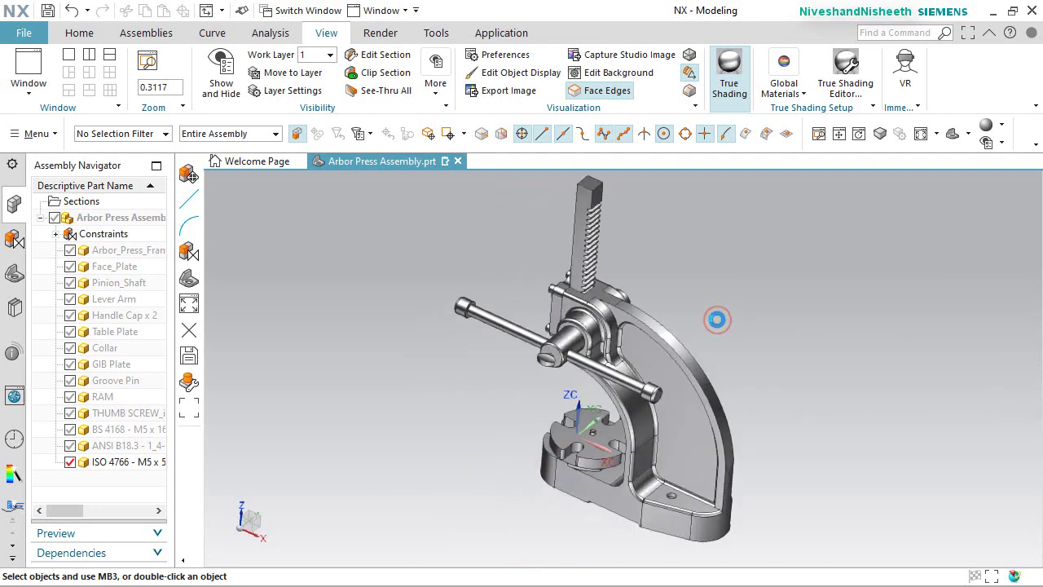
key("ctrl+s")
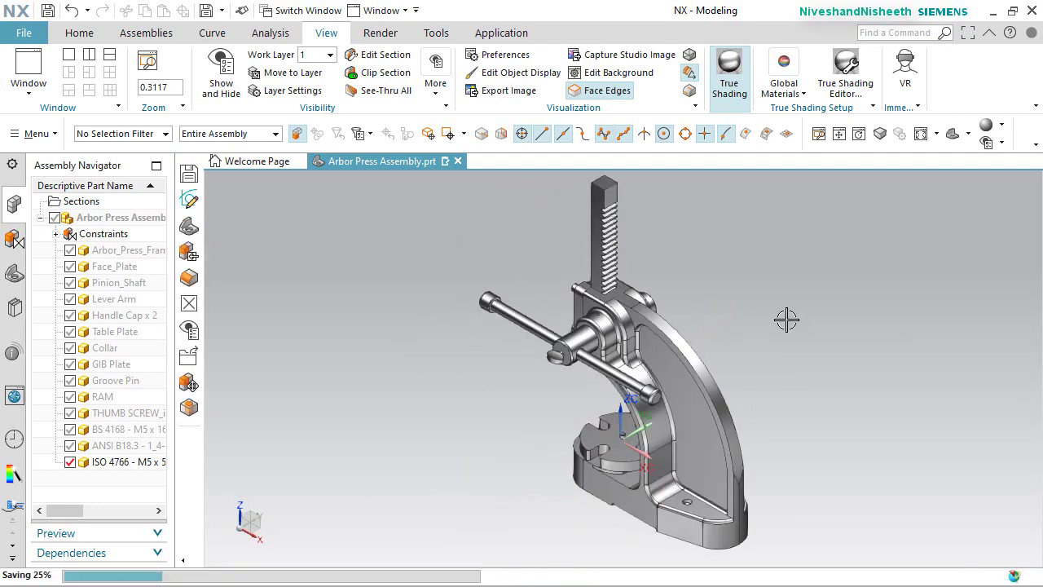
Rotate the view by 90 degrees about the Z-axis to face the lever side of the press.
left_click(240, 511)
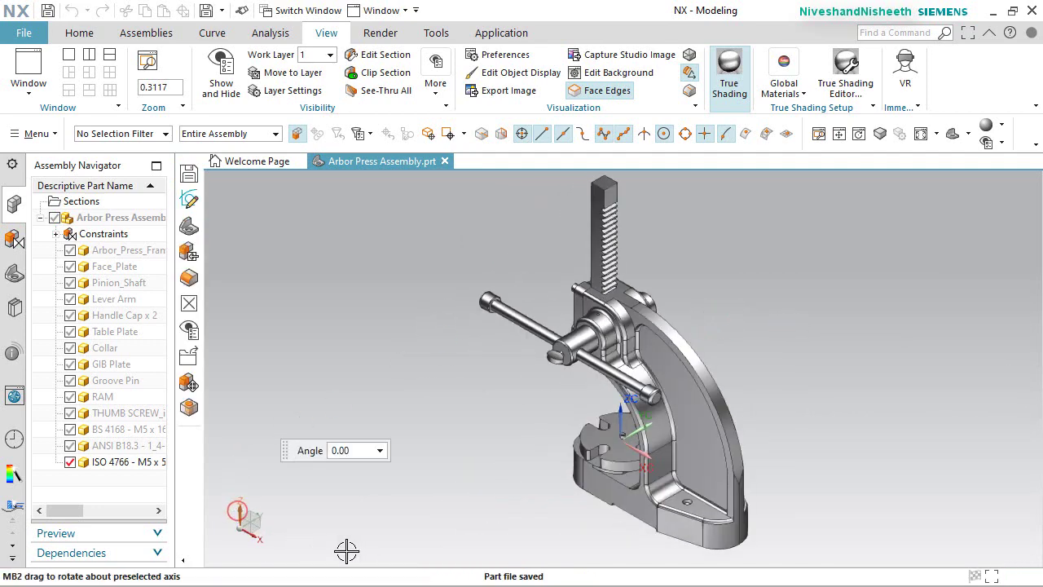
left_click(357, 454)
type("90")
key("Return")
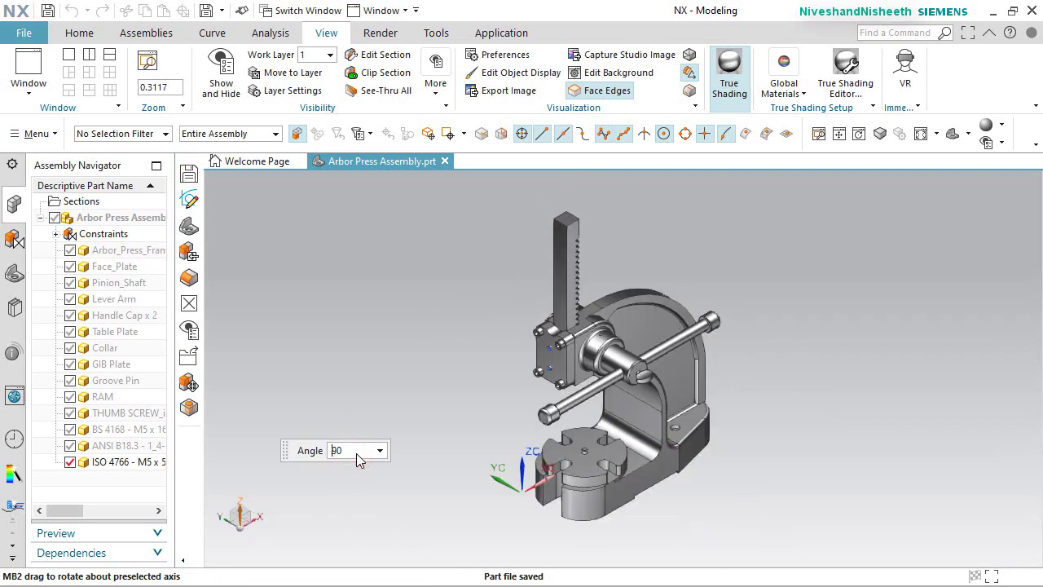
Check the degrees of freedom of the RAM and the Pinion_Shaft.
left_click(146, 32)
left_click(536, 94)
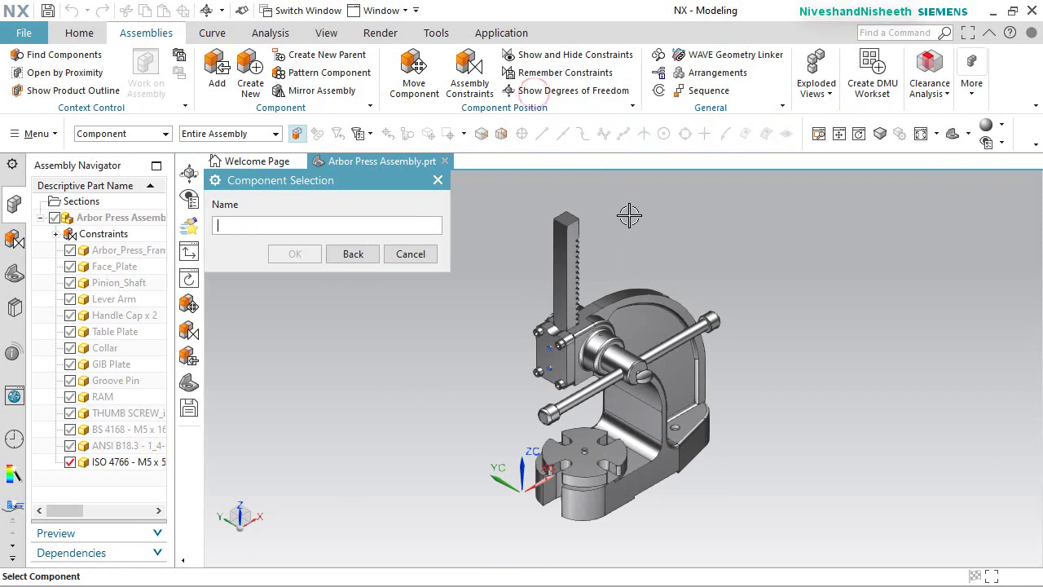
left_click(564, 255)
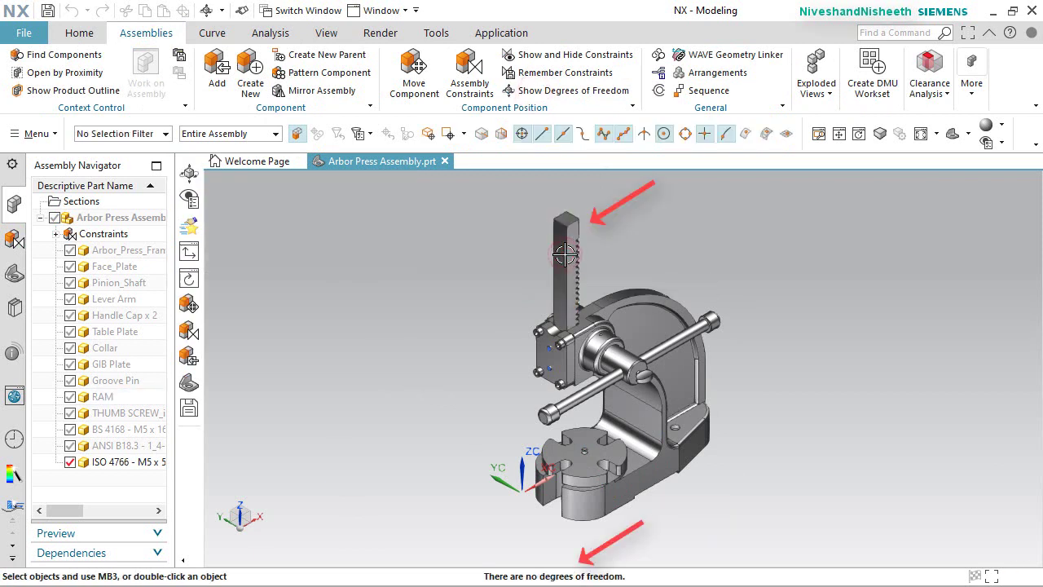
left_click(568, 94)
left_click(628, 362)
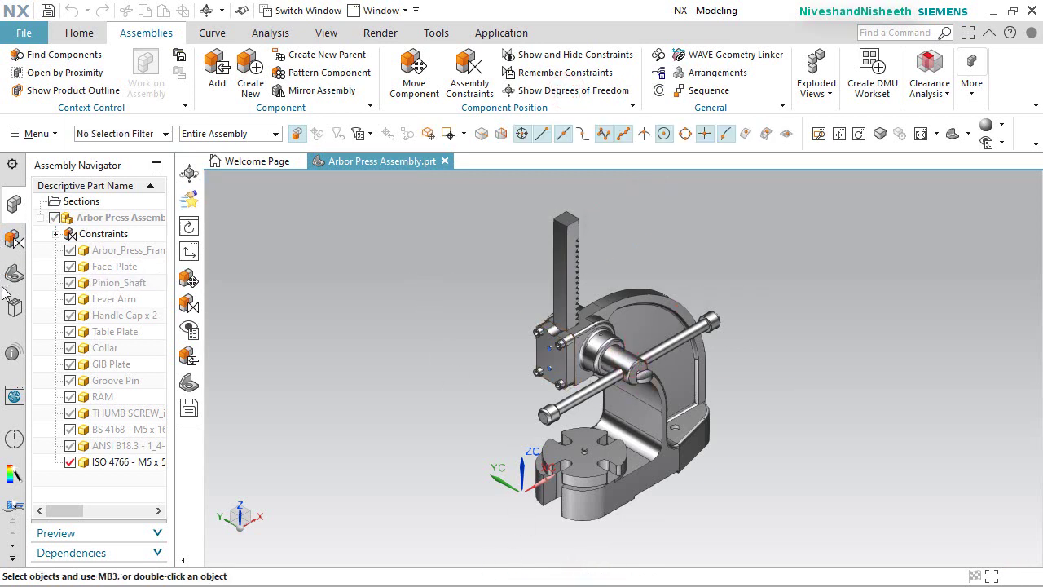
Suppress the Align constraint between RAM and Face_Plate and the Angle constraint between Lever Arm and Arbor_Press_Frame.
left_click(84, 235)
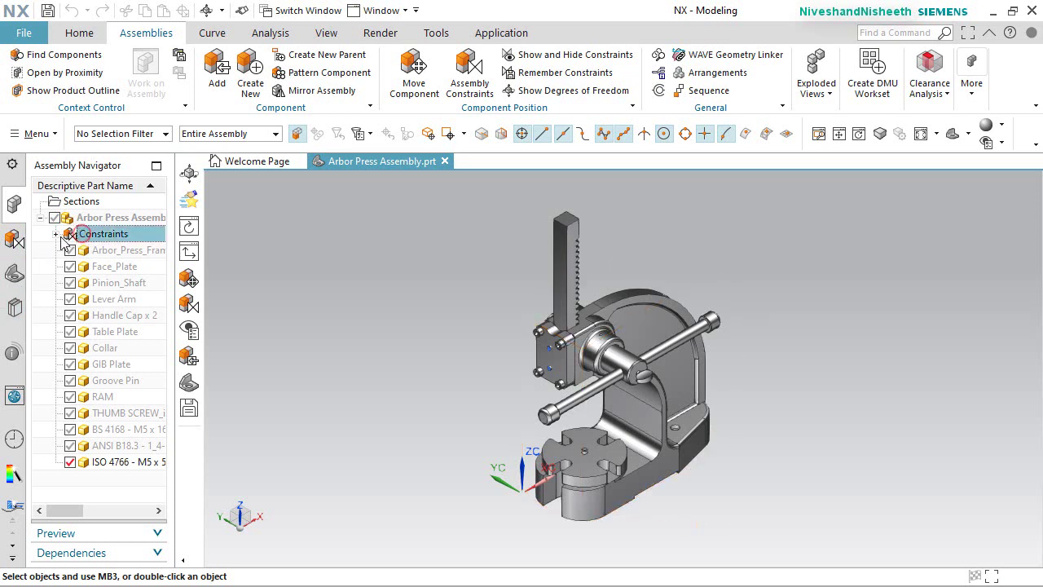
left_click(55, 234)
left_click_drag(158, 300, 165, 462)
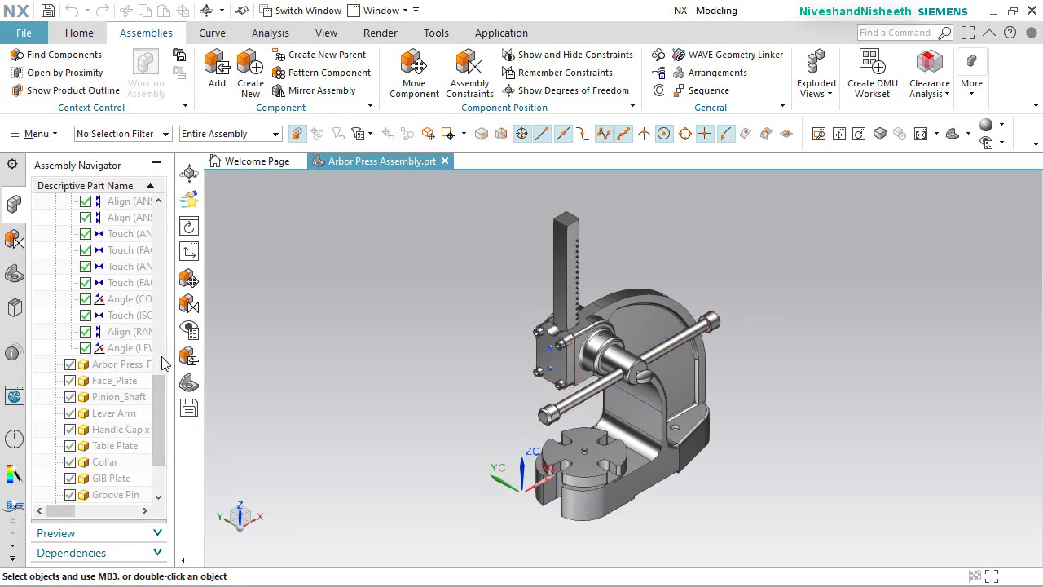
left_click_drag(170, 367, 278, 366)
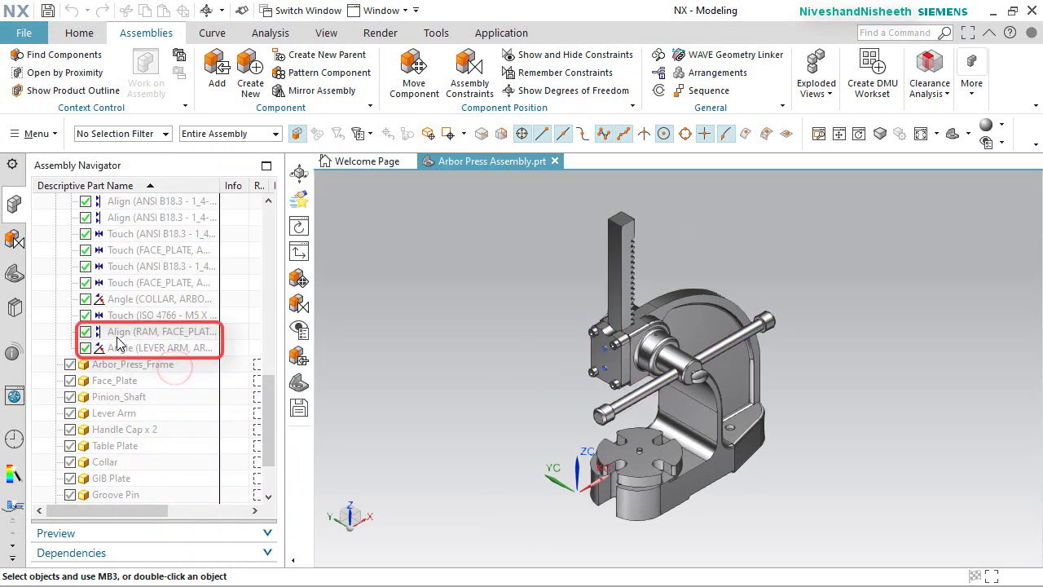
left_click(86, 331)
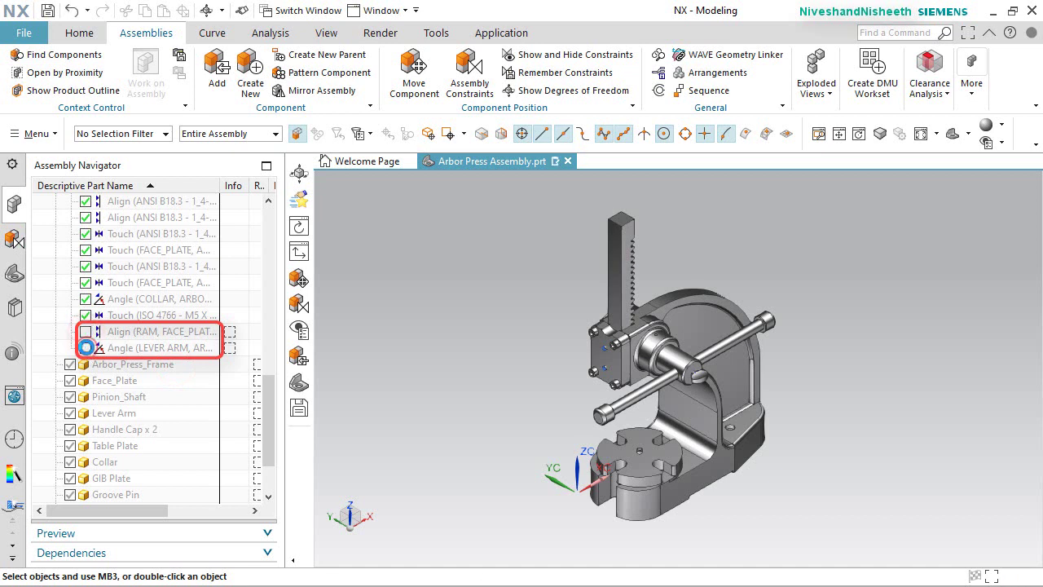
left_click(386, 345)
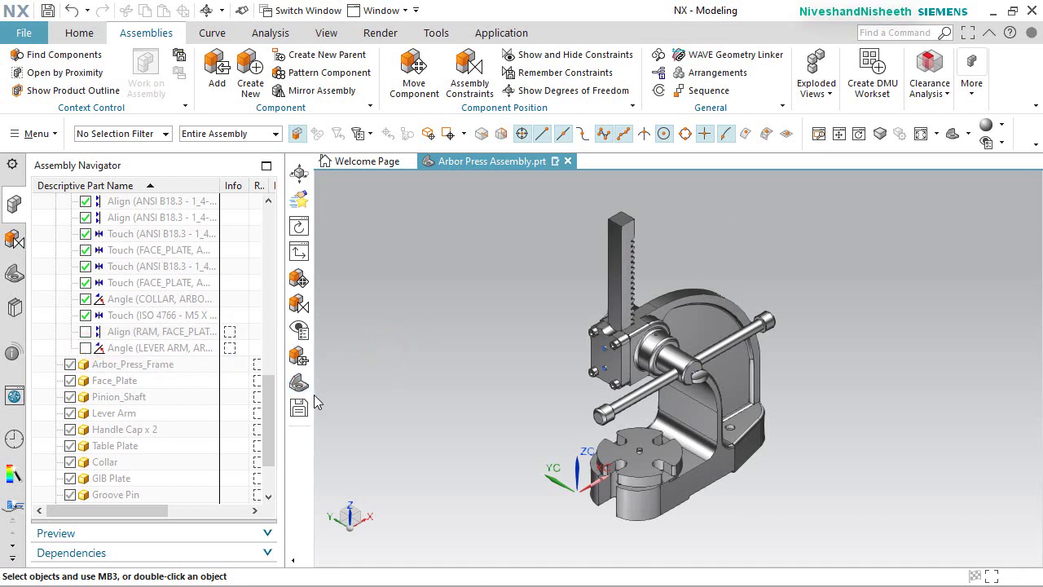
left_click_drag(284, 416, 237, 416)
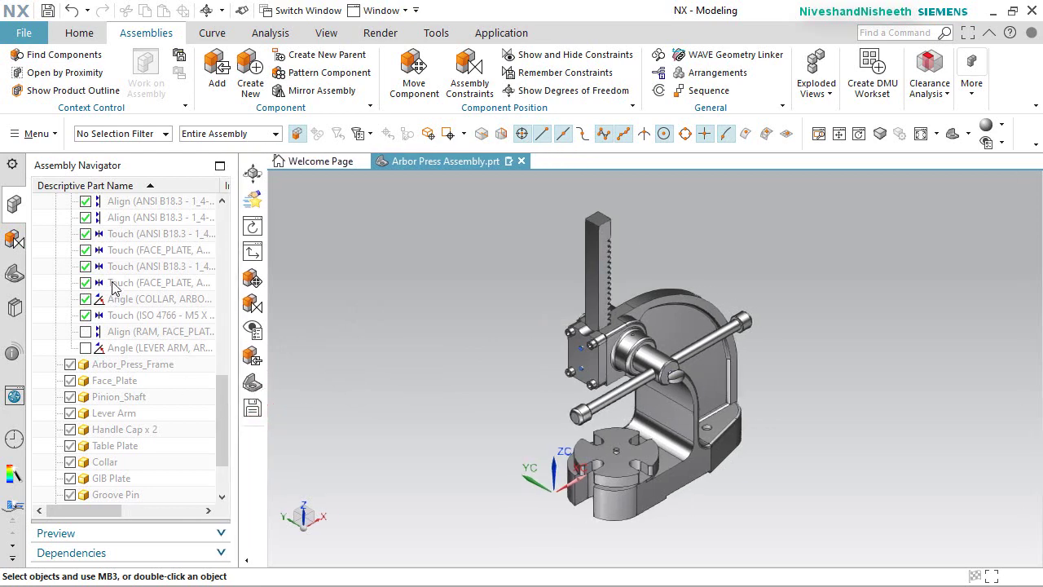
scroll(114, 286, "up", 7)
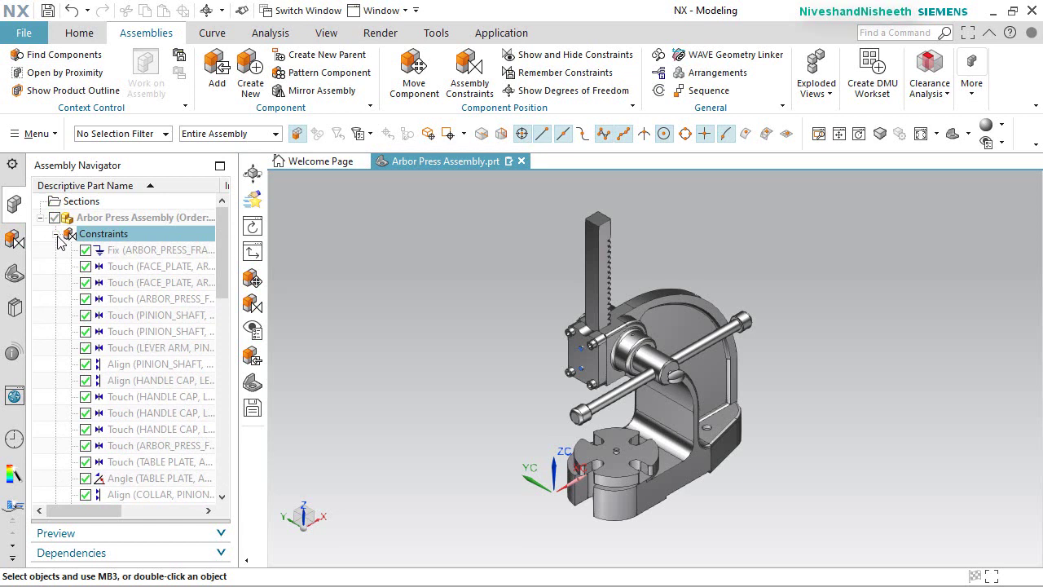
left_click(56, 234)
left_click(494, 360)
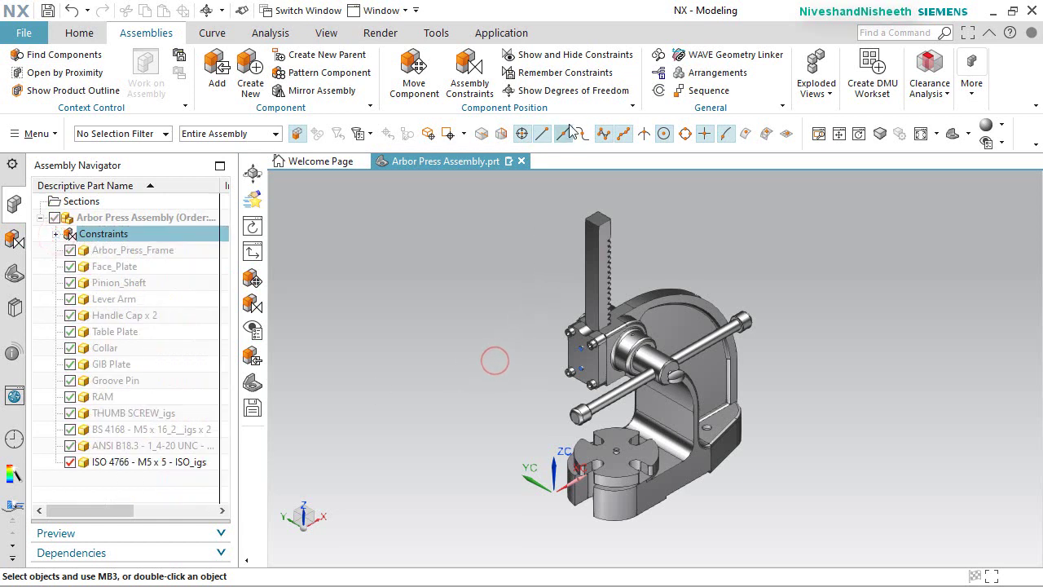
Recheck the degrees of freedom of the RAM and the Pinion_Shaft, and clear the direction arrows from the display.
left_click(578, 90)
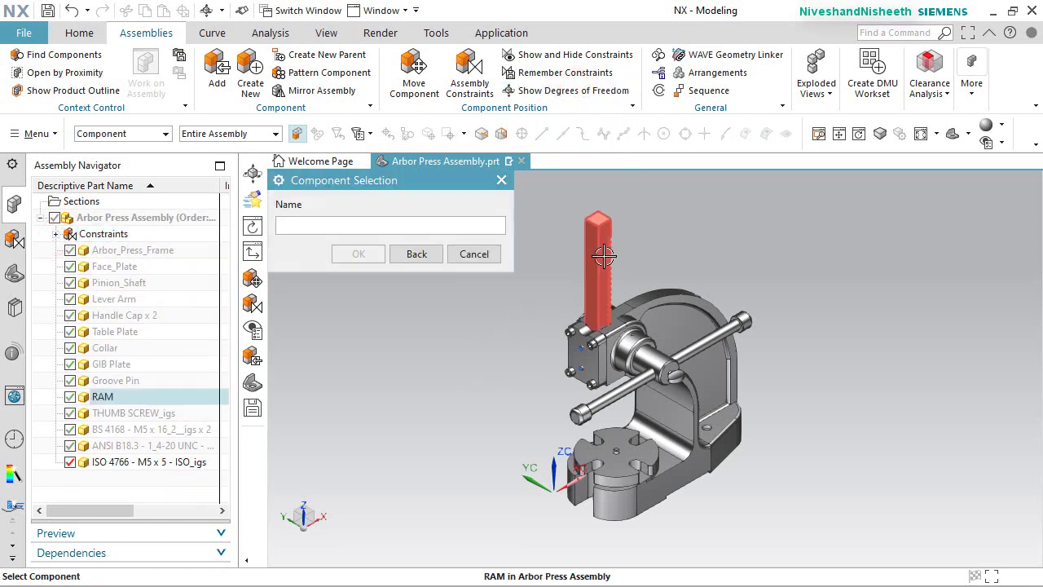
left_click(604, 256)
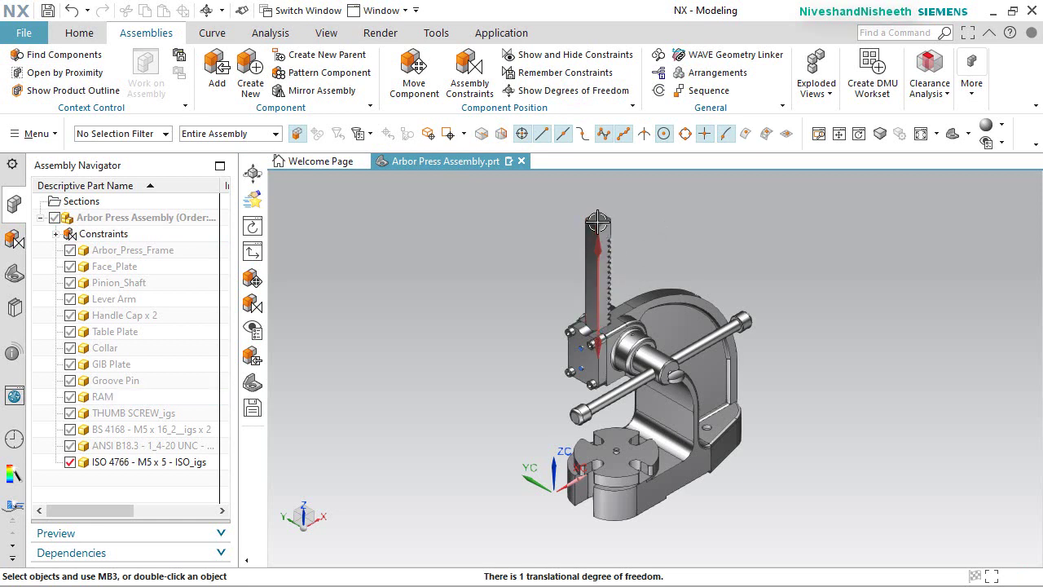
left_click(564, 91)
left_click(653, 367)
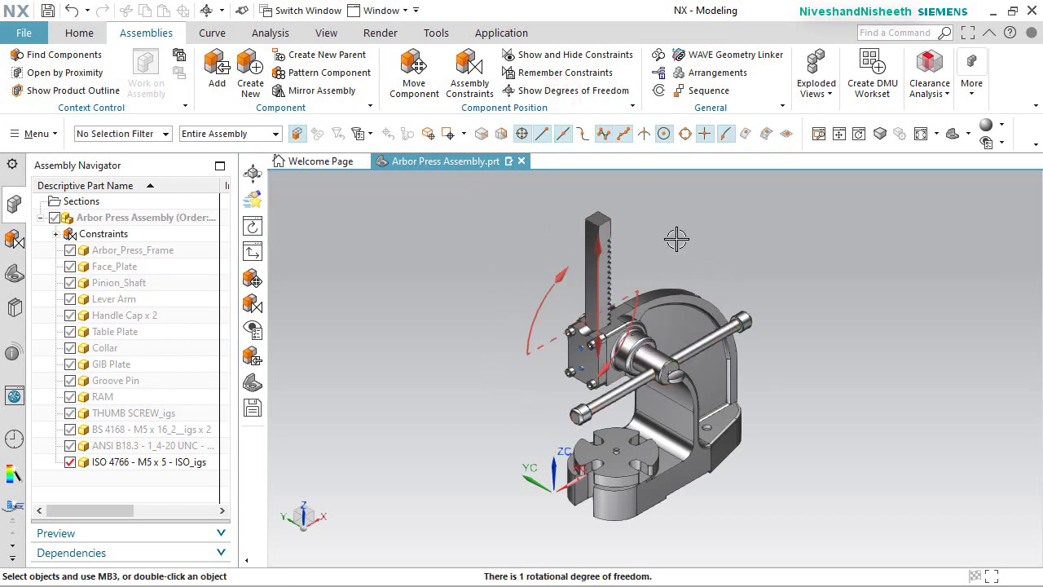
right_click(471, 244)
left_click(487, 268)
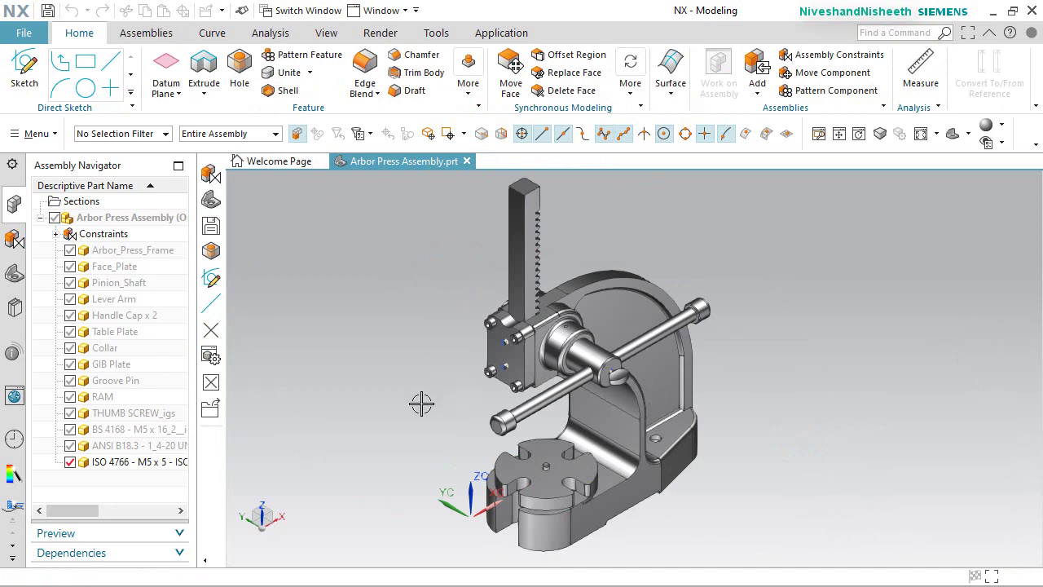
Switch to the Motion application and create a Simcenter 3D Motion simulation file named Arbor Press Assembly_motion1.sim in the Arbor Press Assembly folder.
right_click(735, 208)
left_click(505, 33)
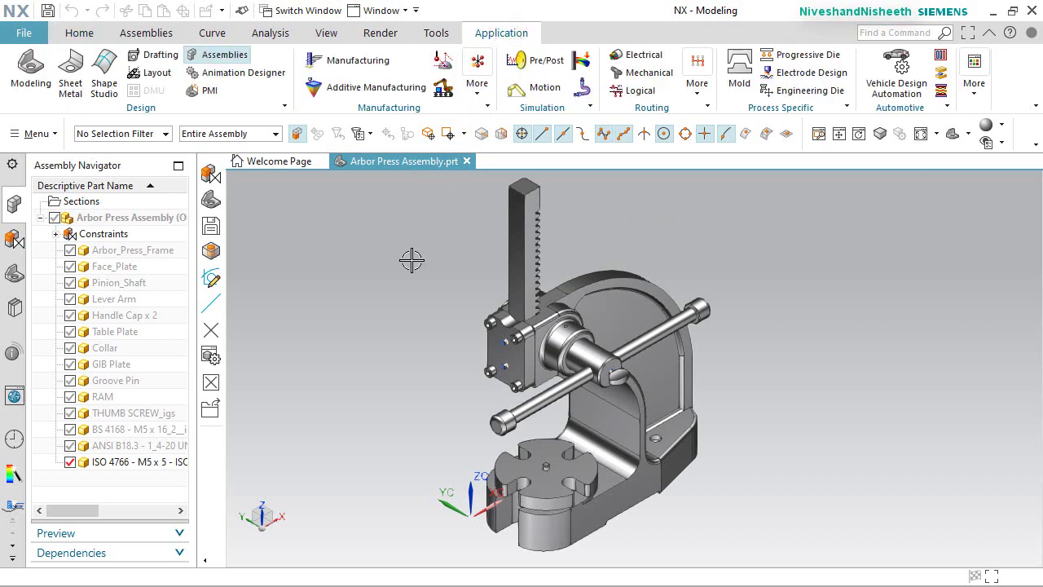
left_click(538, 88)
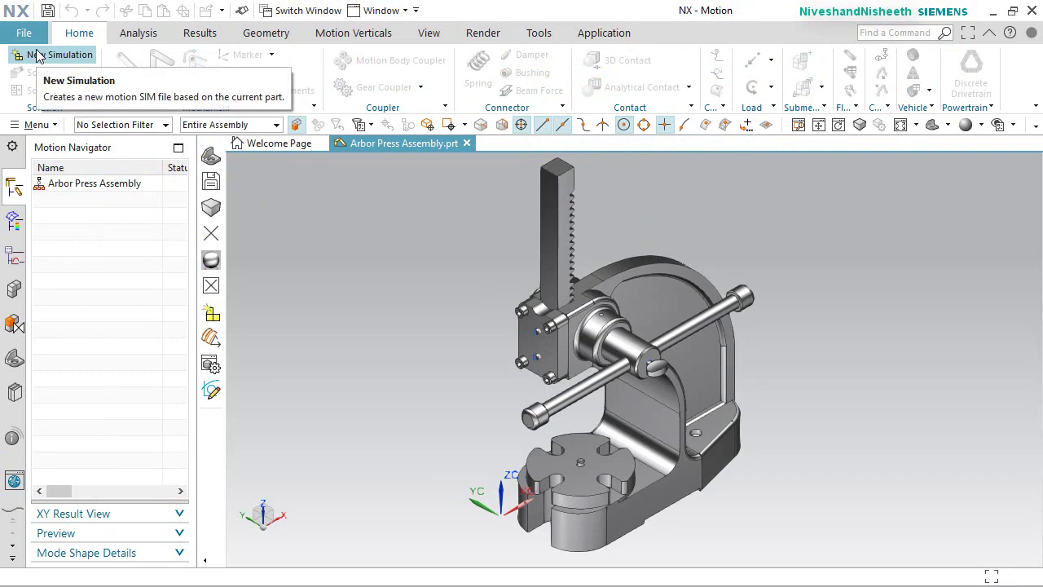
left_click(36, 55)
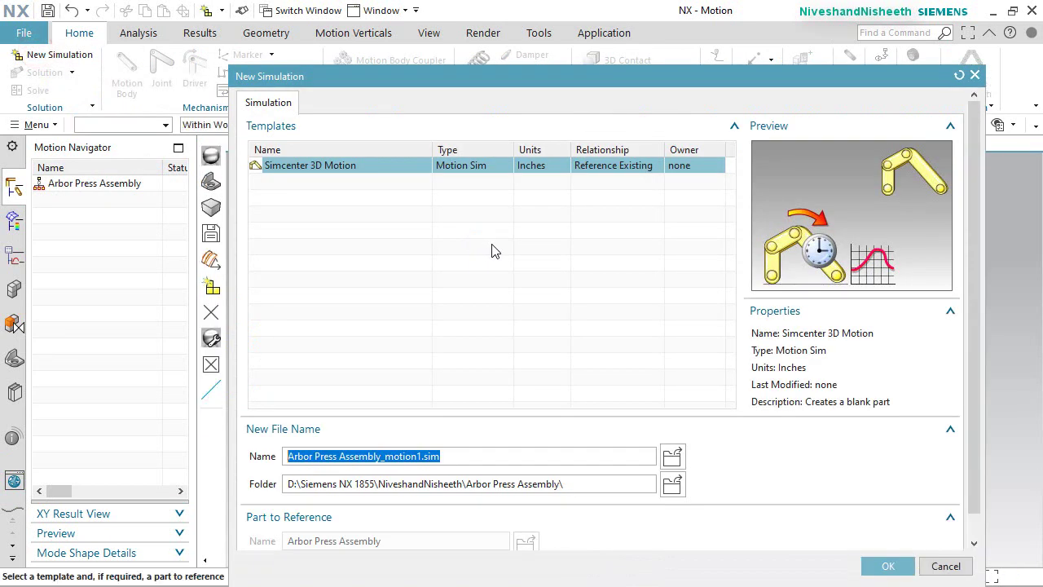
left_click_drag(416, 75, 407, 48)
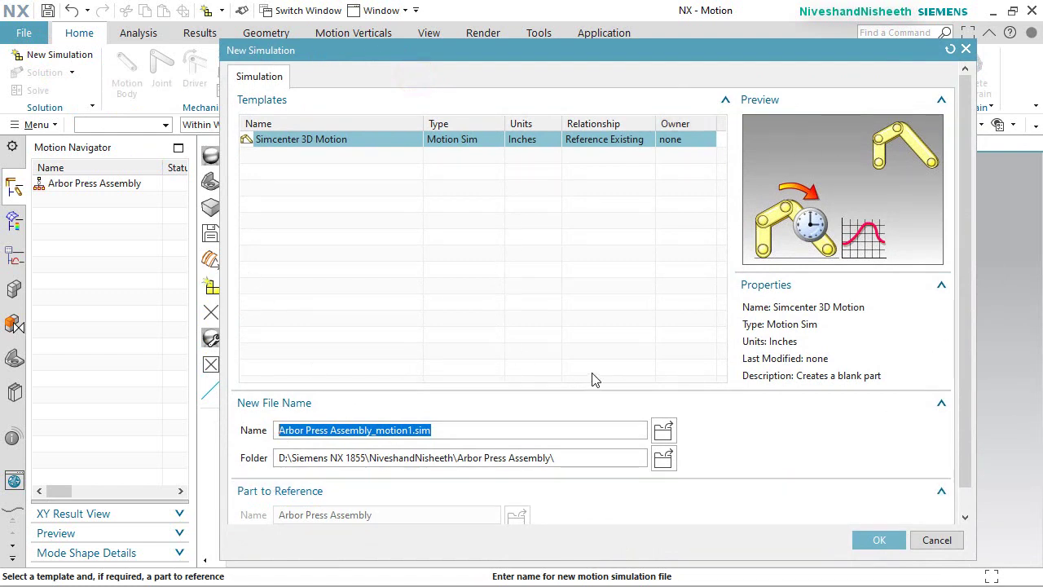
left_click(869, 541)
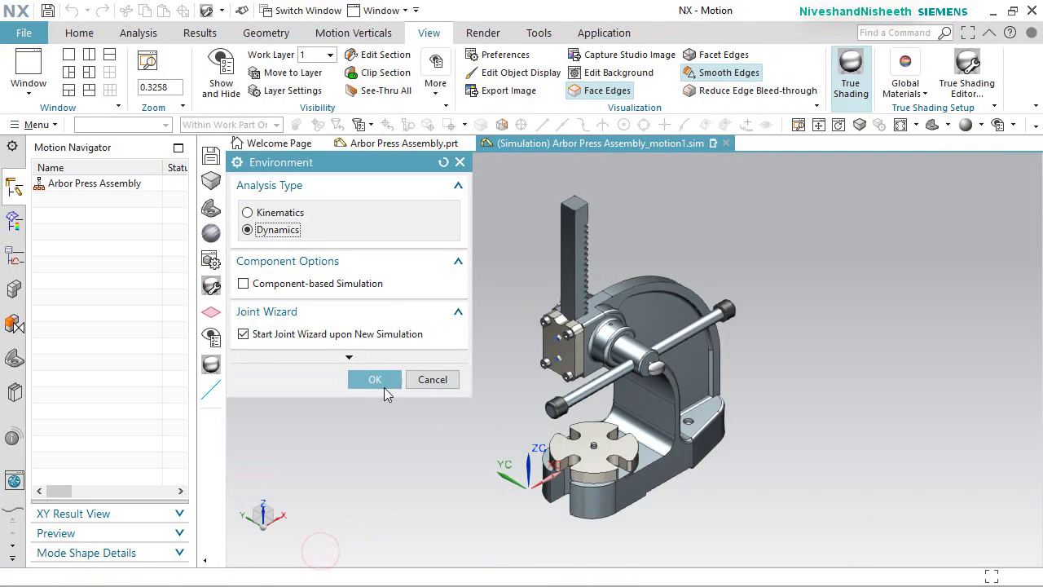
Set up the simulation environment with the Dynamics analysis type and without starting the Joint Wizard upon new simulation.
key("ctrl+f")
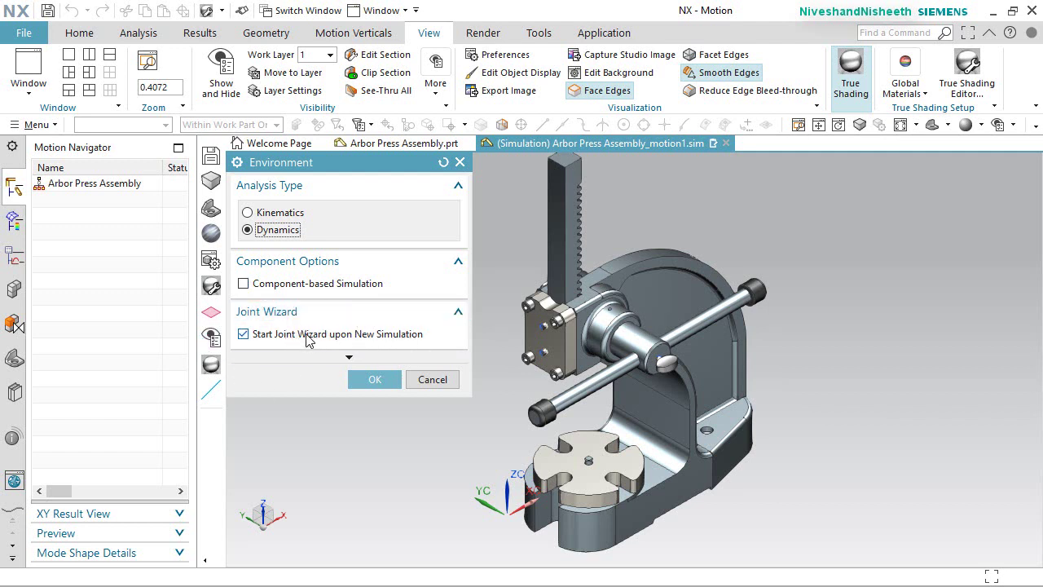
left_click(242, 334)
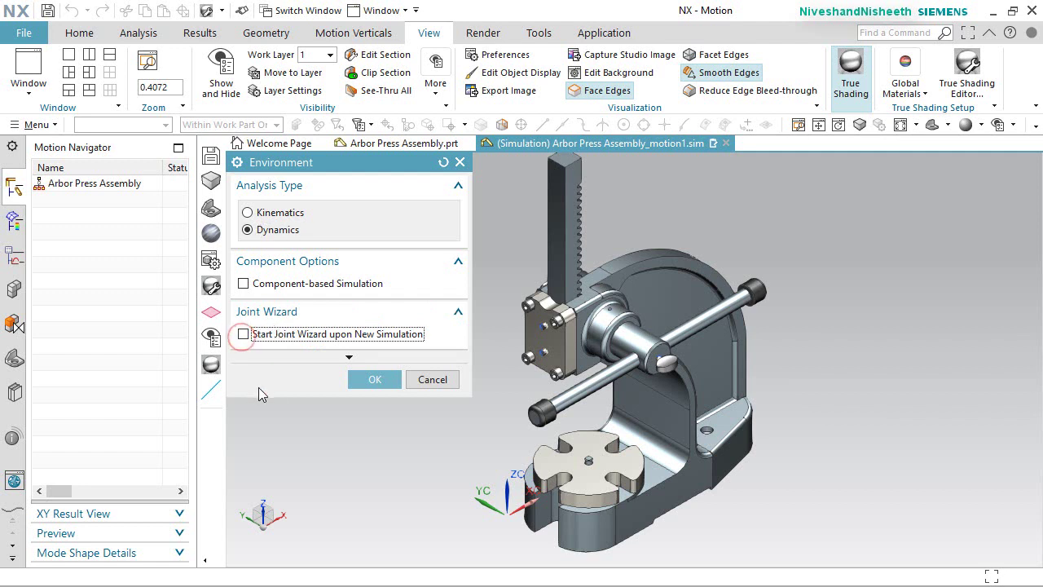
left_click(374, 379)
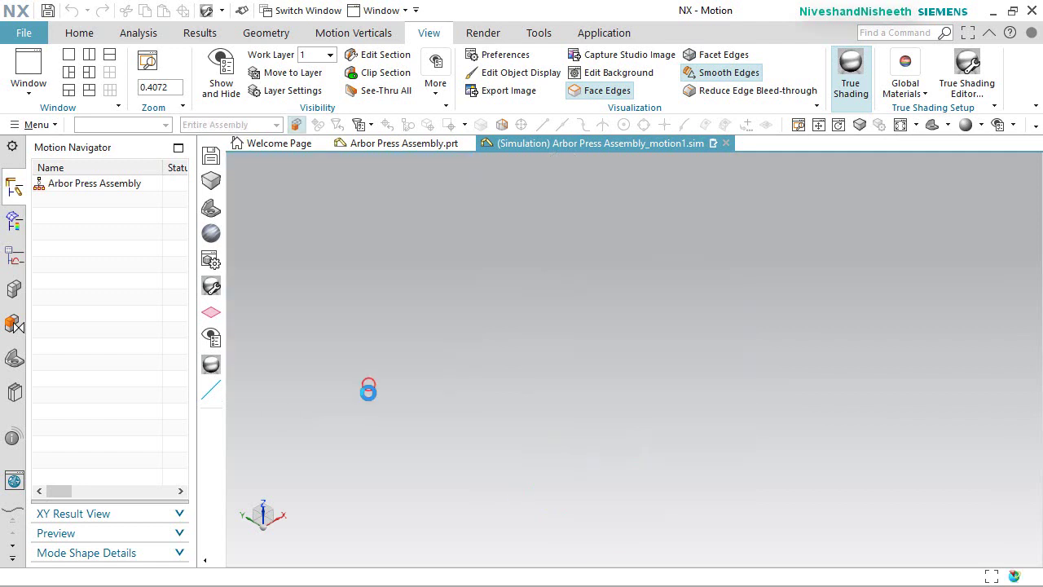
left_click(390, 427)
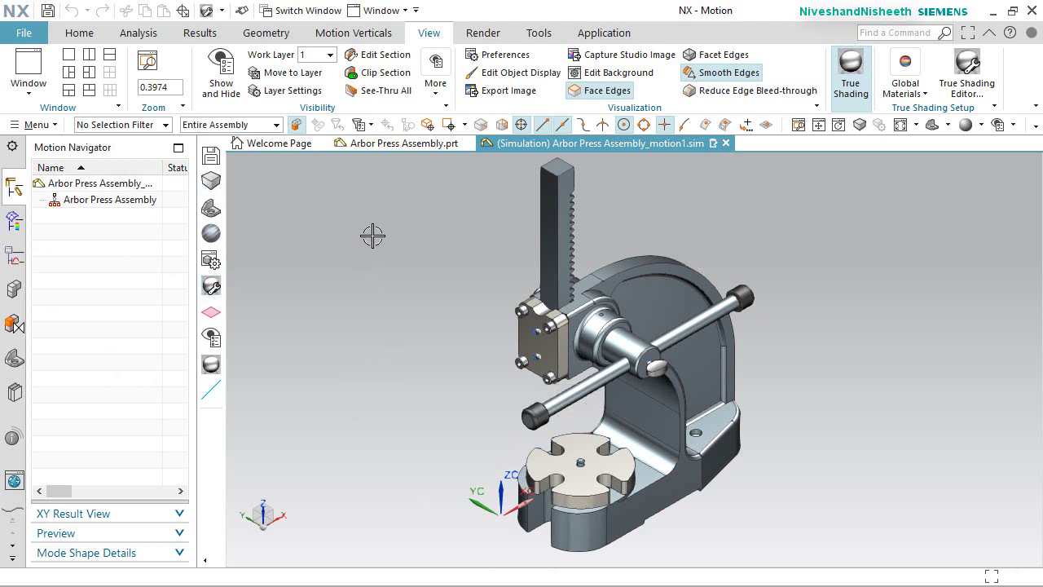
Start defining the first motion body of the arbor press mechanism, keeping the name B001.
left_click(81, 33)
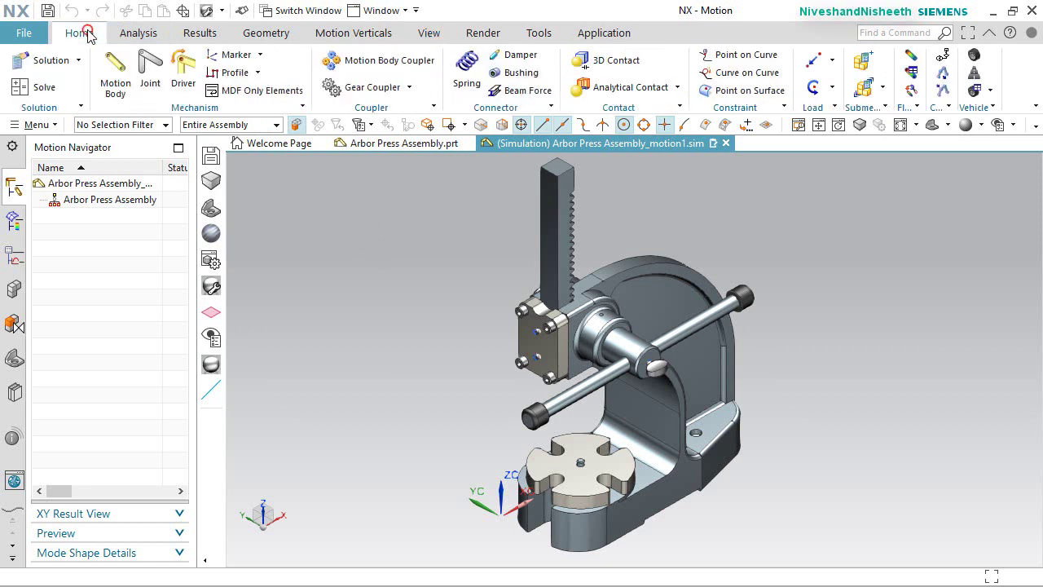
left_click(395, 303)
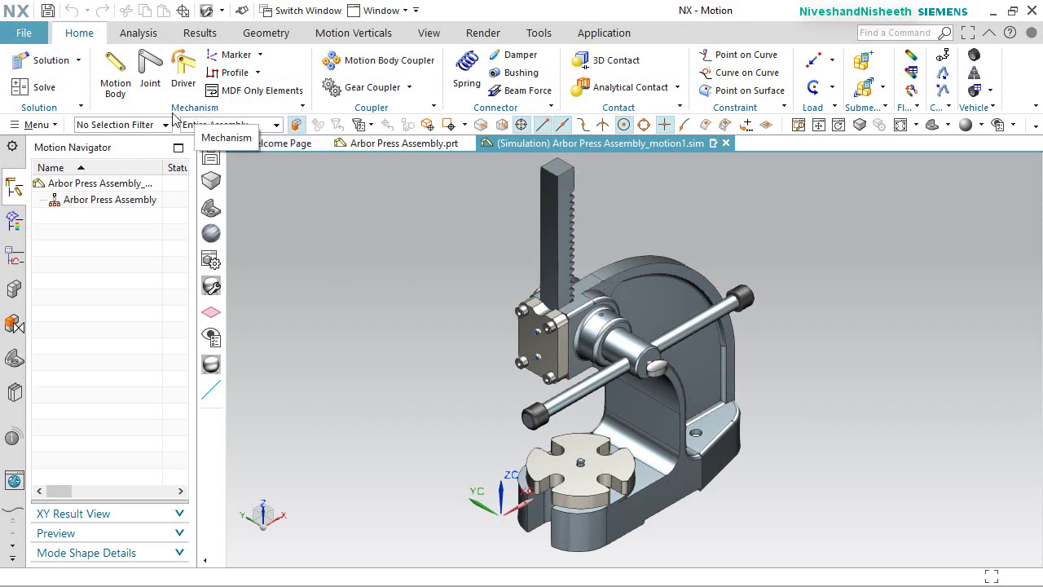
left_click(115, 72)
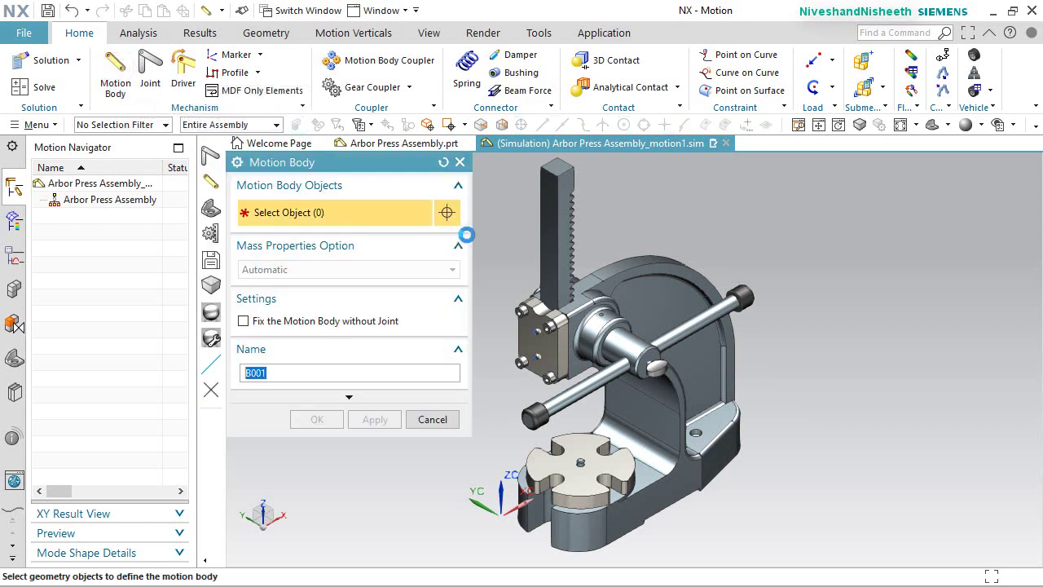
left_click(318, 162)
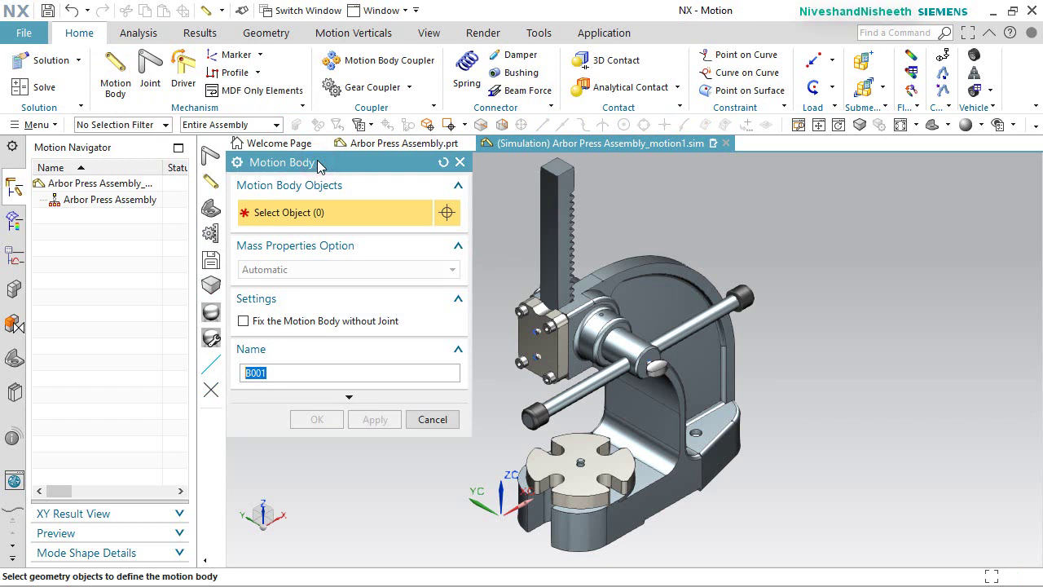